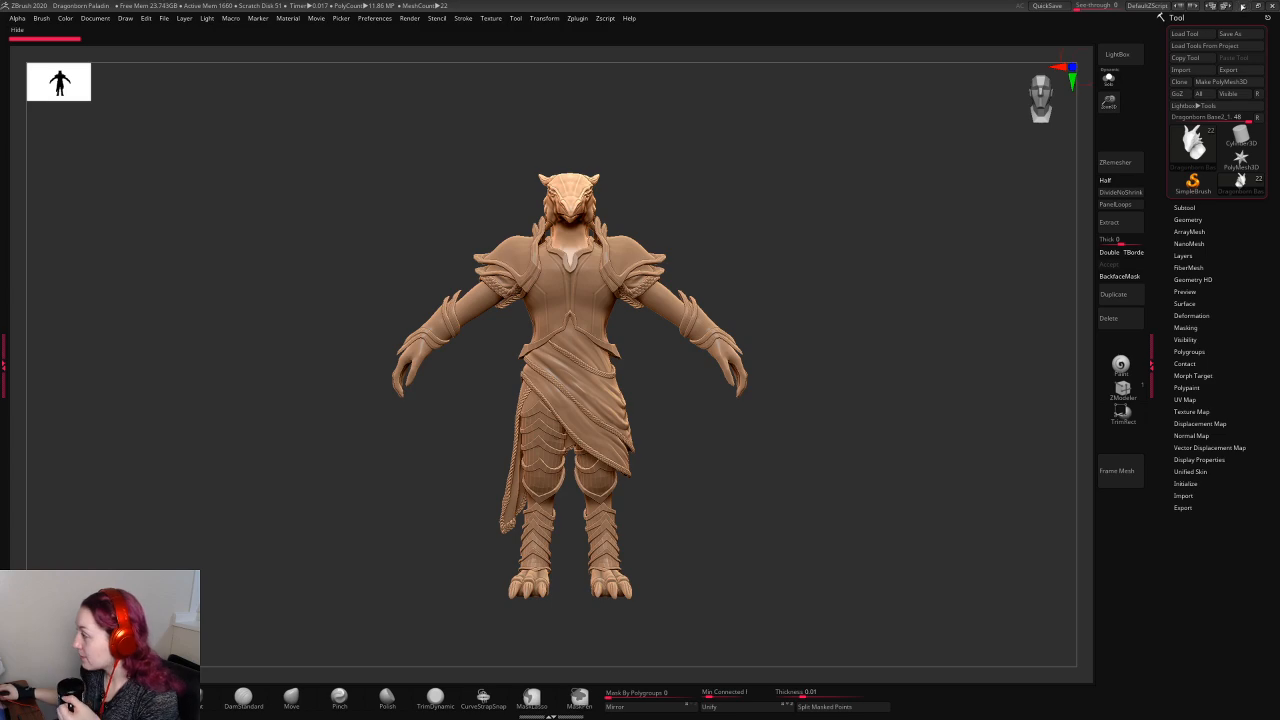
Restore the sculpting window from full screen, then move and resize it to fill the area beside the live chat
click(1257, 5)
drag(428, 166, 843, 8)
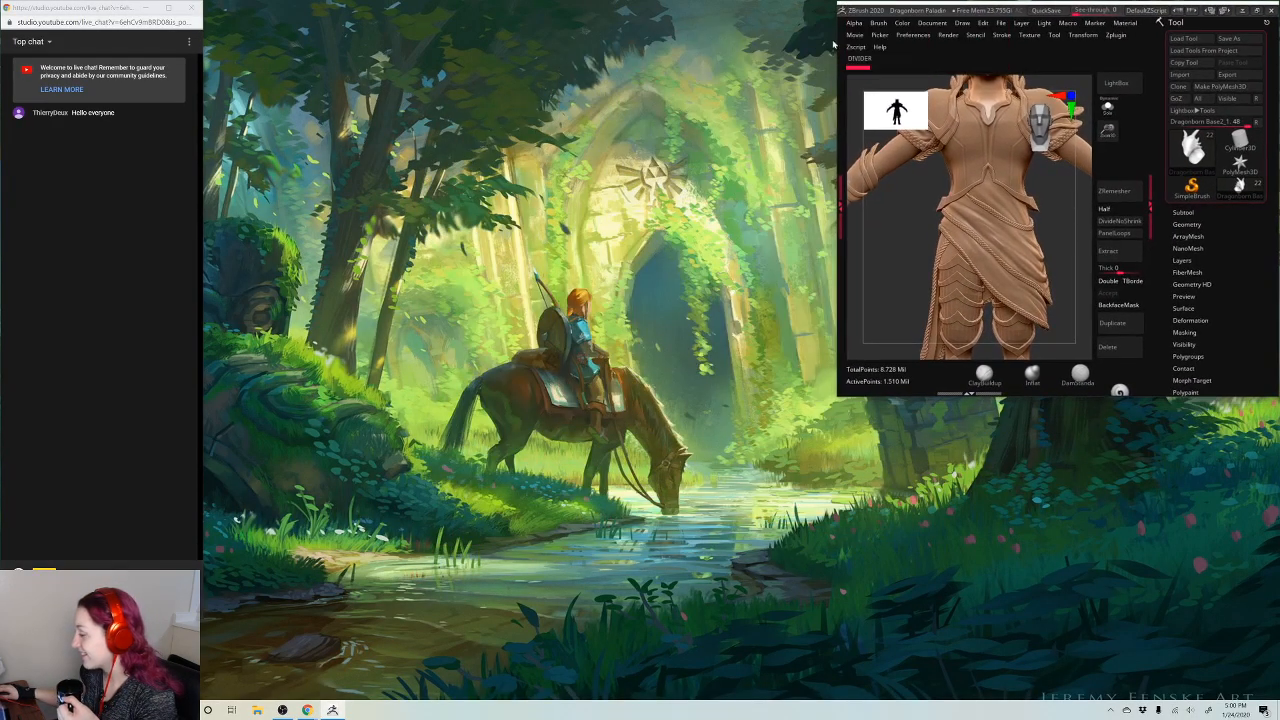
mouse_move(836, 399)
mouse_down()
mouse_move(400, 636)
mouse_move(205, 698)
mouse_up()
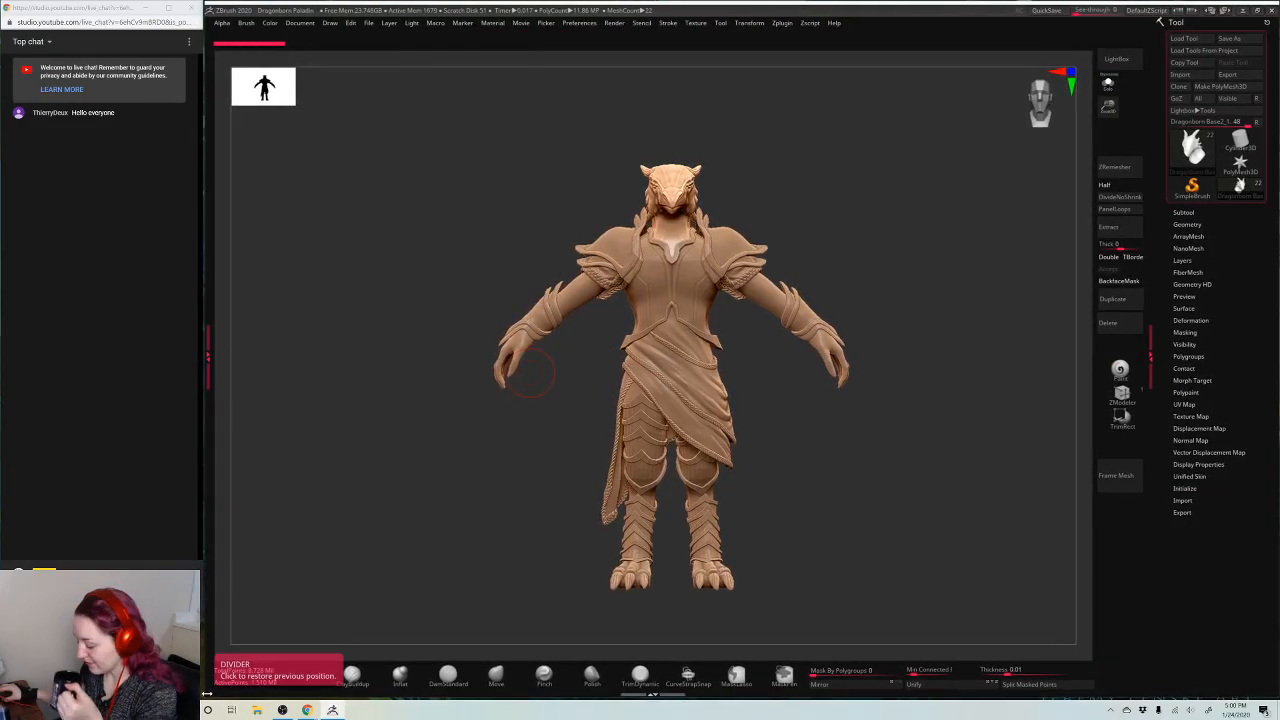
Examine the full dragonborn figure from the front and from the side
drag(885, 533, 837, 534)
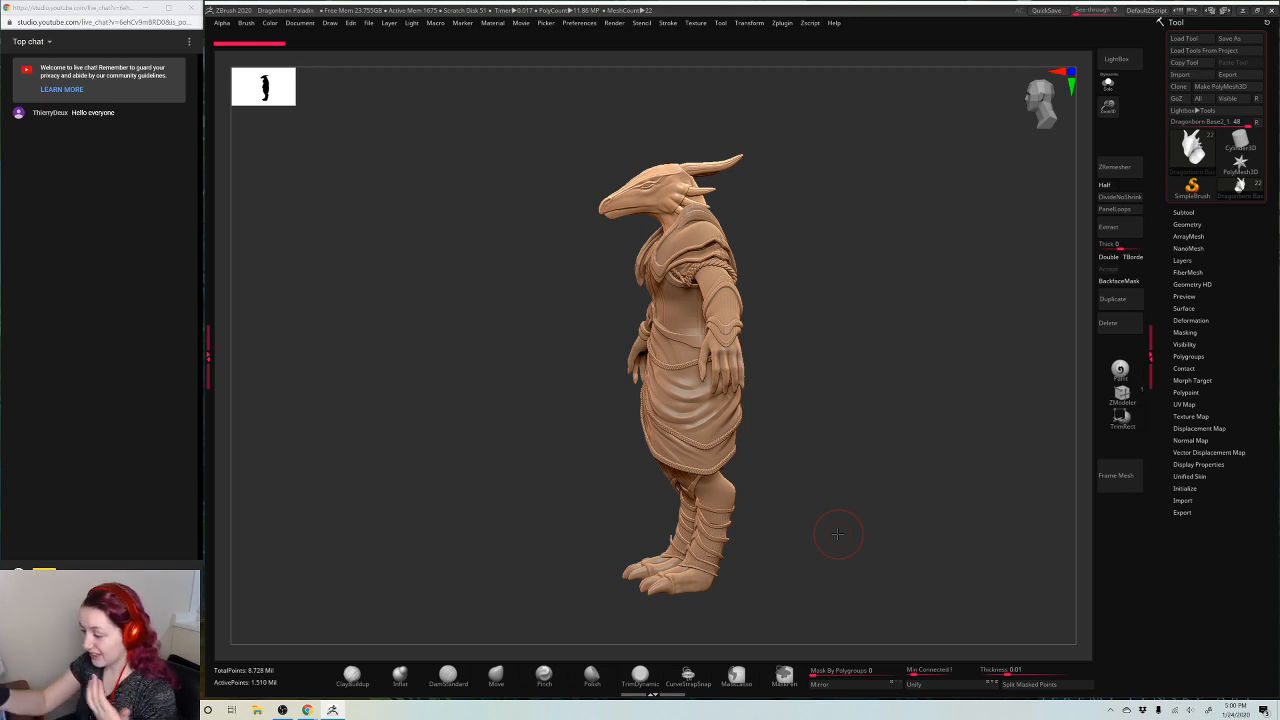
mouse_move(848, 219)
mouse_down()
mouse_move(940, 219)
mouse_move(862, 222)
mouse_move(837, 208)
mouse_up()
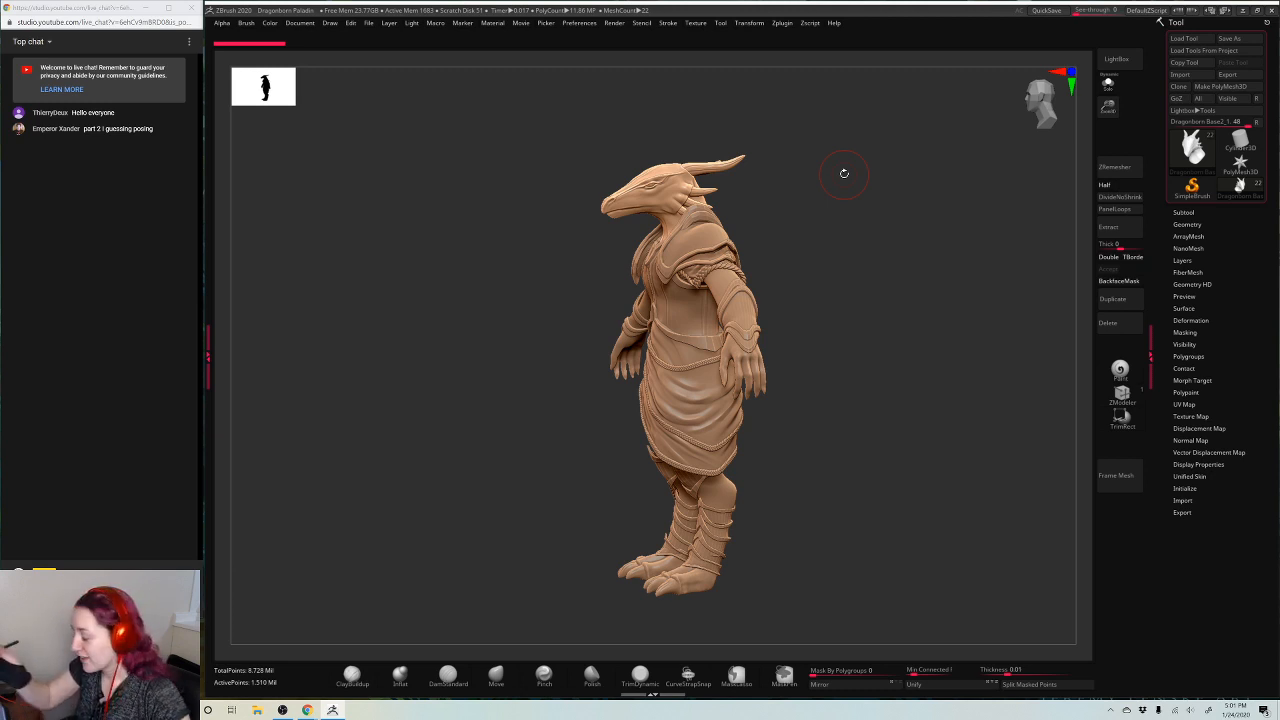
drag(876, 207, 906, 234)
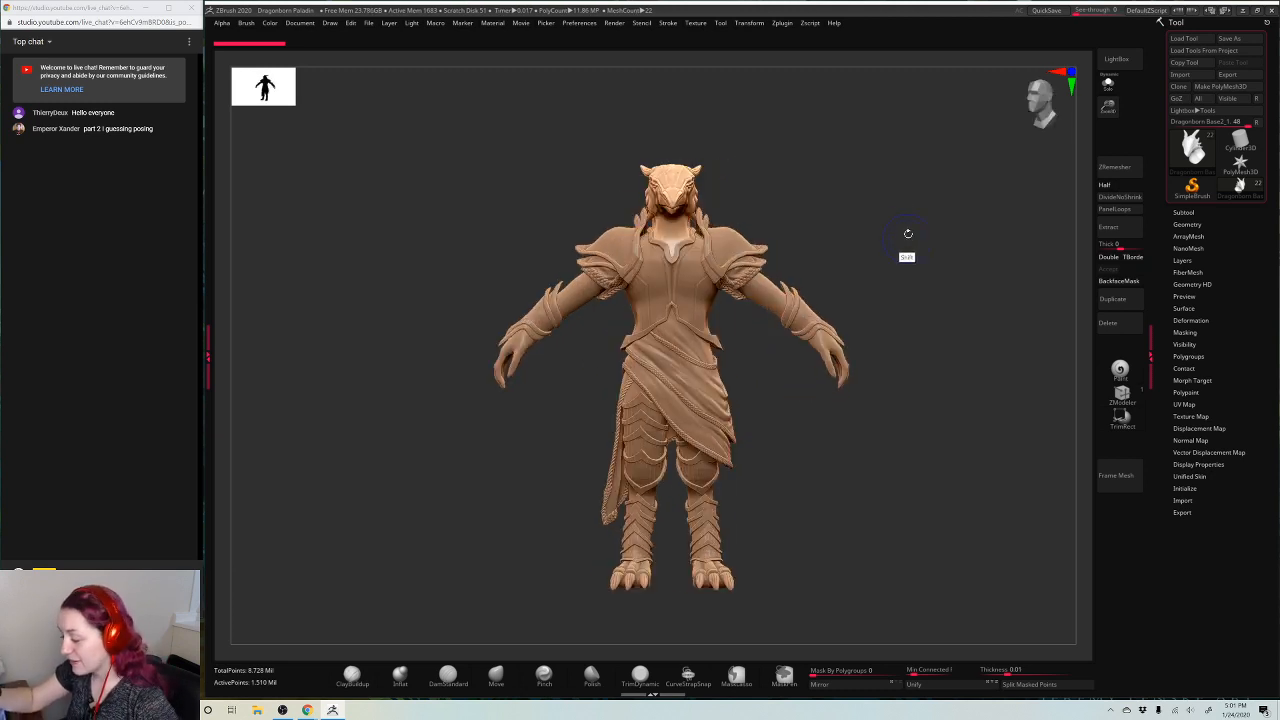
key(space)
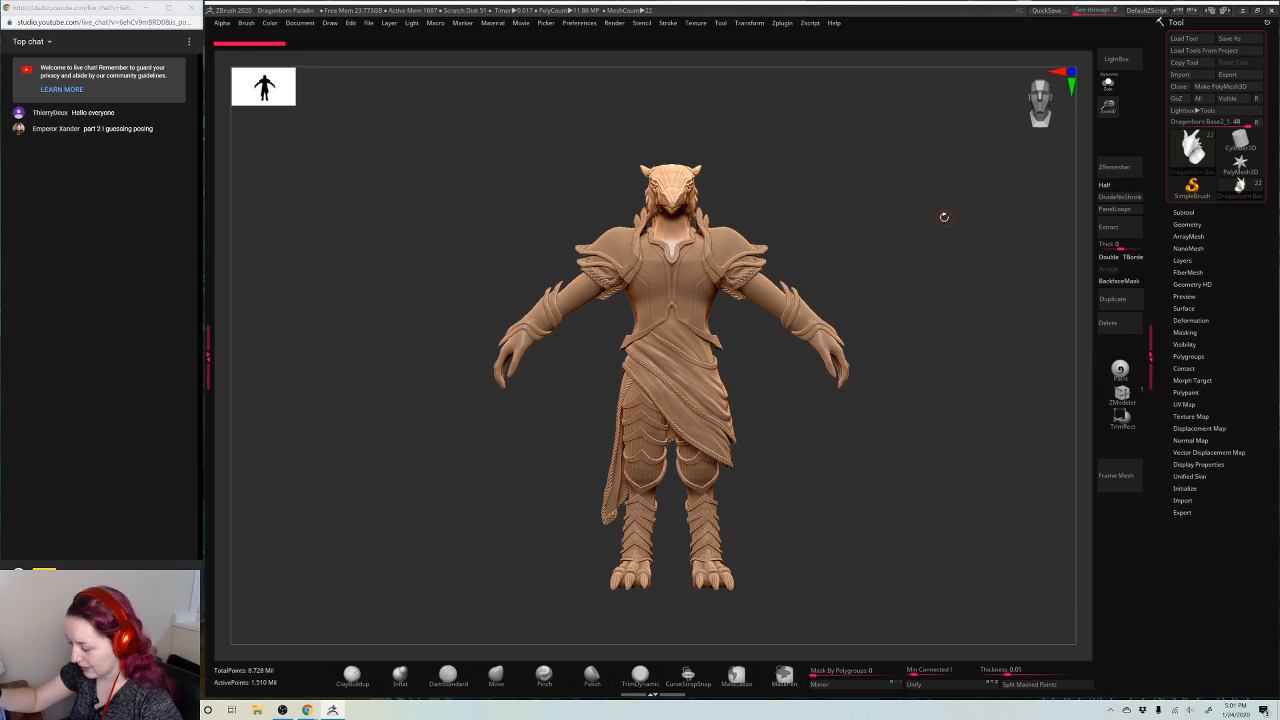
drag(935, 210, 895, 242)
alt+drag(1000, 110, 831, 270)
Make MaskPen the active masking brush, skipping its note until the next restart, and clear the test mask from the head
click(506, 673)
ctrl+drag(604, 98, 706, 146)
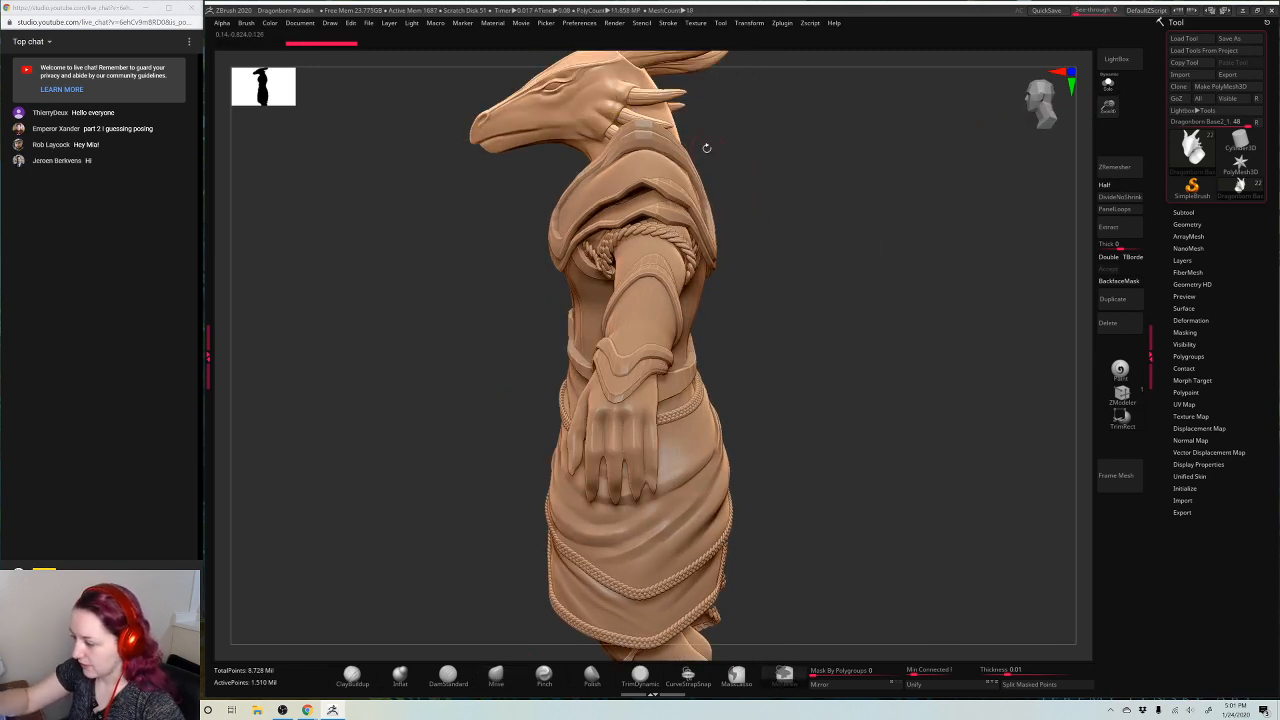
alt+drag(782, 247, 782, 396)
click(784, 676)
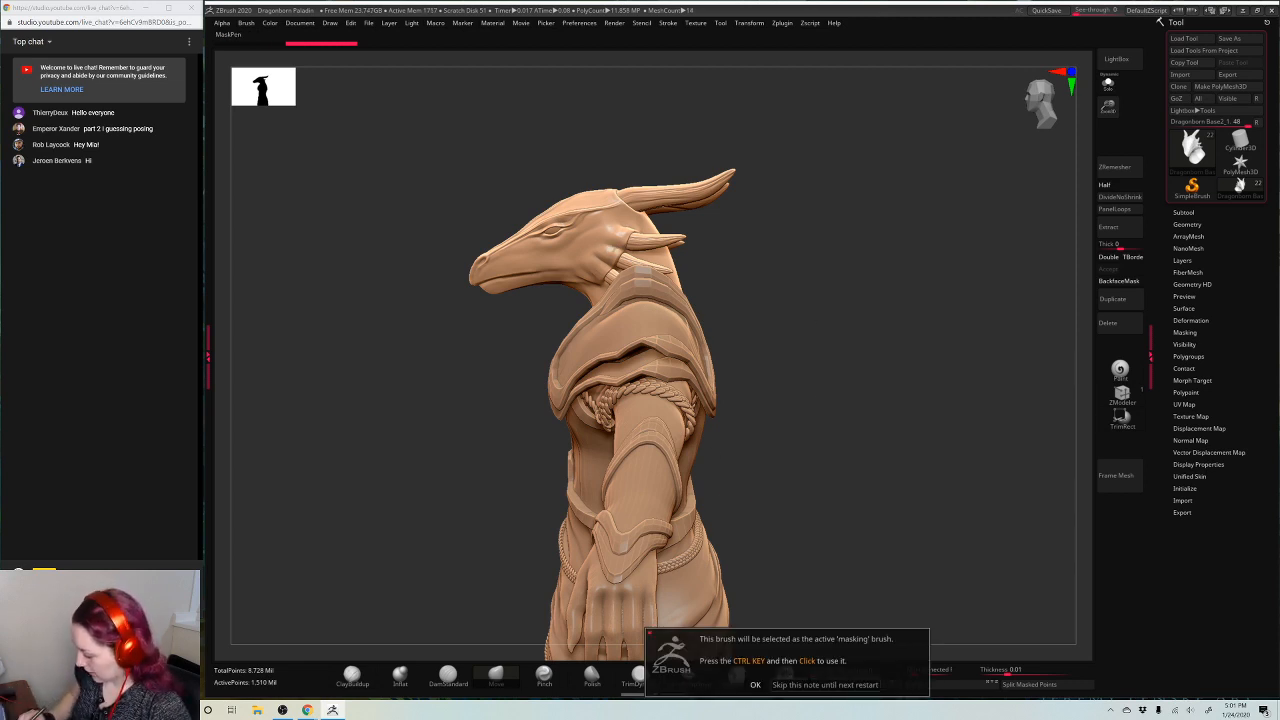
click(825, 685)
ctrl+drag(615, 228, 635, 264)
mouse_move(788, 156)
ctrl+mouse_down()
mouse_move(820, 186)
mouse_move(750, 225)
ctrl+mouse_up()
Adjust the back of the character's neck with the Move brush
click(499, 674)
key(space)
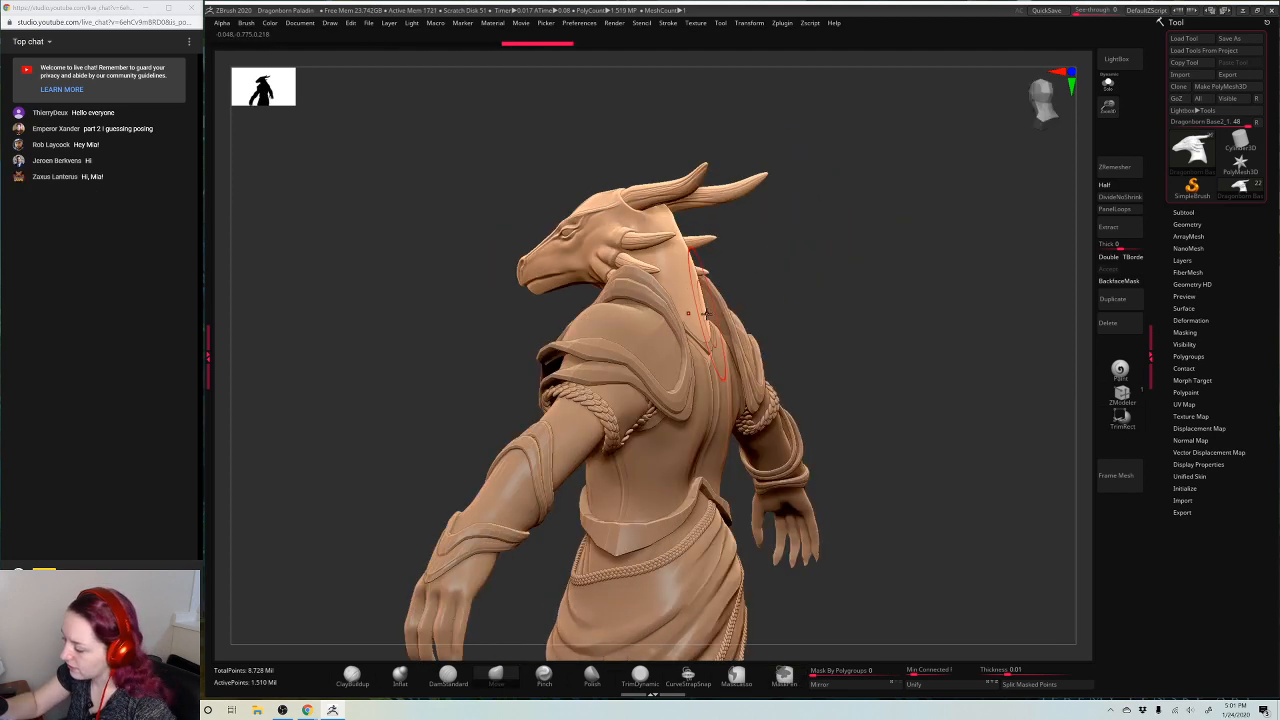
drag(699, 316, 690, 308)
Isolate the dragon head and neck mesh with Solo mode
mouse_move(895, 222)
mouse_down()
mouse_move(840, 218)
mouse_move(956, 157)
mouse_move(890, 193)
mouse_move(910, 232)
mouse_move(1091, 86)
mouse_up()
key(space)
click(1107, 83)
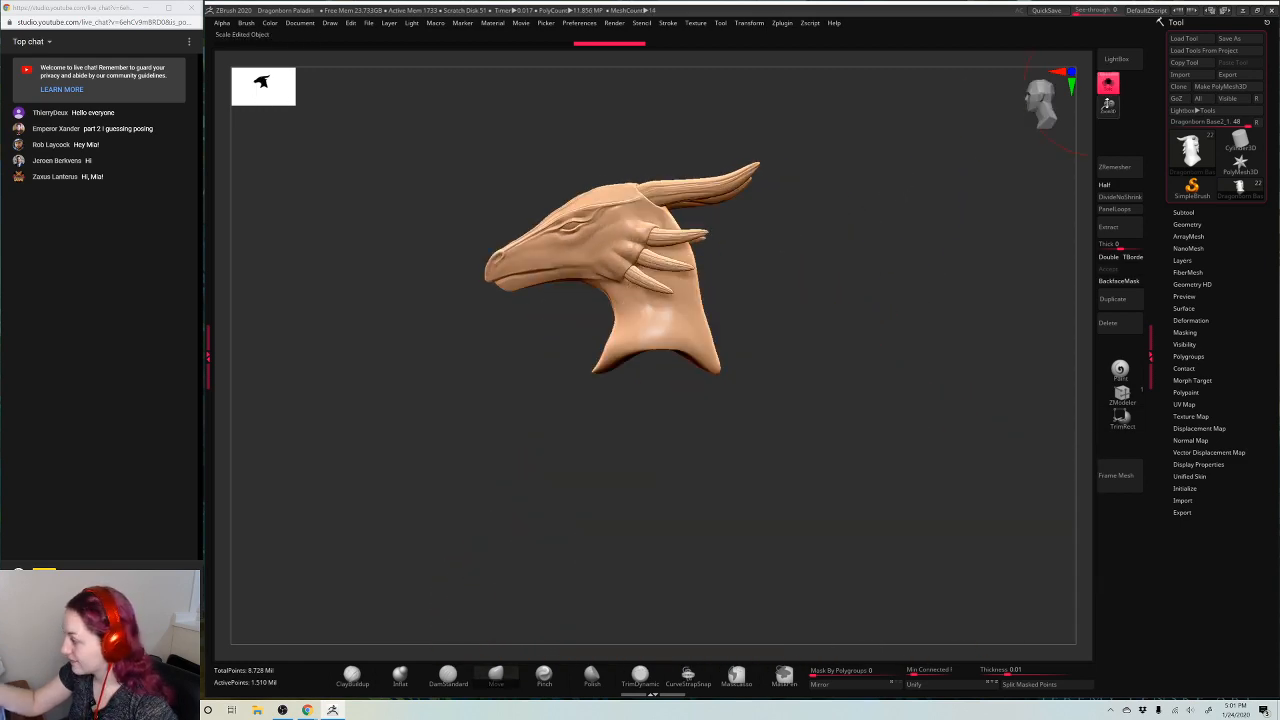
key(space)
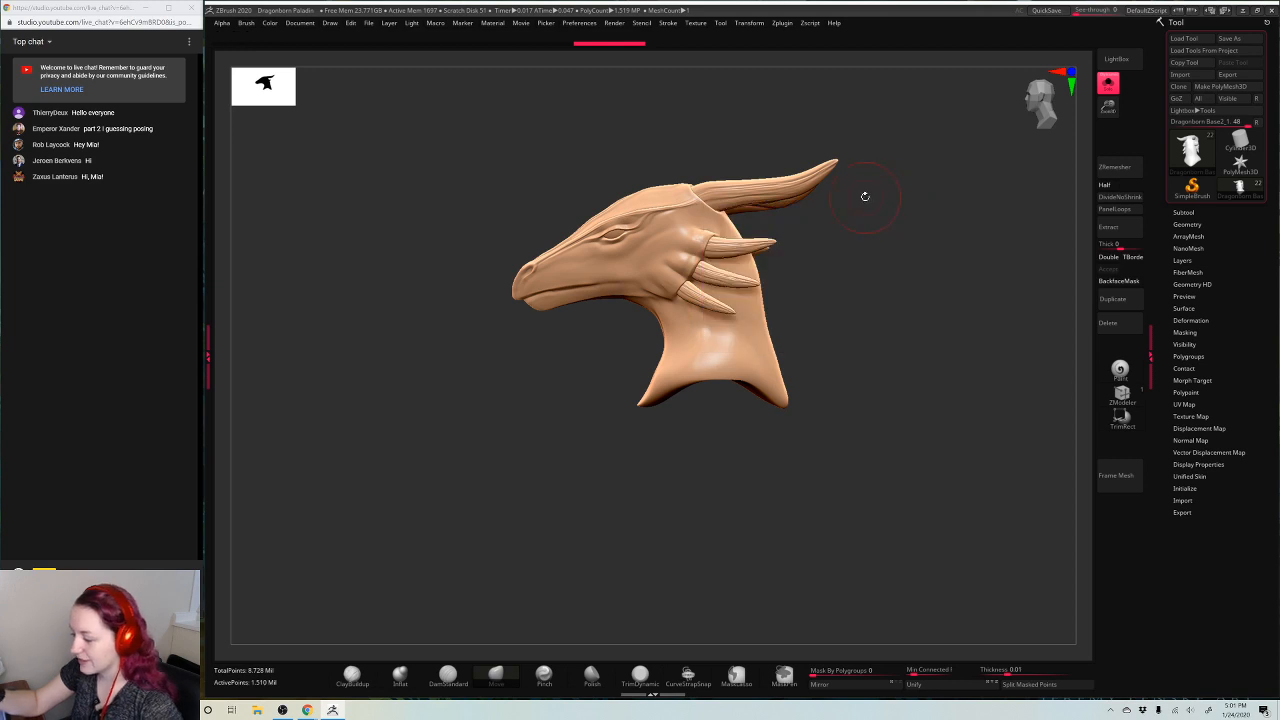
Examine the isolated head's proportions from the front, side and above
drag(863, 197, 869, 158)
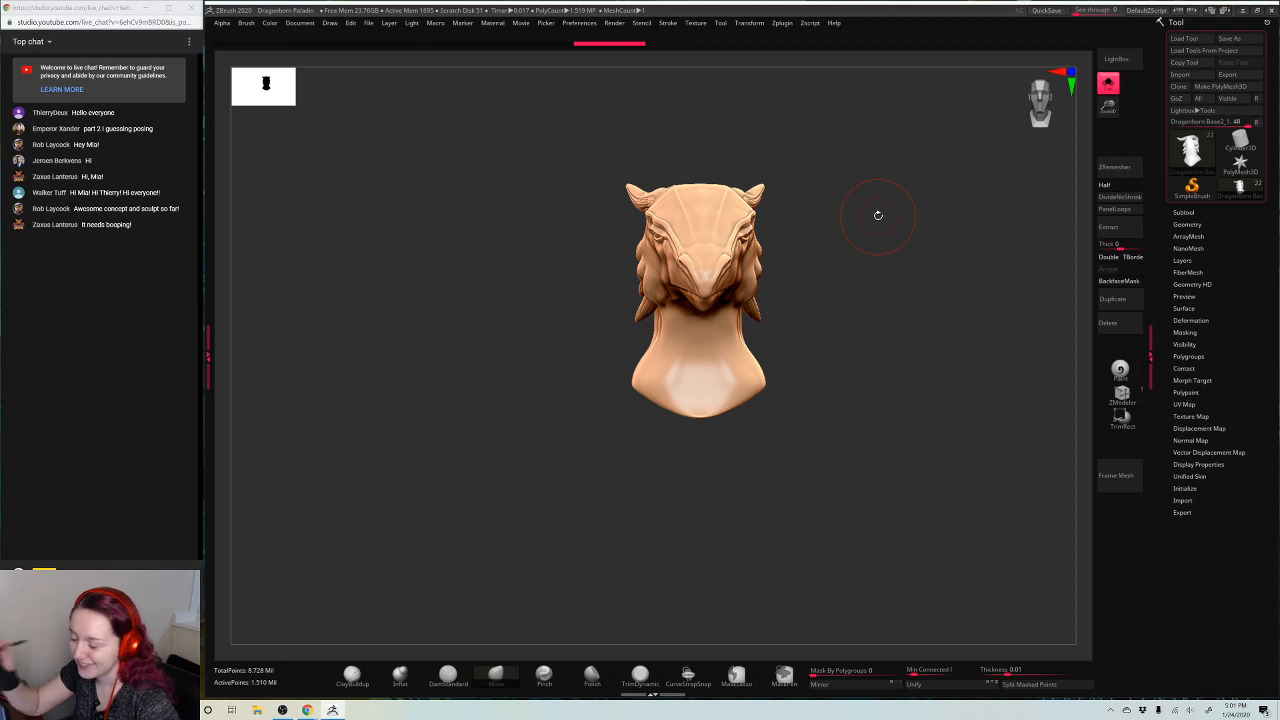
key(space)
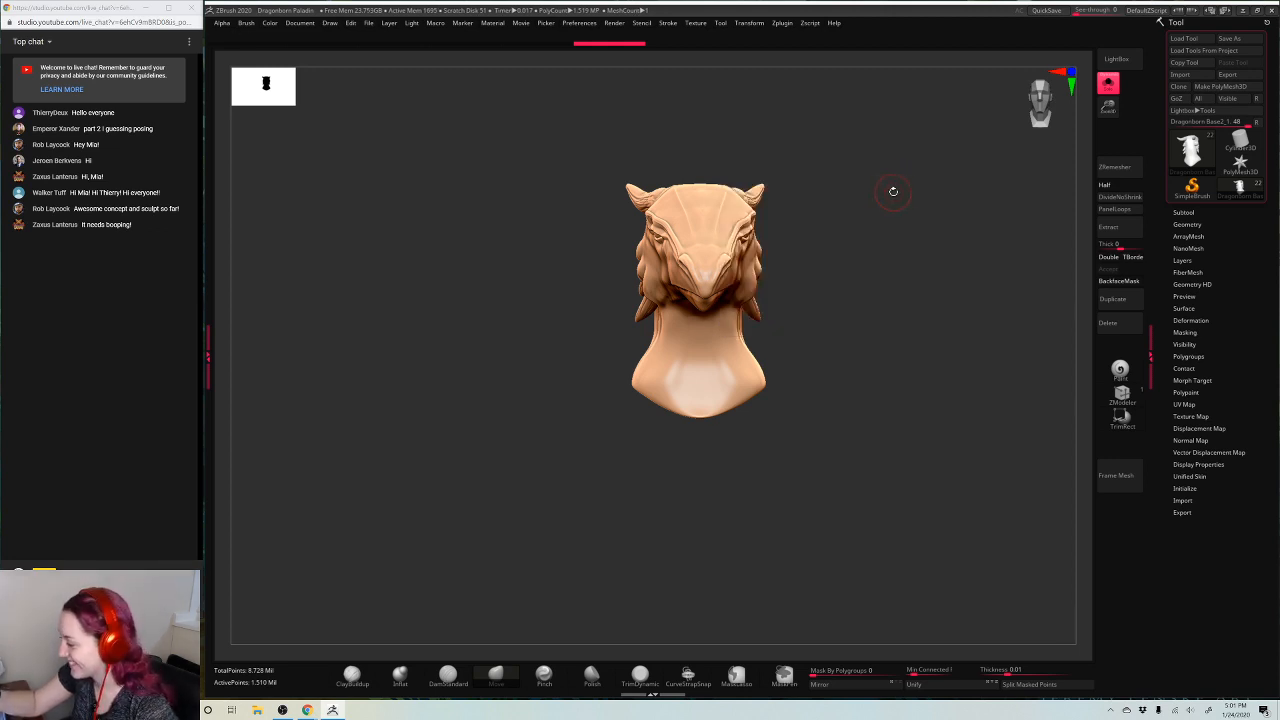
drag(893, 191, 886, 194)
key(space)
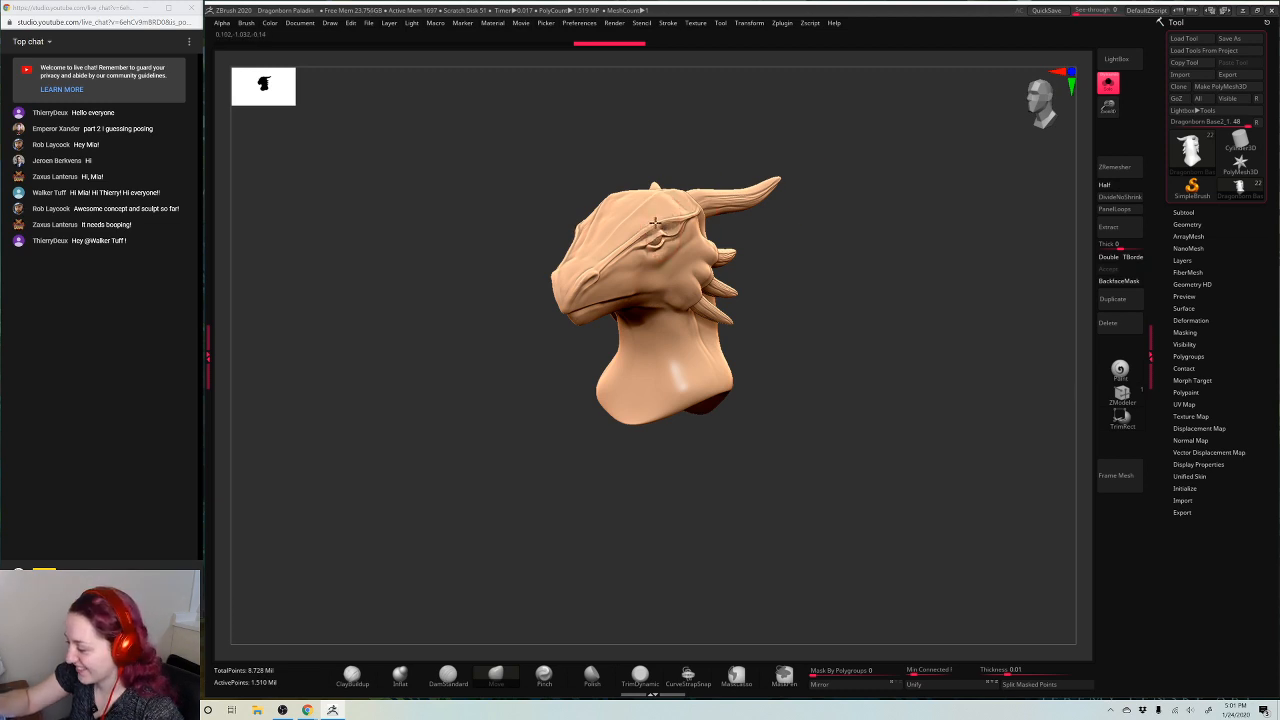
drag(919, 192, 953, 219)
key(space)
key(space)
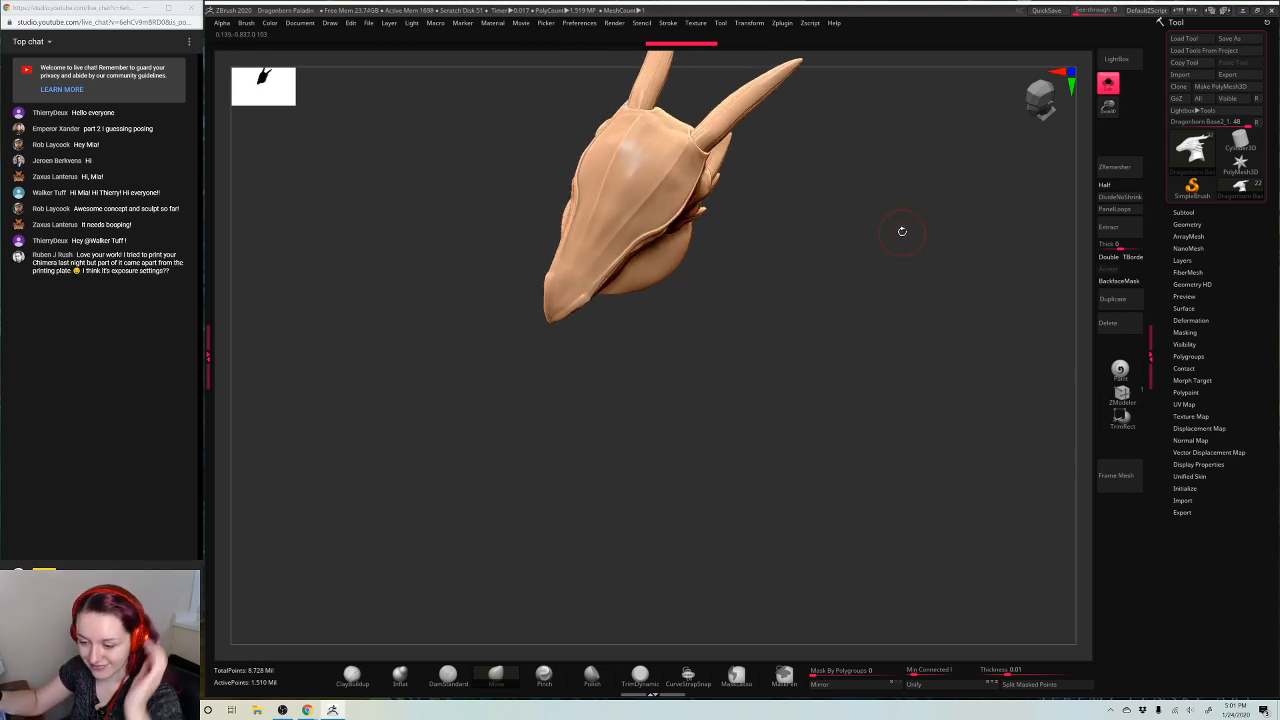
drag(900, 230, 956, 187)
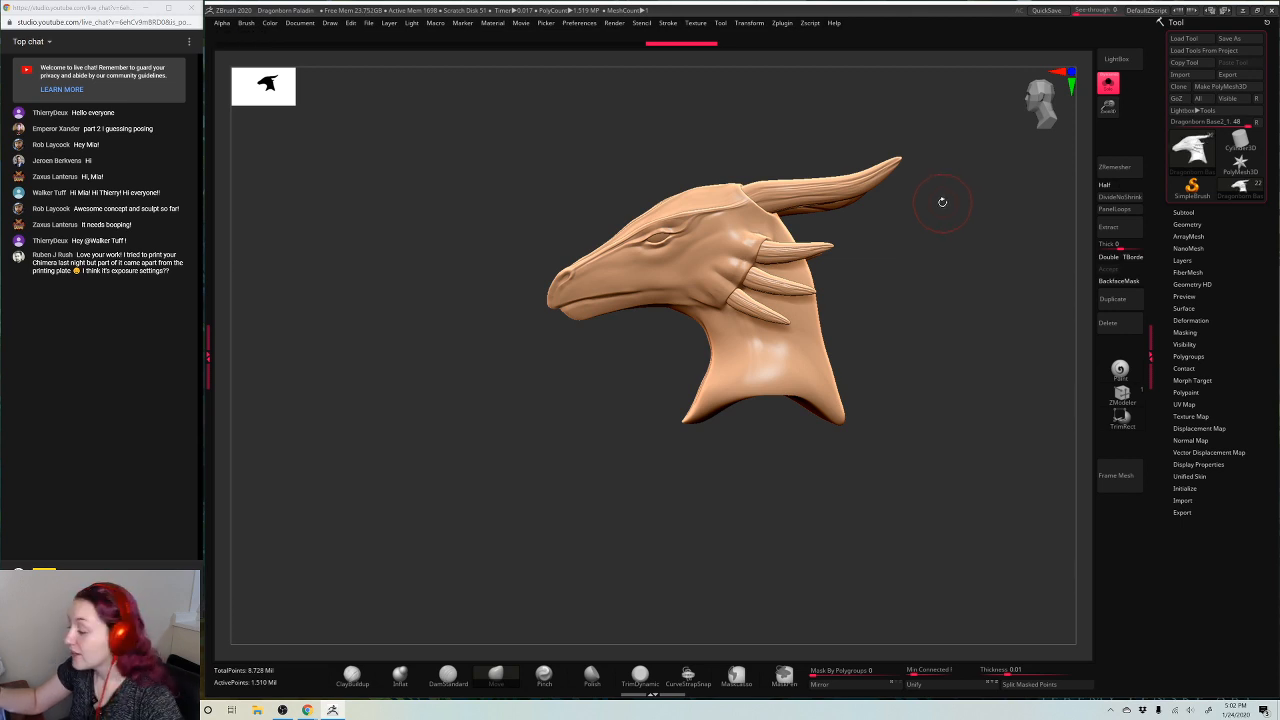
drag(940, 214, 905, 267)
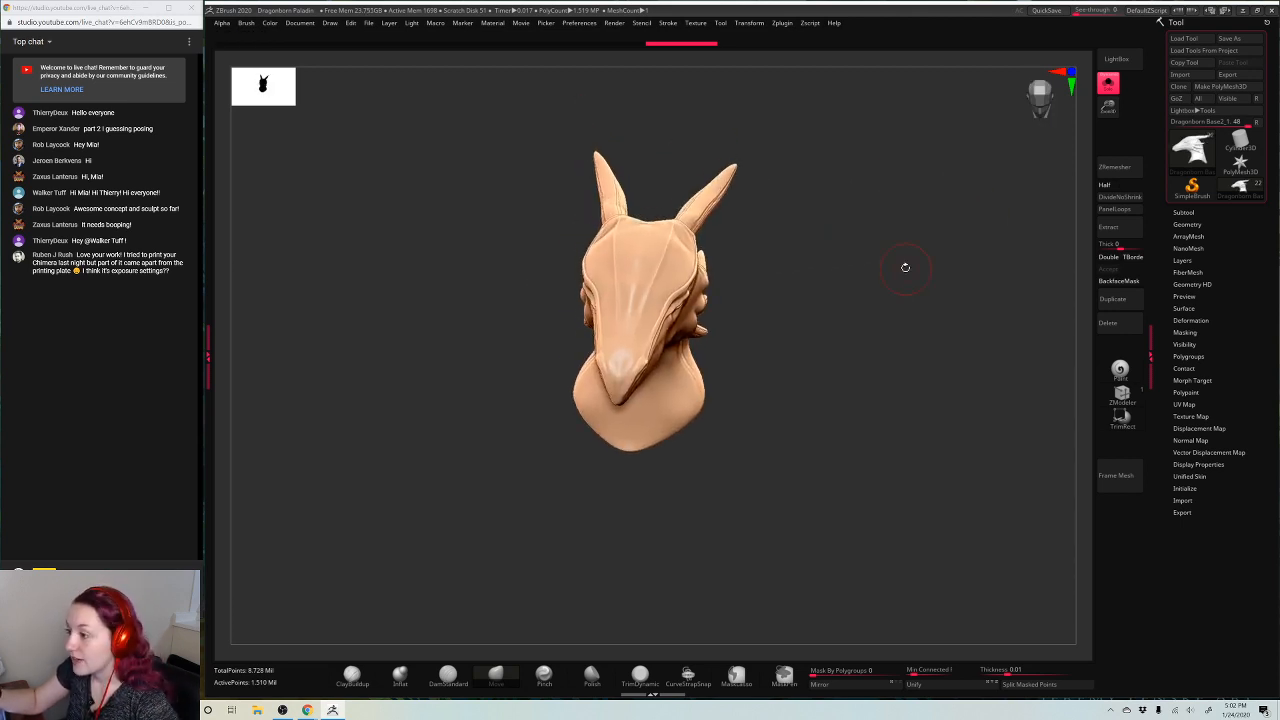
key(space)
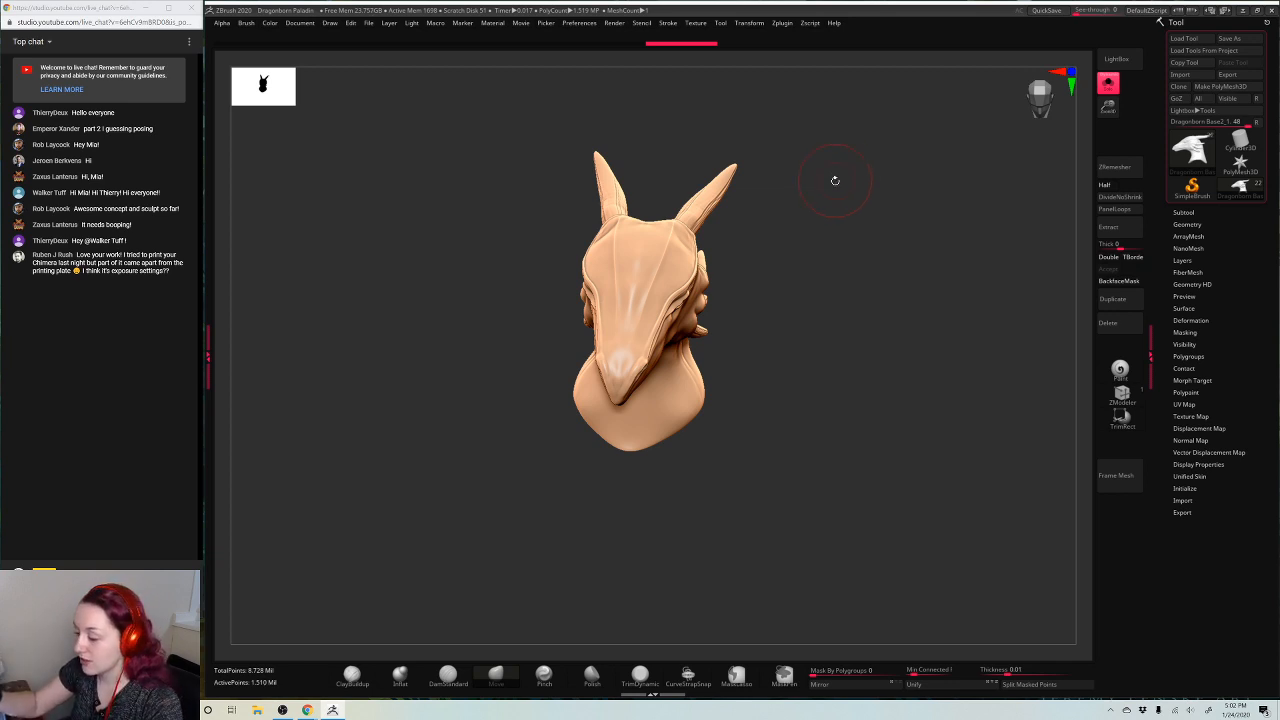
drag(855, 212, 856, 199)
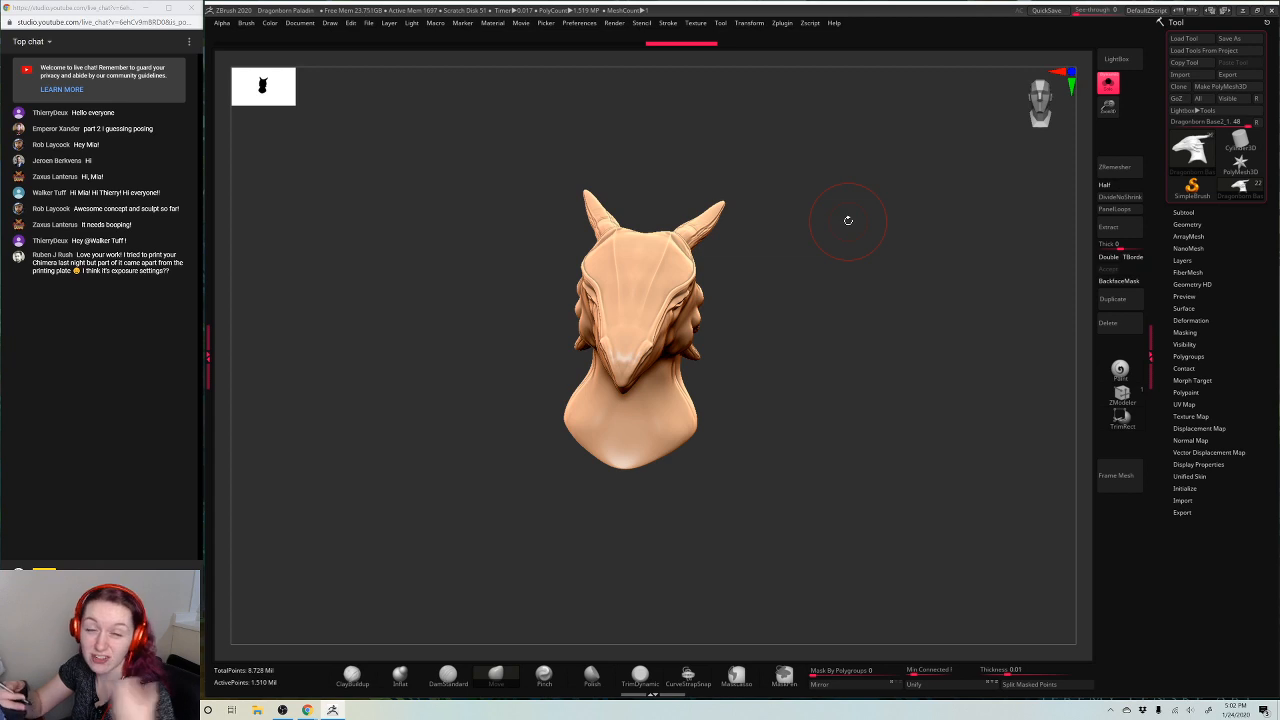
drag(882, 209, 900, 166)
drag(1108, 106, 1106, 117)
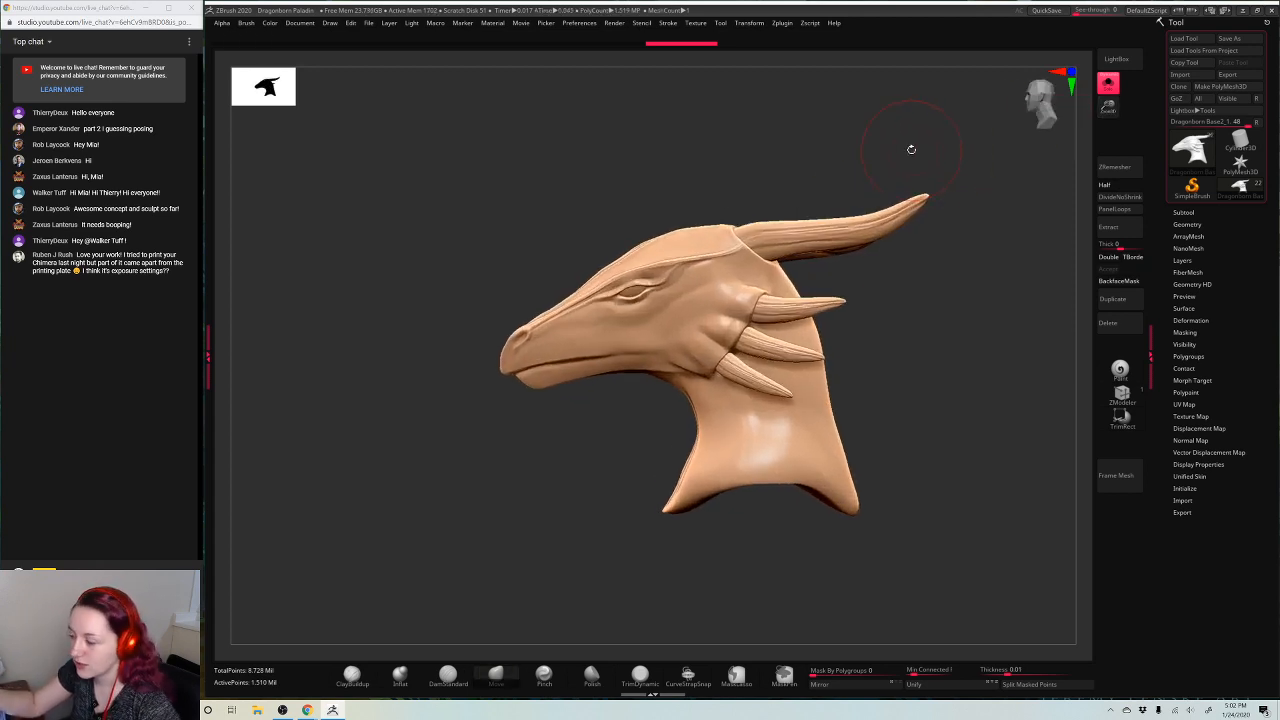
Reshape the top of the skull just in front of the horns with the Move brush, undoing one stroke
key(space)
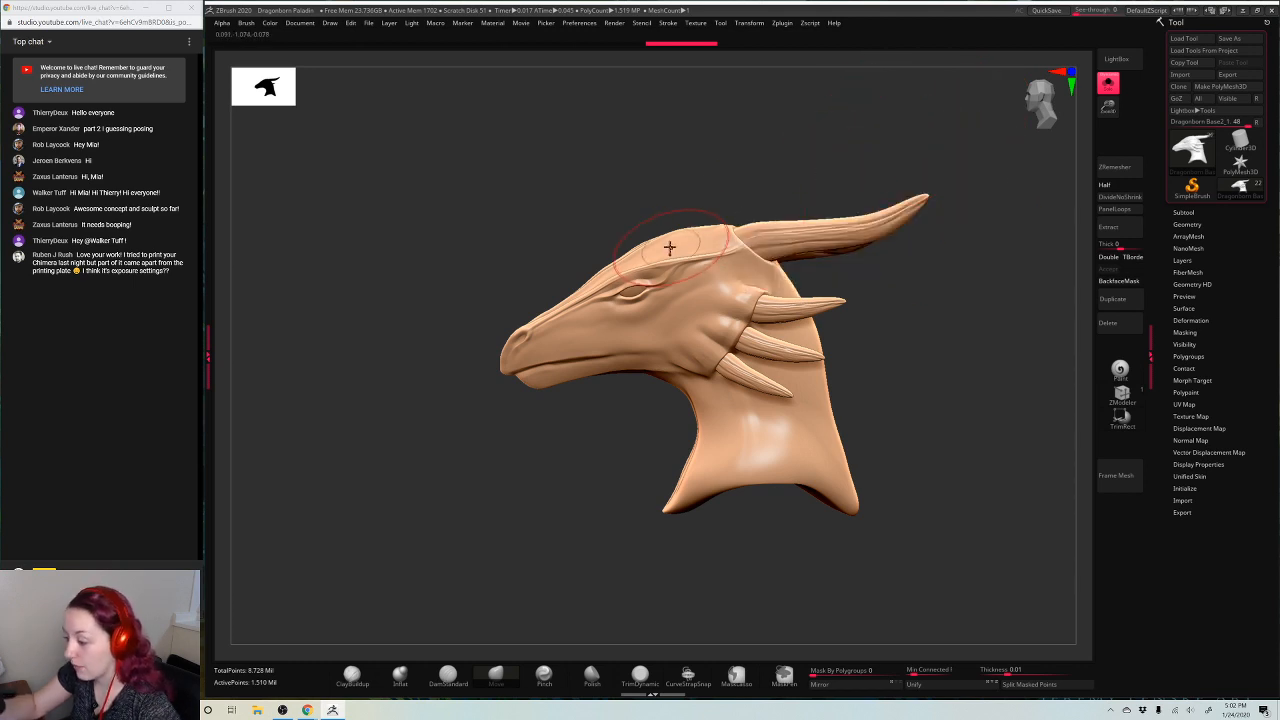
drag(658, 251, 708, 231)
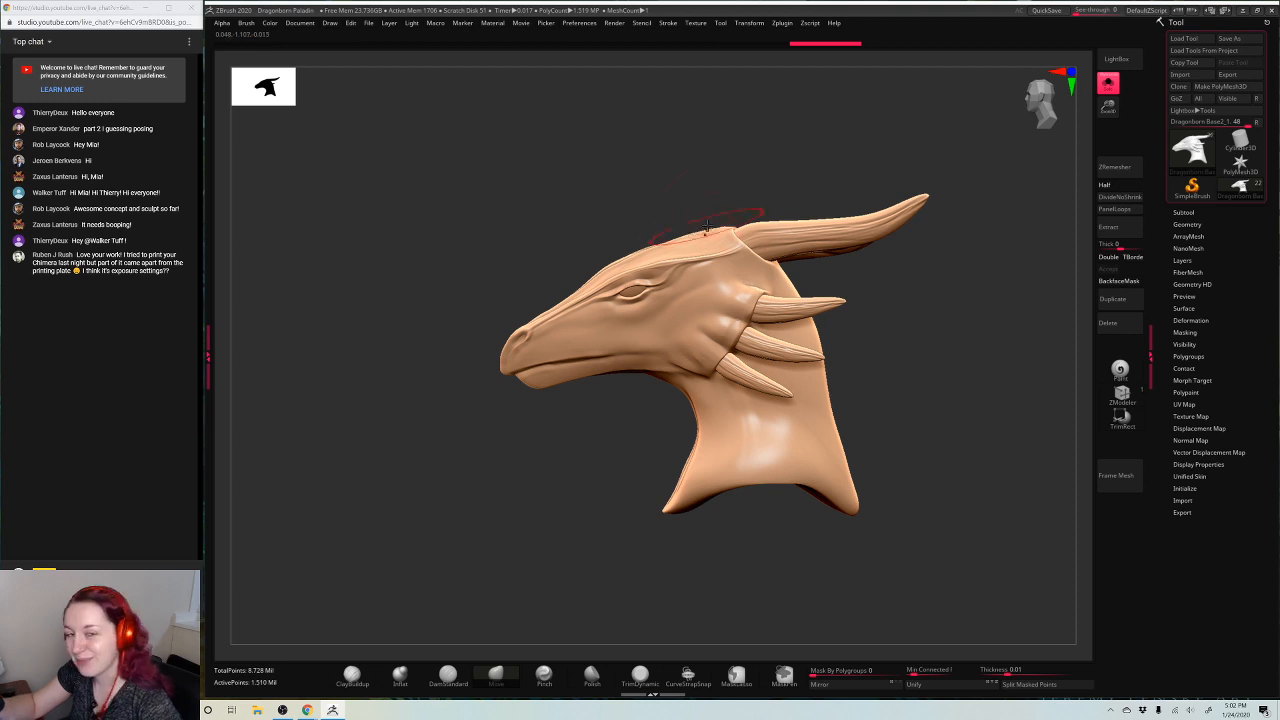
key(space)
drag(889, 130, 882, 130)
key(ctrl+z)
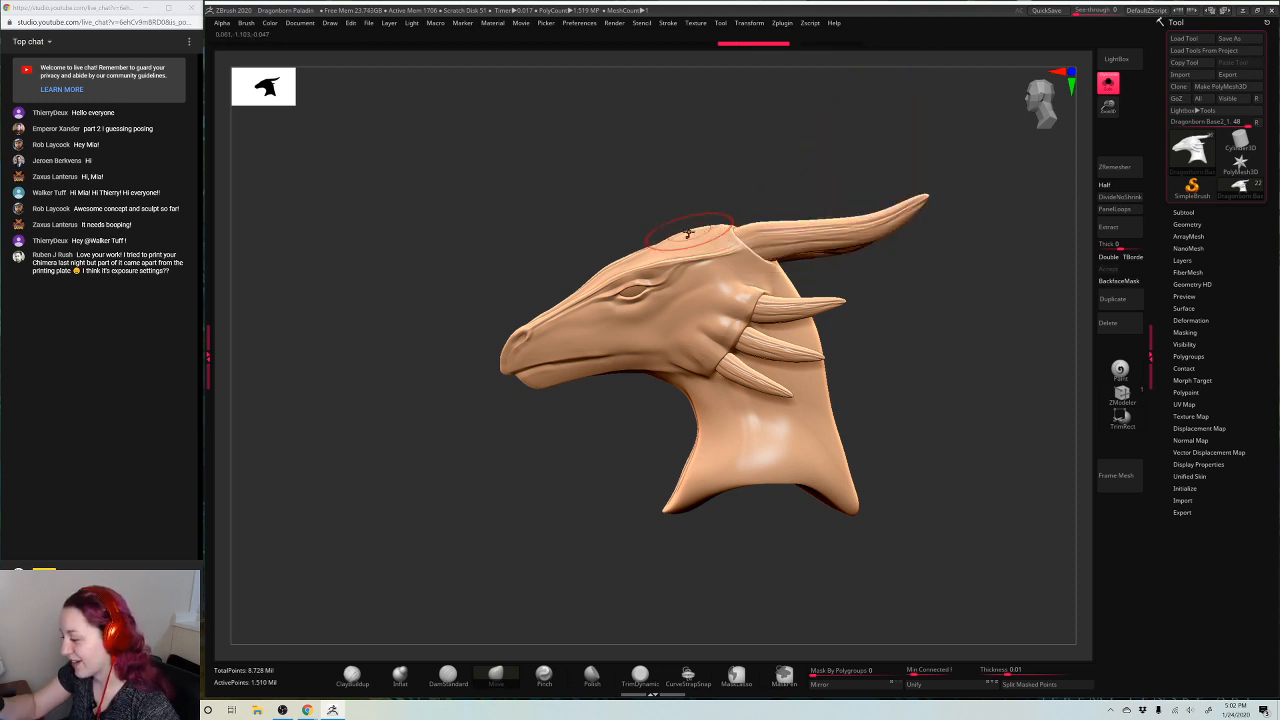
drag(689, 236, 694, 239)
mouse_move(943, 143)
mouse_down()
mouse_move(903, 166)
mouse_move(900, 194)
mouse_move(881, 185)
mouse_up()
key(space)
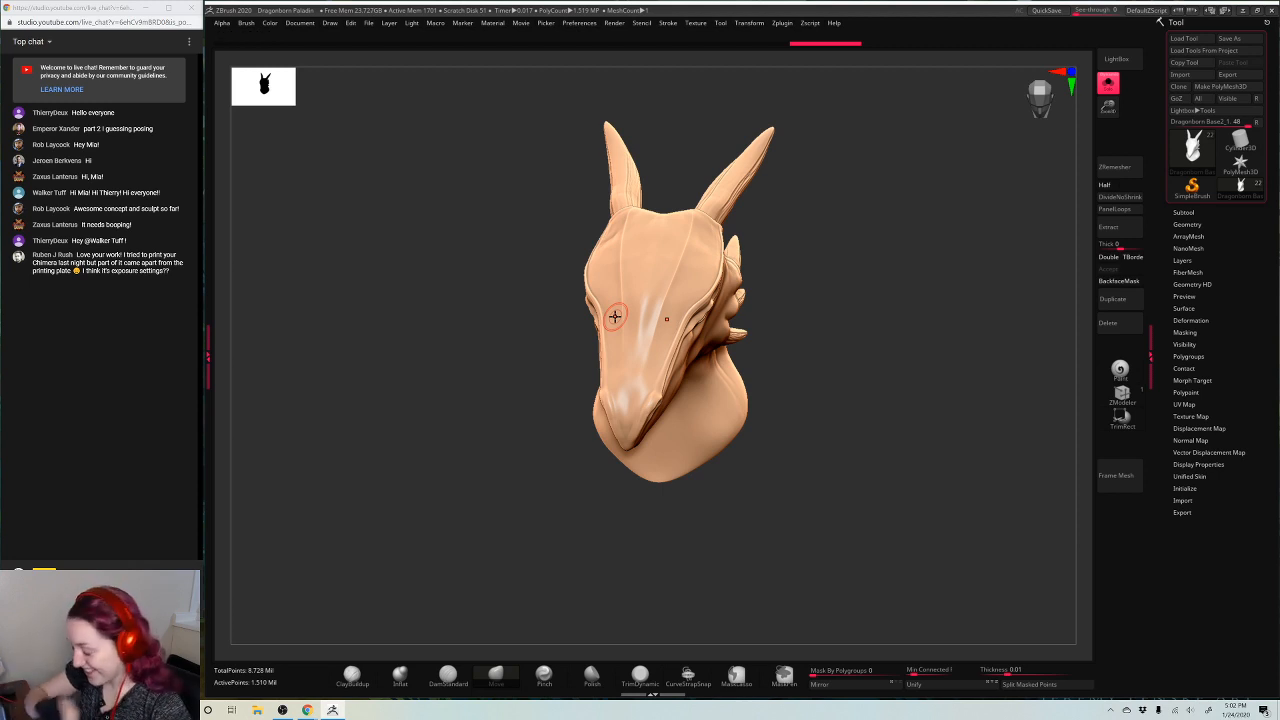
click(457, 671)
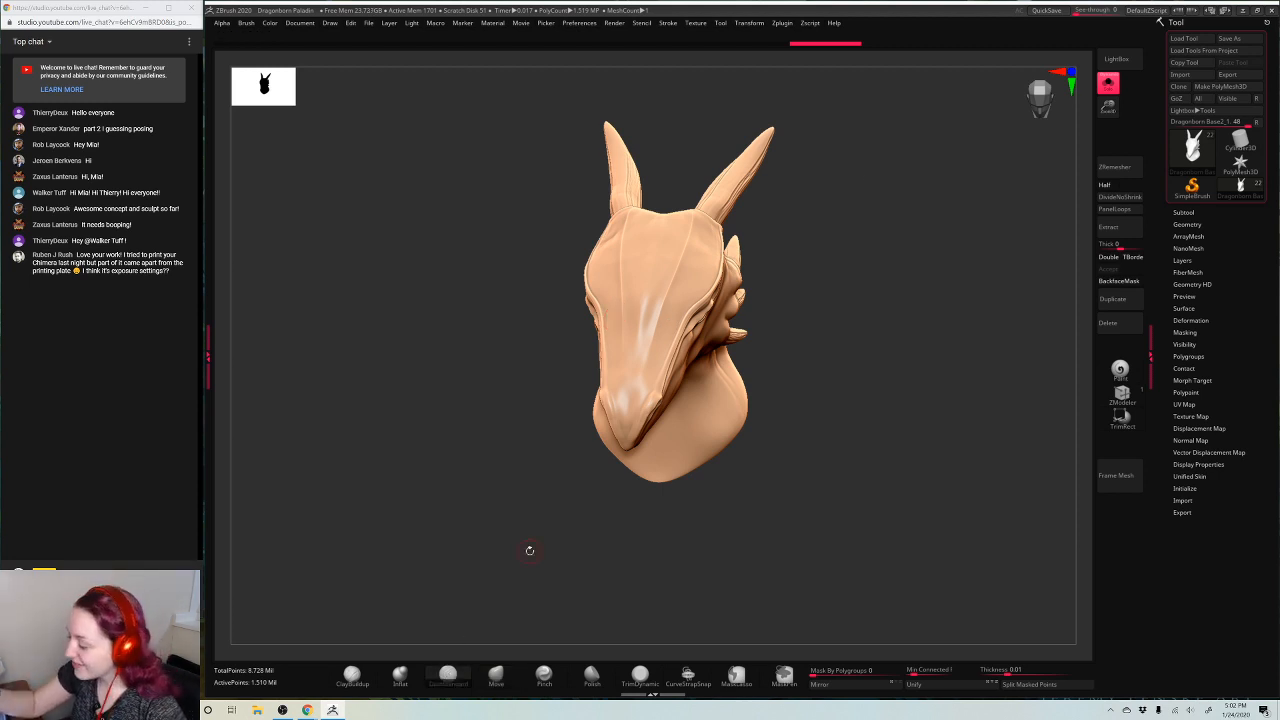
mouse_move(890, 191)
mouse_down()
mouse_move(892, 145)
mouse_move(940, 149)
mouse_move(946, 183)
mouse_up()
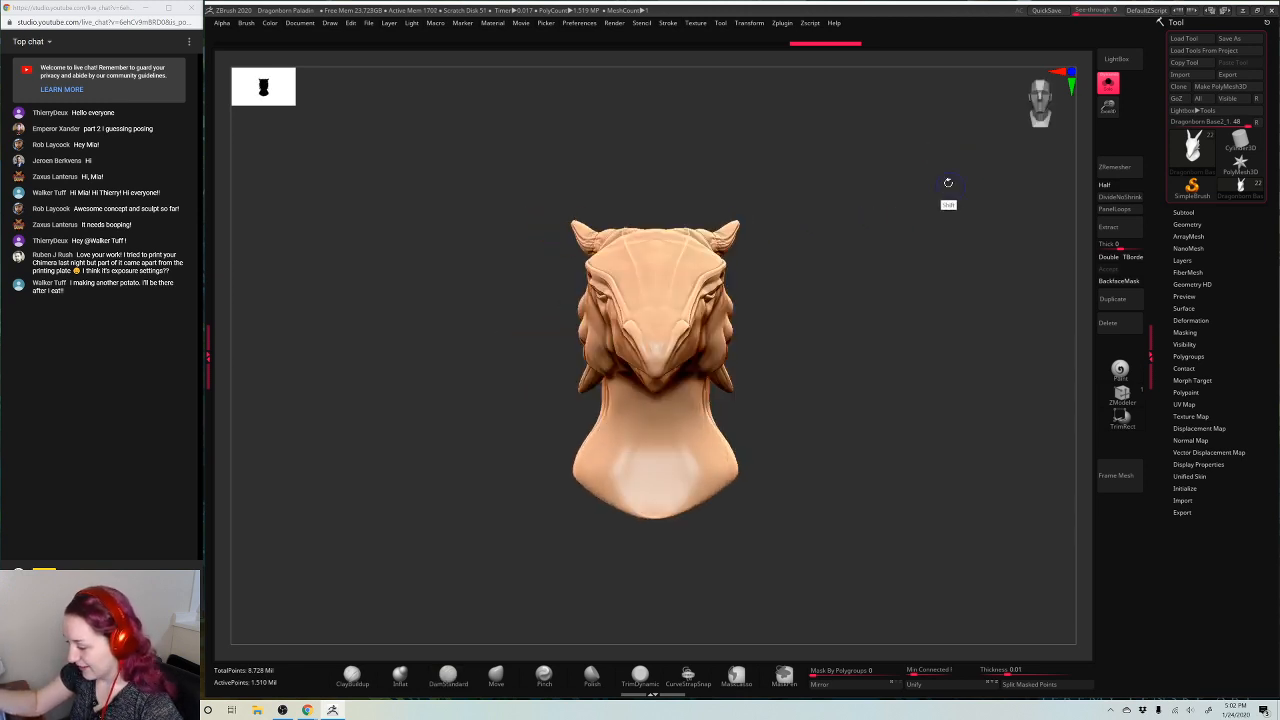
key(space)
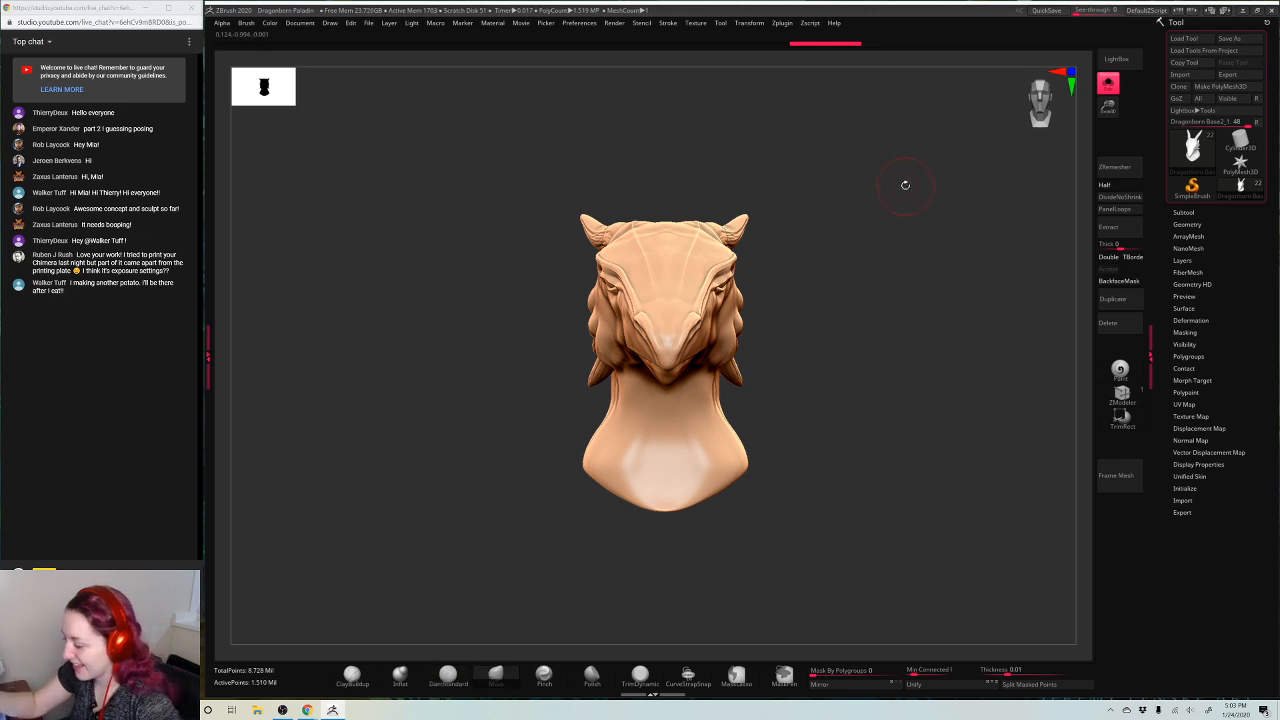
Nudge the surface of the forehead and crown with the Move brush
mouse_move(905, 184)
mouse_down()
mouse_move(878, 180)
mouse_move(960, 156)
mouse_move(939, 140)
mouse_move(818, 168)
mouse_up()
right_click(878, 180)
right_click(938, 140)
right_click(831, 164)
right_click(664, 283)
drag(664, 284, 652, 286)
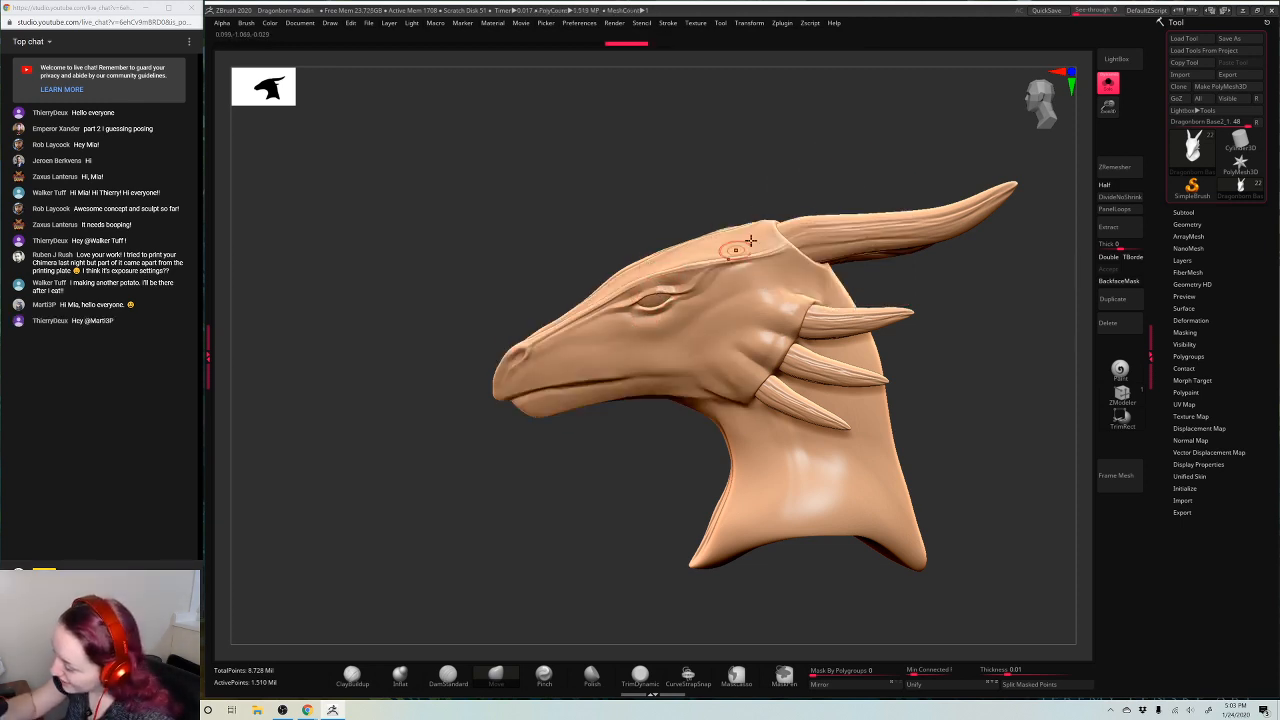
Load the creature feature brush set with the Scale1 shape active
drag(1108, 107, 921, 155)
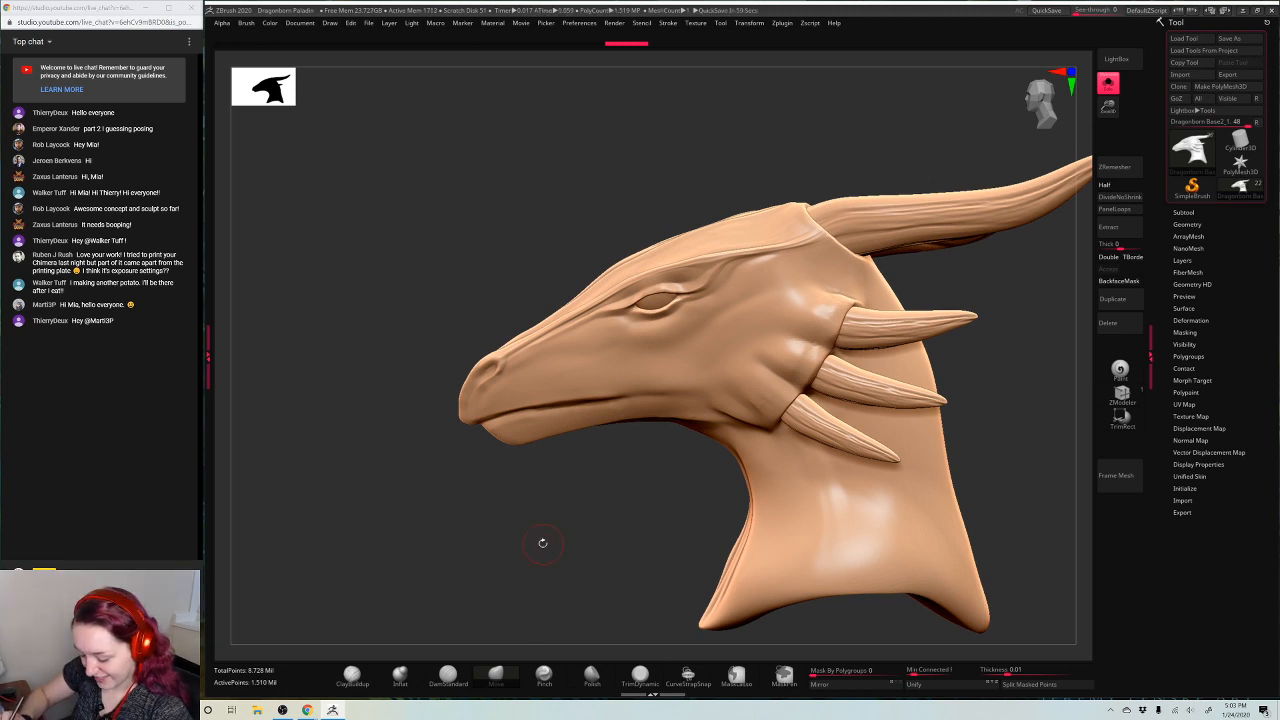
key(b)
click(256, 477)
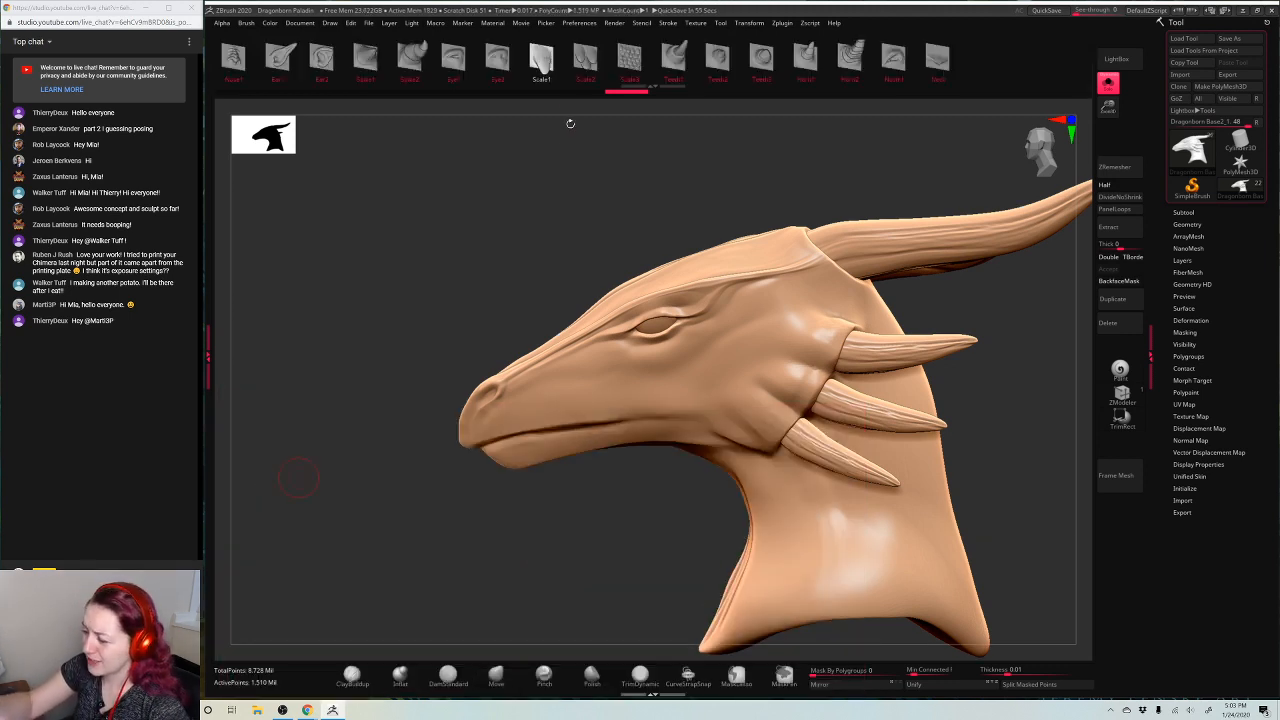
Try a Scale1 stroke along the brow ridge above the eye and undo it
drag(776, 173, 862, 182)
drag(619, 305, 710, 296)
key(ctrl+z)
Mask the brow ridge from the snout to the horn base with MaskPen and invert the mask so only the ridge is unmasked
key(space)
drag(936, 304, 930, 328)
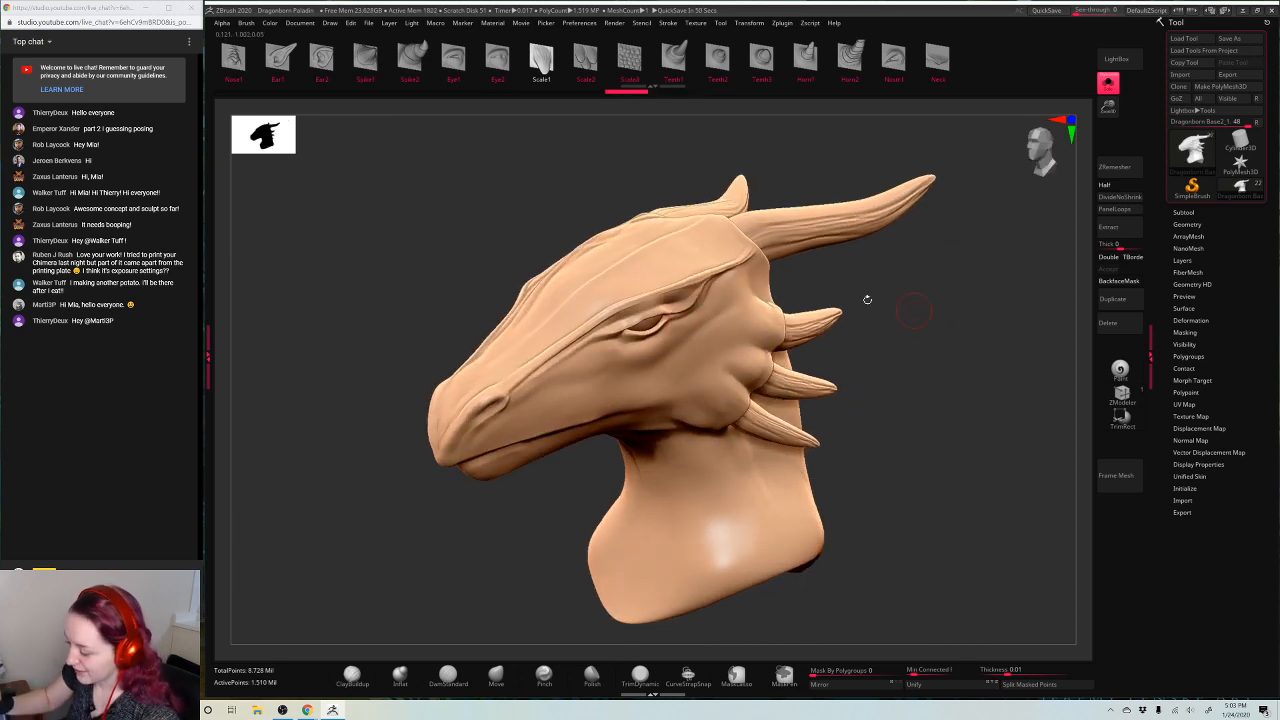
shift+drag(885, 280, 850, 278)
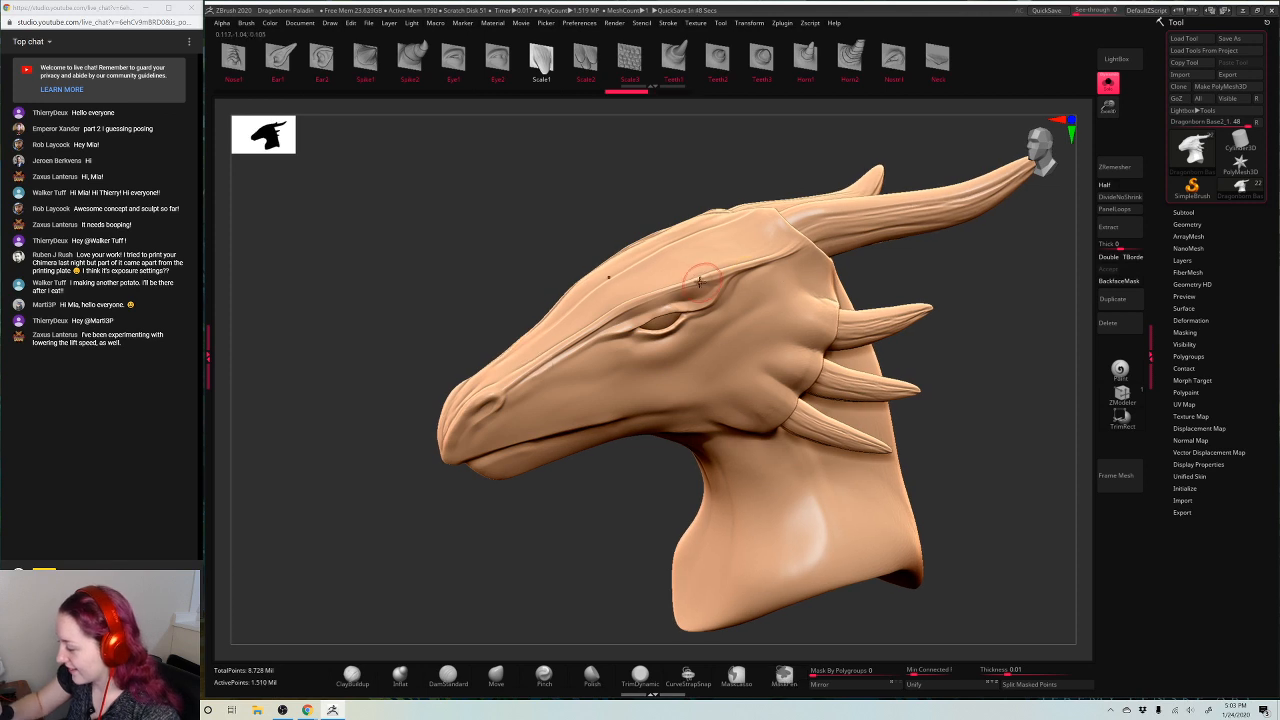
key(space)
mouse_move(732, 270)
mouse_down()
mouse_move(756, 258)
mouse_move(804, 290)
mouse_up()
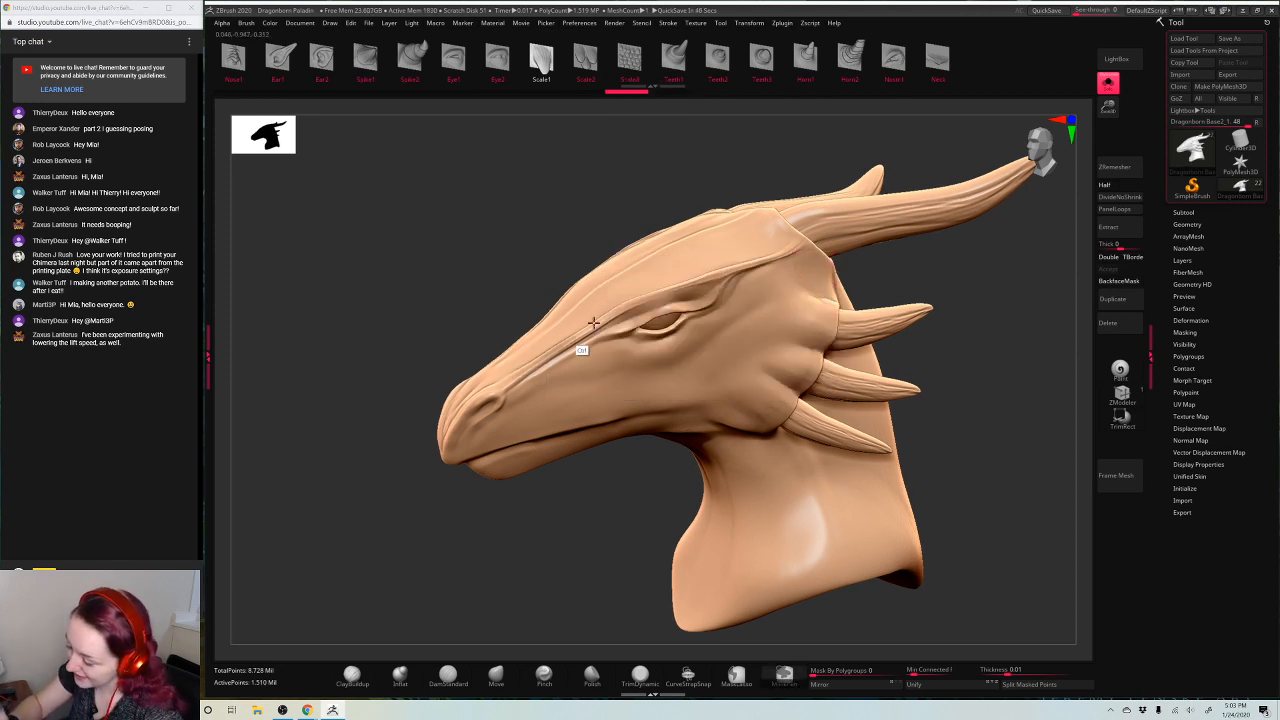
drag(515, 392, 640, 300)
mouse_move(564, 352)
mouse_down()
mouse_move(770, 257)
mouse_move(757, 264)
mouse_up()
ctrl+click(964, 278)
drag(642, 317, 730, 274)
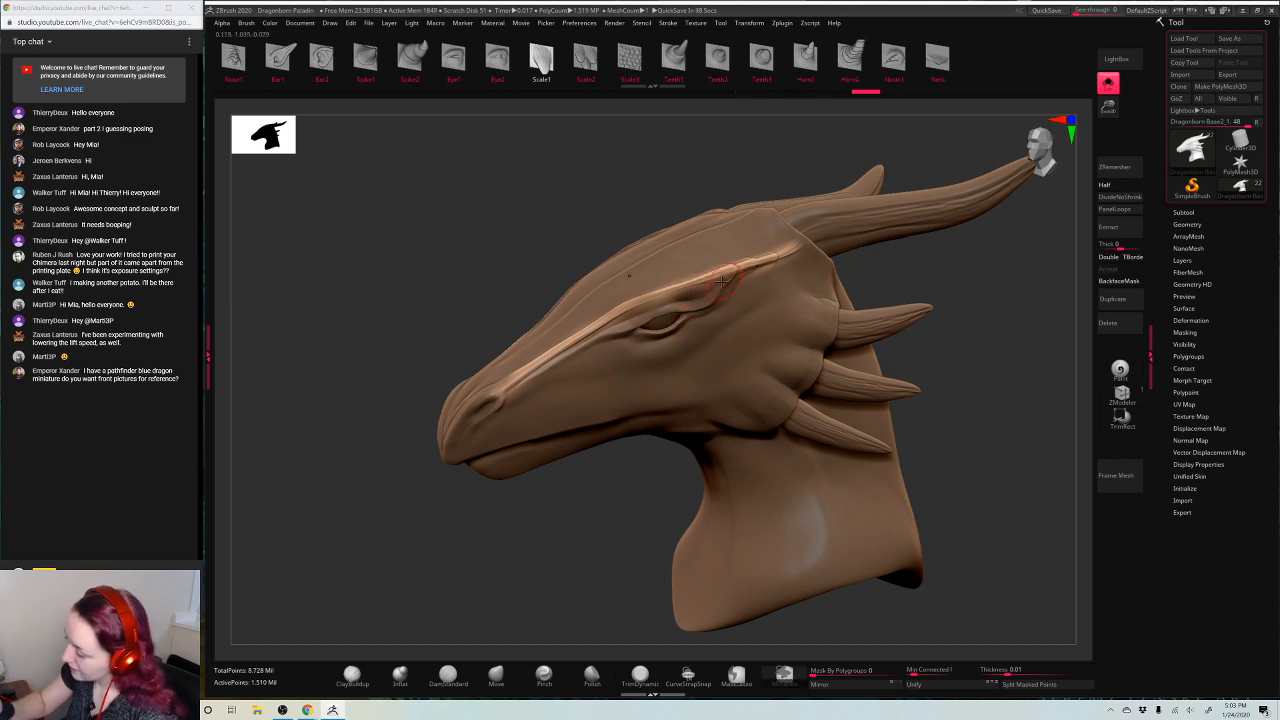
key(ctrl+z)
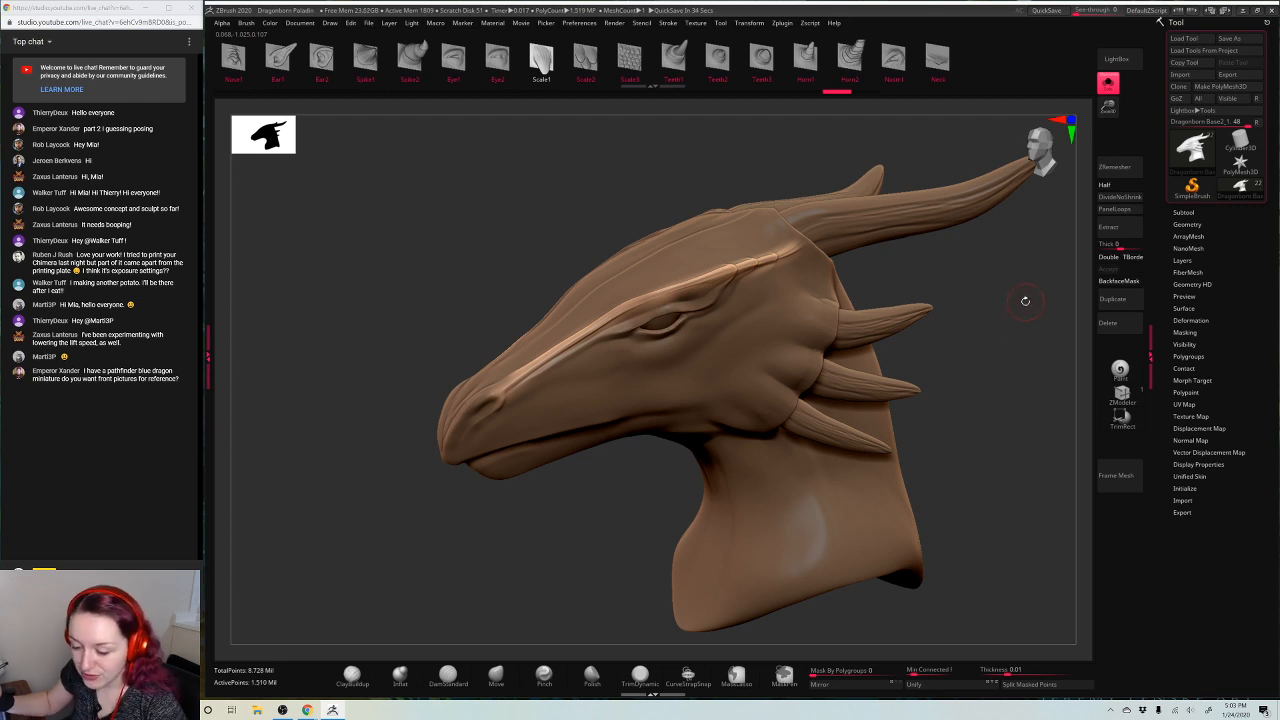
Clear the mask from the dragonborn head so the whole surface can be edited again
drag(1027, 320, 1026, 323)
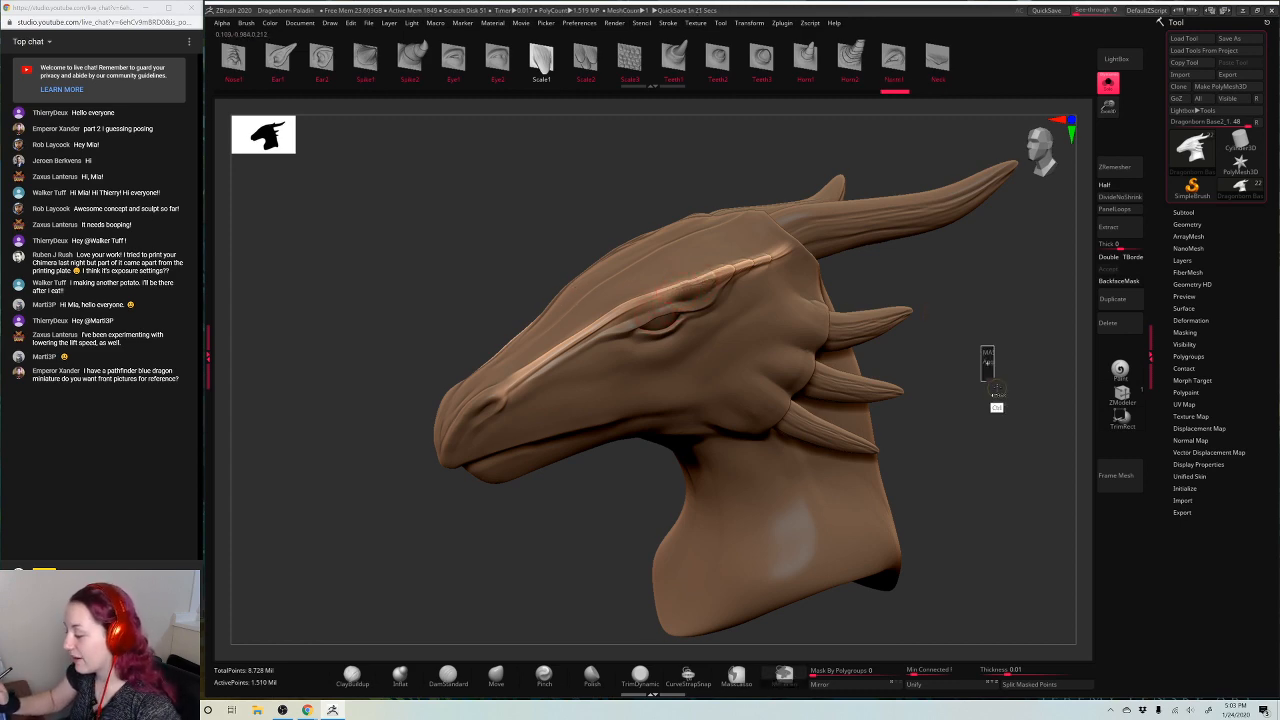
mouse_move(991, 371)
mouse_down()
mouse_move(1020, 390)
mouse_move(692, 287)
mouse_up()
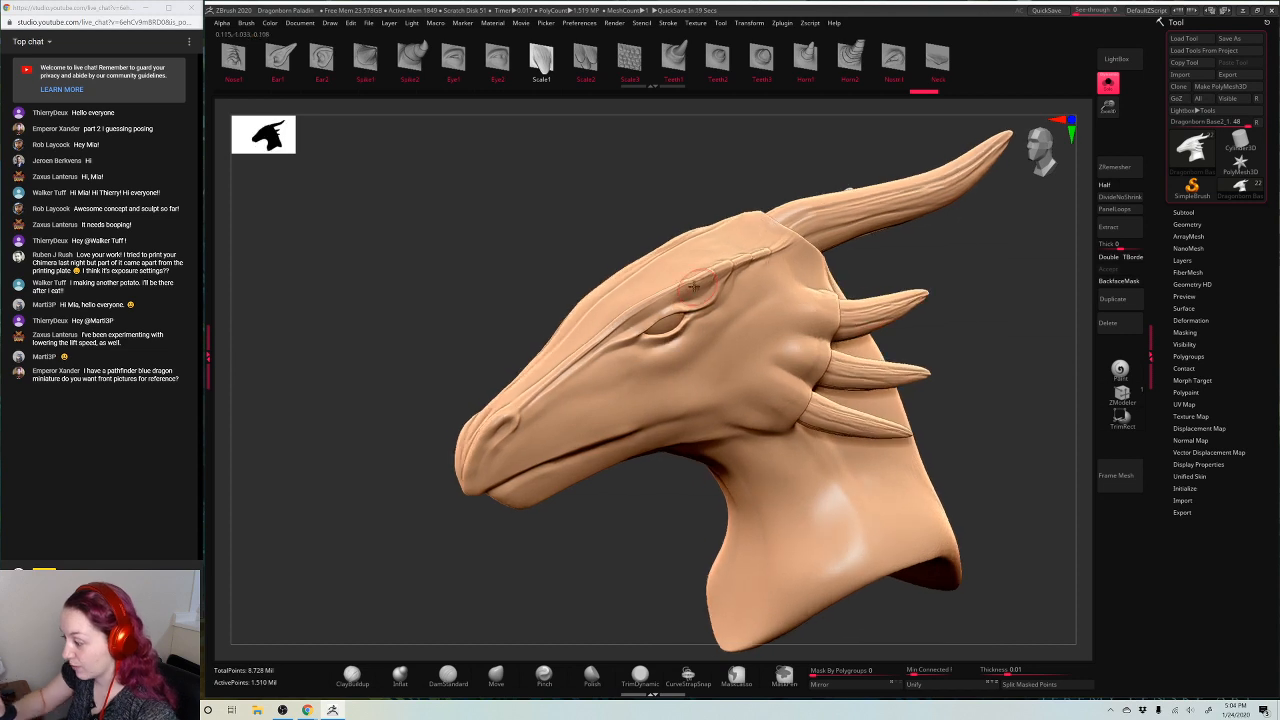
drag(995, 278, 947, 481)
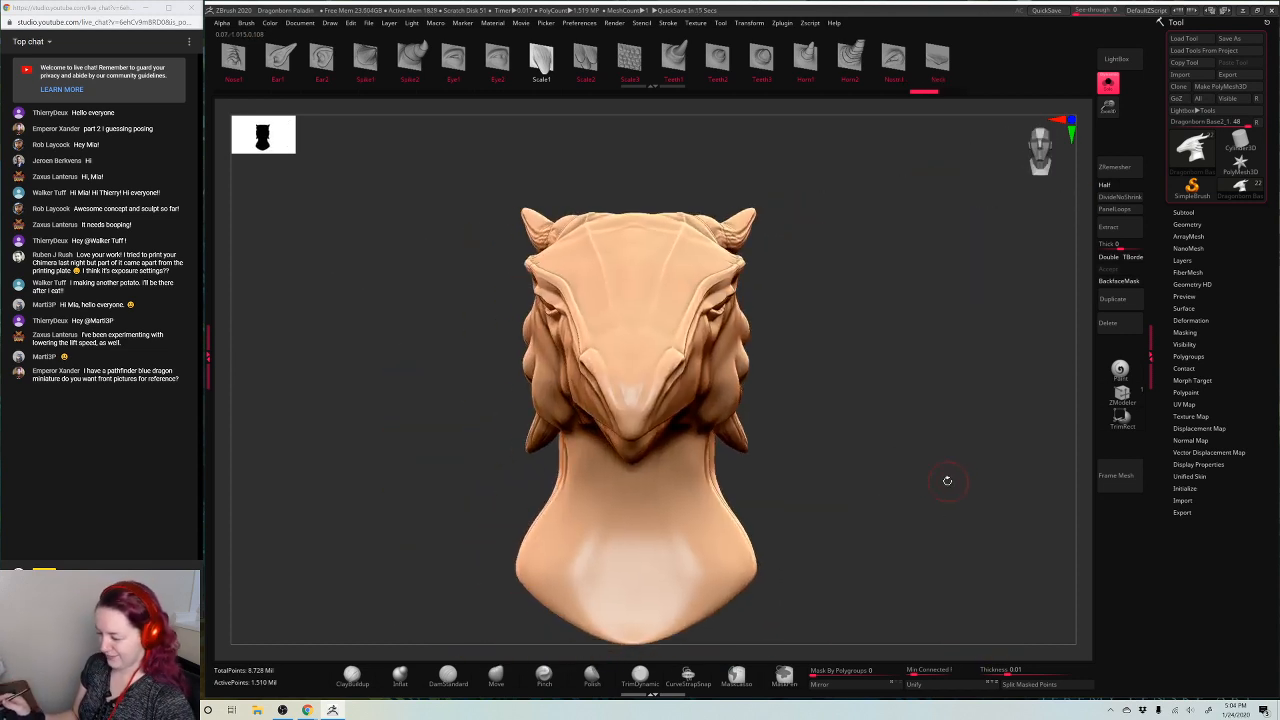
Pull the brow ridges on both sides of the skull inward with an enlarged Move brush
key(space)
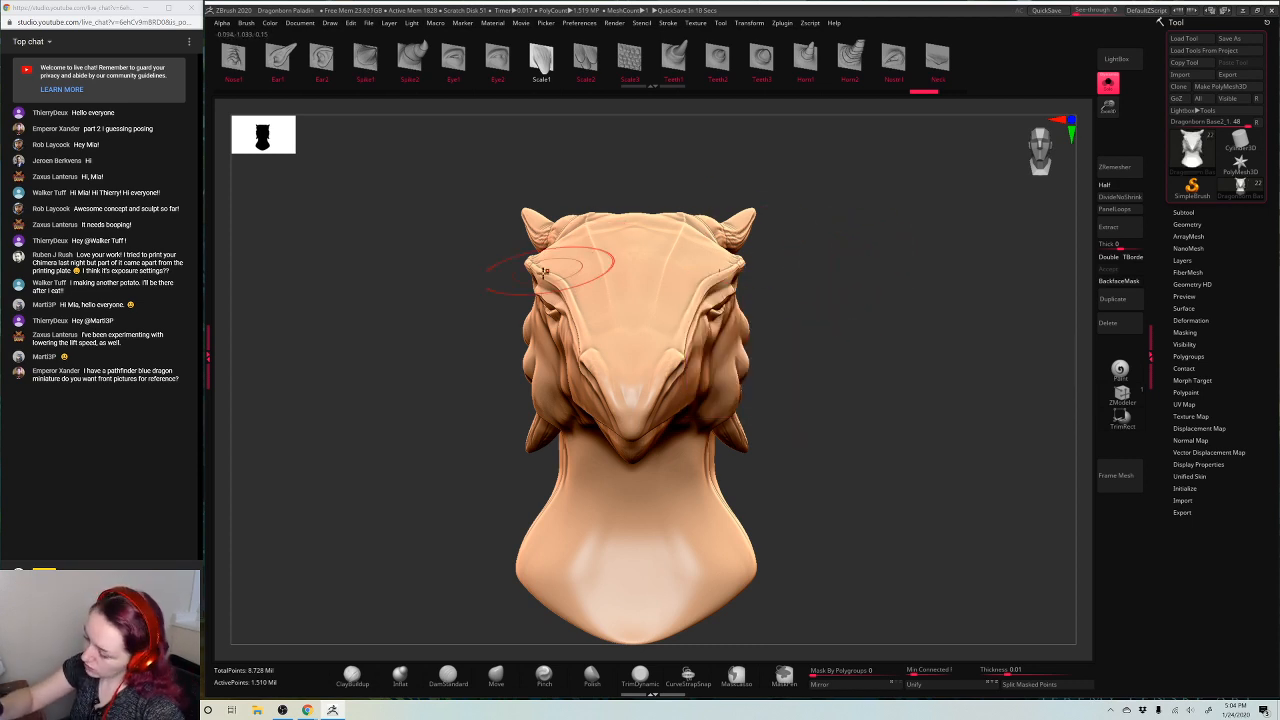
mouse_move(850, 260)
mouse_down()
mouse_move(866, 329)
mouse_move(857, 276)
mouse_move(857, 350)
mouse_move(777, 345)
mouse_up()
key(space)
click(838, 278)
click(496, 675)
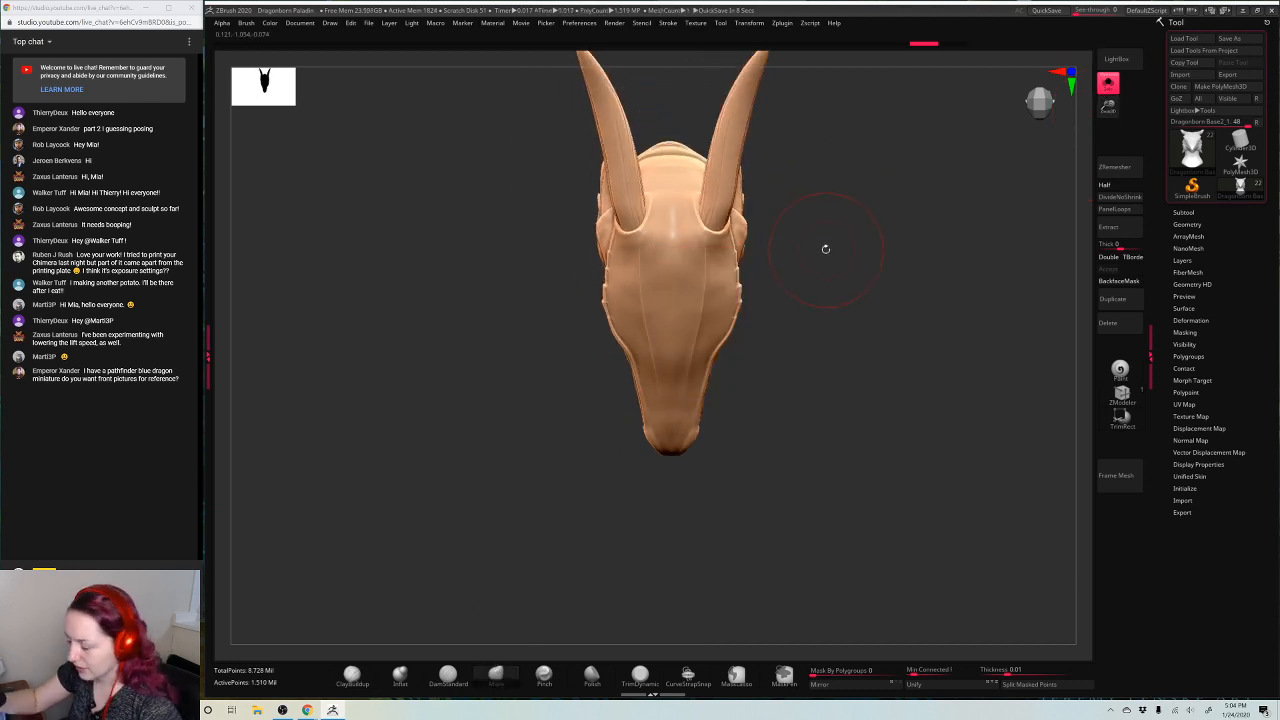
key(space)
click(838, 249)
drag(837, 282, 845, 248)
drag(796, 294, 786, 300)
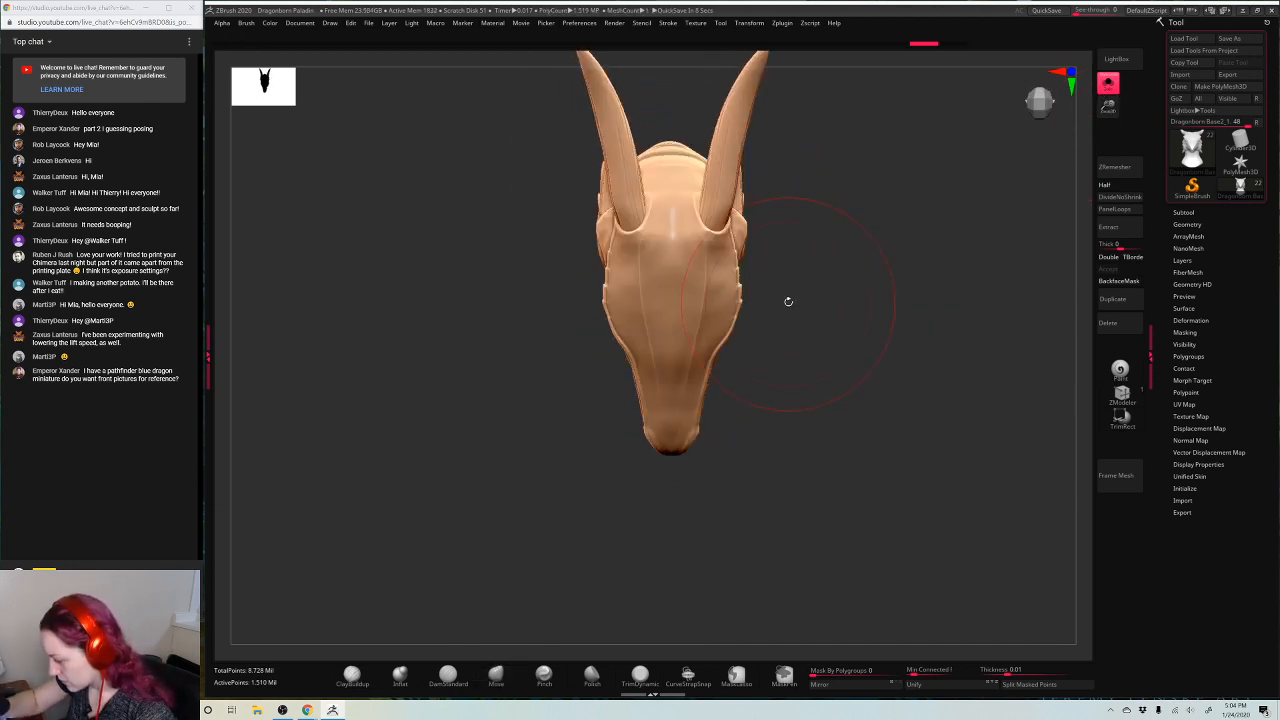
key(space)
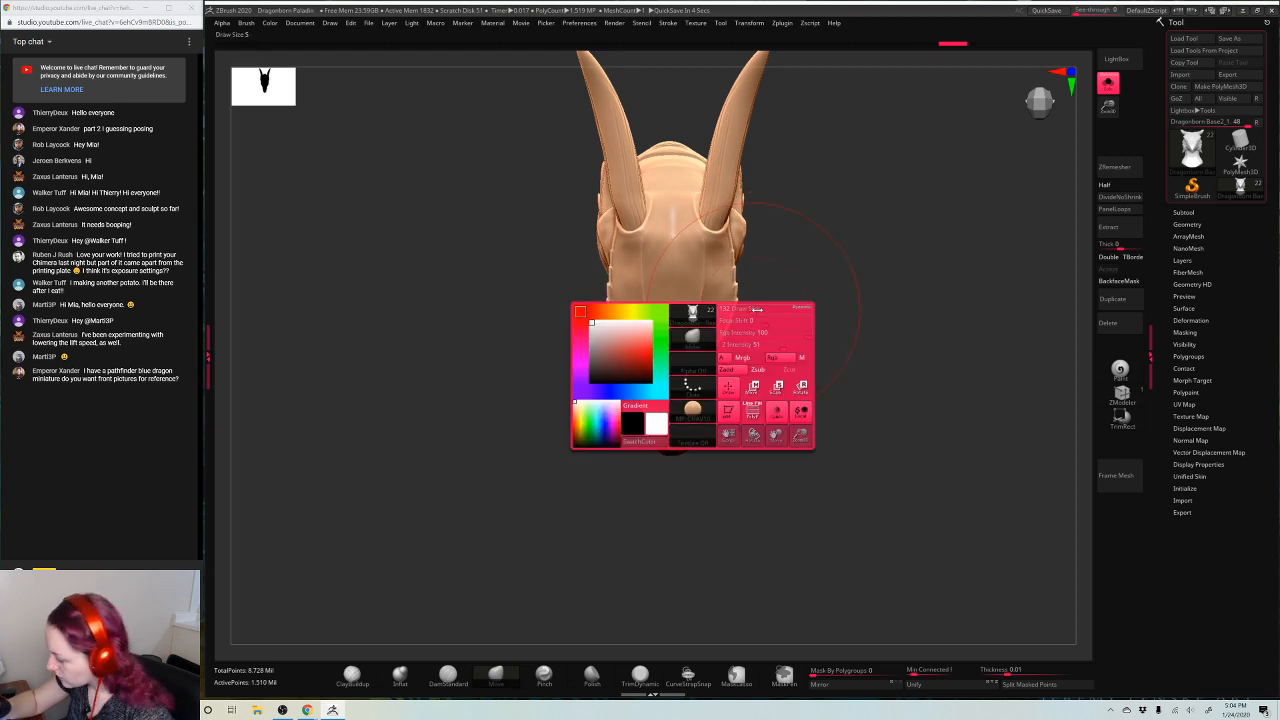
click(716, 312)
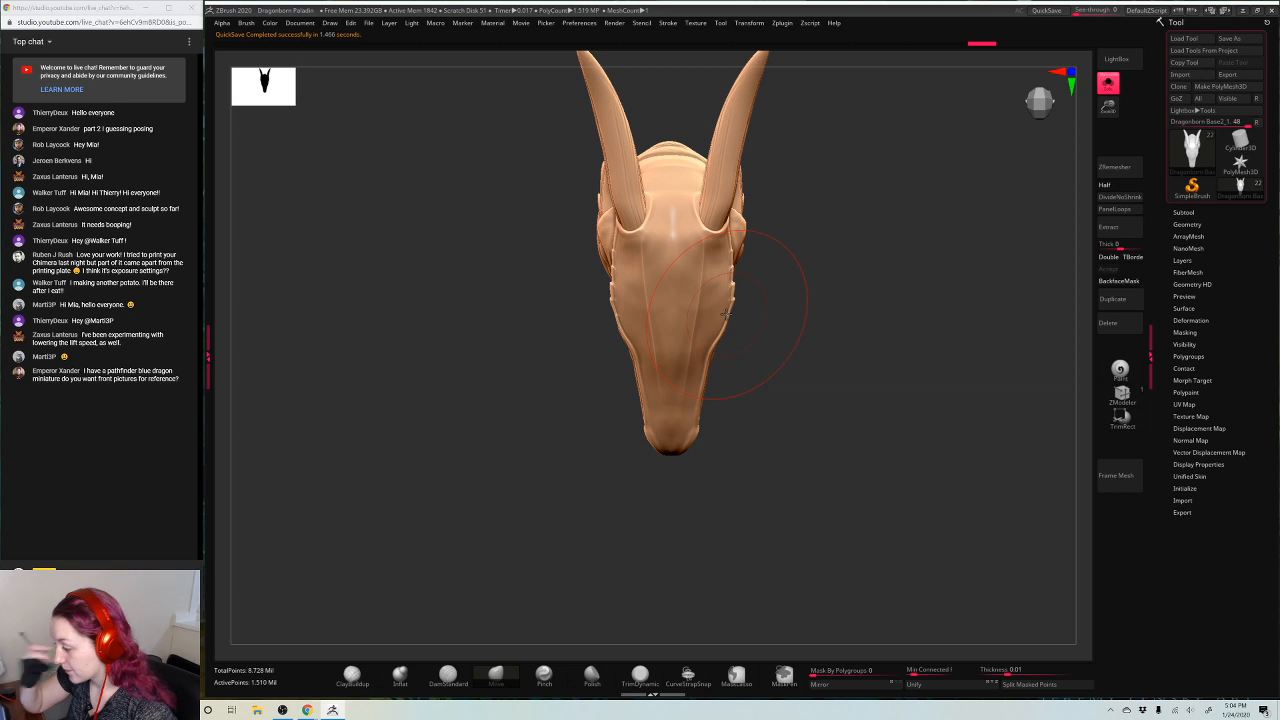
Reshape the side profile of the forehead and crown with the Move brush
drag(908, 317, 917, 188)
right_click(909, 188)
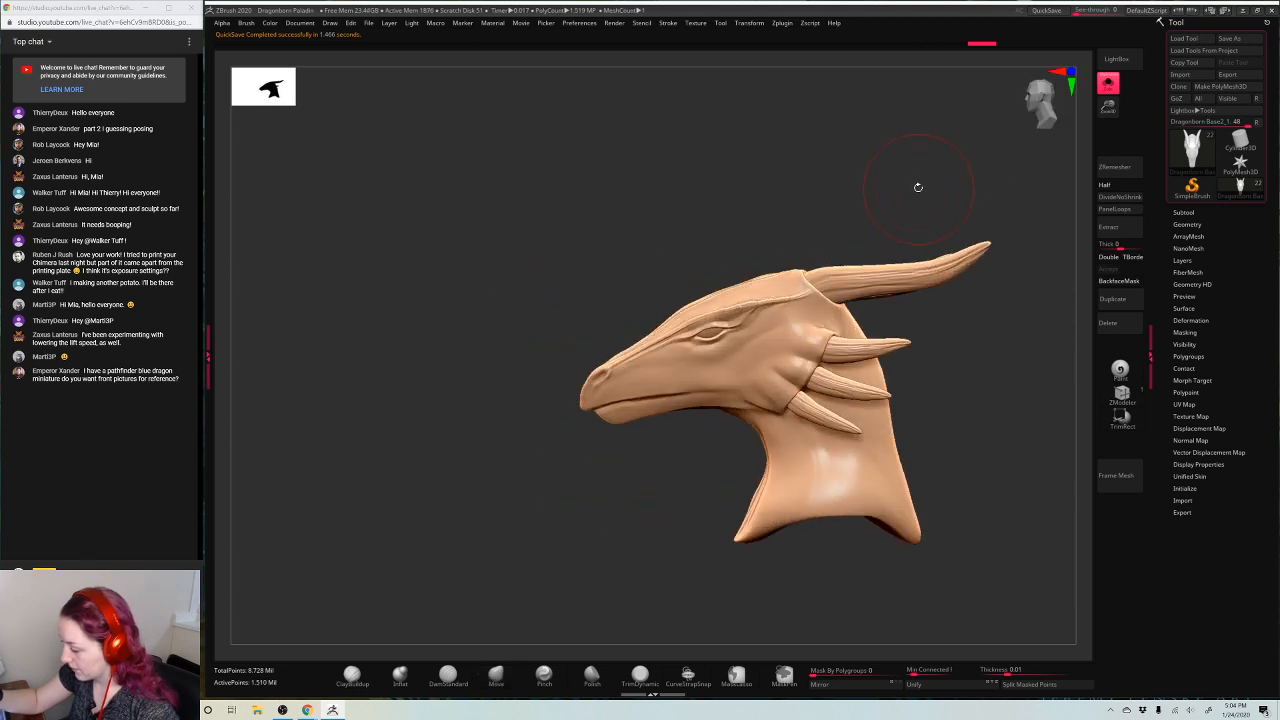
right_click(918, 187)
drag(1106, 110, 1080, 126)
right_click(813, 240)
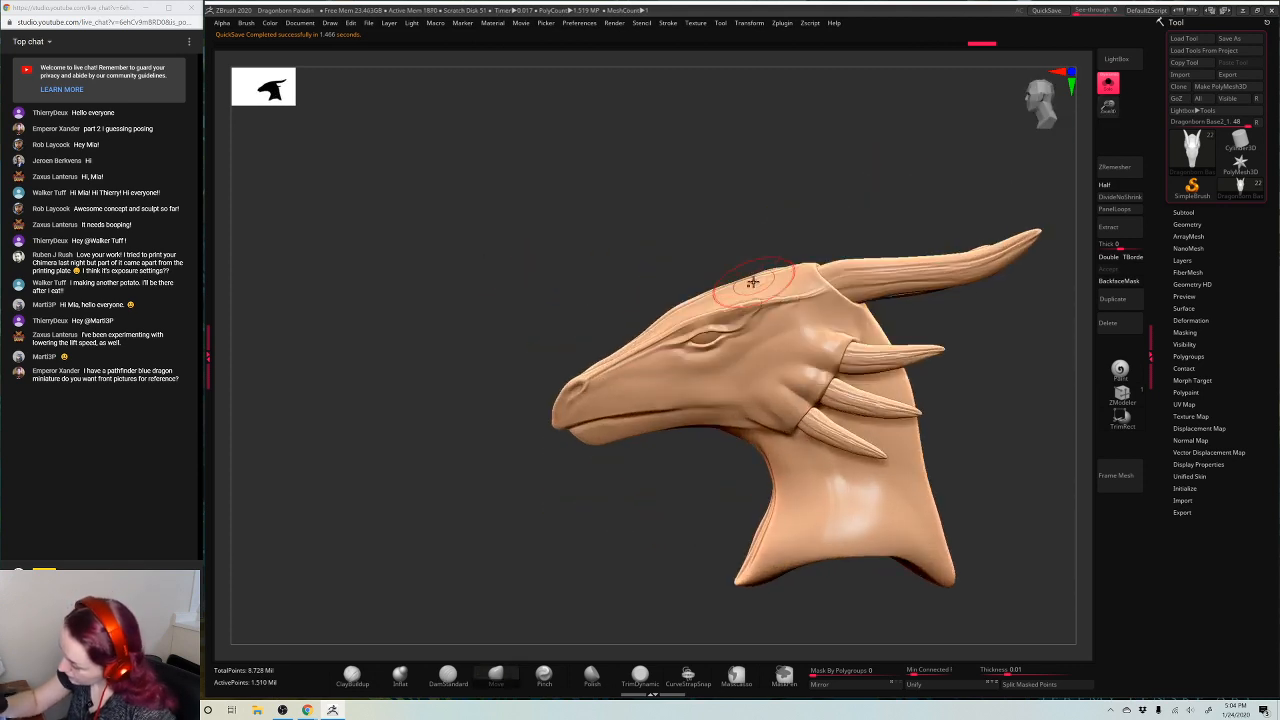
key(space)
drag(756, 277, 745, 279)
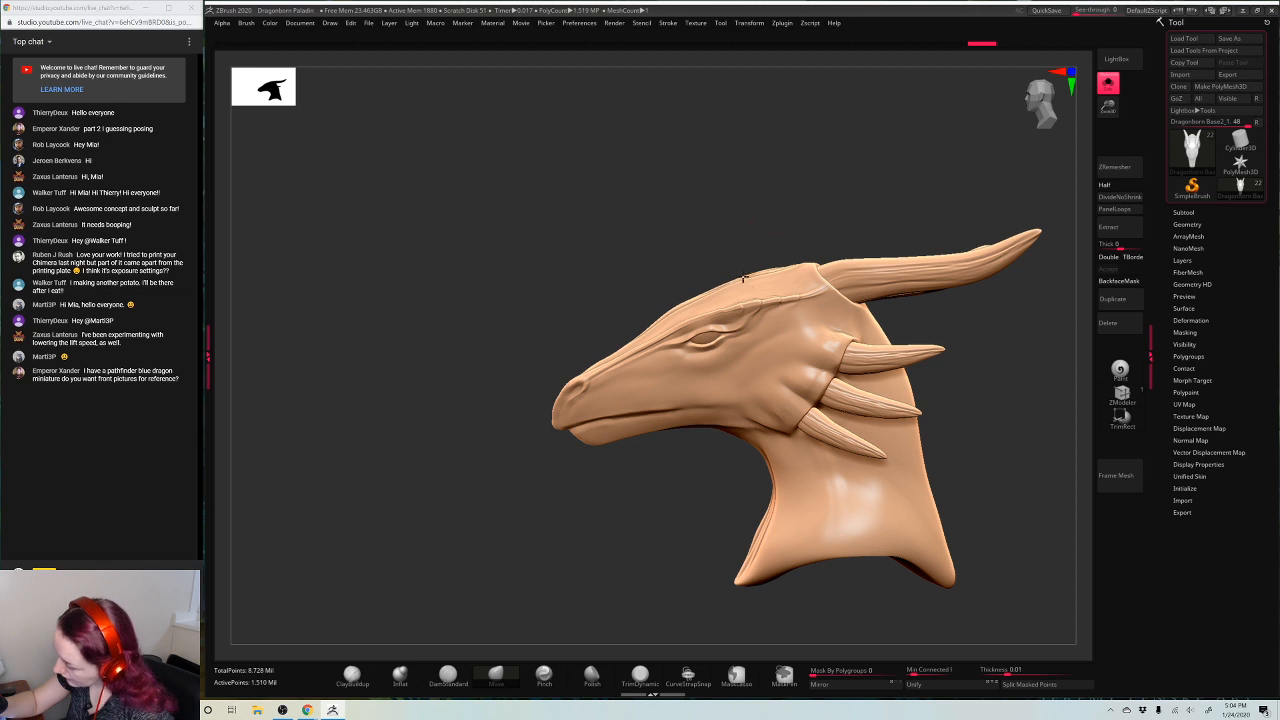
key(space)
key(space)
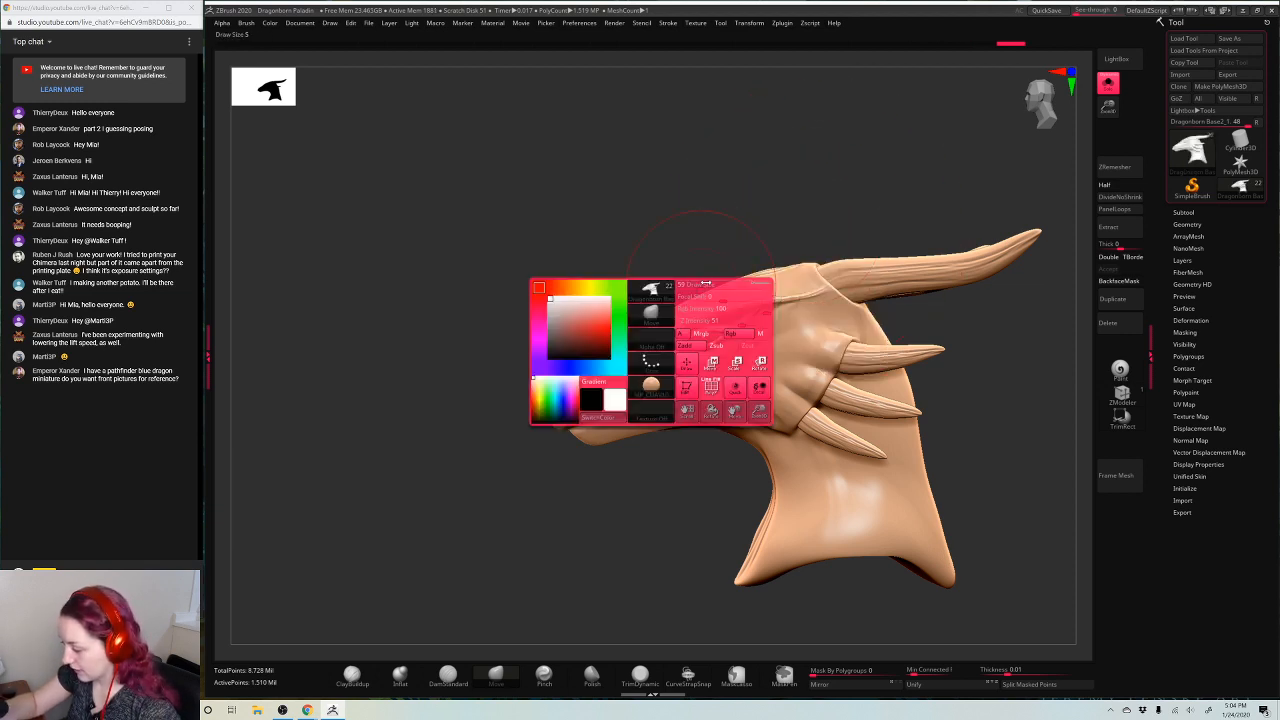
drag(674, 312, 675, 316)
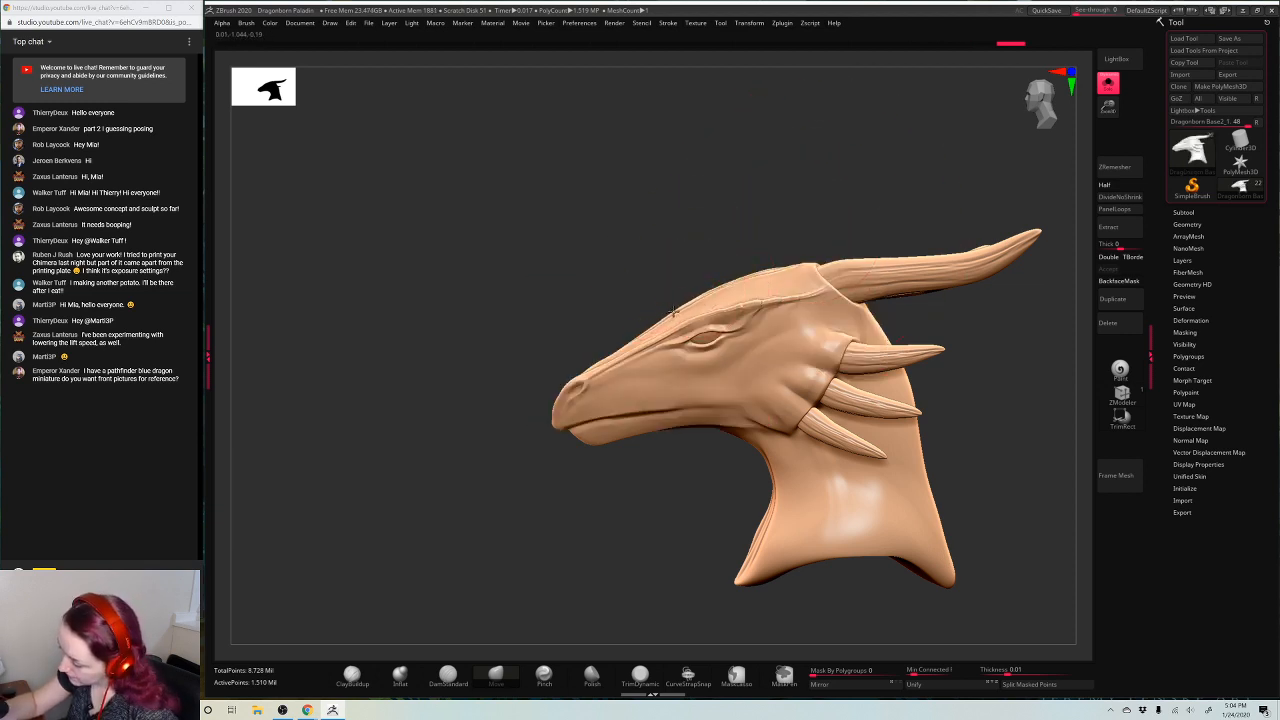
mouse_move(745, 283)
right_down()
mouse_move(870, 240)
mouse_move(810, 245)
mouse_move(745, 283)
right_up()
Sculpt lengthwise DamStandard lines along the top of the skull from the horn bases toward the snout, undoing unwanted strokes
click(455, 676)
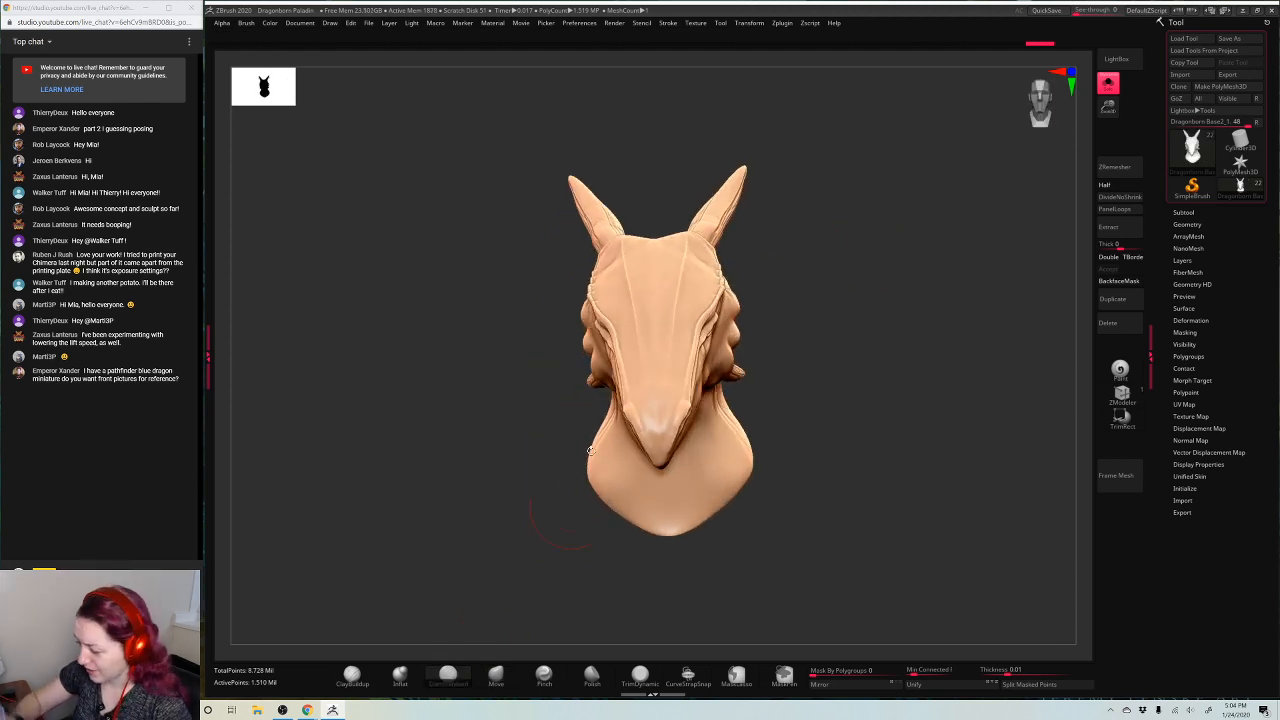
right_drag(591, 451, 600, 500)
drag(685, 224, 656, 383)
key(ctrl+z)
key(space)
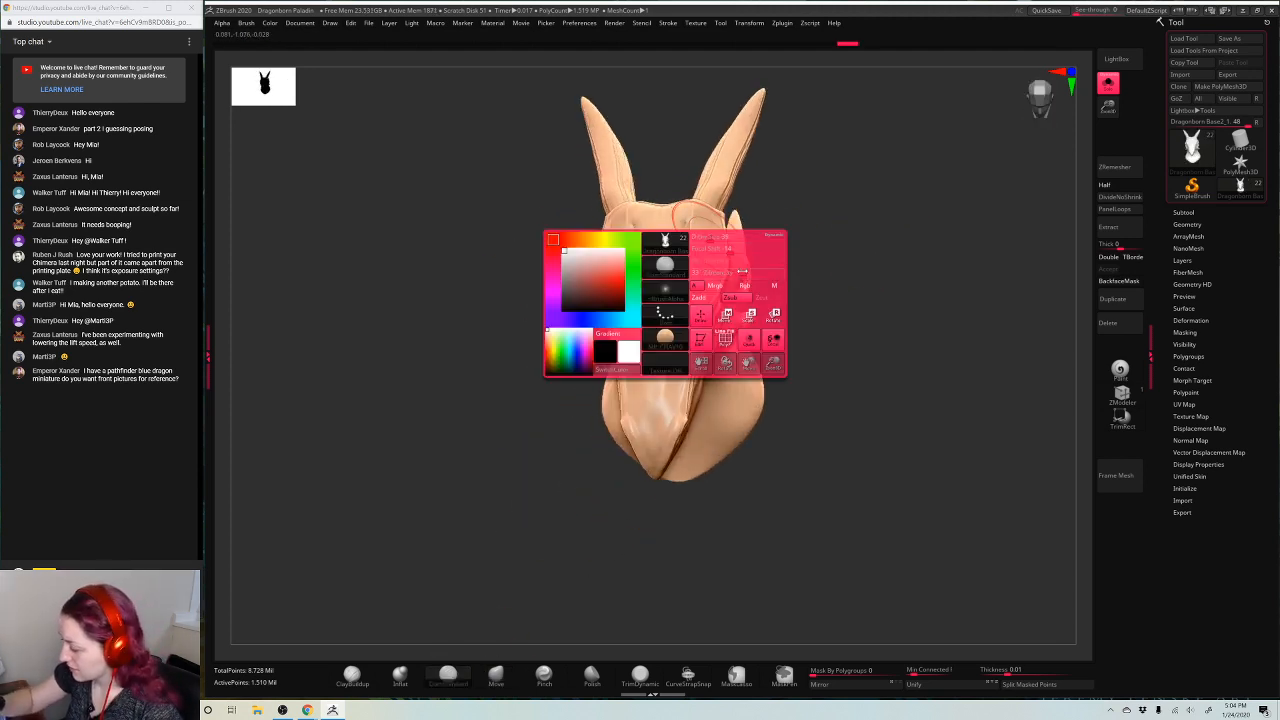
drag(690, 206, 660, 366)
right_click(690, 232)
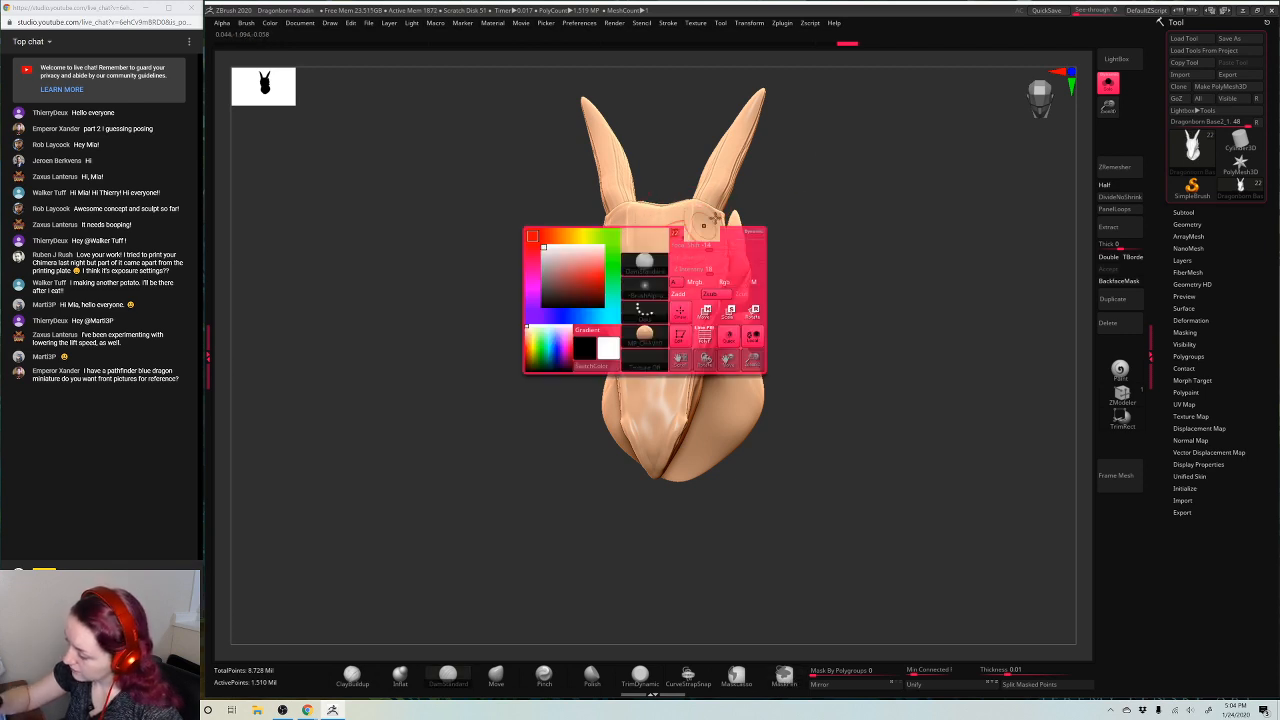
right_drag(672, 224, 685, 234)
mouse_move(688, 208)
mouse_down()
mouse_move(660, 366)
mouse_move(687, 239)
mouse_up()
key(ctrl+z)
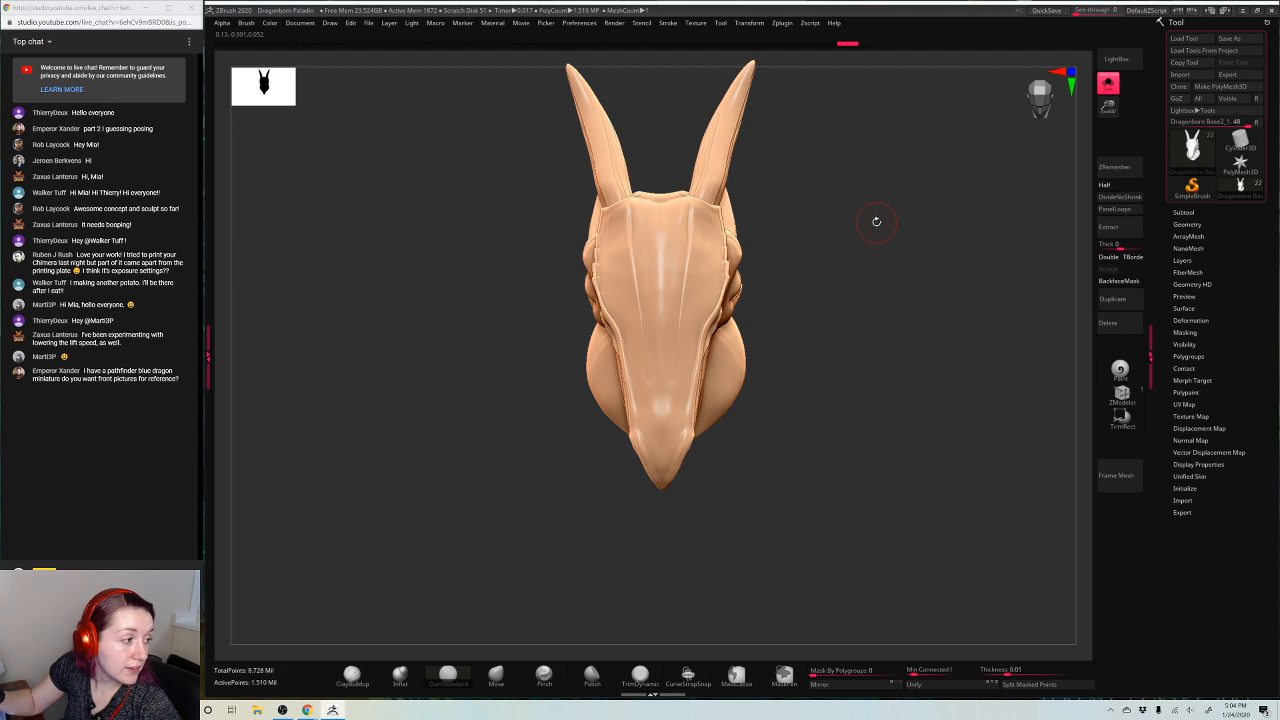
Try a V-shaped DamStandard line on the back of the skull between the horns
mouse_move(883, 224)
mouse_down()
mouse_move(980, 166)
mouse_move(969, 206)
mouse_move(985, 167)
mouse_move(961, 269)
mouse_up()
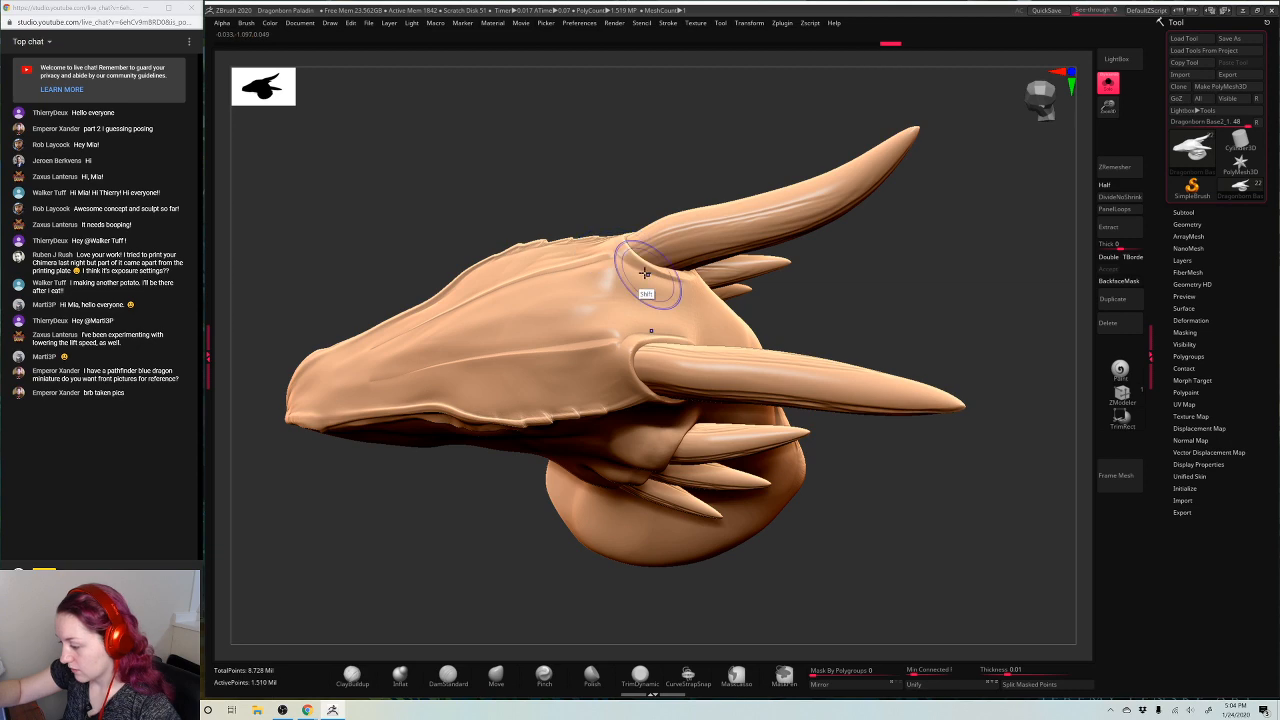
drag(938, 272, 910, 213)
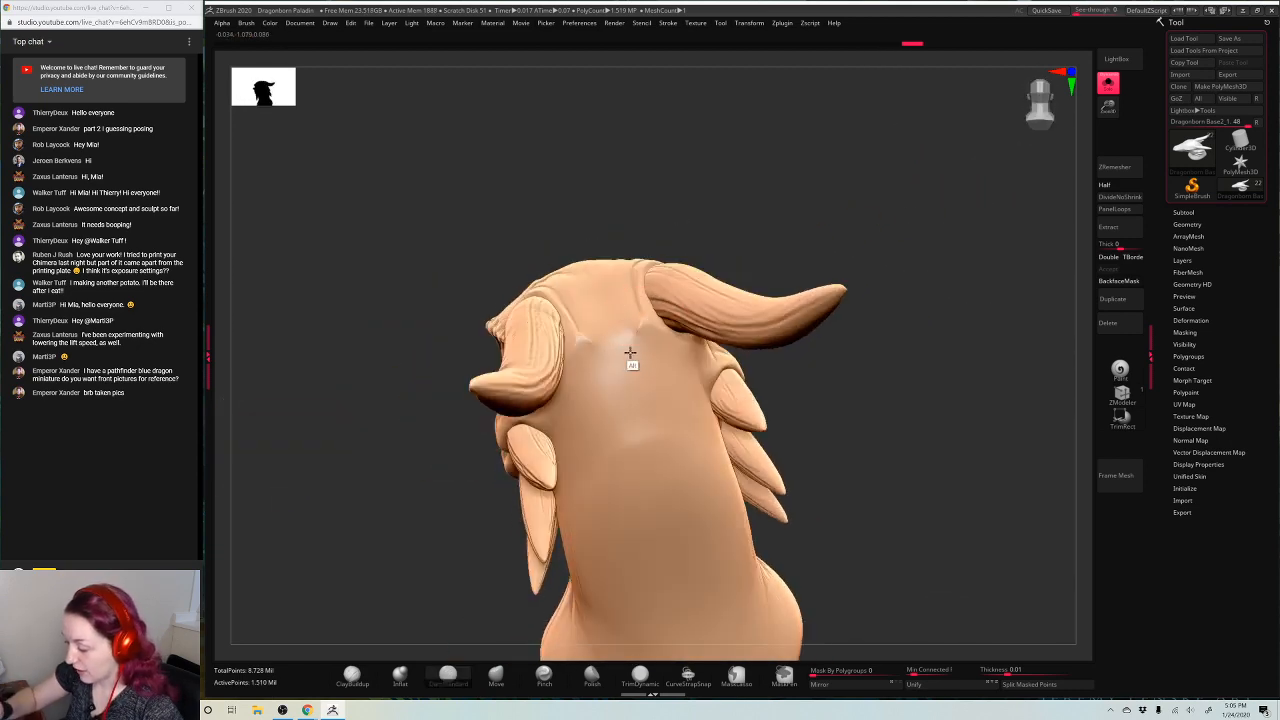
drag(572, 350, 657, 330)
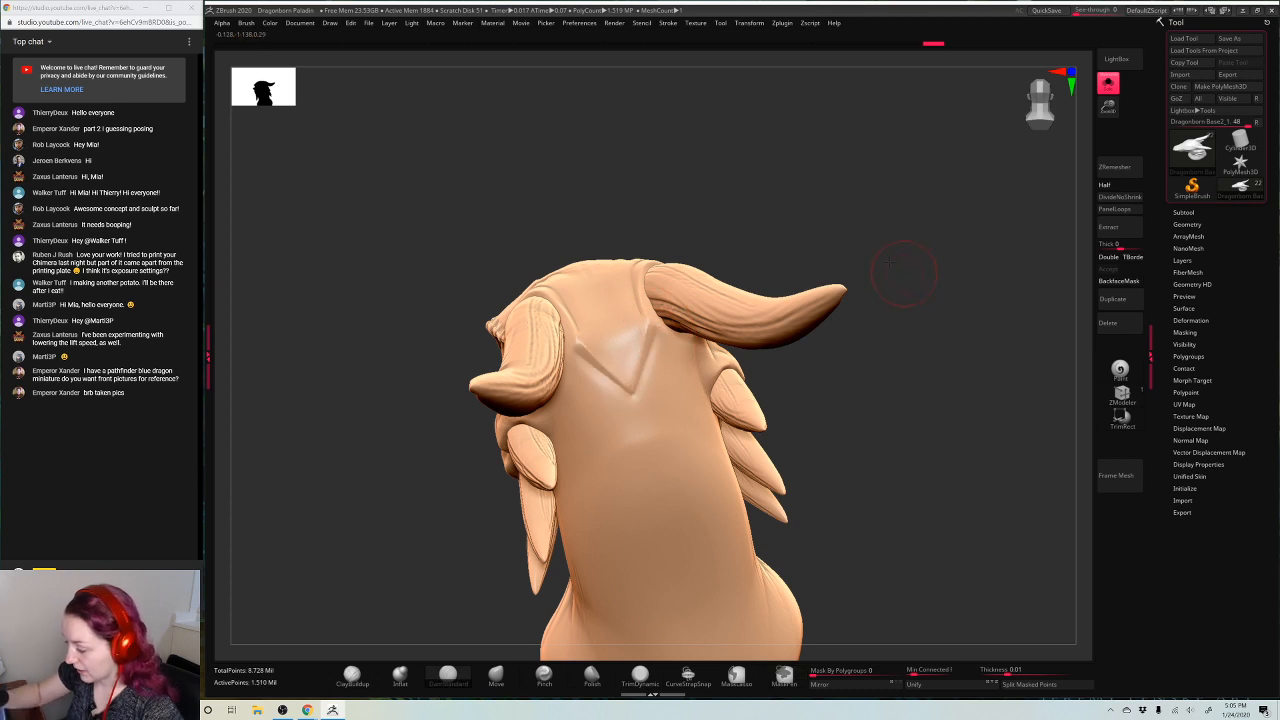
mouse_move(893, 262)
mouse_down()
mouse_move(869, 234)
mouse_move(657, 306)
mouse_move(628, 397)
mouse_move(629, 446)
mouse_up()
key(ctrl+z)
drag(883, 275, 964, 235)
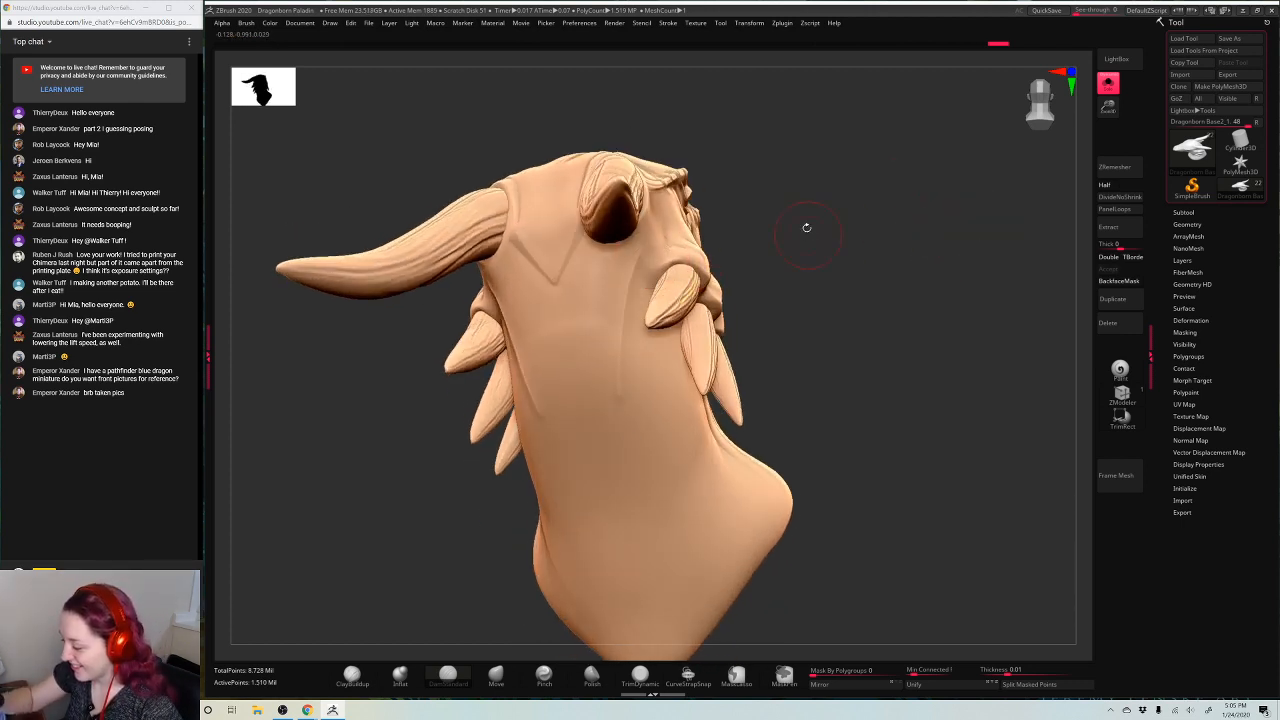
Try chevron-shaped DamStandard lines down the back of the neck with the horns hidden
drag(806, 223, 789, 266)
mouse_move(820, 330)
mouse_down()
mouse_move(854, 231)
mouse_move(666, 251)
mouse_move(631, 423)
mouse_up()
key(ctrl+z)
drag(675, 236, 643, 423)
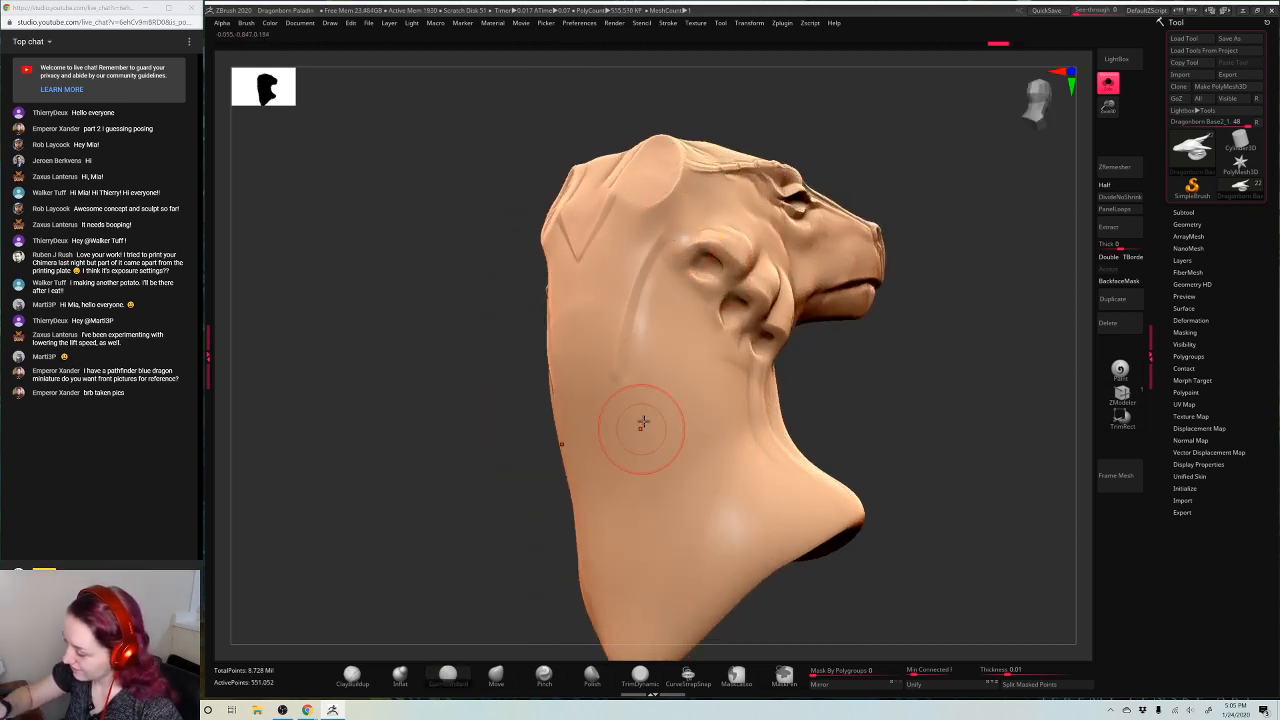
drag(669, 233, 632, 432)
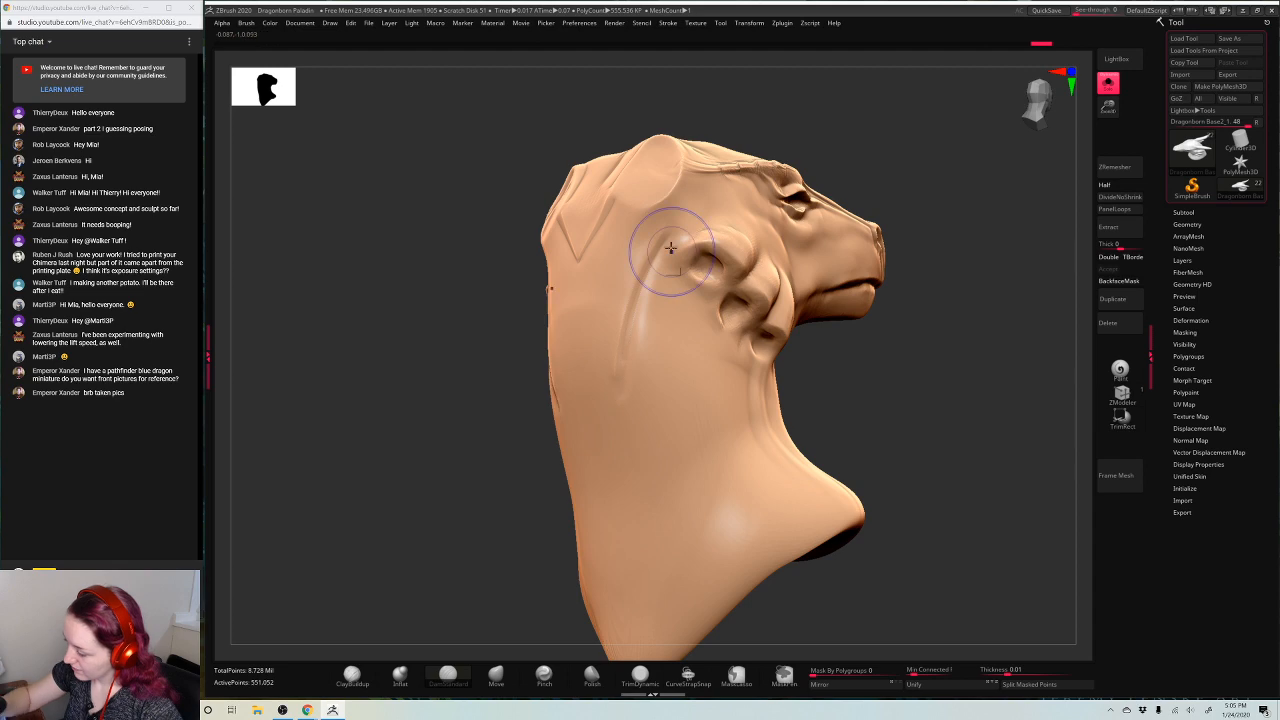
mouse_move(812, 368)
mouse_down()
mouse_move(935, 345)
mouse_move(807, 312)
mouse_up()
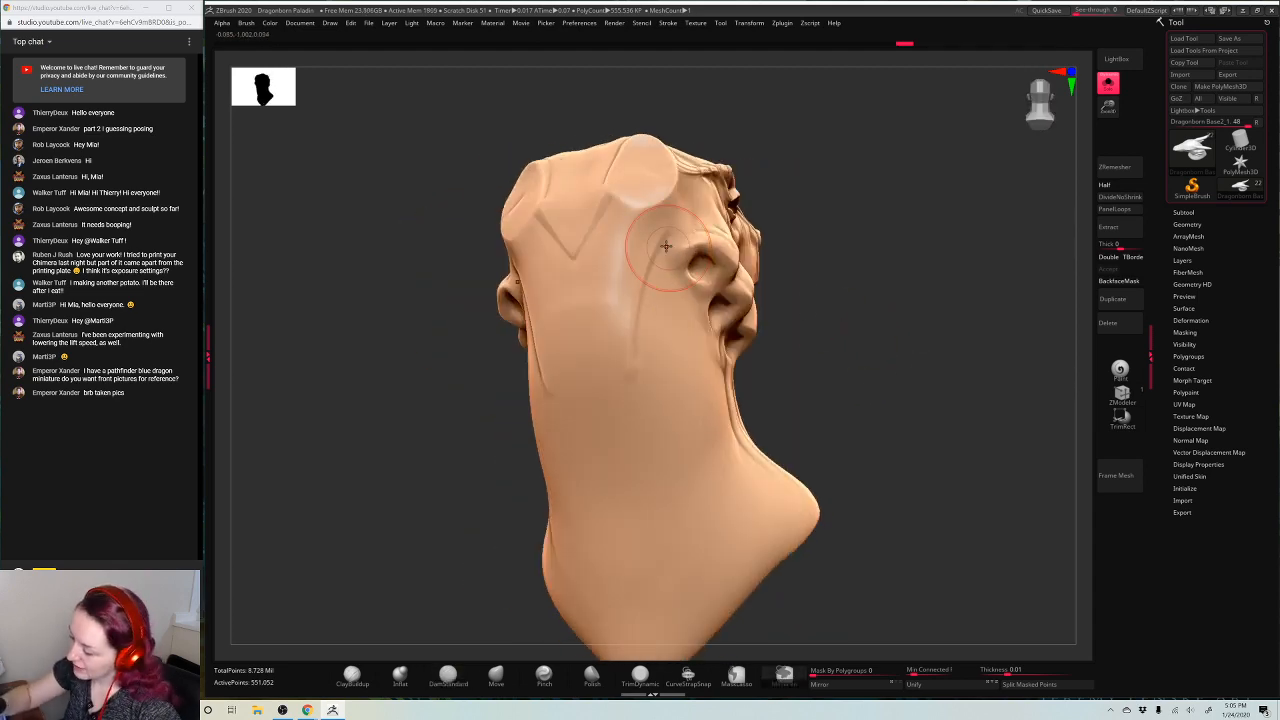
mouse_move(671, 243)
mouse_down()
mouse_move(629, 337)
mouse_move(621, 505)
mouse_up()
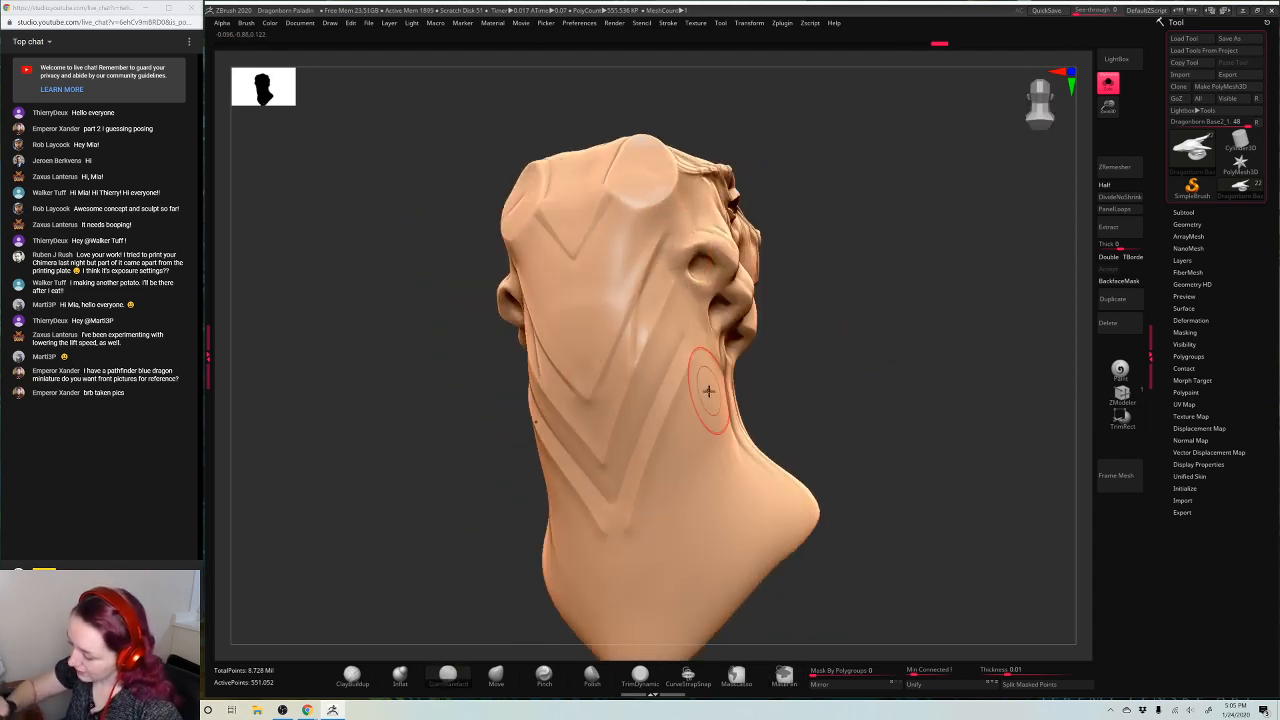
mouse_move(760, 385)
mouse_down()
mouse_move(951, 334)
mouse_move(946, 251)
mouse_move(886, 206)
mouse_up()
Reveal the horns and spikes, then isolate the head and neck again
key(space)
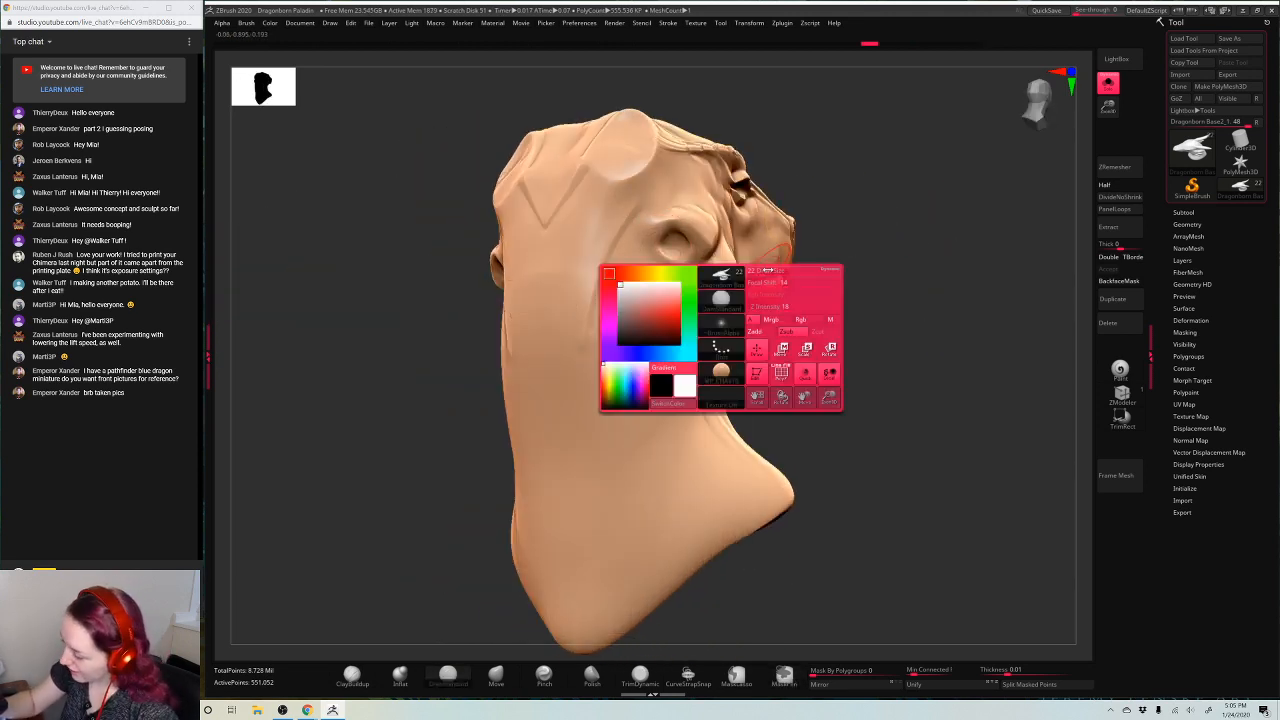
ctrl+shift+click(649, 232)
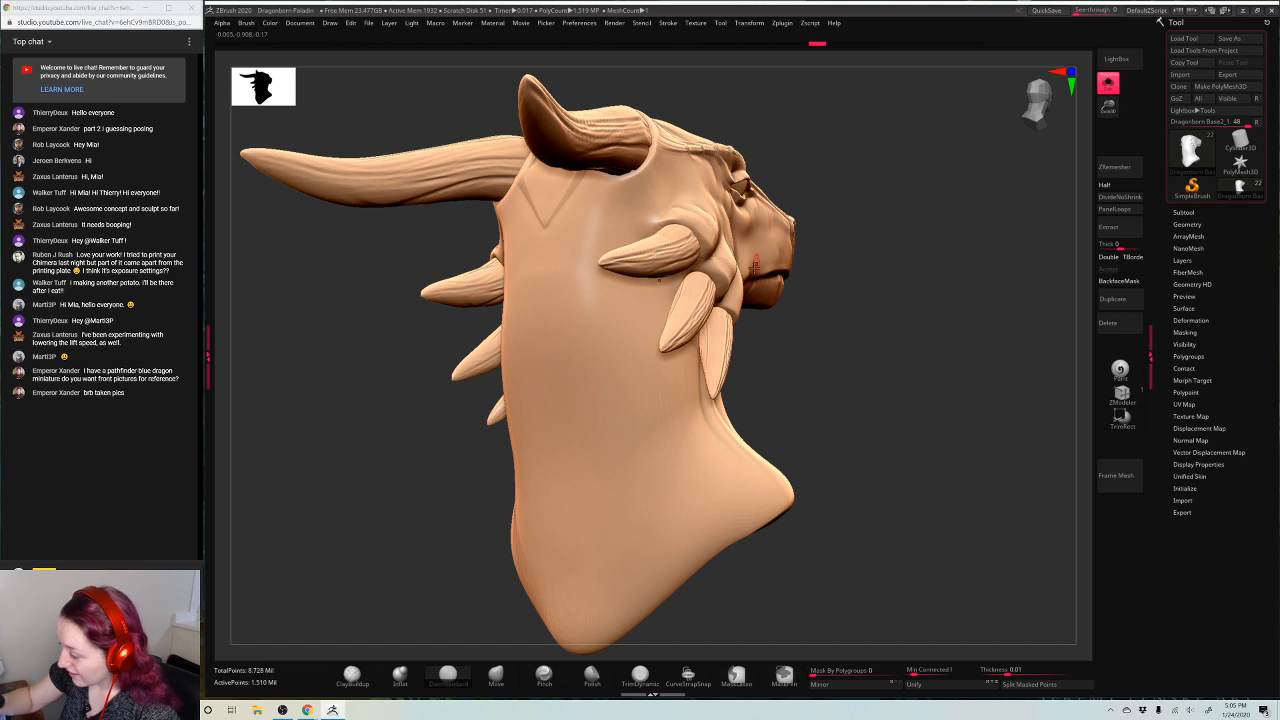
ctrl+shift+click(633, 425)
Sculpt slanted DamStandard lines down the back and sides of the neck and smooth the lower ends of the central pair
key(space)
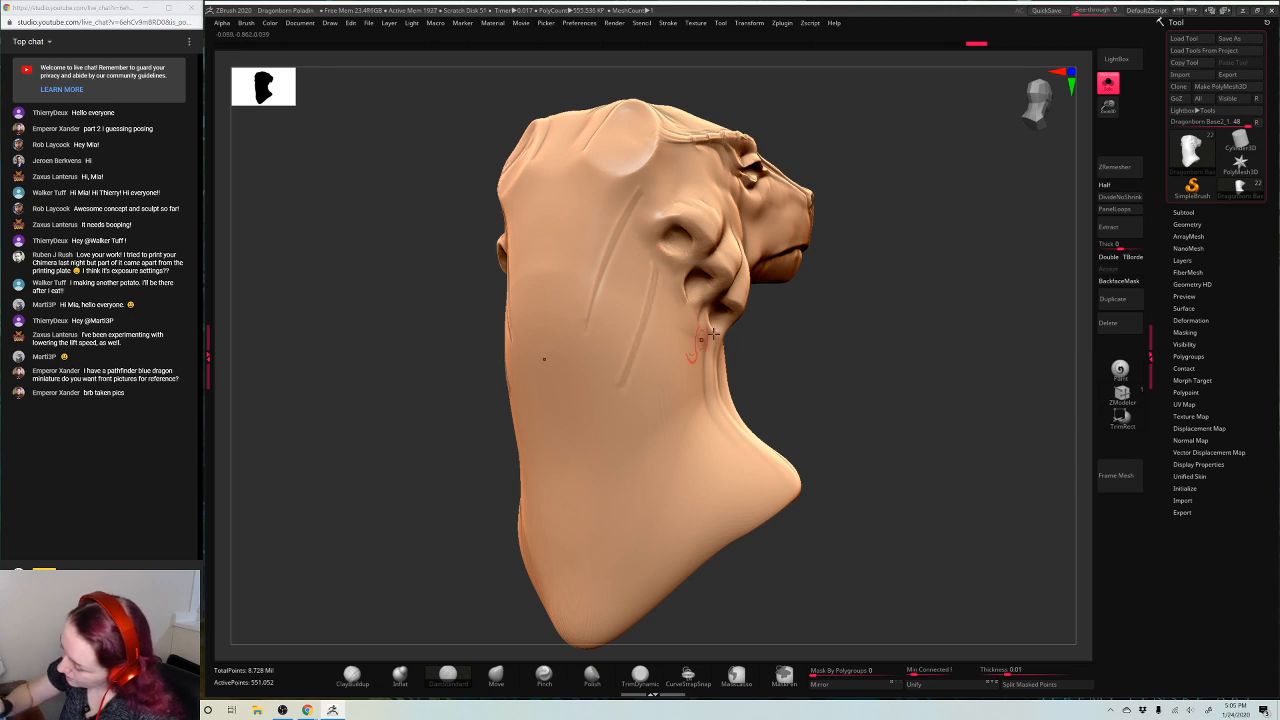
drag(842, 350, 676, 300)
drag(808, 336, 603, 168)
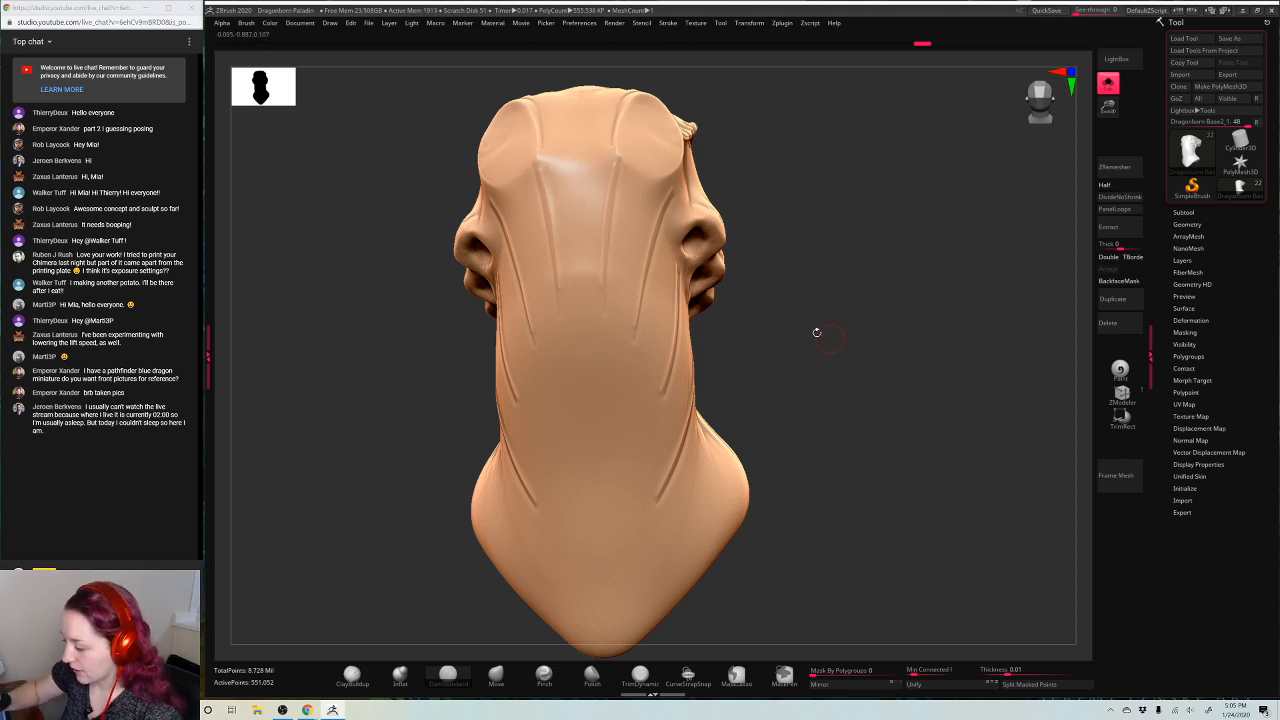
shift+drag(622, 283, 600, 355)
shift+drag(601, 307, 617, 378)
Tighten the slanted lines on the side of the neck with the Pinch brush, undoing the last unwanted stroke
mouse_move(1005, 408)
mouse_down()
mouse_move(903, 402)
mouse_move(846, 381)
mouse_up()
click(544, 674)
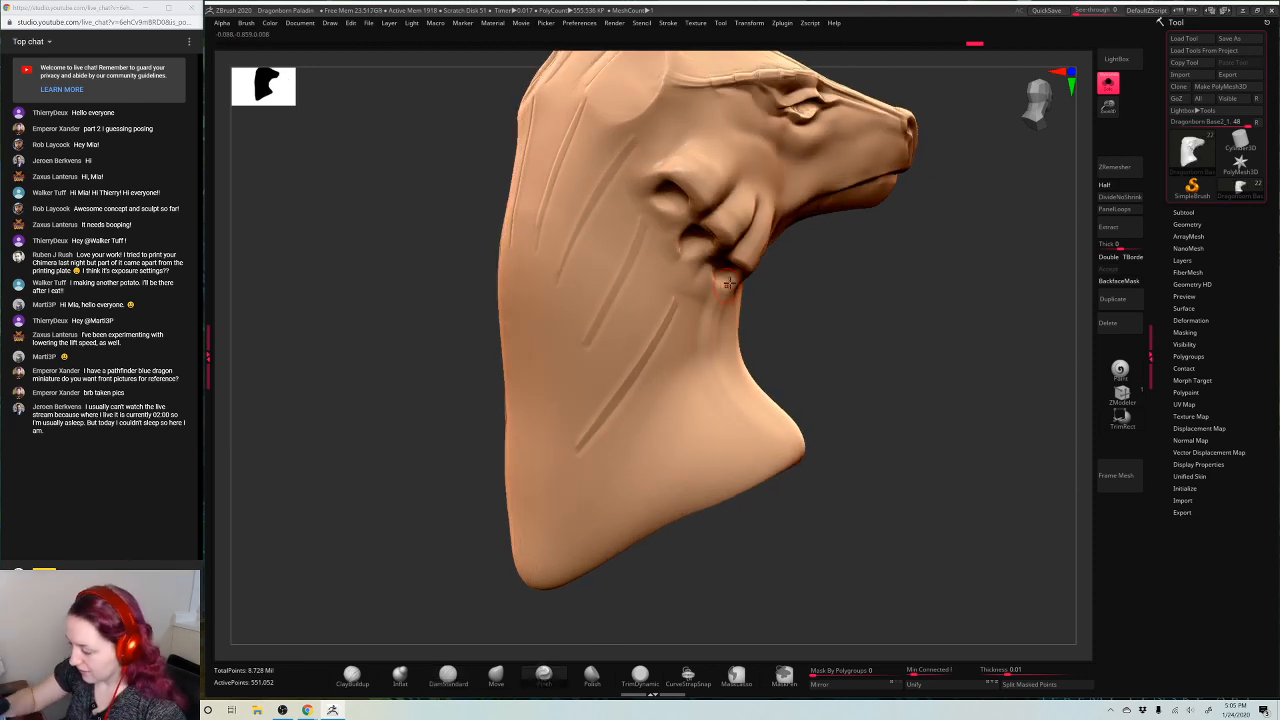
key(space)
key(space)
mouse_move(626, 310)
mouse_down()
mouse_move(637, 310)
mouse_move(611, 314)
mouse_up()
key(space)
drag(638, 245, 586, 362)
key(ctrl+z)
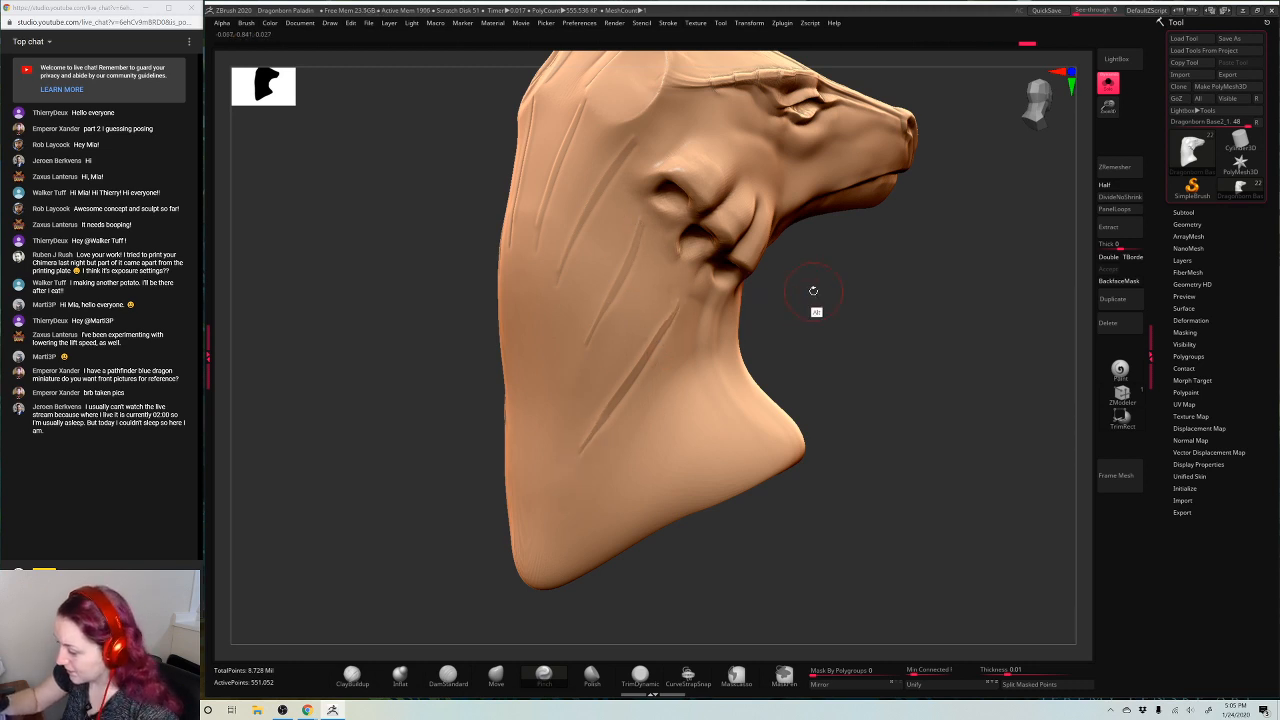
Sculpt a long curved DamStandard ridge down the side of the neck from below the jaw, redoing the unsatisfactory stroke
drag(811, 292, 593, 286)
mouse_move(862, 388)
mouse_down()
mouse_move(908, 394)
mouse_move(838, 392)
mouse_up()
mouse_move(948, 425)
alt+mouse_down()
mouse_move(857, 325)
mouse_move(729, 445)
alt+mouse_up()
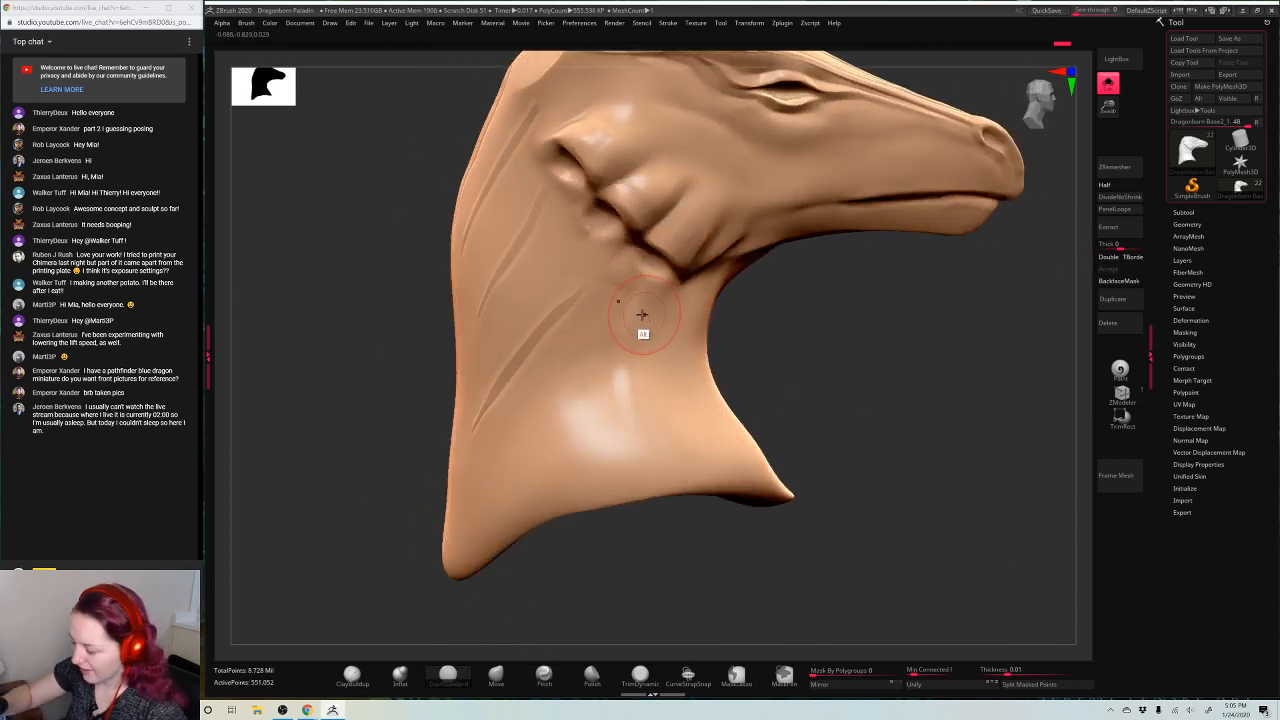
drag(628, 364, 668, 462)
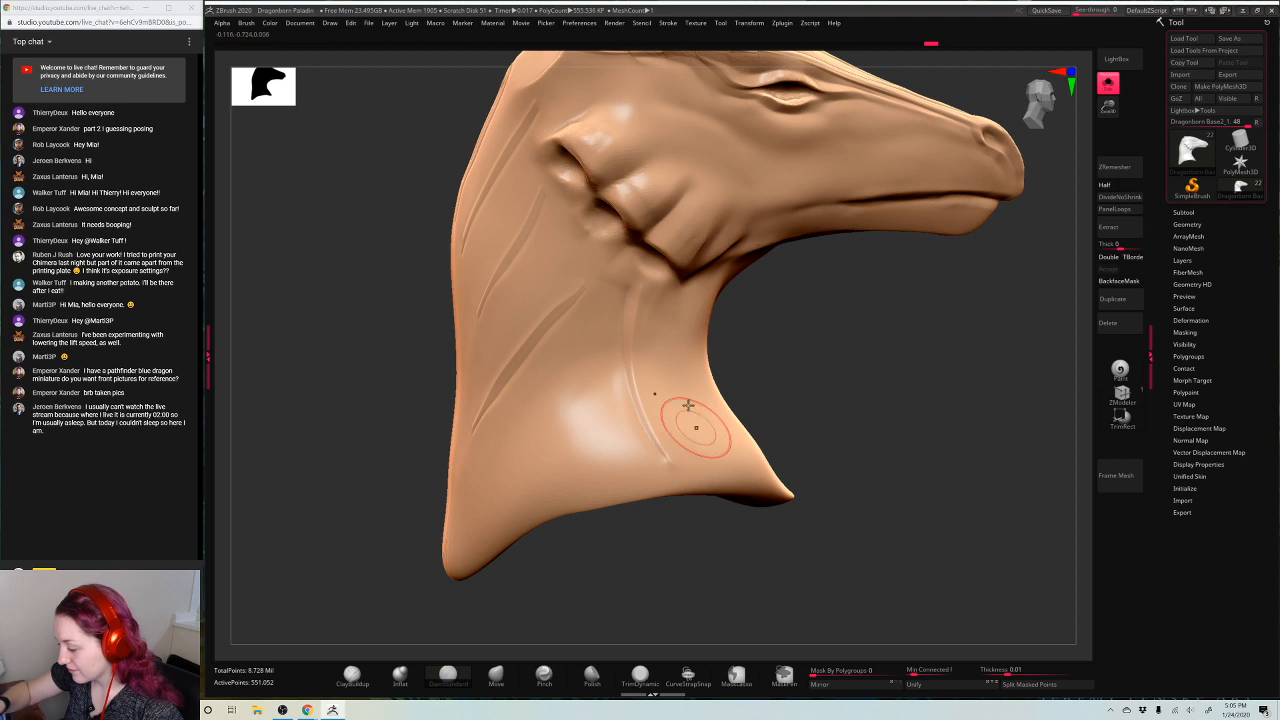
key(ctrl+z)
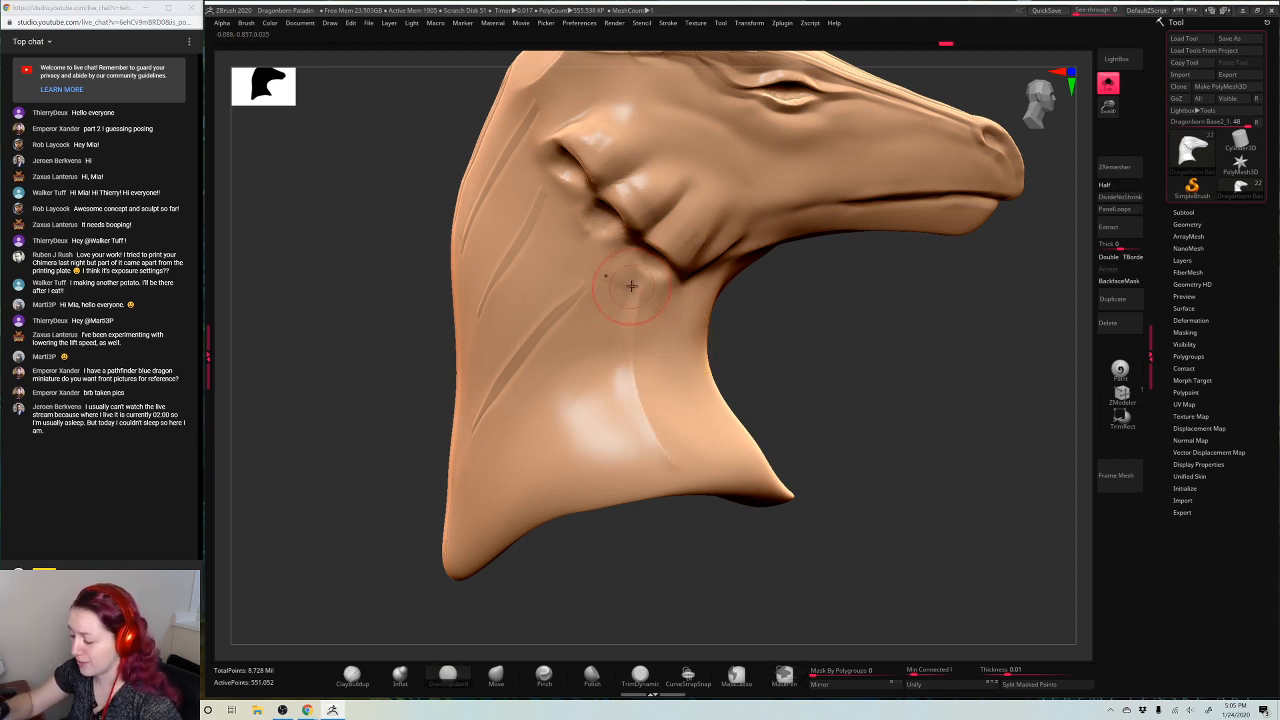
drag(626, 360, 654, 447)
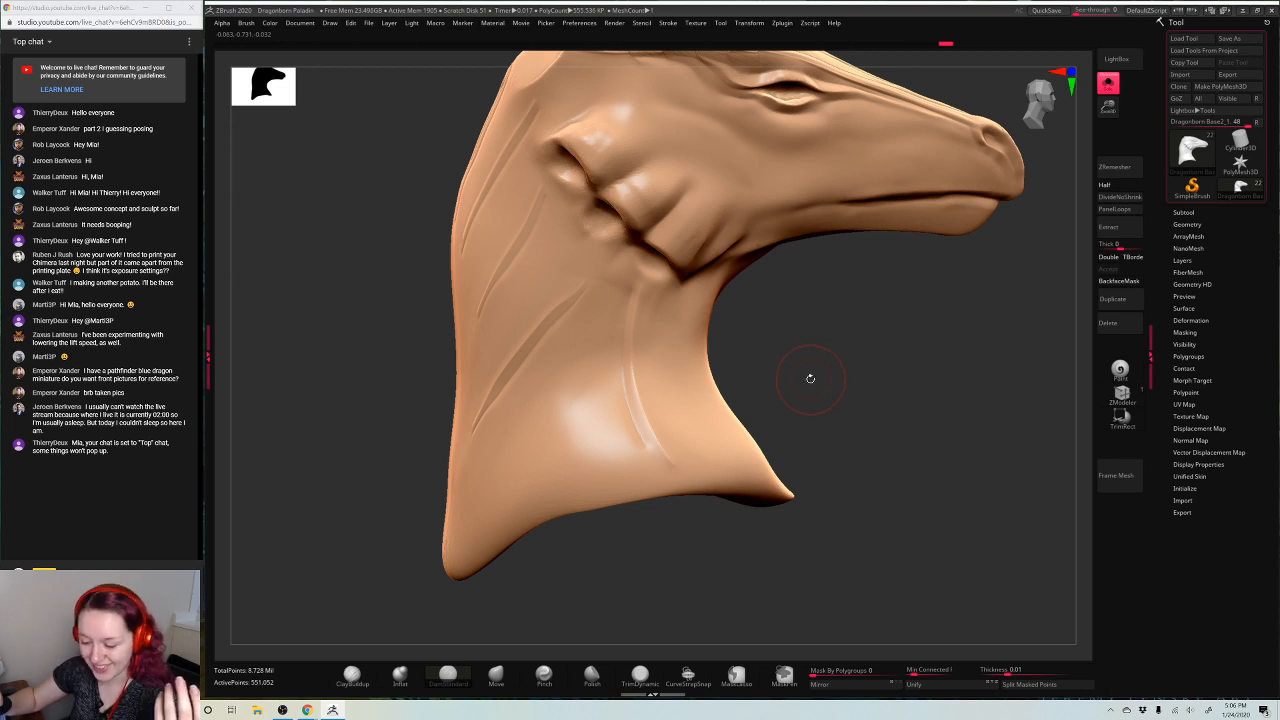
Switch the stream's chat view from Top chat to Live chat
mouse_move(801, 341)
mouse_down()
mouse_move(815, 345)
mouse_move(806, 351)
mouse_up()
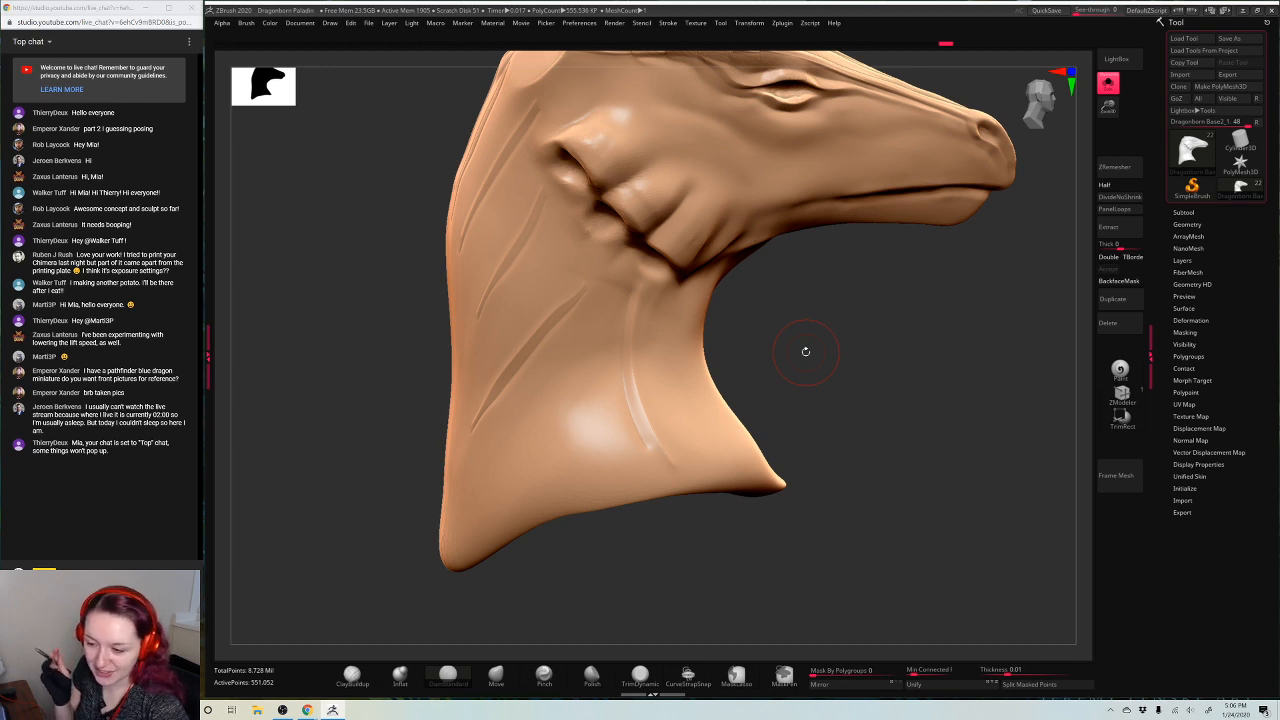
click(45, 42)
click(64, 98)
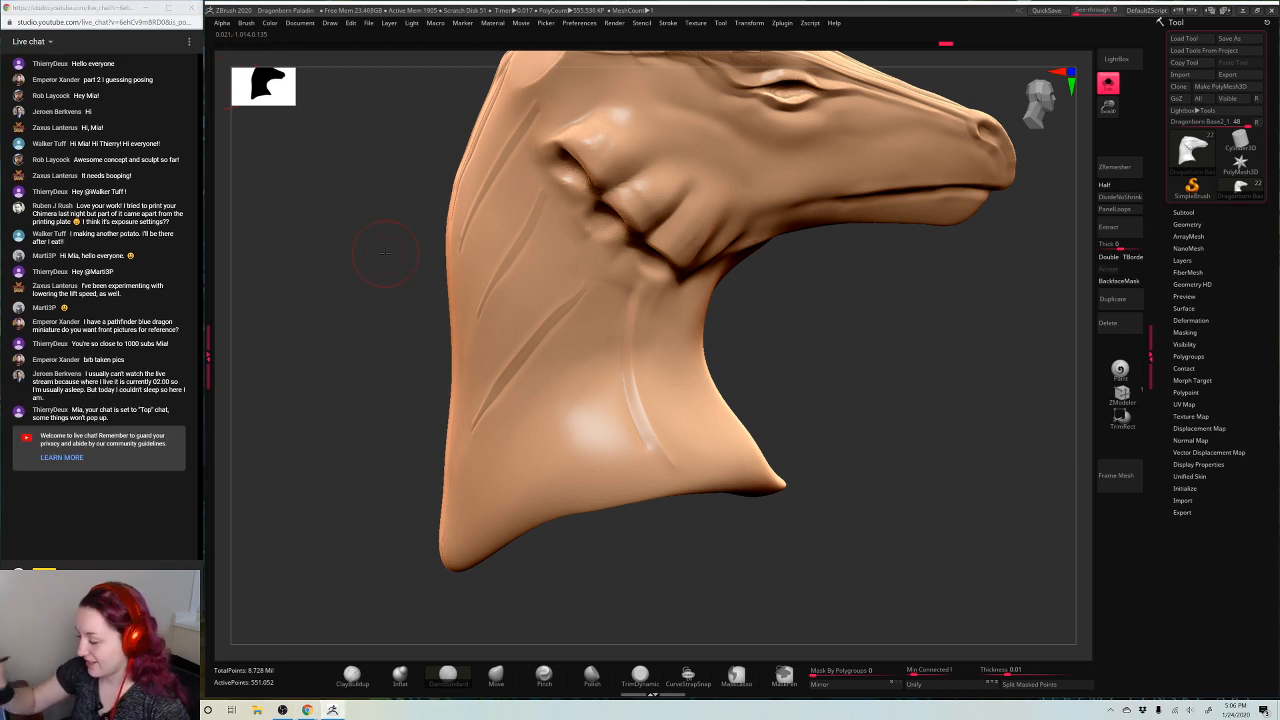
Tighten the long curved ridge on the side of the neck with the Pinch brush, adjusting the brush size
drag(804, 293, 754, 277)
key(space)
click(652, 294)
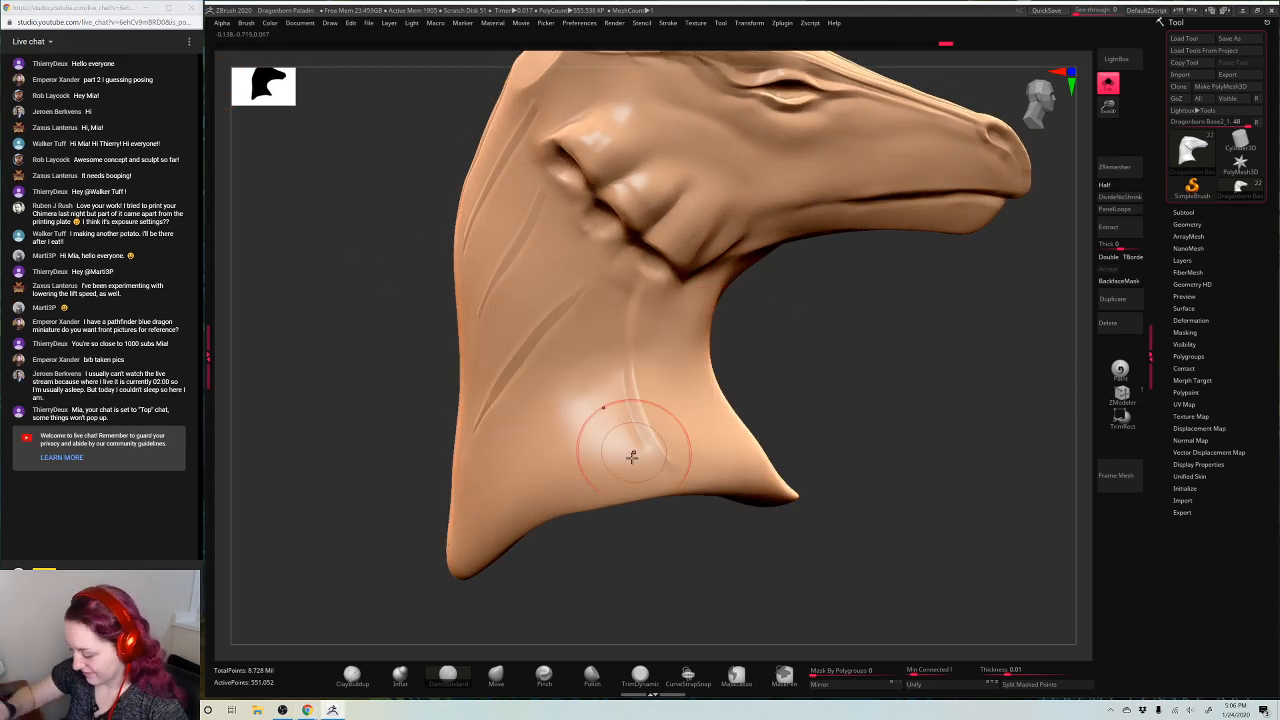
click(545, 674)
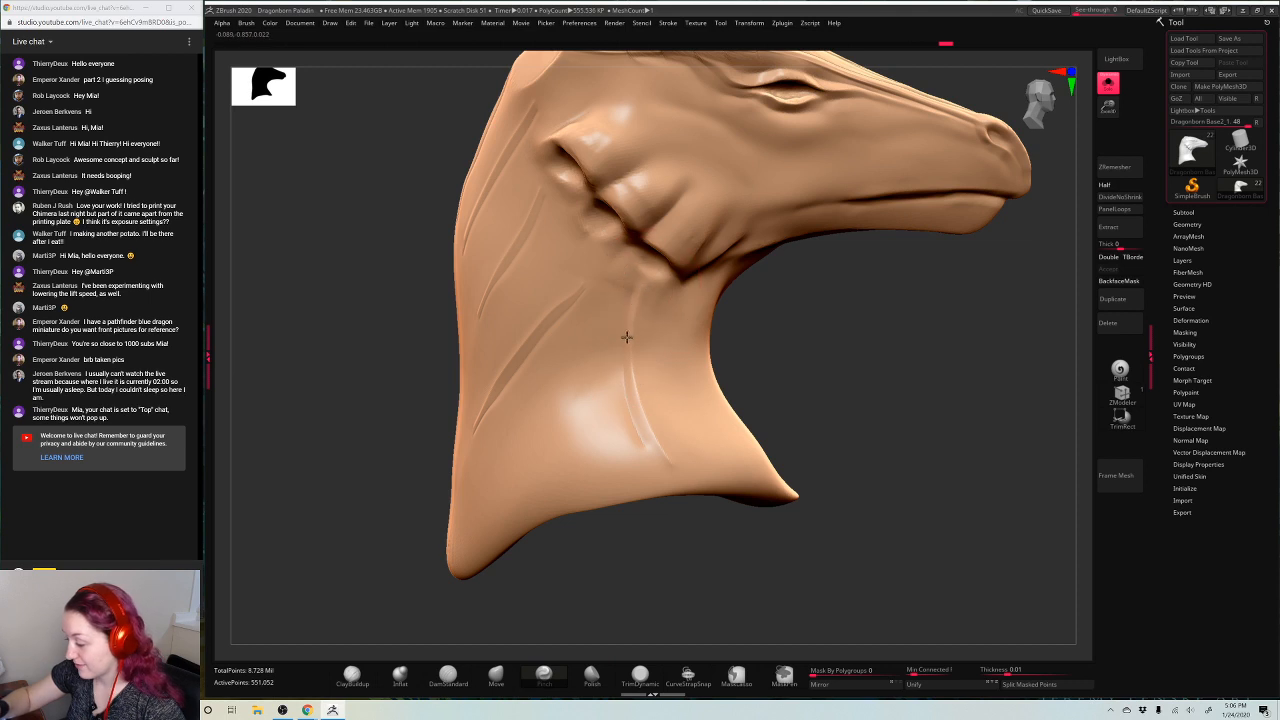
drag(806, 349, 717, 297)
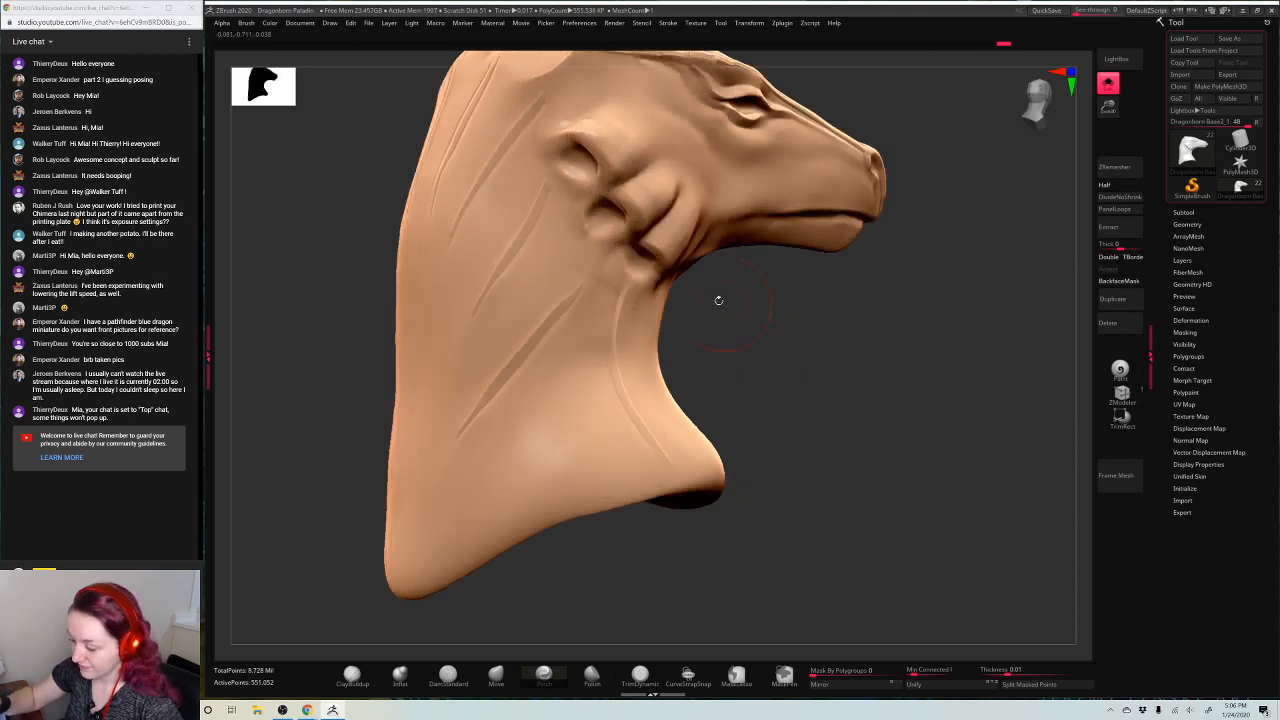
drag(712, 405, 877, 460)
key(space)
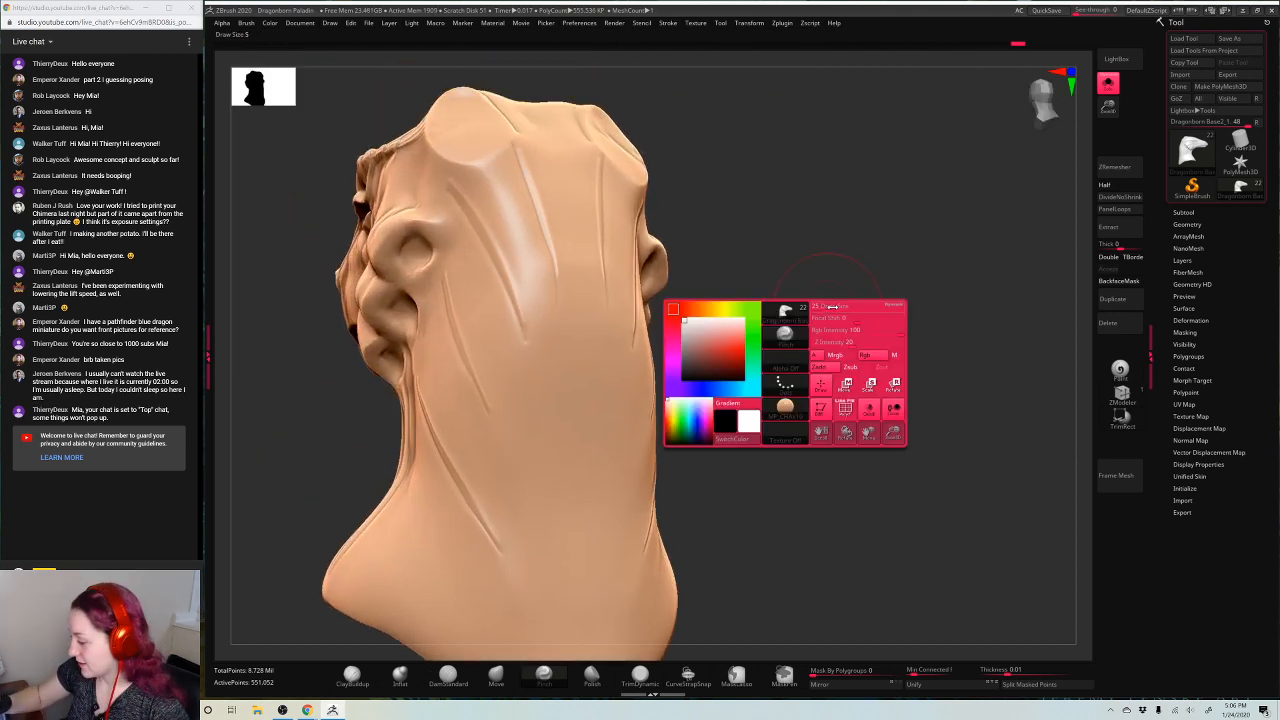
drag(740, 345, 833, 313)
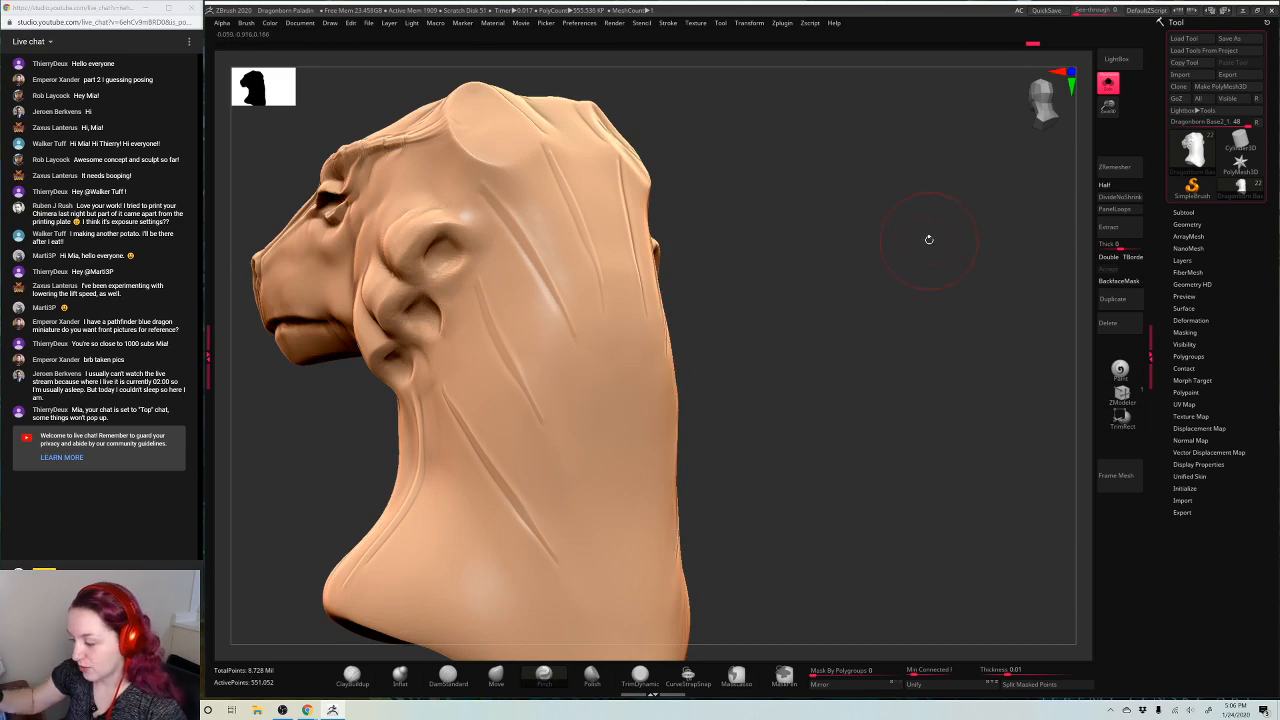
drag(908, 244, 866, 237)
Reveal the horns and spikes and frame the whole head in side profile
ctrl+shift+click(960, 468)
key(f)
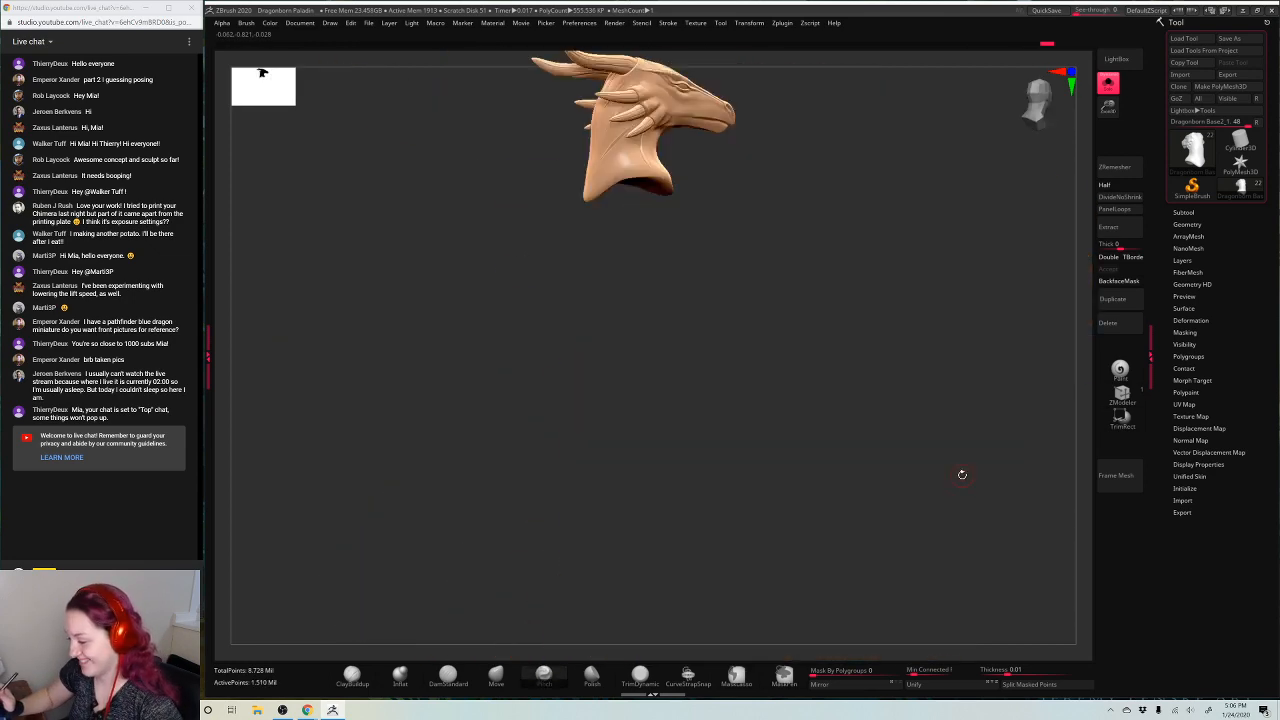
drag(962, 474, 890, 280)
shift+drag(802, 292, 930, 298)
drag(1108, 108, 1121, 207)
alt+drag(967, 336, 1188, 355)
Sculpt DamStandard creases along the brow and behind the outer corner of the eye, undoing the last stroke
key(s)
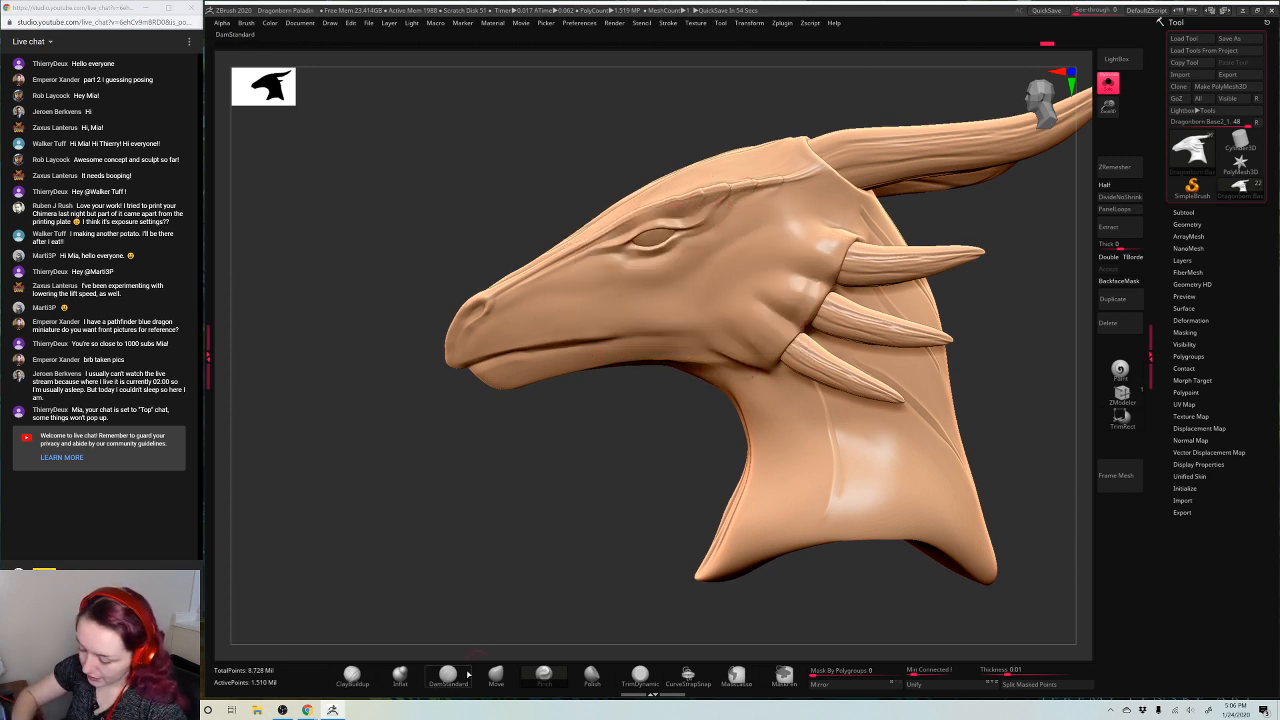
click(468, 674)
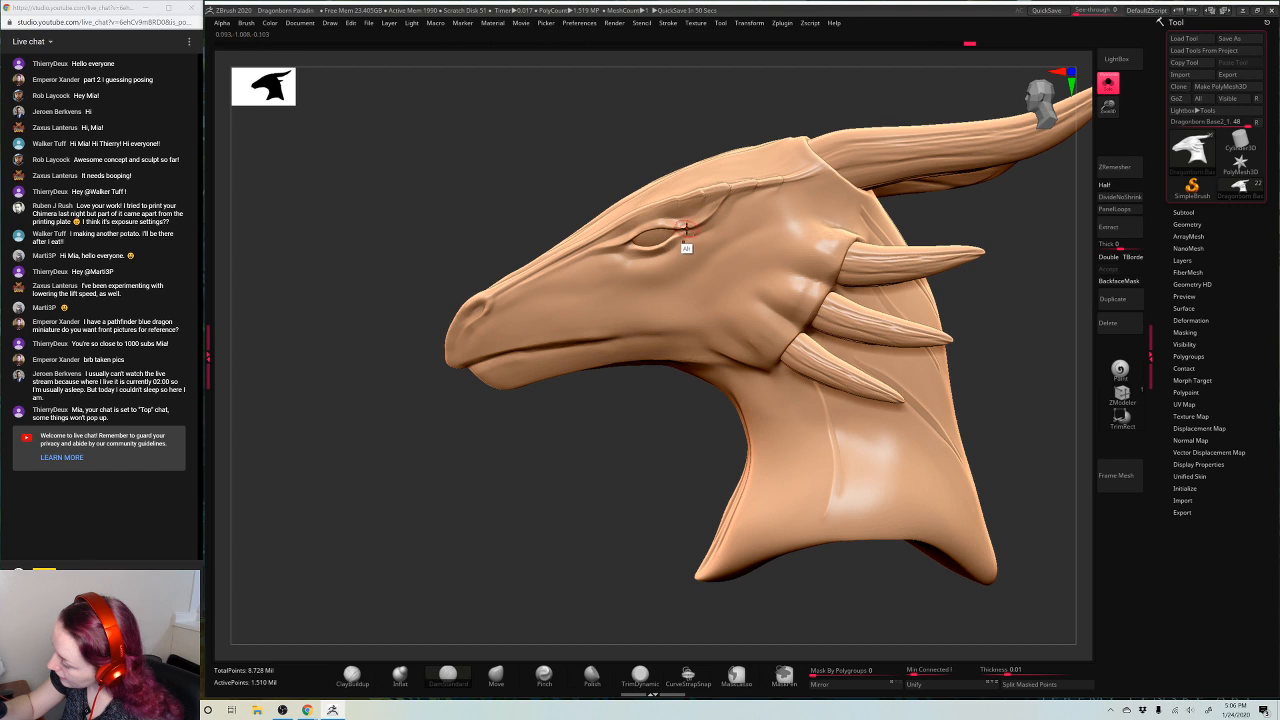
alt+drag(601, 424, 617, 458)
drag(1108, 108, 1107, 136)
drag(560, 510, 585, 530)
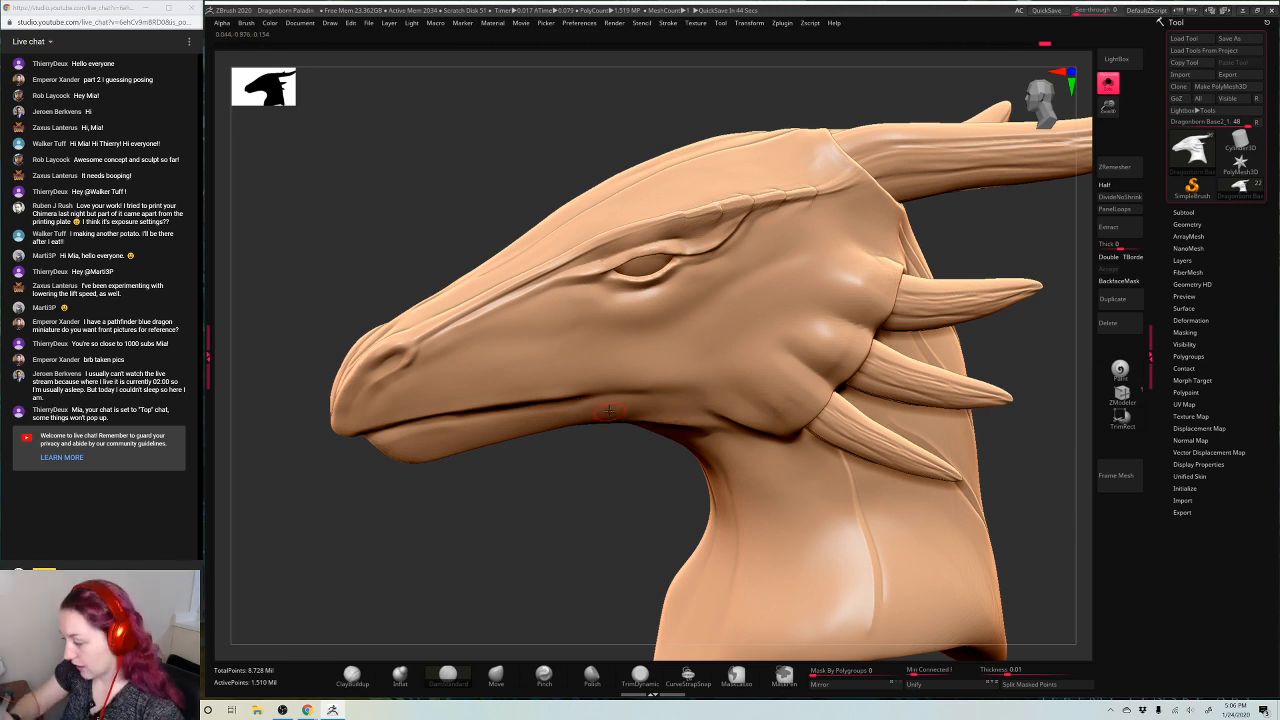
drag(609, 455, 625, 395)
drag(682, 244, 703, 242)
key(ctrl+z)
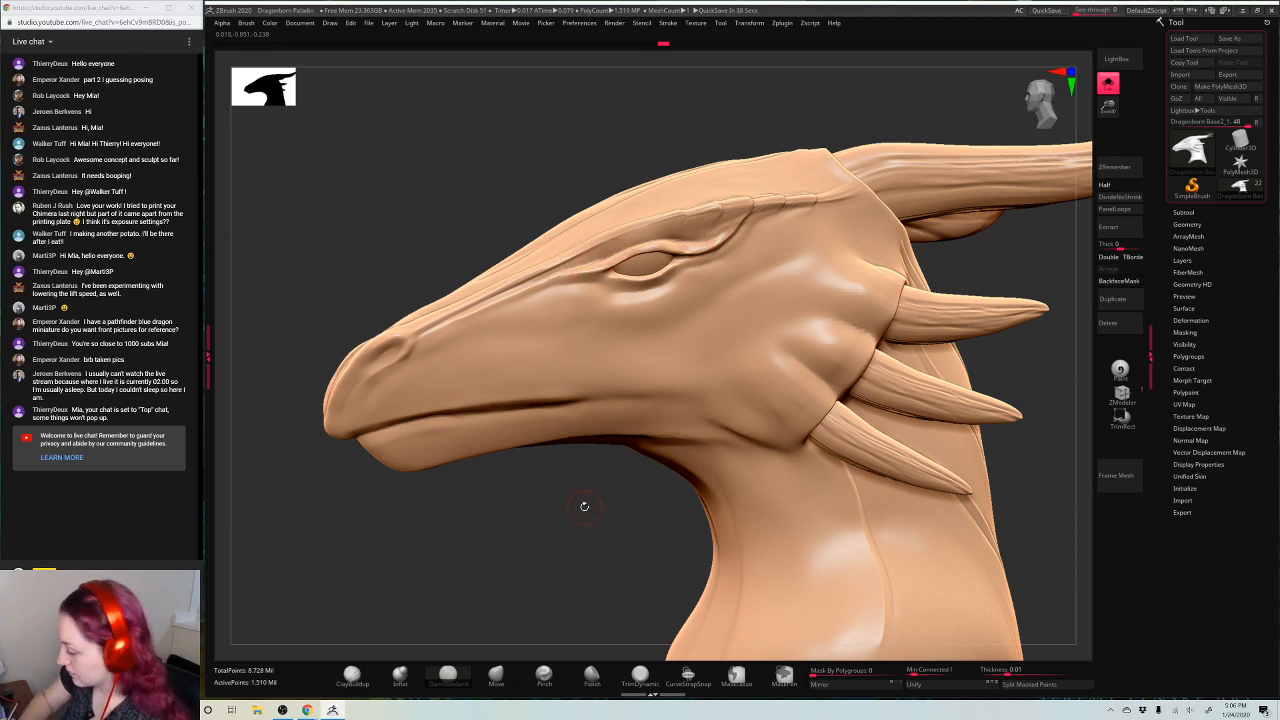
Refine the crease below the nostril with the Pinch and Move brushes
drag(584, 506, 582, 512)
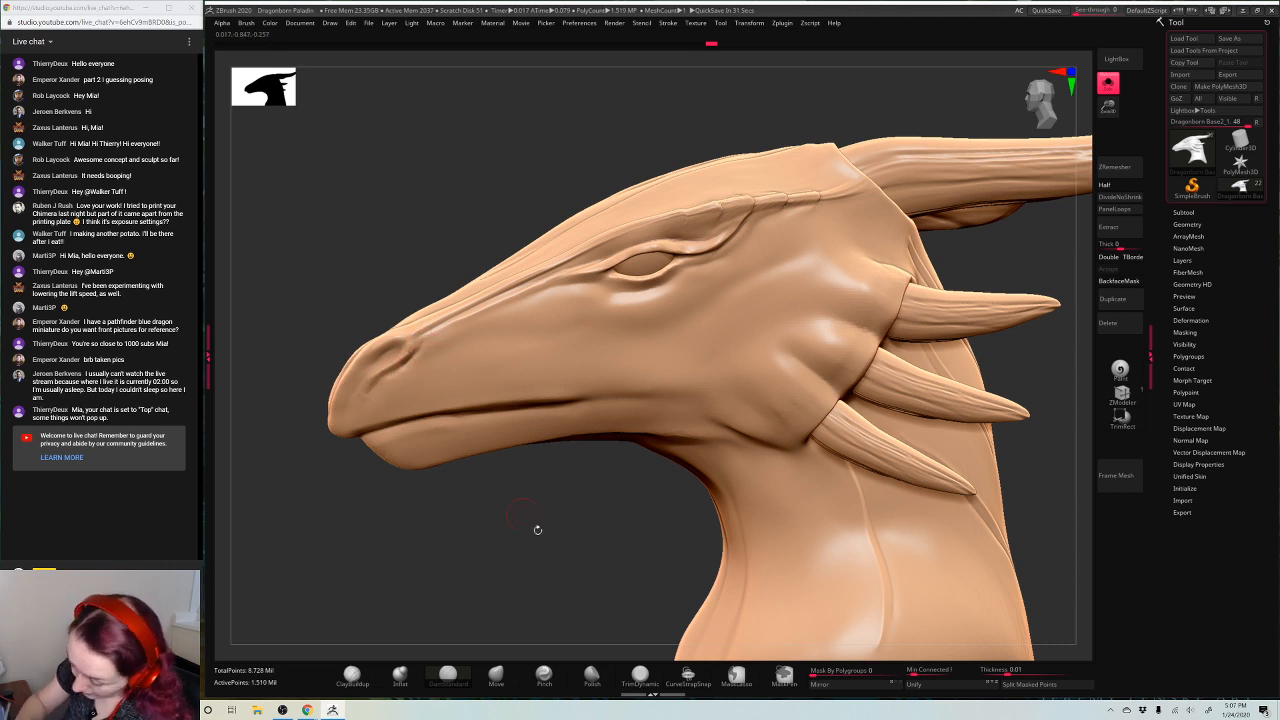
click(544, 676)
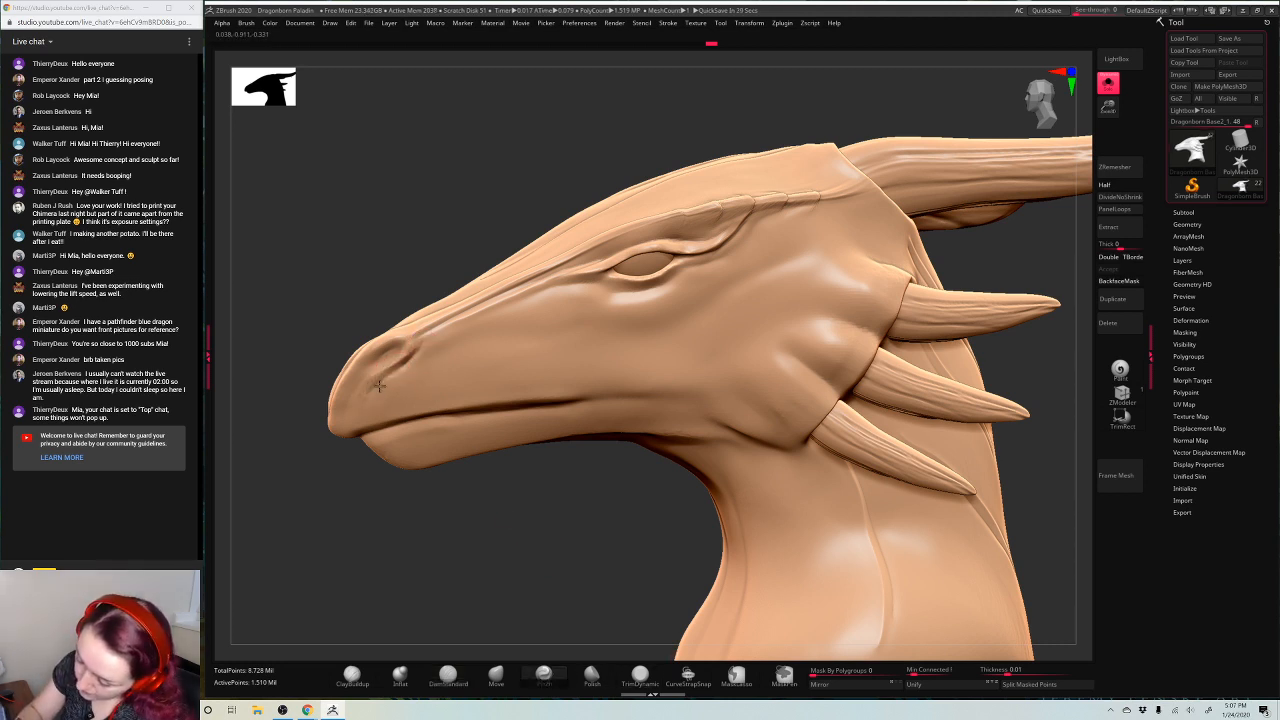
click(496, 676)
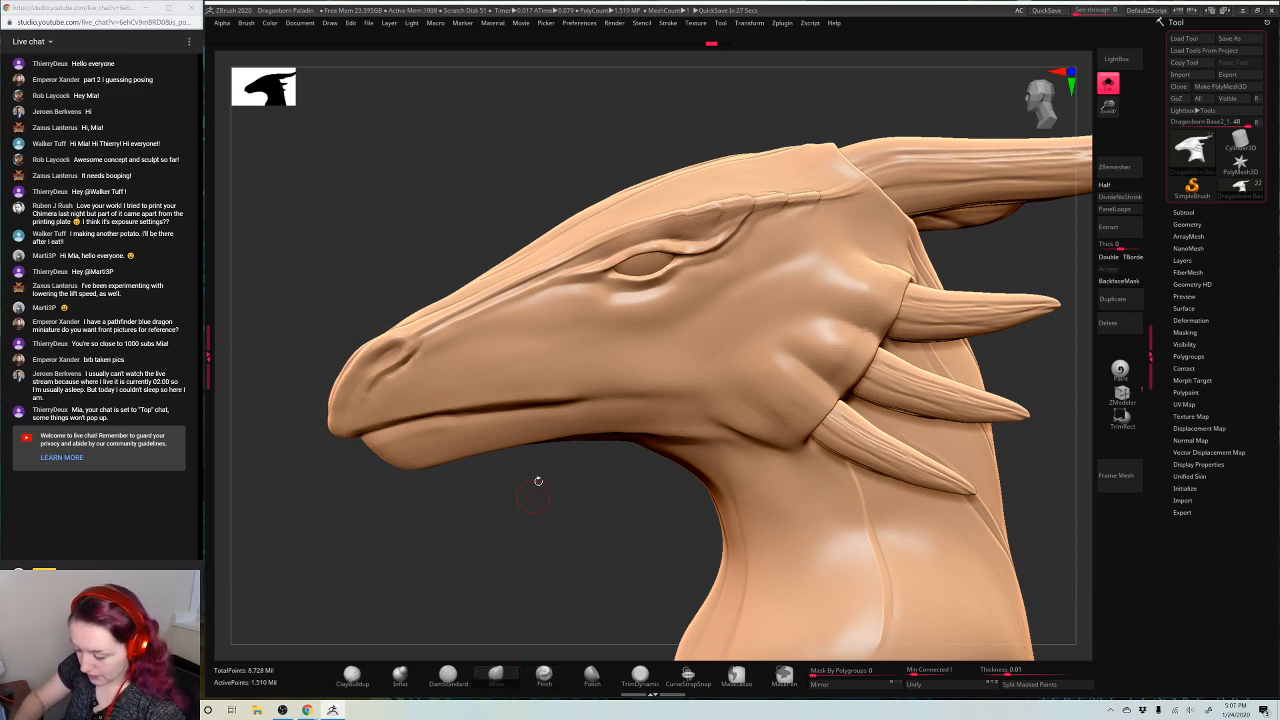
key(space)
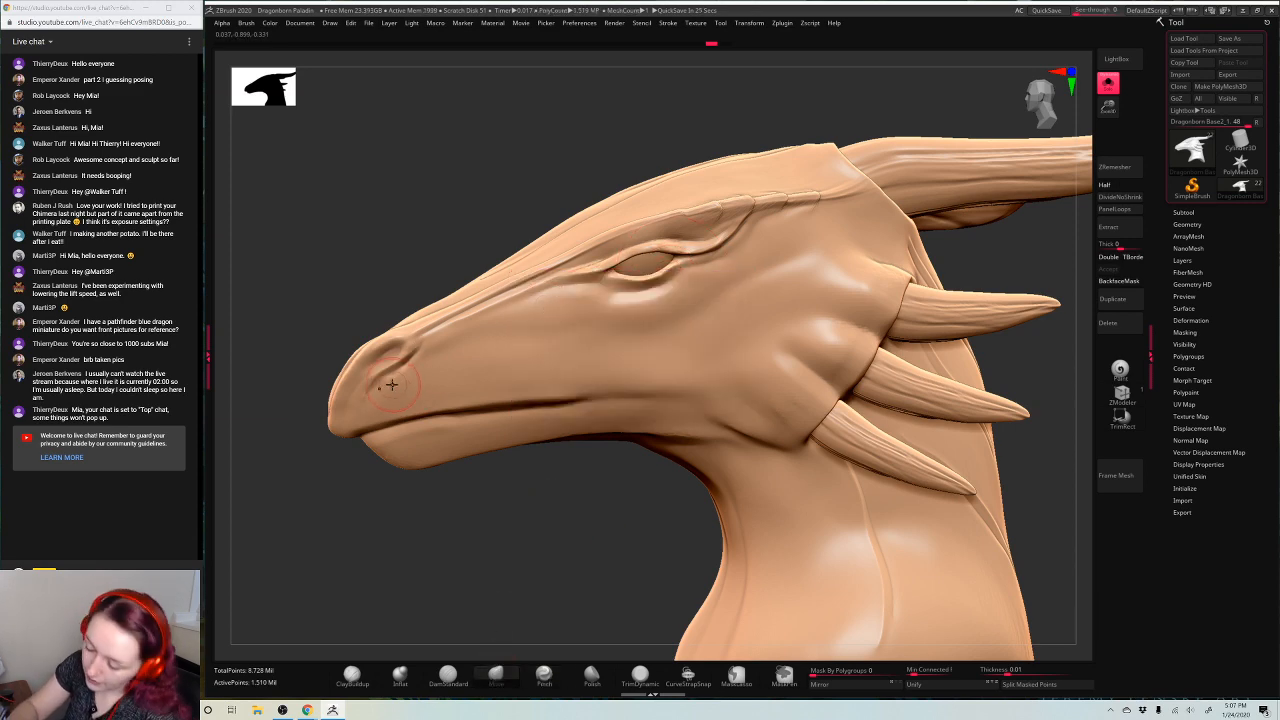
drag(458, 517, 809, 371)
Deepen the nostril and raise its rim with small DamStandard strokes, working from both sides of the snout
click(448, 676)
drag(628, 340, 631, 274)
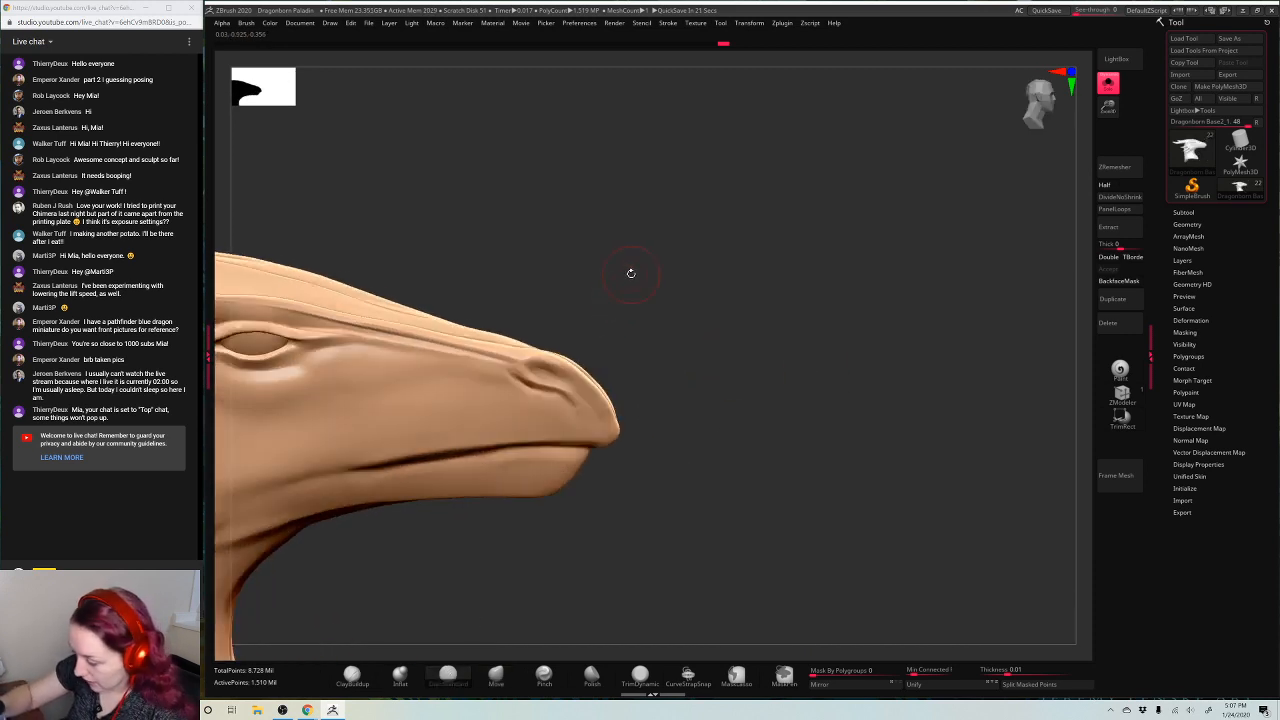
key(space)
alt+drag(737, 283, 882, 192)
key(space)
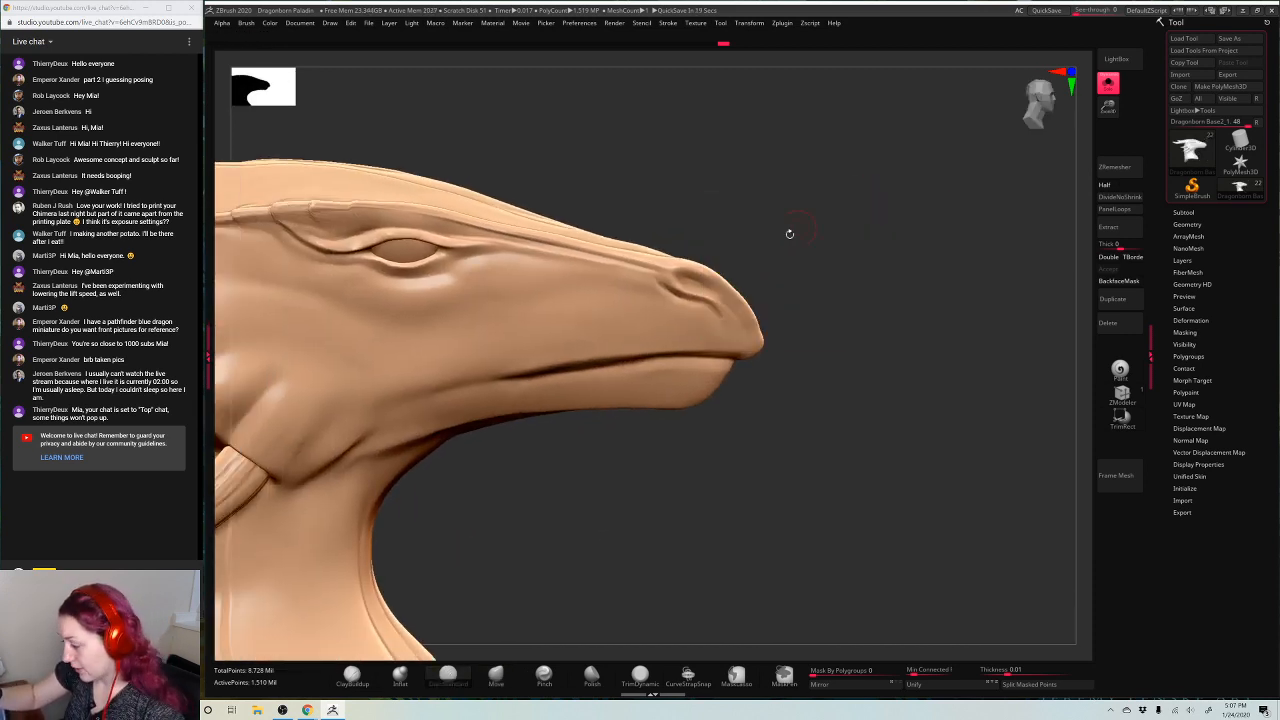
drag(781, 223, 760, 245)
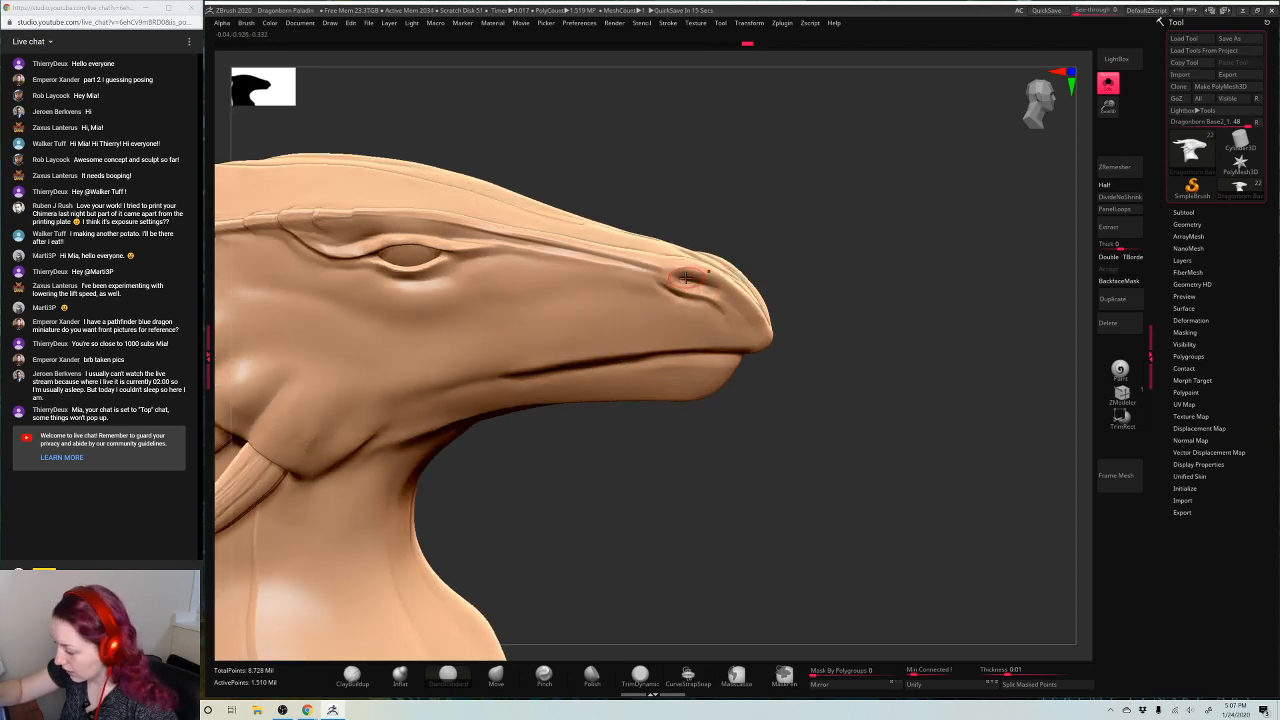
mouse_move(706, 289)
alt+mouse_down()
mouse_move(737, 272)
mouse_move(703, 290)
mouse_move(722, 291)
alt+mouse_up()
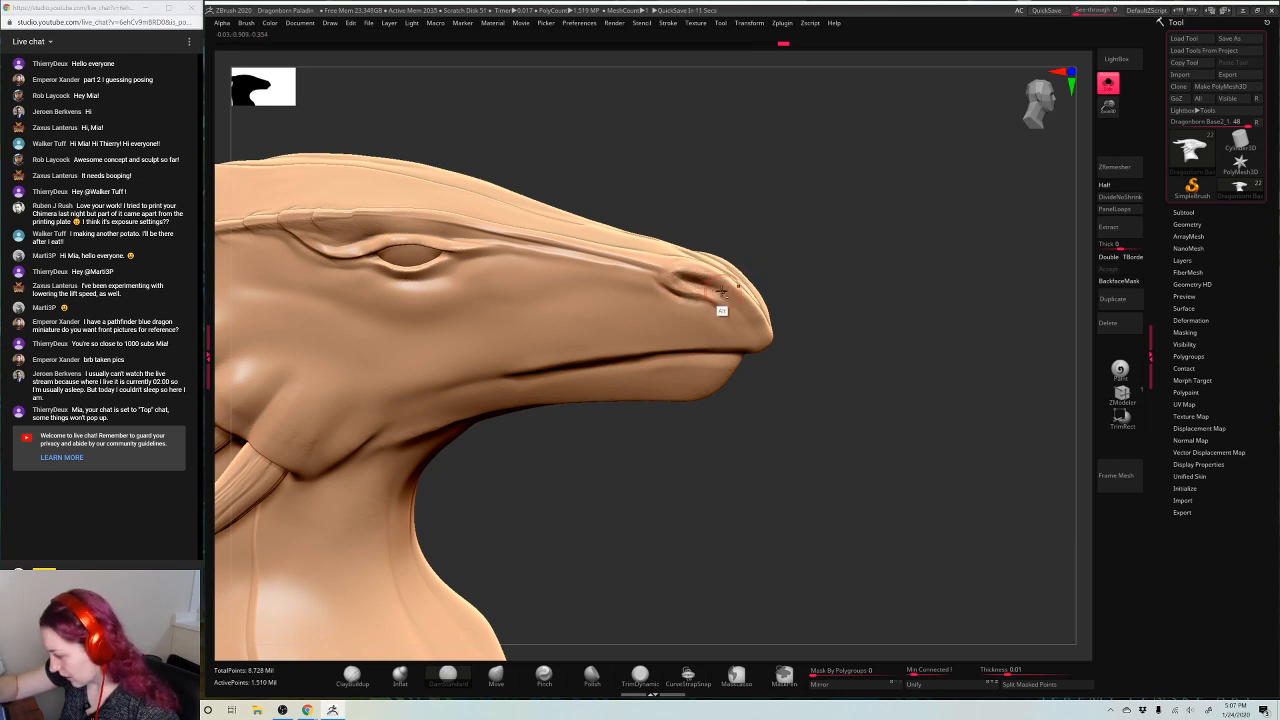
mouse_move(798, 275)
mouse_down()
mouse_move(760, 360)
mouse_move(694, 443)
mouse_move(700, 470)
mouse_move(535, 490)
mouse_move(648, 320)
mouse_up()
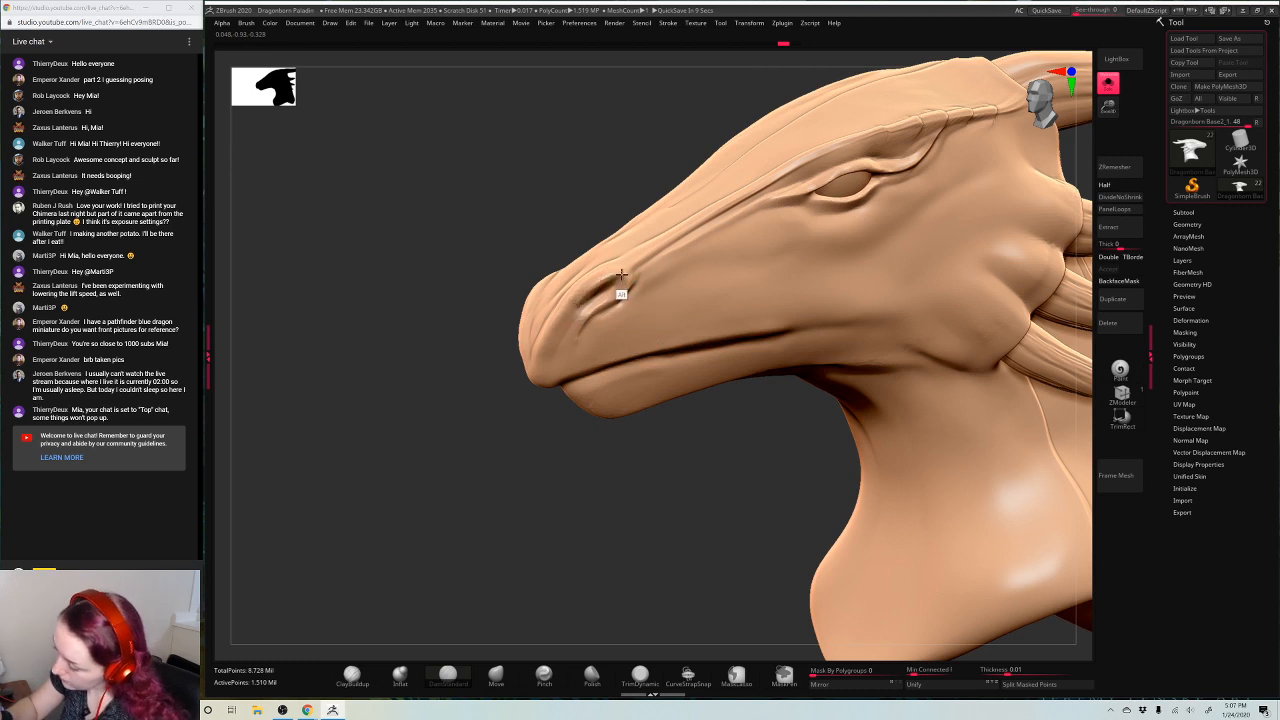
drag(617, 374, 573, 308)
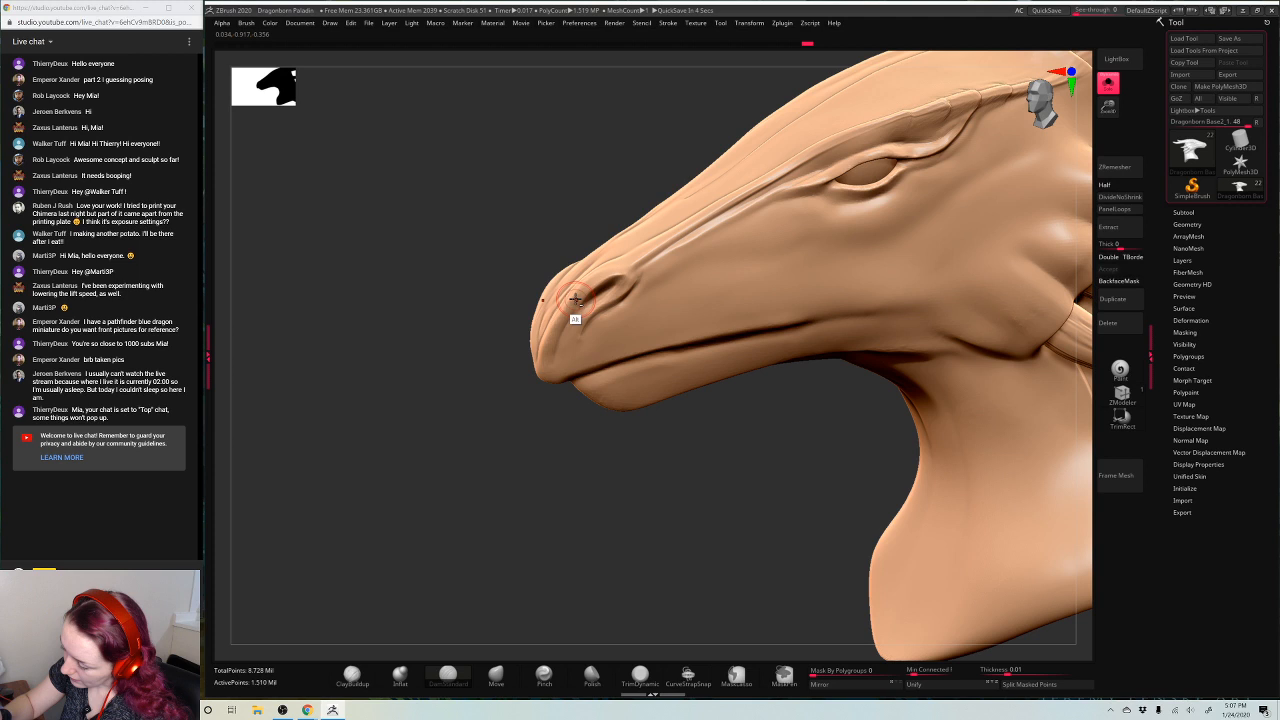
drag(616, 401, 620, 493)
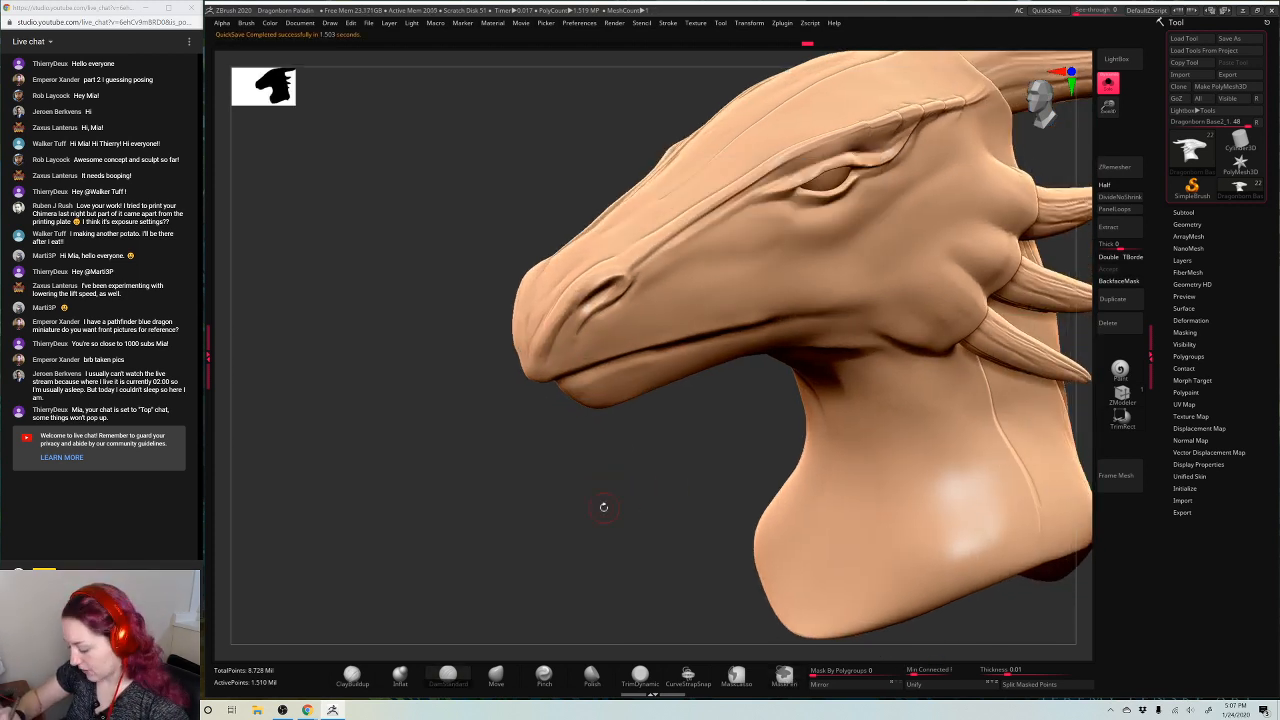
Flatten and soften the surface around the nostril with TrimDynamic and smoothing strokes
click(642, 673)
drag(673, 524, 634, 512)
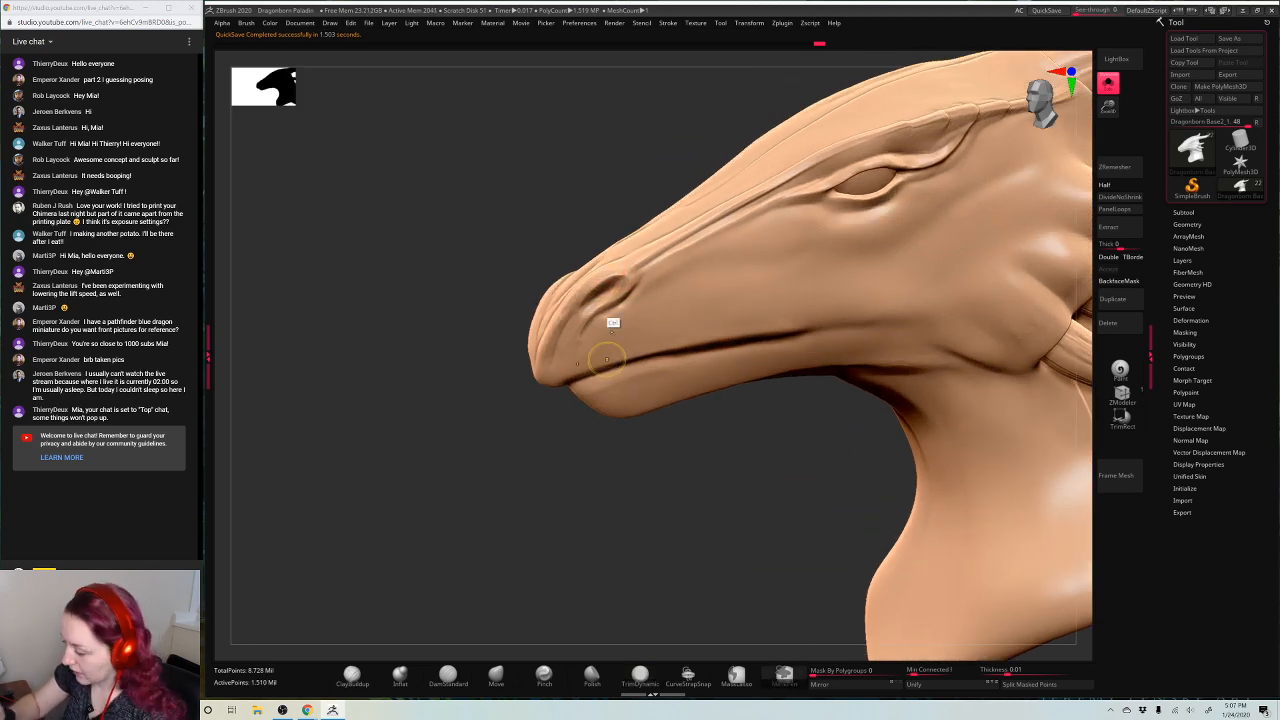
drag(539, 462, 568, 400)
drag(622, 270, 592, 276)
shift+drag(577, 460, 594, 486)
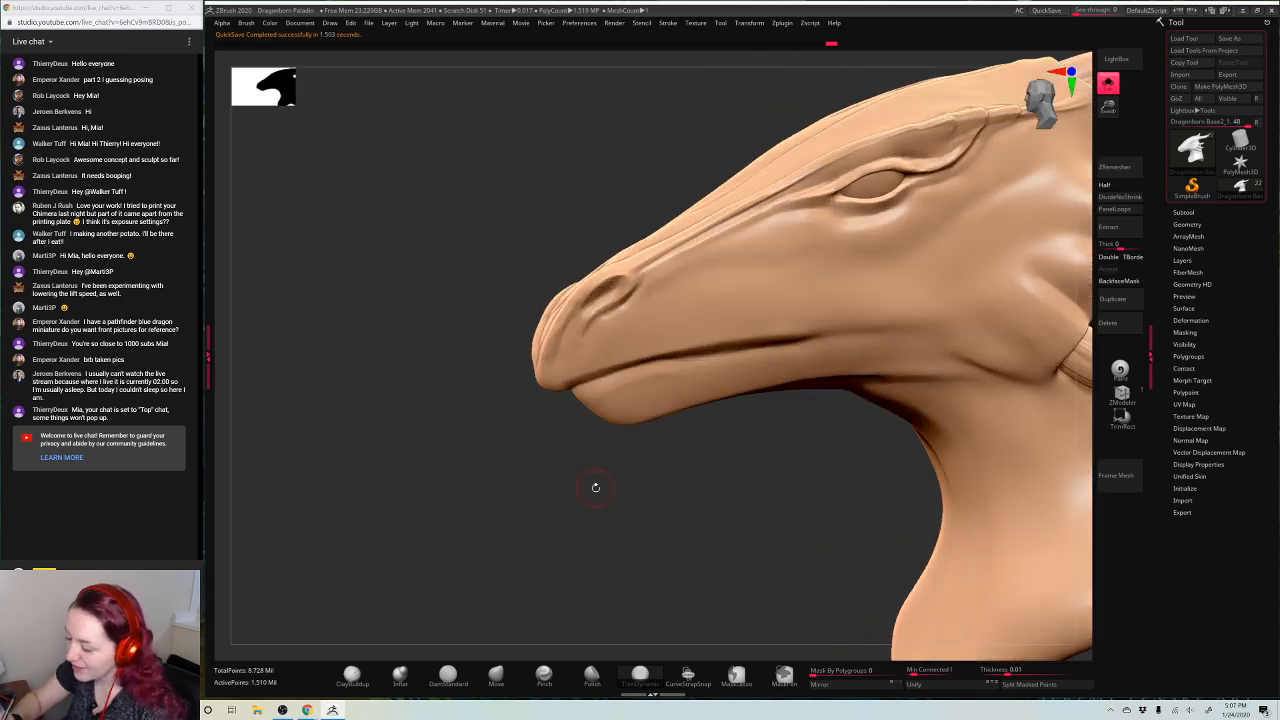
key(space)
drag(683, 399, 592, 272)
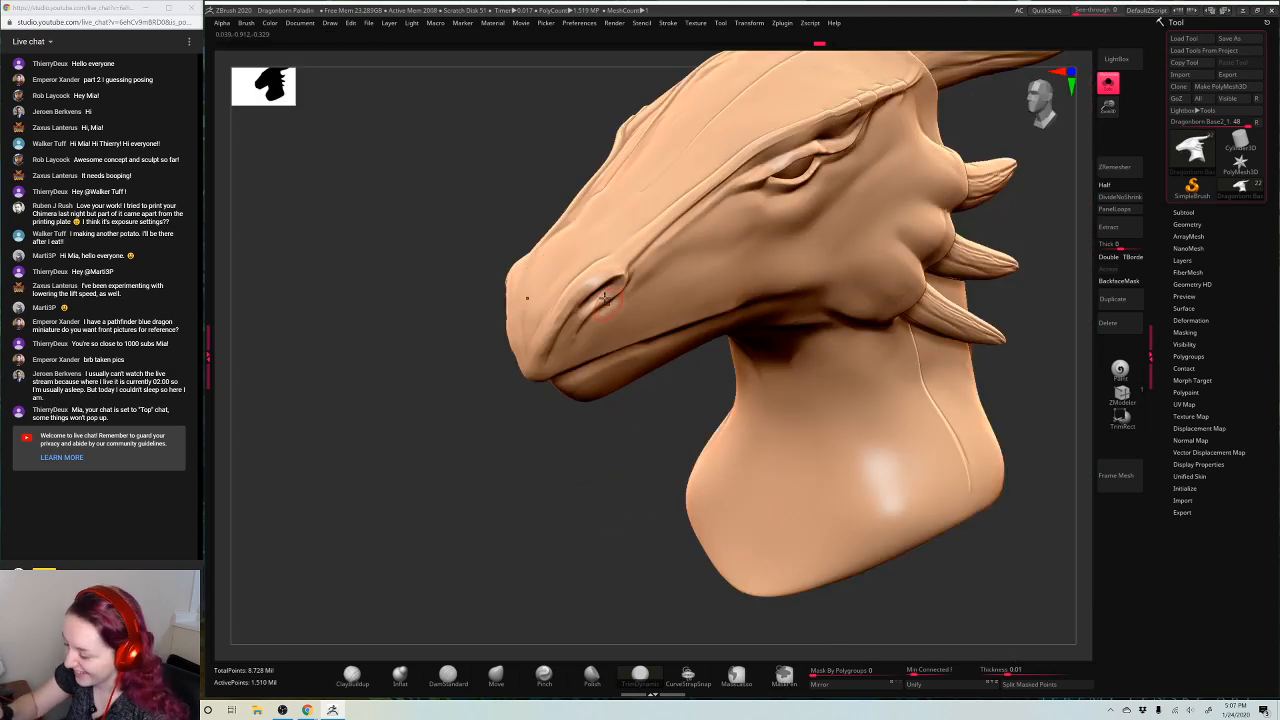
key(space)
key(space)
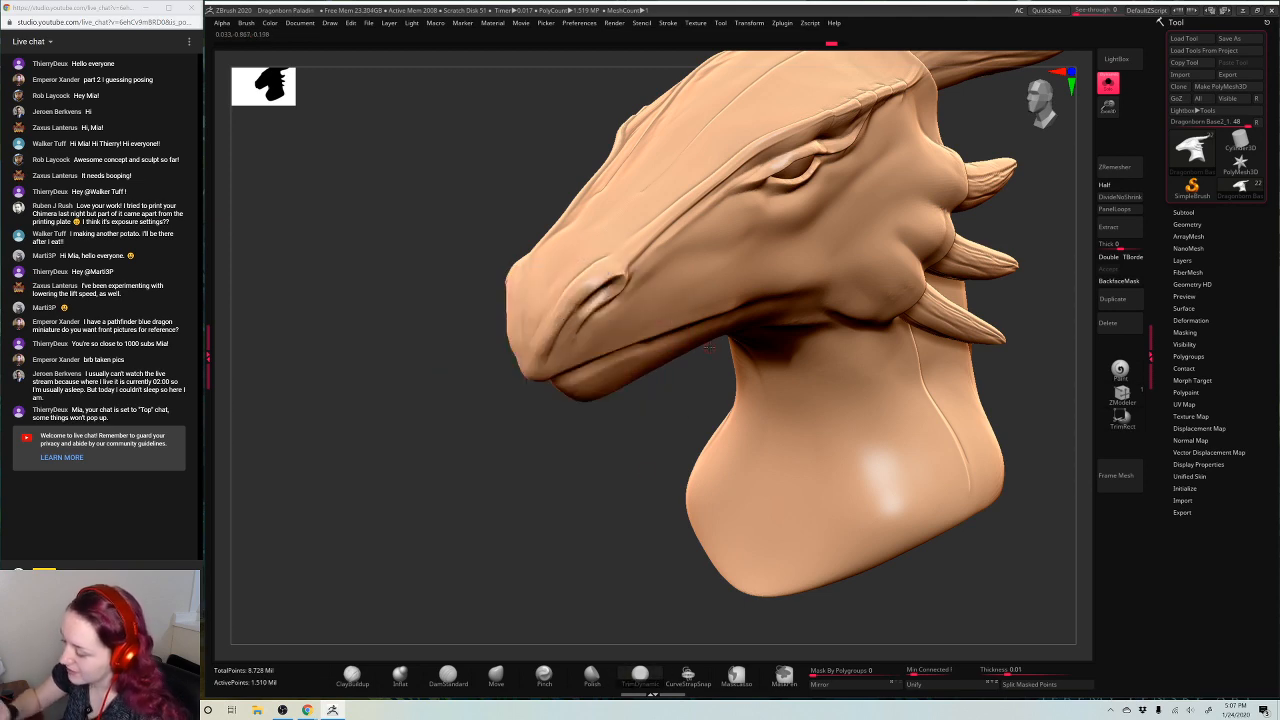
mouse_move(651, 490)
mouse_down()
mouse_move(688, 492)
mouse_move(671, 523)
mouse_up()
Try to reshape the snout tip in front of the nostril with the Move and Pinch brushes, and undo the strokes
key(space)
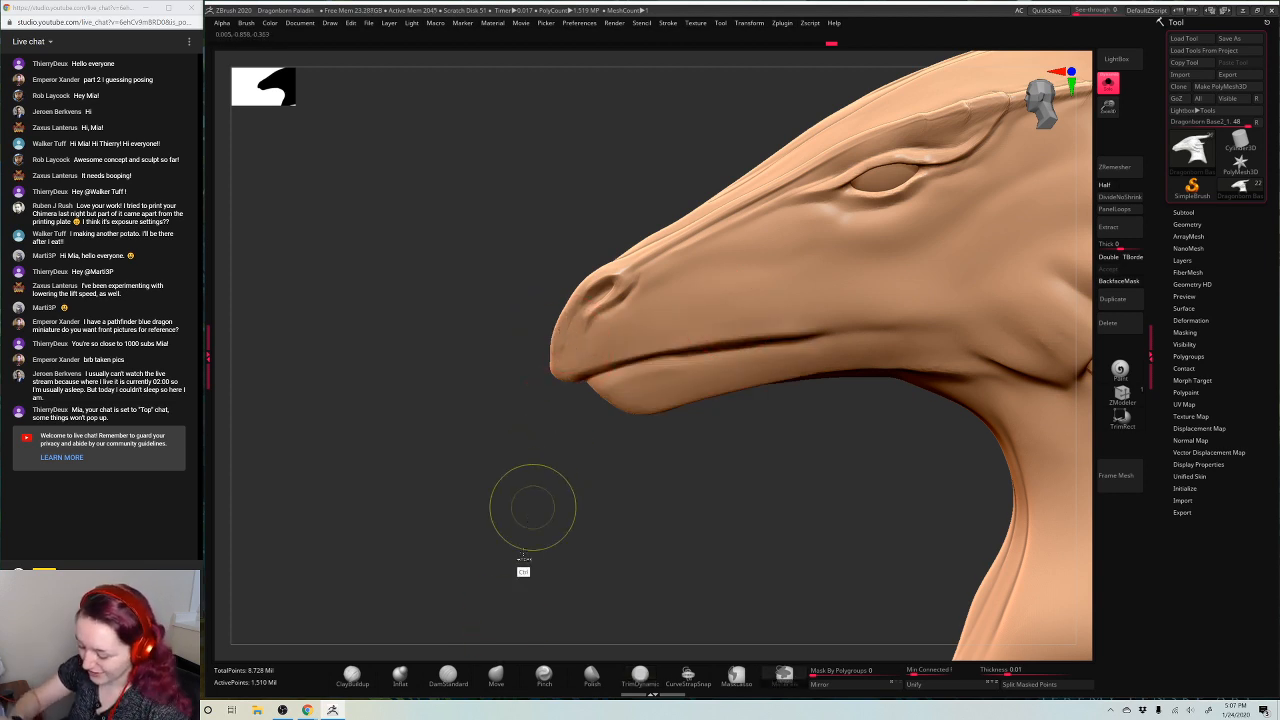
click(496, 675)
drag(567, 338, 571, 338)
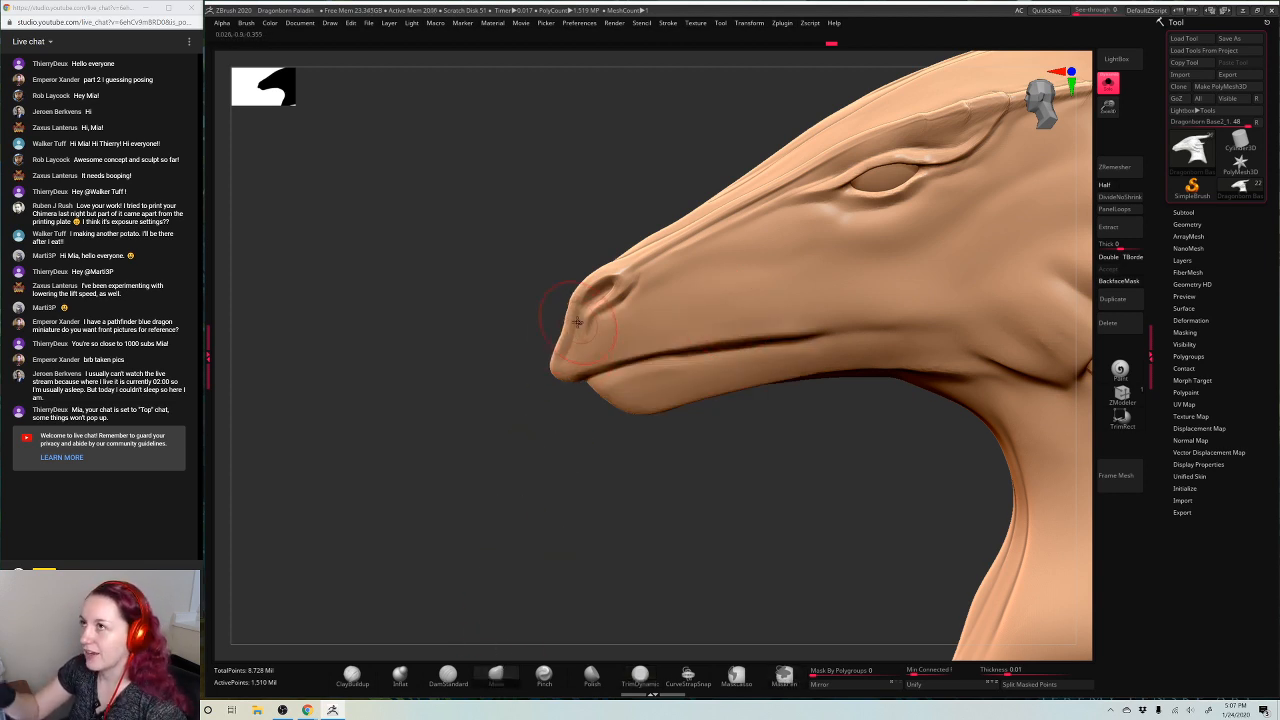
key(space)
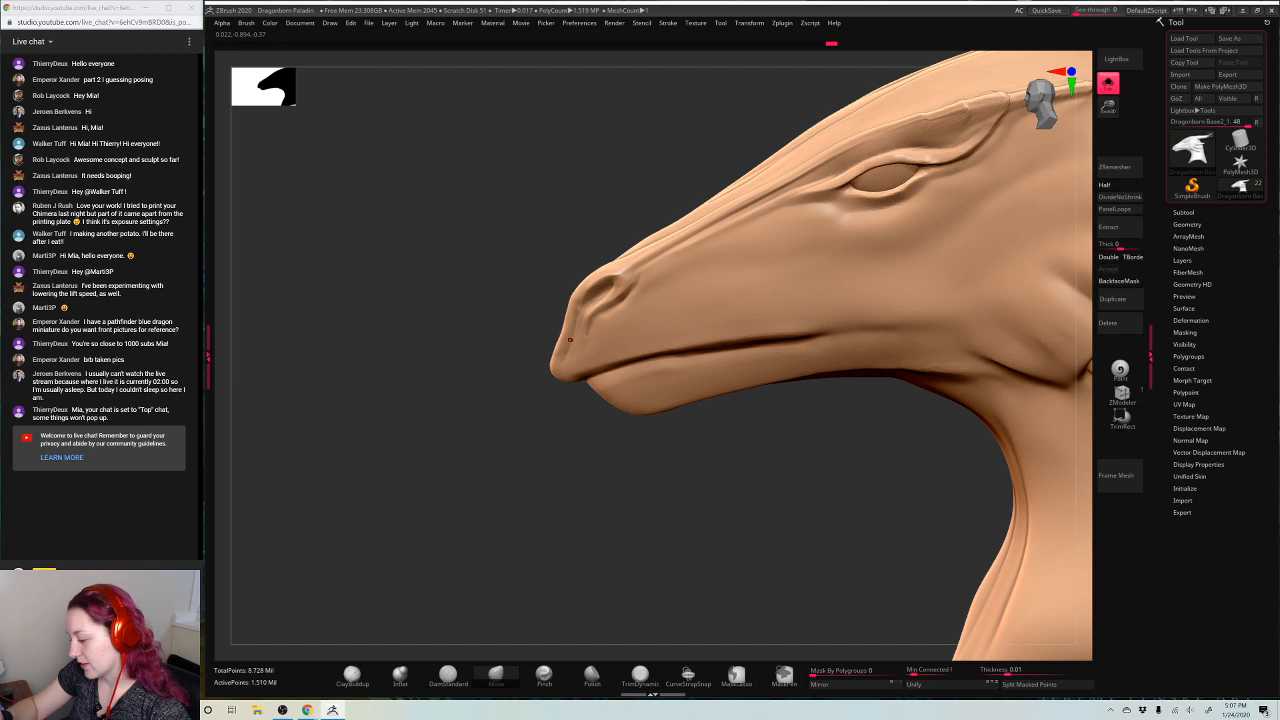
key(ctrl+z)
click(544, 675)
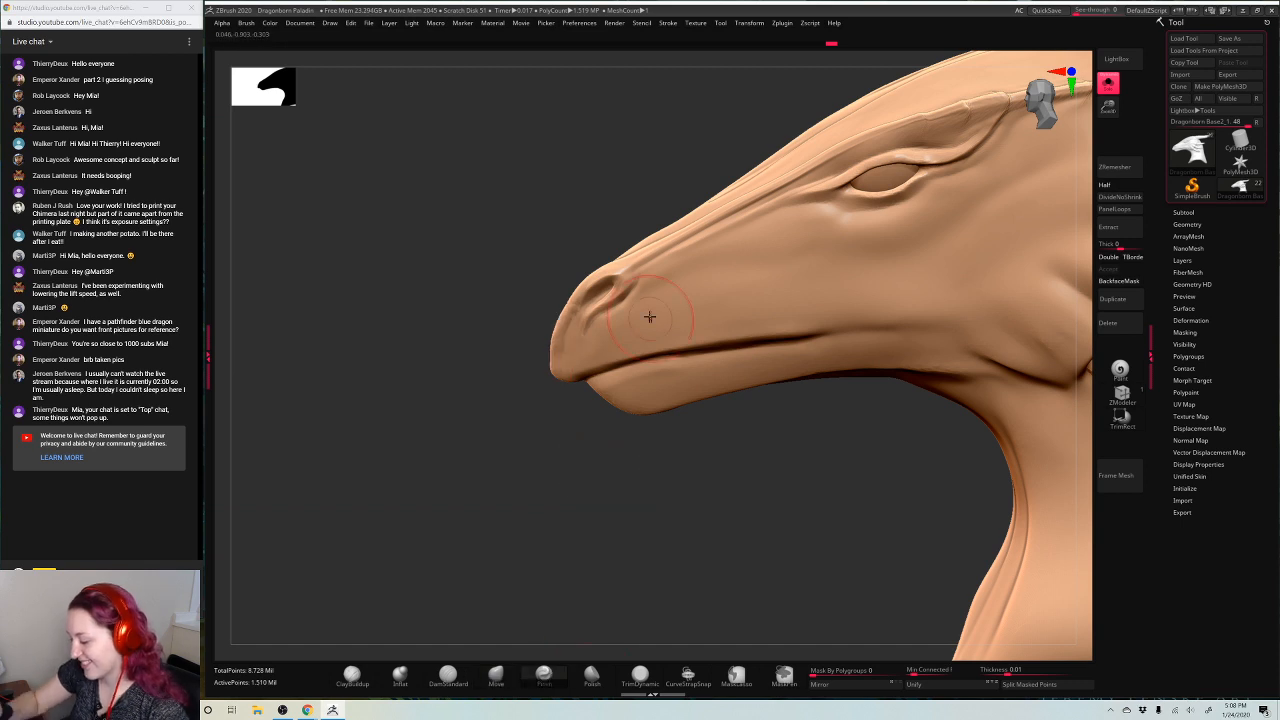
key(space)
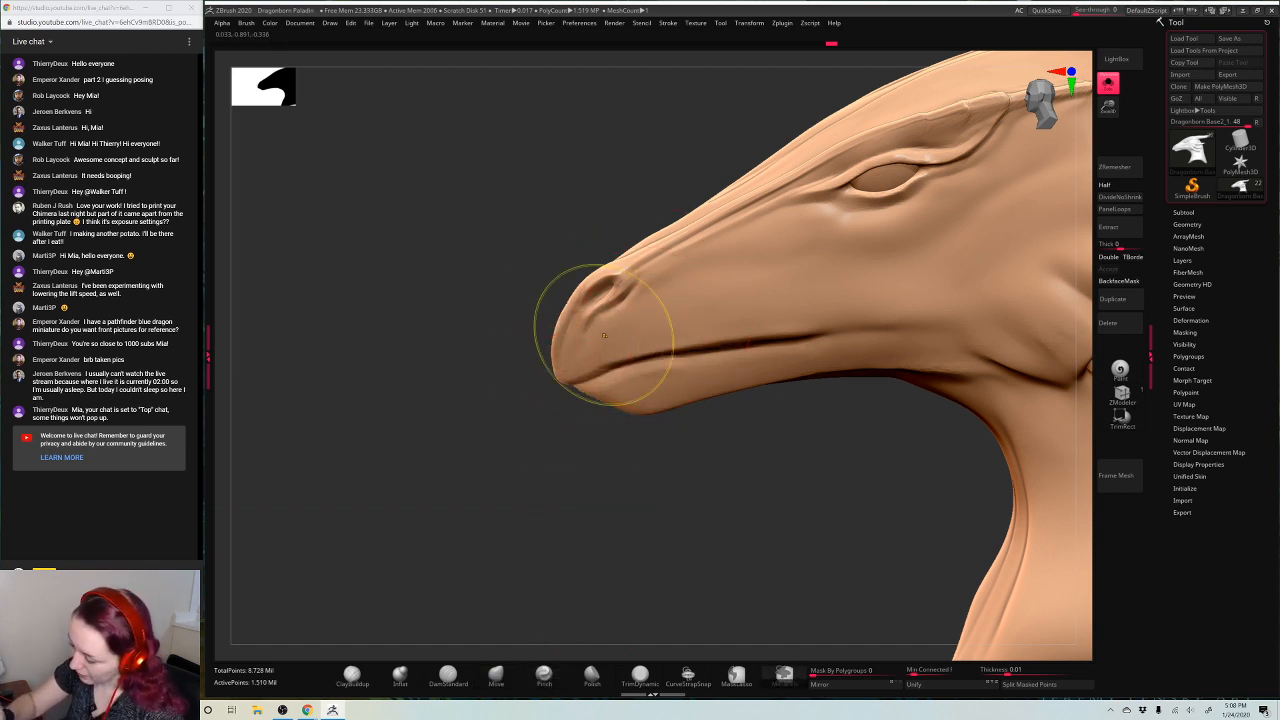
key(ctrl+z)
Adjust the shape of the snout tip from the front with small Move brush strokes
mouse_move(684, 436)
mouse_down()
mouse_move(782, 486)
mouse_move(805, 358)
mouse_move(845, 314)
mouse_move(881, 336)
mouse_up()
click(496, 675)
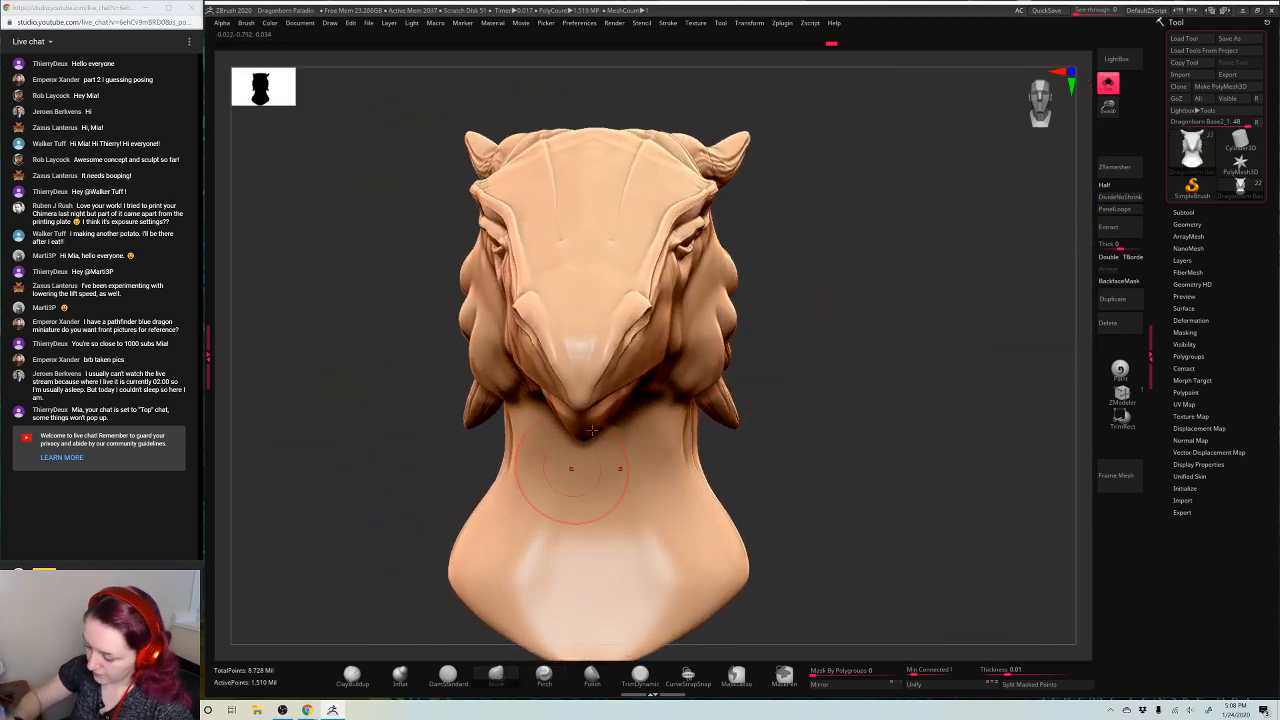
key(space)
click(646, 350)
key(space)
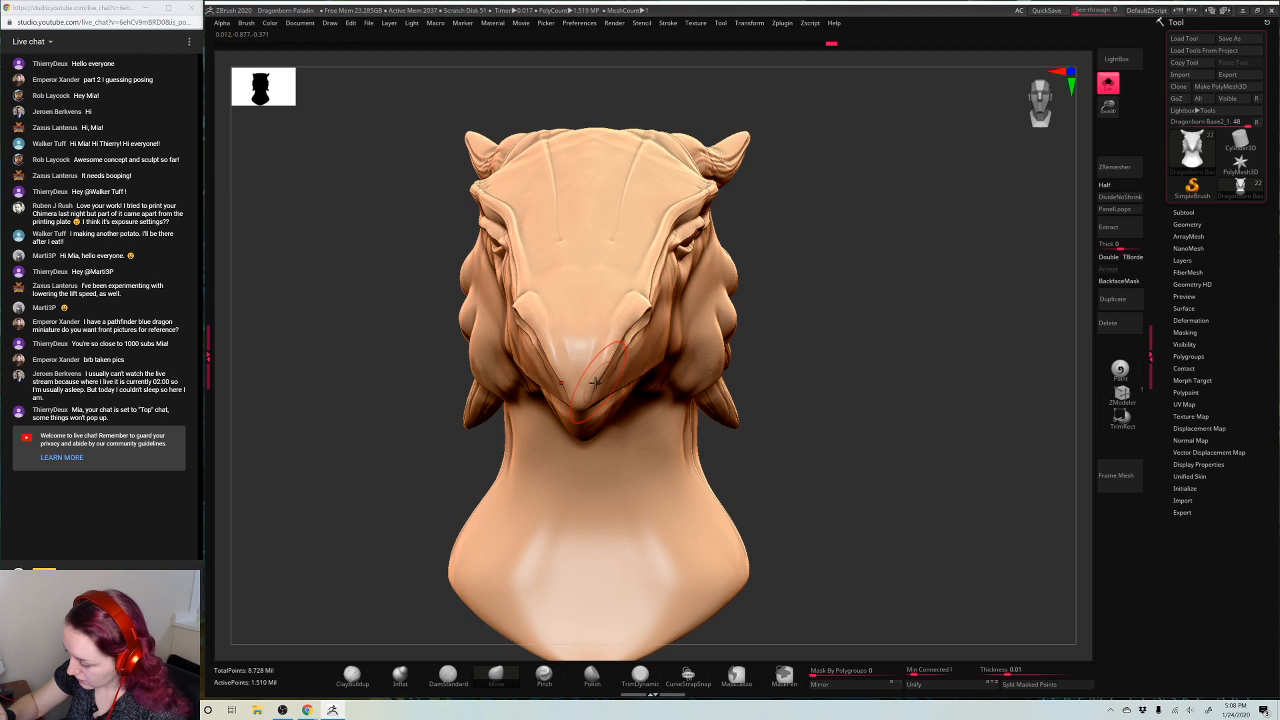
drag(599, 388, 598, 390)
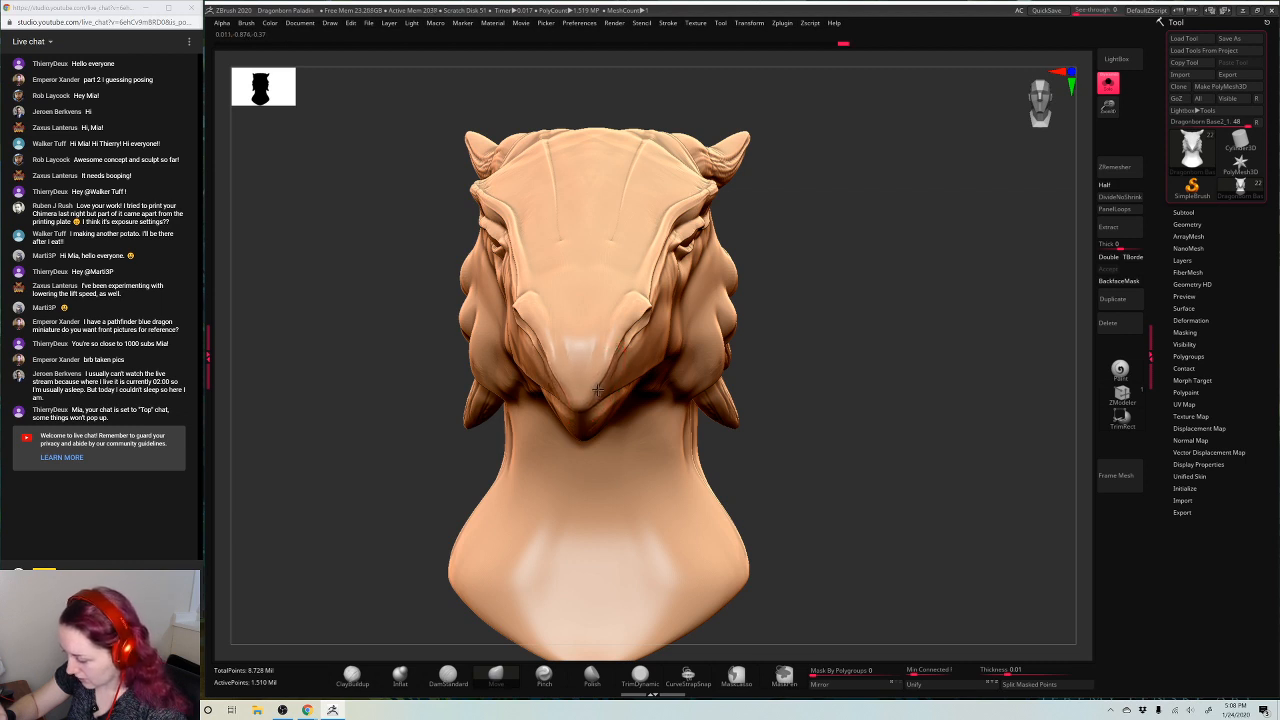
key(space)
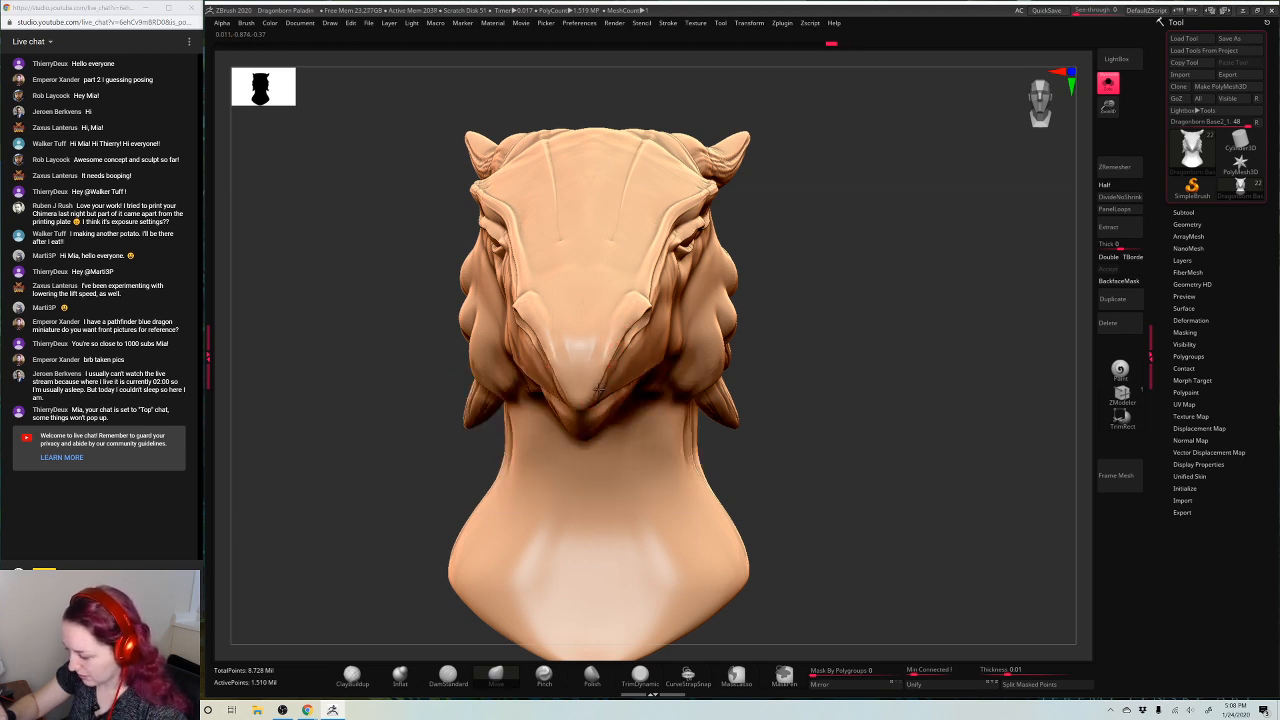
Refine the snout's side contours from above with a resized Move brush
mouse_move(911, 273)
mouse_down()
mouse_move(641, 277)
mouse_move(895, 292)
mouse_move(891, 254)
mouse_move(874, 232)
mouse_move(889, 357)
mouse_move(854, 266)
mouse_move(866, 258)
mouse_move(775, 314)
mouse_up()
key(space)
key(space)
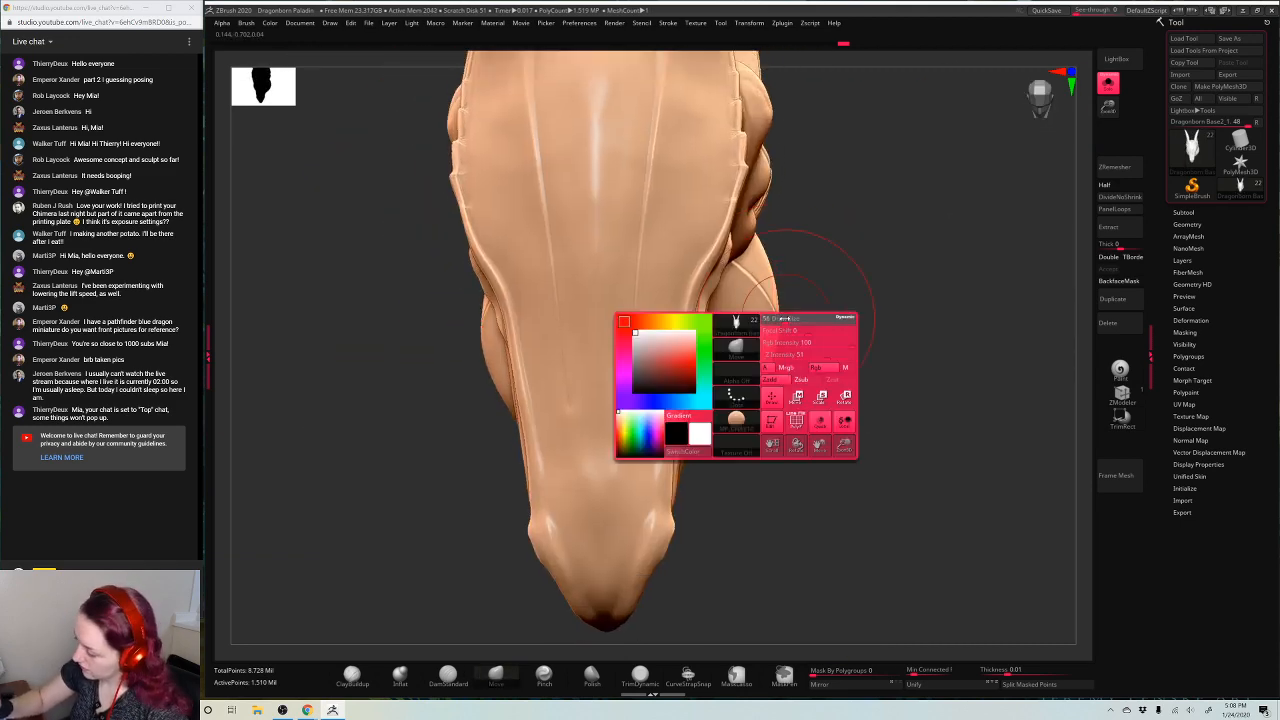
drag(839, 290, 838, 289)
drag(681, 443, 664, 445)
drag(854, 274, 822, 236)
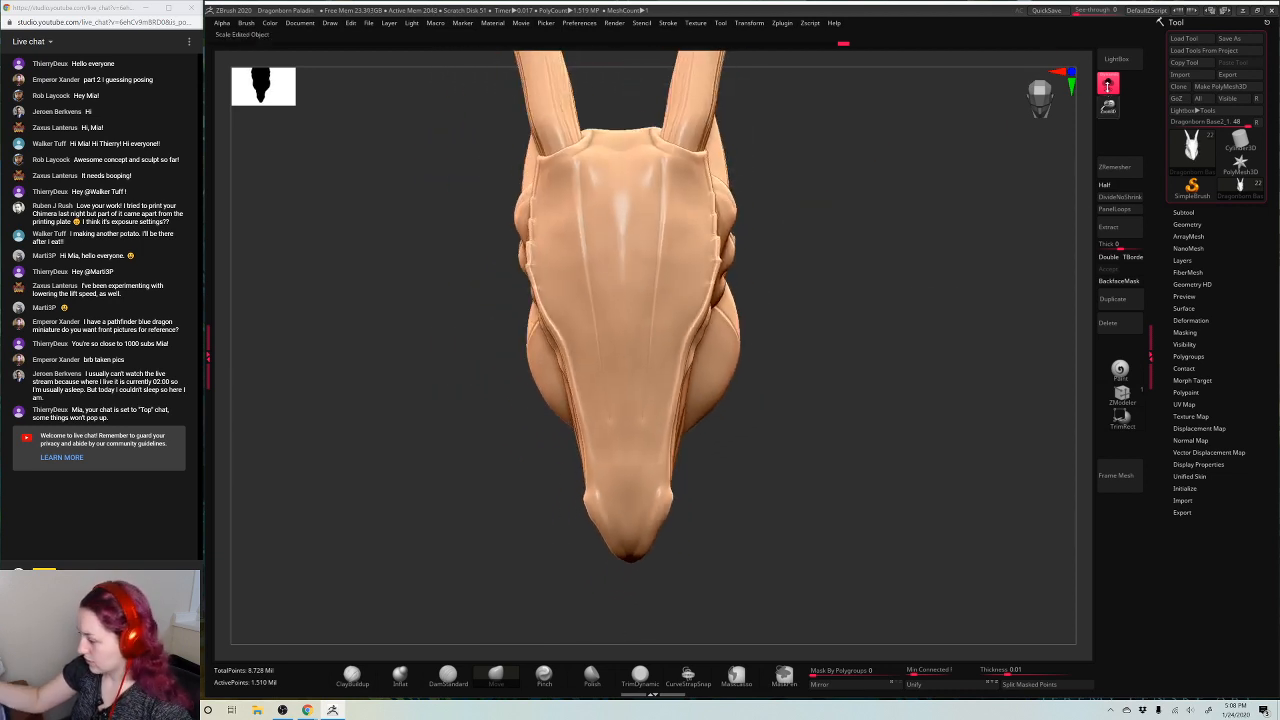
Reshape the outer edge of the skull plate below the horns with the Move brush
drag(679, 418, 650, 418)
drag(902, 303, 905, 338)
drag(895, 252, 900, 305)
key(space)
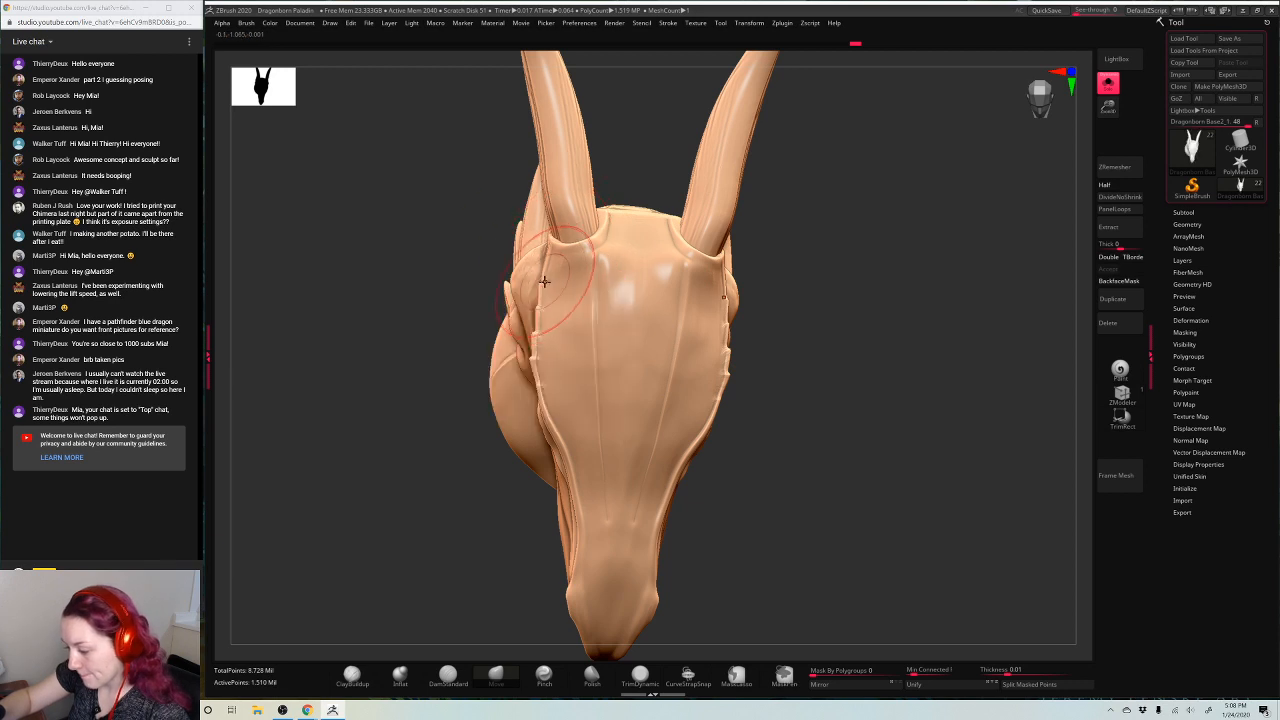
drag(903, 258, 880, 236)
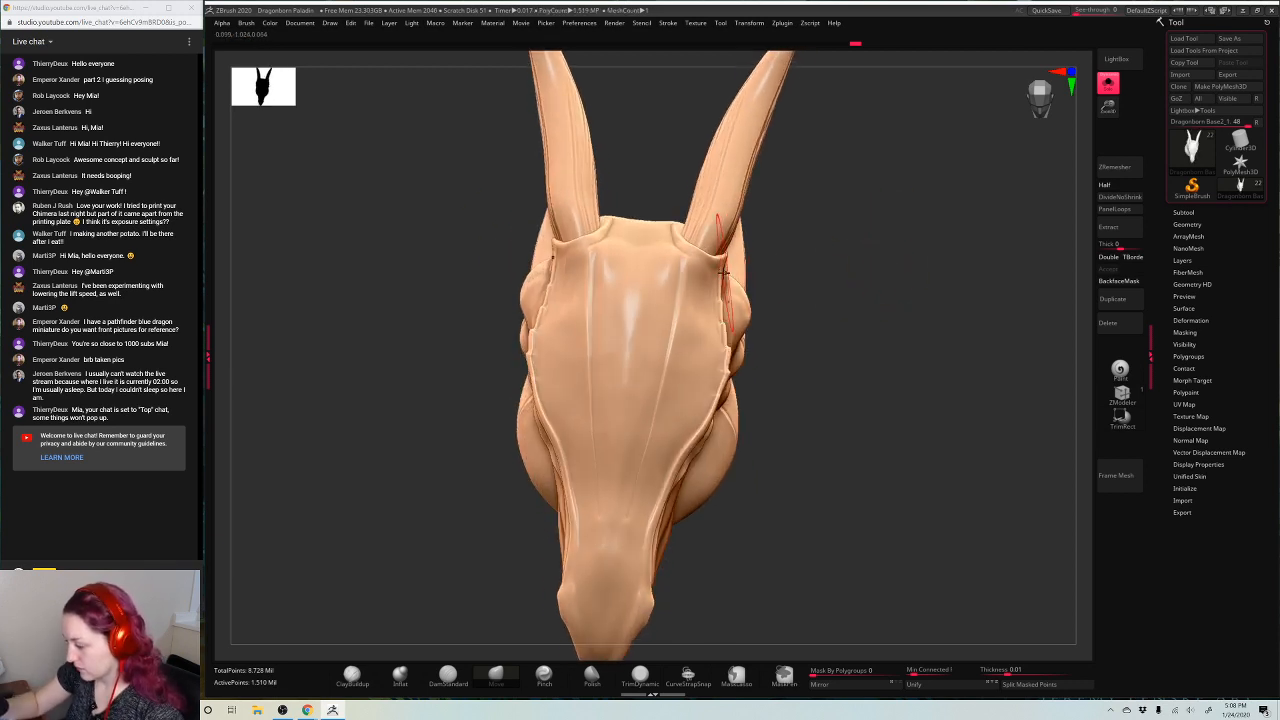
drag(729, 260, 716, 296)
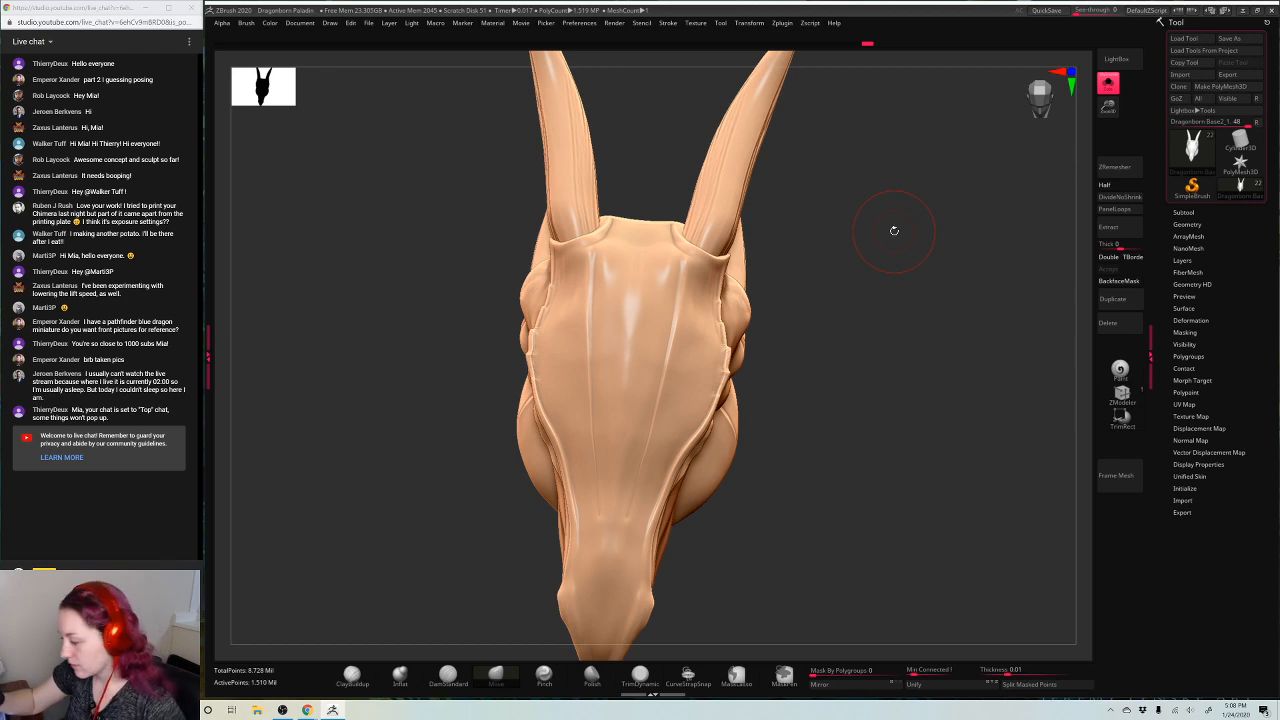
Build up and carve the fold between the brow and the eye with small ClayBuildup strokes
drag(894, 230, 908, 300)
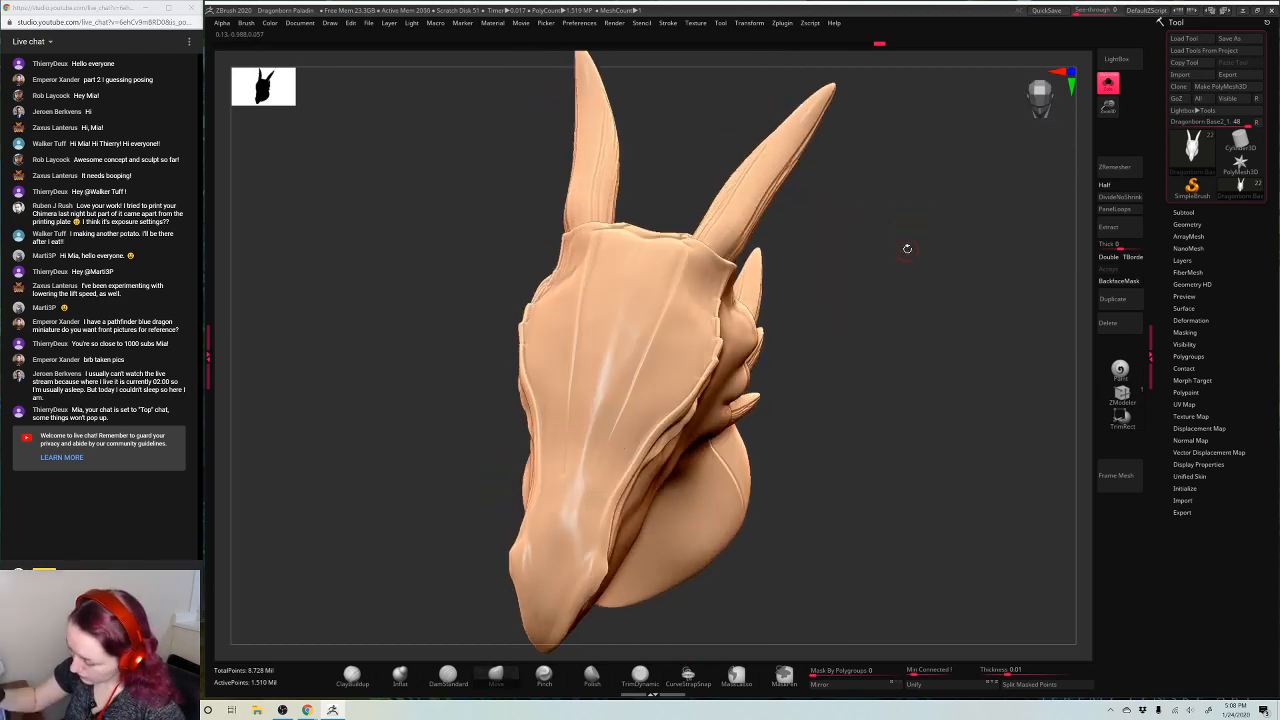
drag(907, 248, 940, 285)
key(f)
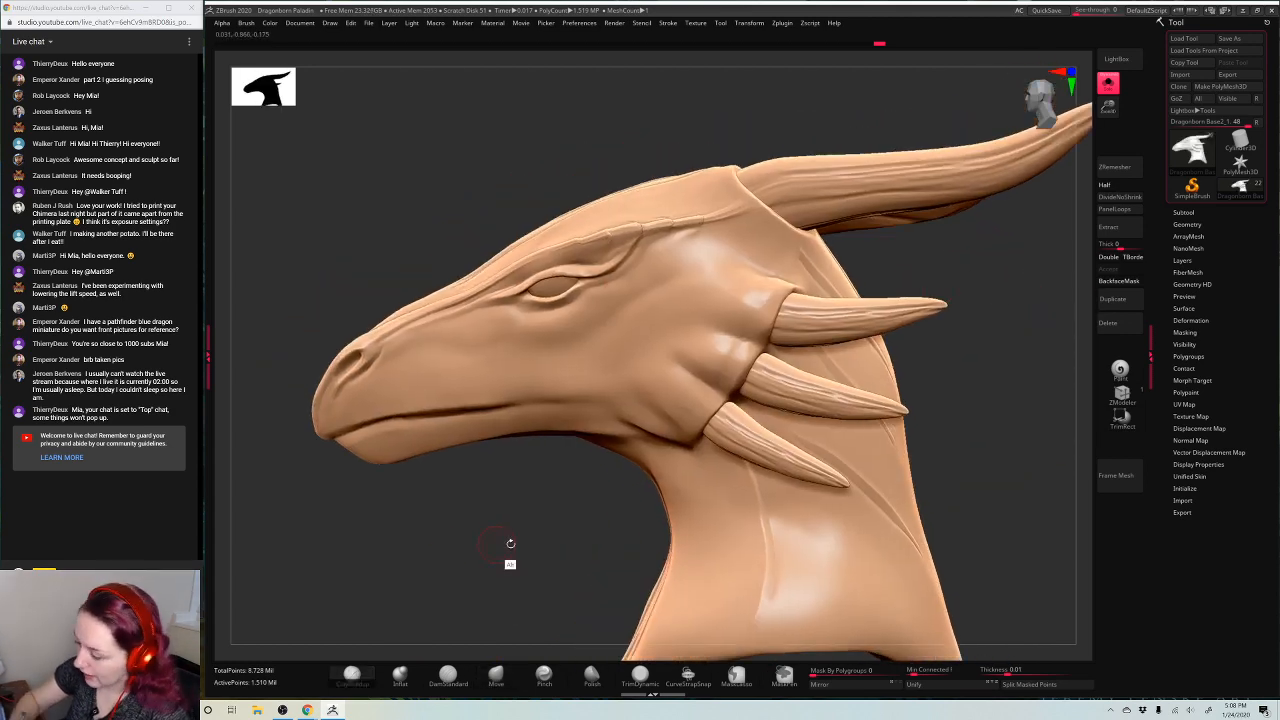
alt+drag(509, 543, 614, 528)
key(space)
mouse_move(620, 272)
mouse_down()
mouse_move(686, 262)
mouse_move(663, 271)
mouse_move(686, 243)
mouse_move(638, 257)
mouse_up()
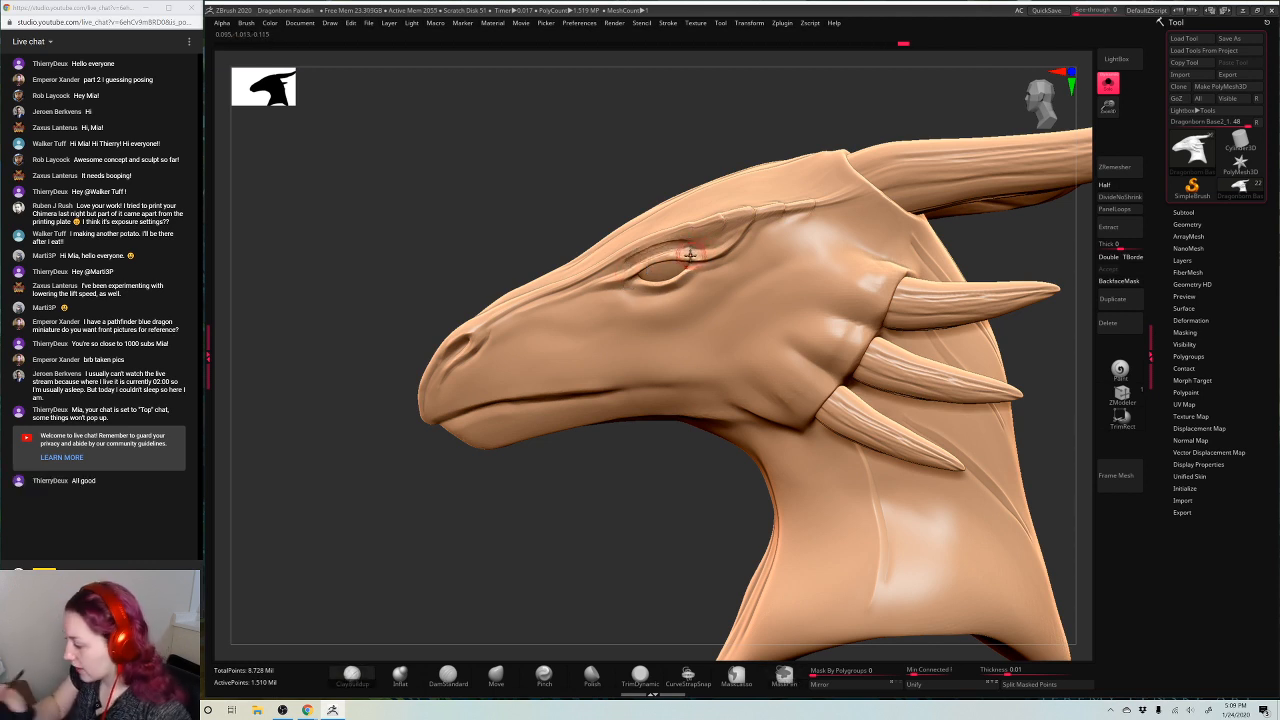
mouse_move(706, 241)
alt+mouse_down()
mouse_move(722, 241)
mouse_move(663, 268)
alt+mouse_up()
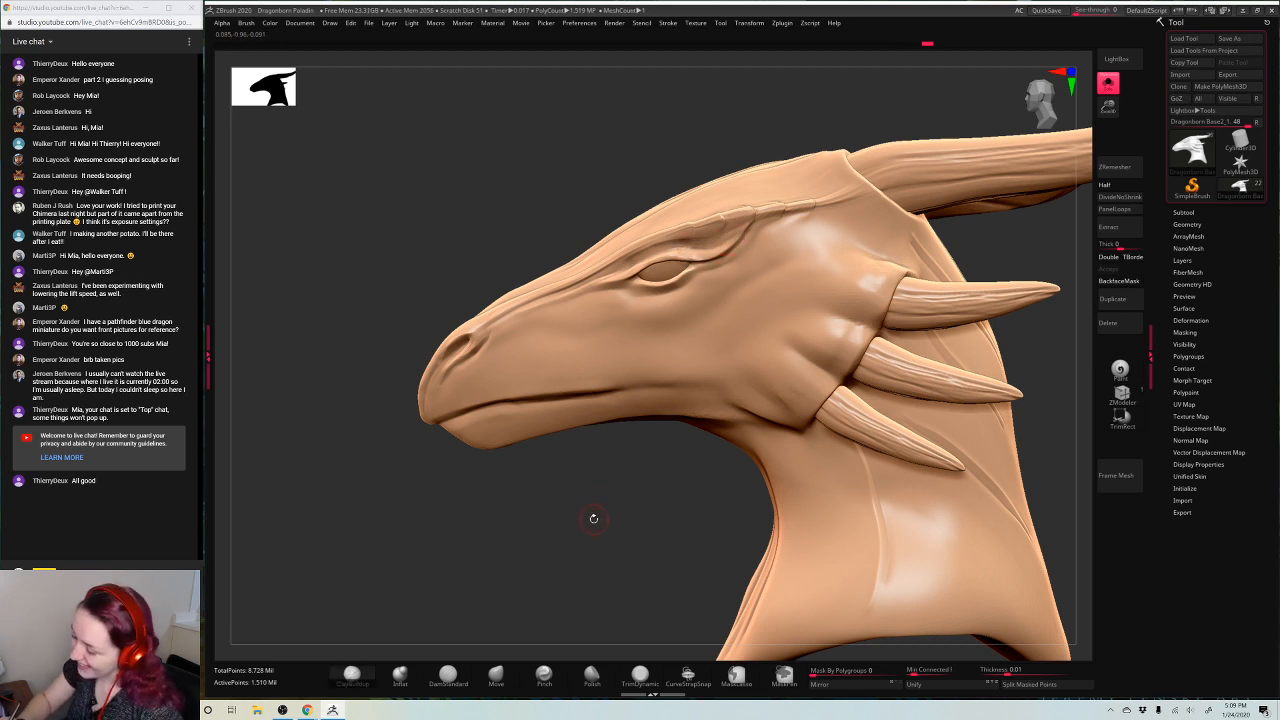
Build up the area below and behind the eye with a larger ClayBuildup brush, masking the eye and brow
key(space)
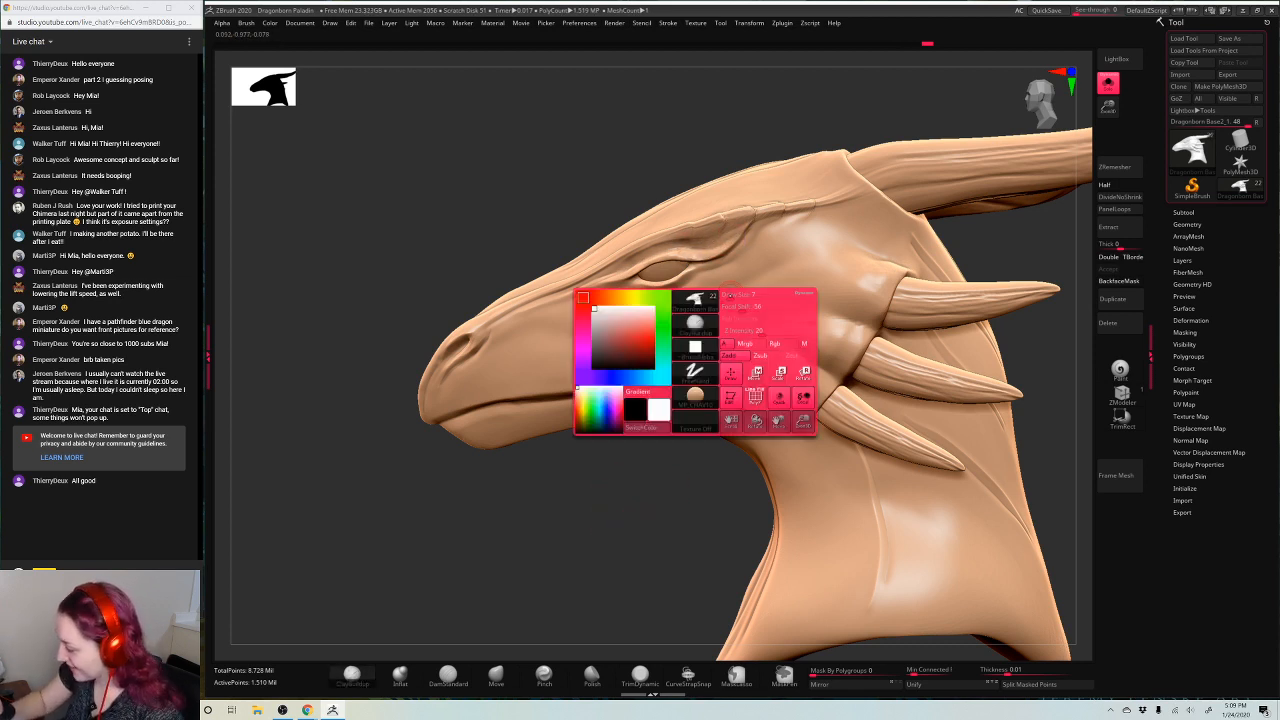
drag(615, 318, 727, 287)
key(space)
key(space)
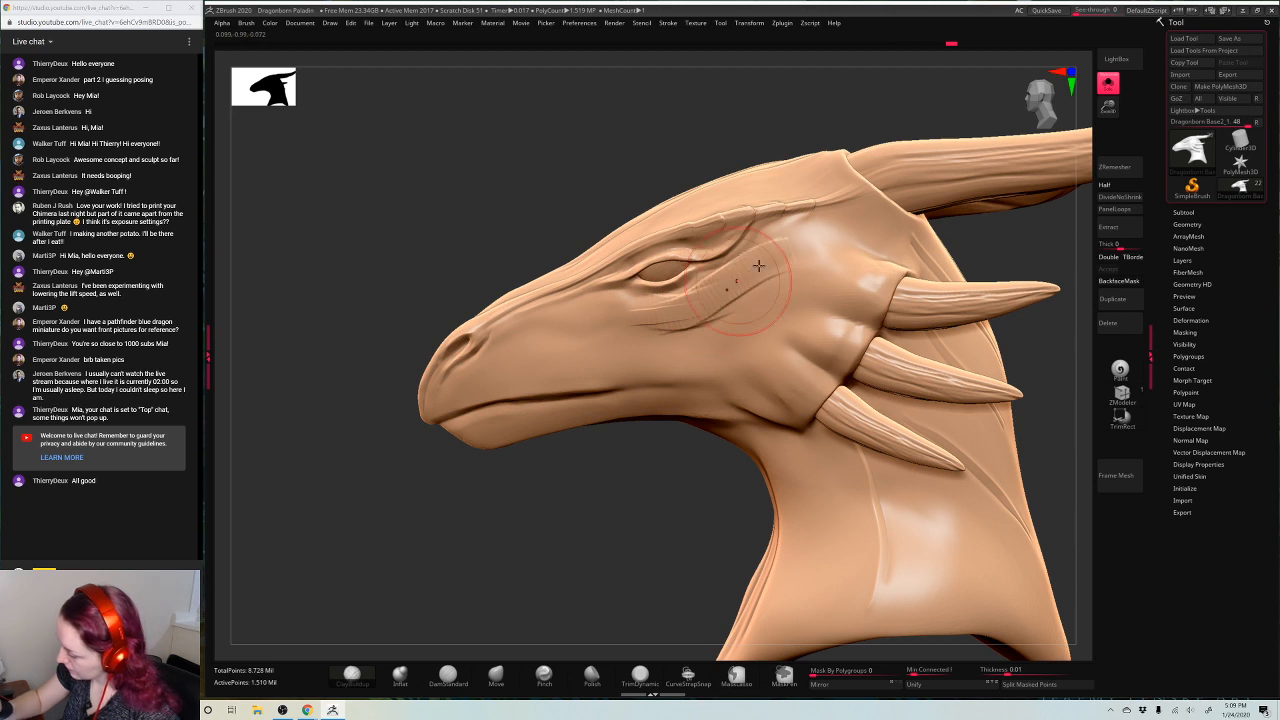
mouse_move(628, 262)
mouse_down()
mouse_move(826, 216)
mouse_move(757, 279)
mouse_move(678, 321)
mouse_move(726, 291)
mouse_up()
mouse_move(680, 327)
mouse_down()
mouse_move(803, 243)
mouse_move(822, 256)
mouse_move(744, 290)
mouse_up()
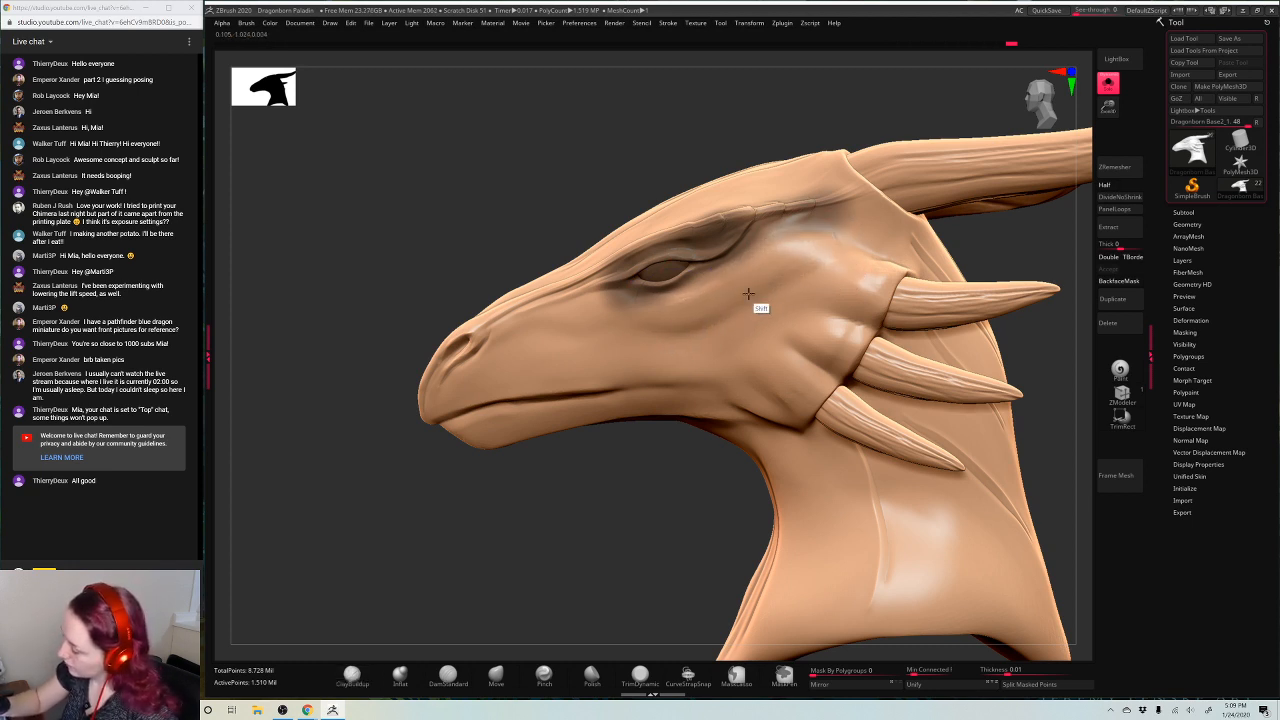
Add ClayBuildup strokes along the side of the snout, keeping the nostril and upper ridge masked, and smooth them
mouse_move(645, 335)
mouse_down()
mouse_move(600, 325)
mouse_move(522, 351)
mouse_up()
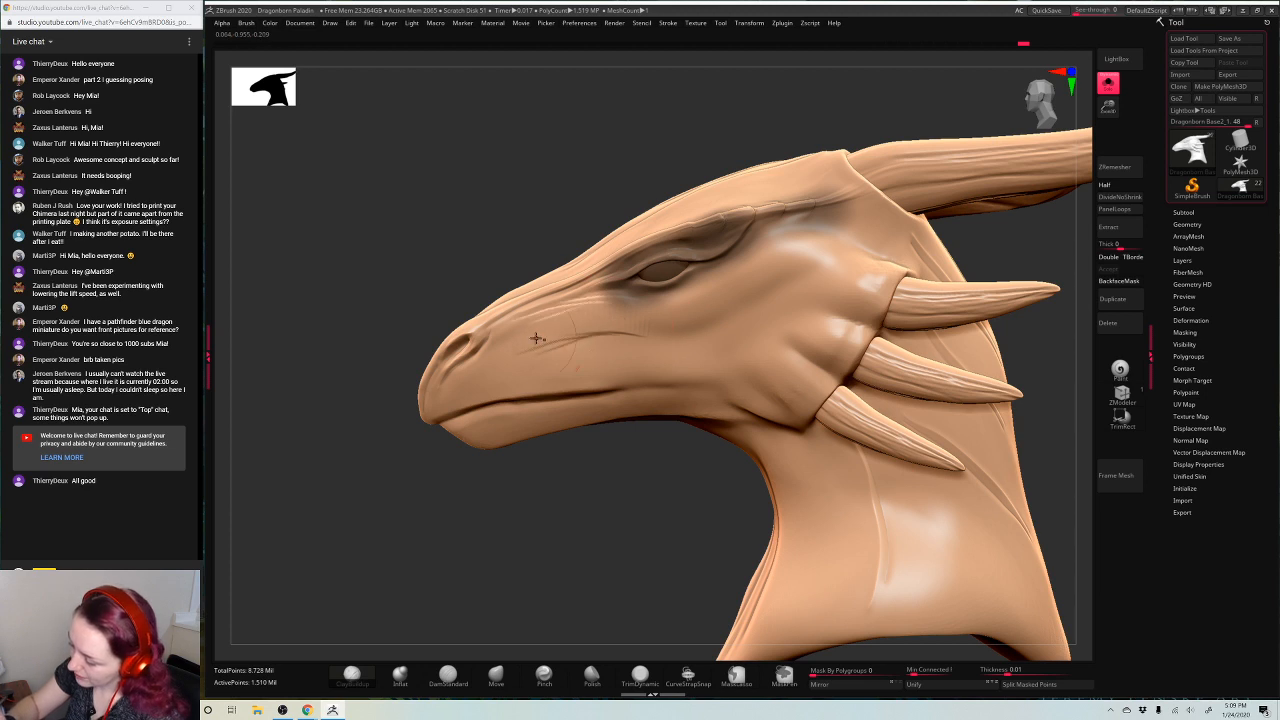
mouse_move(543, 480)
mouse_down()
mouse_move(634, 266)
mouse_move(553, 279)
mouse_move(612, 268)
mouse_up()
shift+drag(594, 304, 559, 327)
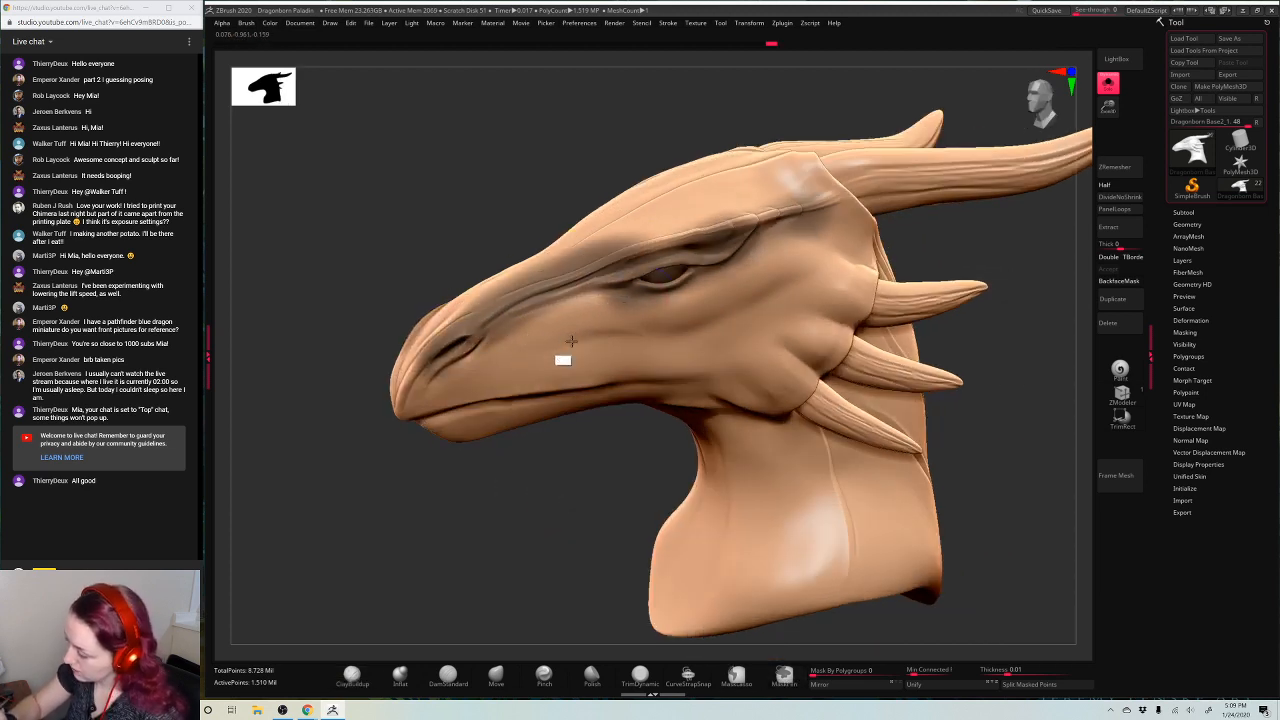
Sharpen the front of the mouth line and the edge of the lower lip with the DamStandard brush
mouse_move(617, 477)
mouse_down()
mouse_move(651, 497)
mouse_move(545, 543)
mouse_move(638, 445)
mouse_up()
click(445, 677)
key(space)
drag(548, 515, 611, 452)
key(space)
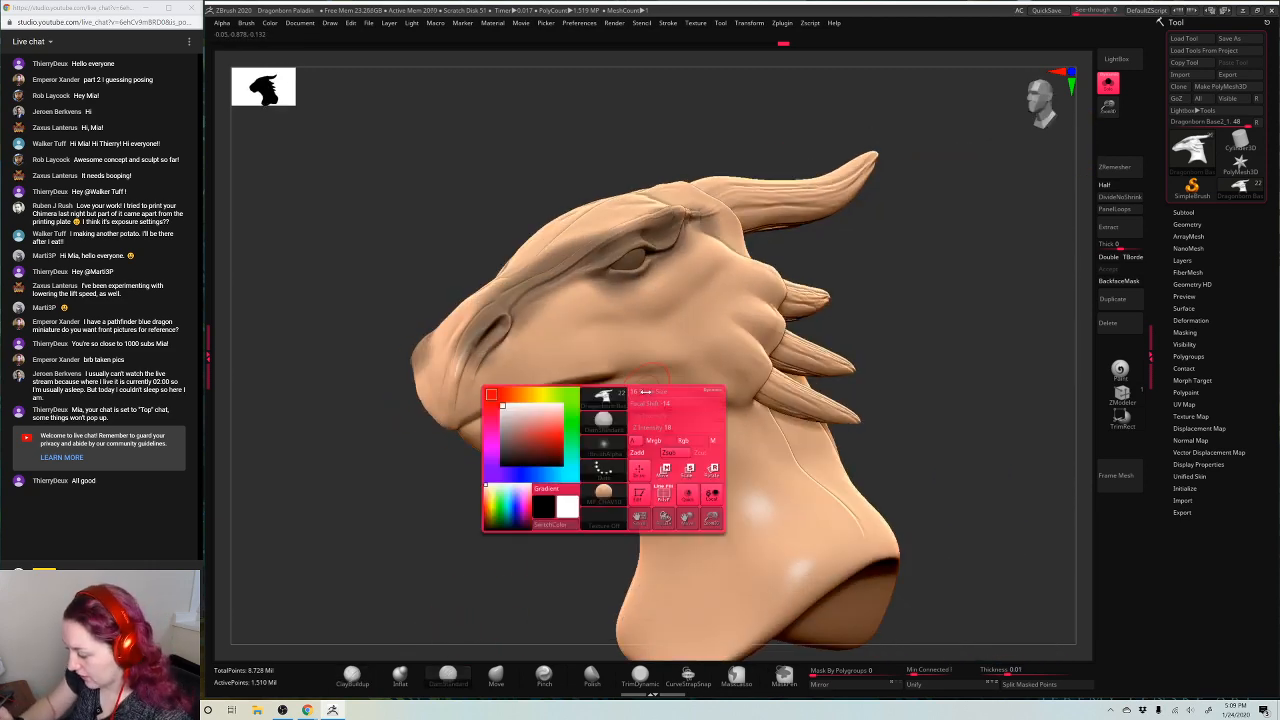
drag(568, 502, 745, 340)
key(space)
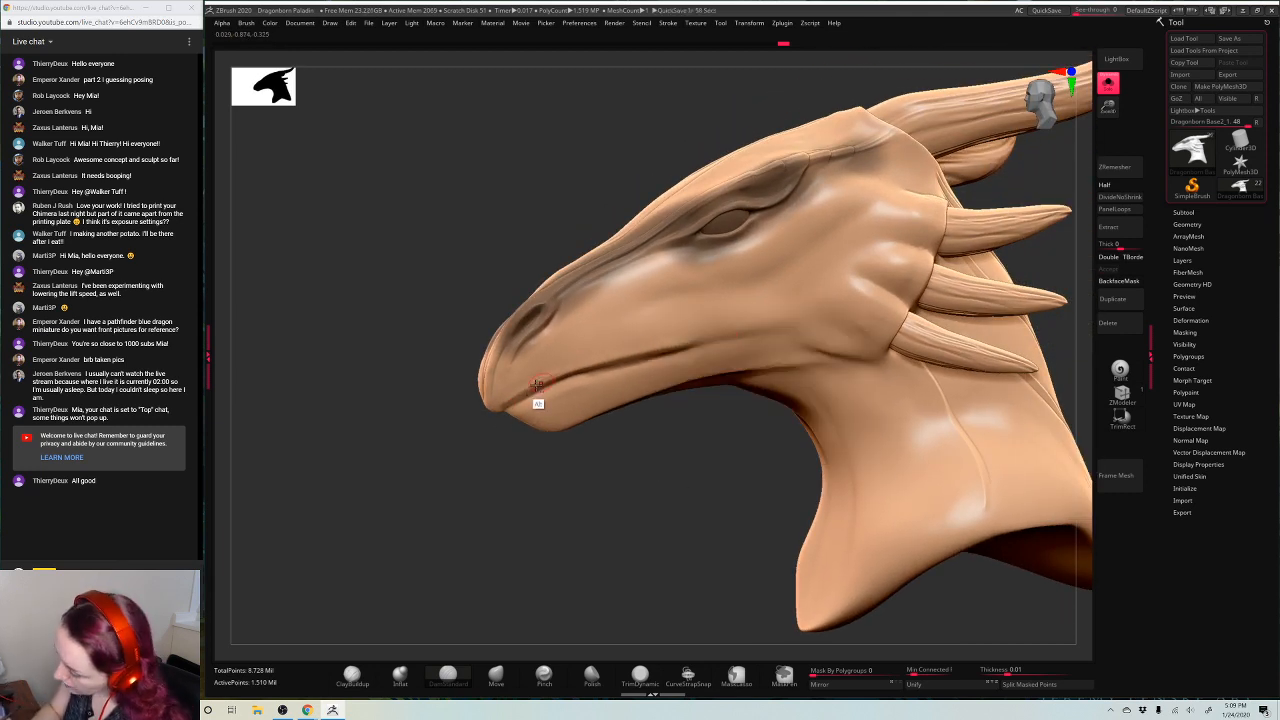
key(space)
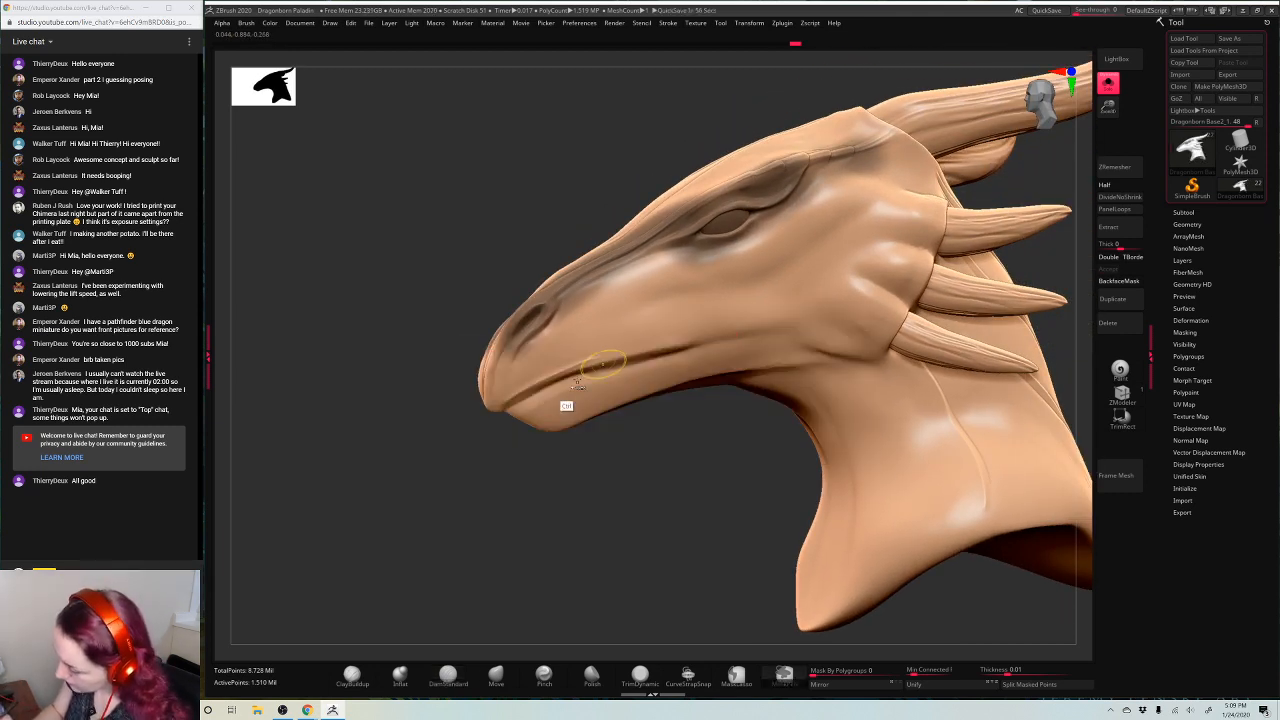
key(ctrl)
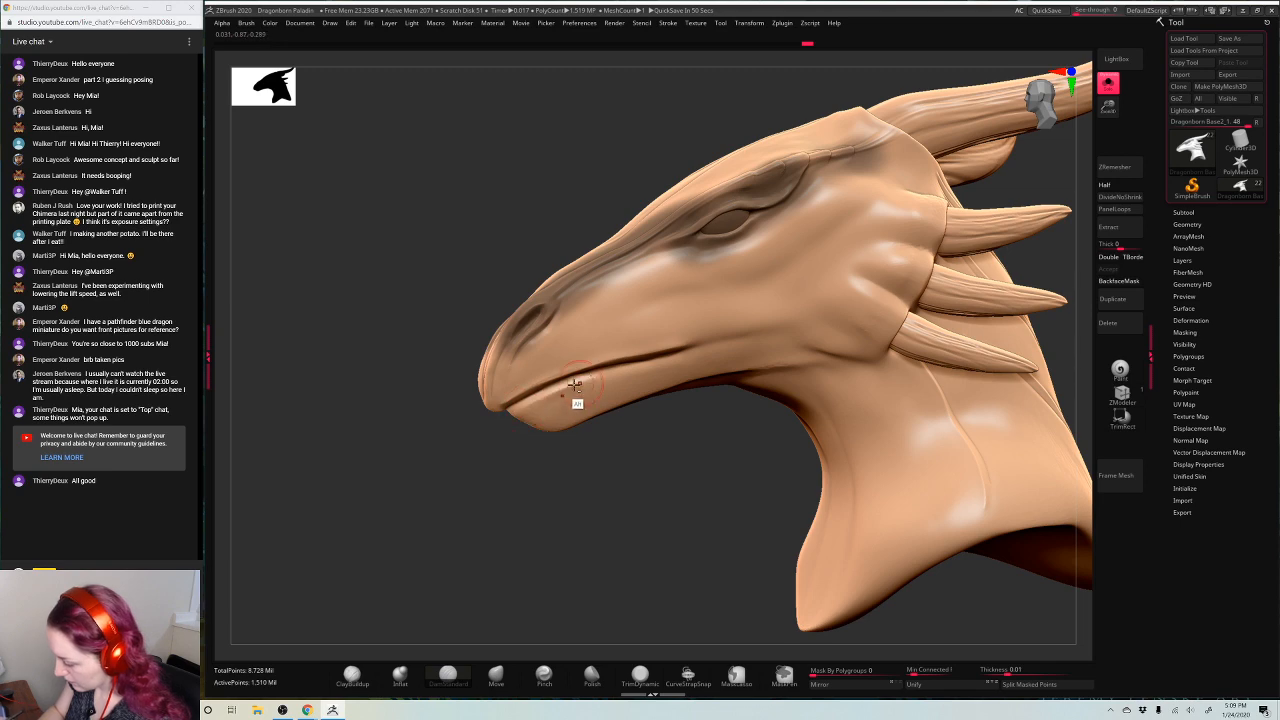
Clear the mask and smooth the lower lip ridge toward the back of the mouth
drag(697, 437, 670, 395)
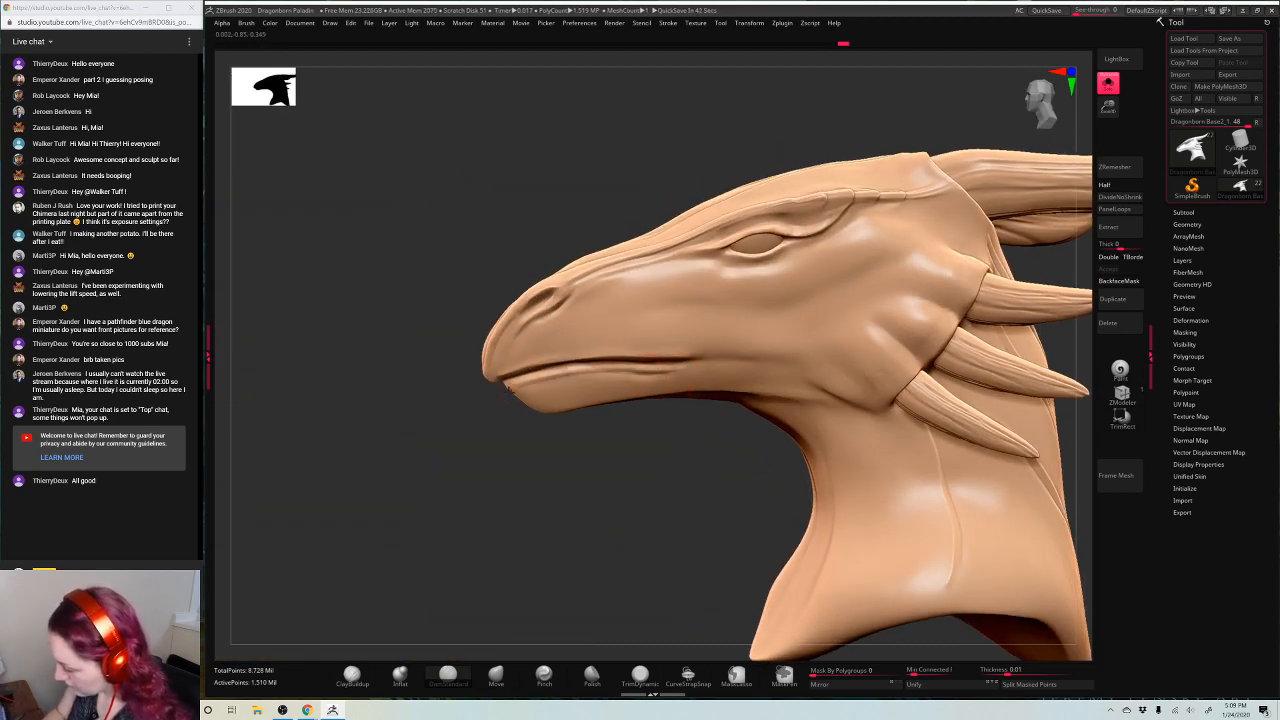
key(space)
key(shift)
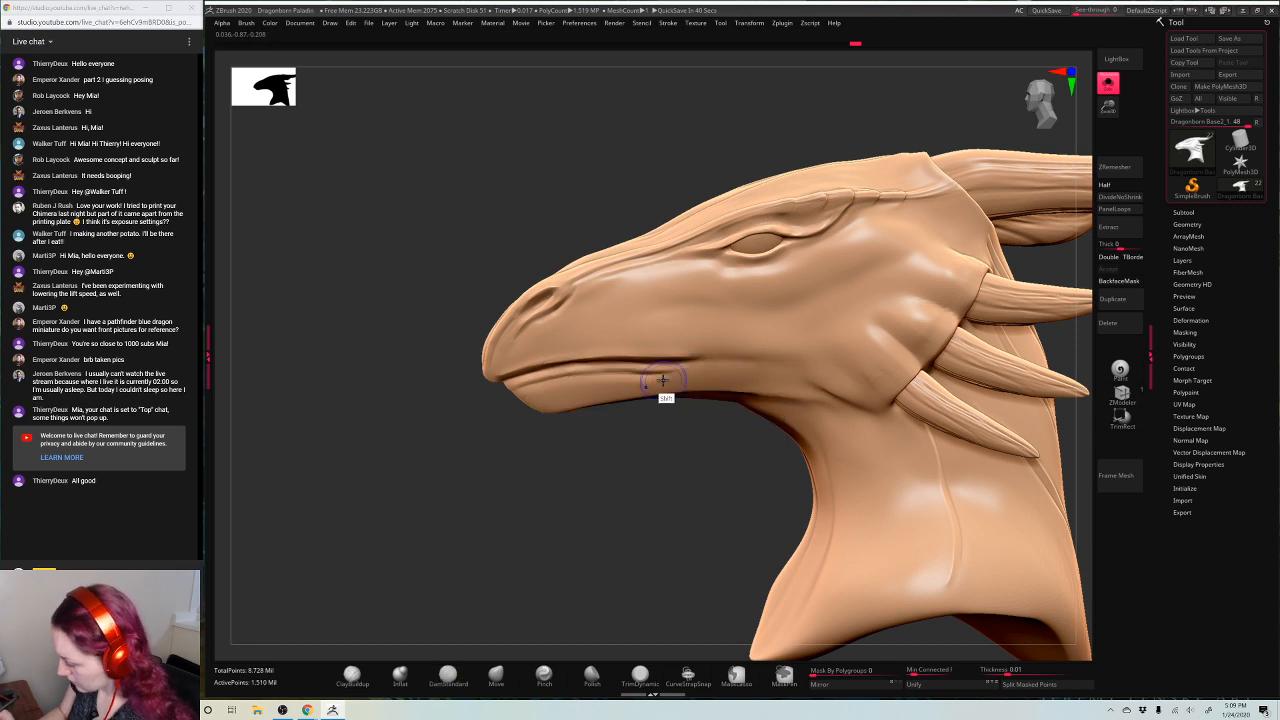
mouse_move(635, 380)
shift+mouse_down()
mouse_move(548, 387)
mouse_move(688, 377)
mouse_move(676, 376)
shift+mouse_up()
drag(692, 483, 694, 508)
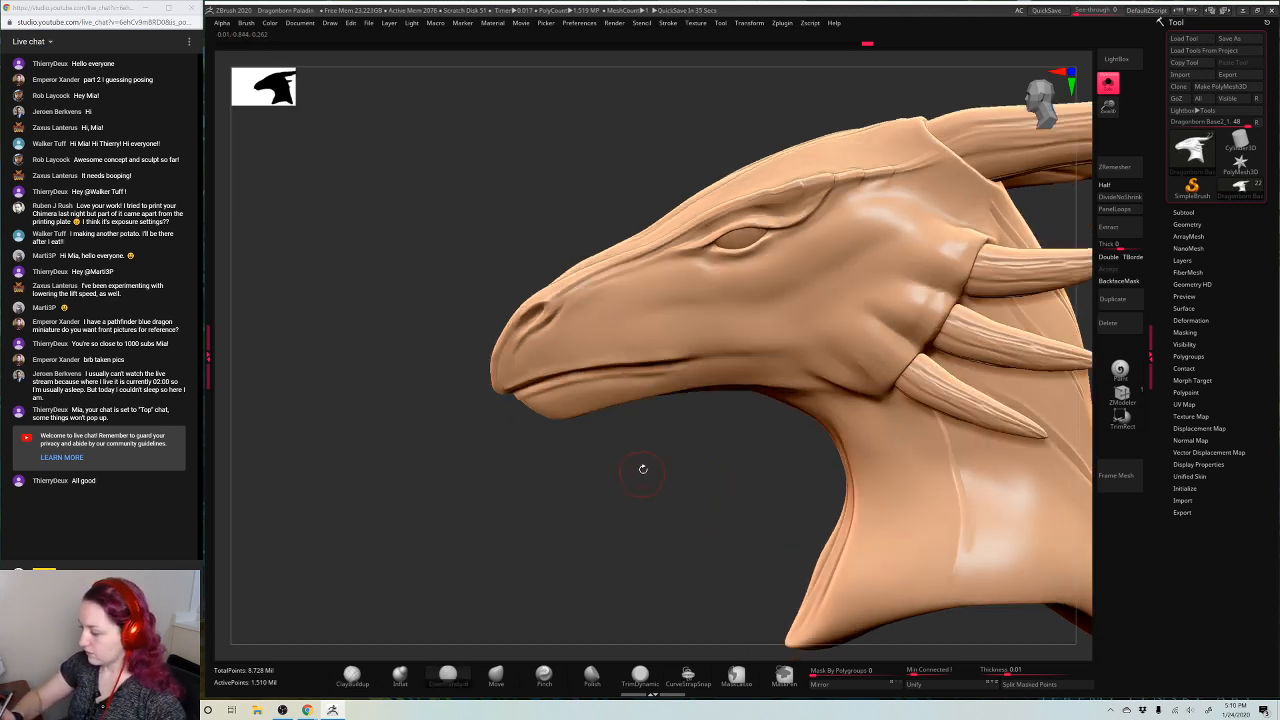
Adjust the brow and the folds around the eye with the Move brush
drag(643, 466, 603, 523)
click(497, 675)
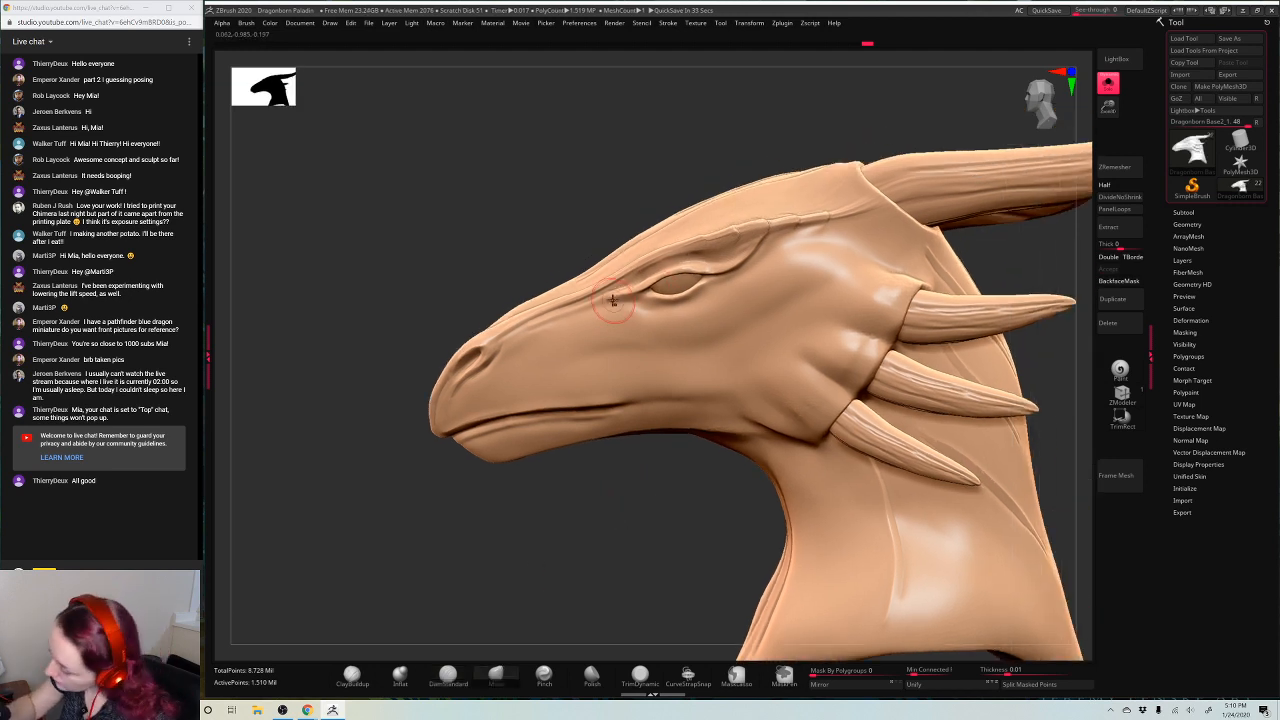
drag(618, 304, 630, 292)
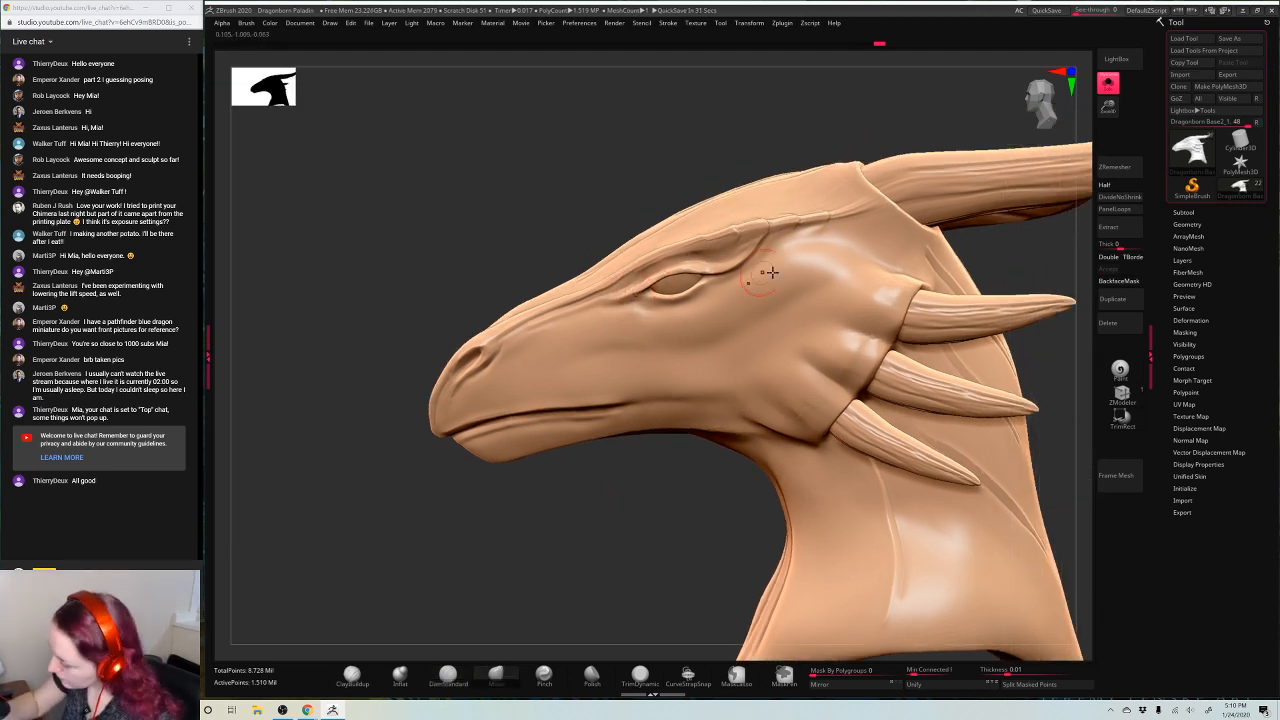
drag(645, 498, 643, 528)
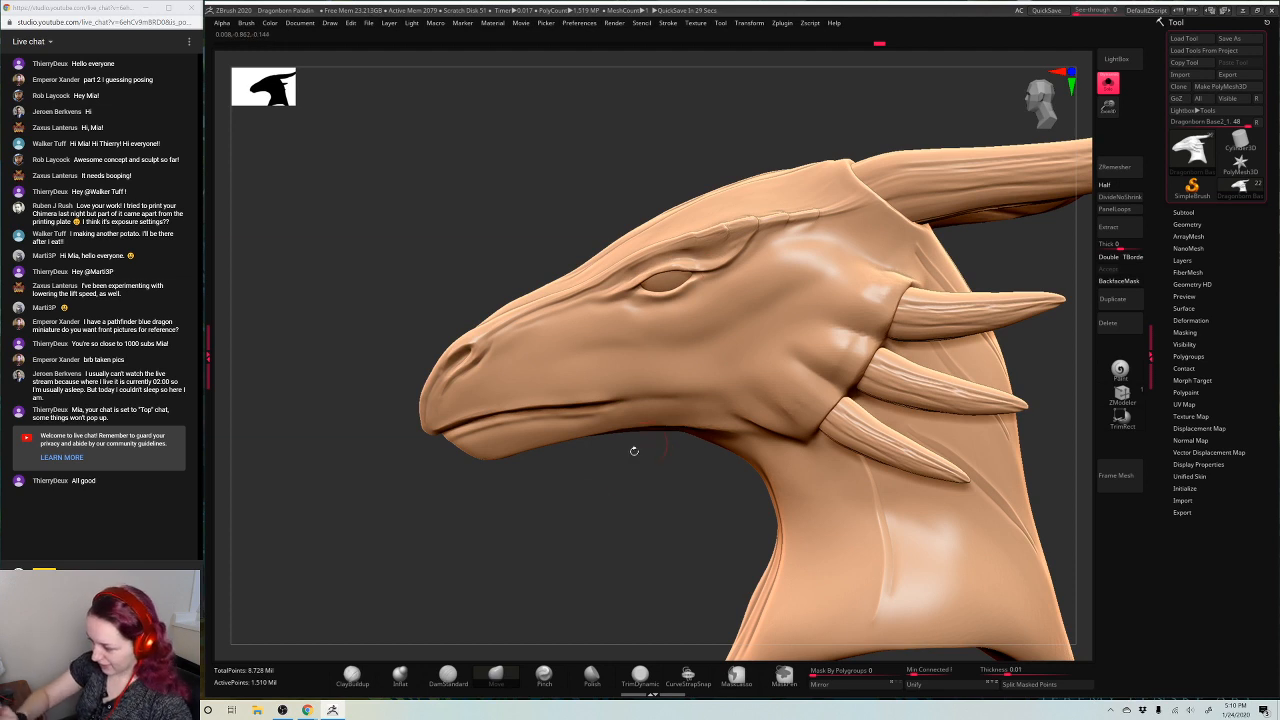
Undo the last stroke and refine the crease between the brow and the eye with the DamStandard brush
key(space)
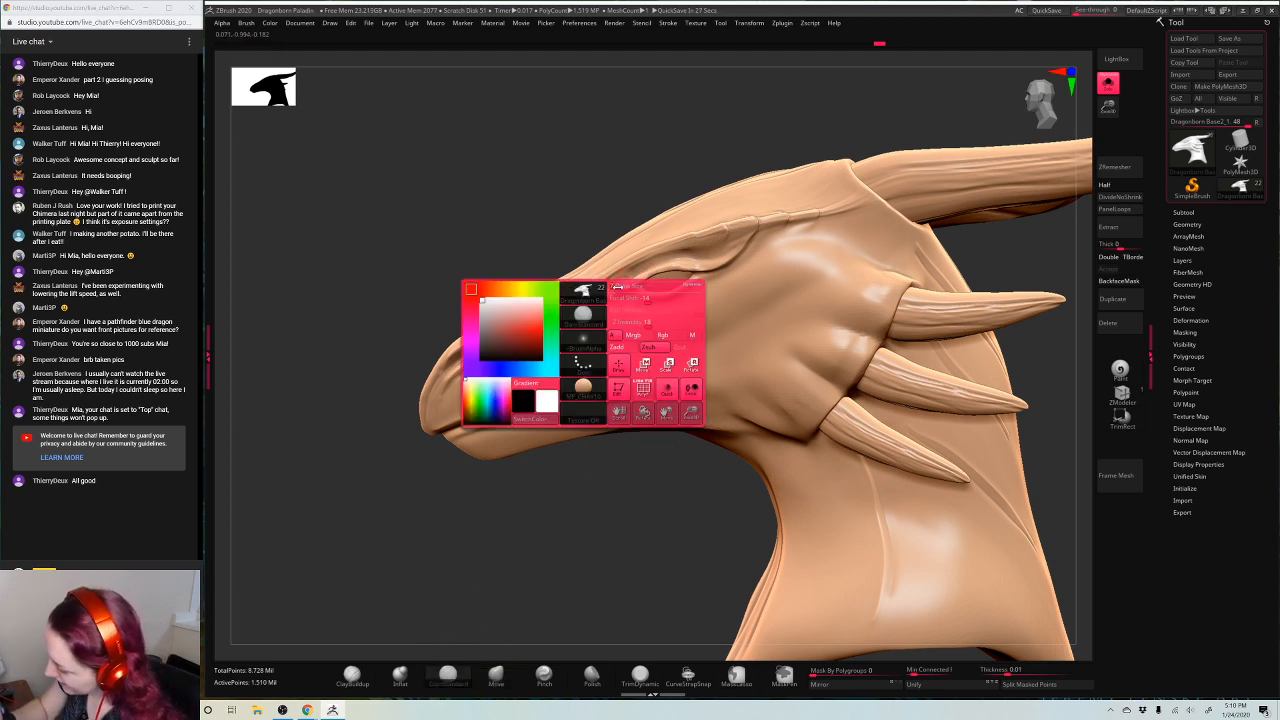
key(ctrl+z)
drag(646, 468, 625, 500)
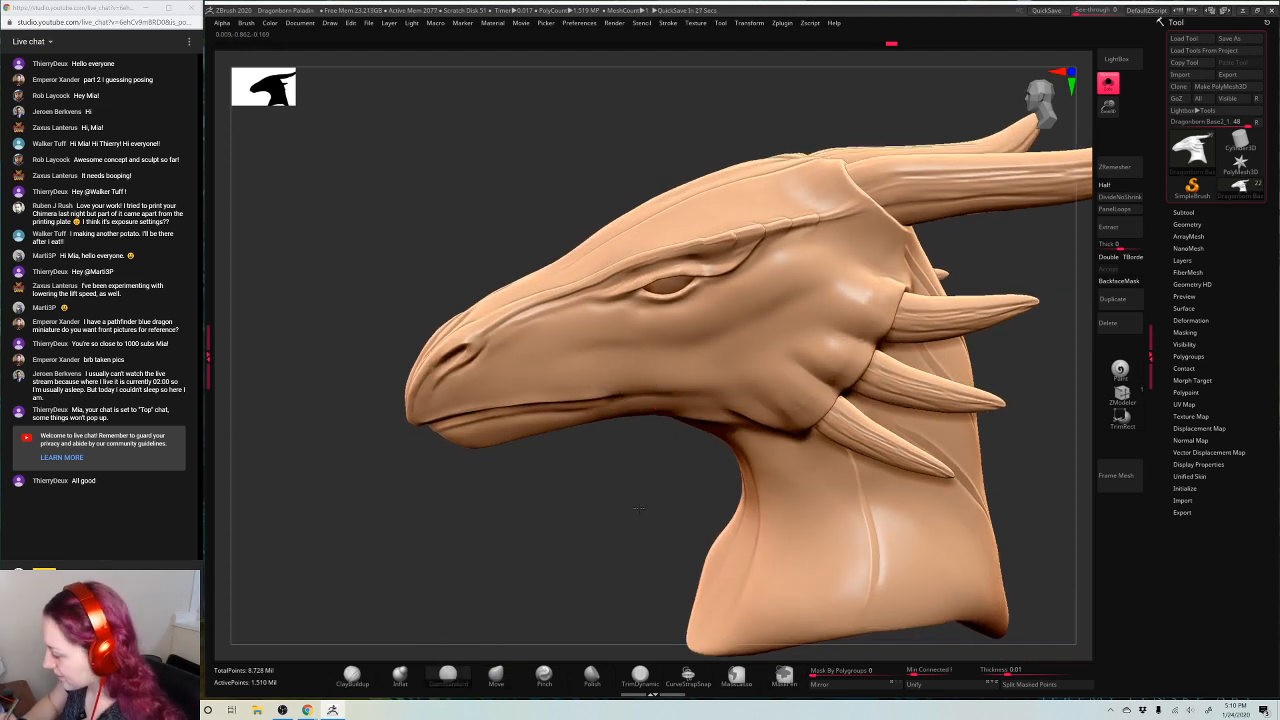
alt+drag(706, 253, 638, 265)
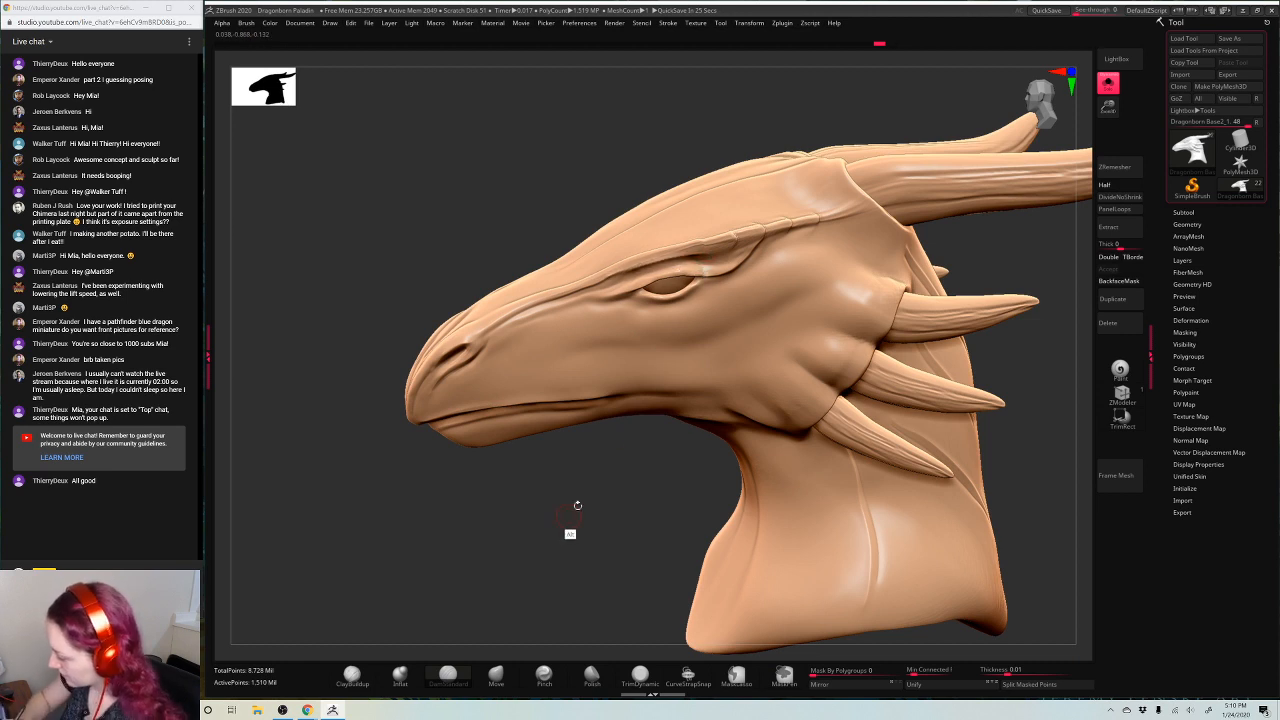
alt+drag(568, 517, 588, 446)
Examine the head, horns, cheek spikes and neck from the side, rear and three-quarter views
drag(1040, 230, 738, 225)
drag(842, 252, 800, 246)
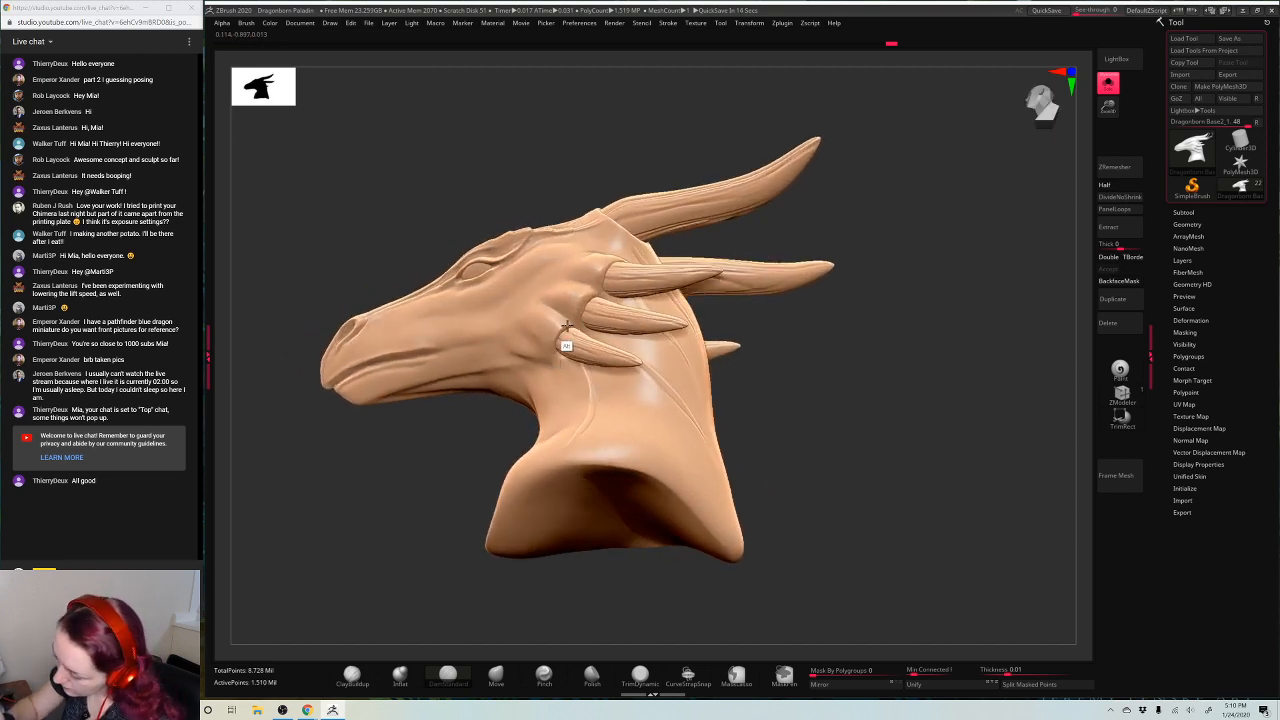
key(space)
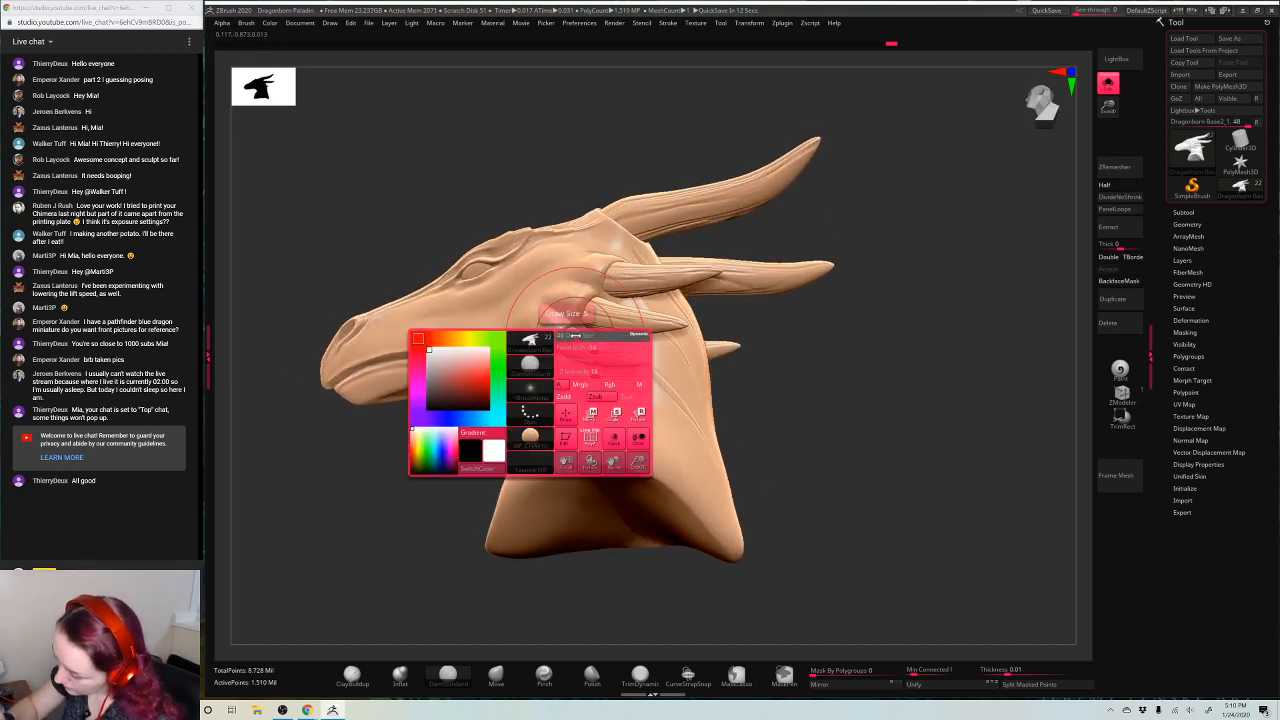
drag(576, 336, 568, 336)
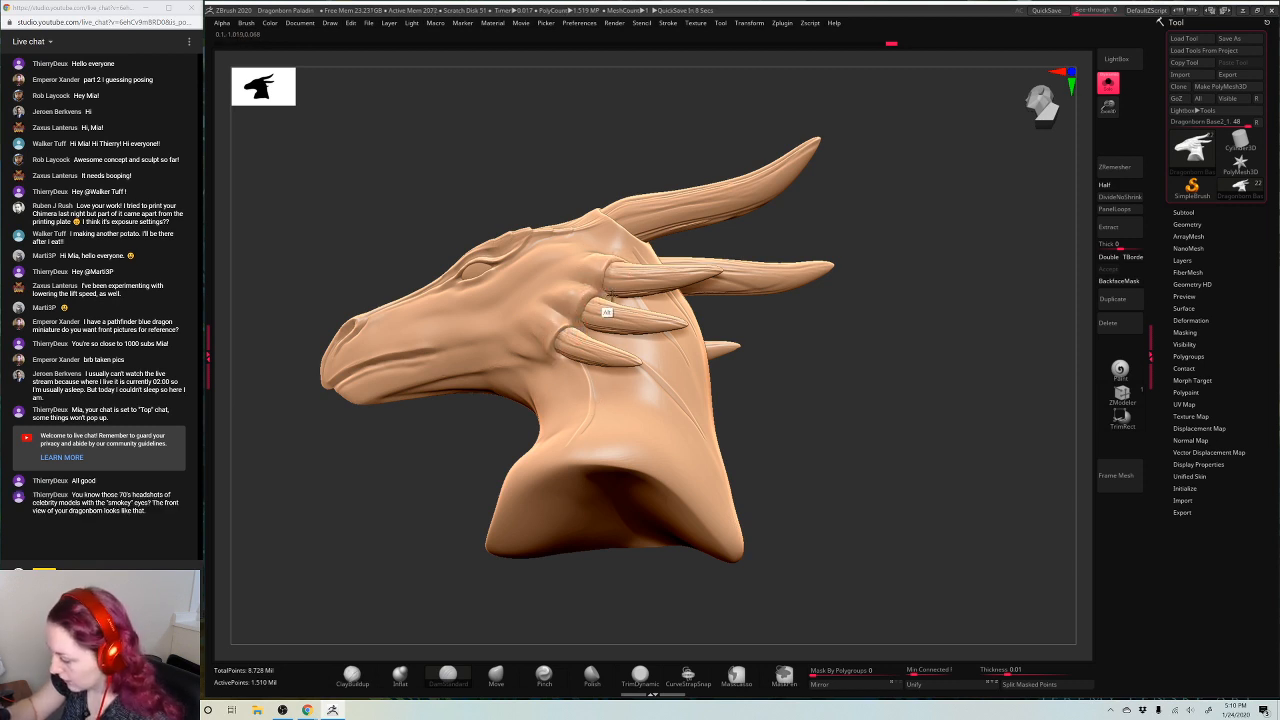
drag(910, 279, 532, 347)
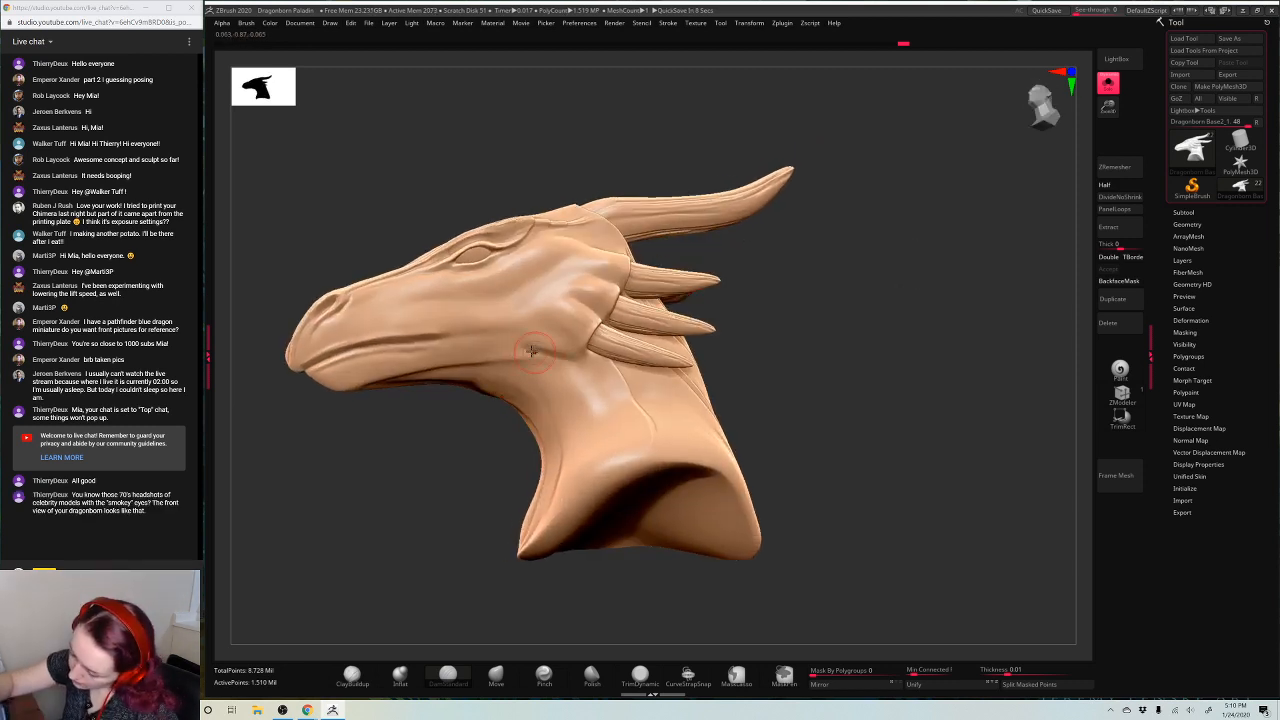
drag(857, 314, 877, 246)
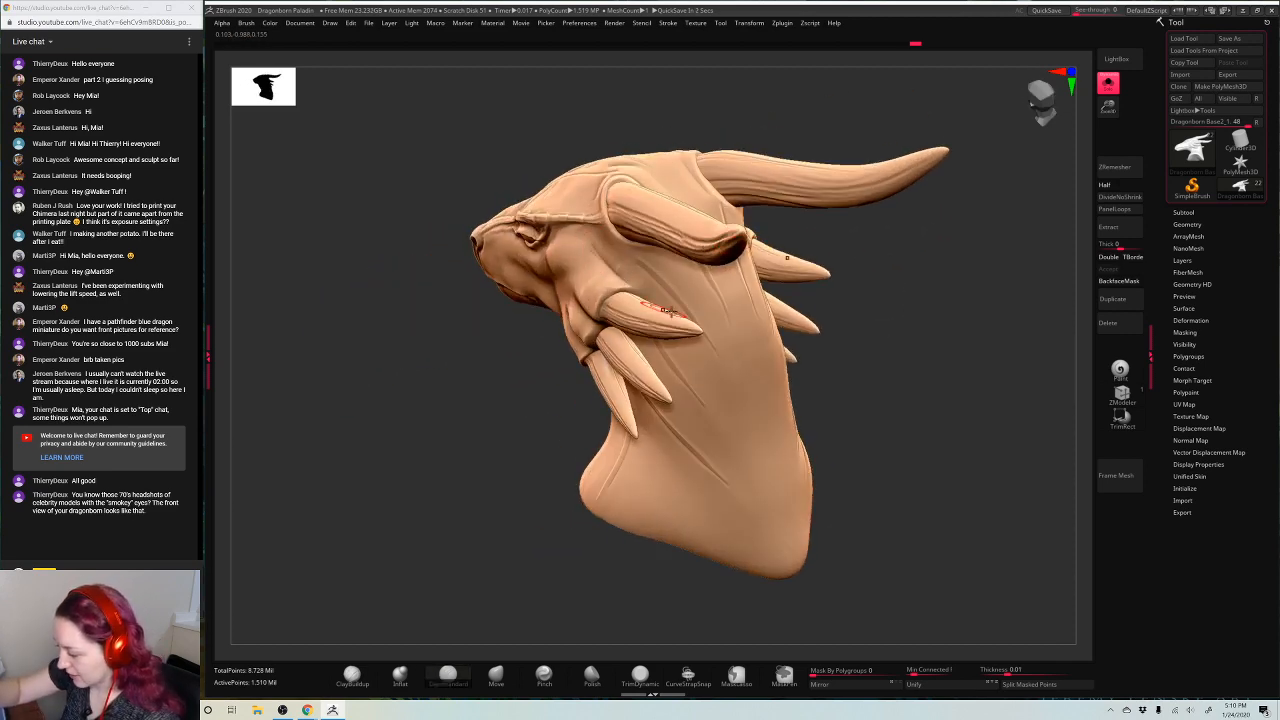
drag(868, 291, 1021, 325)
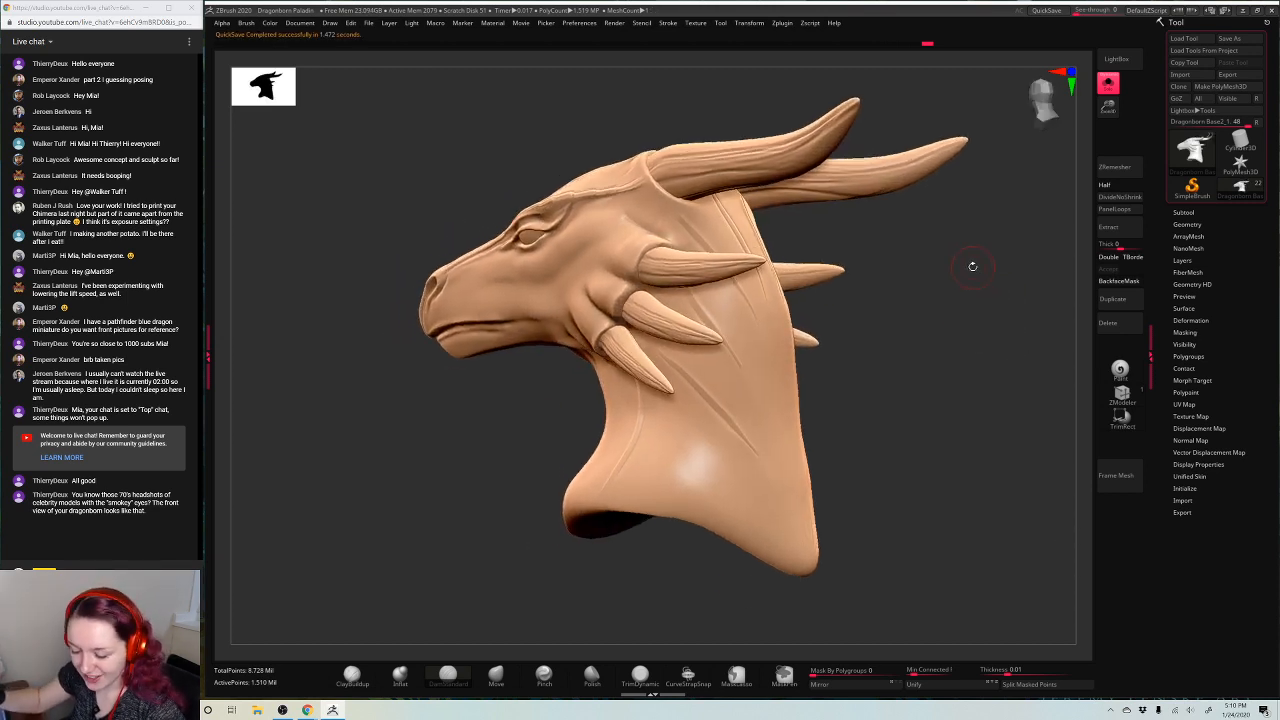
mouse_move(970, 267)
mouse_down()
mouse_move(963, 306)
mouse_move(990, 290)
mouse_move(956, 285)
mouse_move(948, 309)
mouse_move(960, 277)
mouse_move(909, 242)
mouse_up()
mouse_move(1098, 113)
mouse_down()
mouse_move(903, 249)
mouse_move(603, 286)
mouse_up()
drag(957, 285, 880, 335)
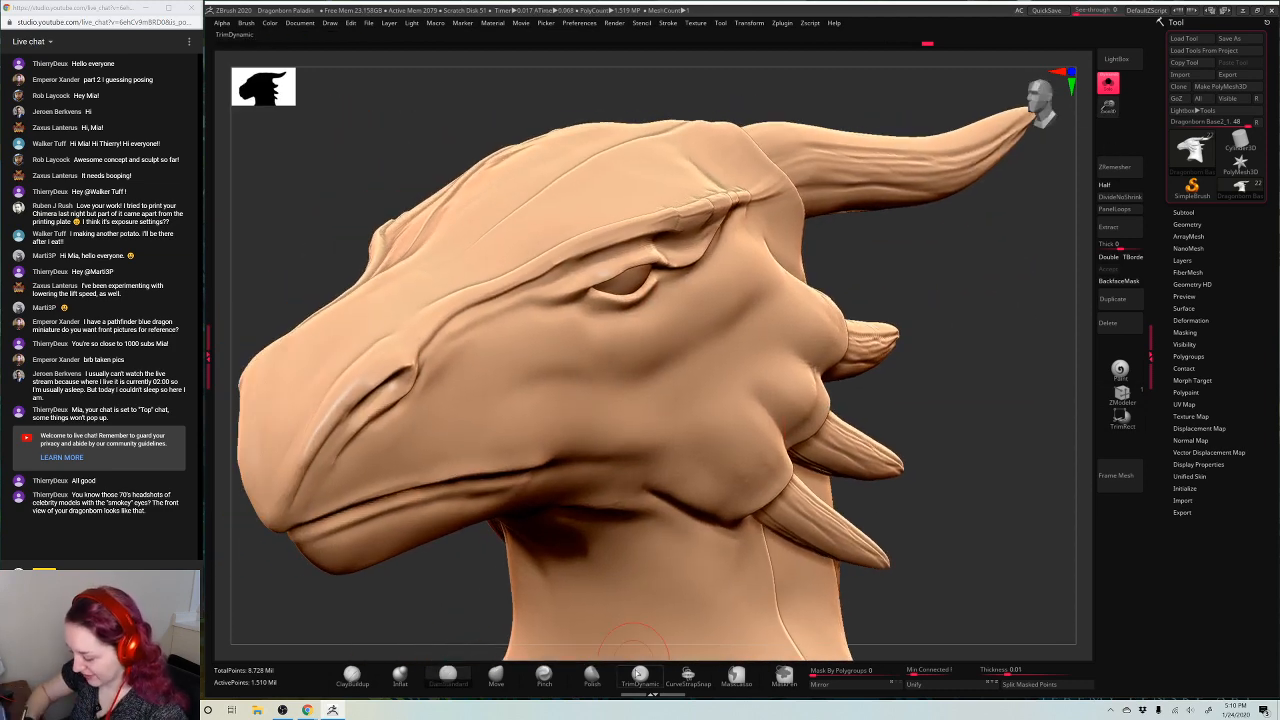
Choose the TrimDynamic brush, set Mask By Polygroups to 100 and isolate the head skin without the horns and spikes
click(642, 676)
drag(963, 251, 906, 299)
right_click(906, 299)
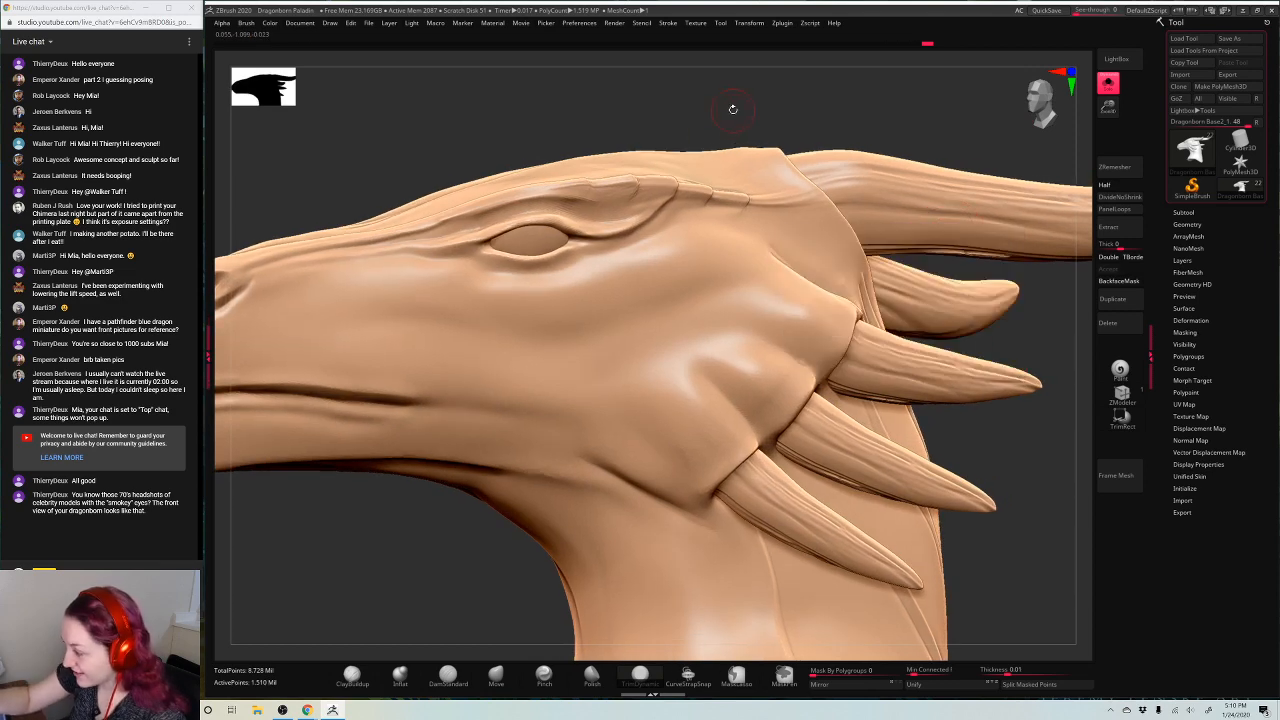
mouse_move(733, 108)
mouse_down()
mouse_move(686, 120)
mouse_move(676, 92)
mouse_move(575, 175)
mouse_up()
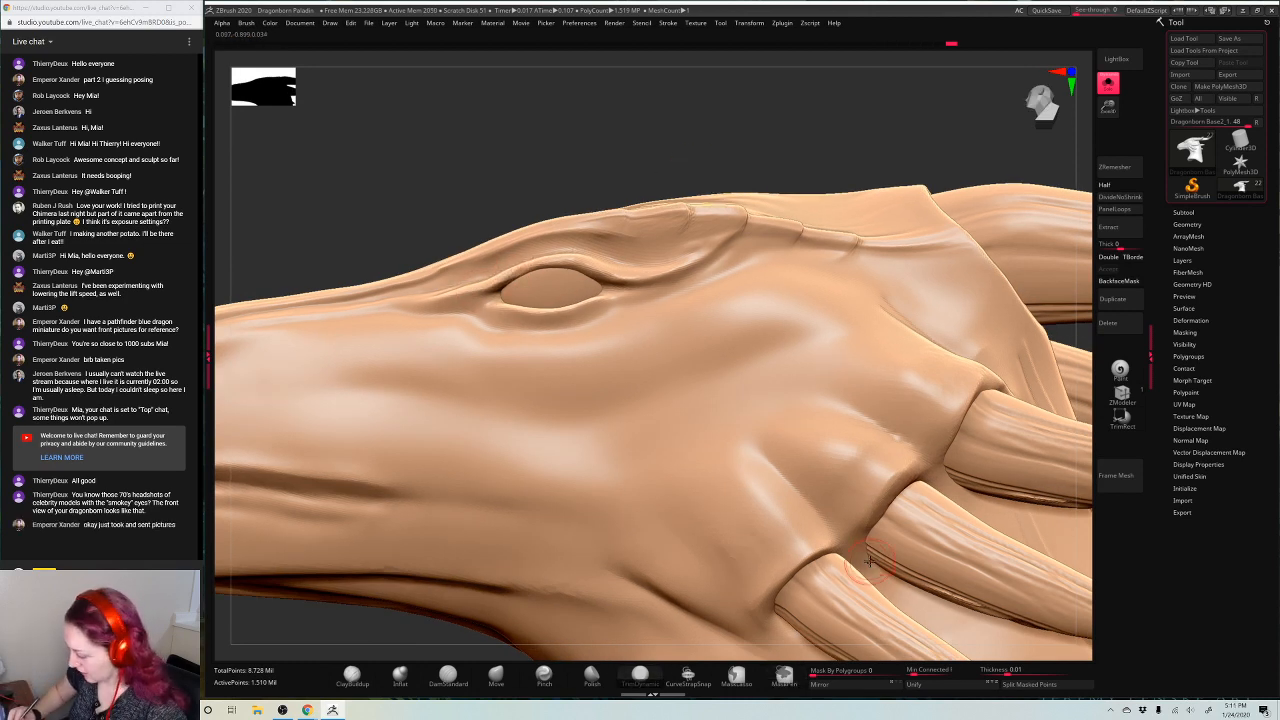
drag(897, 676, 908, 676)
drag(700, 165, 667, 134)
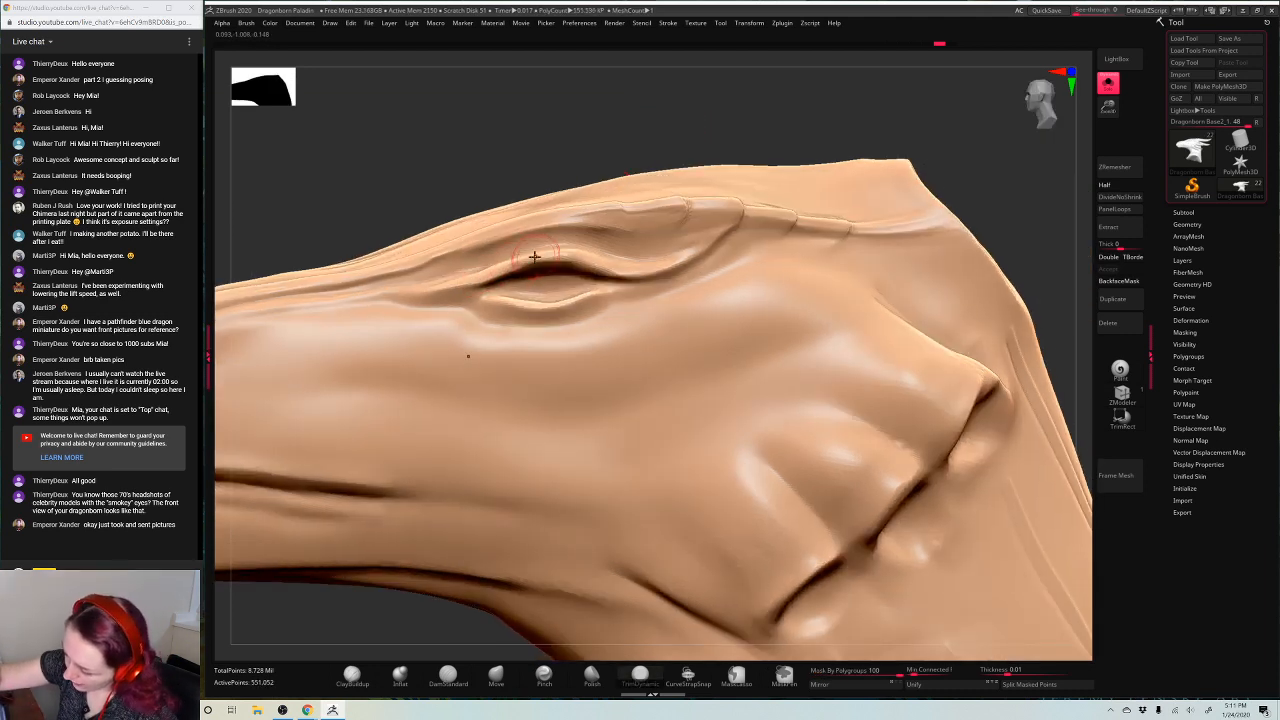
Flatten the upper eyelid and the fold at the front corner of the eye with the TrimDynamic brush
drag(543, 258, 594, 263)
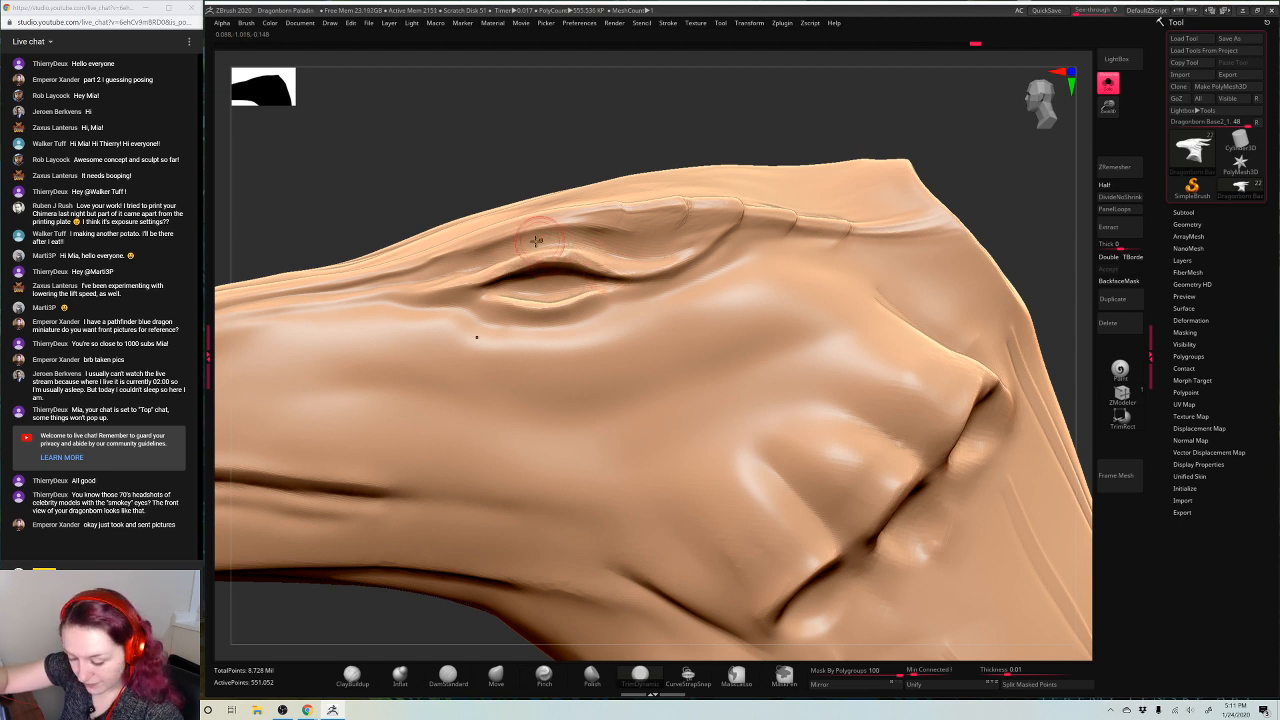
drag(506, 123, 519, 143)
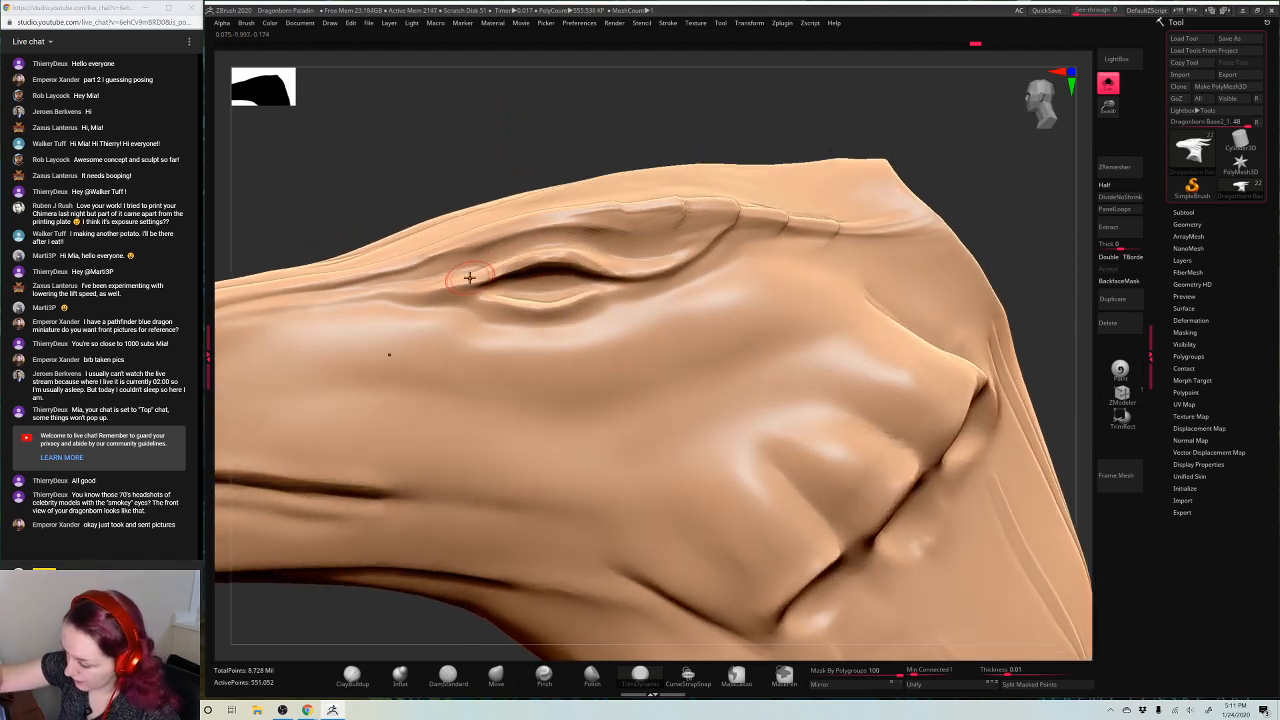
mouse_move(469, 277)
mouse_down()
mouse_move(574, 257)
mouse_move(550, 258)
mouse_up()
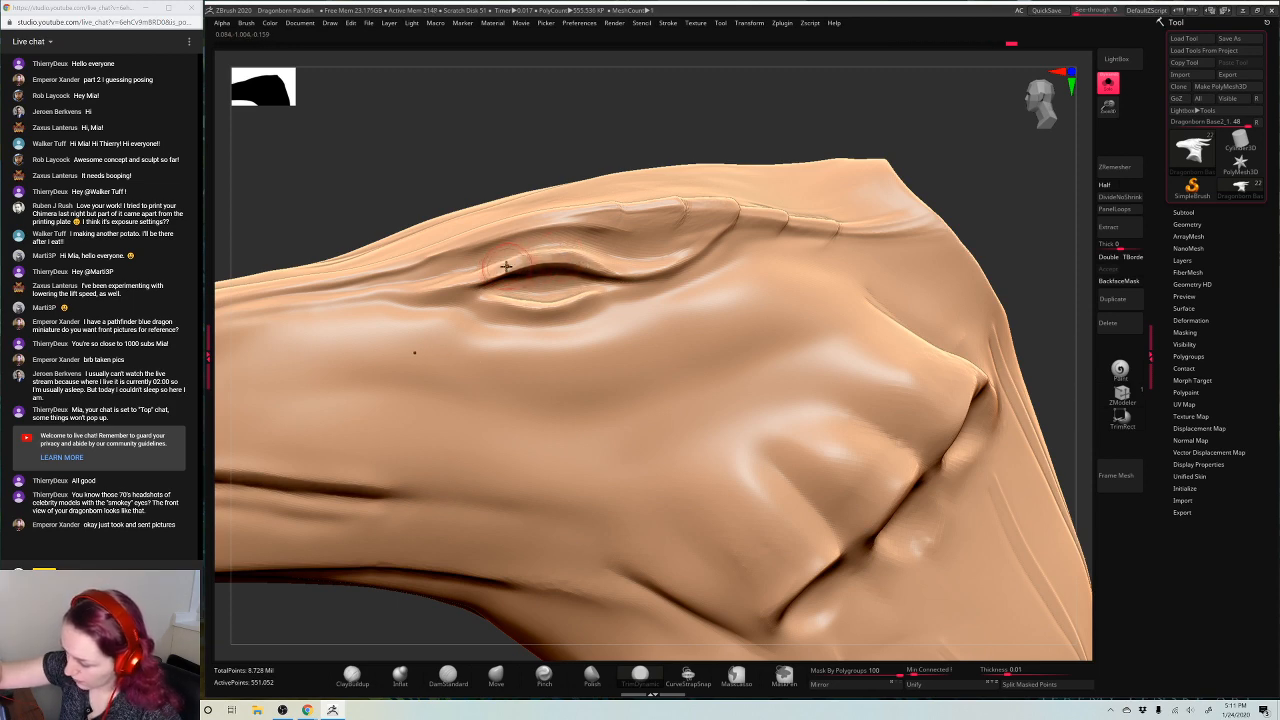
mouse_move(877, 109)
mouse_down()
mouse_move(901, 106)
mouse_move(923, 146)
mouse_up()
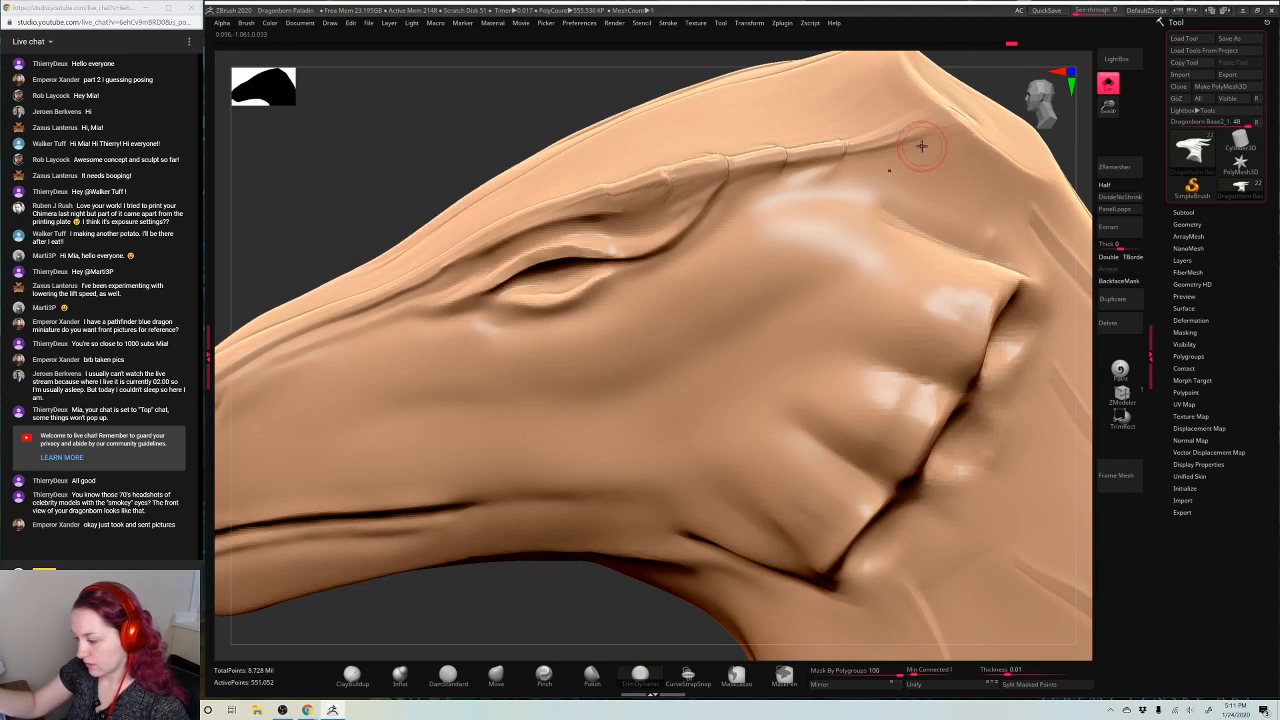
Show all hidden parts of the bust again and choose the DamStandard brush
key(f)
ctrl+shift+click(882, 248)
alt+drag(883, 248, 893, 309)
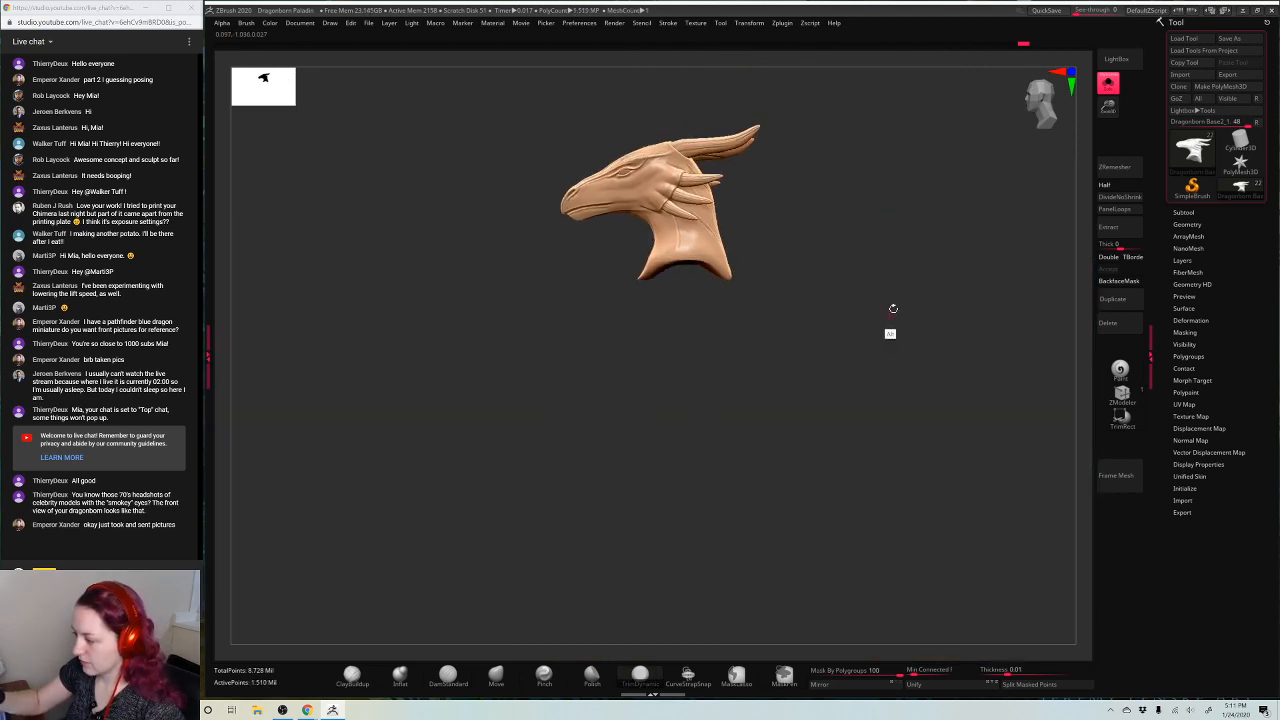
drag(1113, 110, 1042, 360)
click(448, 675)
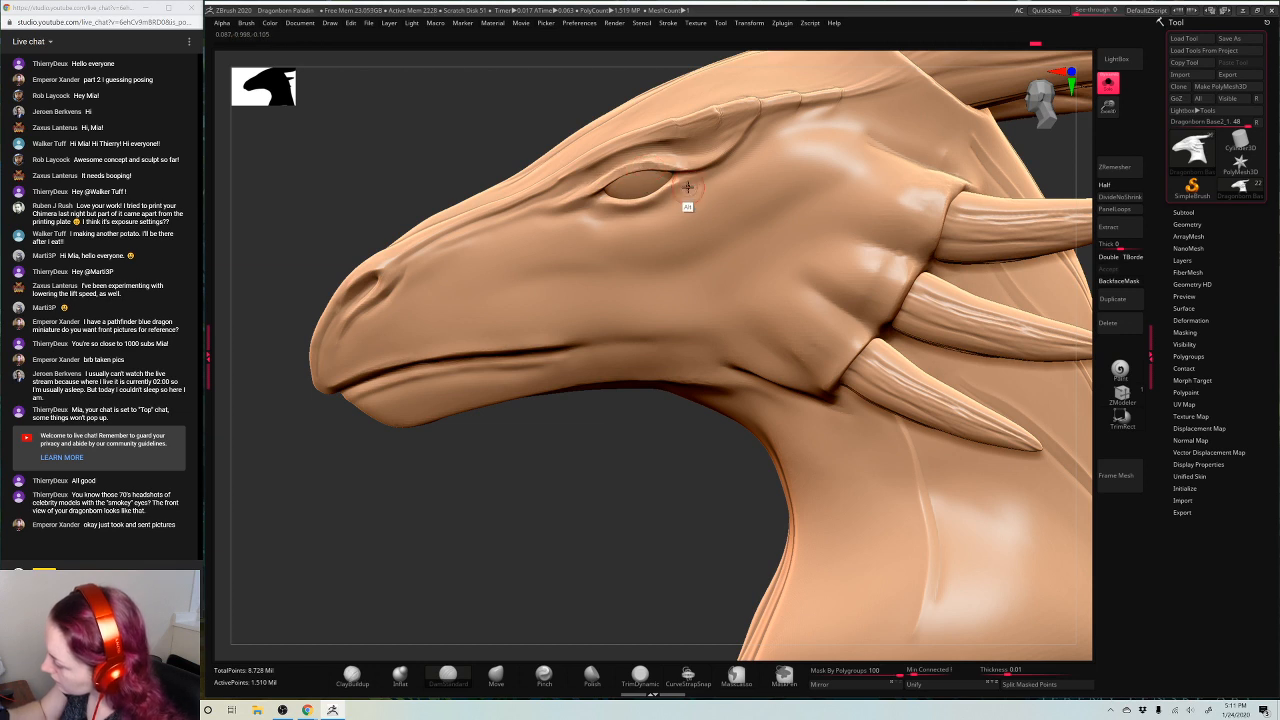
alt+drag(647, 487, 623, 521)
drag(1109, 109, 1037, 160)
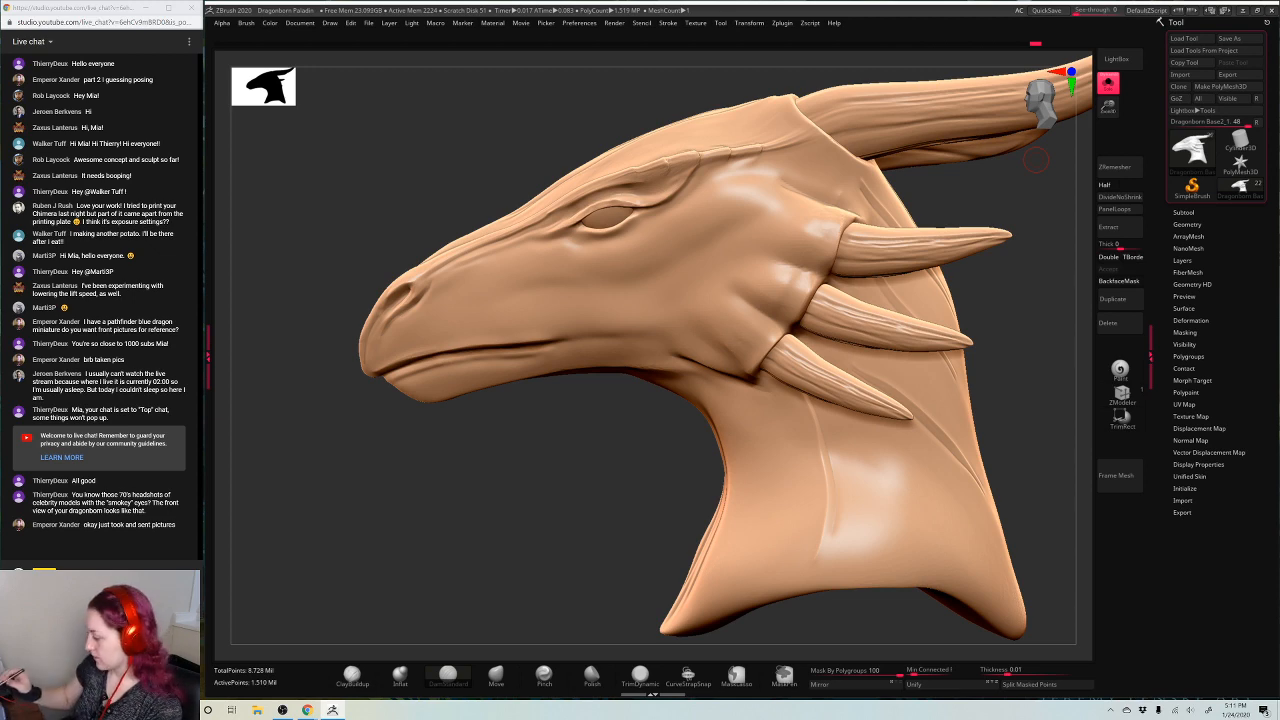
Try to reshape the brow edge along the side of the skull with the Move brush, and undo the strokes
drag(1035, 160, 905, 476)
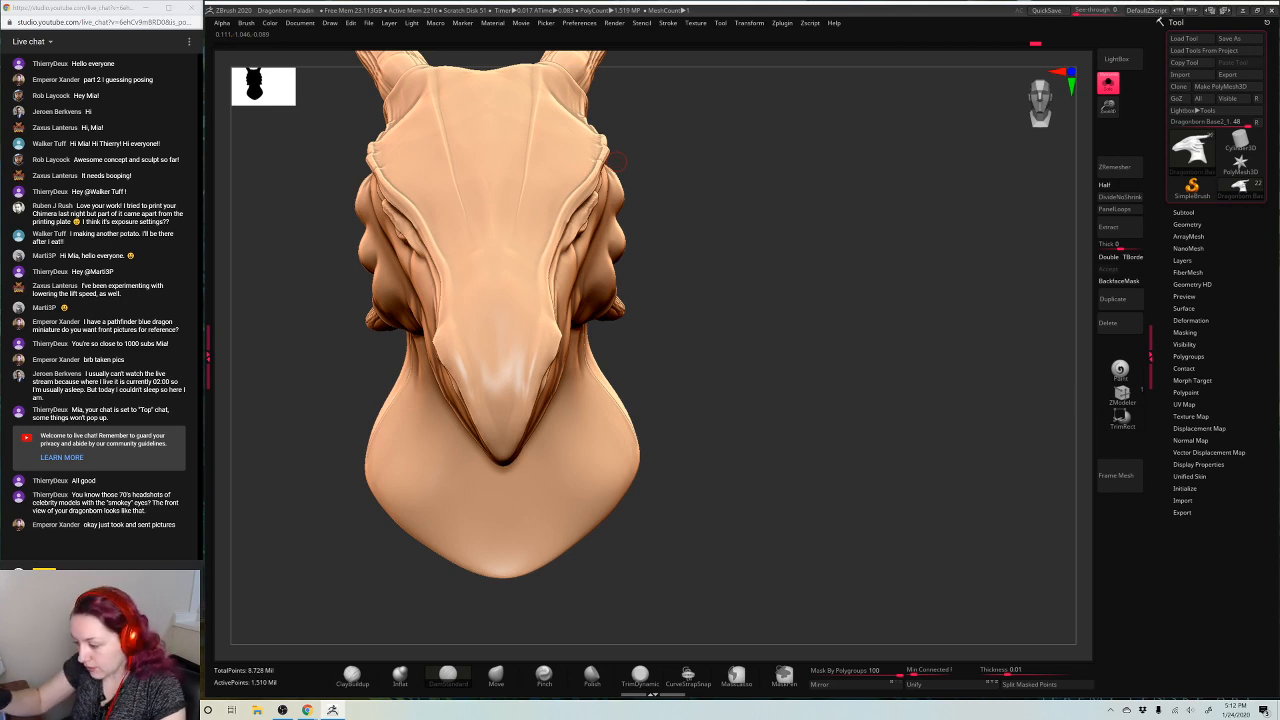
key(space)
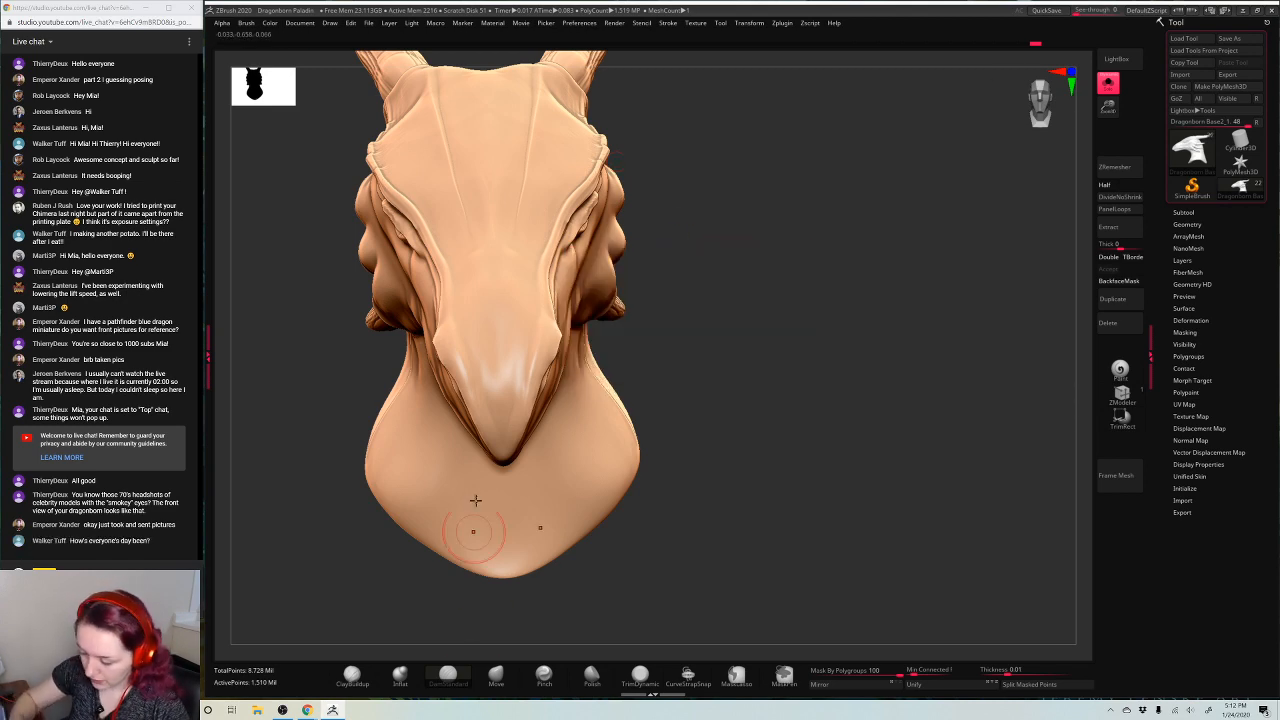
drag(660, 366, 966, 236)
right_click(966, 236)
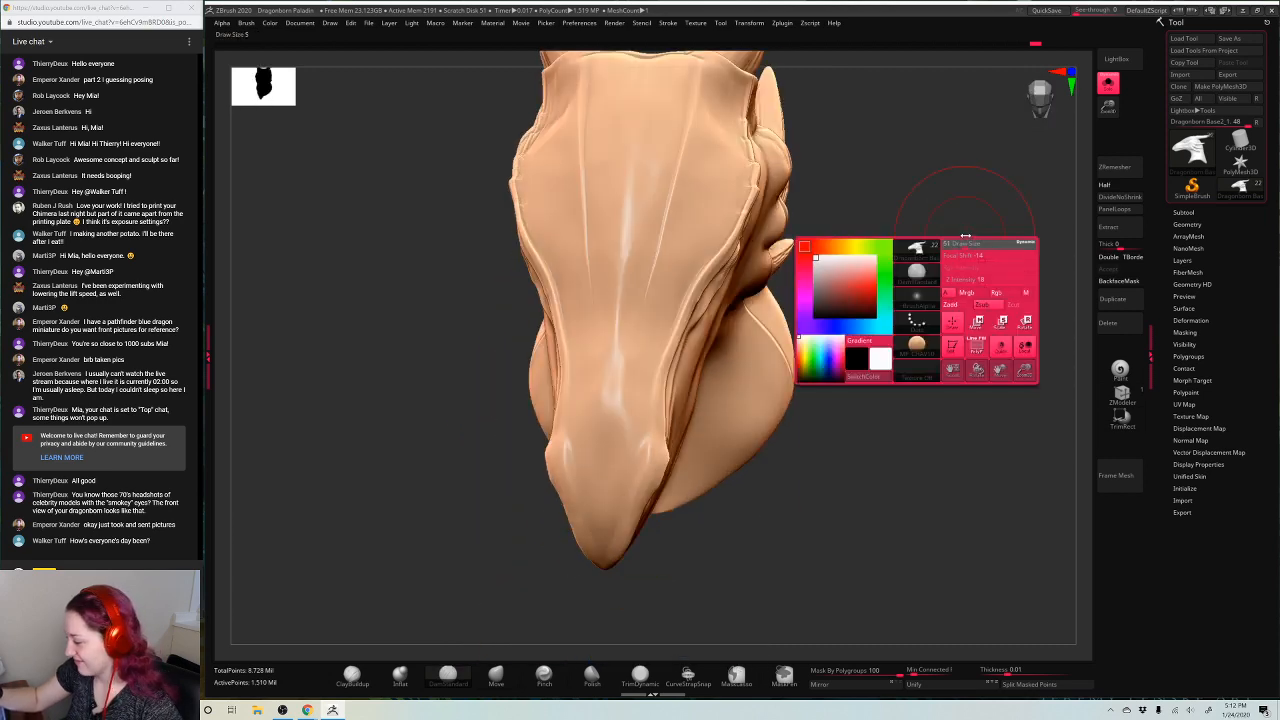
drag(1108, 114, 903, 194)
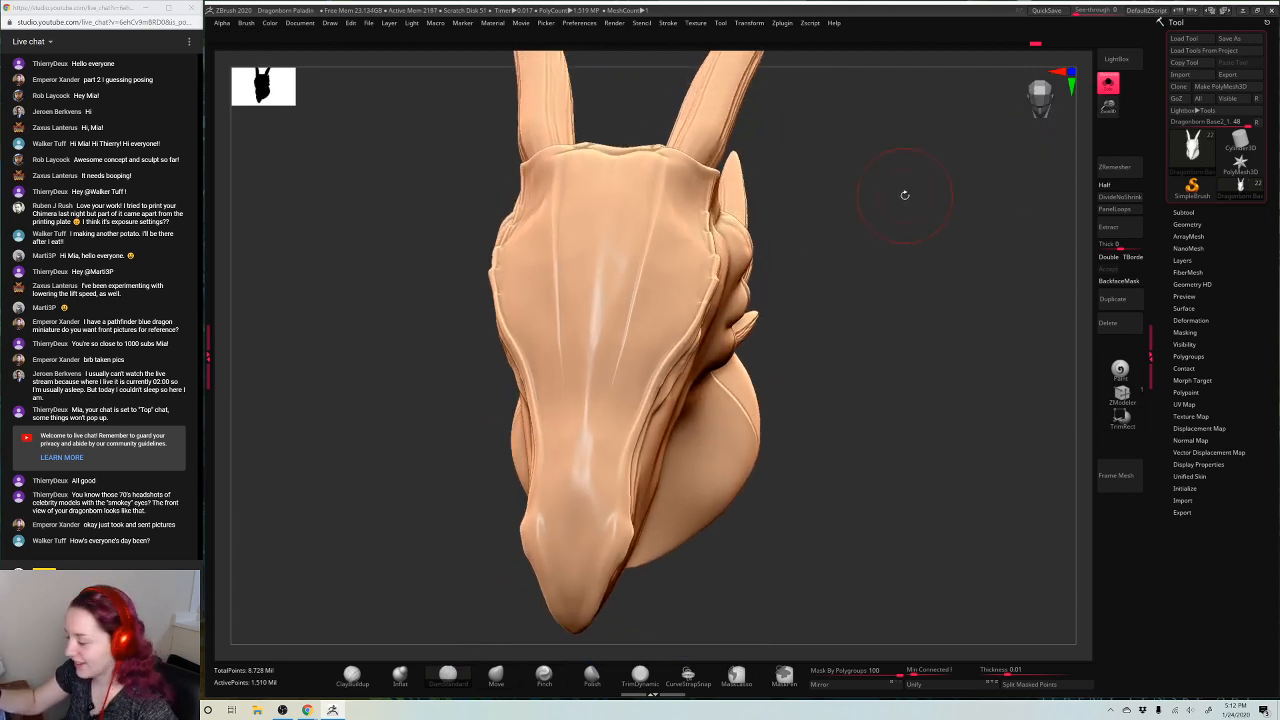
right_click(906, 196)
shift+drag(880, 280, 780, 265)
right_click(780, 265)
right_click(703, 280)
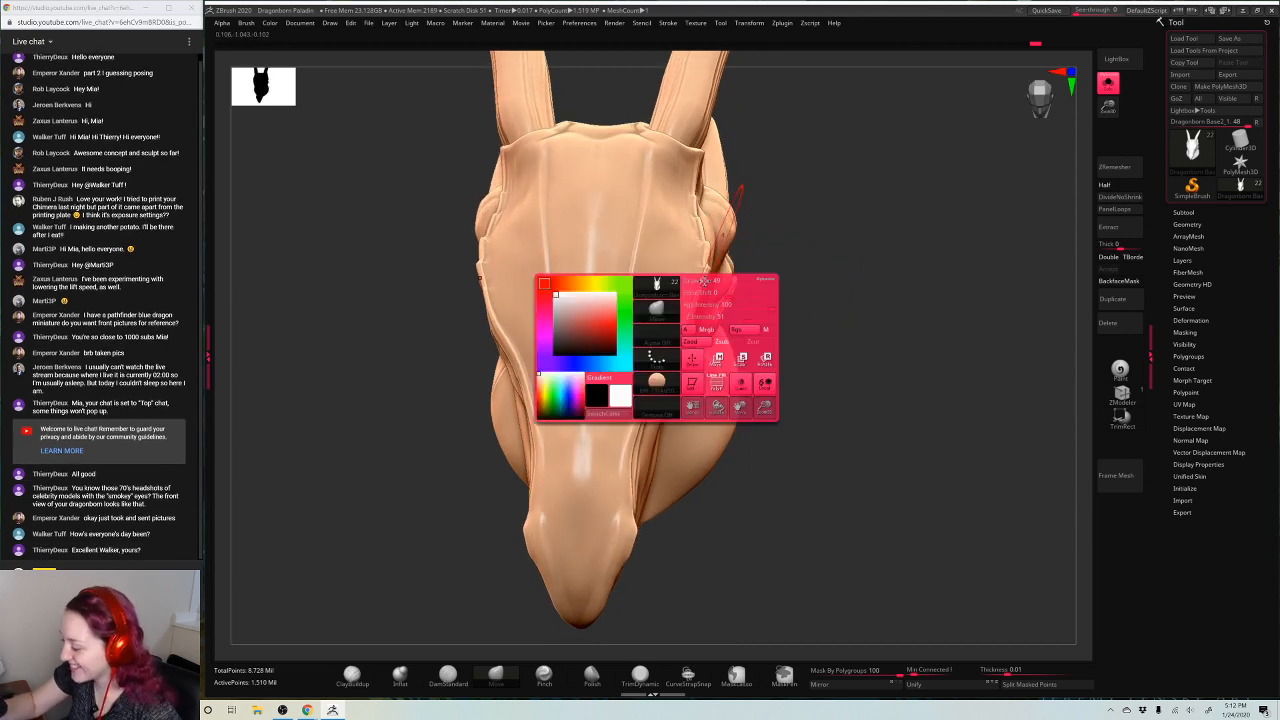
drag(703, 280, 685, 293)
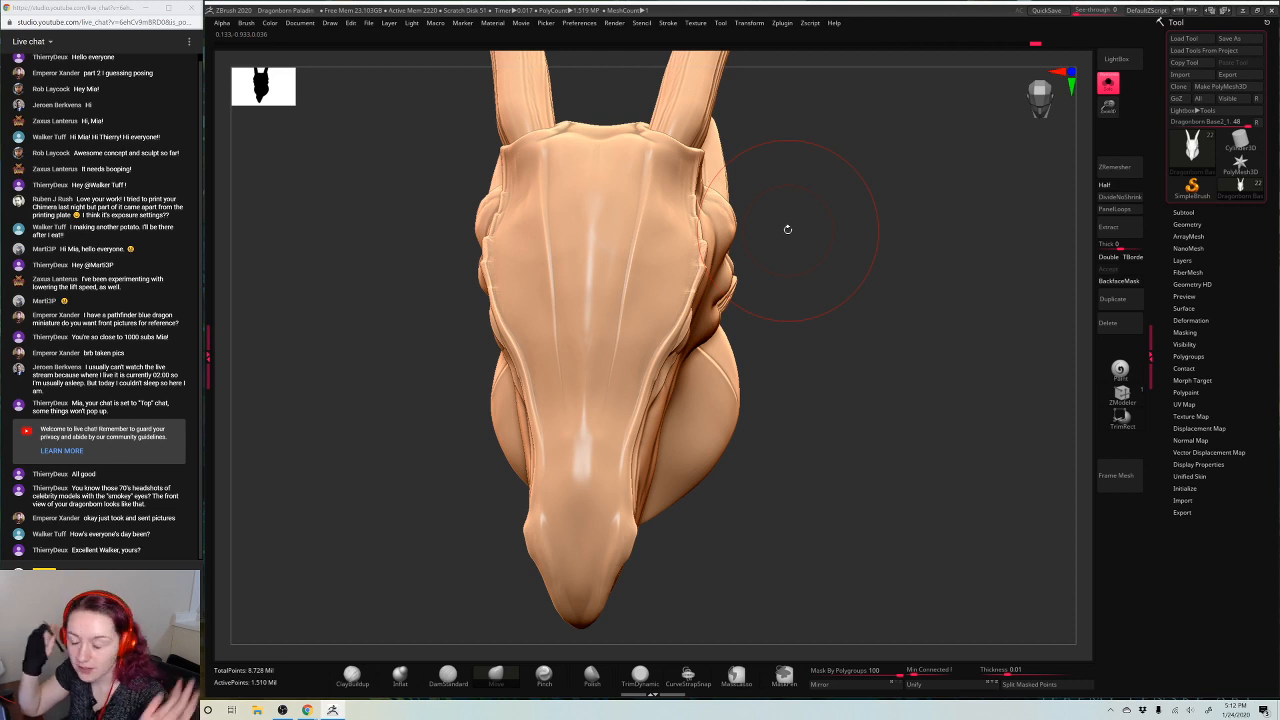
key(space)
drag(886, 233, 878, 246)
key(ctrl+z)
key(space)
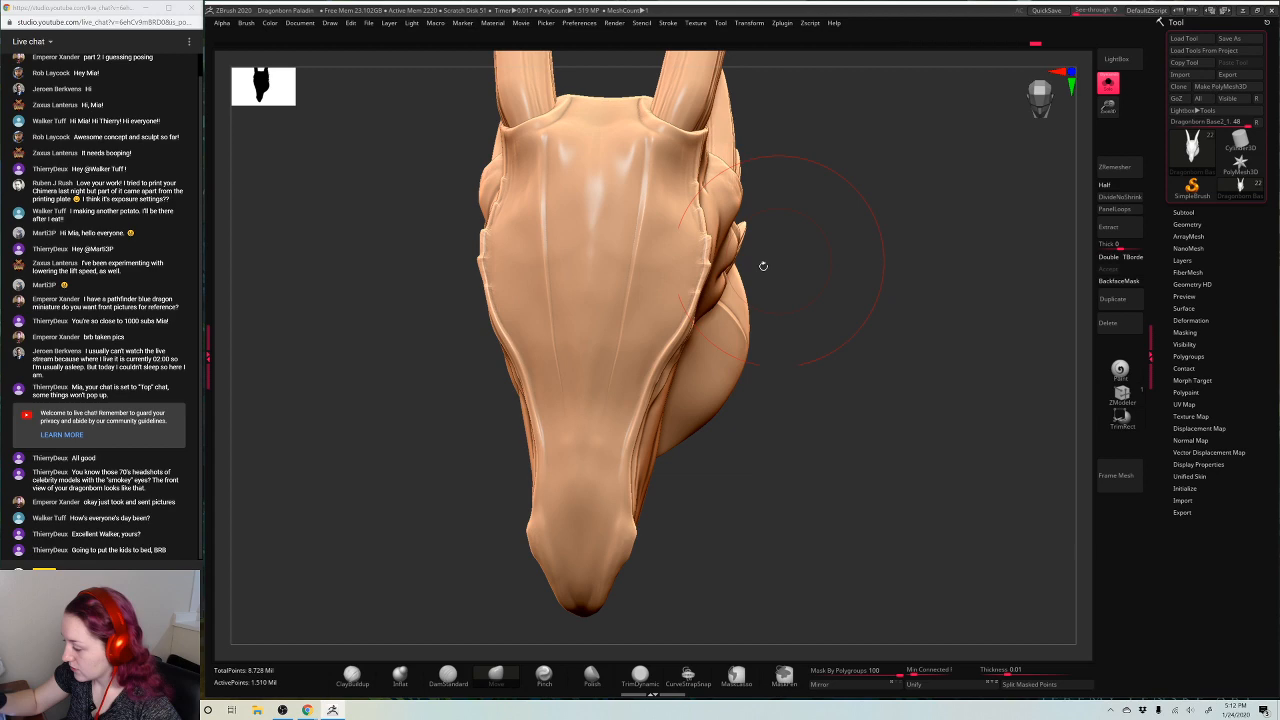
mouse_move(699, 299)
mouse_down()
mouse_move(665, 306)
mouse_move(683, 267)
mouse_up()
drag(908, 279, 812, 262)
key(ctrl+z)
key(ctrl+z)
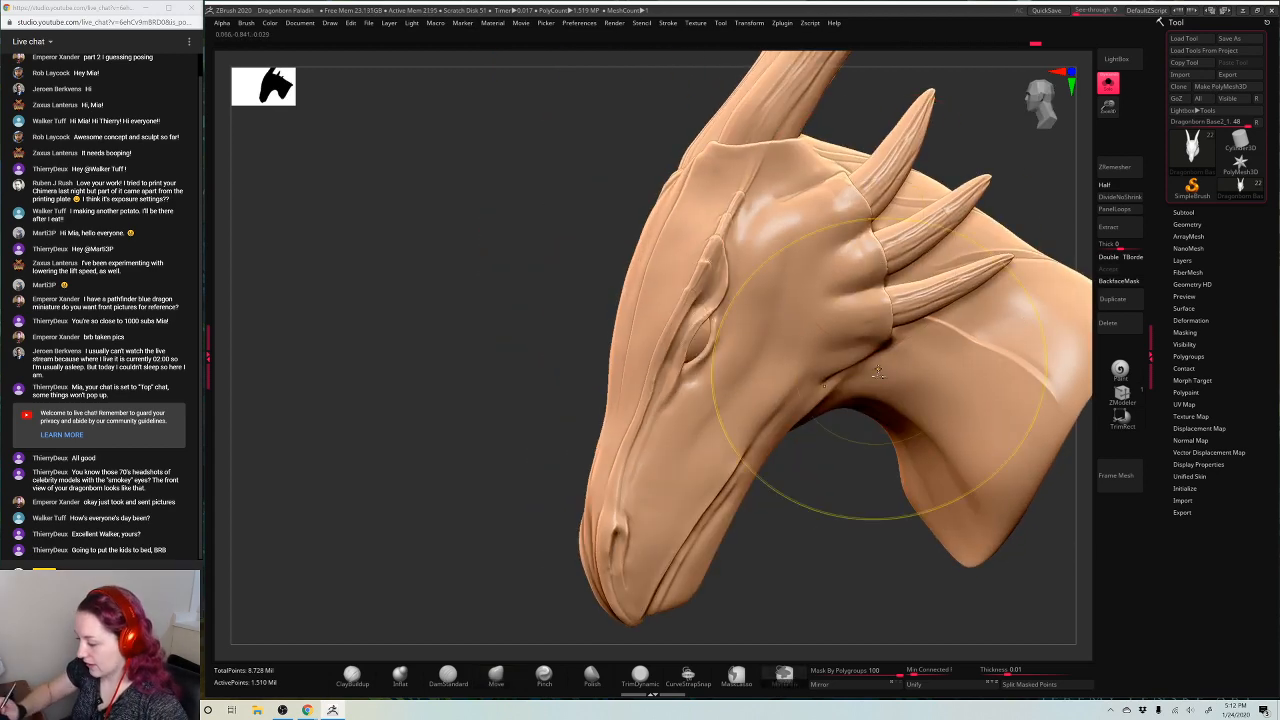
Set Mask By Polygroups to 0 and adjust the brow edge at the side of the skull with the Move brush
drag(800, 560, 852, 670)
text(0)
key(Return)
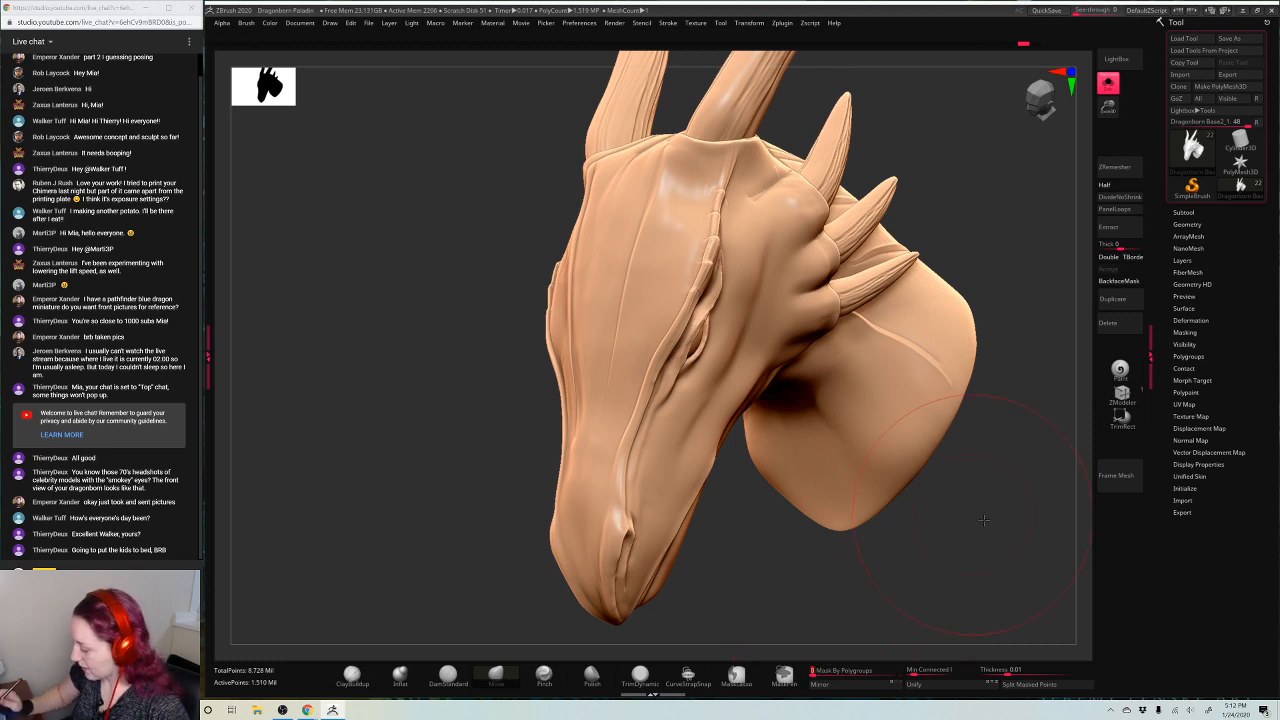
shift+drag(946, 514, 866, 354)
drag(698, 294, 690, 263)
key(space)
click(850, 233)
mouse_move(920, 235)
mouse_down()
mouse_move(973, 231)
mouse_move(958, 220)
mouse_move(971, 274)
mouse_move(964, 220)
mouse_move(929, 237)
mouse_move(940, 271)
mouse_up()
Build up the central ridge from the forehead down to the snout with the ClayBuildup brush and smooth it
click(353, 675)
key(space)
click(952, 267)
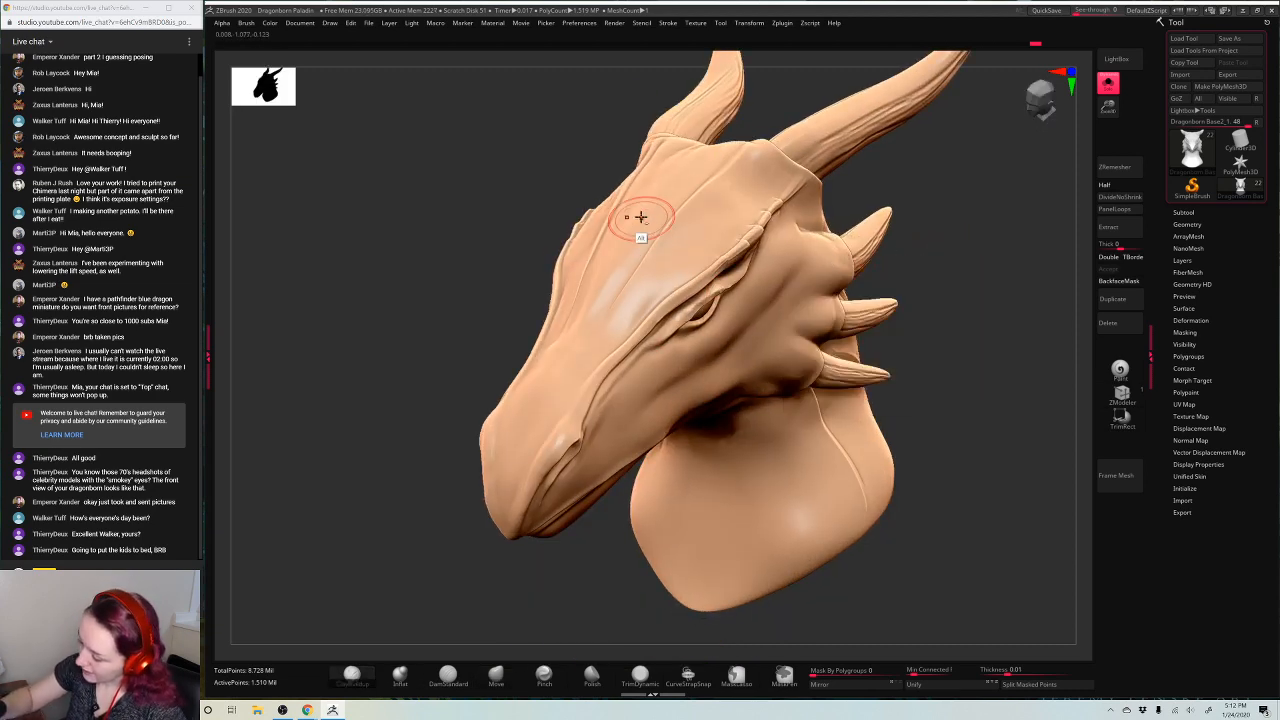
drag(955, 202, 992, 243)
key(space)
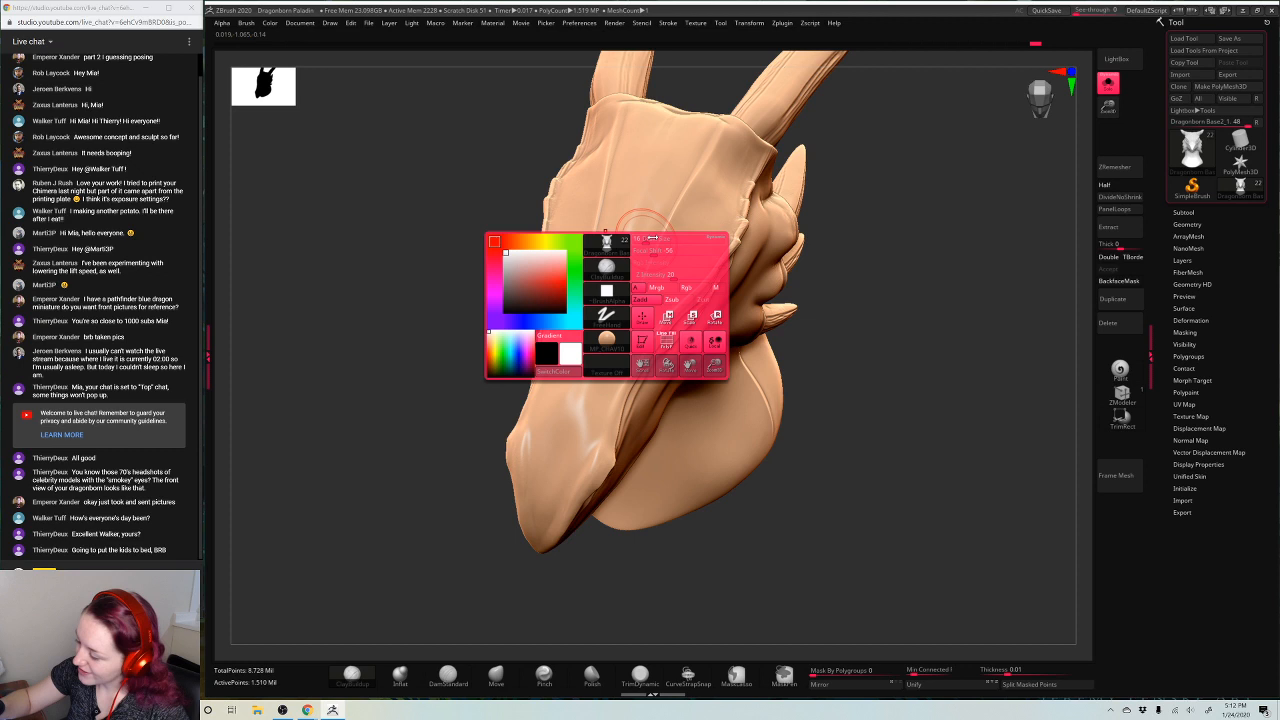
click(642, 241)
drag(654, 171, 575, 425)
drag(608, 290, 548, 497)
shift+drag(640, 207, 580, 390)
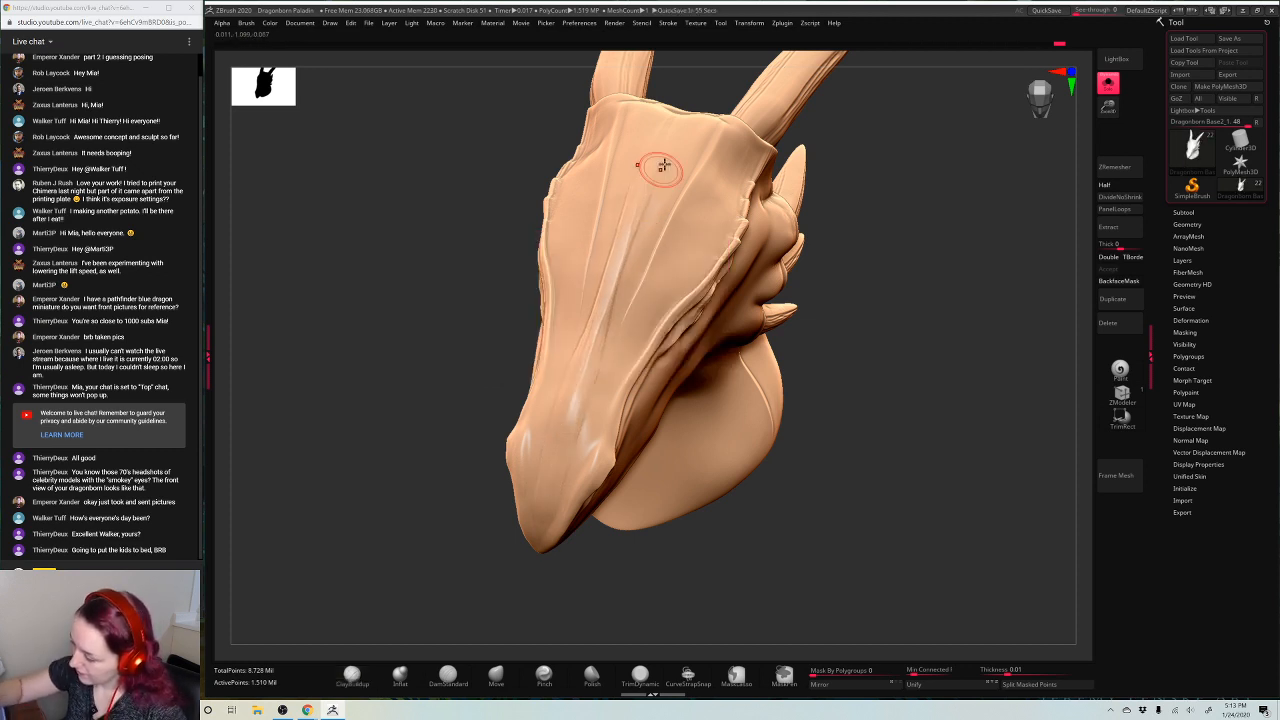
mouse_move(660, 163)
mouse_down()
mouse_move(593, 417)
mouse_move(581, 402)
mouse_up()
mouse_move(662, 170)
shift+mouse_down()
mouse_move(638, 250)
mouse_move(577, 346)
mouse_move(540, 478)
shift+mouse_up()
mouse_move(720, 155)
mouse_down()
mouse_move(604, 372)
mouse_move(686, 190)
mouse_move(668, 252)
mouse_move(717, 183)
mouse_up()
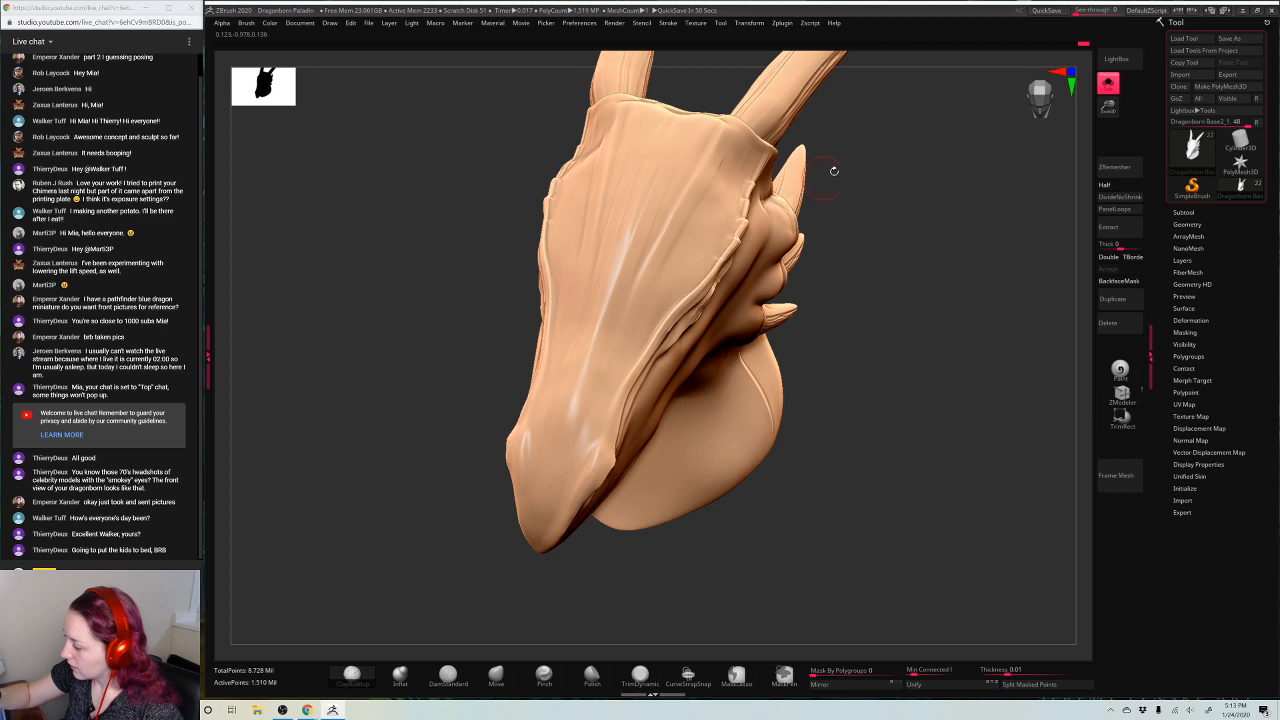
Undo the first stroke on the forehead's side and build up a long ridge from near the horn base toward the snout
drag(832, 169, 792, 178)
mouse_move(729, 143)
mouse_down()
mouse_move(634, 307)
mouse_move(622, 358)
mouse_up()
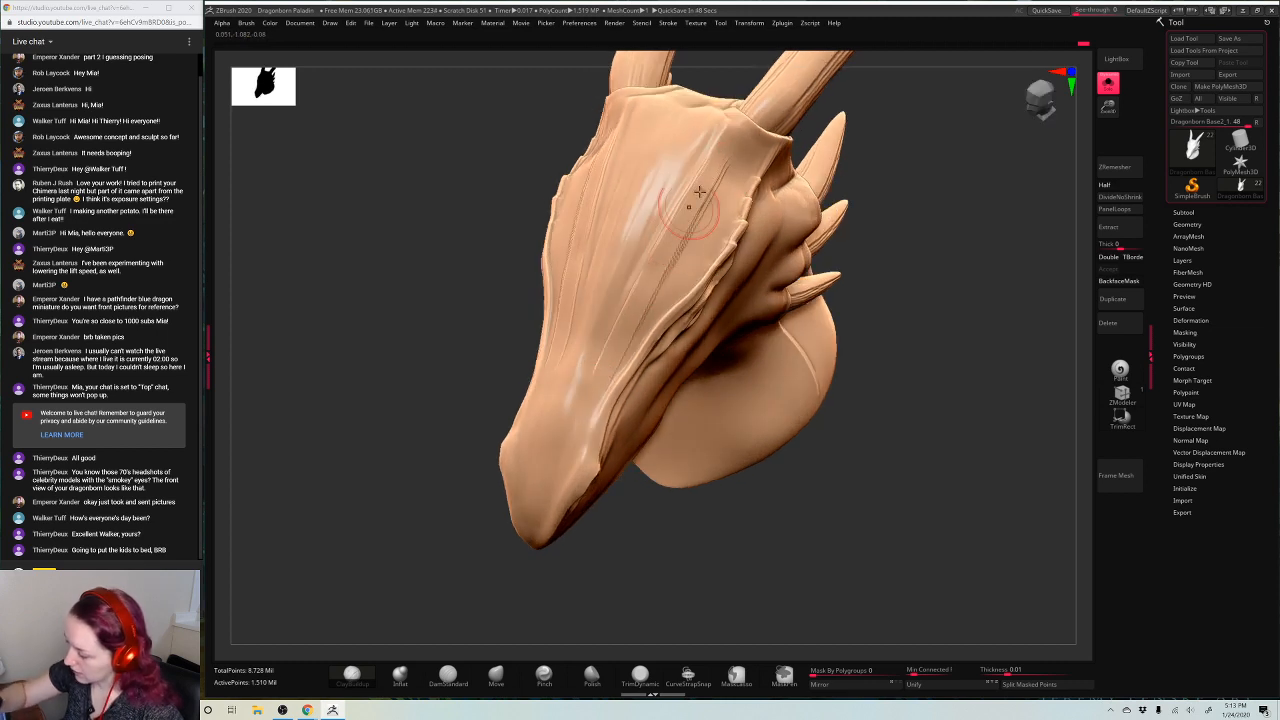
key(ctrl+z)
drag(738, 132, 570, 402)
mouse_move(622, 307)
mouse_down()
mouse_move(549, 463)
mouse_move(646, 257)
mouse_move(678, 251)
mouse_move(724, 174)
mouse_move(600, 352)
mouse_move(672, 300)
mouse_up()
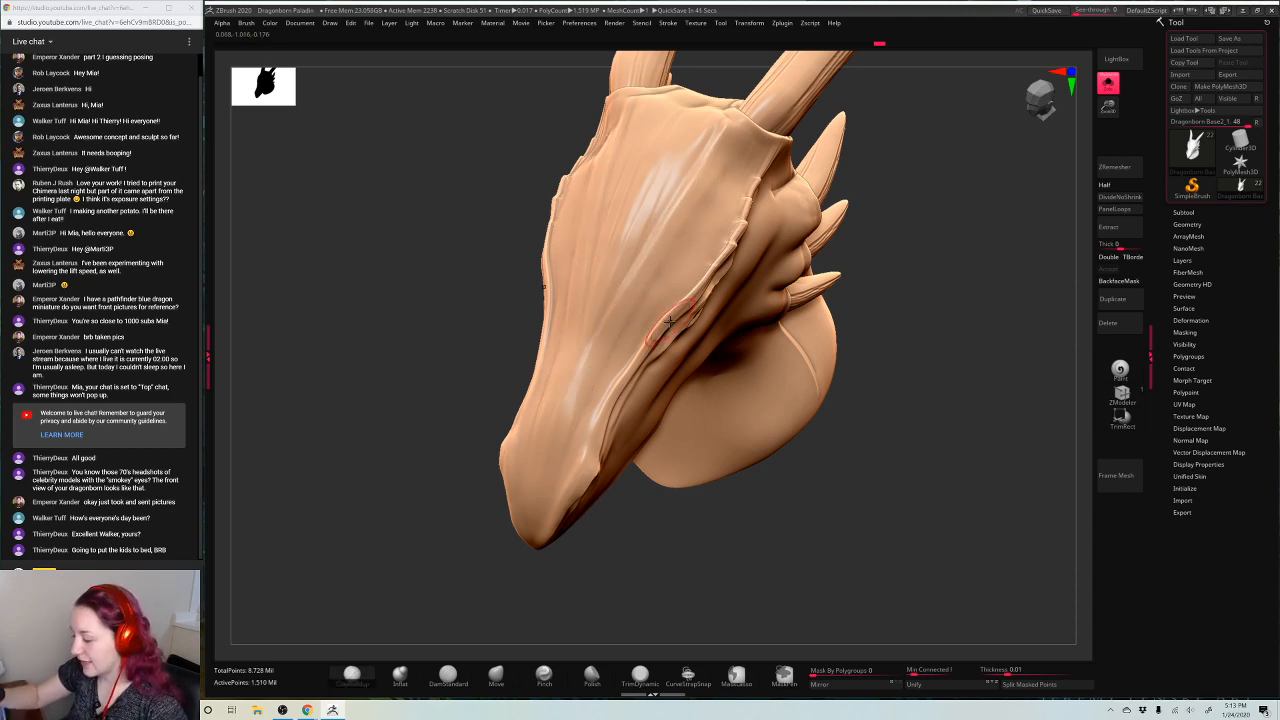
drag(985, 360, 975, 266)
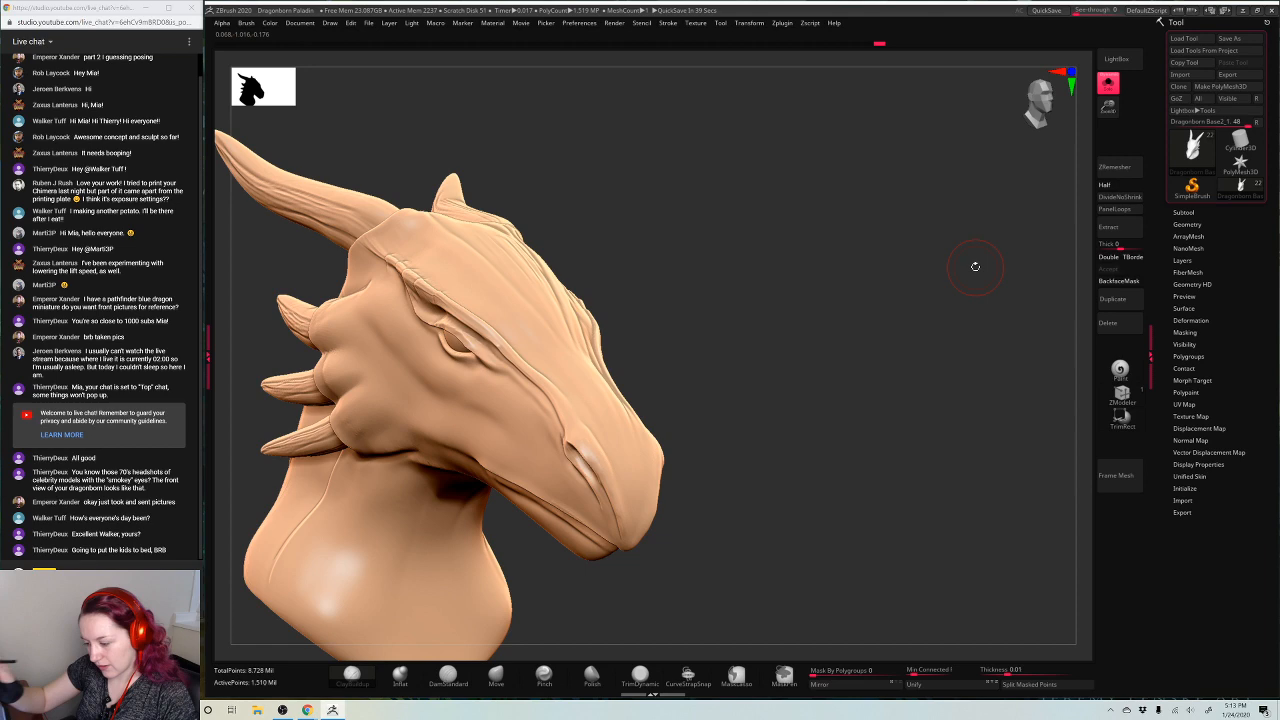
drag(916, 218, 997, 191)
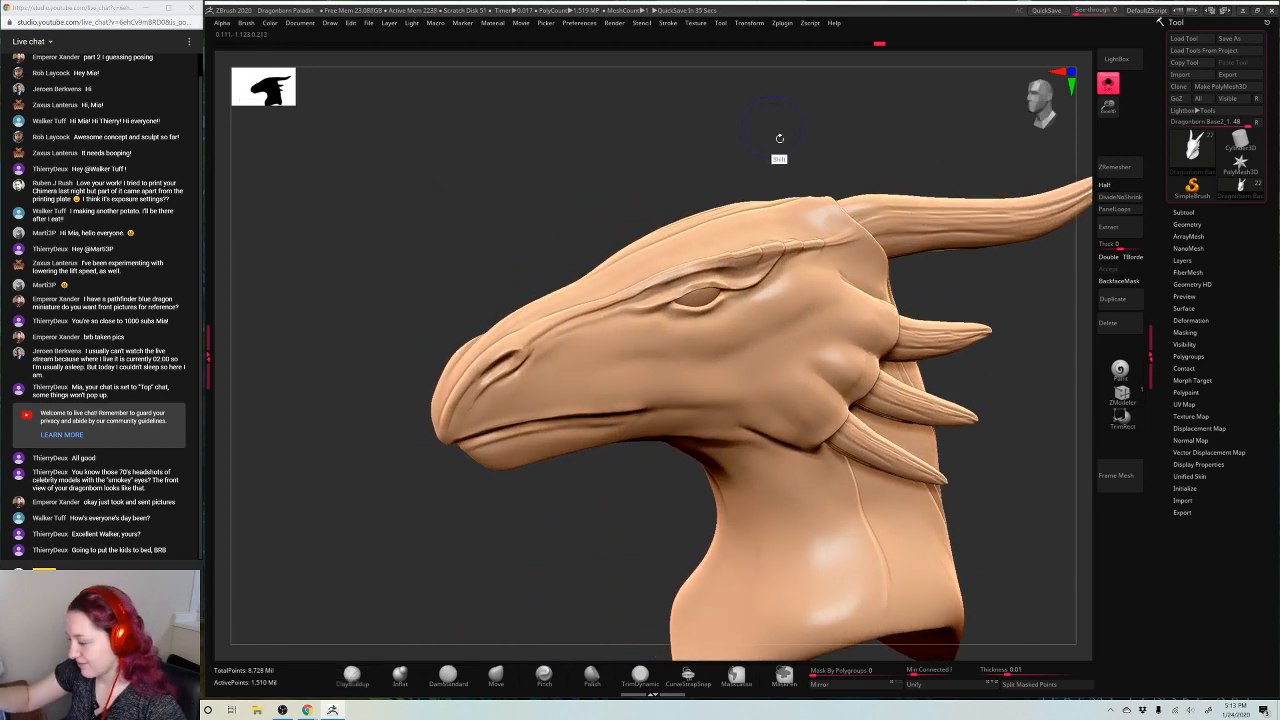
drag(777, 134, 885, 221)
alt+drag(614, 540, 542, 545)
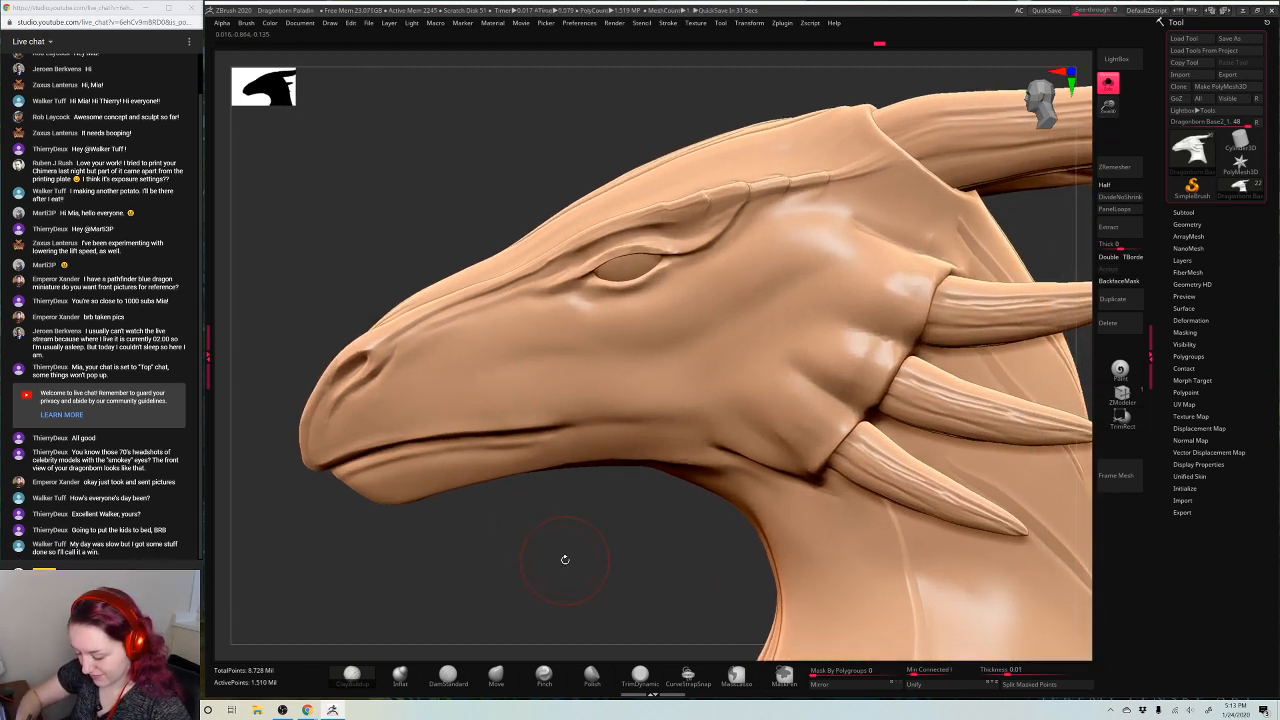
Isolate the head's skin polygroup to hide the horns and eyeballs, and inspect the sculpt from the front and side
drag(640, 625, 651, 503)
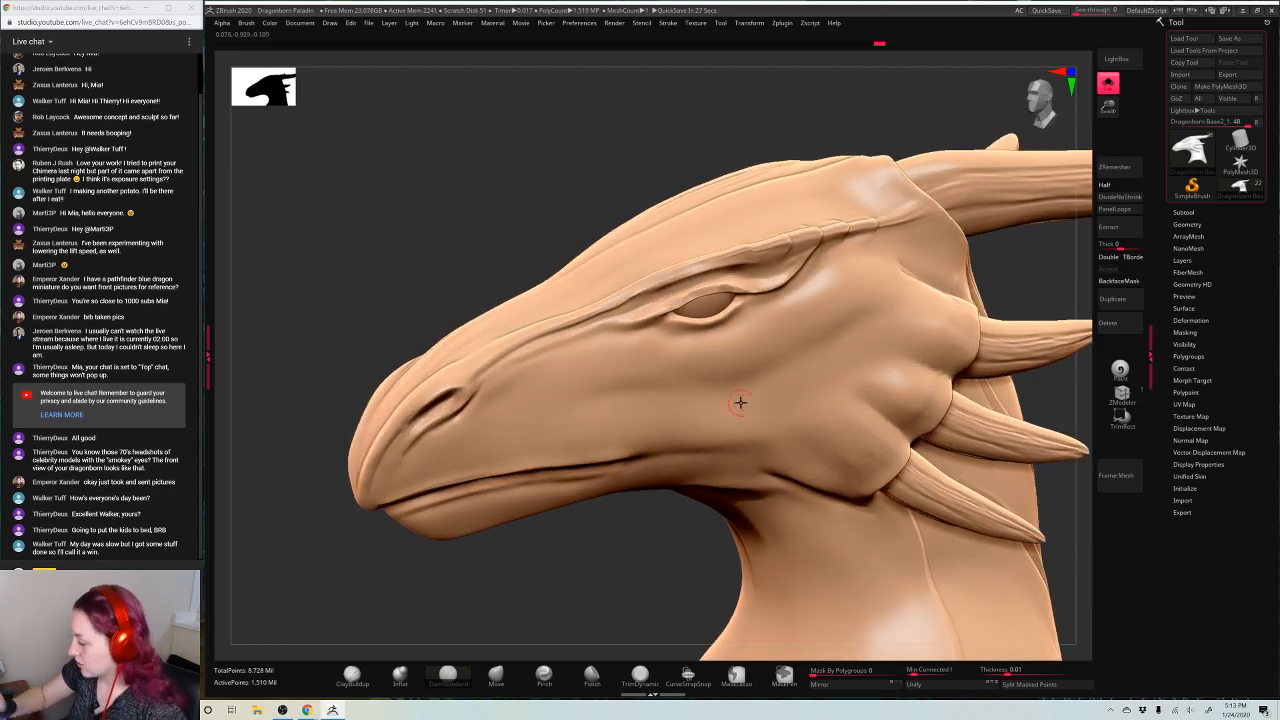
ctrl+shift+click(793, 329)
drag(618, 572, 848, 318)
key(space)
click(754, 317)
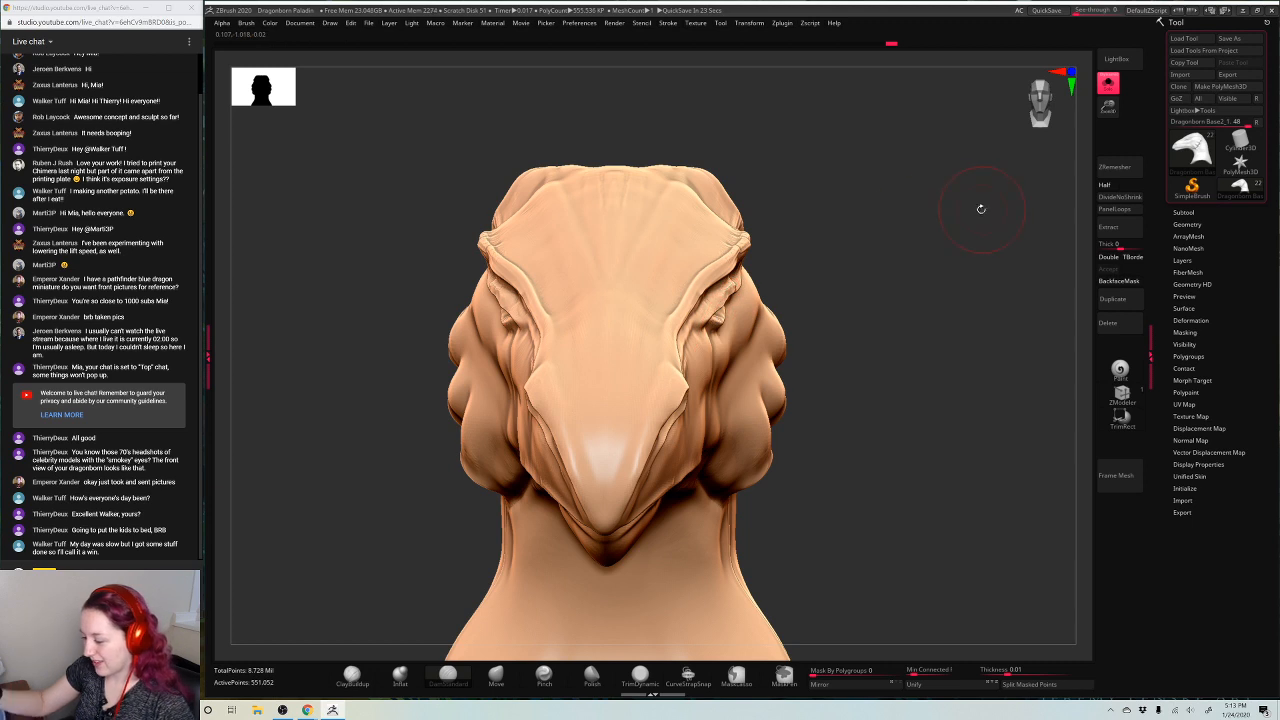
alt+drag(980, 207, 944, 195)
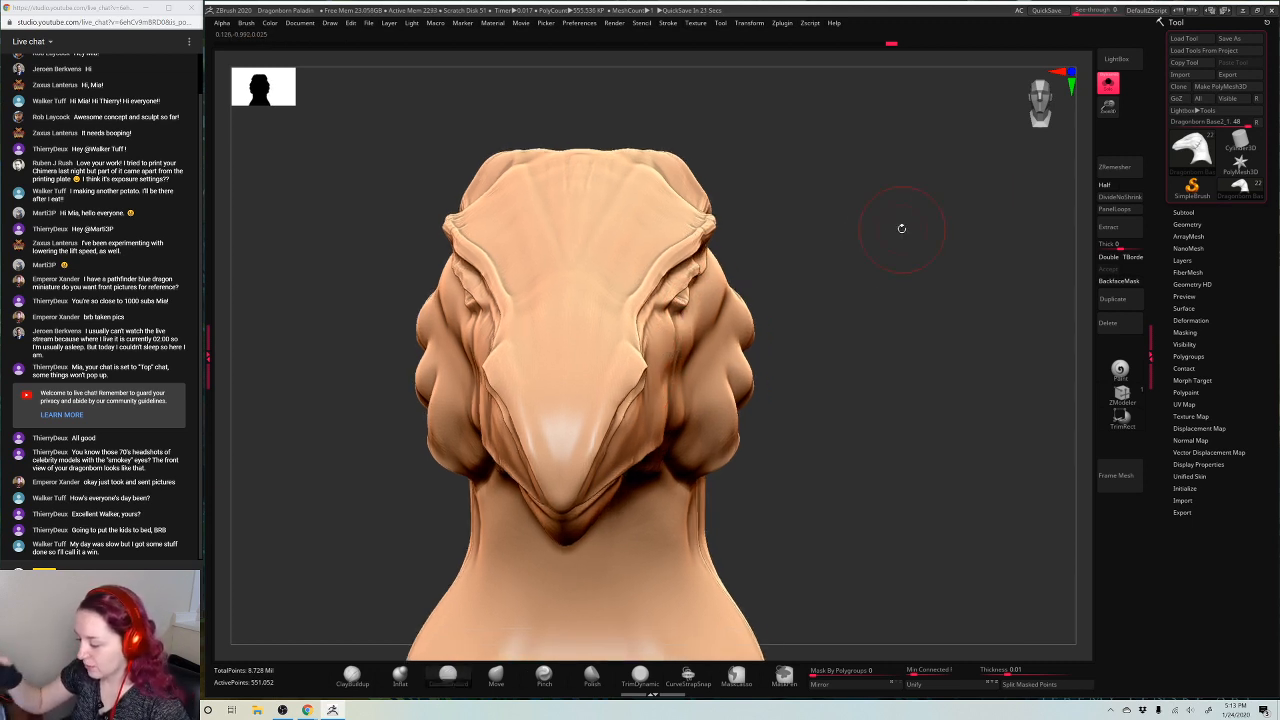
drag(920, 225, 800, 230)
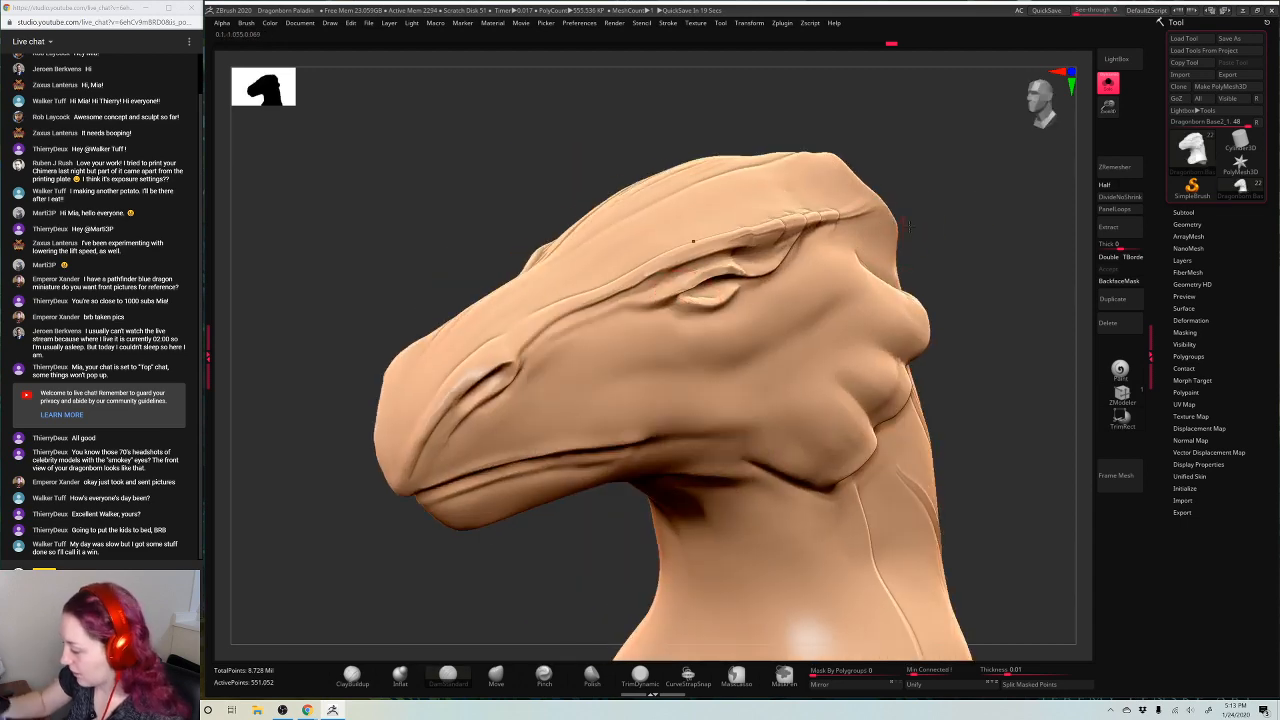
drag(965, 262, 893, 272)
drag(612, 535, 530, 543)
key(f)
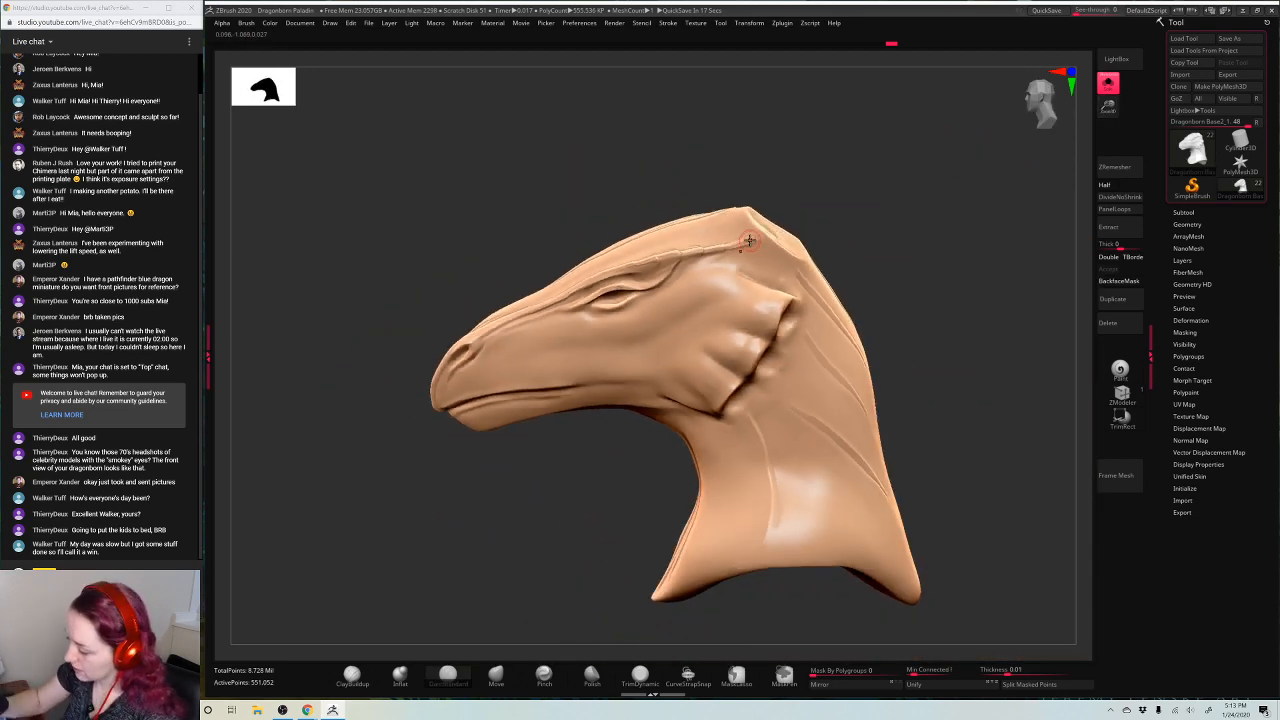
mouse_move(937, 198)
mouse_down()
mouse_move(957, 165)
mouse_move(962, 179)
mouse_up()
Mask the brow ridge from the nostril to the back of the skull and smooth the area around the eye
key(space)
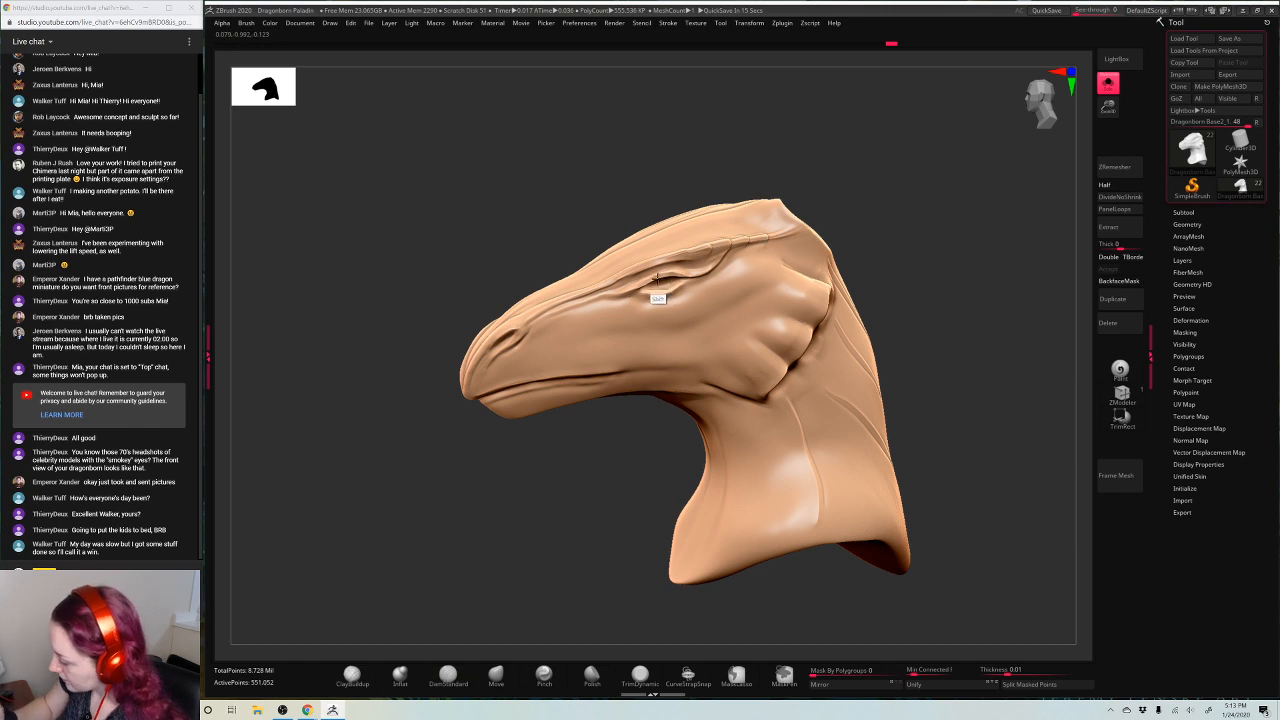
key(space)
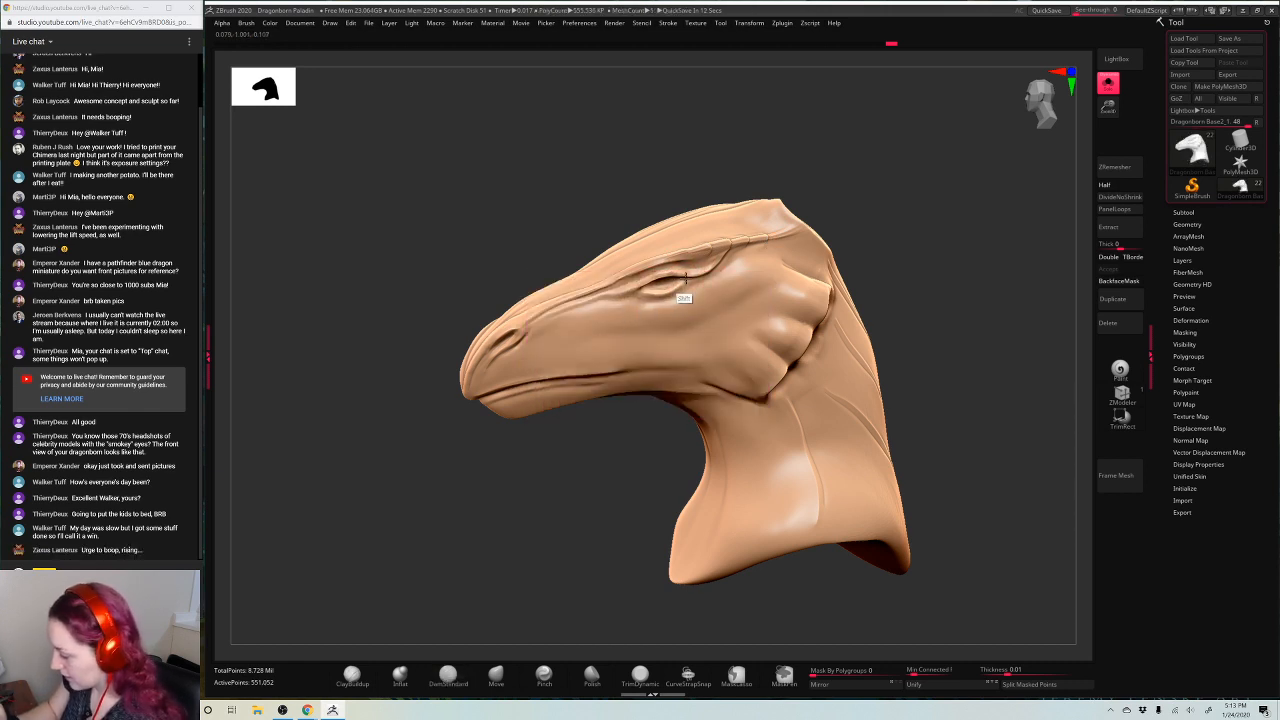
mouse_move(652, 299)
ctrl+mouse_down()
mouse_move(640, 280)
mouse_move(508, 335)
mouse_move(643, 256)
mouse_move(806, 234)
ctrl+mouse_up()
shift+drag(690, 289, 678, 279)
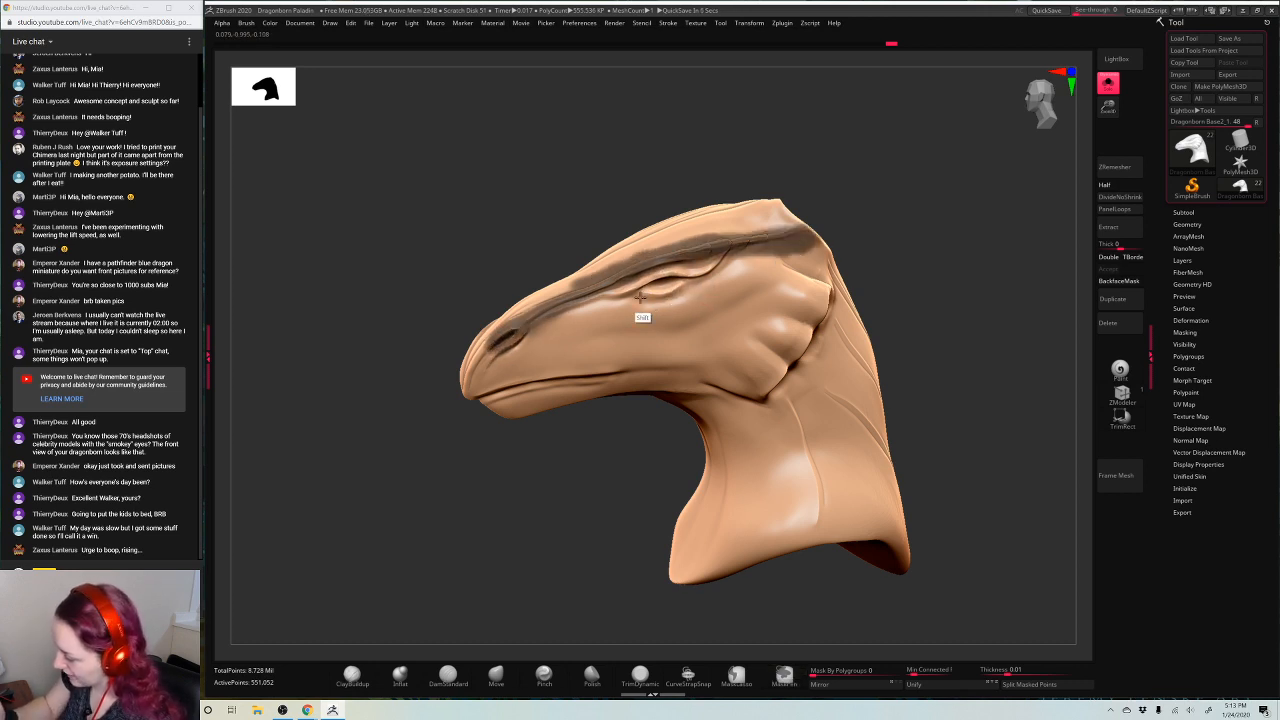
mouse_move(931, 260)
mouse_down()
mouse_move(970, 272)
mouse_move(941, 288)
mouse_move(927, 280)
mouse_up()
drag(1104, 108, 957, 266)
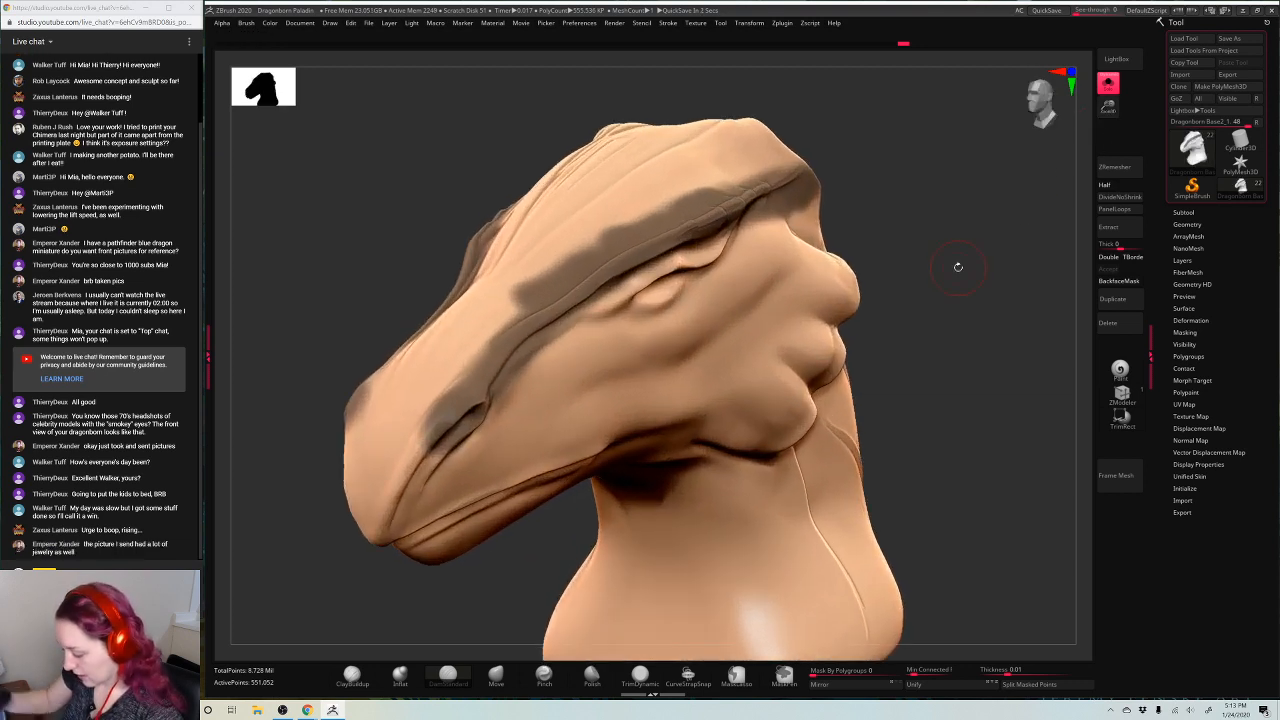
Flatten the fold above the eye with the TrimDynamic brush and dismiss the undo history notice
click(652, 671)
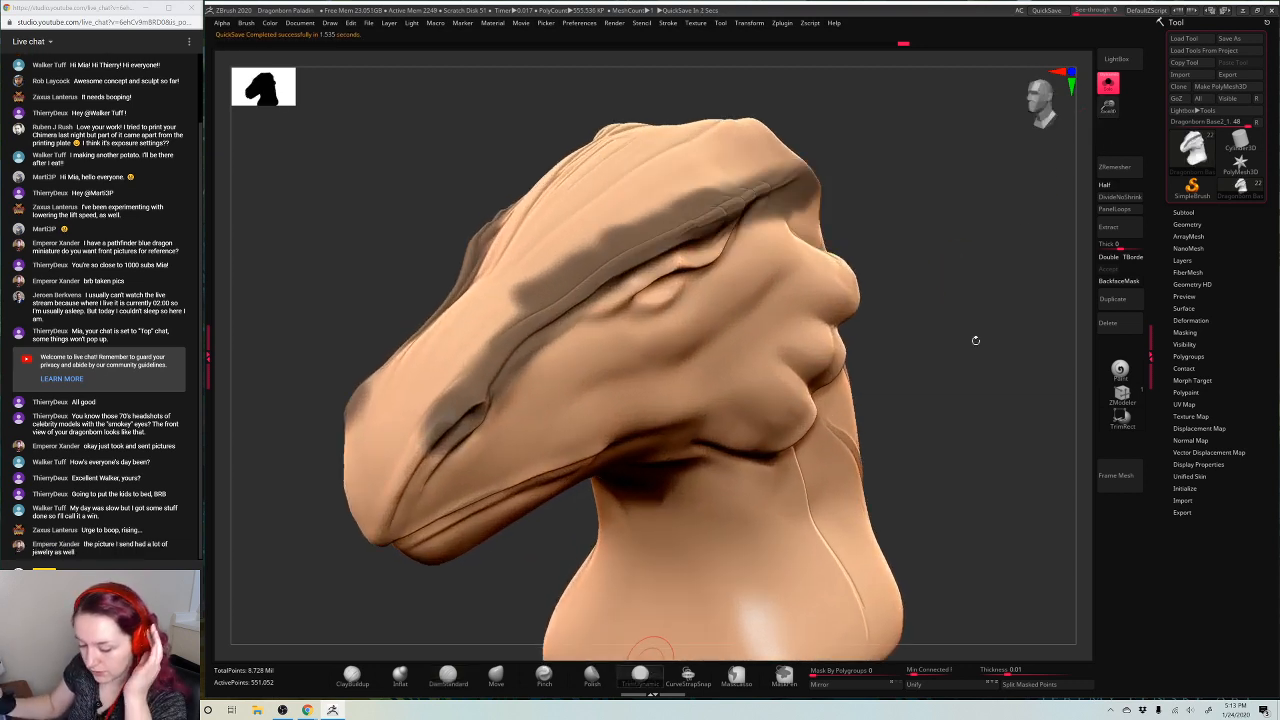
drag(971, 337, 981, 331)
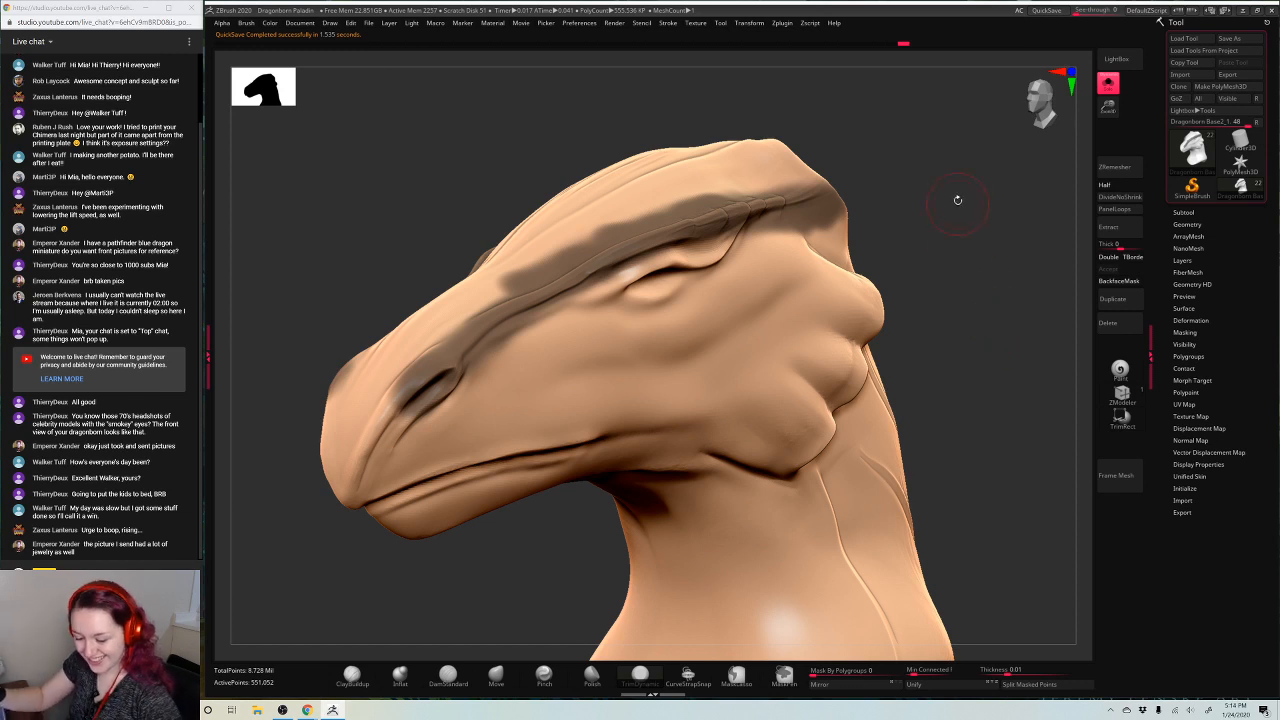
mouse_move(975, 178)
mouse_down()
mouse_move(935, 172)
mouse_move(985, 212)
mouse_up()
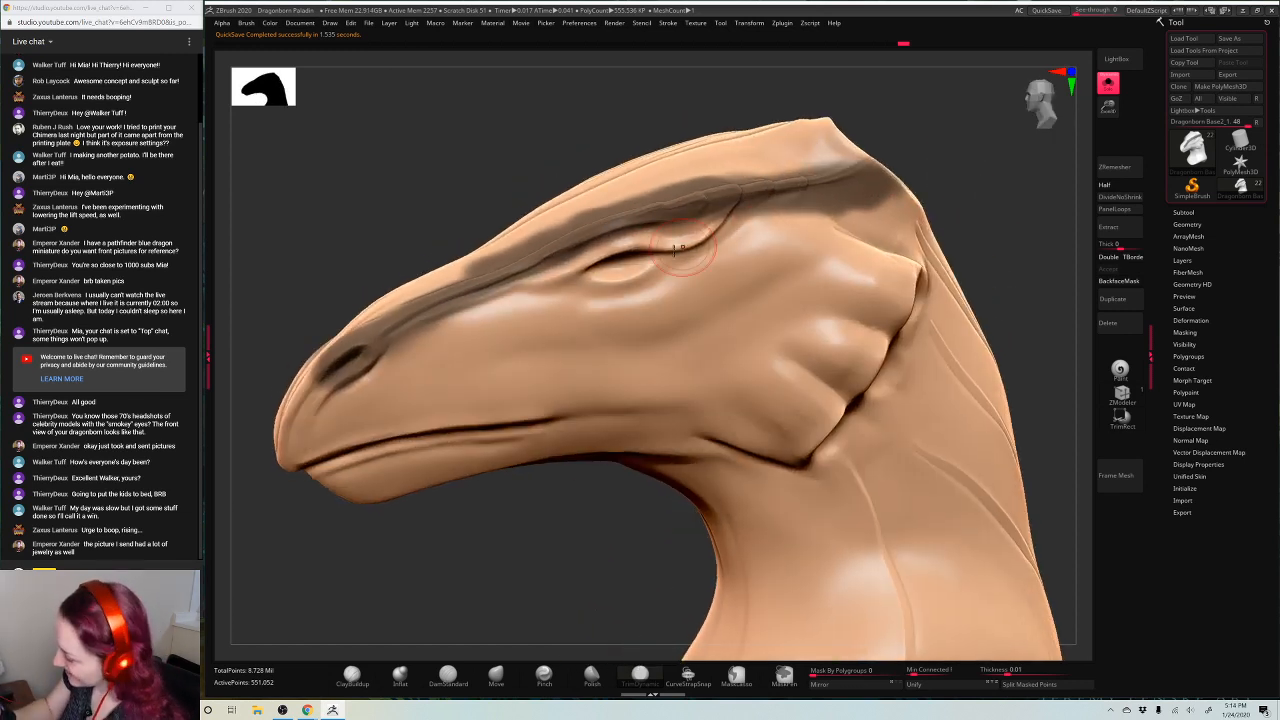
click(598, 256)
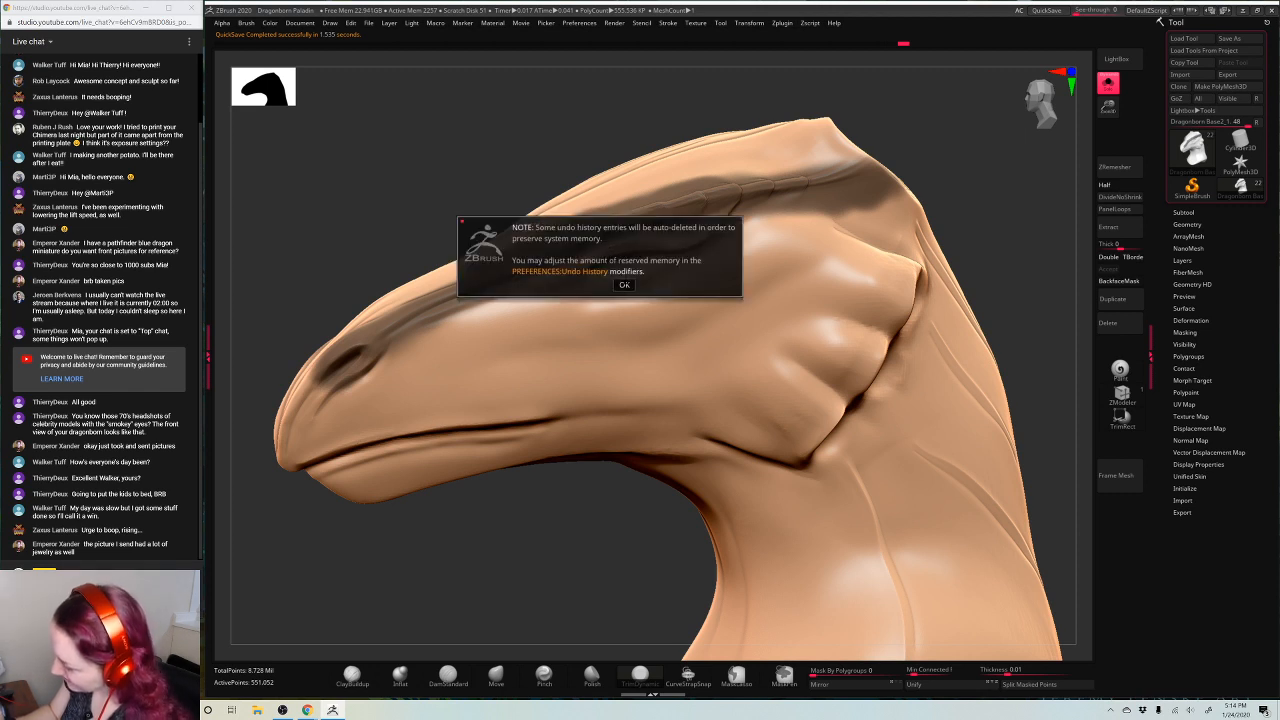
click(624, 284)
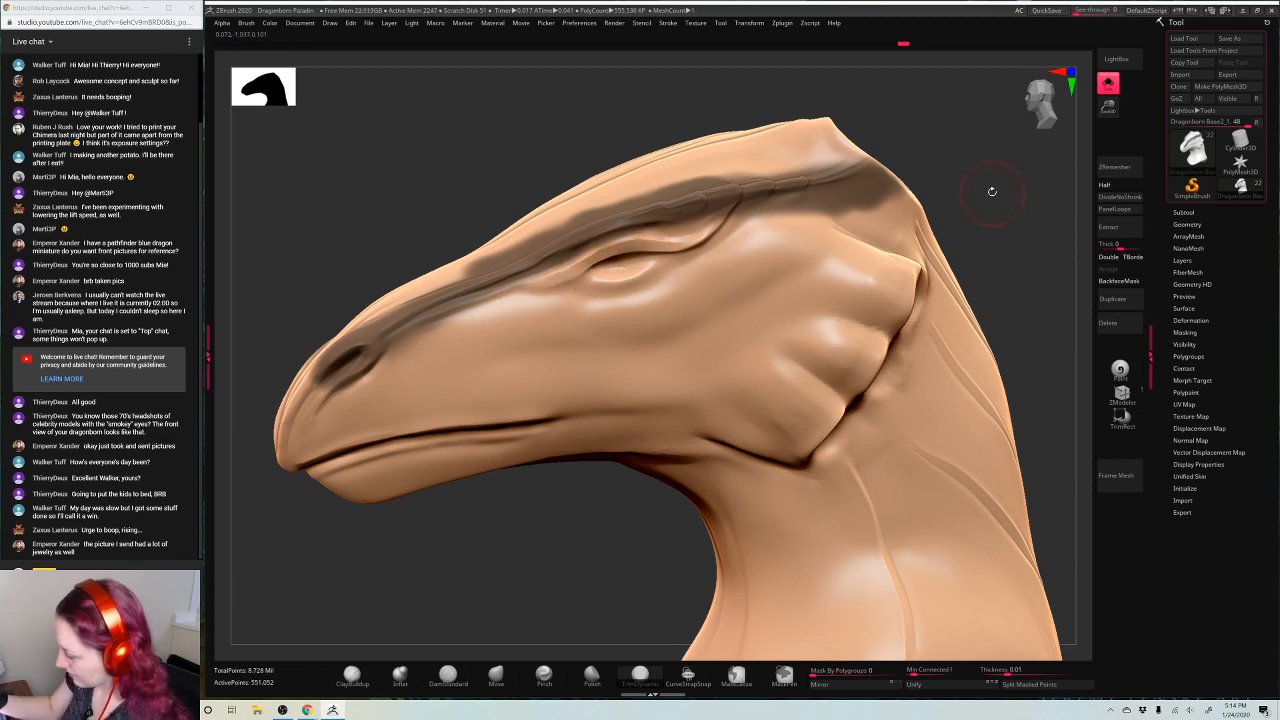
mouse_move(992, 191)
mouse_down()
mouse_move(760, 220)
mouse_move(569, 267)
mouse_up()
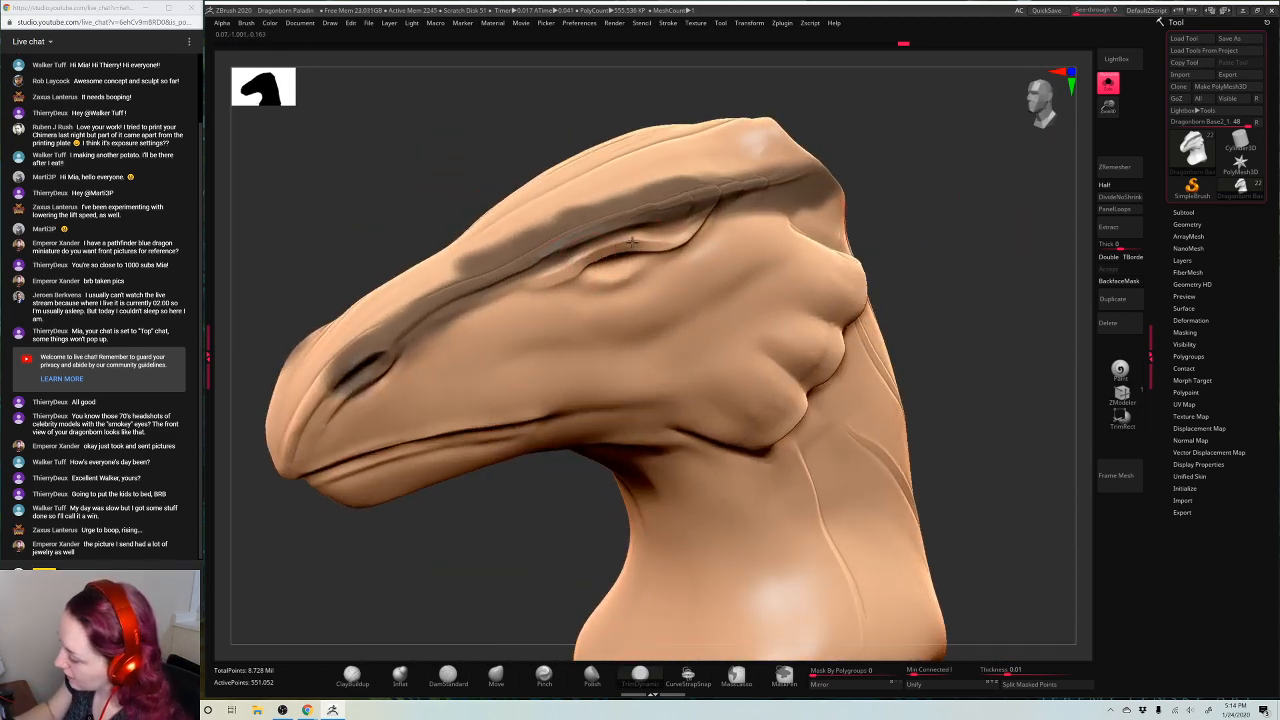
mouse_move(963, 194)
mouse_down()
mouse_move(994, 246)
mouse_move(1006, 243)
mouse_up()
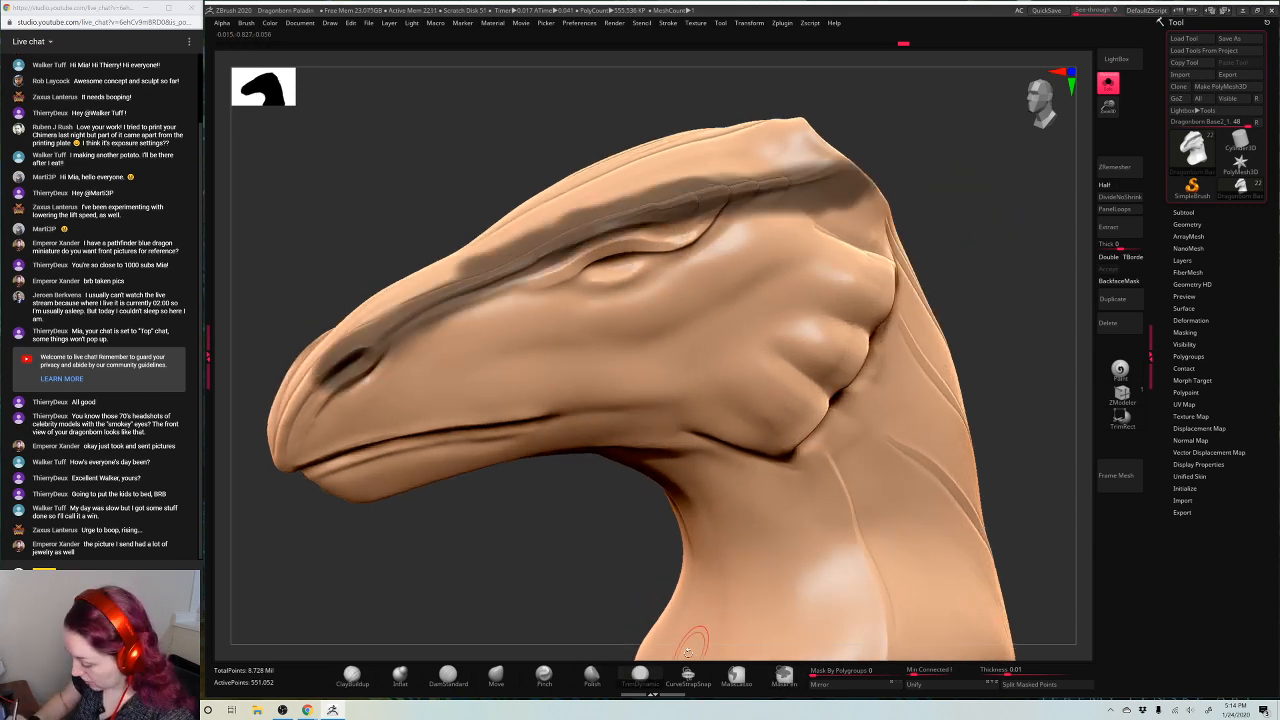
Sharpen the eyelid fold behind the eye with the Pinch brush and clear the brow mask
click(544, 675)
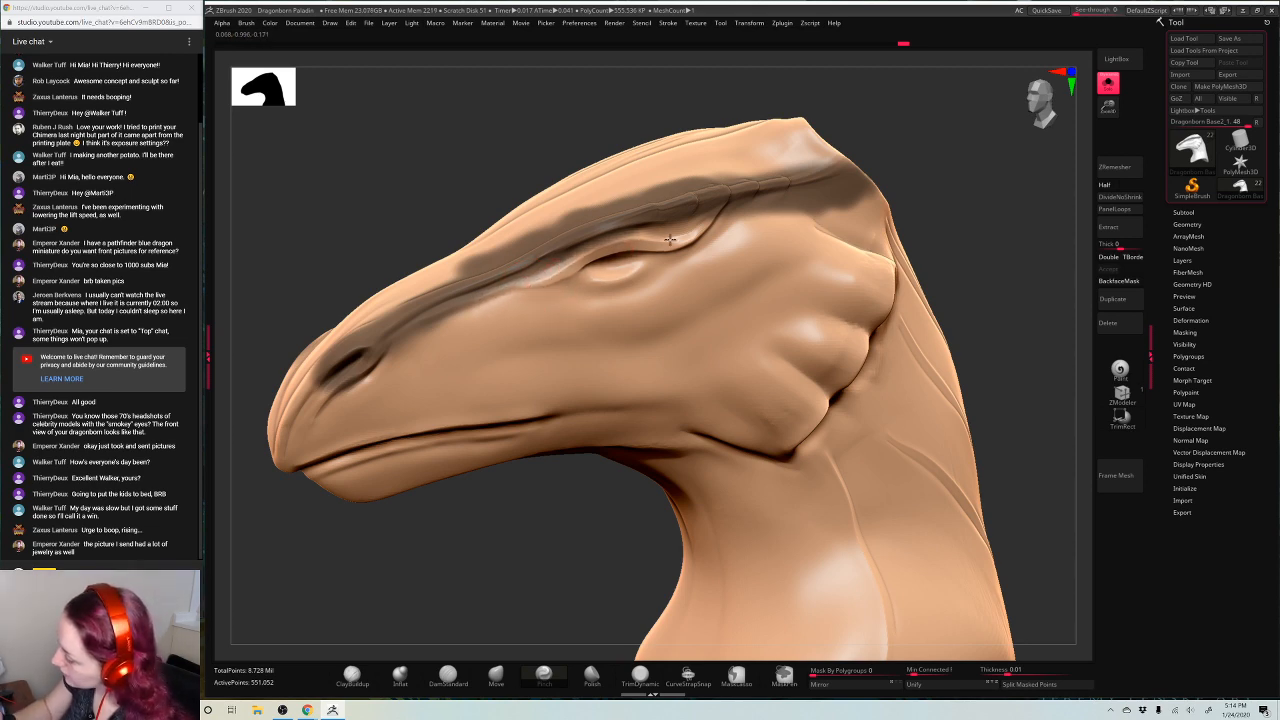
drag(670, 238, 706, 226)
mouse_move(985, 178)
mouse_down()
mouse_move(1026, 223)
mouse_move(669, 441)
mouse_up()
drag(531, 571, 590, 560)
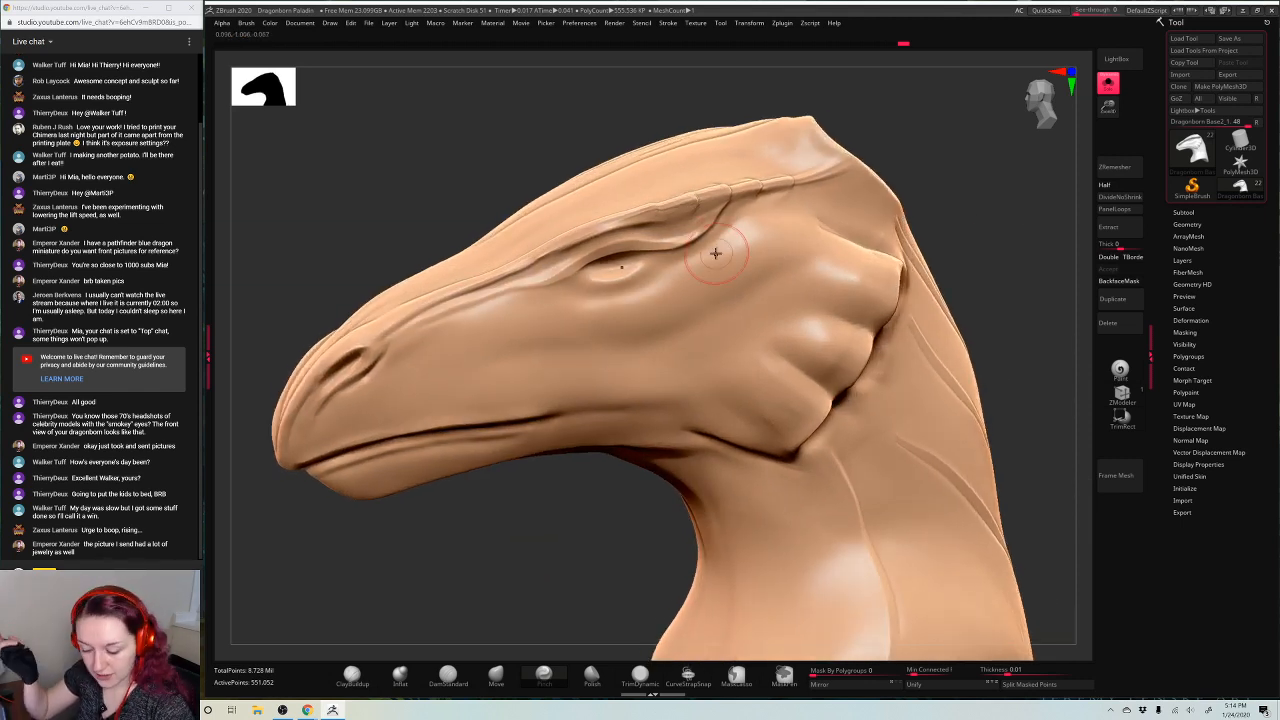
Switch to the DamStandard brush and reduce its size for detailing around the eye
key(b)
key(d)
key(s)
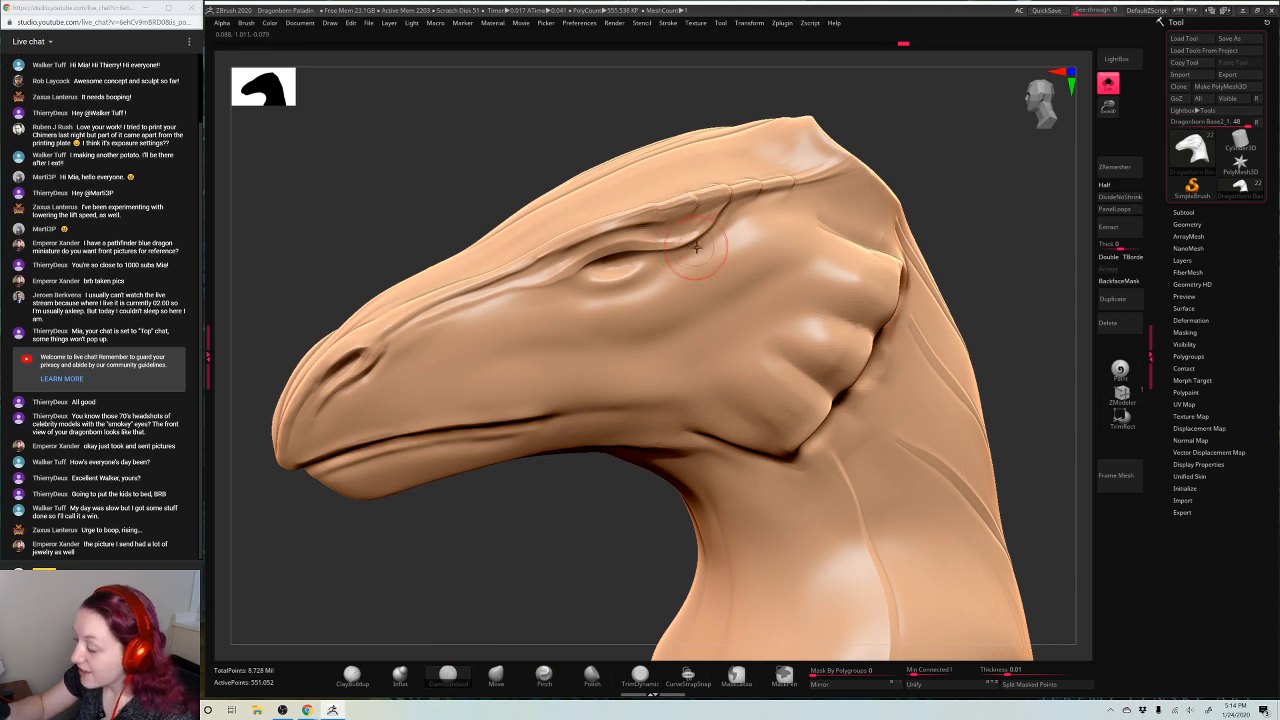
key(space)
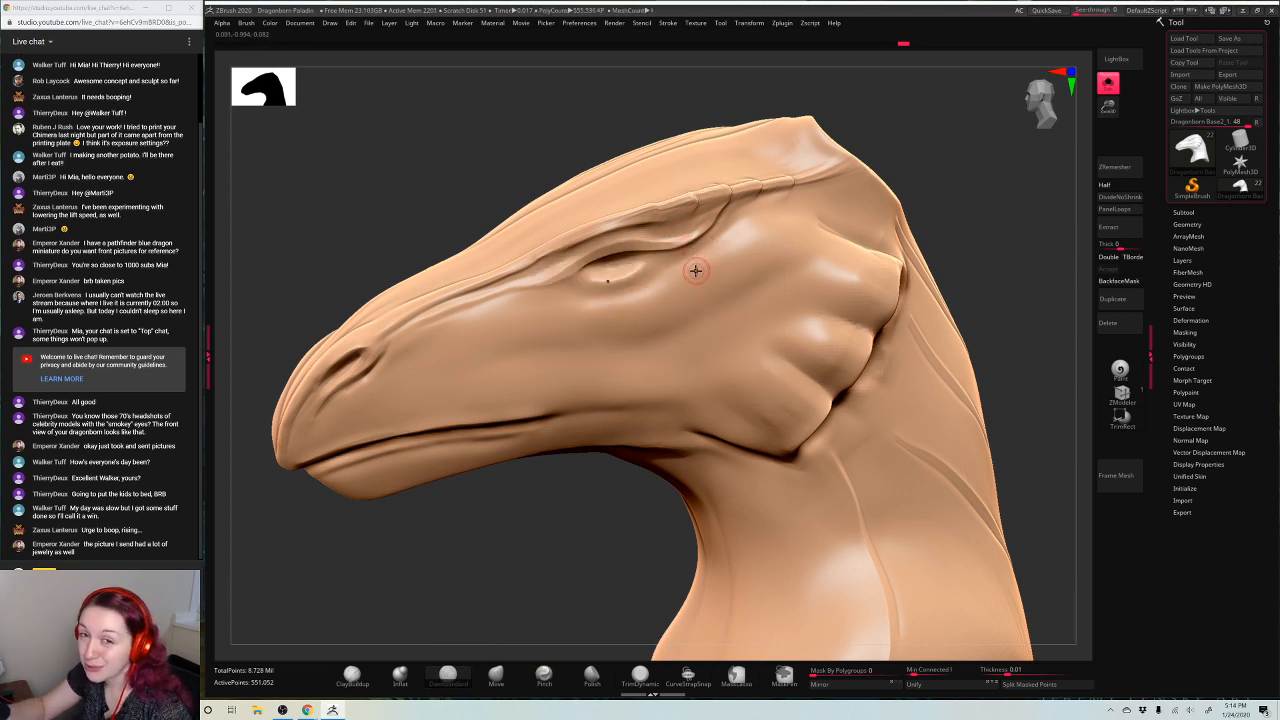
drag(525, 532, 592, 370)
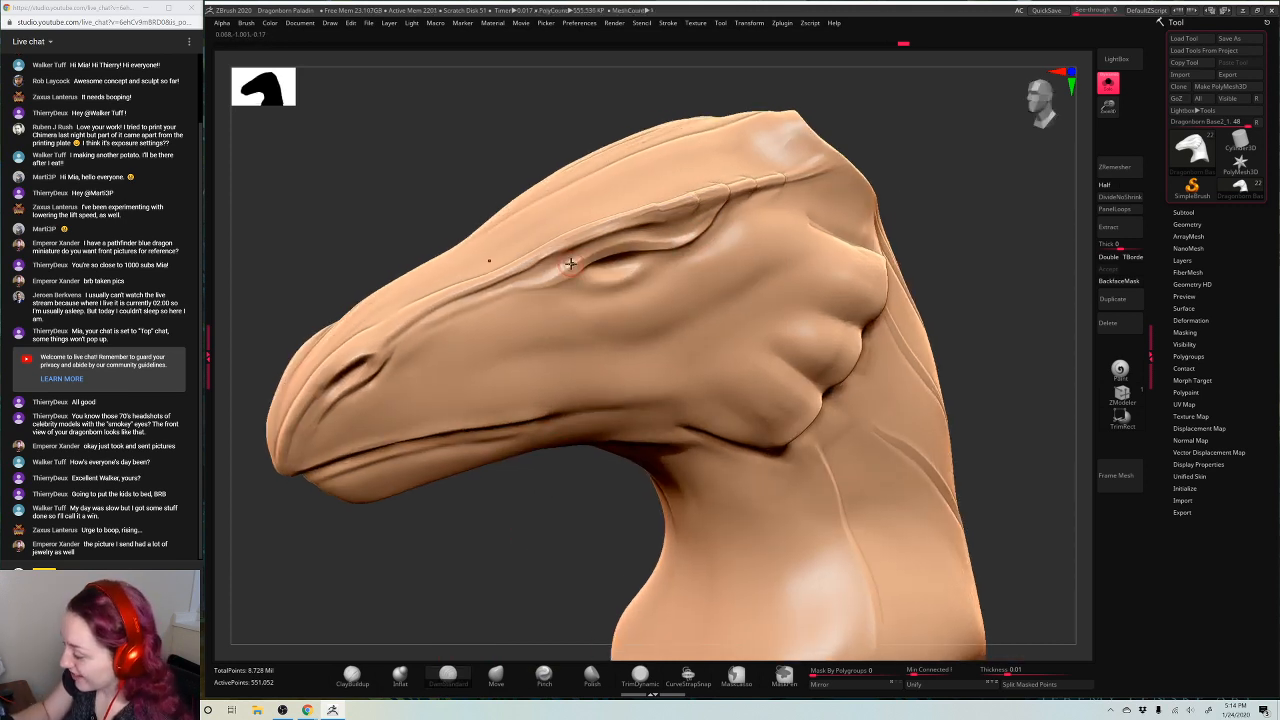
Try to DynaMesh the isolated head skin, and undo the remeshes
click(1187, 224)
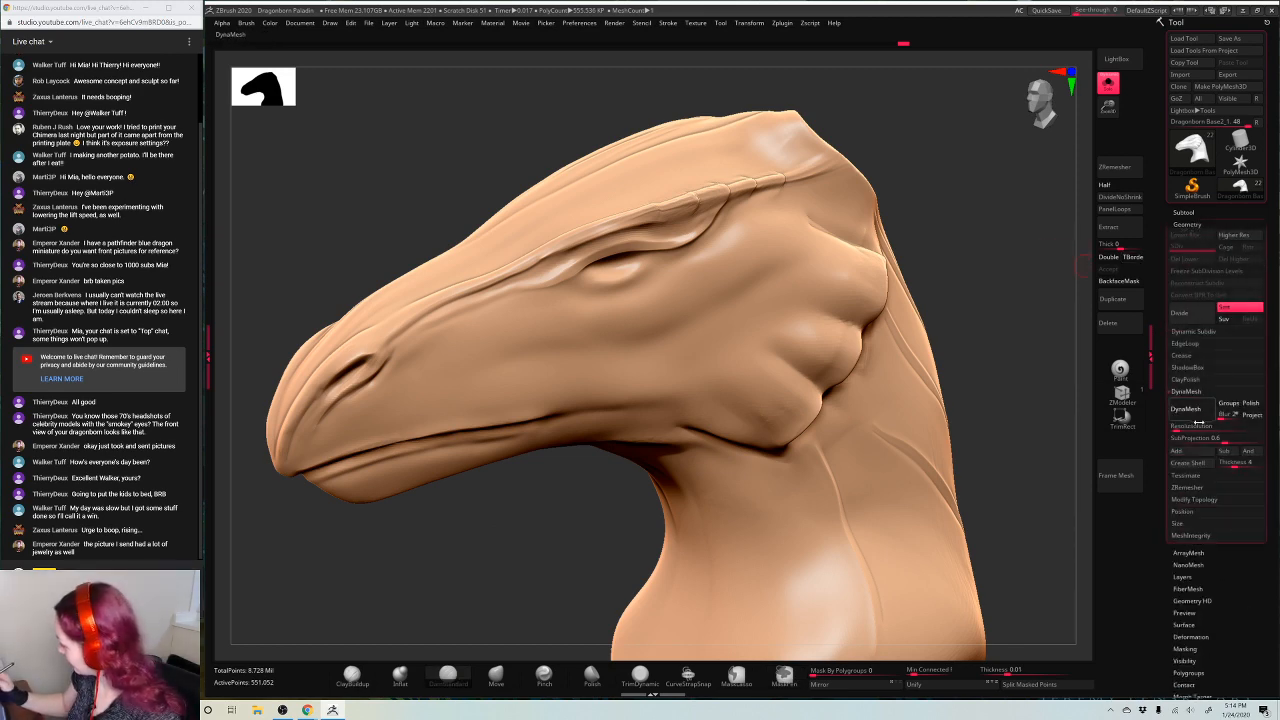
click(1187, 409)
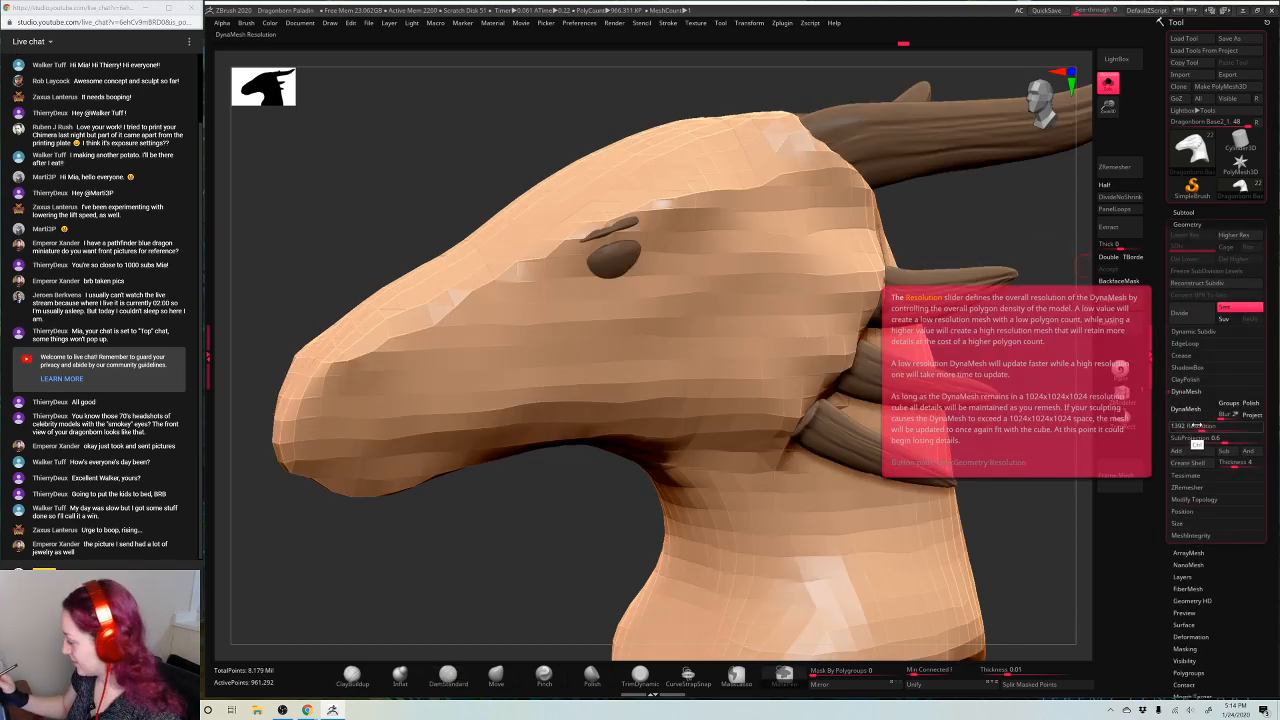
key(ctrl+z)
click(1187, 409)
key(ctrl+z)
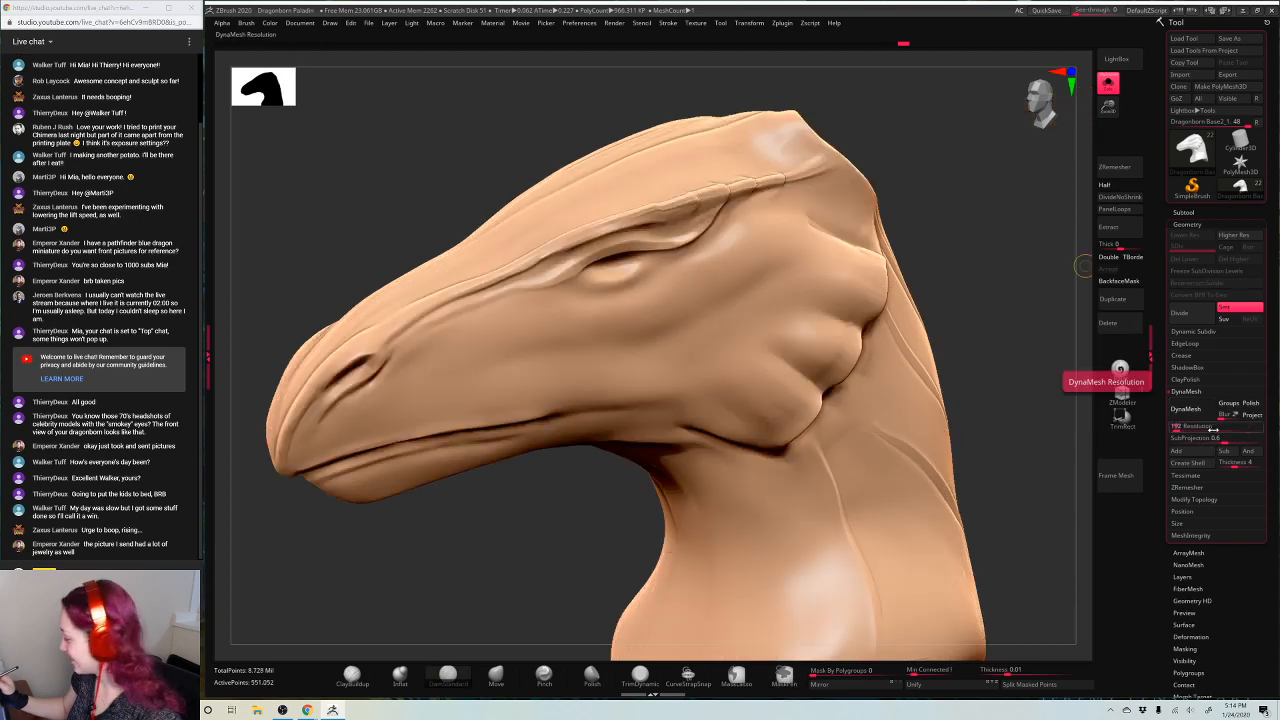
Try to DynaMesh the head at resolution 4096, look over the whole model, and undo the remesh
drag(1192, 424, 1221, 414)
click(1193, 410)
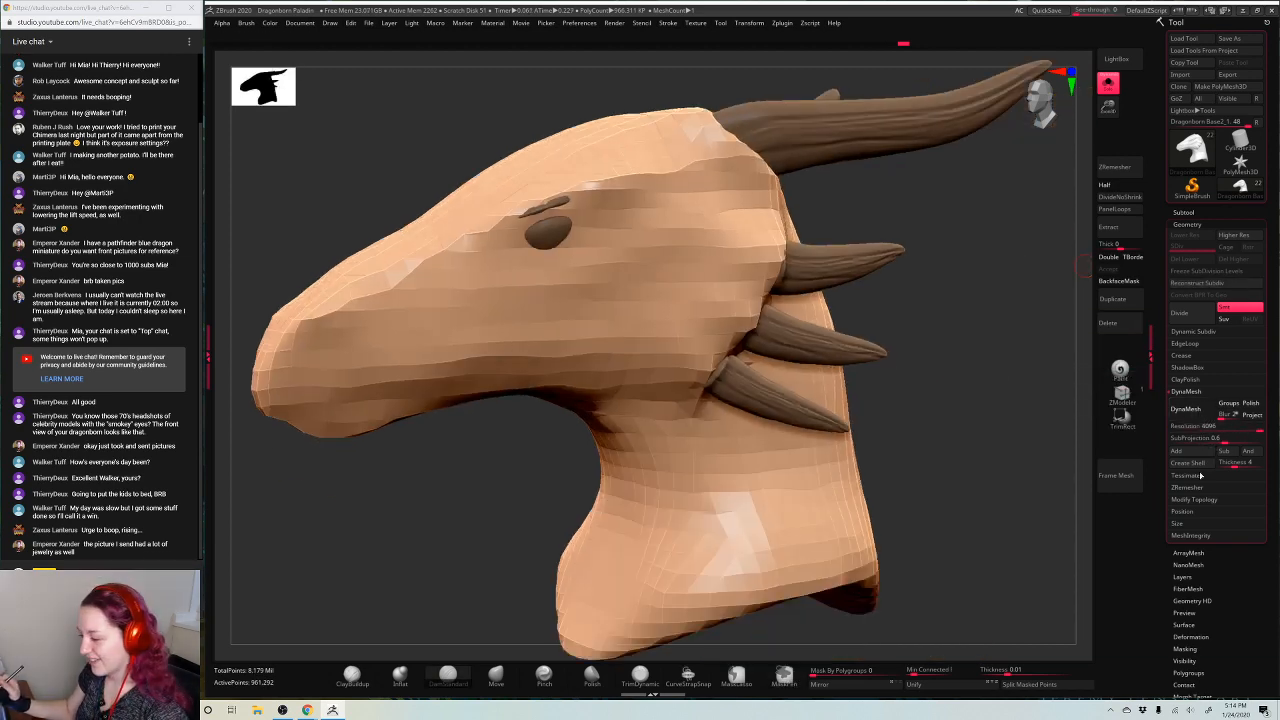
key(f)
shift+drag(984, 492, 989, 508)
alt+drag(919, 362, 900, 449)
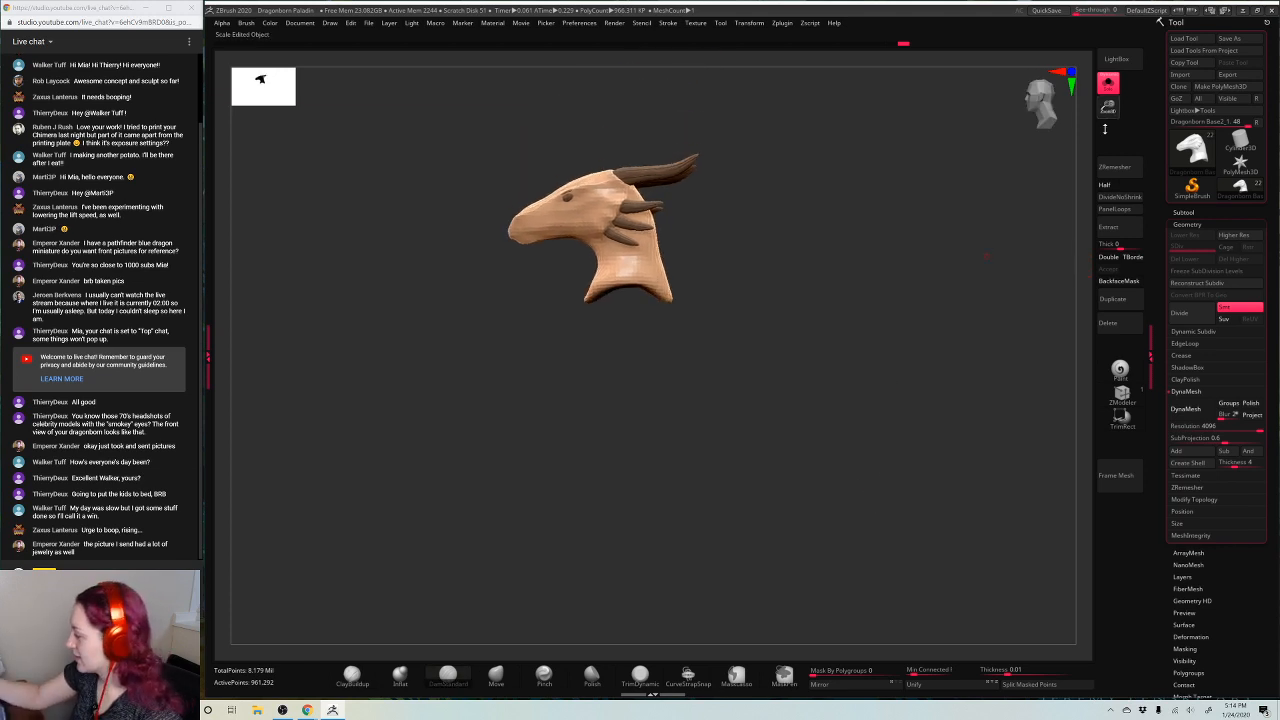
drag(1105, 129, 1088, 188)
alt+drag(912, 412, 960, 520)
key(ctrl+z)
Repeat the DynaMesh attempt with the resolution set to 4096 once more, and undo it
drag(1192, 428, 1208, 422)
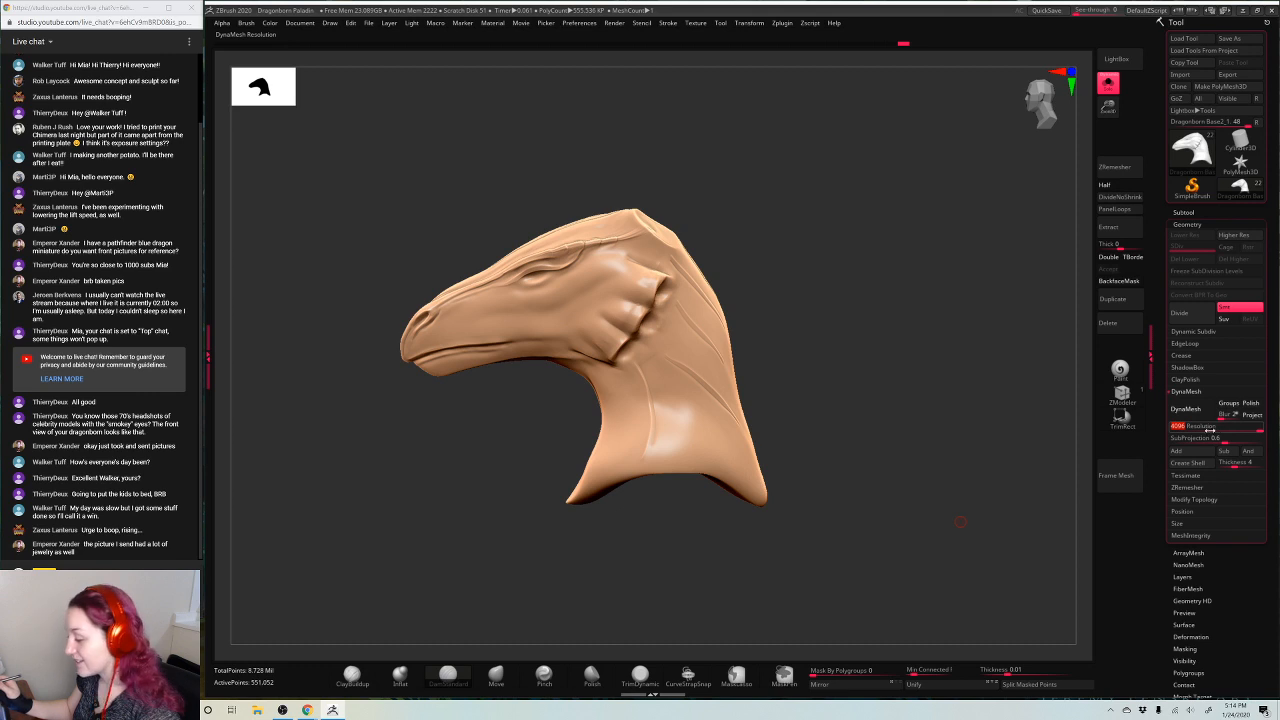
click(1197, 413)
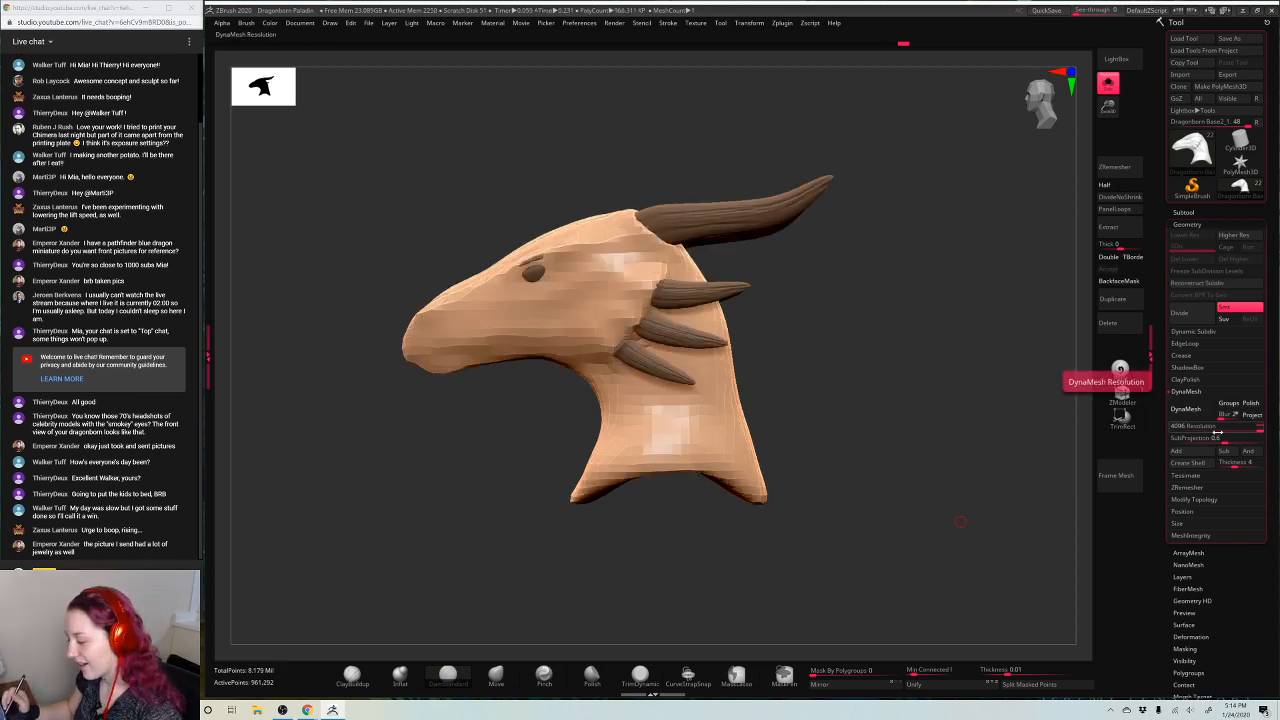
key(ctrl+z)
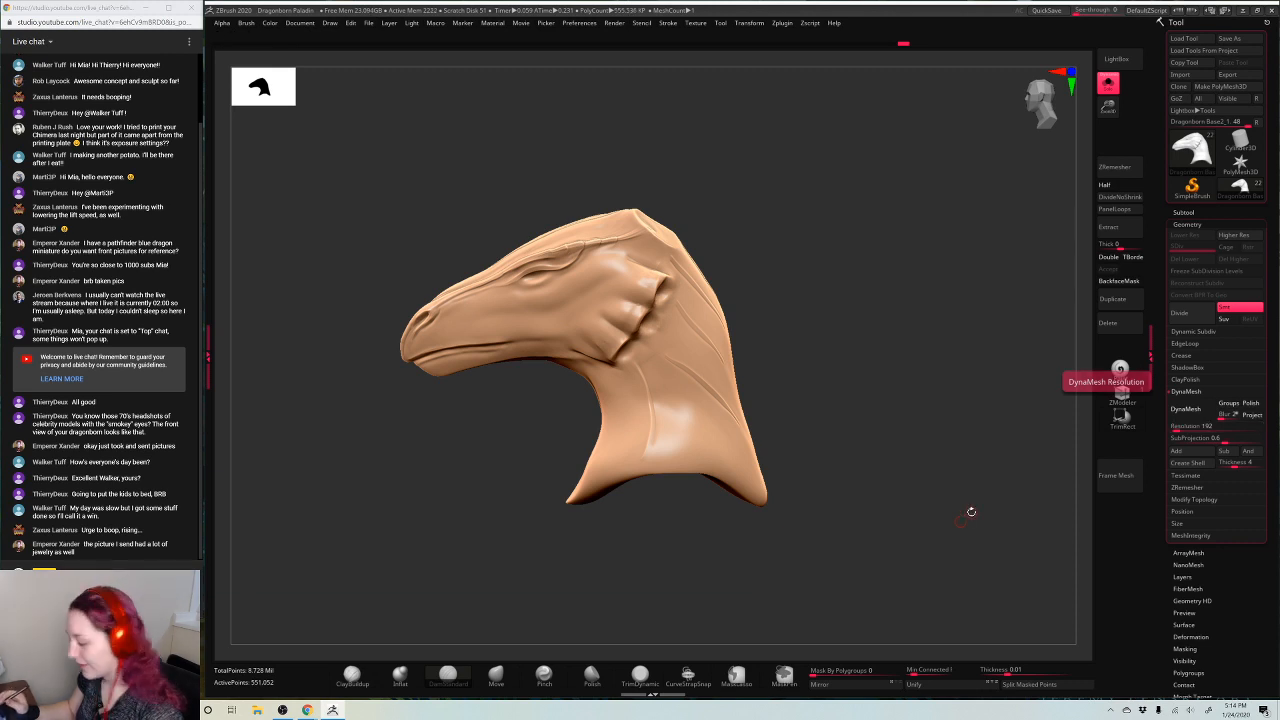
Try to DynaMesh the head at resolution 192, and undo the remesh
drag(969, 514, 978, 506)
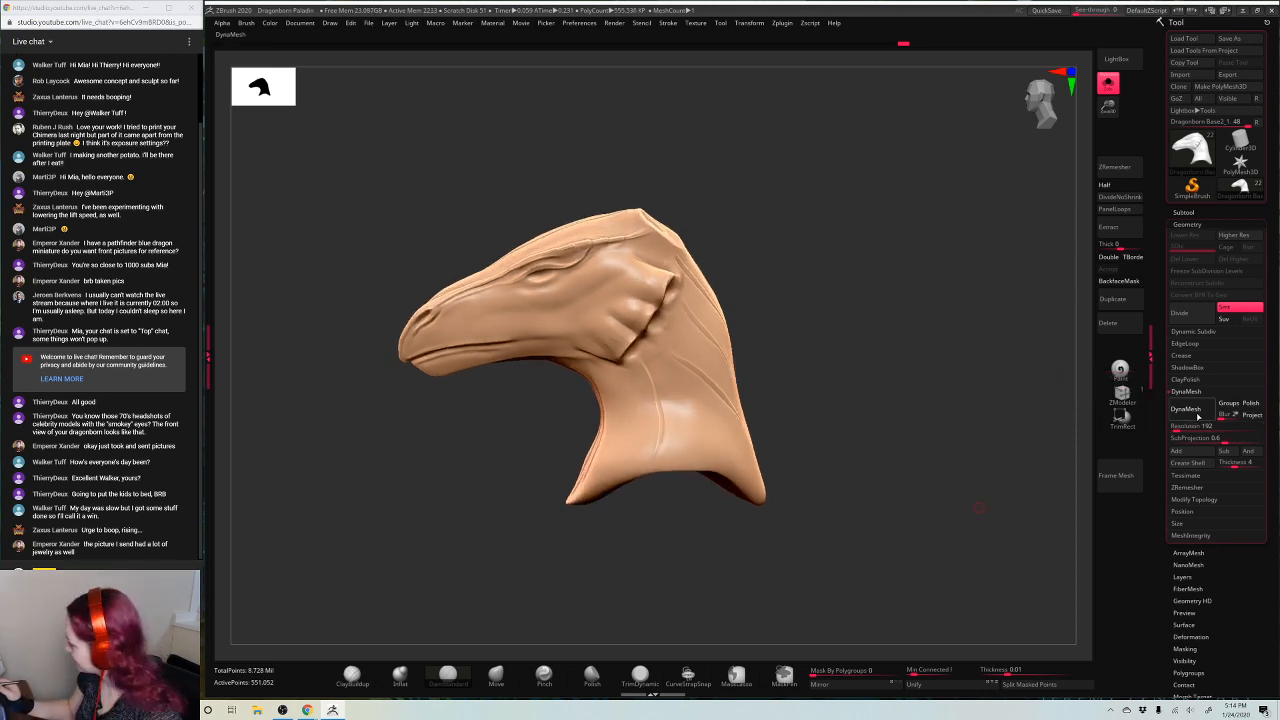
click(1198, 417)
click(1198, 417)
key(ctrl)
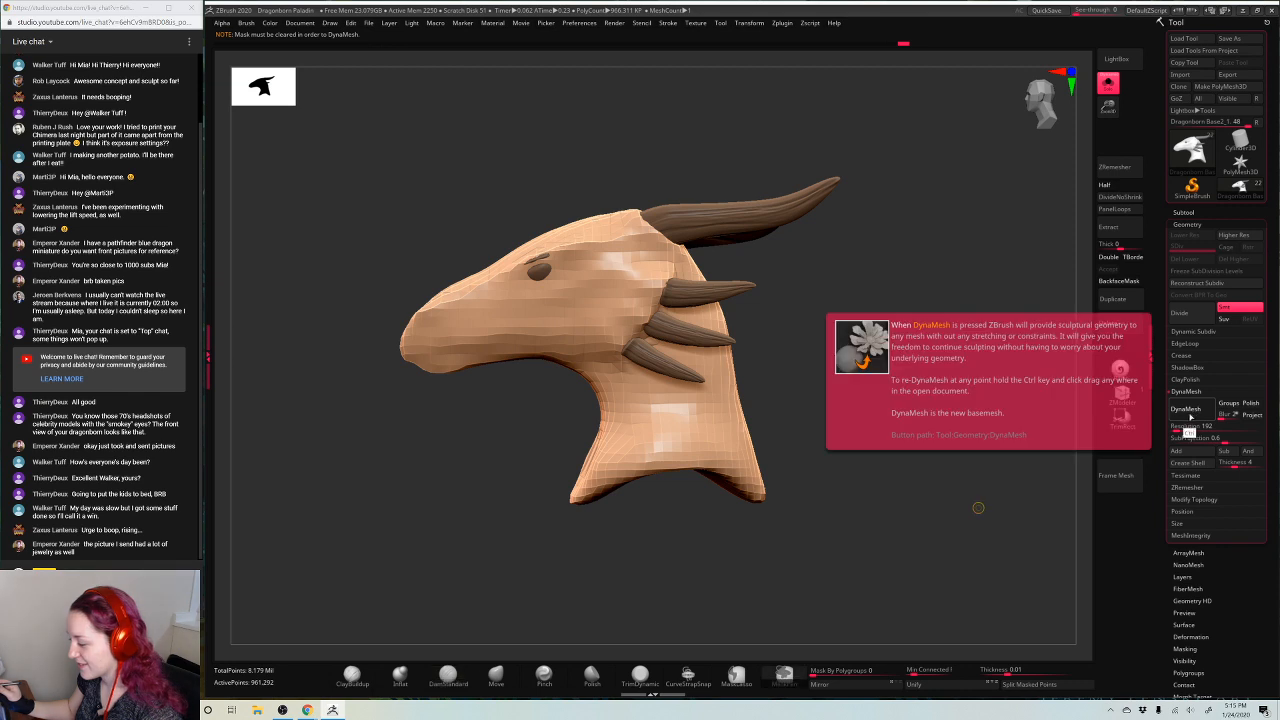
key(ctrl+z)
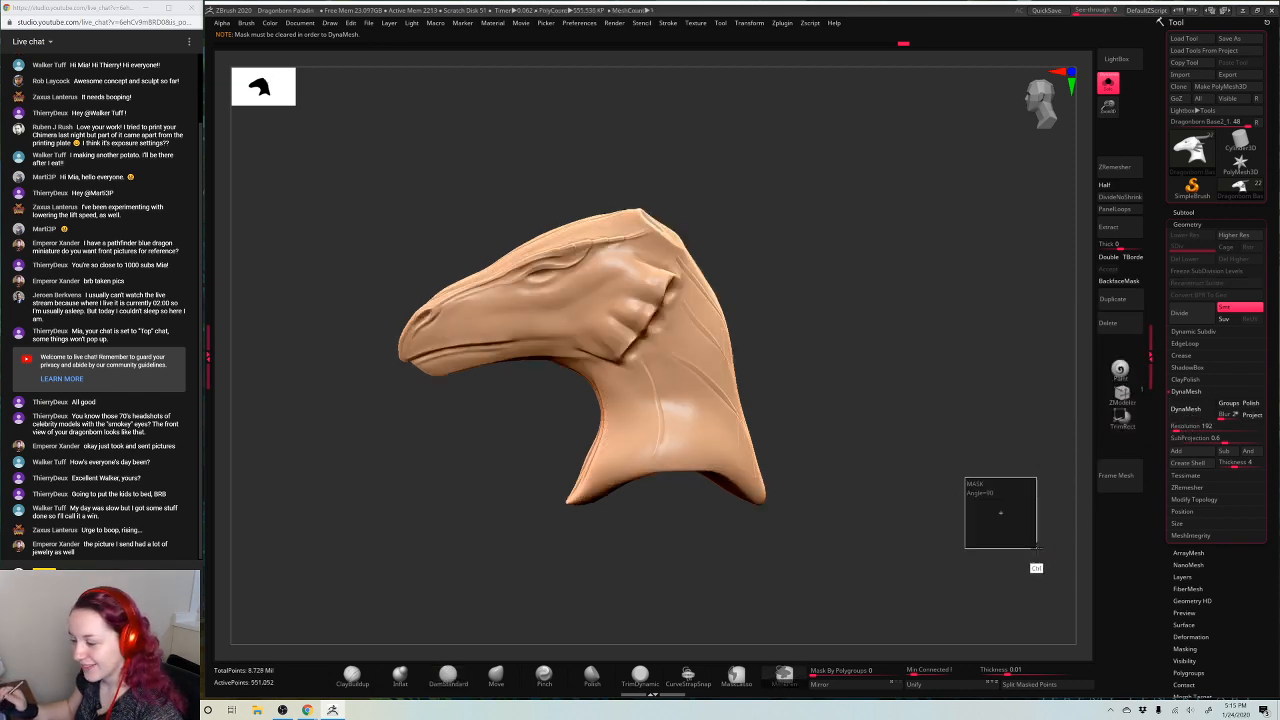
Try to DynaMesh the head at resolution 3576, and undo the remesh along with several preceding edits
click(1185, 413)
key(ctrl+z)
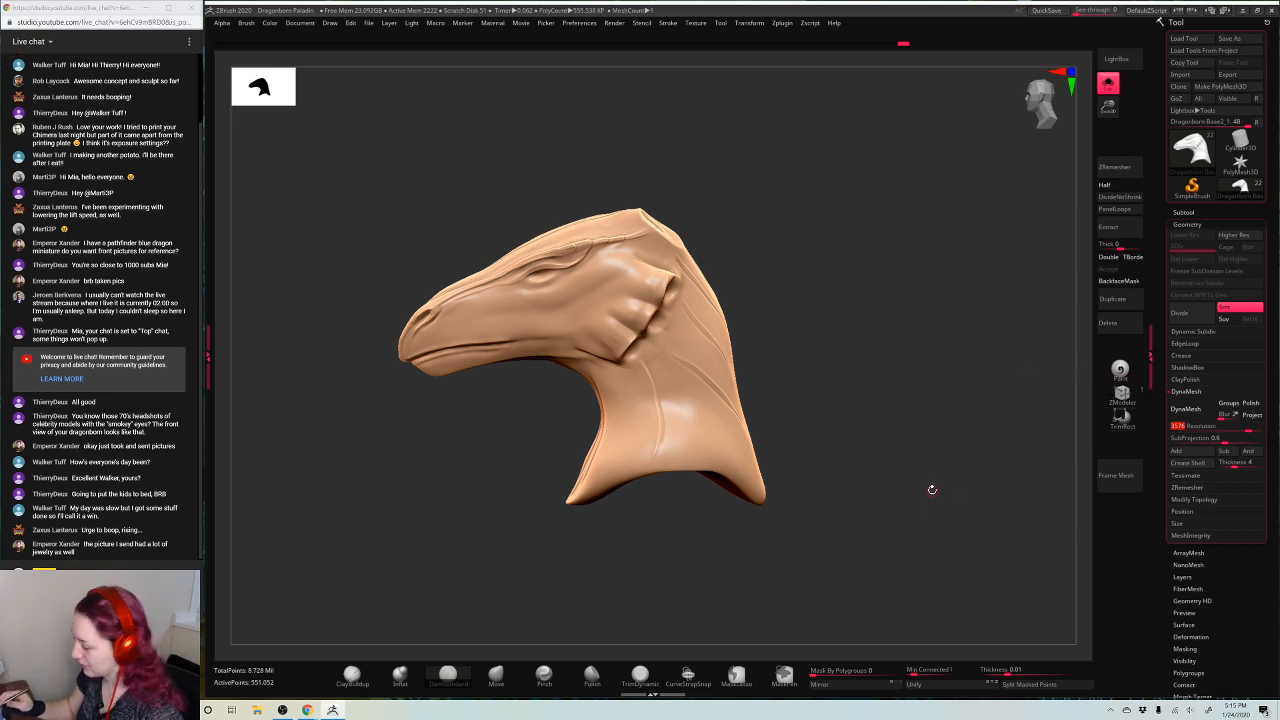
key(ctrl+z)
key(ctrl+z)
key(ctrl+z)
key(ctrl+z)
key(ctrl+z)
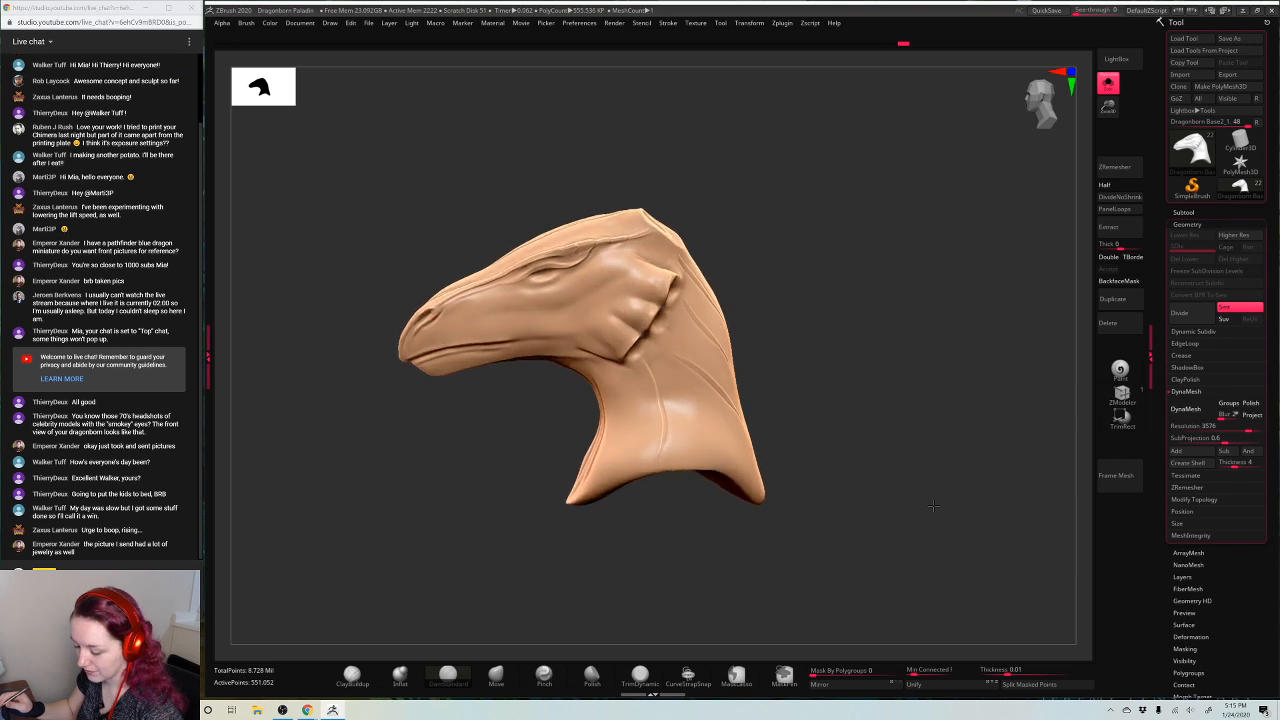
key(ctrl+z)
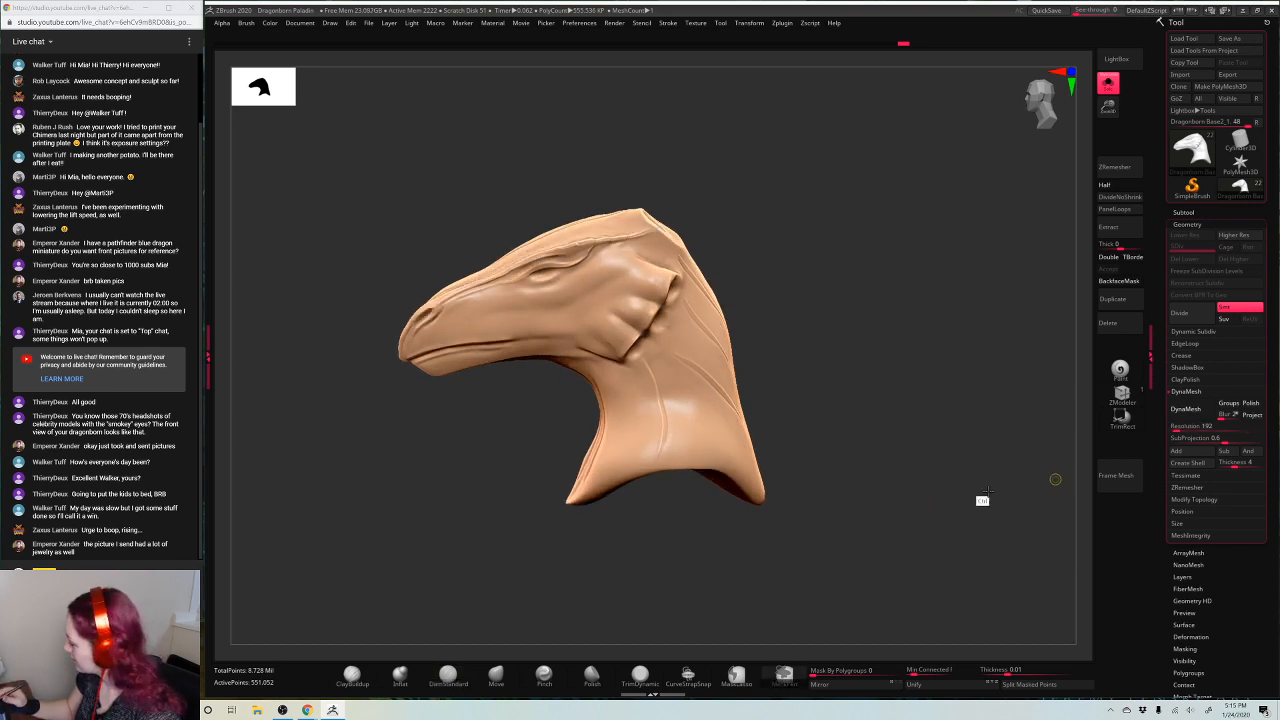
Try to DynaMesh the head at resolution 2968, and undo the remesh
click(1191, 412)
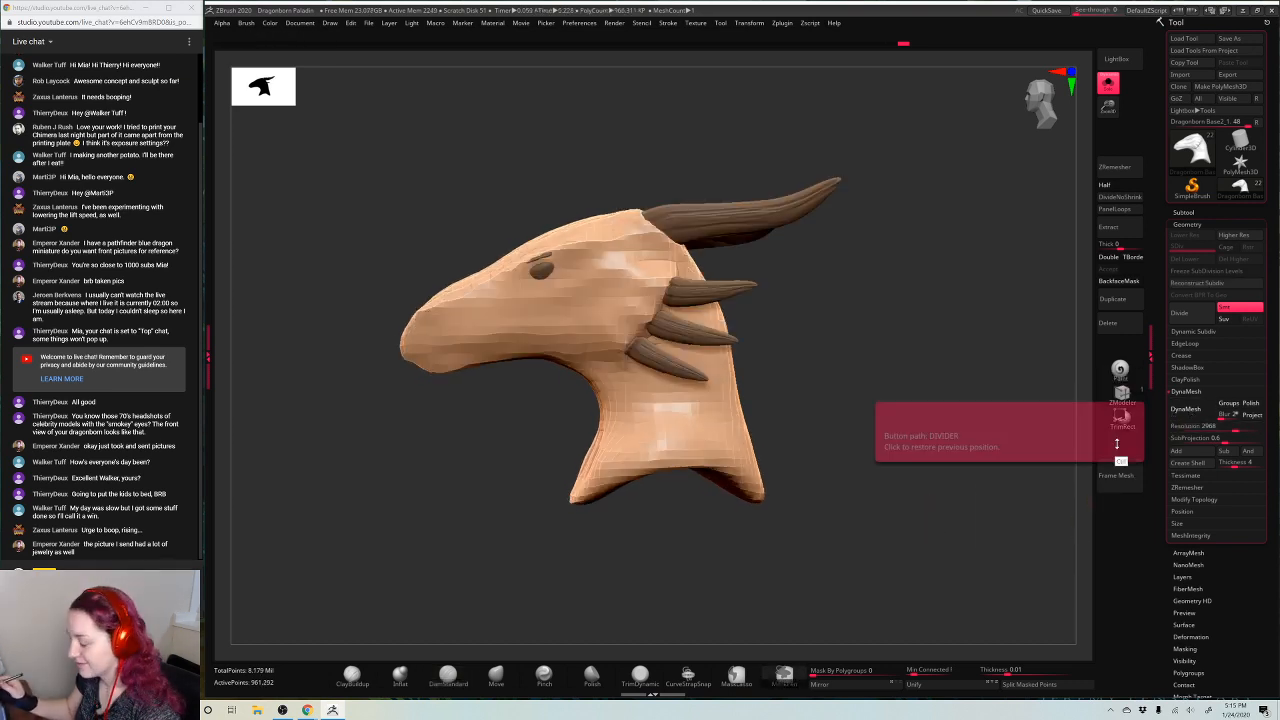
key(ctrl+z)
key(ctrl+z)
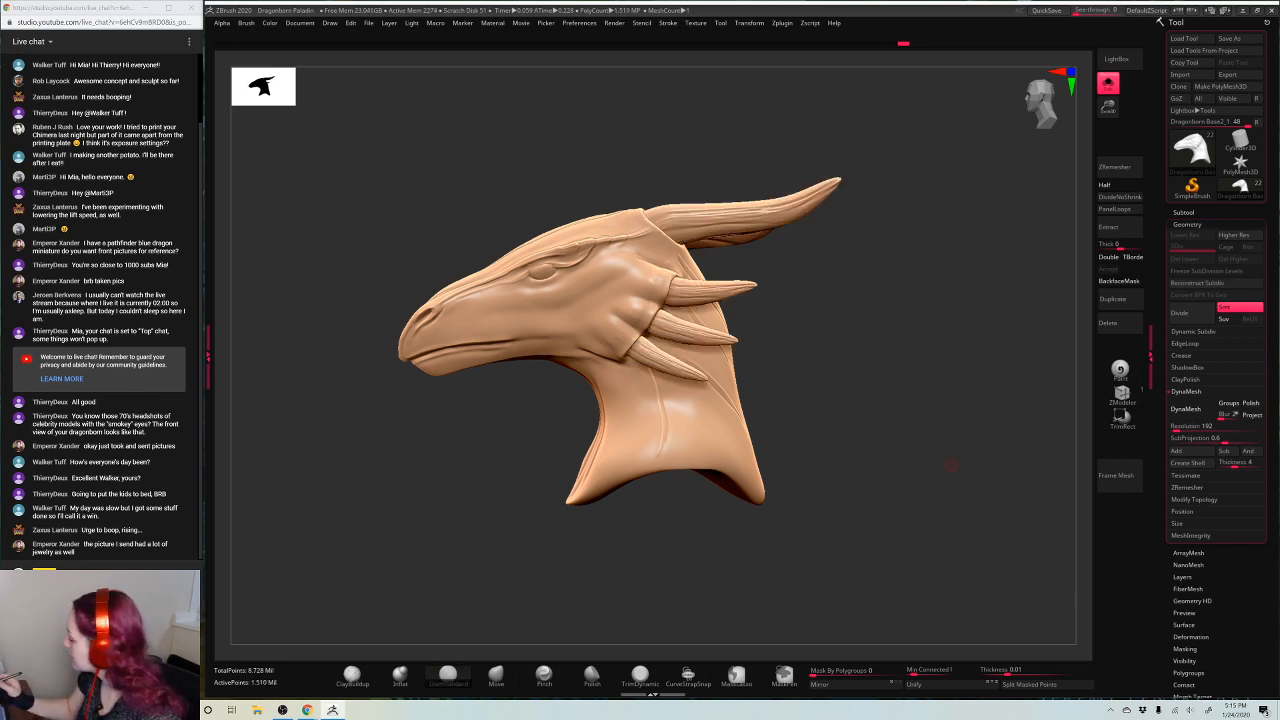
Try to DynaMesh the head and horns at resolution 3792, and undo the remesh
click(1233, 428)
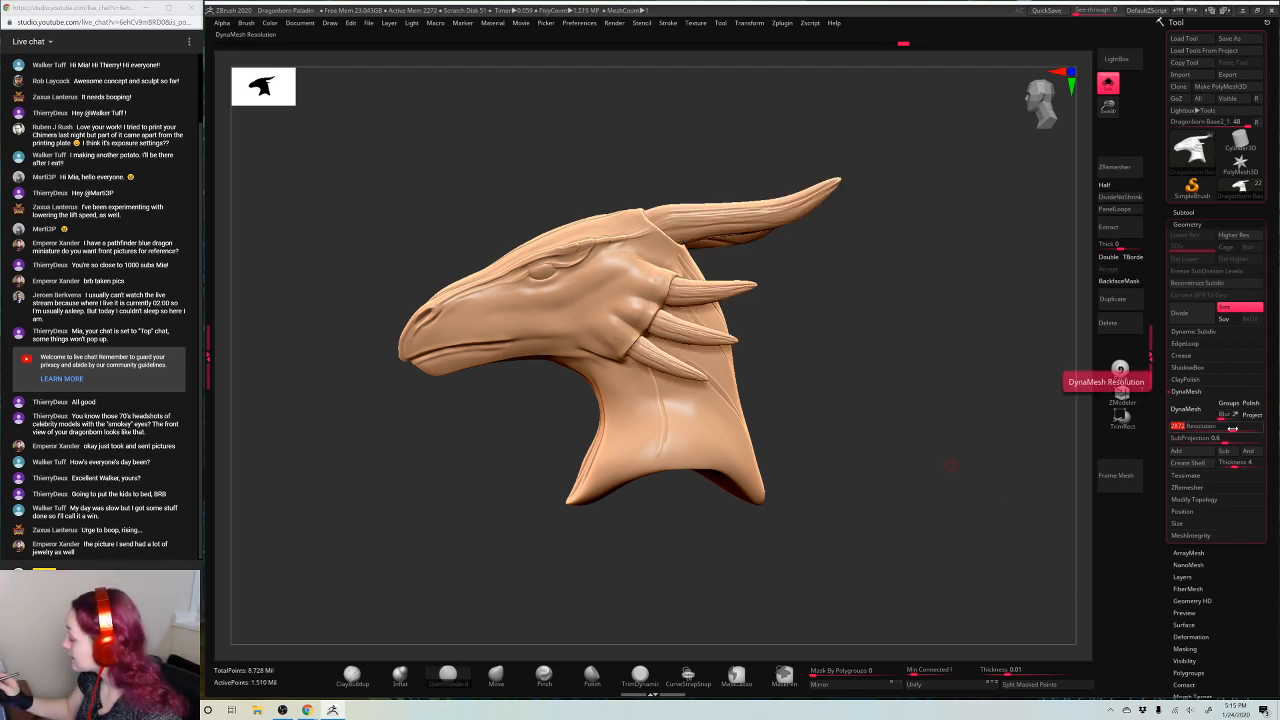
drag(1233, 428, 1254, 428)
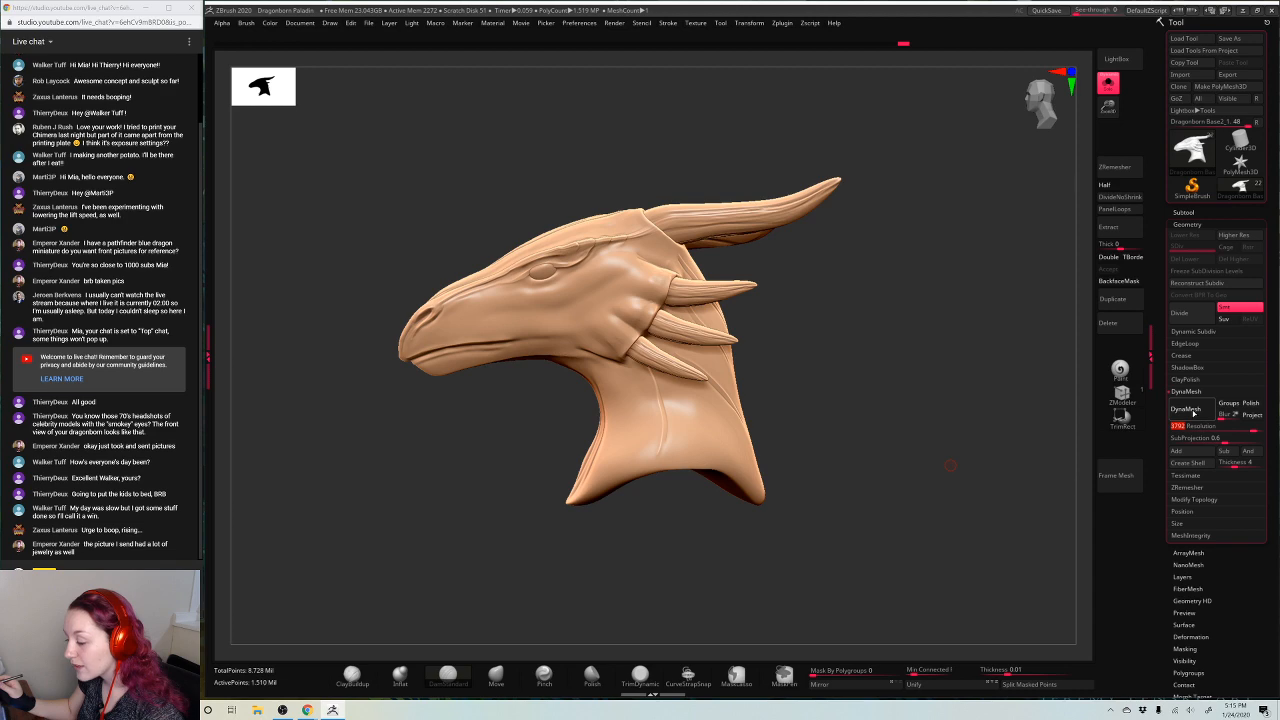
click(1188, 409)
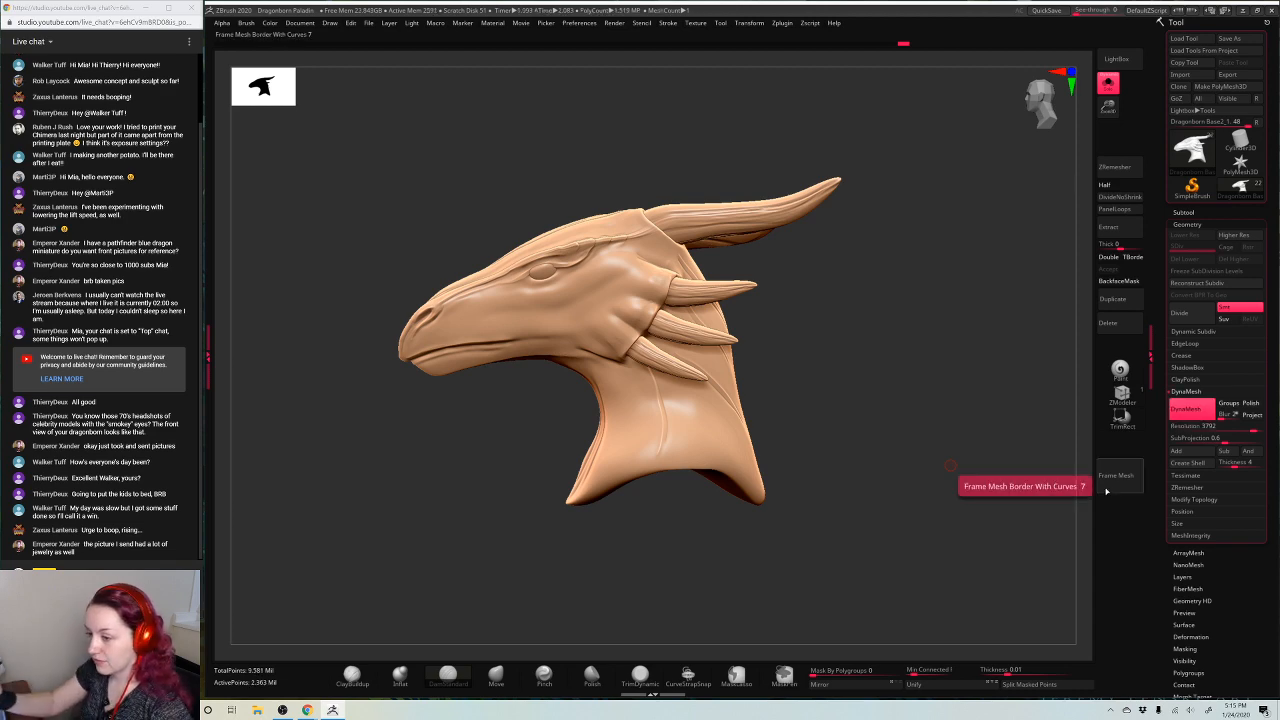
key(ctrl+z)
Isolate the head's skin without horns or eyeball, and adjust the eyelid and brow area with the Move brush
drag(1111, 113, 1112, 163)
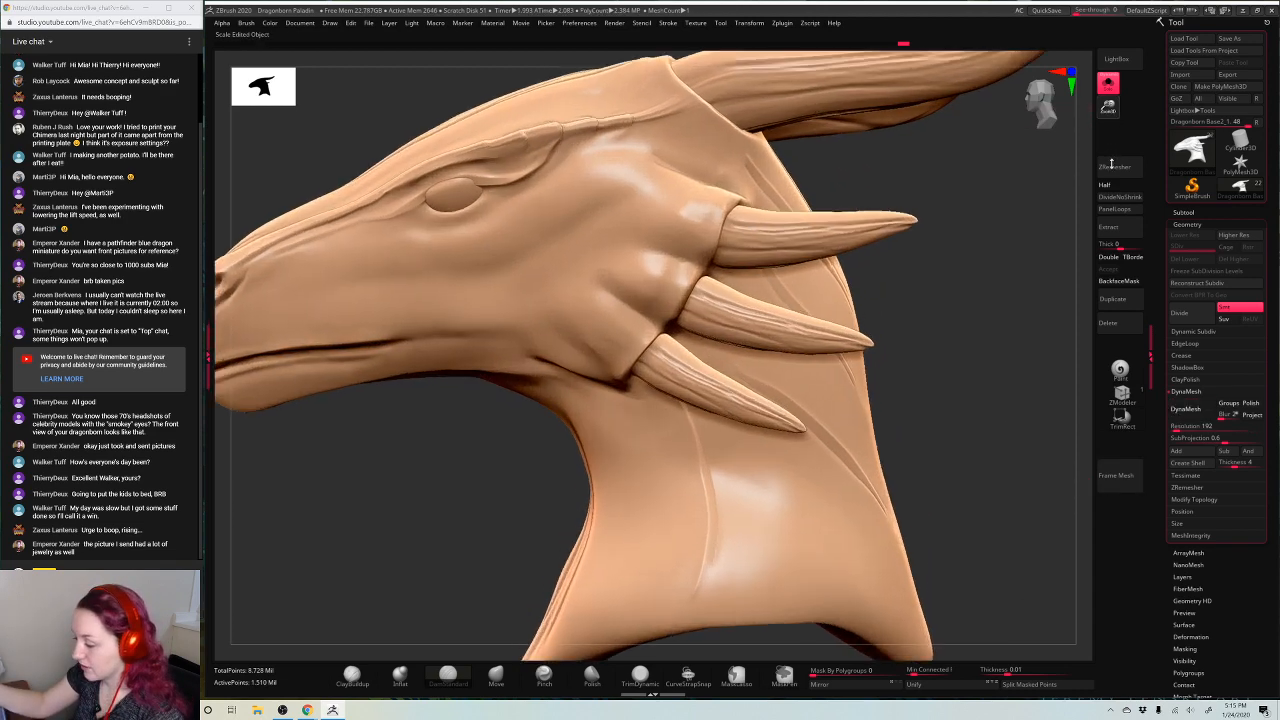
alt+drag(963, 286, 1095, 364)
ctrl+shift+click(668, 462)
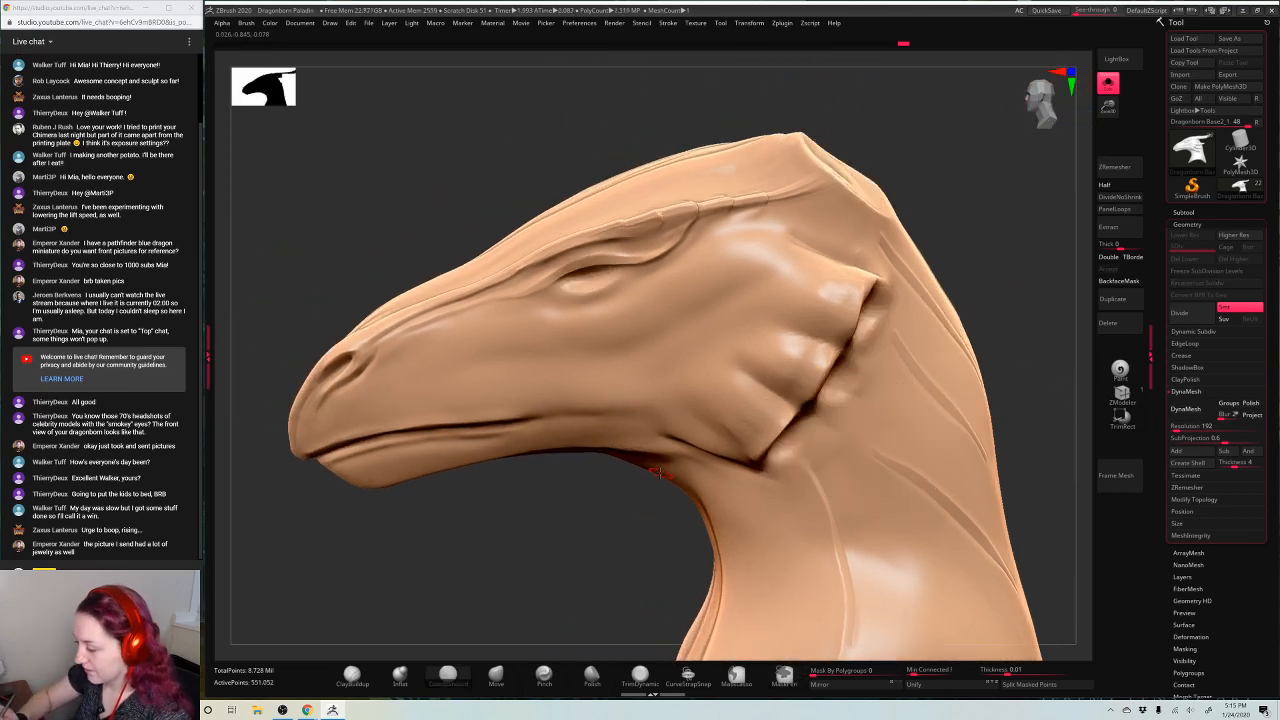
drag(624, 553, 680, 545)
key(space)
drag(580, 560, 575, 450)
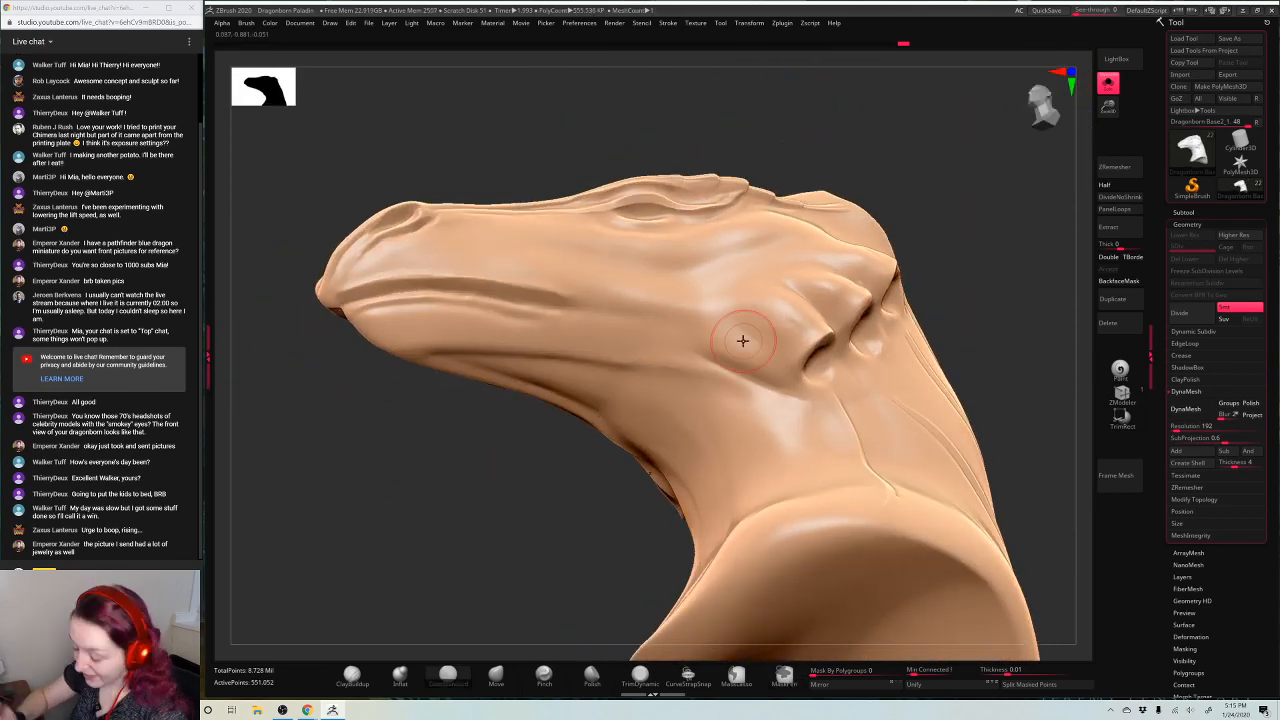
key(b)
key(m)
key(v)
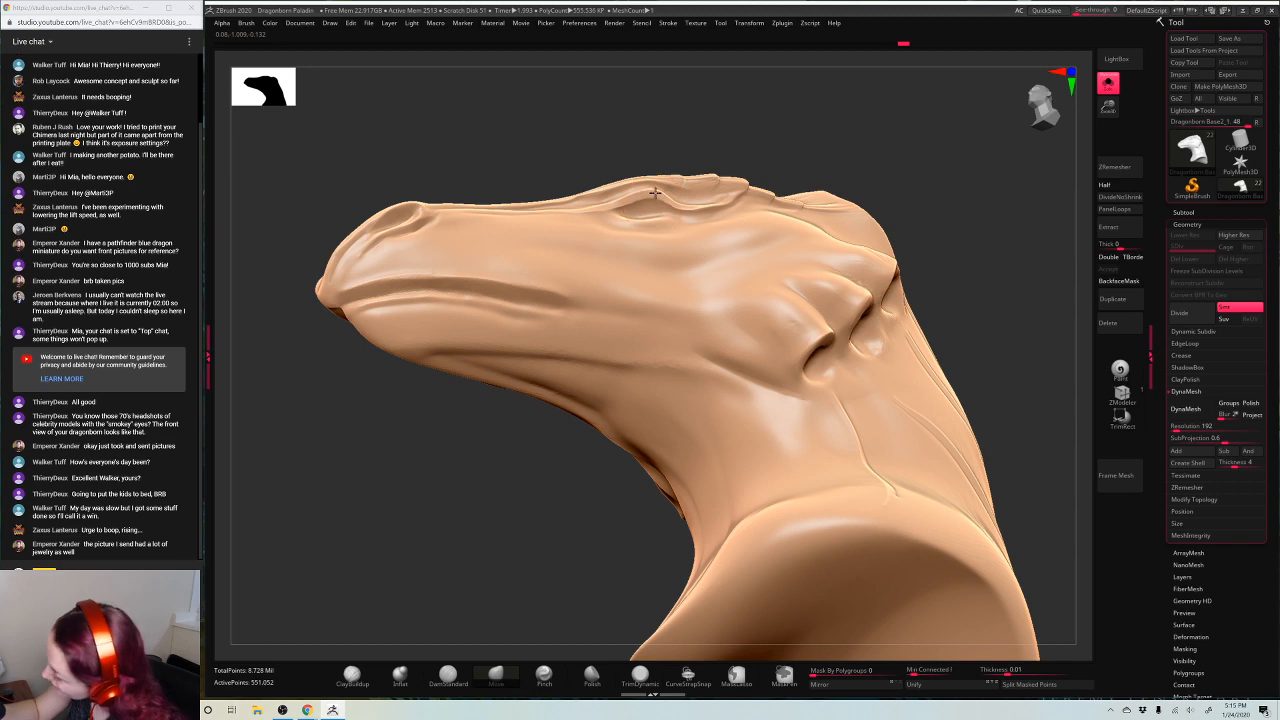
mouse_move(791, 114)
mouse_down()
mouse_move(835, 119)
mouse_move(655, 200)
mouse_move(595, 456)
mouse_up()
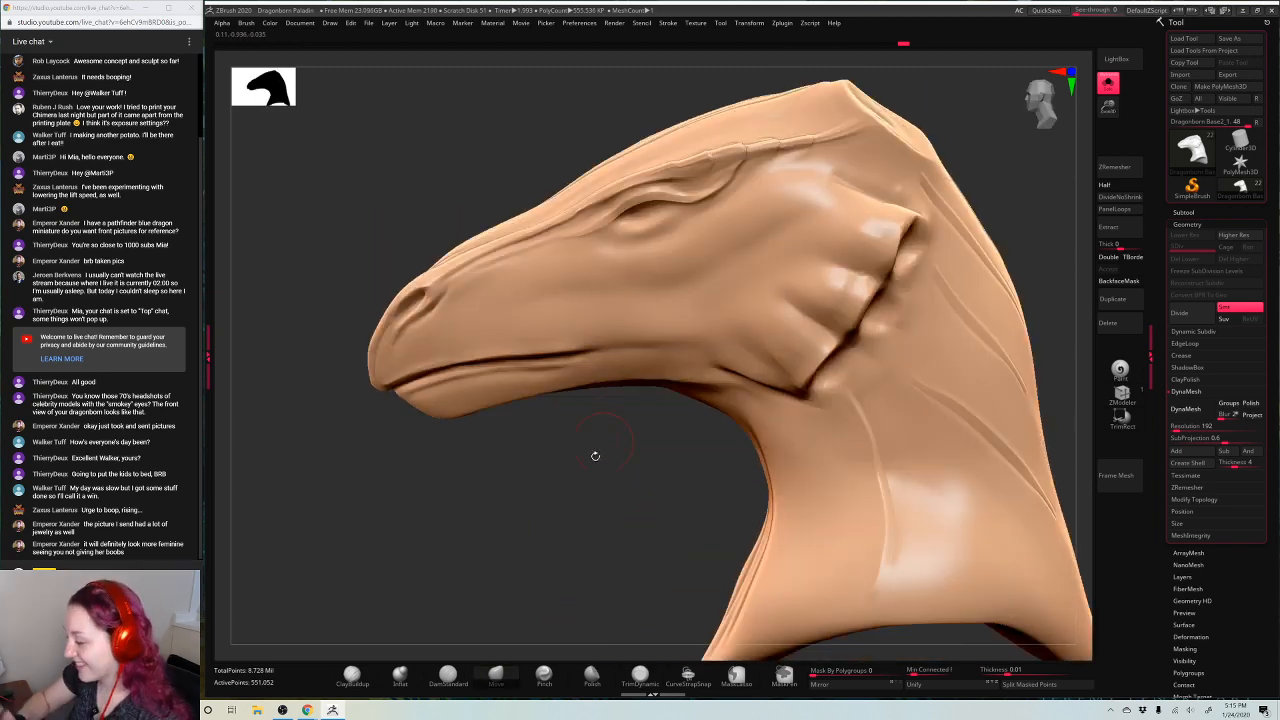
Carve the creases around the eyelid and brow with the DamStandard brush, undoing the stroke running toward the snout
mouse_move(560, 590)
mouse_down()
mouse_move(586, 517)
mouse_move(563, 517)
mouse_move(629, 297)
mouse_move(605, 213)
mouse_up()
key(space)
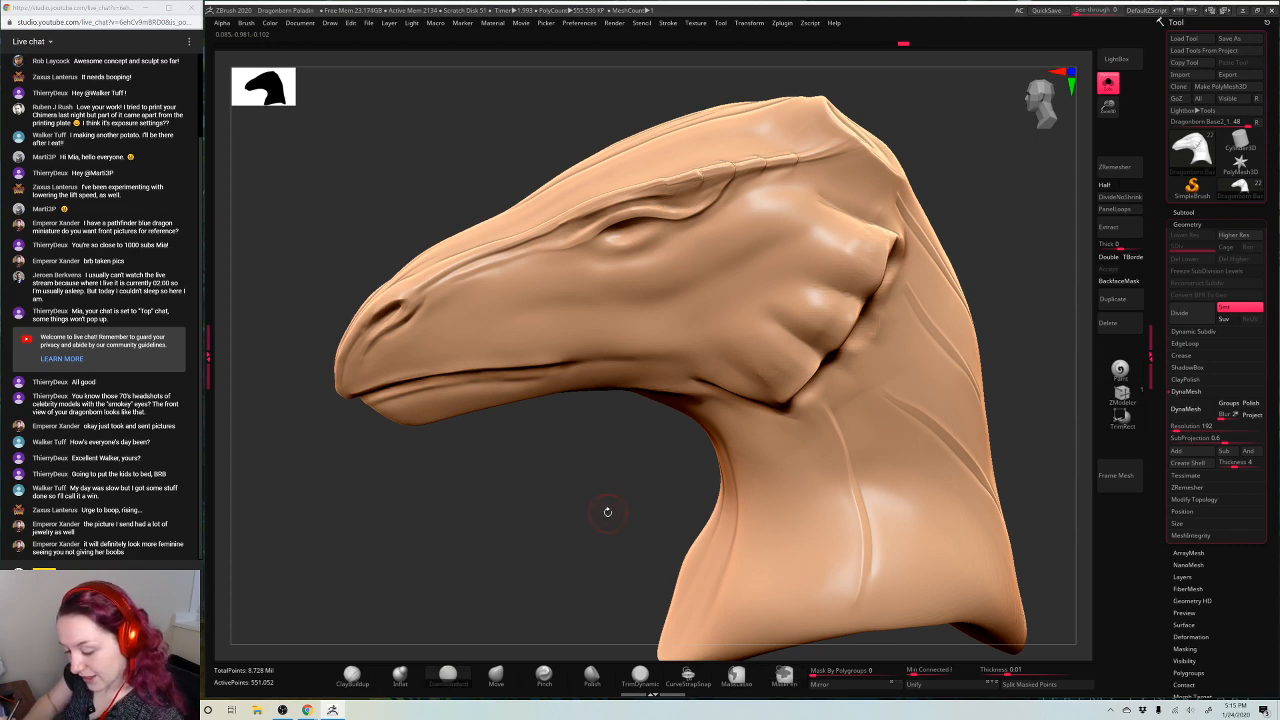
drag(603, 514, 584, 250)
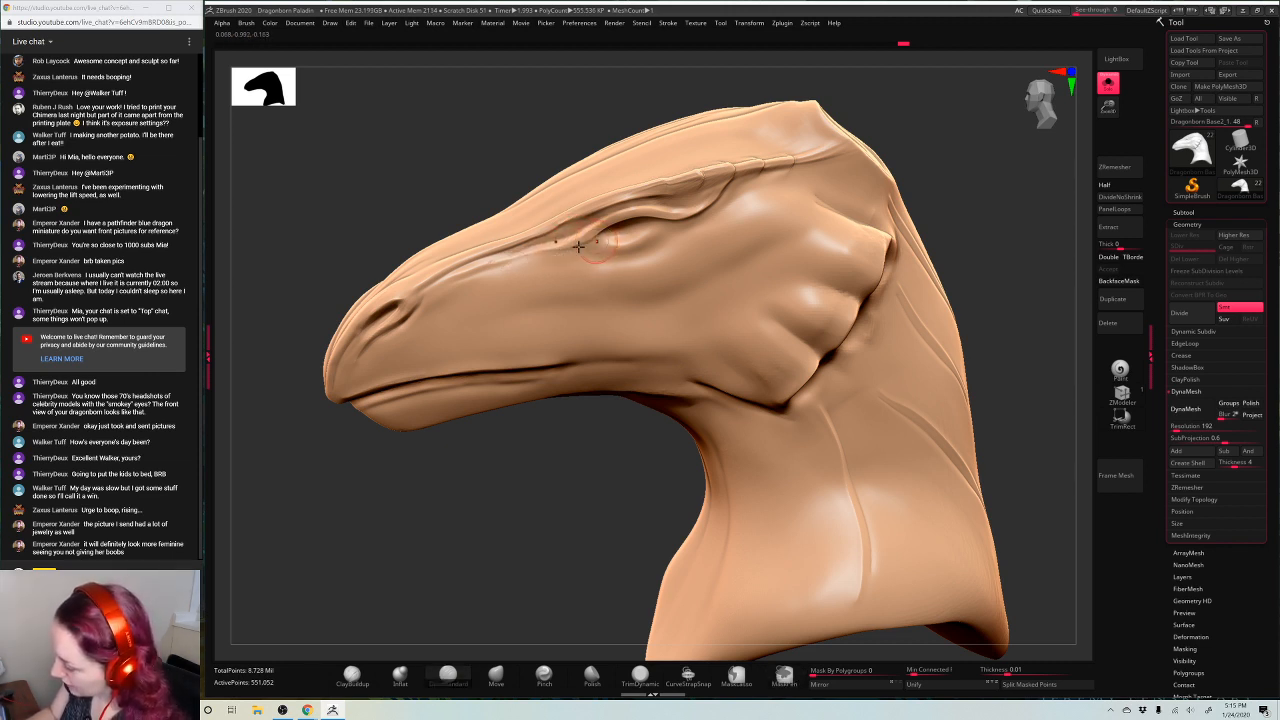
drag(610, 242, 503, 263)
key(ctrl+z)
drag(582, 450, 594, 491)
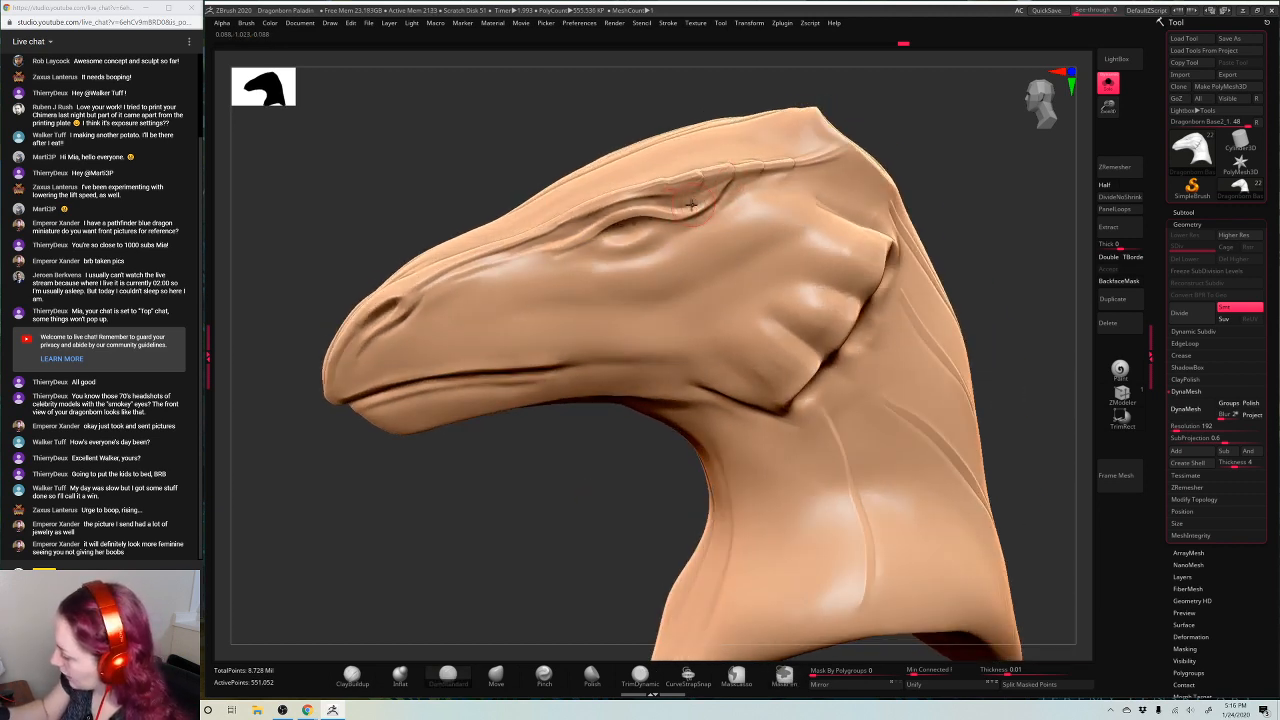
mouse_move(602, 483)
mouse_down()
mouse_move(610, 490)
mouse_move(570, 488)
mouse_up()
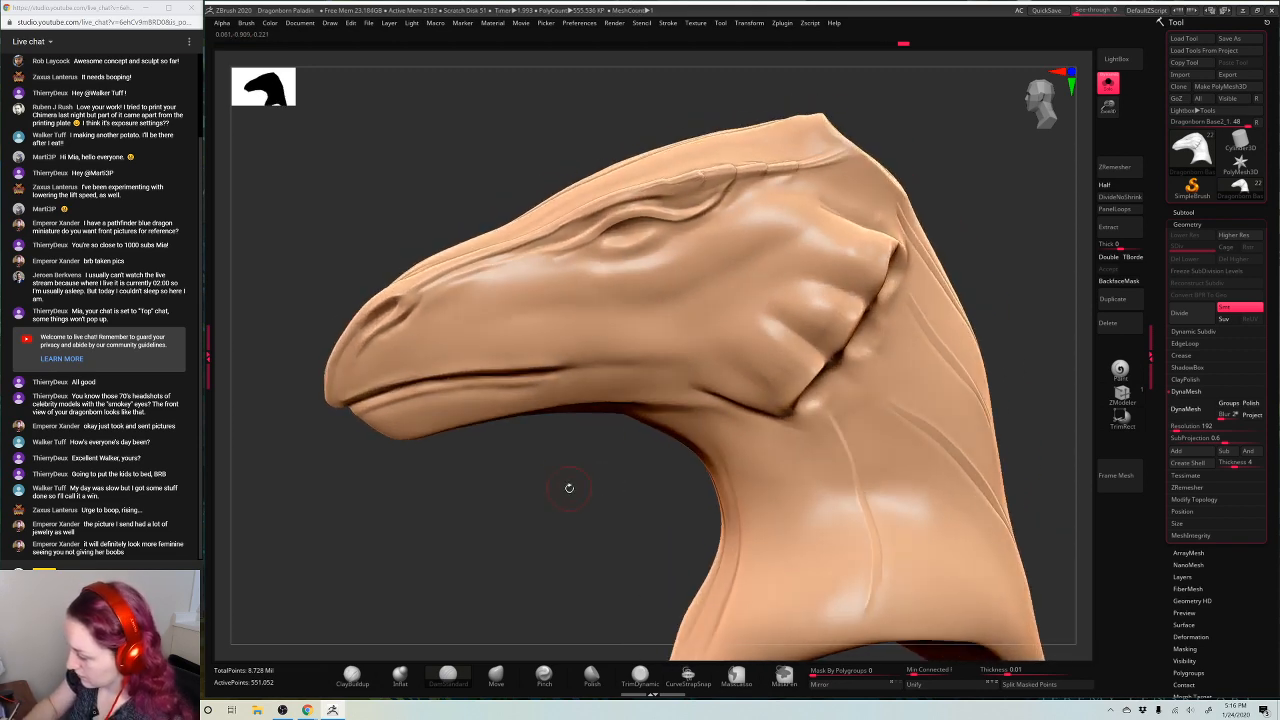
Isolate the eyeball to examine it, and bring the full head back into view
ctrl+shift+click(997, 189)
drag(600, 533, 604, 505)
key(space)
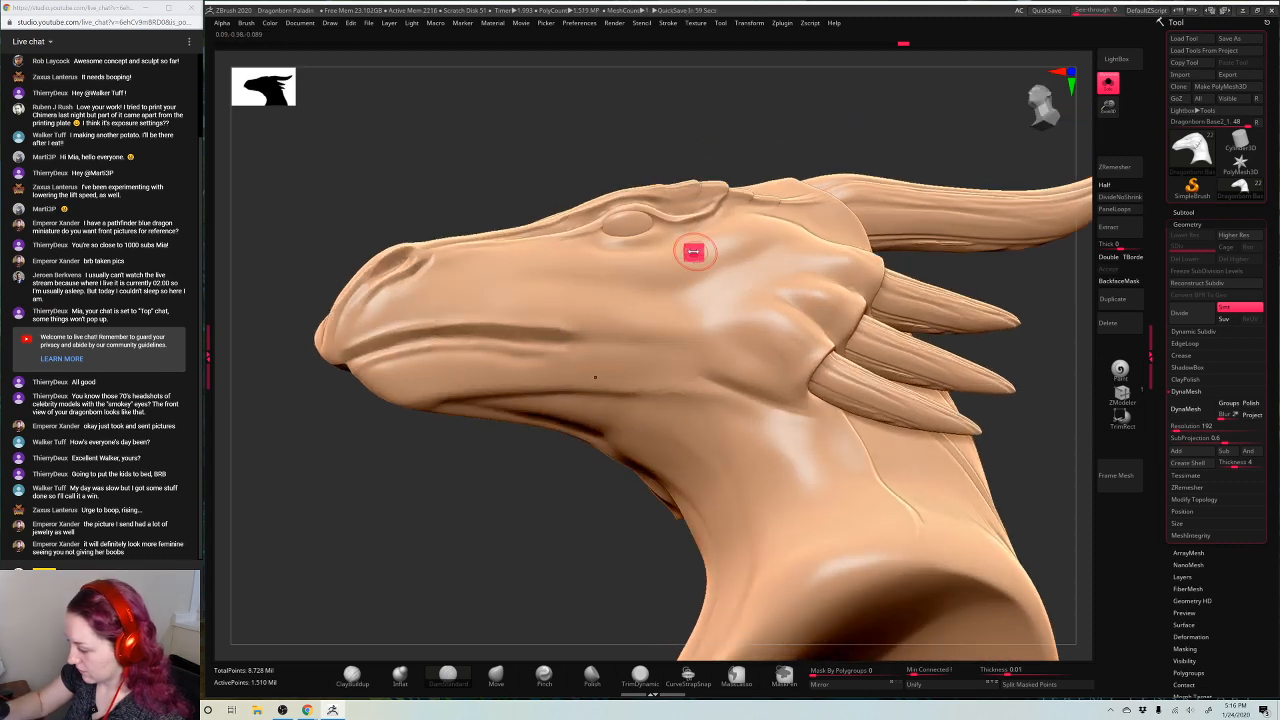
drag(694, 251, 711, 250)
drag(611, 541, 603, 590)
ctrl+shift+click(654, 247)
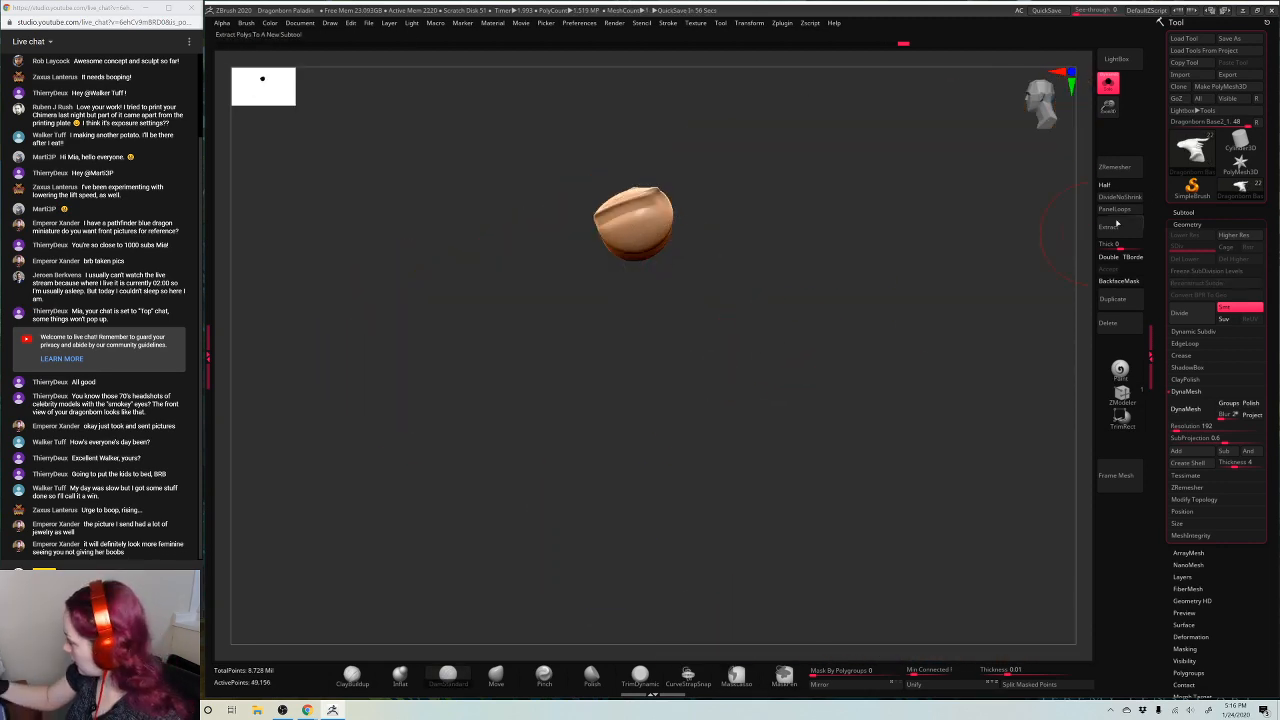
ctrl+shift+click(577, 529)
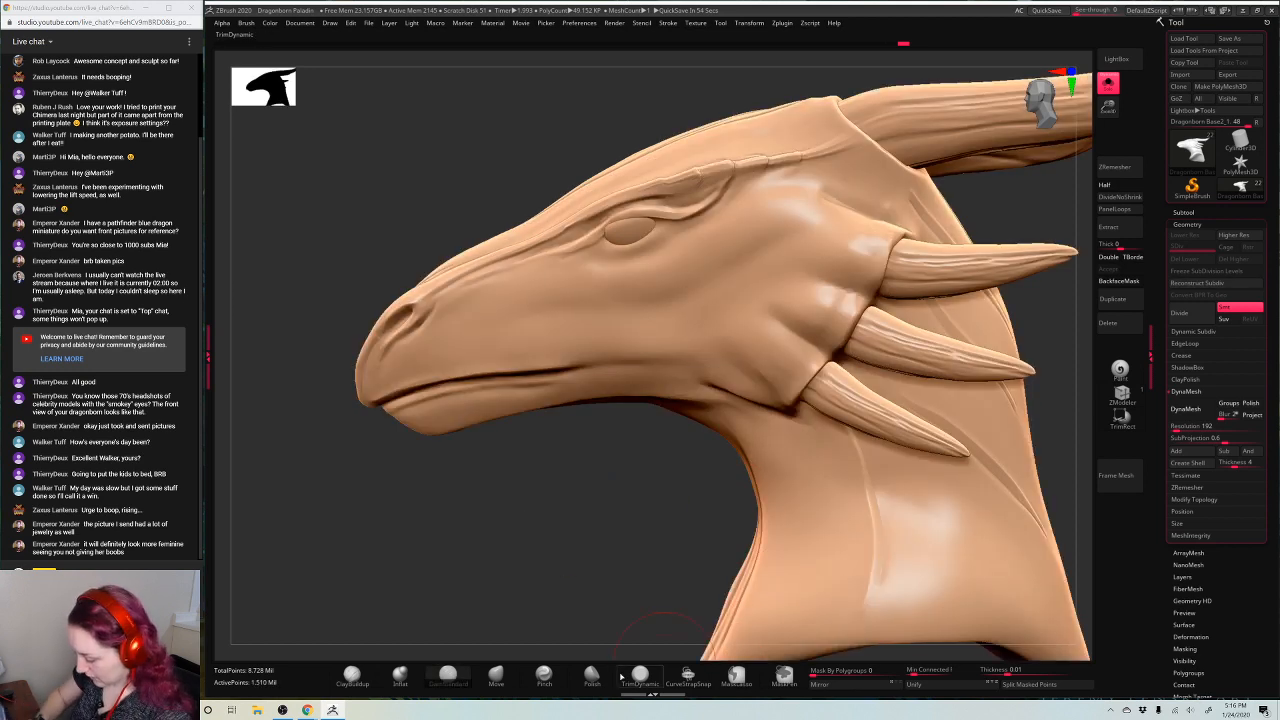
Set Mask By Polygroups to 100, mask the eyeball and split it off as its own subtool
drag(835, 671, 905, 671)
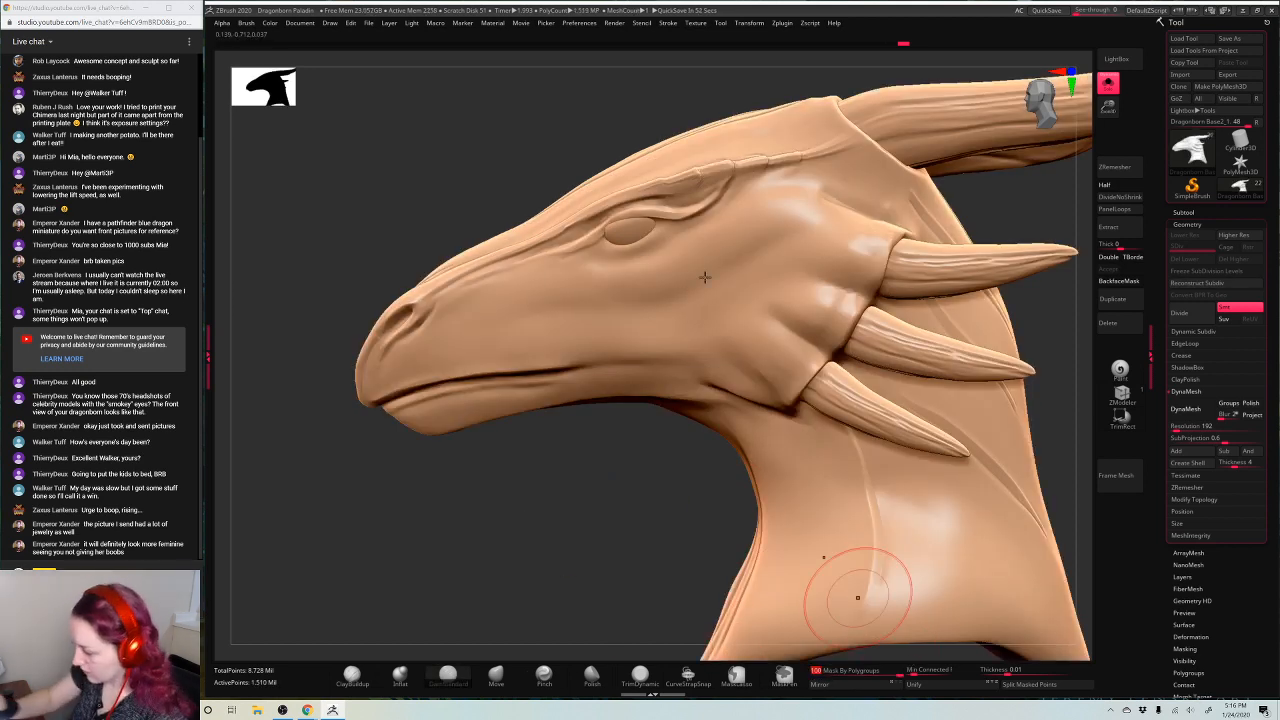
key(space)
ctrl+click(641, 222)
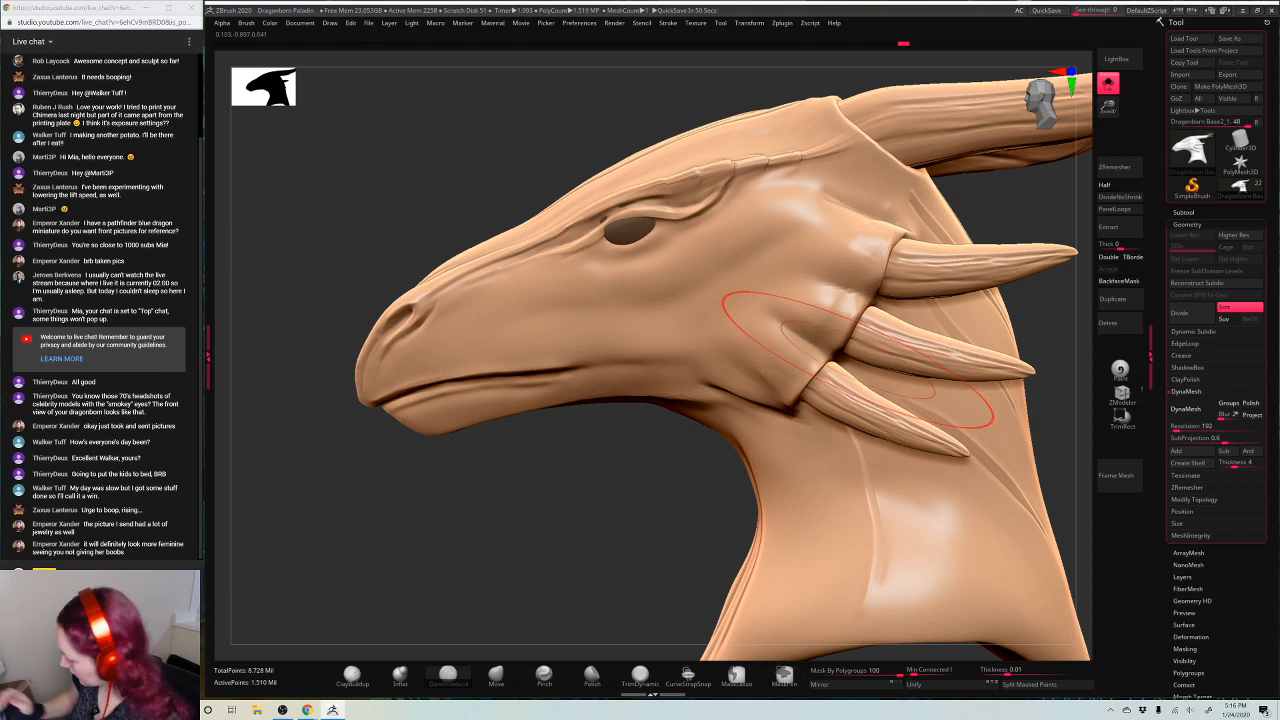
click(1038, 684)
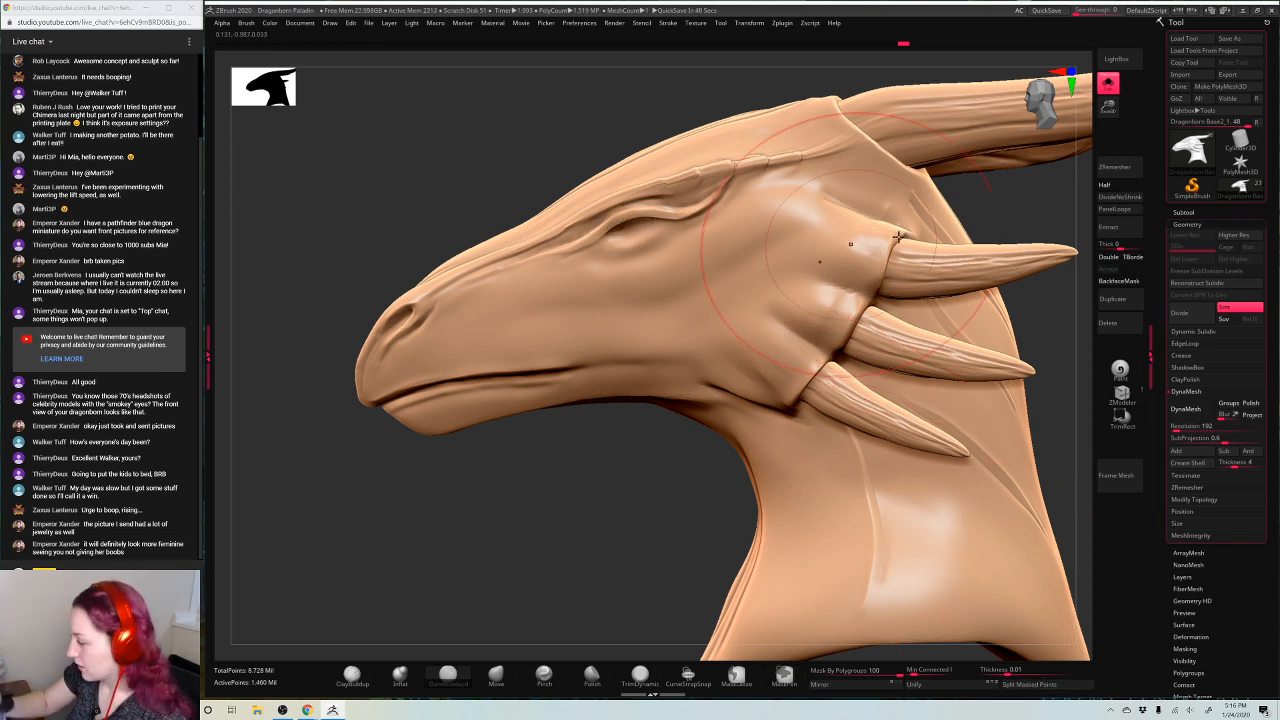
Delete the split-off eyeball subtool and show the armor together with the head again
click(1183, 212)
click(1193, 262)
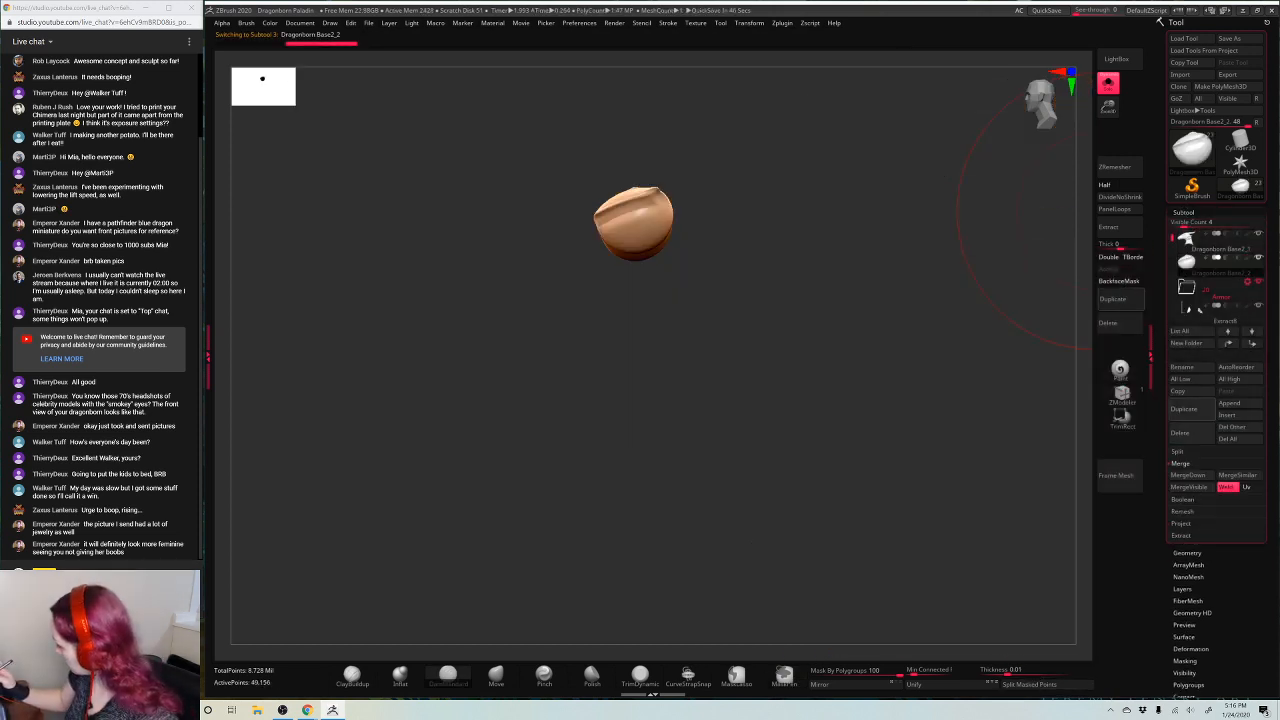
click(1183, 434)
click(1099, 460)
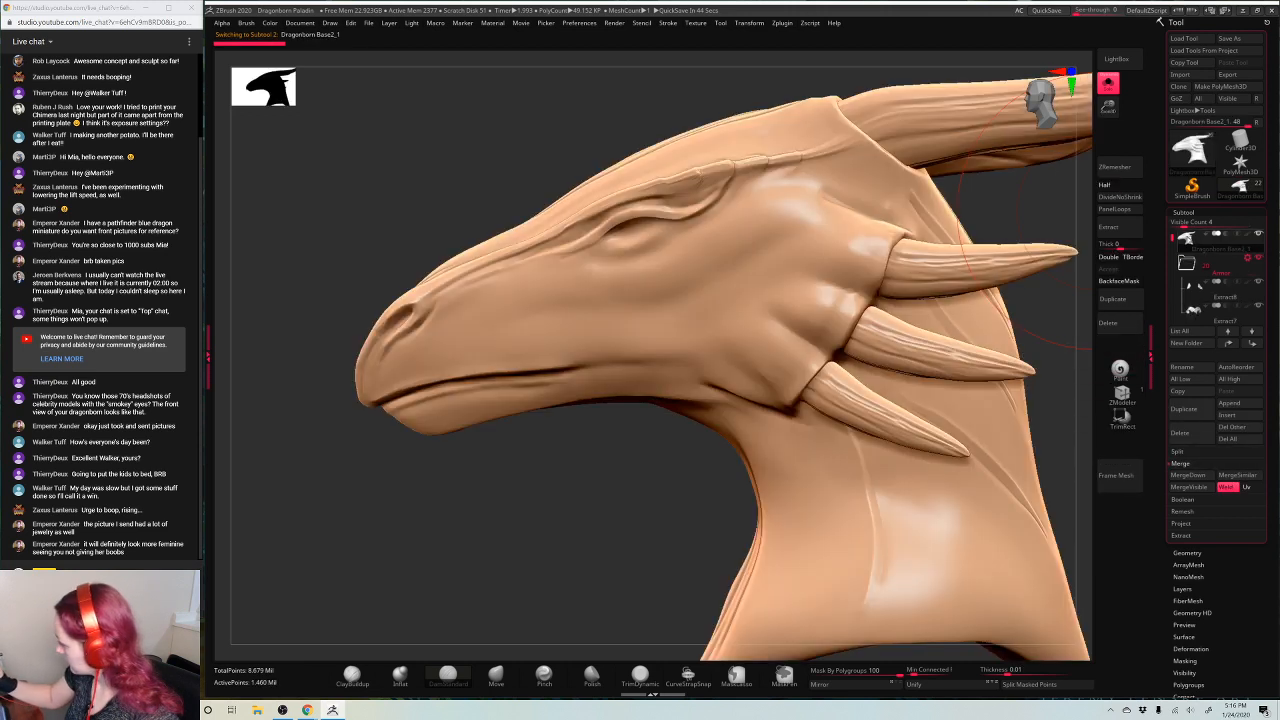
key(space)
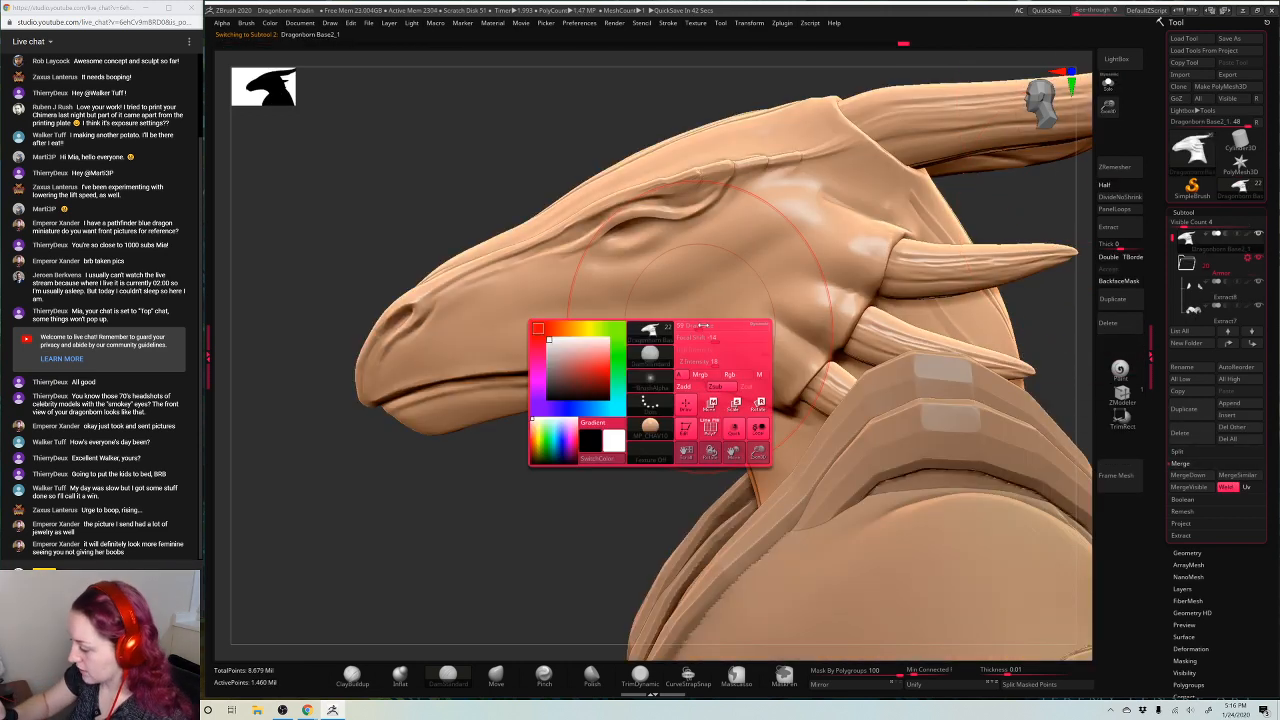
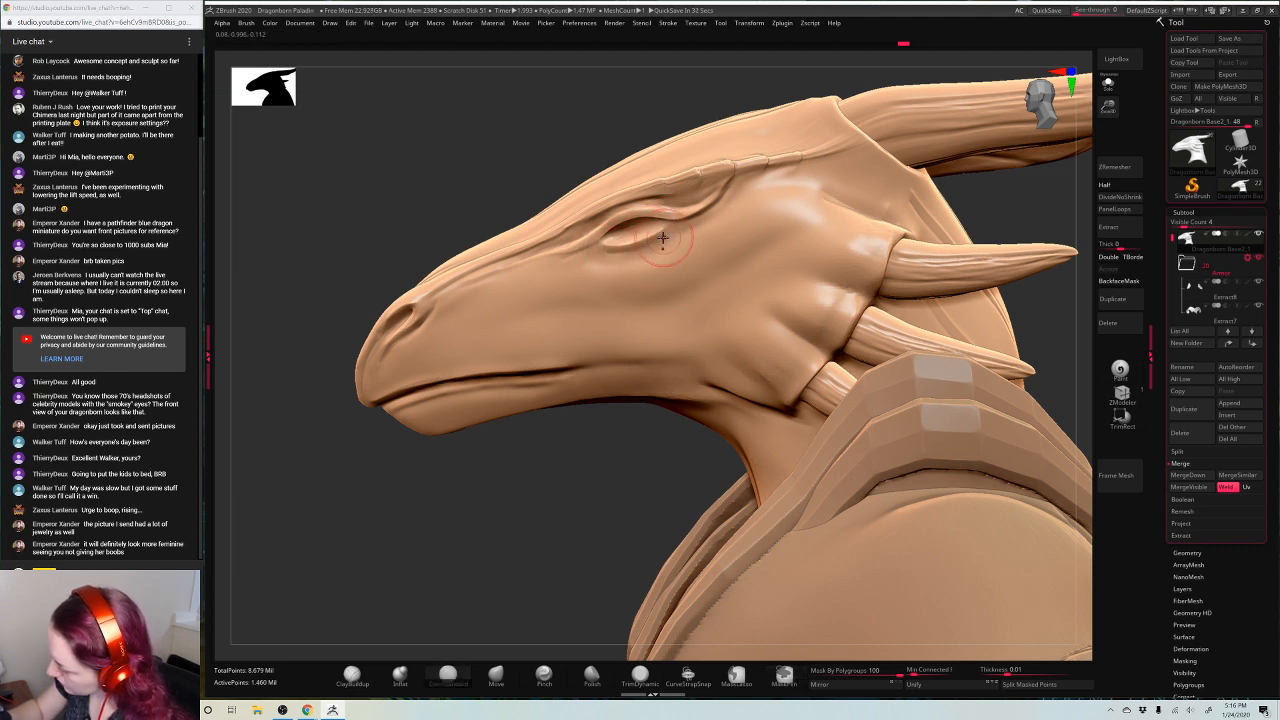
DynaMesh the head at resolution 2592, and remesh it again with Polish enabled
click(1184, 213)
click(1186, 225)
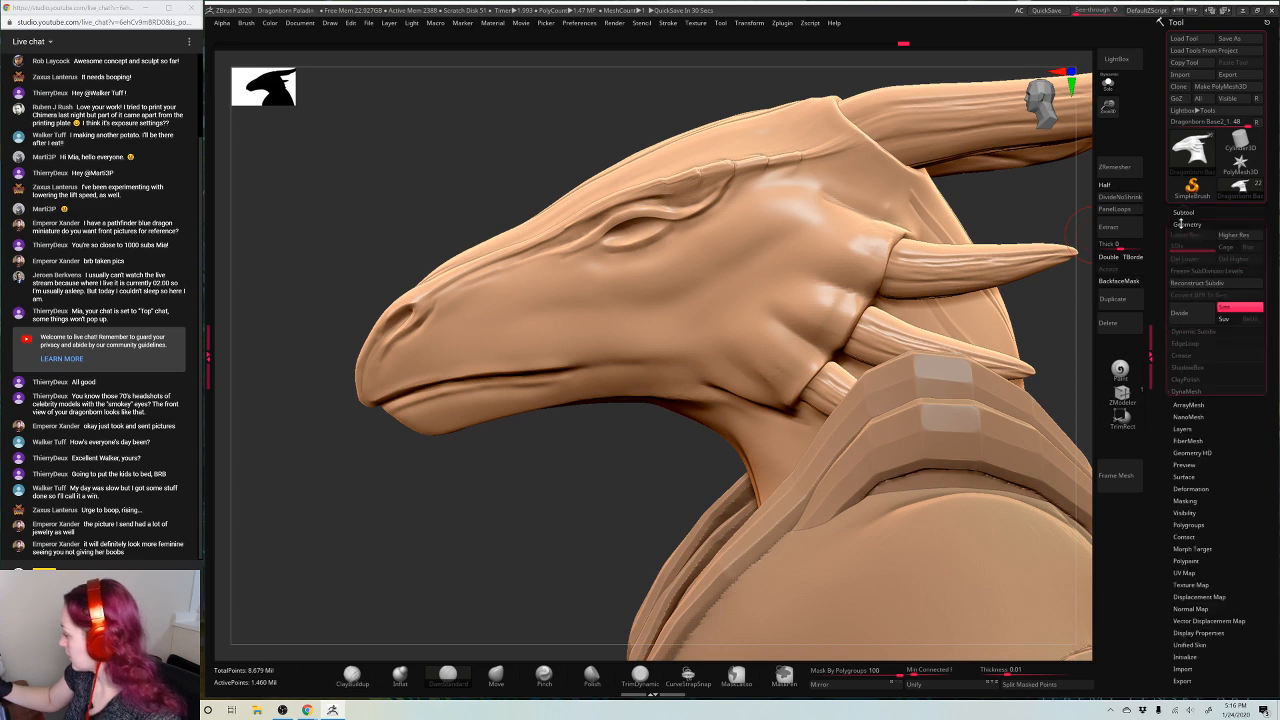
click(1187, 391)
click(1206, 427)
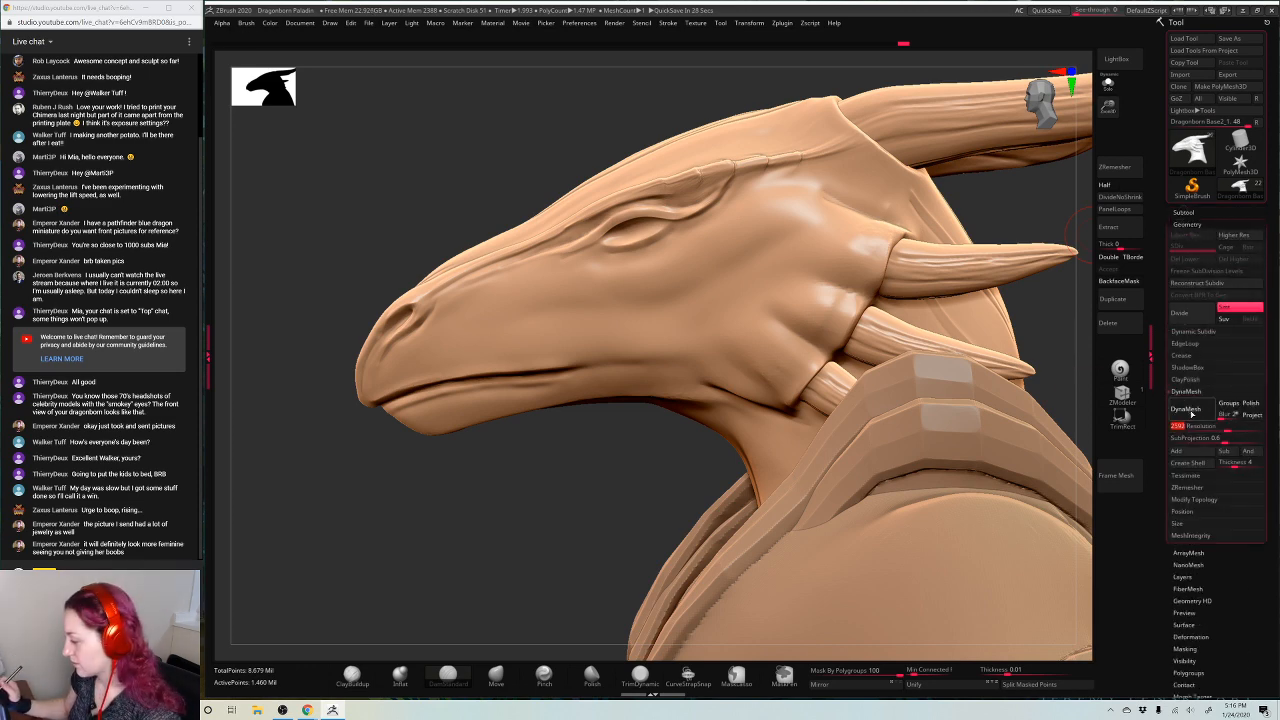
click(1188, 410)
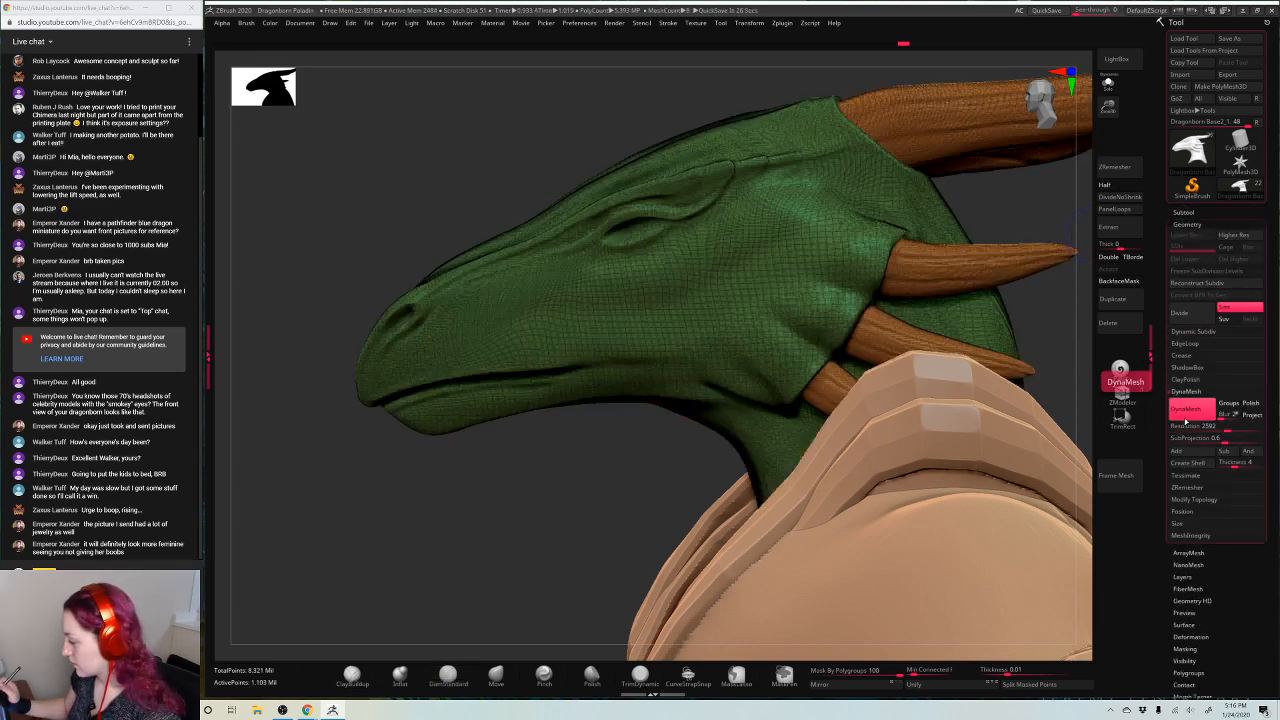
key(shift+f)
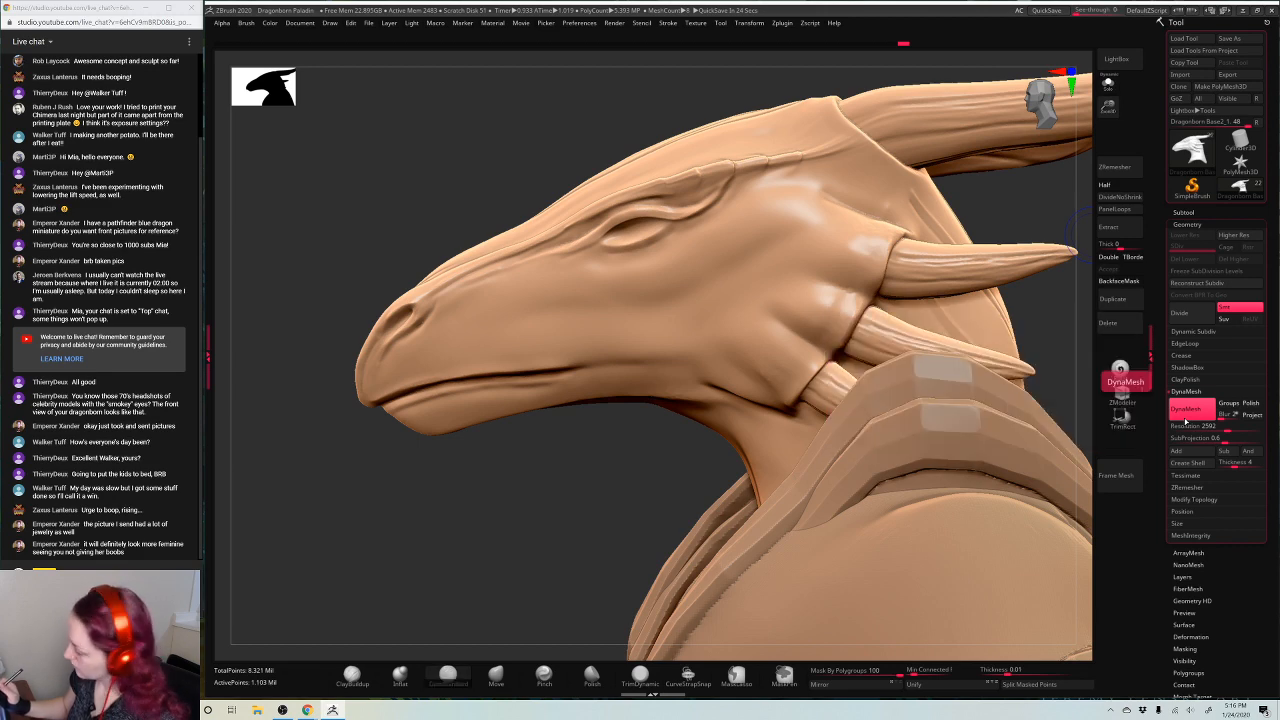
click(1250, 404)
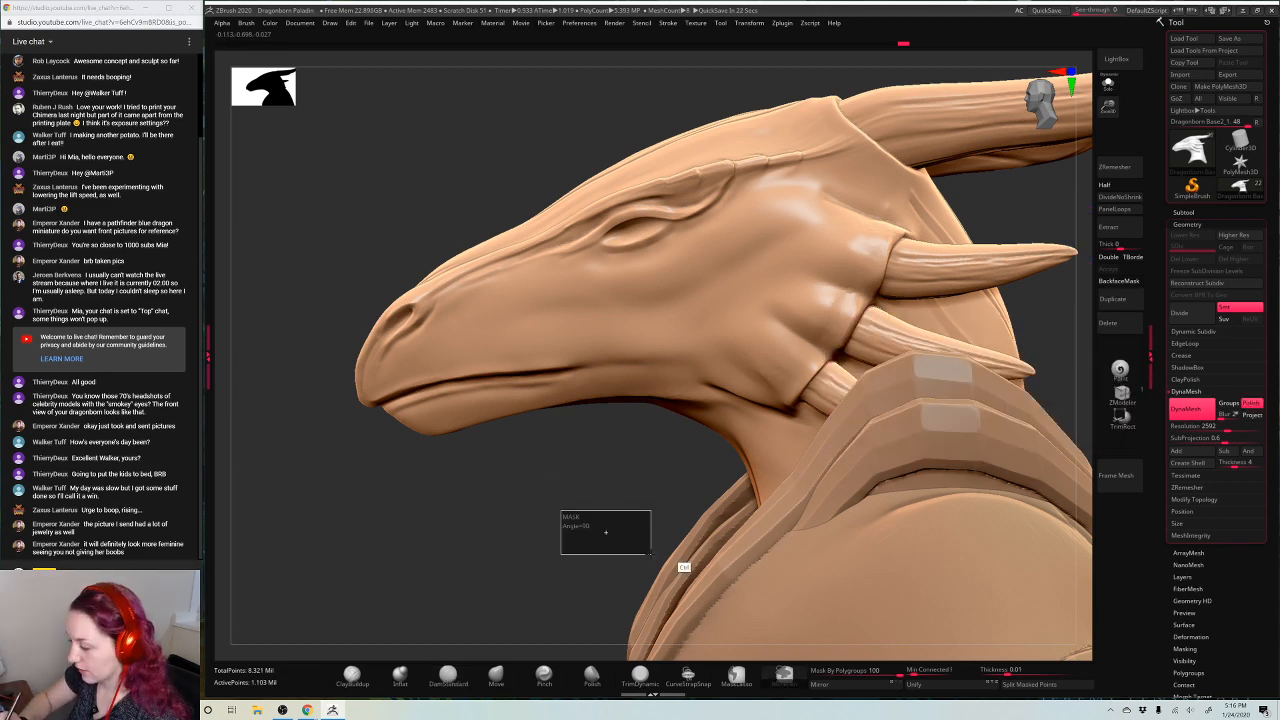
drag(634, 525, 609, 535)
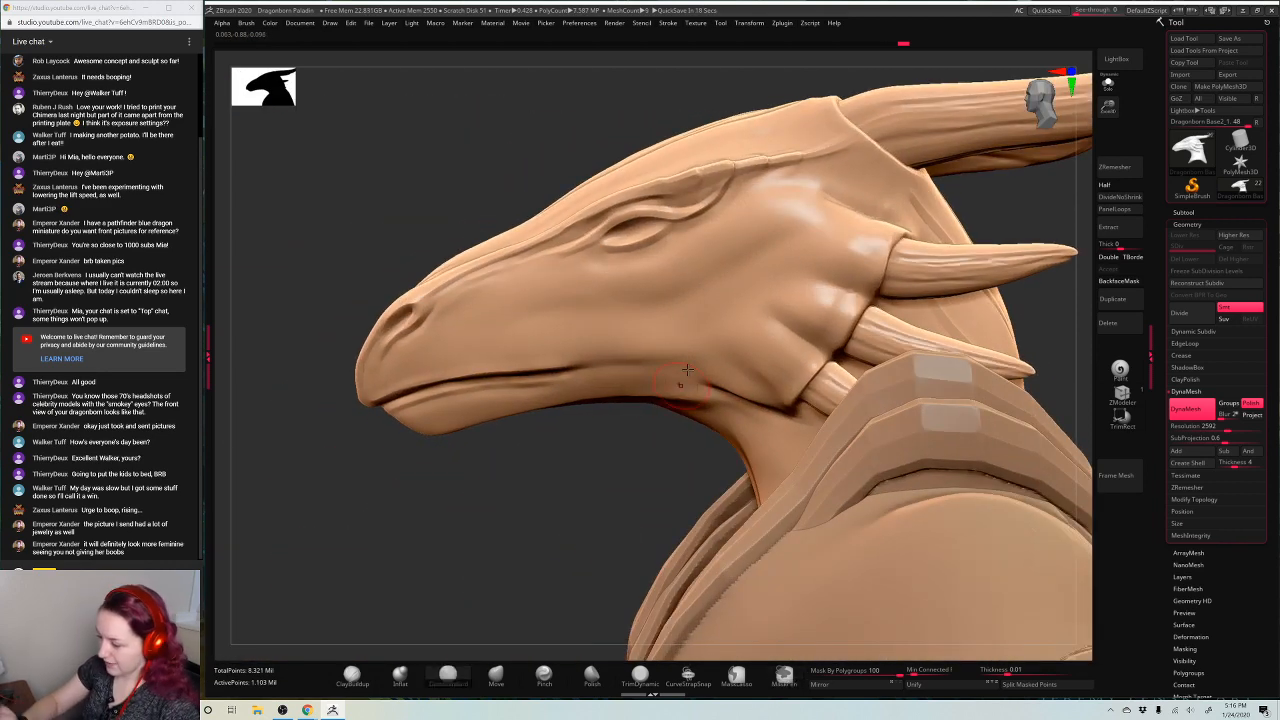
Deepen the empty eye socket and define the lower eyelid with DamStandard strokes
key(space)
mouse_move(652, 248)
mouse_down()
mouse_move(643, 253)
mouse_move(672, 233)
mouse_up()
drag(609, 262, 668, 236)
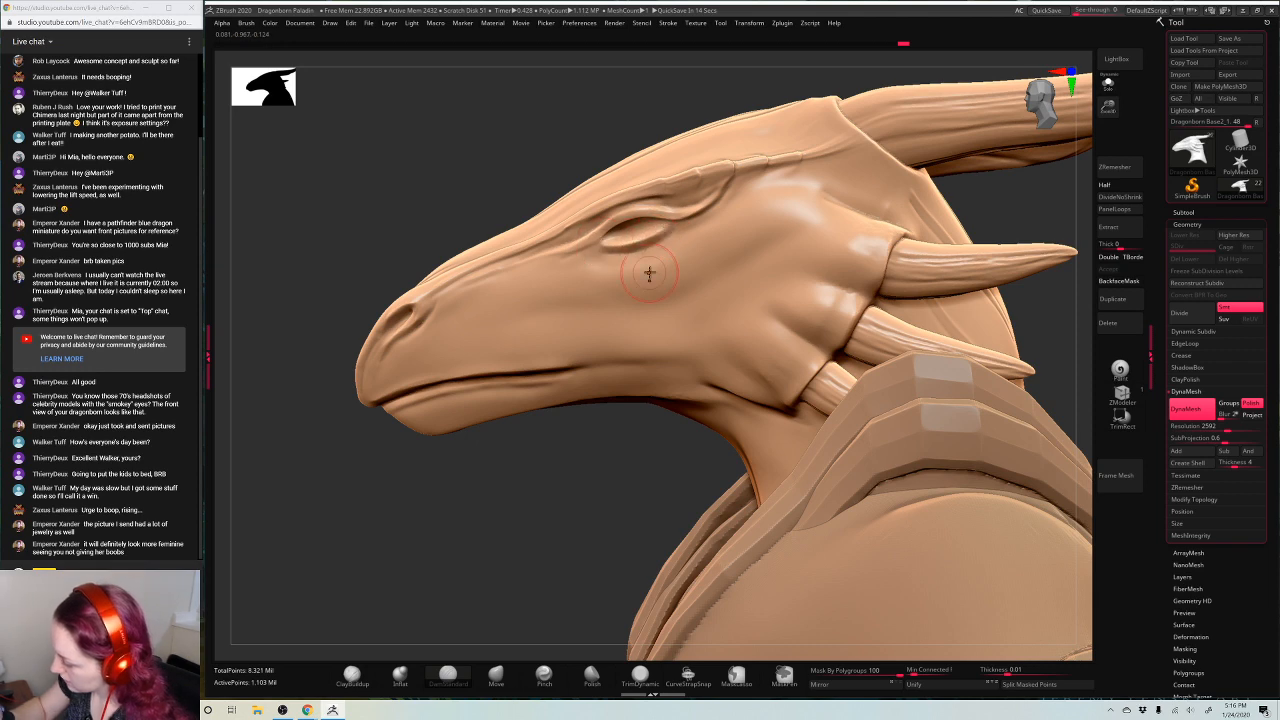
mouse_move(582, 452)
mouse_down()
mouse_move(567, 394)
mouse_move(410, 400)
mouse_move(578, 408)
mouse_up()
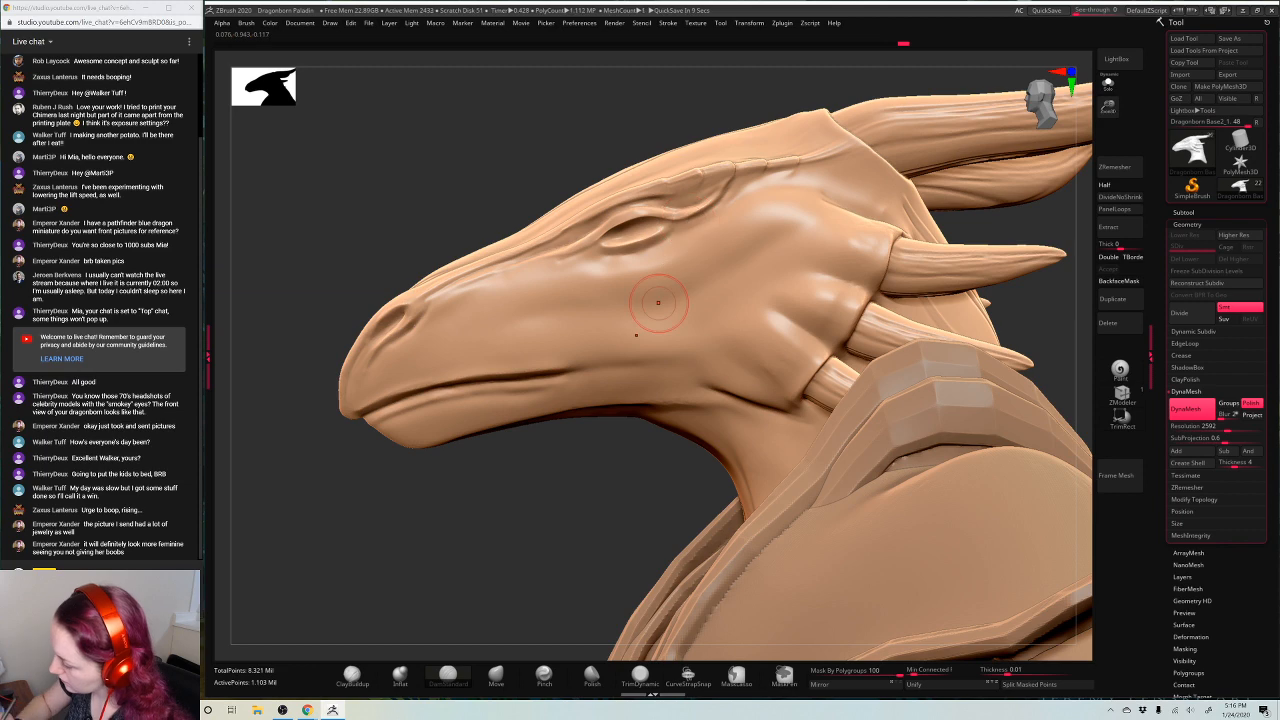
mouse_move(598, 463)
mouse_down()
mouse_move(811, 288)
mouse_move(926, 219)
mouse_move(898, 224)
mouse_up()
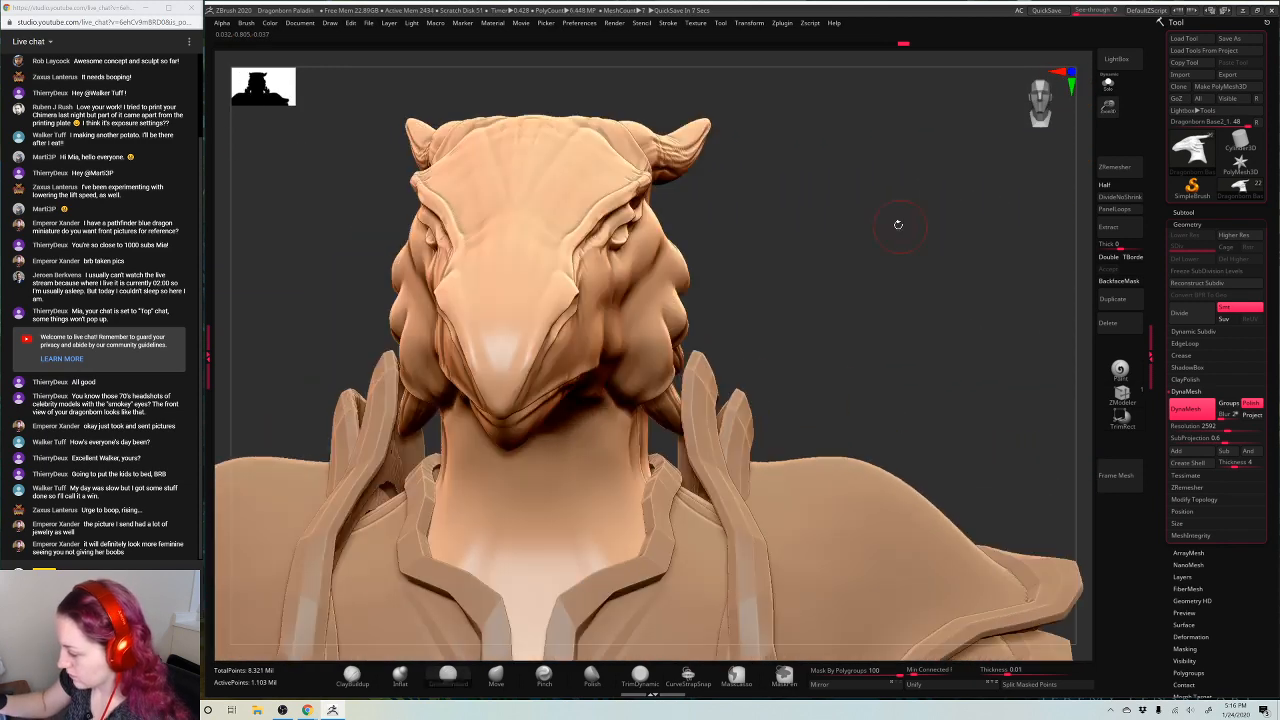
Reshape the eyelids from the front view with the Move brush, and check the head from a three-quarter angle
key(b)
key(m)
key(v)
key(space)
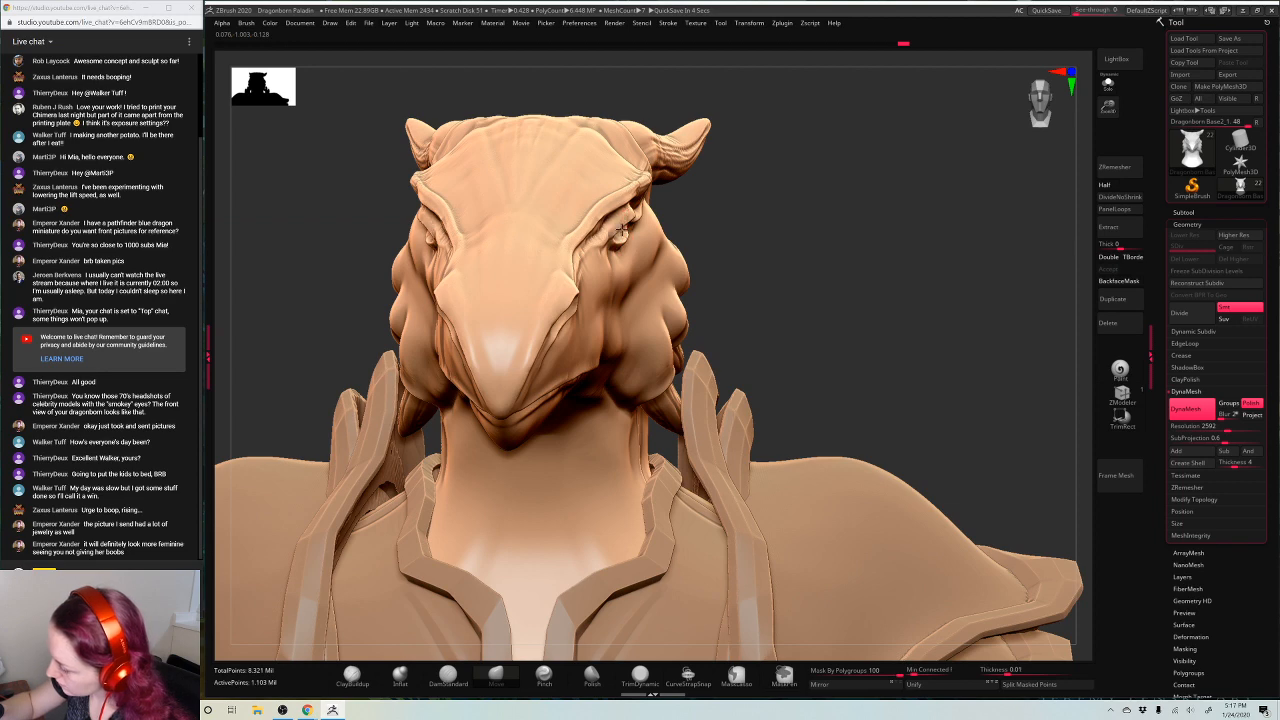
drag(891, 222, 598, 565)
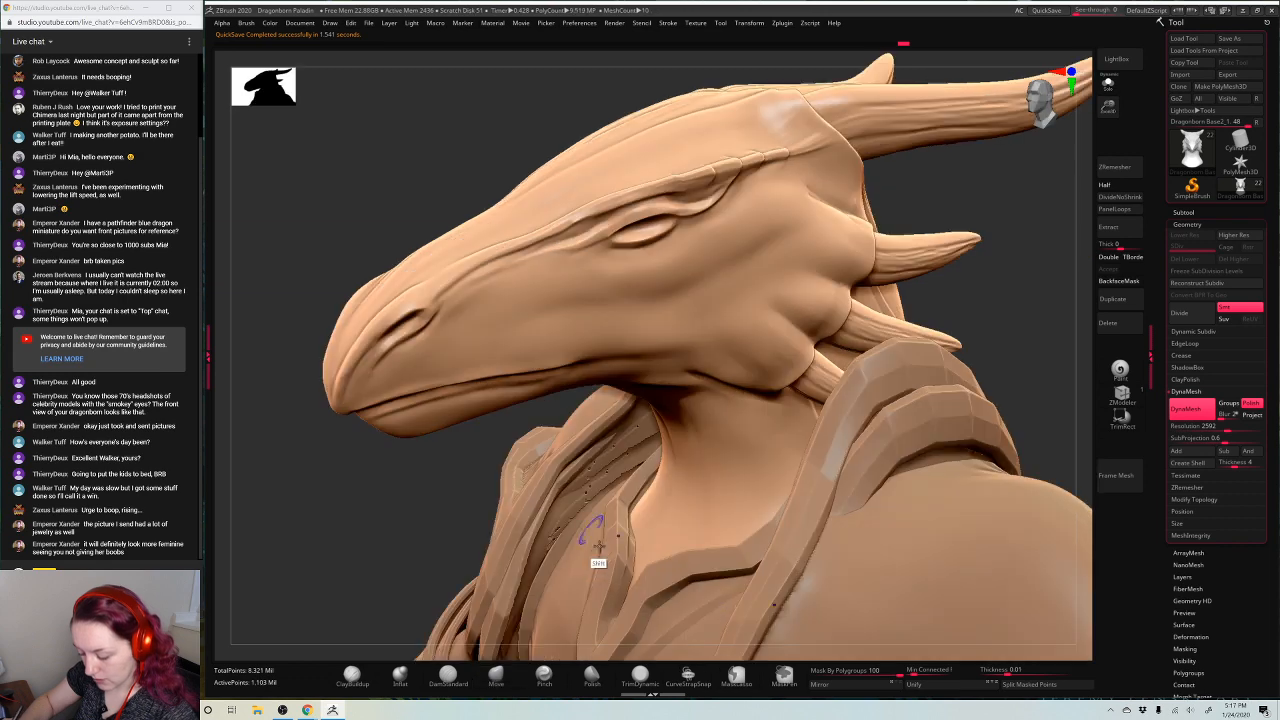
Narrow the eye opening by reshaping the lower eyelid in side view with the Move brush
drag(491, 445, 550, 373)
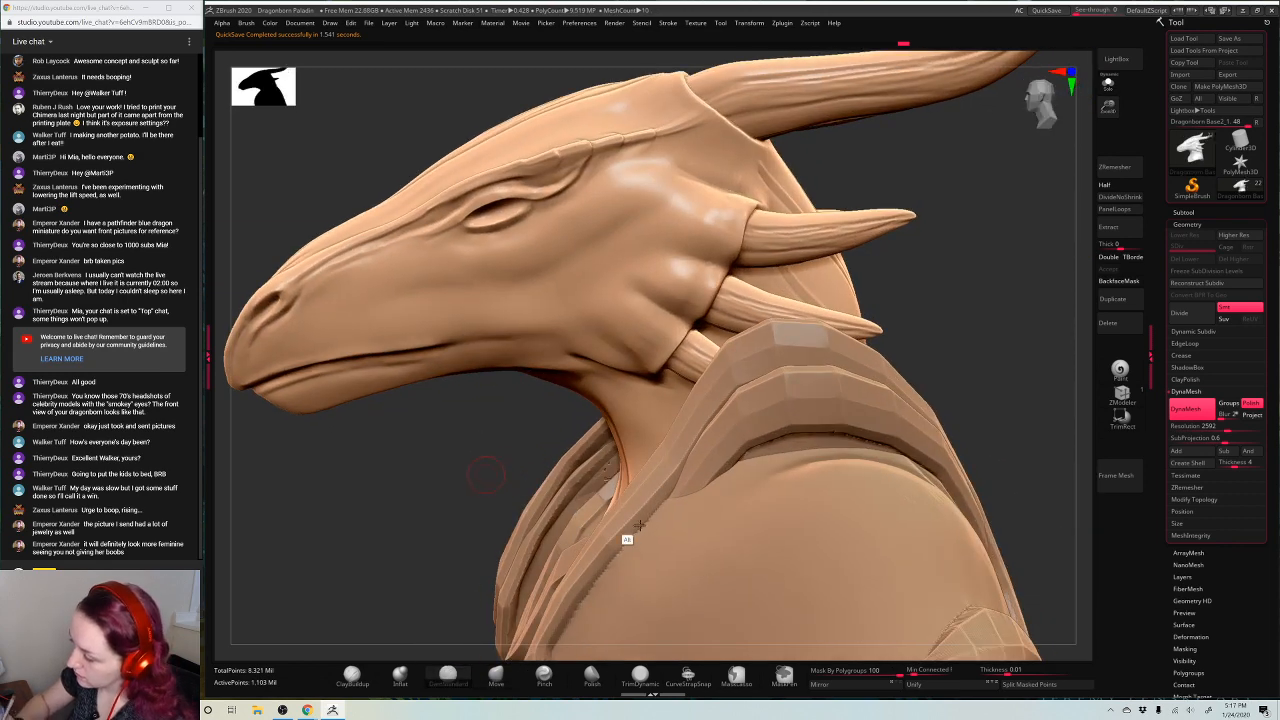
alt+drag(486, 475, 618, 500)
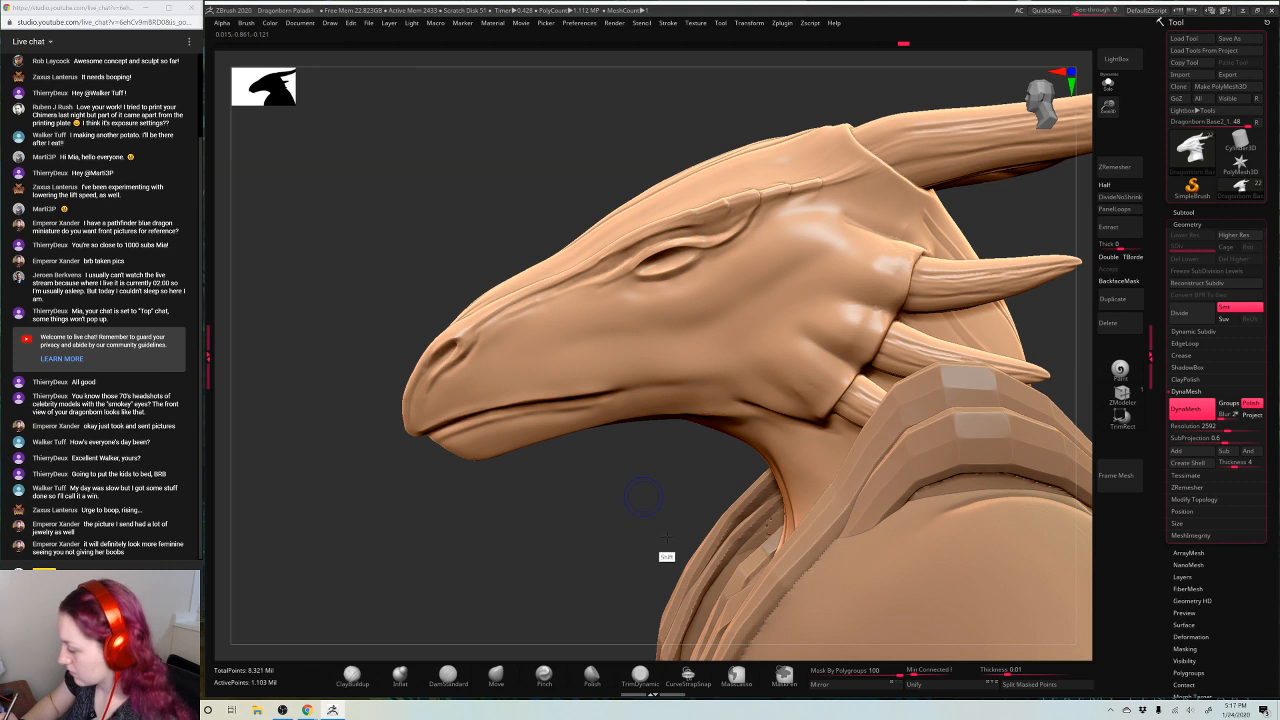
drag(663, 557, 721, 346)
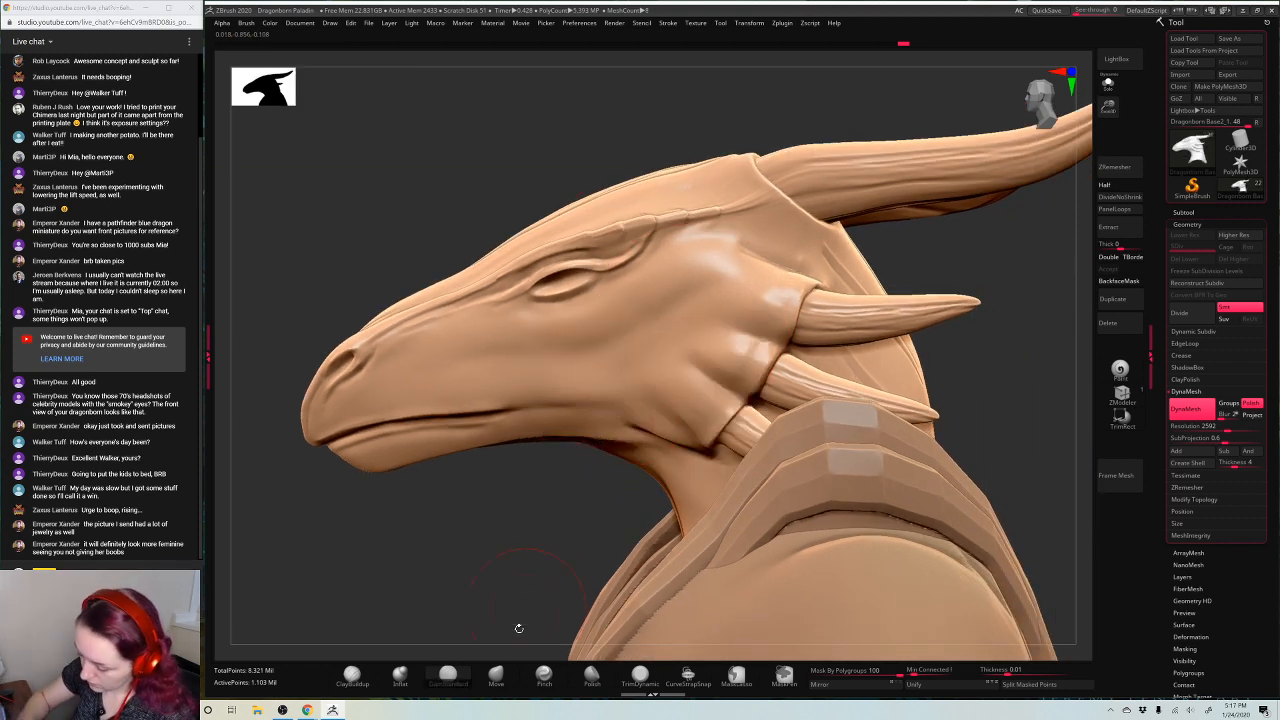
click(496, 676)
key(space)
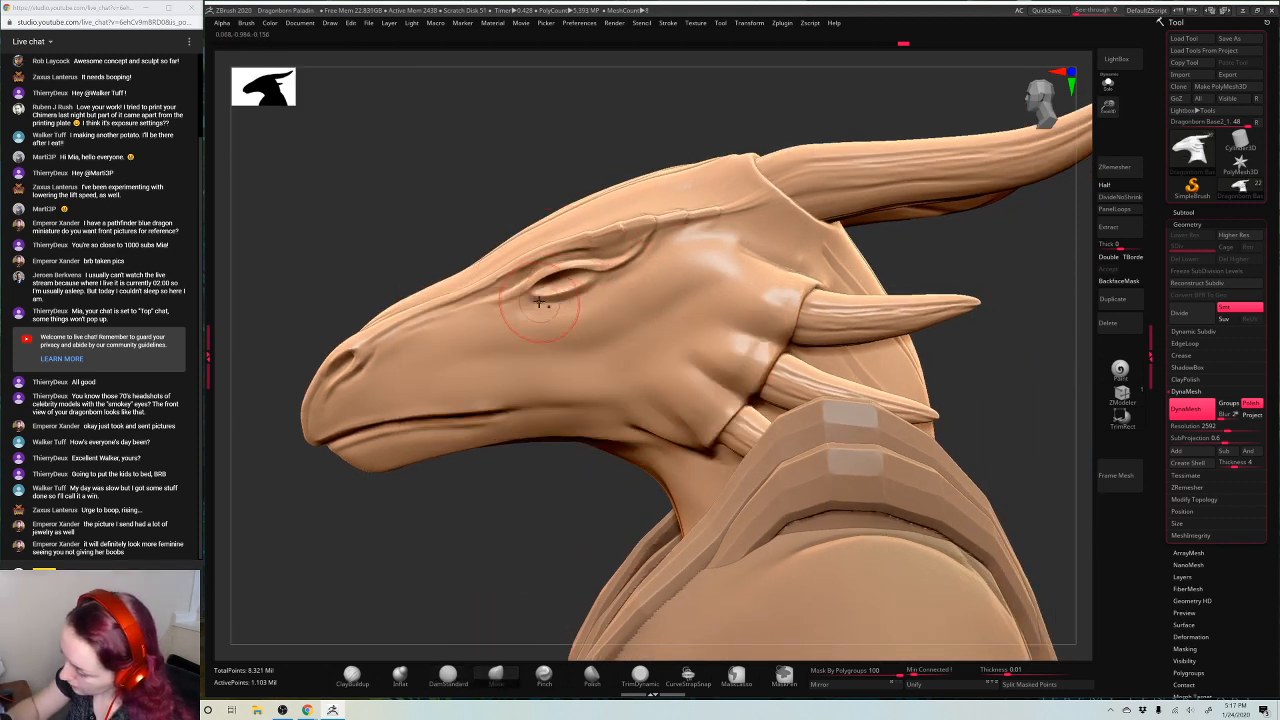
key(space)
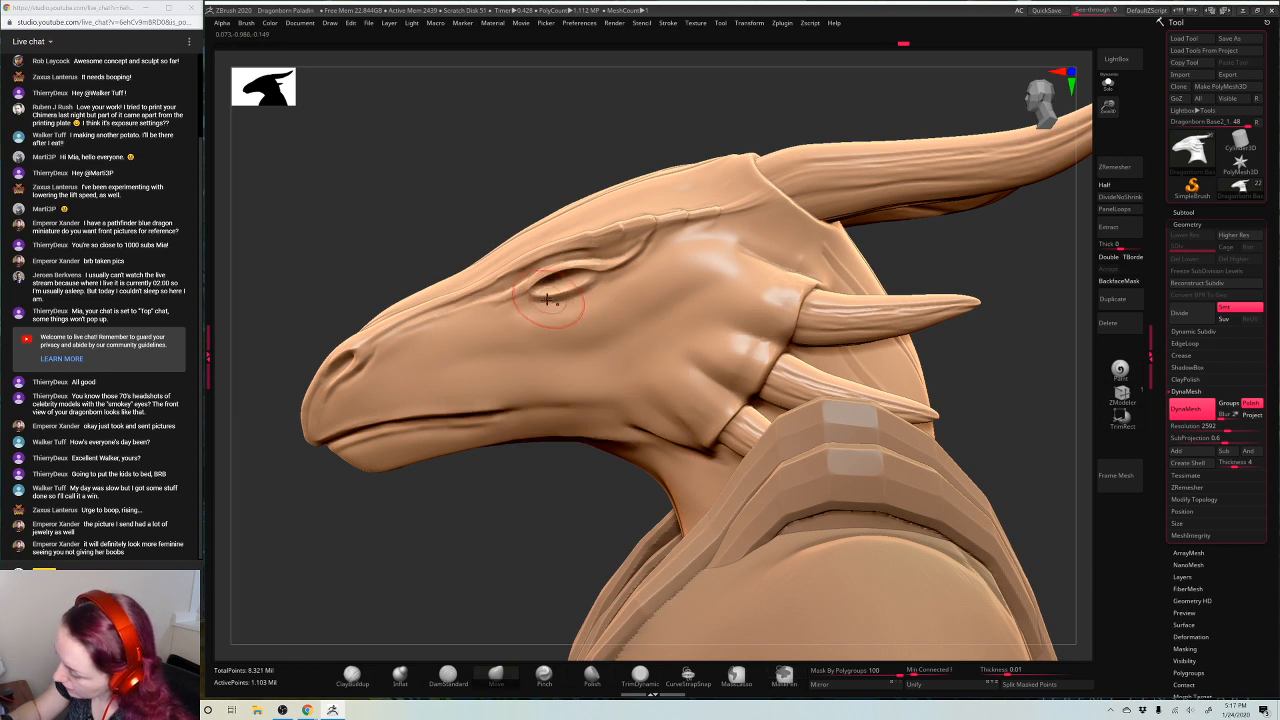
key(space)
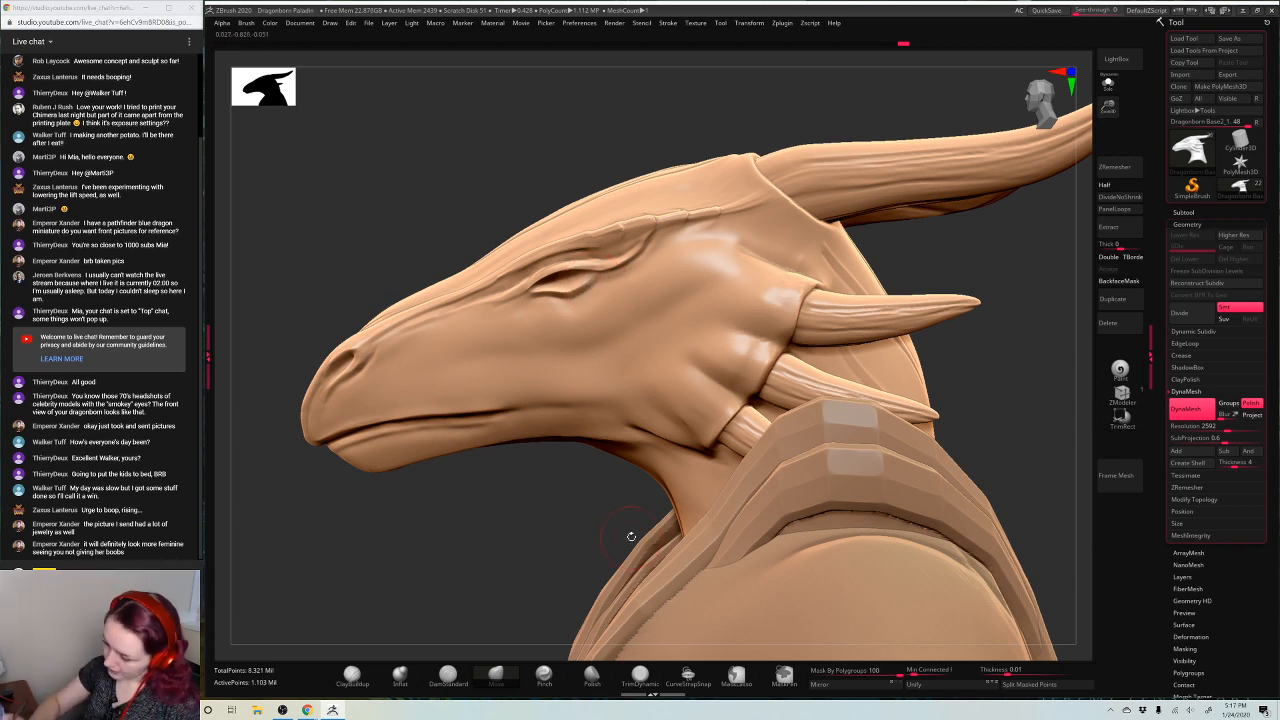
Insert a sphere over the eye socket as a new eyeball, using the Insert Sphere mesh
key(b)
click(679, 479)
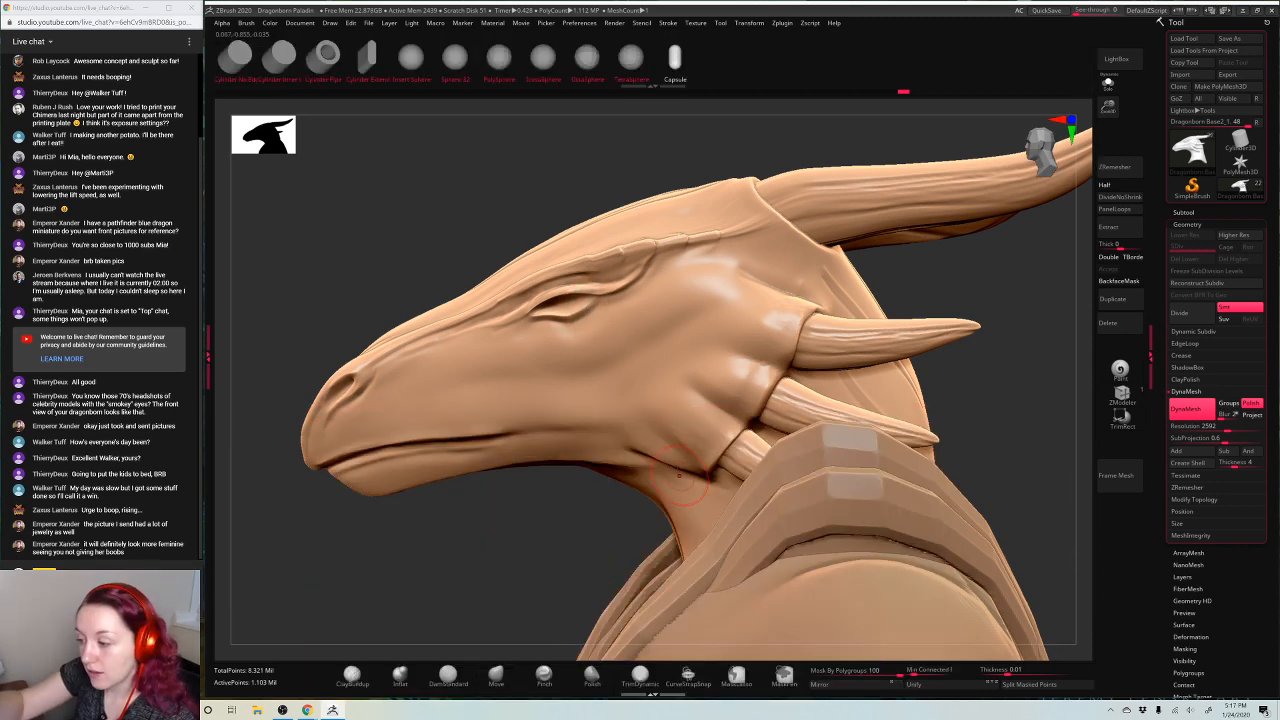
click(411, 60)
drag(576, 325, 591, 354)
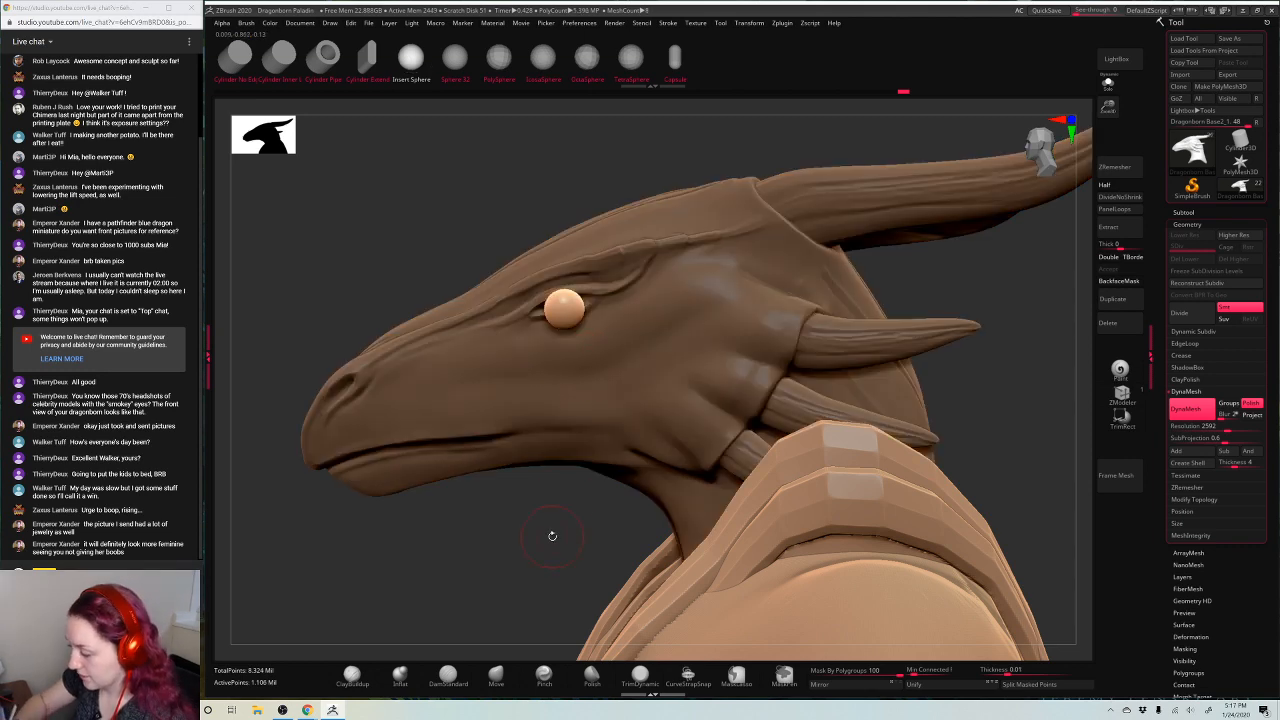
Move the new eyeball back into the head from the front view and check its fit in the eye socket
drag(552, 536, 720, 542)
key(w)
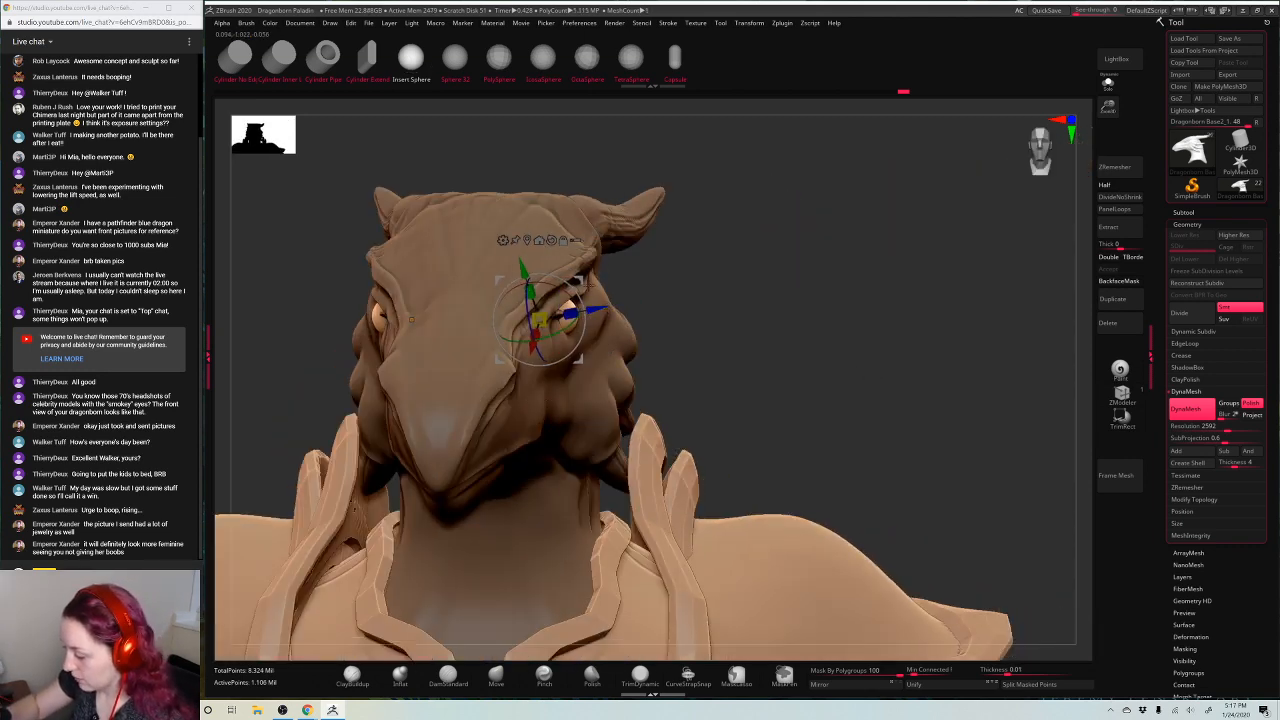
drag(582, 280, 580, 264)
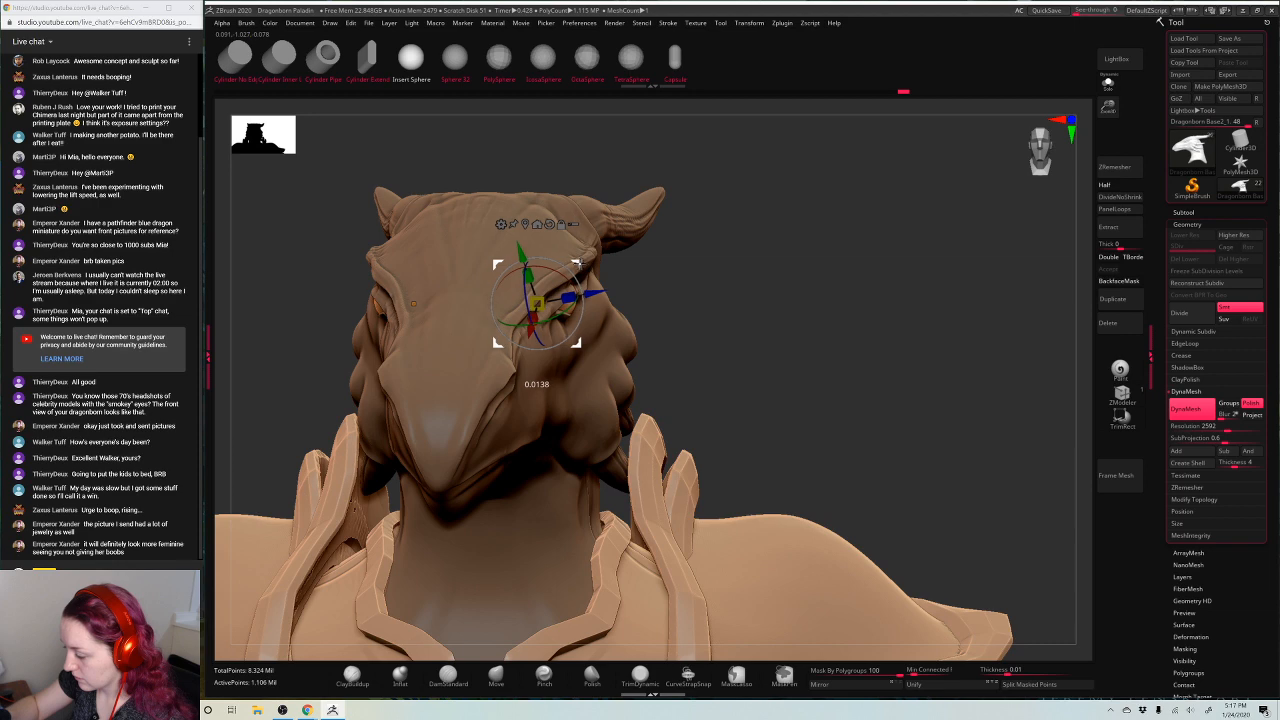
key(q)
drag(820, 300, 652, 567)
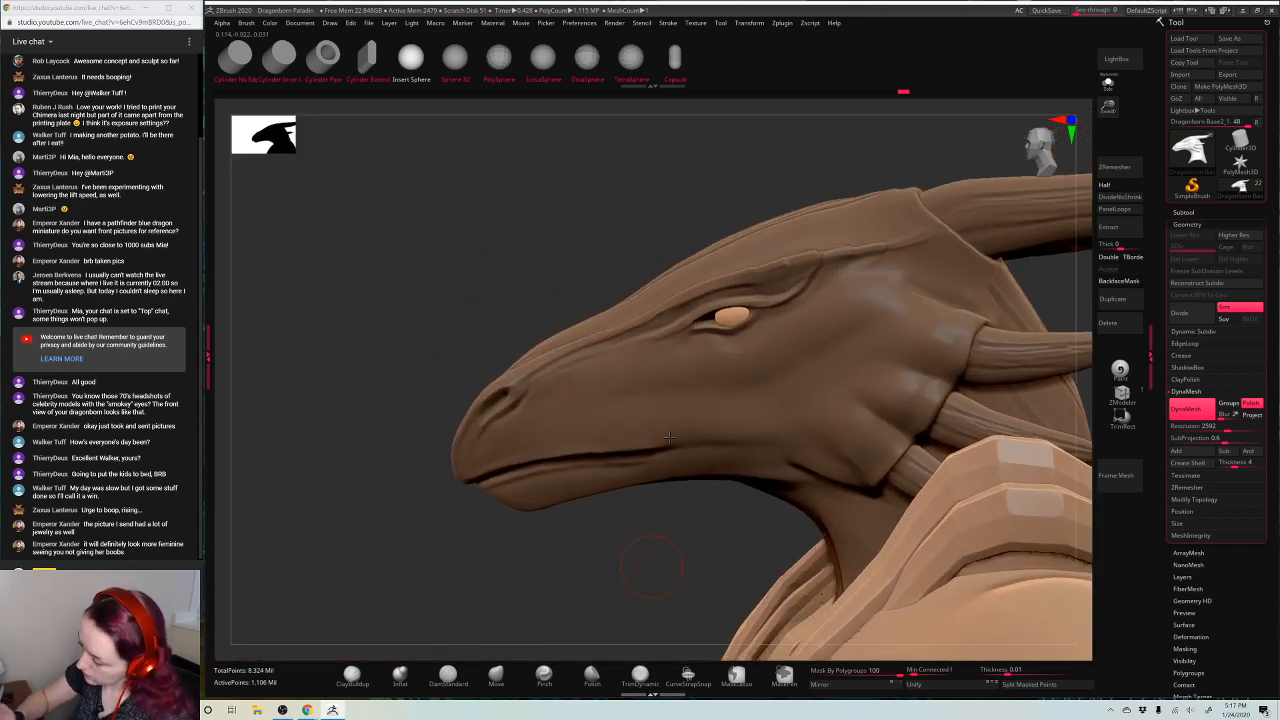
Center the transform gizmo on the eyeball and nudge the eyeball into place between the lids
key(w)
alt+click(613, 358)
alt+click(732, 313)
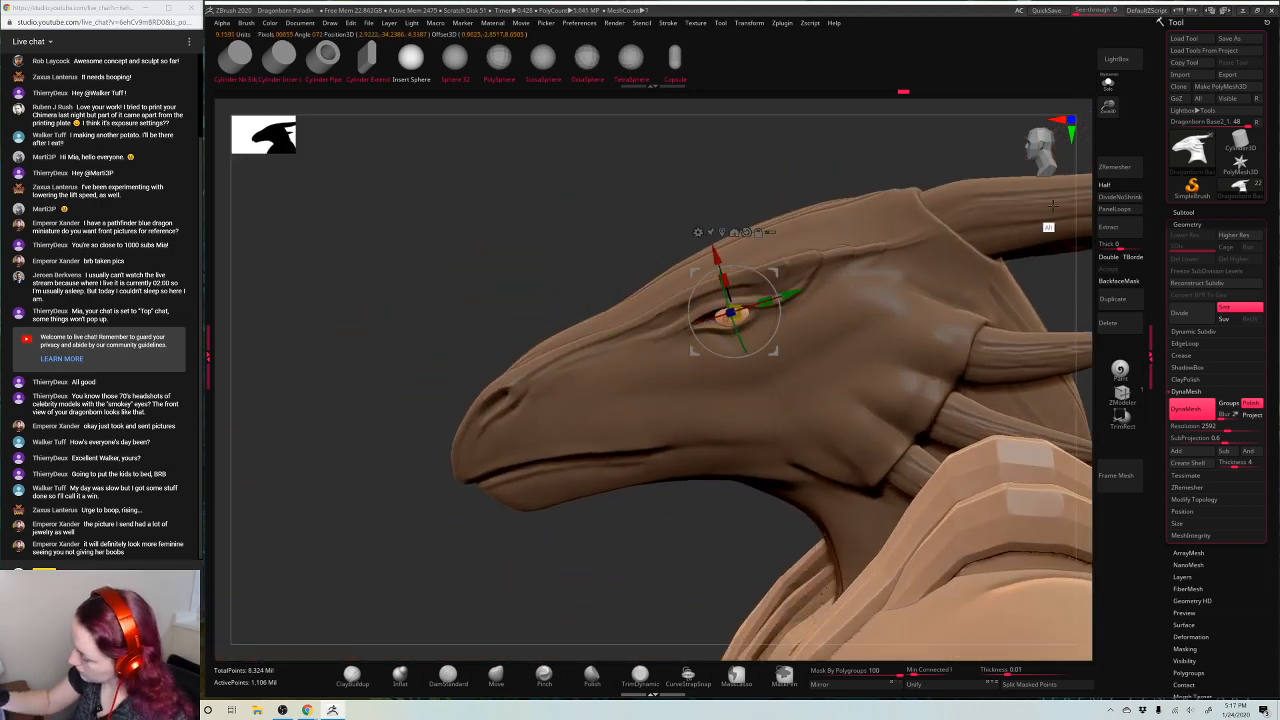
alt+drag(1086, 200, 996, 222)
alt+drag(683, 291, 533, 382)
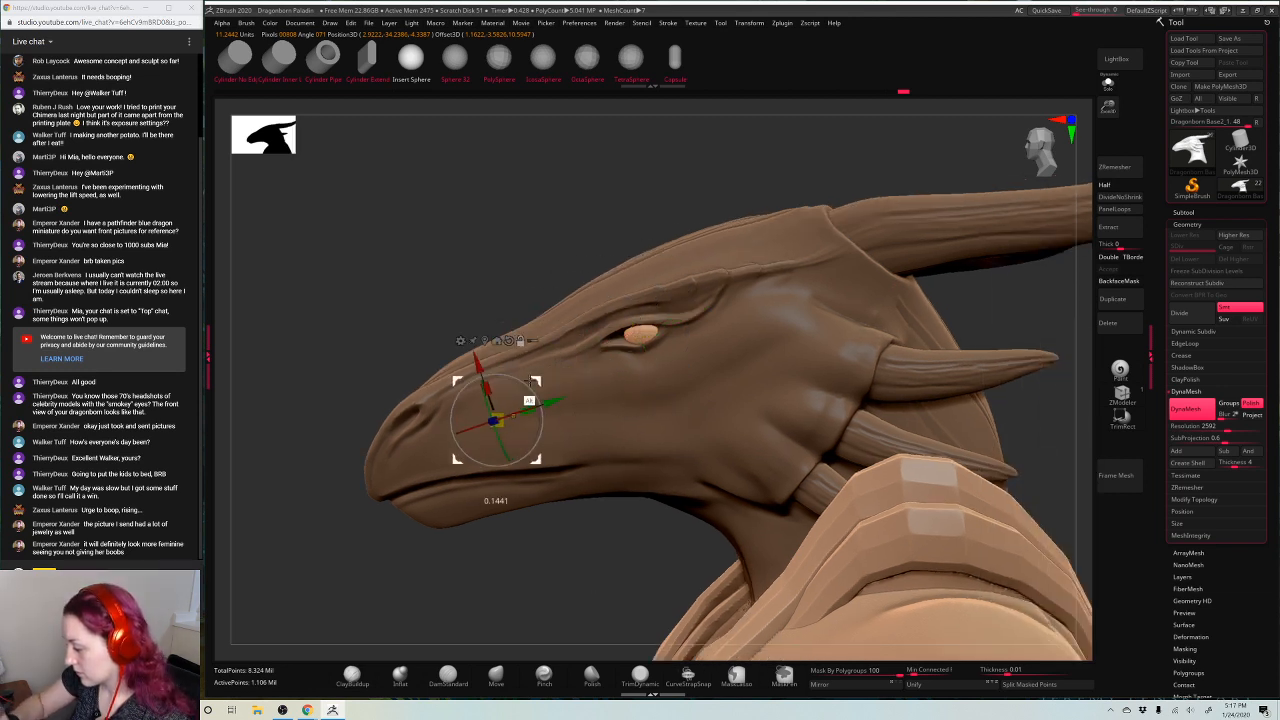
alt+click(645, 336)
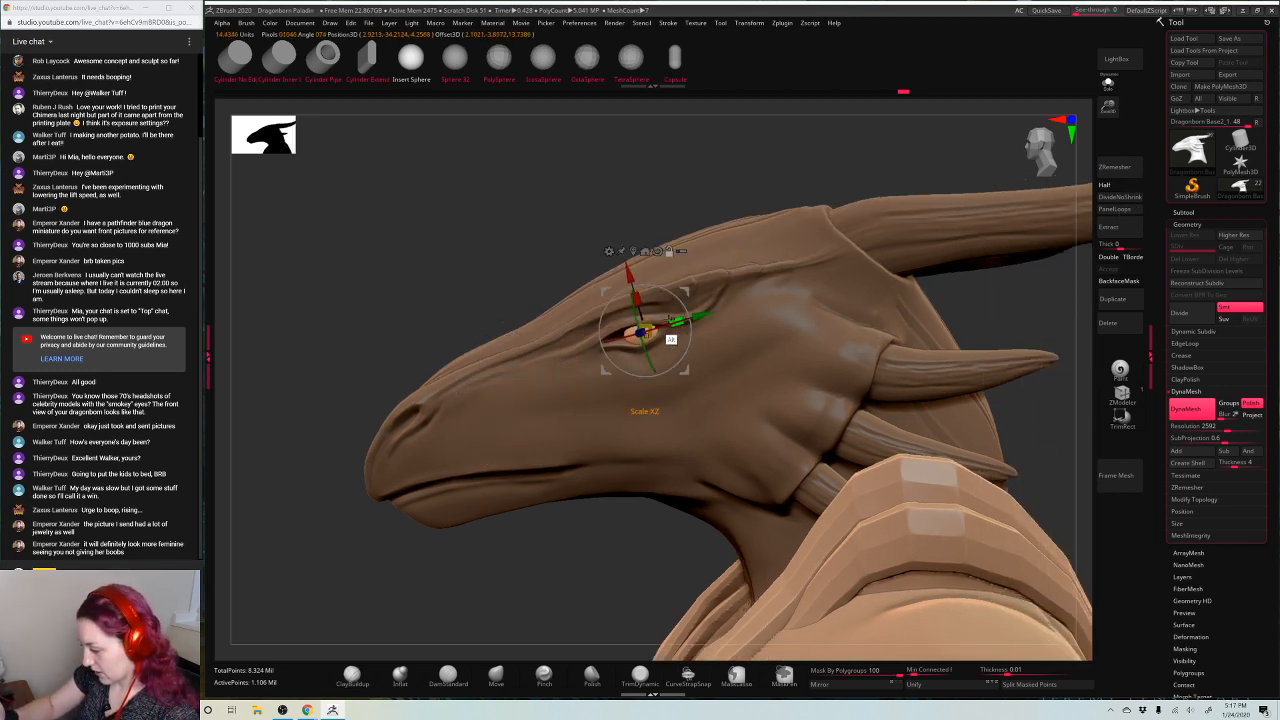
drag(672, 338, 696, 317)
drag(627, 278, 626, 275)
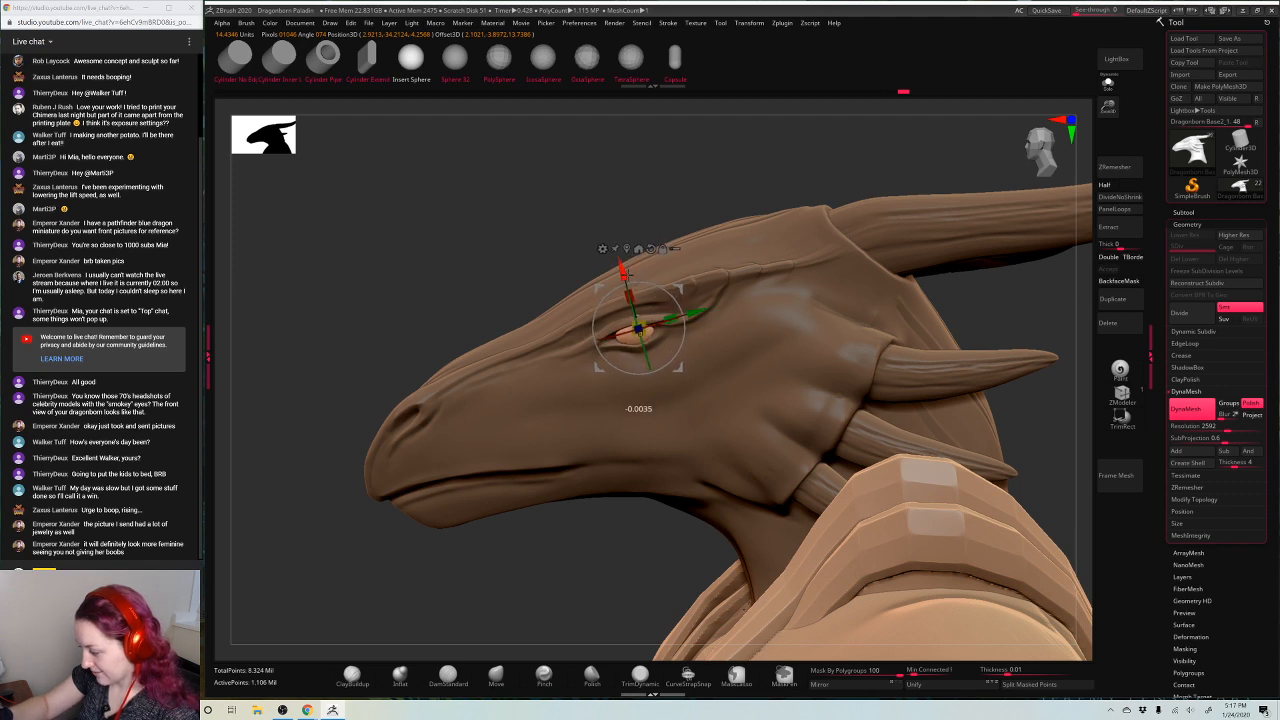
key(q)
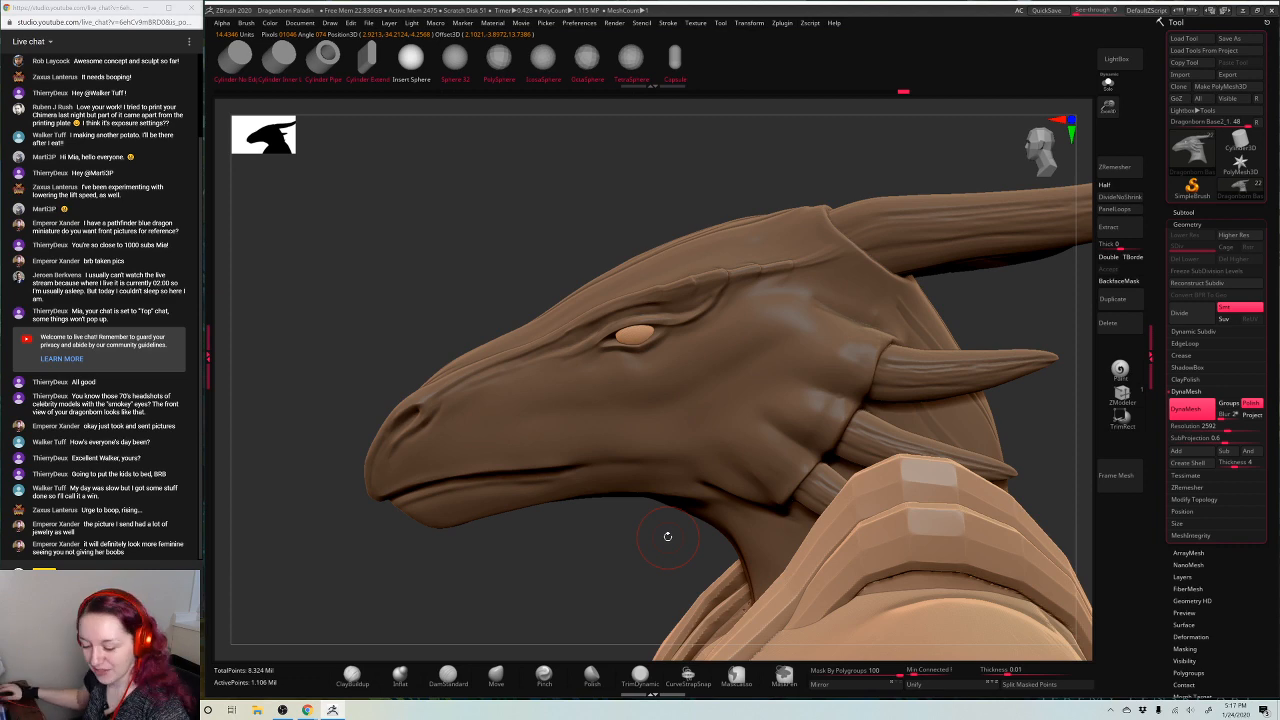
Switch to the web browser, play the bookmarked Coffee House Jazz video from the beginning, and return to ZBrush
mouse_move(307, 710)
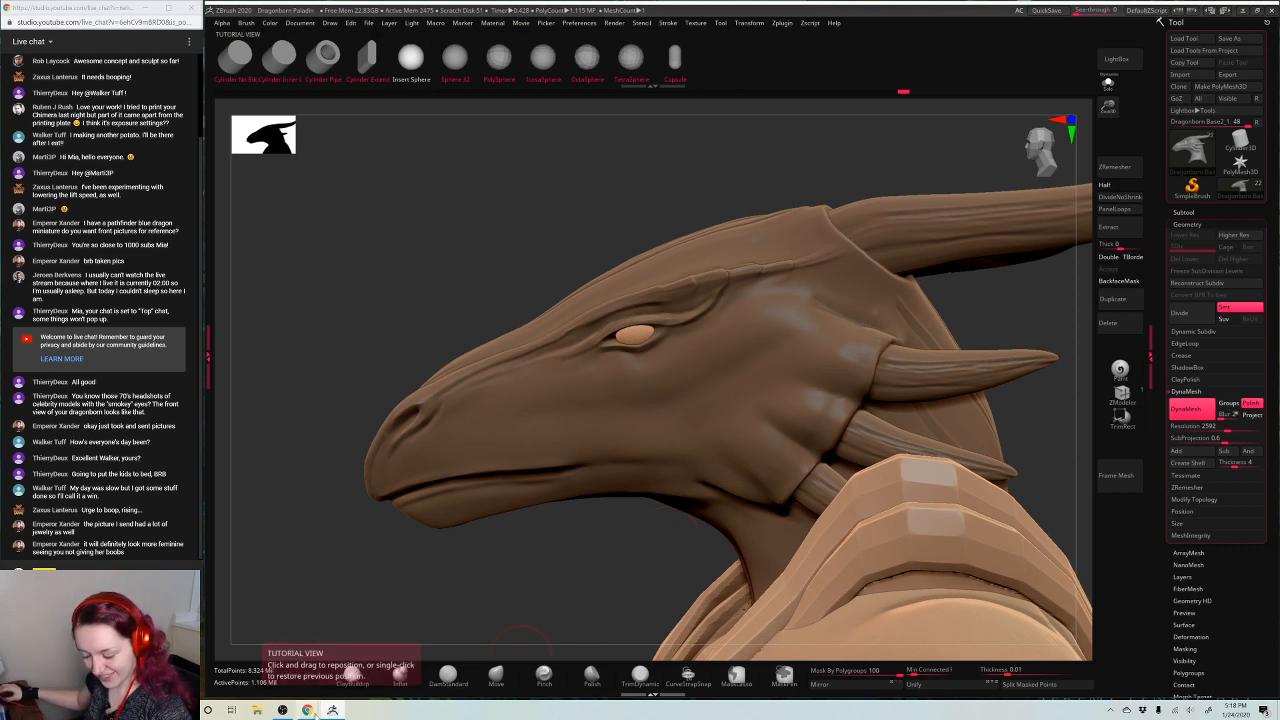
click(300, 668)
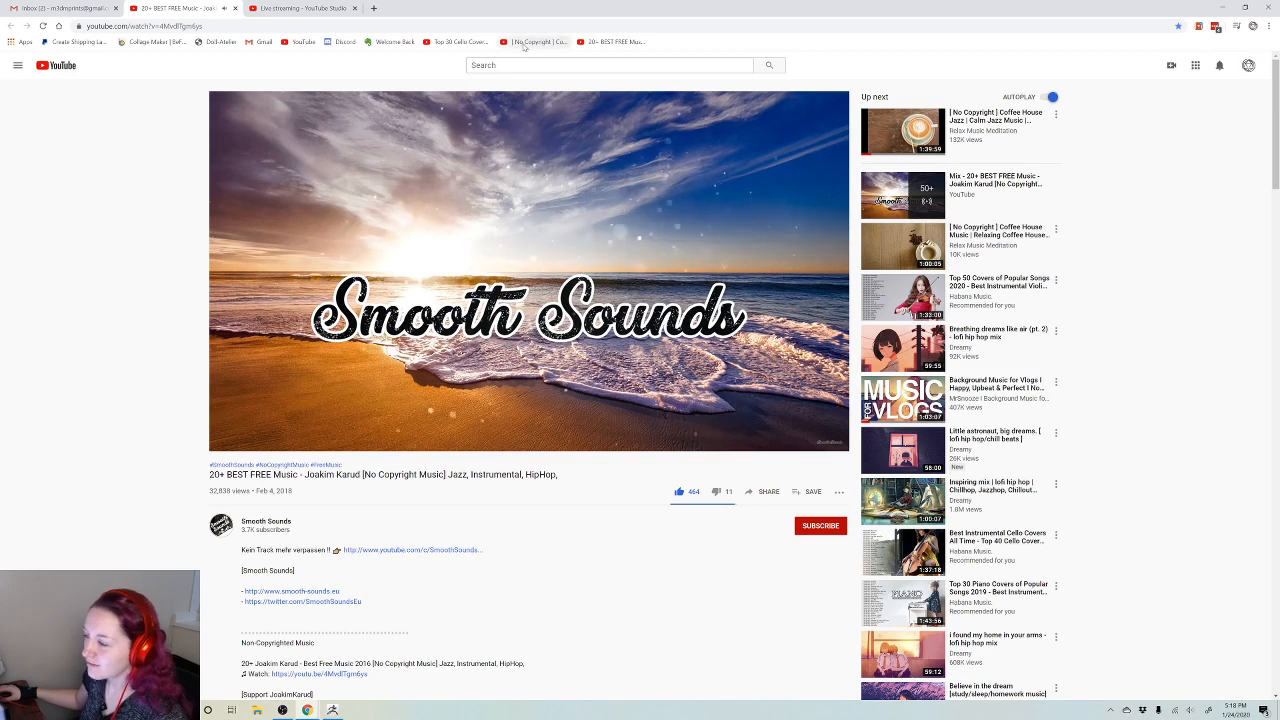
click(524, 43)
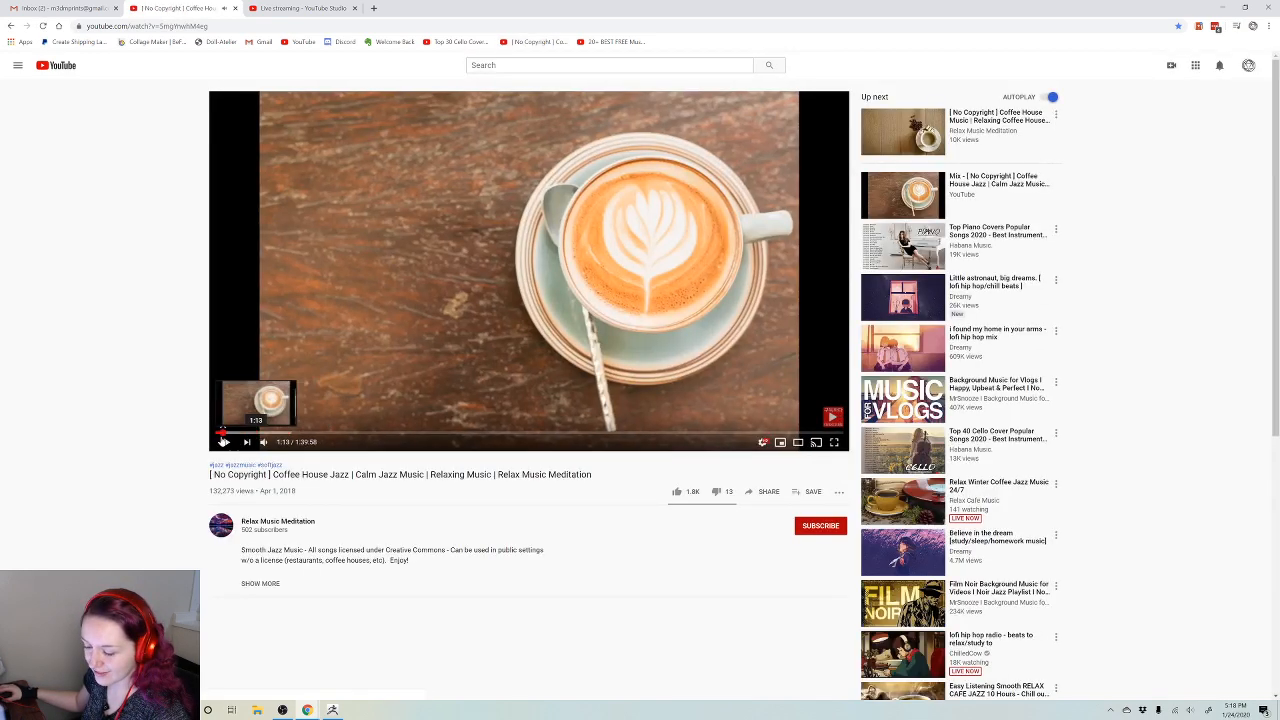
click(215, 433)
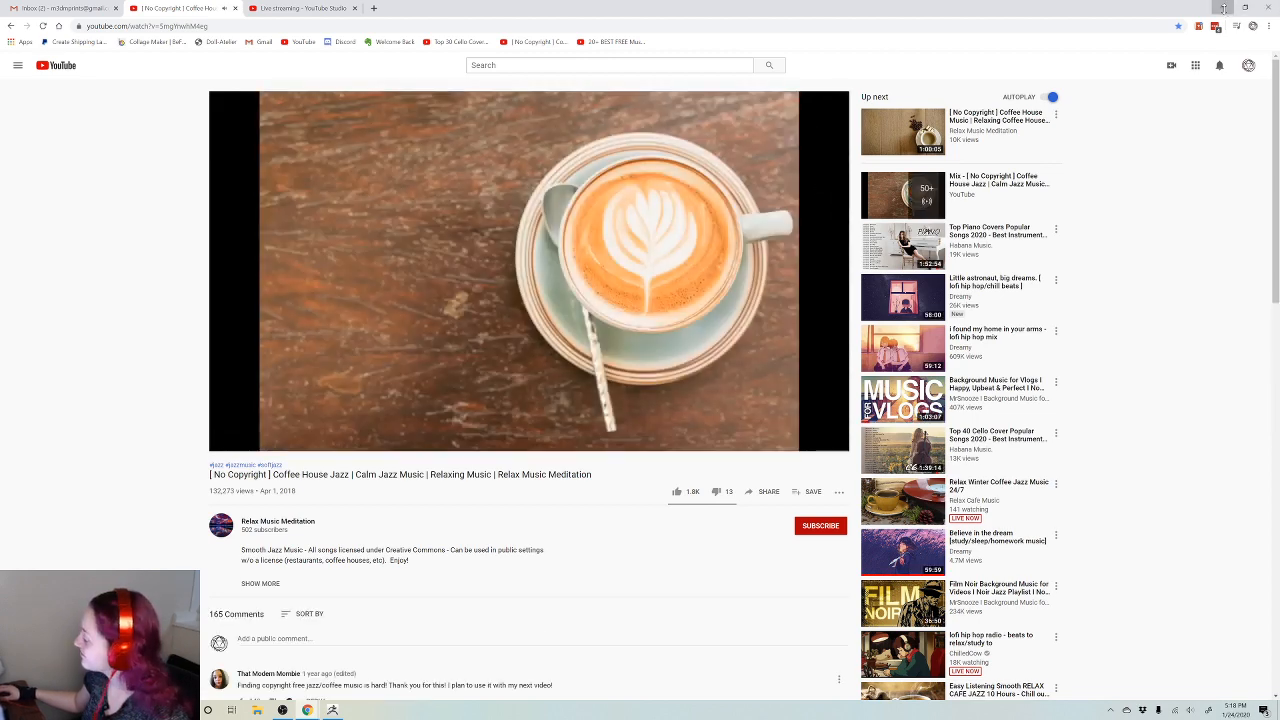
click(1224, 8)
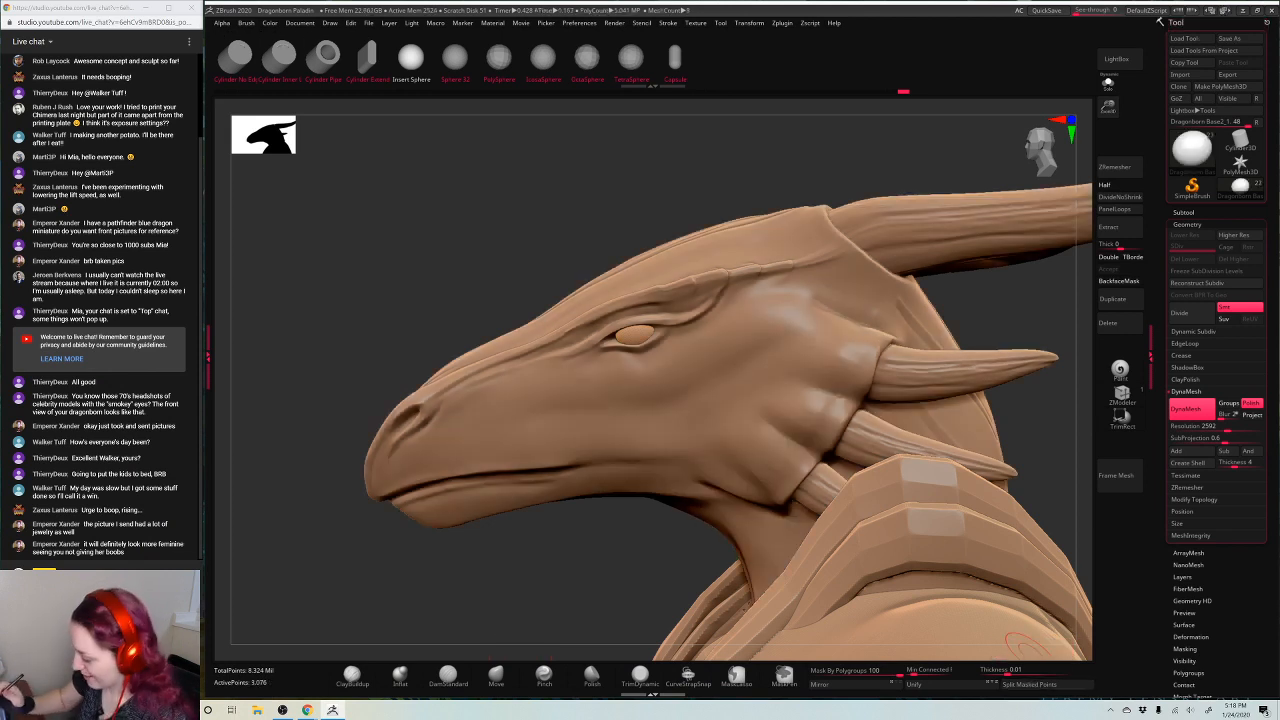
Subdivide the eyeball subtool twice with DivideNoShrink and nudge it slightly within the socket
click(1121, 197)
click(1121, 197)
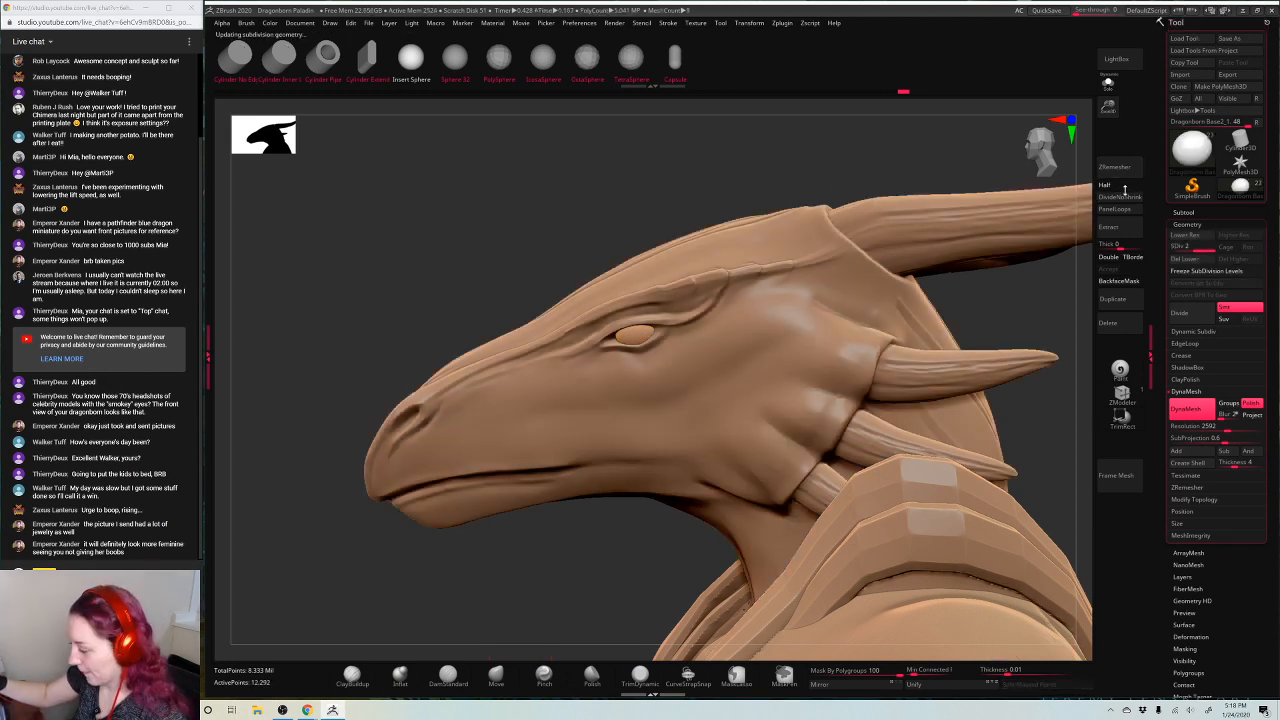
key(w)
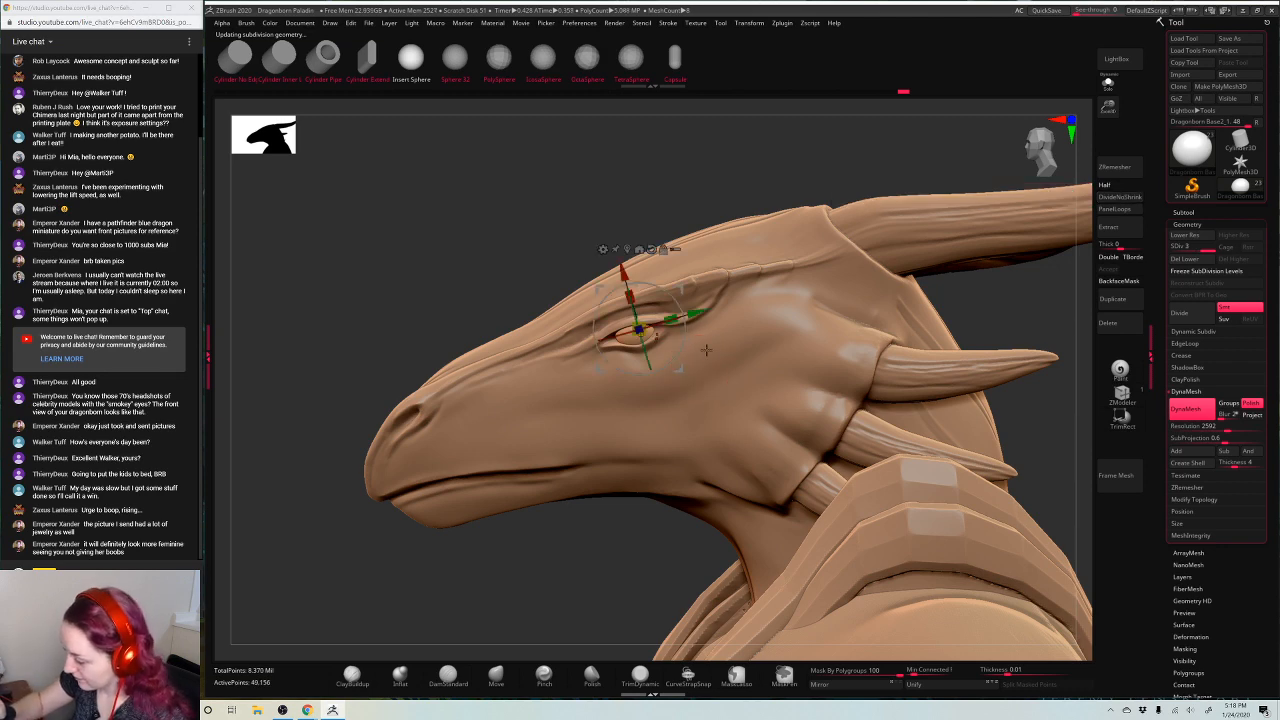
drag(697, 312, 696, 312)
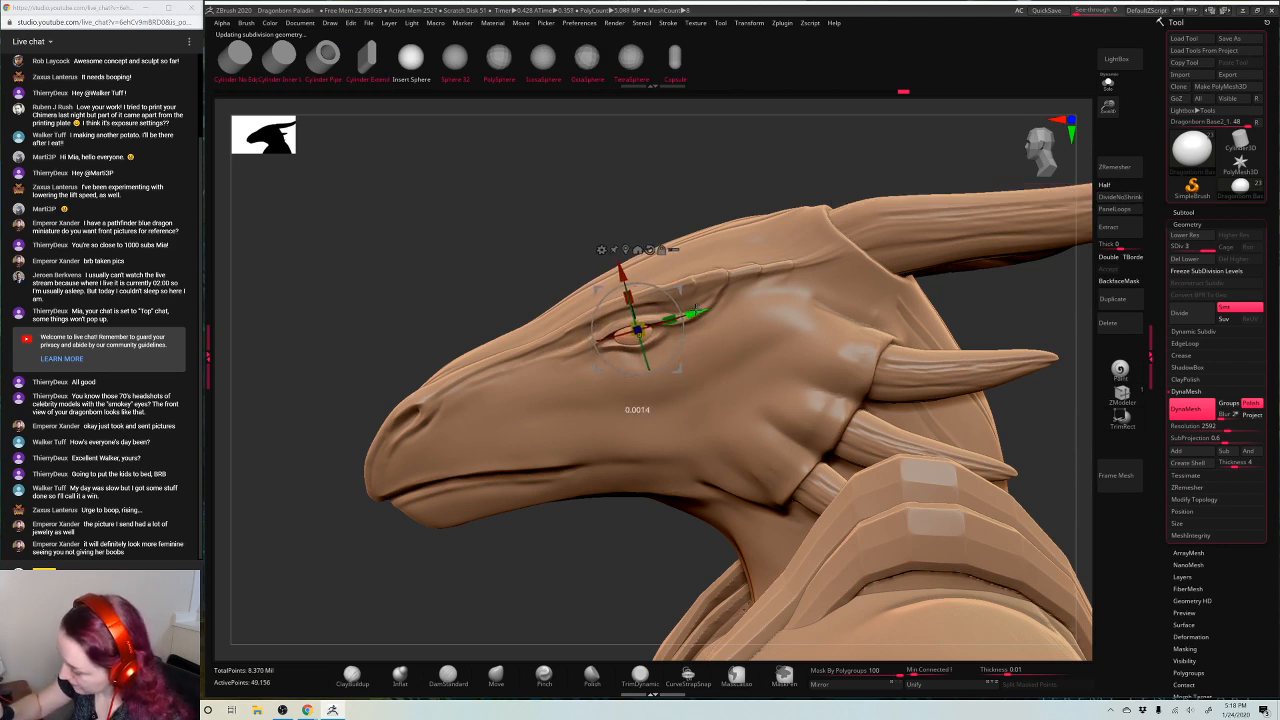
drag(606, 551, 591, 471)
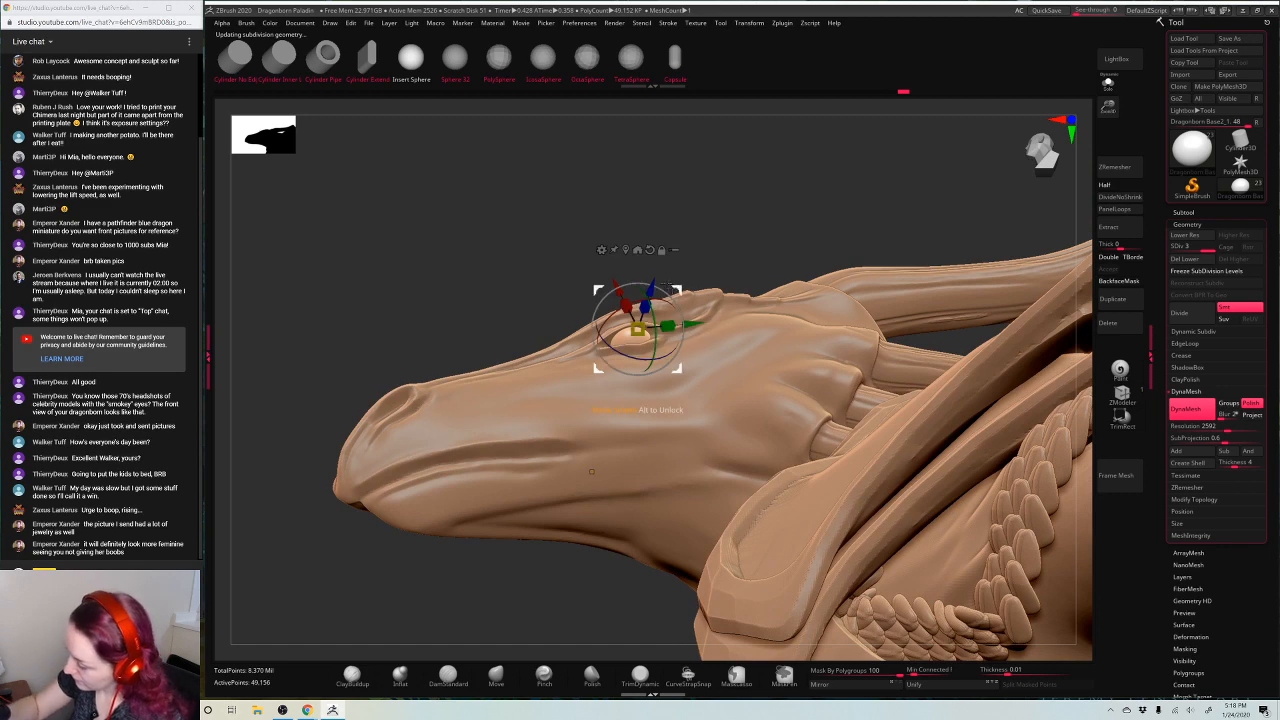
Delete the eyeball's lower subdivision levels and change from the insert mesh brush to ClayBuildup
key(q)
shift+drag(759, 201, 845, 178)
alt+click(724, 357)
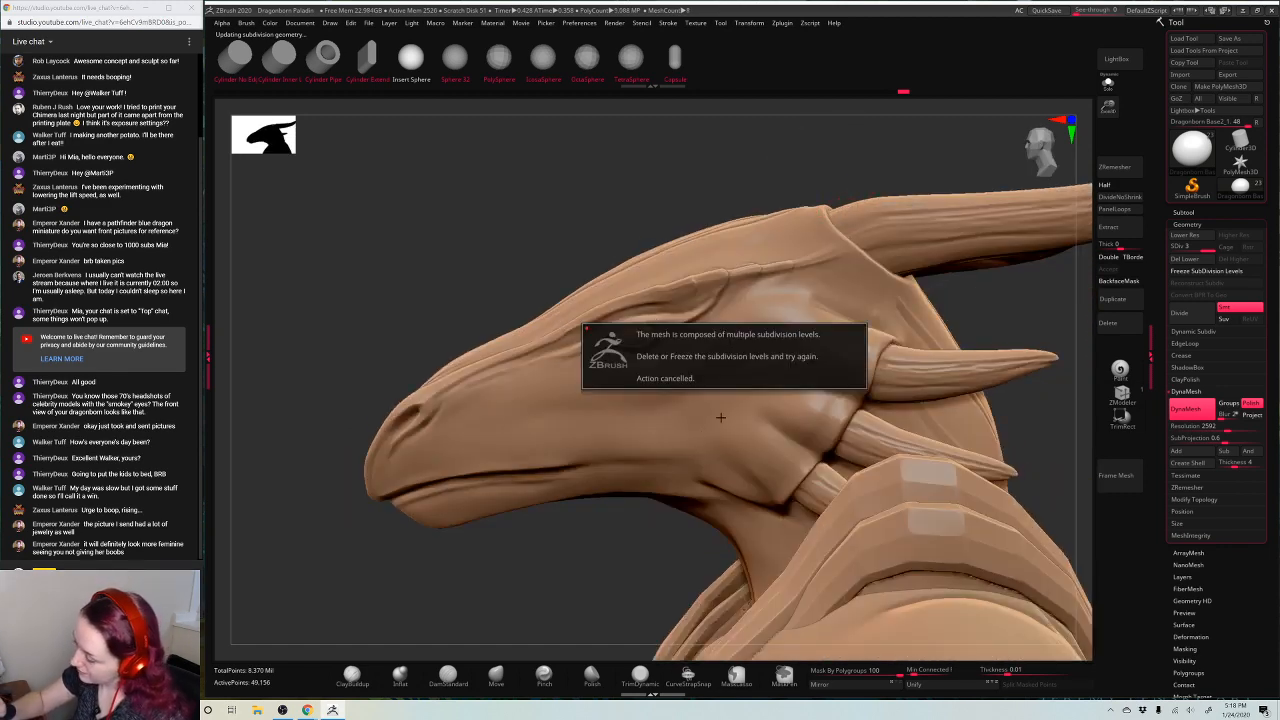
ctrl+click(591, 574)
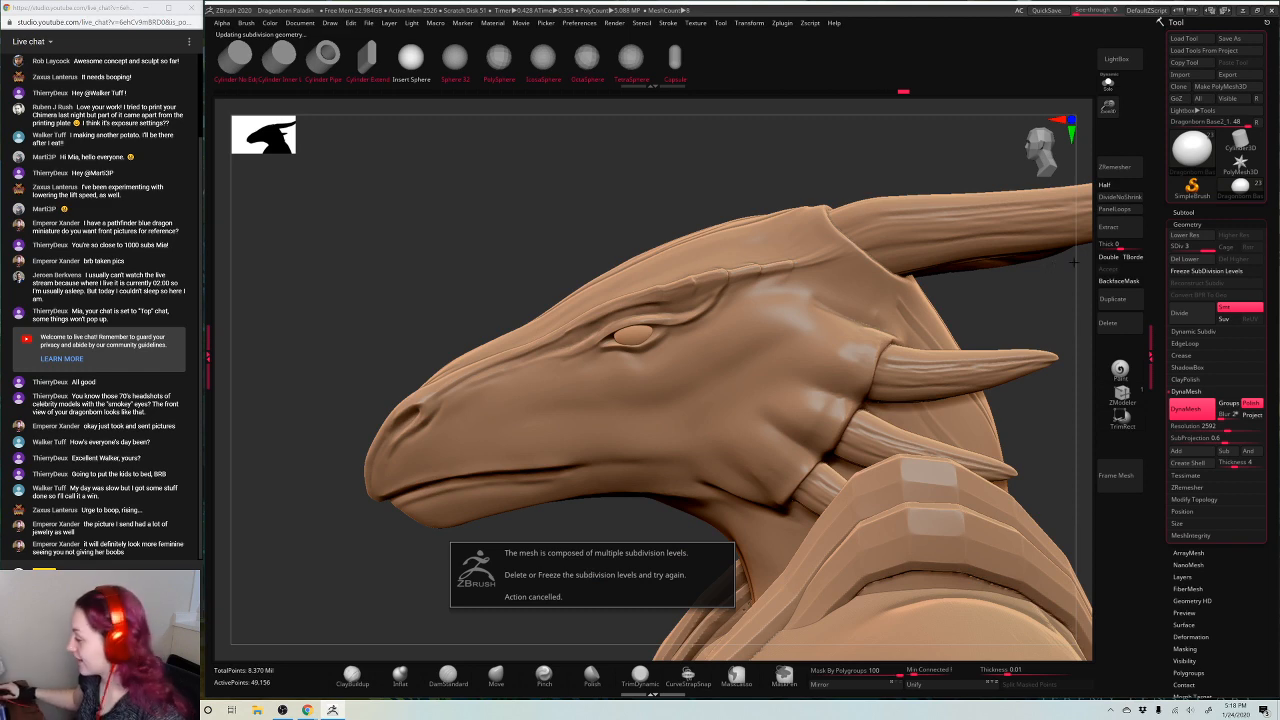
click(1192, 259)
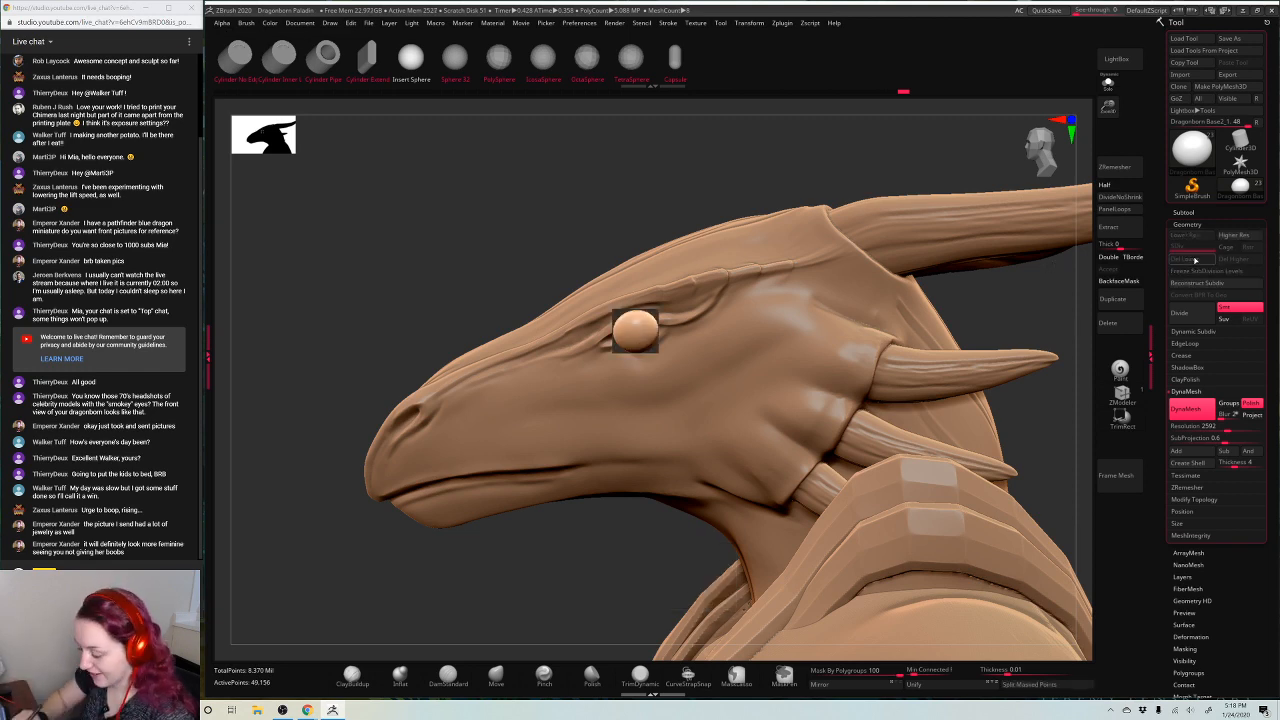
drag(624, 584, 611, 563)
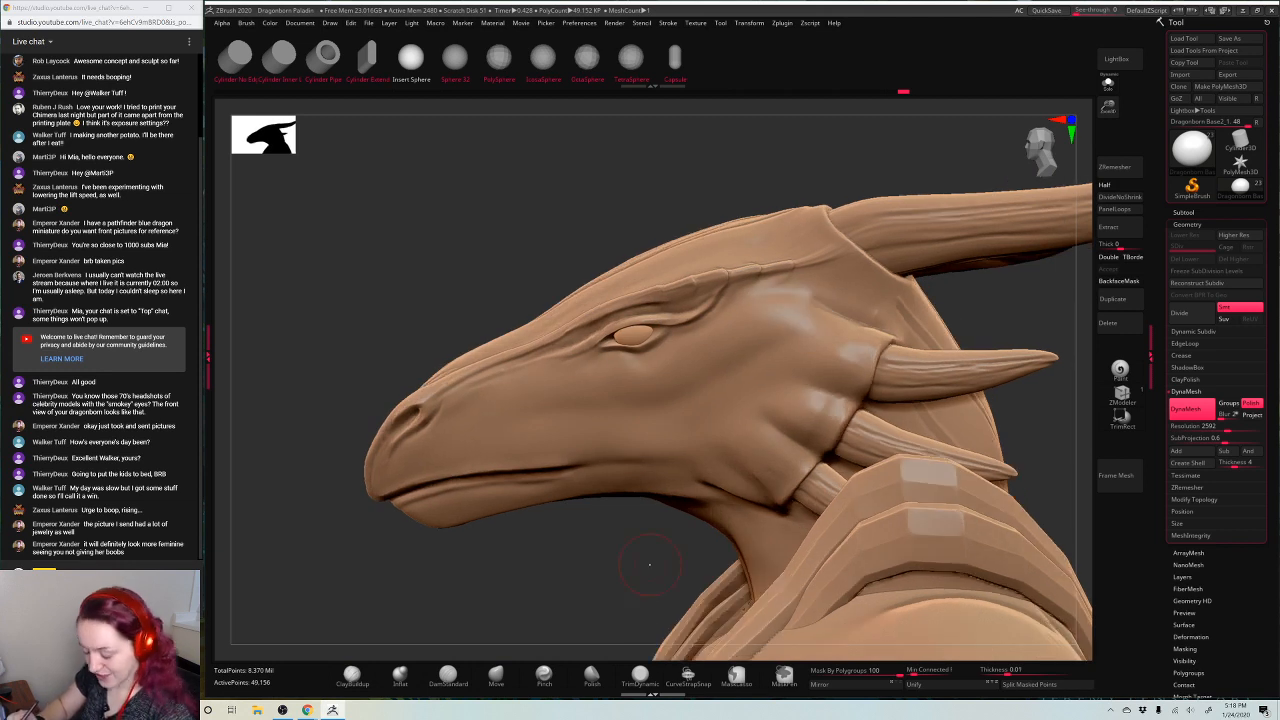
key(ctrl)
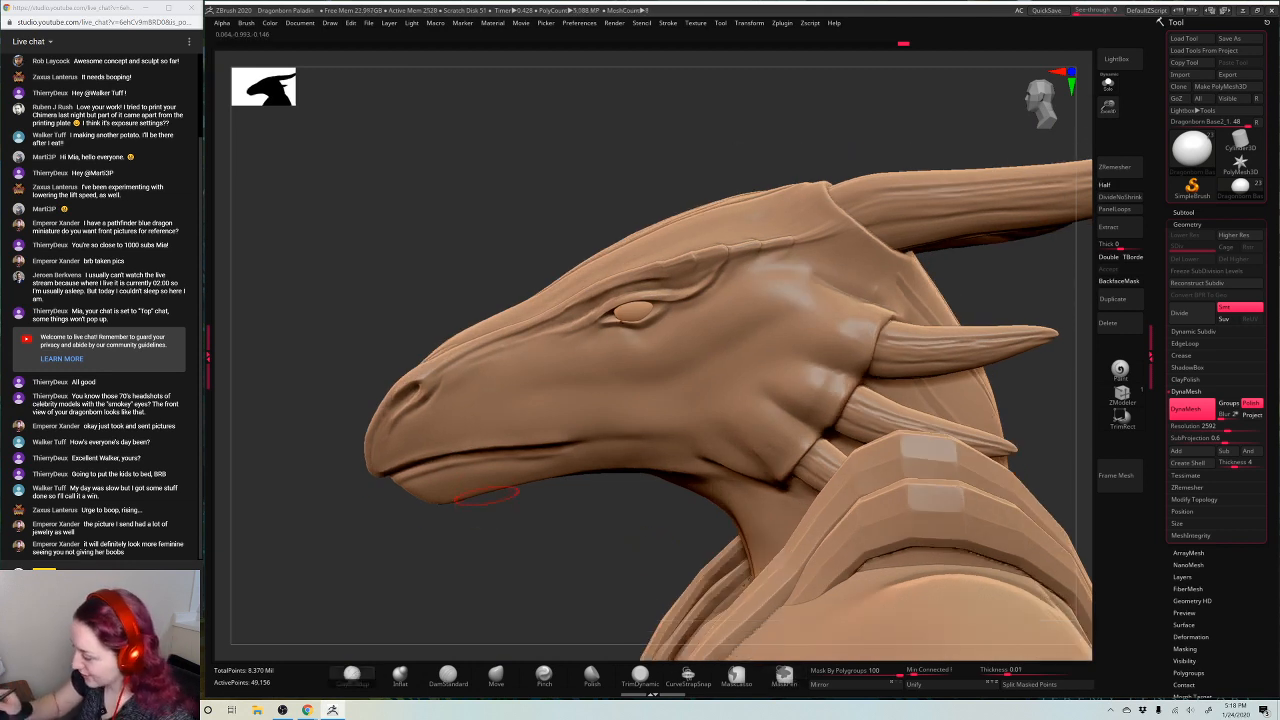
Isolate the head's skin around the eye with an inverted mask, apply ClayPolish to it, and clear the mask
alt+click(738, 372)
mouse_move(692, 301)
ctrl+mouse_down()
mouse_move(663, 316)
mouse_move(653, 294)
mouse_move(578, 345)
ctrl+mouse_up()
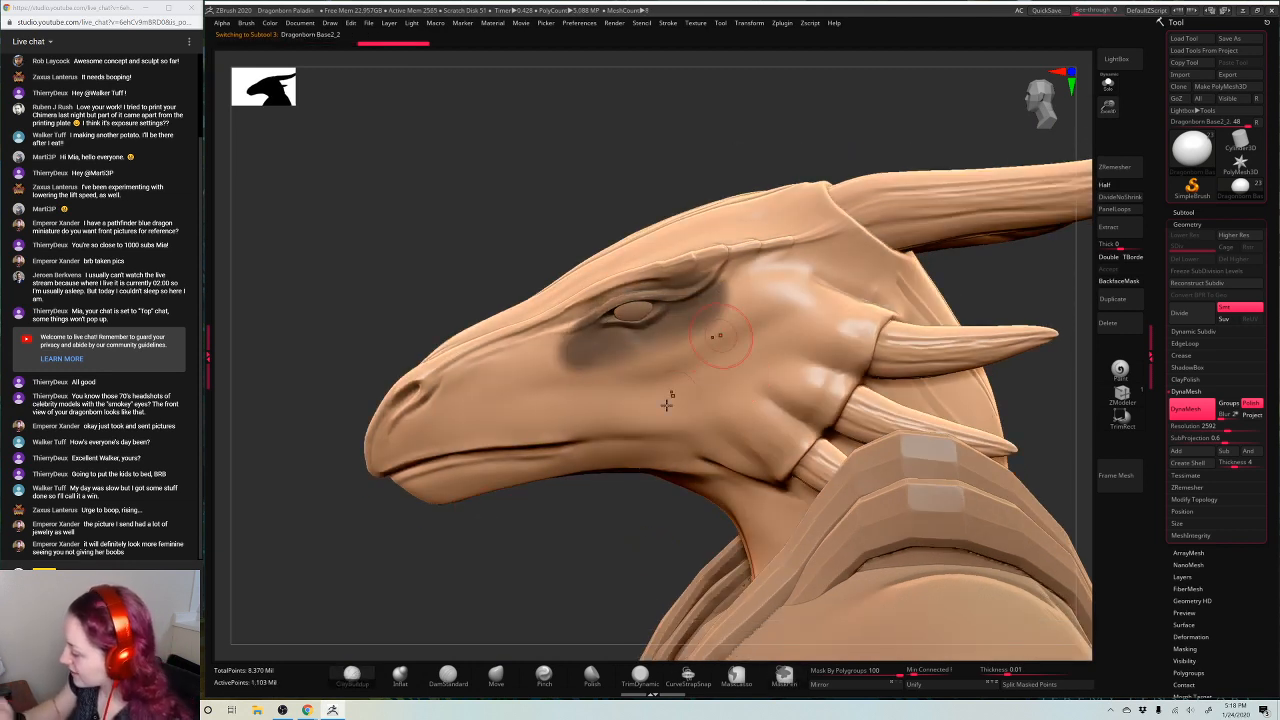
ctrl+click(590, 532)
click(1185, 379)
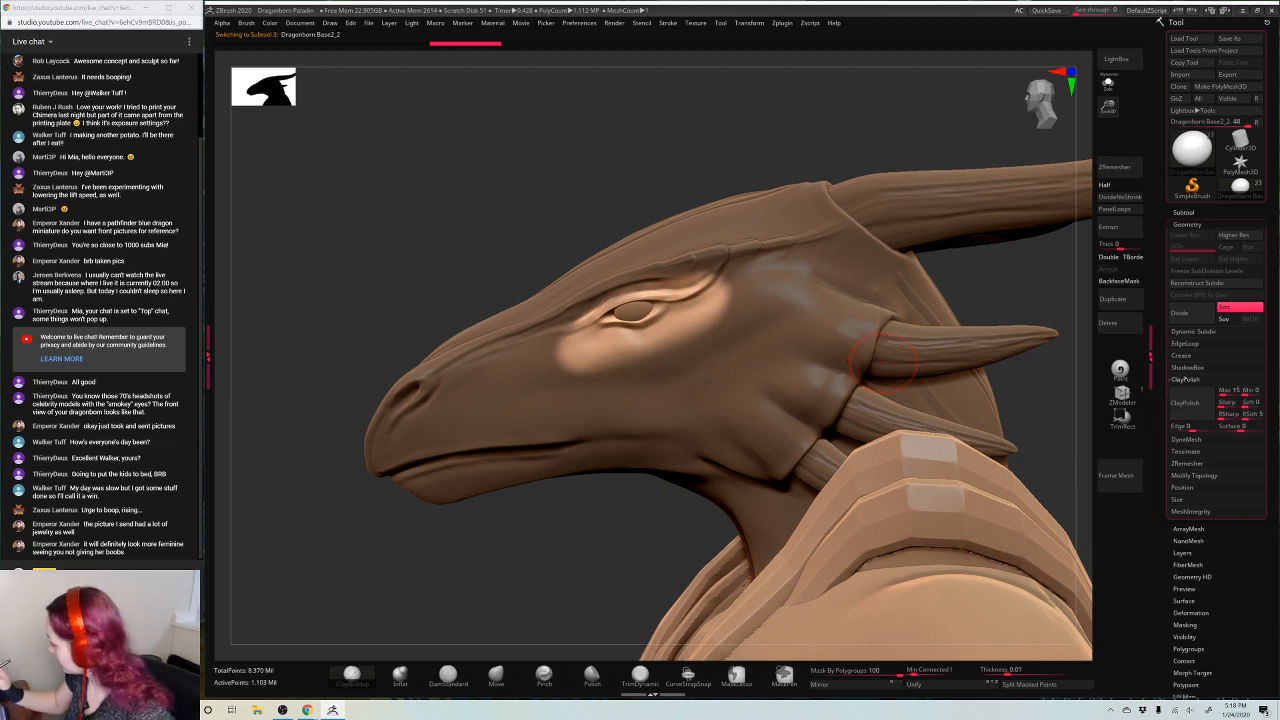
click(1194, 410)
mouse_move(600, 543)
ctrl+mouse_down()
mouse_move(580, 557)
mouse_move(605, 541)
ctrl+mouse_up()
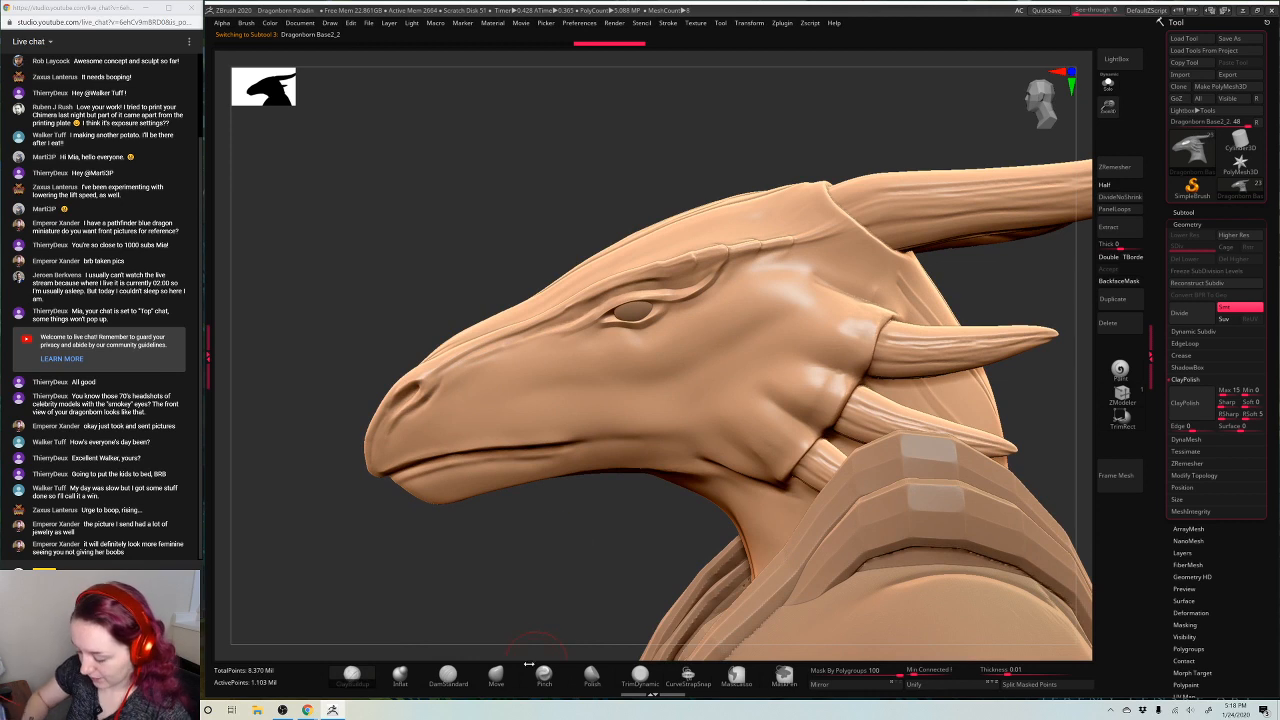
Nudge the skin at the eye's outer corner and beneath the lower lid with the Move brush
click(496, 674)
key(space)
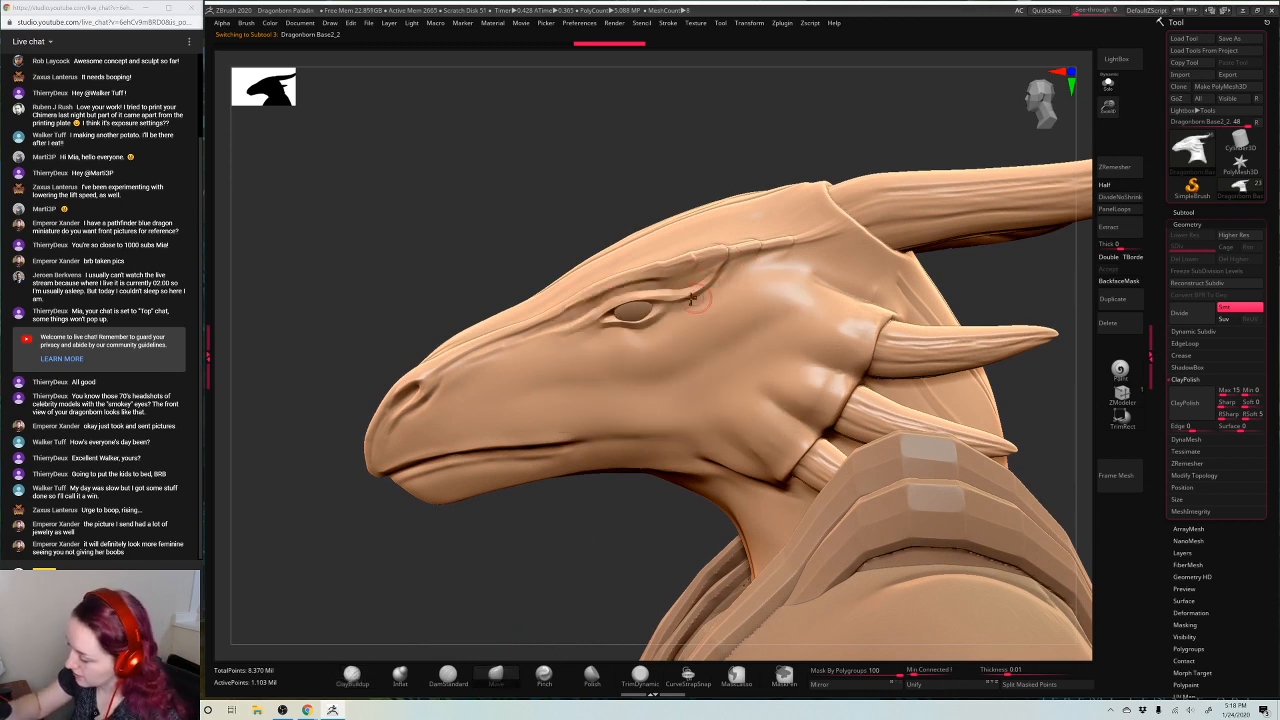
key(space)
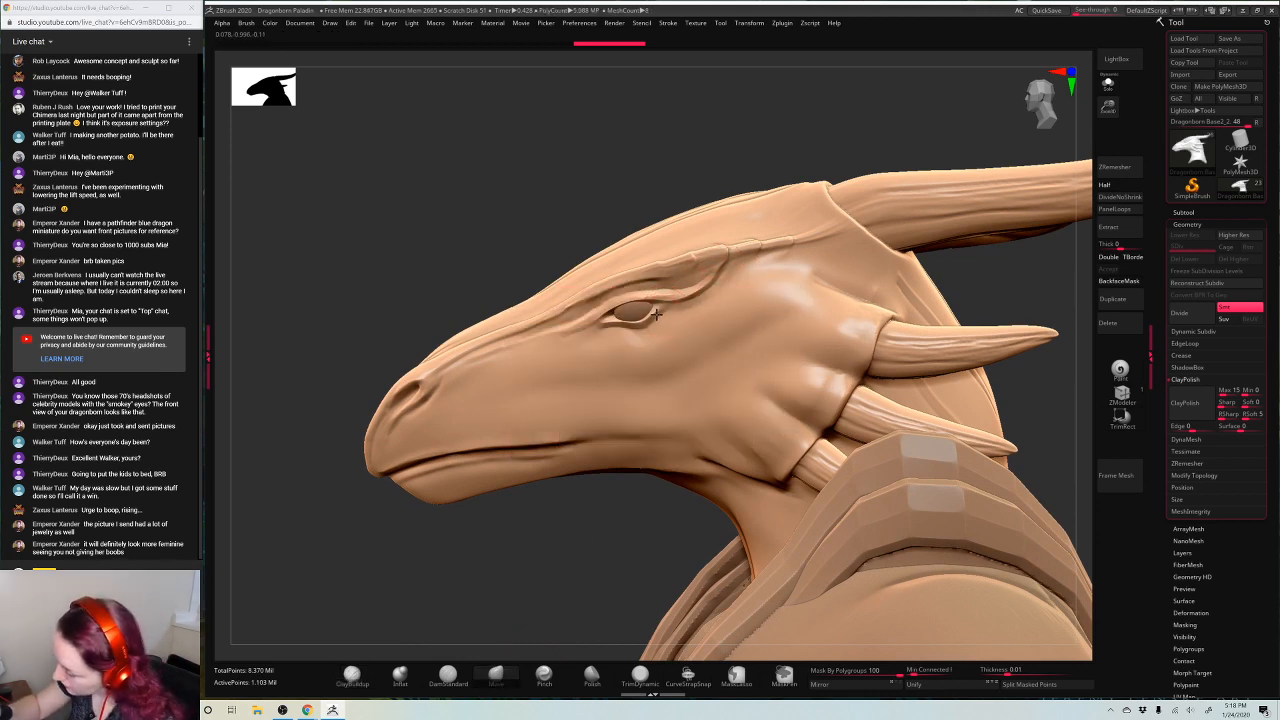
drag(658, 315, 664, 312)
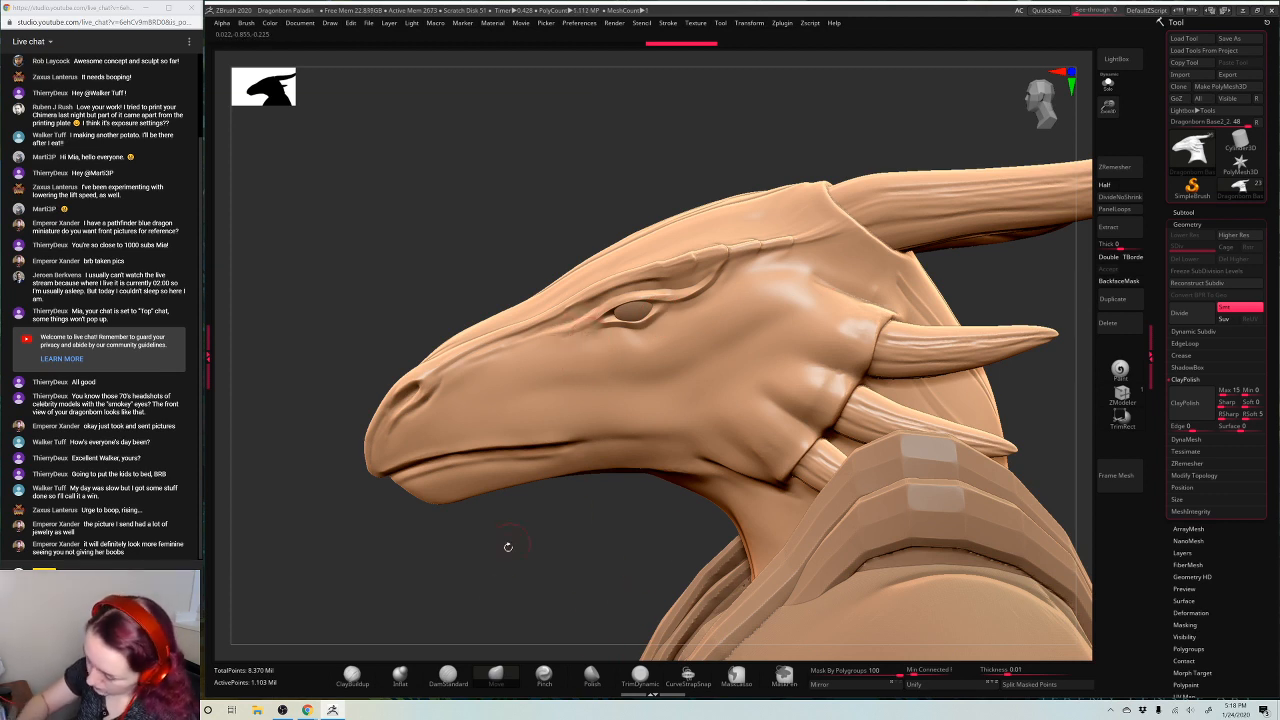
mouse_move(600, 334)
mouse_down()
mouse_move(614, 311)
mouse_move(608, 376)
mouse_move(664, 514)
mouse_up()
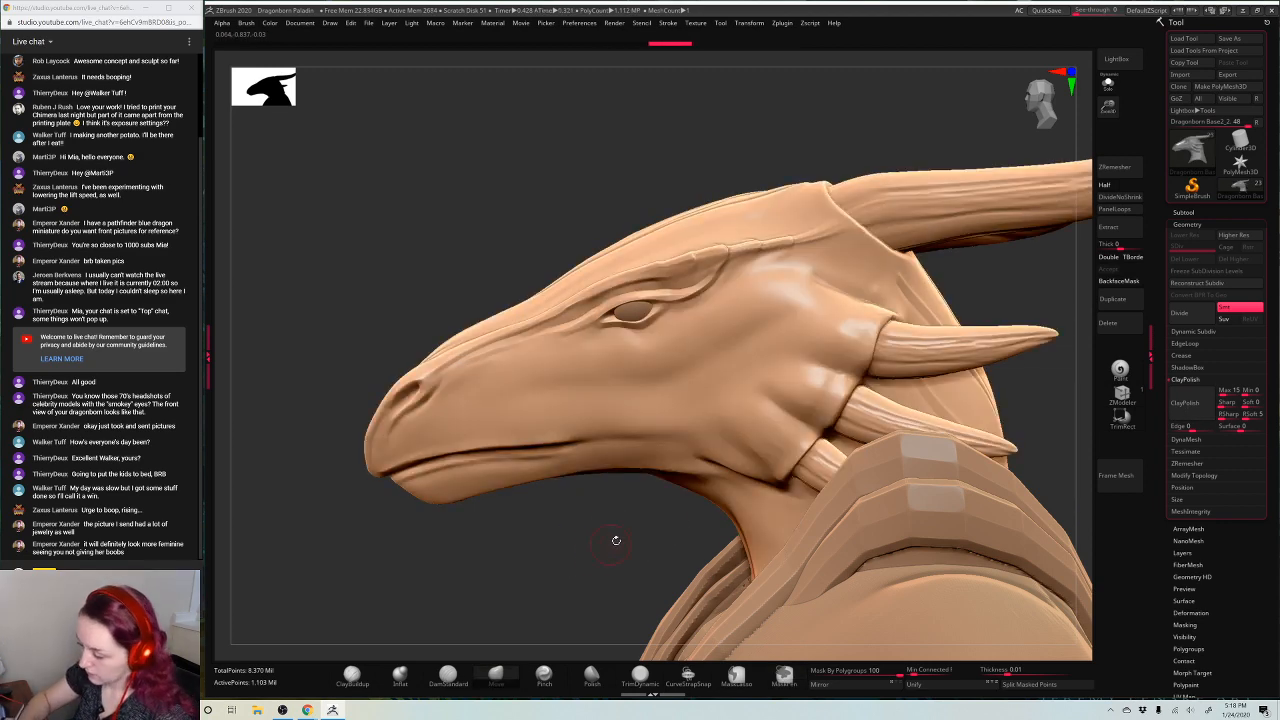
Push the tip of the snout slightly back with a large Move brush, comparing the shape before and after the stroke
key(f)
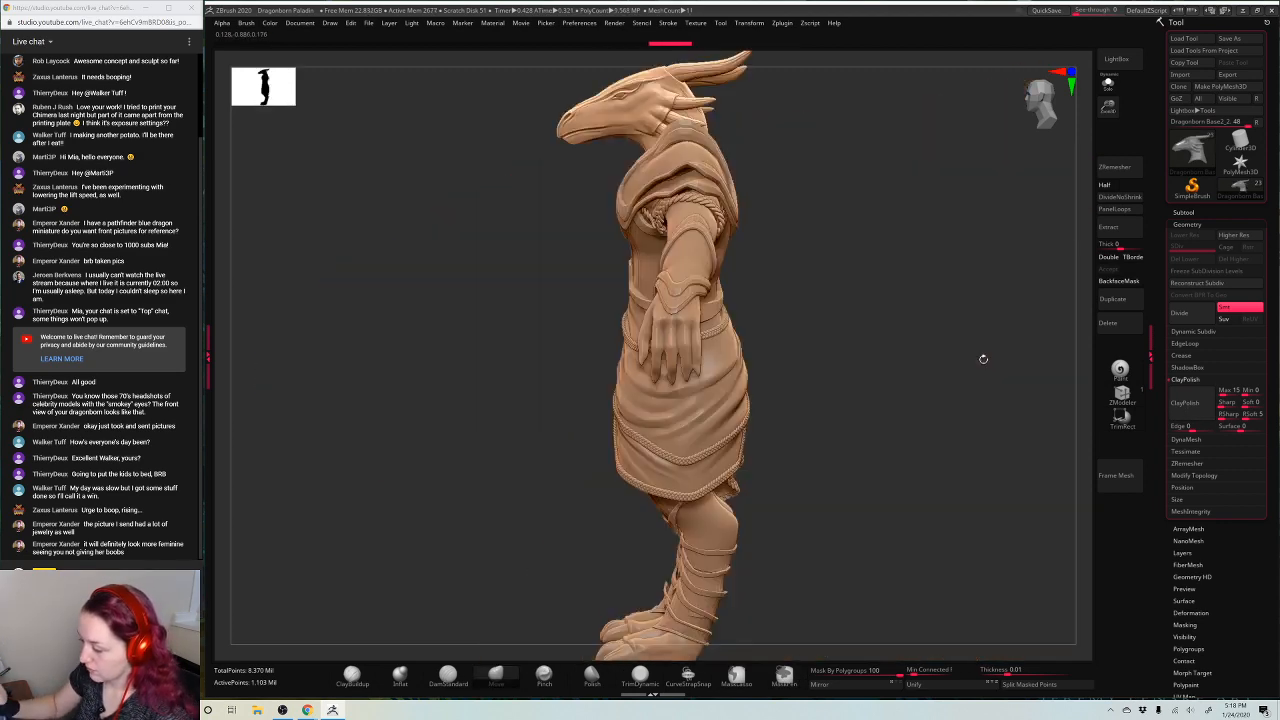
mouse_move(955, 377)
mouse_down()
mouse_move(960, 400)
mouse_move(983, 371)
mouse_move(870, 318)
mouse_move(964, 232)
mouse_up()
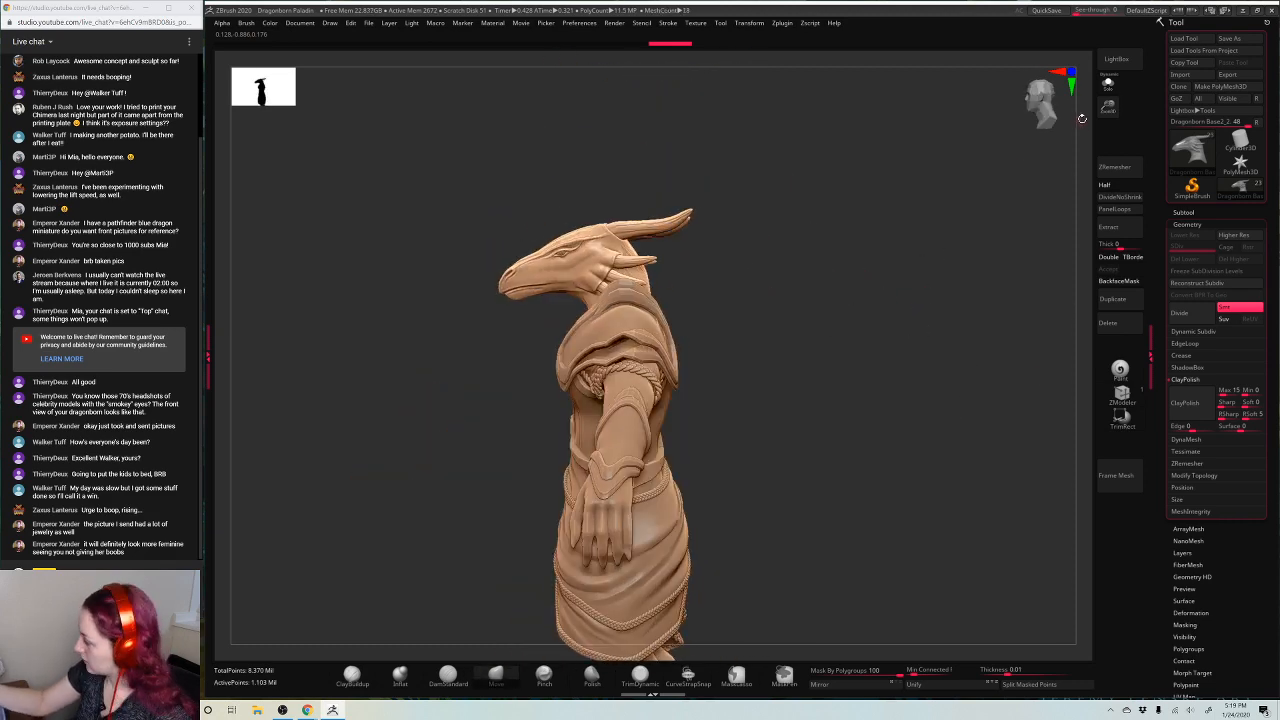
drag(1108, 108, 1102, 154)
key(space)
mouse_move(819, 259)
mouse_down()
mouse_move(843, 257)
mouse_move(824, 258)
mouse_up()
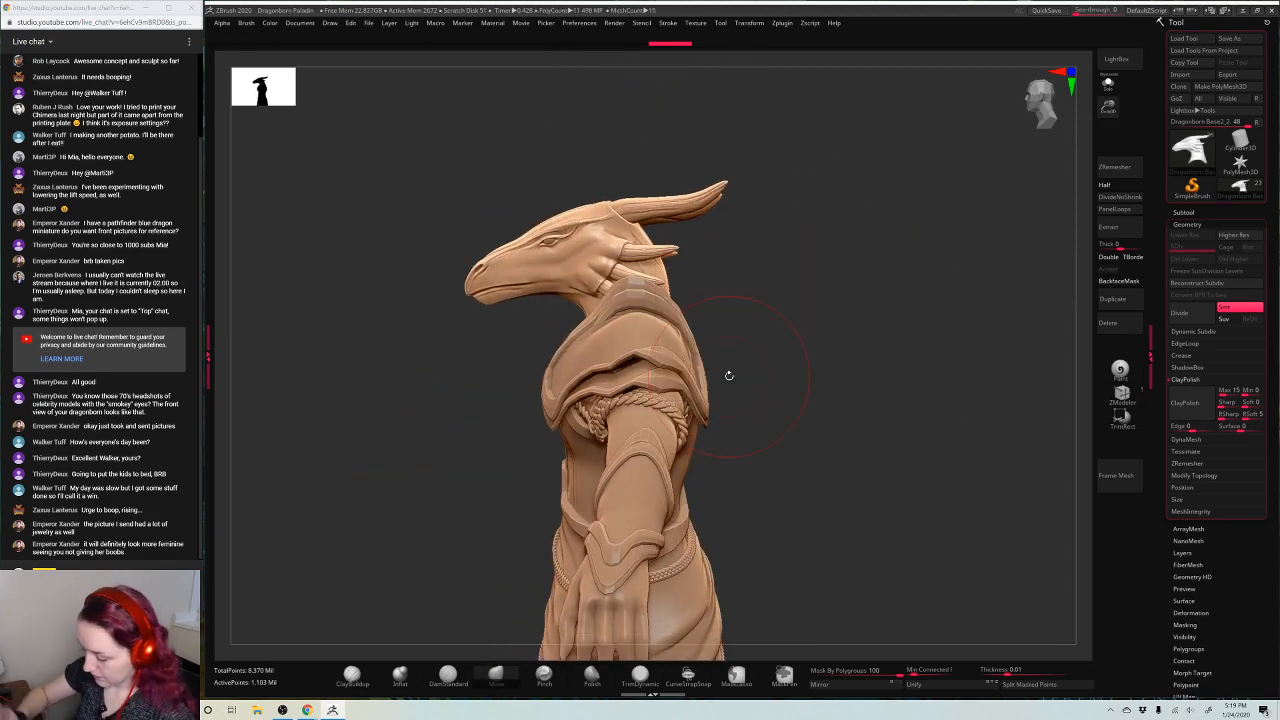
drag(485, 285, 497, 278)
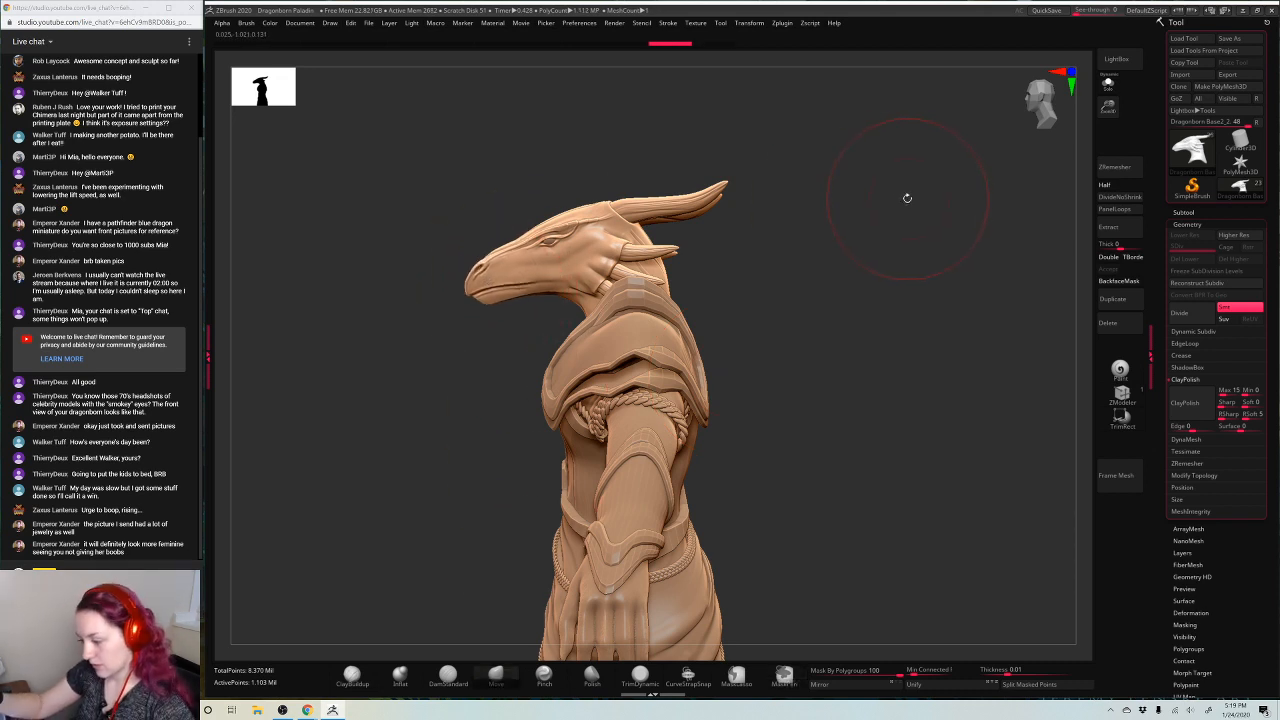
key(ctrl+z)
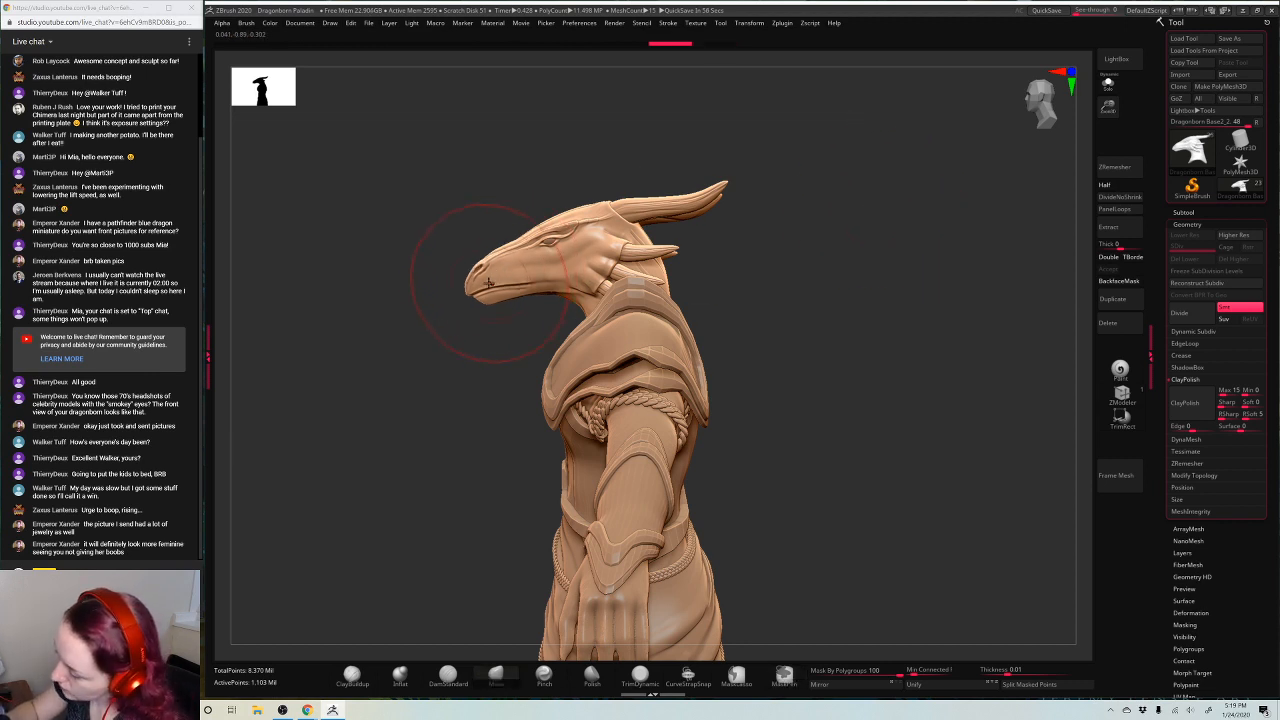
key(ctrl+shift+z)
Adjust the Move brush's draw size and refine the profile of the snout and lower jaw
key(space)
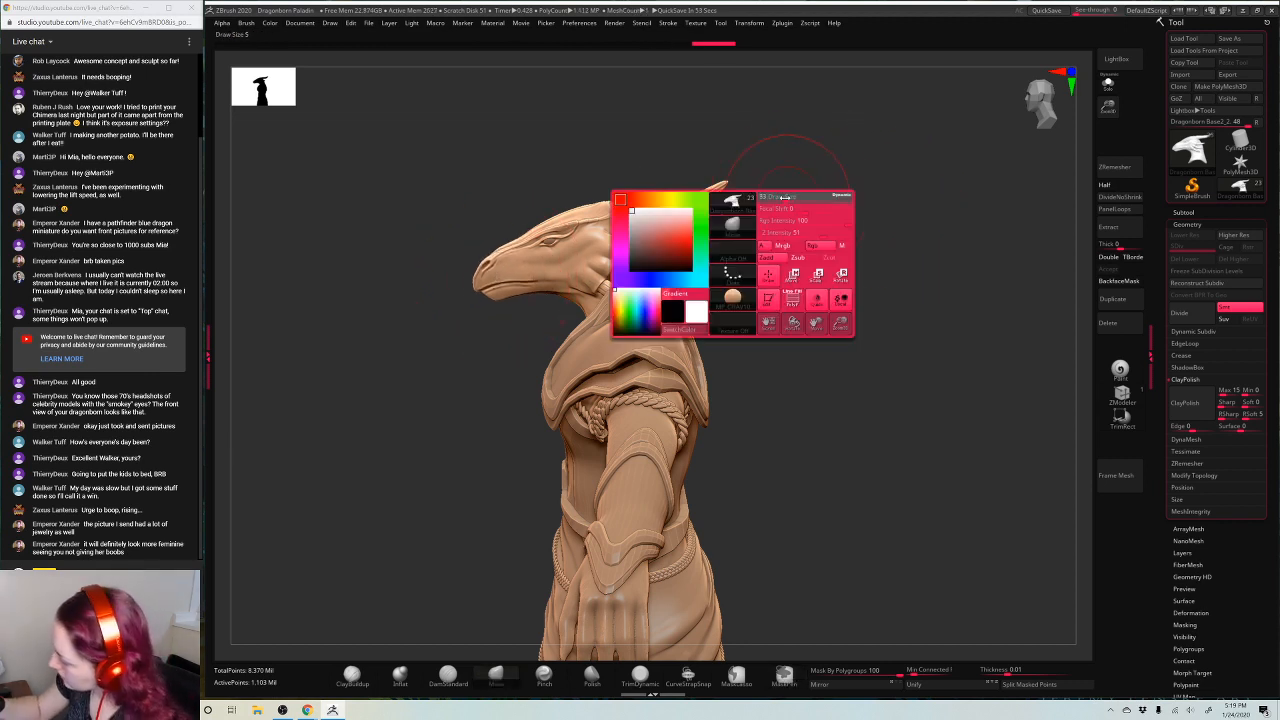
drag(500, 257, 501, 258)
drag(854, 196, 980, 185)
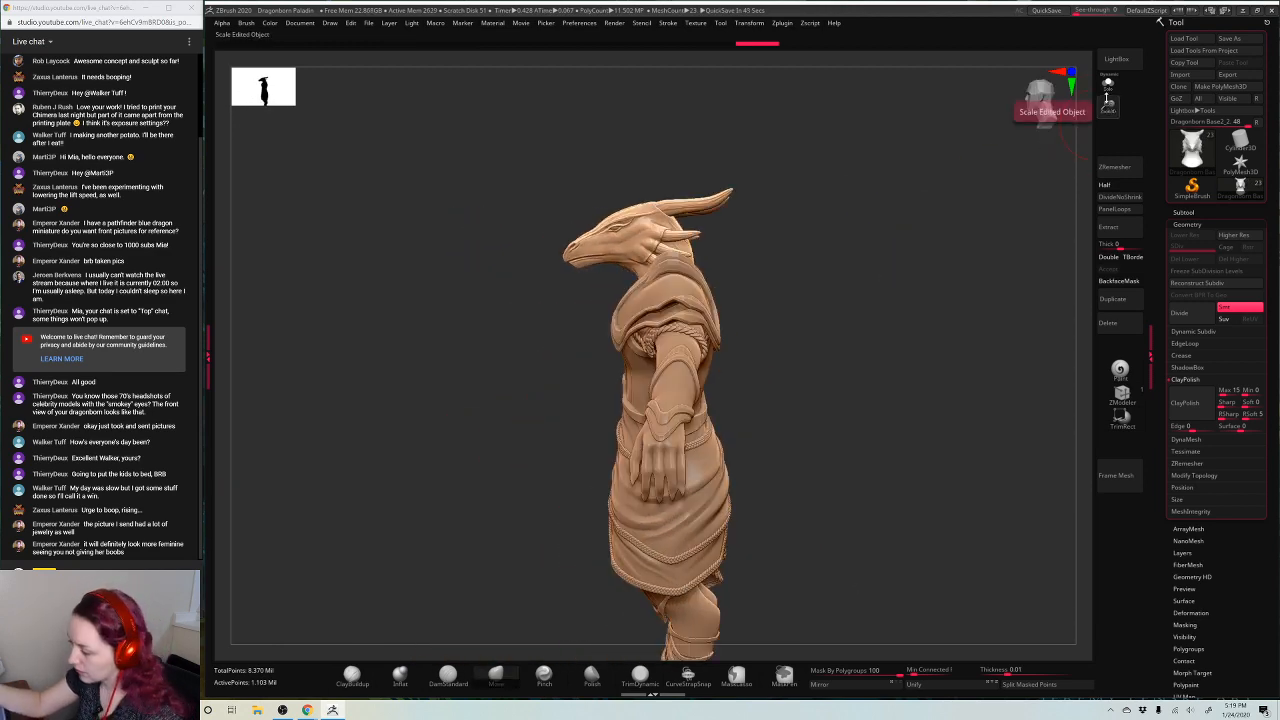
click(1040, 118)
drag(1115, 141, 1118, 228)
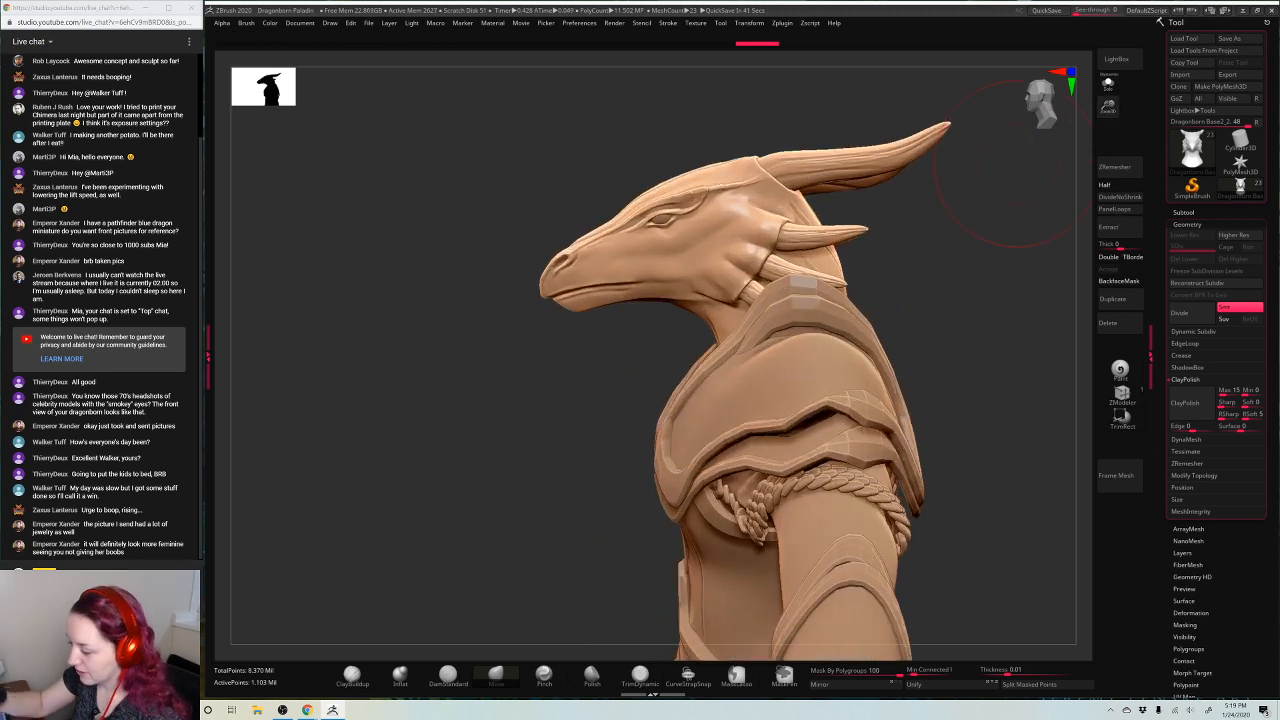
key(space)
key(space)
drag(645, 300, 677, 301)
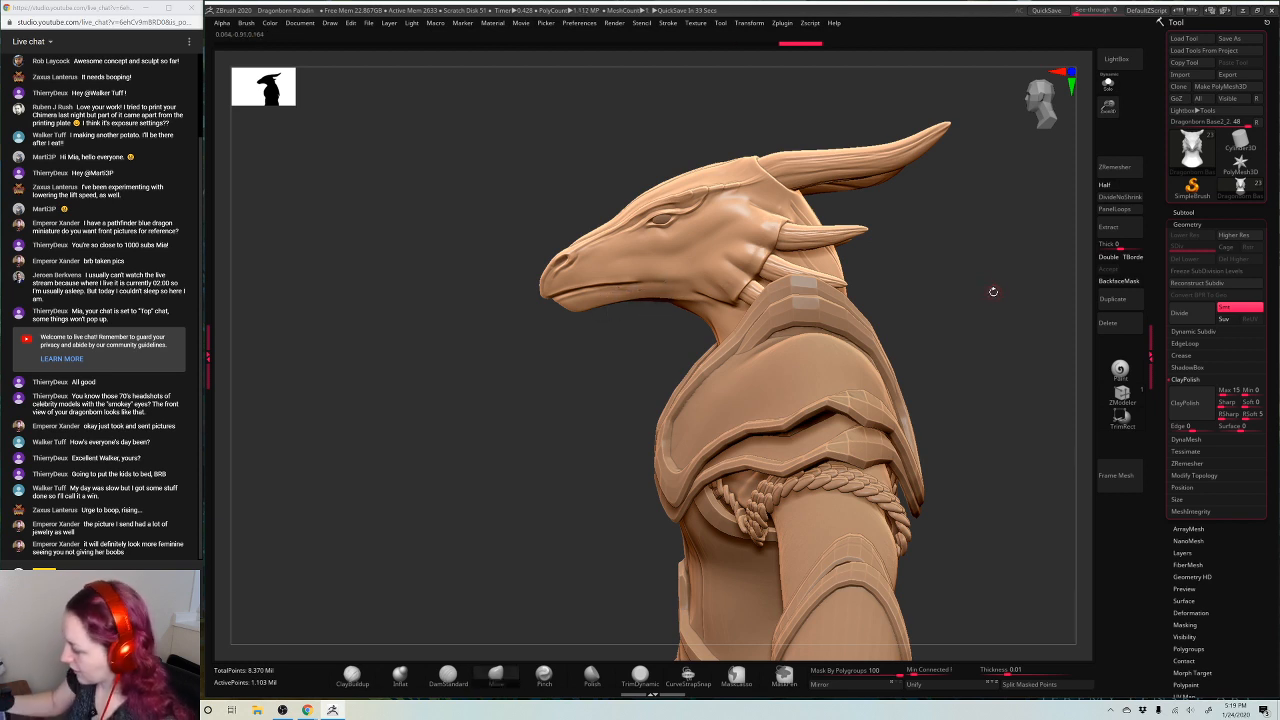
Insert a Pear gem at the centre of the forehead, adjust its placement, and split it into its own subtool
drag(1012, 298, 915, 315)
key(b)
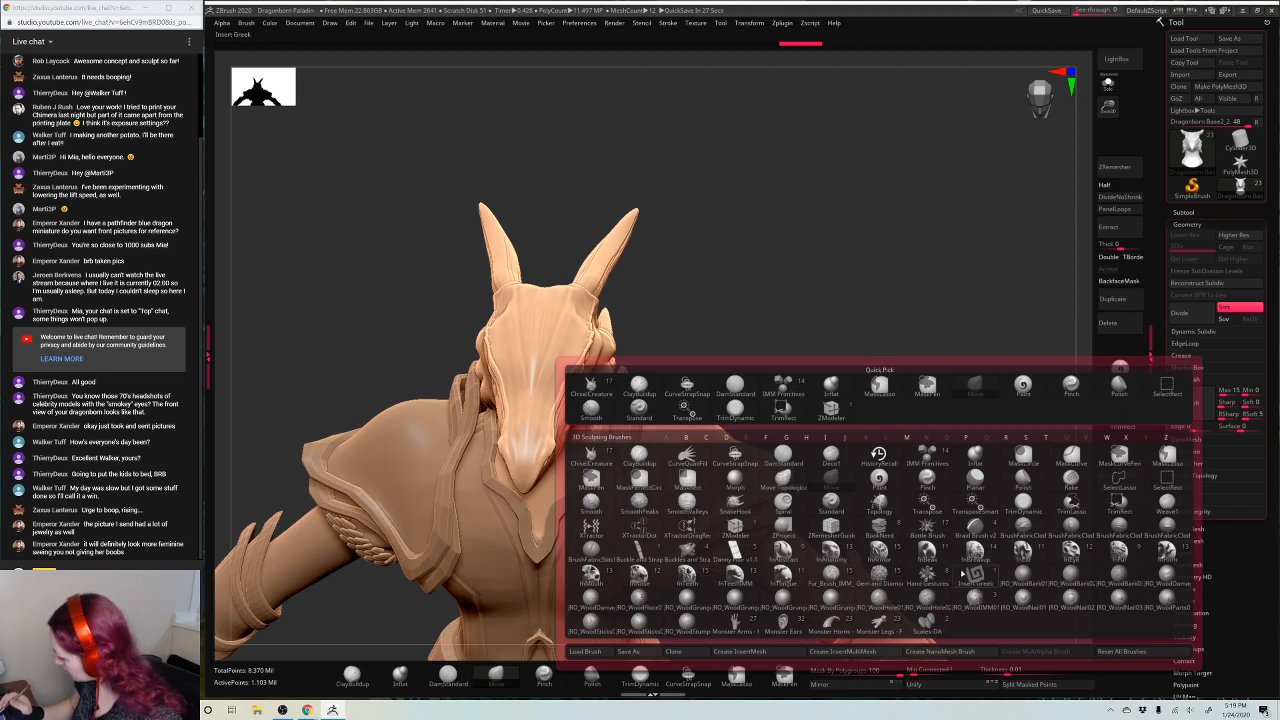
click(880, 574)
click(498, 58)
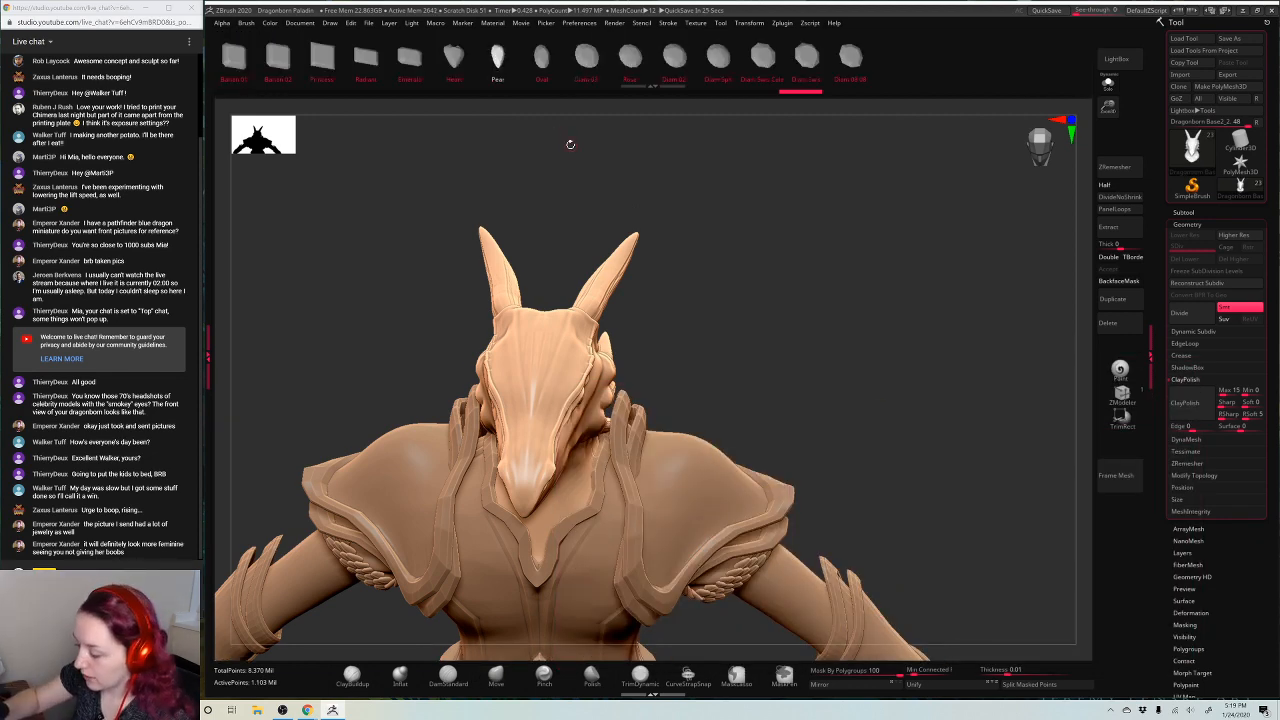
drag(743, 271, 809, 269)
drag(800, 318, 524, 388)
drag(806, 294, 822, 330)
key(w)
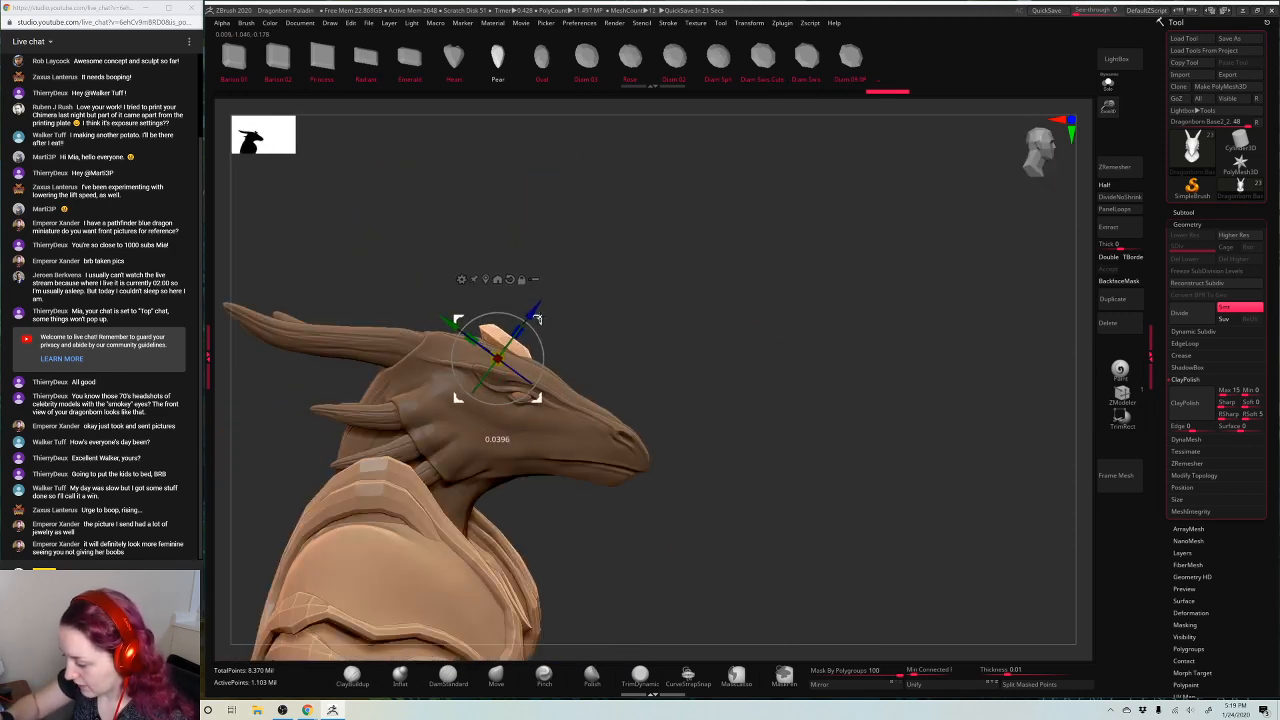
drag(672, 288, 776, 308)
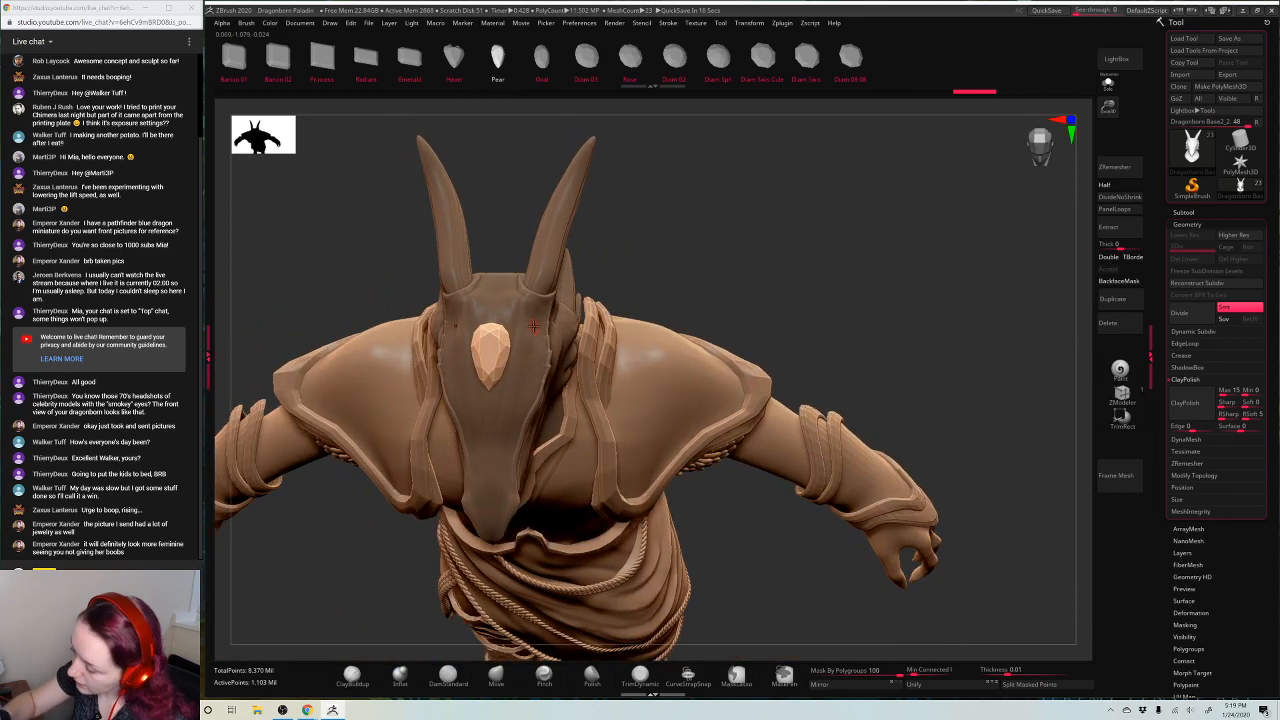
click(1029, 685)
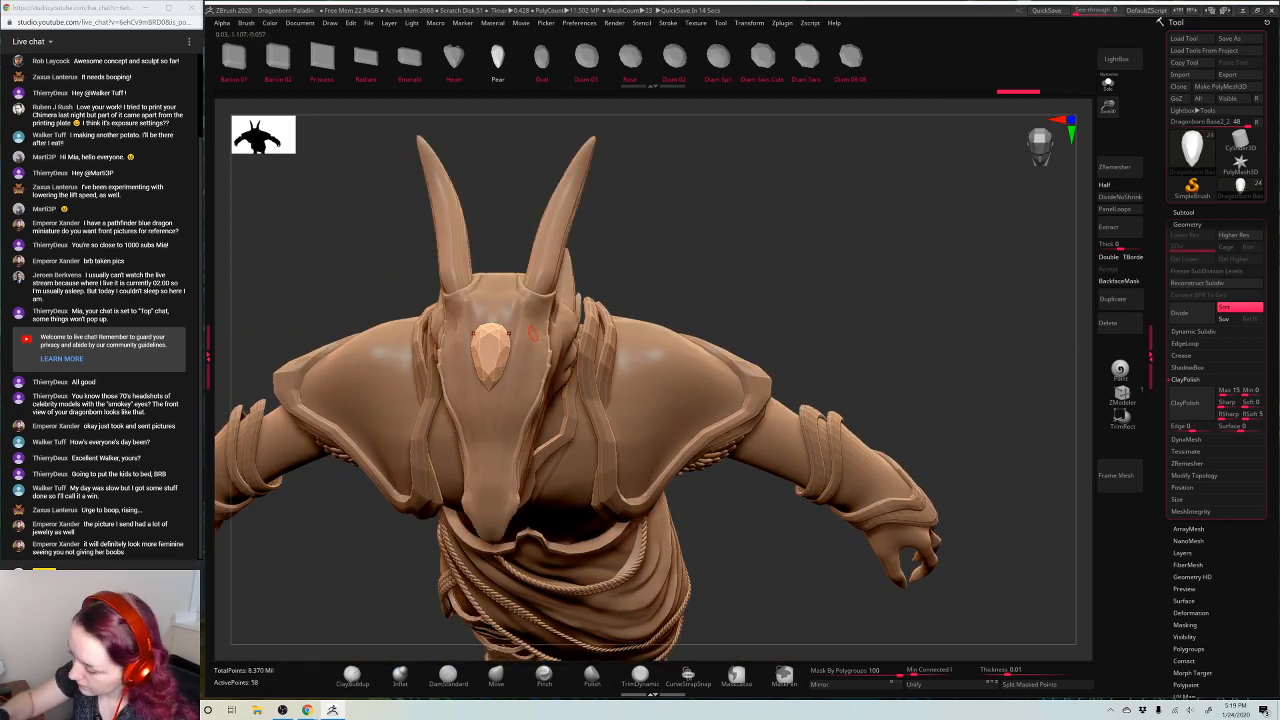
Add a mirrored pair of Pear gems beside the forehead gem and position them against the skull
drag(534, 322, 537, 334)
drag(829, 243, 758, 206)
key(w)
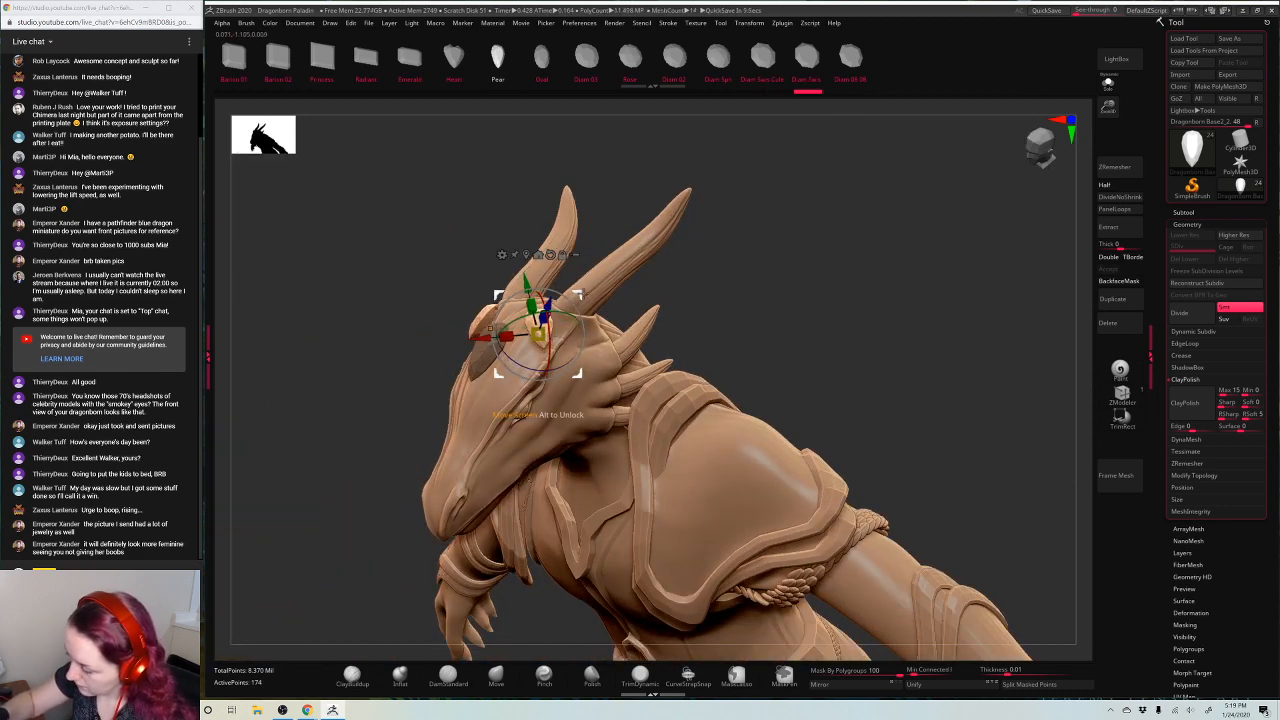
drag(749, 284, 780, 316)
key(w)
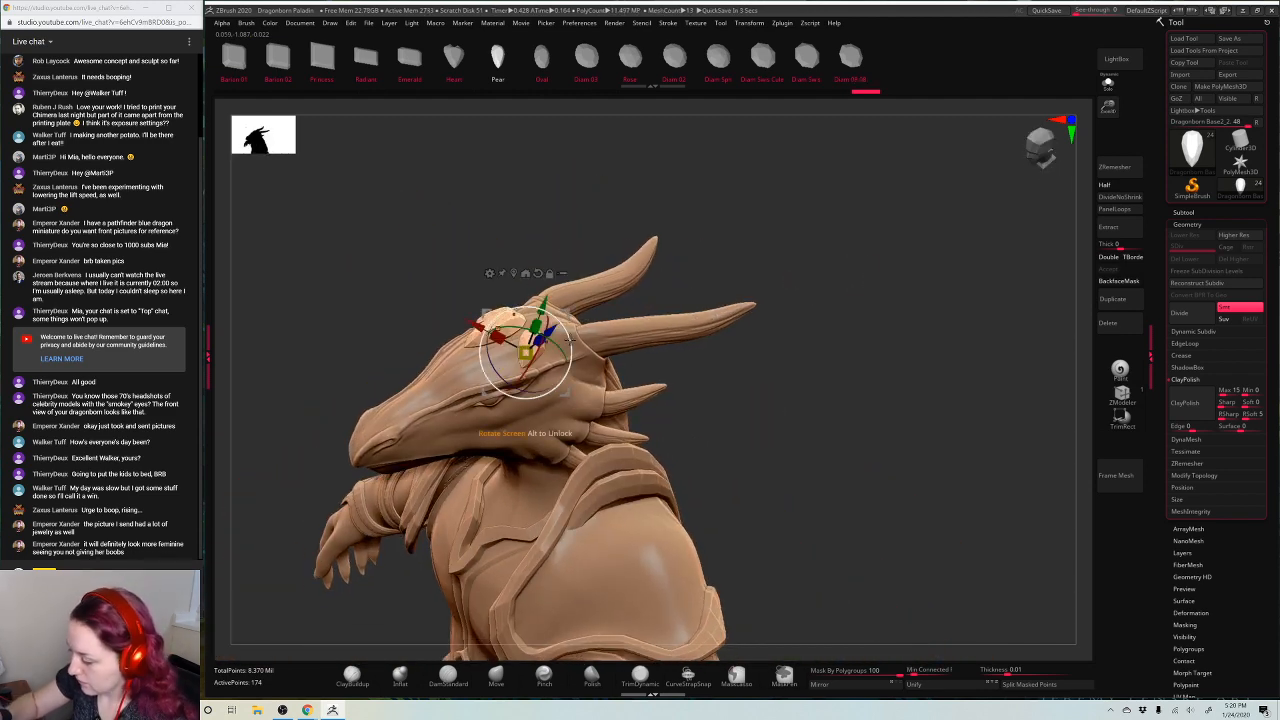
drag(846, 251, 667, 294)
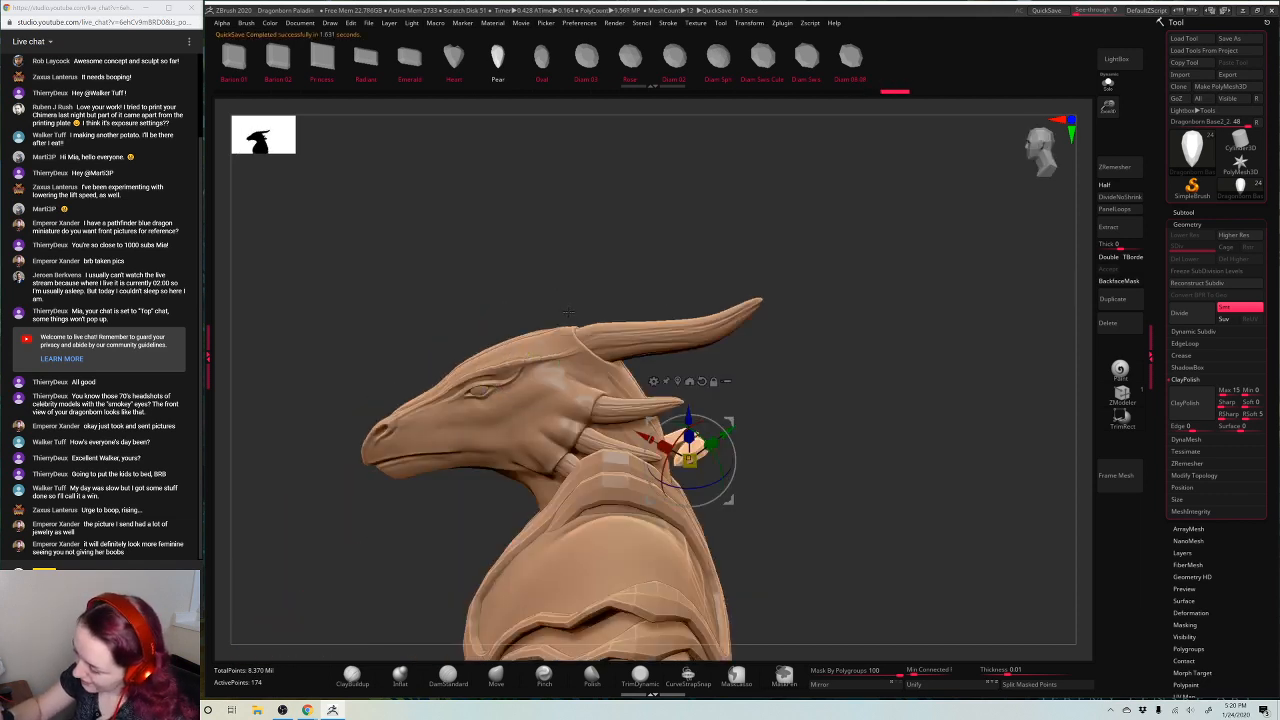
drag(733, 427, 849, 184)
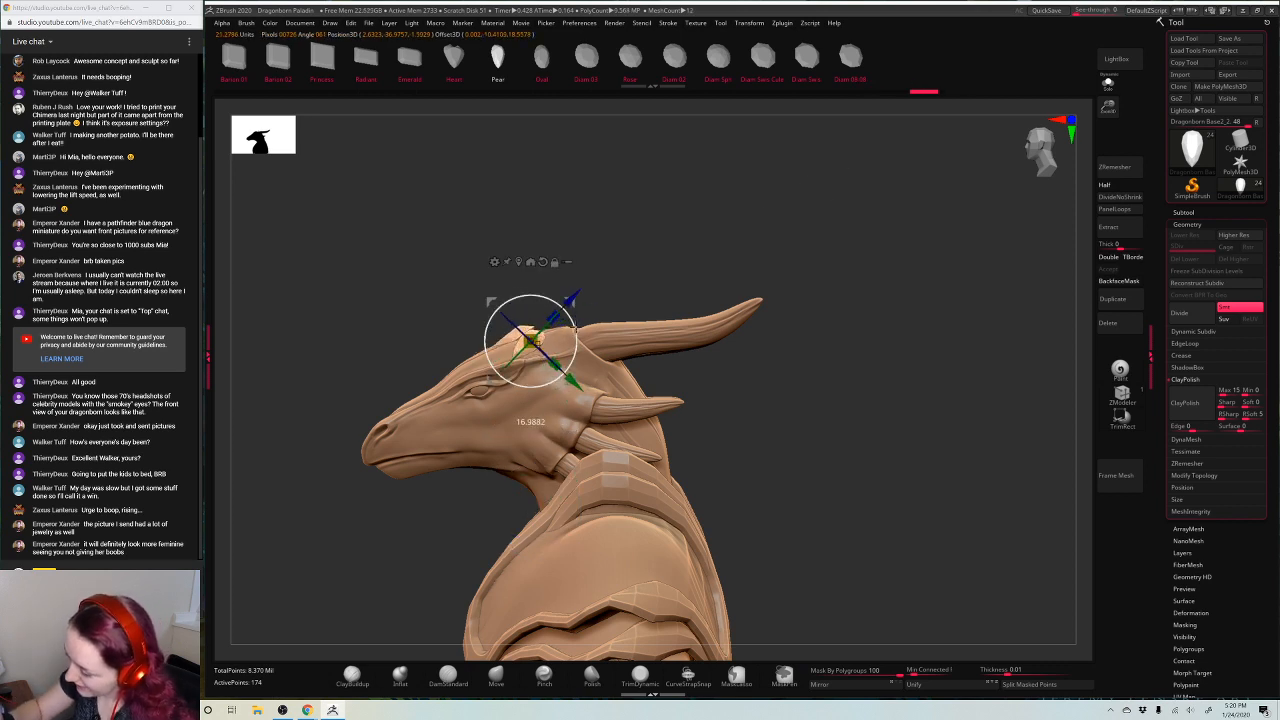
Move and rotate the side gems along the brow towards the base of the horns
drag(490, 301, 427, 316)
drag(657, 270, 786, 247)
drag(823, 316, 813, 350)
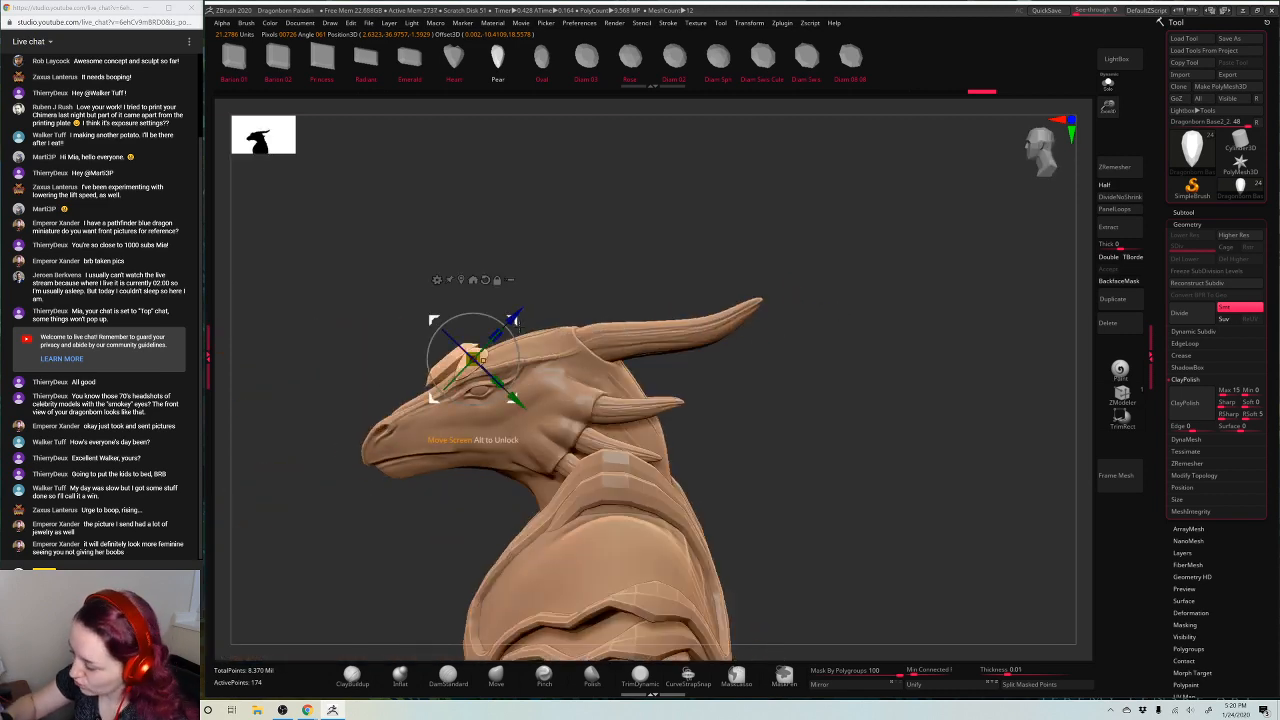
drag(516, 321, 604, 331)
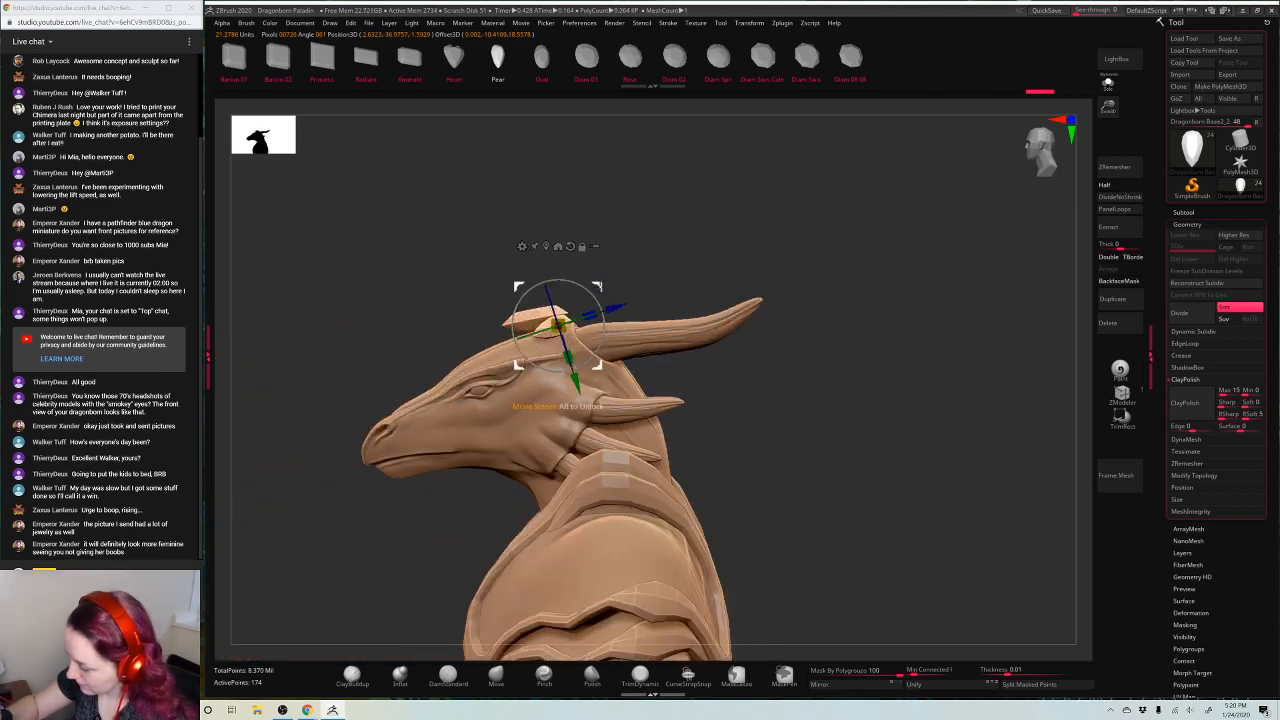
drag(599, 287, 604, 296)
drag(607, 352, 610, 348)
drag(768, 272, 872, 345)
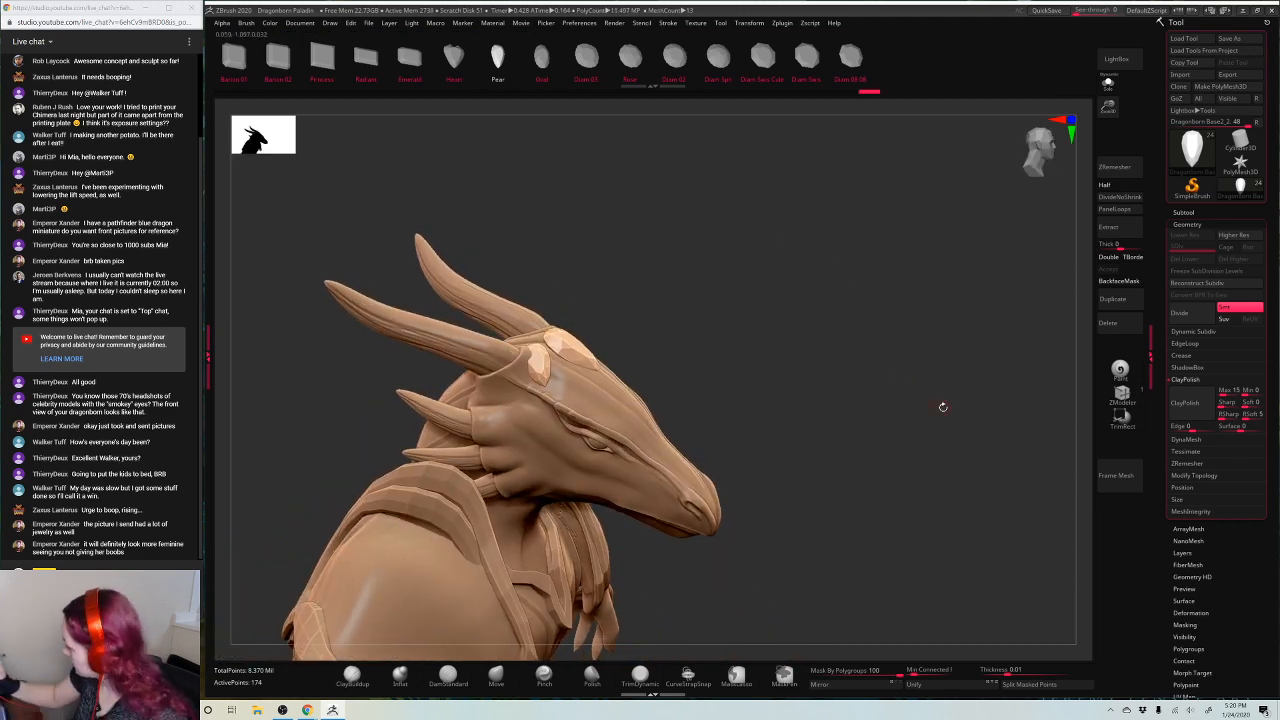
Delete the subtool holding the forehead gems
click(1184, 212)
click(1180, 432)
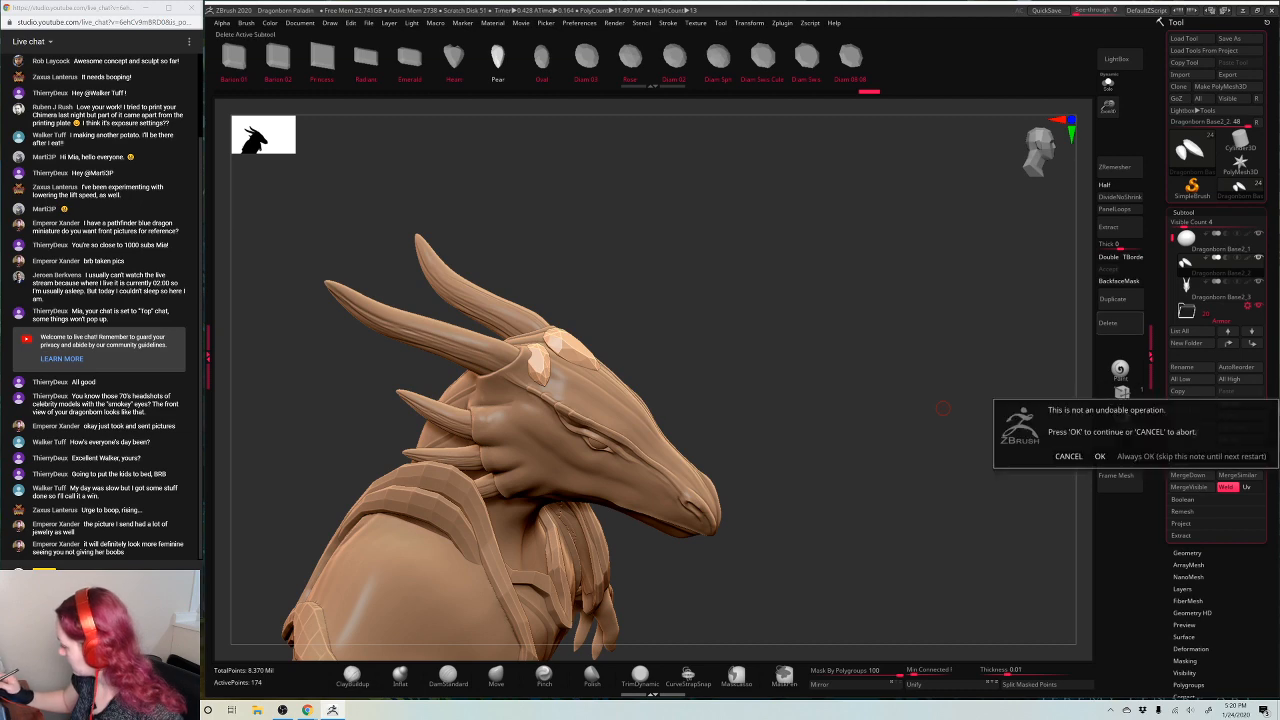
click(1100, 456)
Select the shoulder armor subtool and isolate it to expose the ragged seam on its inner face
drag(829, 280, 814, 237)
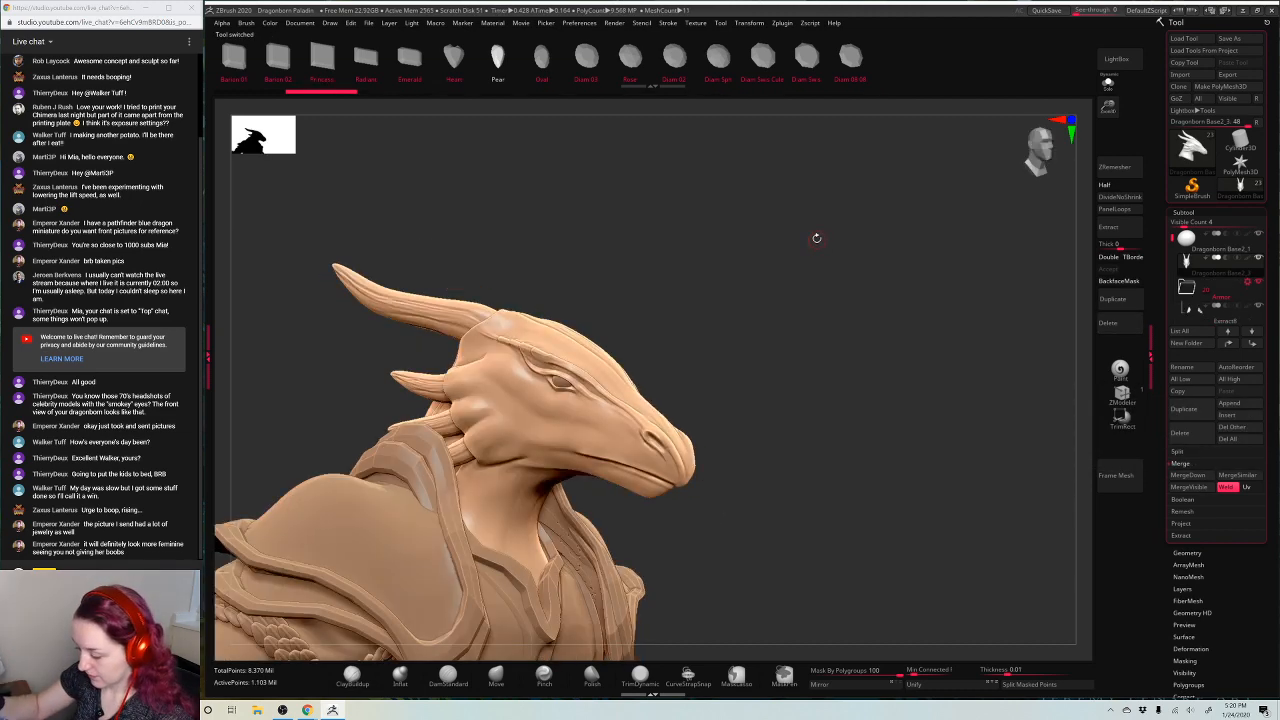
key(f)
alt+click(741, 558)
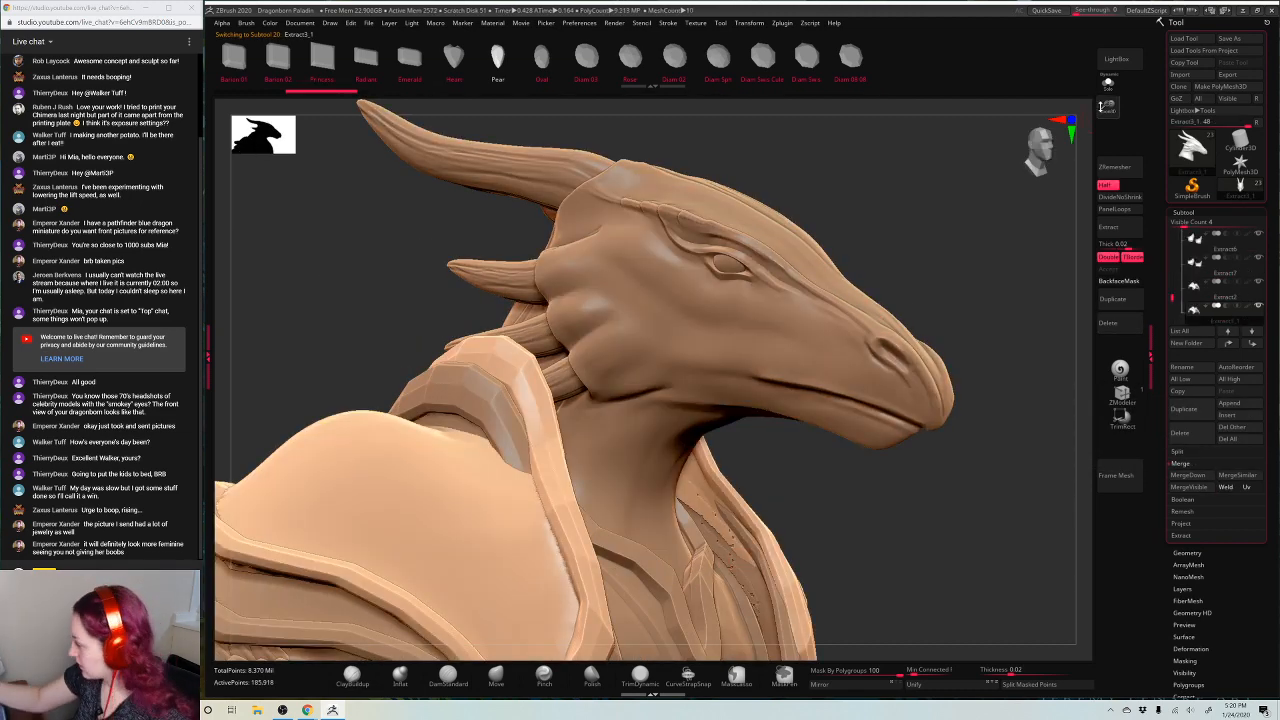
click(1109, 85)
alt+drag(912, 280, 812, 197)
key(space)
click(783, 273)
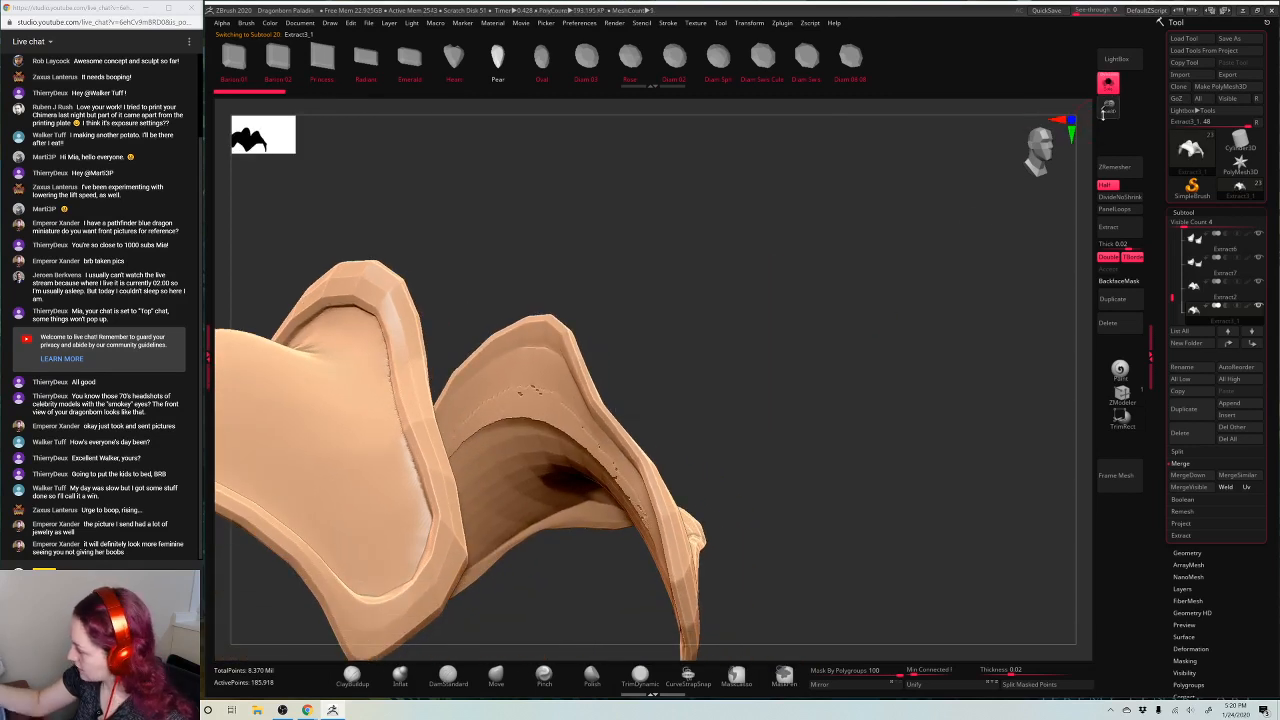
drag(668, 352, 602, 362)
Trim the ragged seam along the shoulder armor's inner face with a smaller TrimDynamic brush
key(comma)
key(space)
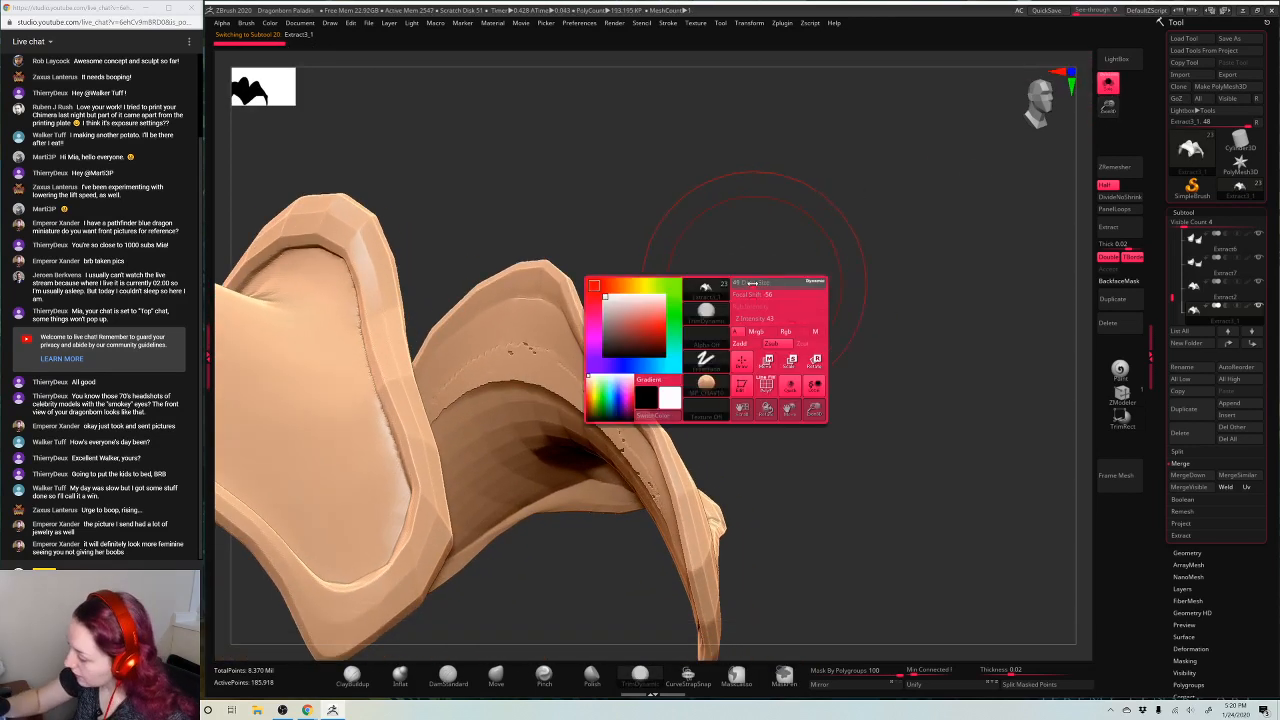
key(space)
click(754, 262)
mouse_move(763, 251)
mouse_down()
mouse_move(708, 268)
mouse_move(660, 250)
mouse_up()
drag(503, 326, 517, 357)
drag(474, 348, 438, 374)
mouse_move(438, 374)
right_down()
mouse_move(651, 281)
mouse_move(594, 321)
right_up()
mouse_move(522, 333)
mouse_down()
mouse_move(606, 398)
mouse_move(657, 468)
mouse_up()
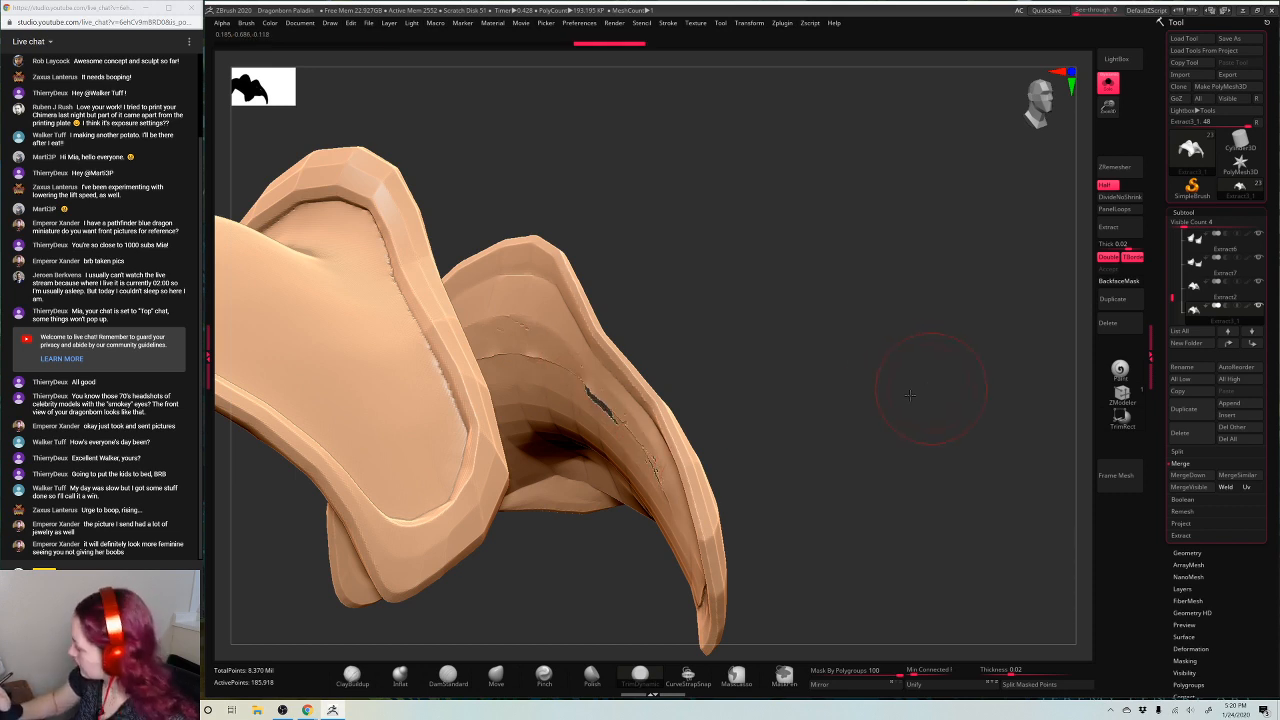
Remesh the shoulder armor with DynaMesh to close the gap and smooth the remaining seam on its inner face
right_drag(909, 395, 1050, 283)
click(1187, 552)
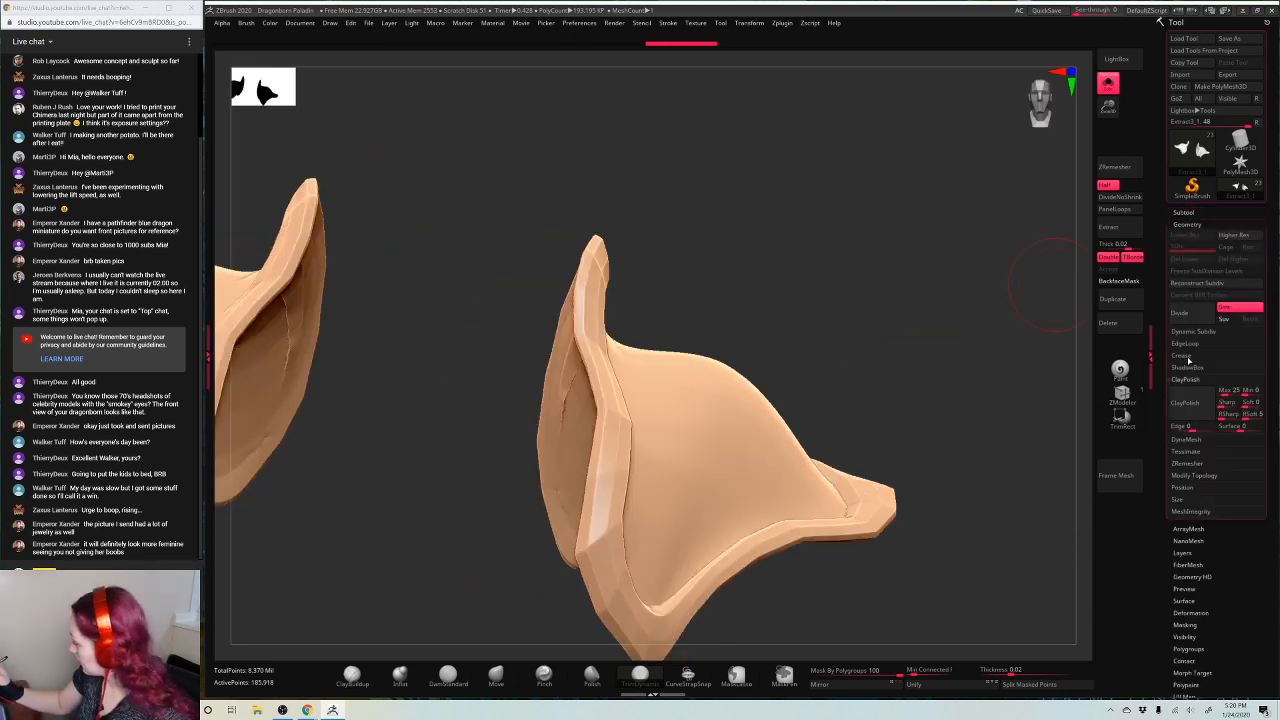
click(1190, 380)
click(1187, 391)
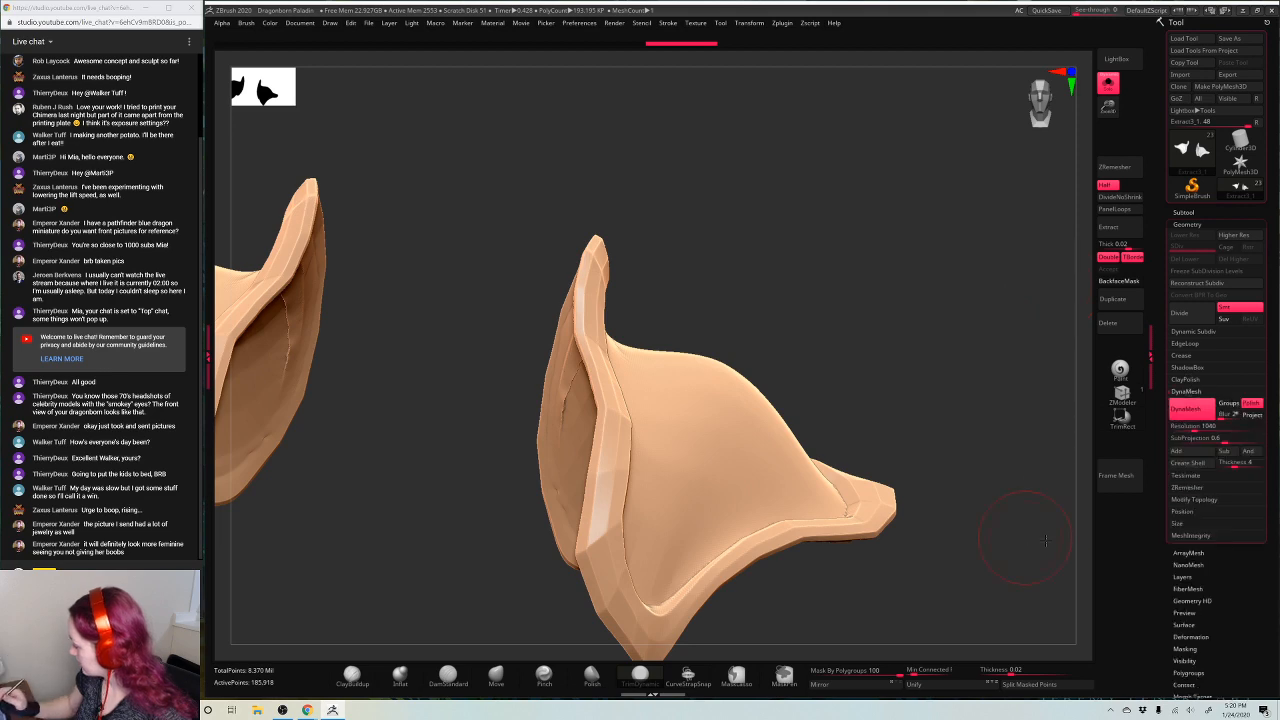
right_drag(1045, 540, 1032, 507)
ctrl+drag(1032, 507, 1046, 581)
right_drag(814, 258, 580, 348)
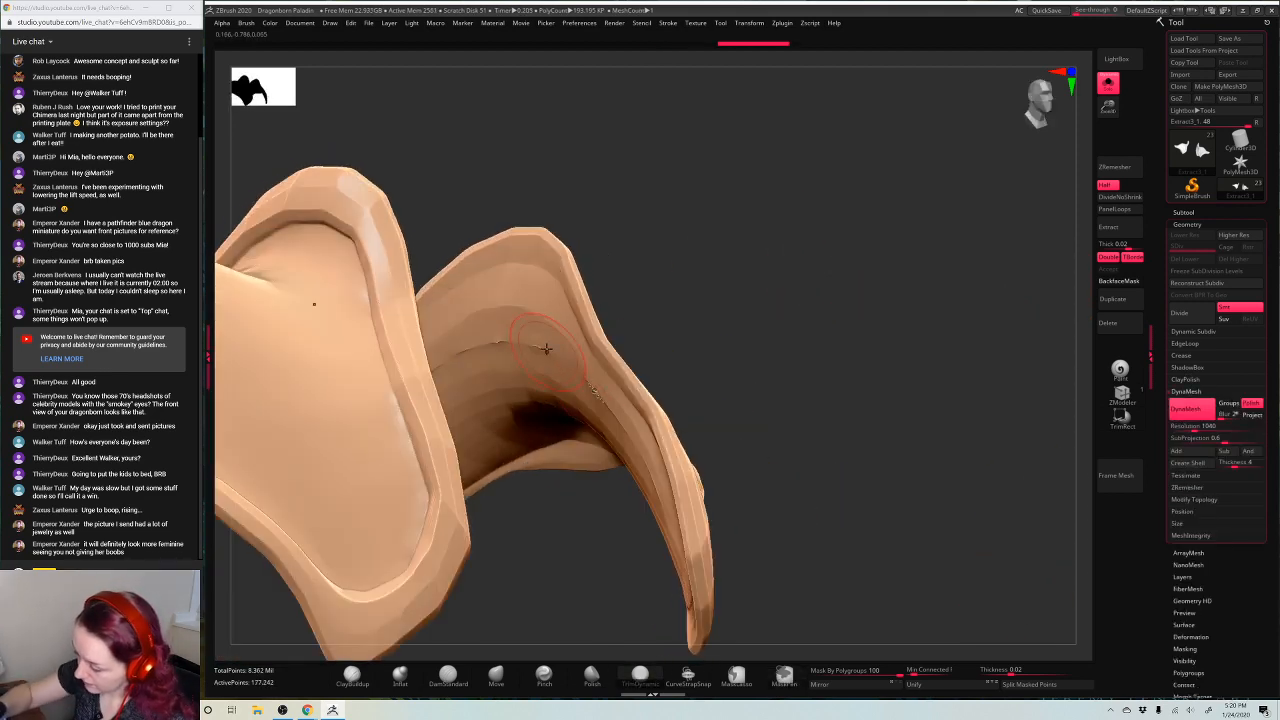
right_drag(647, 310, 522, 335)
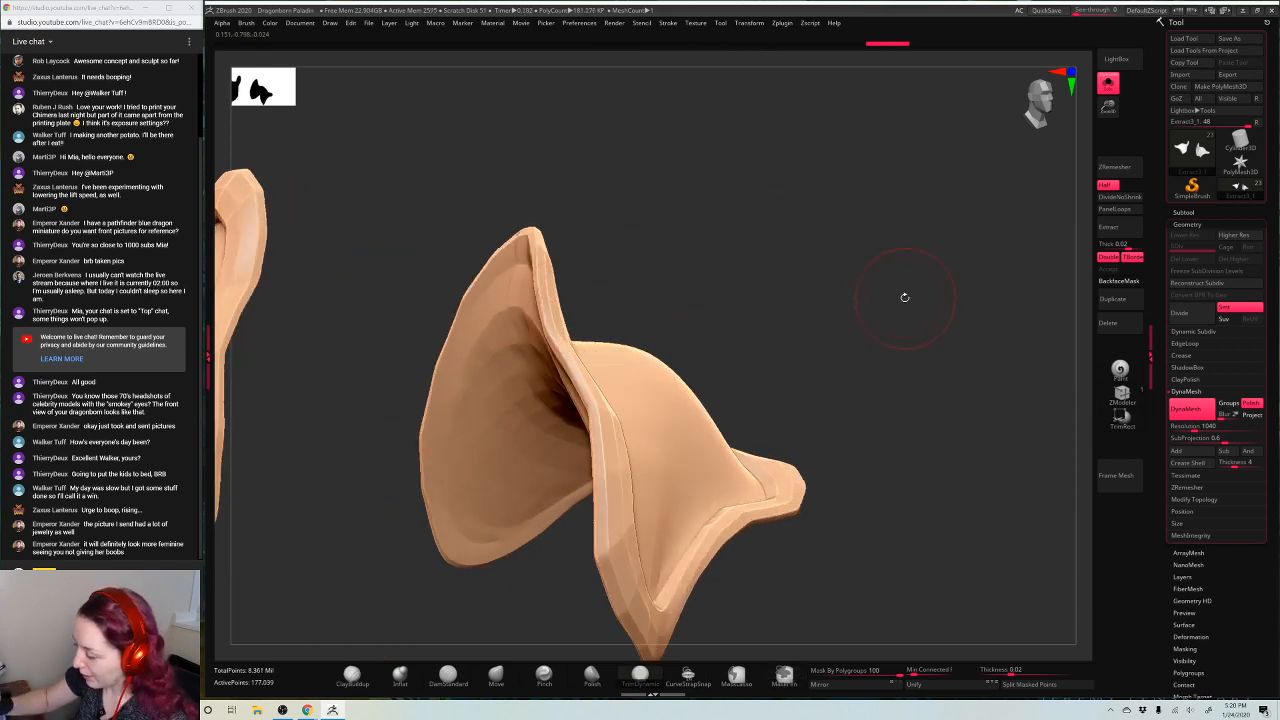
Select the lower shoulder armor subtool and isolate it to expose the rough patches on its inner face
right_drag(903, 294, 514, 177)
key(f)
click(1108, 84)
alt+click(717, 225)
click(1108, 84)
key(f)
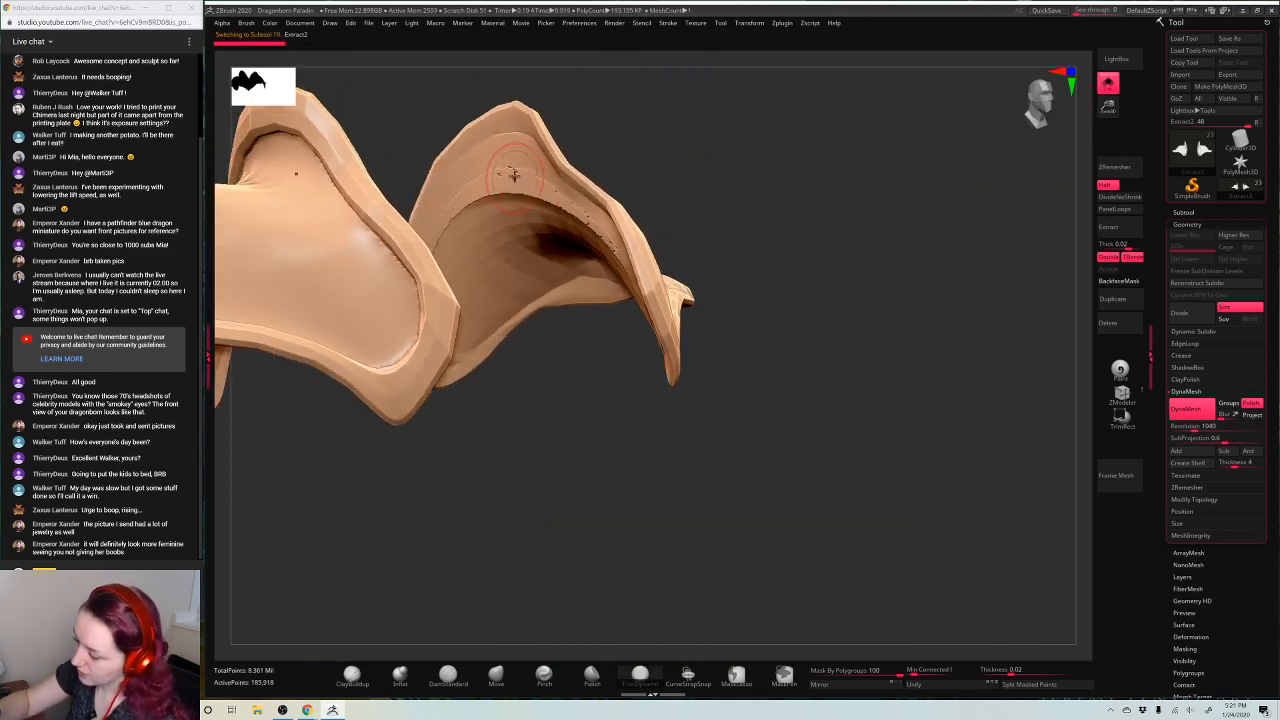
mouse_move(601, 159)
right_down()
mouse_move(486, 220)
mouse_move(733, 138)
mouse_move(530, 190)
right_up()
right_click(486, 220)
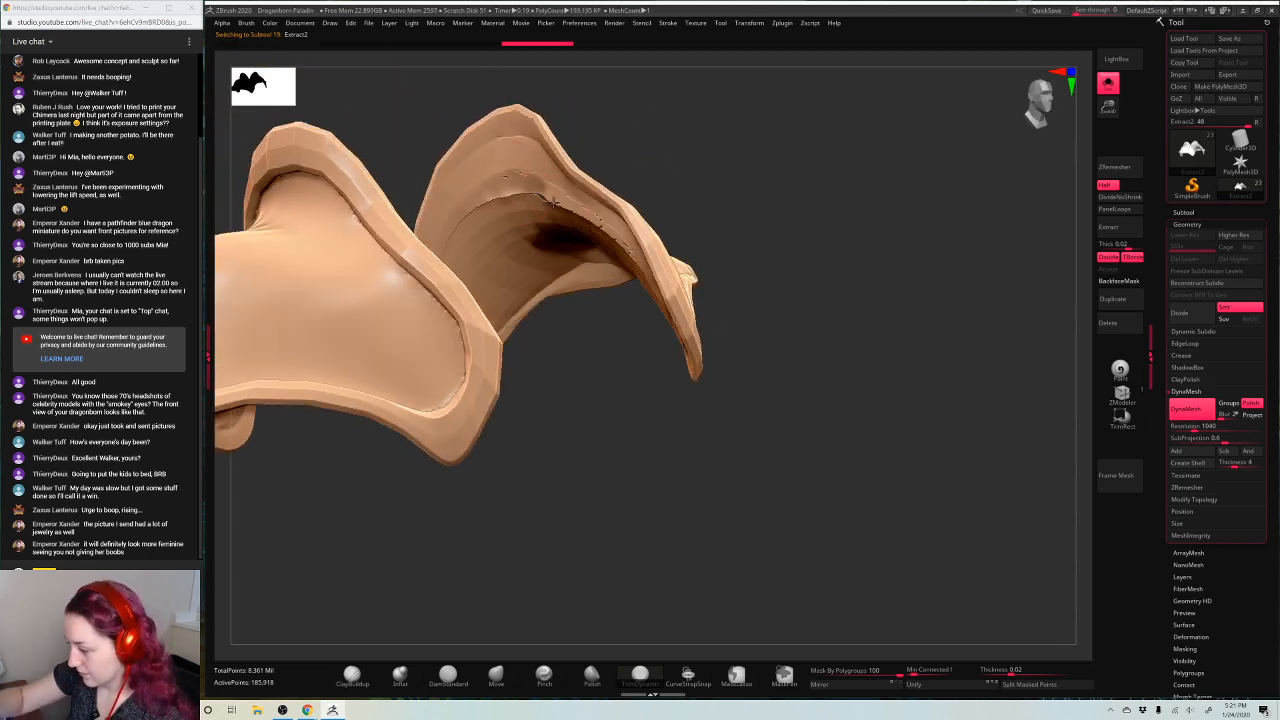
Remesh the isolated shoulder armor with DynaMesh, clean up the rough patch on its inner face, and show all subtools again
ctrl+drag(736, 149, 785, 231)
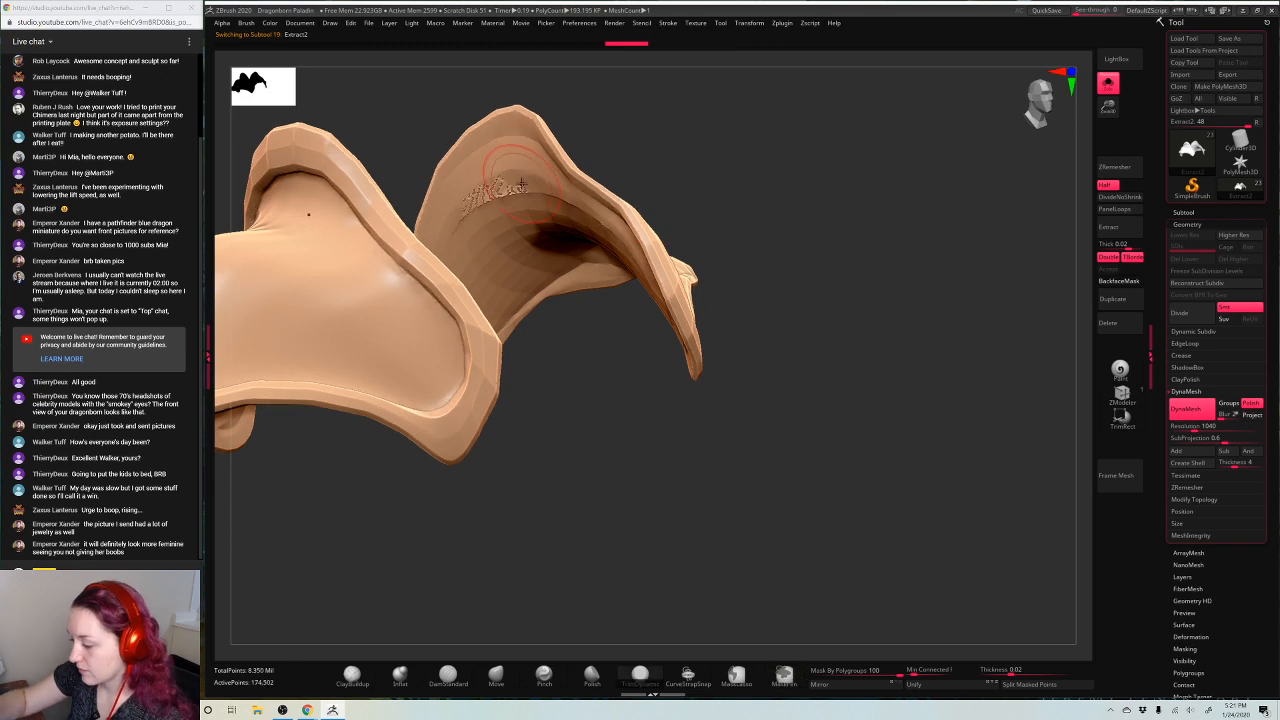
mouse_move(512, 184)
mouse_down()
mouse_move(491, 191)
mouse_move(524, 189)
mouse_up()
ctrl+drag(702, 129, 763, 195)
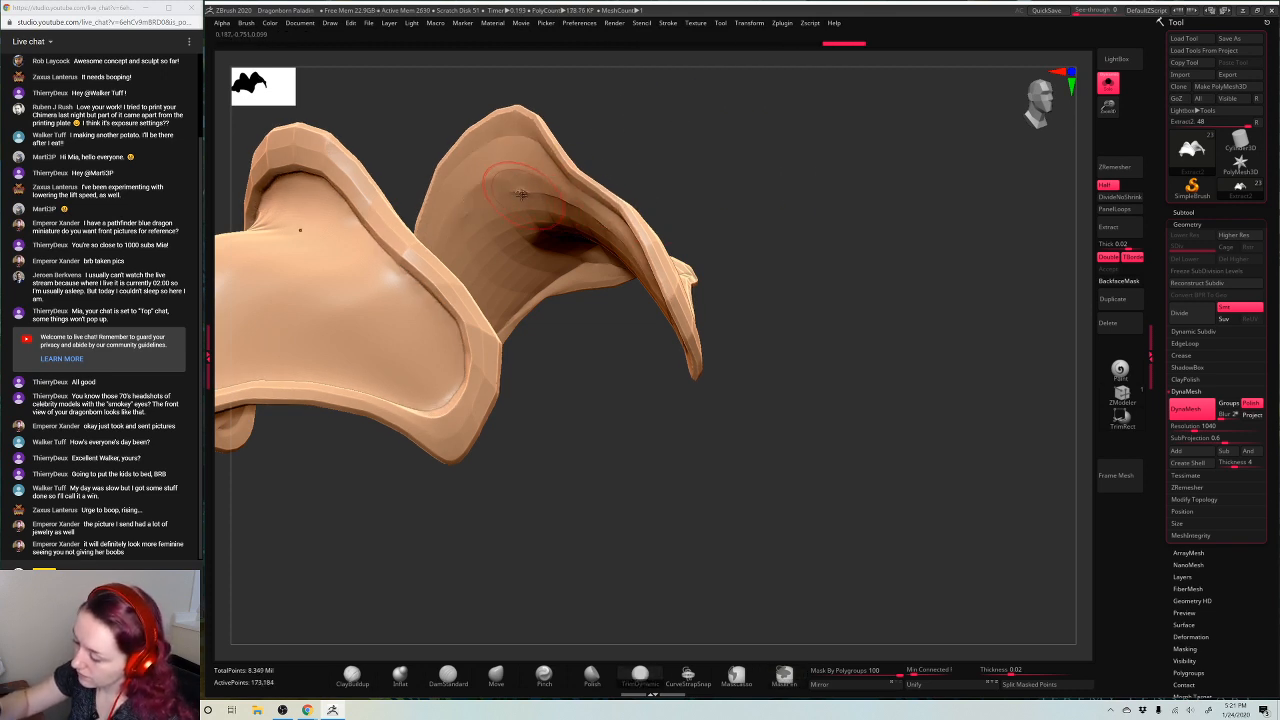
right_drag(871, 197, 887, 227)
key(f)
click(1108, 88)
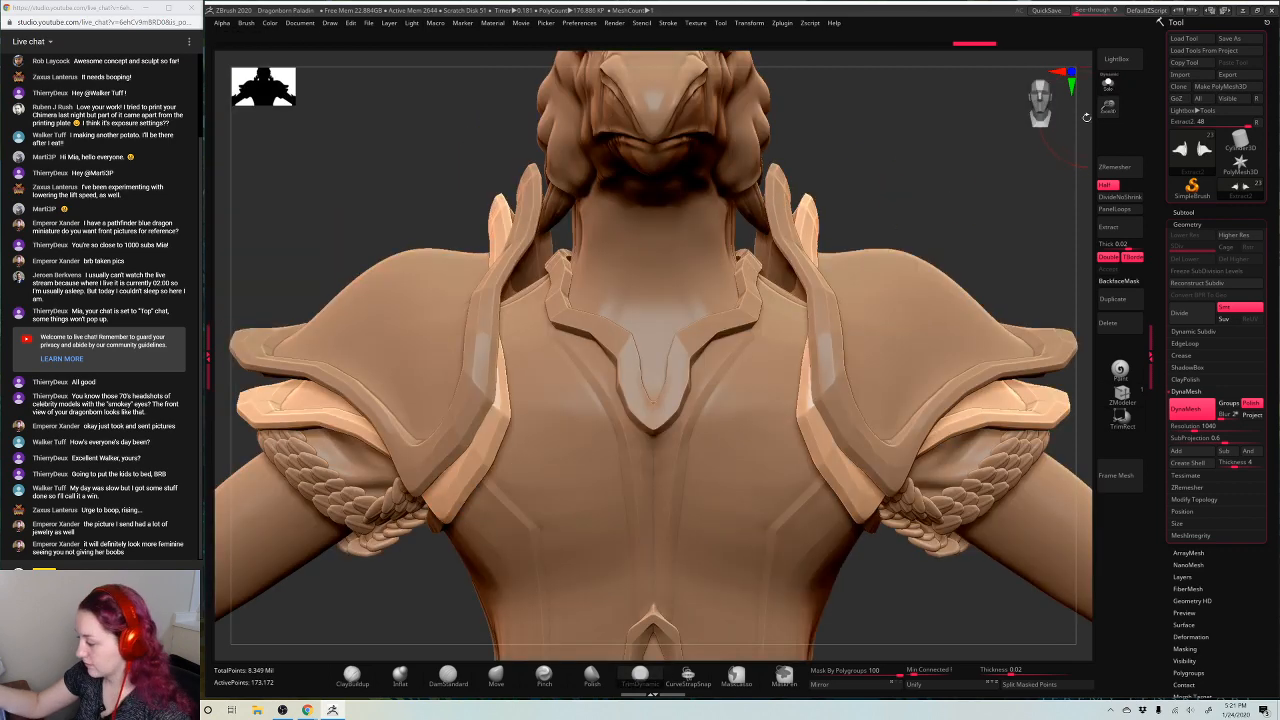
Select the forearm bracer subtool and face its outer surface
key(f)
right_drag(966, 175, 833, 243)
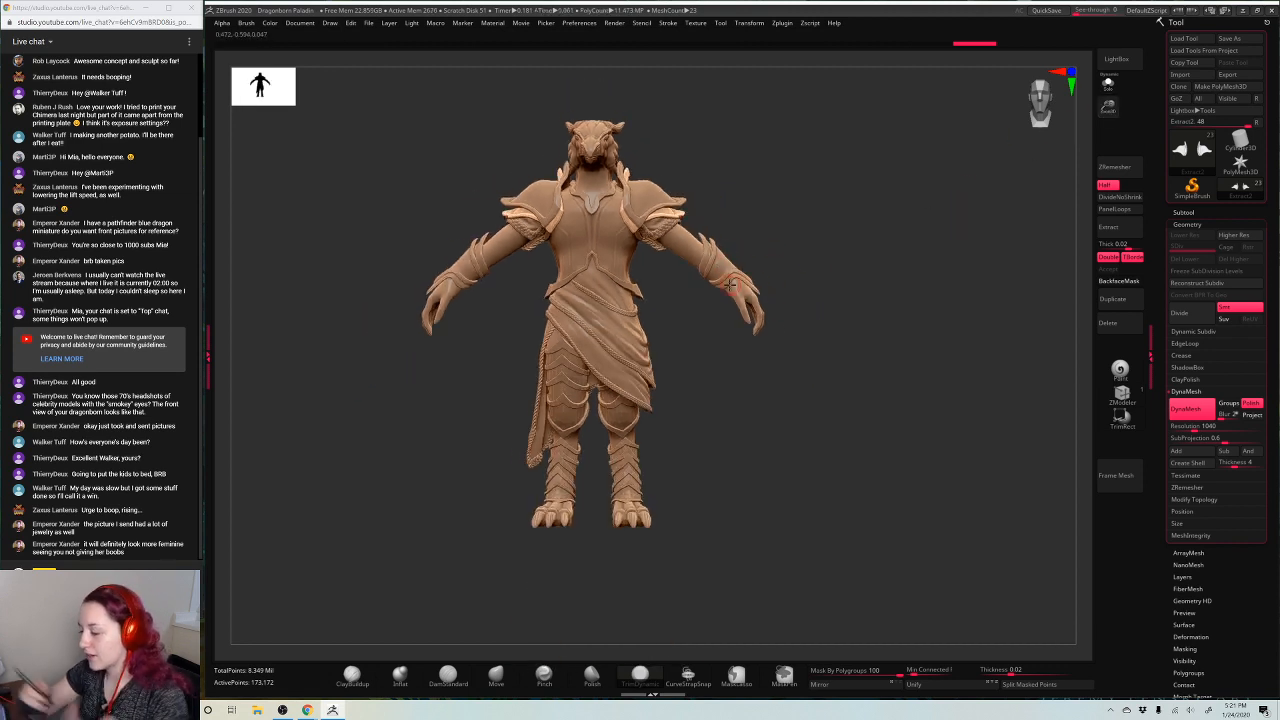
alt+click(670, 349)
drag(865, 216, 871, 272)
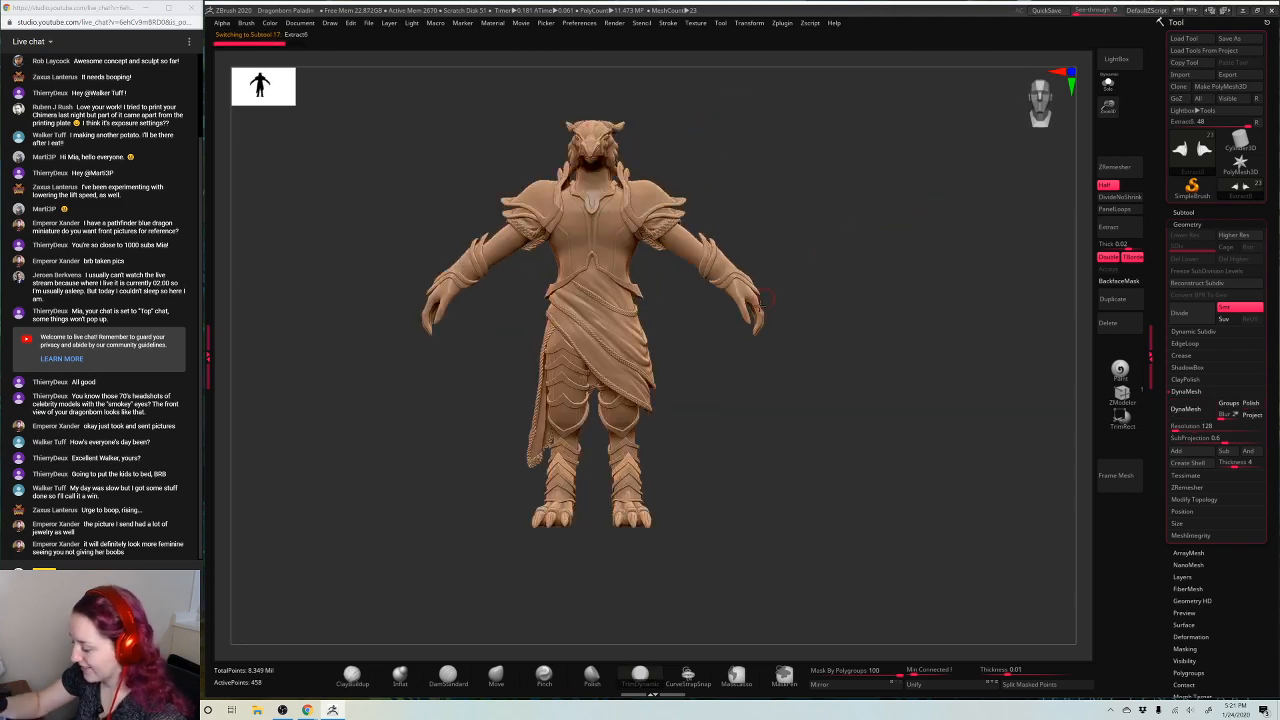
alt+click(627, 425)
drag(909, 214, 890, 340)
alt+click(726, 265)
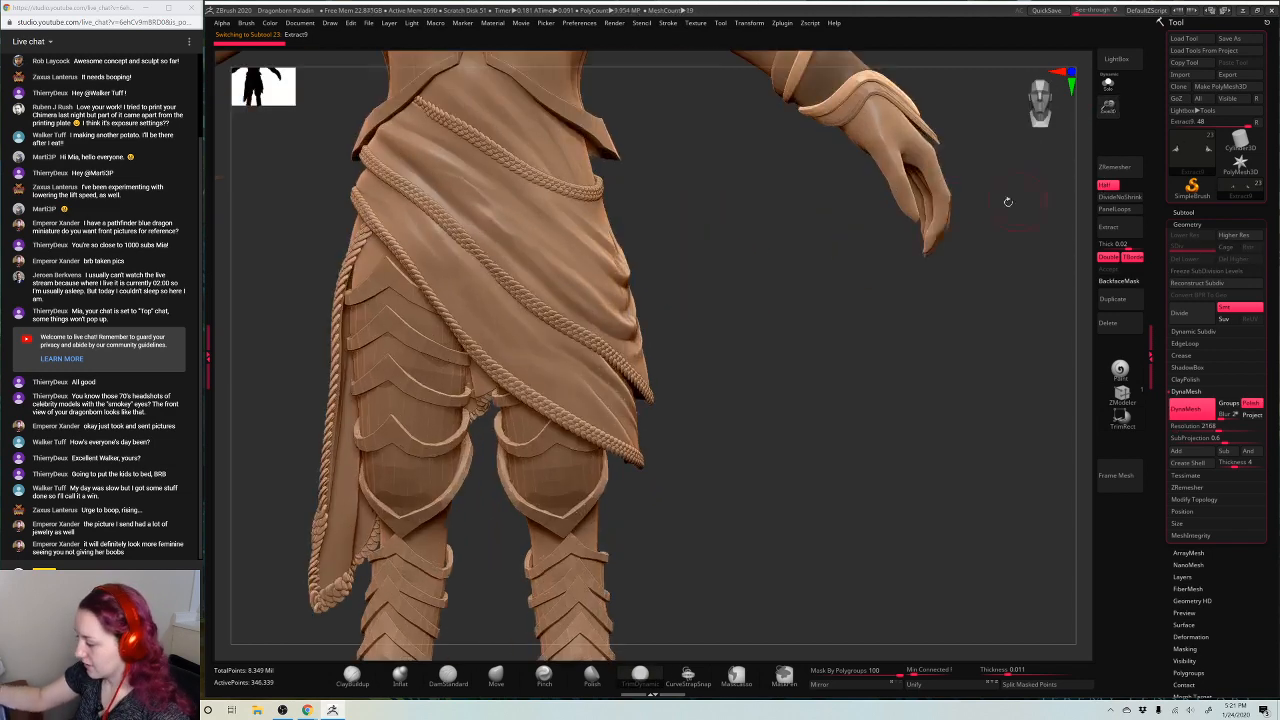
alt+drag(977, 165, 746, 462)
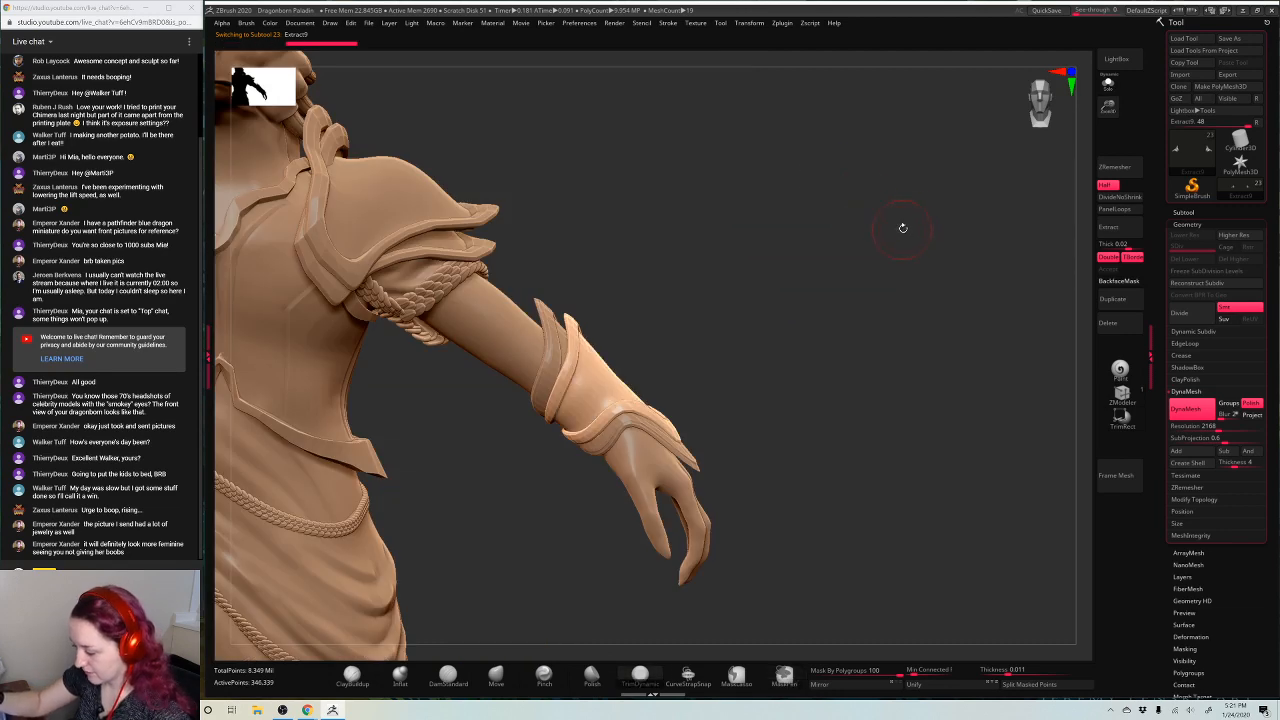
mouse_move(903, 226)
mouse_down()
mouse_move(878, 248)
mouse_move(897, 257)
mouse_move(826, 266)
mouse_move(845, 292)
mouse_move(923, 213)
mouse_move(1085, 130)
mouse_up()
key(space)
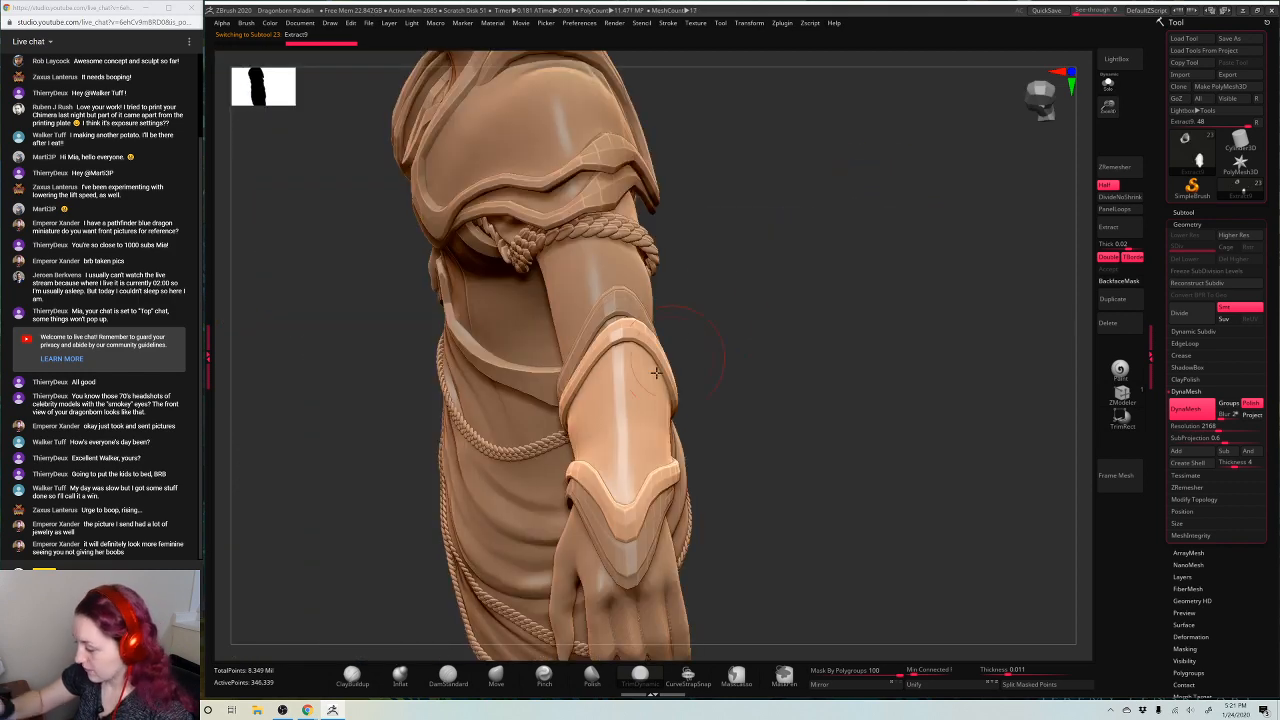
Mask the bracer's raised borders, leaving the centre panel unmasked, and set up the DamStandard brush
mouse_move(618, 372)
ctrl+mouse_down()
mouse_move(628, 400)
mouse_move(598, 441)
ctrl+mouse_up()
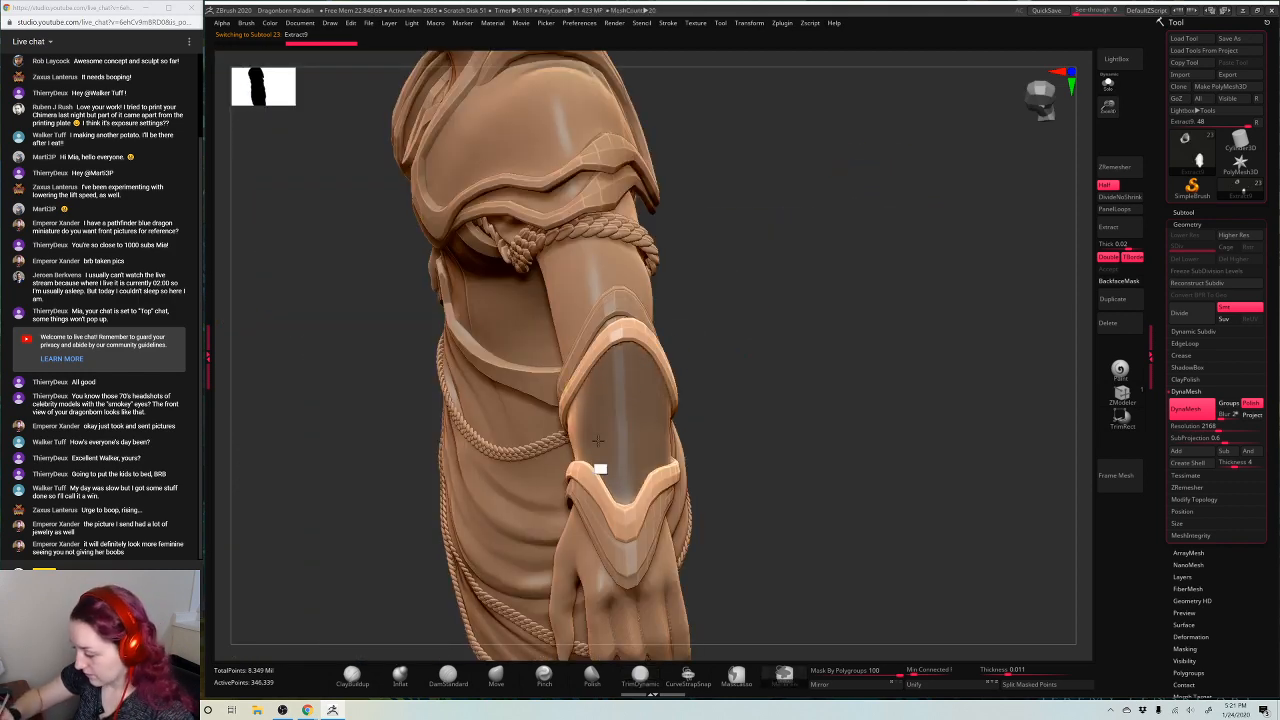
ctrl+click(783, 309)
key(space)
click(708, 318)
click(757, 333)
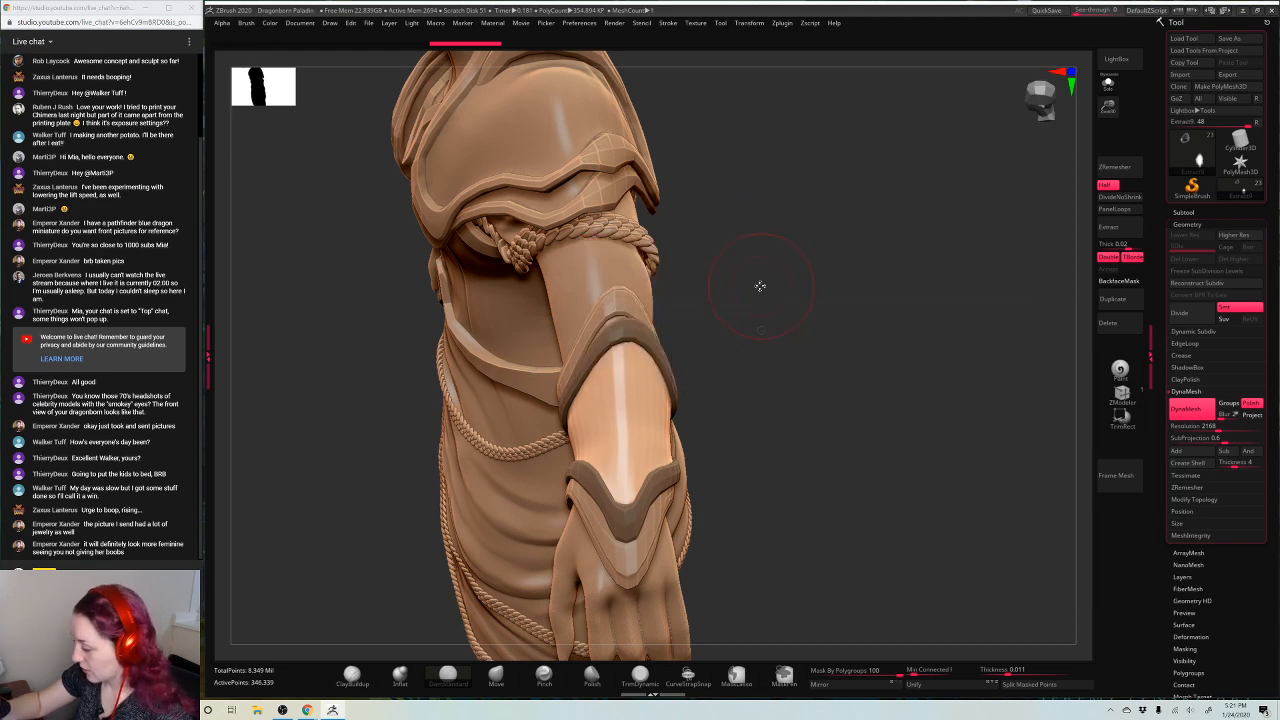
key(space)
click(715, 341)
click(761, 355)
Try carving a row of V-shaped grooves across the bracer's centre panel with the DamStandard brush
mouse_move(763, 351)
mouse_down()
mouse_move(634, 420)
mouse_move(668, 418)
mouse_up()
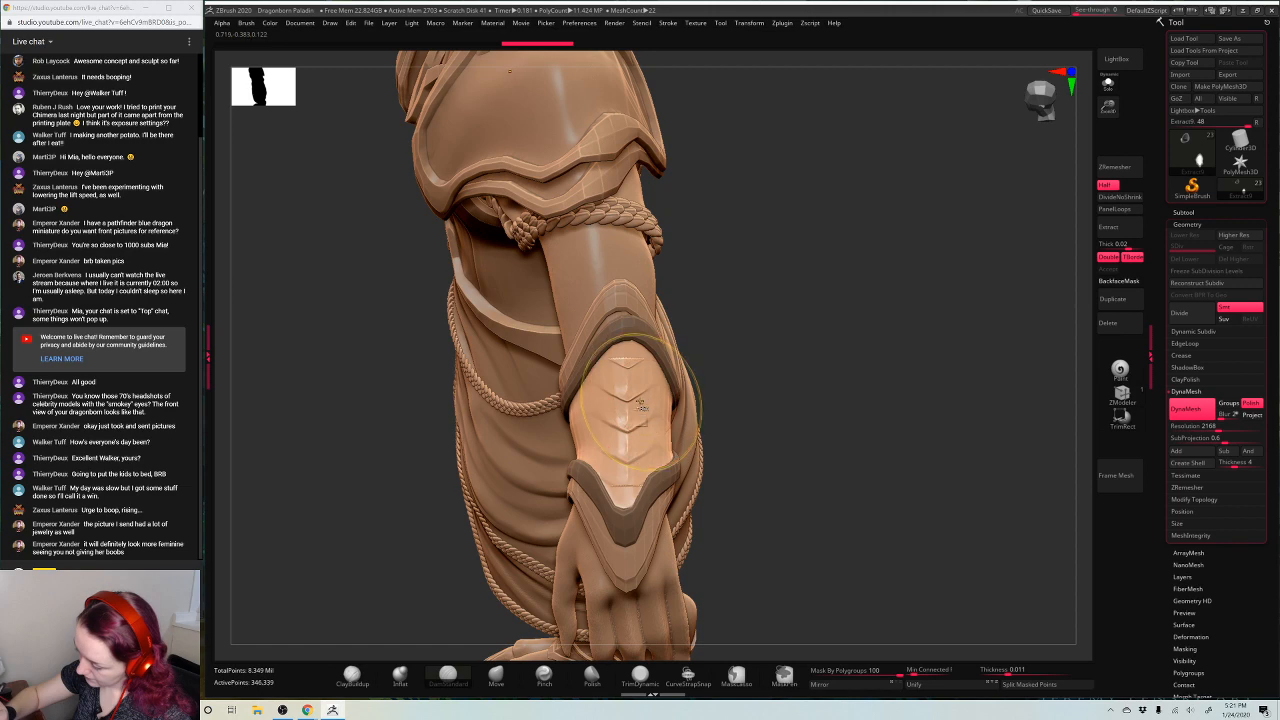
key(ctrl+z)
key(ctrl+z)
key(ctrl+z)
key(ctrl+z)
drag(602, 384, 656, 388)
drag(602, 426, 656, 428)
drag(604, 468, 650, 470)
mouse_move(839, 258)
mouse_down()
mouse_move(722, 265)
mouse_move(829, 277)
mouse_move(826, 258)
mouse_move(829, 297)
mouse_up()
key(ctrl+z)
key(ctrl+z)
key(ctrl+z)
key(ctrl+z)
Retry the V-shaped grooves on the bracer with adjusted brush settings, and undo the strokes
key(space)
drag(596, 474, 646, 474)
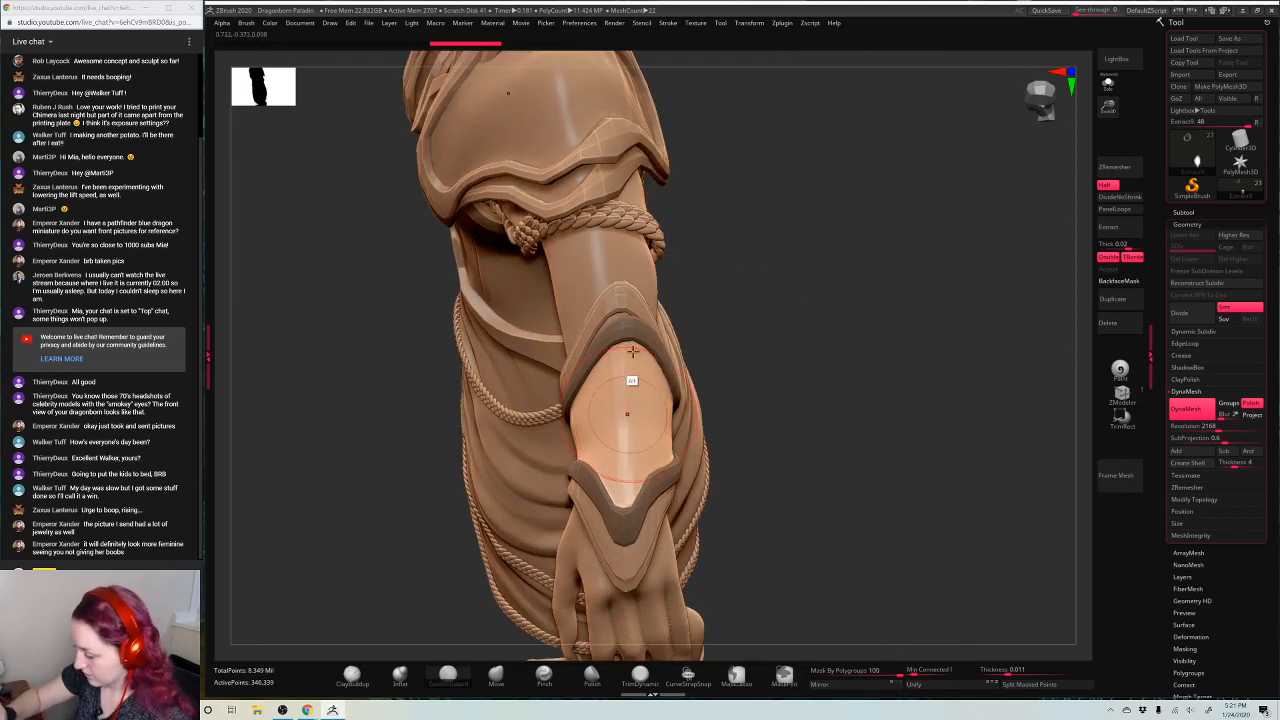
drag(602, 386, 656, 390)
drag(600, 414, 658, 416)
mouse_move(600, 440)
mouse_down()
mouse_move(656, 442)
mouse_move(672, 458)
mouse_up()
key(space)
key(ctrl+z)
key(ctrl+z)
key(ctrl+z)
key(ctrl+z)
Carve V-shaped grooves across the upper part of the bracer's centre panel, clear the mask and remesh with DynaMesh
drag(590, 408, 670, 411)
drag(606, 360, 656, 371)
drag(848, 268, 868, 290)
ctrl+drag(832, 237, 868, 338)
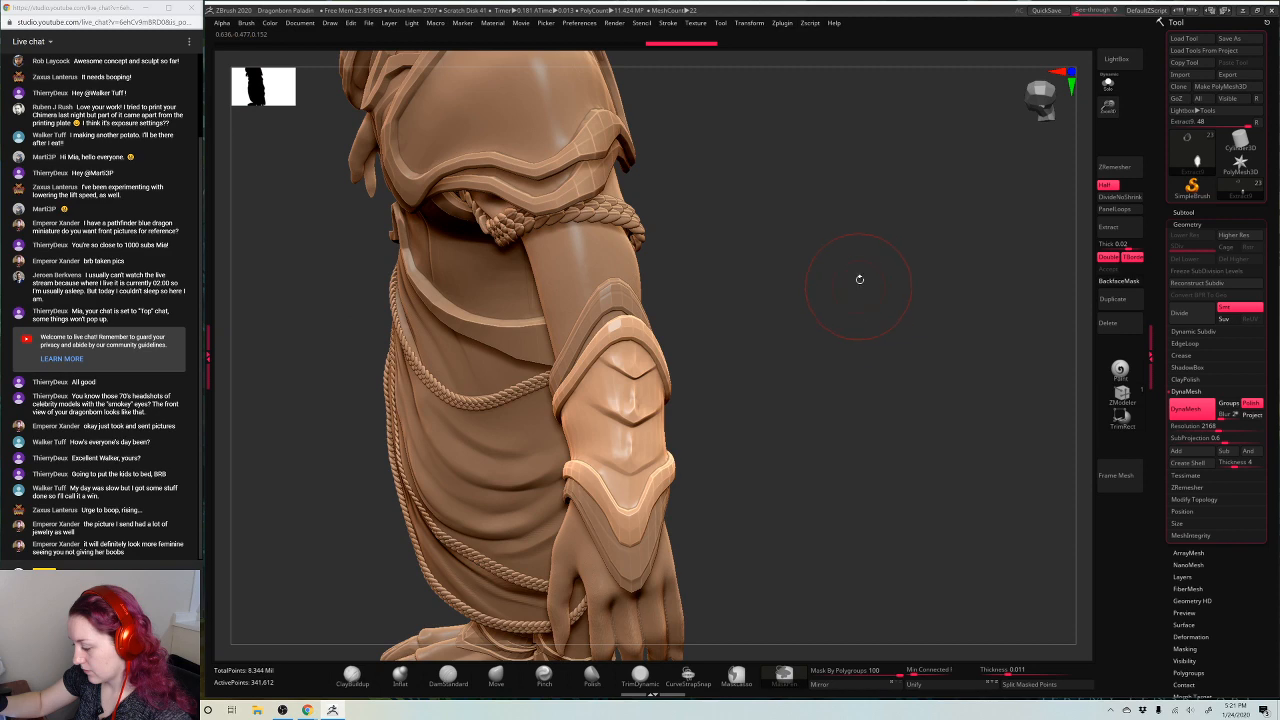
mouse_move(857, 277)
mouse_down()
mouse_move(888, 262)
mouse_move(809, 271)
mouse_up()
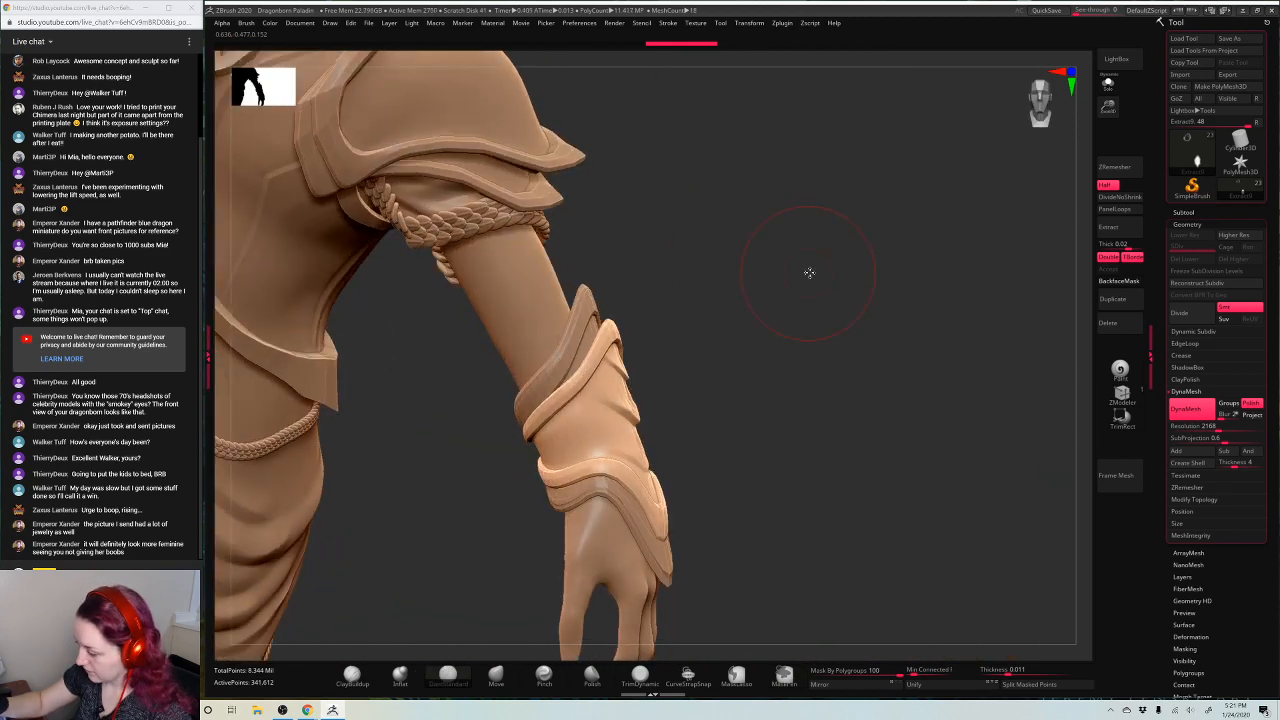
Raise a thin ridge along the front side of the bracer with a smaller DamStandard brush and remesh with DynaMesh
key(space)
click(668, 316)
key(space)
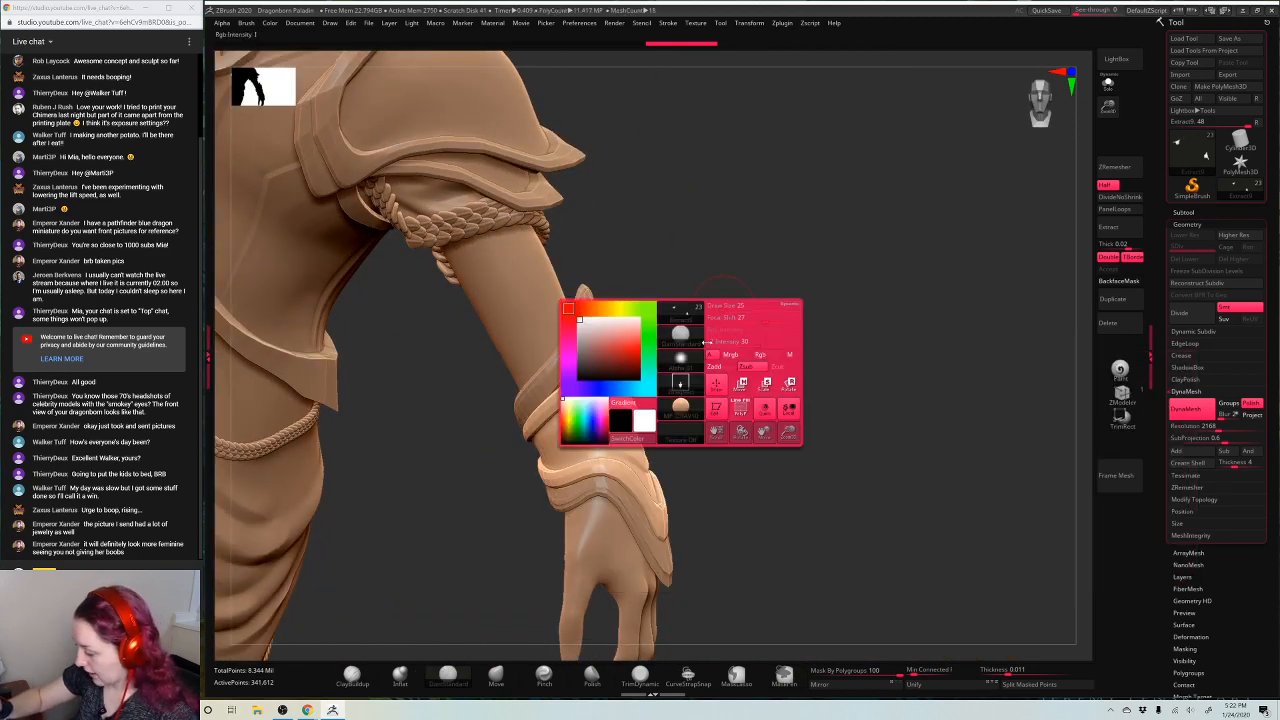
key(space)
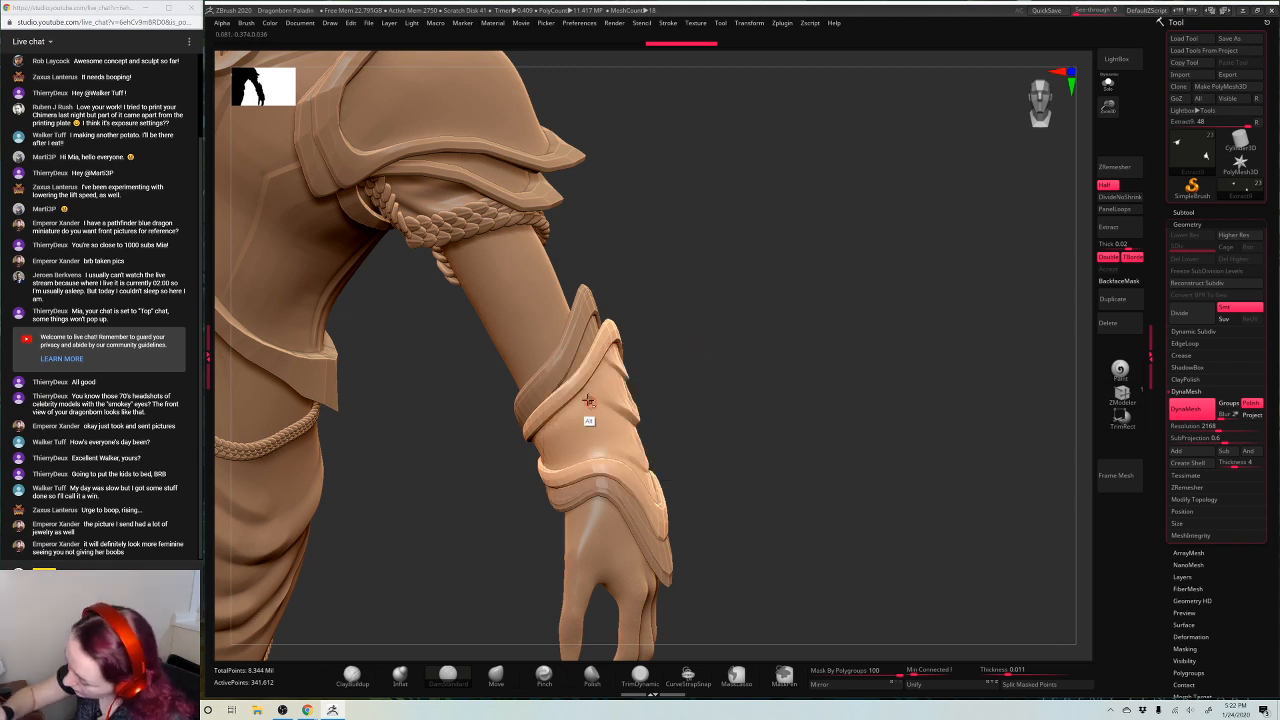
key(space)
drag(780, 400, 957, 163)
key(space)
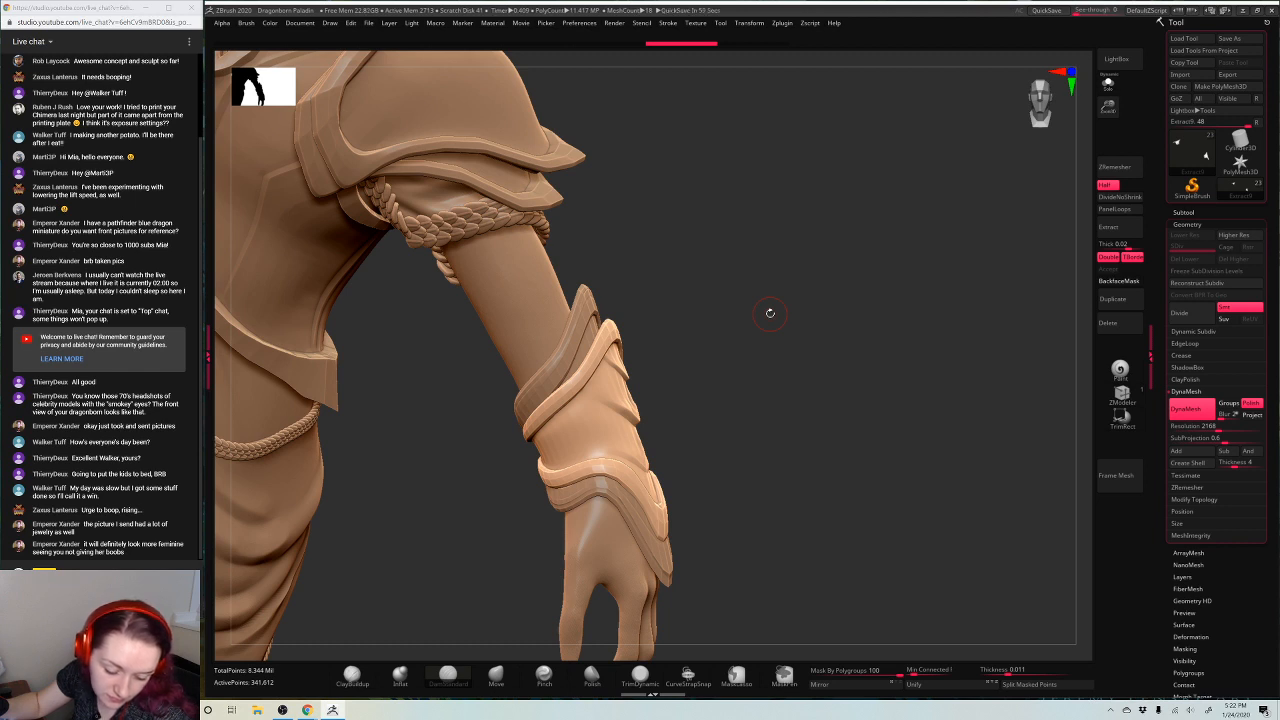
drag(575, 400, 588, 448)
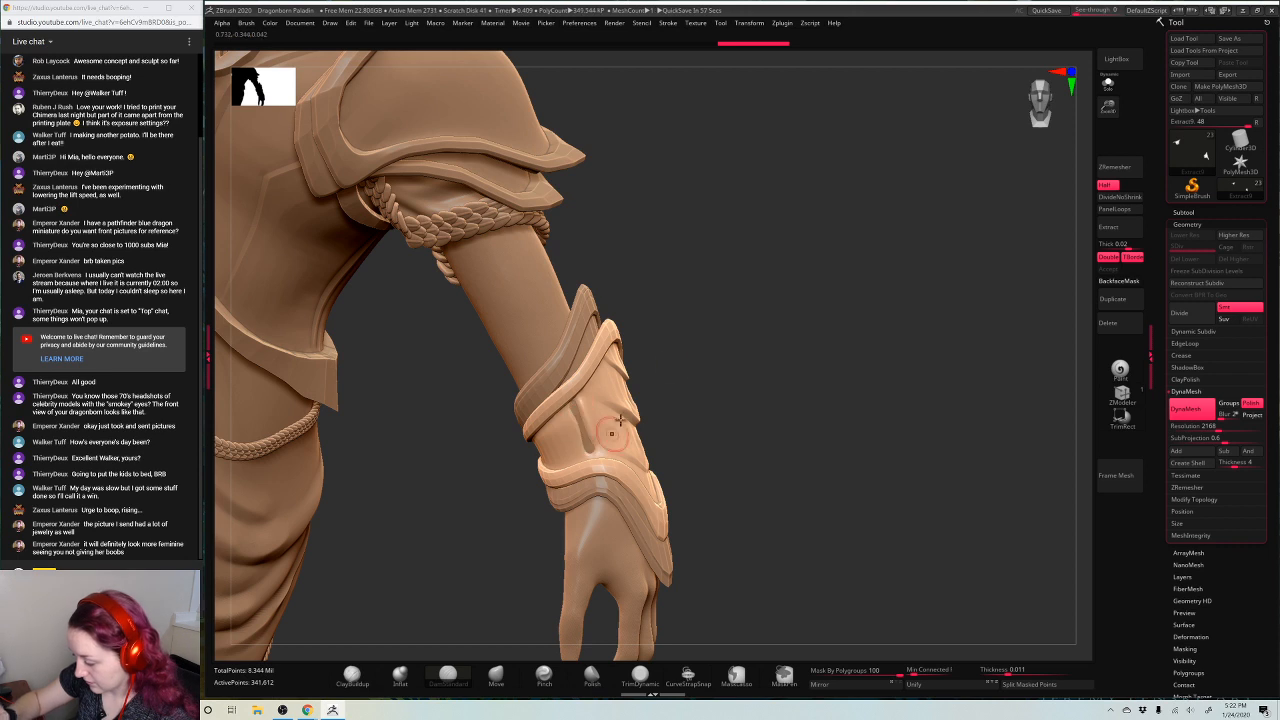
key(ctrl+z)
key(space)
drag(798, 307, 782, 307)
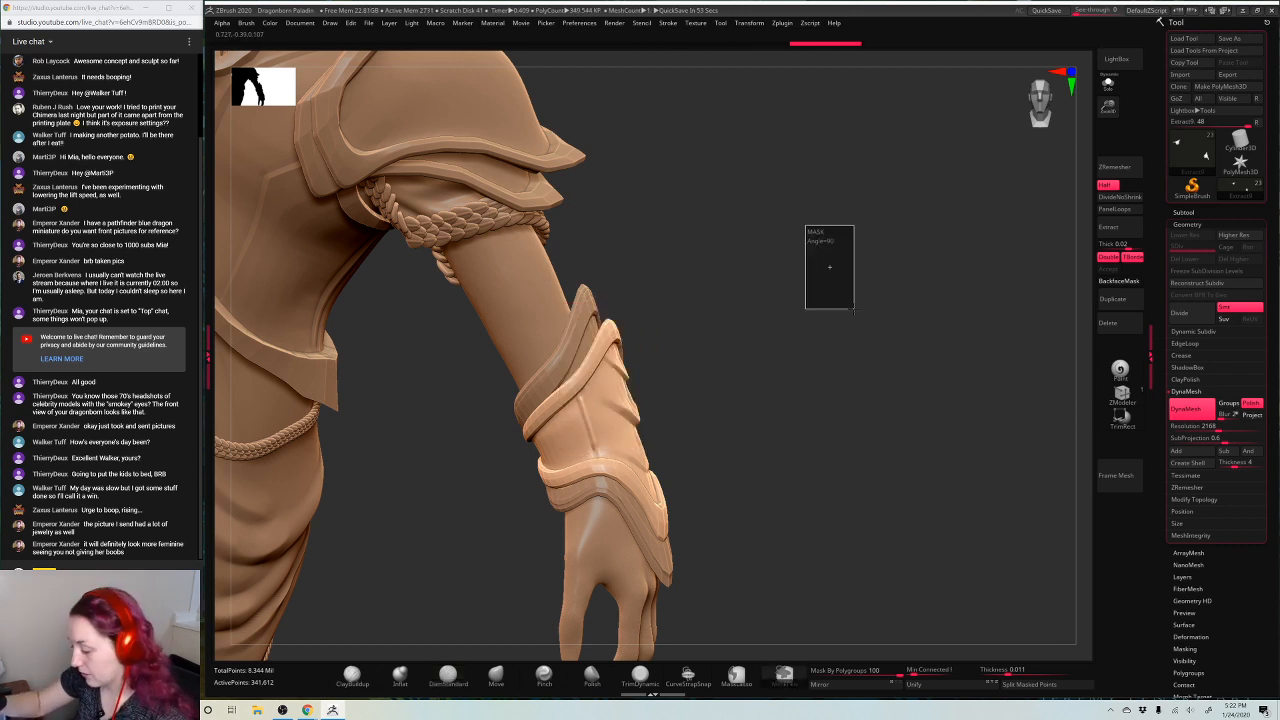
key(ctrl+z)
Raise a matching thin ridge along the rear side of the bracer and remesh it with DynaMesh
mouse_move(835, 236)
mouse_down()
mouse_move(598, 430)
mouse_move(613, 421)
mouse_up()
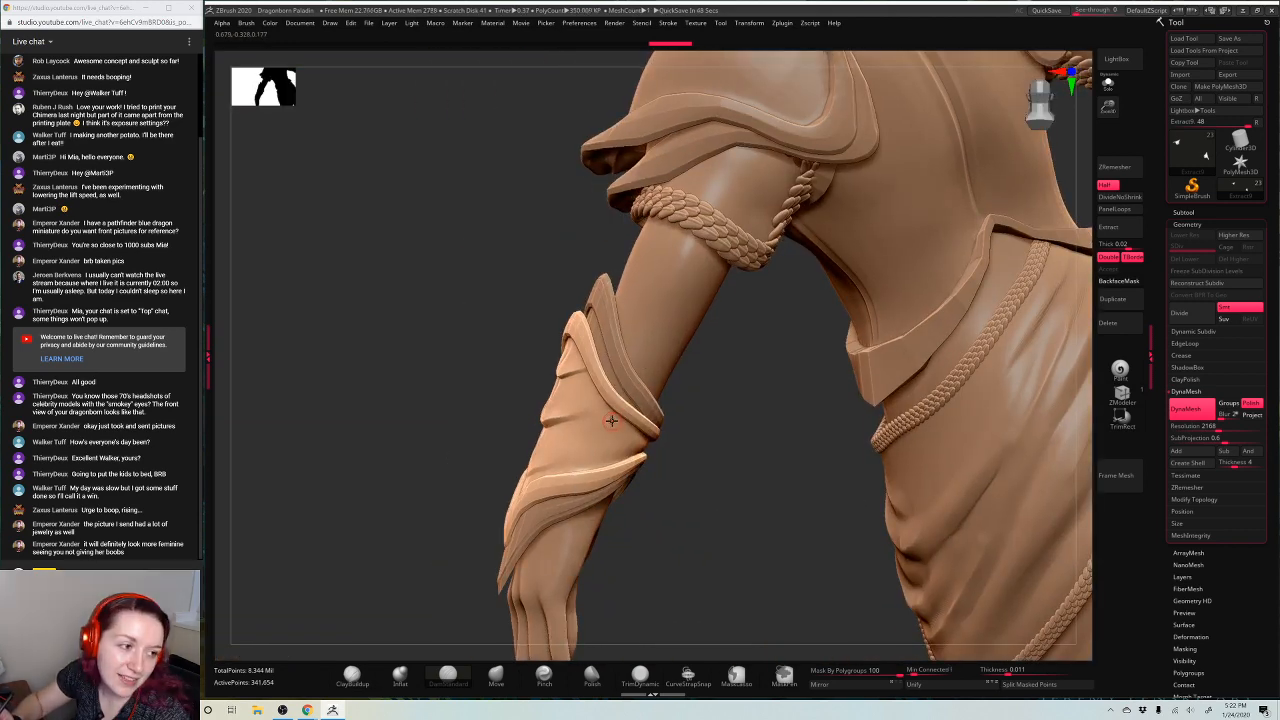
alt+drag(592, 466, 614, 423)
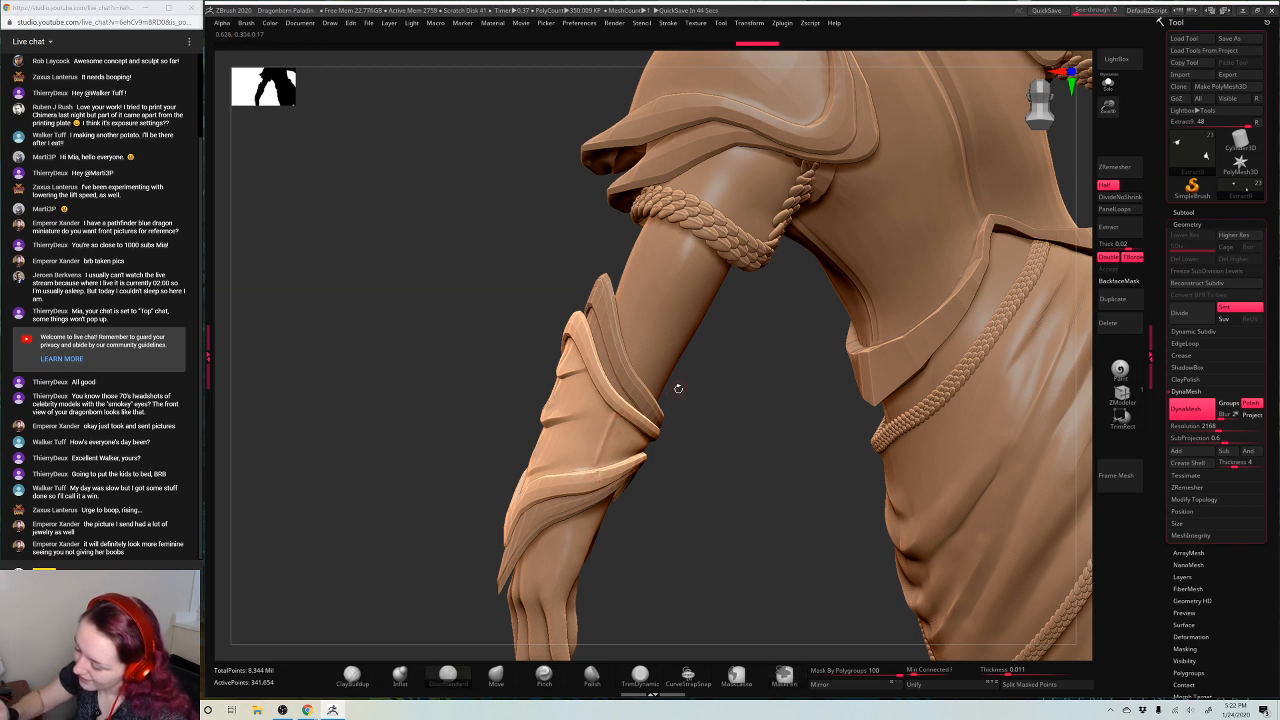
key(ctrl+z)
key(ctrl+z)
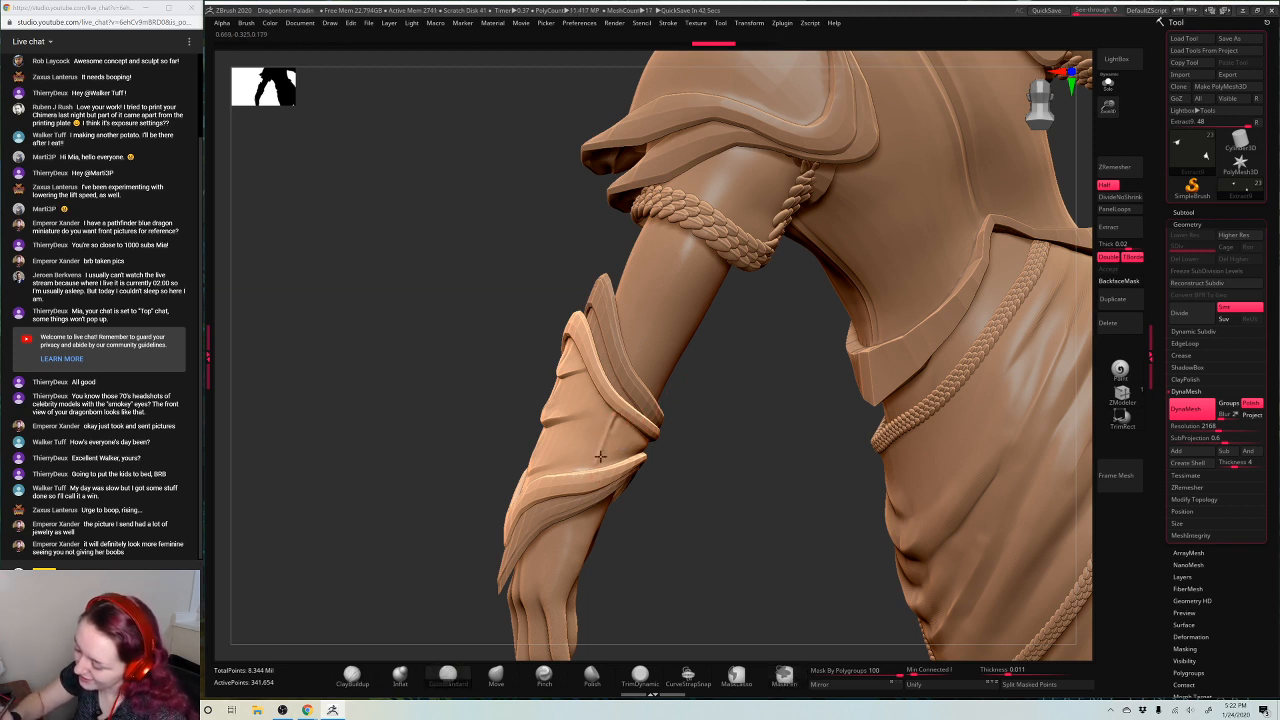
alt+drag(594, 466, 613, 428)
mouse_move(735, 340)
ctrl+mouse_down()
mouse_move(769, 419)
mouse_move(860, 366)
ctrl+mouse_up()
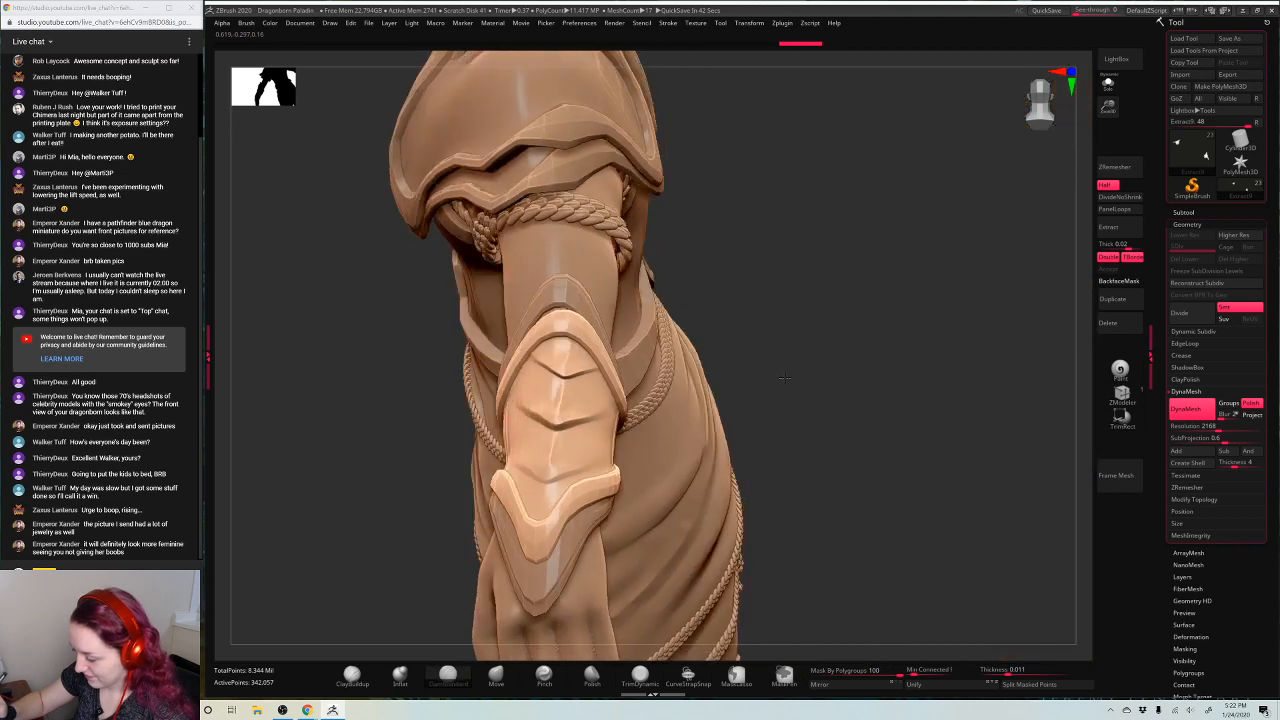
Raise a thin ridge down the middle of the bracer's centre panel between the V-shaped grooves
drag(705, 362, 743, 360)
drag(785, 317, 738, 362)
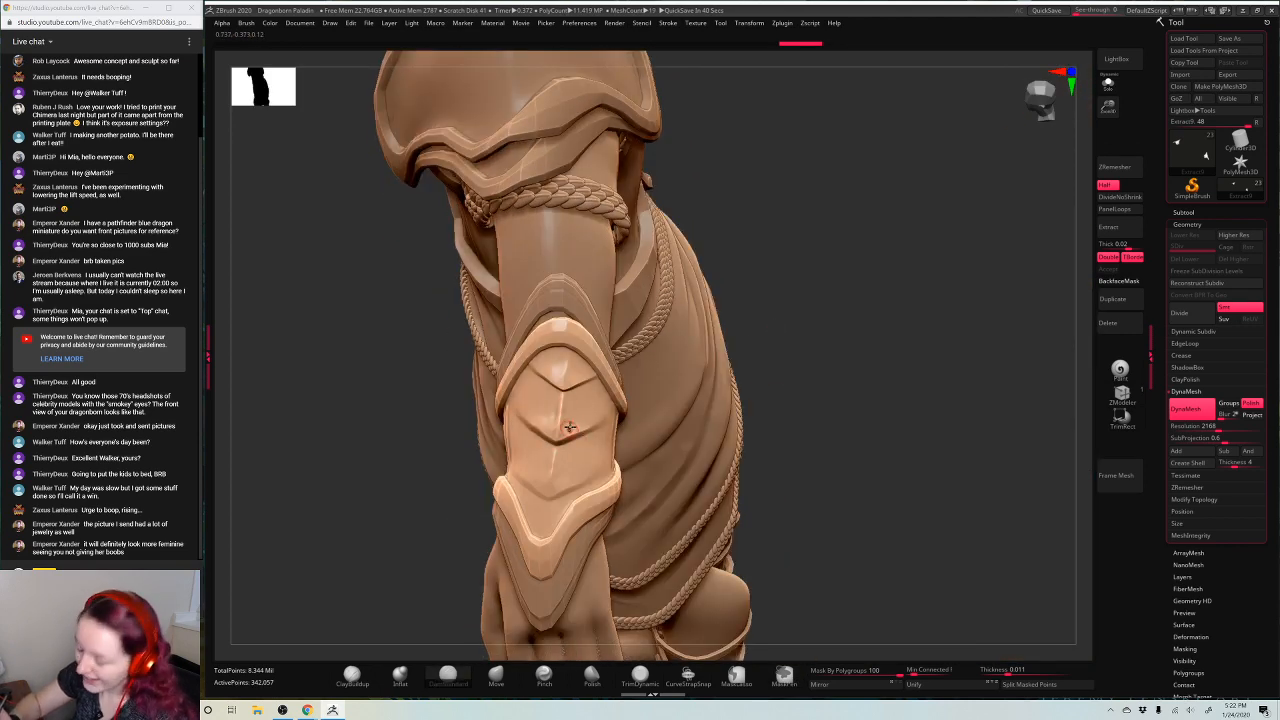
Deepen the V-shaped creases and central ridge on the forearm guard's outer face with DamStandard and refresh the DynaMesh
drag(569, 428, 580, 425)
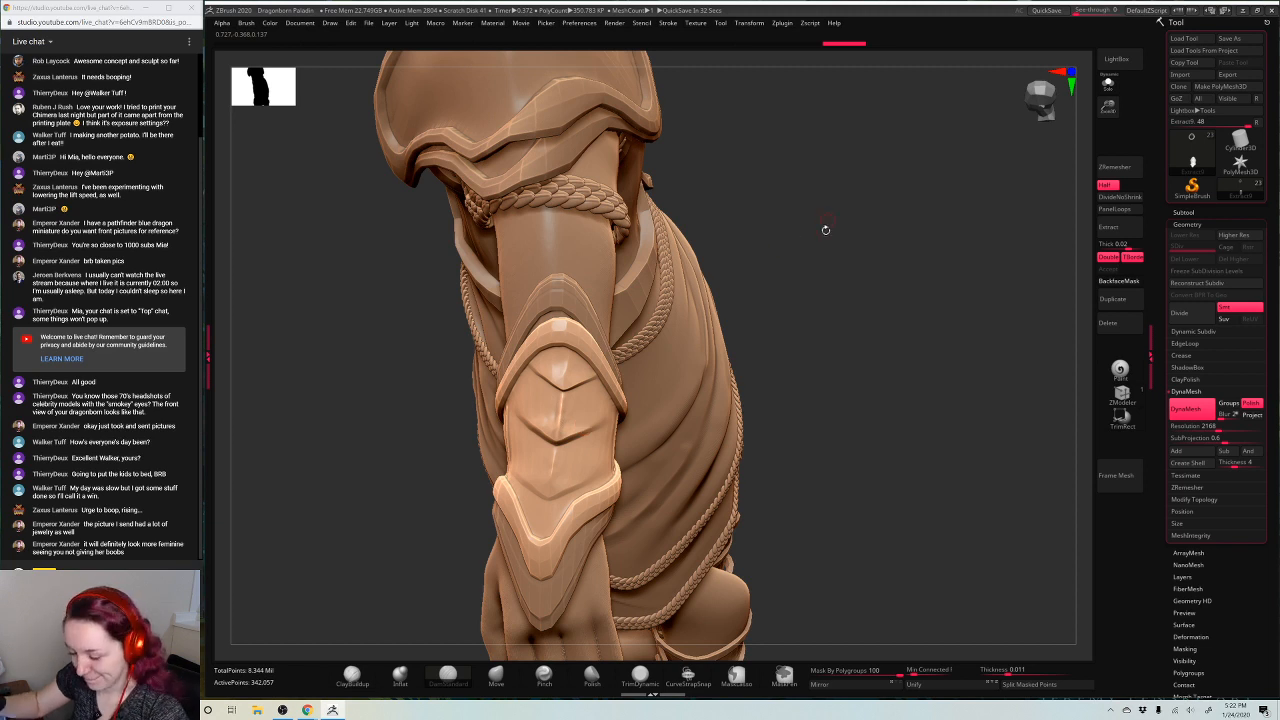
drag(826, 230, 821, 232)
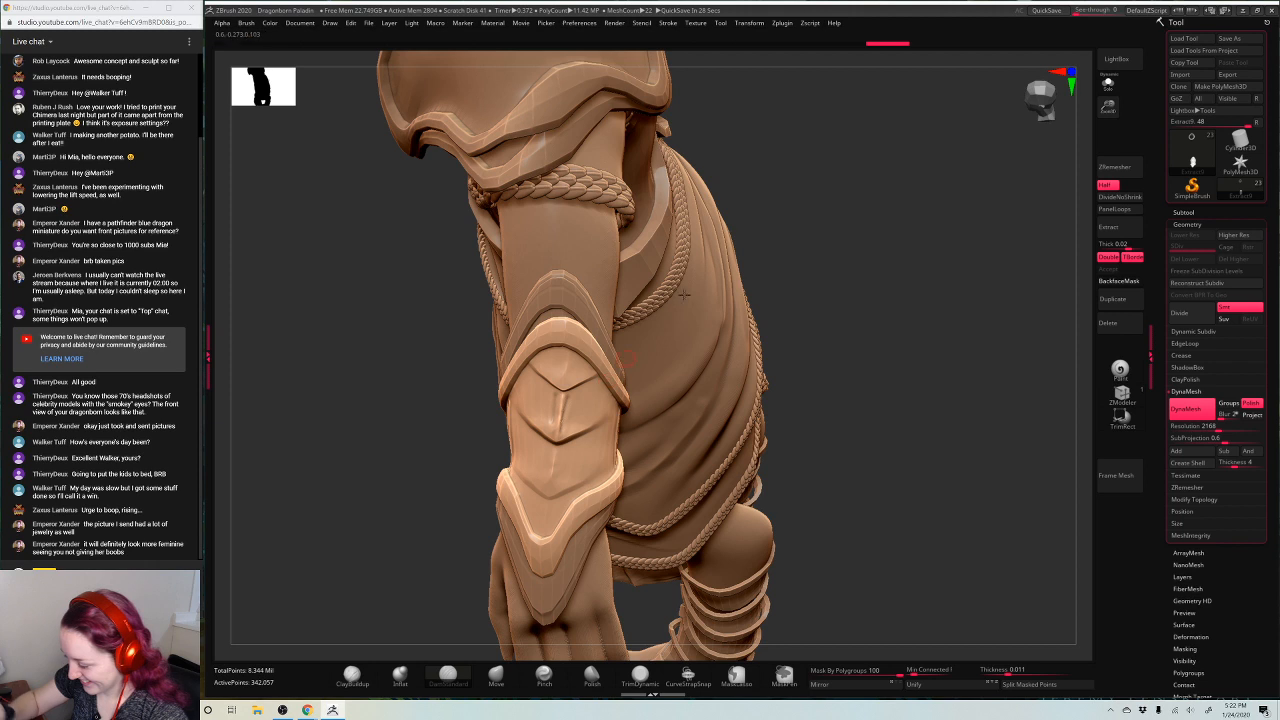
key(space)
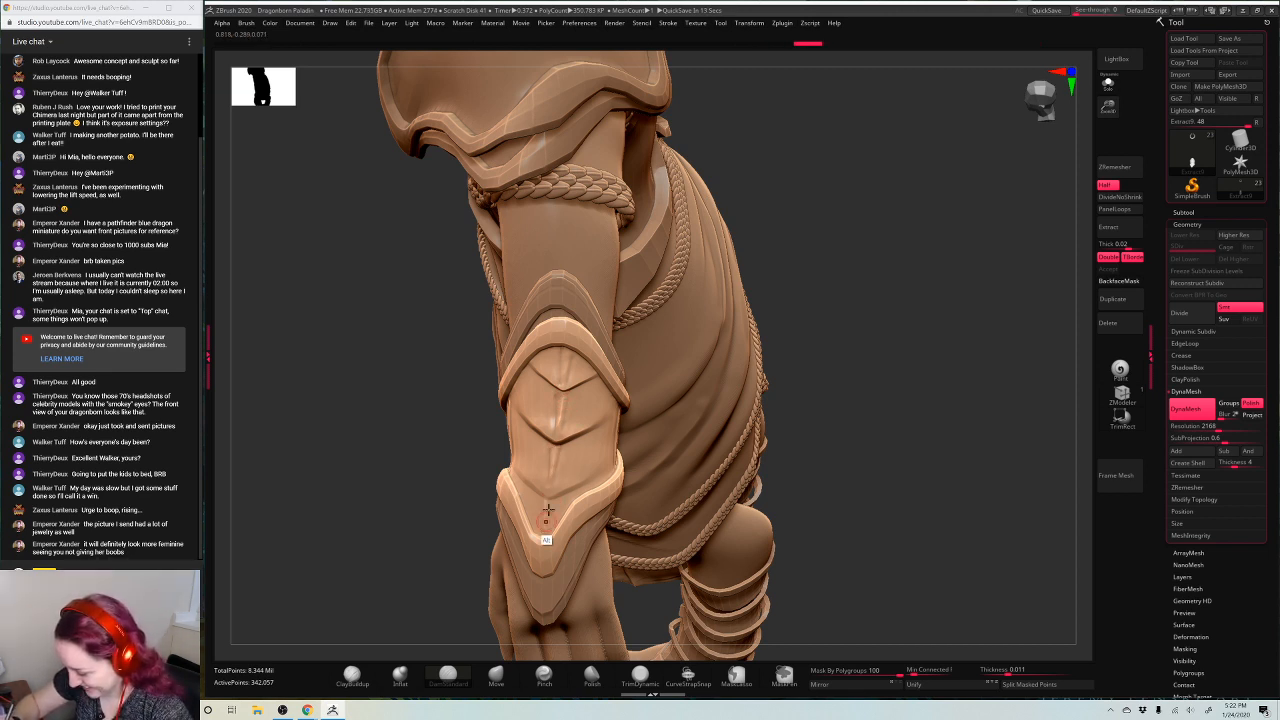
ctrl+drag(867, 193, 879, 267)
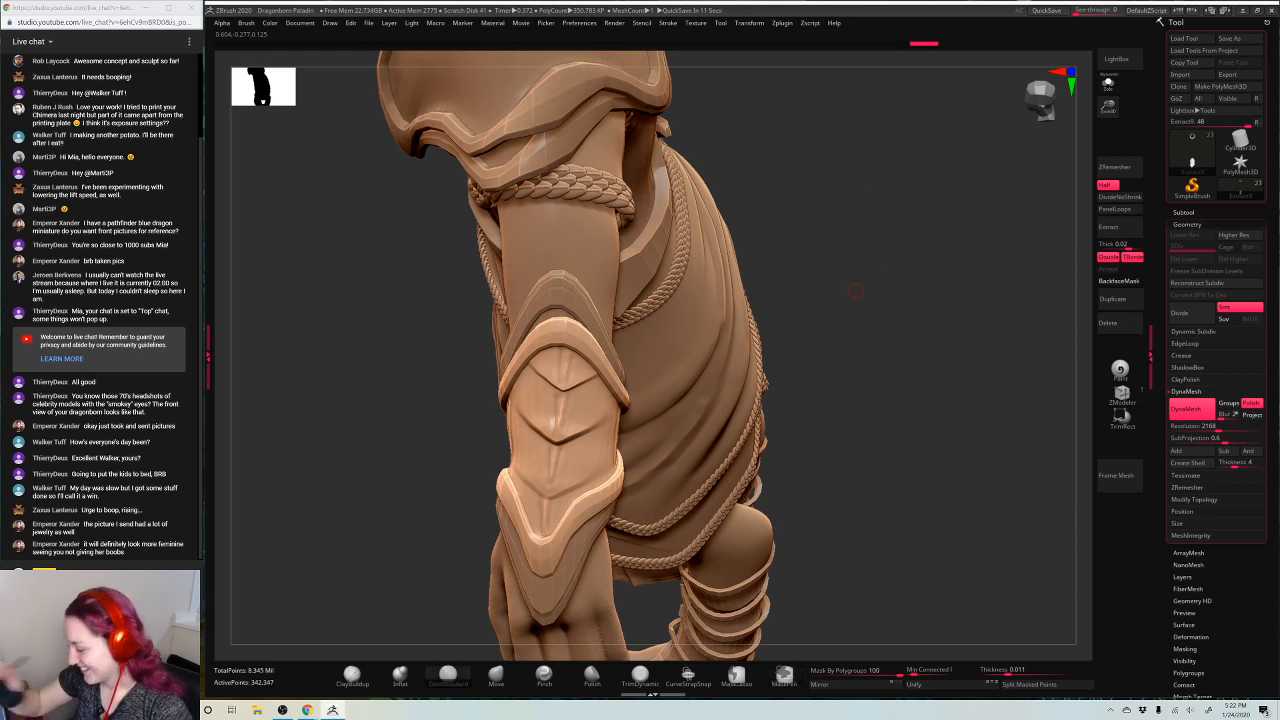
Smooth the forearm guard's raised upper rim and side surfaces around the arm
drag(930, 212, 789, 261)
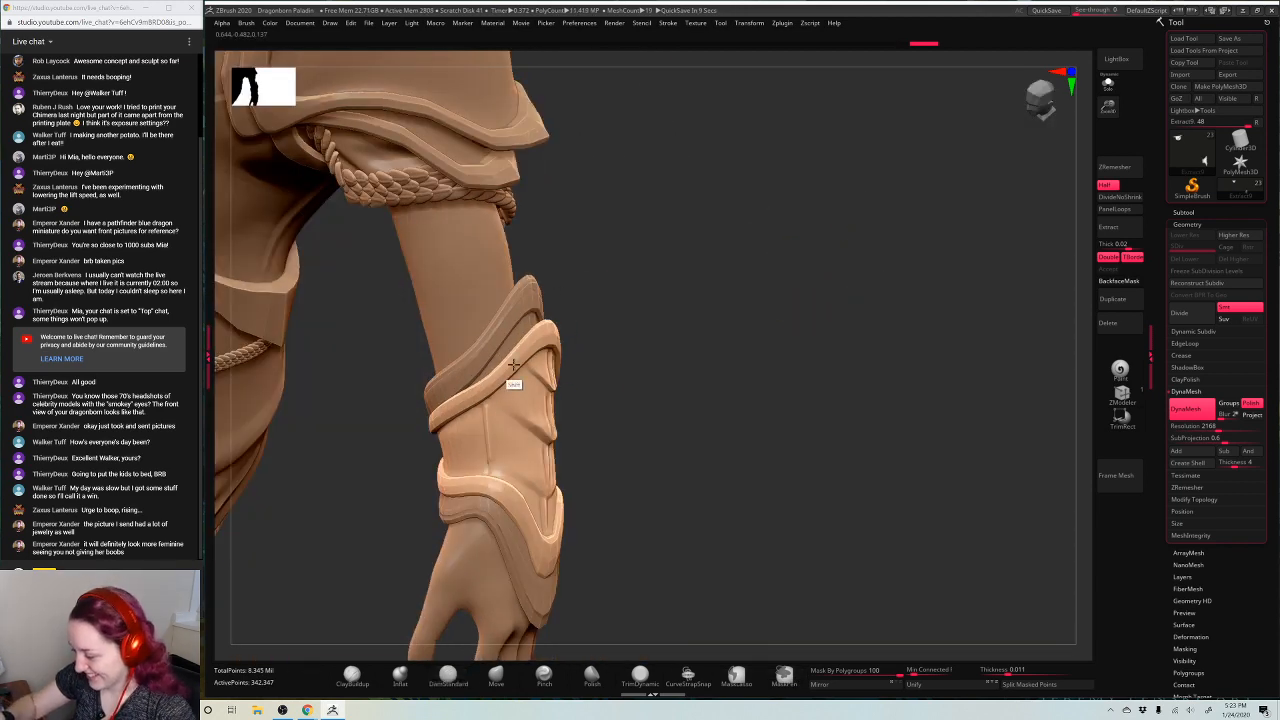
drag(731, 323, 545, 358)
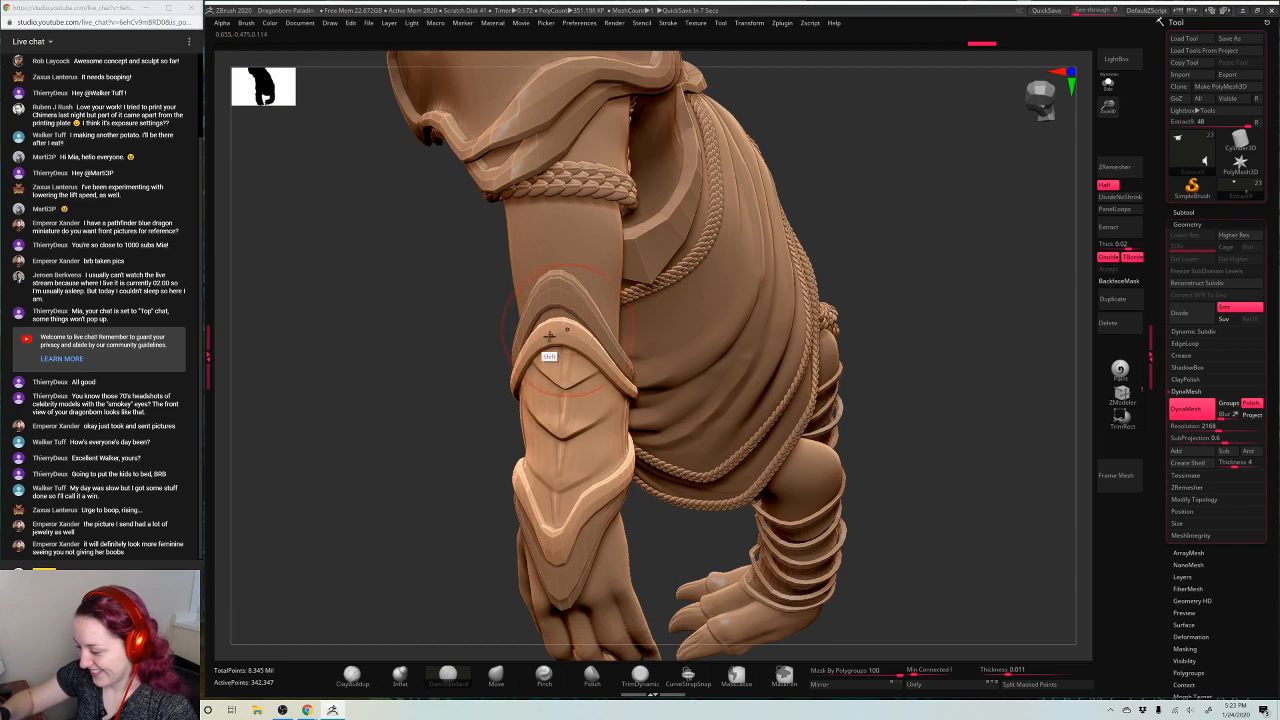
drag(911, 230, 615, 490)
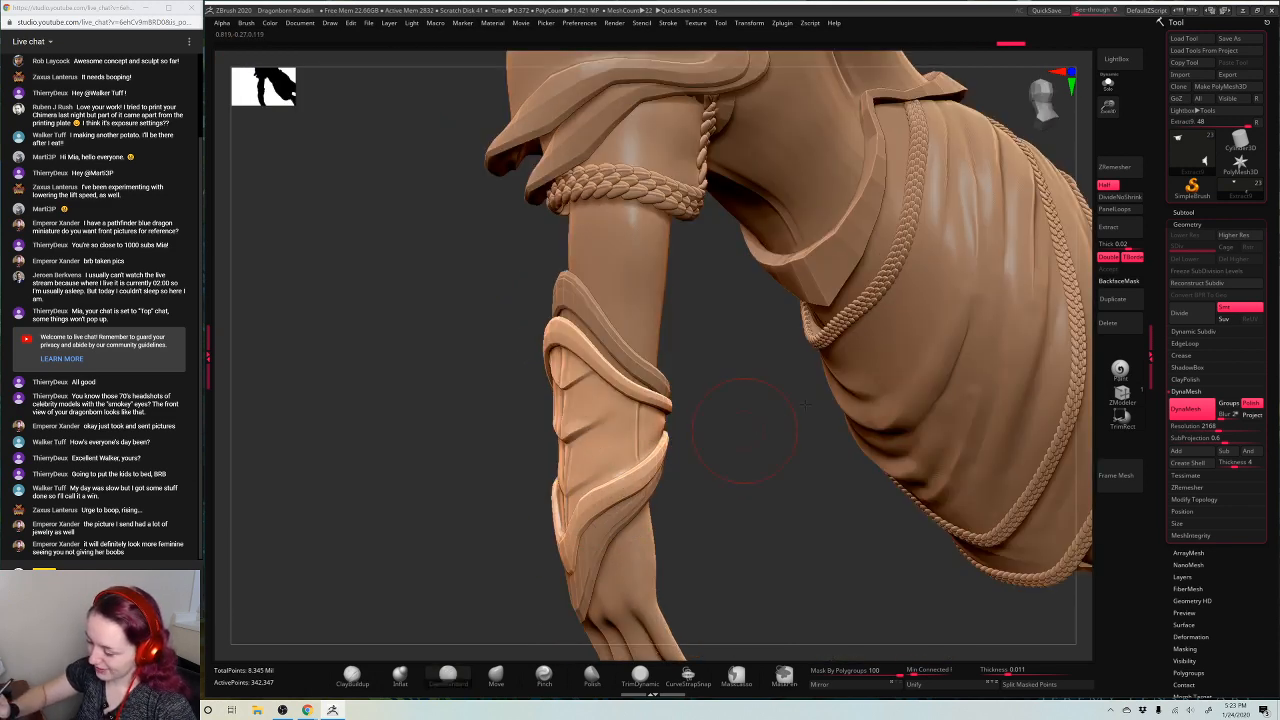
drag(545, 330, 833, 257)
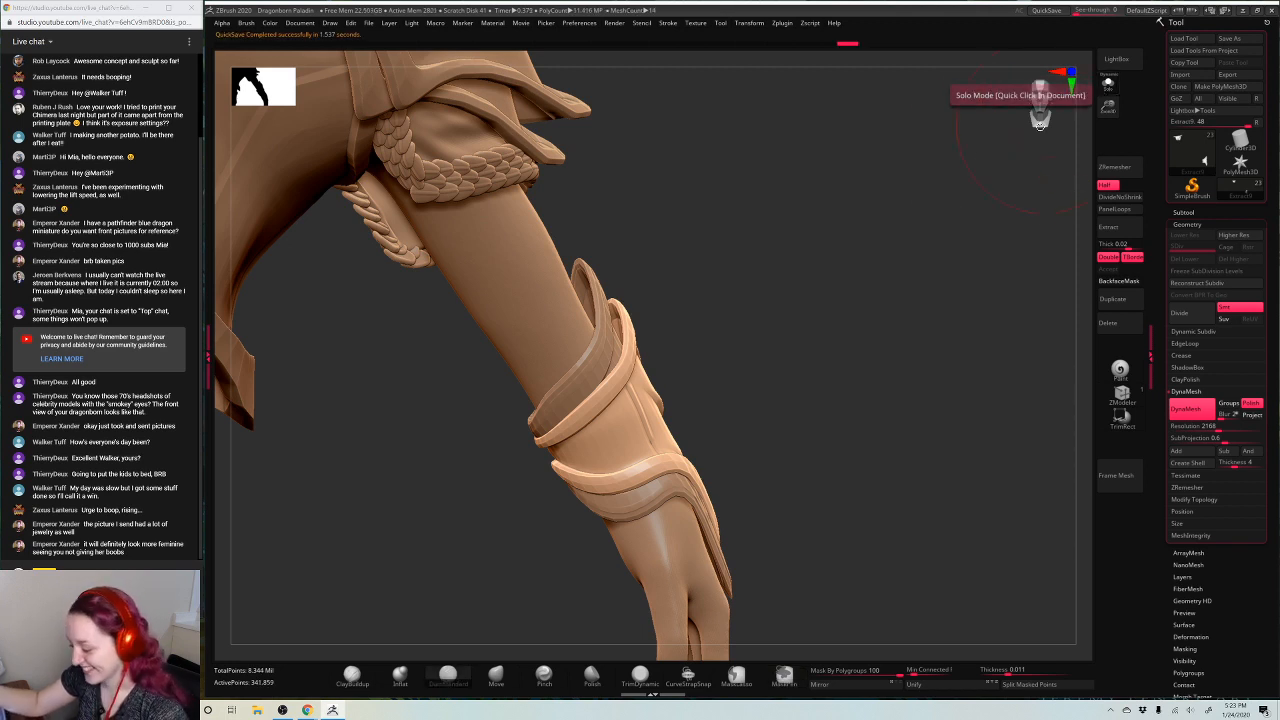
Try to reshape the forearm guard with the Move brush in a side view of the whole figure
key(w)
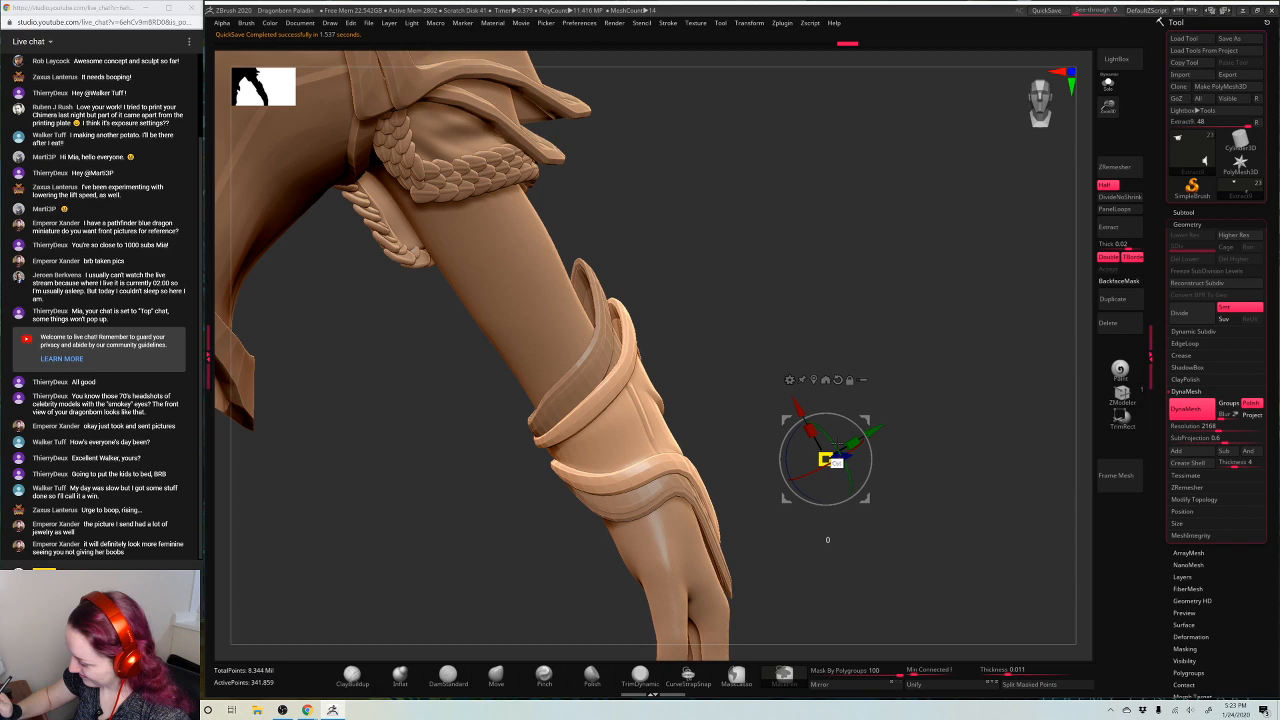
right_drag(833, 447, 860, 295)
key(f)
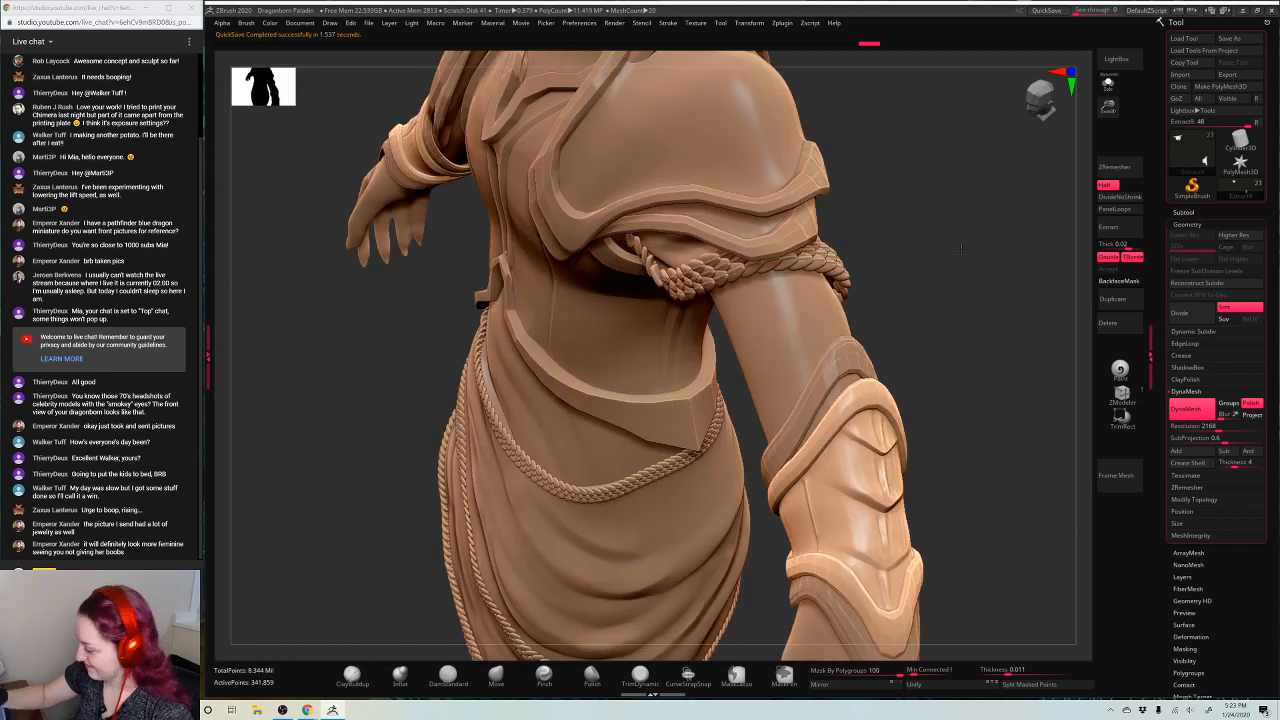
key(f)
key(q)
drag(902, 326, 871, 400)
right_drag(826, 250, 822, 300)
right_click(778, 326)
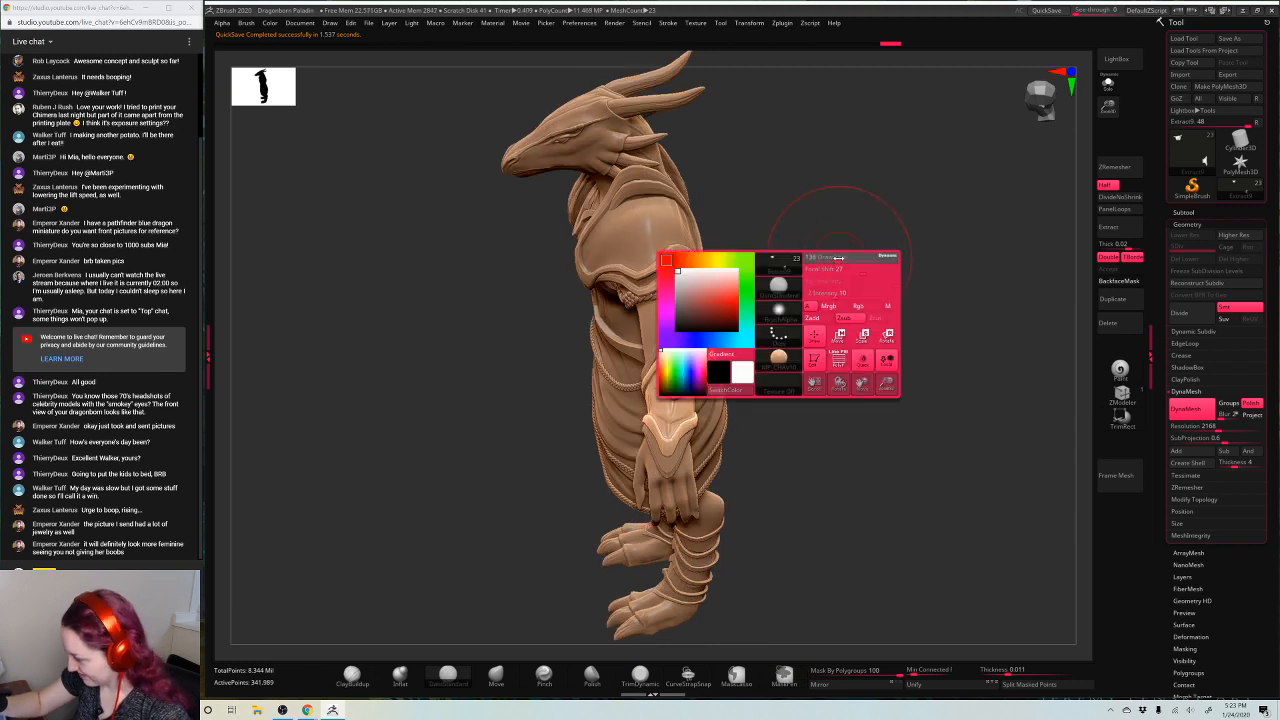
click(496, 676)
drag(669, 376, 680, 371)
key(ctrl+z)
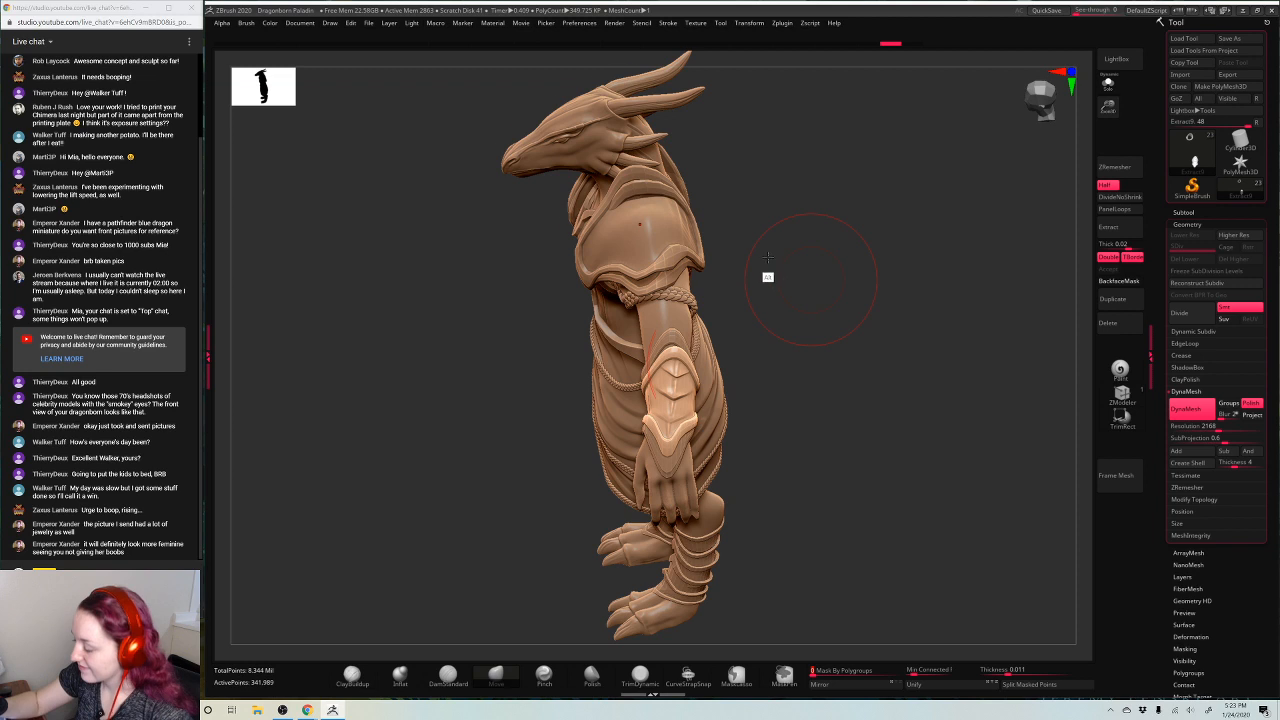
Set Mask By Polygroups to 0 and nudge the forearm guard's shape with a resized Move brush
alt+drag(812, 280, 767, 257)
drag(629, 362, 618, 368)
key(space)
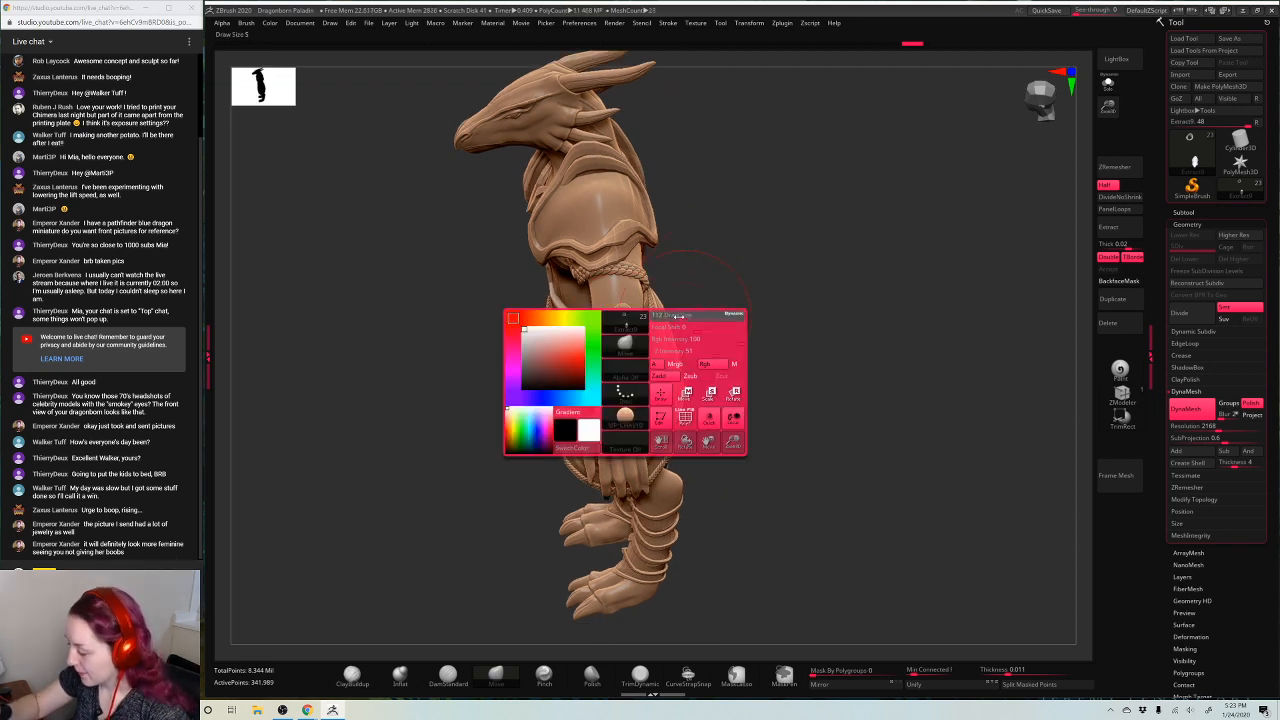
drag(679, 317, 675, 317)
drag(620, 353, 623, 354)
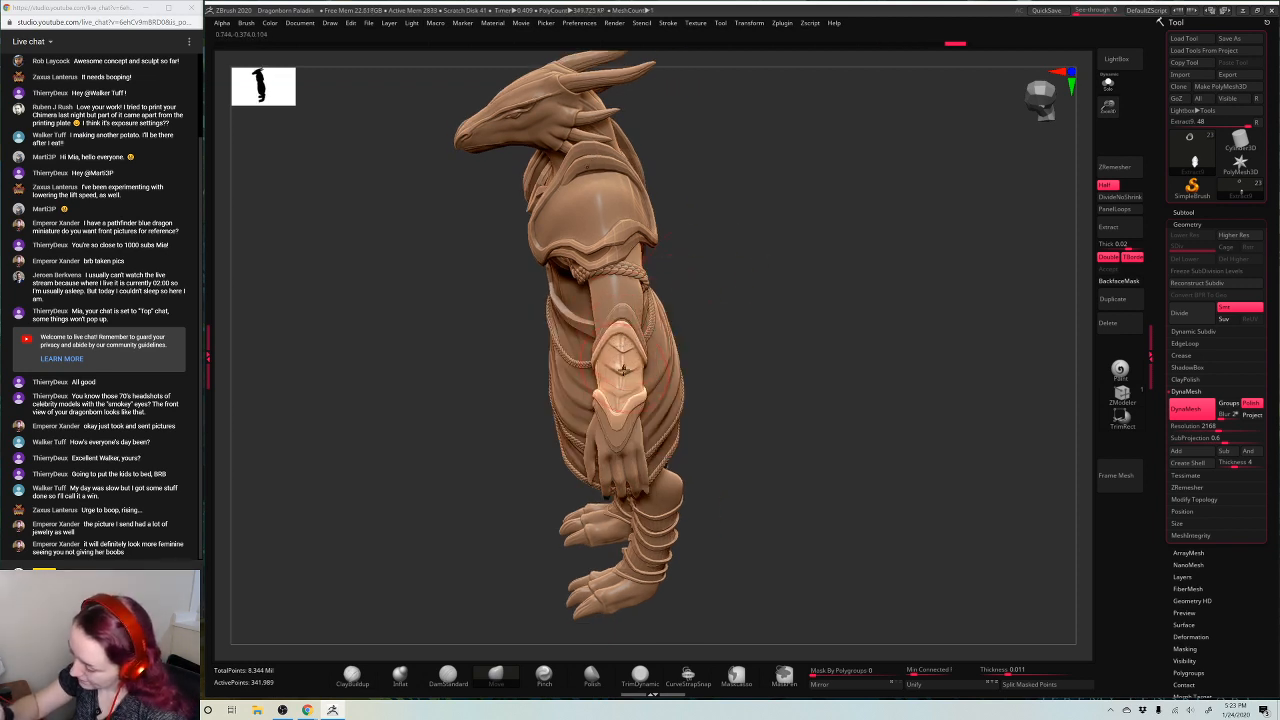
mouse_move(860, 240)
mouse_down()
mouse_move(710, 350)
mouse_move(677, 400)
mouse_move(652, 380)
mouse_up()
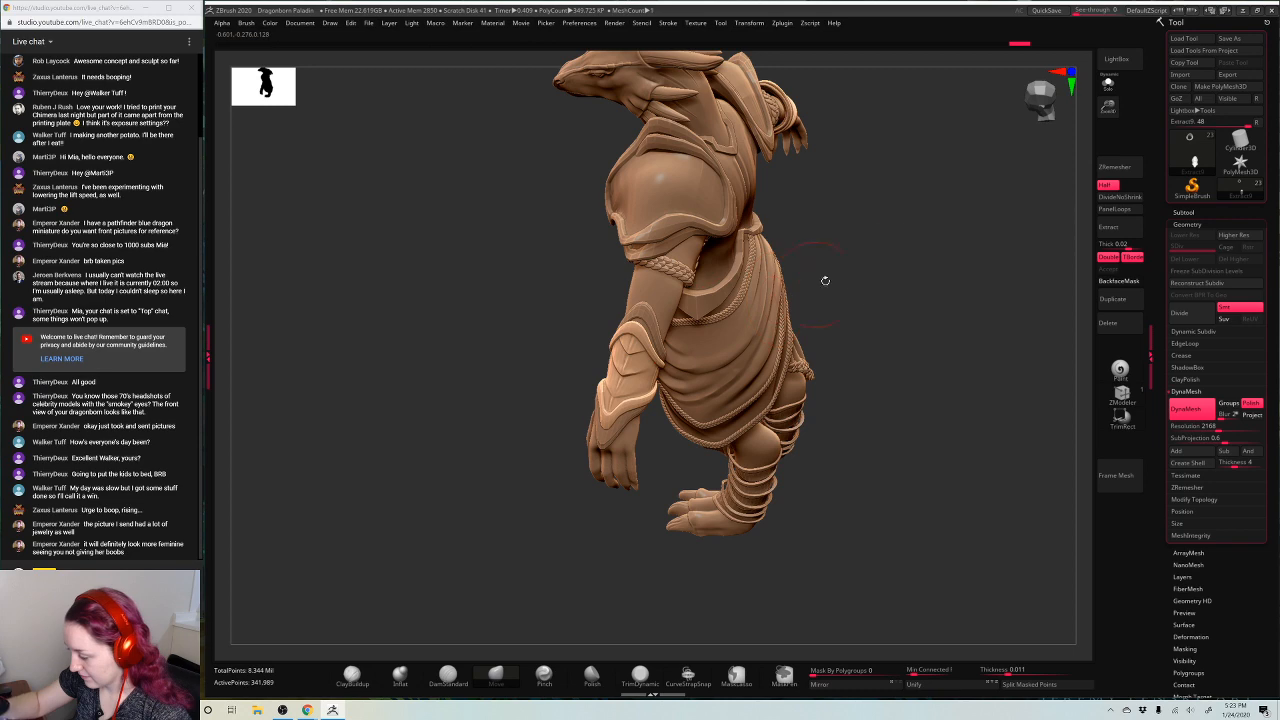
drag(823, 277, 855, 300)
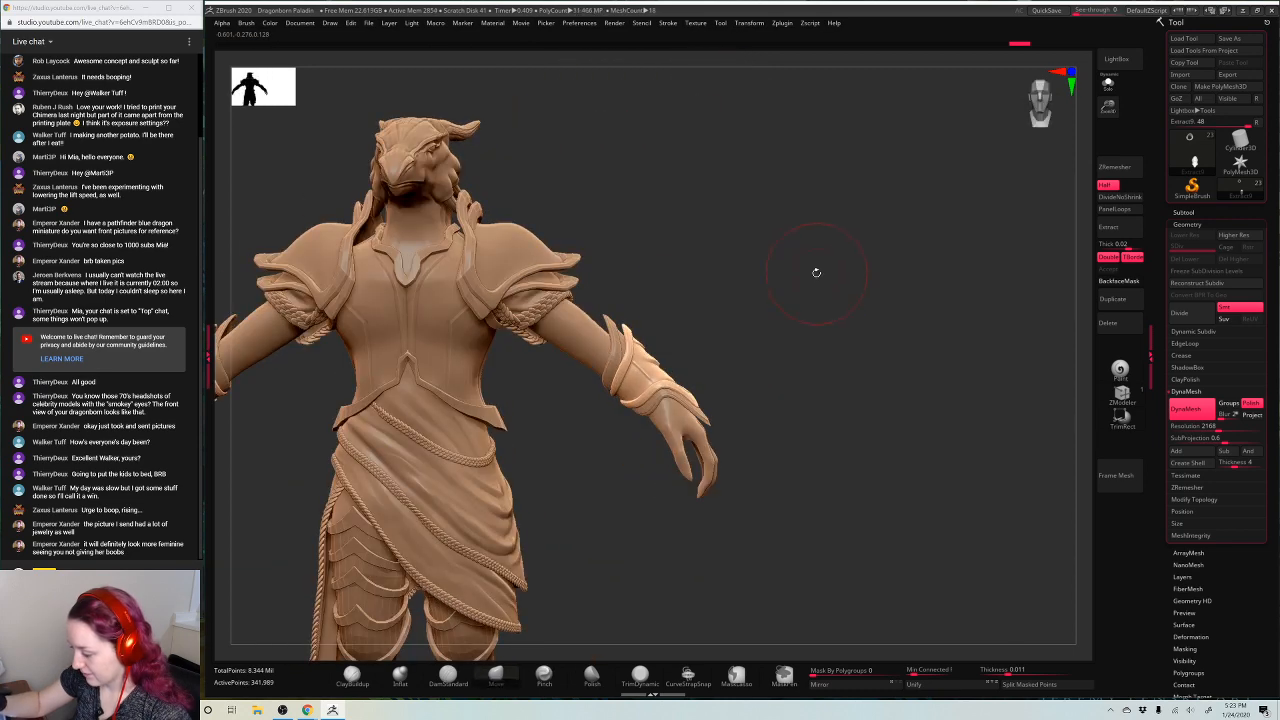
Carve lengthwise grooves into the front side of the forearm guard with an adjusted DamStandard brush, refreshing the DynaMesh
drag(1108, 106, 1108, 166)
click(449, 677)
key(space)
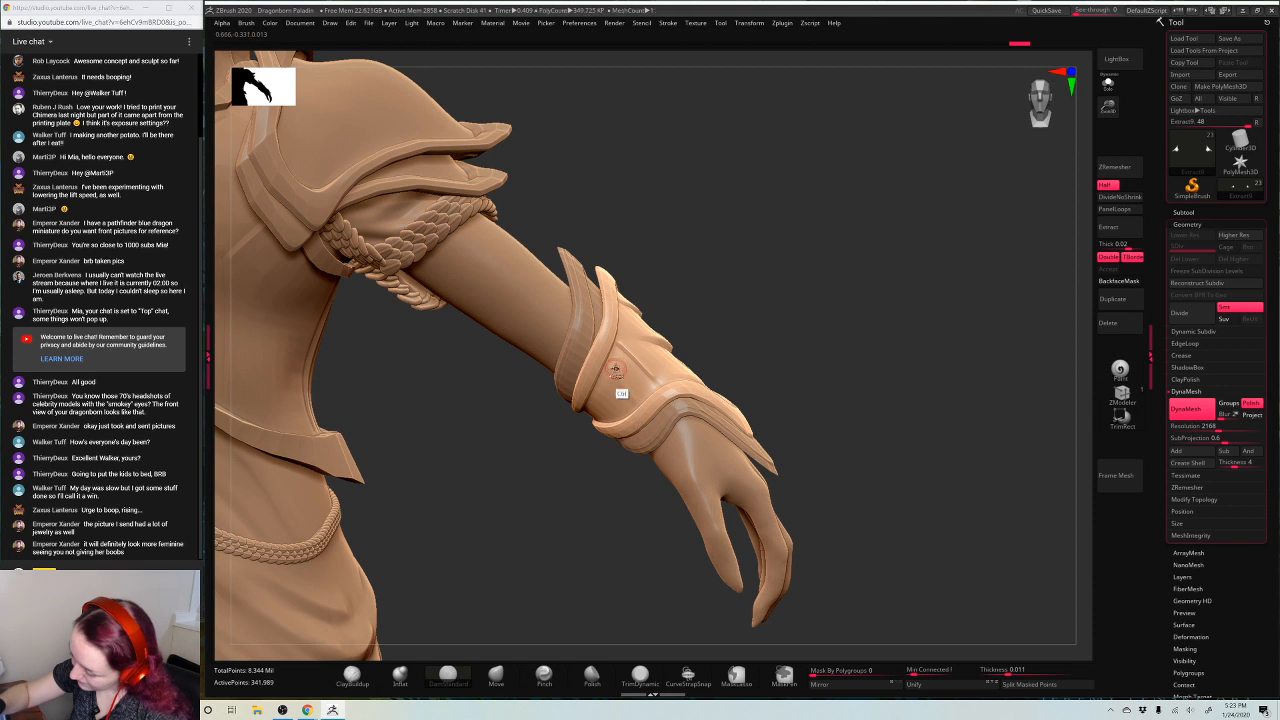
key(space)
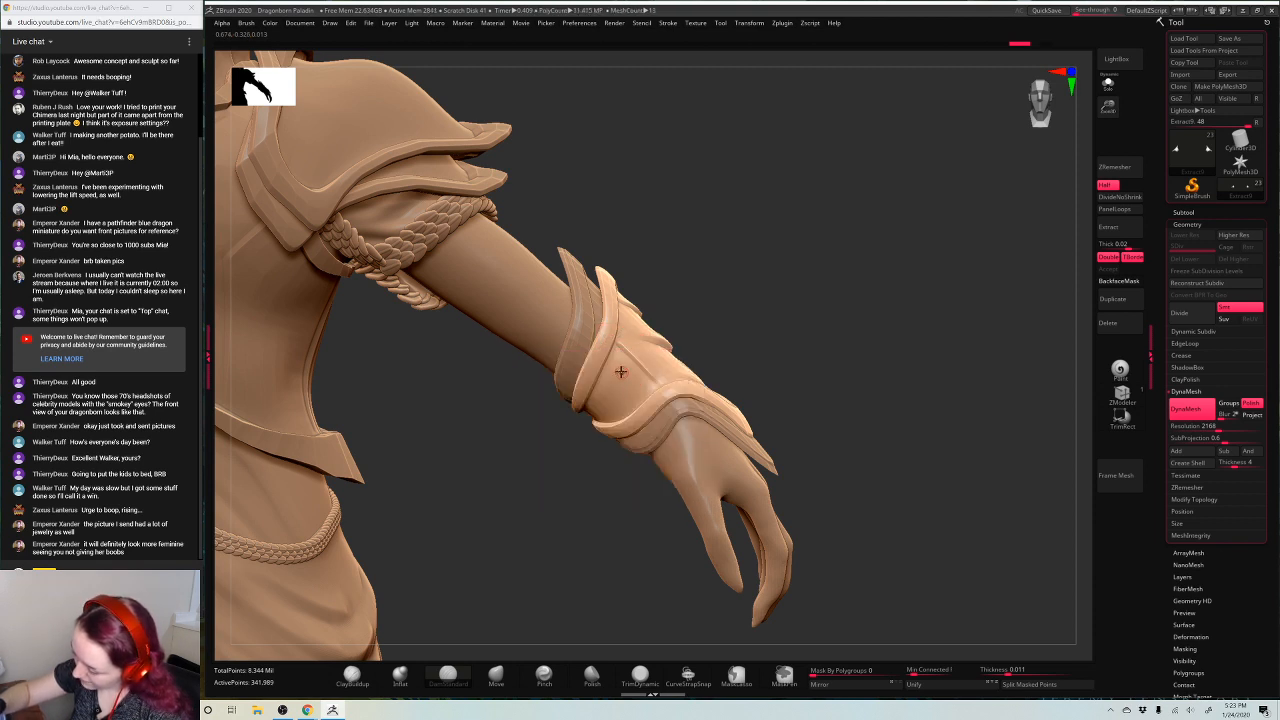
key(space)
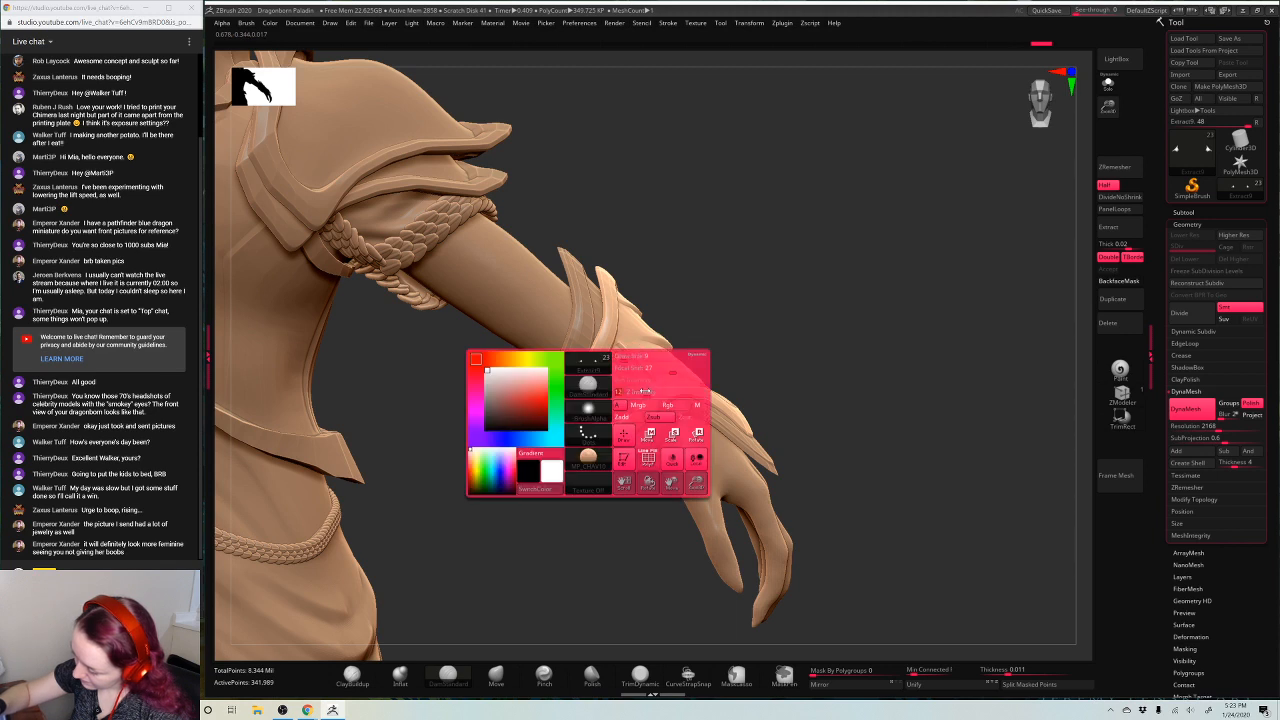
ctrl+drag(737, 223, 811, 310)
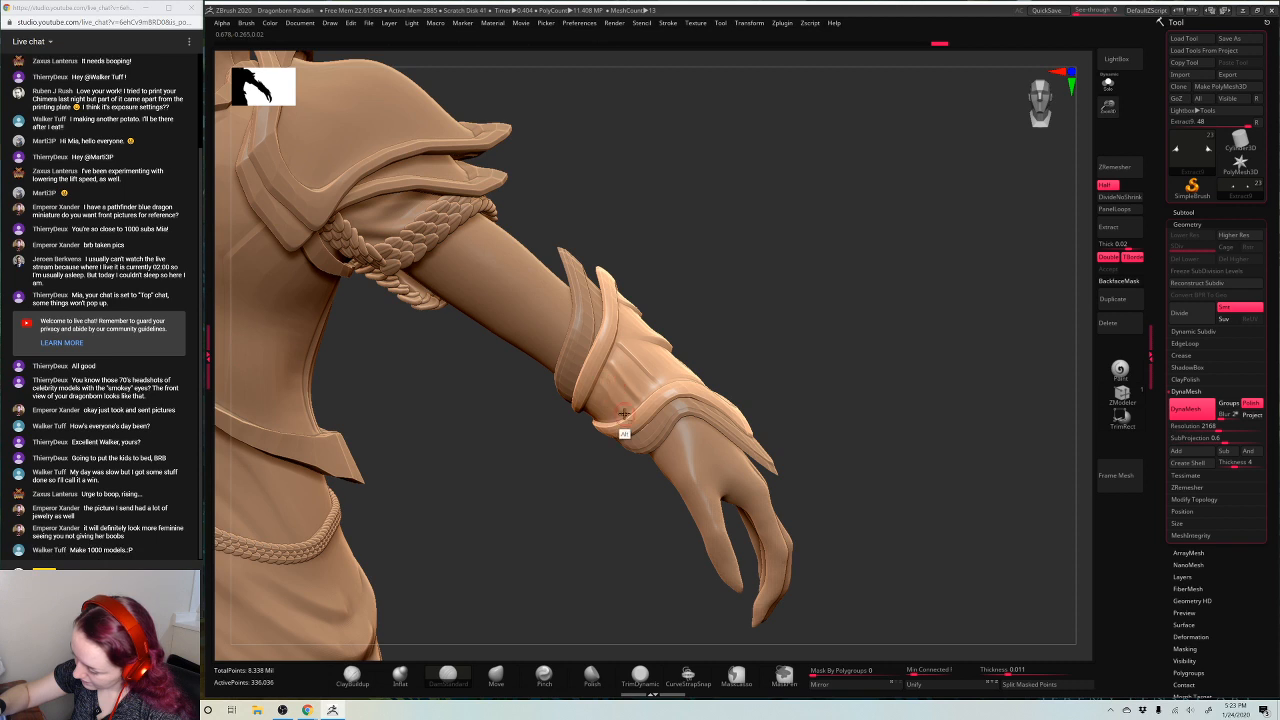
ctrl+drag(800, 214, 848, 284)
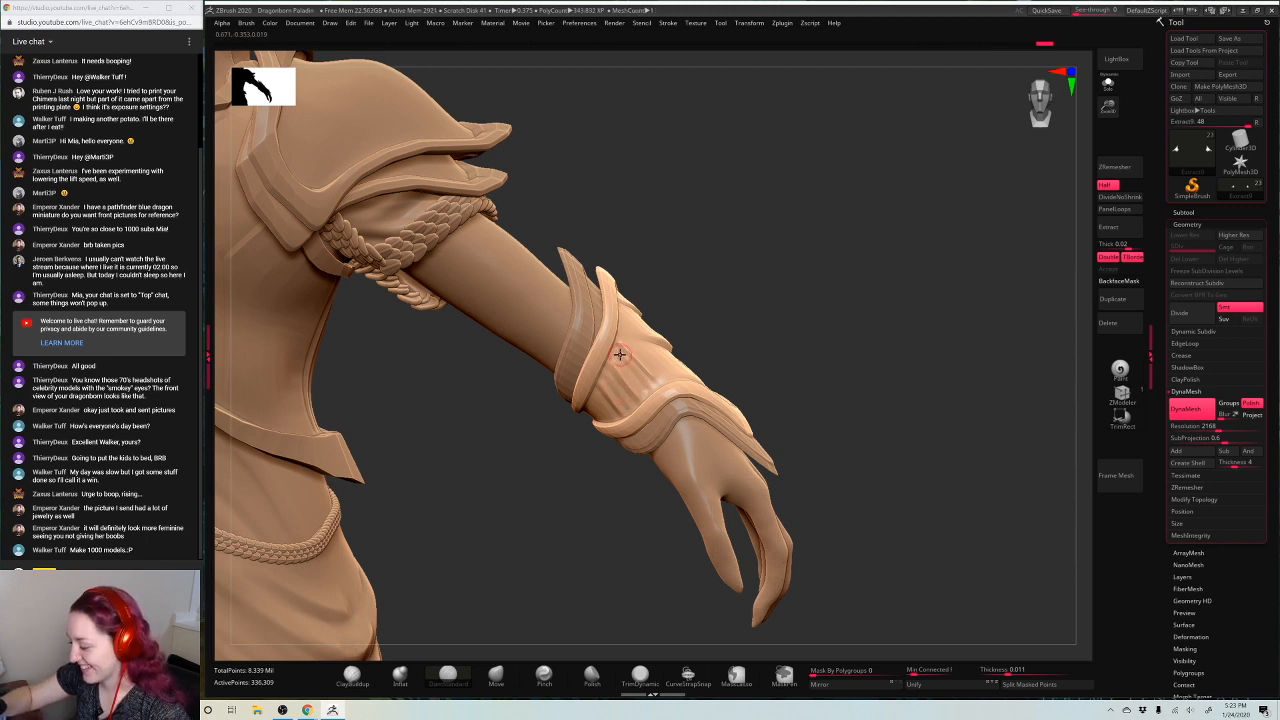
mouse_move(790, 228)
ctrl+mouse_down()
mouse_move(817, 288)
mouse_move(847, 311)
ctrl+mouse_up()
Carve matching lengthwise grooves into the back side of the forearm guard and refresh the DynaMesh
mouse_move(894, 233)
mouse_down()
mouse_move(632, 395)
mouse_move(677, 362)
mouse_up()
key(space)
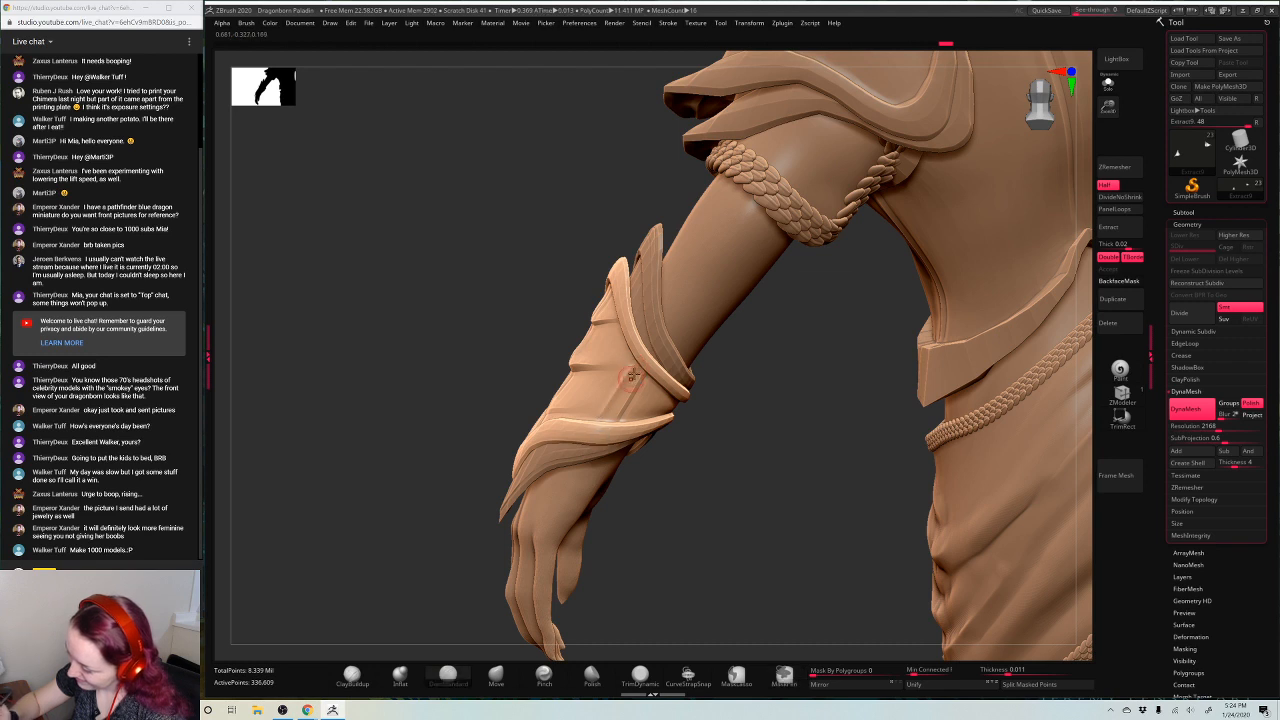
drag(764, 361, 659, 395)
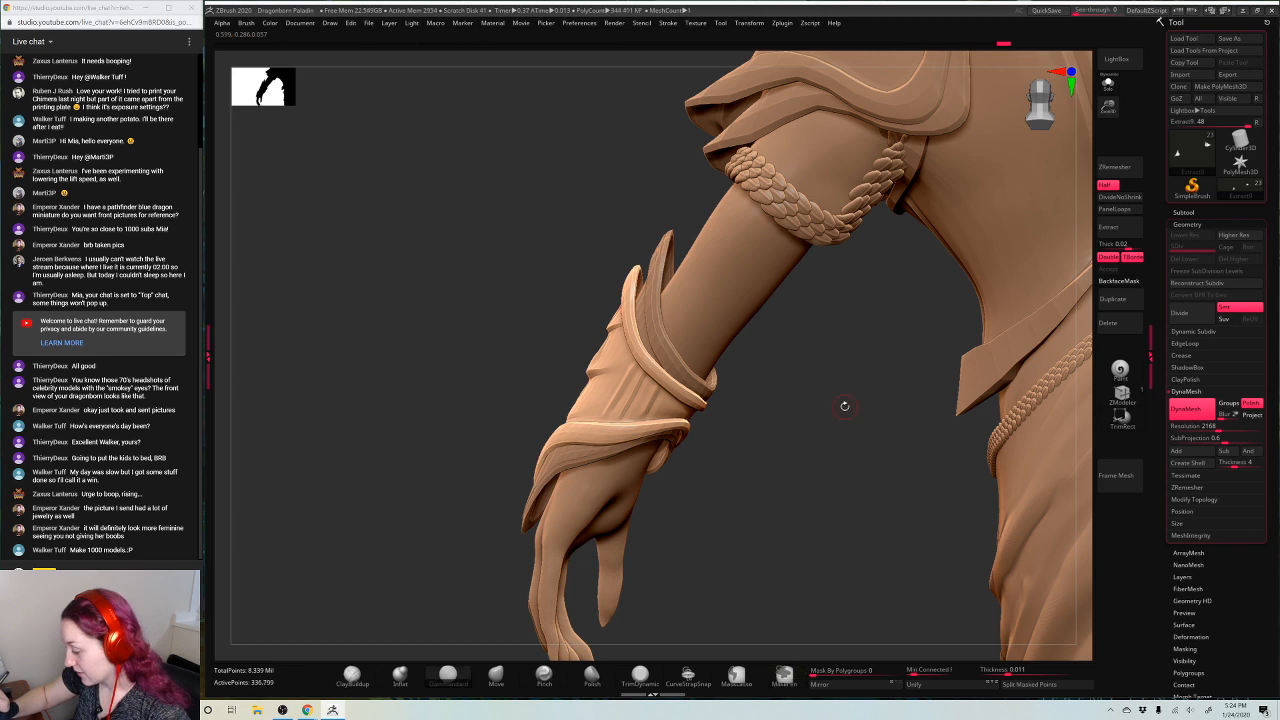
drag(844, 403, 679, 405)
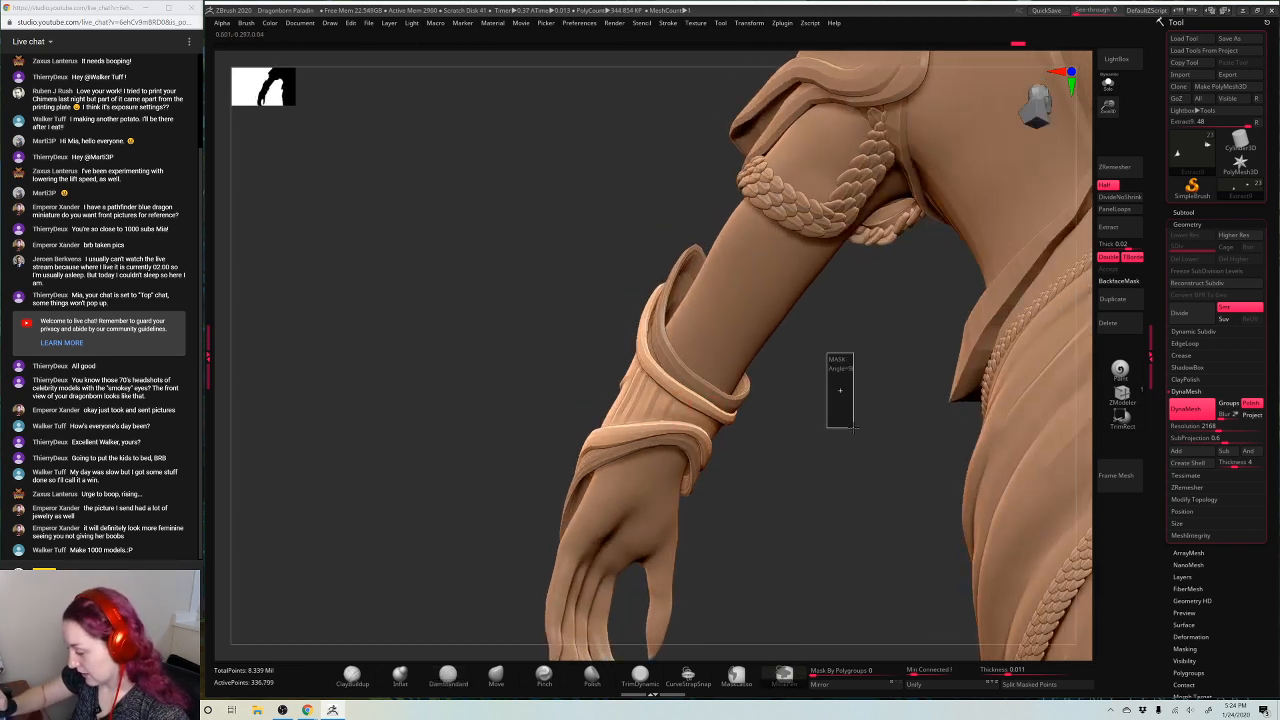
Continue the grooves across the forearm guard's underside and the edges of its outer face, refreshing the DynaMesh
mouse_move(831, 386)
mouse_down()
mouse_move(787, 424)
mouse_move(720, 446)
mouse_up()
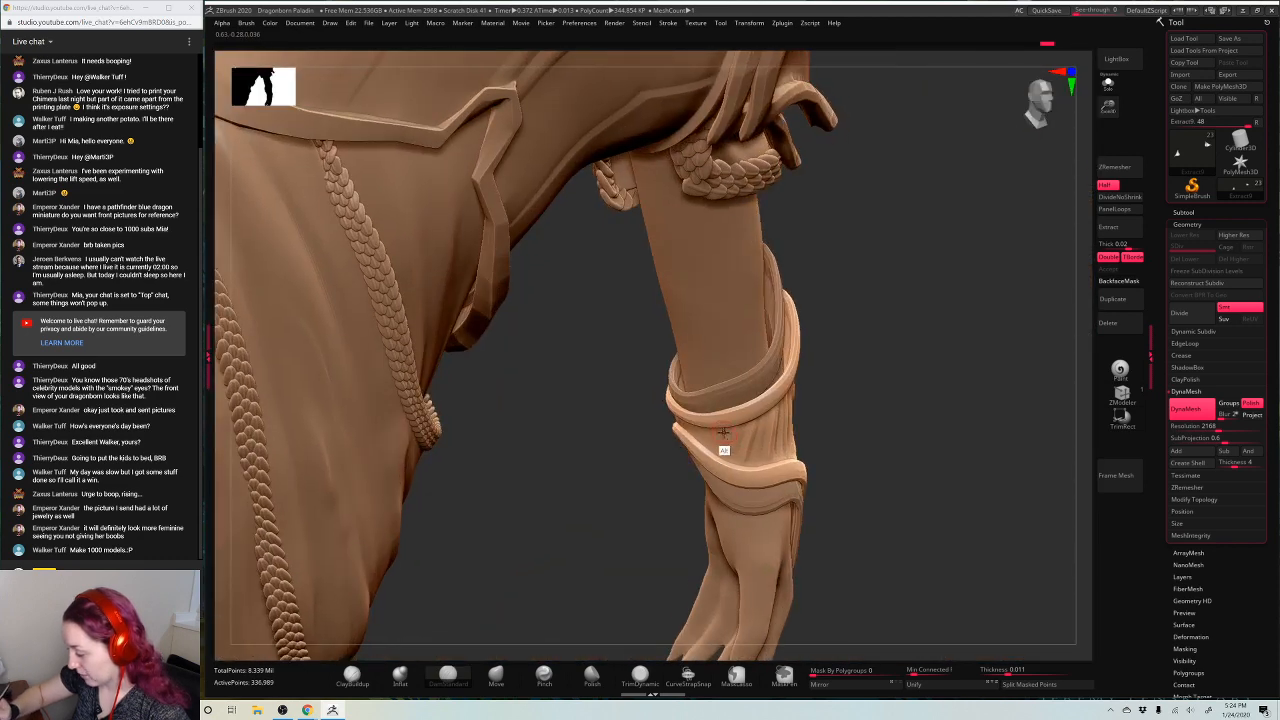
ctrl+drag(904, 291, 925, 389)
drag(951, 303, 719, 402)
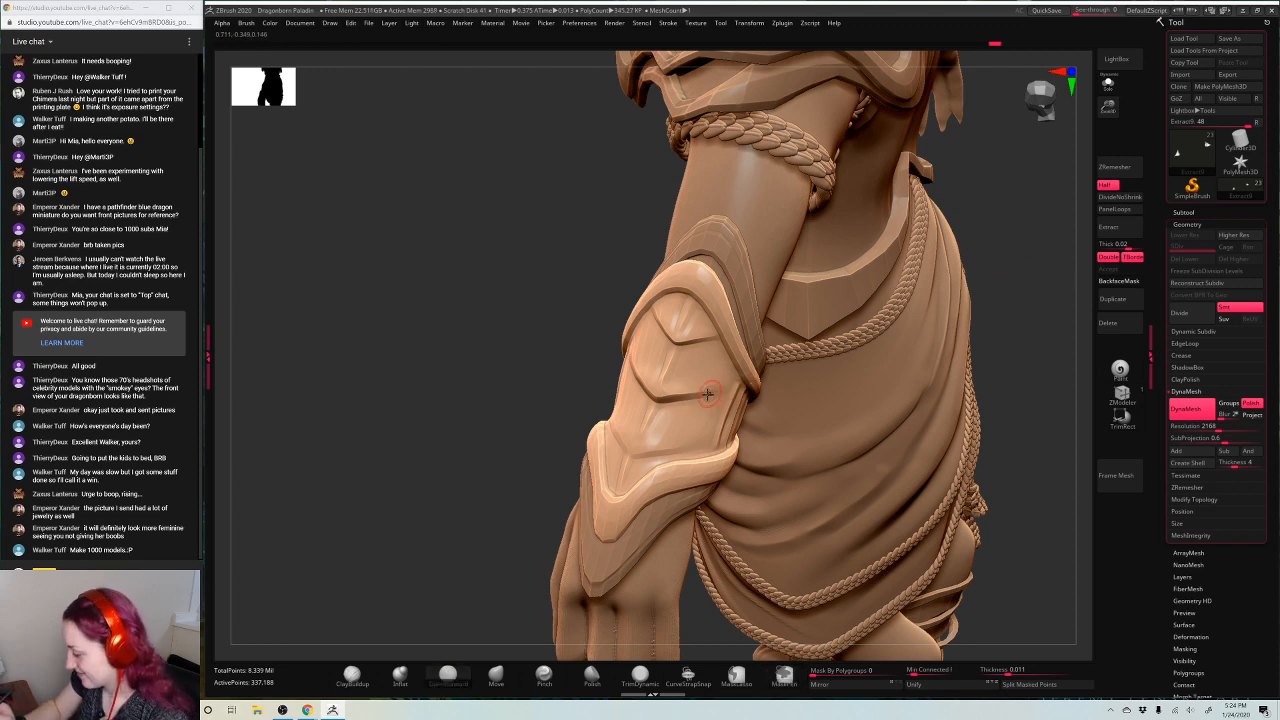
ctrl+drag(443, 443, 484, 505)
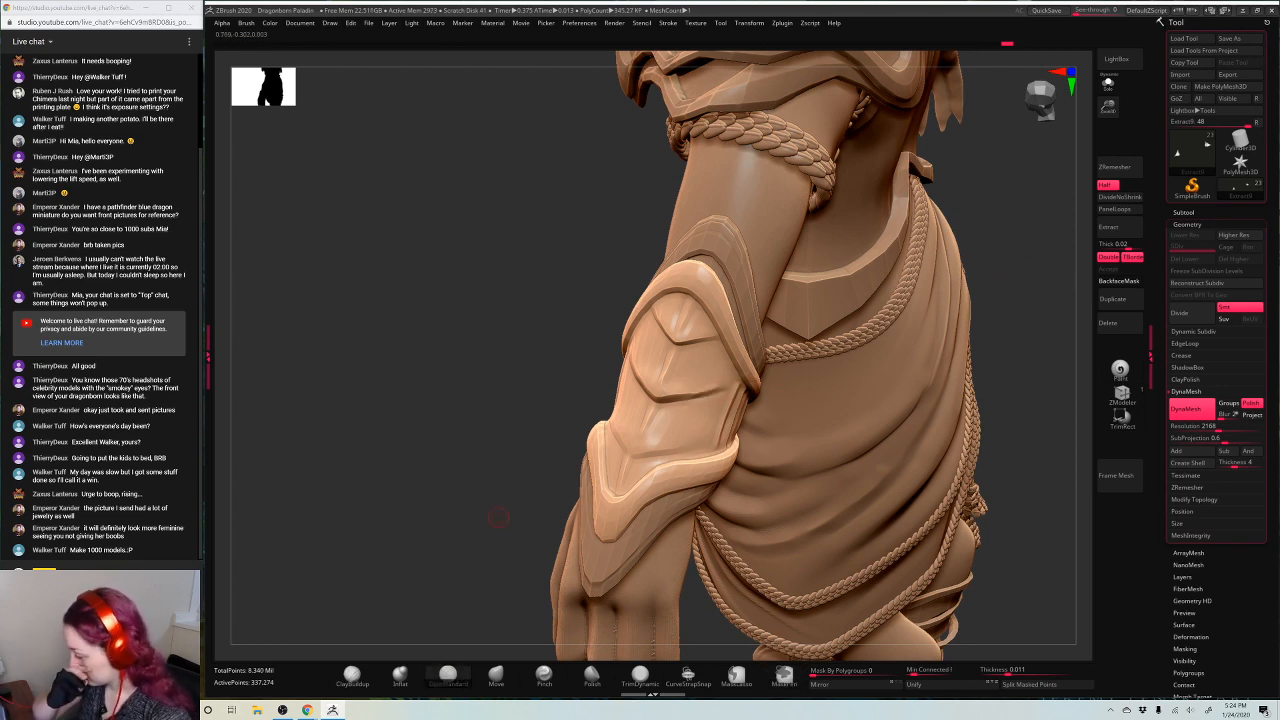
Select the layer beneath the forearm guard's outer shell and isolate it in Solo mode
drag(1060, 335, 901, 299)
alt+drag(1020, 330, 845, 254)
alt+click(733, 335)
click(1108, 84)
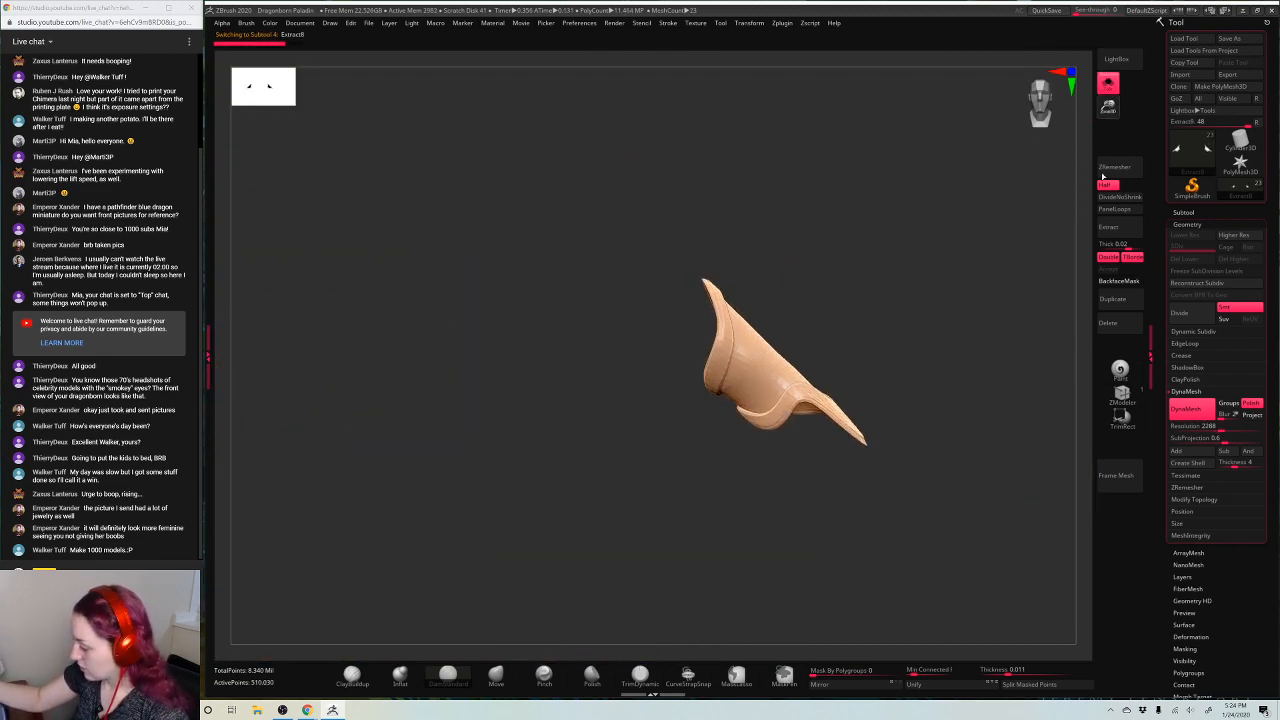
drag(914, 322, 858, 318)
key(w)
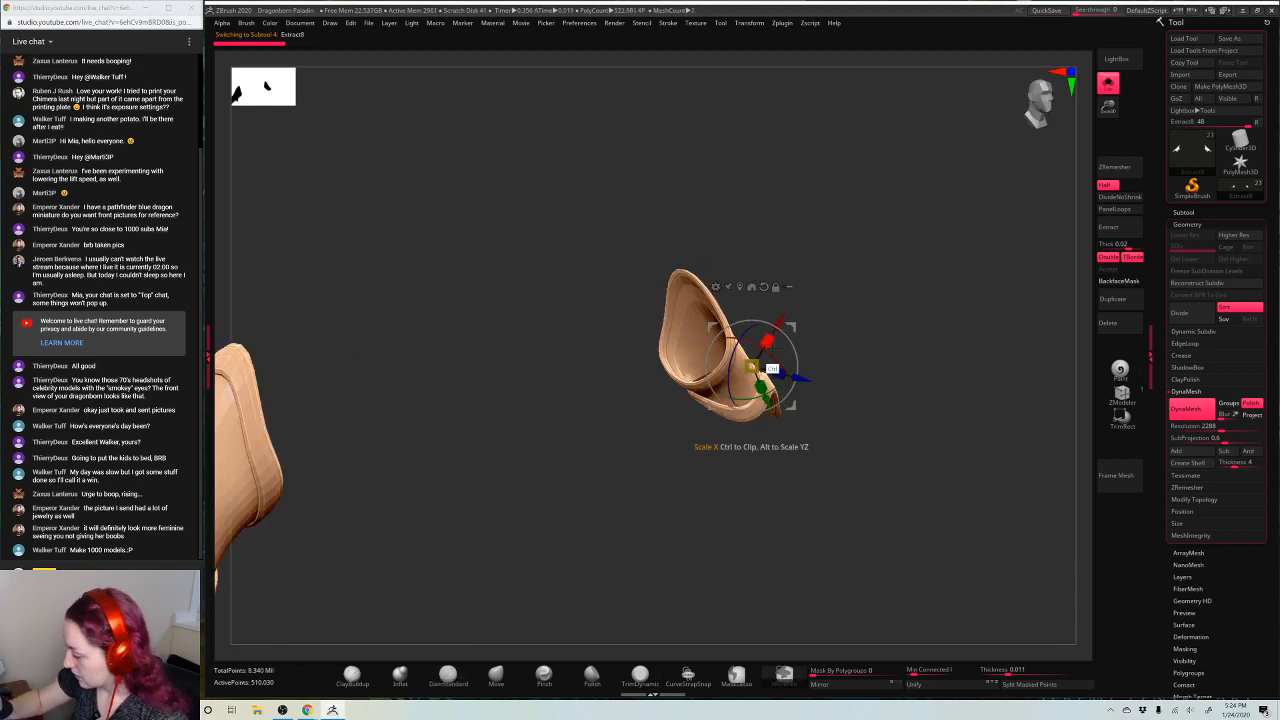
drag(753, 367, 774, 347)
key(ctrl+z)
key(space)
key(q)
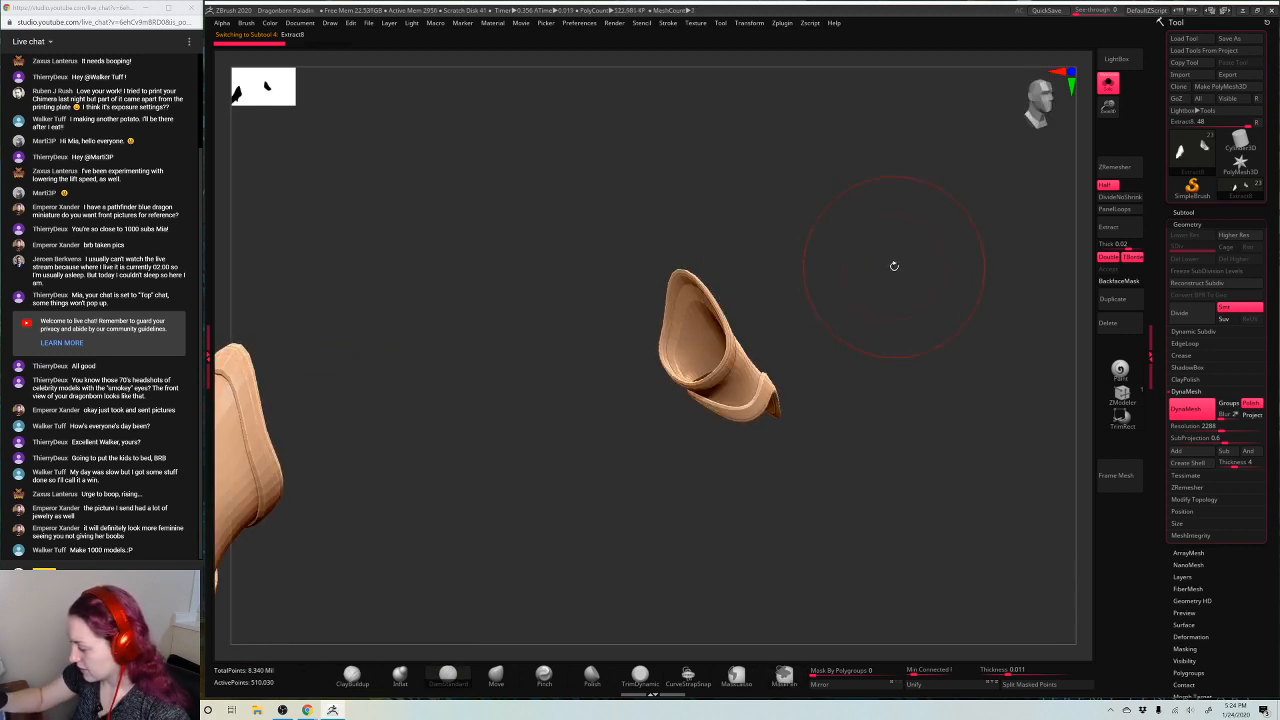
Set Mask By Polygroups to 100 and mask the middle section between the guard layer's two rims
drag(899, 270, 887, 309)
click(838, 673)
text(100)
key(Return)
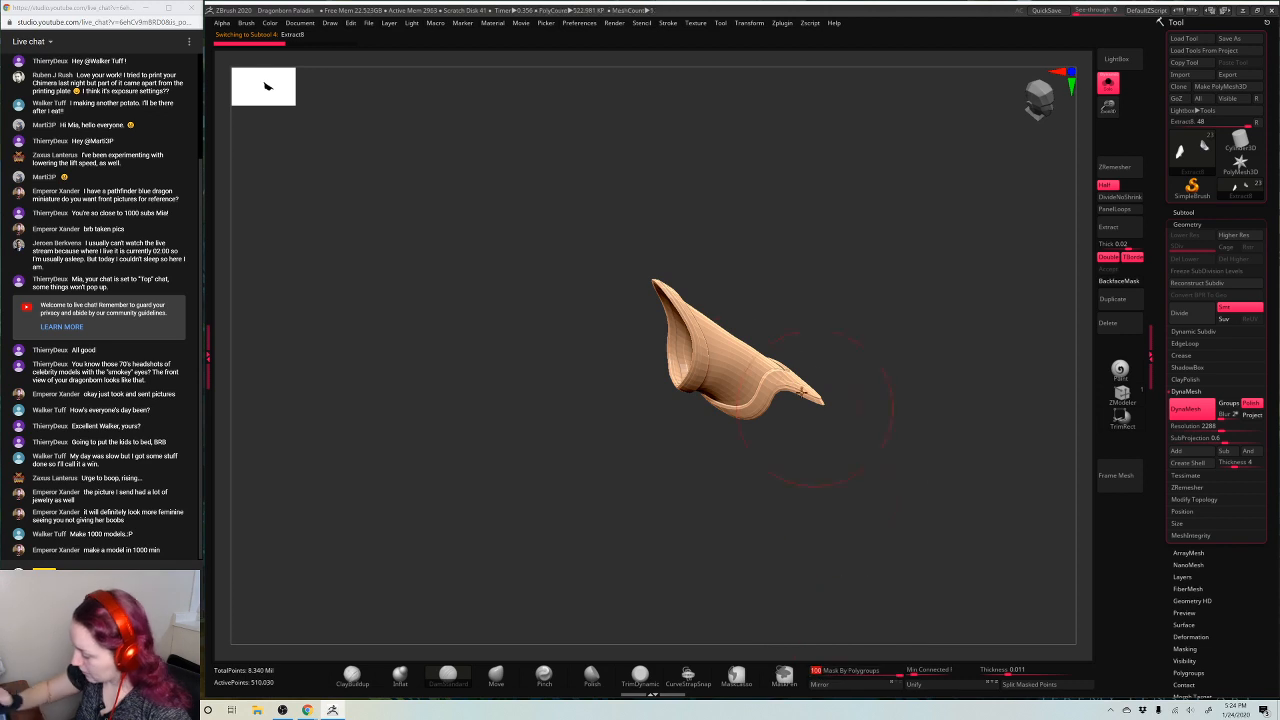
ctrl+click(709, 398)
ctrl+drag(710, 398, 714, 284)
drag(872, 292, 884, 240)
ctrl+drag(728, 302, 759, 321)
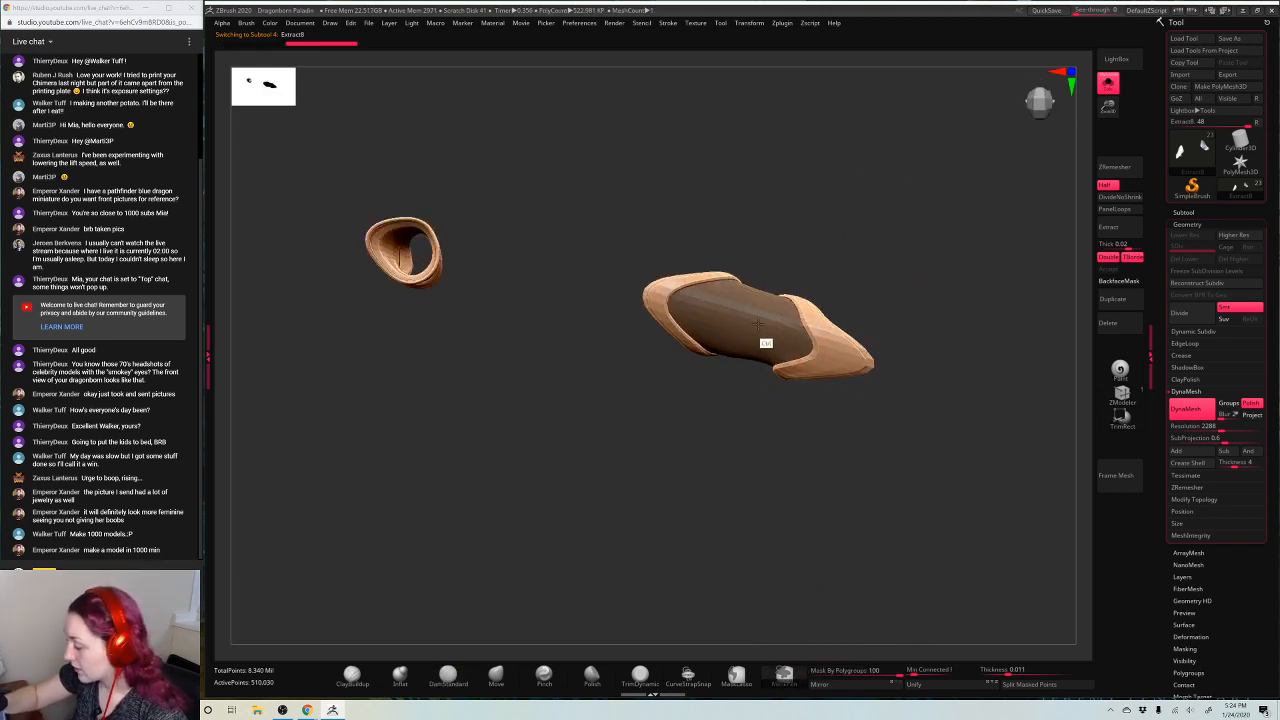
Invert the mask to protect the two rims and try repositioning the guard layer's middle section
mouse_move(882, 218)
mouse_down()
mouse_move(875, 315)
mouse_move(903, 274)
mouse_move(894, 251)
mouse_up()
key(w)
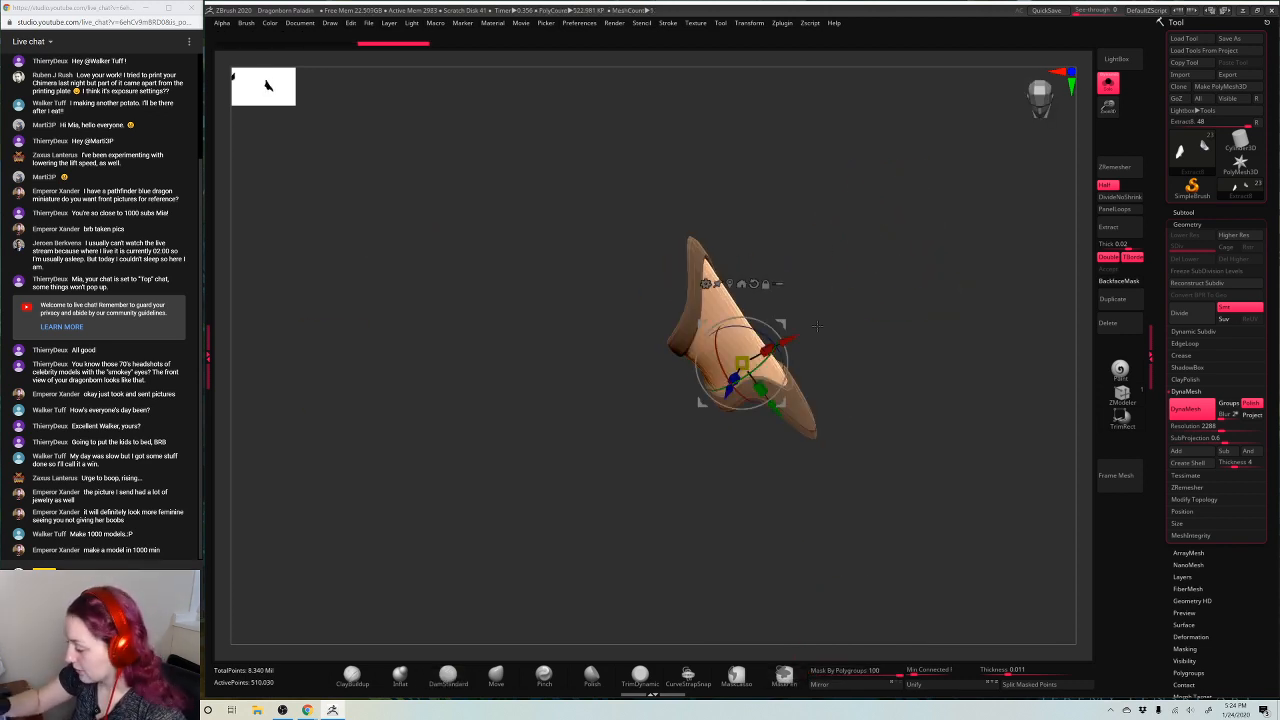
drag(748, 355, 741, 362)
ctrl+drag(792, 327, 807, 317)
ctrl+drag(741, 362, 811, 326)
key(q)
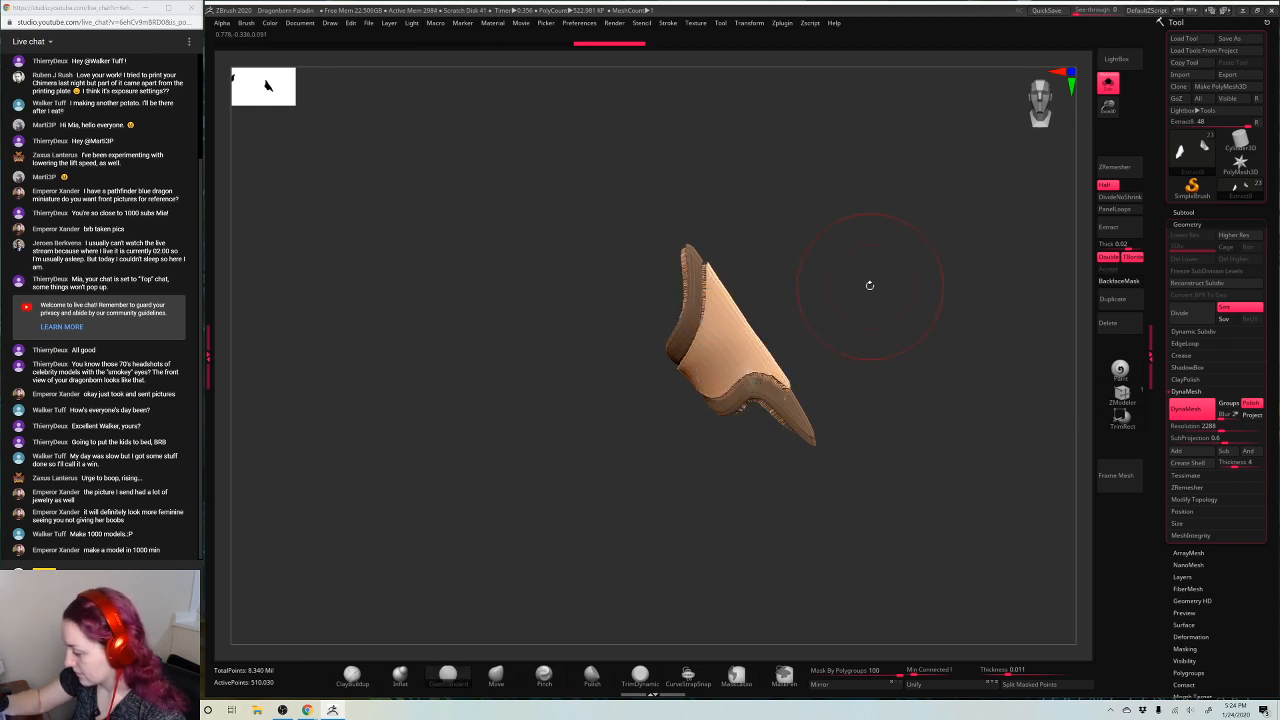
key(ctrl+z)
mouse_move(869, 284)
mouse_down()
mouse_move(905, 288)
mouse_move(918, 305)
mouse_move(875, 300)
mouse_up()
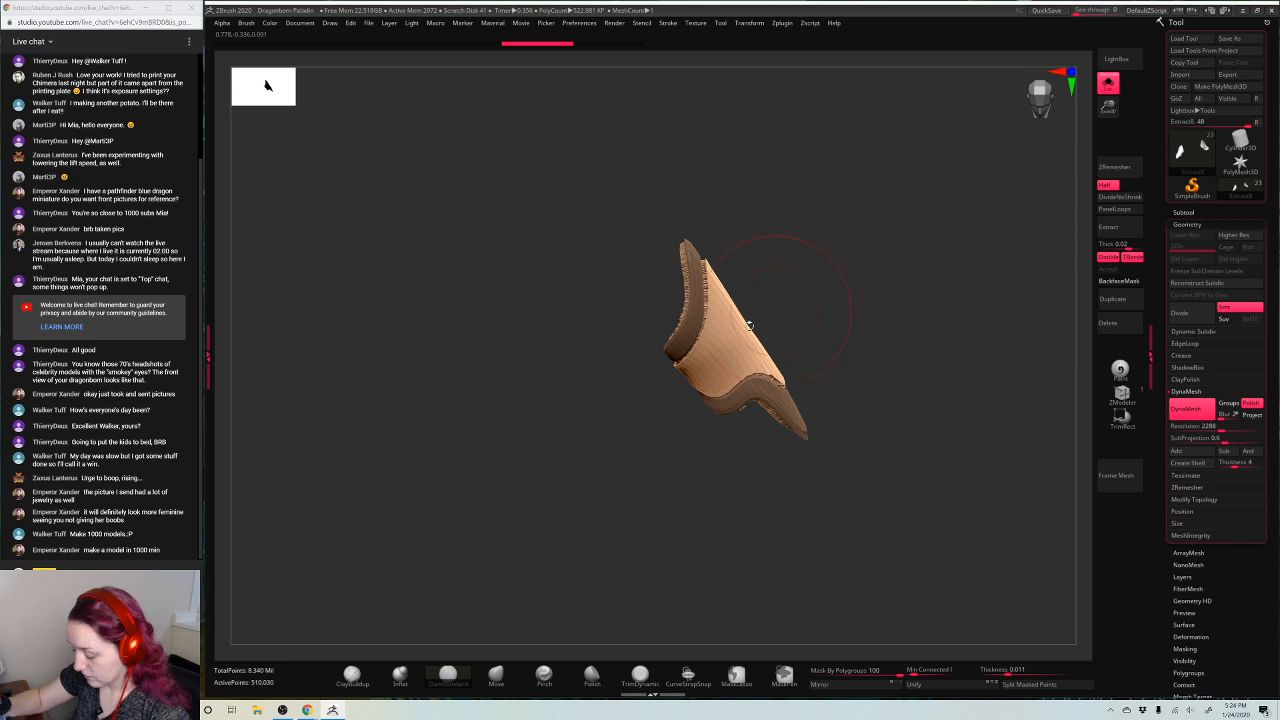
Try to reshape the unmasked middle section between the rims with the Move brush, and clear the mask
click(496, 676)
drag(703, 283, 714, 288)
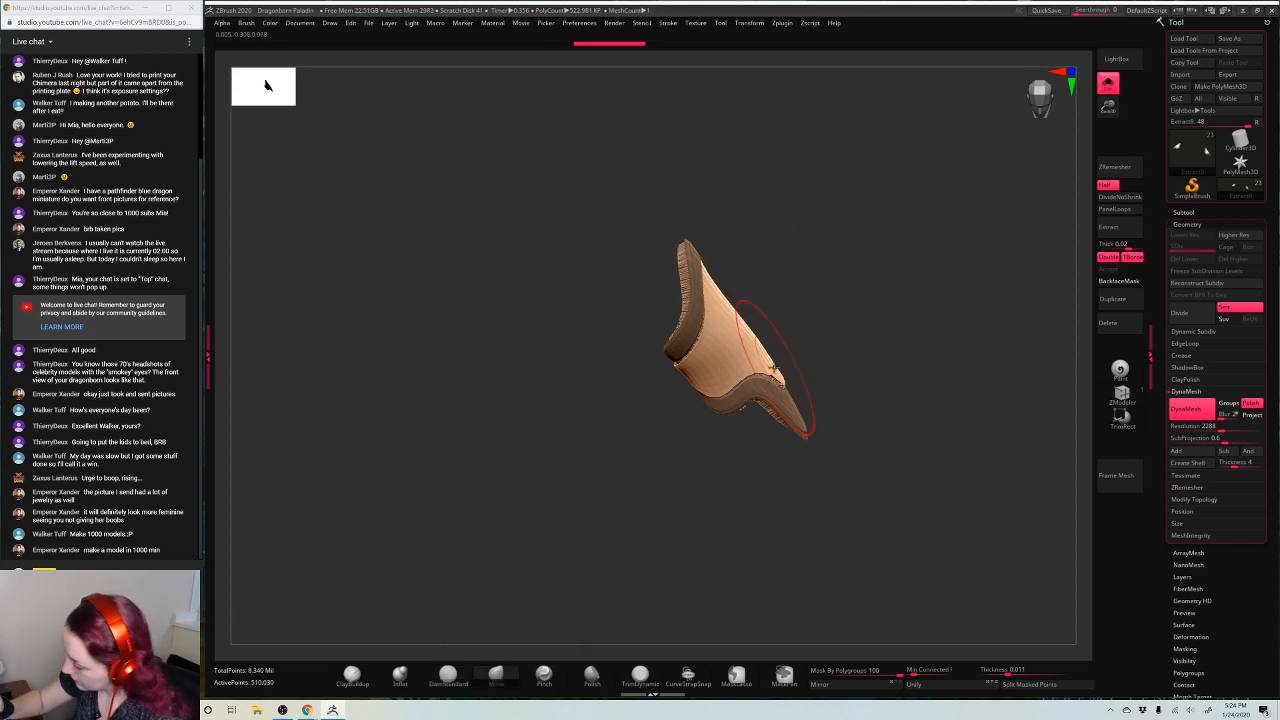
drag(754, 350, 766, 371)
mouse_move(590, 455)
mouse_down()
mouse_move(739, 452)
mouse_move(830, 375)
mouse_up()
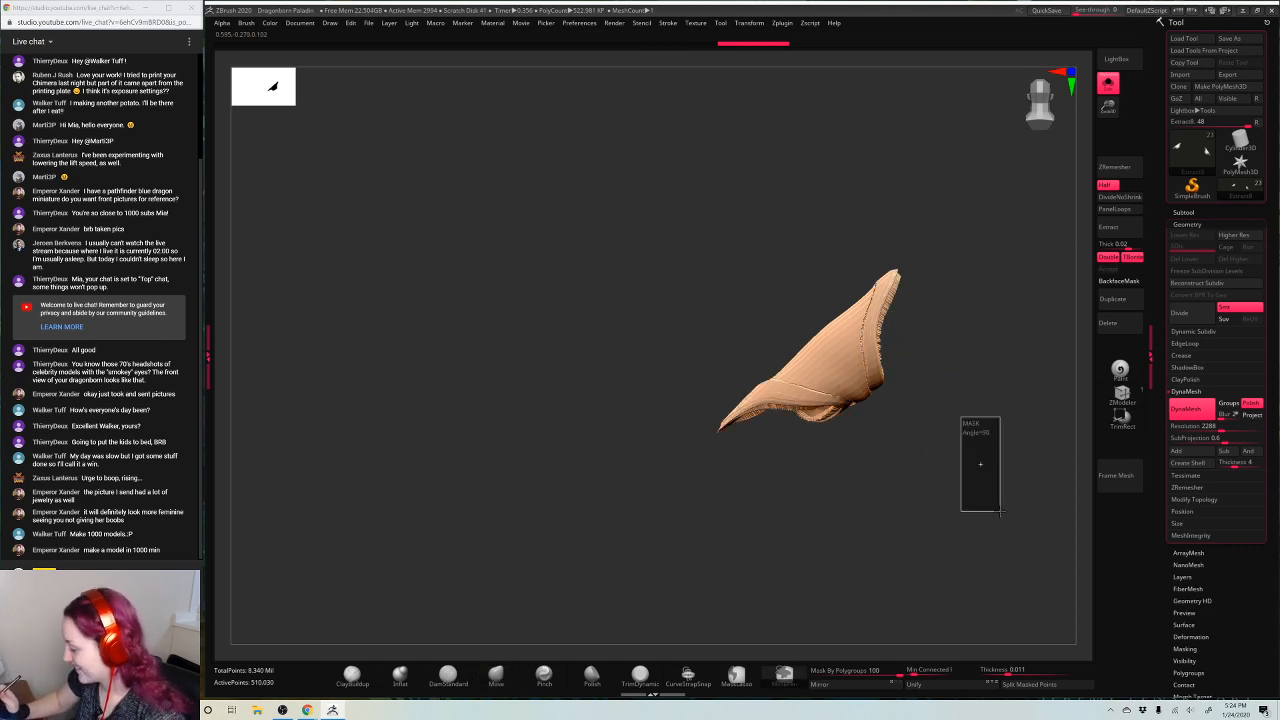
drag(986, 494, 944, 425)
drag(964, 380, 1003, 189)
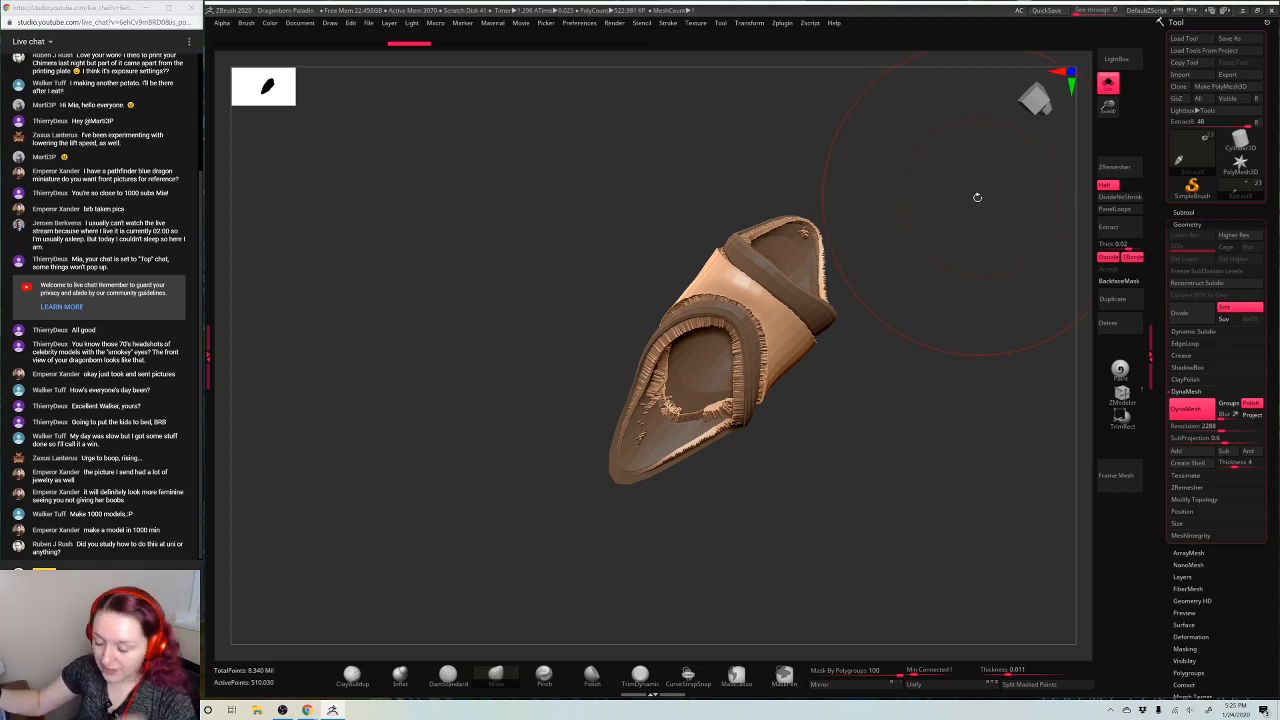
mouse_move(945, 208)
ctrl+mouse_down()
mouse_move(934, 231)
mouse_move(934, 191)
mouse_move(957, 229)
mouse_move(929, 209)
ctrl+mouse_up()
key(space)
key(space)
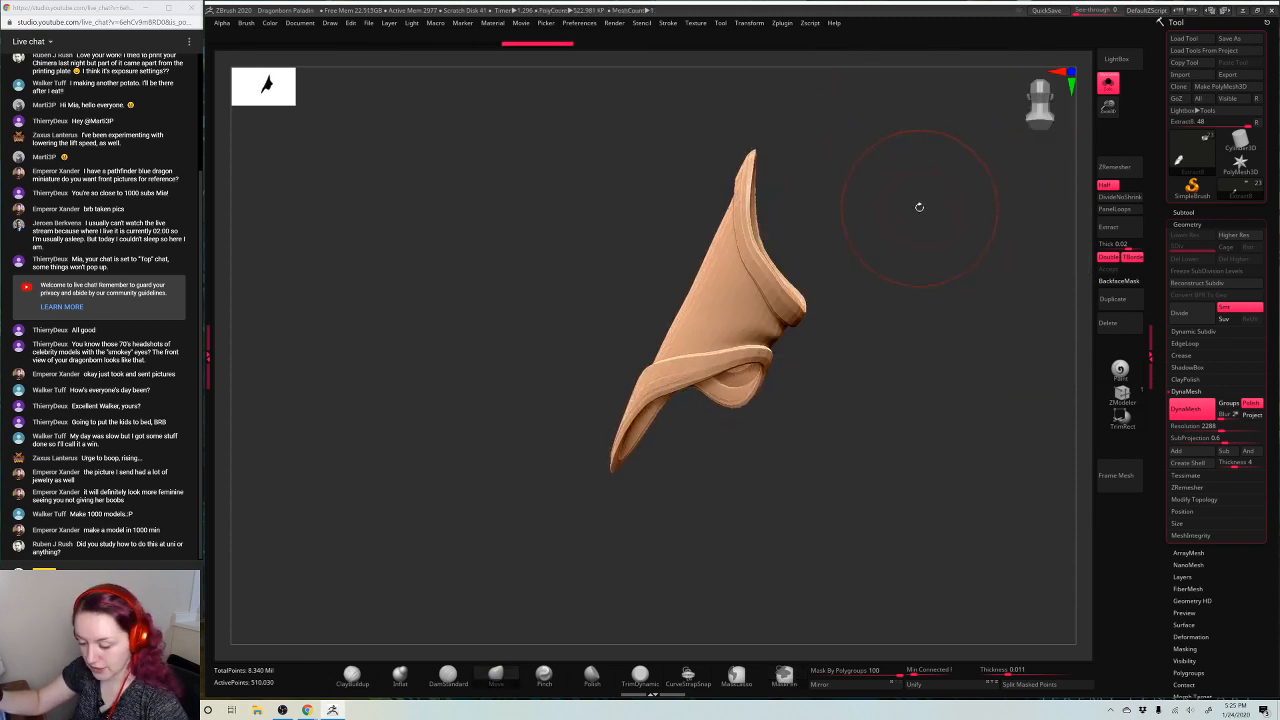
Examine the guard layer from several sides, both isolated and together with the arm and outer shell
drag(858, 260, 777, 346)
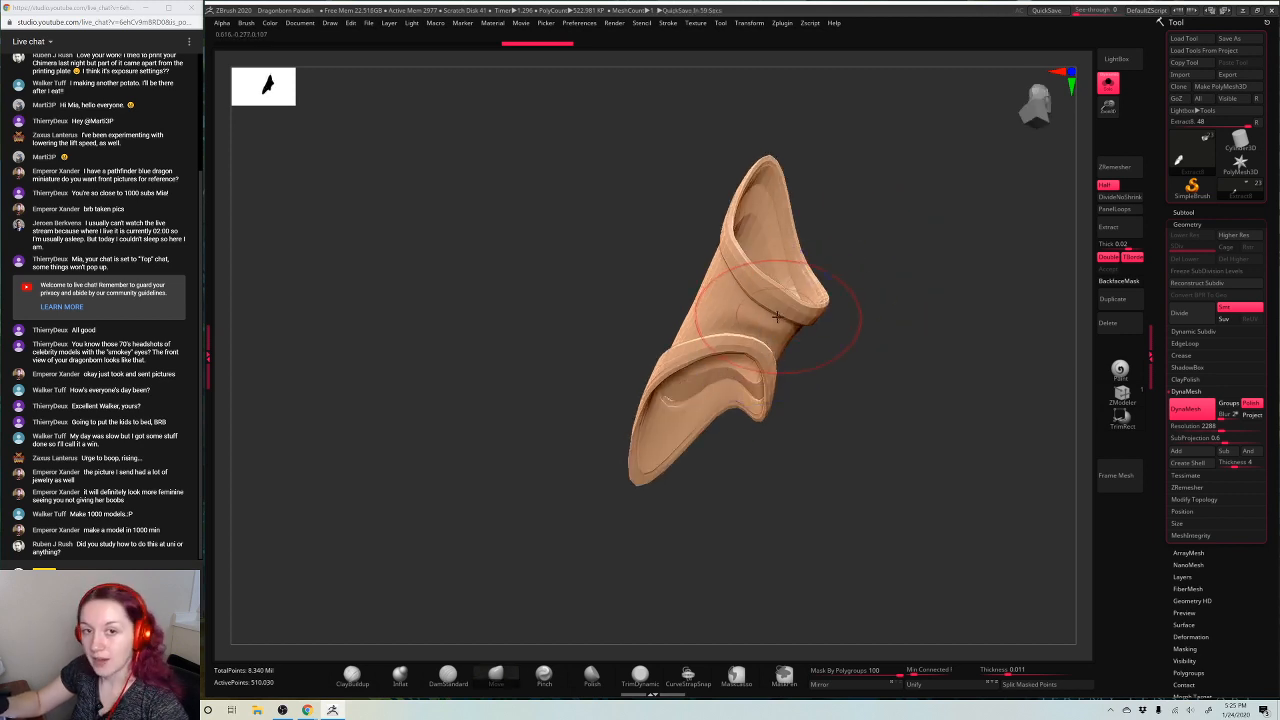
key(ctrl+z)
click(640, 675)
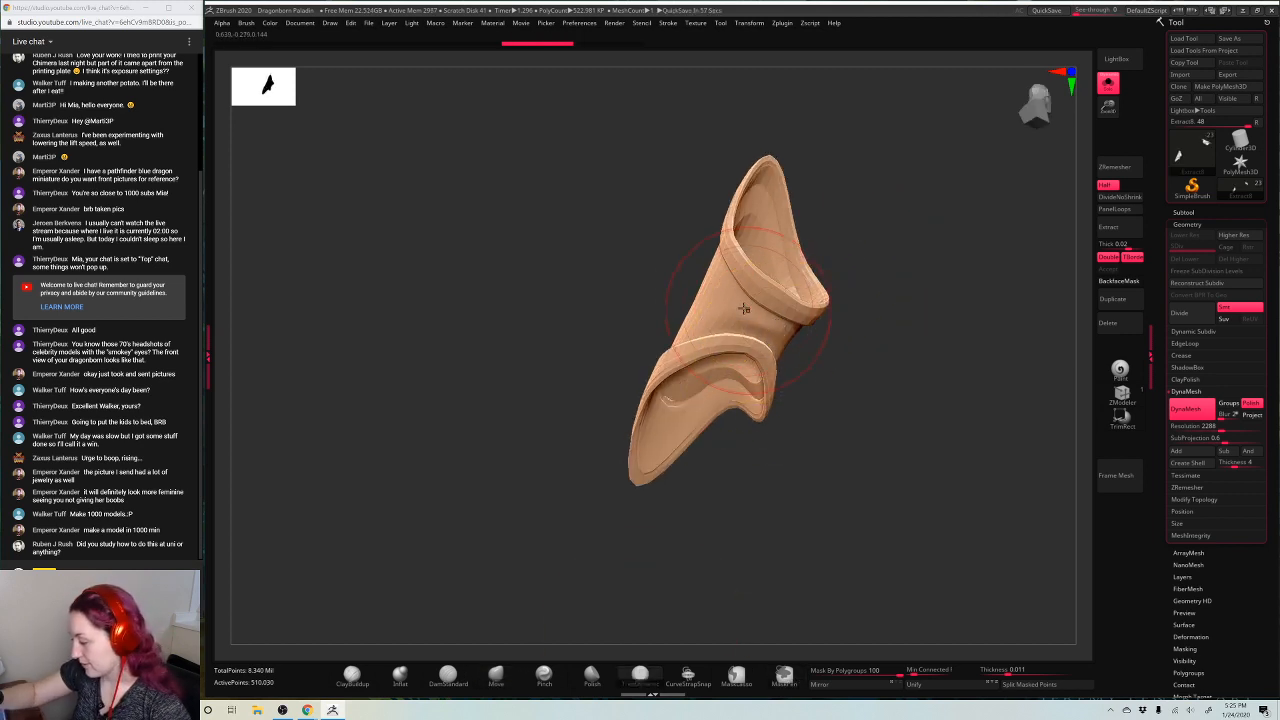
drag(866, 294, 868, 200)
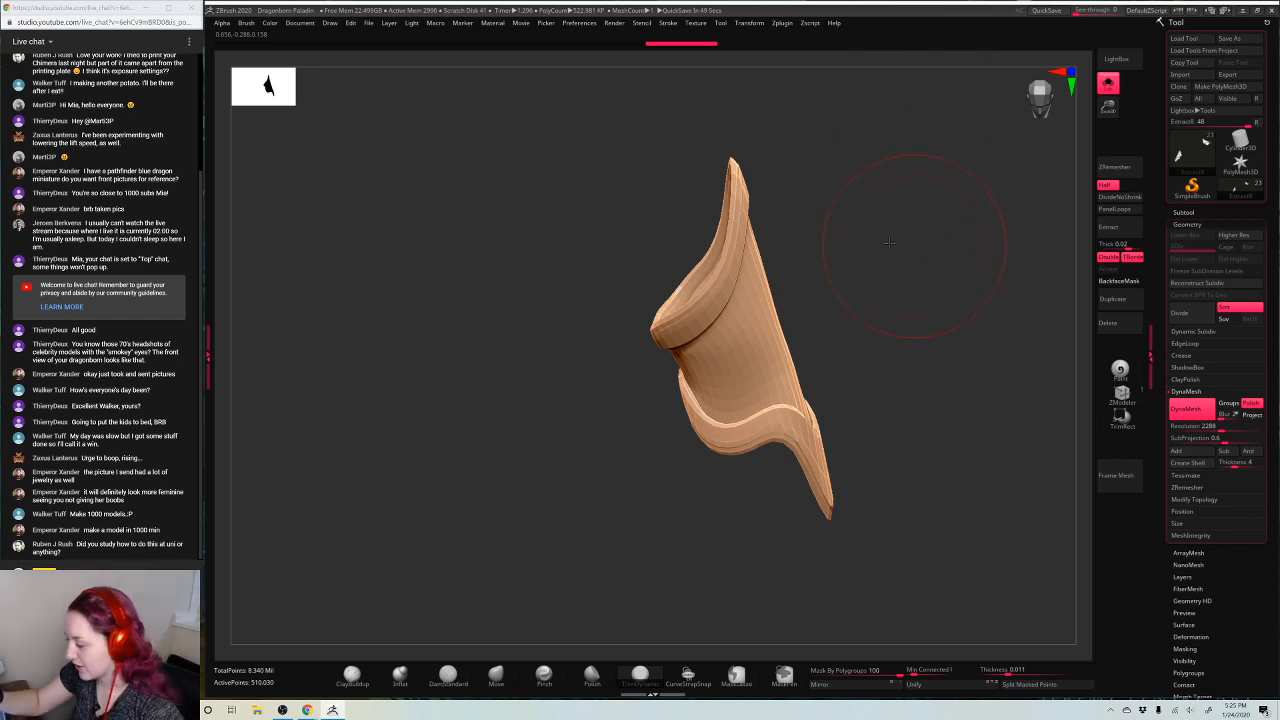
drag(906, 244, 694, 347)
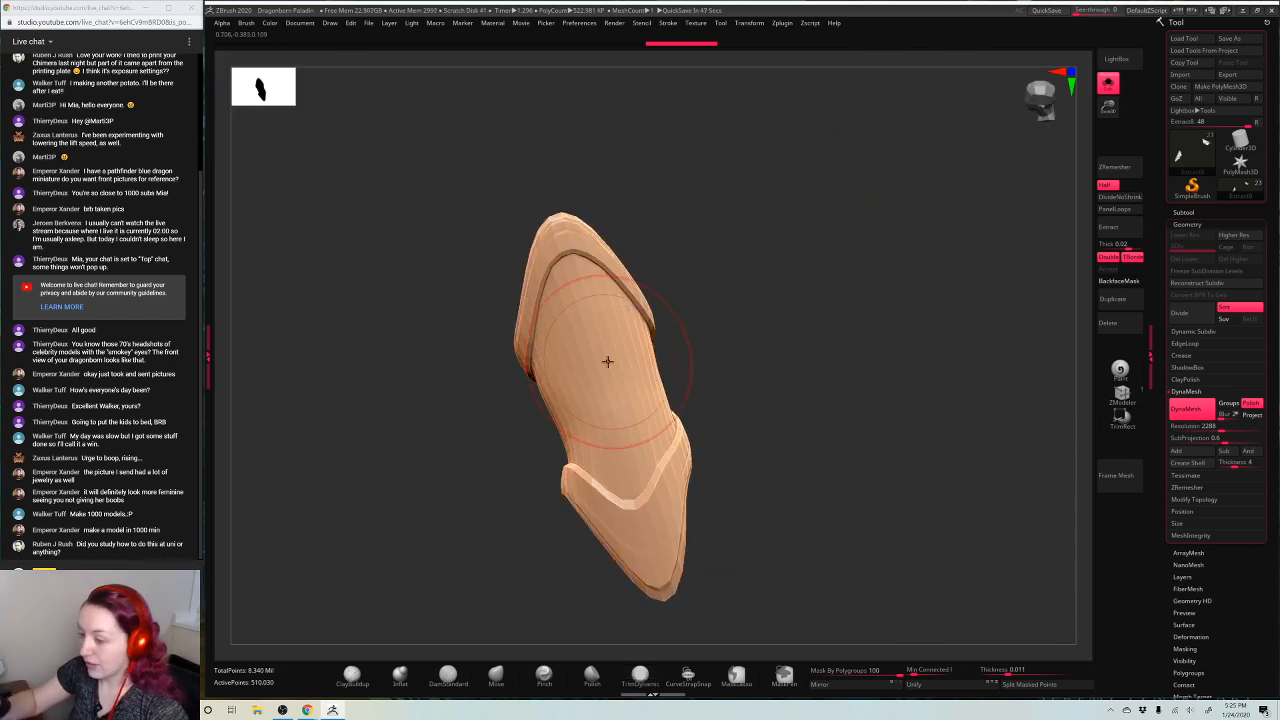
key(space)
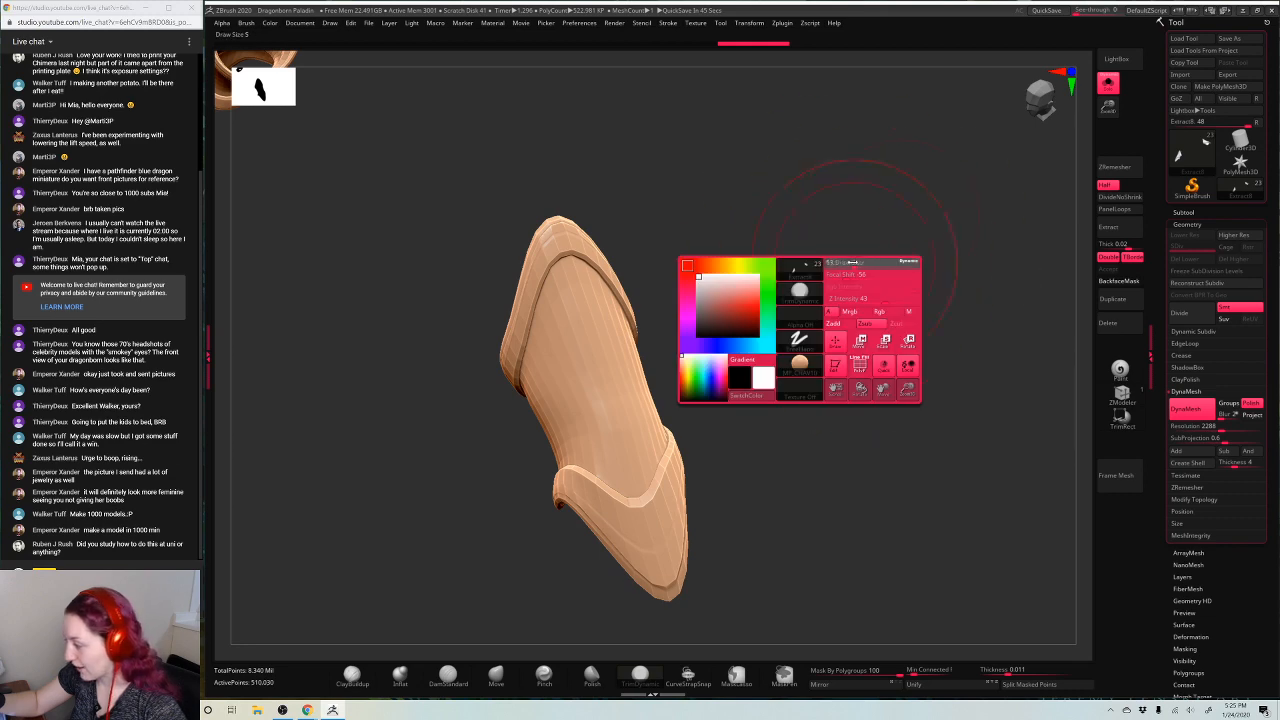
key(shift+alt+s)
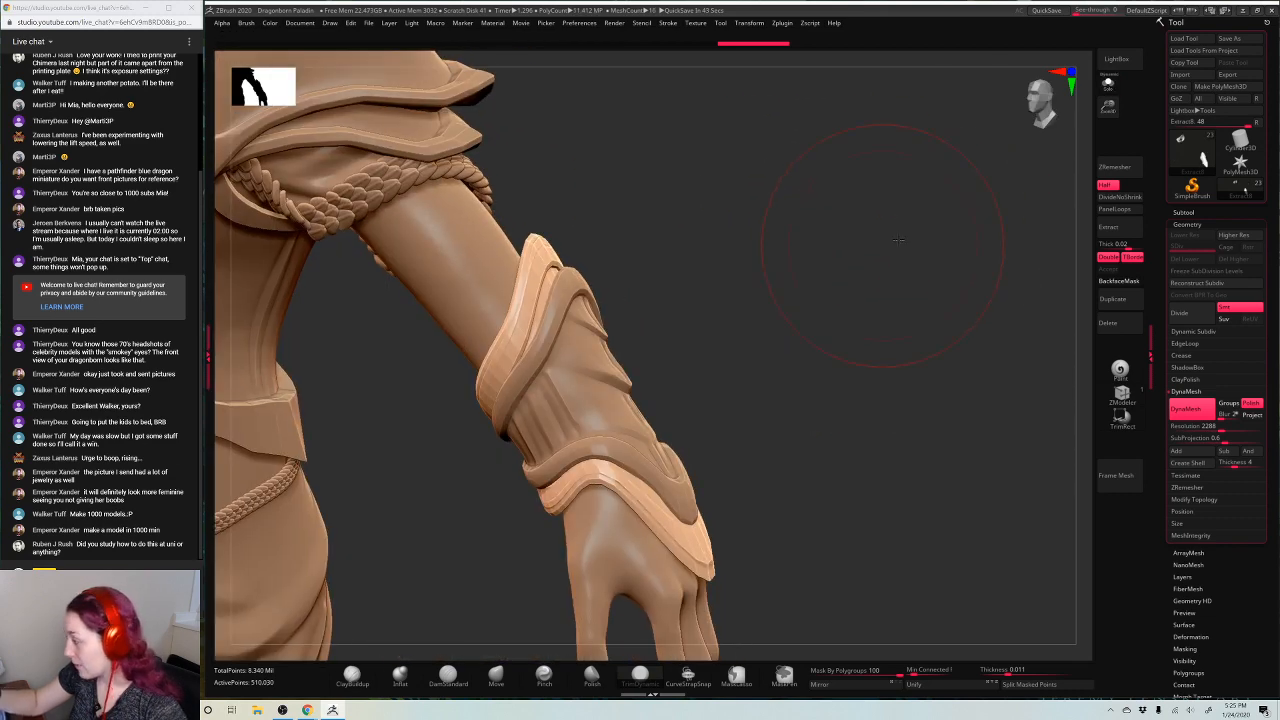
key(shift+alt+s)
drag(1023, 153, 742, 275)
key(space)
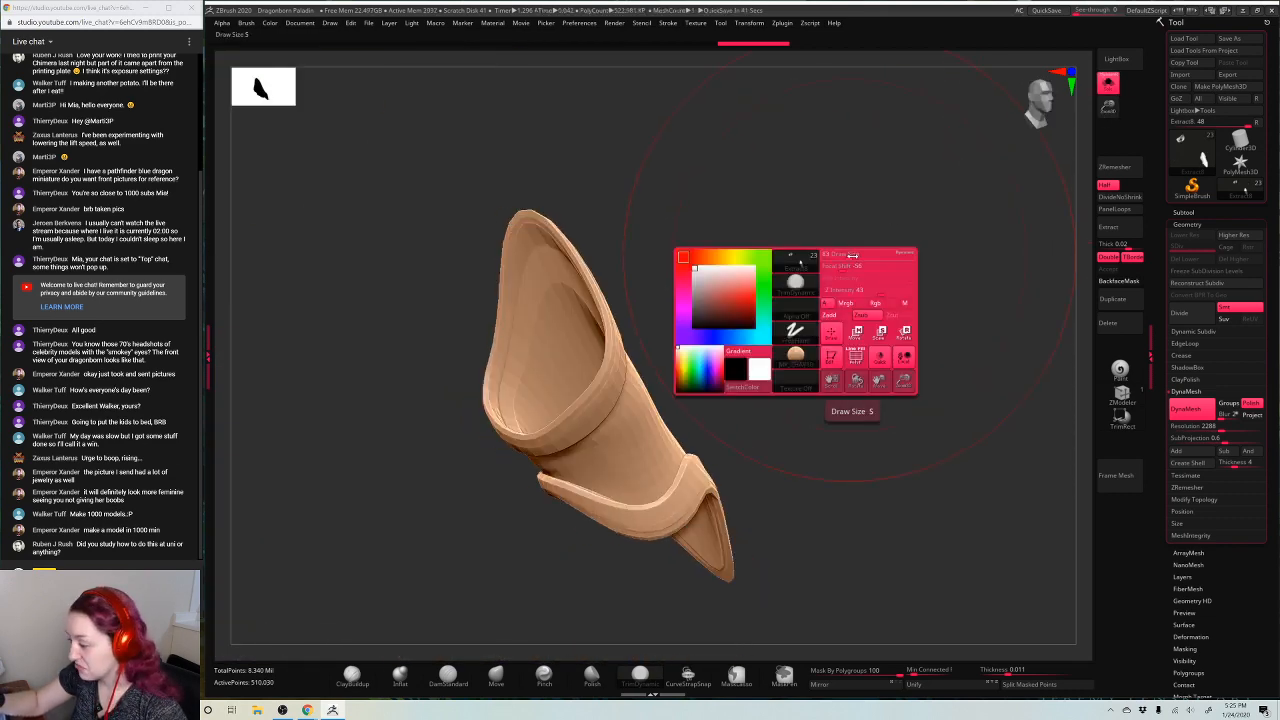
Sculpt the inner surface of the guard layer's sleeve with the Inflate brush, with BackfaceMask enabled
click(497, 674)
click(402, 675)
drag(655, 320, 764, 277)
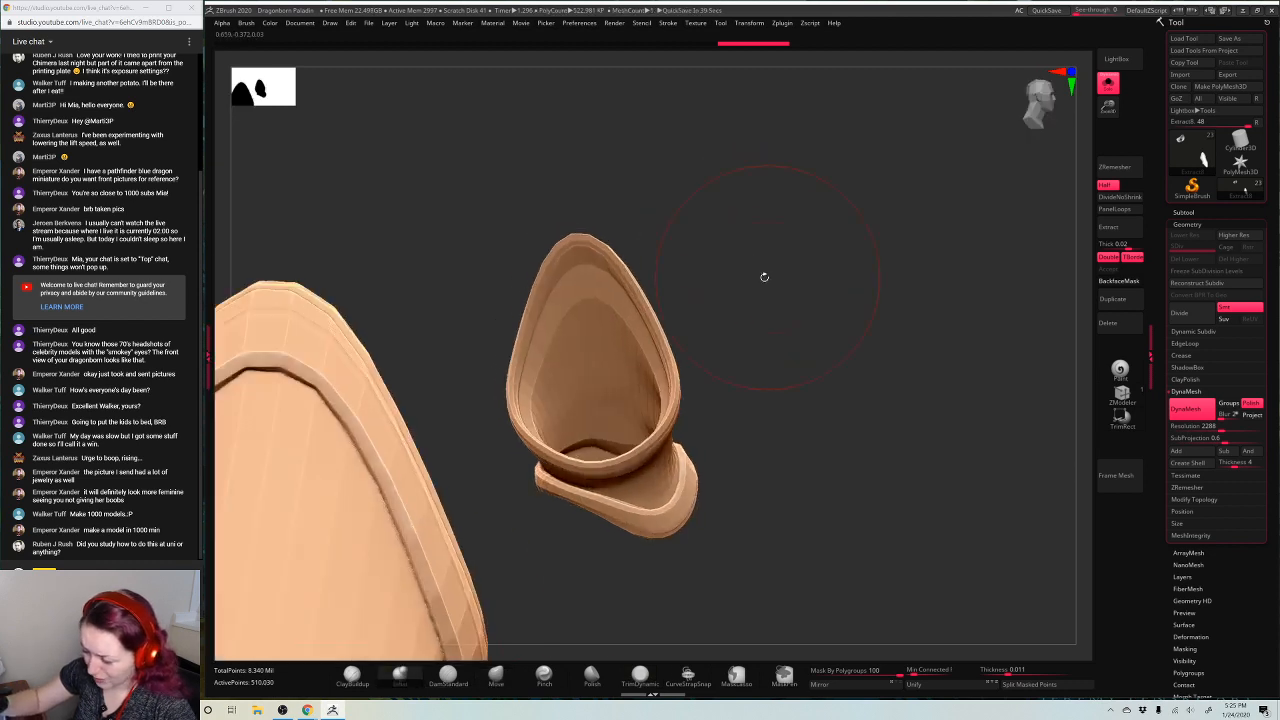
click(1117, 281)
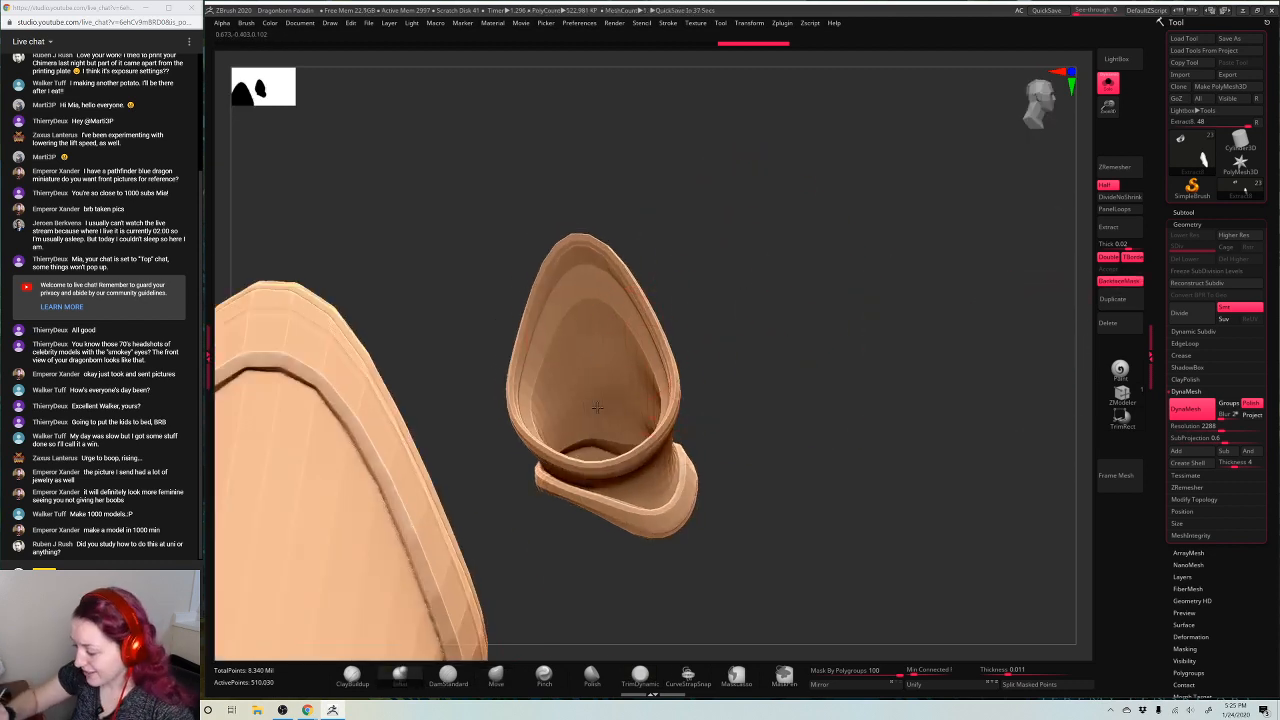
key(space)
mouse_move(694, 297)
mouse_down()
mouse_move(600, 343)
mouse_move(592, 366)
mouse_move(612, 400)
mouse_up()
key(shift)
drag(765, 245, 794, 334)
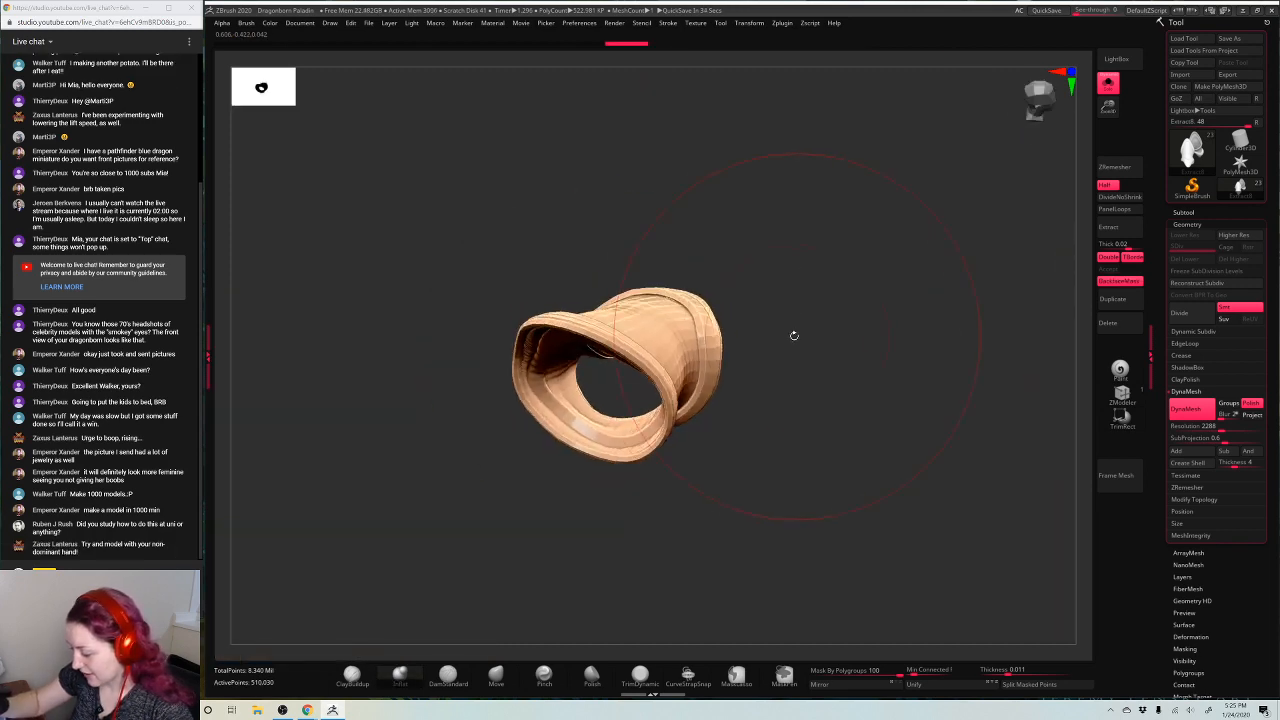
mouse_move(565, 385)
mouse_down()
mouse_move(595, 428)
mouse_move(620, 414)
mouse_up()
mouse_move(755, 310)
mouse_down()
mouse_move(795, 246)
mouse_move(862, 252)
mouse_up()
Try to adjust the sleeve's middle section with the Move brush and undo the last stroke
click(496, 675)
drag(650, 380, 658, 392)
drag(870, 257, 815, 265)
key(ctrl+z)
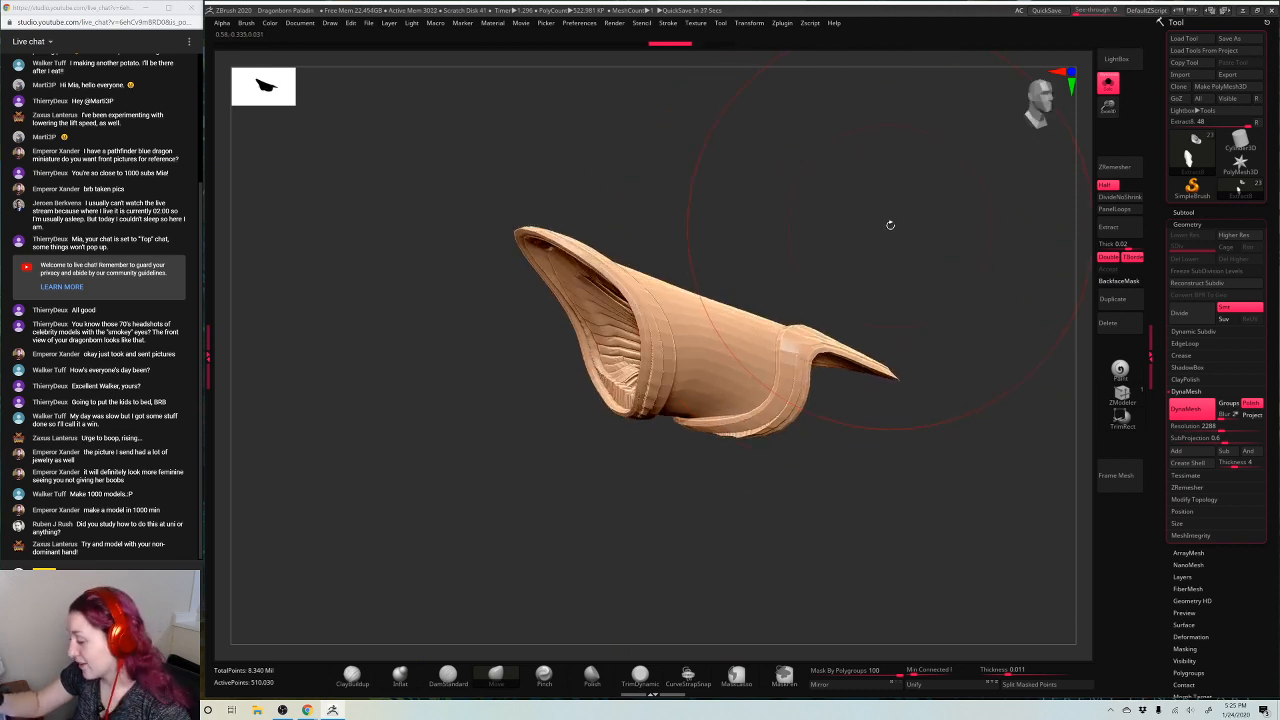
Refresh the layer's DynaMesh, try to even out the ridged inner surface with a smaller brush, and remesh it
ctrl+drag(849, 196, 907, 281)
drag(863, 237, 876, 225)
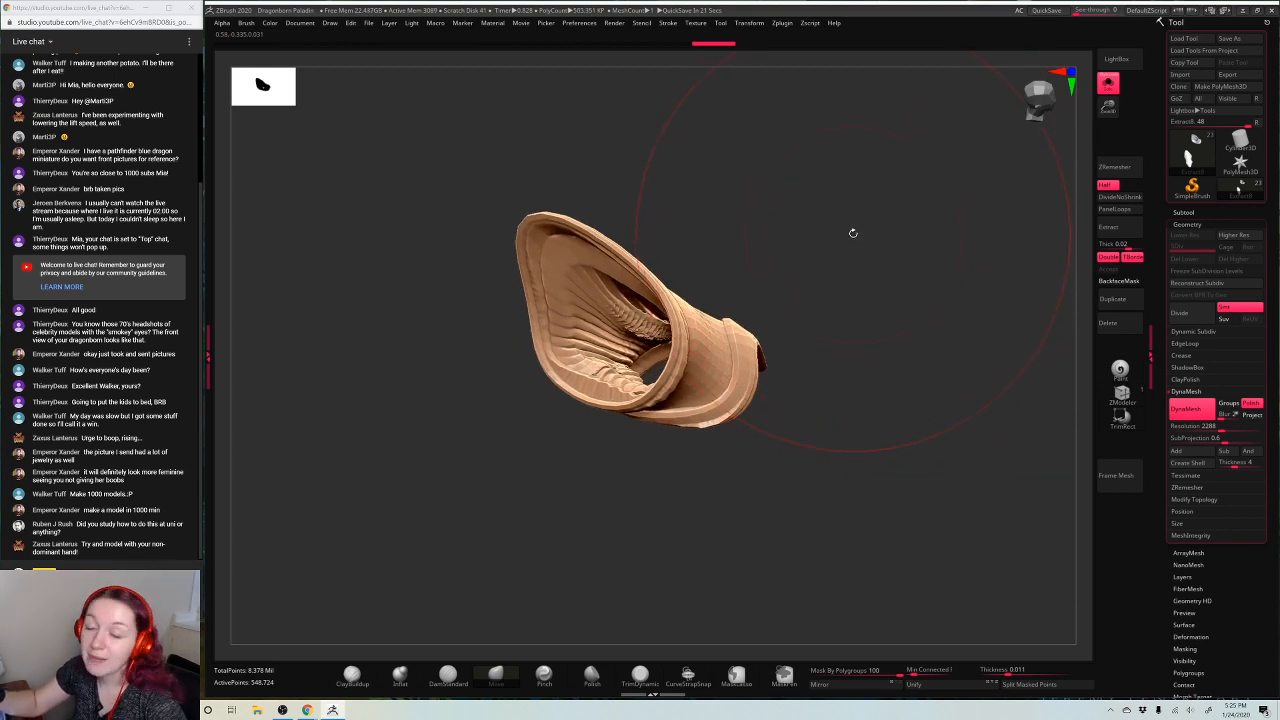
drag(858, 215, 874, 218)
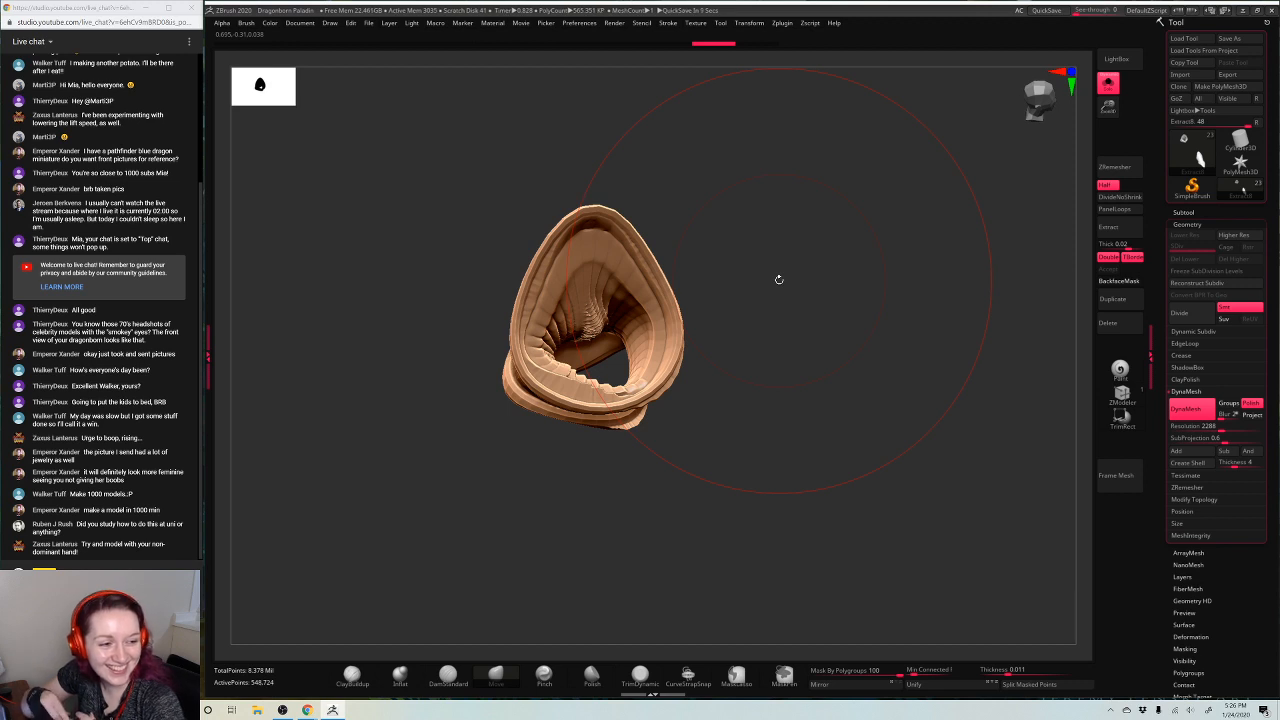
key(space)
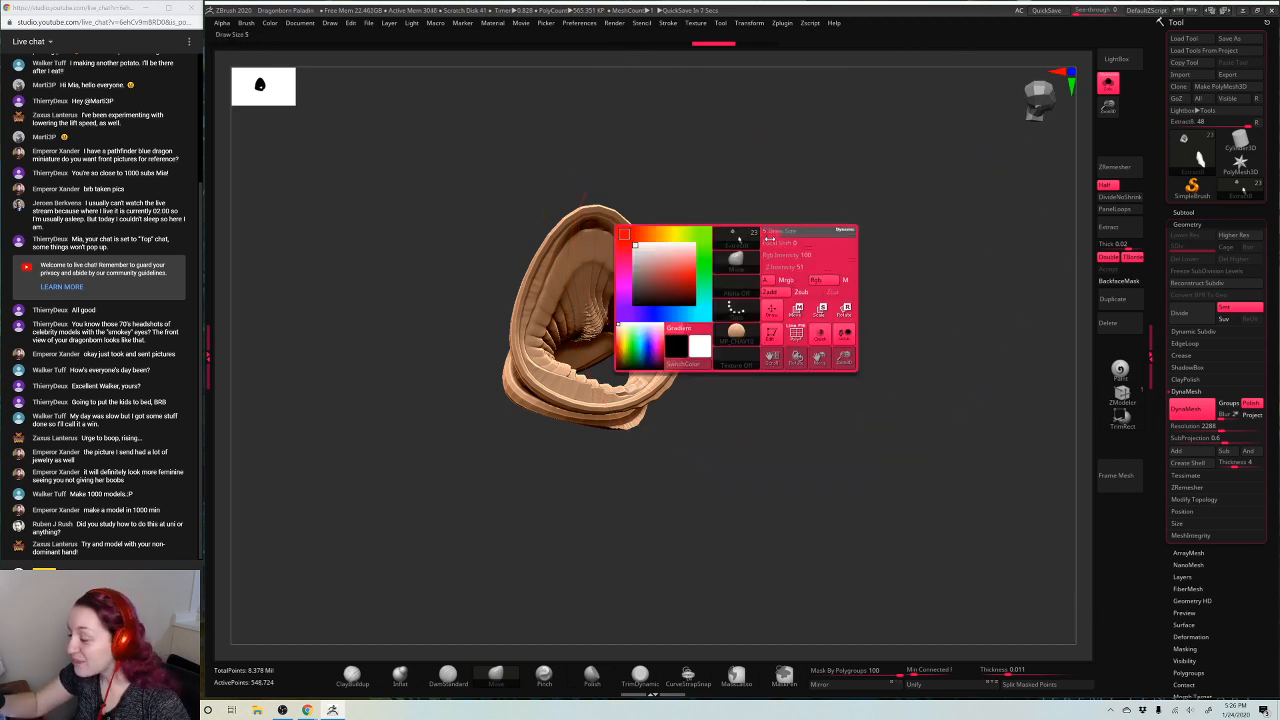
drag(735, 237, 781, 239)
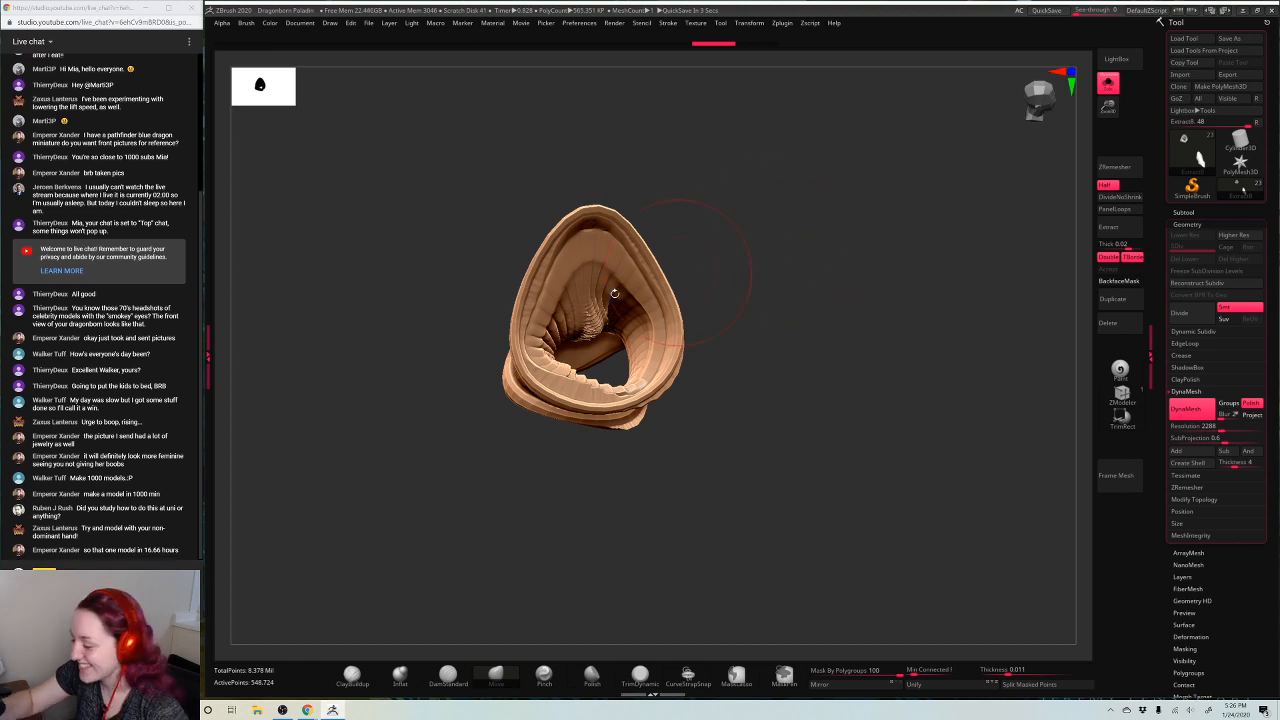
ctrl+drag(771, 187, 844, 290)
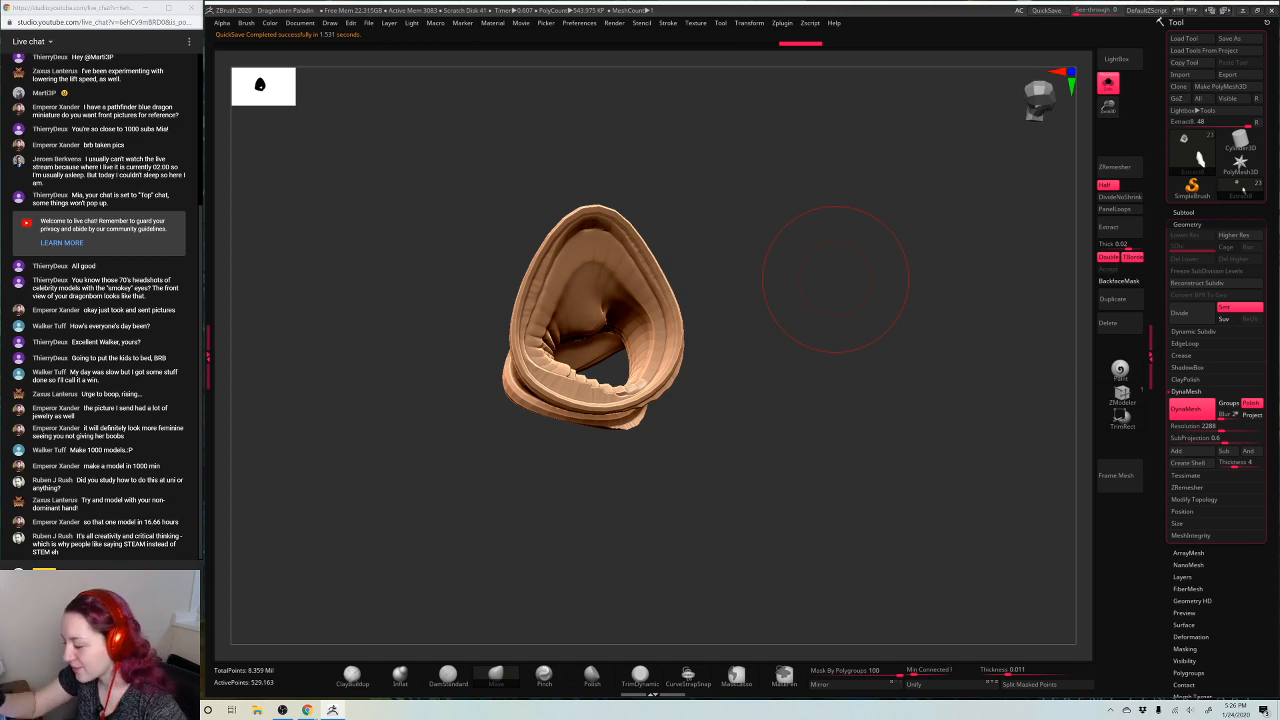
Compare the layer's fit around the forearm and wrist in the full figure with its isolated shape
drag(836, 279, 1060, 112)
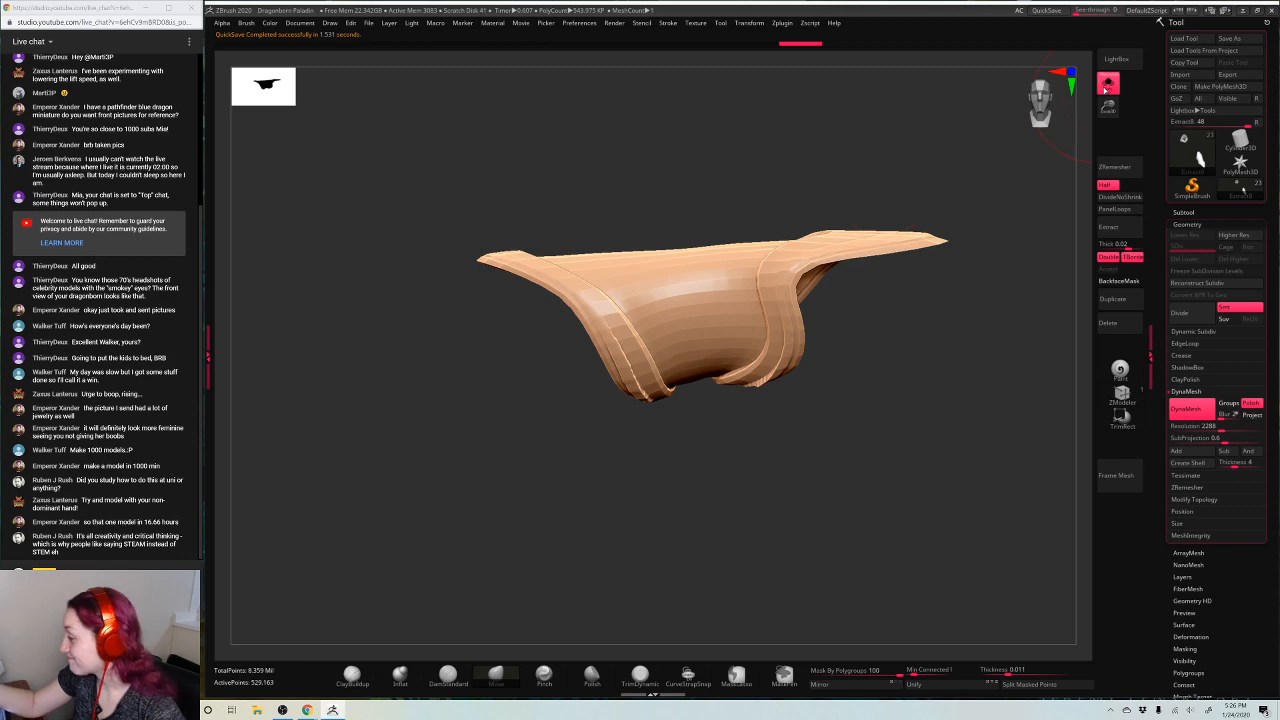
click(1106, 87)
drag(966, 129, 970, 160)
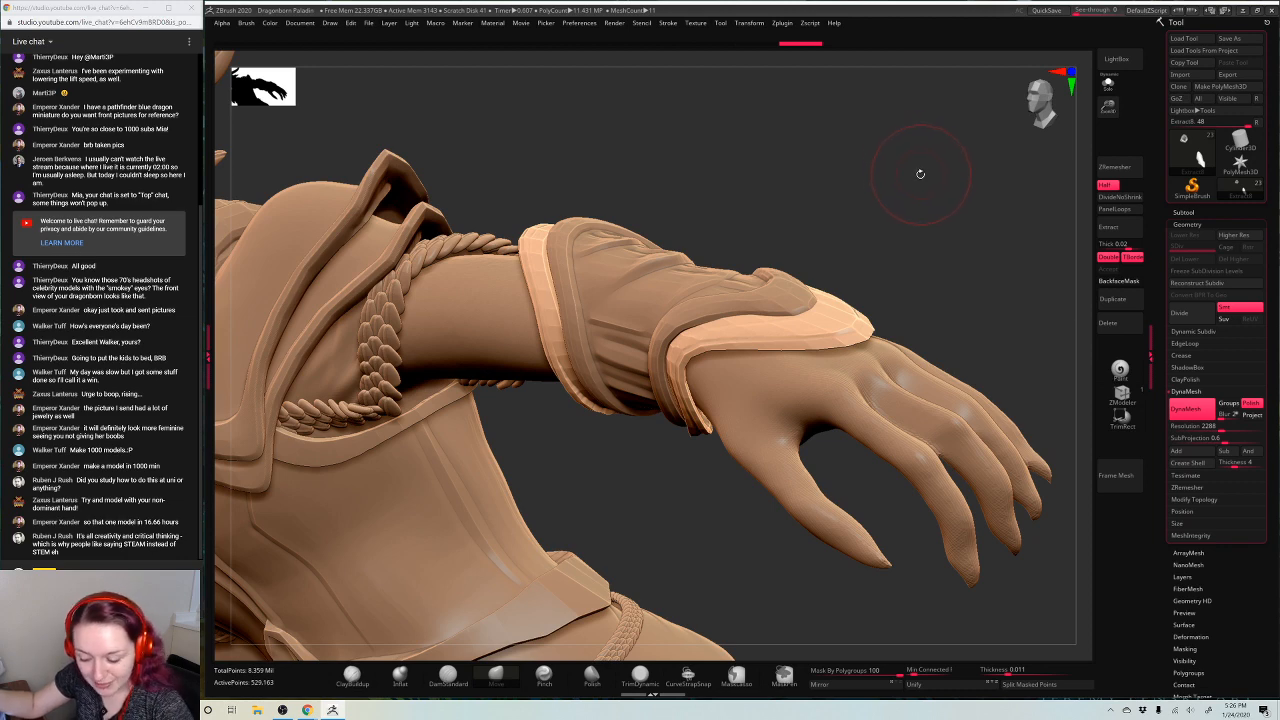
drag(929, 160, 1006, 149)
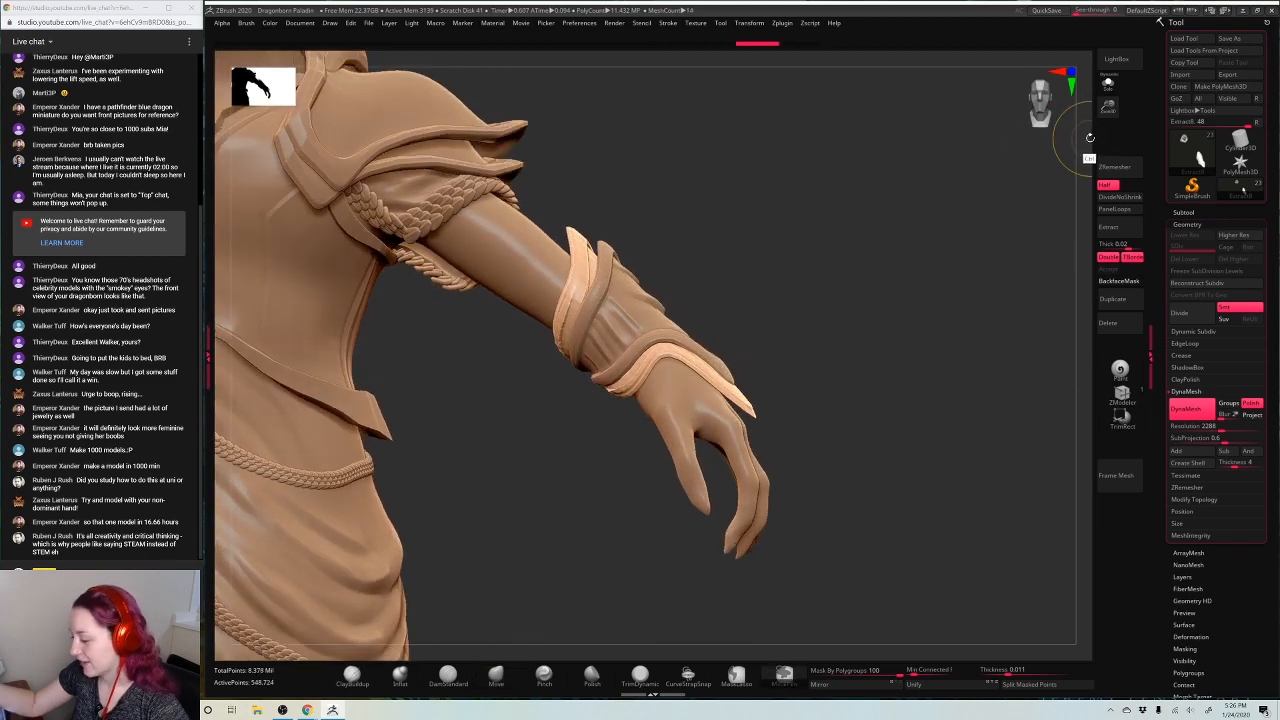
click(1108, 84)
mouse_move(940, 215)
mouse_down()
mouse_move(886, 234)
mouse_move(900, 229)
mouse_move(881, 252)
mouse_up()
key(space)
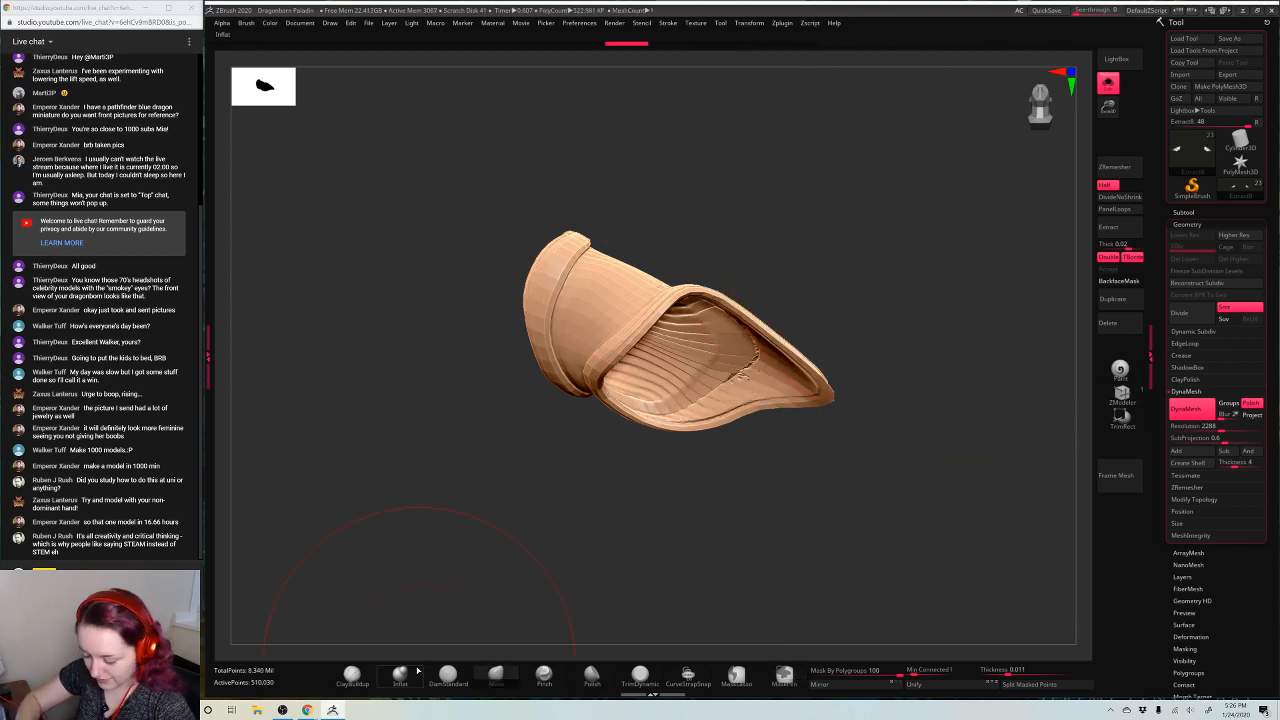
click(1108, 84)
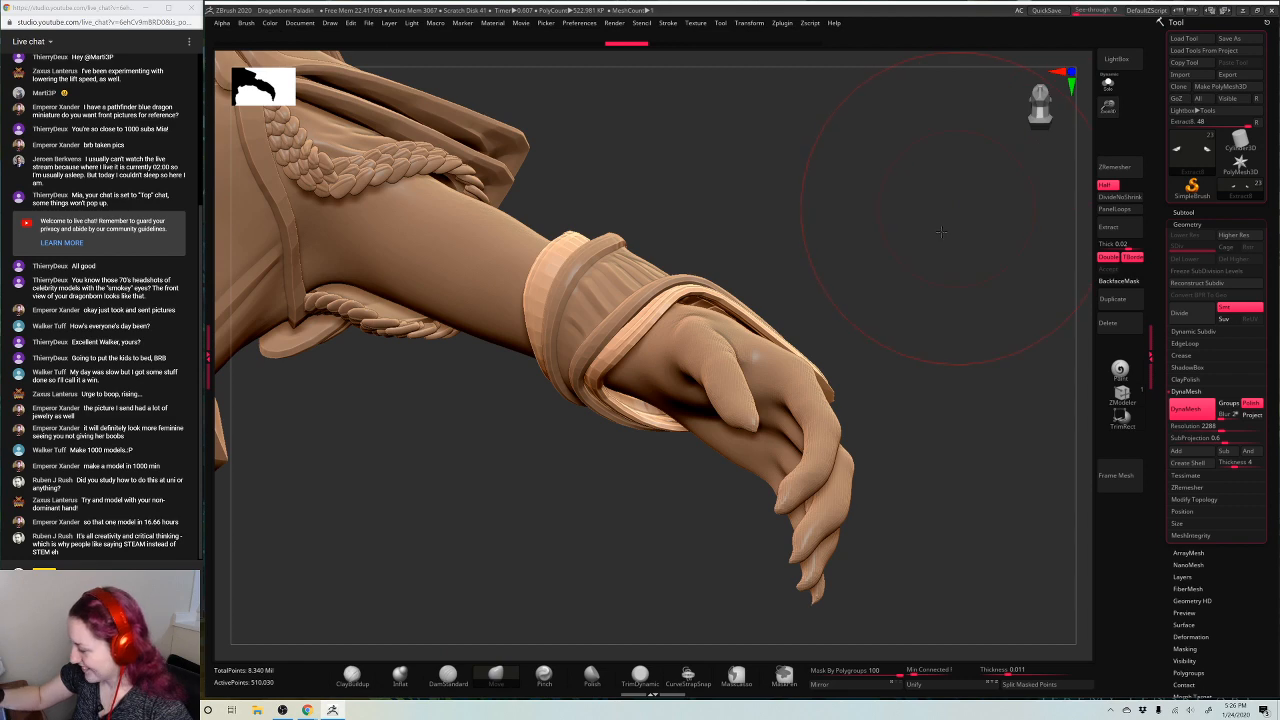
drag(942, 232, 837, 289)
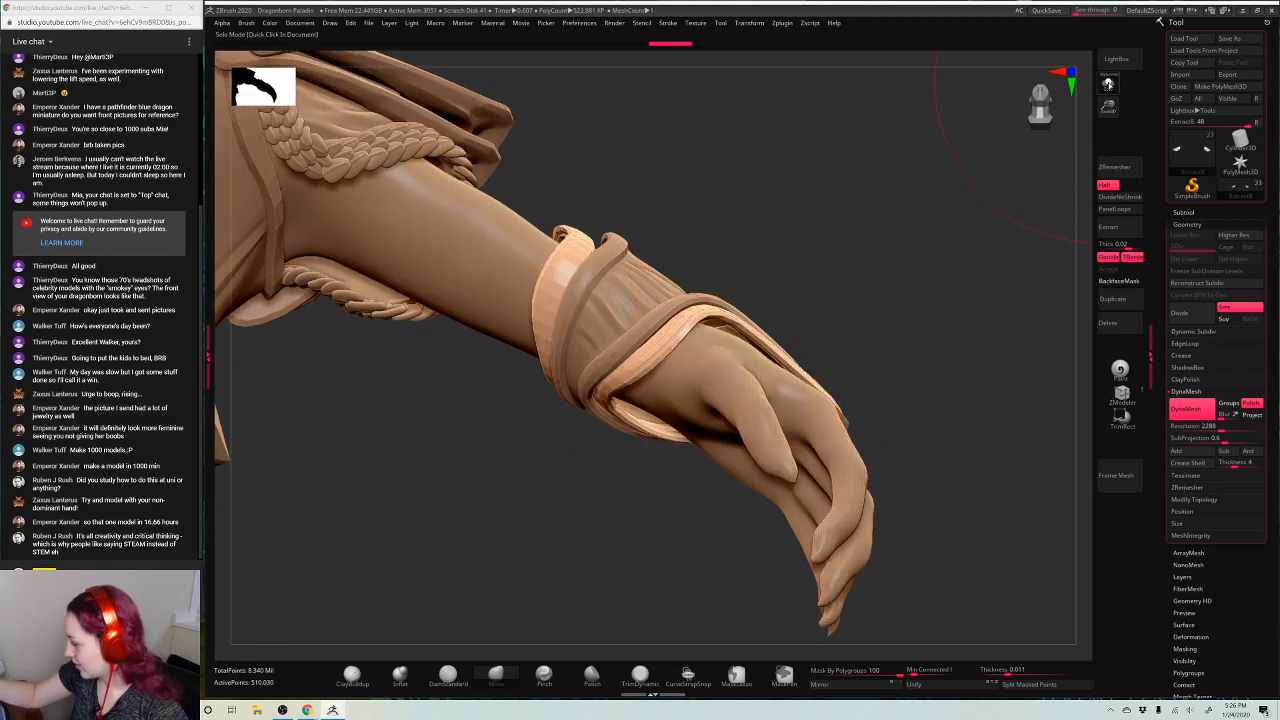
click(1108, 84)
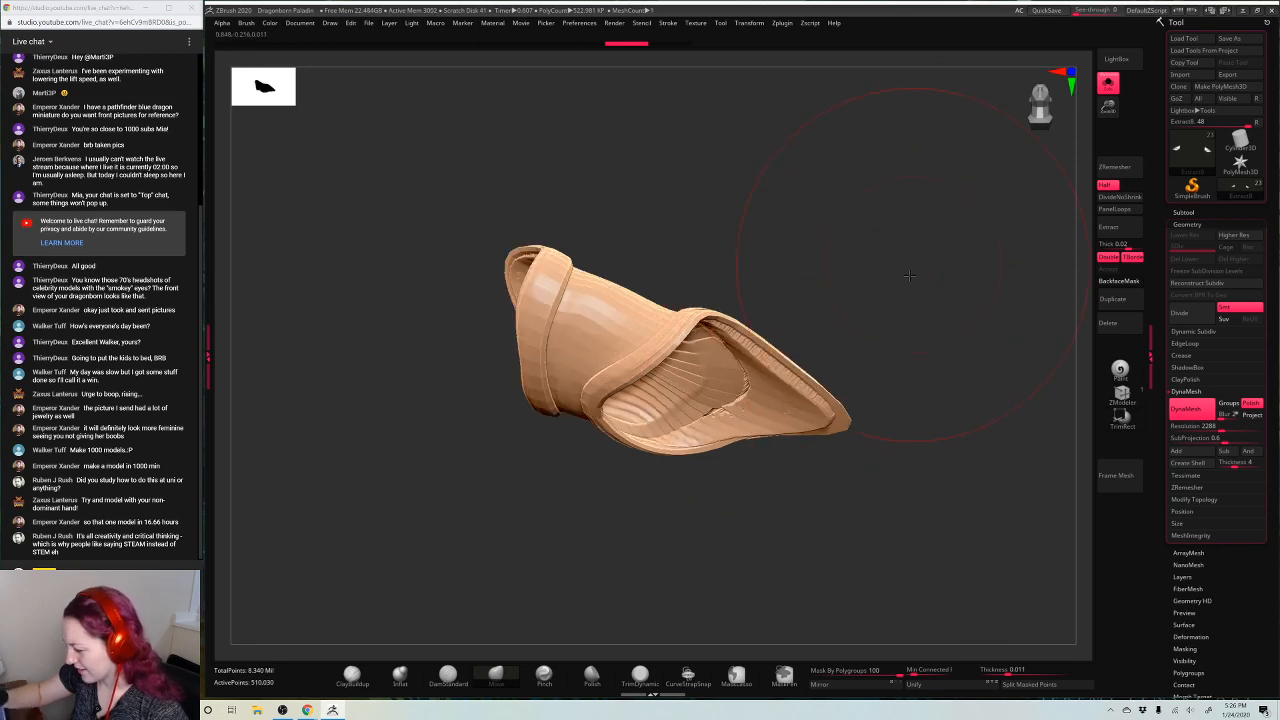
drag(910, 275, 928, 195)
click(1108, 87)
With Mask By Polygroups at 0, adjust the layer's rims around the arm using the Move brush and refresh the DynaMesh
drag(874, 309, 841, 349)
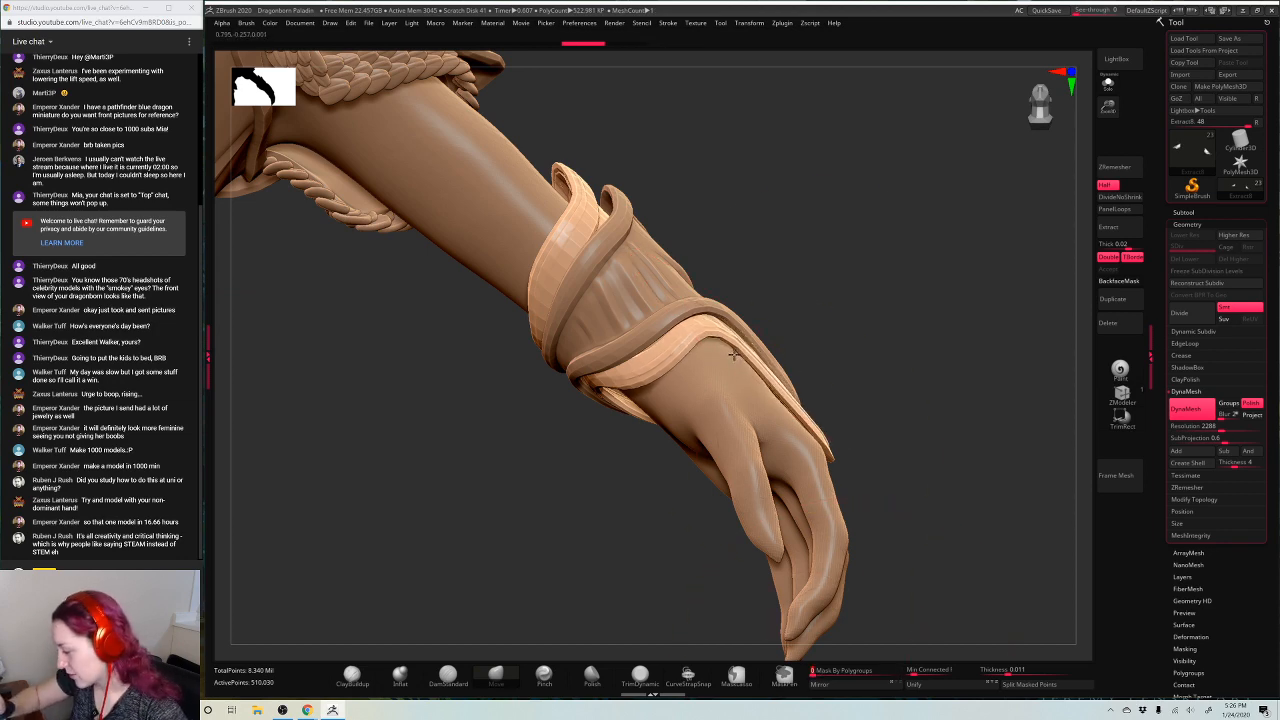
drag(876, 212, 748, 115)
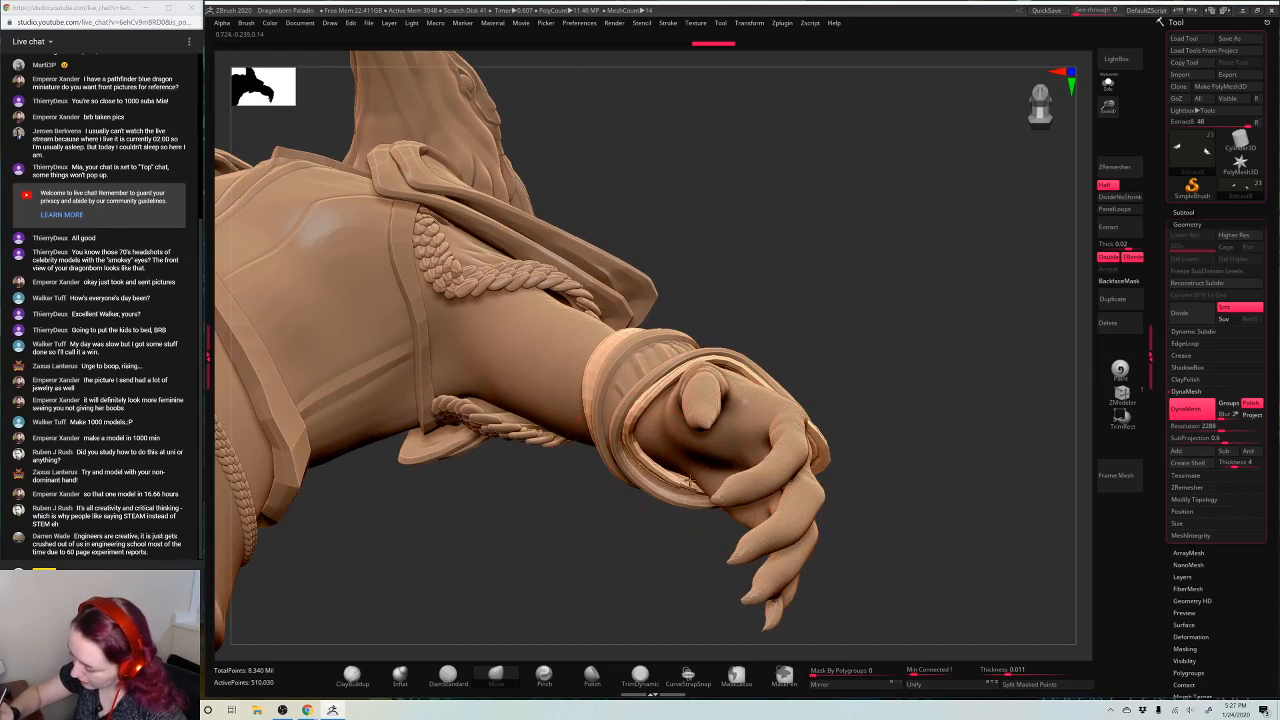
mouse_move(862, 288)
mouse_down()
mouse_move(847, 309)
mouse_move(848, 291)
mouse_move(909, 333)
mouse_move(645, 342)
mouse_move(850, 250)
mouse_up()
drag(540, 340, 560, 350)
ctrl+drag(675, 509, 723, 537)
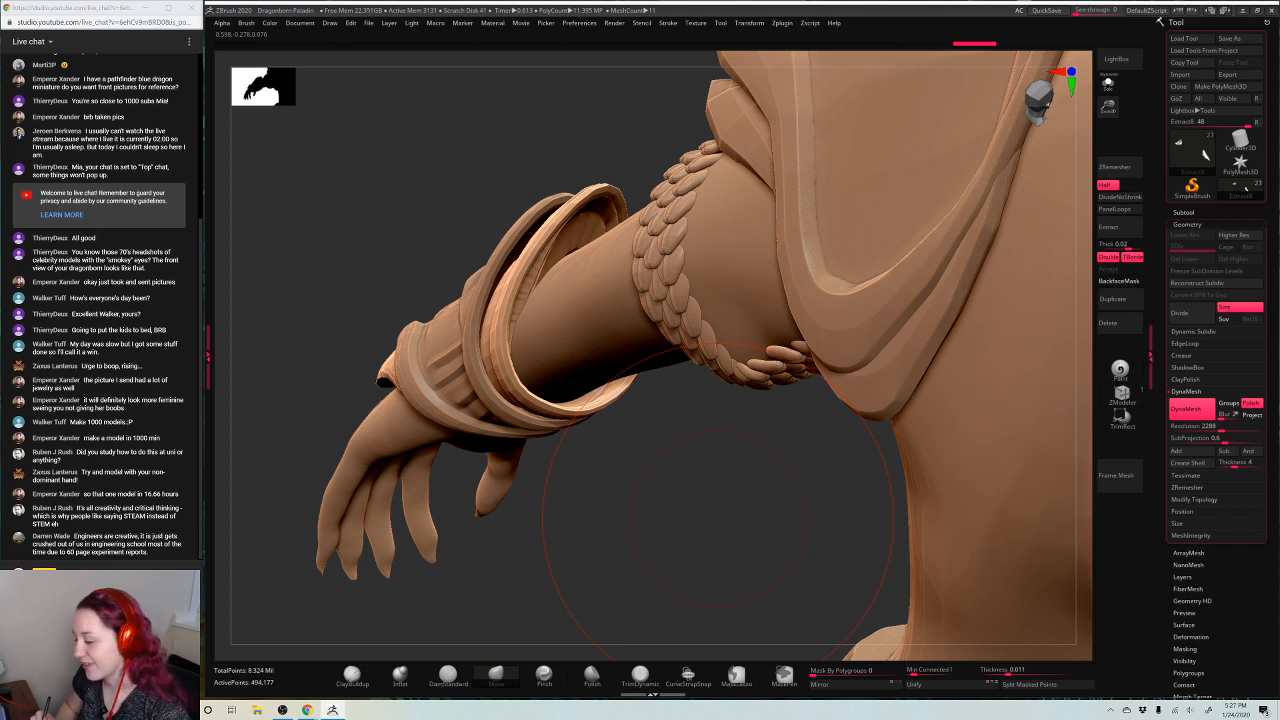
key(f)
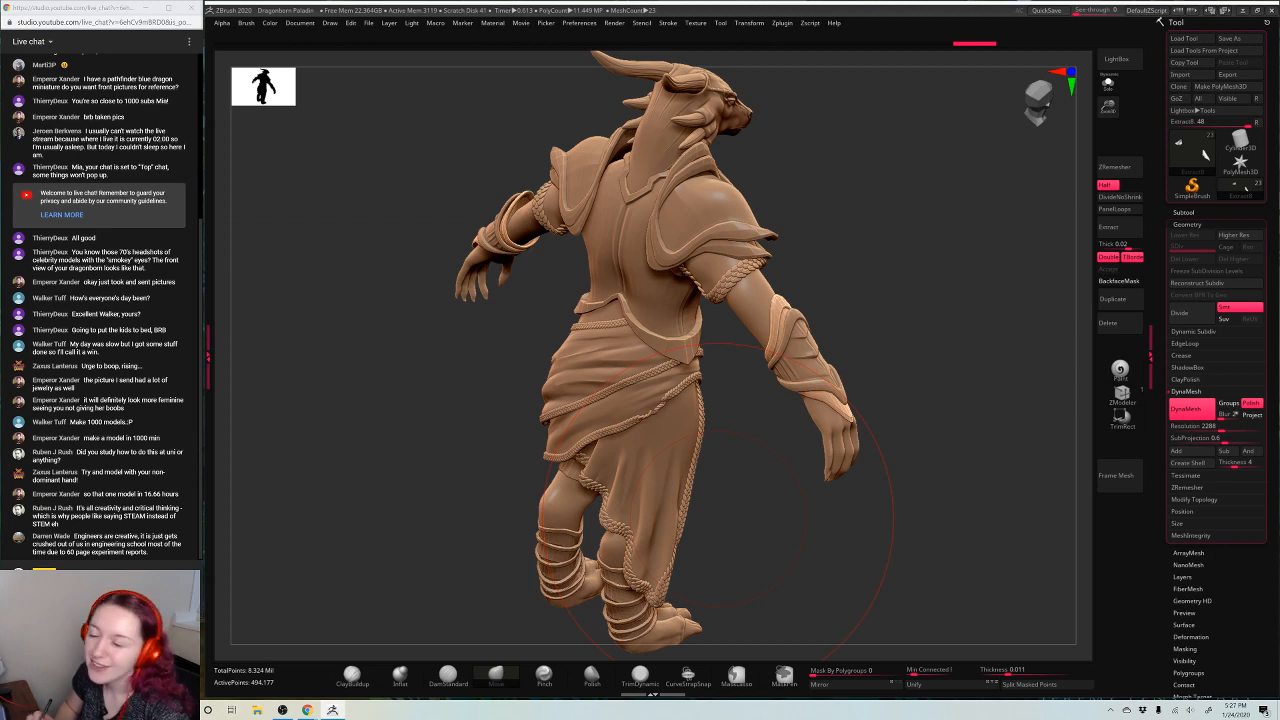
mouse_move(903, 490)
mouse_down()
mouse_move(920, 457)
mouse_move(846, 514)
mouse_move(942, 544)
mouse_up()
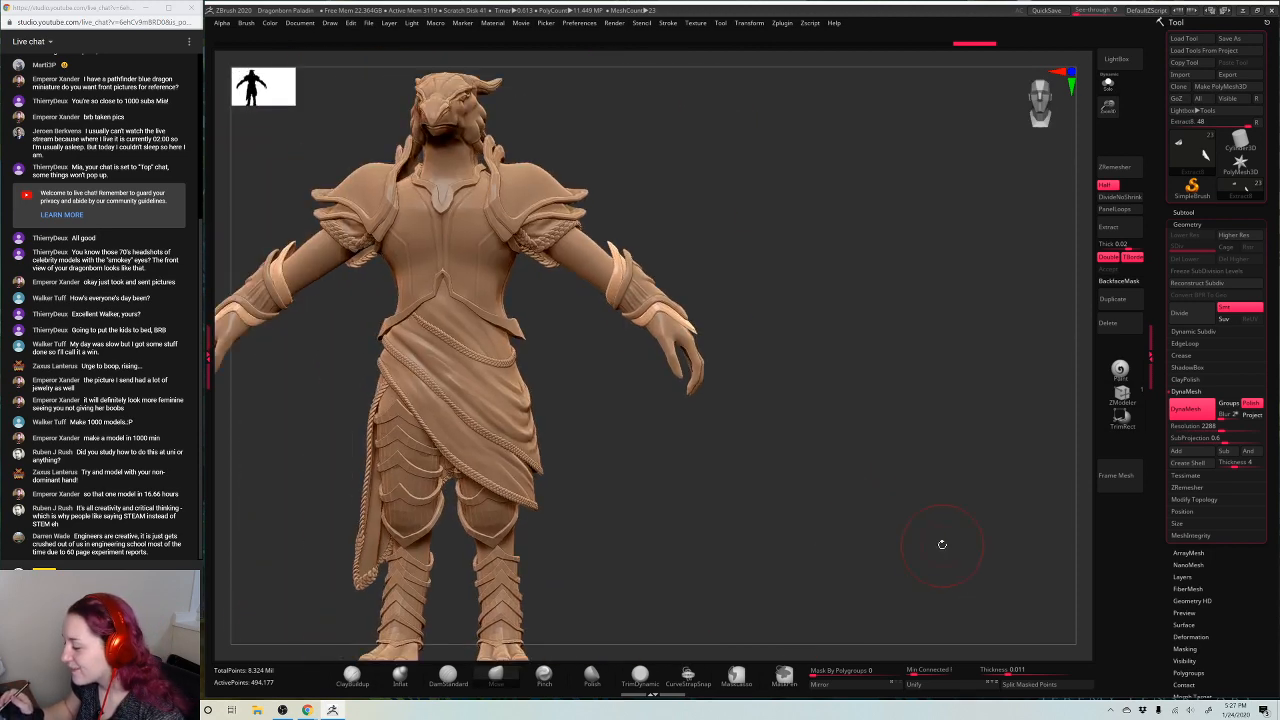
Tighten the forearm armor layer's rim near the elbow with the Pinch brush
ctrl+right_drag(942, 544, 764, 322)
right_click(764, 320)
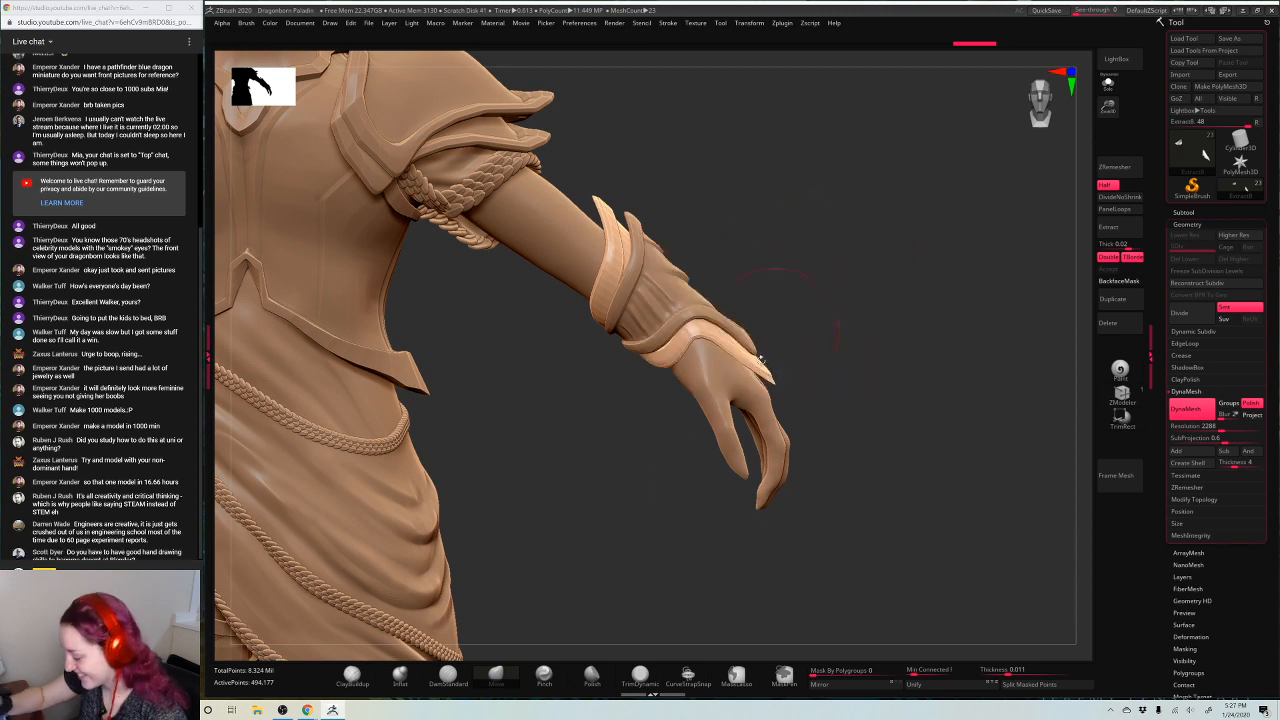
click(547, 676)
right_click(713, 315)
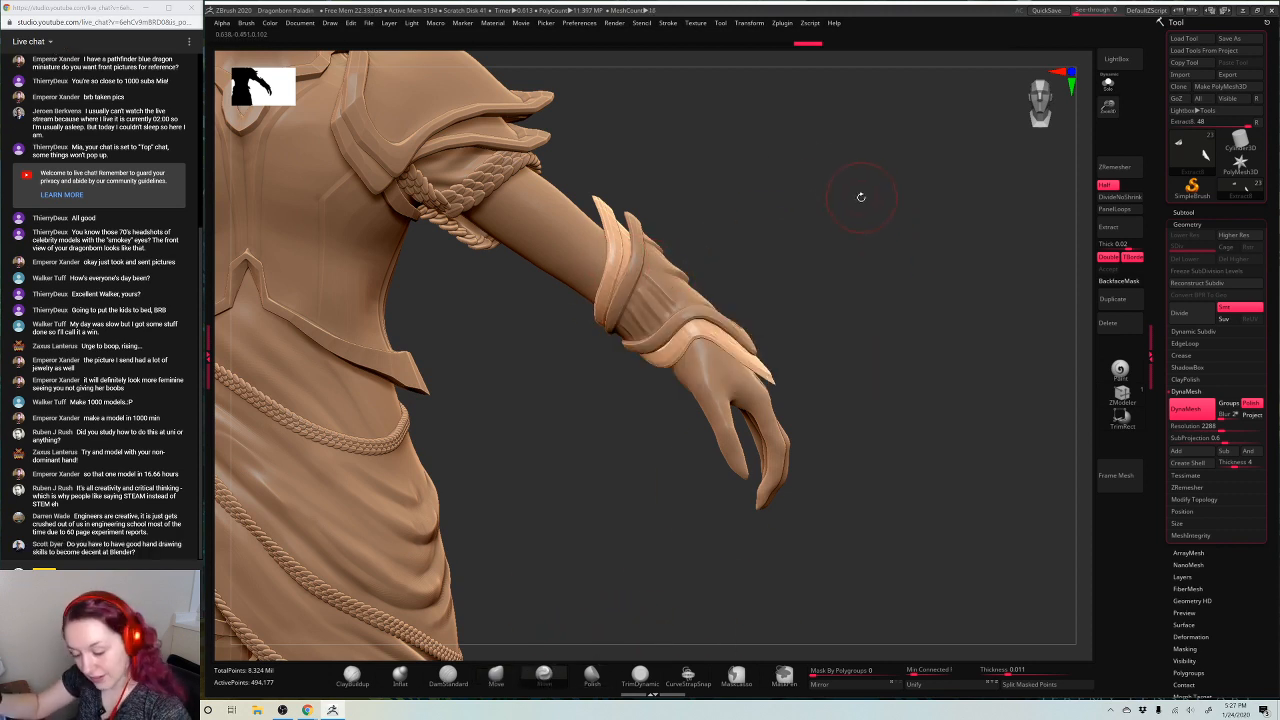
drag(870, 186, 857, 217)
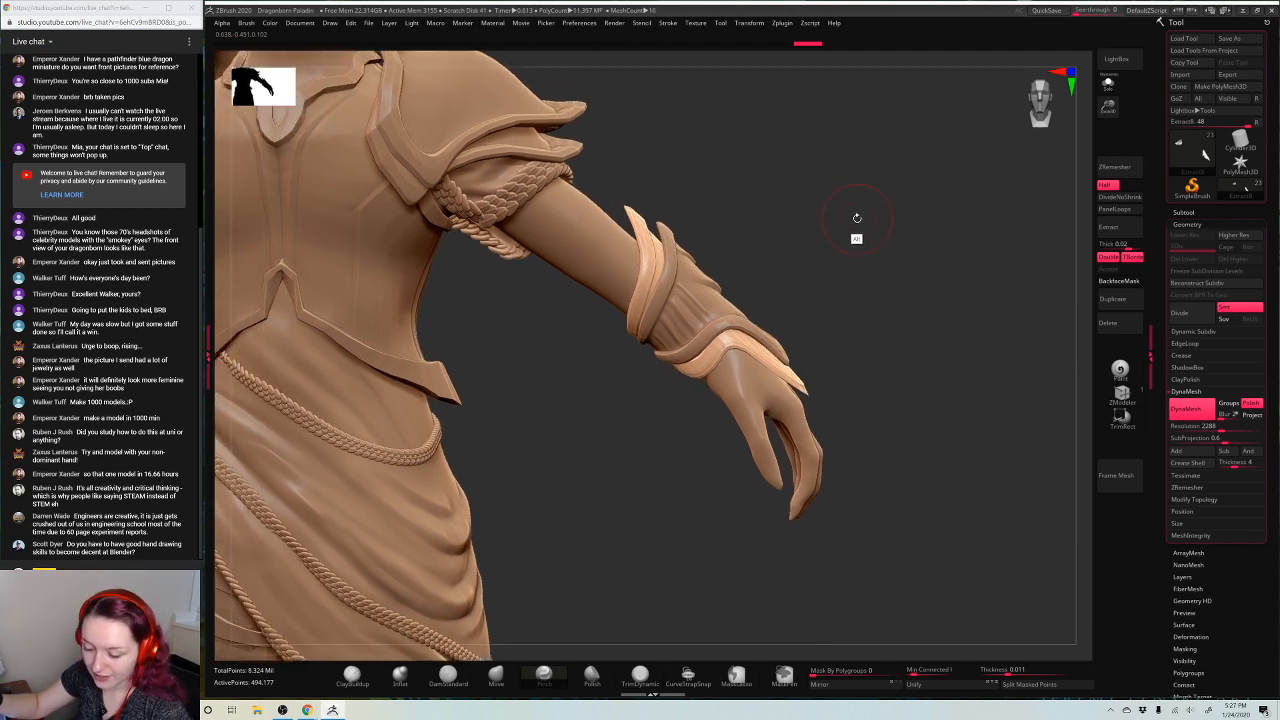
drag(1107, 104, 986, 168)
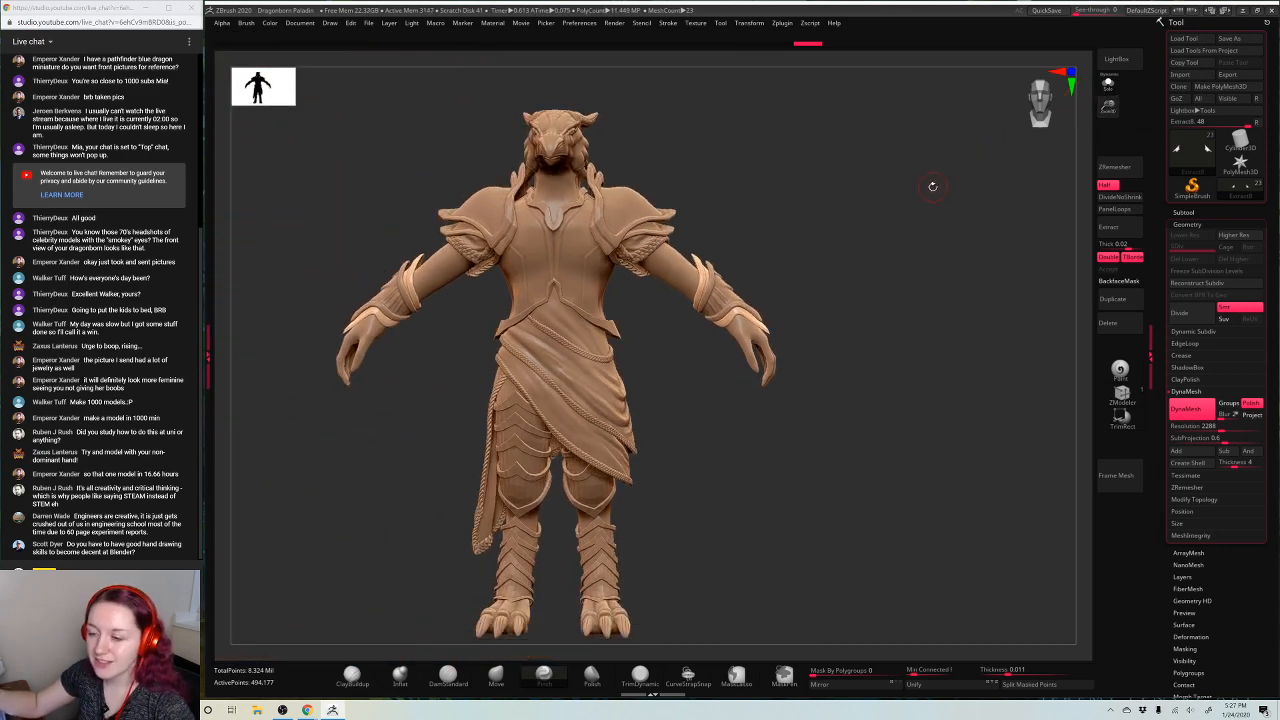
Make the shoulder pauldron the active part and frame its outer plate closely
drag(935, 172, 918, 248)
drag(1108, 106, 1102, 175)
alt+drag(872, 169, 983, 340)
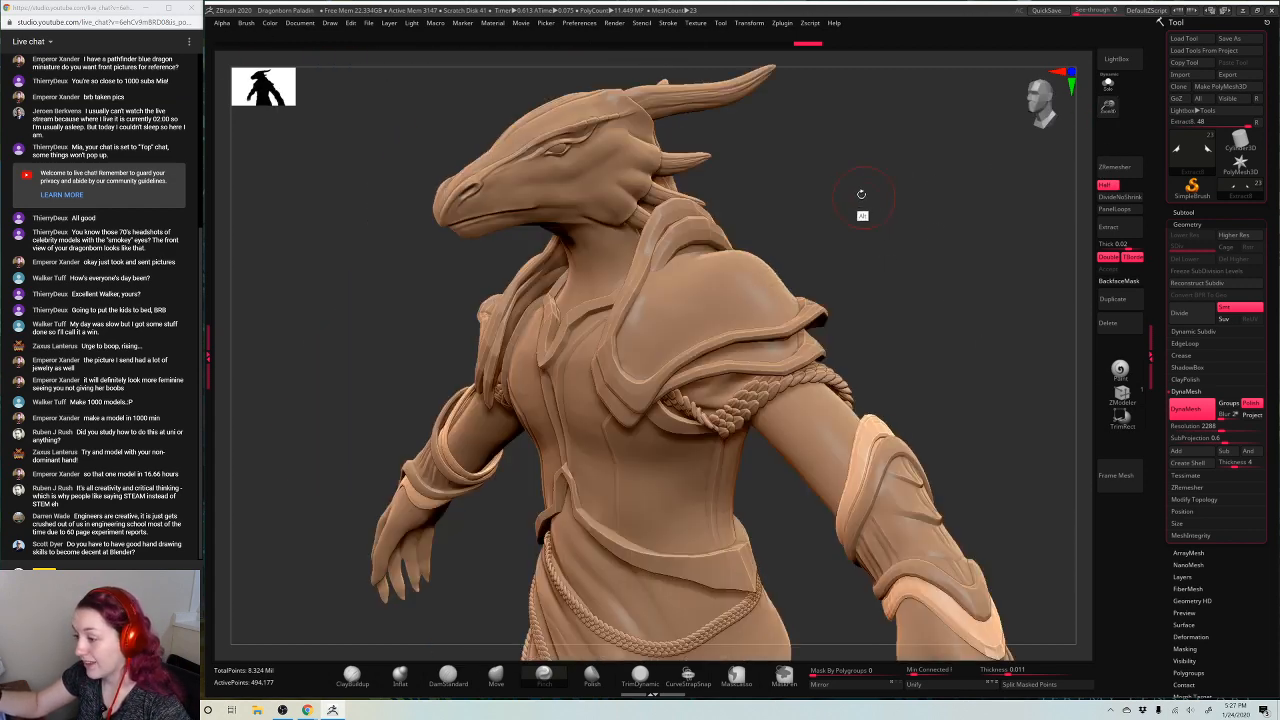
alt+click(624, 231)
drag(846, 134, 856, 108)
alt+drag(860, 150, 878, 288)
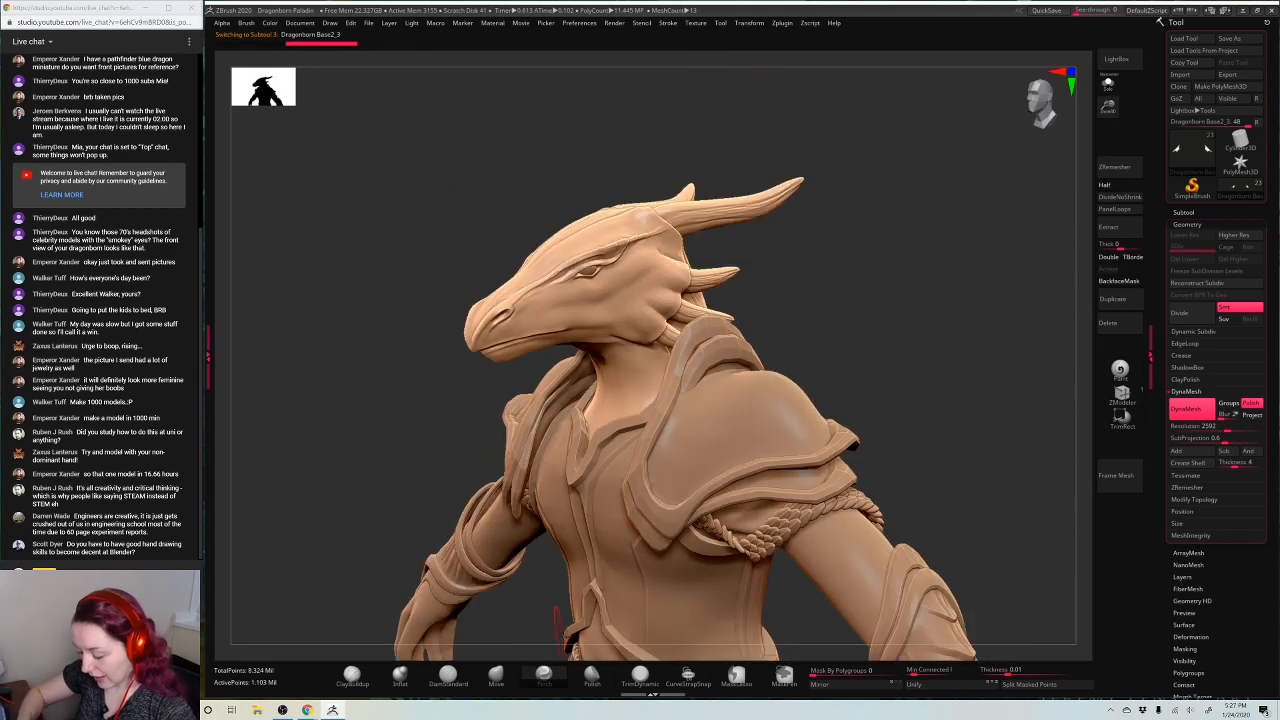
drag(960, 130, 950, 170)
drag(1108, 106, 1104, 70)
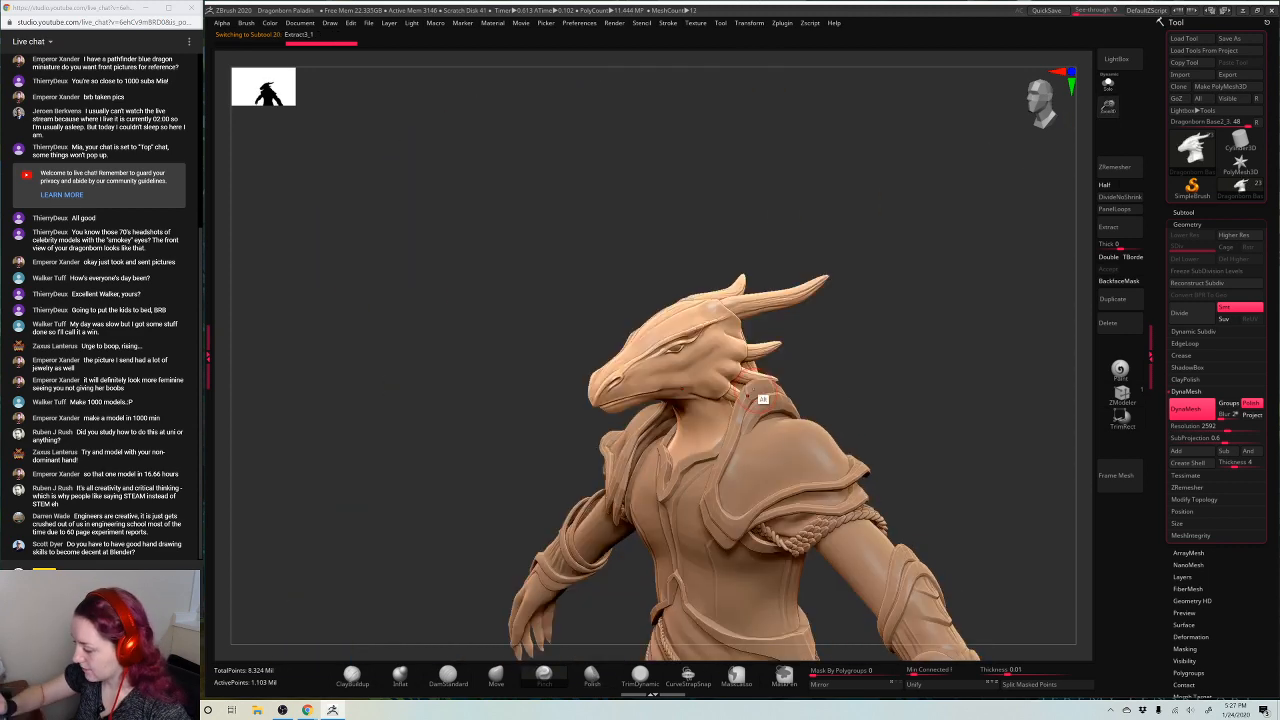
alt+click(760, 398)
drag(930, 190, 930, 320)
drag(1097, 138, 1111, 154)
mouse_move(975, 302)
mouse_down()
mouse_move(943, 318)
mouse_move(860, 225)
mouse_move(795, 249)
mouse_up()
Try a raised spiral swirl on the pauldron's outer plate using a resized, inverted DamStandard brush
click(454, 676)
key(space)
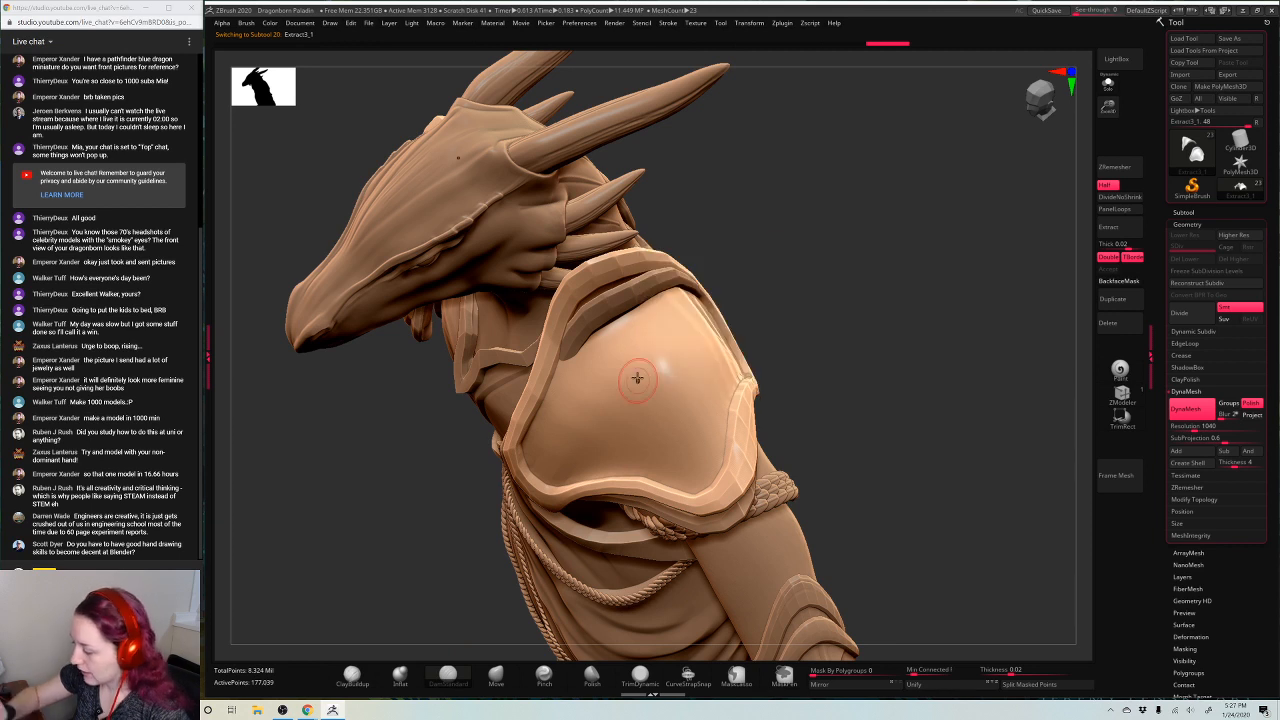
alt+drag(638, 322, 668, 381)
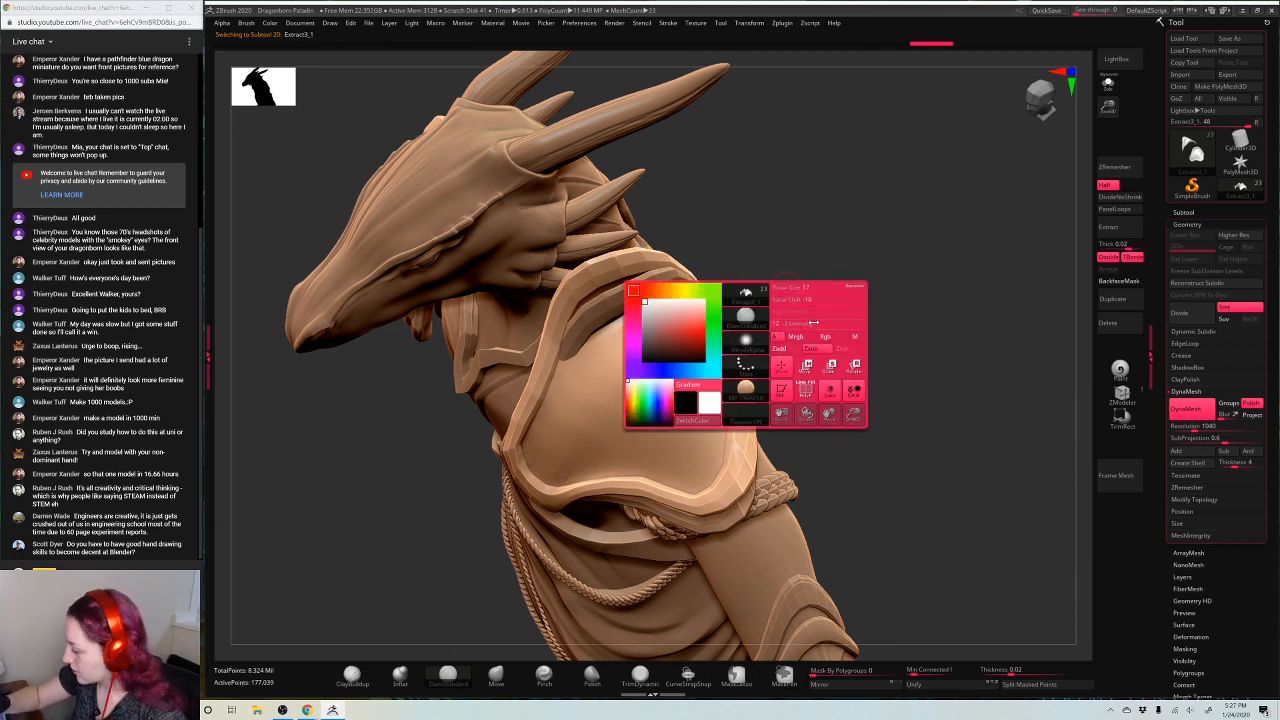
key(space)
drag(782, 288, 779, 288)
mouse_move(637, 314)
alt+mouse_down()
mouse_move(657, 474)
mouse_move(653, 432)
mouse_move(630, 424)
mouse_move(644, 456)
alt+mouse_up()
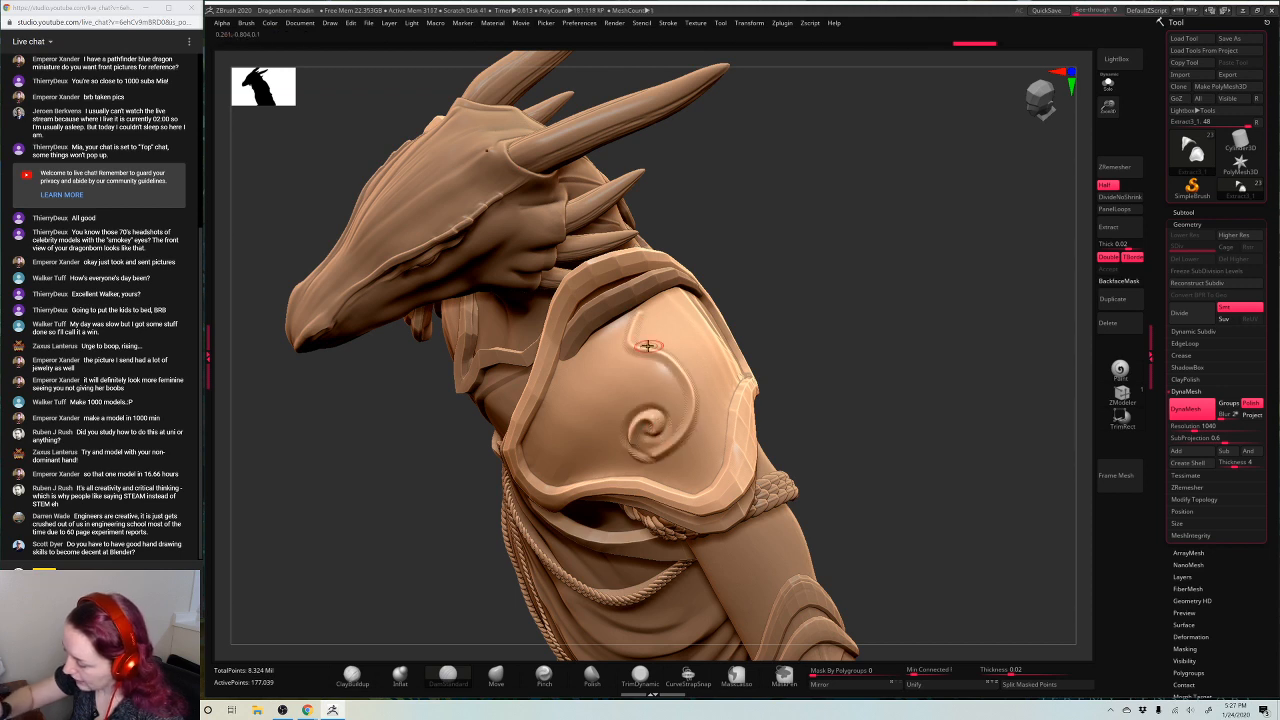
alt+drag(631, 343, 686, 402)
Extend the trial ornament with branching curls toward the back of the pauldron's plate
drag(839, 279, 790, 305)
alt+drag(681, 400, 735, 307)
drag(922, 213, 808, 295)
mouse_move(734, 308)
alt+mouse_down()
mouse_move(700, 306)
mouse_move(680, 424)
alt+mouse_up()
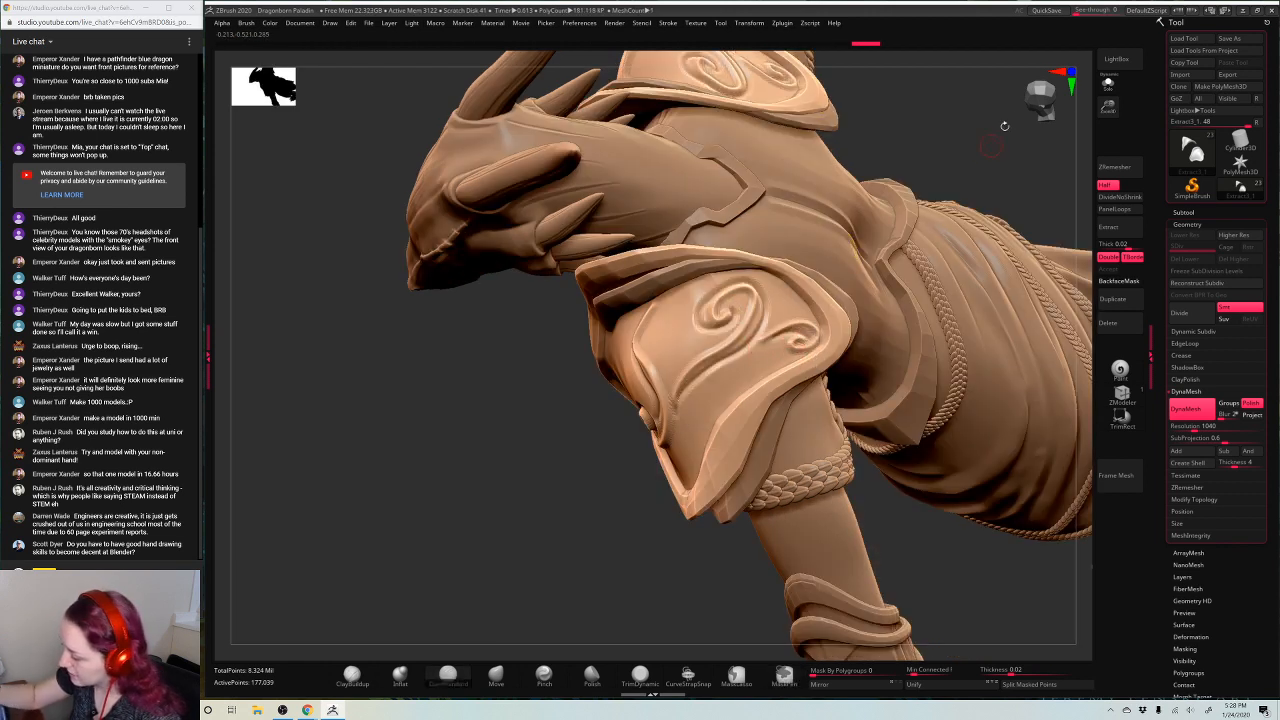
Add raised curved lines beside the spiral along the front of the pauldron's plate
drag(1005, 126, 972, 196)
mouse_move(682, 298)
alt+mouse_down()
mouse_move(618, 428)
mouse_move(626, 455)
alt+mouse_up()
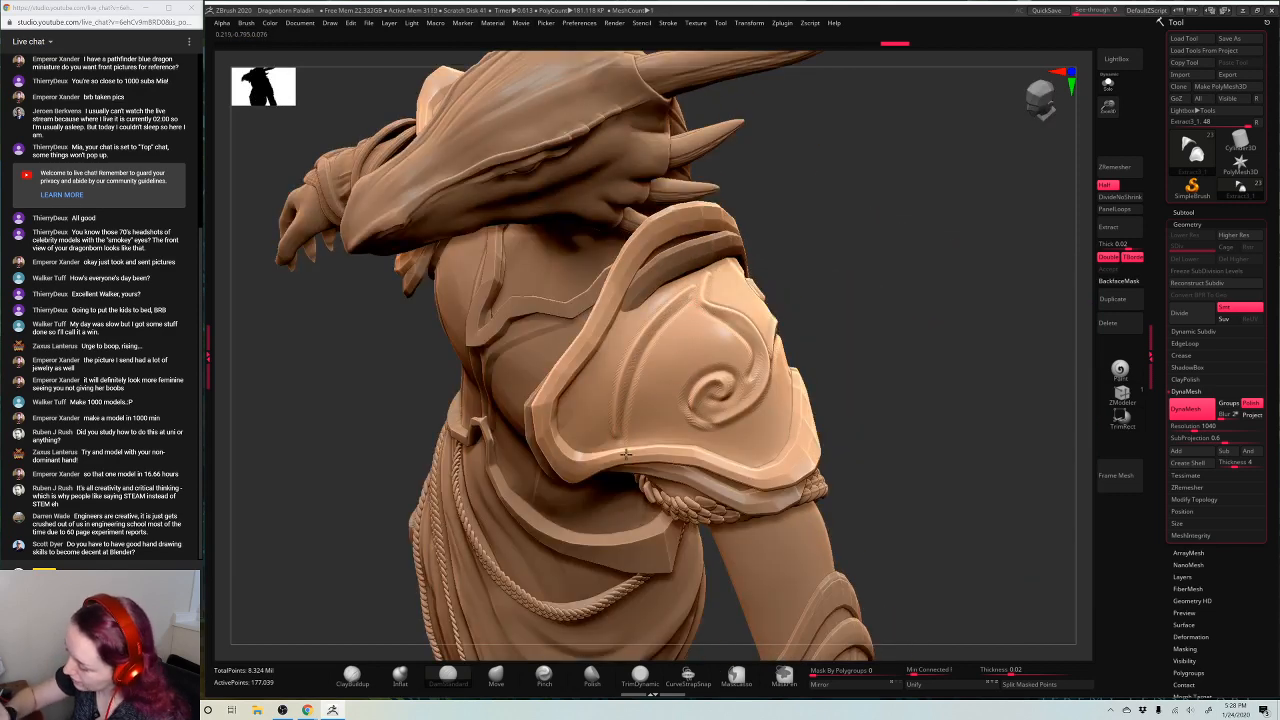
drag(893, 214, 915, 206)
mouse_move(637, 325)
alt+mouse_down()
mouse_move(584, 449)
mouse_move(592, 436)
alt+mouse_up()
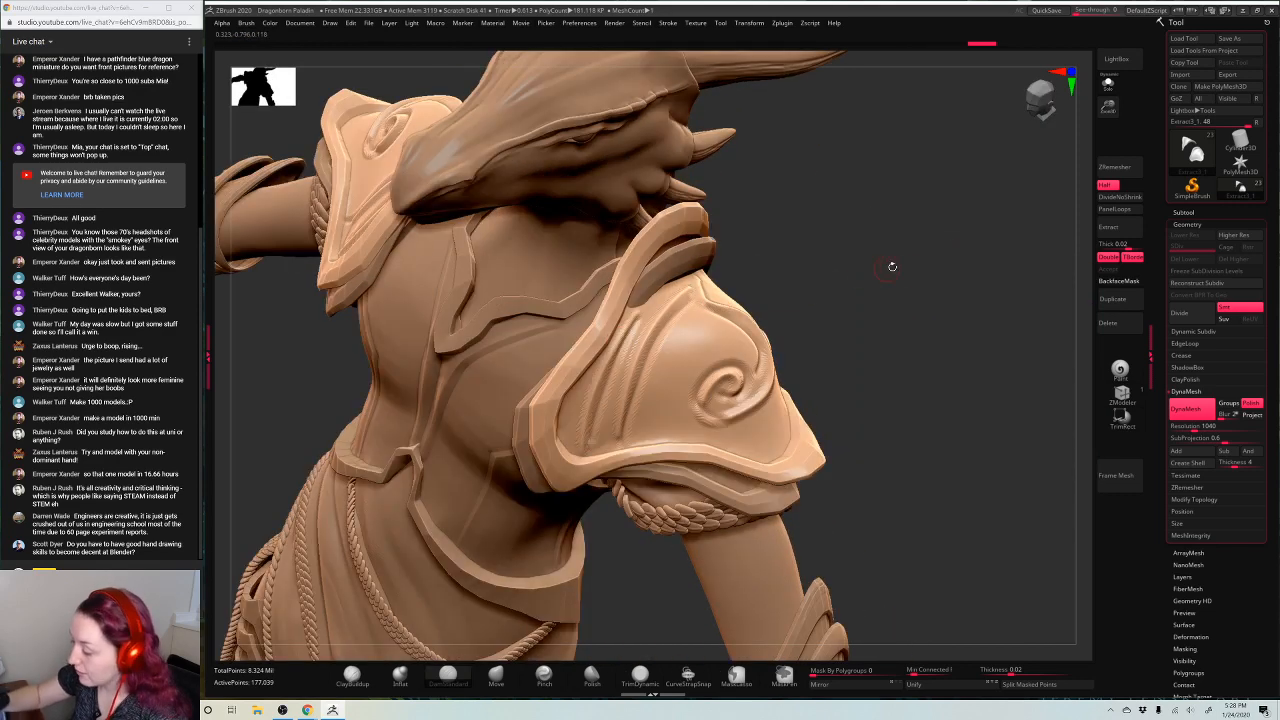
drag(892, 265, 886, 264)
mouse_move(710, 306)
alt+mouse_down()
mouse_move(655, 443)
mouse_move(669, 424)
alt+mouse_up()
Undo all the swirl ornament strokes on the pauldron to restore its smooth plate
mouse_move(968, 231)
ctrl+mouse_down()
mouse_move(991, 281)
mouse_move(974, 289)
mouse_move(941, 223)
ctrl+mouse_up()
key(ctrl+z)
key(ctrl+z)
key(ctrl+z)
key(ctrl+z)
key(ctrl+z)
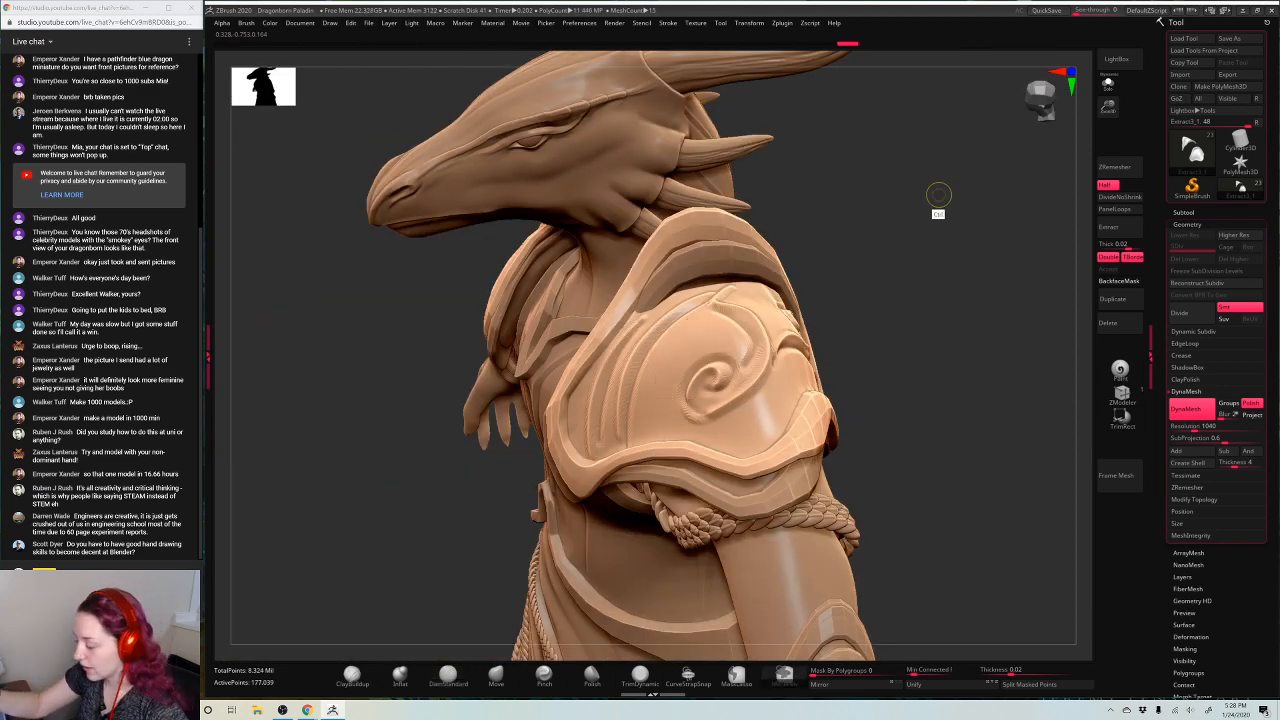
key(ctrl+z)
key(ctrl+z)
key(ctrl+z)
key(ctrl+z)
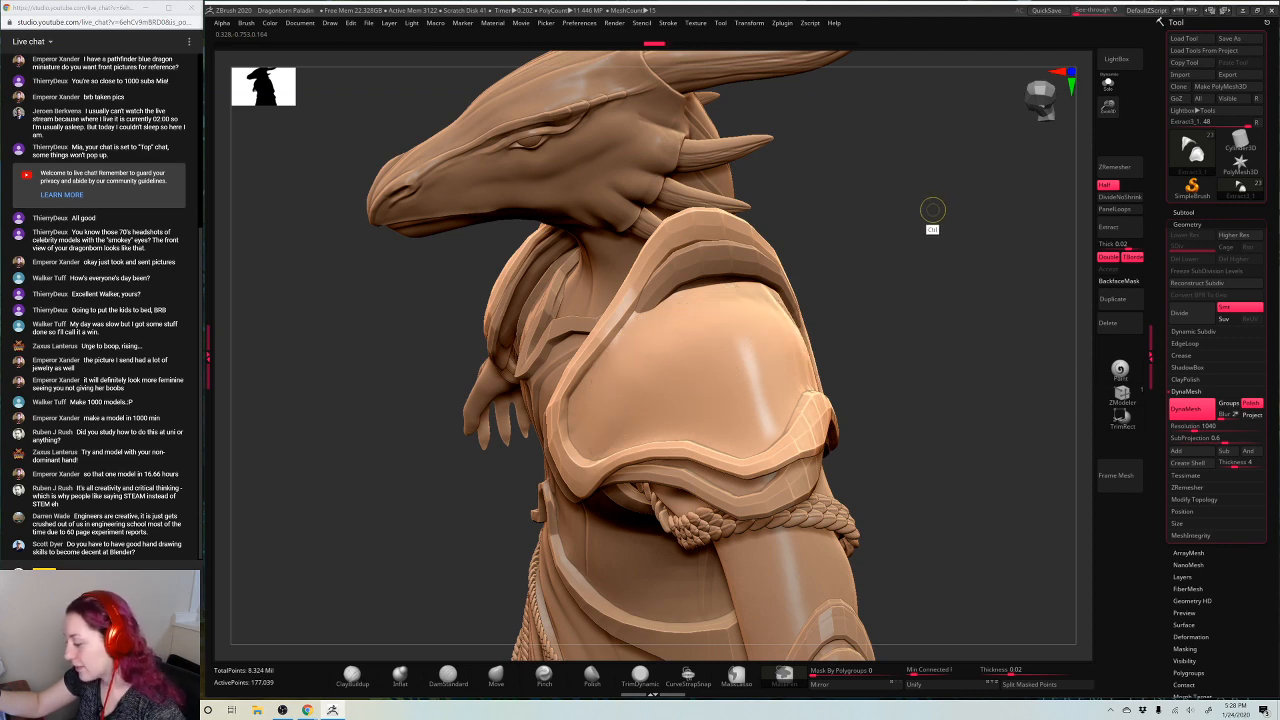
Examine the pauldrons, breastplate and forearm armor in the full figure and at closer range
key(f)
key(f)
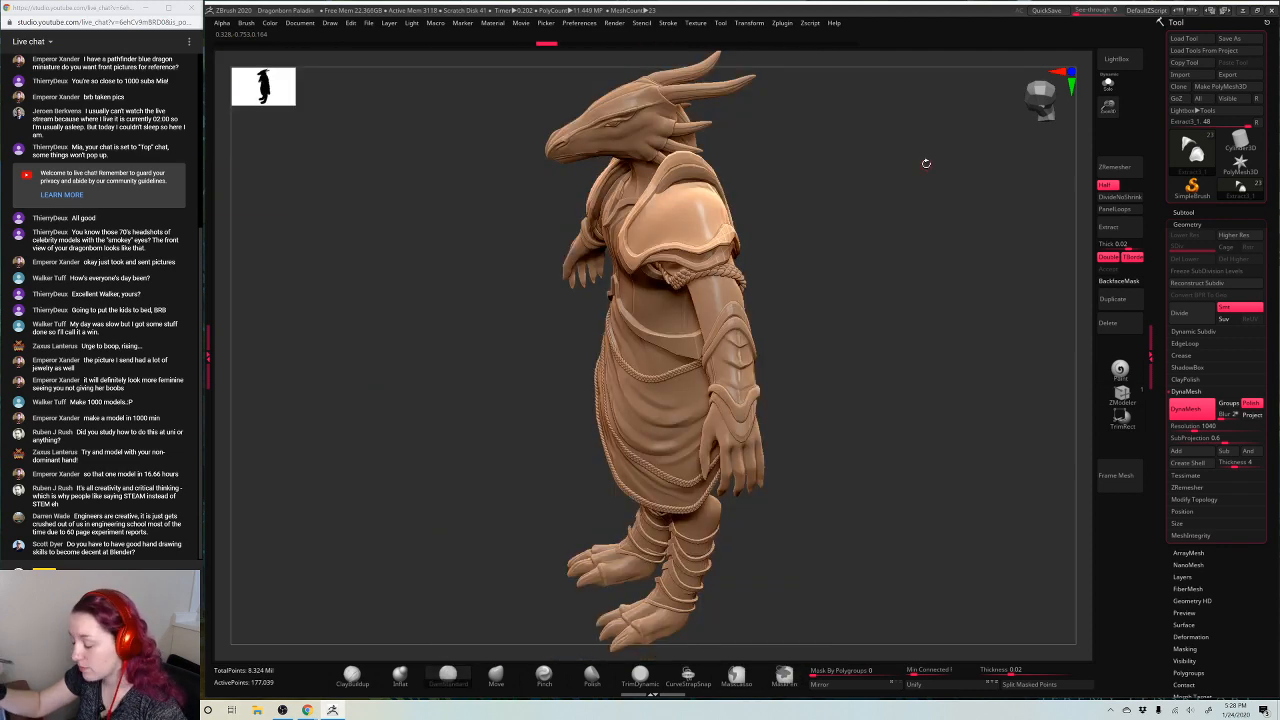
drag(892, 203, 920, 208)
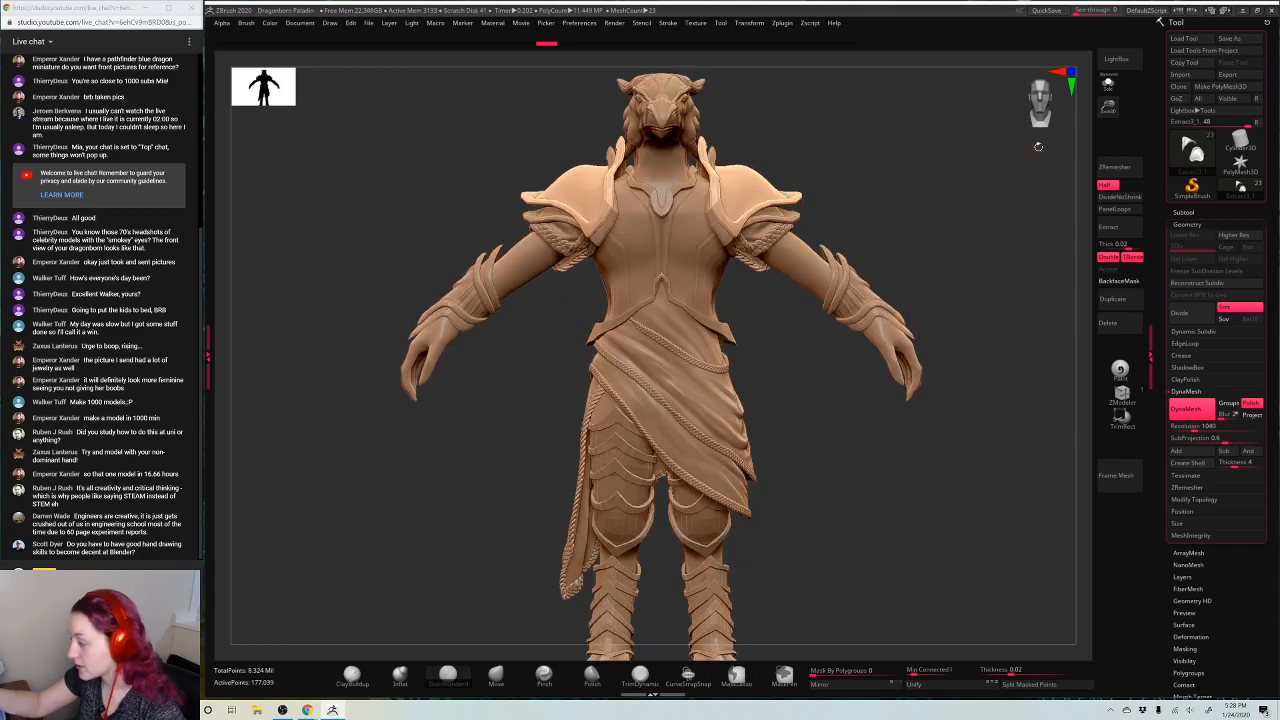
drag(1098, 115, 1090, 190)
alt+drag(766, 360, 710, 350)
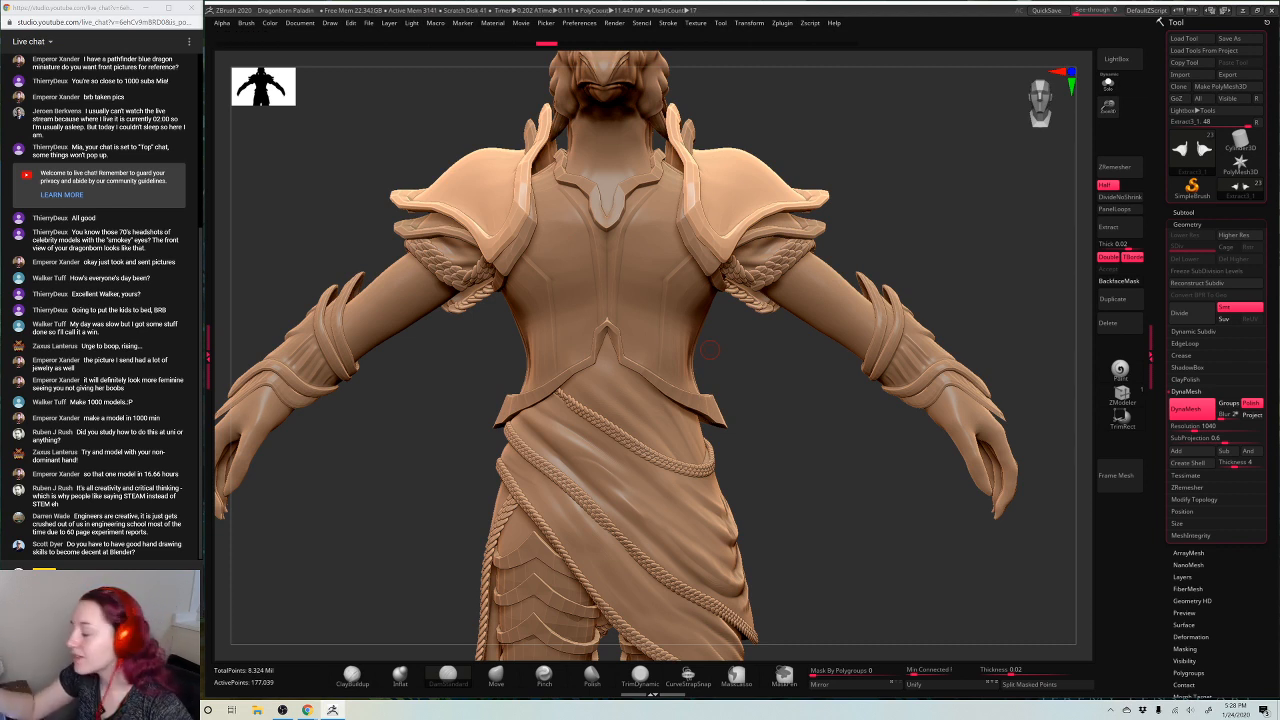
drag(1108, 107, 1090, 101)
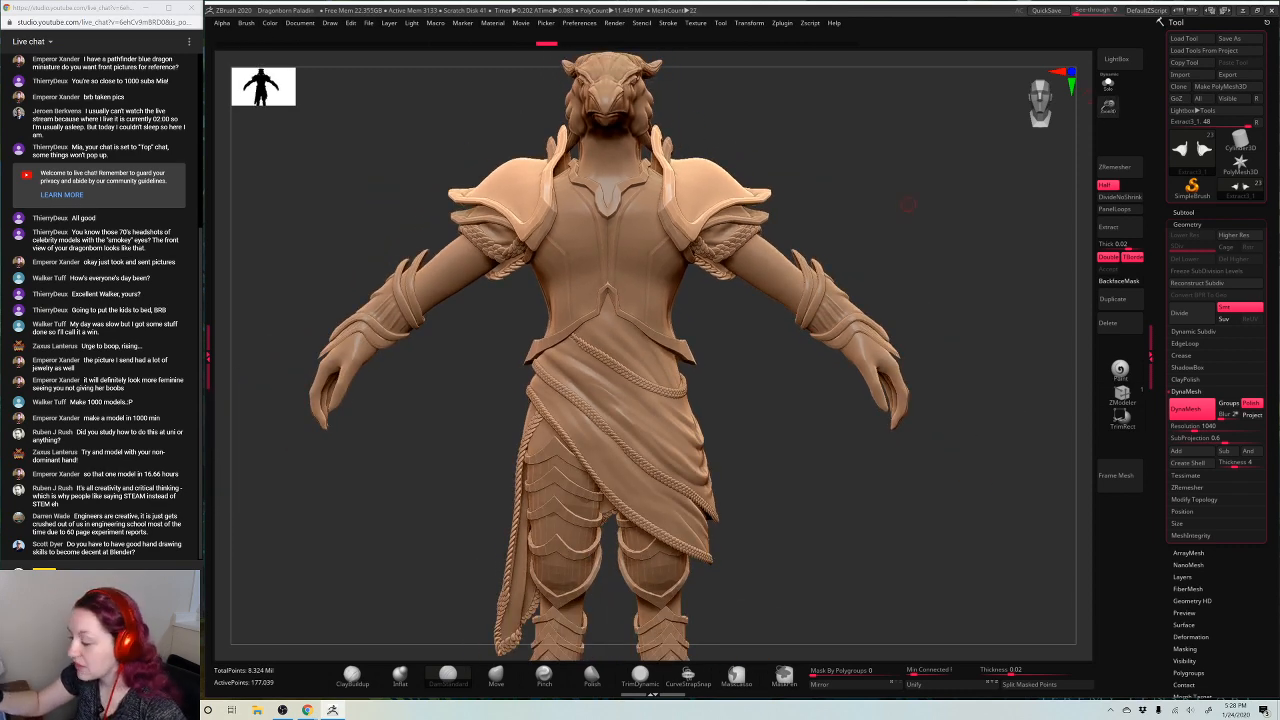
drag(908, 204, 918, 180)
drag(1107, 109, 1110, 150)
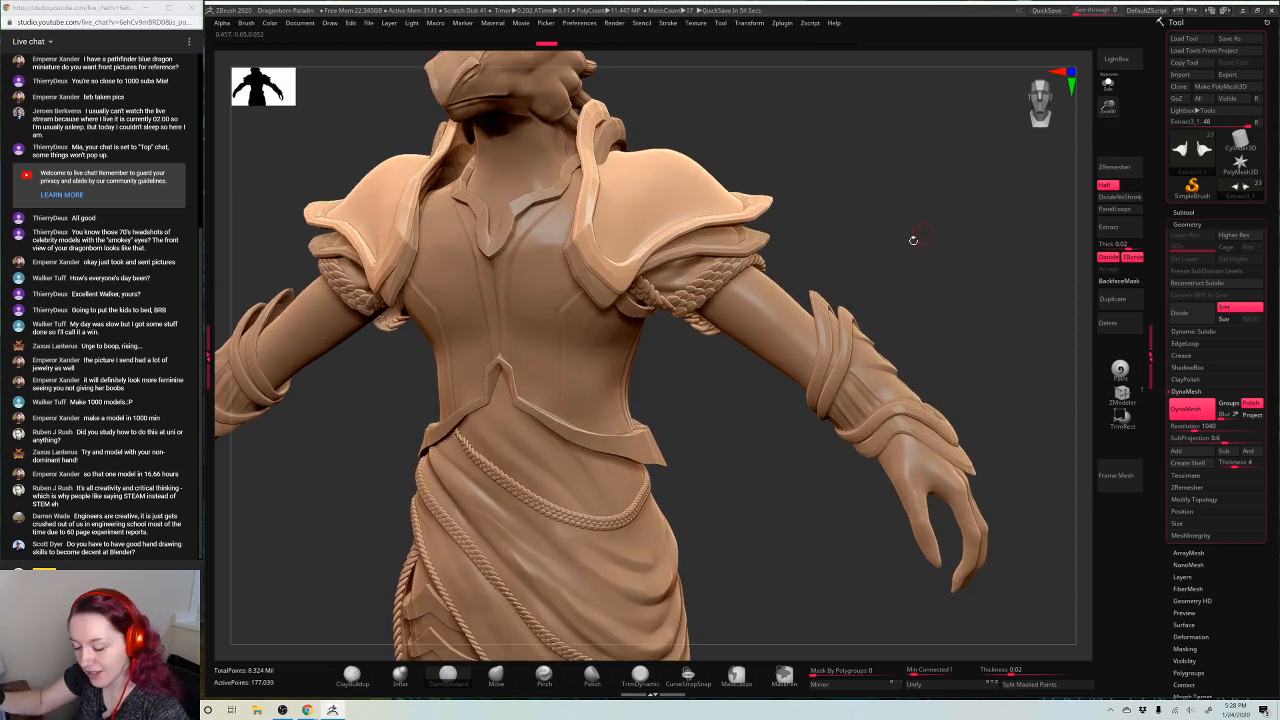
Define the pauldron plate's inner edge beside the raised collar with the DamStandard brush and refresh the DynaMesh
drag(913, 240, 600, 250)
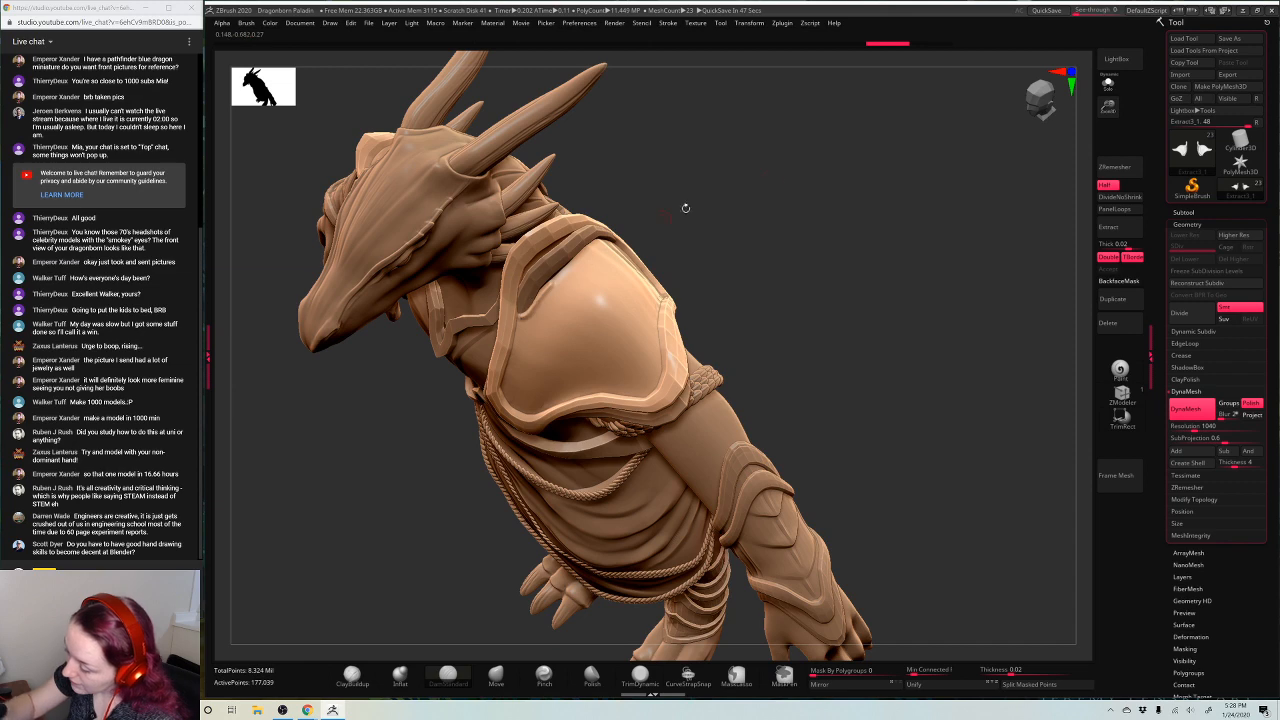
drag(775, 185, 586, 257)
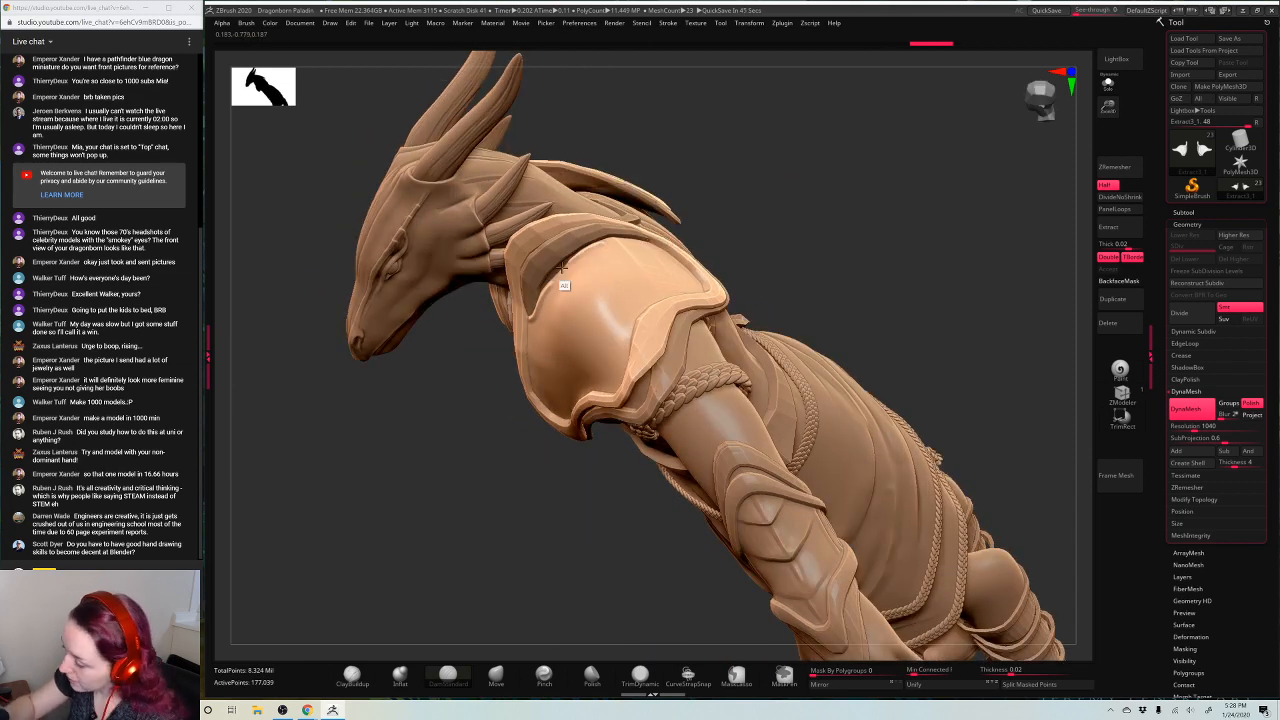
drag(848, 154, 612, 241)
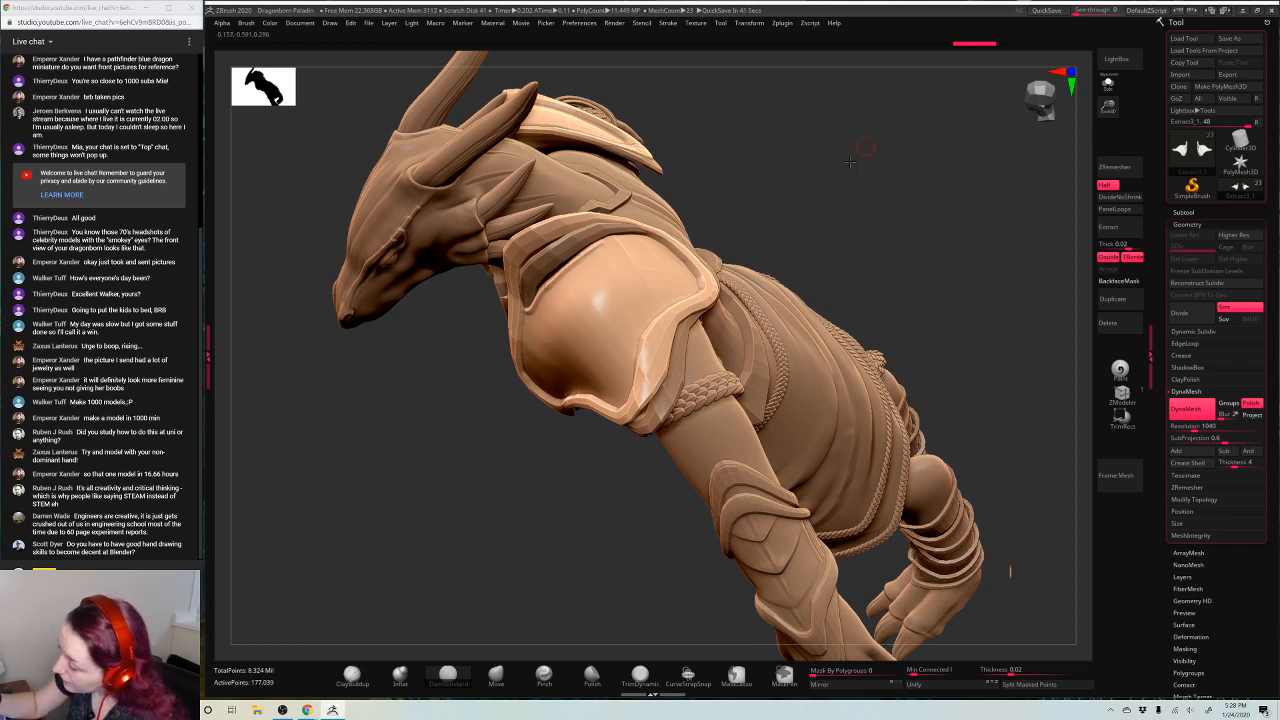
drag(849, 160, 605, 245)
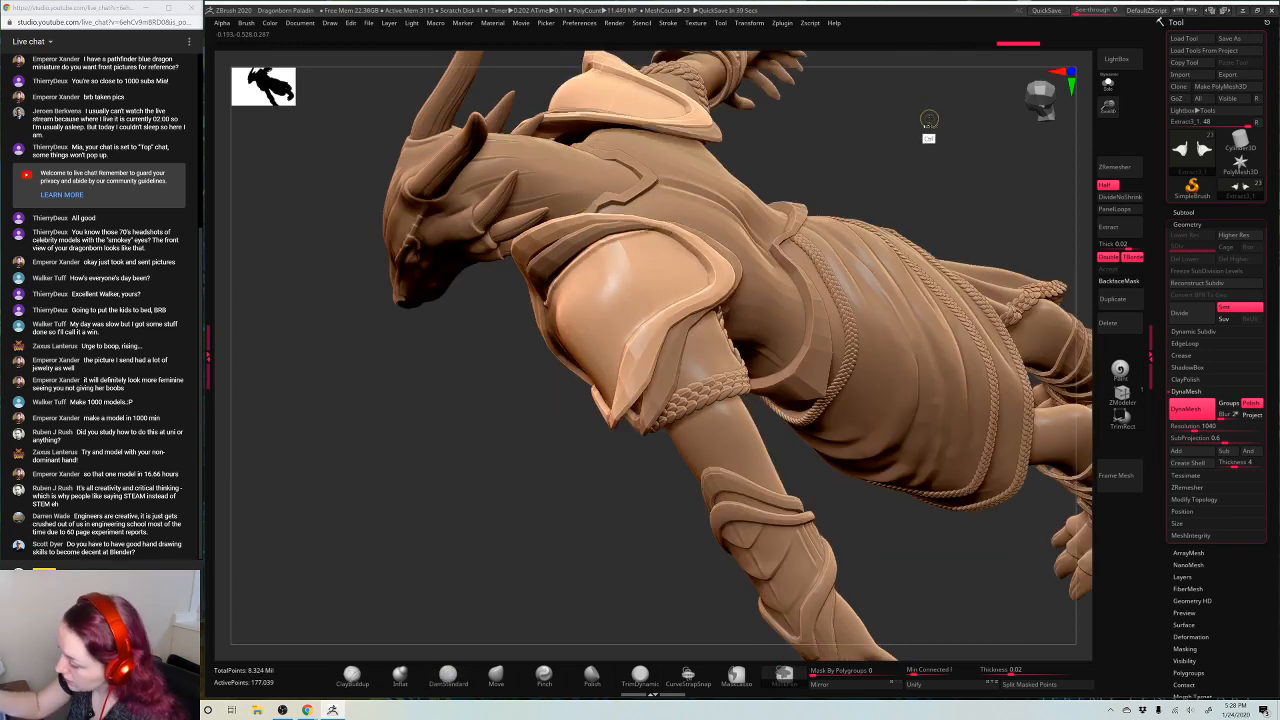
drag(958, 148, 914, 162)
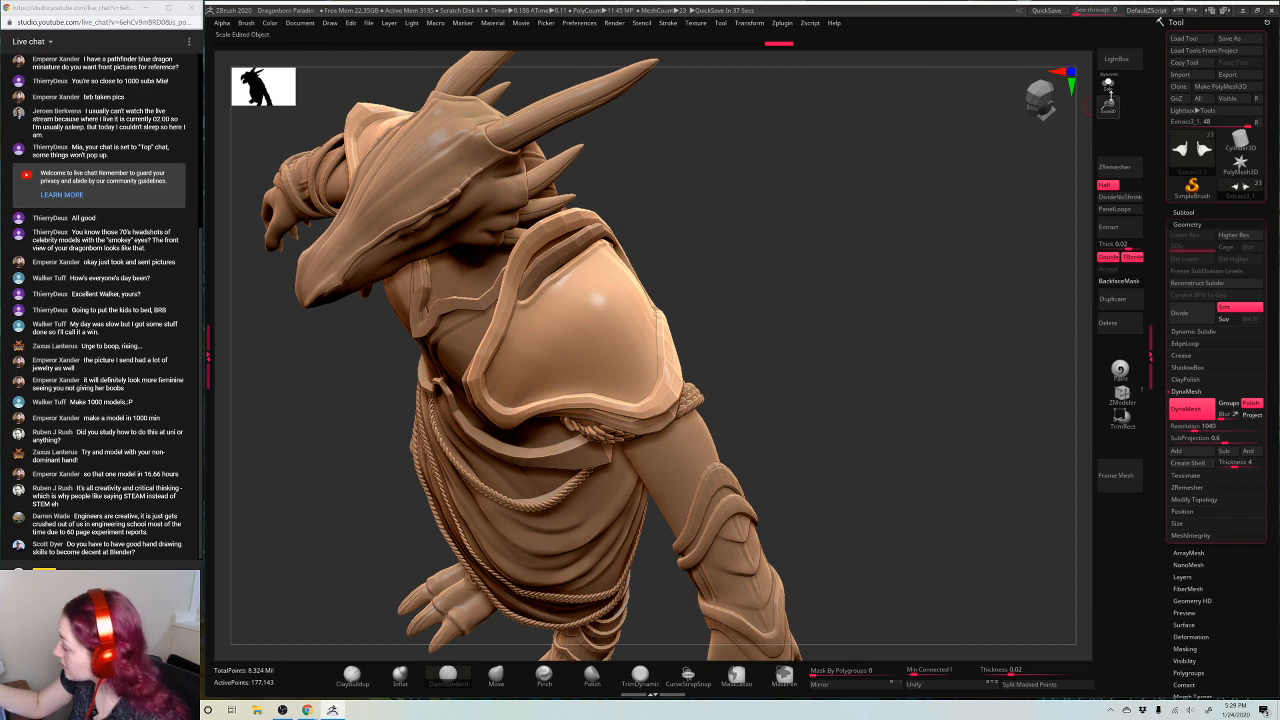
Rework the pauldron's inner edge line with a resized DamStandard brush, undo the unwanted strokes, and refresh the DynaMesh
mouse_move(1108, 92)
mouse_down()
mouse_move(920, 180)
mouse_move(926, 213)
mouse_up()
key(space)
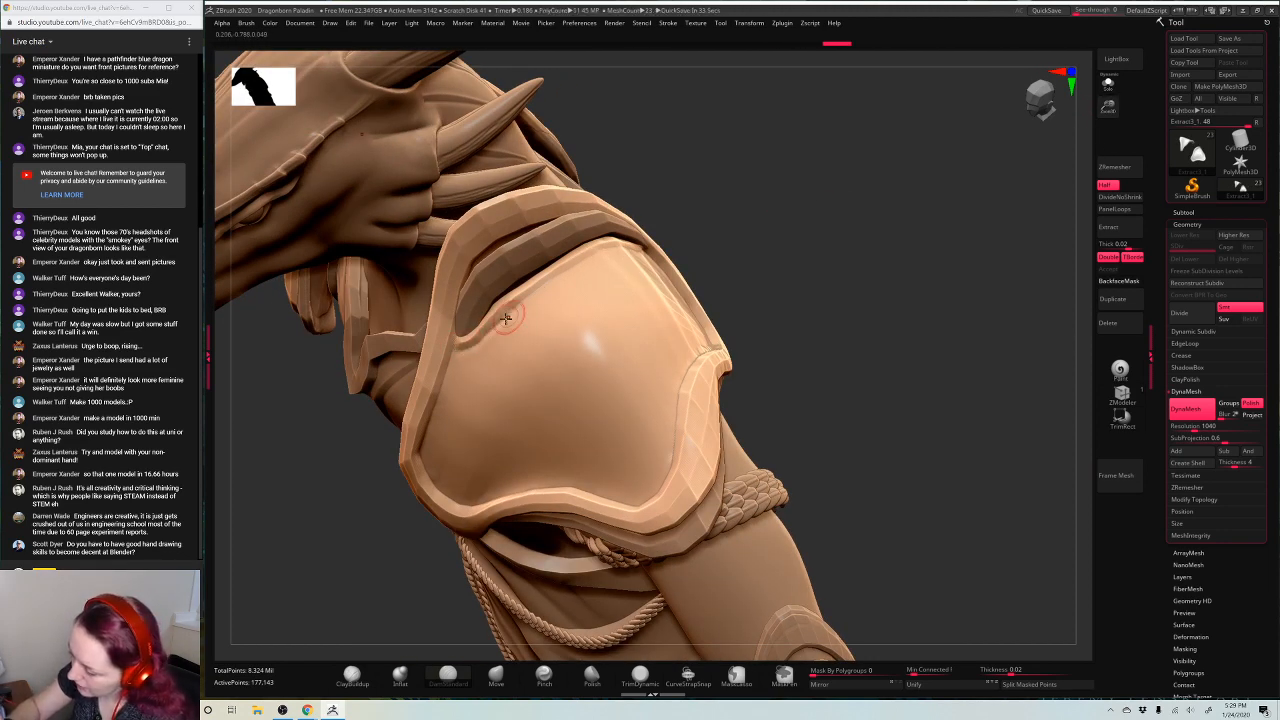
drag(798, 158, 655, 240)
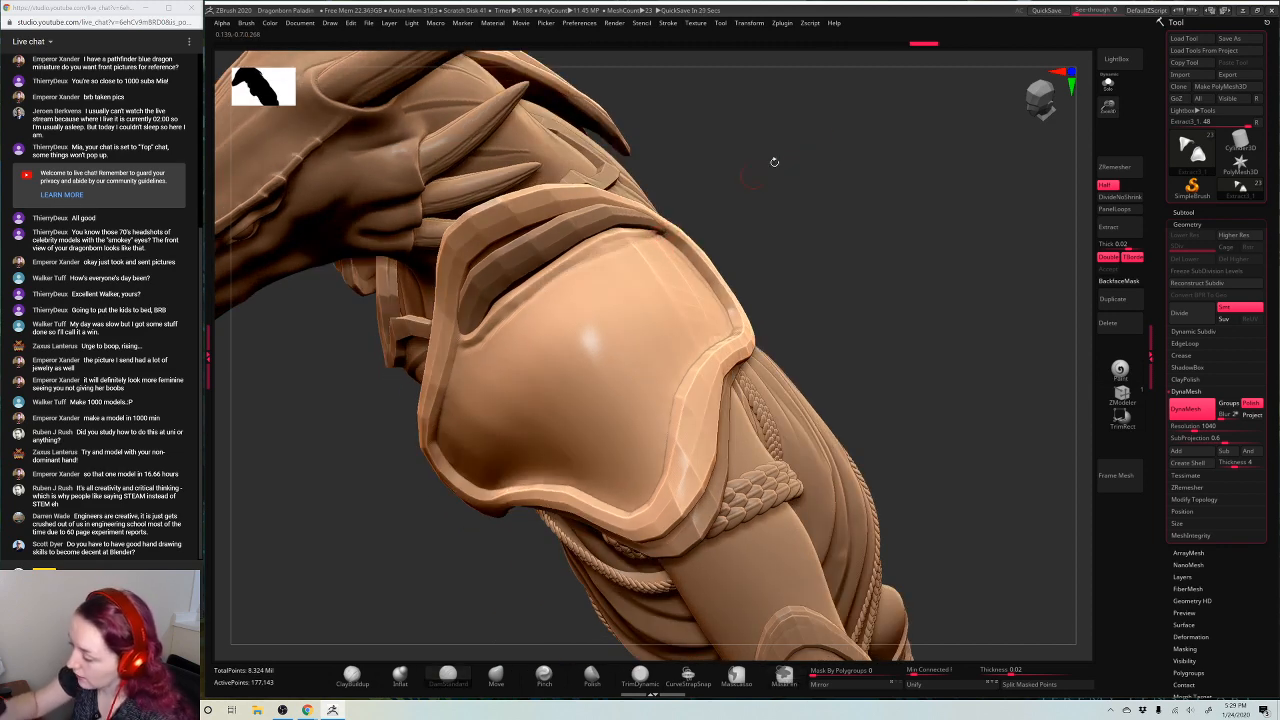
mouse_move(774, 161)
mouse_down()
mouse_move(721, 225)
mouse_move(616, 242)
mouse_move(488, 340)
mouse_up()
key(ctrl+z)
key(ctrl+z)
drag(580, 264, 512, 314)
key(ctrl+z)
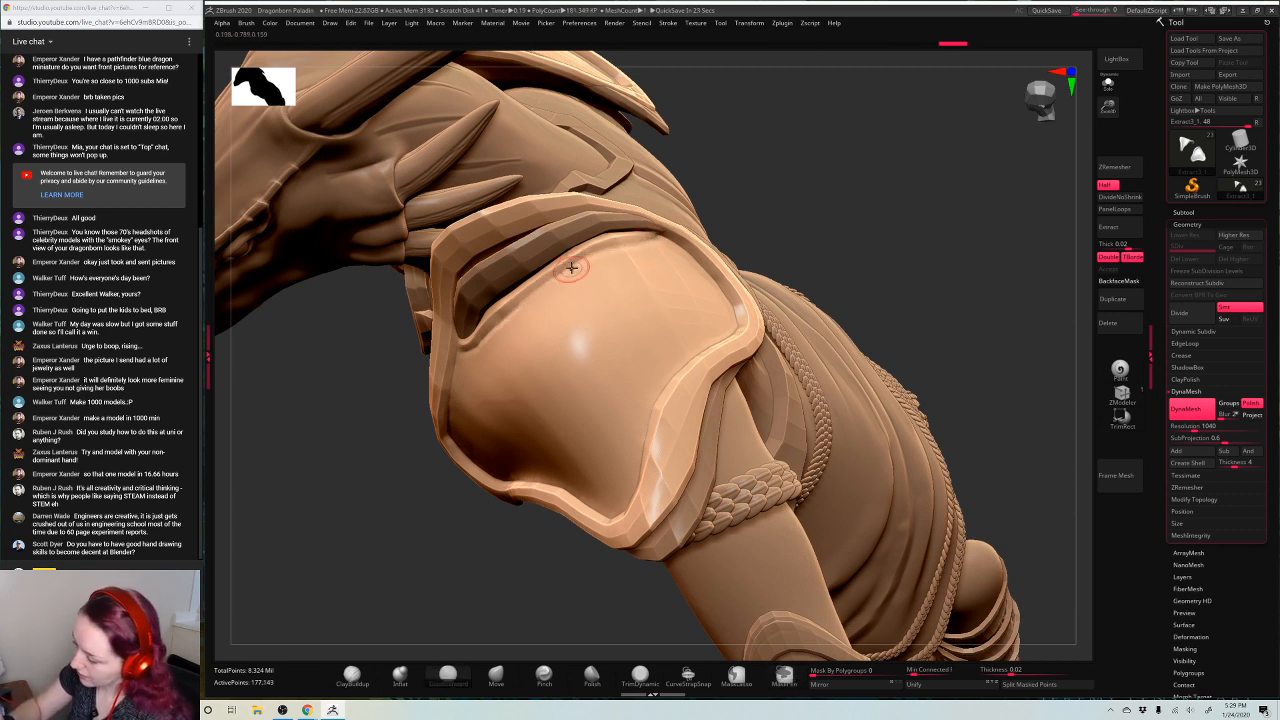
mouse_move(892, 149)
ctrl+mouse_down()
mouse_move(934, 210)
mouse_move(934, 197)
mouse_move(923, 209)
mouse_move(925, 185)
mouse_move(928, 219)
ctrl+mouse_up()
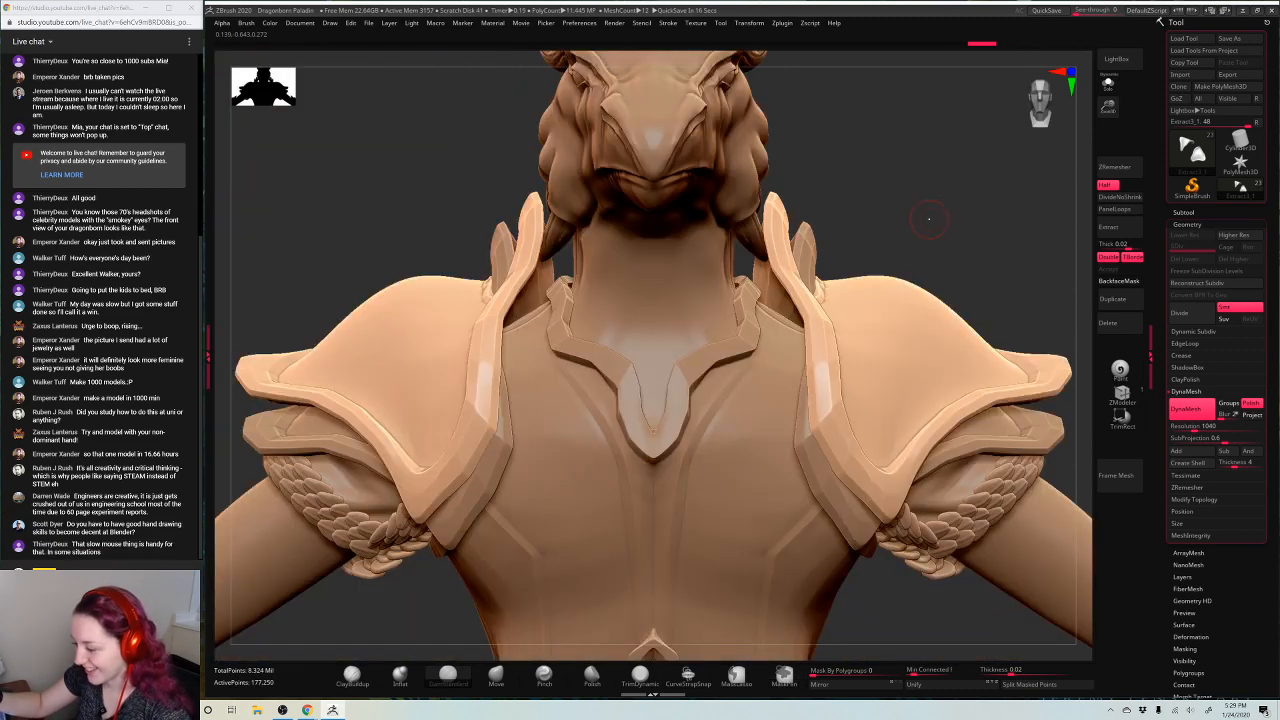
Make the breastplate the active part, reduce the DamStandard brush size, and frame the chest
key(f)
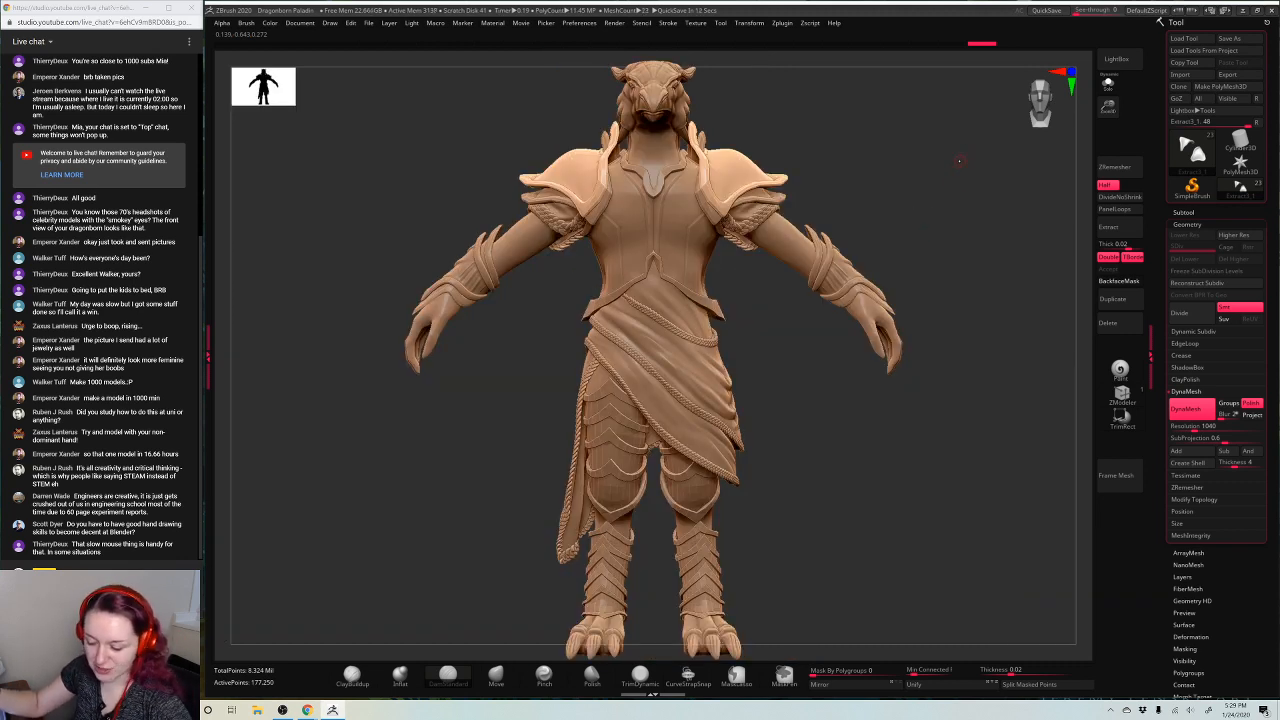
alt+drag(946, 155, 914, 194)
key(space)
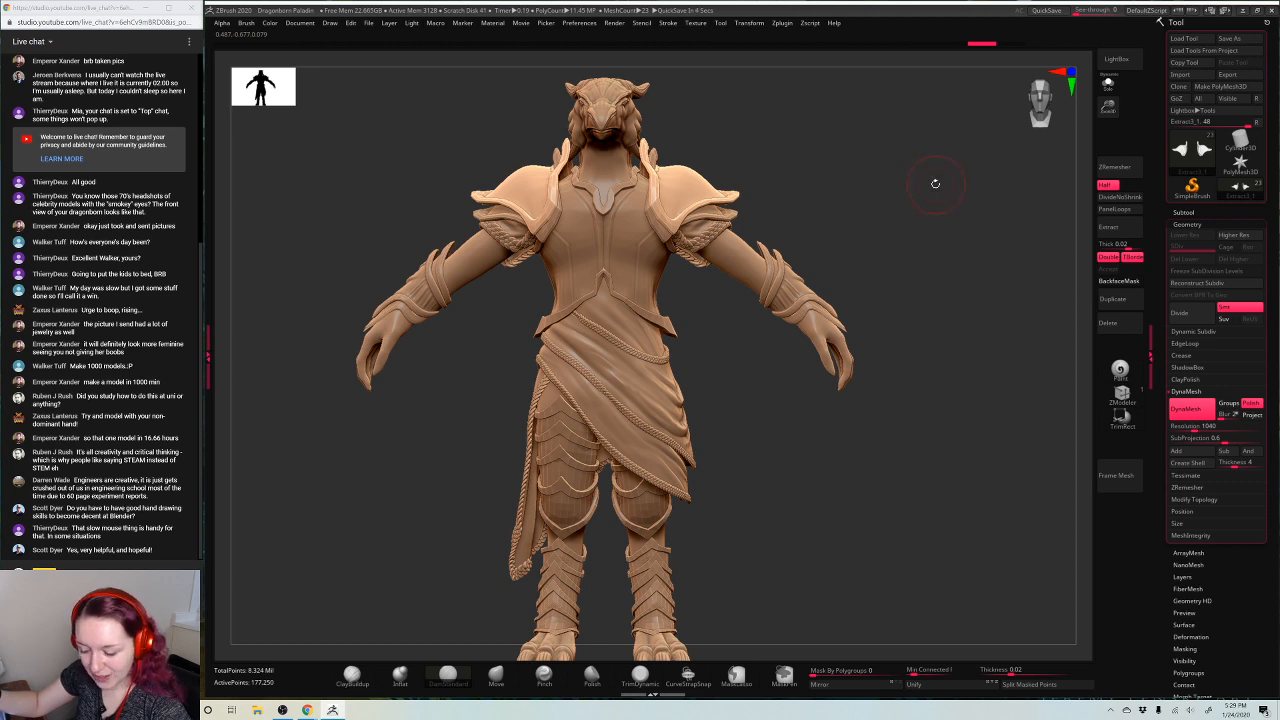
alt+drag(975, 170, 955, 225)
alt+click(650, 275)
key(space)
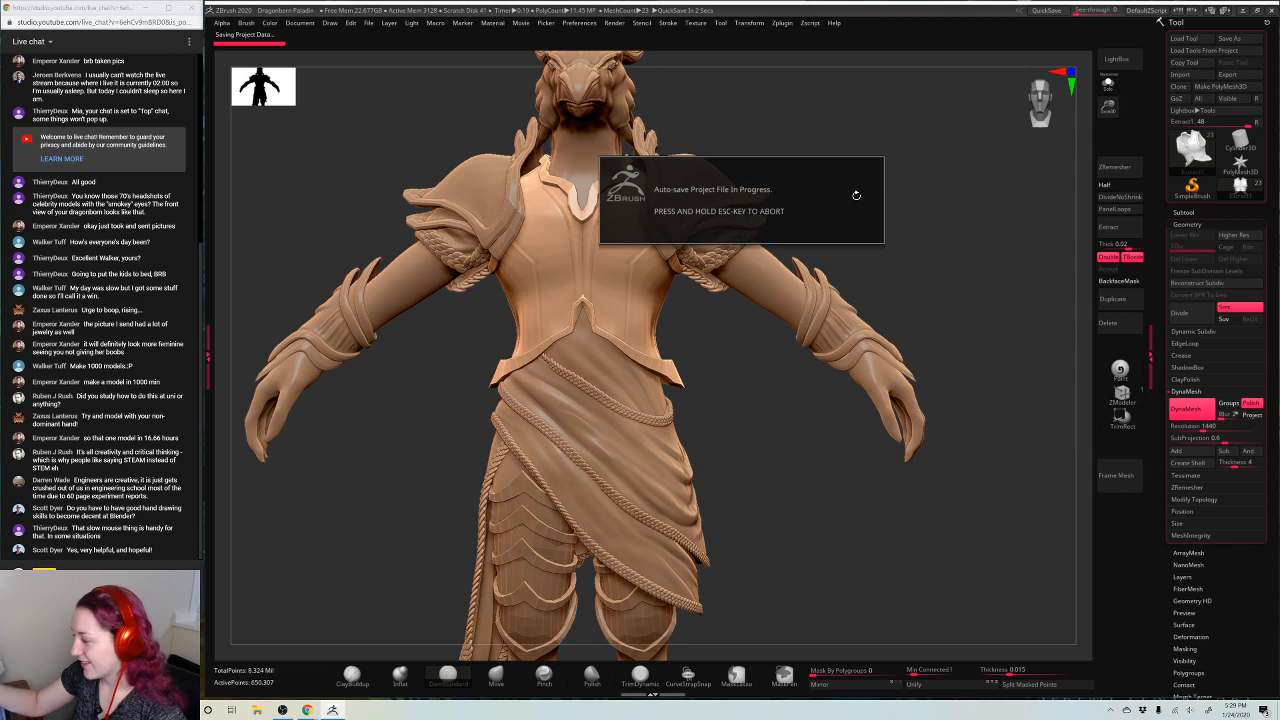
drag(1107, 107, 911, 177)
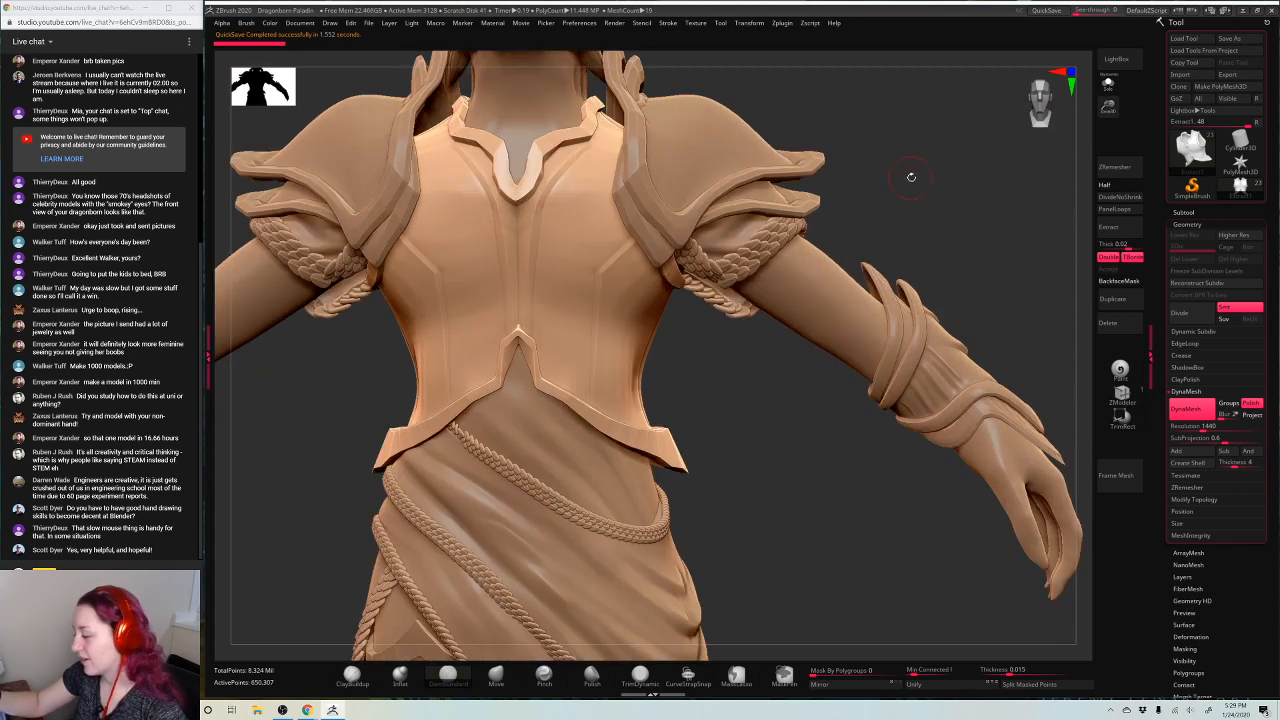
key(space)
key(space)
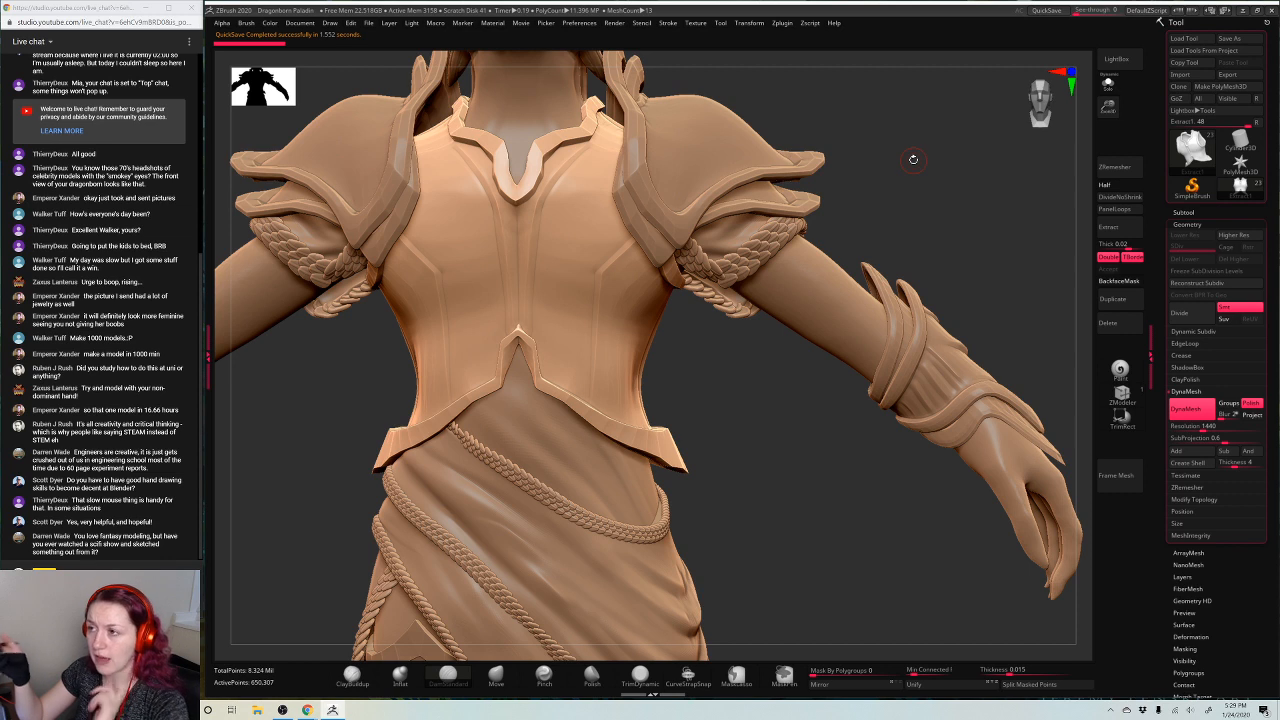
drag(918, 165, 909, 147)
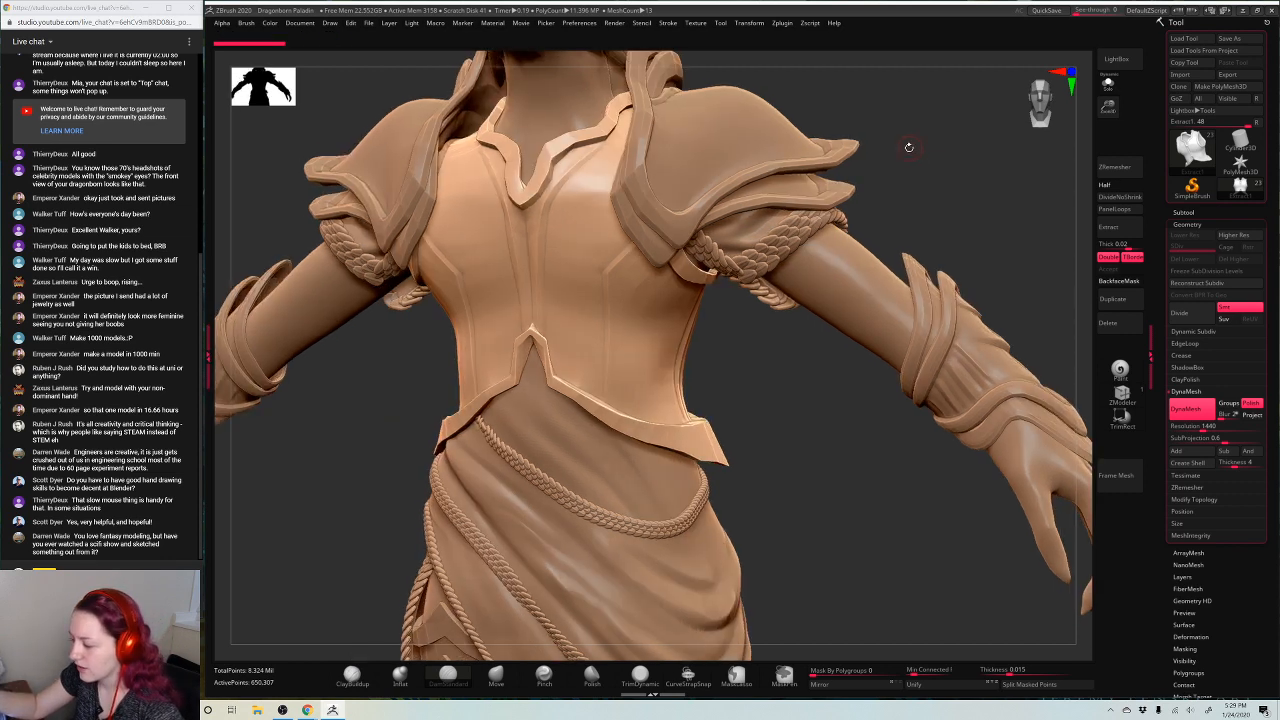
Carve panel lines on the breastplate's front below the armhole with the DamStandard brush, undo unwanted strokes, and refresh the DynaMesh
right_click(915, 151)
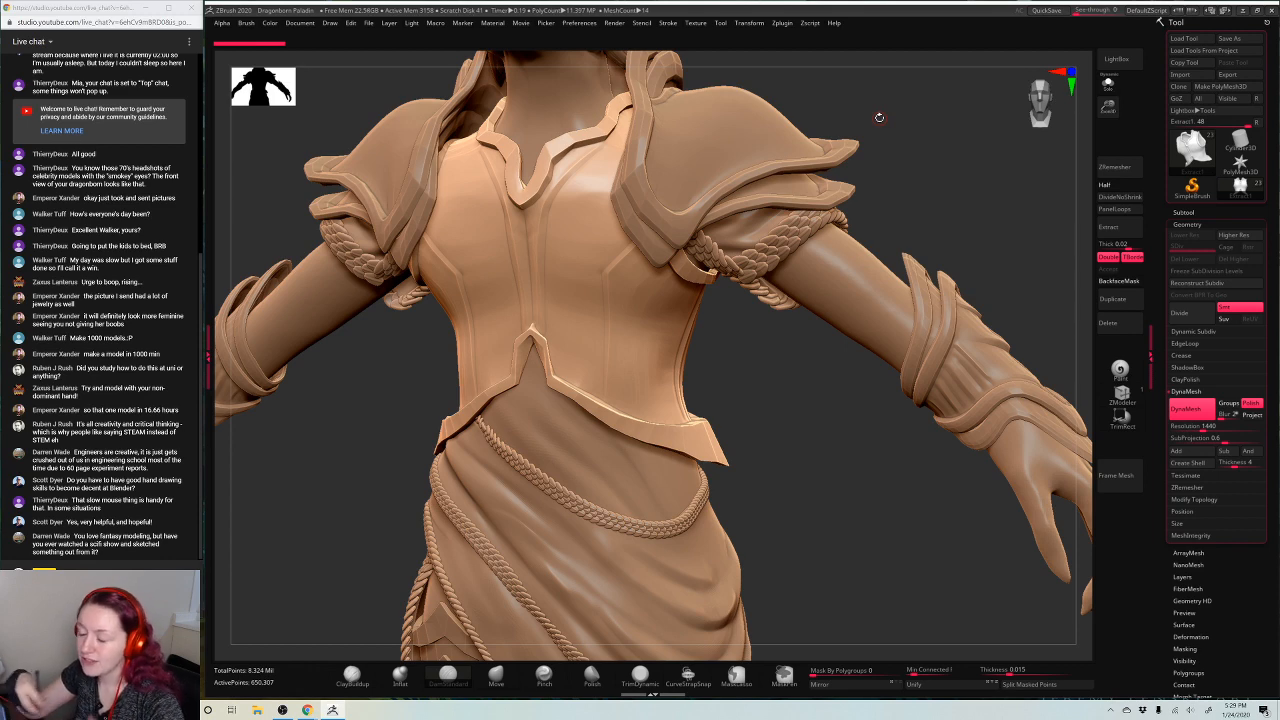
right_drag(880, 118, 907, 222)
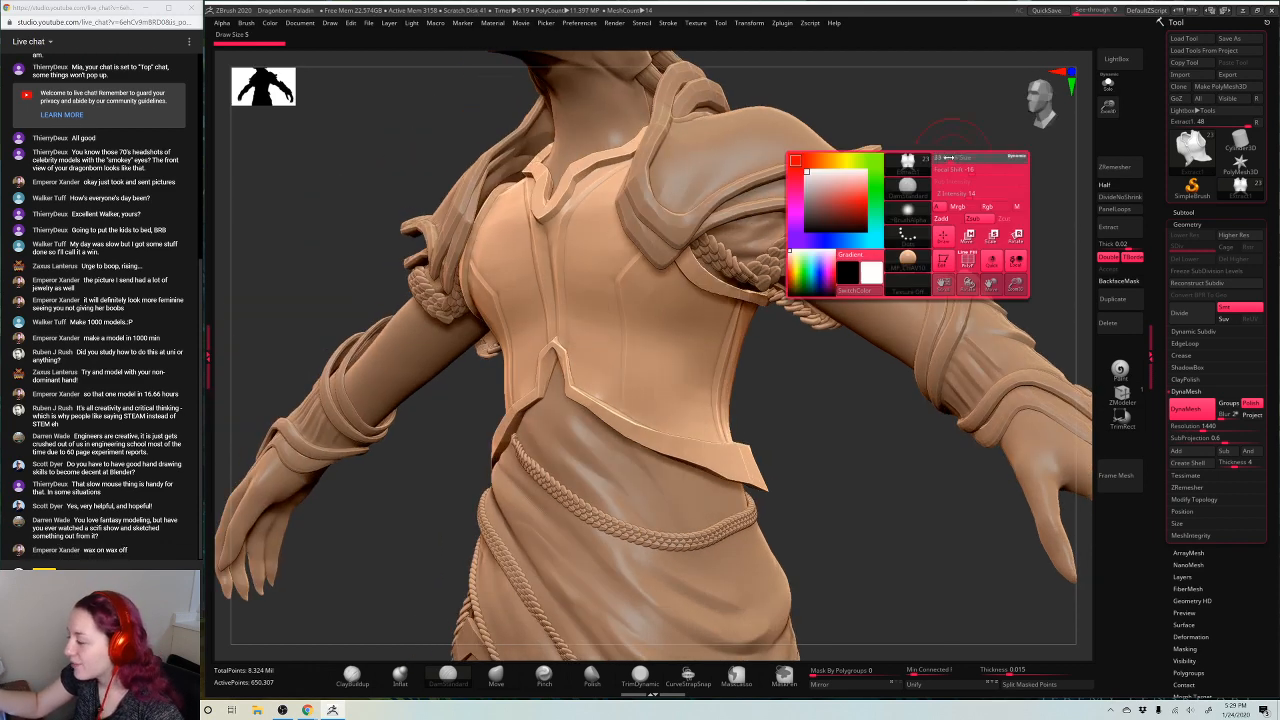
alt+drag(675, 289, 668, 307)
right_click(679, 291)
key(ctrl+z)
alt+drag(676, 408, 697, 373)
drag(948, 135, 965, 180)
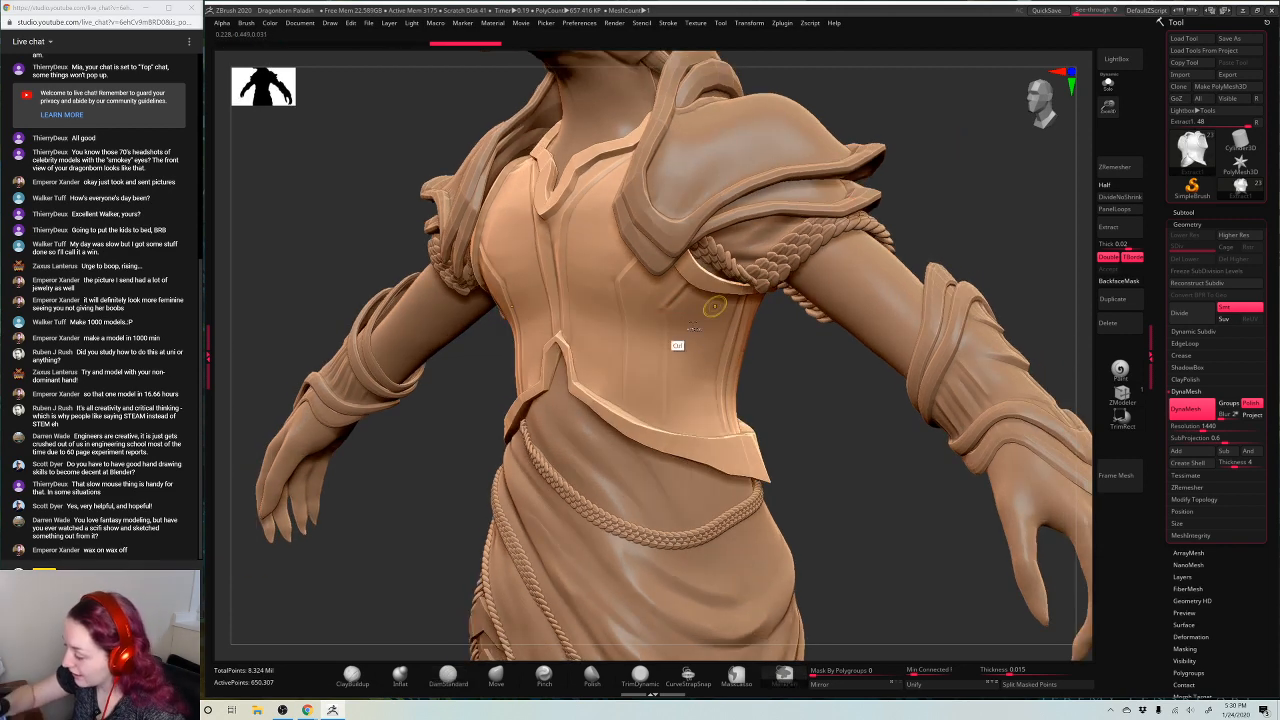
key(ctrl+z)
drag(666, 309, 670, 428)
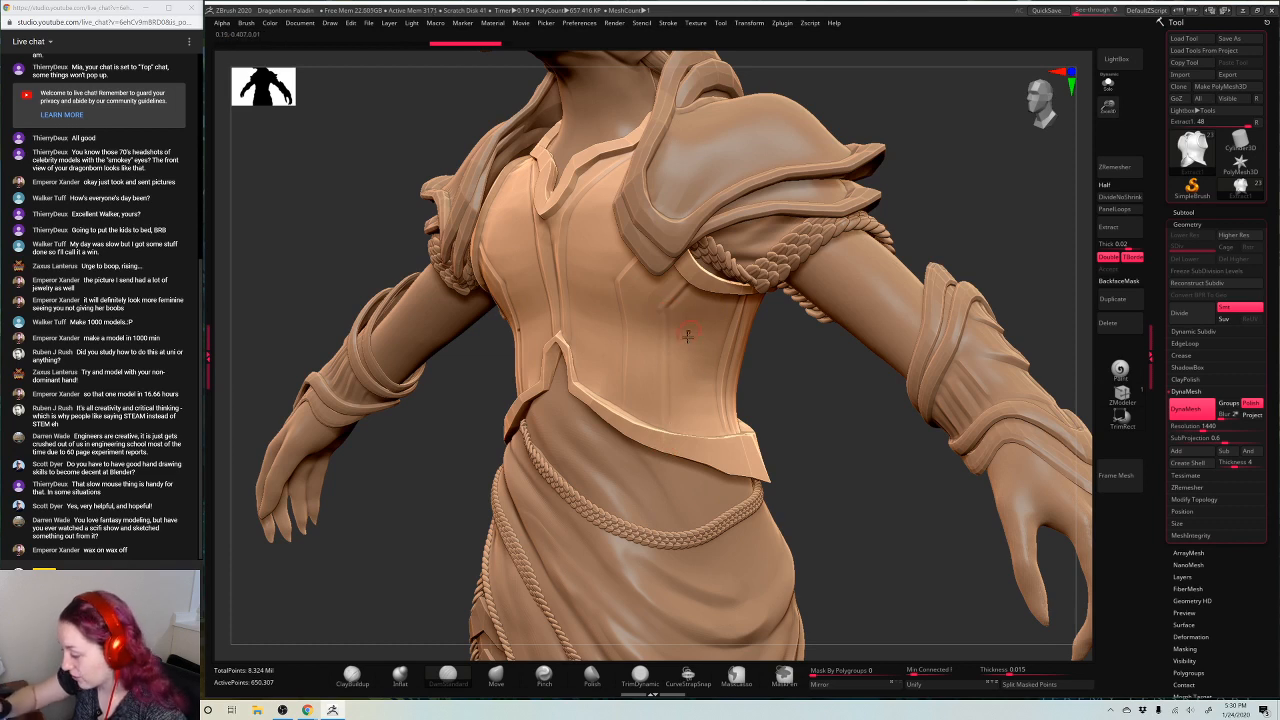
ctrl+drag(964, 137, 980, 252)
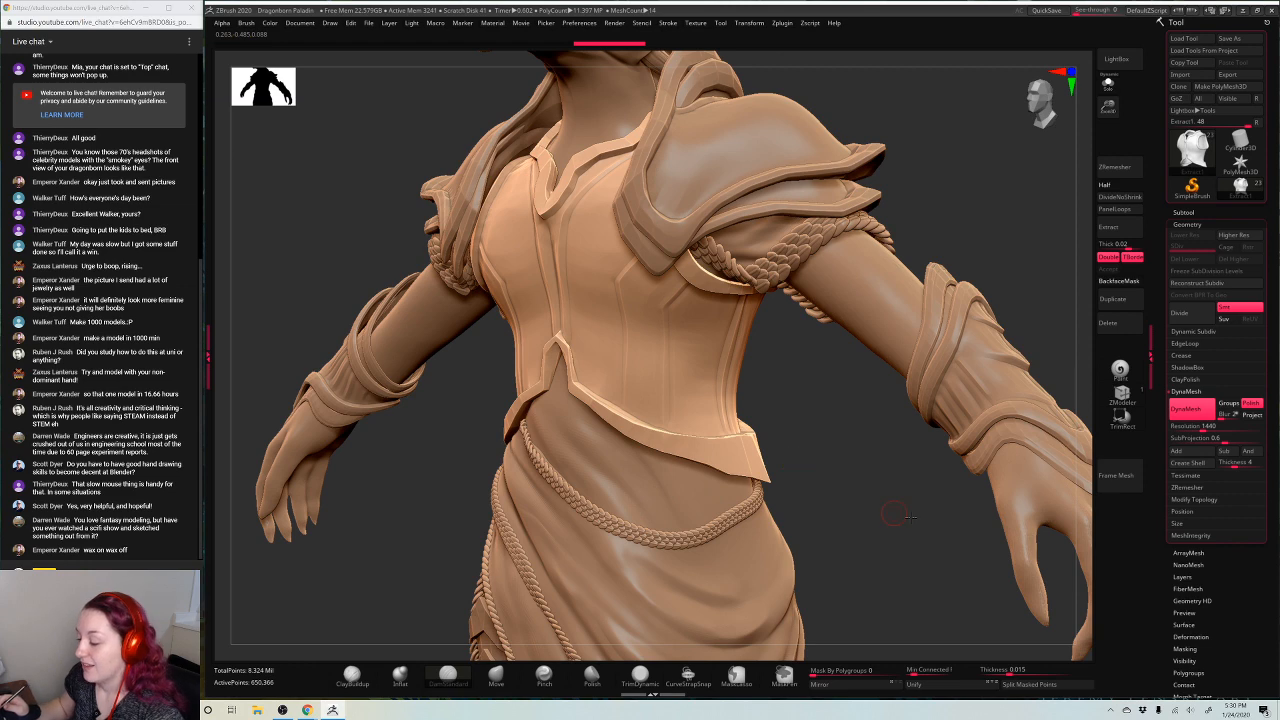
Examine the breastplate's front and back at close range and within the full figure
drag(860, 540, 905, 560)
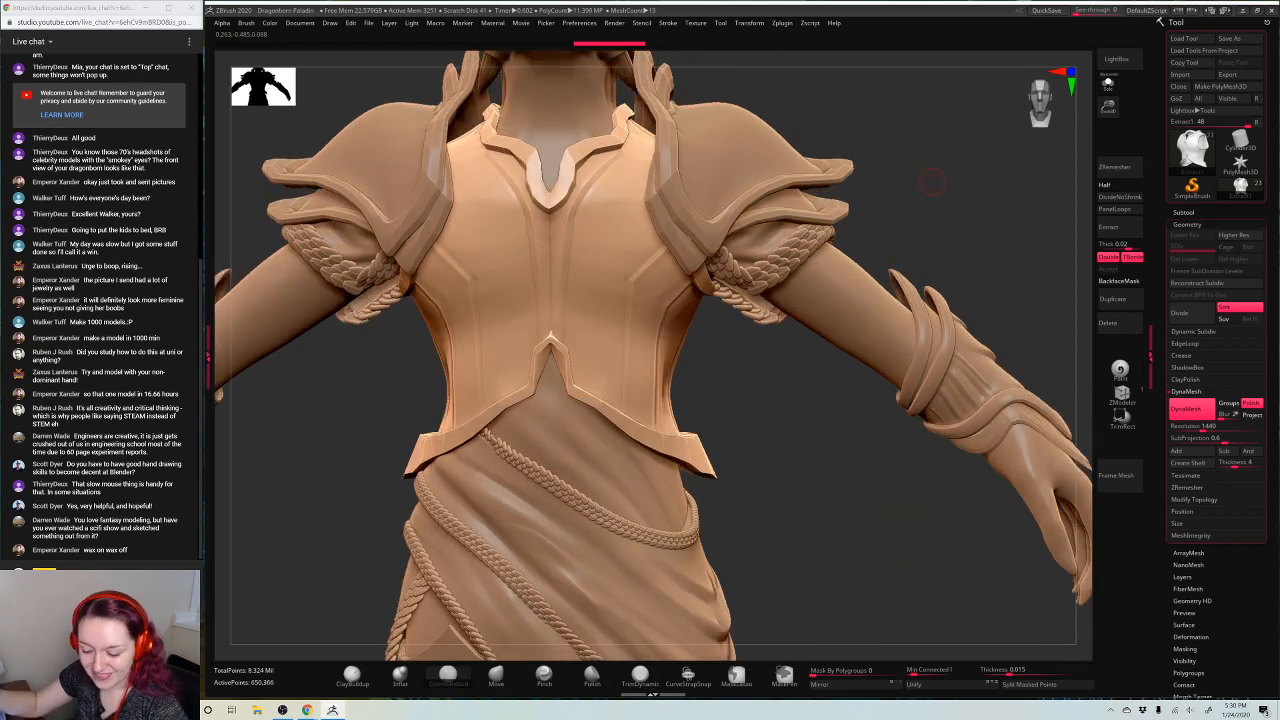
key(f)
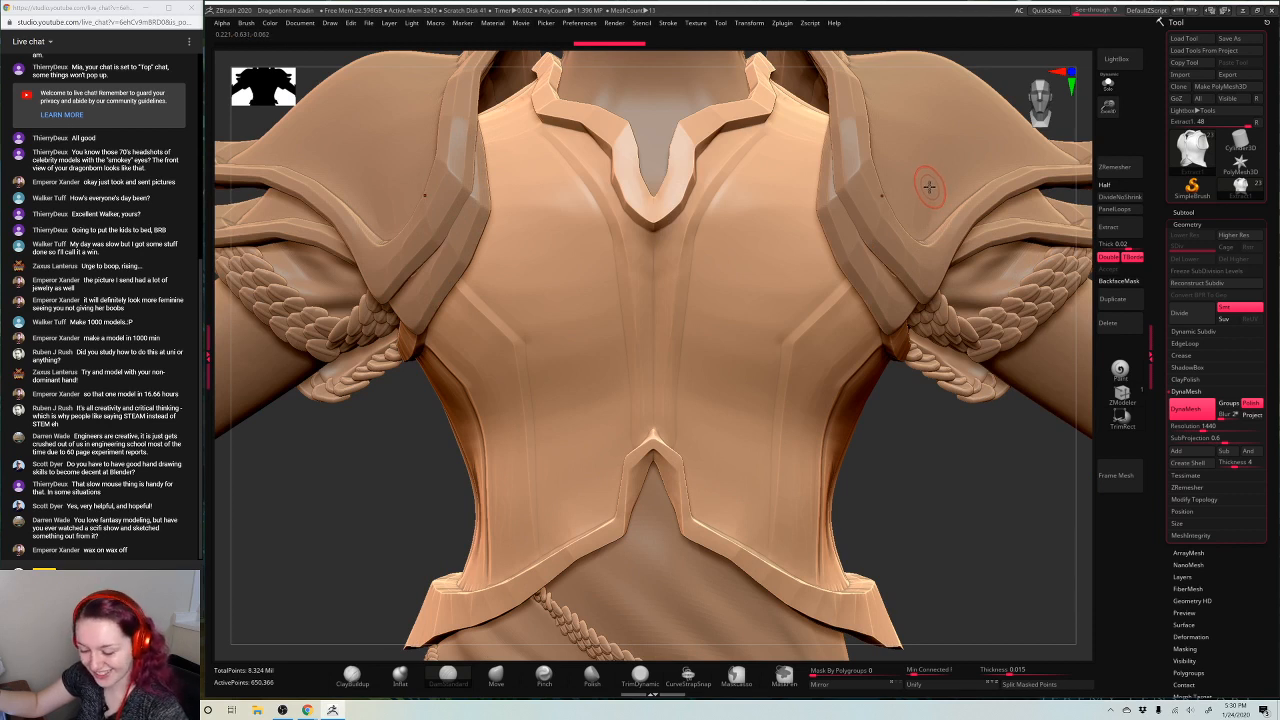
key(f)
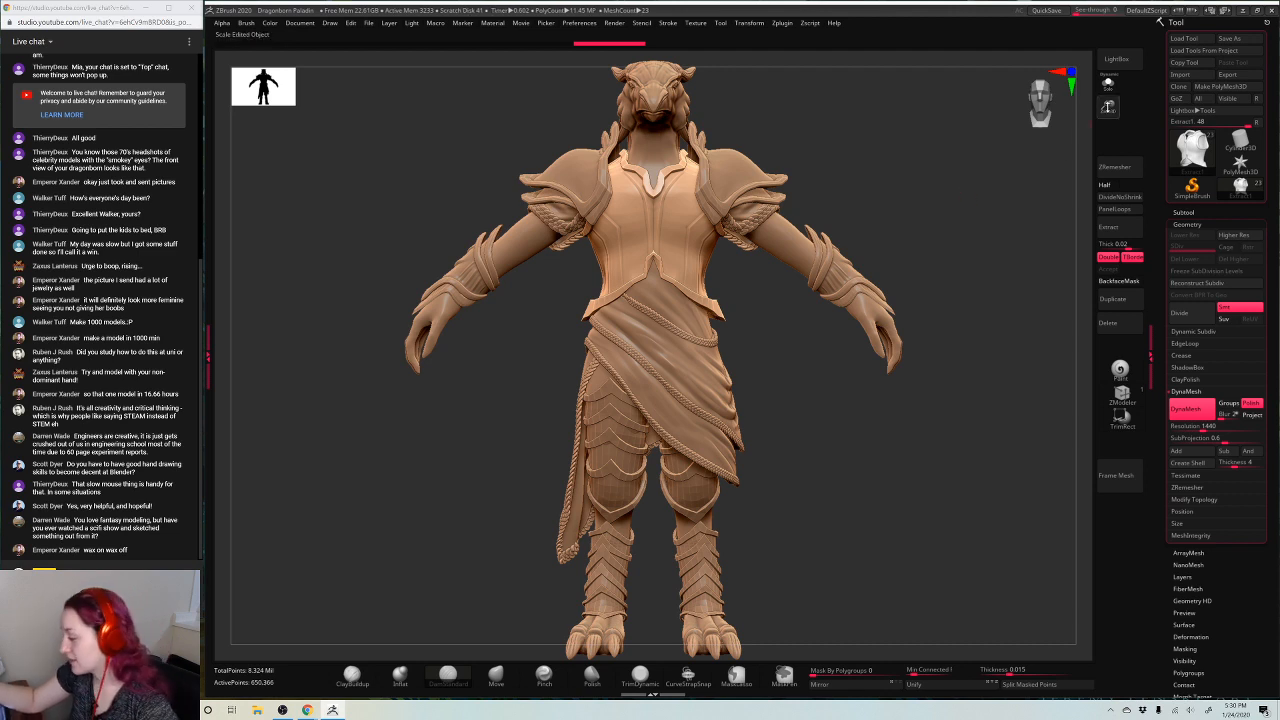
drag(1108, 106, 1078, 166)
drag(808, 303, 946, 206)
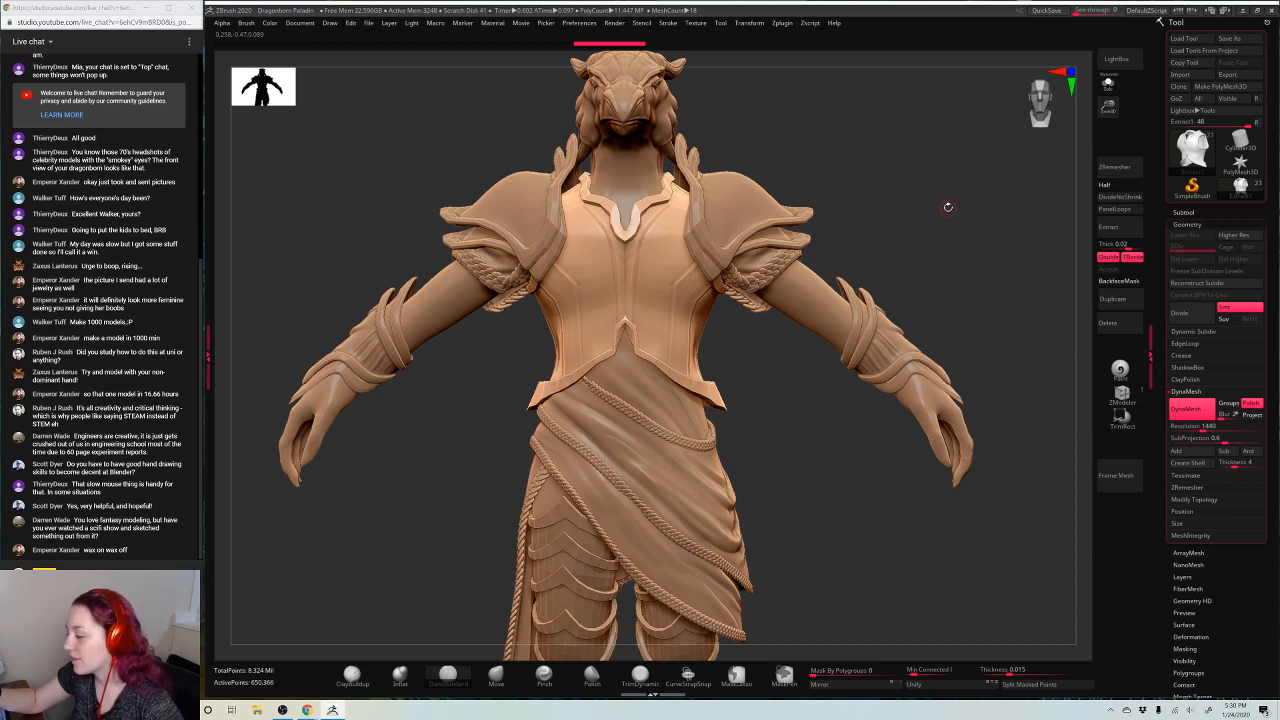
drag(948, 207, 941, 215)
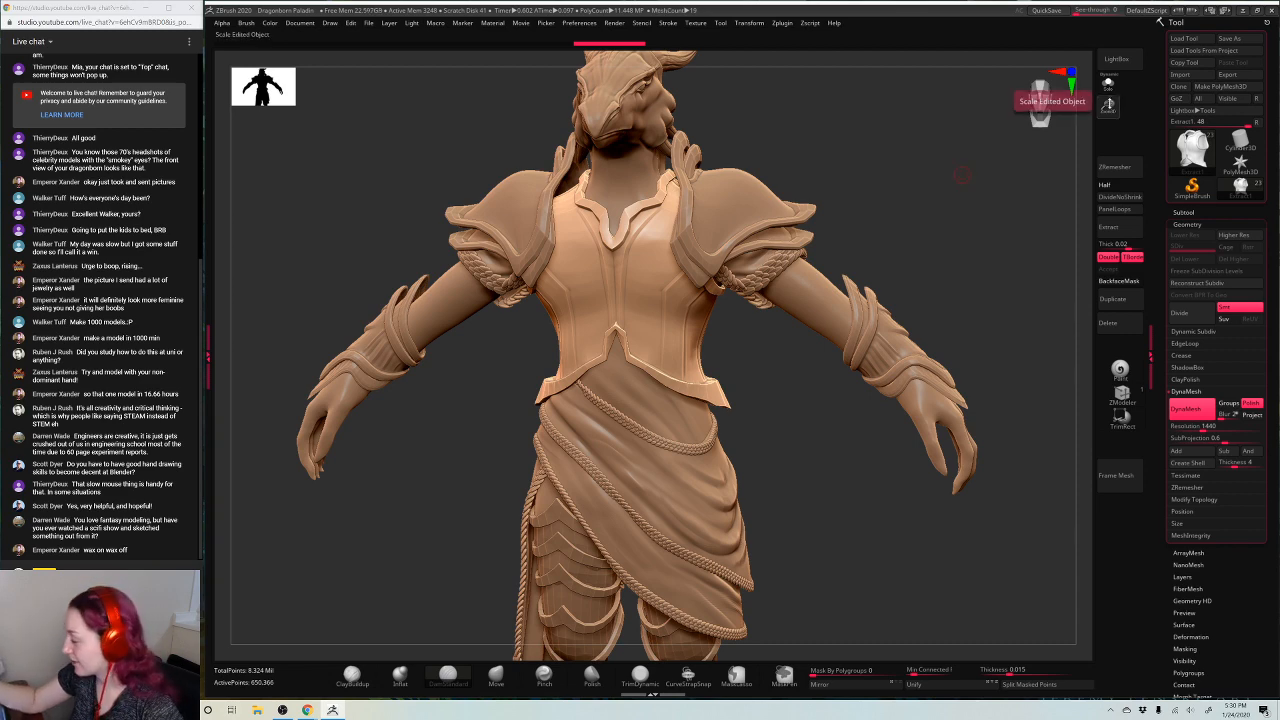
drag(1108, 106, 928, 190)
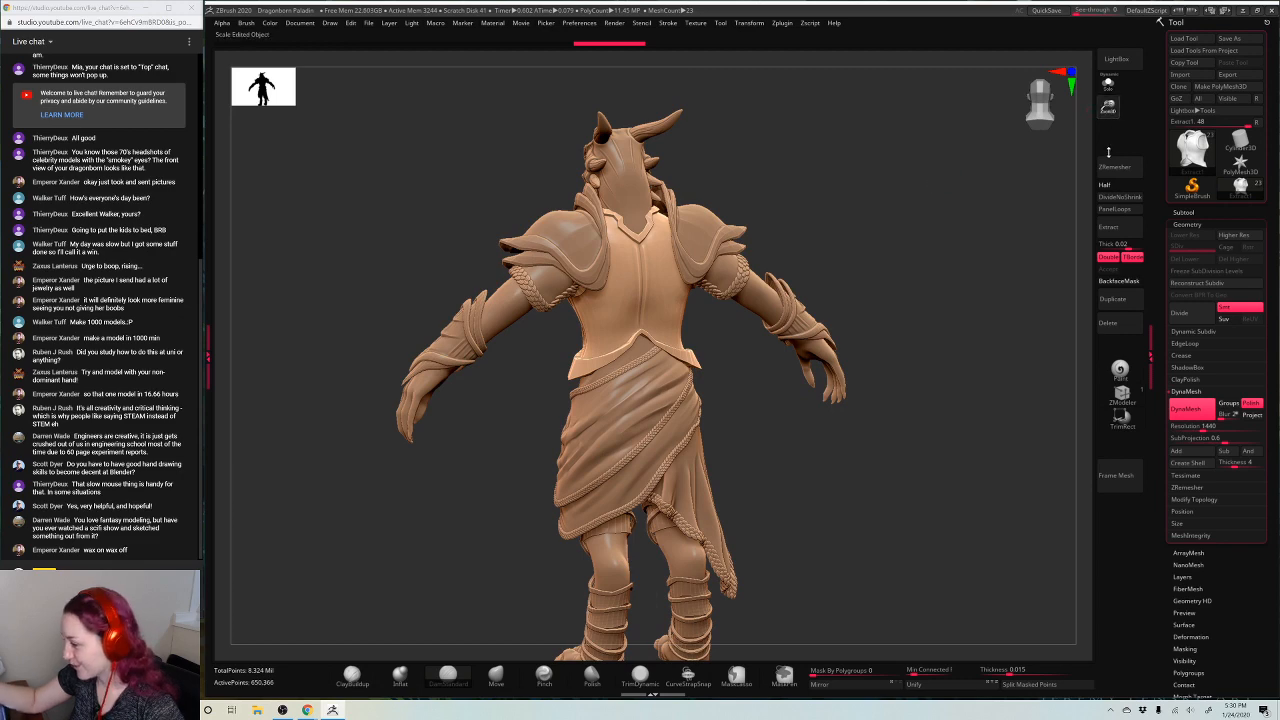
drag(1108, 106, 956, 232)
Isolate the breastplate, carve mirrored lower diagonal grooves toward the centre of its back with DamStandard, and refresh the DynaMesh
click(1108, 84)
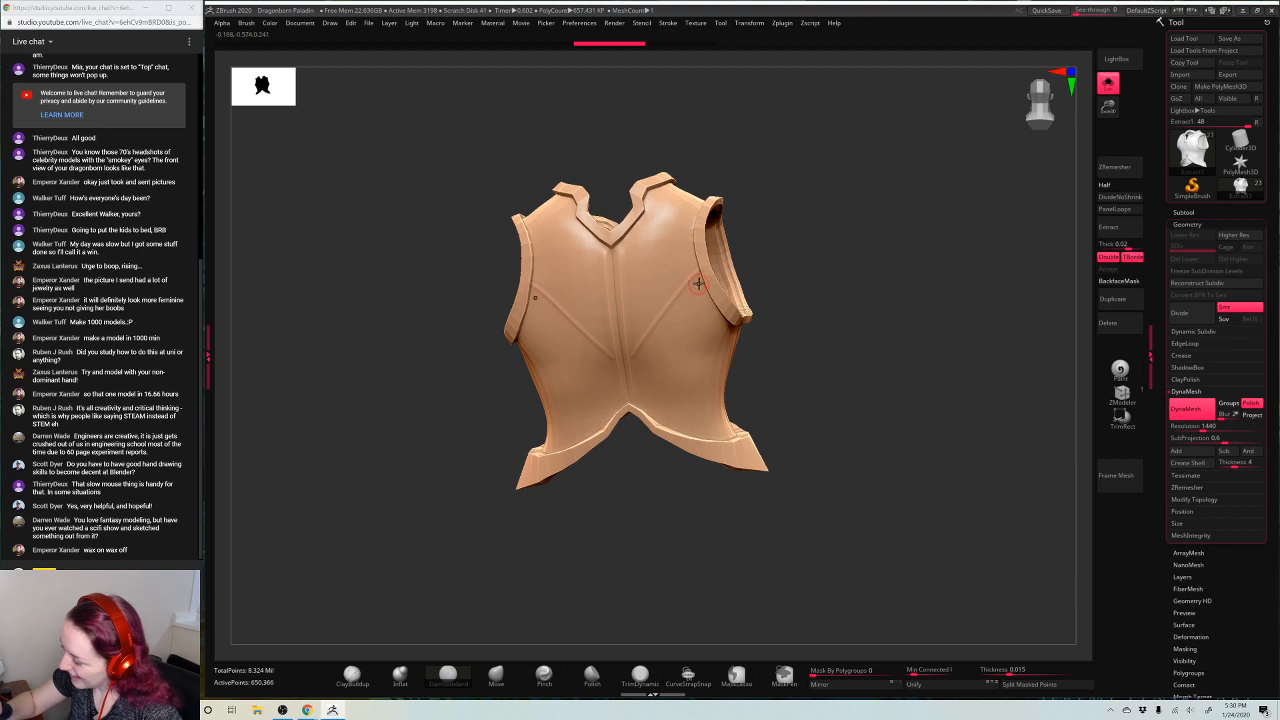
ctrl+drag(861, 186, 810, 261)
drag(714, 309, 635, 419)
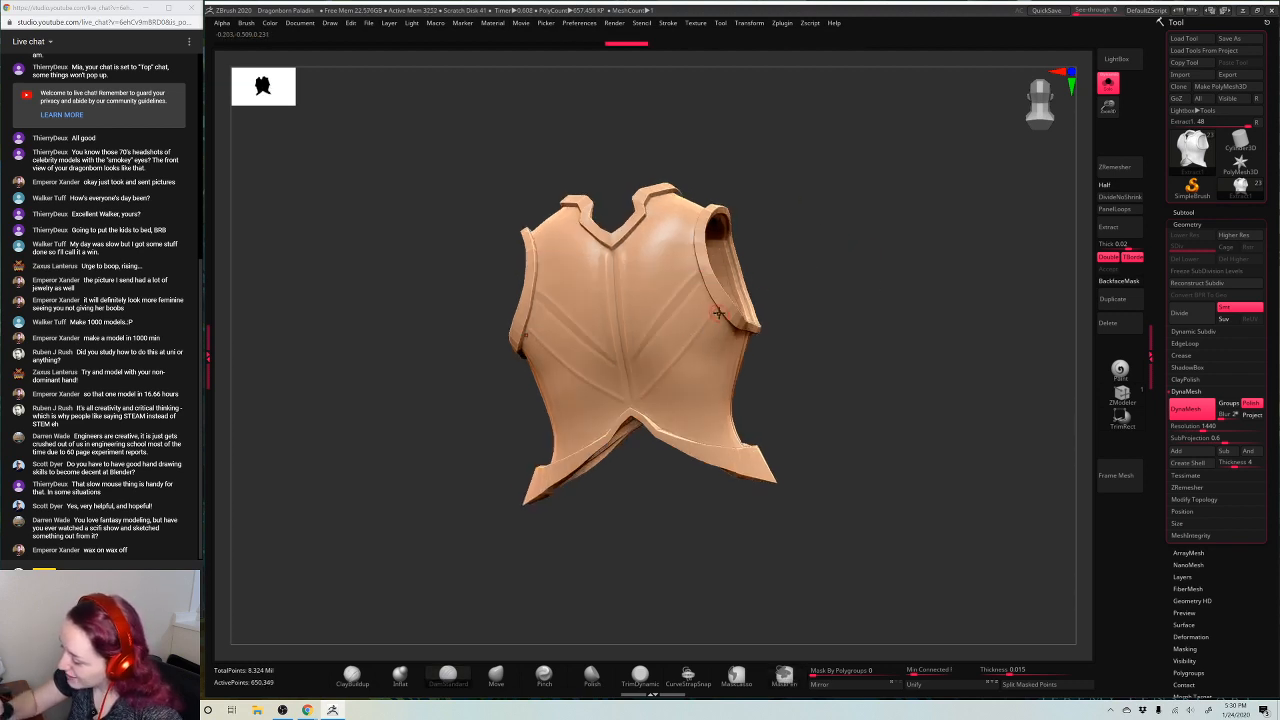
drag(717, 314, 635, 405)
mouse_move(855, 208)
ctrl+mouse_down()
mouse_move(873, 253)
mouse_move(851, 276)
ctrl+mouse_up()
drag(832, 240, 846, 254)
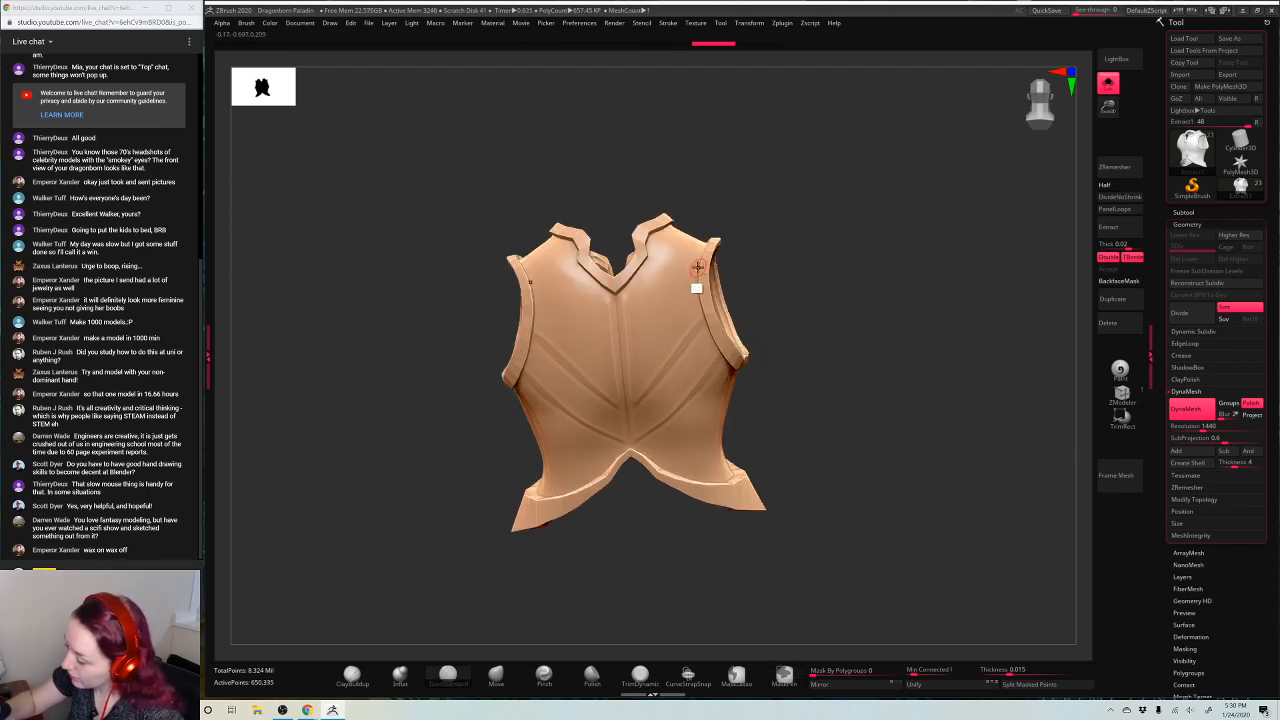
Add a higher pair of diagonal grooves to the breastplate's back, undoing unwanted strokes, refresh the DynaMesh, and show all parts again
drag(694, 283, 636, 368)
key(ctrl+z)
drag(697, 279, 632, 371)
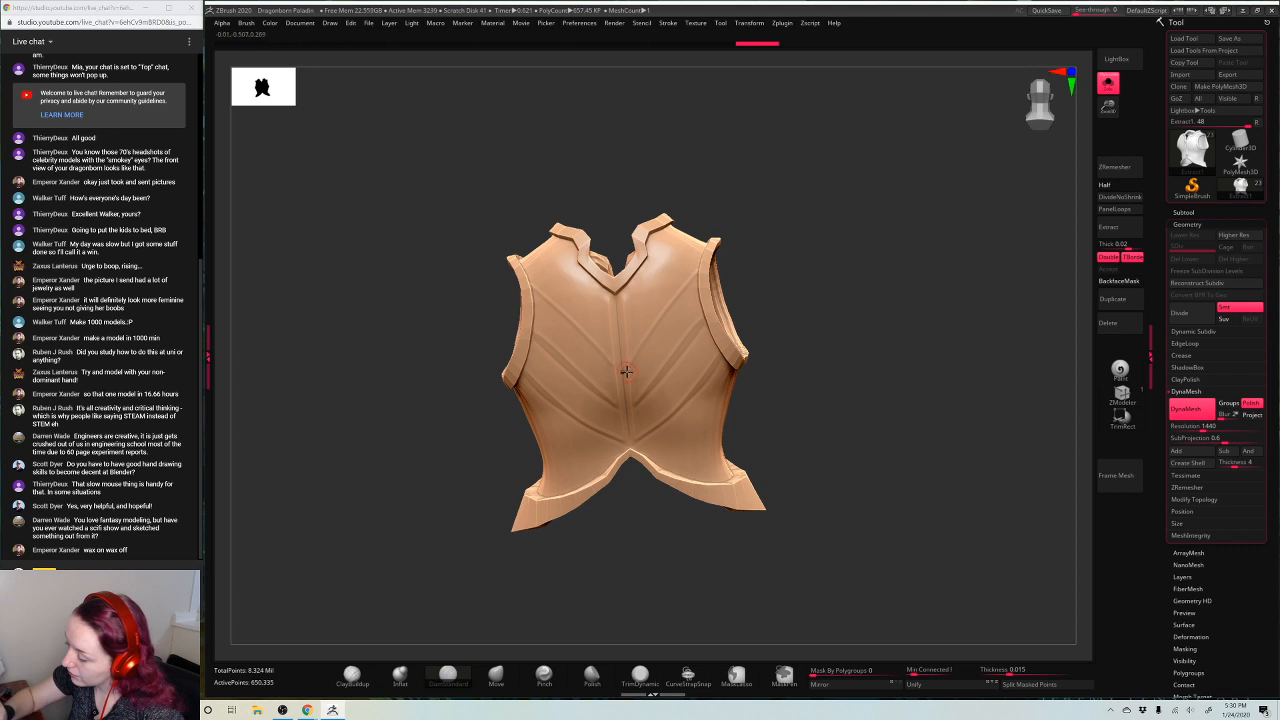
key(ctrl+z)
alt+drag(696, 284, 638, 353)
drag(696, 283, 635, 371)
ctrl+drag(803, 206, 1008, 195)
key(f)
click(1108, 88)
Make the forearm's ridged plate layer active and reshape its outline near the wrist and back of the hand with the Move brush
alt+click(717, 374)
drag(862, 436, 867, 182)
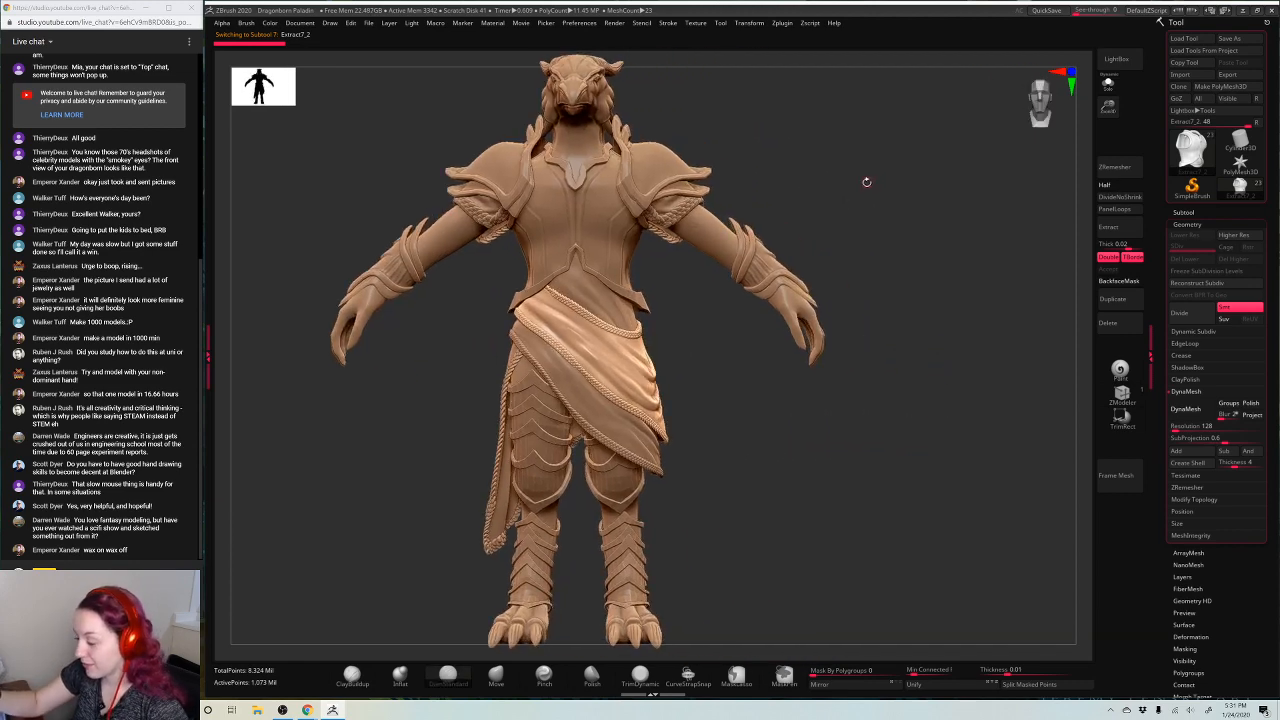
alt+click(786, 270)
mouse_move(992, 143)
alt+mouse_down()
mouse_move(920, 160)
mouse_move(974, 184)
mouse_move(935, 205)
mouse_move(928, 236)
mouse_move(881, 241)
alt+mouse_up()
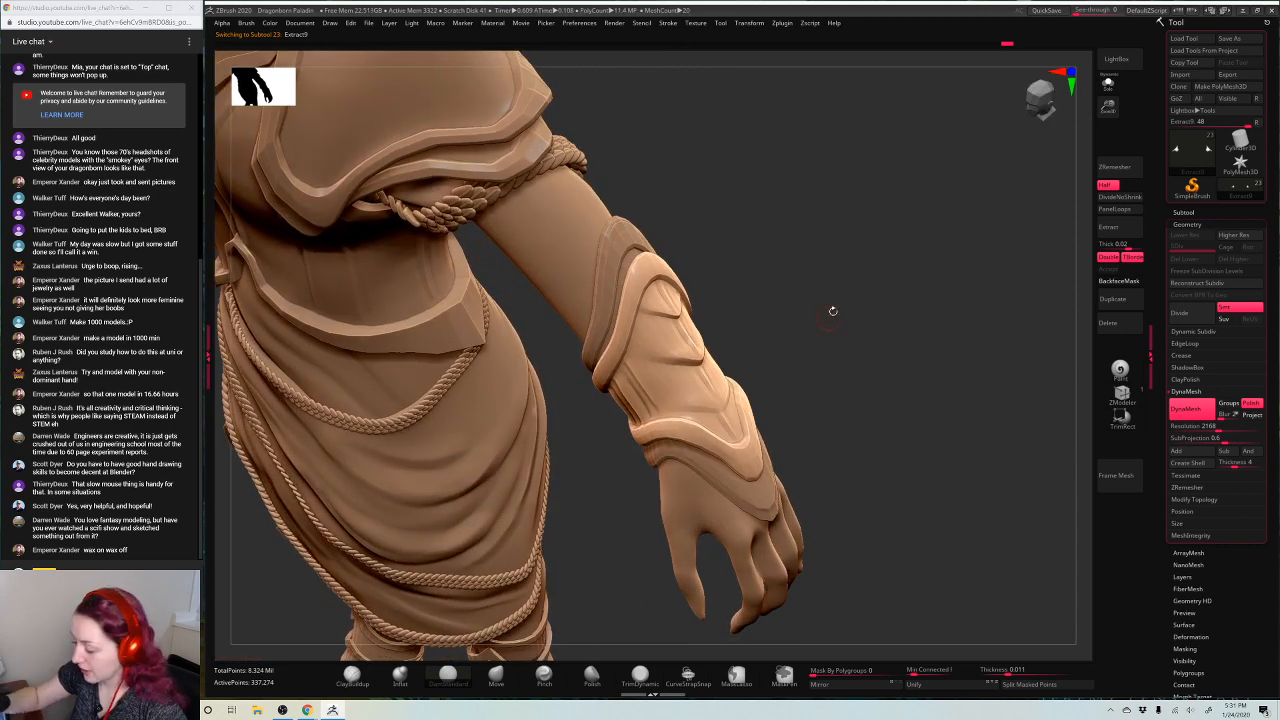
drag(833, 311, 614, 517)
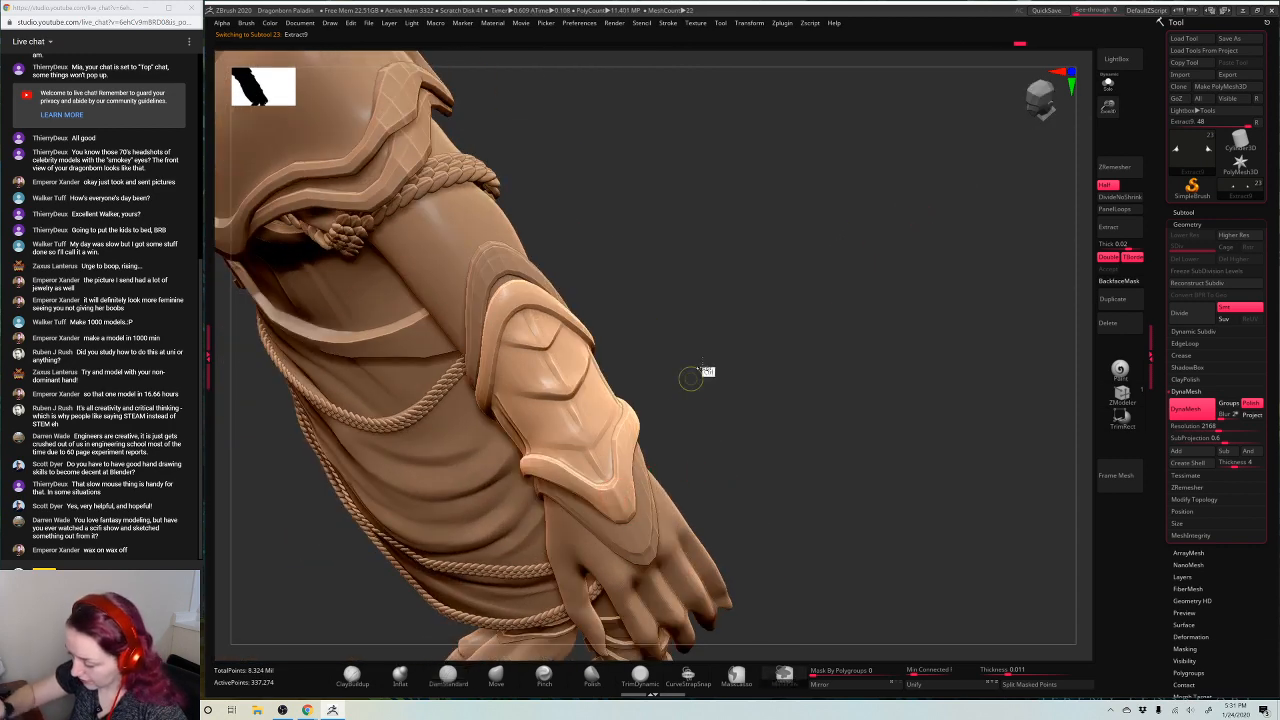
shift+drag(809, 257, 811, 249)
drag(783, 331, 610, 385)
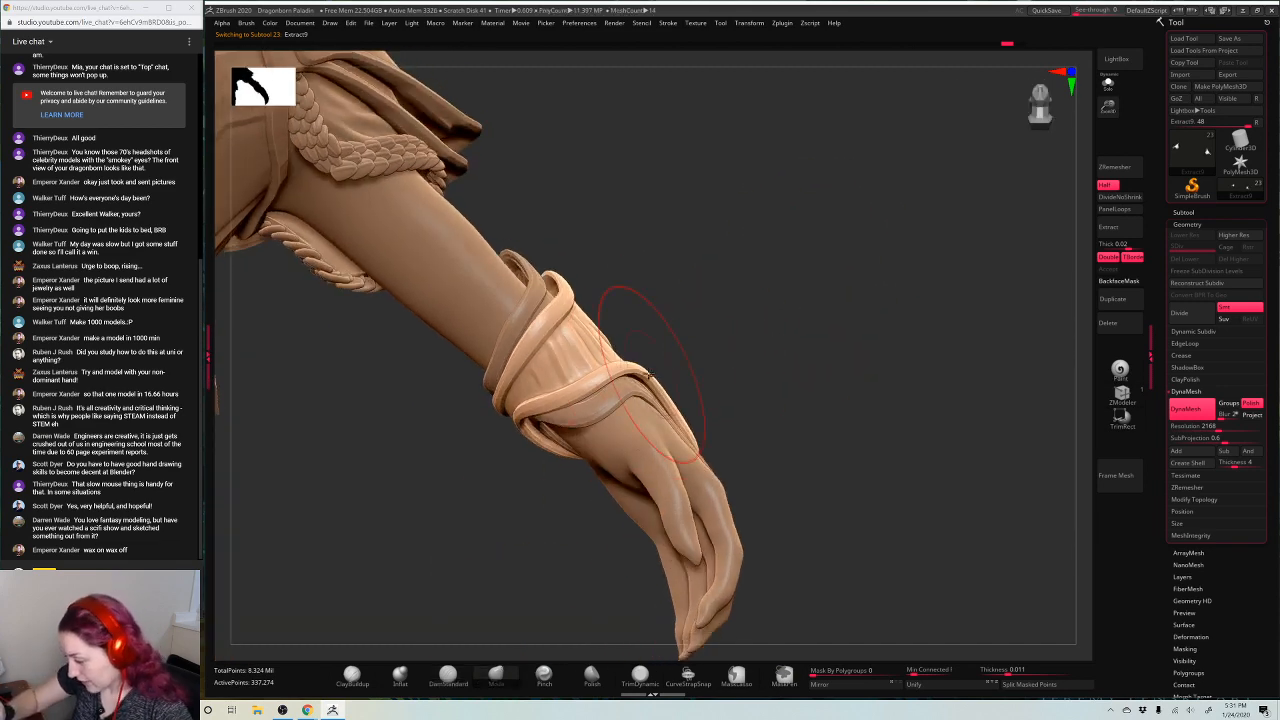
drag(805, 264, 795, 235)
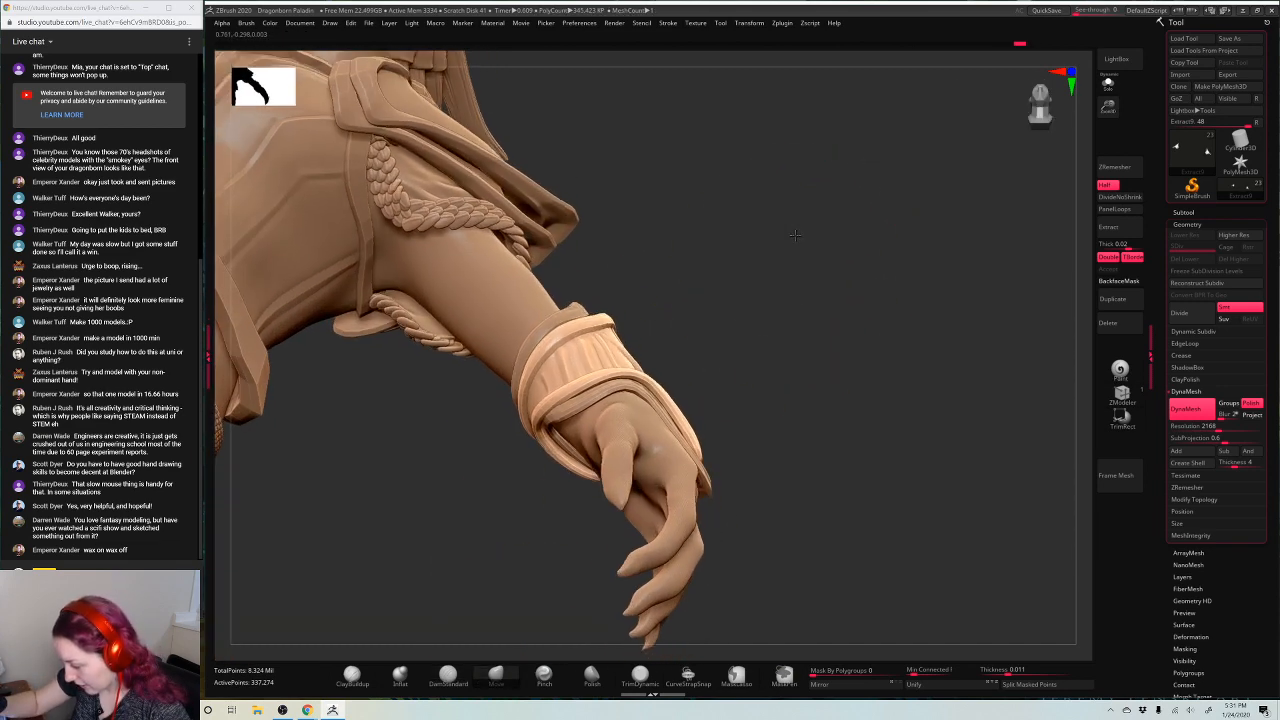
key(space)
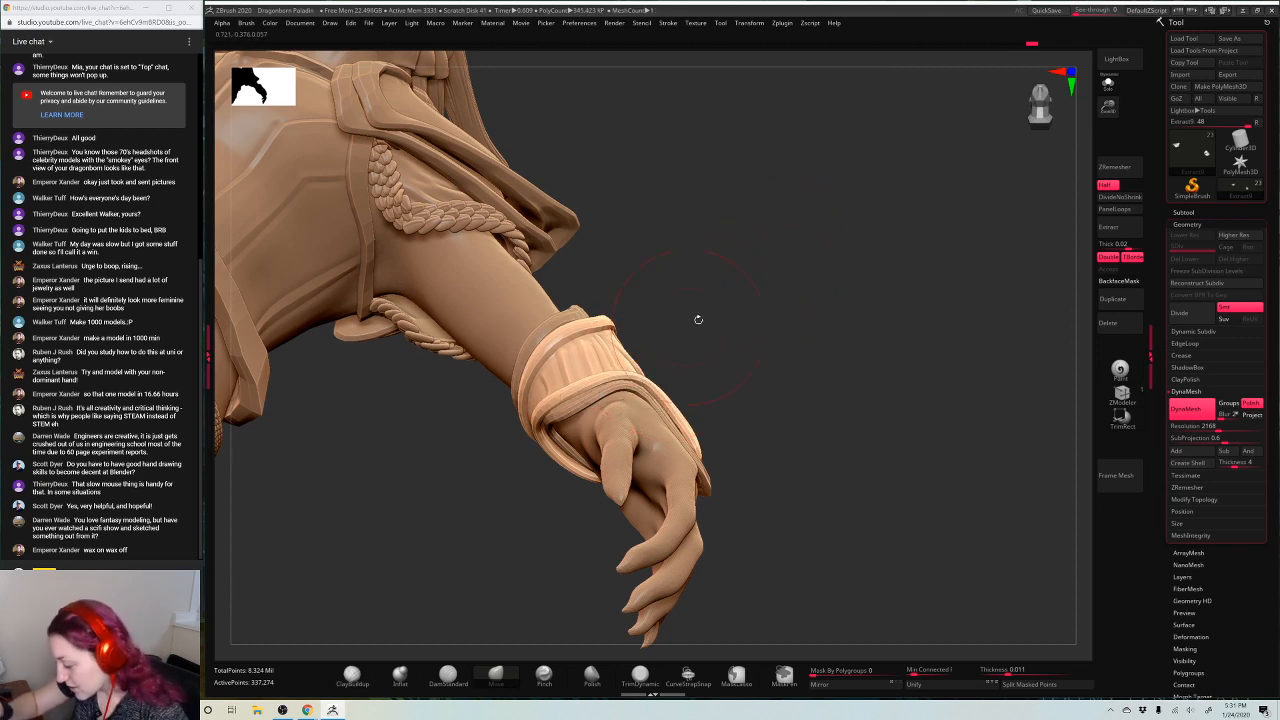
drag(698, 319, 625, 345)
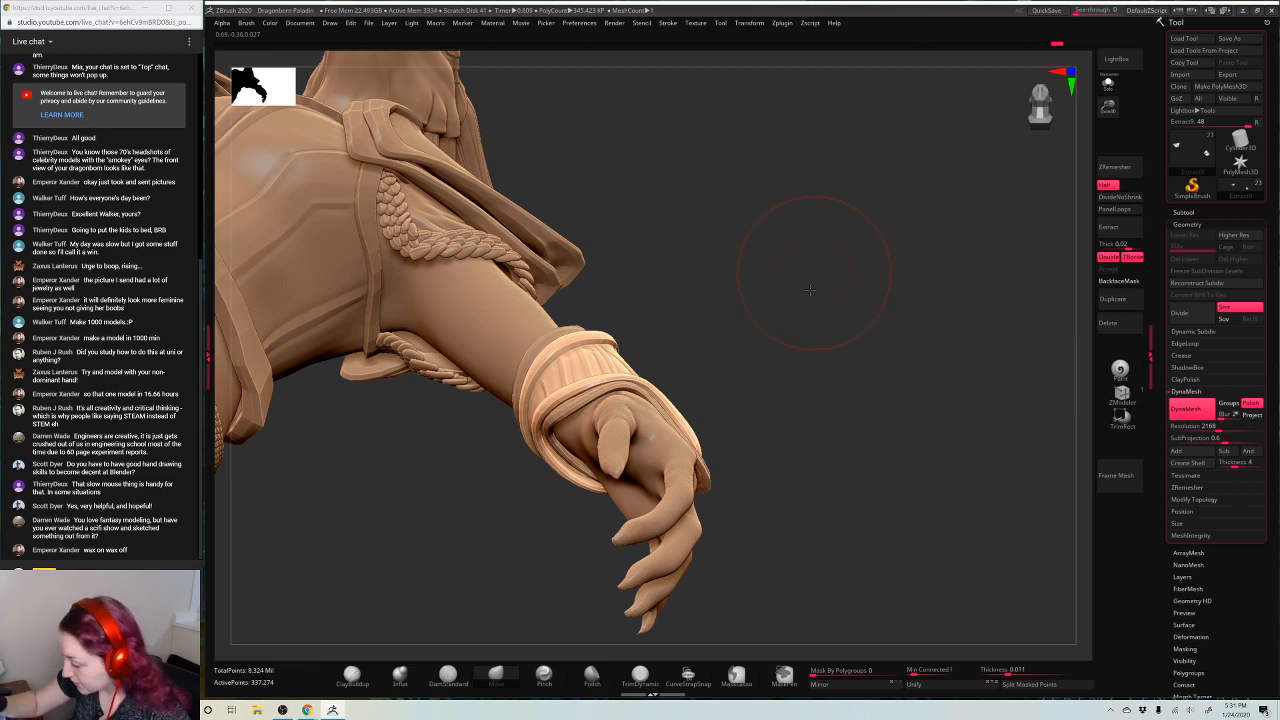
mouse_move(810, 290)
mouse_down()
mouse_move(814, 280)
mouse_move(706, 409)
mouse_up()
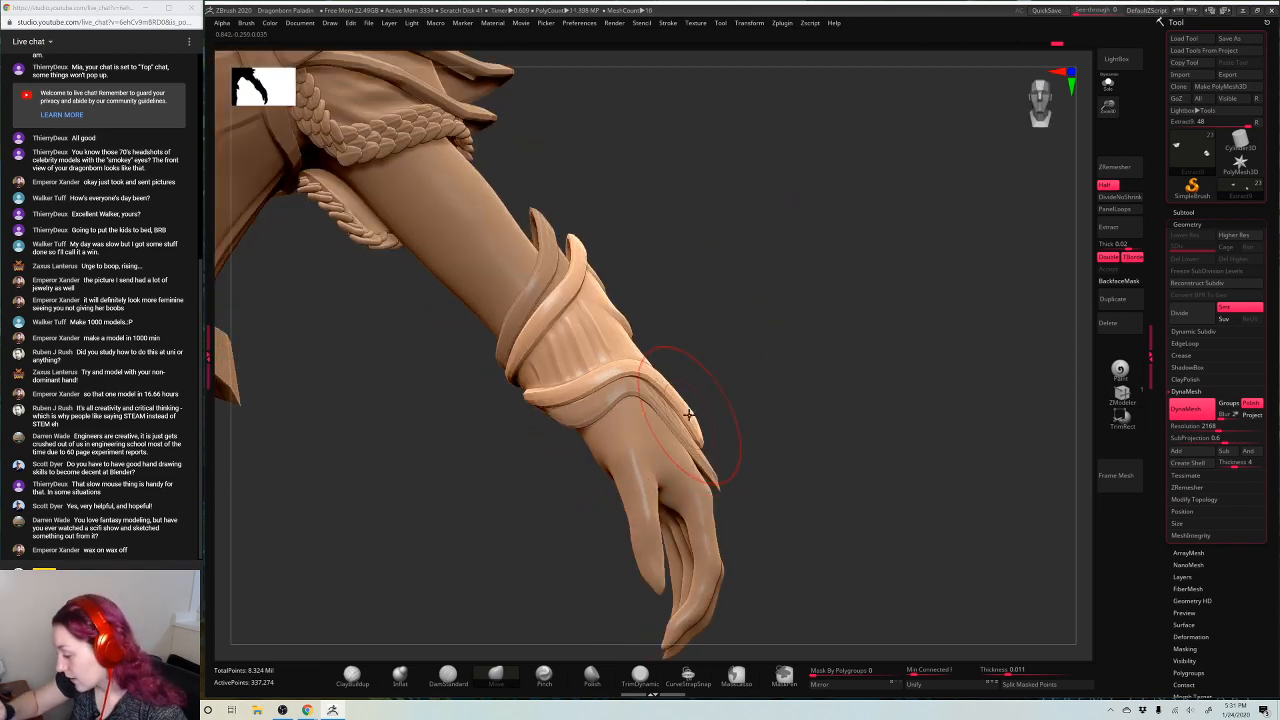
mouse_move(865, 271)
mouse_down()
mouse_move(611, 436)
mouse_move(908, 412)
mouse_move(850, 370)
mouse_move(878, 364)
mouse_move(850, 360)
mouse_up()
mouse_move(866, 413)
mouse_down()
mouse_move(905, 554)
mouse_move(894, 489)
mouse_move(975, 458)
mouse_up()
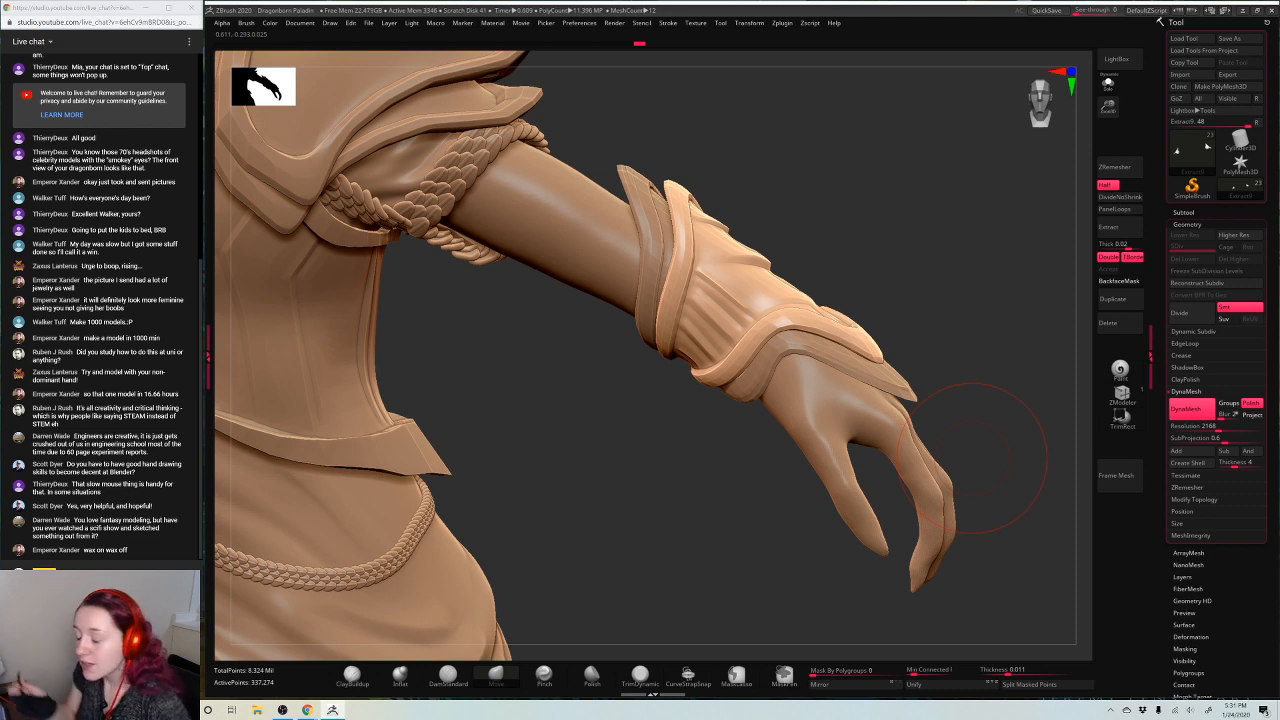
Locate forearm layers Extract8 and Extract9 in the subtool list and check the undo history against the full figure
alt+click(742, 203)
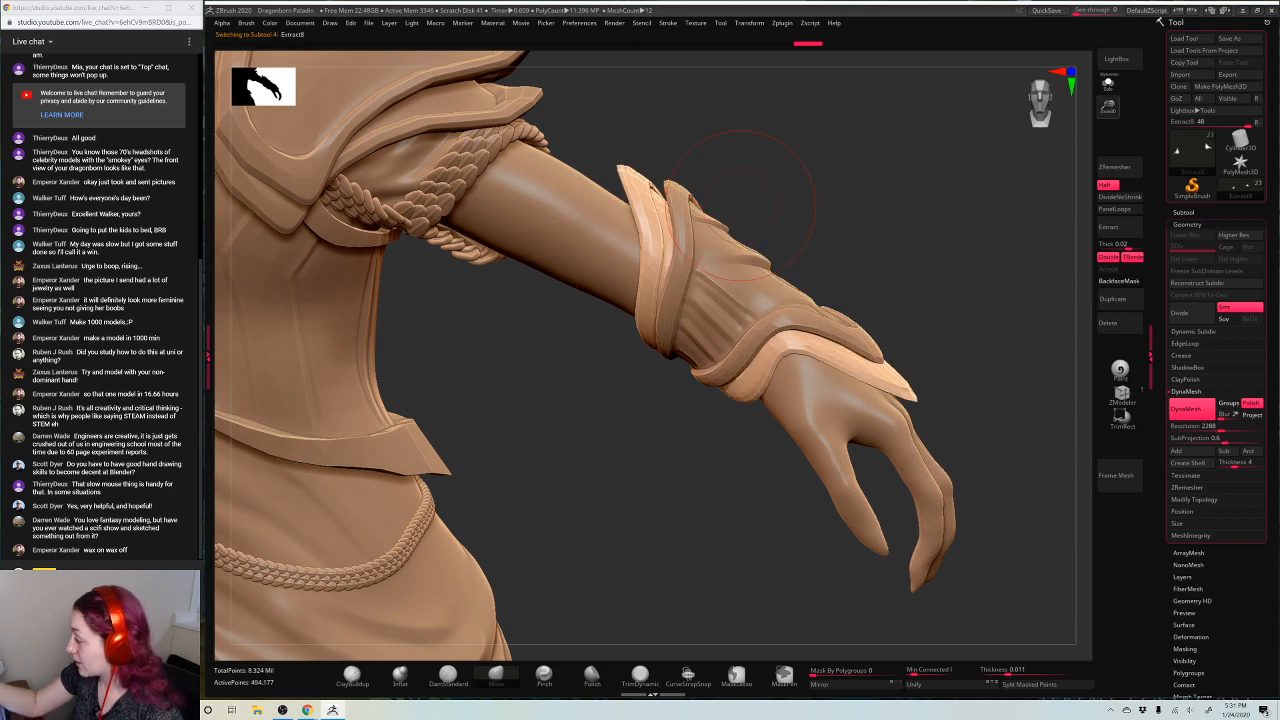
drag(1040, 95, 978, 165)
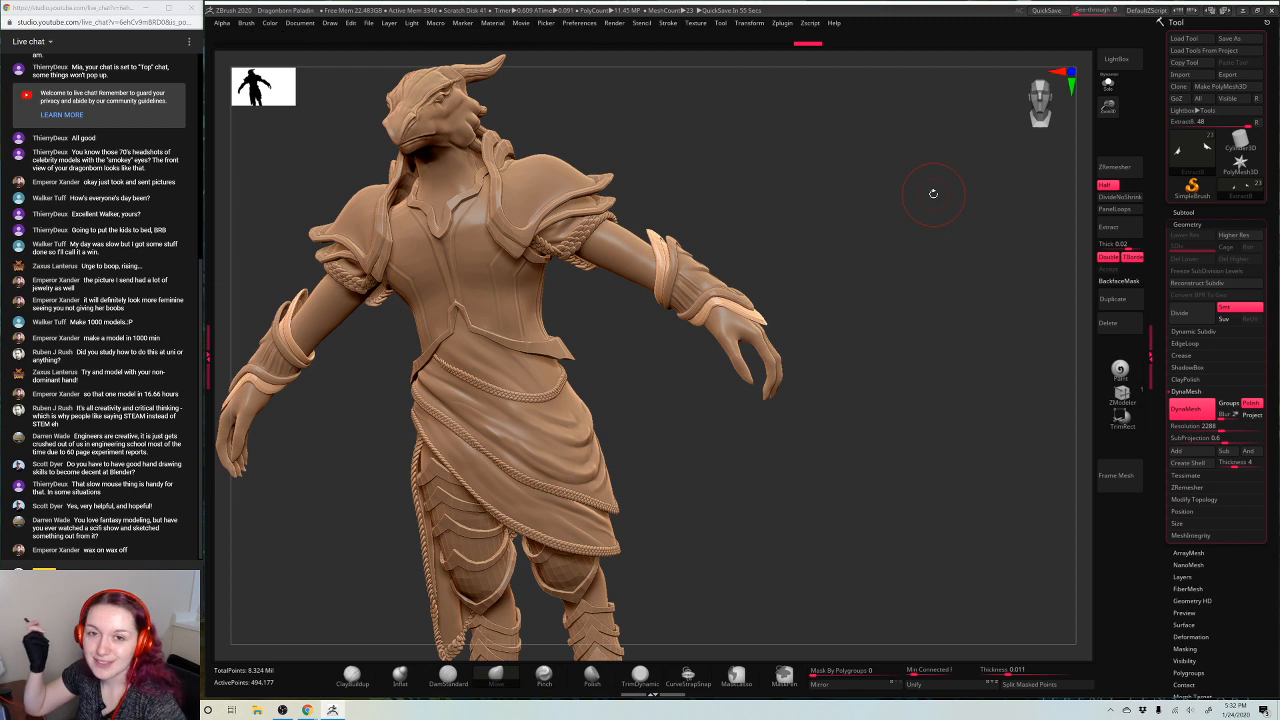
click(1185, 212)
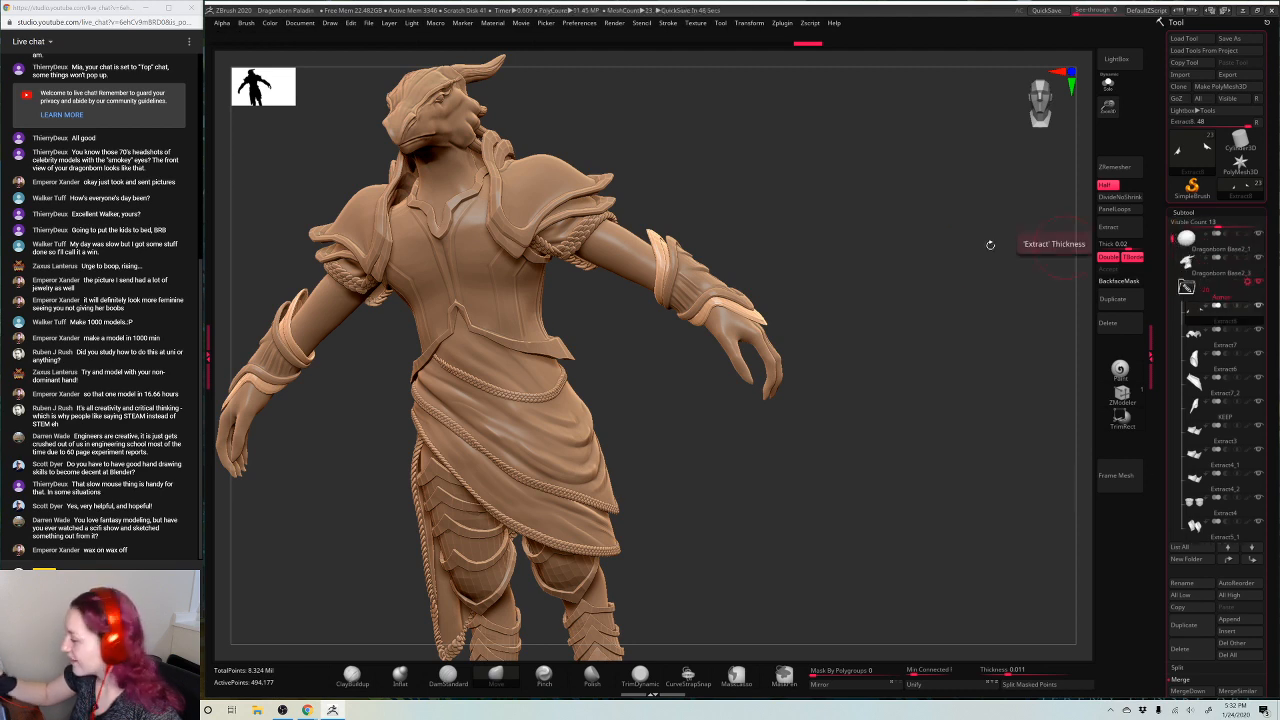
click(520, 43)
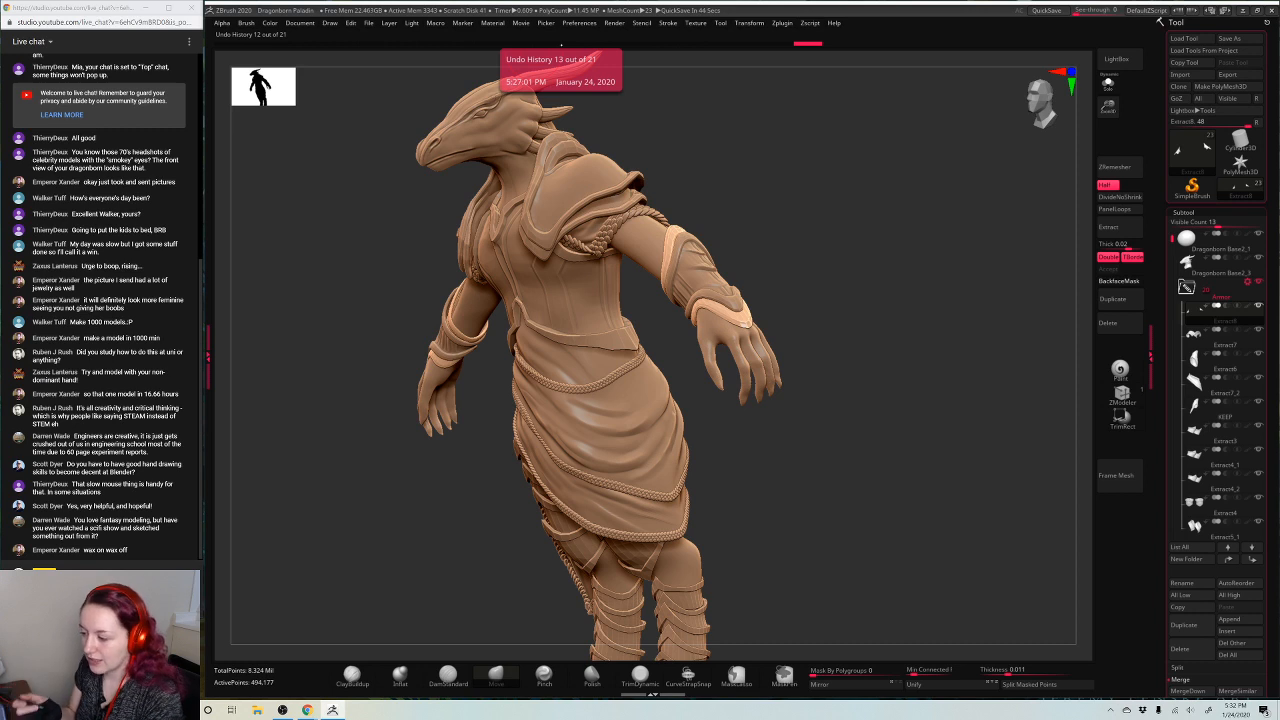
click(561, 44)
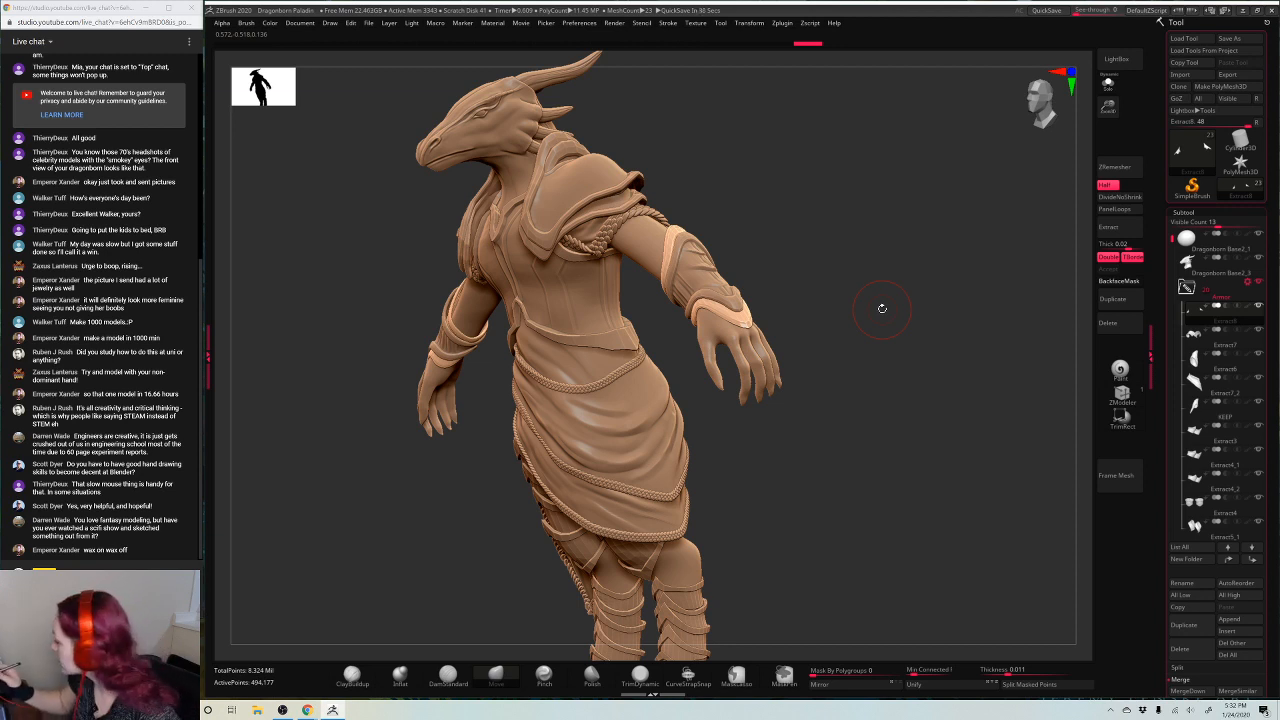
alt+click(761, 338)
drag(988, 440, 1046, 452)
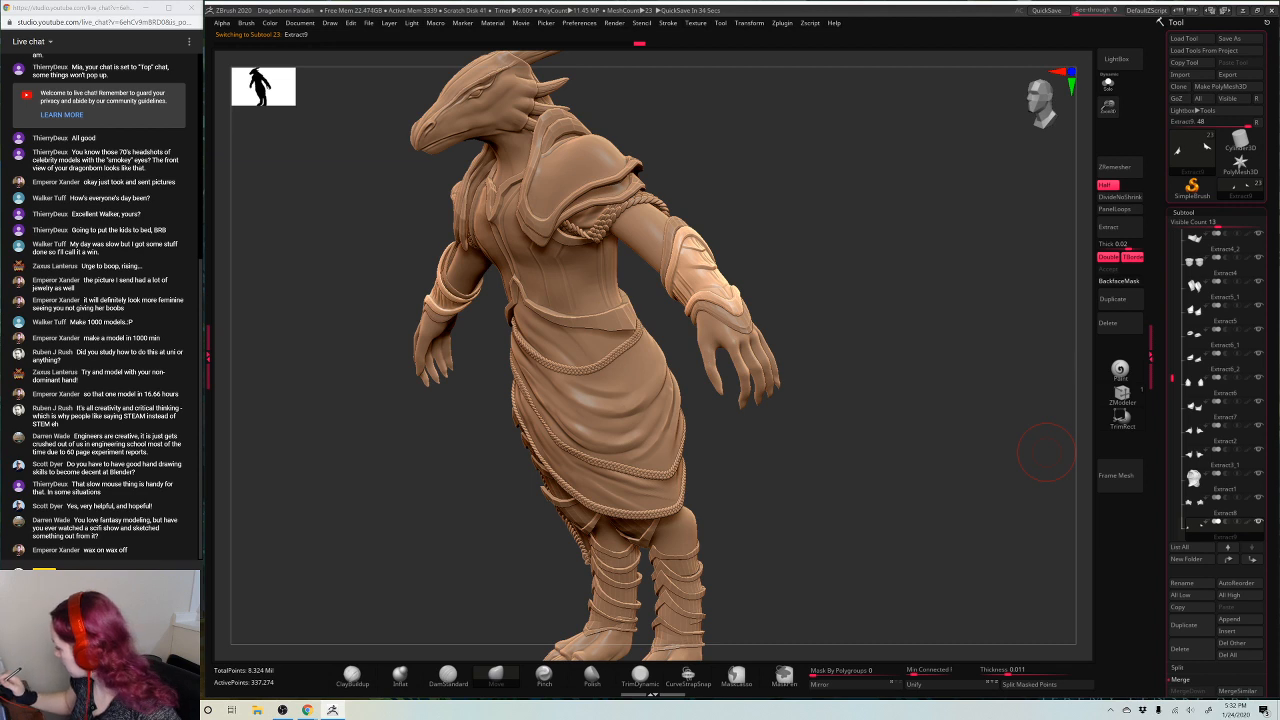
alt+click(720, 300)
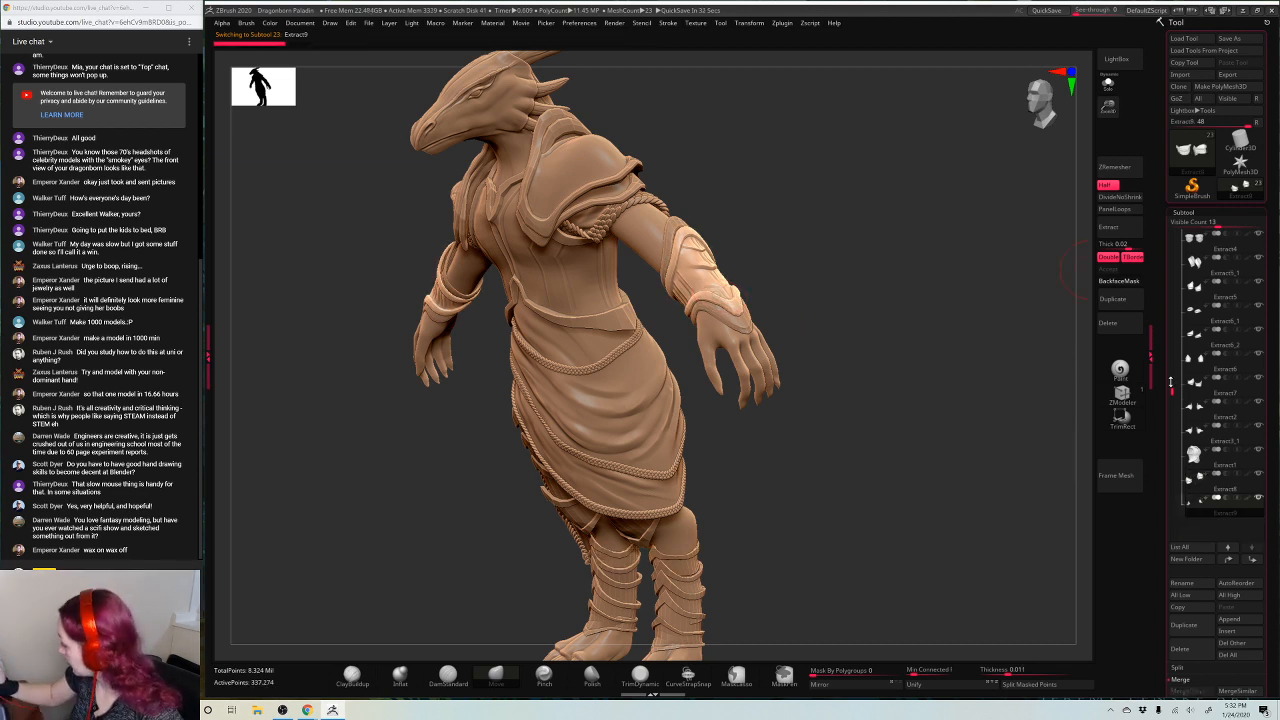
Move forearm layer Extract8 down the subtool list next to Extract9, and make Extract9 the active part
alt+click(735, 318)
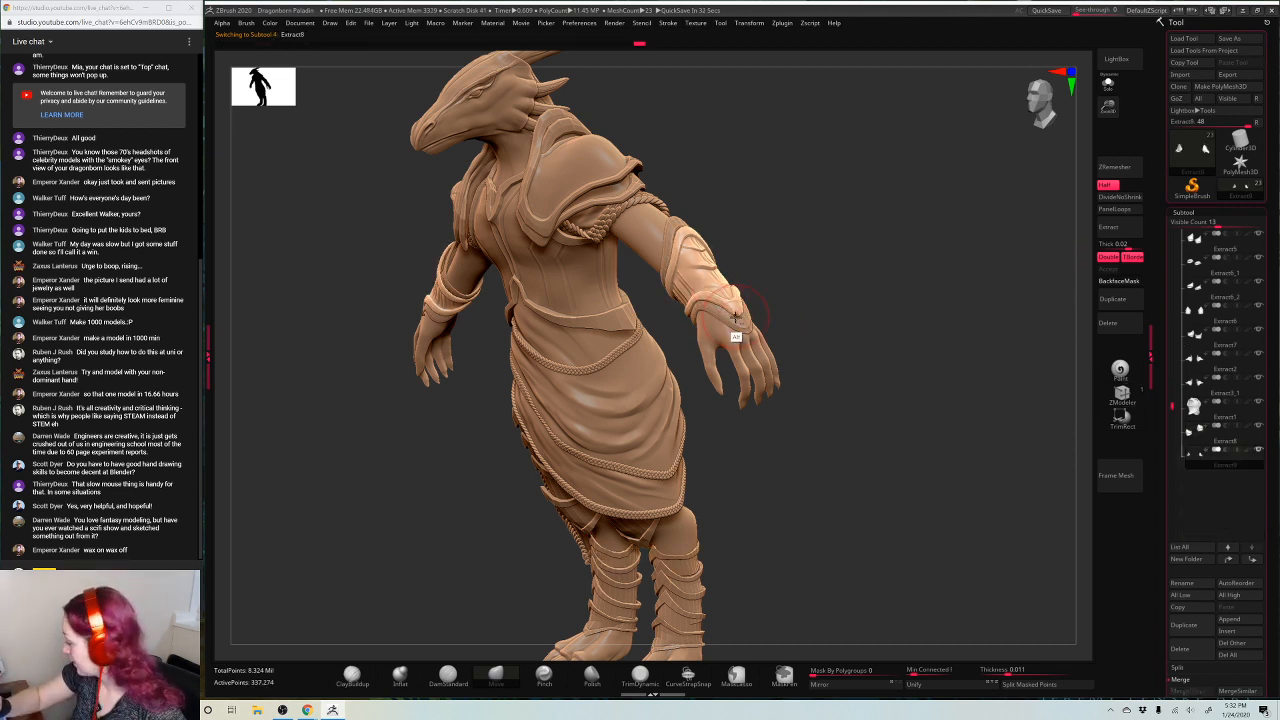
key(ctrl+Down)
key(ctrl+Down)
key(ctrl+Down)
key(ctrl+Down)
key(ctrl+Down)
key(ctrl+Down)
key(ctrl+Down)
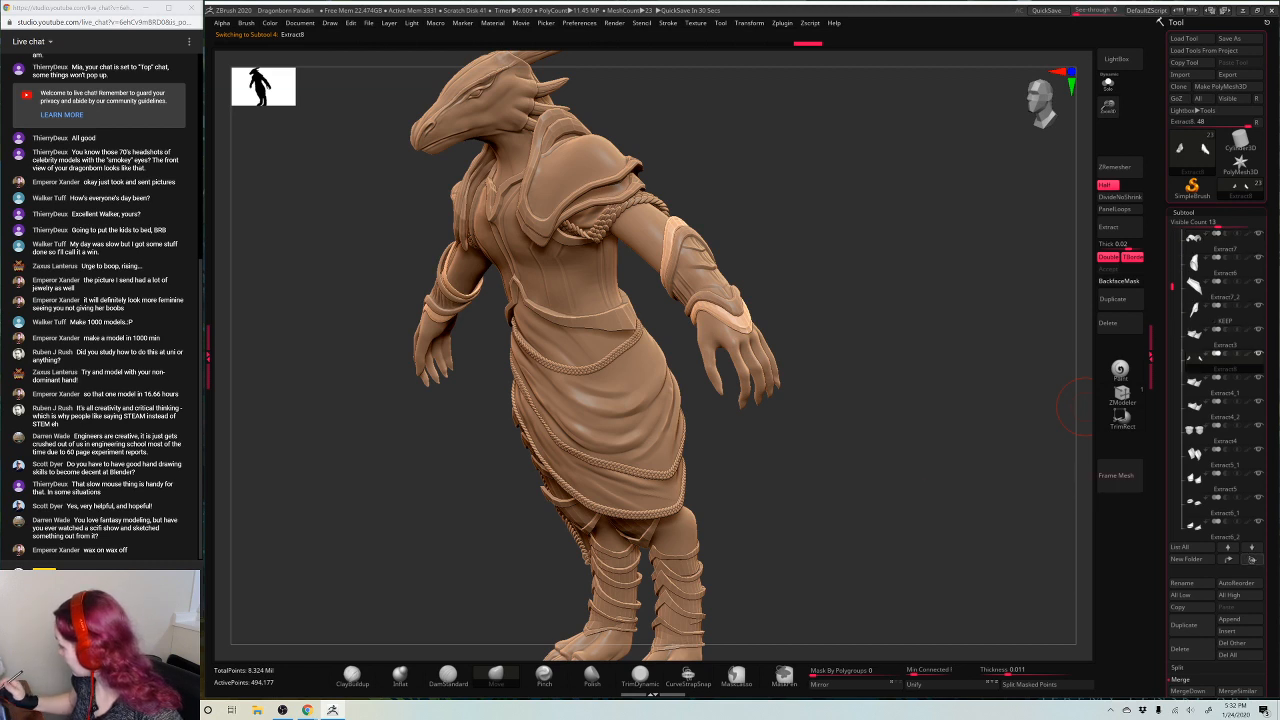
key(ctrl+Down)
key(ctrl+Down)
key(ctrl+Down)
key(ctrl+Down)
key(ctrl+Down)
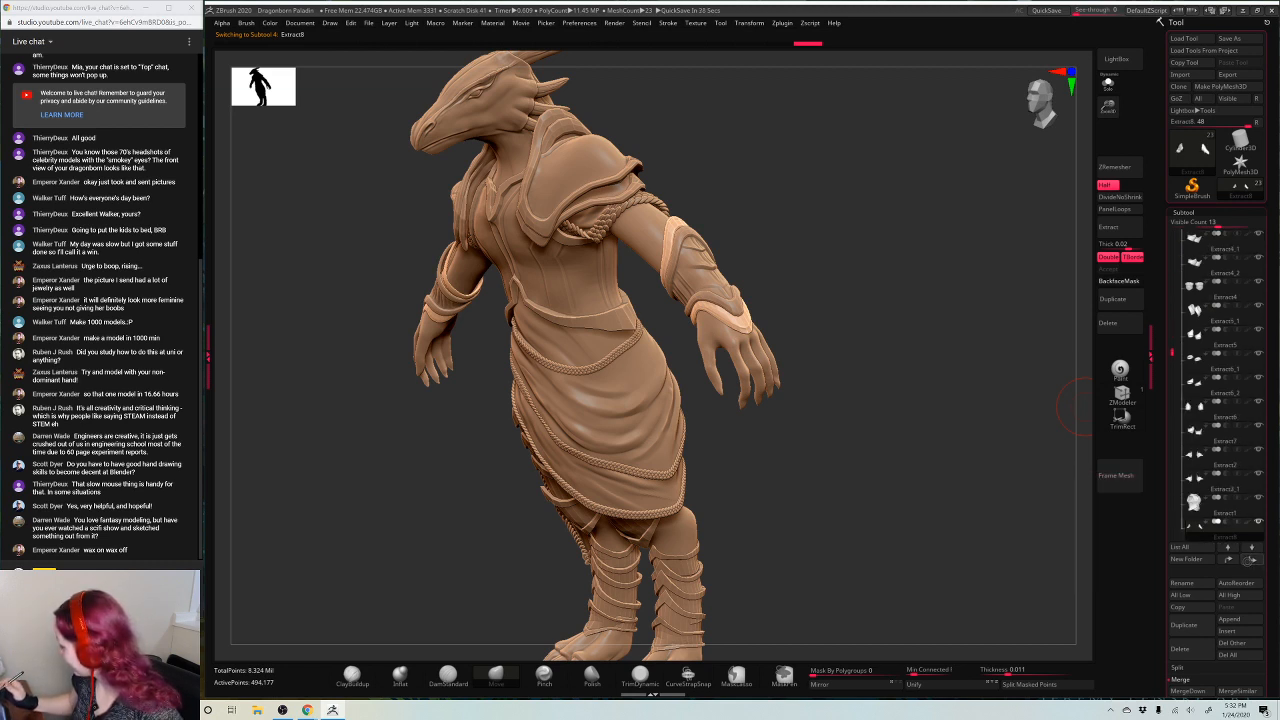
click(1208, 515)
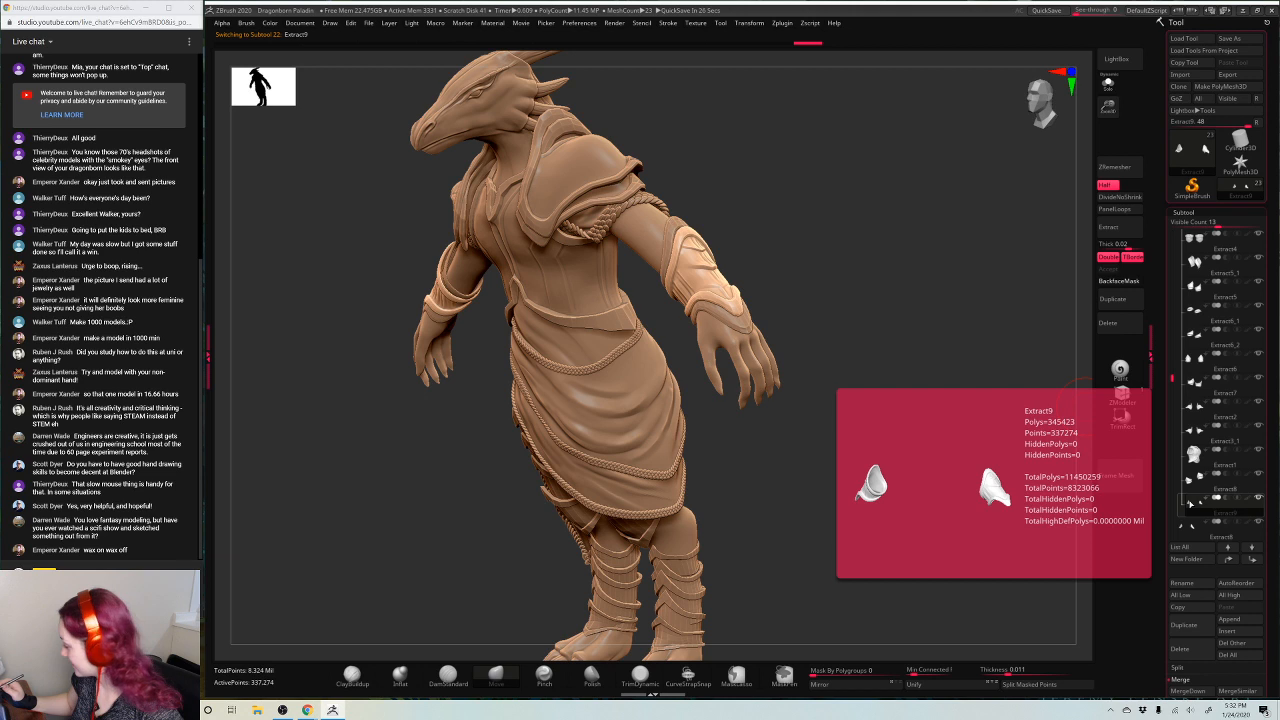
Move forearm layer Extract9 below Extract8 in the subtool list and merge Extract8 down with it, accepting that this cannot be undone
key(ctrl+Down)
click(1198, 514)
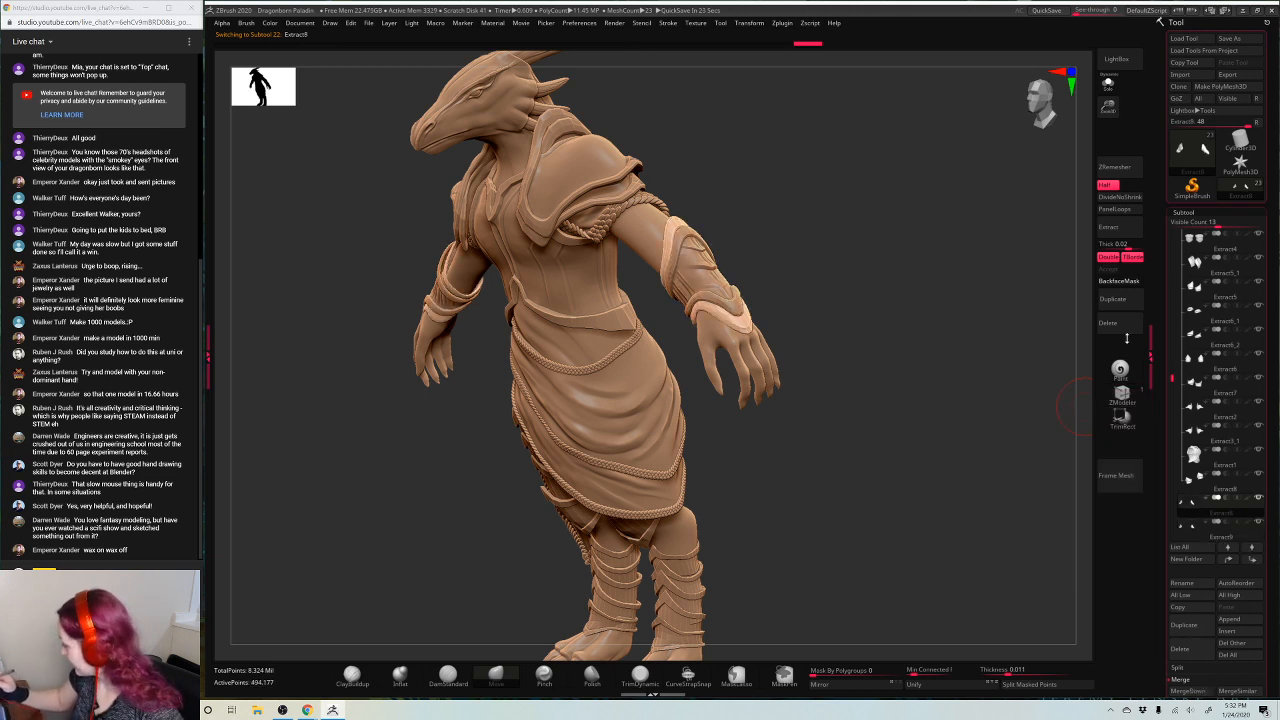
scroll(1174, 346, down, 3)
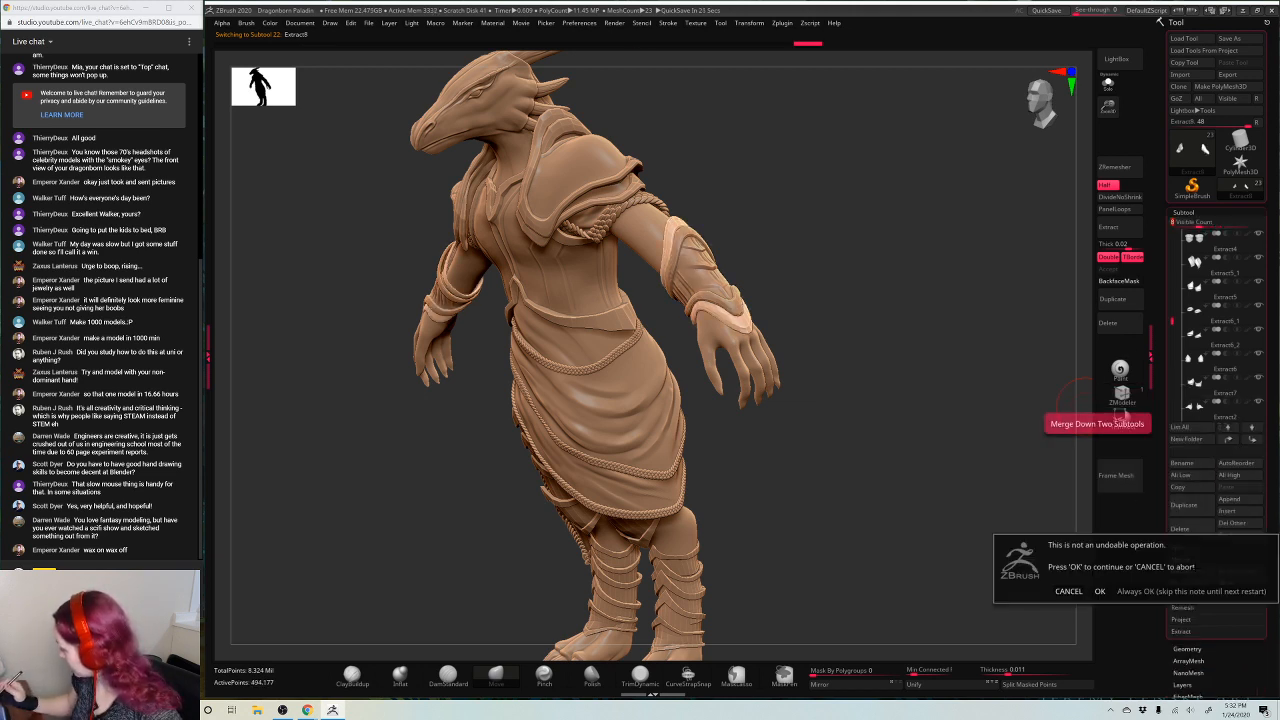
click(1183, 571)
click(1099, 591)
Merge shoulder layer Extract2 with the subtool below it and add the MergeDown command below Frame Mesh in the customized interface
click(580, 23)
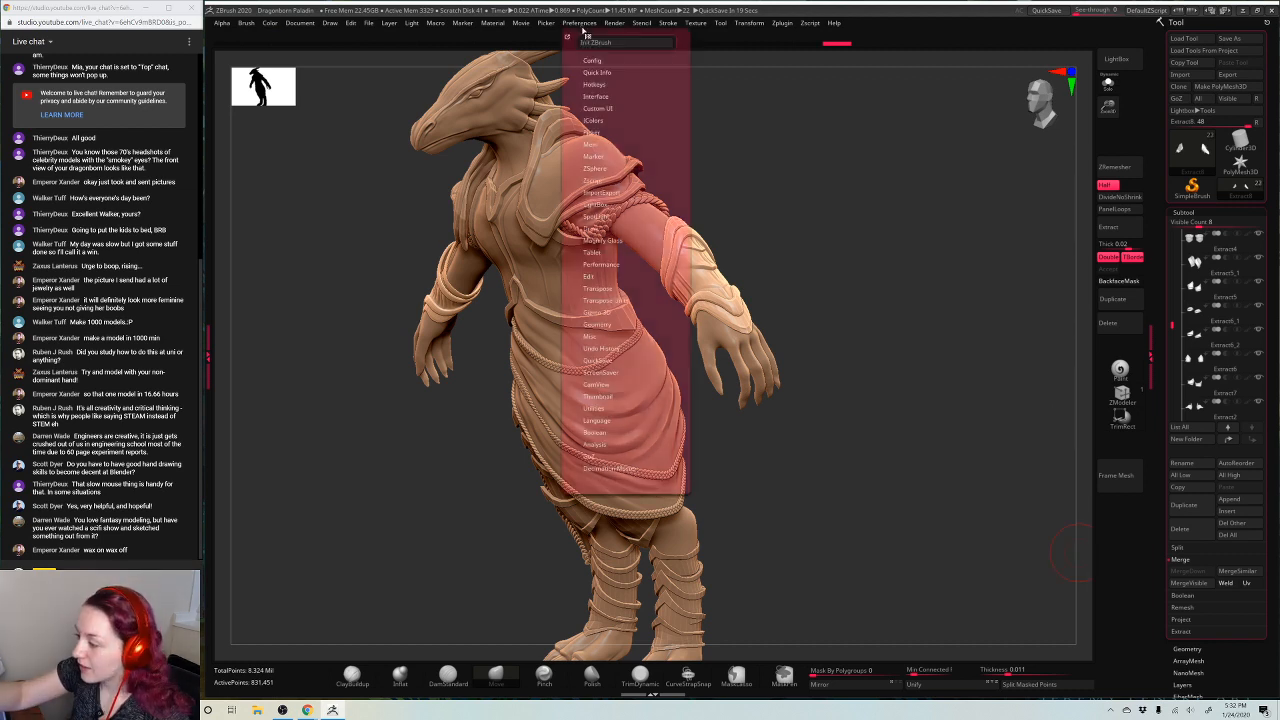
click(595, 60)
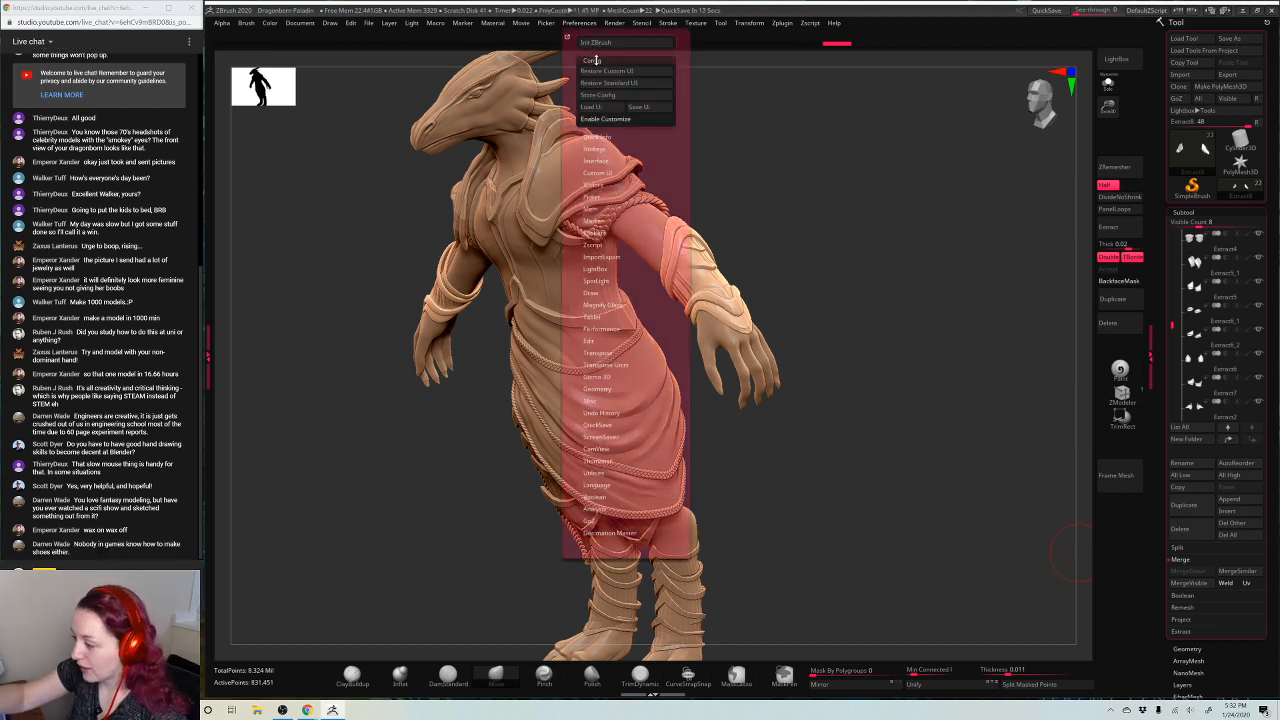
click(613, 119)
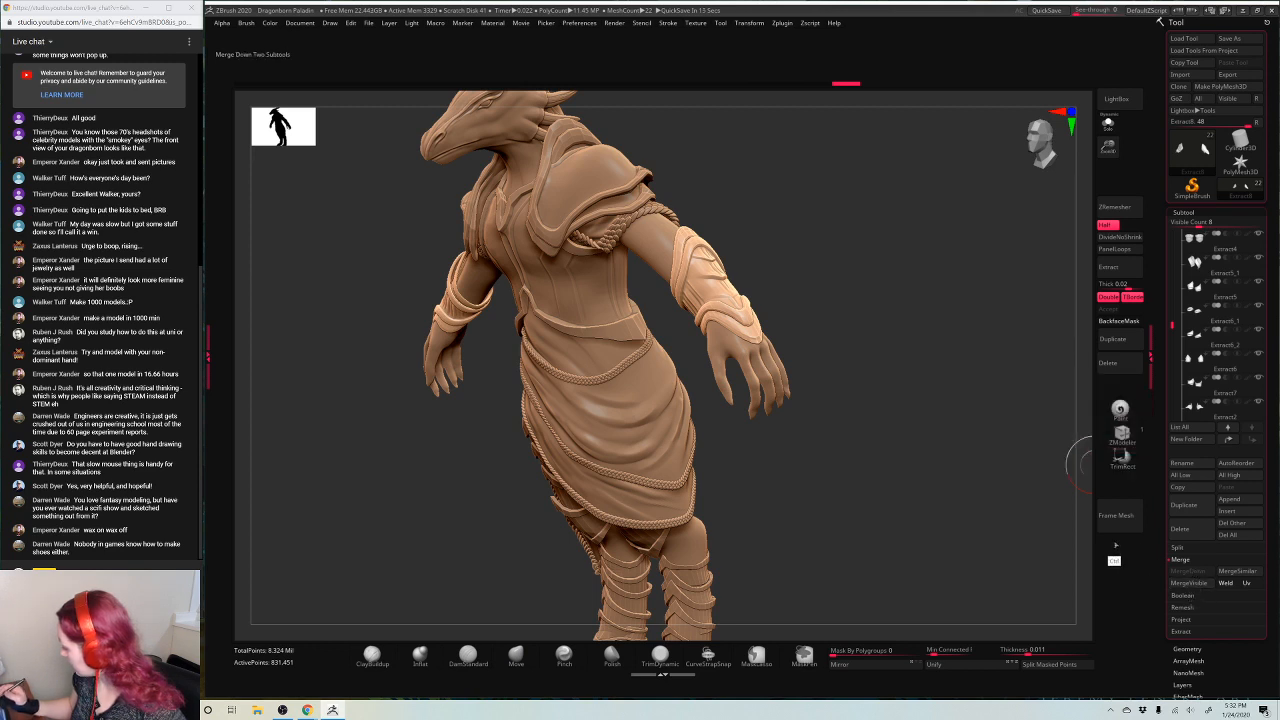
click(1198, 410)
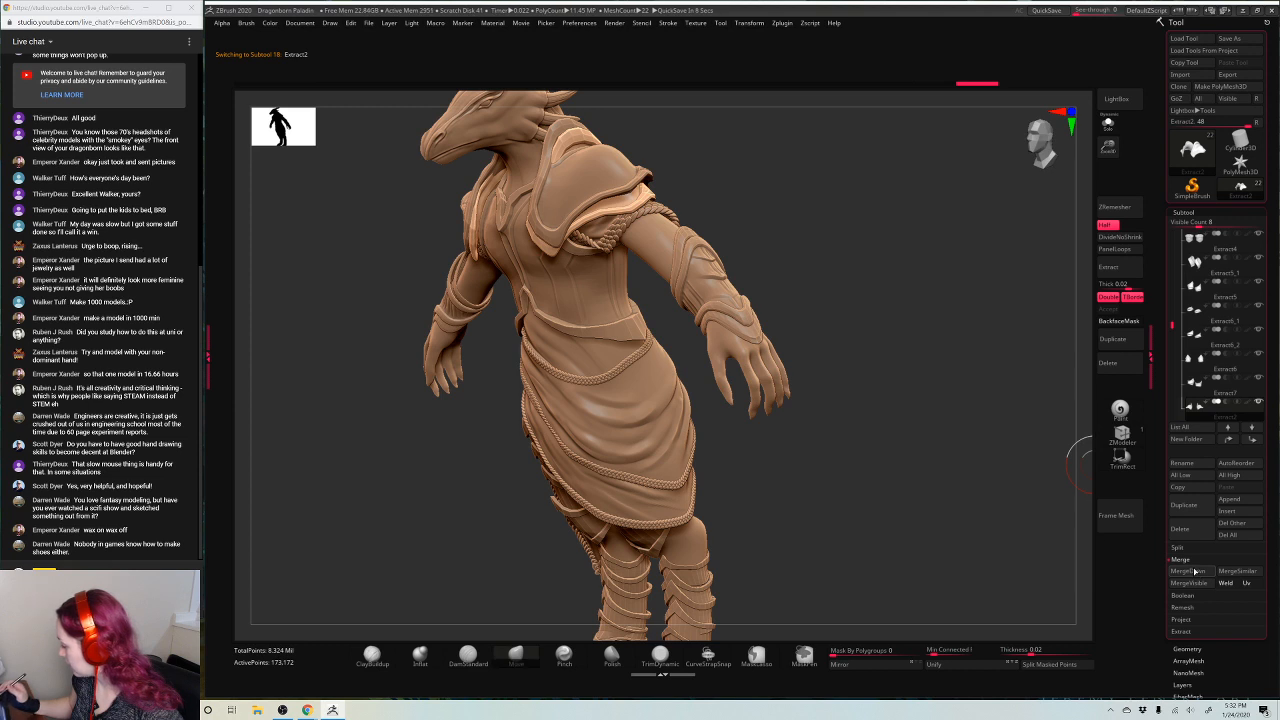
click(1188, 573)
ctrl+alt+drag(1188, 573, 1123, 543)
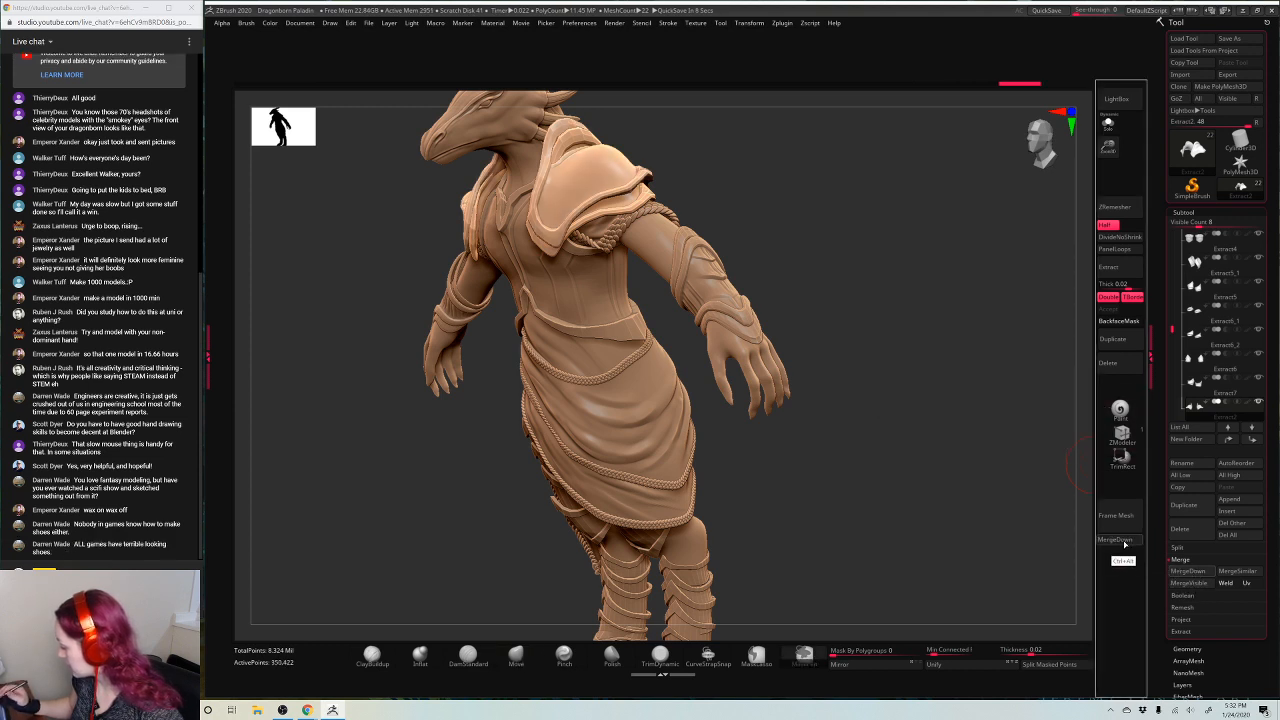
click(573, 24)
click(611, 119)
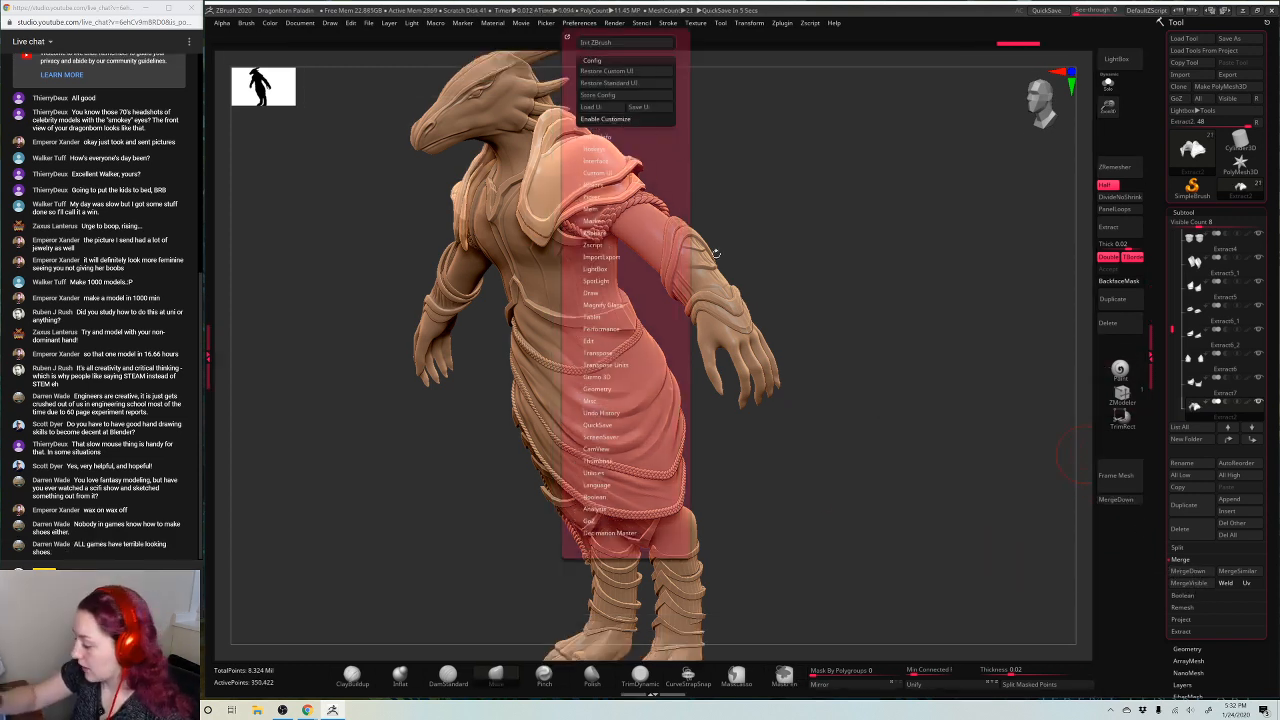
Try to DynaMesh the merged shoulder layer at resolution 1040 and look over the armor from the front
click(1187, 649)
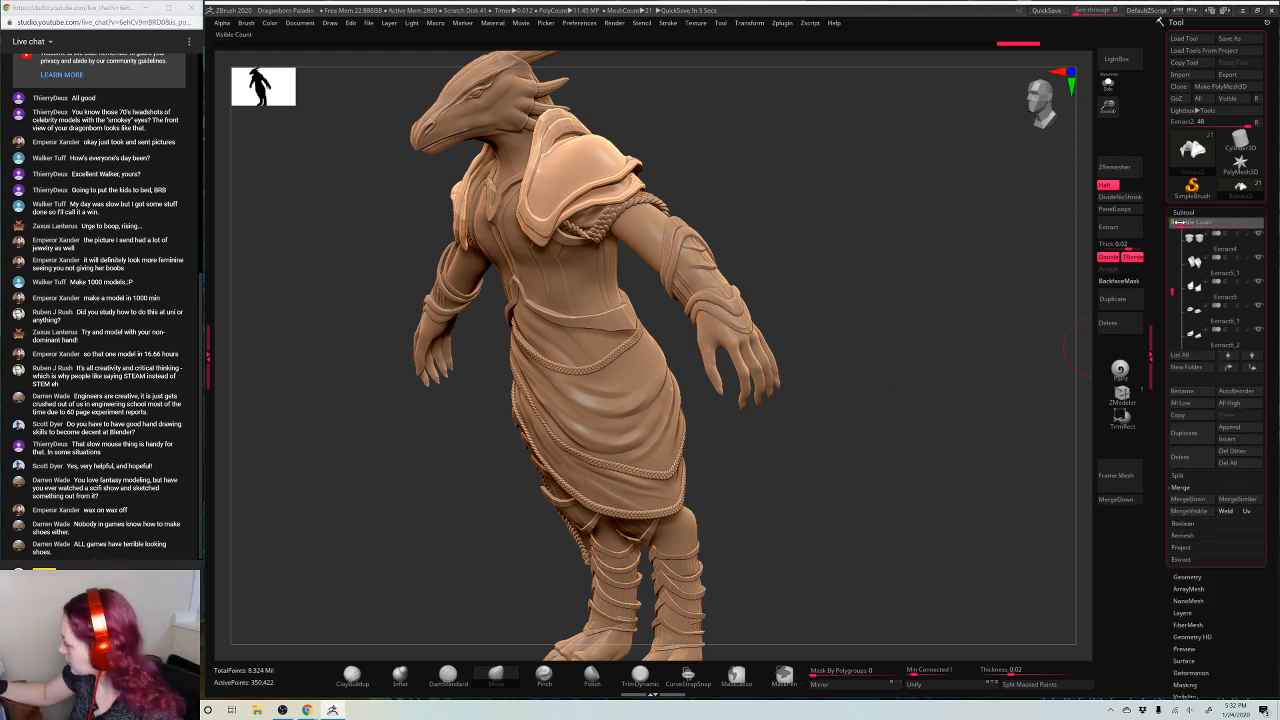
click(1188, 408)
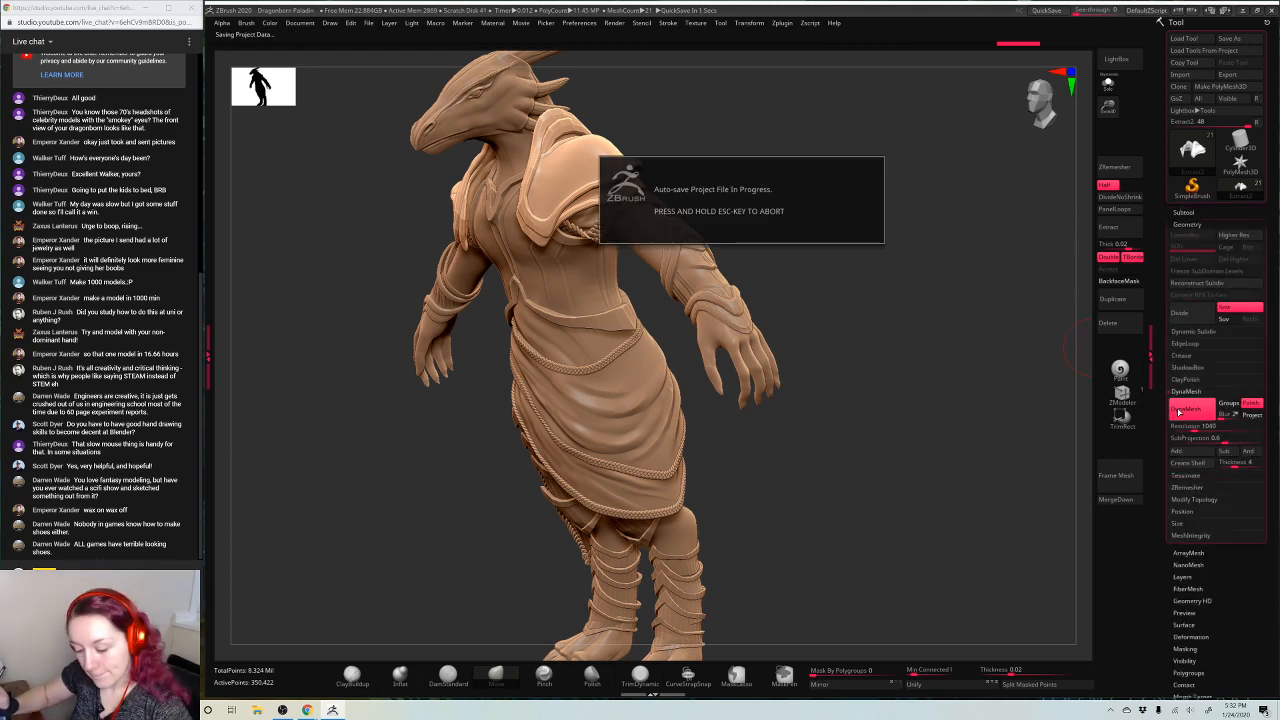
drag(927, 462, 882, 400)
drag(933, 537, 966, 494)
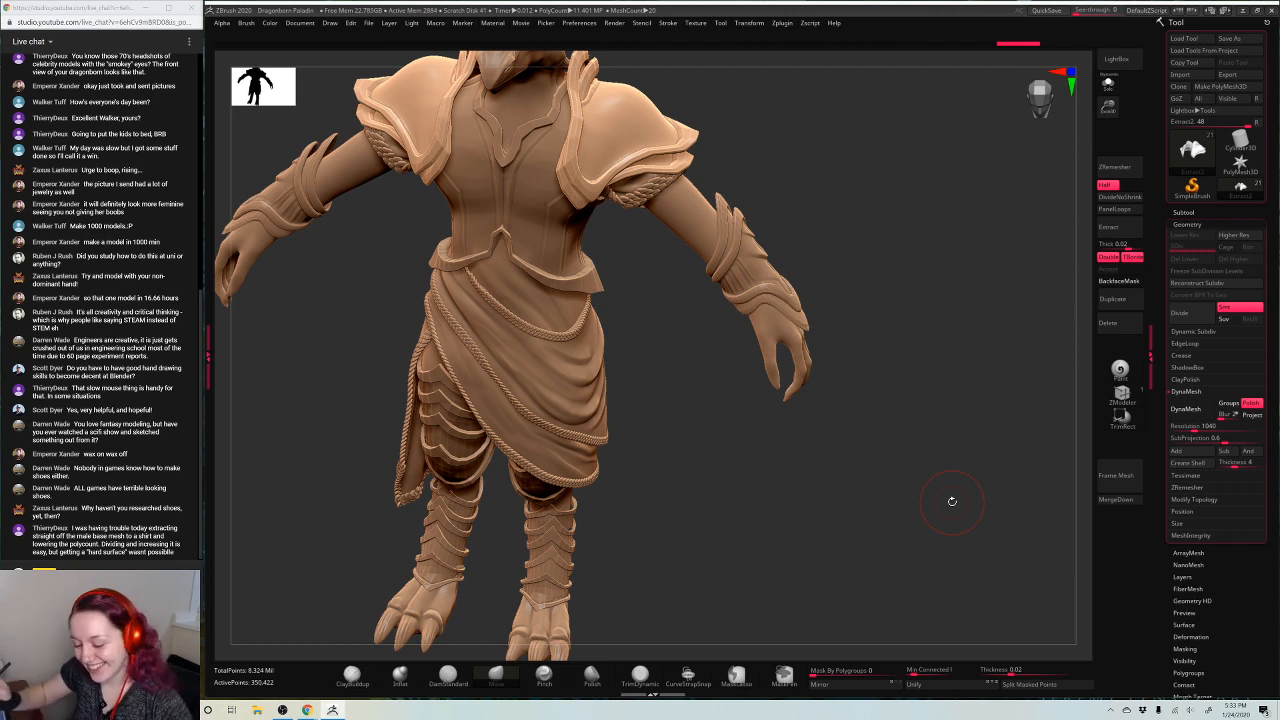
drag(888, 315, 881, 301)
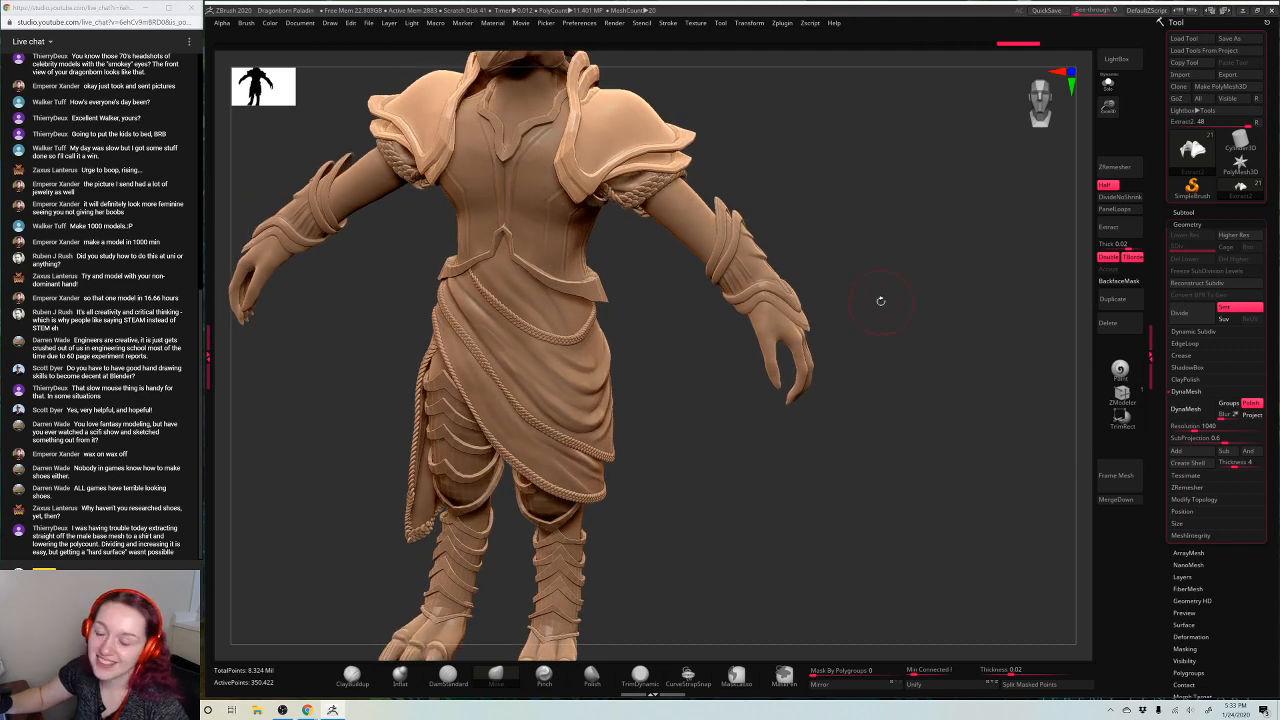
Isolate the merged forearm layer Extract8 and DynaMesh it at resolution 2288
alt+click(766, 318)
click(1108, 83)
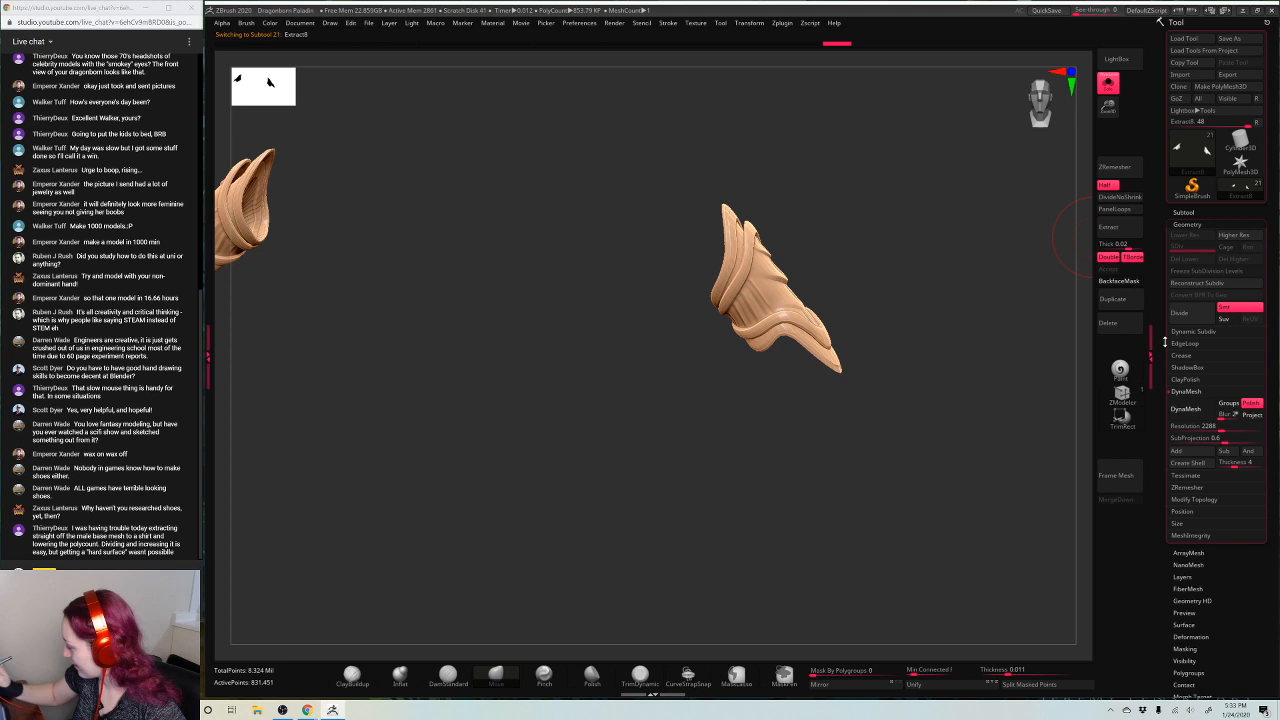
click(1187, 409)
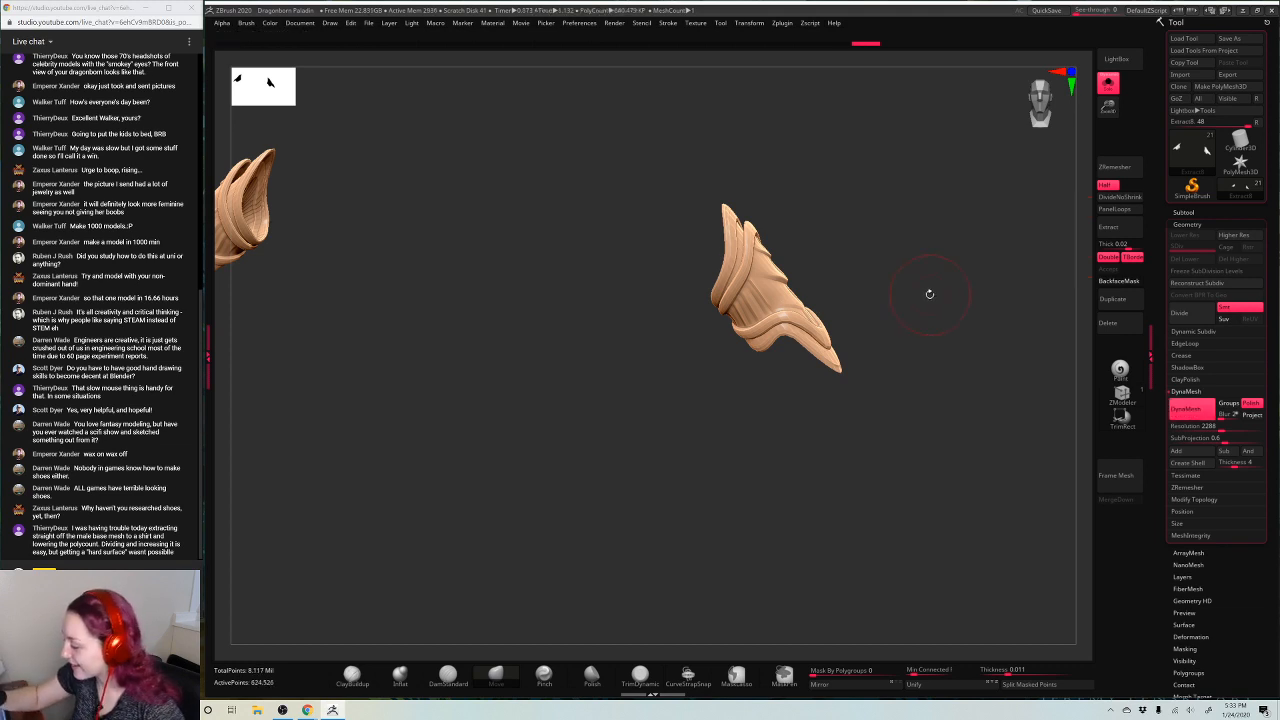
Examine the isolated forearm armor from several angles, open the ZRemesher settings, and bring the whole figure back into view
drag(940, 252, 887, 318)
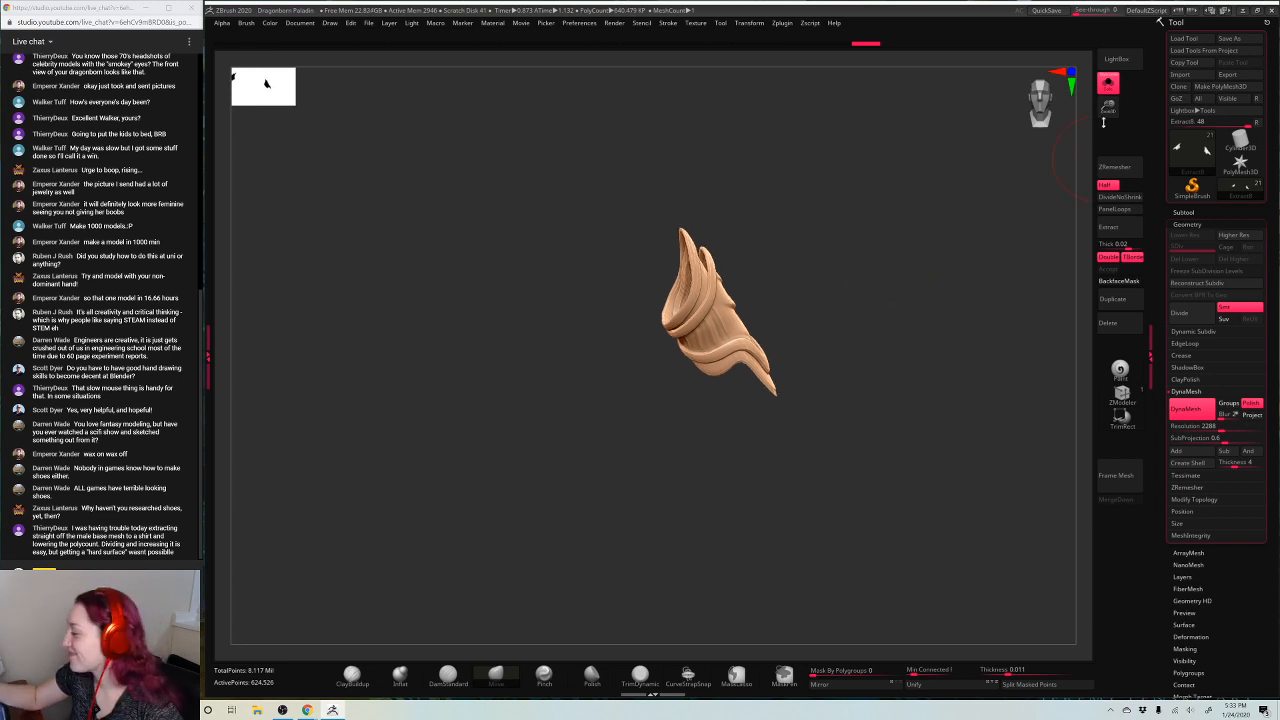
drag(1106, 110, 1106, 184)
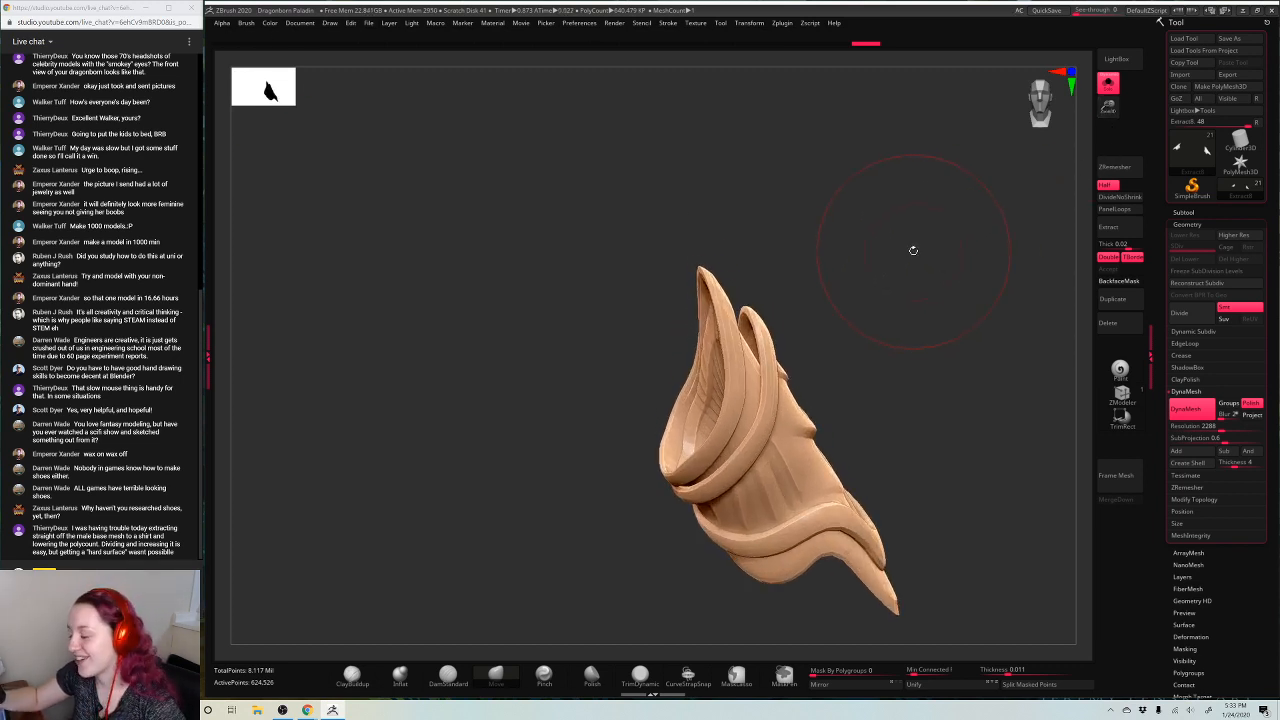
key(space)
alt+drag(917, 250, 890, 215)
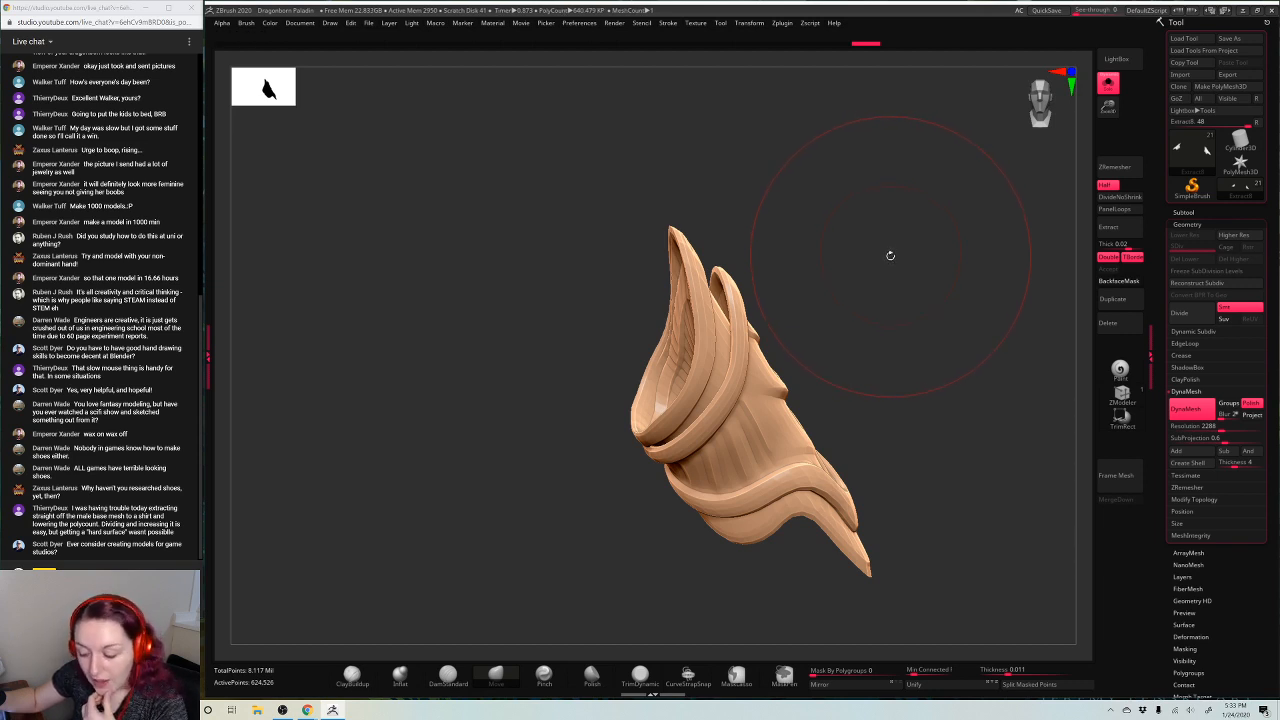
mouse_move(889, 266)
mouse_down()
mouse_move(882, 291)
mouse_move(860, 286)
mouse_up()
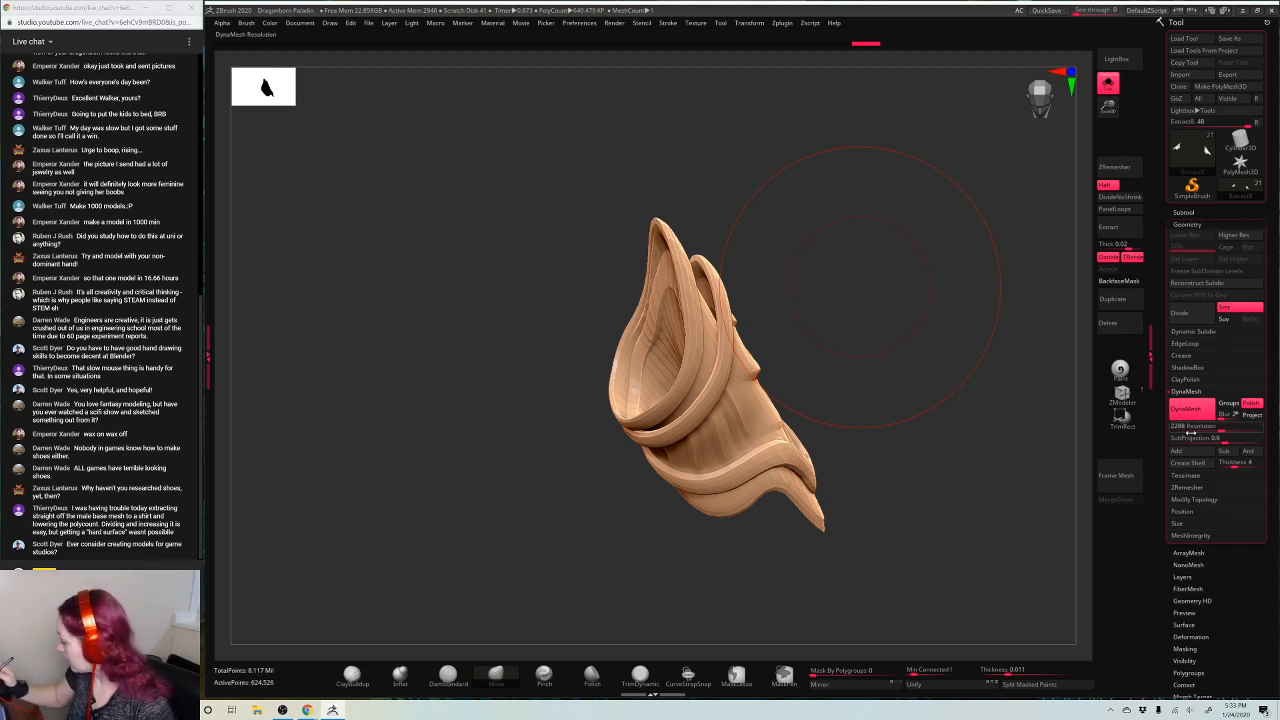
click(1190, 487)
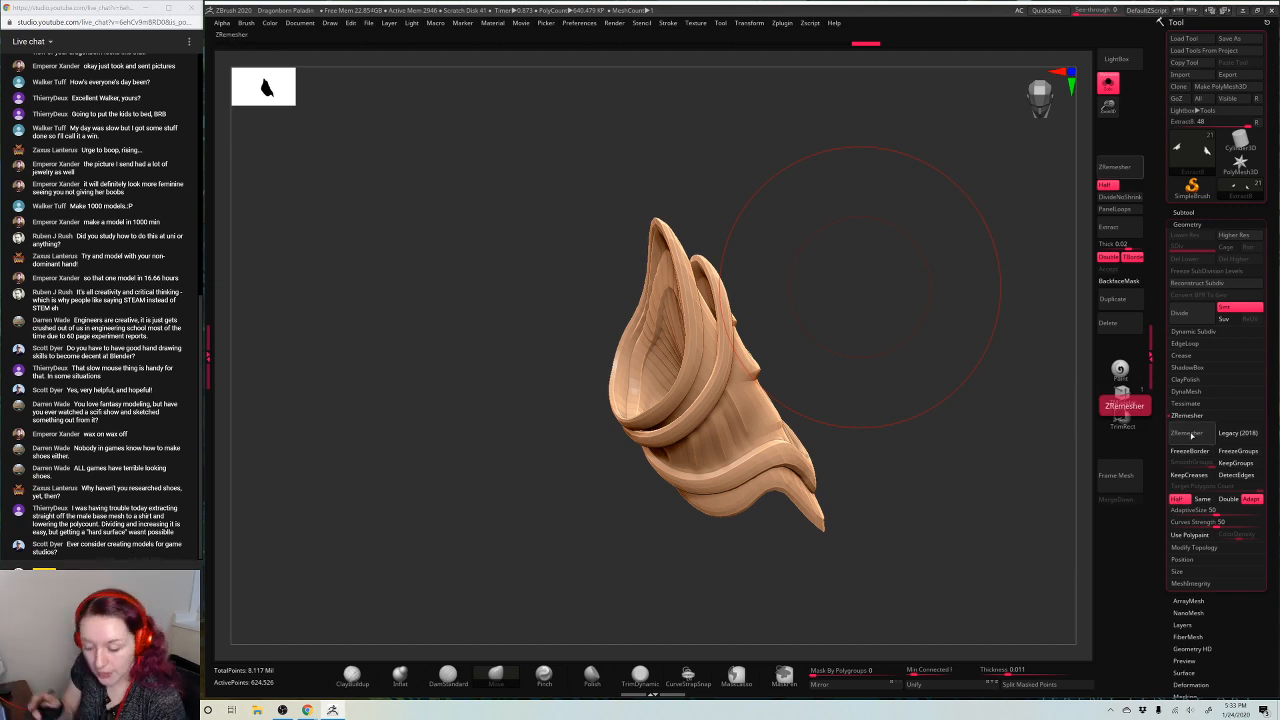
drag(940, 310, 911, 177)
click(1108, 83)
key(f)
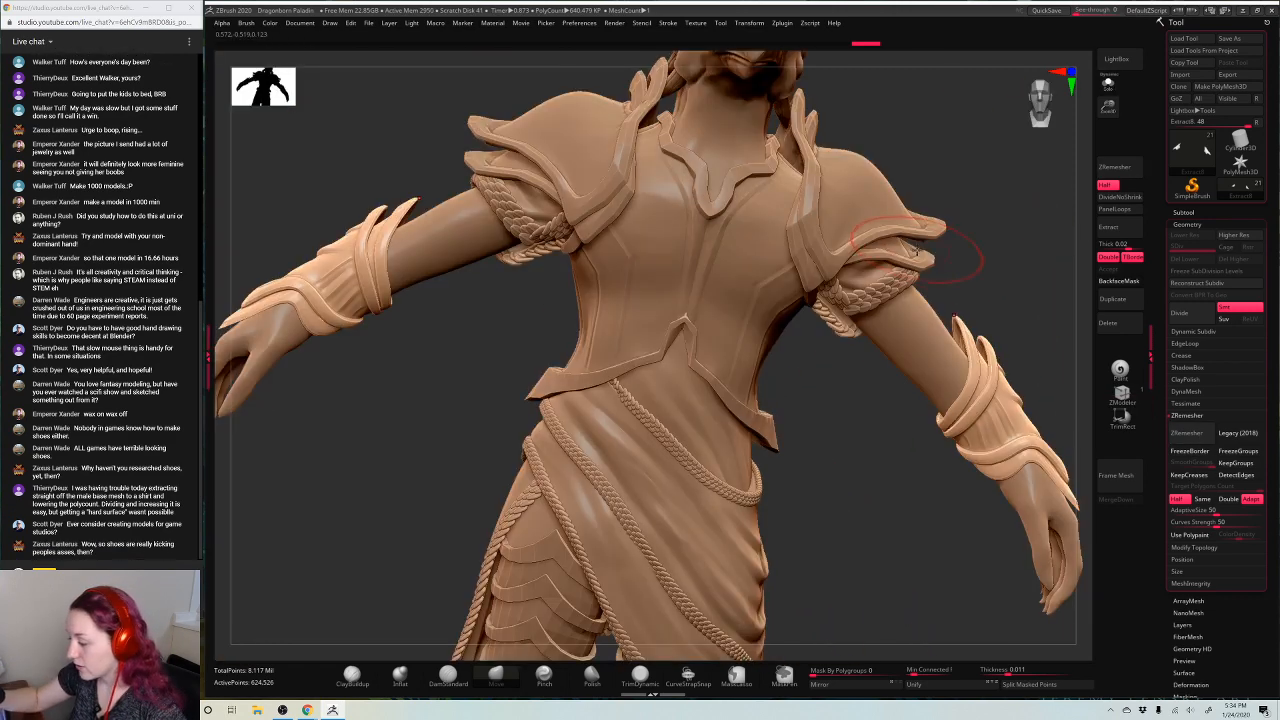
Adjust the pointed elbow-side edge of the forearm armor with the Move brush, then check the full figure and resize the brush
drag(915, 260, 920, 222)
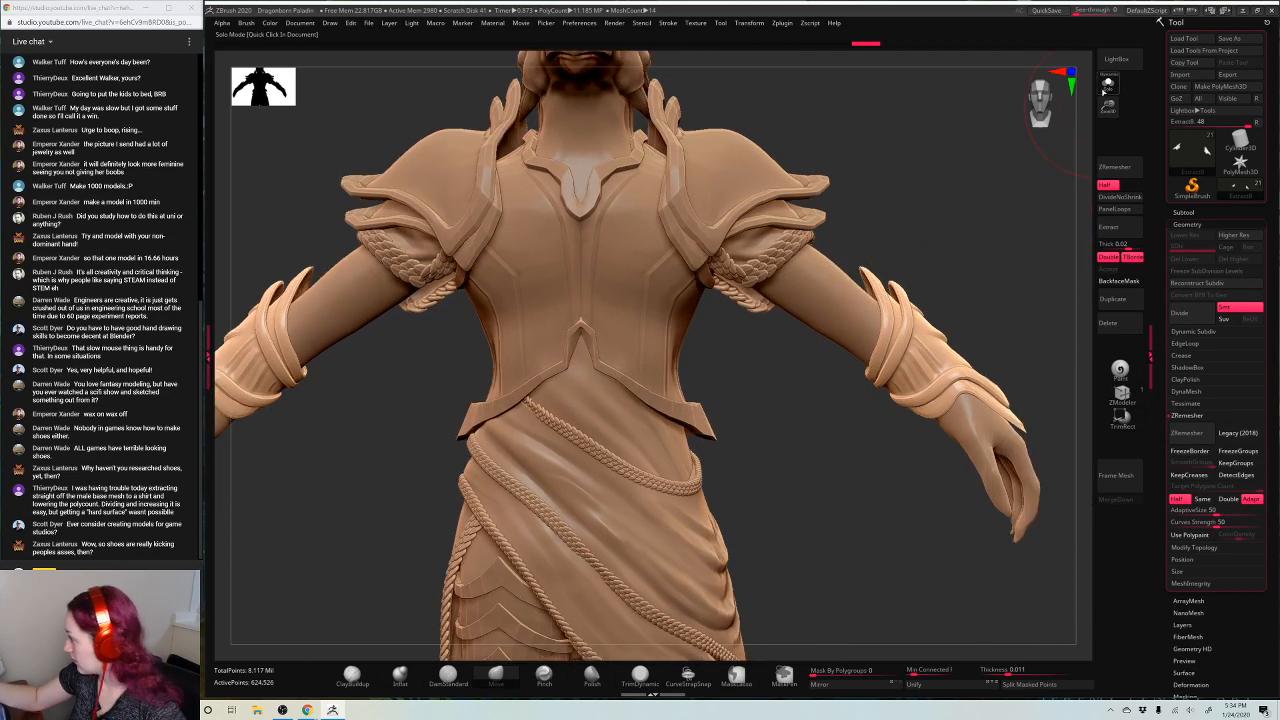
click(1108, 84)
alt+drag(1062, 122, 847, 214)
click(1108, 82)
alt+drag(951, 211, 881, 229)
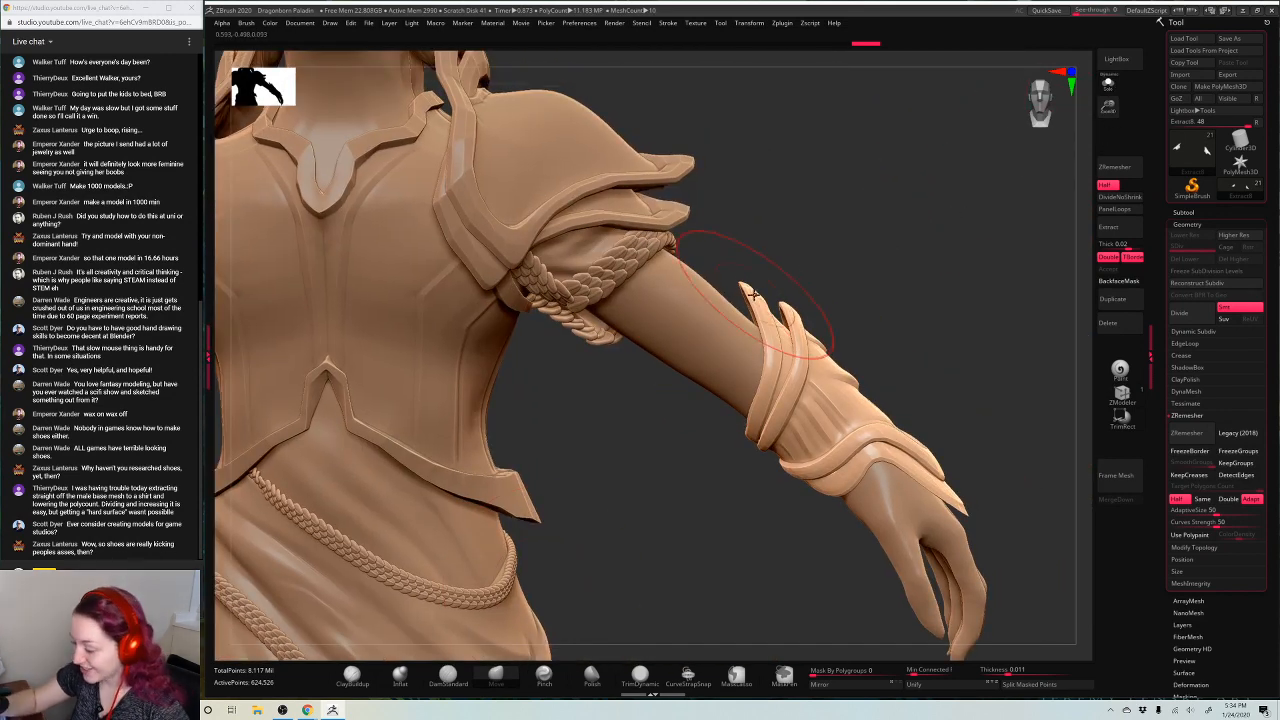
key(space)
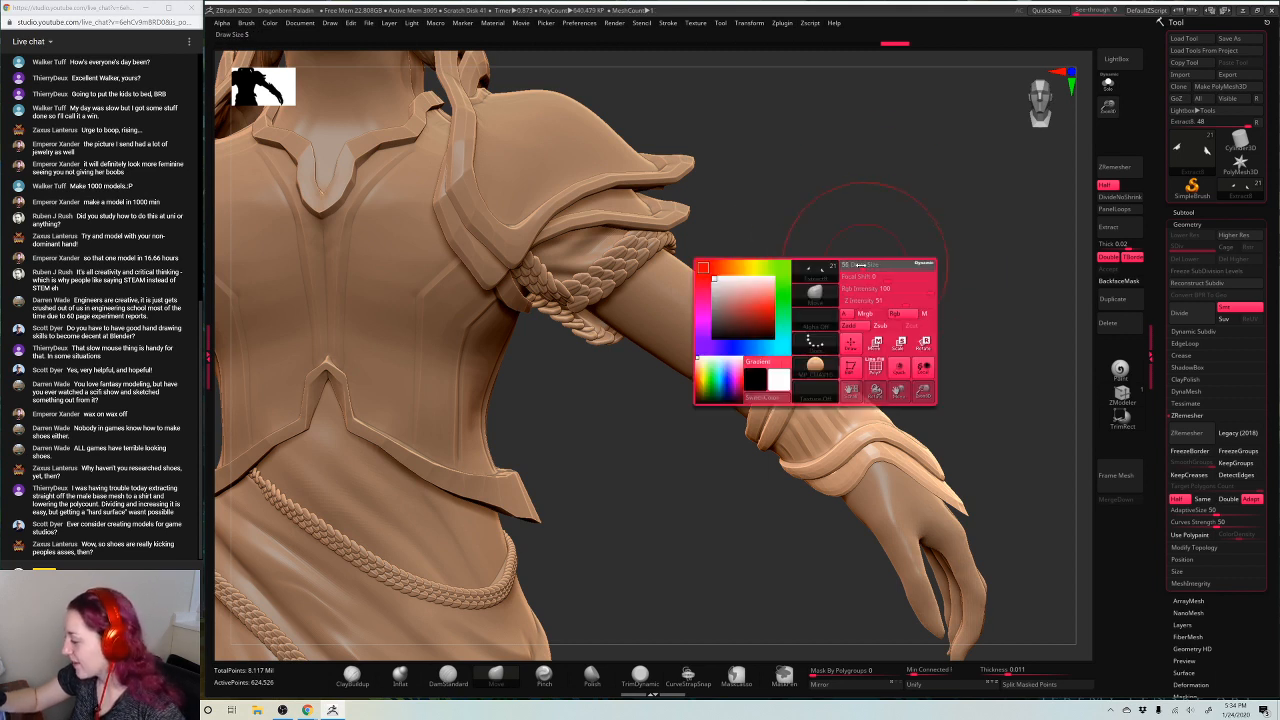
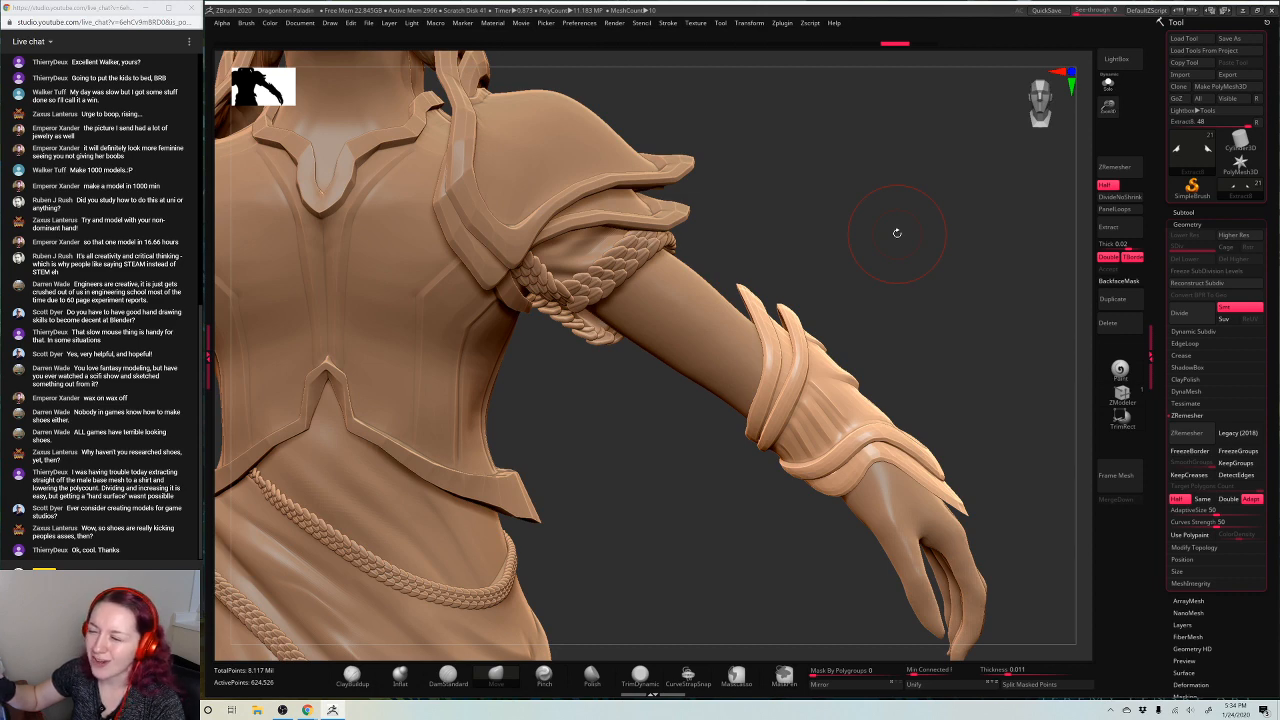
key(space)
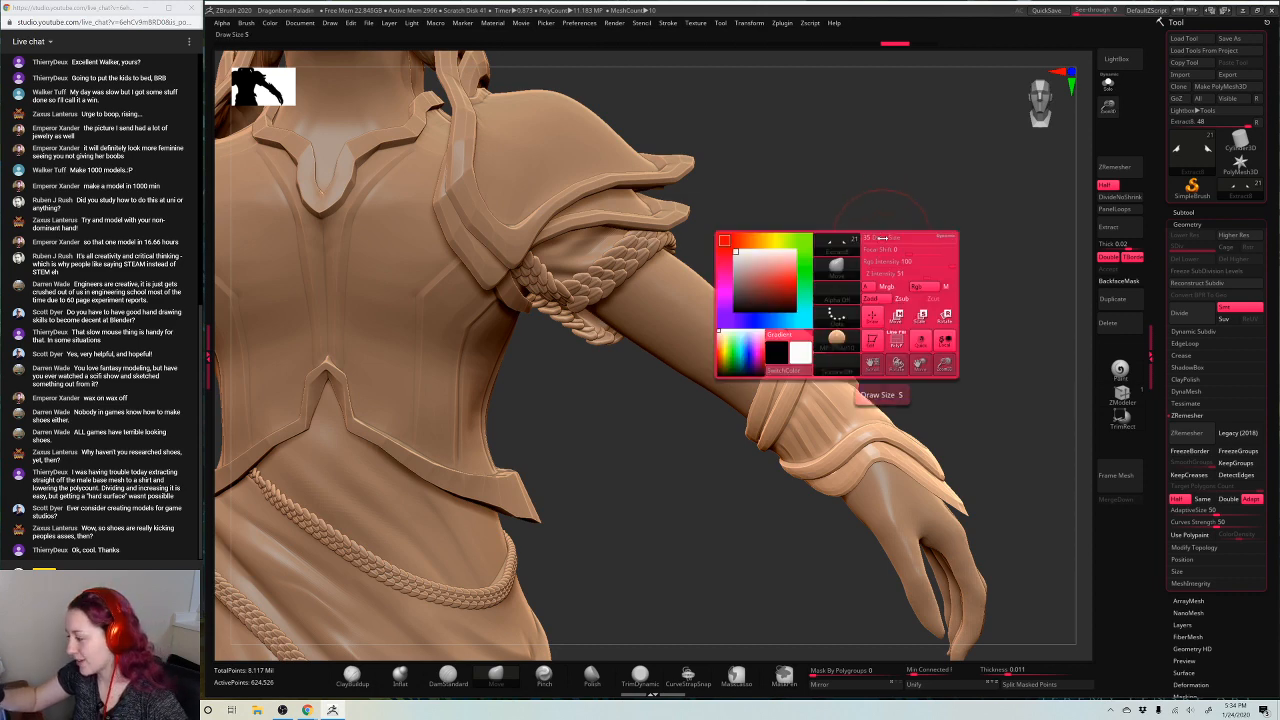
key(f)
key(space)
drag(882, 235, 898, 235)
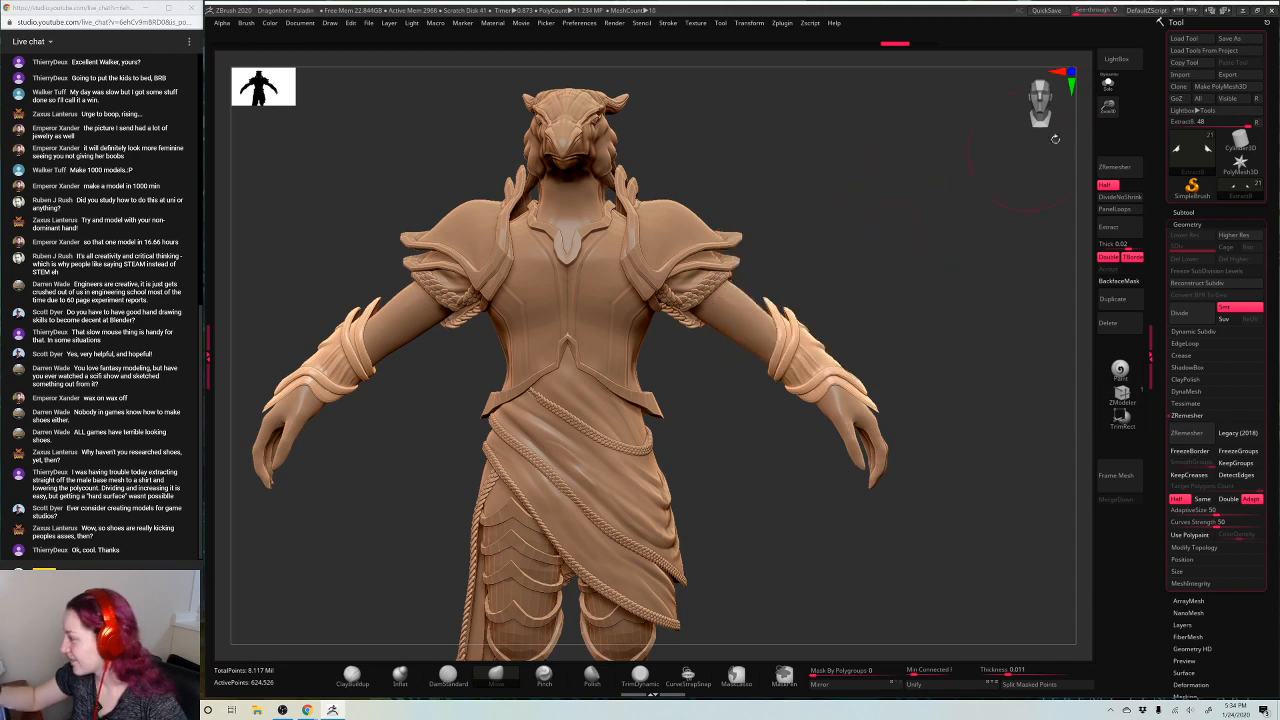
Refine the lower edge and hand-side tip of the forearm armor with the Move brush, undoing the first stroke, and review the full figure
drag(1108, 106, 1100, 175)
key(space)
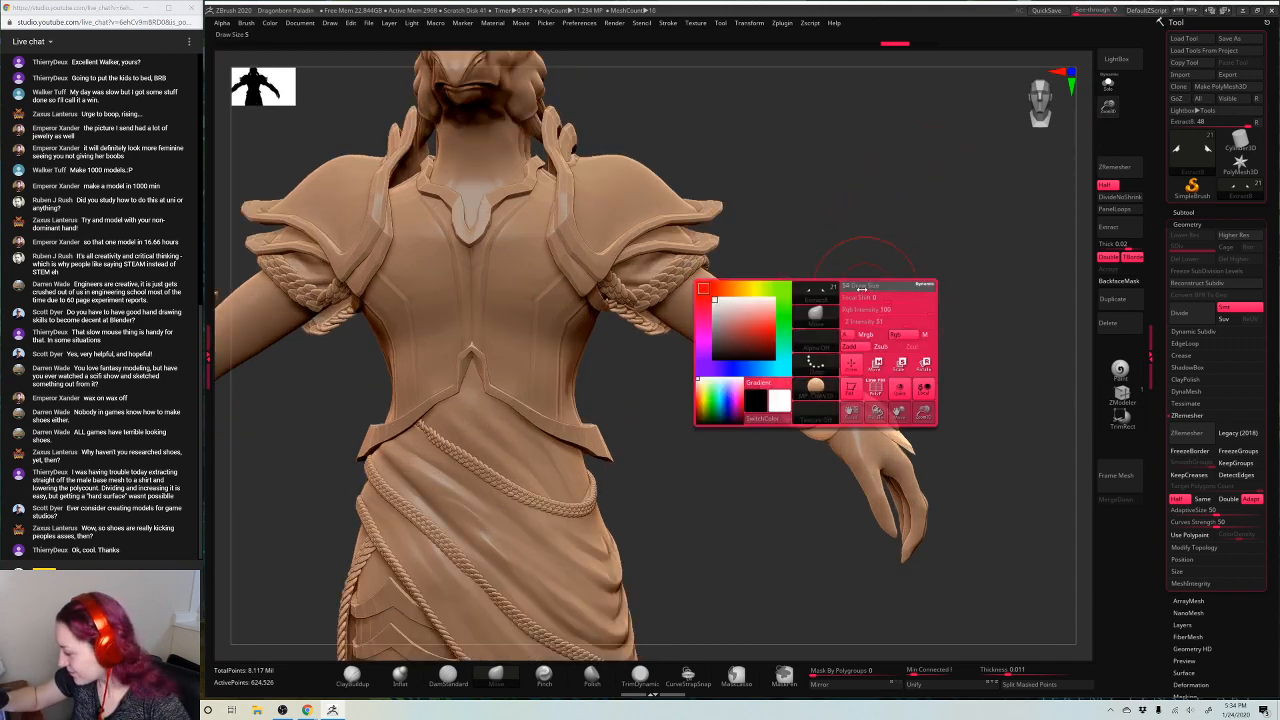
key(space)
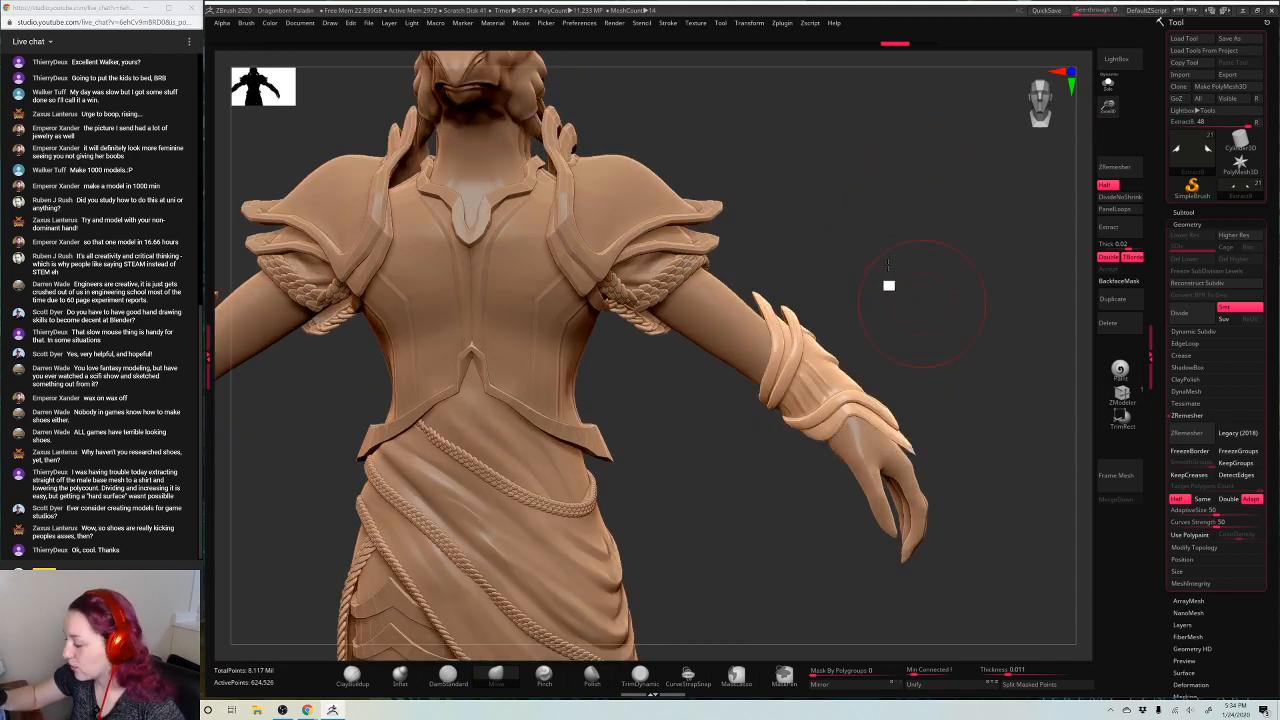
alt+drag(888, 283, 853, 241)
drag(800, 377, 794, 367)
key(ctrl+z)
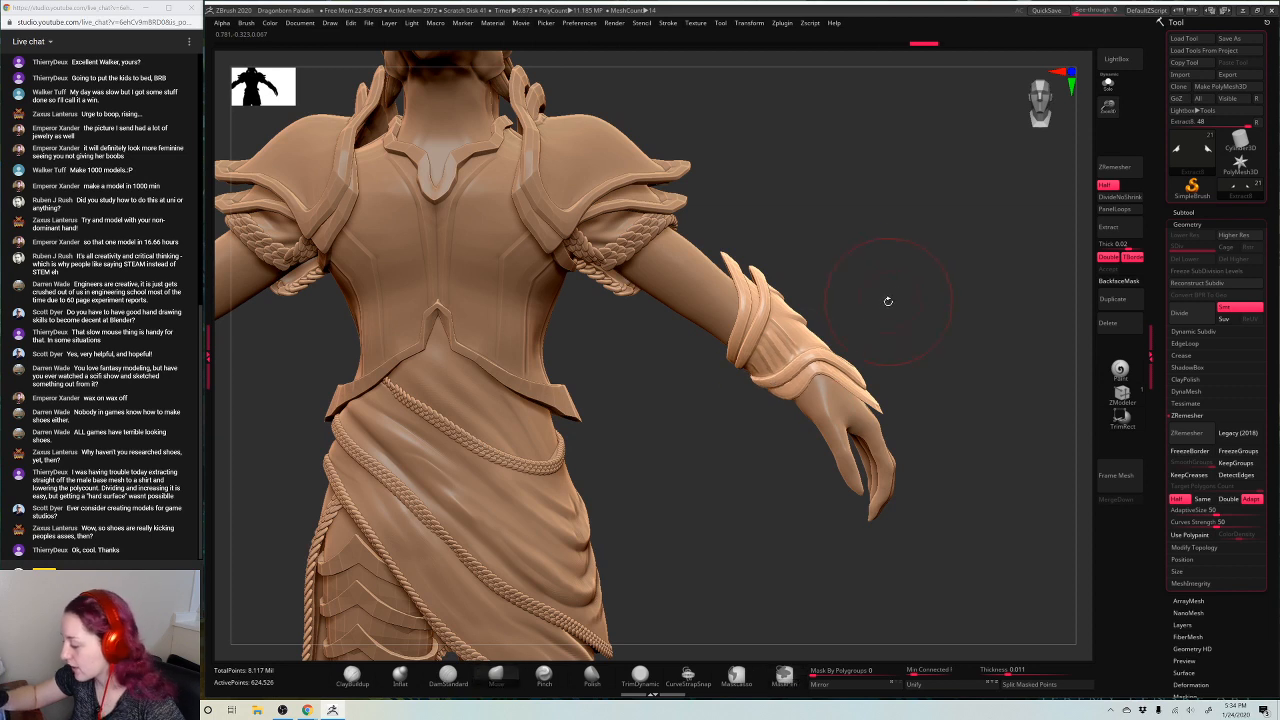
key(space)
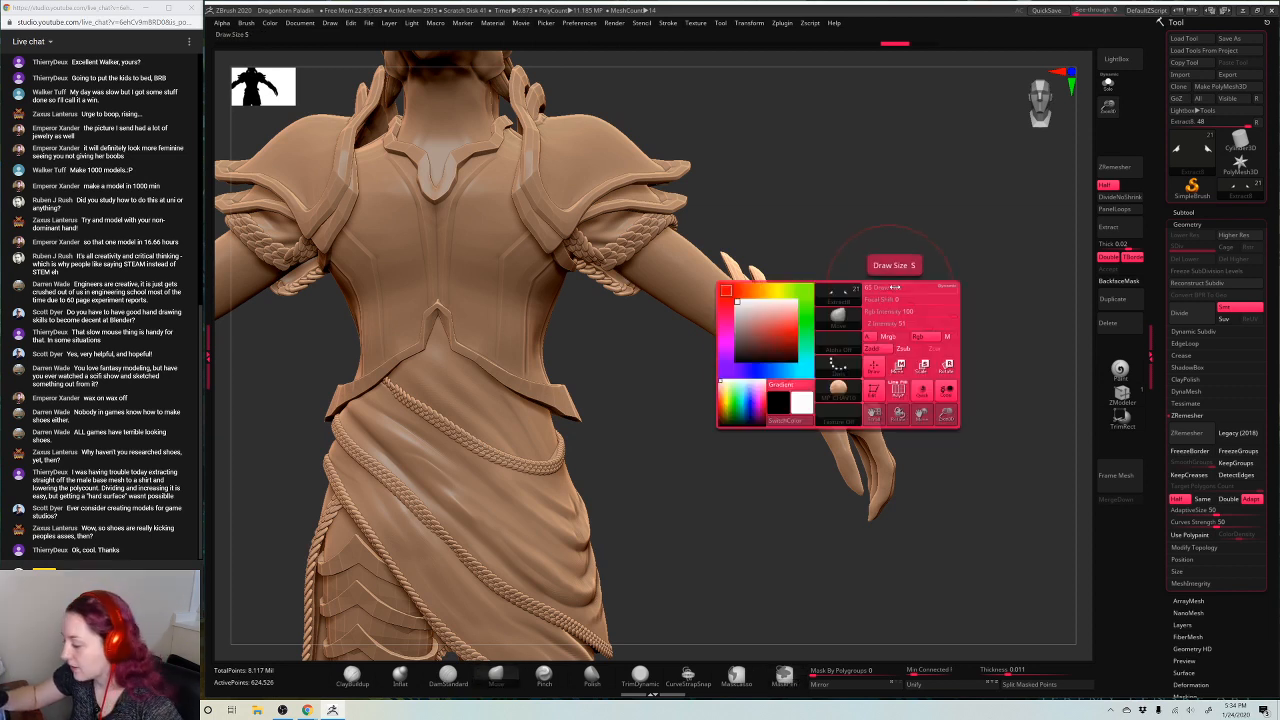
drag(730, 356, 735, 350)
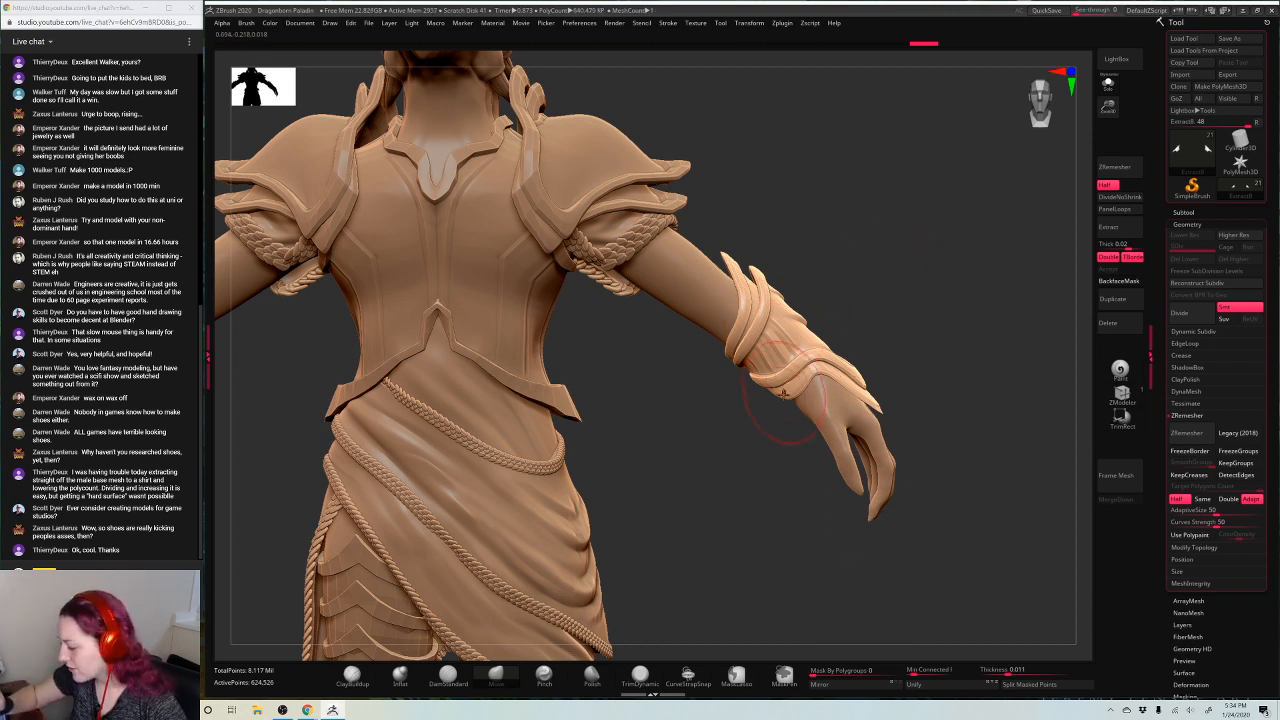
mouse_move(938, 234)
mouse_down()
mouse_move(936, 262)
mouse_move(931, 223)
mouse_move(932, 292)
mouse_up()
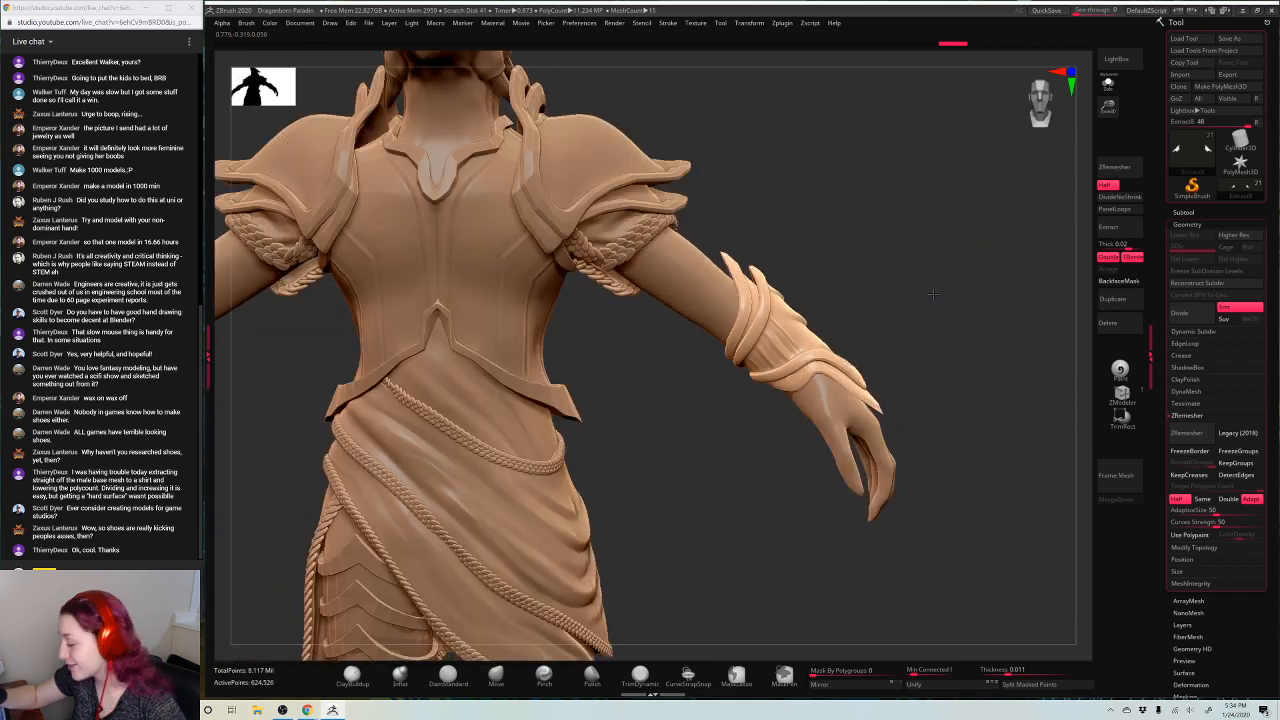
right_click(932, 292)
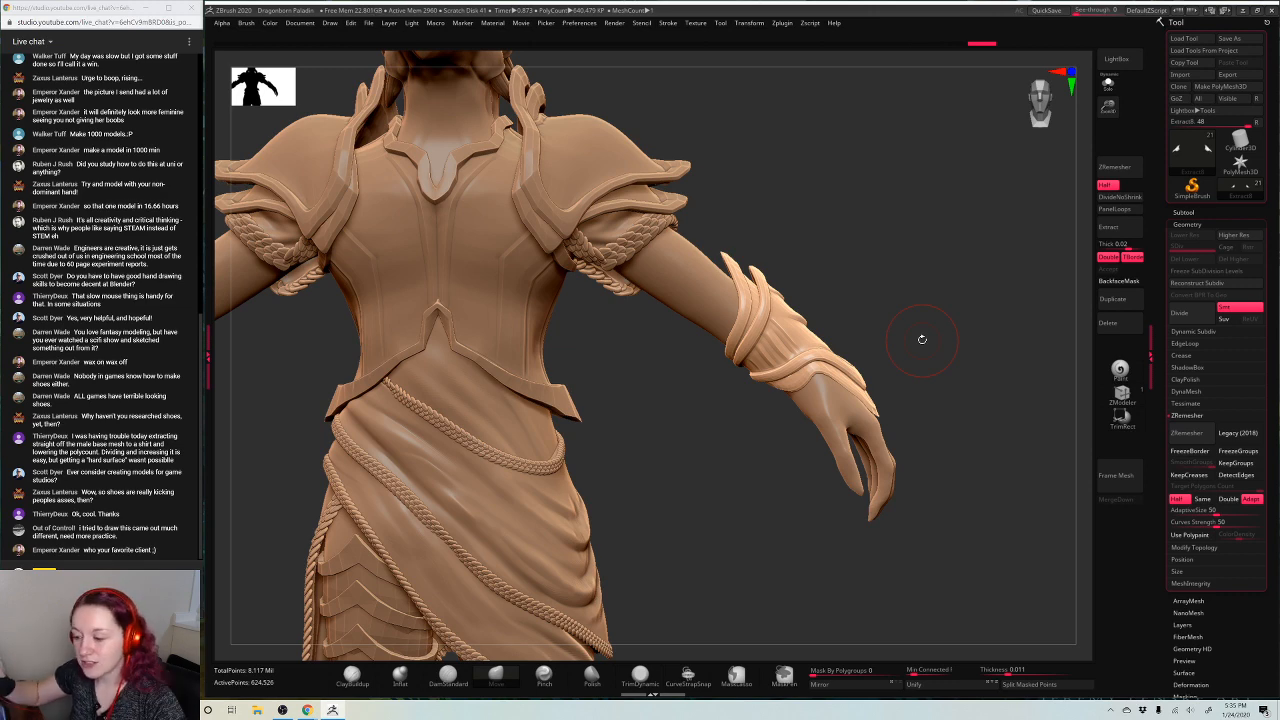
alt+drag(914, 290, 1069, 82)
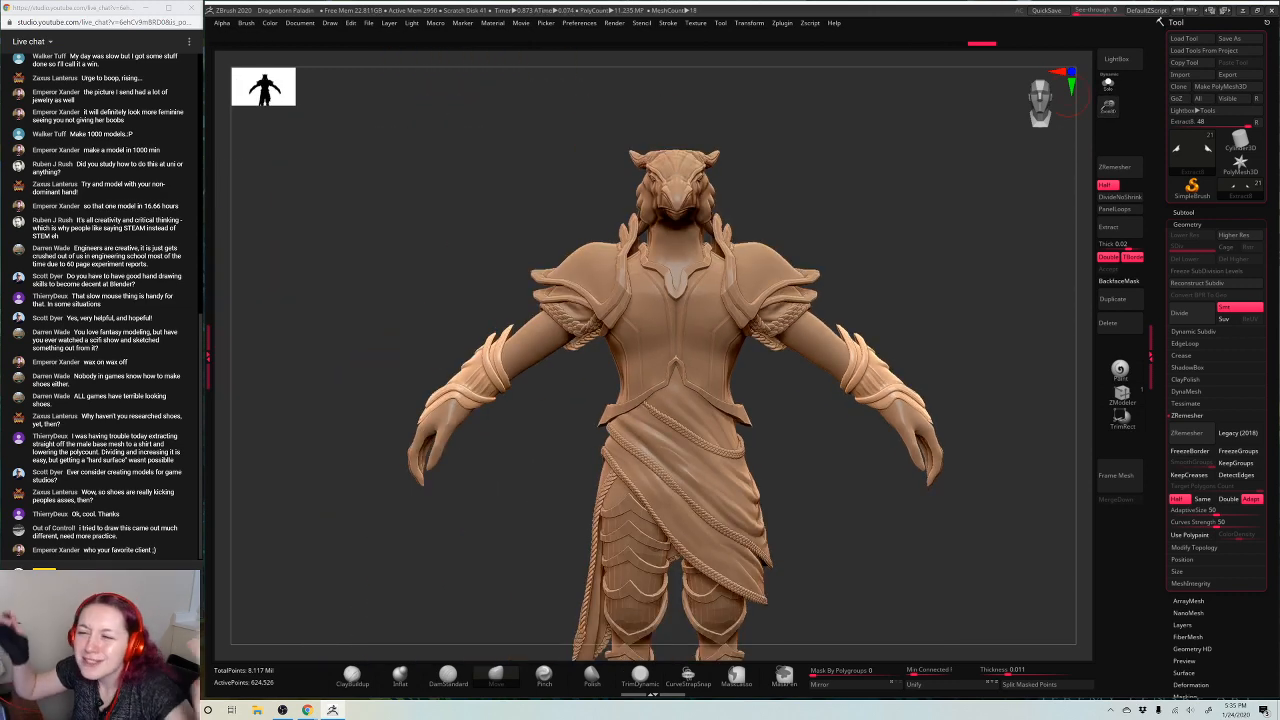
drag(953, 271, 914, 260)
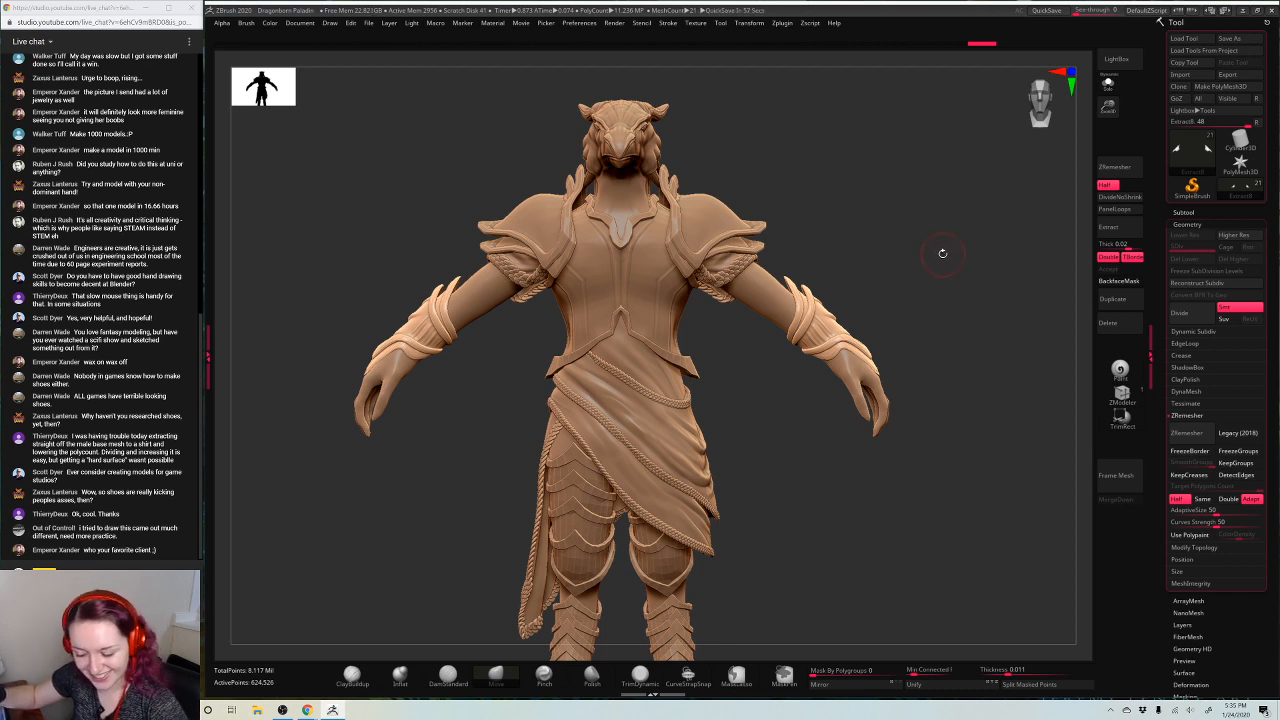
Make the dragonborn base body the active piece, isolate it to examine it from several angles, and restore the full figure
drag(945, 252, 945, 259)
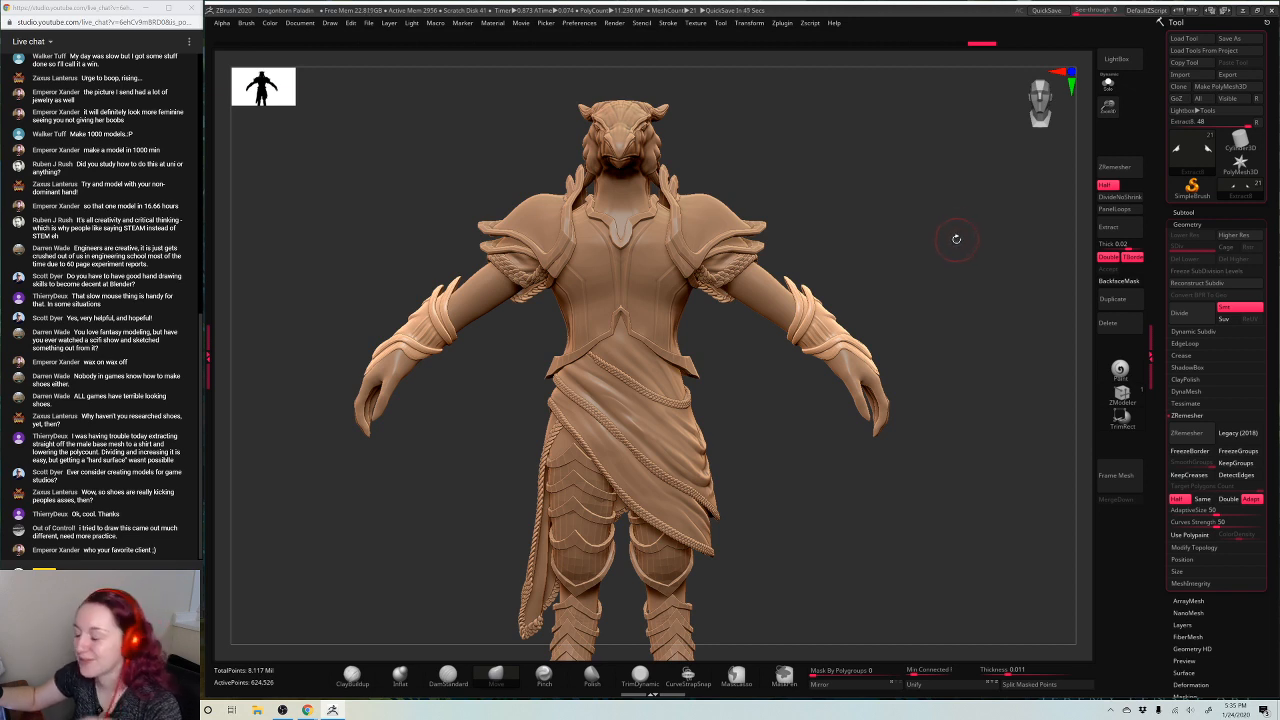
key(Up)
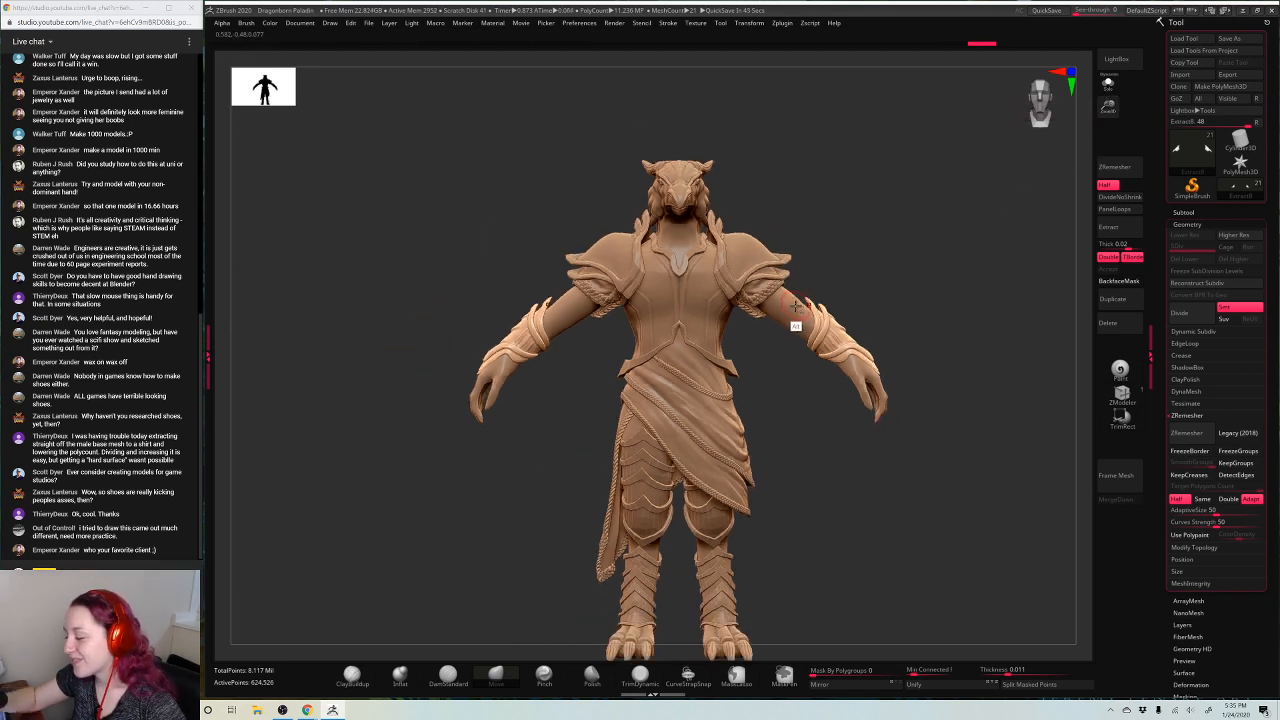
drag(979, 238, 929, 226)
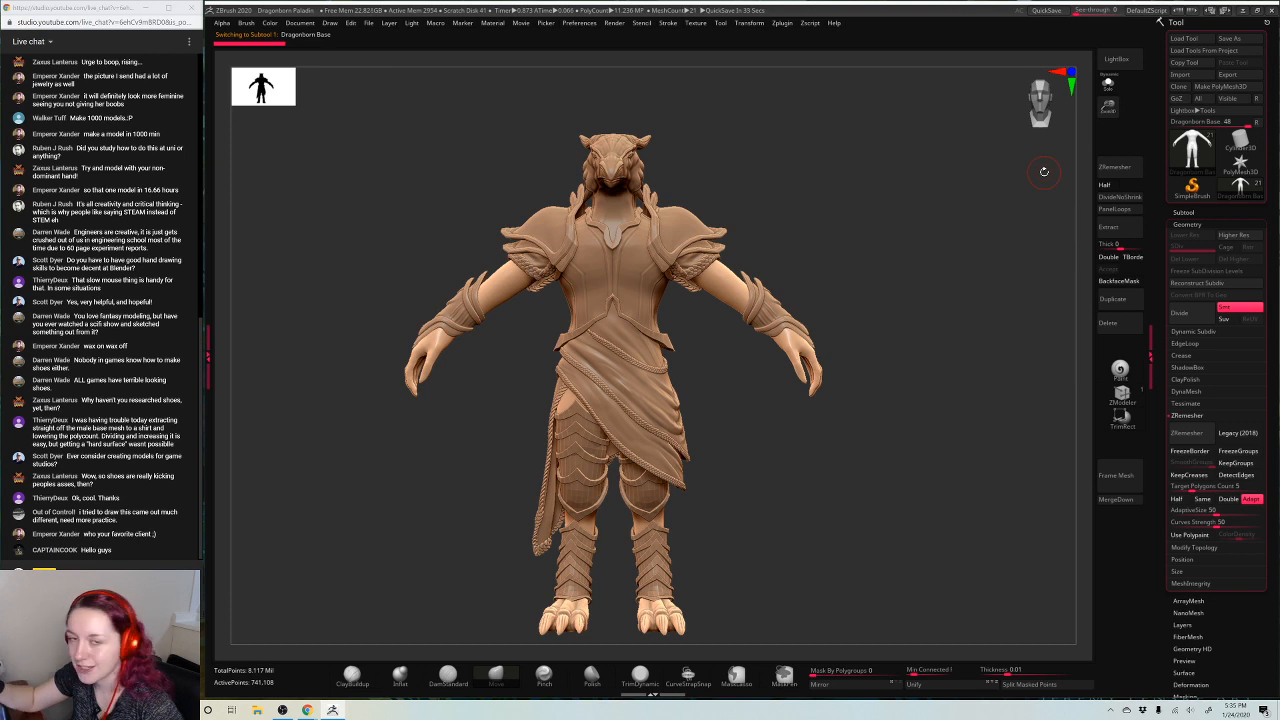
click(1108, 84)
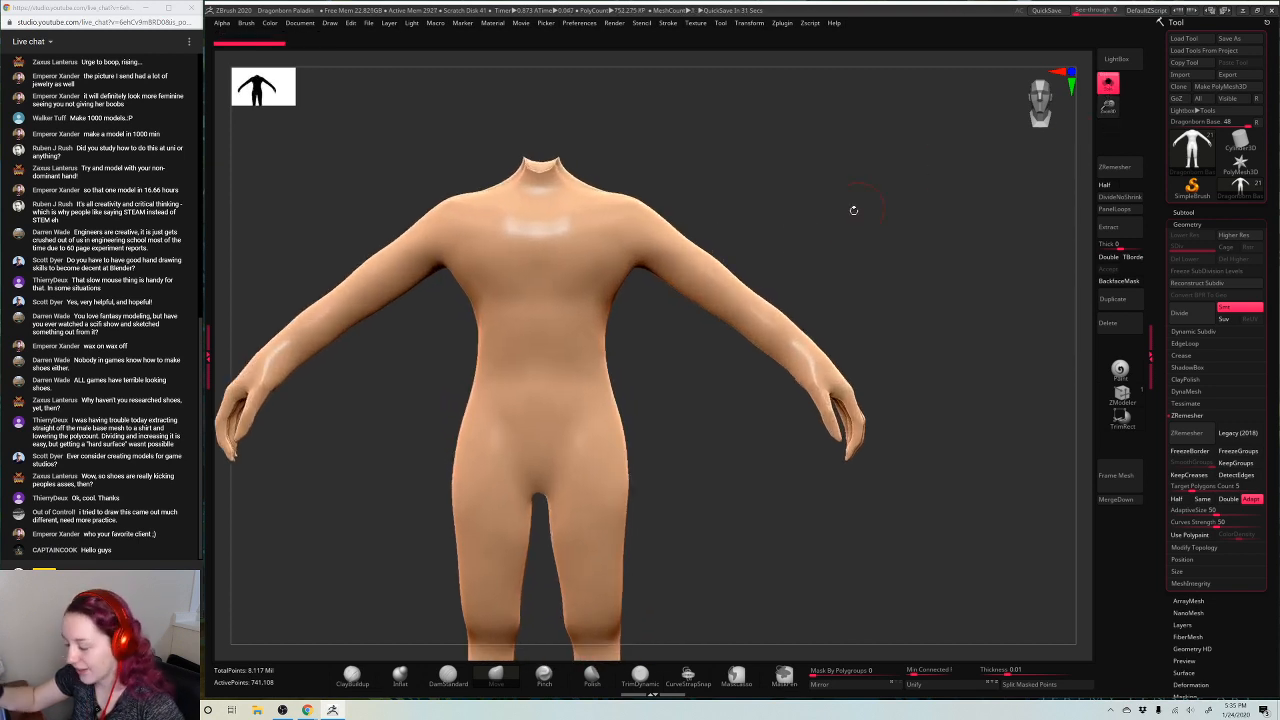
drag(950, 180, 794, 331)
key(space)
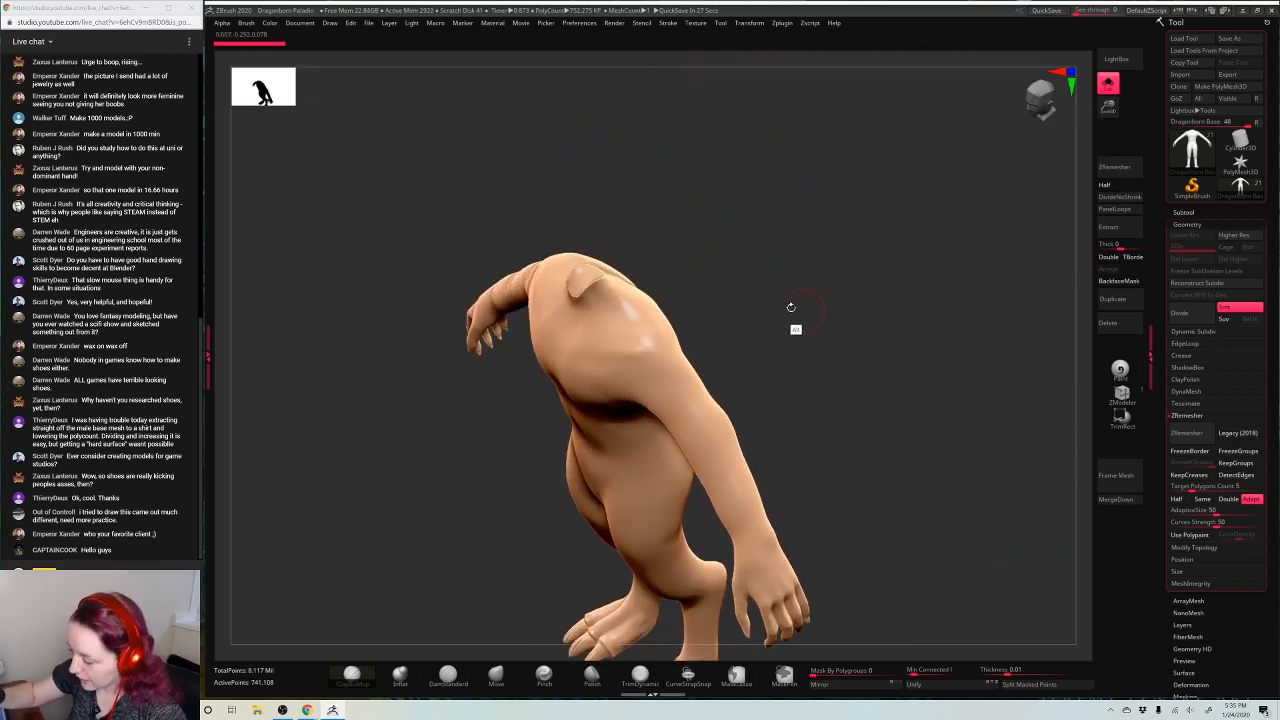
click(1108, 84)
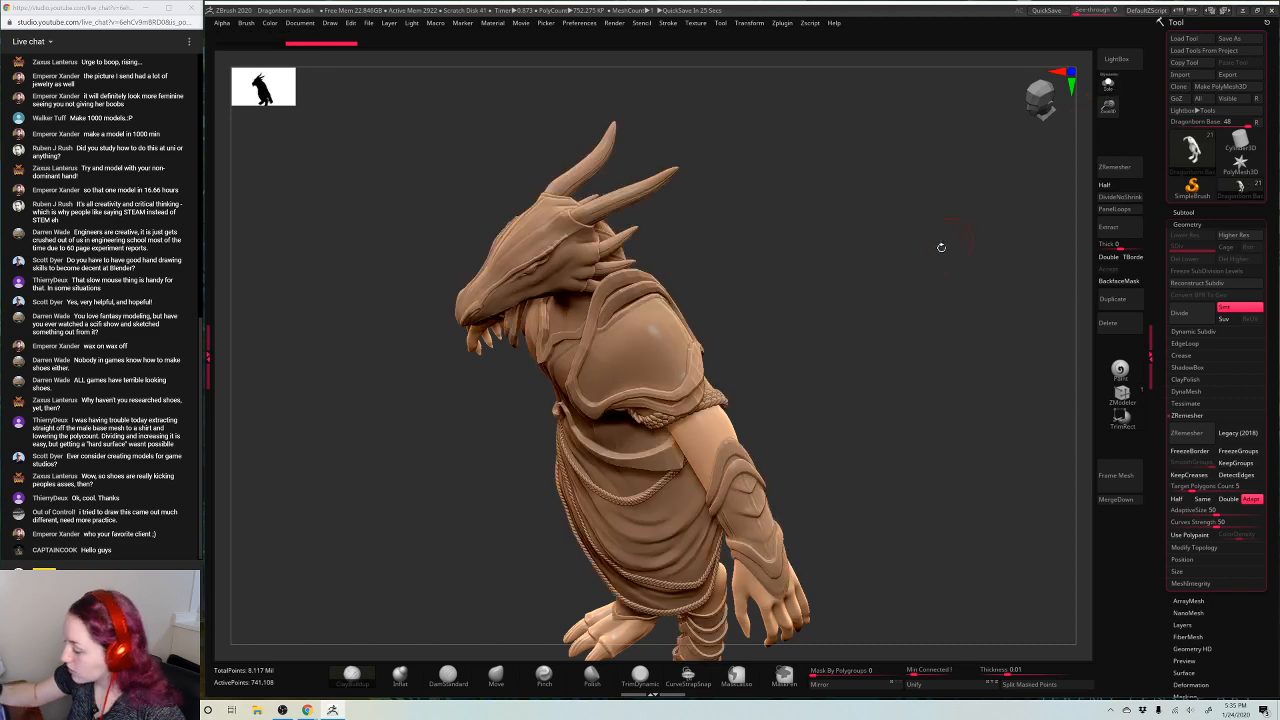
Isolate the base body and adjust the forearm's shape using a large brush, finishing with Move, and bring the armor back into view
drag(939, 264, 934, 192)
right_click(770, 360)
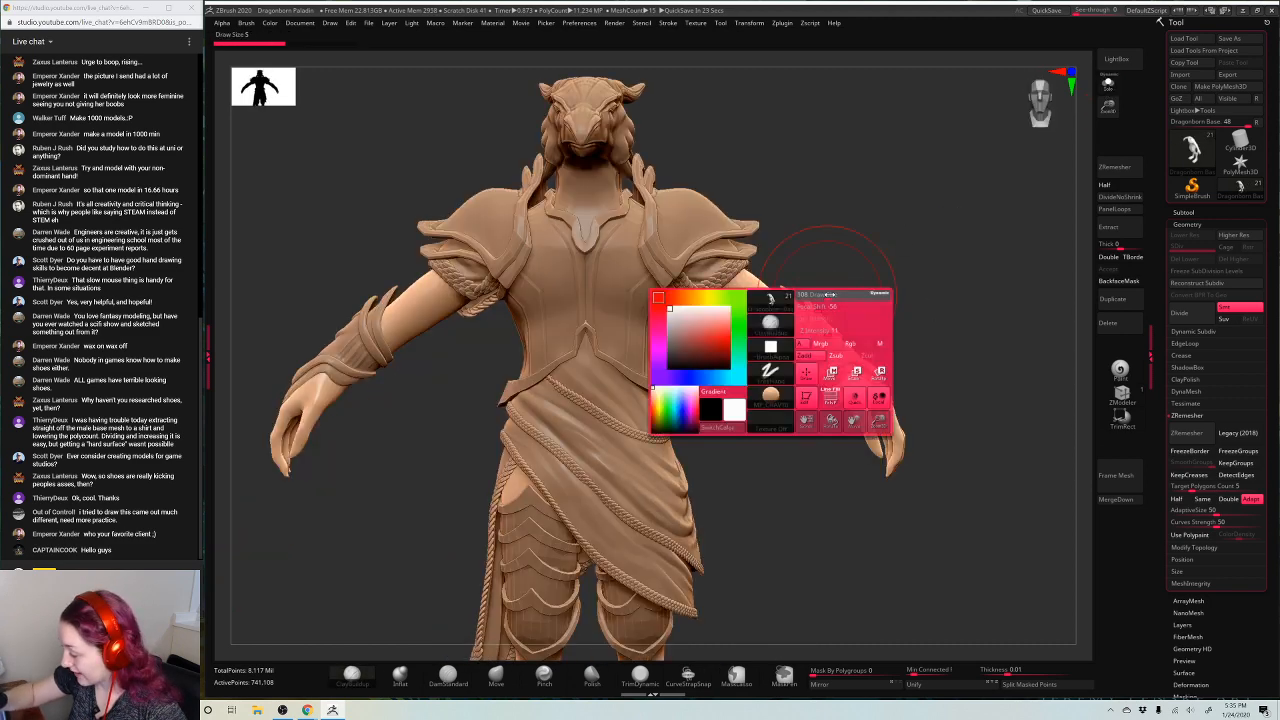
click(1108, 84)
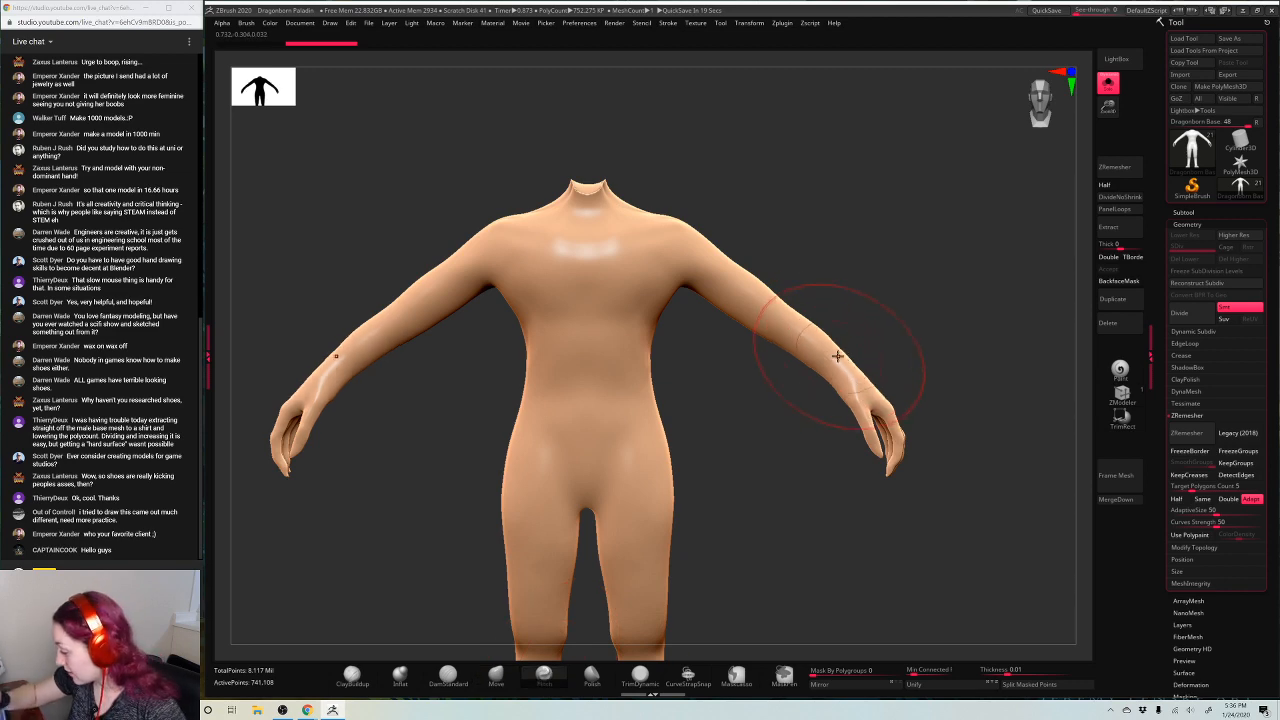
mouse_move(834, 354)
mouse_down()
mouse_move(956, 315)
mouse_move(860, 330)
mouse_up()
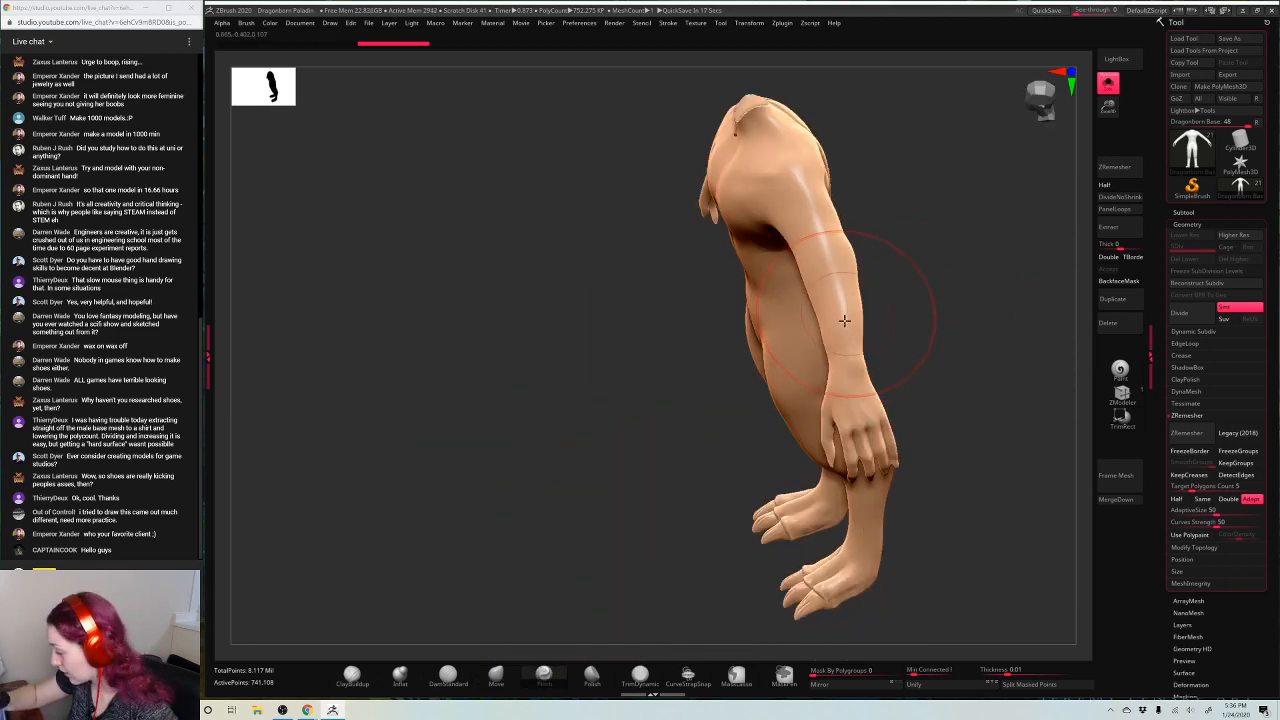
mouse_move(903, 291)
mouse_down()
mouse_move(954, 234)
mouse_move(954, 278)
mouse_move(920, 285)
mouse_up()
key(4)
drag(828, 315, 838, 321)
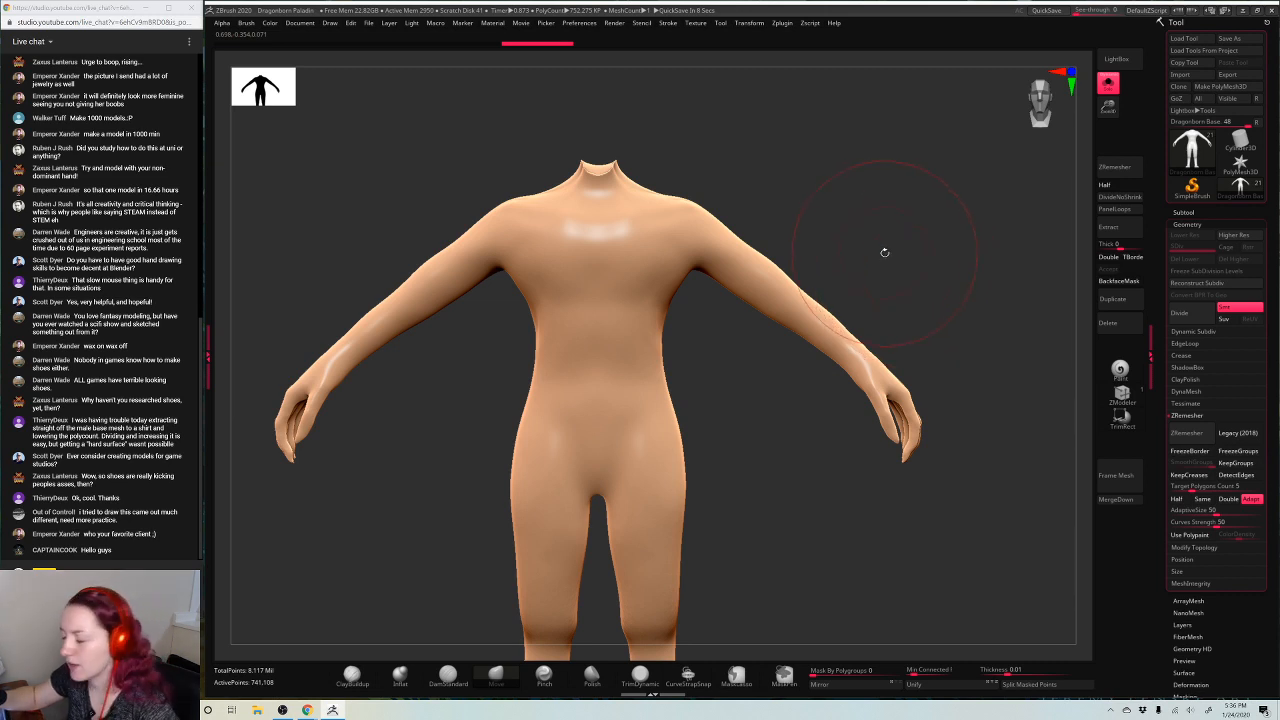
key(space)
click(1107, 84)
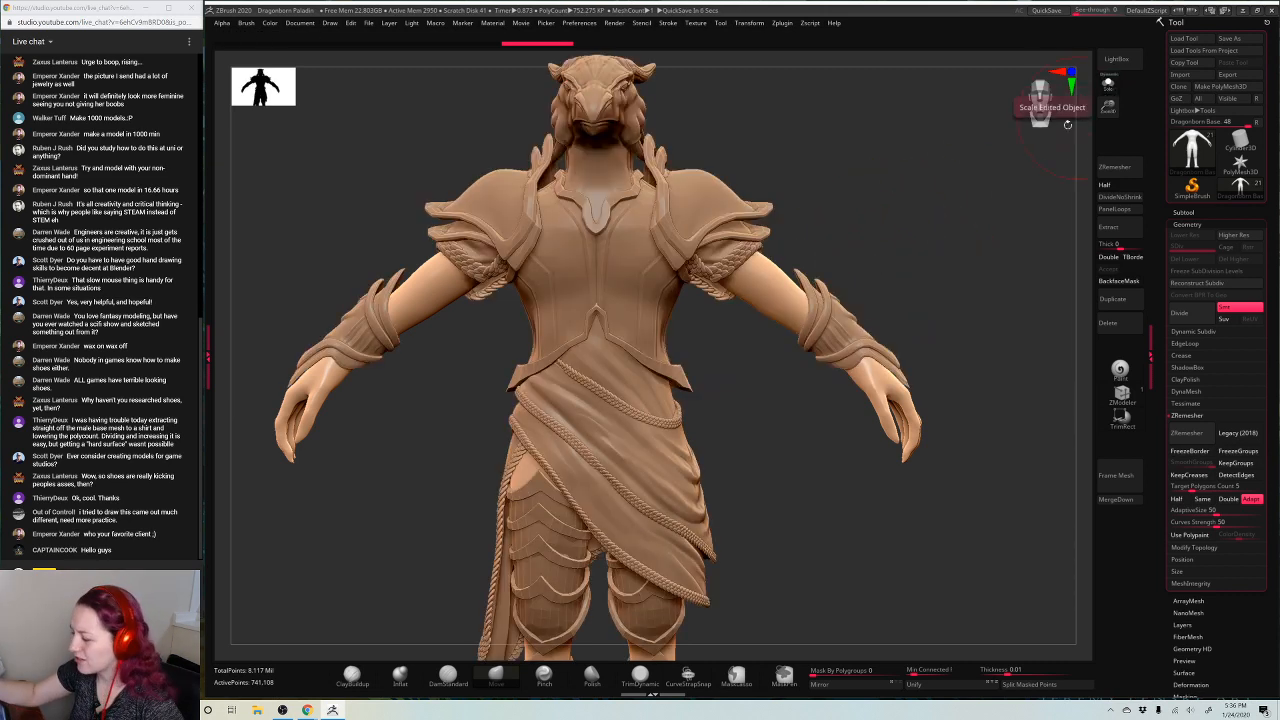
Review the full armored figure from the front and make the lower waist cloth layer the active piece
alt+drag(943, 299, 921, 270)
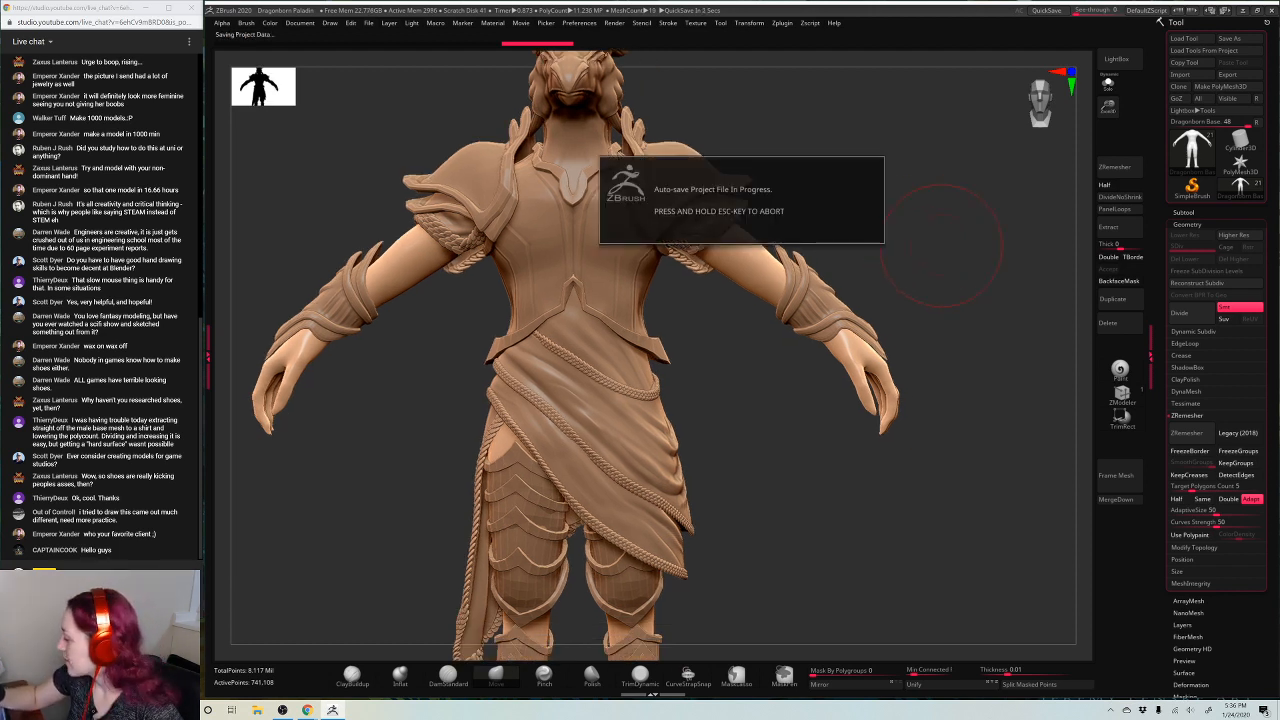
right_click(949, 249)
drag(941, 245, 977, 194)
drag(1108, 107, 1098, 155)
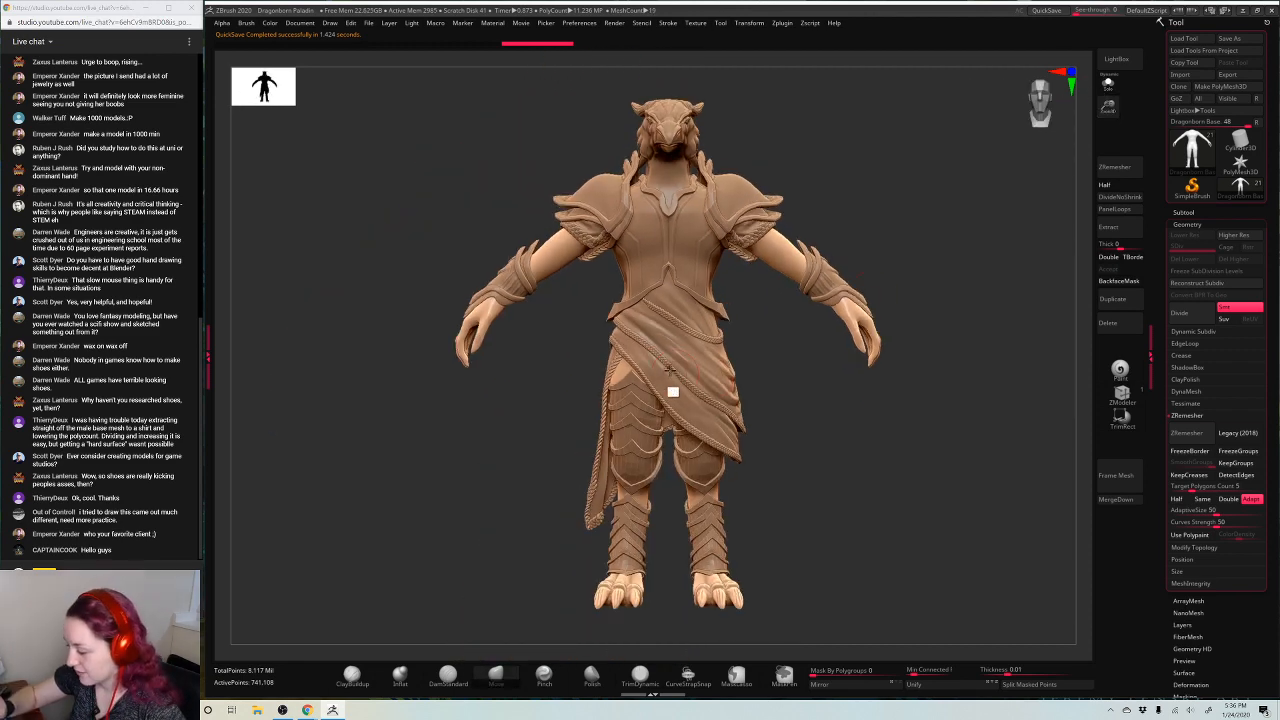
alt+click(673, 392)
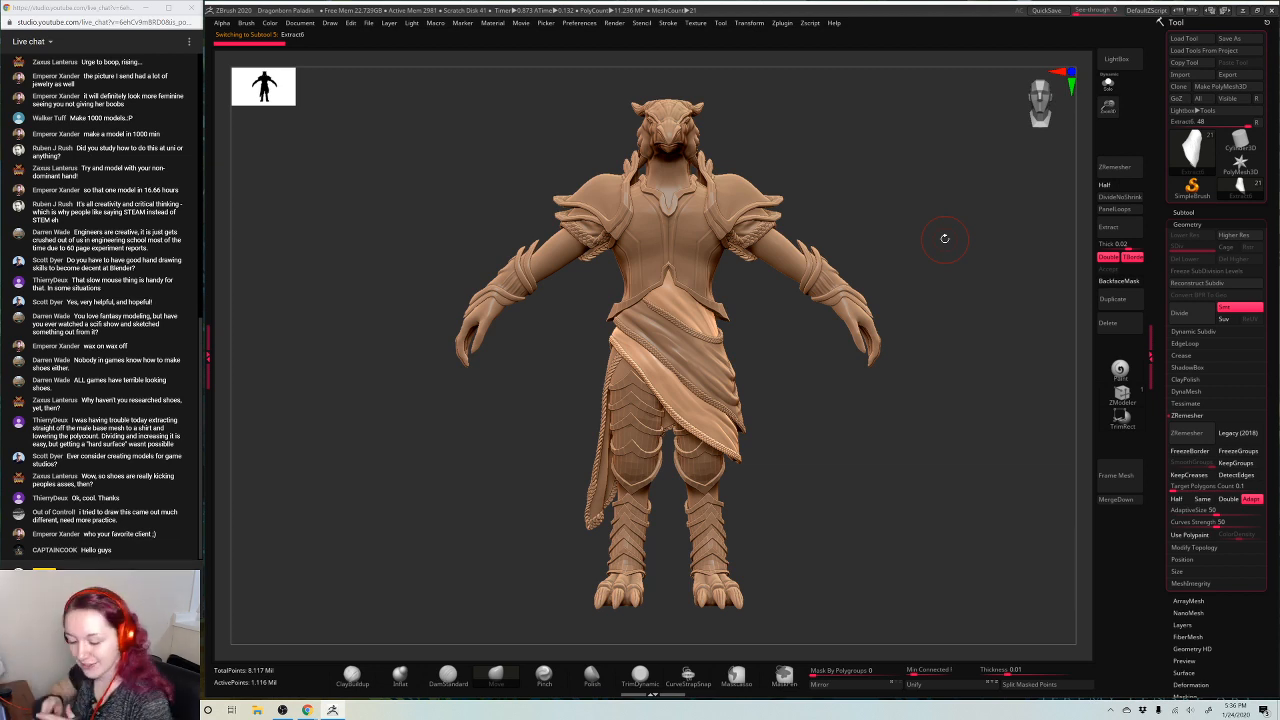
Isolate the base body, resize the Pinch brush near the upper arm, and undo and redo the last edit to compare
drag(1109, 106, 1092, 150)
alt+click(760, 293)
click(1109, 86)
alt+drag(963, 187, 820, 305)
right_click(808, 326)
drag(1108, 107, 1067, 143)
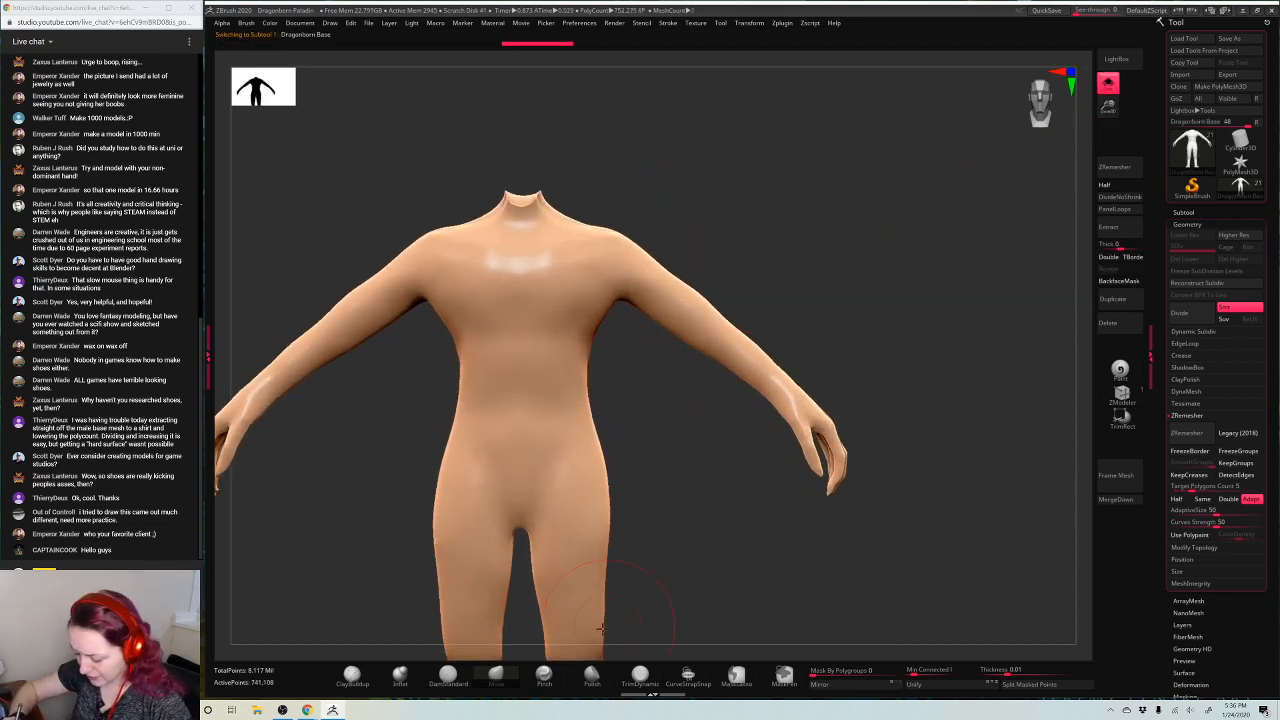
click(544, 676)
key(space)
drag(752, 253, 770, 253)
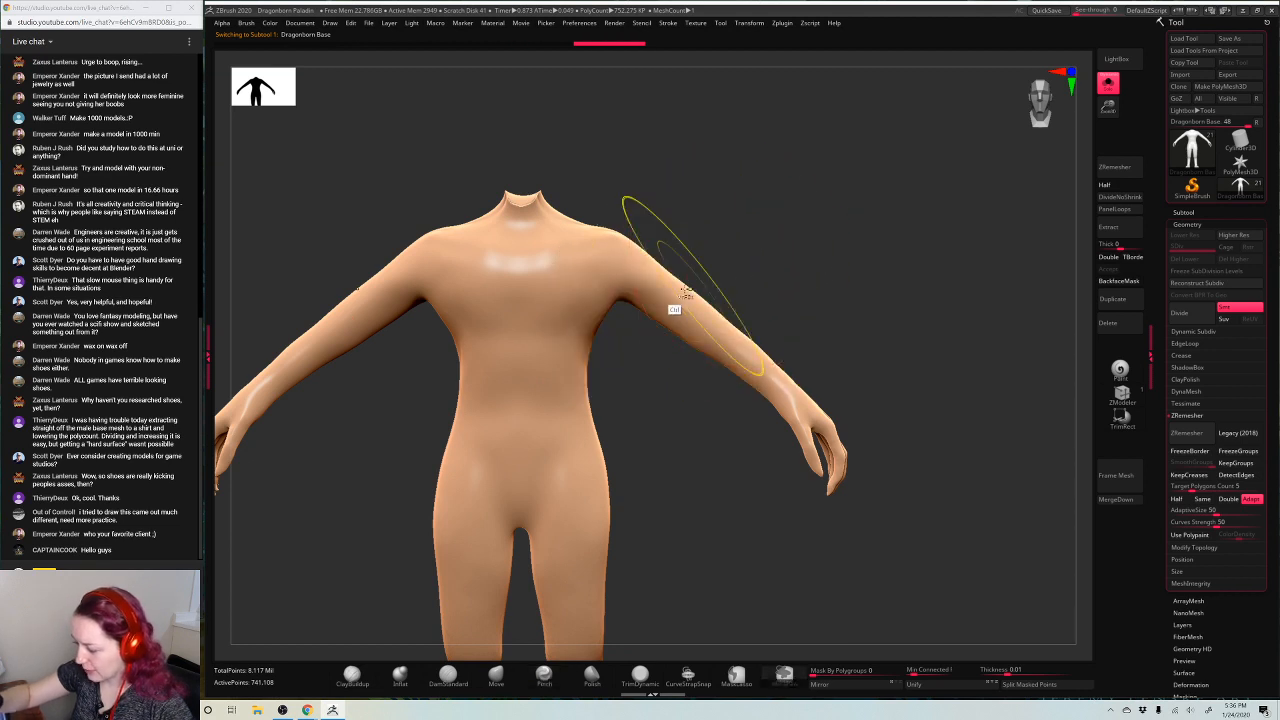
key(ctrl+z)
key(ctrl+shift+z)
Raise the underarm of the base body slightly with a large Move brush and show the full figure again
click(496, 676)
key(space)
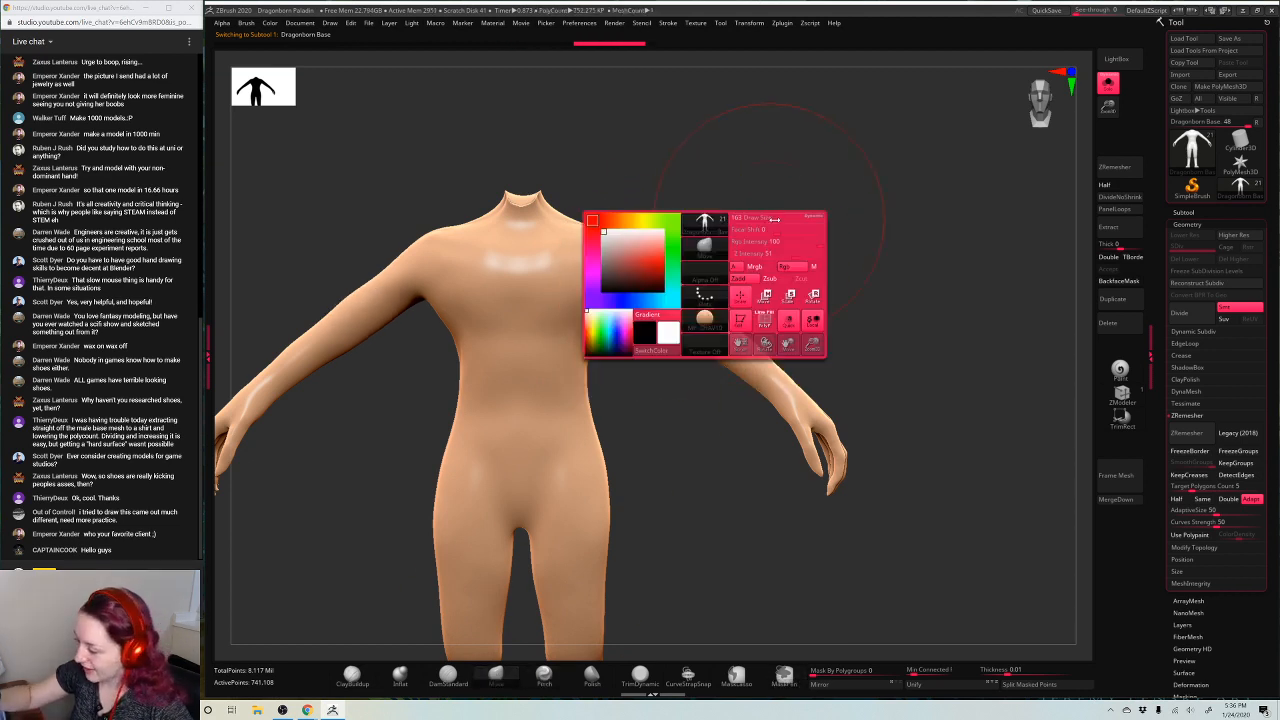
drag(784, 218, 773, 218)
drag(622, 300, 622, 284)
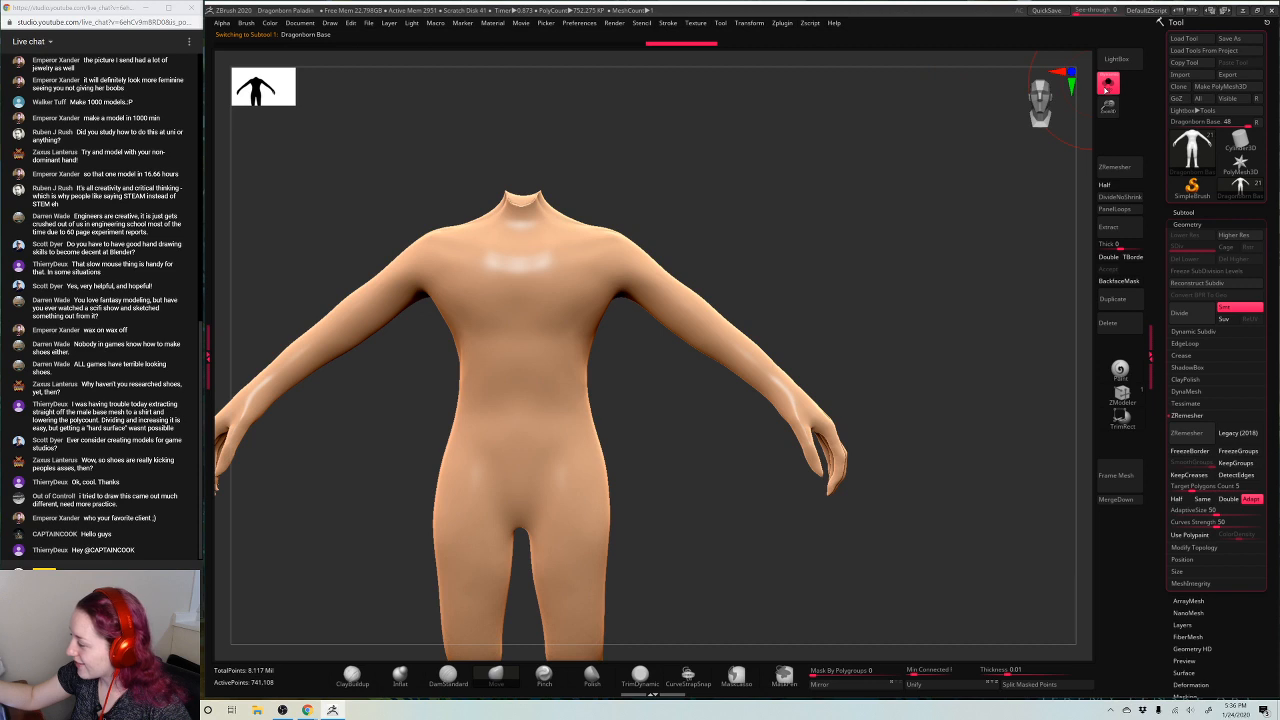
click(1108, 84)
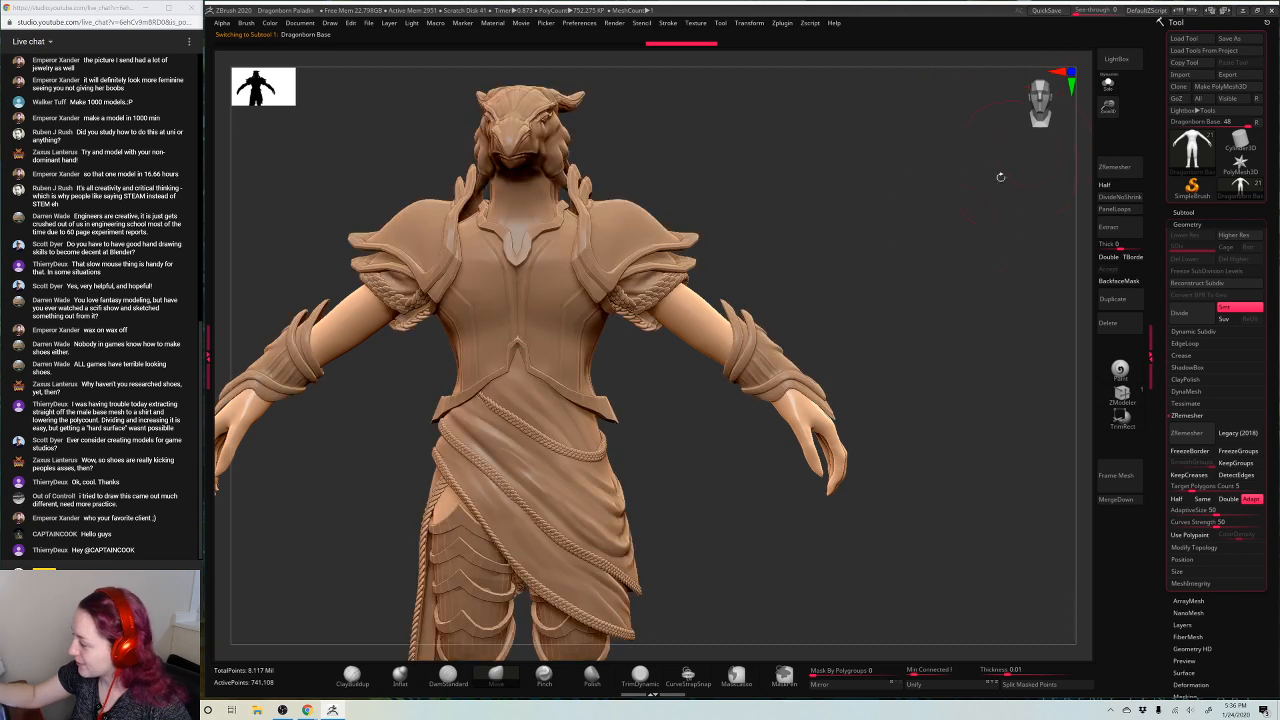
Make the upper draped waist sash the active piece and examine it from the front and from below
key(space)
click(917, 236)
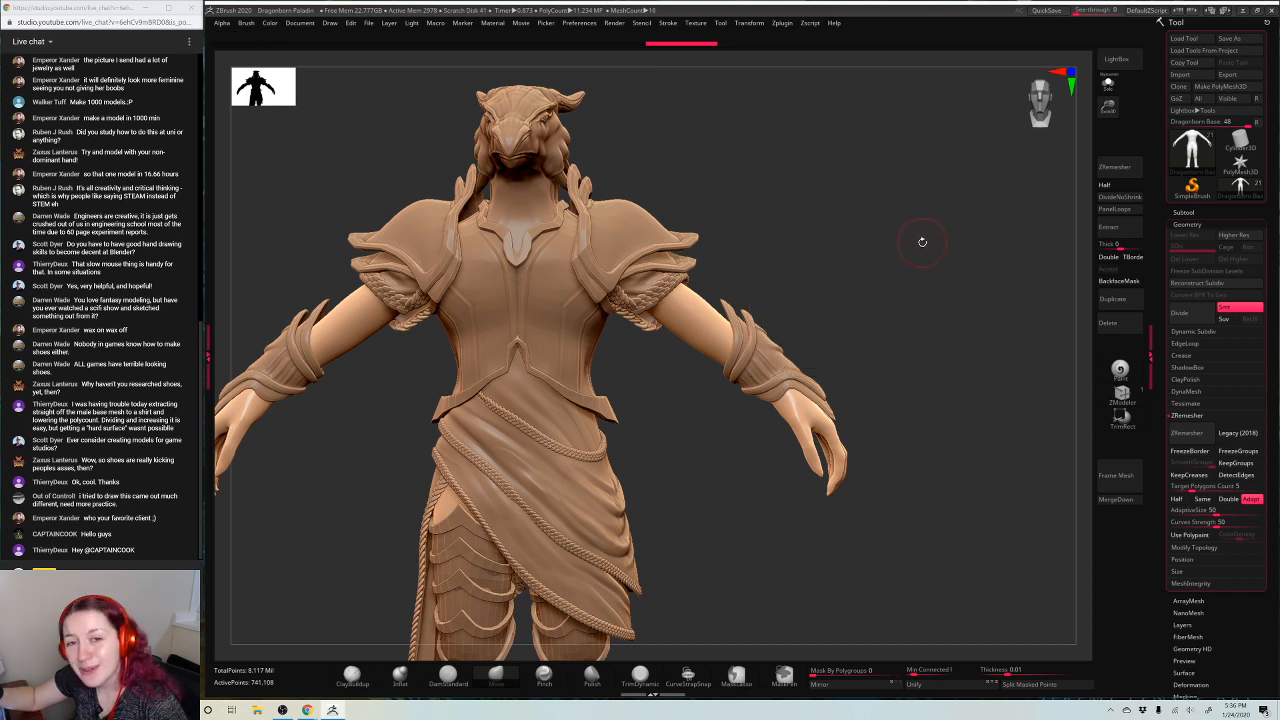
alt+drag(906, 247, 990, 181)
alt+click(620, 402)
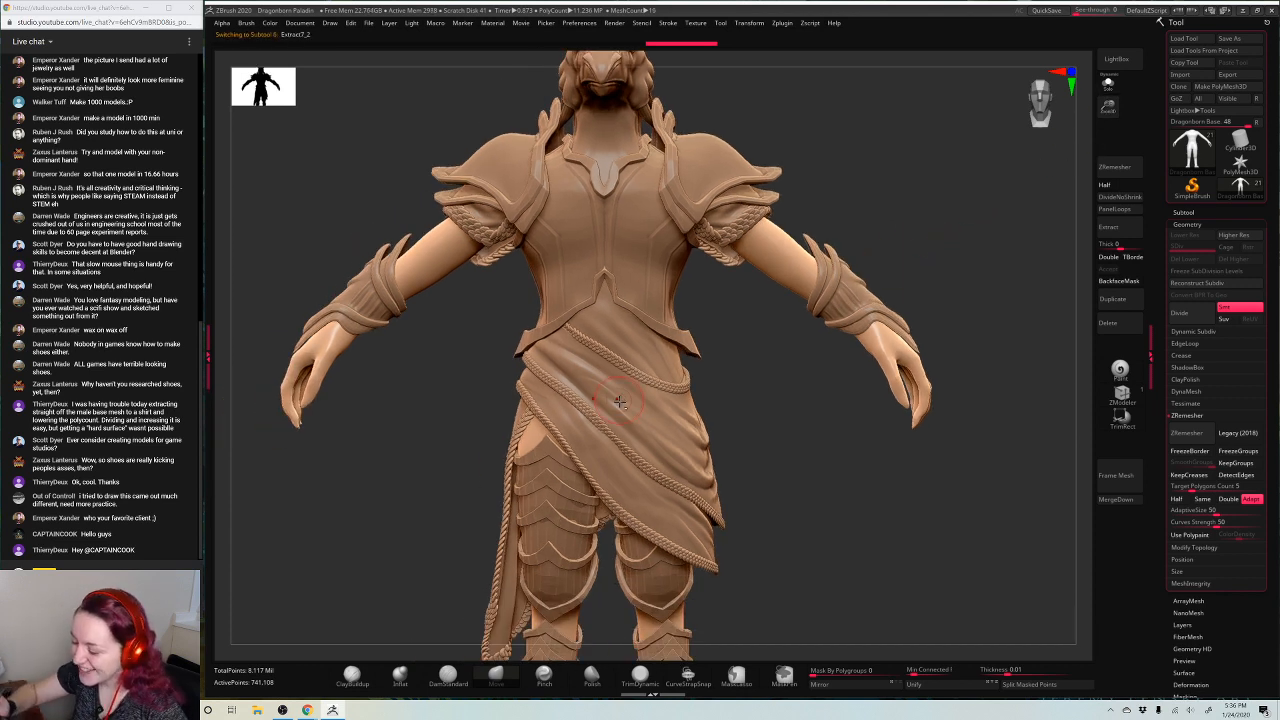
key(space)
click(949, 210)
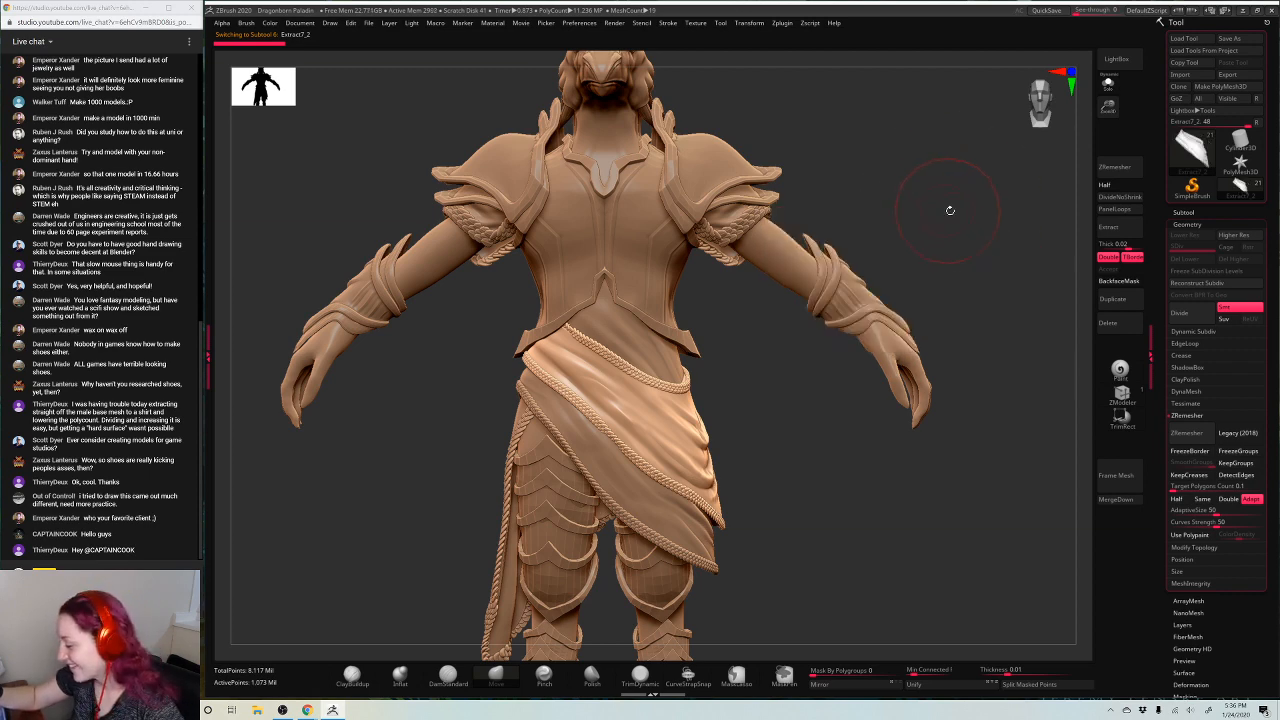
drag(931, 238, 952, 140)
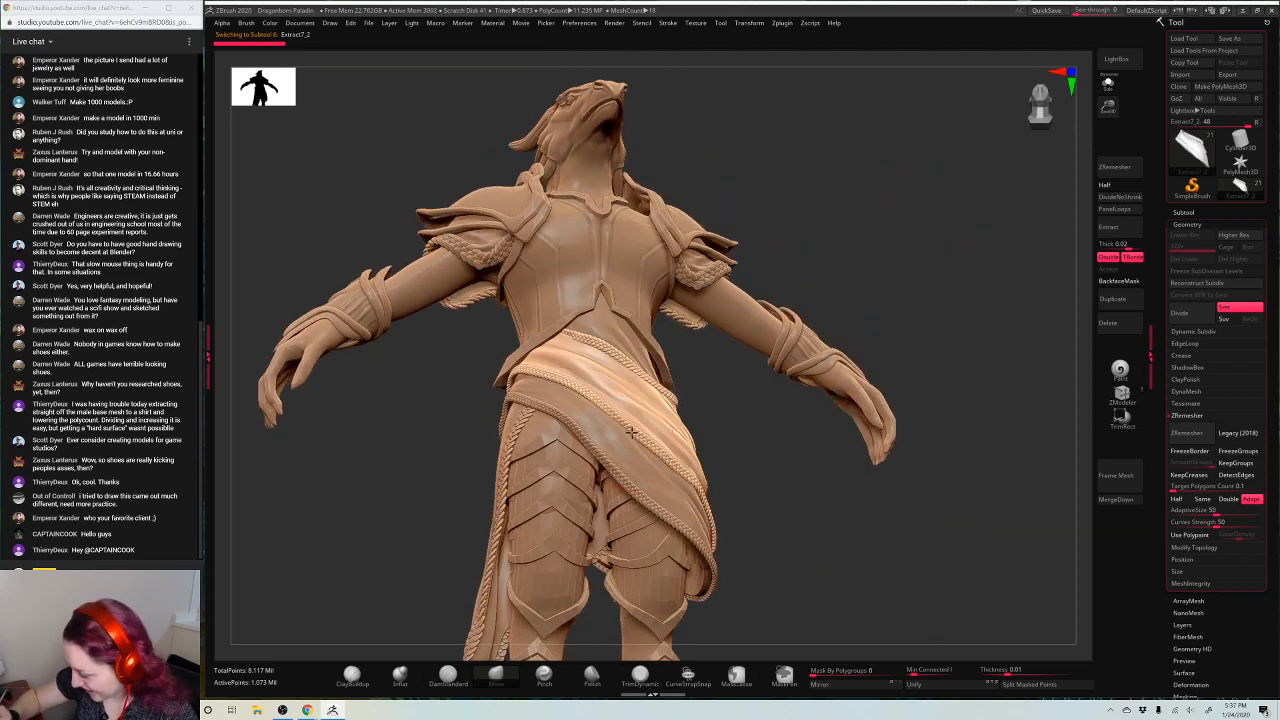
mouse_move(941, 234)
mouse_down()
mouse_move(942, 255)
mouse_move(966, 210)
mouse_move(917, 194)
mouse_move(960, 243)
mouse_up()
click(1107, 106)
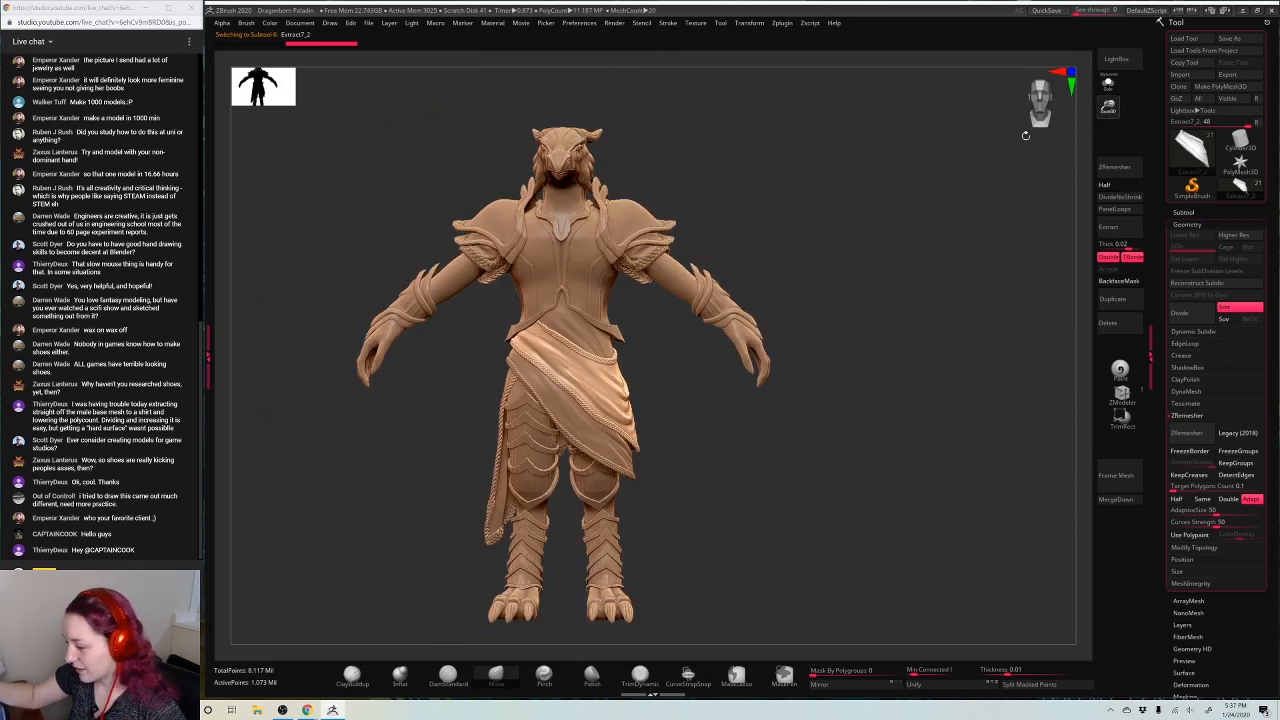
Make the breastplate active, set Mask By Polygroups to 100, and prepare the TrimDynamic brush for its flared hip edge
click(1107, 106)
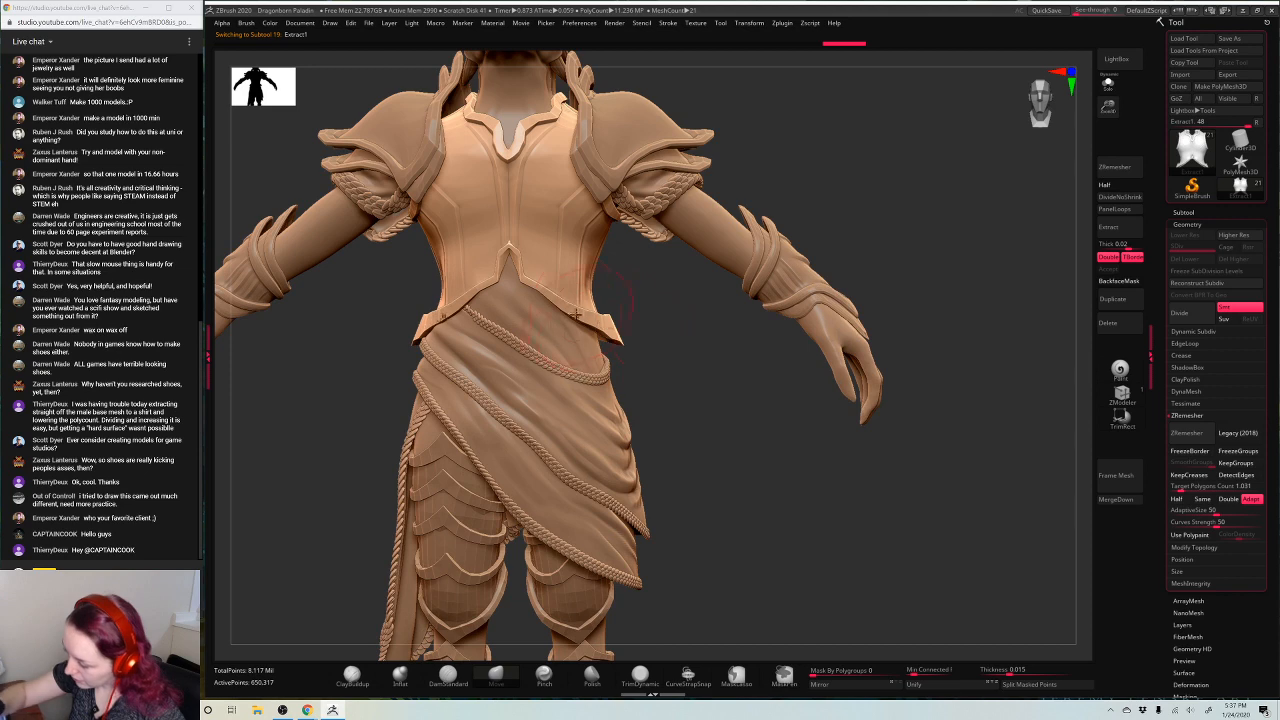
alt+drag(990, 207, 900, 570)
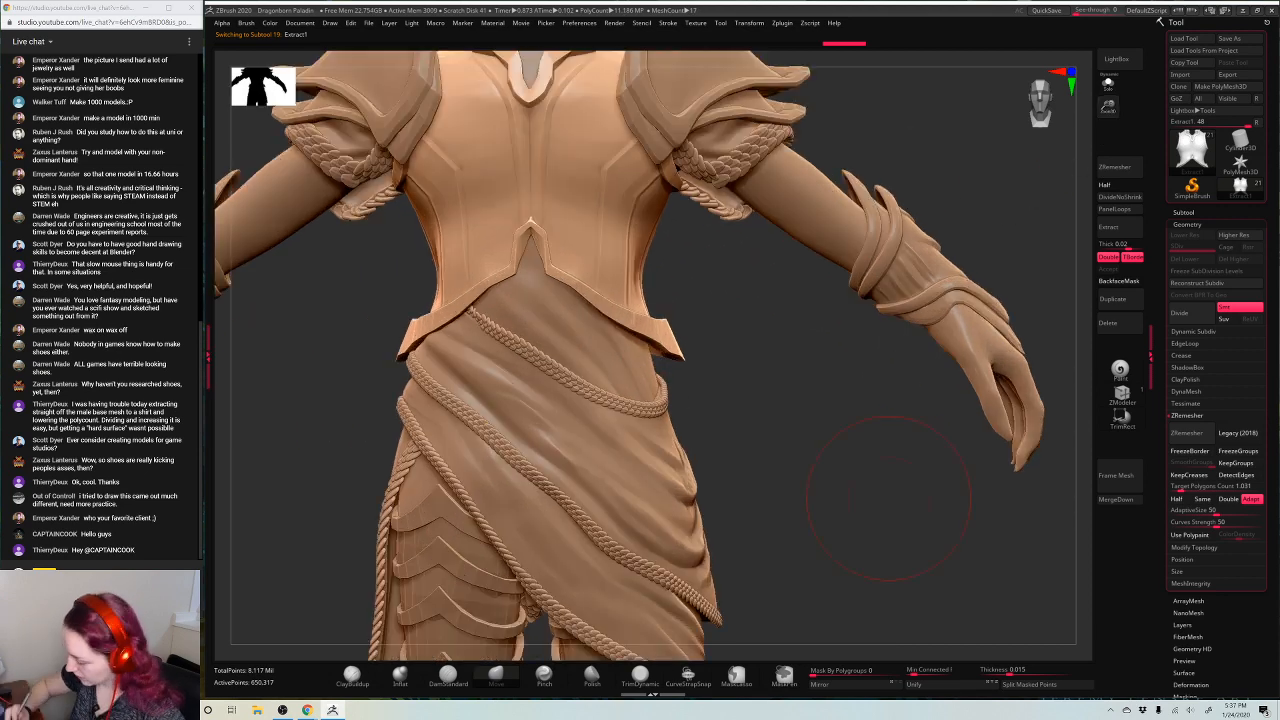
click(899, 672)
alt+drag(821, 459, 903, 510)
key(space)
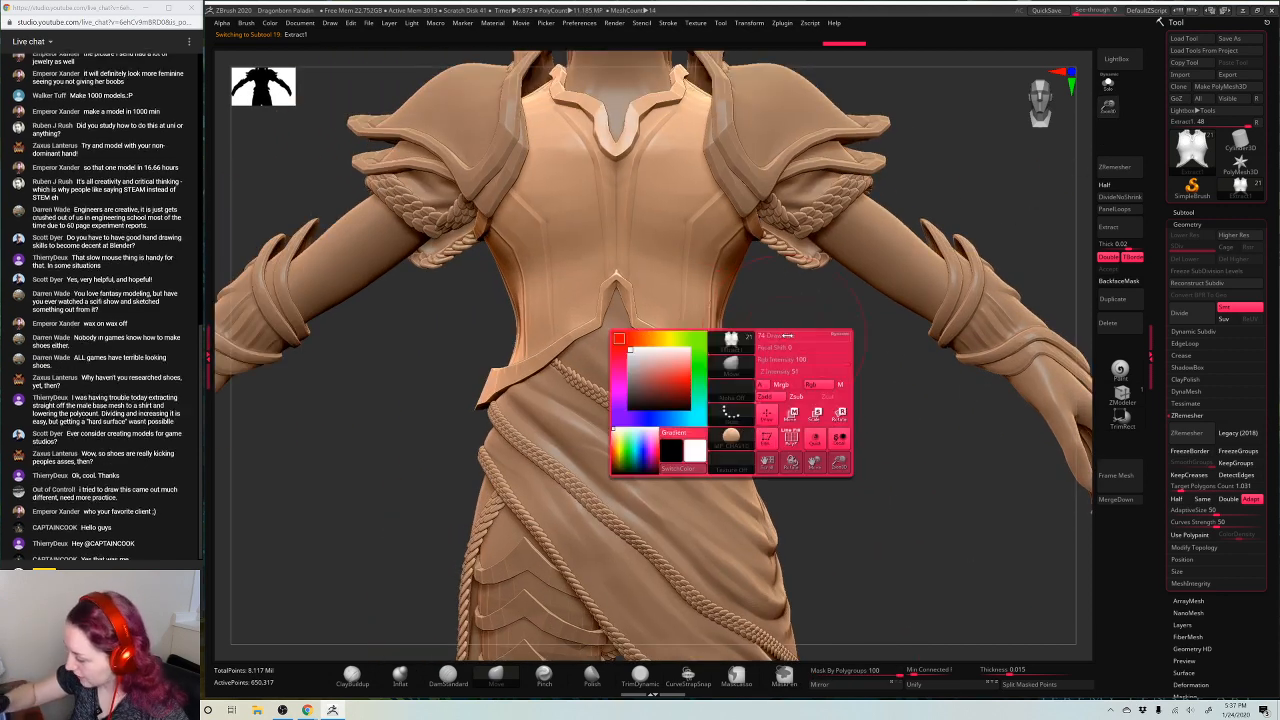
click(645, 674)
drag(857, 371, 795, 385)
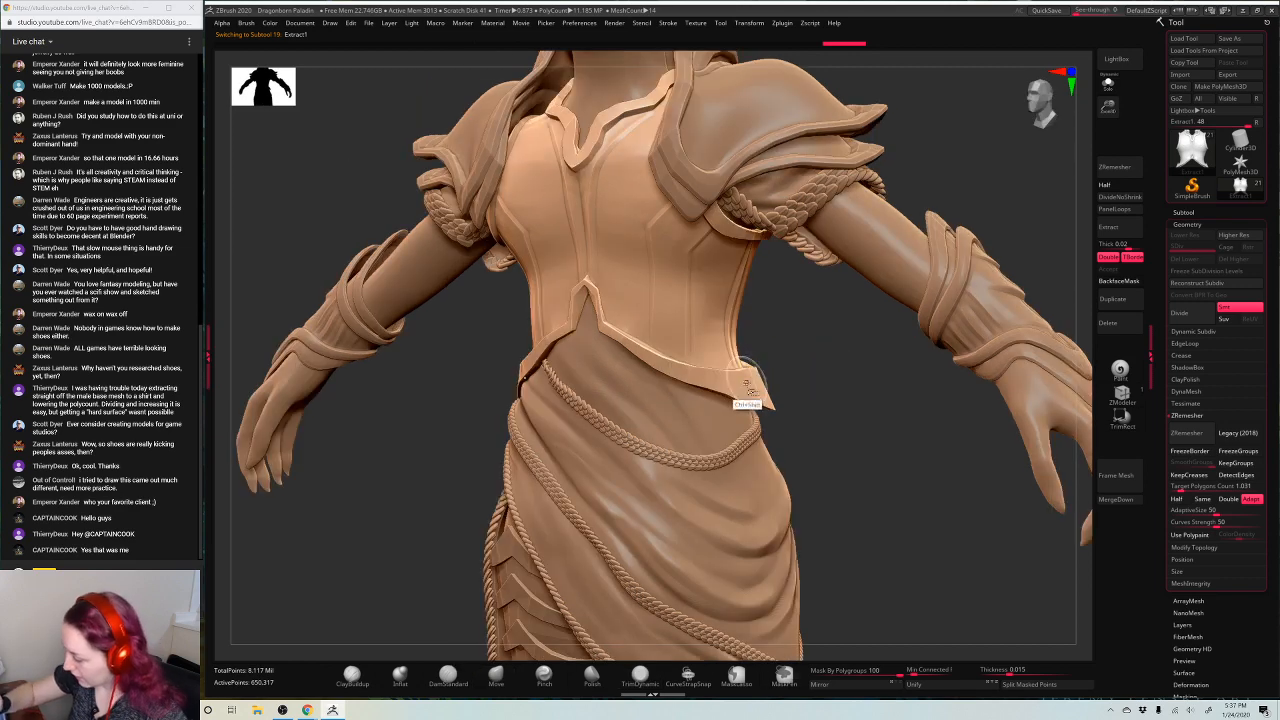
Isolate the breastplate's border polygroup, flatten the flared lower rim at the hip with TrimDynamic, and show the whole breastplate again
ctrl+shift+click(748, 386)
alt+drag(1095, 142, 1080, 190)
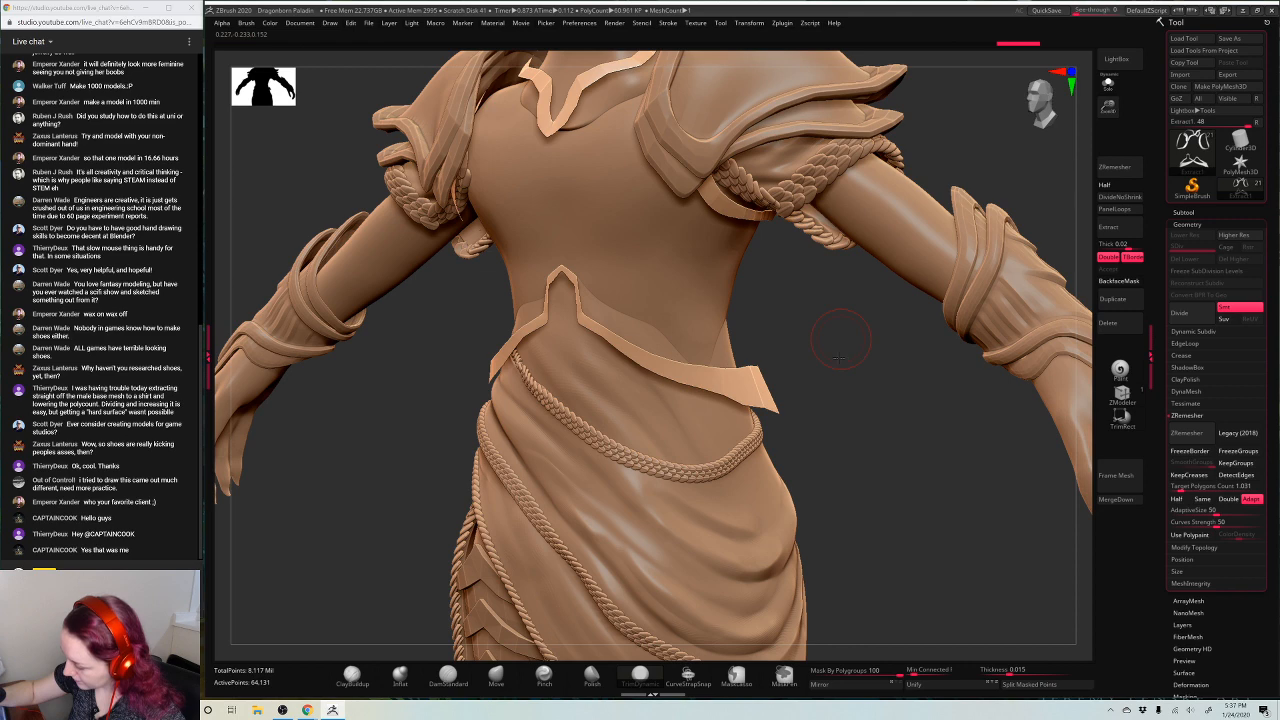
drag(840, 336, 792, 378)
drag(847, 358, 826, 346)
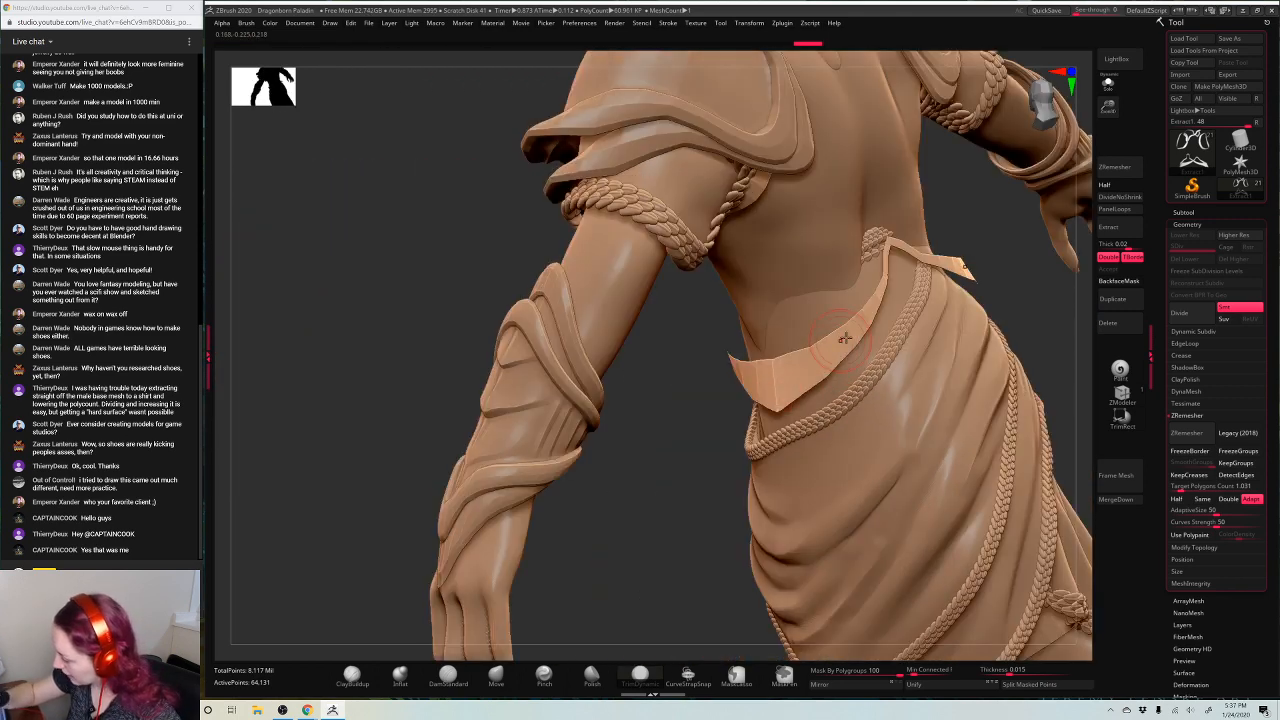
drag(1020, 246, 750, 380)
drag(987, 228, 1006, 200)
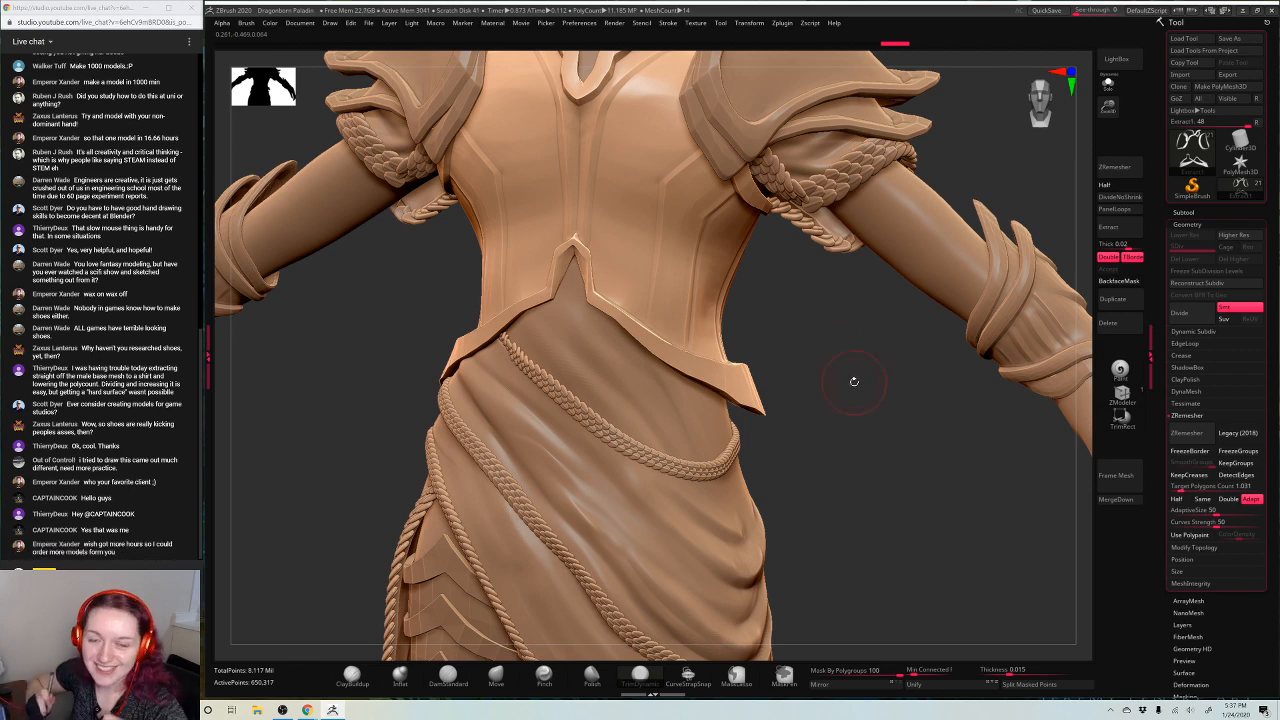
Show the full figure and examine the armor from the front after the breastplate edit
drag(856, 342, 845, 430)
key(f)
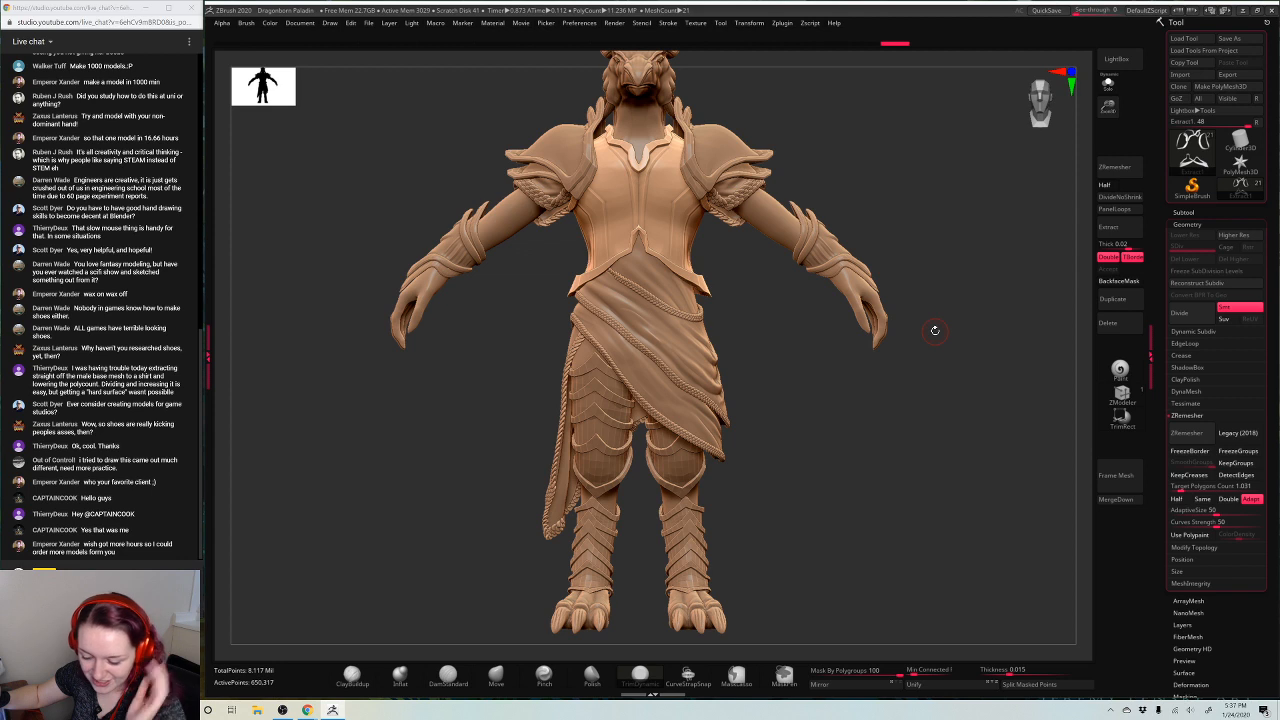
drag(1107, 108, 707, 325)
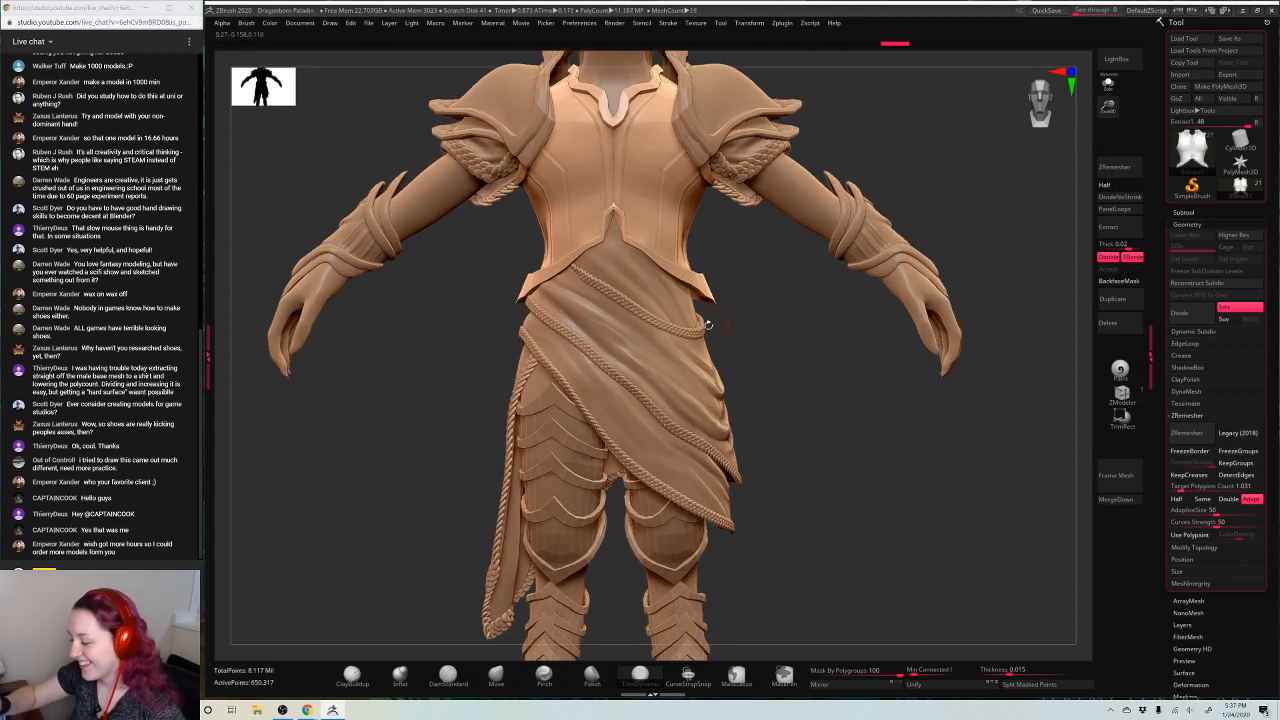
right_click(819, 309)
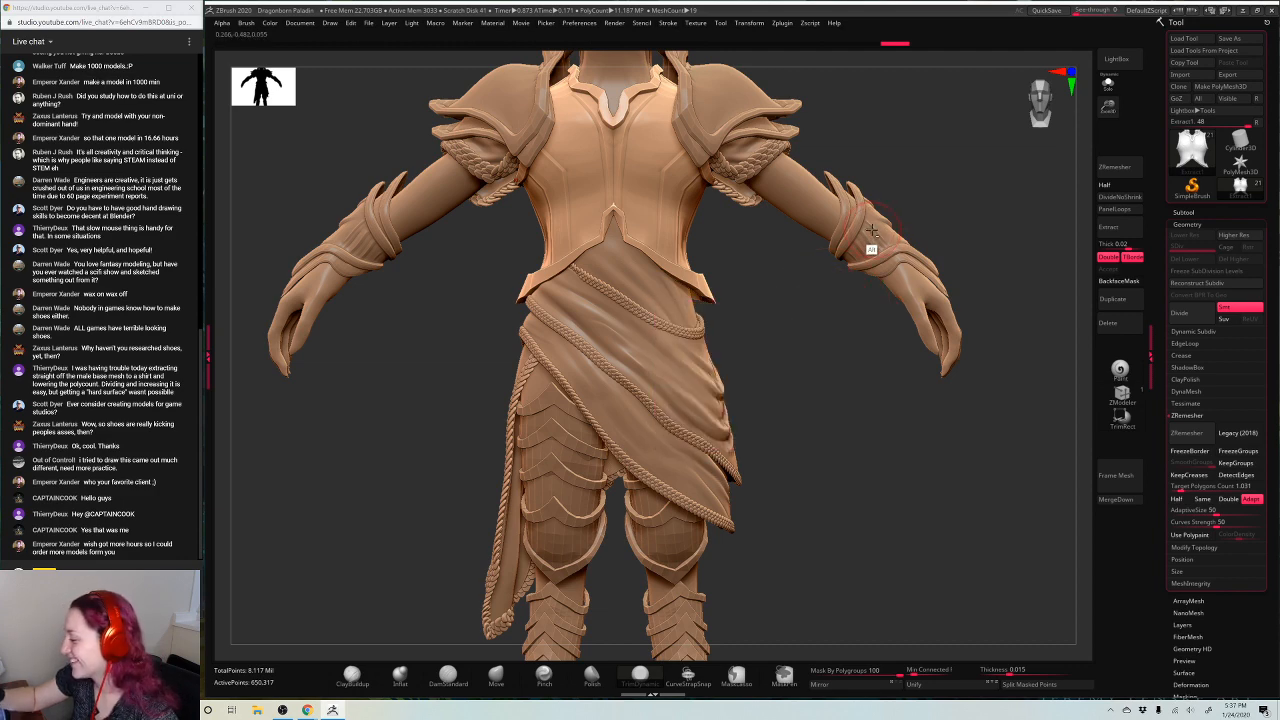
Make the forearm armor the active piece and give the DamStandard brush a chevron-patterned alpha
mouse_move(929, 223)
mouse_down()
mouse_move(891, 203)
mouse_move(869, 307)
mouse_up()
right_click(869, 307)
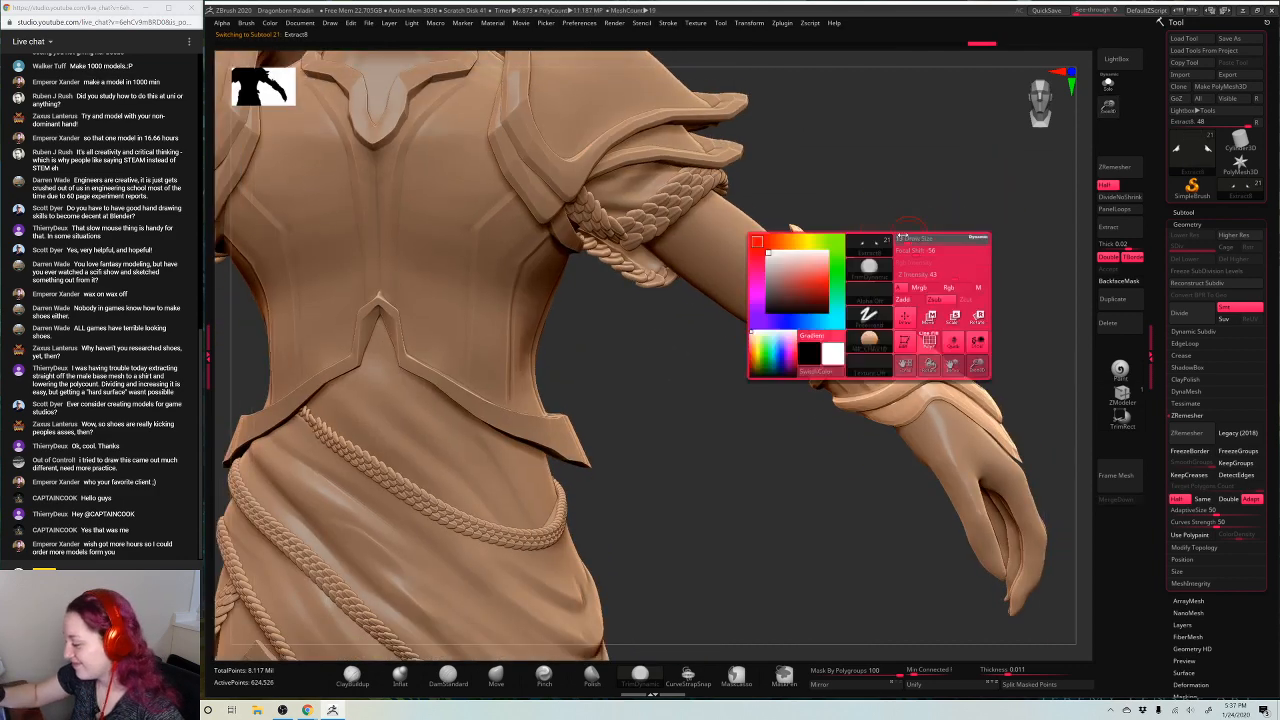
alt+drag(616, 546, 543, 543)
click(448, 675)
right_click(817, 235)
click(844, 254)
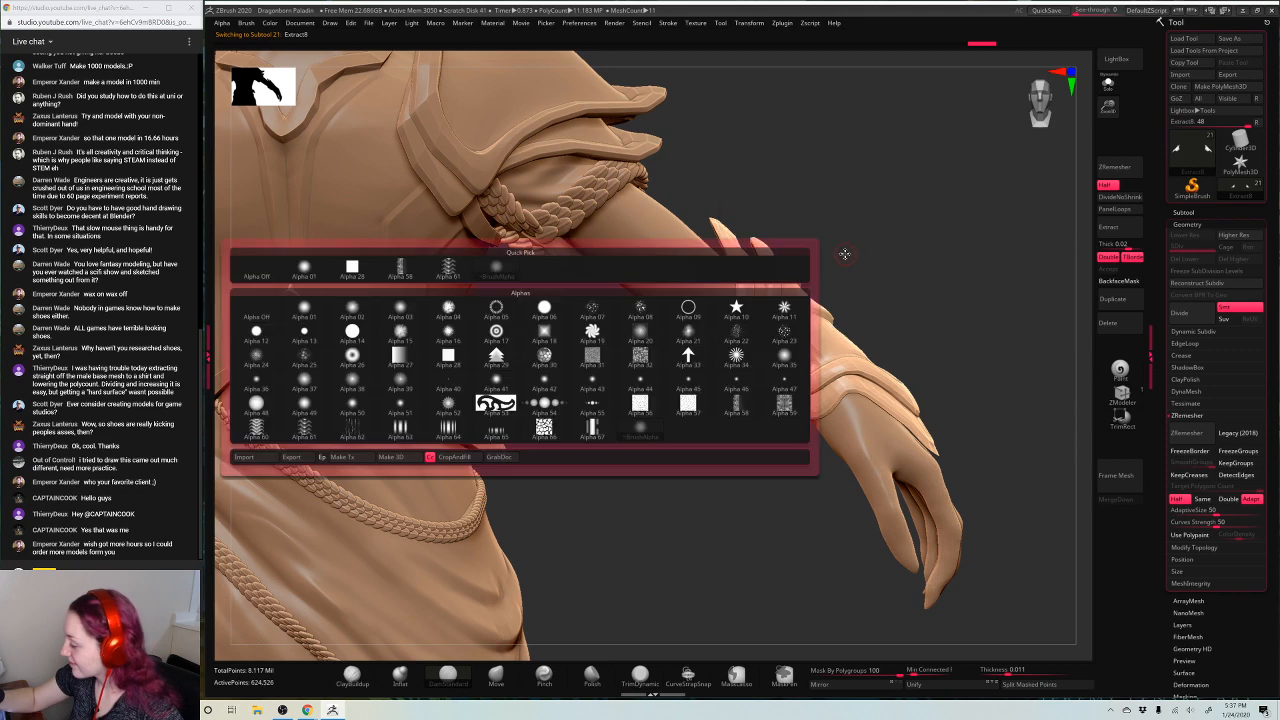
click(456, 266)
Adjust the DamStandard brush settings for the forearm armor and set Mask By Polygroups to 0
drag(1120, 119, 1120, 155)
right_click(833, 289)
click(837, 299)
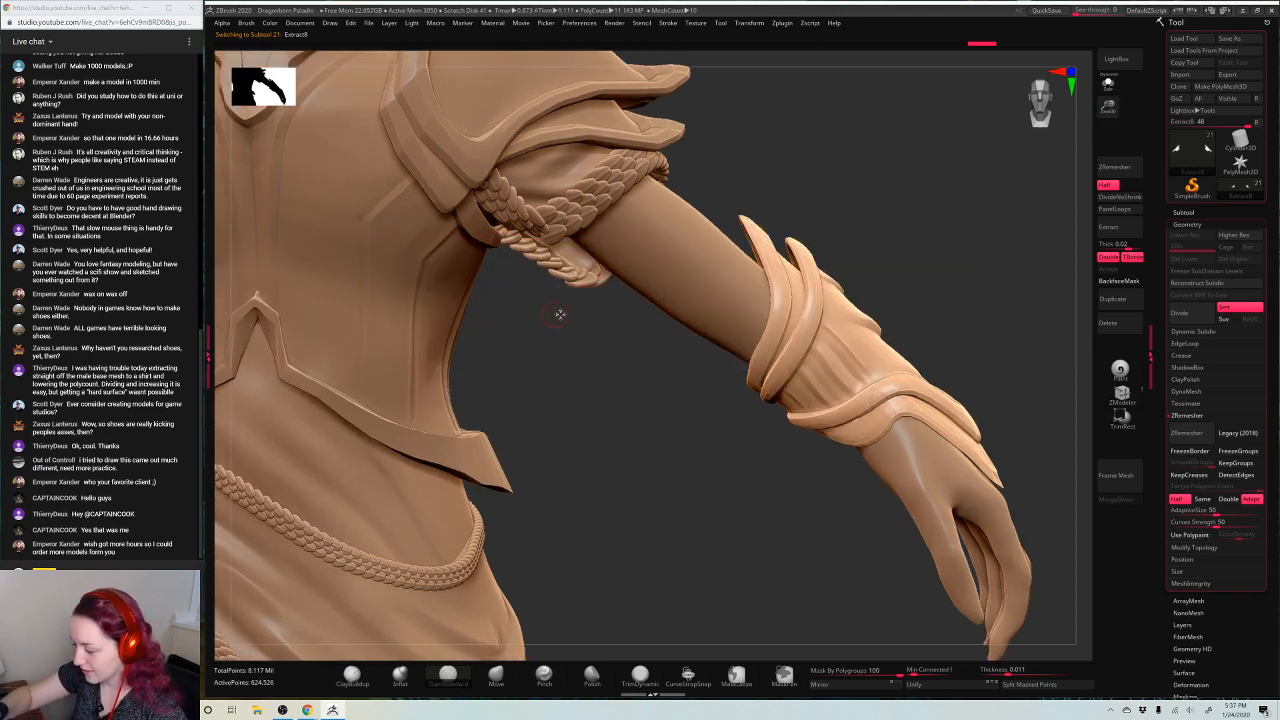
right_click(644, 337)
click(642, 342)
click(700, 364)
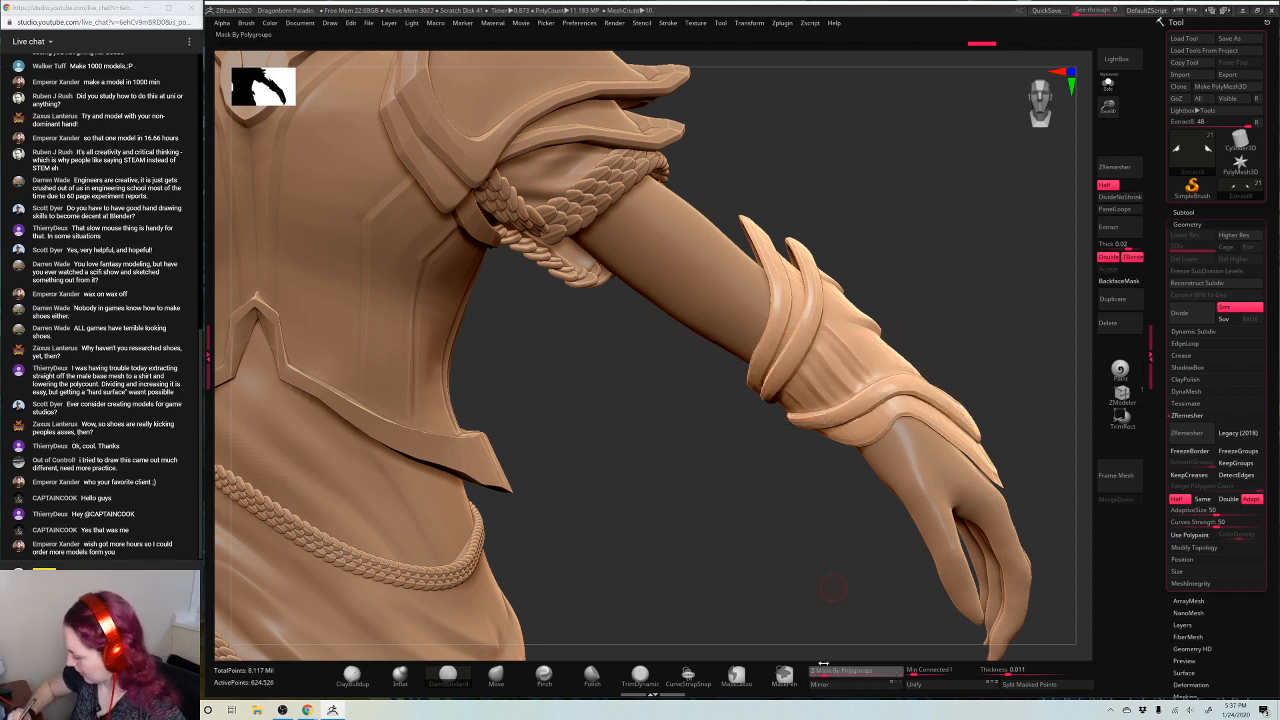
Mask the forearm armor except one curved band near the elbow, try a DamStandard chevron pattern along it, and clear the mask
right_click(838, 311)
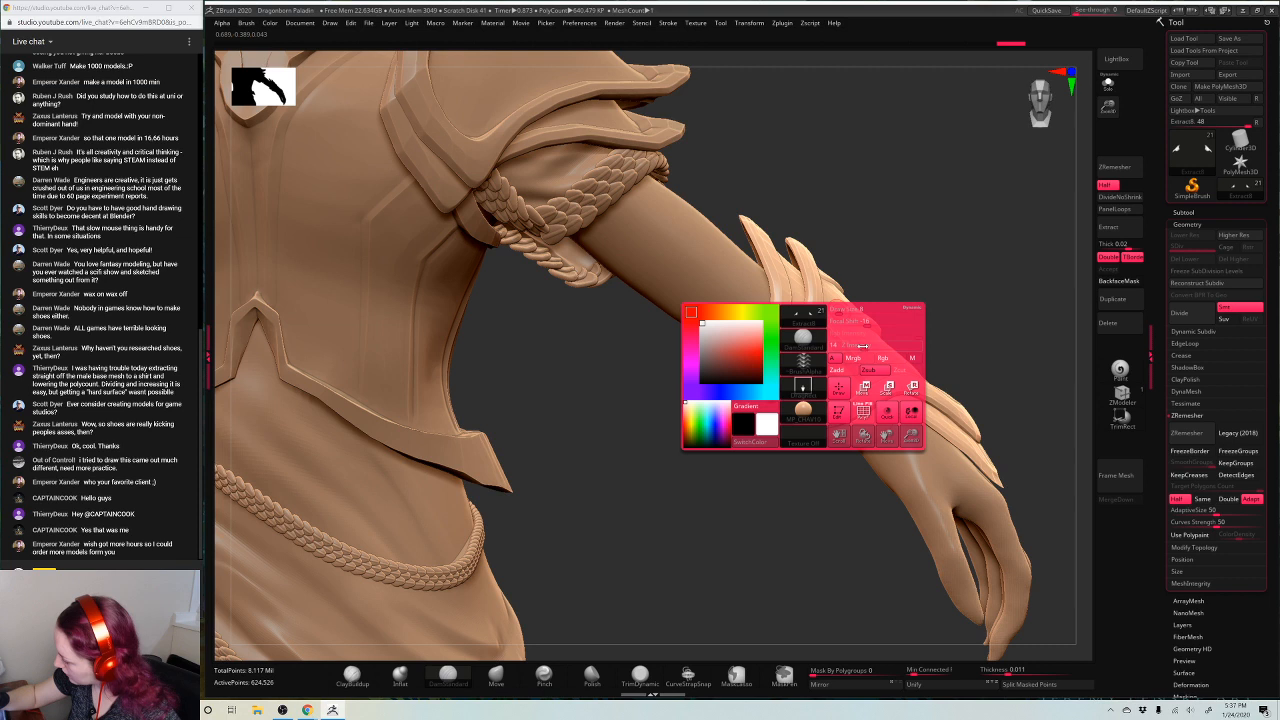
key(ctrl+z)
right_click(826, 297)
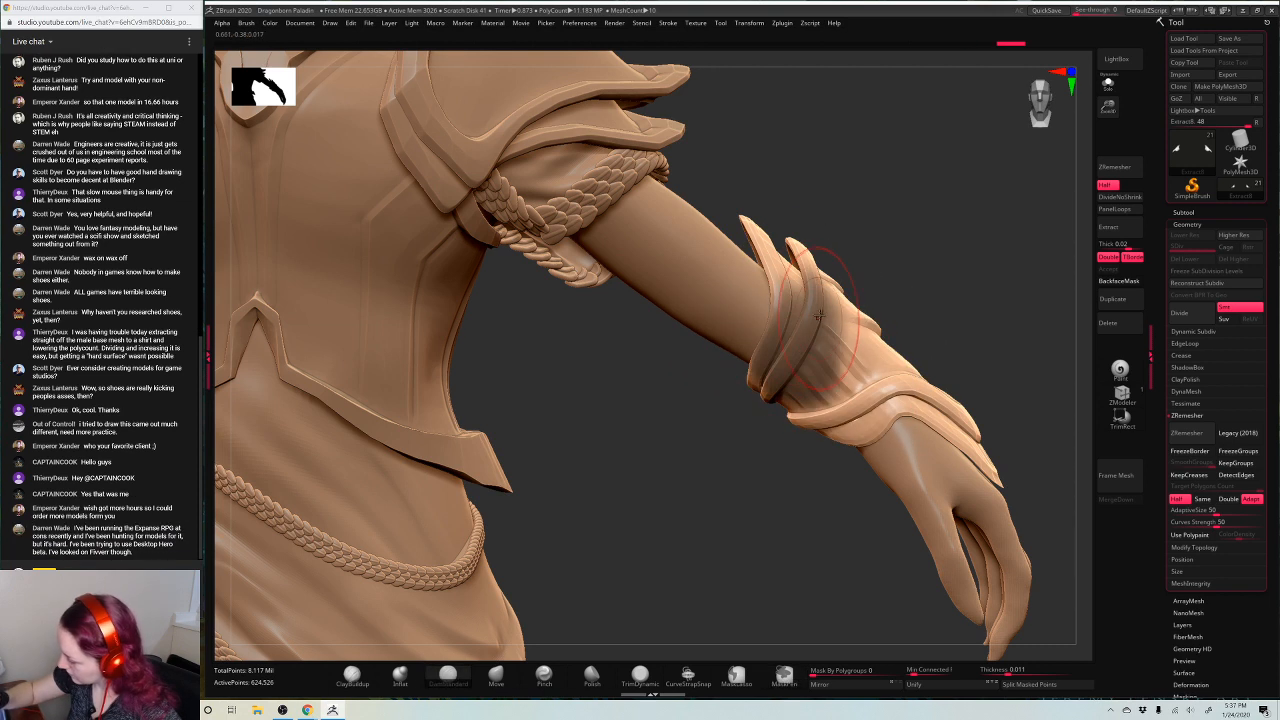
right_click(810, 312)
right_click(815, 304)
drag(815, 304, 760, 416)
ctrl+click(869, 286)
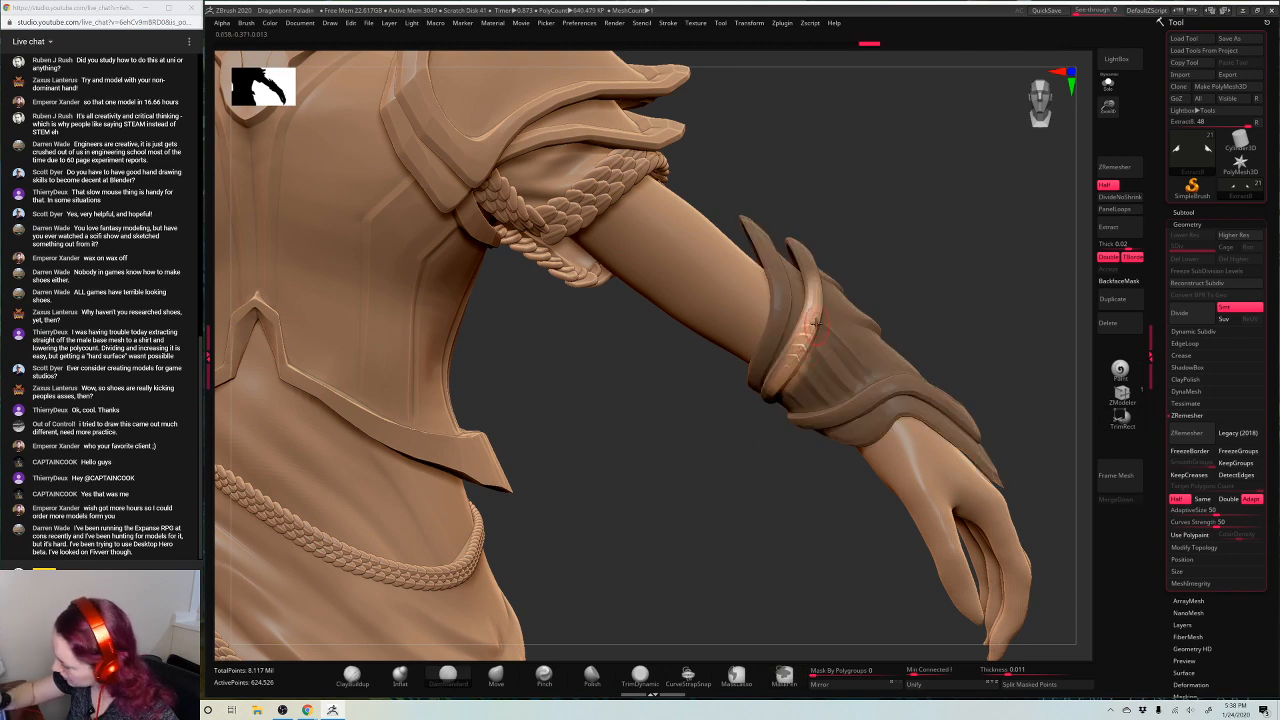
mouse_move(938, 218)
ctrl+mouse_down()
mouse_move(964, 240)
mouse_move(979, 210)
mouse_move(956, 215)
mouse_move(1003, 299)
mouse_move(990, 294)
ctrl+mouse_up()
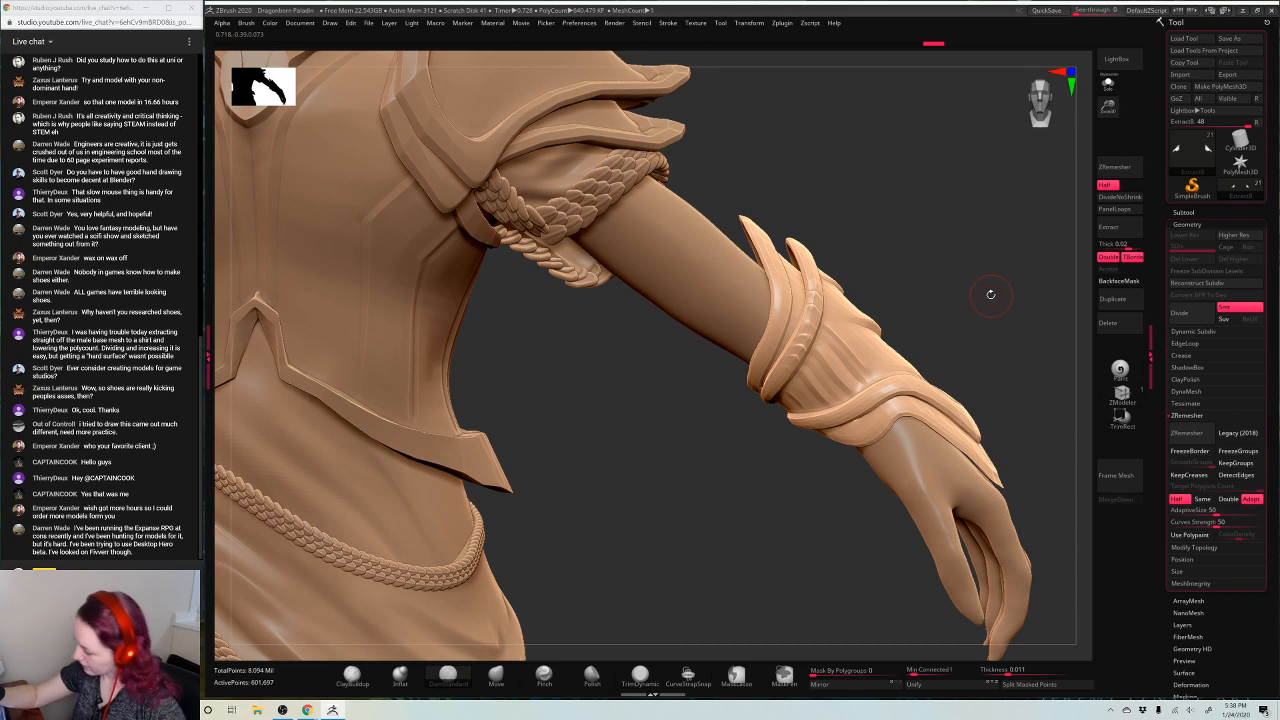
Undo the pattern strokes on the forearm armor's curved band and clear the mask
key(ctrl+z)
key(ctrl+z)
key(ctrl+z)
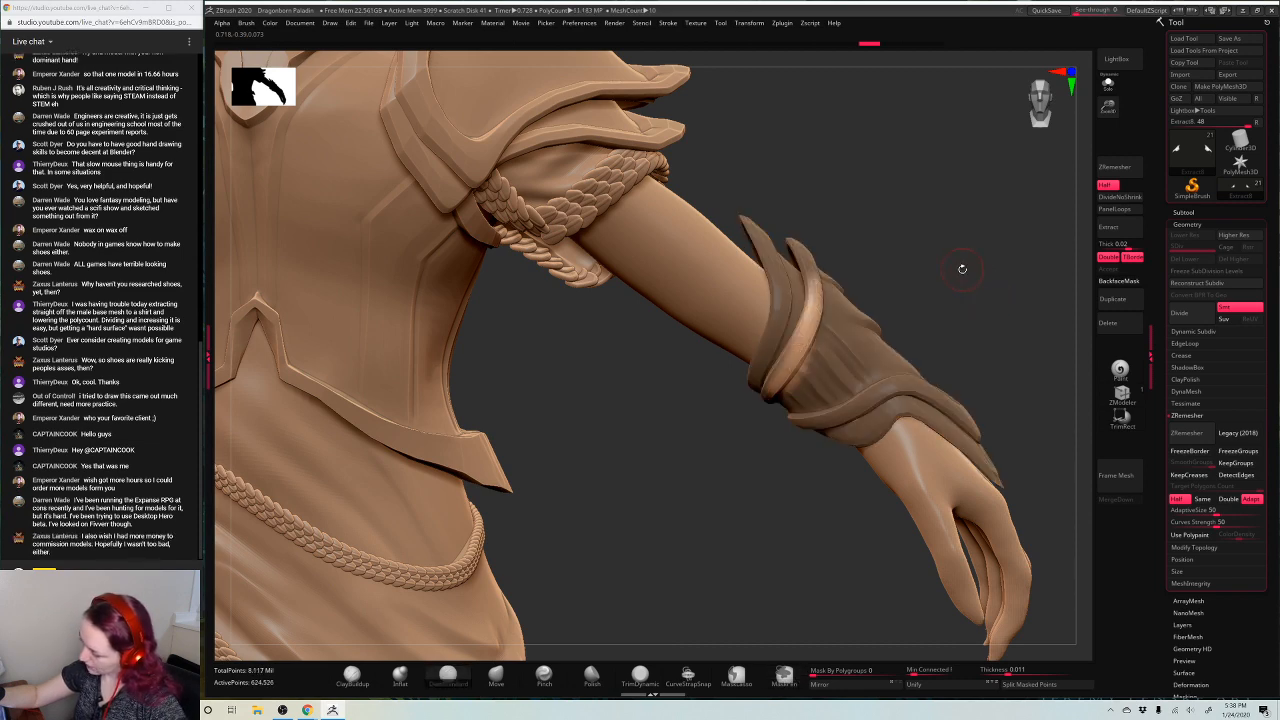
ctrl+drag(942, 214, 987, 272)
Examine the full figure and the upper body armor from the front at several distances
key(f)
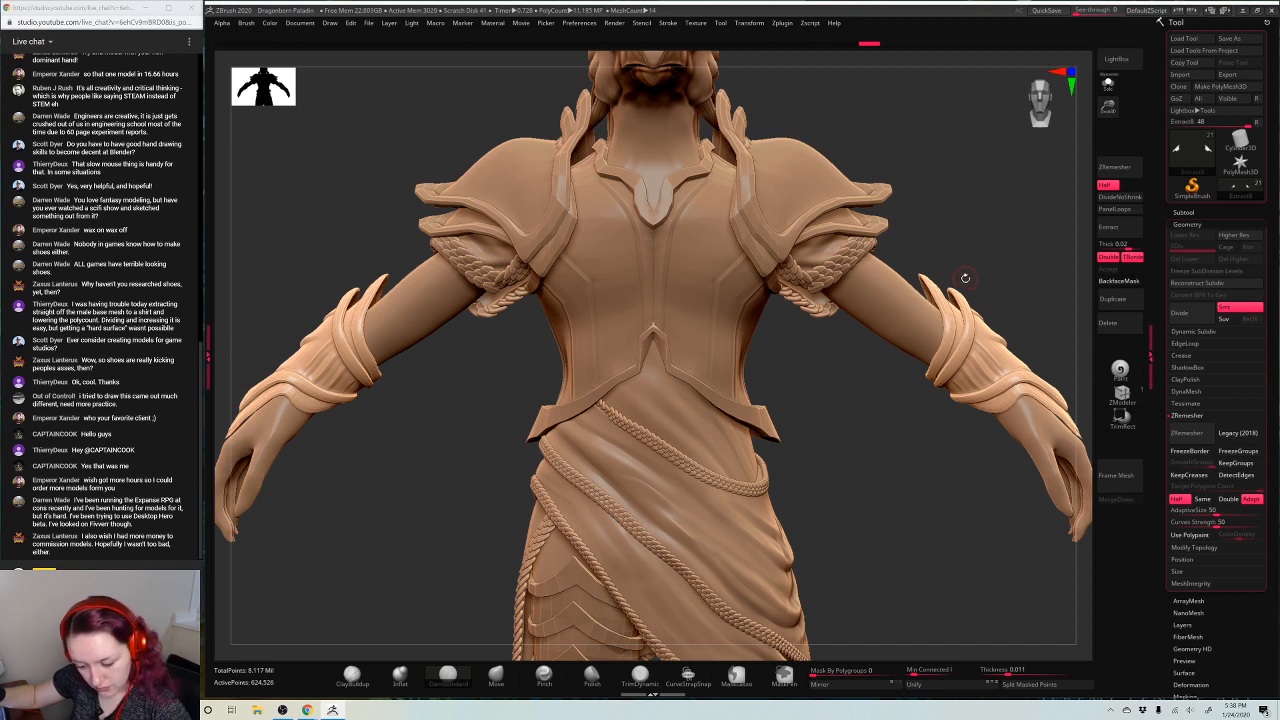
key(f)
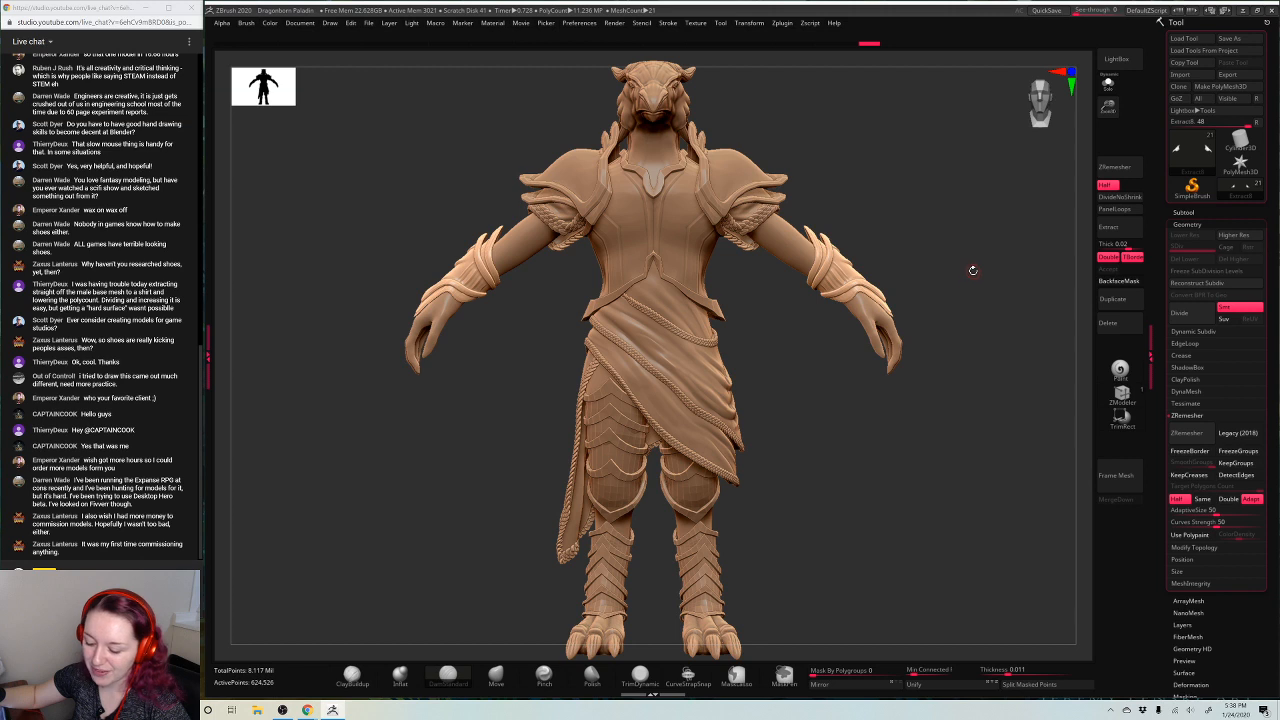
drag(981, 283, 962, 259)
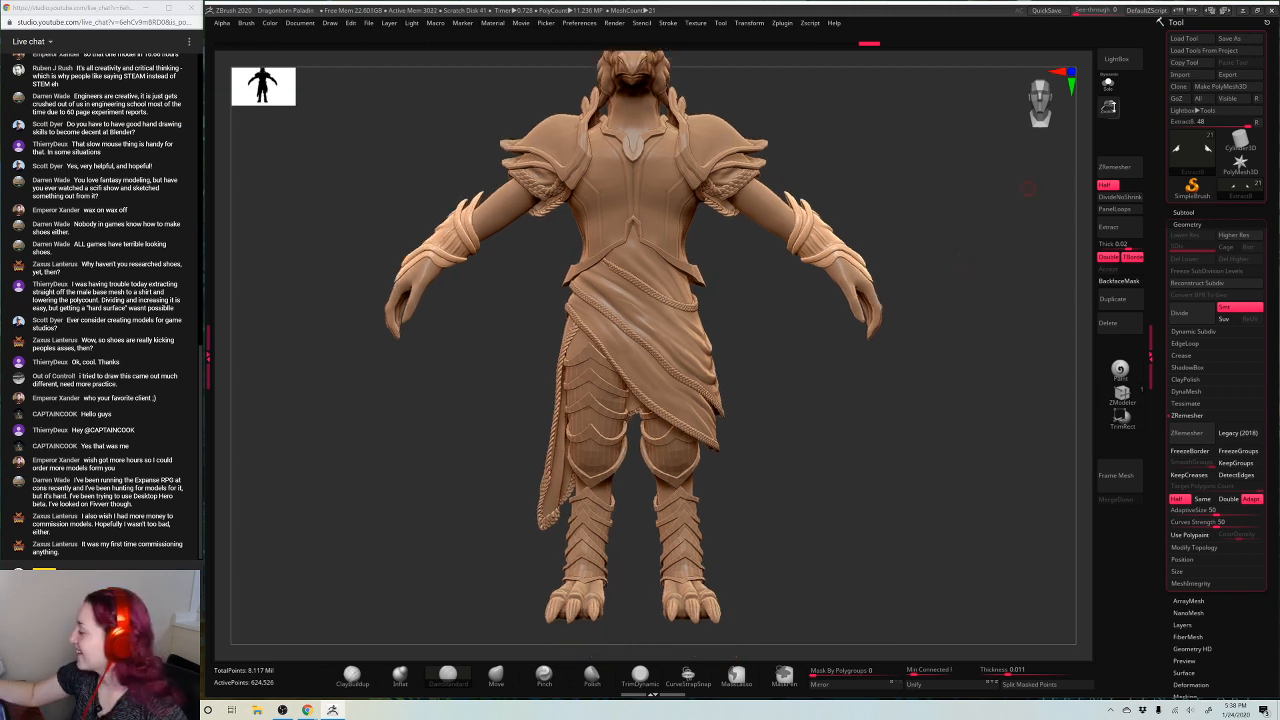
drag(1036, 106, 946, 257)
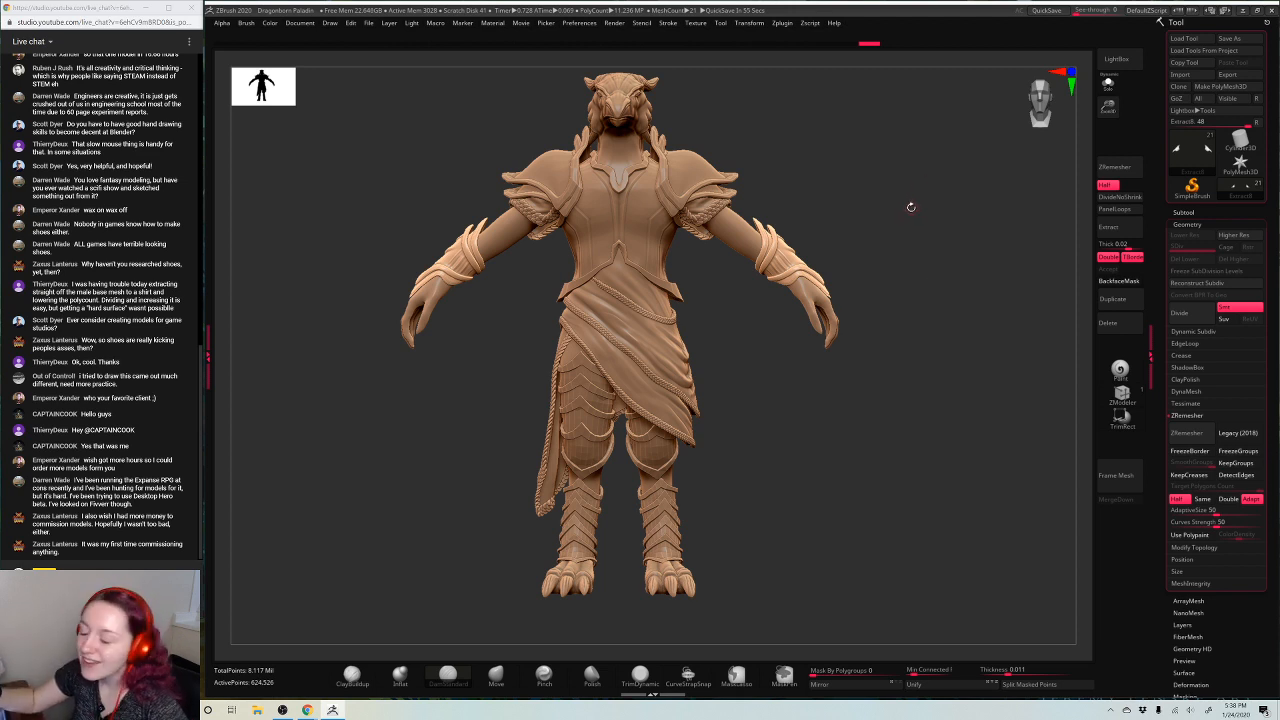
key(space)
ctrl+right_drag(806, 240, 806, 309)
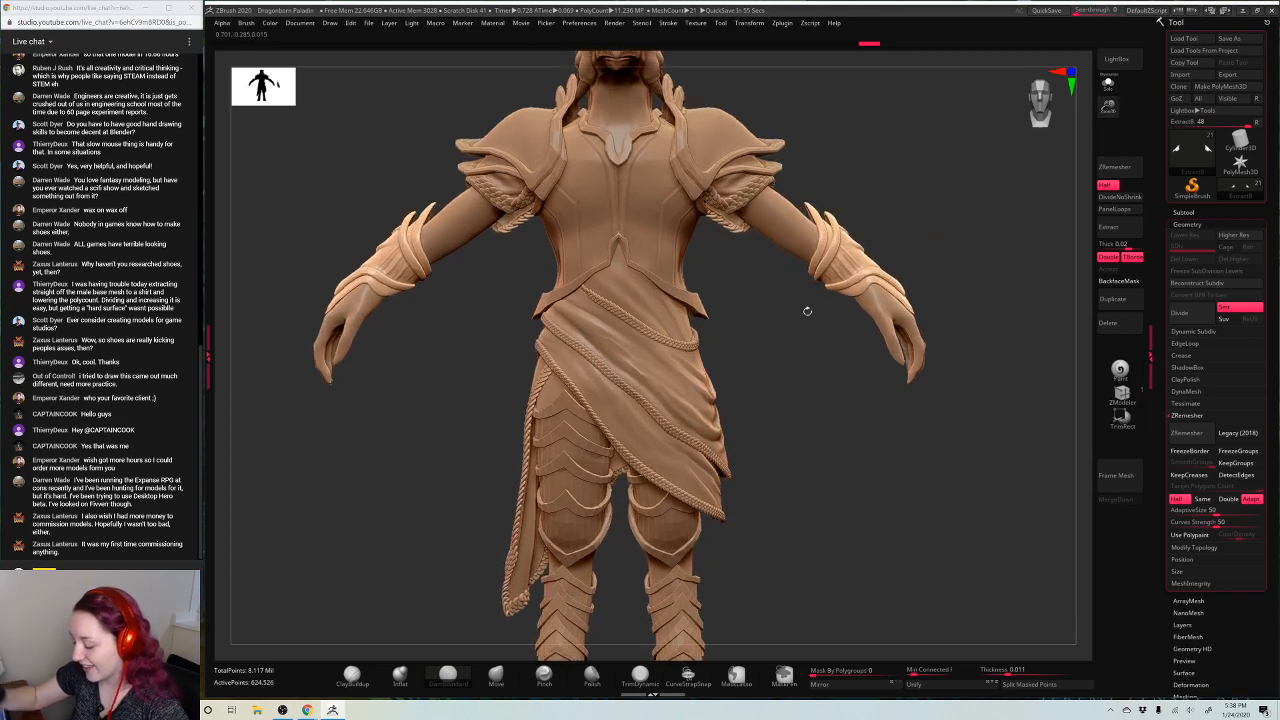
alt+right_drag(830, 454, 909, 511)
key(space)
drag(922, 172, 931, 172)
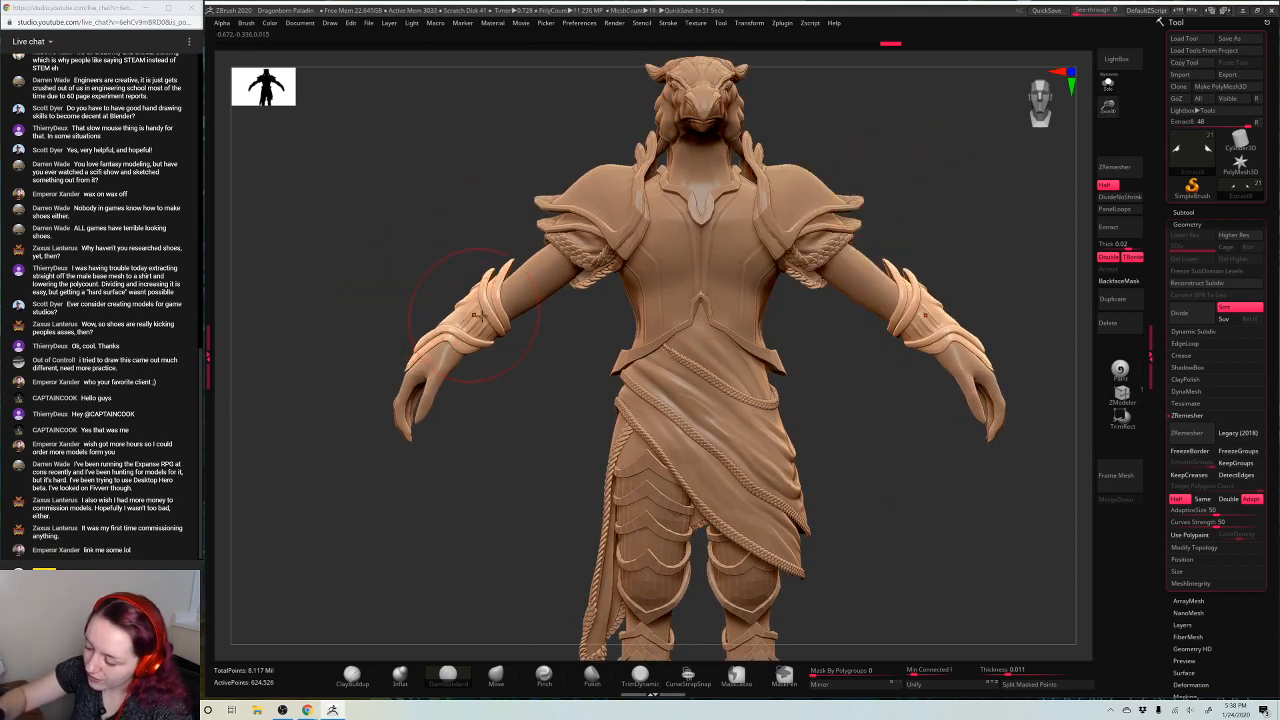
Nudge the forearm armor's fin near the elbow slightly with a resized Move brush and check the figure
click(496, 676)
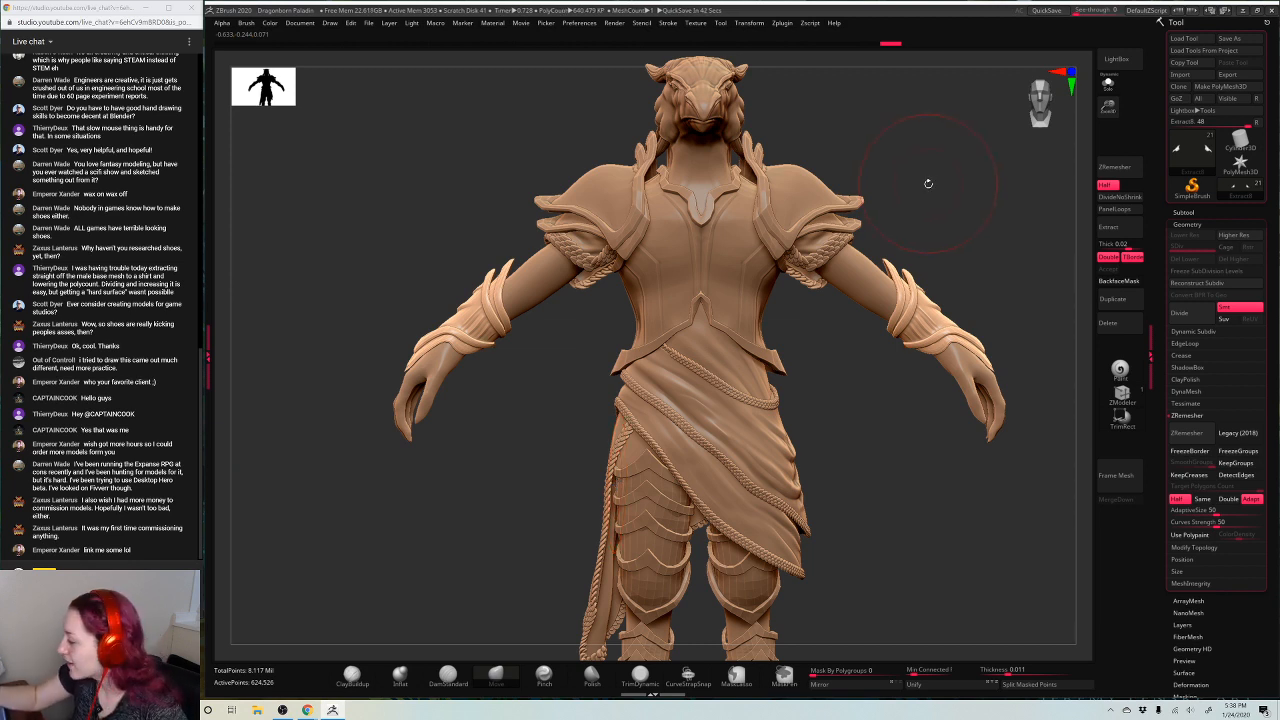
key(space)
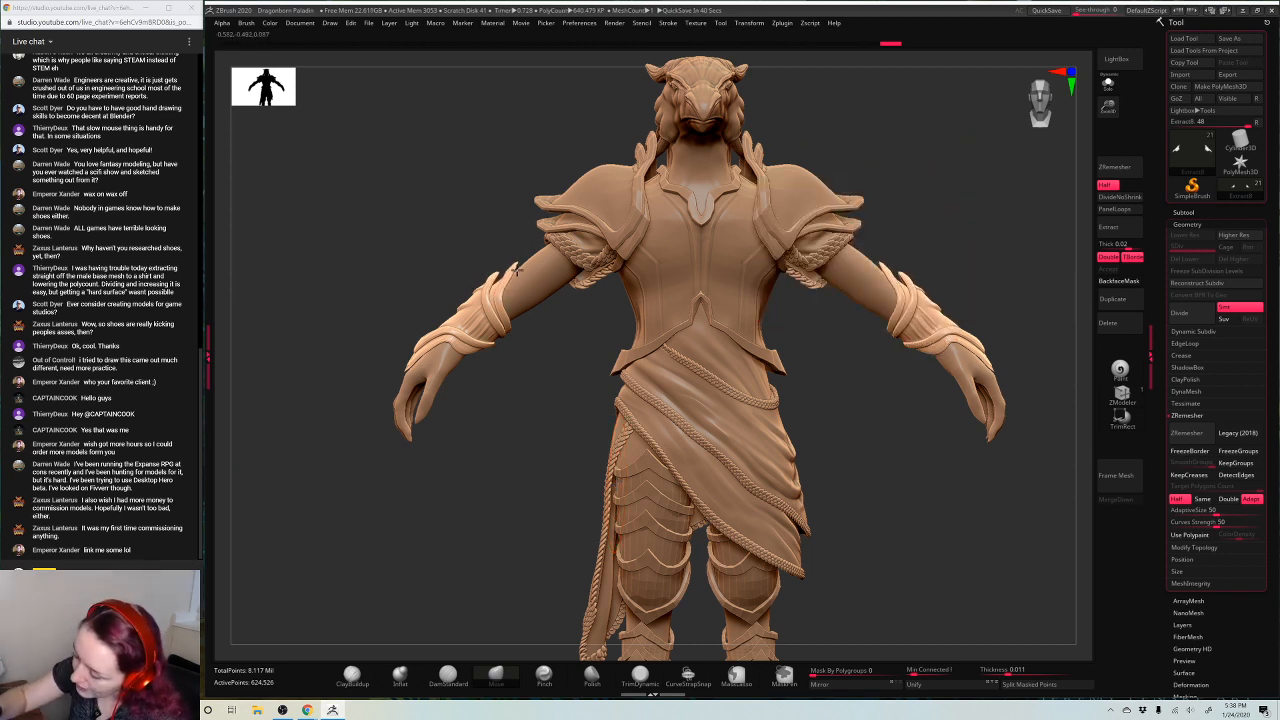
key(ctrl)
key(space)
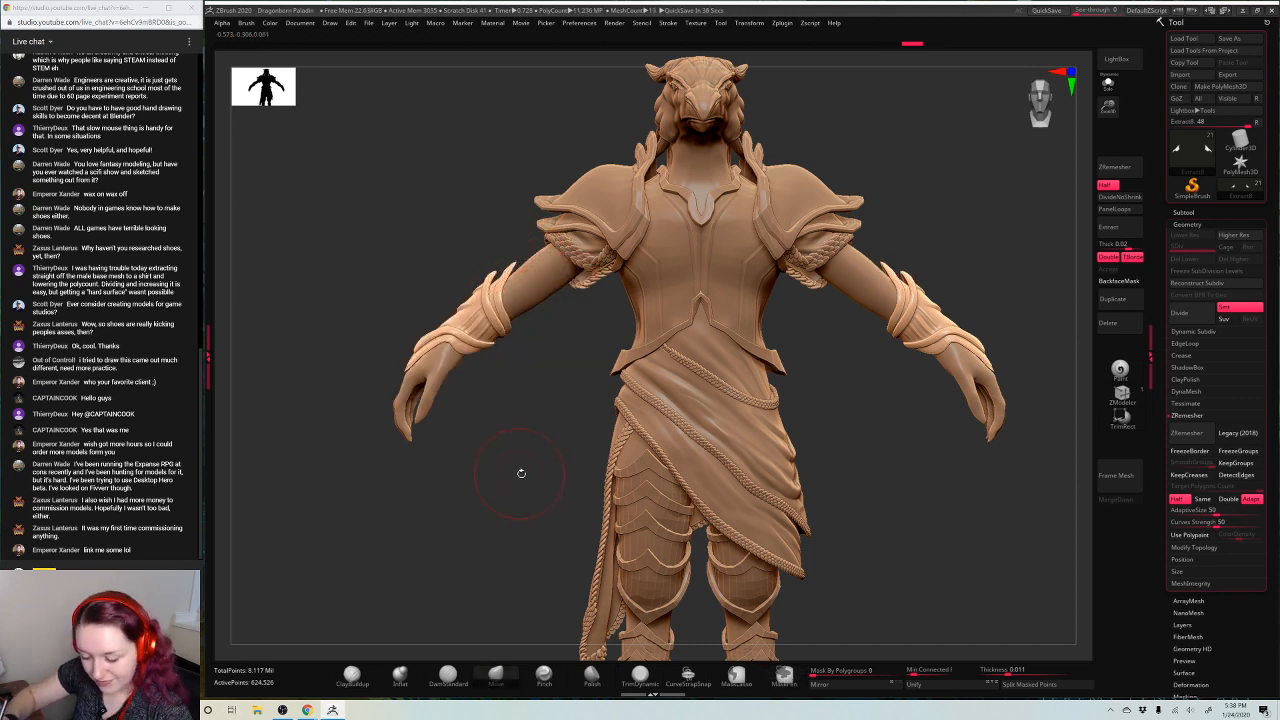
drag(521, 473, 470, 485)
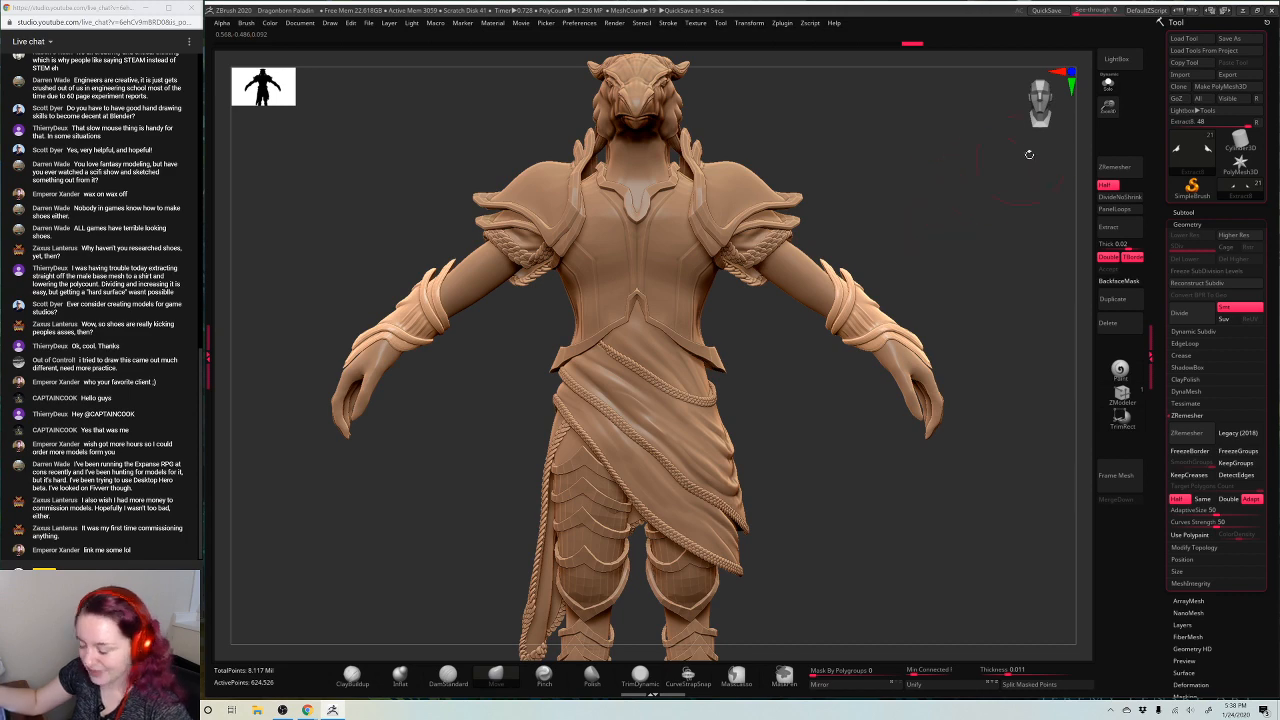
drag(1108, 109, 934, 261)
Isolate the breastplate's border polygroup, flatten the collar rim with TrimDynamic, and show the whole breastplate again
alt+click(570, 306)
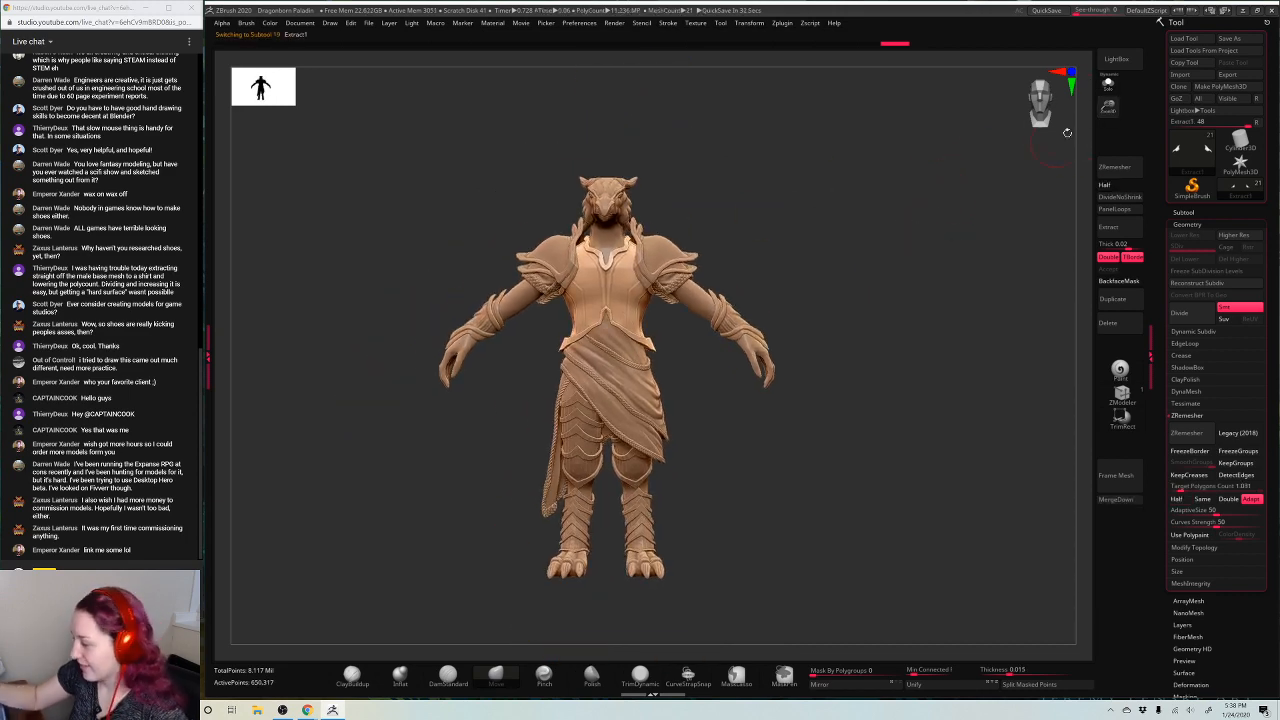
key(f)
key(f)
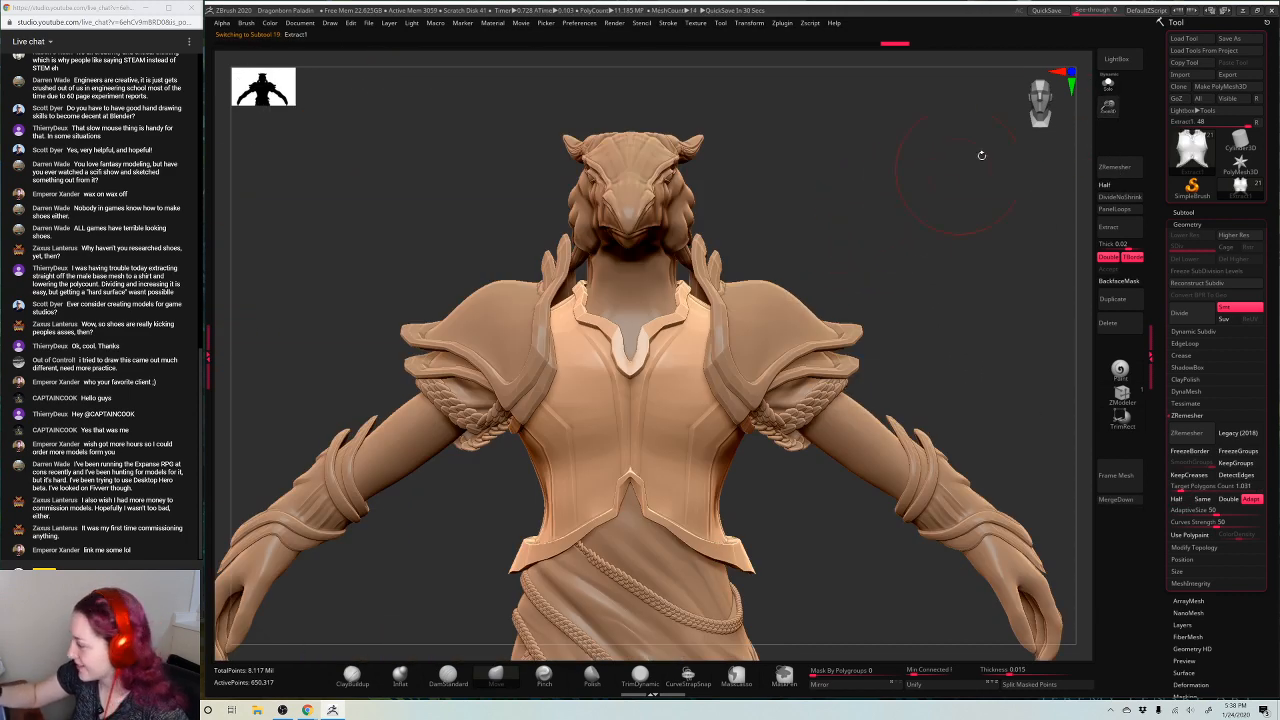
mouse_move(1105, 131)
mouse_down()
mouse_move(643, 294)
mouse_move(663, 400)
mouse_move(886, 214)
mouse_move(1110, 146)
mouse_move(997, 217)
mouse_move(873, 258)
mouse_up()
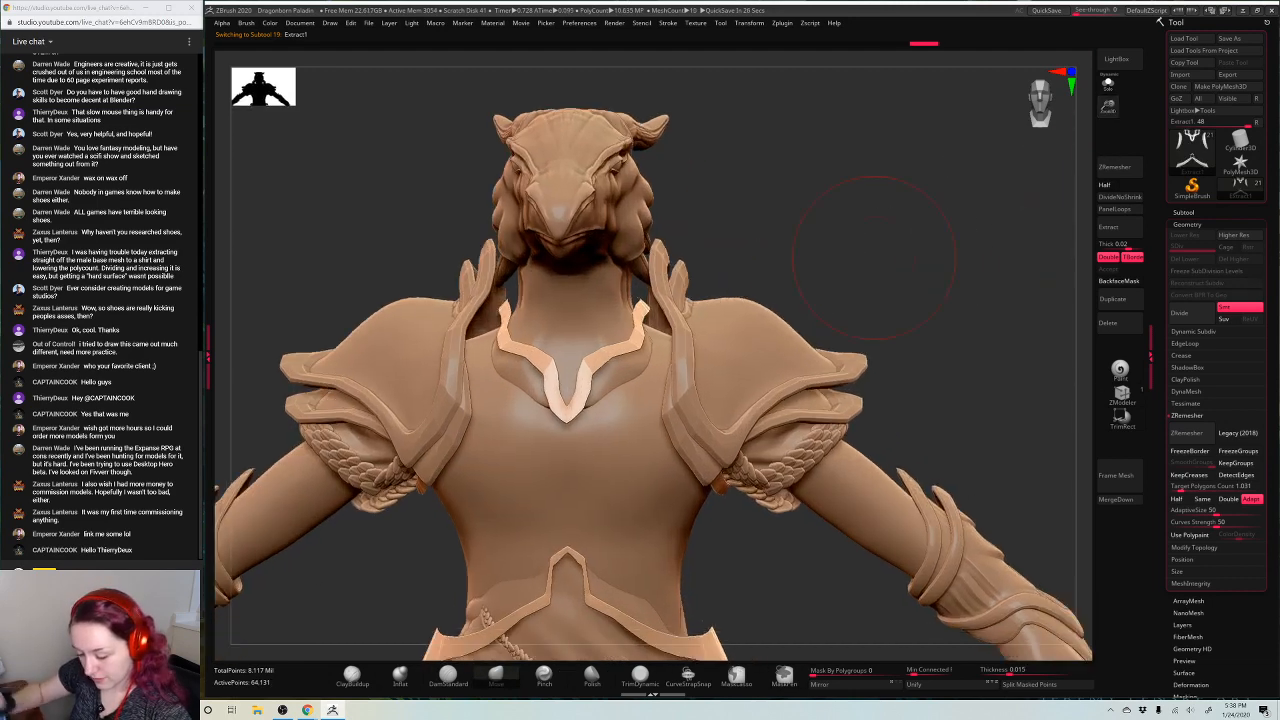
click(641, 673)
key(space)
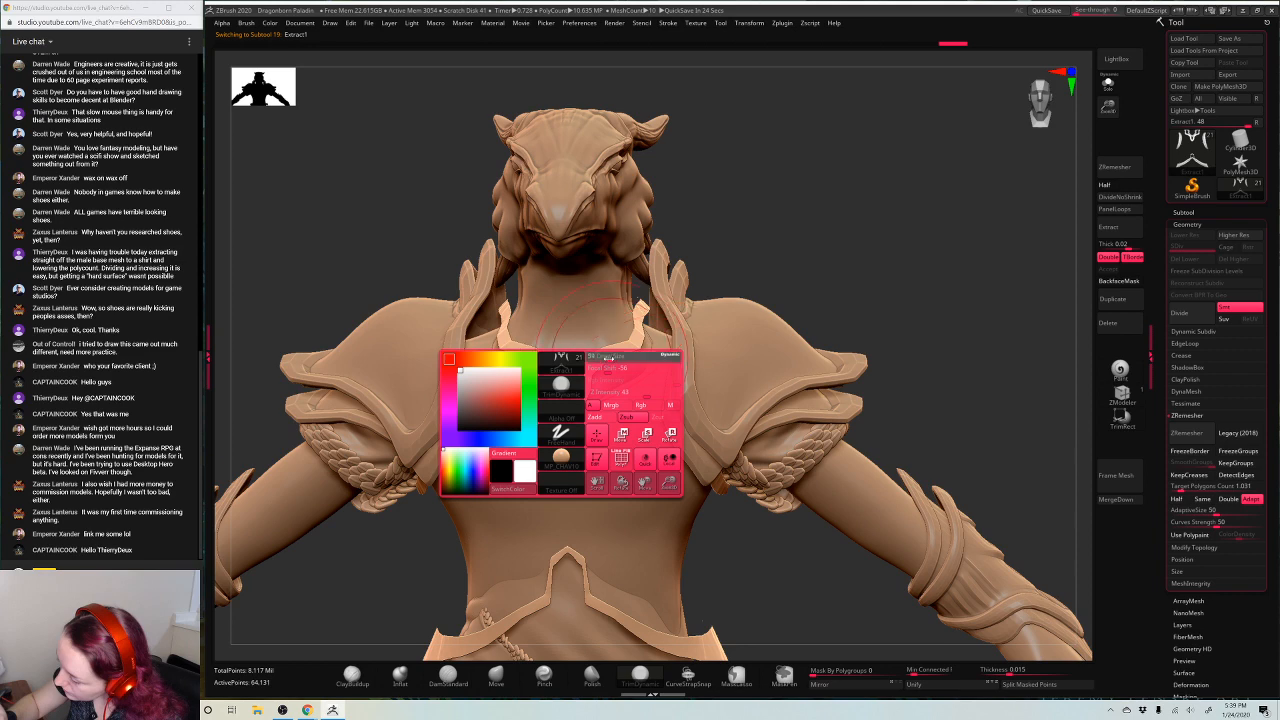
drag(711, 274, 664, 284)
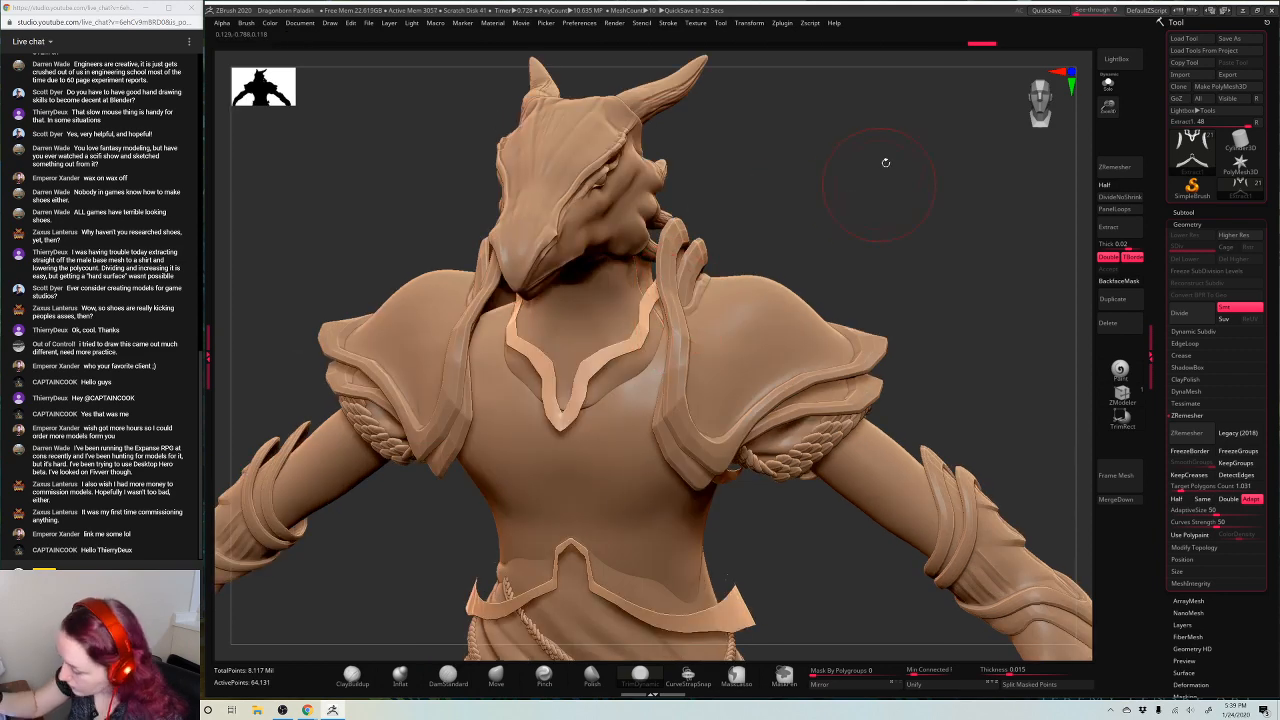
mouse_move(885, 162)
mouse_down()
mouse_move(891, 232)
mouse_move(919, 154)
mouse_up()
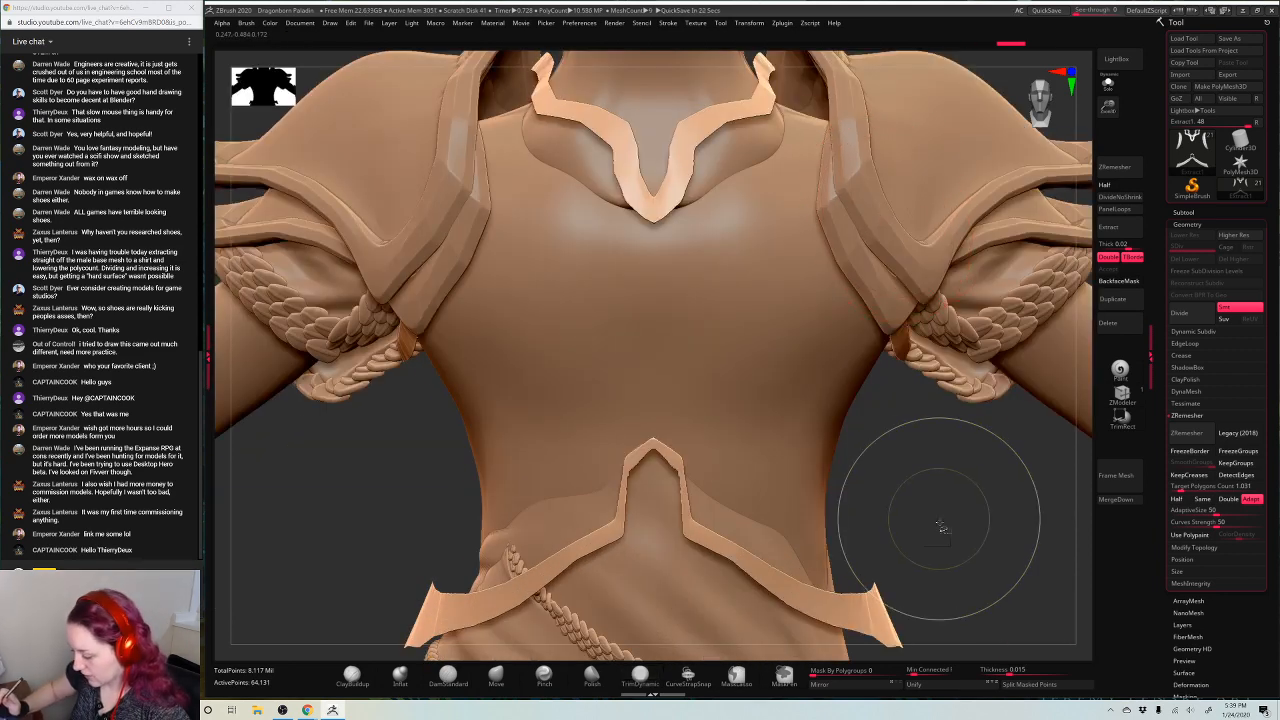
key(f)
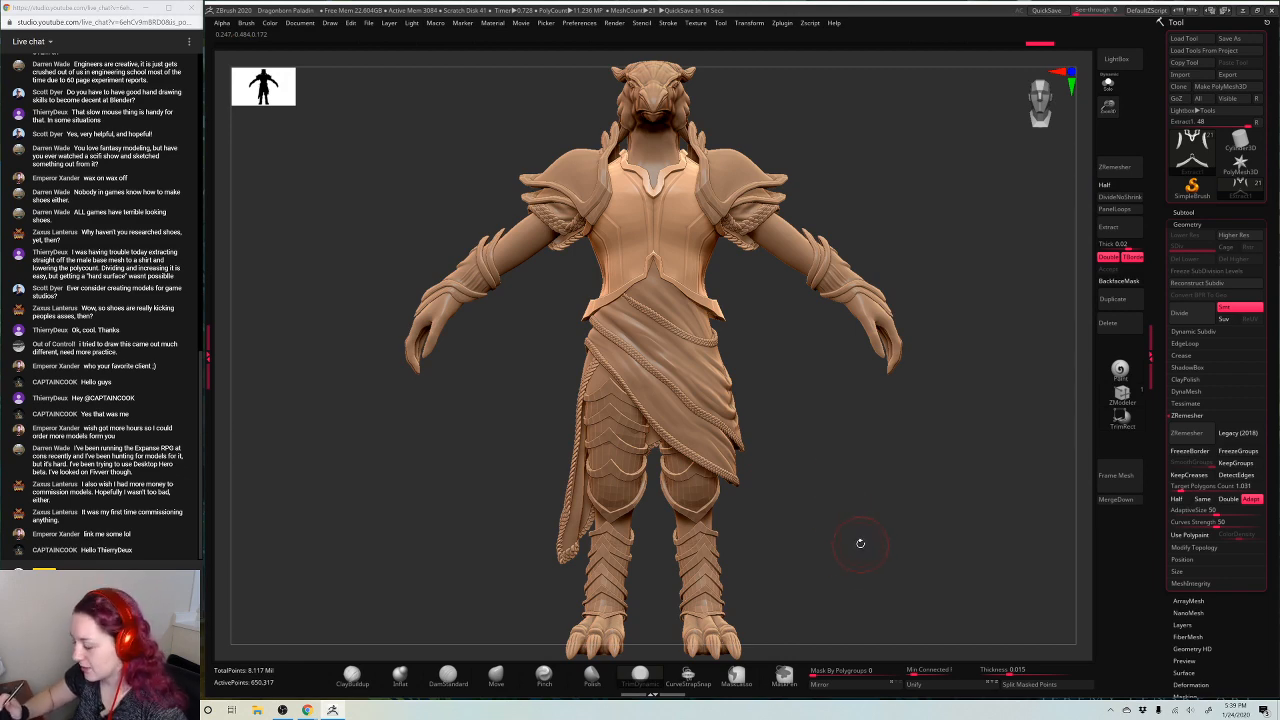
Make the shoulder pauldron the active piece, view it from above, and choose the DamStandard brush
drag(784, 603, 688, 478)
drag(835, 497, 870, 487)
drag(910, 355, 913, 246)
key(space)
click(448, 677)
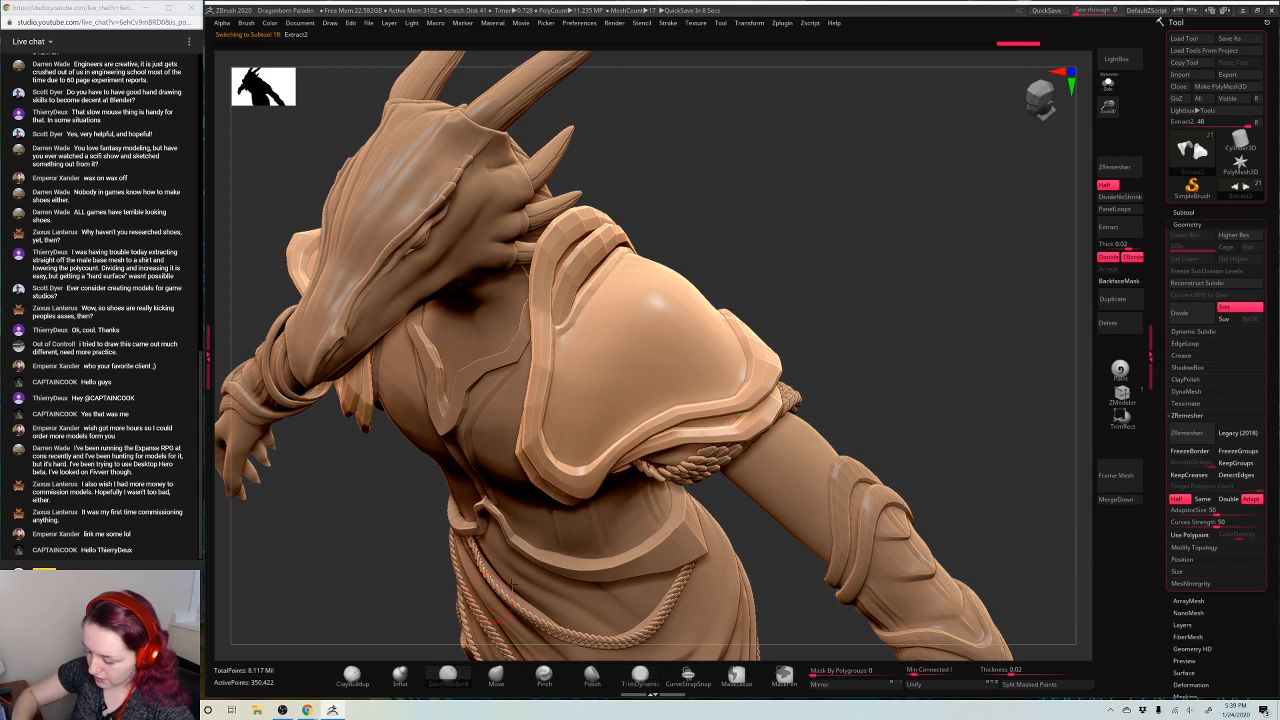
Try chevron pattern strokes on the pauldron with DamStandard, undo them, and adjust the brush
mouse_move(826, 209)
mouse_down()
mouse_move(704, 278)
mouse_move(745, 300)
mouse_up()
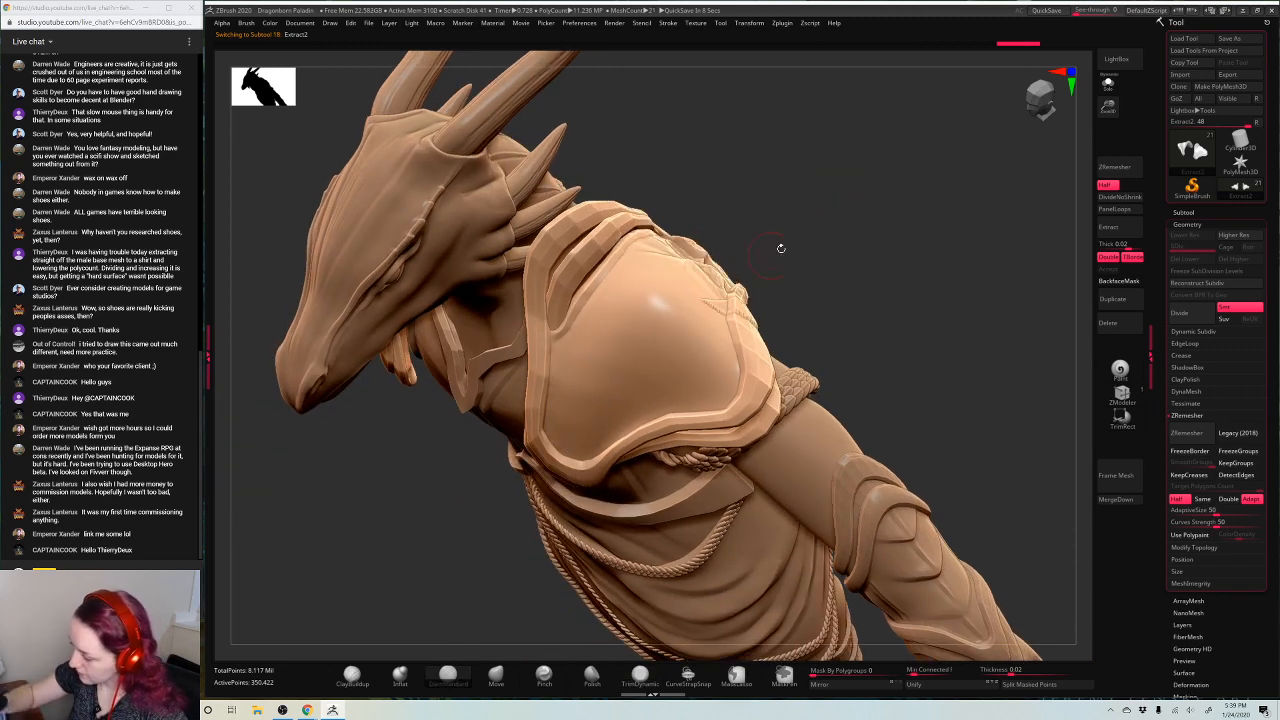
key(ctrl+z)
alt+drag(651, 318, 690, 347)
mouse_move(926, 211)
mouse_down()
mouse_move(1000, 225)
mouse_move(911, 248)
mouse_up()
key(ctrl+z)
key(space)
drag(819, 270, 841, 270)
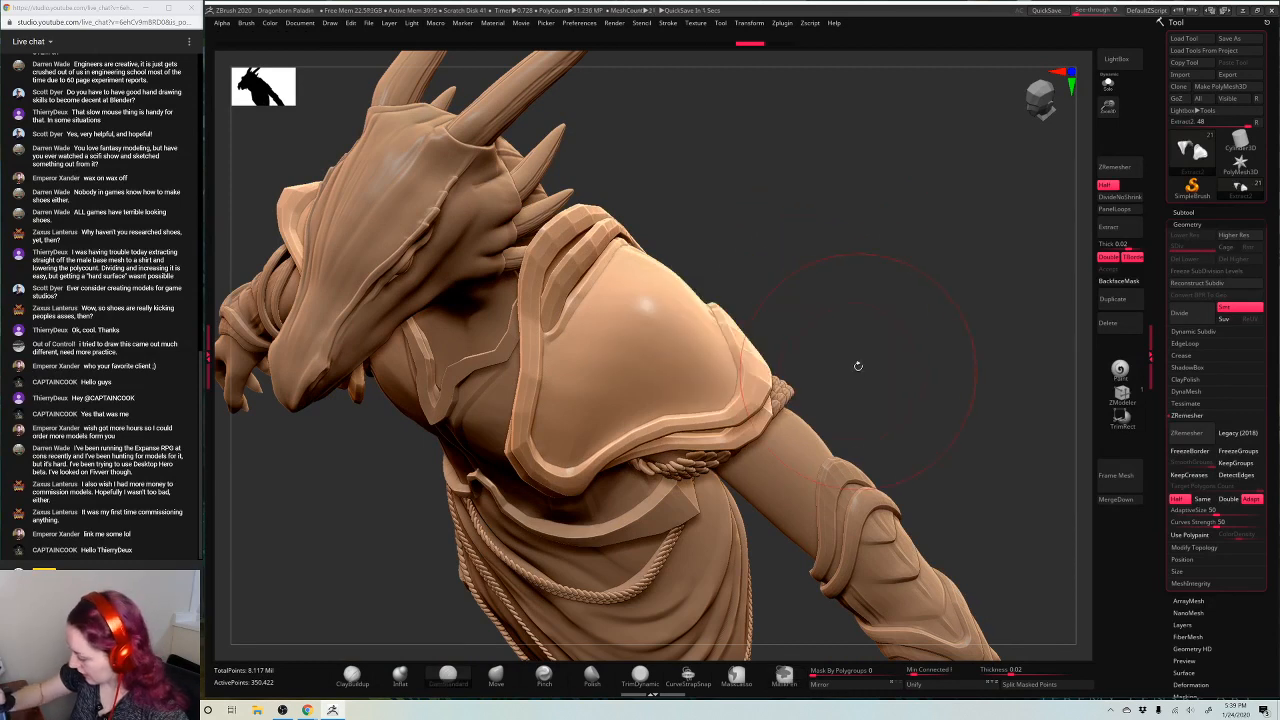
Isolate the pauldron's inner plate and sketch raised chevron ridges near its front end with DamStandard, undoing unwanted strokes
ctrl+shift+click(662, 338)
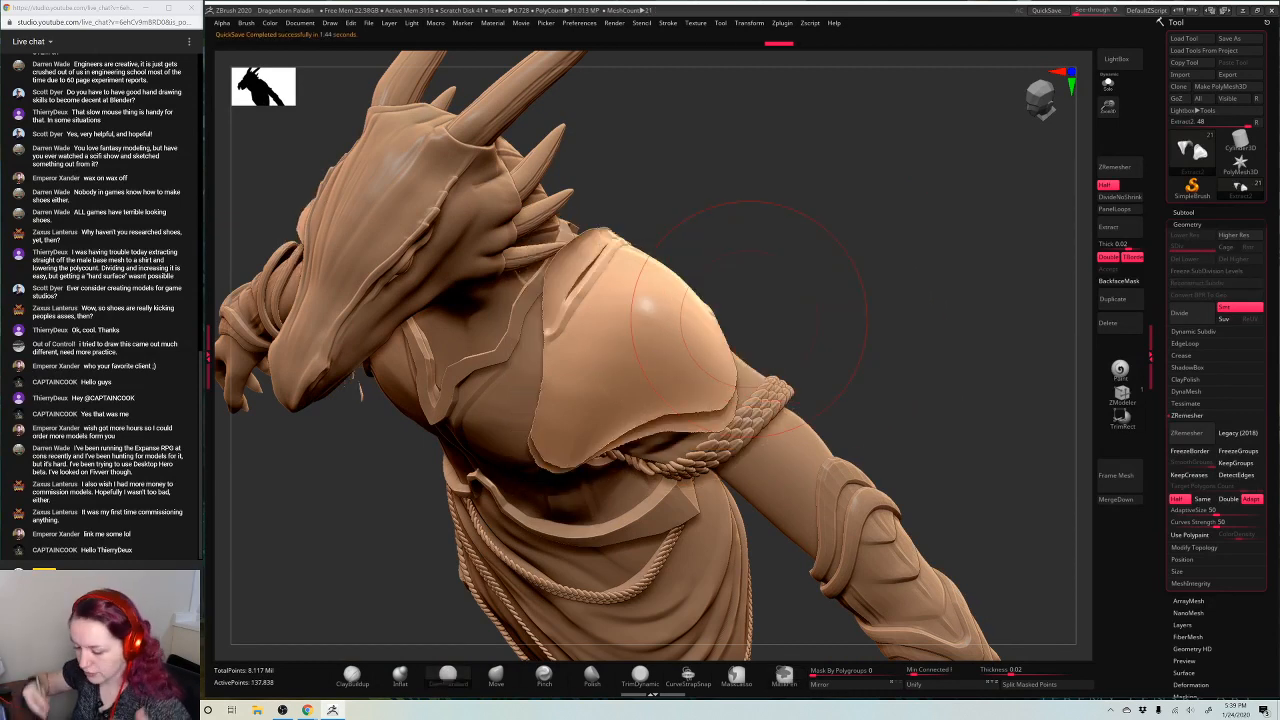
alt+drag(549, 447, 559, 468)
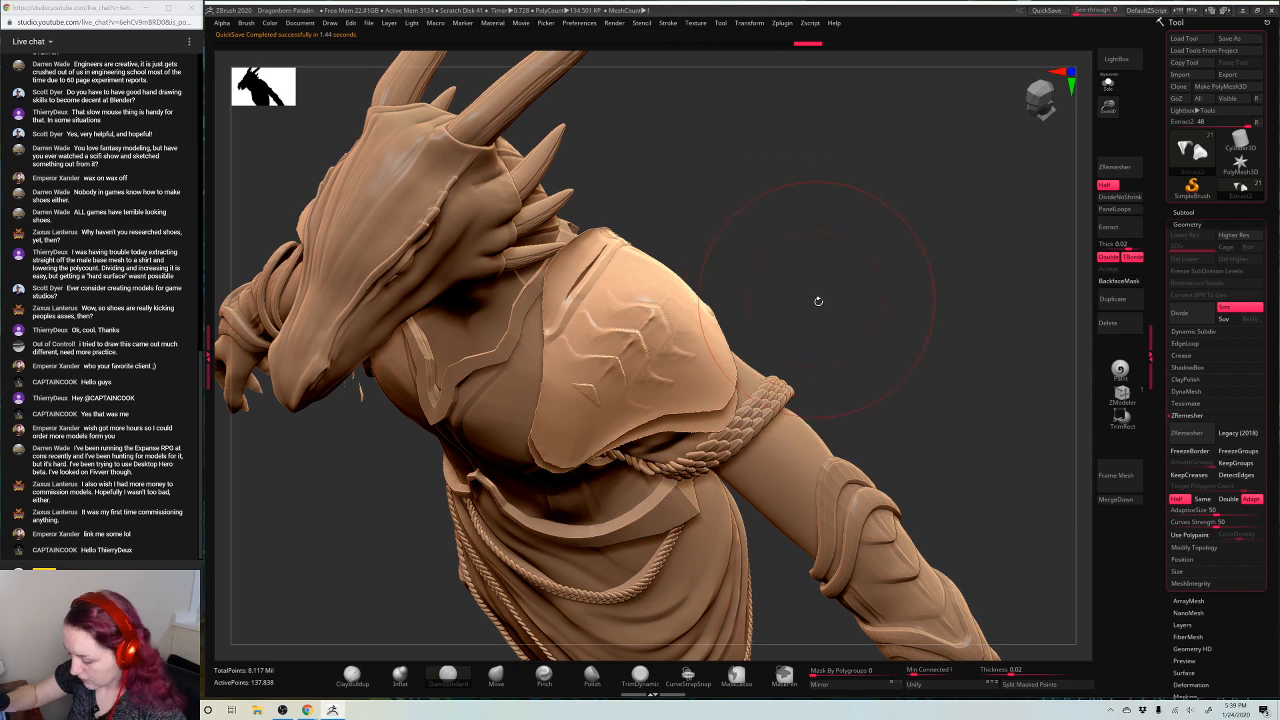
key(ctrl+z)
mouse_move(612, 345)
alt+mouse_down()
mouse_move(550, 455)
mouse_move(671, 346)
mouse_move(700, 295)
alt+mouse_up()
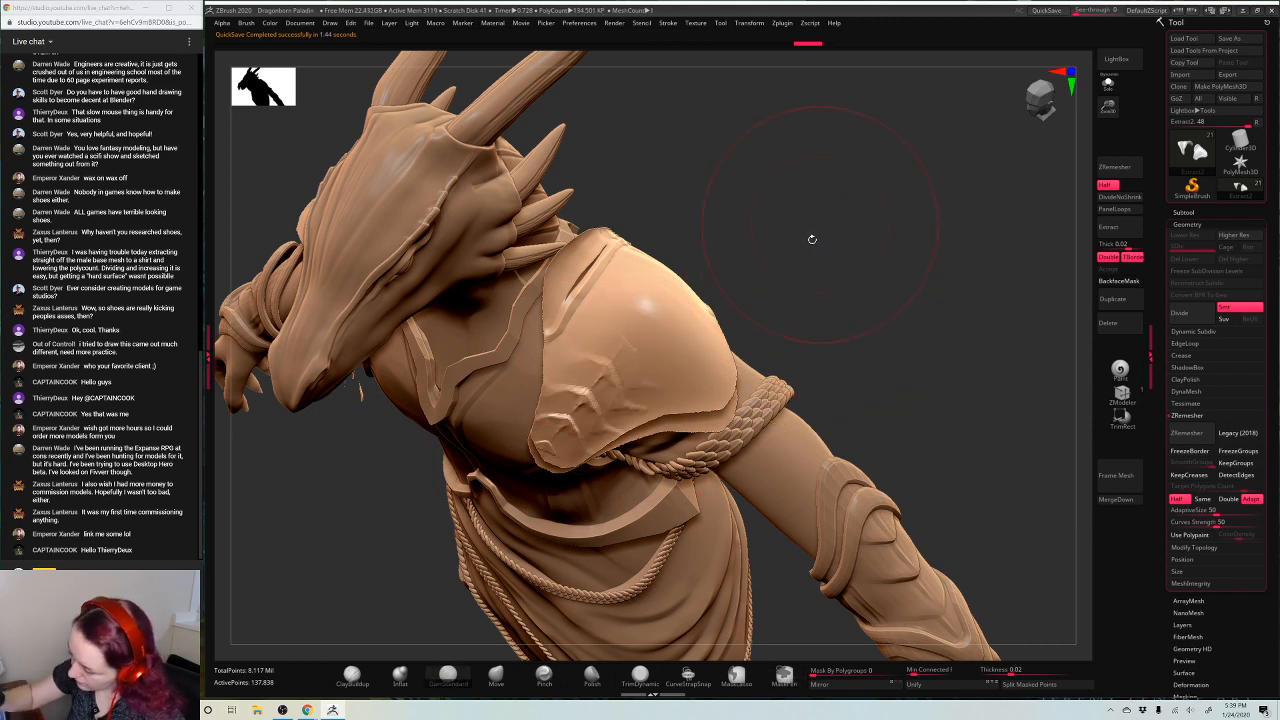
drag(811, 237, 745, 242)
mouse_move(680, 286)
alt+mouse_down()
mouse_move(570, 428)
mouse_move(640, 363)
mouse_move(704, 366)
alt+mouse_up()
key(ctrl+z)
drag(812, 230, 817, 224)
key(ctrl+z)
alt+drag(695, 290, 586, 420)
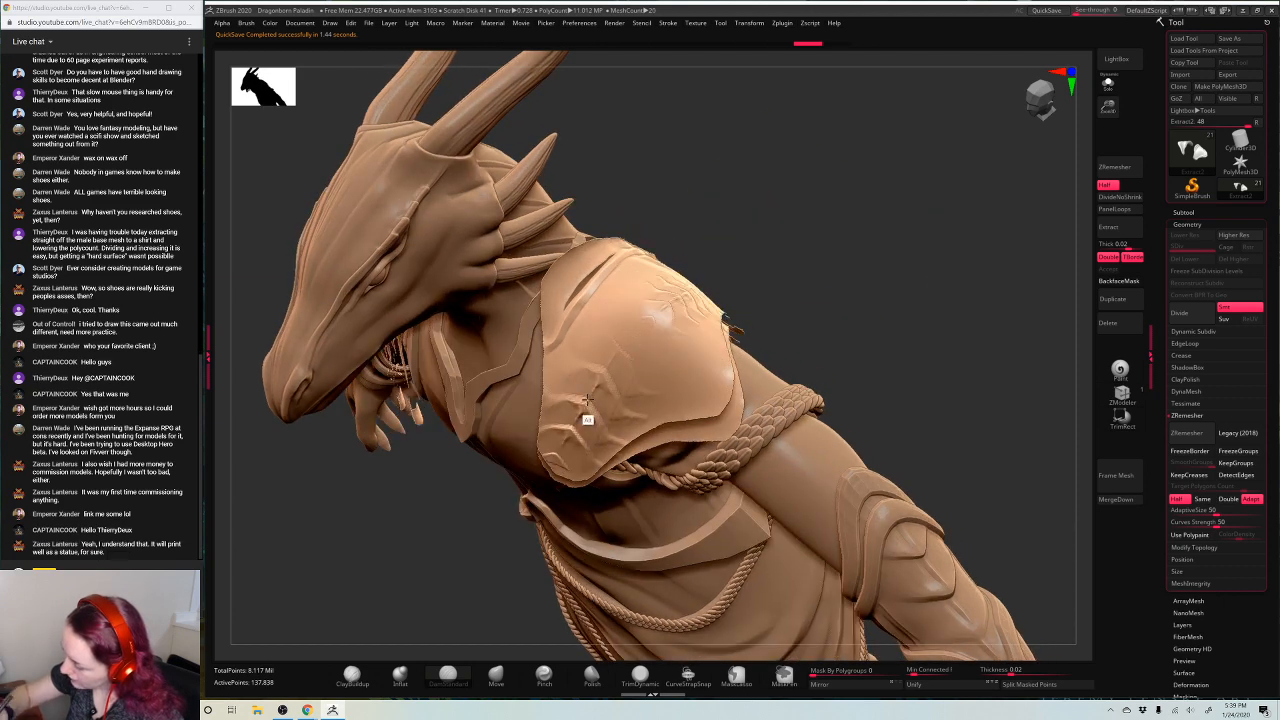
Extend the inverted DamStandard chevron ridges across the pauldron plate from the front end over the top of the shoulder
mouse_move(814, 237)
mouse_down()
mouse_move(799, 284)
mouse_move(742, 286)
mouse_move(778, 284)
mouse_up()
key(space)
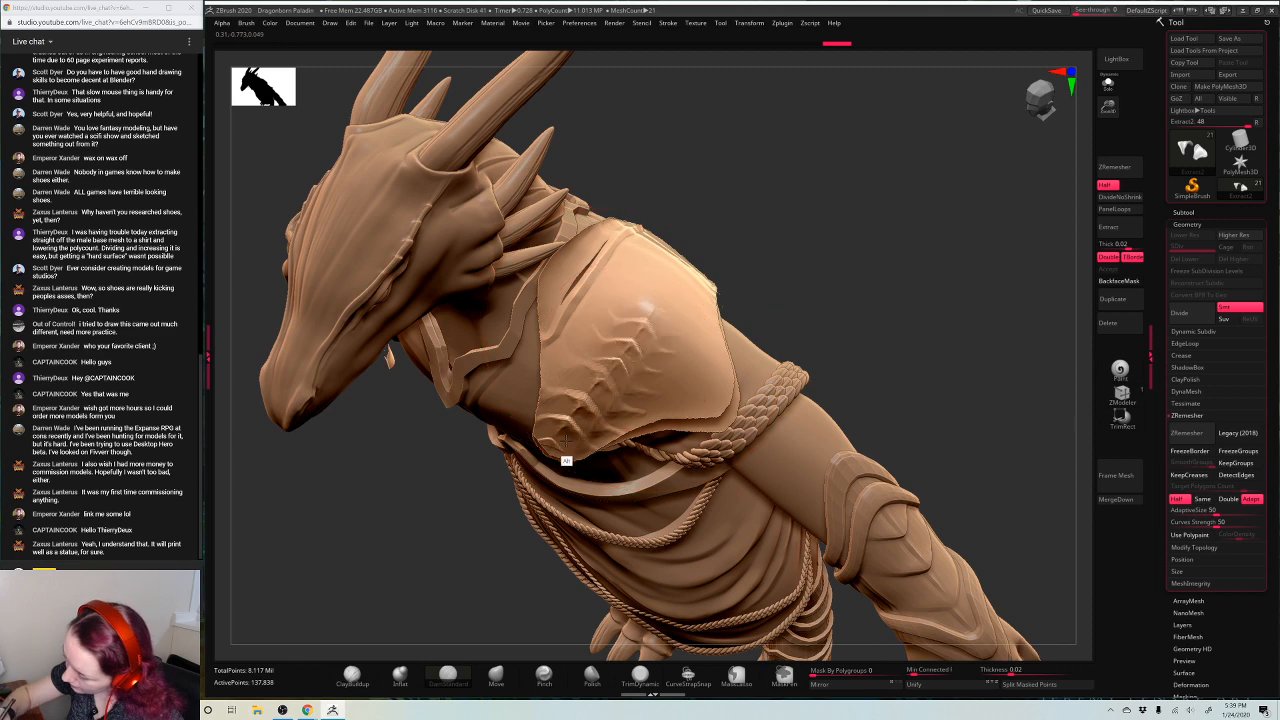
drag(834, 209, 838, 200)
key(ctrl+z)
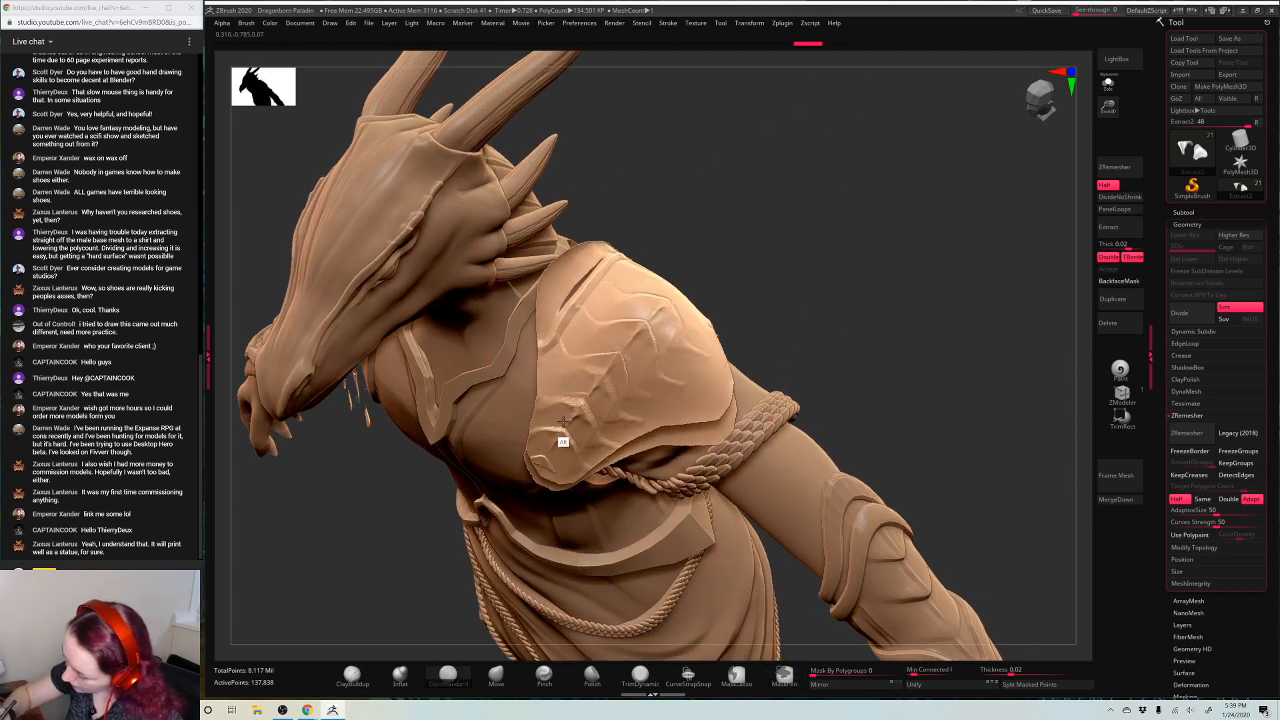
alt+drag(562, 441, 566, 436)
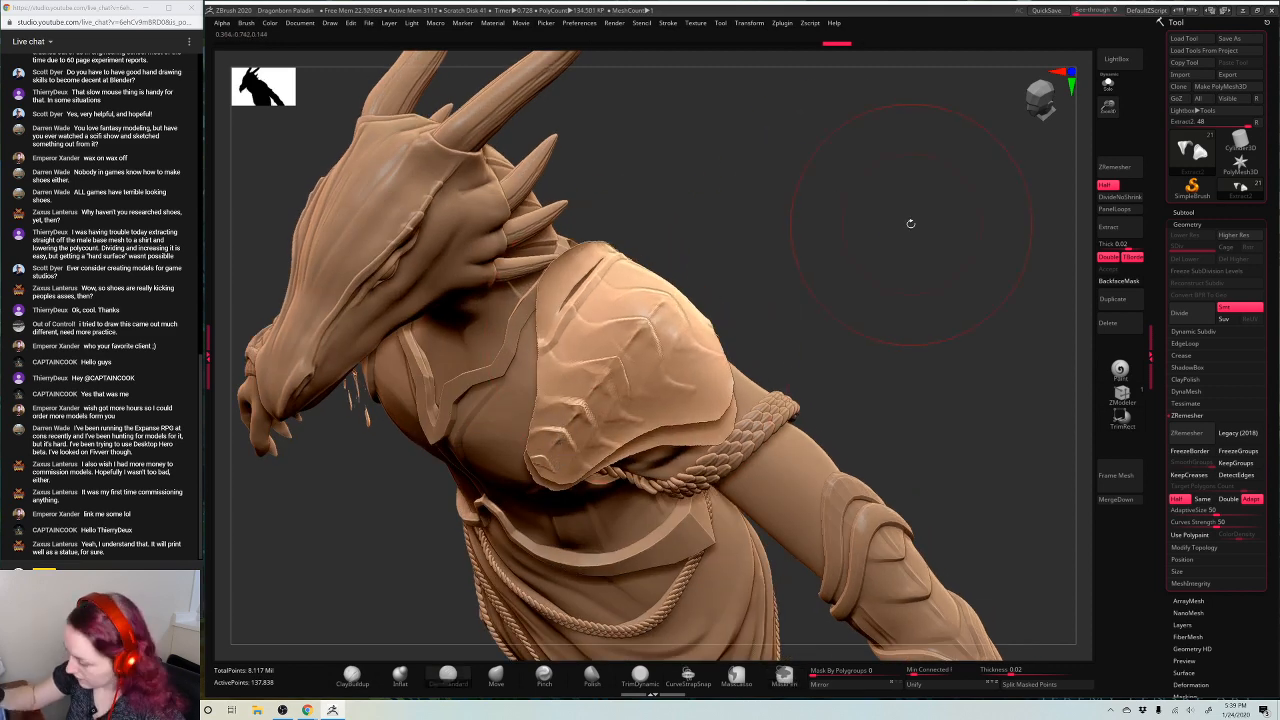
drag(911, 223, 885, 350)
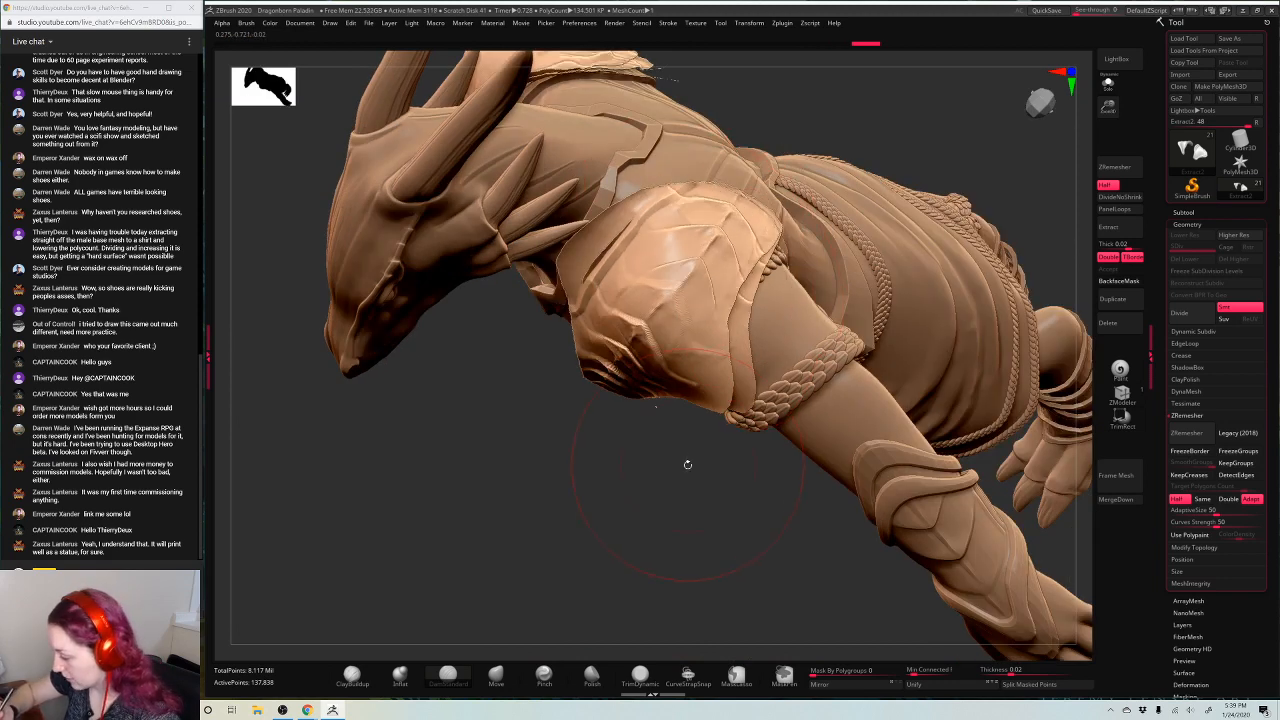
drag(686, 463, 708, 263)
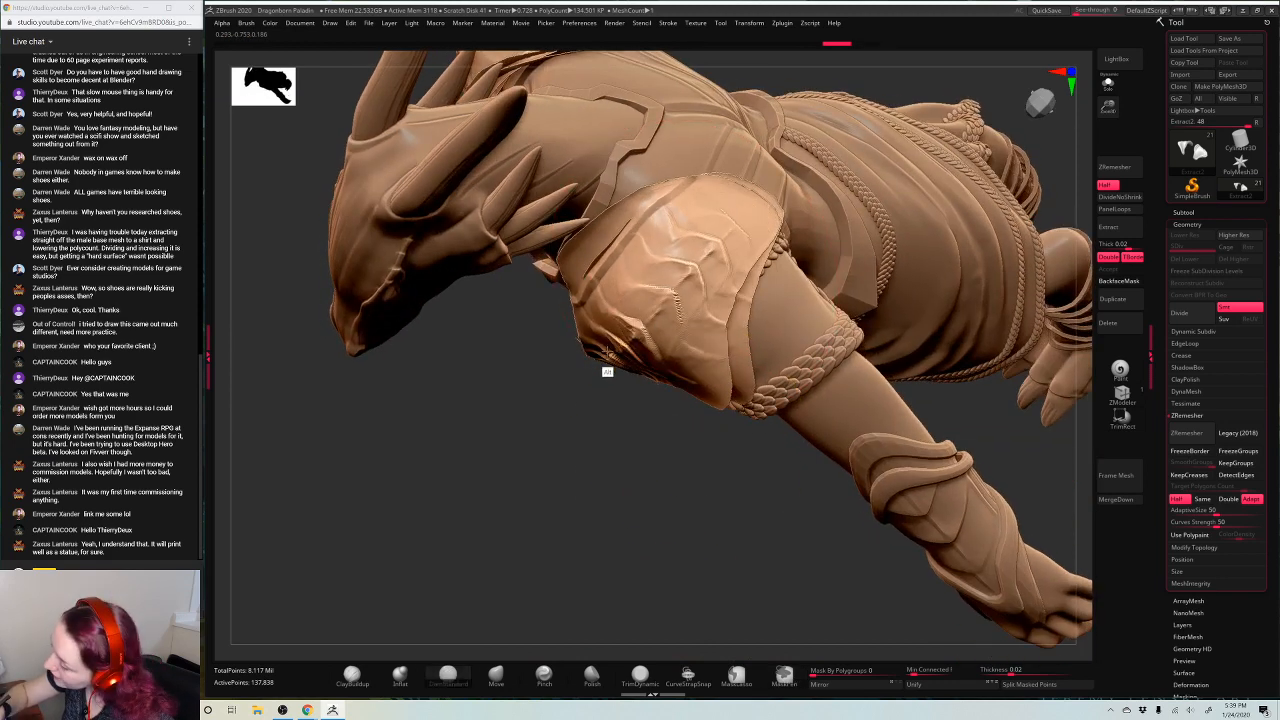
alt+drag(622, 342, 624, 340)
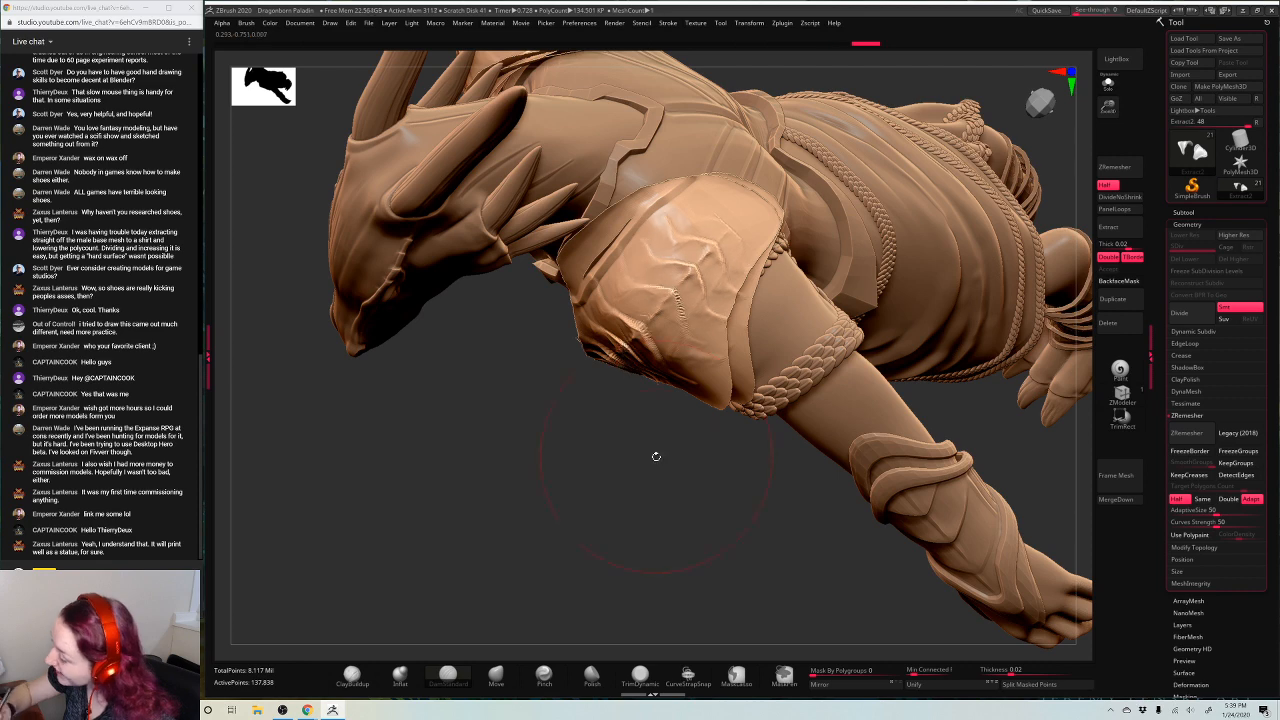
mouse_move(654, 454)
mouse_down()
mouse_move(703, 277)
mouse_move(745, 215)
mouse_up()
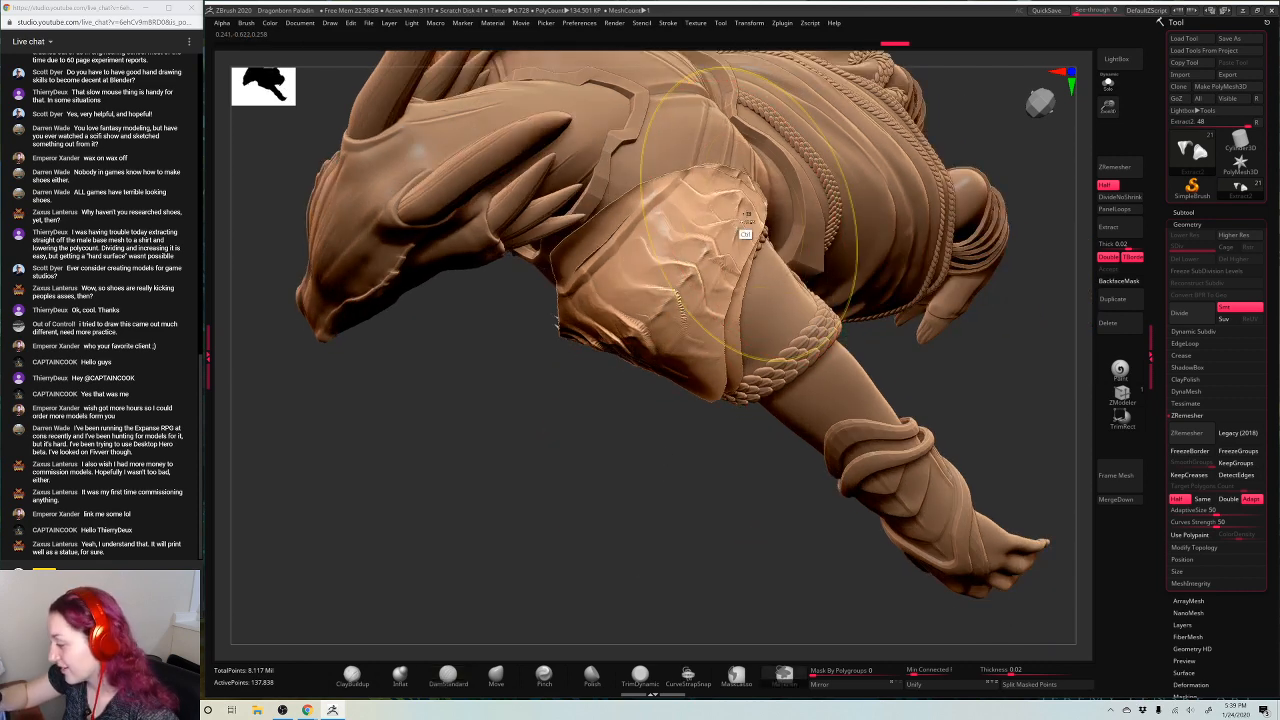
Undo the latest ridge strokes over the shoulder and redraw the chevrons along the pauldron plate
key(ctrl+z)
key(ctrl+z)
key(ctrl+z)
key(ctrl+z)
key(ctrl+z)
key(ctrl+z)
key(ctrl+z)
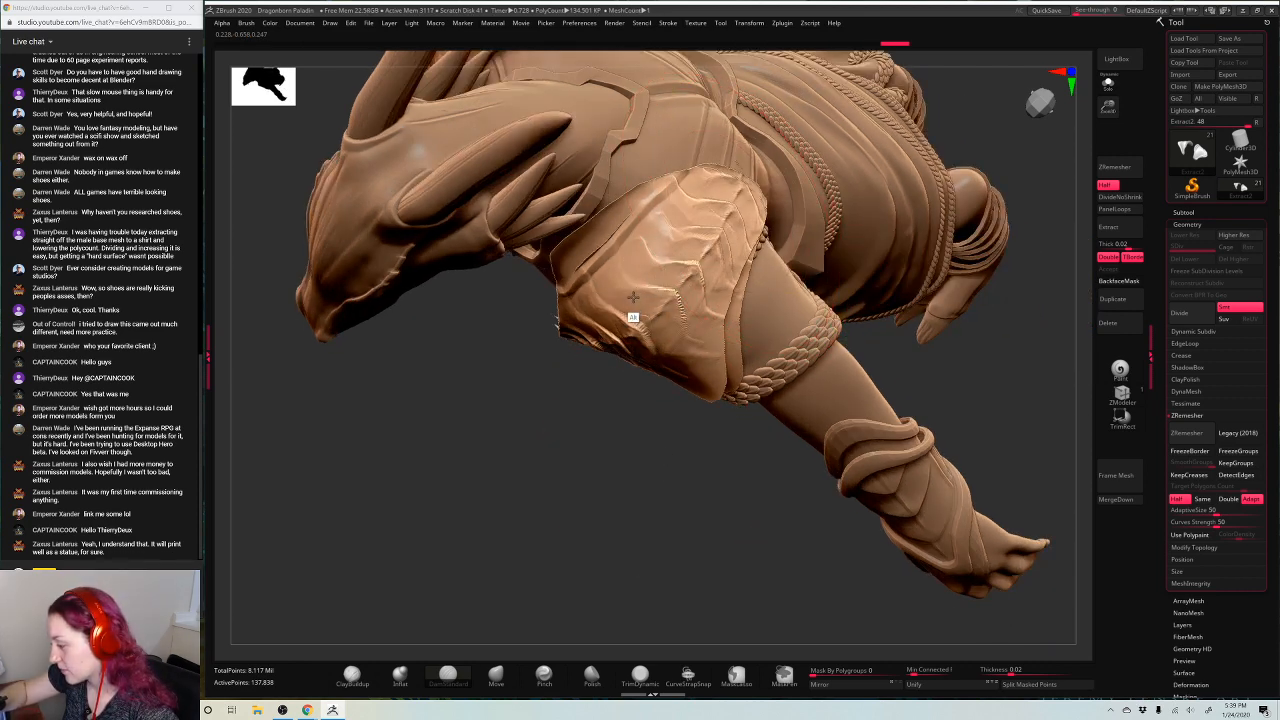
key(ctrl+z)
key(ctrl+z)
key(ctrl+z)
key(ctrl+z)
key(ctrl+z)
key(ctrl+z)
key(ctrl+z)
key(ctrl+z)
key(ctrl+z)
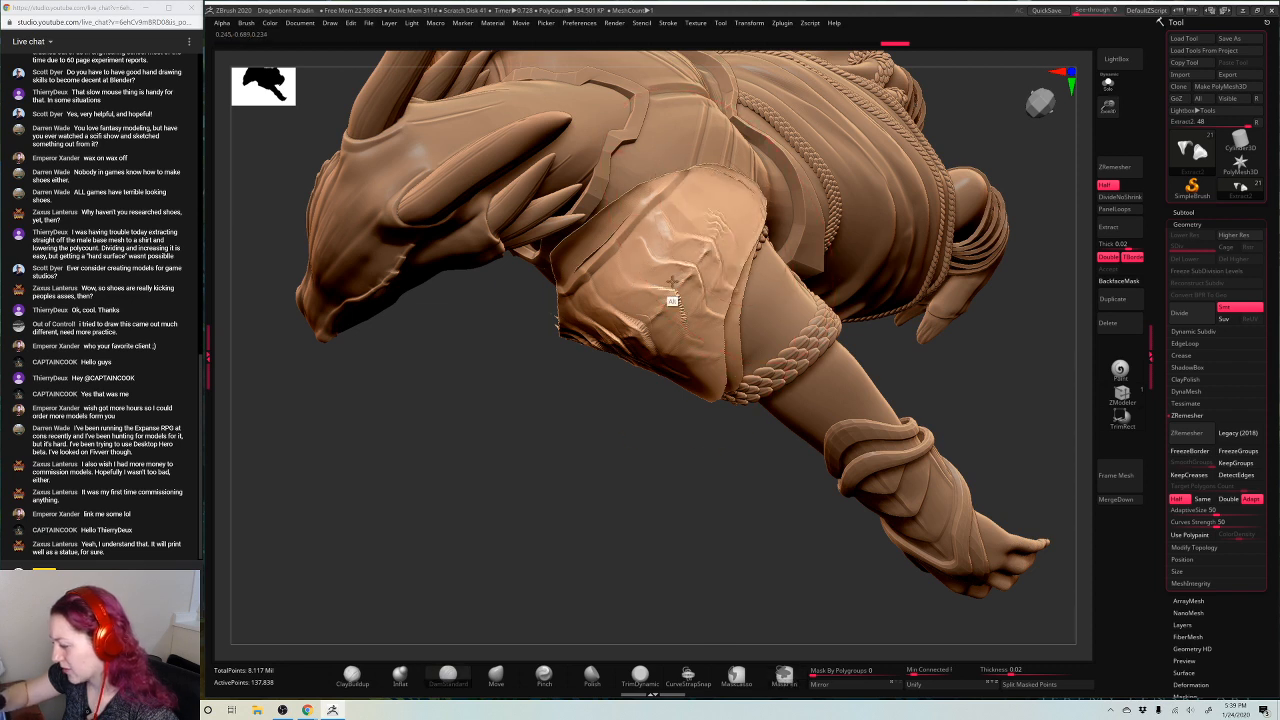
Show the whole pauldron with its rims and check the chevron ridges from the front
ctrl+drag(667, 462, 745, 517)
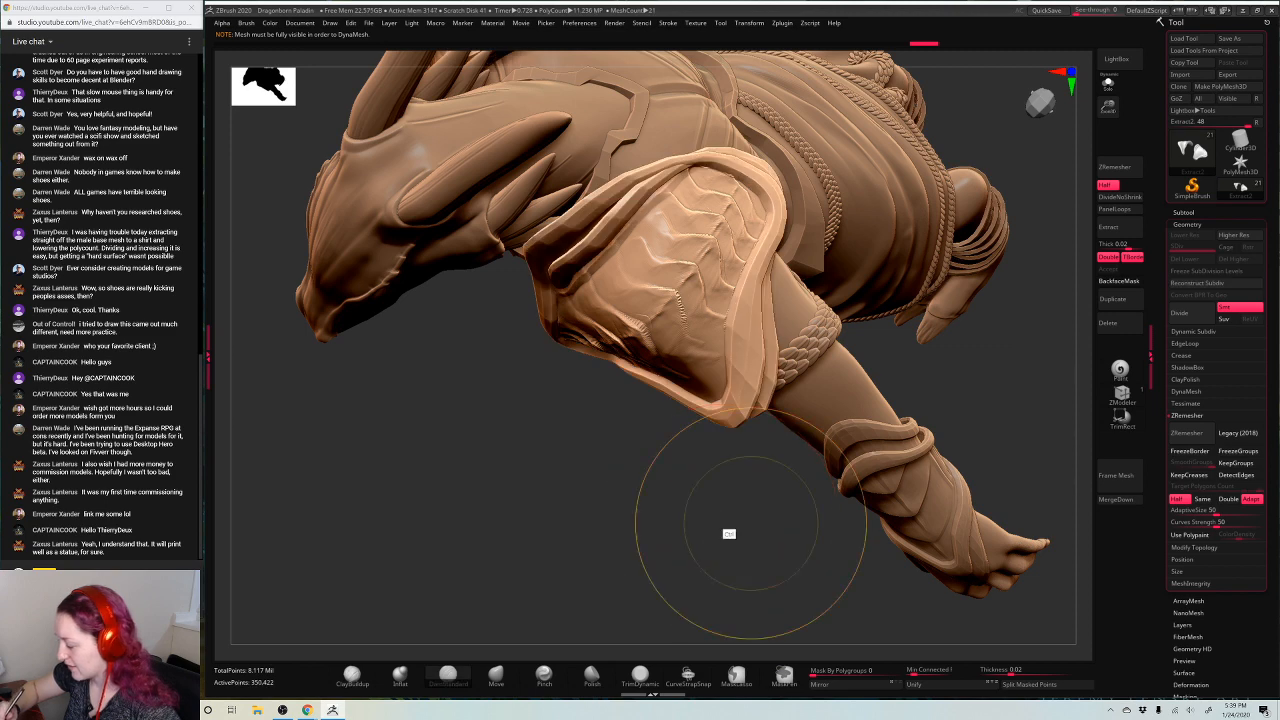
ctrl+shift+click(766, 535)
drag(755, 476, 931, 193)
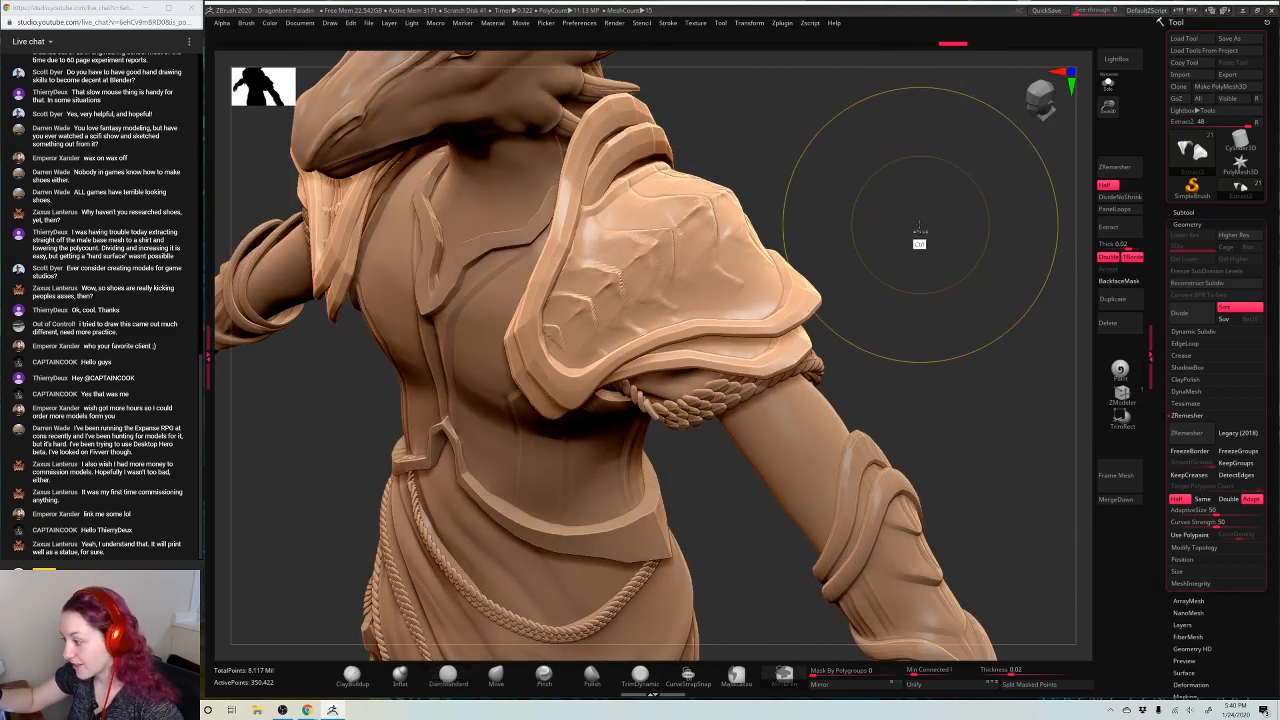
Isolate the pauldron plate again and soften the surface around the chevron ridges with the Smooth brush
key(ctrl+z)
key(space)
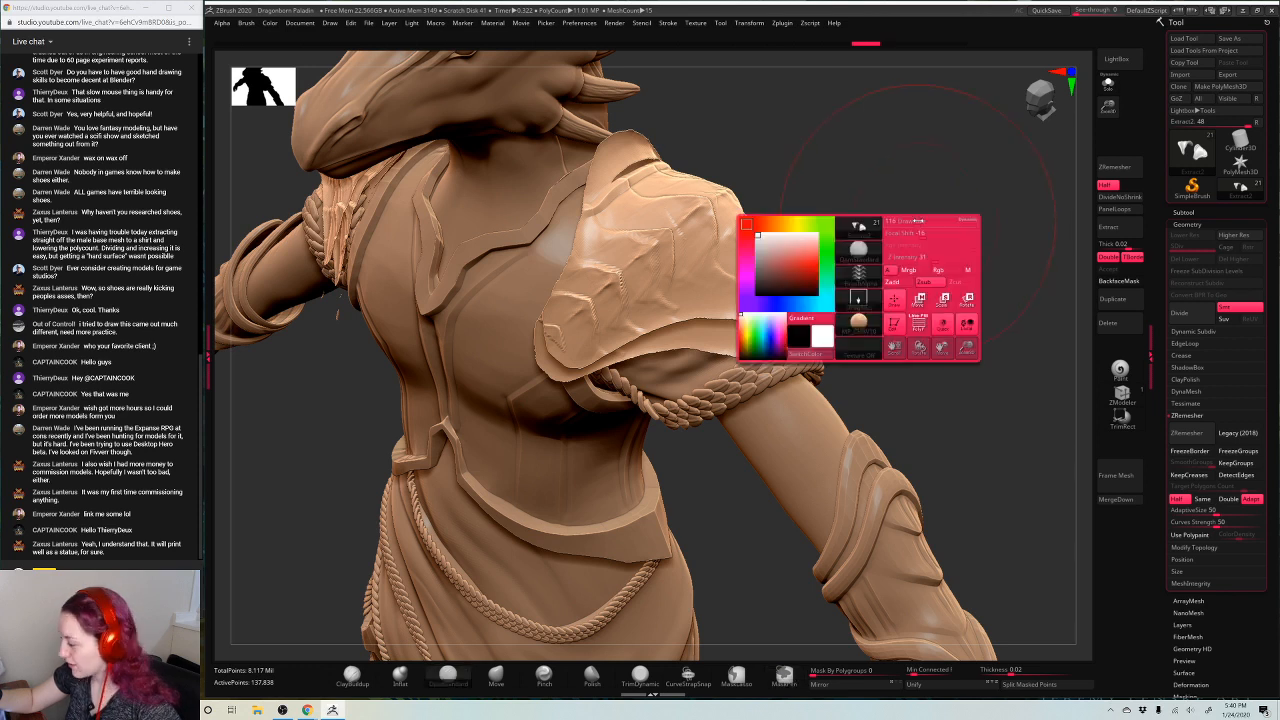
key(shift)
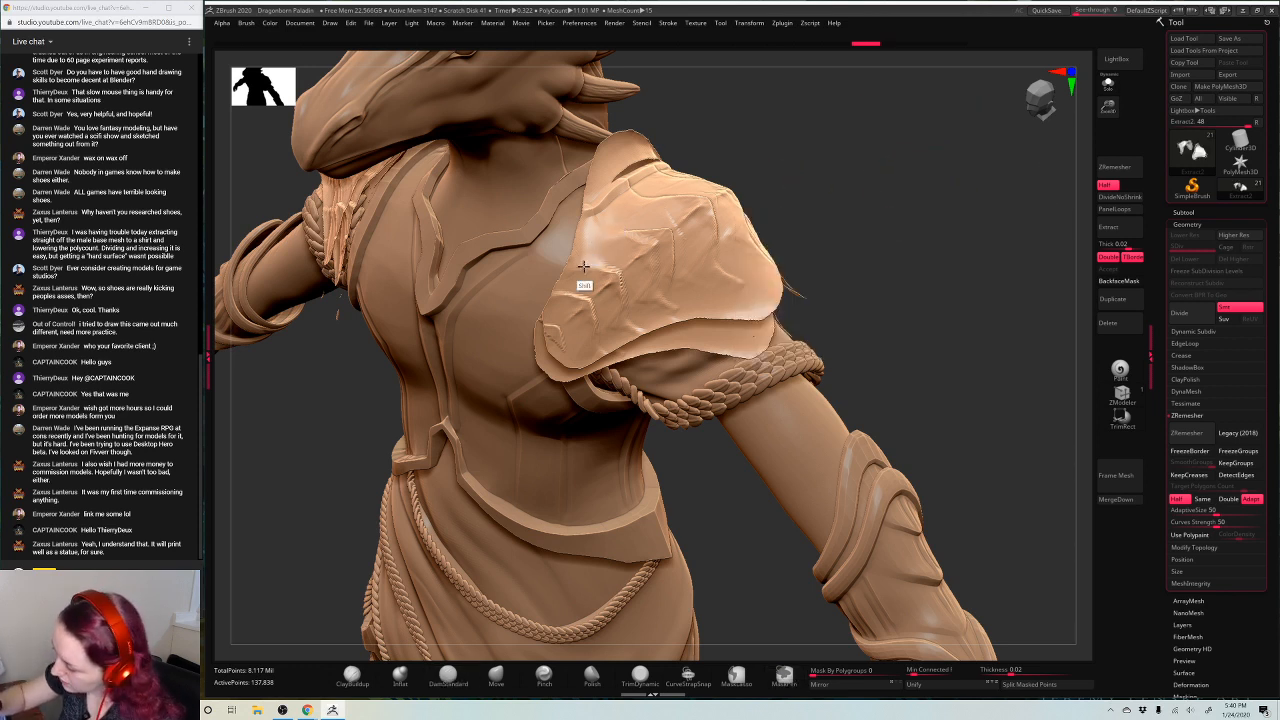
mouse_move(602, 240)
shift+mouse_down()
mouse_move(740, 263)
mouse_move(745, 276)
shift+mouse_up()
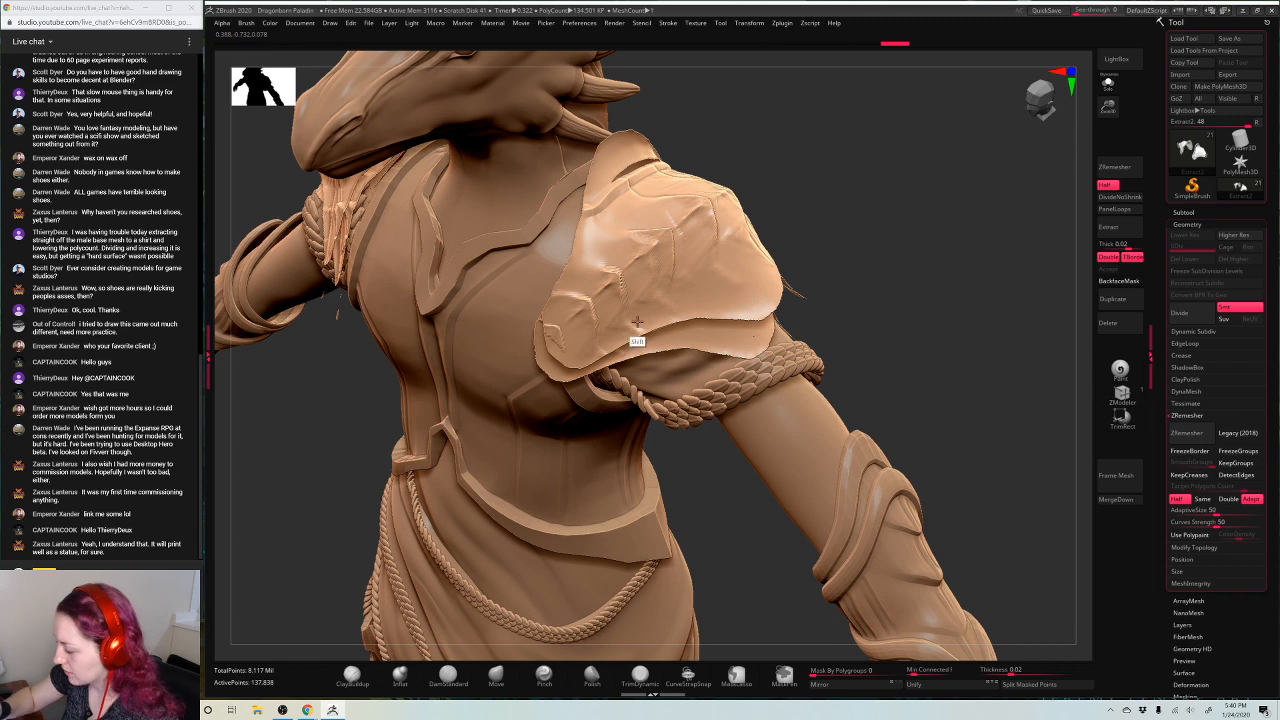
mouse_move(925, 177)
shift+mouse_down()
mouse_move(943, 240)
mouse_move(709, 363)
shift+mouse_up()
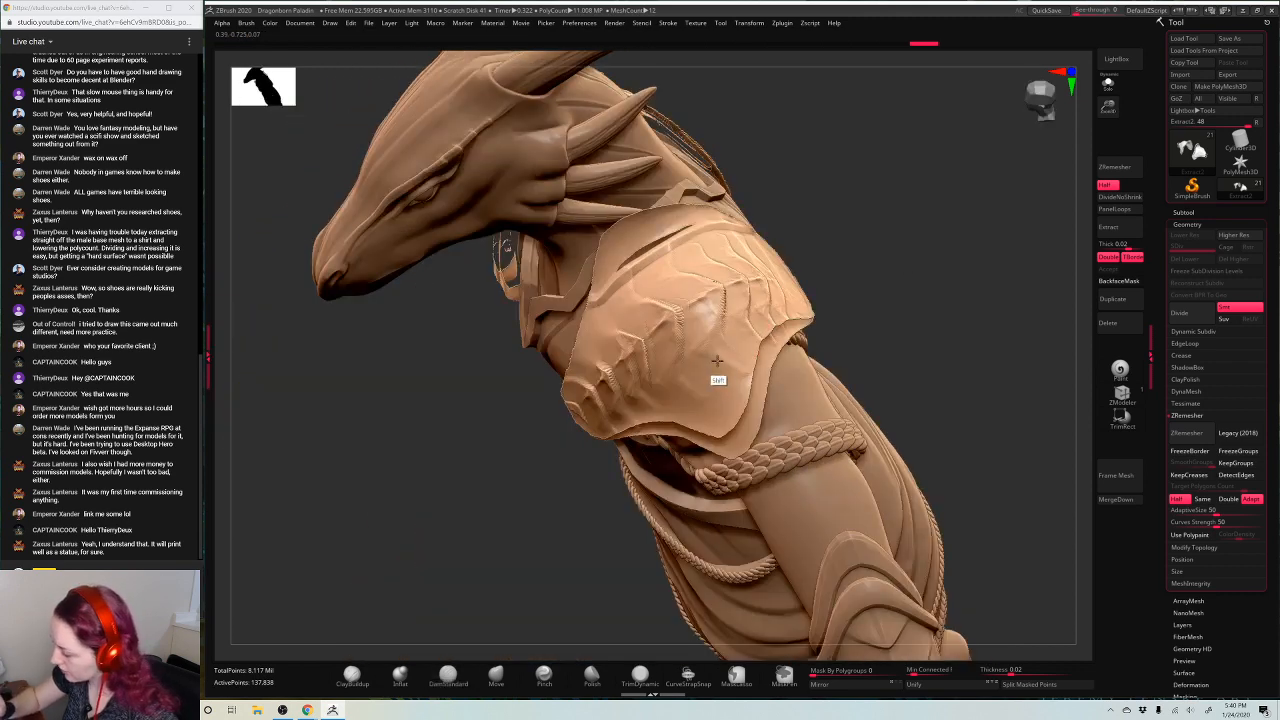
shift+drag(923, 238, 748, 222)
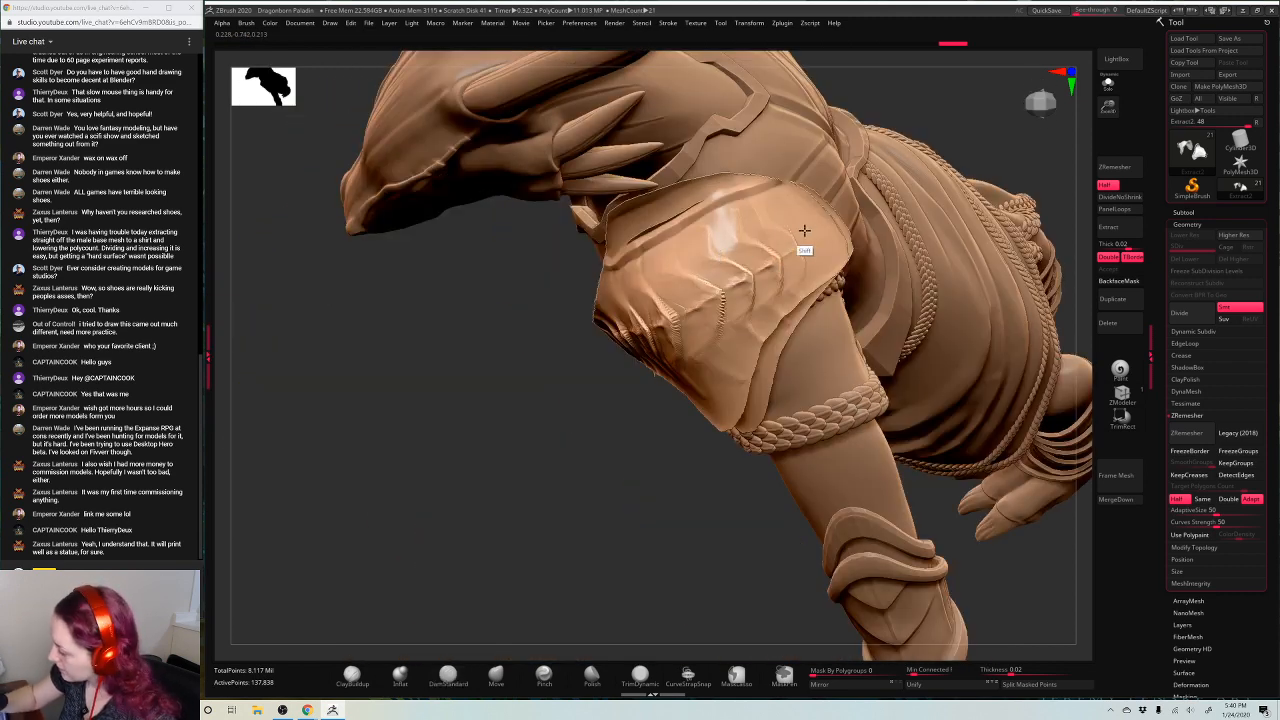
Show the complete pauldrons, remesh them with DynaMesh, and bring the figure's back into view
shift+drag(740, 384, 966, 220)
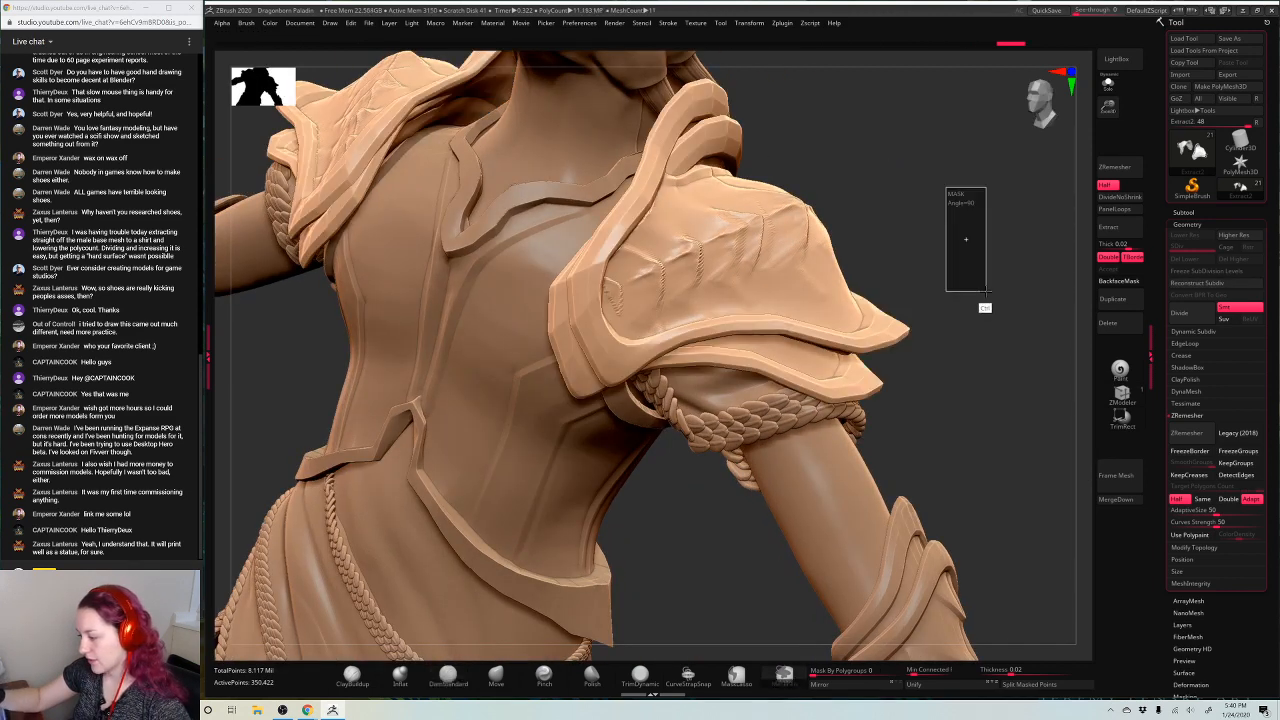
shift+drag(980, 286, 967, 259)
key(f)
mouse_move(966, 211)
alt+mouse_down()
mouse_move(884, 248)
mouse_move(954, 234)
mouse_move(940, 230)
alt+mouse_up()
alt+drag(931, 214, 827, 298)
drag(1096, 167, 1060, 270)
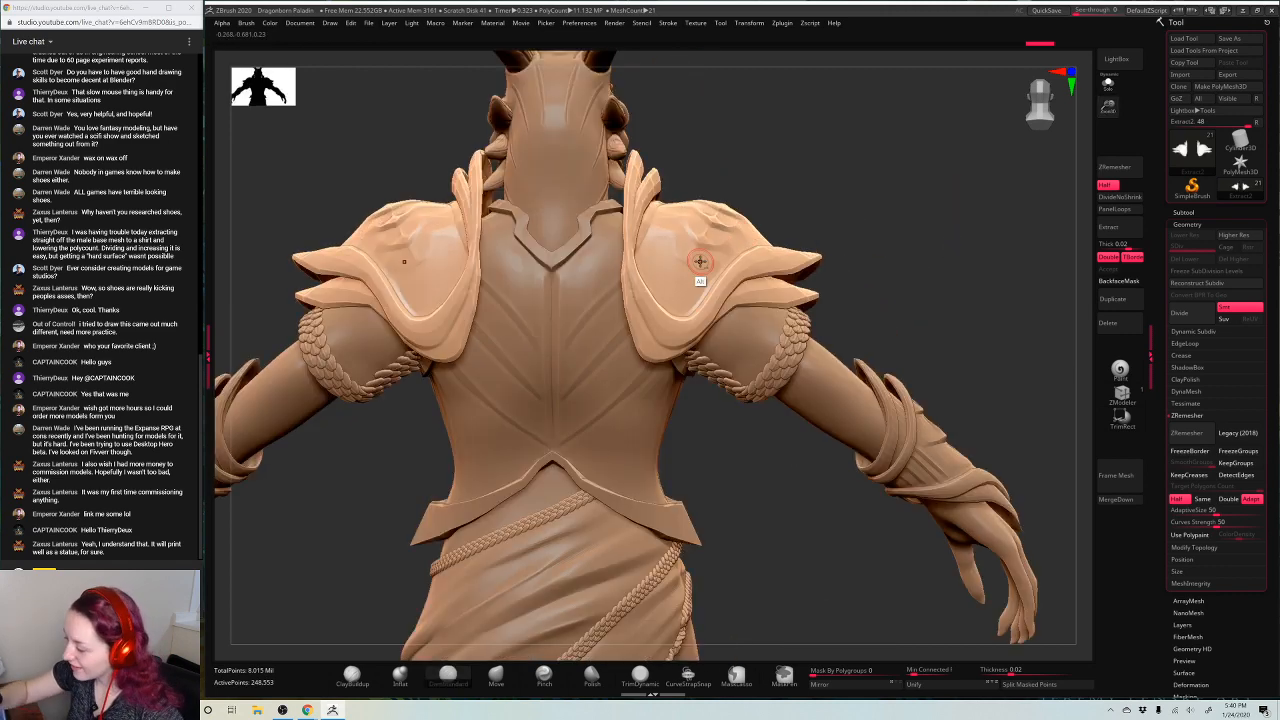
Isolate the pauldron plates and carve mirrored chevron ridges down their back sides with DamStandard, undoing unwanted strokes
mouse_move(696, 256)
mouse_down()
mouse_move(674, 280)
mouse_move(700, 284)
mouse_move(694, 250)
mouse_up()
key(ctrl+z)
ctrl+shift+click(710, 254)
key(ctrl+z)
key(ctrl+z)
key(ctrl+z)
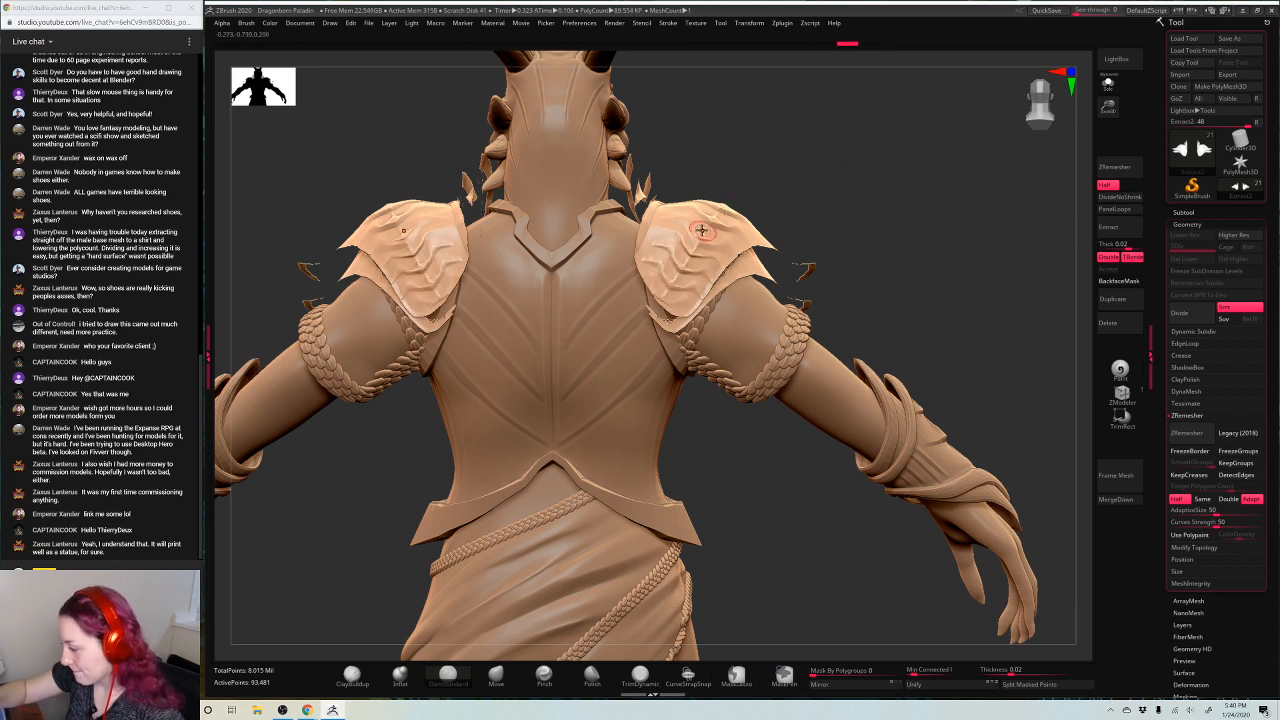
Restore the hidden pauldron rims, update the DynaMesh, and inspect the ridges from the rear side
ctrl+shift+click(928, 190)
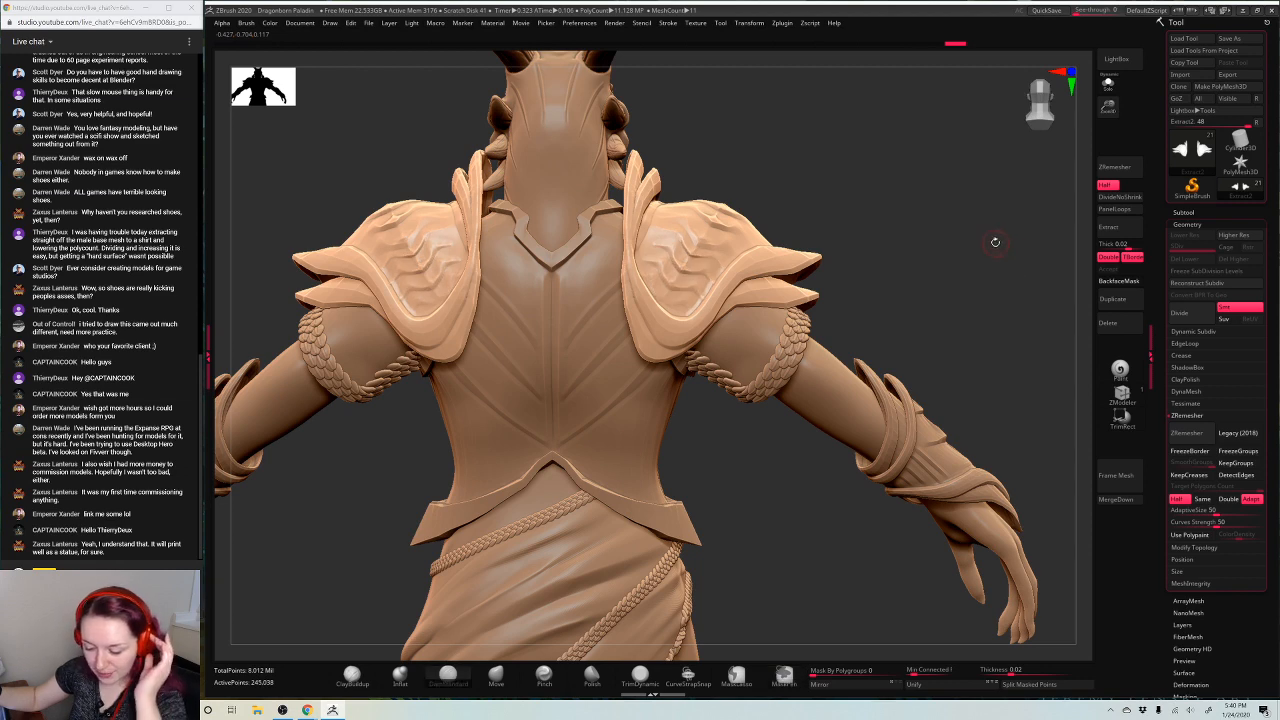
drag(962, 202, 957, 223)
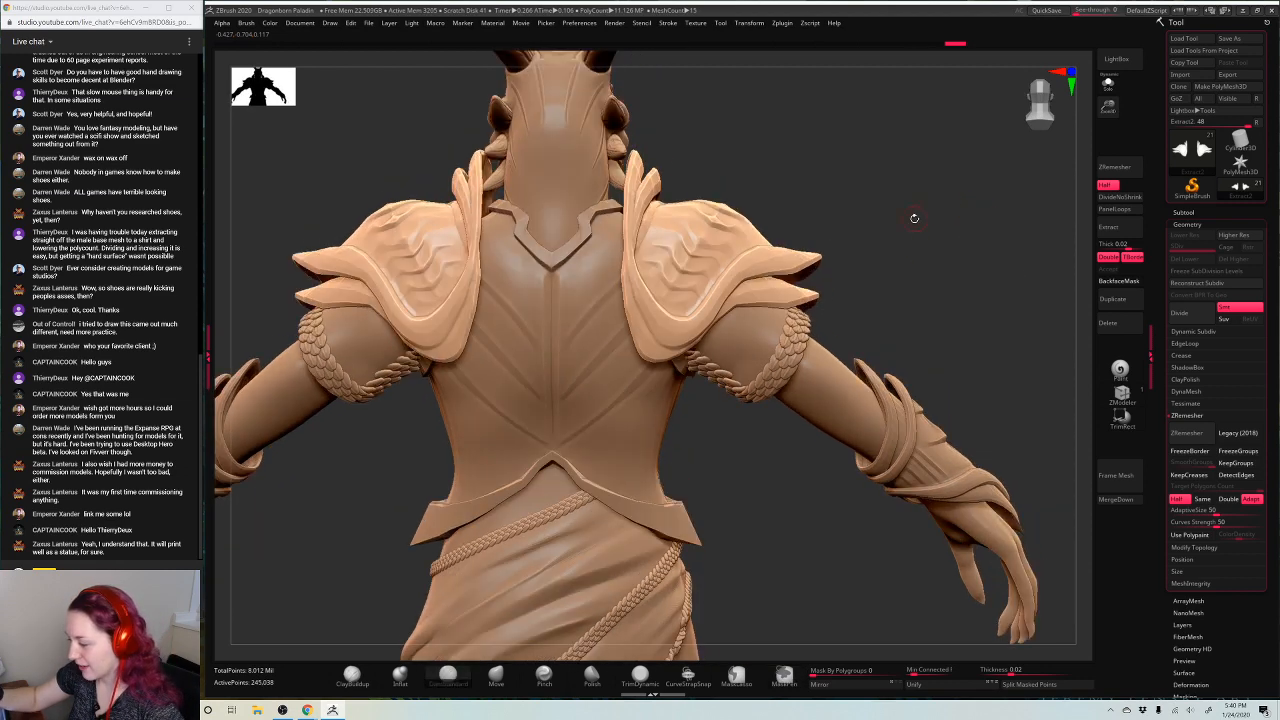
key(space)
drag(914, 214, 969, 229)
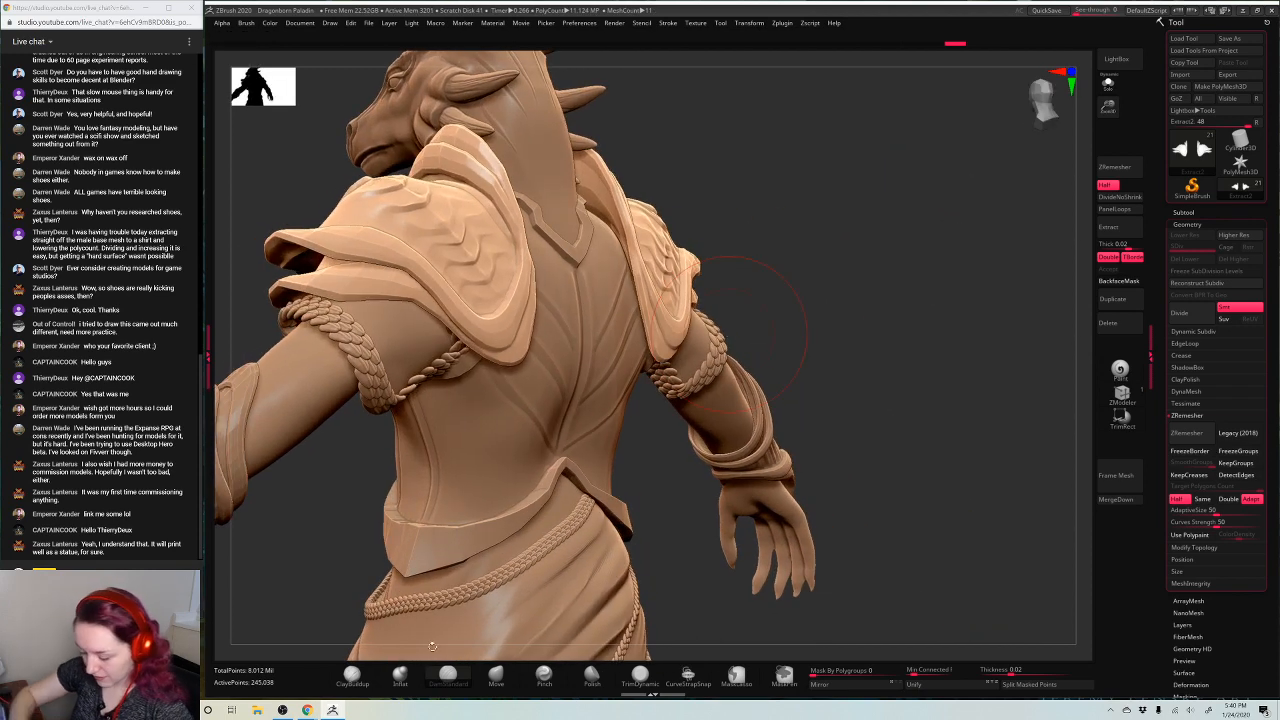
Choose the Inflat brush with backface masking off and thicken the pauldron's lower rims around the arm
click(408, 676)
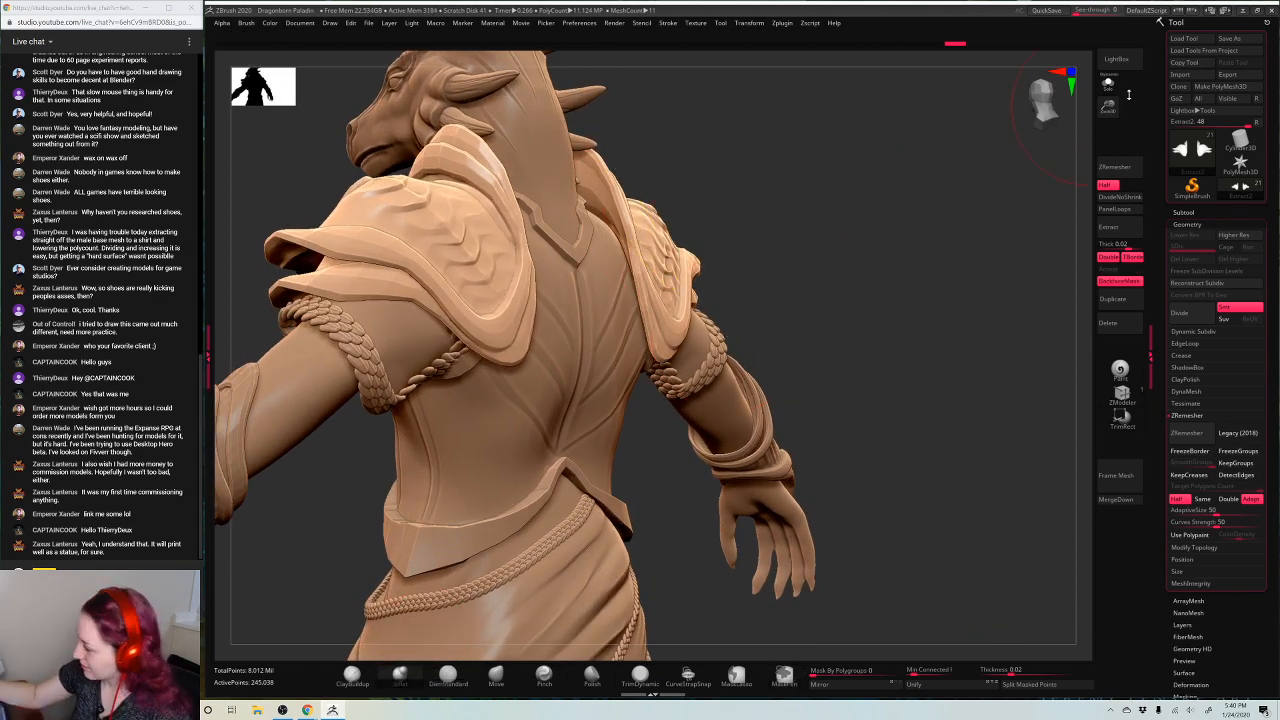
click(1108, 83)
click(1106, 85)
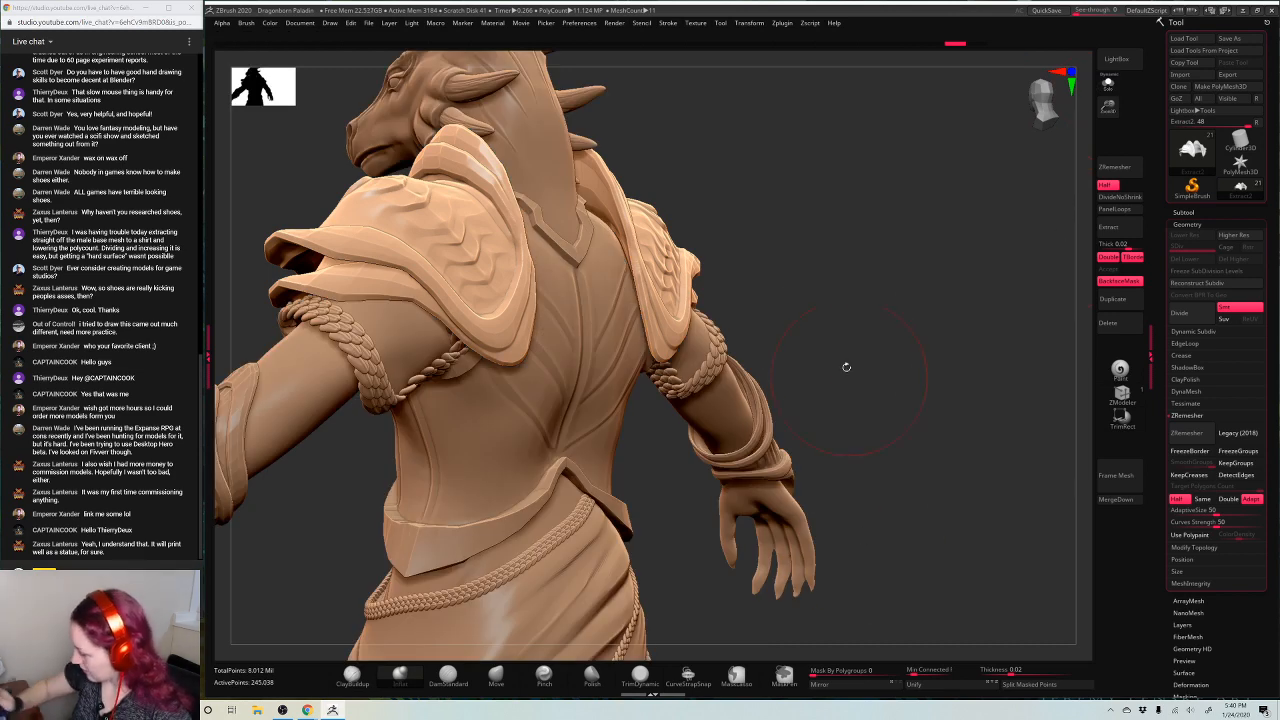
drag(779, 198, 858, 189)
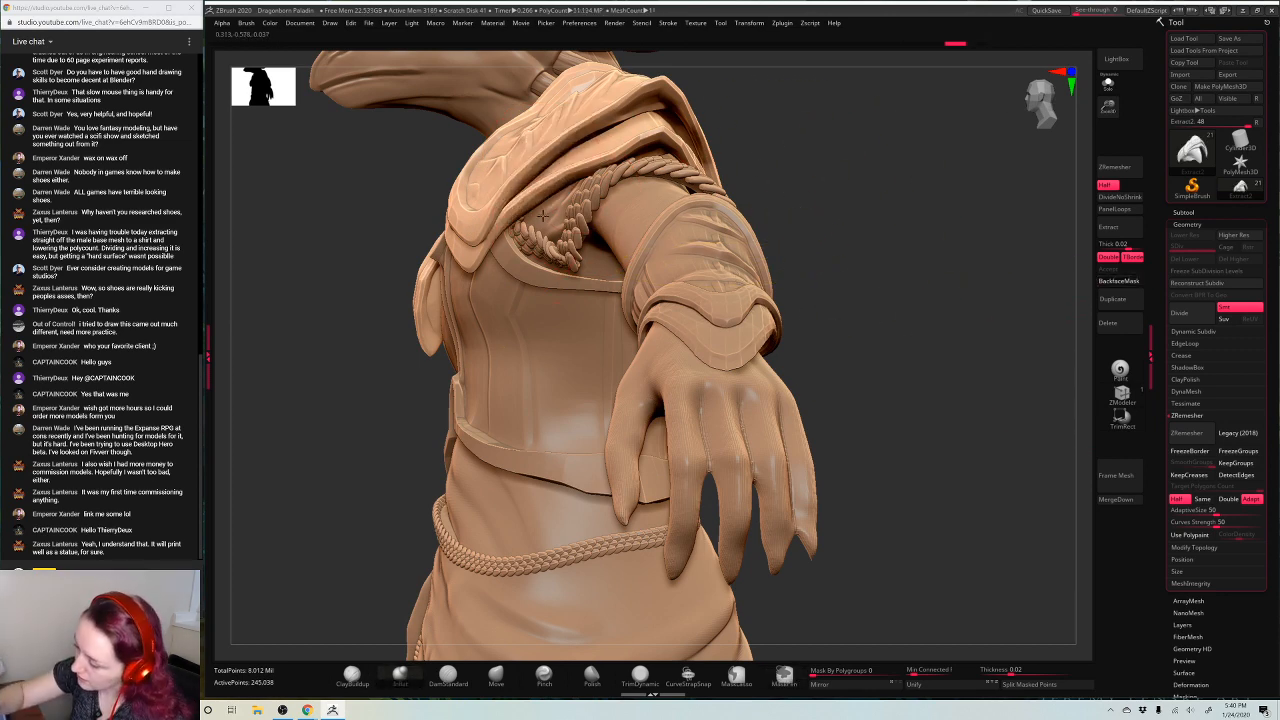
drag(906, 177, 760, 165)
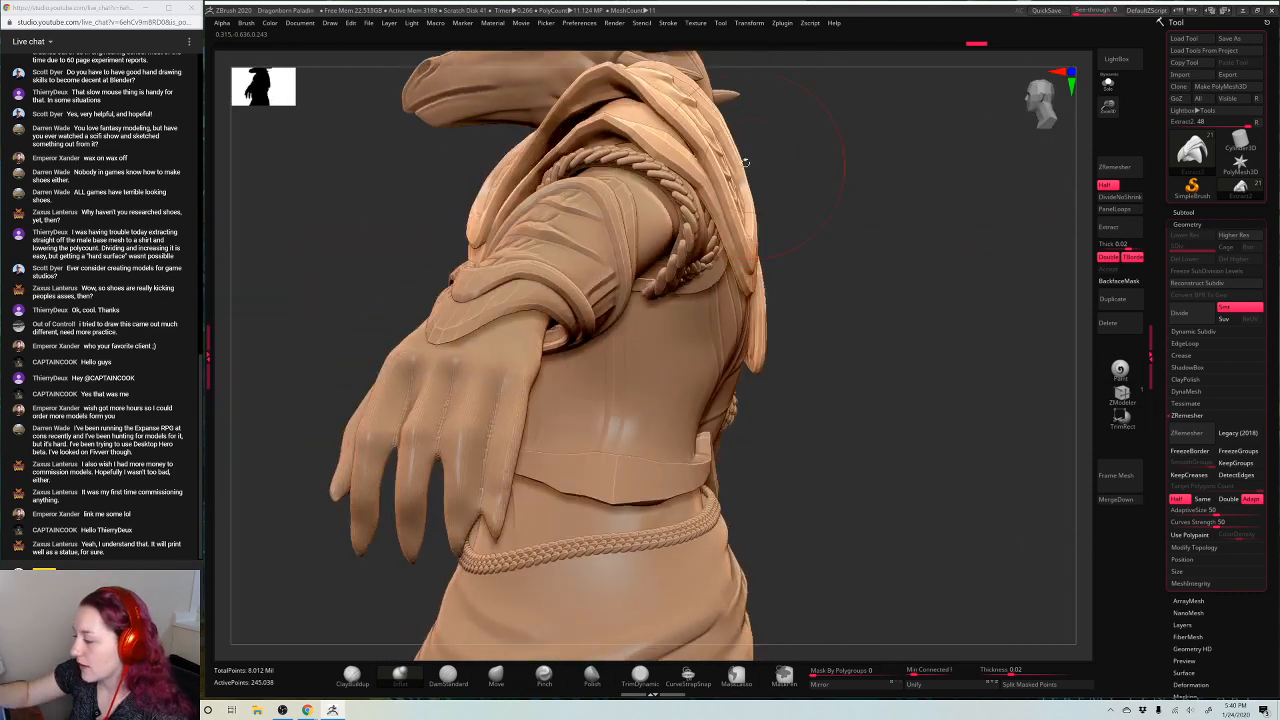
drag(917, 223, 763, 140)
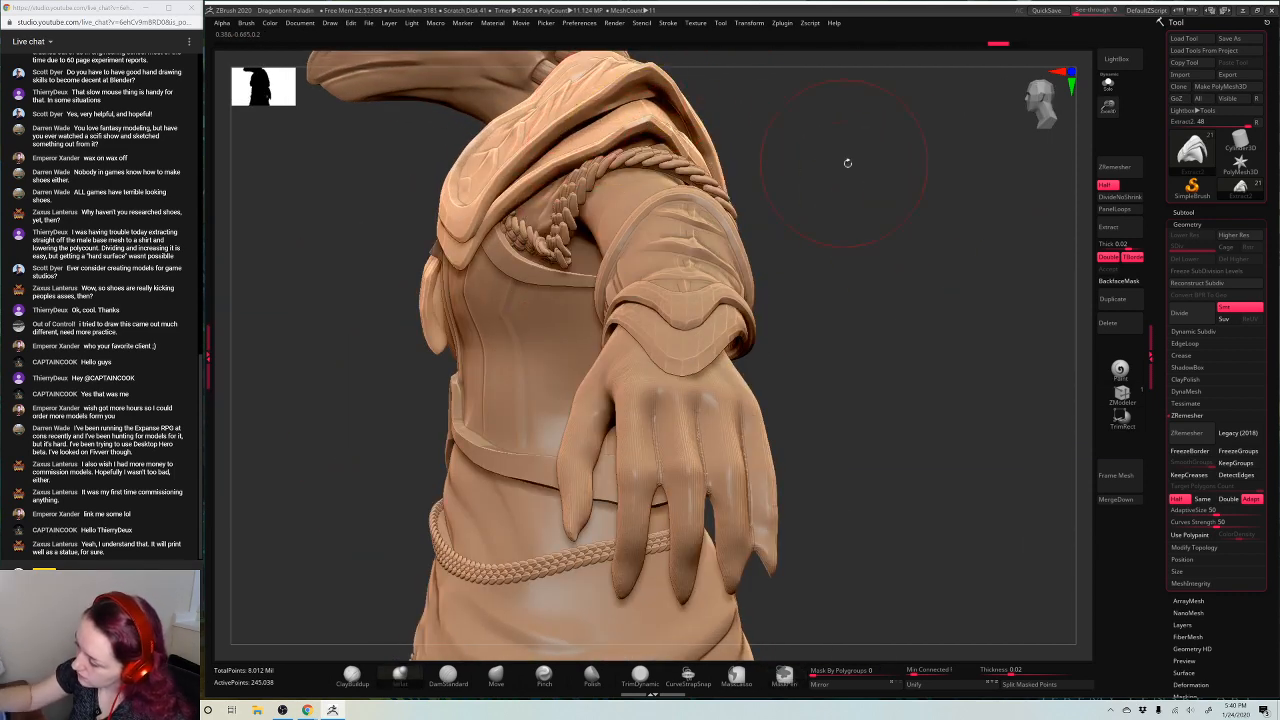
drag(729, 114, 766, 218)
Enlarge the Inflat brush and thicken the inner edges of the pauldrons near the armpit and along the back
key(space)
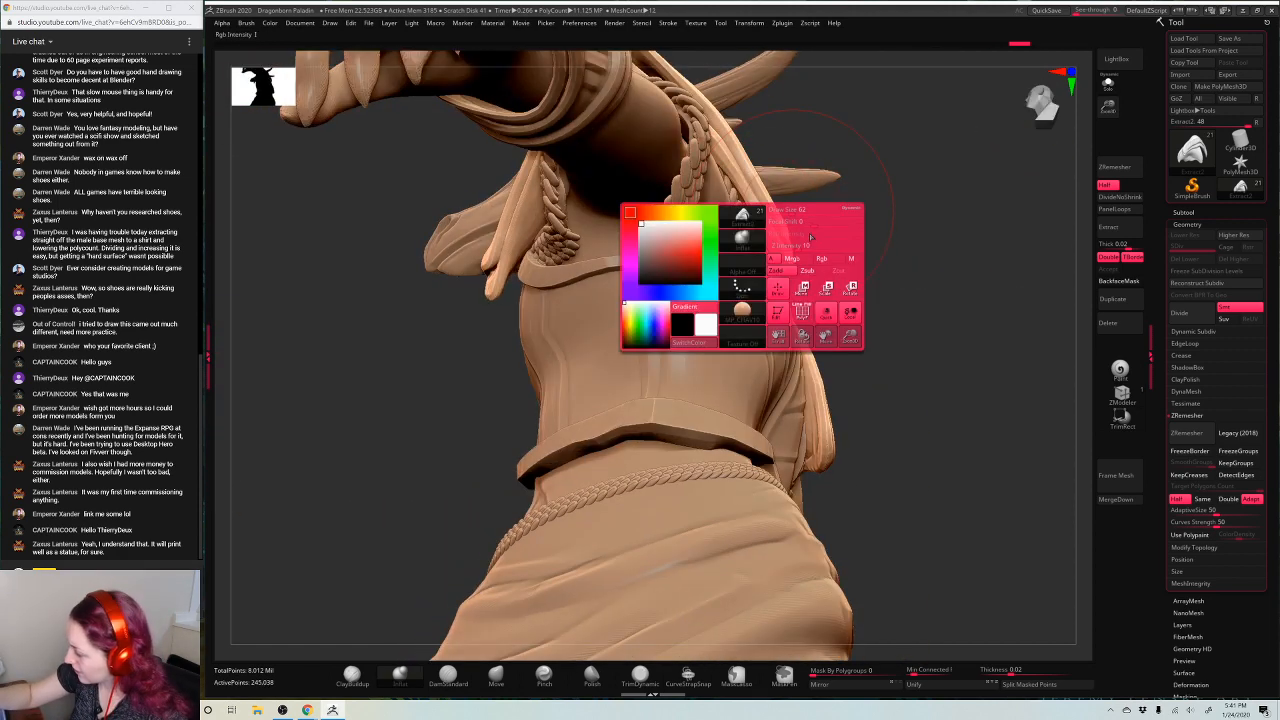
drag(752, 218, 739, 198)
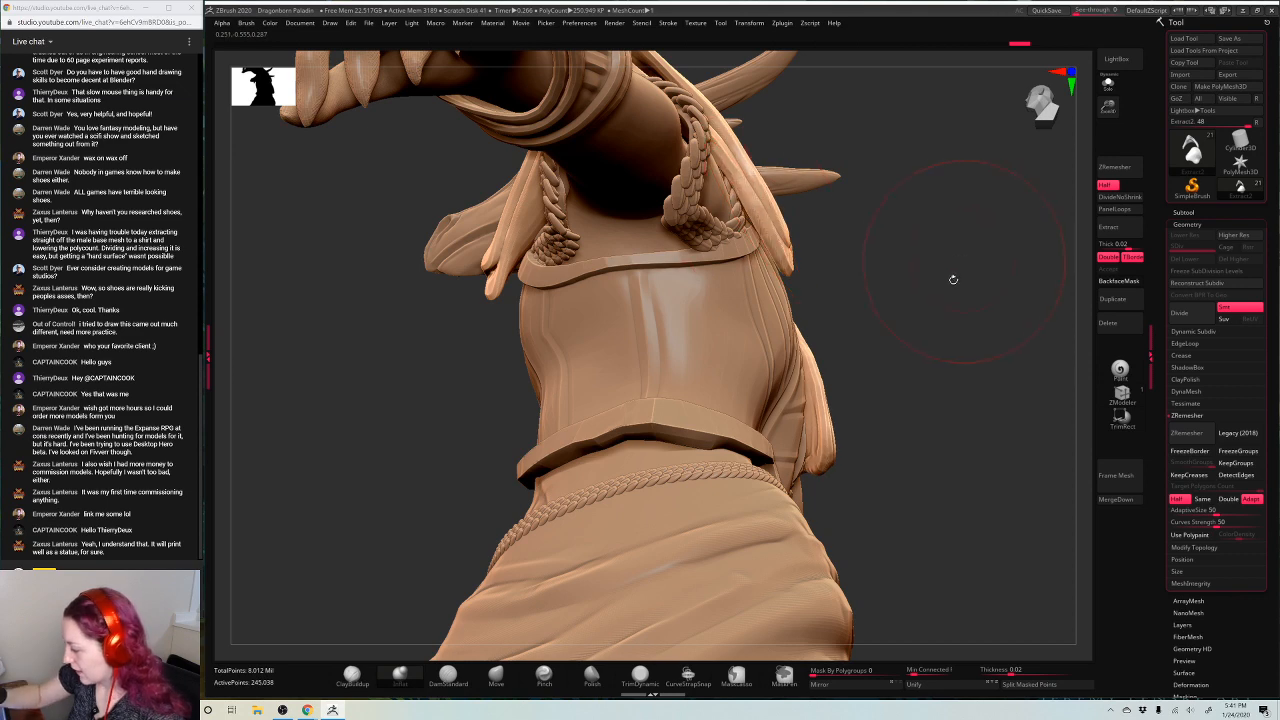
drag(953, 279, 889, 281)
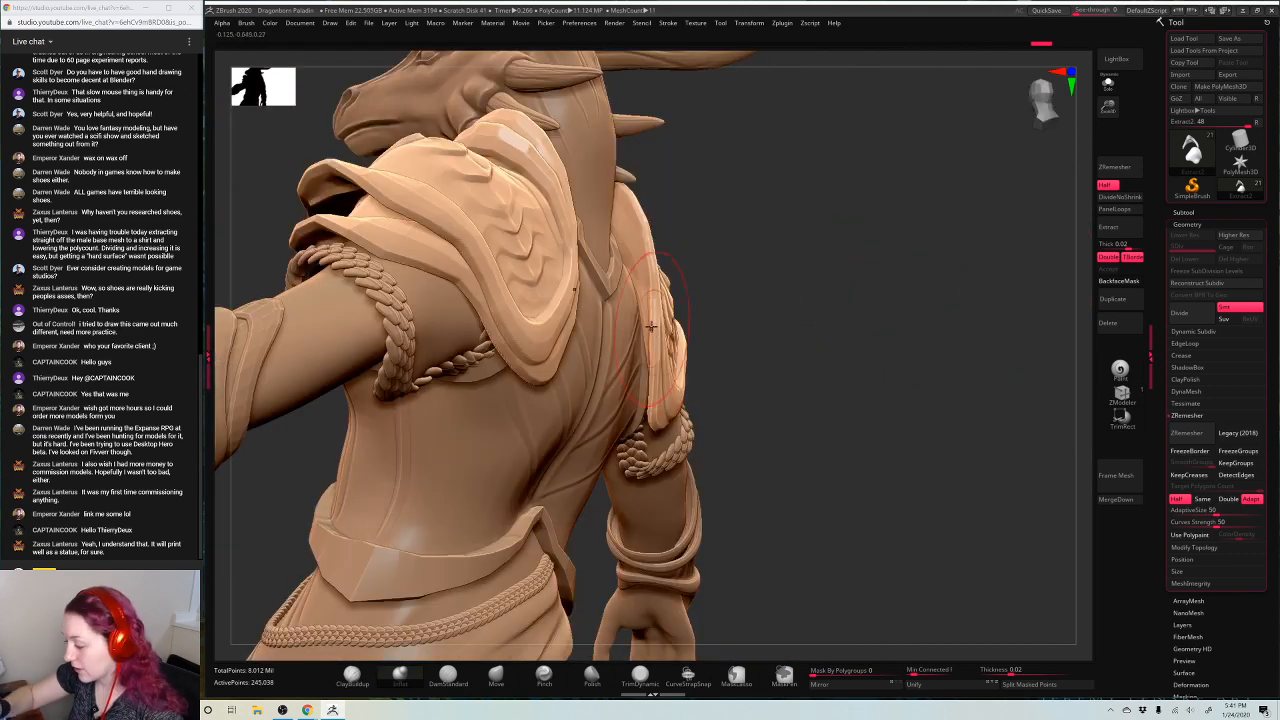
mouse_move(999, 341)
mouse_down()
mouse_move(1045, 301)
mouse_move(987, 337)
mouse_up()
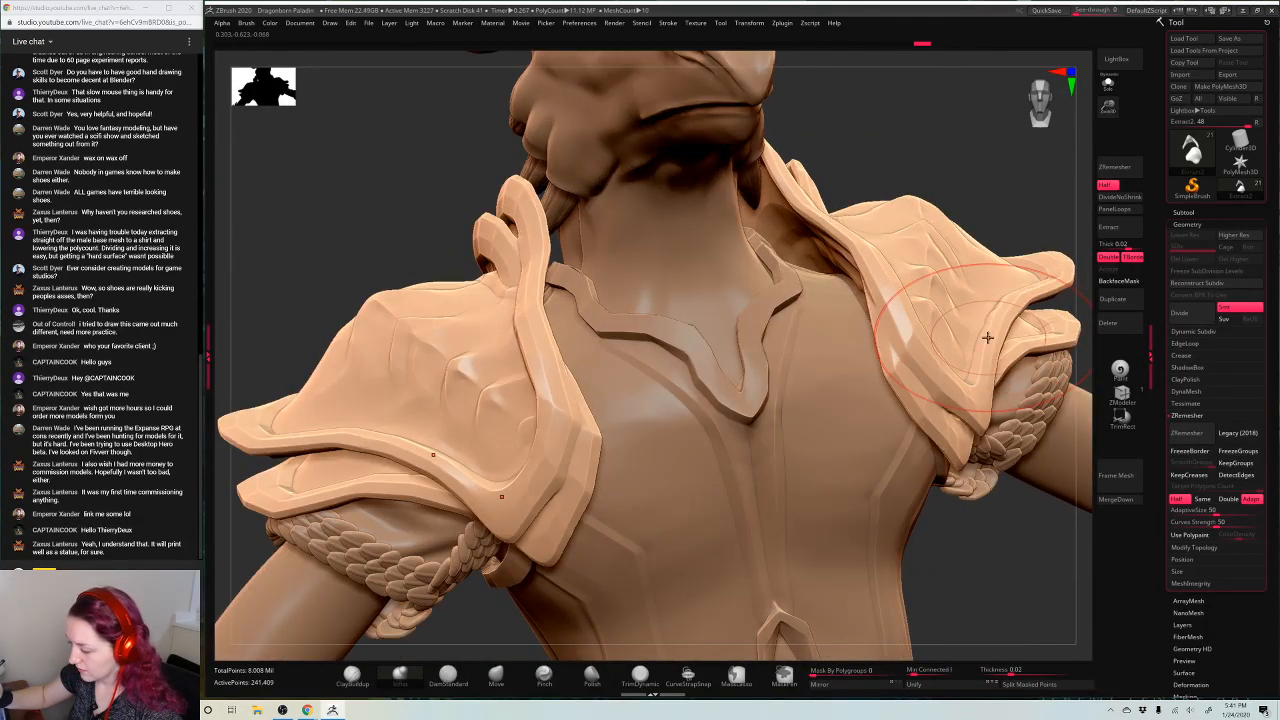
Select the bracer subtool and isolate its raised trim bands around the forearm
key(f)
shift+drag(968, 383, 967, 418)
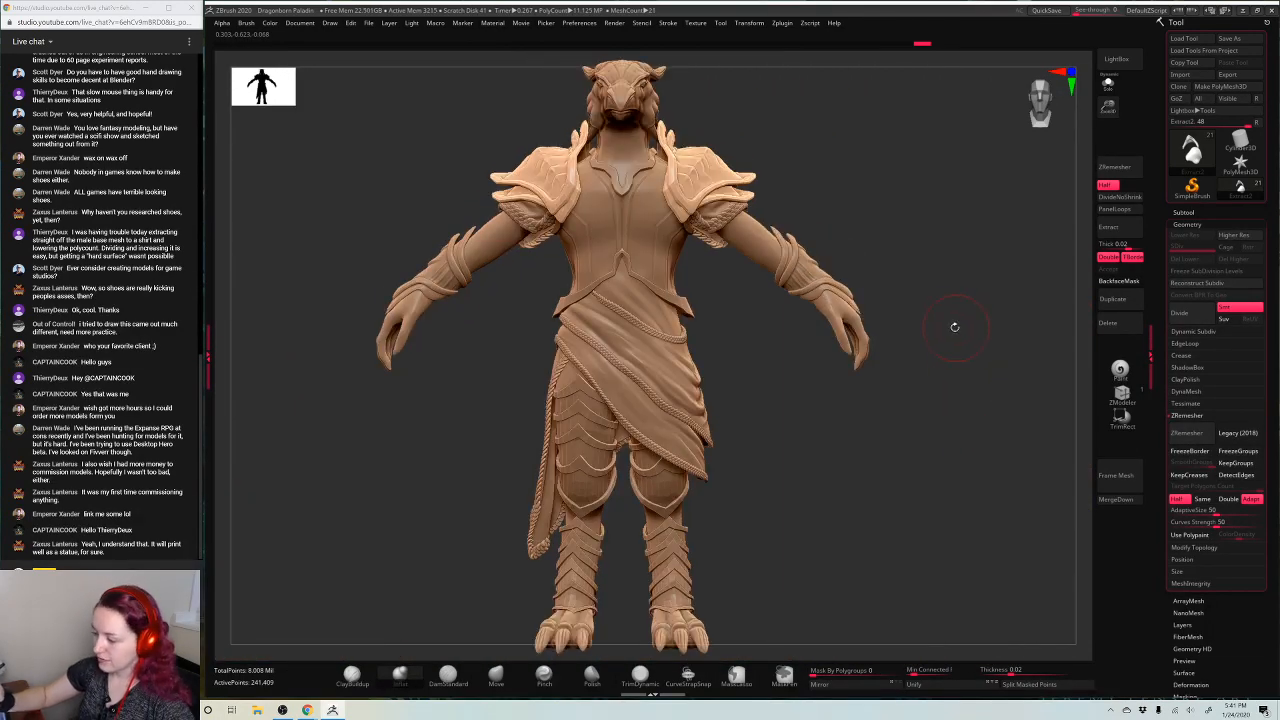
alt+click(832, 281)
drag(1108, 107, 1112, 190)
ctrl+shift+click(850, 364)
drag(884, 212, 780, 204)
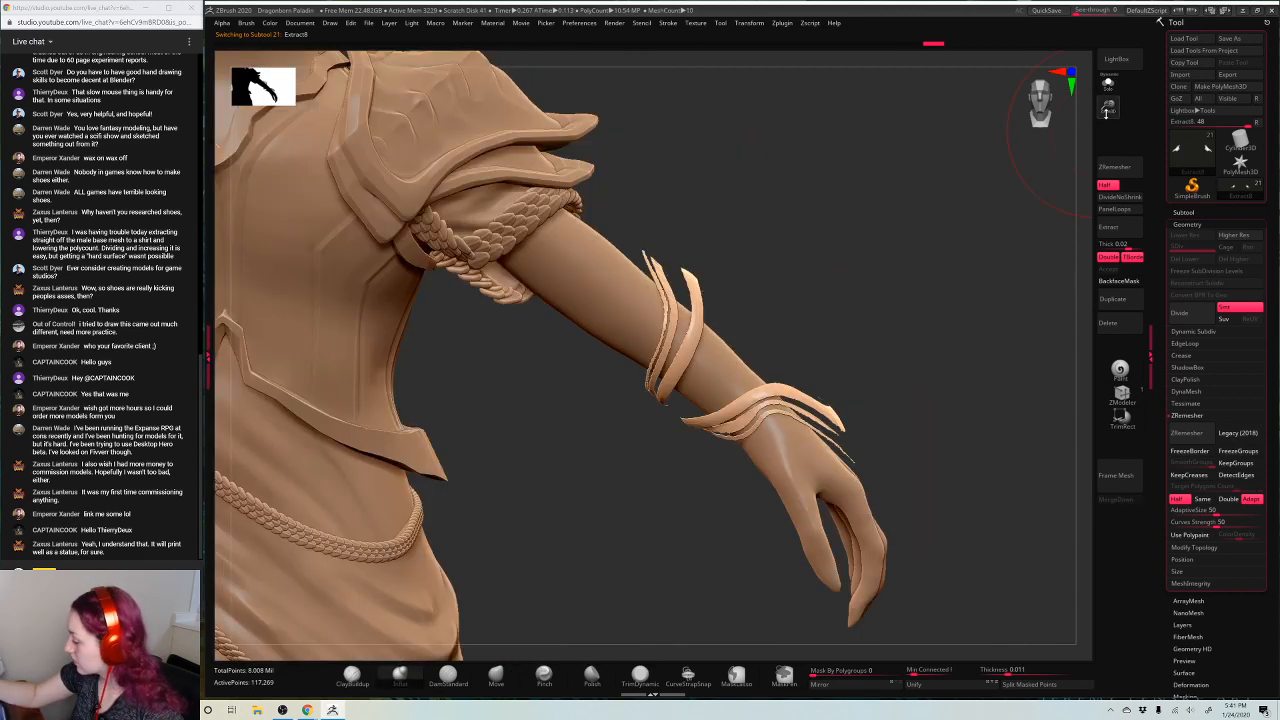
drag(1108, 107, 1108, 150)
Switch to DamStandard with a smaller brush and try a stroke on the upper bracer trim, undoing it
key(space)
click(872, 303)
click(450, 676)
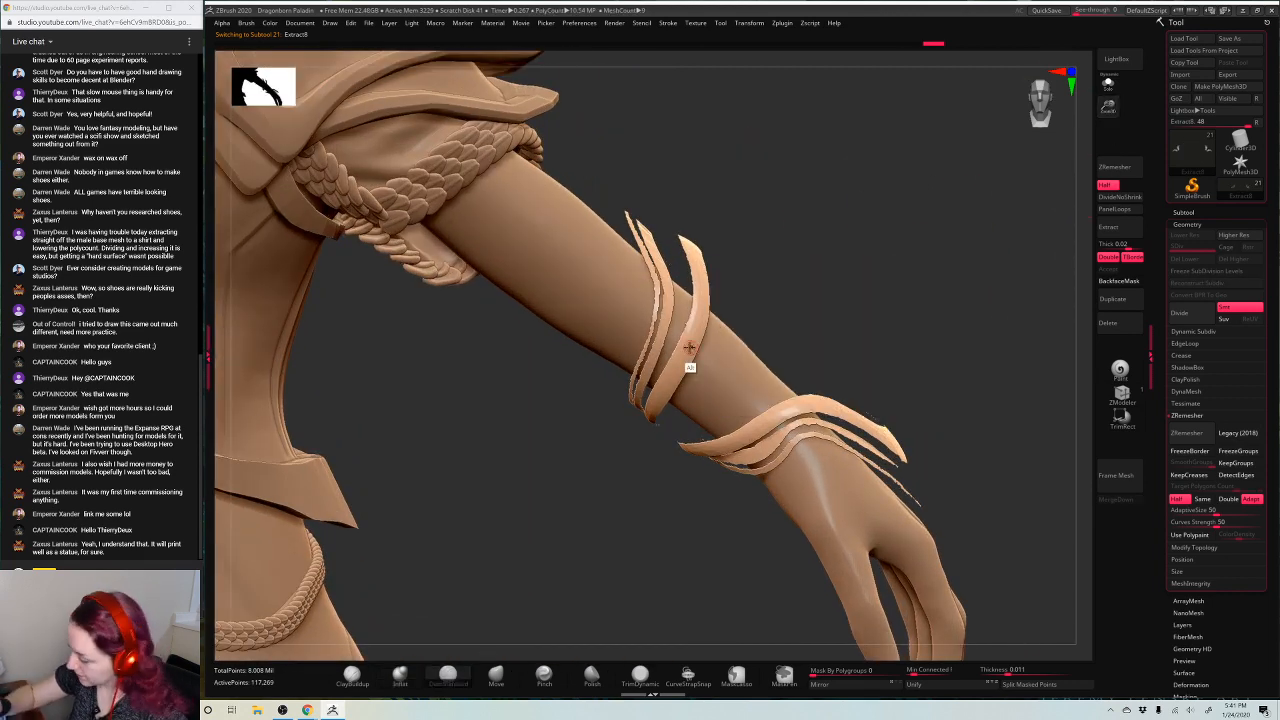
drag(684, 357, 702, 322)
key(ctrl+z)
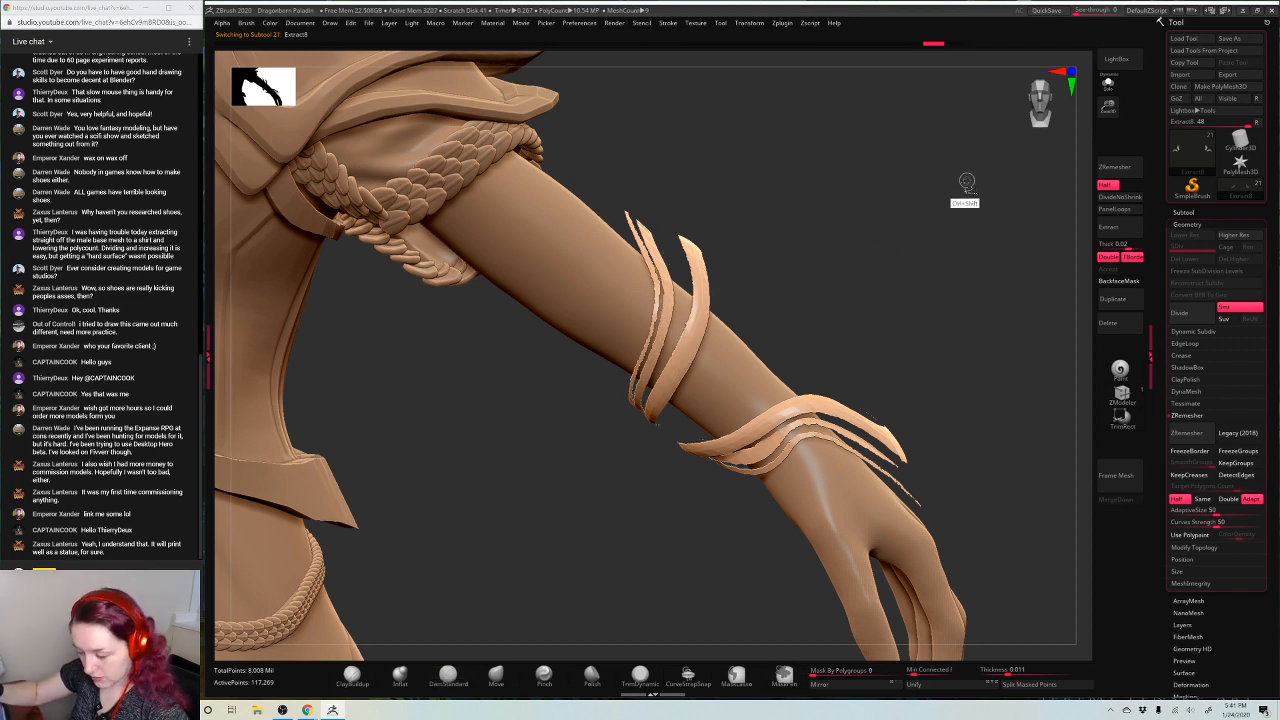
Restore the hidden bracer parts and remesh the bracers at a DynaMesh resolution of 3320
ctrl+shift+click(970, 253)
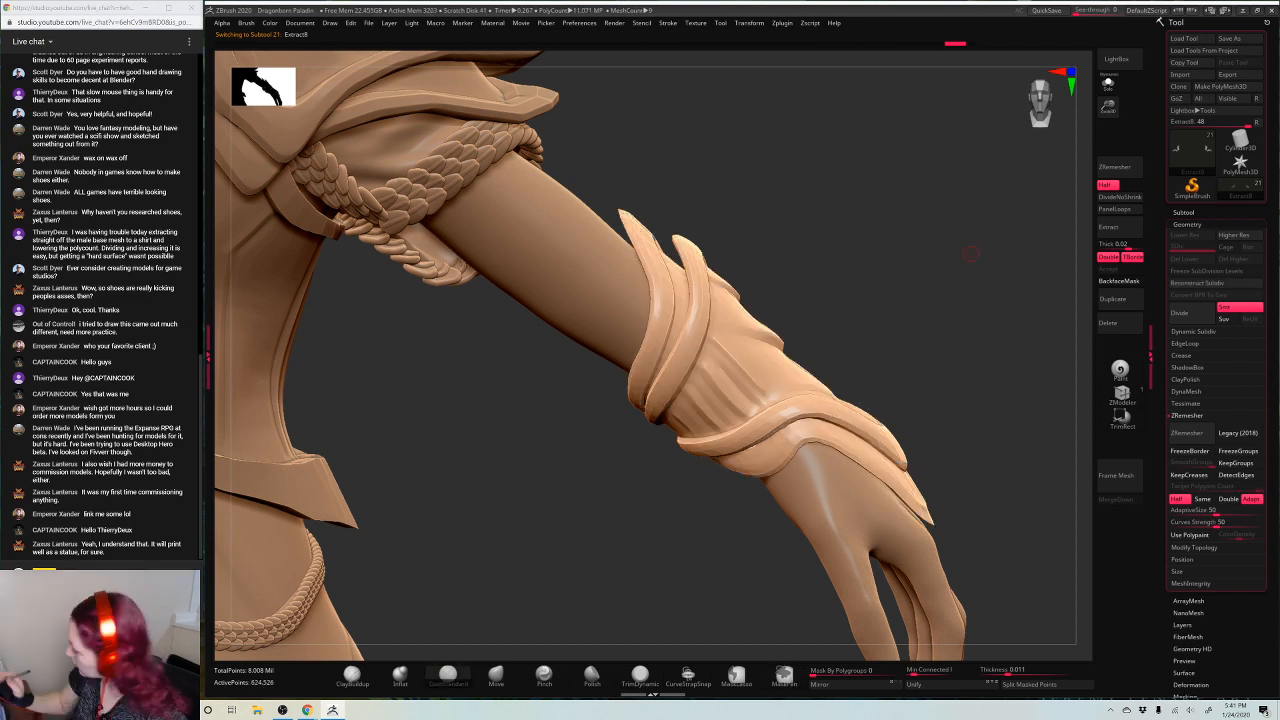
click(1186, 391)
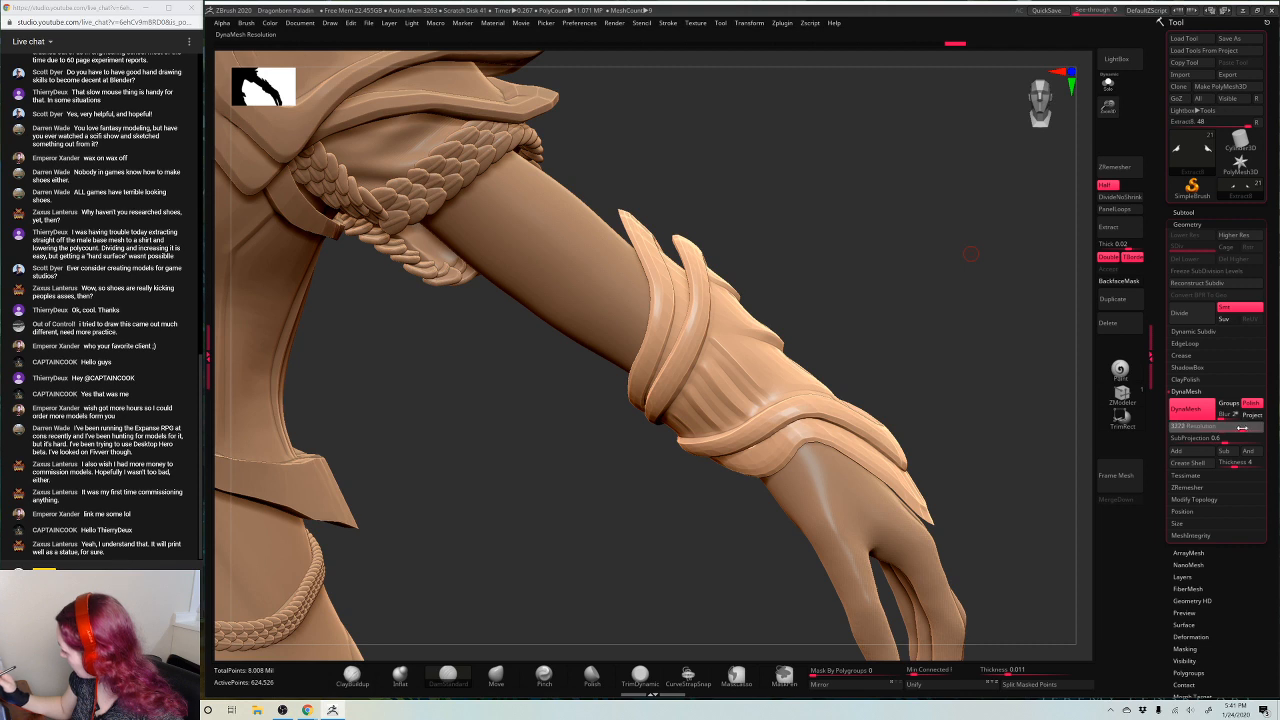
click(1122, 415)
drag(968, 324, 1035, 459)
Carve short ridges across the bracer's isolated upper trim bands with DamStandard, undoing stray strokes
key(ctrl+z)
key(ctrl+z)
key(ctrl+z)
key(ctrl+z)
key(ctrl+z)
key(ctrl+z)
key(ctrl+z)
key(ctrl+z)
key(ctrl+z)
key(ctrl+z)
key(ctrl+z)
key(ctrl+z)
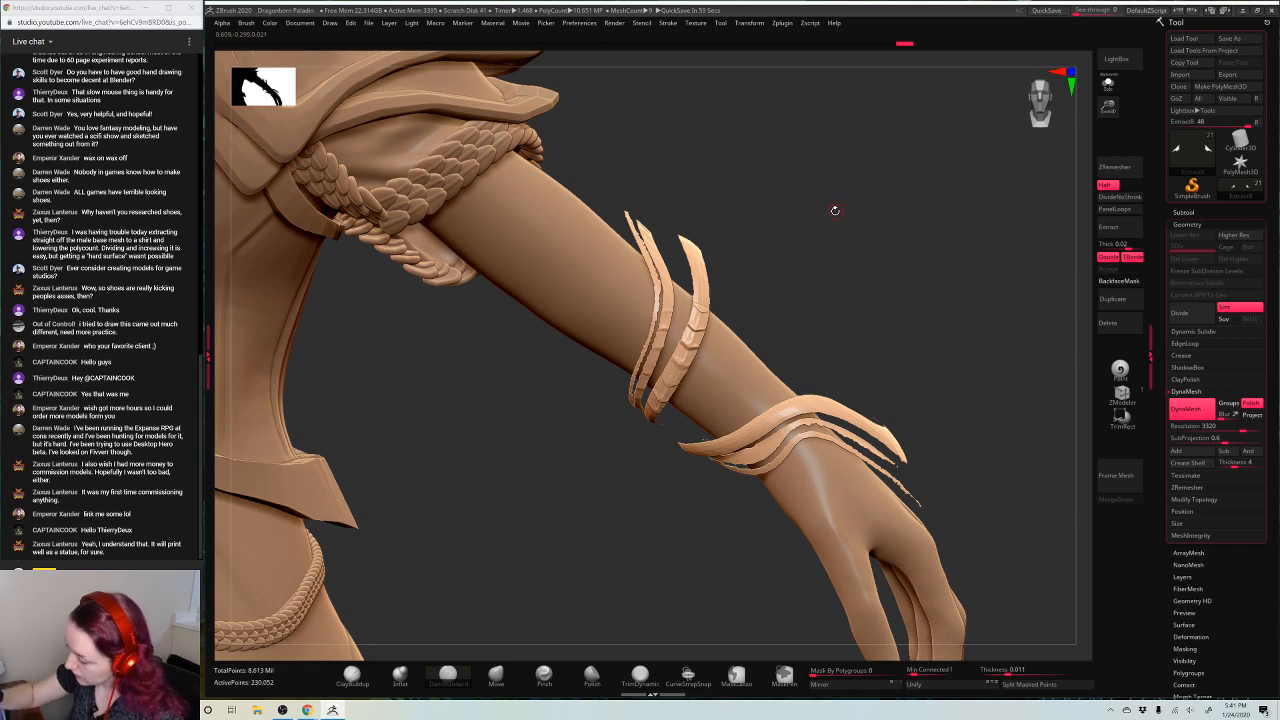
Extend the carved ridges along the wrist-side band of the upper bracer trim, undoing unwanted strokes
drag(835, 210, 722, 198)
key(ctrl+z)
key(ctrl+z)
drag(851, 183, 768, 256)
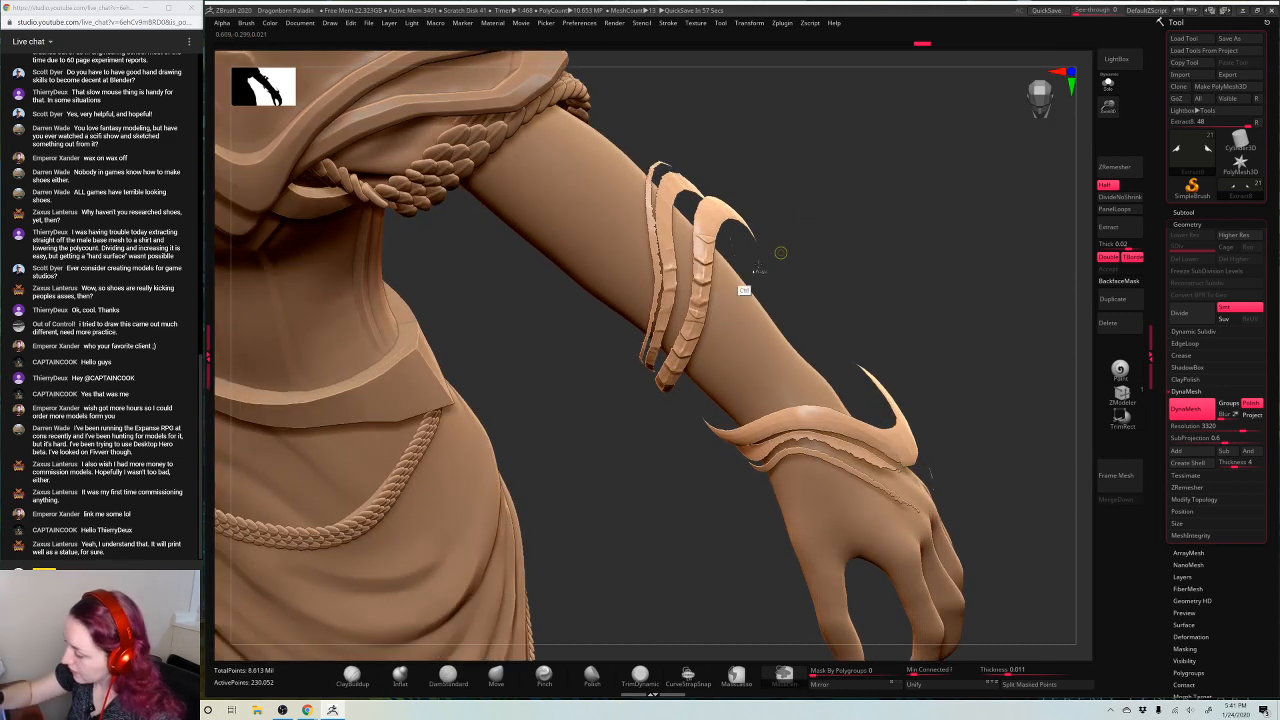
key(ctrl+z)
key(ctrl+z)
drag(859, 192, 800, 215)
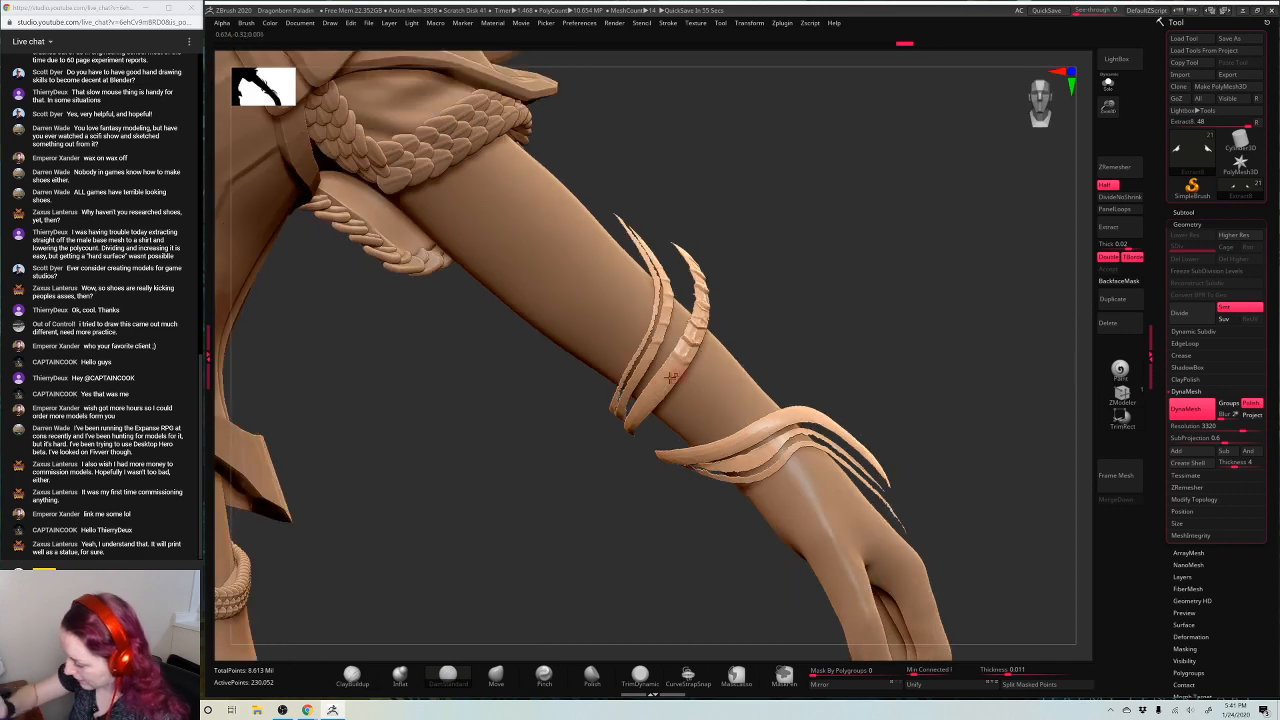
drag(672, 376, 658, 396)
Show only the bracer trim in Solo mode and carve ridges down one side of its arched upper band
alt+drag(783, 263, 613, 427)
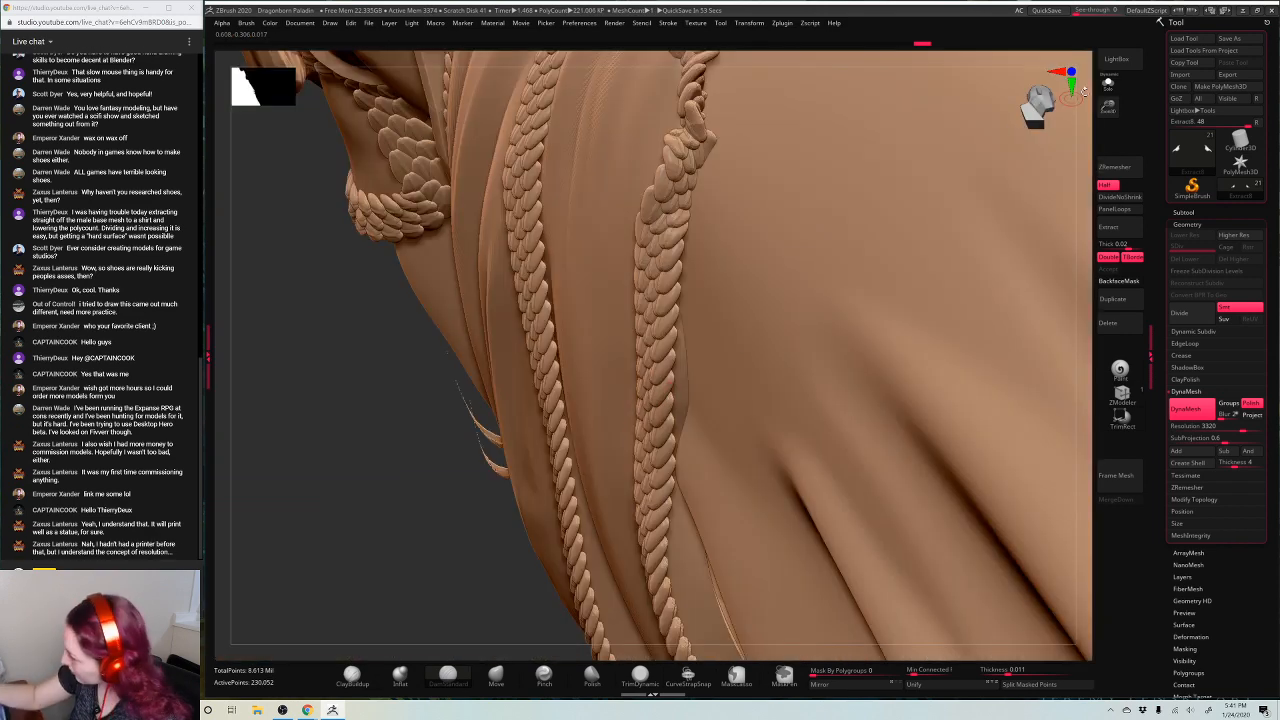
click(1108, 83)
drag(739, 342, 617, 451)
mouse_move(723, 317)
mouse_down()
mouse_move(869, 288)
mouse_move(815, 312)
mouse_up()
alt+drag(573, 452, 534, 420)
drag(598, 386, 689, 309)
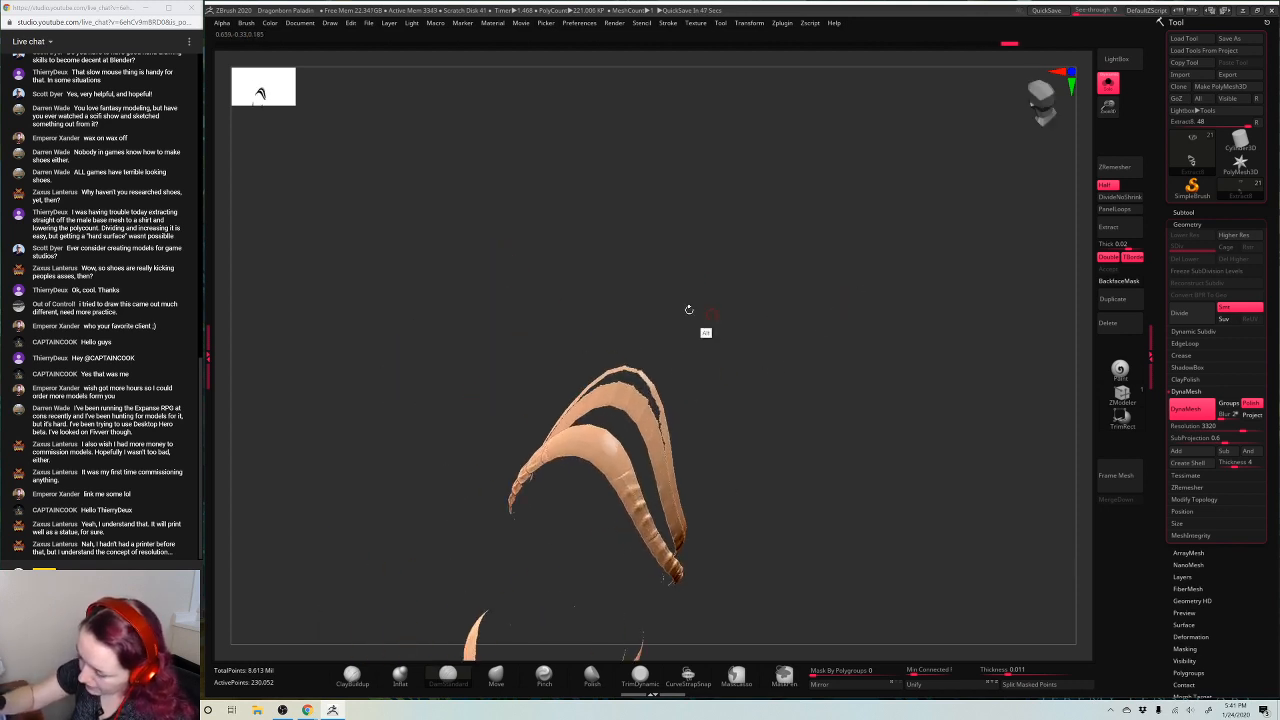
Finish the ridges around the first upper trim band and carve matching ones along the second
drag(683, 525, 871, 388)
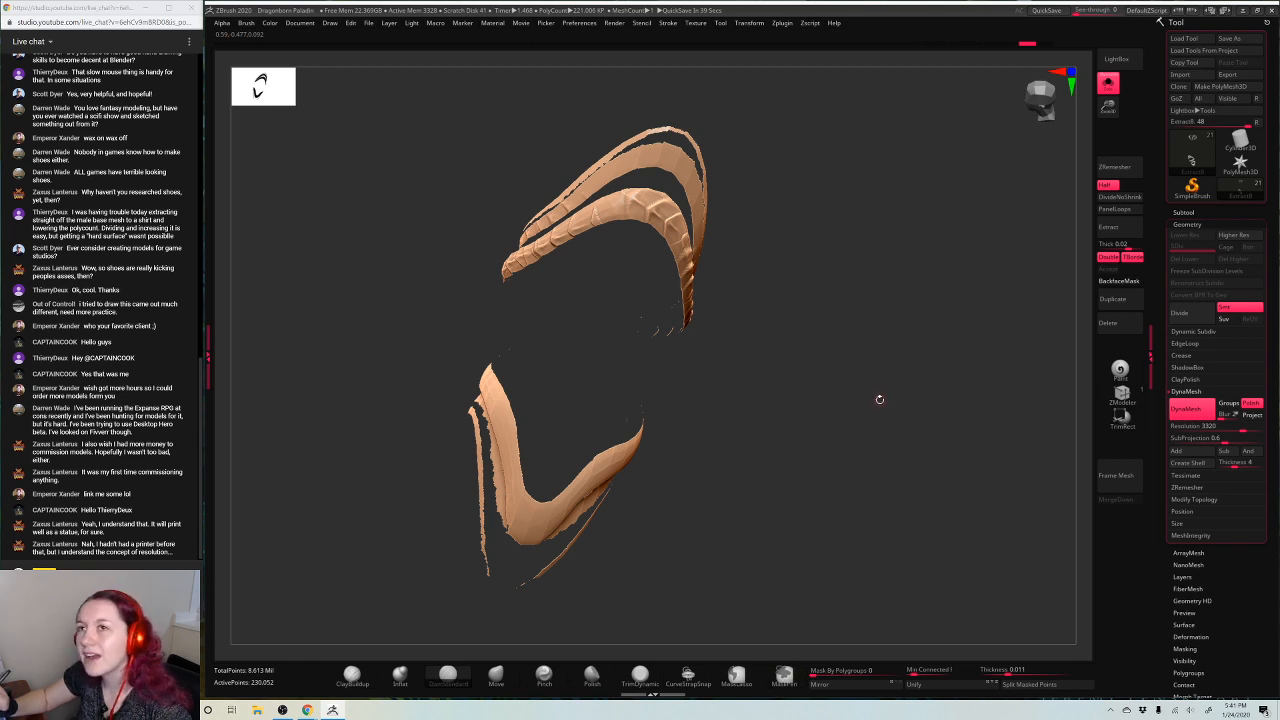
drag(875, 405, 680, 337)
drag(666, 252, 655, 272)
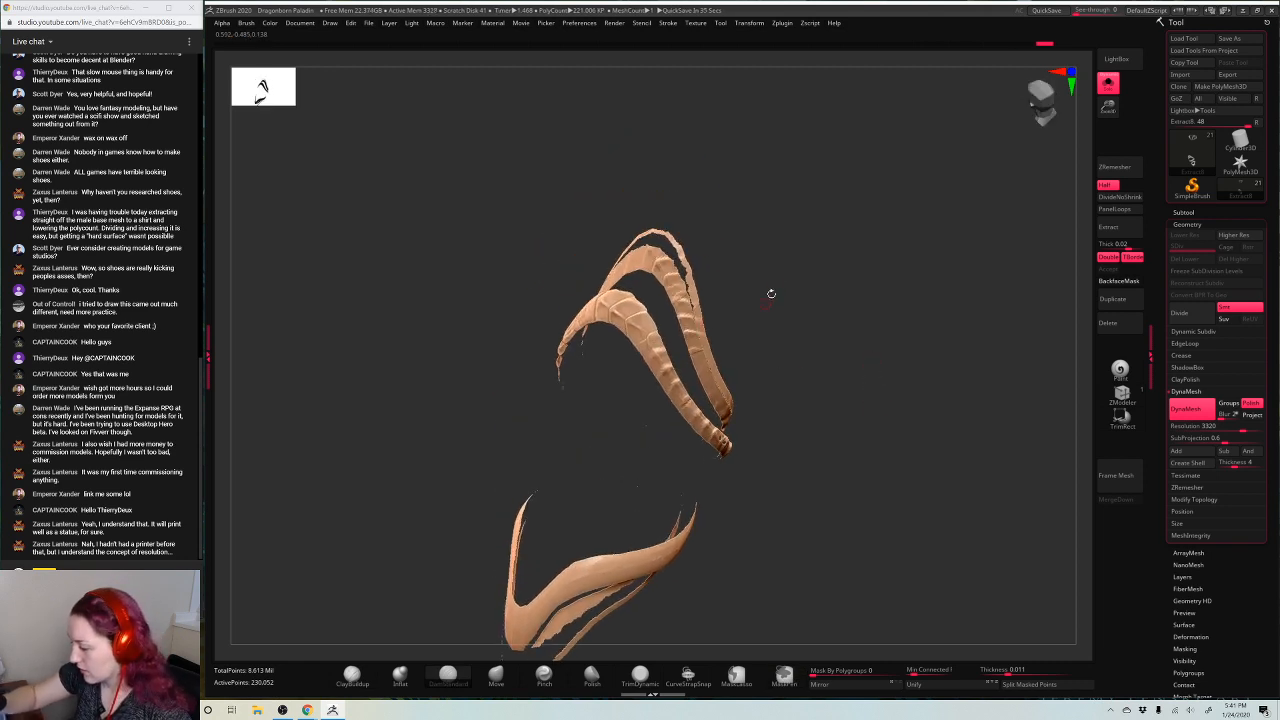
drag(771, 294, 850, 300)
mouse_move(640, 250)
mouse_down()
mouse_move(626, 276)
mouse_move(588, 290)
mouse_up()
Carve a row of ridges along the lower V-shaped trim bands at the wrist from both sides
drag(720, 260, 771, 403)
drag(572, 505, 714, 391)
drag(629, 427, 549, 486)
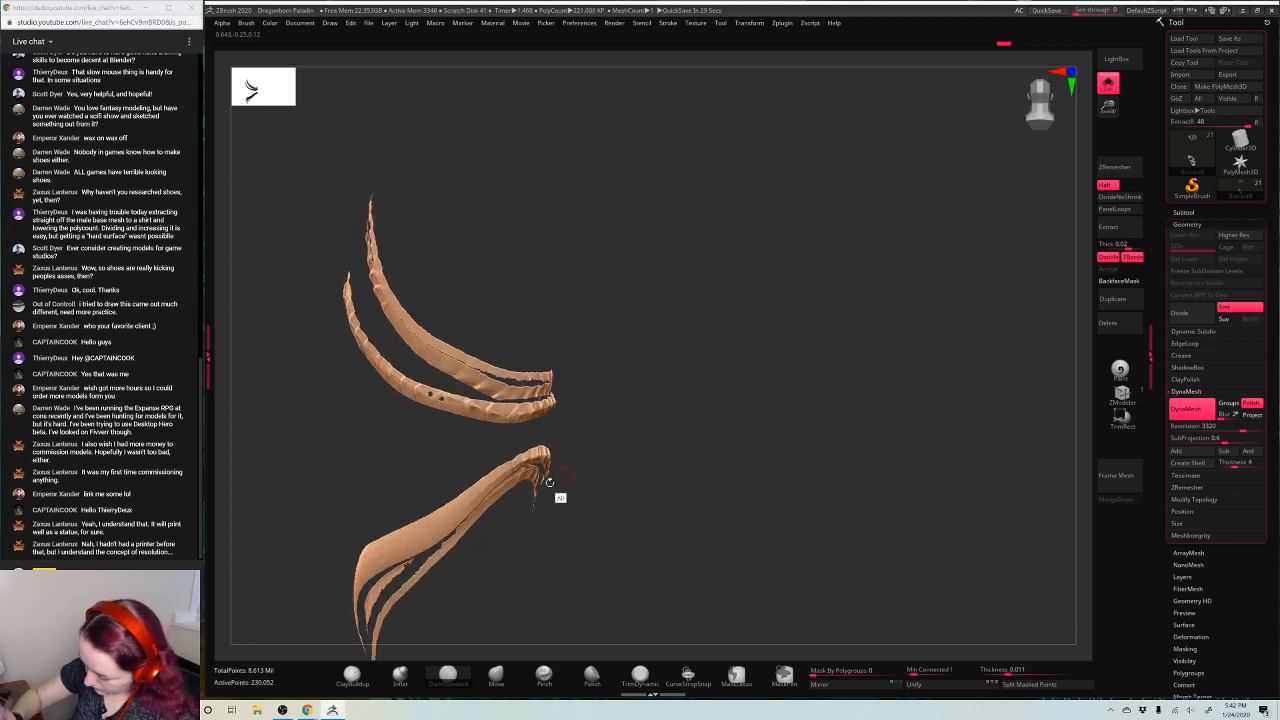
drag(668, 396, 574, 456)
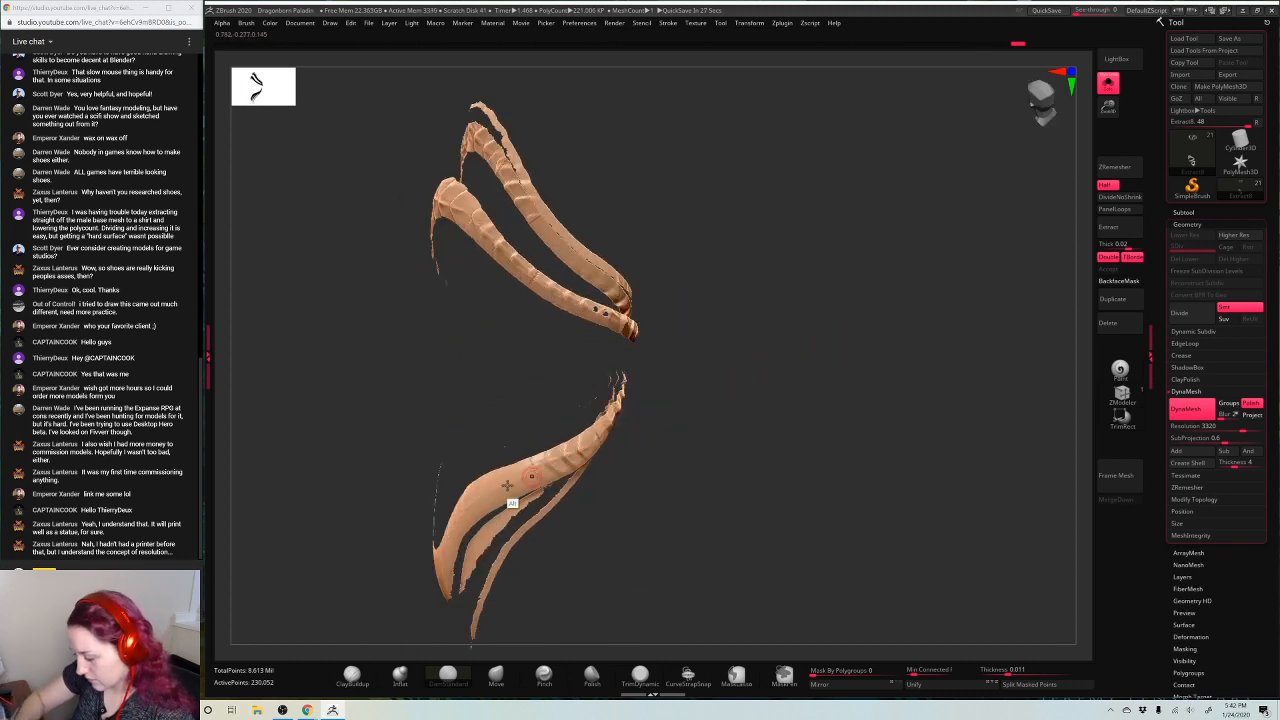
drag(803, 403, 803, 343)
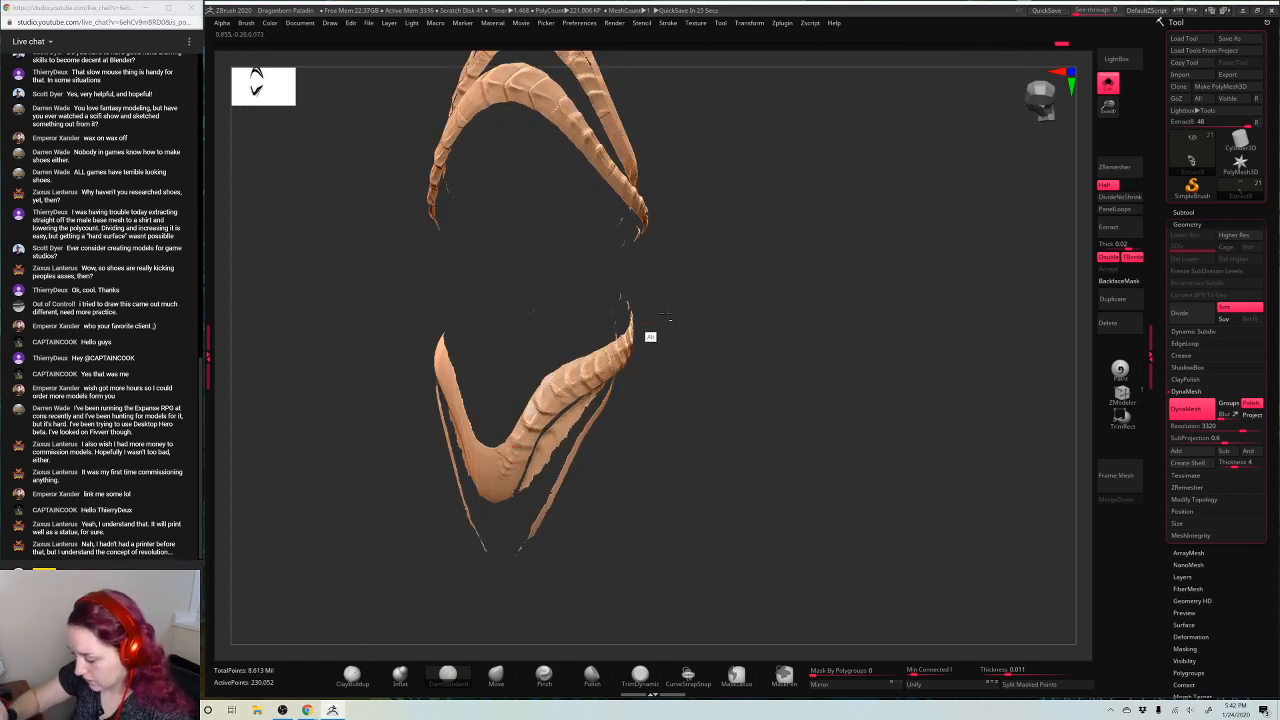
drag(651, 337, 663, 414)
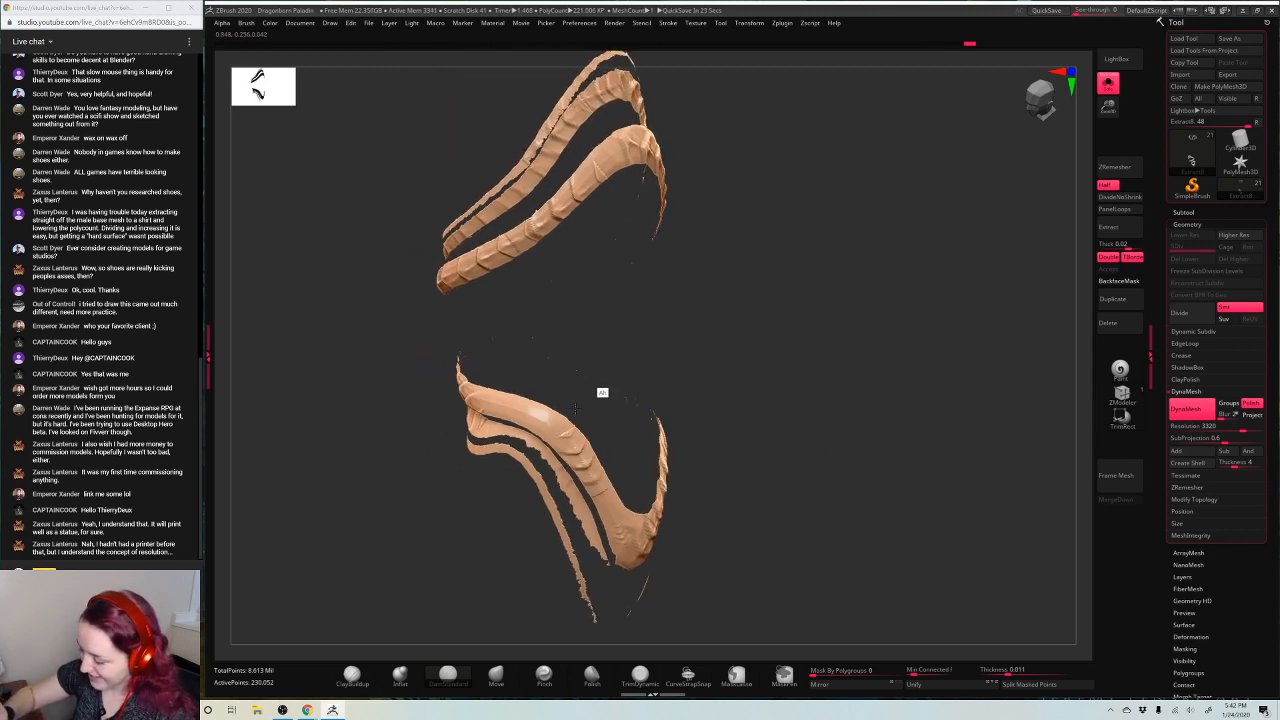
drag(600, 389, 626, 397)
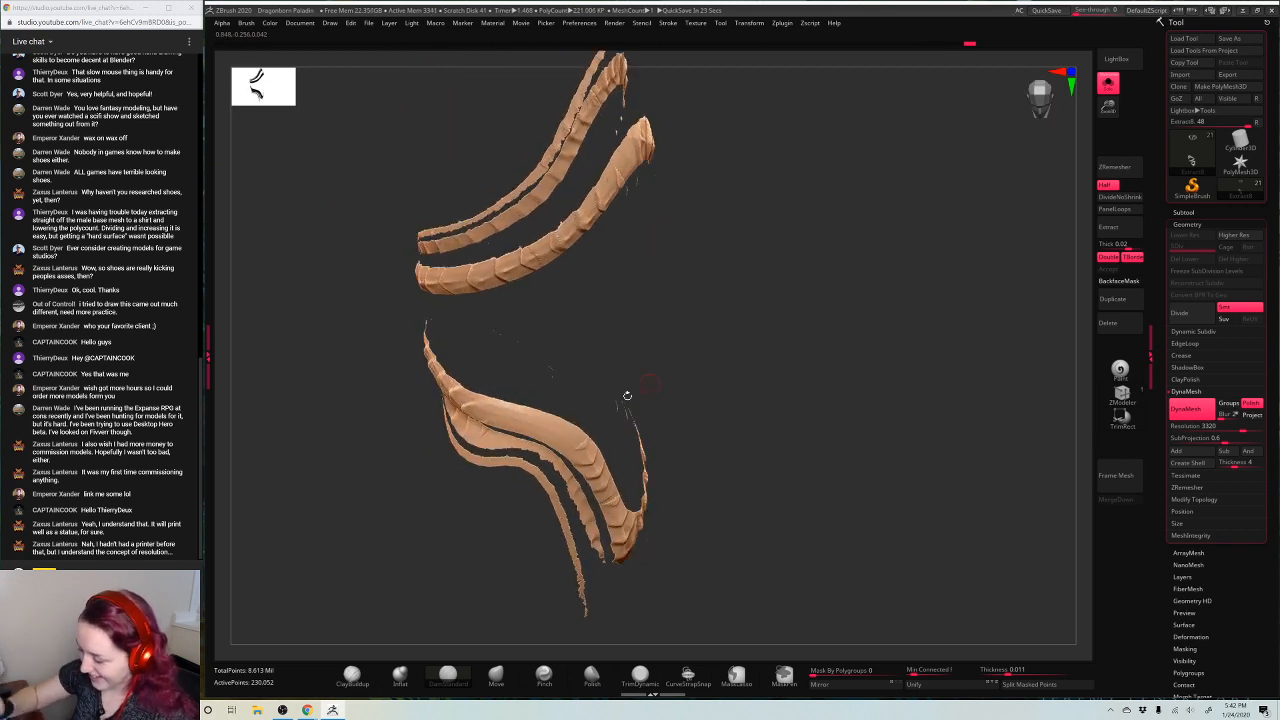
Restore the hidden bracer parts with an updated DynaMesh and leave Solo mode to show the whole figure
ctrl+shift+click(945, 248)
ctrl+drag(946, 215, 1043, 174)
click(1107, 86)
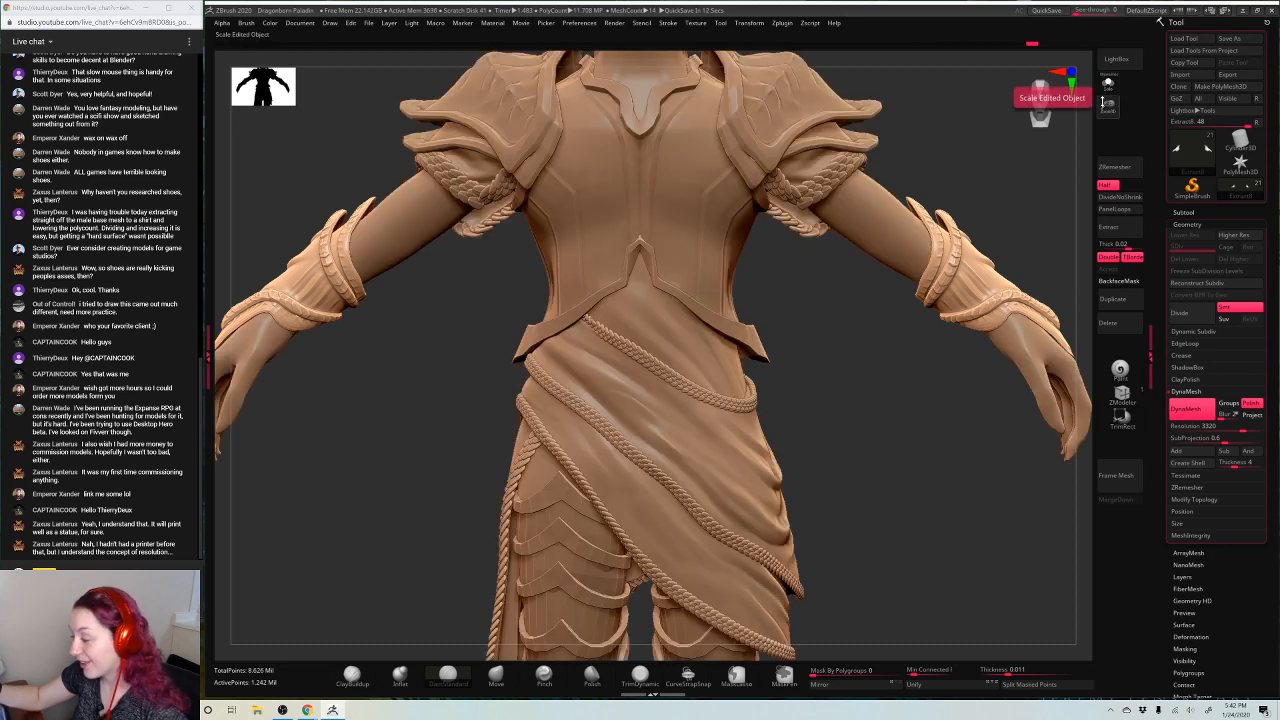
Mask a V-edged patch above the wrist trim, invert the mask and carve a third chevron ridge on the bracer plate
key(f)
drag(966, 235, 805, 295)
key(f)
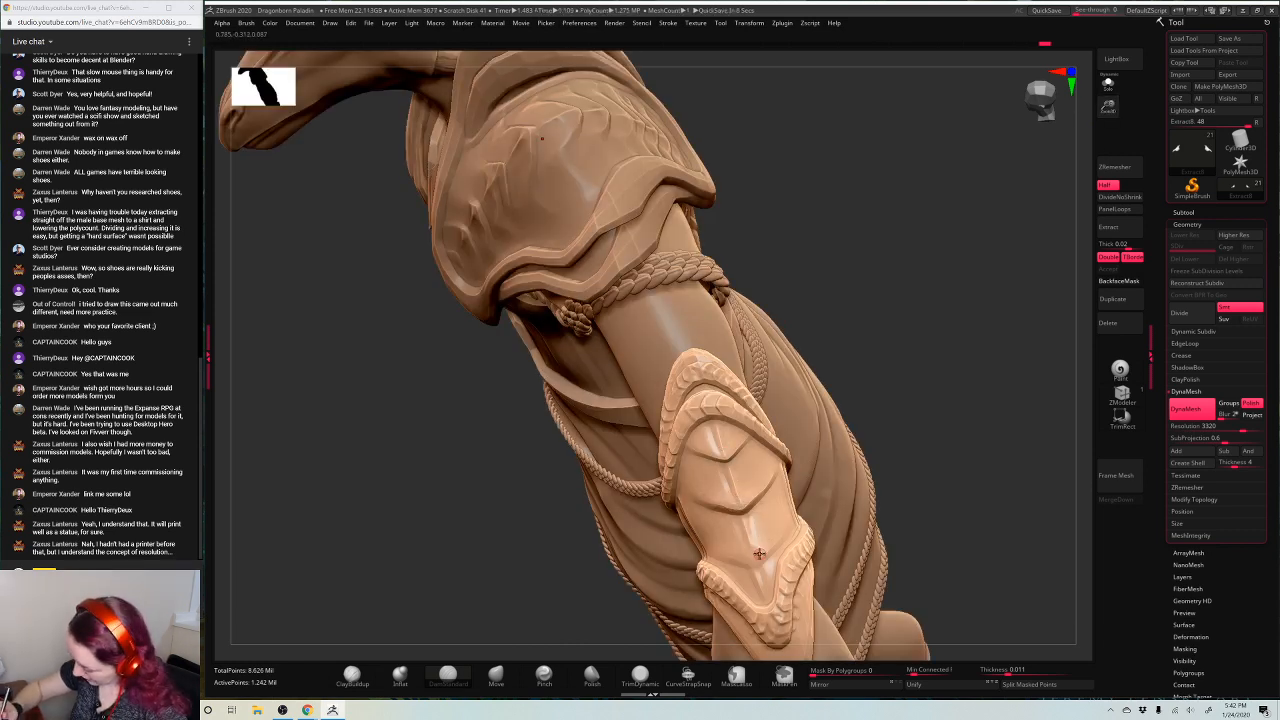
key(space)
mouse_move(732, 549)
ctrl+mouse_down()
mouse_move(755, 552)
mouse_move(800, 511)
ctrl+mouse_up()
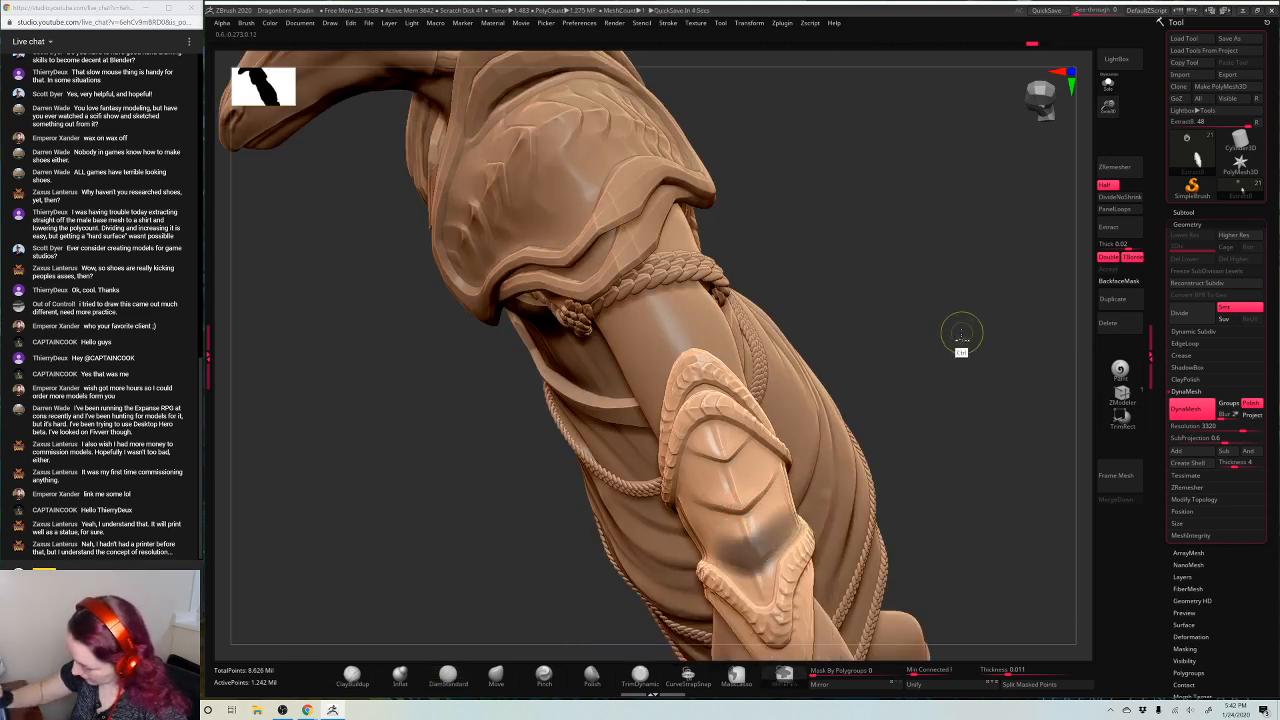
ctrl+click(962, 331)
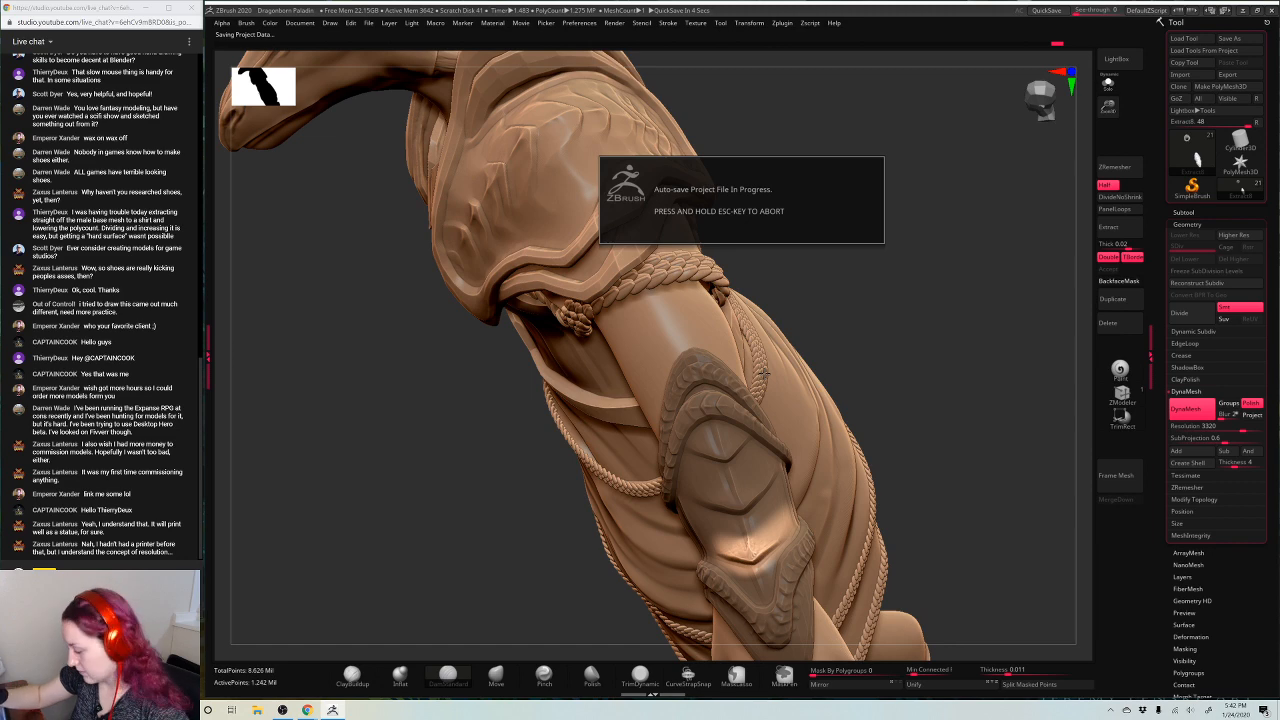
Inspect the bracer's new chevron ridge from the side, clear the mask and update the DynaMesh
drag(949, 294, 931, 266)
ctrl+right_drag(931, 266, 935, 285)
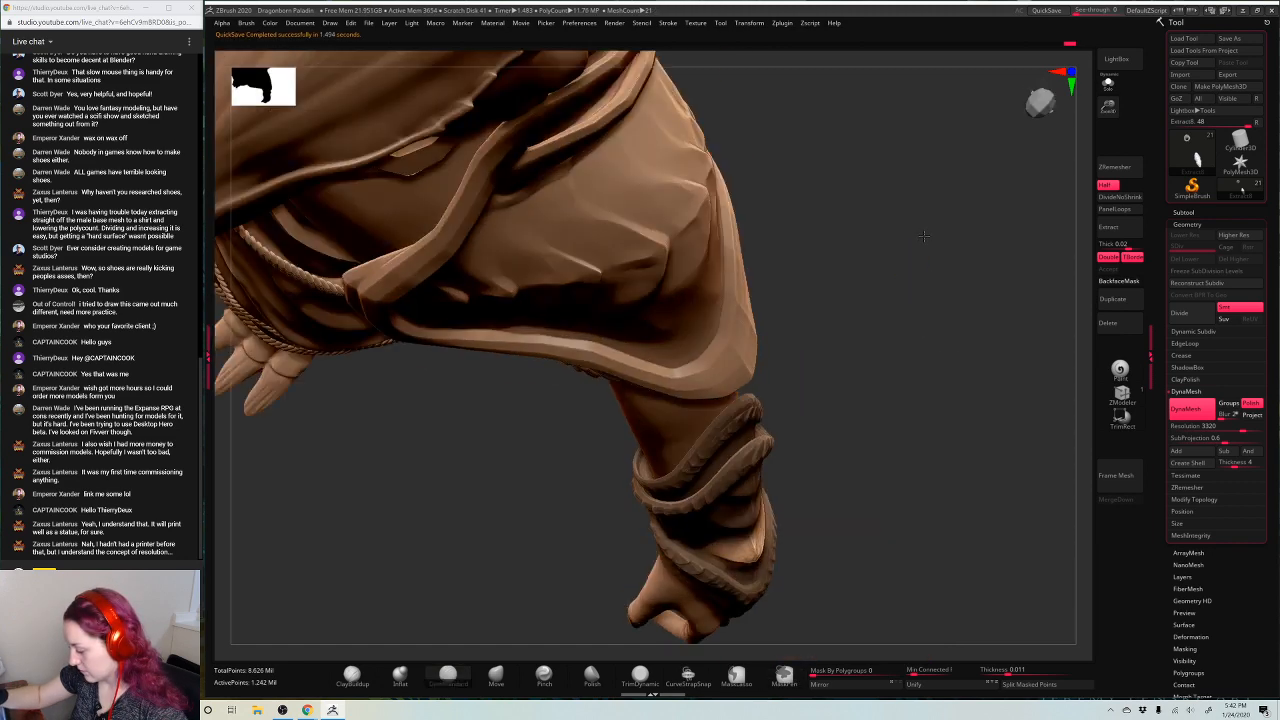
drag(935, 285, 945, 275)
ctrl+drag(945, 275, 992, 354)
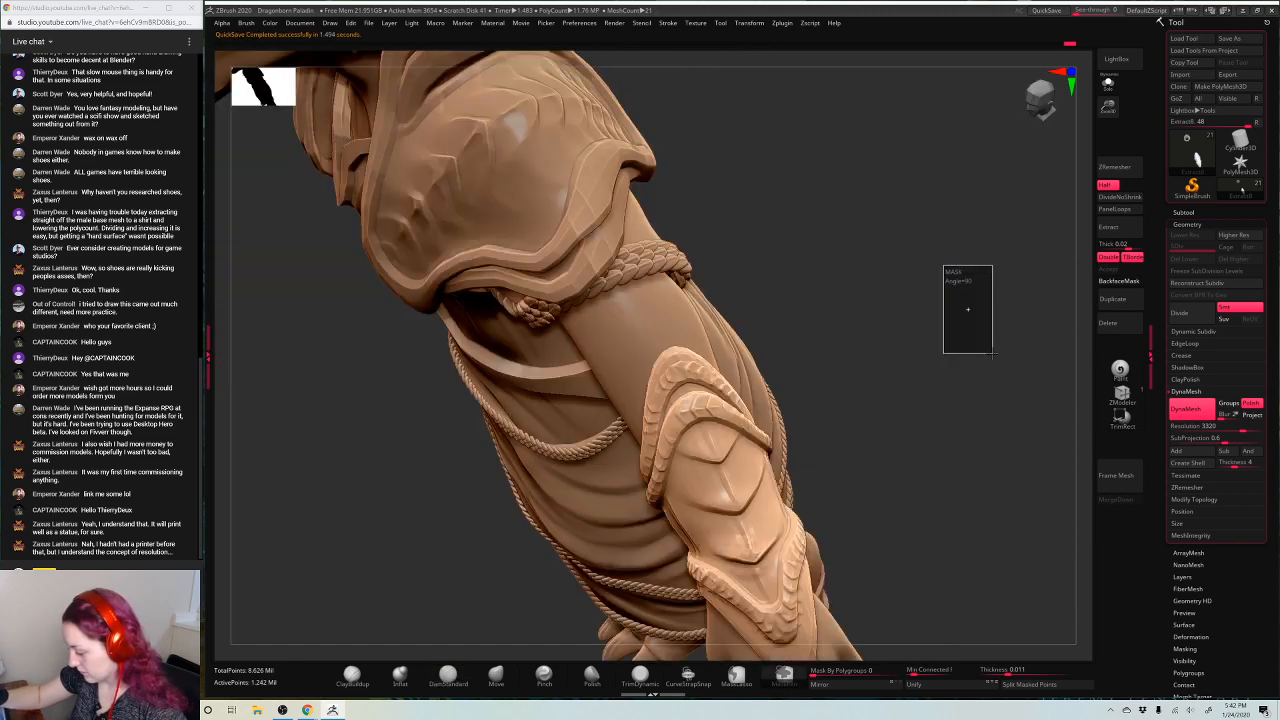
drag(976, 283, 966, 329)
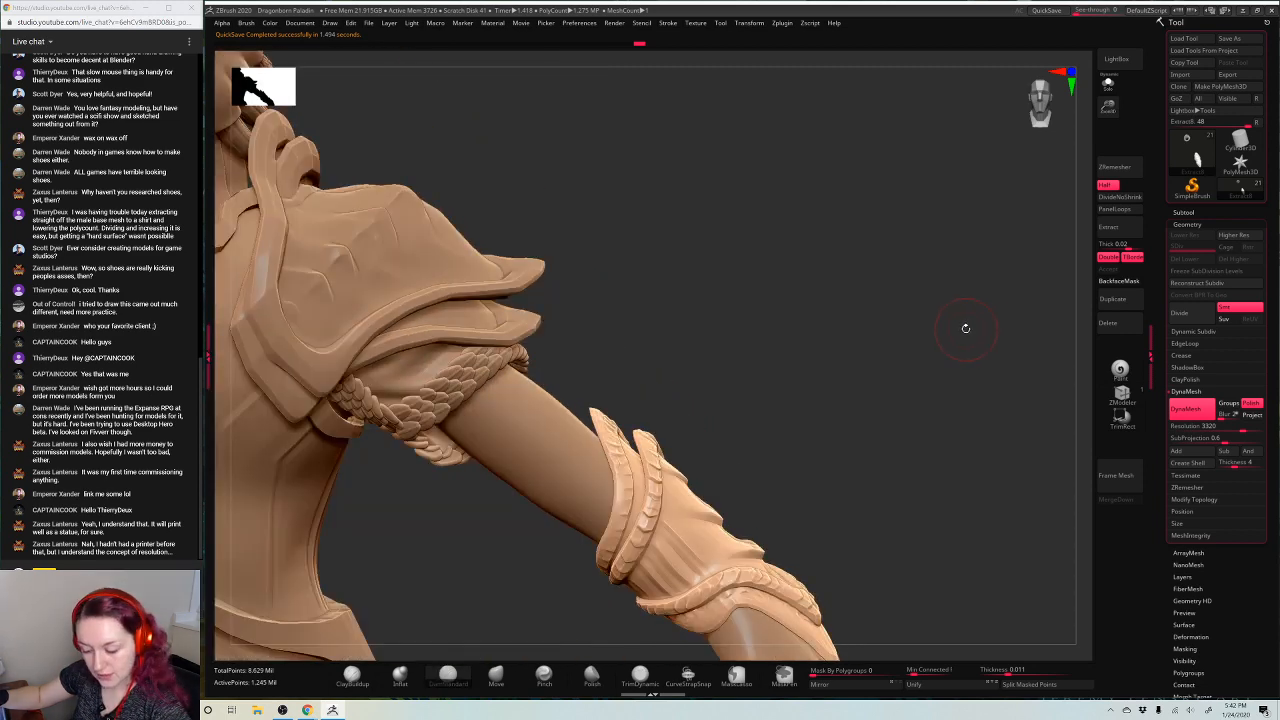
Select the breastplate, mask a mirrored vertical strip on each side of the waist and invert the mask
key(f)
alt+click(720, 342)
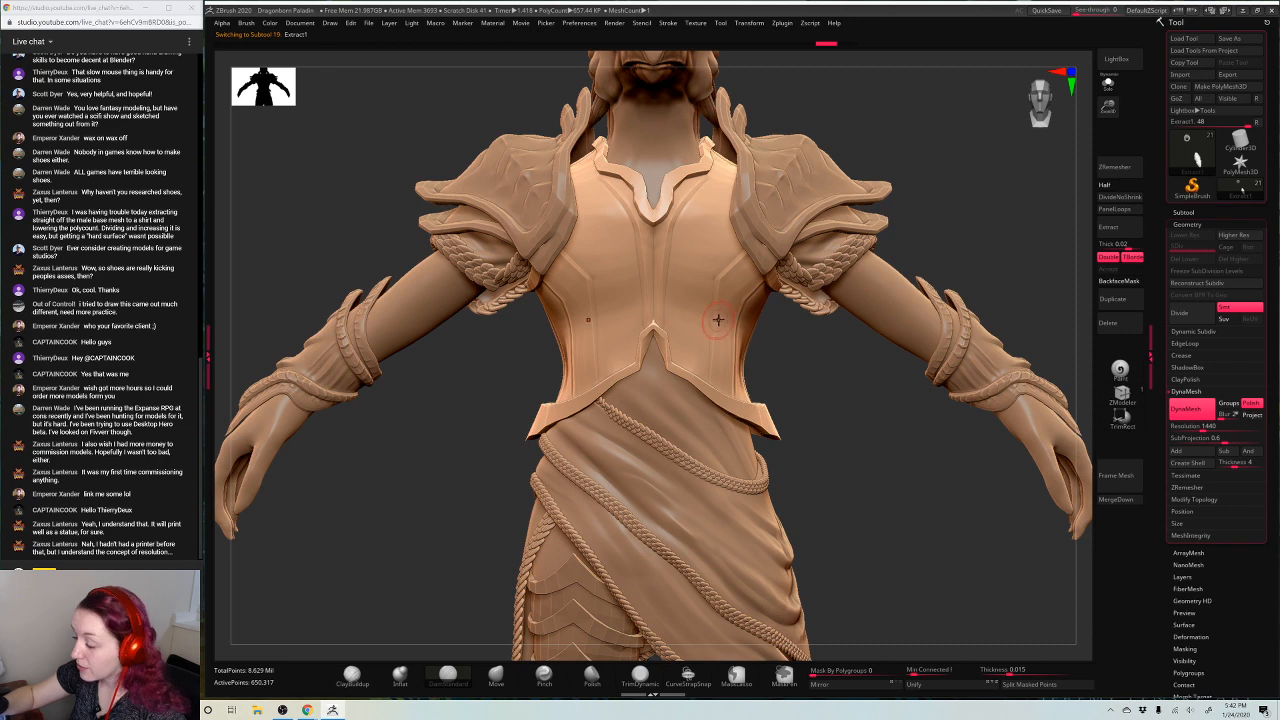
mouse_move(794, 354)
mouse_down()
mouse_move(737, 270)
mouse_move(735, 294)
mouse_move(747, 283)
mouse_move(735, 283)
mouse_move(733, 395)
mouse_move(733, 297)
mouse_up()
key(ctrl+z)
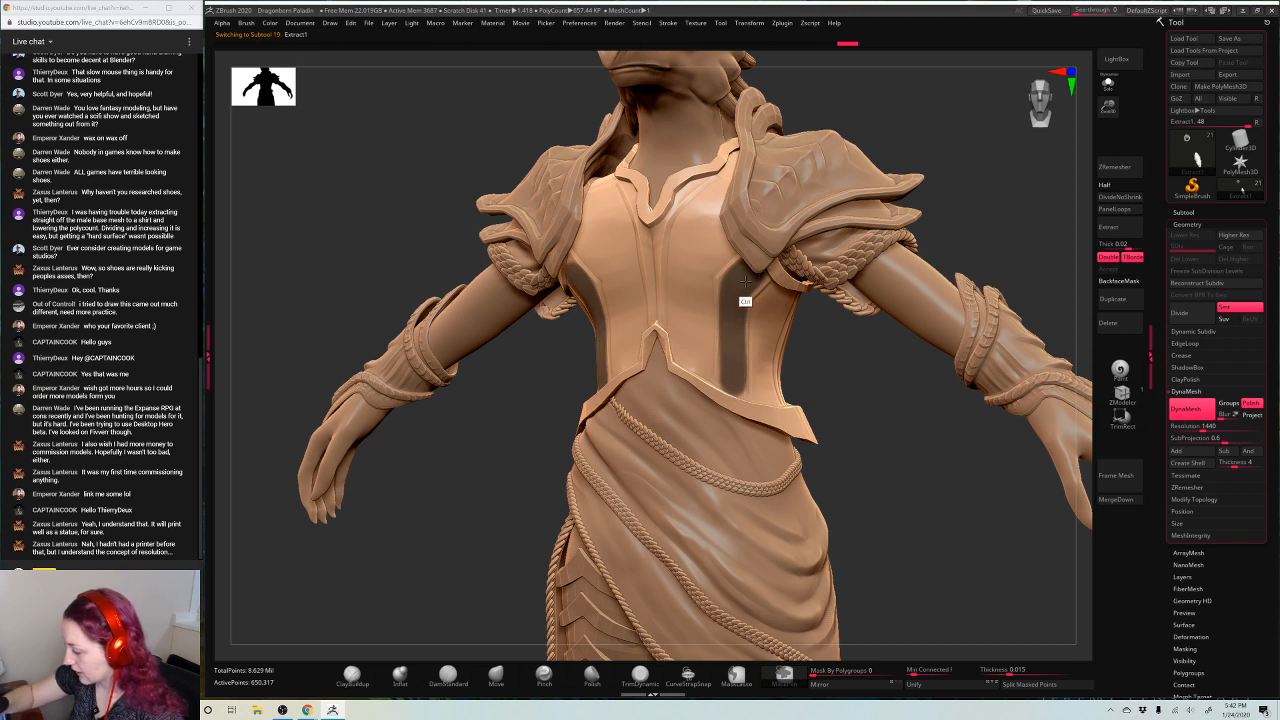
ctrl+click(829, 371)
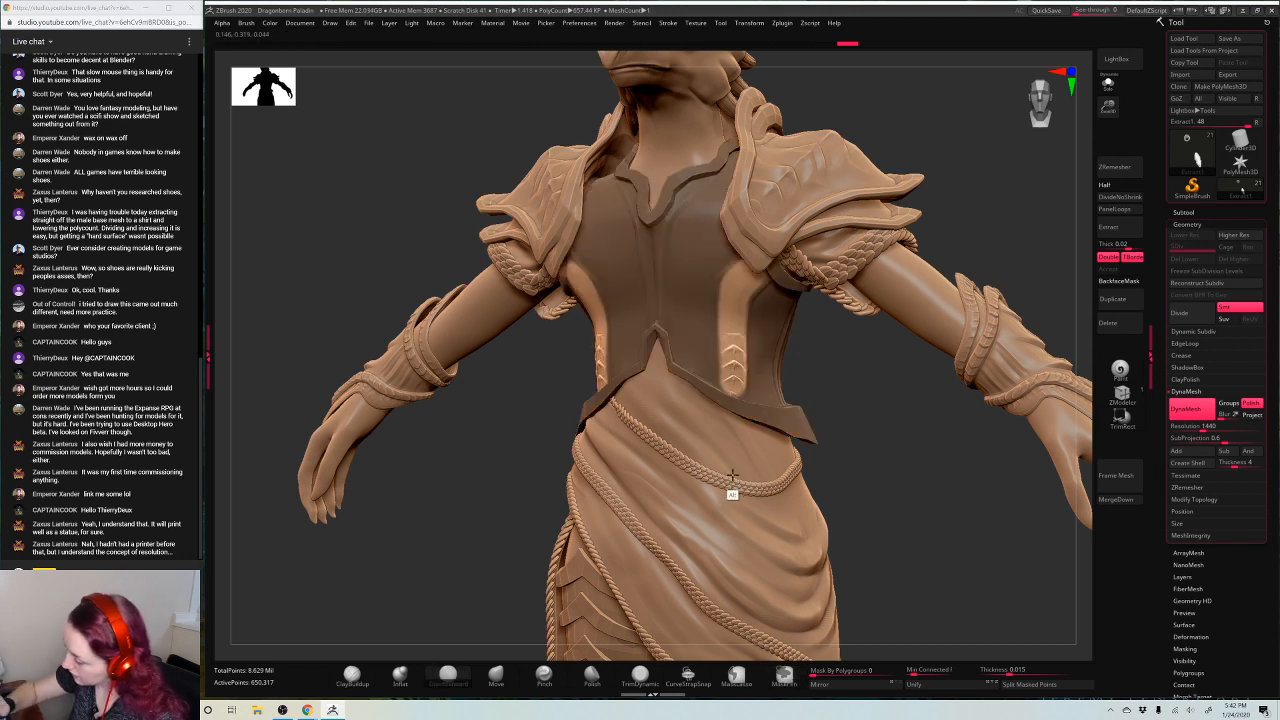
Carve and smooth stacked chevron ridges down the unmasked breastplate strips, clearing the mask and updating the DynaMesh
alt+drag(732, 475, 733, 496)
alt+drag(721, 301, 747, 298)
alt+drag(717, 344, 734, 355)
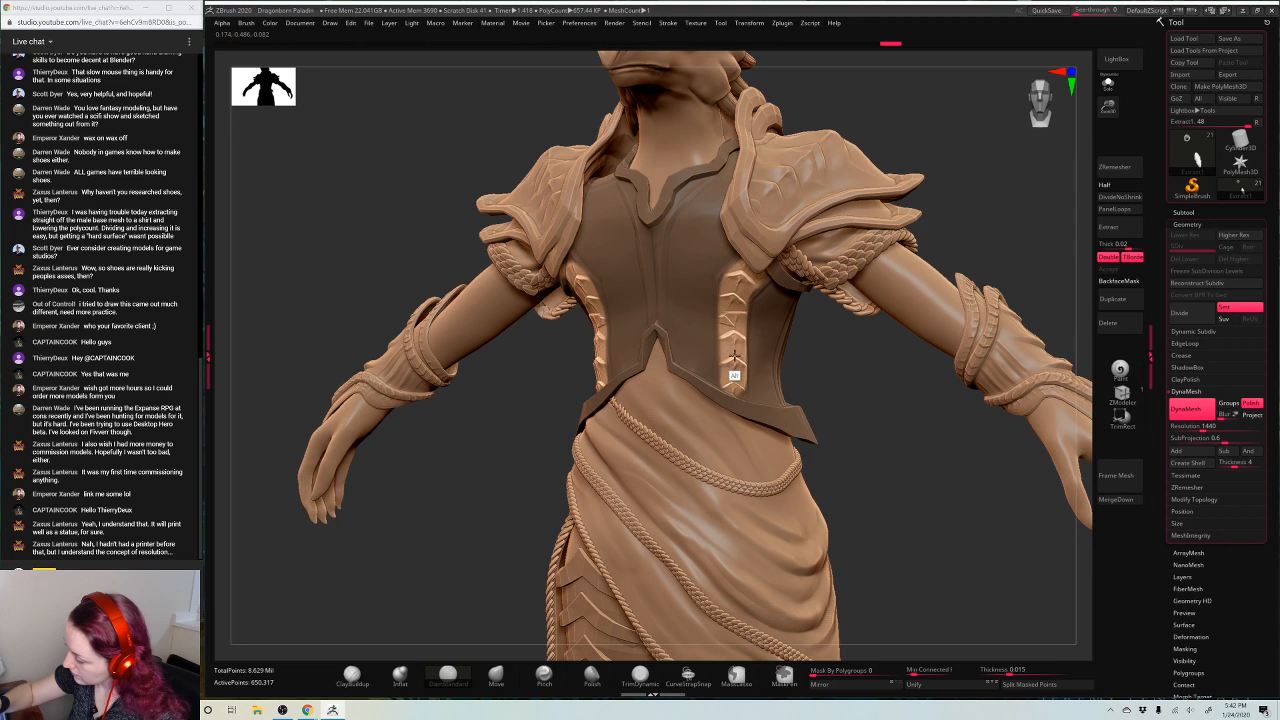
mouse_move(745, 286)
shift+mouse_down()
mouse_move(728, 334)
mouse_move(734, 343)
mouse_move(744, 321)
mouse_move(743, 345)
shift+mouse_up()
key(space)
mouse_move(725, 370)
alt+mouse_down()
mouse_move(735, 361)
mouse_move(744, 376)
alt+mouse_up()
mouse_move(725, 298)
alt+mouse_down()
mouse_move(746, 284)
mouse_move(744, 326)
alt+mouse_up()
mouse_move(865, 384)
ctrl+mouse_down()
mouse_move(900, 456)
mouse_move(890, 421)
ctrl+mouse_up()
ctrl+drag(848, 413, 903, 503)
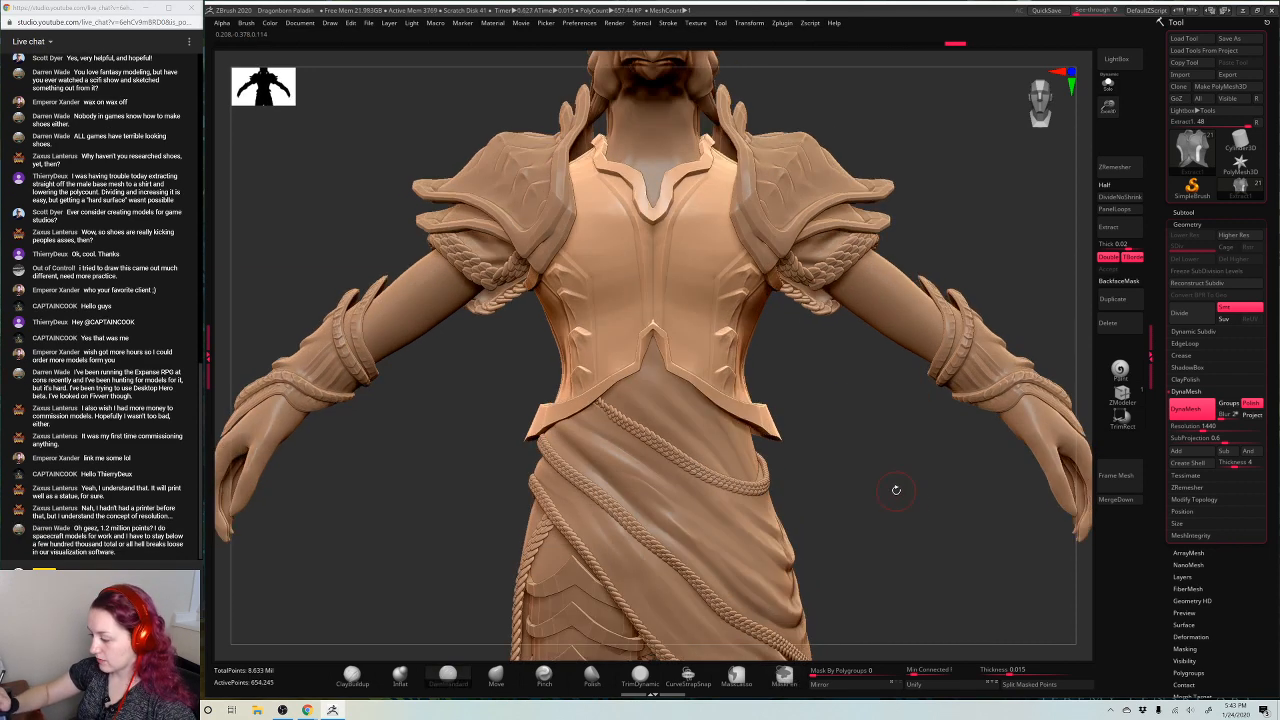
Select the Dragonborn Base body on the full figure and adjust the brush's draw size
key(f)
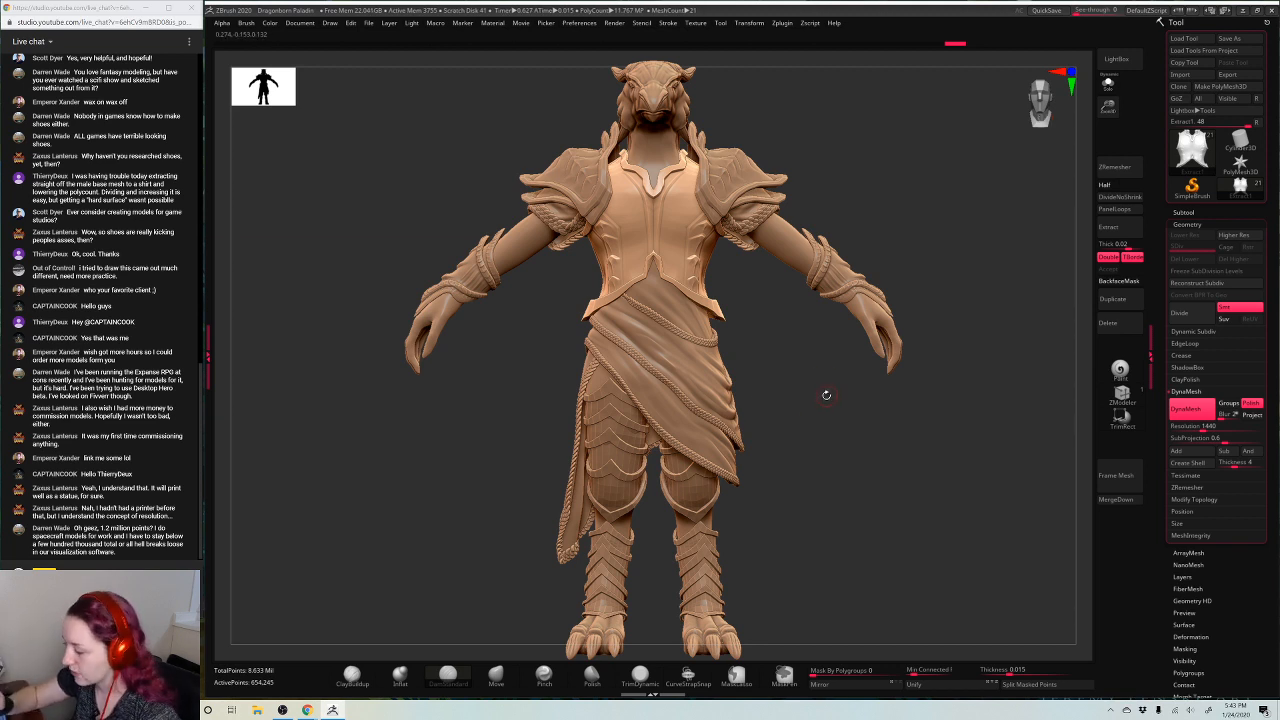
drag(820, 396, 740, 331)
alt+click(757, 297)
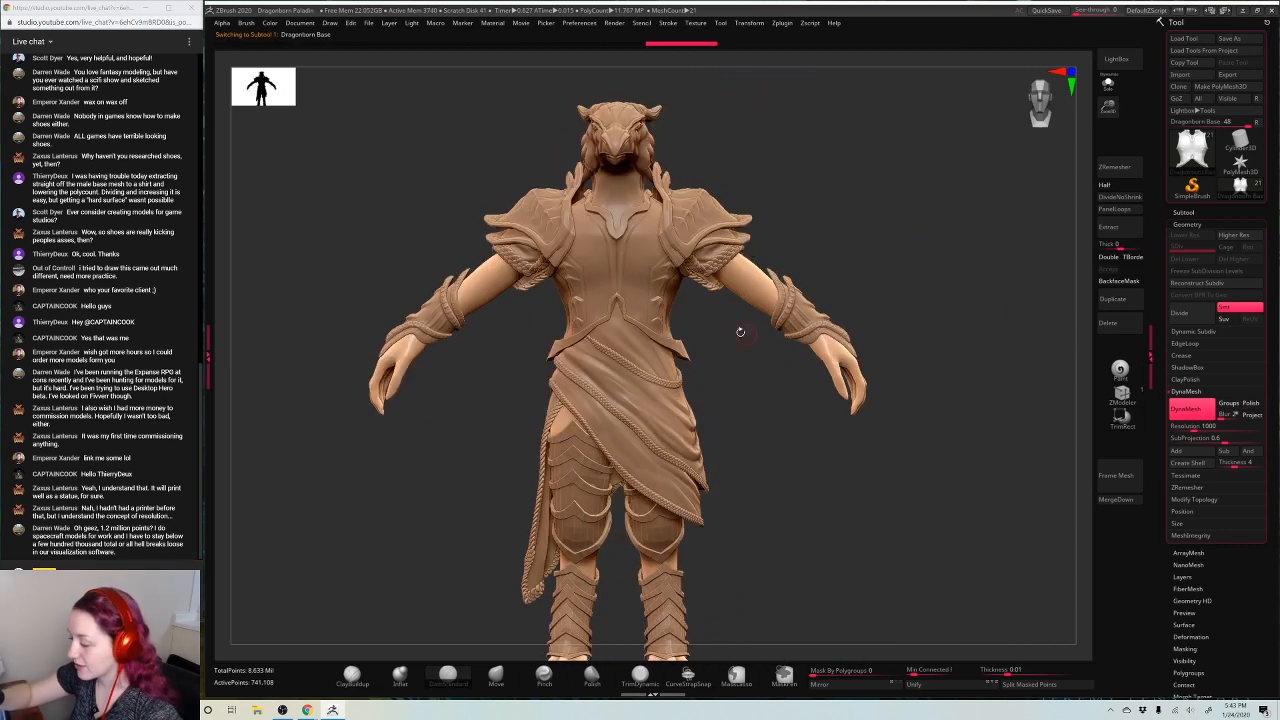
key(space)
key(space)
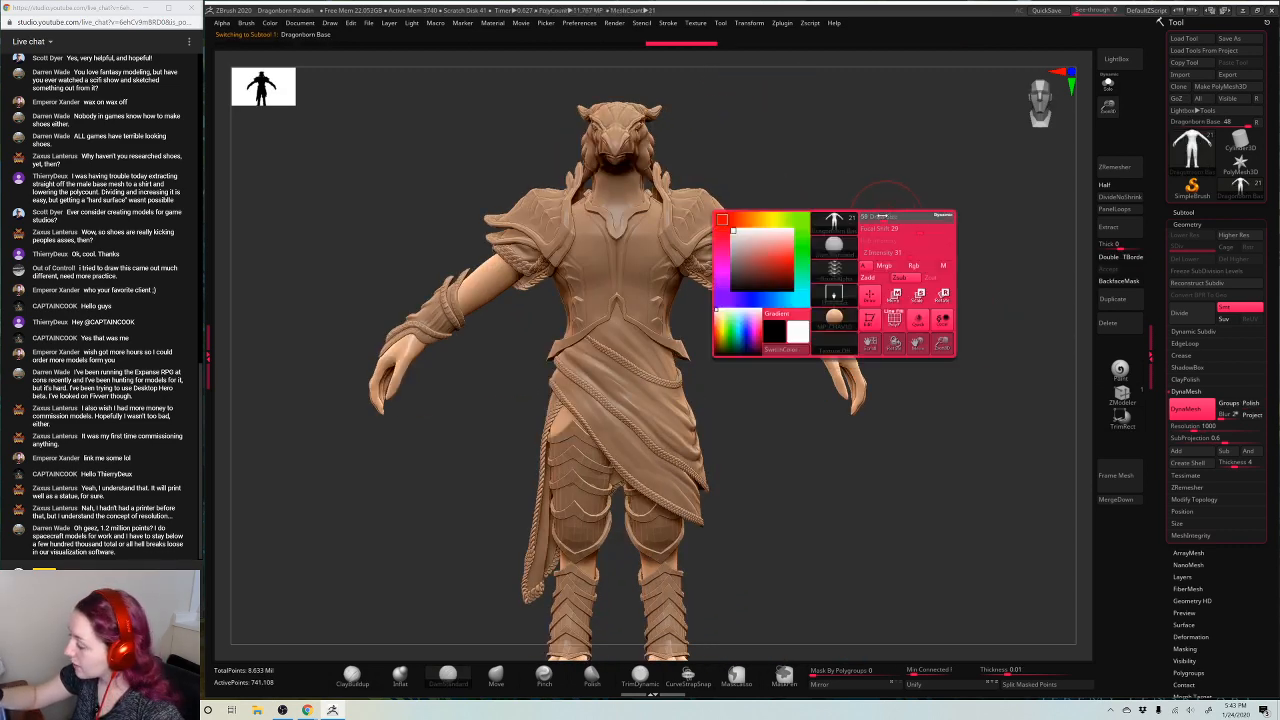
drag(886, 219, 880, 220)
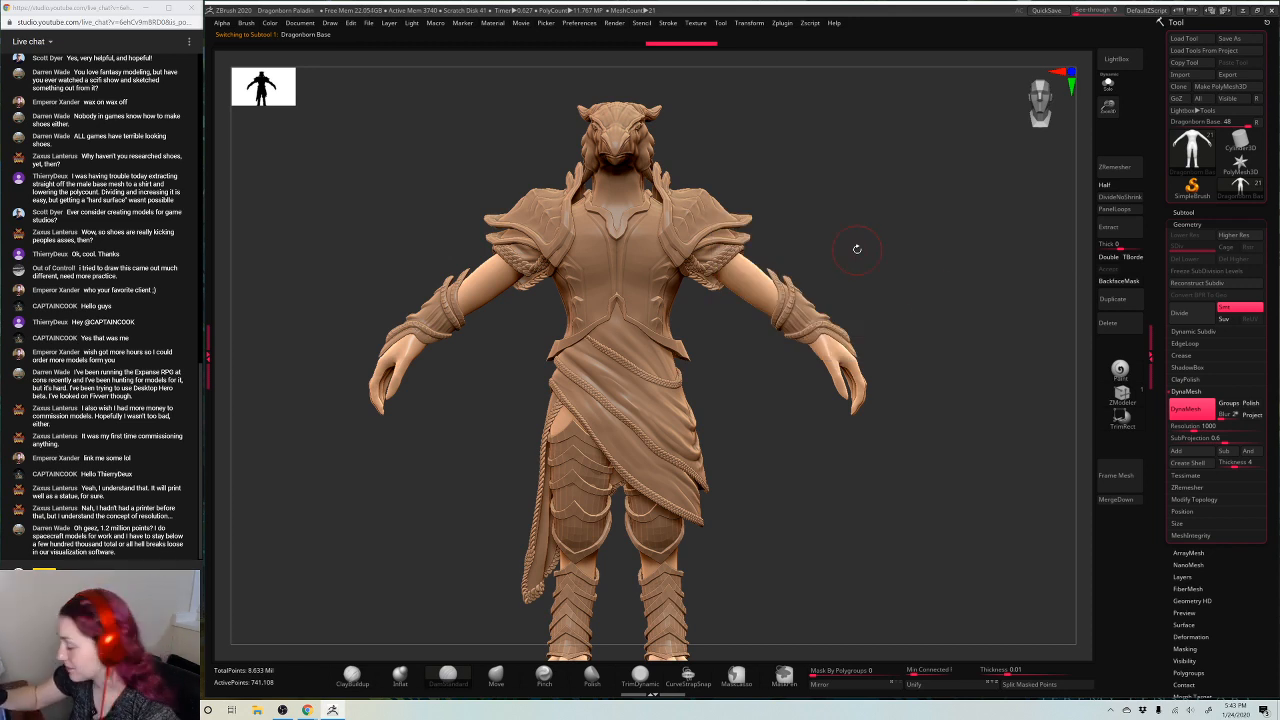
drag(857, 248, 923, 266)
key(ctrl+s)
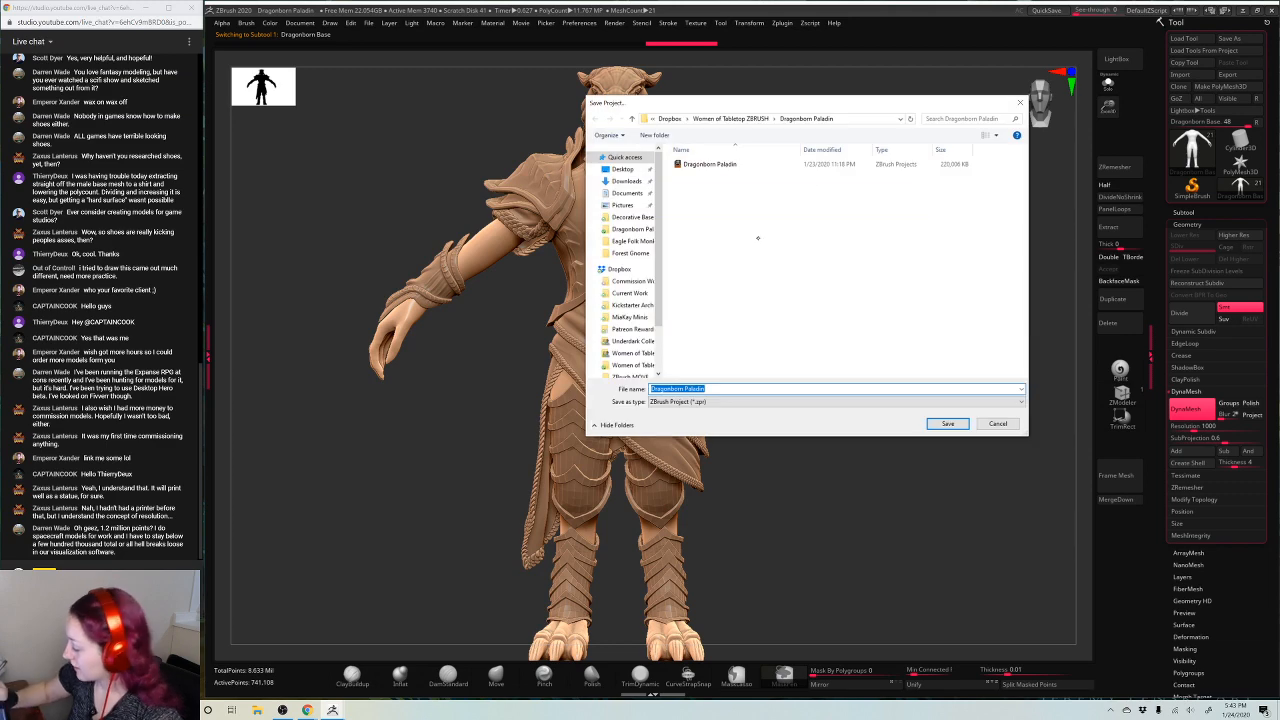
click(996, 424)
Select the knee guards and open the QuickSave preferences
alt+click(665, 491)
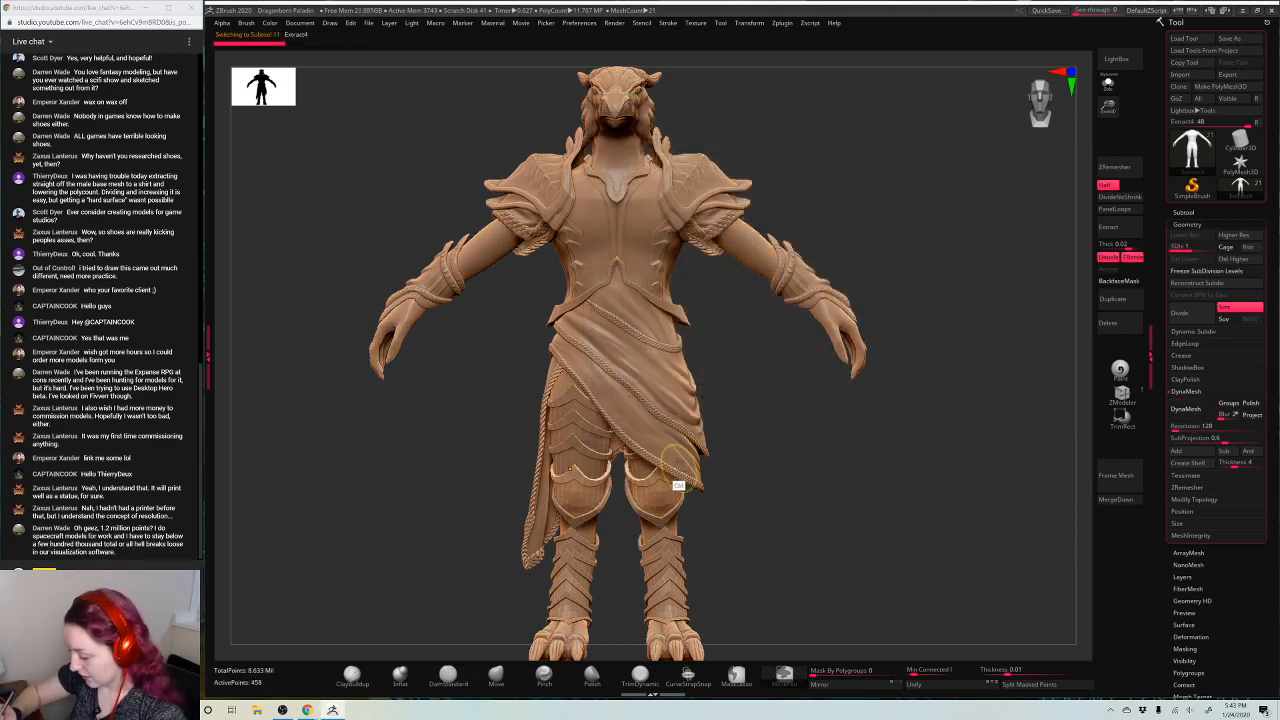
click(579, 23)
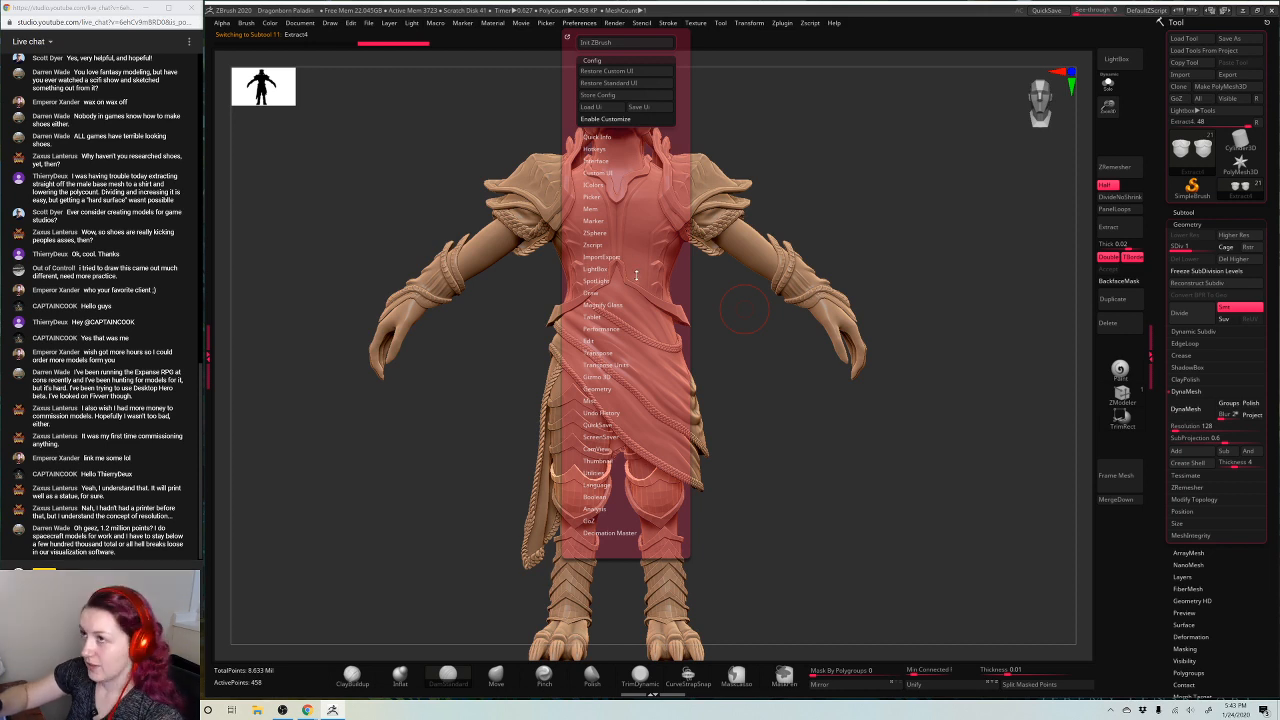
click(604, 426)
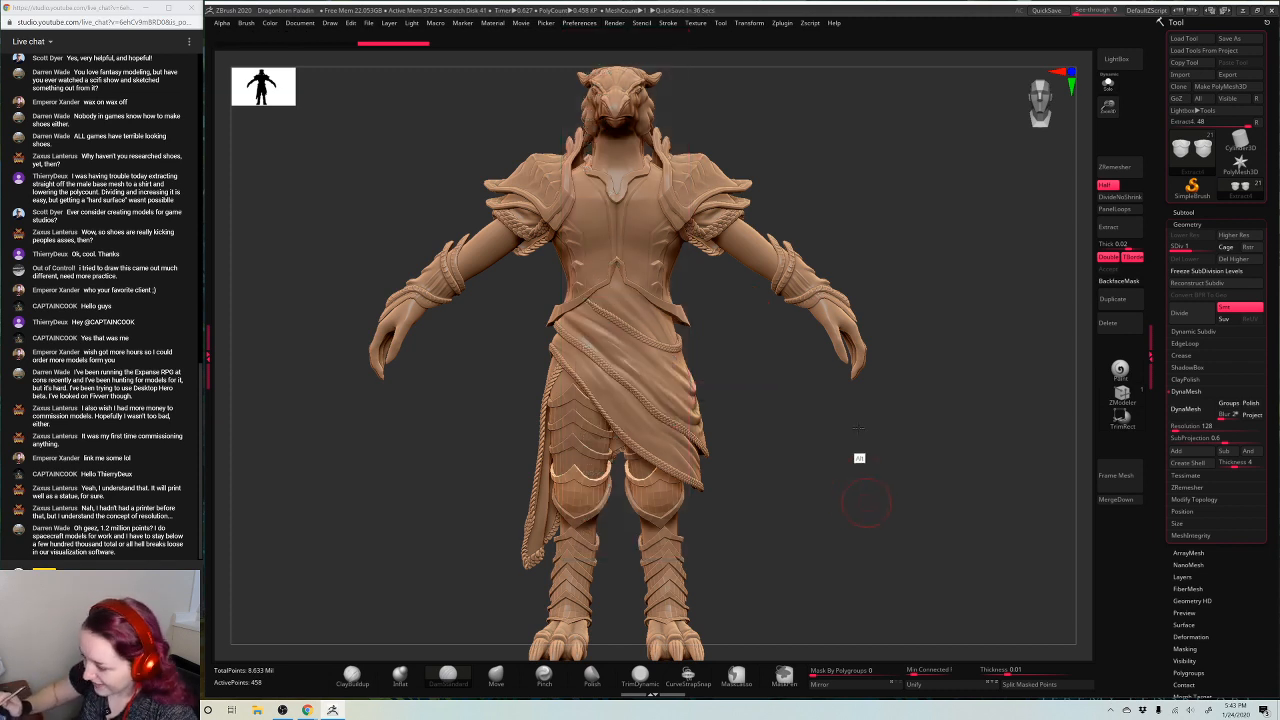
Select a shin plate on the lower legs and pull its front point upward with the Move brush
alt+drag(866, 503, 848, 378)
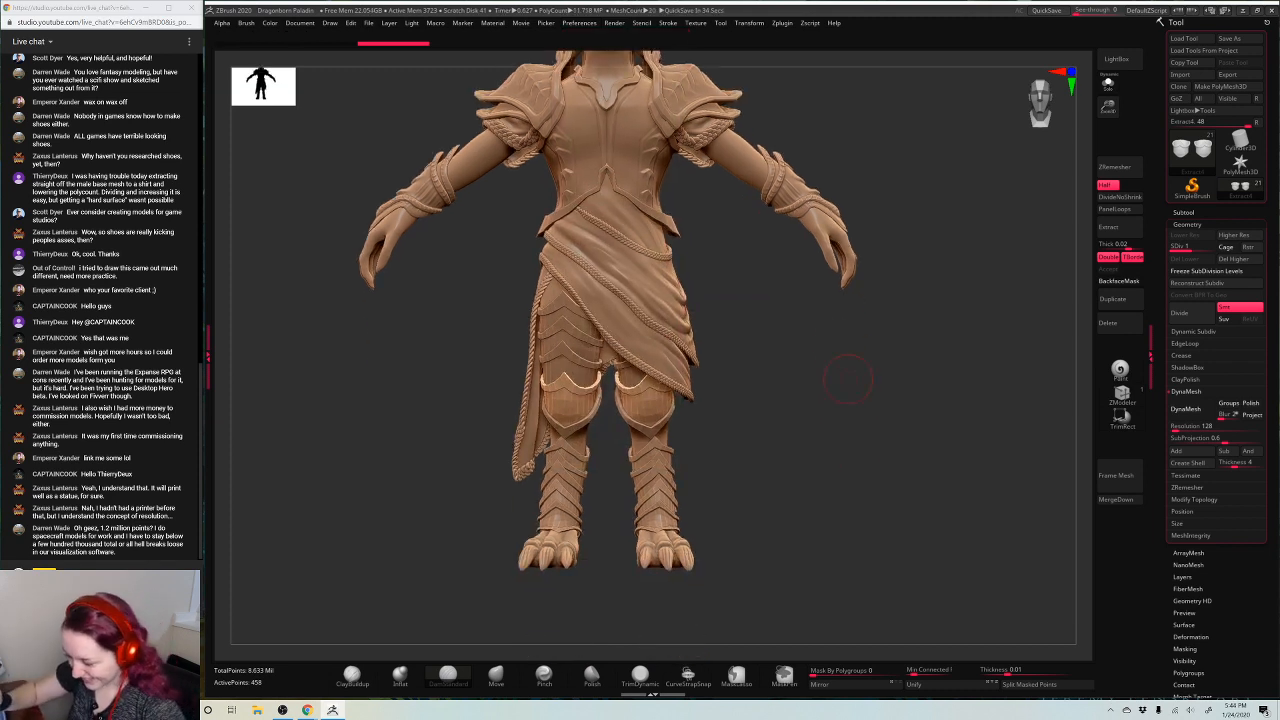
drag(1109, 109, 1113, 164)
alt+drag(831, 328, 847, 200)
alt+click(689, 388)
drag(1108, 106, 1110, 128)
click(496, 675)
drag(690, 445, 702, 421)
mouse_move(802, 401)
mouse_down()
mouse_move(728, 453)
mouse_move(850, 378)
mouse_up()
Select the fourth shin plate from the top (Extract5) and reshape its front point and side edge with the Move brush
alt+click(710, 460)
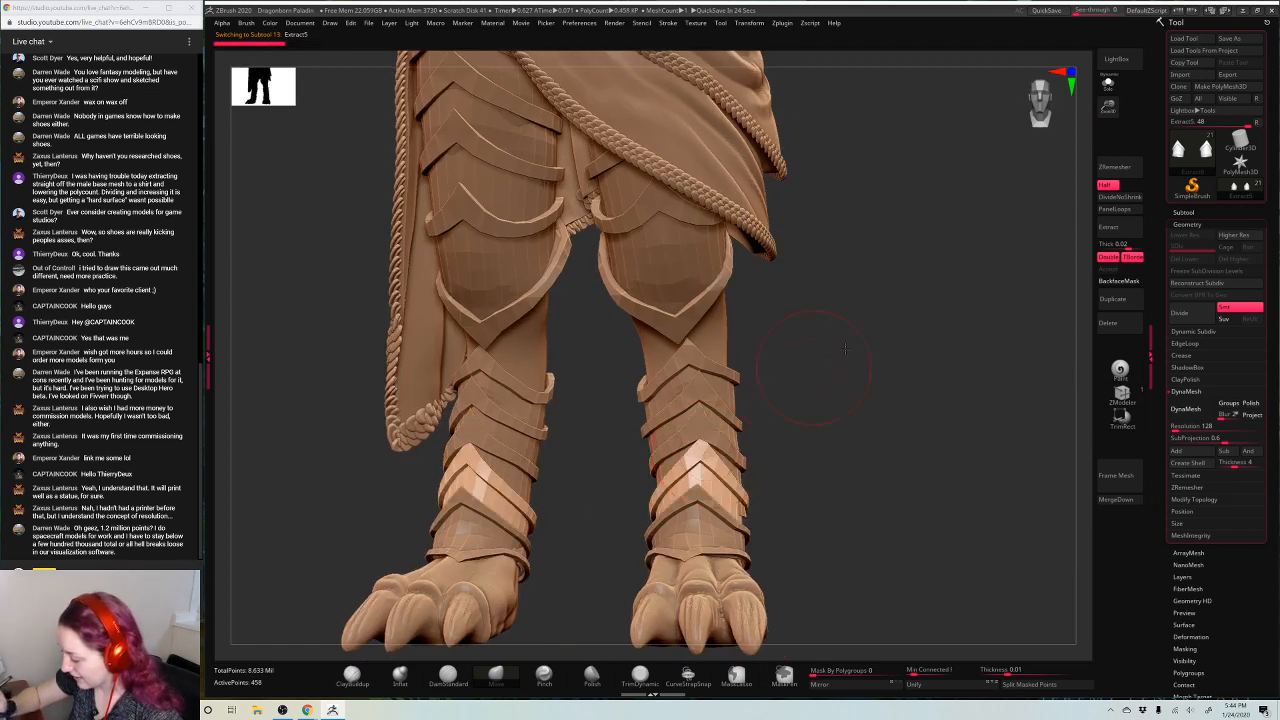
drag(800, 415, 850, 405)
drag(716, 440, 709, 416)
drag(898, 372, 857, 403)
drag(694, 456, 691, 441)
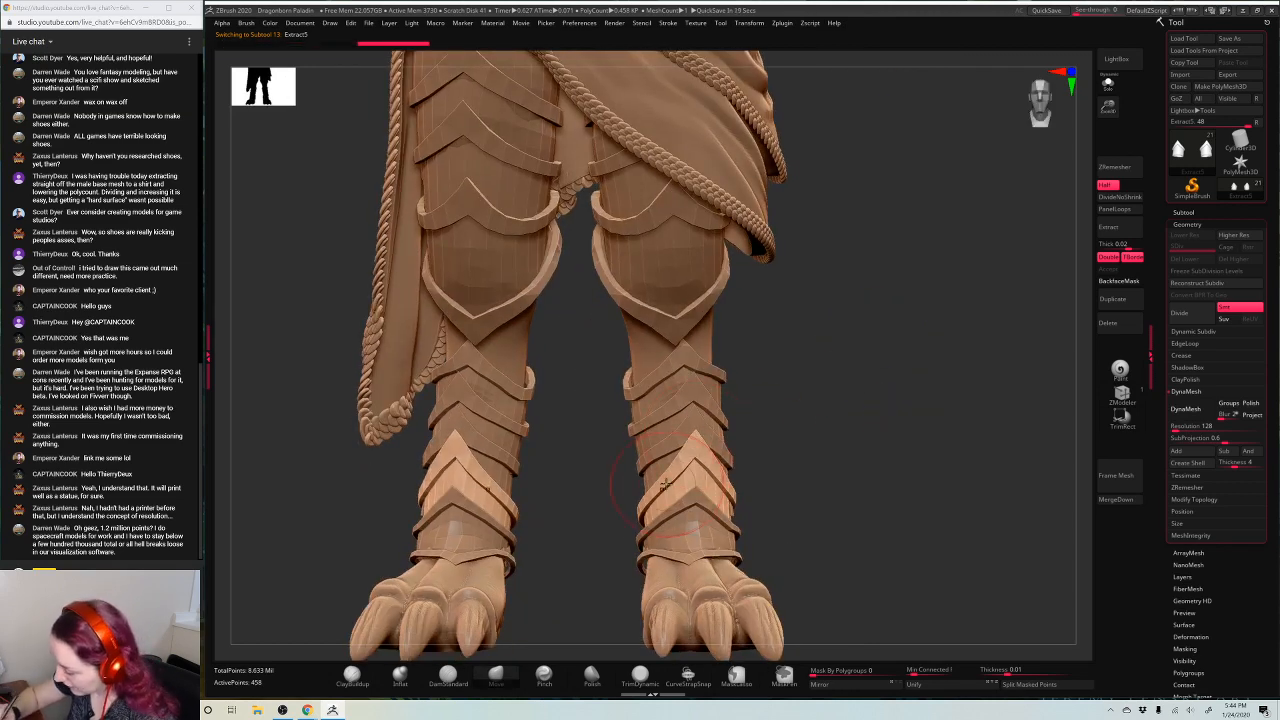
drag(667, 485, 668, 479)
drag(856, 412, 808, 432)
drag(723, 490, 720, 500)
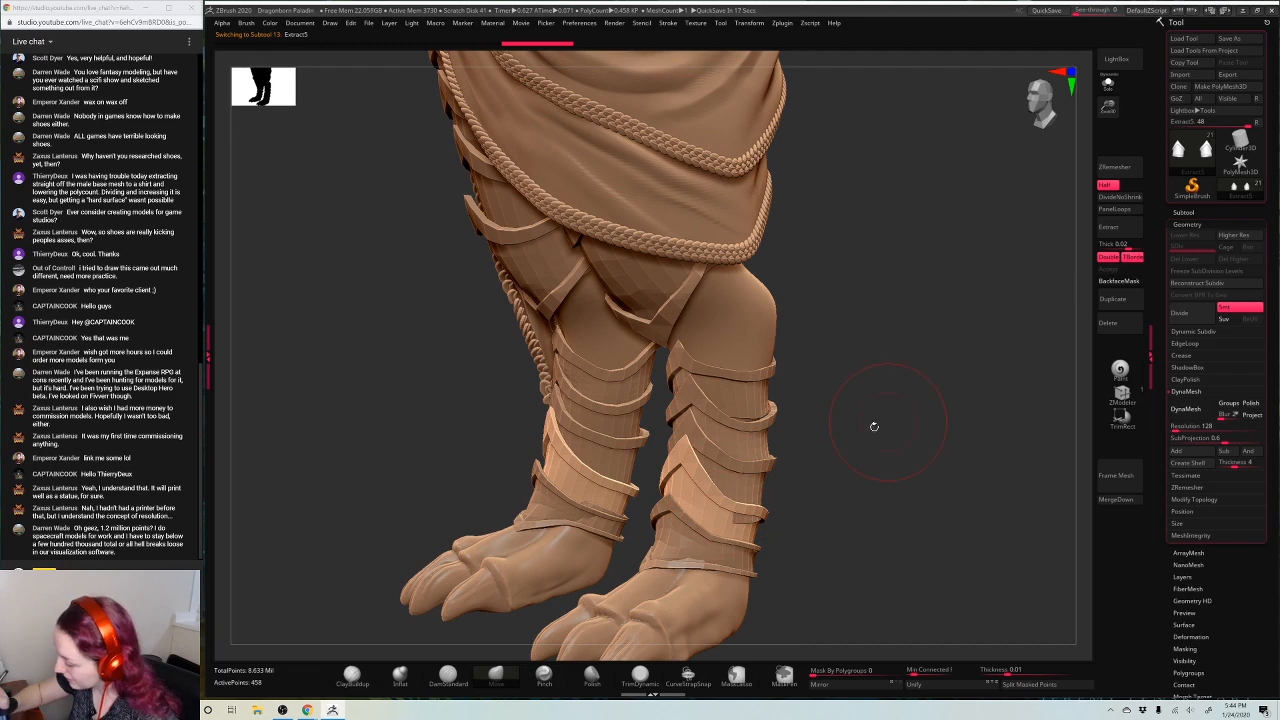
Select the third, second and top shin plates in turn and adjust their bands around the back of the leg
drag(874, 426, 828, 440)
drag(914, 457, 850, 476)
alt+click(743, 533)
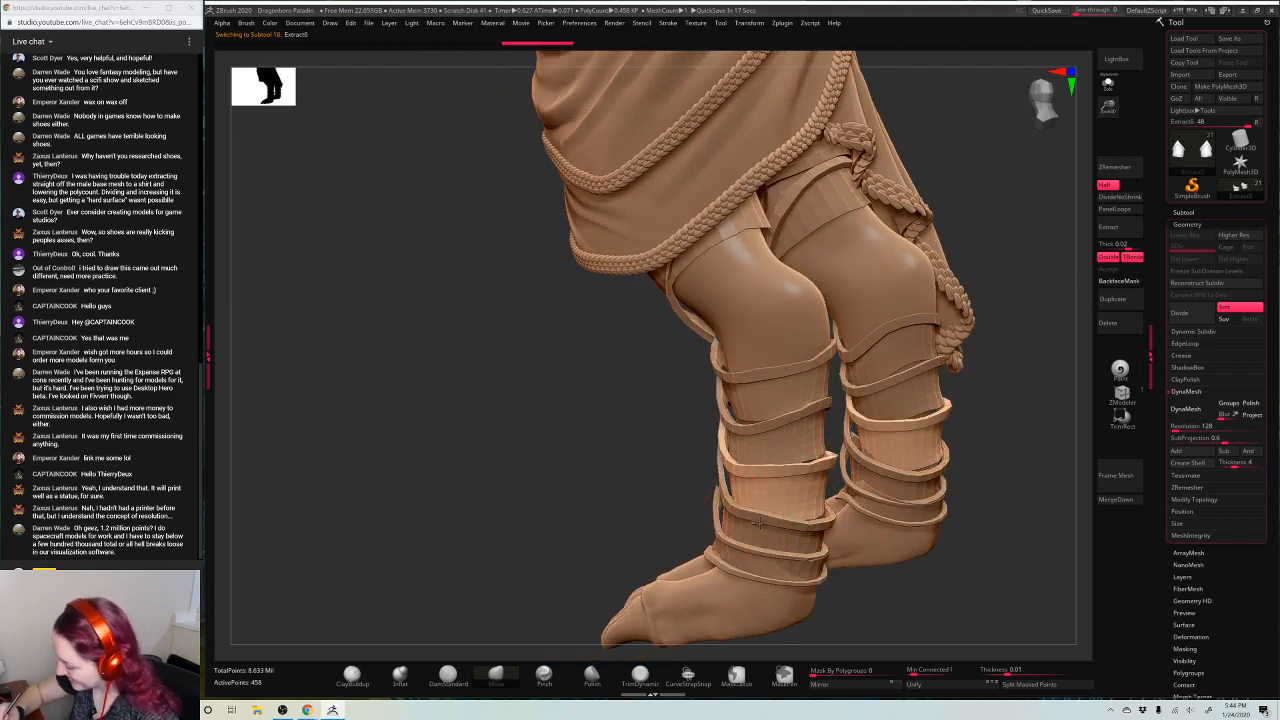
drag(1025, 447, 768, 525)
mouse_move(940, 460)
mouse_down()
mouse_move(870, 495)
mouse_move(780, 482)
mouse_up()
alt+click(704, 469)
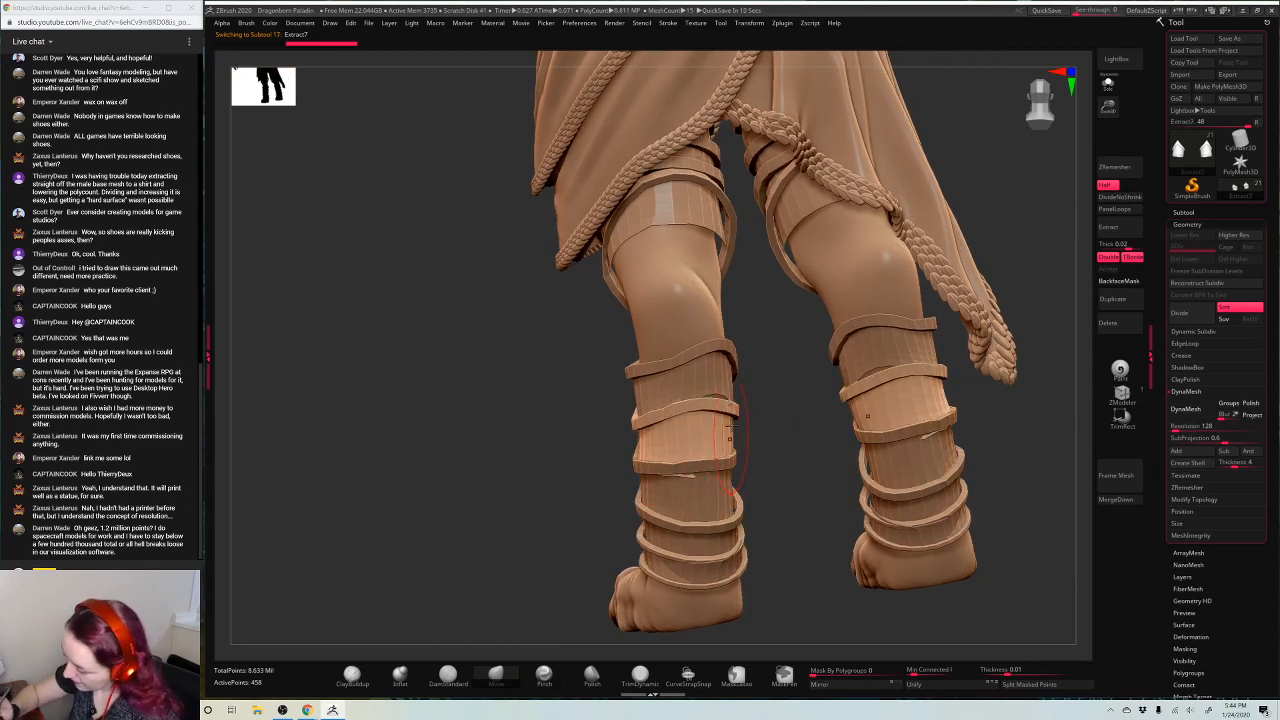
alt+click(690, 418)
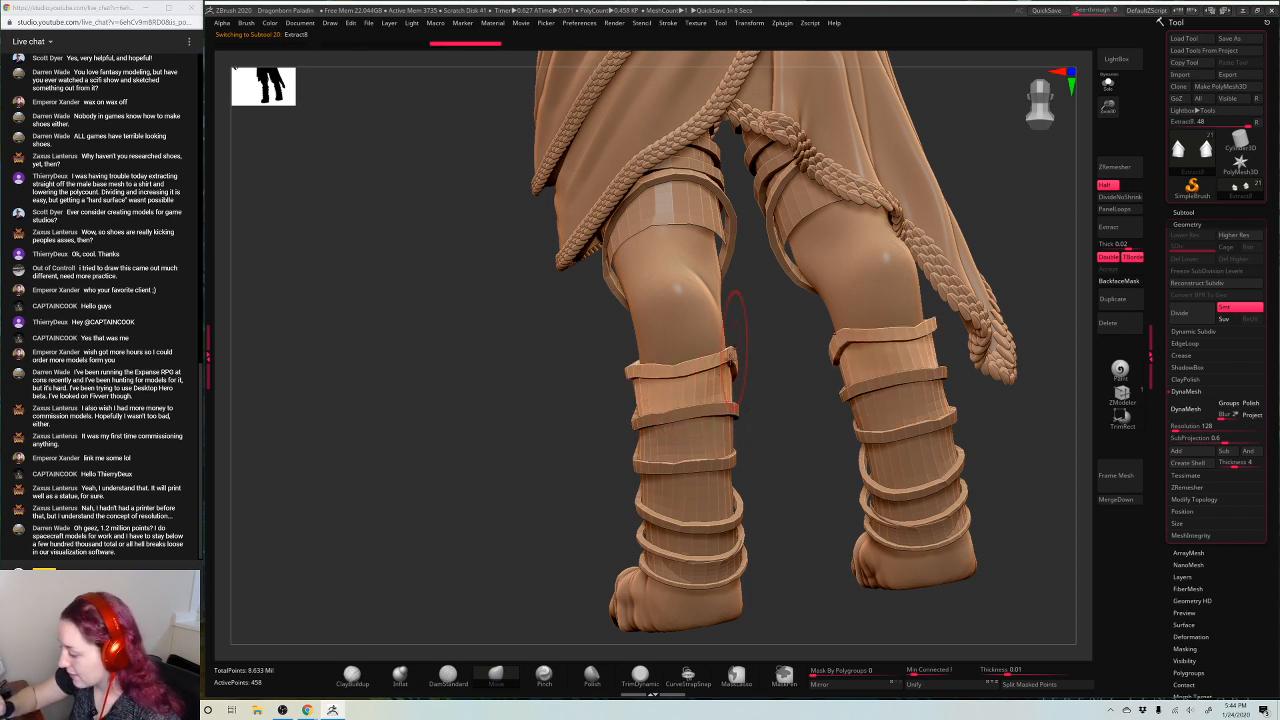
drag(781, 473, 789, 536)
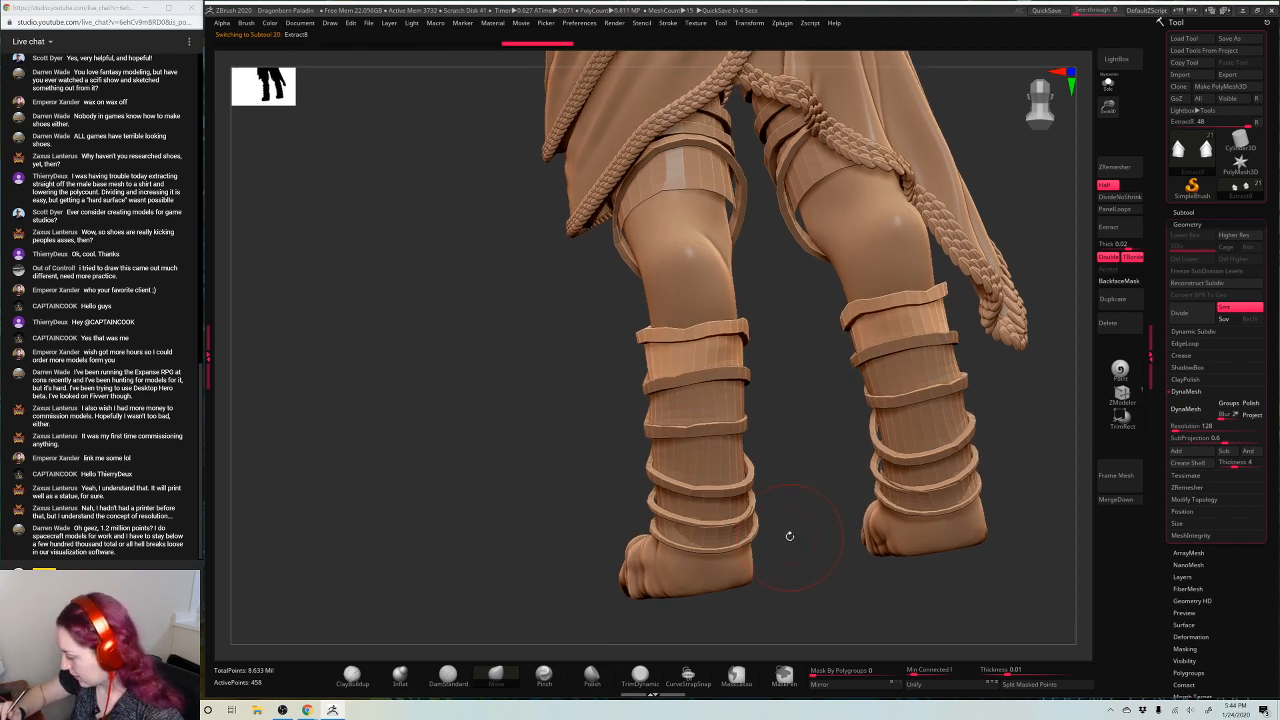
Select the two lowest shin plates, Extract5_2 and Extract5_1, in turn and check their fit around the ankle
alt+click(876, 460)
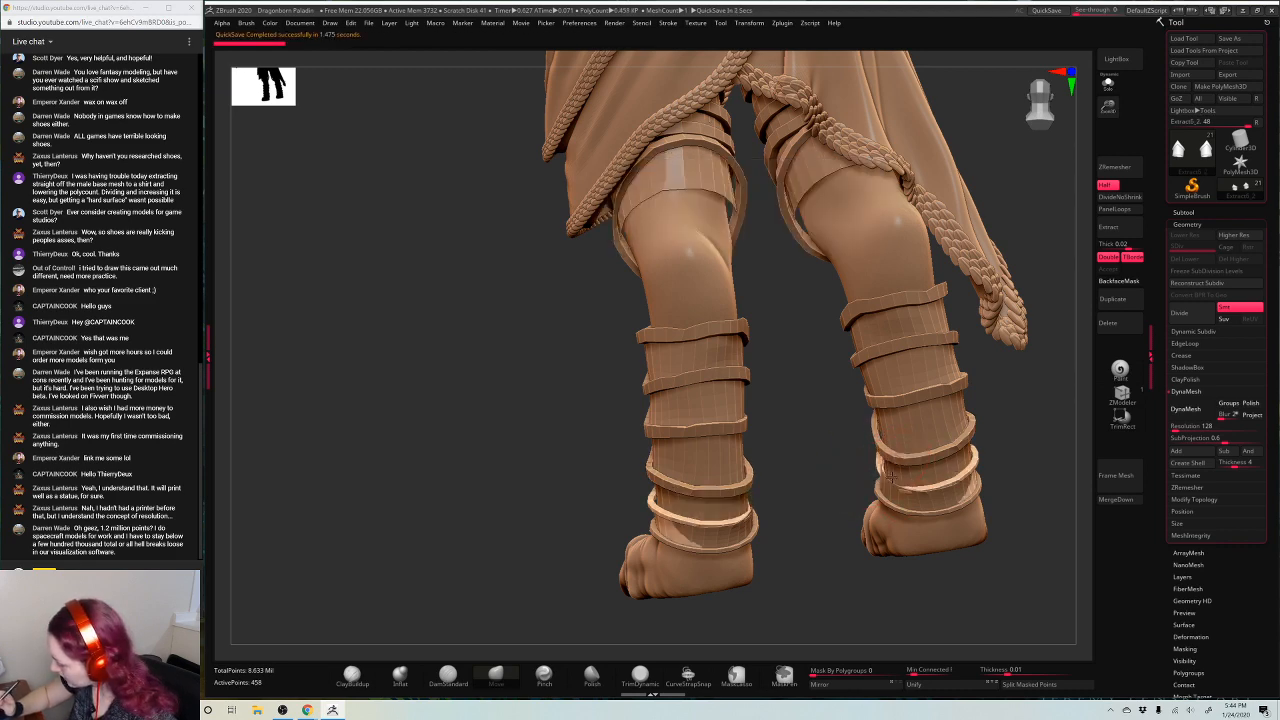
drag(1029, 386, 1046, 475)
alt+click(865, 478)
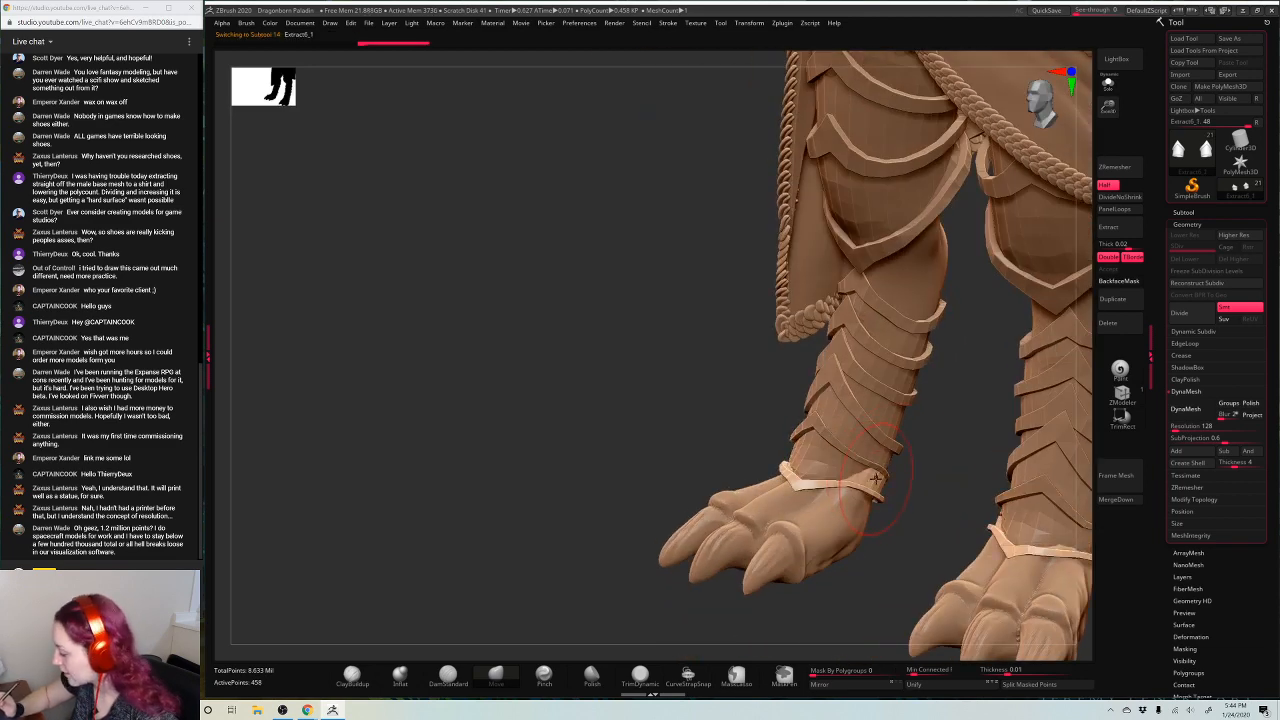
drag(914, 471, 1000, 463)
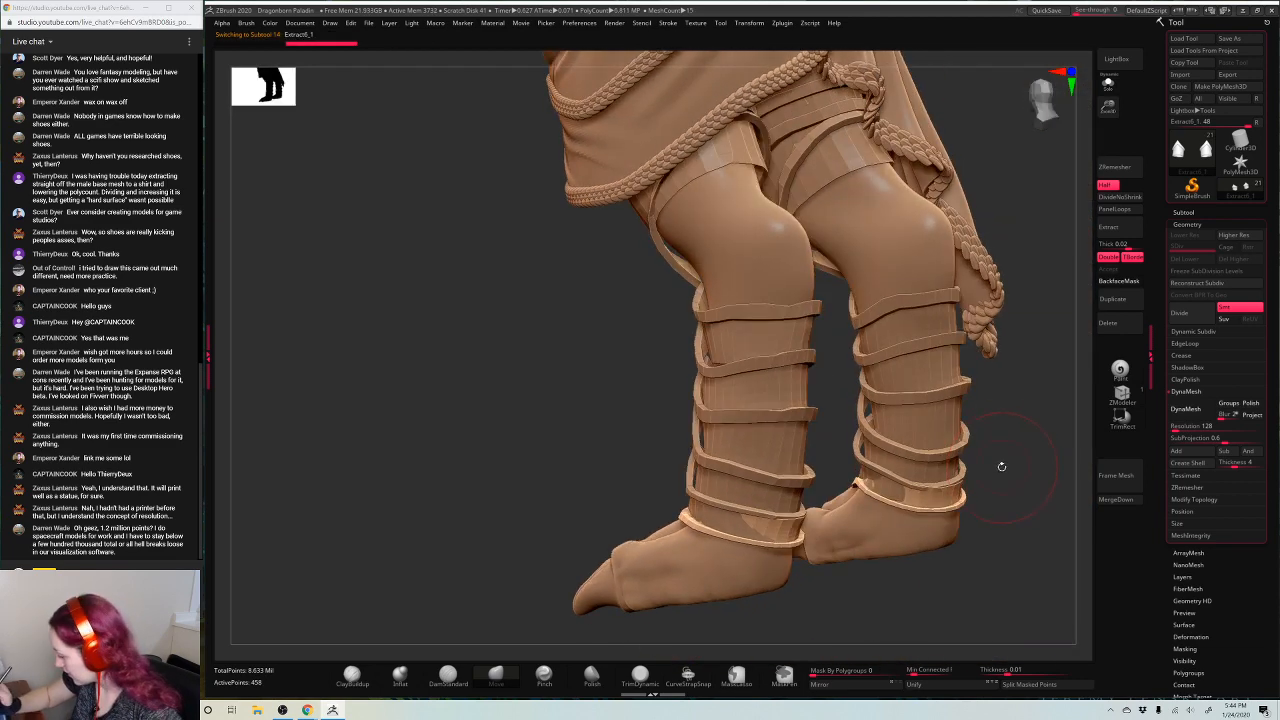
right_drag(938, 480, 862, 400)
Select the top shin plate (Extract8) and pull its back edge slightly downward with the Move brush
alt+click(664, 370)
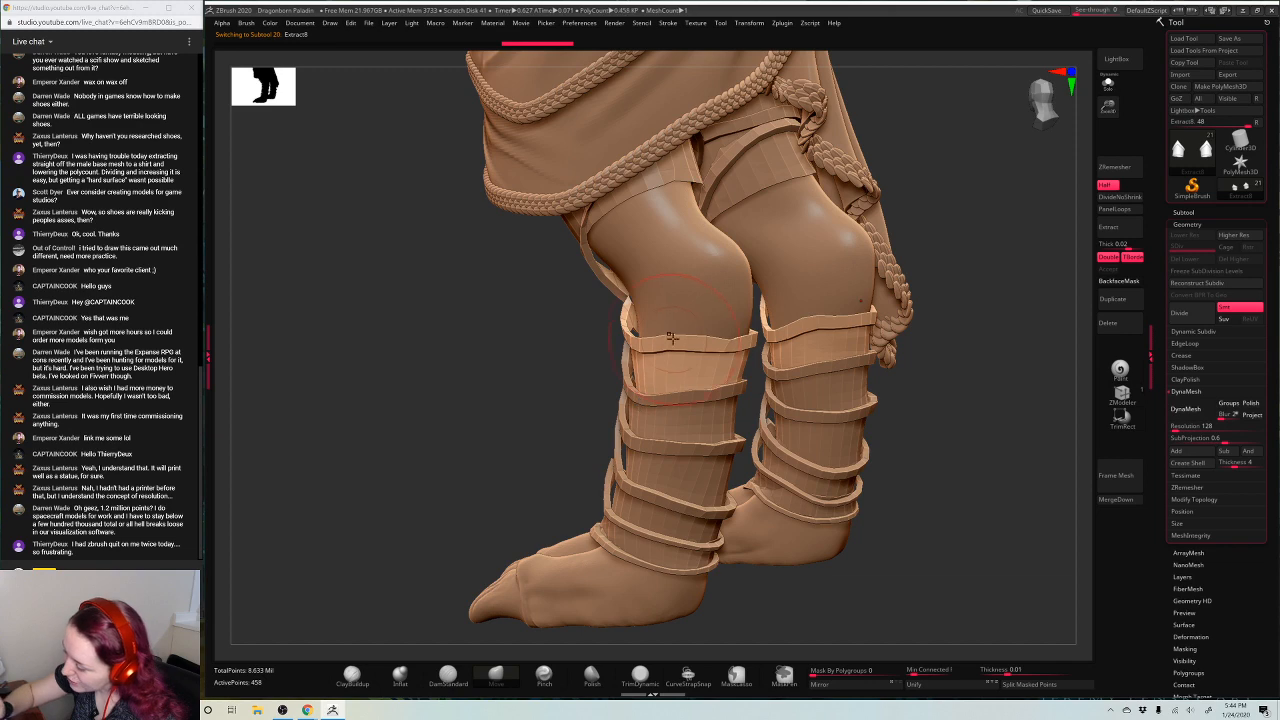
drag(965, 336, 990, 338)
drag(846, 308, 850, 327)
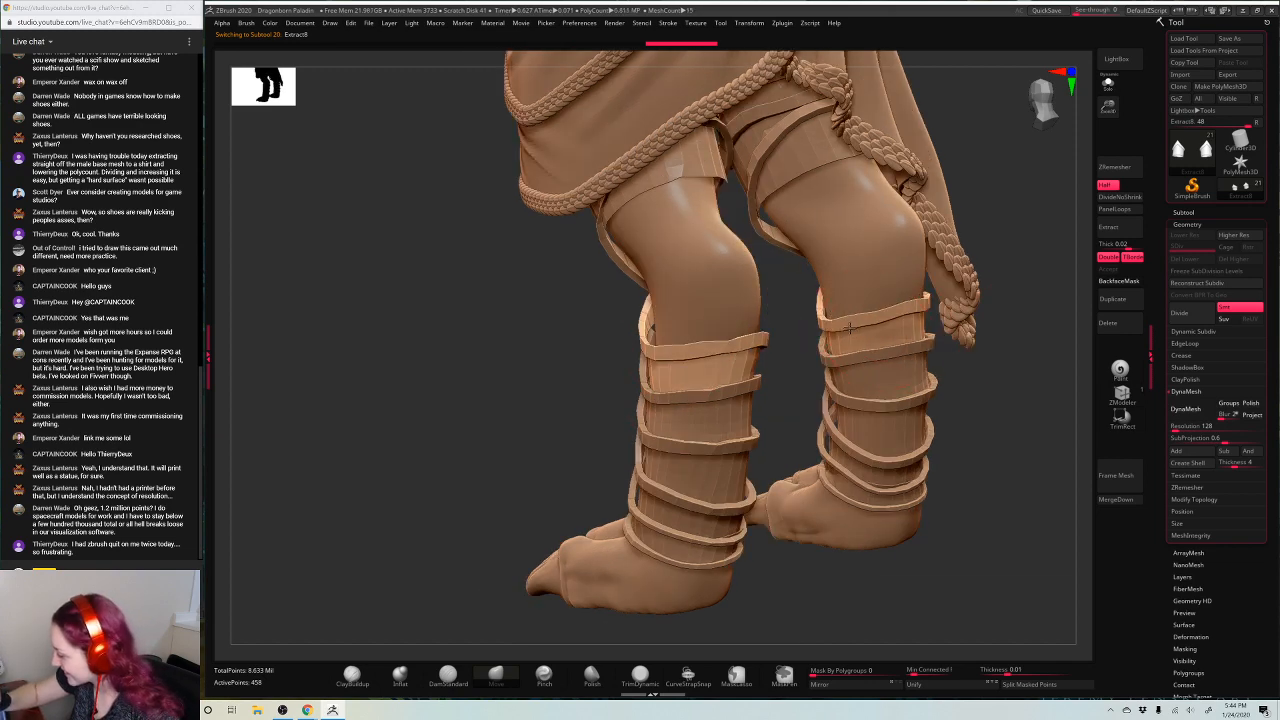
Refine the spacing of the Extract6, Extract7 and Extract8 shin bands at the back of the calves
mouse_move(1007, 411)
mouse_down()
mouse_move(894, 418)
mouse_move(918, 428)
mouse_up()
alt+click(906, 426)
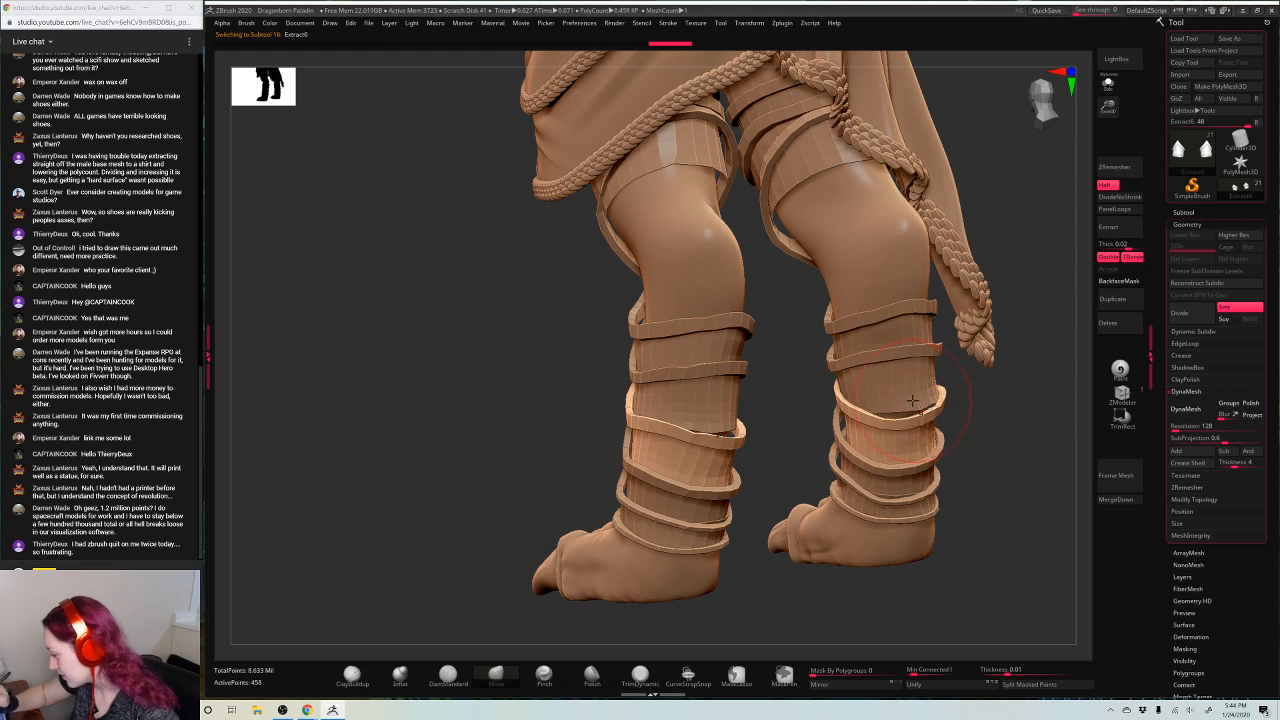
alt+click(889, 404)
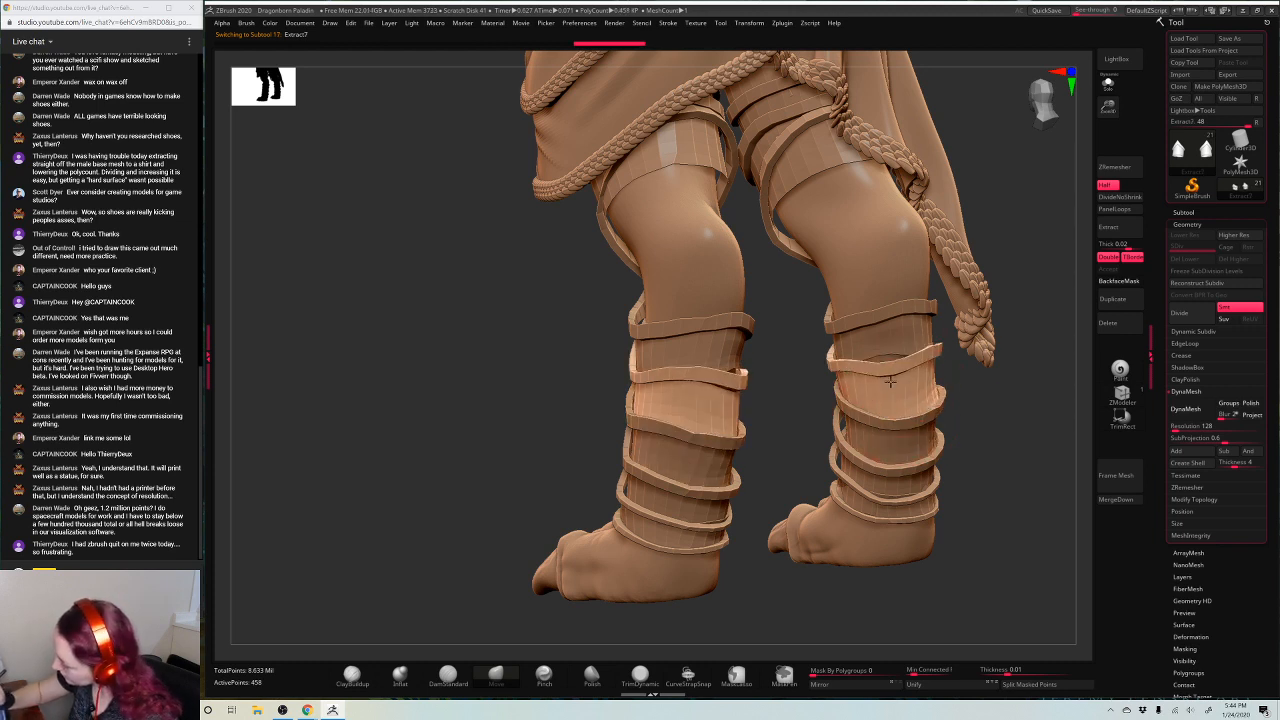
drag(988, 412, 923, 382)
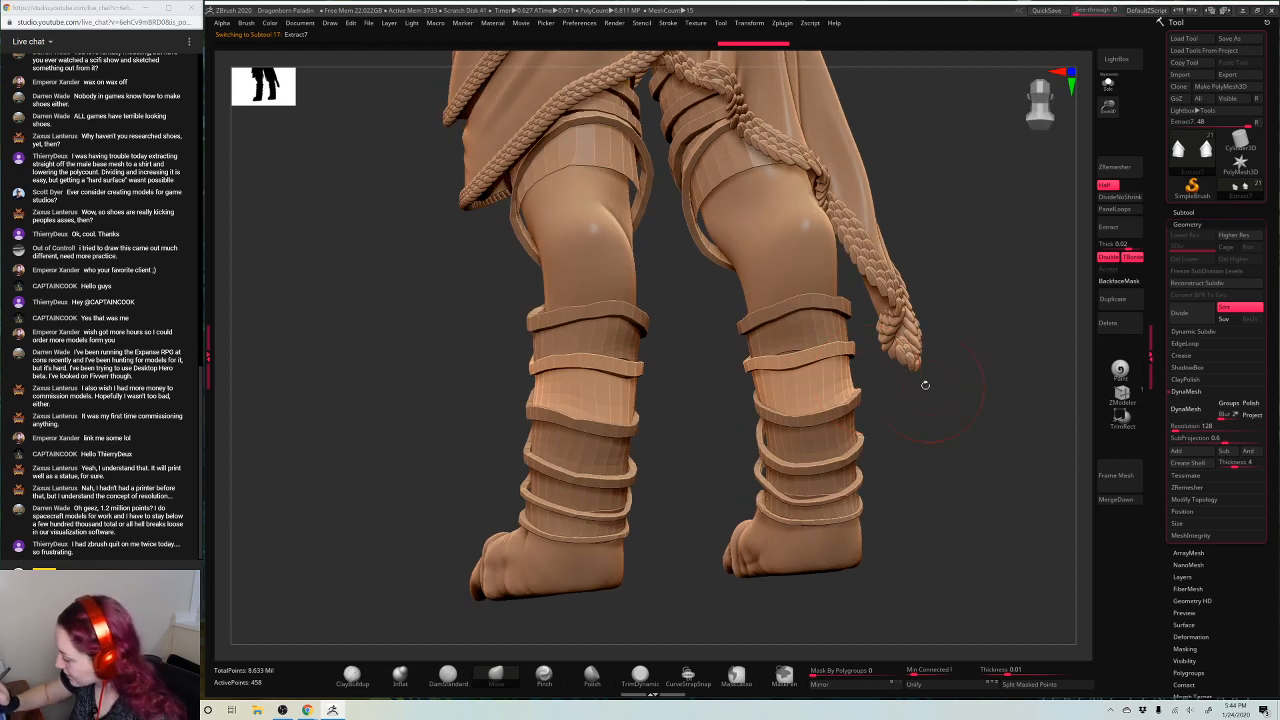
alt+click(828, 352)
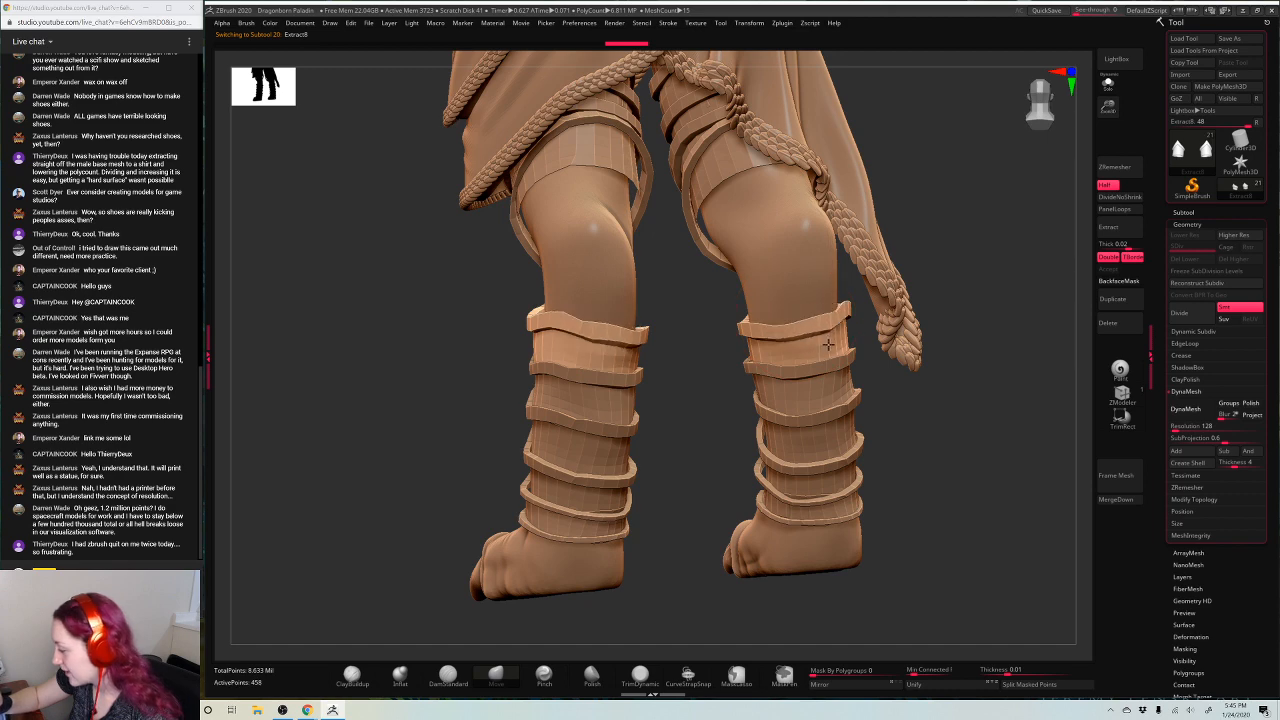
Select the third, second and top shin plates in turn from the front and align their chevron points
drag(989, 408, 809, 388)
drag(937, 339, 942, 334)
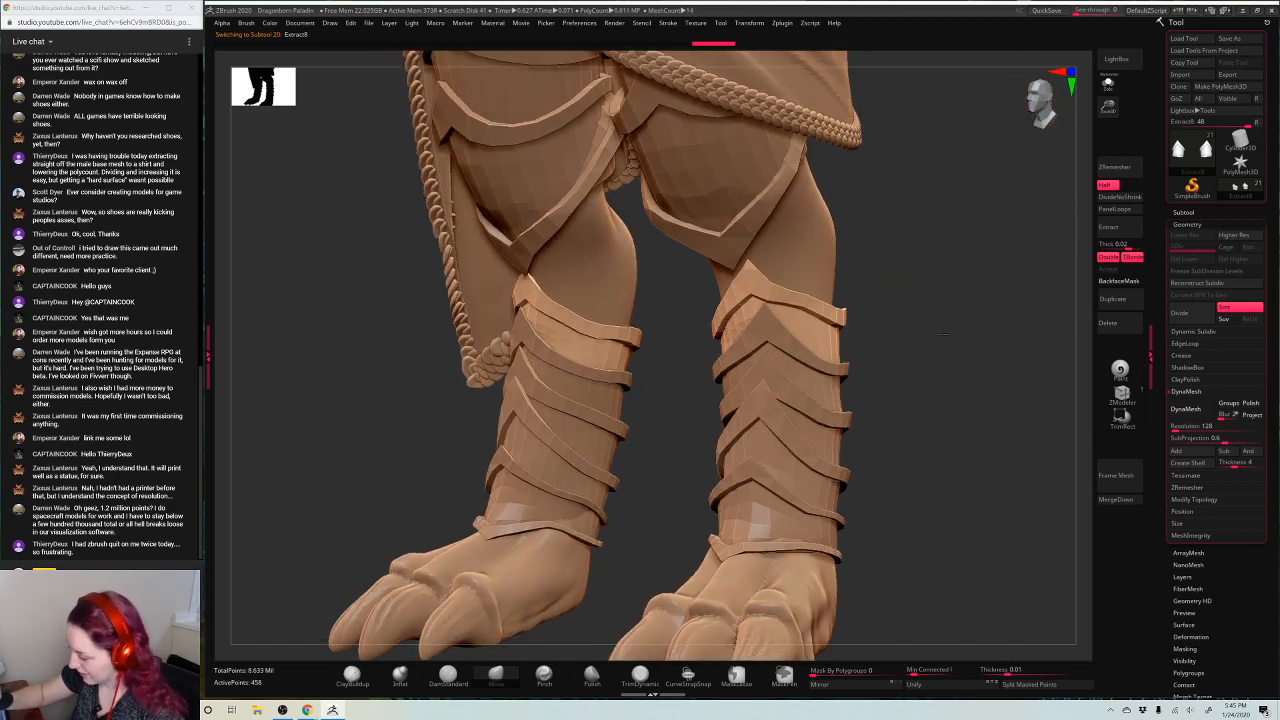
alt+click(786, 414)
drag(905, 420, 950, 386)
alt+click(770, 394)
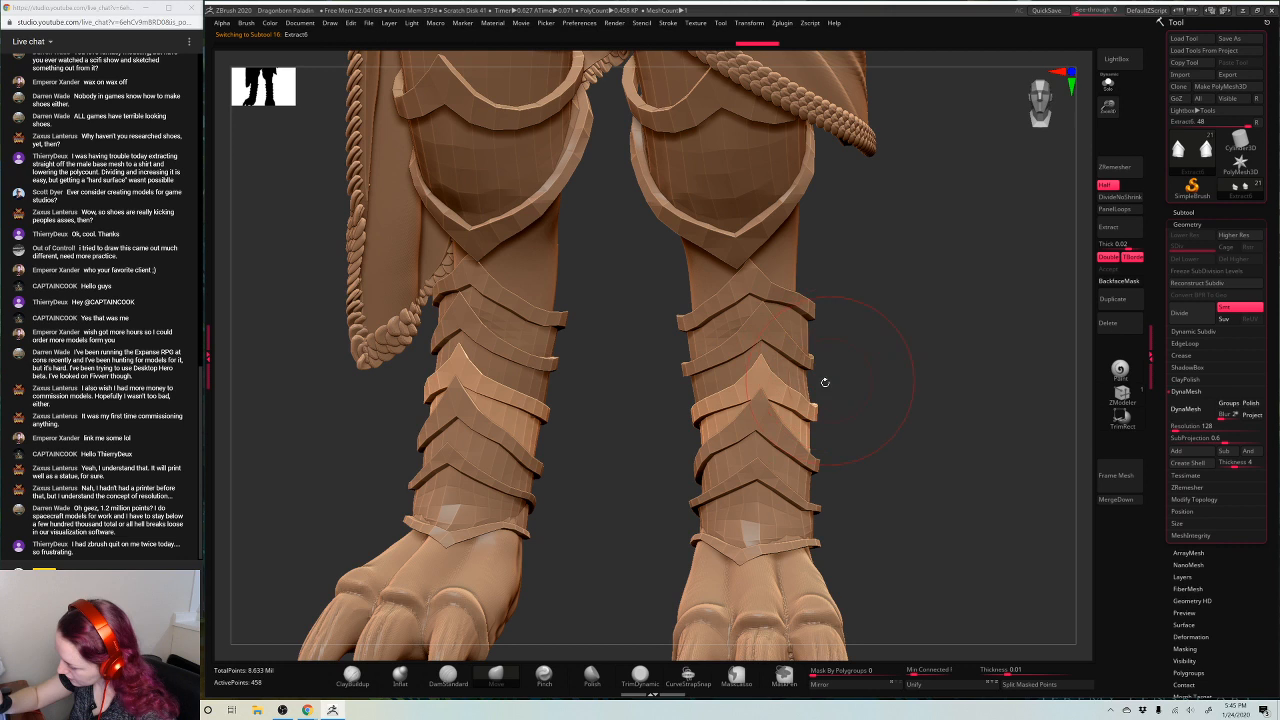
alt+click(760, 338)
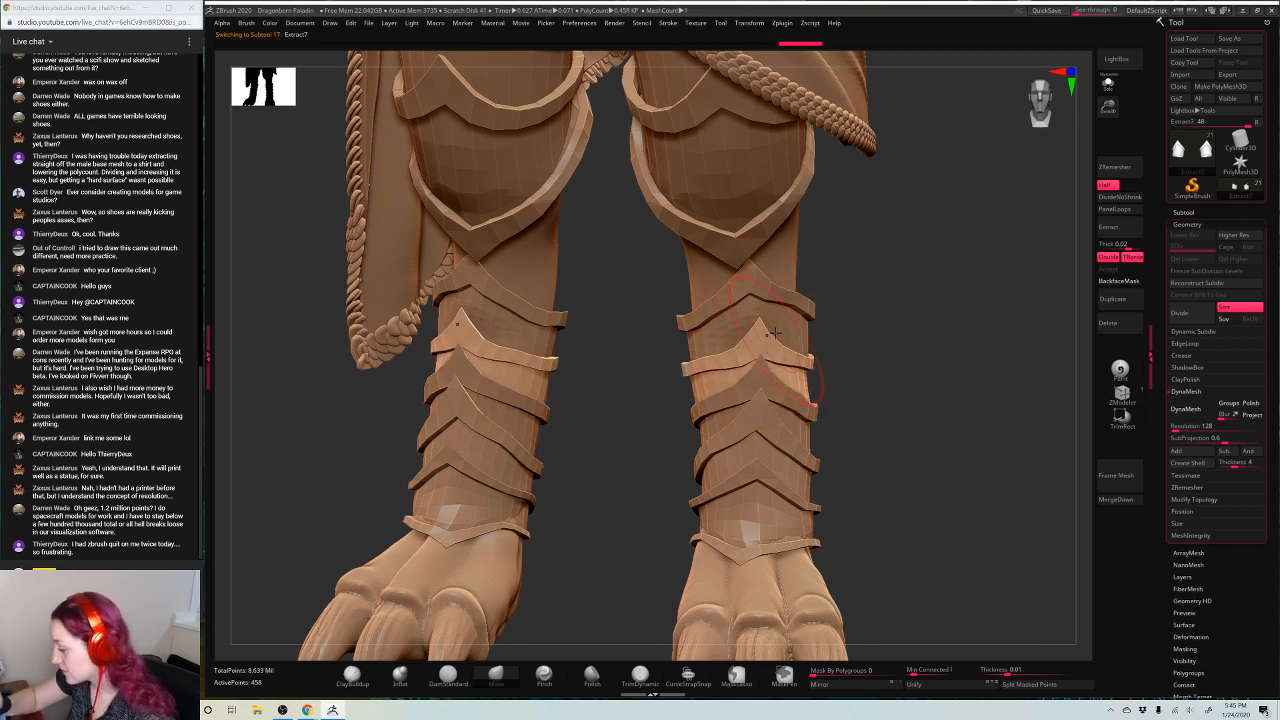
alt+click(766, 335)
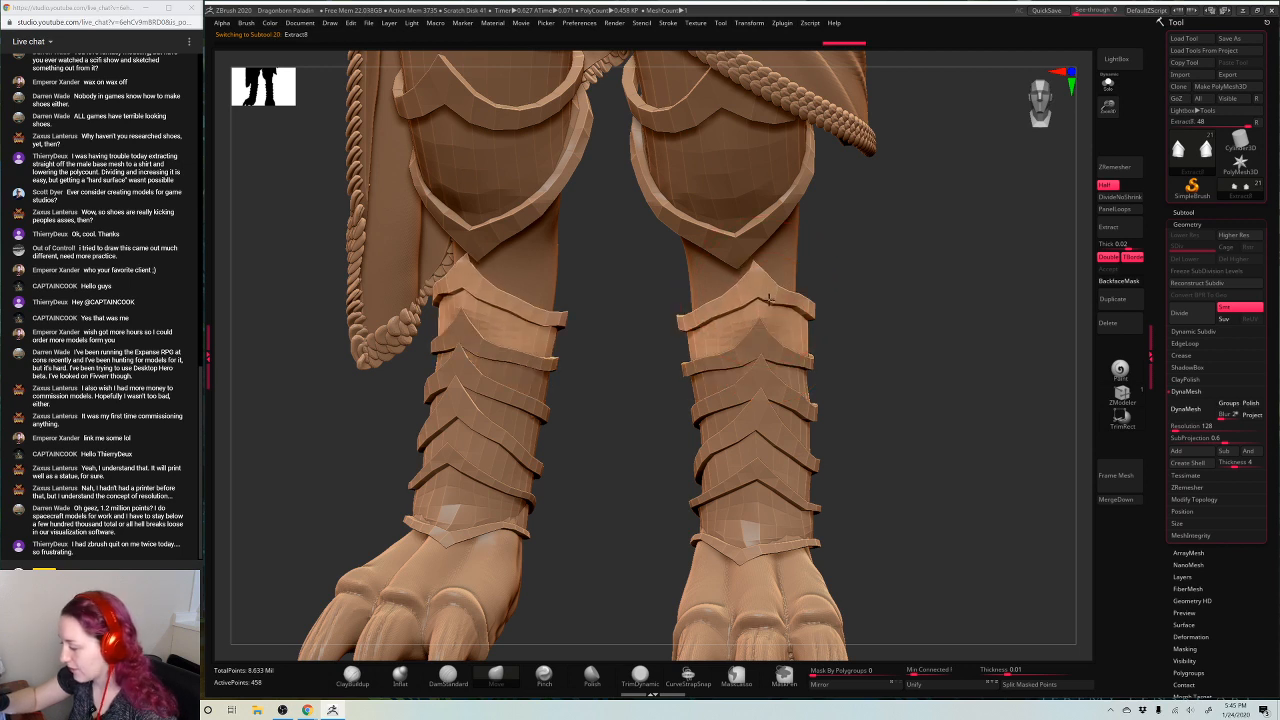
Try to pull the top shin plate's front point down and sideways with the Move brush
alt+click(756, 262)
mouse_move(757, 264)
mouse_down()
mouse_move(758, 316)
mouse_move(719, 320)
mouse_up()
key(ctrl+z)
key(ctrl+z)
Pull the lower edge of the top shin plate downward along its outer side
drag(901, 255, 812, 272)
drag(783, 319, 781, 341)
drag(956, 250, 913, 266)
Reduce the Move brush's draw size, nudge the second shin plate's front point, and select the third plate (Extract6)
alt+click(724, 323)
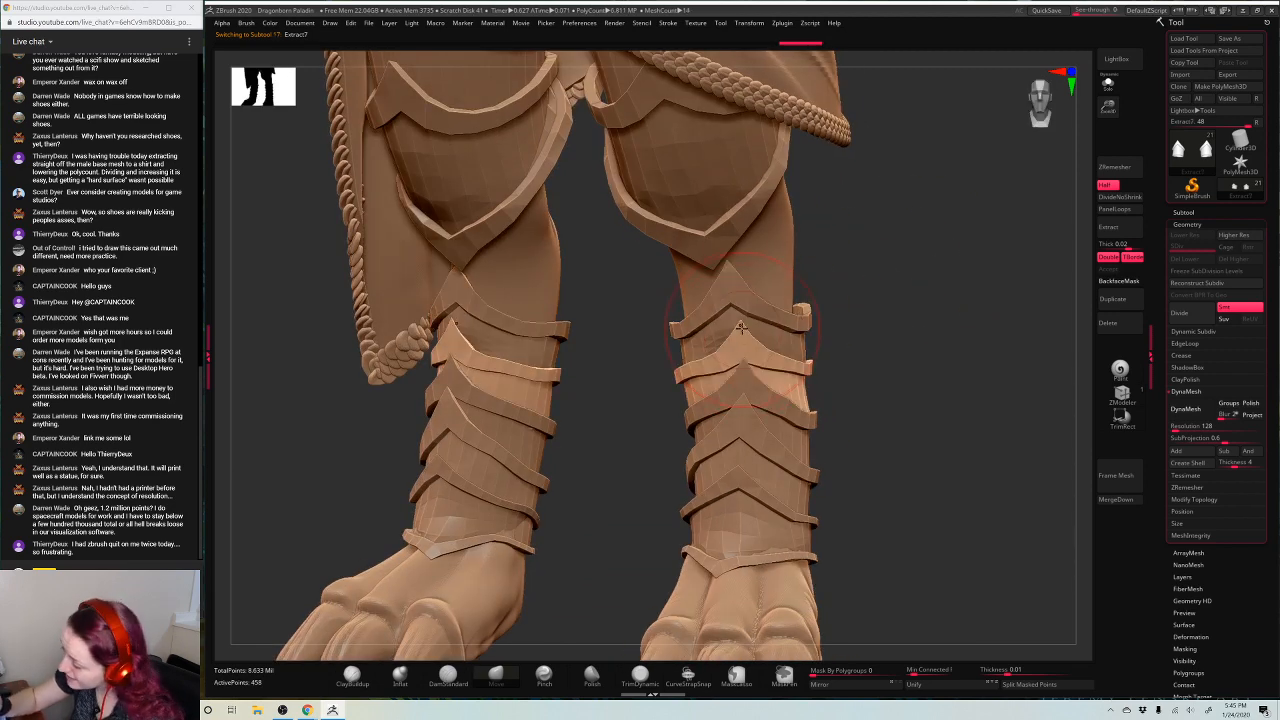
key(space)
click(862, 275)
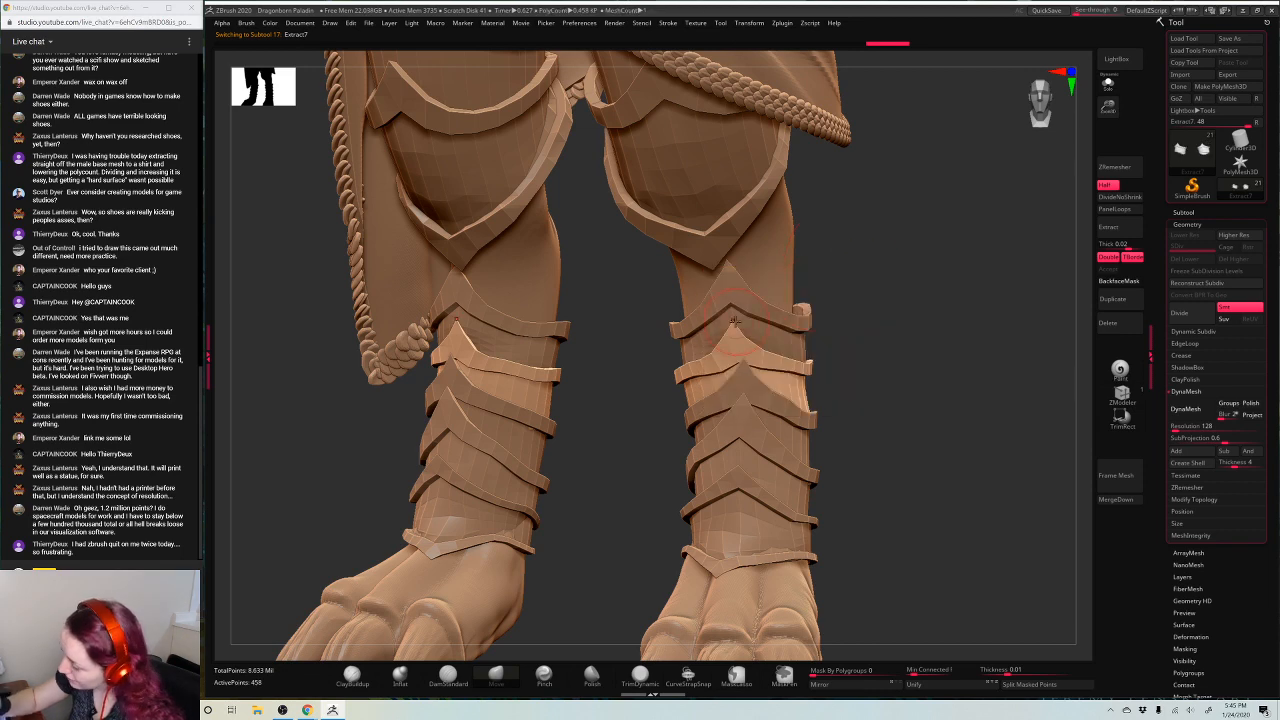
alt+click(744, 394)
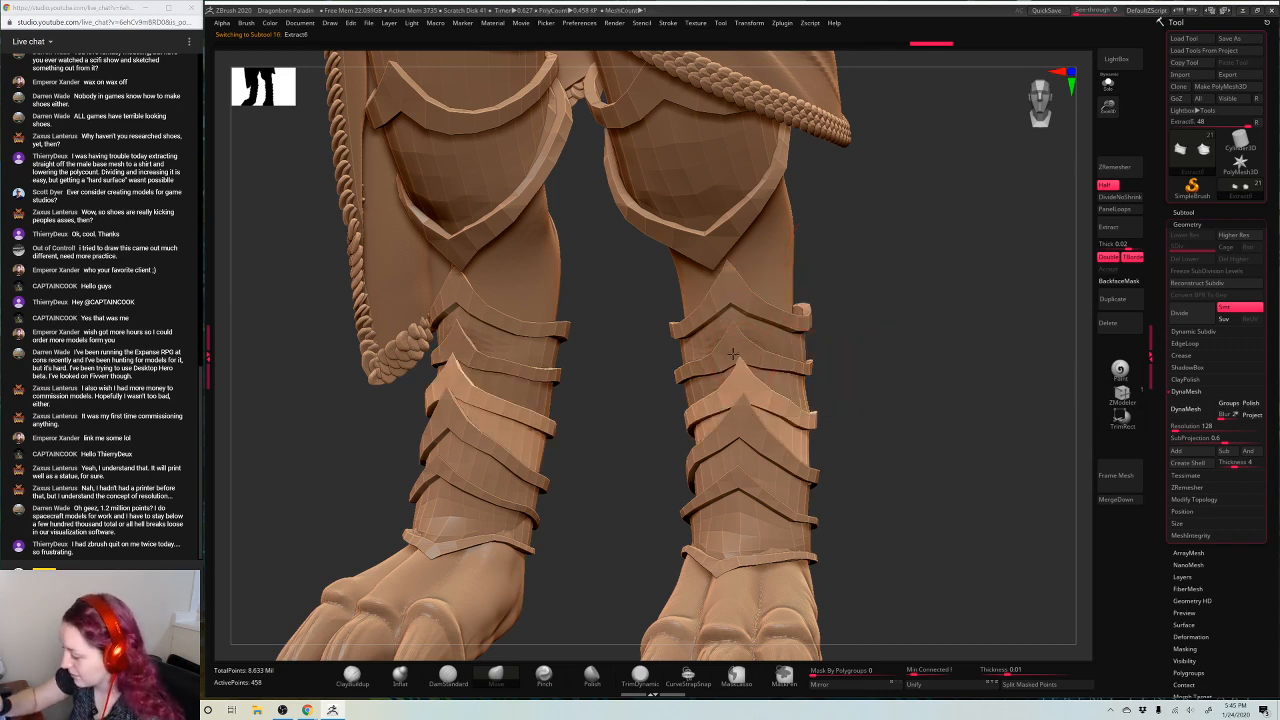
Reshape the front peak of the topmost shin plate into a lower point with the Move brush, undoing earlier strokes
drag(906, 274, 845, 281)
alt+click(742, 318)
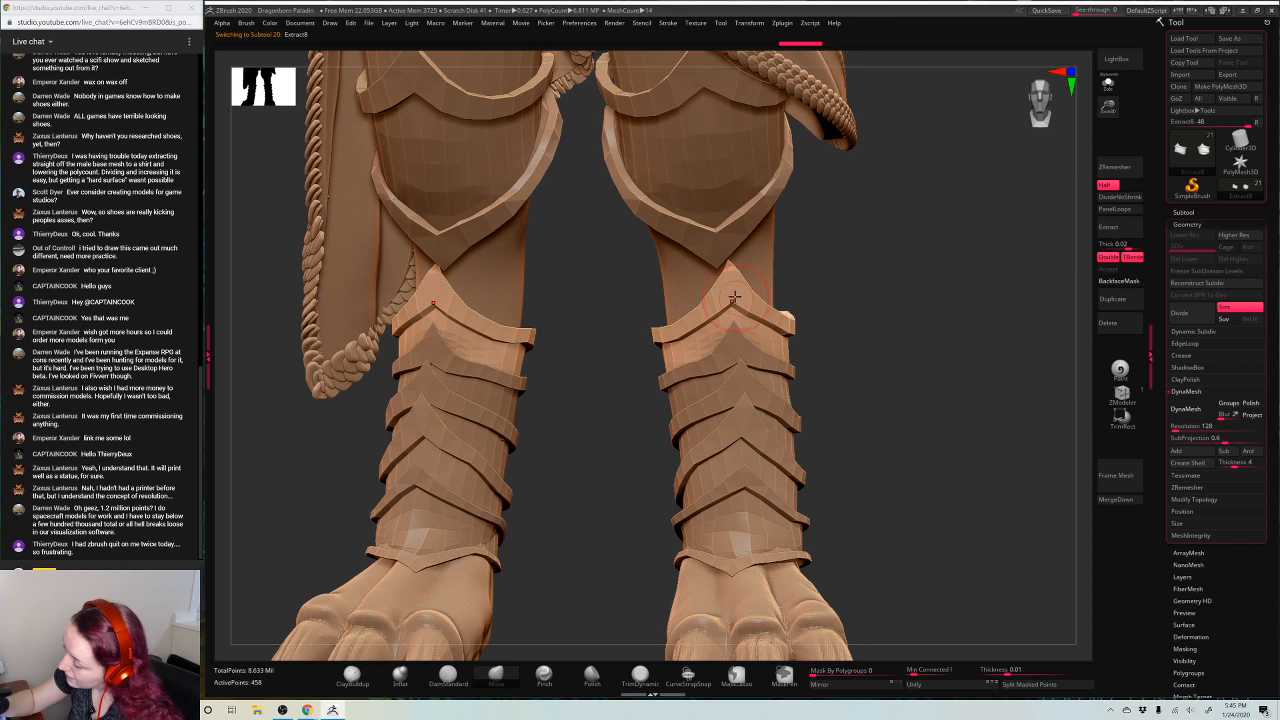
key(space)
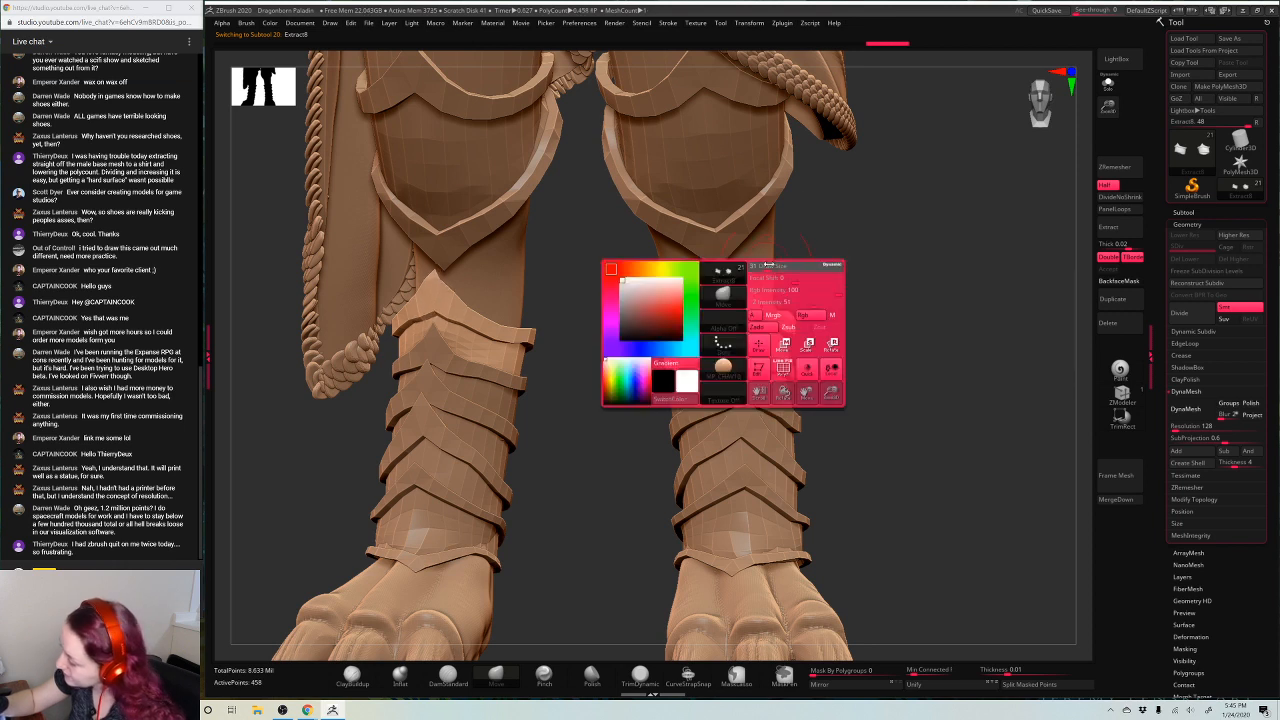
key(ctrl+z)
key(ctrl+z)
key(ctrl+z)
key(ctrl+z)
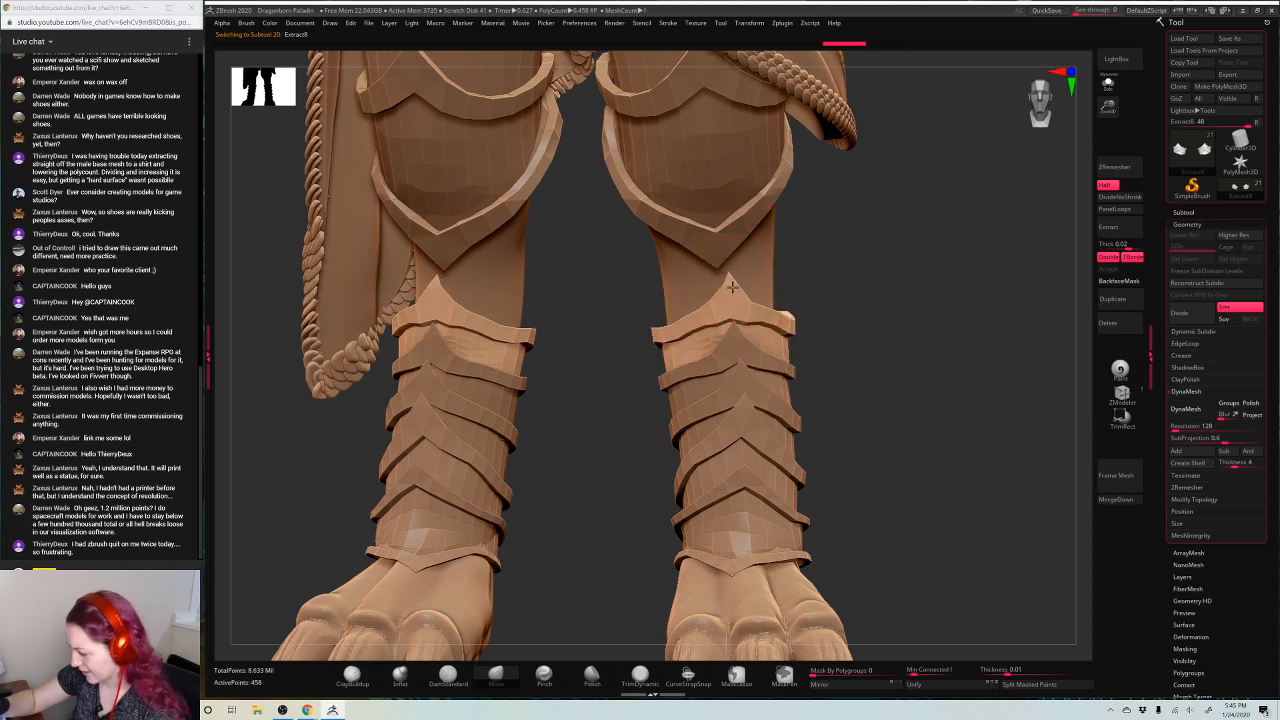
key(space)
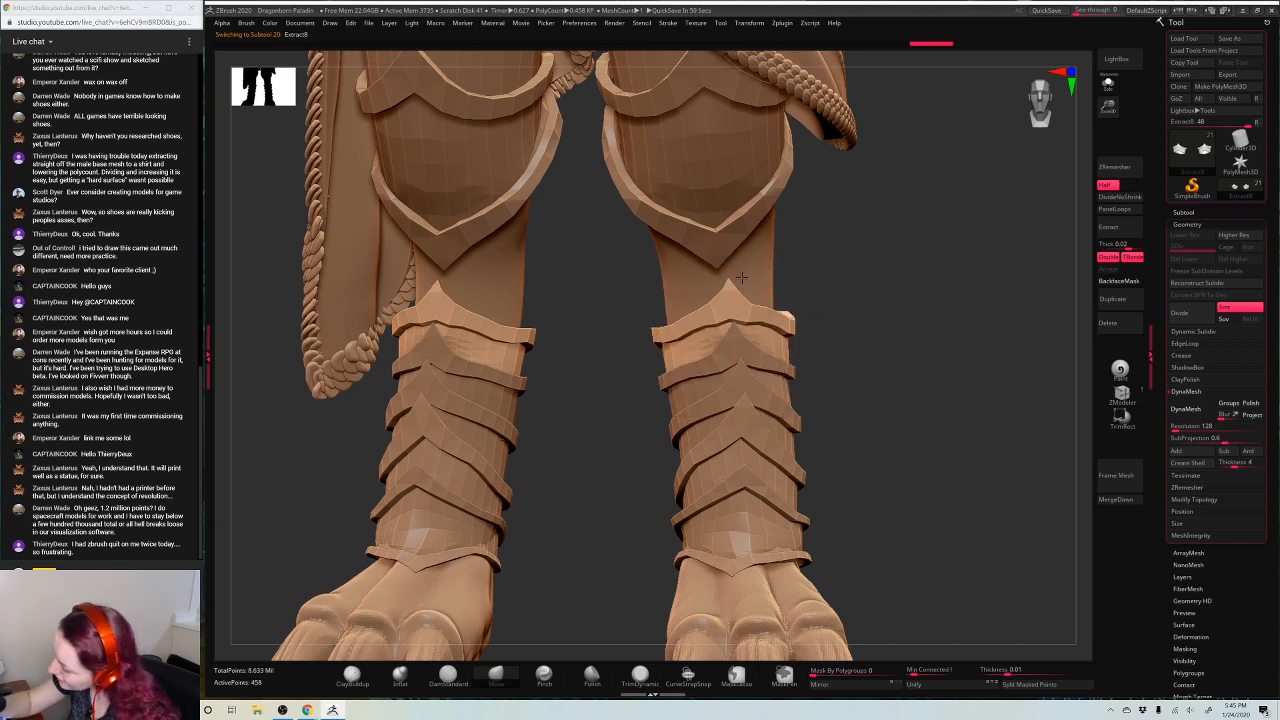
key(ctrl+shift+z)
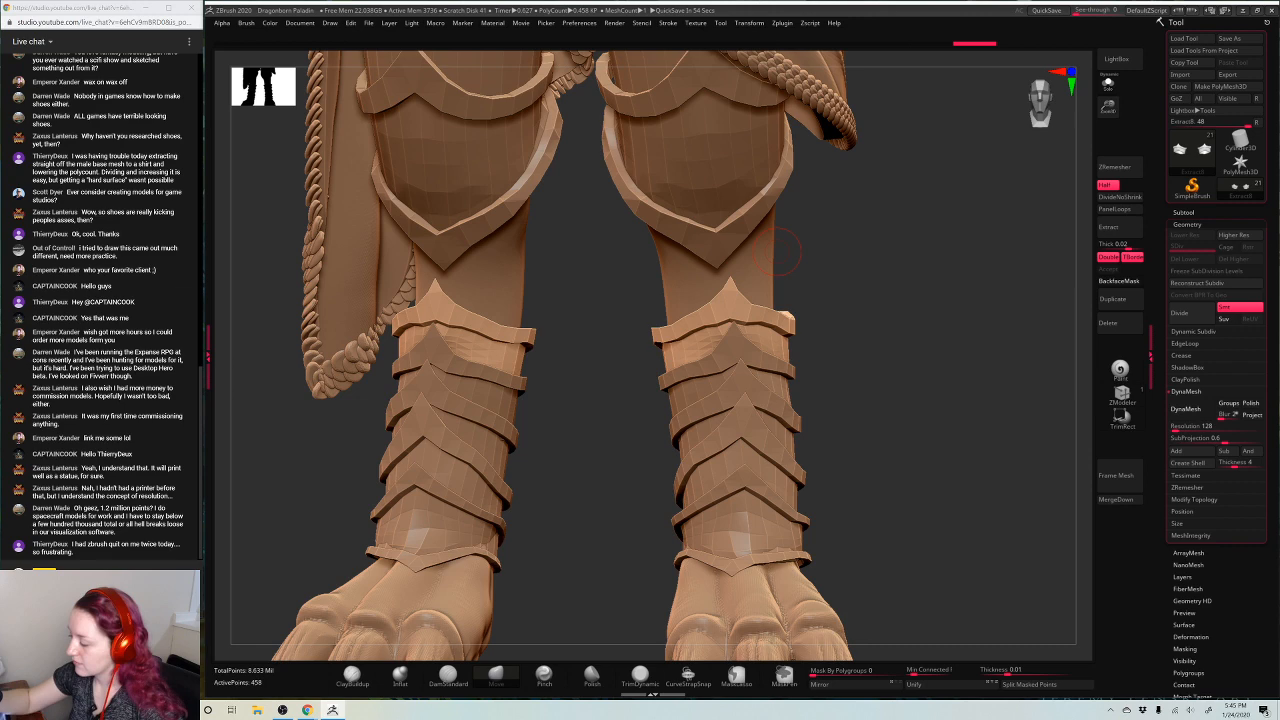
key(ctrl+shift+z)
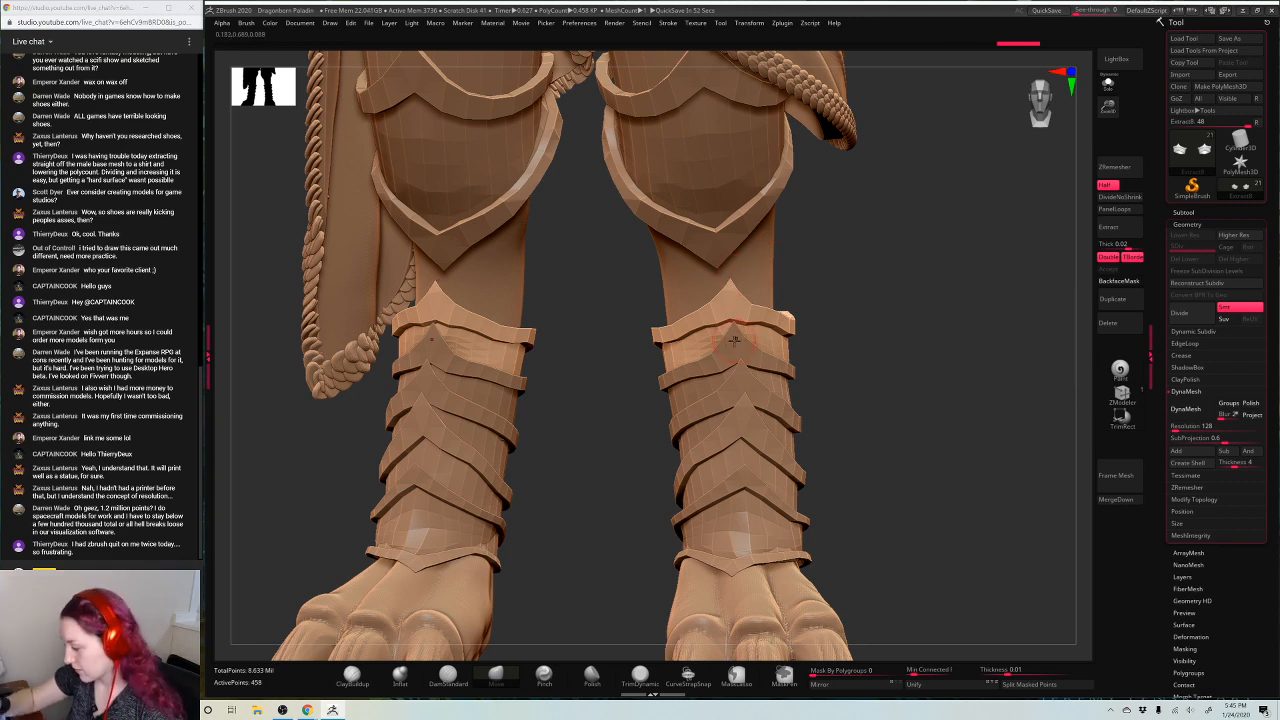
alt+click(734, 340)
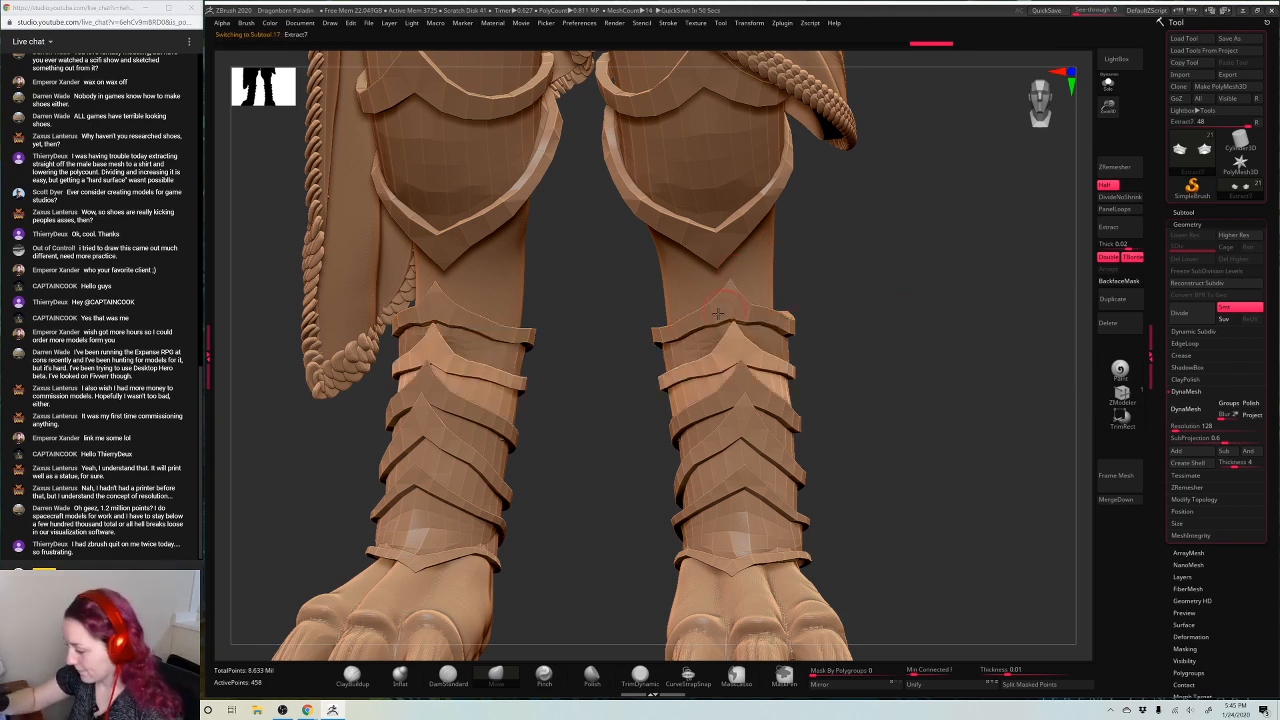
alt+click(718, 314)
drag(910, 236, 936, 245)
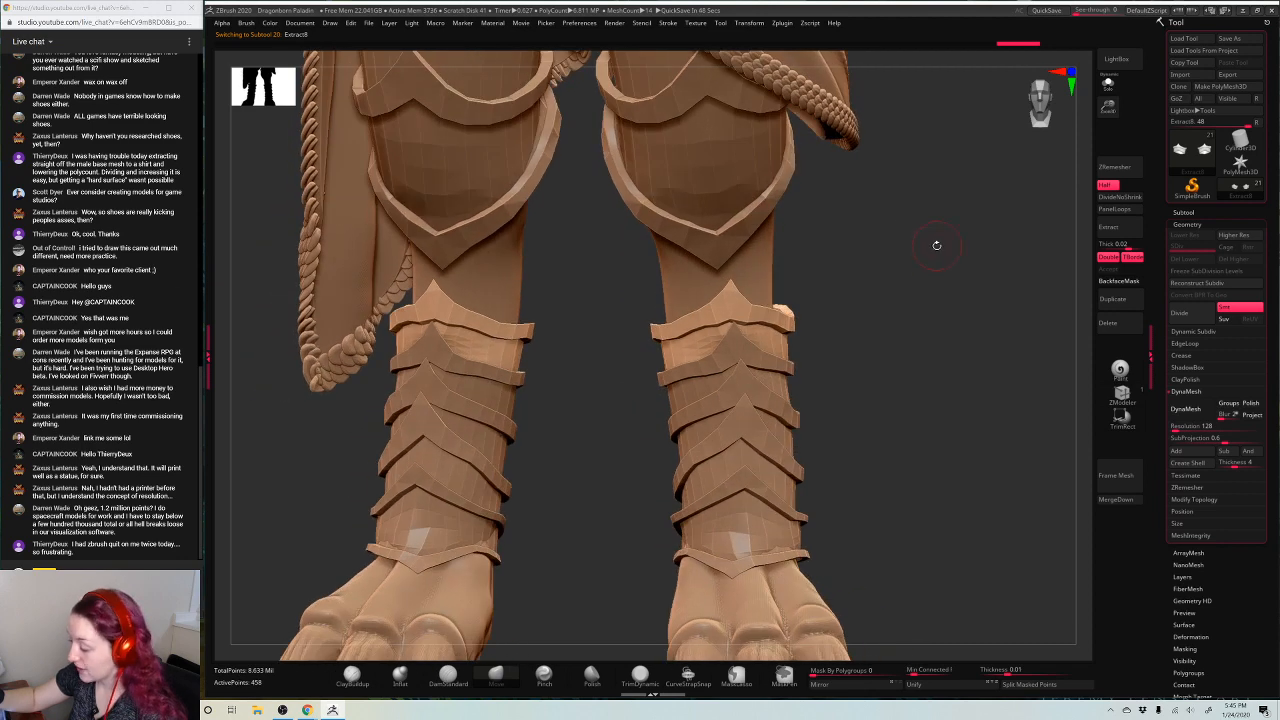
Adjust the fourth and third shin plates from the top with the Move brush, checking their shape from the side
alt+click(717, 462)
key(space)
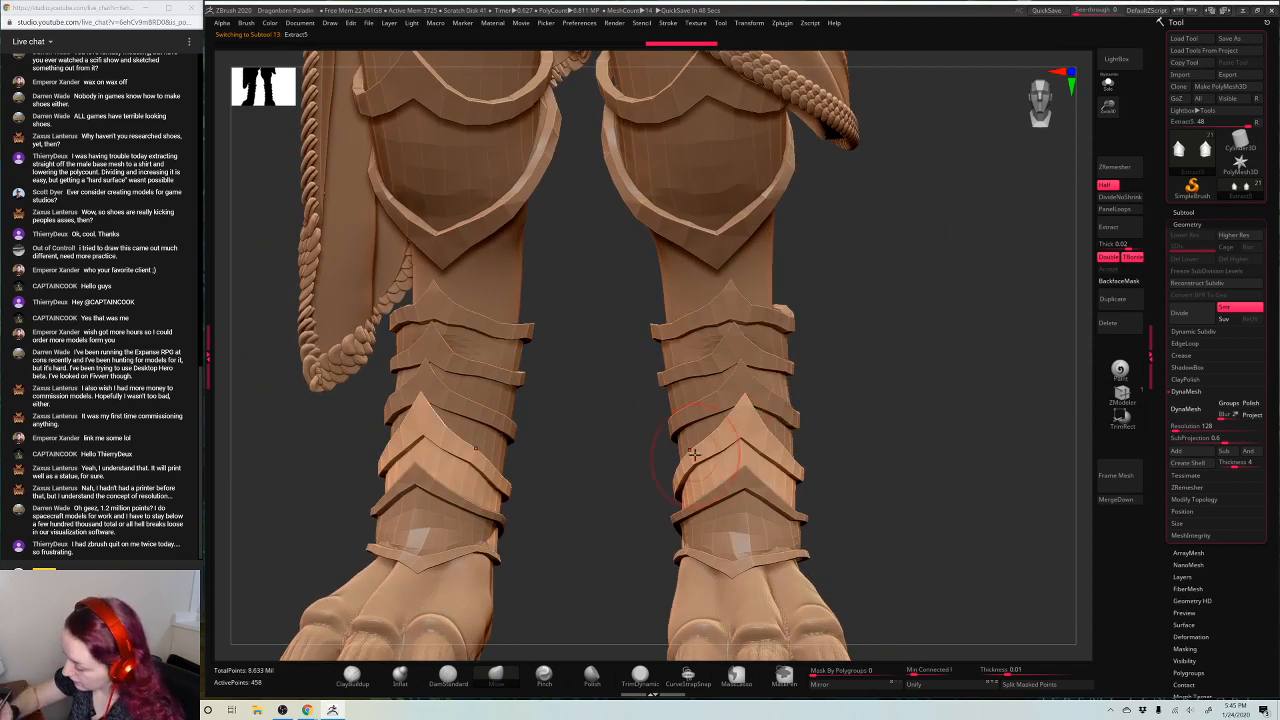
alt+click(691, 437)
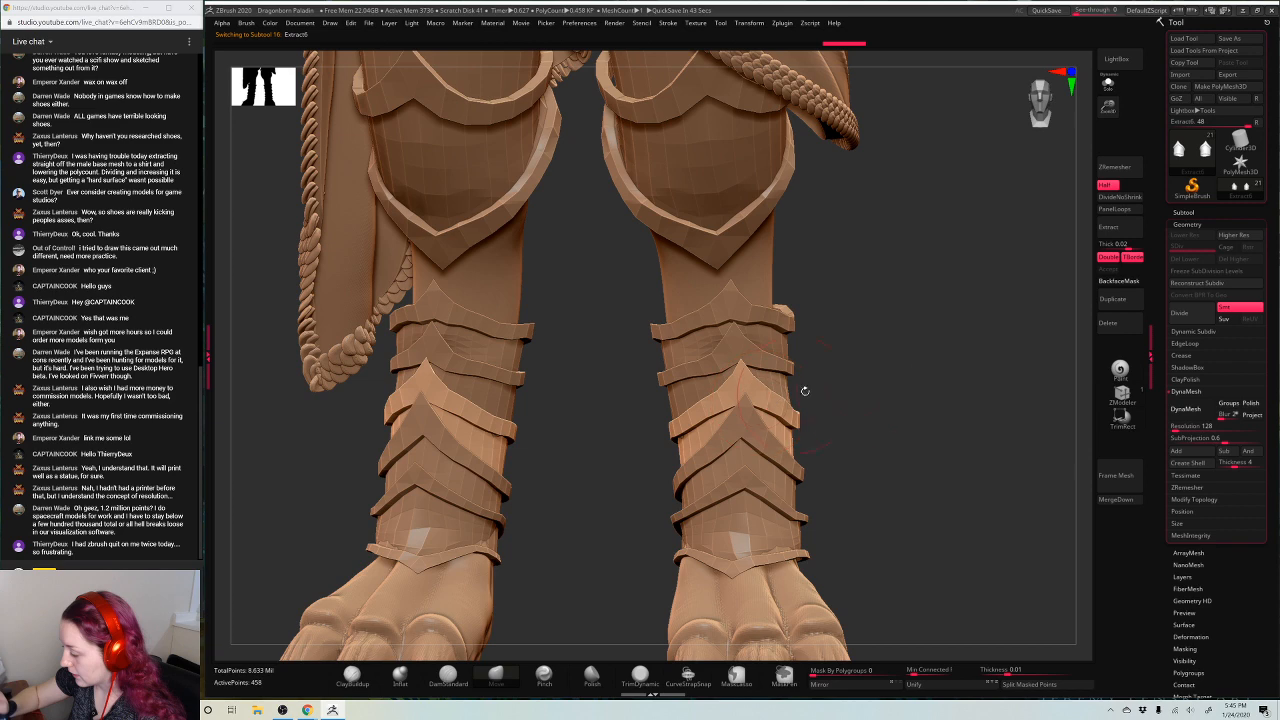
drag(884, 365, 818, 424)
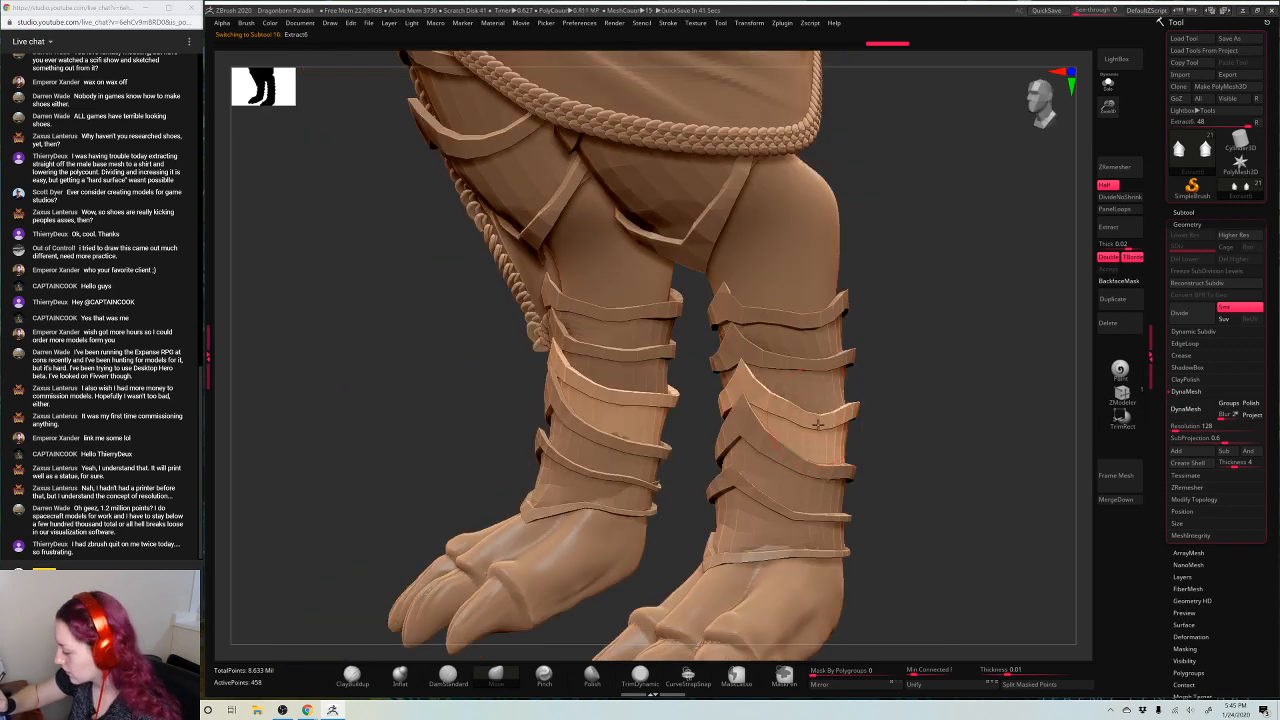
Select the topmost shin plate from the rear side and frame the figure to check the leg armor's silhouette
drag(940, 314, 870, 312)
alt+click(869, 310)
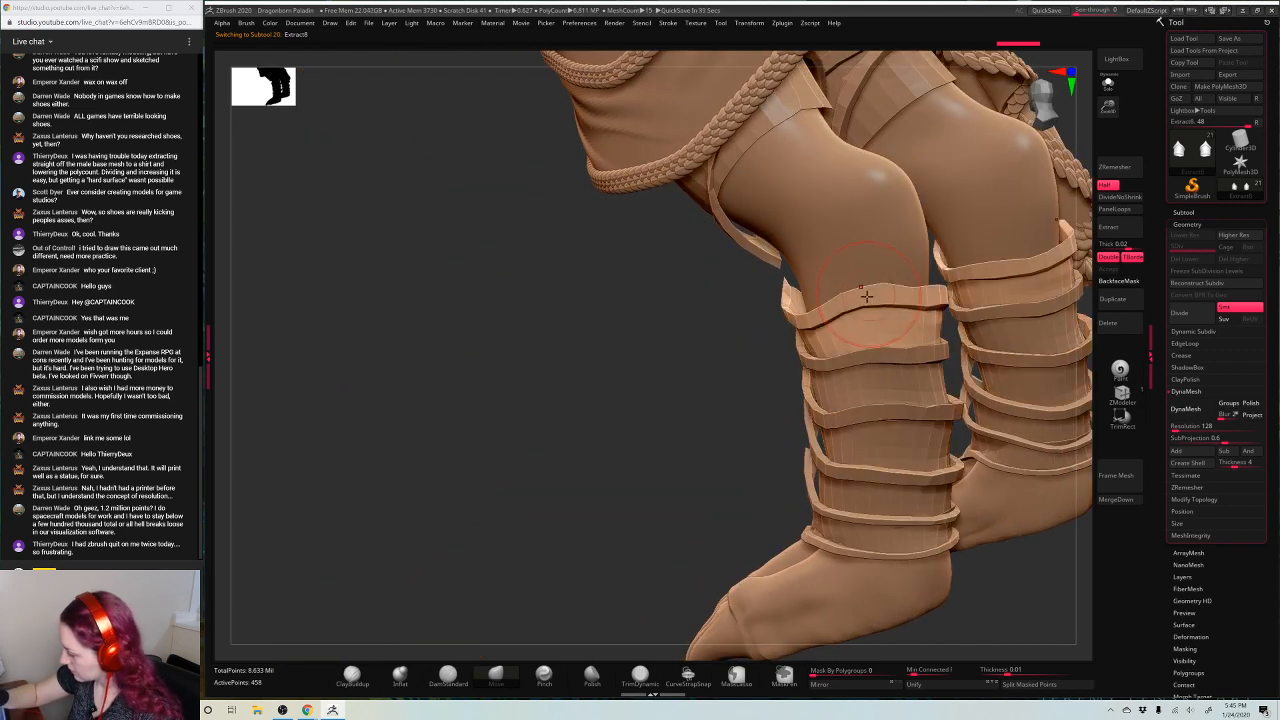
drag(691, 486, 677, 578)
key(f)
drag(757, 601, 788, 565)
drag(874, 448, 822, 370)
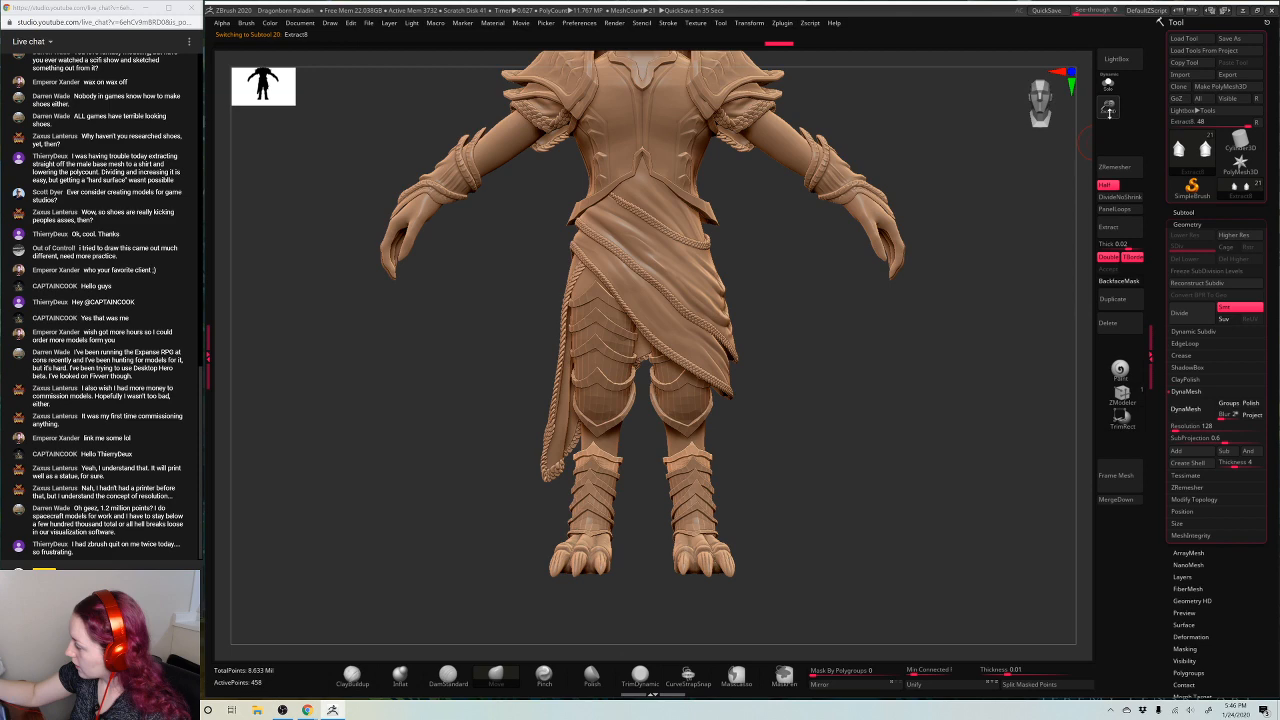
Raise the front peak of the ankle plate just above the feet with the Move brush on both legs
drag(1109, 112, 1114, 162)
alt+drag(815, 354, 754, 239)
alt+click(703, 456)
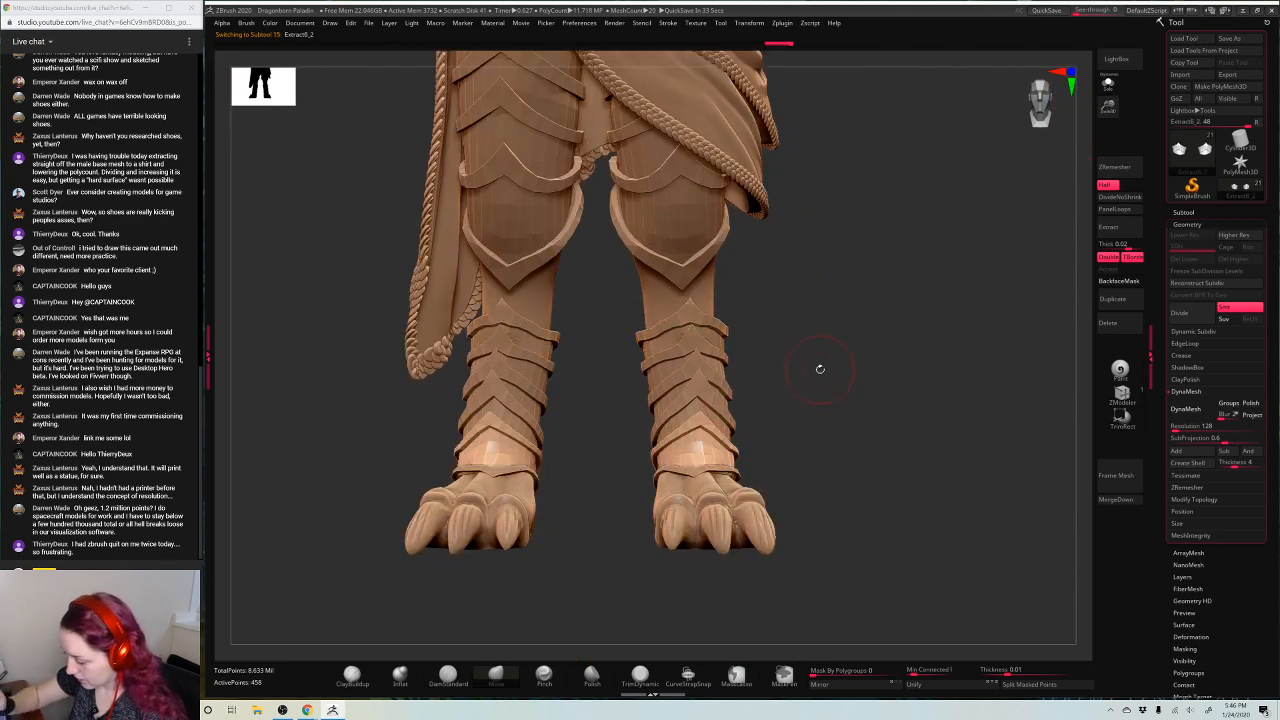
mouse_move(820, 369)
mouse_down()
mouse_move(680, 328)
mouse_move(710, 398)
mouse_up()
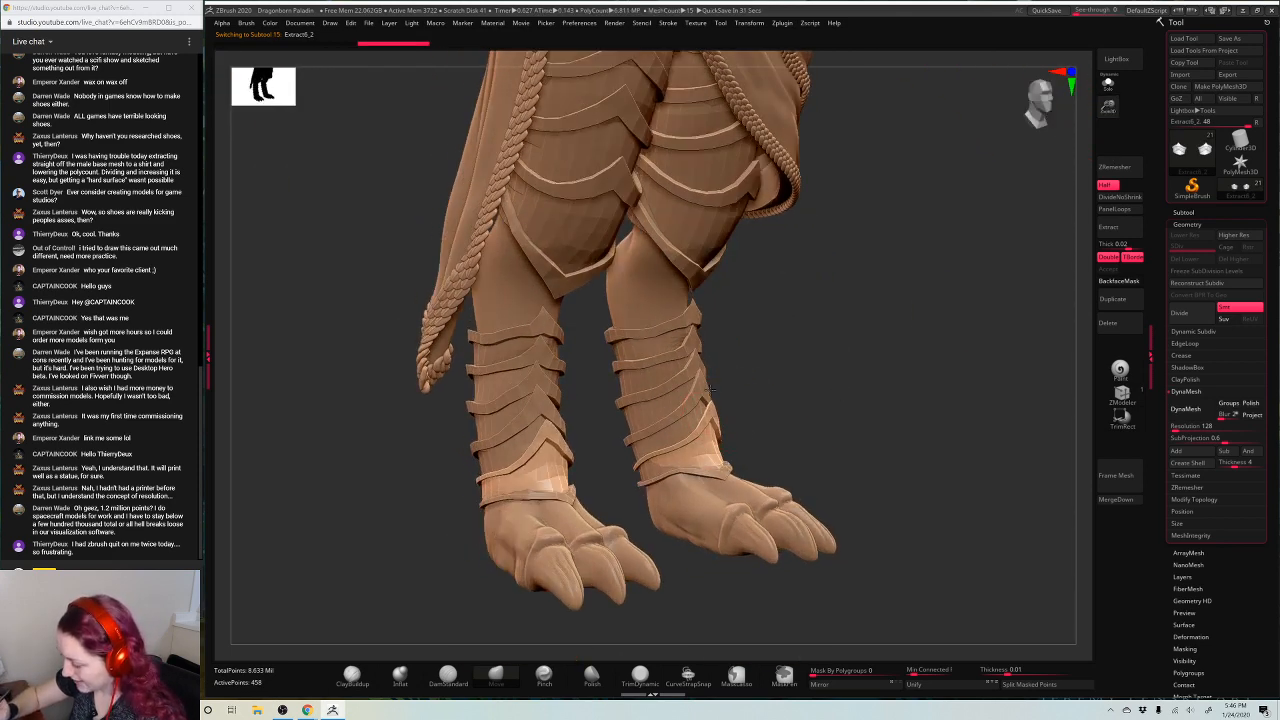
drag(831, 356, 783, 416)
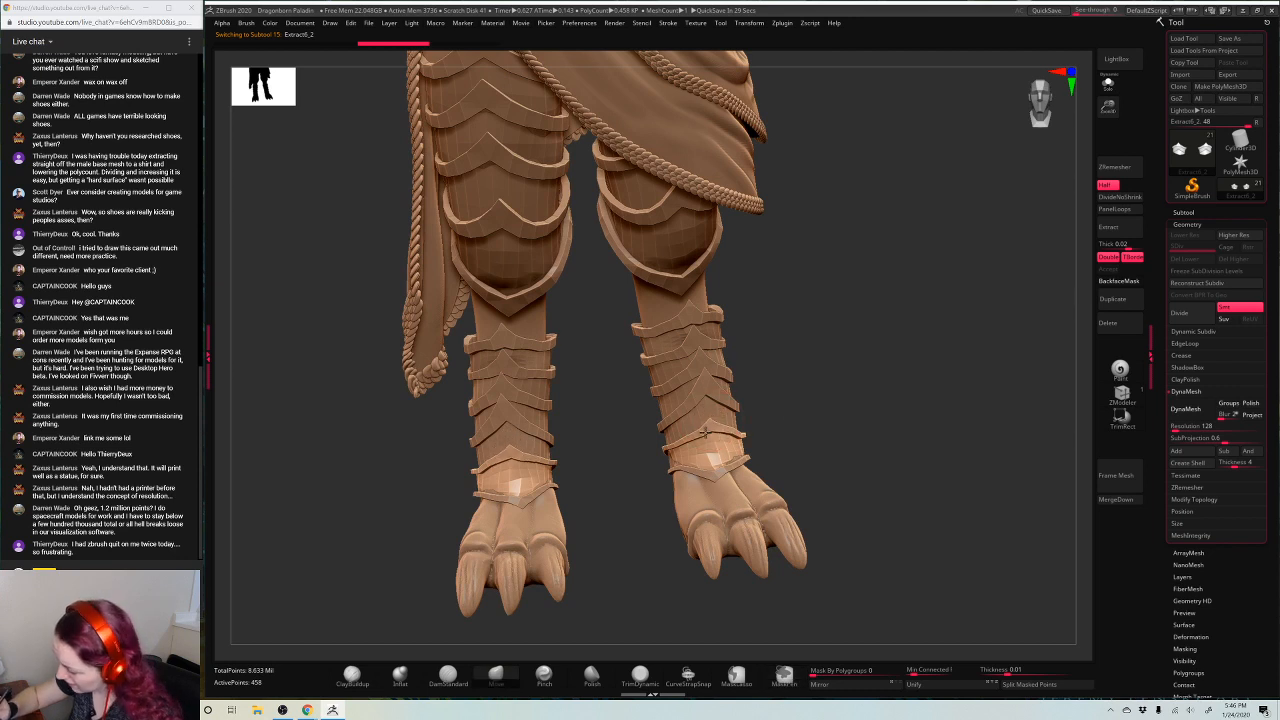
alt+click(706, 378)
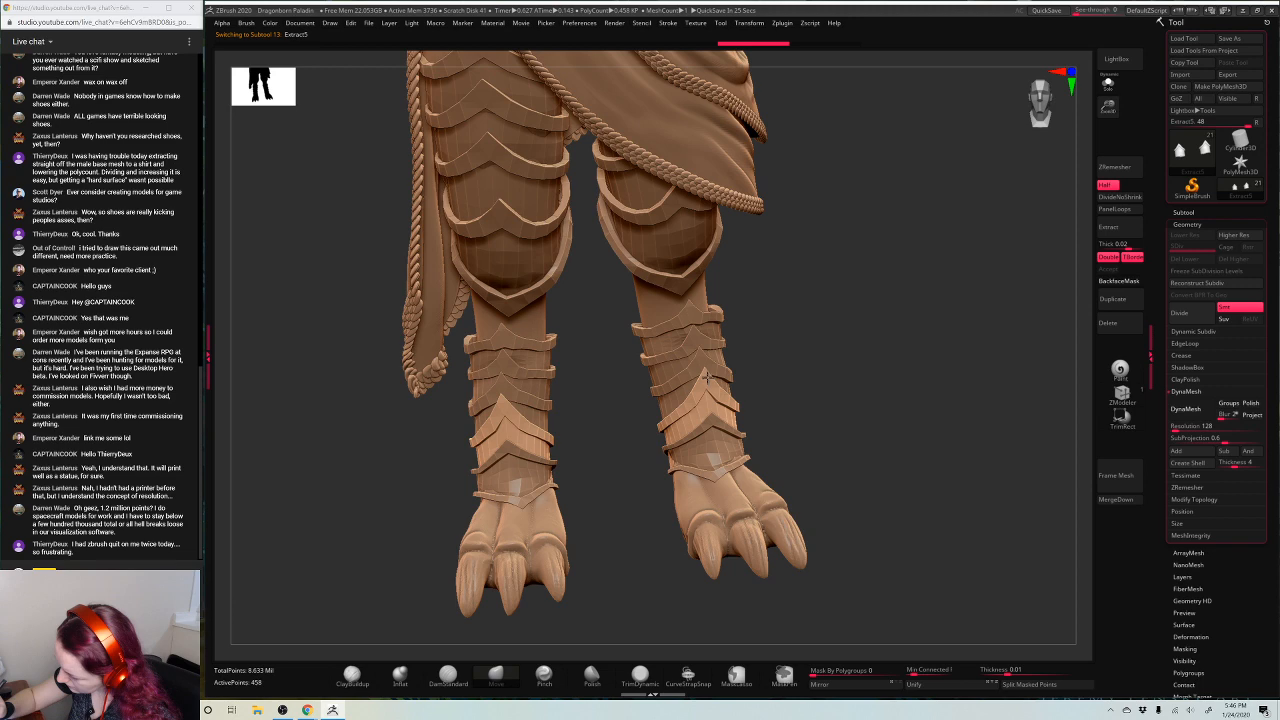
key(space)
alt+click(707, 375)
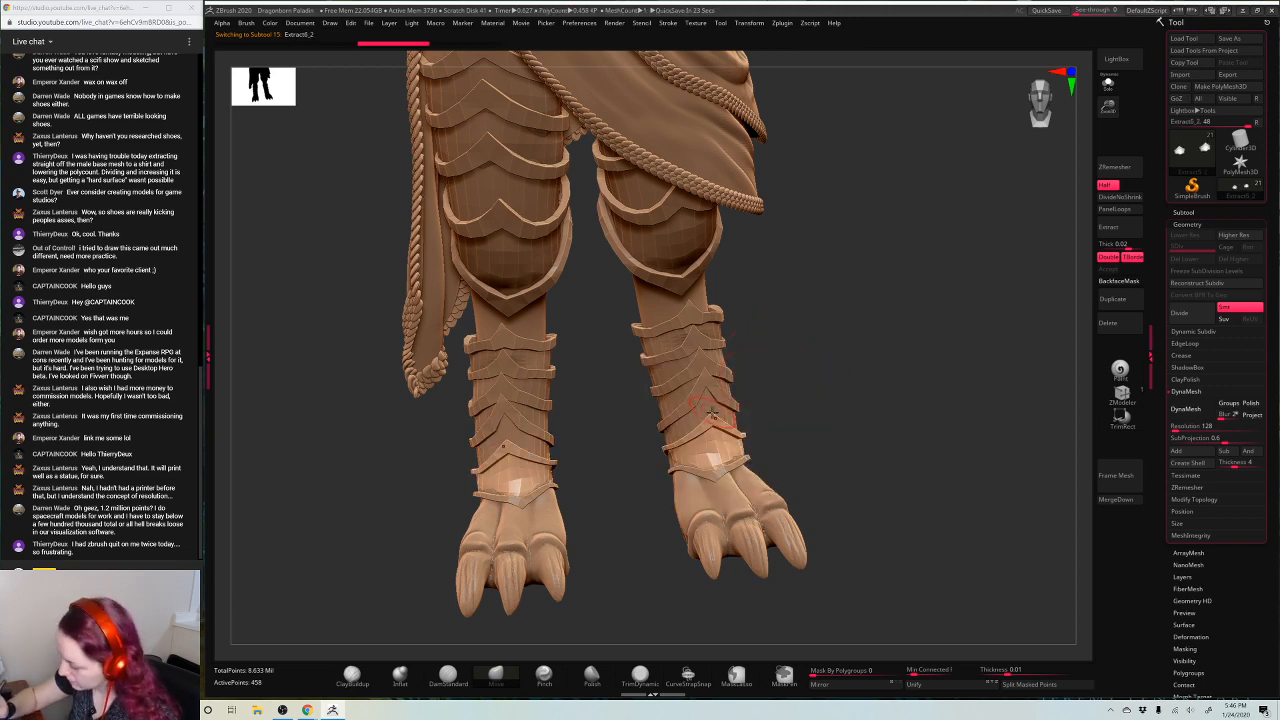
mouse_move(840, 349)
mouse_down()
mouse_move(827, 345)
mouse_move(866, 312)
mouse_move(882, 326)
mouse_up()
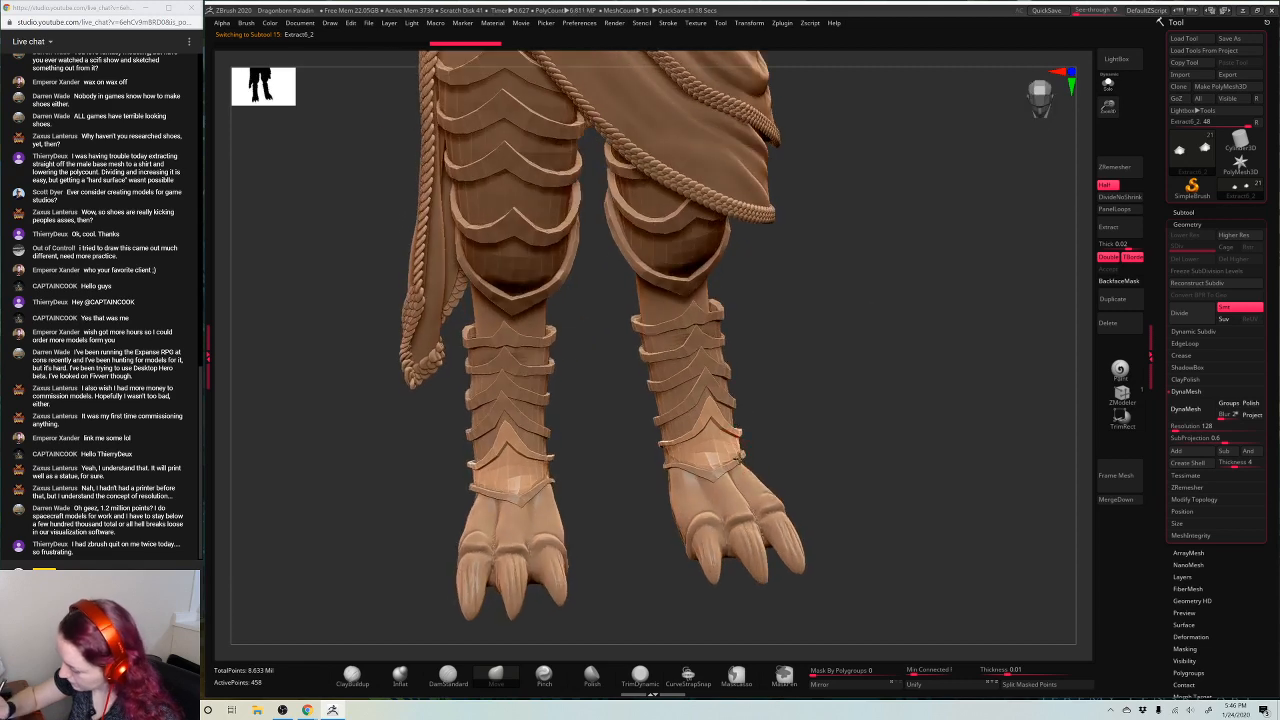
Adjust the front point of the lowest ankle trim with the Move brush, working from several angles
alt+click(723, 468)
drag(786, 405, 872, 380)
drag(721, 476, 724, 471)
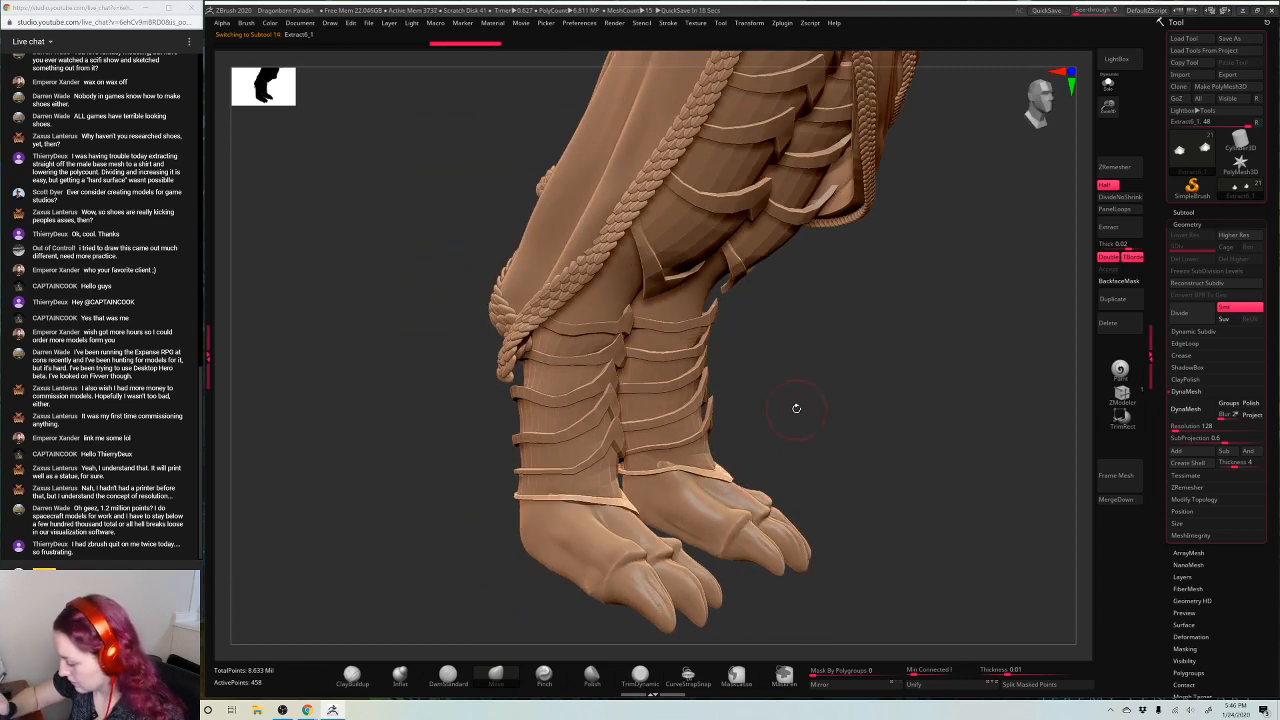
mouse_move(794, 406)
mouse_down()
mouse_move(745, 446)
mouse_move(738, 485)
mouse_up()
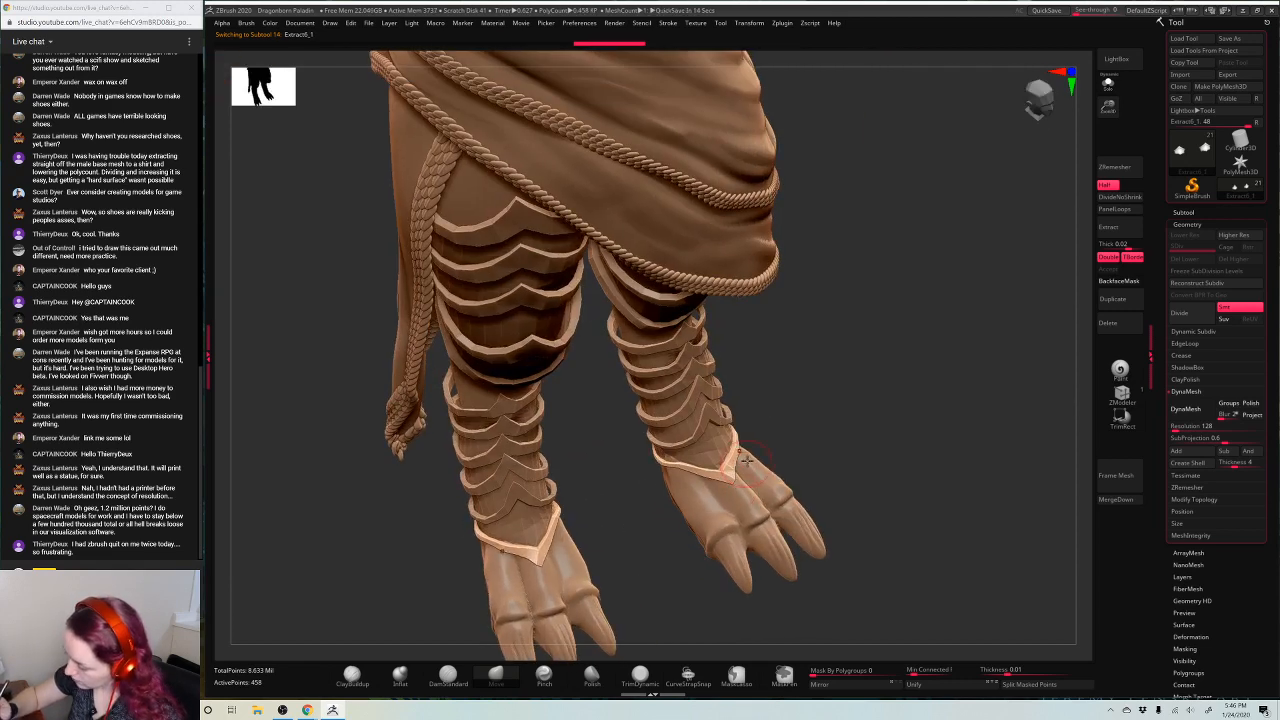
Select the topmost shin plate, change the brush size and refine the plate's fit around the side of the leg
drag(893, 336, 899, 381)
alt+click(704, 351)
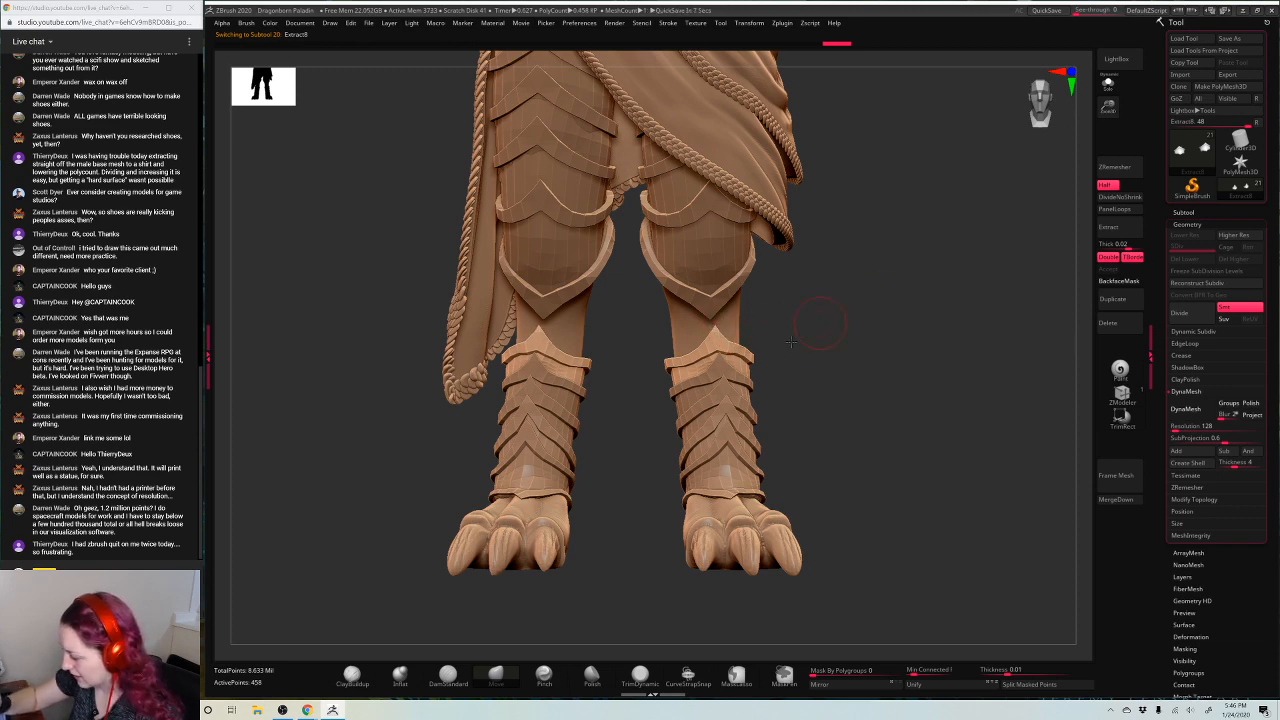
drag(790, 342, 760, 352)
key(space)
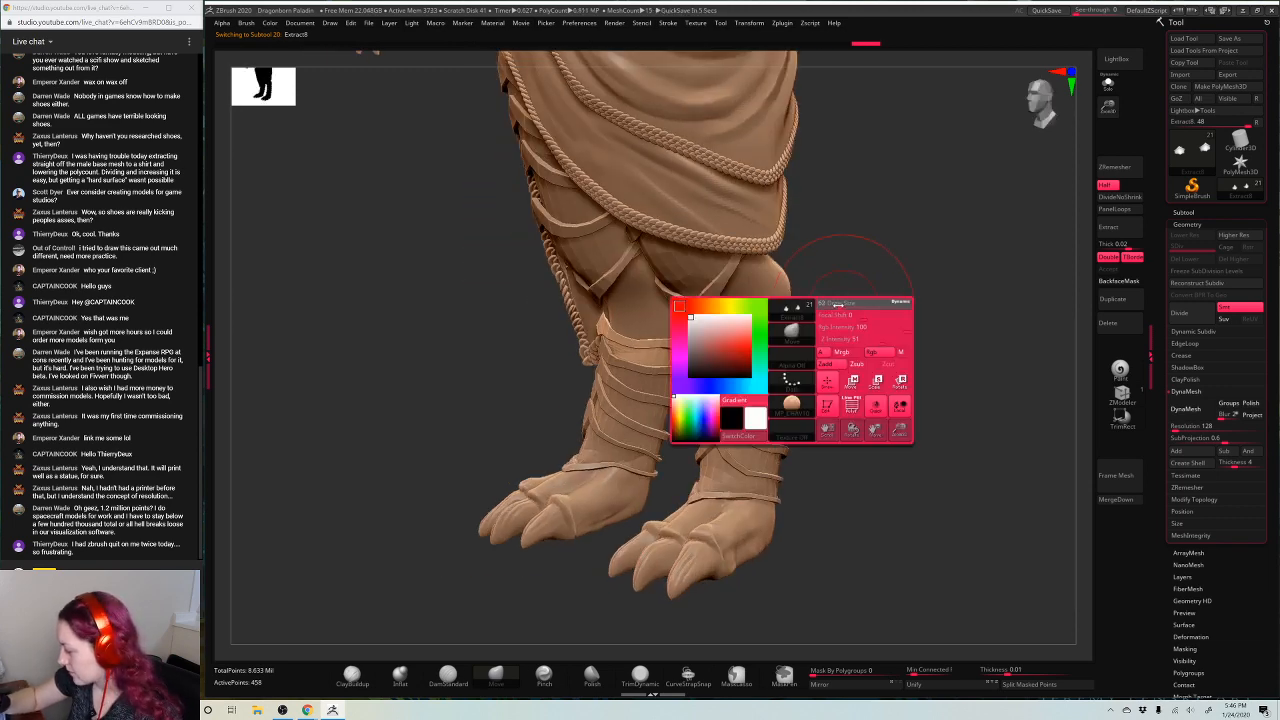
drag(908, 284, 821, 333)
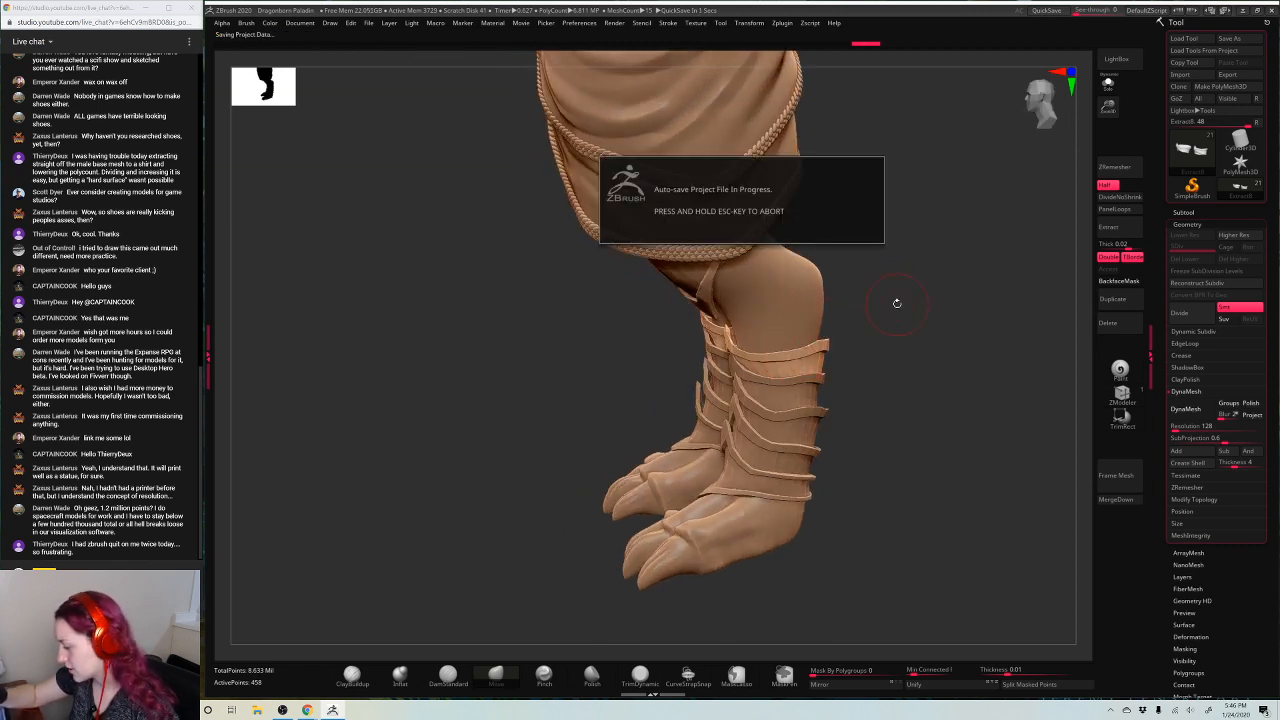
drag(897, 303, 866, 345)
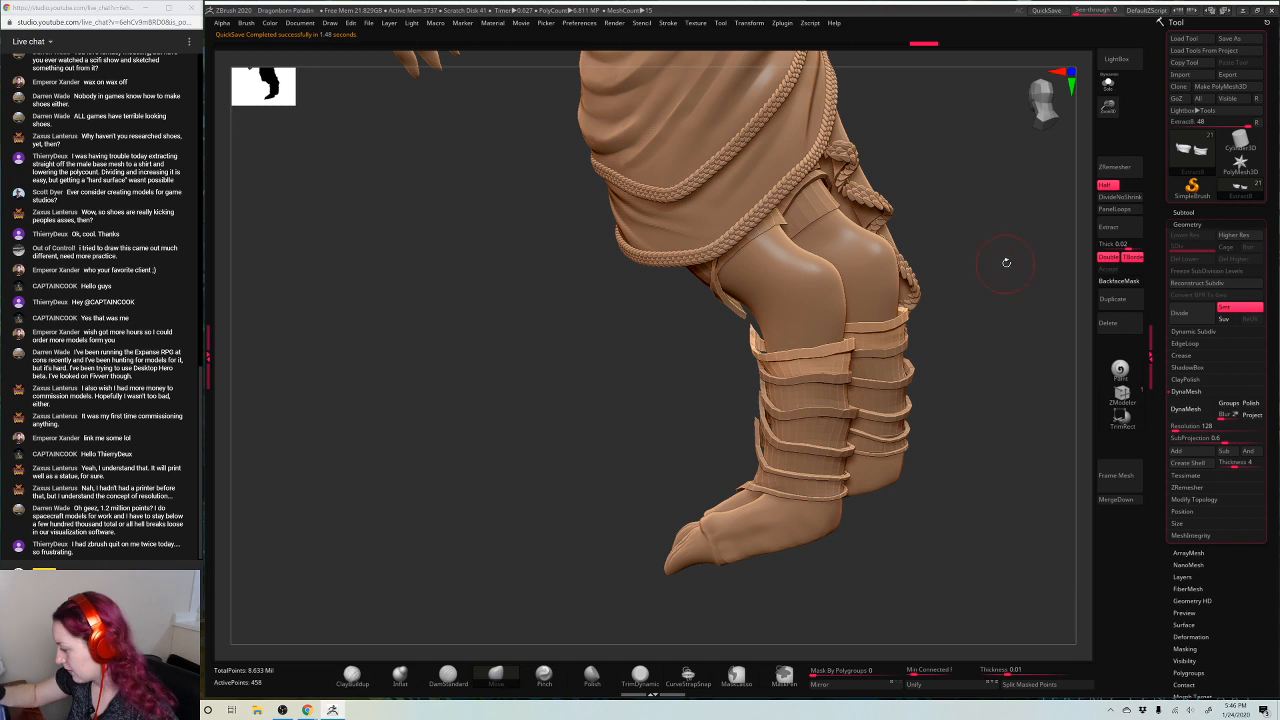
drag(1017, 252, 947, 294)
Adjust the side edges of the second and third shin plates with the Move brush
alt+click(797, 386)
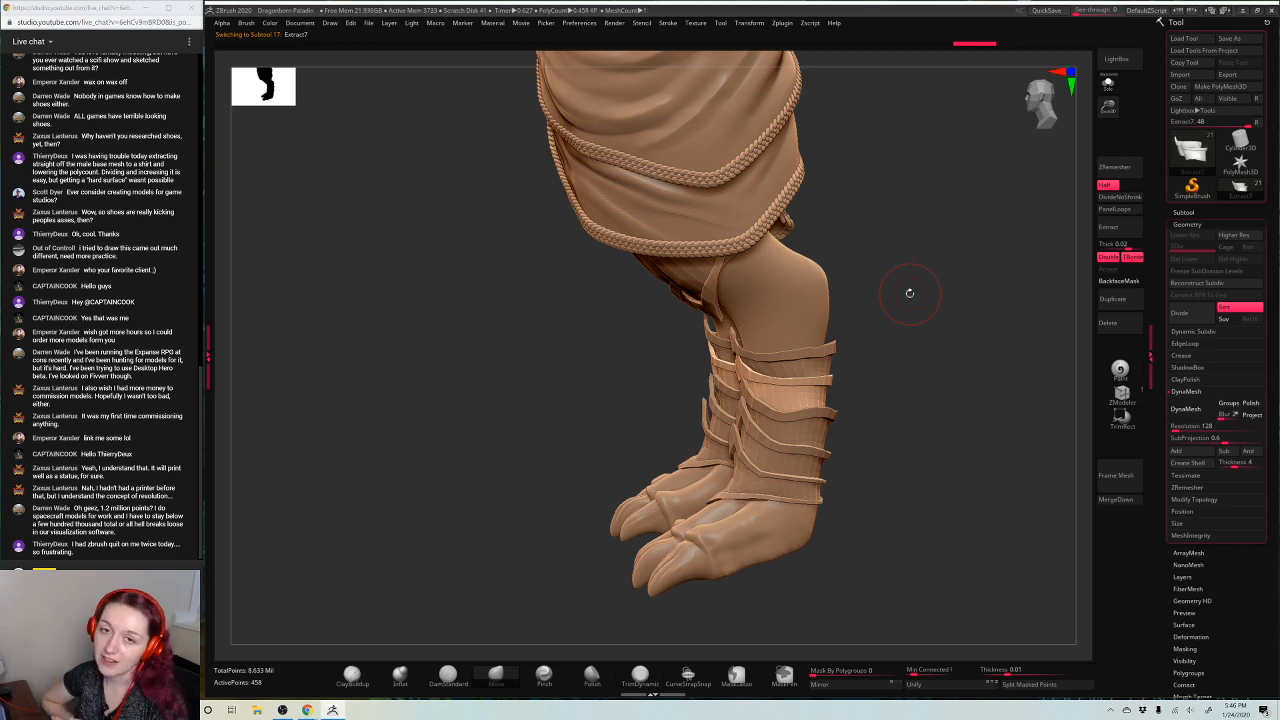
alt+click(820, 403)
drag(815, 411, 813, 419)
mouse_move(950, 304)
mouse_down()
mouse_move(928, 240)
mouse_move(912, 238)
mouse_move(954, 236)
mouse_move(929, 237)
mouse_move(966, 303)
mouse_move(885, 318)
mouse_up()
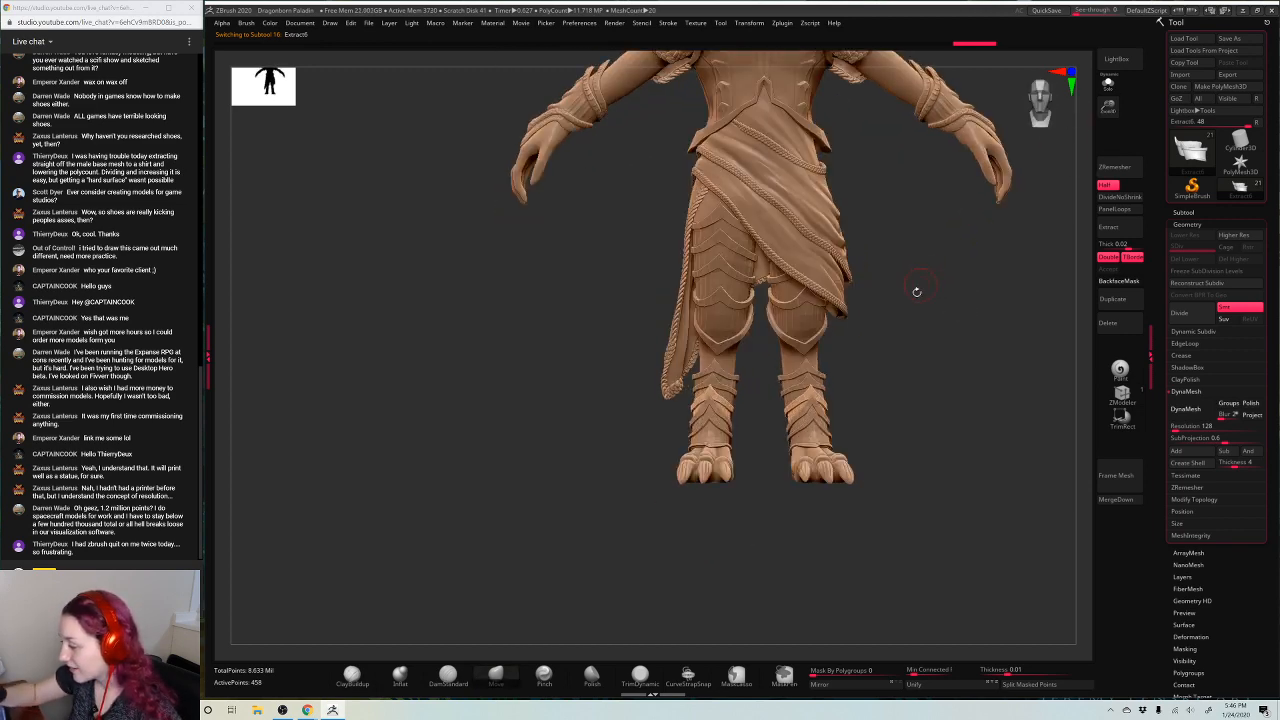
Select the uppermost thigh plate, show the subtool list and examine the leg armor from the front and side
alt+click(753, 243)
drag(874, 287, 948, 303)
click(1184, 213)
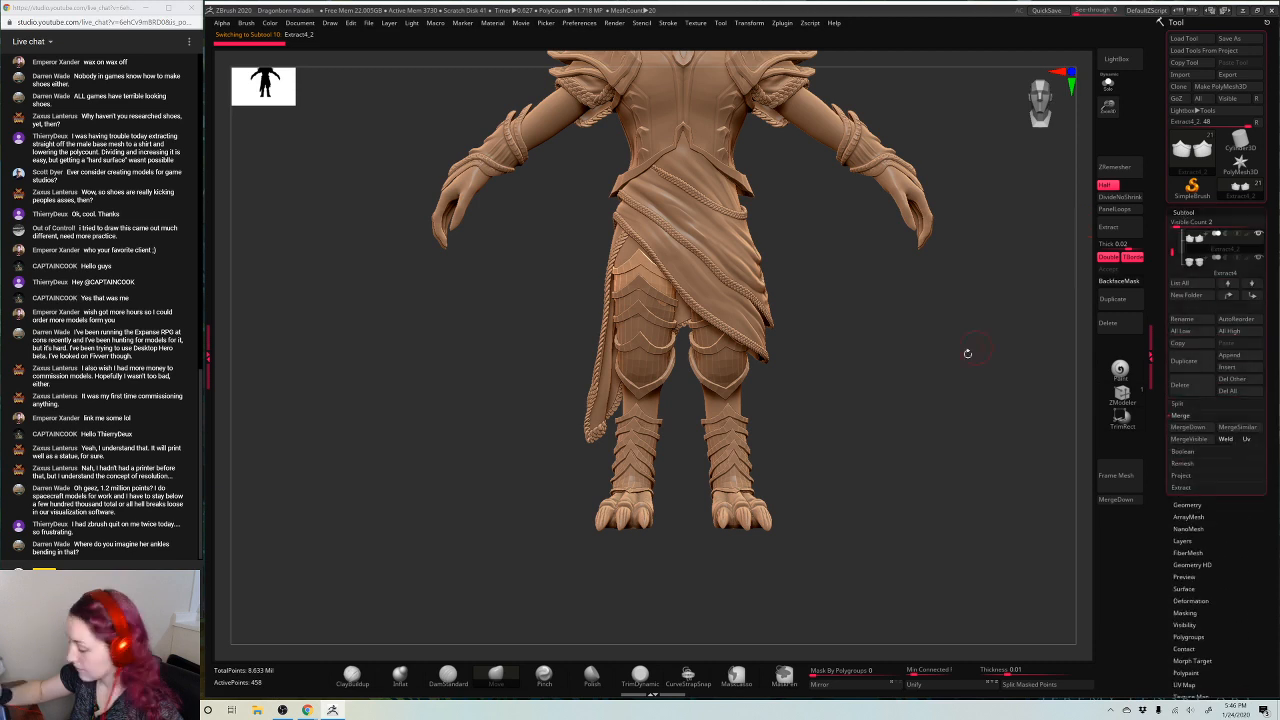
alt+drag(967, 353, 925, 345)
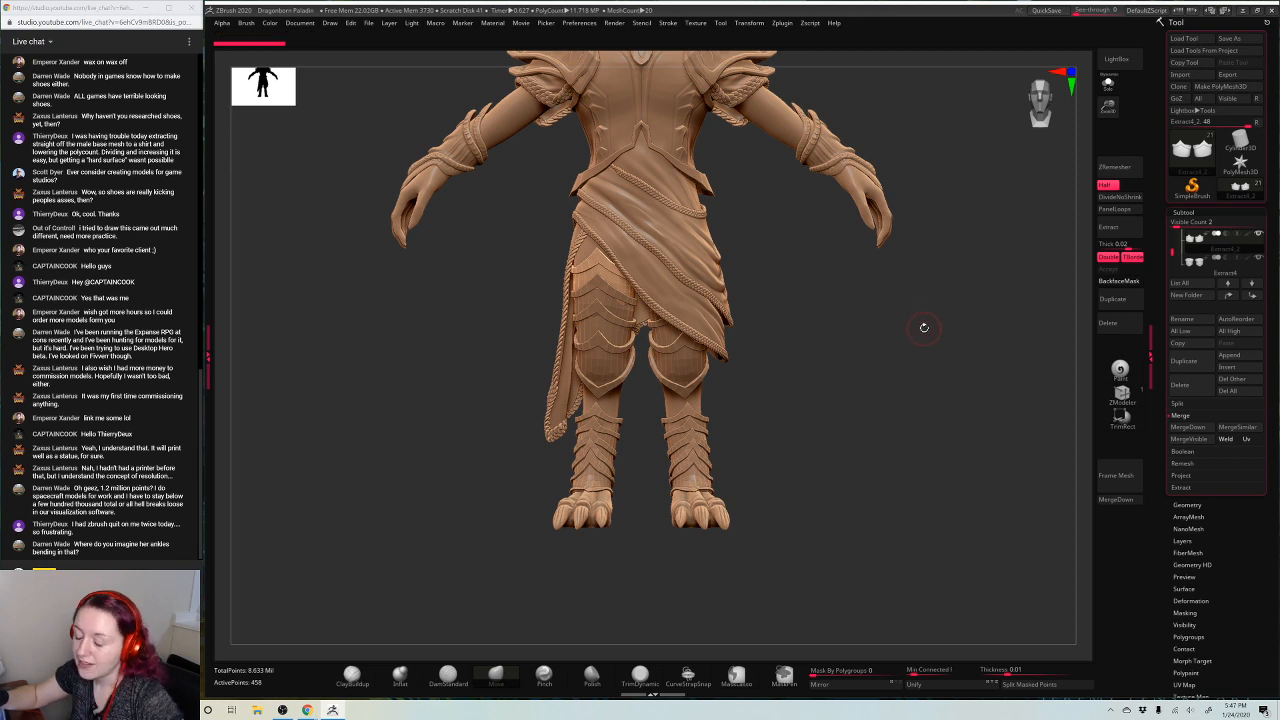
drag(919, 329, 865, 330)
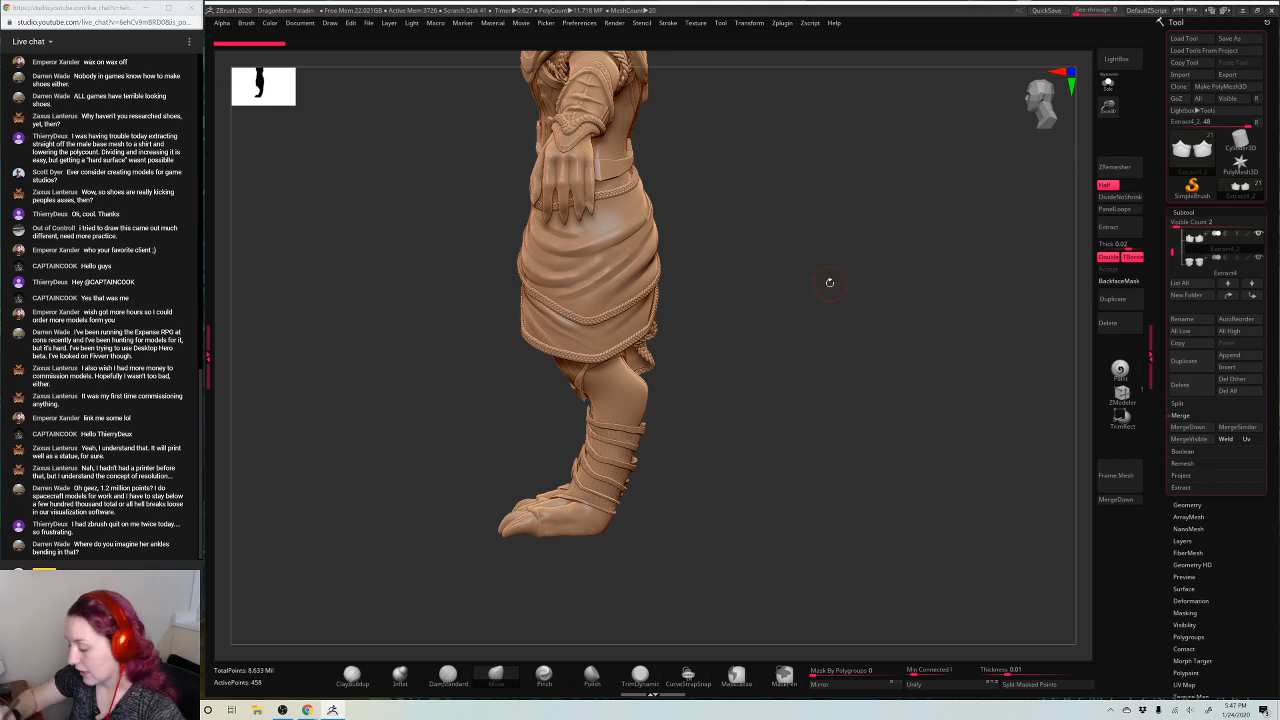
Adjust the ankle plate's profile in side view with the Move brush, undoing the last change
alt+click(606, 522)
drag(659, 460, 664, 463)
key(q)
key(ctrl+z)
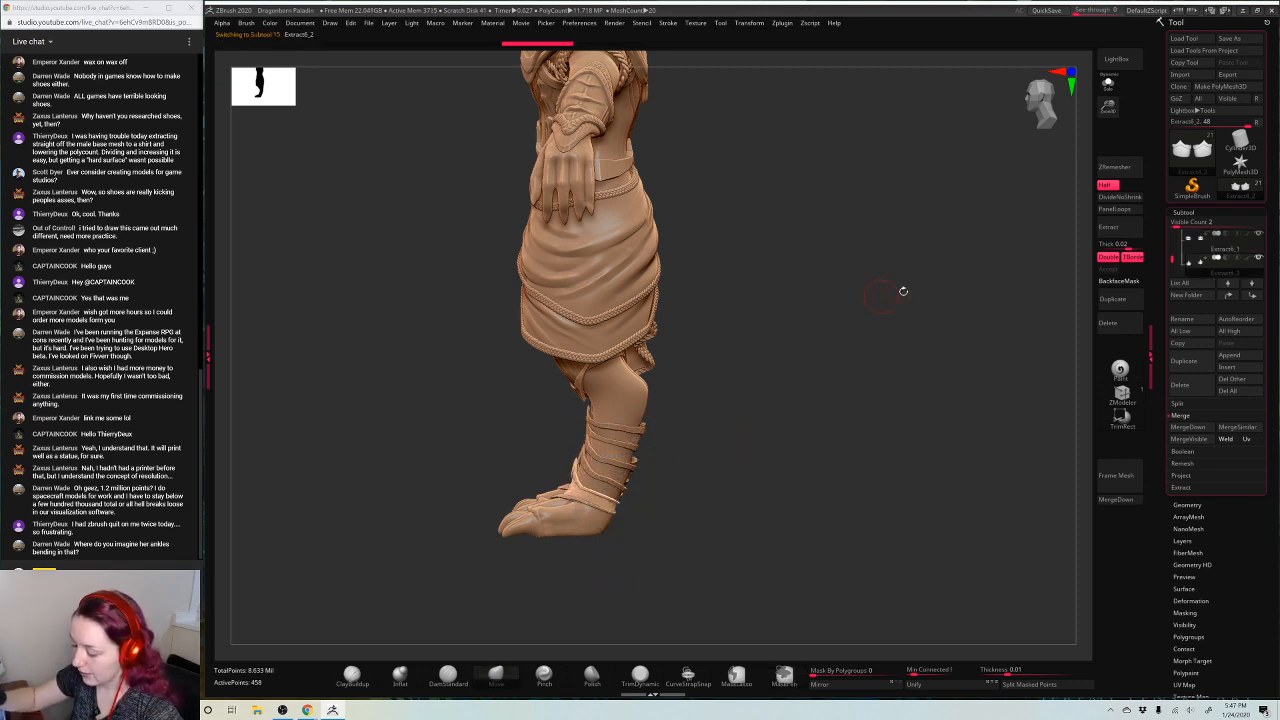
shift+drag(903, 291, 830, 337)
mouse_move(984, 216)
mouse_down()
mouse_move(940, 222)
mouse_move(960, 219)
mouse_up()
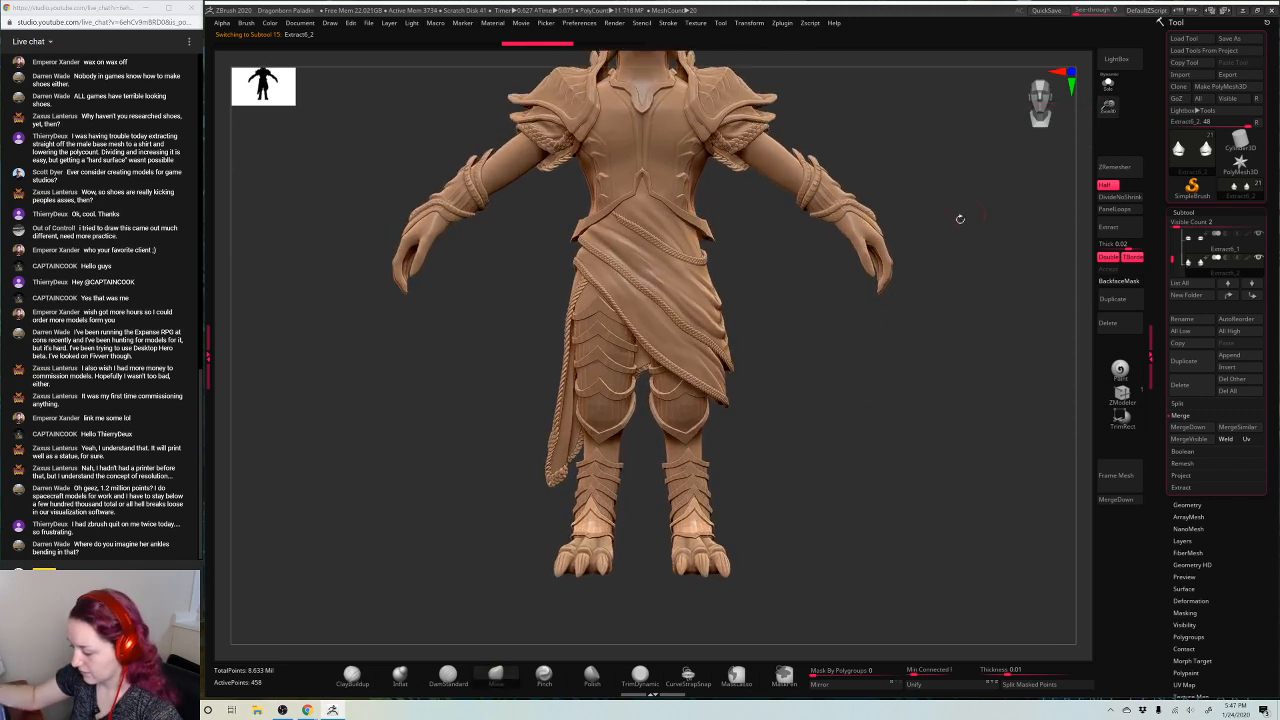
Select the uppermost thigh plate Extract4_2 and examine the leg armor from the front, three-quarter and side views
alt+click(623, 382)
drag(1110, 128, 1110, 160)
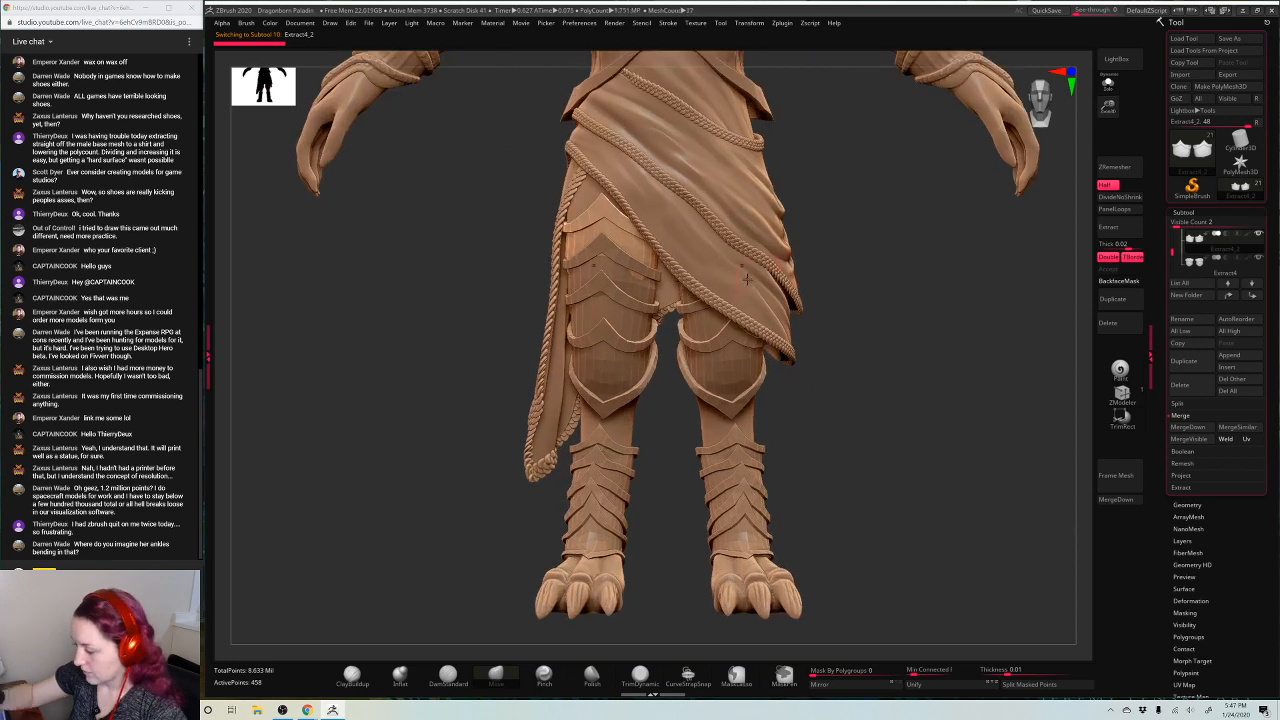
key(space)
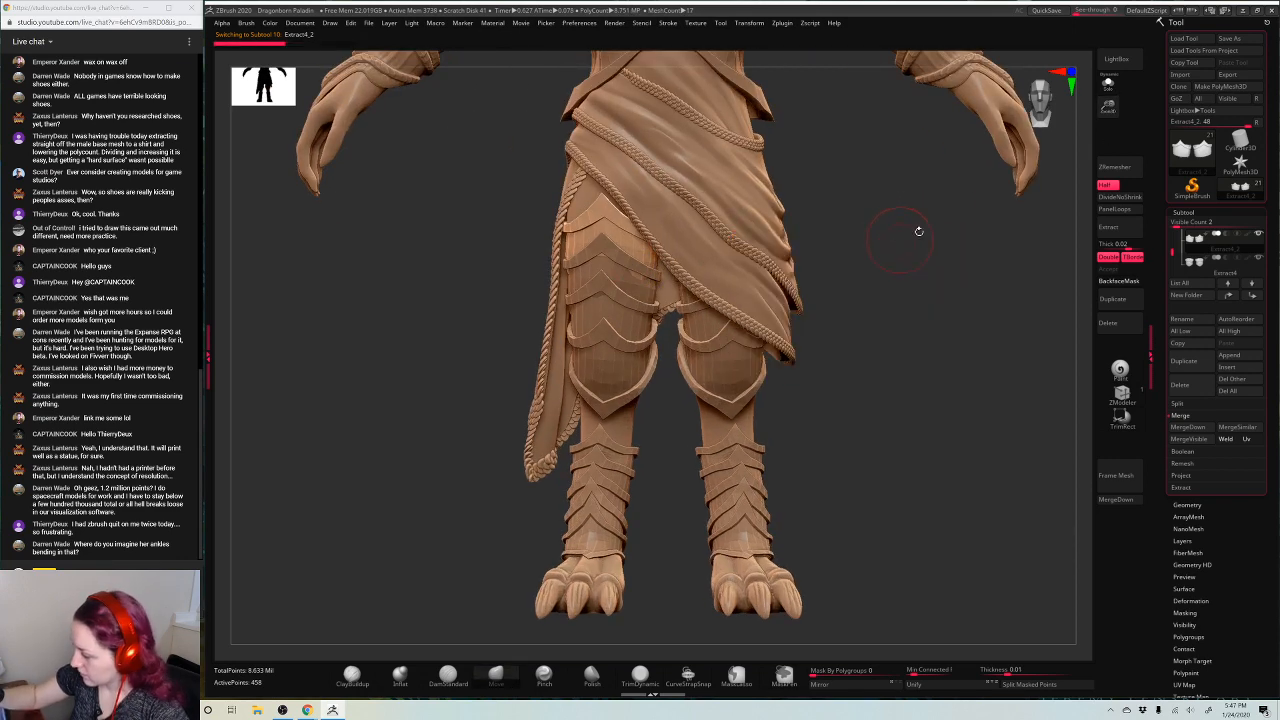
drag(914, 228, 632, 282)
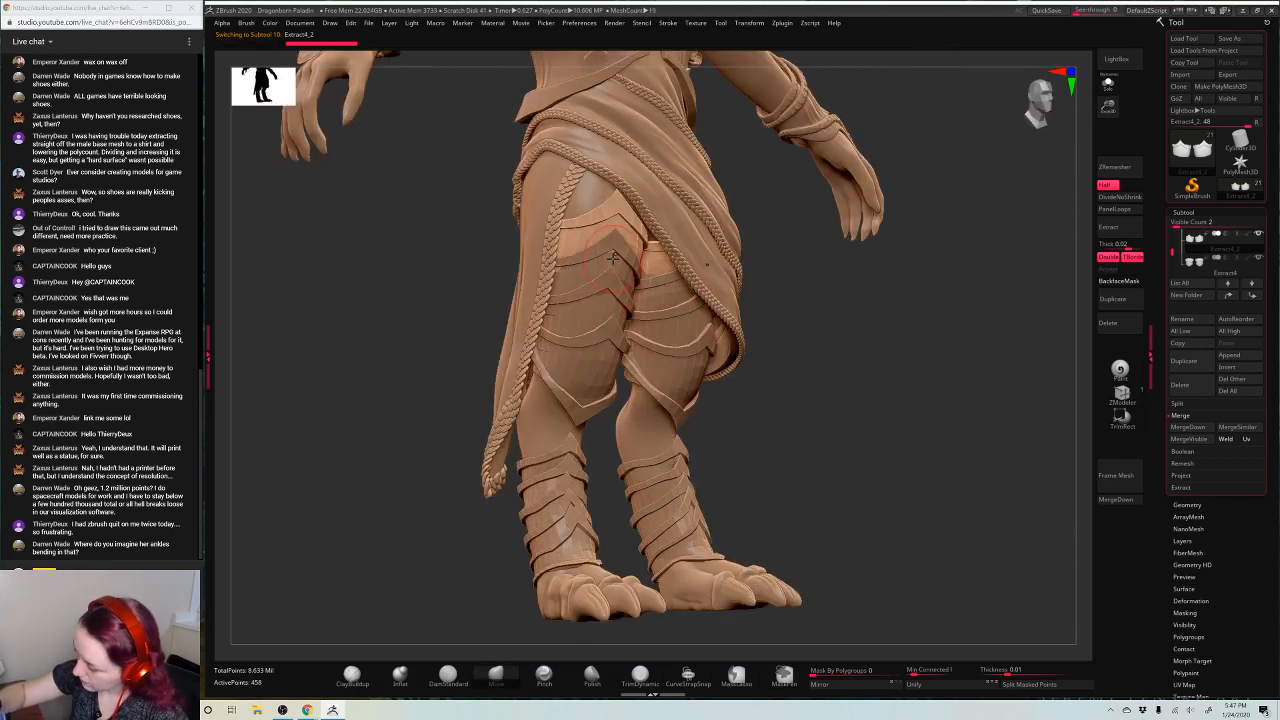
drag(934, 289, 905, 355)
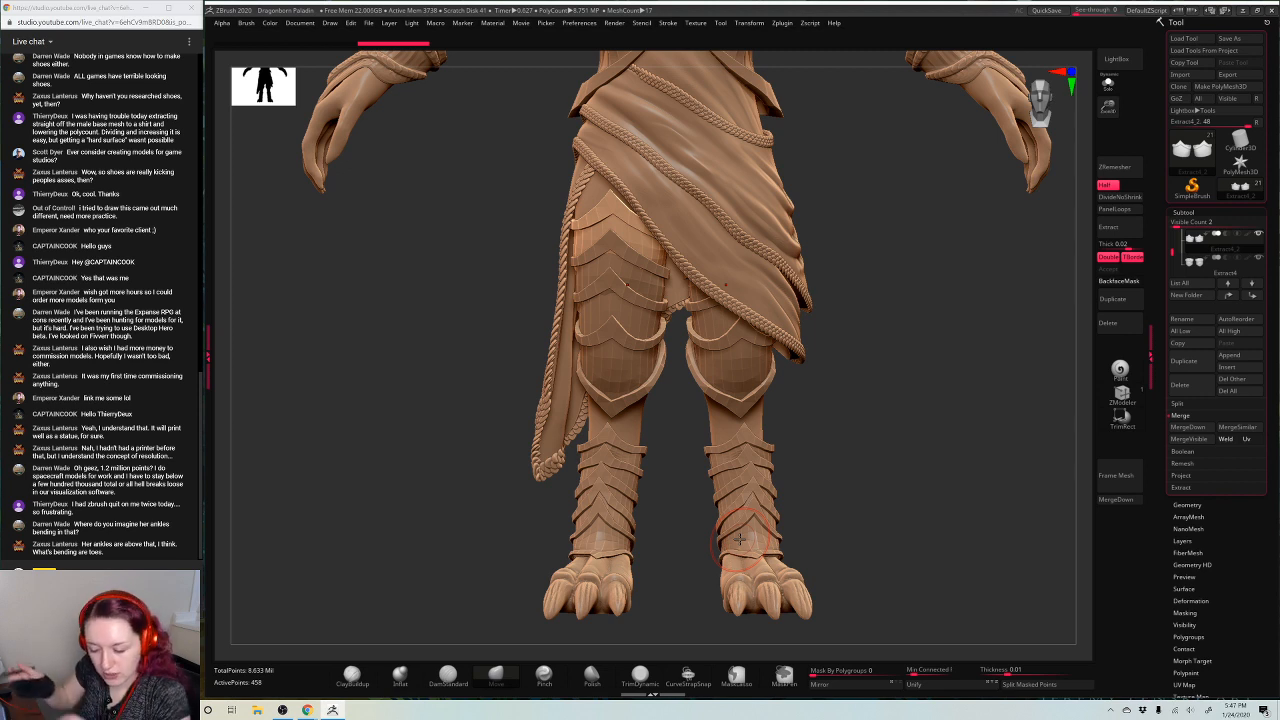
alt+drag(957, 289, 944, 267)
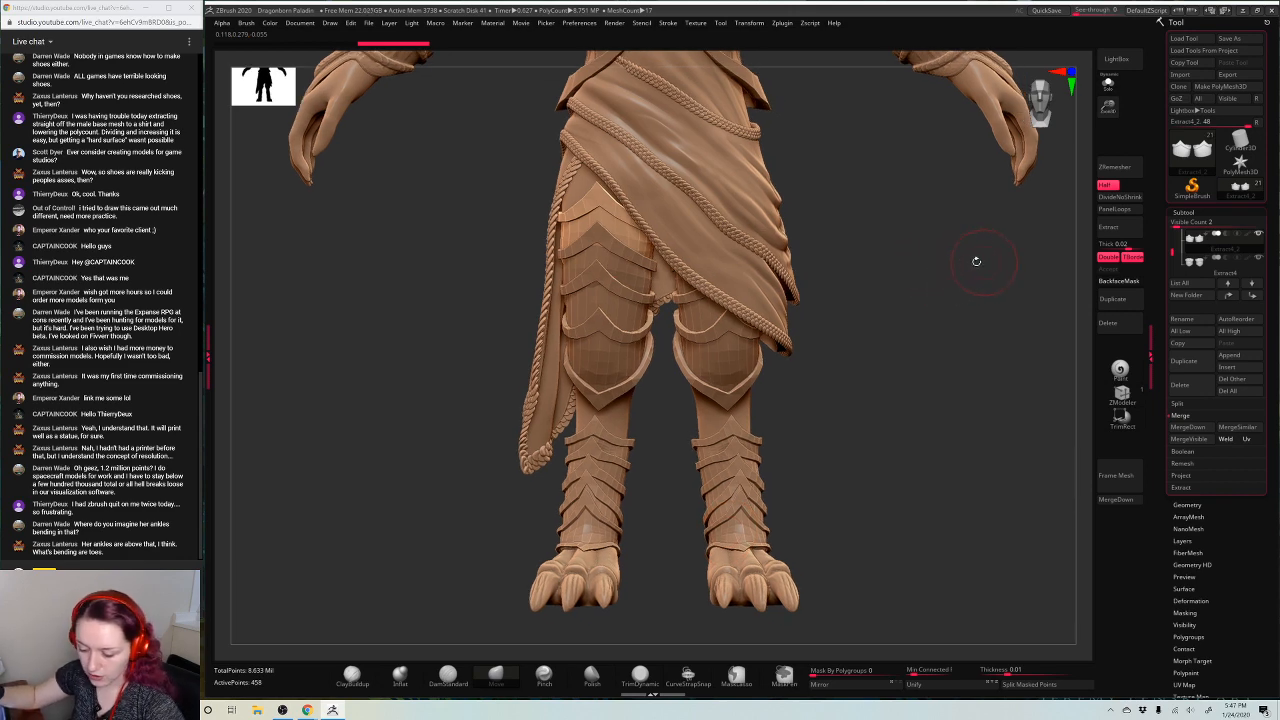
drag(976, 261, 976, 223)
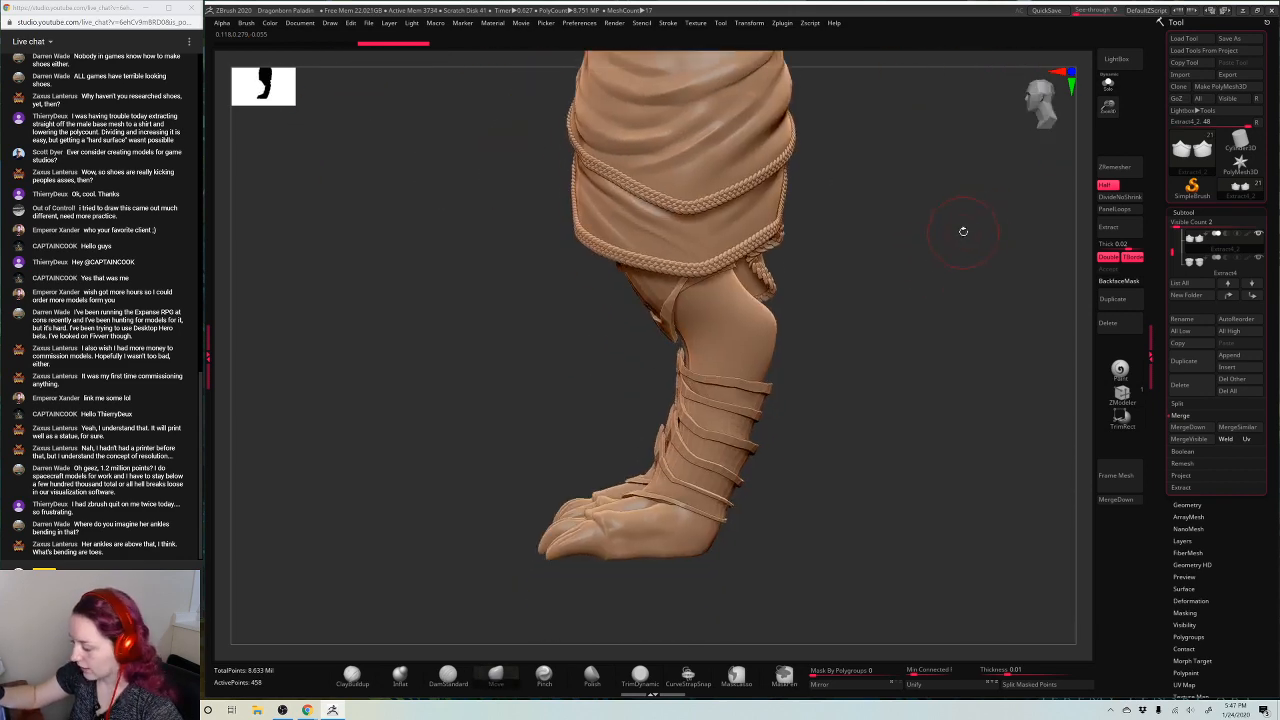
drag(1108, 107, 1057, 137)
alt+drag(851, 246, 838, 370)
Isolate the Dragonborn Base body and mark the leg's joints at the hip, hock and foot with ClayBuildup strokes
alt+click(669, 377)
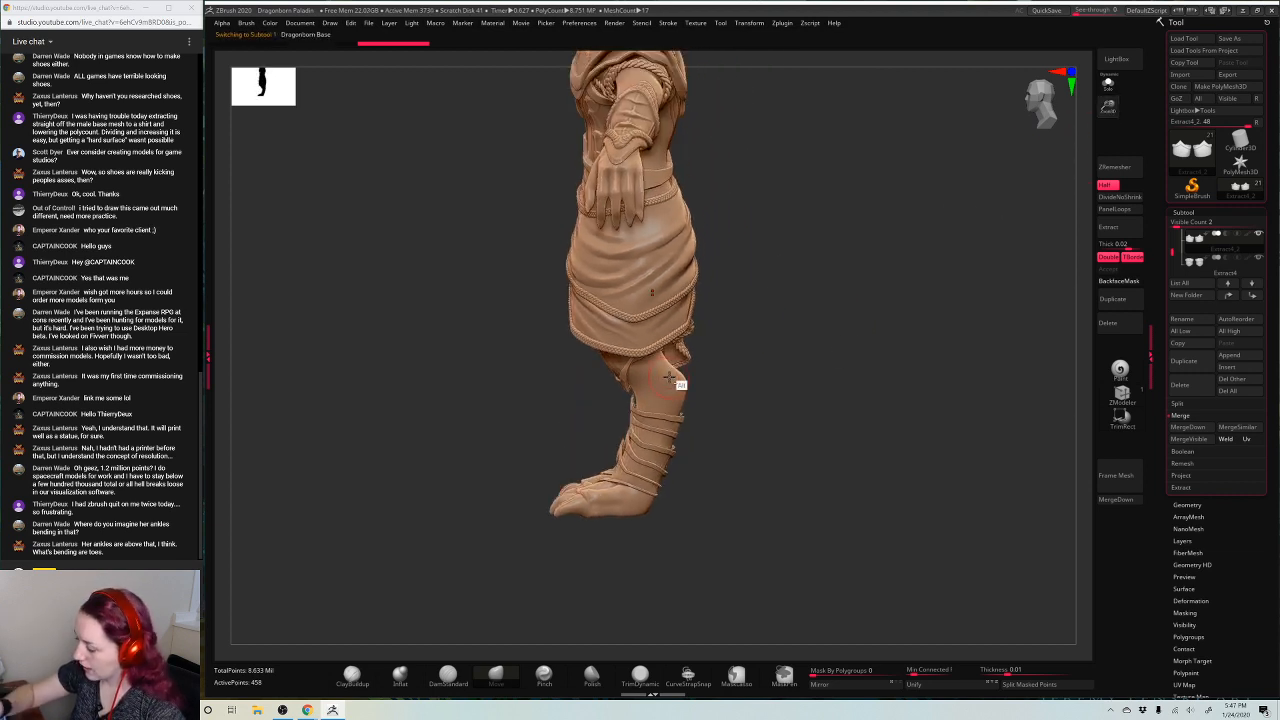
click(1108, 84)
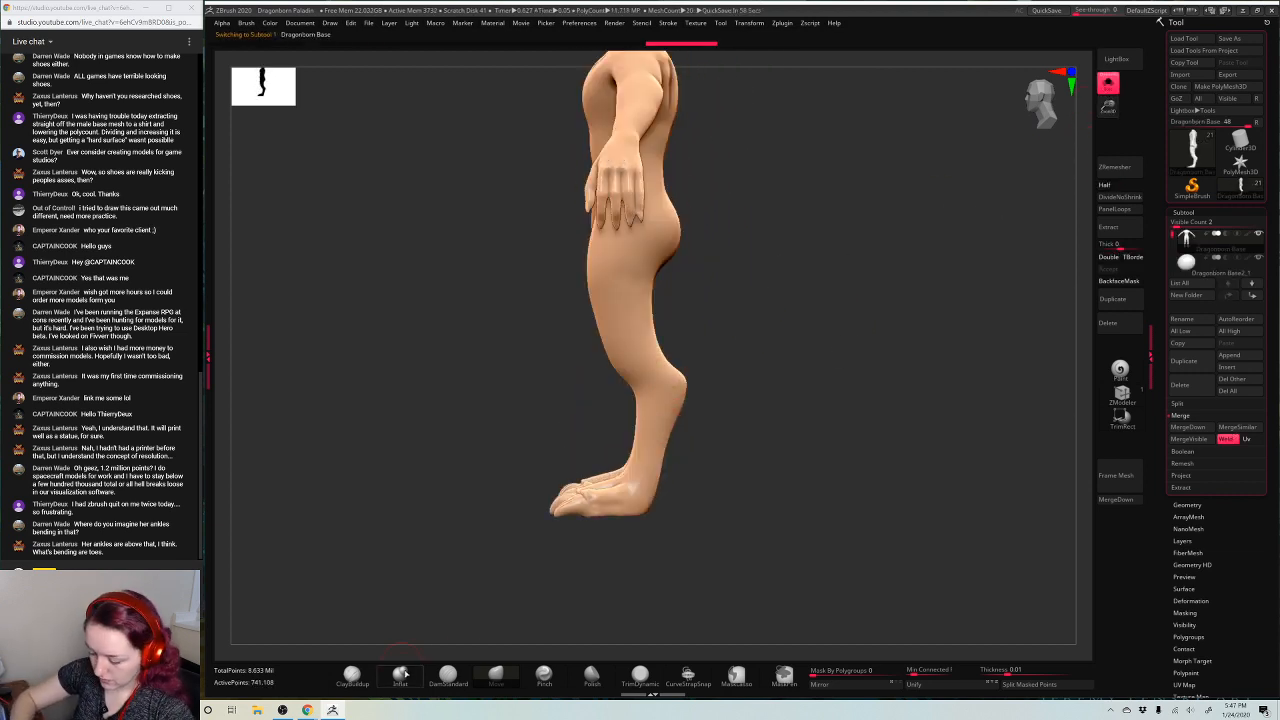
click(351, 674)
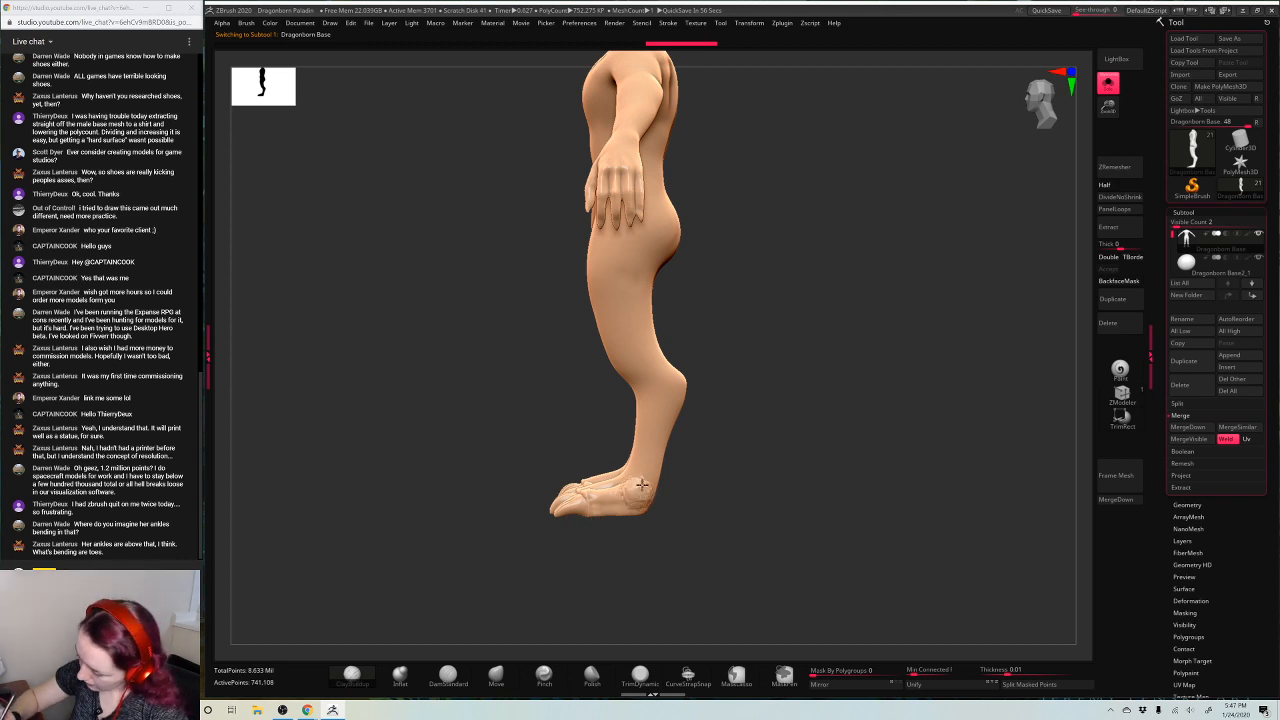
drag(663, 380, 660, 396)
drag(737, 277, 624, 240)
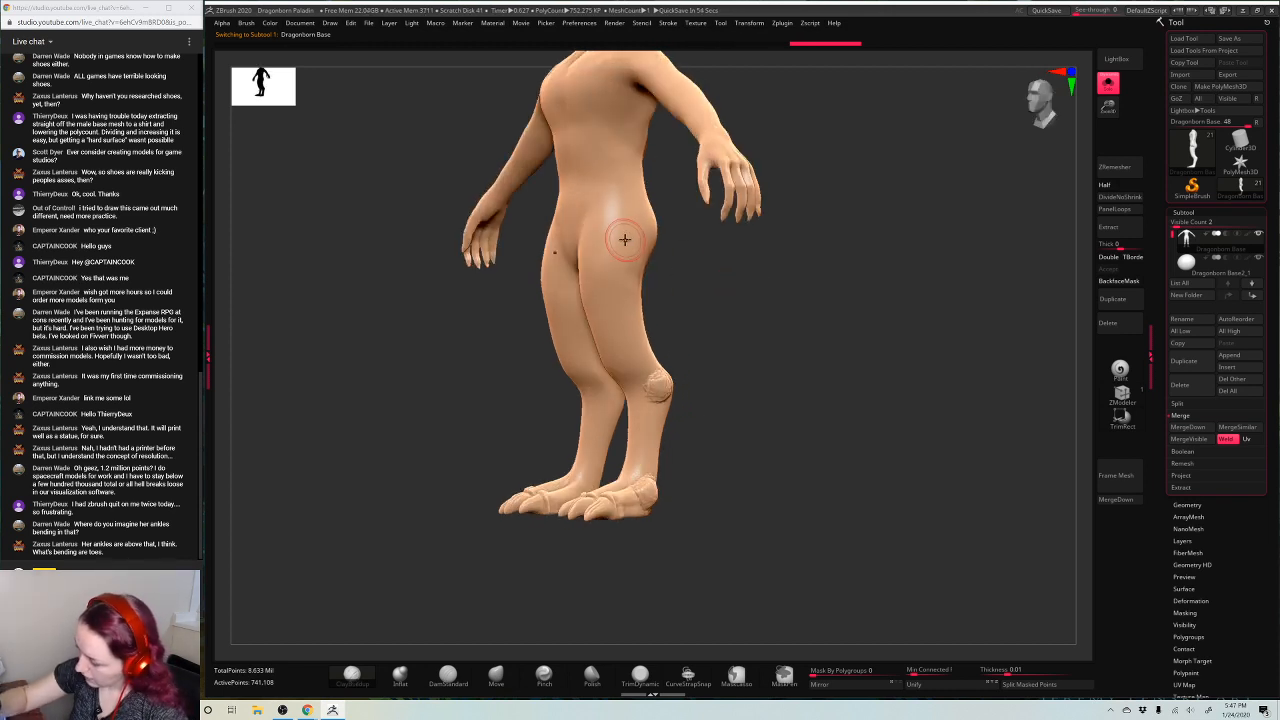
drag(814, 214, 834, 300)
Mask the body above the hock and try rotating the lower leg about that joint, undoing the rotation
ctrl+drag(500, 591, 786, 386)
key(w)
click(663, 378)
drag(700, 395, 686, 428)
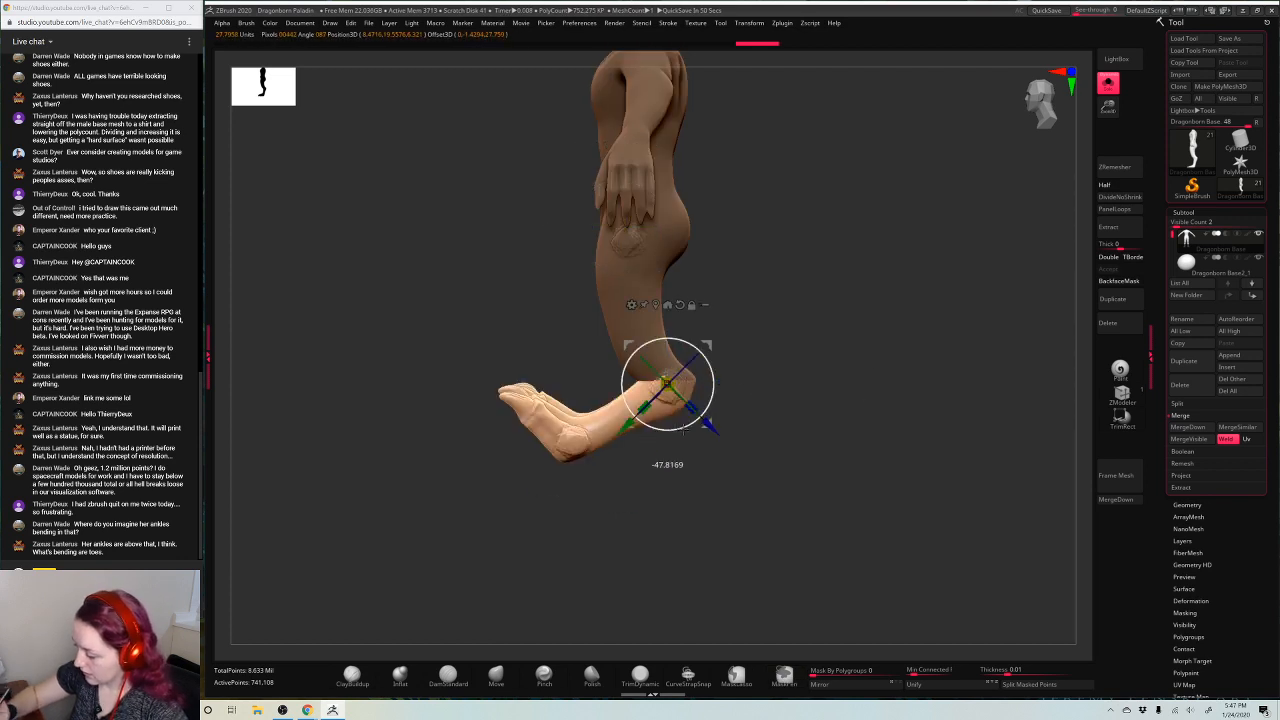
key(ctrl+z)
Extend the mask down to the foot joint, try rotating the foot, then show the armor again and undo the rotation
key(q)
ctrl+drag(822, 268, 497, 467)
key(w)
mouse_move(663, 385)
alt+mouse_down()
mouse_move(651, 482)
mouse_move(667, 440)
mouse_move(687, 454)
mouse_move(669, 440)
alt+mouse_up()
key(q)
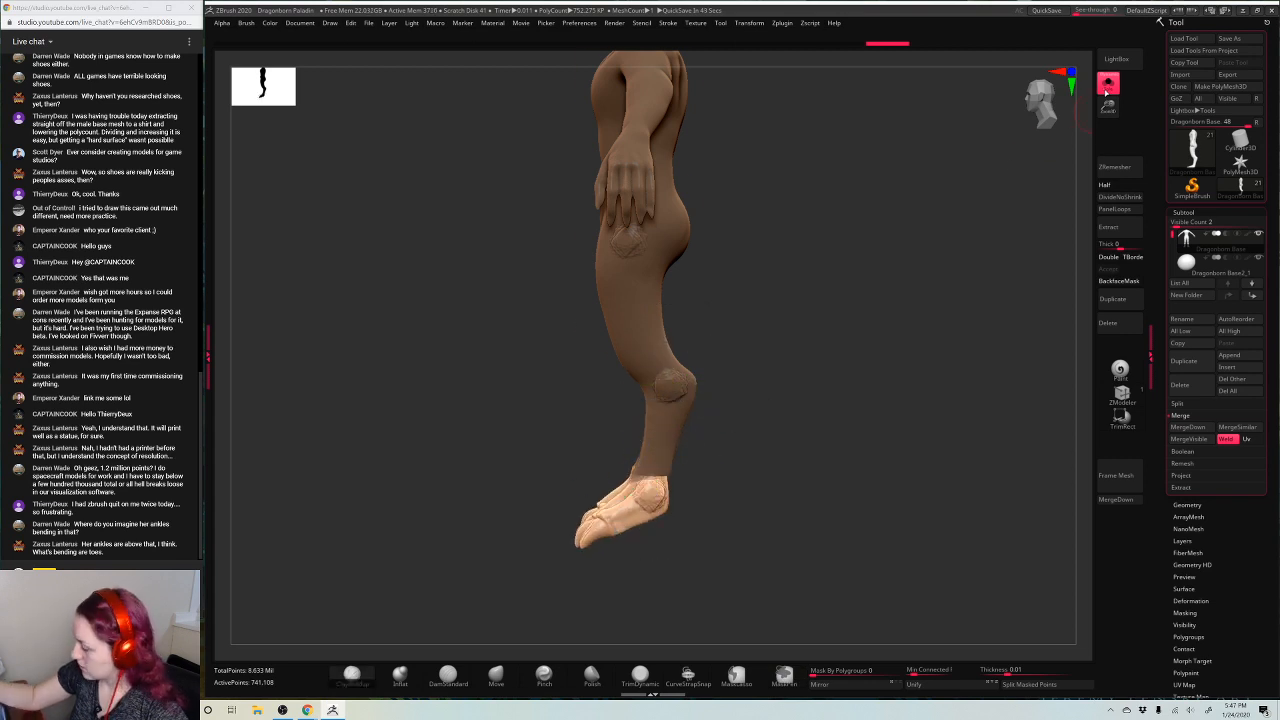
click(1107, 84)
key(ctrl+z)
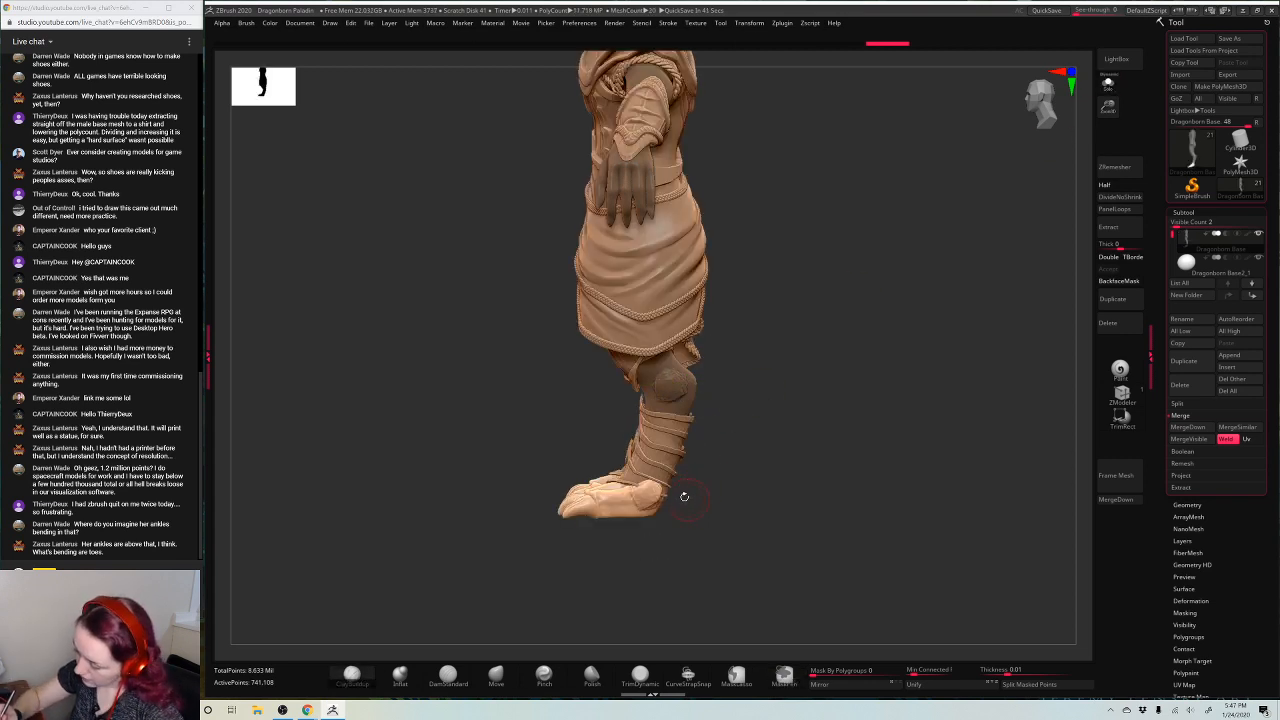
Try tilting the base body's foot with the armor visible, undoing the rotation
alt+click(628, 490)
alt+click(646, 507)
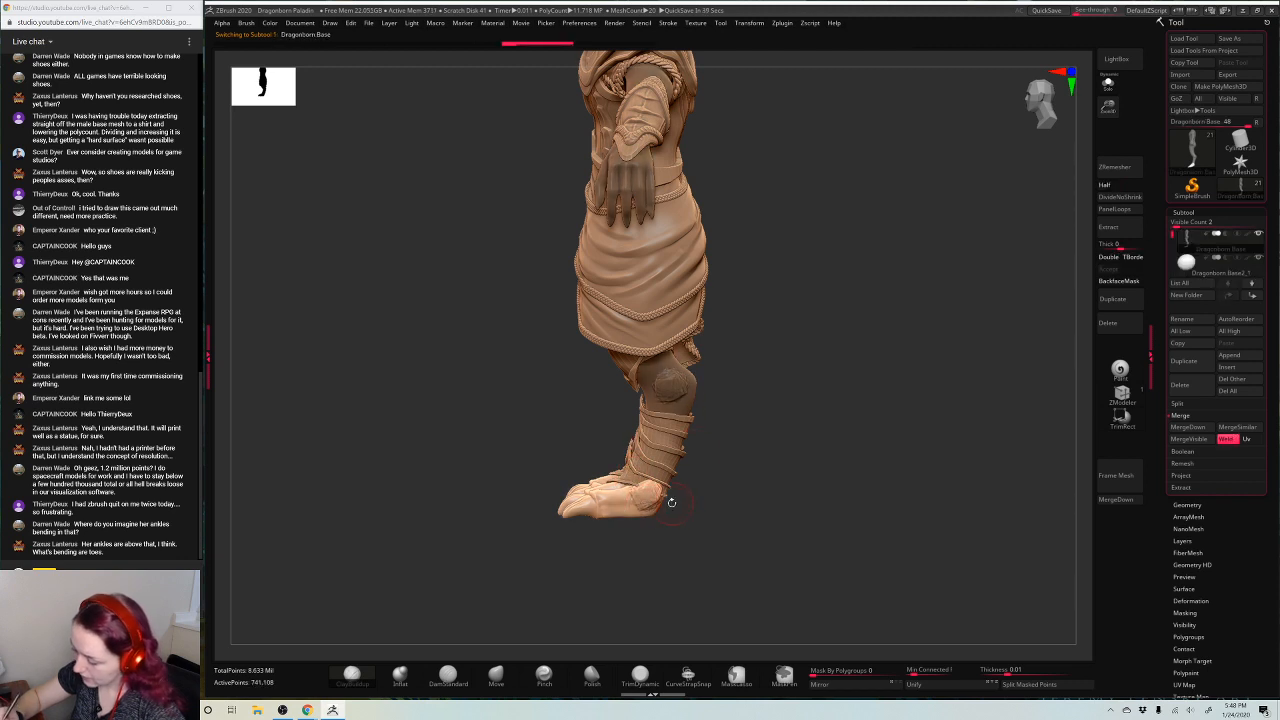
key(w)
mouse_move(687, 513)
mouse_down()
mouse_move(696, 486)
mouse_move(690, 511)
mouse_up()
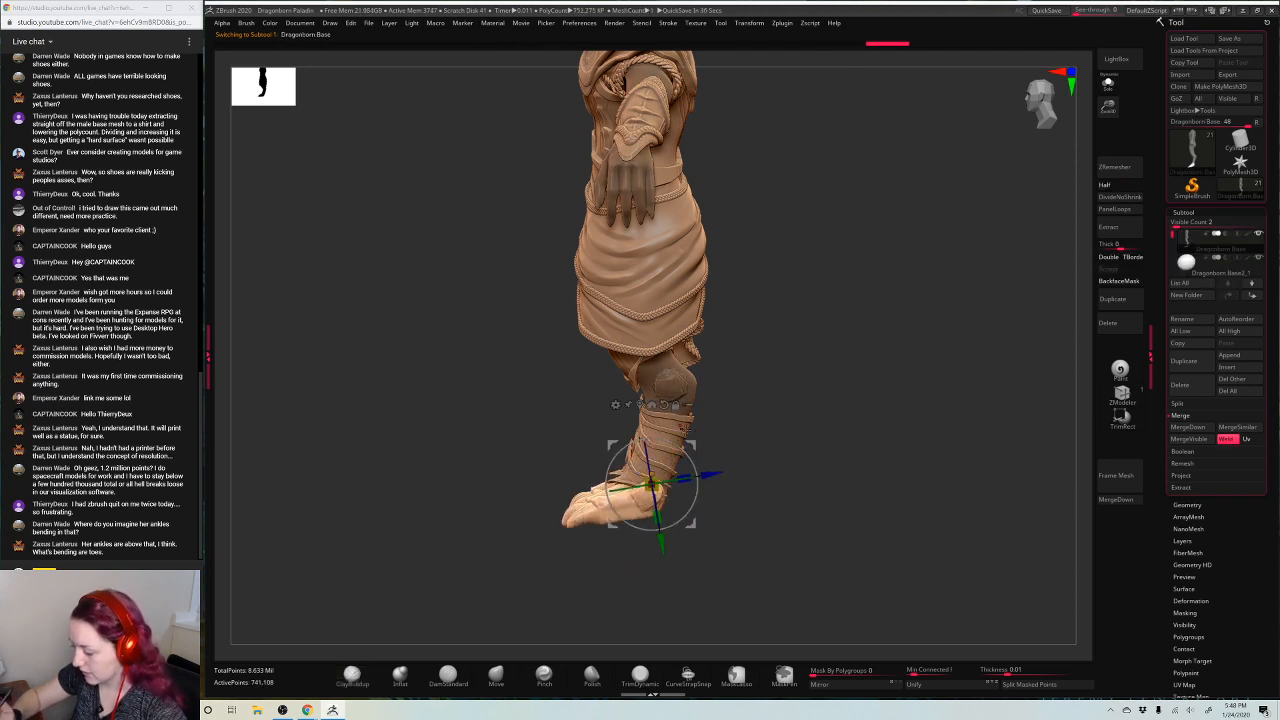
key(q)
key(ctrl+z)
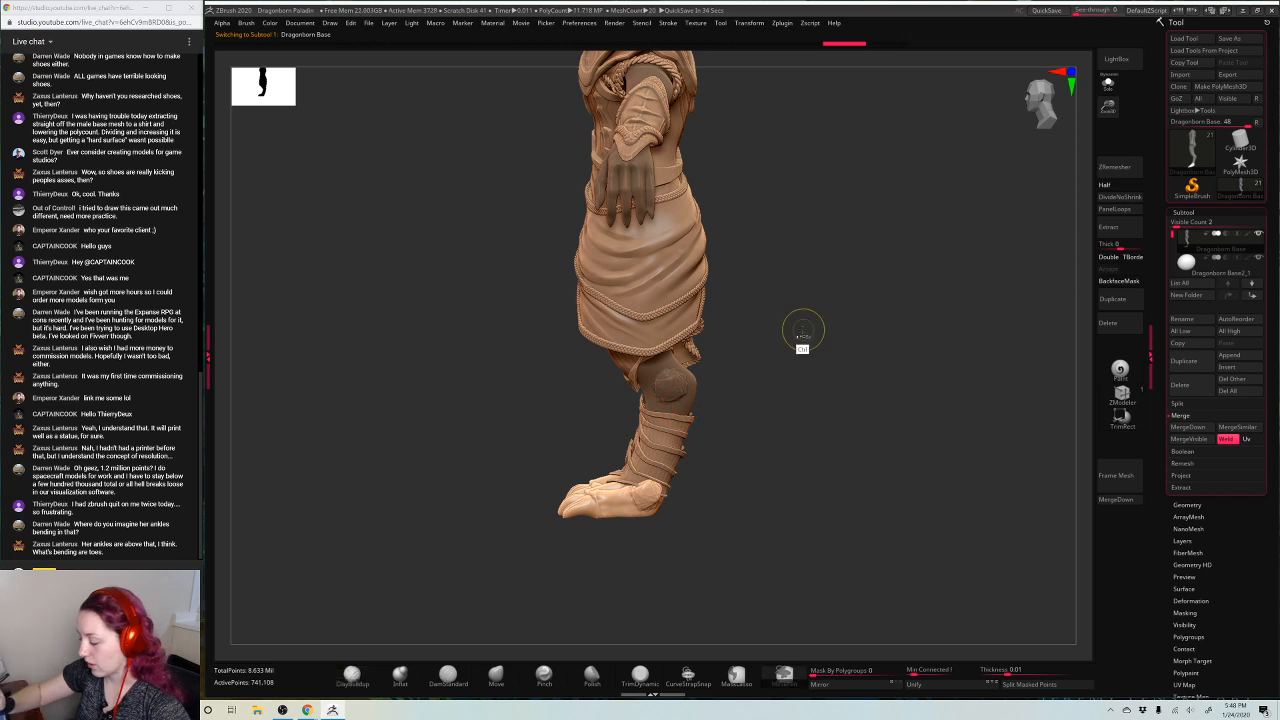
Clear the mask and undo the joint marks on the base body, checking the bare body in isolation
ctrl+drag(833, 368, 774, 348)
key(ctrl+z)
key(ctrl+z)
key(ctrl+z)
key(ctrl+z)
key(ctrl+z)
key(ctrl+z)
key(ctrl+z)
key(ctrl+z)
key(ctrl+z)
key(ctrl+z)
key(ctrl+z)
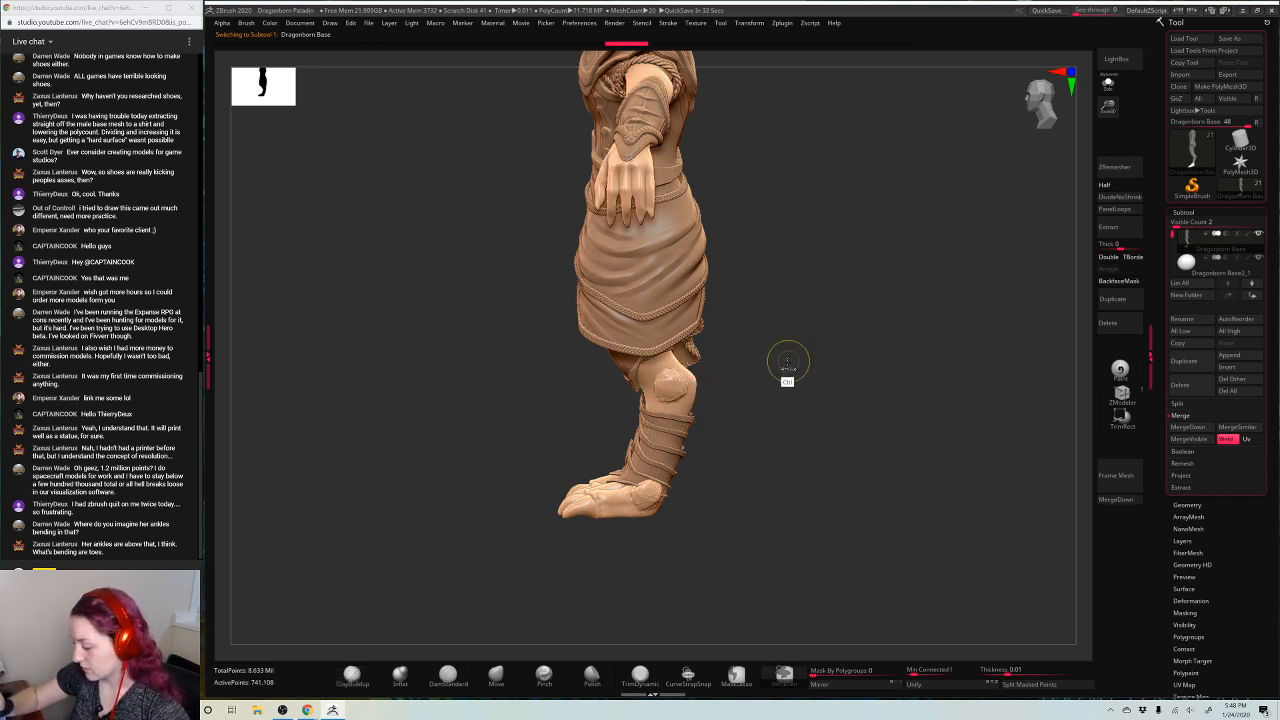
click(1108, 83)
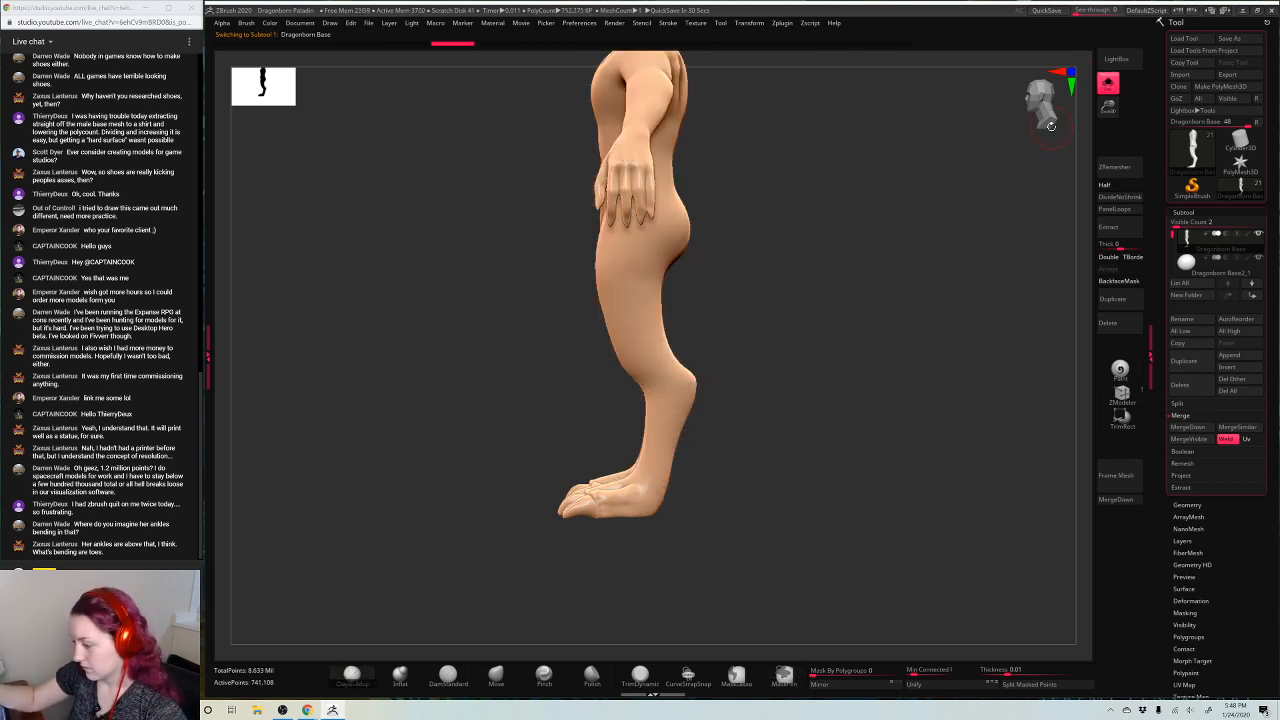
click(1108, 84)
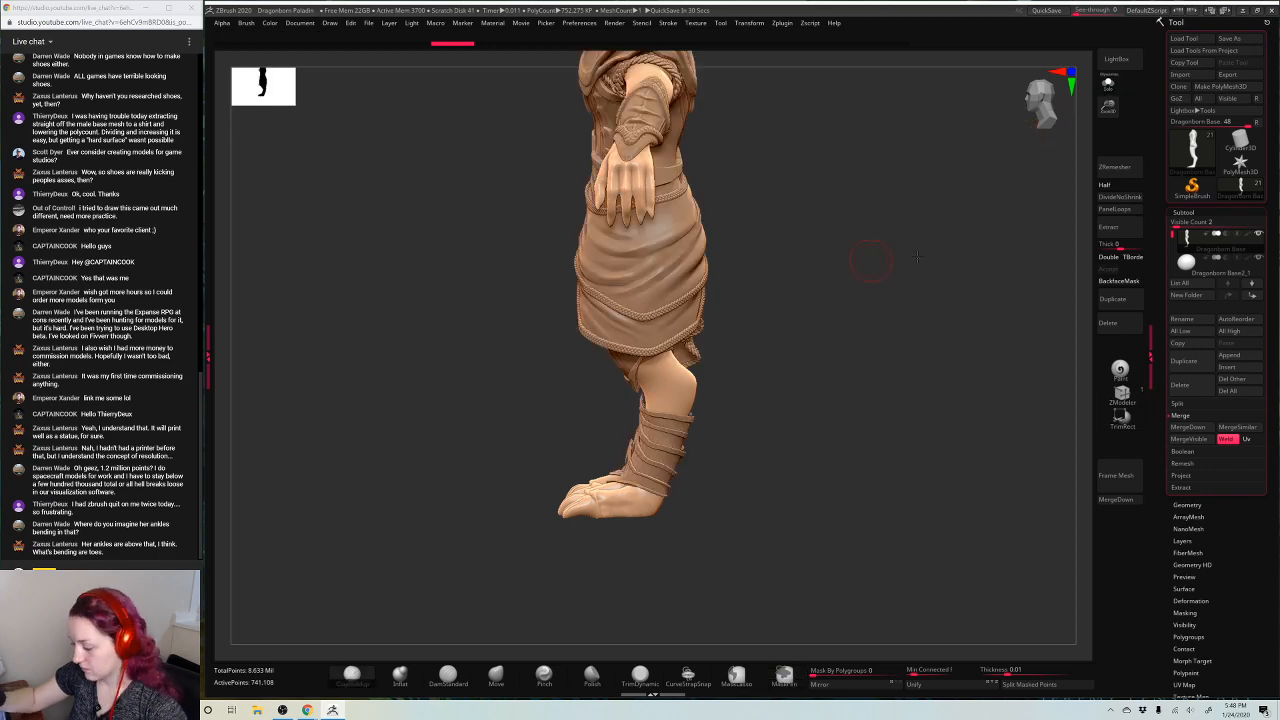
Select the plate Extract4 just above the knee and expand the subtool list to a visible count of 11
shift+drag(740, 296, 817, 309)
alt+click(627, 356)
alt+drag(930, 244, 955, 285)
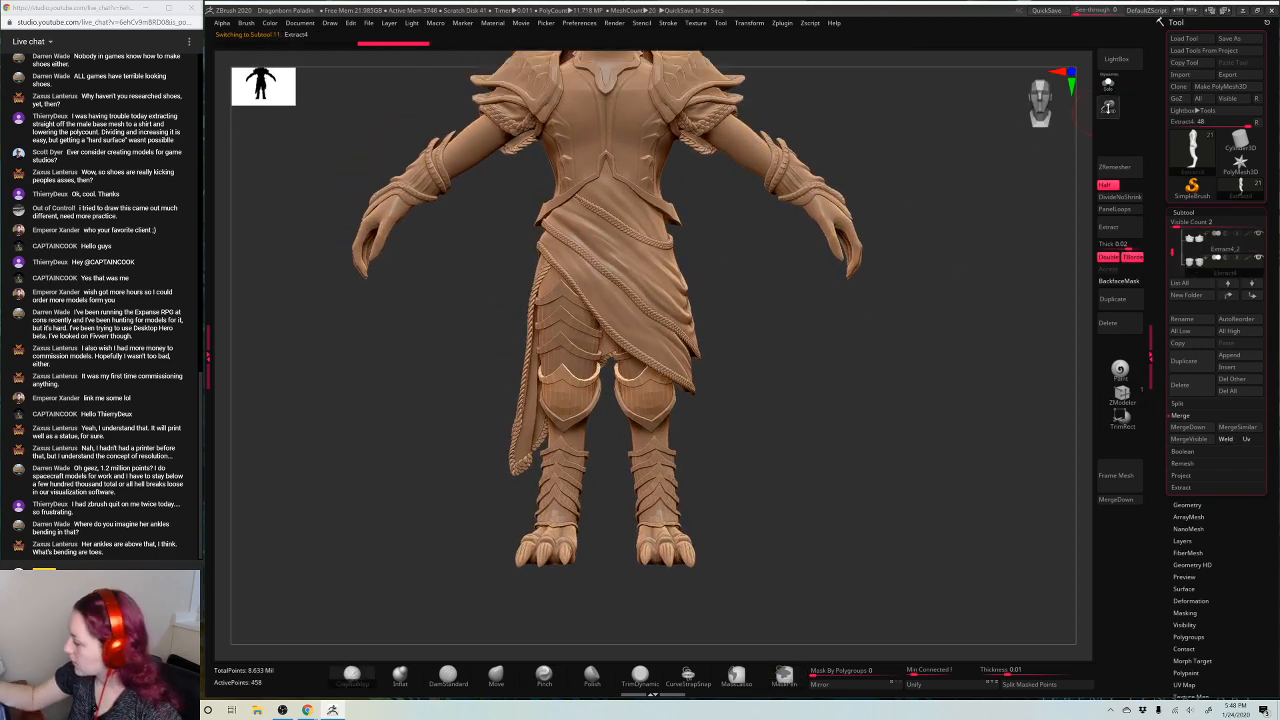
drag(1108, 107, 934, 285)
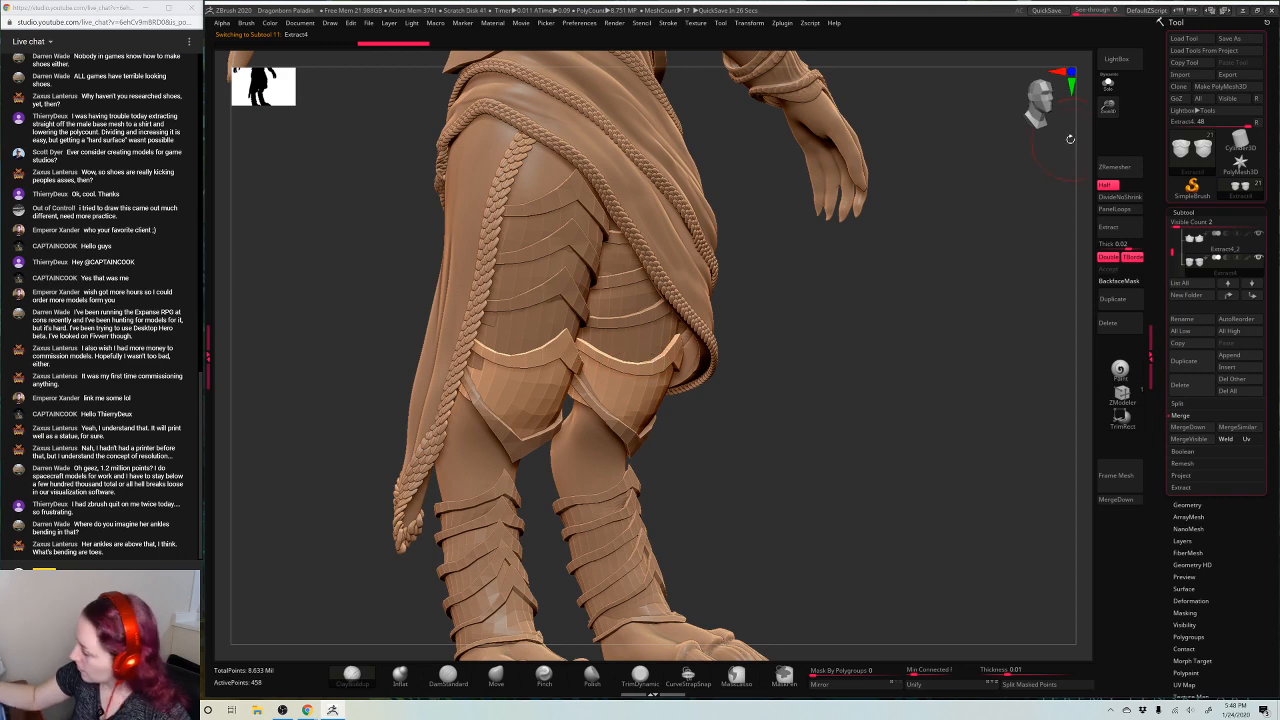
click(1207, 222)
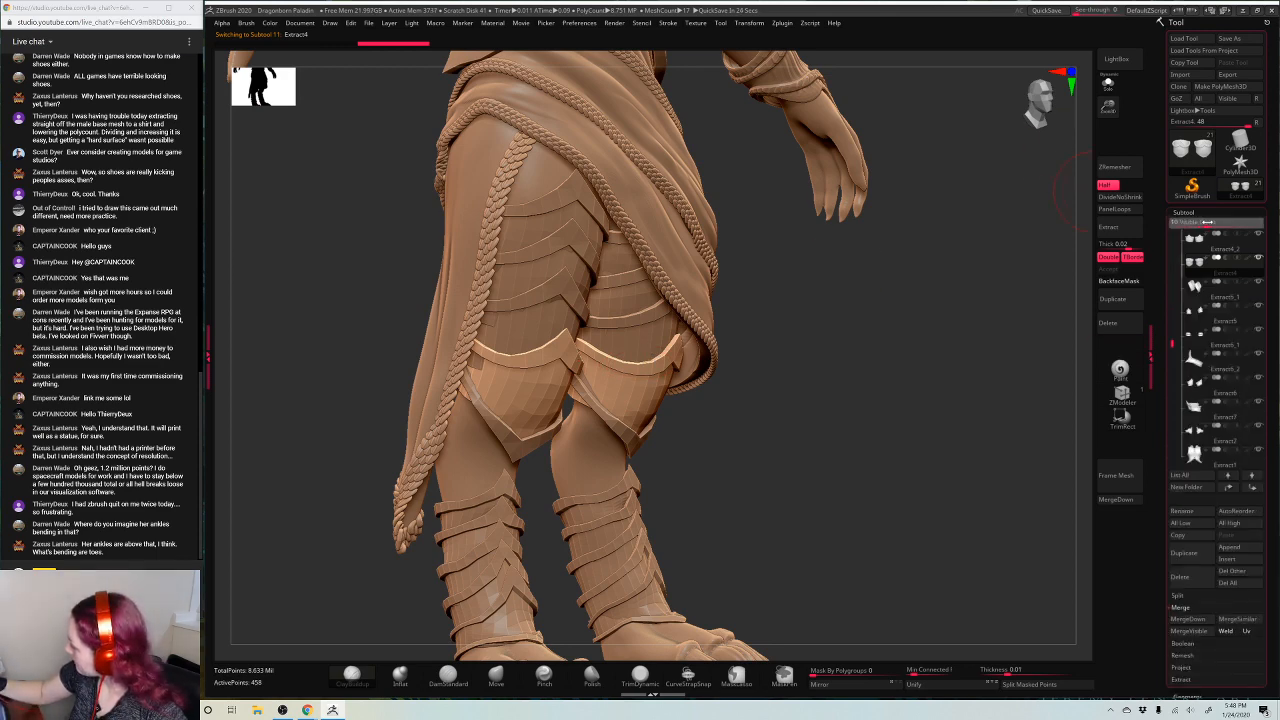
drag(1207, 222, 1211, 223)
drag(954, 322, 906, 349)
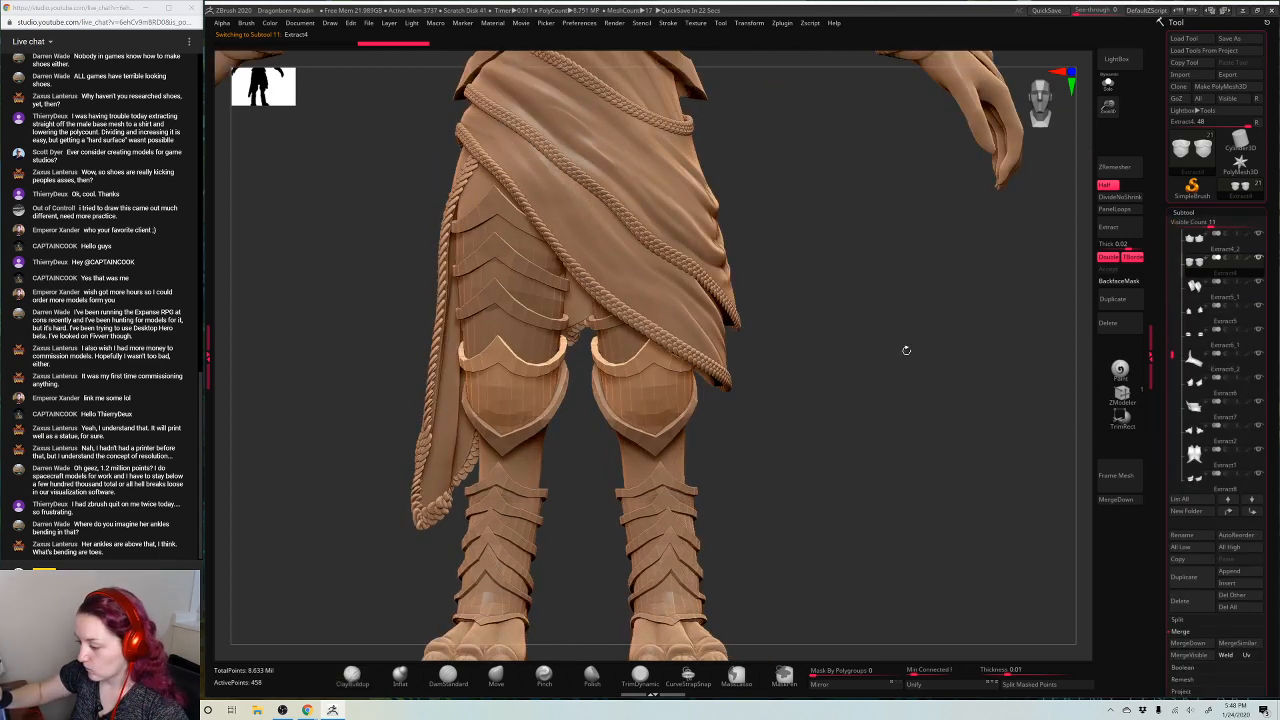
drag(1107, 104, 1014, 121)
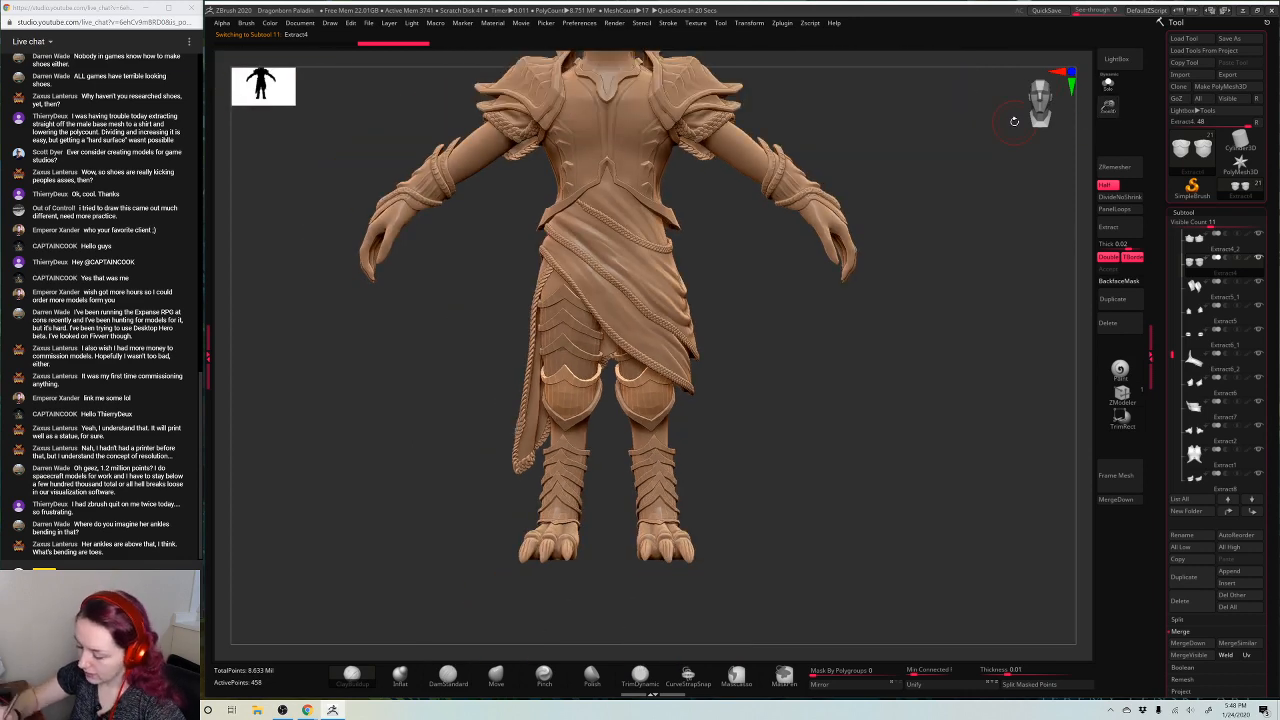
Select the ankle plate Extract6_2 and the base body in turn, examining the lower leg from the front and side
alt+click(658, 490)
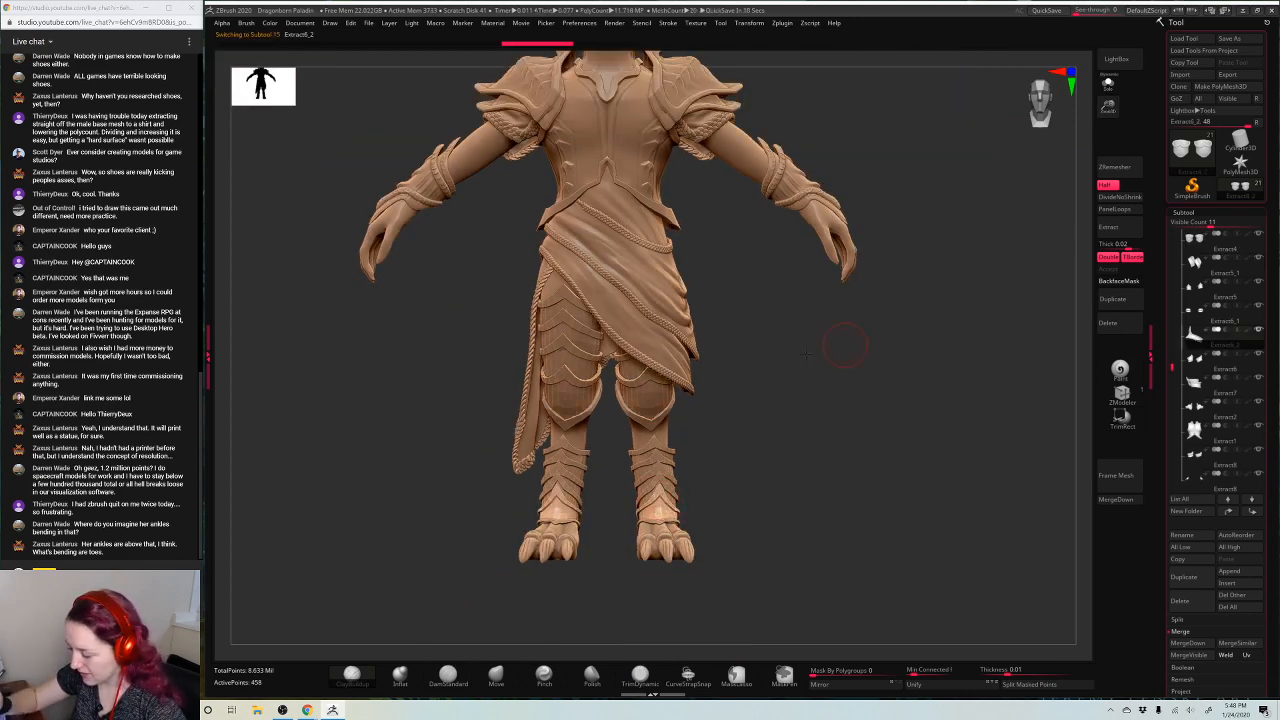
mouse_move(825, 347)
mouse_down()
mouse_move(837, 381)
mouse_move(832, 368)
mouse_up()
alt+drag(835, 296, 801, 270)
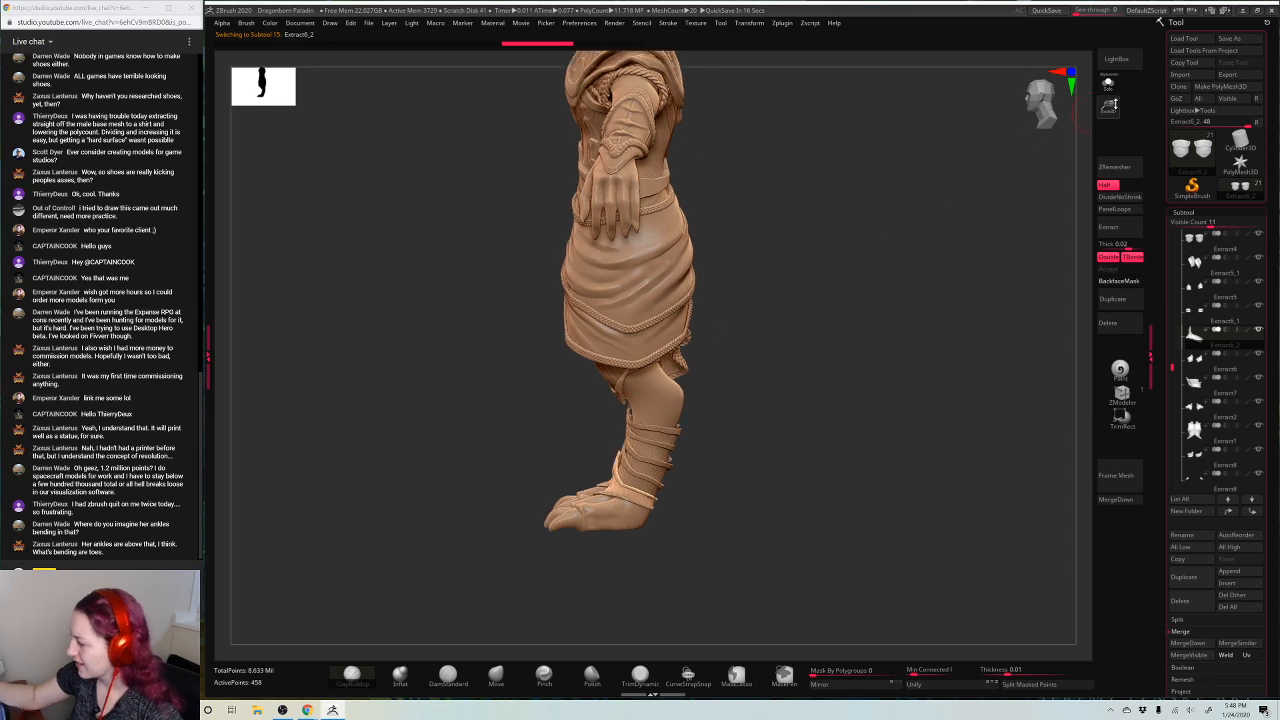
drag(1108, 105, 987, 252)
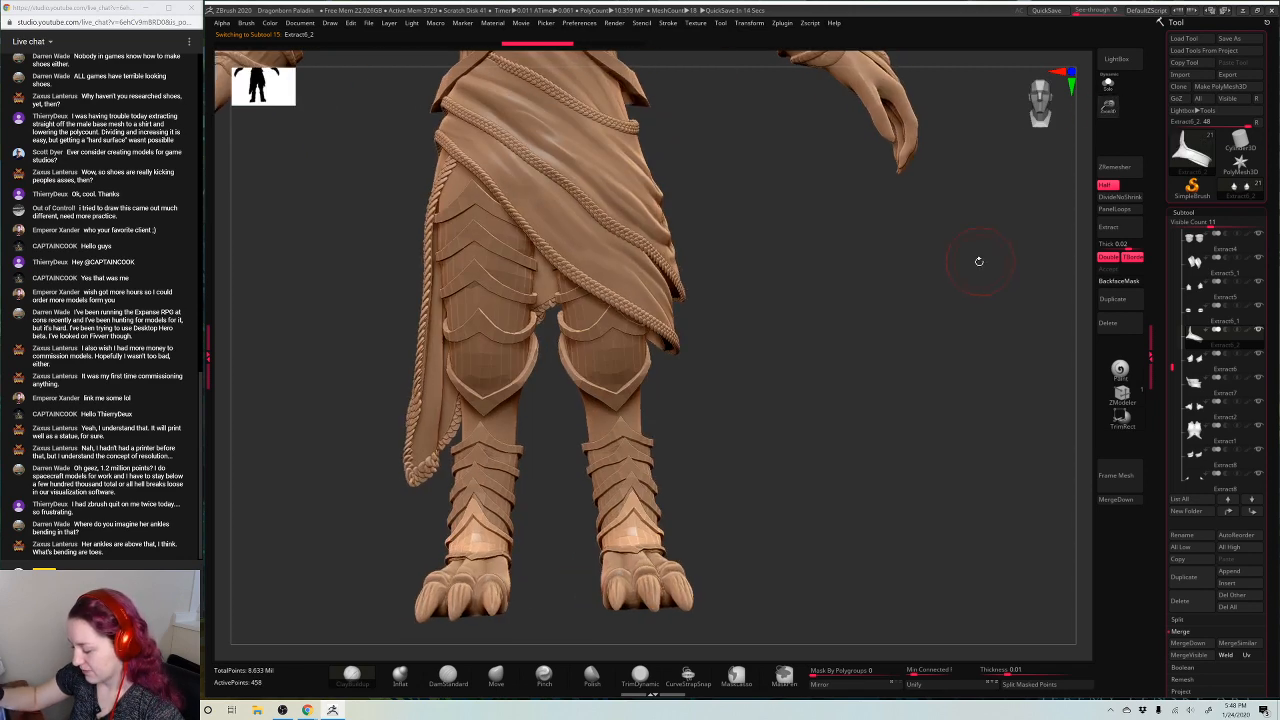
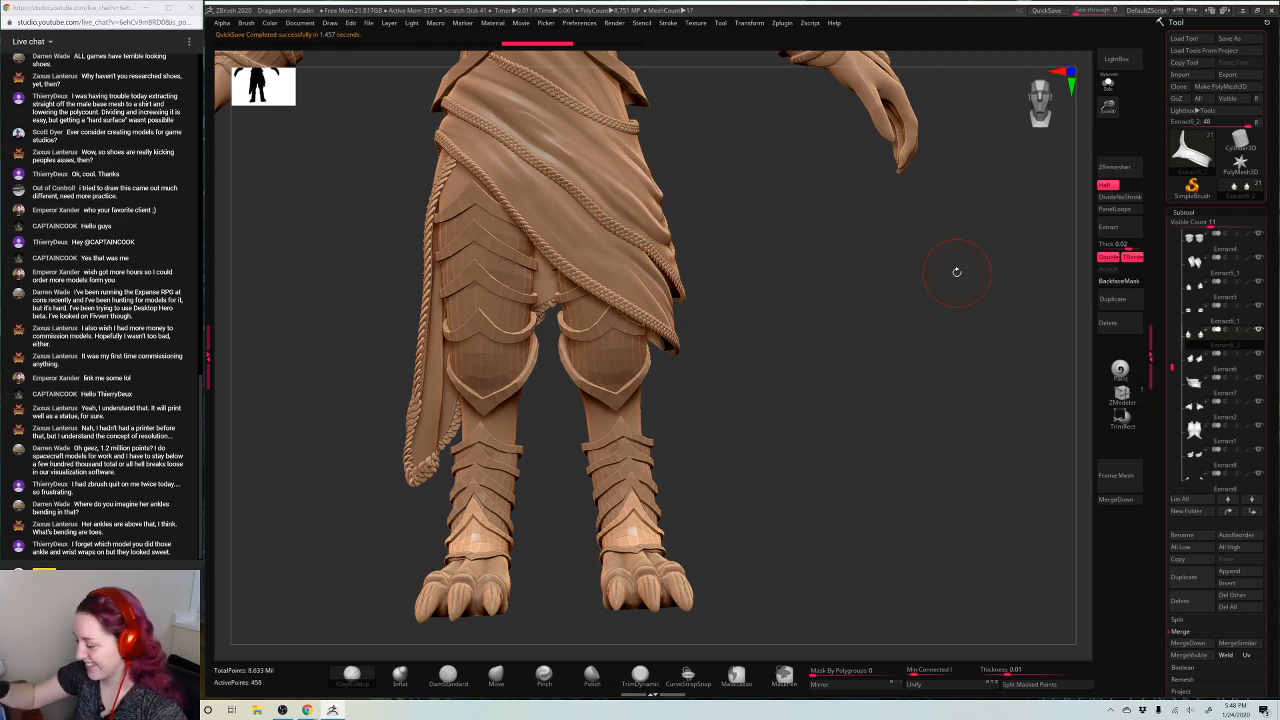
drag(857, 205, 935, 437)
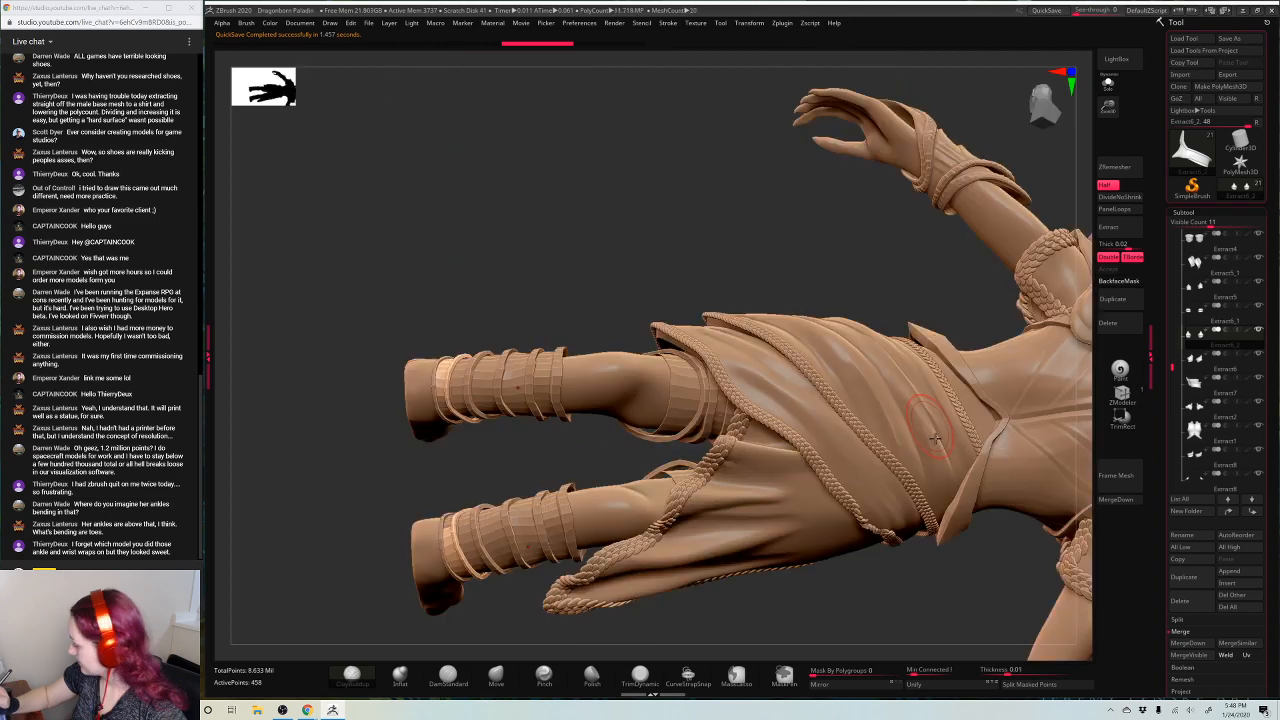
drag(908, 567, 800, 440)
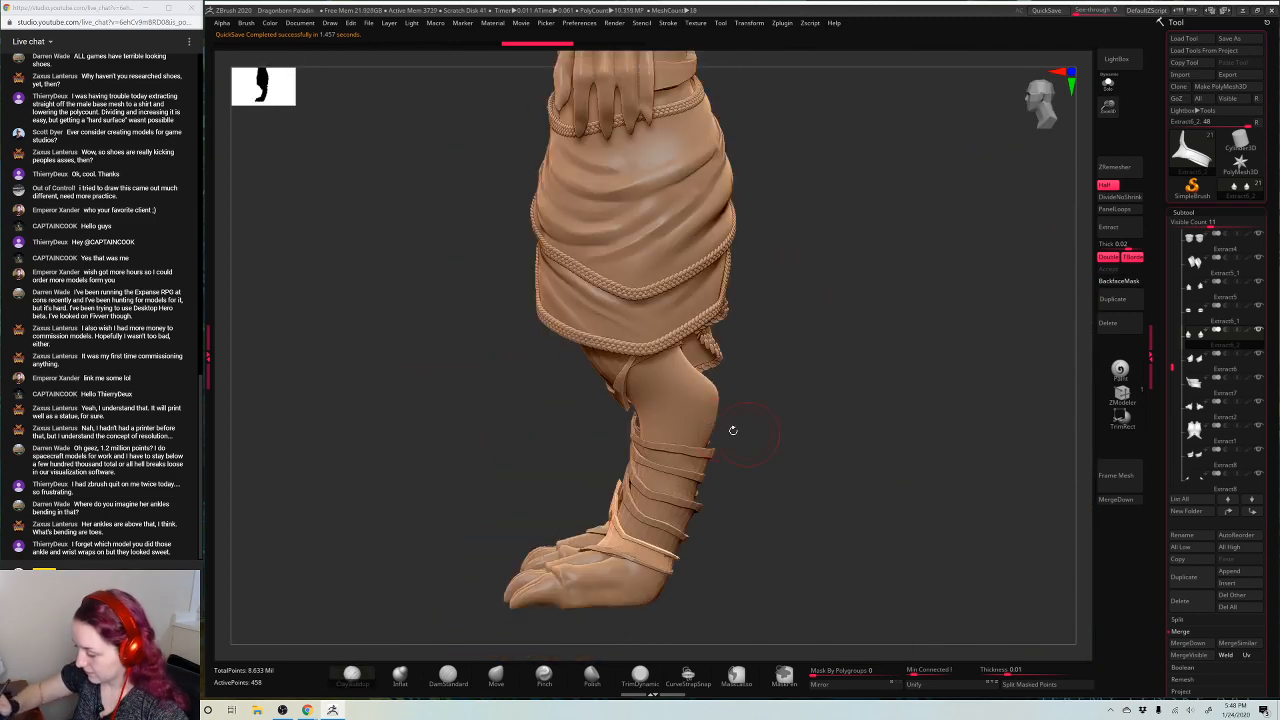
alt+click(683, 380)
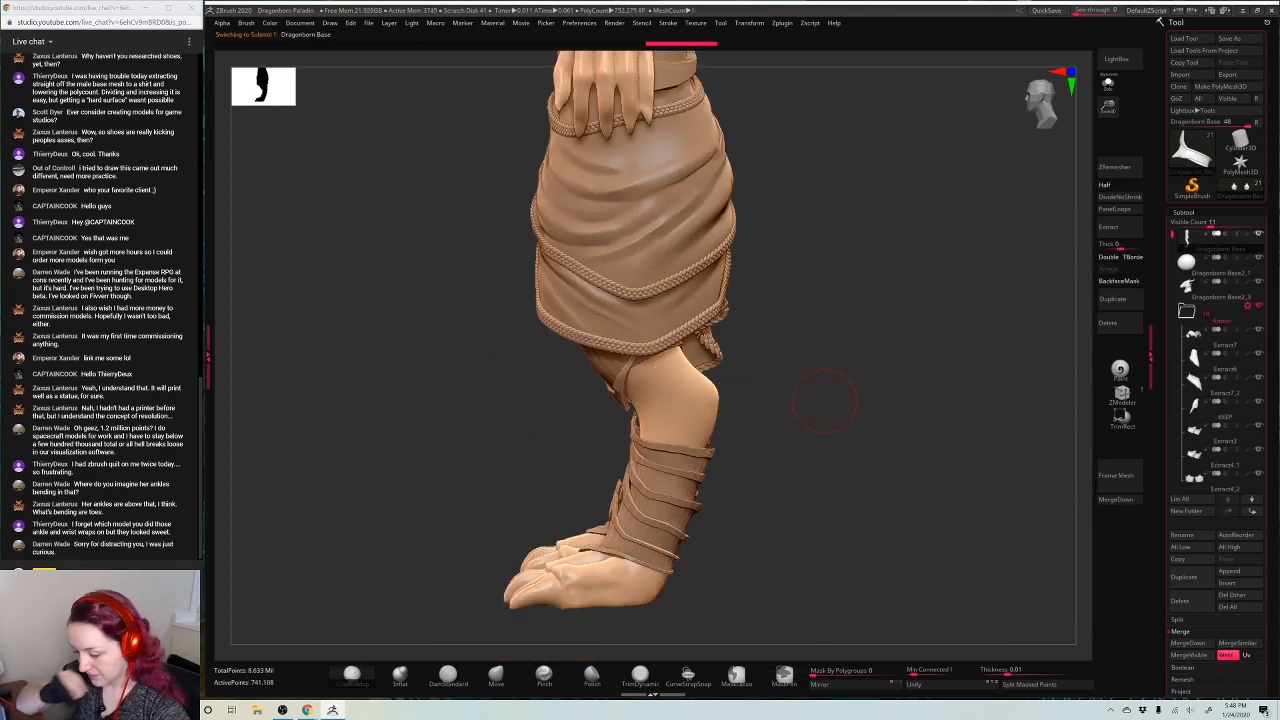
alt+drag(920, 349, 914, 326)
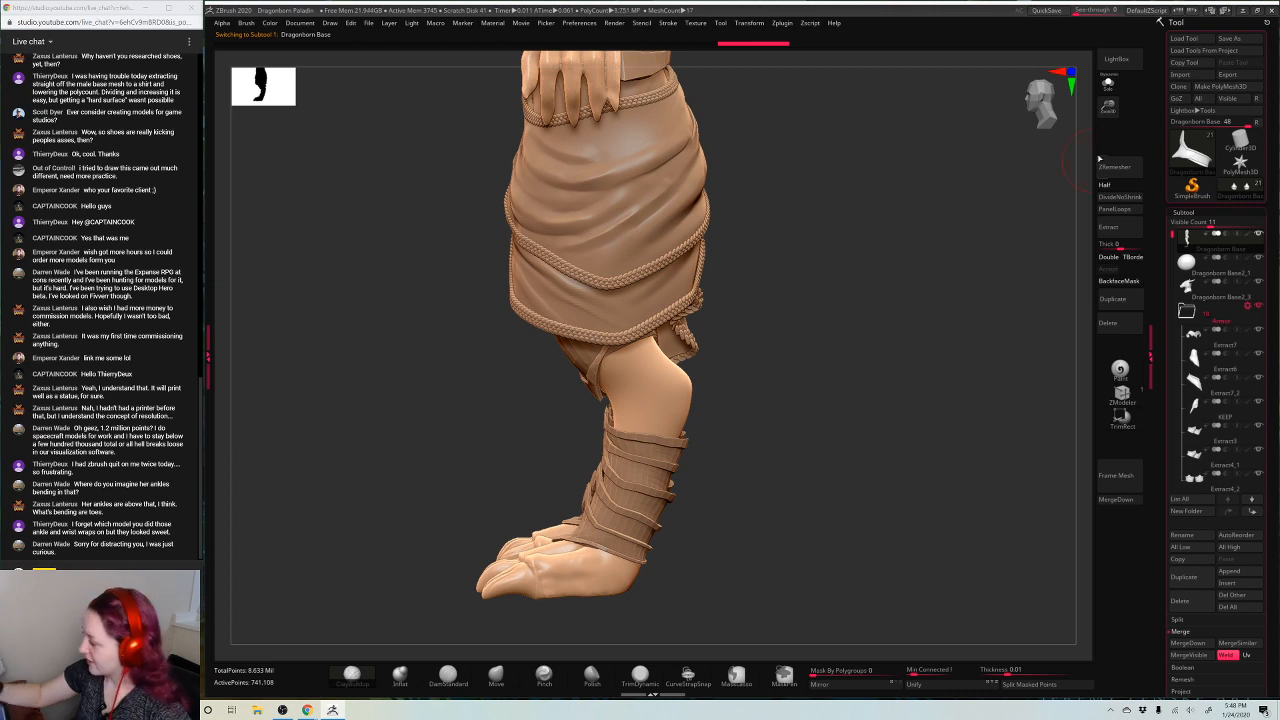
drag(1106, 104, 818, 408)
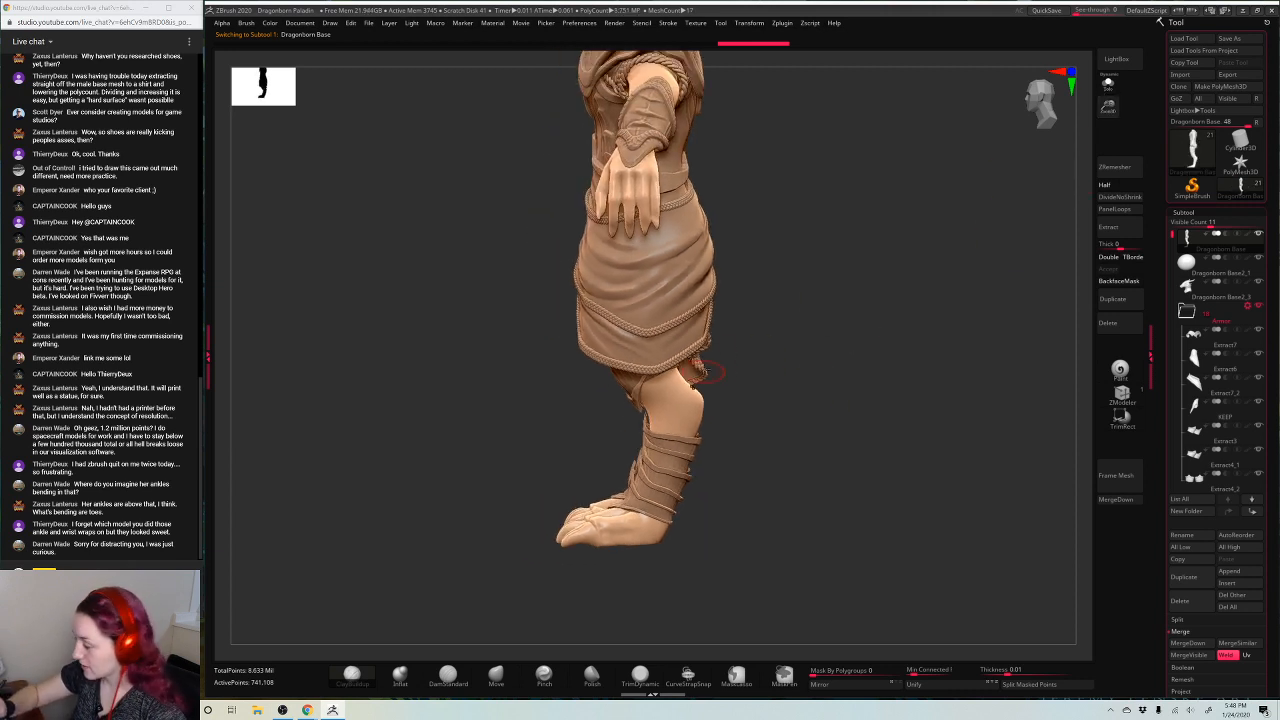
Select the knee plate Extract5_1 and switch to the Move brush with a larger brush size
alt+click(952, 176)
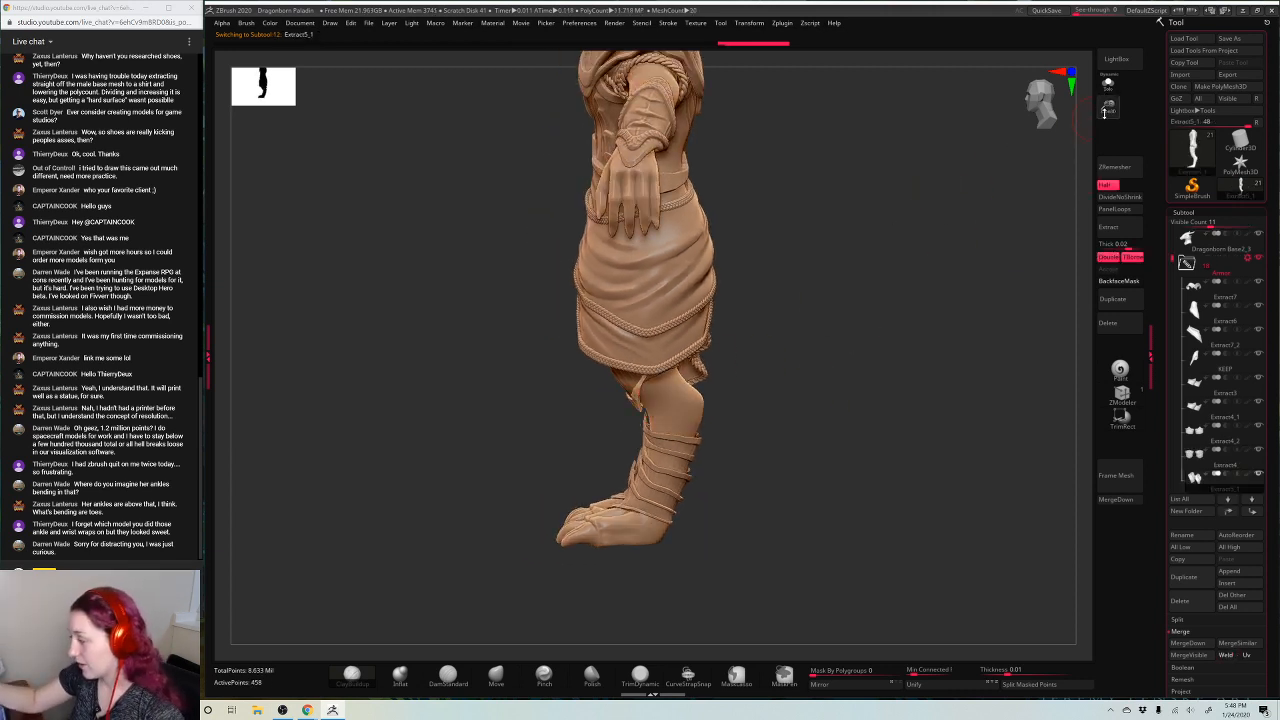
drag(1104, 113, 837, 249)
key(space)
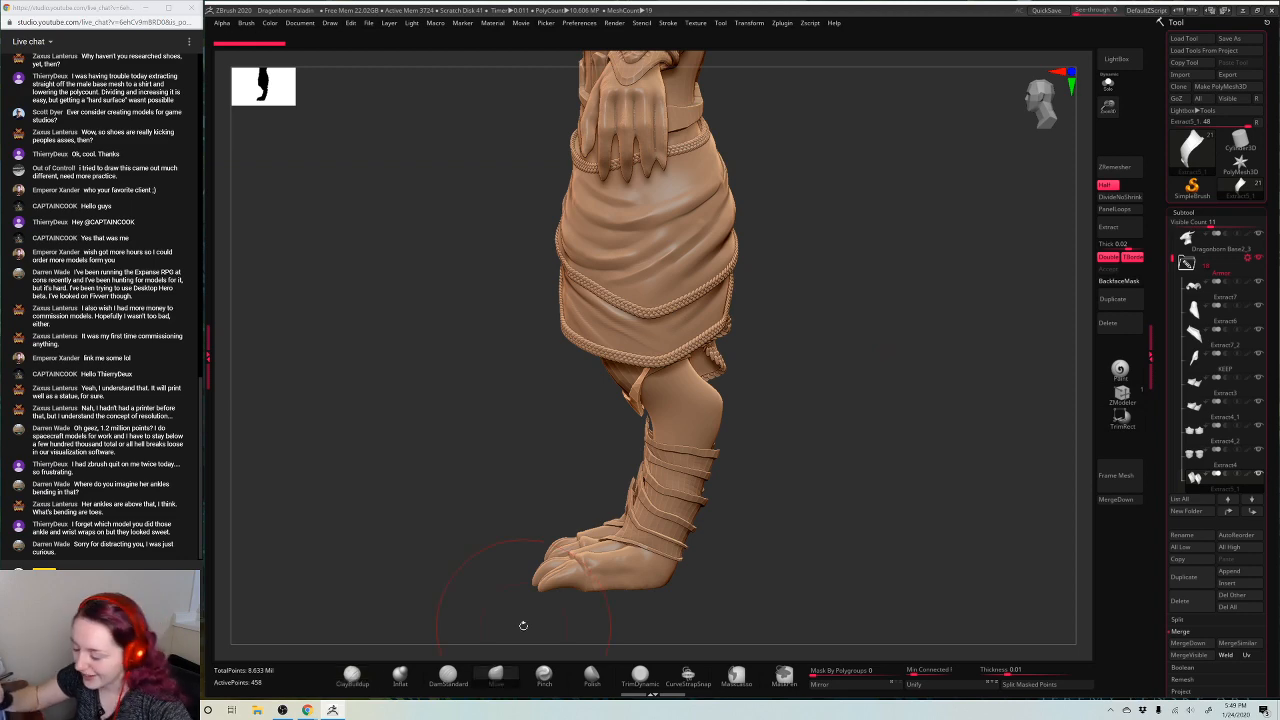
Reshape the knee plate Extract5_1 around the knee with the Move brush, working from the front and side
drag(837, 303, 612, 388)
key(space)
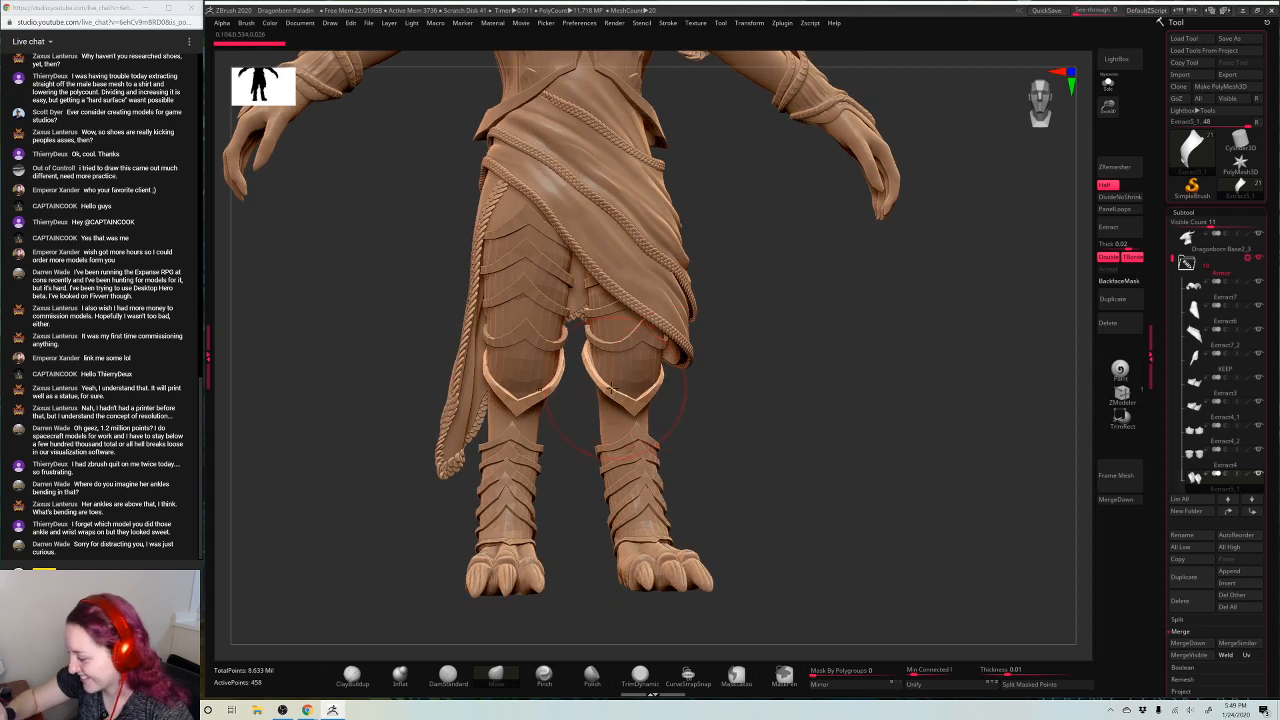
drag(826, 286, 610, 390)
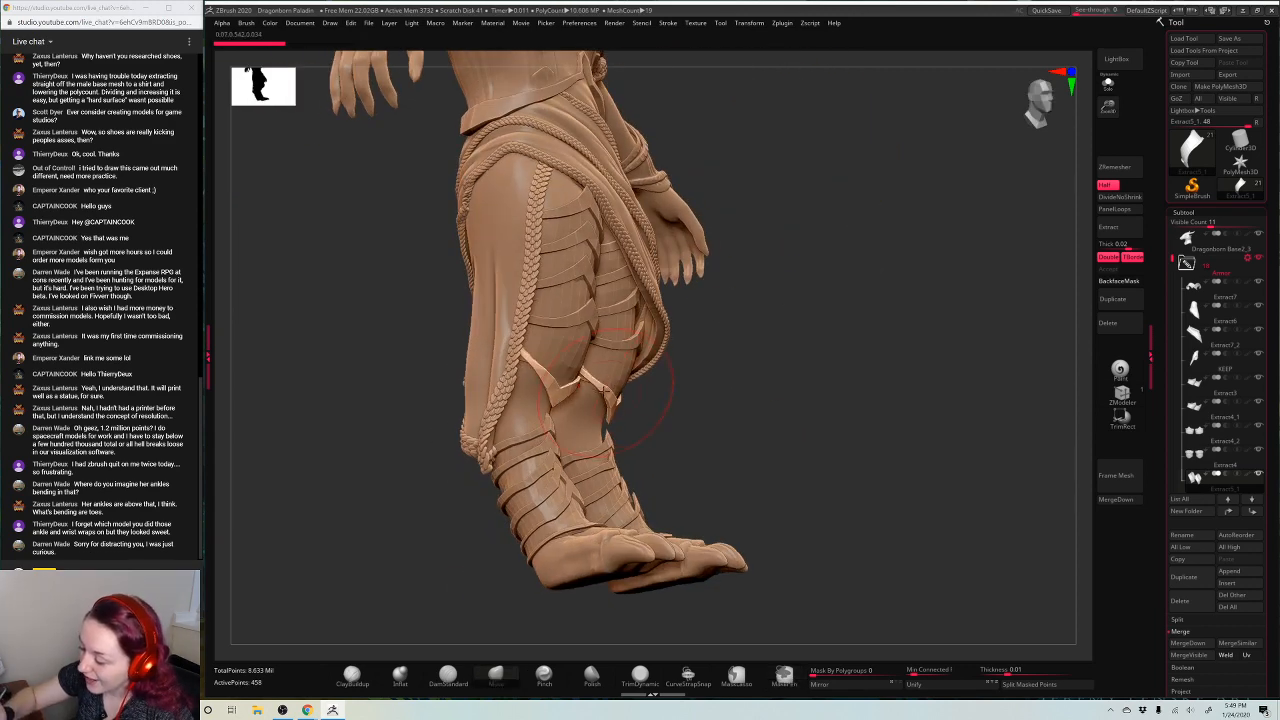
drag(823, 337, 665, 380)
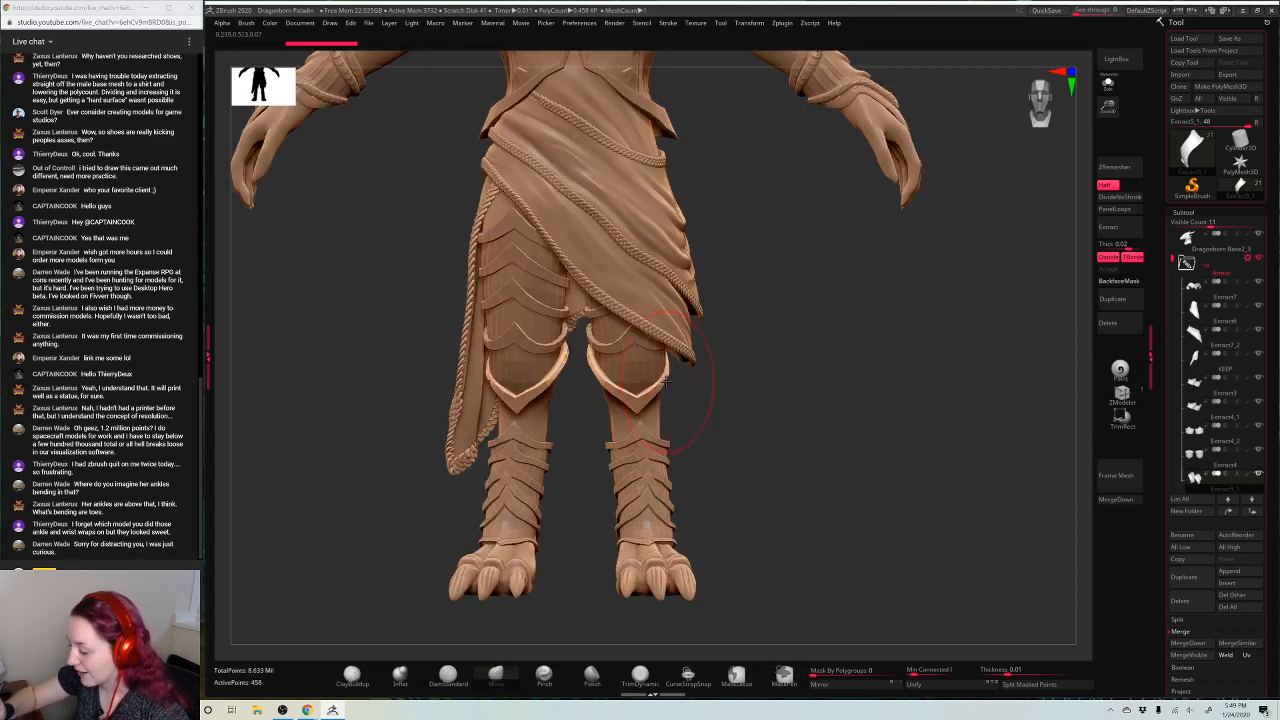
drag(801, 326, 640, 410)
mouse_move(747, 333)
mouse_down()
mouse_move(672, 428)
mouse_move(671, 361)
mouse_up()
drag(599, 384, 669, 366)
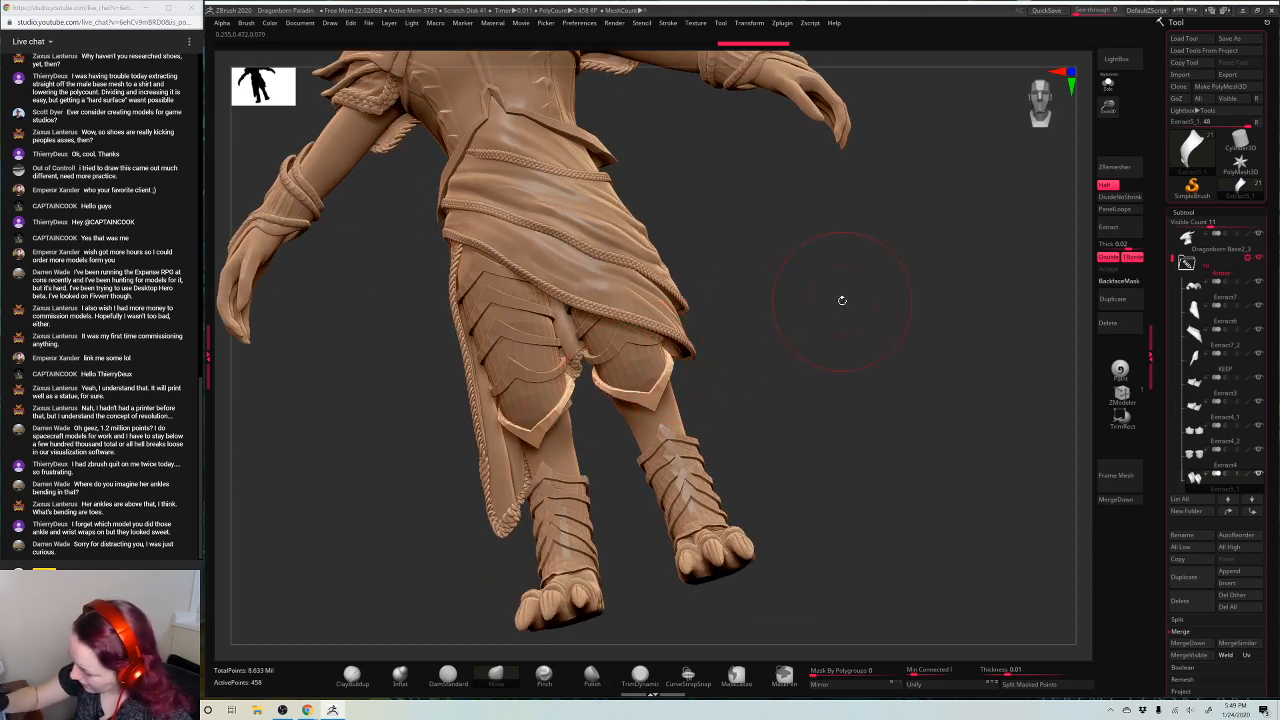
drag(842, 301, 832, 309)
Try tucking the lower edge of plate Extract4 behind the knee plate with a smaller Move brush, and undo it
alt+click(654, 367)
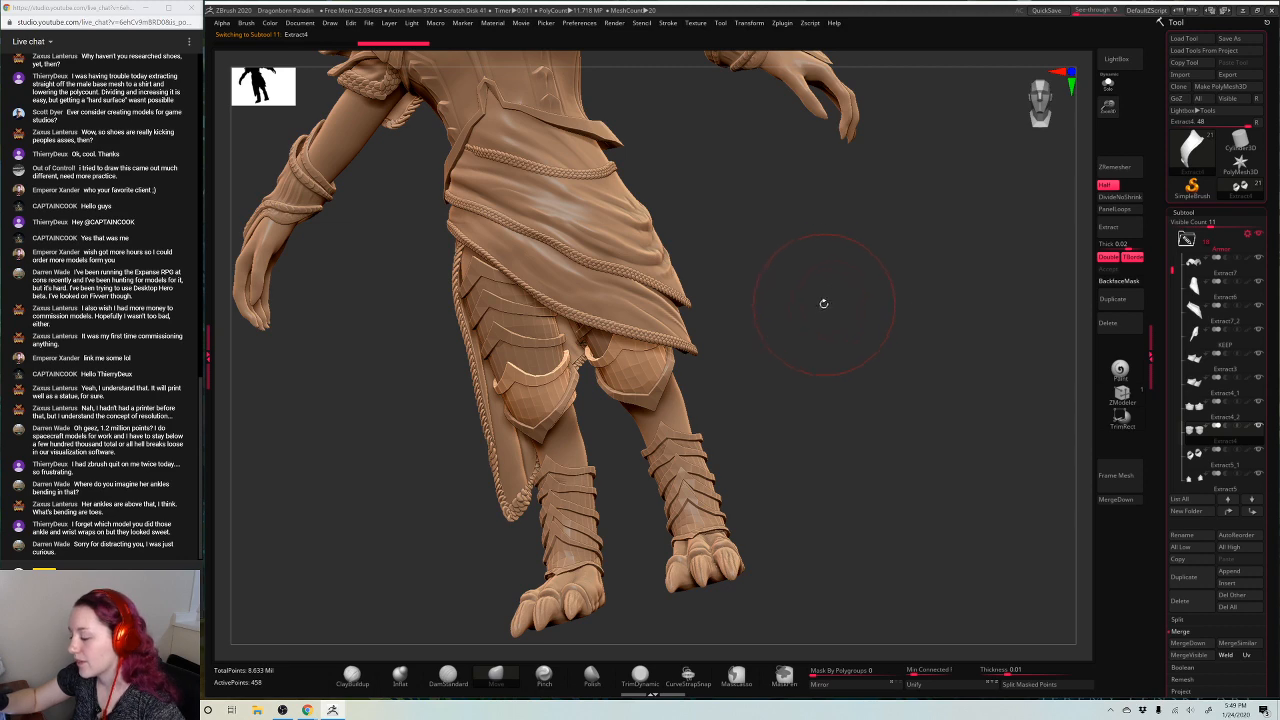
shift+drag(832, 315, 826, 337)
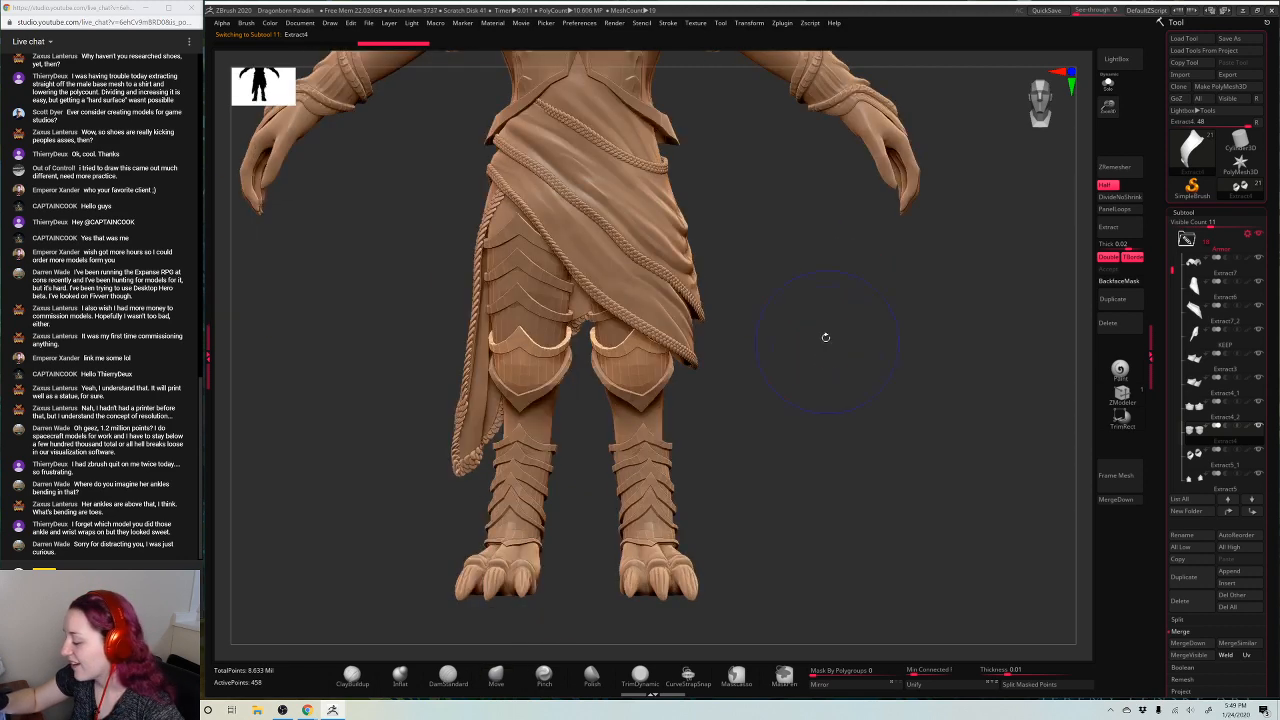
drag(1105, 109, 1088, 182)
key(space)
drag(898, 243, 889, 244)
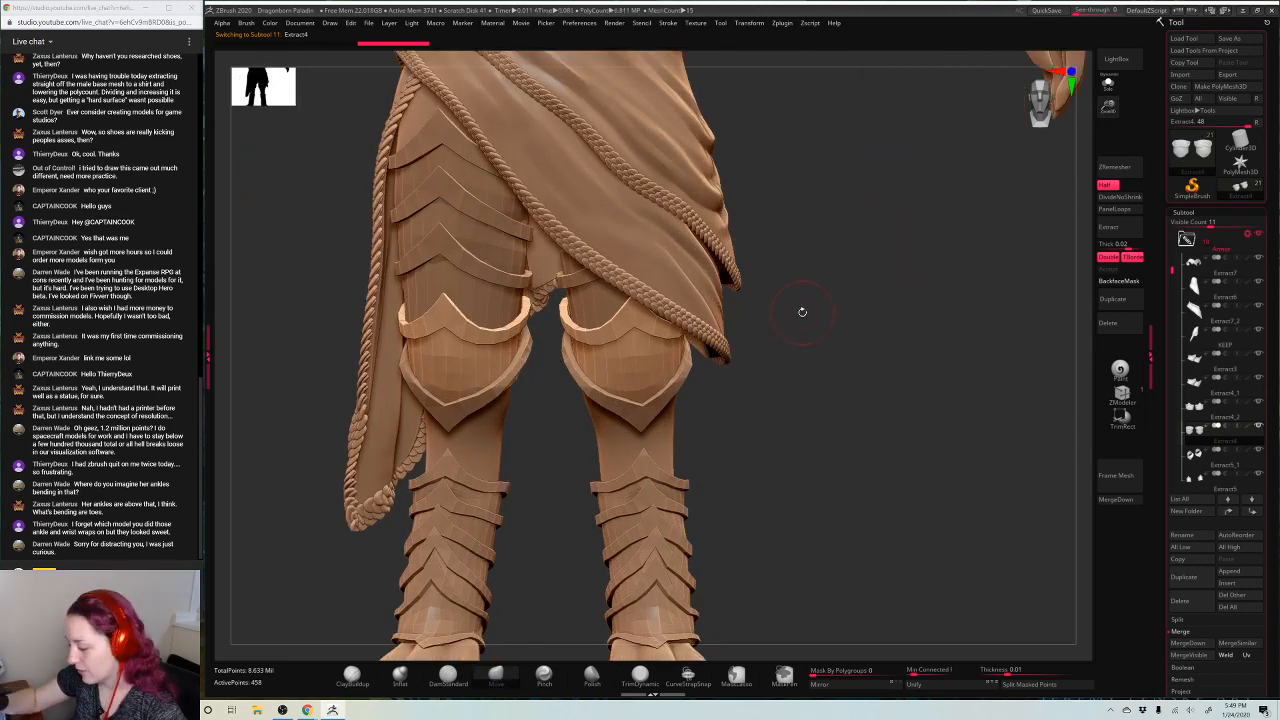
drag(803, 311, 872, 272)
key(space)
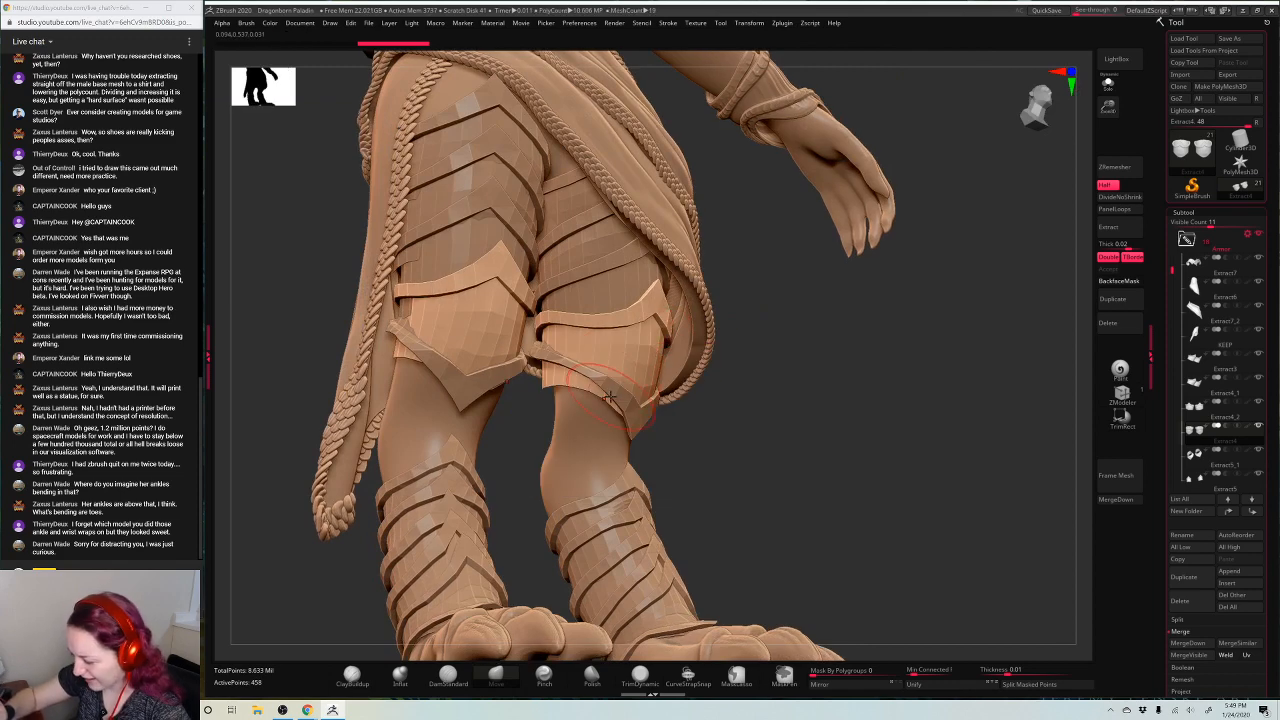
drag(611, 395, 560, 349)
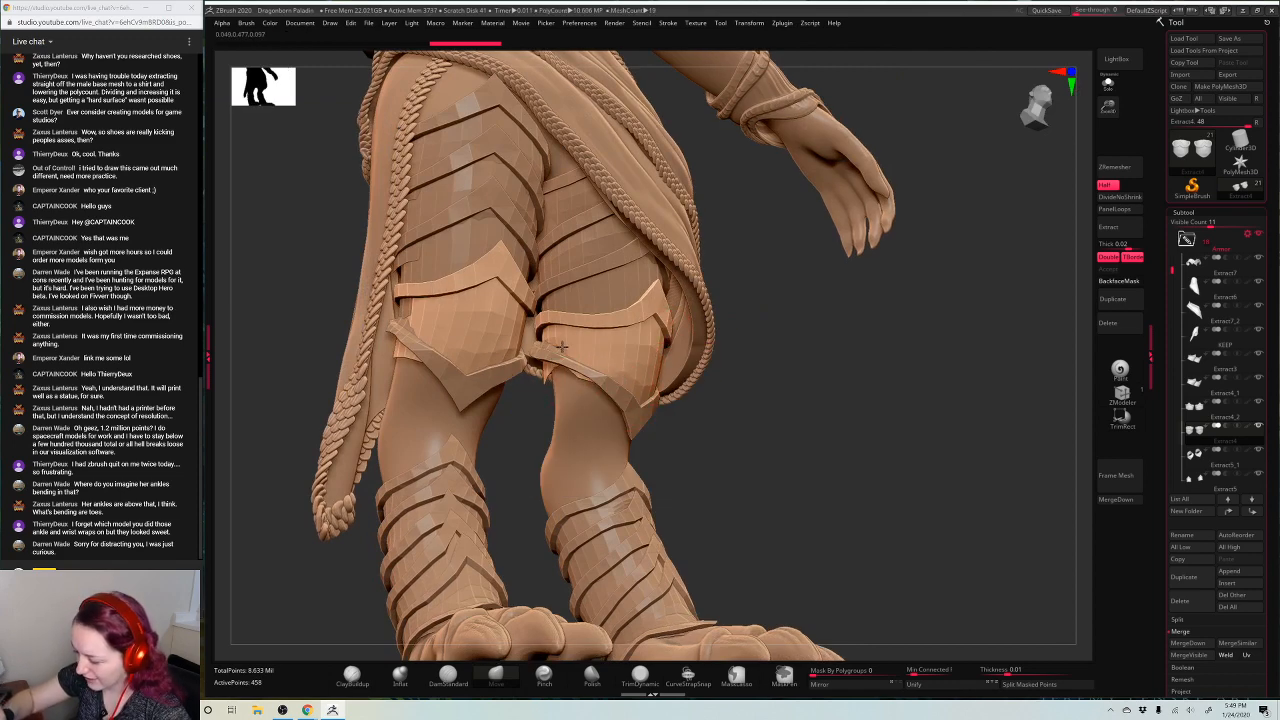
key(ctrl+z)
key(ctrl+z)
Hide the front drape subtools Extract7_2 and Extract6 so the thigh plates are exposed
drag(849, 316, 904, 300)
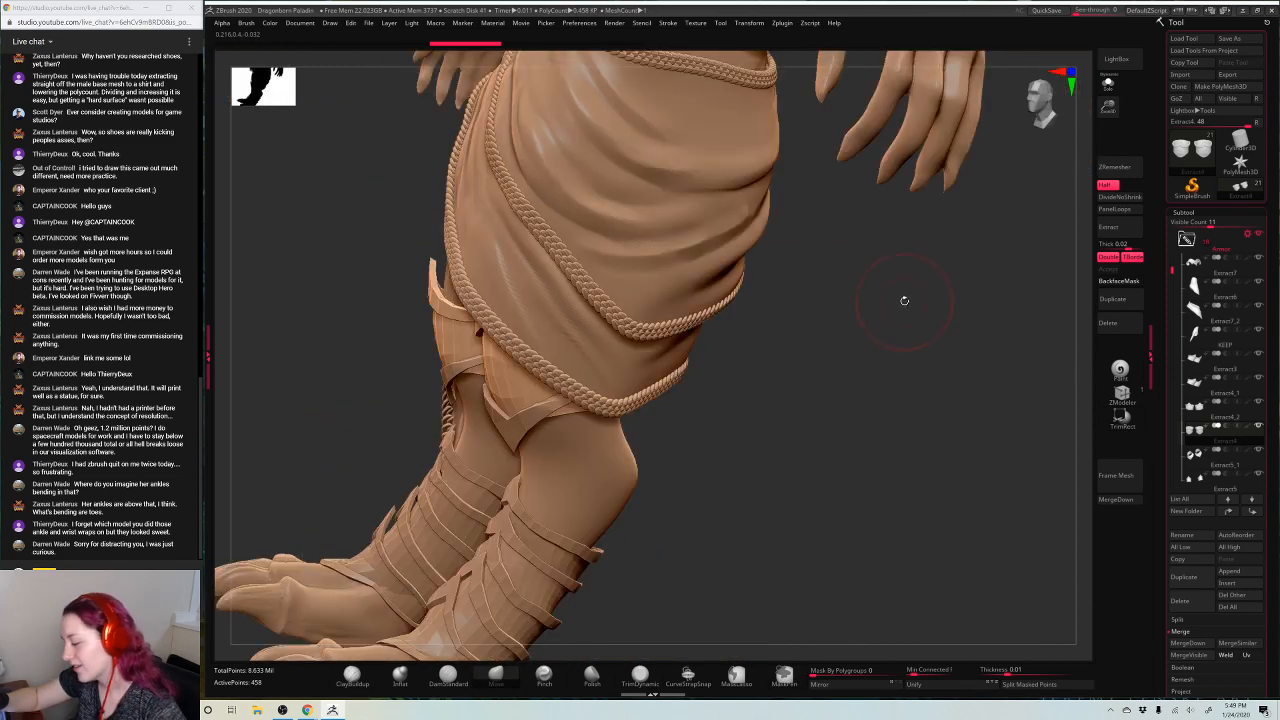
drag(911, 503, 1225, 322)
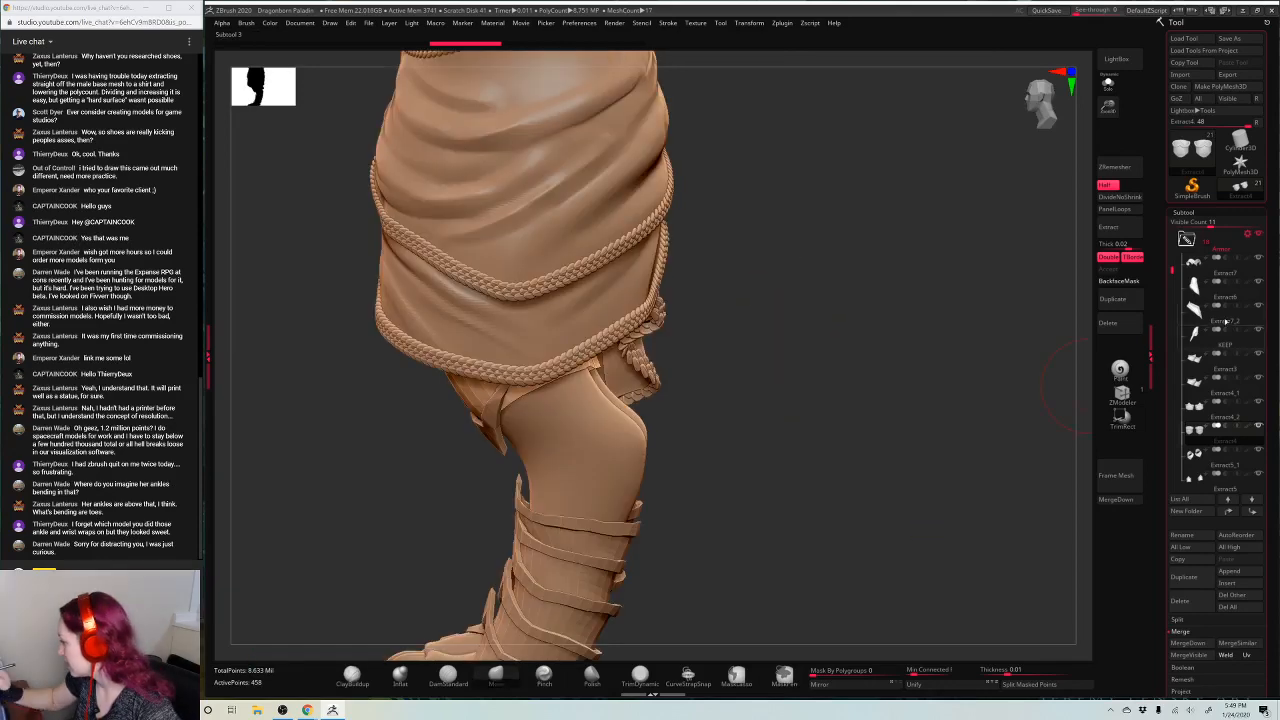
click(1258, 304)
click(1258, 282)
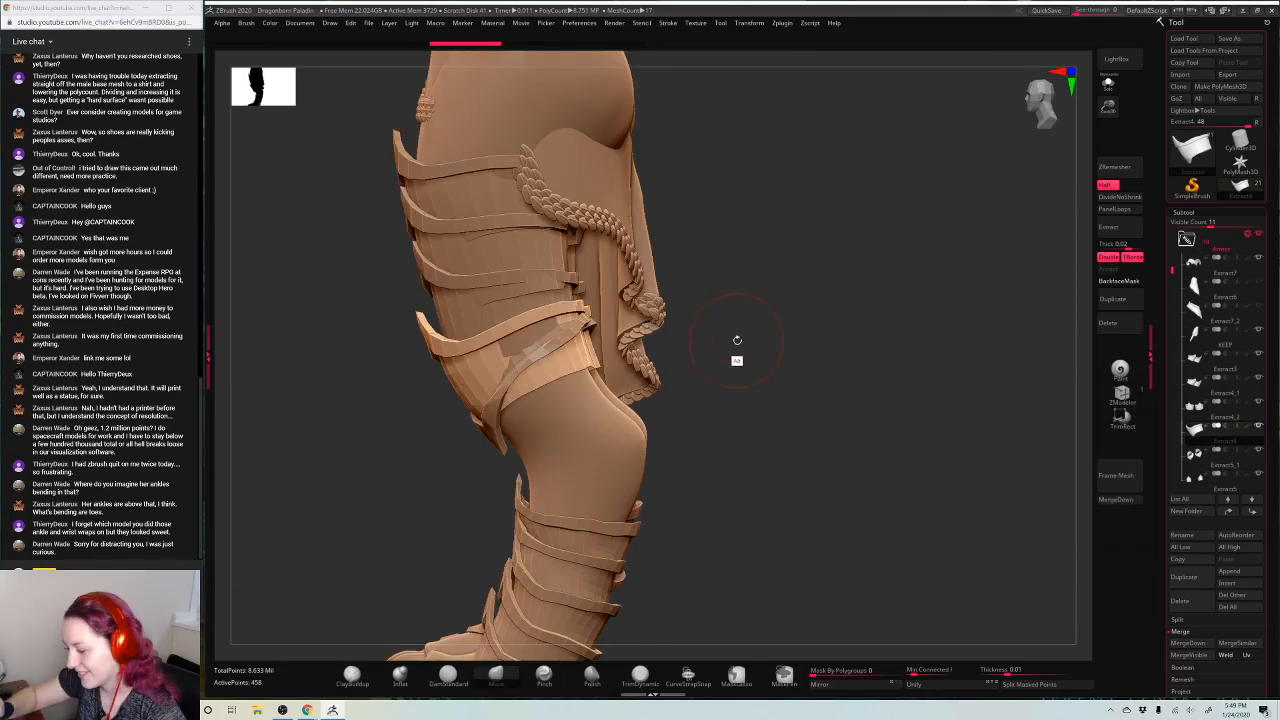
alt+drag(737, 340, 777, 369)
Select the waist cloth KEEP and pull its upper edge out over the sides of the hips with a large Move brush
alt+click(700, 335)
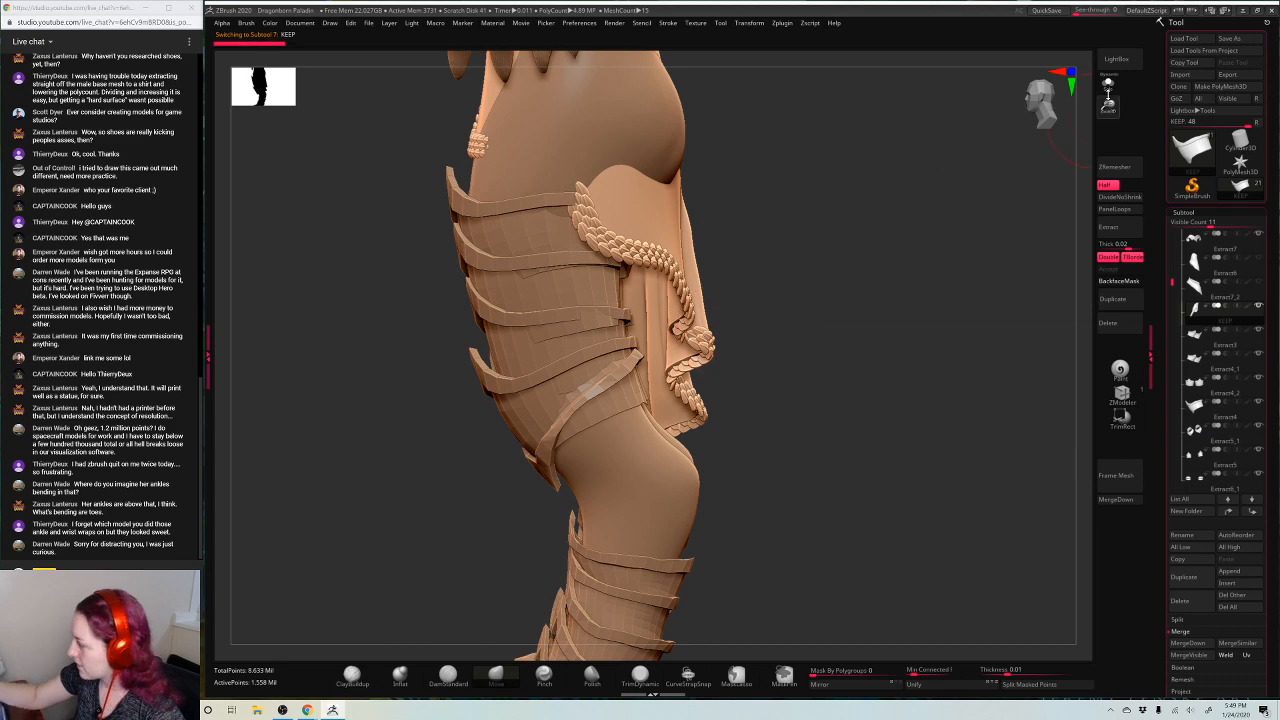
drag(1108, 95, 1108, 50)
right_click(748, 330)
mouse_move(530, 300)
mouse_down()
mouse_move(743, 262)
mouse_move(687, 232)
mouse_move(825, 266)
mouse_up()
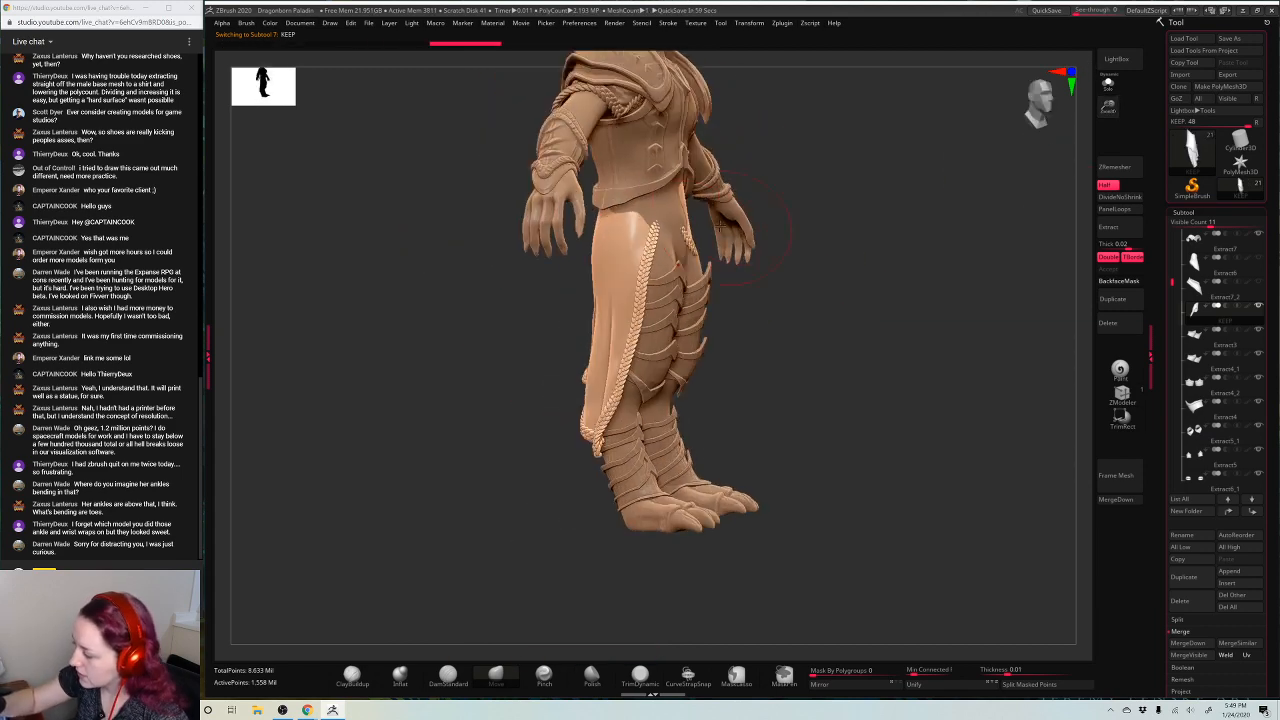
drag(664, 226, 682, 203)
drag(843, 190, 938, 194)
drag(673, 222, 677, 195)
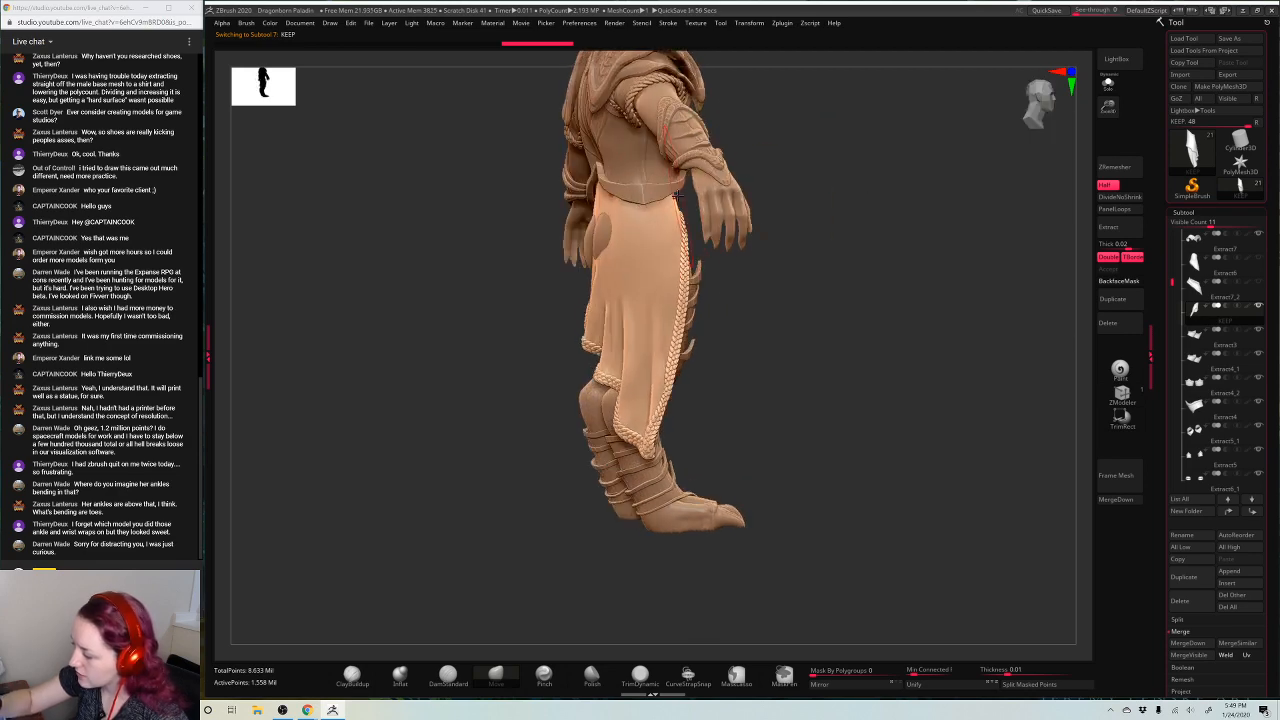
drag(617, 250, 634, 227)
drag(770, 228, 960, 236)
drag(610, 237, 626, 238)
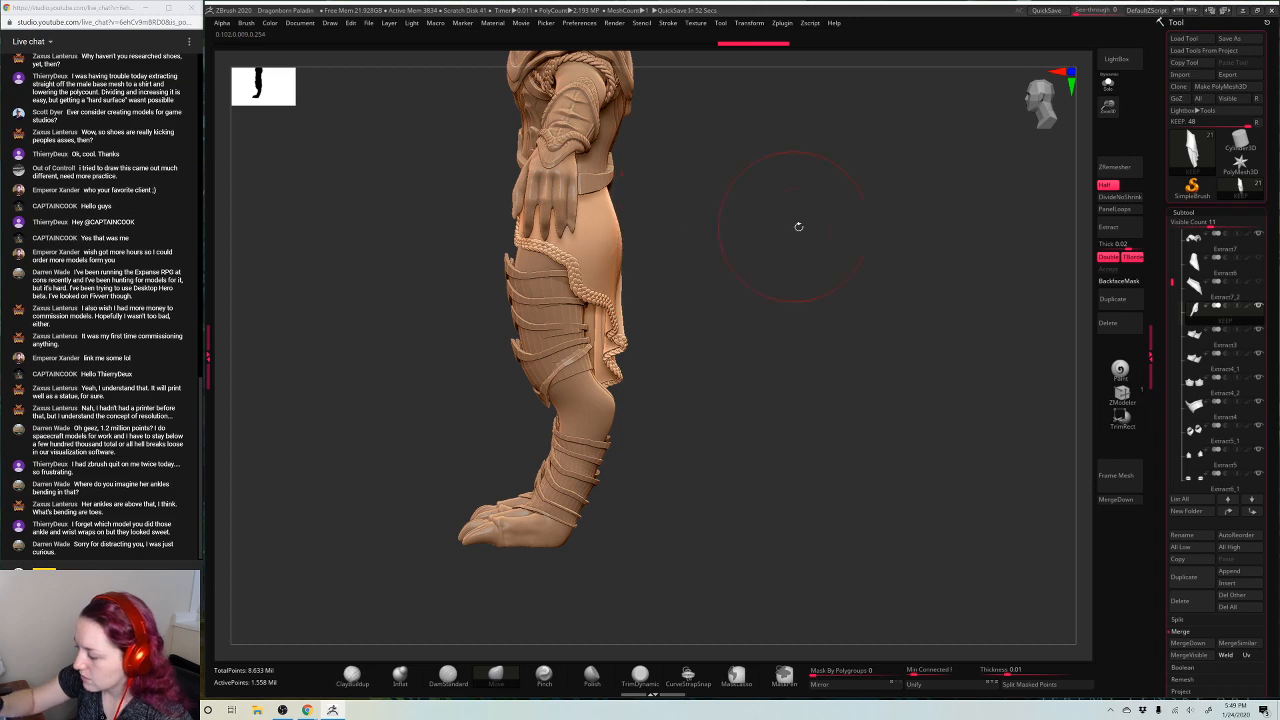
Pull the front of the waist cloth KEEP outward so it covers the pelvis below the chest armor
mouse_move(798, 227)
mouse_down()
mouse_move(753, 247)
mouse_move(665, 170)
mouse_up()
mouse_move(845, 240)
mouse_down()
mouse_move(909, 280)
mouse_move(907, 297)
mouse_move(860, 266)
mouse_move(763, 339)
mouse_up()
mouse_move(871, 337)
mouse_down()
mouse_move(920, 317)
mouse_move(880, 320)
mouse_up()
key(ctrl+shift+z)
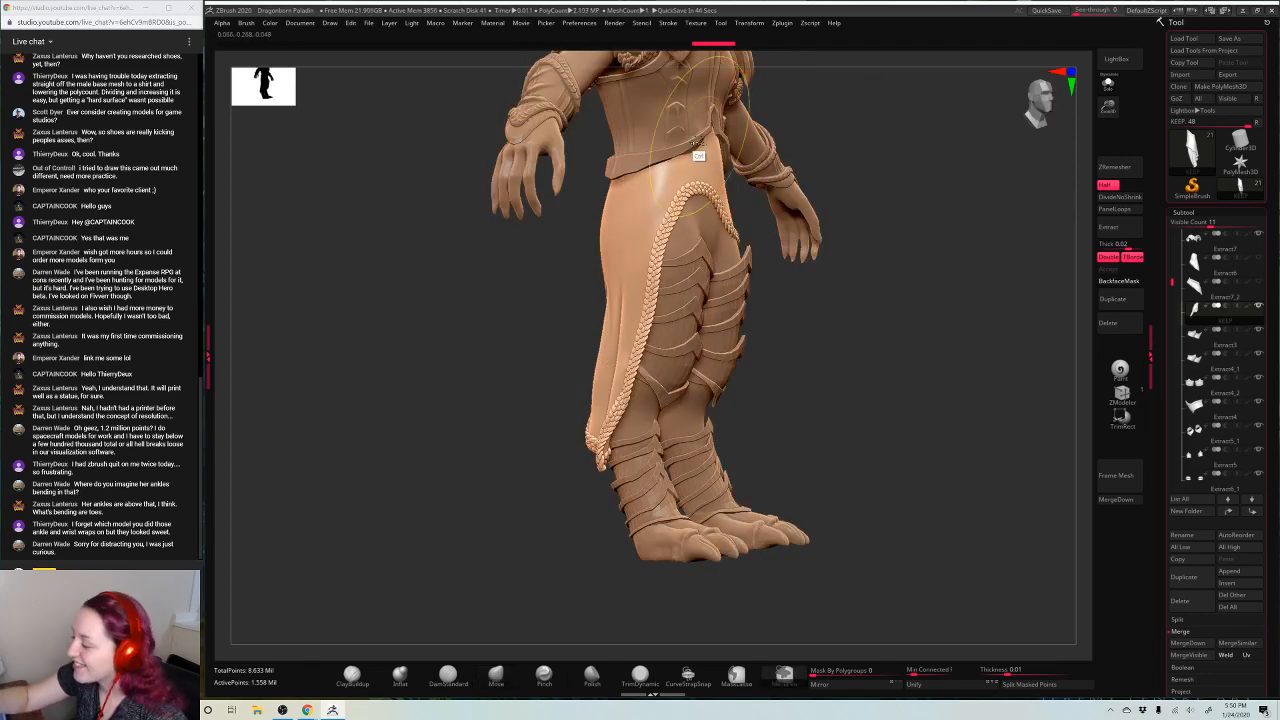
key(ctrl+shift+z)
drag(995, 205, 940, 212)
drag(833, 207, 760, 200)
key(ctrl+shift+z)
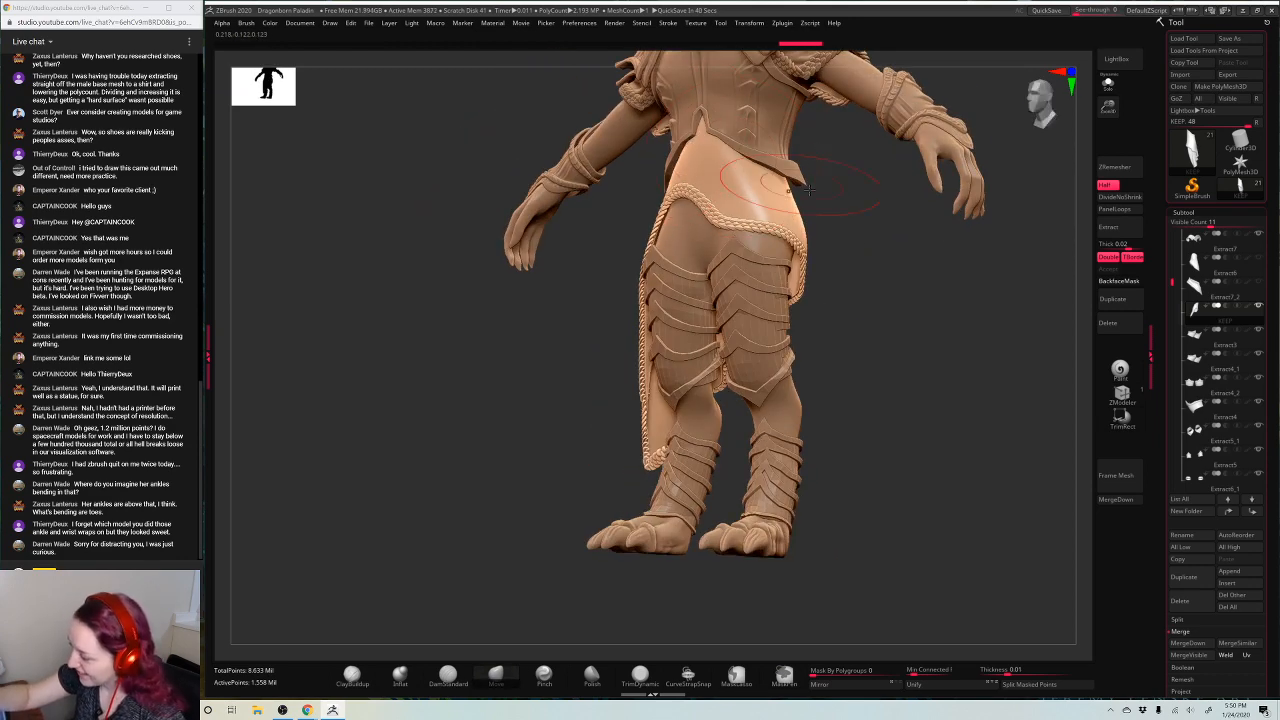
mouse_move(930, 350)
mouse_down()
mouse_move(871, 357)
mouse_move(840, 340)
mouse_up()
key(ctrl+shift+z)
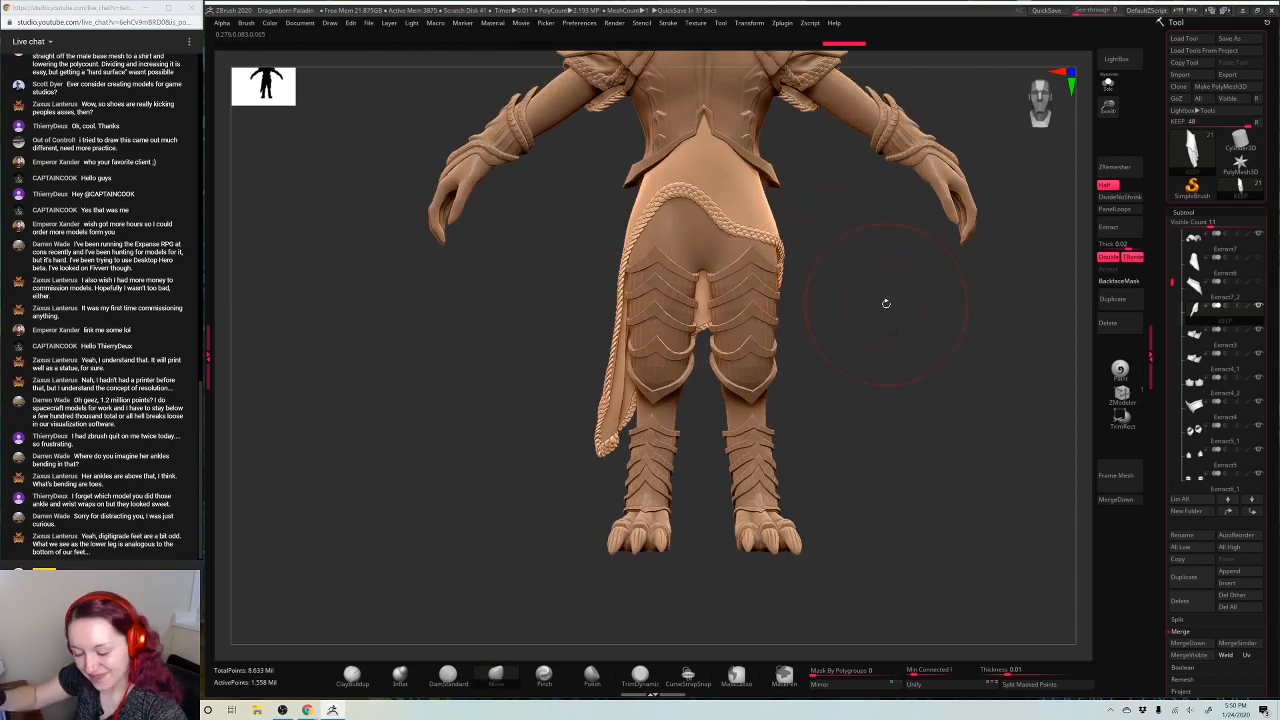
drag(886, 303, 834, 294)
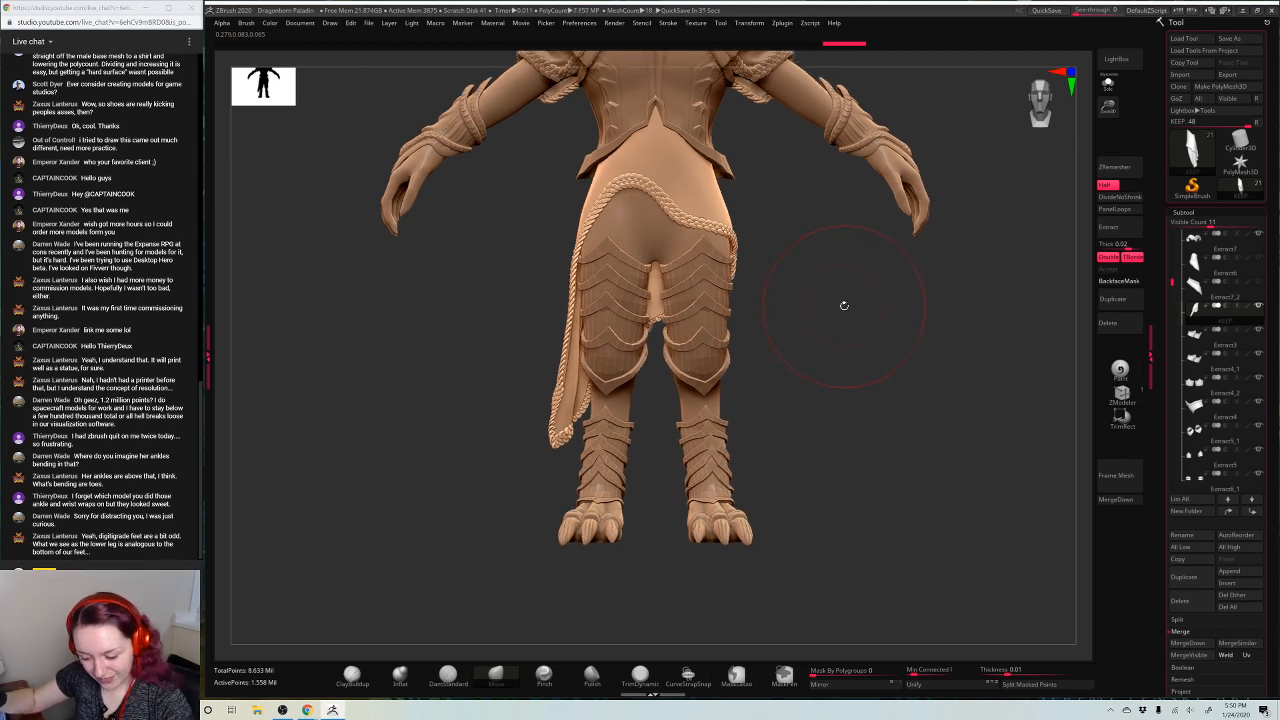
Select the base body and examine from the side how the plates sit against the thigh and knee
drag(903, 330, 850, 365)
alt+click(670, 445)
drag(935, 337, 825, 327)
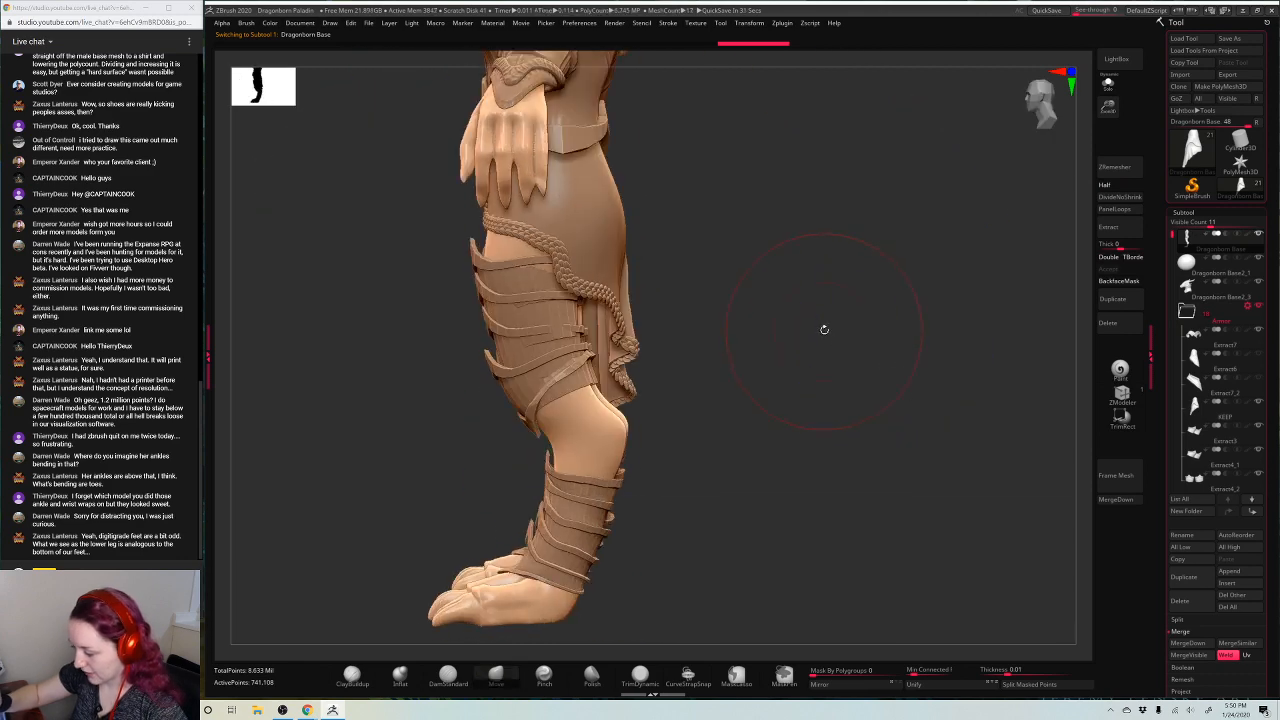
alt+click(577, 392)
alt+drag(947, 204, 909, 356)
Select the thigh plates Extract3, Extract4_1 and Extract4_2 in turn and adjust their outer edges with the Move brush
alt+click(635, 358)
drag(954, 303, 1022, 308)
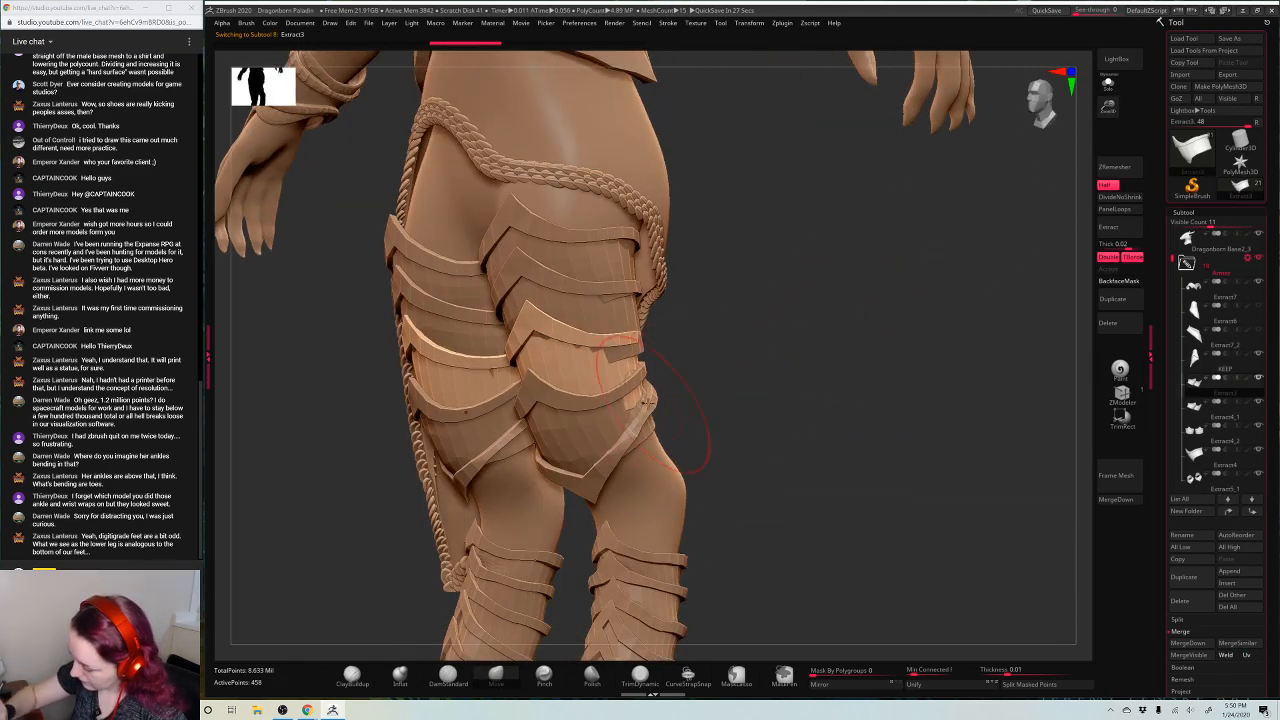
alt+click(630, 364)
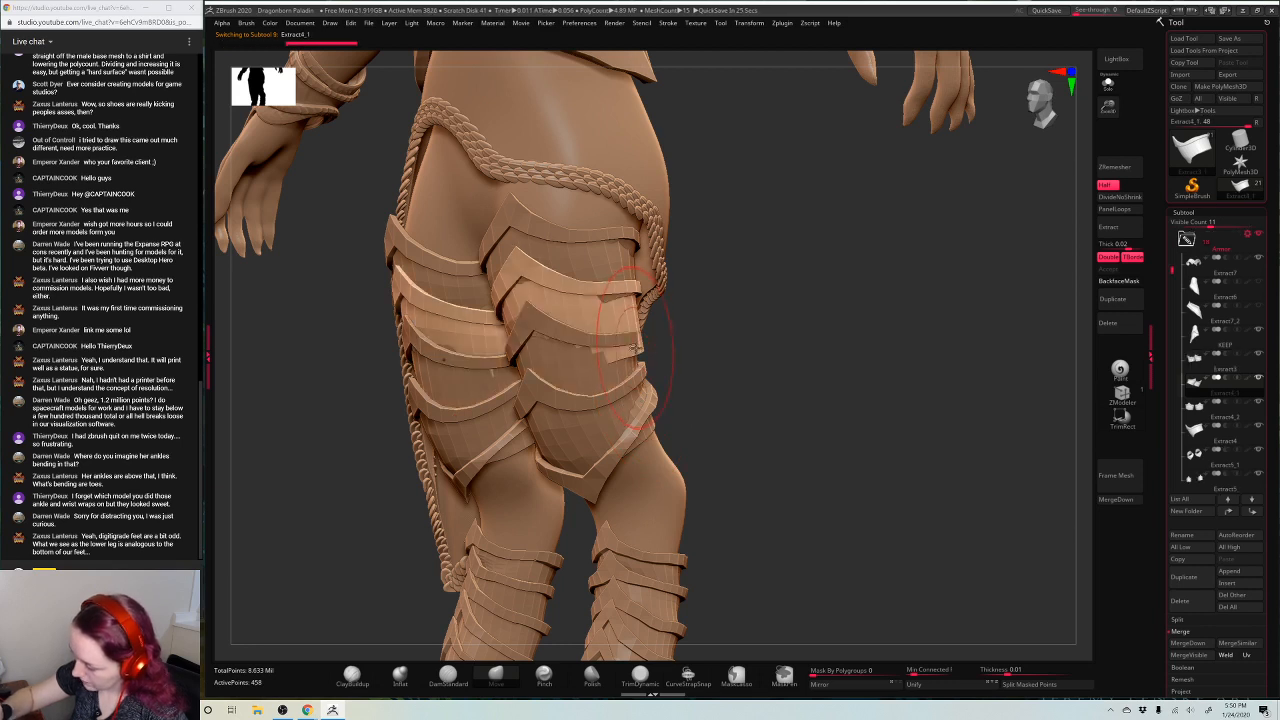
drag(765, 288, 614, 322)
alt+click(616, 316)
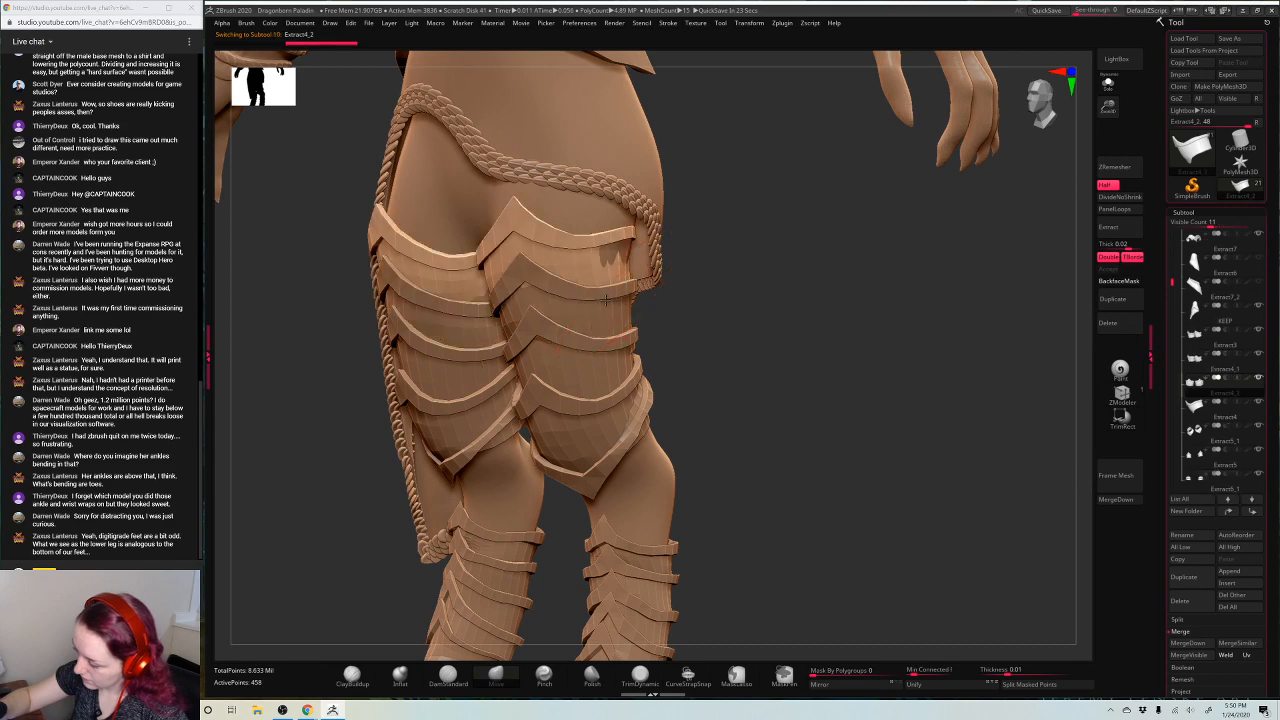
drag(811, 209, 671, 260)
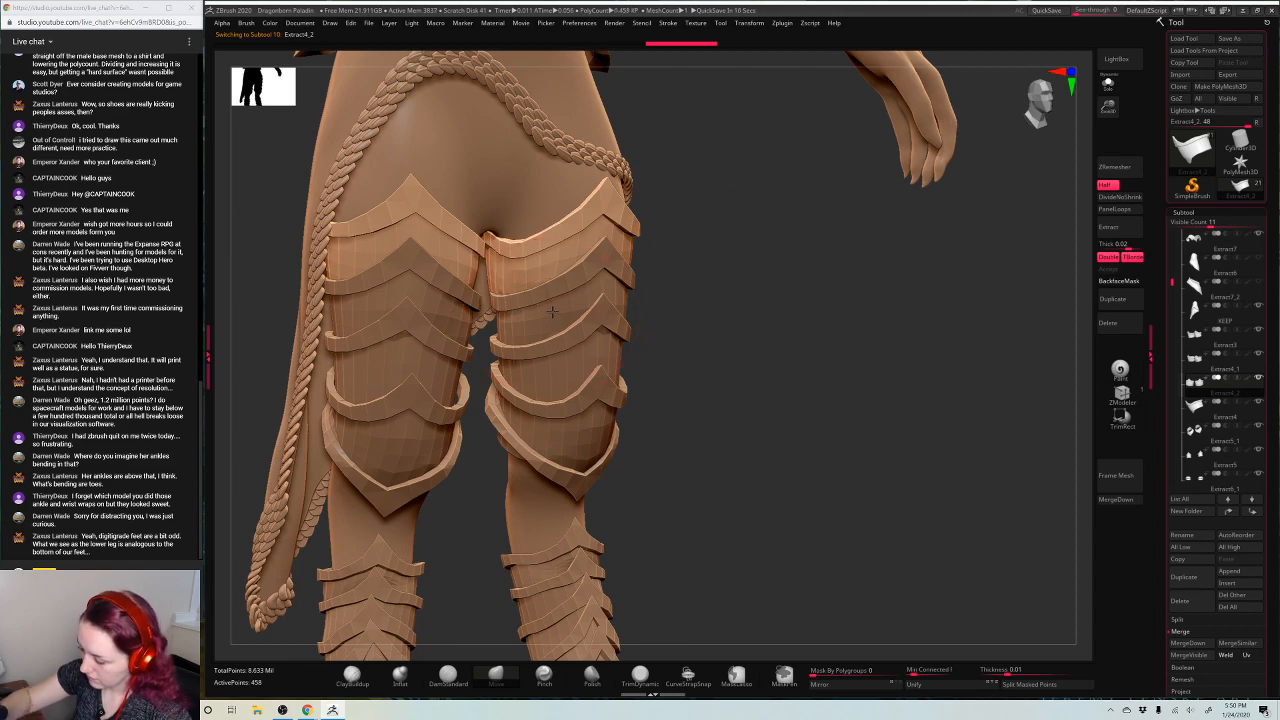
drag(738, 306, 658, 329)
Reselect the thigh plate Extract3 and refine its outer side where it wraps toward the back of the leg
alt+click(606, 340)
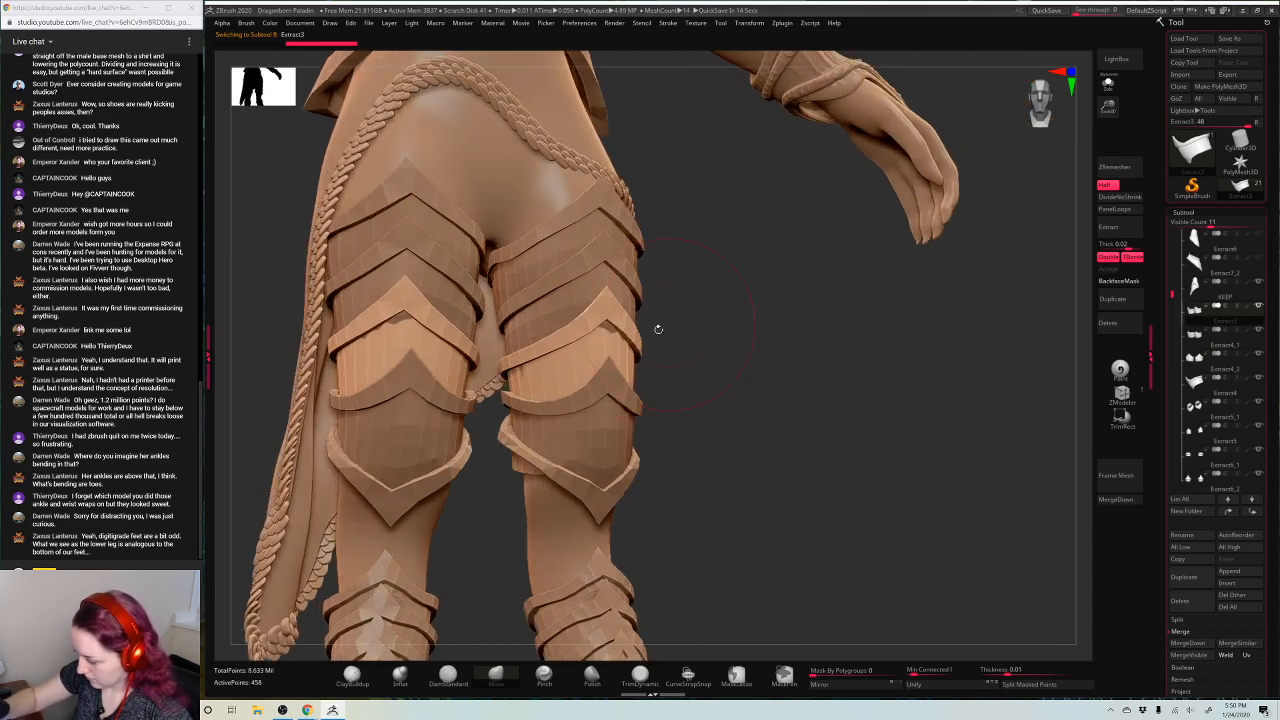
drag(735, 312, 882, 352)
drag(1002, 310, 854, 279)
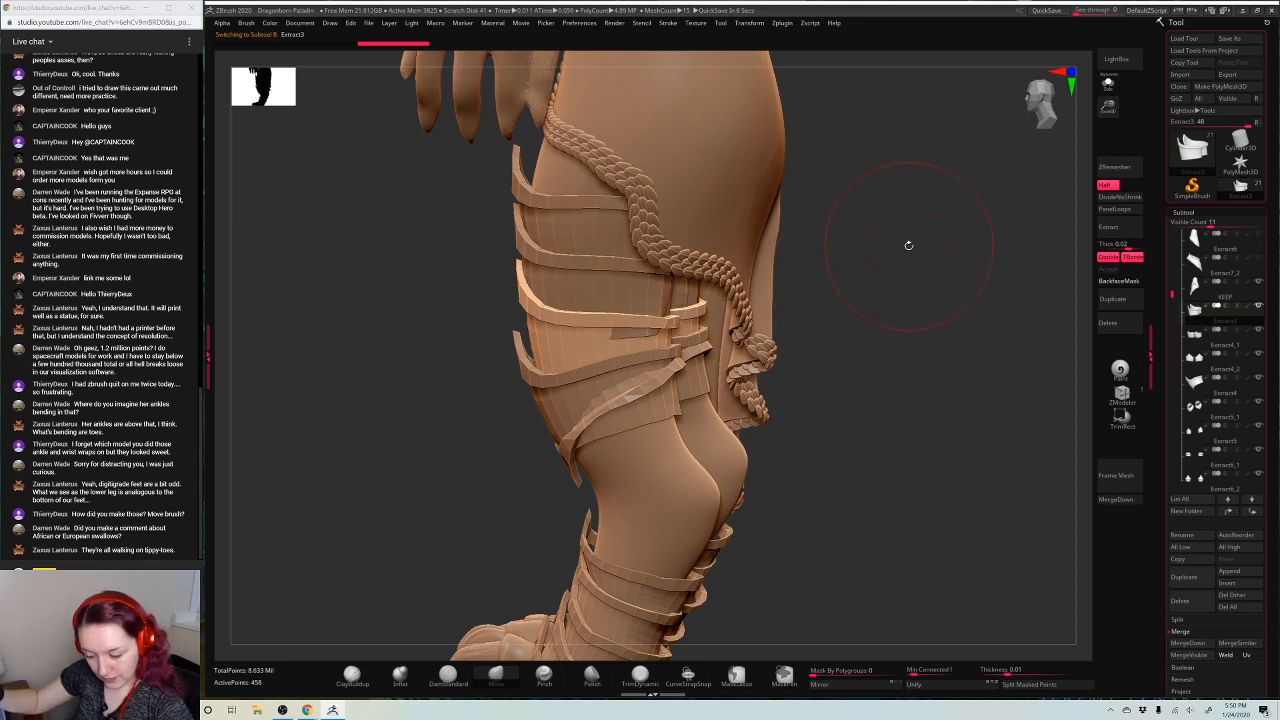
drag(917, 239, 794, 266)
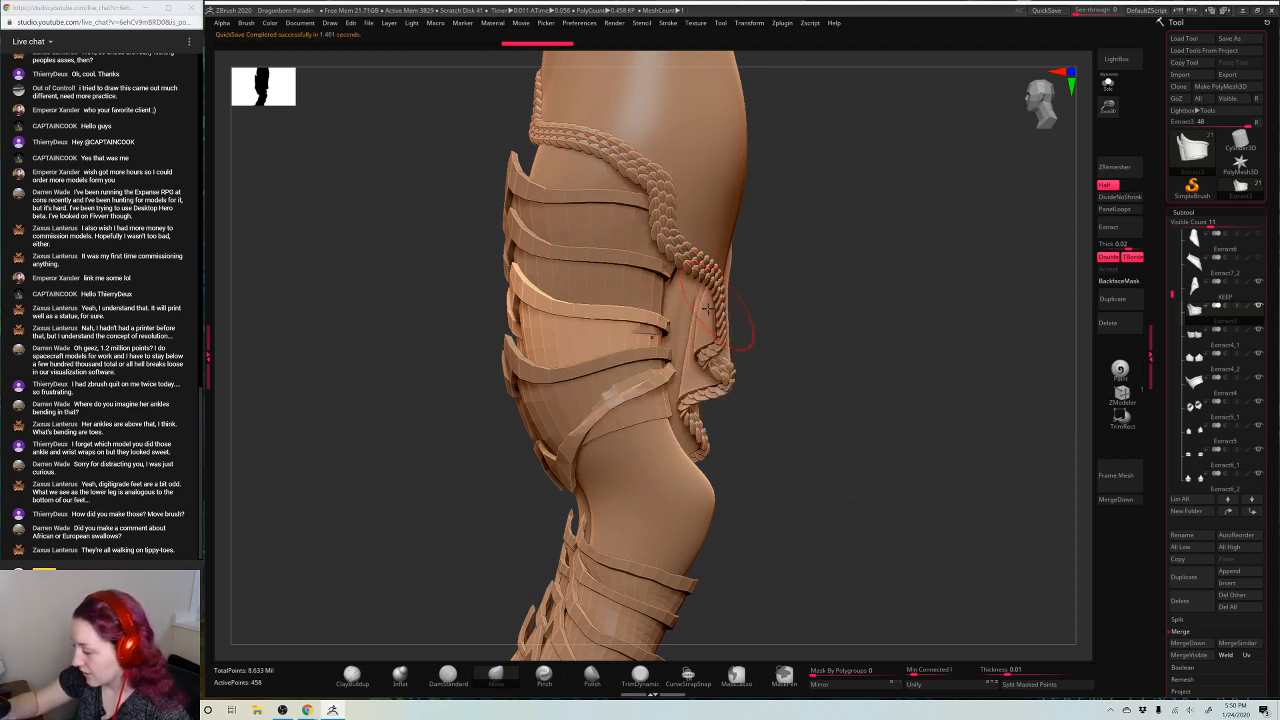
Select the waist cloth KEEP and examine its drape over the thighs from behind and from the side
drag(895, 251, 690, 262)
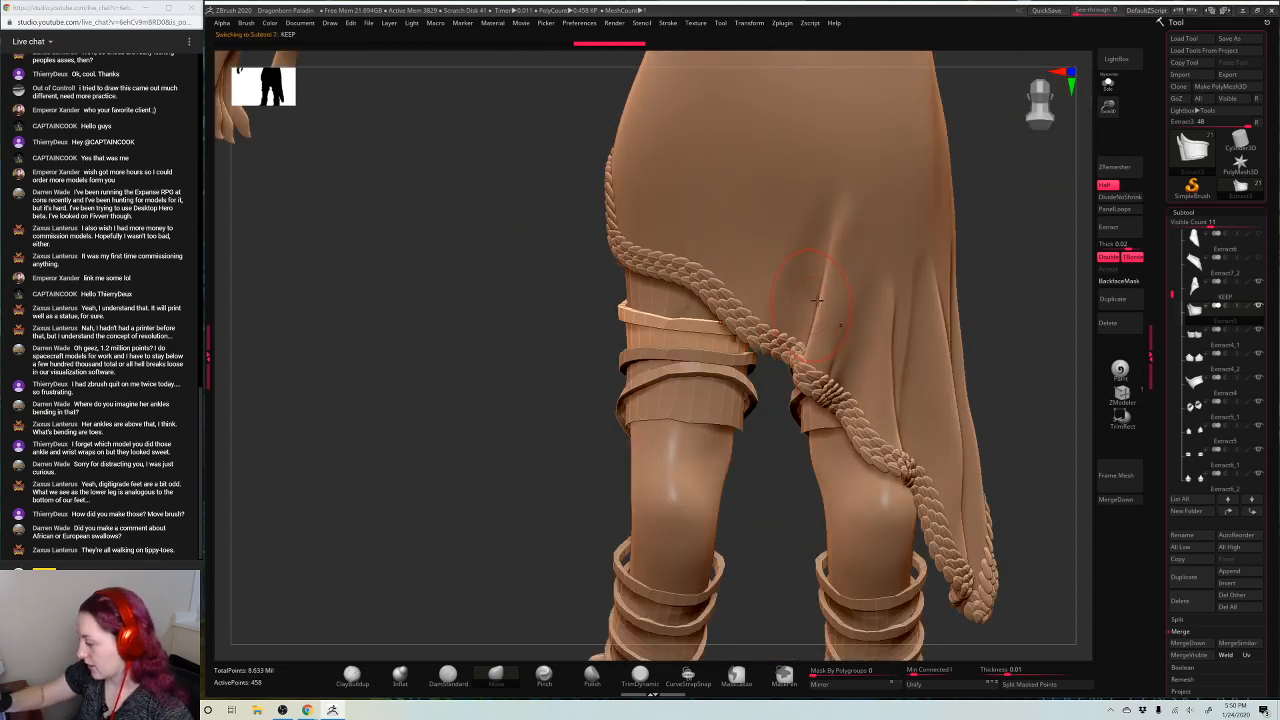
alt+click(800, 310)
drag(800, 542, 563, 543)
key(f)
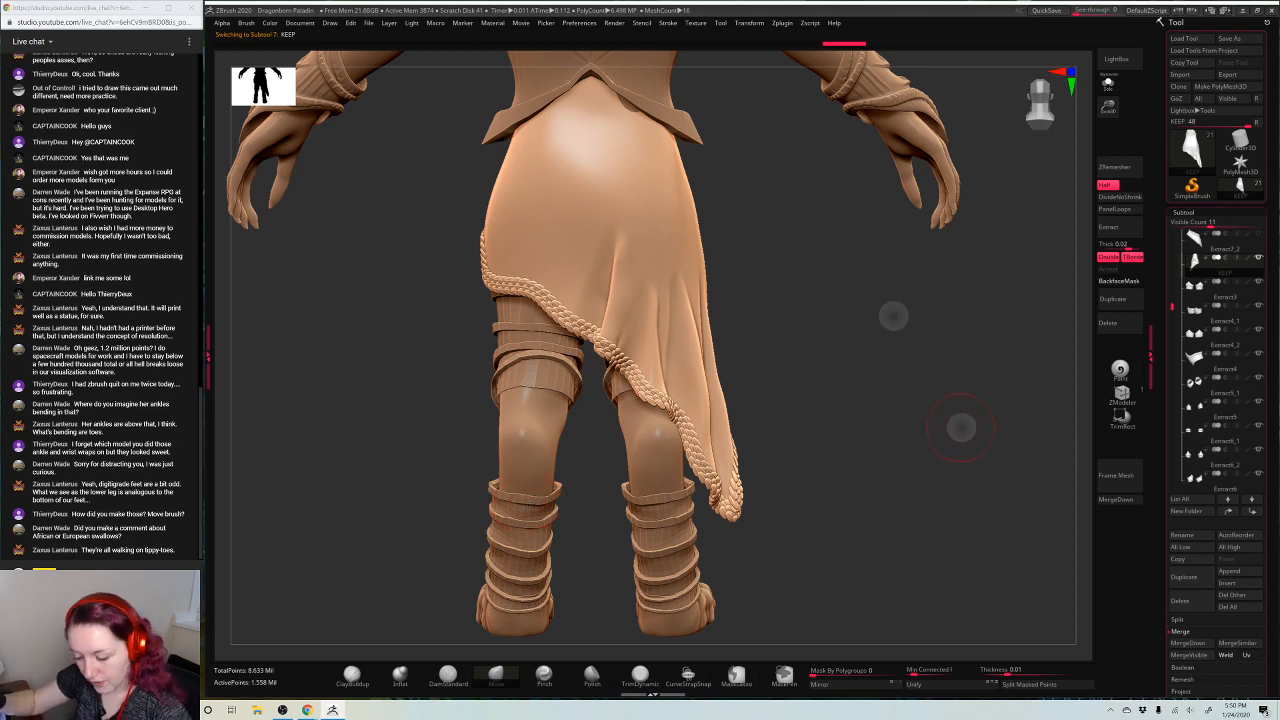
drag(889, 309, 1049, 133)
alt+drag(899, 196, 689, 343)
Select the knee plate Extract5_1 and then Extract4, adjusting the lower edge of Extract4 with a larger Move brush
alt+click(634, 347)
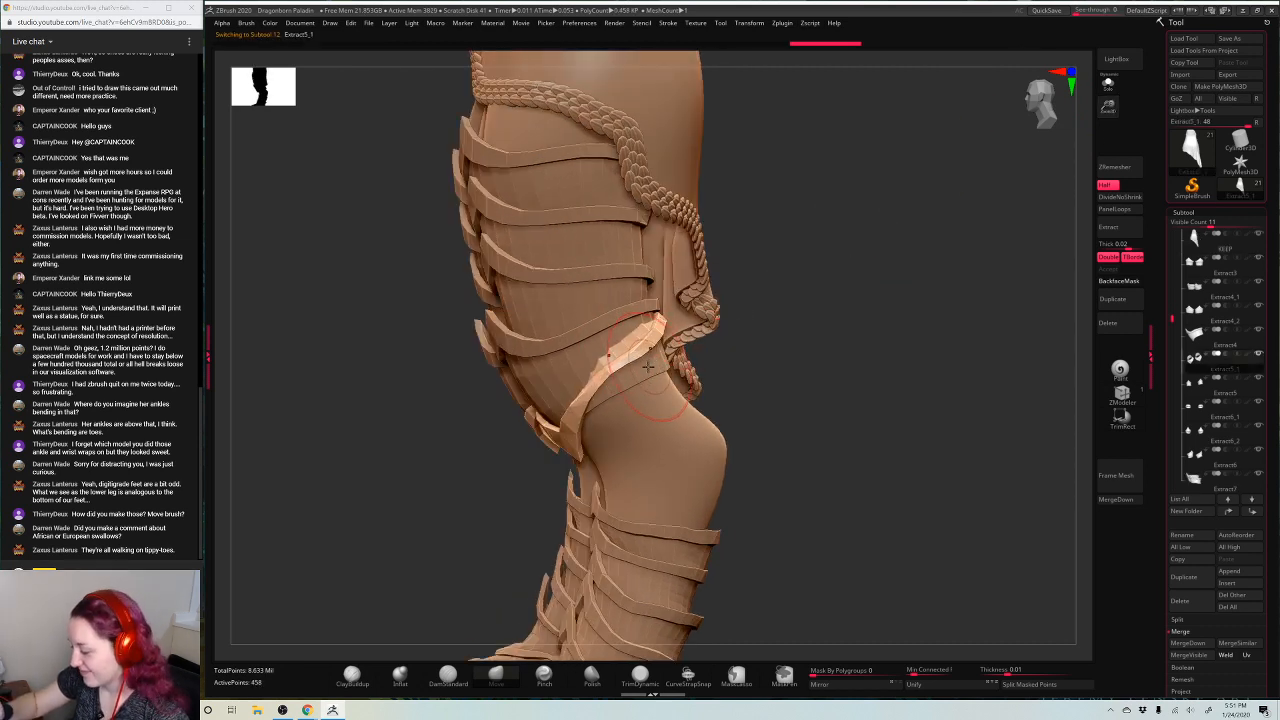
key(space)
alt+click(613, 370)
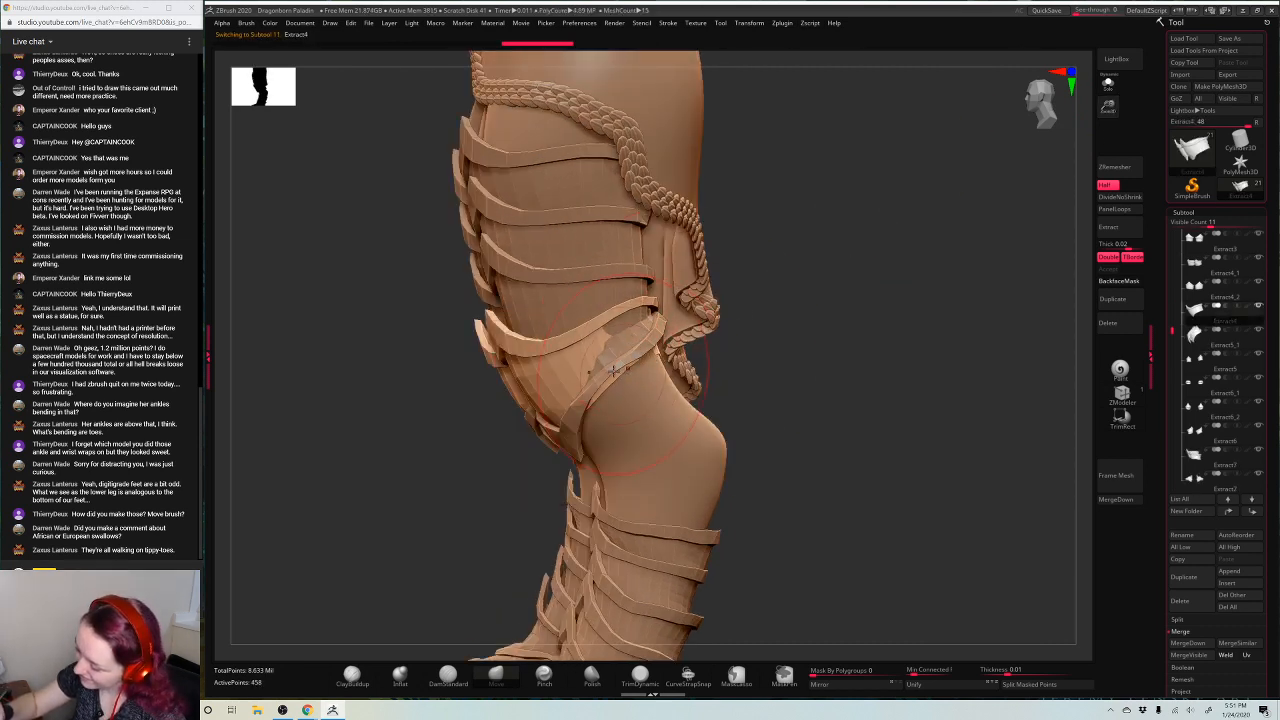
drag(613, 370, 607, 373)
Shape the outer and rear edges of plate Extract4 around the back of the knee with the Move brush
mouse_move(749, 400)
mouse_down()
mouse_move(657, 334)
mouse_move(636, 337)
mouse_up()
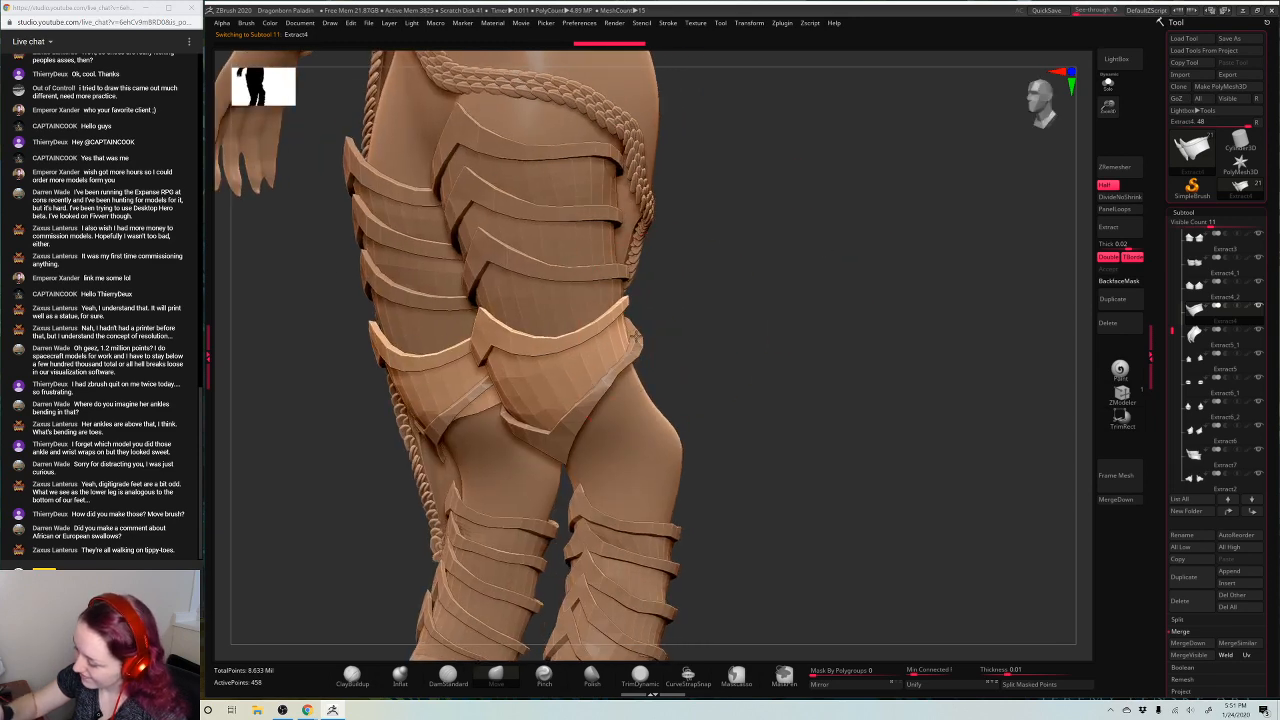
drag(854, 221, 734, 297)
drag(648, 325, 657, 323)
mouse_move(950, 205)
mouse_down()
mouse_move(856, 218)
mouse_move(912, 221)
mouse_up()
drag(666, 352, 660, 343)
key(space)
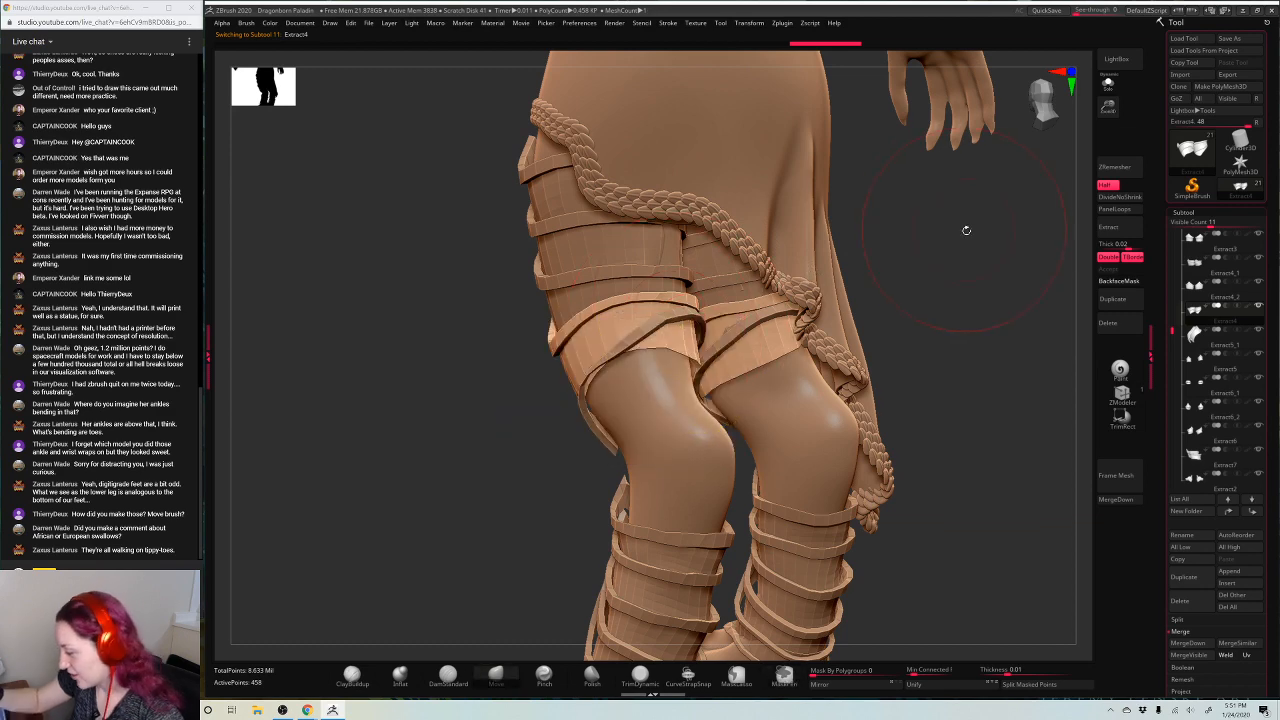
Select the knee plate Extract5_1 and adjust its rear edge behind the knee with the Move brush
drag(966, 230, 968, 262)
alt+click(690, 348)
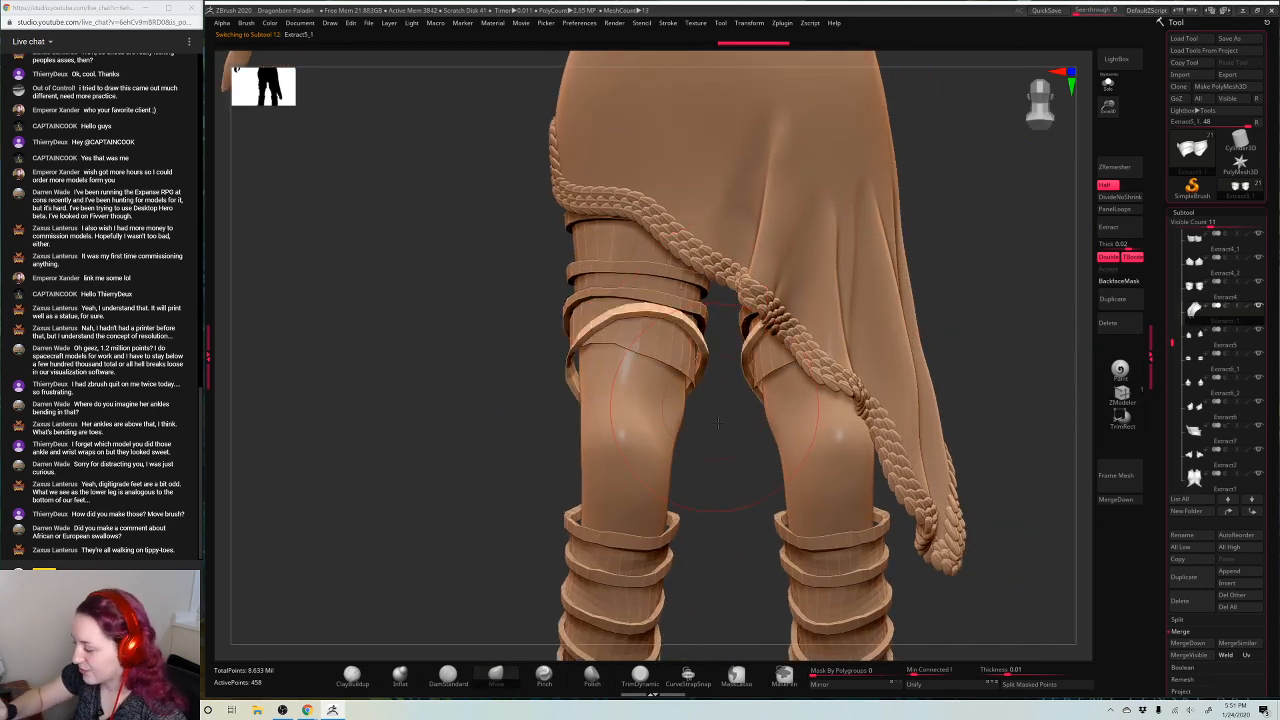
drag(717, 423, 716, 448)
mouse_move(692, 328)
mouse_down()
mouse_move(693, 380)
mouse_move(687, 366)
mouse_up()
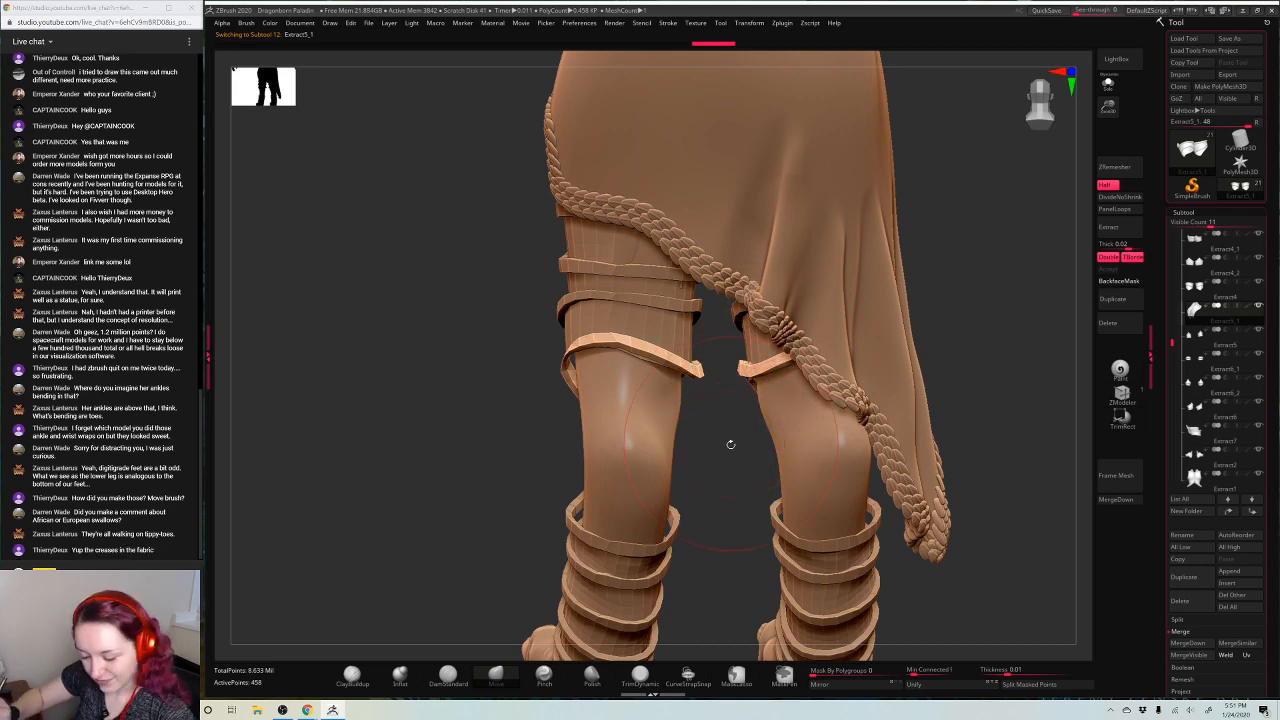
mouse_move(976, 265)
mouse_down()
mouse_move(823, 323)
mouse_move(908, 277)
mouse_move(907, 345)
mouse_move(712, 317)
mouse_up()
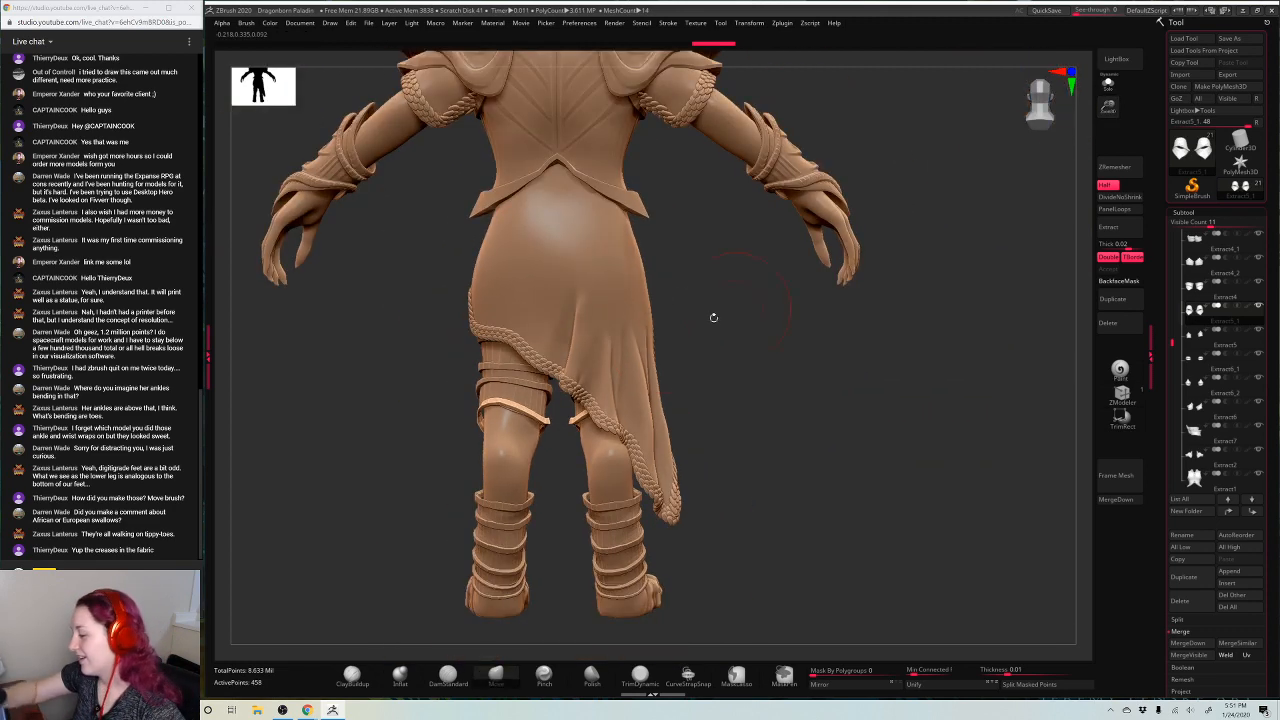
Select the waist cloth KEEP, hide its braided trim and adjust the brush size for masking
alt+click(615, 360)
drag(803, 377, 684, 349)
ctrl+shift+click(650, 344)
right_click(749, 360)
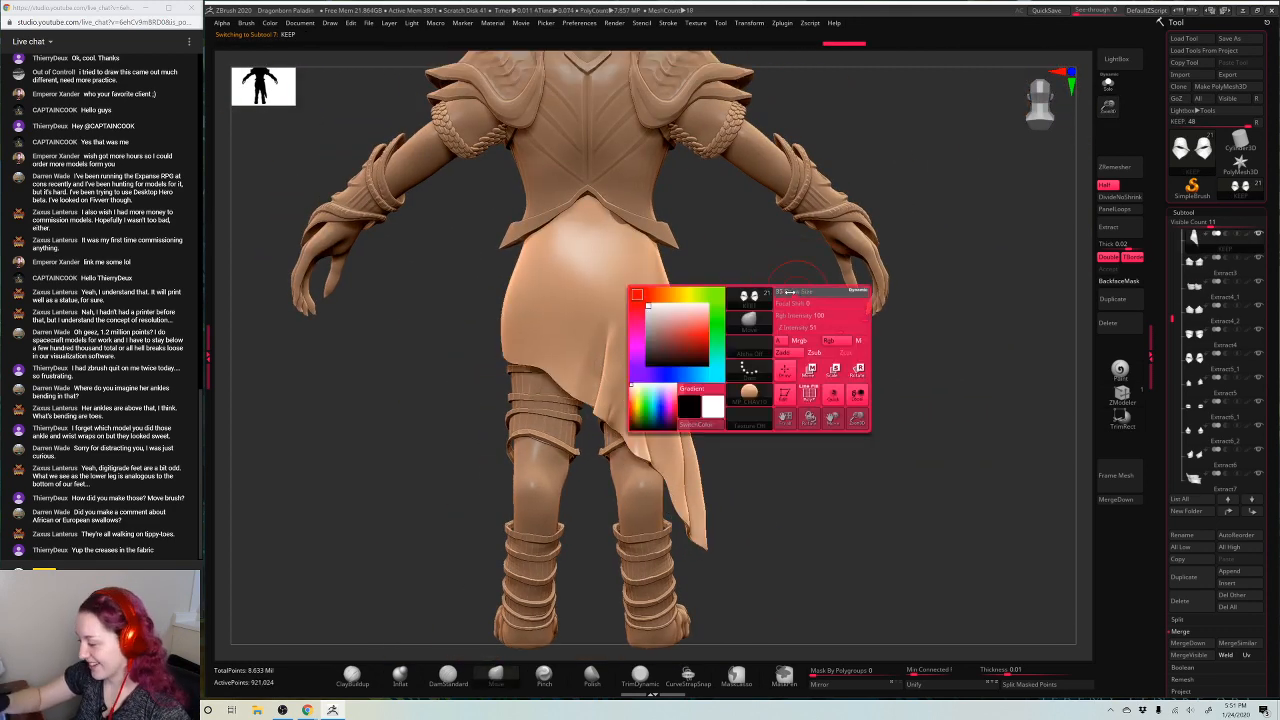
mouse_move(785, 323)
mouse_down()
mouse_move(808, 299)
mouse_move(751, 397)
mouse_move(788, 348)
mouse_move(803, 403)
mouse_up()
key(space)
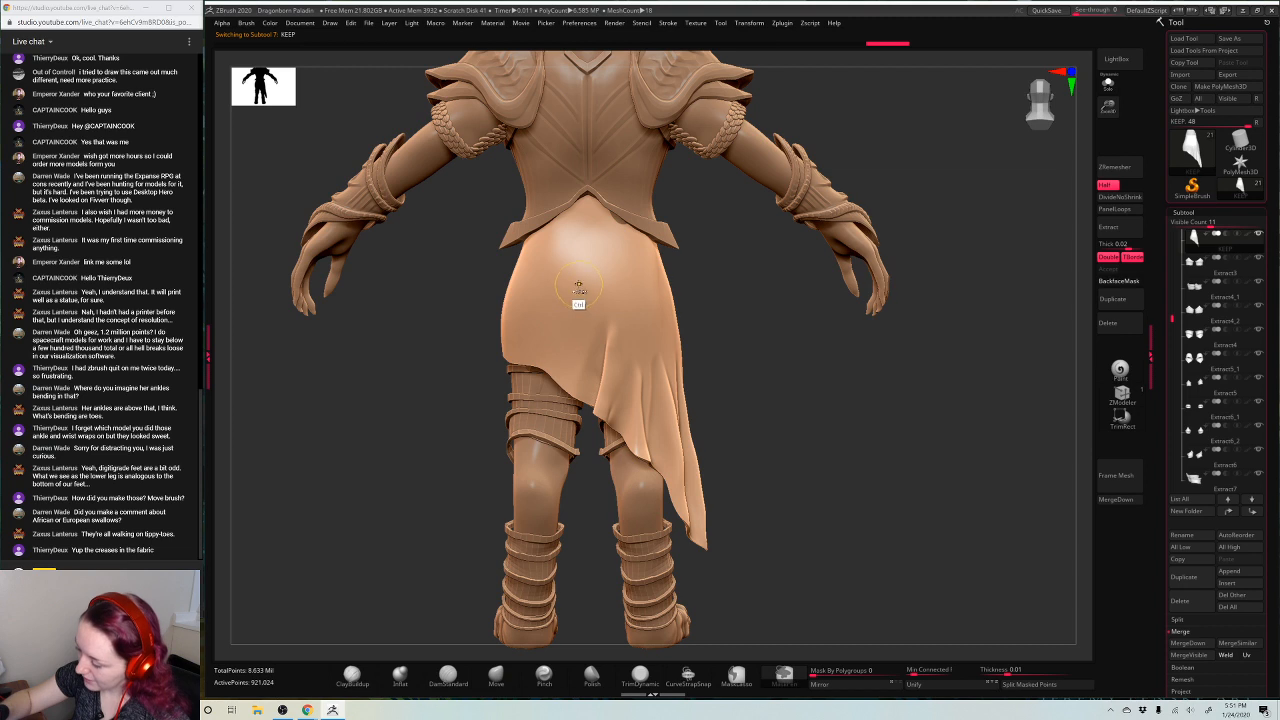
Paint a mask strip down the back of the waist cloth to its hem and undo the last stroke
ctrl+drag(576, 288, 567, 392)
mouse_move(576, 292)
ctrl+mouse_down()
mouse_move(532, 441)
mouse_move(566, 340)
mouse_move(567, 428)
ctrl+mouse_up()
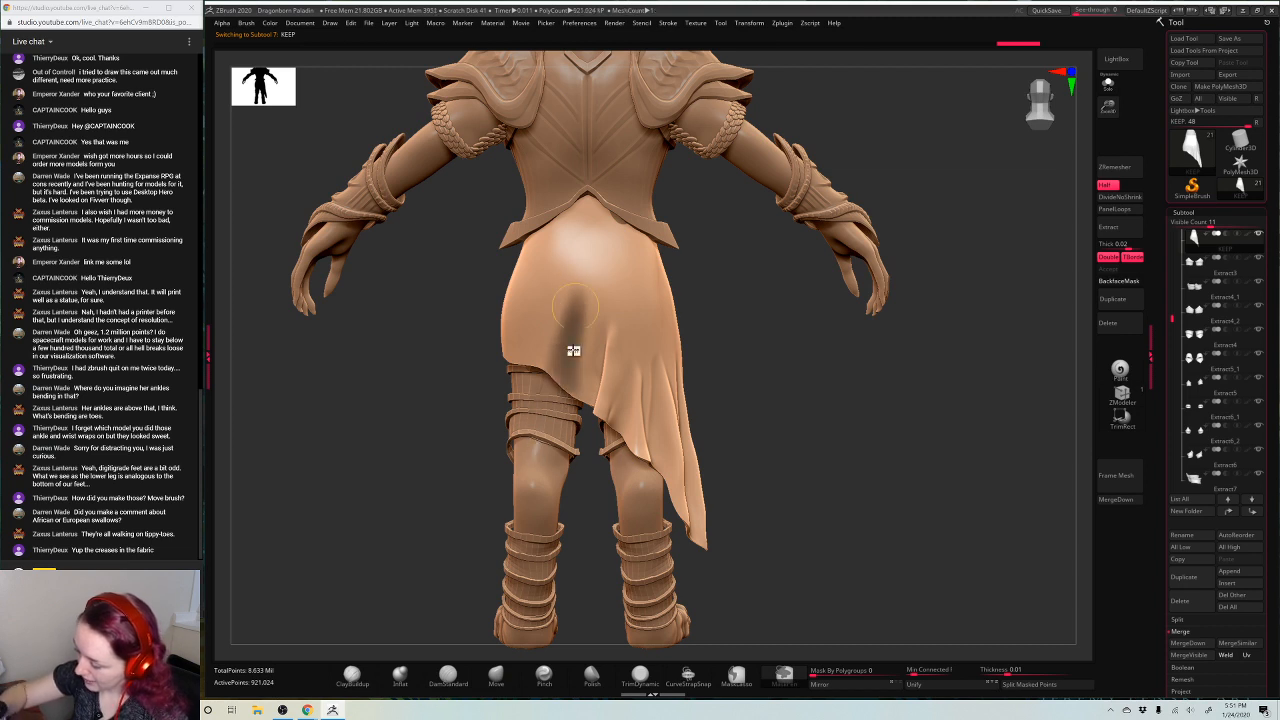
ctrl+drag(573, 337, 536, 432)
mouse_move(574, 320)
ctrl+mouse_down()
mouse_move(560, 454)
mouse_move(571, 347)
ctrl+mouse_up()
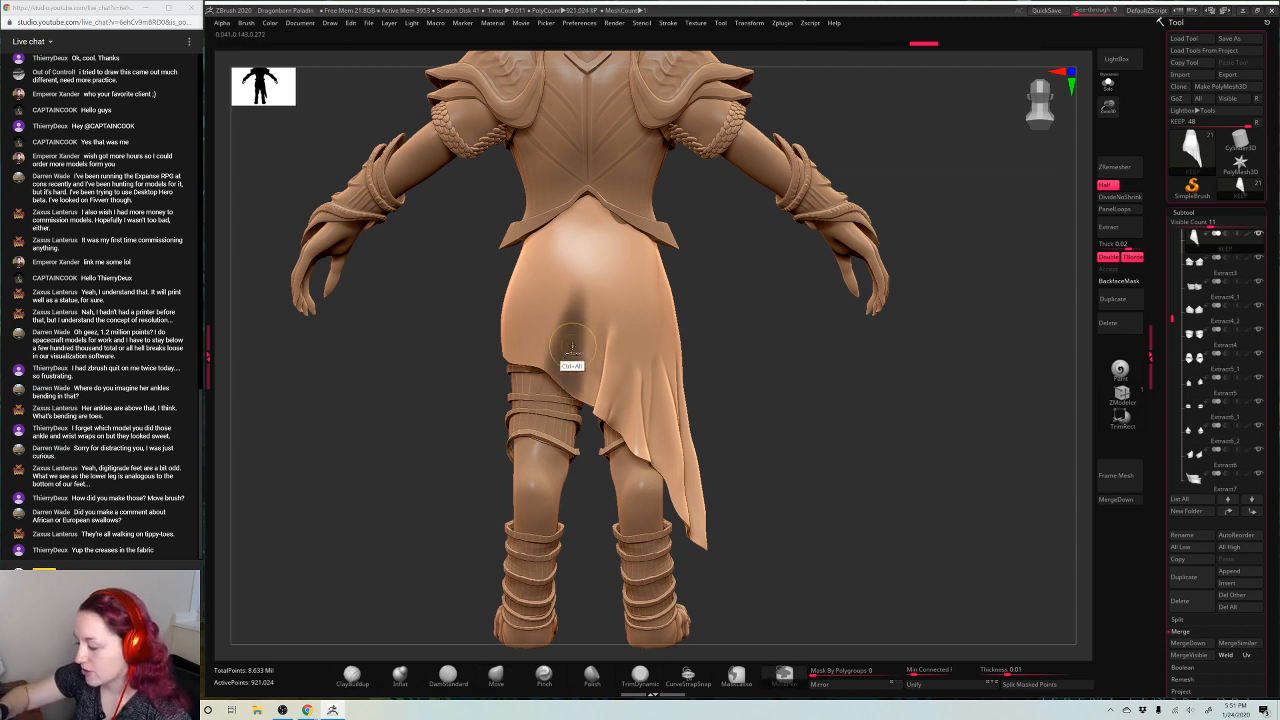
key(ctrl+z)
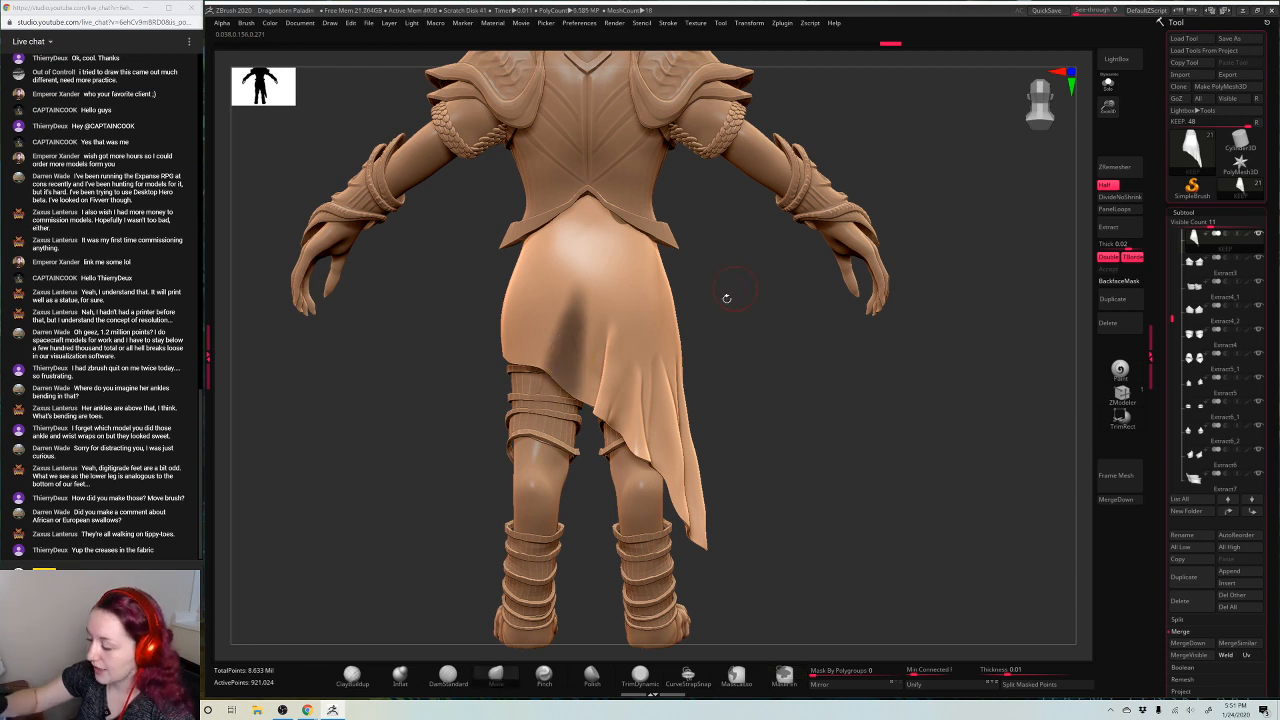
Refine the mask strip on the waist cloth into a tapered fold shape by blurring it and erasing along its edges
ctrl+click(577, 350)
ctrl+click(577, 350)
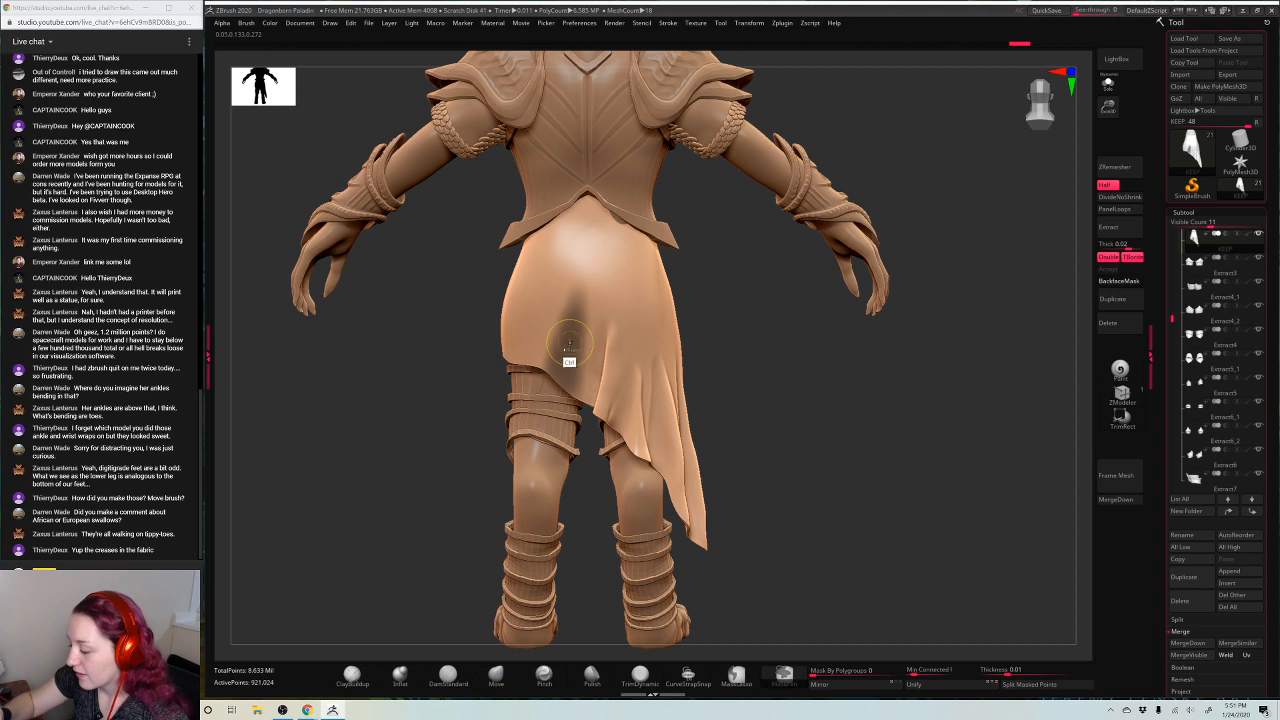
mouse_move(570, 345)
ctrl+alt+mouse_down()
mouse_move(569, 297)
mouse_move(527, 430)
ctrl+alt+mouse_up()
ctrl+alt+drag(569, 299, 537, 474)
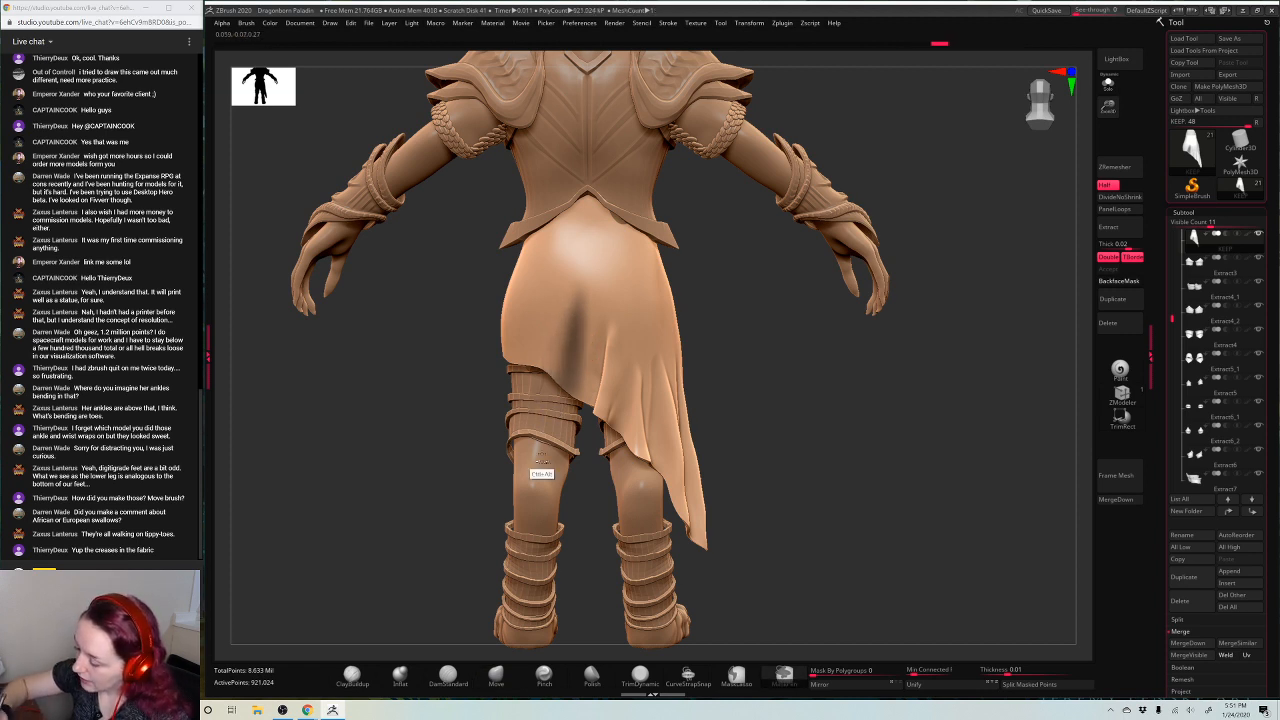
ctrl+click(571, 355)
ctrl+click(571, 354)
ctrl+drag(572, 352, 571, 365)
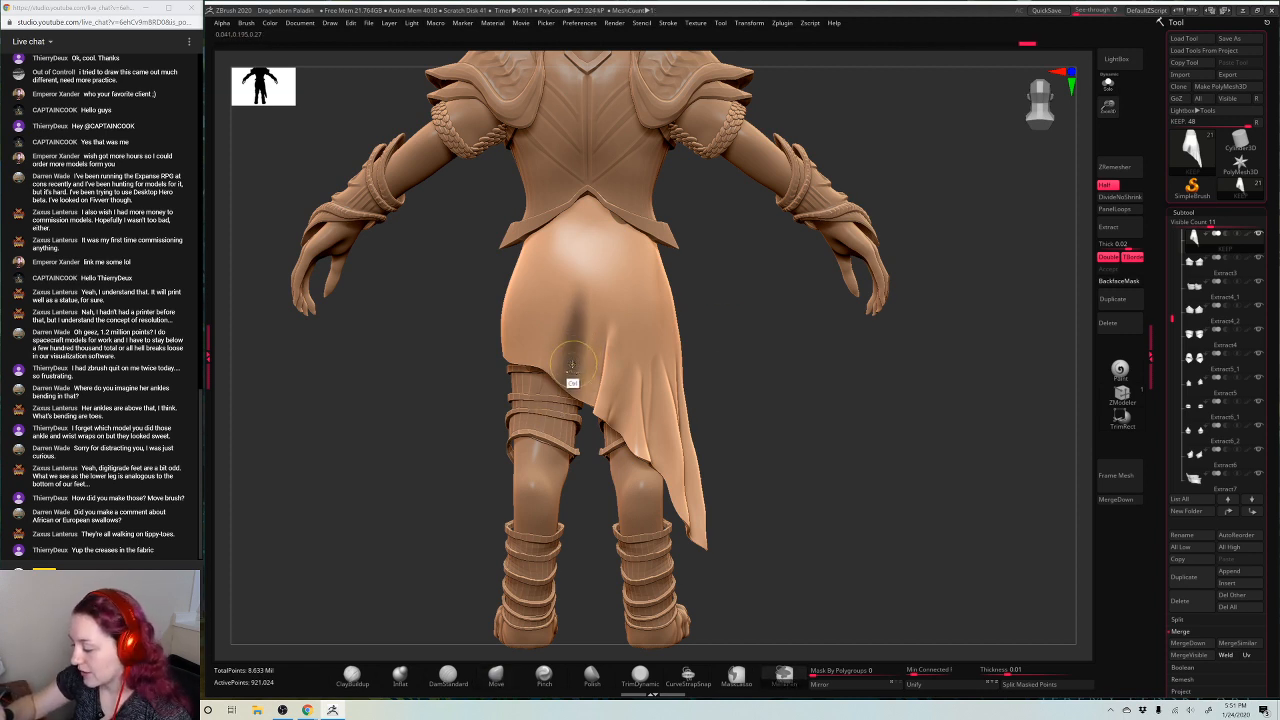
Lay a transpose line along the masked strip of the waist cloth and set it to Rotate
key(w)
mouse_move(726, 385)
alt+mouse_down()
mouse_move(652, 348)
mouse_move(616, 308)
mouse_move(565, 381)
alt+mouse_up()
key(y)
mouse_move(745, 312)
mouse_down()
mouse_move(880, 318)
mouse_move(739, 314)
mouse_up()
right_click(739, 314)
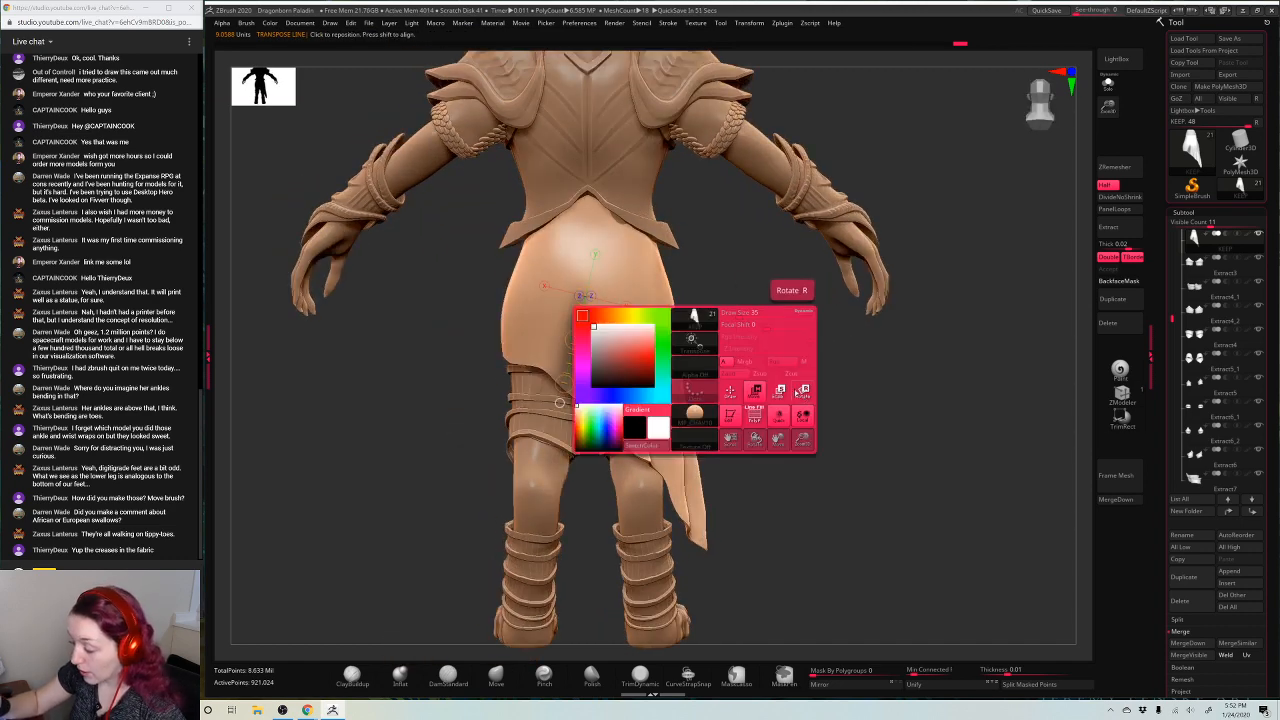
click(803, 391)
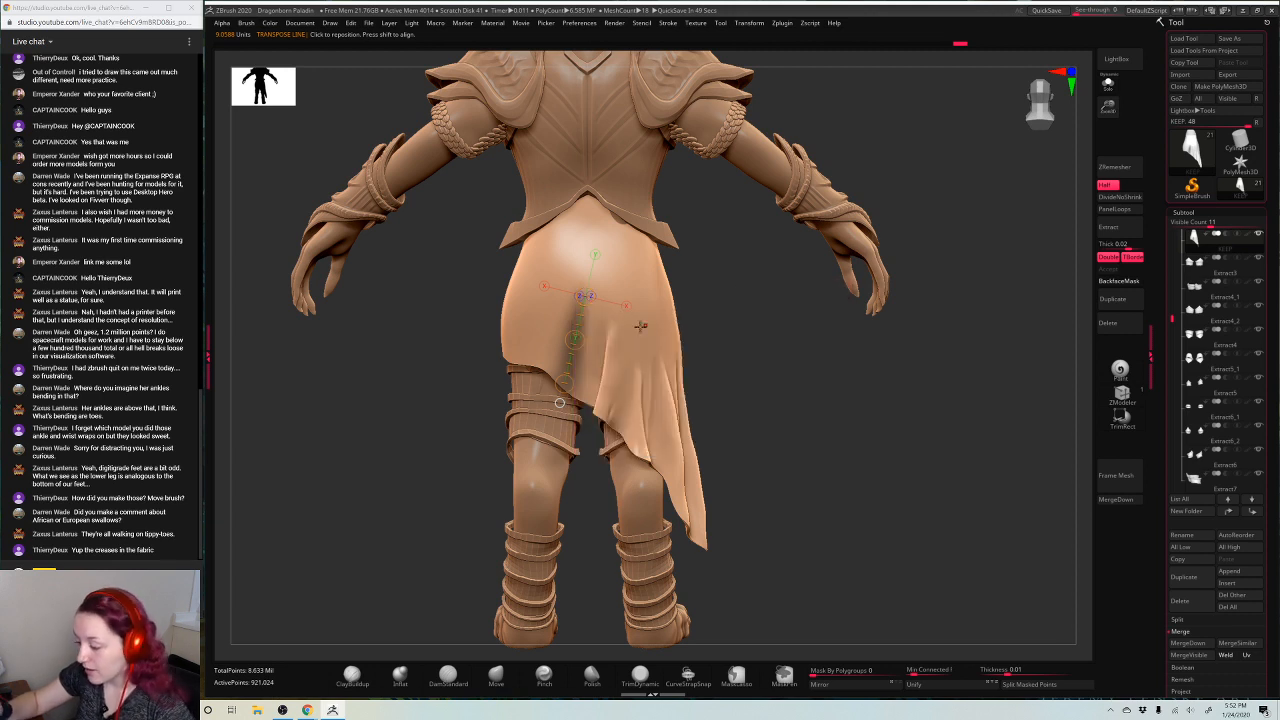
Invert the mask and try to form a fold by rotating the strip about the transpose line, redrawing the line once
ctrl+click(742, 313)
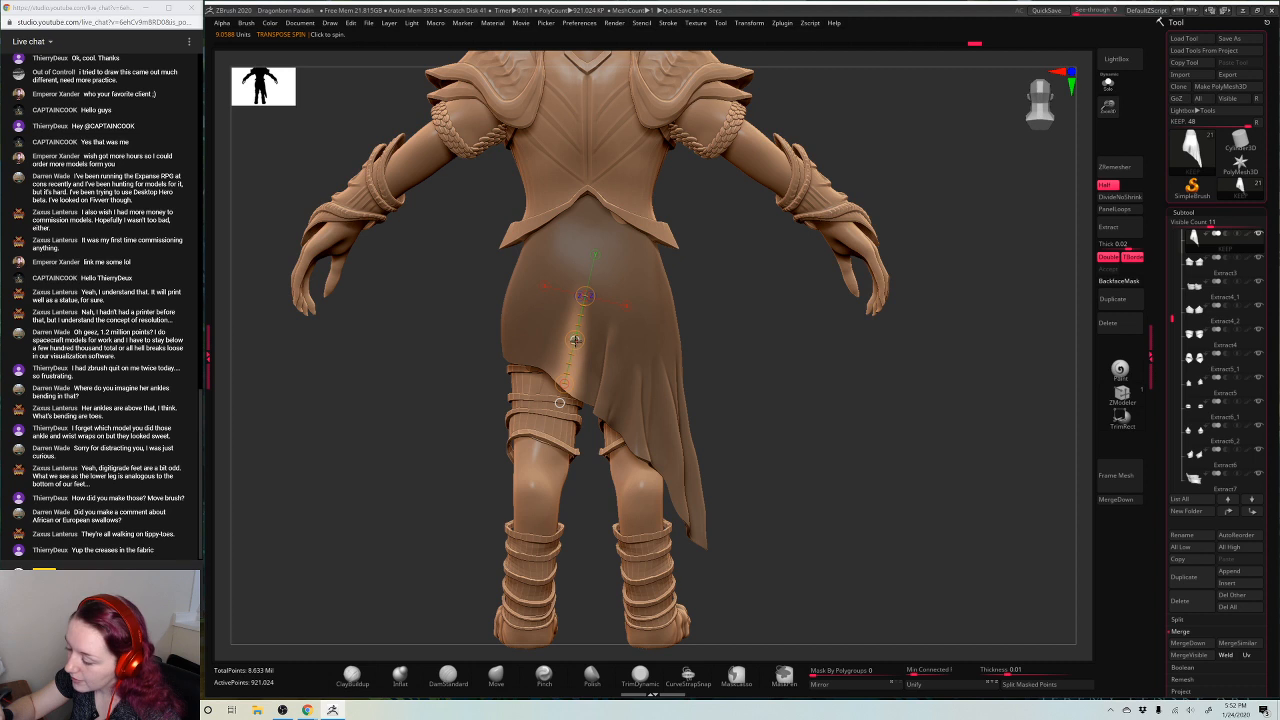
drag(575, 340, 573, 353)
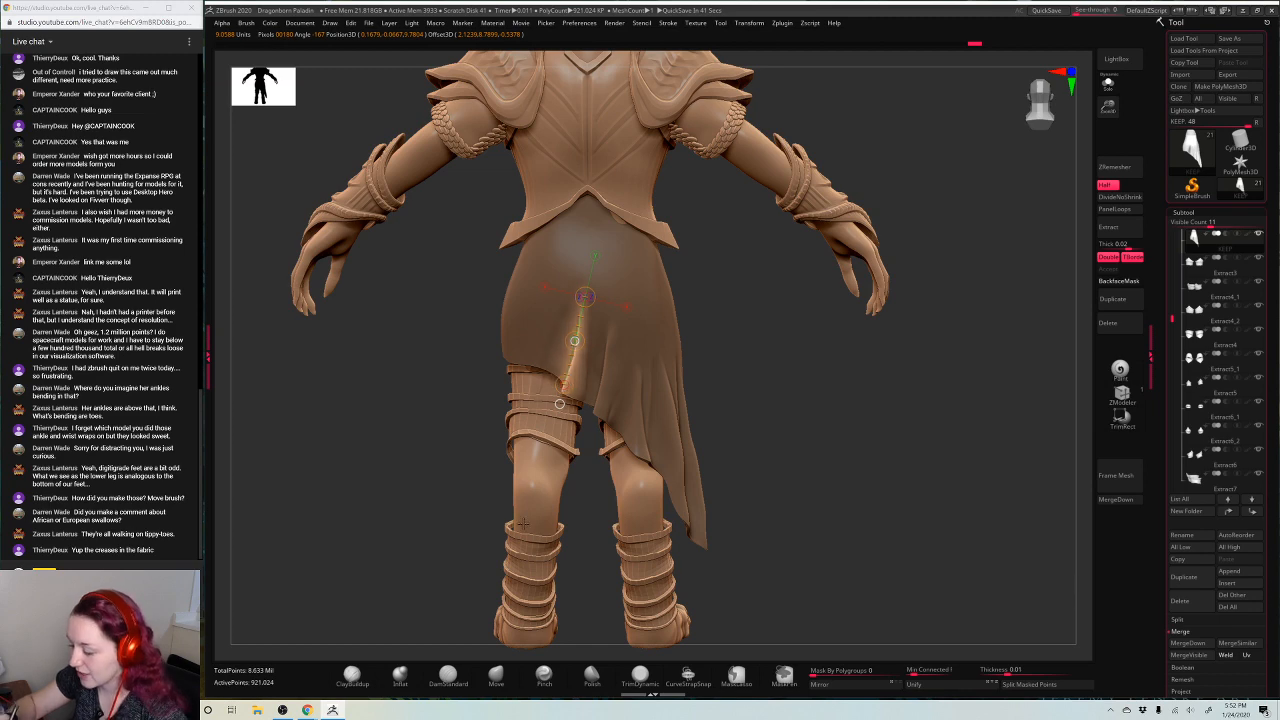
right_drag(646, 336, 578, 348)
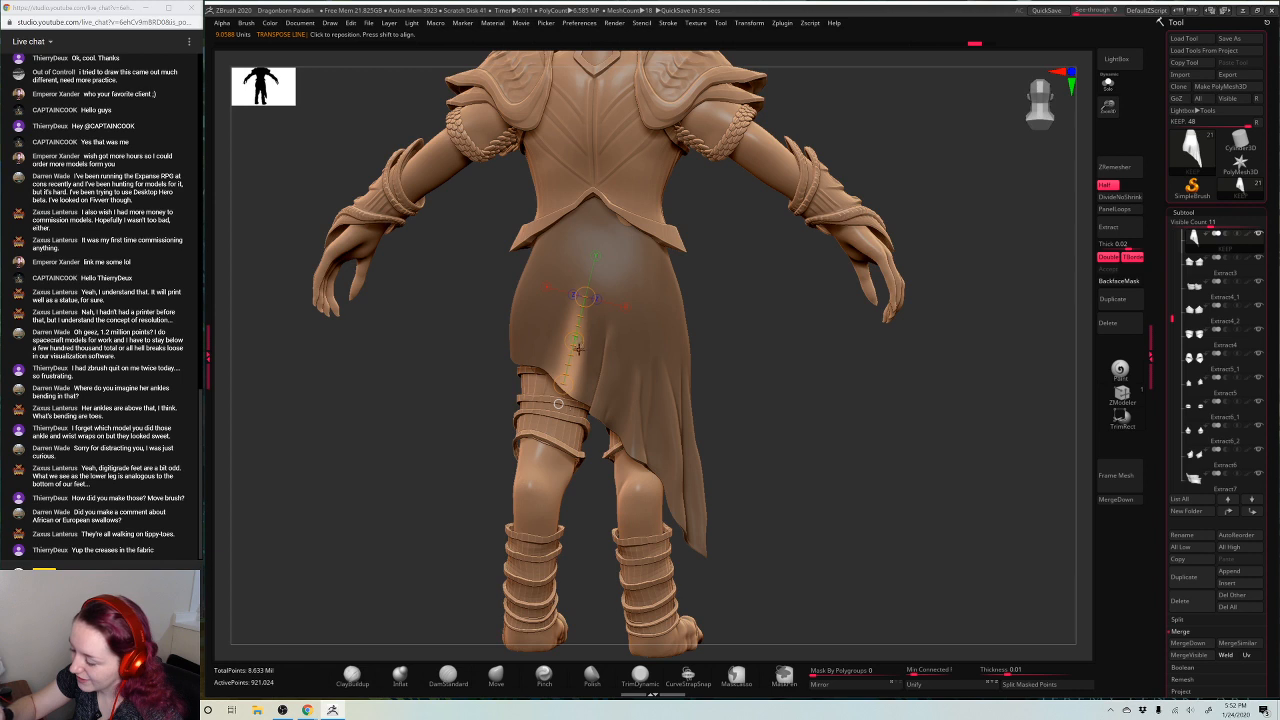
drag(580, 264, 565, 384)
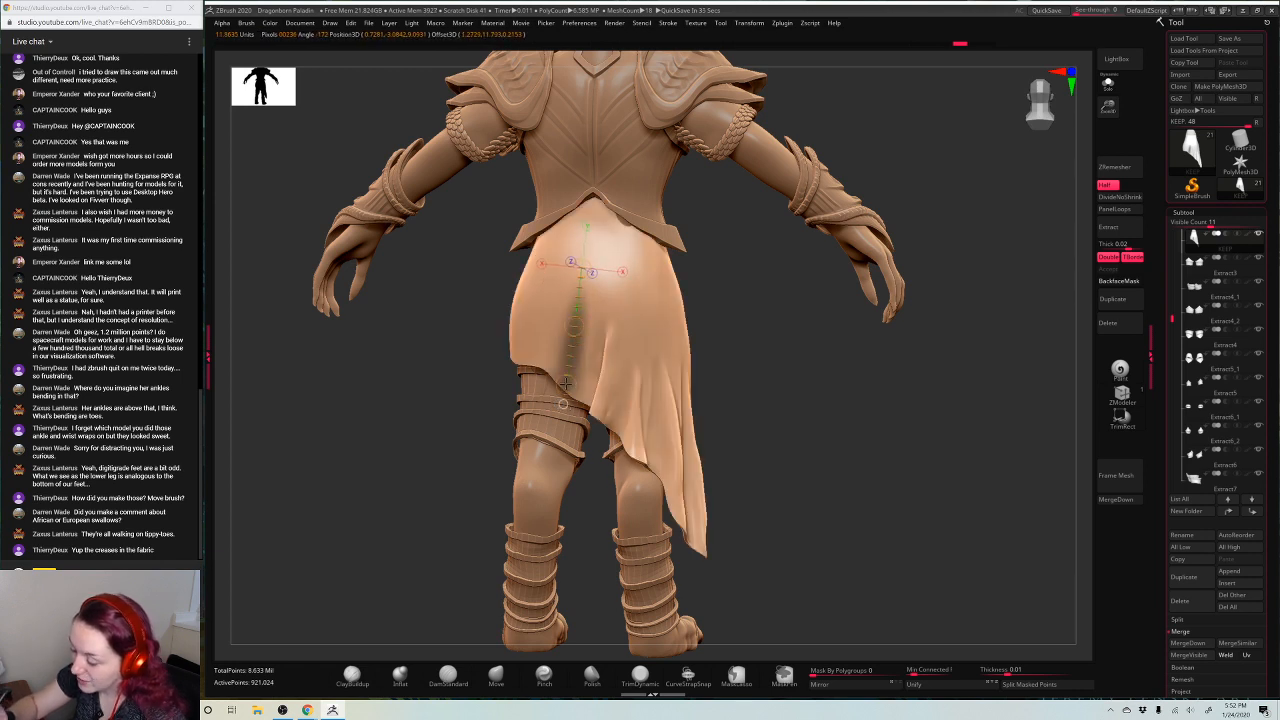
ctrl+click(743, 314)
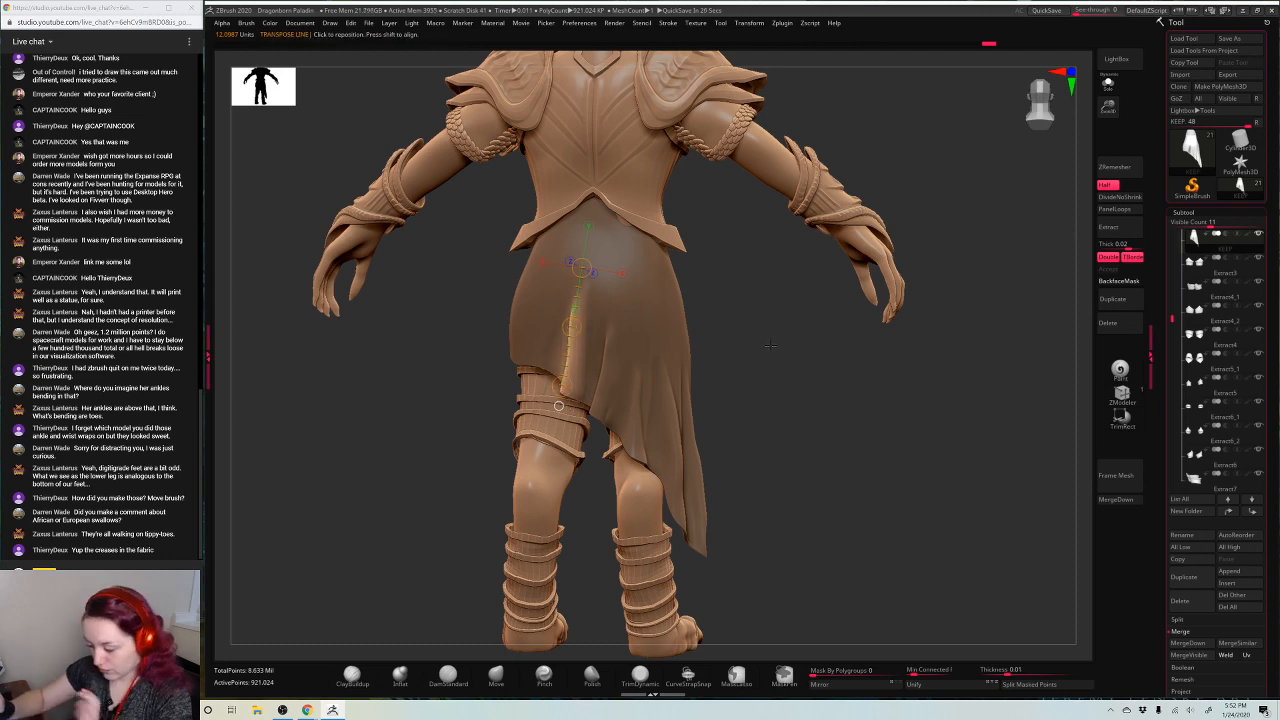
mouse_move(783, 368)
mouse_down()
mouse_move(810, 362)
mouse_move(771, 358)
mouse_move(762, 396)
mouse_up()
Sharpen the new fold on the back of the waist cloth with the Pinch brush and unhide the braided trim
key(space)
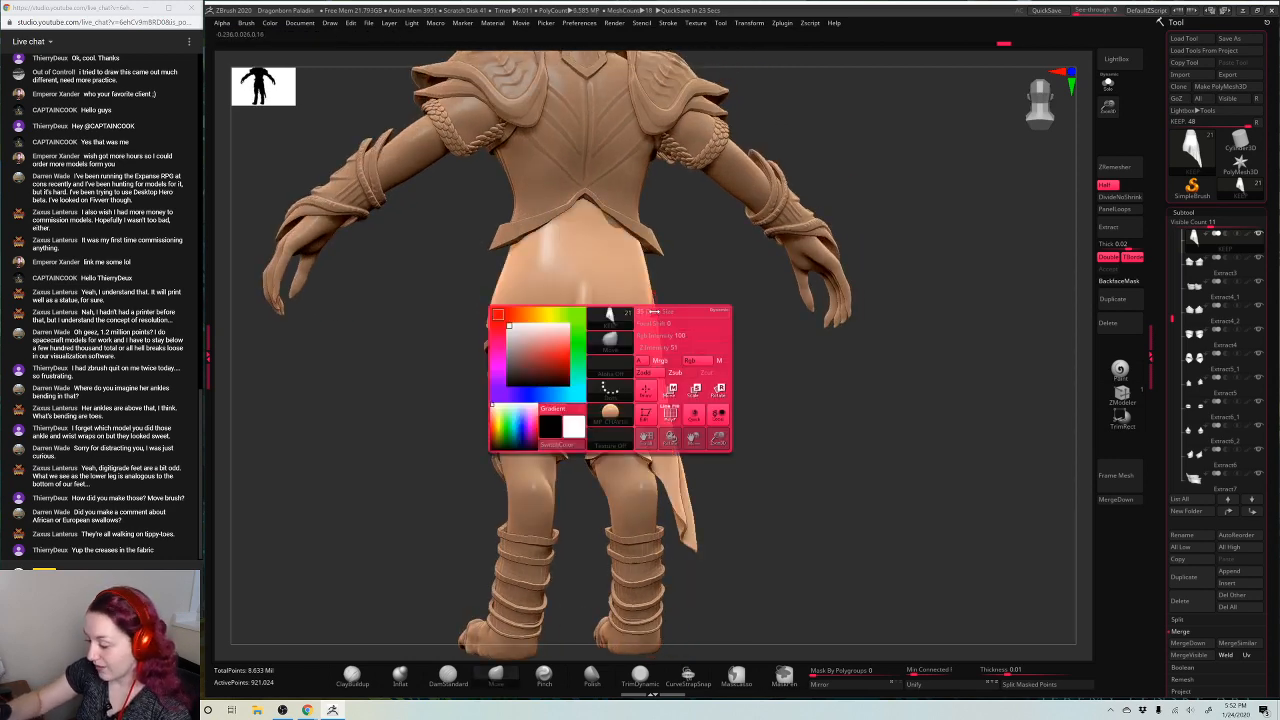
click(544, 676)
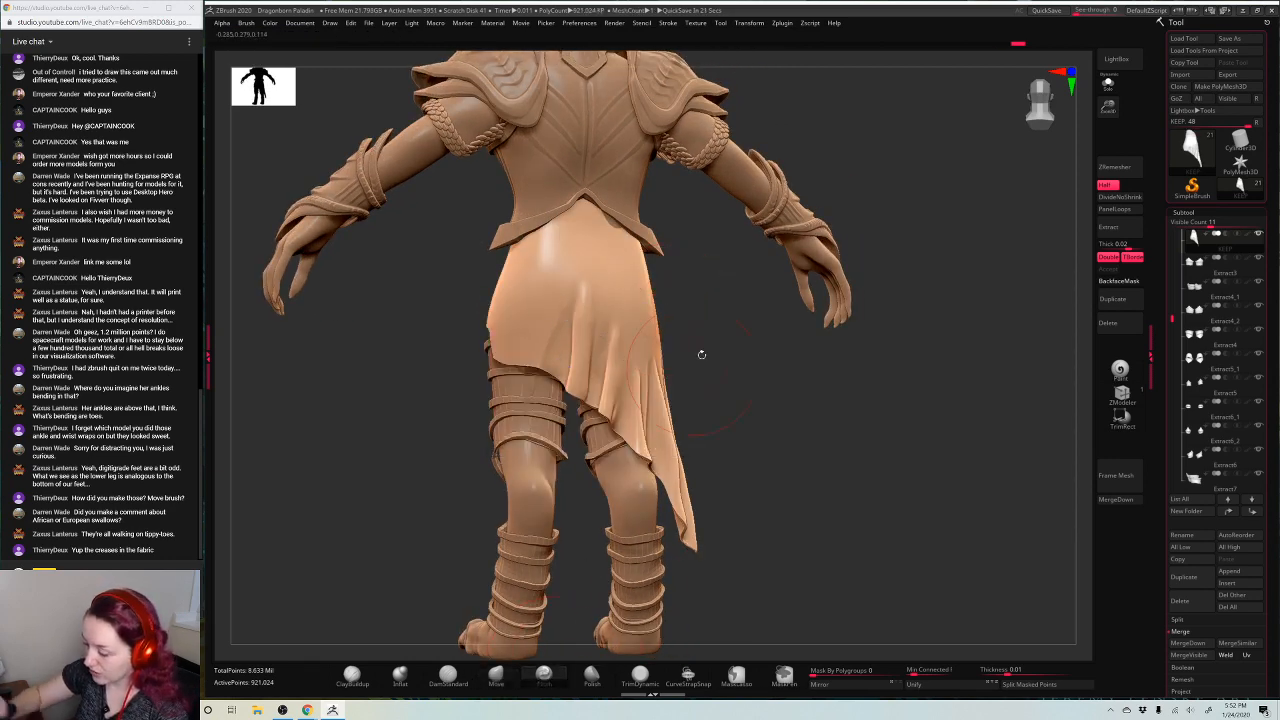
key(space)
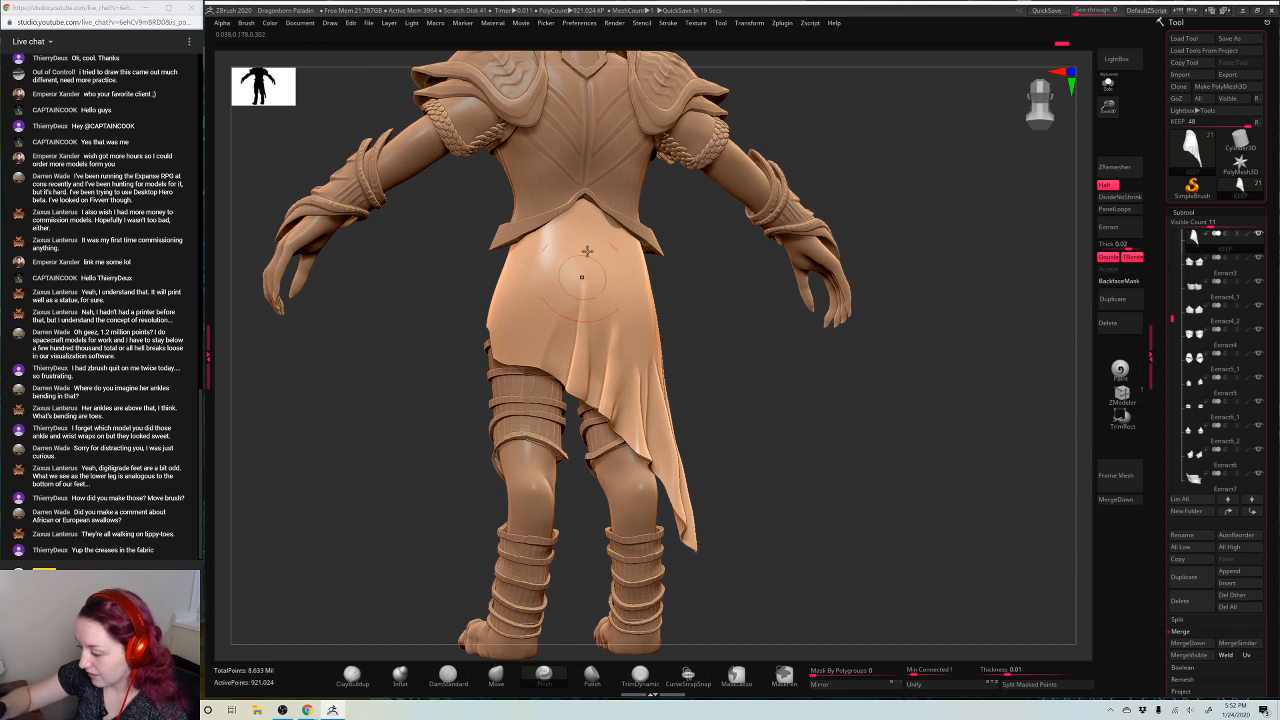
drag(790, 368, 846, 430)
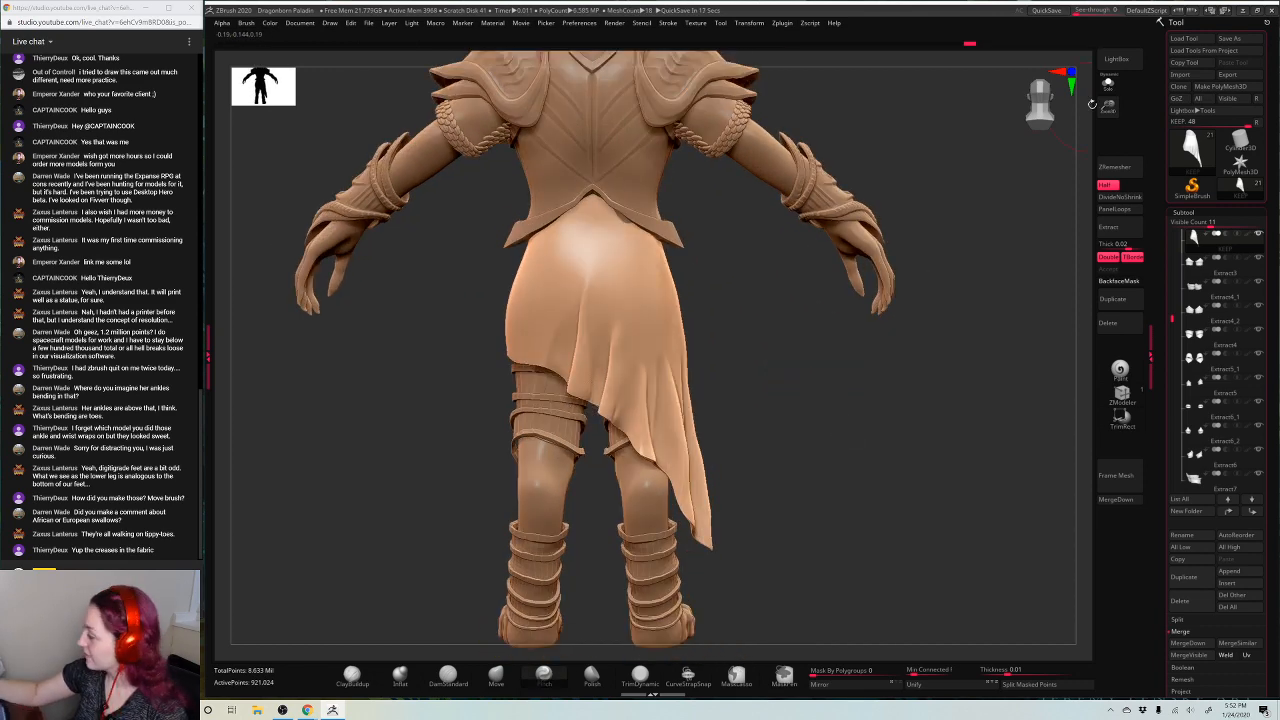
click(1108, 87)
click(1108, 87)
ctrl+shift+click(848, 390)
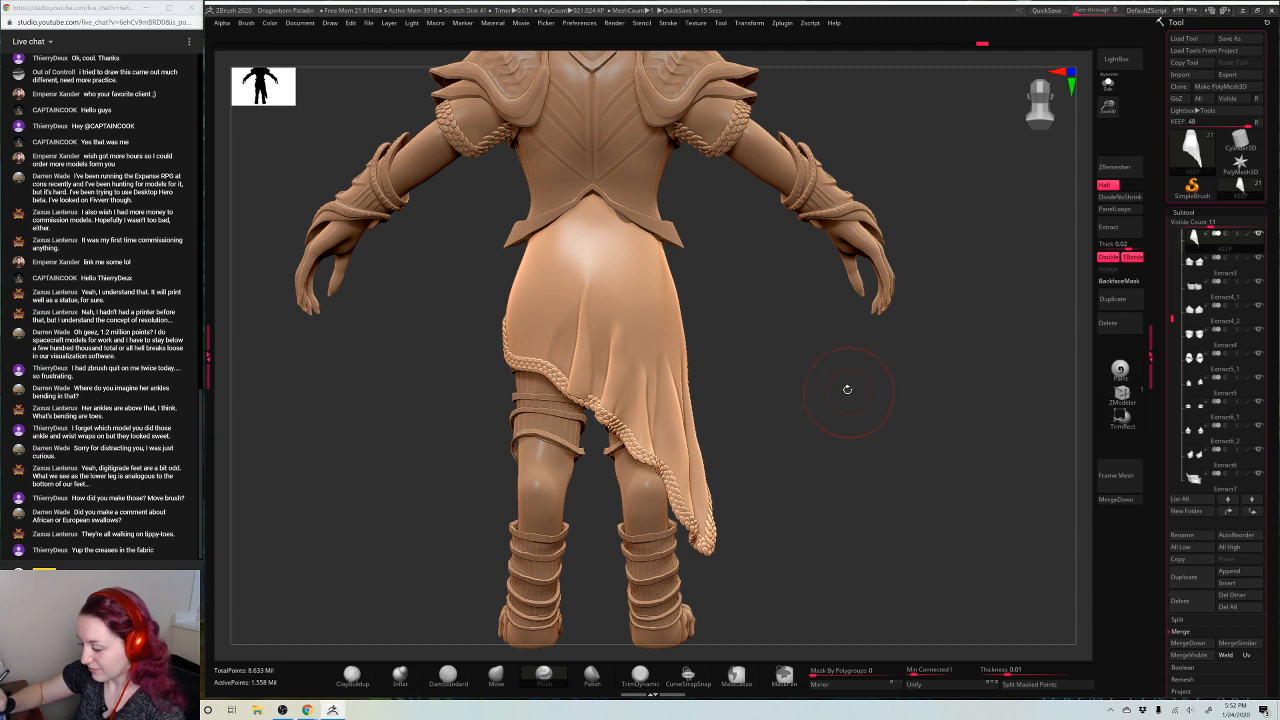
Step through the undo history to remove the trial fold from the waist cloth while keeping its braided trim shown
key(ctrl+z)
key(ctrl+z)
key(ctrl+z)
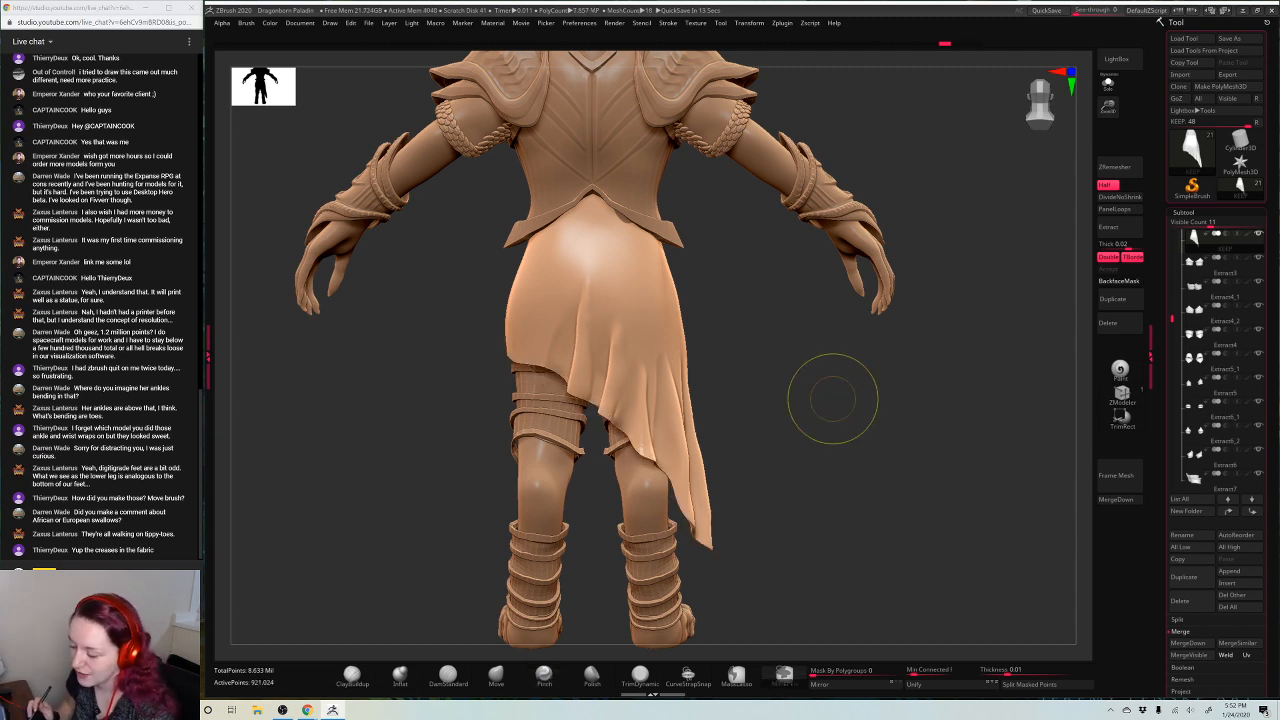
key(ctrl+z)
key(ctrl+z)
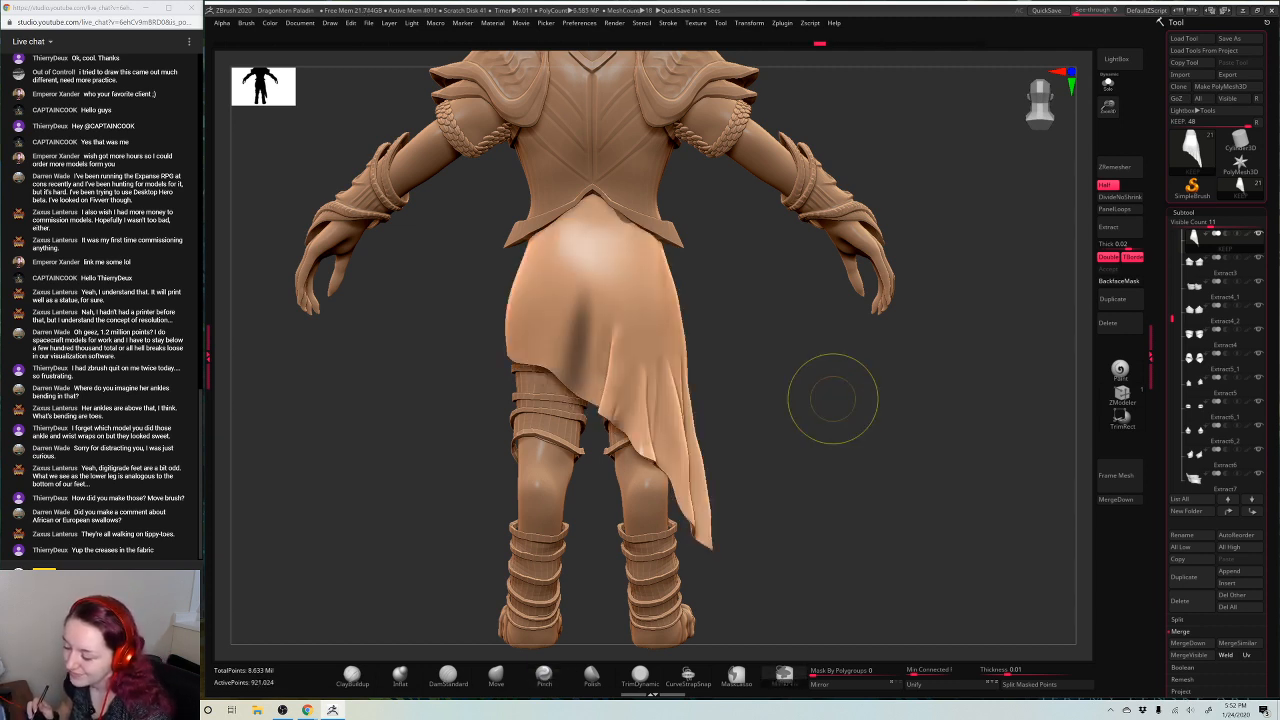
key(ctrl+shift+z)
key(ctrl+shift+z)
key(ctrl+shift+z)
key(ctrl+shift+z)
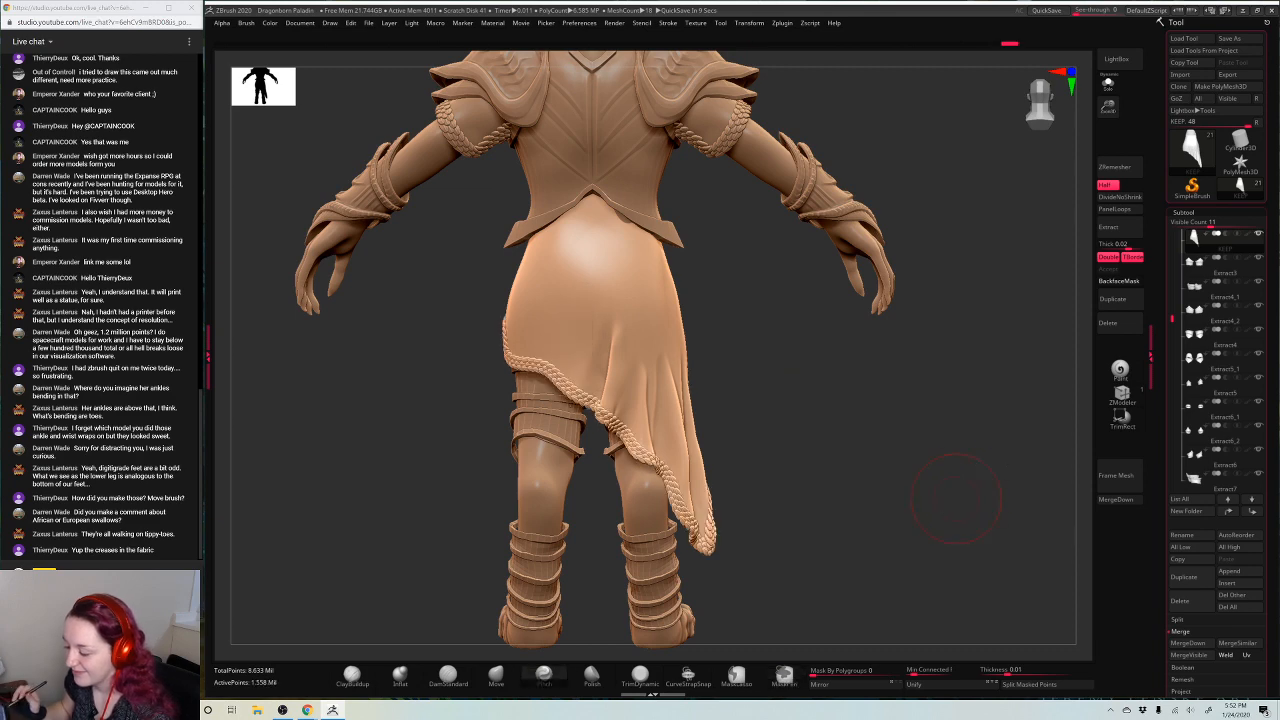
Isolate the waist cloth briefly, then examine how it drapes over the thigh plates from the side
click(1108, 84)
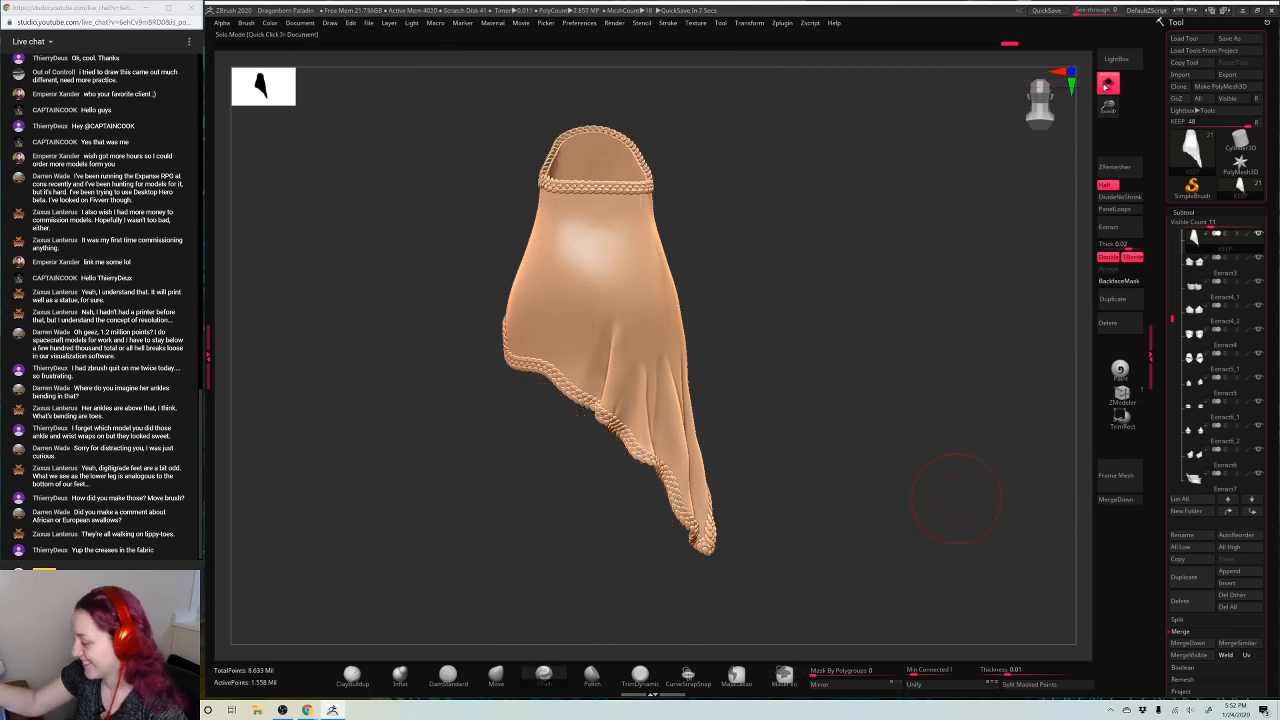
click(1108, 84)
drag(903, 187, 854, 293)
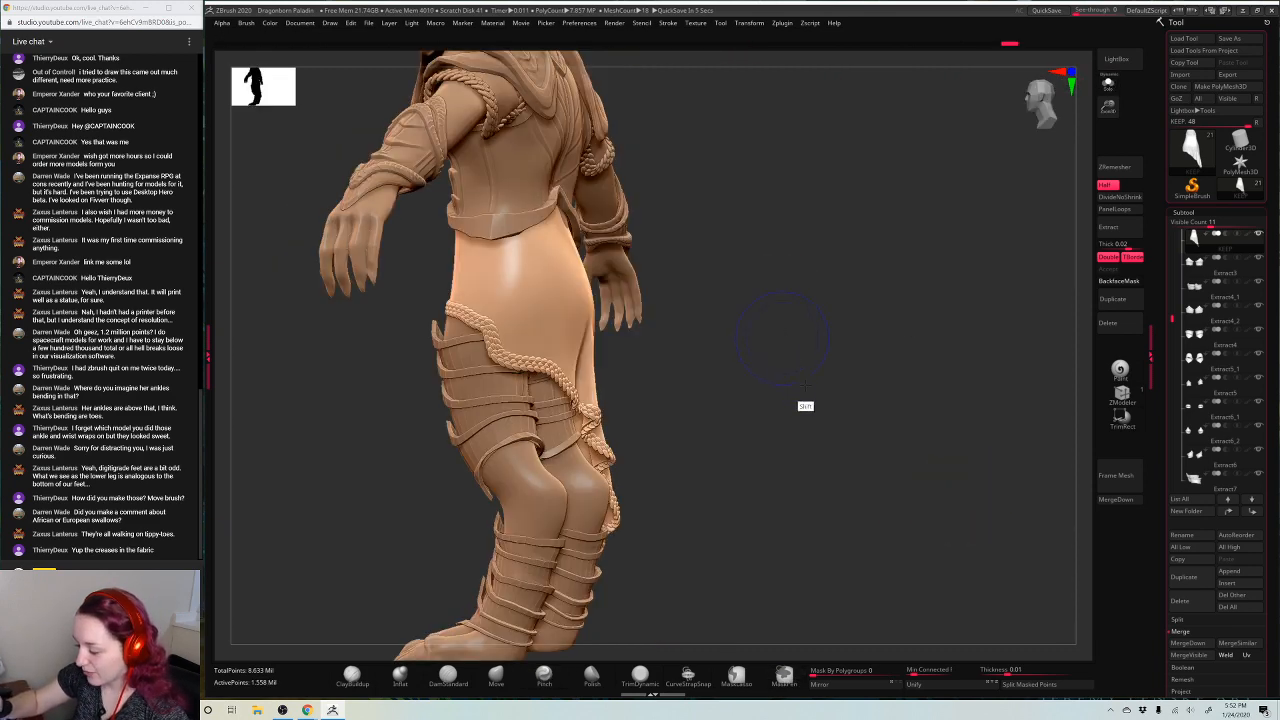
mouse_move(806, 406)
mouse_down()
mouse_move(834, 354)
mouse_move(843, 286)
mouse_up()
key(space)
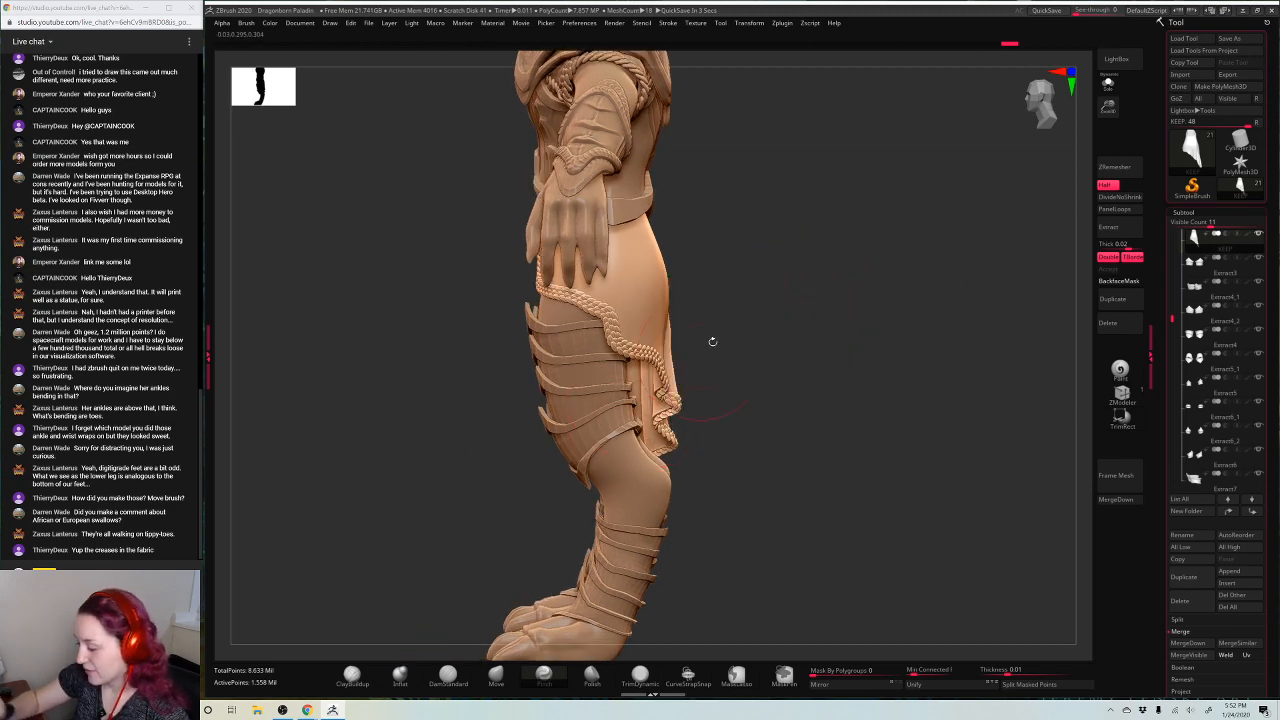
alt+drag(1054, 187, 1002, 193)
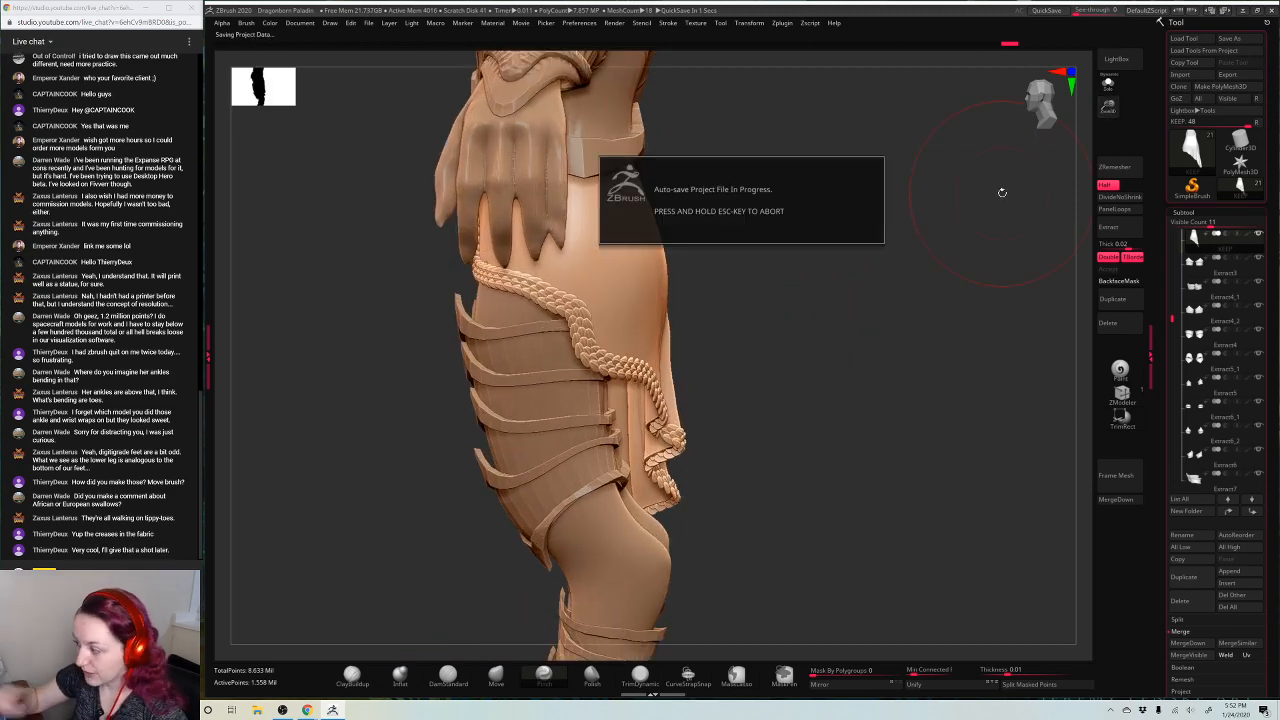
key(space)
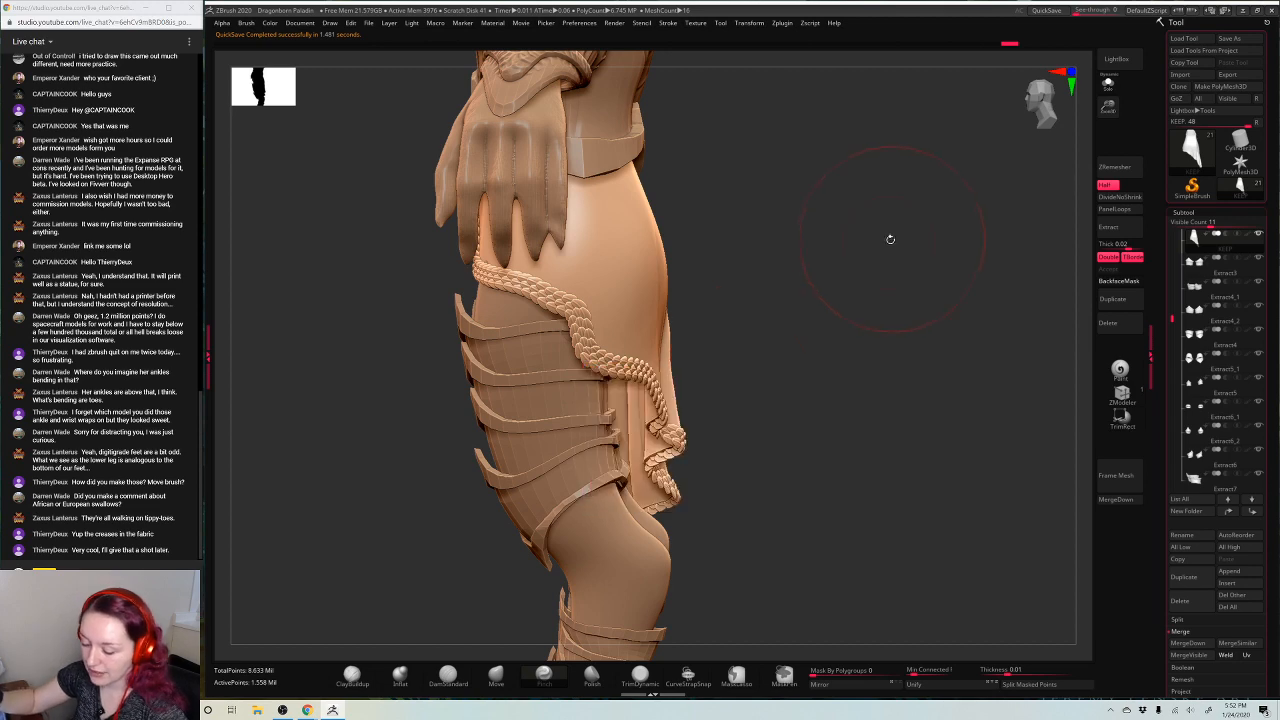
drag(889, 237, 895, 284)
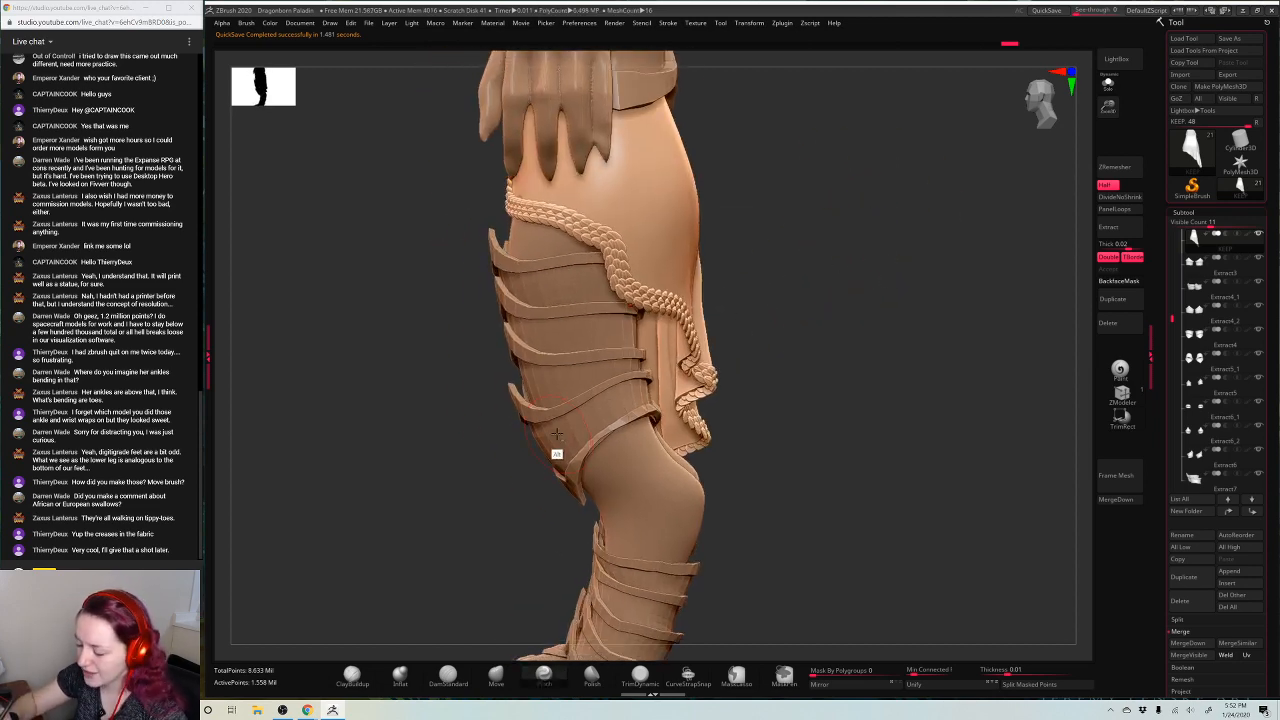
Adjust the upper rim of the lowest thigh plates with the Move brush so it sits closer to the legs
alt+click(577, 396)
key(space)
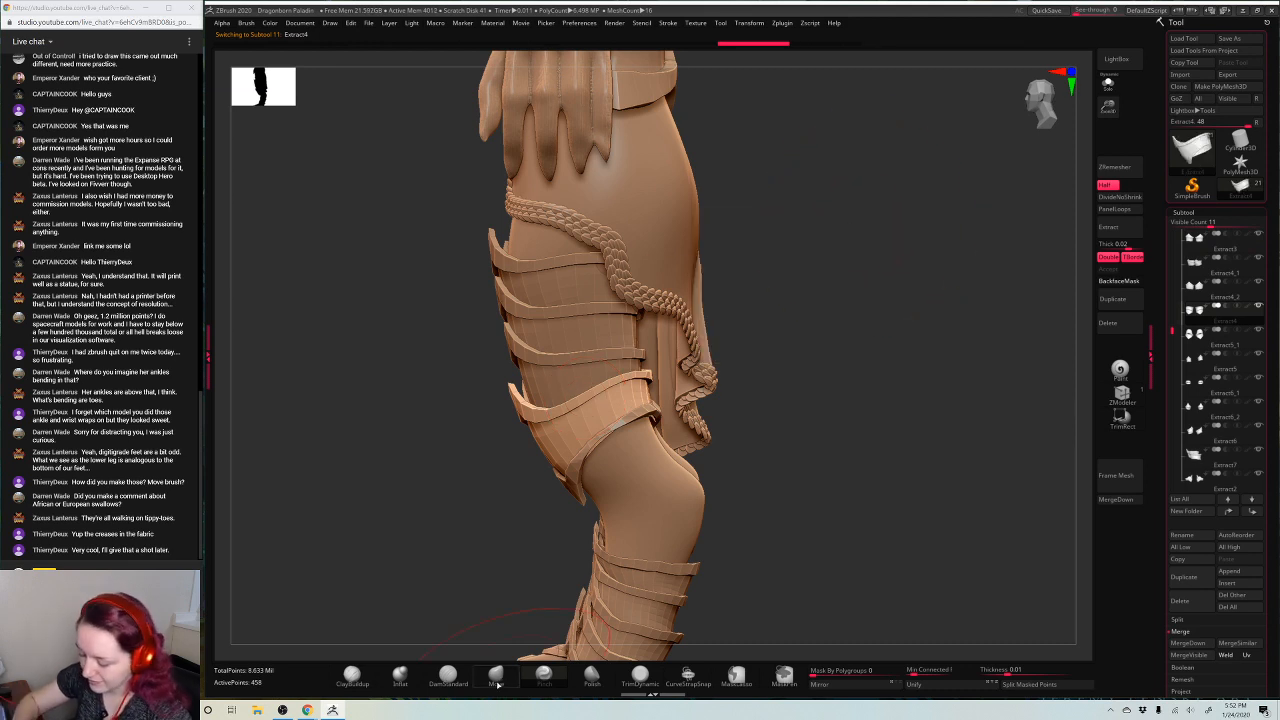
click(496, 676)
drag(515, 388, 521, 381)
key(space)
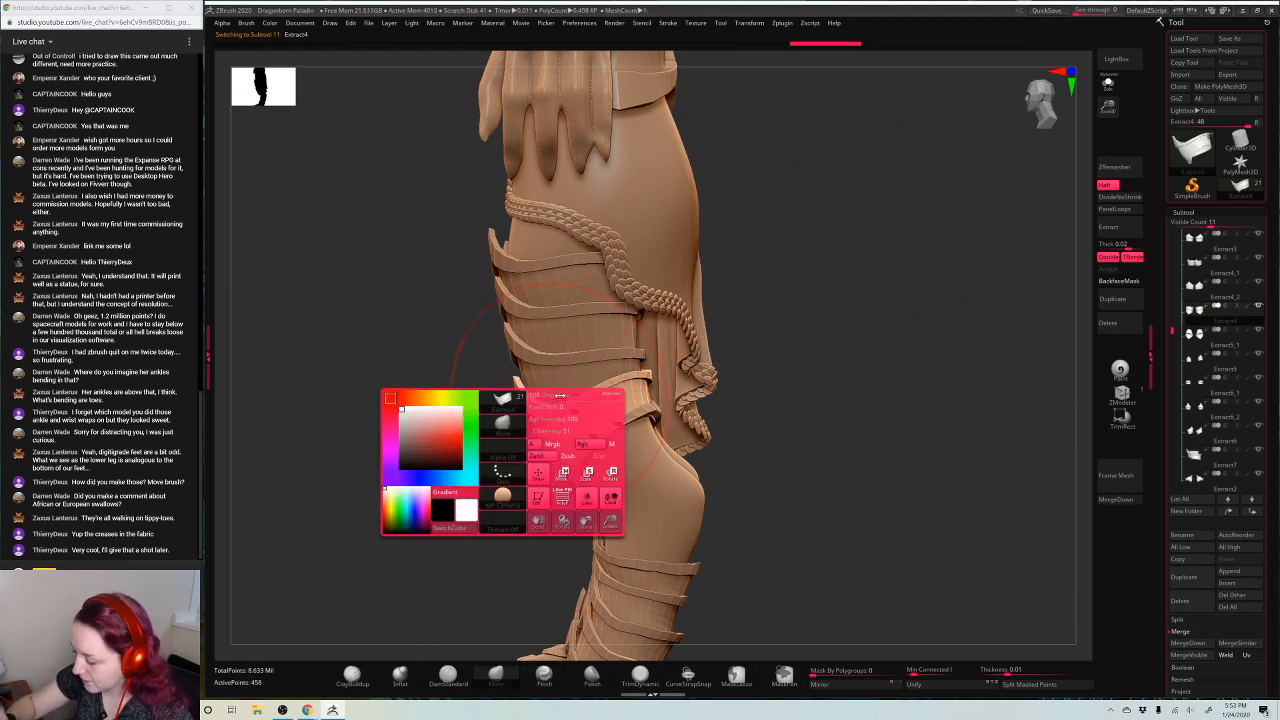
click(552, 396)
mouse_move(786, 277)
mouse_down()
mouse_move(863, 303)
mouse_move(866, 280)
mouse_move(763, 346)
mouse_move(600, 410)
mouse_up()
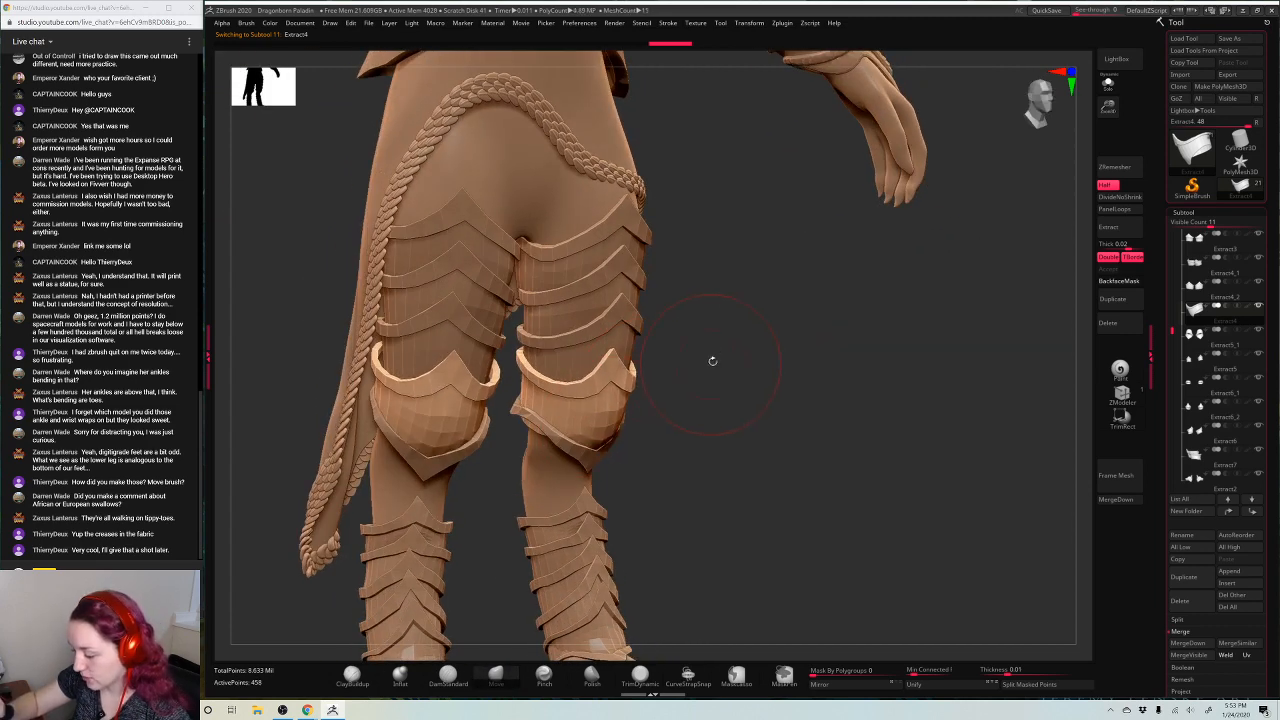
drag(711, 360, 540, 430)
shift+drag(731, 334, 792, 345)
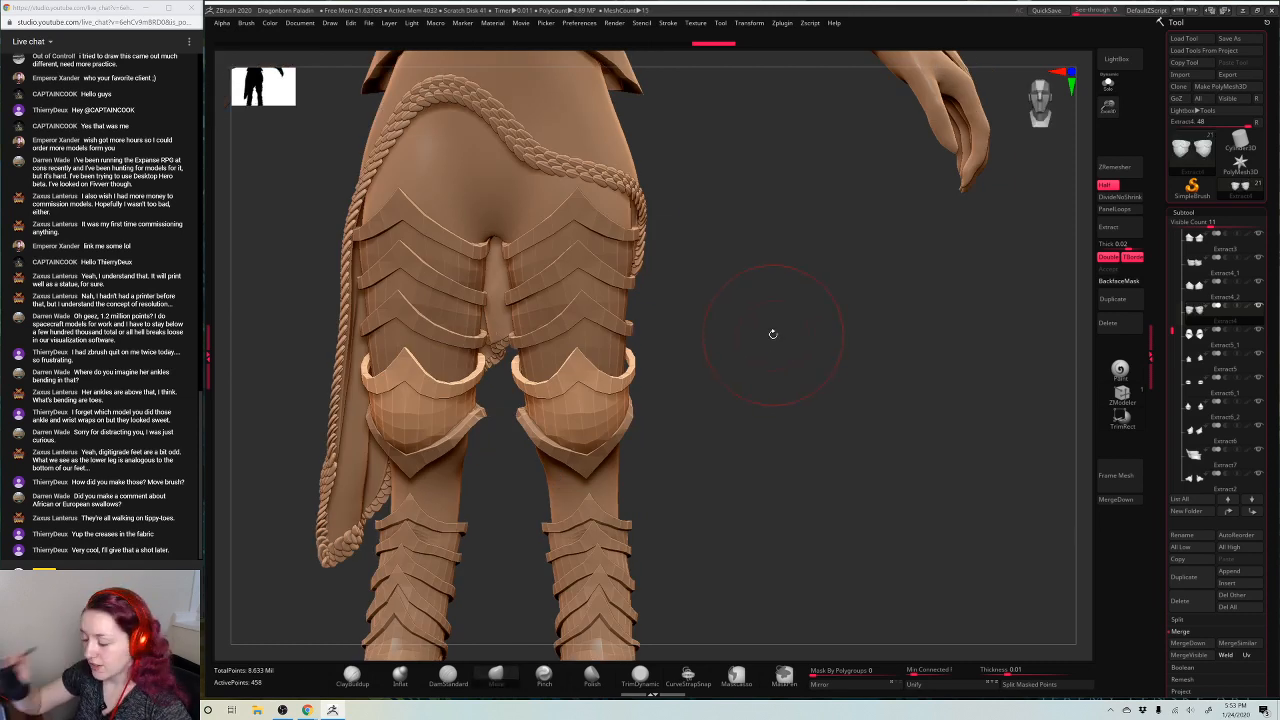
Select the three upper thigh plate pairs in turn and refine their edges with a smaller Move brush
alt+click(600, 340)
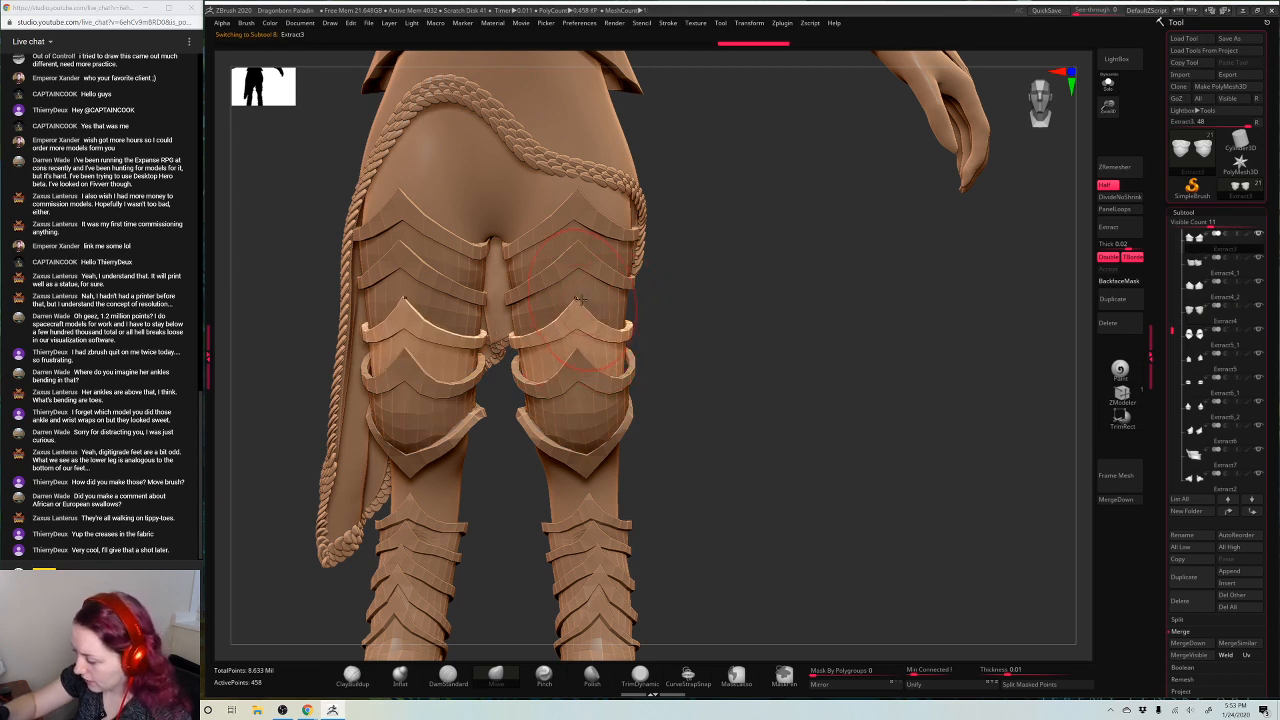
key(space)
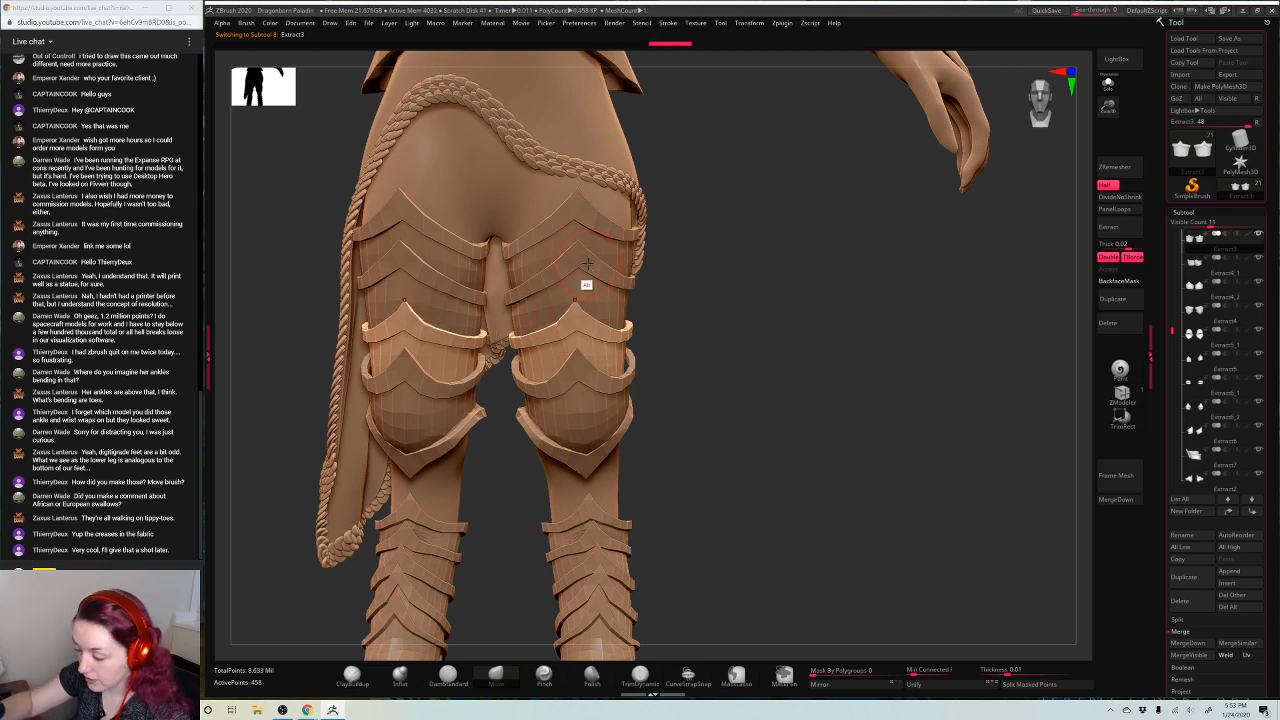
alt+click(586, 284)
key(space)
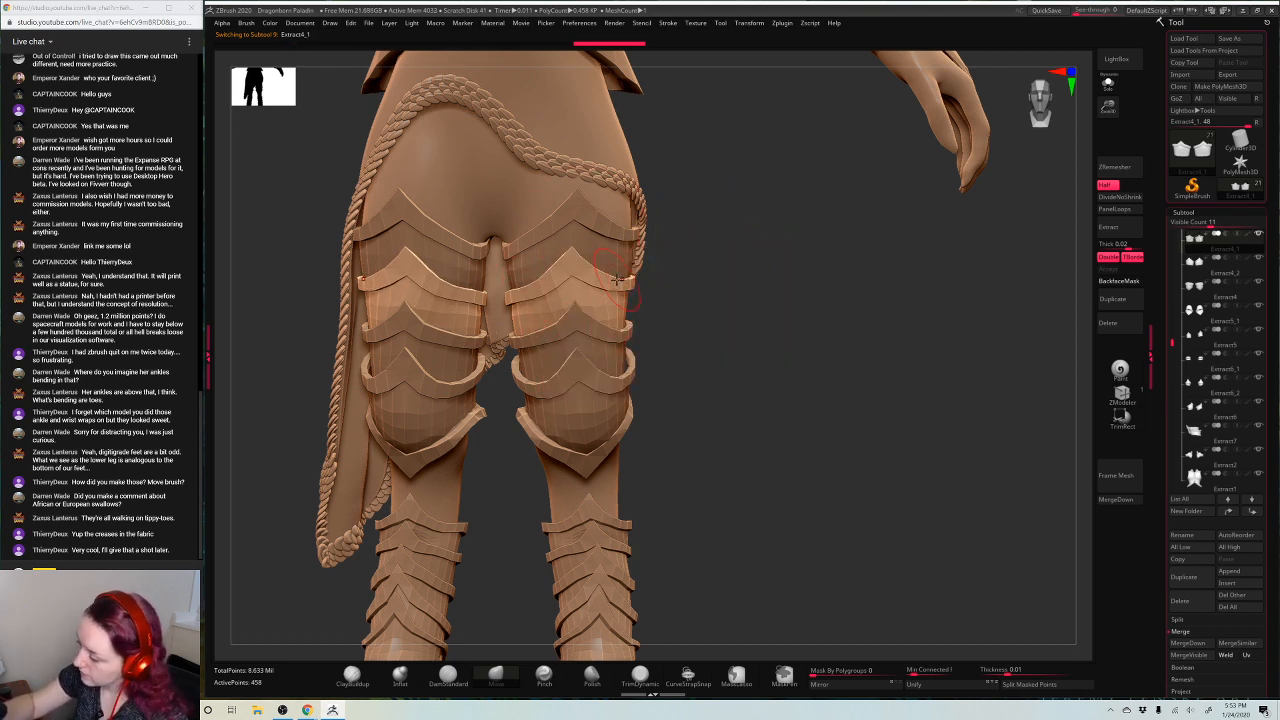
drag(738, 259, 702, 270)
key(space)
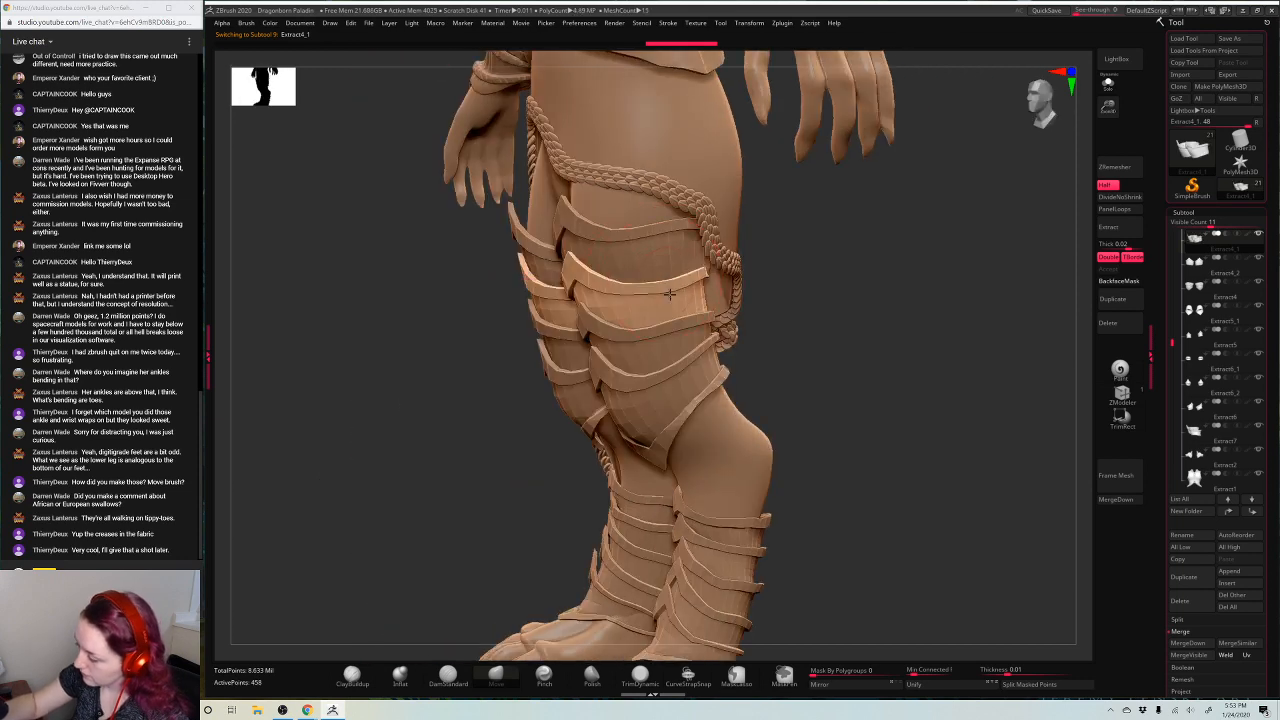
alt+click(625, 293)
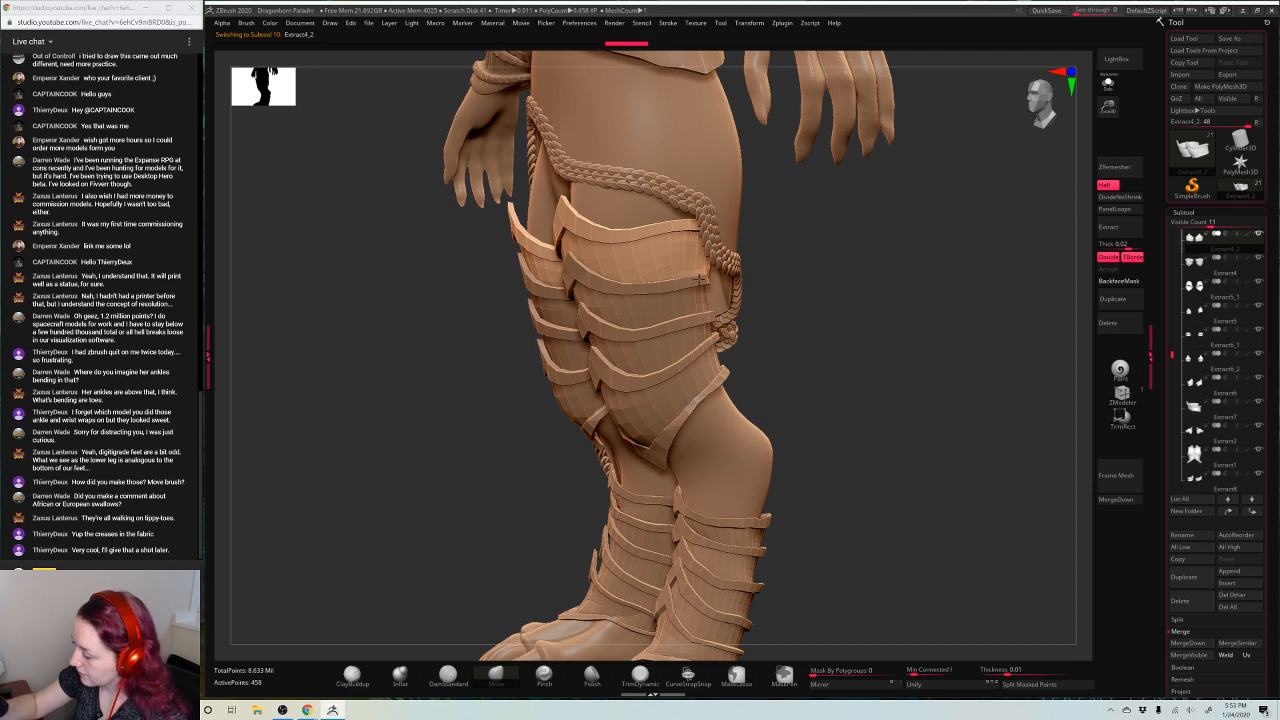
Hide the waist cloth layers to expose the backs of the thigh plates and select the lowest plate pair
mouse_move(954, 285)
mouse_down()
mouse_move(868, 318)
mouse_move(984, 322)
mouse_up()
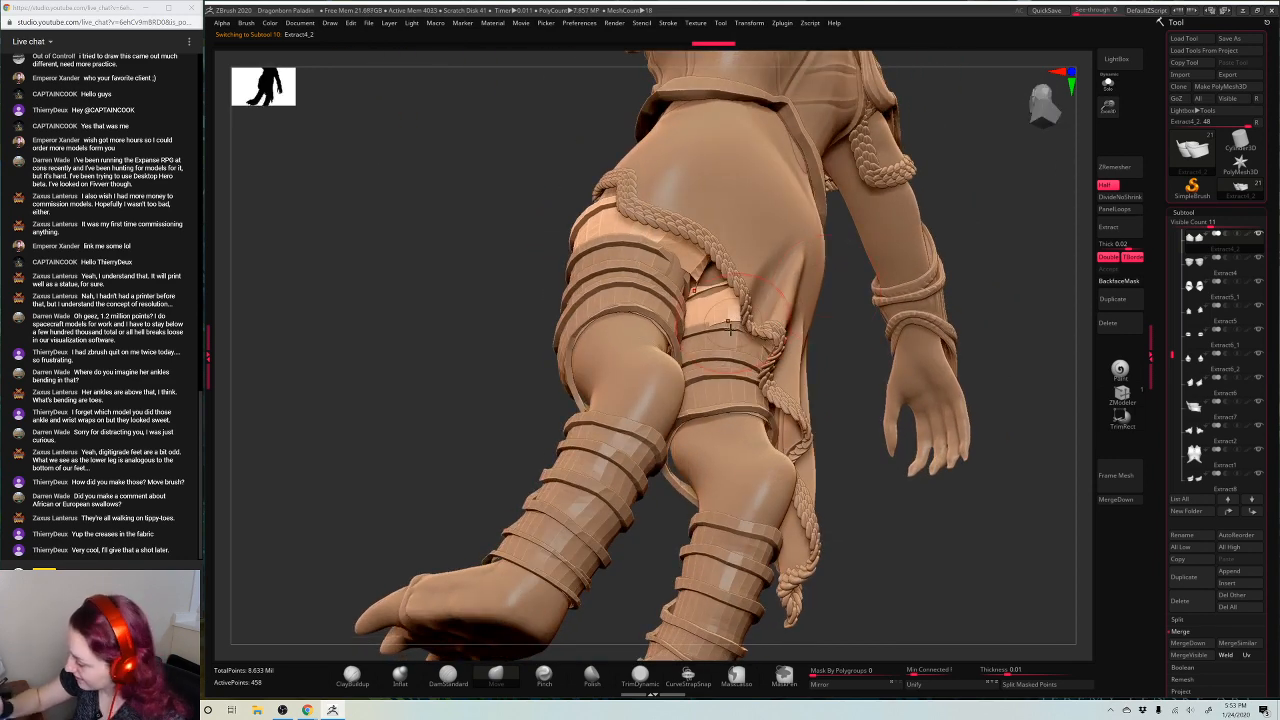
drag(727, 339, 725, 332)
alt+click(778, 377)
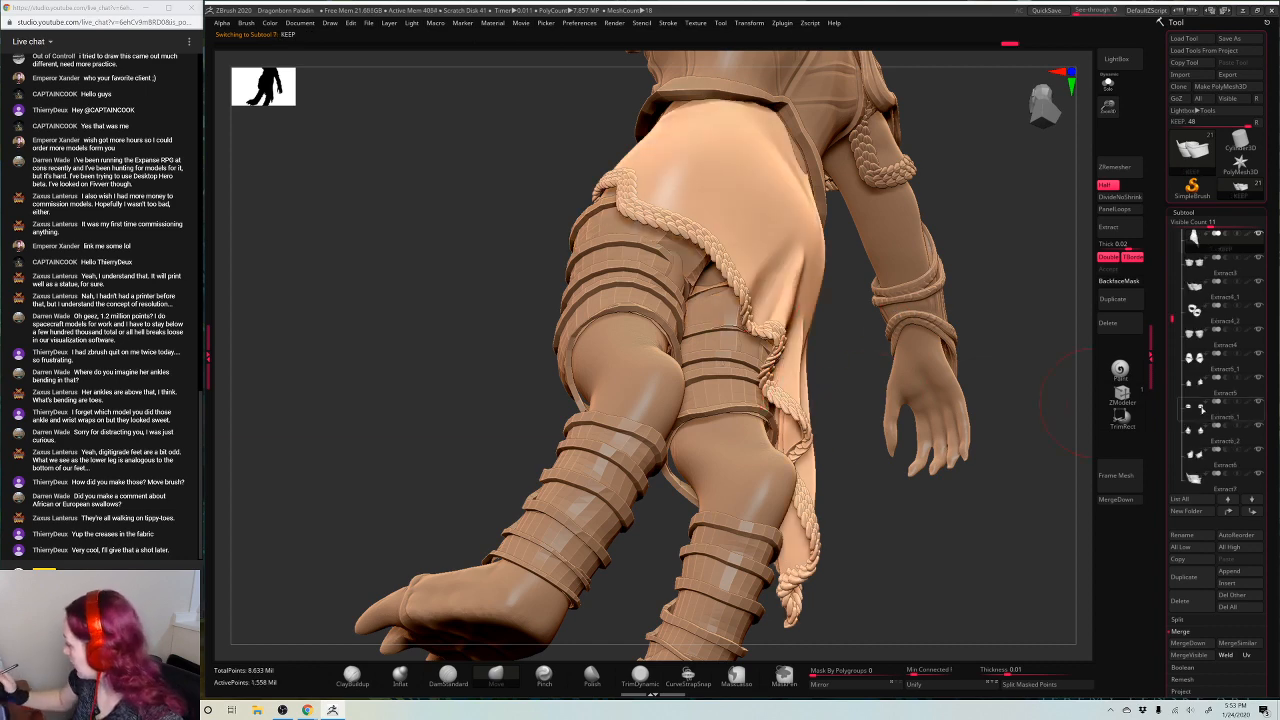
alt+click(733, 398)
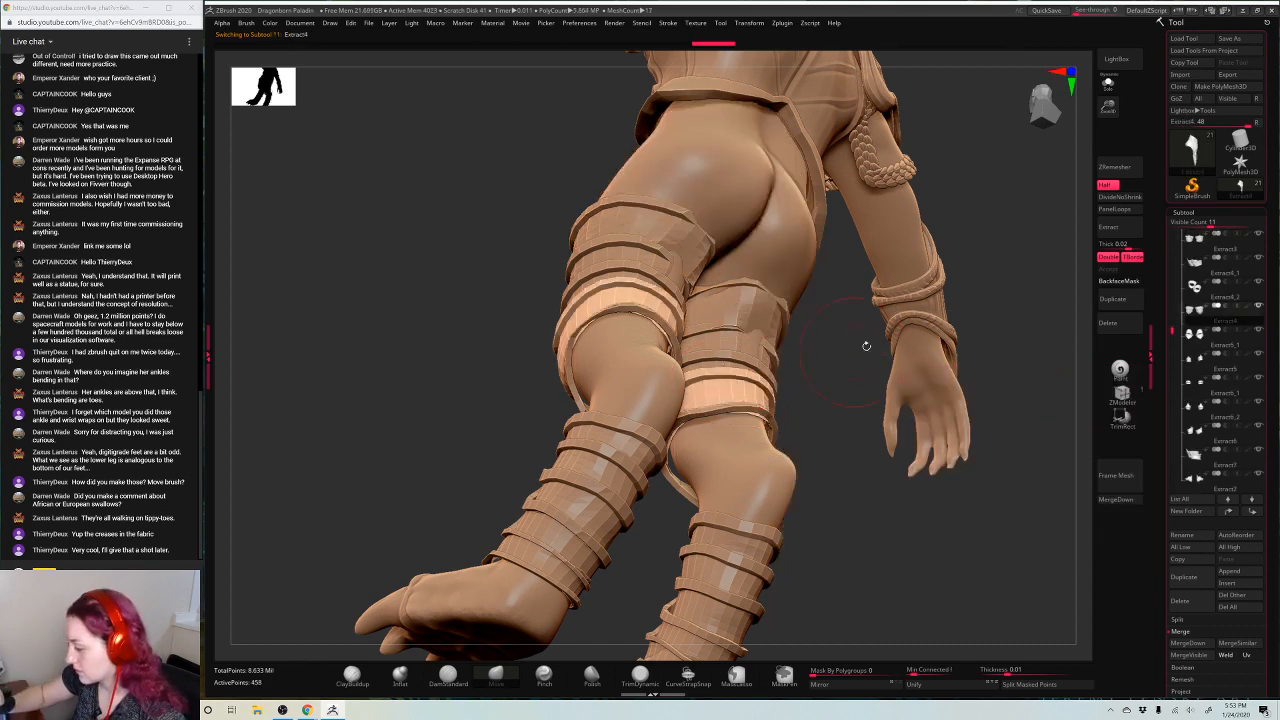
drag(978, 266, 690, 372)
Reshape the back upper edges of the top thigh plates with the Move brush so they fit around the legs
alt+click(642, 350)
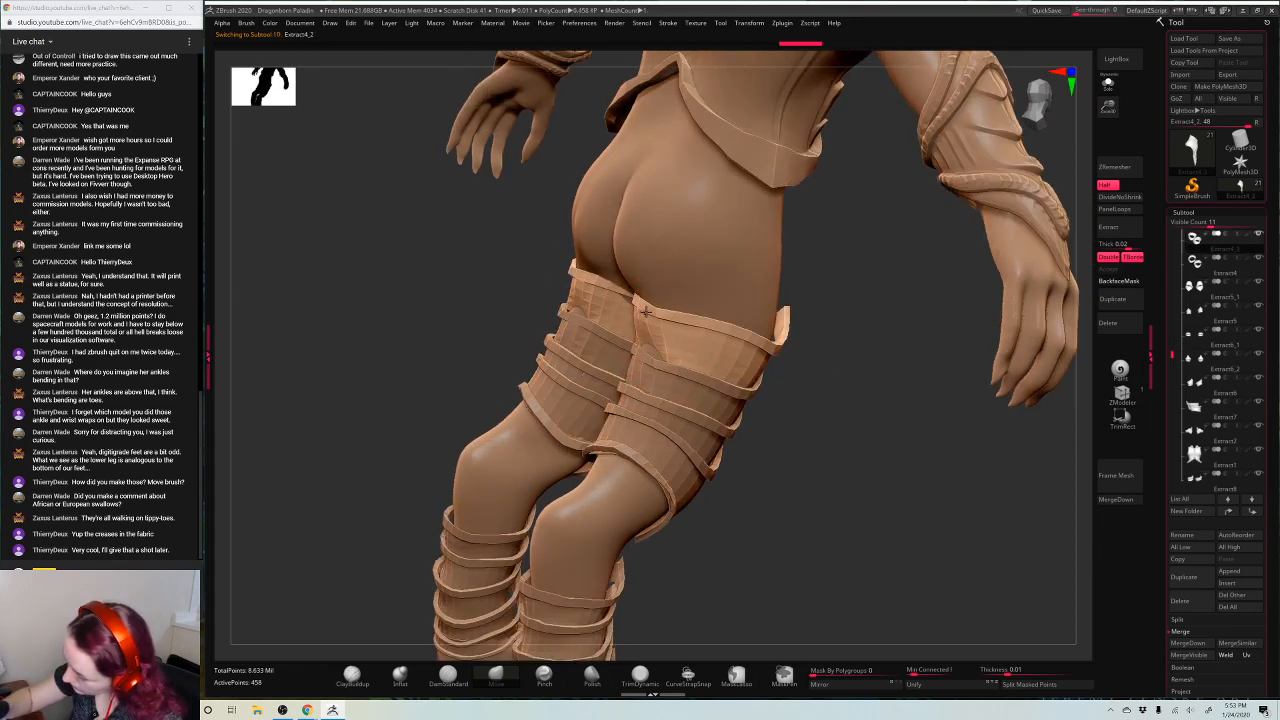
drag(645, 312, 648, 308)
drag(740, 296, 850, 290)
drag(552, 288, 596, 309)
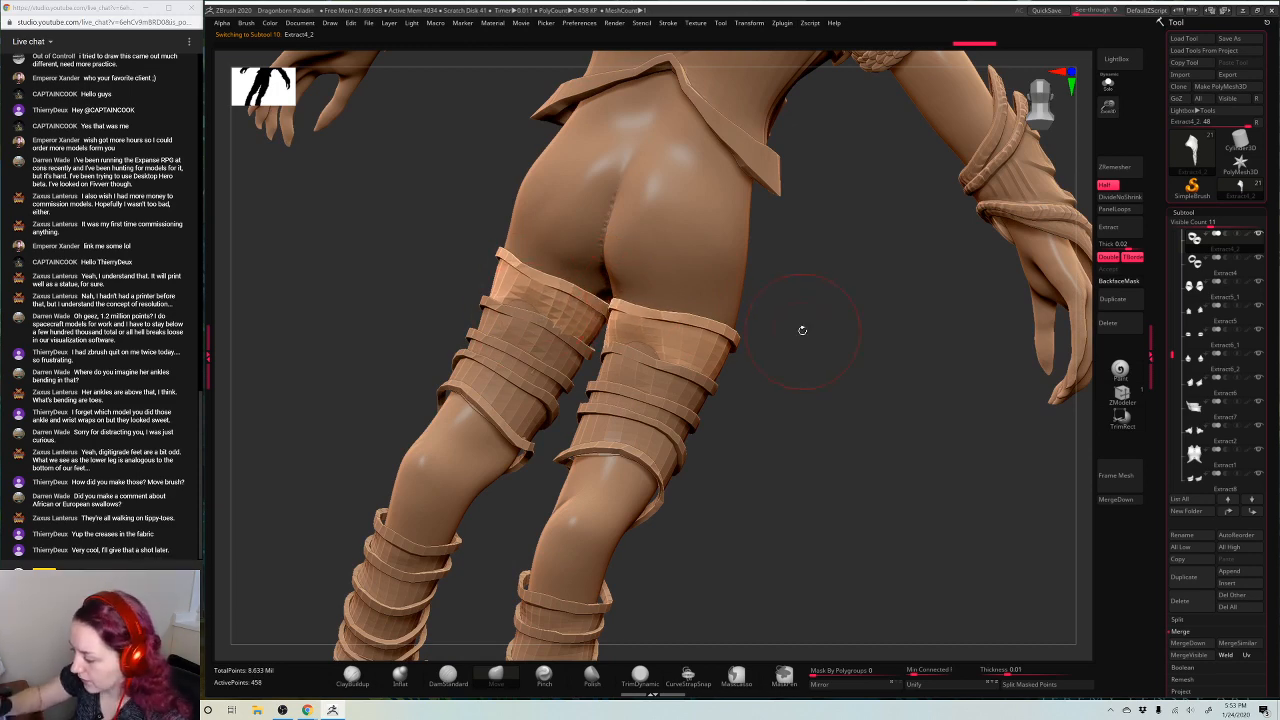
drag(800, 334, 500, 310)
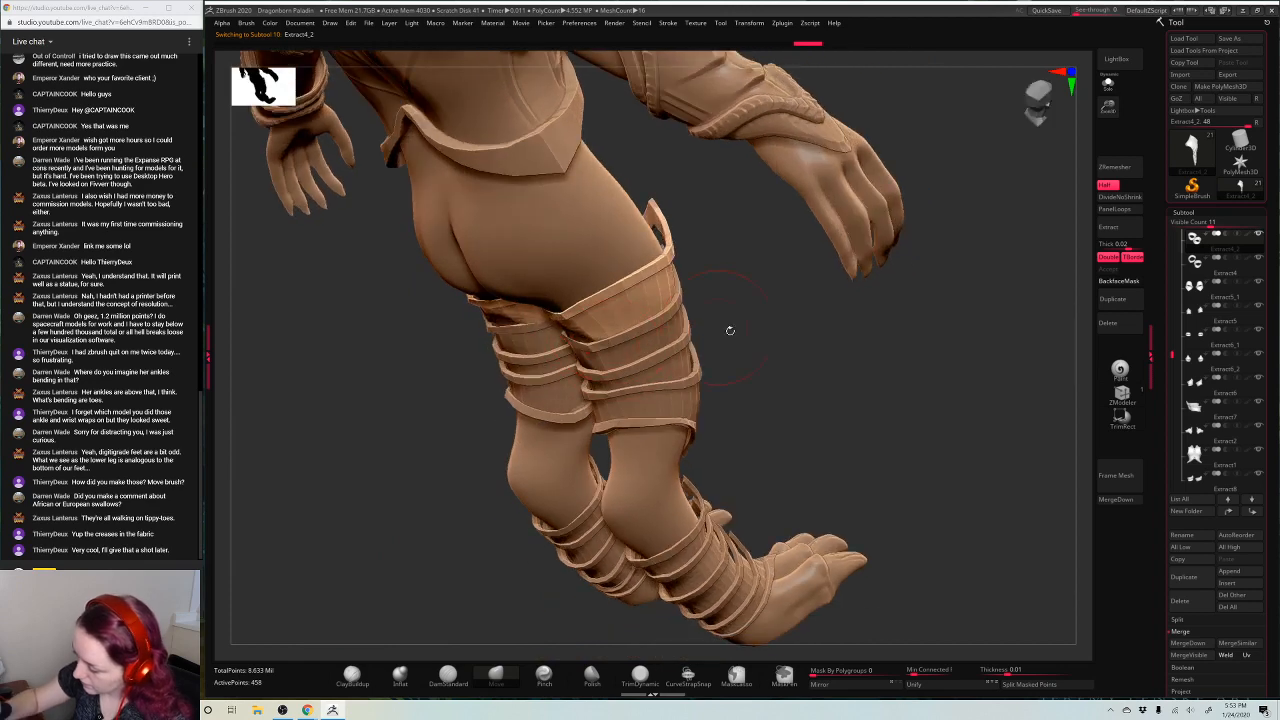
drag(730, 330, 567, 347)
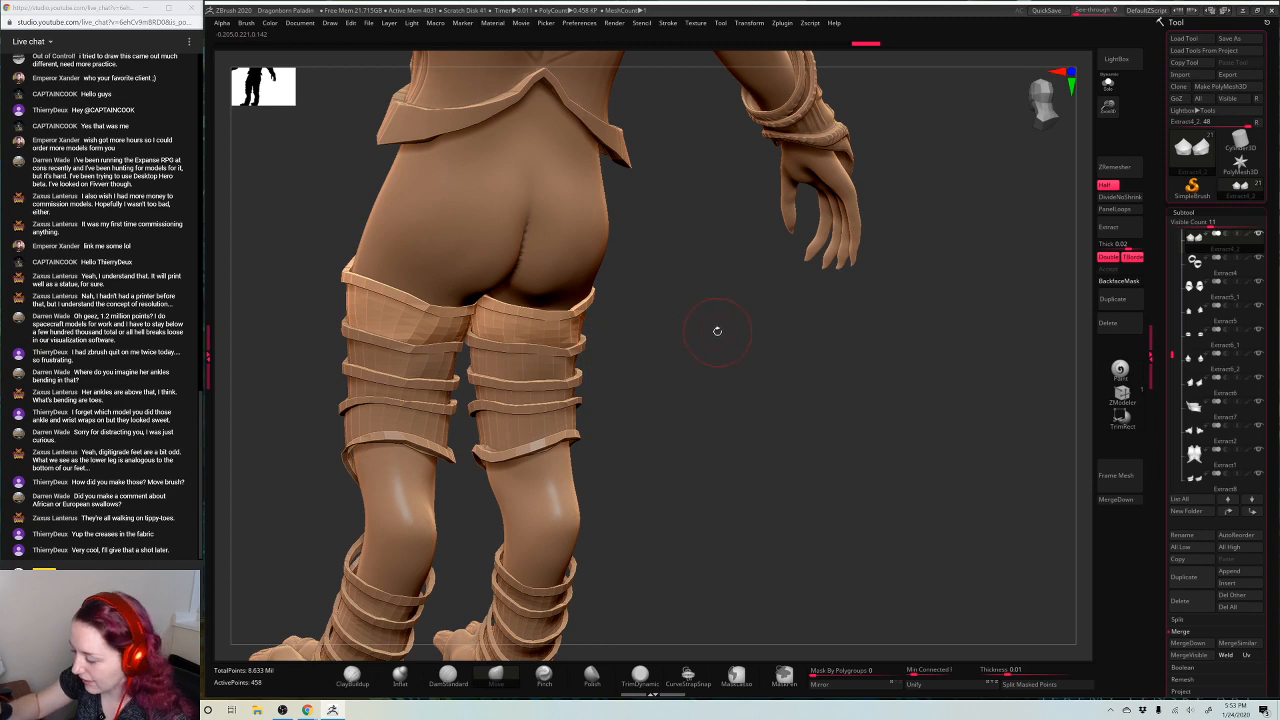
Fit the back edges of the second and top thigh plate pairs with the Move brush, checking the top pair's front
drag(717, 330, 527, 383)
alt+click(522, 380)
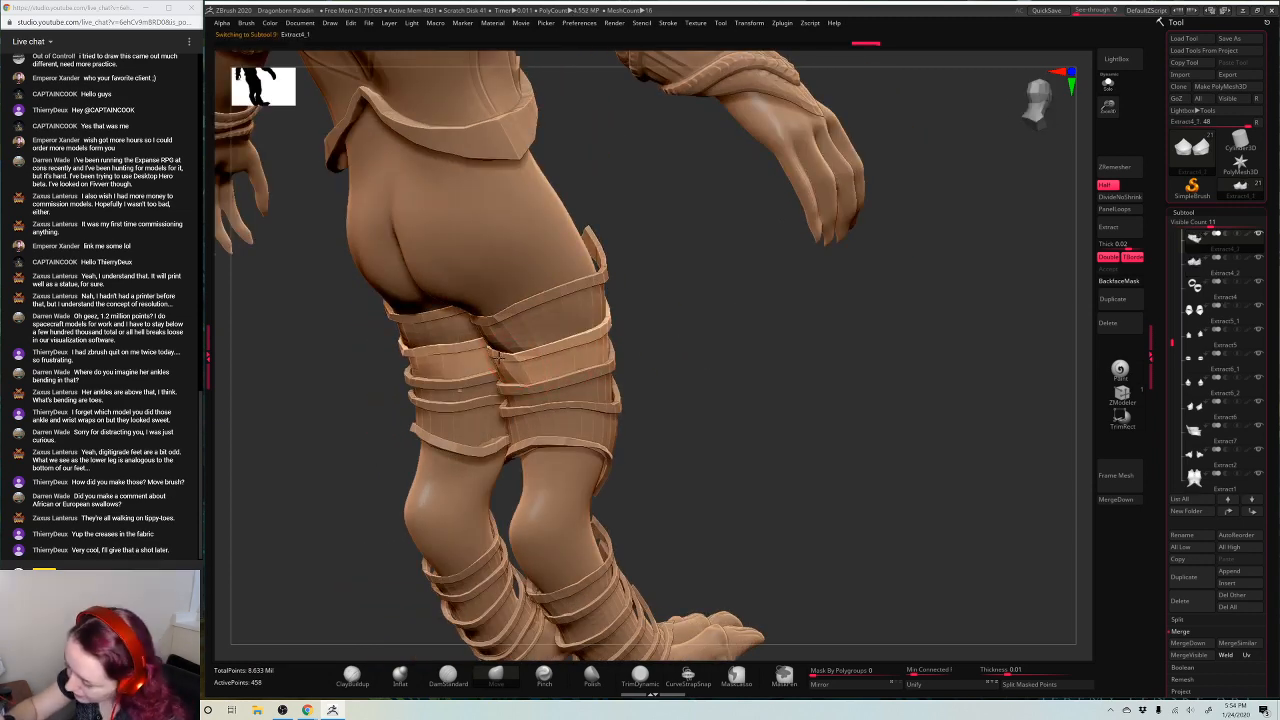
drag(518, 343, 657, 337)
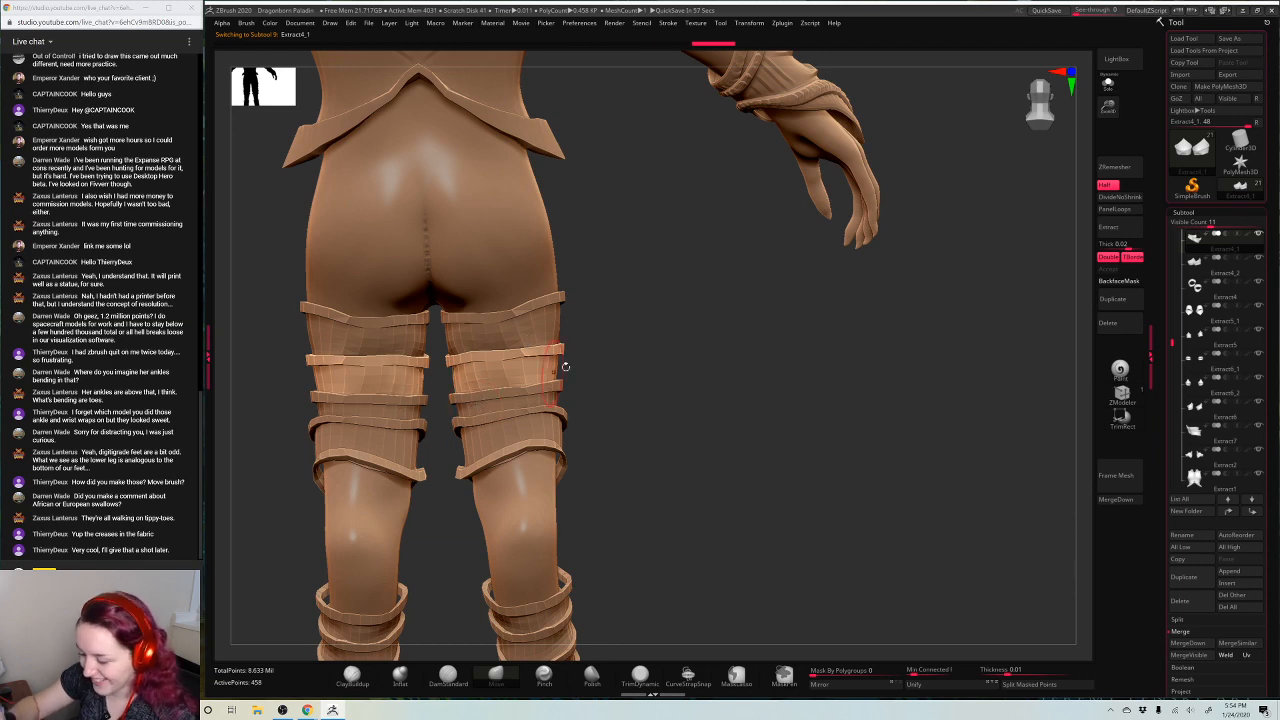
mouse_move(723, 323)
mouse_down()
mouse_move(749, 325)
mouse_move(606, 303)
mouse_up()
key(space)
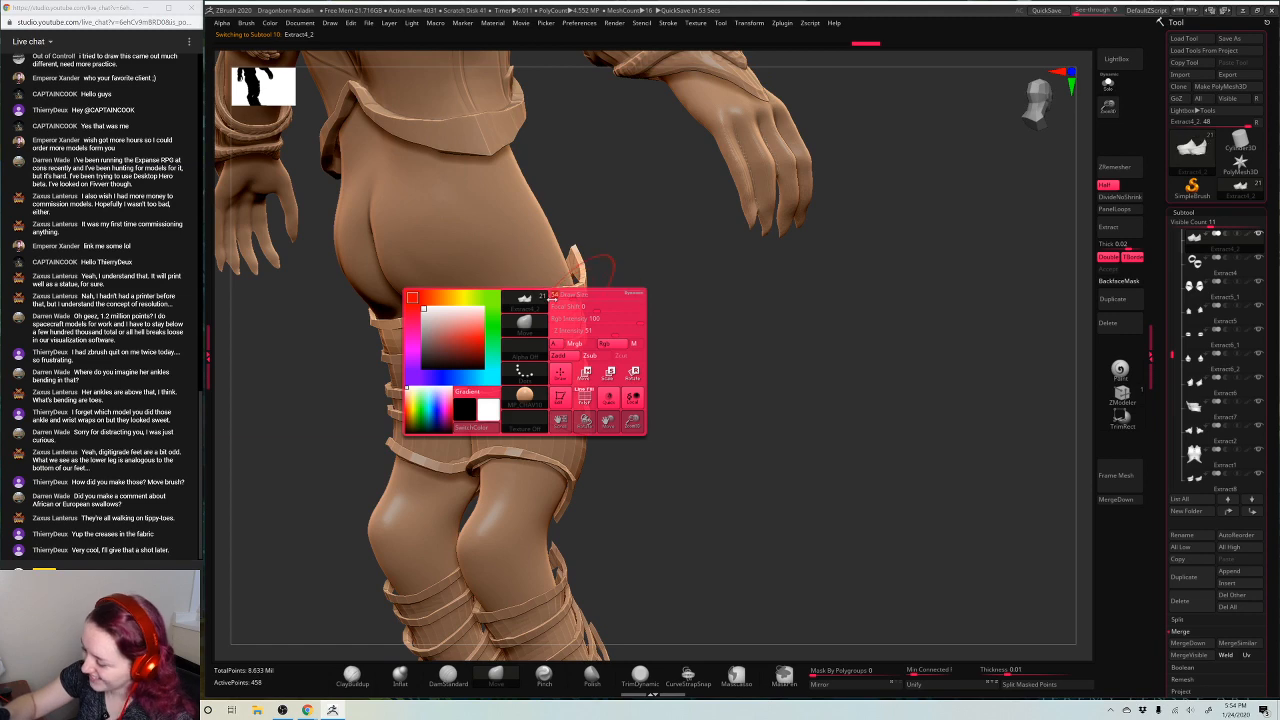
drag(695, 355, 771, 265)
shift+drag(845, 296, 874, 262)
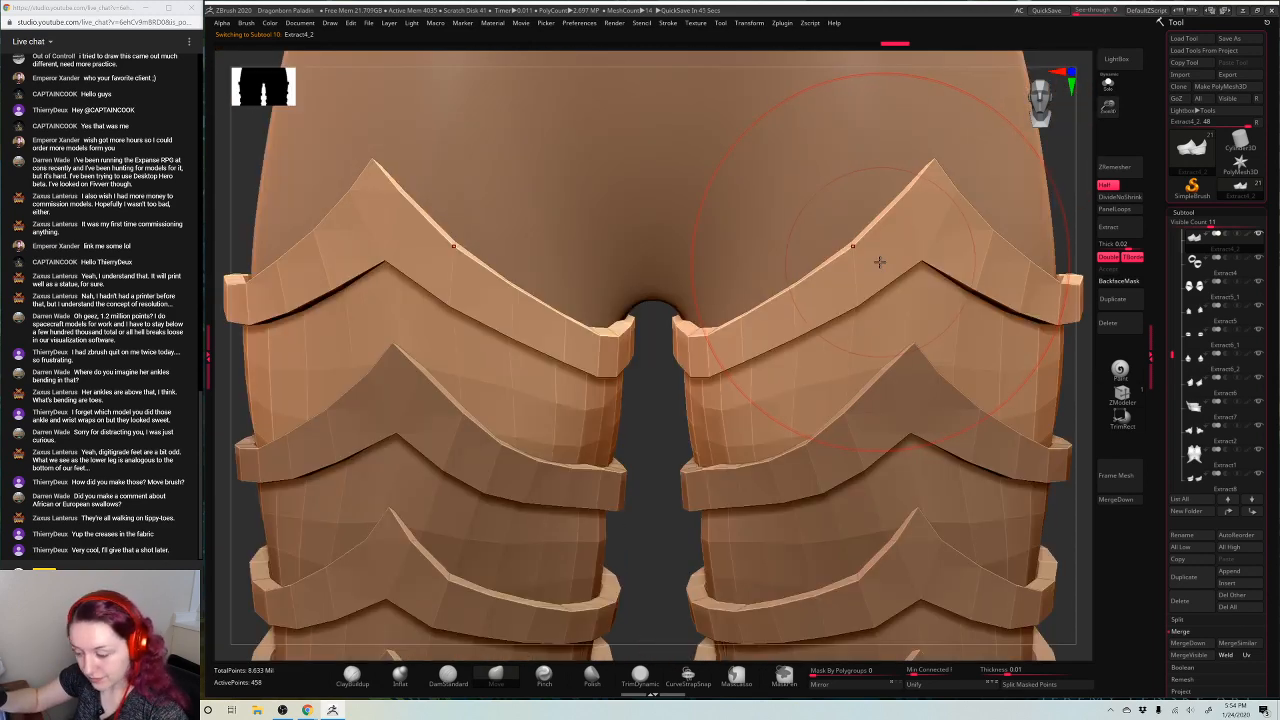
Frame the full figure and show all the hidden subtools again
key(f)
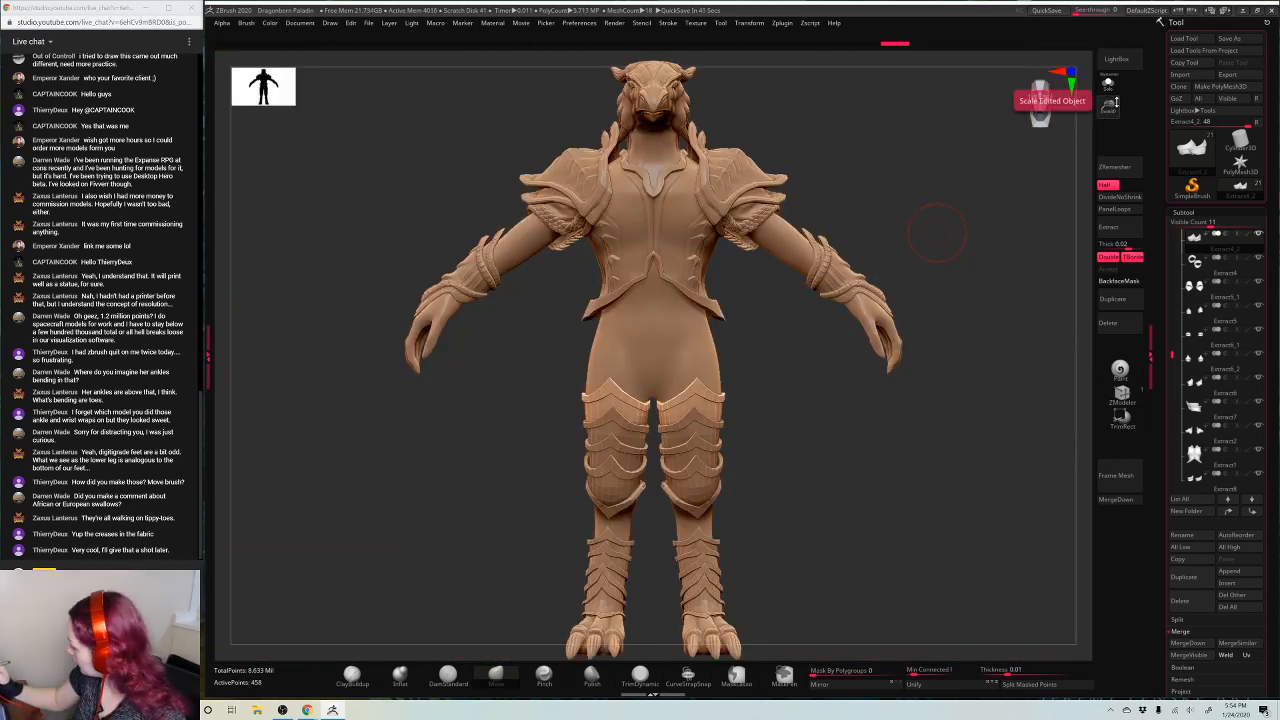
click(1259, 235)
click(1259, 235)
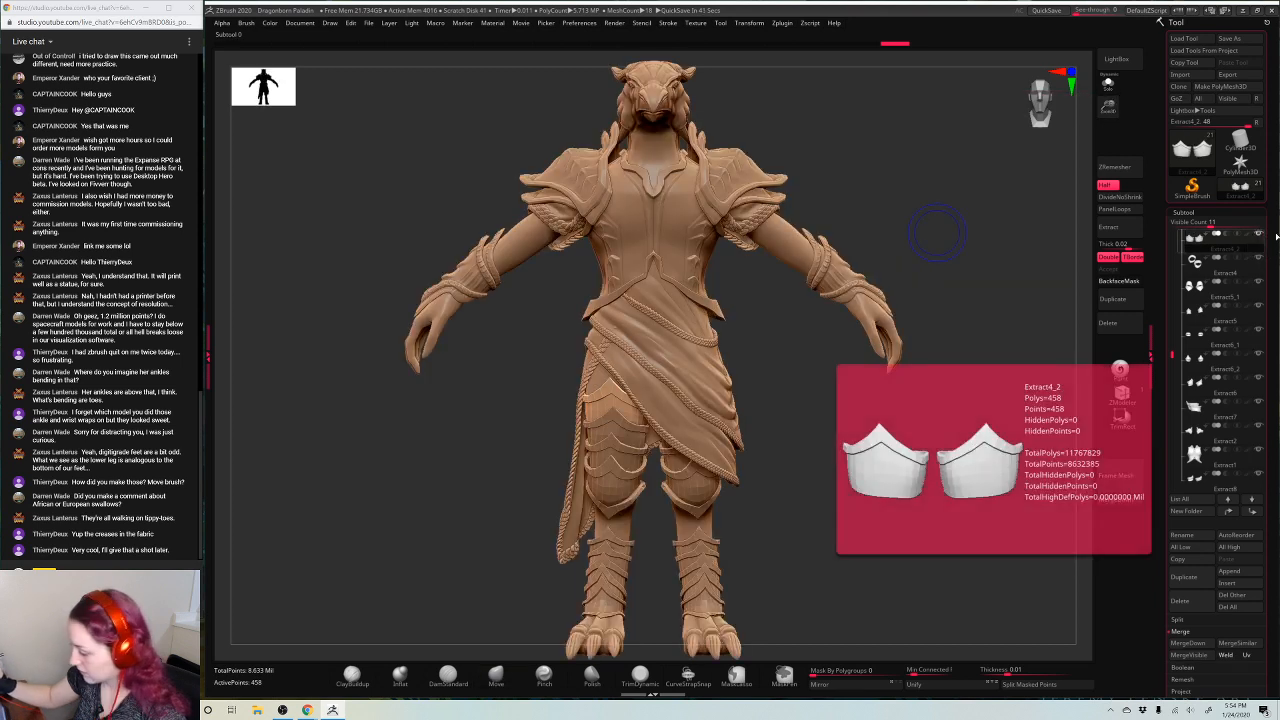
alt+drag(860, 440, 737, 370)
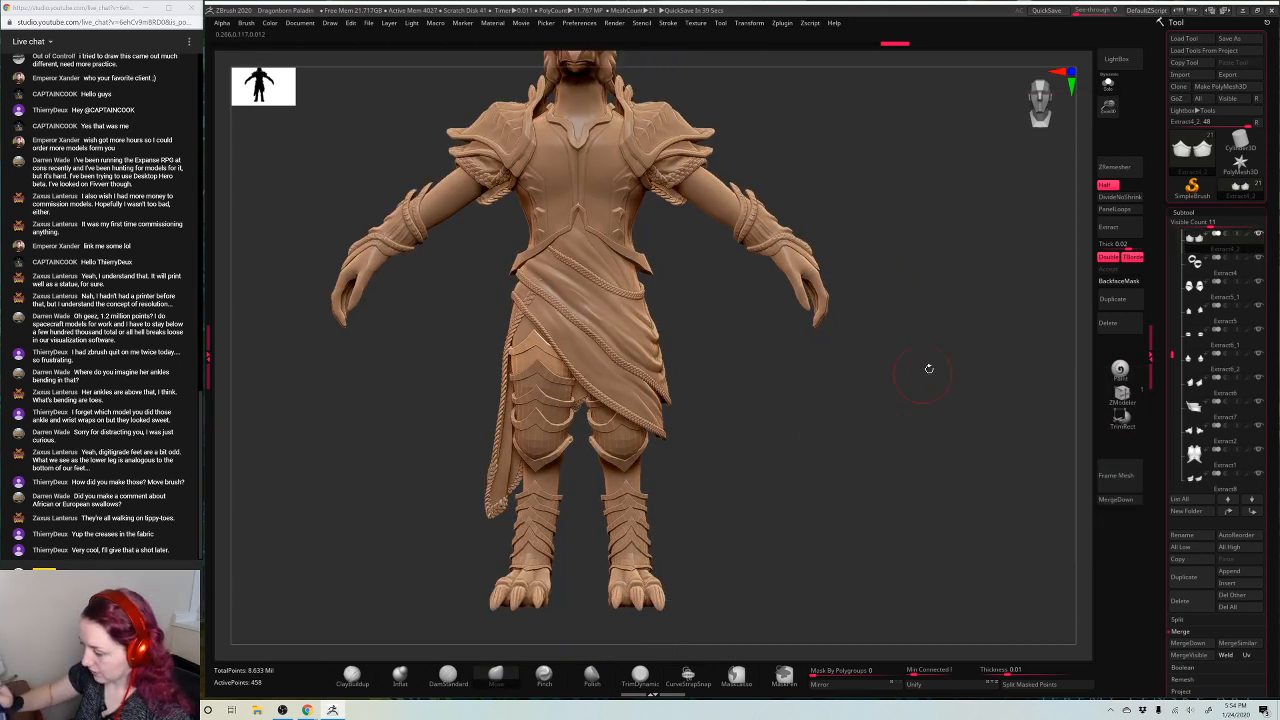
Select the middle waist cloth layer and adjust its drape around the hips with an enlarged Move brush
mouse_move(651, 307)
right_down()
mouse_move(570, 310)
mouse_move(648, 315)
right_up()
alt+click(648, 310)
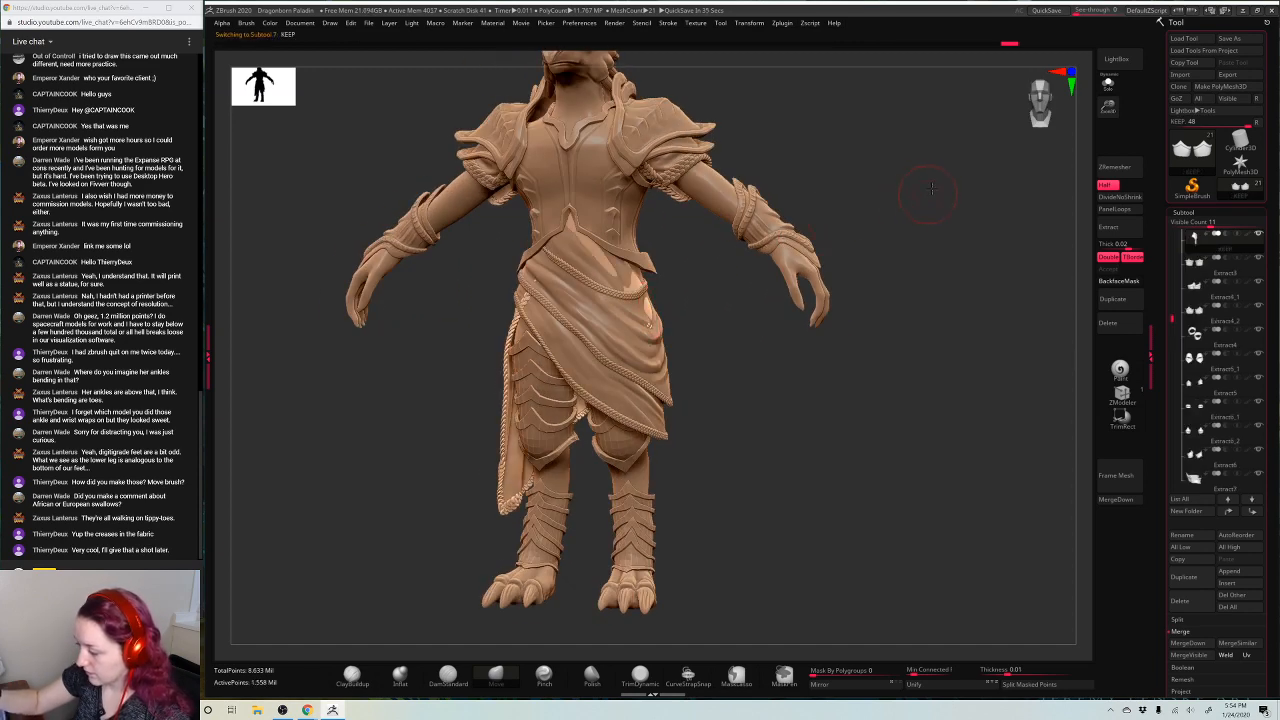
drag(930, 187, 923, 214)
alt+click(648, 318)
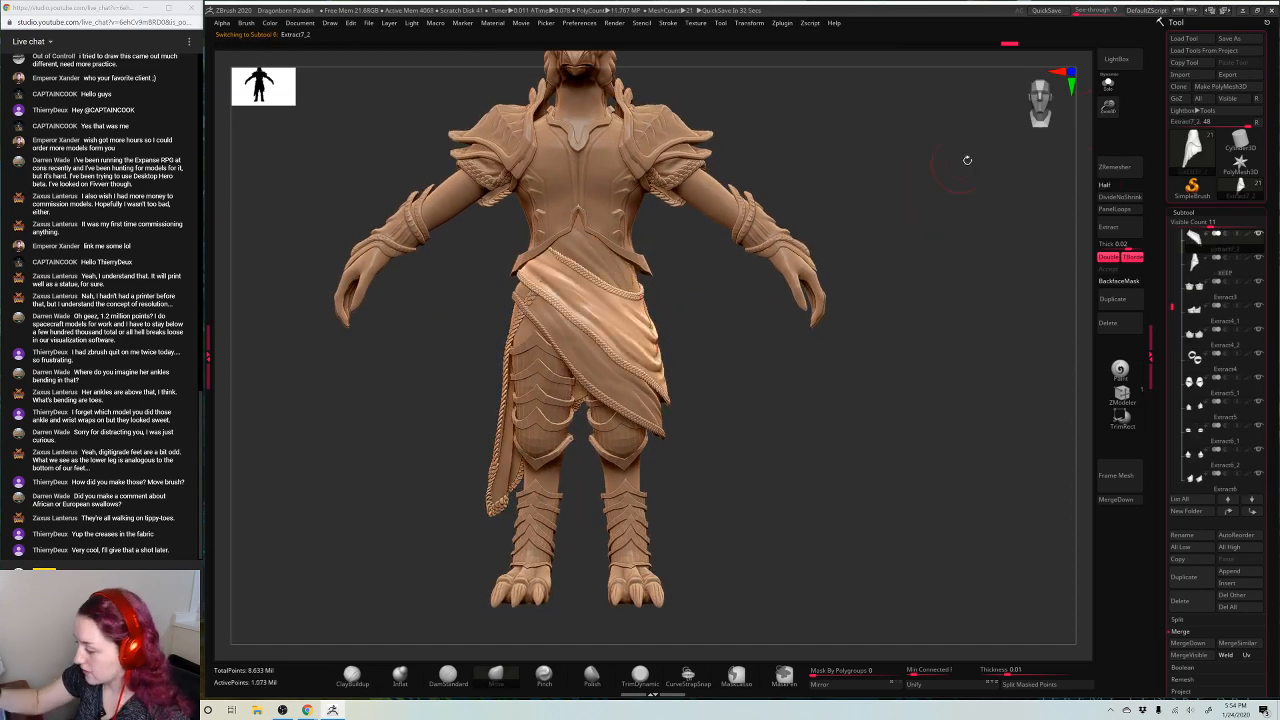
drag(1108, 108, 1106, 148)
key(space)
click(726, 316)
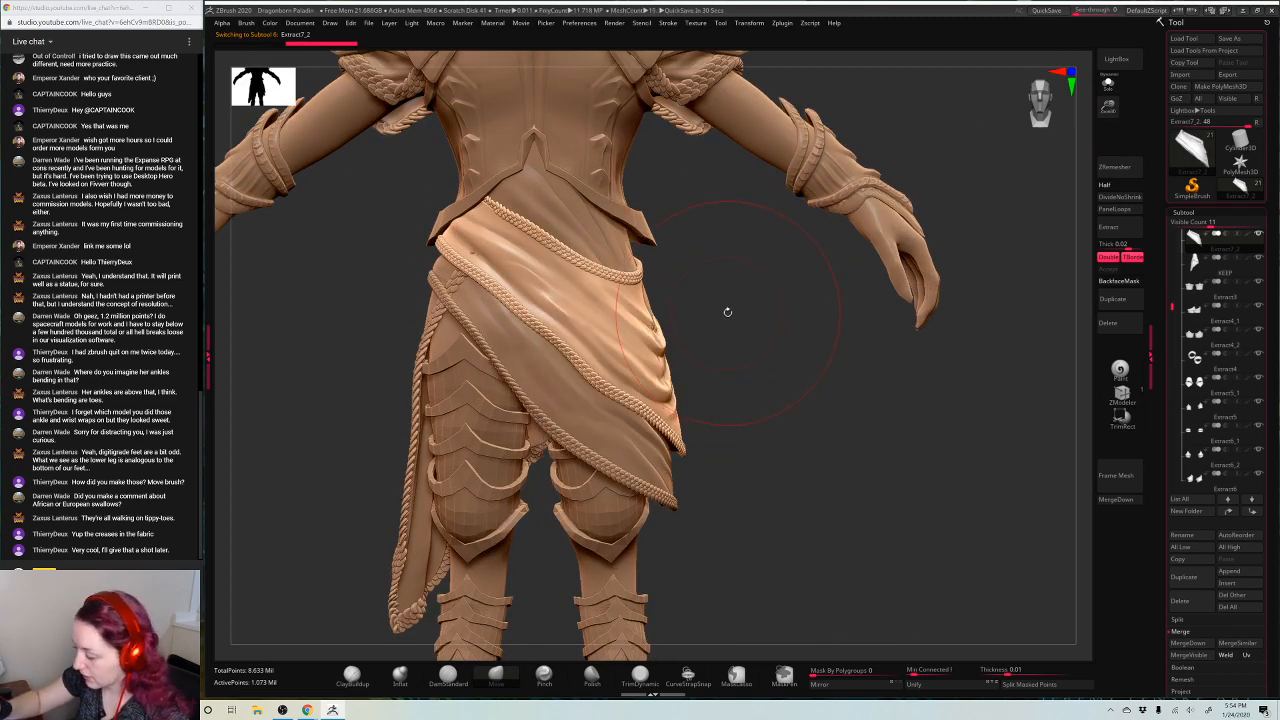
right_drag(729, 311, 673, 310)
mouse_move(752, 301)
mouse_down()
mouse_move(632, 312)
mouse_move(600, 300)
mouse_up()
drag(495, 250, 505, 247)
drag(737, 262, 598, 206)
Select the waist cloth layer below the breastplate and adjust its upper part with the Move brush
alt+click(557, 228)
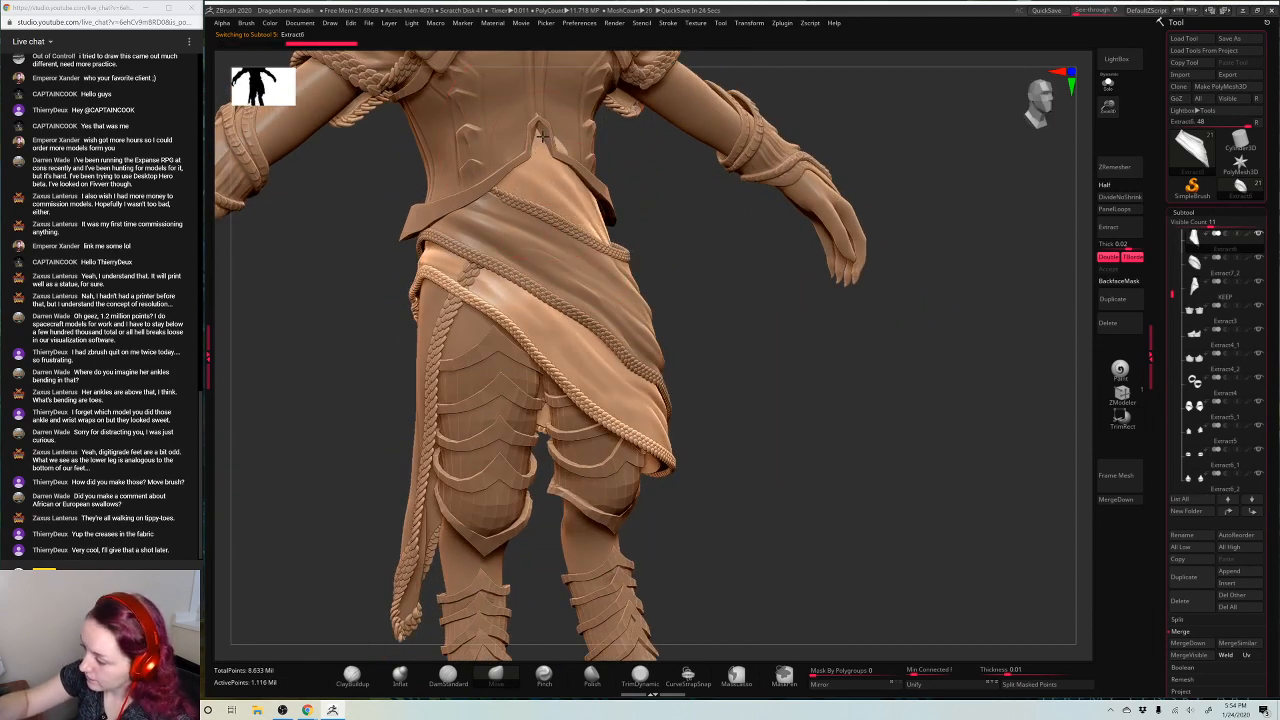
drag(726, 263, 757, 282)
right_click(569, 226)
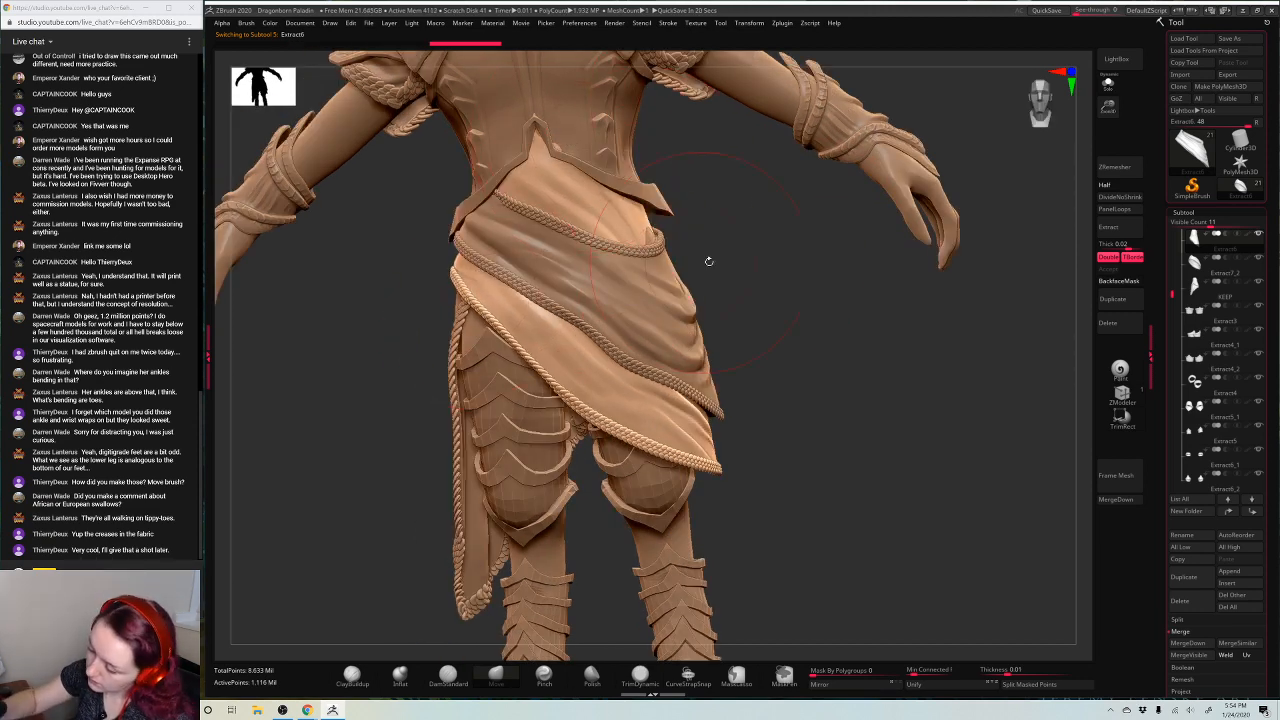
drag(755, 263, 645, 257)
drag(839, 400, 646, 178)
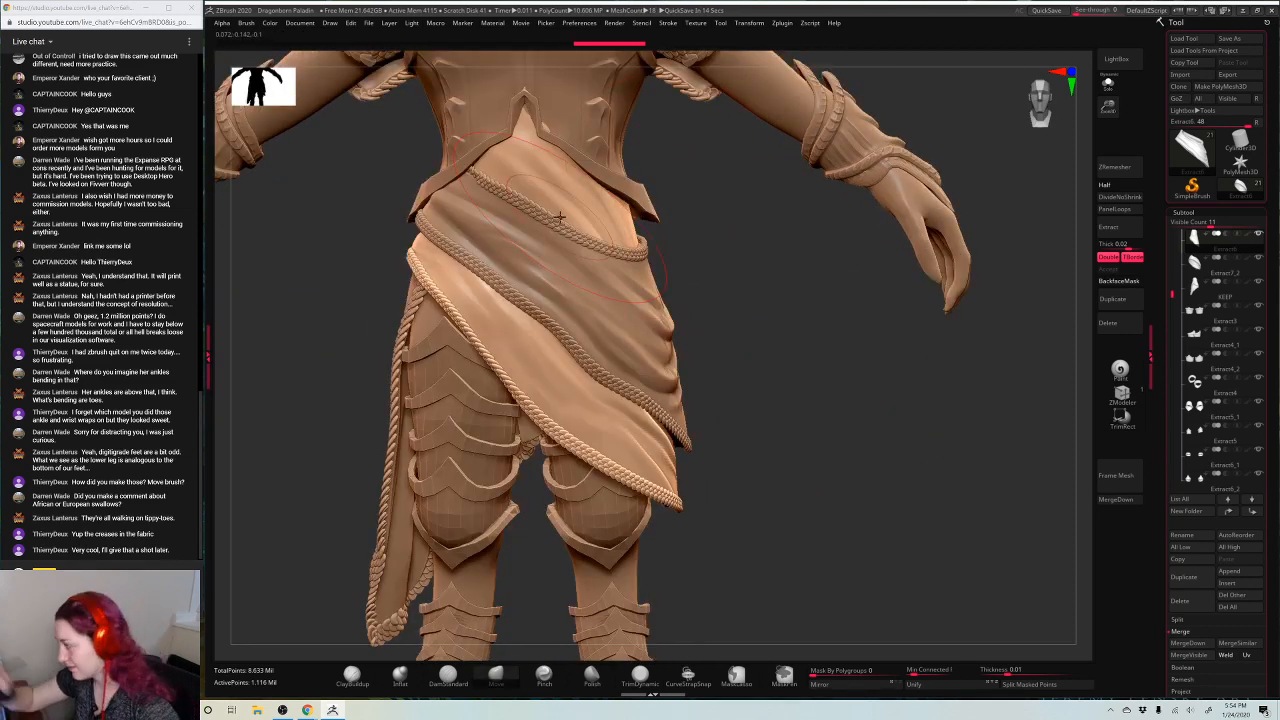
Switch to the Inflate brush and make the lowest thigh plates the active subtool
key(f)
key(space)
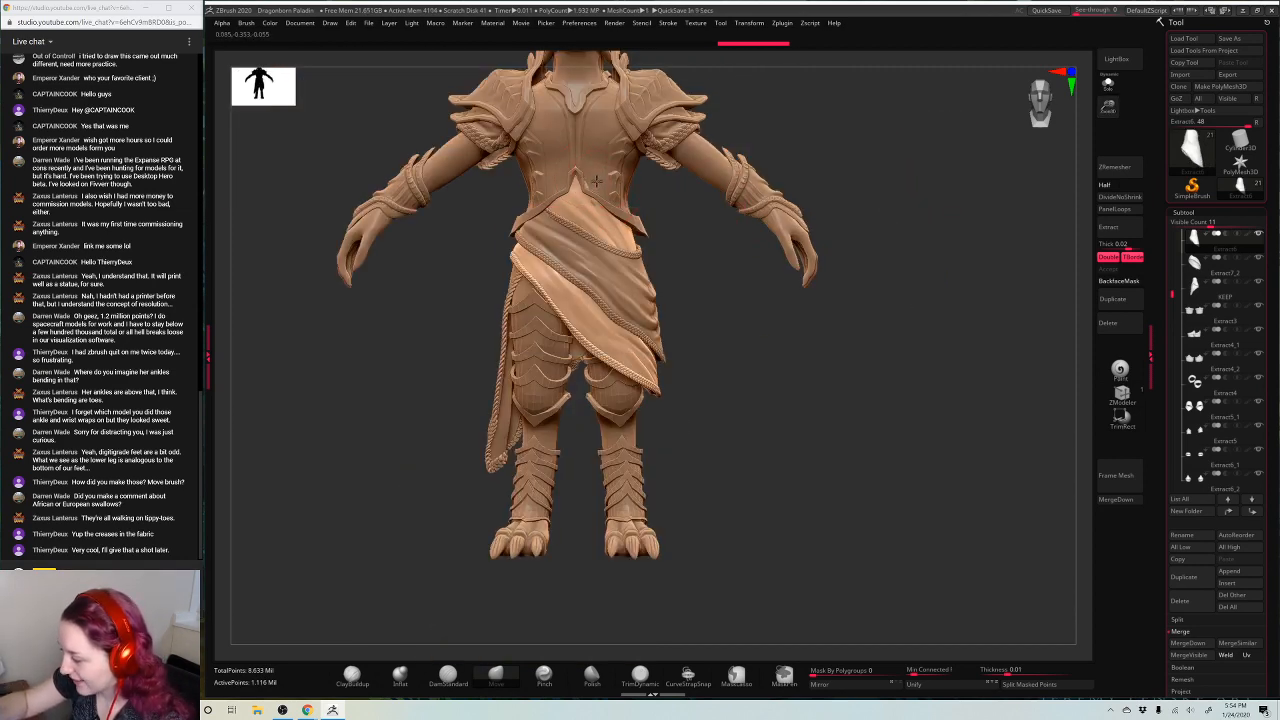
key(2)
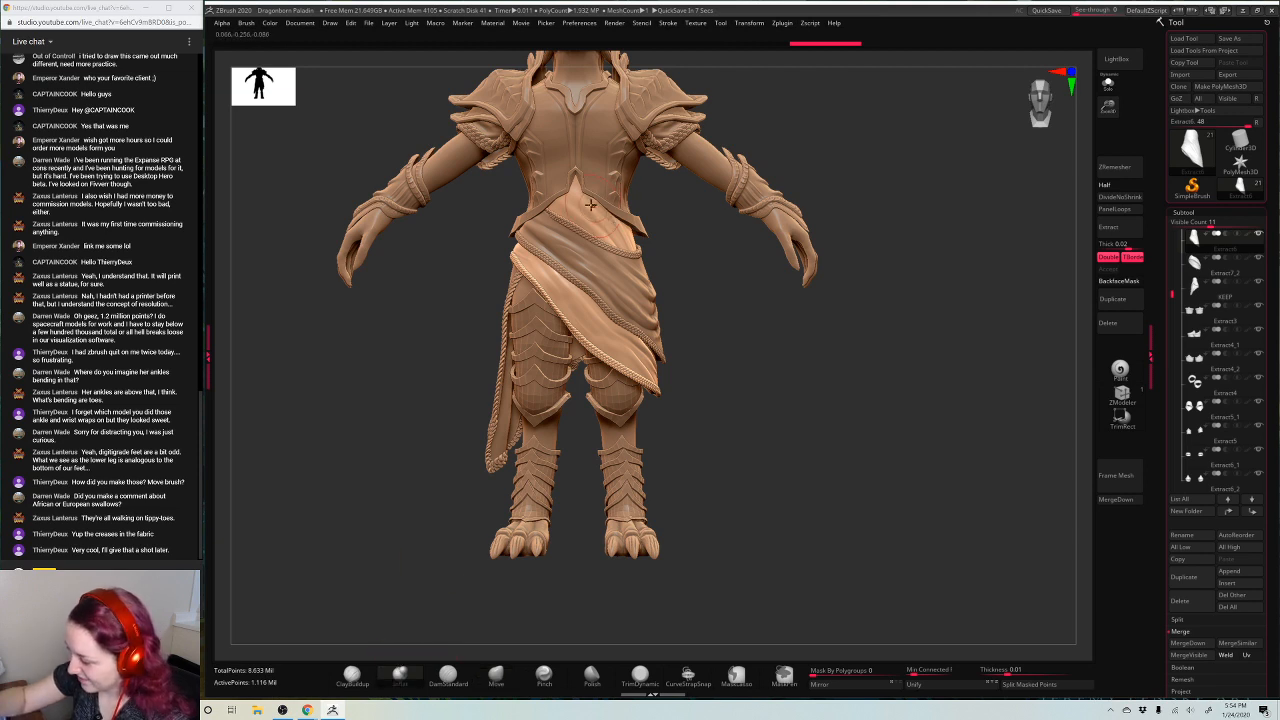
alt+click(664, 378)
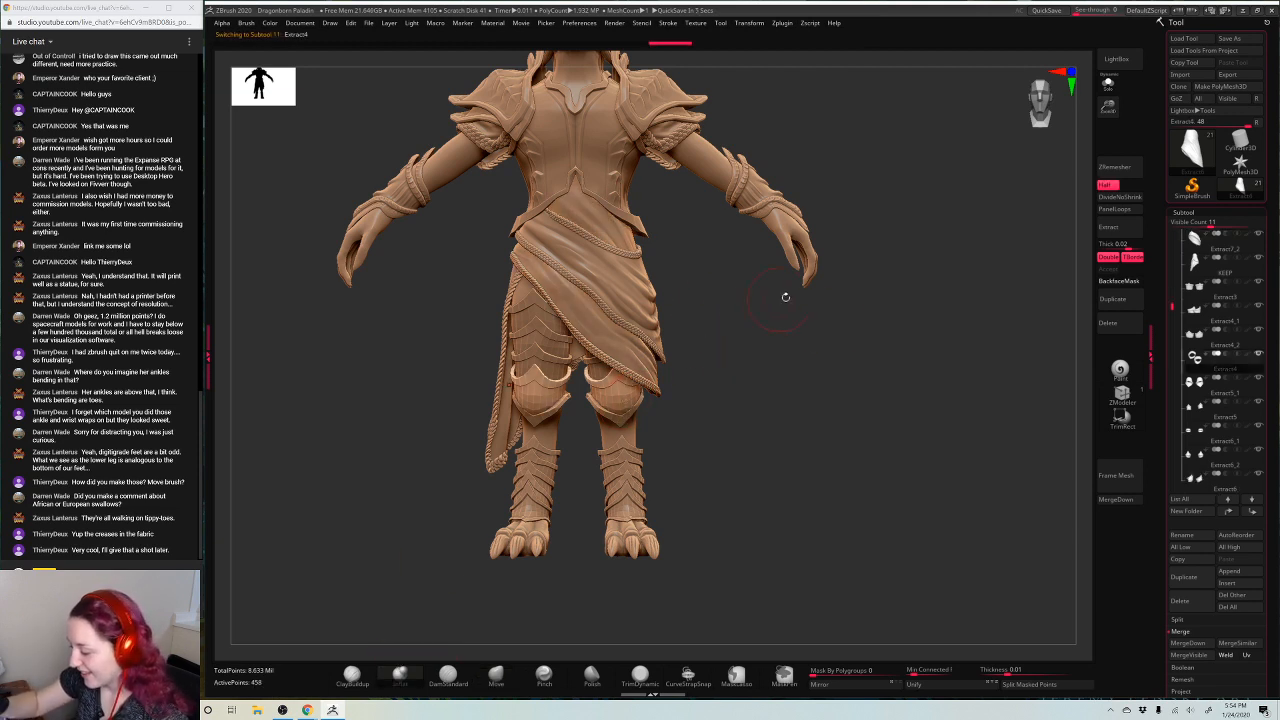
alt+drag(857, 382, 839, 422)
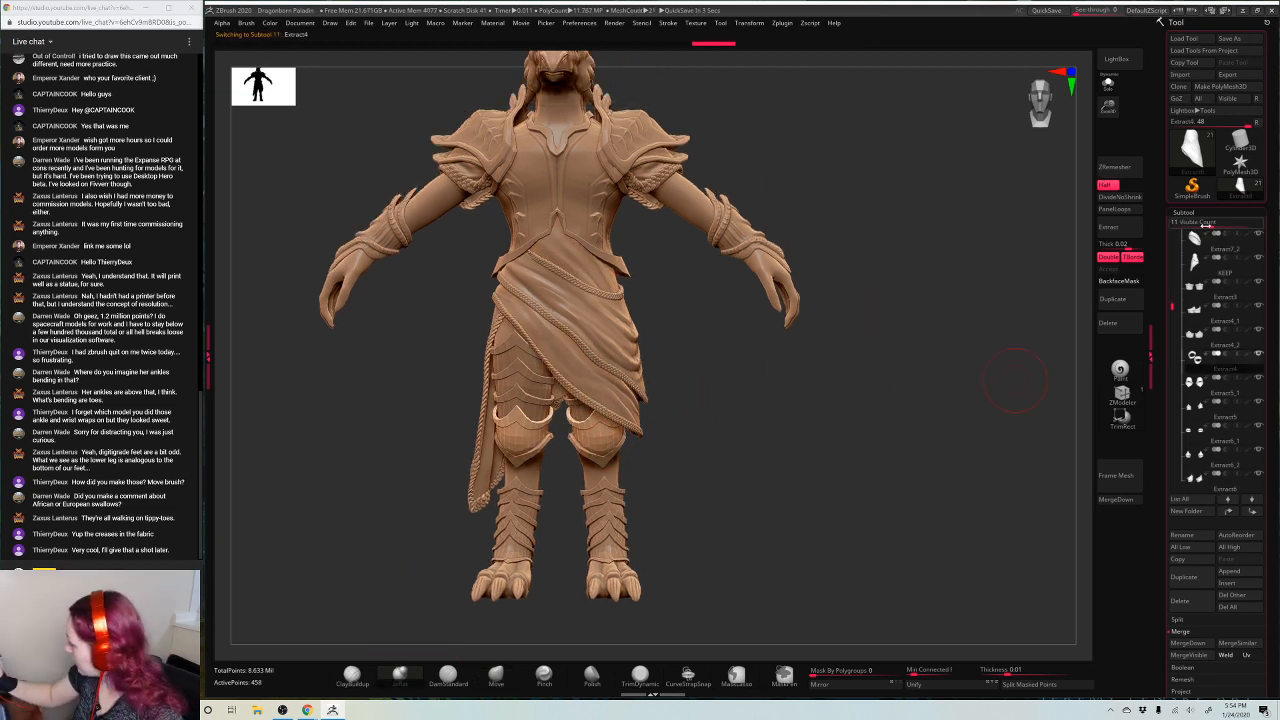
Set the subtool list's visible count to 16 and bring the start of the armor folder into the list
drag(1210, 223, 1229, 223)
scroll(1257, 258, down, 5)
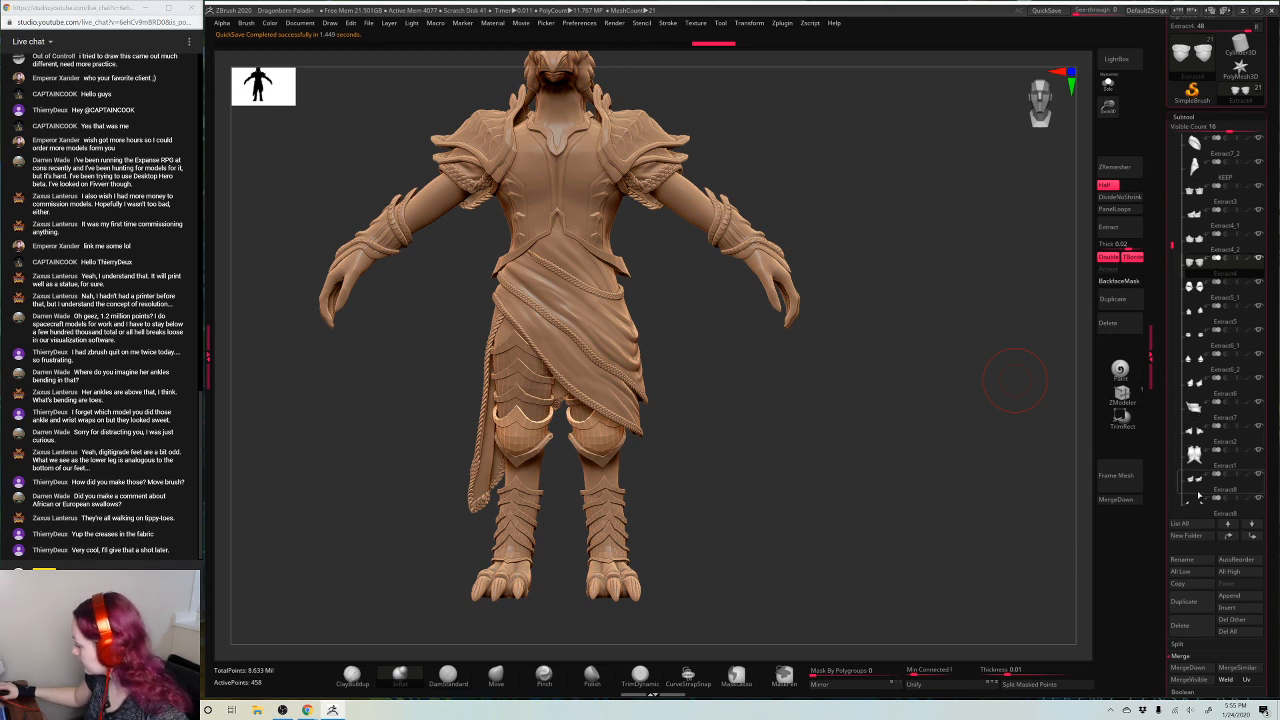
drag(1174, 247, 1173, 148)
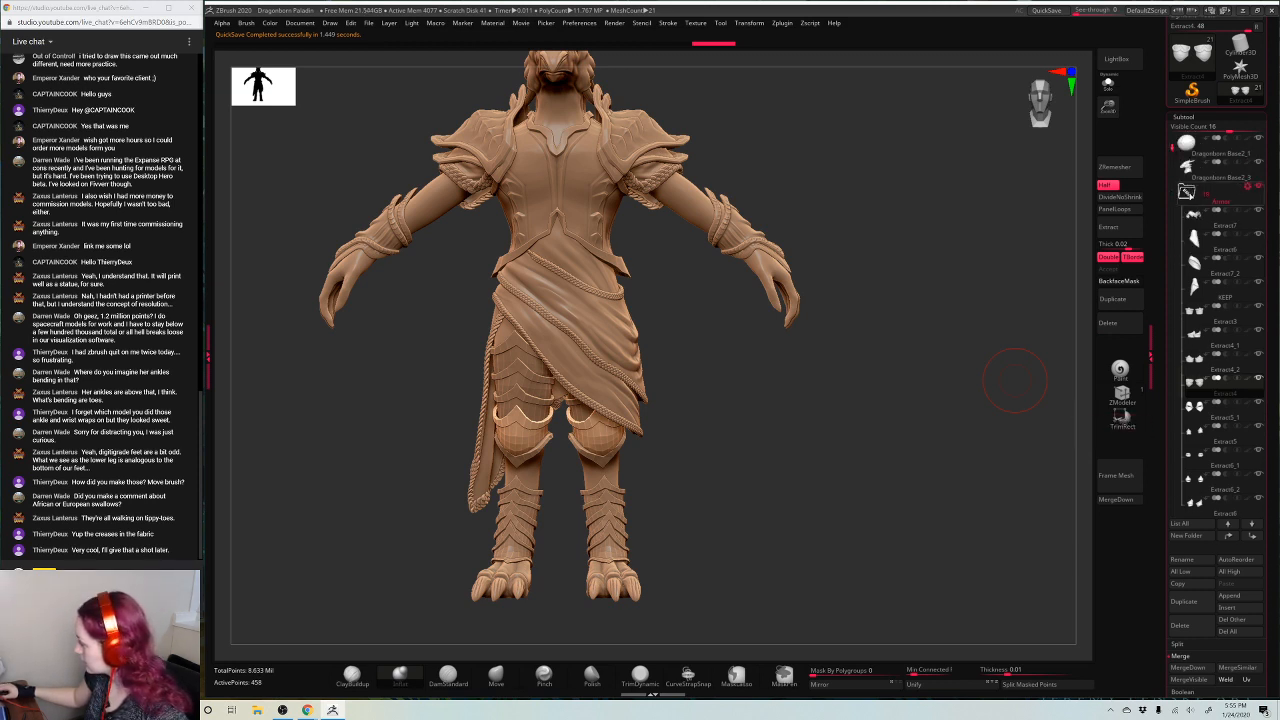
click(1186, 192)
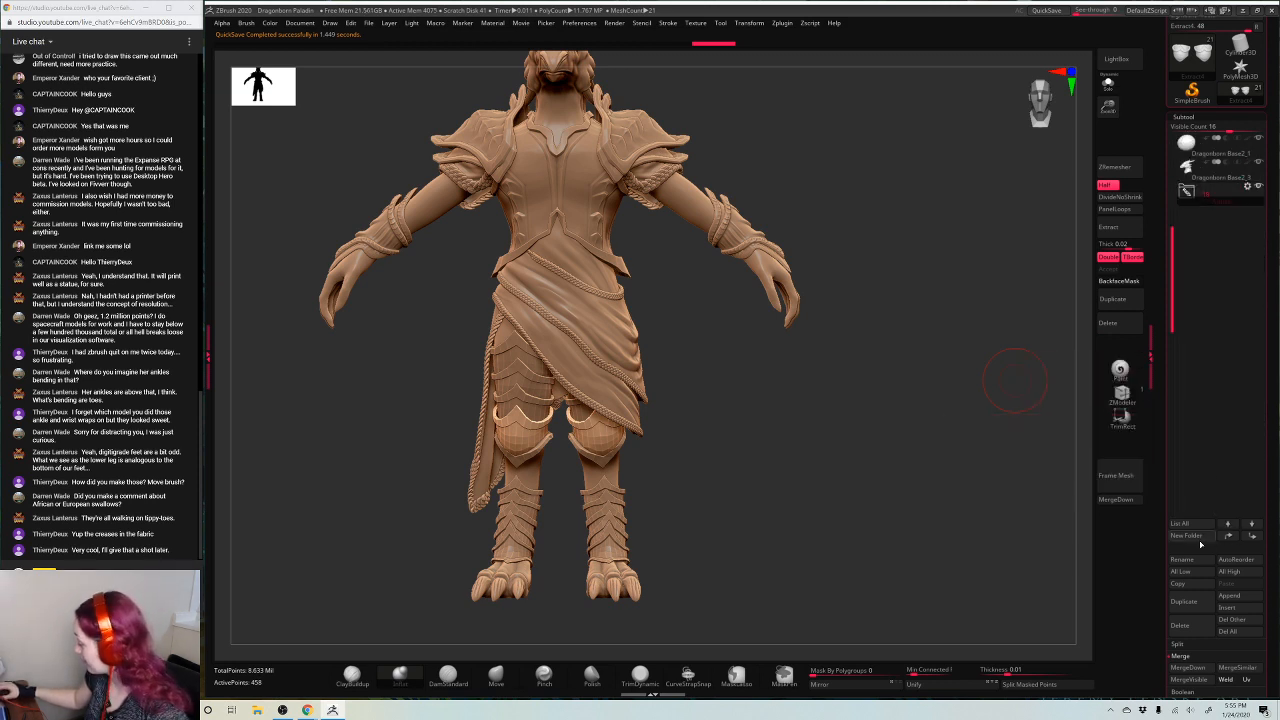
click(1200, 540)
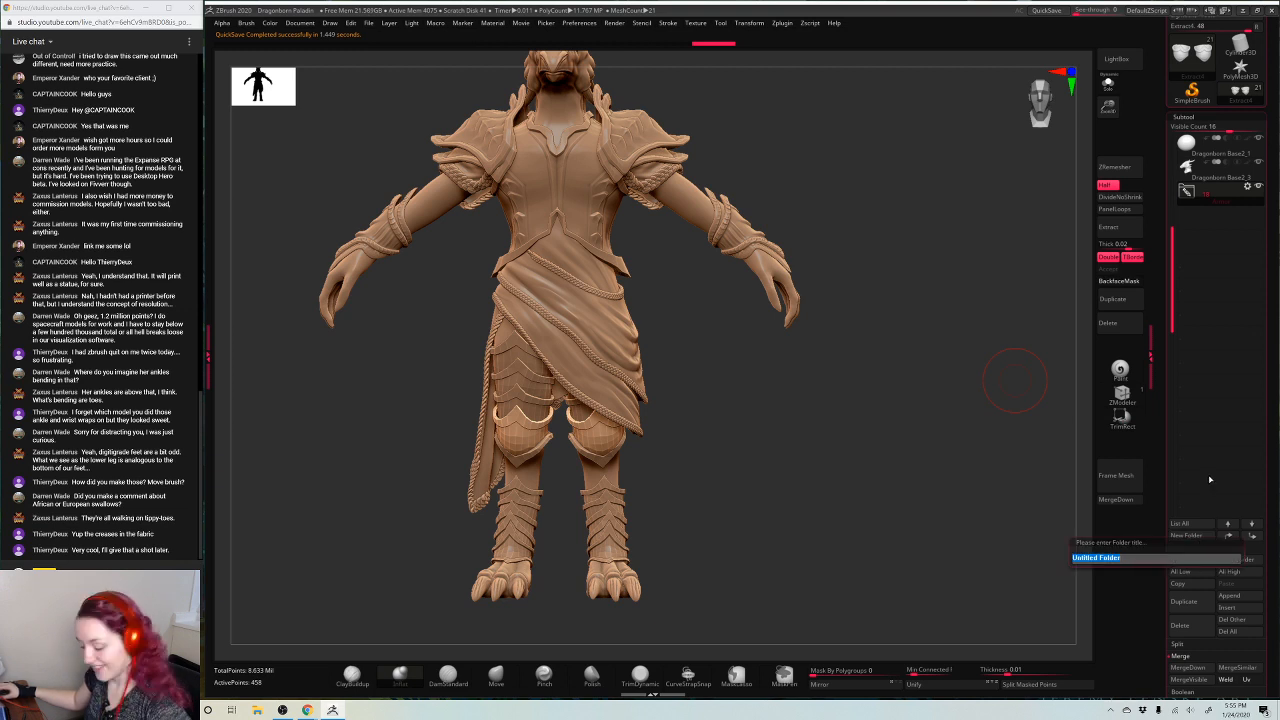
key(Return)
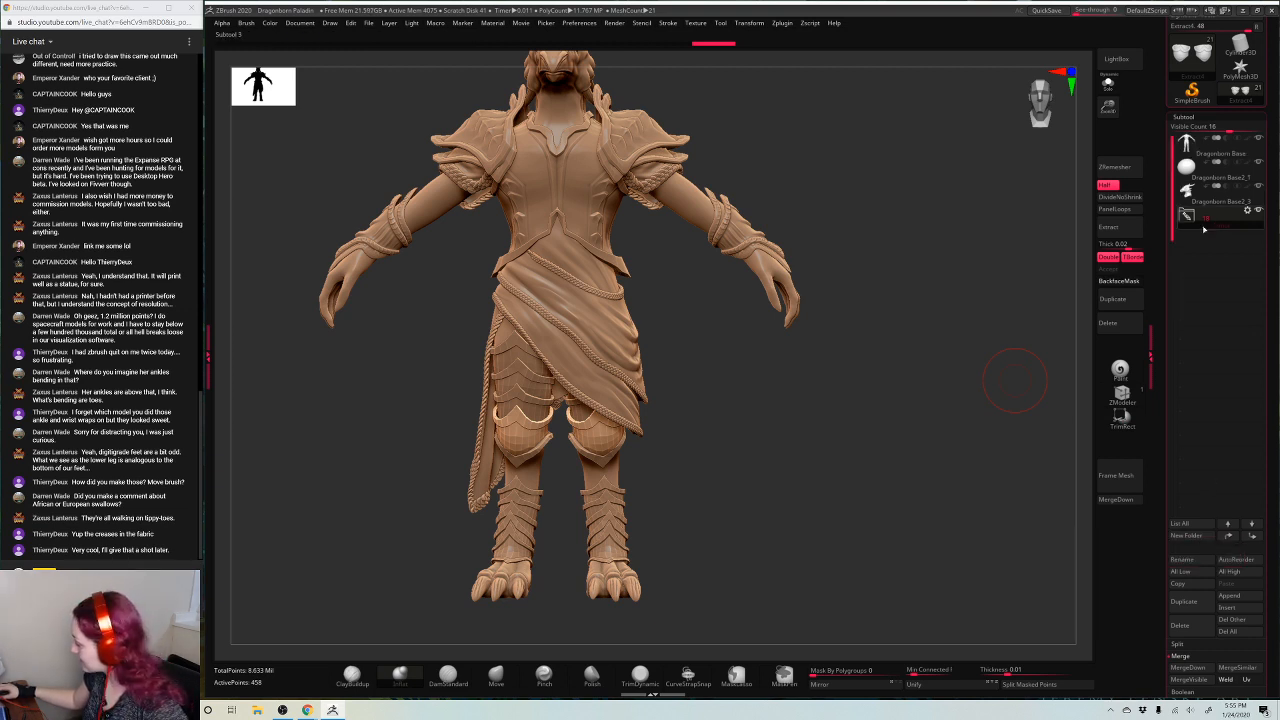
click(1185, 218)
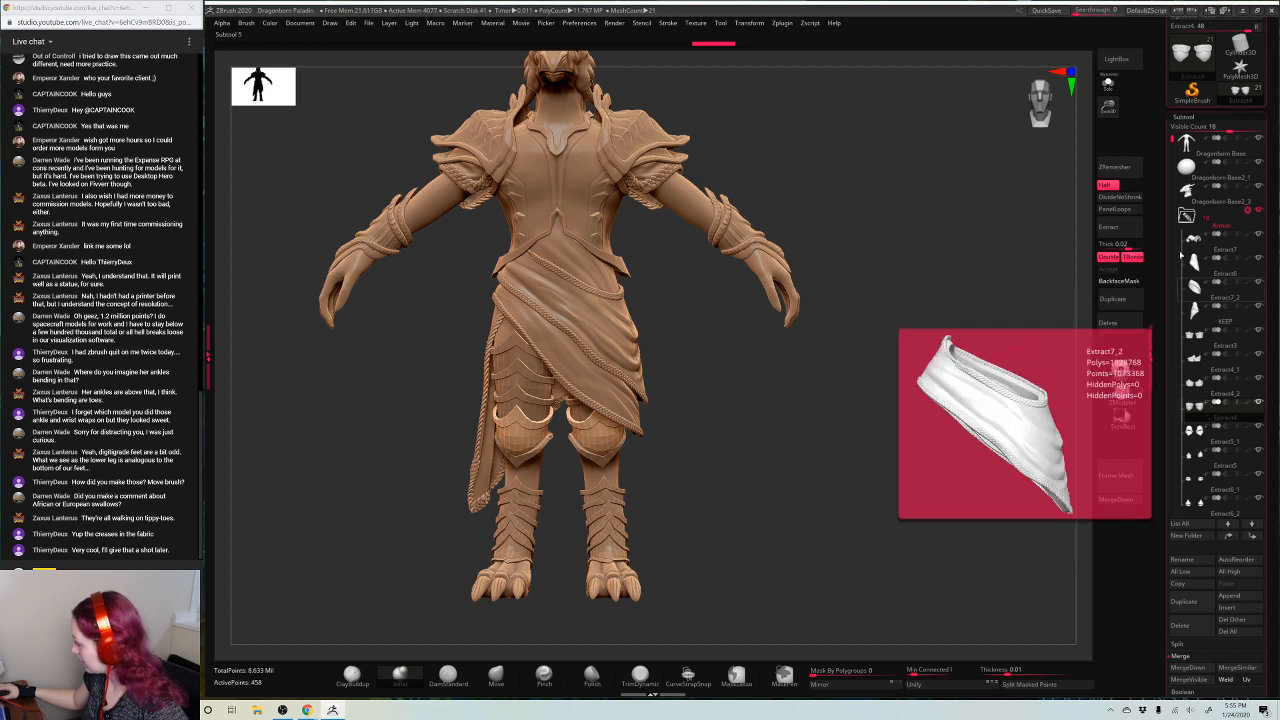
Move the sleeve cloth subtool Extract7 out of the Armor folder and put it in a new folder named Top Armor
drag(1208, 240, 1208, 217)
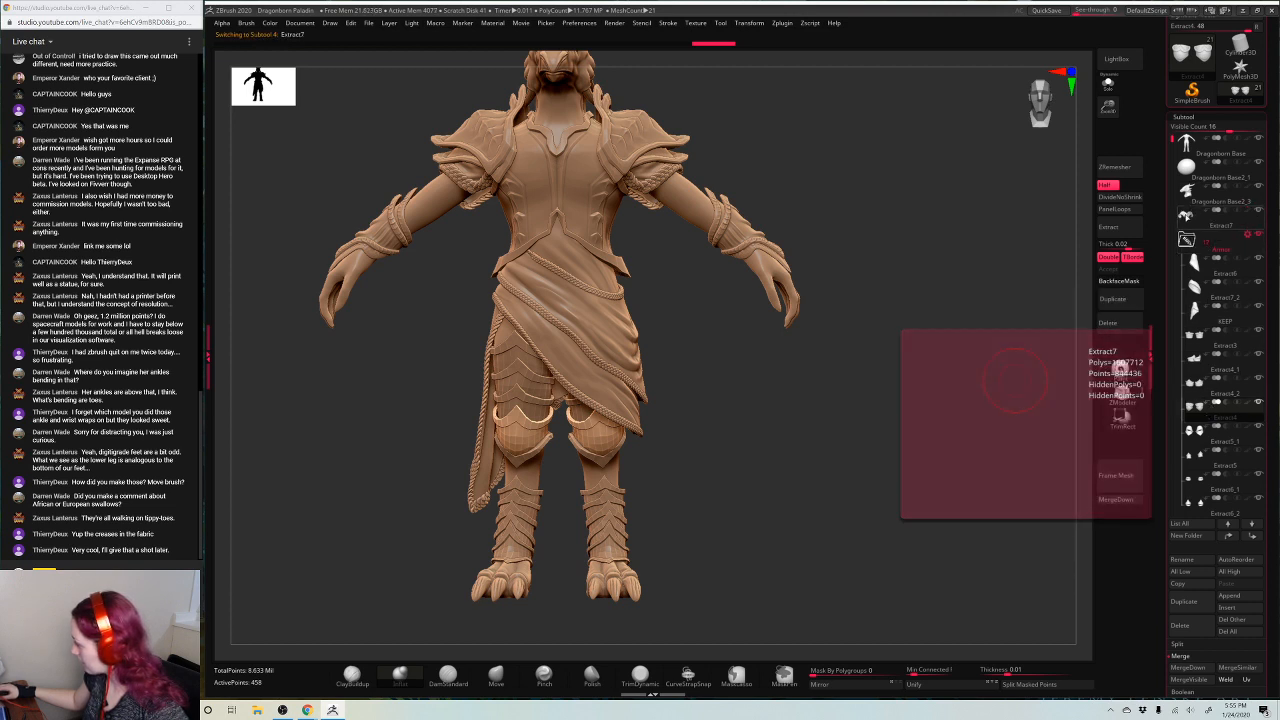
click(1208, 217)
click(1188, 537)
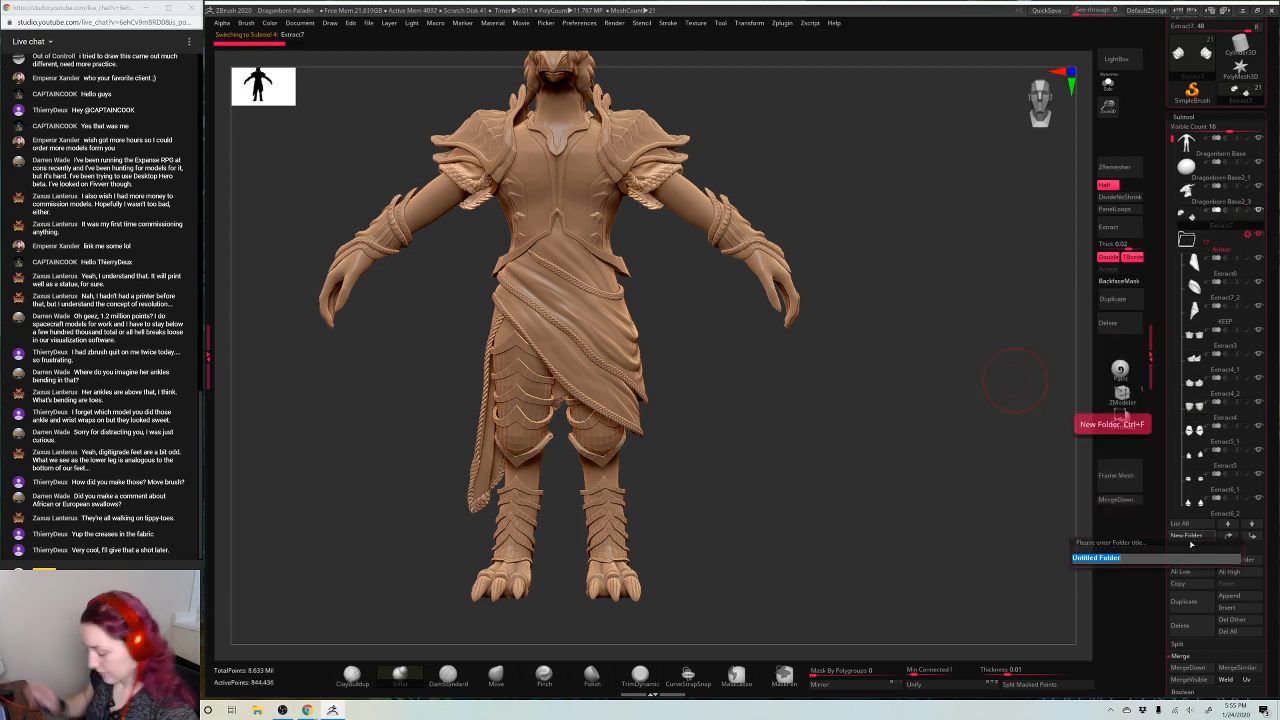
text(Top Armor)
key(Return)
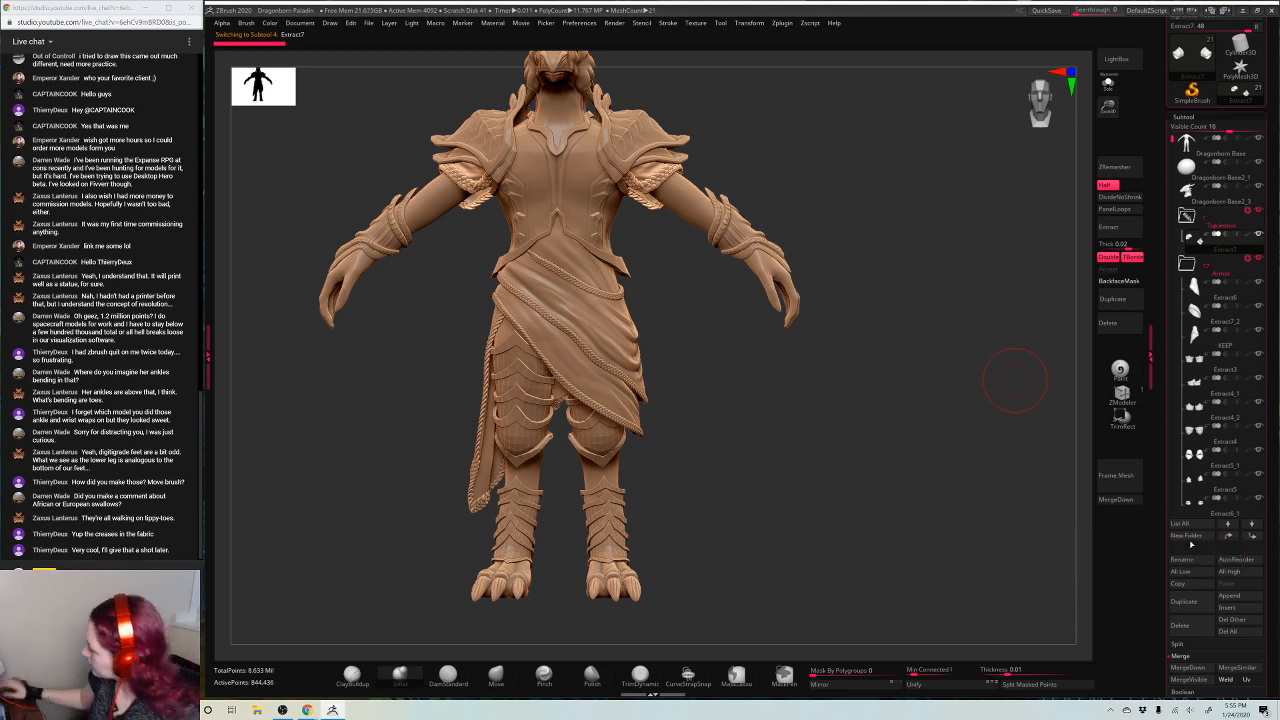
Make the Extract3 thigh plates the active subtool and set the subtool list's visible count to 18
click(1203, 388)
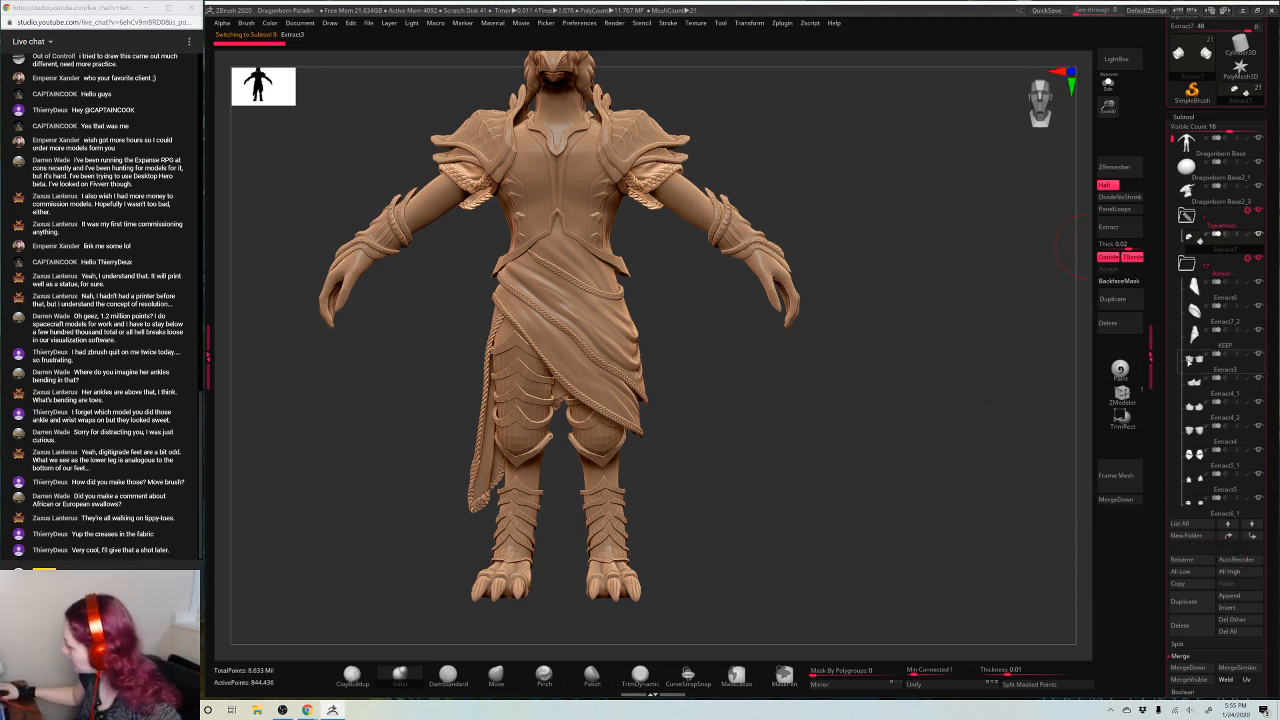
mouse_move(1203, 258)
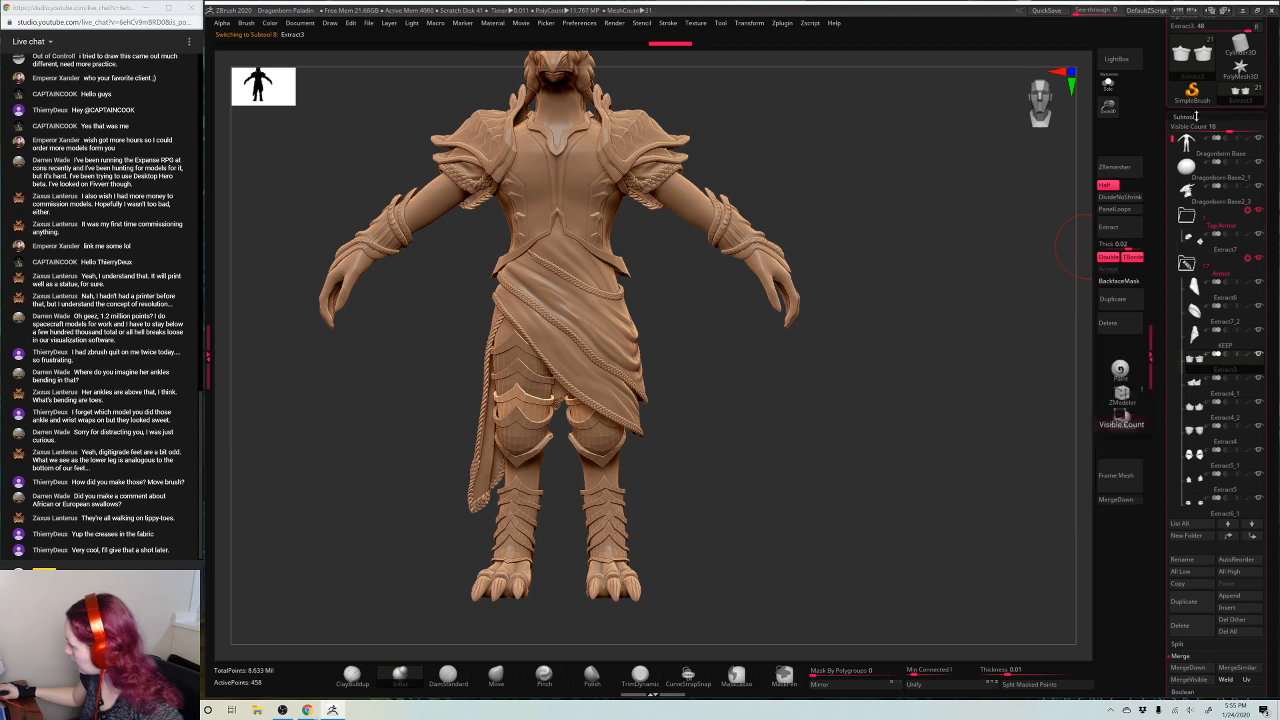
scroll(1265, 103, down, 2)
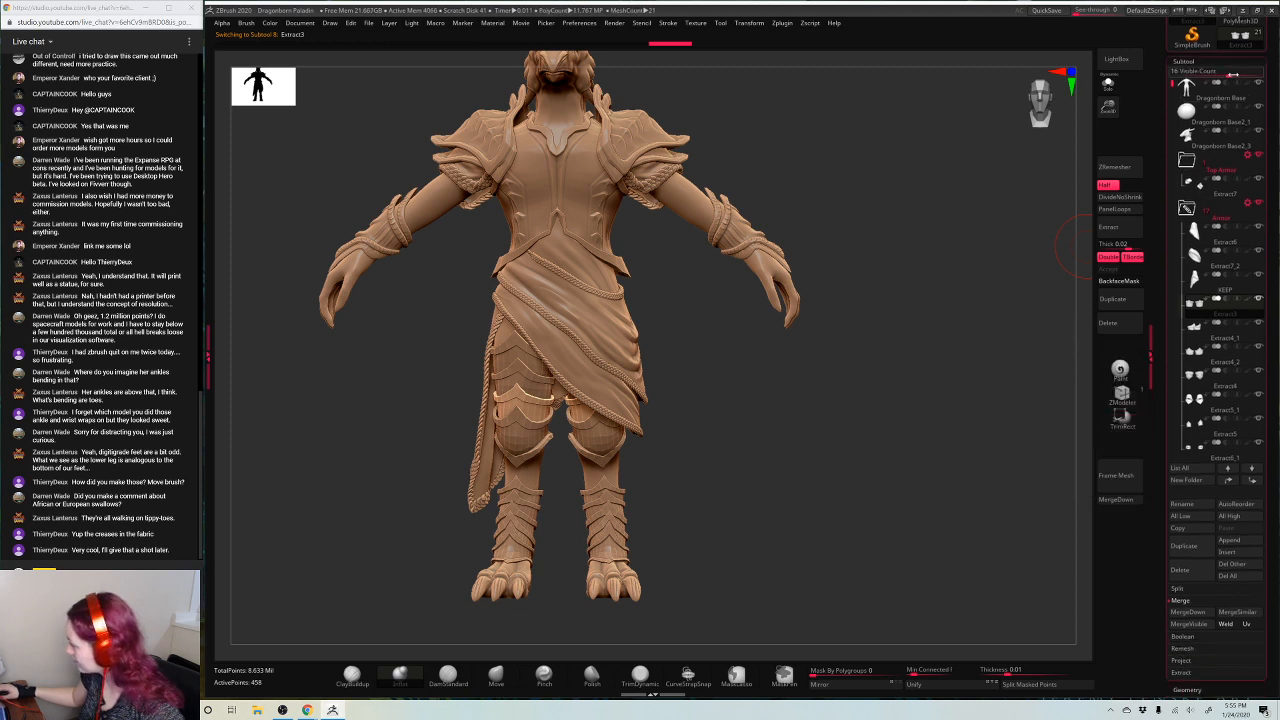
drag(1226, 72, 1236, 72)
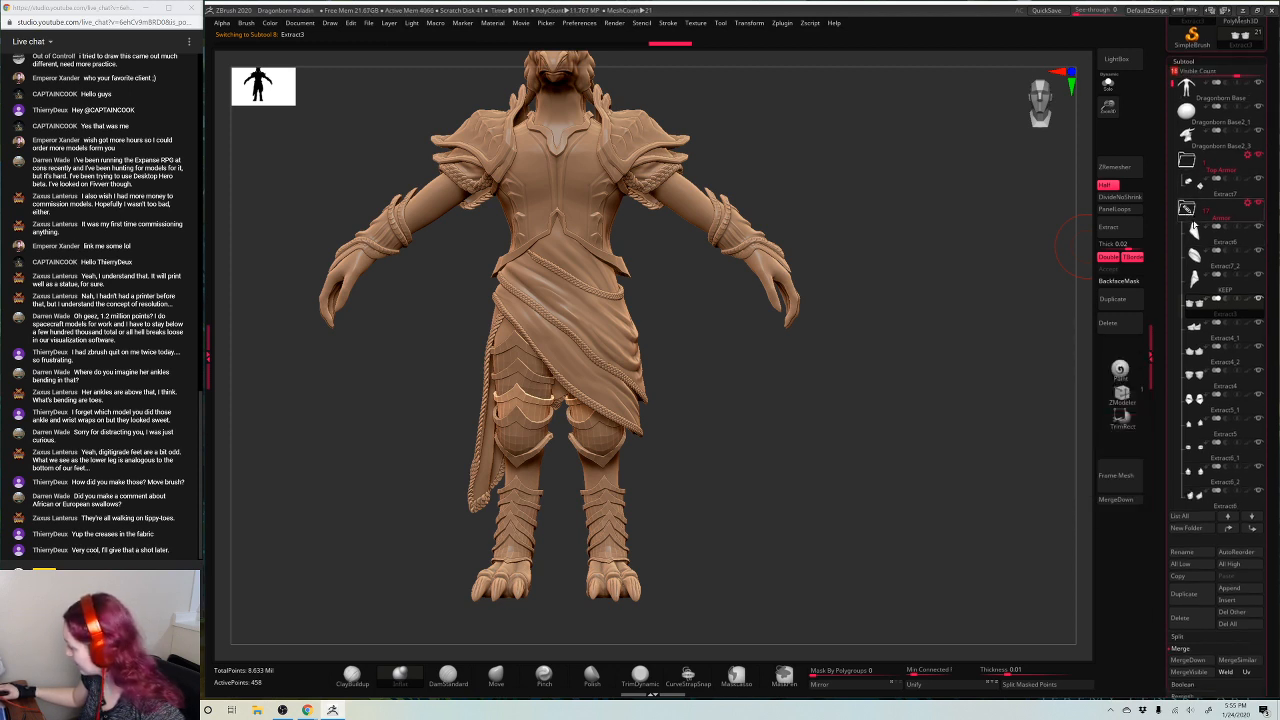
Move the breastplate Extract1 and the Extract2 pieces from the Armor folder into the Top Armor folder
mouse_move(1186, 208)
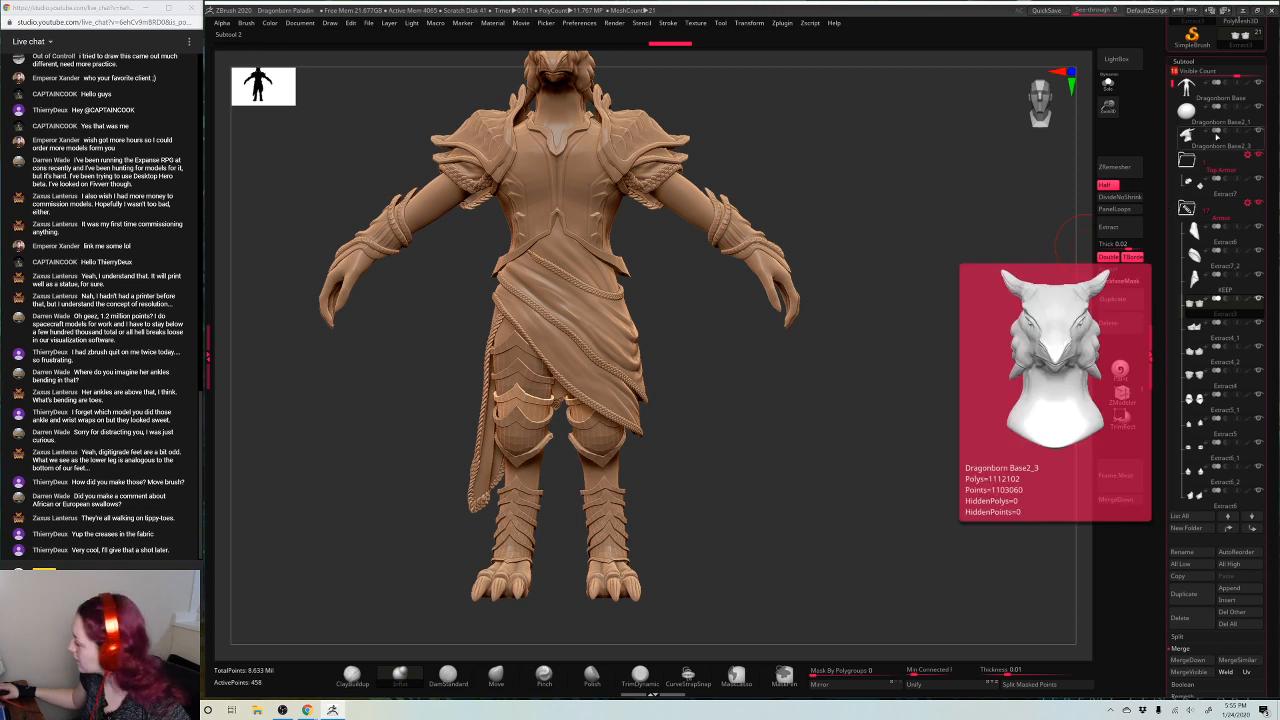
scroll(1180, 150, down, 3)
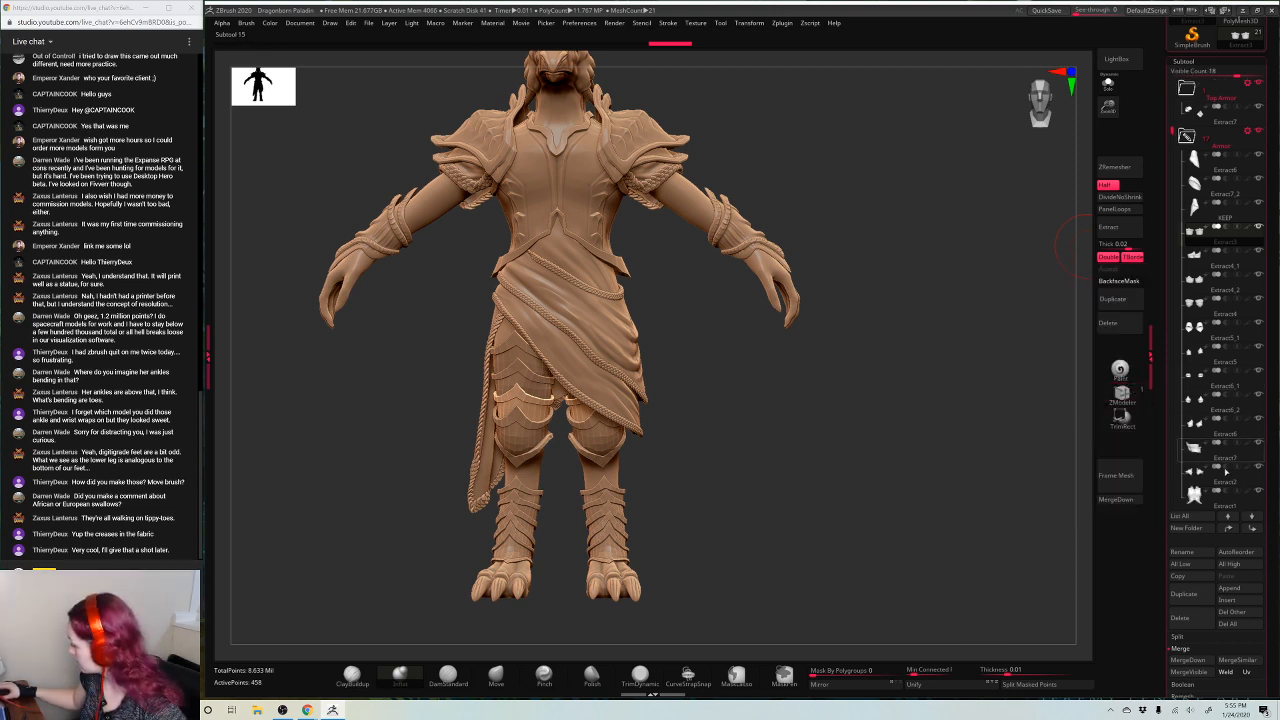
drag(1186, 136, 1190, 116)
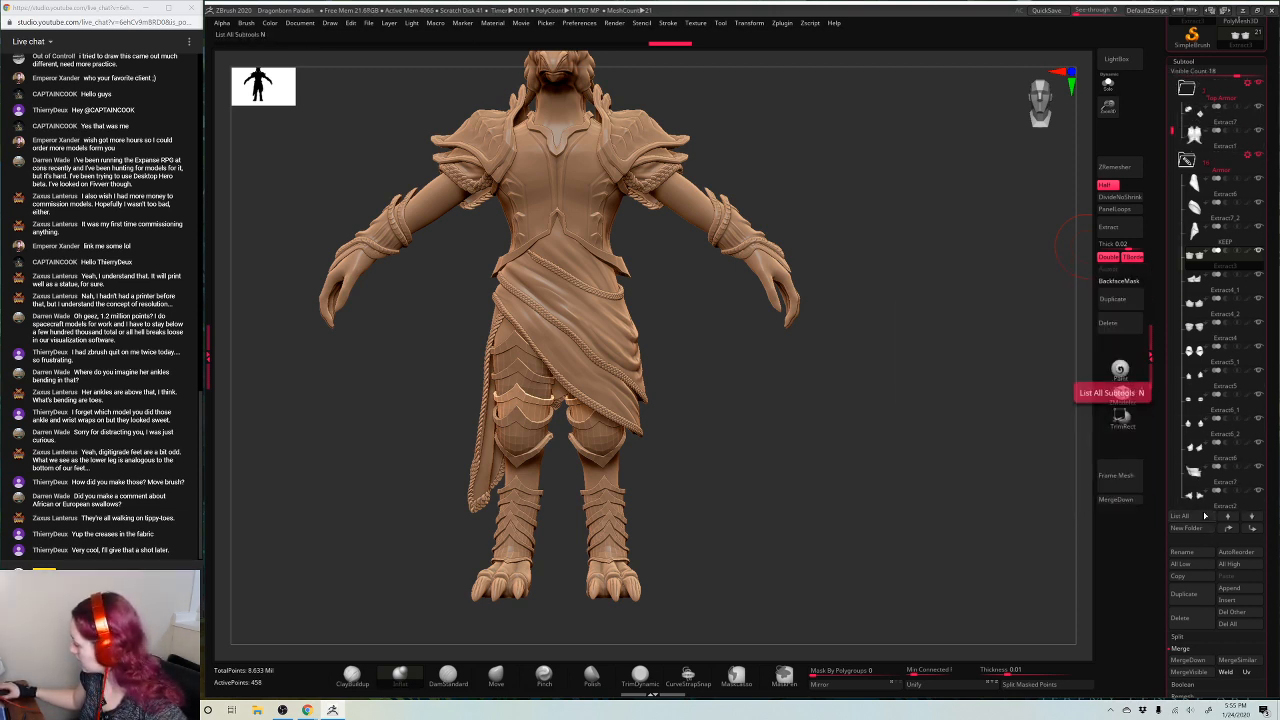
drag(1194, 495, 1194, 140)
click(1195, 150)
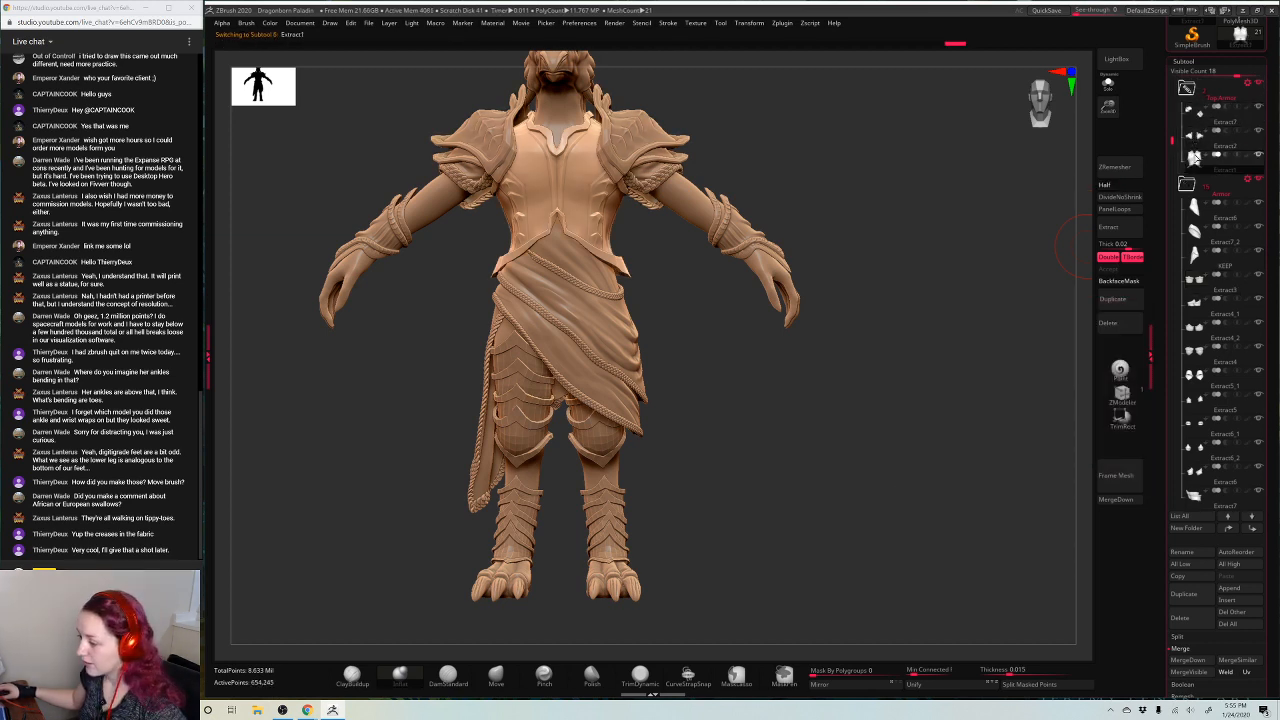
click(1196, 124)
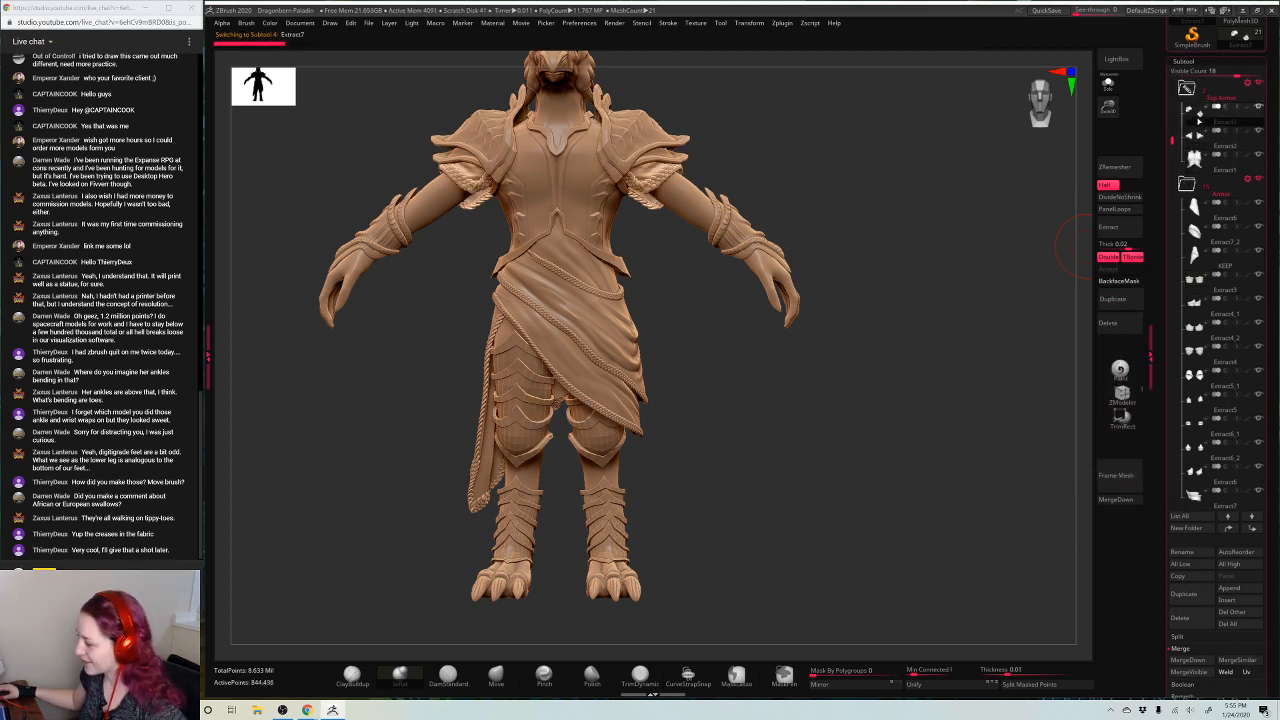
Create a Fabric folder for the Extract6 waist cloth and move the KEEP and Extract7_2 cloth layers into it
click(1195, 212)
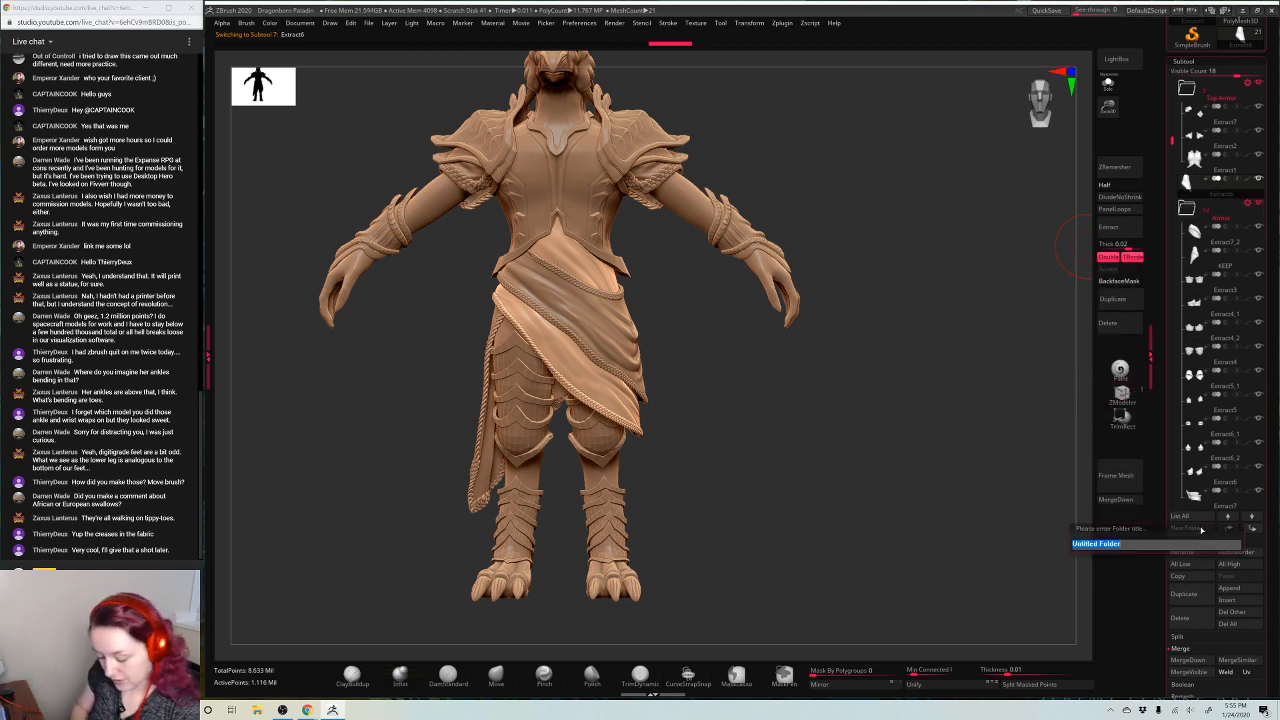
scroll(1202, 530, up, 3)
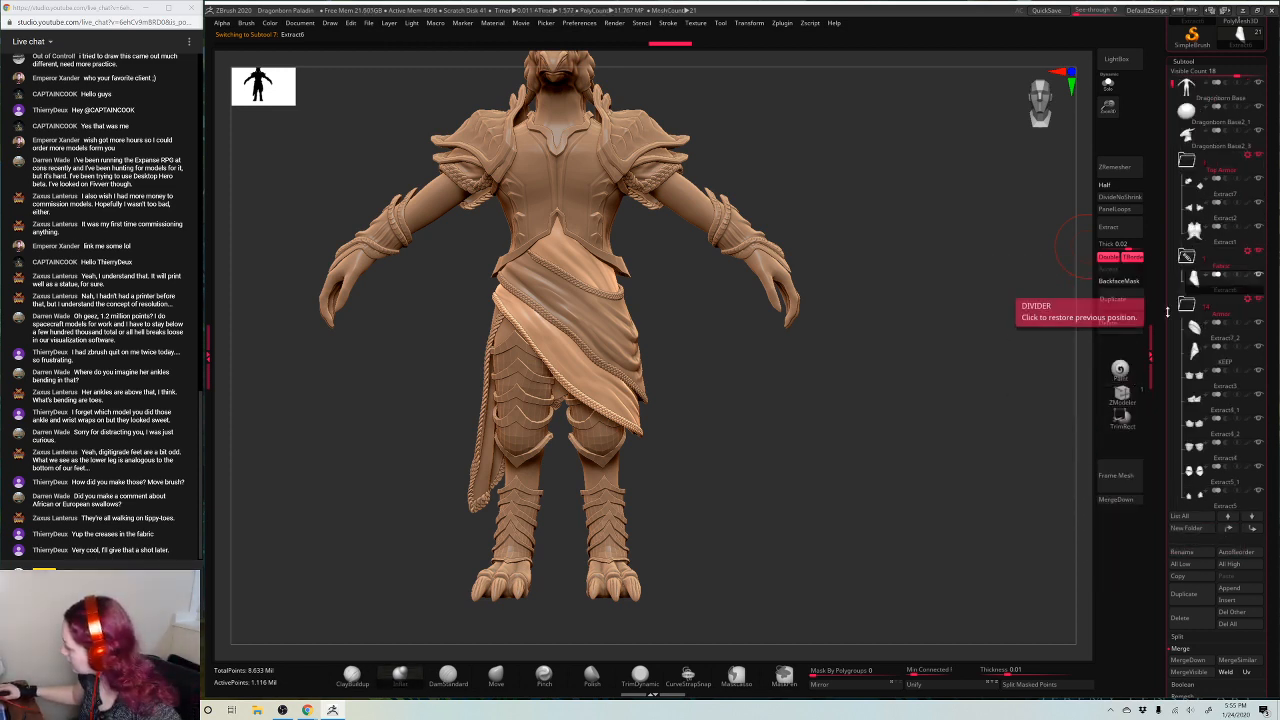
drag(1207, 332, 1207, 286)
drag(1205, 363, 1205, 253)
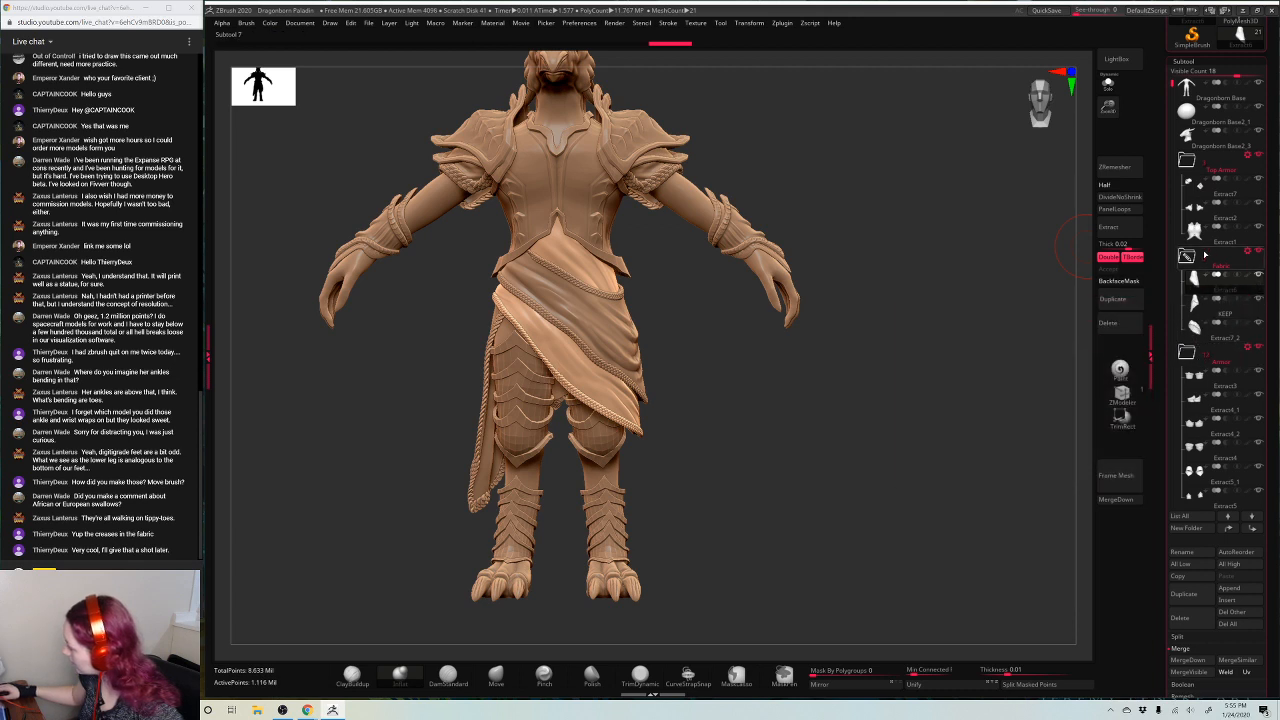
Move the sleeve cloth Extract7 from the Top Armor folder into the Fabric folder
click(1191, 209)
click(1194, 186)
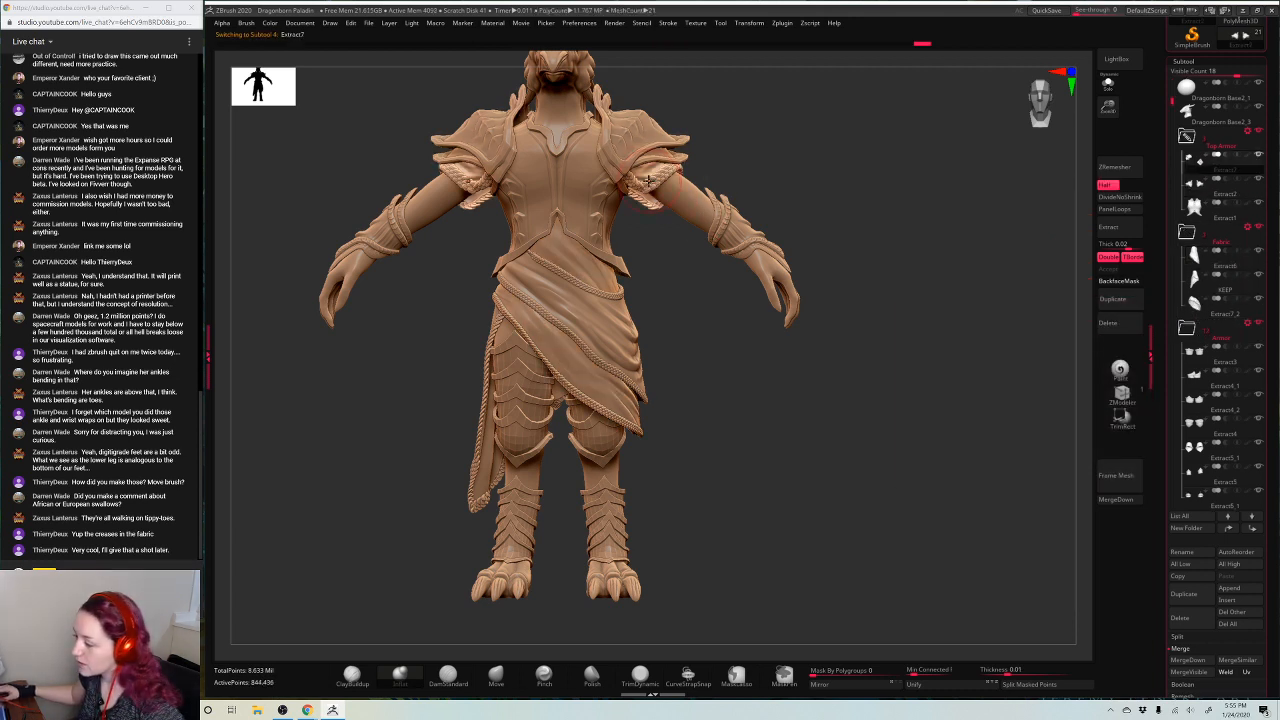
drag(1210, 164, 1208, 260)
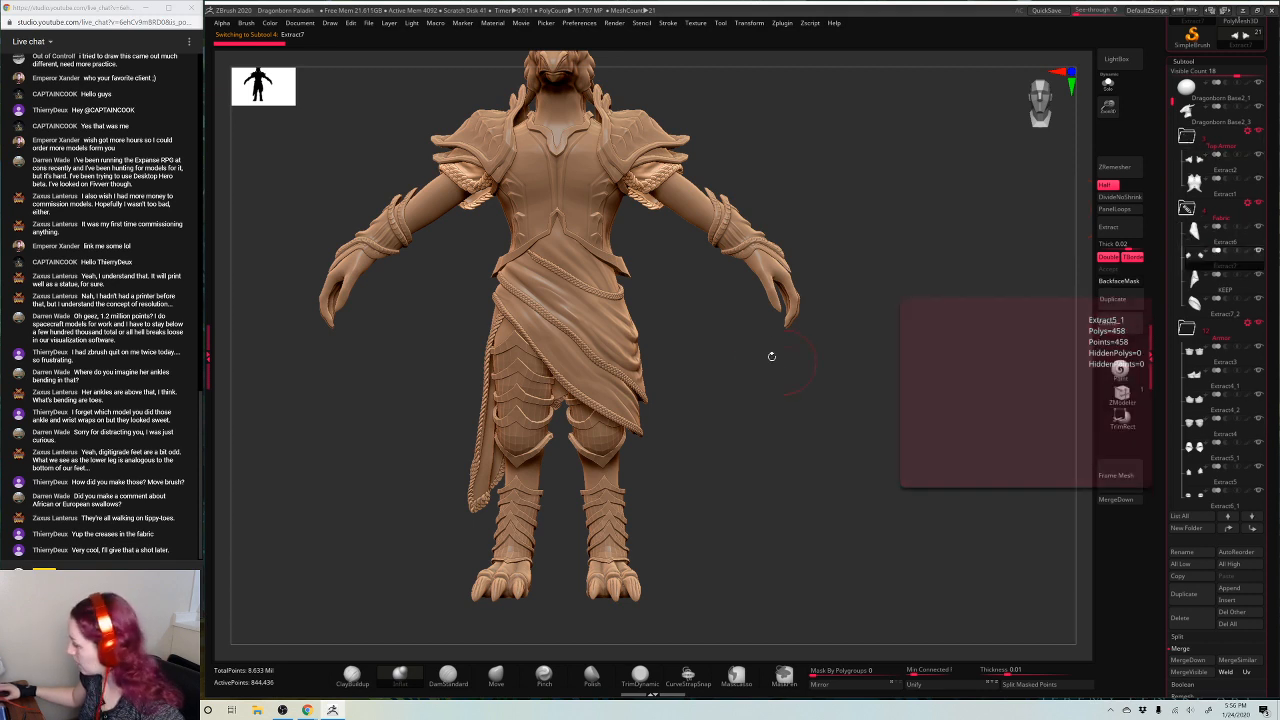
Select the forearm bracers on the model and move their Extract8 subtool into the Top Armor folder
alt+click(759, 256)
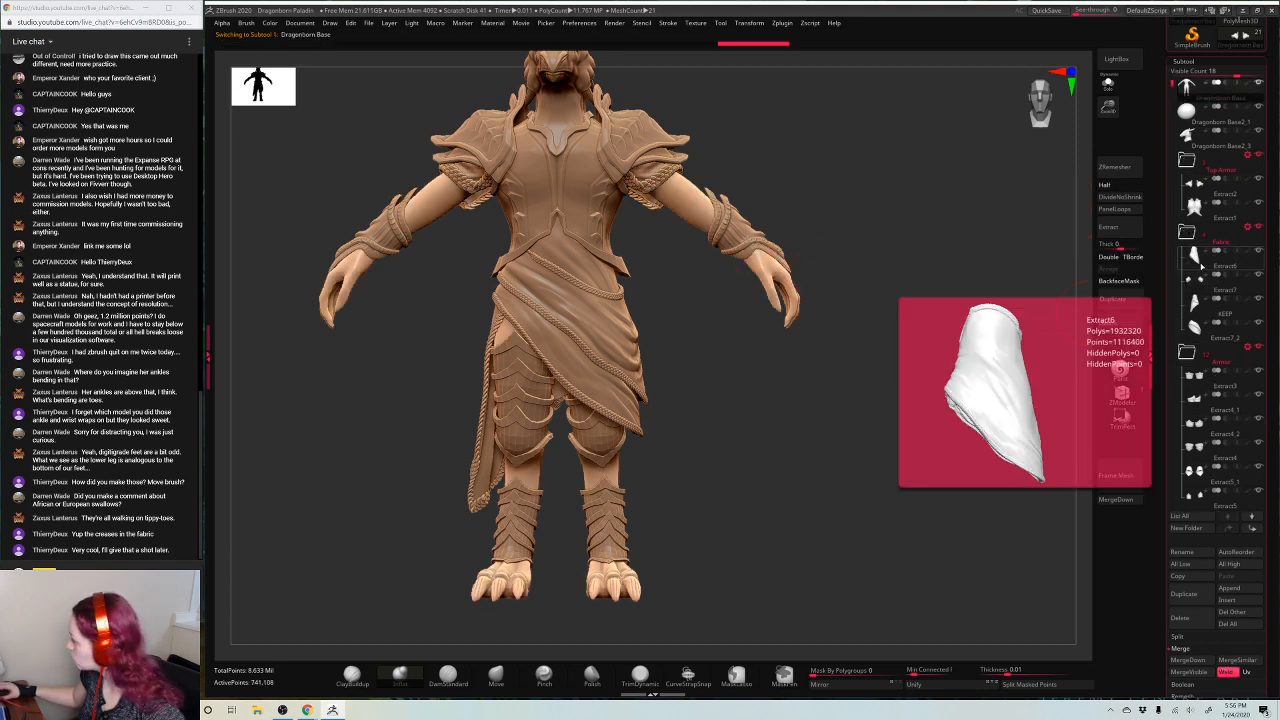
alt+click(761, 250)
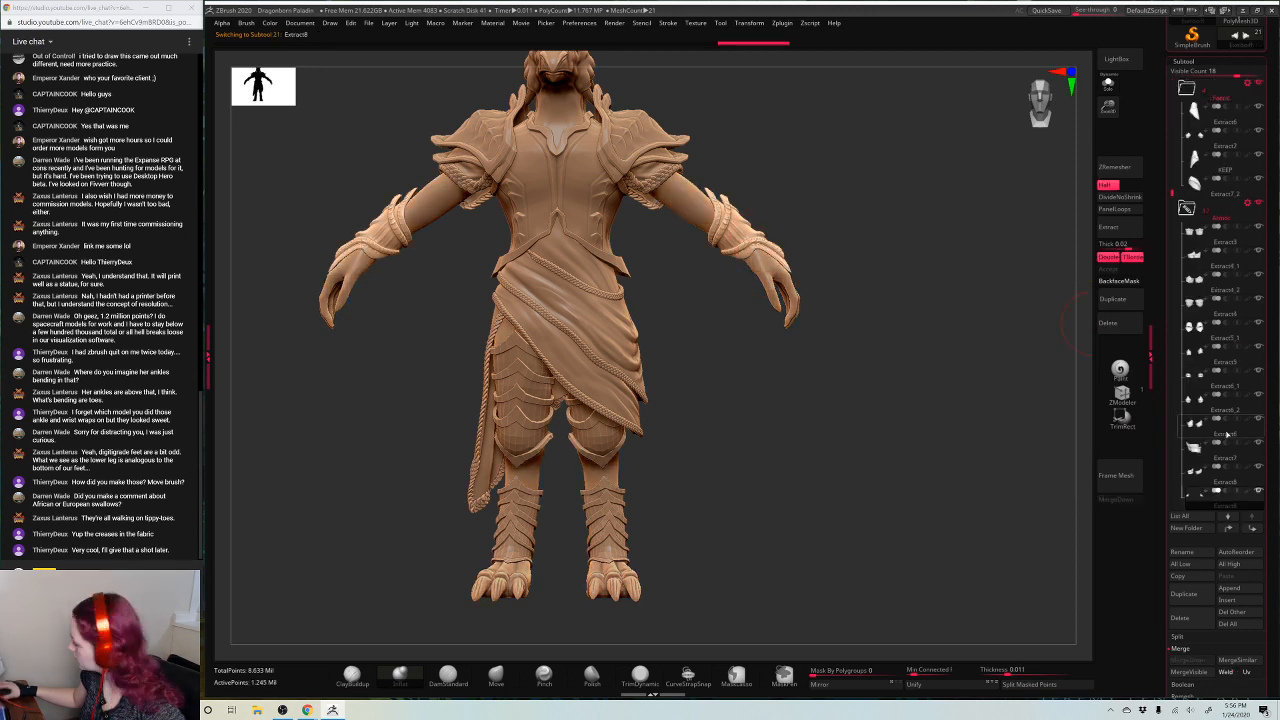
drag(1197, 496, 1190, 145)
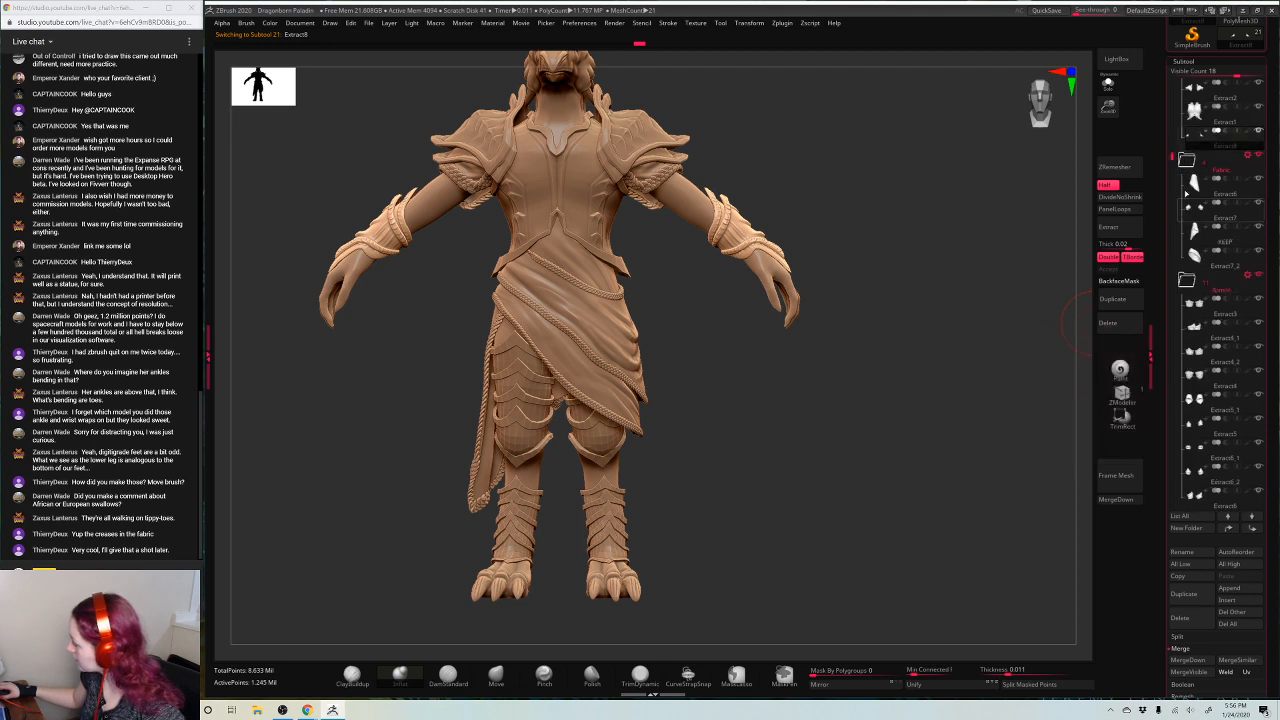
Move the Extract3 thigh plates out of the Armor folder and put them in a new folder named Thigh Armor
click(1200, 342)
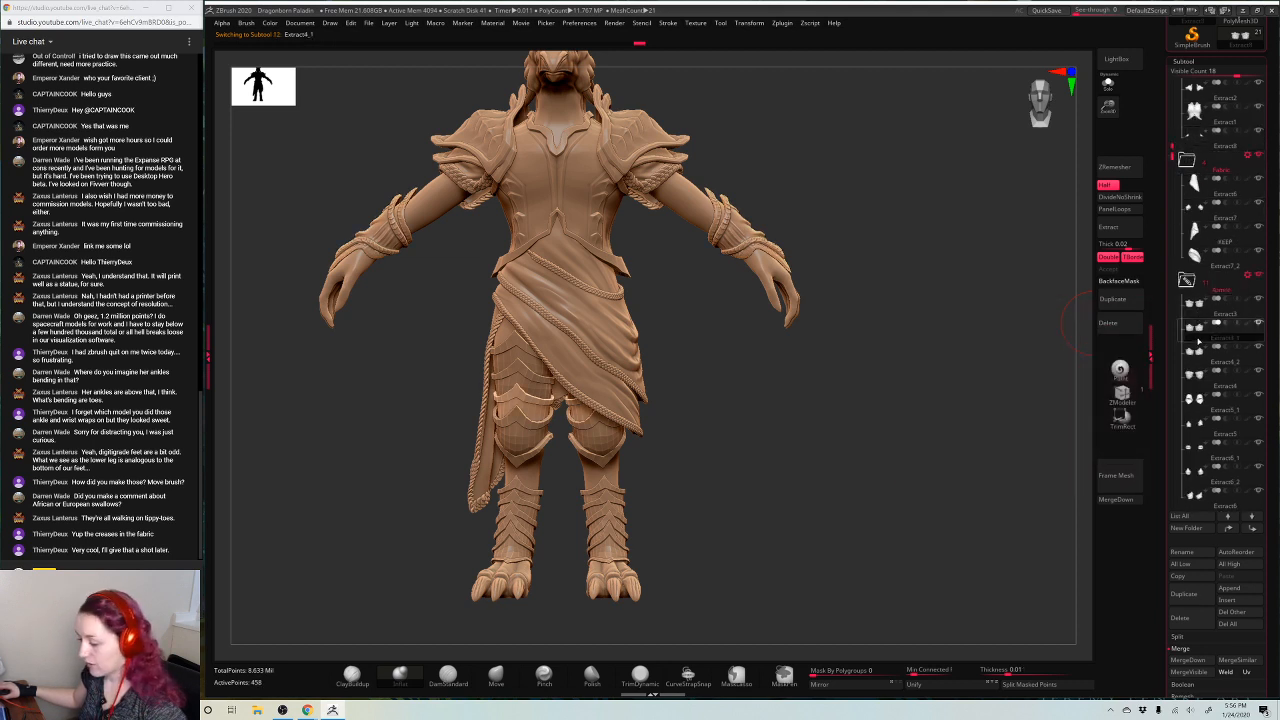
drag(1190, 304, 1187, 282)
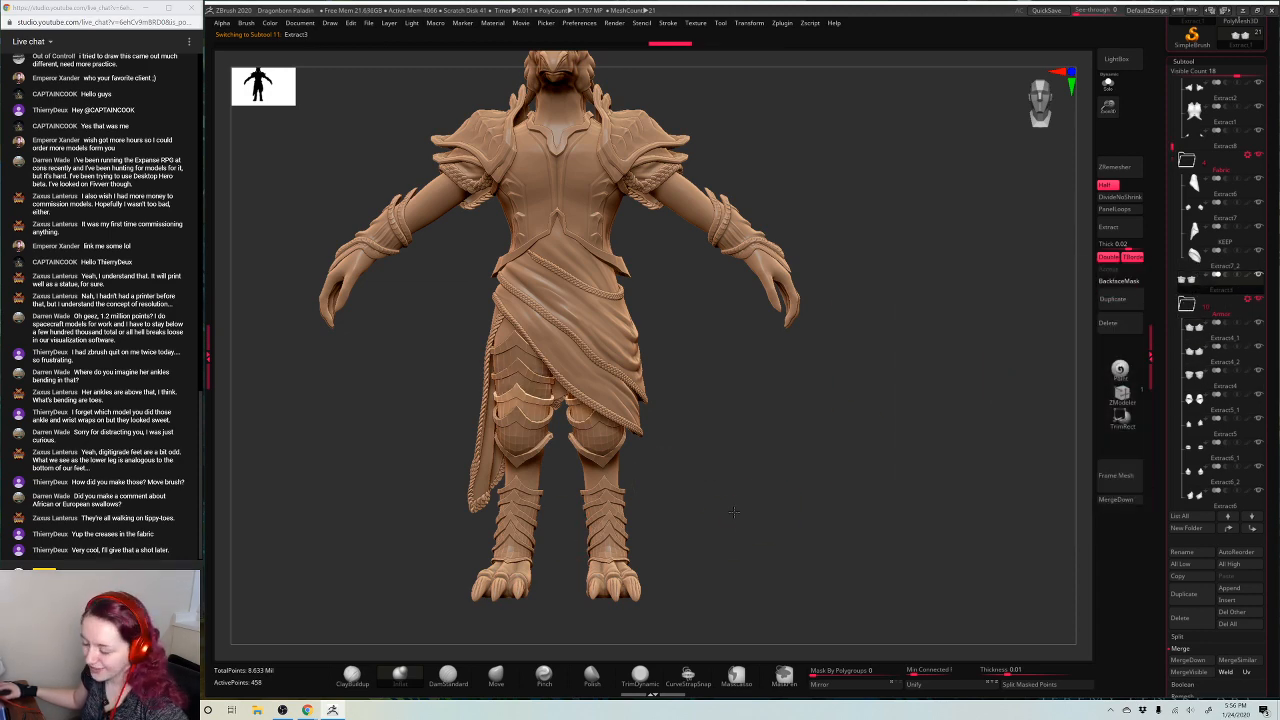
drag(733, 512, 678, 513)
drag(823, 490, 866, 494)
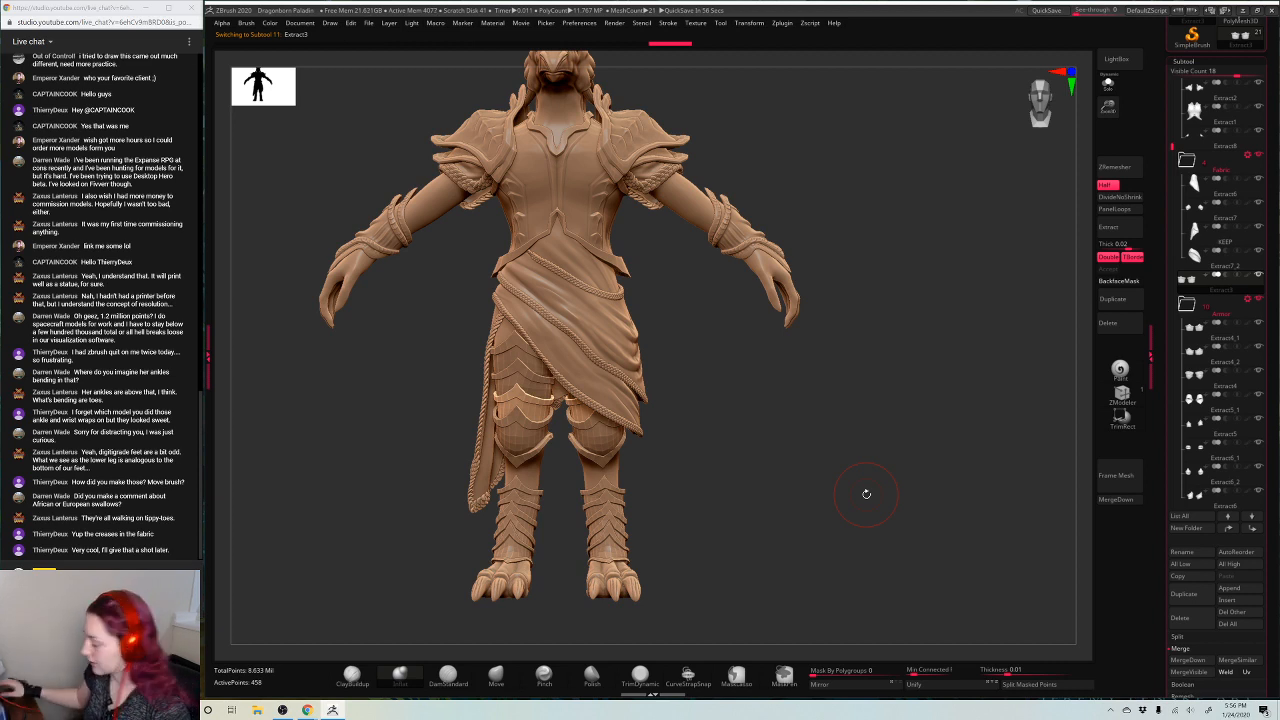
click(1187, 527)
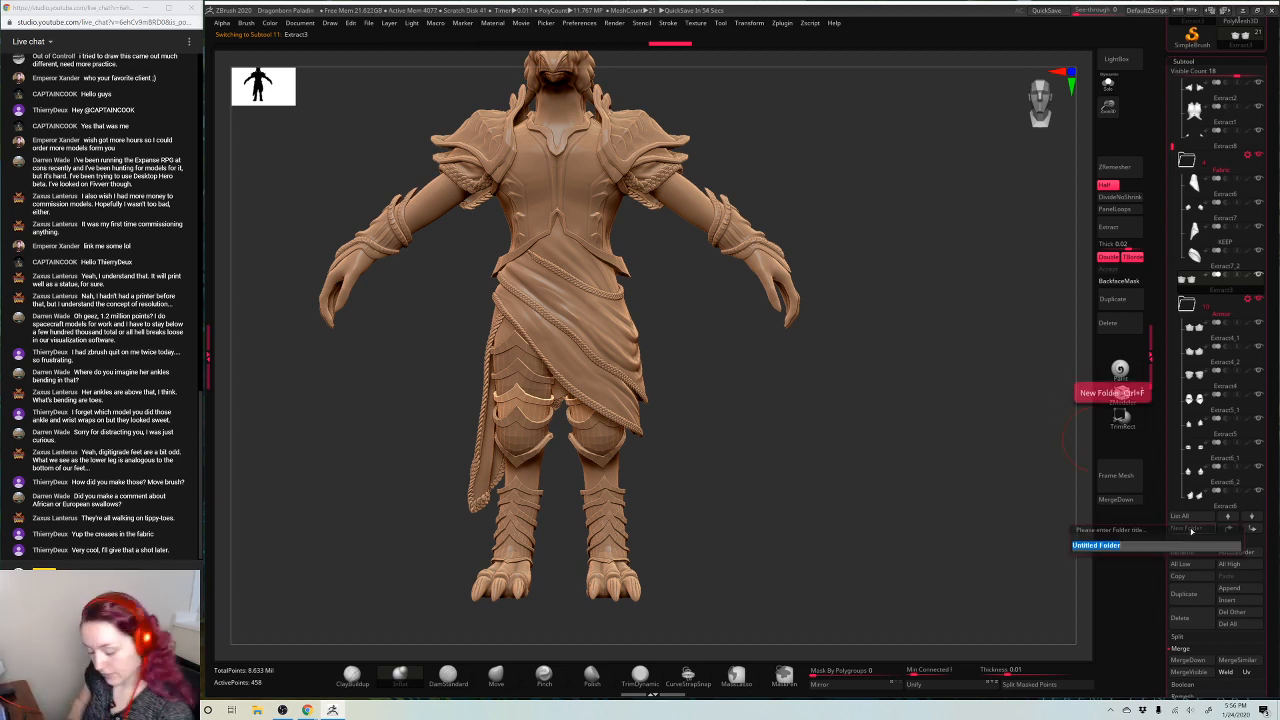
text(Thi)
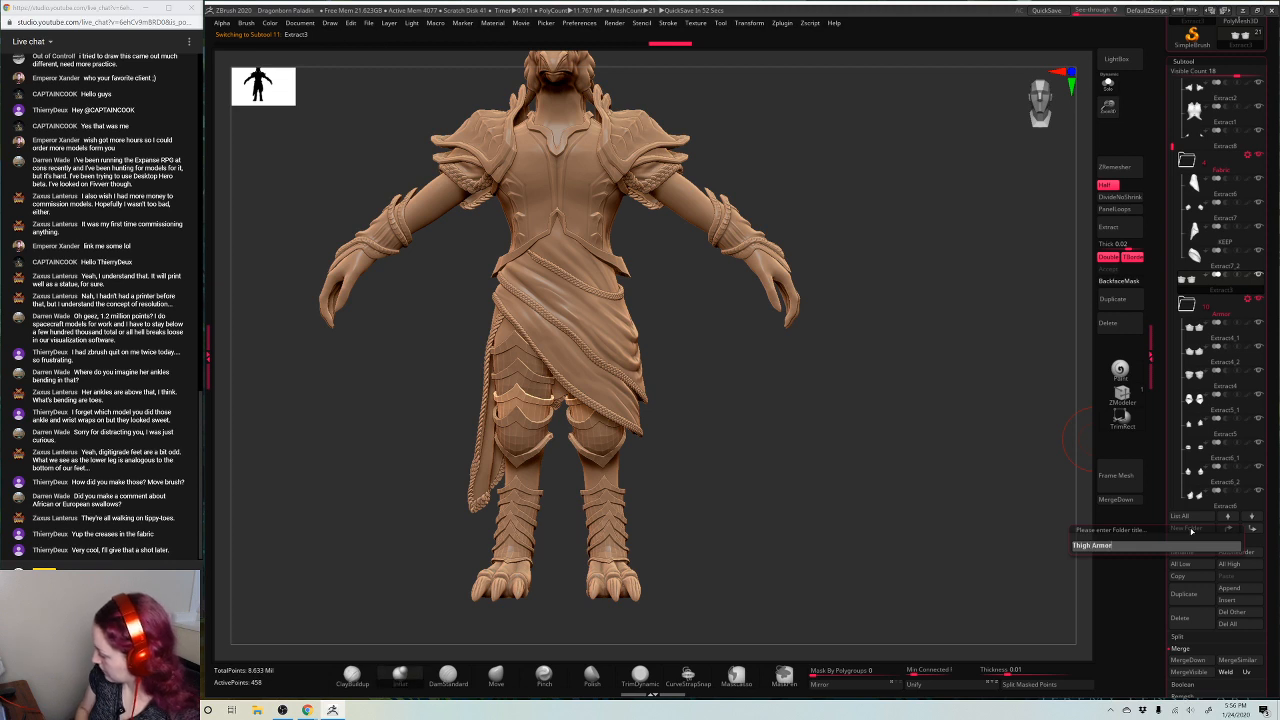
text(gh Armor)
key(Return)
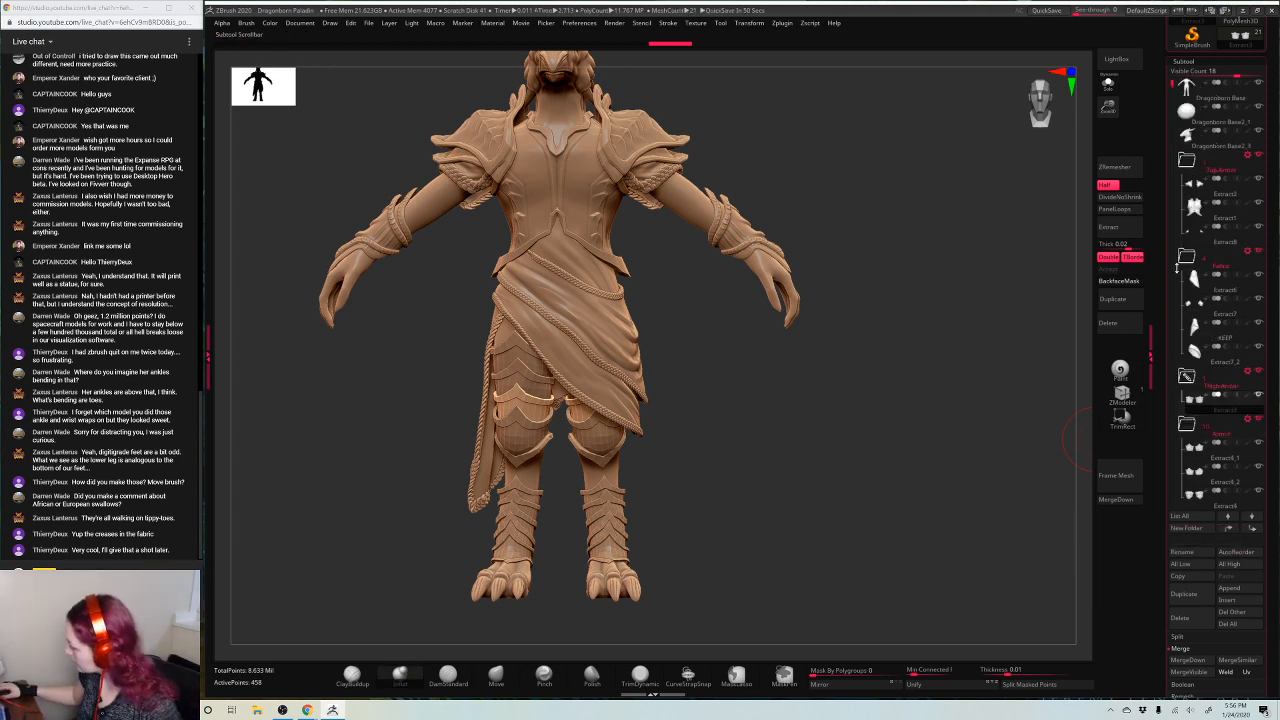
Move Extract4_1, Extract4_2, Extract4 and the Extract5_1 knee plates into the Thigh Armor folder, collapsing the Fabric and Thigh Armor folders
click(1188, 256)
click(1194, 350)
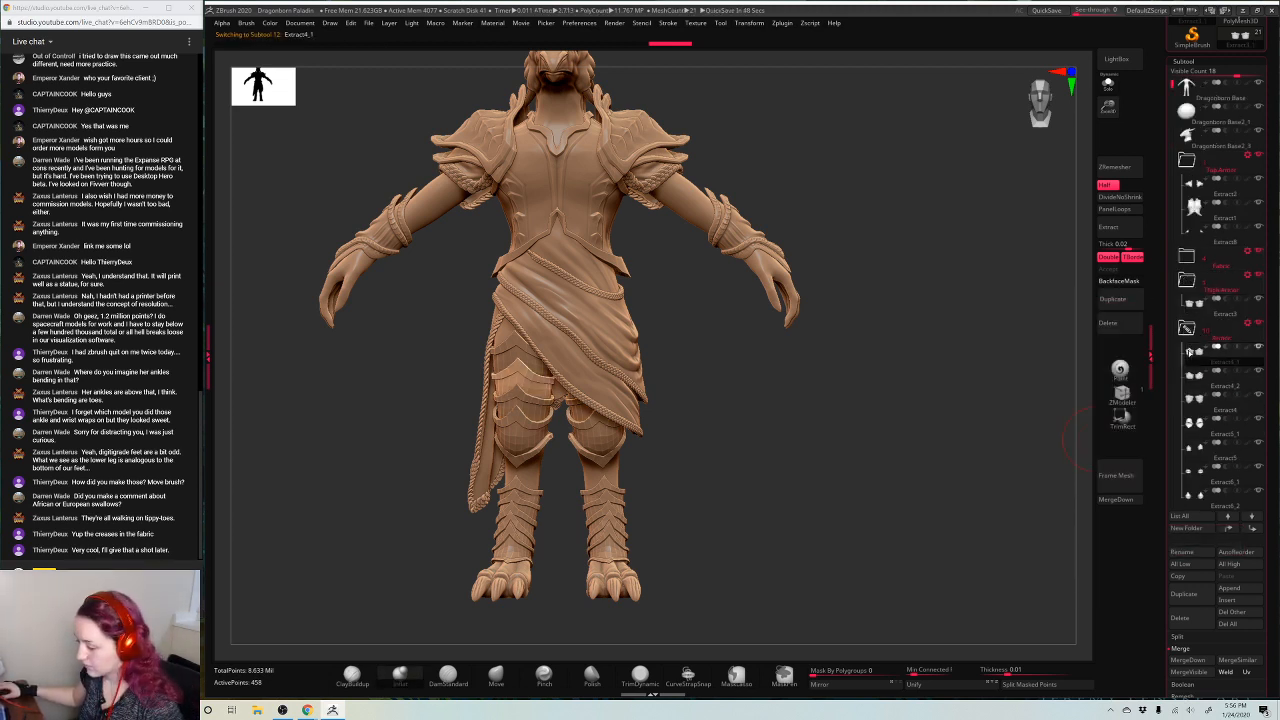
drag(1193, 325, 1194, 309)
mouse_move(1197, 378)
mouse_down()
mouse_move(1195, 326)
mouse_move(1197, 393)
mouse_move(1197, 372)
mouse_up()
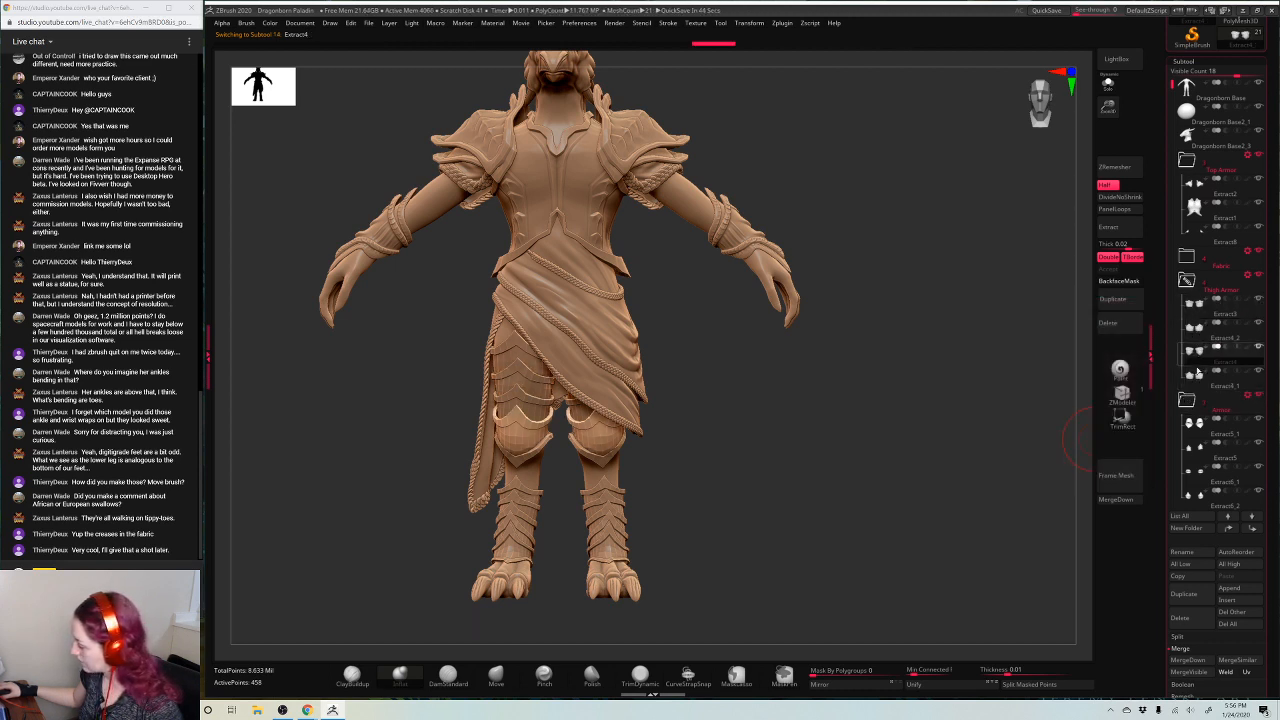
drag(1199, 425, 1197, 398)
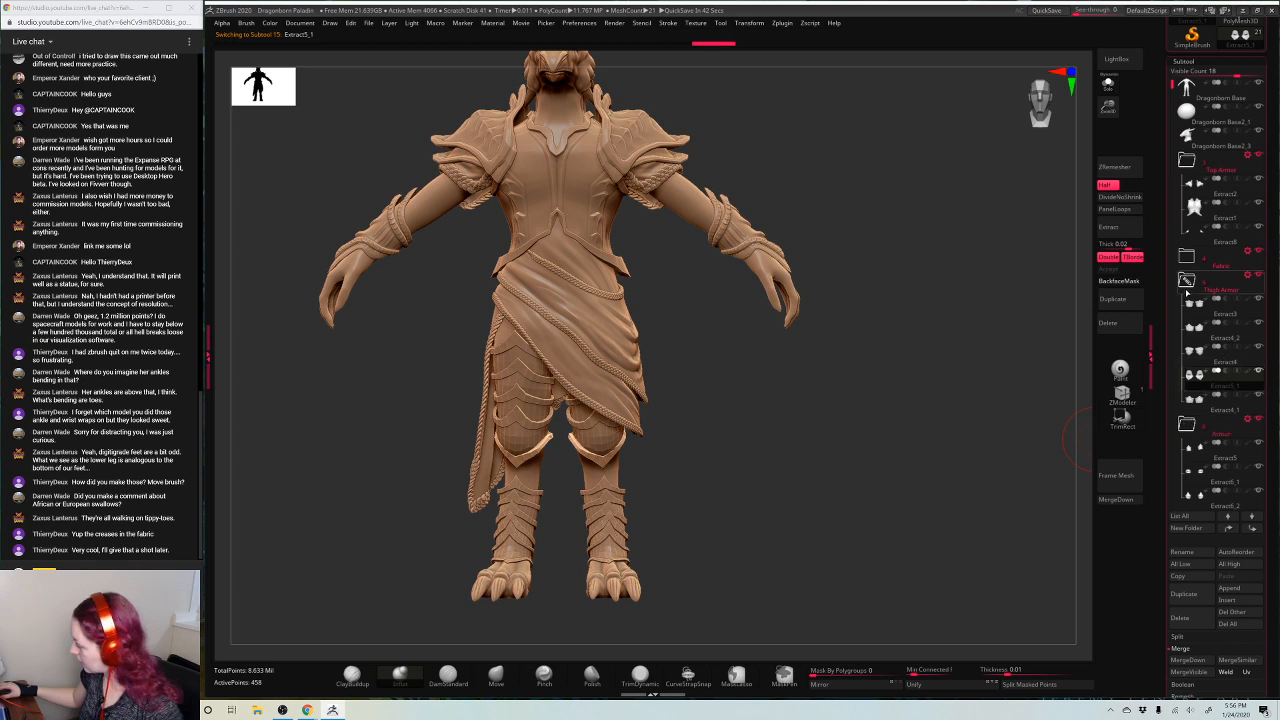
click(1187, 283)
Select the remaining subtools in the Armor folder one after another to identify which leg armor piece each one is
click(1195, 329)
click(1197, 351)
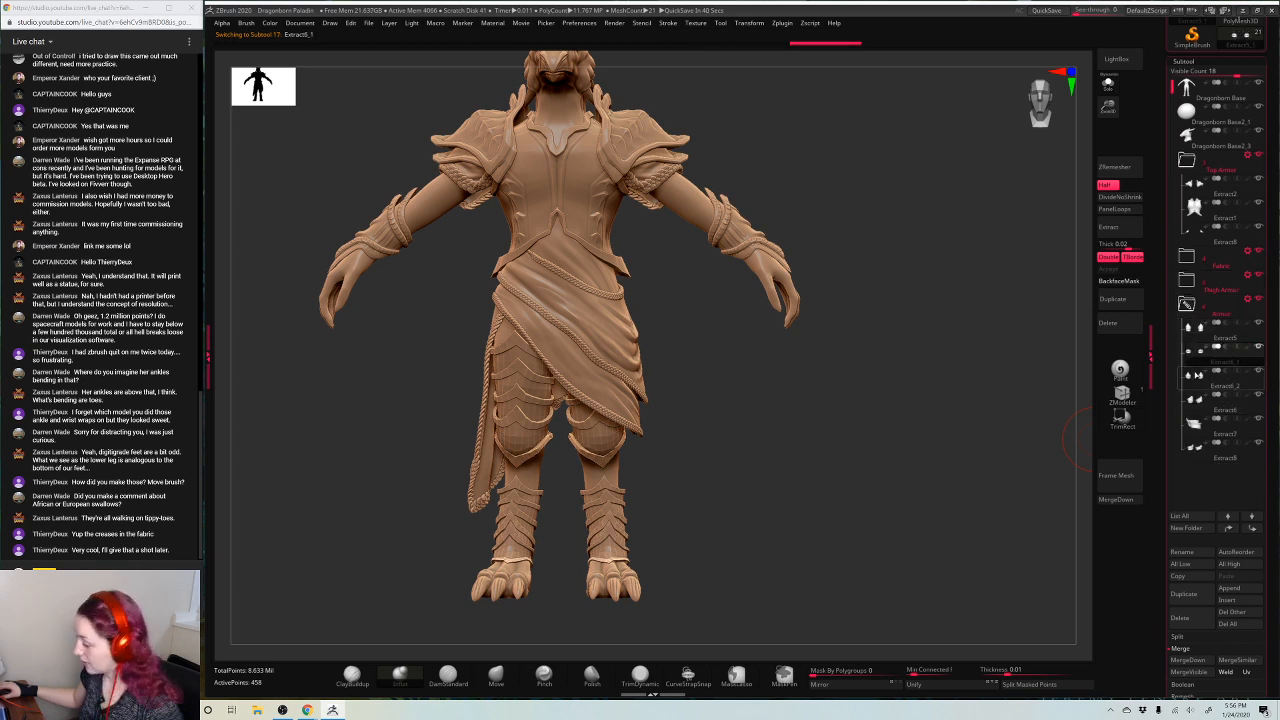
click(1198, 376)
click(1198, 400)
click(1199, 424)
click(1199, 448)
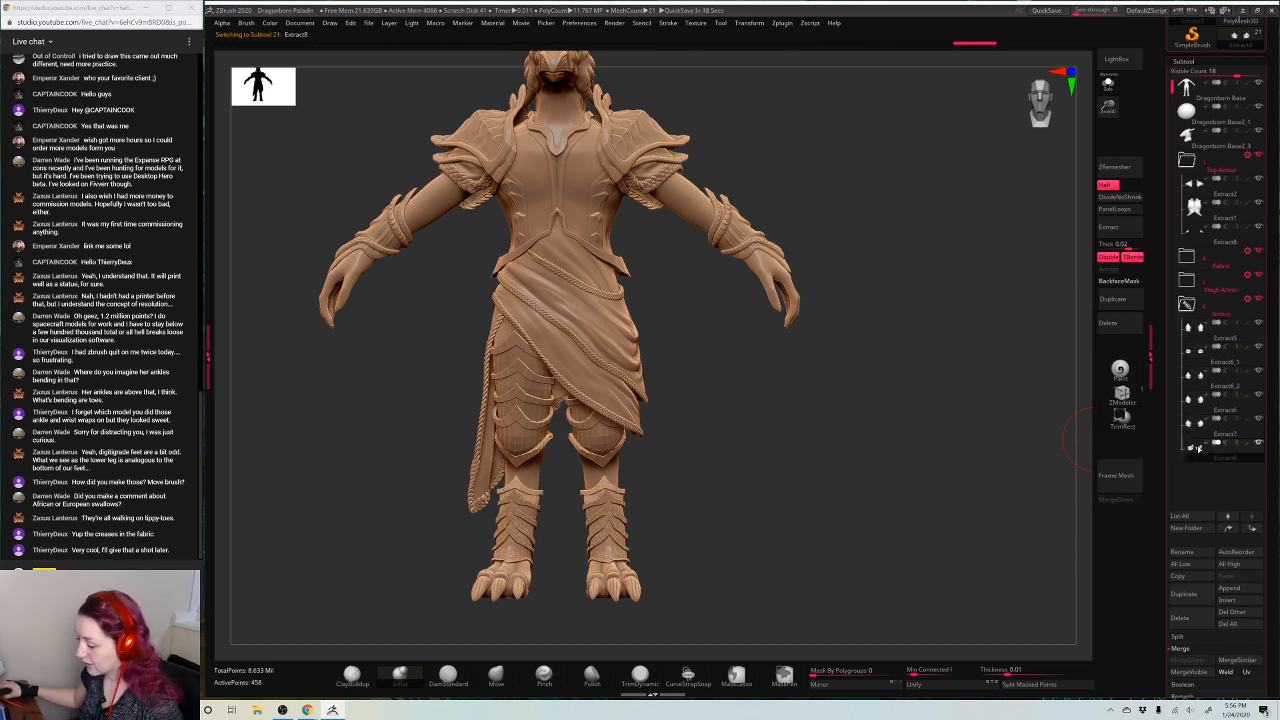
Collapse the Armor and Top Armor folders and expand the Thigh Armor folder
click(1186, 303)
click(1190, 160)
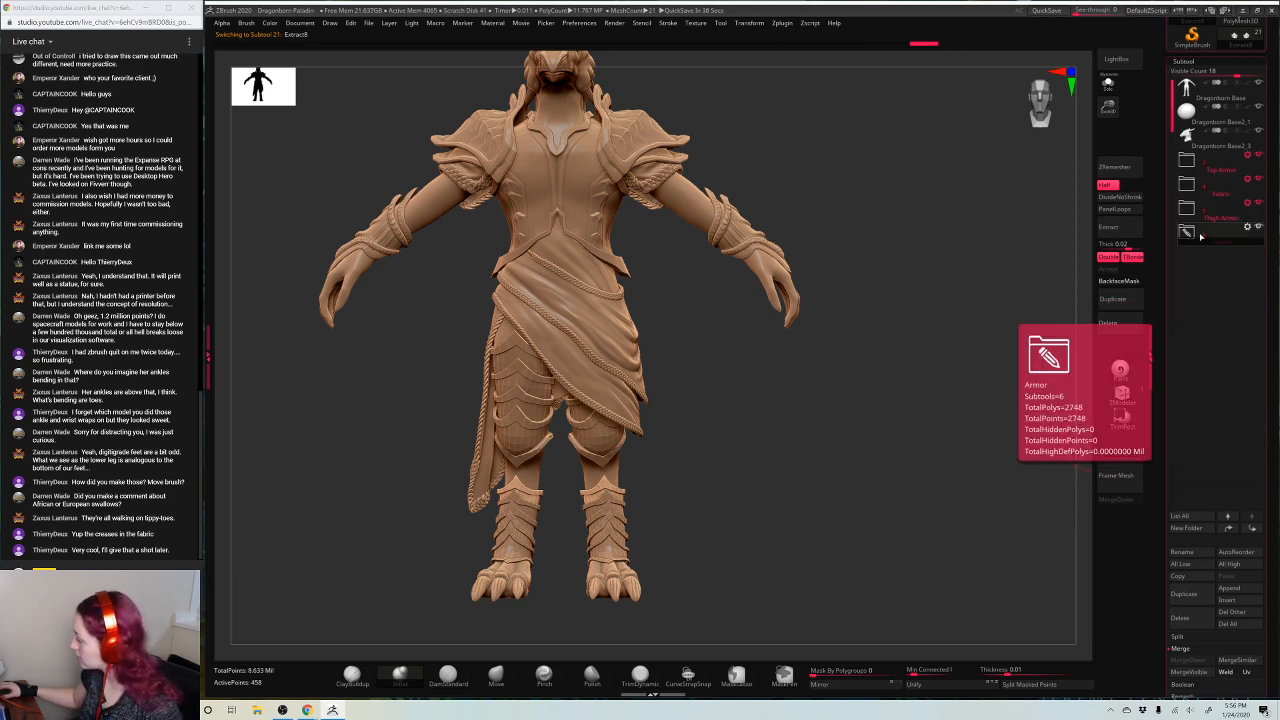
click(1190, 212)
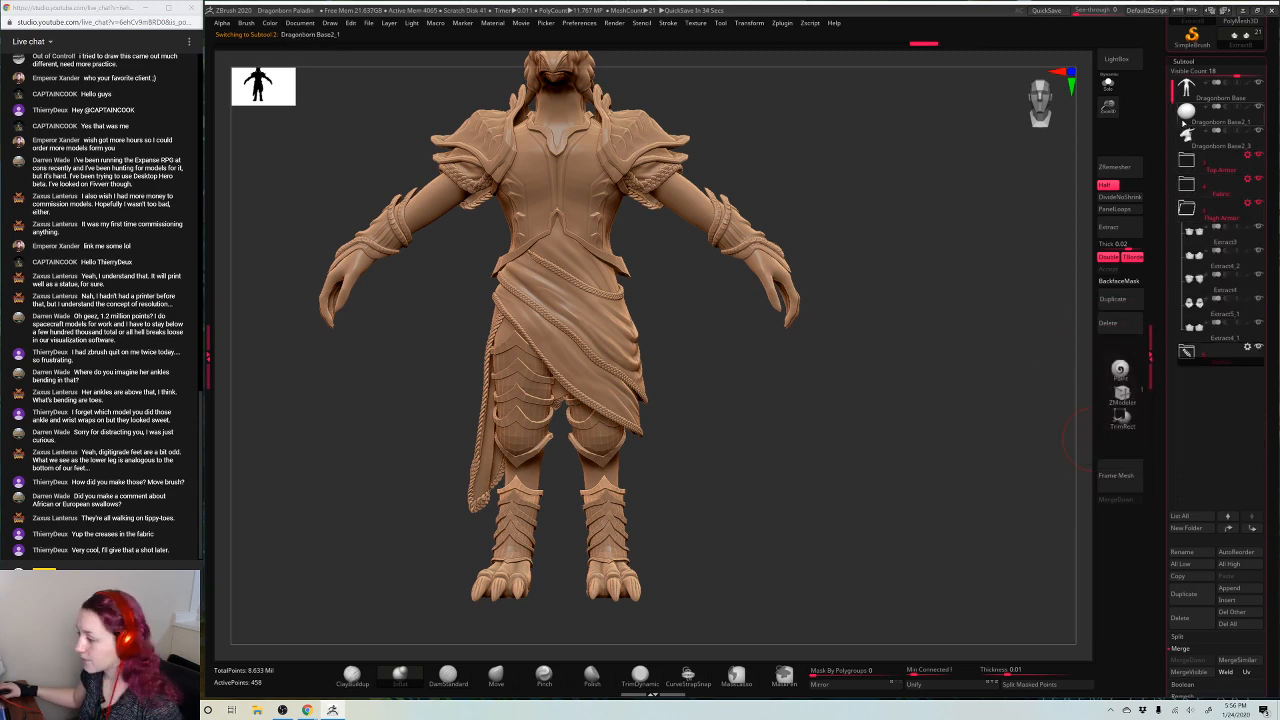
Merge the Dragonborn Base2_1 subtool down with the Dragonborn Base2_3 subtool below it
click(1183, 122)
alt+drag(823, 215, 848, 418)
drag(926, 323, 895, 328)
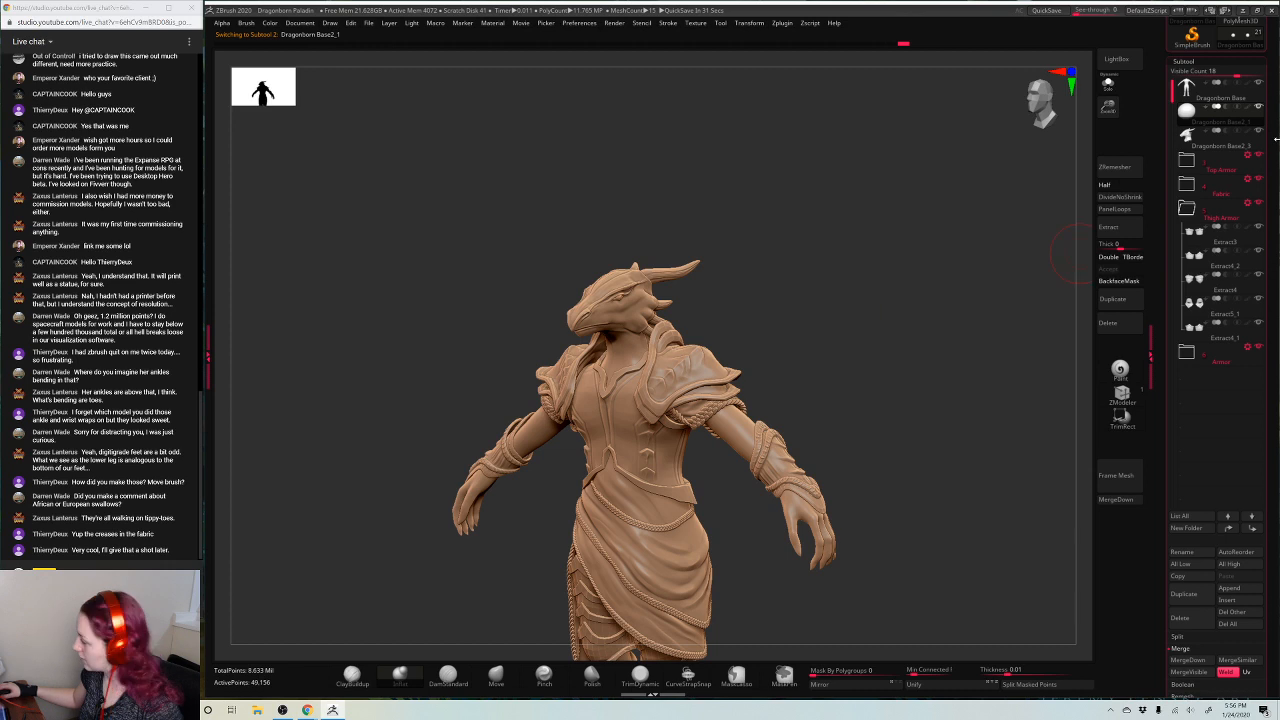
click(1118, 501)
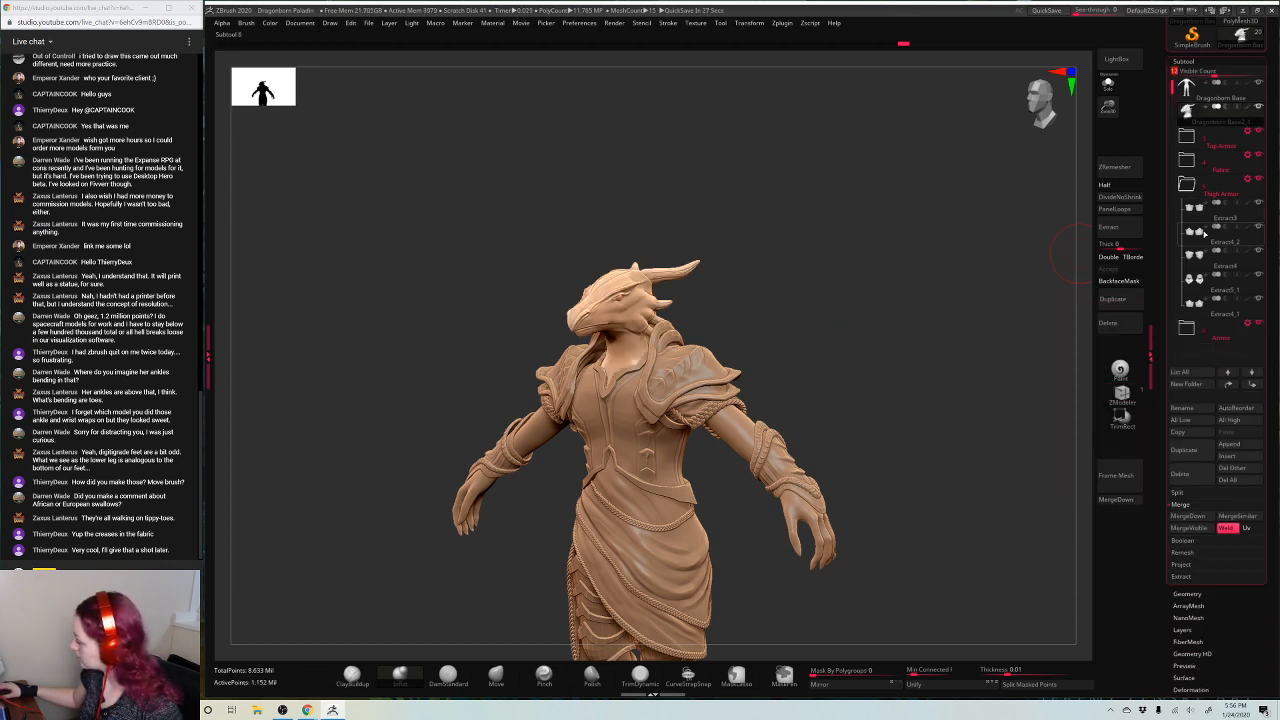
Select the Extract3 subtool in the Thigh Armor folder and face the model from the front
click(1201, 226)
shift+drag(940, 312, 966, 319)
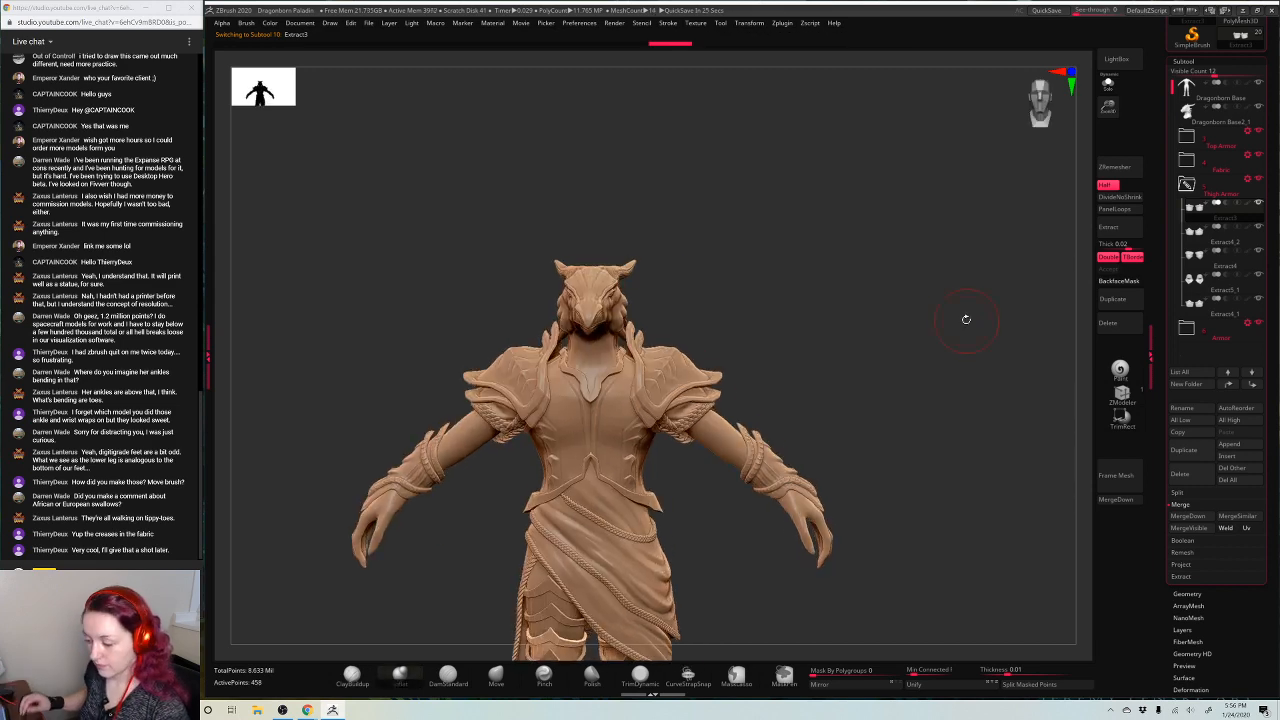
key(f)
key(f)
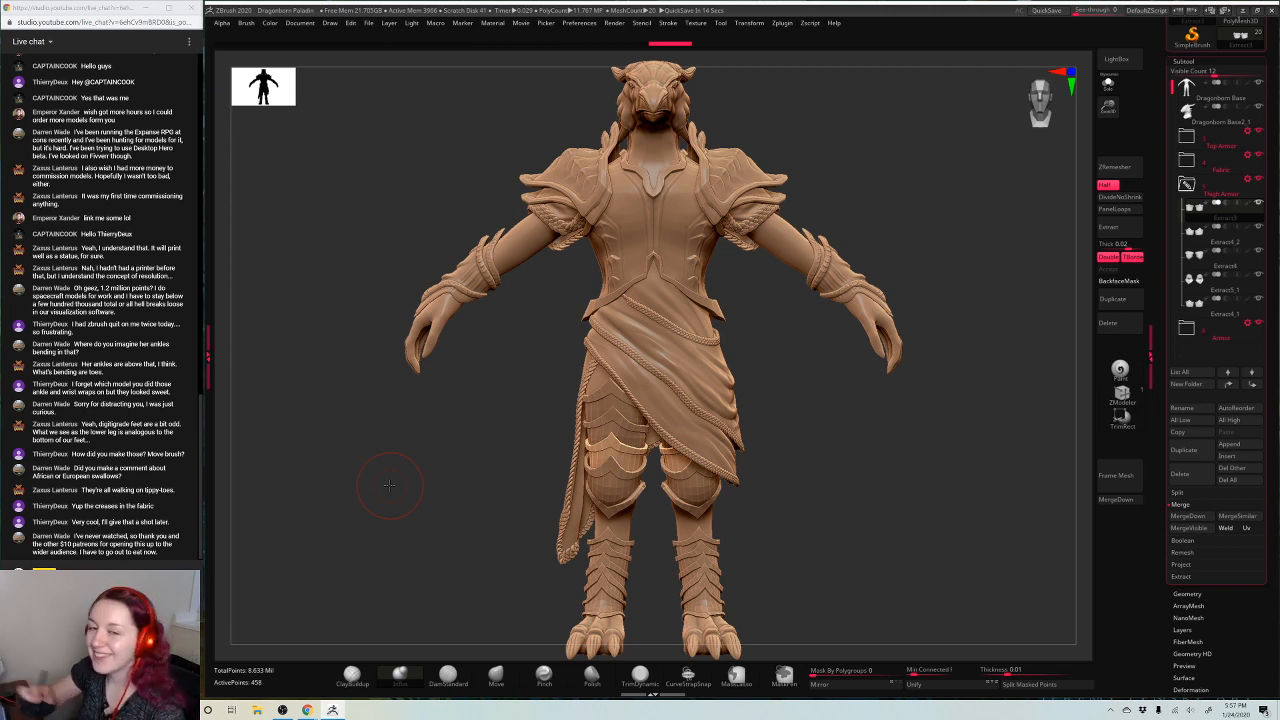
drag(1108, 106, 1100, 155)
alt+drag(966, 165, 890, 245)
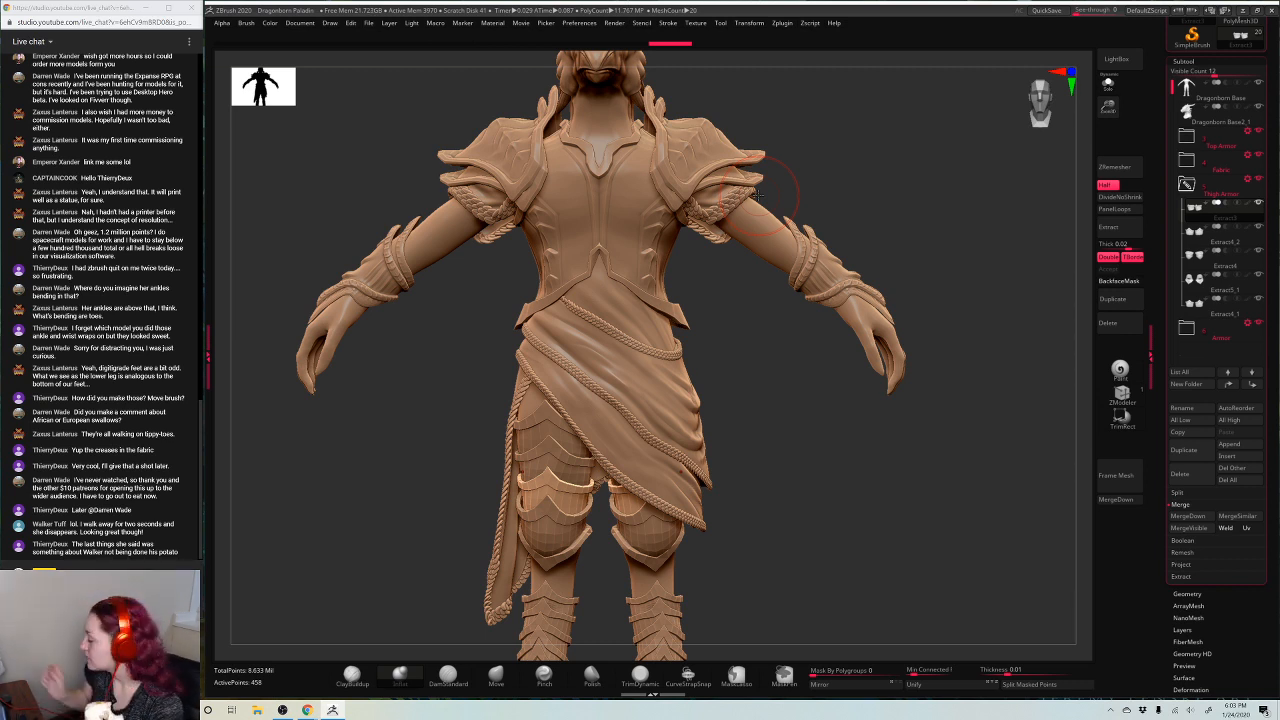
Check the live stream in OBS and skip ahead in the coffee house jazz video on YouTube, returning to ZBrush
click(283, 710)
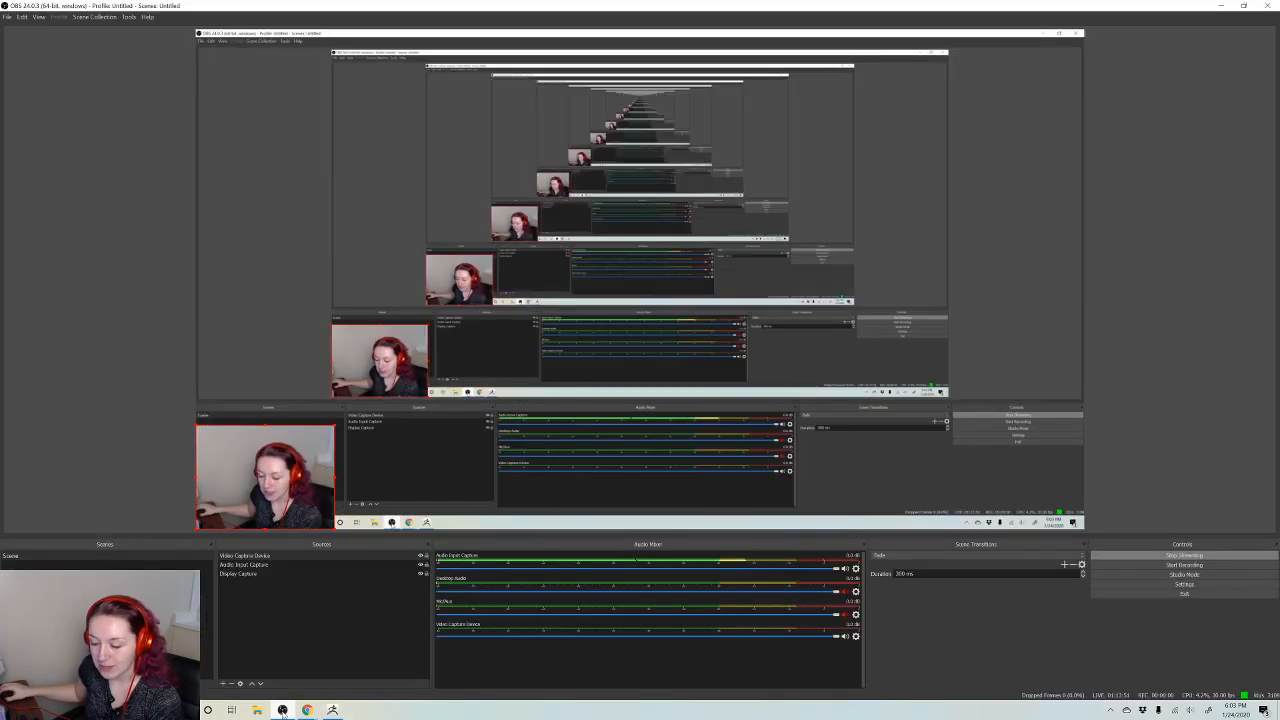
click(283, 710)
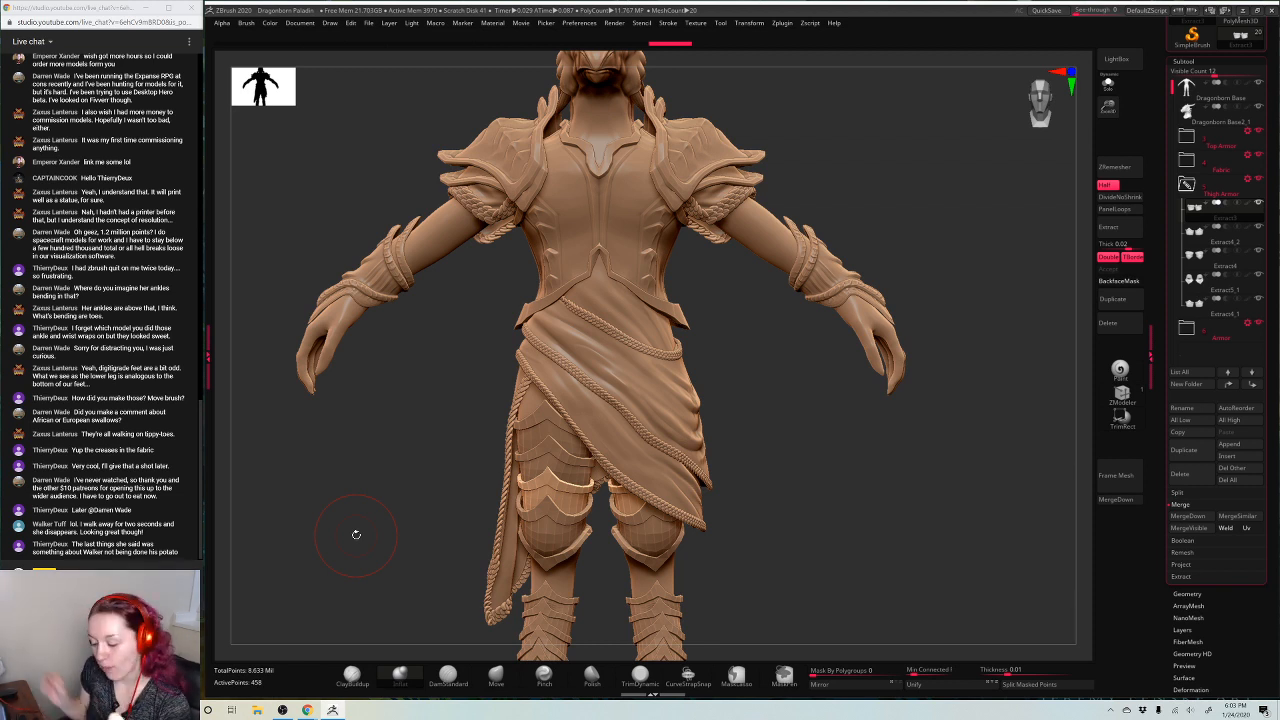
mouse_move(307, 710)
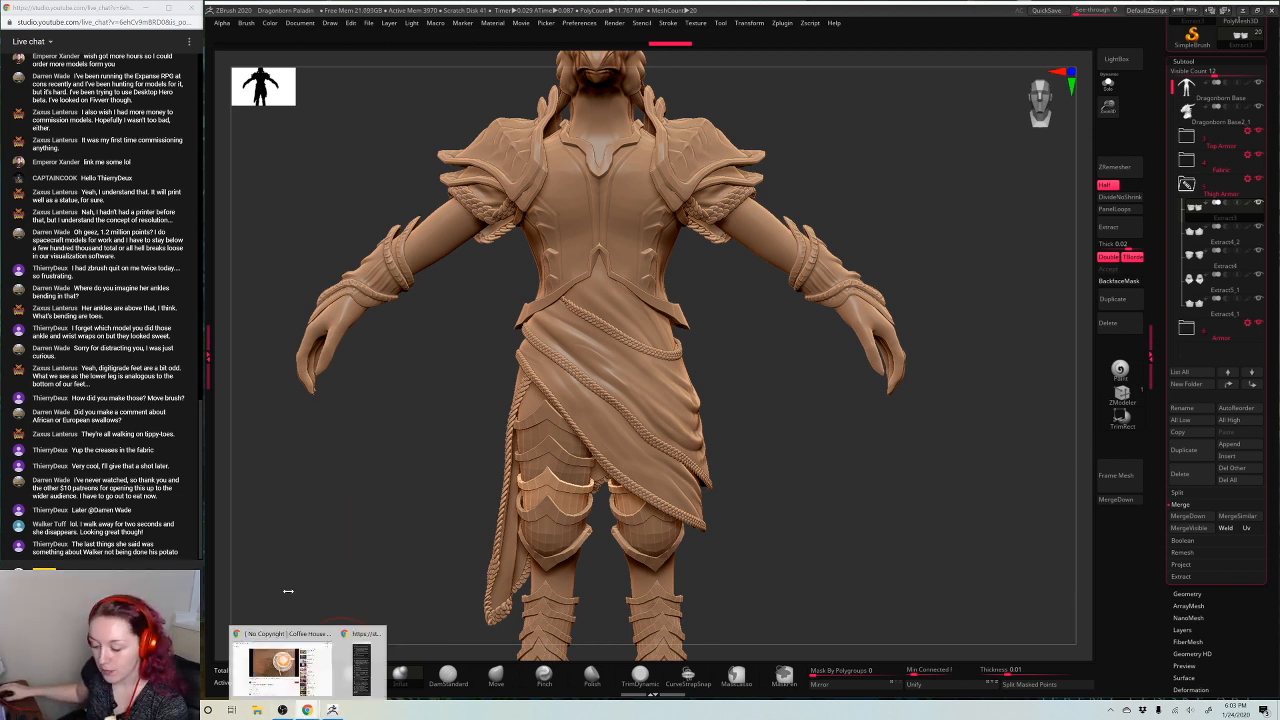
click(282, 665)
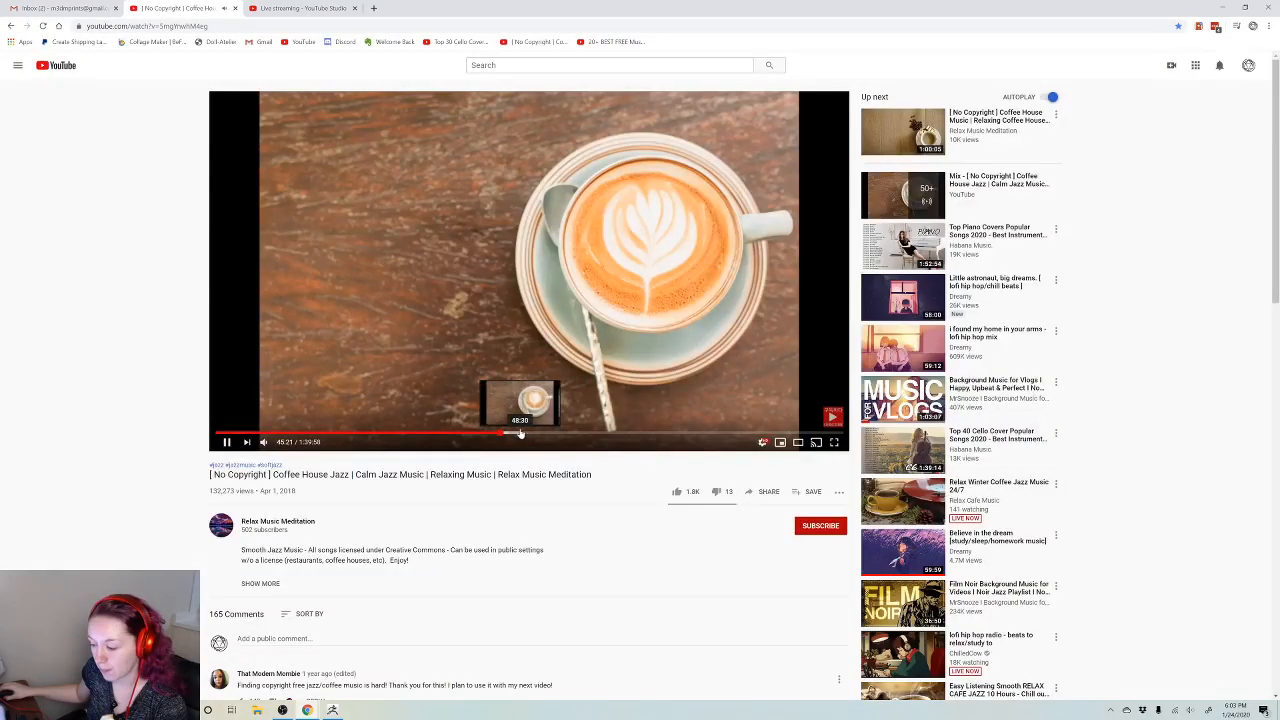
click(532, 434)
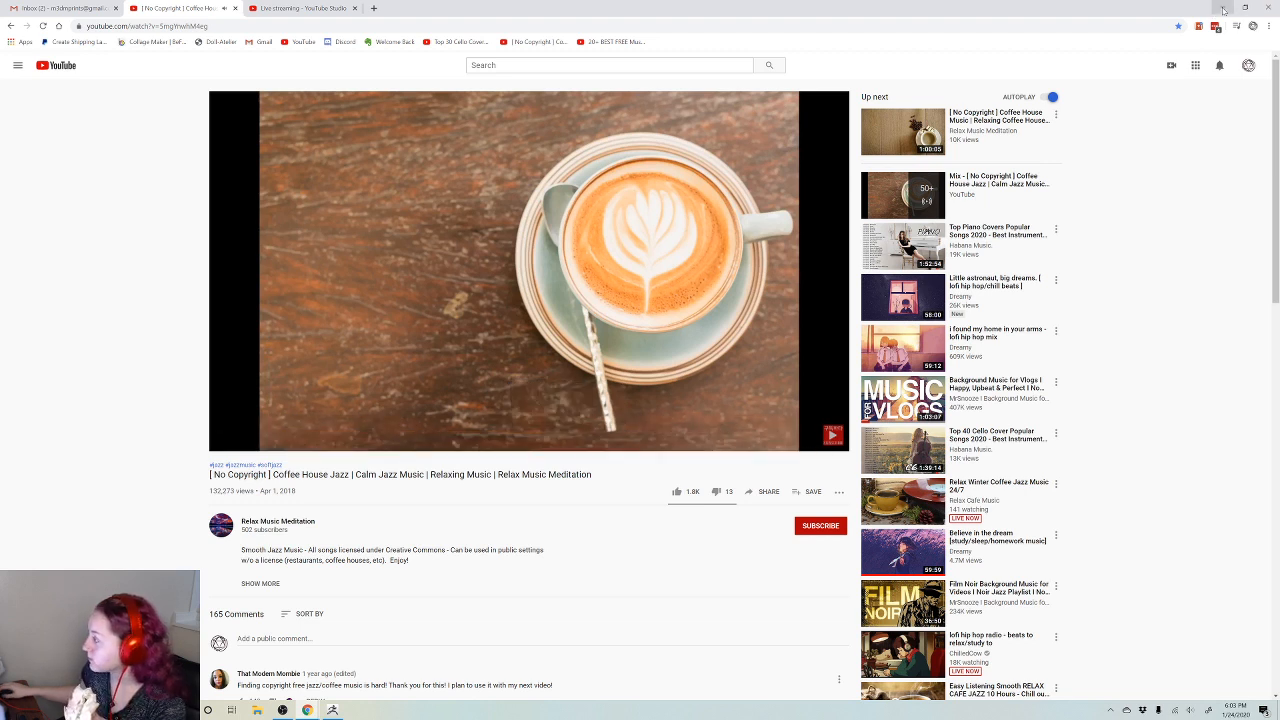
key(alt+Tab)
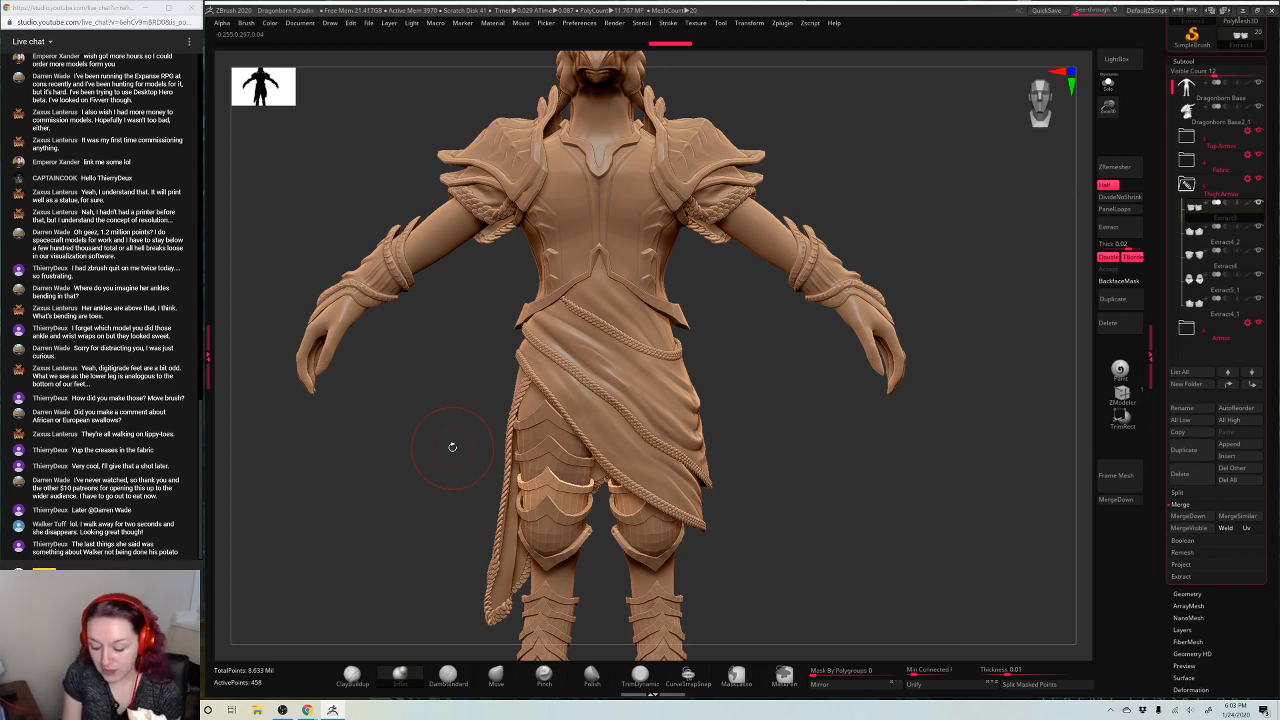
key(f)
key(f)
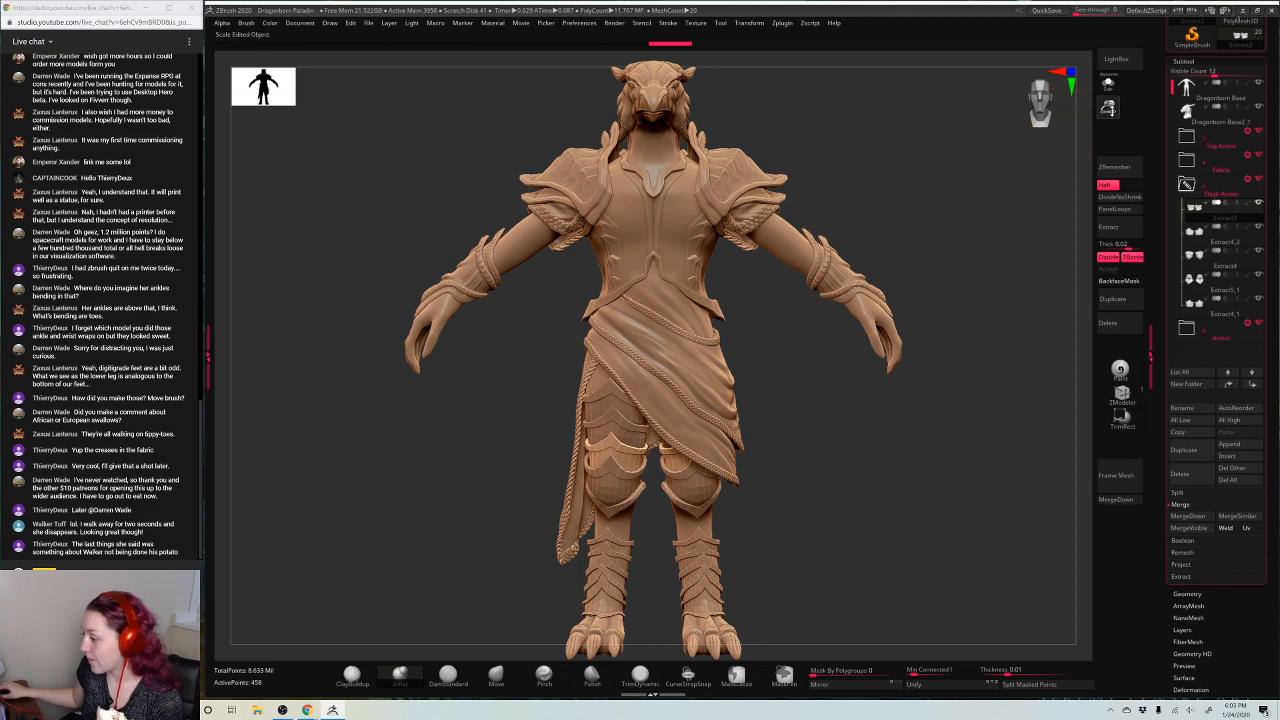
drag(1108, 107, 971, 235)
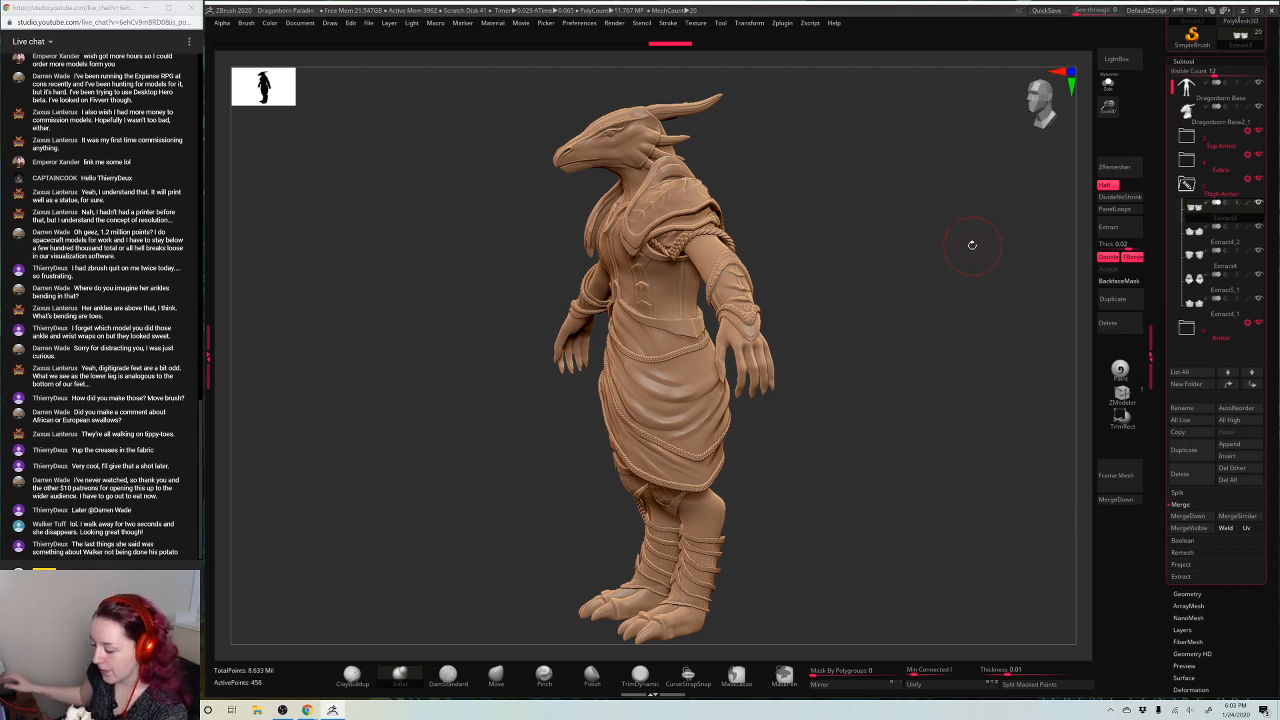
drag(951, 280, 1002, 287)
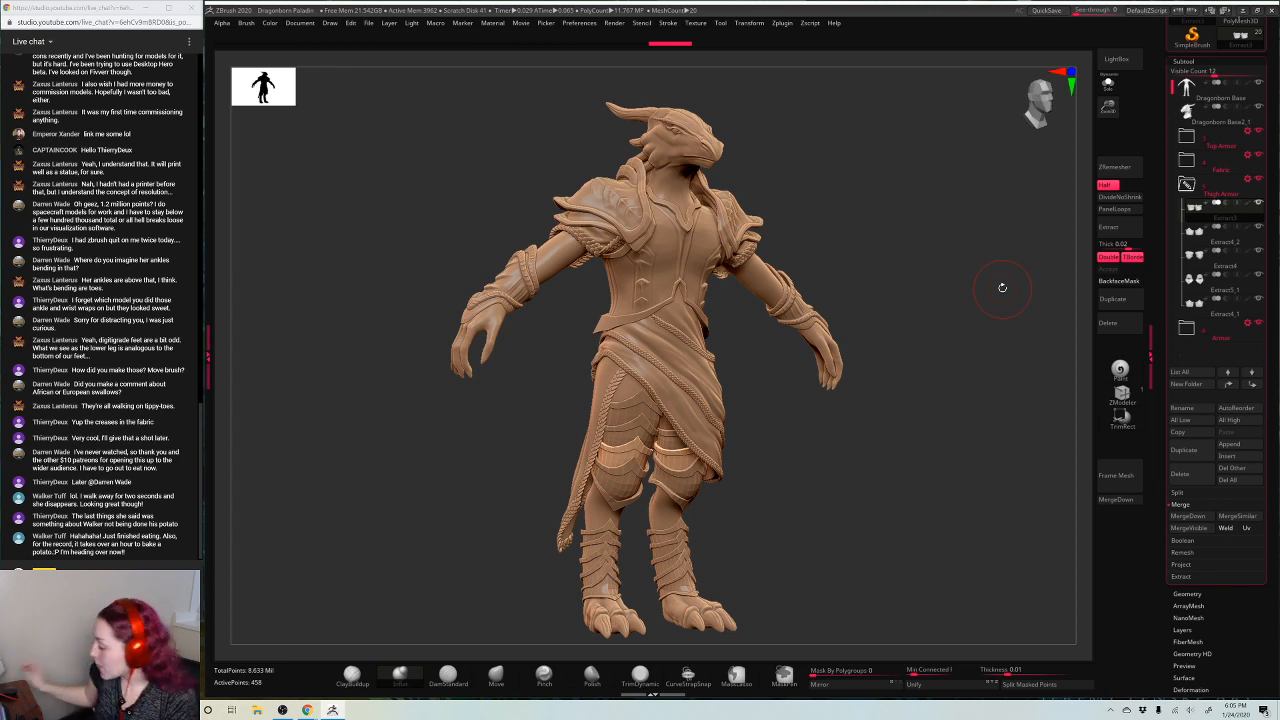
Open a new Notepad note and shrink its window so the live chat stays uncovered
click(110, 710)
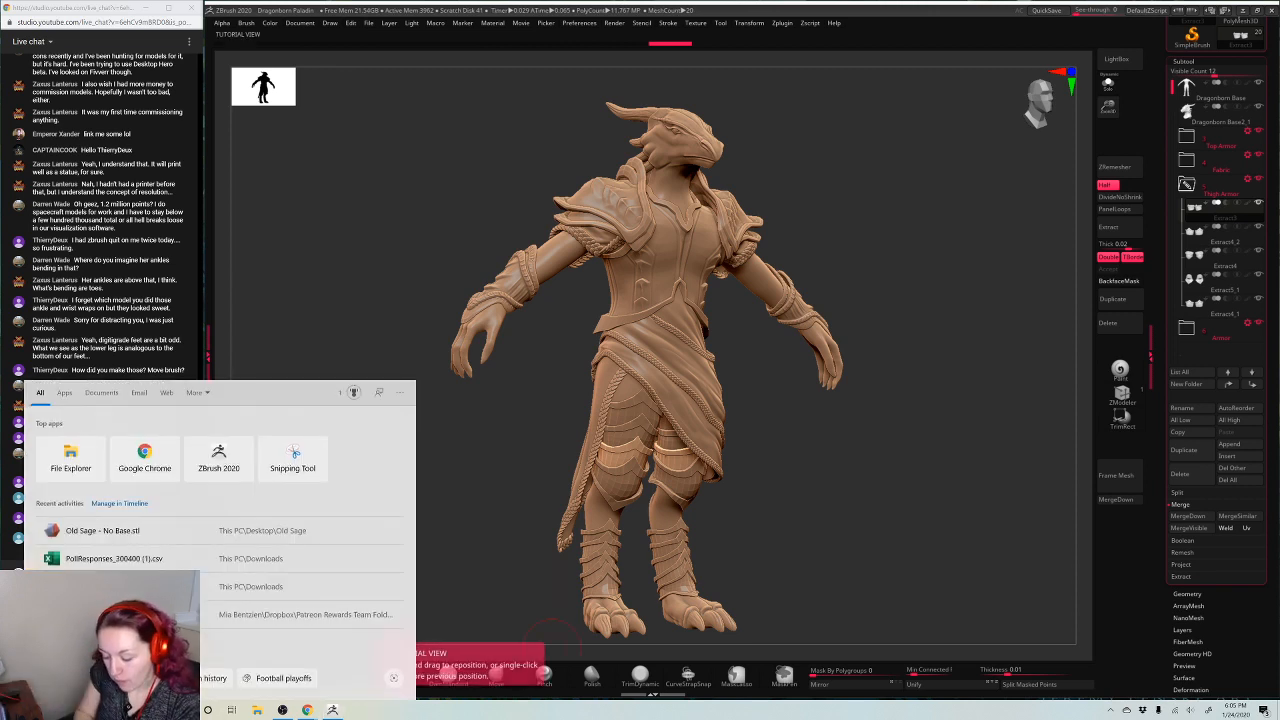
text(note)
click(52, 440)
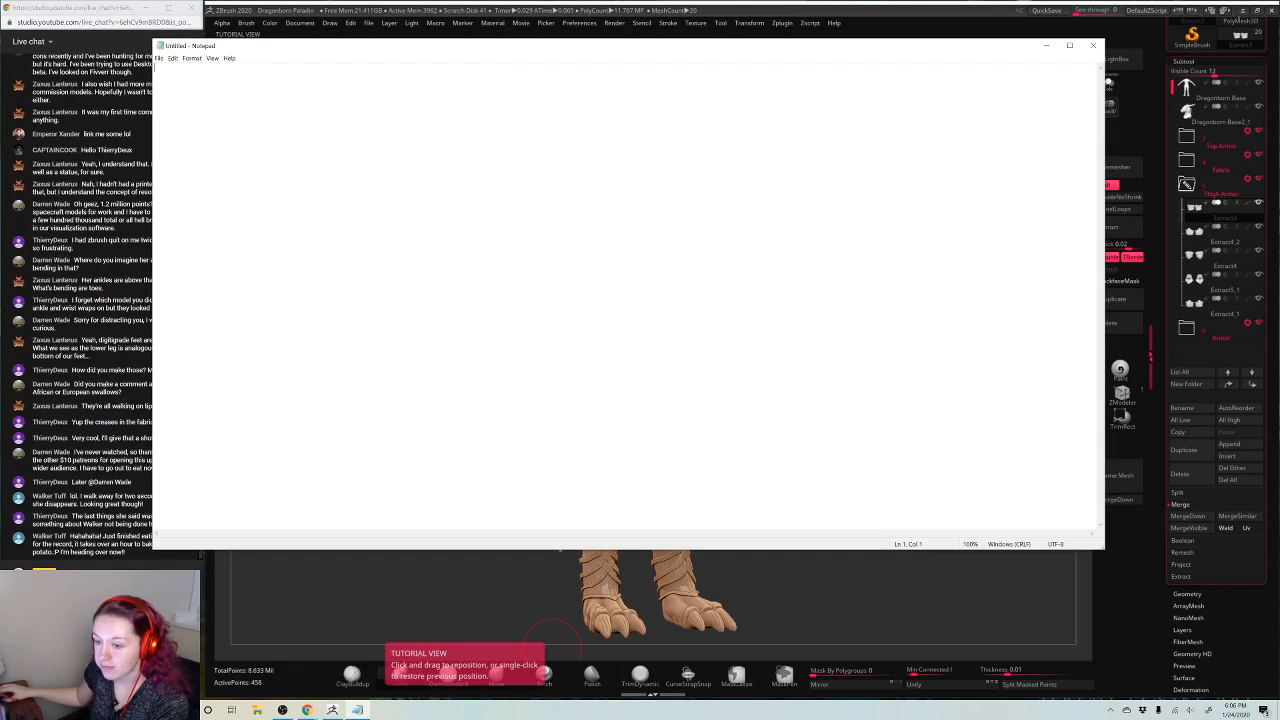
drag(152, 162, 341, 162)
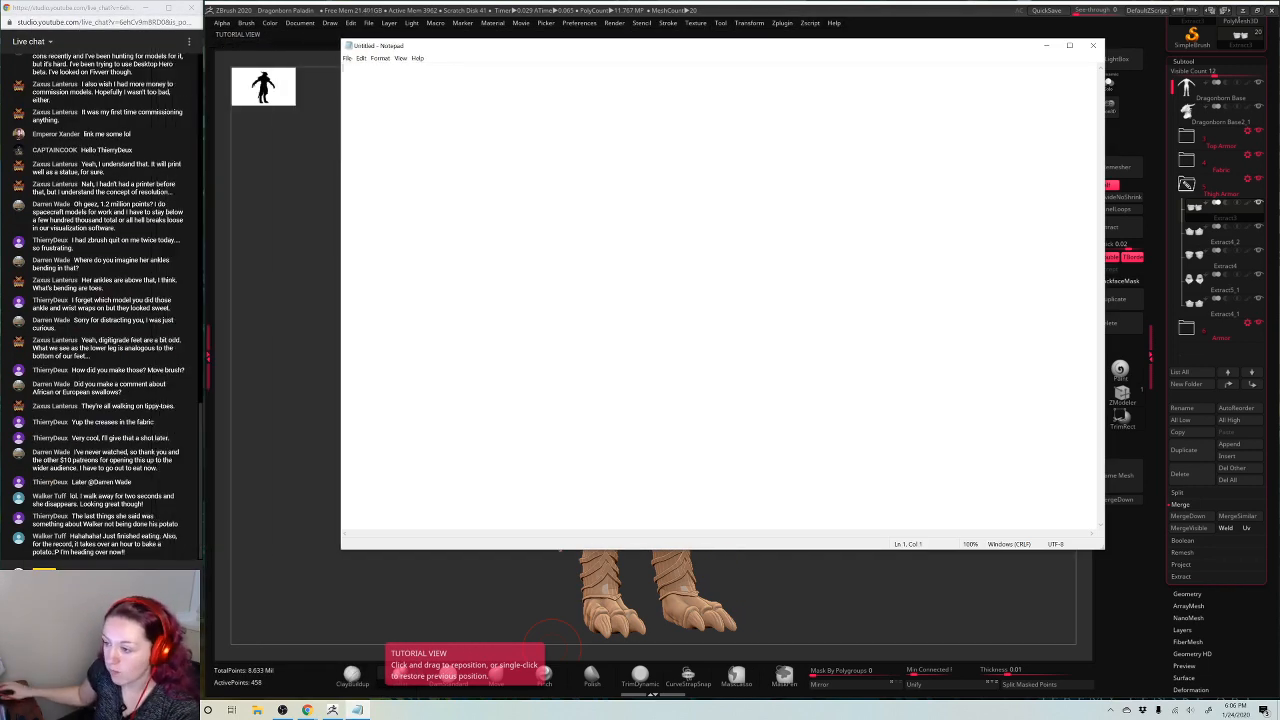
Write a stream notice reading "SNACK BREAK!" followed by a blank line and "Resumes in 10 min"
text(SNACK B)
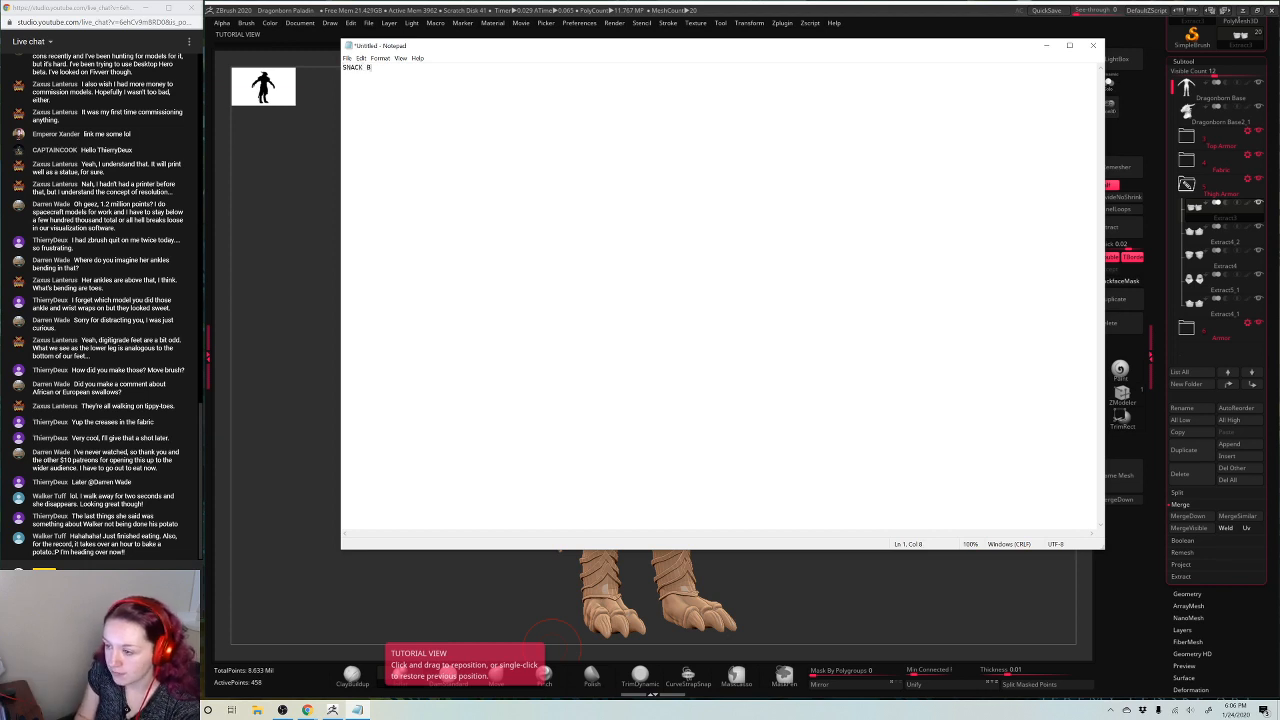
text(REAK!)
key(Return)
key(Return)
text(RE)
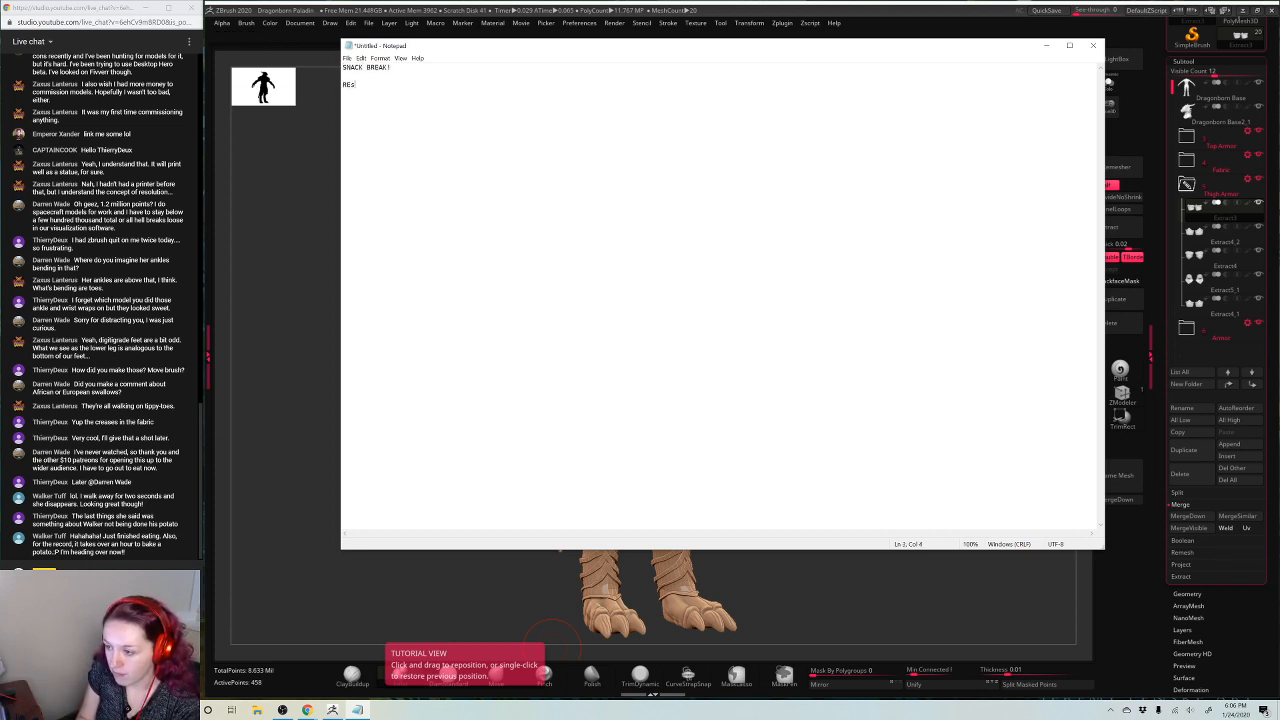
text(sumes at)
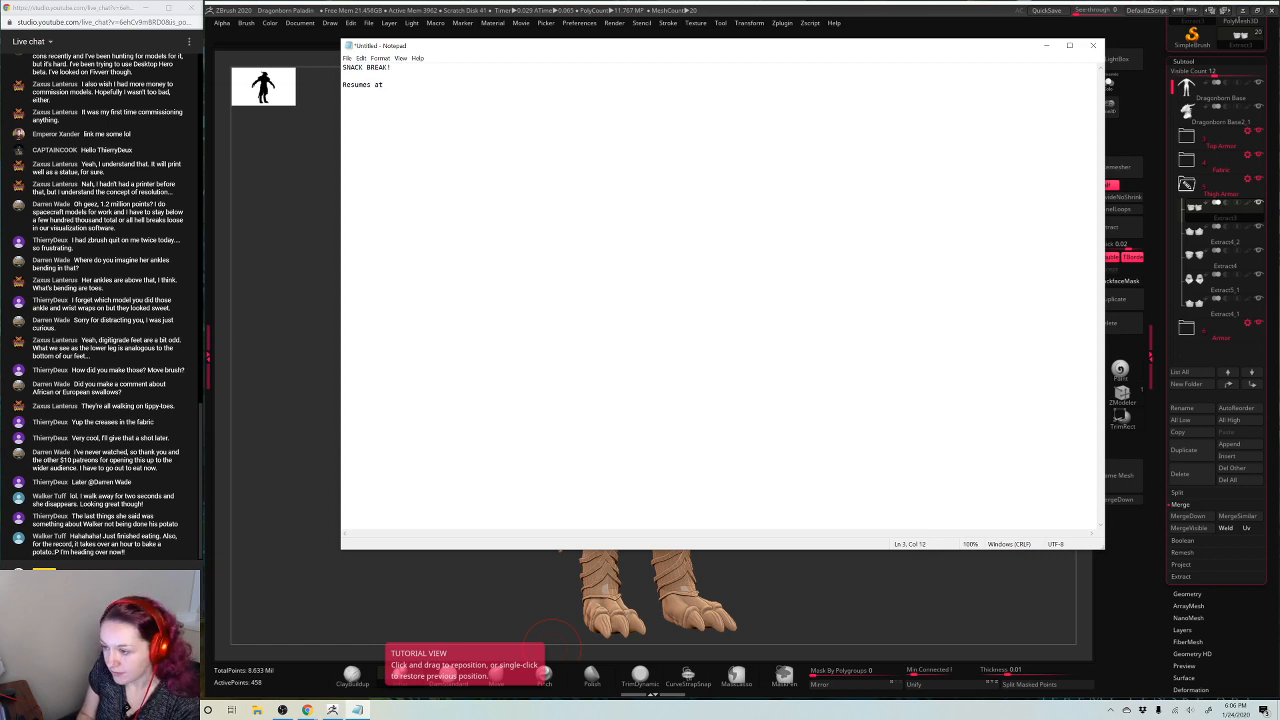
key(BackSpace)
key(BackSpace)
key(BackSpace)
text(in 10)
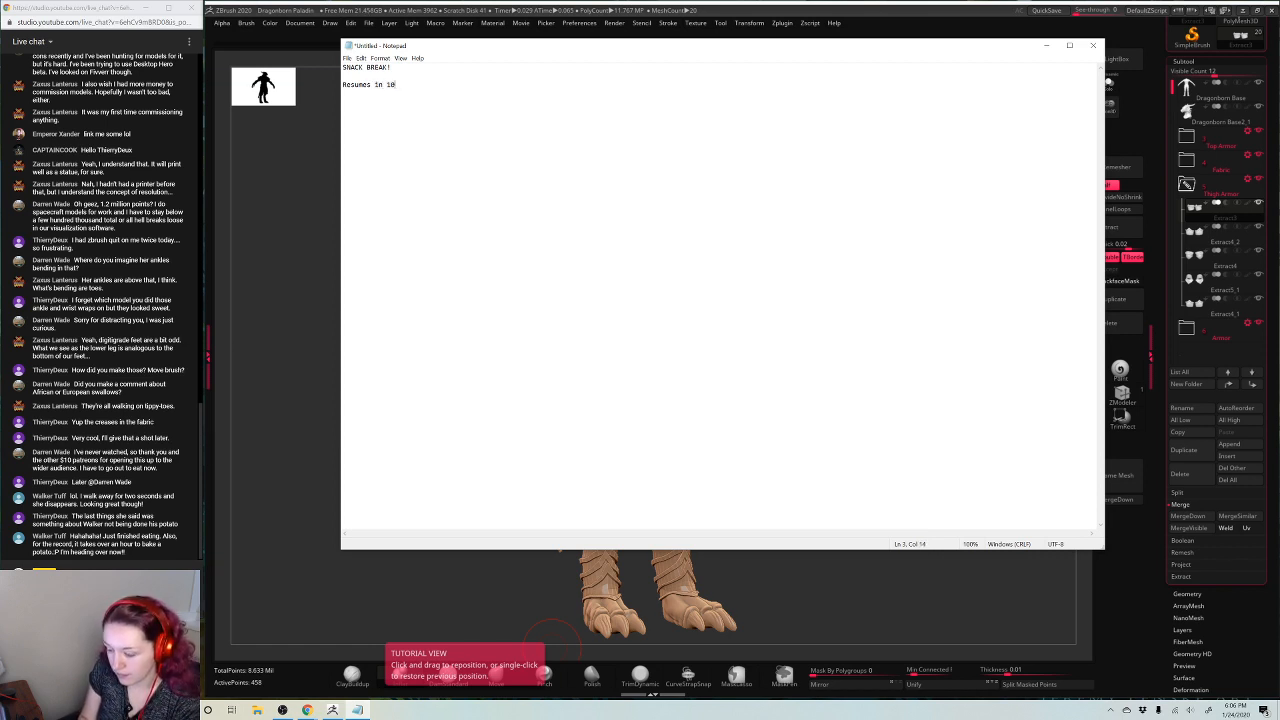
text( min)
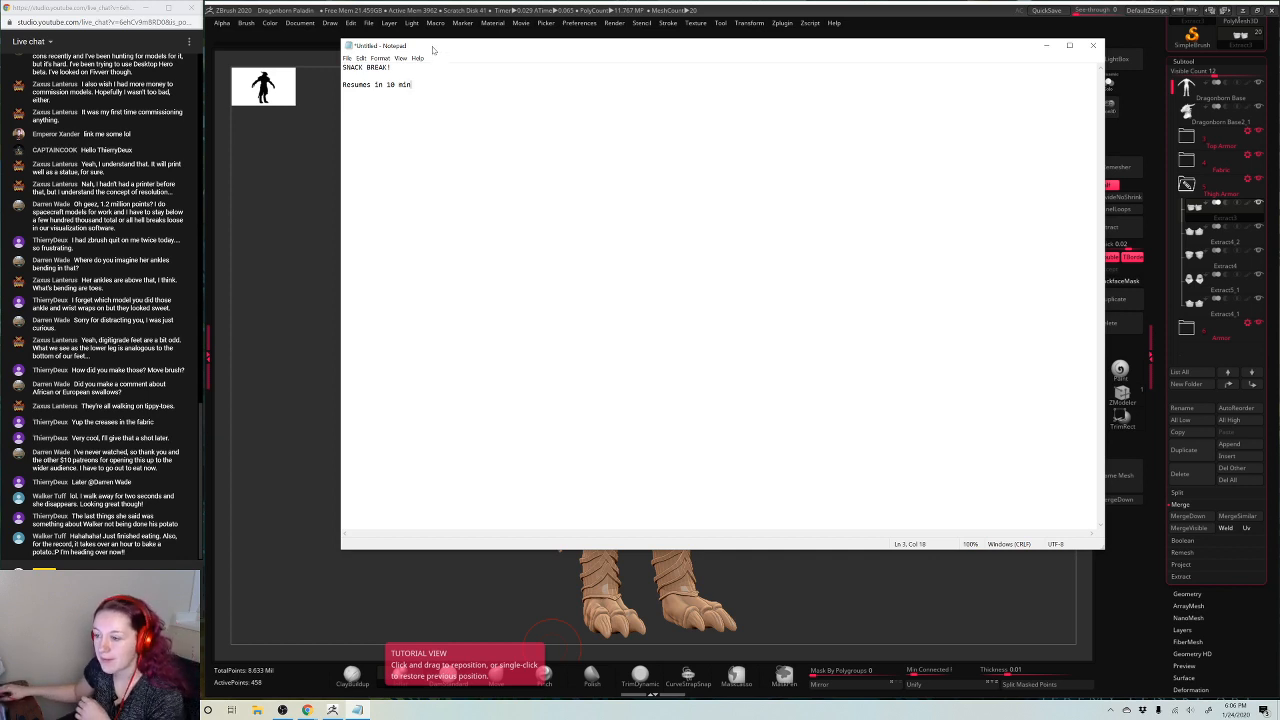
Narrow the Notepad window and place it beside the dragonborn so the model remains mostly uncovered
drag(433, 49, 405, 74)
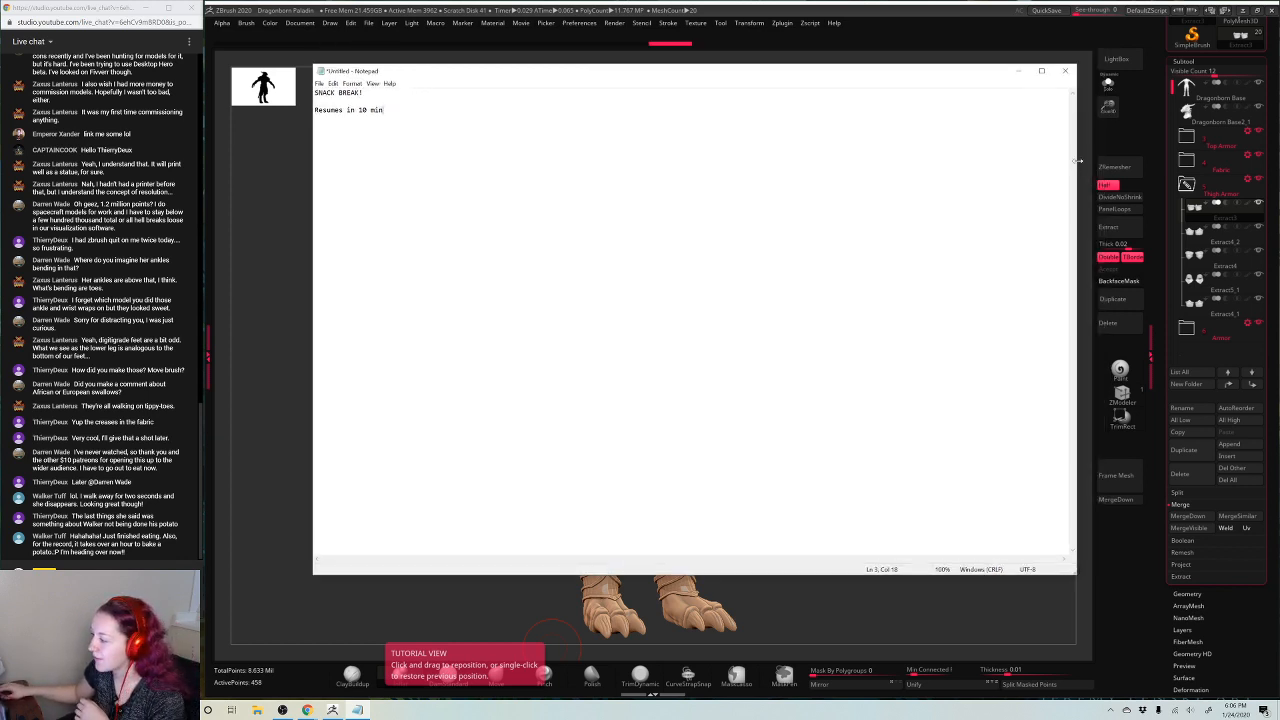
drag(1078, 160, 482, 183)
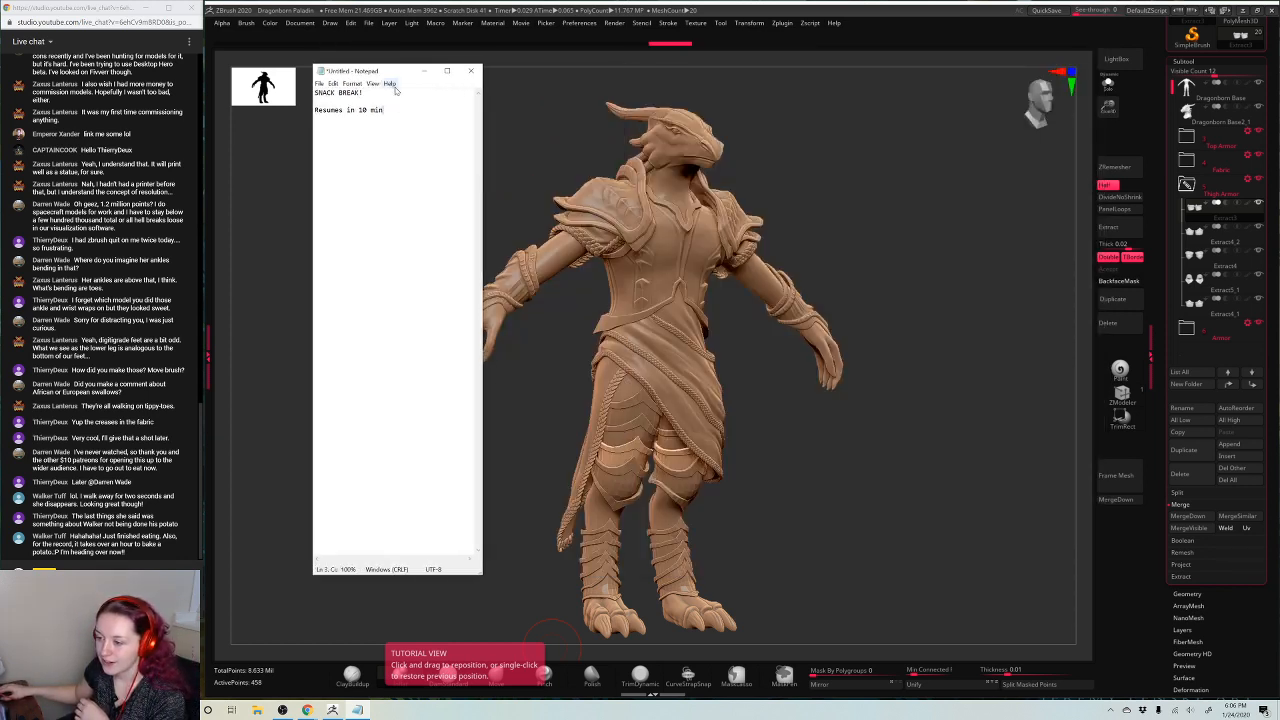
drag(396, 78, 370, 75)
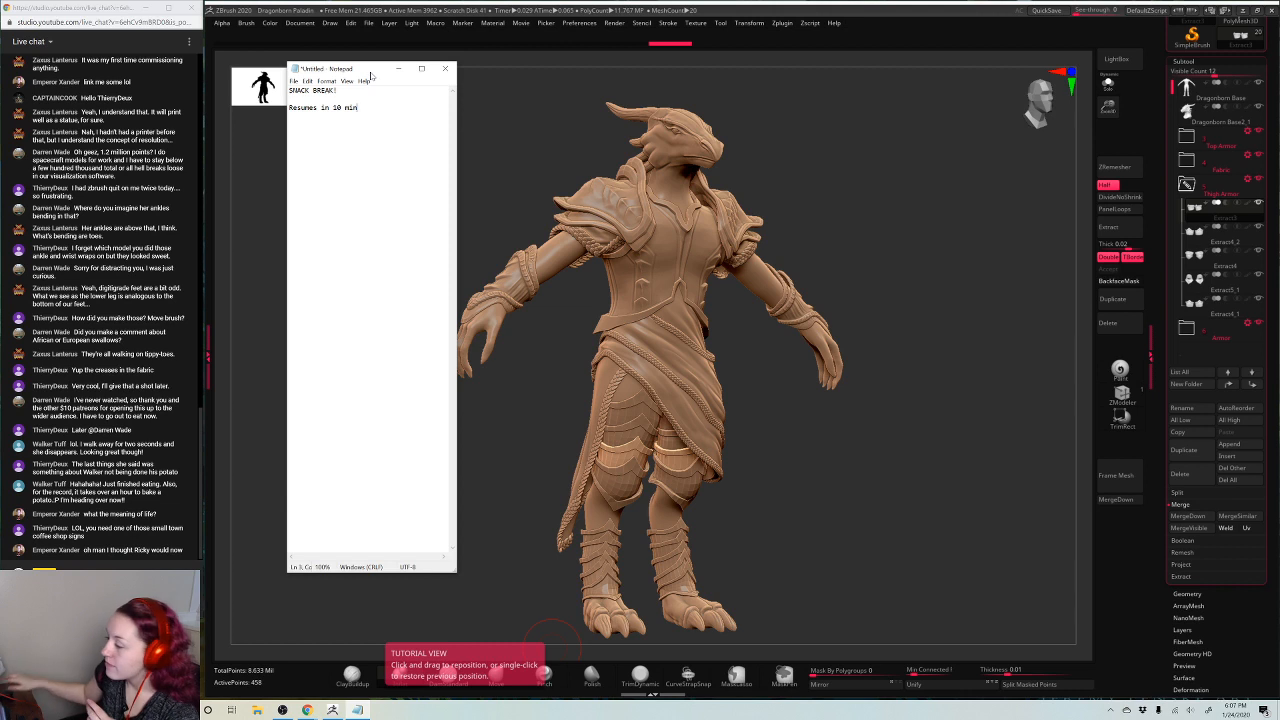
Bring the snack break note back to the front and close it, returning to the ZBrush model
drag(953, 302, 1020, 312)
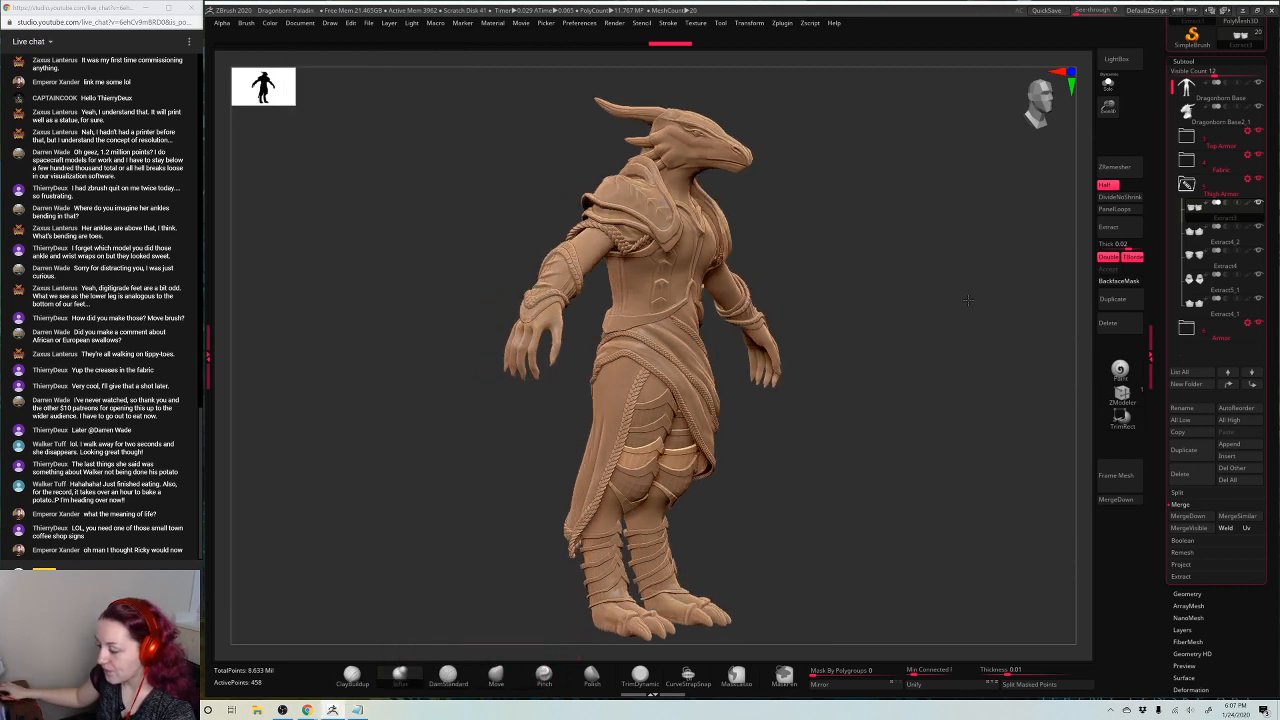
click(359, 710)
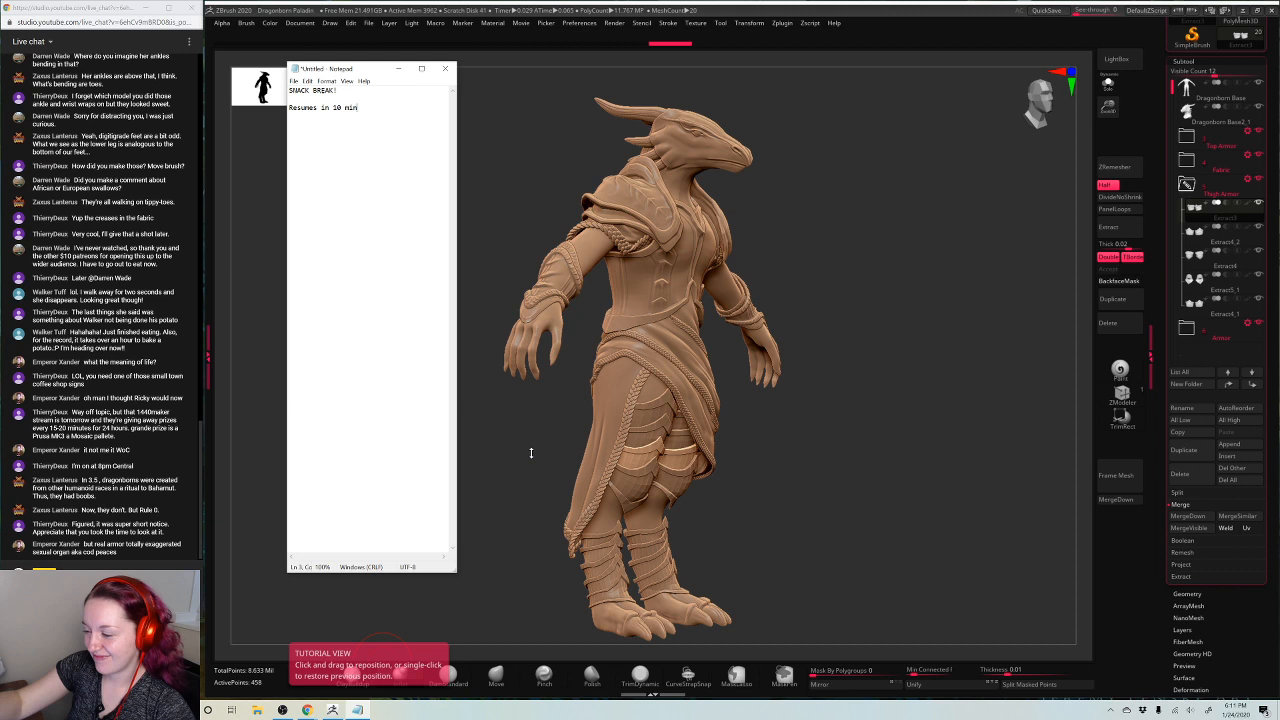
click(531, 453)
click(358, 709)
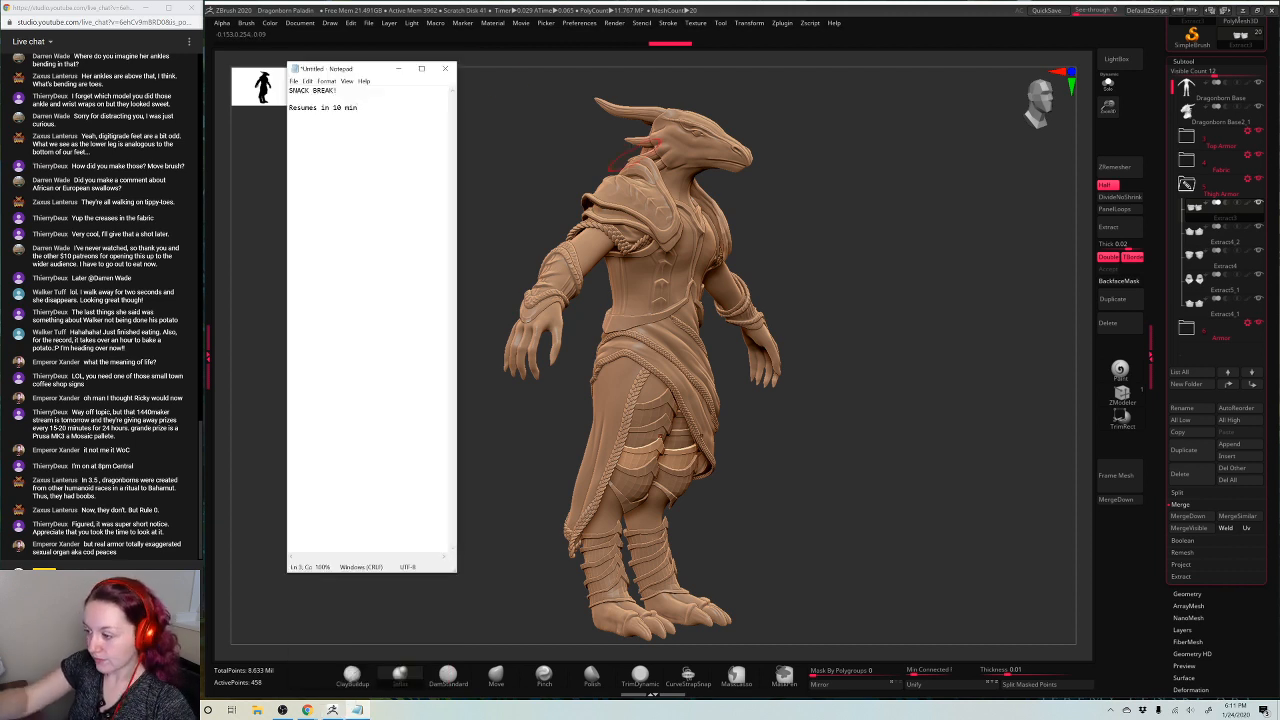
click(445, 68)
click(652, 360)
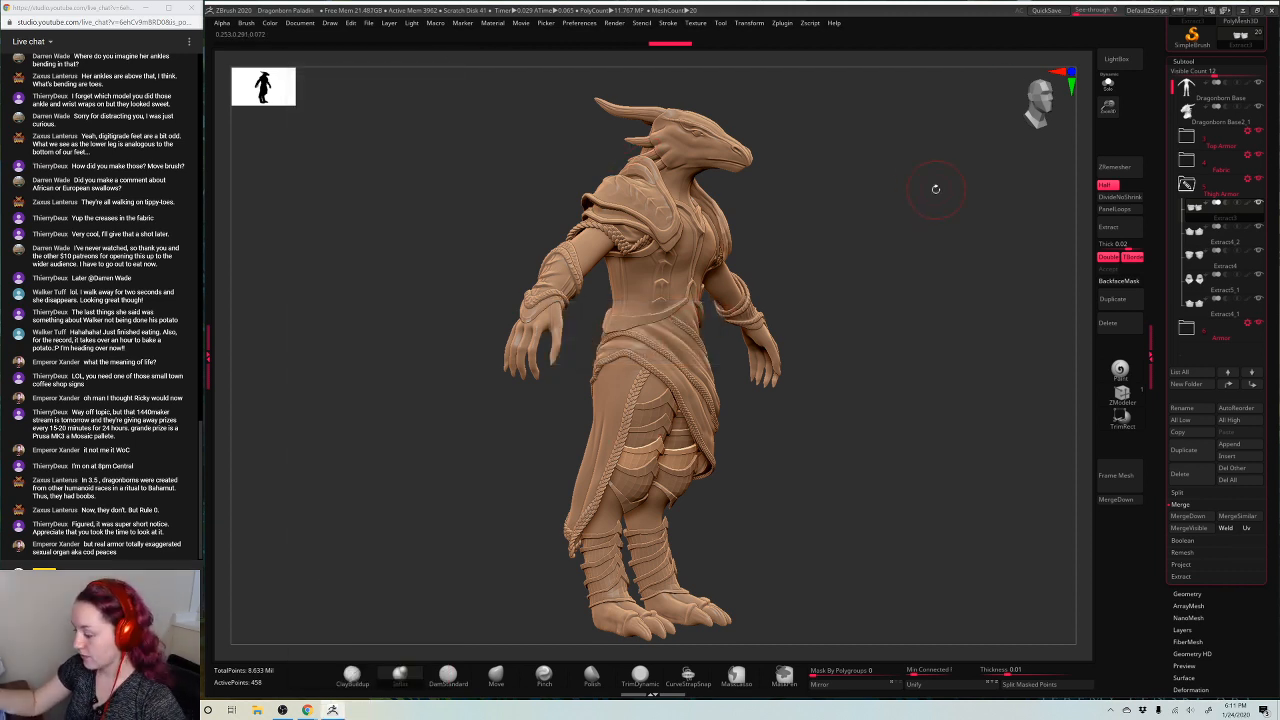
Isolate the Extract3 thigh plates with Solo mode and frame them closely from the front
mouse_move(936, 188)
shift+mouse_down()
mouse_move(904, 178)
mouse_move(902, 402)
mouse_move(903, 380)
shift+mouse_up()
click(1108, 84)
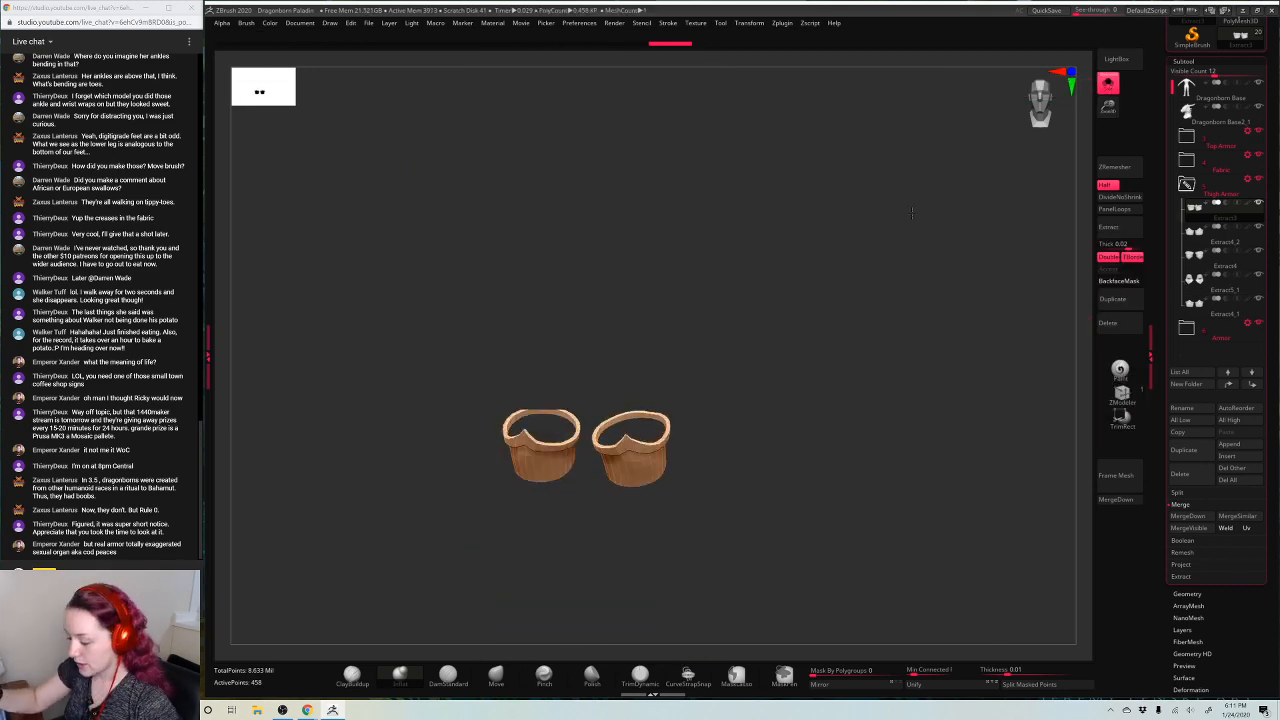
drag(912, 213, 916, 296)
drag(1113, 112, 1109, 128)
mouse_move(850, 300)
alt+mouse_down()
mouse_move(898, 260)
mouse_move(860, 271)
alt+mouse_up()
Remesh the Extract3 thigh plates with ZRemesher and smooth them by running the DivideNoShrink macro
click(1113, 203)
key(space)
click(888, 262)
key(space)
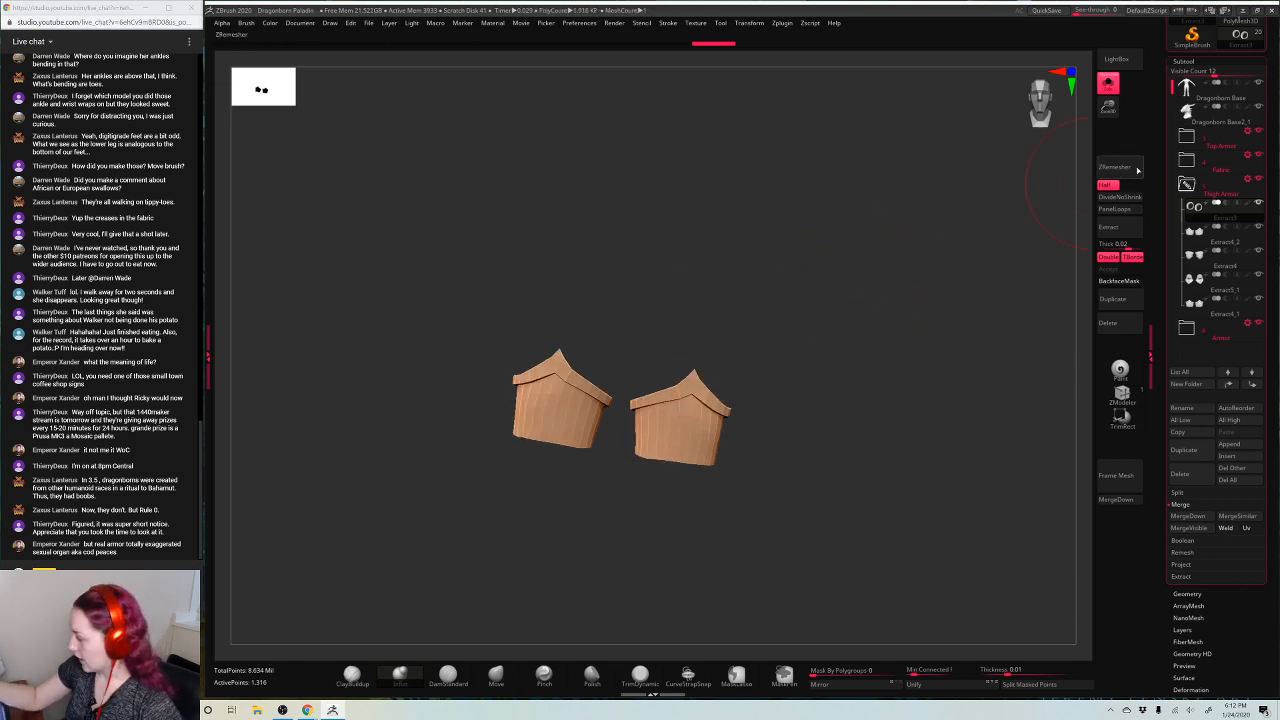
click(1128, 197)
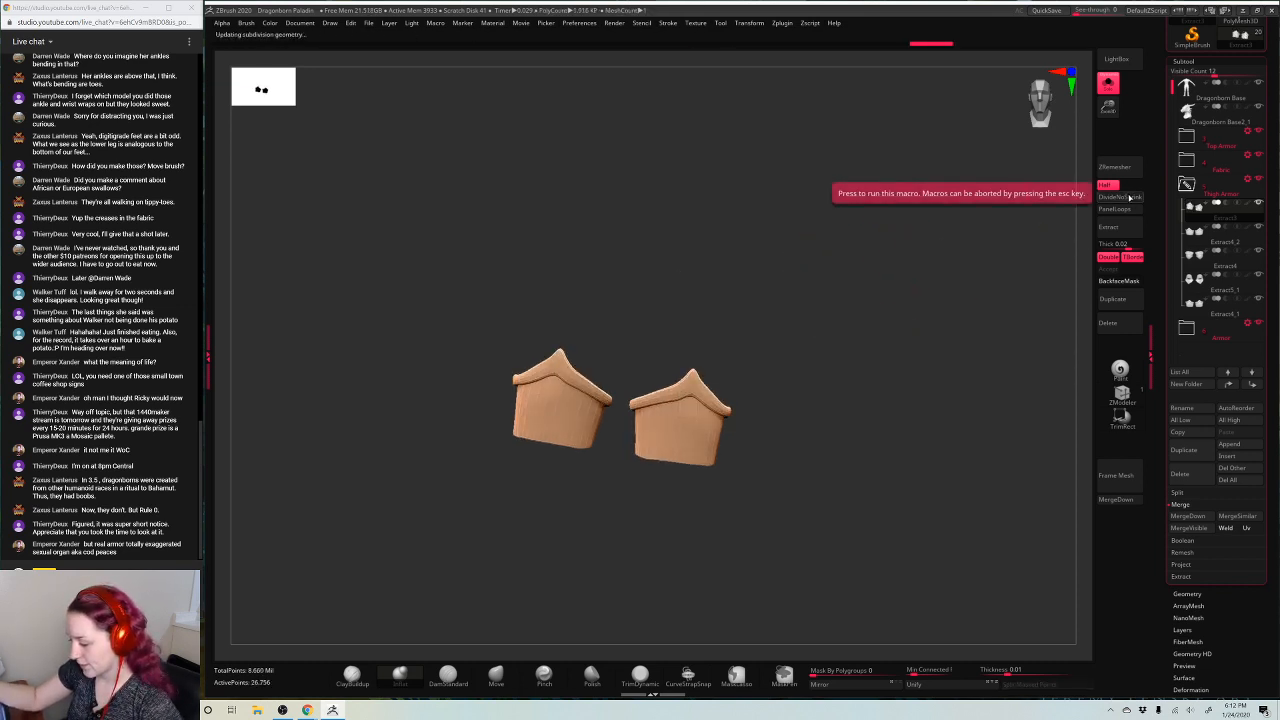
drag(845, 258, 903, 290)
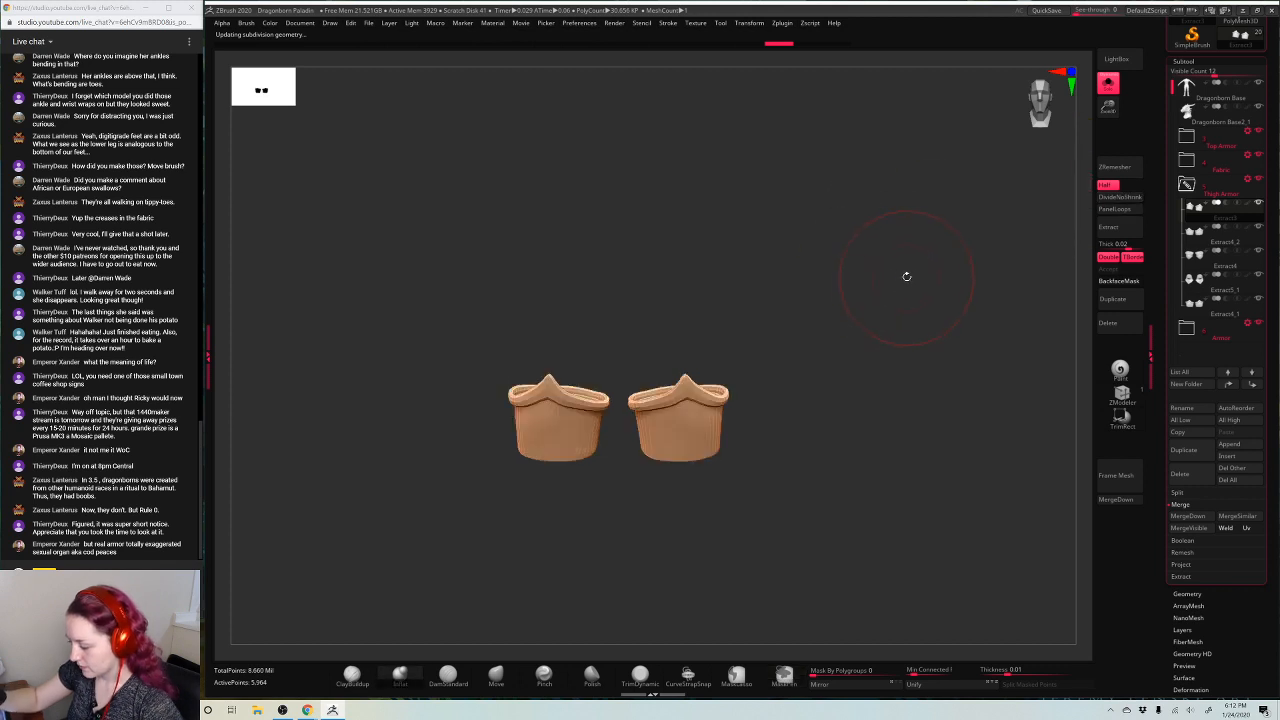
Revert the smoothing on the Extract3 thigh plates and DynaMesh them with Polish enabled at a resolution of 1392
click(1184, 60)
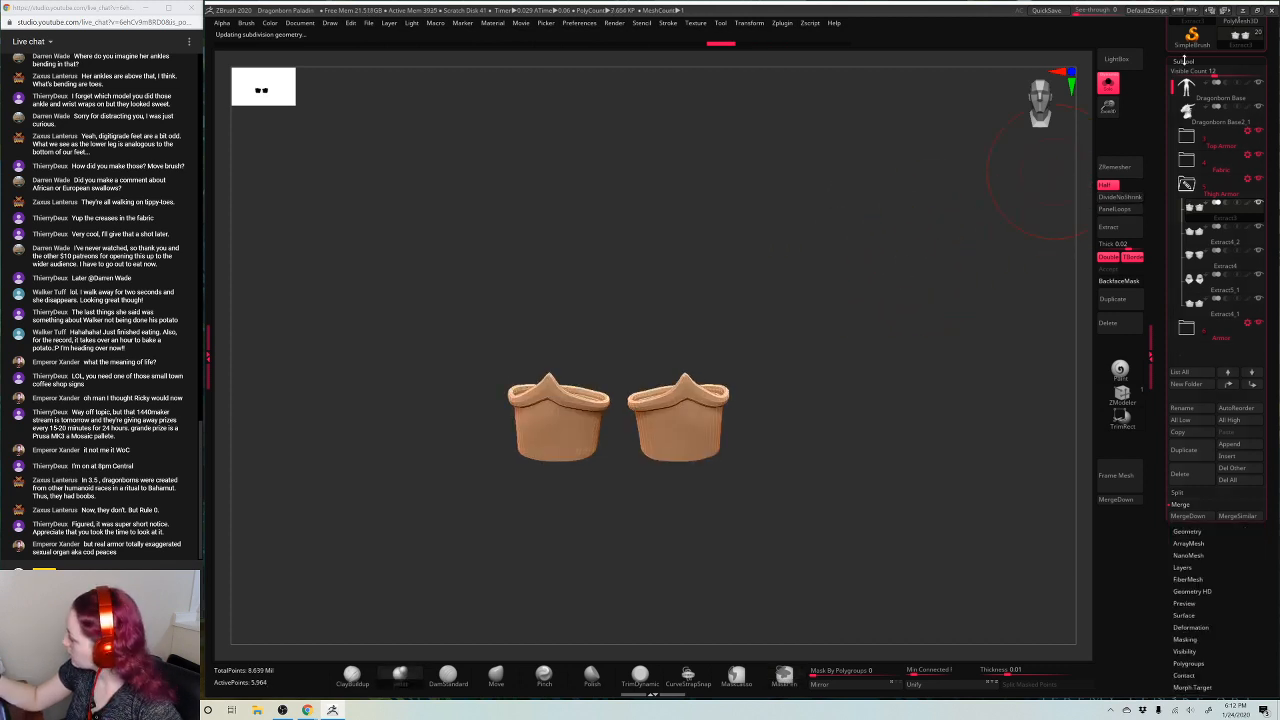
click(1184, 60)
click(1187, 73)
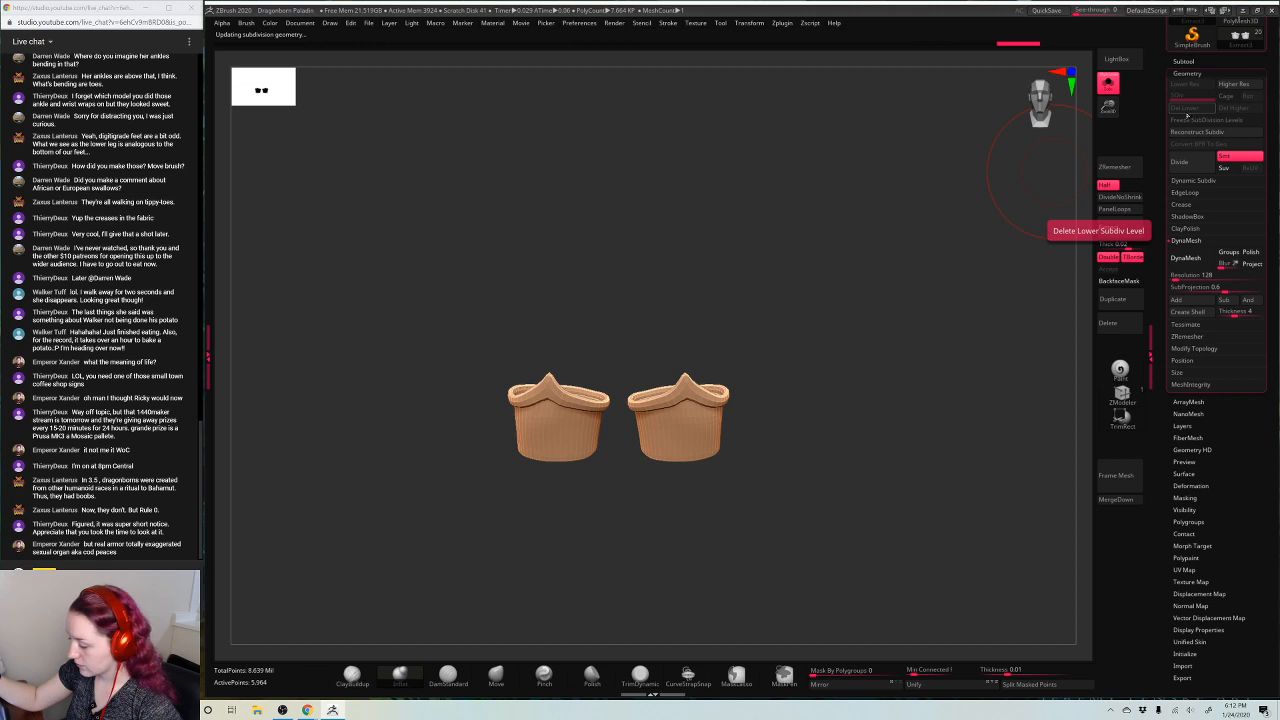
click(1186, 112)
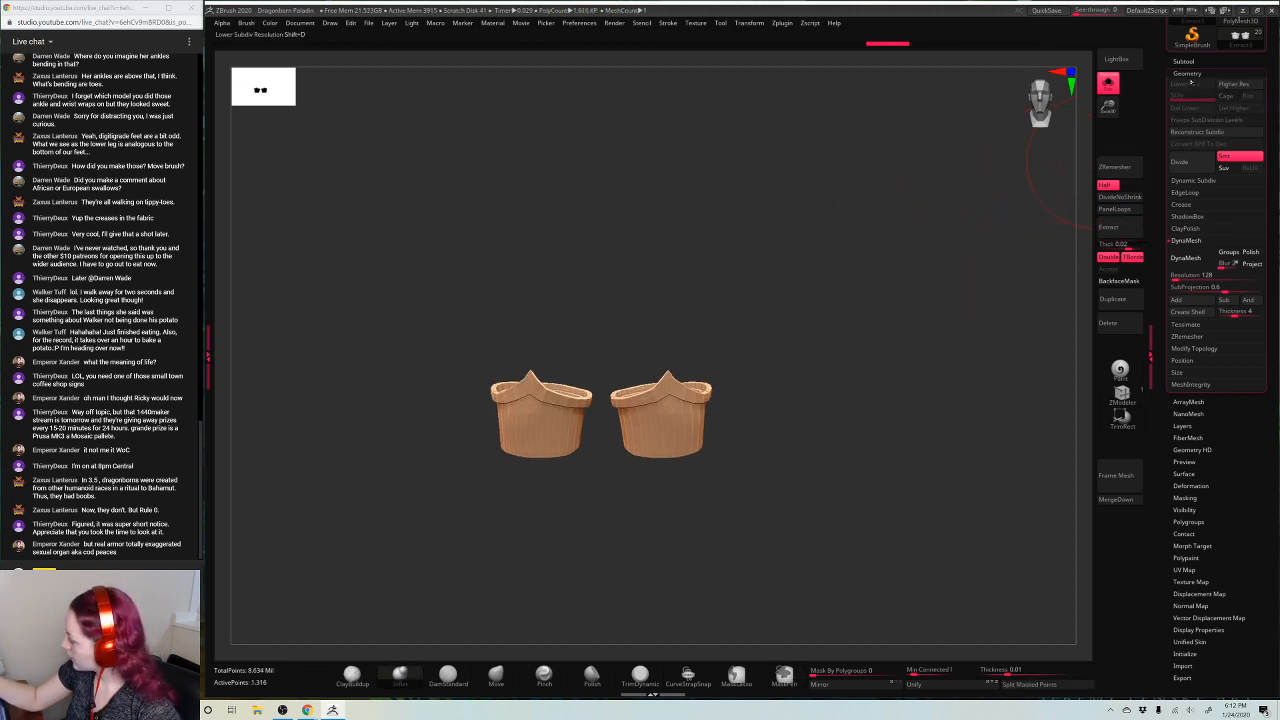
click(1250, 251)
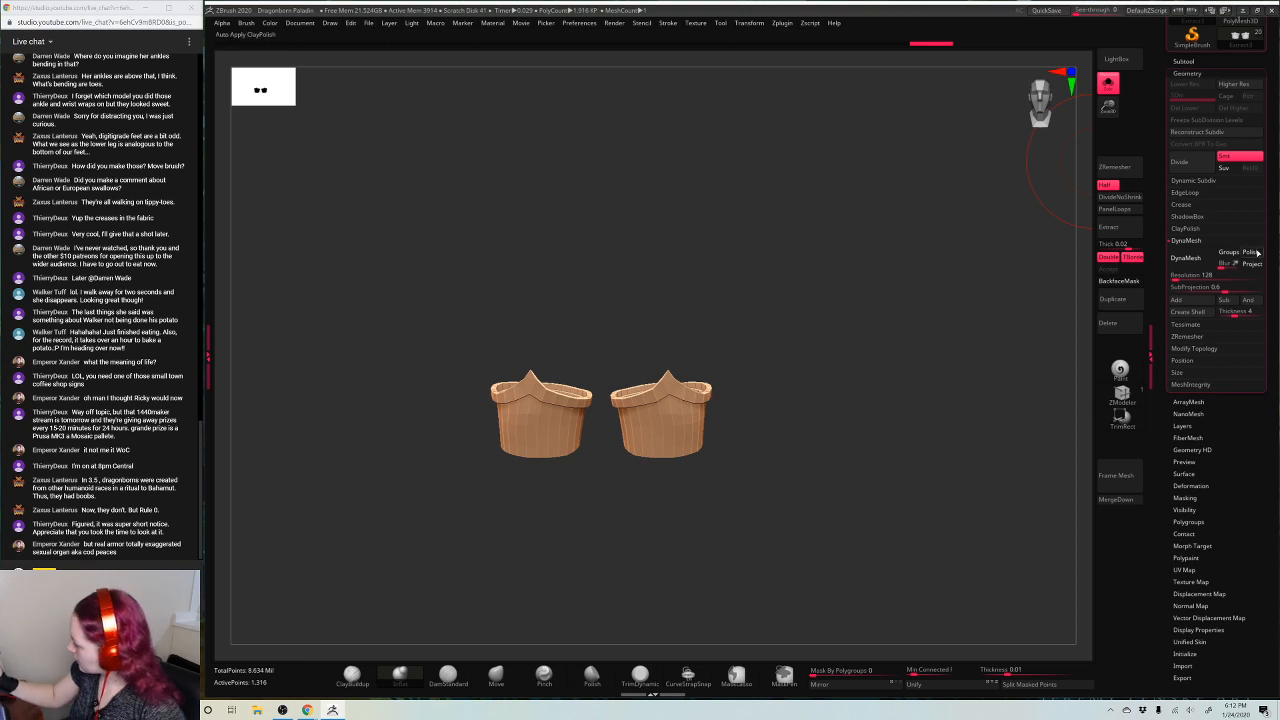
click(1185, 258)
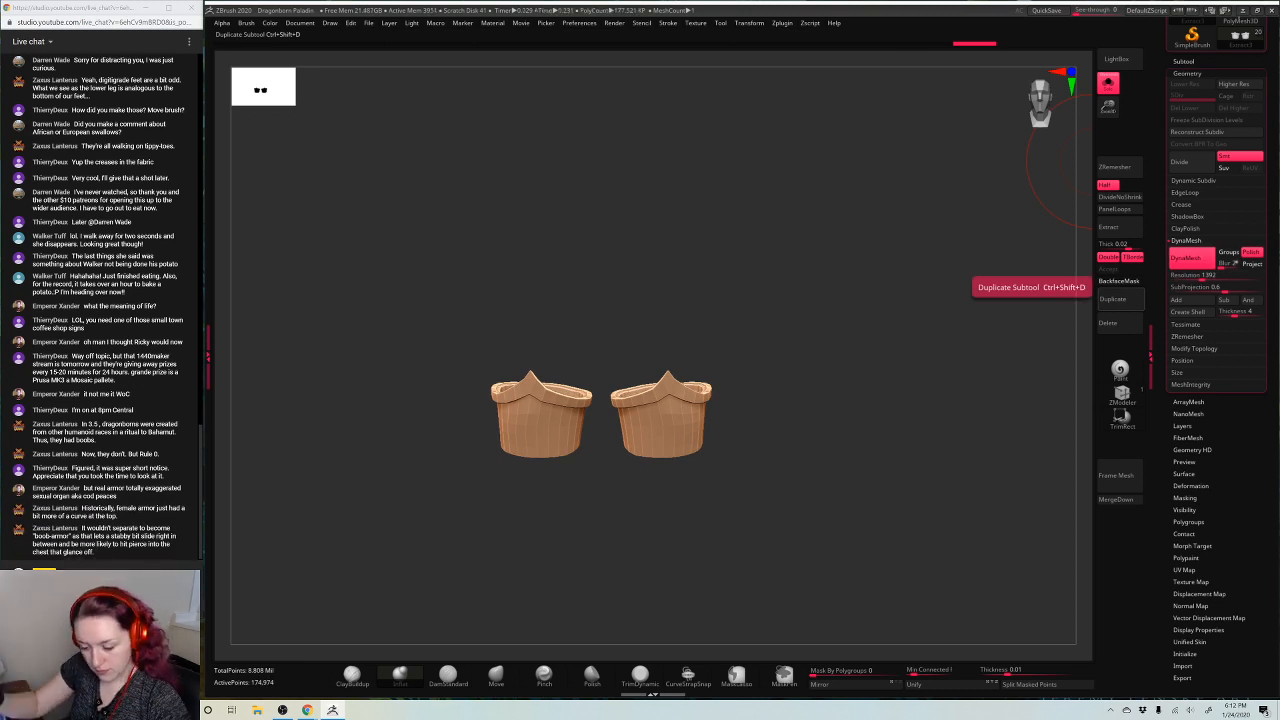
Leave Solo mode to show the full model and make the Extract1 breastplate the active subtool
click(1113, 299)
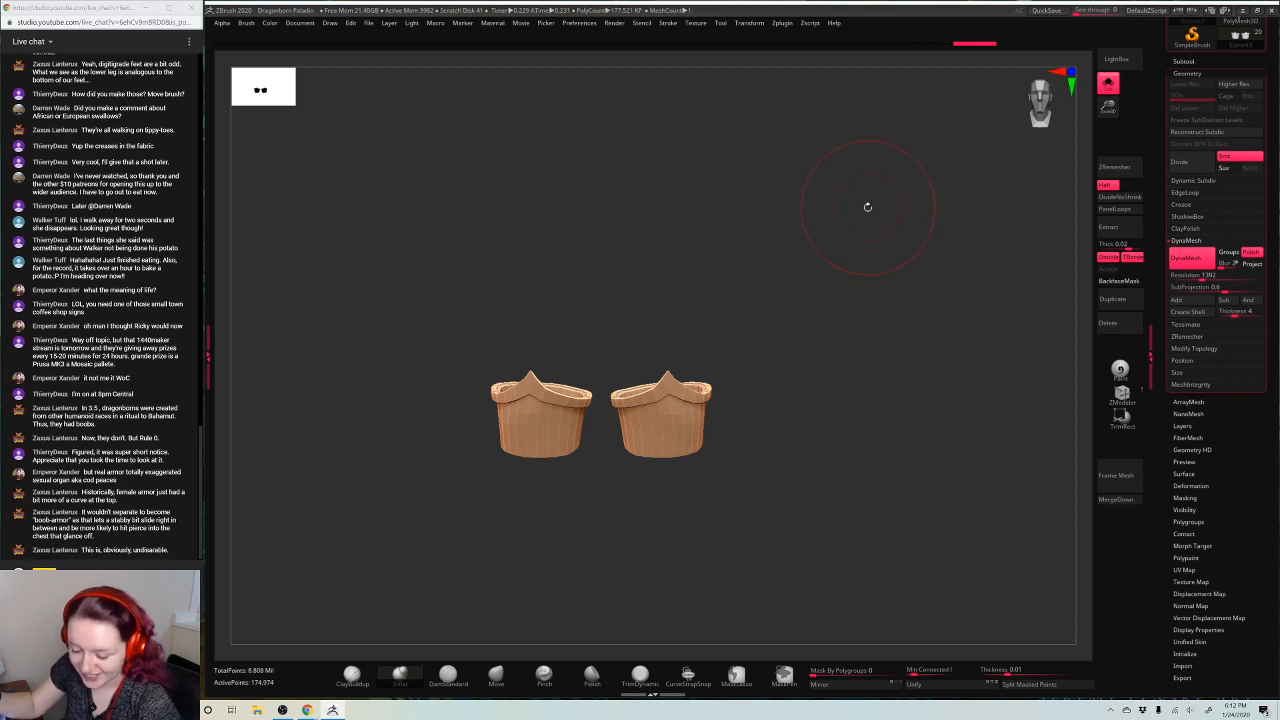
key(space)
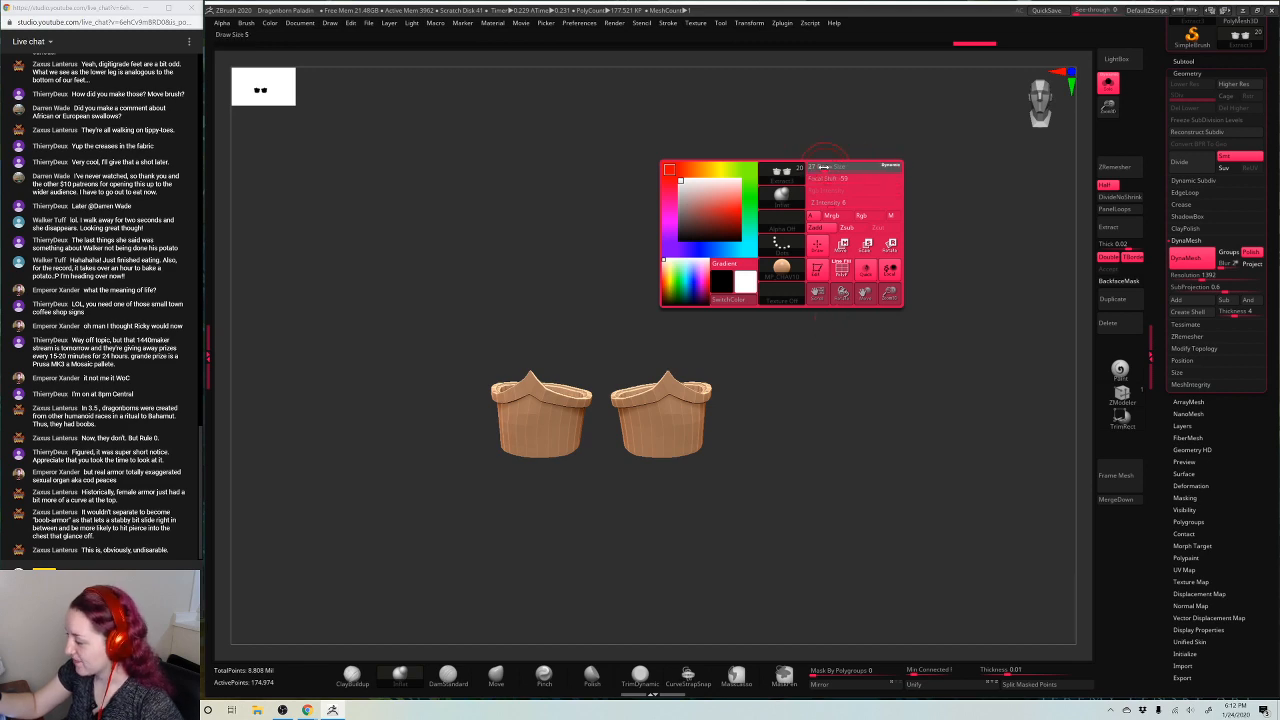
click(1109, 86)
alt+drag(765, 398, 753, 568)
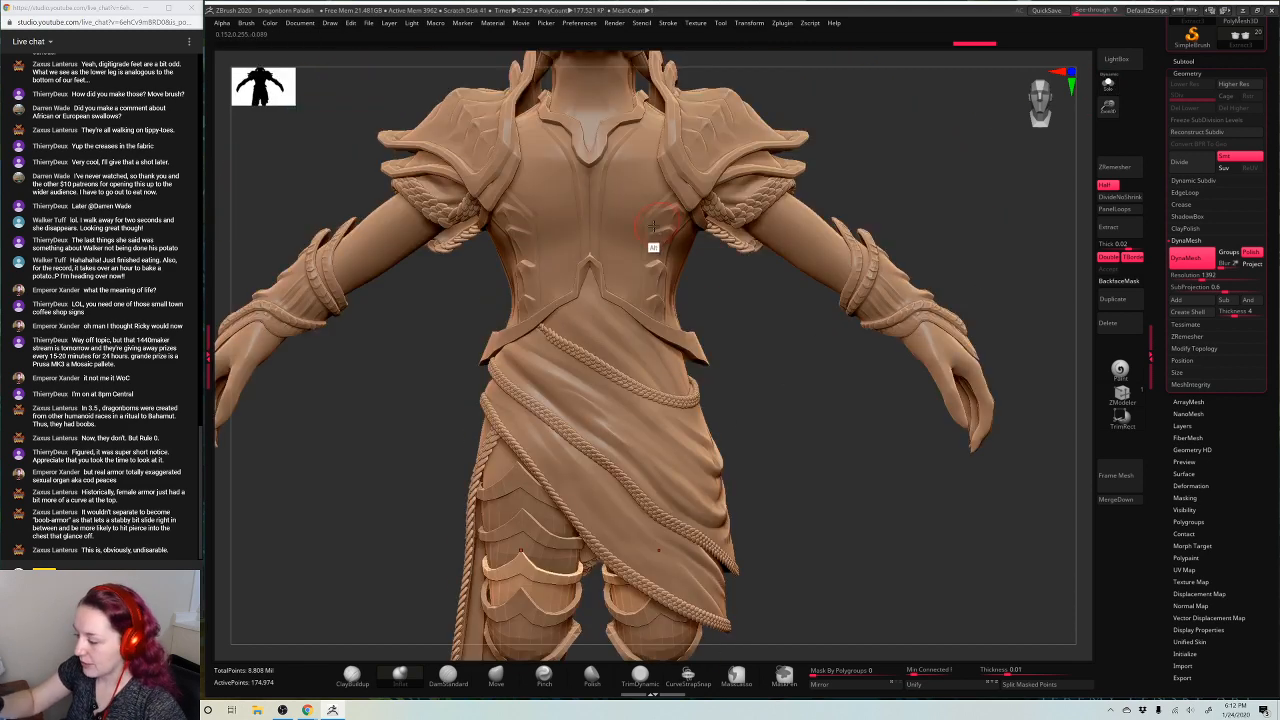
alt+click(652, 226)
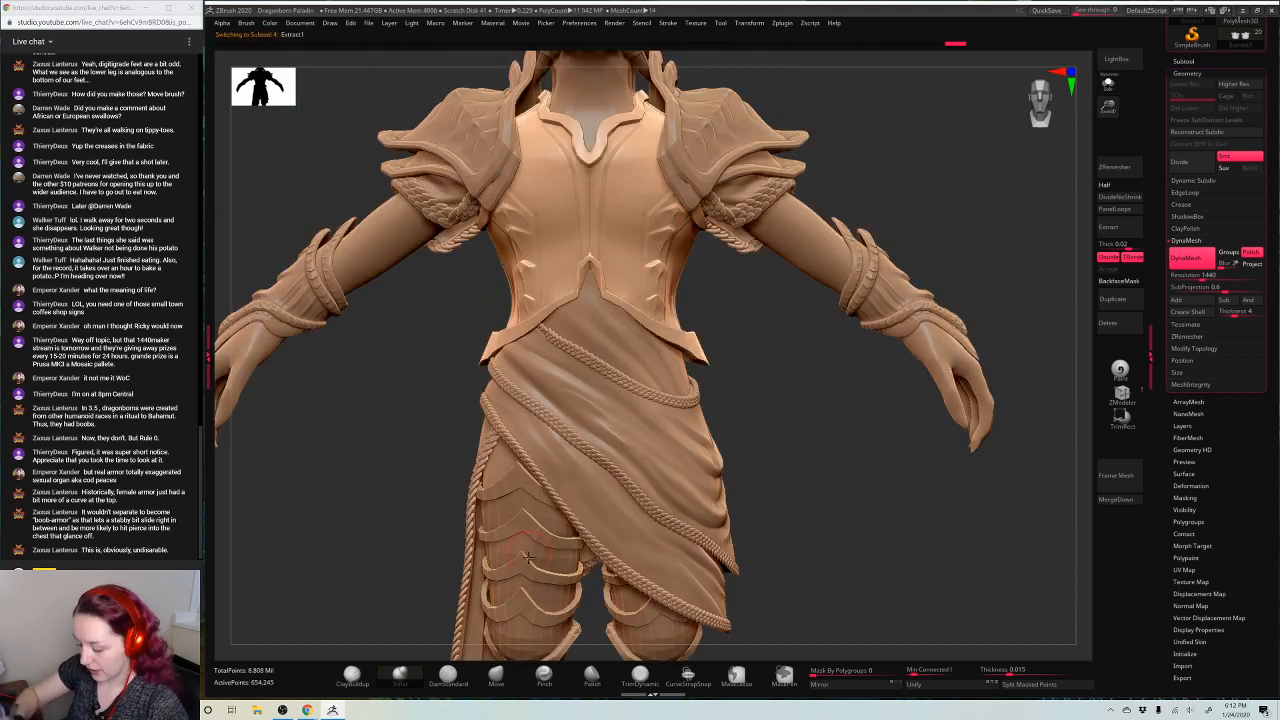
Try sculpting vertical grooves down both sides of the breastplate with the DamStandard brush and a changed stroke type, undoing the strokes
drag(622, 230, 662, 223)
key(ctrl+z)
key(space)
click(624, 291)
click(684, 285)
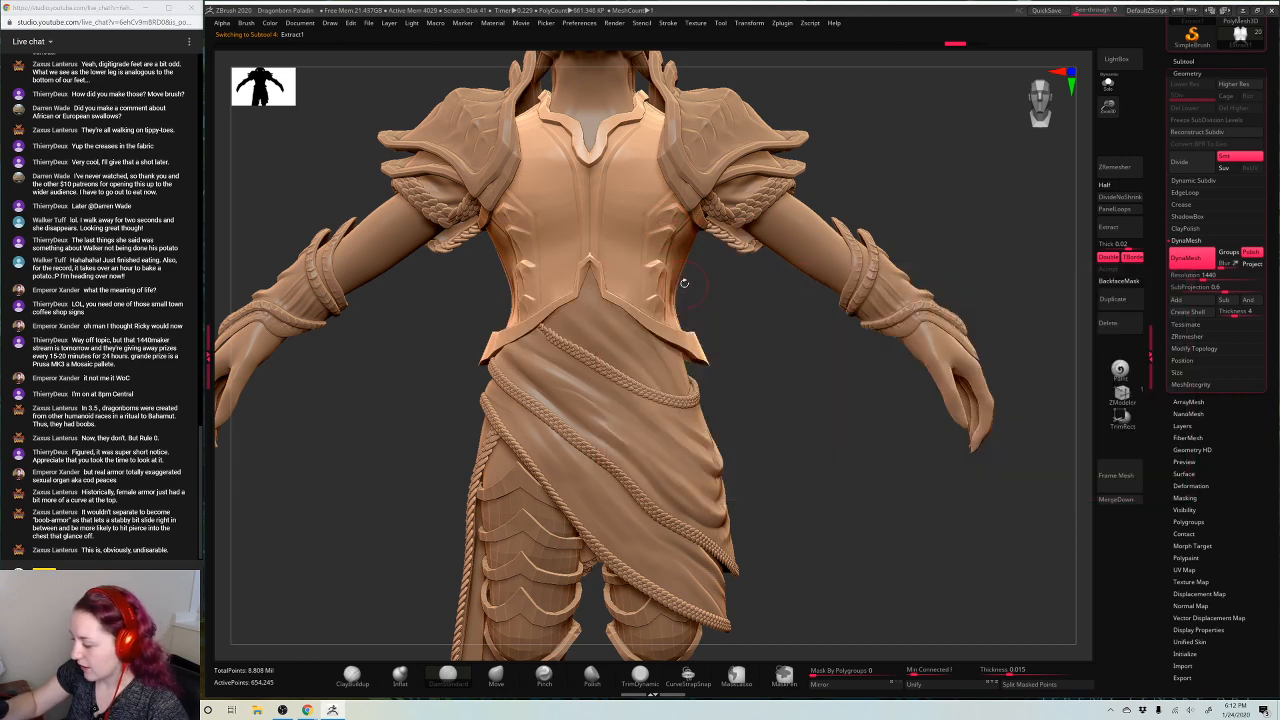
key(space)
click(643, 361)
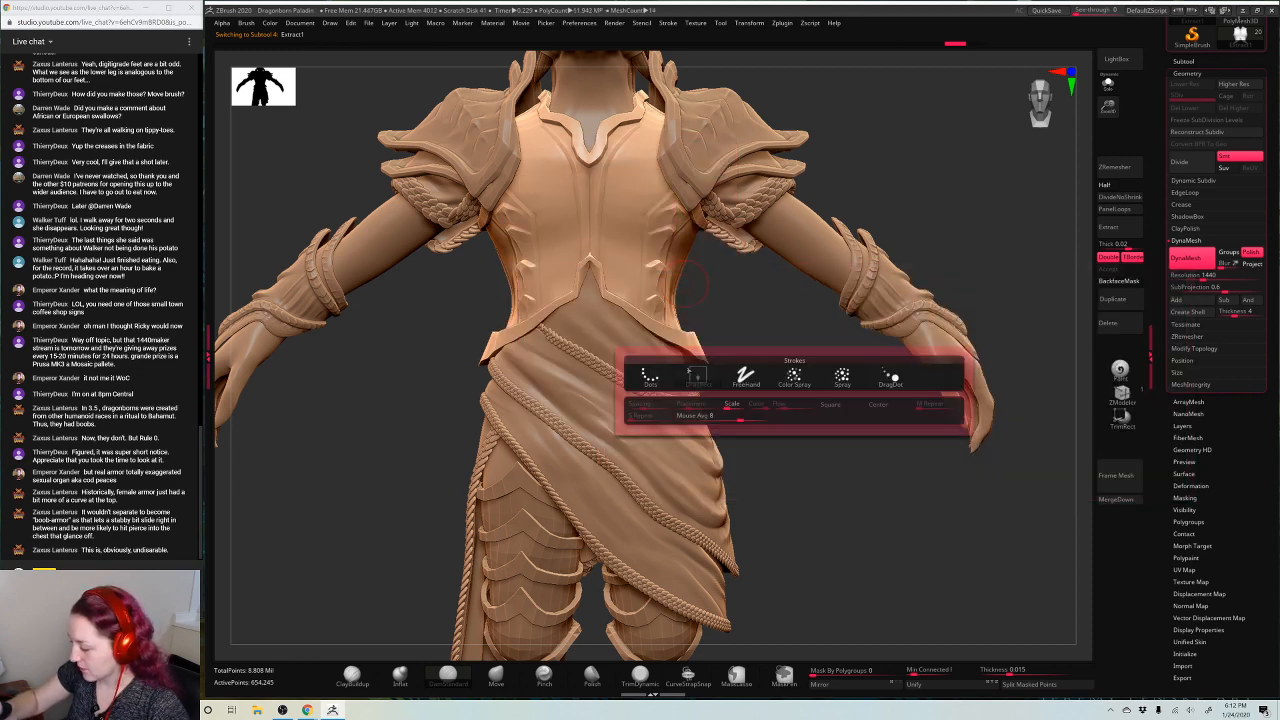
click(646, 373)
mouse_move(648, 178)
alt+mouse_down()
mouse_move(628, 280)
mouse_move(645, 293)
alt+mouse_up()
alt+drag(645, 152, 642, 266)
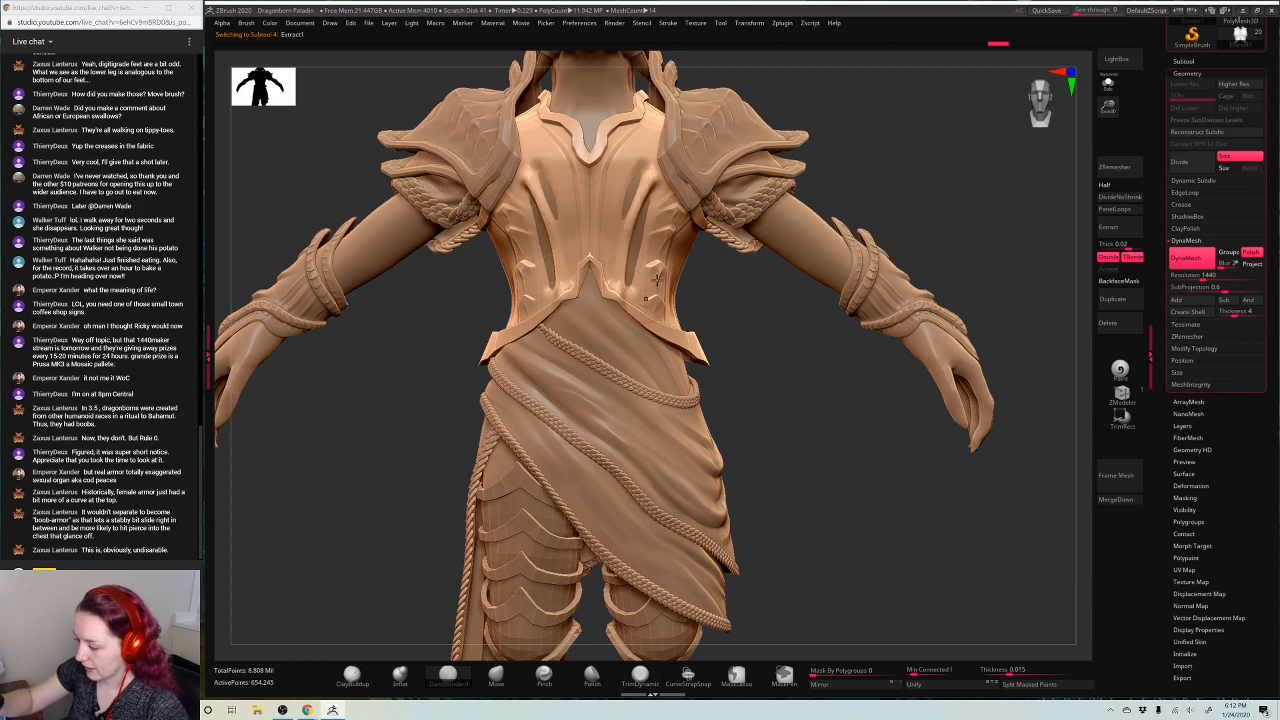
mouse_move(899, 140)
mouse_down()
mouse_move(891, 126)
mouse_move(943, 137)
mouse_up()
key(ctrl+z)
key(ctrl+z)
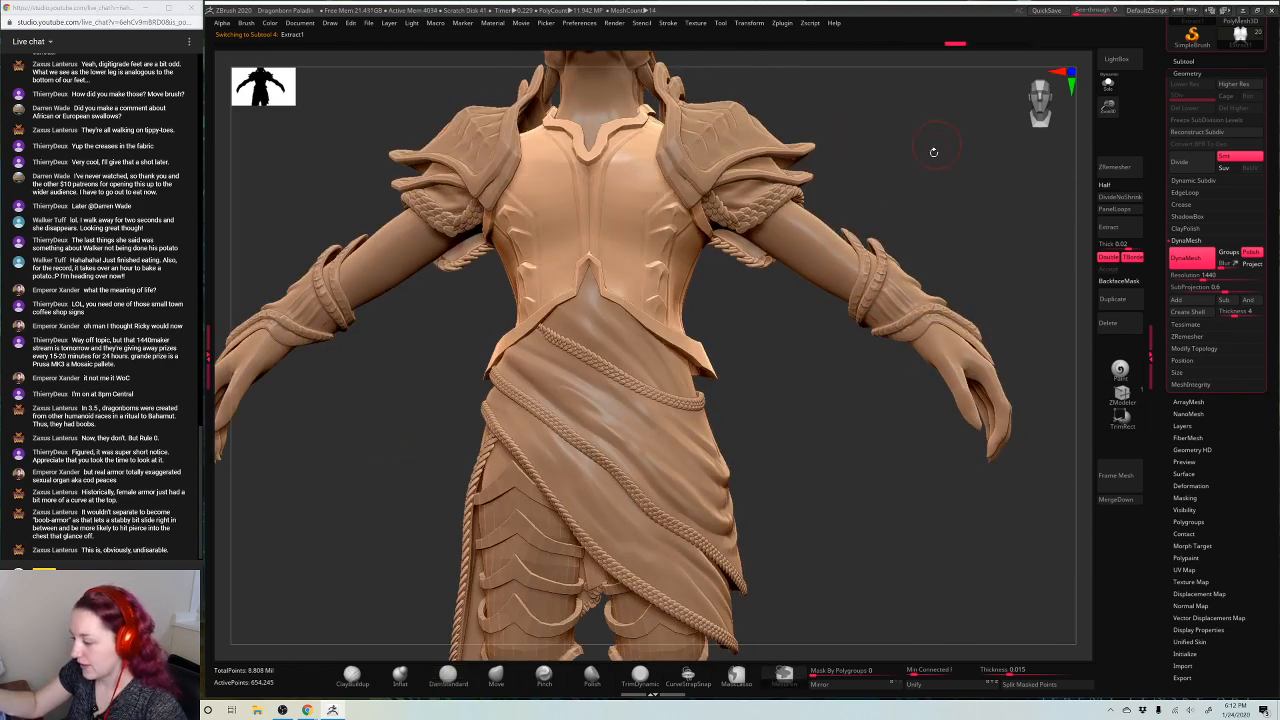
Identify the thigh plate subtools on the legs and move Extract4_1 directly below Extract3 in the Thigh Armor folder
mouse_move(957, 200)
shift+mouse_down()
mouse_move(1012, 175)
mouse_move(1000, 65)
shift+mouse_up()
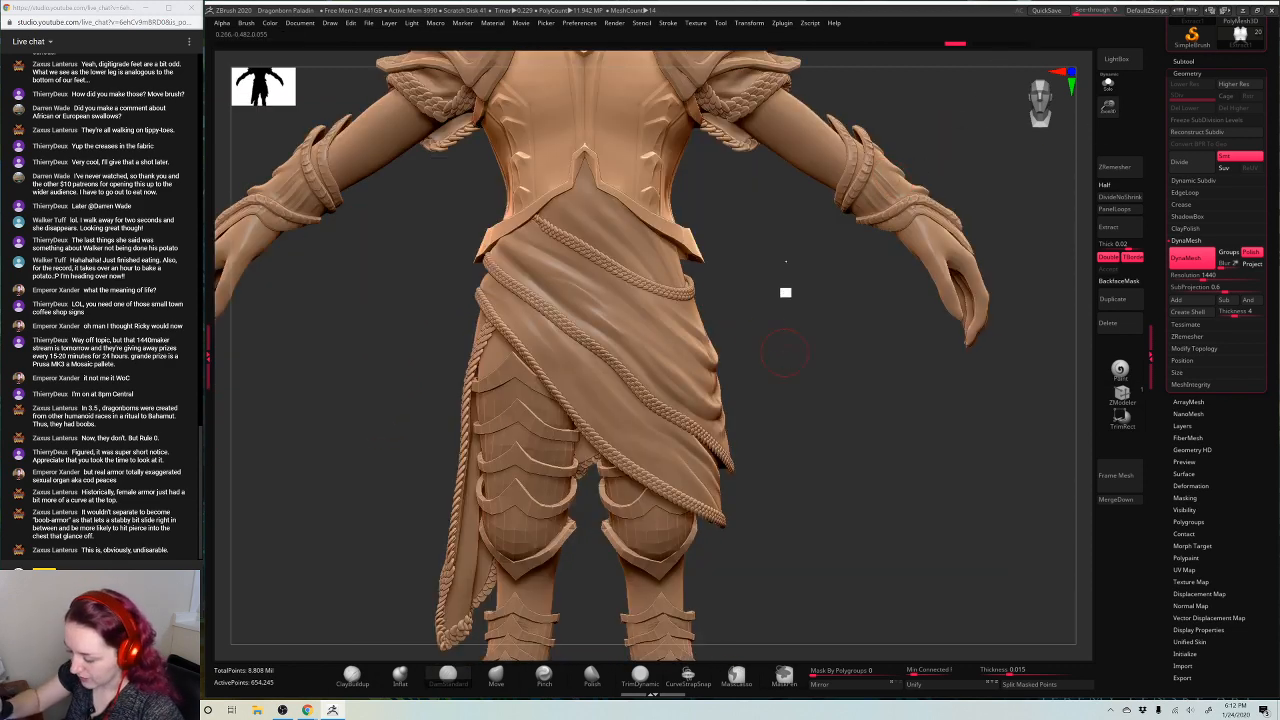
alt+drag(780, 275, 778, 201)
alt+click(659, 454)
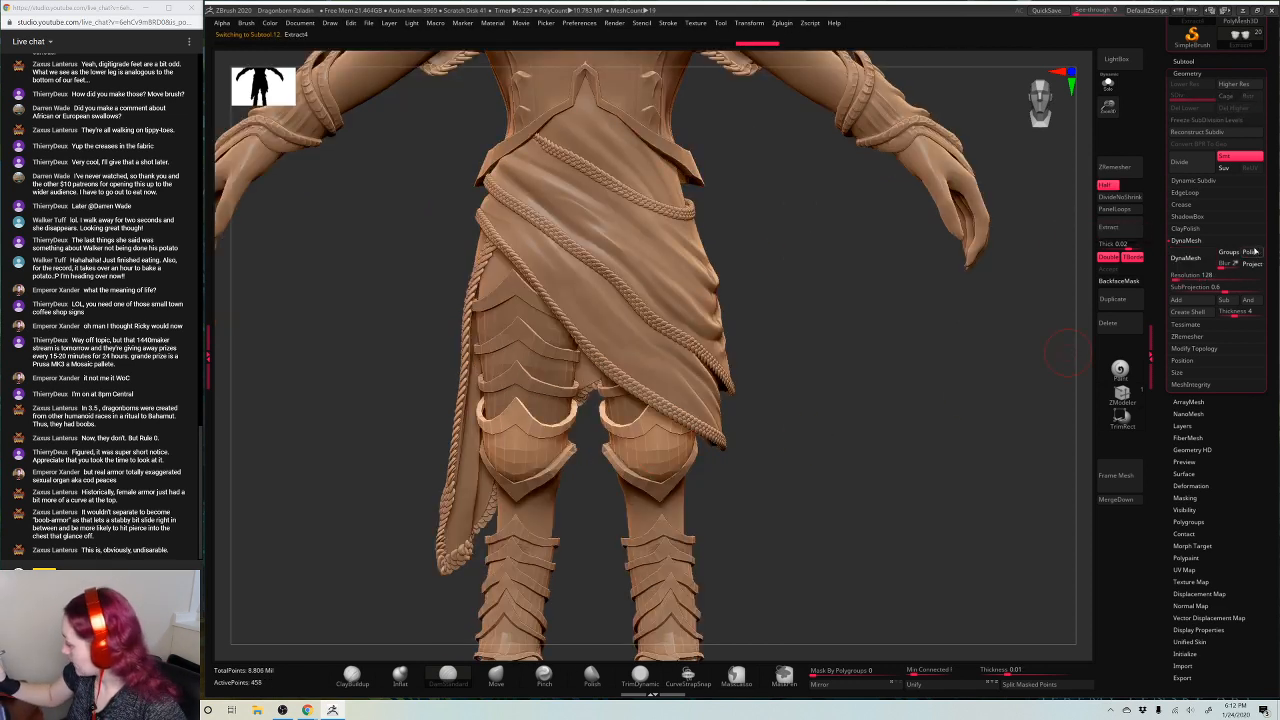
click(1184, 62)
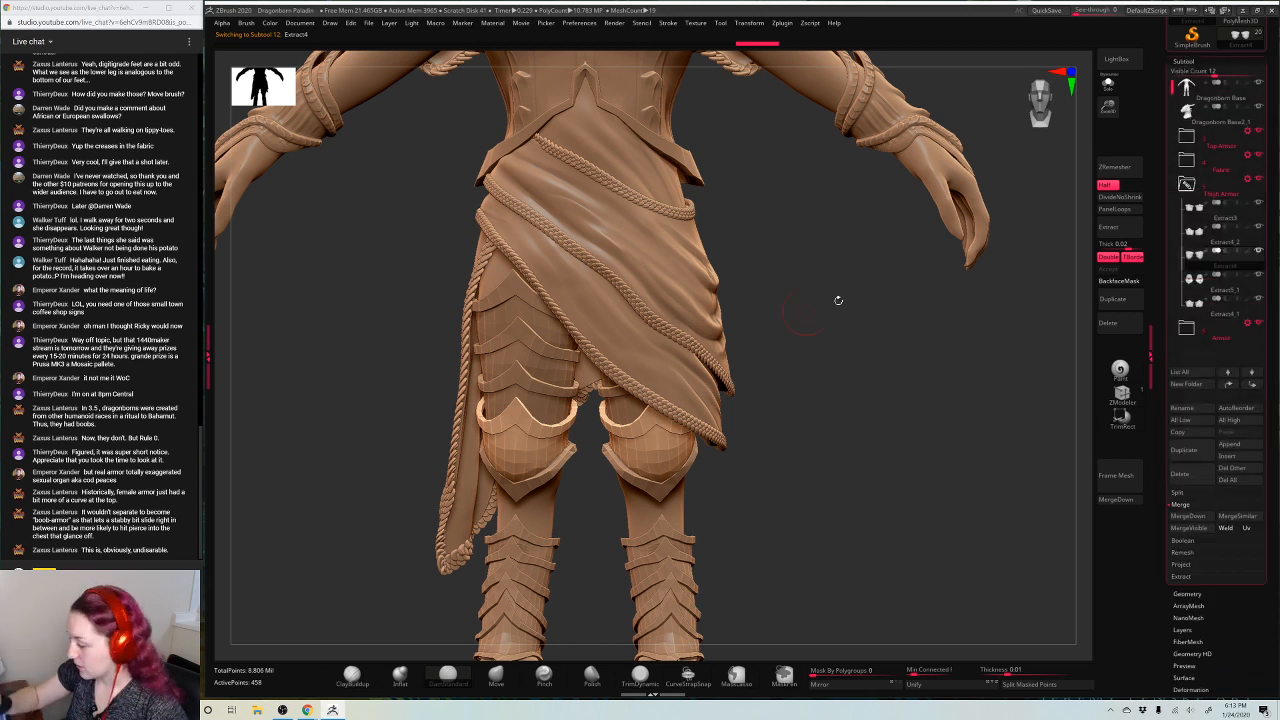
click(1222, 211)
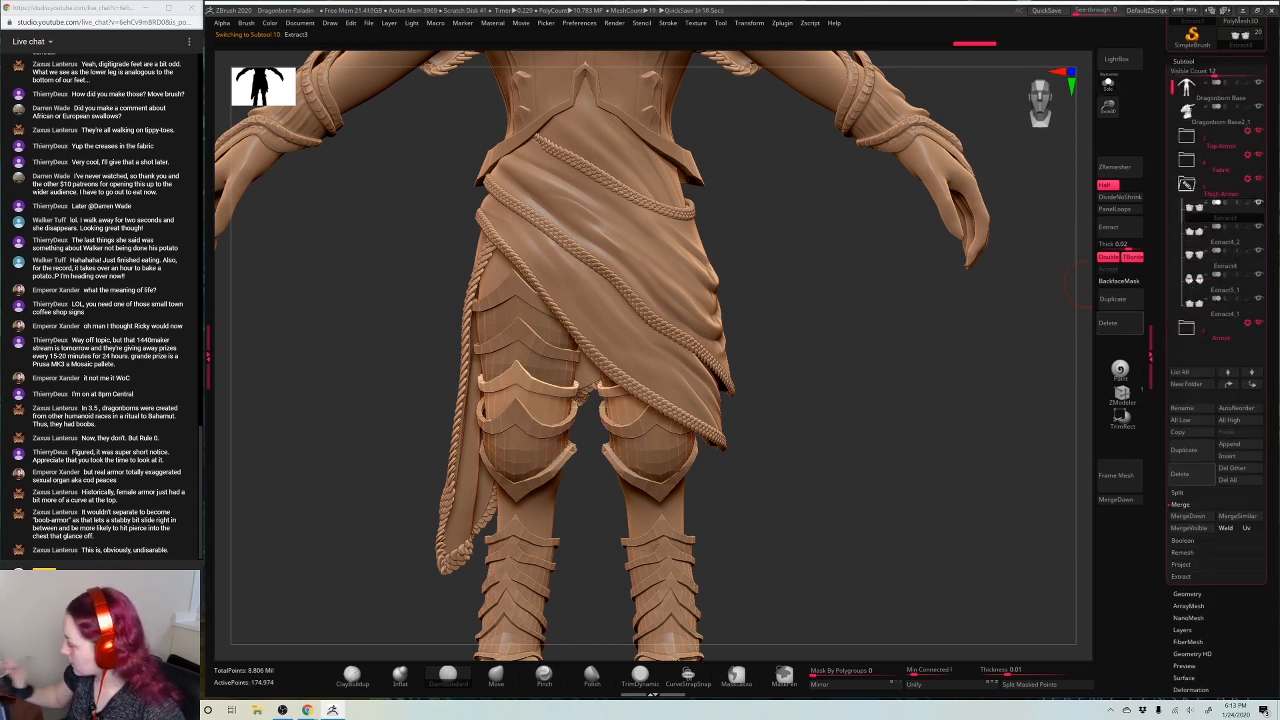
click(1215, 235)
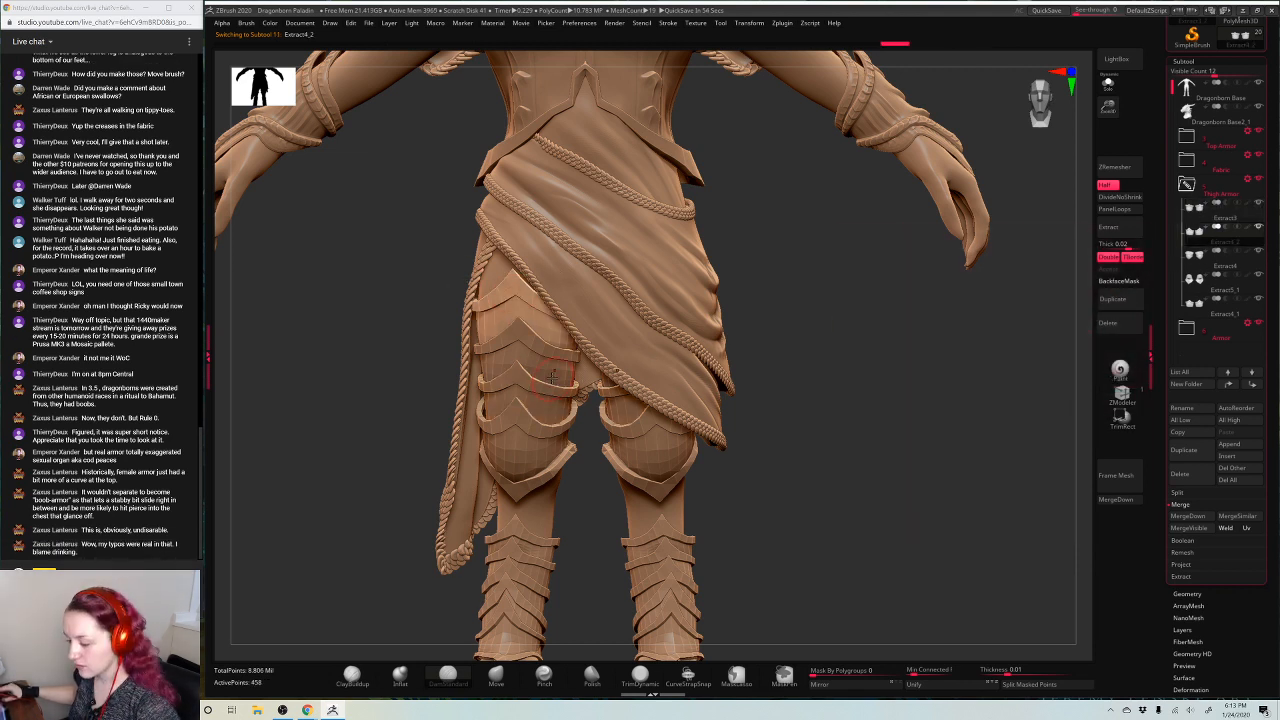
click(1204, 312)
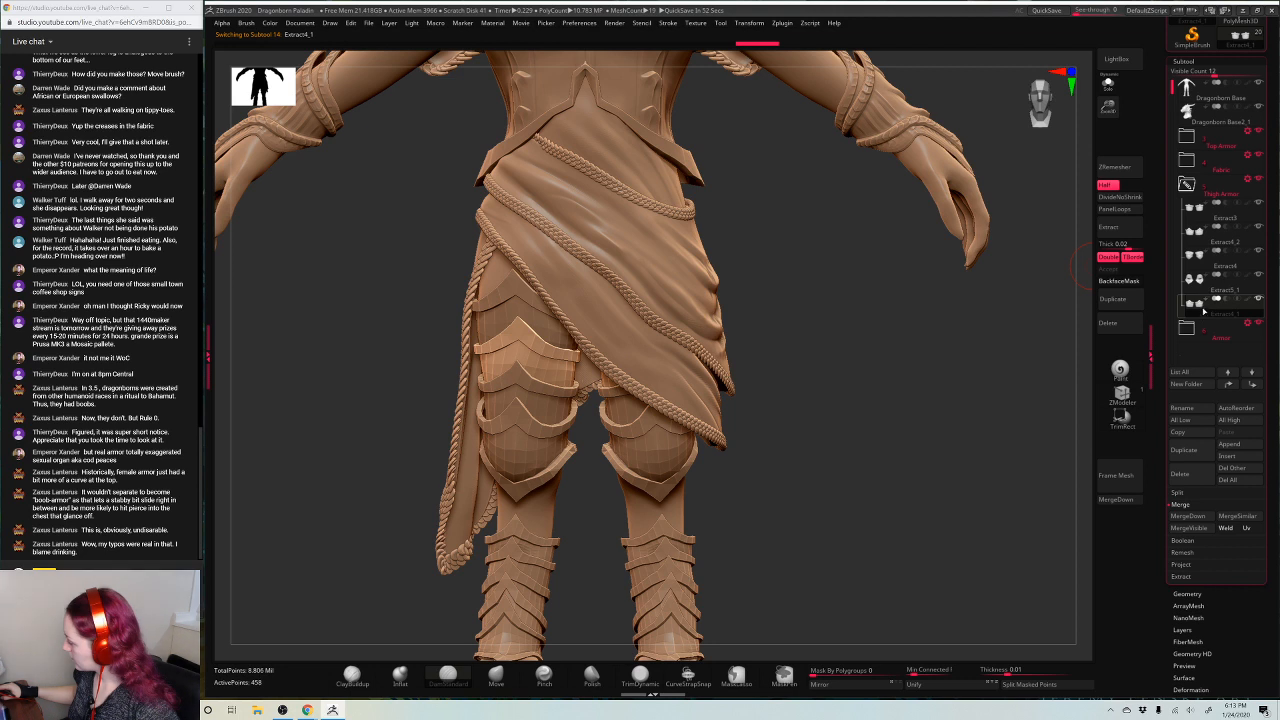
alt+click(588, 398)
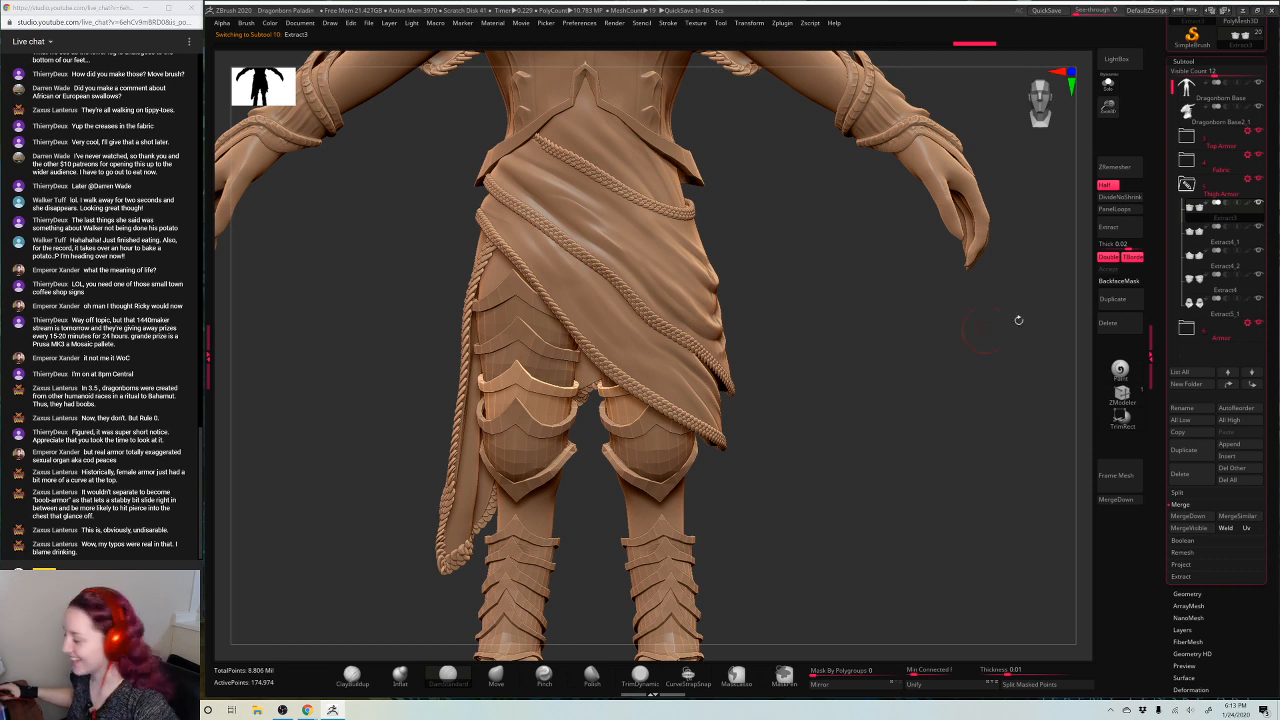
Reorder the Thigh Armor folder so Extract4_2 comes first, followed by Extract4_1, with both above Extract3
click(1195, 237)
click(1190, 208)
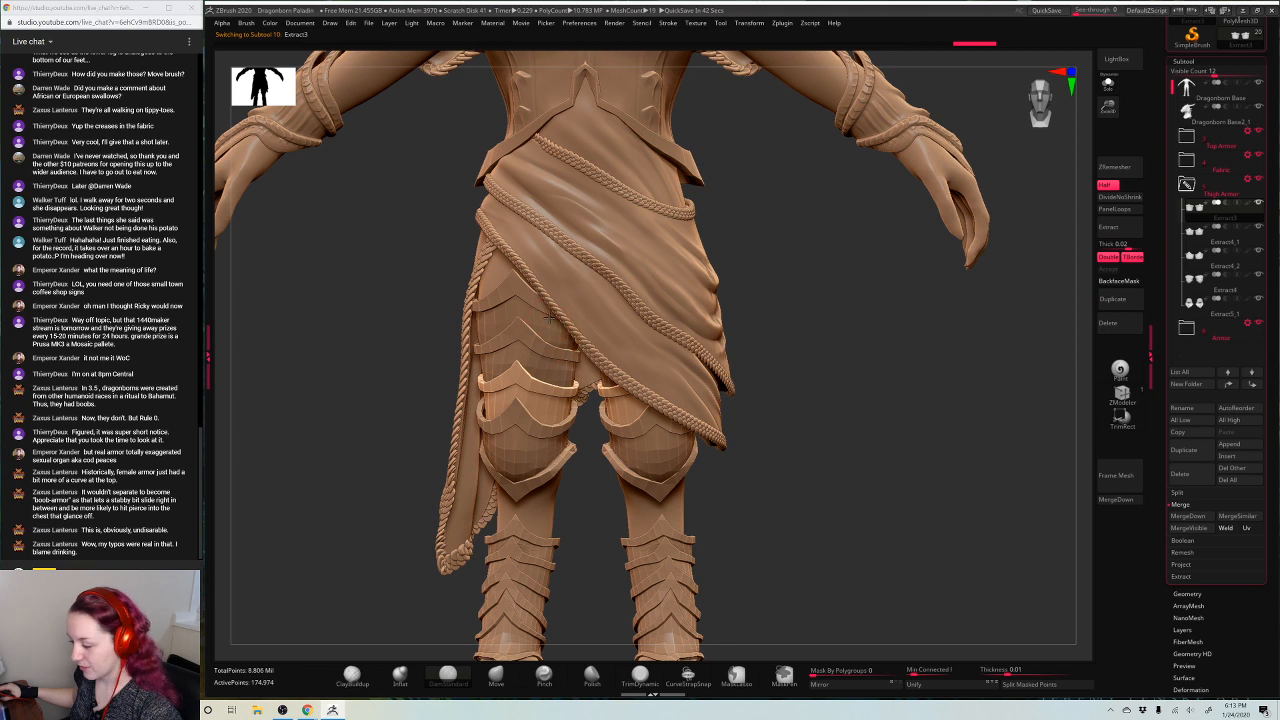
click(1195, 256)
drag(1193, 256, 1202, 194)
alt+click(544, 367)
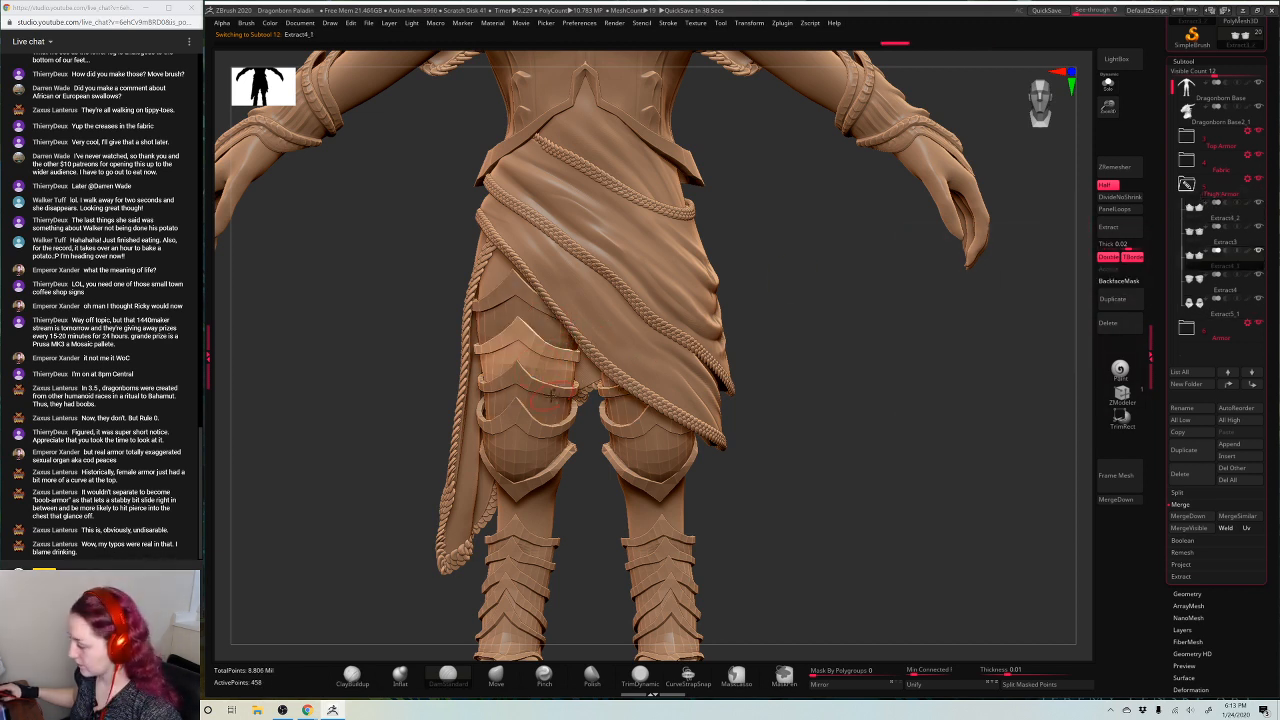
drag(1196, 257, 1199, 232)
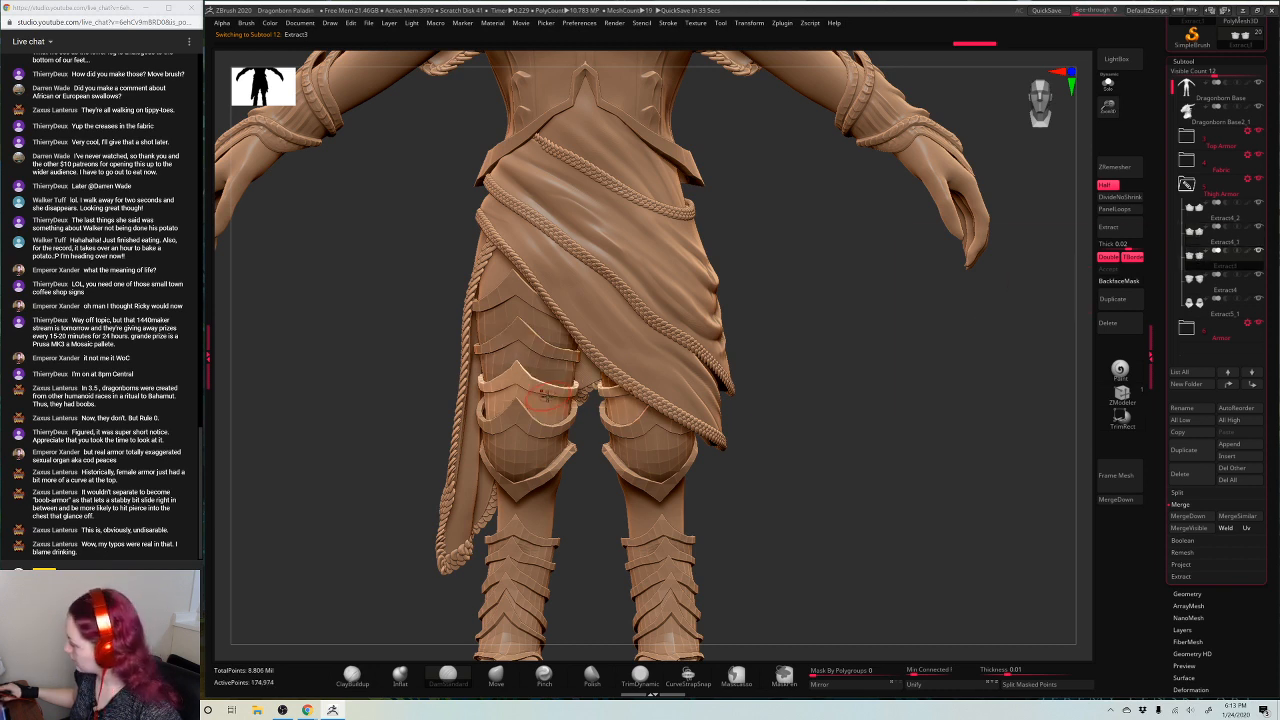
alt+click(537, 472)
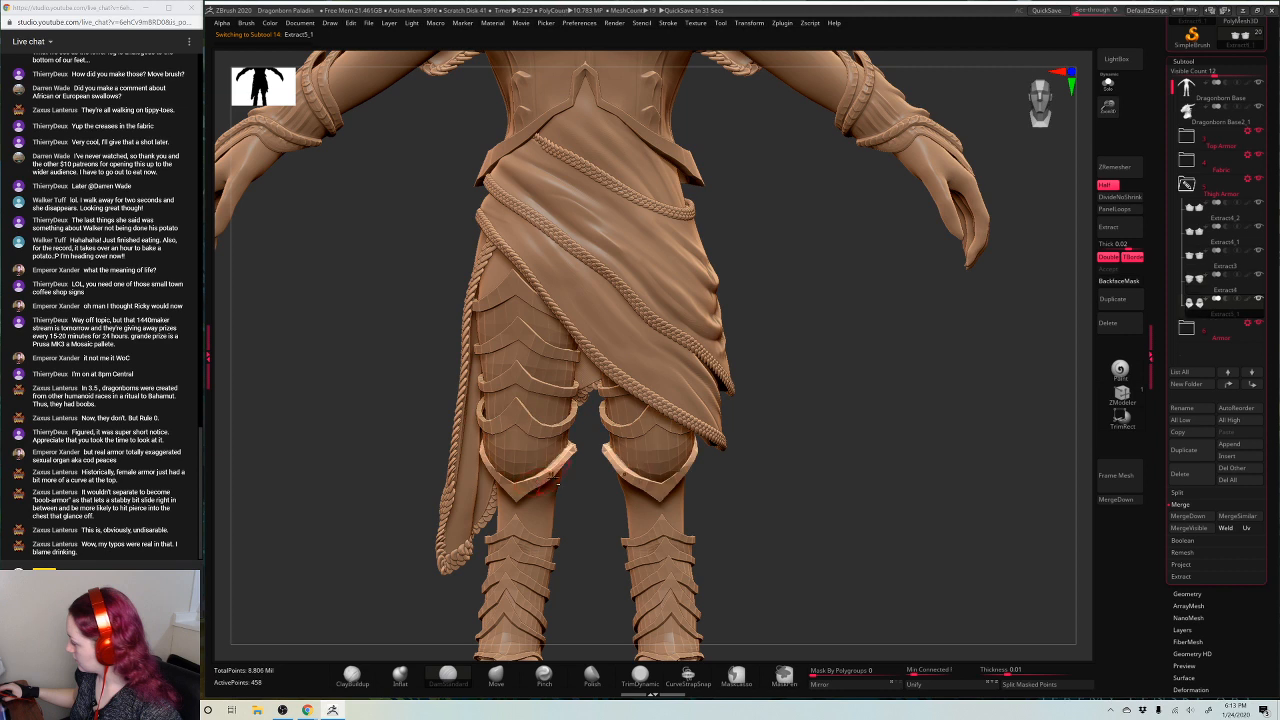
Isolate the Extract4_2 thigh plates in Solo mode and run the PanelLoops macro on them
click(1193, 212)
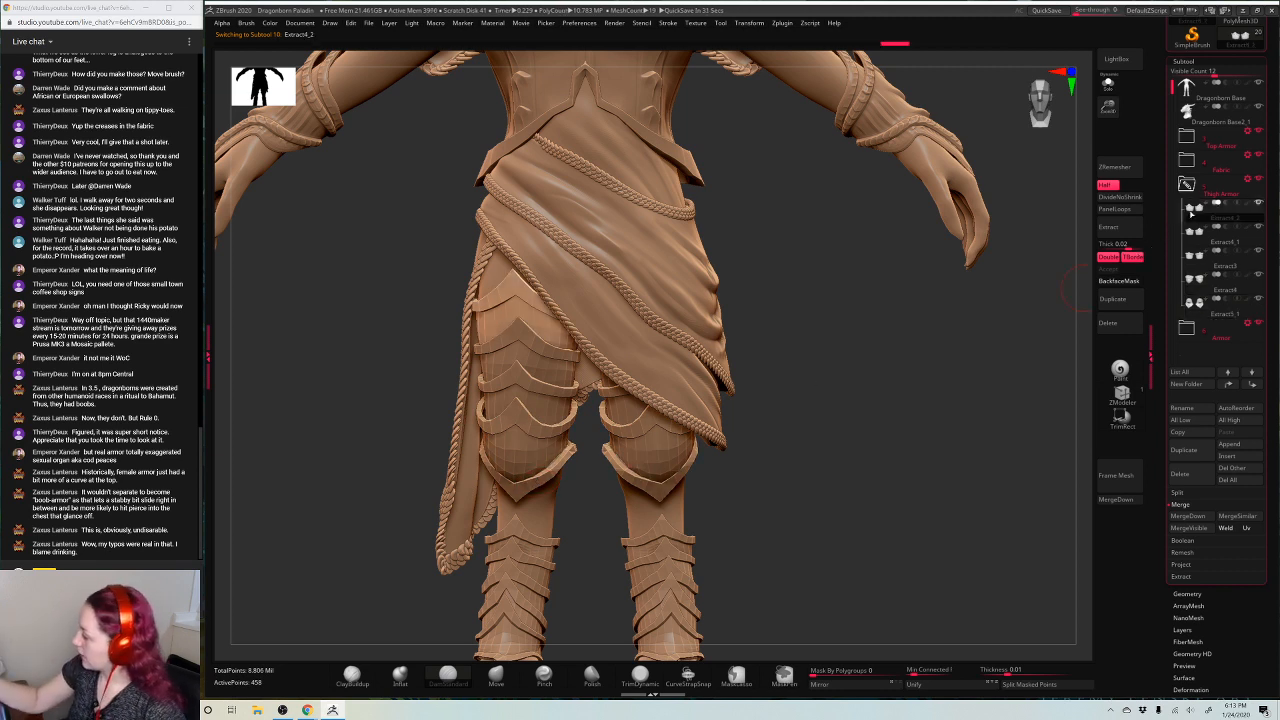
click(1108, 84)
drag(880, 300, 895, 376)
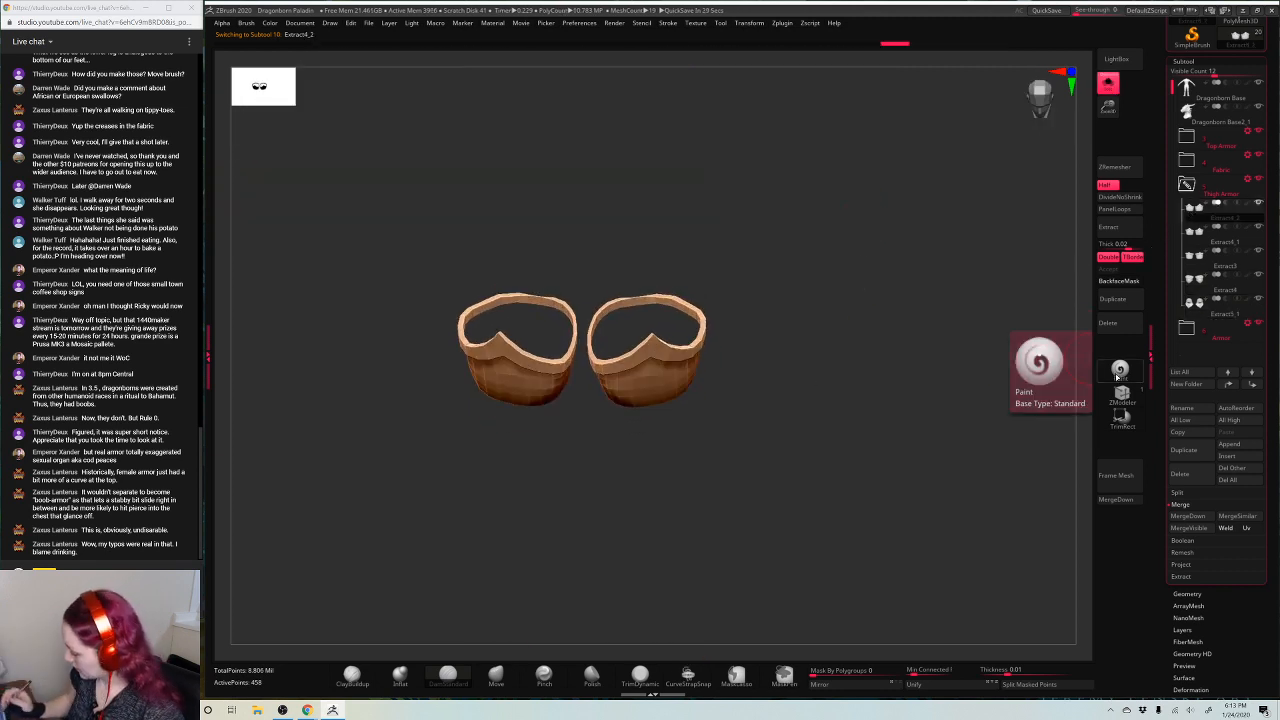
click(1115, 208)
drag(896, 431, 897, 450)
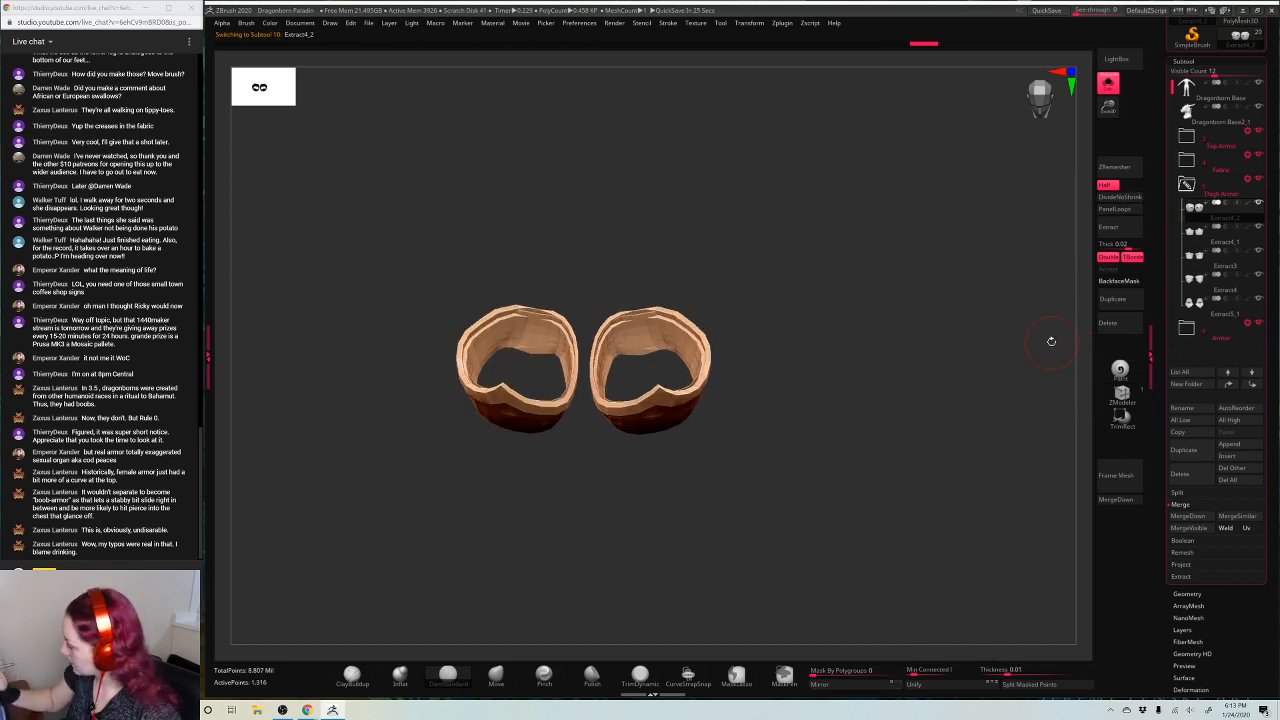
Run the PanelLoops macro on the Extract4_1, Extract4 and Extract5_1 plates in turn, skipping Extract3
key(Down)
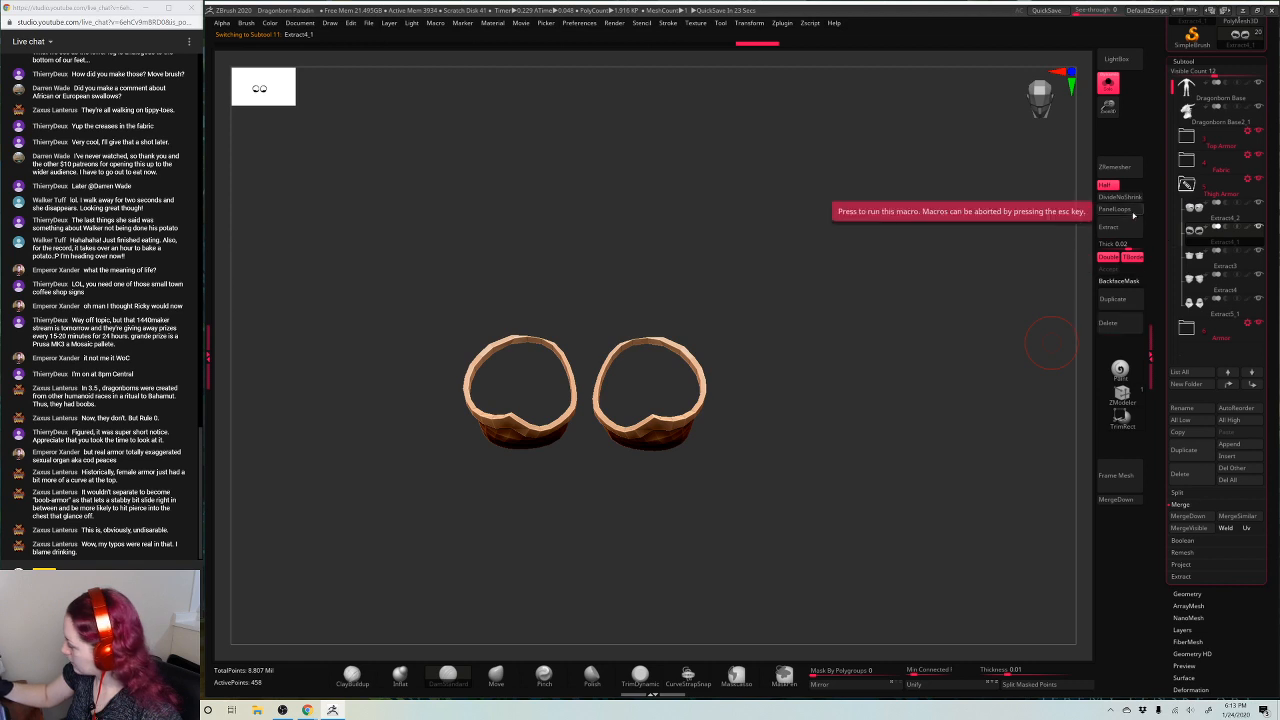
click(1115, 208)
key(Down)
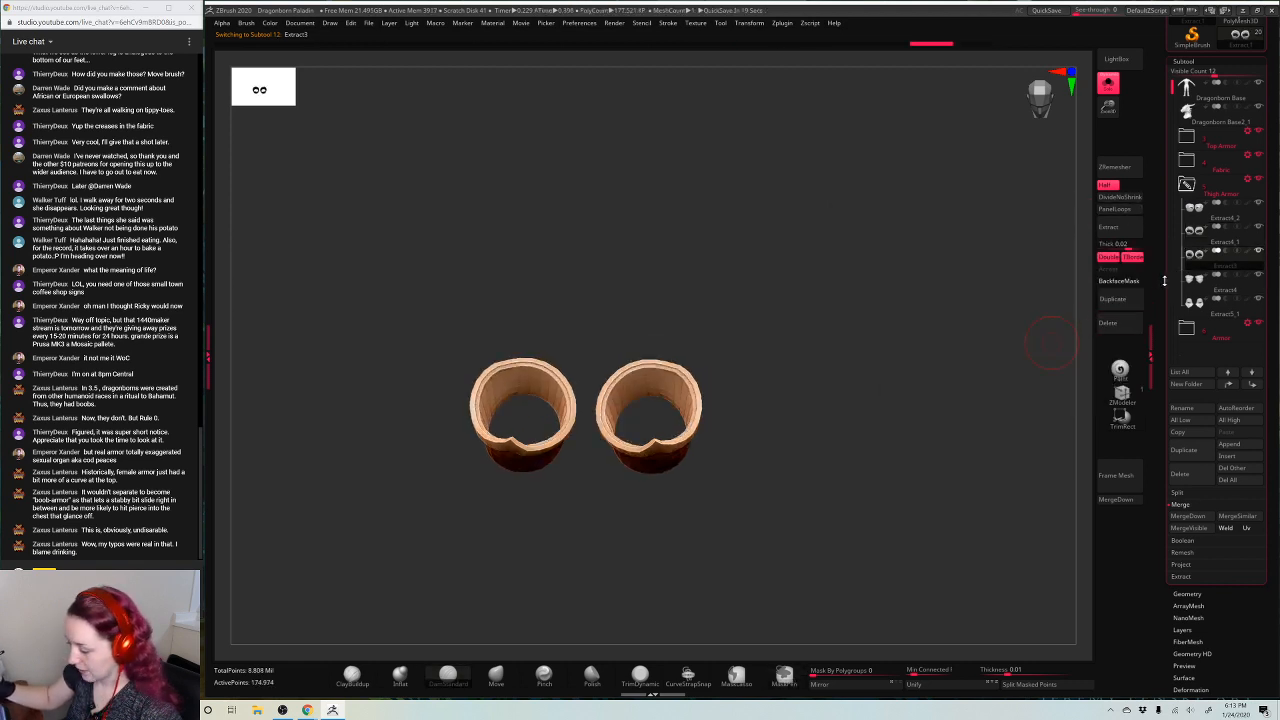
key(Down)
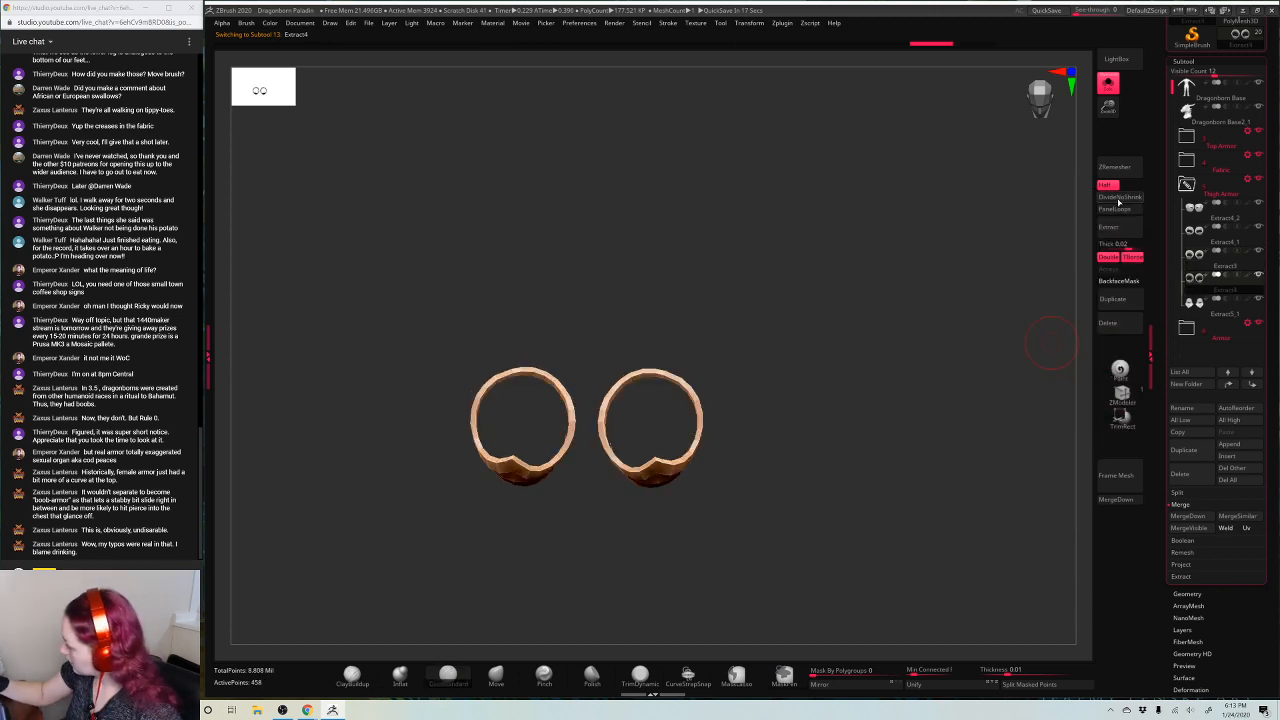
click(1116, 208)
key(Down)
click(1125, 210)
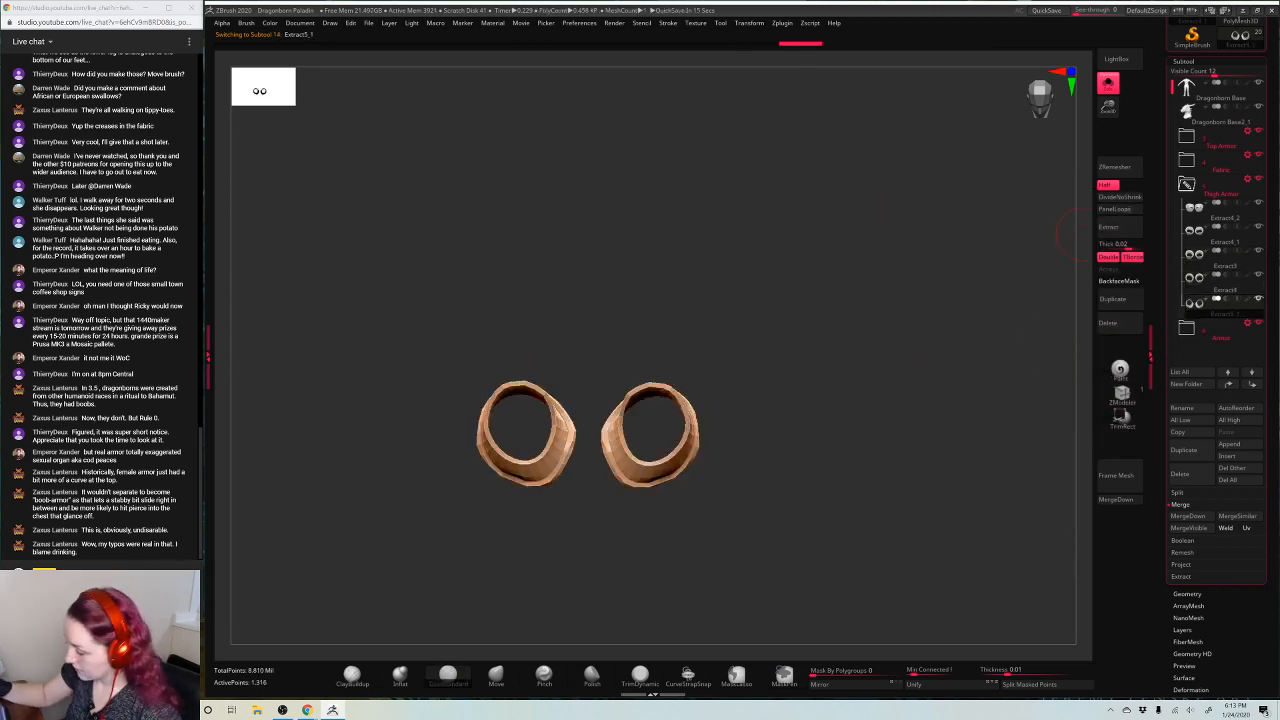
Leave Solo mode, select the Extract4_1 thigh plates and check how they fit from the side of the leg
drag(920, 372, 906, 297)
drag(914, 378, 963, 288)
click(1108, 84)
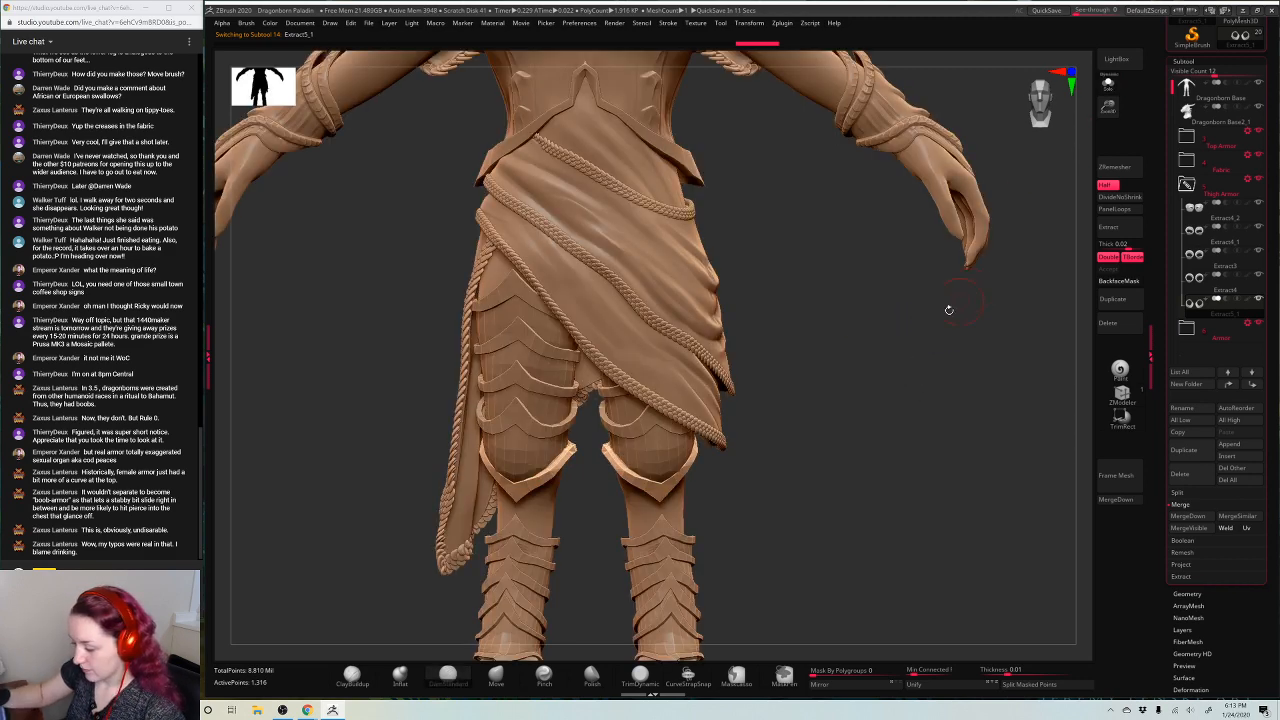
drag(884, 304, 896, 224)
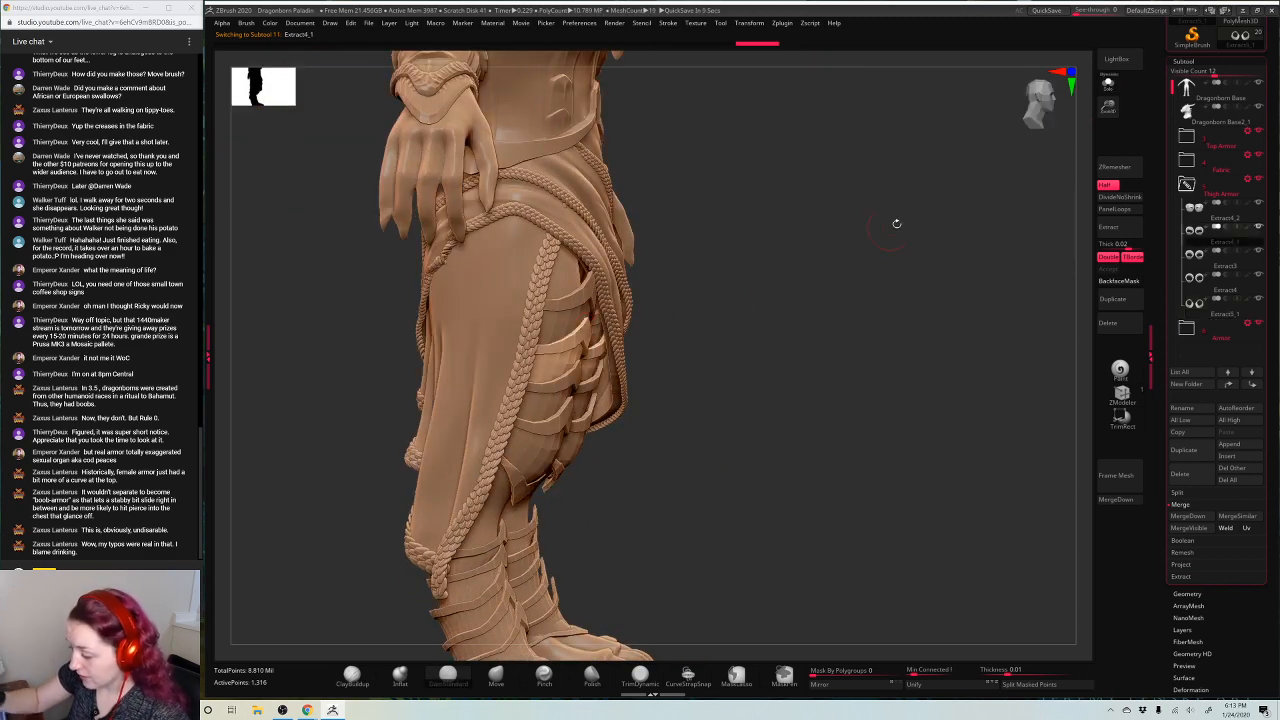
click(1108, 84)
drag(1108, 106, 917, 234)
click(1108, 84)
Hide the Fabric folder to uncover the hips and view the thigh plates from the side
mouse_move(1189, 177)
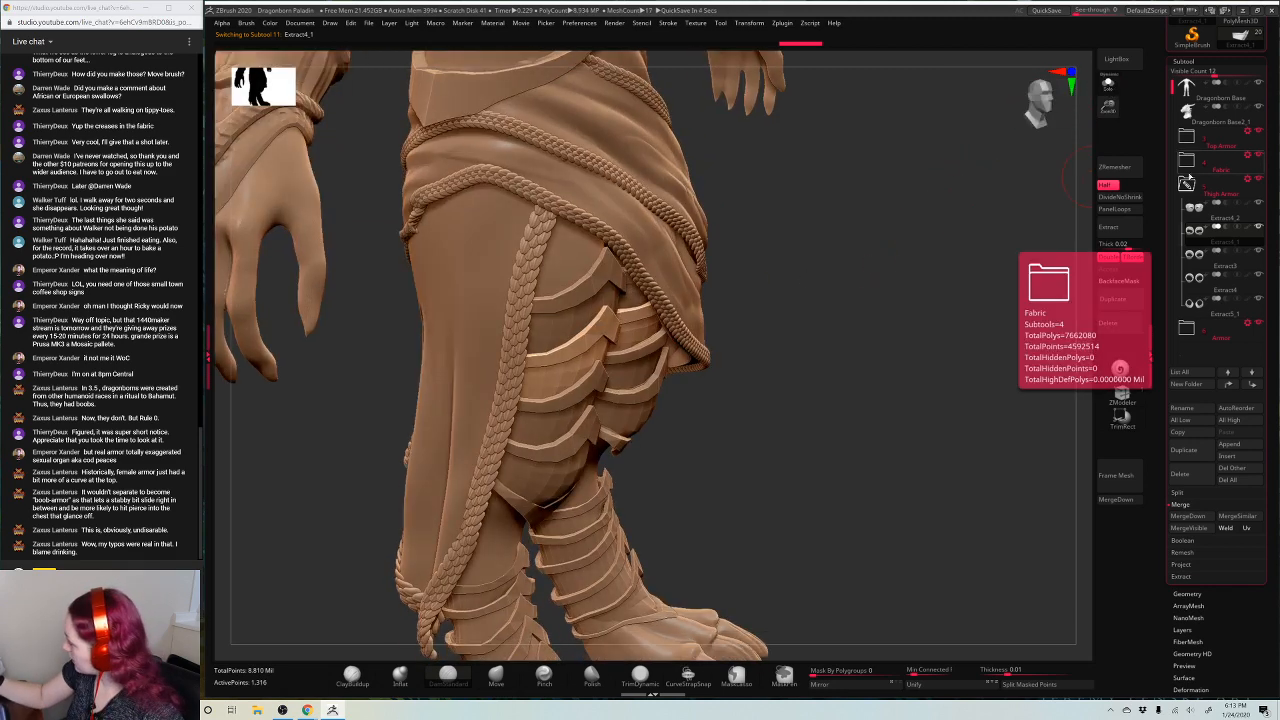
click(1259, 156)
drag(780, 235, 654, 321)
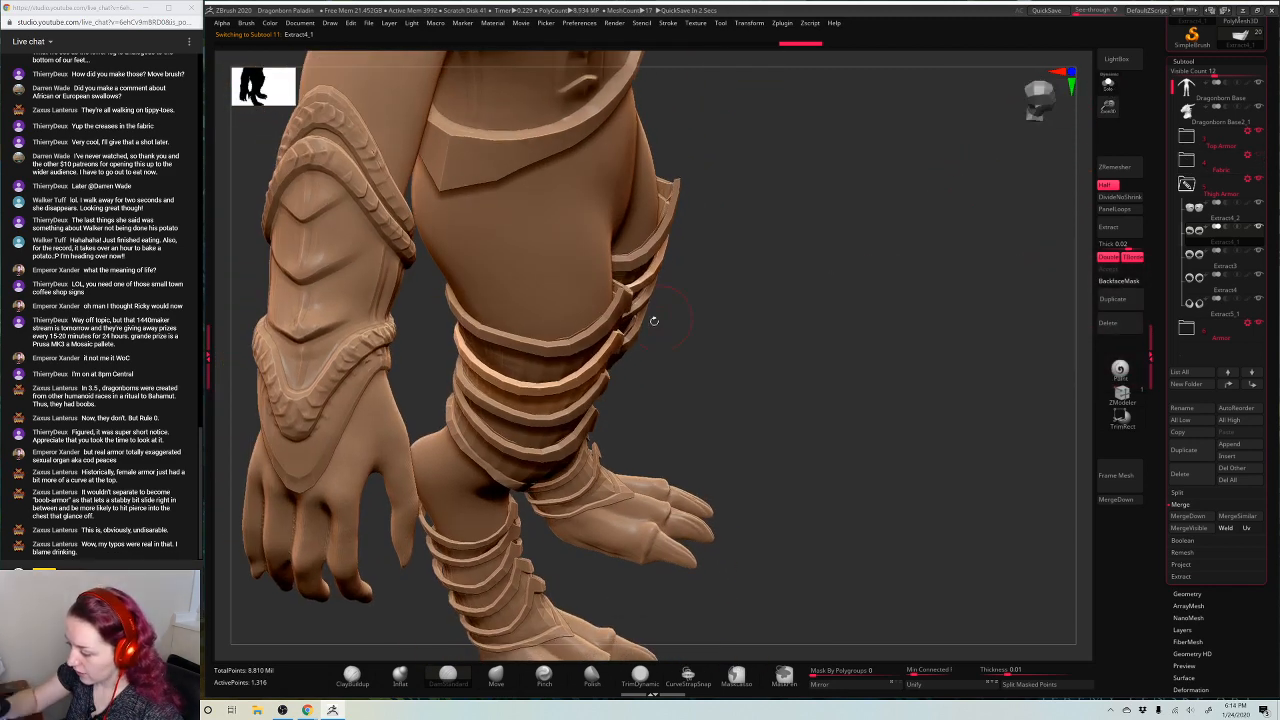
Adjust the Extract4_1 thigh plates with the Move brush along the inner thigh, working from the front and the back
drag(763, 260, 846, 276)
key(space)
drag(719, 398, 770, 392)
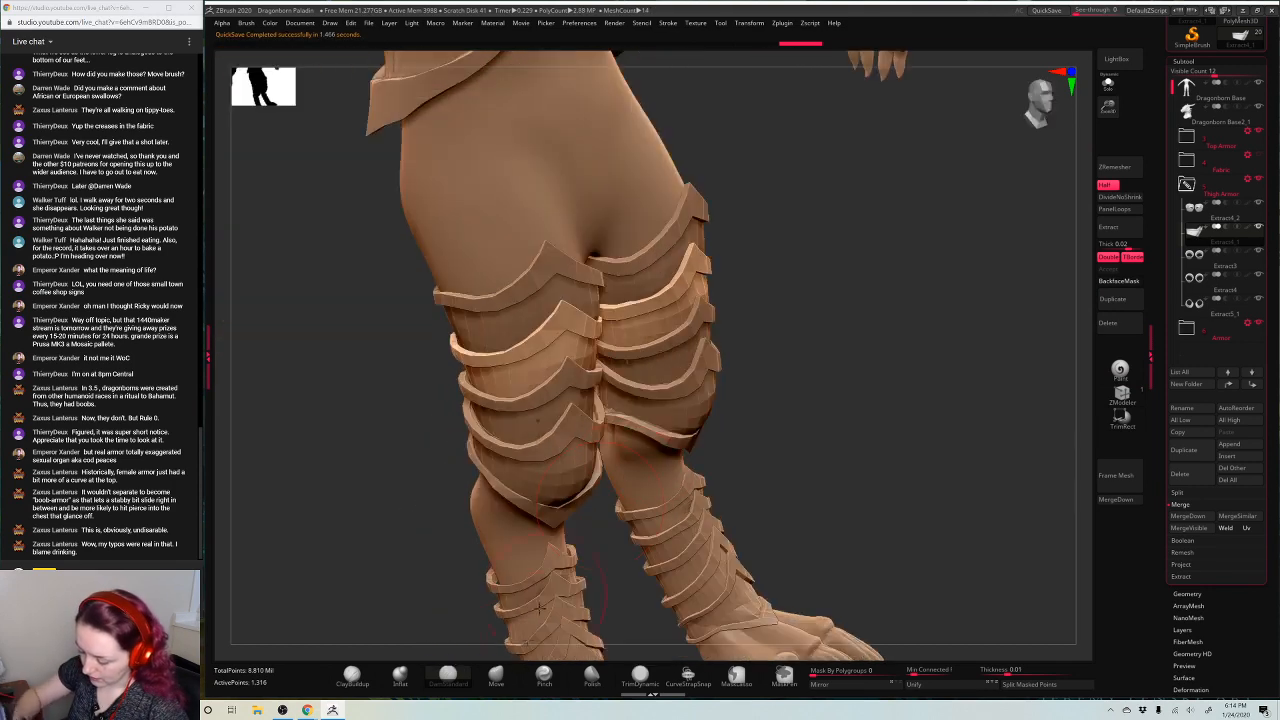
mouse_move(845, 250)
mouse_down()
mouse_move(843, 237)
mouse_move(825, 250)
mouse_up()
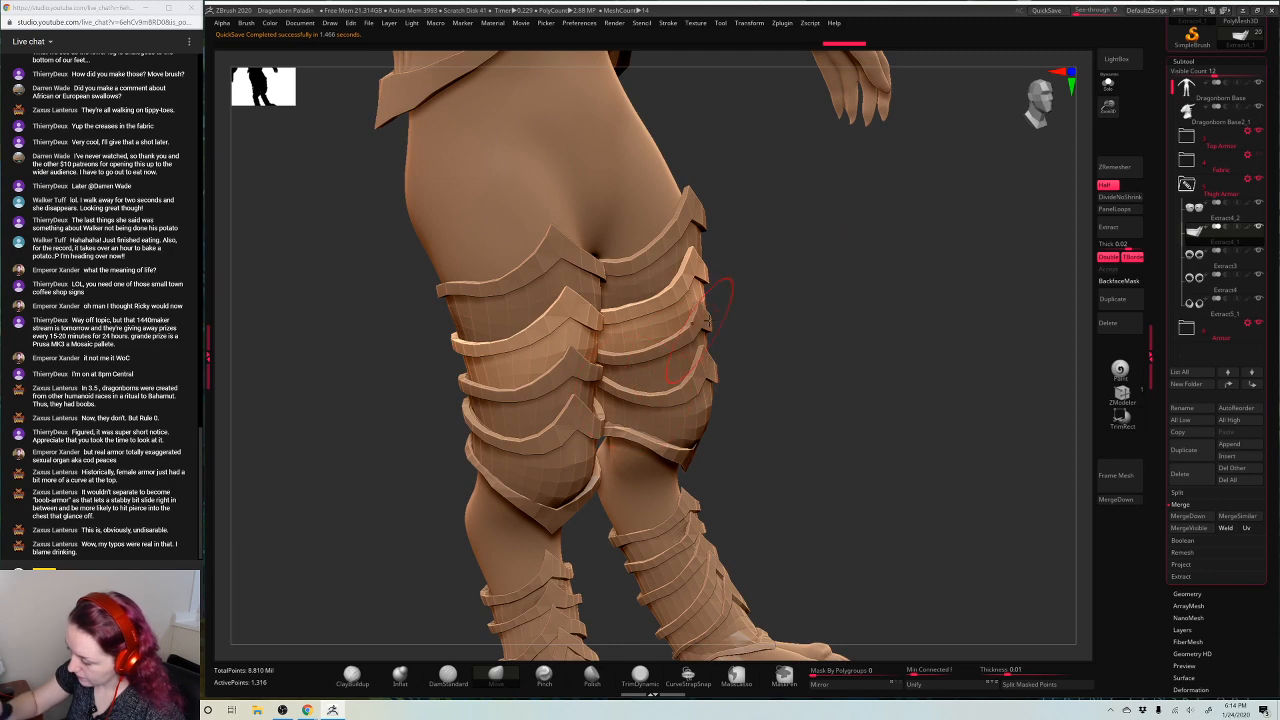
drag(706, 318, 665, 340)
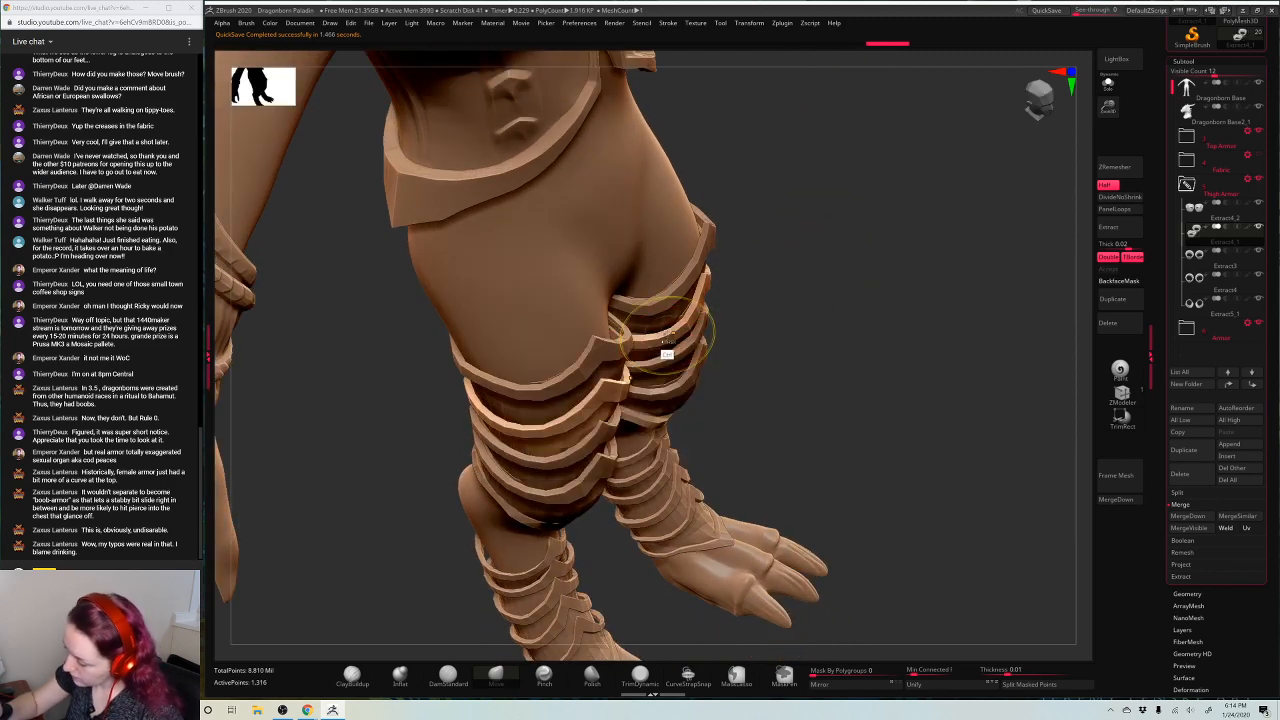
key(space)
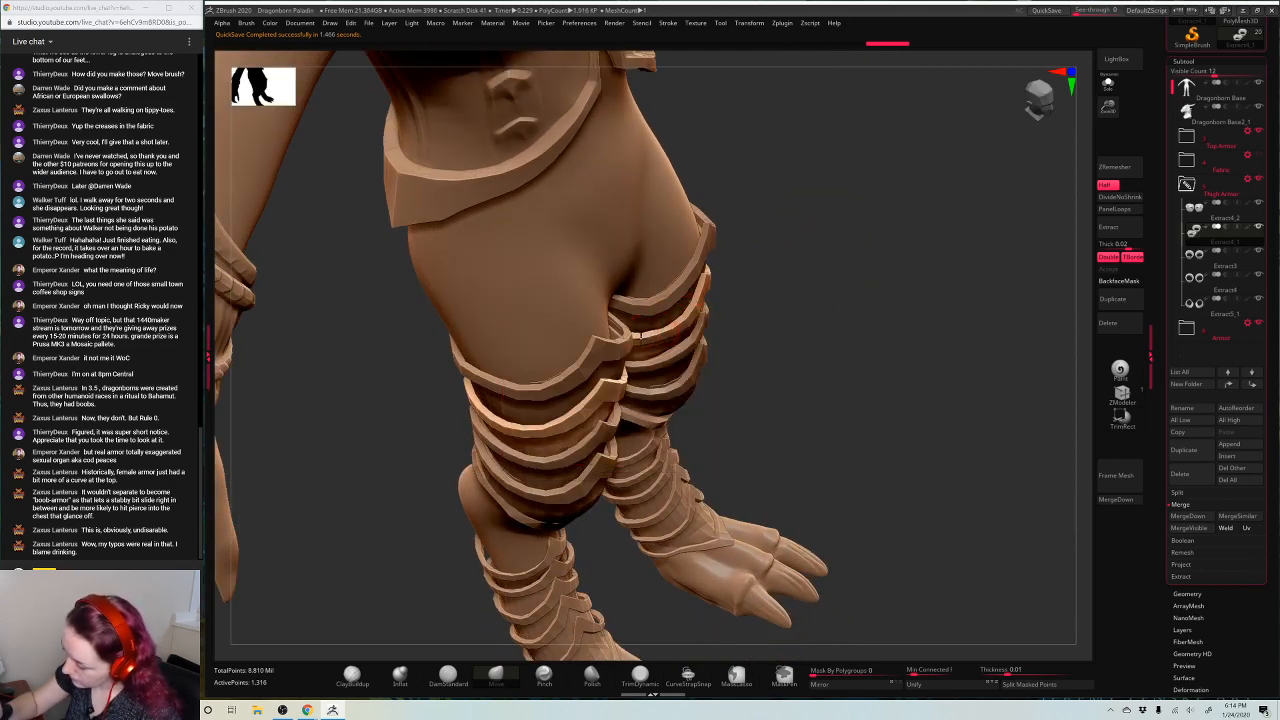
mouse_move(889, 224)
mouse_down()
mouse_move(916, 234)
mouse_move(900, 290)
mouse_move(805, 318)
mouse_up()
key(space)
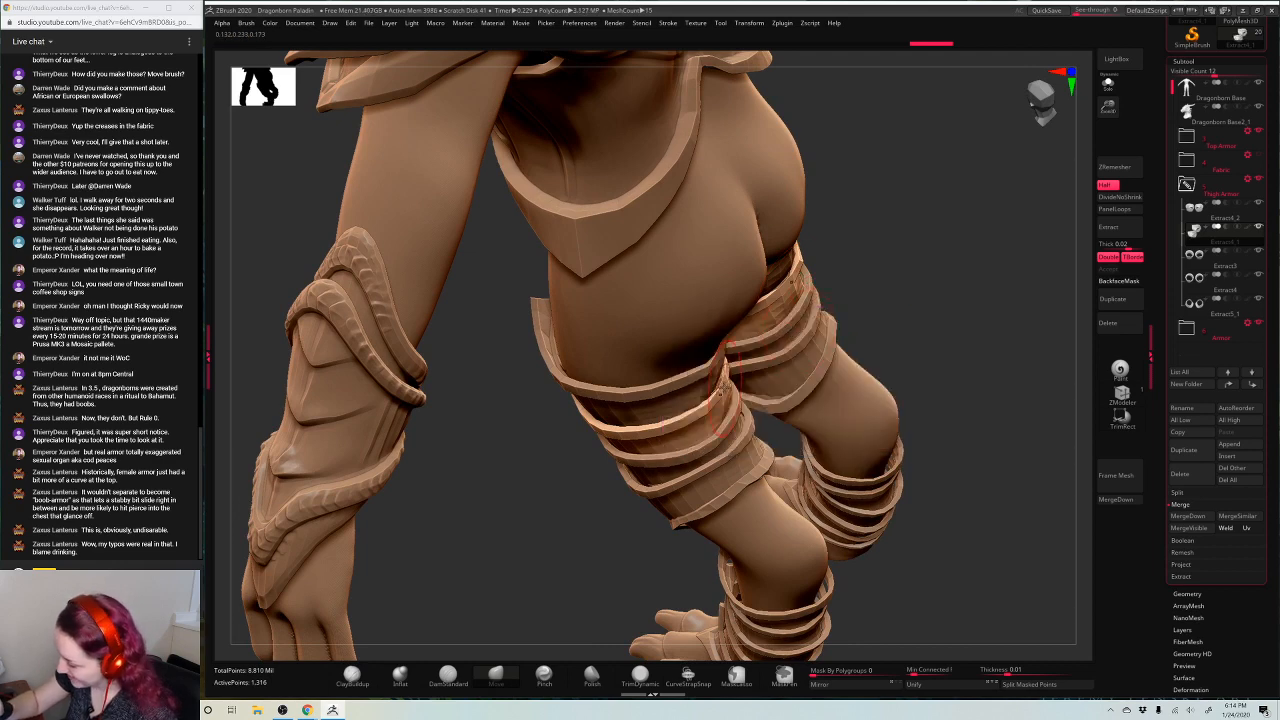
drag(960, 215, 718, 378)
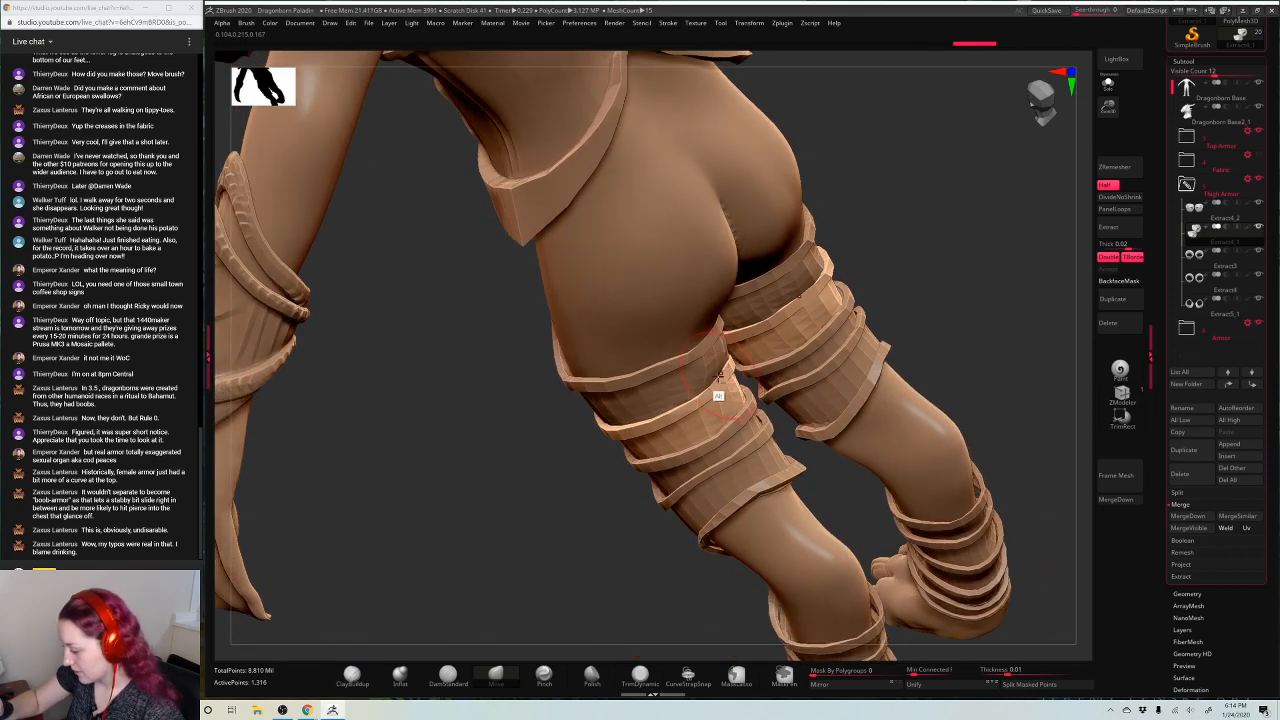
Reposition the back edges of the Extract4_2 and Extract4 thigh plates with the Move brush
alt+click(718, 378)
alt+click(722, 383)
drag(986, 213, 686, 417)
alt+click(657, 396)
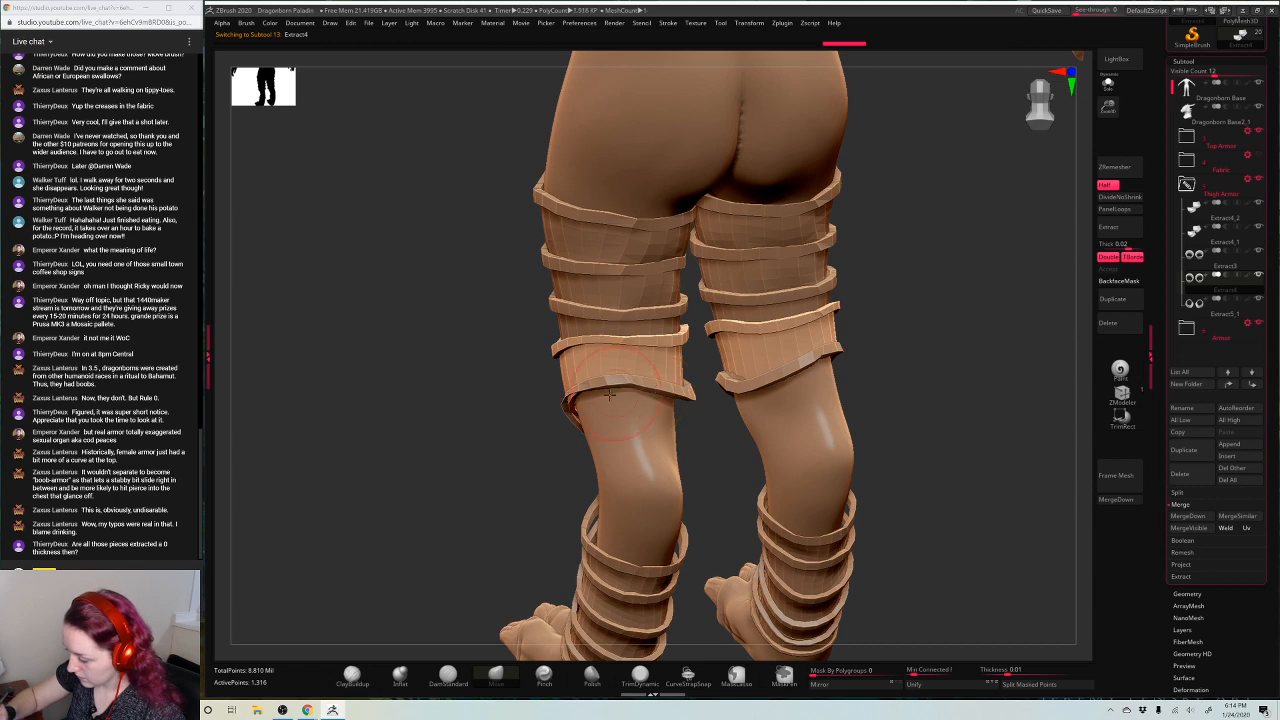
drag(917, 294, 779, 350)
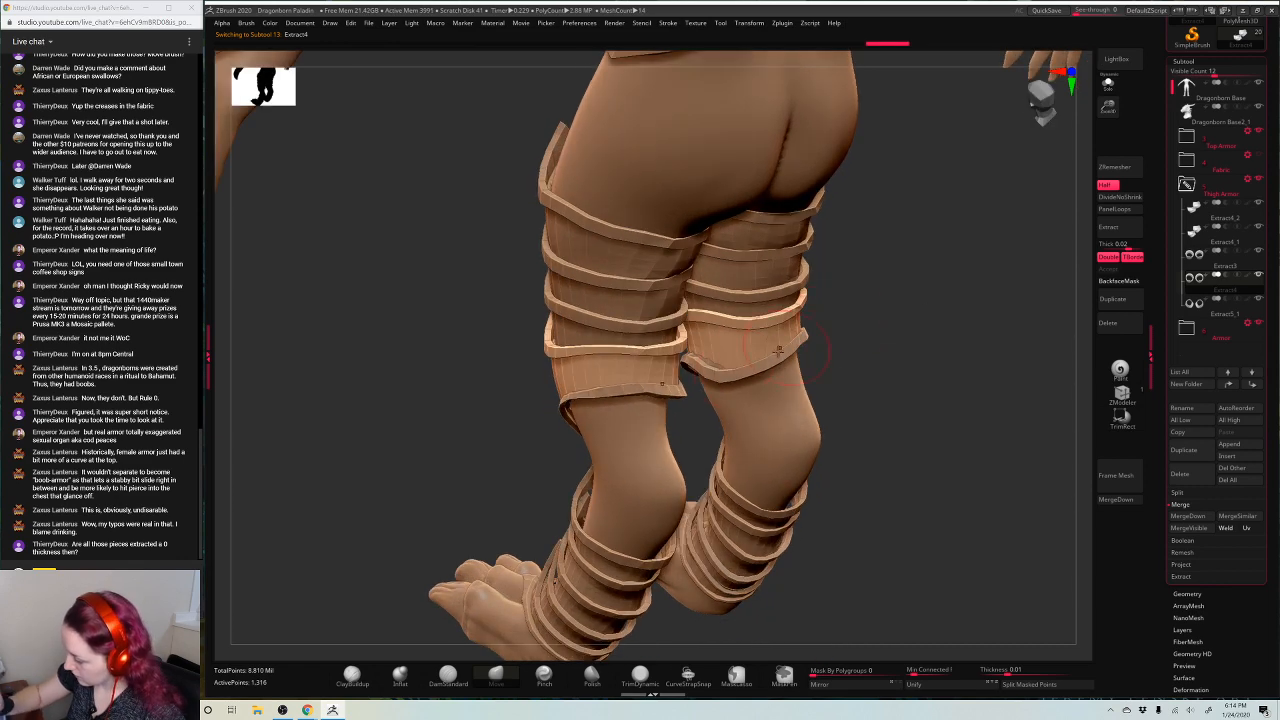
drag(868, 311, 743, 371)
drag(943, 343, 850, 268)
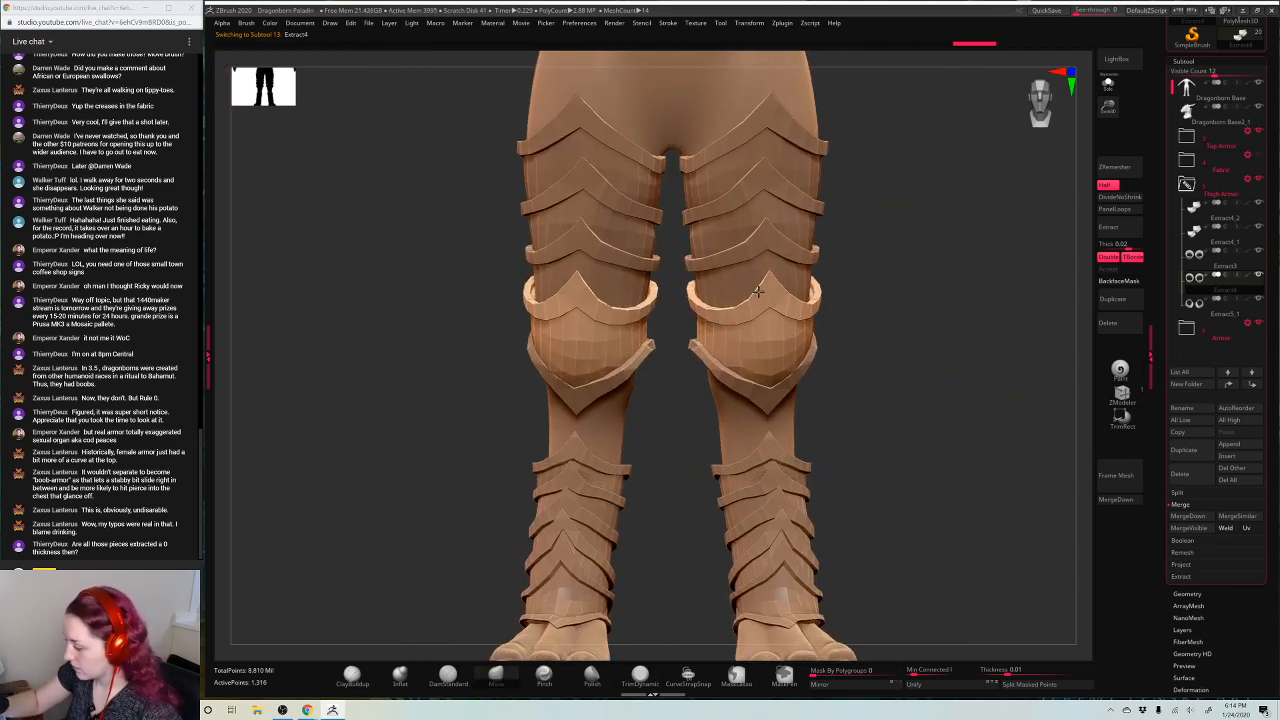
Select the topmost Extract4_2 thigh plates from the front and adjust their central peaks with the Move brush
alt+click(778, 241)
right_drag(768, 222, 872, 202)
alt+click(744, 230)
alt+click(756, 170)
key(space)
drag(756, 170, 760, 168)
key(space)
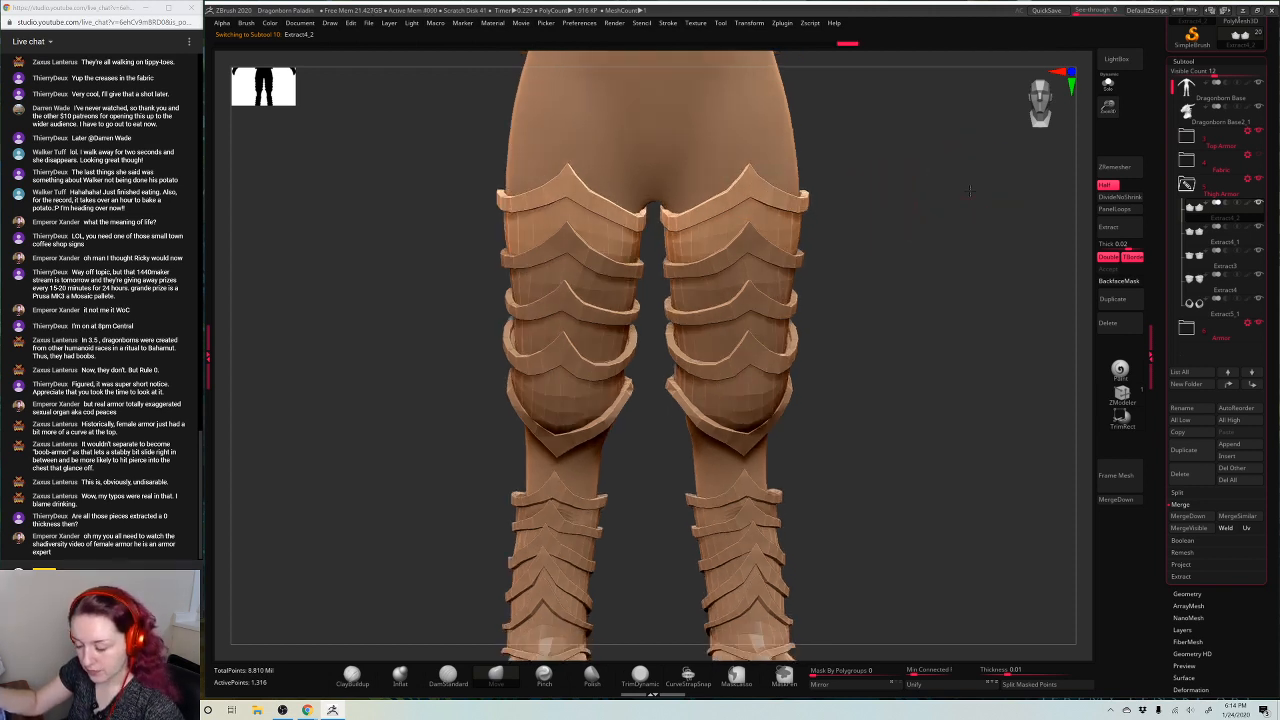
Refine the upper rim of the Extract4_2 plates at the inner thigh and around the side with the Move brush
key(space)
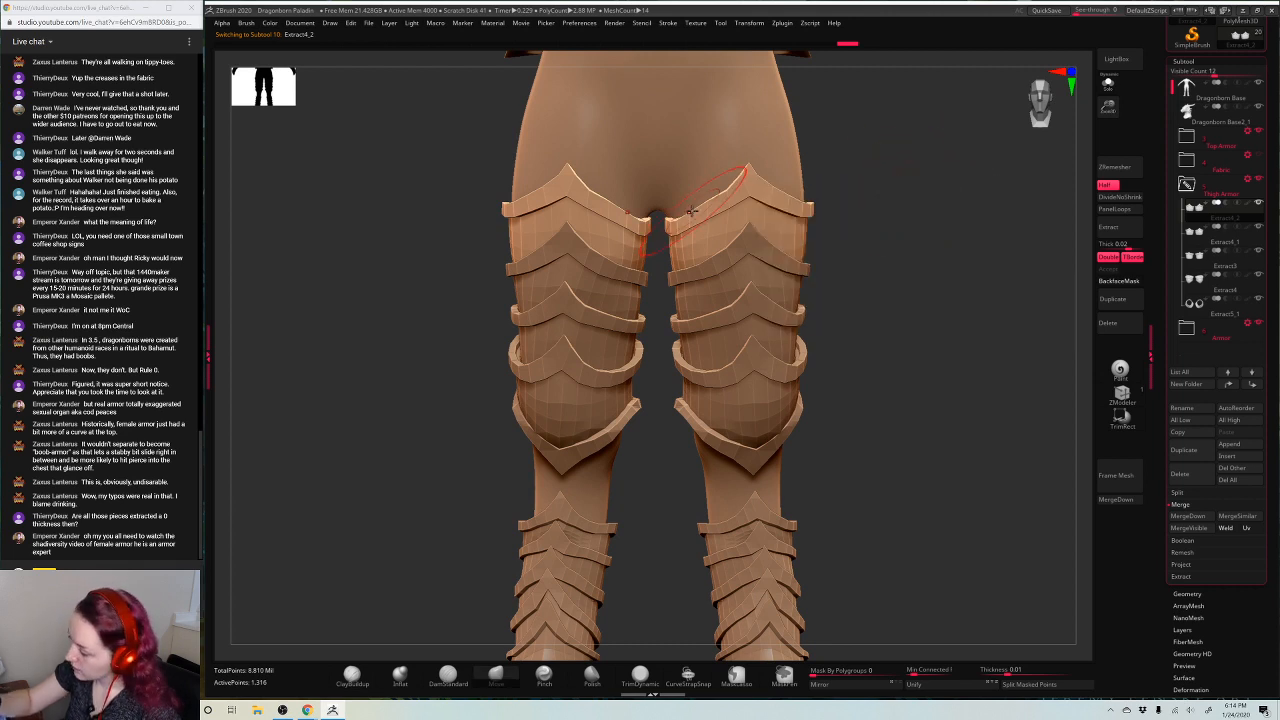
key(space)
key(space)
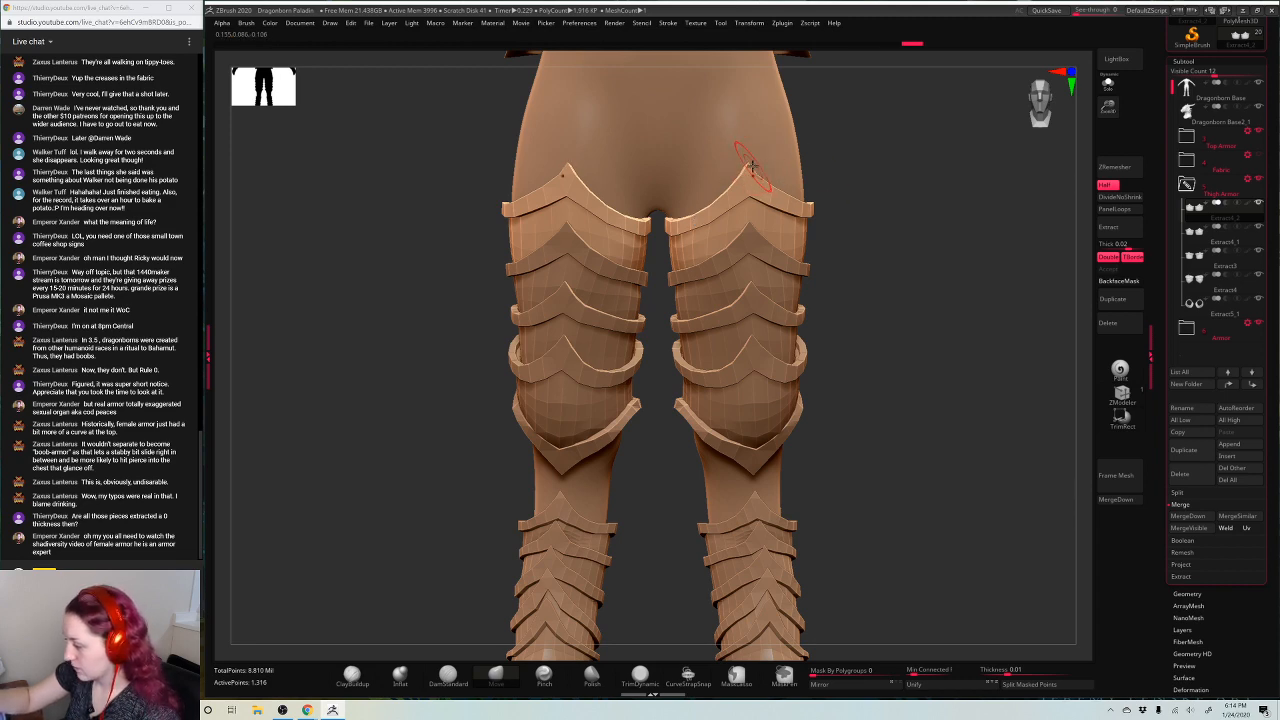
mouse_move(961, 182)
mouse_down()
mouse_move(1000, 186)
mouse_move(958, 188)
mouse_move(977, 195)
mouse_up()
key(space)
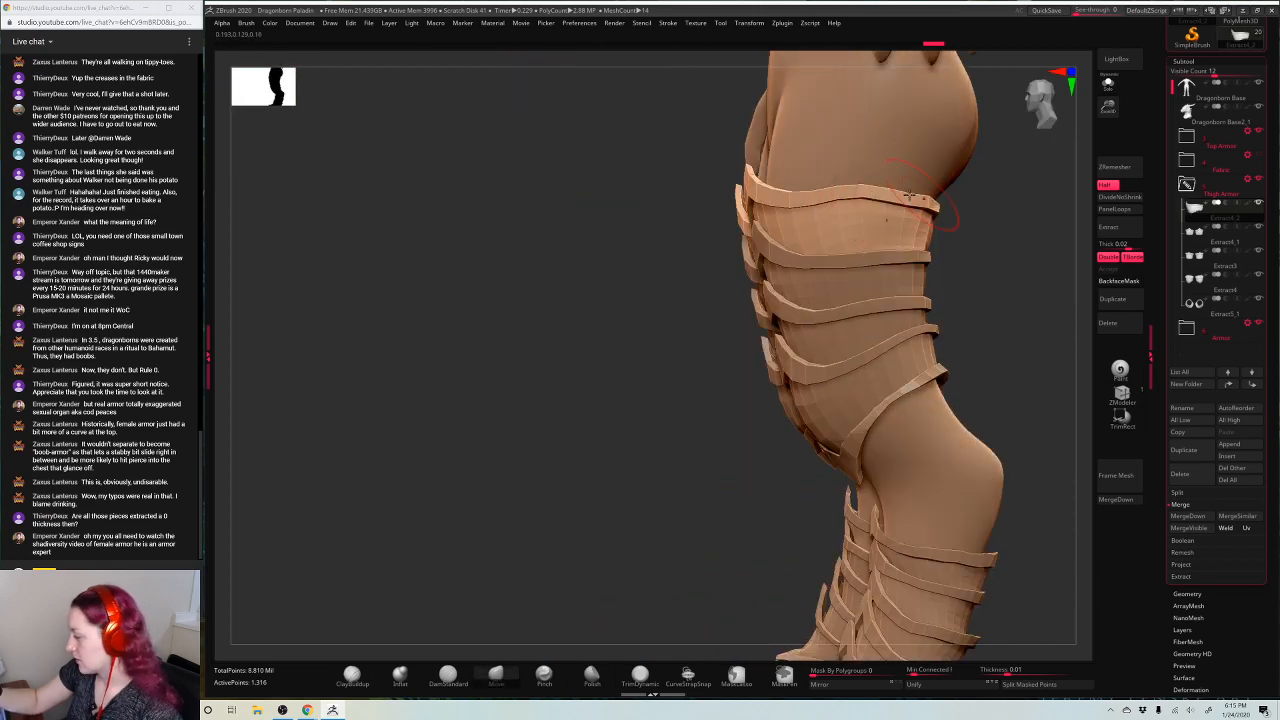
drag(861, 192, 859, 203)
Examine the spacing and shape of the Extract4_1, Extract4 and Extract3 thigh plates from the front, selecting them in turn
mouse_move(1056, 198)
alt+mouse_down()
mouse_move(965, 210)
mouse_move(884, 255)
alt+mouse_up()
drag(682, 421, 947, 287)
alt+click(780, 262)
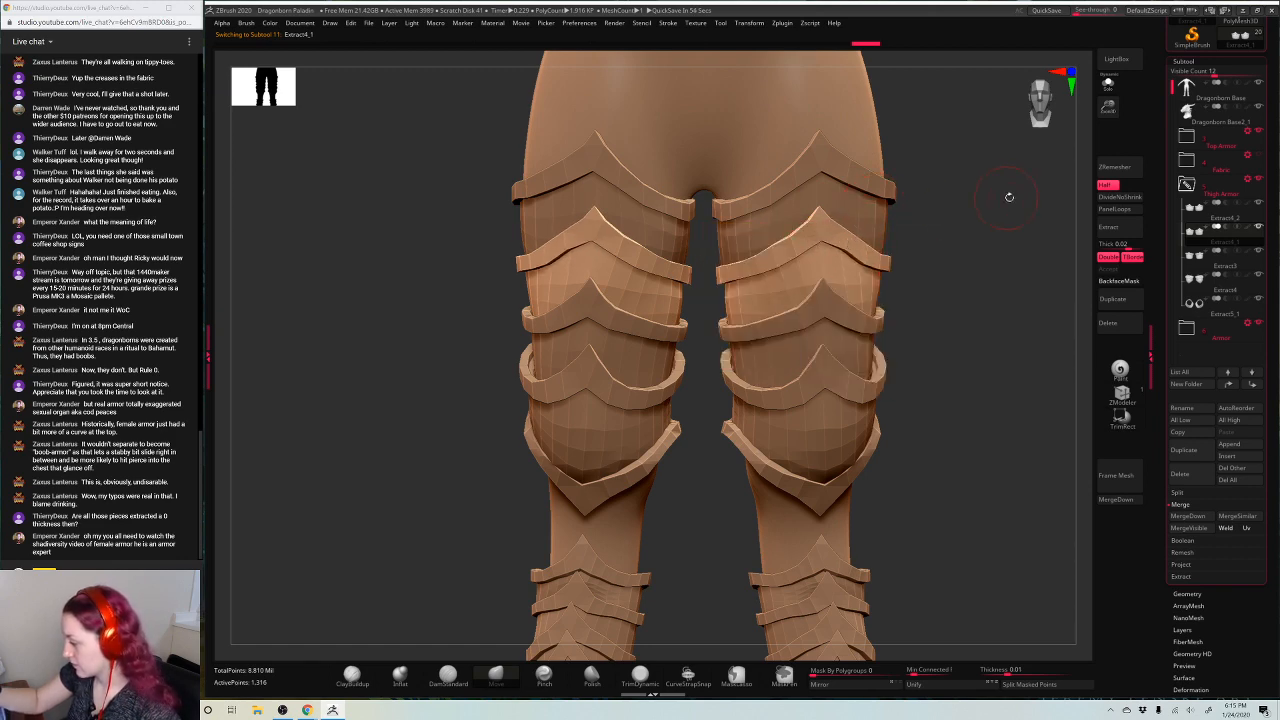
drag(1009, 197, 1000, 240)
alt+click(831, 320)
alt+click(818, 212)
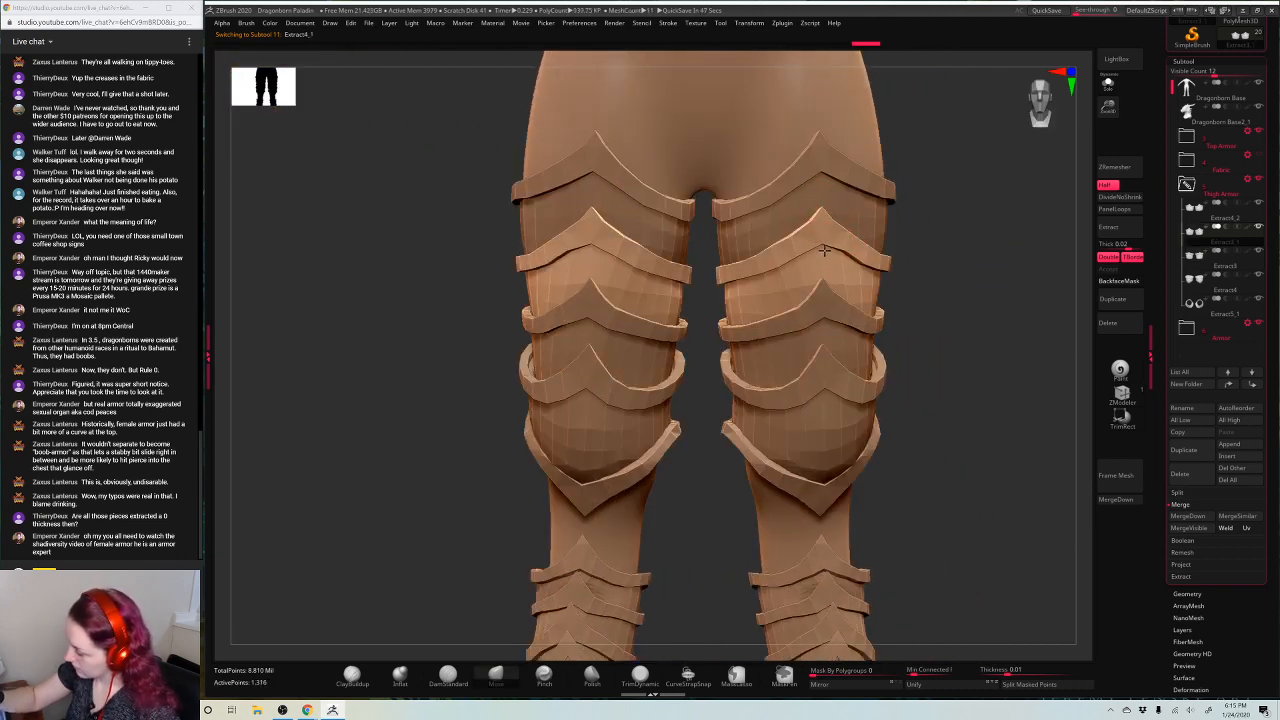
alt+drag(973, 268, 956, 294)
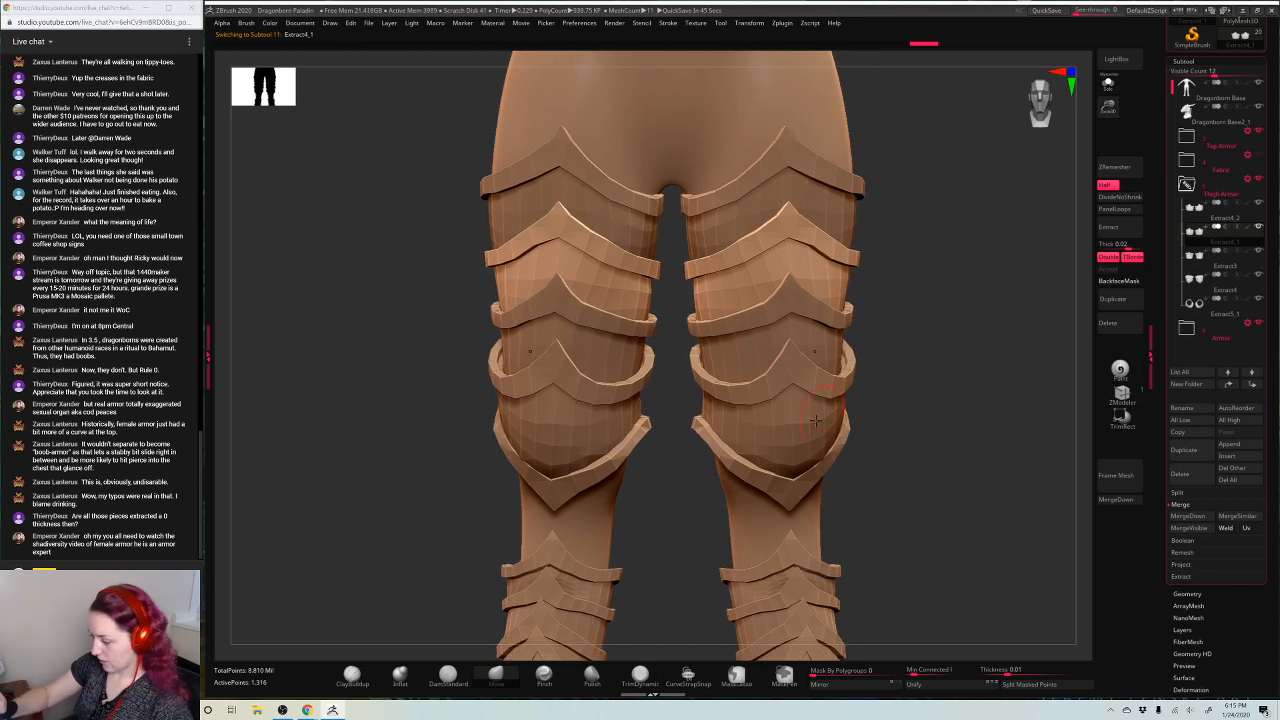
alt+click(797, 396)
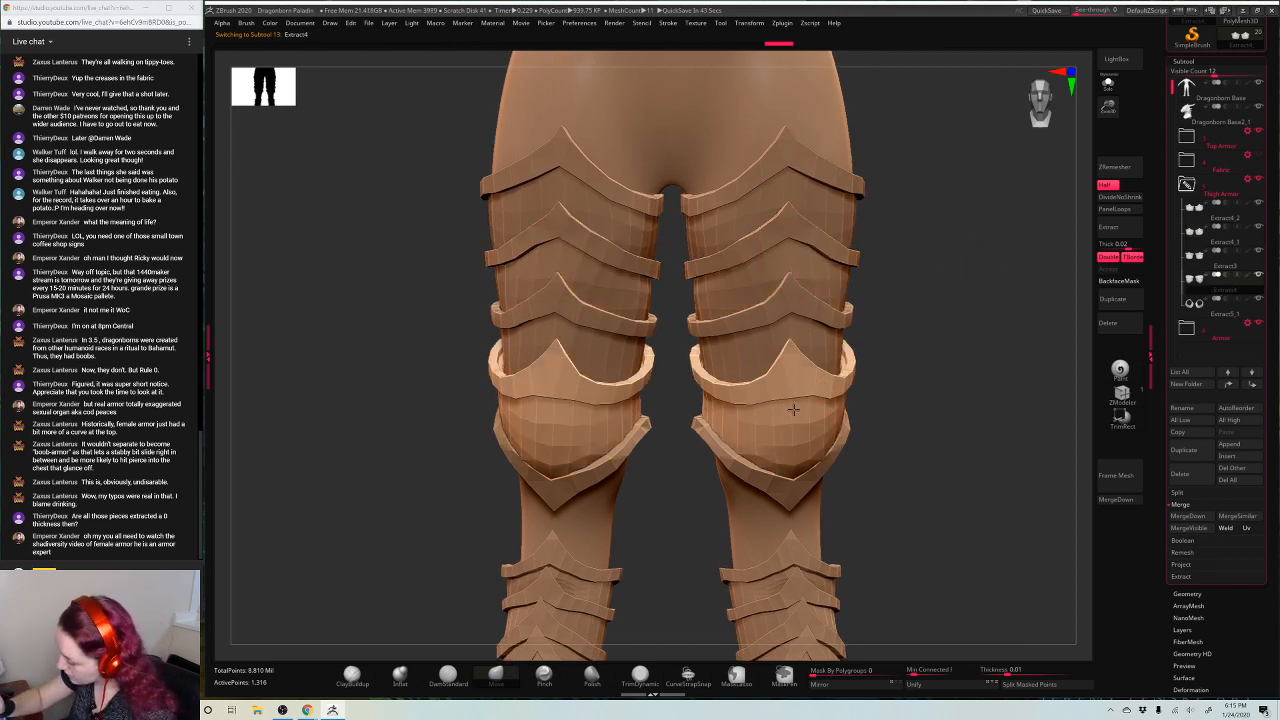
alt+click(792, 313)
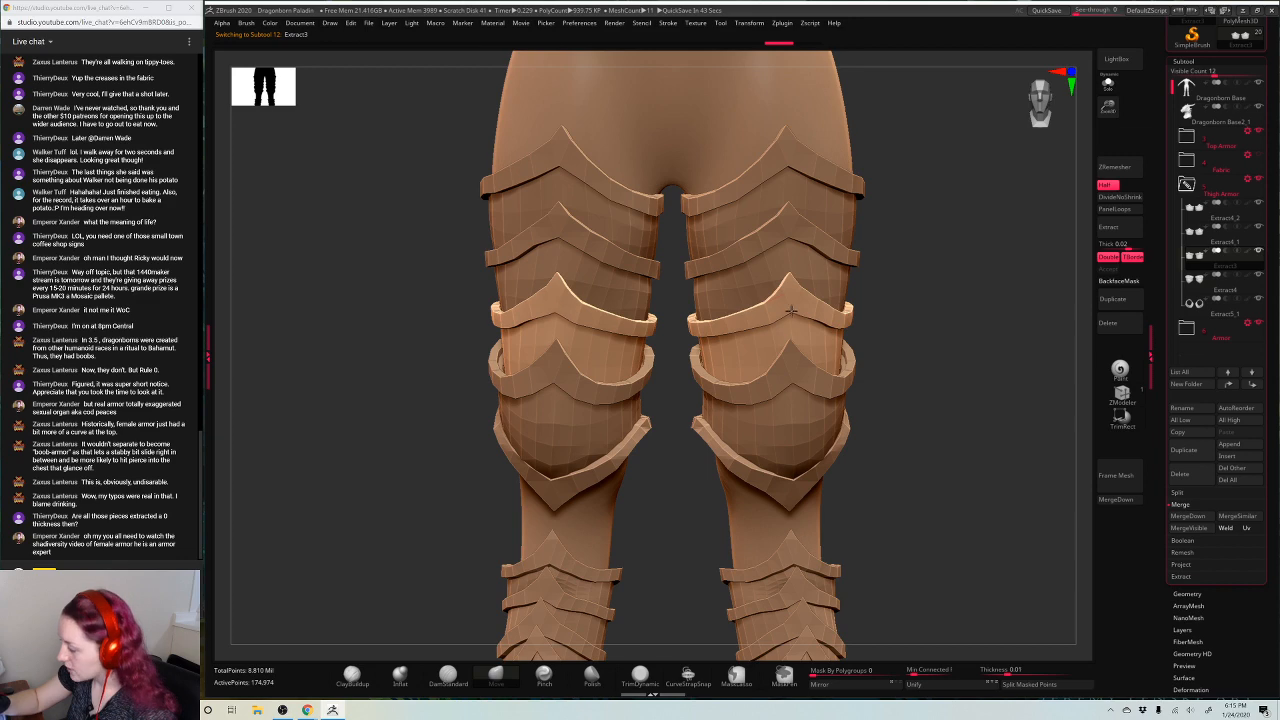
alt+click(815, 250)
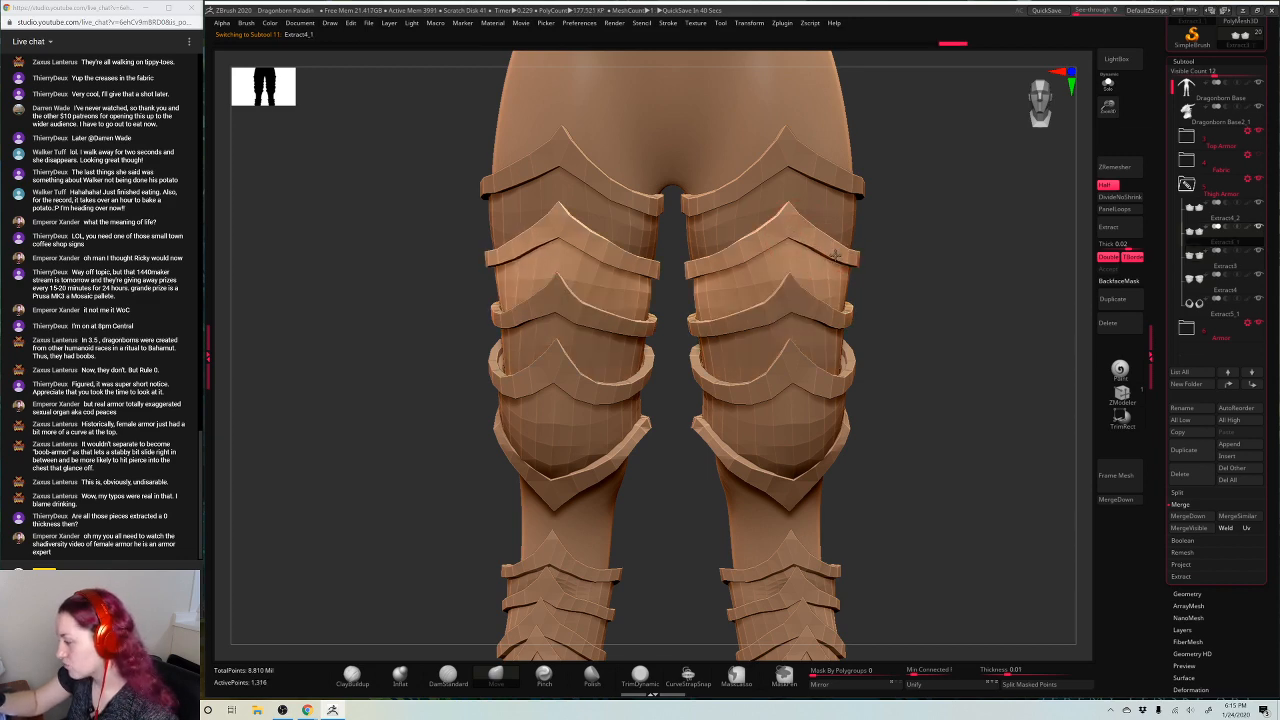
Select the Extract4_2 subtool and save the project over the existing Dragonborn Paladin file
drag(1108, 97, 1100, 200)
click(1186, 212)
key(ctrl+s)
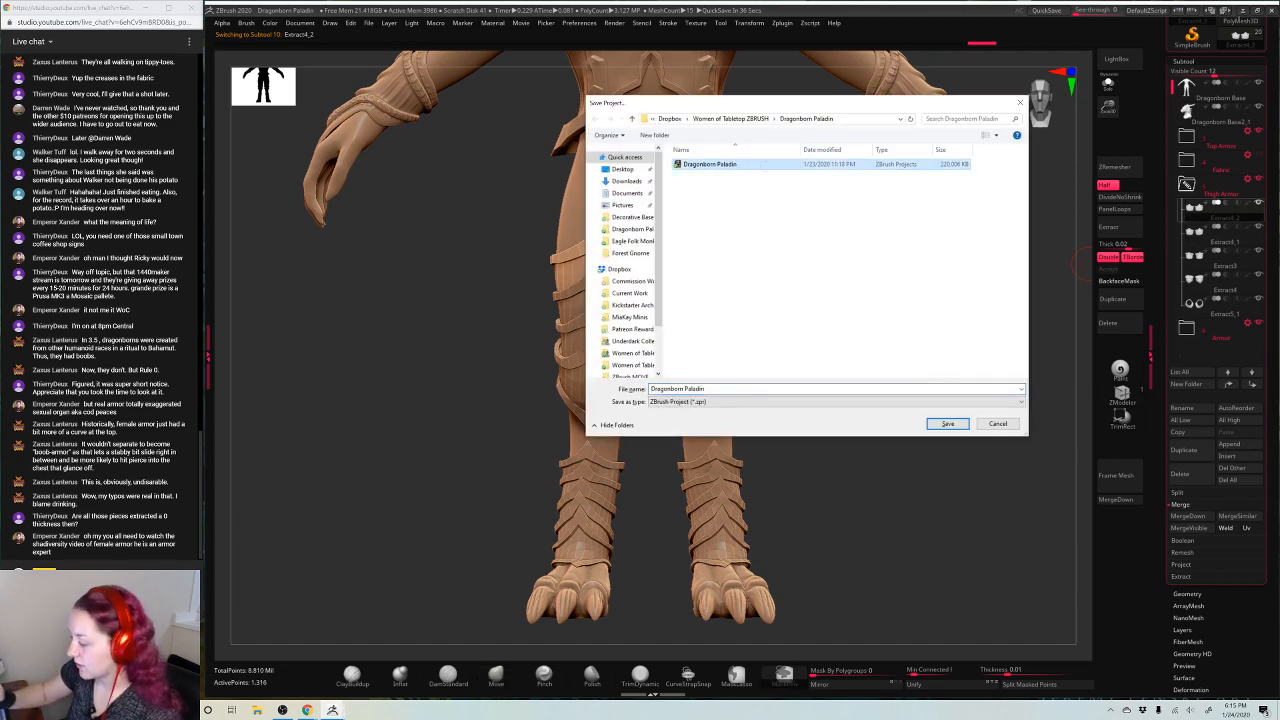
key(Return)
key(Return)
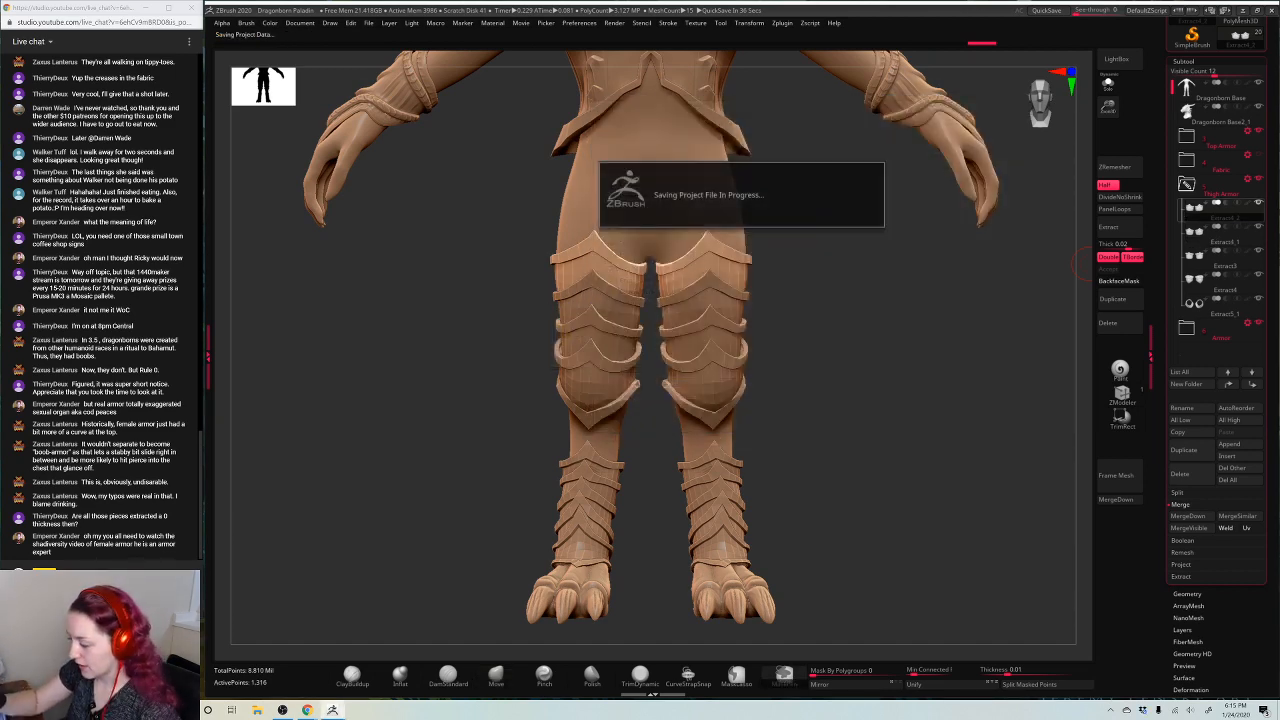
Merge Extract4_2 down through the other four thigh plate subtools so the Thigh Armor folder holds a single subtool
right_click(786, 338)
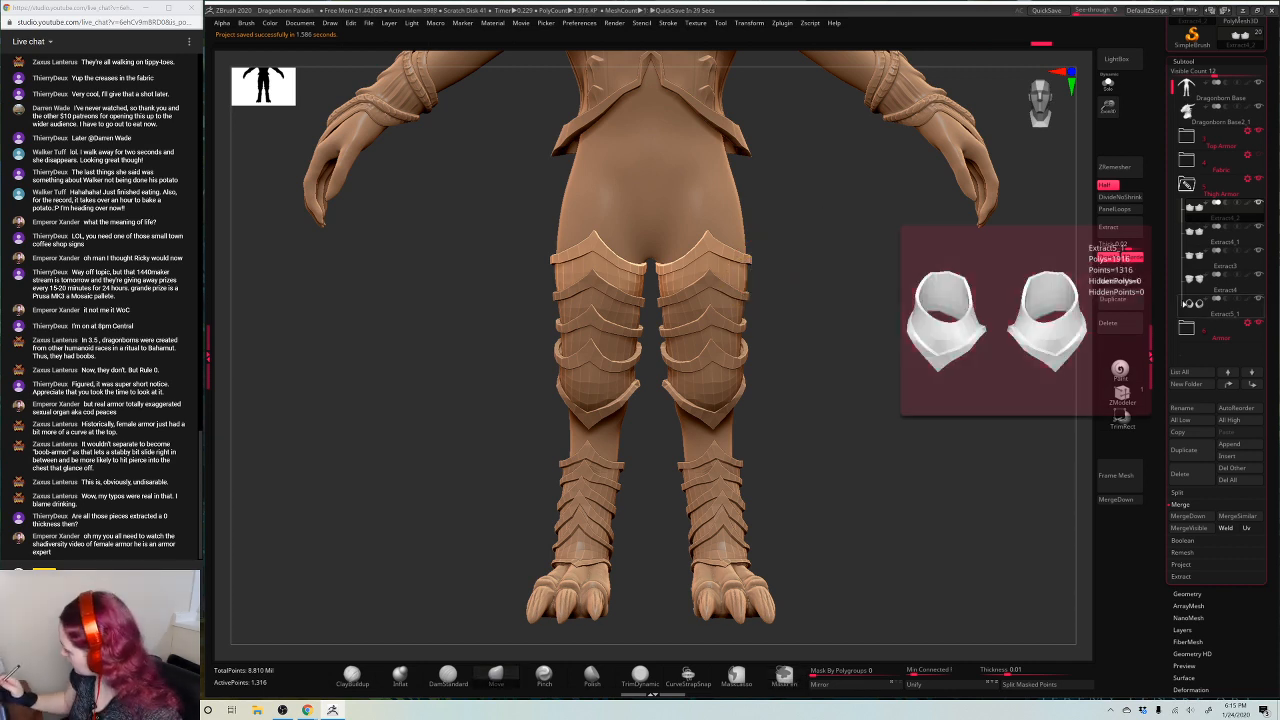
click(1189, 516)
click(1189, 516)
click(1189, 516)
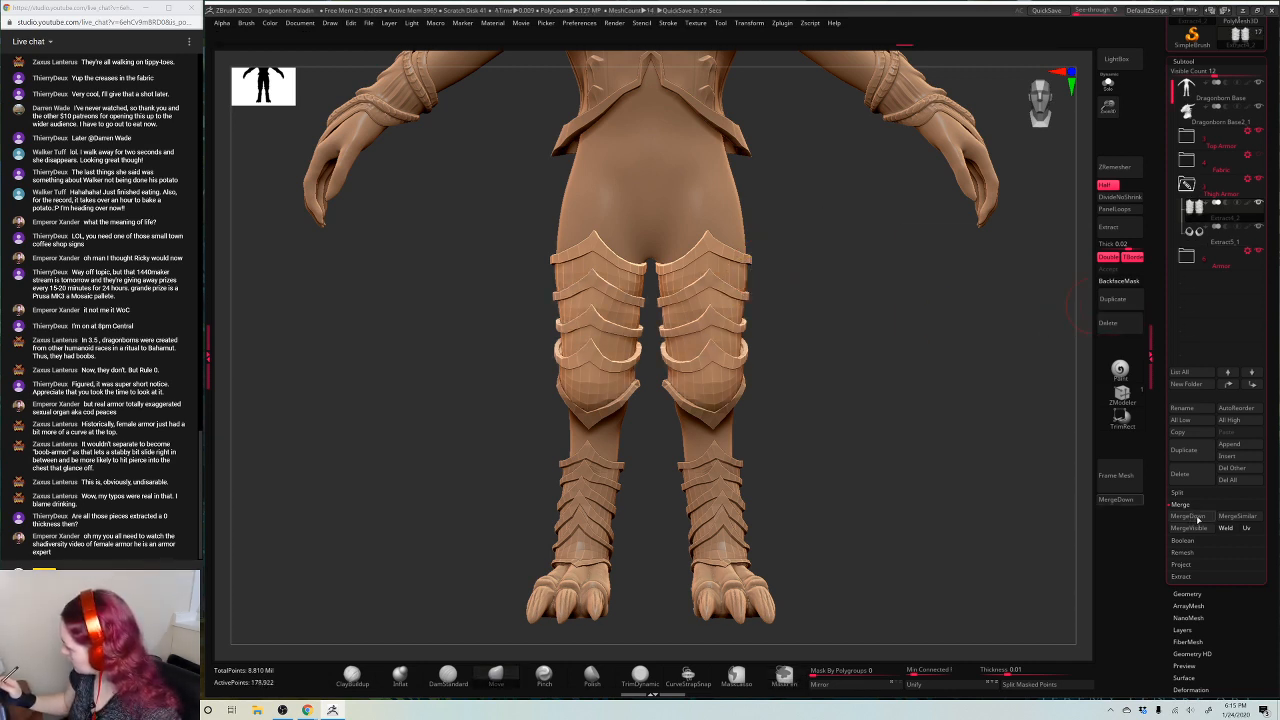
click(1189, 516)
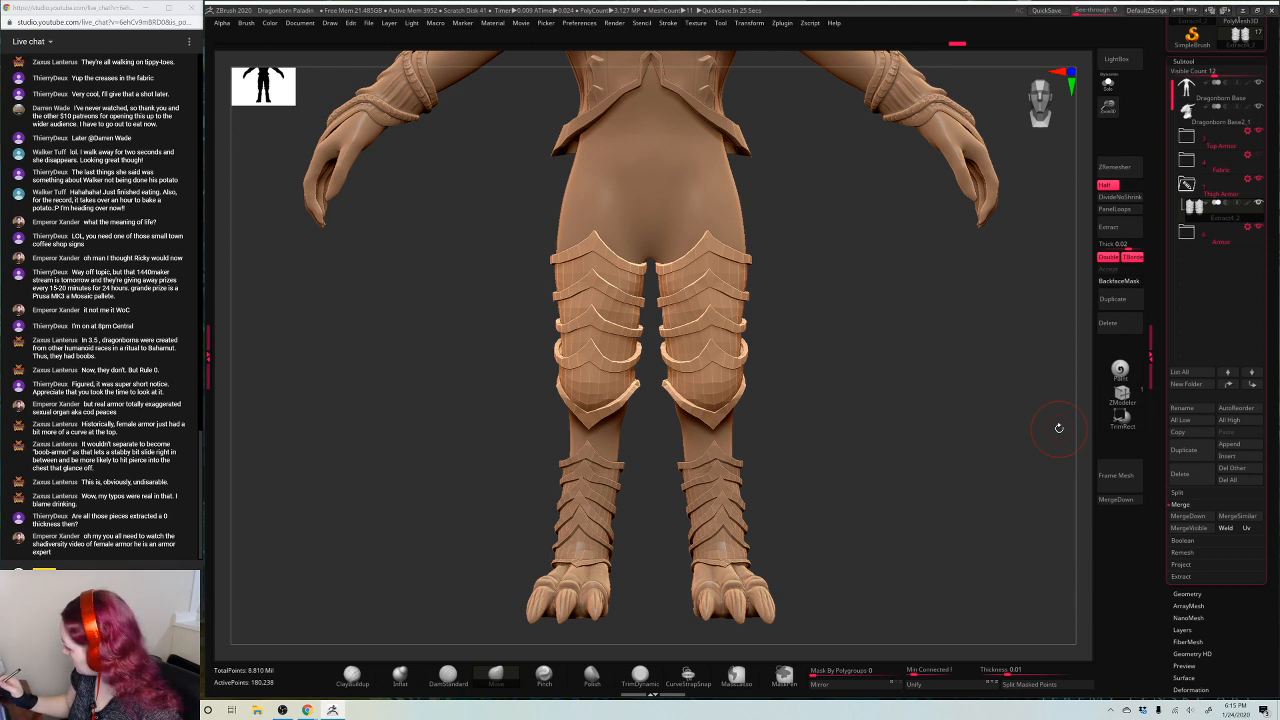
DynaMesh the merged thigh armor with Polish enabled
click(1187, 594)
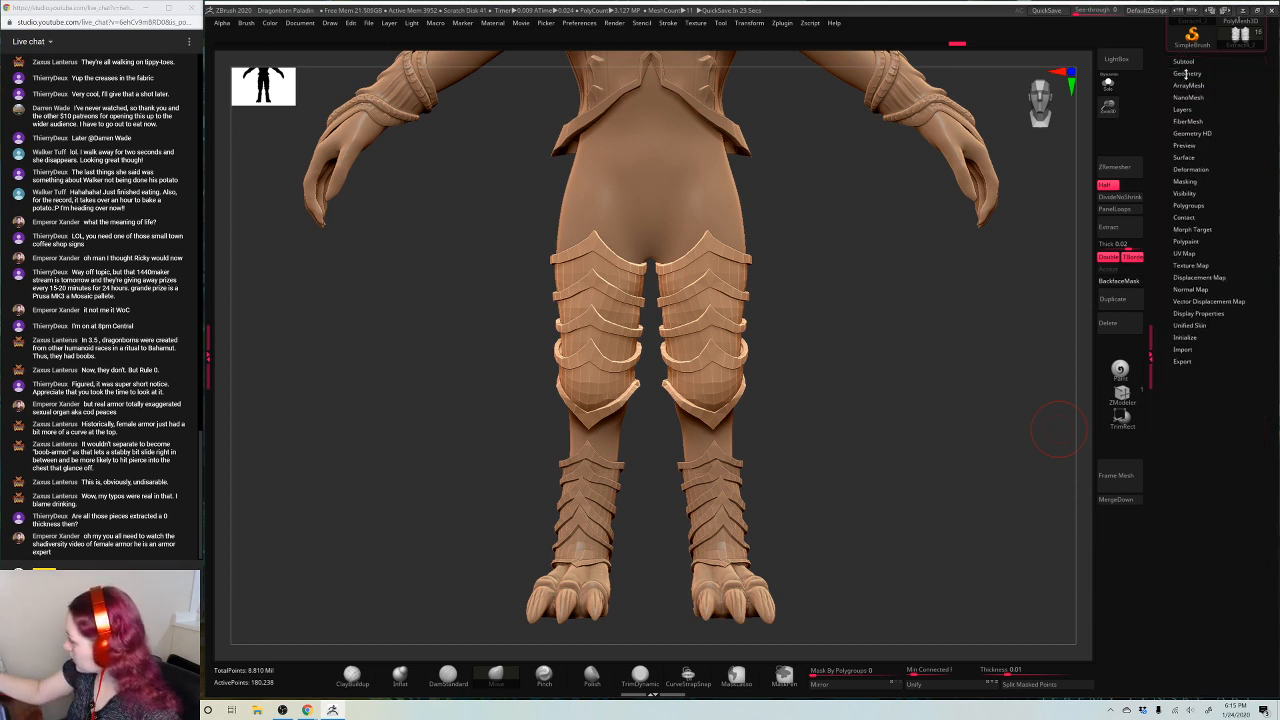
click(1252, 252)
click(1185, 264)
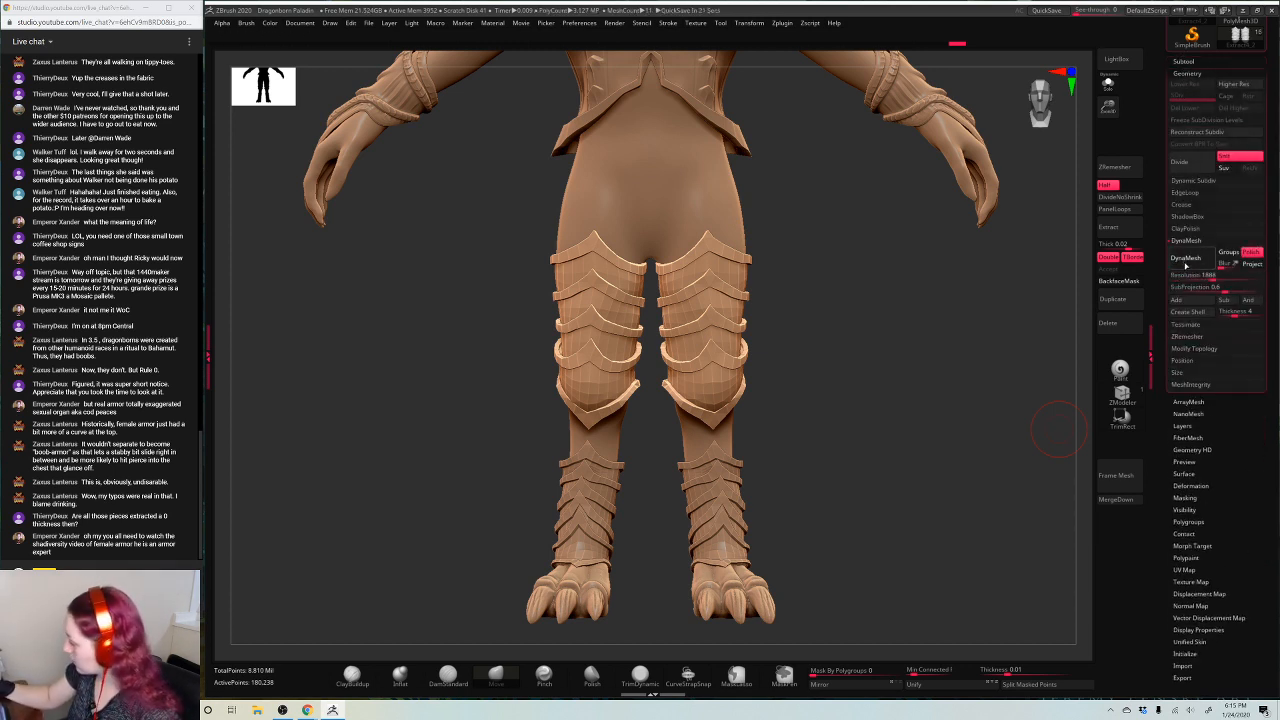
click(1185, 261)
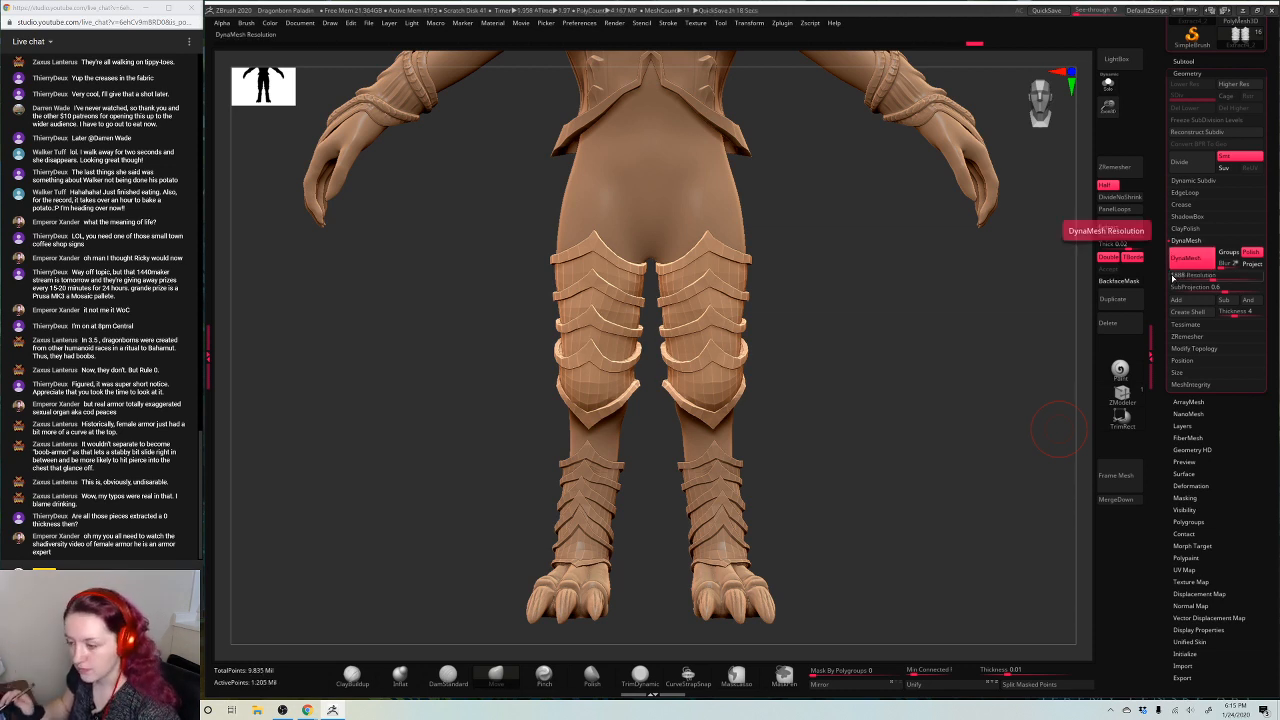
Undo and redo the DynaMesh to compare the thigh plates before and after
drag(966, 540, 937, 537)
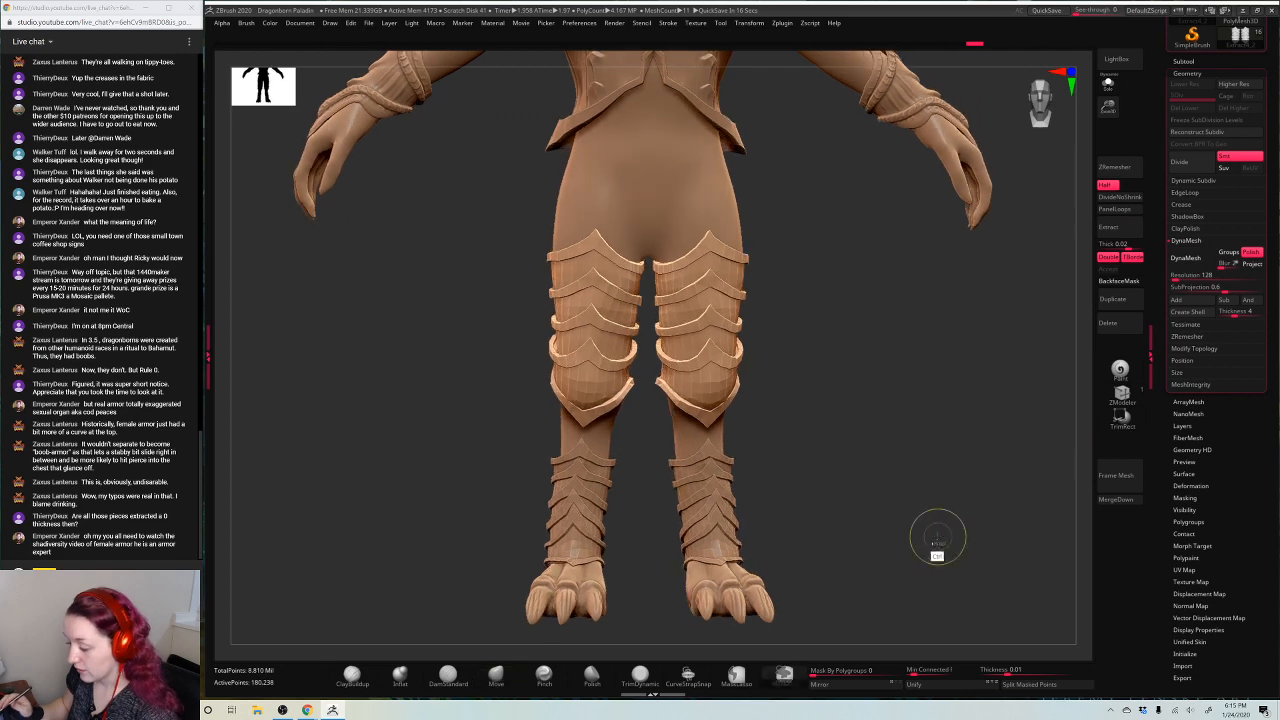
key(ctrl+z)
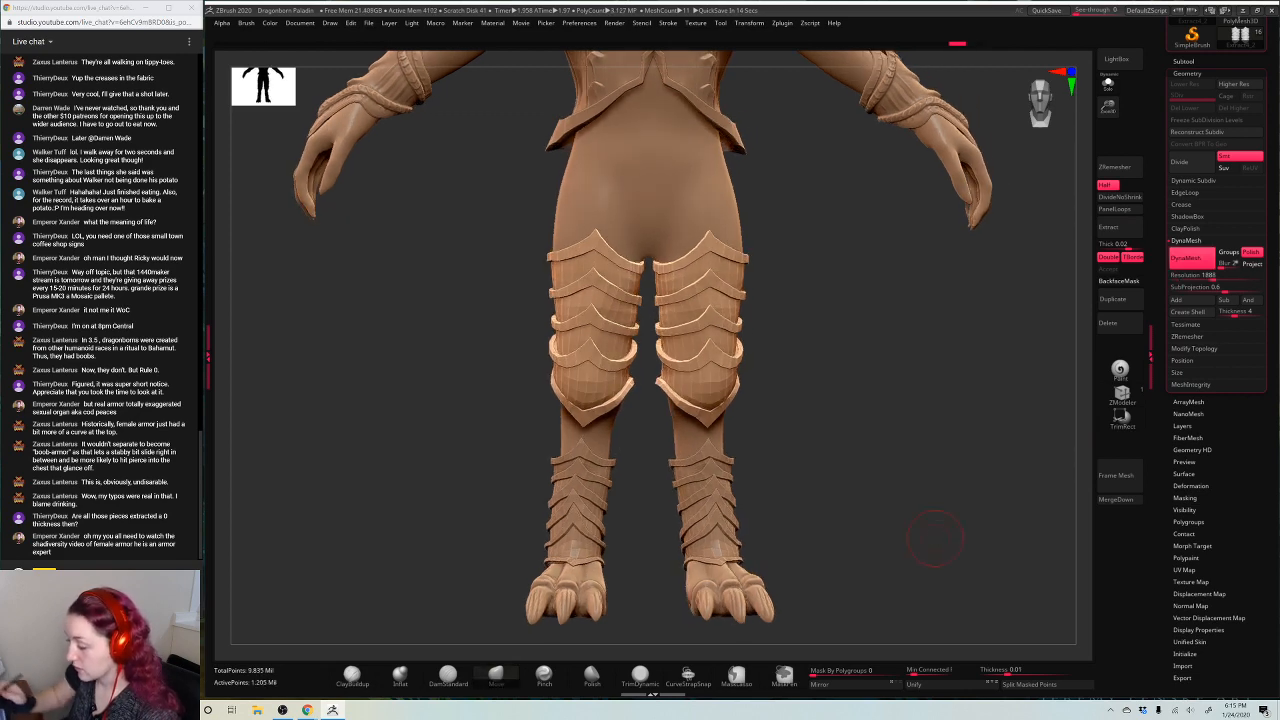
key(ctrl+shift+z)
Set Mask By Polygroups to 100 and smooth the faceted surfaces on the front of the thigh and knee plates
mouse_move(866, 275)
mouse_down()
mouse_move(923, 286)
mouse_move(923, 323)
mouse_move(863, 287)
mouse_move(921, 286)
mouse_up()
key(space)
drag(1108, 106, 1108, 140)
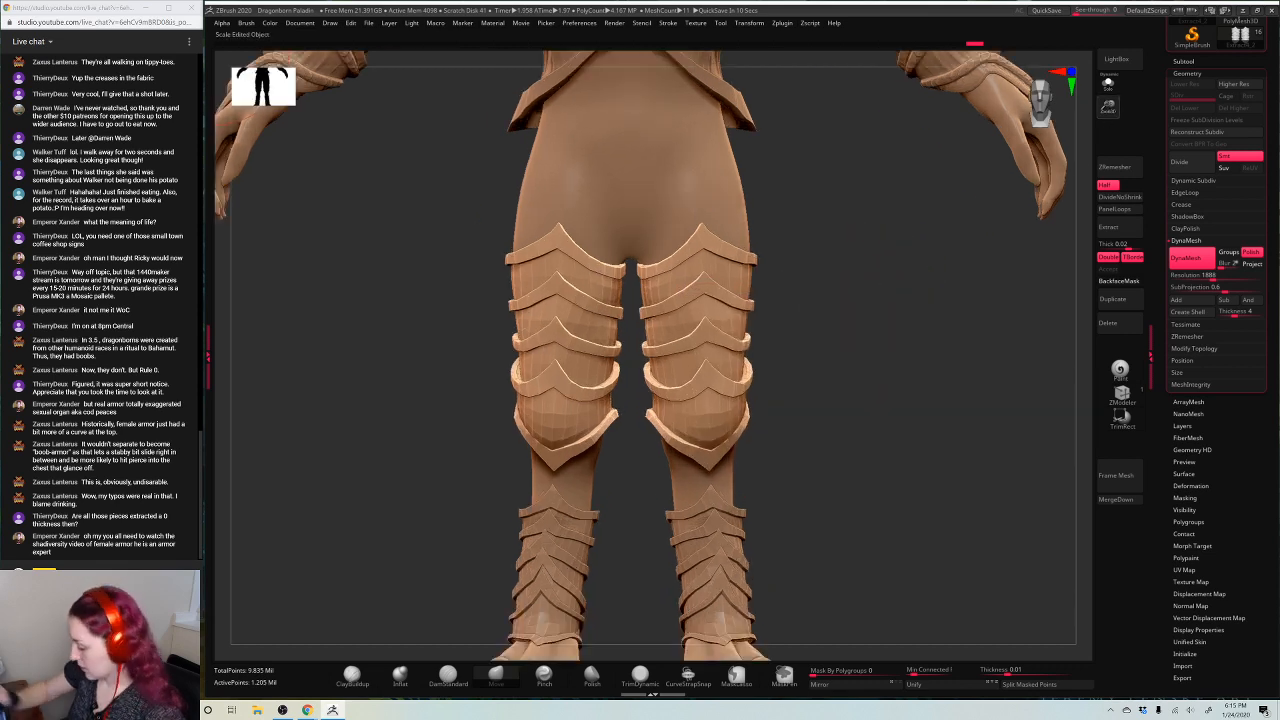
click(878, 670)
drag(878, 670, 905, 670)
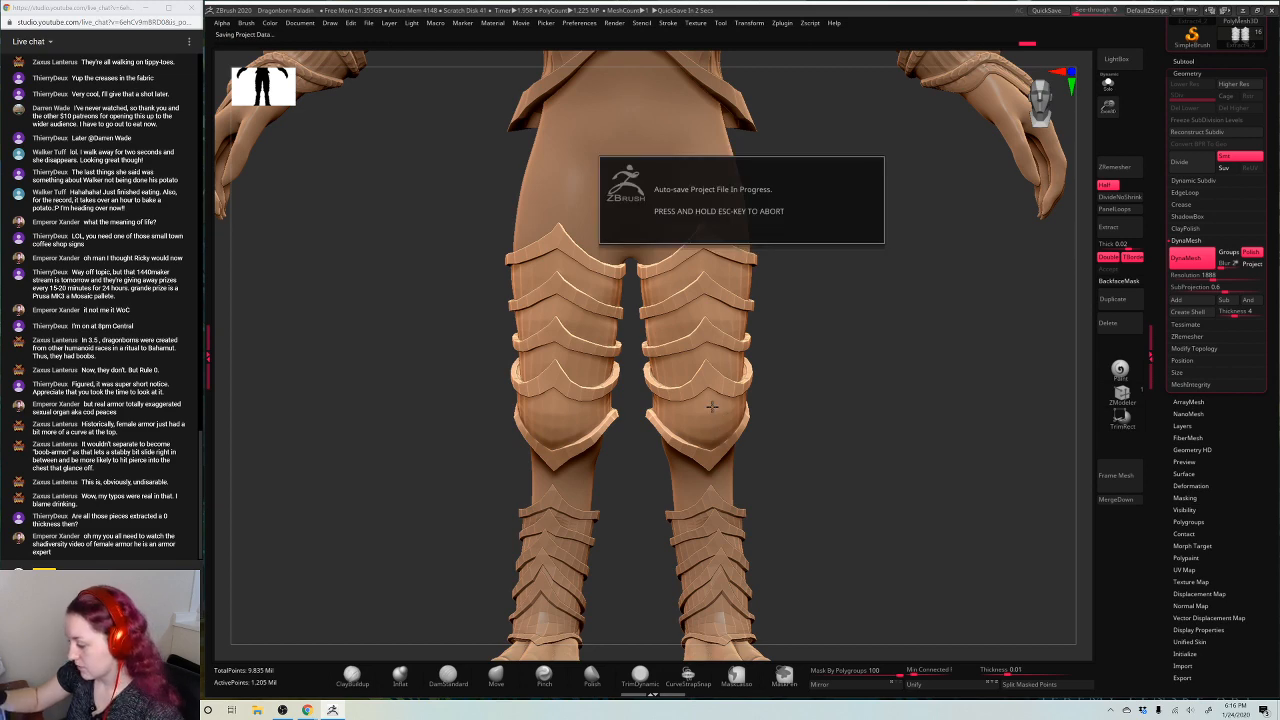
Set Mask By Polygroups to 0, thicken the backs of the thigh plates with the Inflate brush and update the DynaMesh
drag(974, 279, 874, 293)
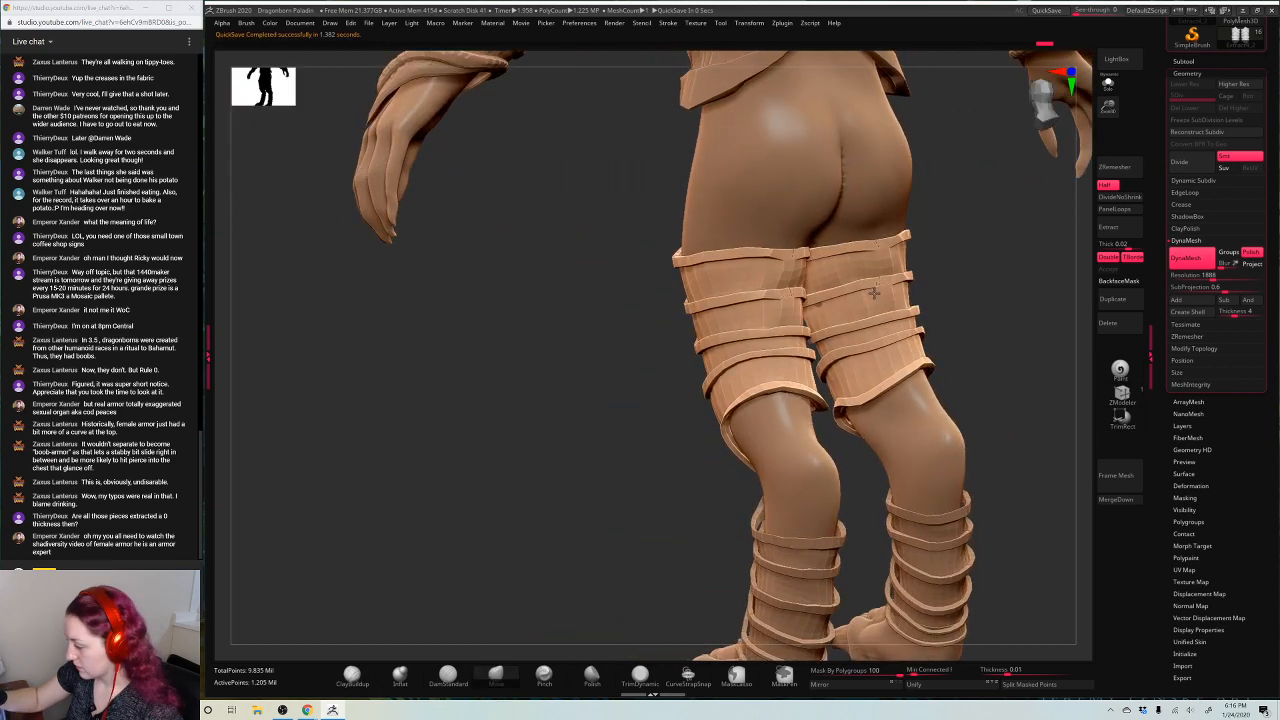
click(400, 677)
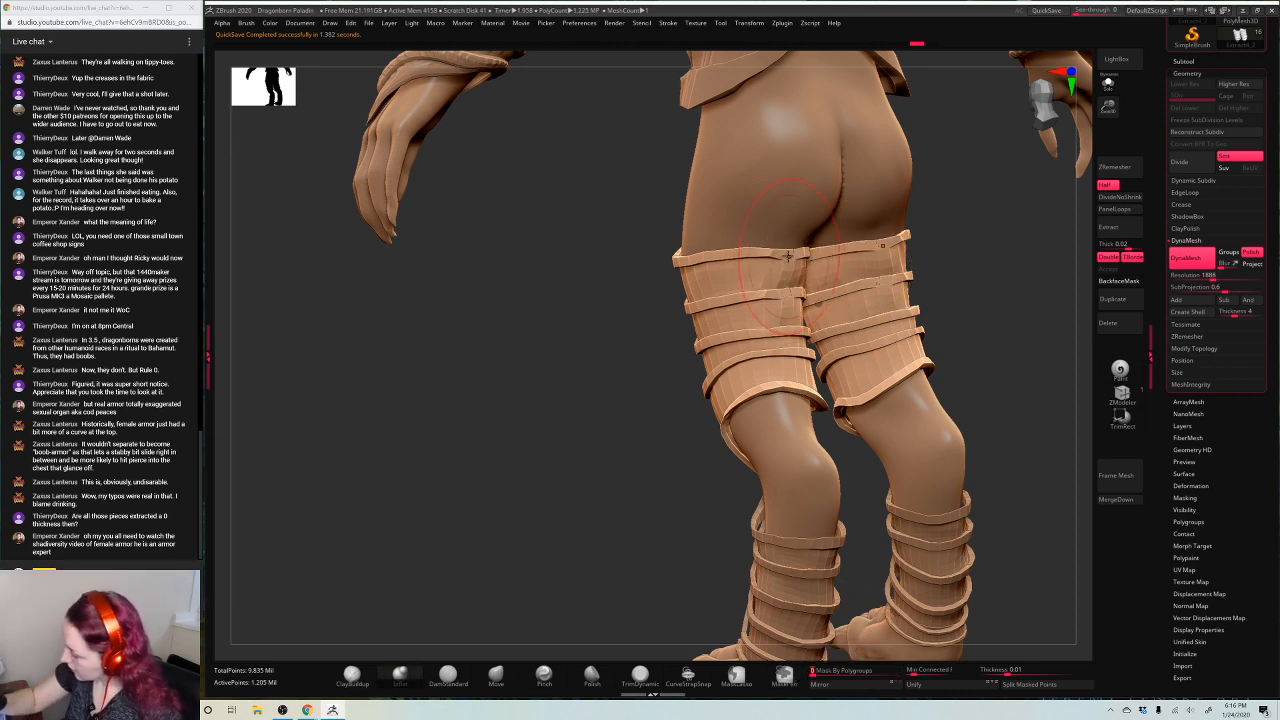
ctrl+drag(970, 205, 1002, 281)
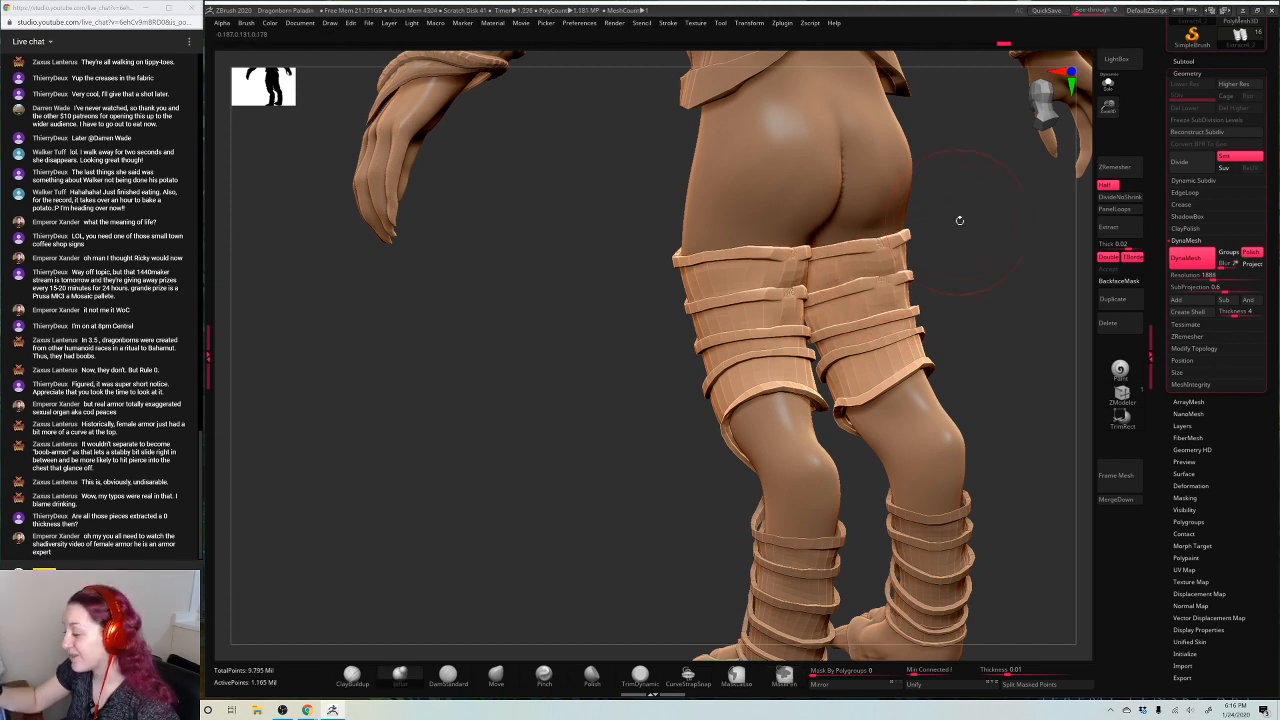
ctrl+drag(972, 200, 920, 289)
drag(1005, 288, 941, 328)
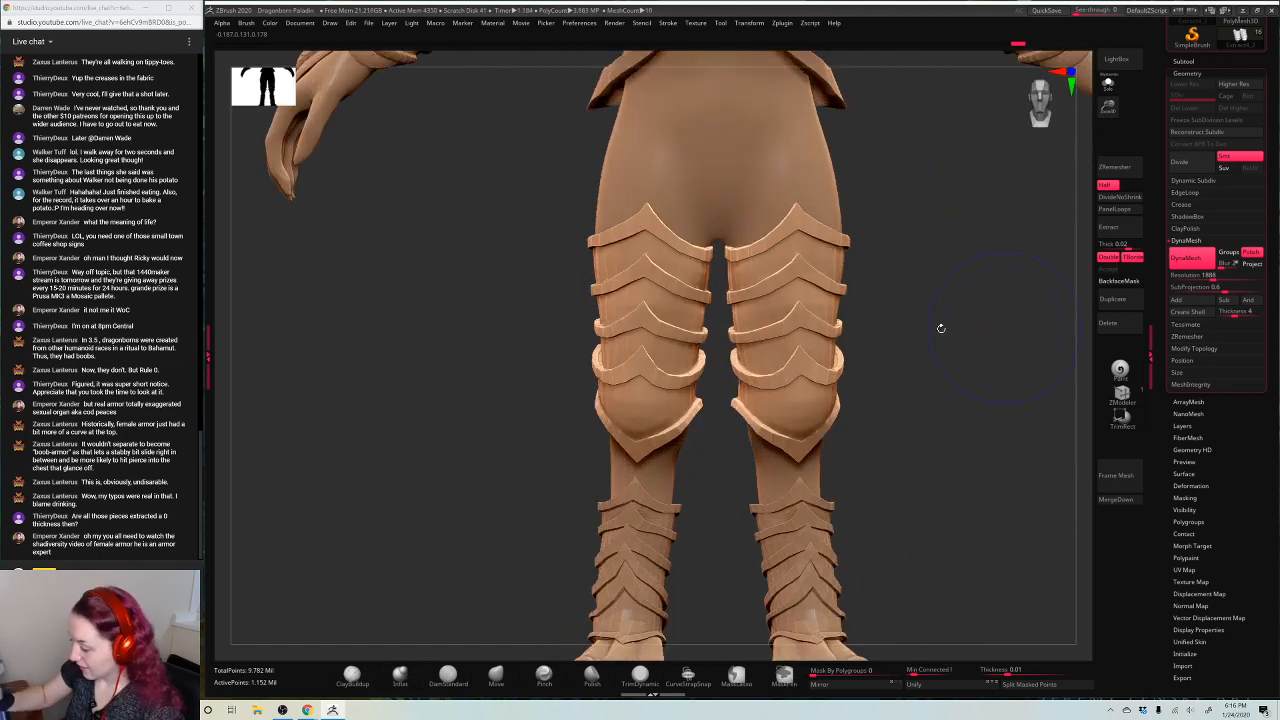
Switch to the DamStandard brush and try a stroke on the knee plates, undoing it
click(449, 673)
key(space)
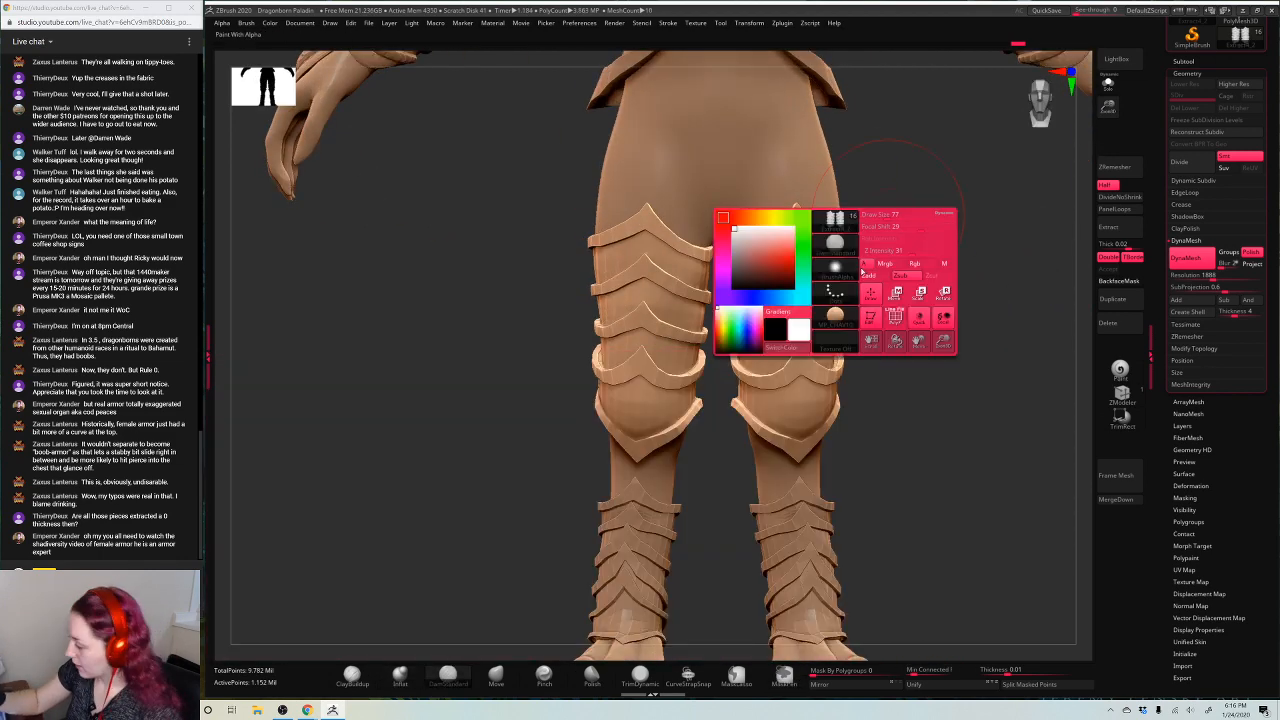
click(830, 316)
click(391, 285)
key(space)
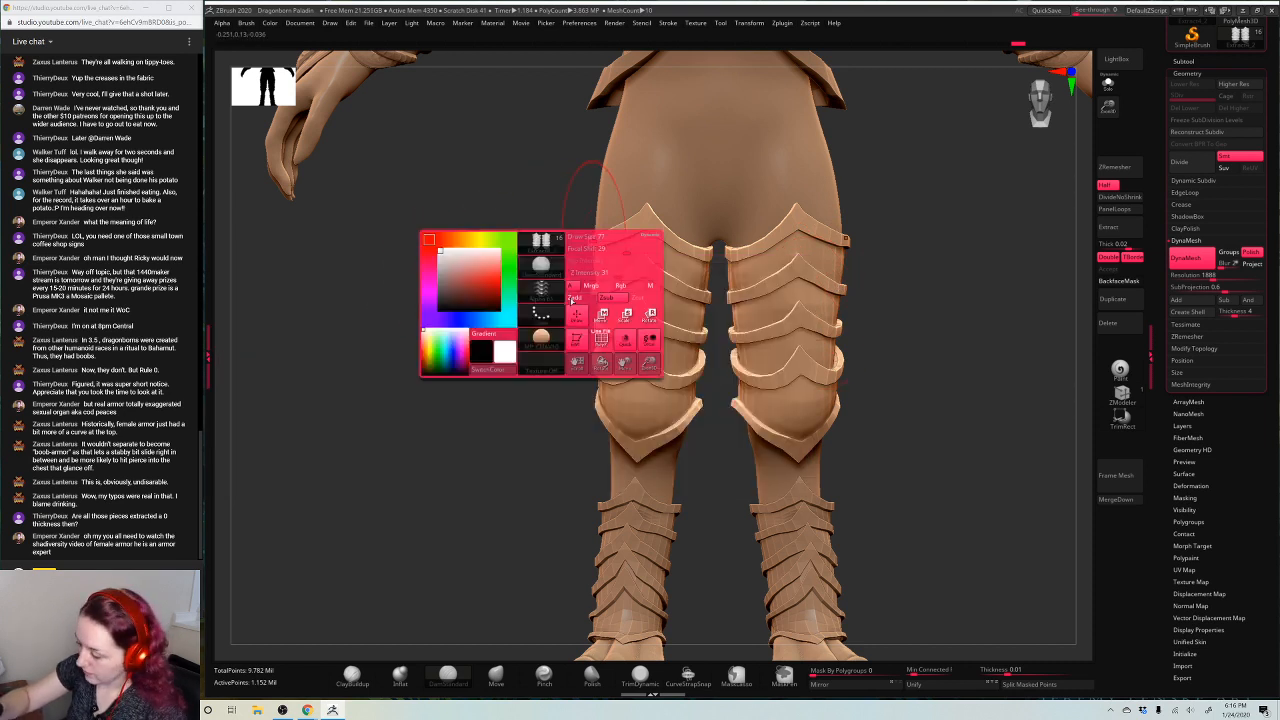
key(space)
click(562, 384)
click(603, 399)
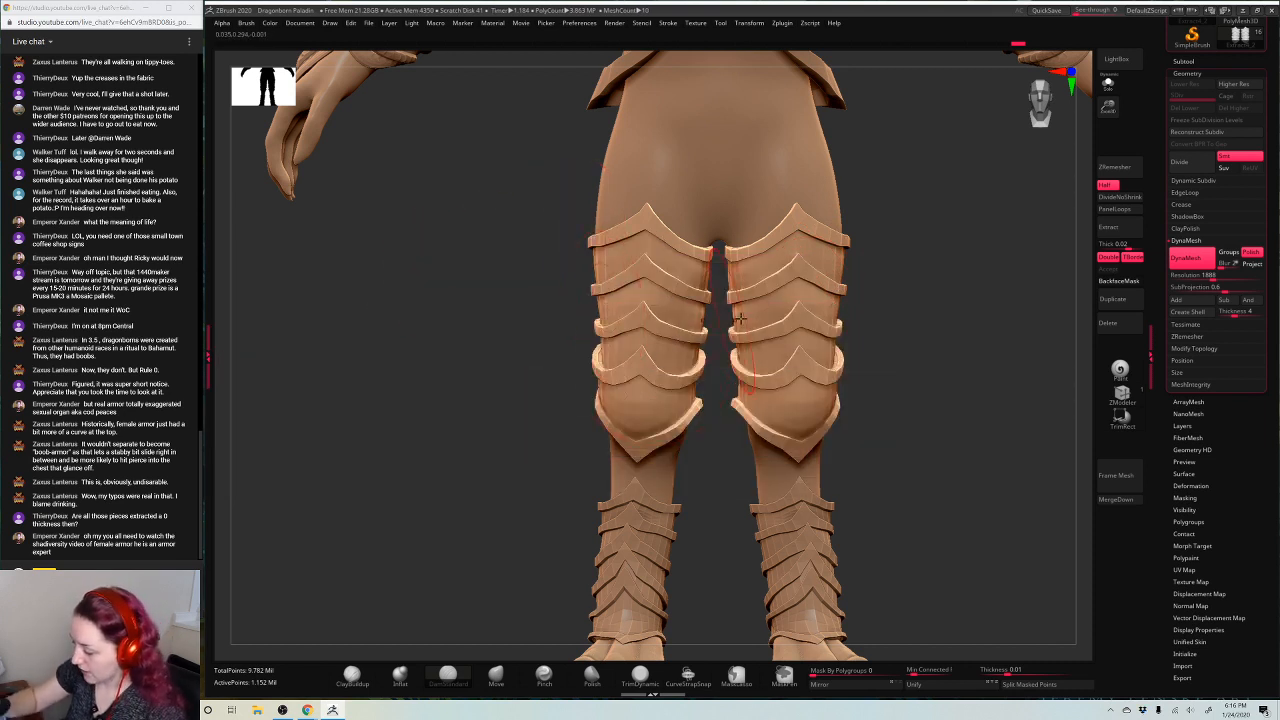
drag(926, 337, 814, 371)
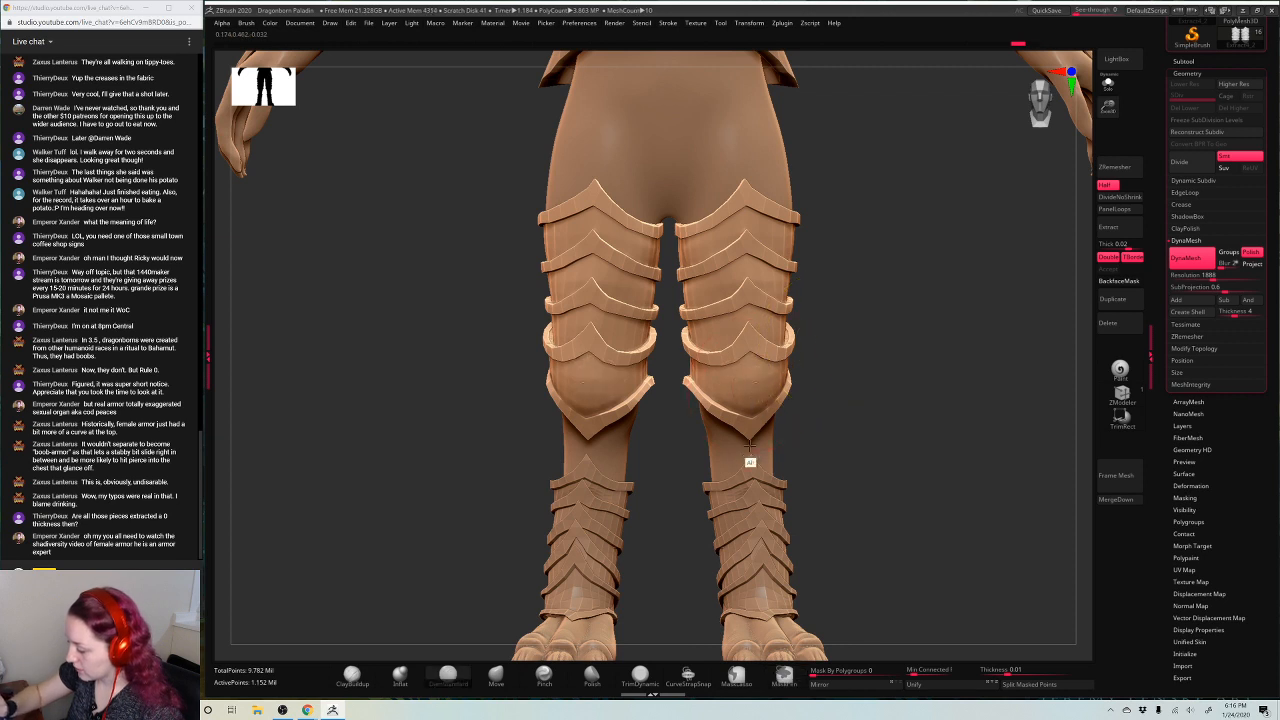
key(ctrl+z)
Set Mask By Polygroups to 100 and mask all of the thigh armor except the knee plates
ctrl+click(757, 408)
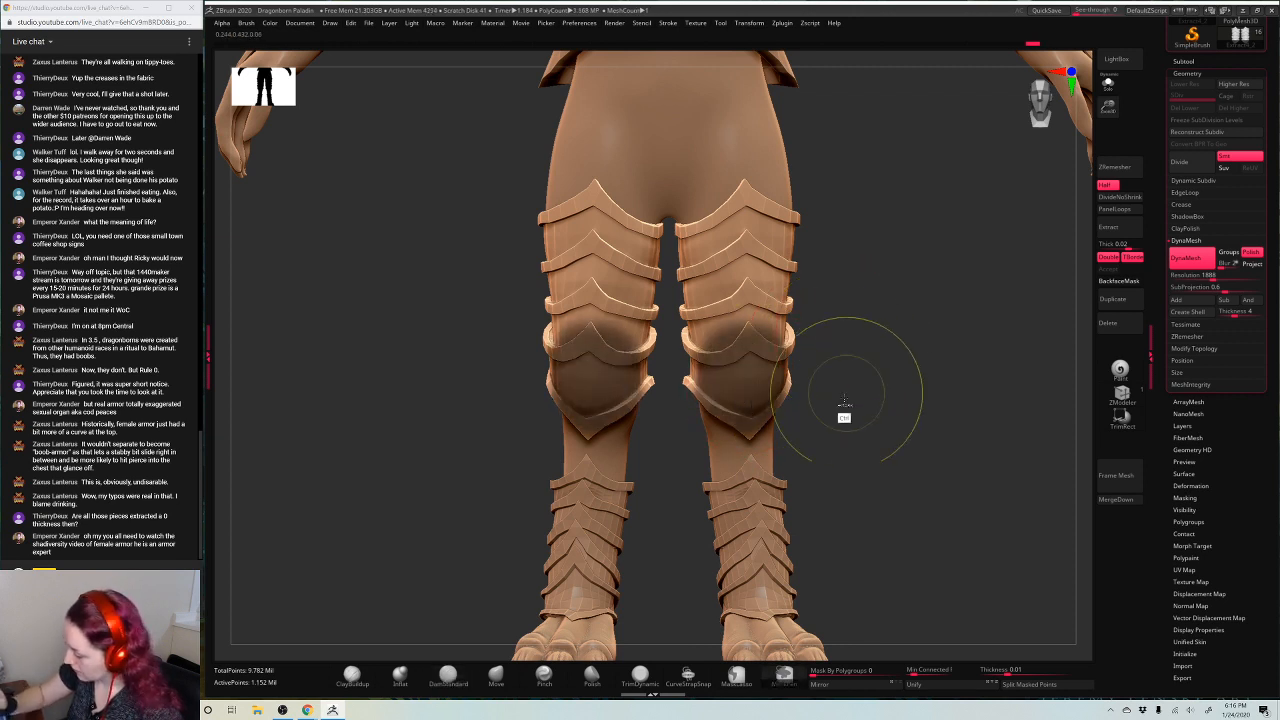
ctrl+drag(843, 417, 856, 432)
drag(840, 671, 936, 671)
key(ctrl+z)
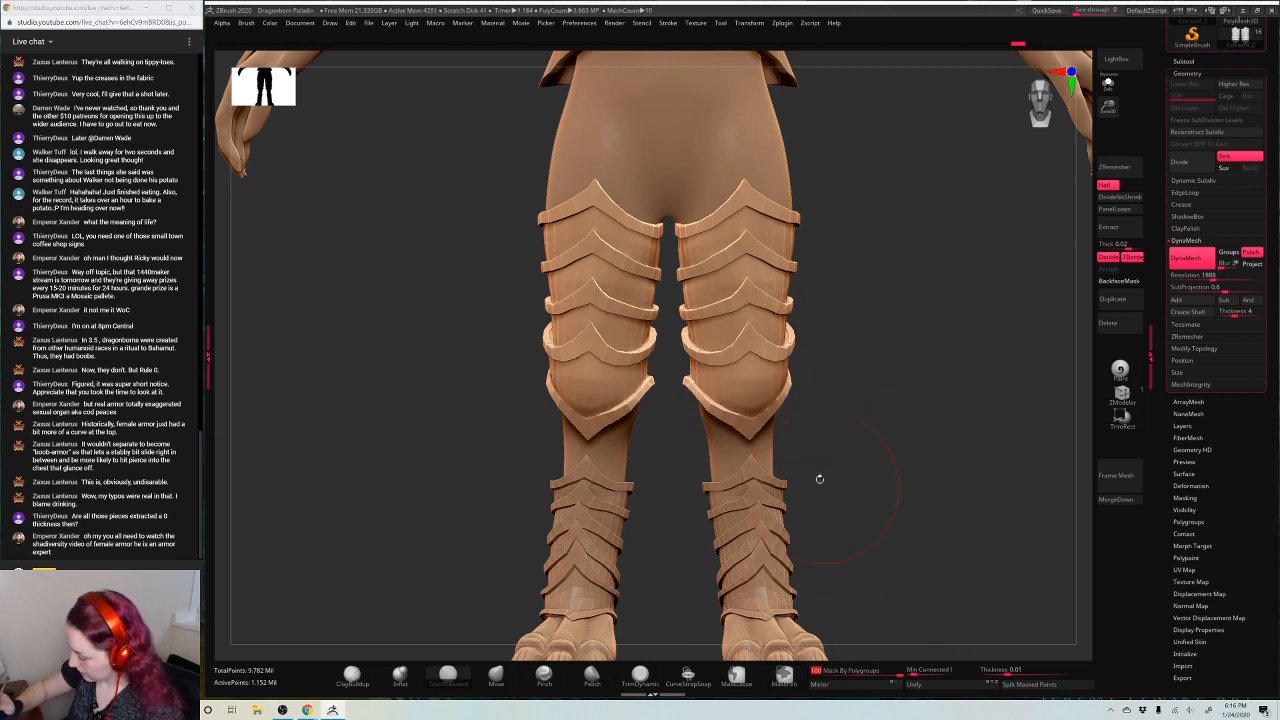
mouse_move(750, 376)
ctrl+mouse_down()
mouse_move(748, 408)
mouse_move(759, 393)
ctrl+mouse_up()
ctrl+click(892, 304)
drag(907, 308, 910, 250)
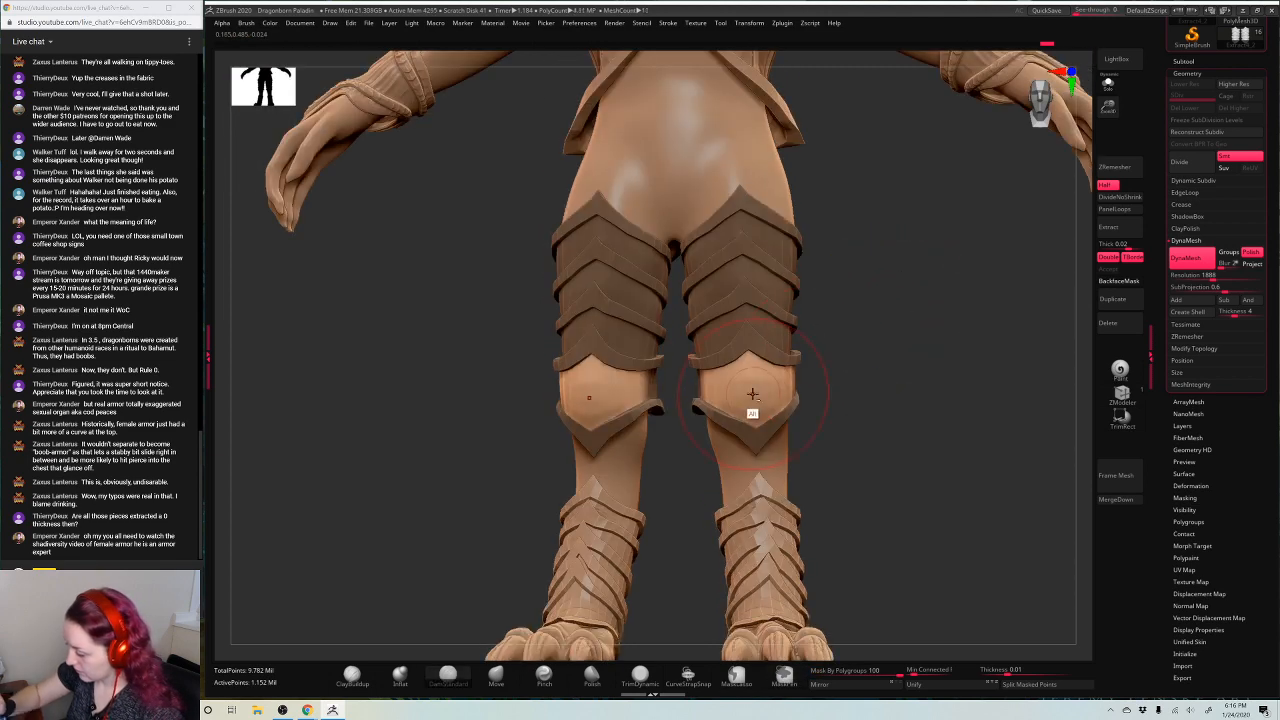
Sculpt raised chevron ridges across the front of the knee plates with the inverted DamStandard brush
mouse_move(751, 401)
alt+mouse_down()
mouse_move(795, 413)
mouse_move(760, 458)
alt+mouse_up()
key(ctrl+z)
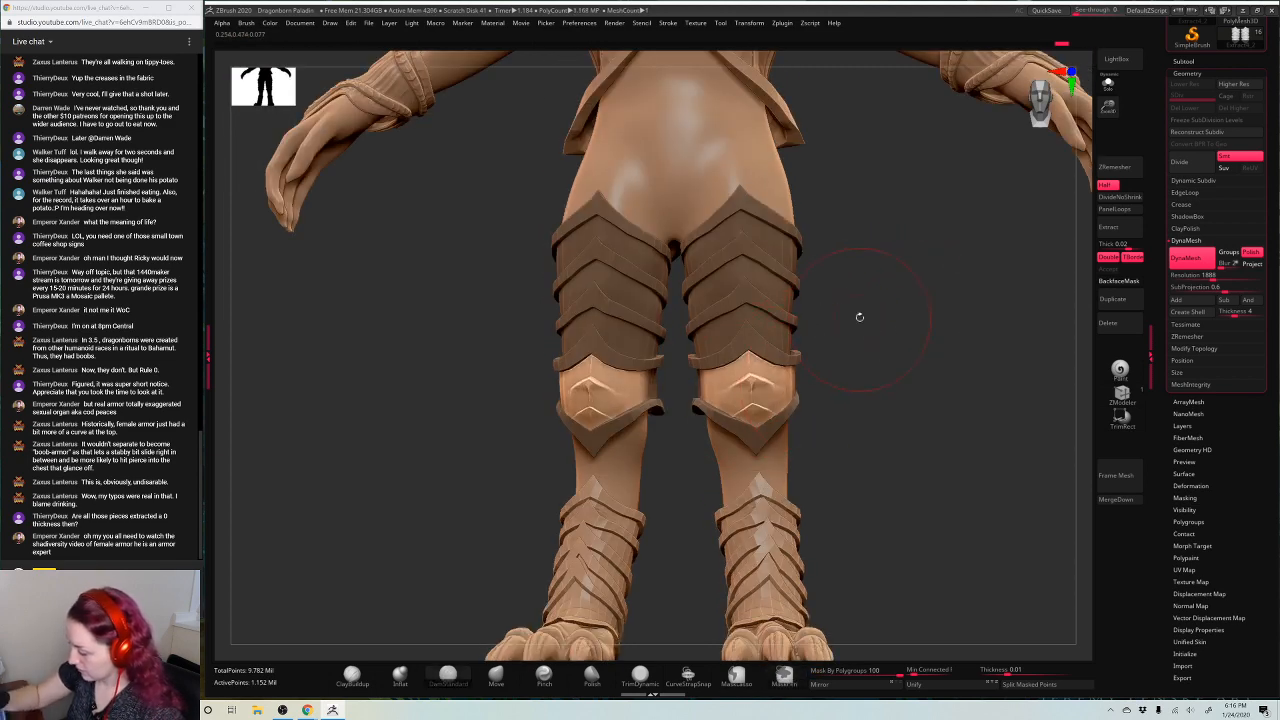
drag(910, 253, 907, 298)
key(ctrl+z)
key(ctrl+z)
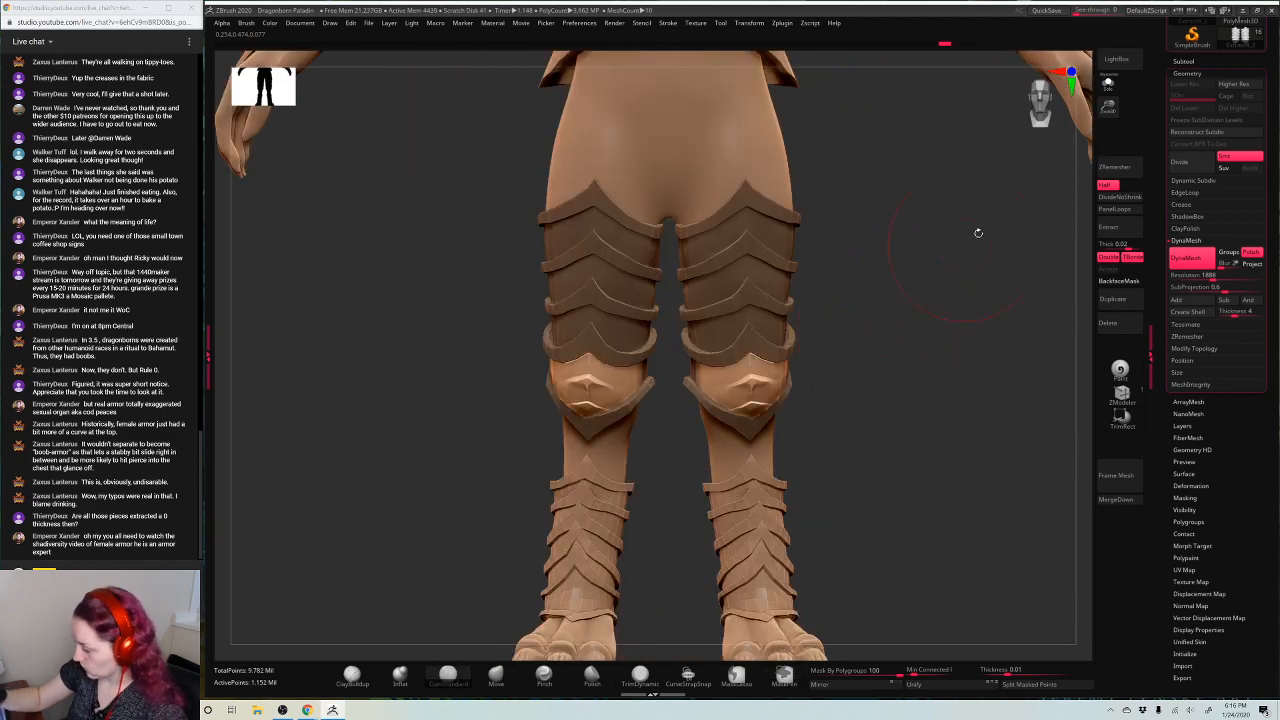
Invert the mask to protect the knee plates and reshape the point of the trim below them with the Move brush
mouse_move(977, 234)
alt+mouse_down()
mouse_move(943, 331)
mouse_move(950, 374)
alt+mouse_up()
ctrl+click(937, 341)
click(499, 675)
drag(787, 452, 846, 391)
drag(758, 438, 722, 461)
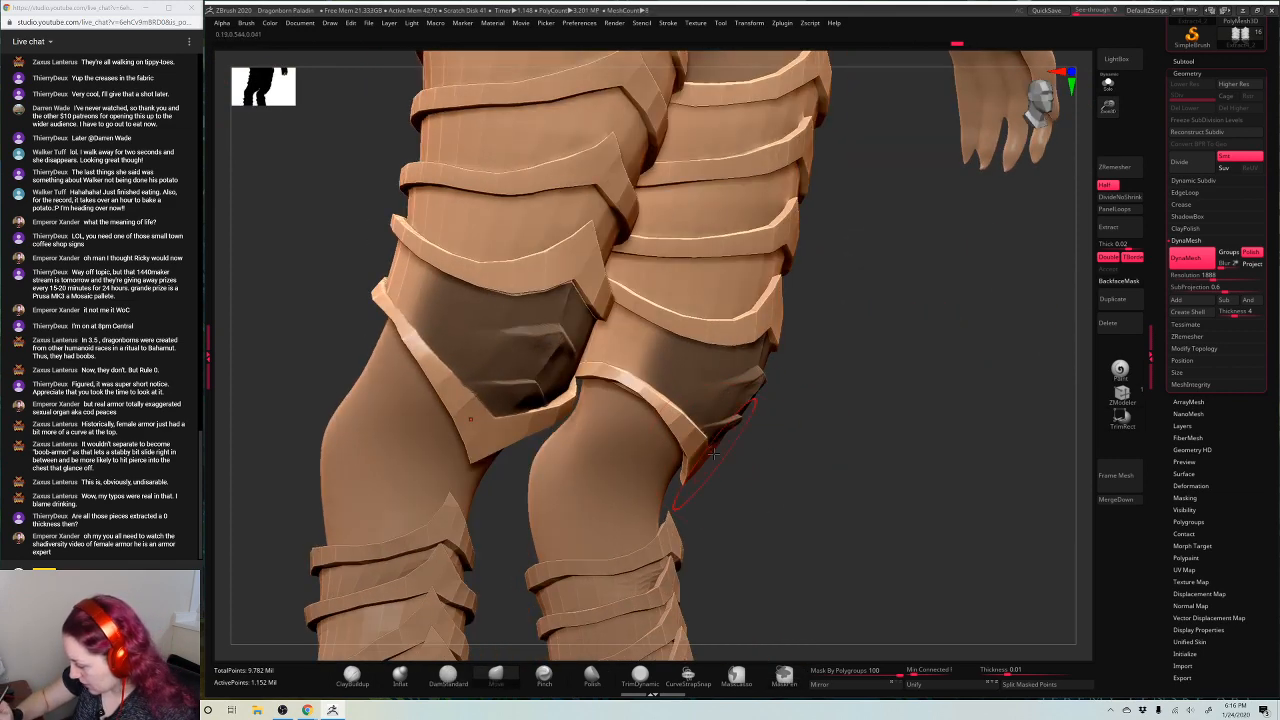
drag(810, 422, 688, 448)
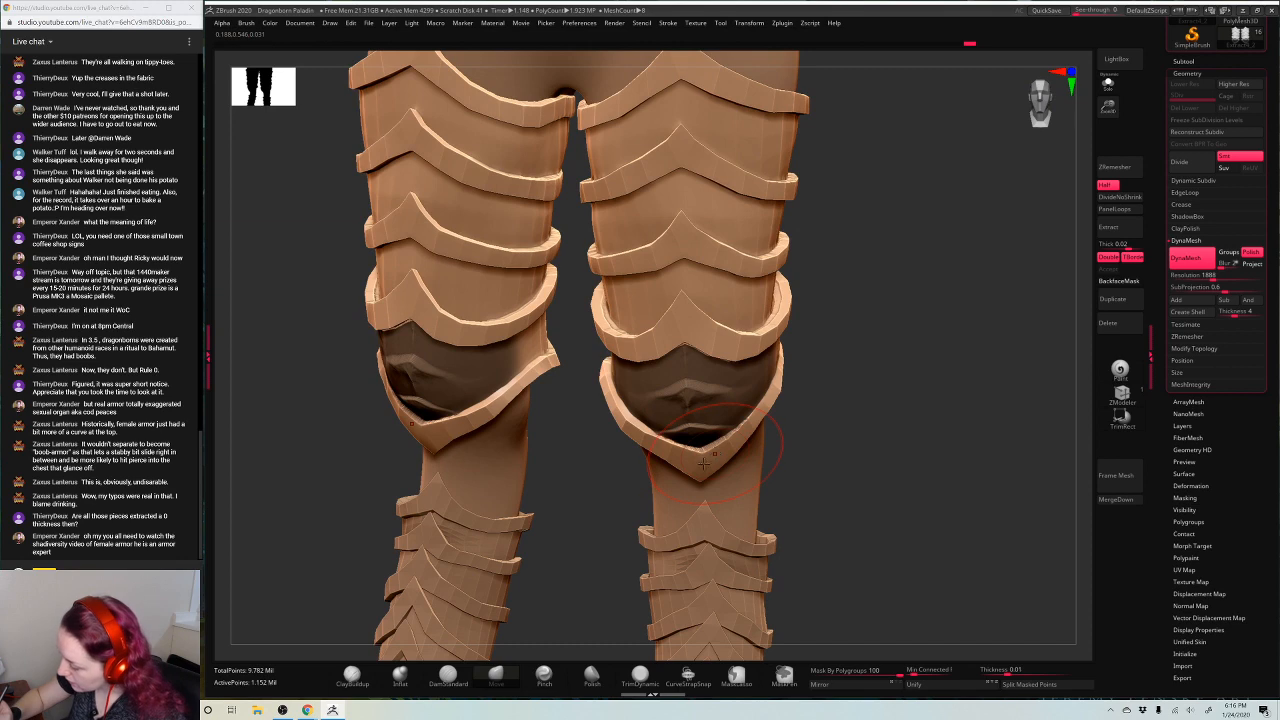
mouse_move(805, 403)
mouse_down()
mouse_move(840, 400)
mouse_move(809, 422)
mouse_up()
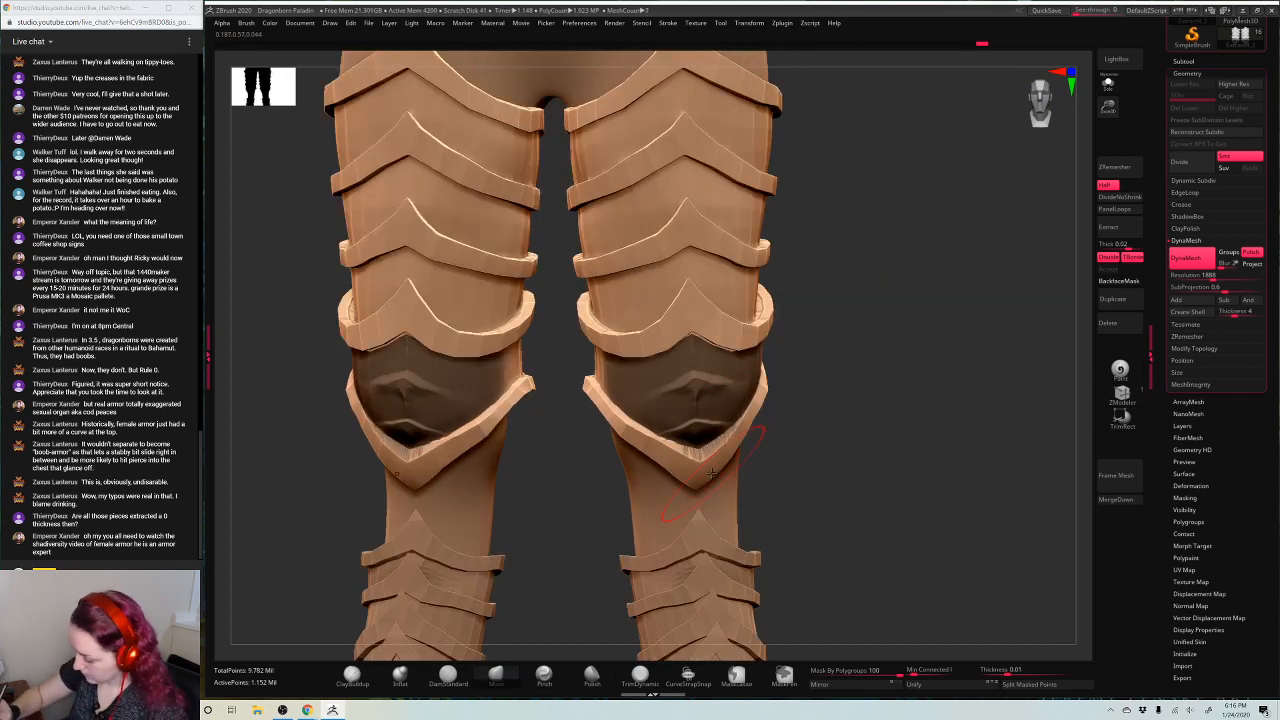
Refine the point and sides of the lower knee trim, clearing the mask and updating the DynaMesh
drag(698, 486, 695, 474)
drag(826, 398, 762, 404)
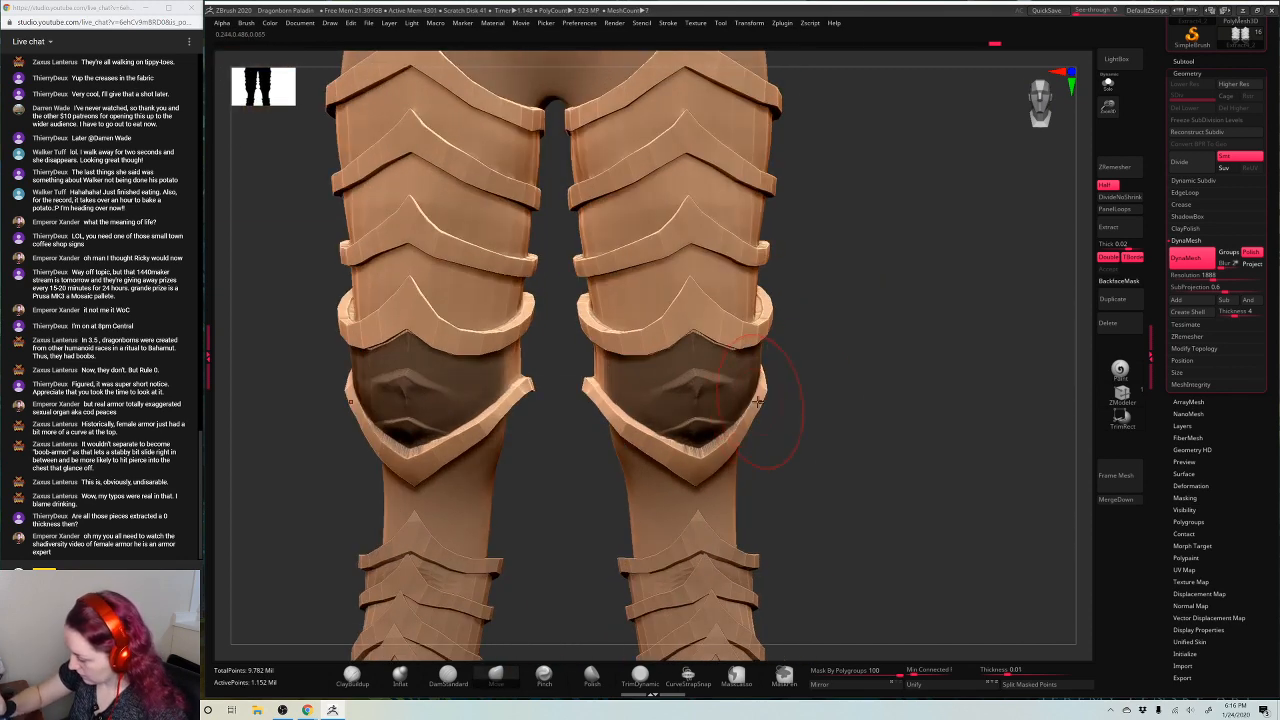
drag(897, 345, 787, 368)
key(ctrl+z)
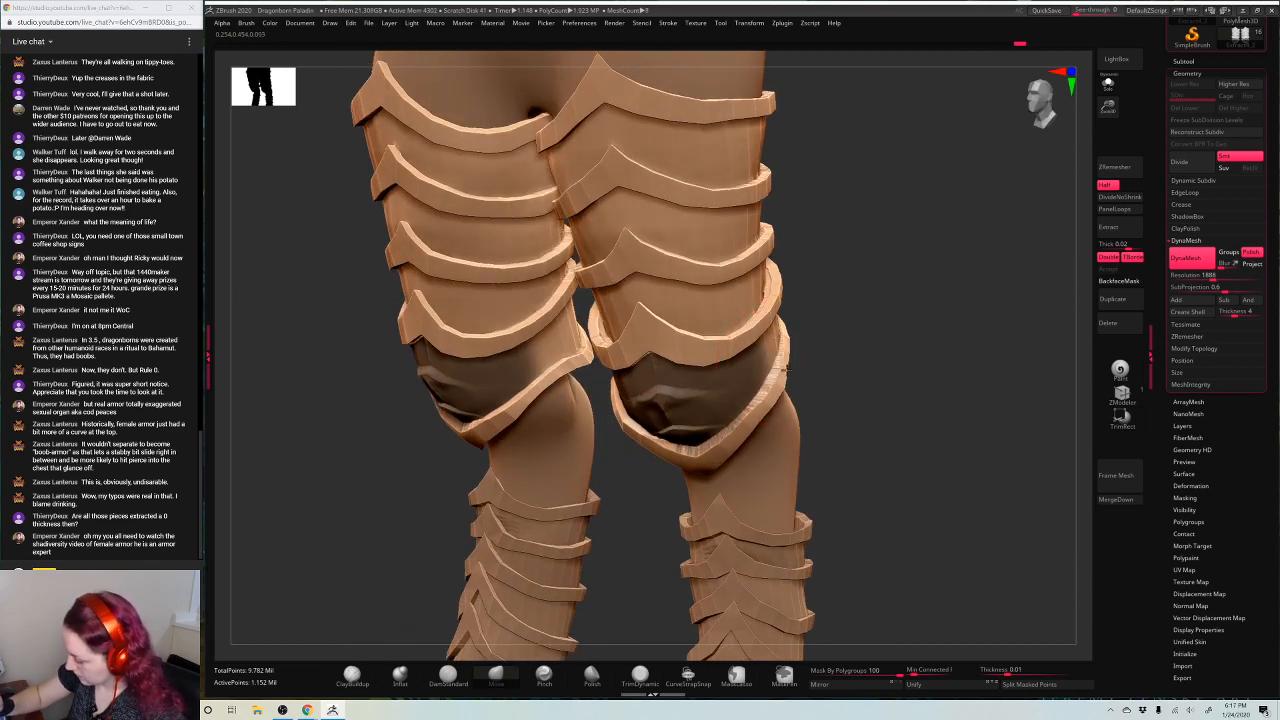
mouse_move(910, 311)
mouse_down()
mouse_move(924, 254)
mouse_move(926, 326)
mouse_move(907, 277)
mouse_up()
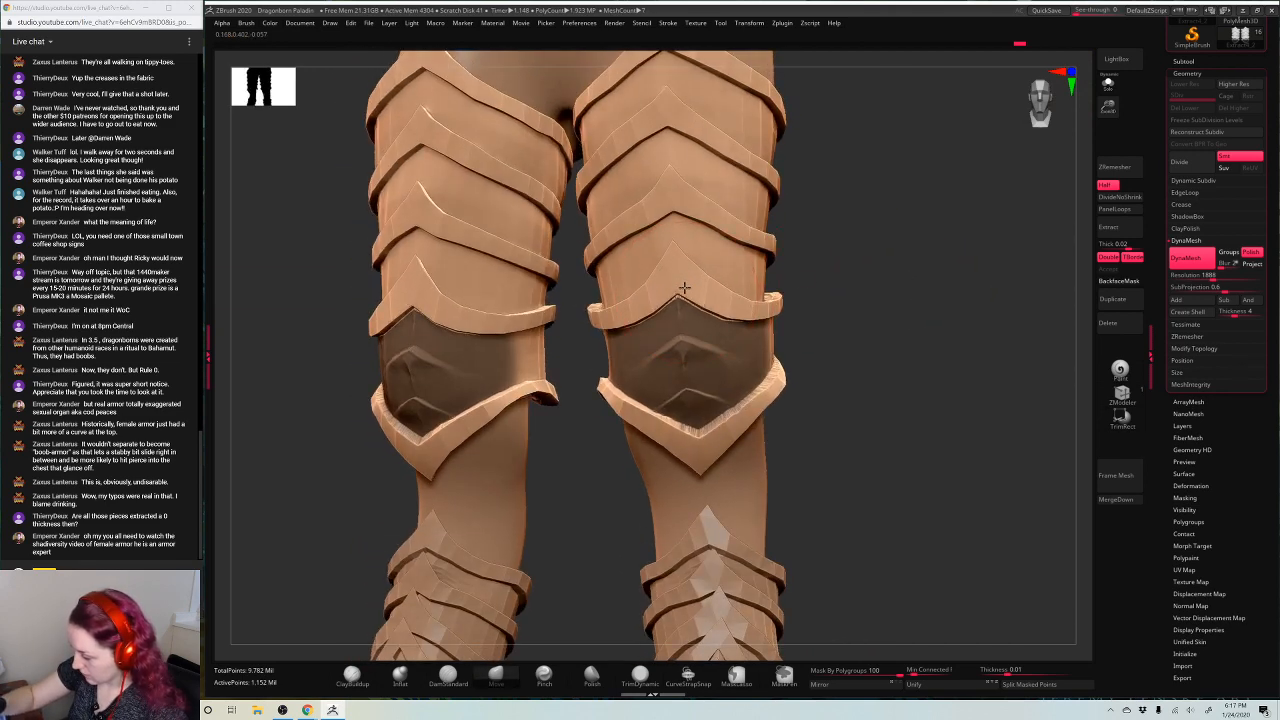
drag(863, 290, 940, 324)
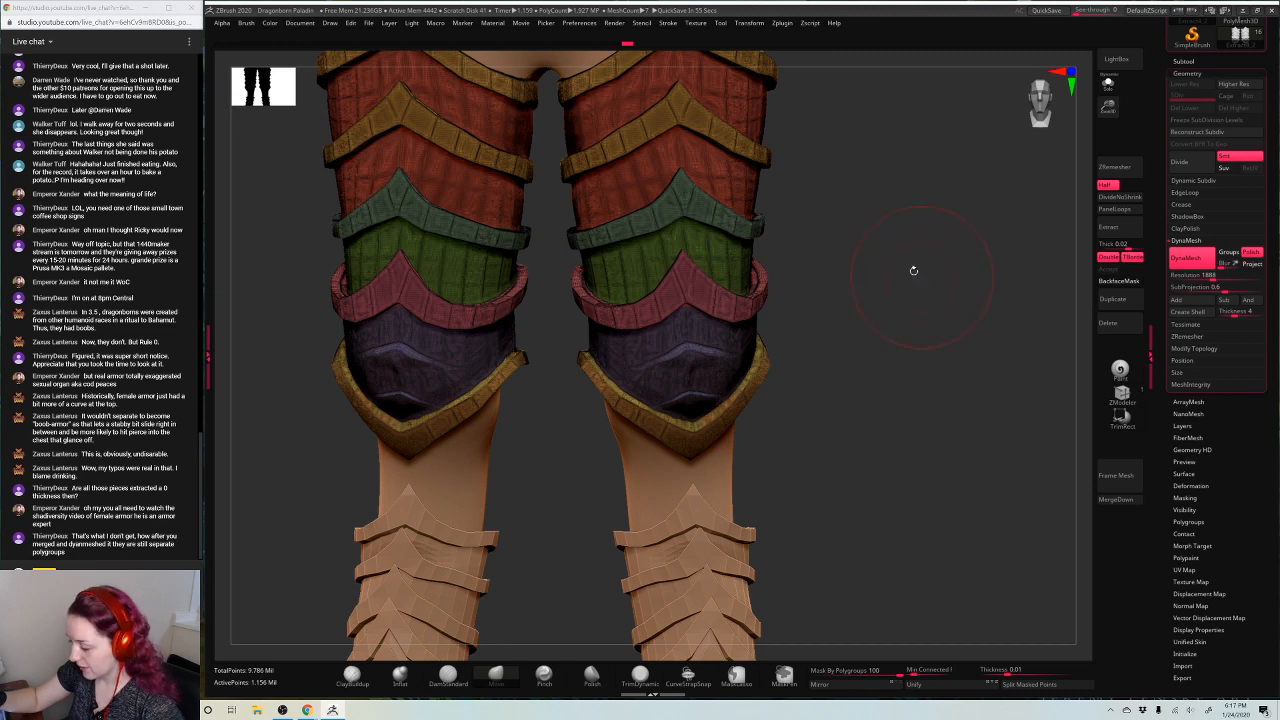
Inspect the polygroups on the thigh and knee plates up close and turn off the PolyFrame display
mouse_move(913, 270)
mouse_down()
mouse_move(915, 300)
mouse_move(918, 277)
mouse_up()
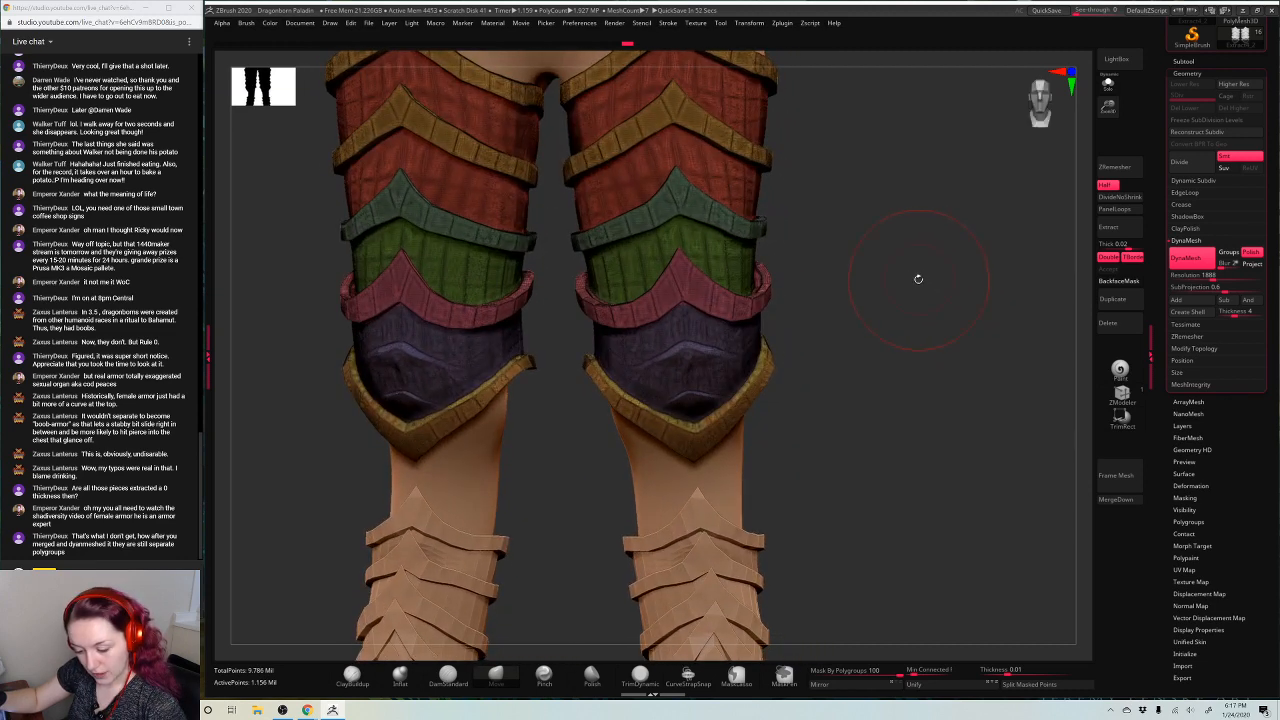
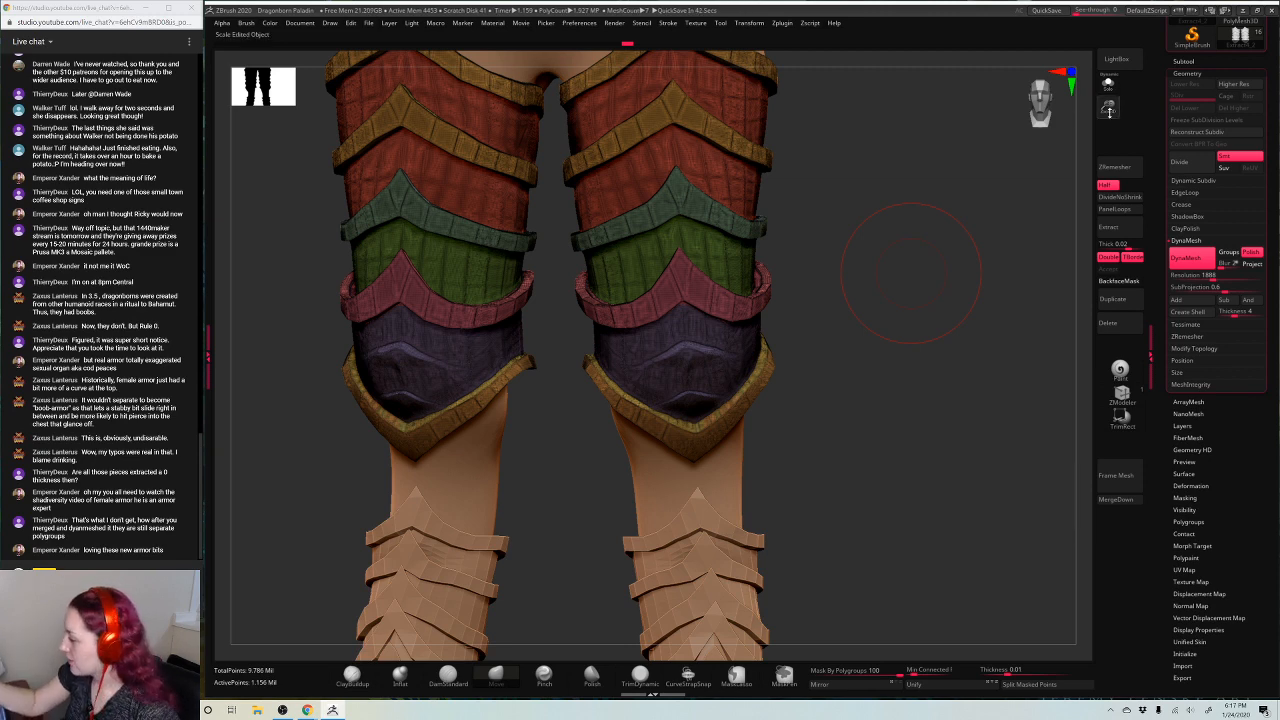
scroll(911, 271, up, 5)
key(space)
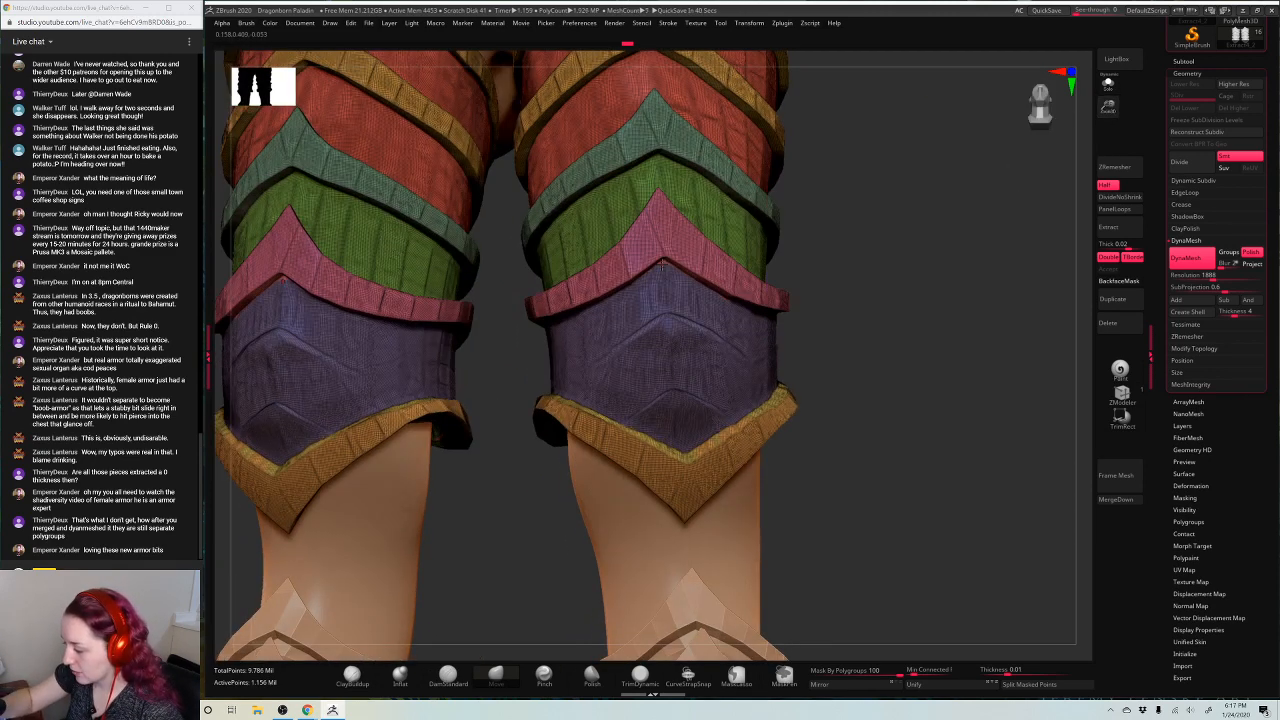
scroll(953, 194, down, 6)
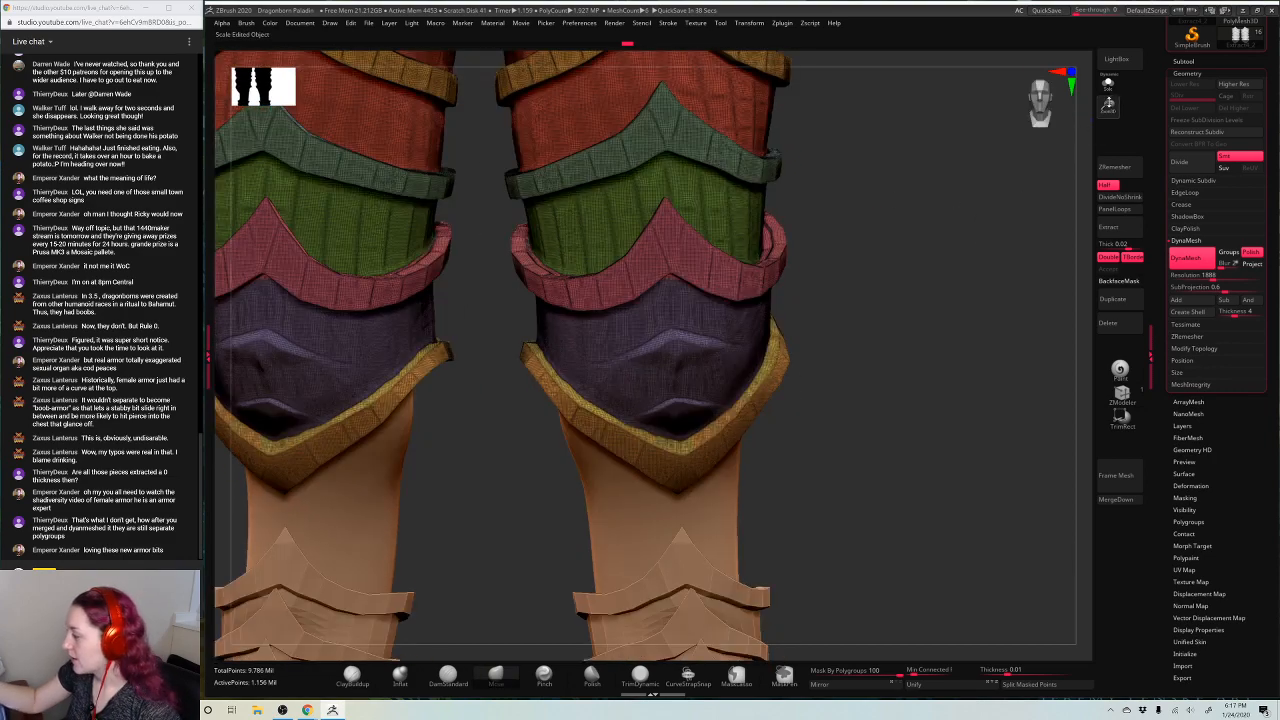
key(shift+f)
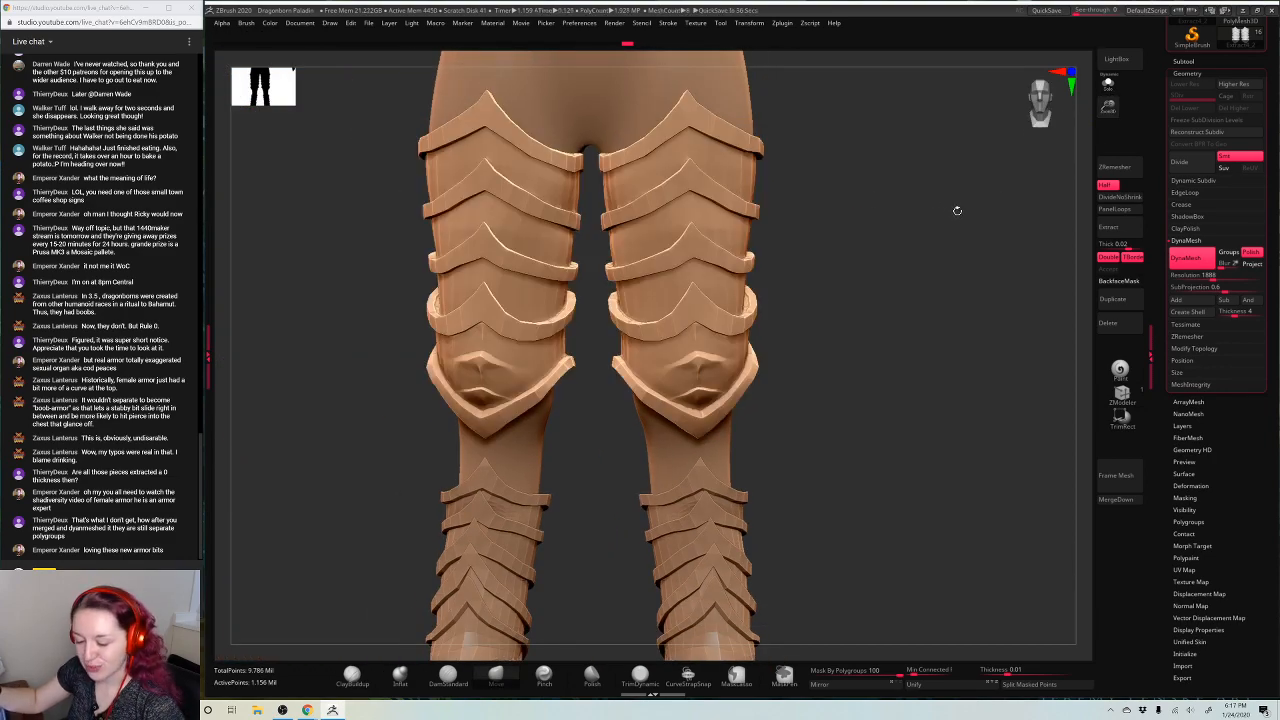
Switch back to the DamStandard brush and sculpt another raised ridge near the top of the knee plates
drag(1110, 108, 1104, 140)
key(space)
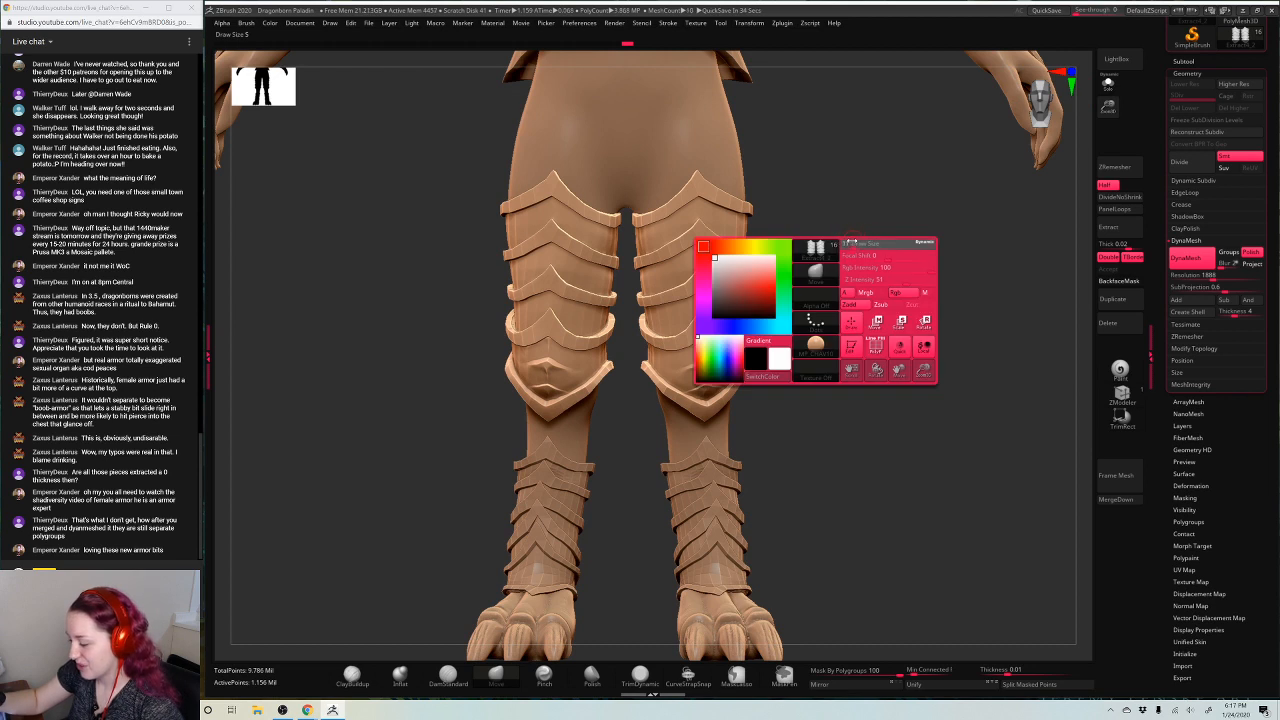
click(449, 675)
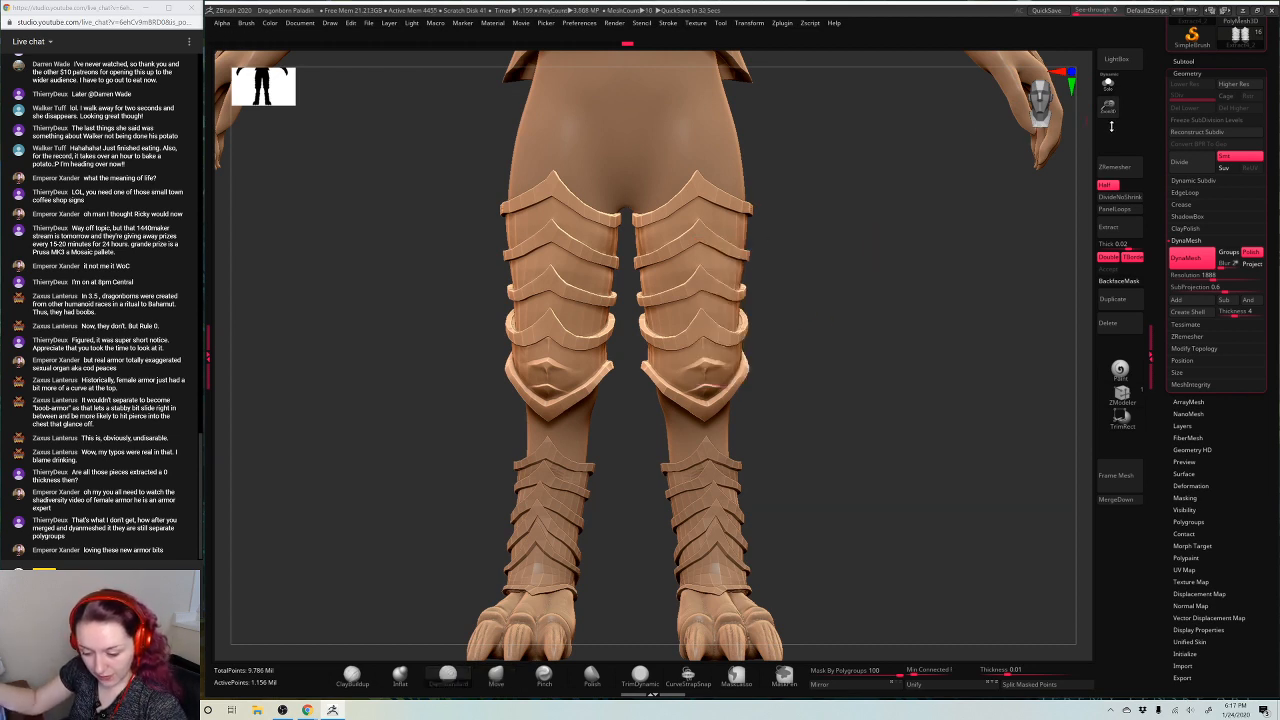
drag(1122, 116, 1124, 90)
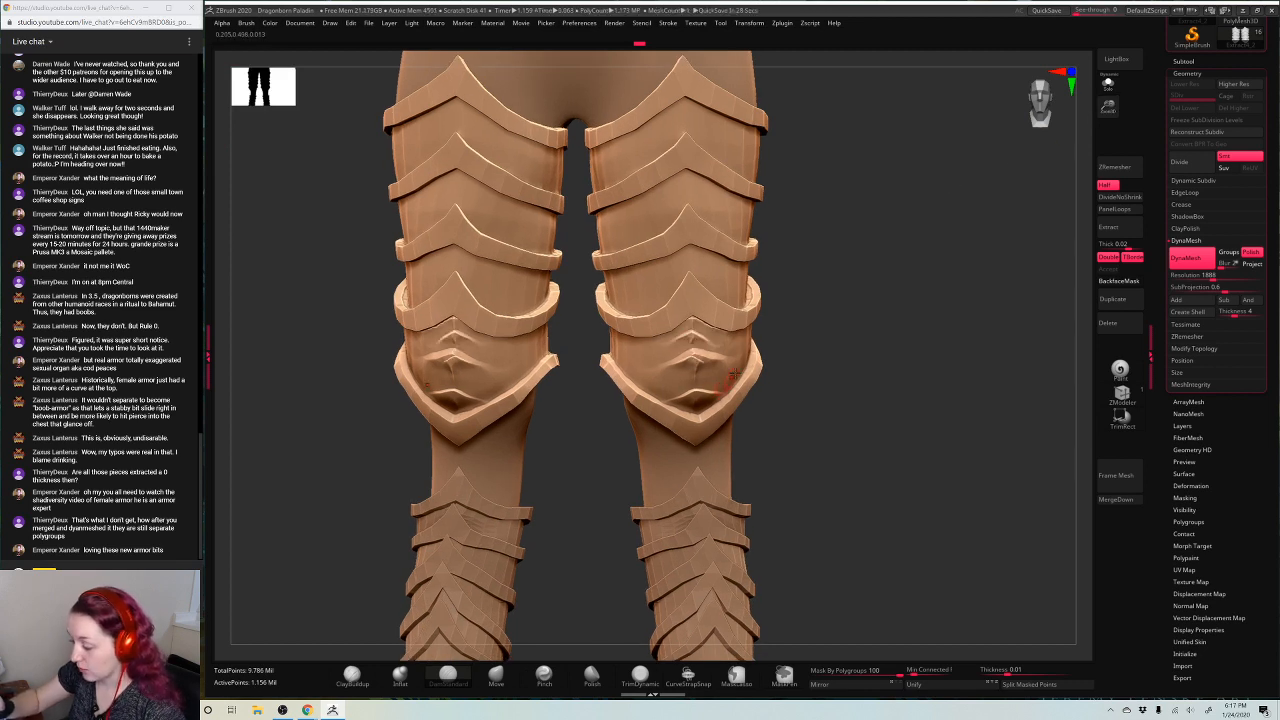
Mask the armor around the knee guards, sculpt raised ridges into the exposed knee surfaces, and clear the mask and update the DynaMesh
key(space)
ctrl+drag(680, 360, 839, 271)
ctrl+click(839, 271)
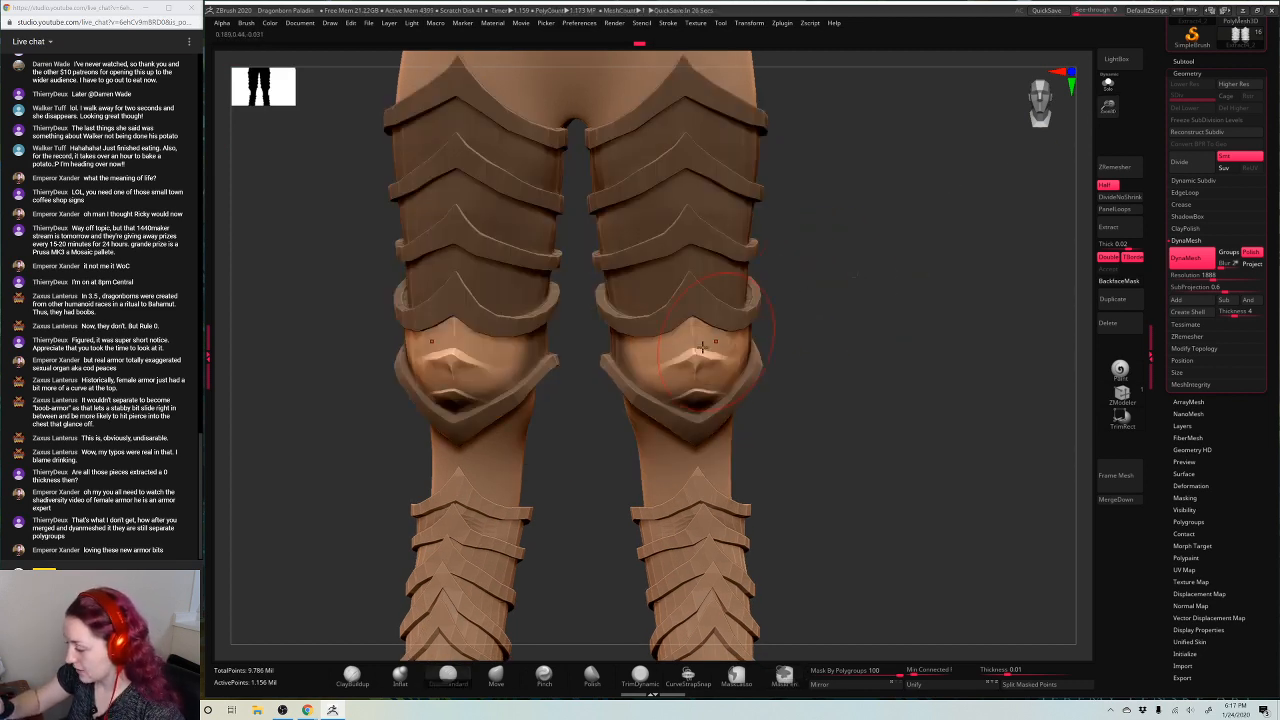
ctrl+click(688, 399)
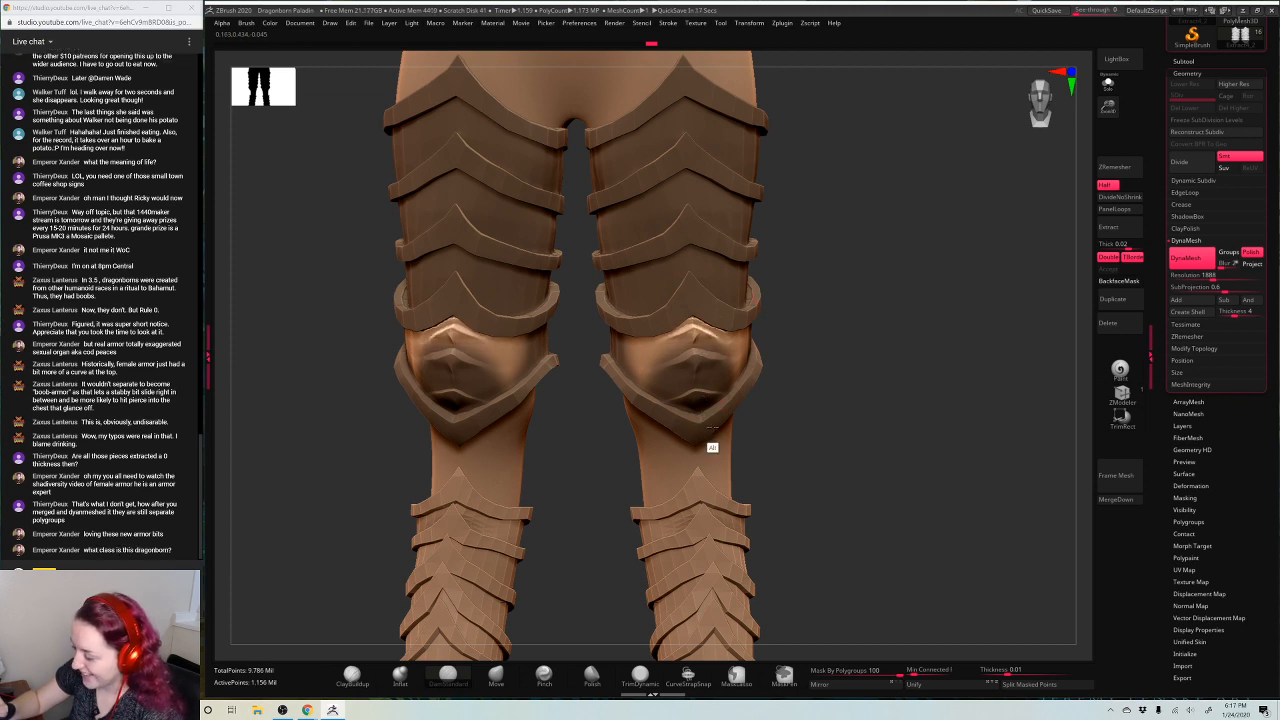
ctrl+drag(906, 204, 929, 288)
ctrl+drag(905, 208, 941, 287)
key(space)
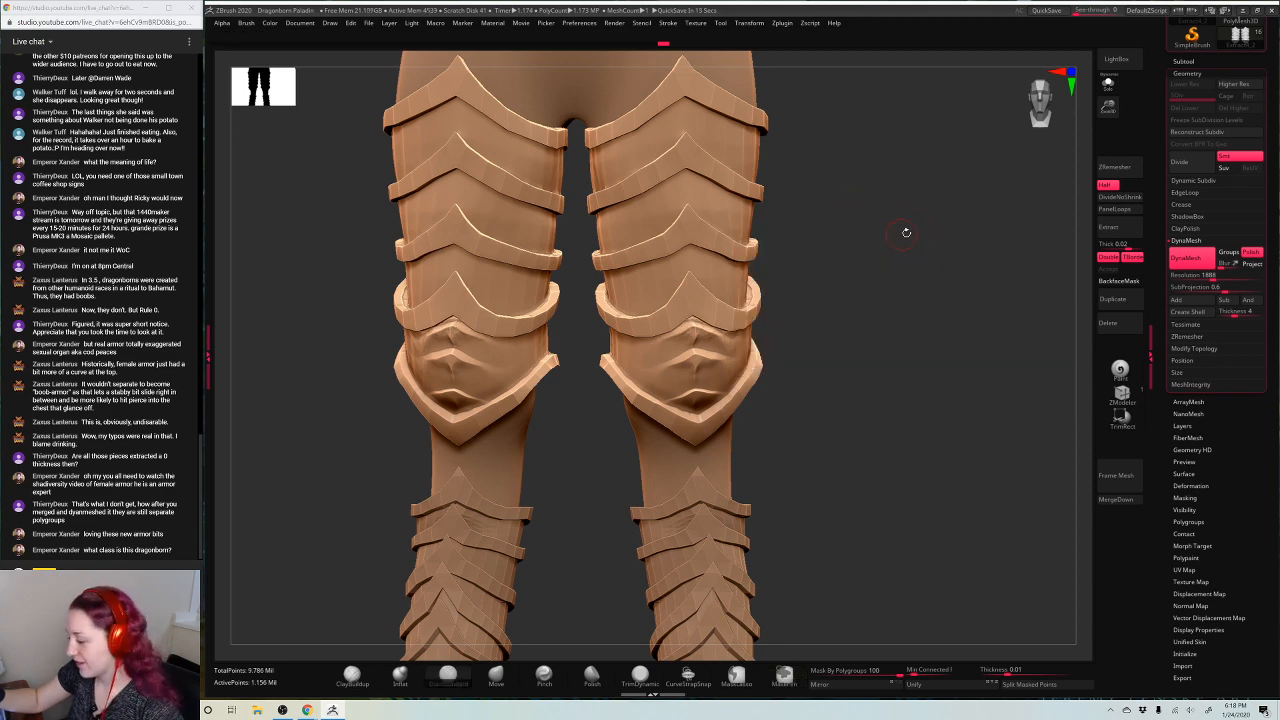
Carve deeper ridges and creases across both knee guards of the thigh armor and update its DynaMesh
key(f)
key(f)
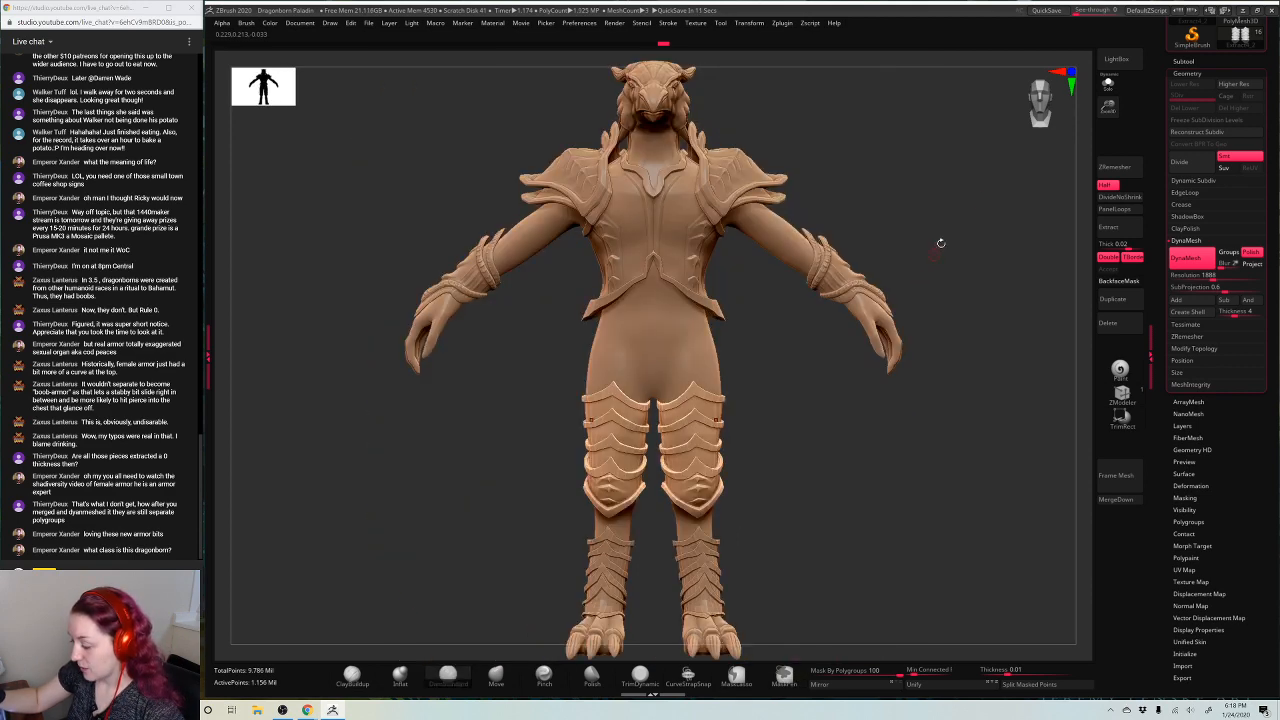
alt+drag(1030, 98, 906, 280)
alt+drag(1106, 131, 749, 394)
drag(908, 329, 770, 345)
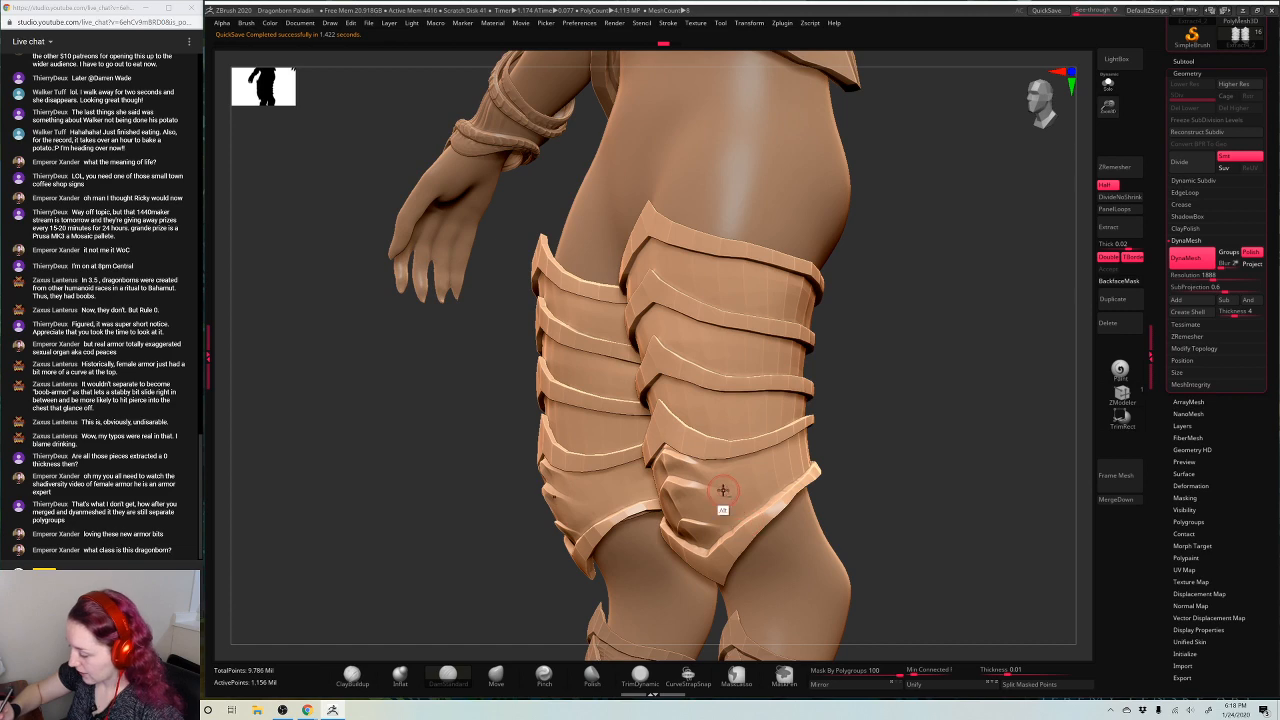
drag(940, 343, 700, 520)
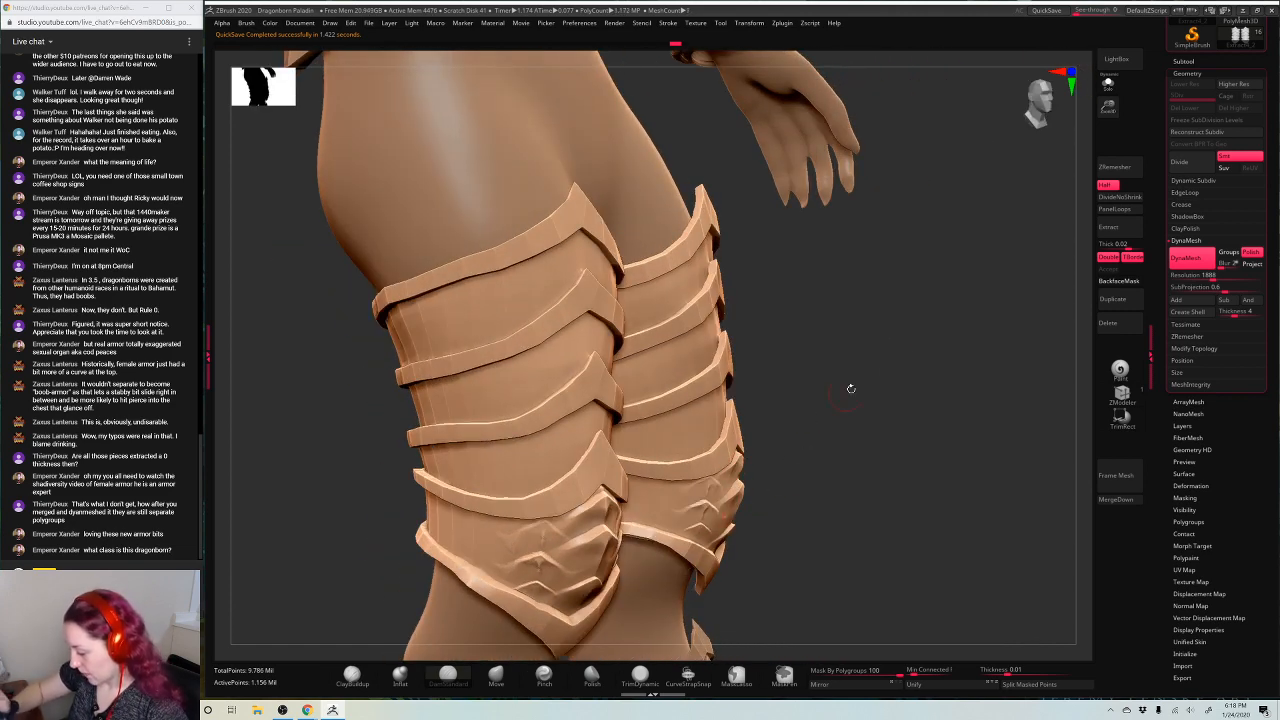
shift+drag(850, 388, 946, 360)
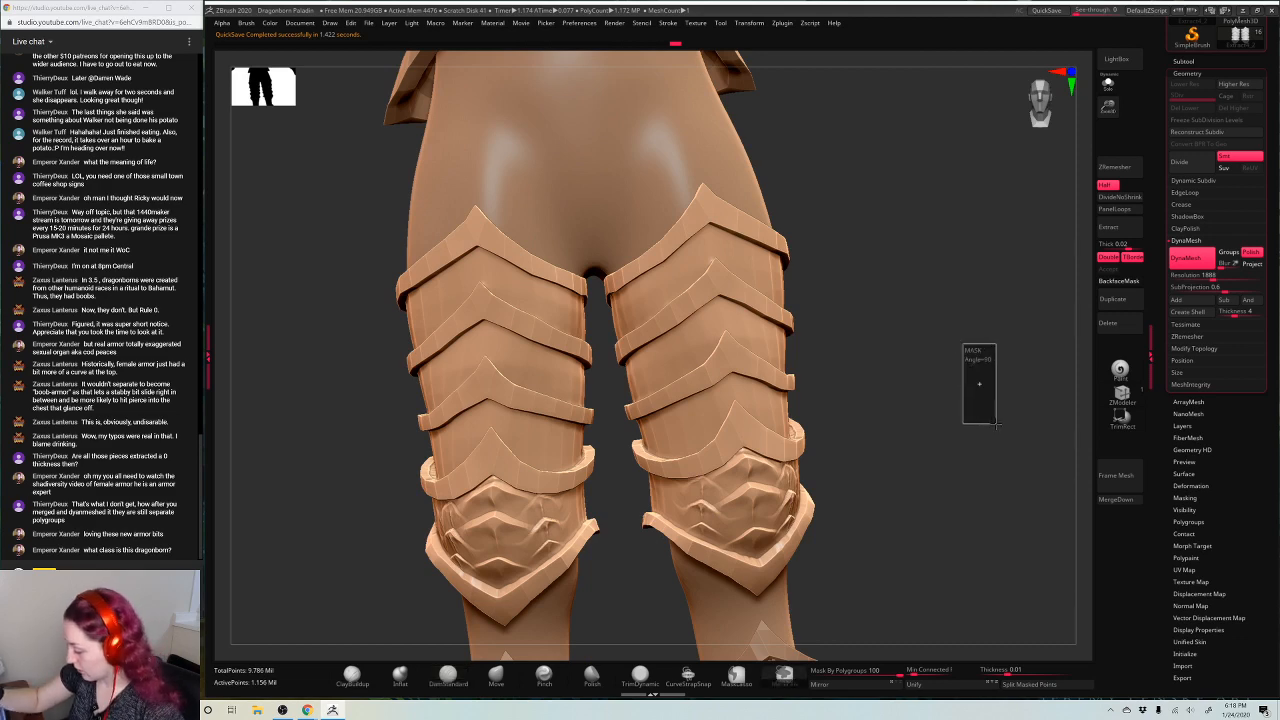
drag(995, 422, 926, 273)
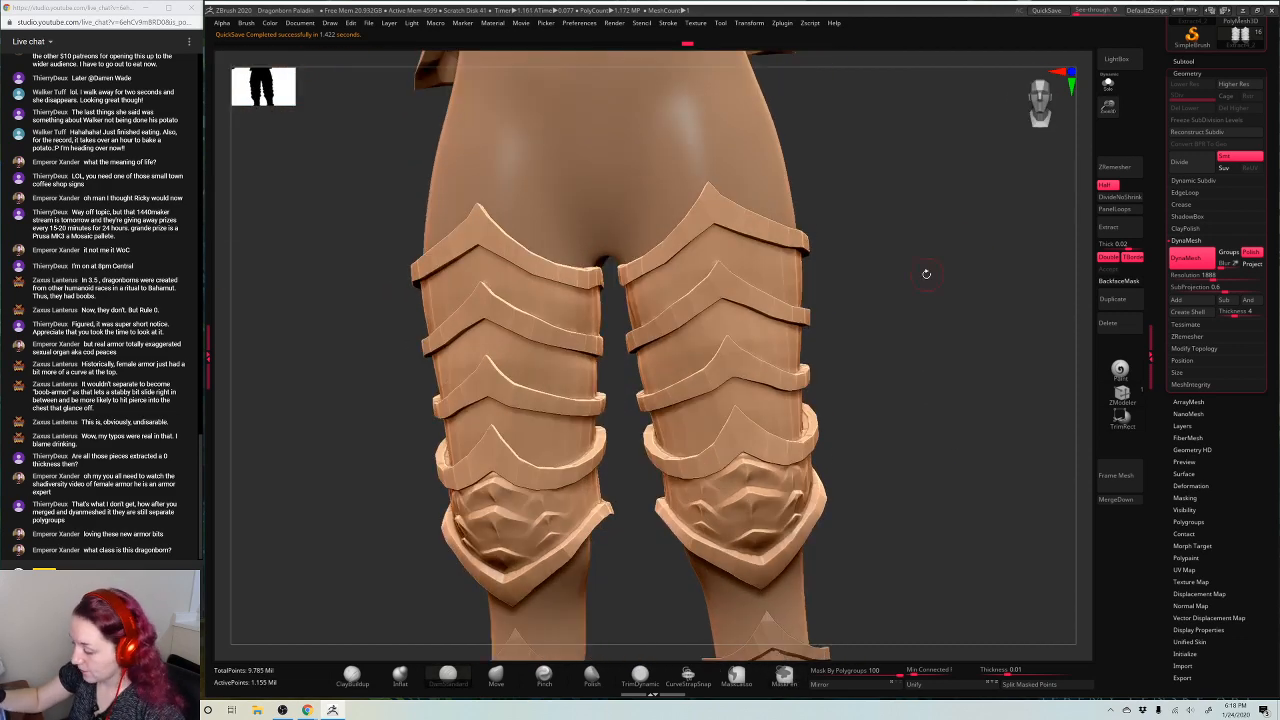
Try a stroke with a different brush alpha on the lower thigh plates and undo it
right_click(824, 364)
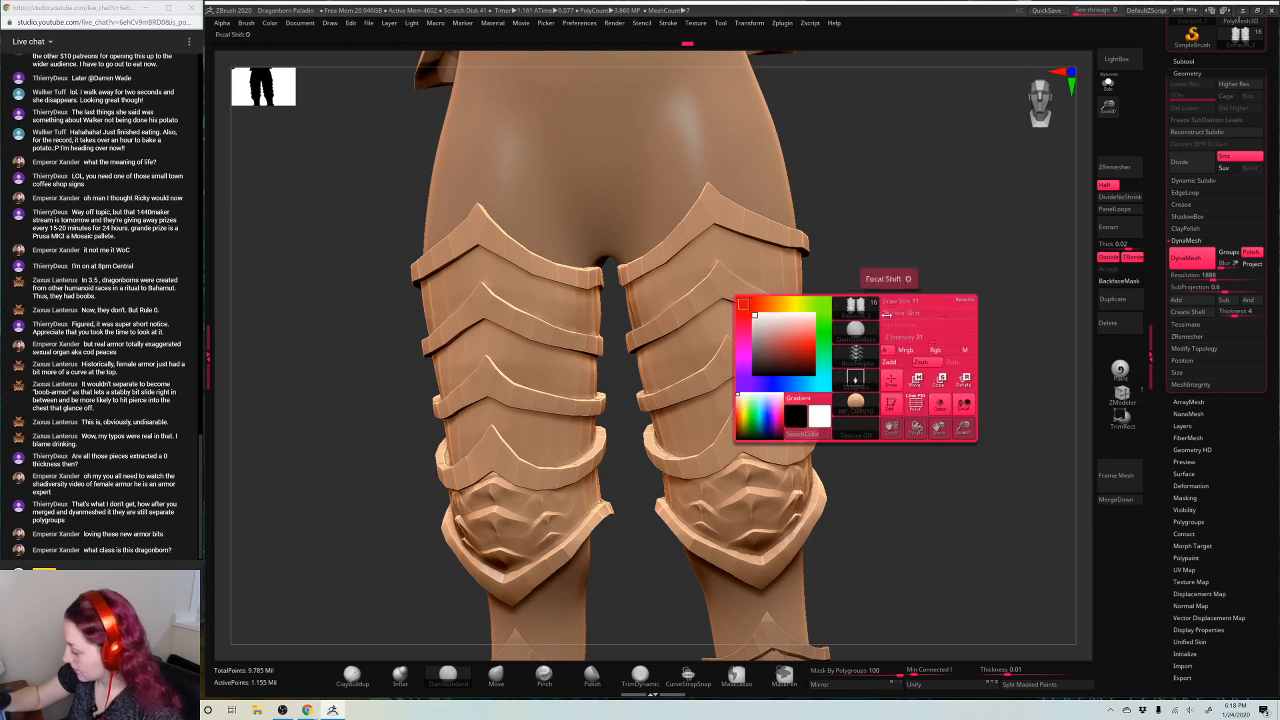
click(855, 358)
click(560, 532)
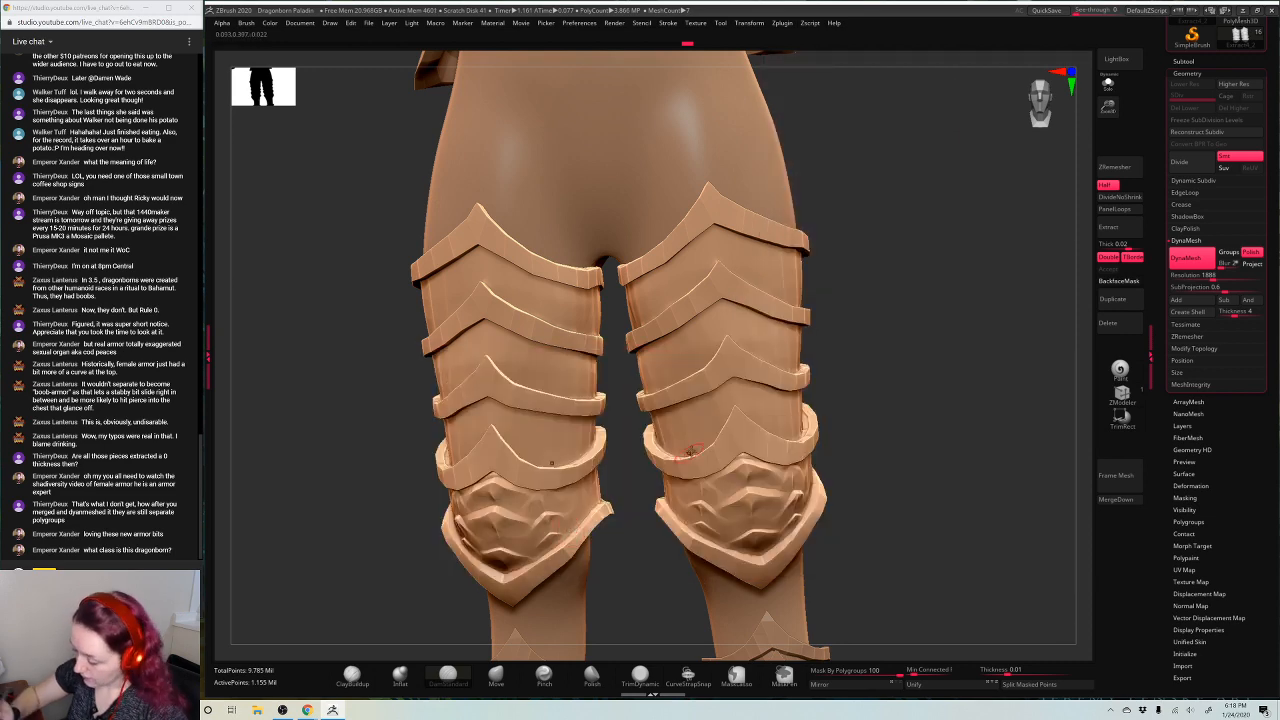
alt+drag(690, 426, 712, 565)
drag(912, 274, 876, 306)
key(ctrl+z)
Choose another brush alpha, carve vertical cracks into the front of the thigh plates between the raised bands, and update the DynaMesh
right_click(768, 399)
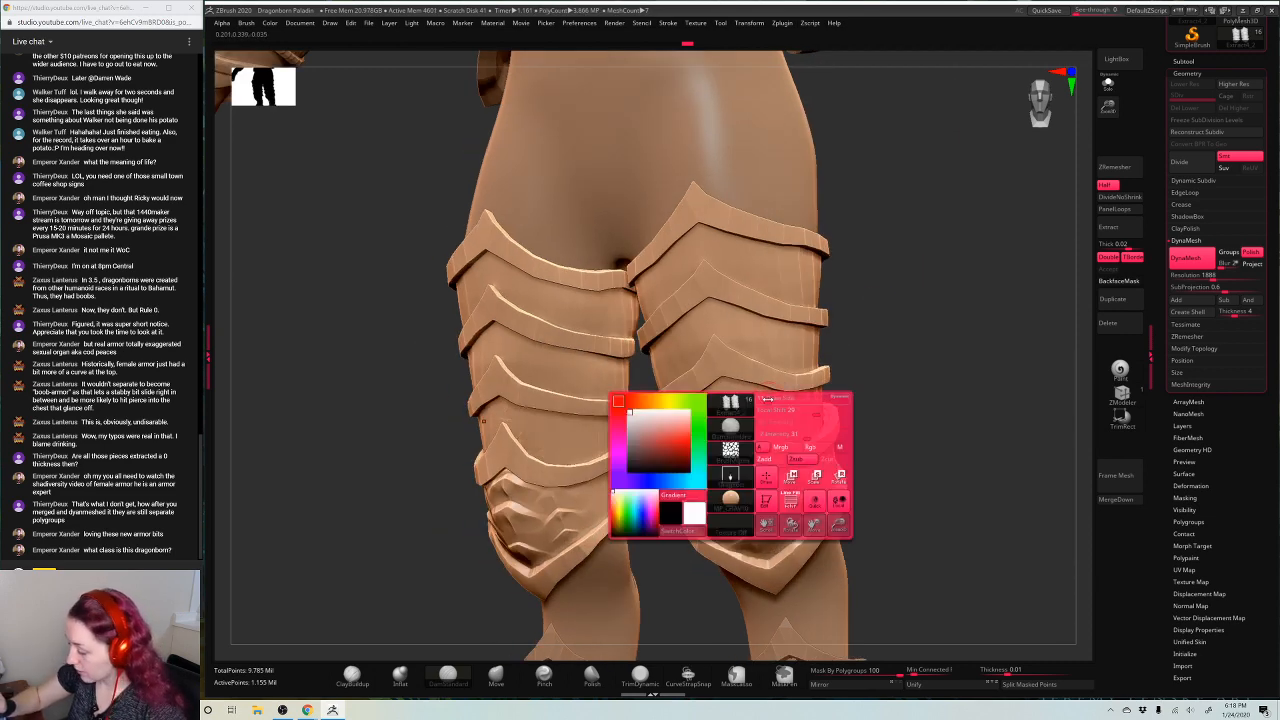
click(731, 454)
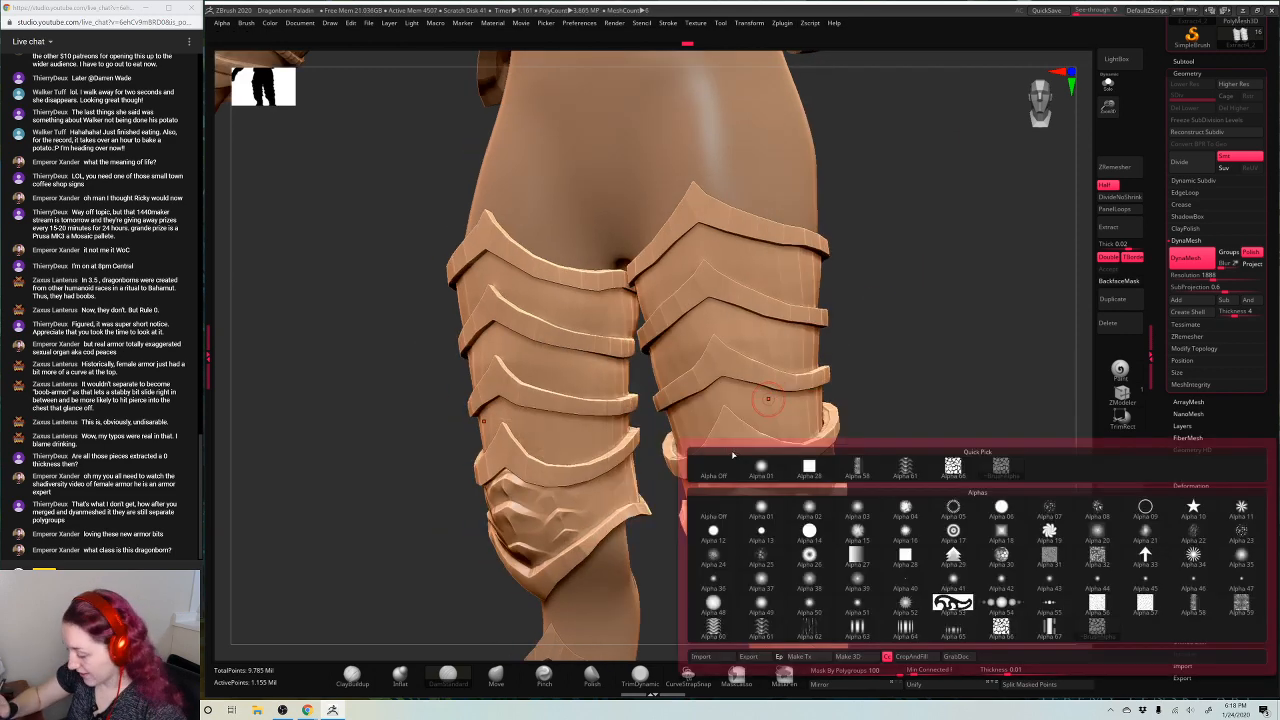
click(800, 578)
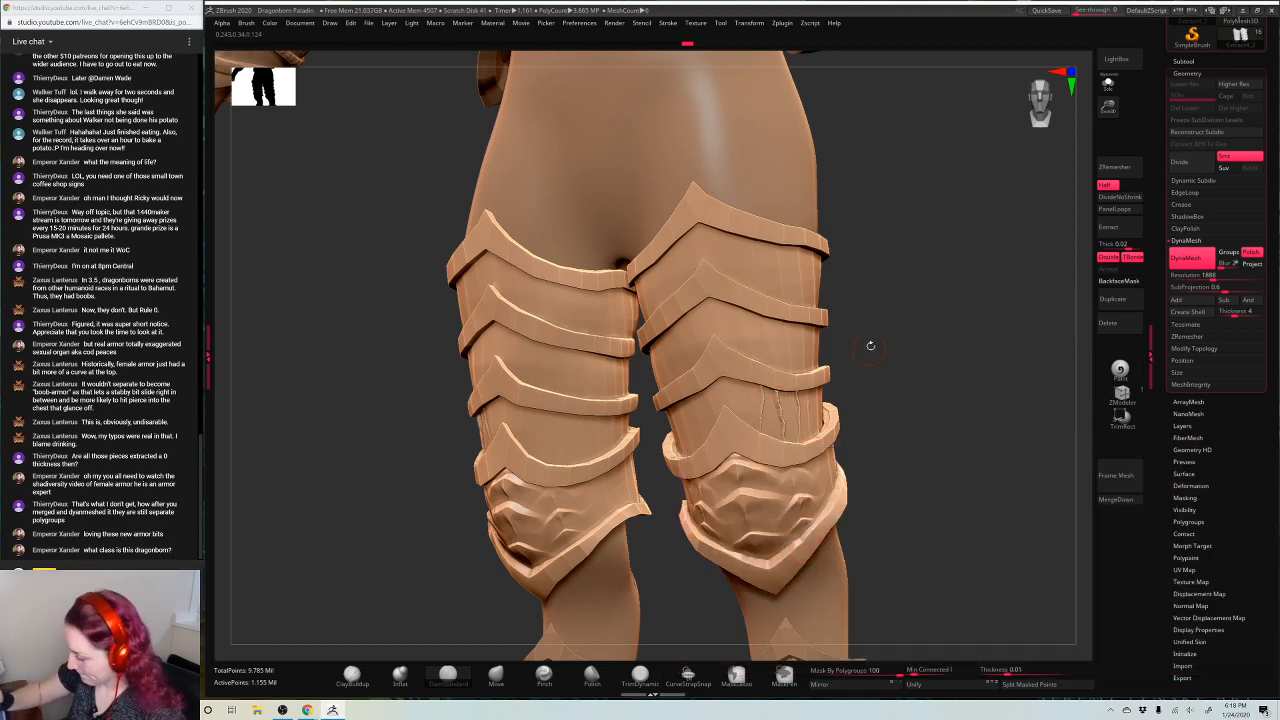
drag(871, 349, 931, 305)
mouse_move(690, 397)
alt+mouse_down()
mouse_move(703, 471)
mouse_move(727, 469)
alt+mouse_up()
alt+drag(754, 385, 754, 469)
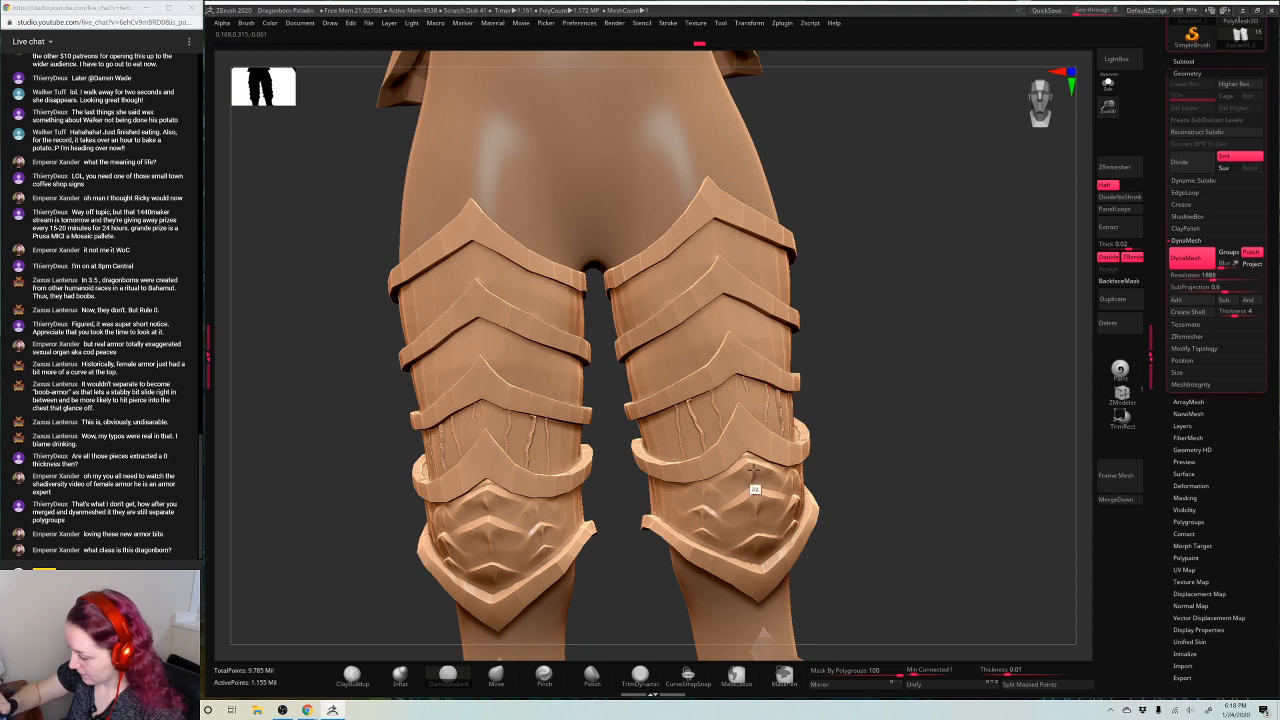
alt+drag(668, 349, 685, 438)
alt+drag(765, 316, 780, 354)
alt+drag(724, 298, 738, 335)
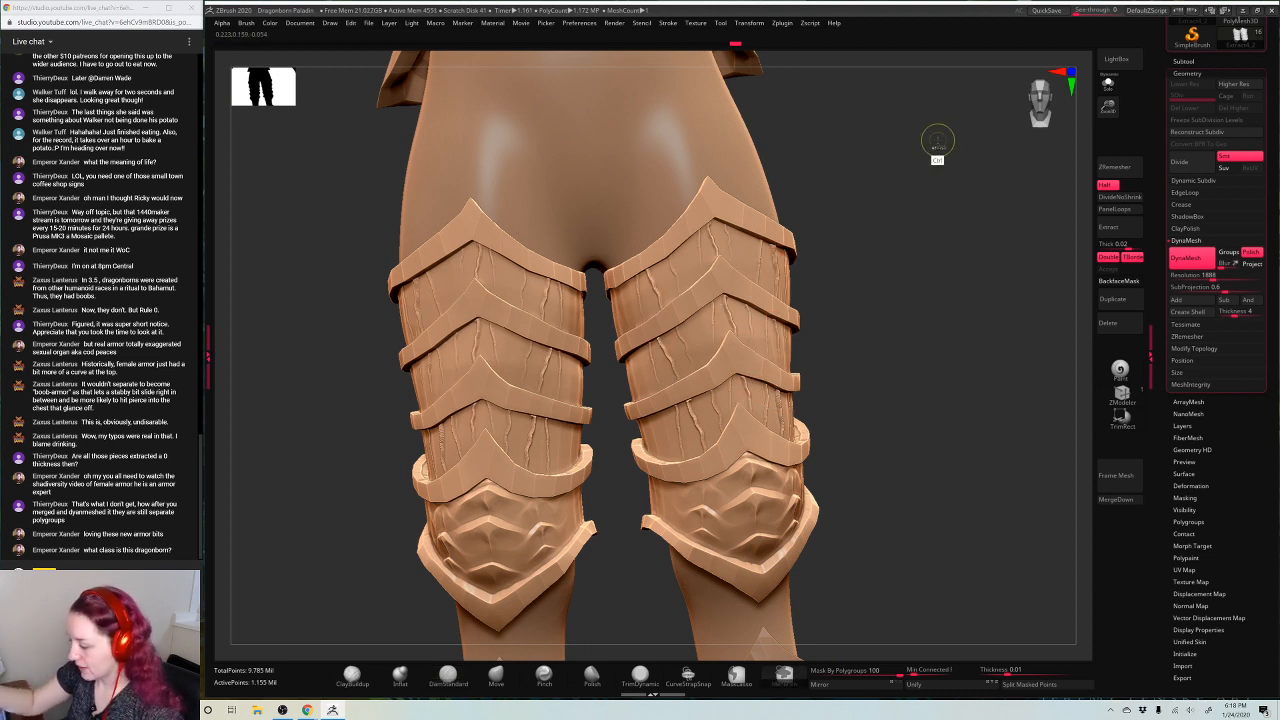
mouse_move(942, 155)
ctrl+mouse_down()
mouse_move(970, 258)
mouse_move(968, 244)
ctrl+mouse_up()
Make the Fabric folder visible on the full figure to show the draped cloth over the thigh armor
key(f)
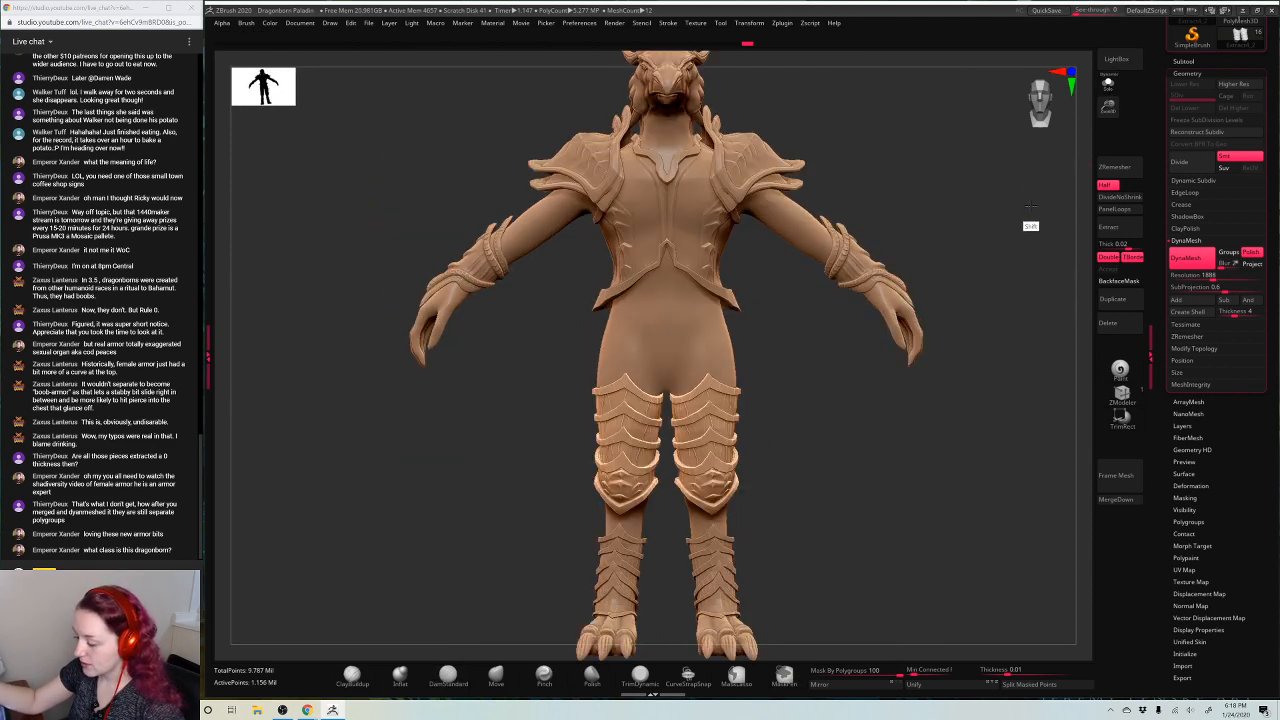
click(1107, 86)
click(1107, 86)
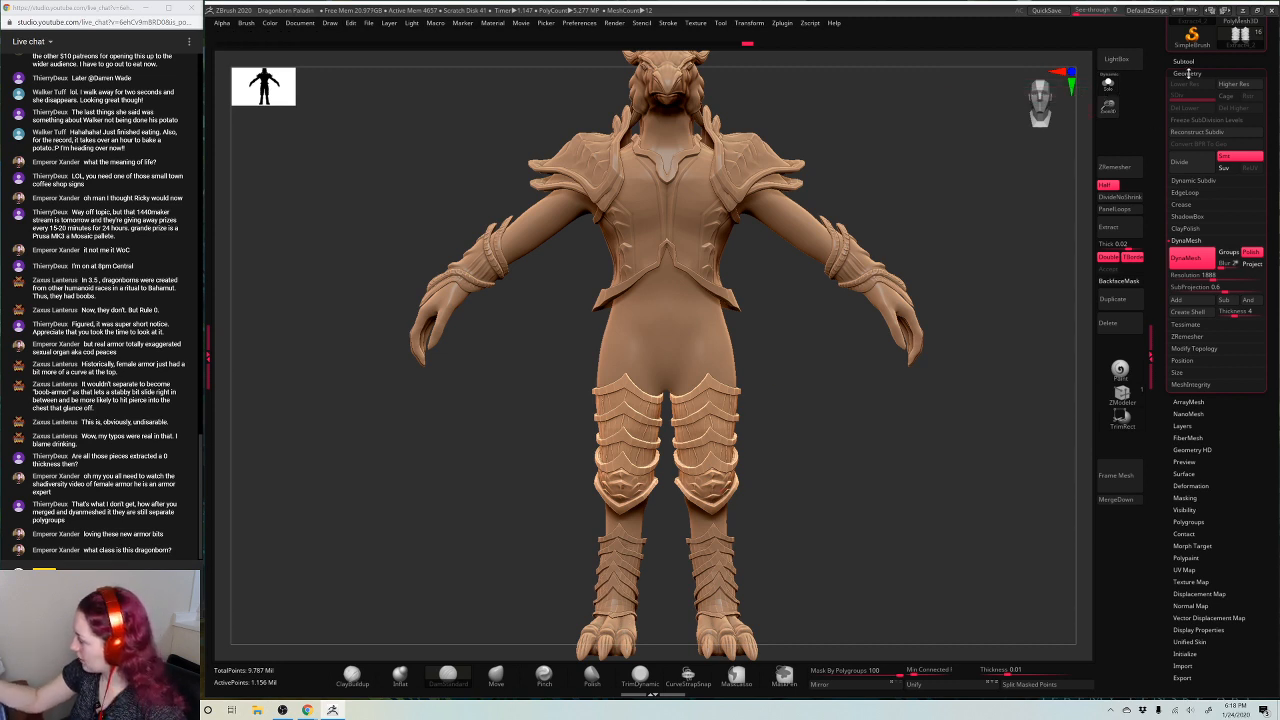
click(1187, 73)
click(1183, 61)
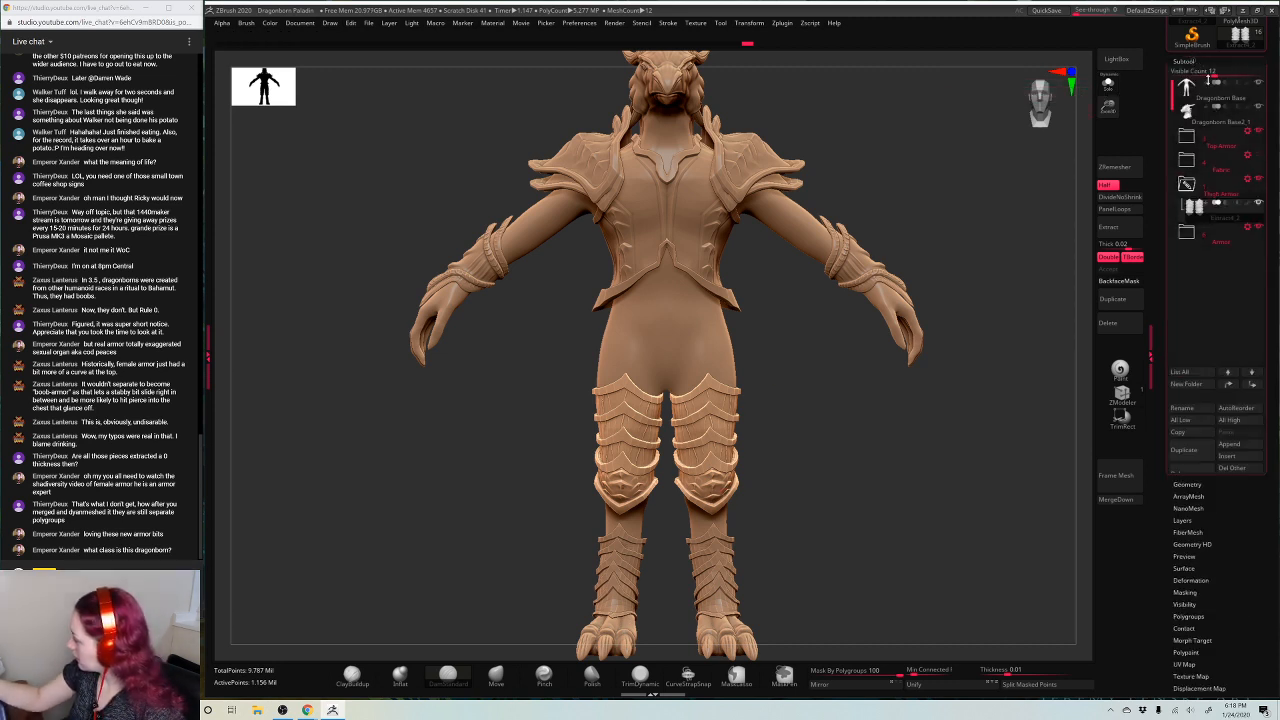
click(1257, 155)
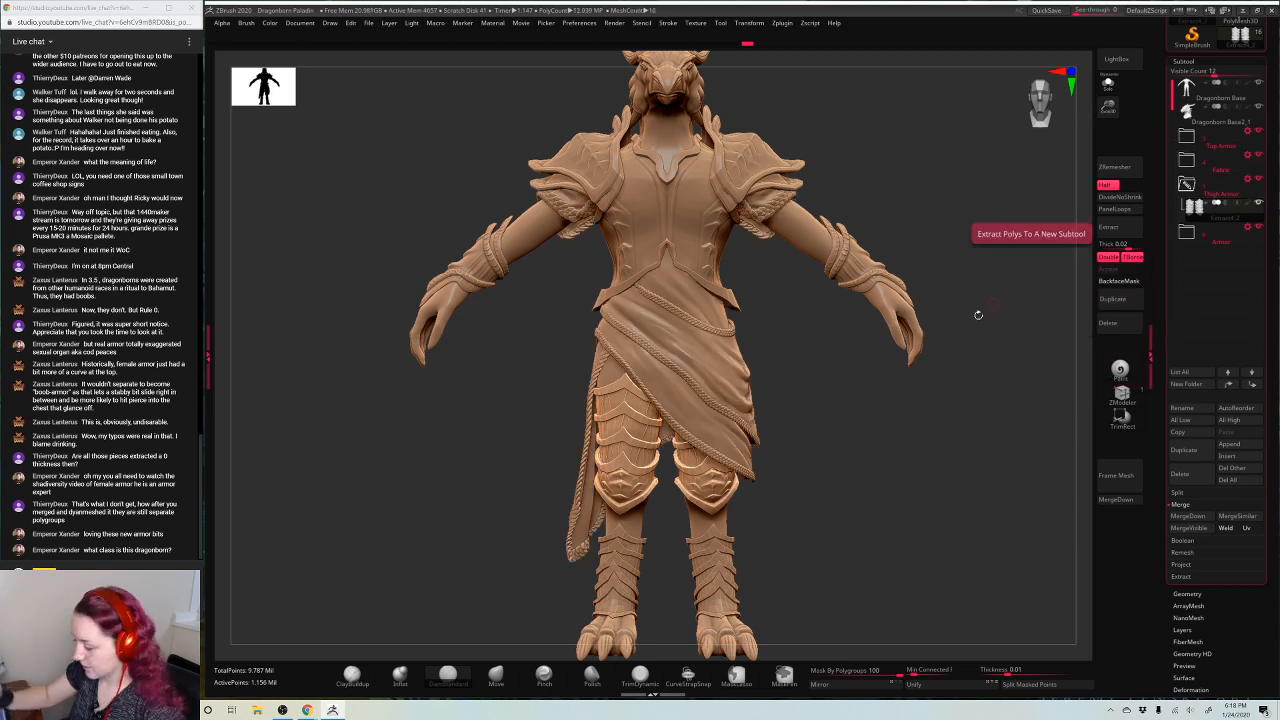
alt+drag(1006, 194, 993, 160)
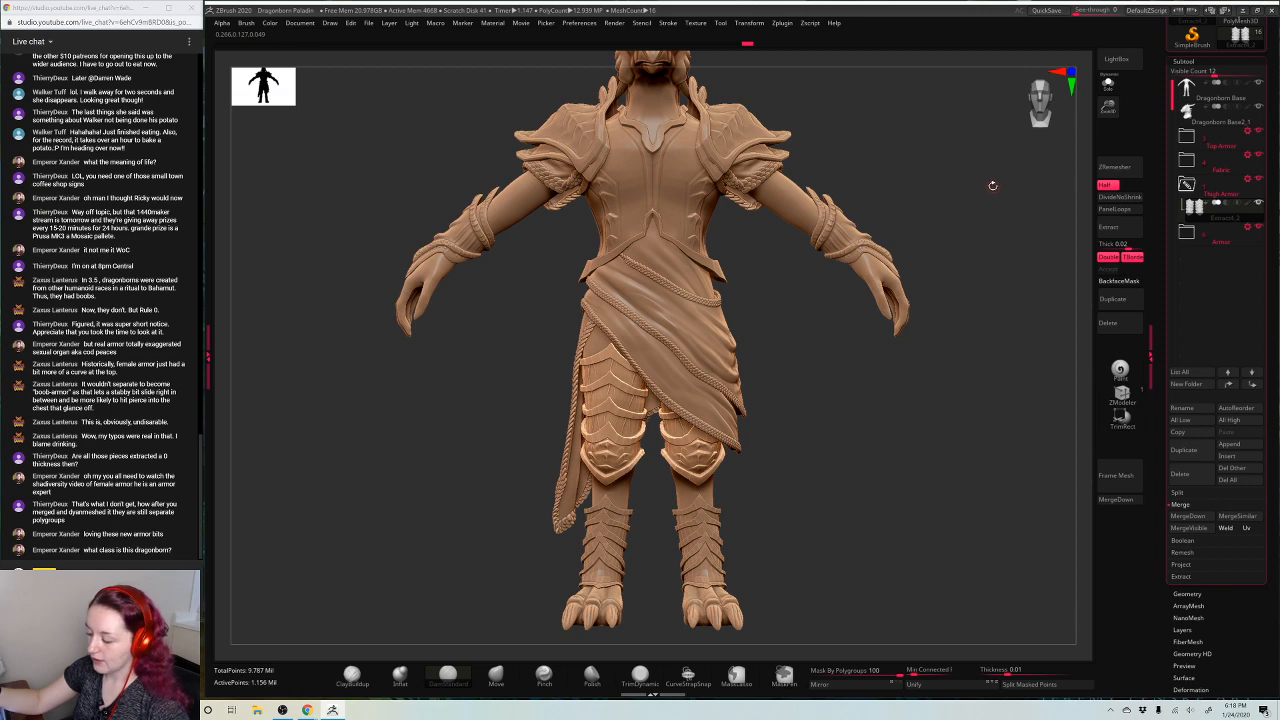
Isolate the thigh armor, carve matching cracks into the sides and backs of its plates, and update the DynaMesh
click(1108, 84)
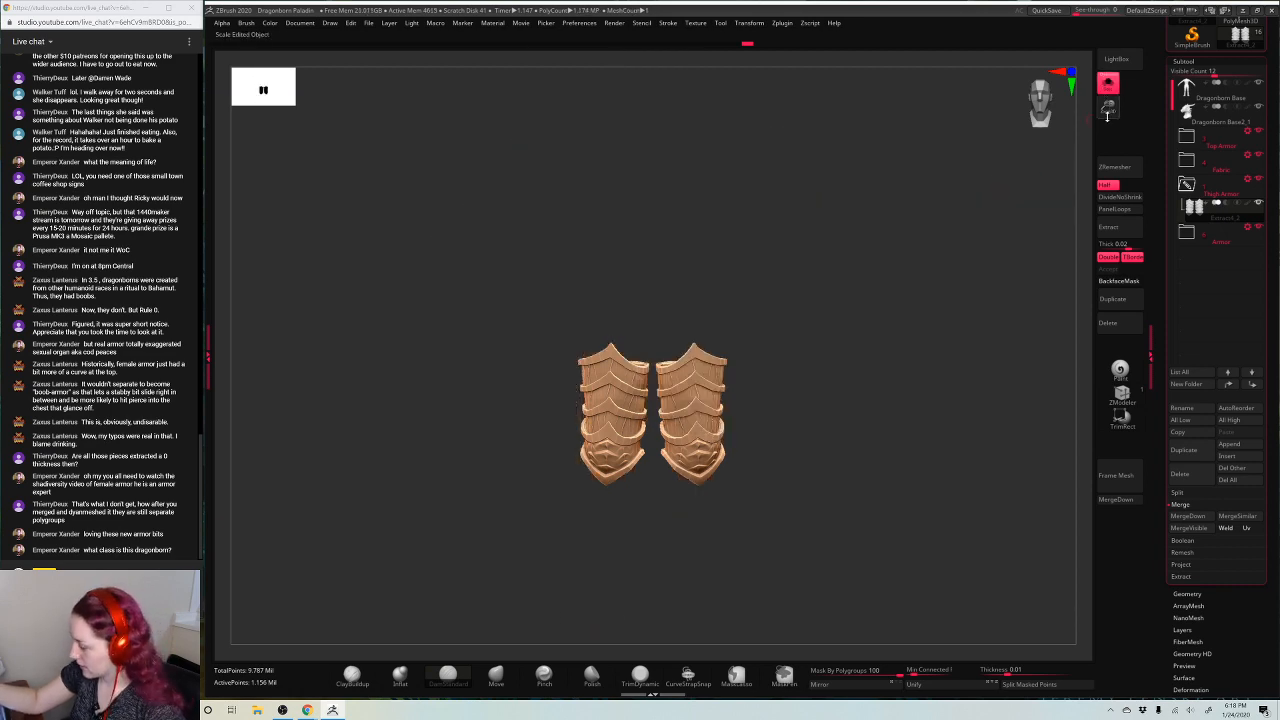
key(f)
drag(937, 271, 888, 271)
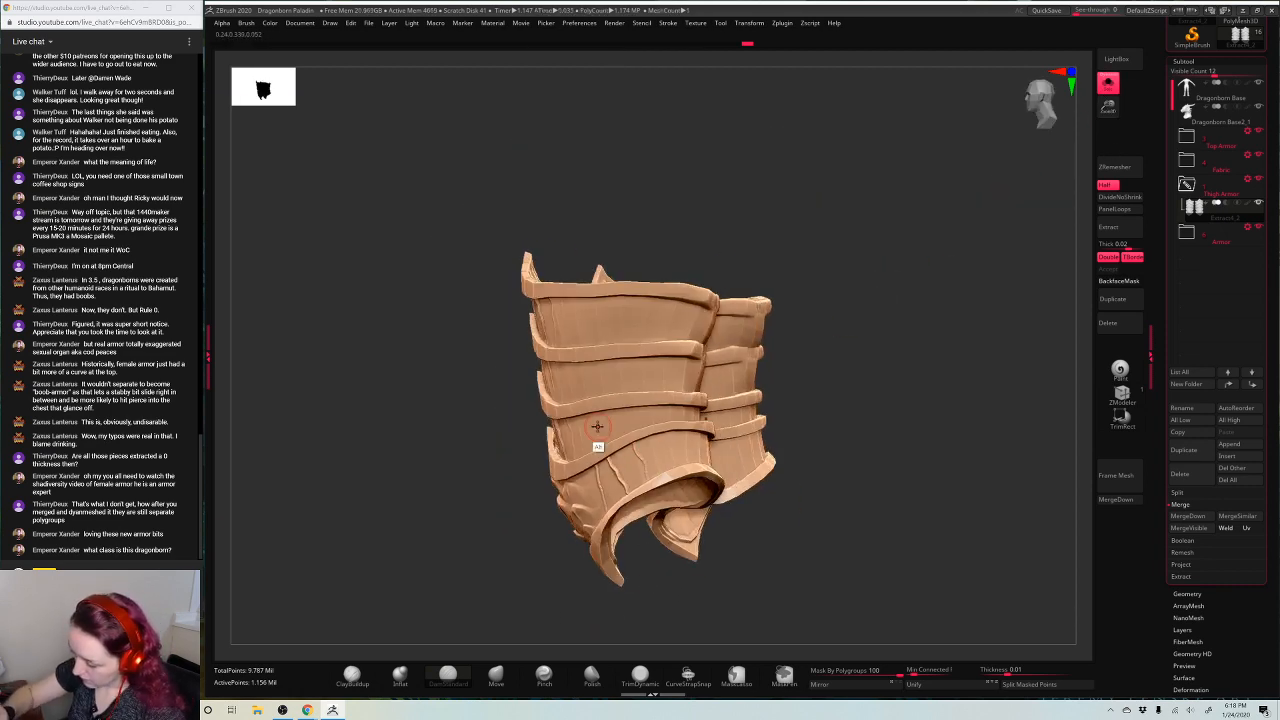
right_drag(588, 320, 650, 373)
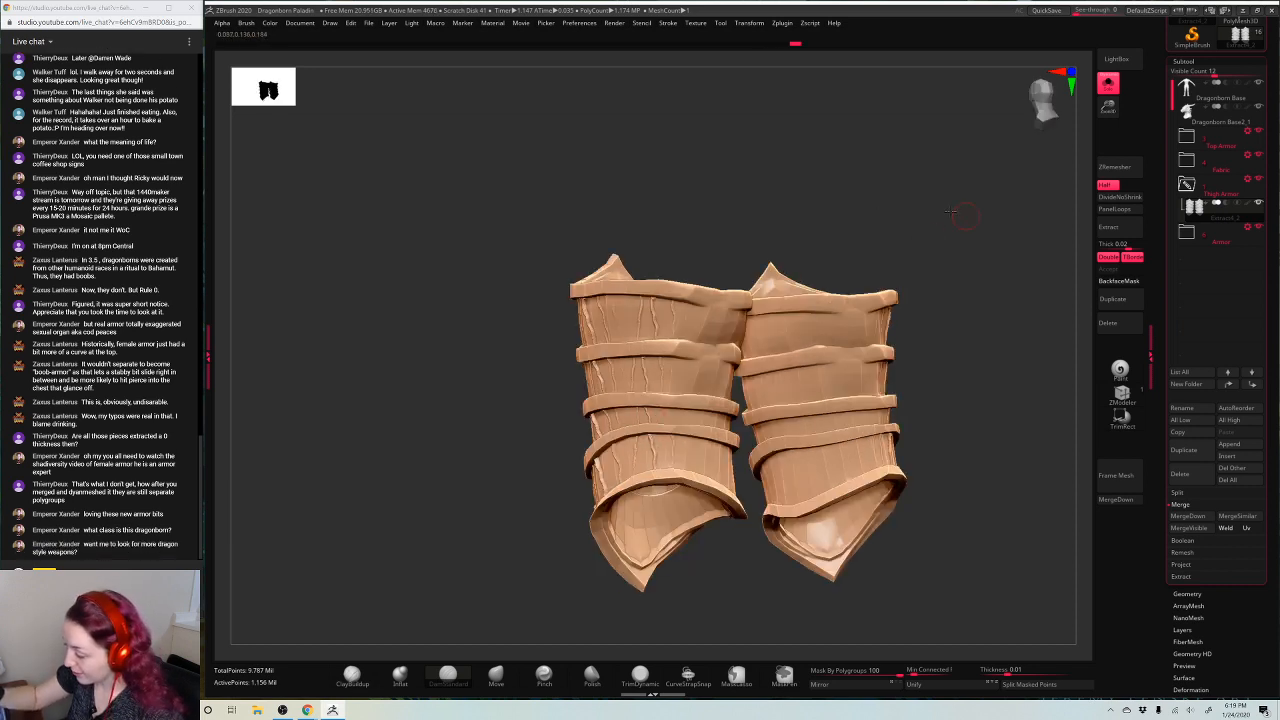
shift+right_drag(950, 212, 703, 429)
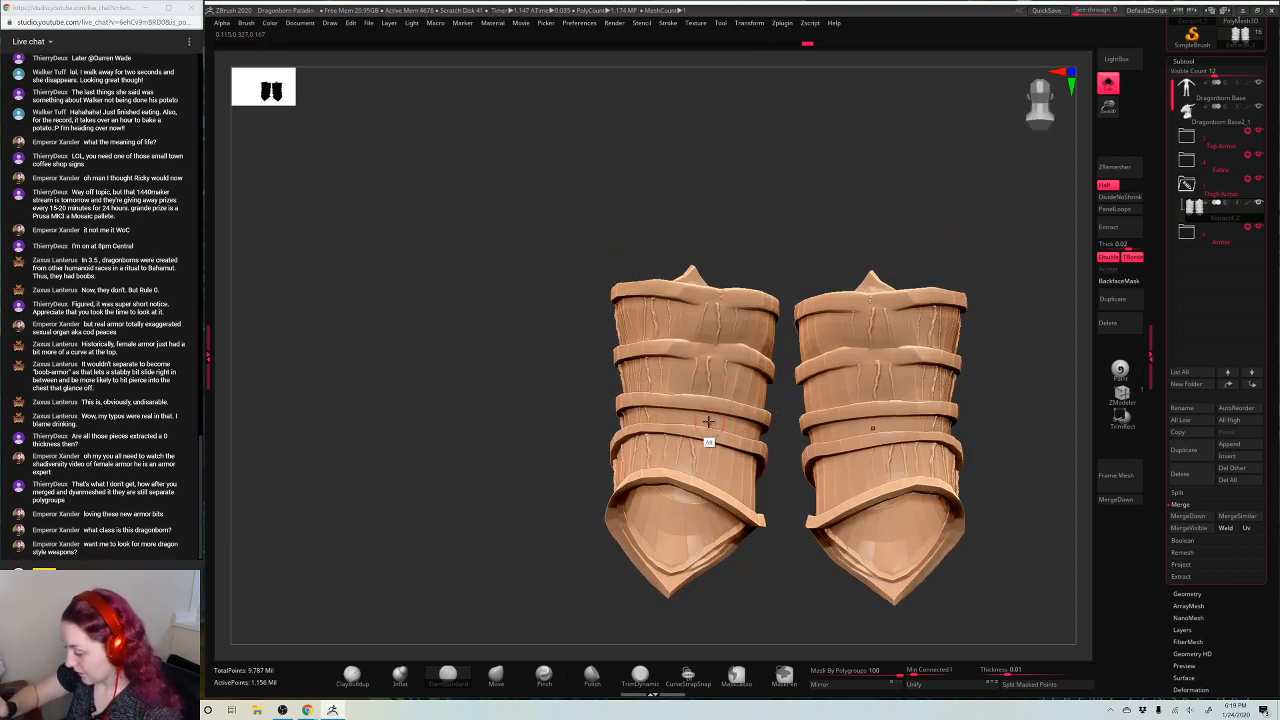
drag(923, 158, 928, 166)
mouse_move(1007, 153)
alt+mouse_down()
mouse_move(952, 147)
mouse_move(976, 167)
mouse_move(1020, 168)
alt+mouse_up()
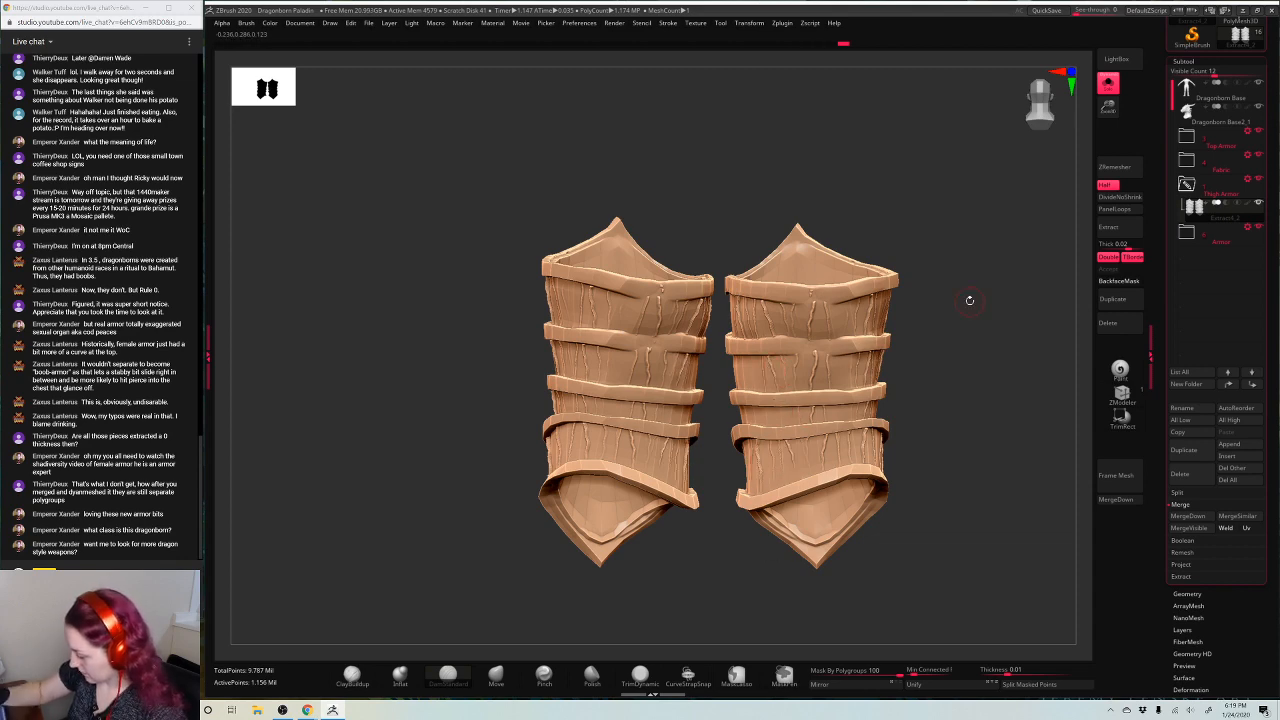
drag(970, 300, 712, 388)
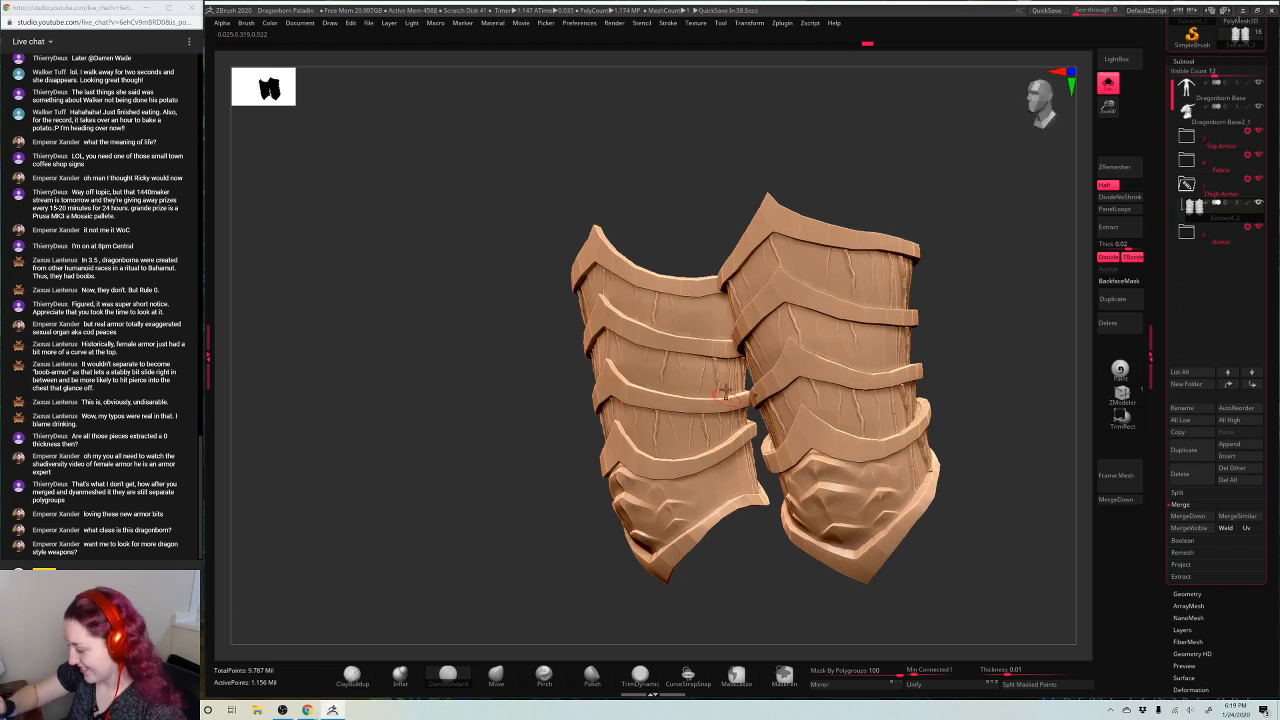
shift+drag(1000, 240, 1004, 242)
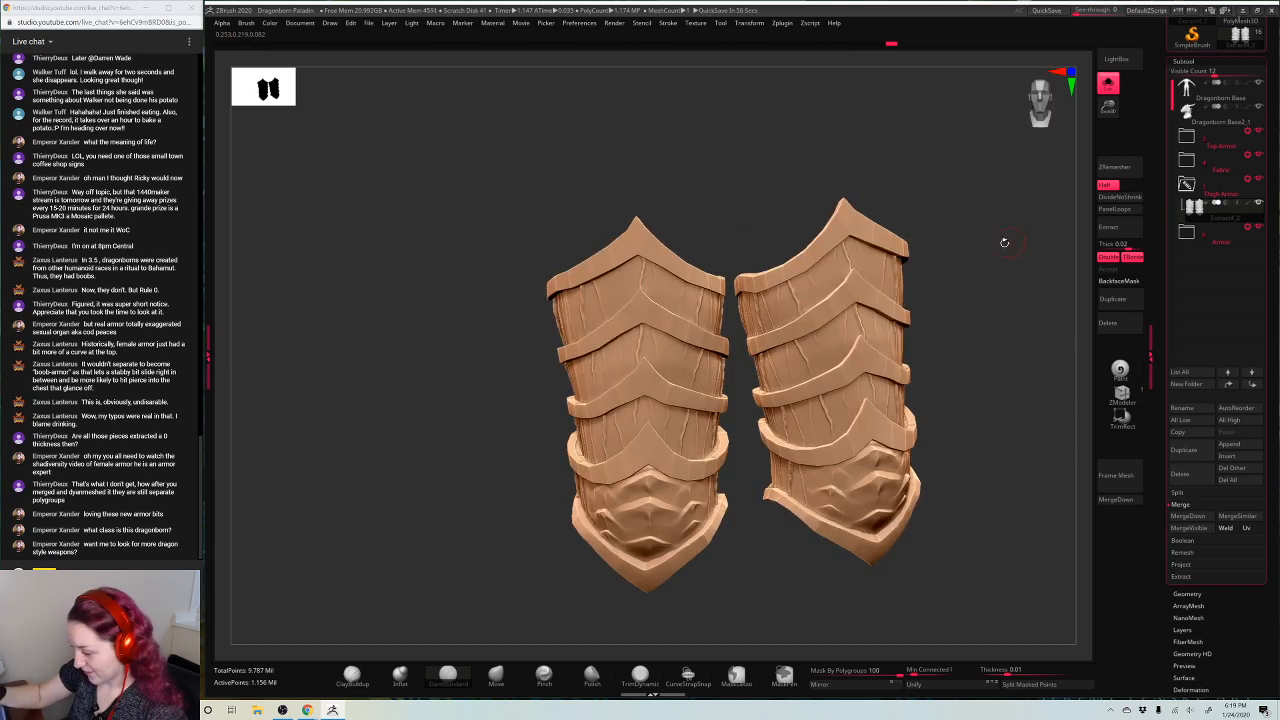
key(ctrl)
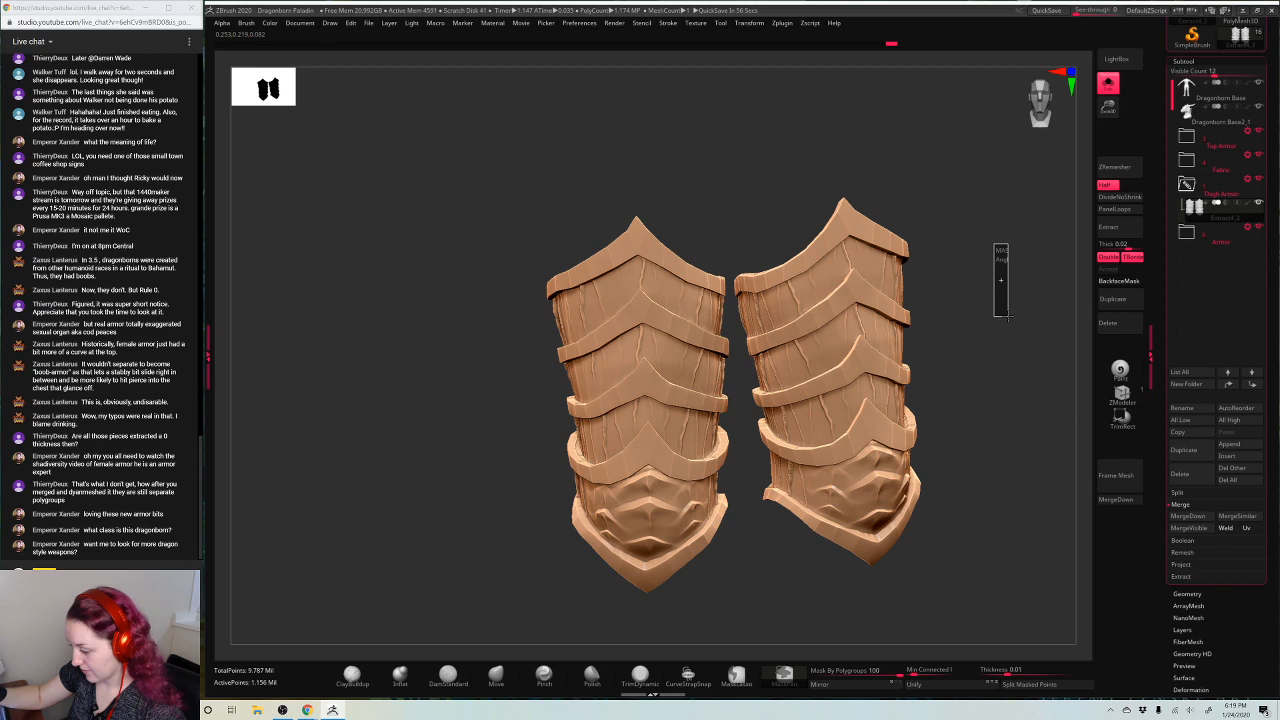
key(p)
key(f)
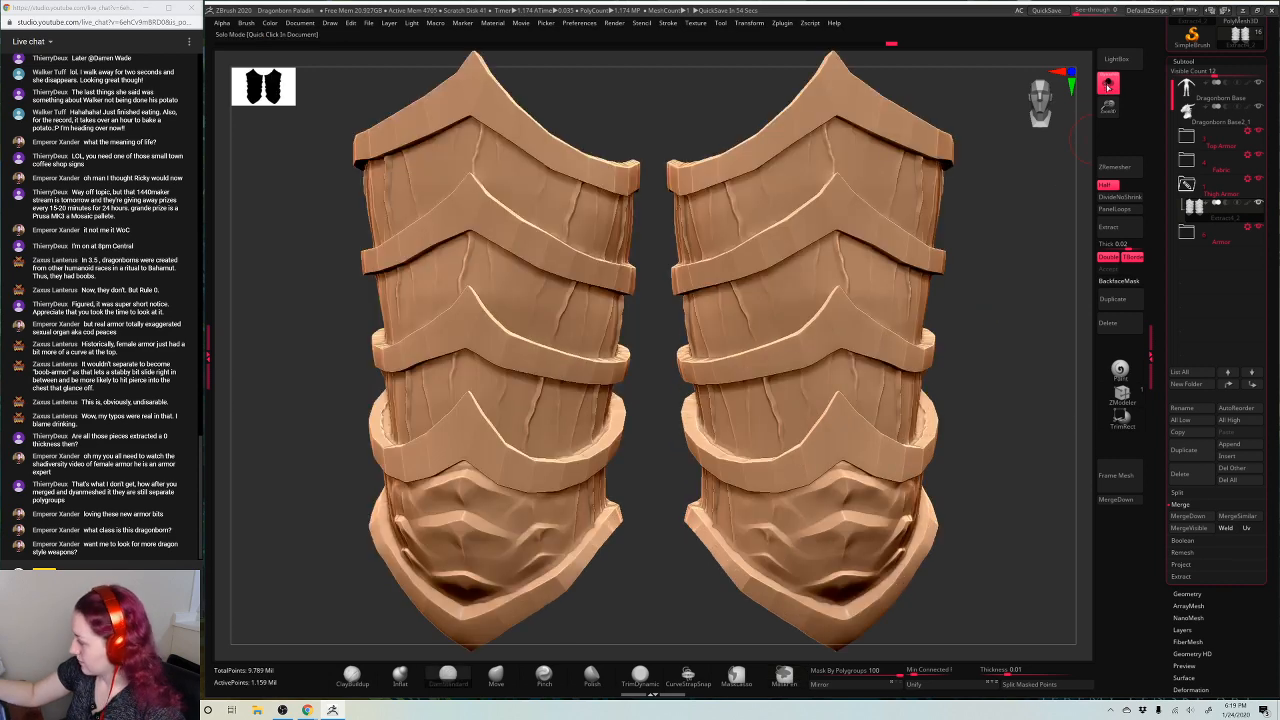
Show all subtools of the figure again and save the project over its existing file
click(1108, 86)
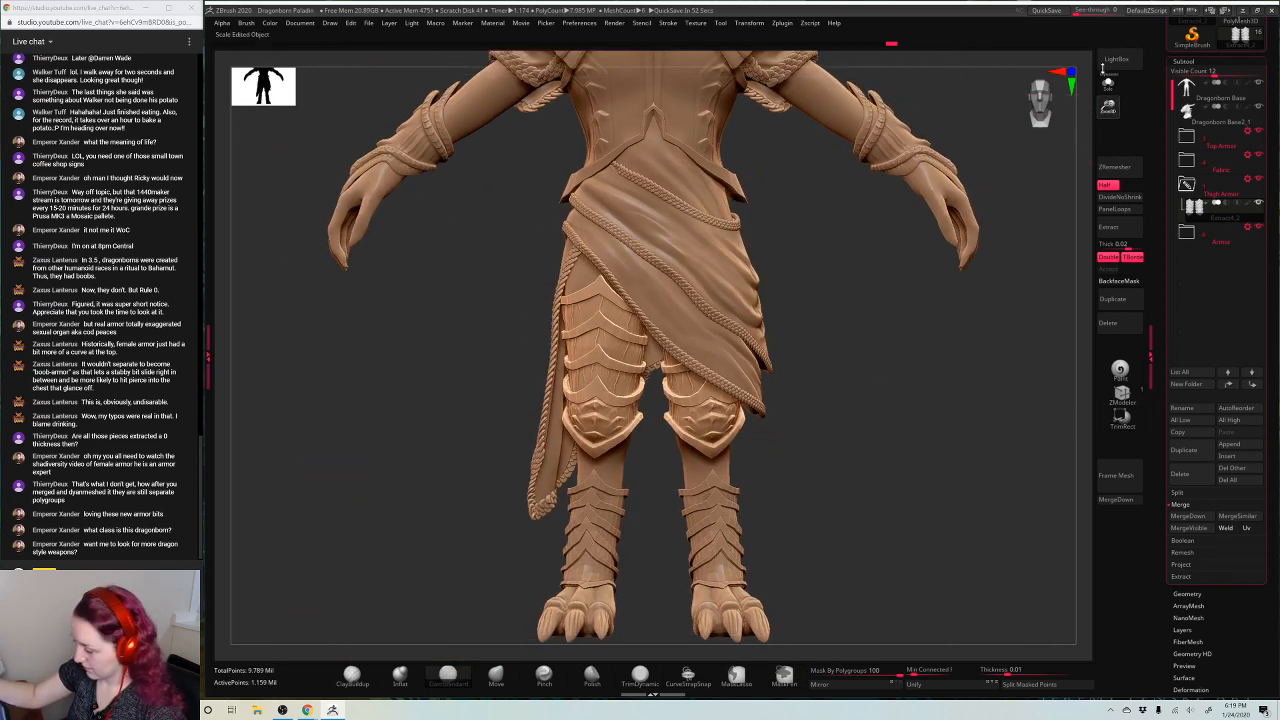
key(f)
key(ctrl+s)
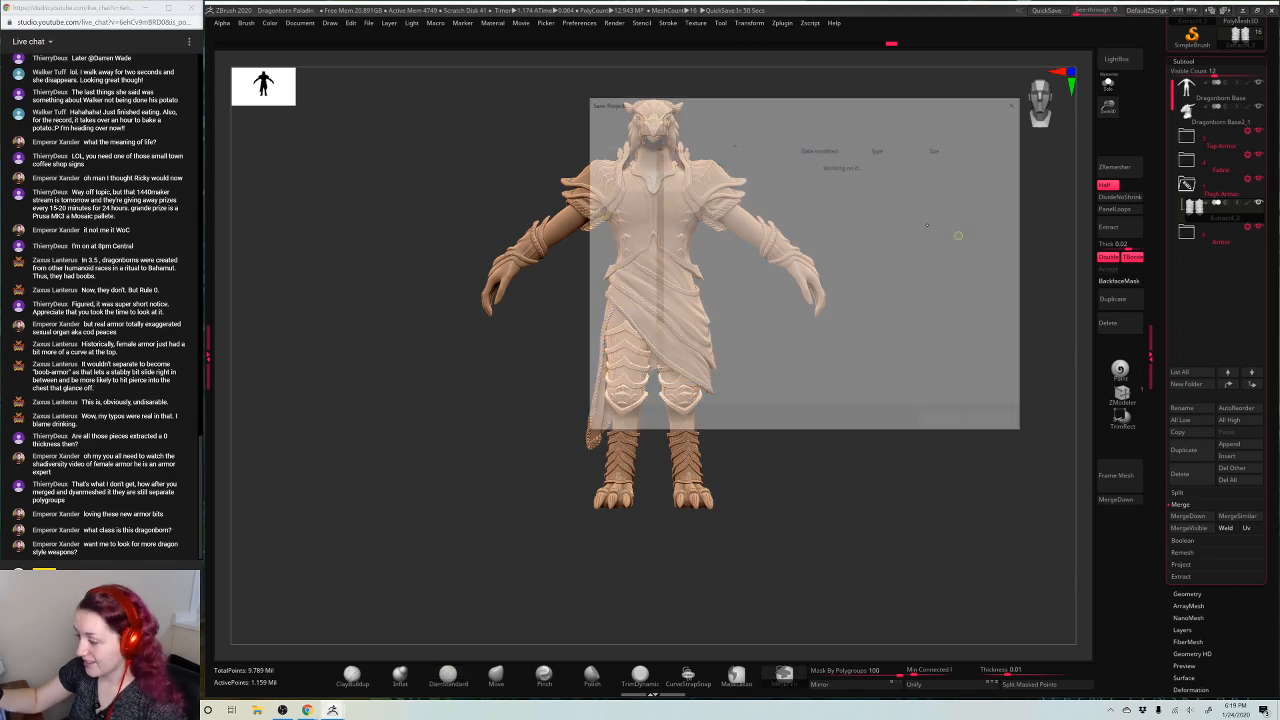
key(Return)
click(673, 357)
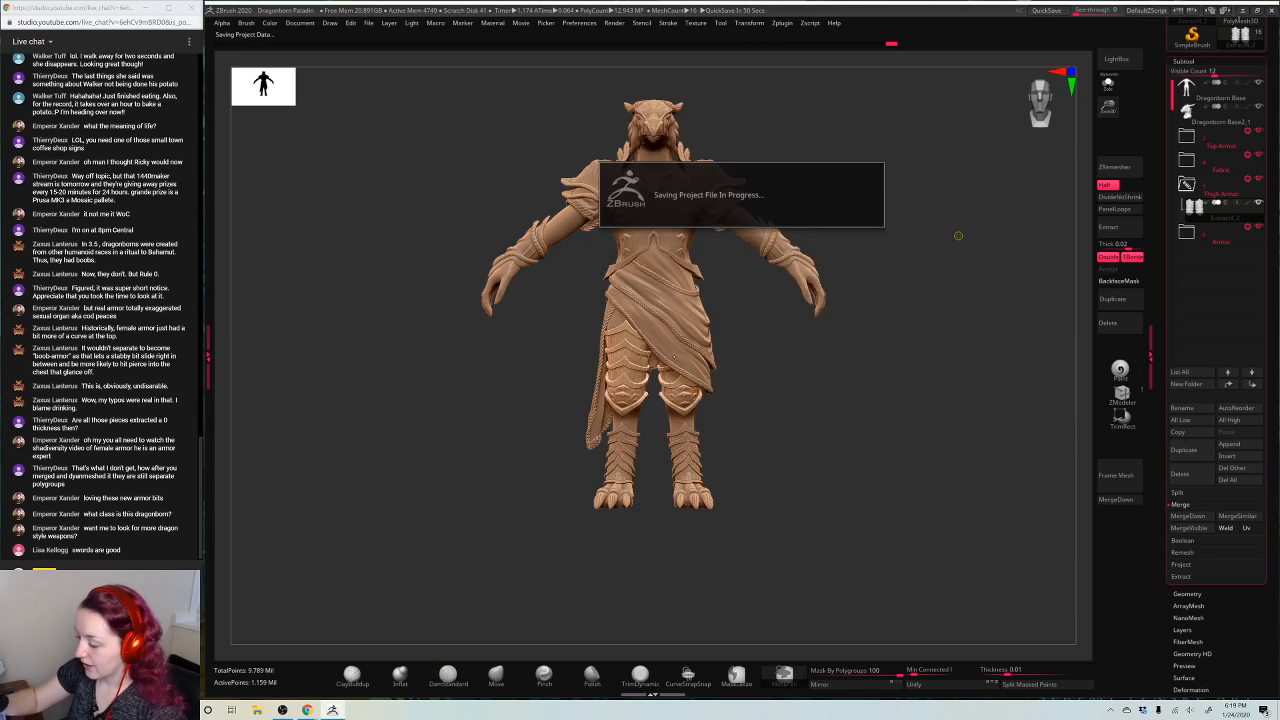
right_click(897, 237)
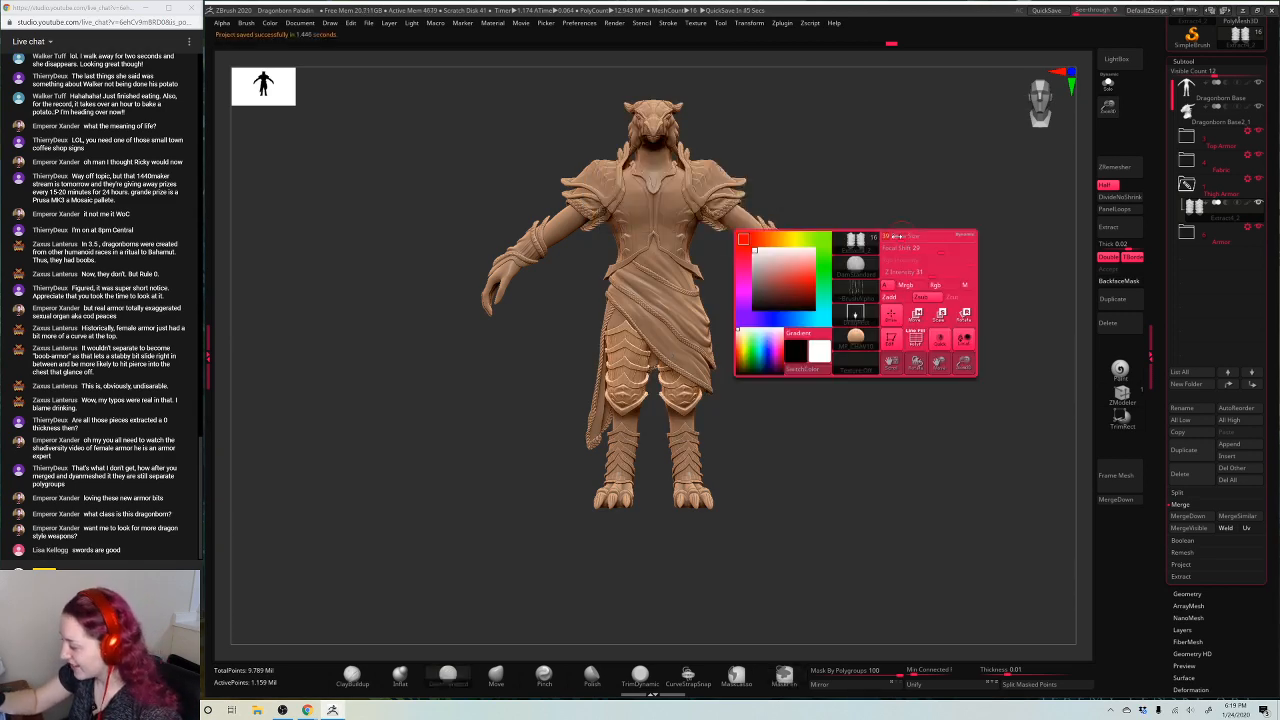
ctrl+click(628, 352)
ctrl+click(960, 169)
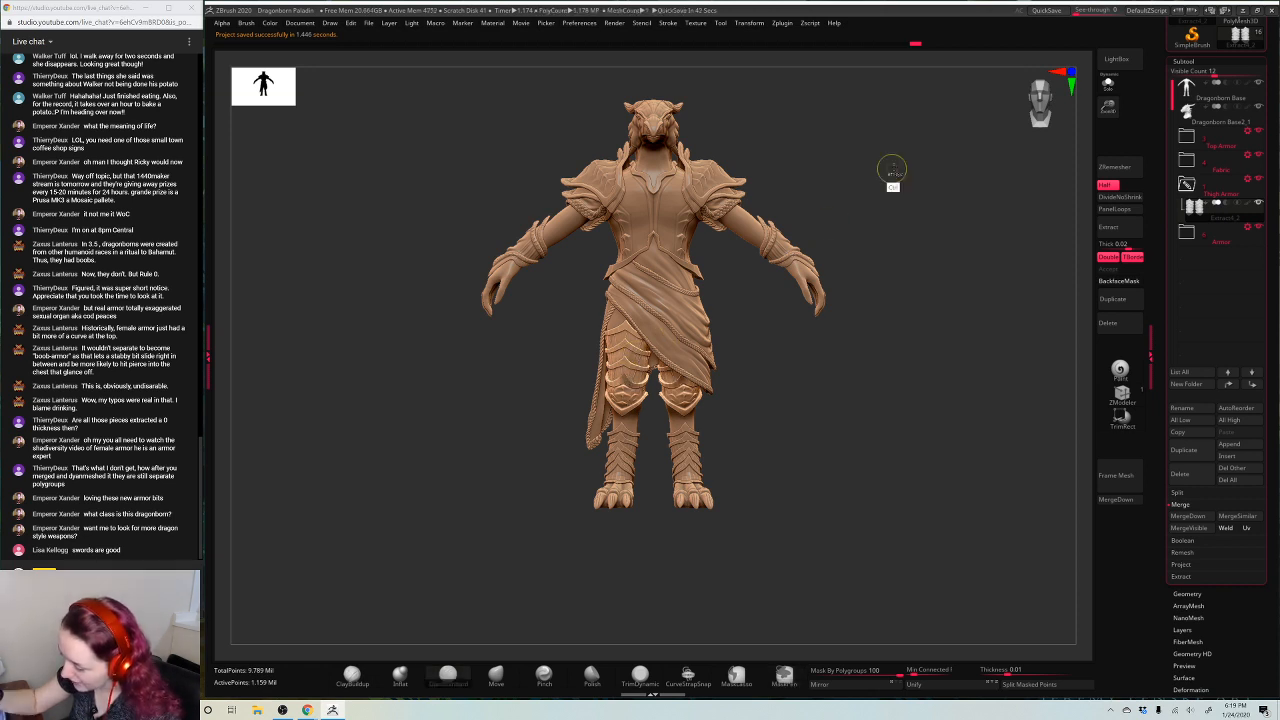
key(ctrl+z)
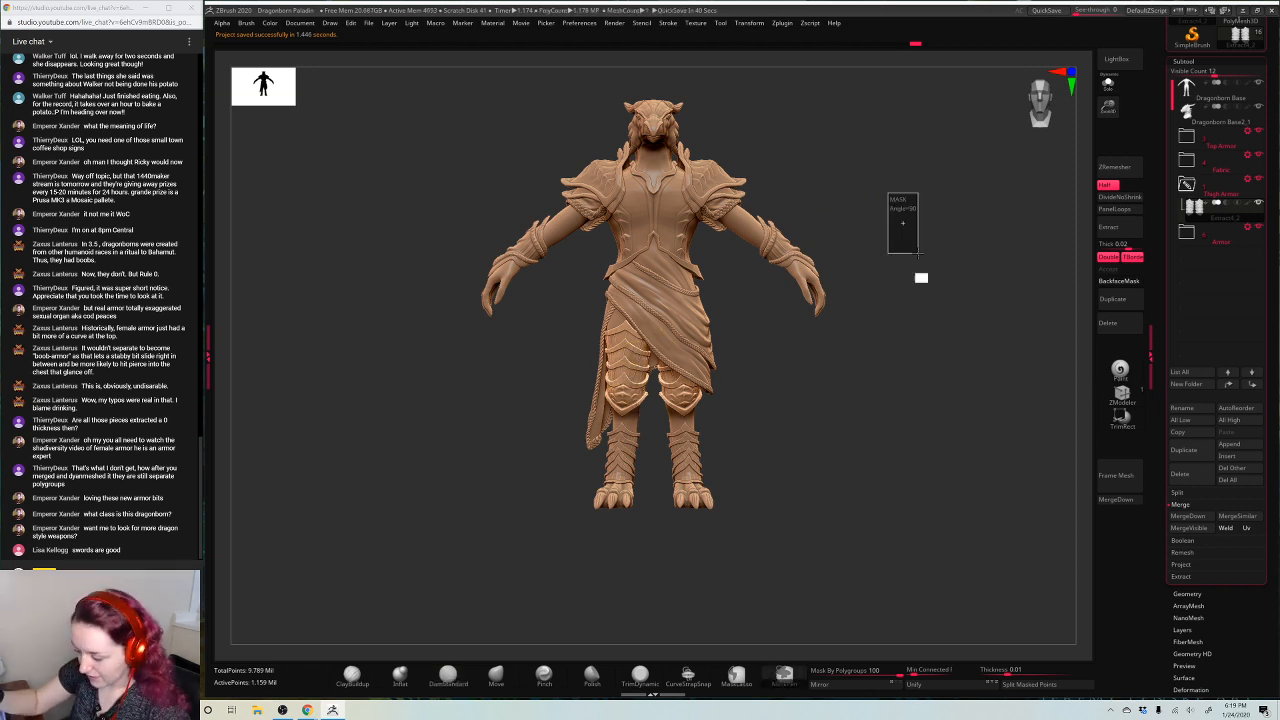
drag(920, 277, 916, 243)
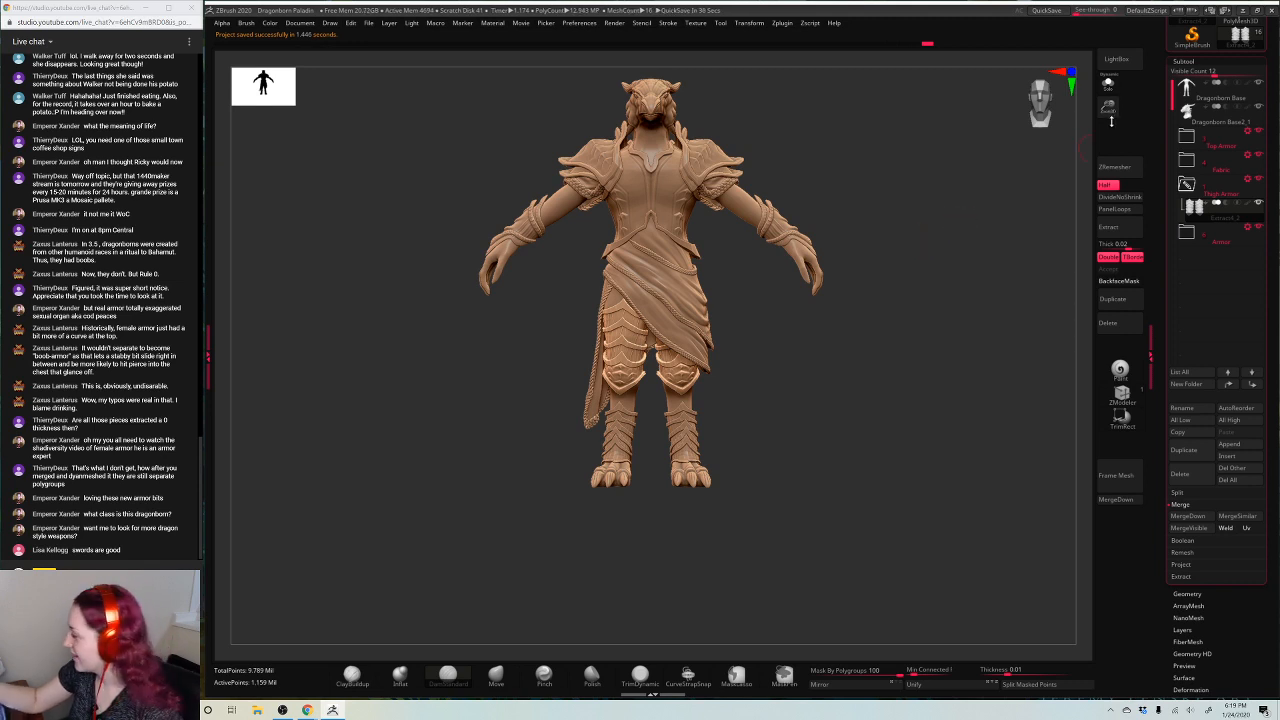
Switch to the Move brush and resize it for adjusting the armor around the thighs and knees
drag(1108, 108, 1120, 165)
drag(899, 393, 870, 413)
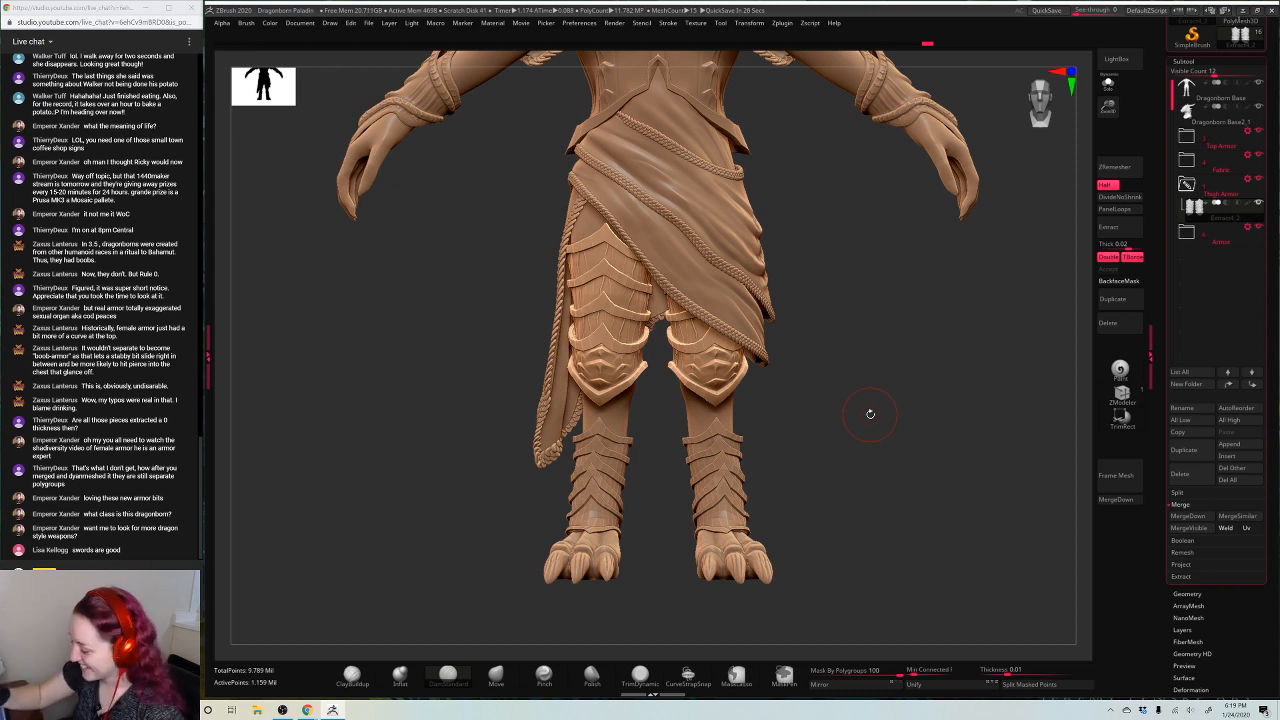
drag(906, 283, 891, 317)
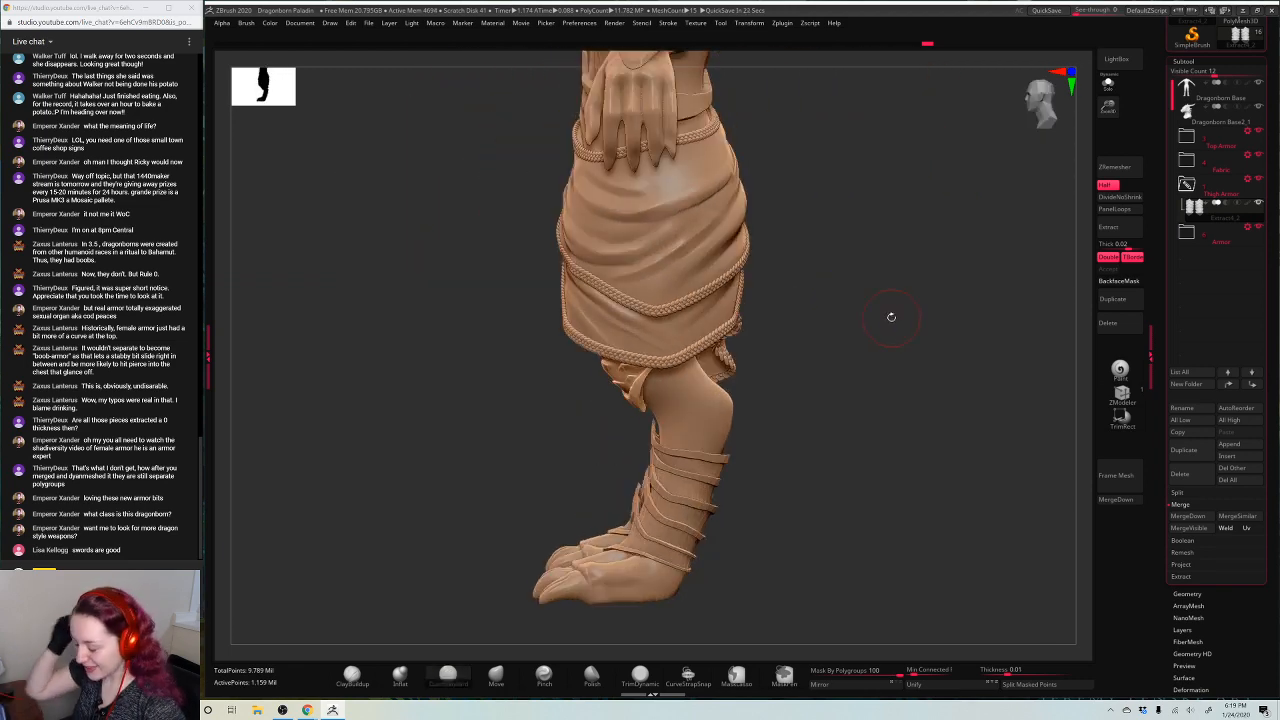
key(b)
key(m)
key(v)
key(space)
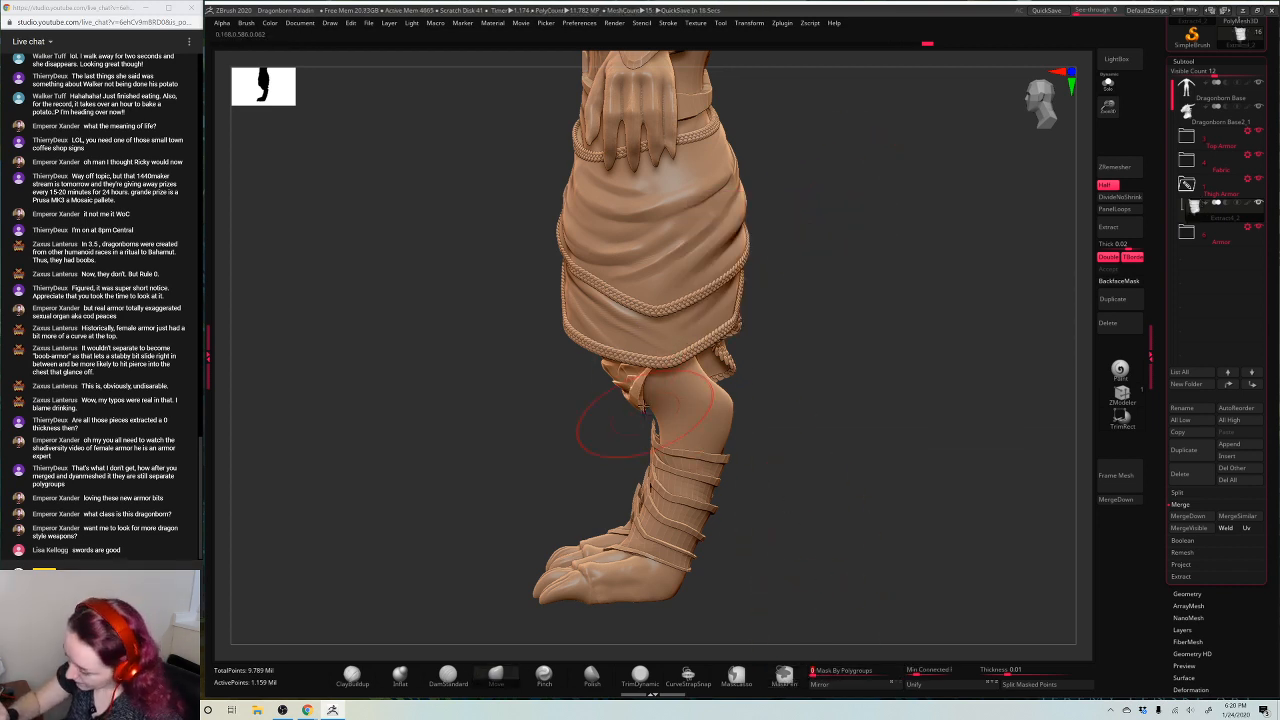
drag(885, 258, 703, 366)
key(space)
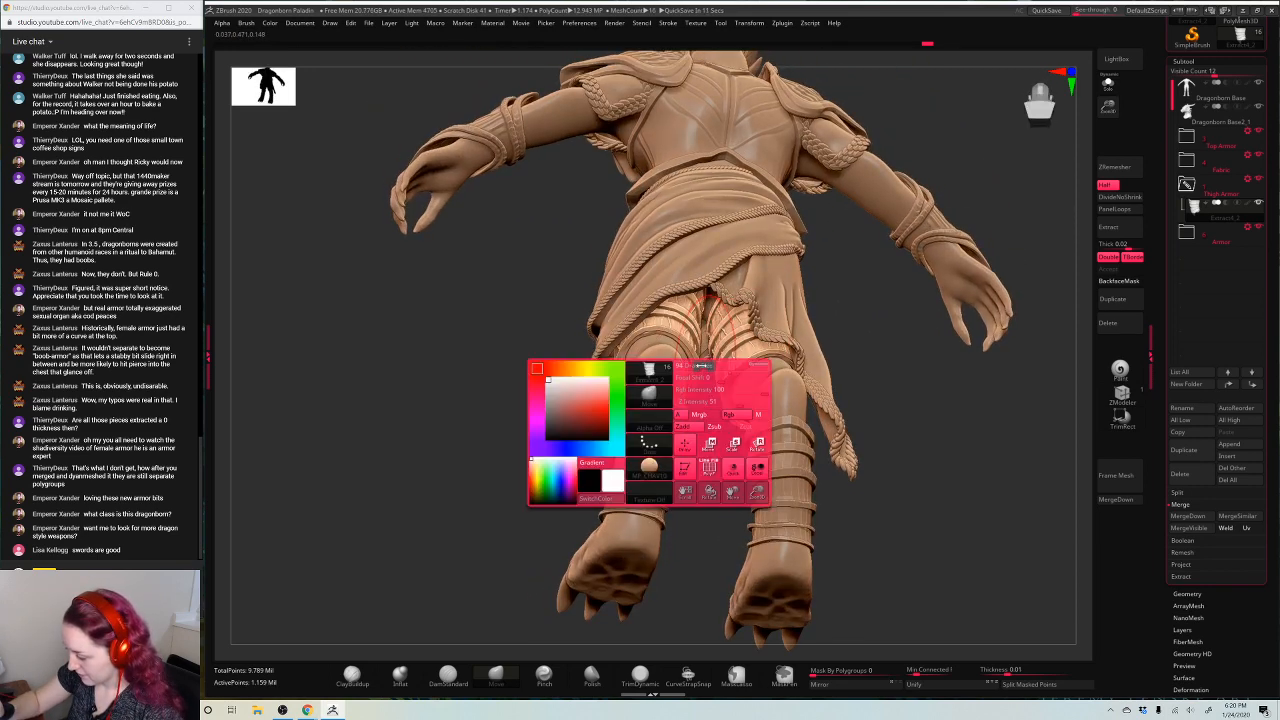
Examine the draped cloth, thigh armor and legs from the back, side and front, selecting fabric and body subtools along the way
drag(900, 283, 845, 310)
alt+click(790, 207)
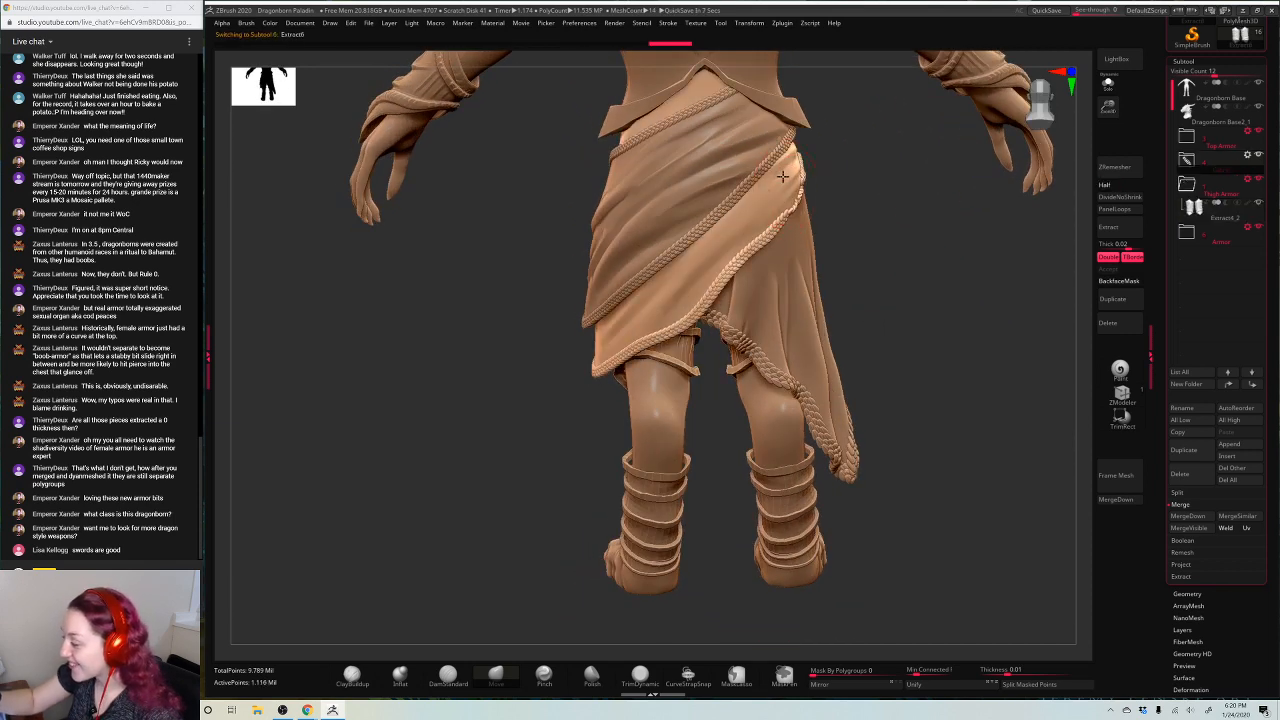
alt+click(784, 146)
drag(975, 222, 1014, 314)
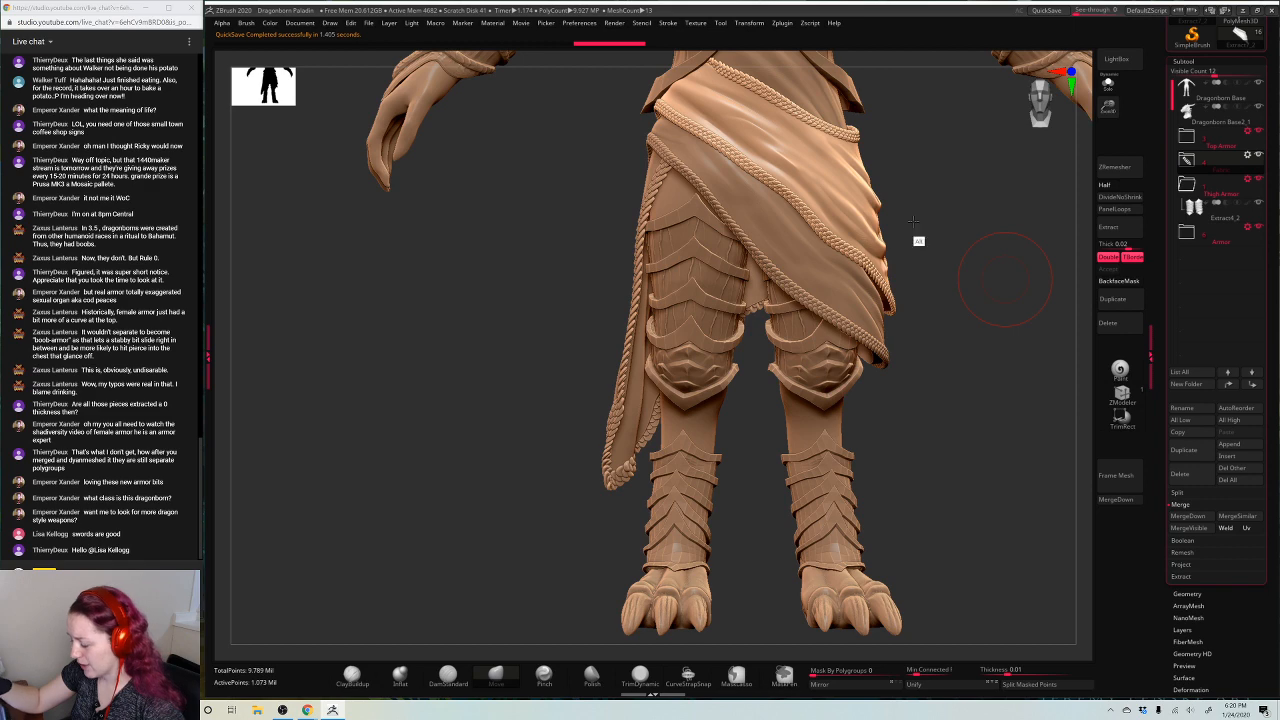
alt+drag(913, 222, 844, 231)
alt+click(753, 430)
drag(1010, 270, 951, 276)
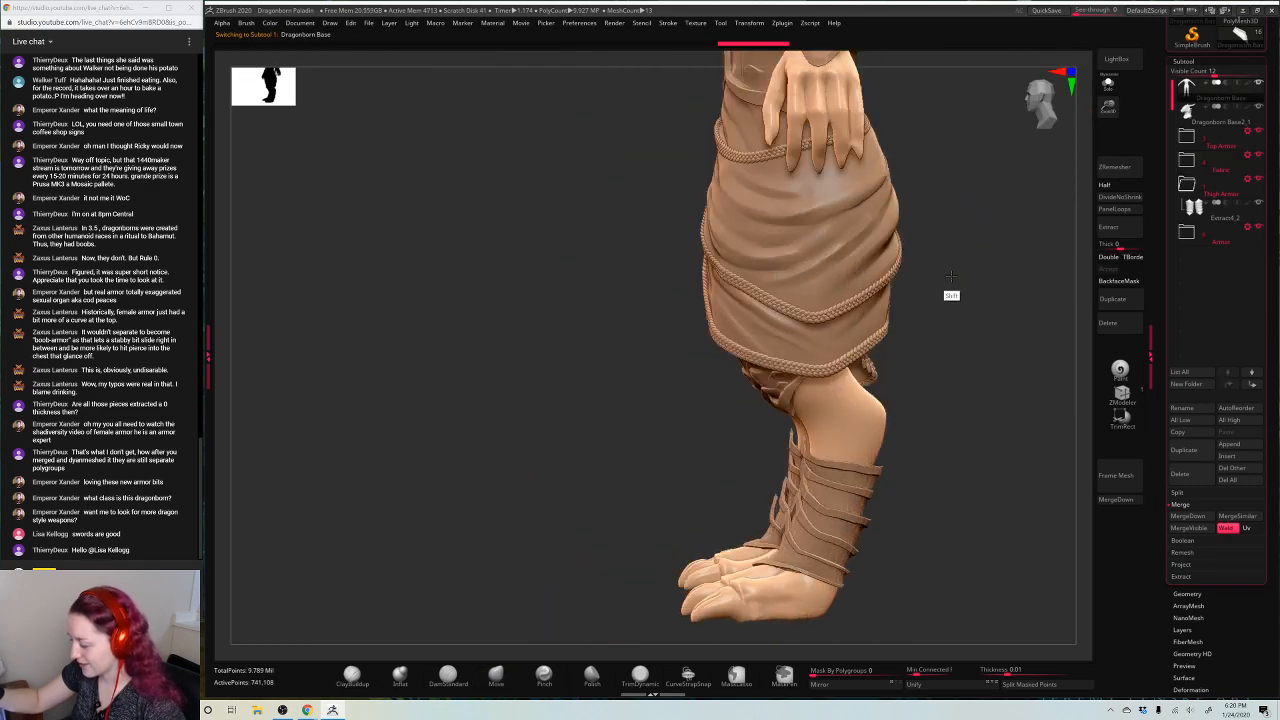
alt+drag(870, 256, 760, 245)
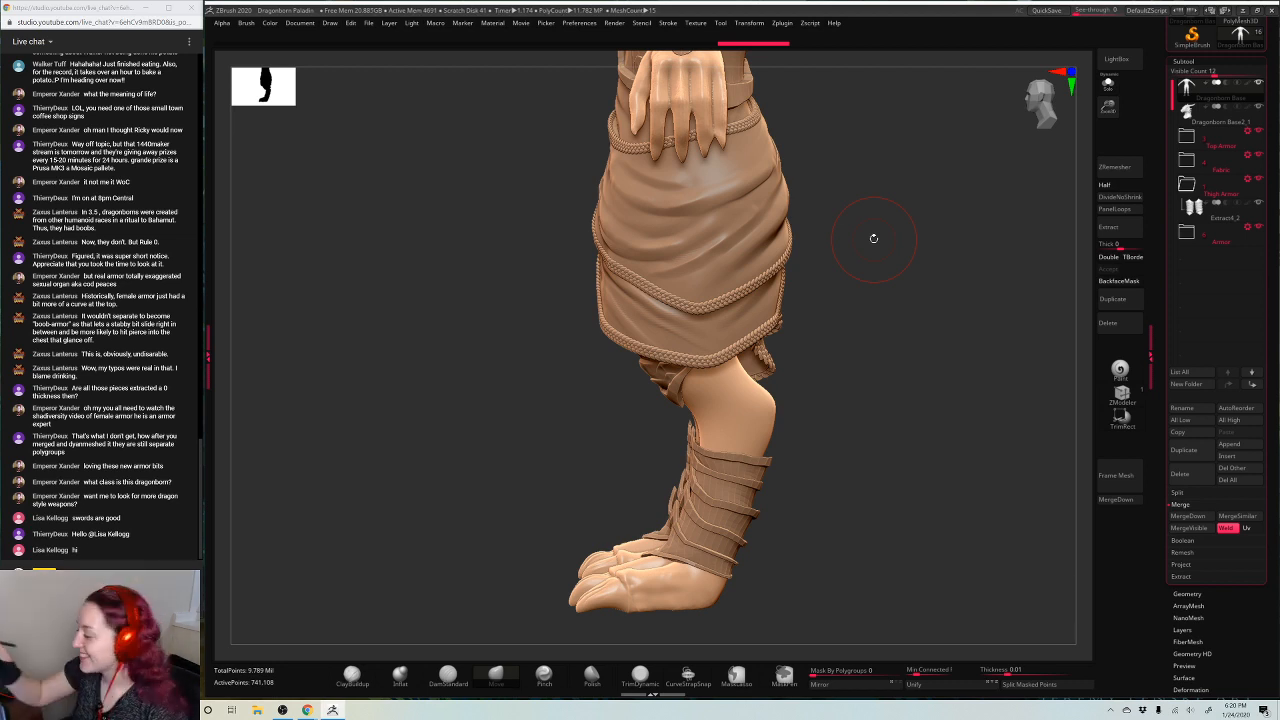
alt+drag(1060, 280, 1110, 62)
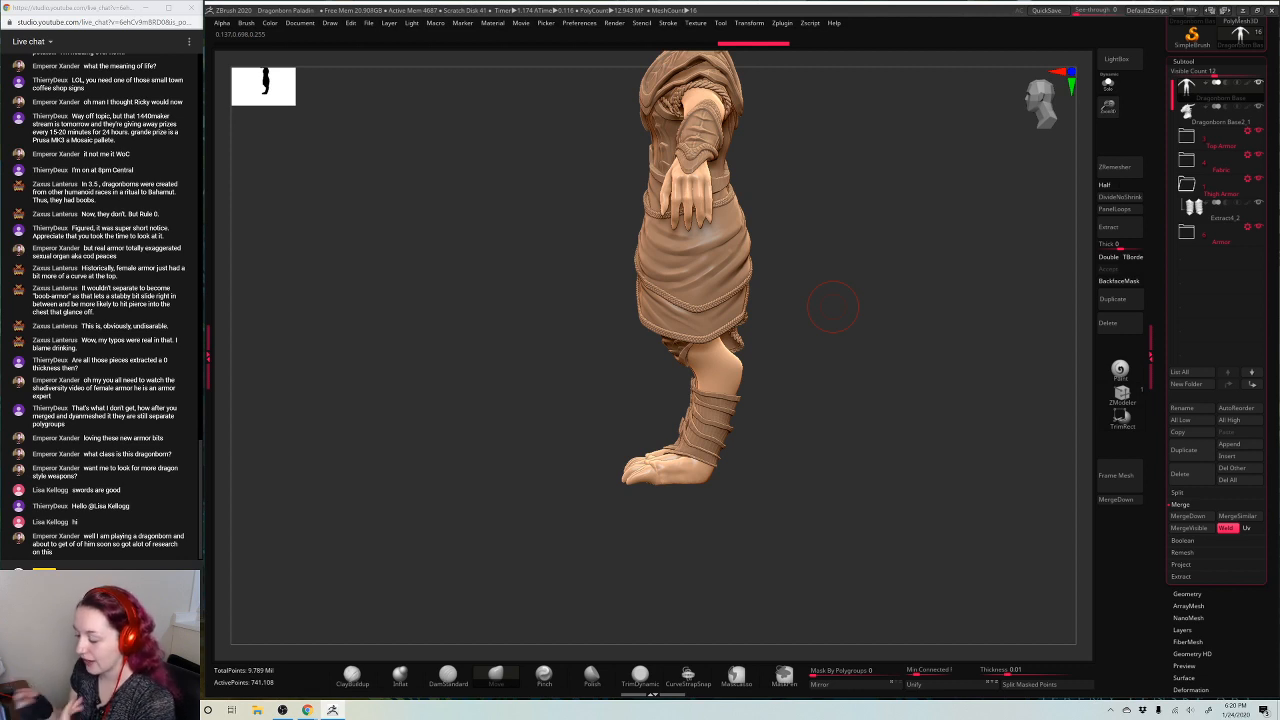
drag(901, 228, 931, 223)
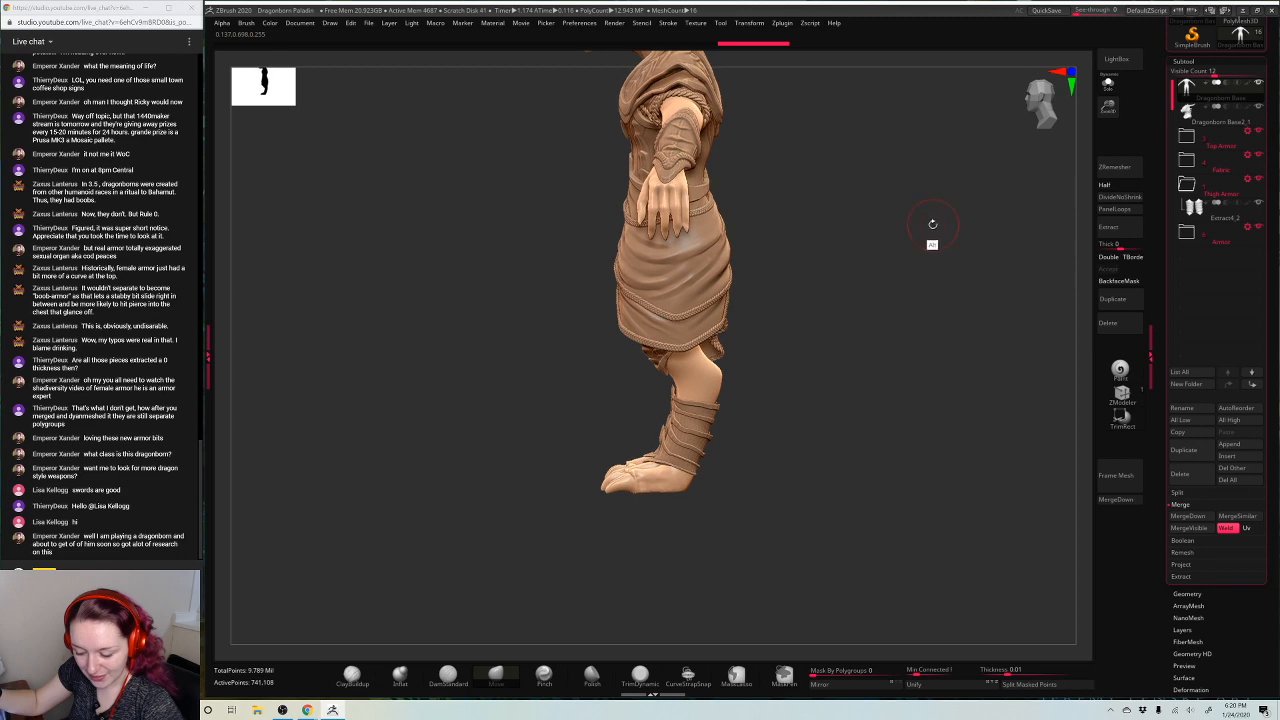
drag(1108, 108, 1096, 168)
drag(943, 256, 956, 258)
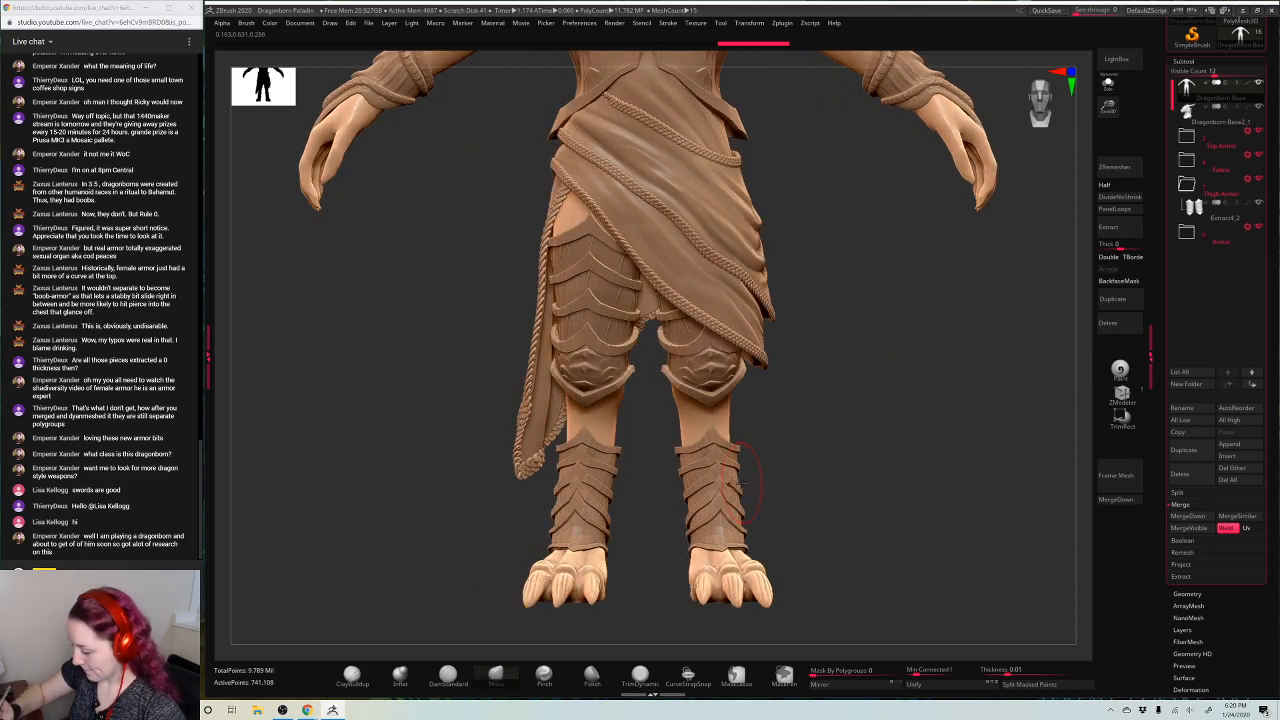
Select the top shin plate subtool and nudge its outer edge with a resized Move brush
alt+click(730, 465)
drag(1106, 108, 1103, 150)
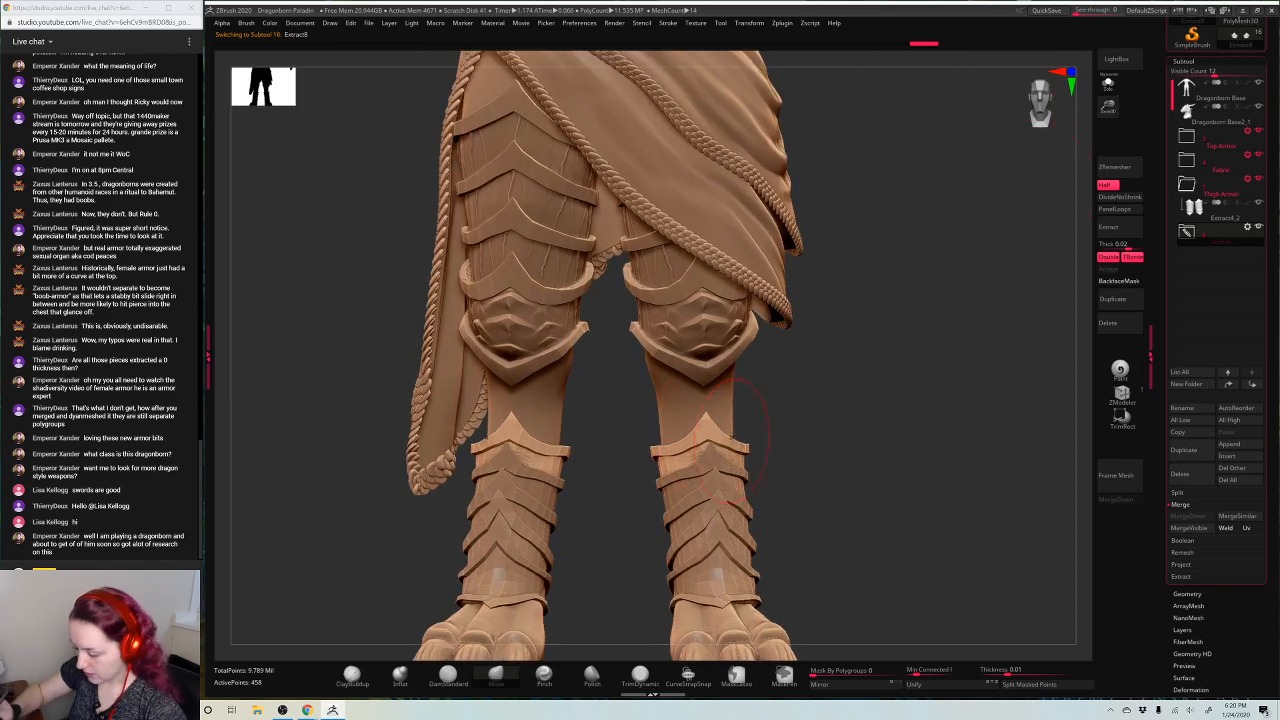
key(space)
click(704, 421)
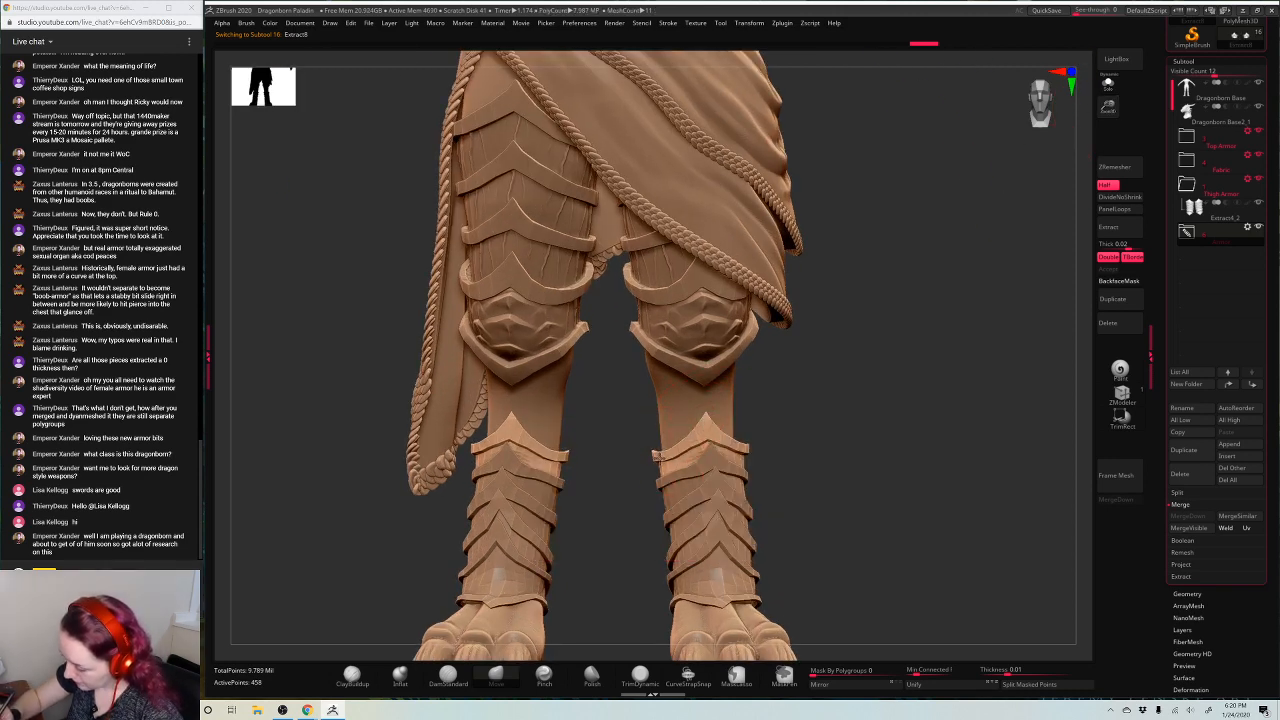
Select the second shin plate from the top and adjust its shape with the Move brush from front and three-quarter views
drag(880, 340, 720, 435)
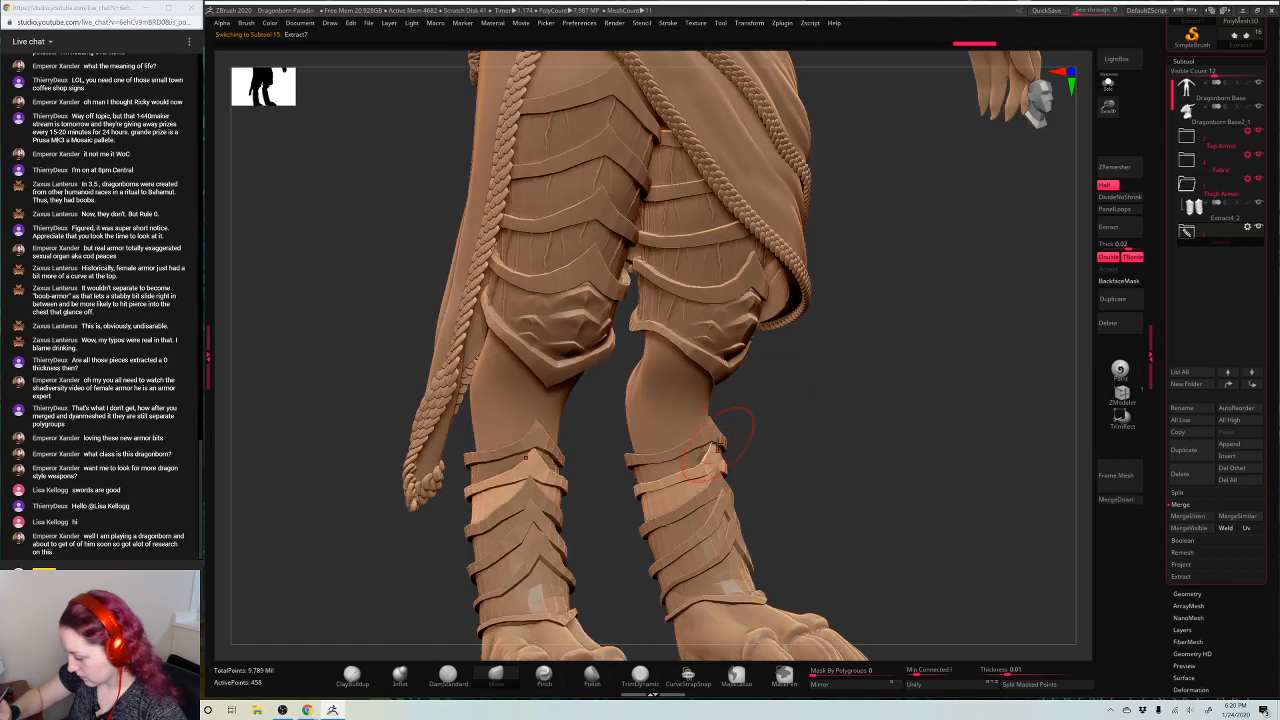
drag(803, 383, 736, 430)
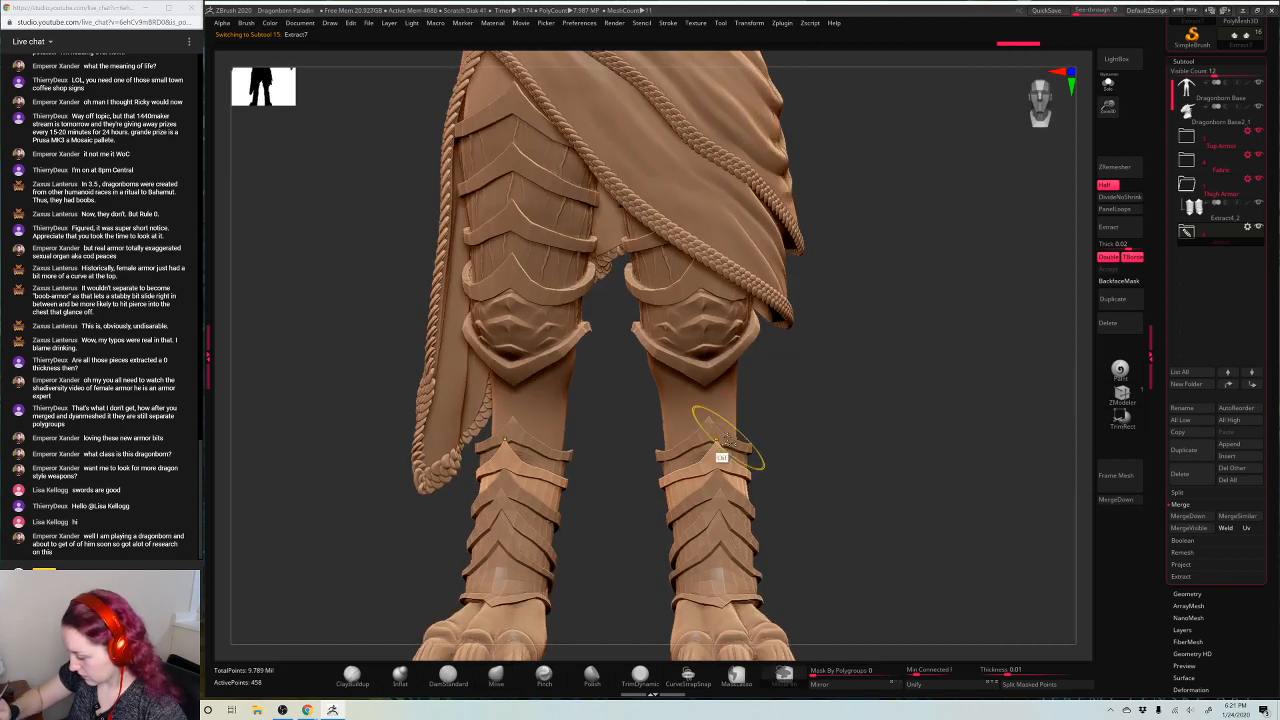
drag(810, 381, 813, 372)
key(space)
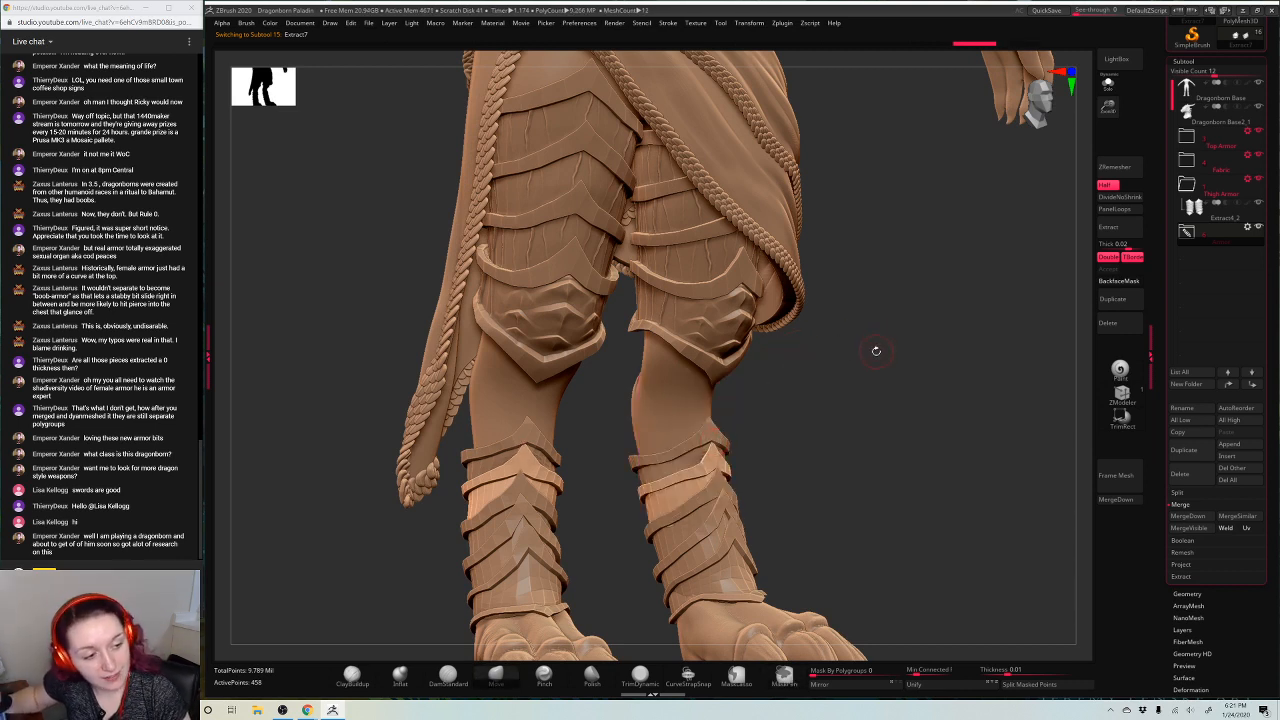
key(space)
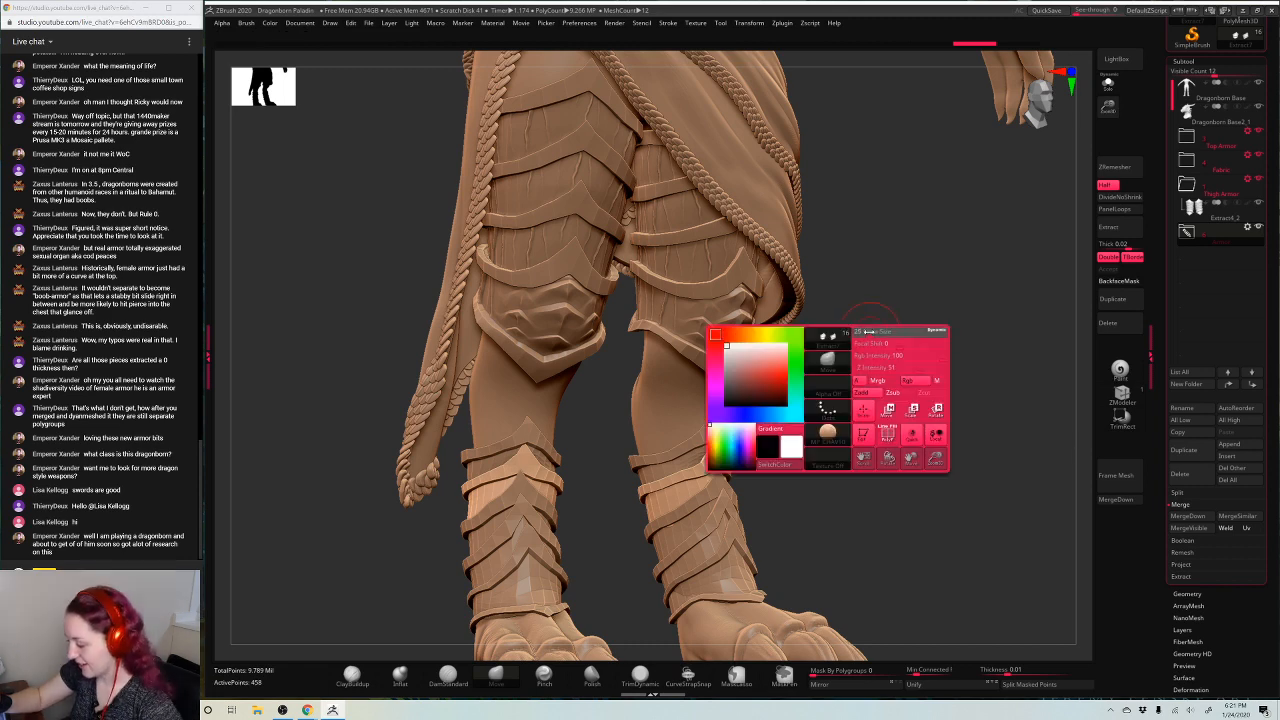
drag(866, 332, 710, 465)
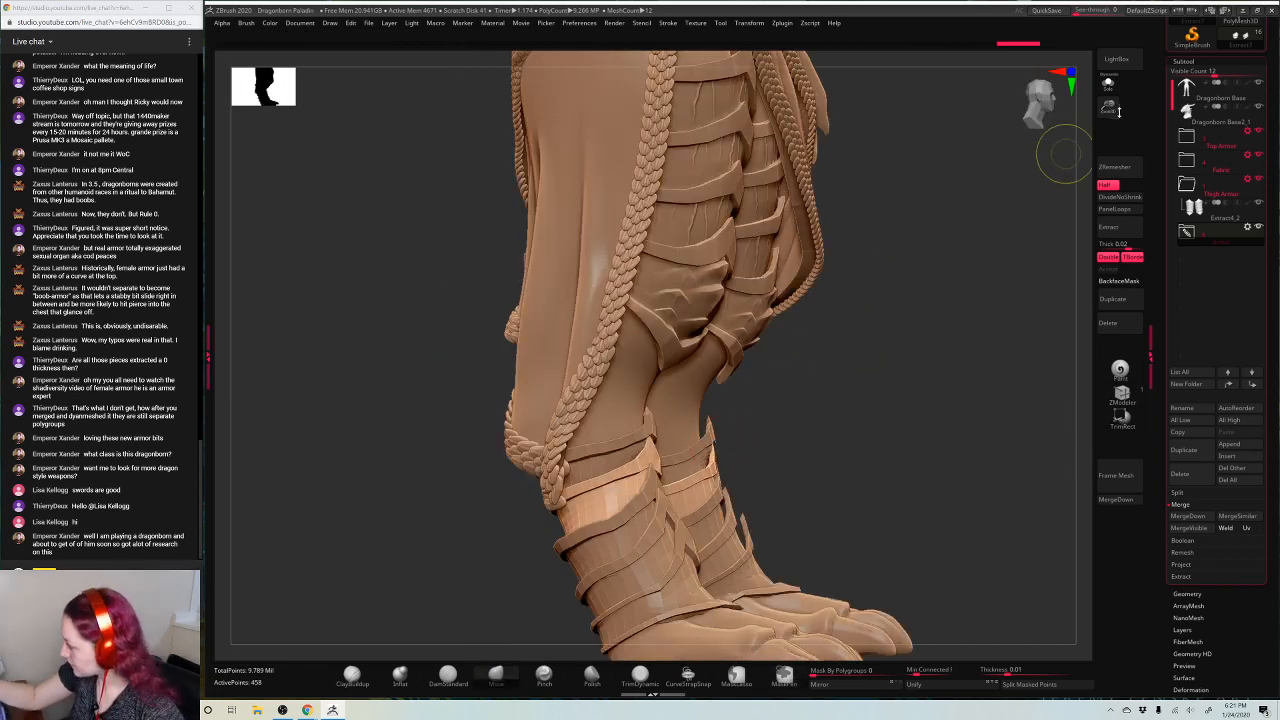
Refine the front point of the second shin plate in side view so it fits beneath the top plate
drag(1108, 107, 1031, 150)
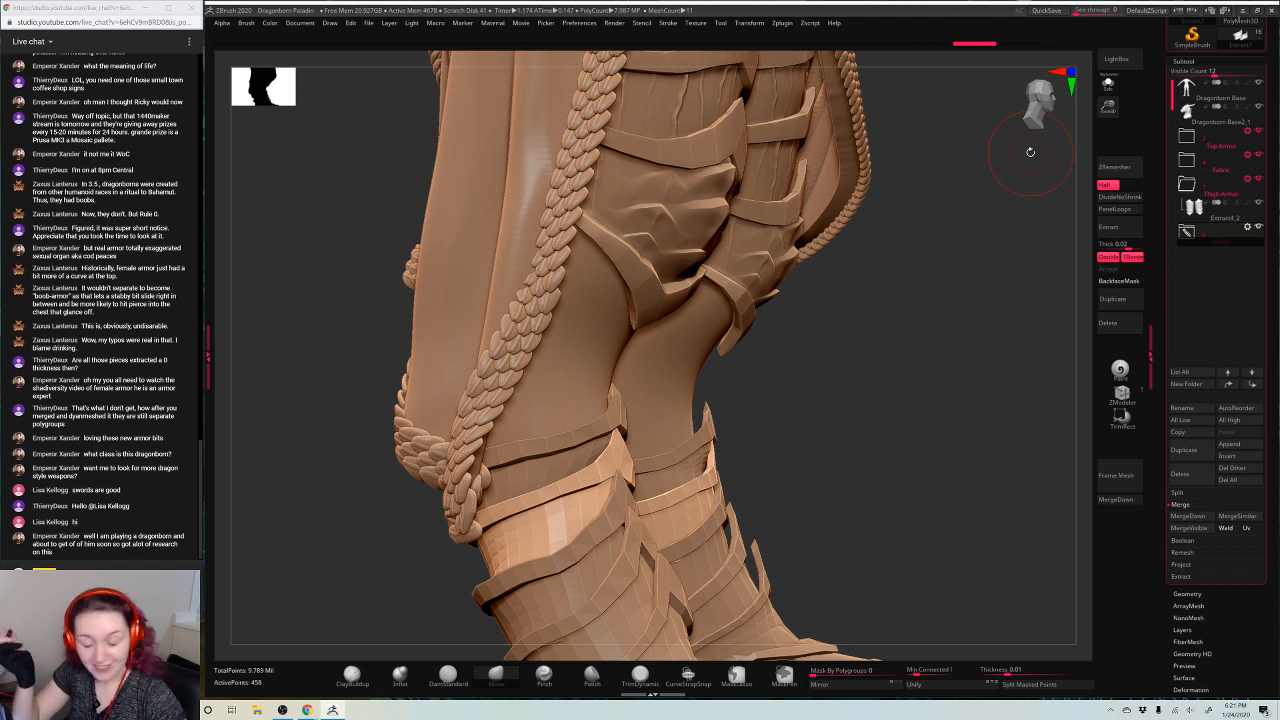
key(space)
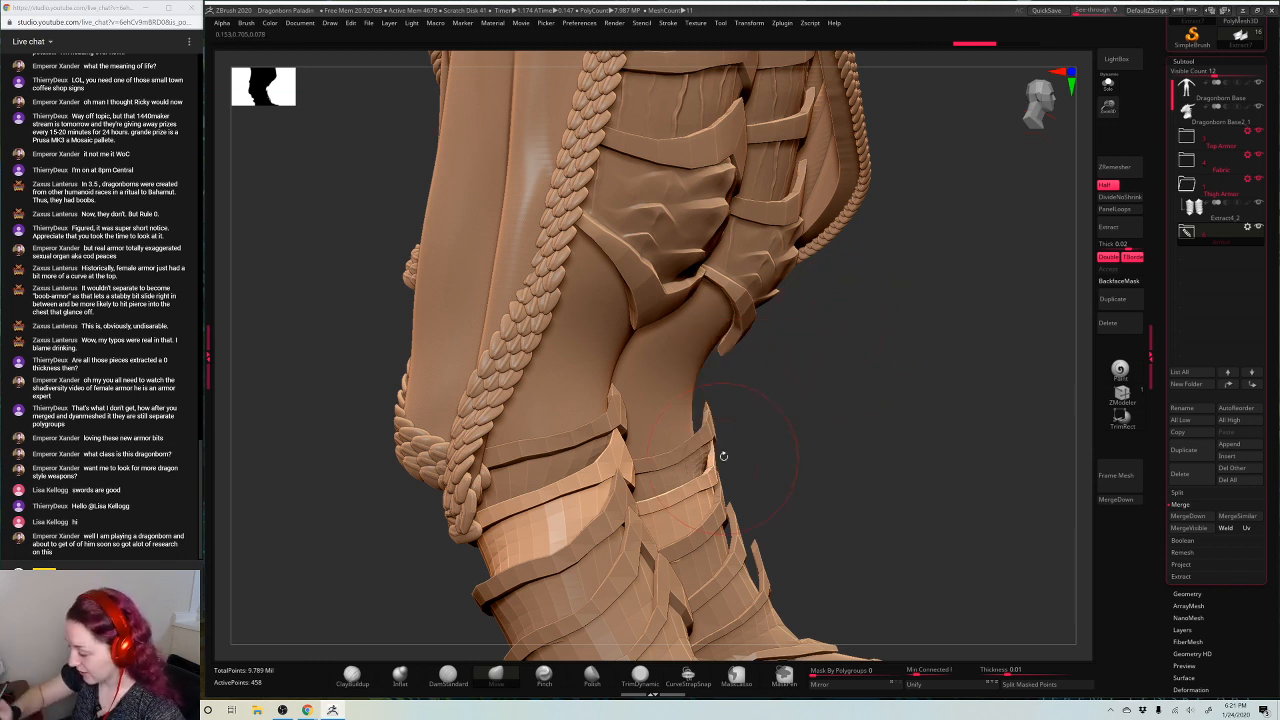
key(space)
drag(724, 472, 709, 461)
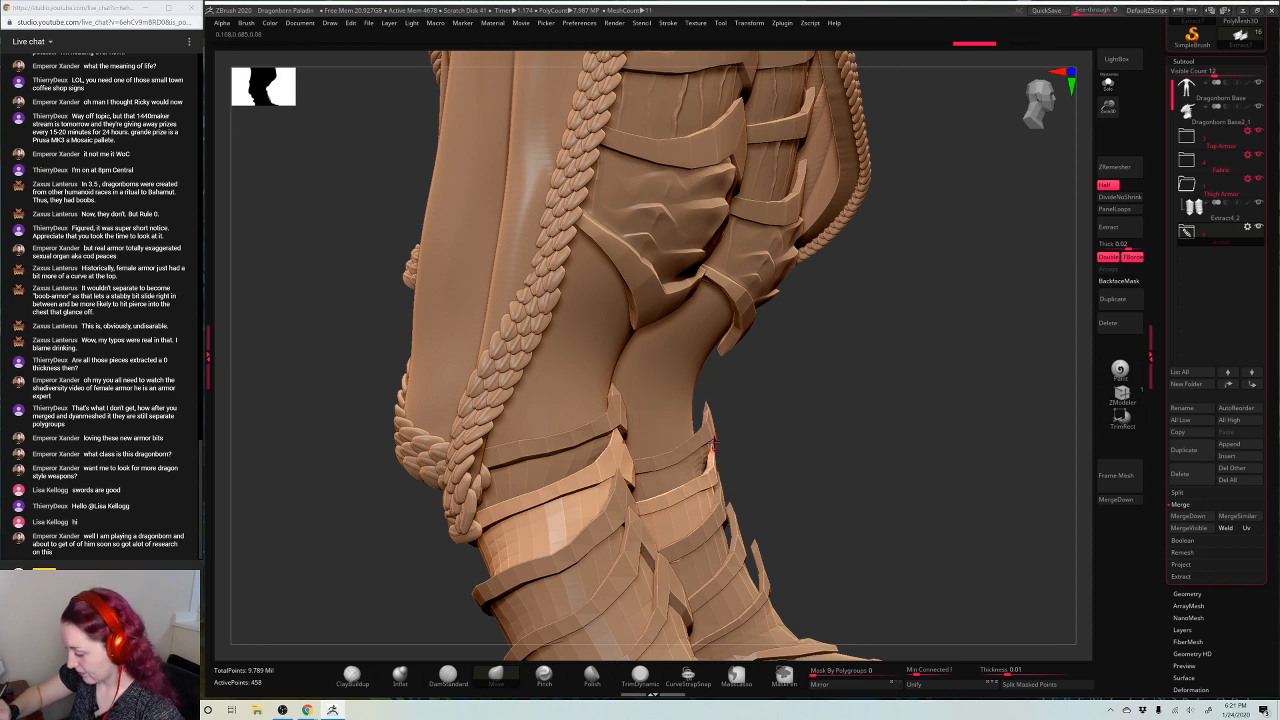
key(space)
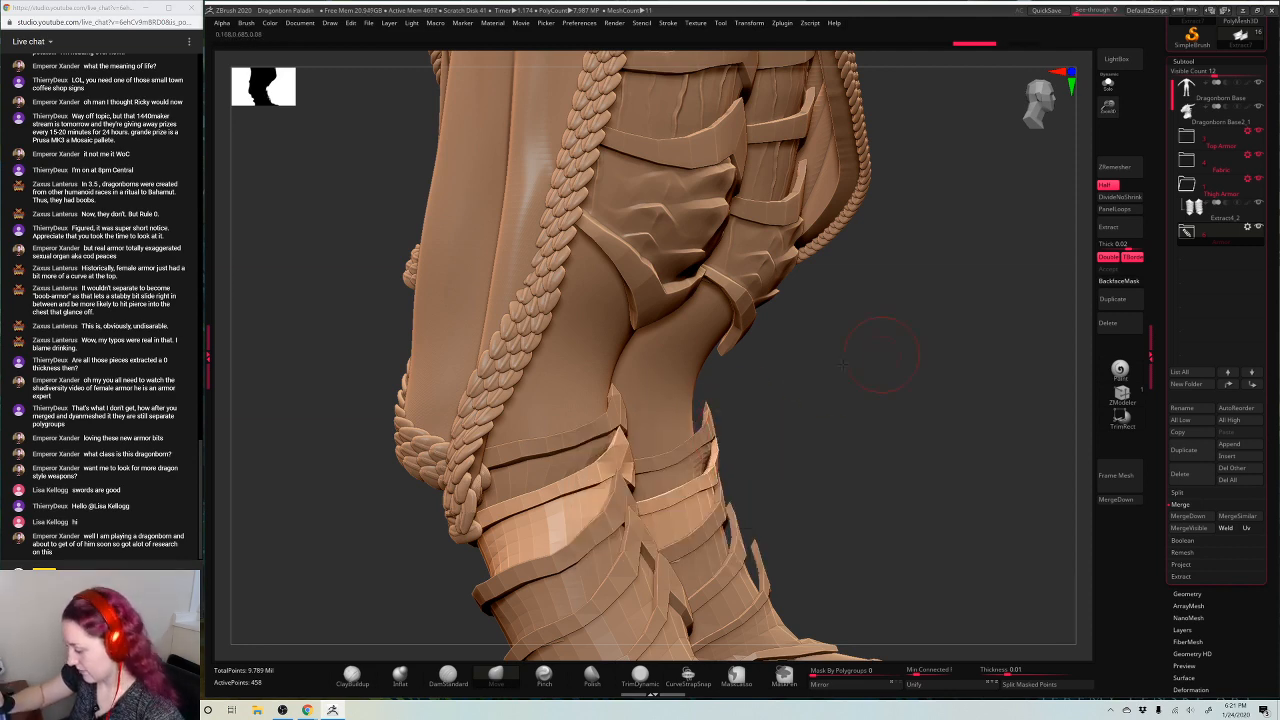
shift+drag(842, 370, 777, 443)
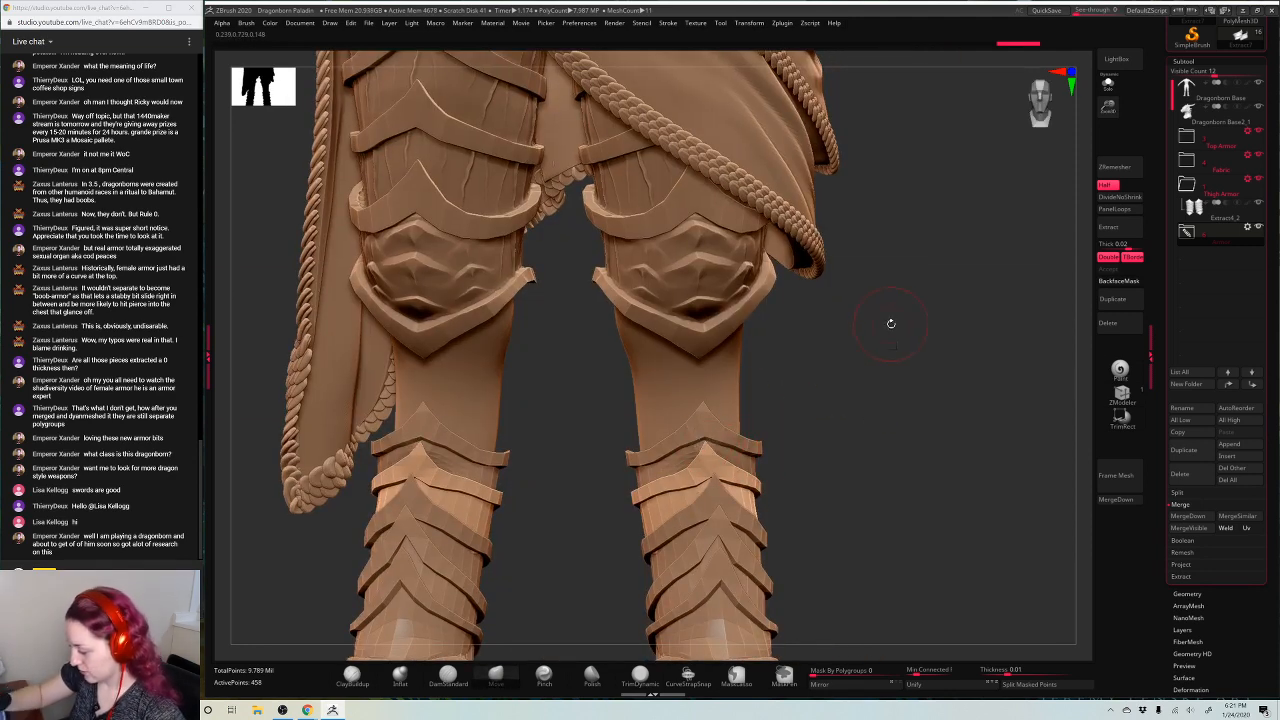
Select the third shin plate from the top and adjust its central peak with a resized Move brush
alt+drag(890, 323, 868, 293)
alt+click(697, 460)
key(space)
click(697, 460)
drag(696, 459, 687, 455)
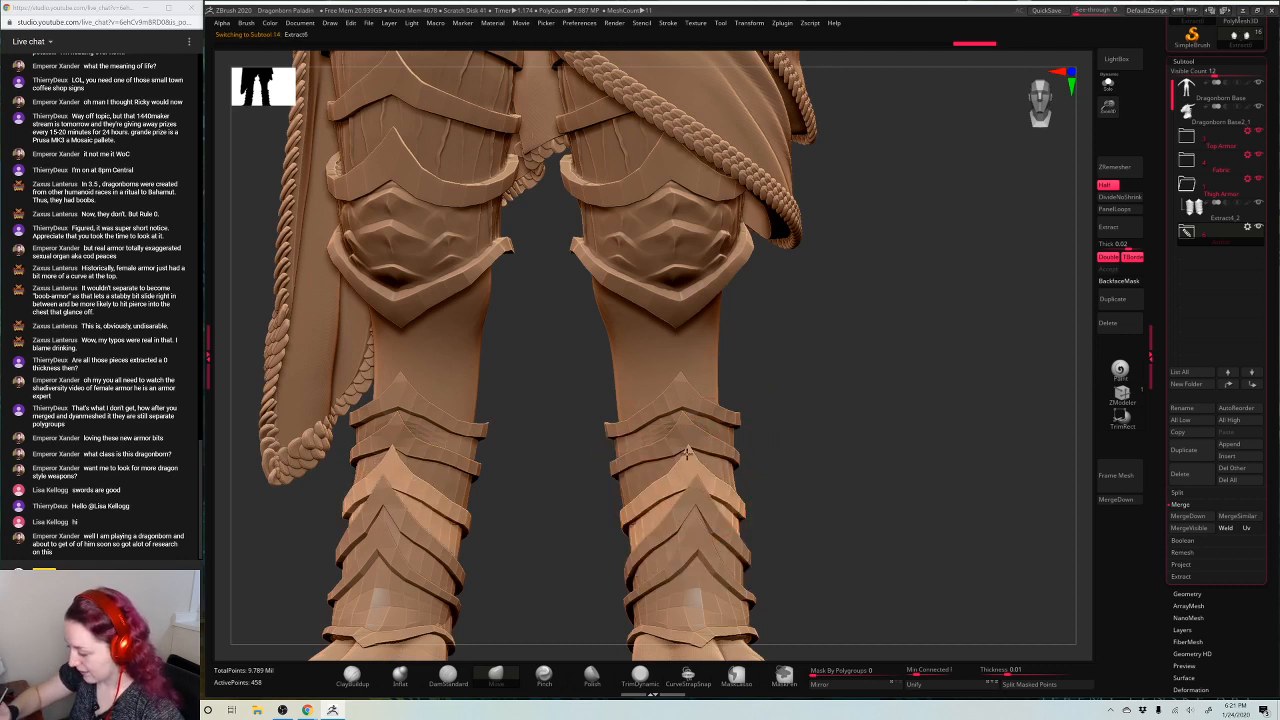
key(space)
click(884, 297)
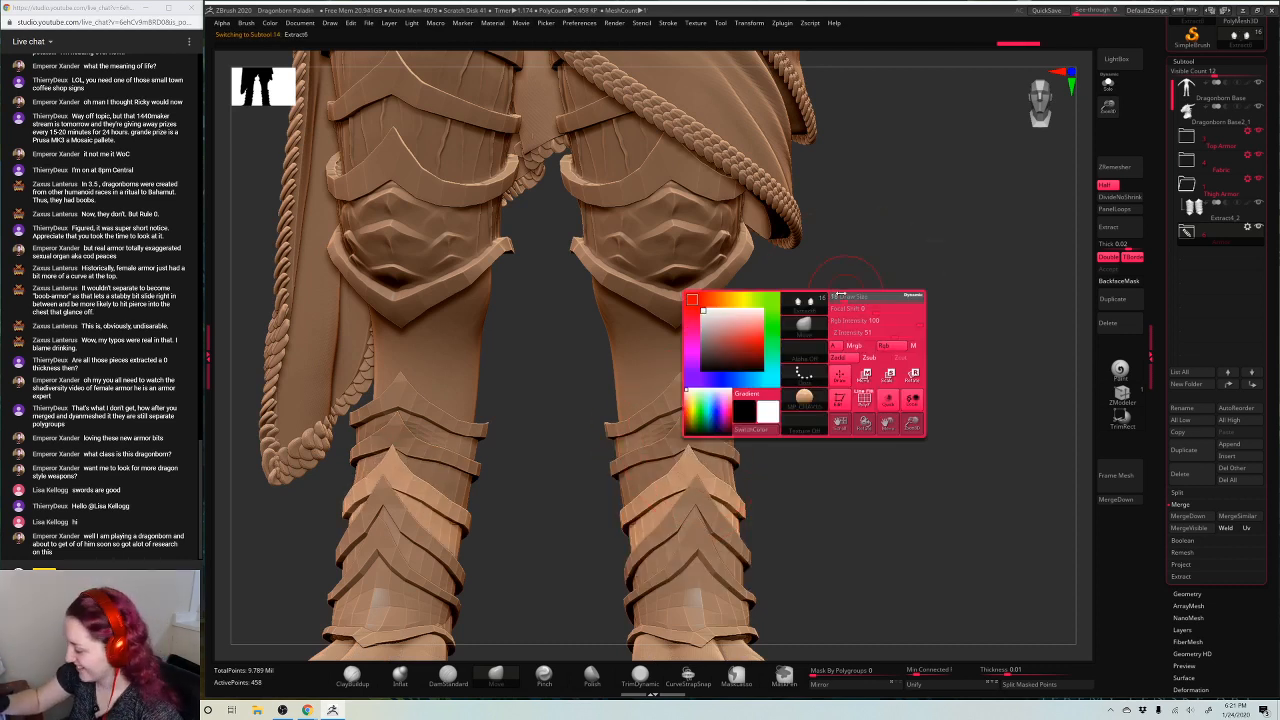
Return to the second shin plate and shift its central peak and upper edge with the Move brush
key(space)
click(692, 426)
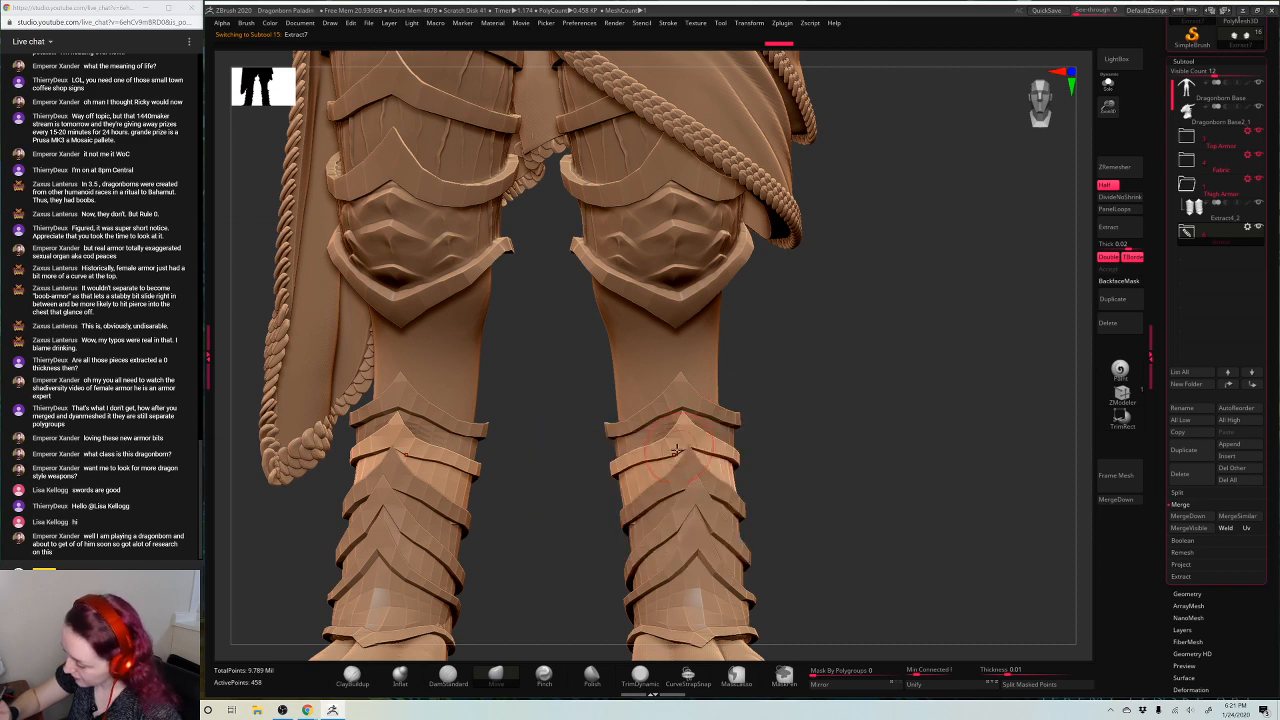
drag(677, 456, 686, 446)
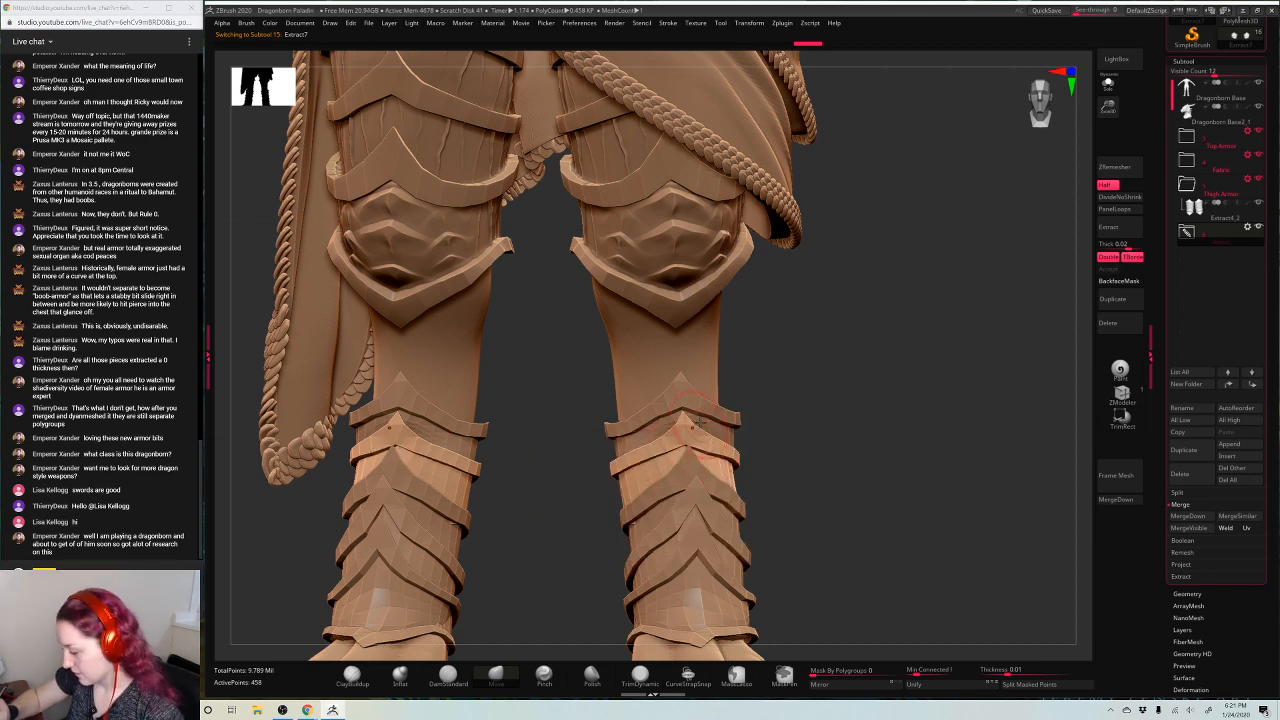
drag(562, 432, 666, 448)
Check the fit of the top and third shin plates from the side and front, and frame the full figure
alt+click(668, 438)
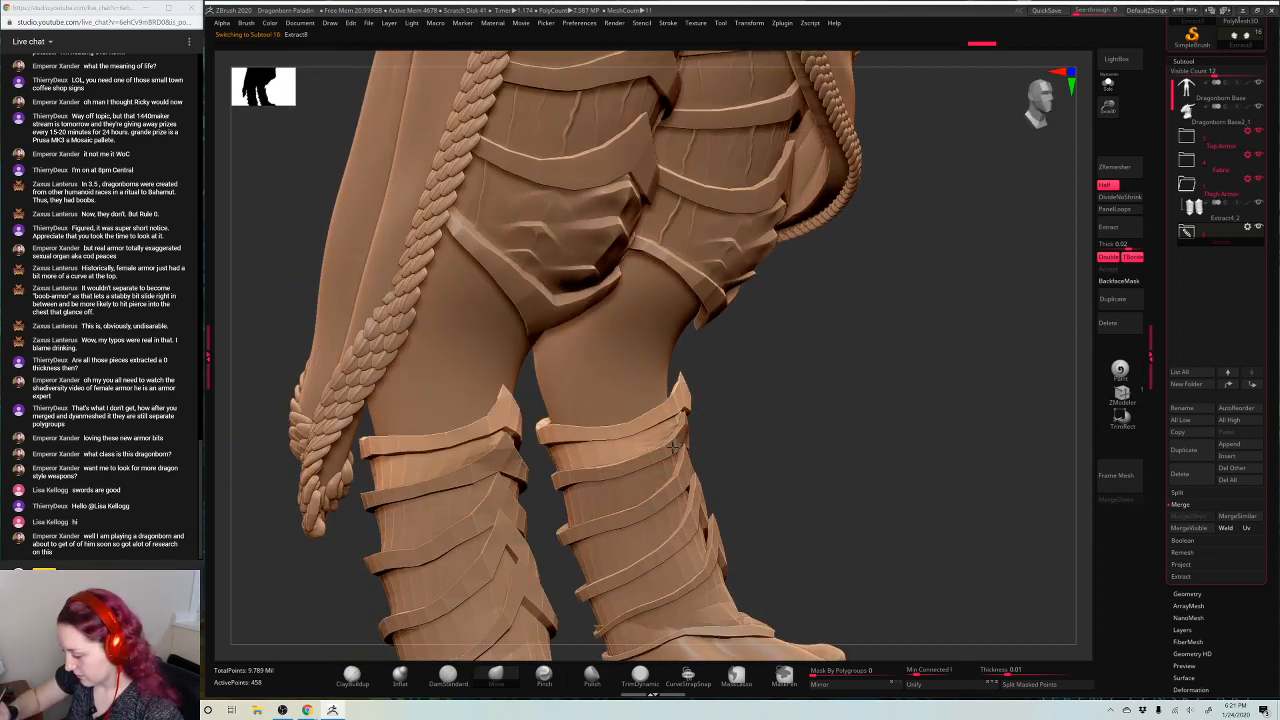
drag(848, 363, 900, 337)
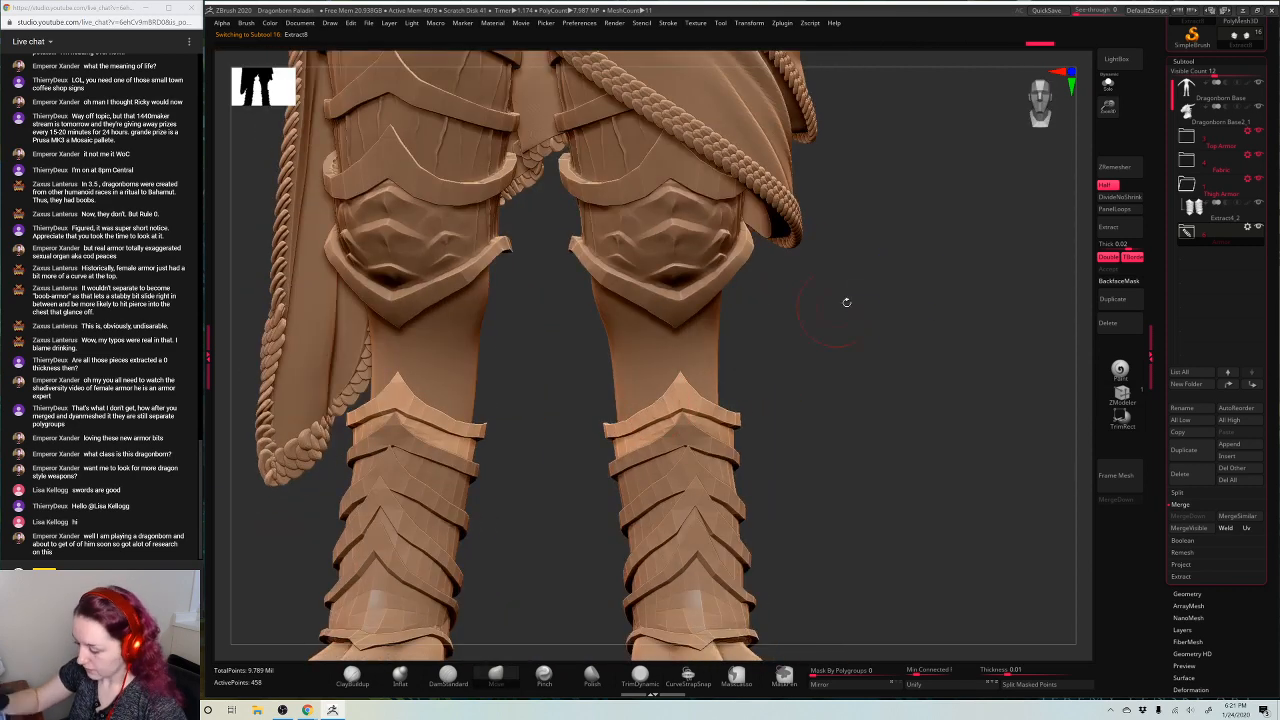
alt+click(689, 484)
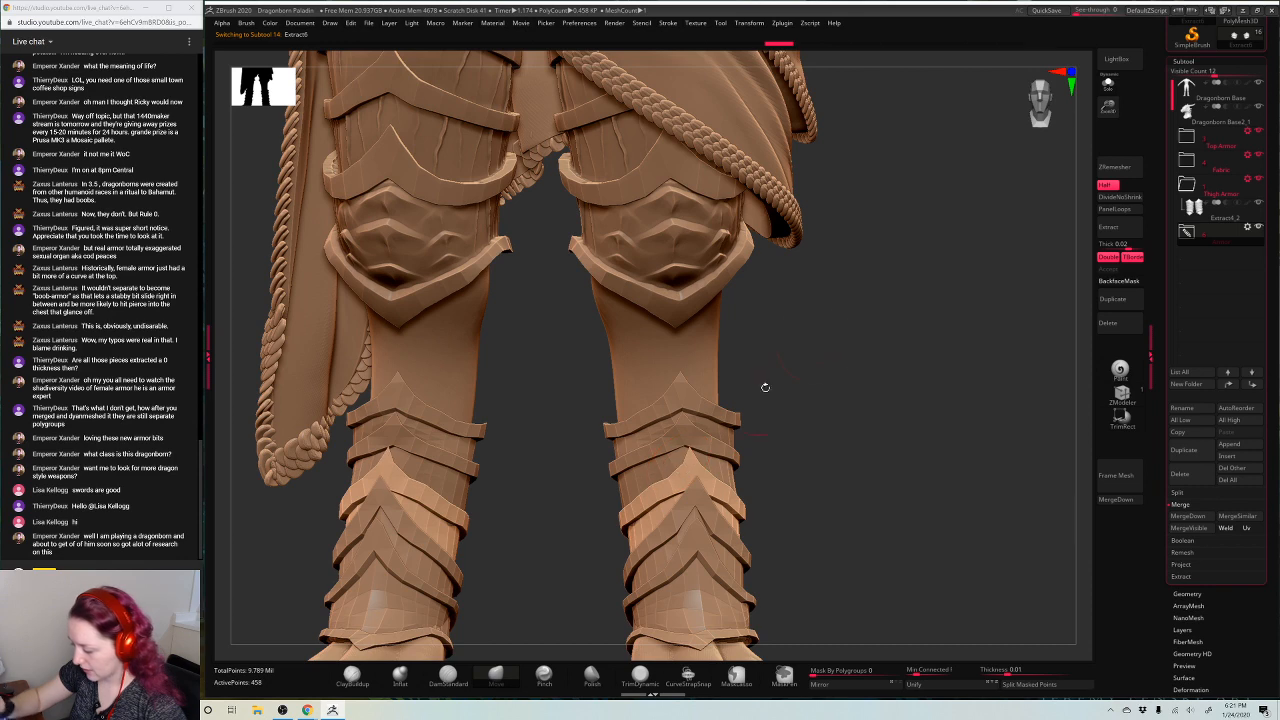
key(f)
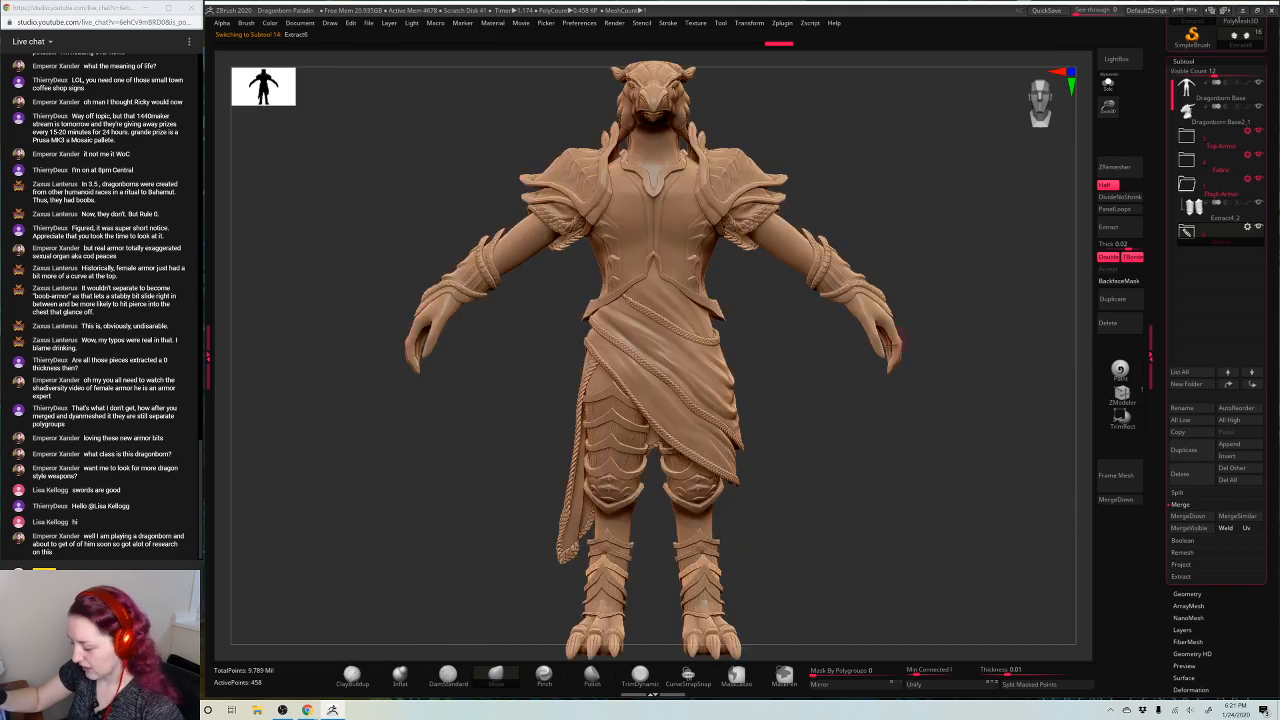
Select the top shin plates of both legs, isolate them, and thicken them with PanelLoops
drag(886, 345, 930, 375)
click(1215, 232)
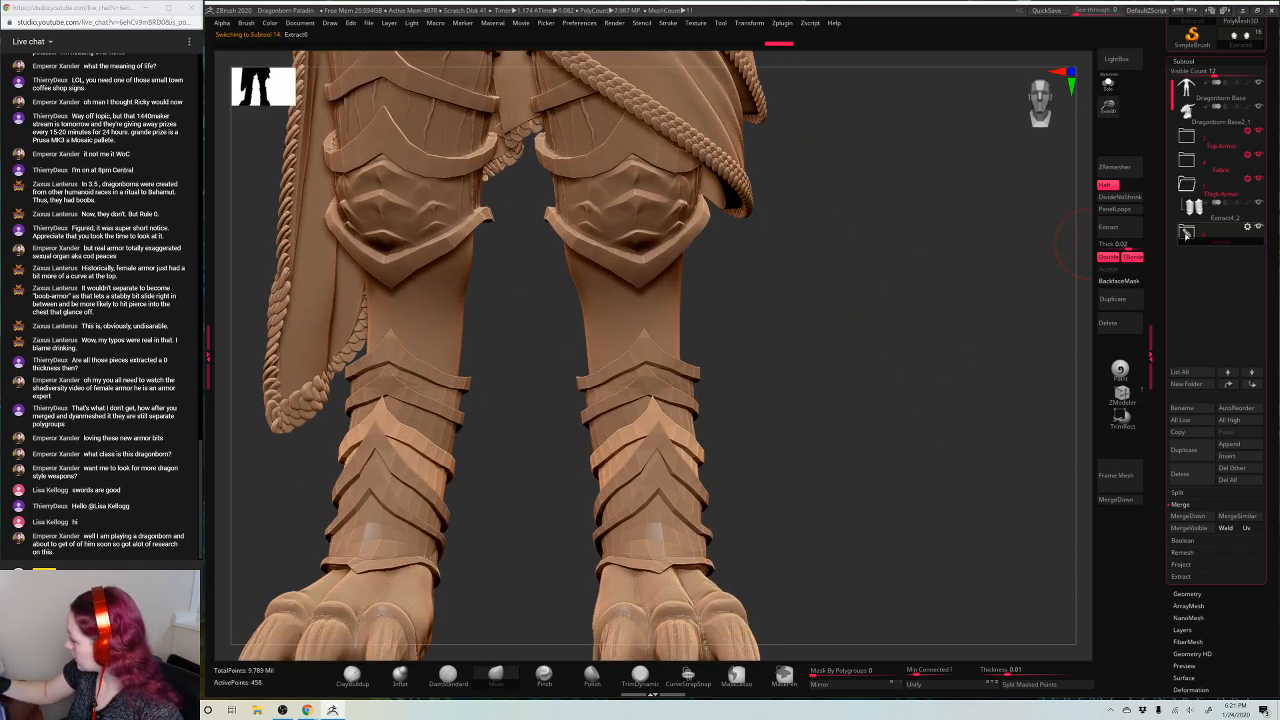
alt+click(681, 370)
click(1108, 84)
drag(986, 206, 913, 437)
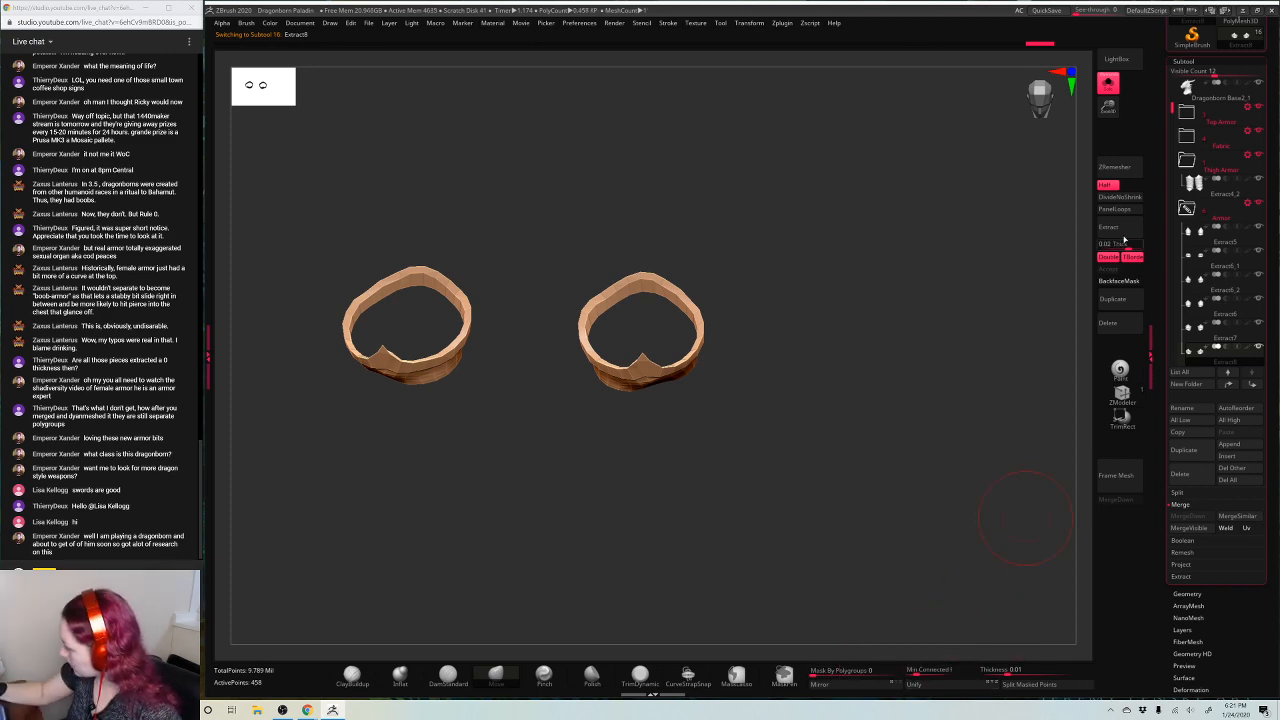
click(1110, 227)
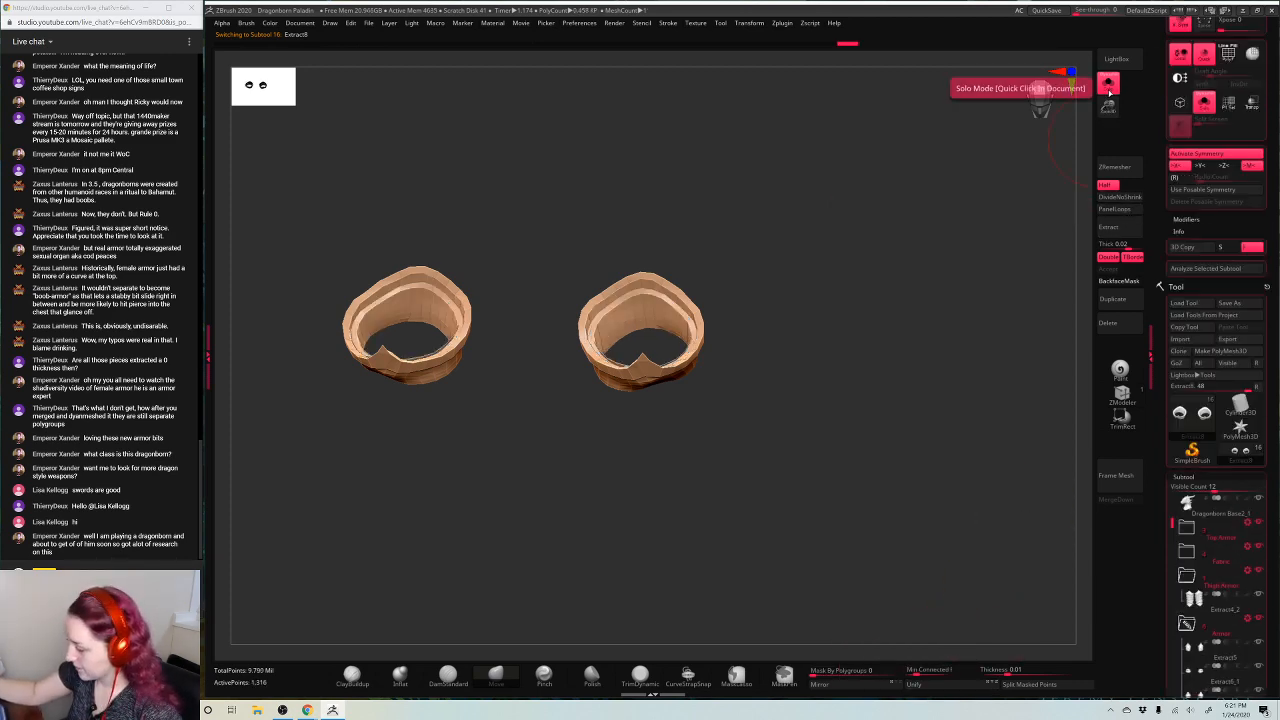
click(1108, 86)
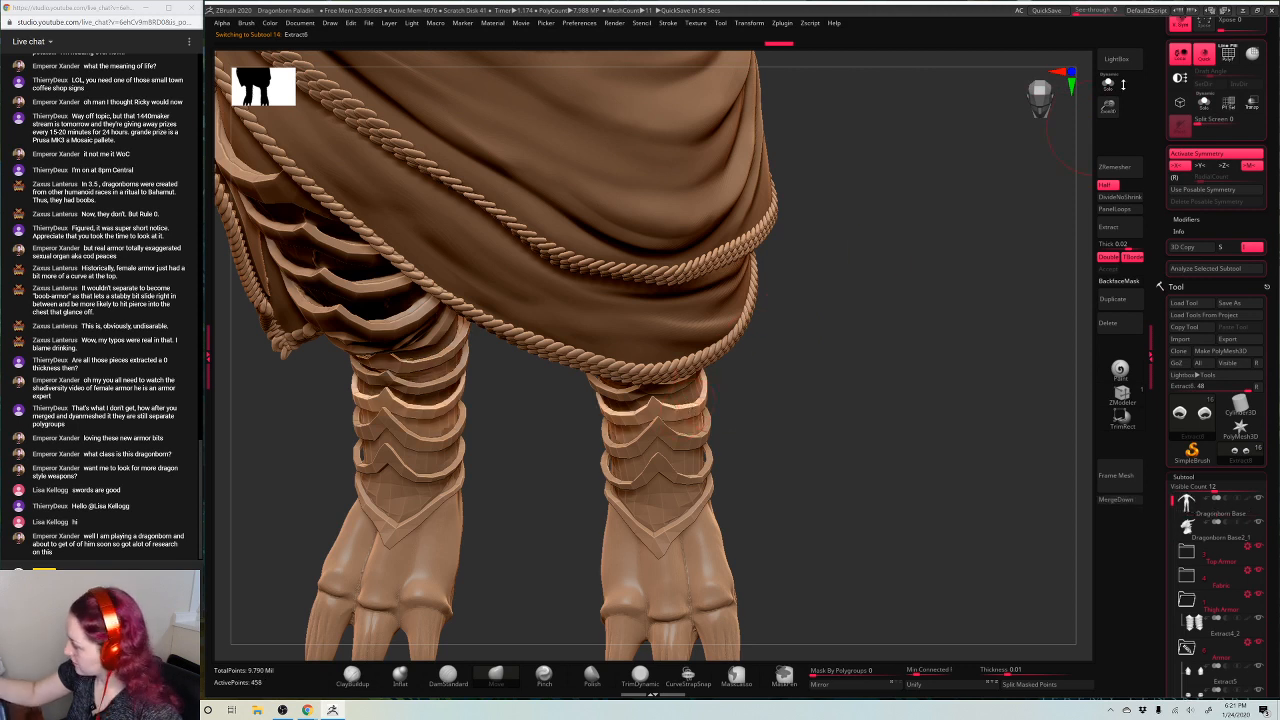
Thicken the third and second shin plates from the top with PanelLoops, isolating each one, and recheck the third
click(1110, 85)
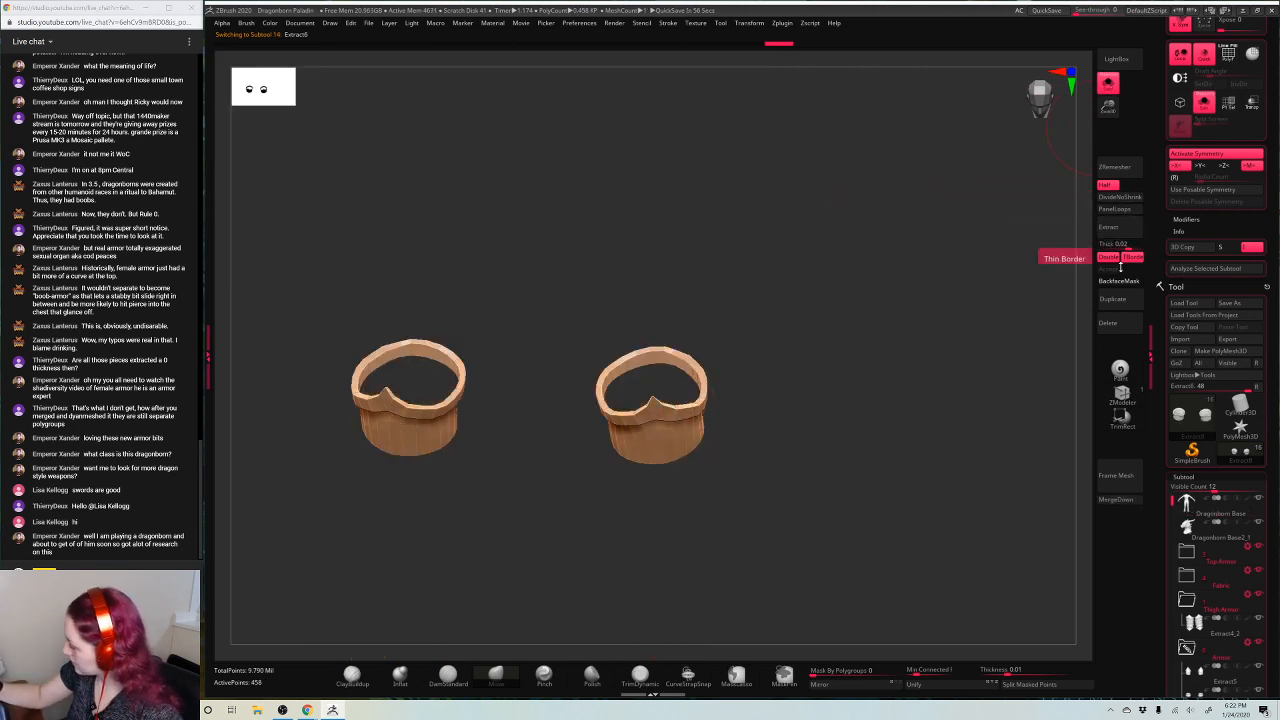
click(1108, 86)
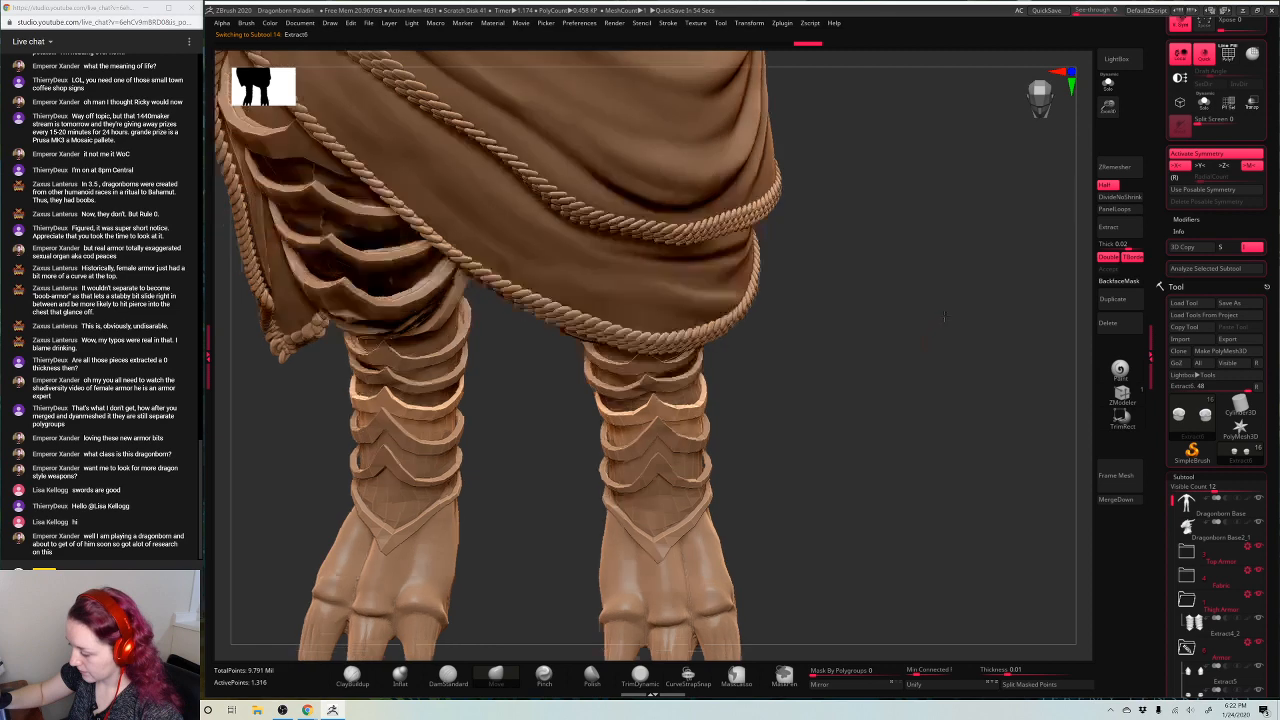
key(Down)
click(1108, 86)
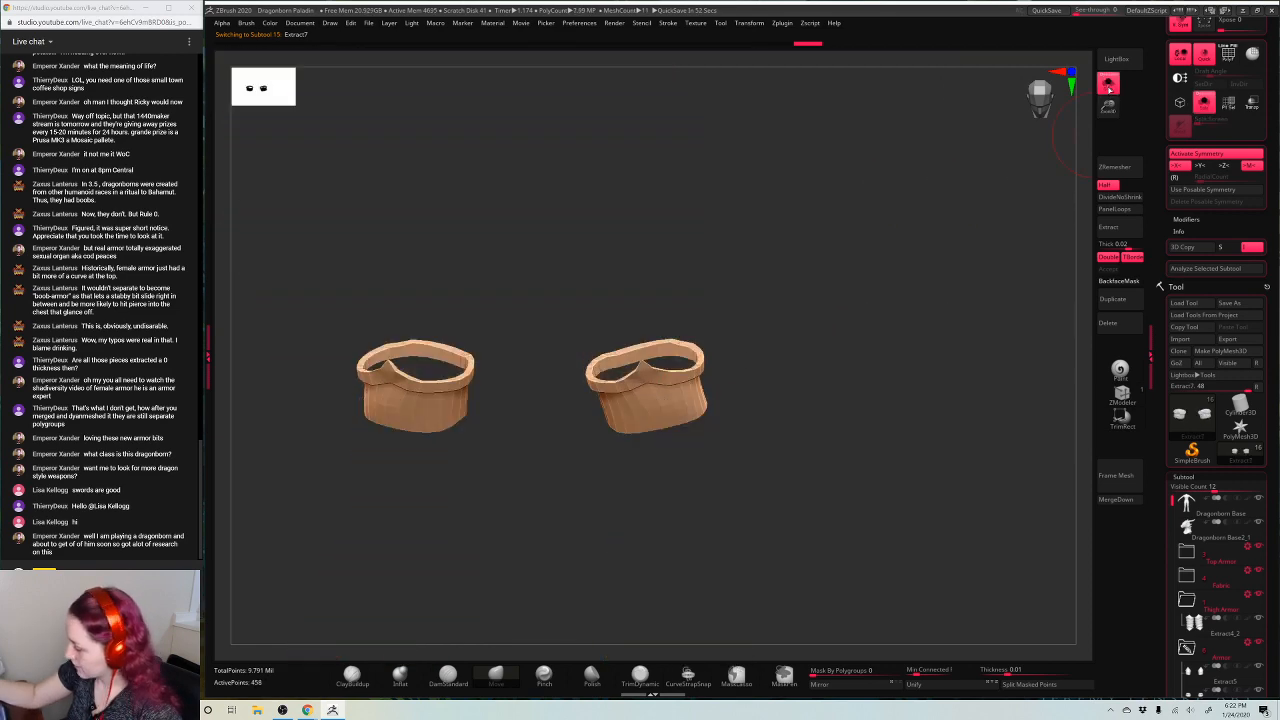
click(1108, 86)
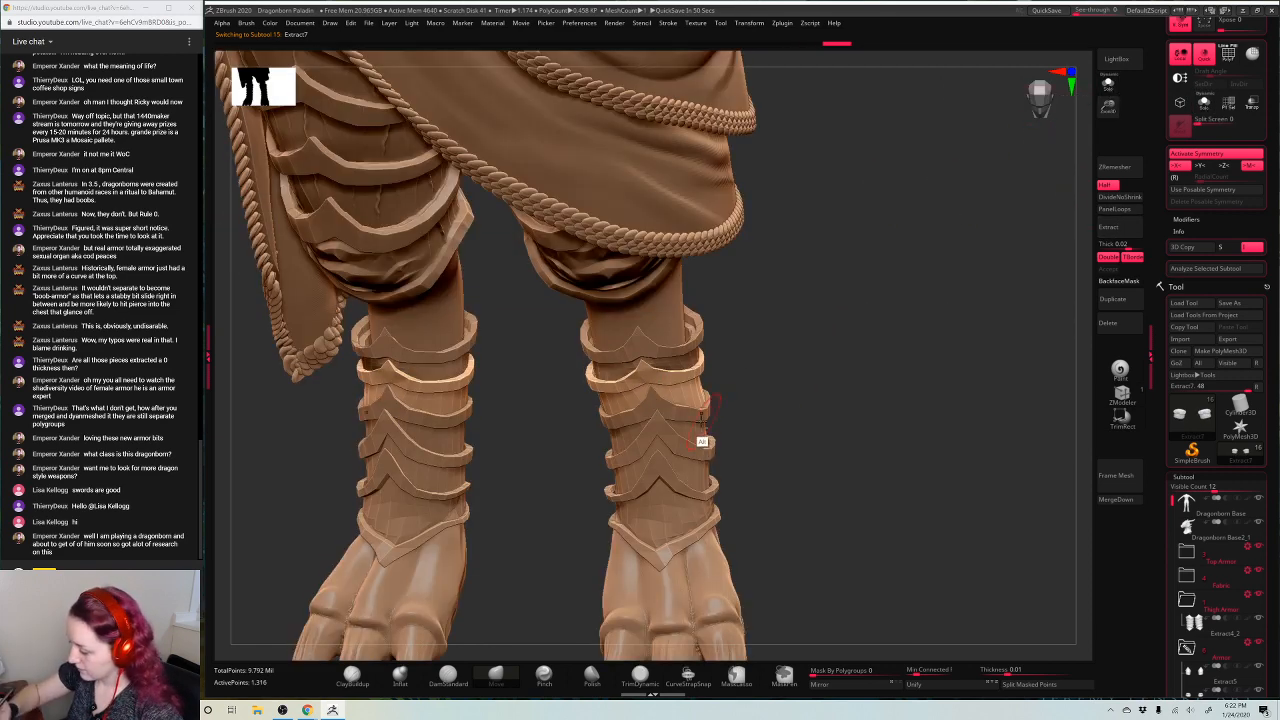
key(Up)
click(1108, 86)
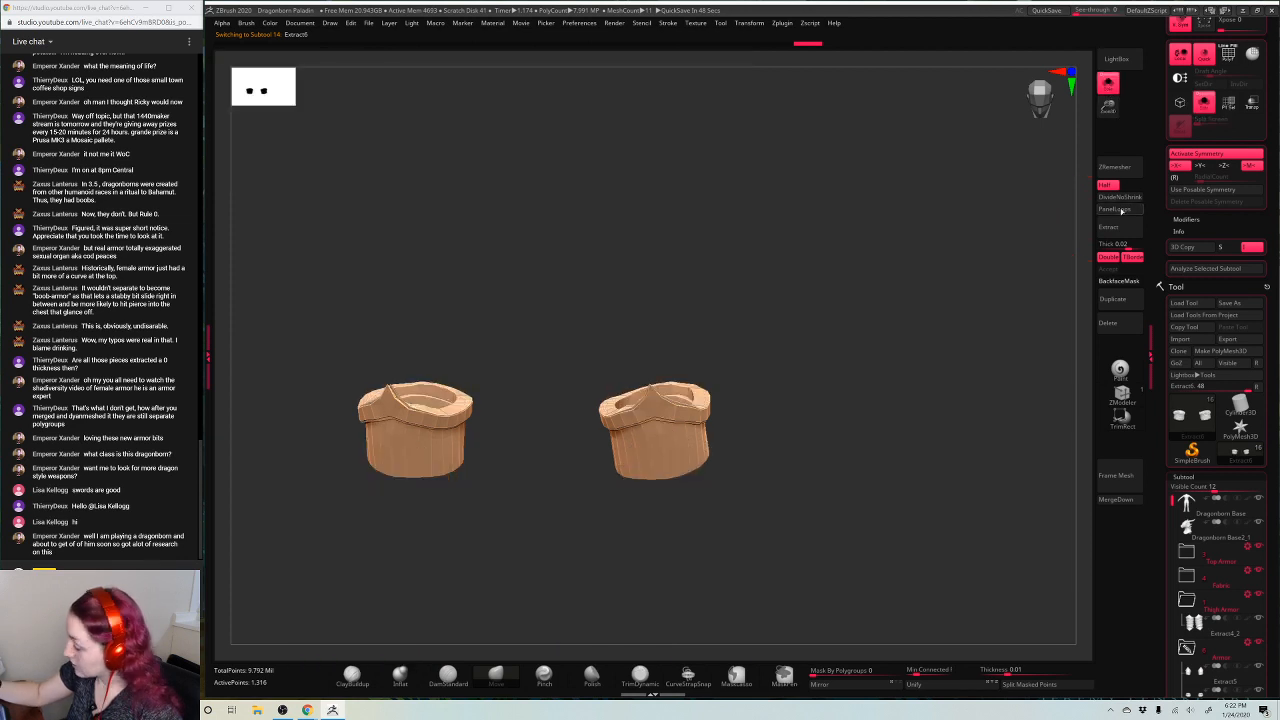
click(1108, 86)
Select the fourth shin plate from the top and thicken it in isolation with PanelLoops
key(Up)
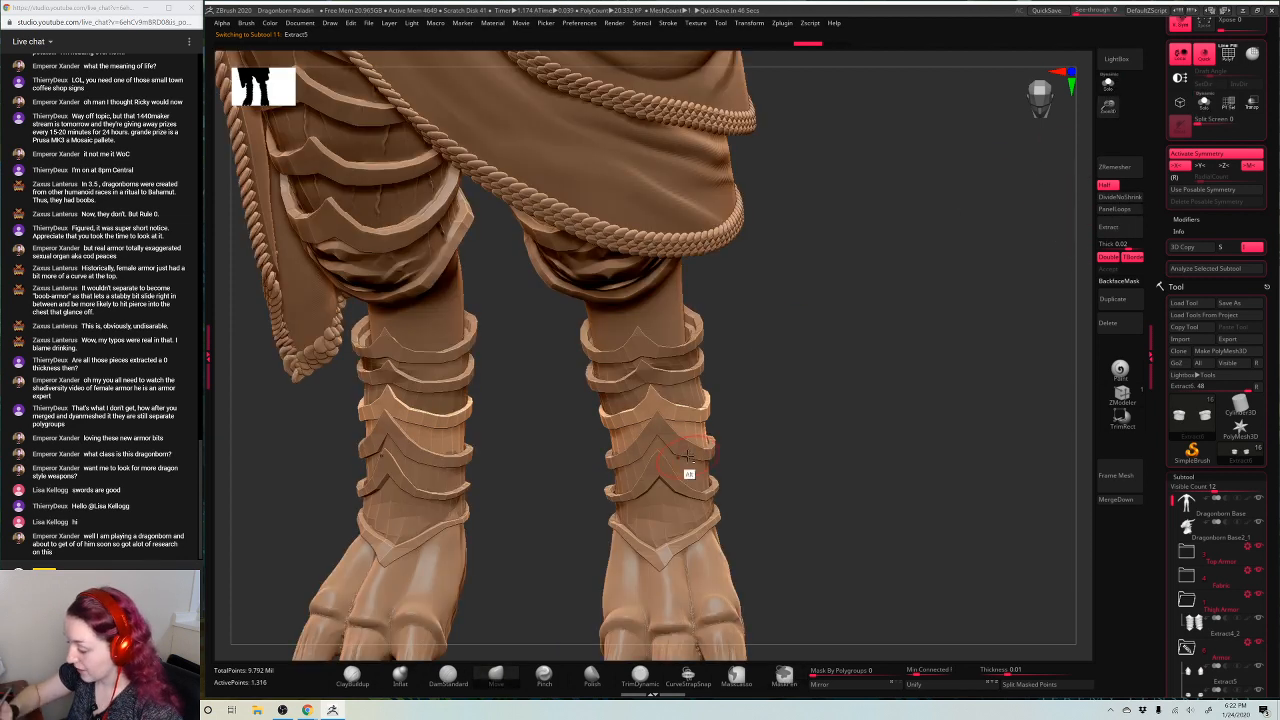
click(1108, 86)
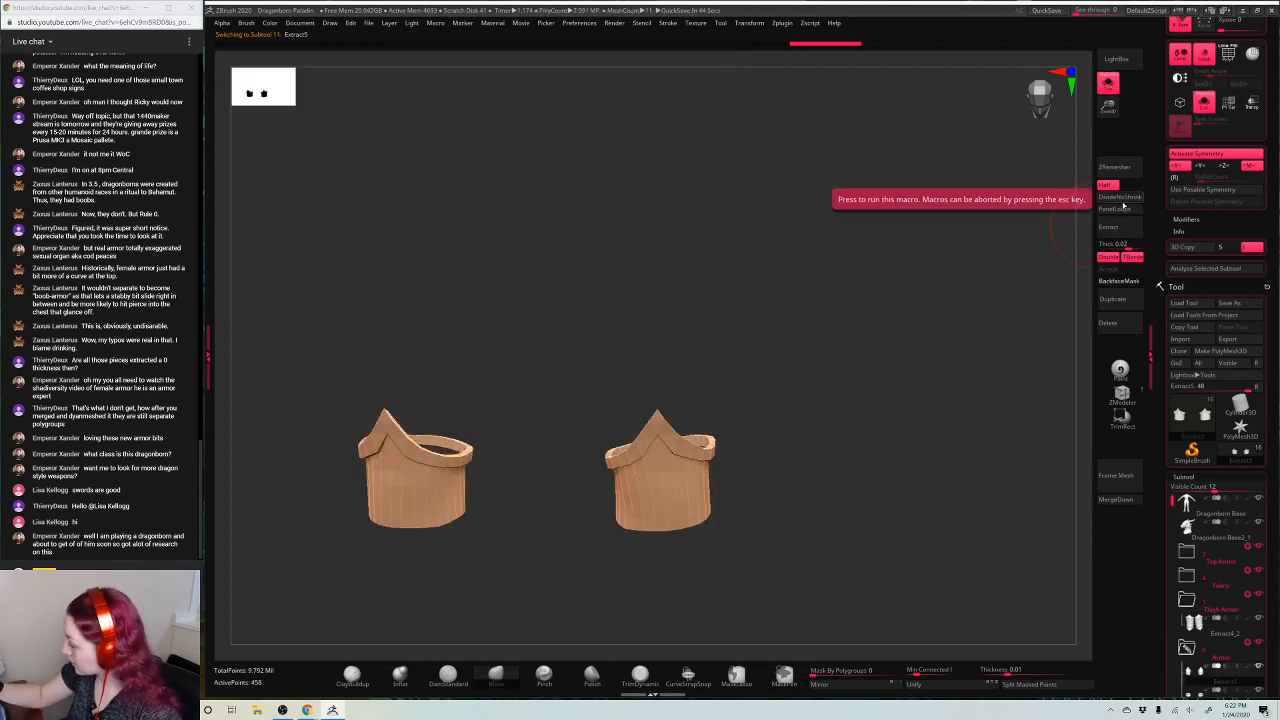
click(1123, 210)
click(1108, 87)
Select the pointed fifth shin plate just above the ankle band and thicken it in isolation with PanelLoops
alt+click(673, 516)
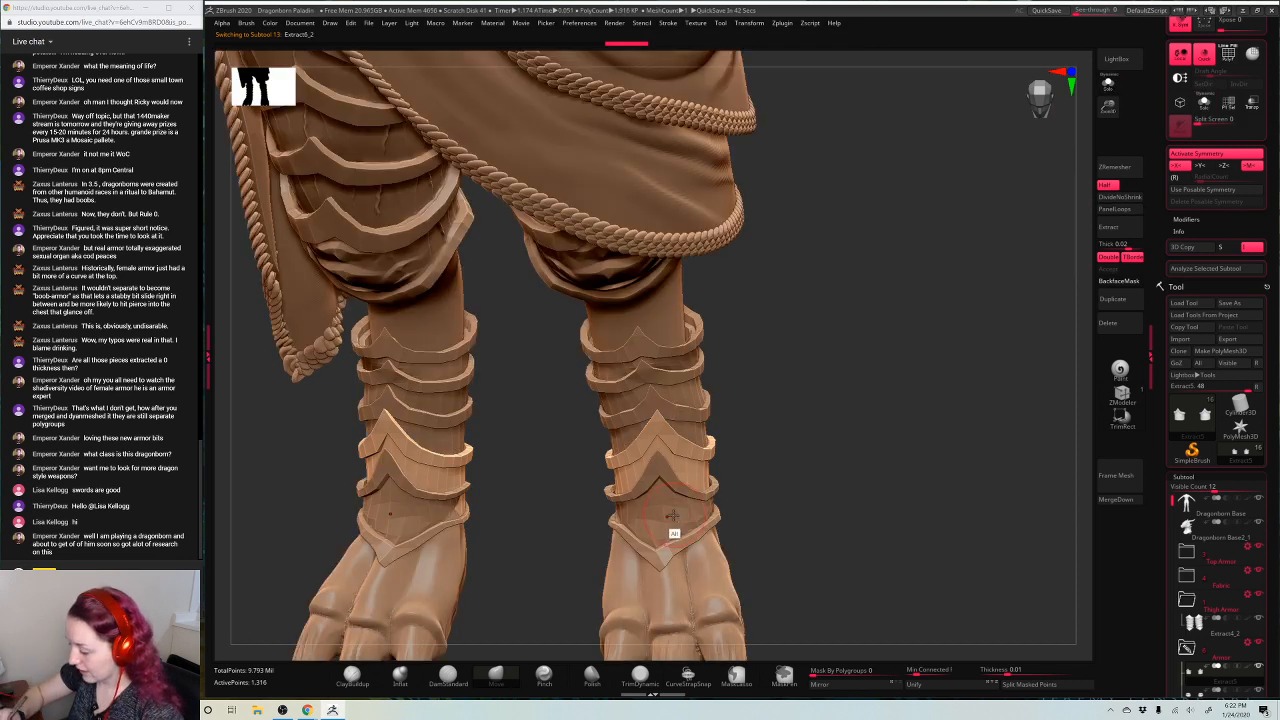
key(ctrl+z)
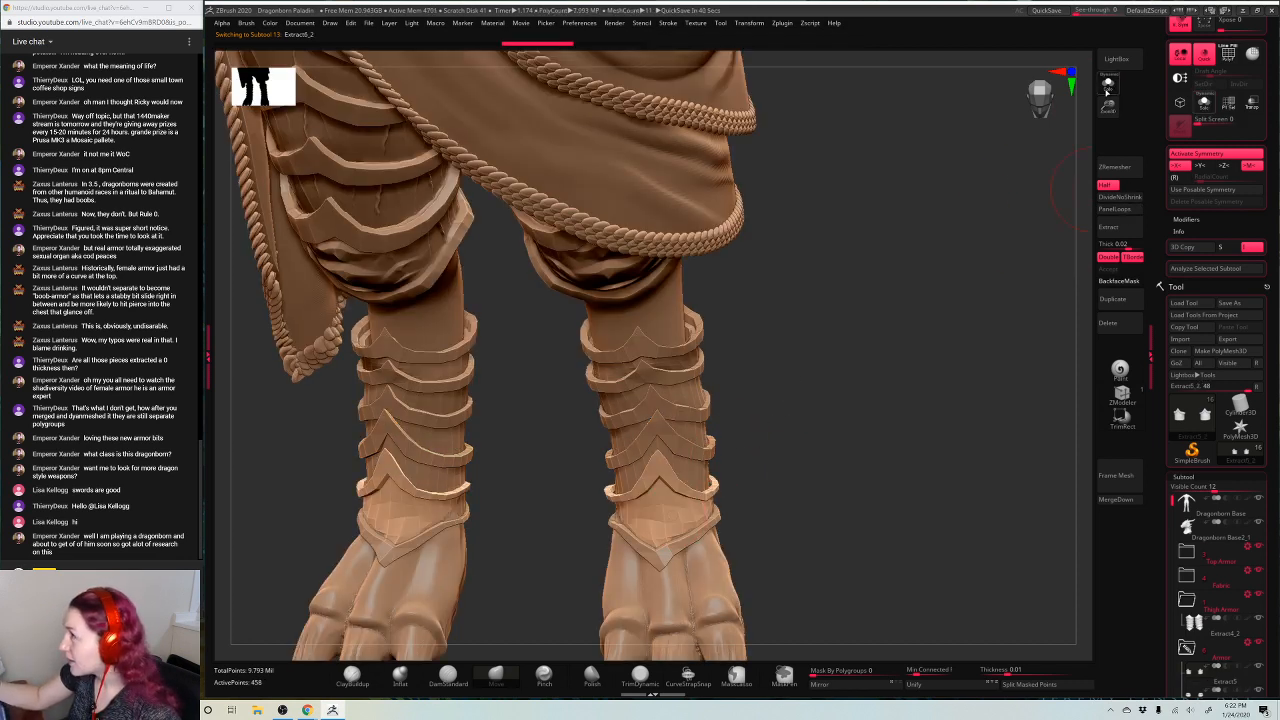
click(1108, 86)
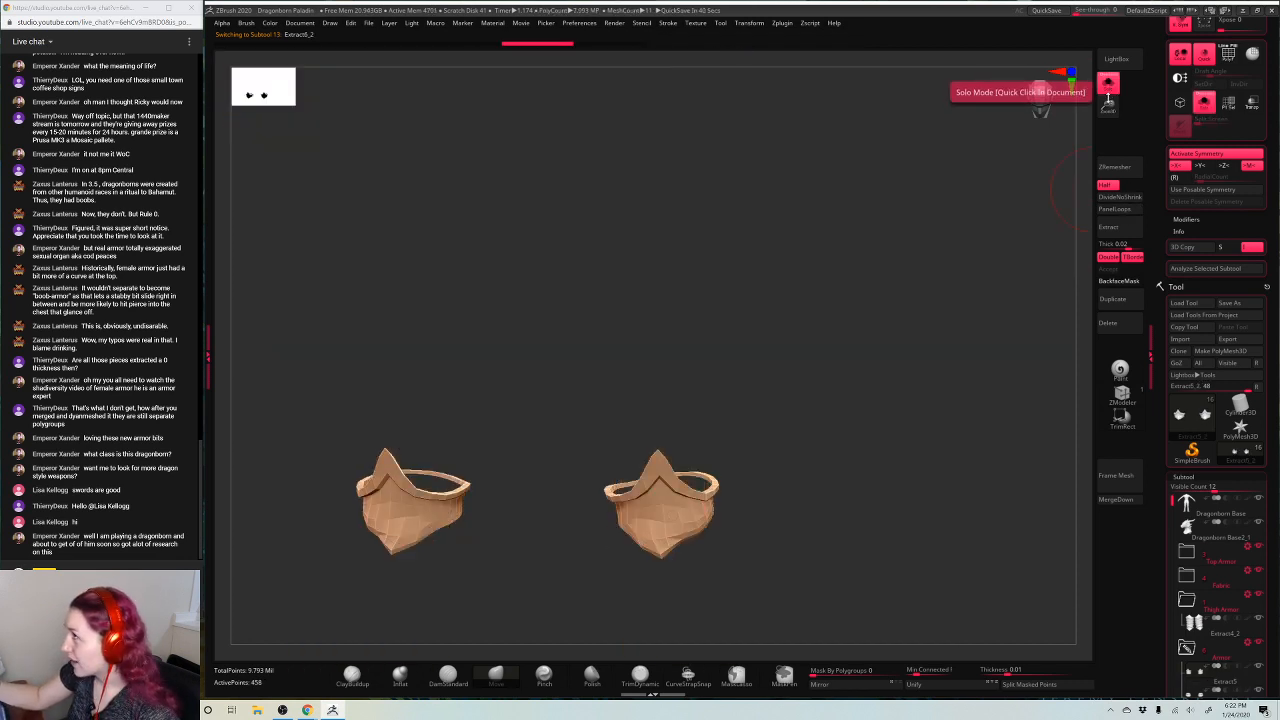
click(1127, 210)
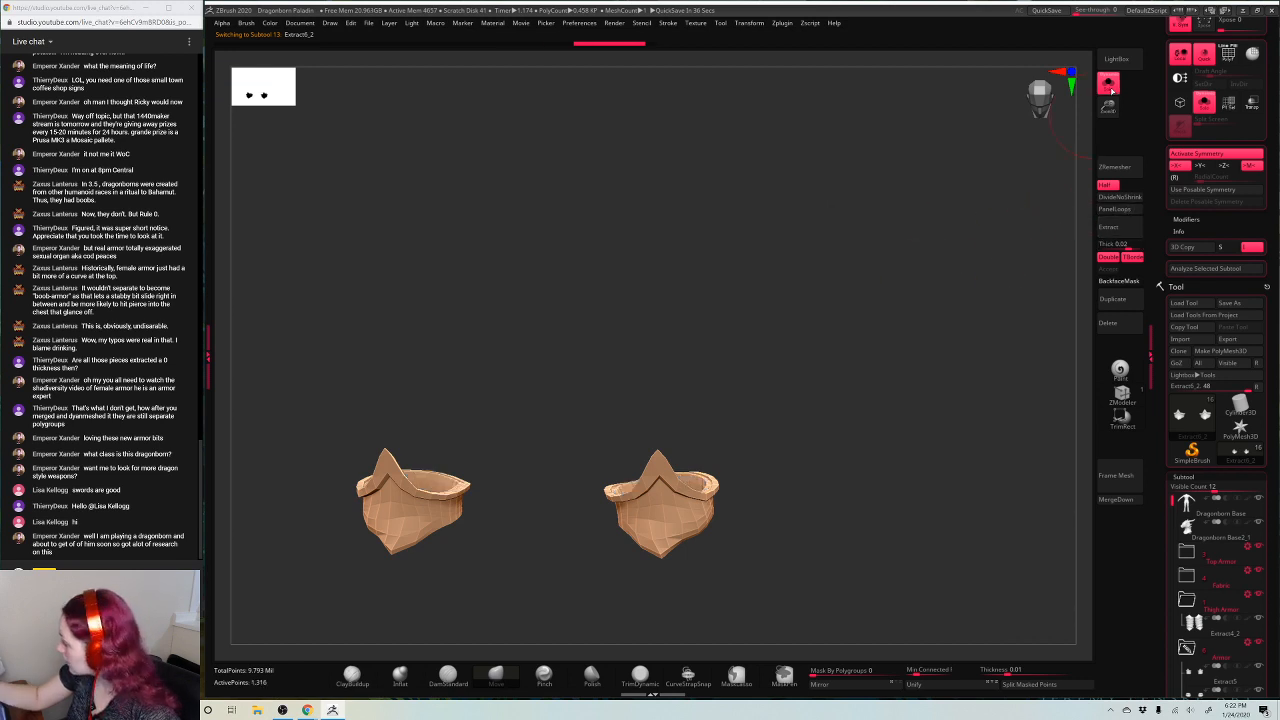
click(1108, 86)
Thicken the lowest ankle band with PanelLoops in isolation and return to a front view of the legs
alt+click(680, 557)
click(1110, 86)
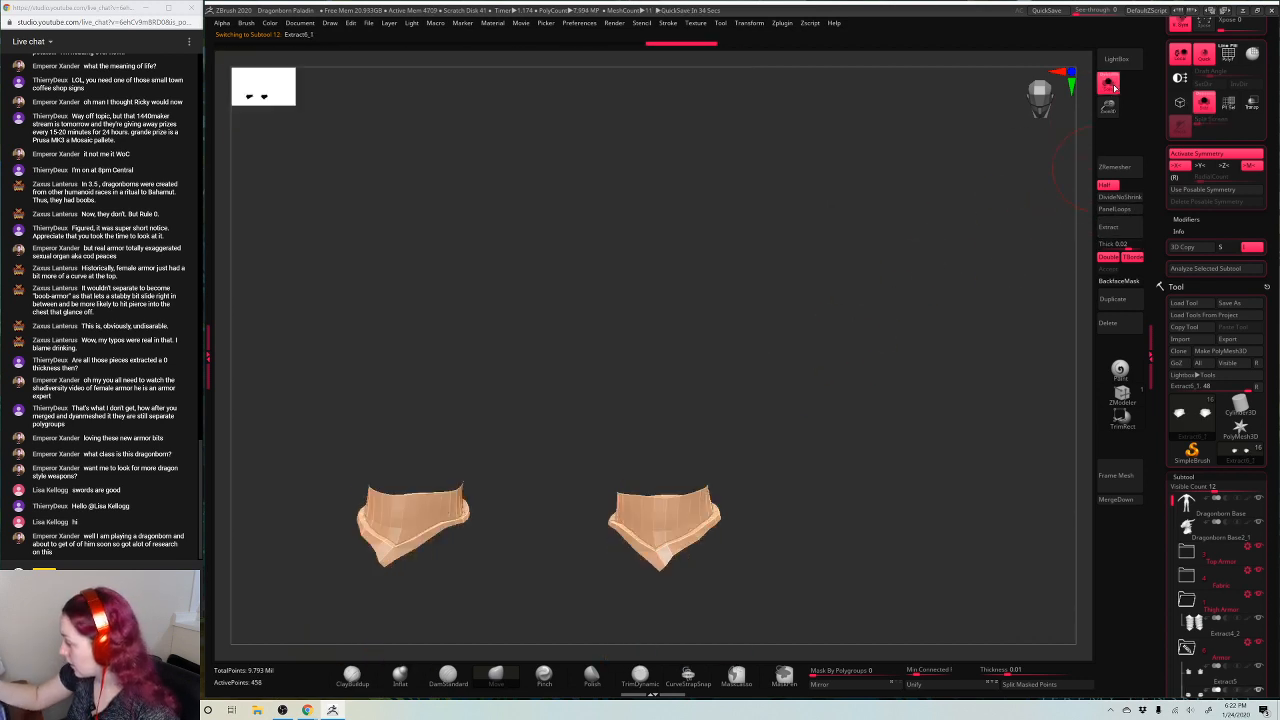
click(1115, 208)
click(1108, 86)
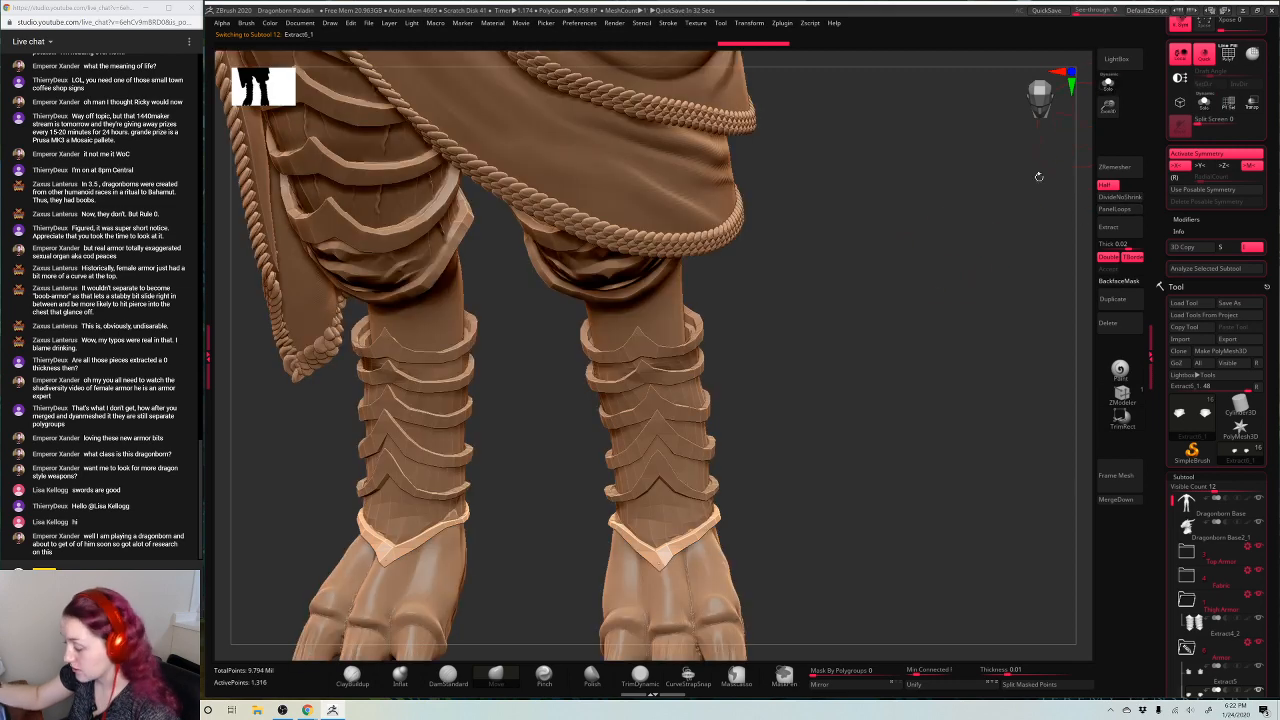
drag(920, 257, 898, 285)
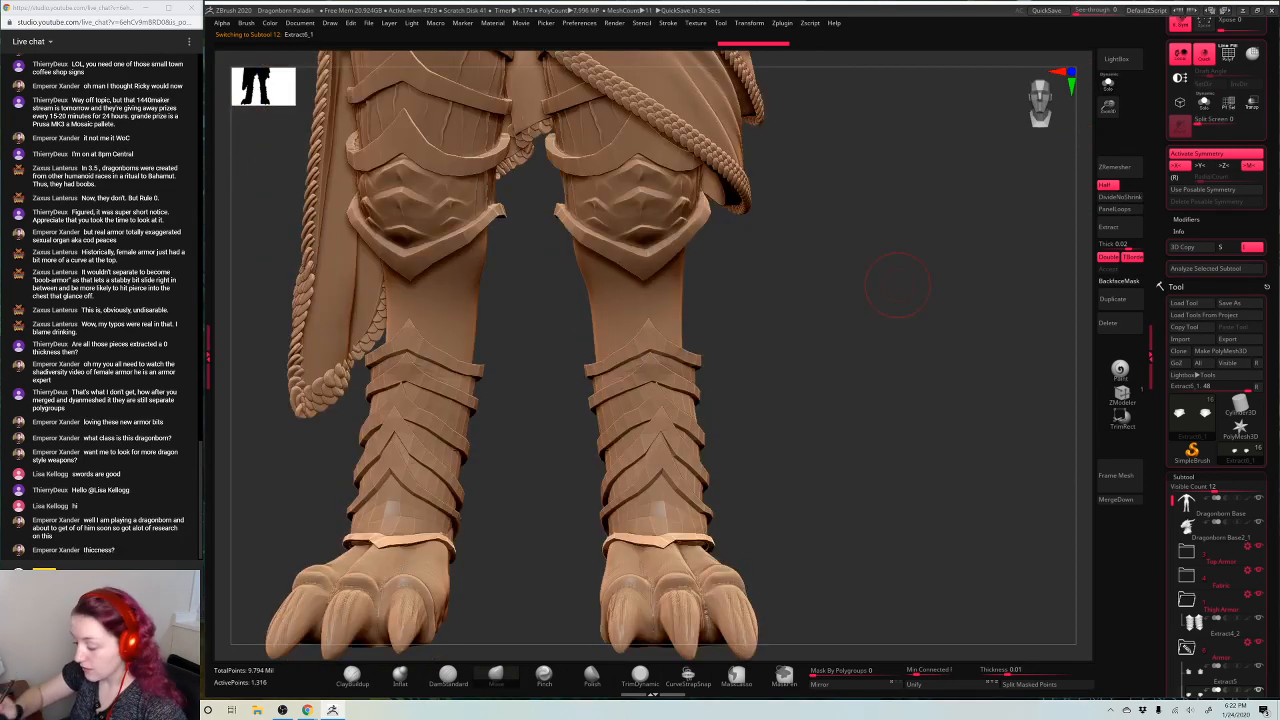
Select the fifth shin plate and inspect its underside and thickness on its own and against the leg
alt+click(667, 484)
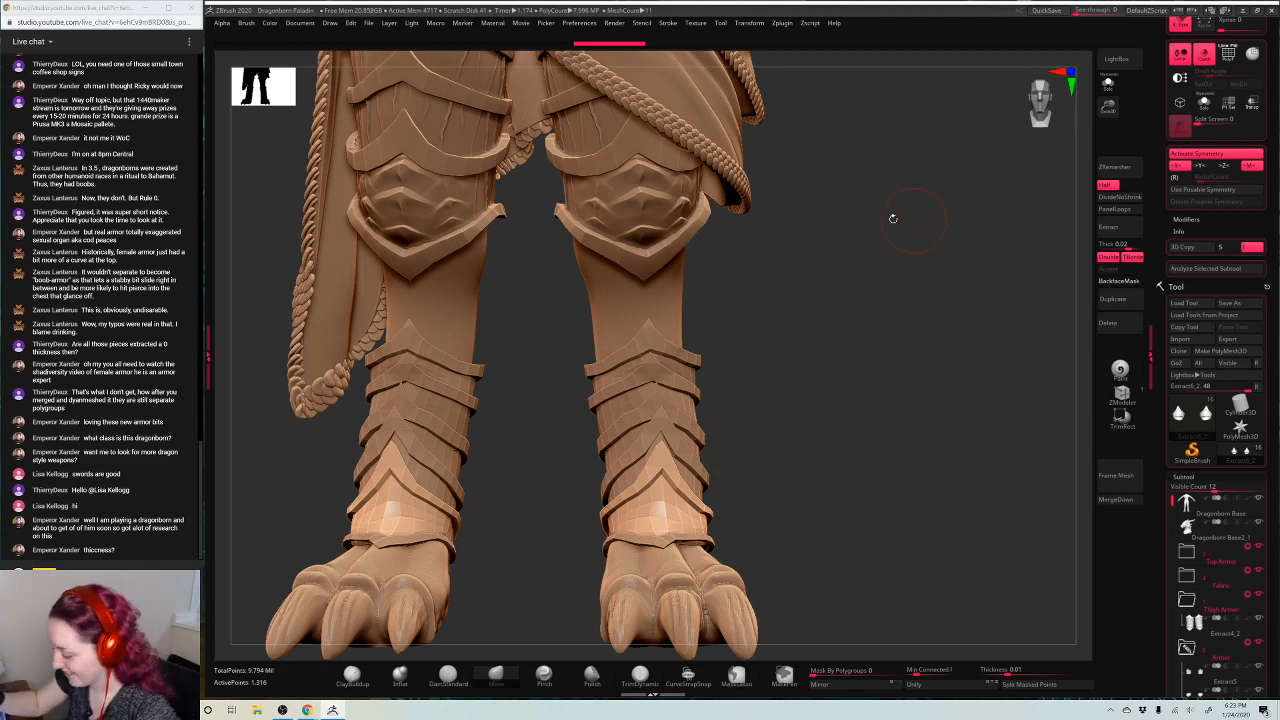
drag(893, 218, 802, 392)
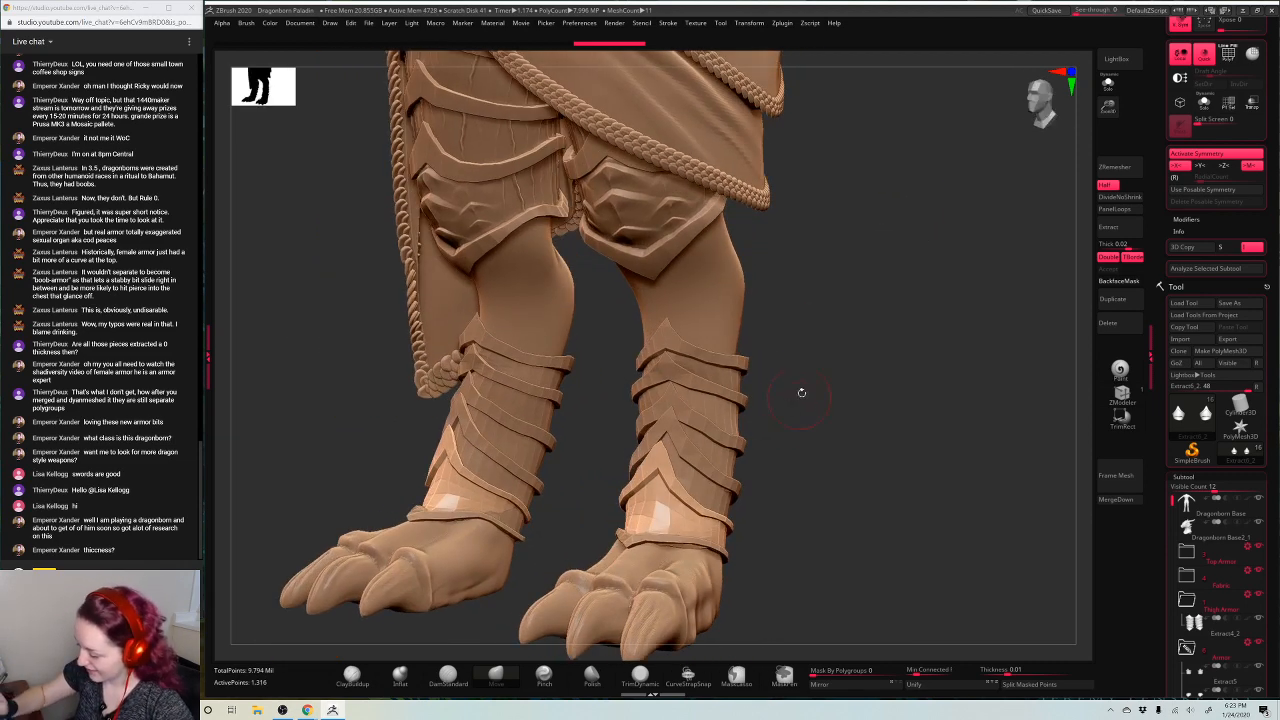
click(1107, 87)
drag(853, 321, 810, 372)
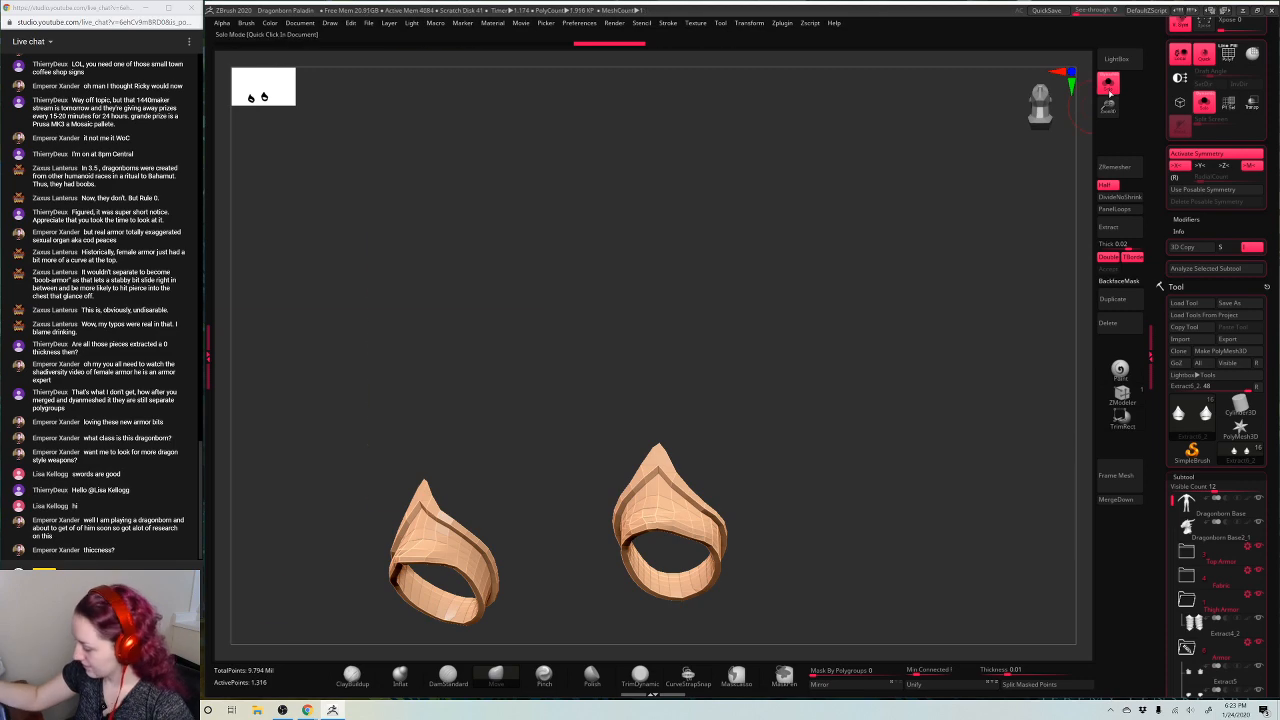
click(1108, 90)
shift+drag(873, 327, 837, 334)
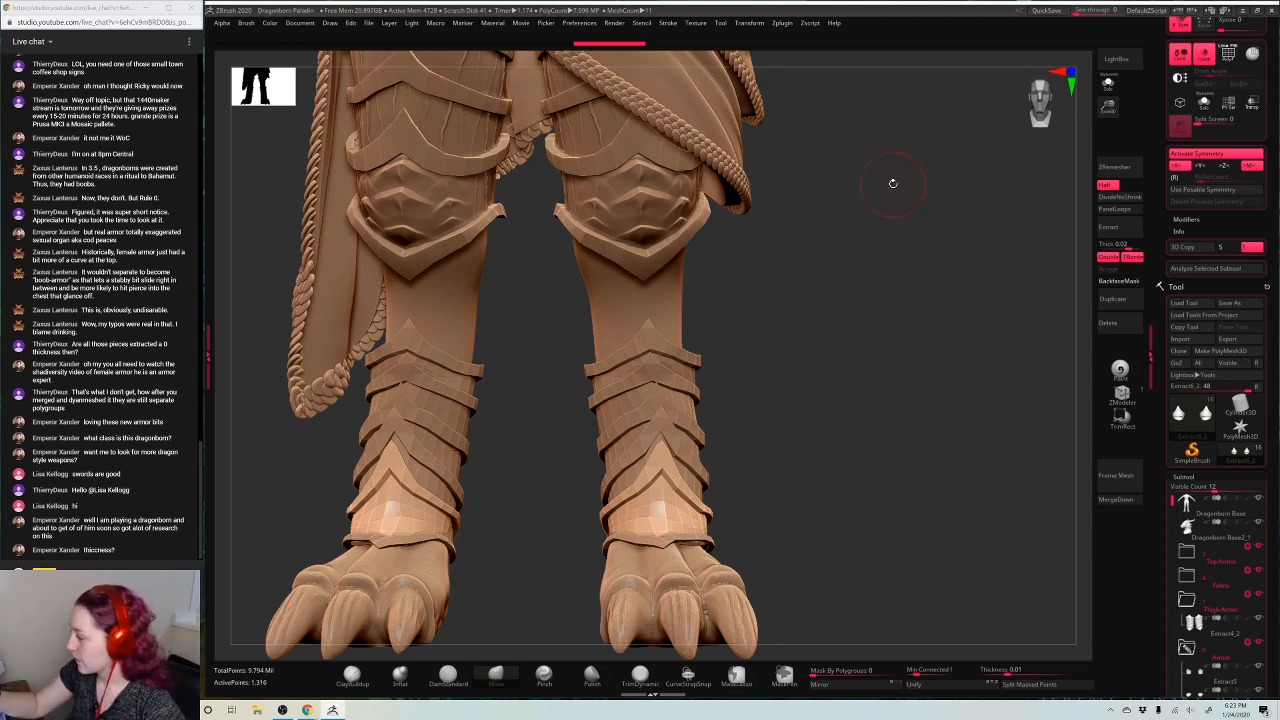
Isolate the rope-trimmed hip cloth, set Mask By Polygroups to 100, and reshape its lower section between the legs with the Move brush
alt+drag(897, 180, 912, 407)
alt+click(549, 313)
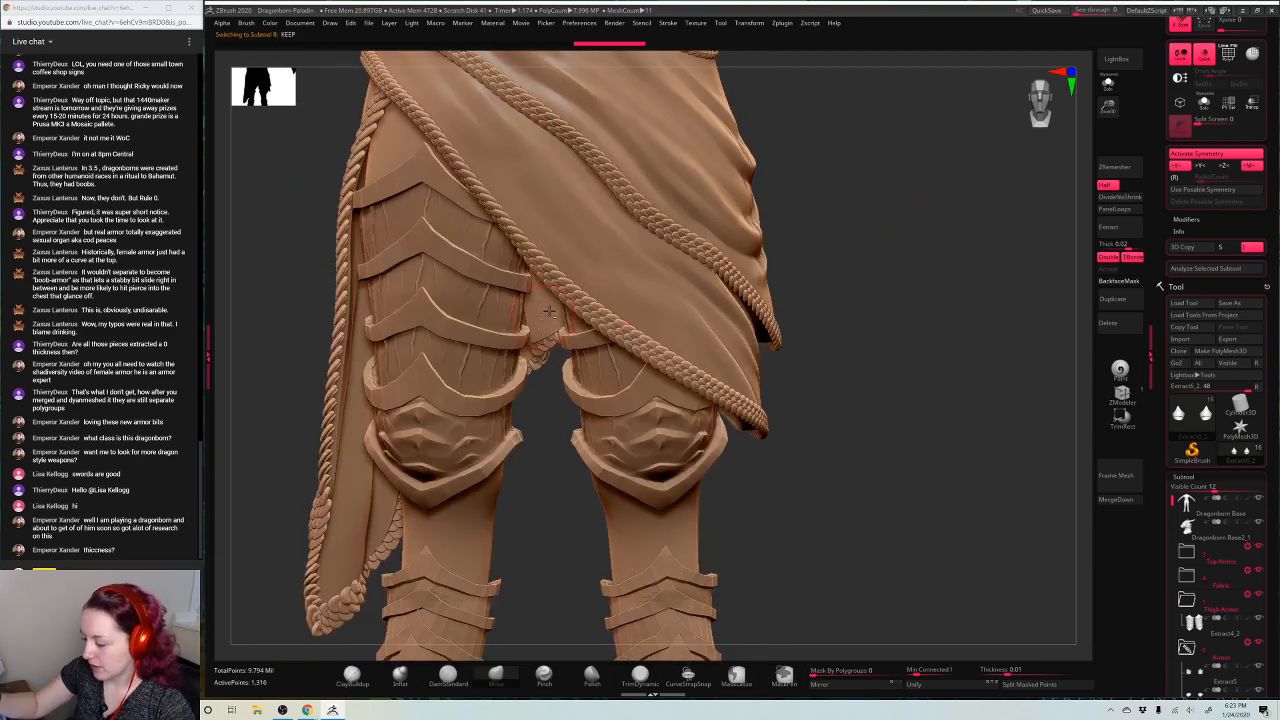
click(1108, 85)
drag(923, 204, 910, 169)
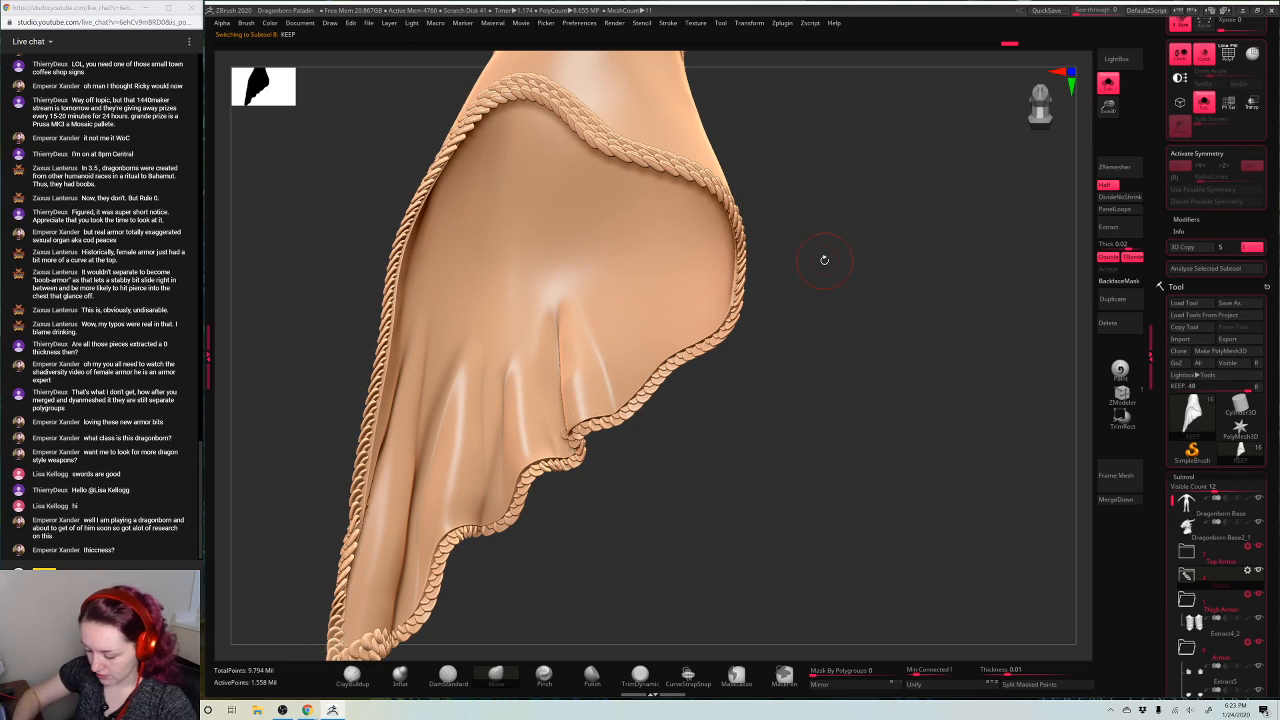
drag(628, 443, 795, 584)
click(900, 671)
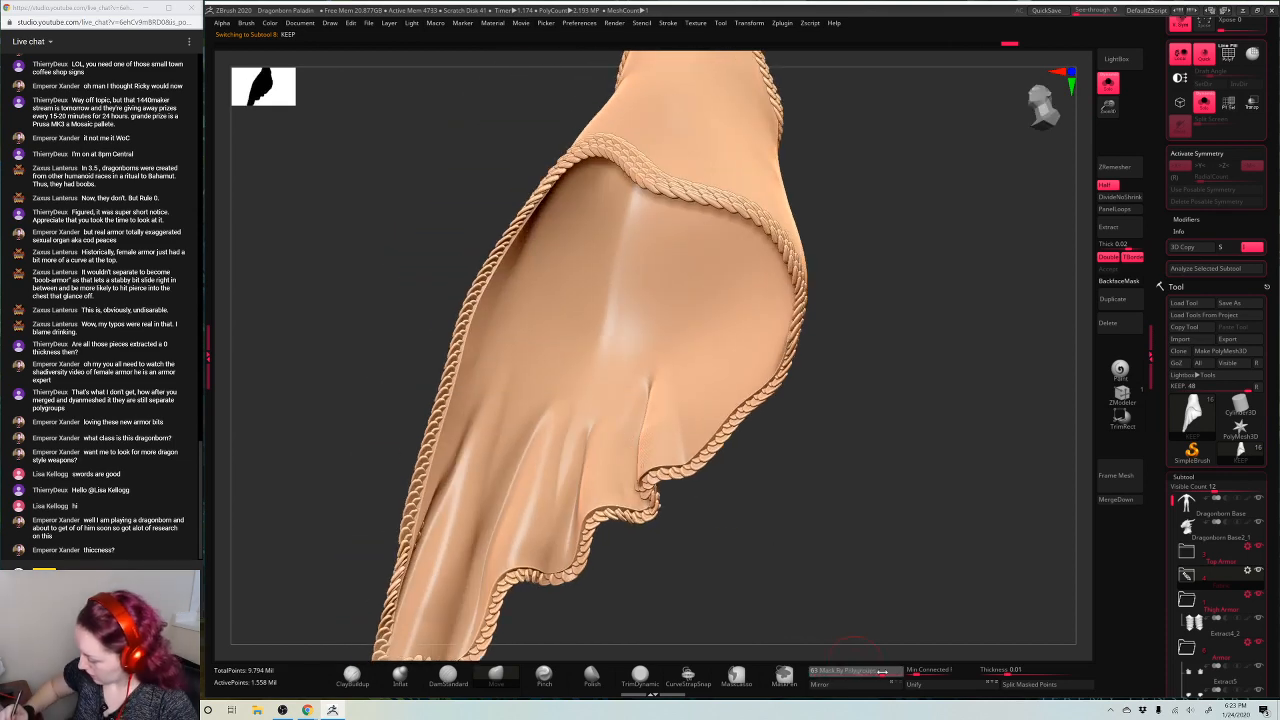
right_click(875, 347)
drag(889, 308, 868, 350)
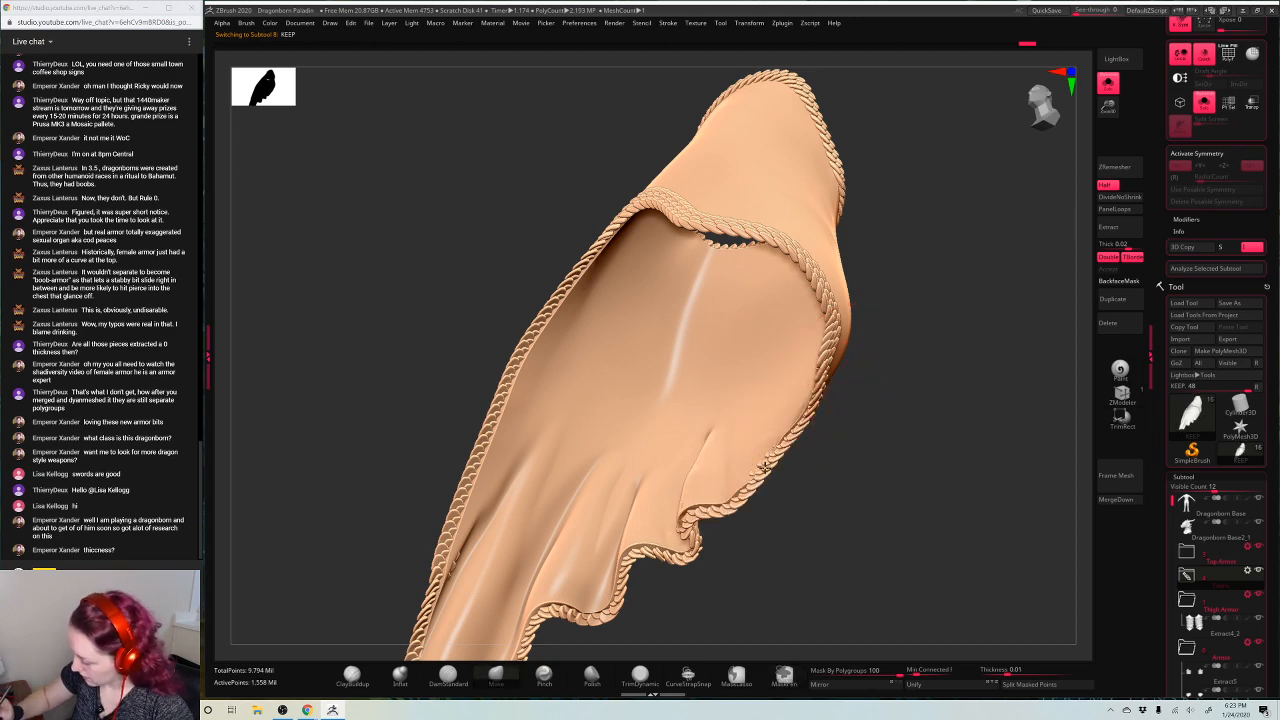
drag(790, 437, 976, 355)
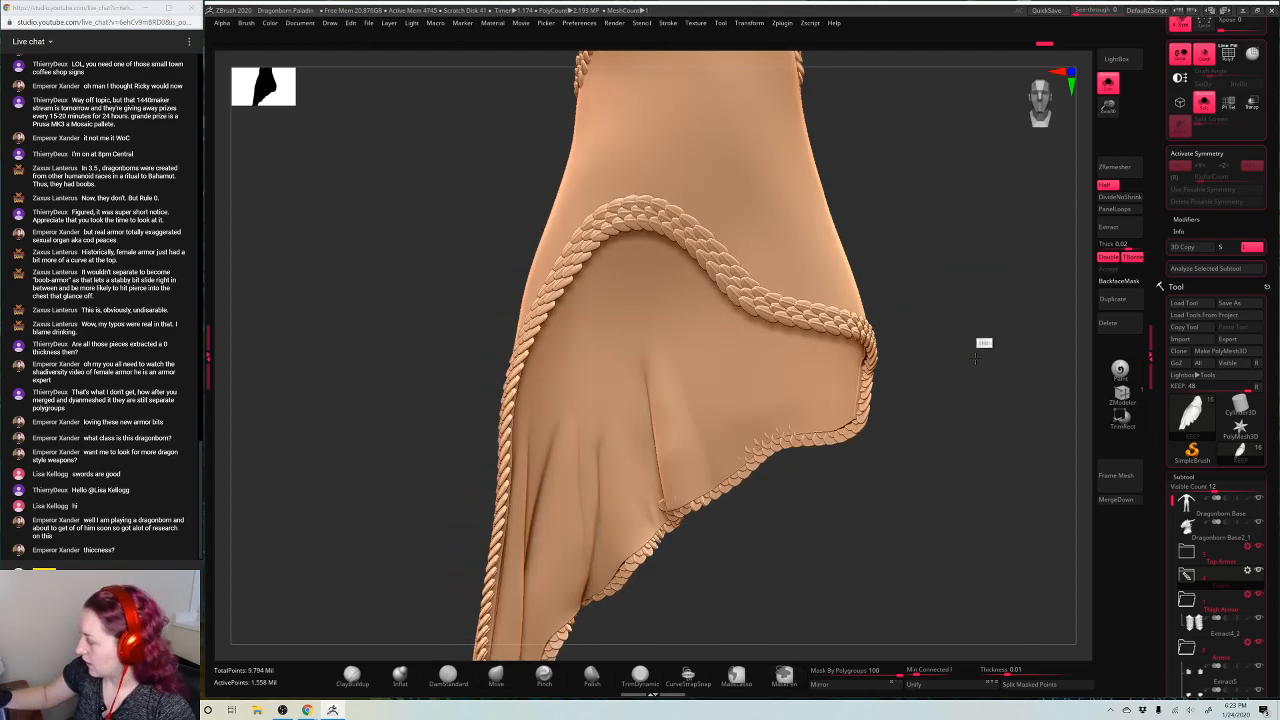
Show all the parts again and check the full figure's silhouette from the front and side
click(1108, 83)
alt+drag(1052, 122, 1022, 162)
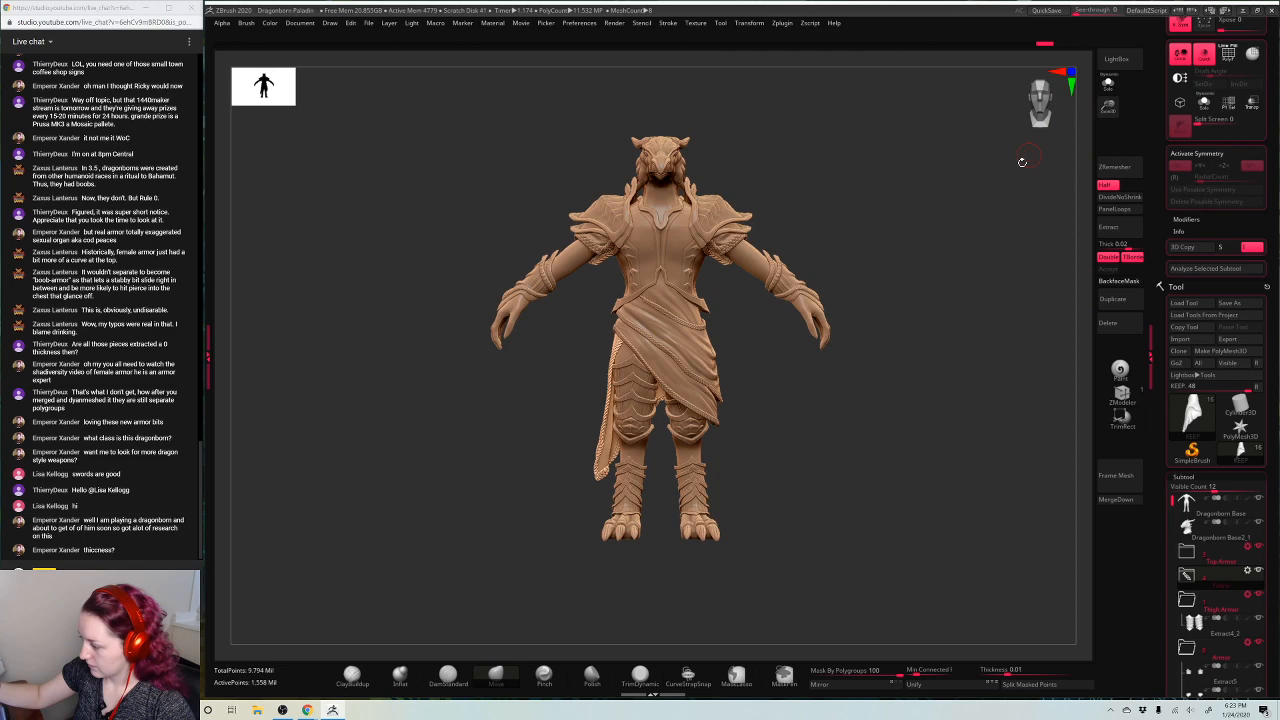
drag(965, 299, 870, 452)
mouse_move(896, 464)
shift+mouse_down()
mouse_move(884, 463)
mouse_move(925, 434)
mouse_move(897, 436)
mouse_move(903, 466)
mouse_move(876, 450)
shift+mouse_up()
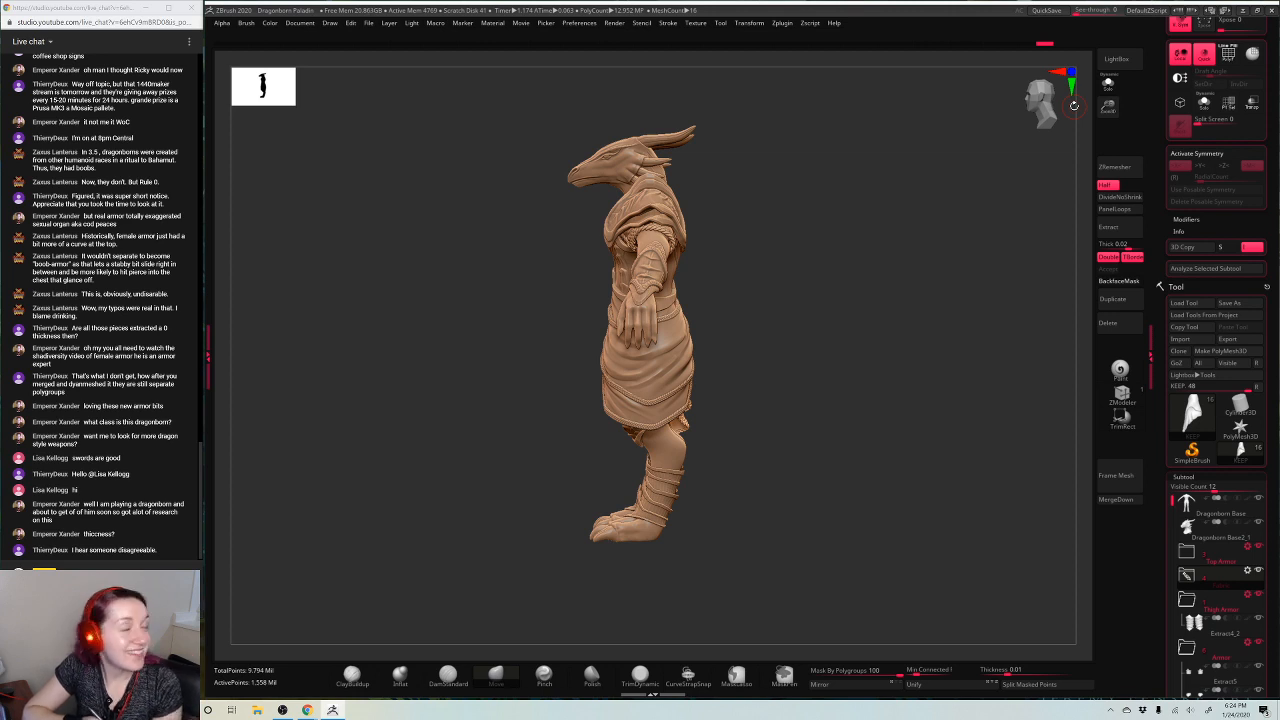
drag(1073, 105, 926, 498)
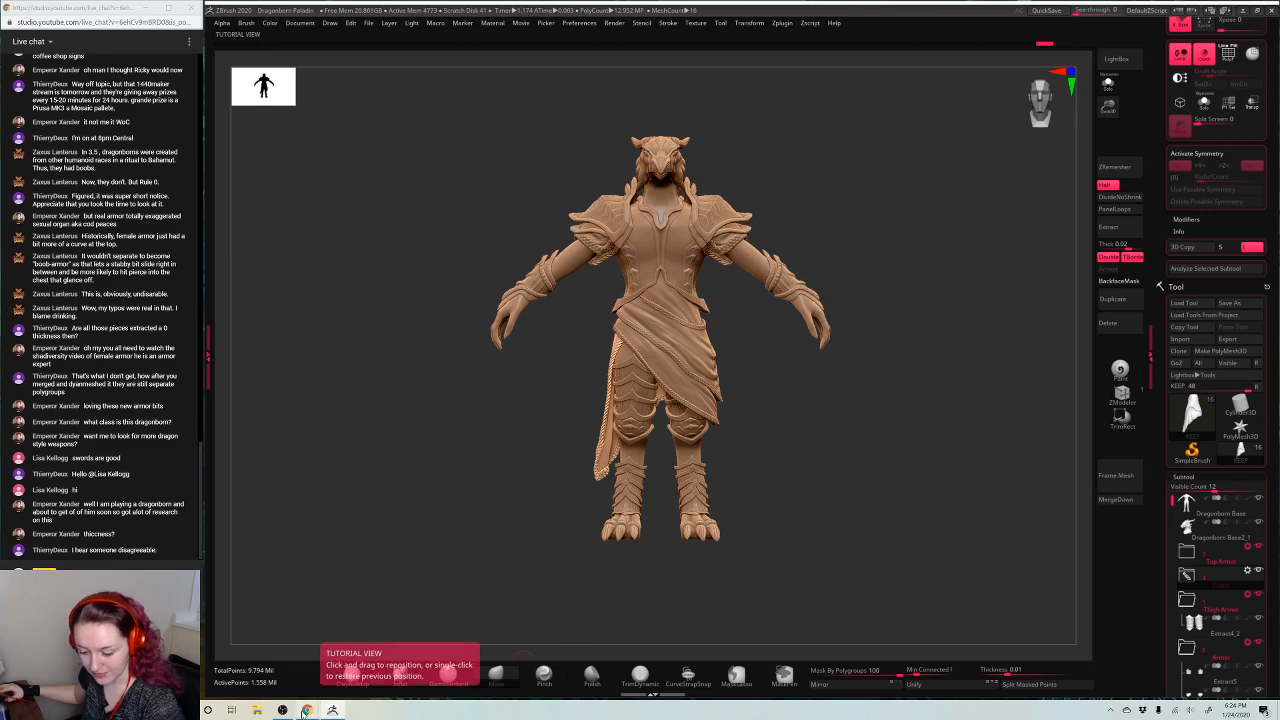
Switch to the Chrome window, resize it to fit beside the live chat, and open a new browser tab
click(275, 665)
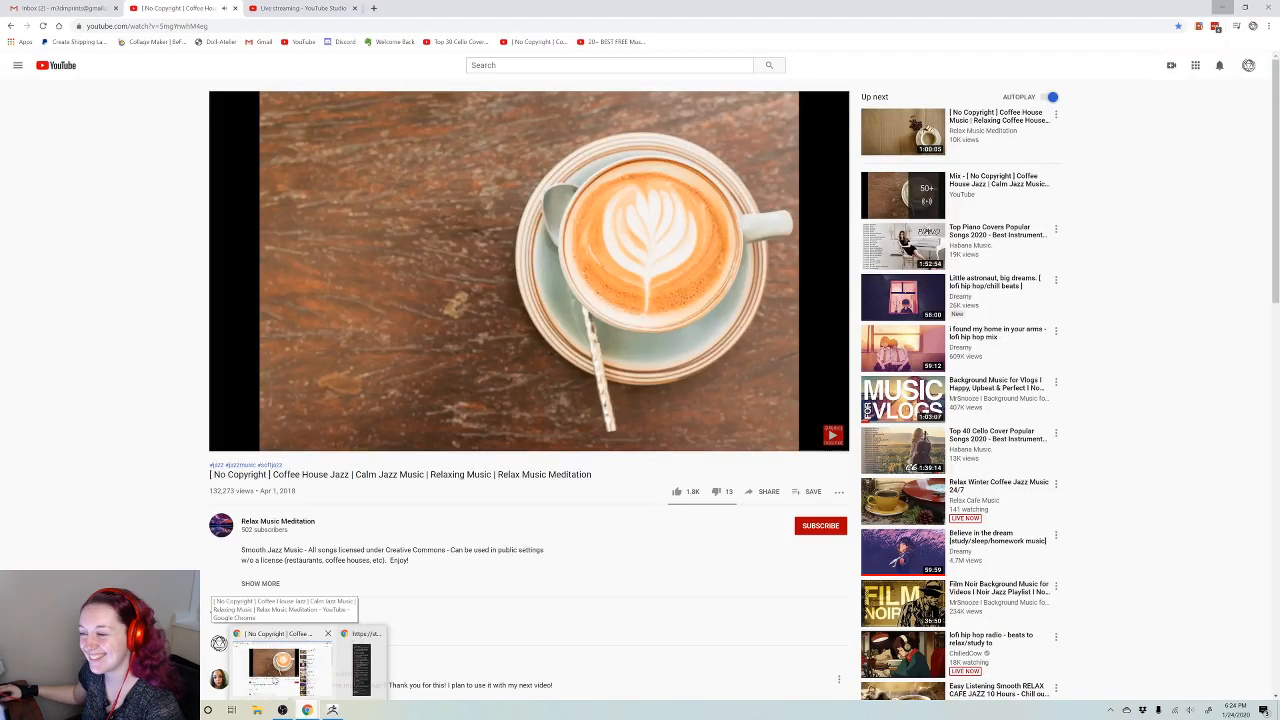
click(275, 662)
drag(665, 6, 1279, 92)
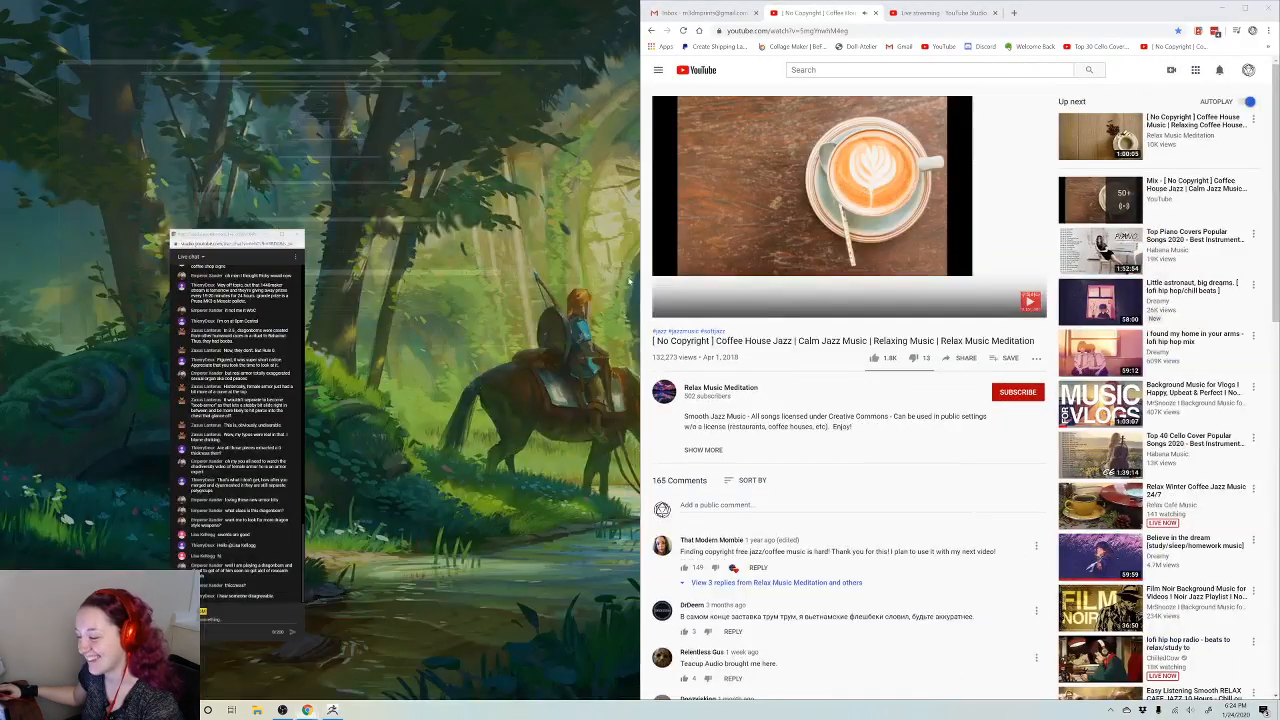
click(642, 284)
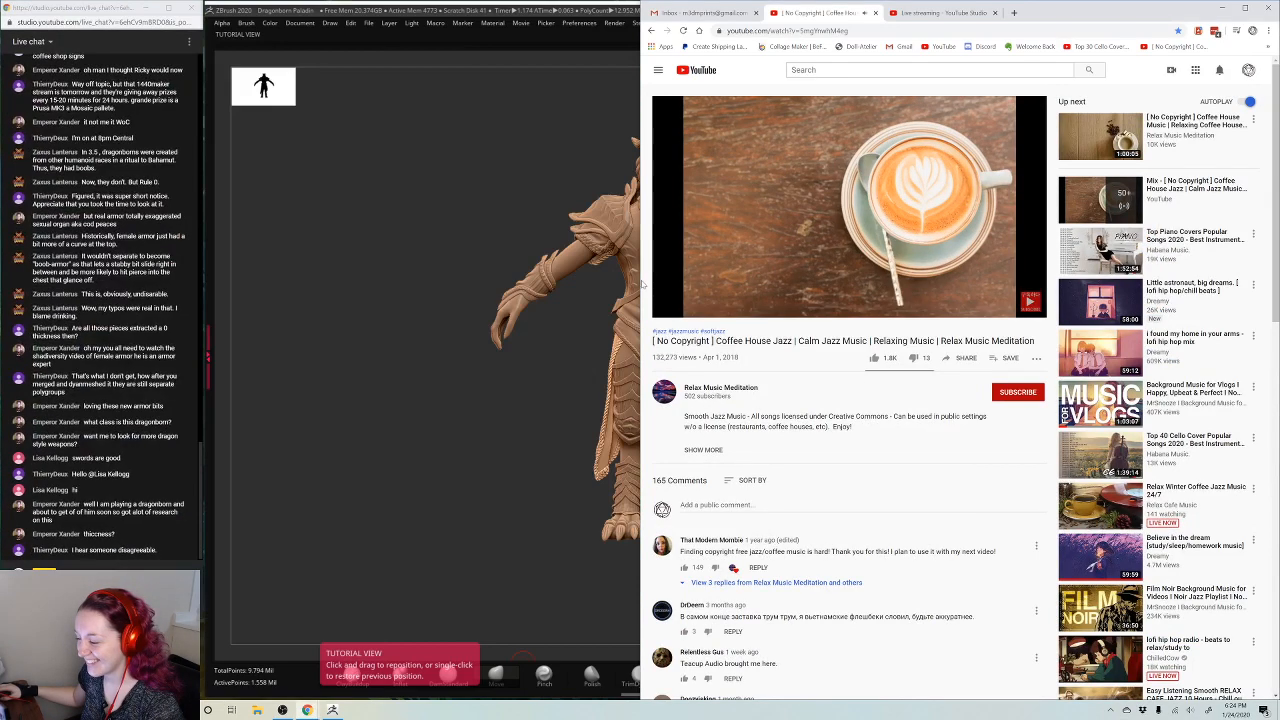
drag(642, 284, 223, 329)
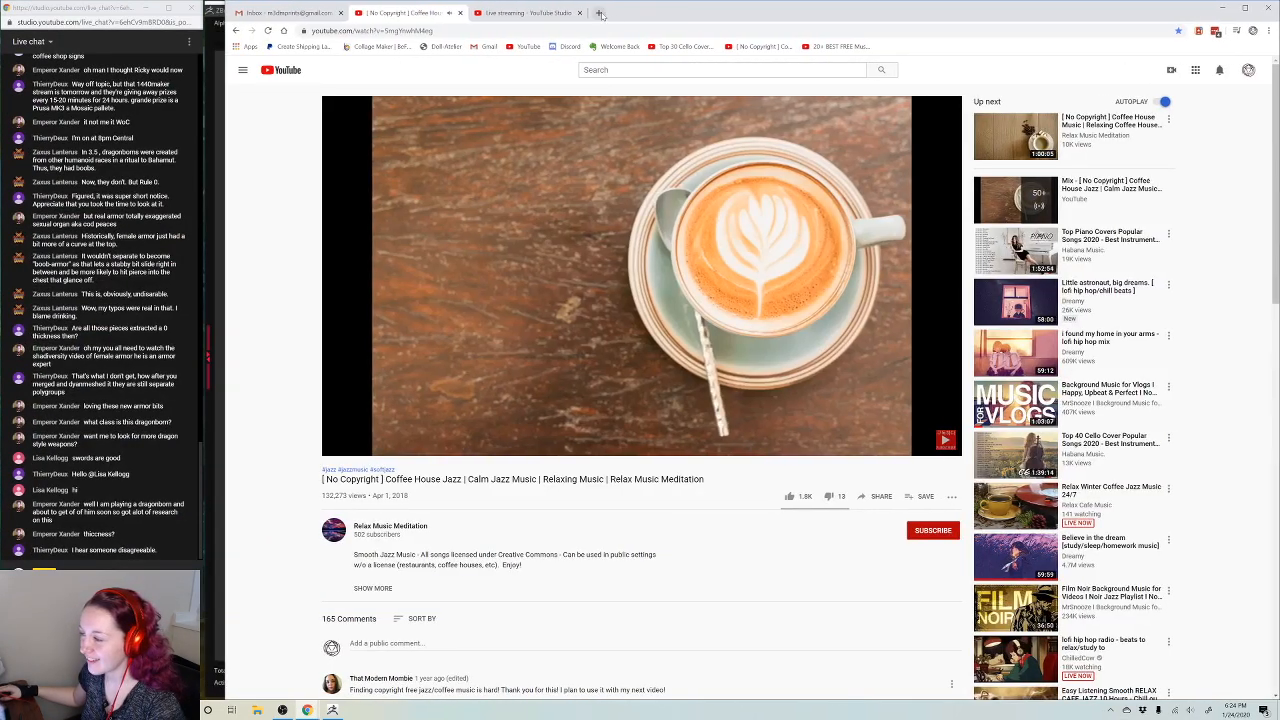
click(599, 13)
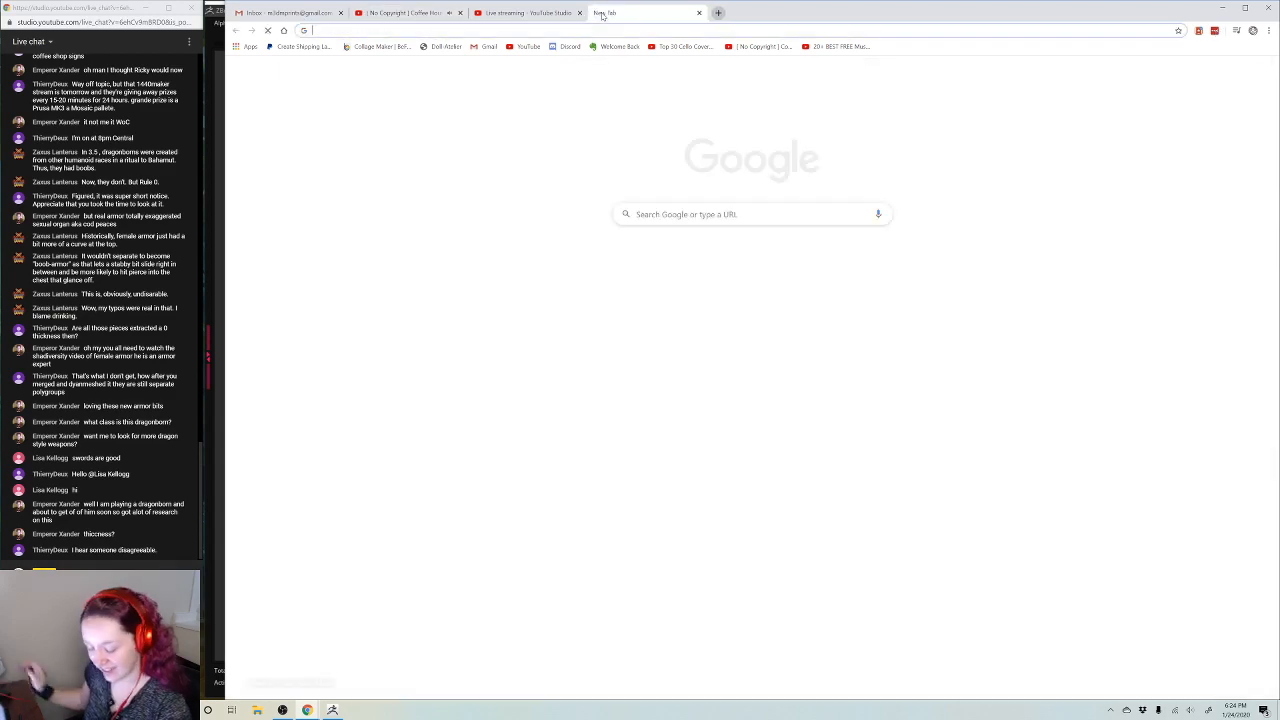
Search Google Images for "eagle front view head" and open the Nature Picture Library bald eagle photo
text(eagle fr)
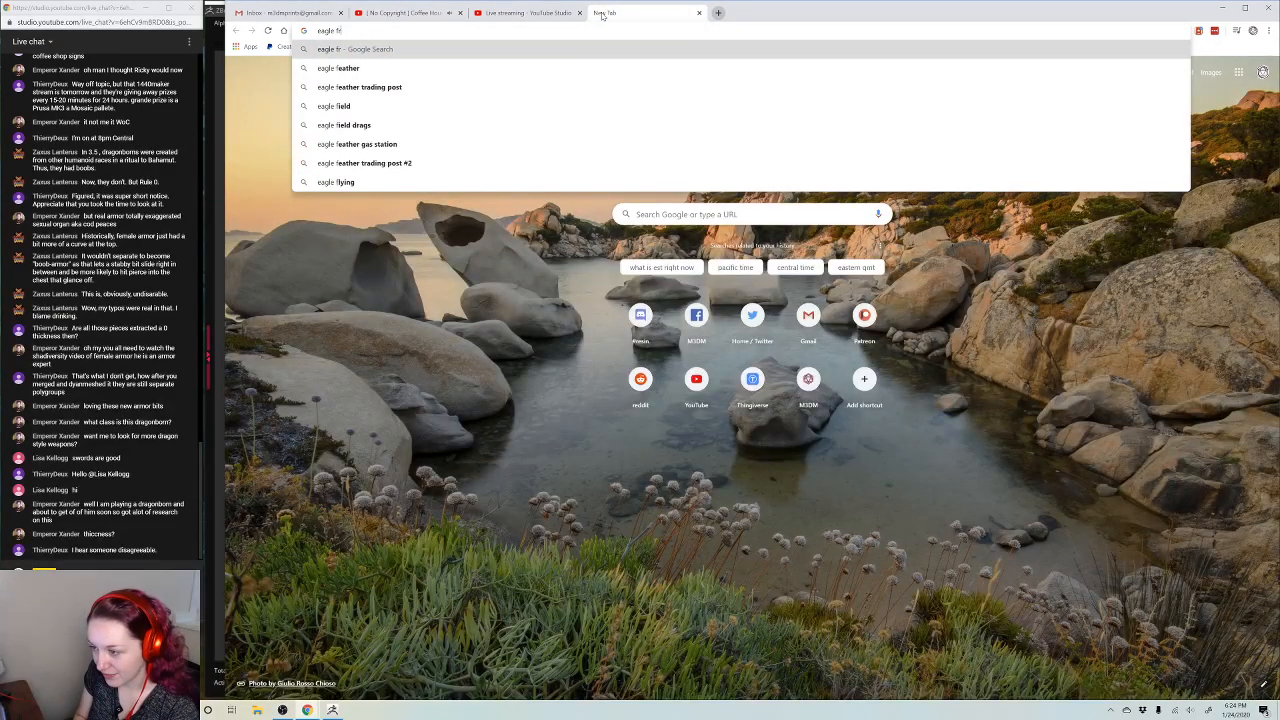
text(ont view head)
key(Return)
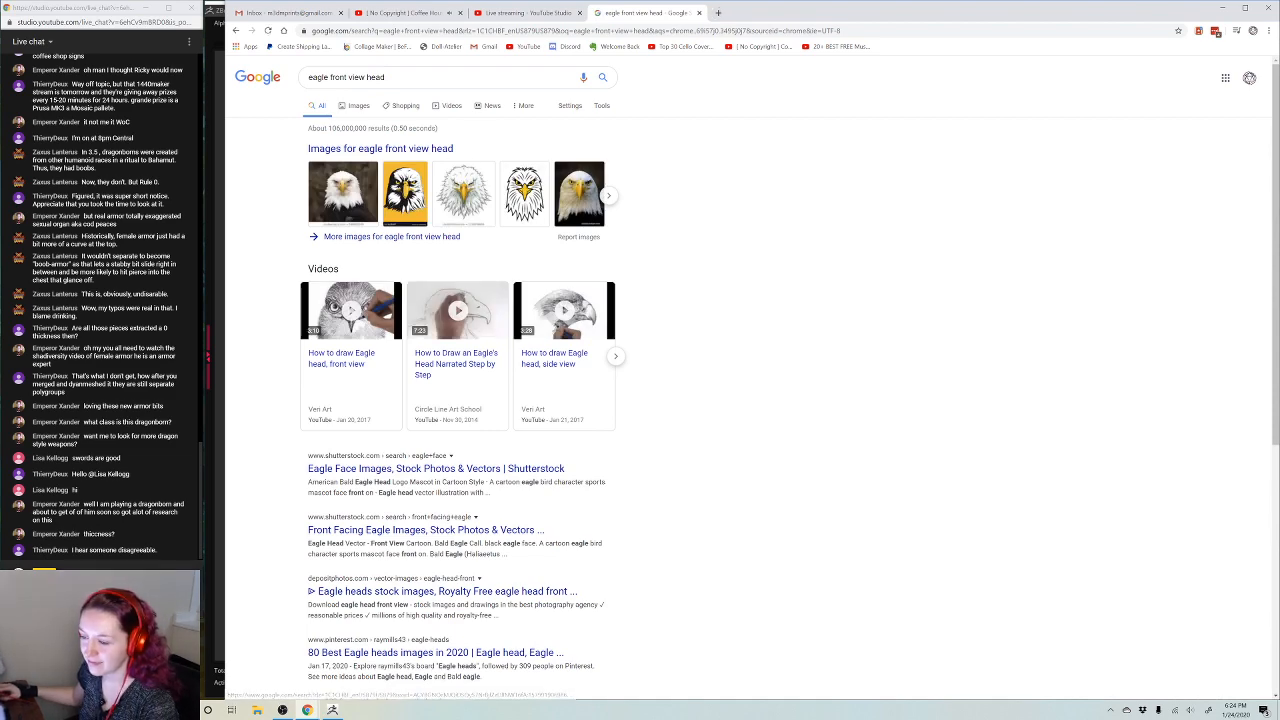
click(353, 106)
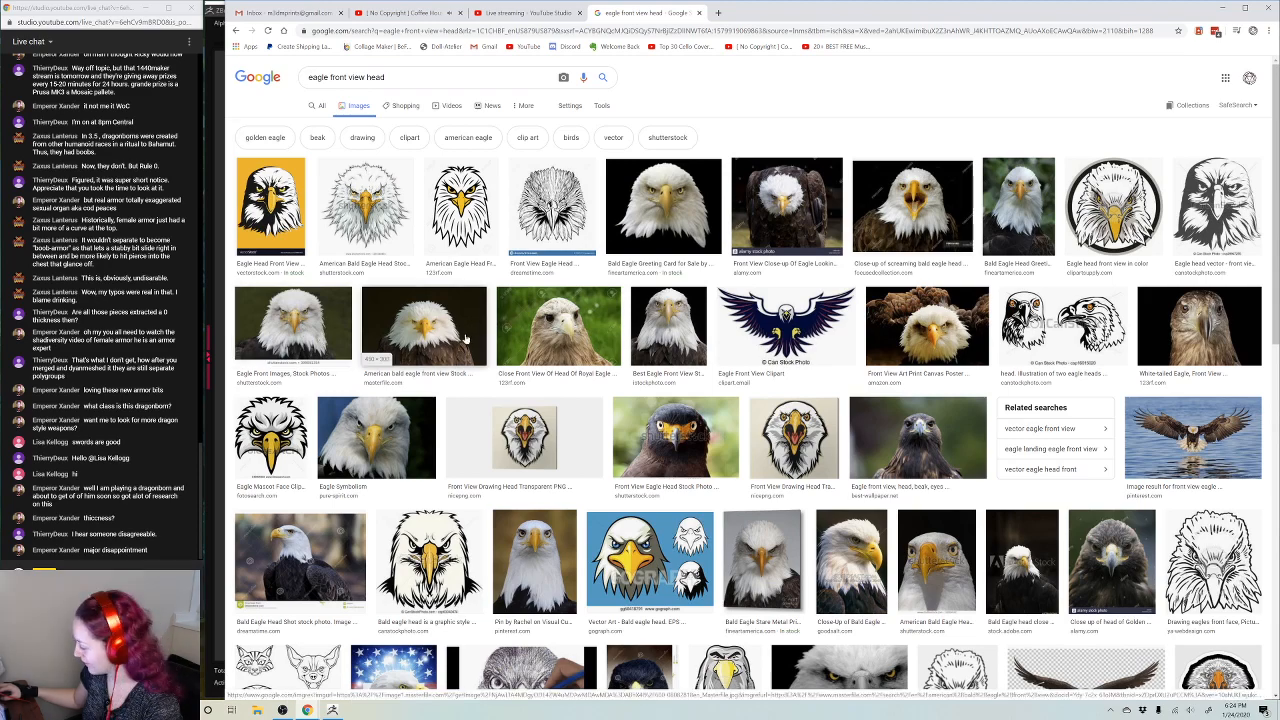
scroll(465, 339, down, 3)
scroll(465, 339, down, 3)
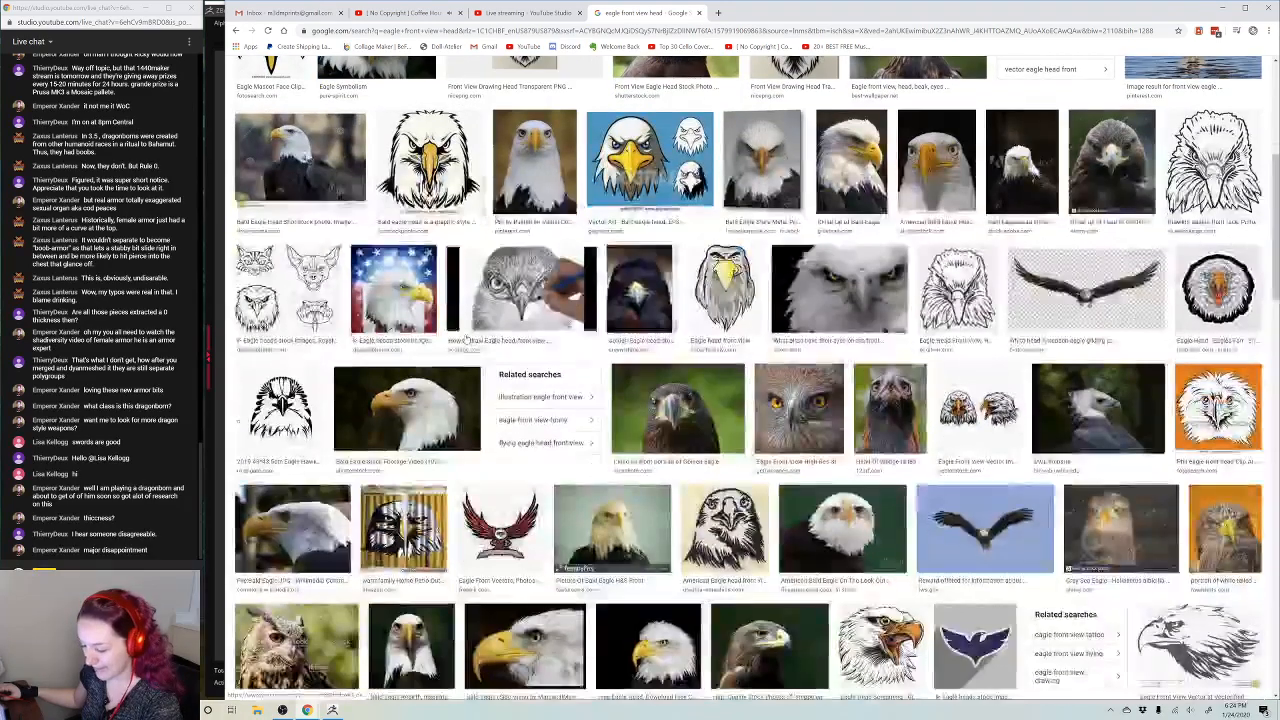
scroll(465, 339, down, 3)
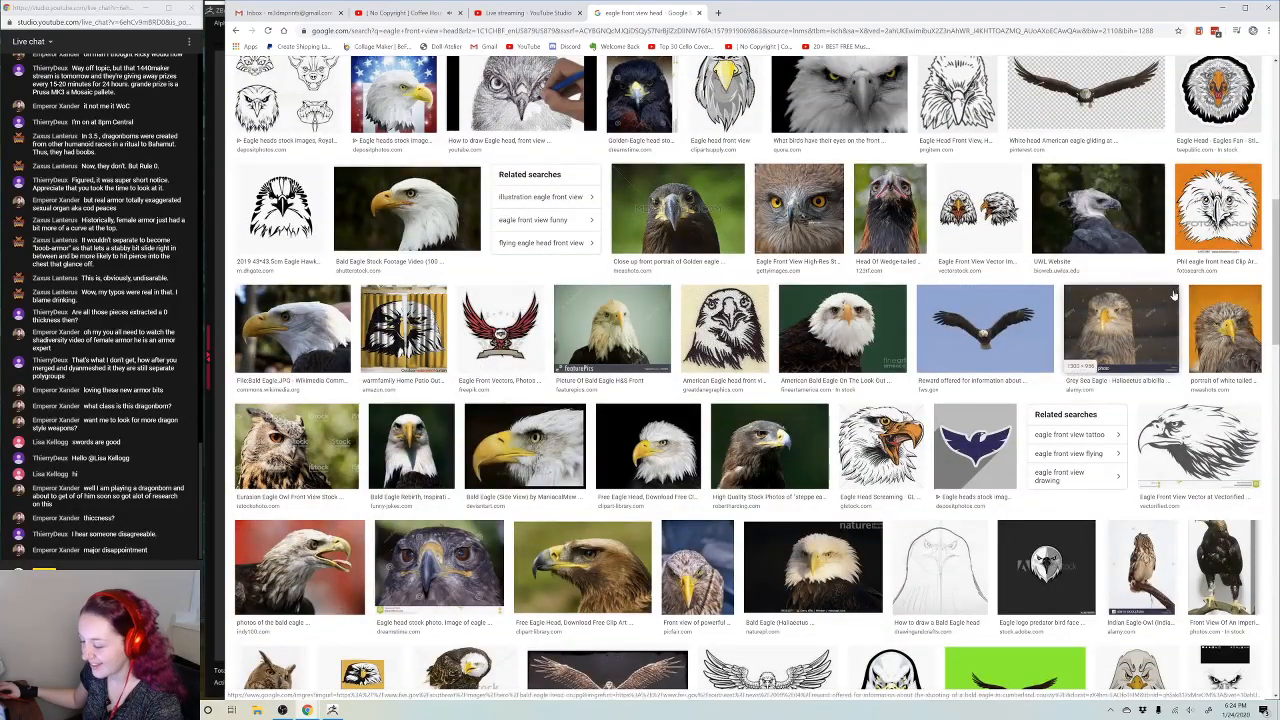
click(812, 570)
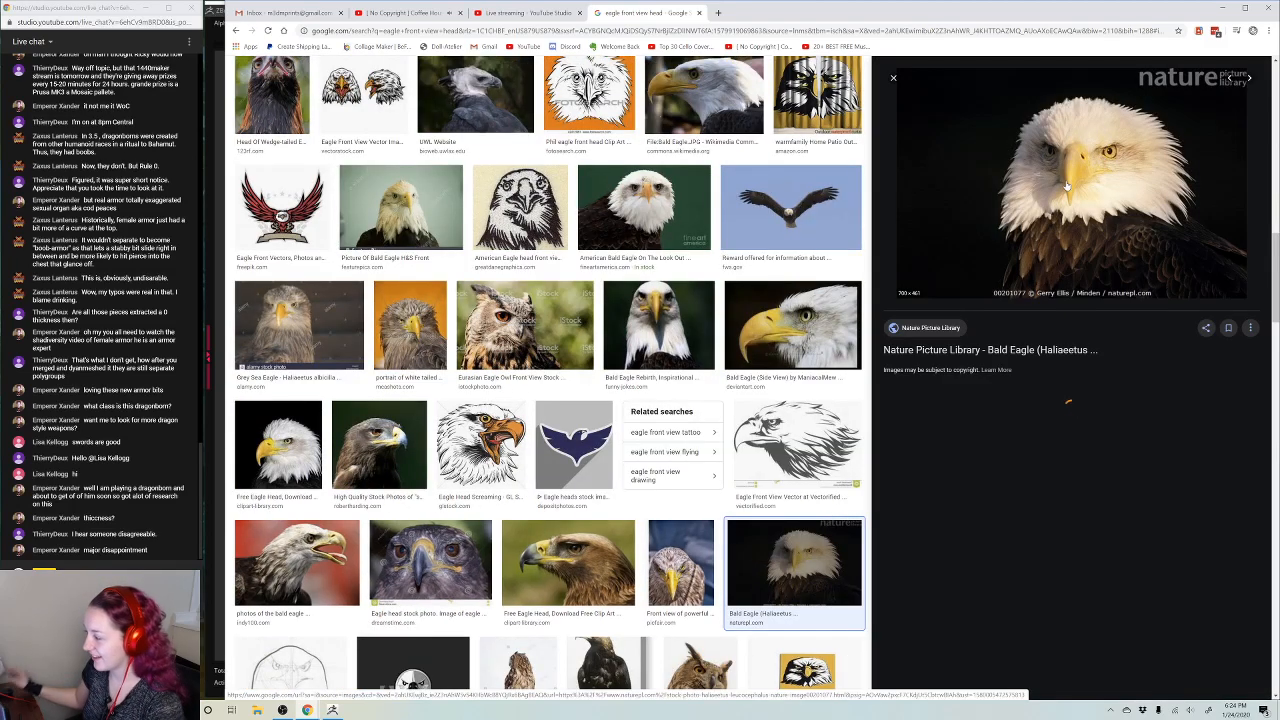
Refine the image search to "eagle front view head dumb" and open the front-facing Squaw Creek bald eagle photo
scroll(398, 240, up, 5)
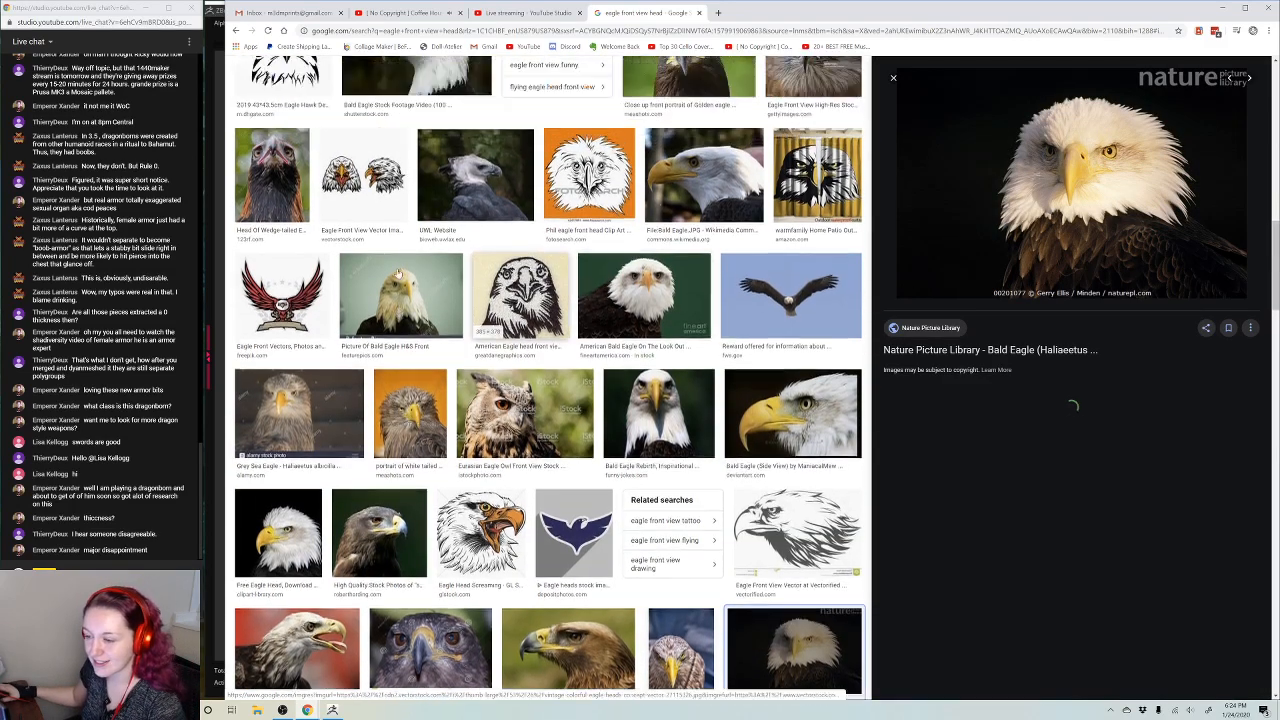
scroll(398, 240, up, 7)
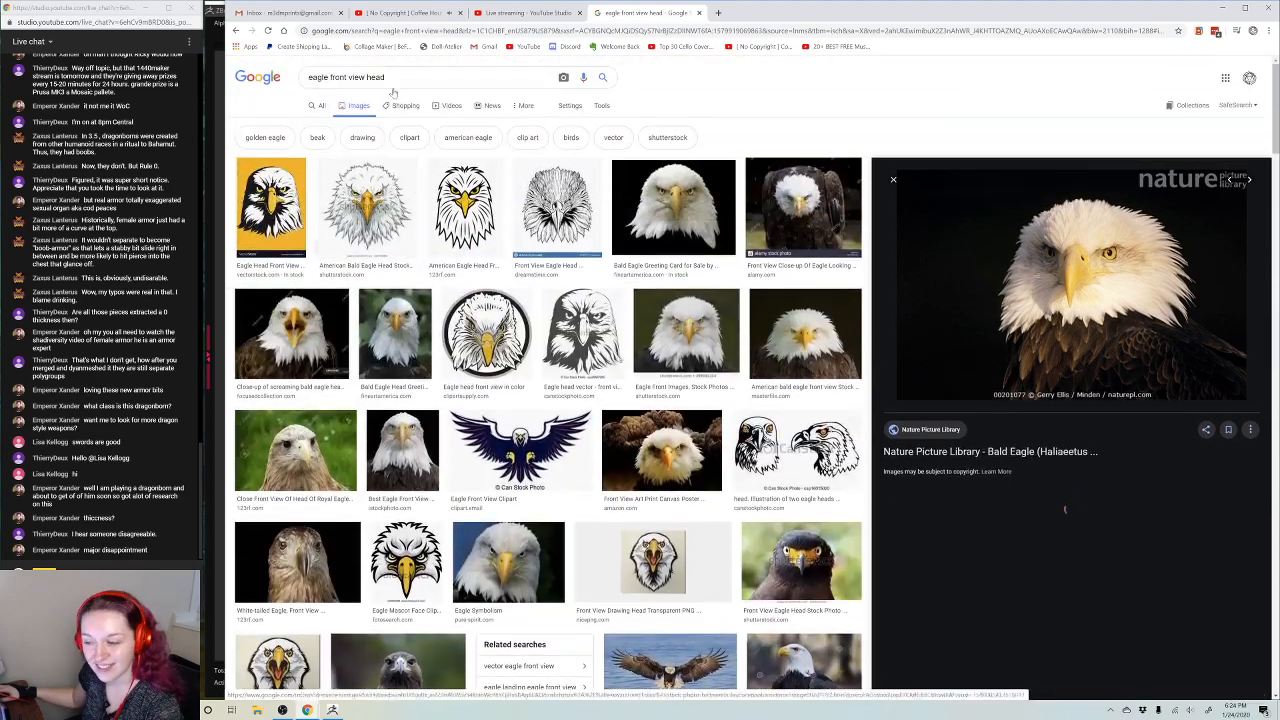
text(dumb)
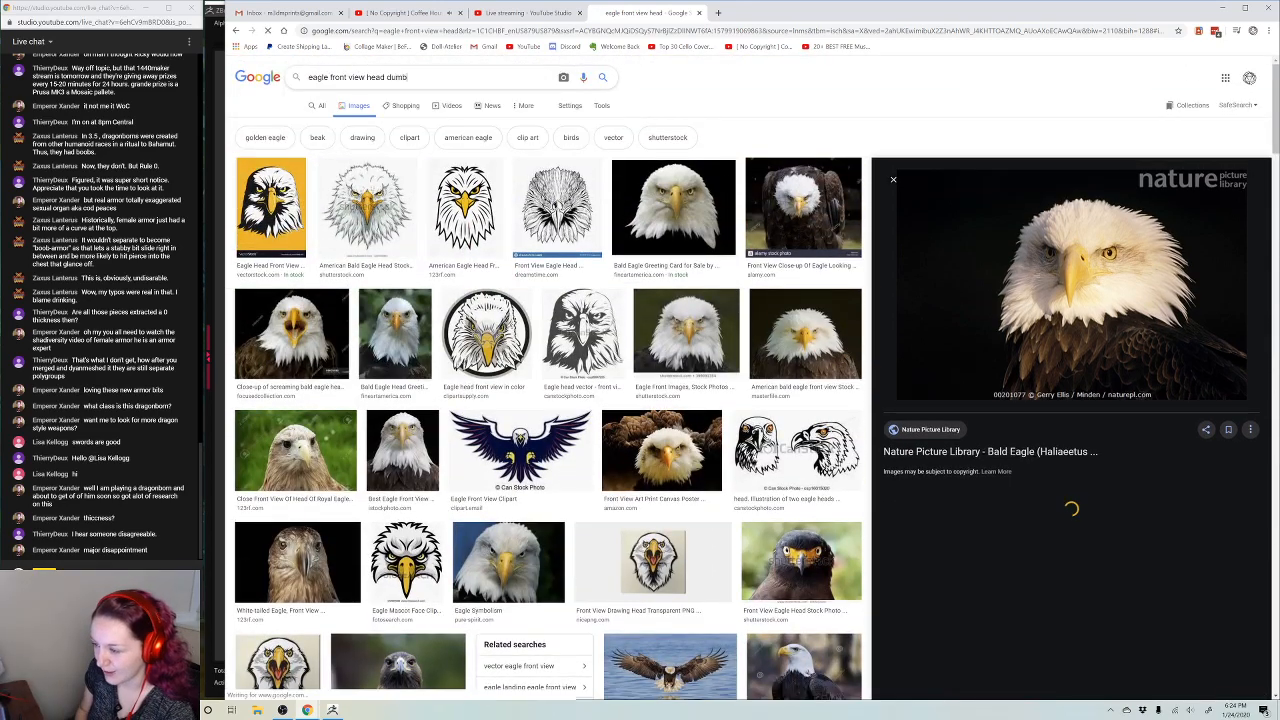
key(Return)
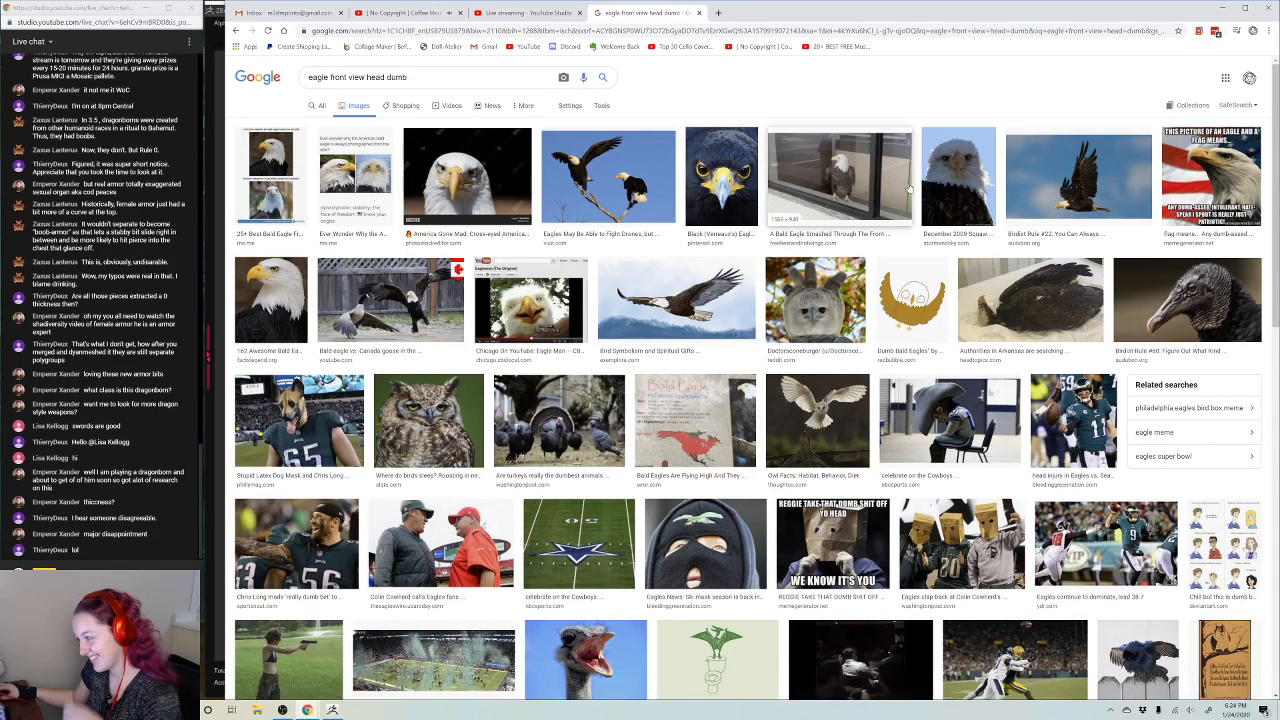
click(950, 175)
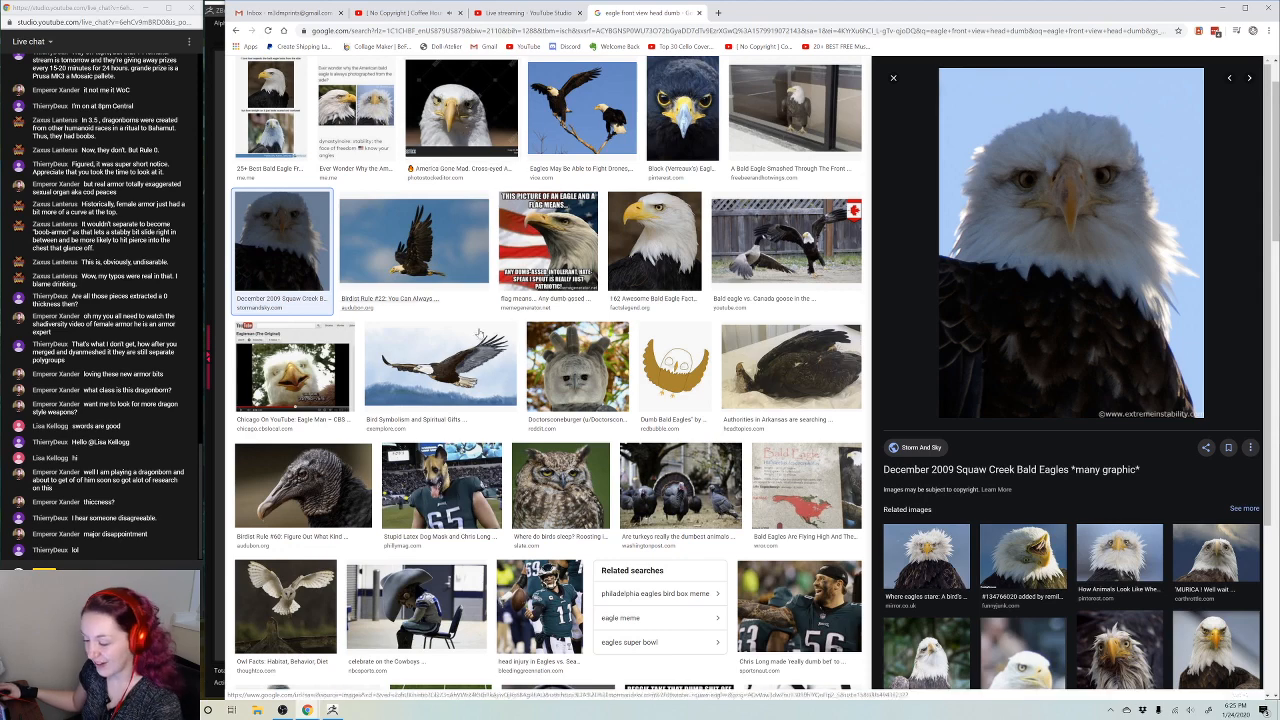
Close the image search tab, switch back to ZBrush, and check the figure from the front
click(699, 12)
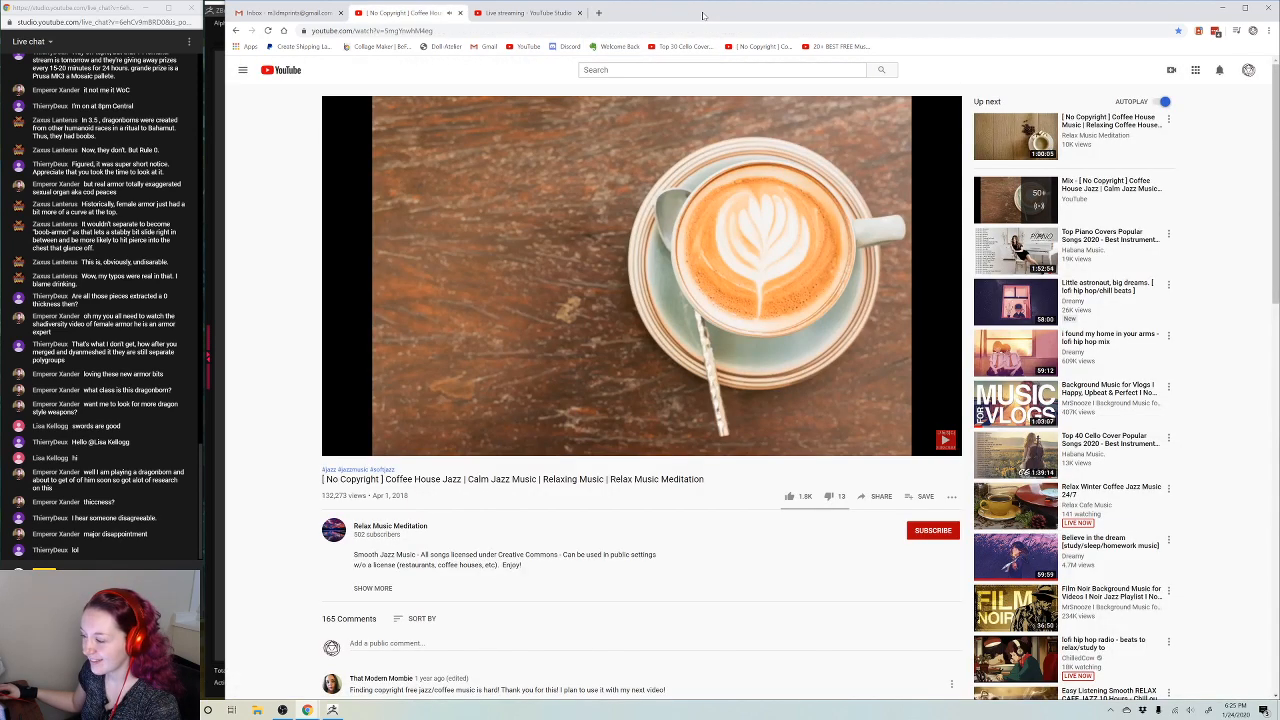
click(1222, 7)
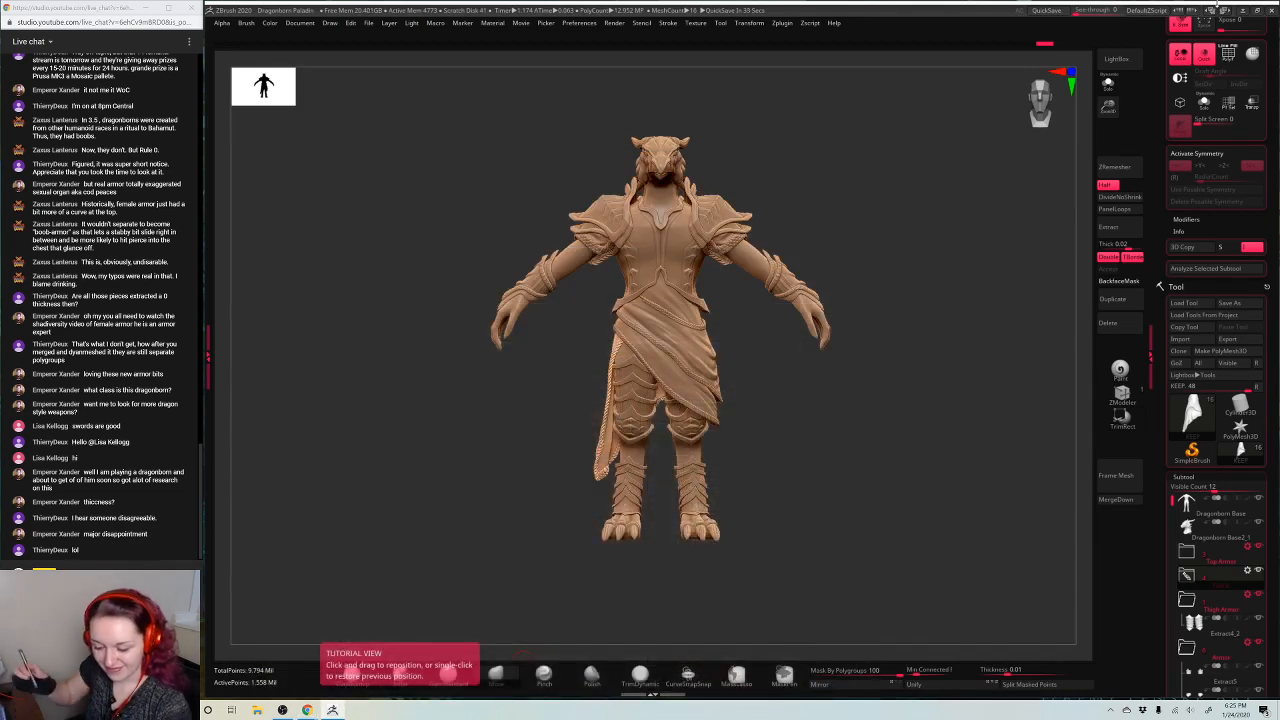
click(447, 673)
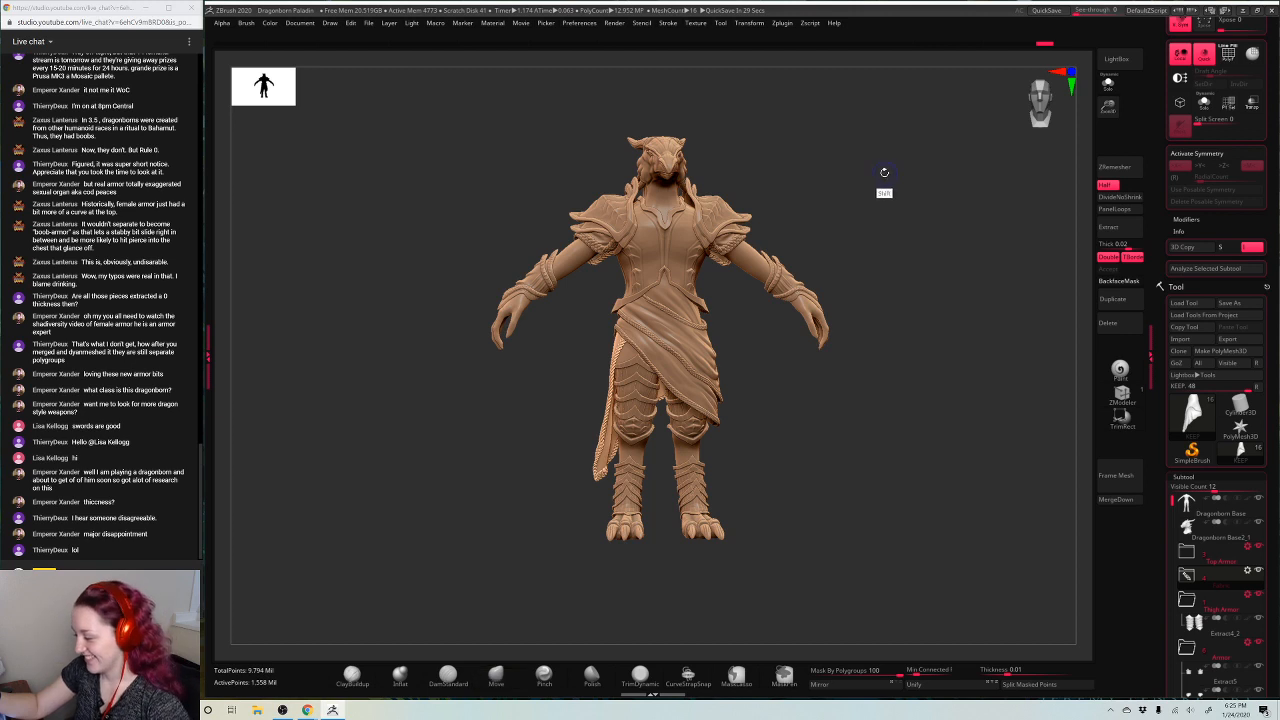
drag(883, 180, 883, 200)
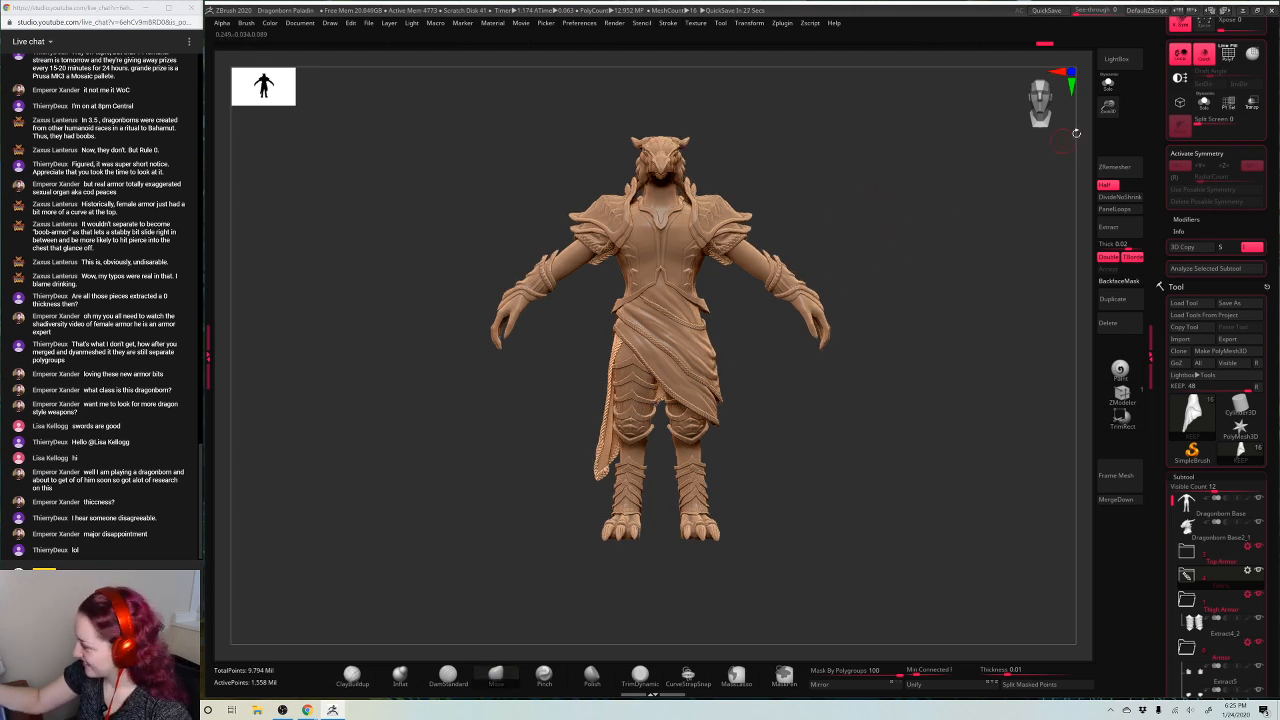
drag(1105, 110, 1050, 172)
alt+drag(893, 195, 793, 156)
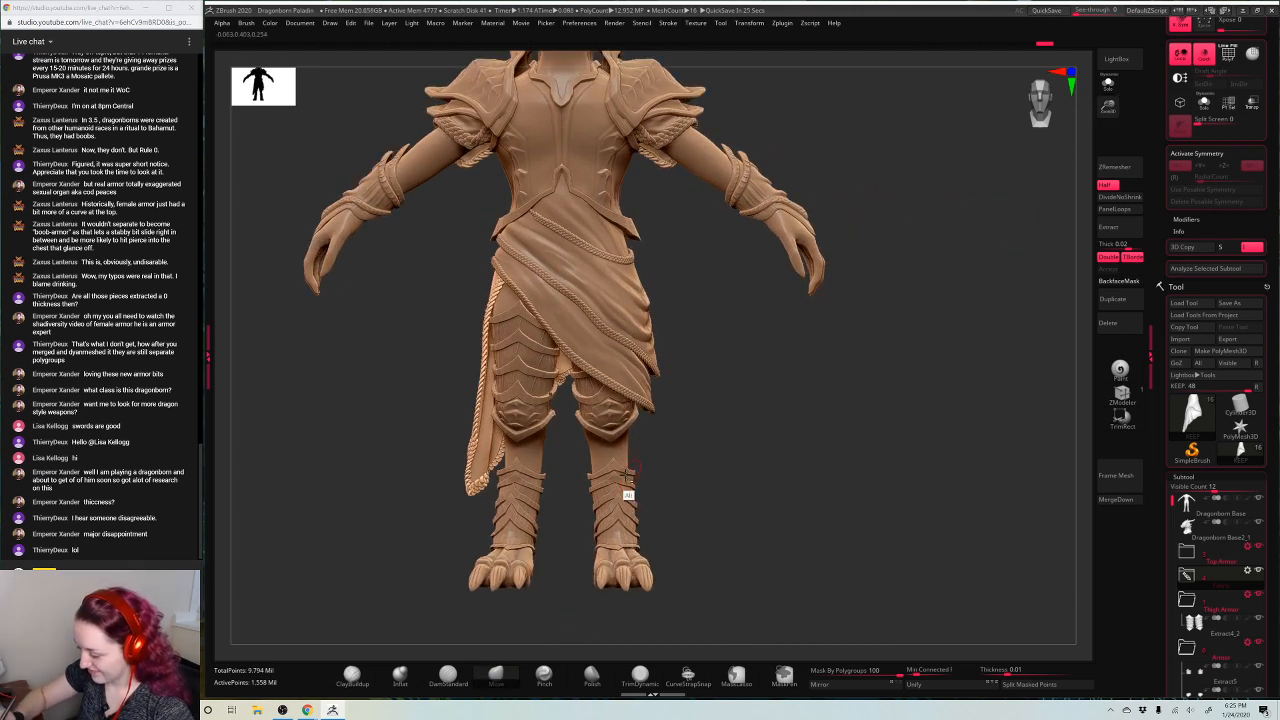
Select the uppermost shin plate, set Mask By Polygroups to 0, and inspect the leg armor from the front and back
alt+click(627, 476)
drag(1108, 110, 880, 297)
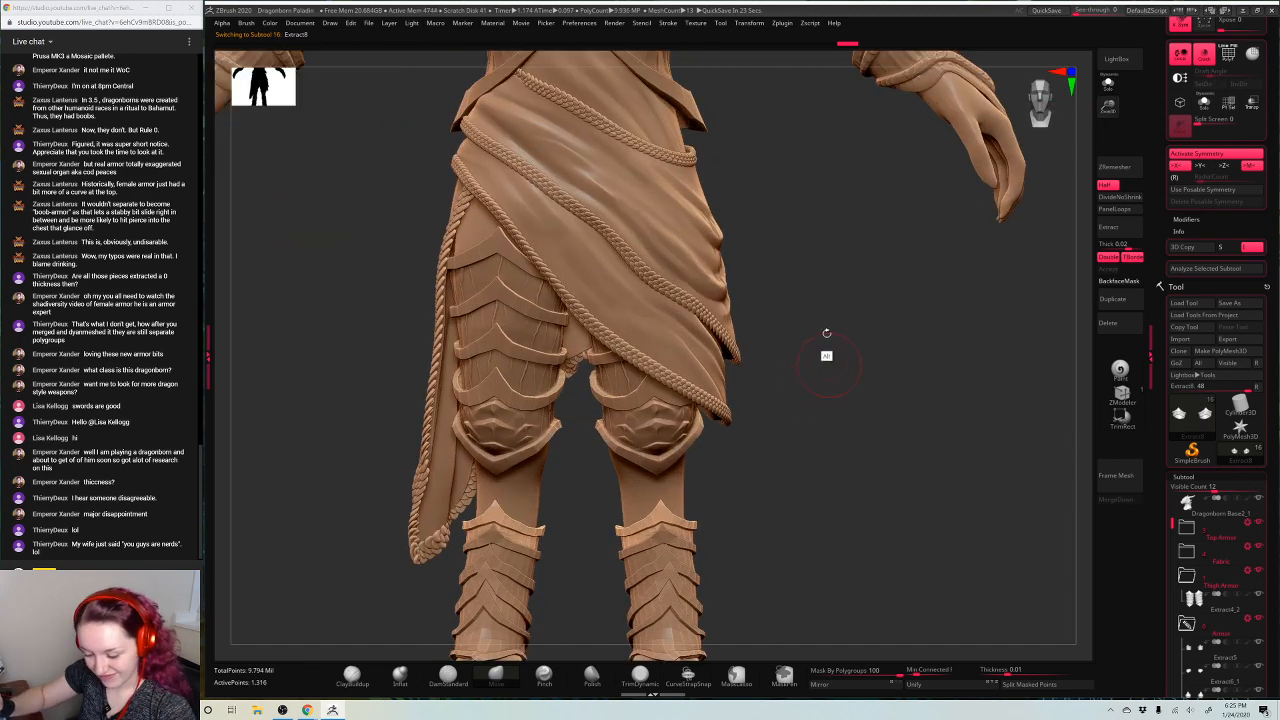
alt+drag(826, 345, 817, 266)
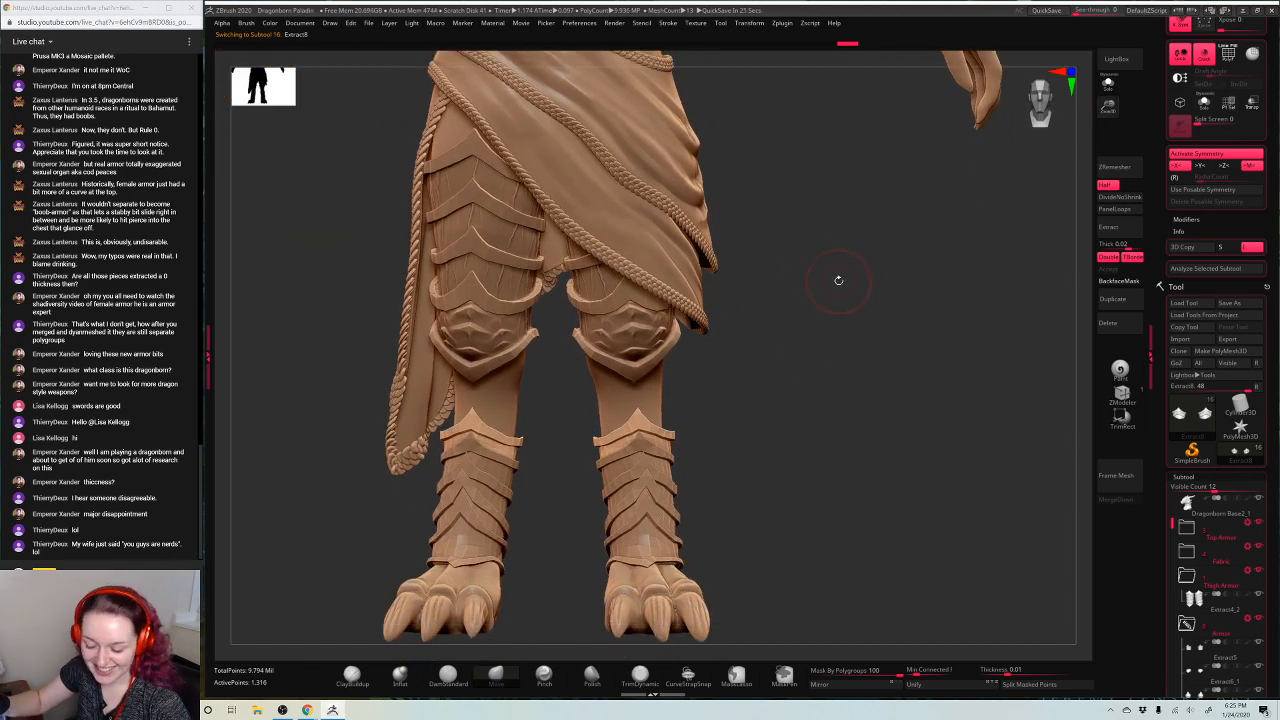
right_click(816, 268)
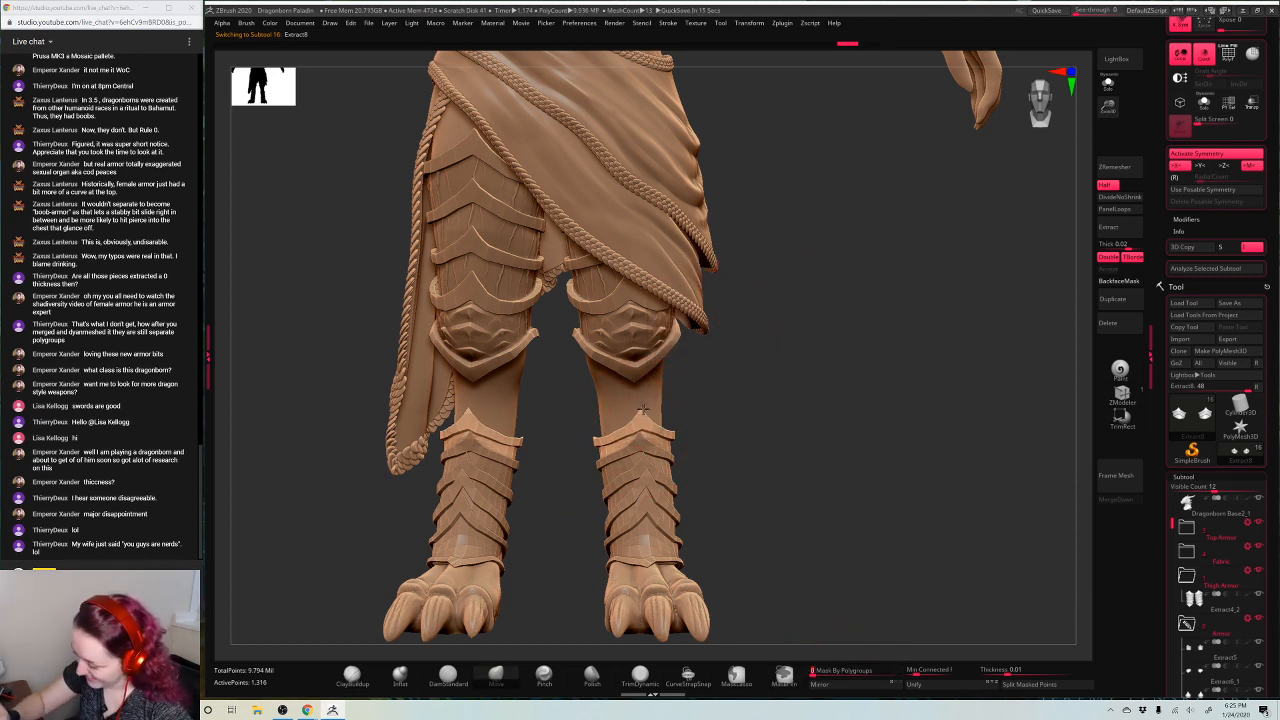
drag(1103, 113, 1103, 95)
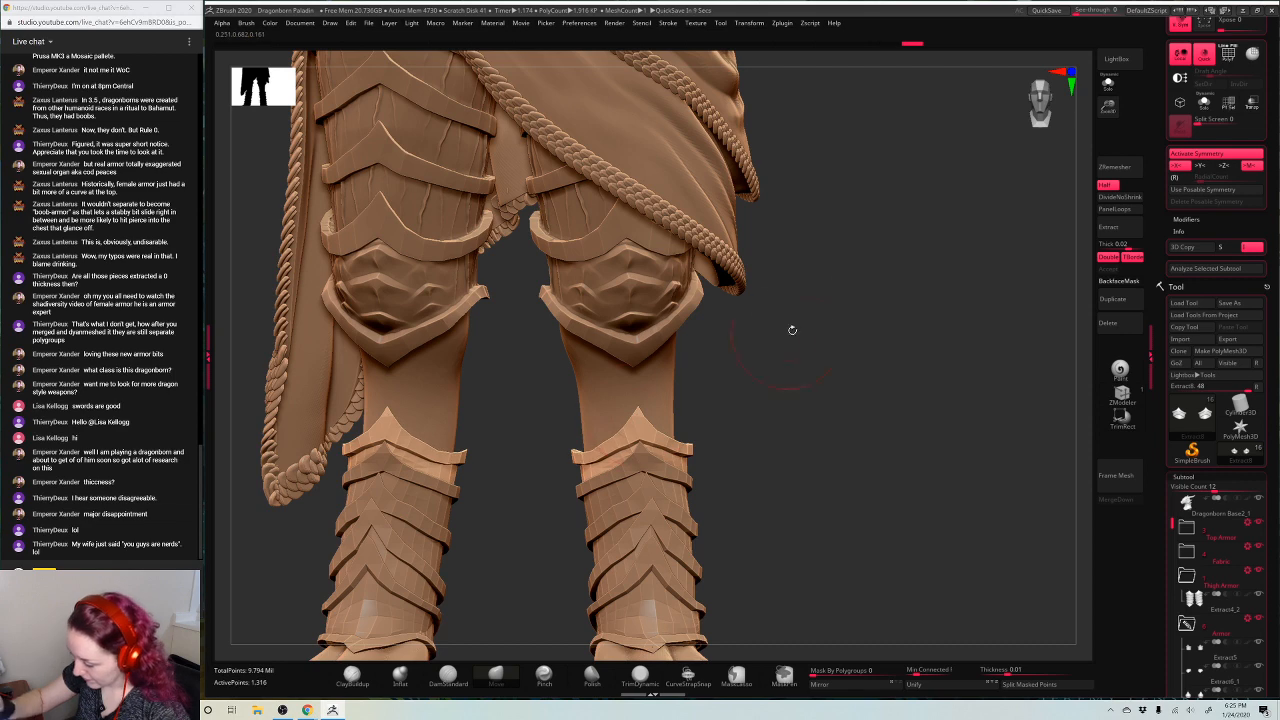
mouse_move(880, 300)
mouse_down()
mouse_move(828, 305)
mouse_move(862, 312)
mouse_move(970, 285)
mouse_up()
shift+drag(809, 434, 790, 445)
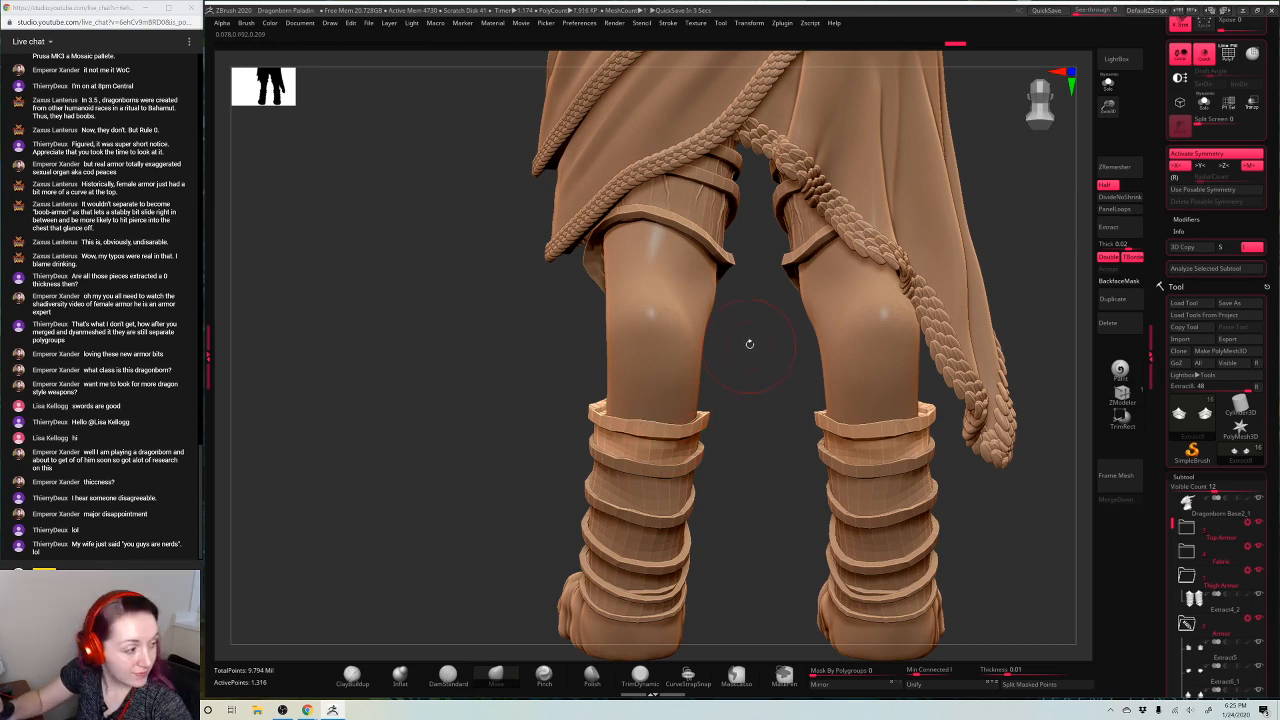
Examine the openings of the shin plates from behind and above, and select the second plate from the knee
key(space)
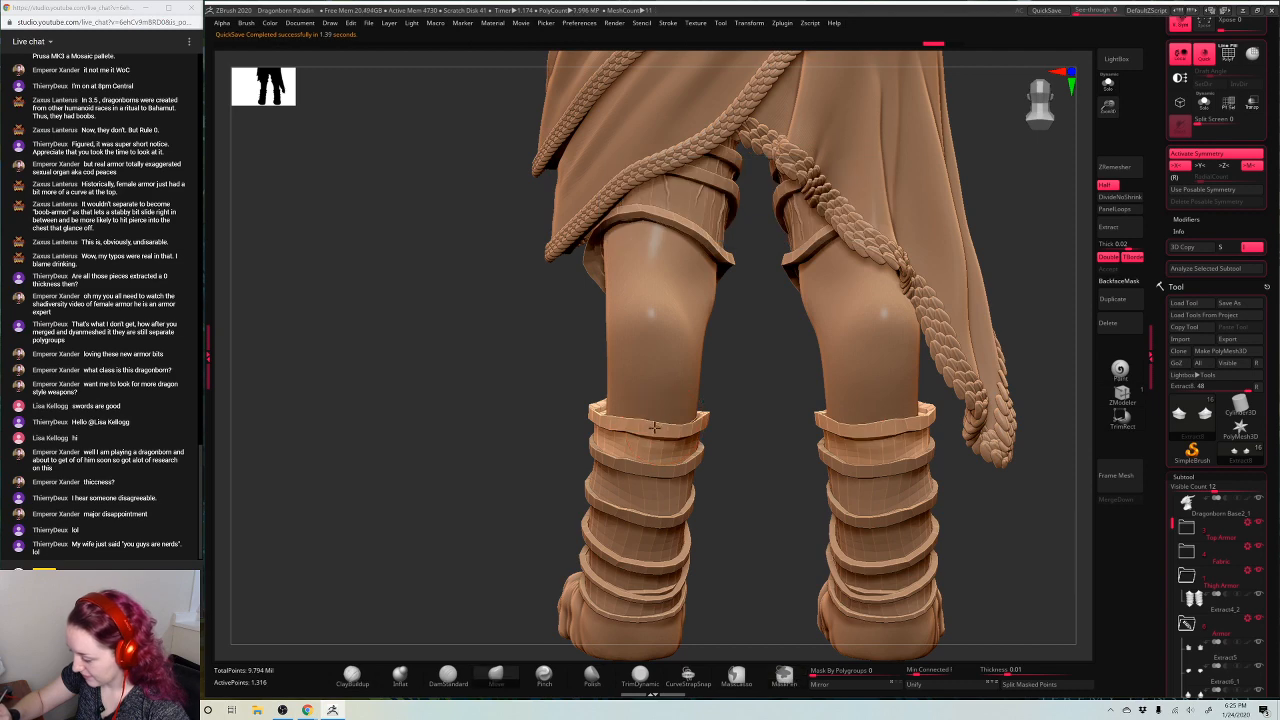
drag(771, 511, 760, 434)
key(space)
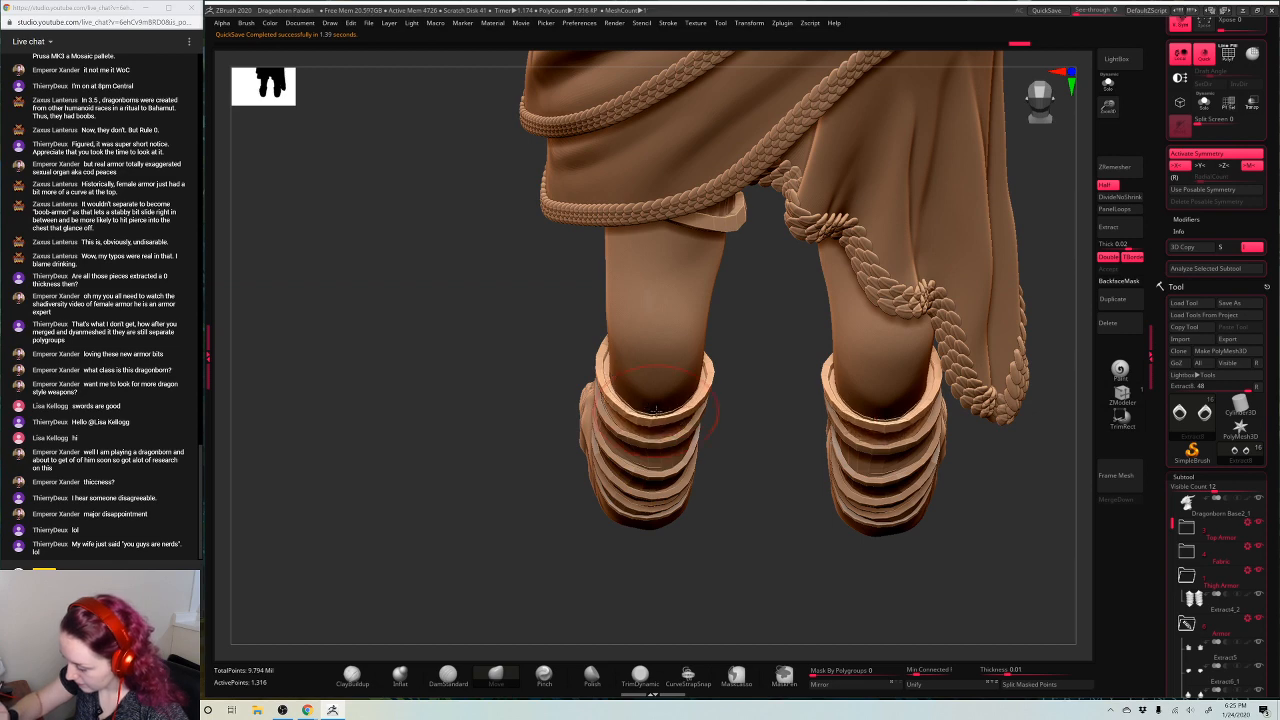
drag(766, 391, 772, 450)
alt+click(660, 499)
alt+click(661, 489)
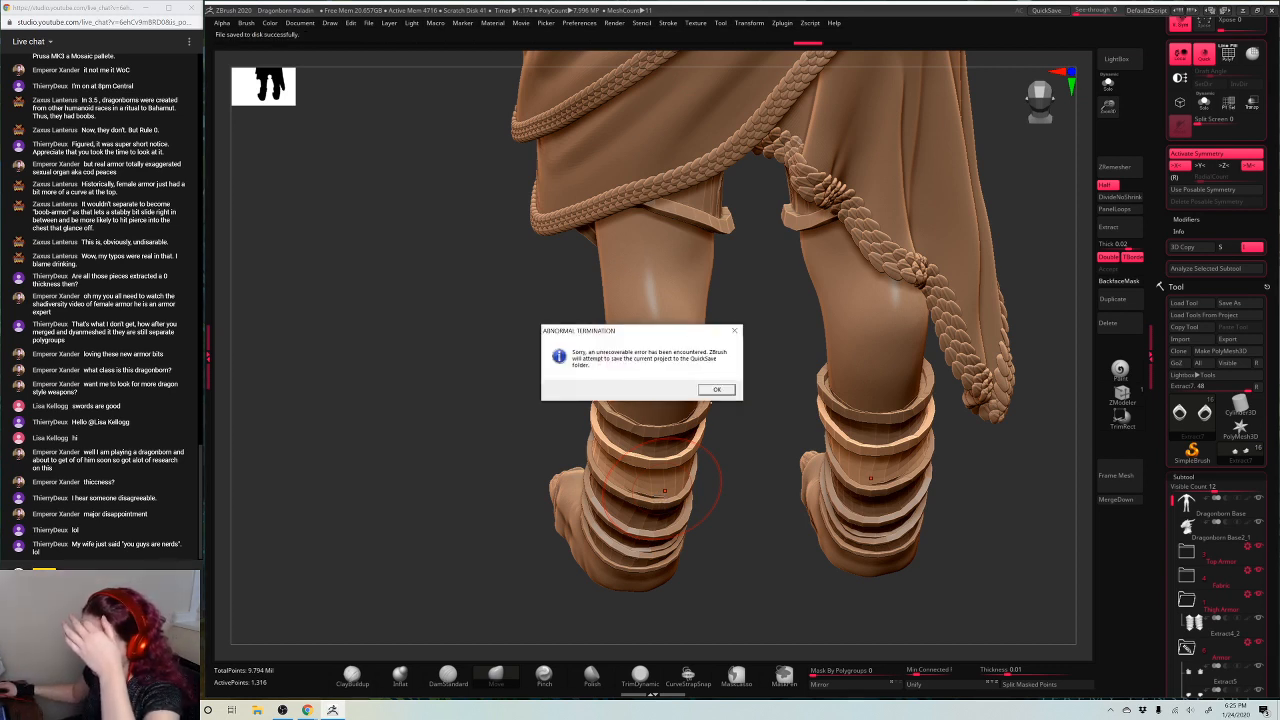
Dismiss the crash messages and reopen the Dragonborn Paladin project in ZBrush from File Explorer
click(719, 388)
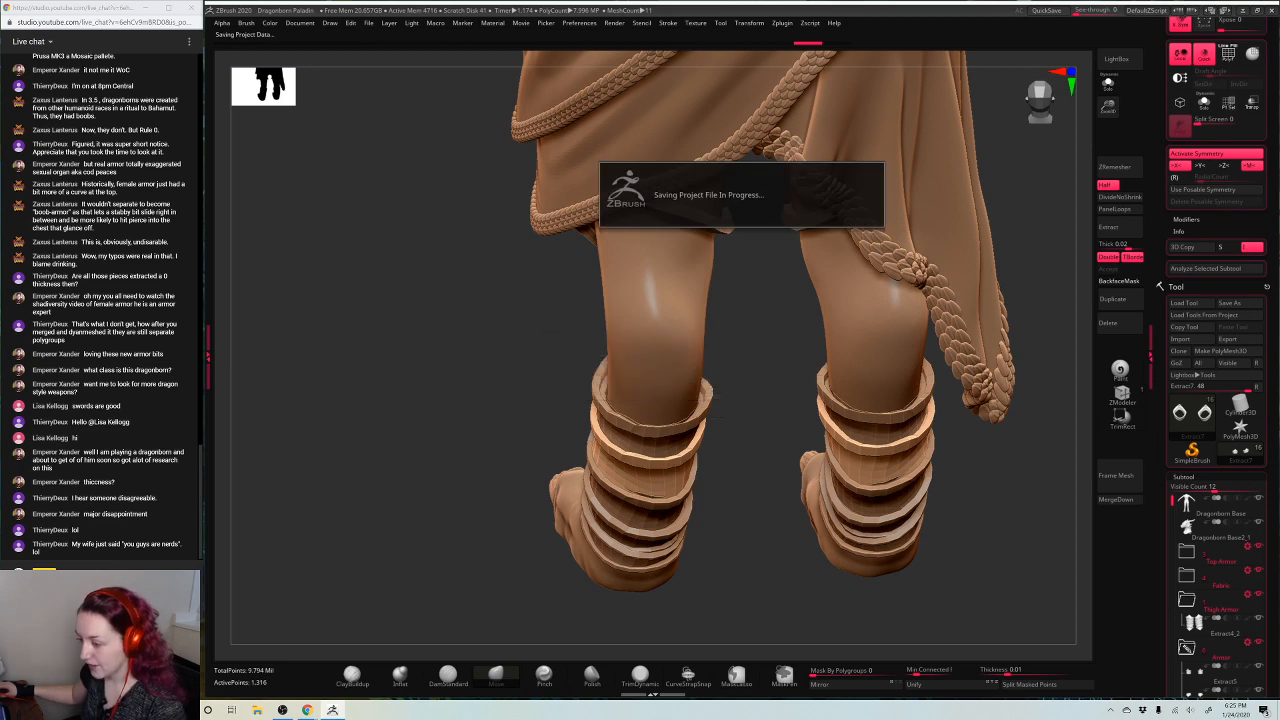
click(716, 389)
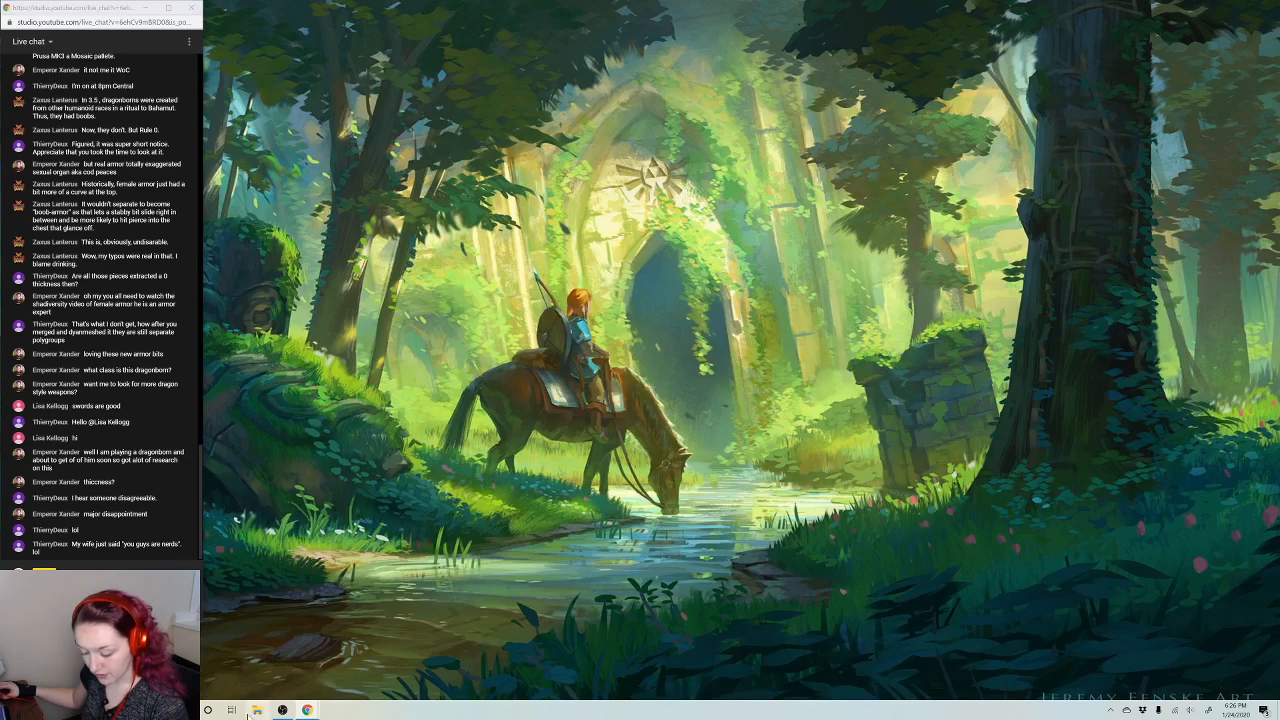
click(257, 710)
double_click(874, 203)
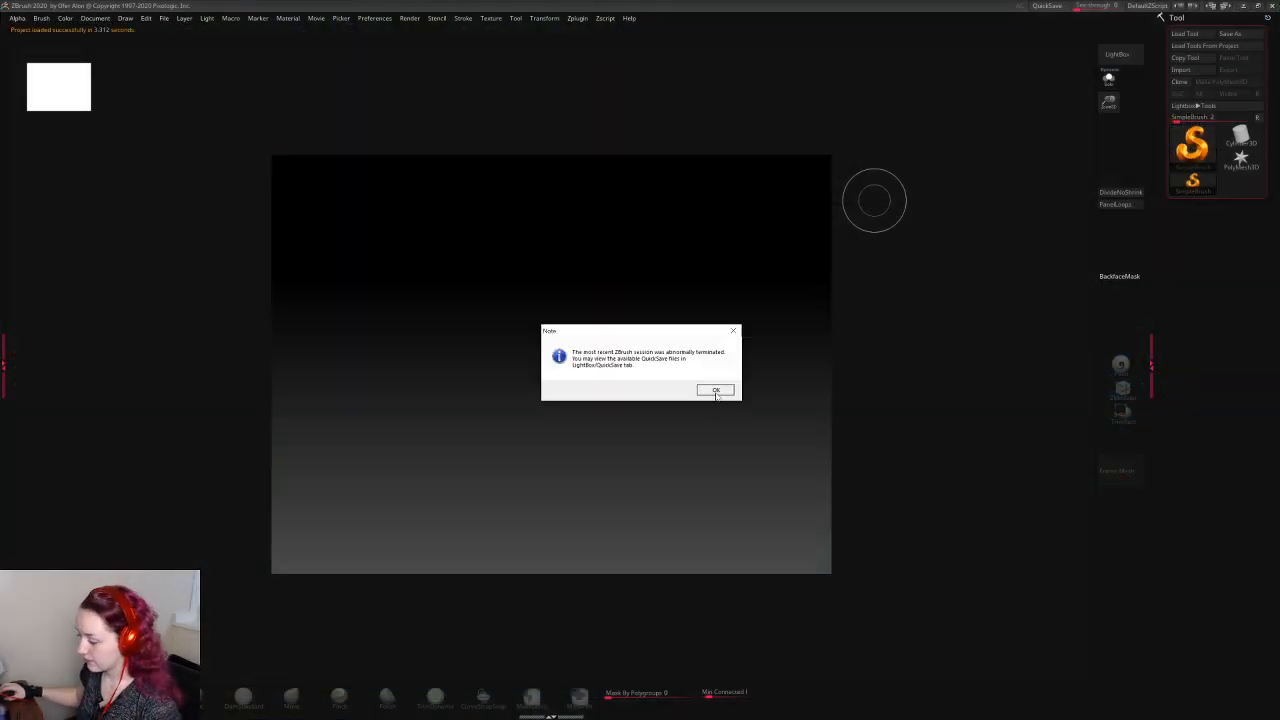
click(715, 390)
Restore the ZBrush window to a floating size and fit it to the screen area beside the live chat
click(1258, 6)
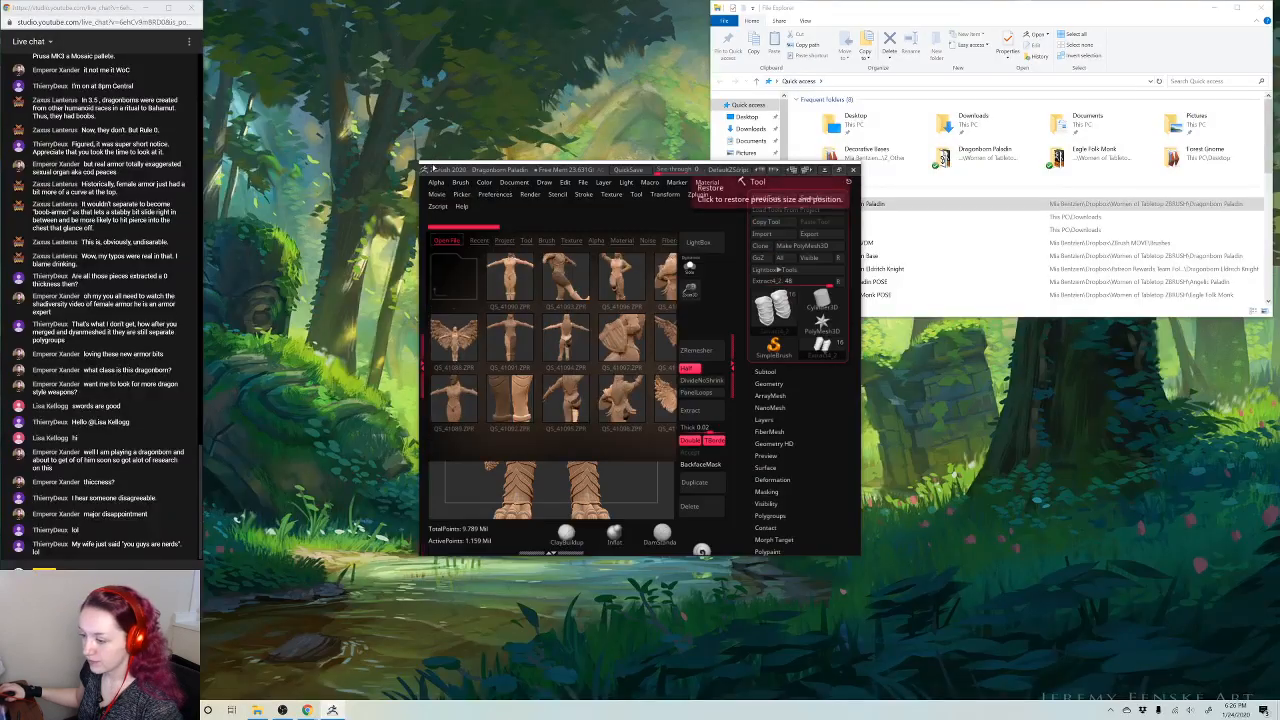
drag(430, 168, 848, 5)
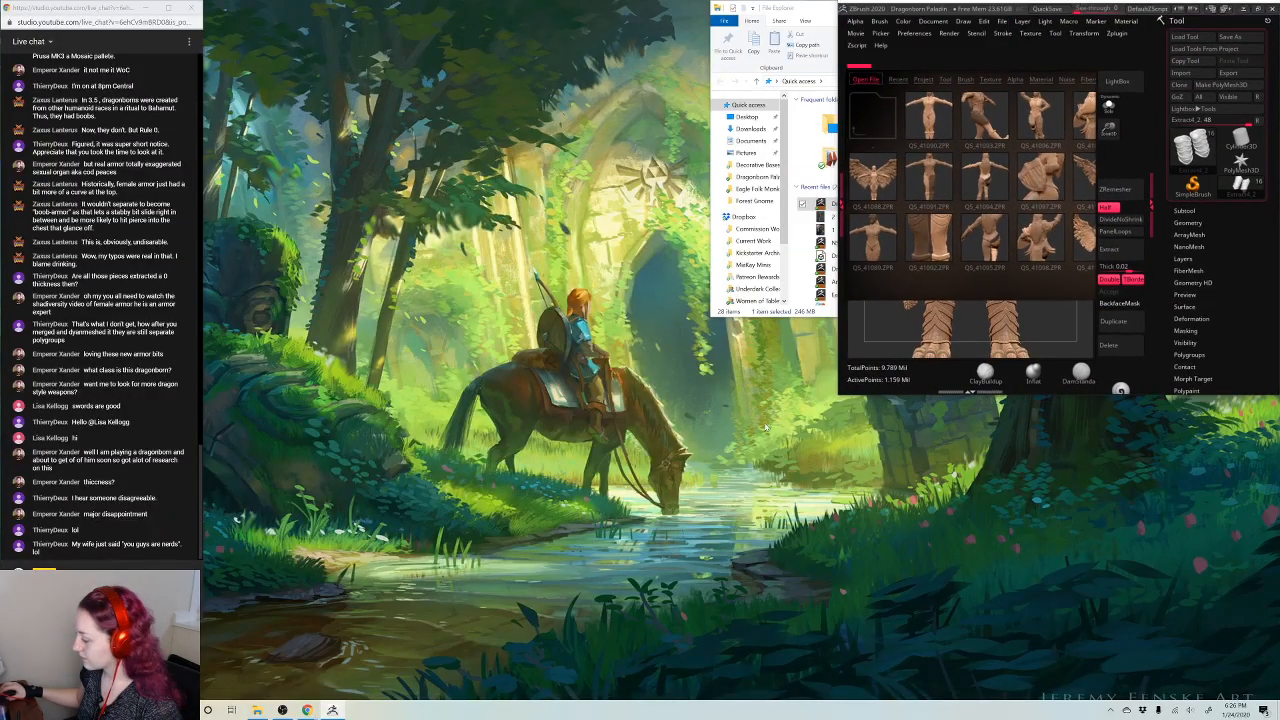
drag(836, 395, 200, 699)
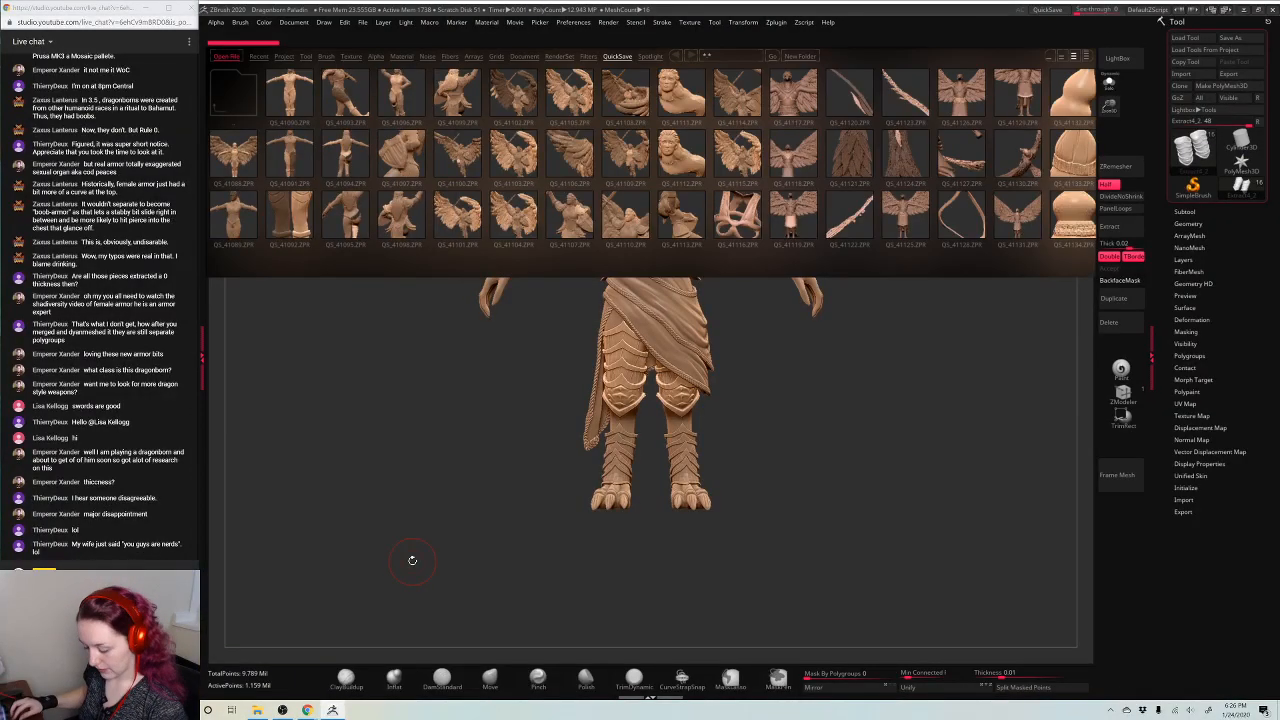
Hide LightBox, select the second shin plate, and check it on its own and against the leg
key(comma)
drag(1109, 107, 1109, 154)
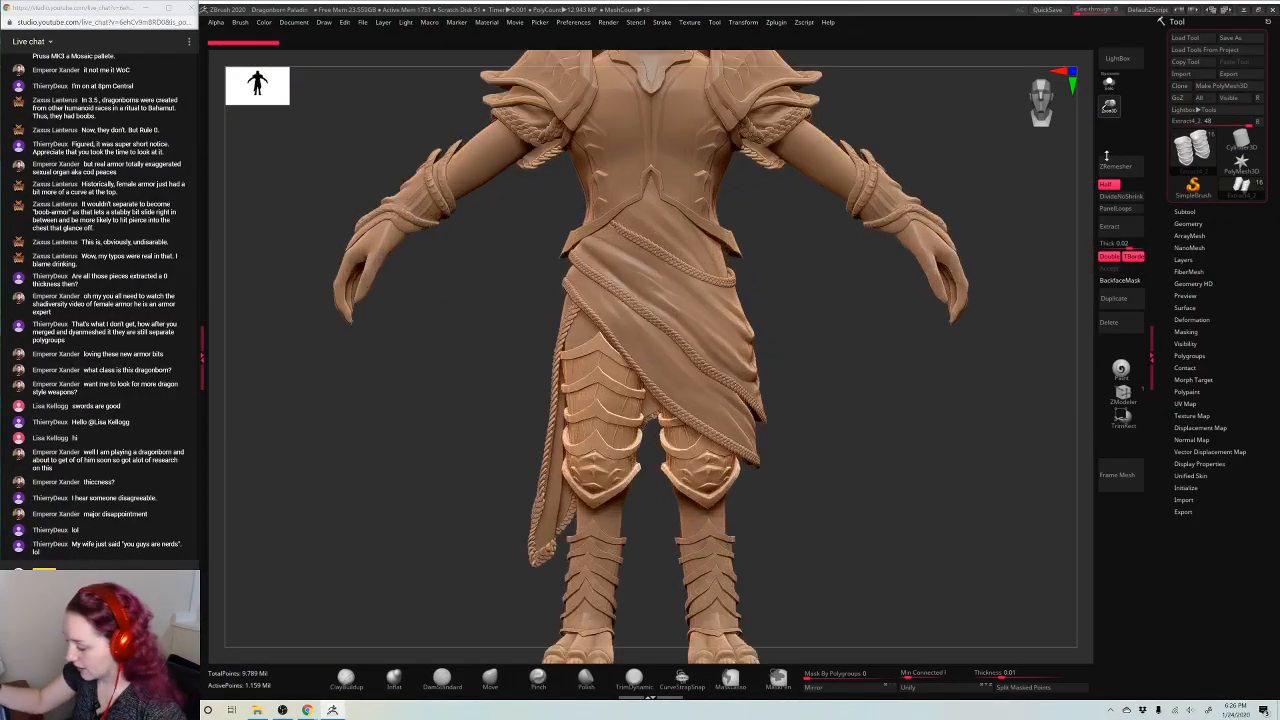
alt+click(723, 586)
click(1109, 83)
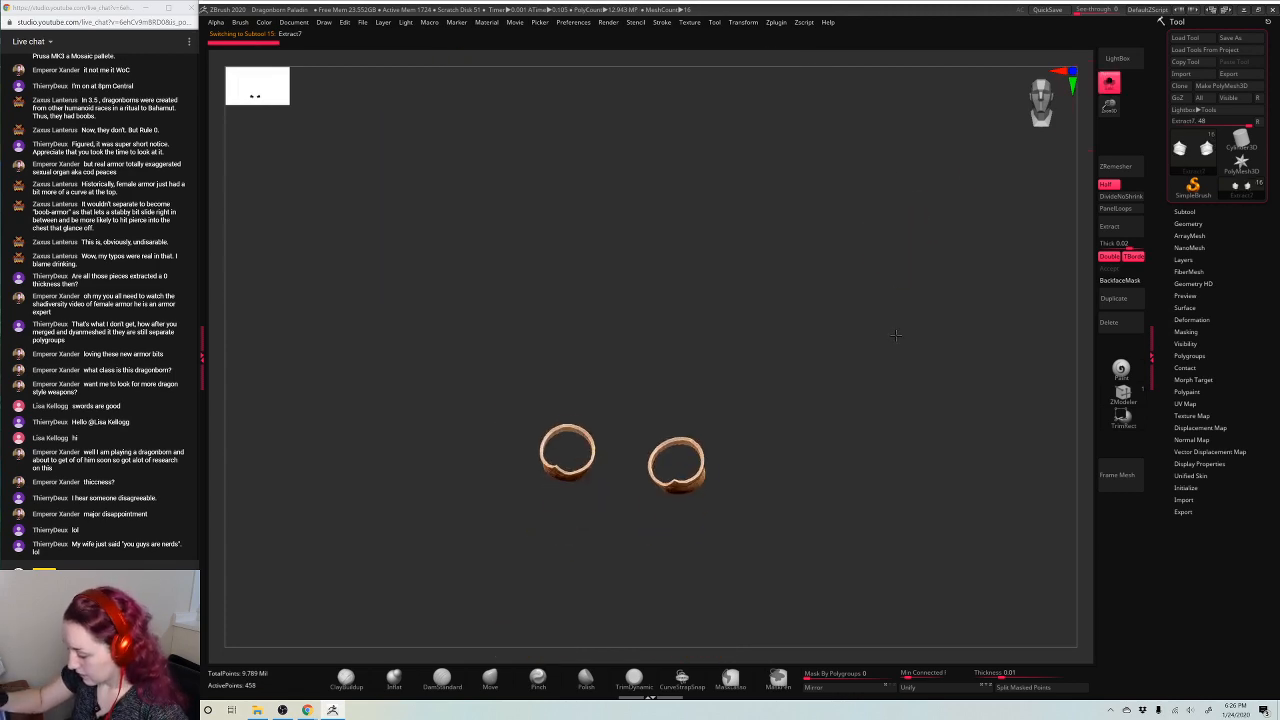
click(1109, 85)
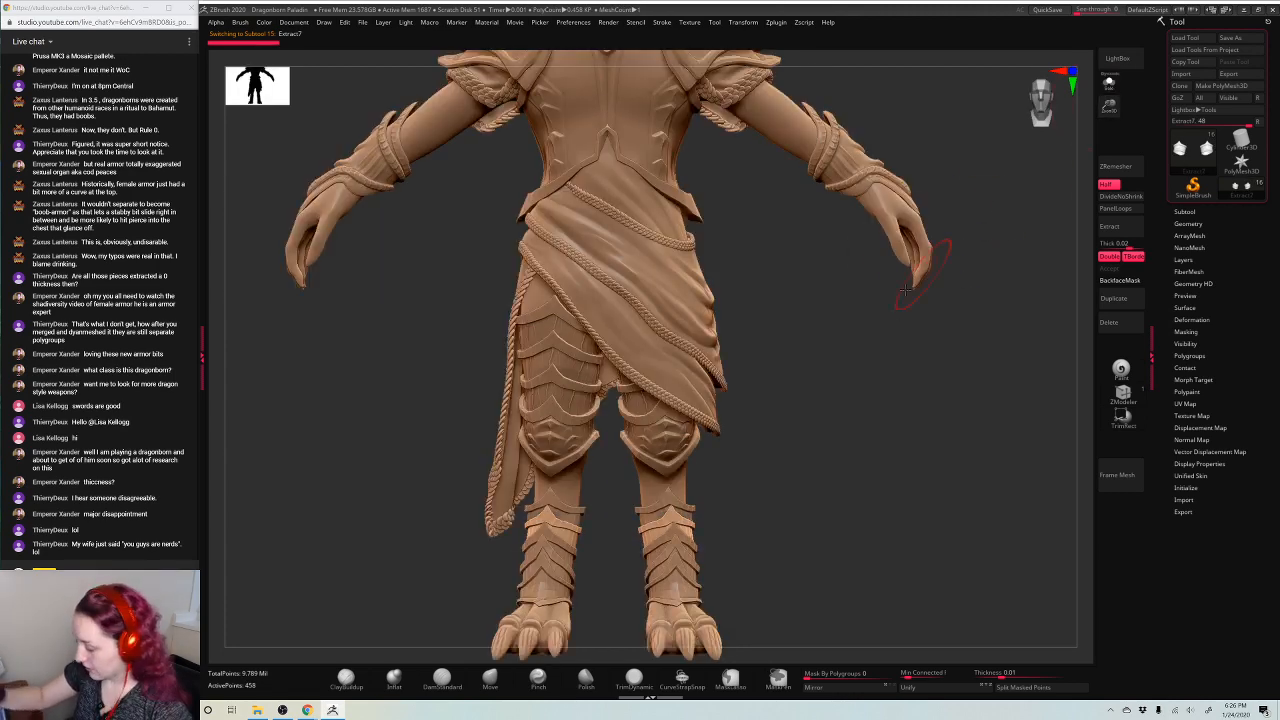
Browse the stored QuickSave projects, delete all of them, and skip the deletion prompt until the next restart
key(comma)
drag(895, 164, 434, 164)
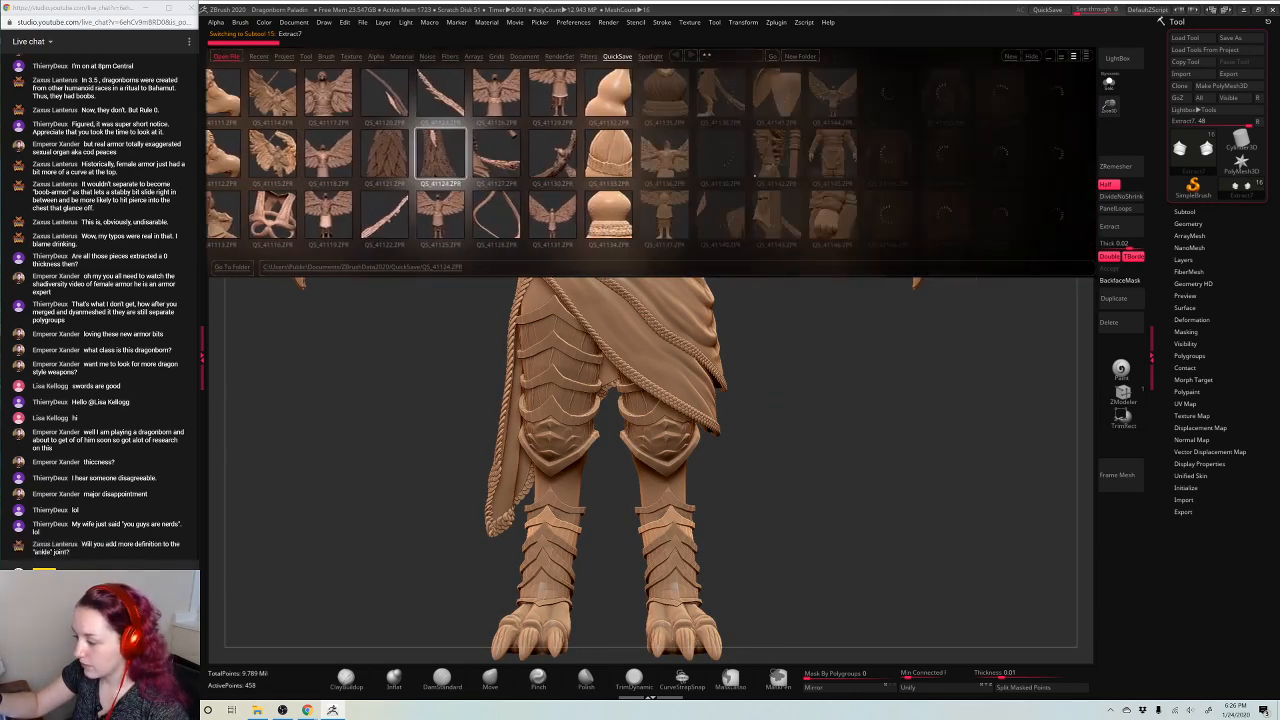
drag(870, 165, 620, 172)
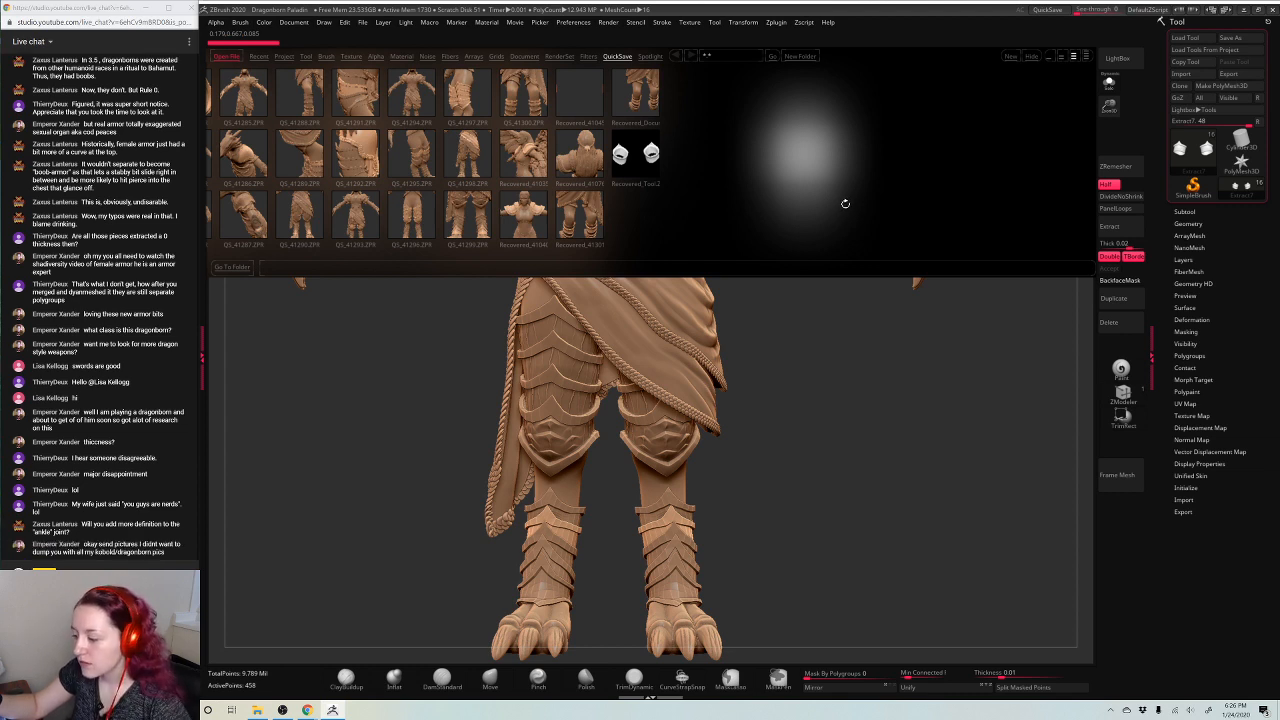
key(comma)
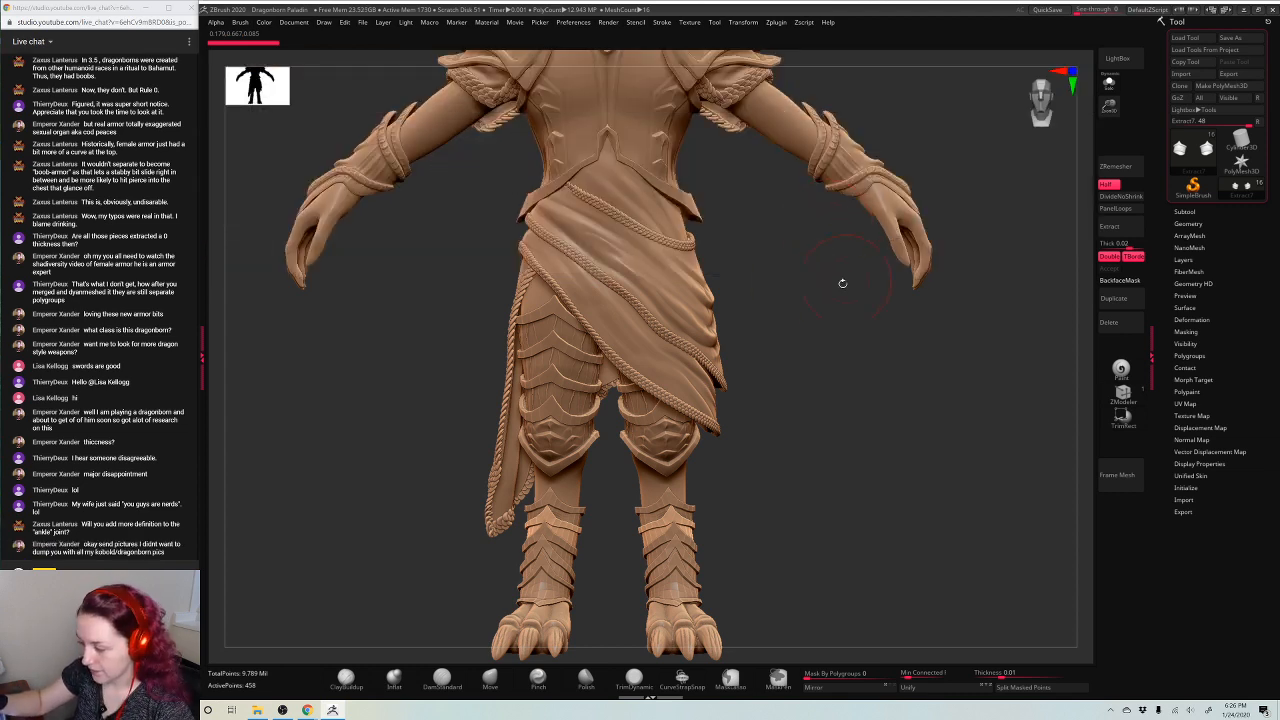
mouse_move(573, 26)
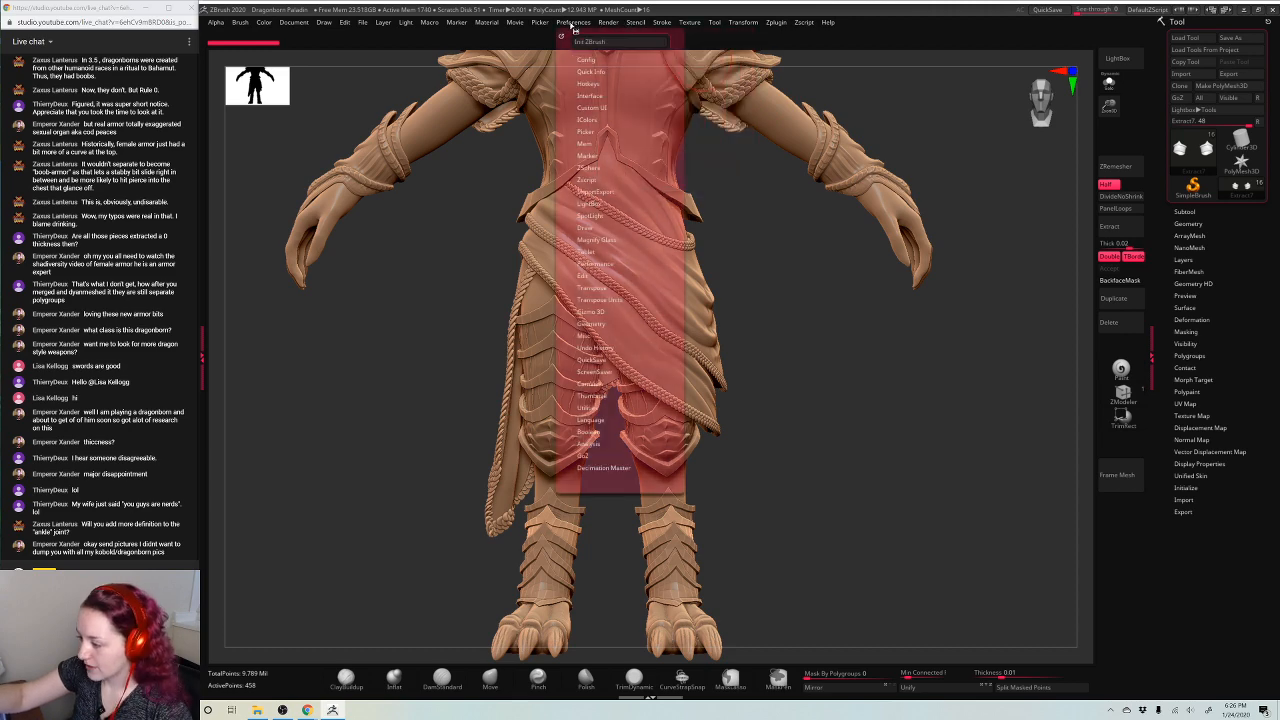
click(603, 360)
click(615, 418)
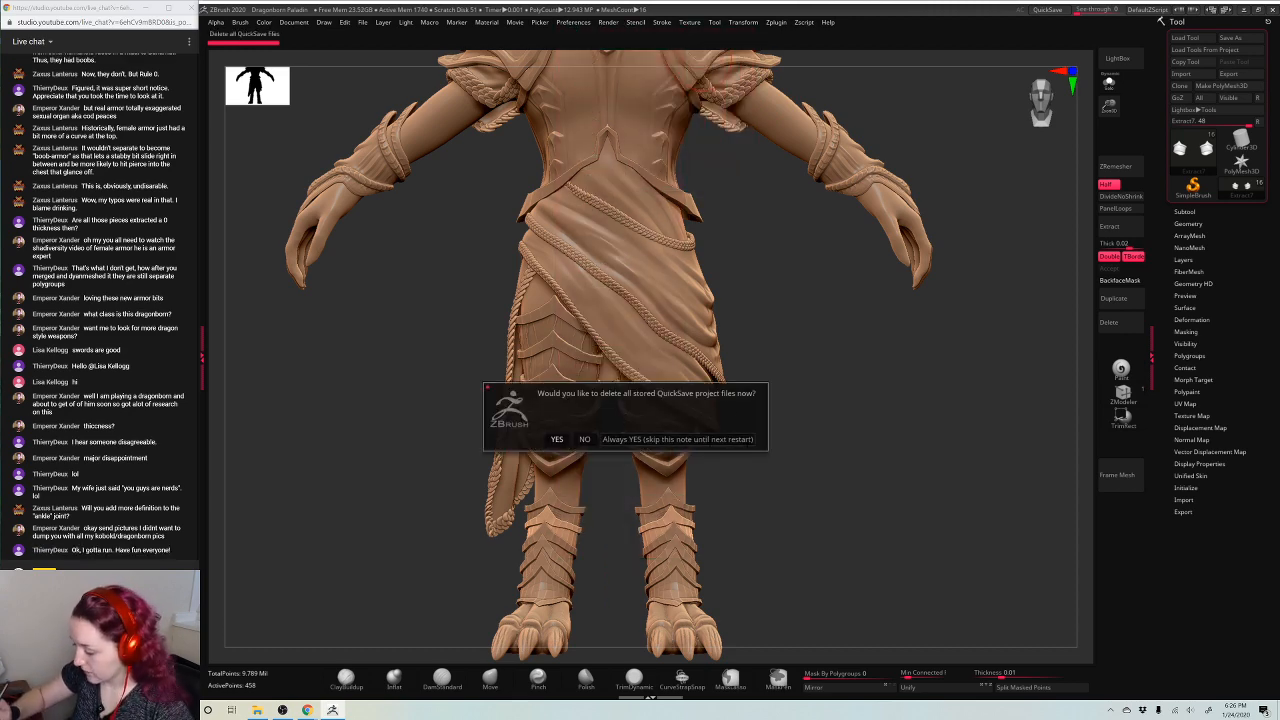
click(650, 439)
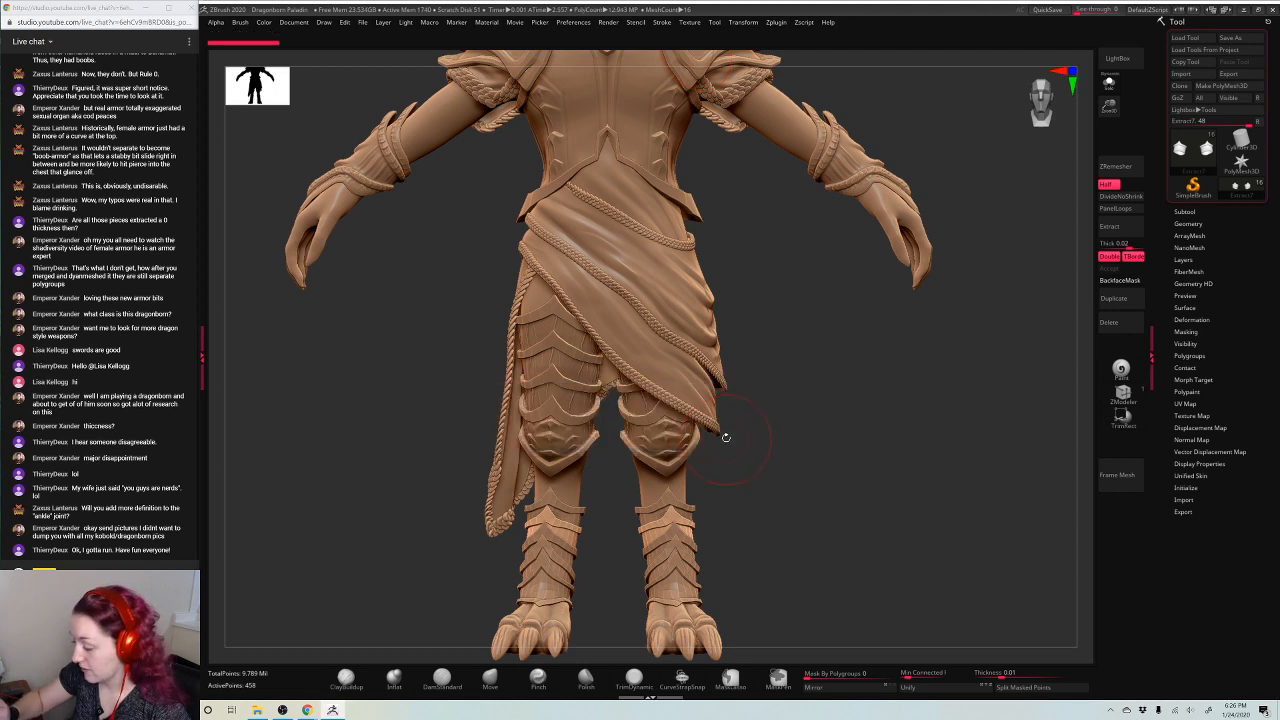
Activate the Move brush and select the topmost shin plate, checking it from the side and front
alt+drag(824, 317, 817, 270)
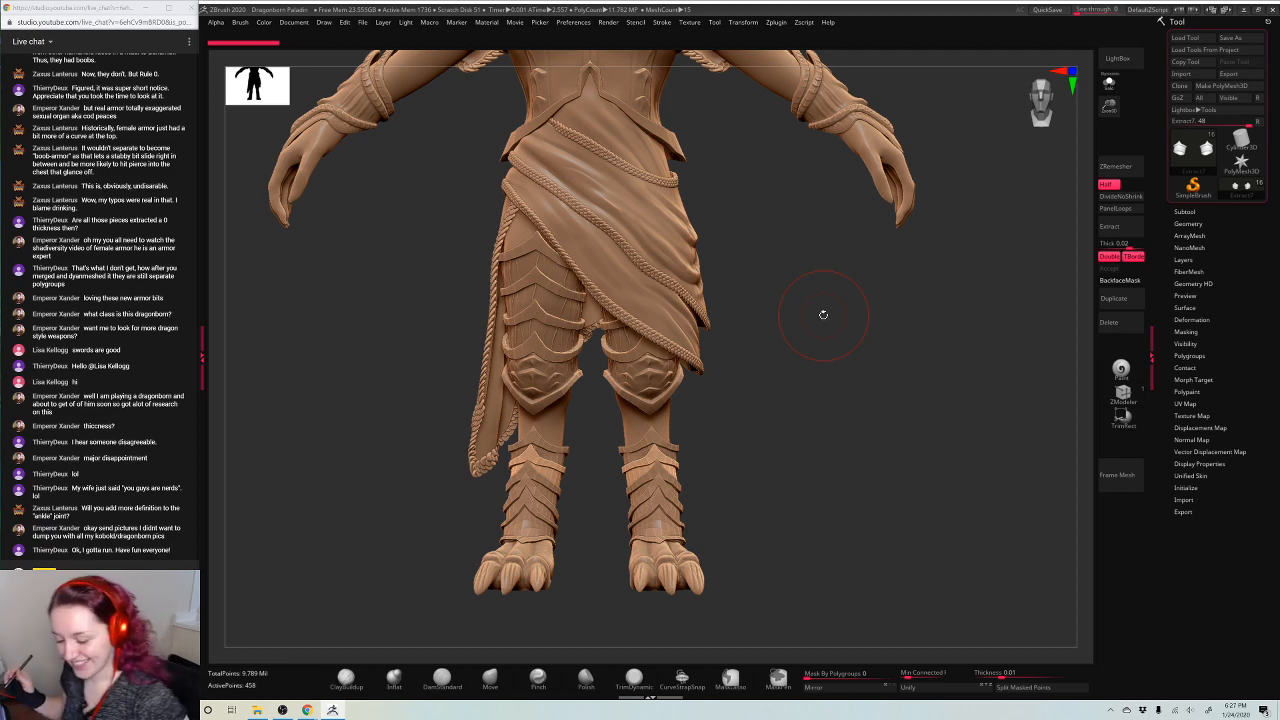
drag(1095, 103, 1099, 150)
click(491, 678)
mouse_move(893, 302)
mouse_down()
mouse_move(774, 363)
mouse_move(790, 363)
mouse_up()
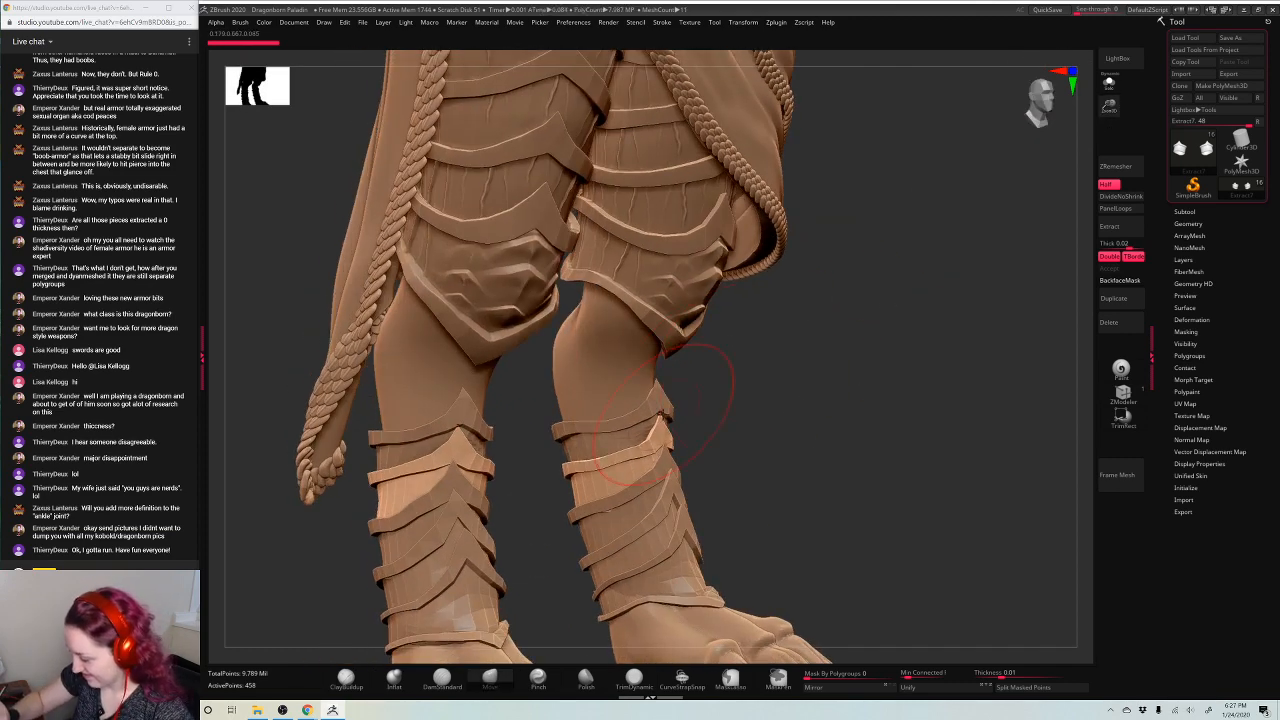
drag(650, 437, 663, 430)
key(space)
alt+click(650, 437)
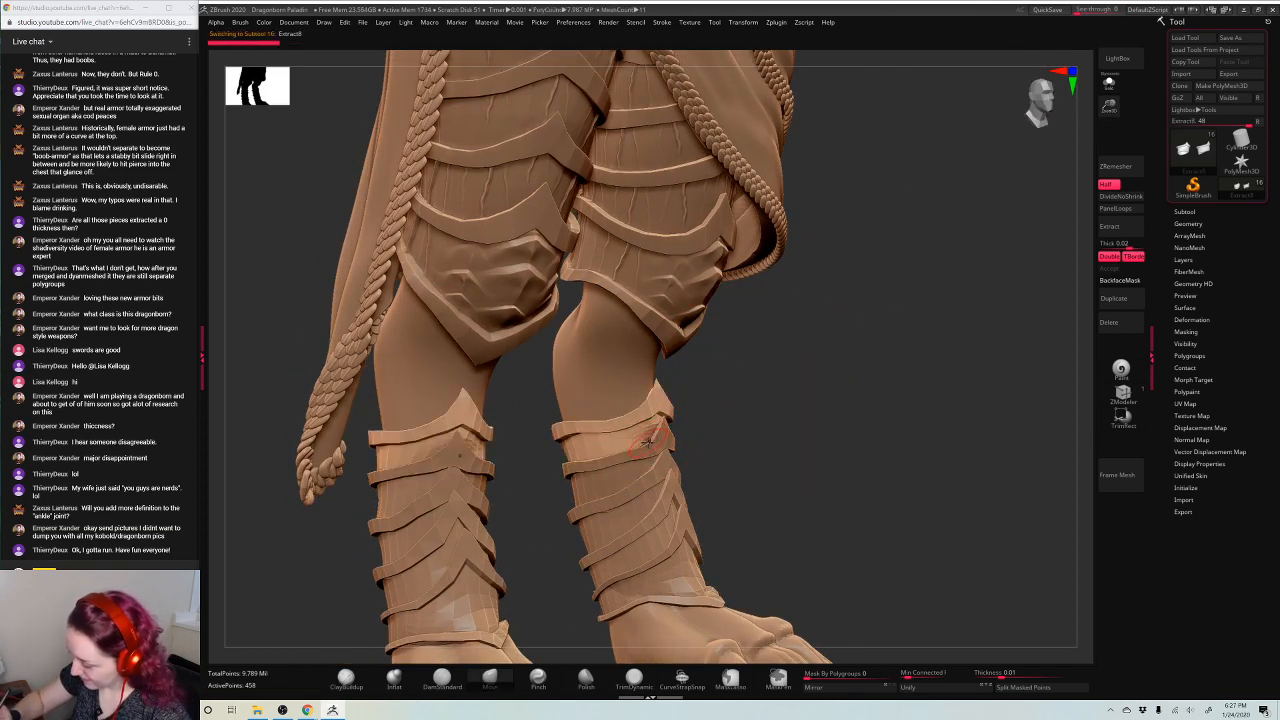
key(space)
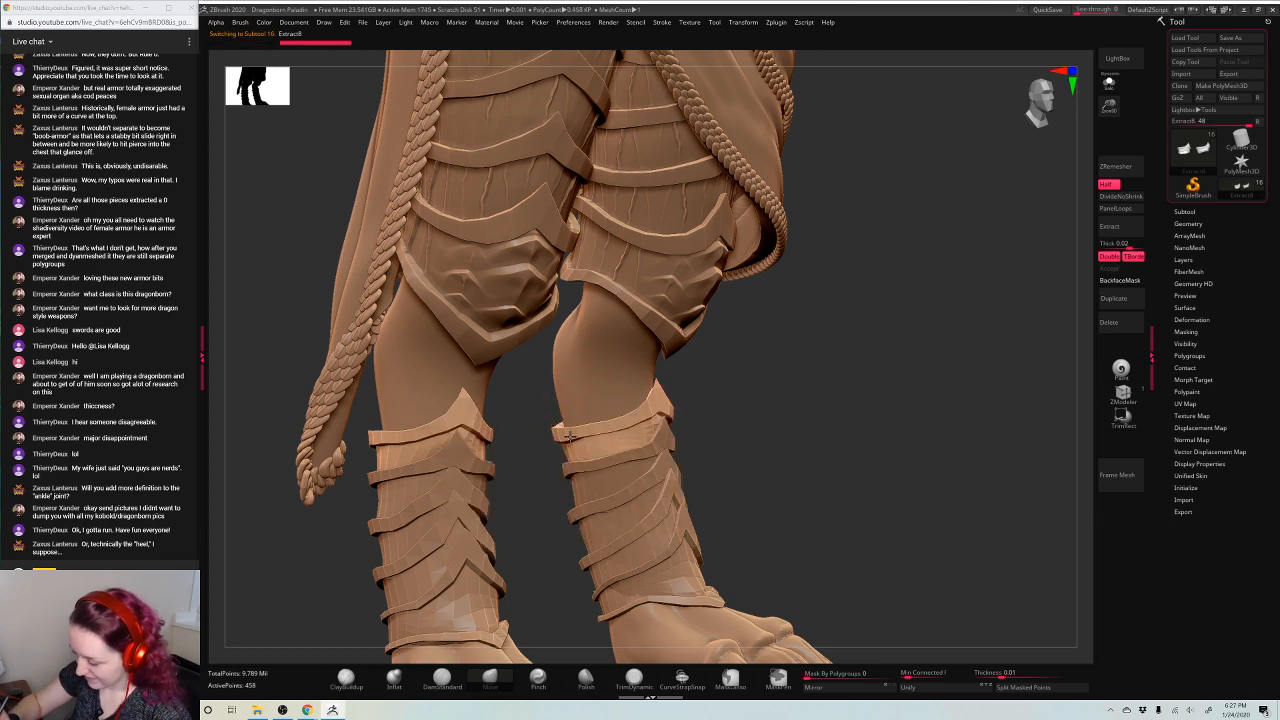
drag(734, 351, 840, 337)
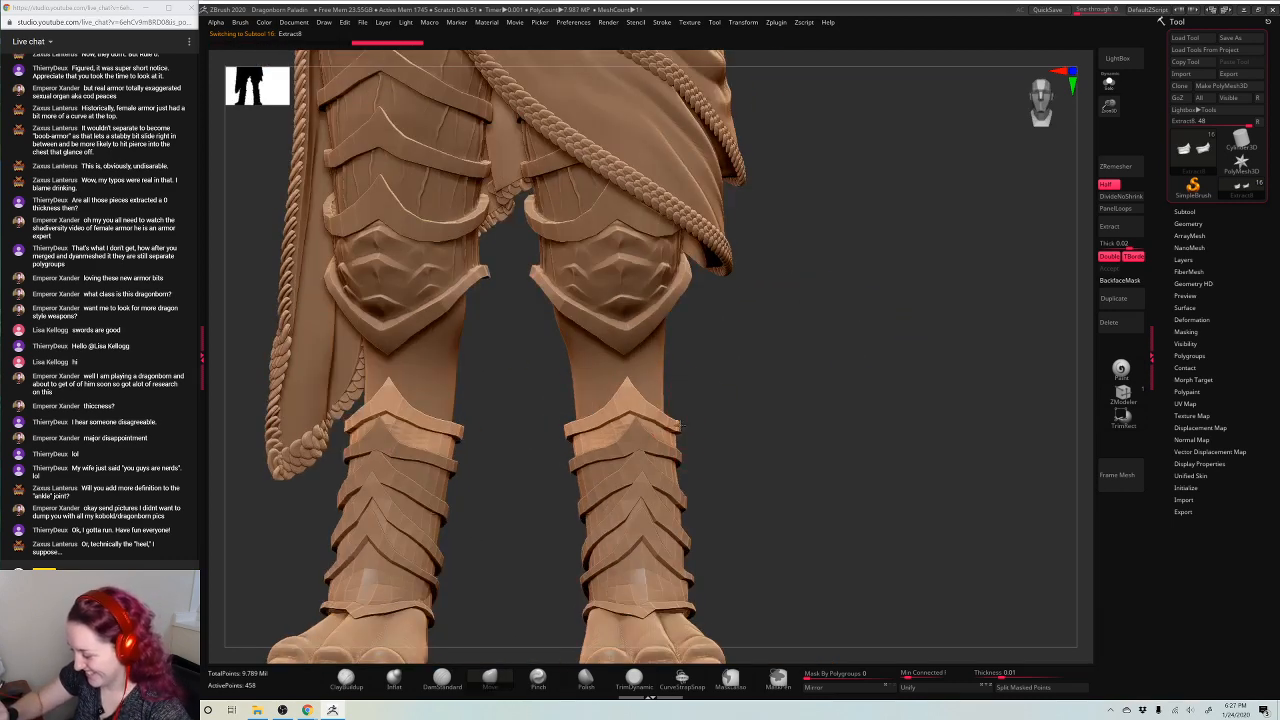
alt+drag(886, 270, 885, 227)
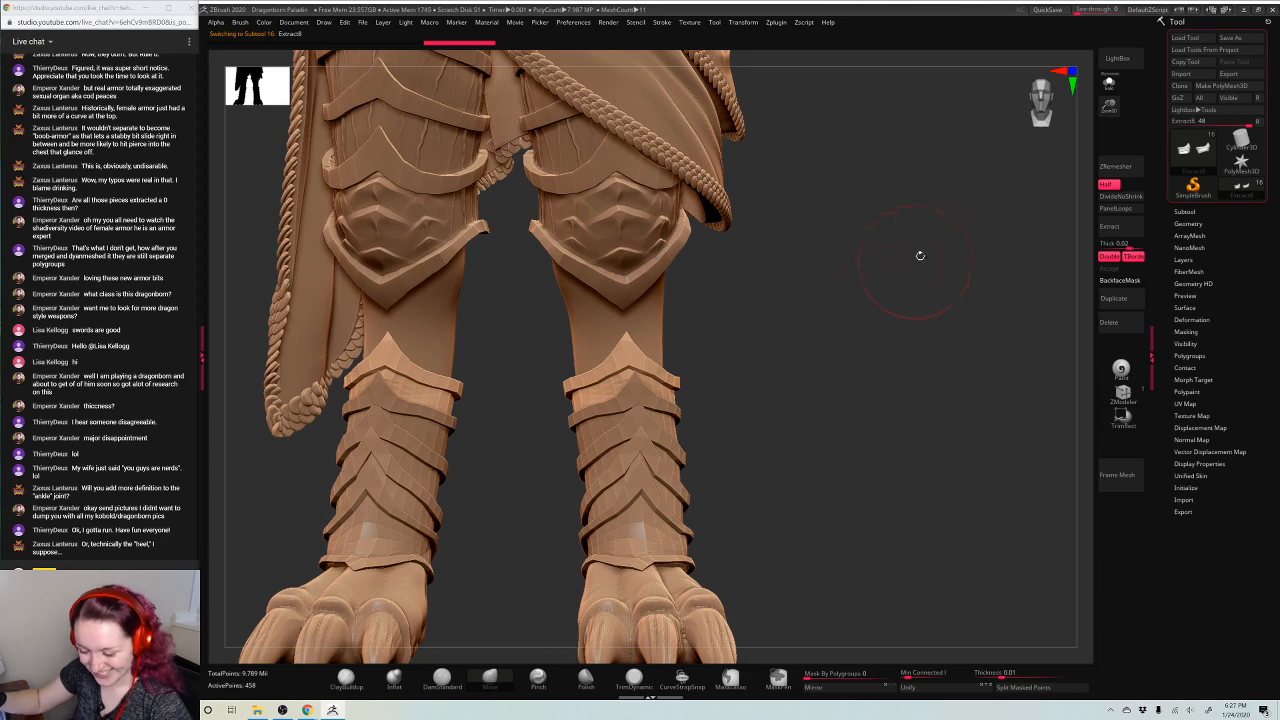
Compare the shin plates from the side and front, selecting the third, fourth and second plates below the knee in turn
drag(1060, 160, 878, 392)
alt+click(633, 396)
alt+click(634, 420)
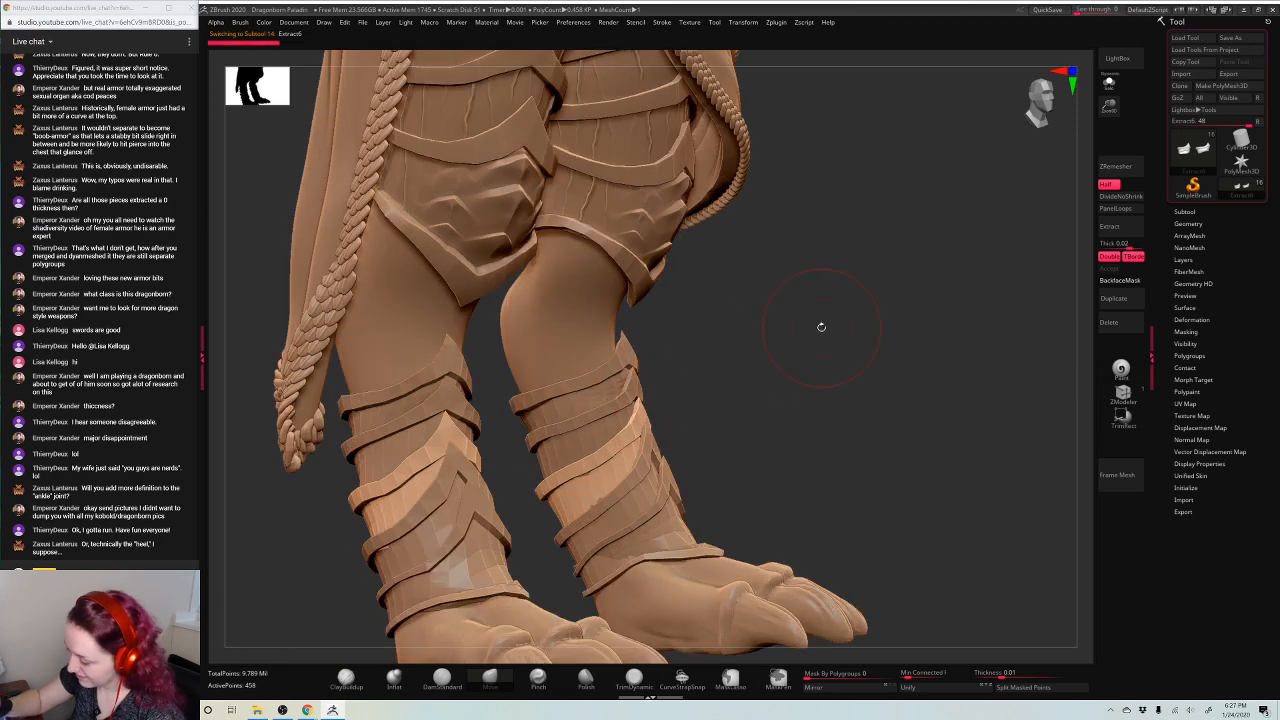
drag(821, 327, 724, 368)
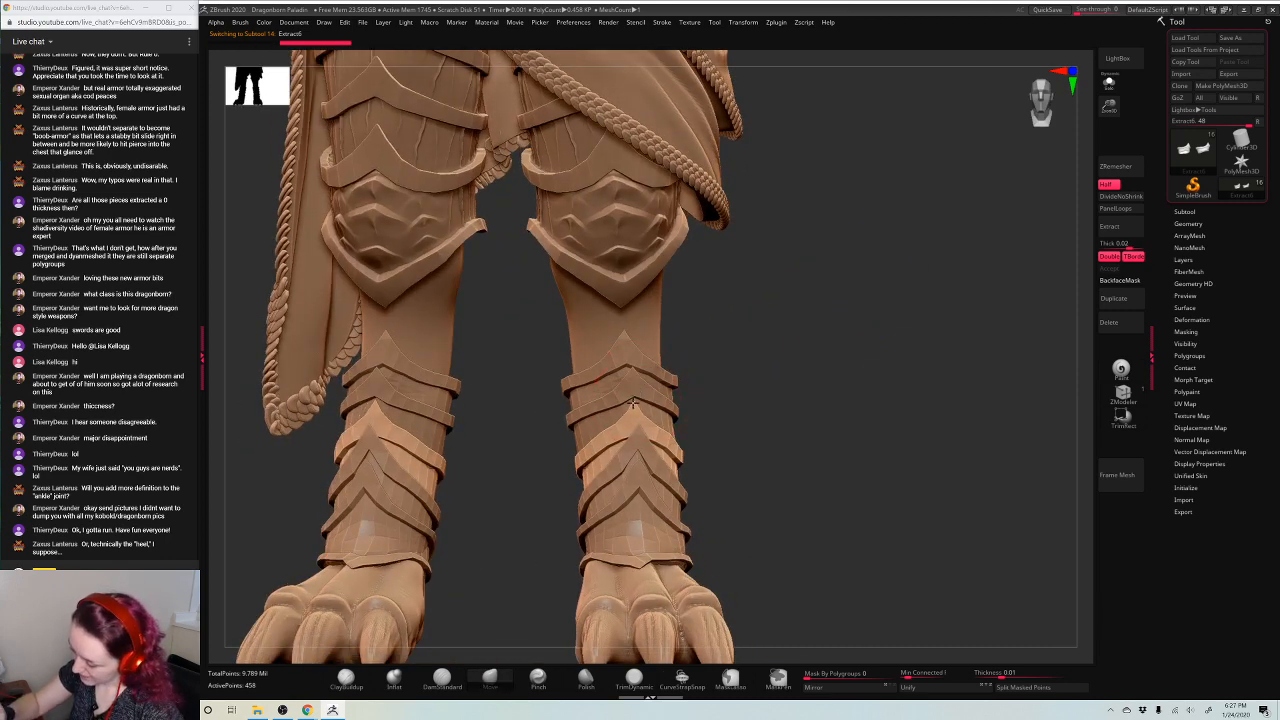
alt+click(636, 433)
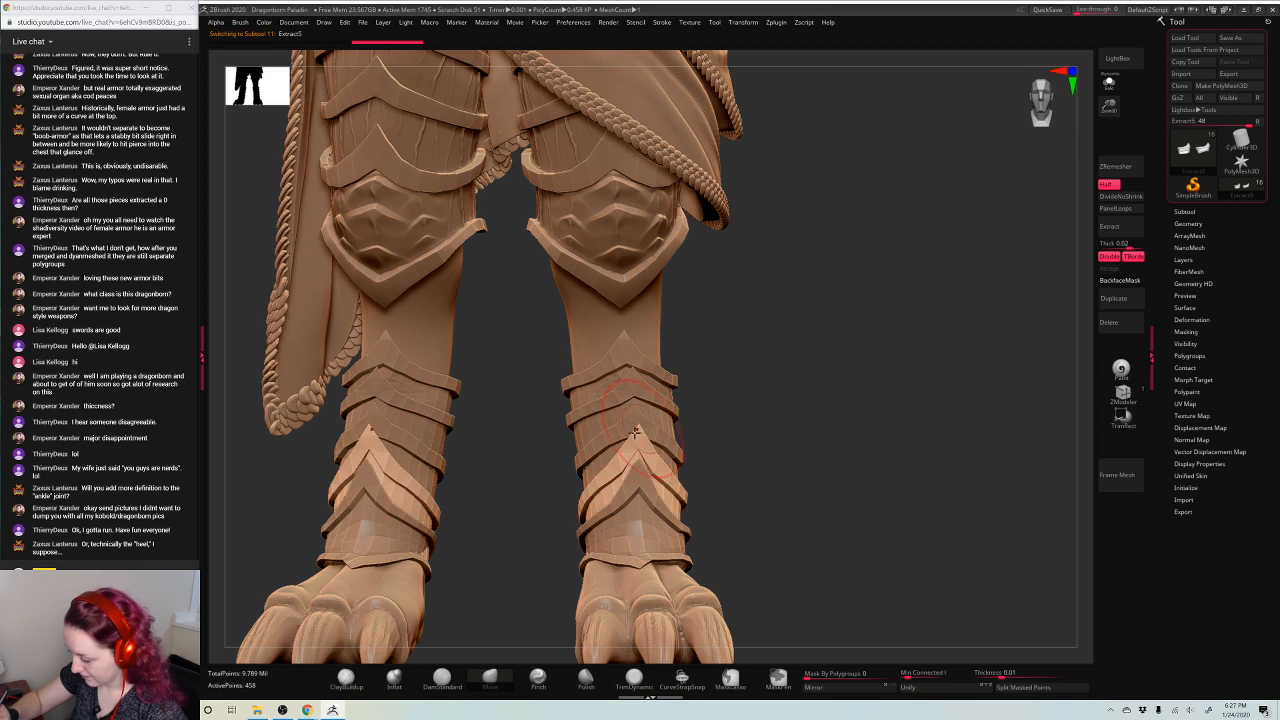
alt+click(644, 377)
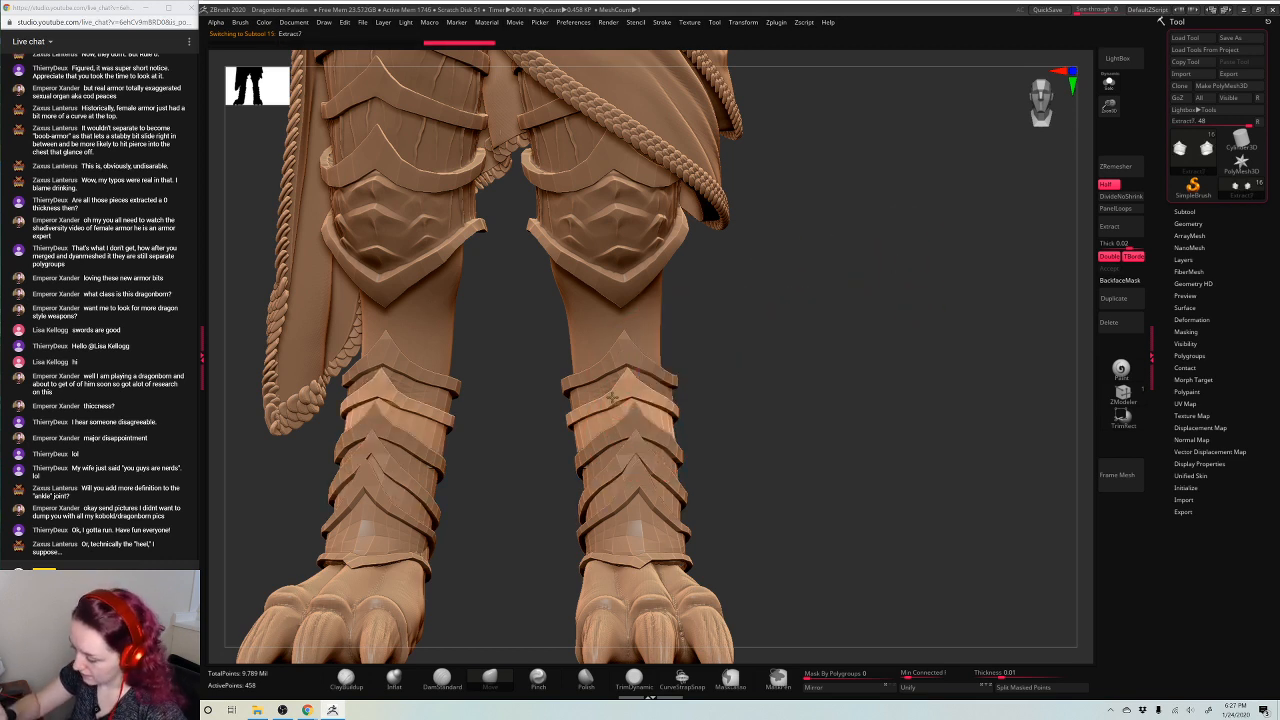
key(space)
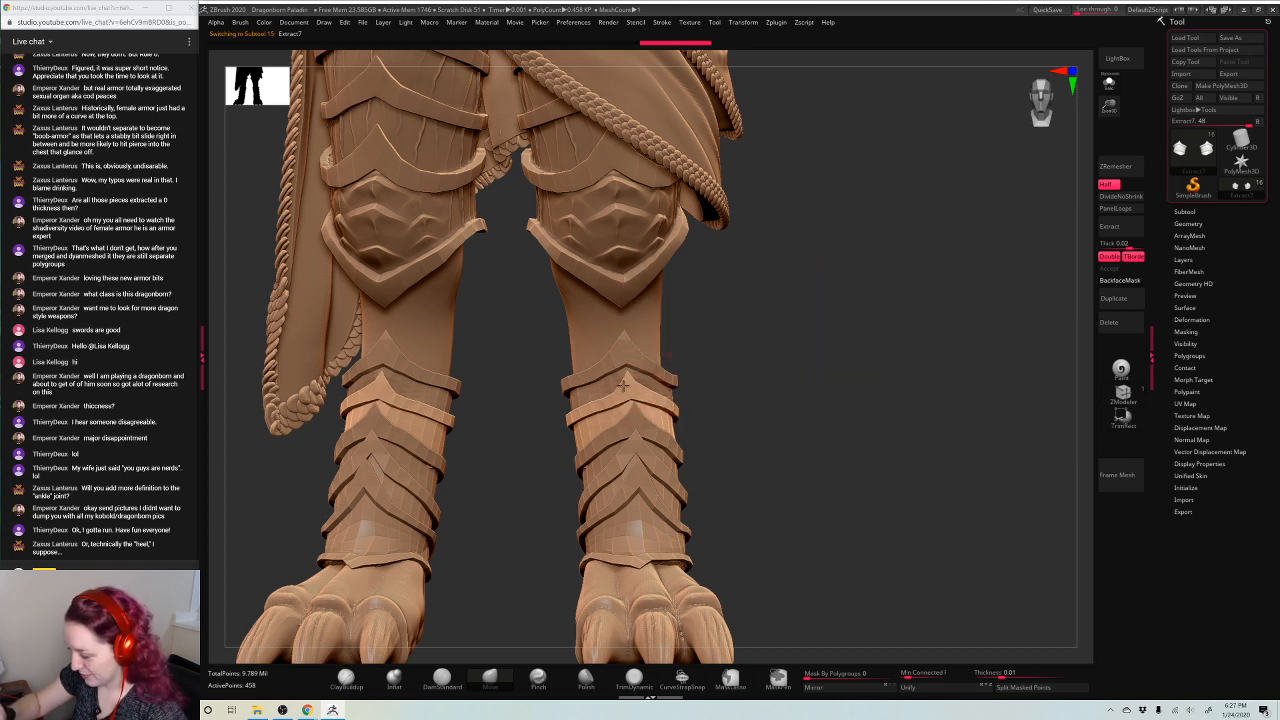
Select the topmost shin plate, isolate it, and apply Panel Loops to thicken it on both legs
drag(910, 240, 800, 242)
alt+click(700, 379)
click(1108, 84)
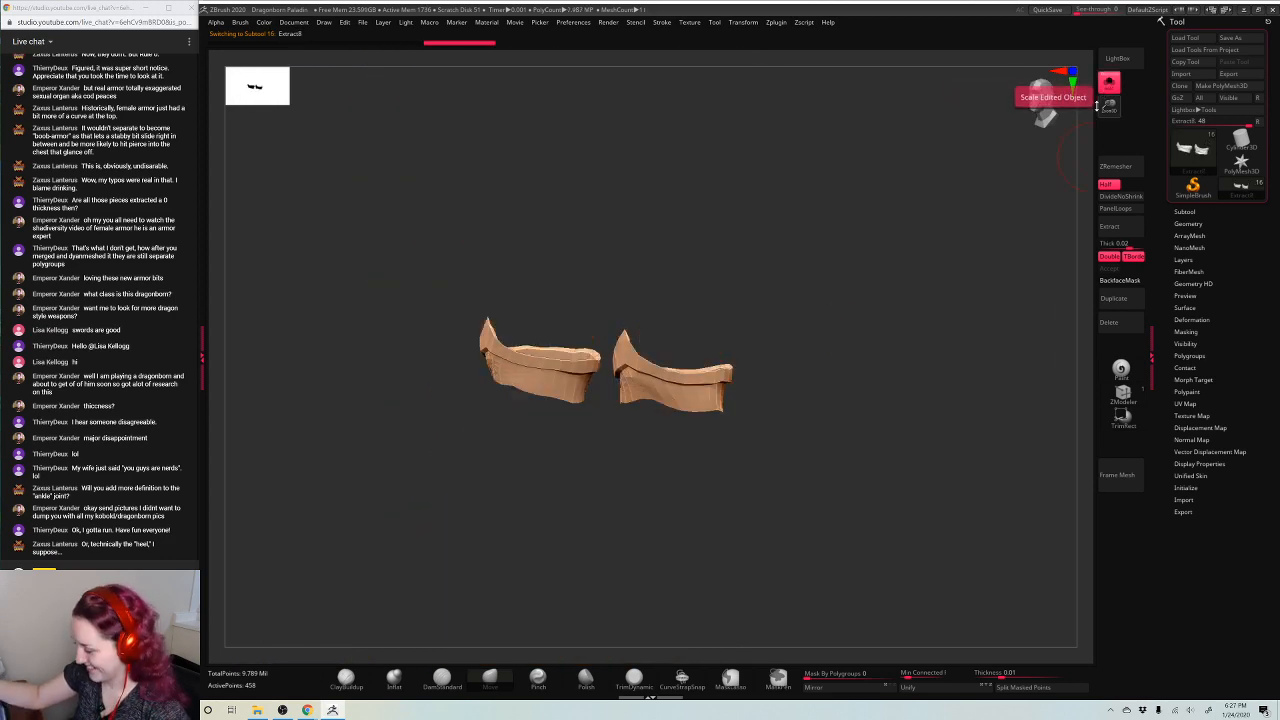
drag(871, 452, 838, 539)
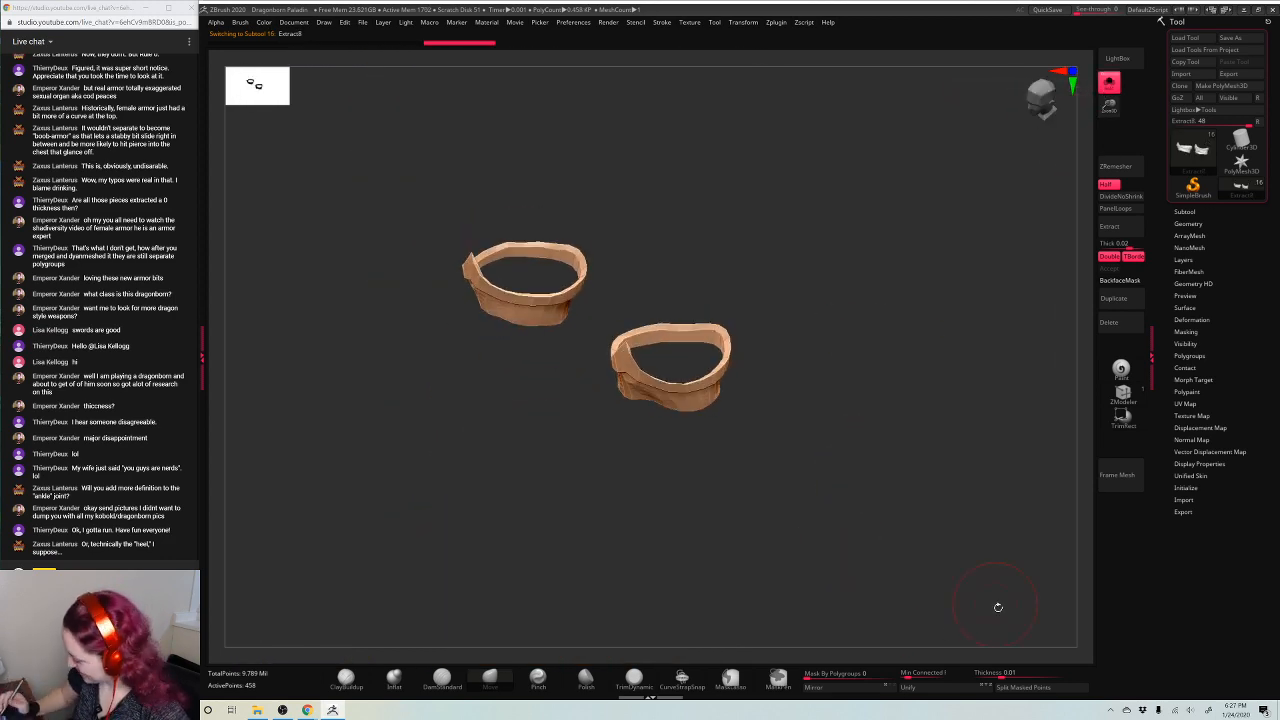
click(1108, 84)
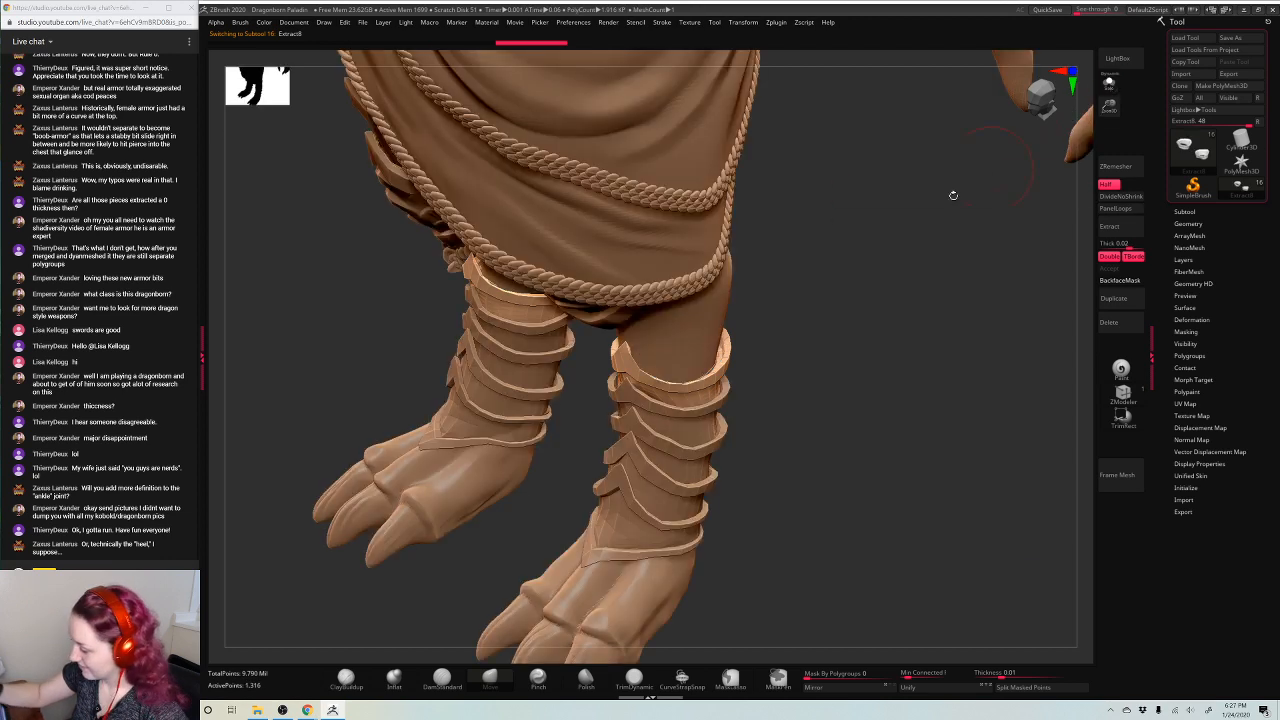
Isolate the second shin plate from the knee, apply Panel Loops to it, and show the full figure again
alt+click(696, 424)
click(1108, 84)
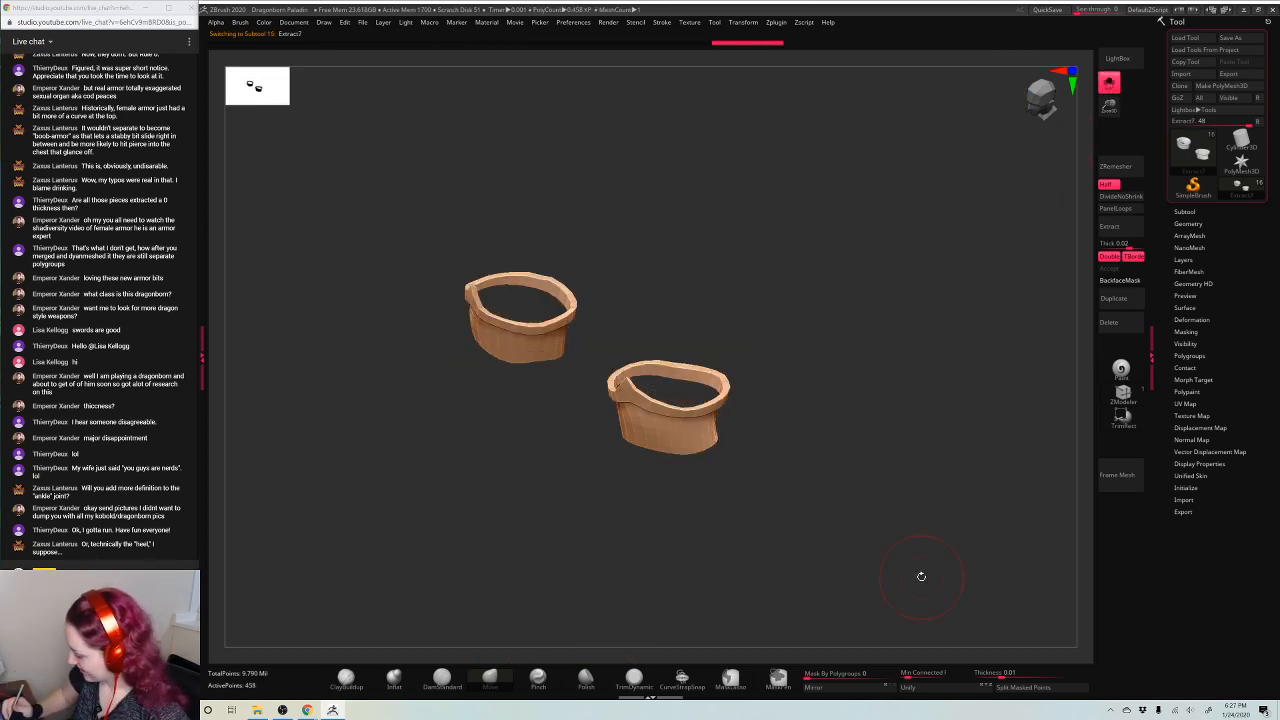
click(1124, 209)
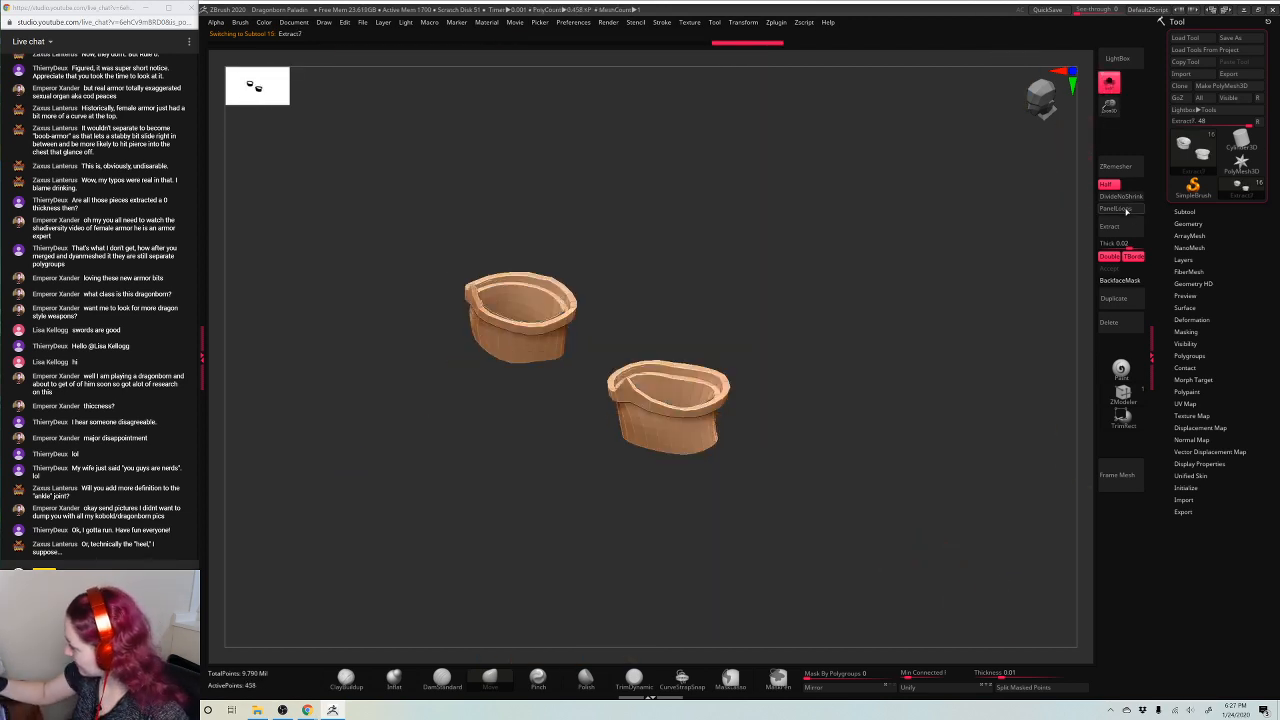
click(1108, 84)
Apply Panel Loops to the third and fourth shin plates from the knee, isolating each one in turn
alt+click(697, 482)
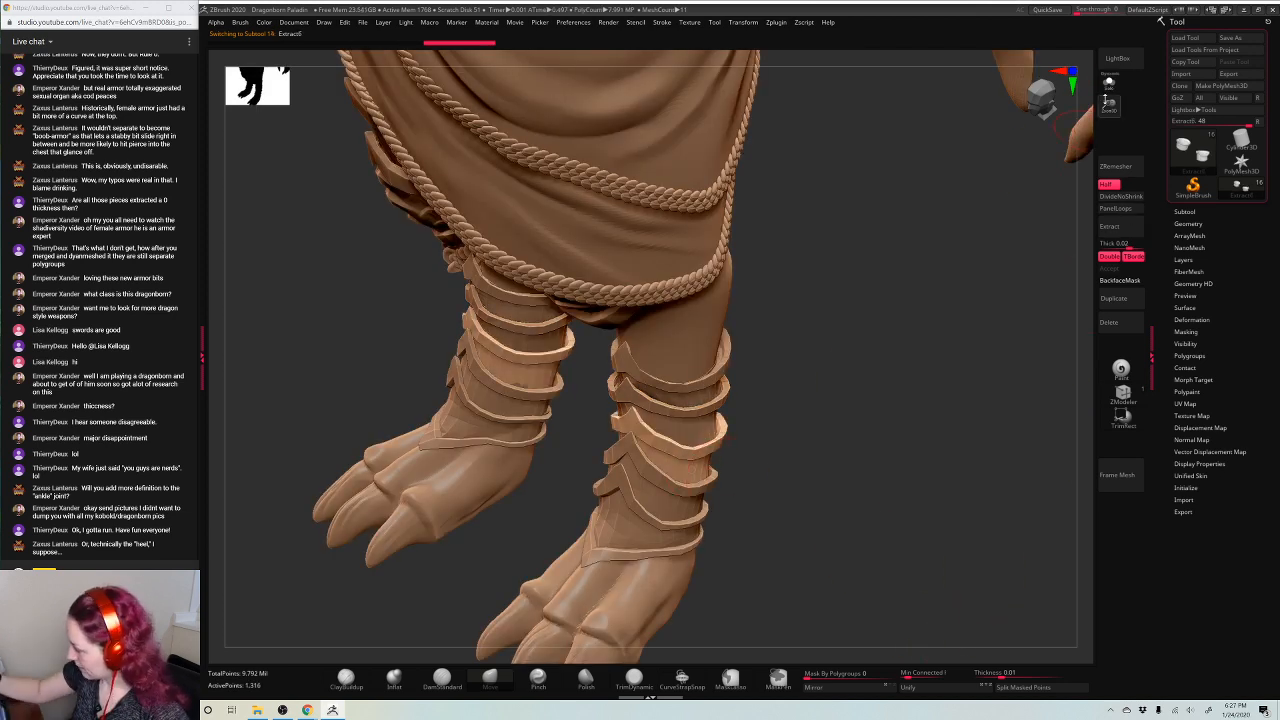
click(1108, 84)
click(1108, 84)
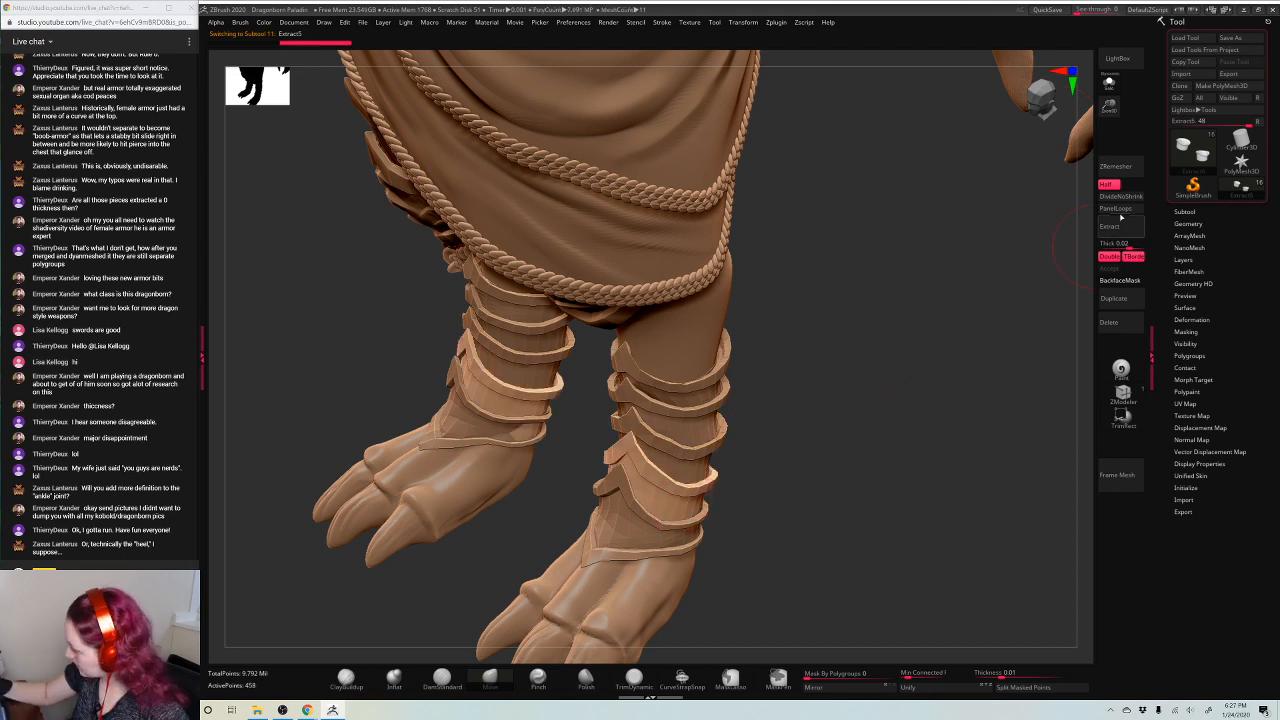
click(1109, 84)
click(1109, 84)
Isolate the fifth shin plate from the knee, apply Panel Loops to it, and leave isolation
alt+click(699, 521)
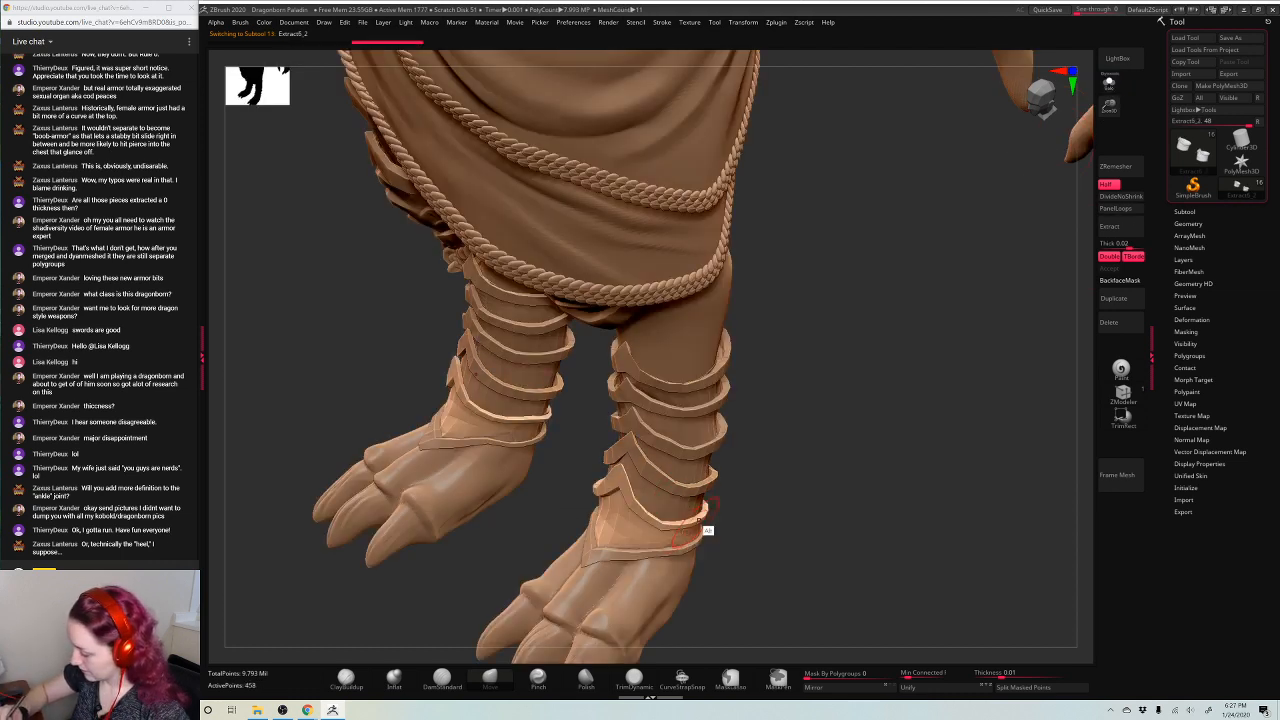
click(1108, 84)
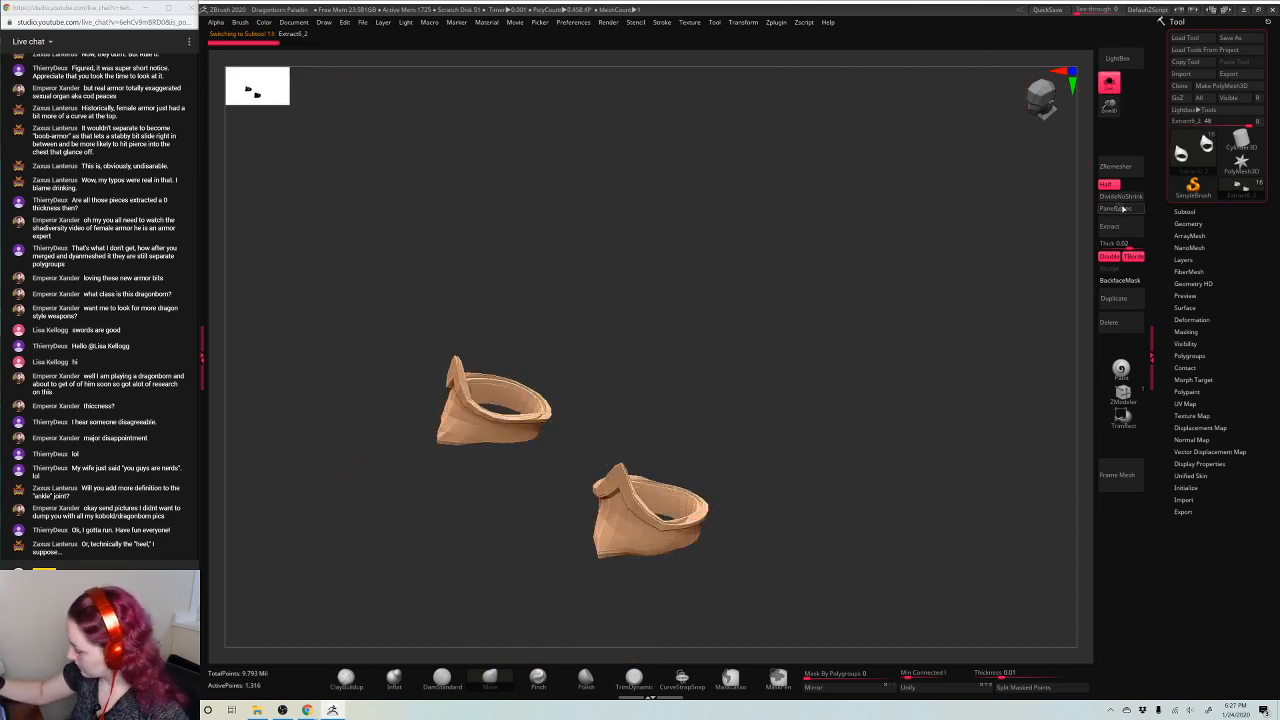
click(1109, 86)
Select the lowest plate at the ankle, apply Panel Loops to it in isolation, and restore the full figure
drag(1043, 143, 940, 165)
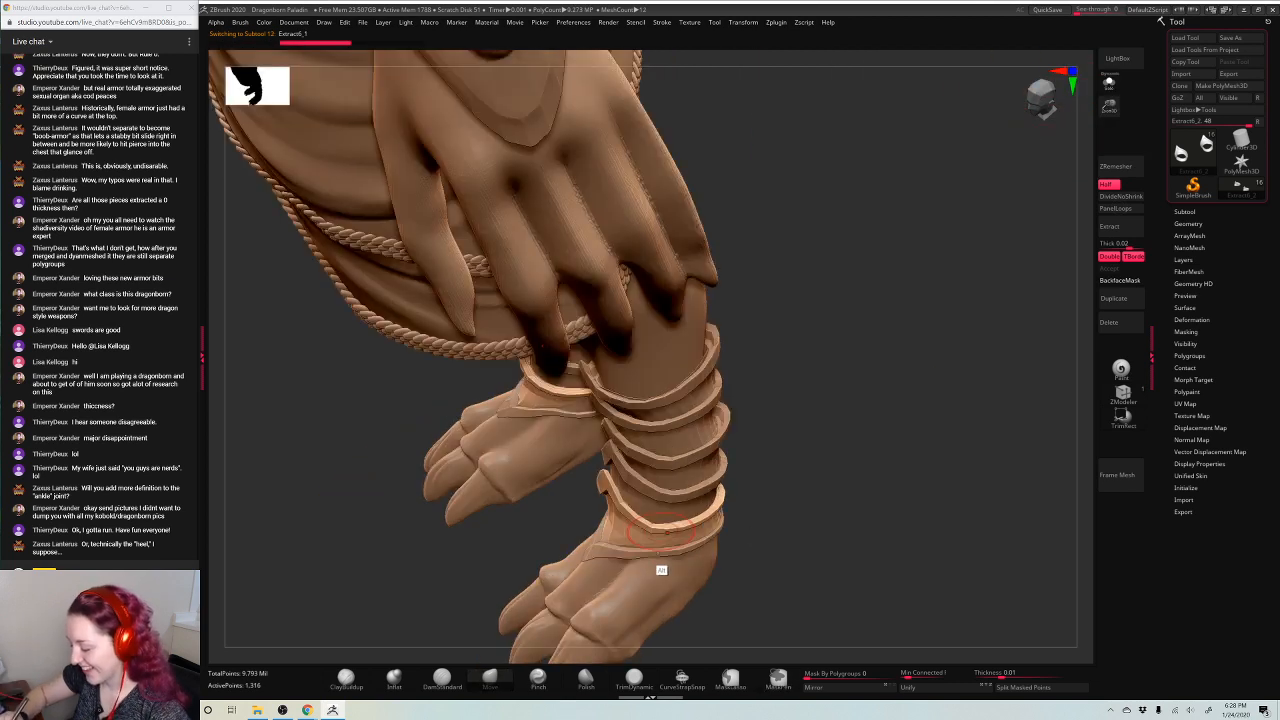
alt+click(660, 555)
click(1109, 84)
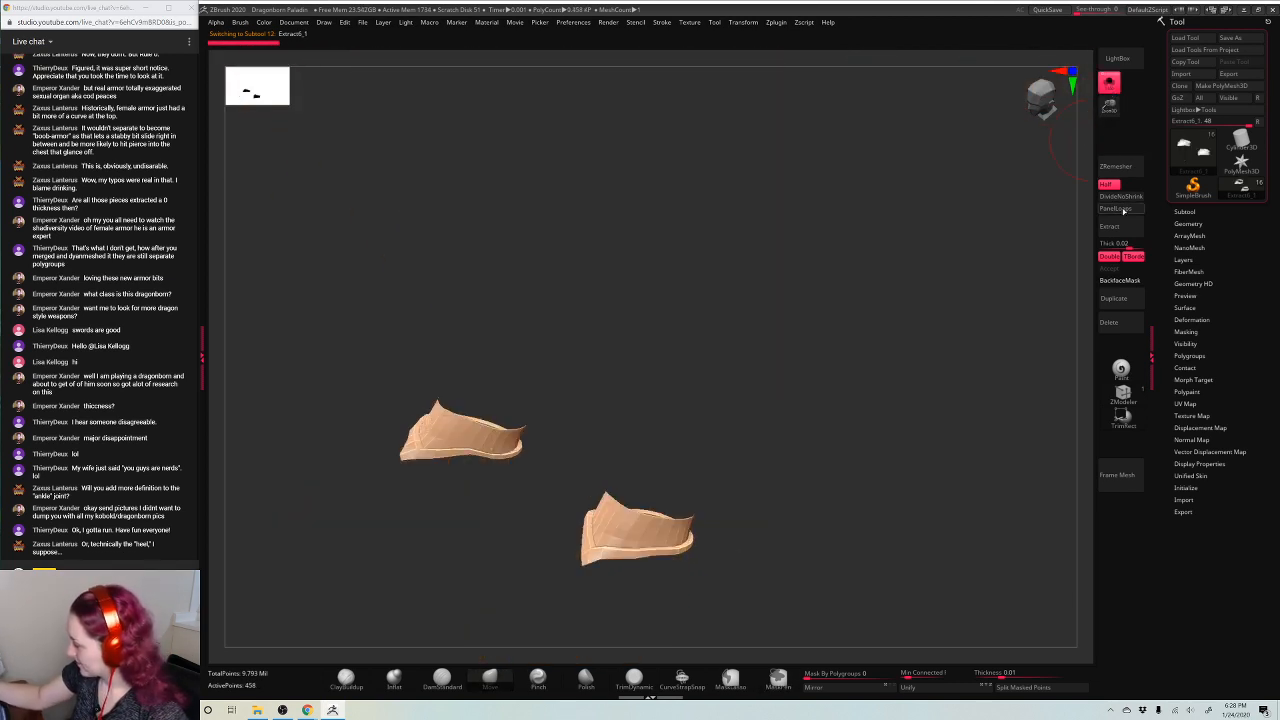
click(1127, 209)
click(1109, 84)
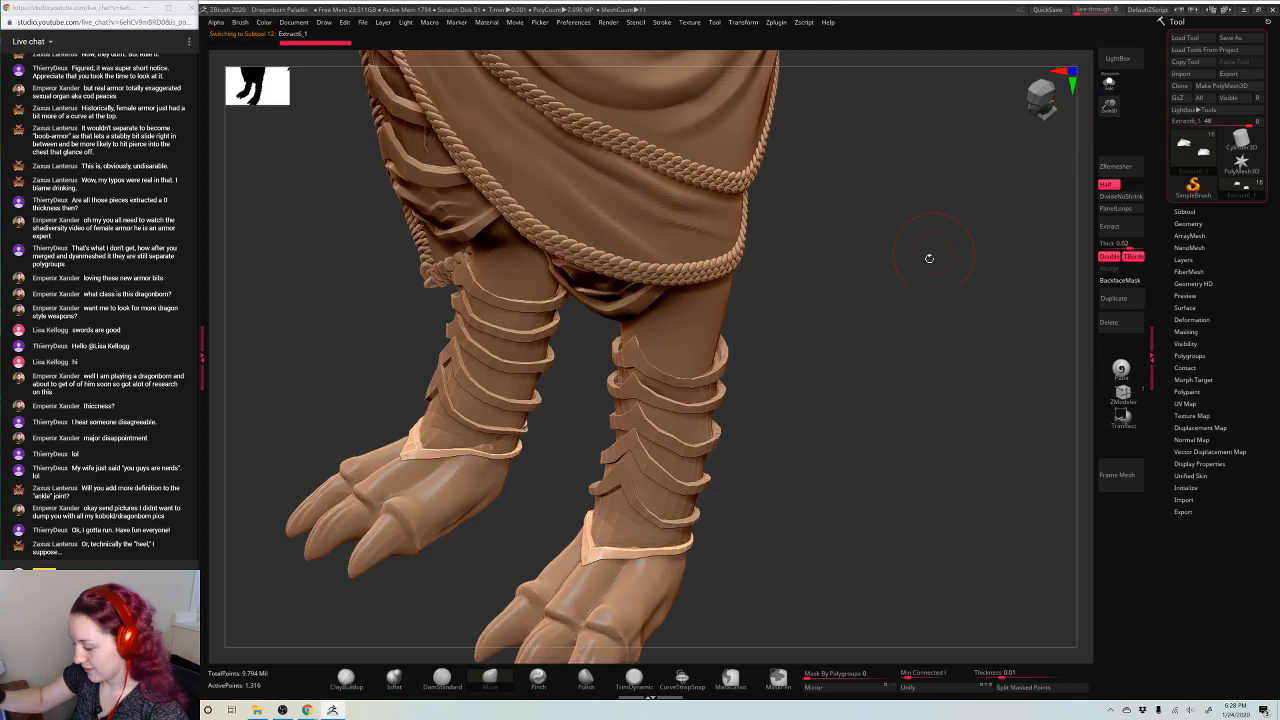
Expand the subtool list with the shin plates' folder and save the project
shift+drag(940, 265, 928, 286)
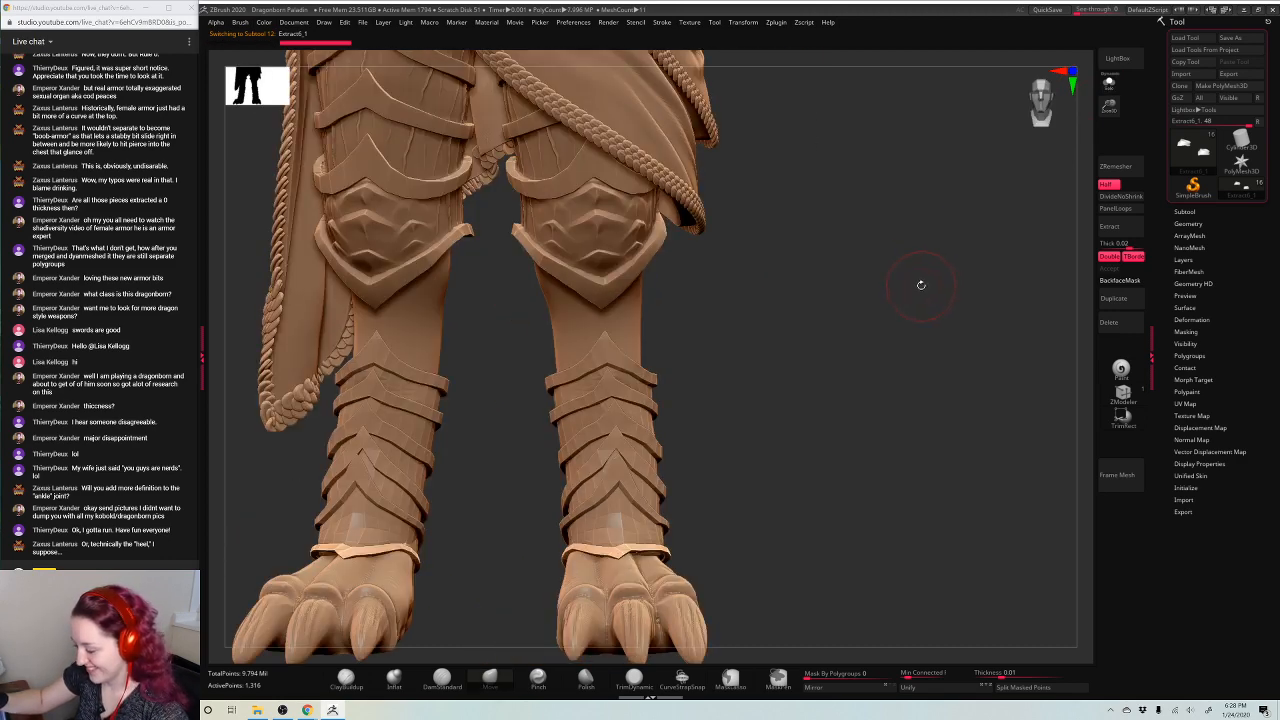
key(f)
alt+drag(822, 358, 790, 260)
click(1184, 212)
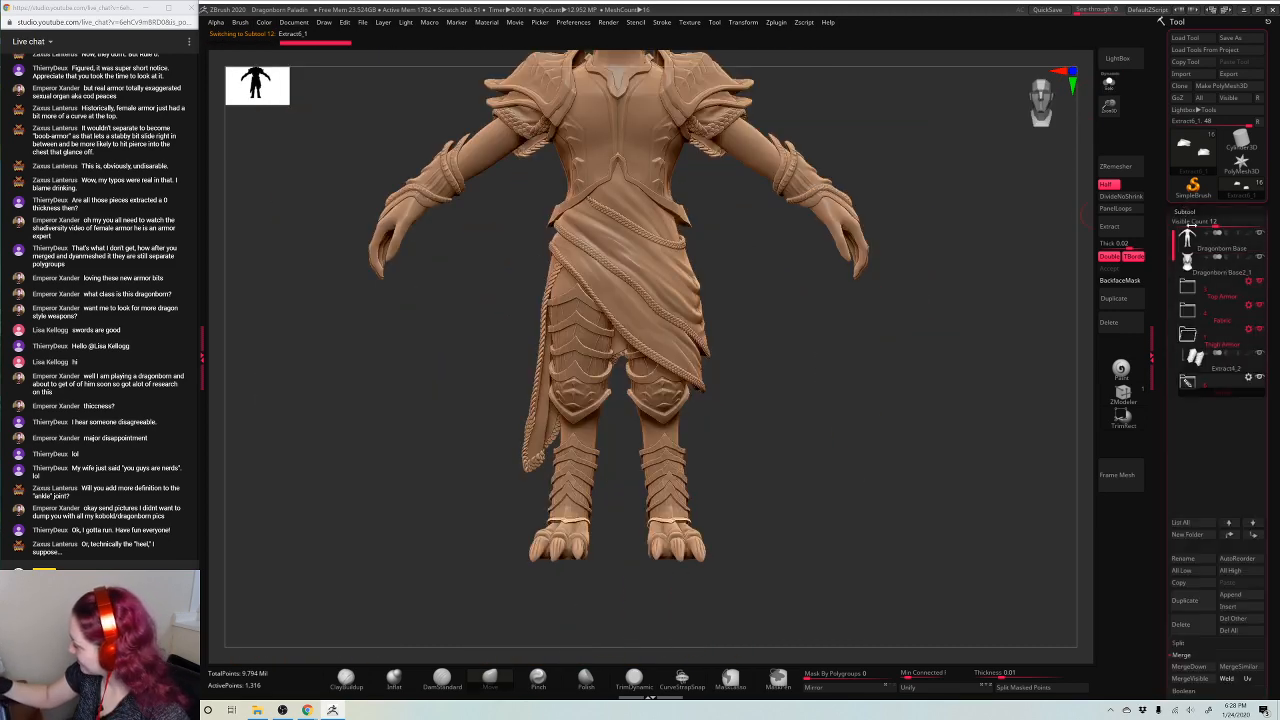
key(ctrl+s)
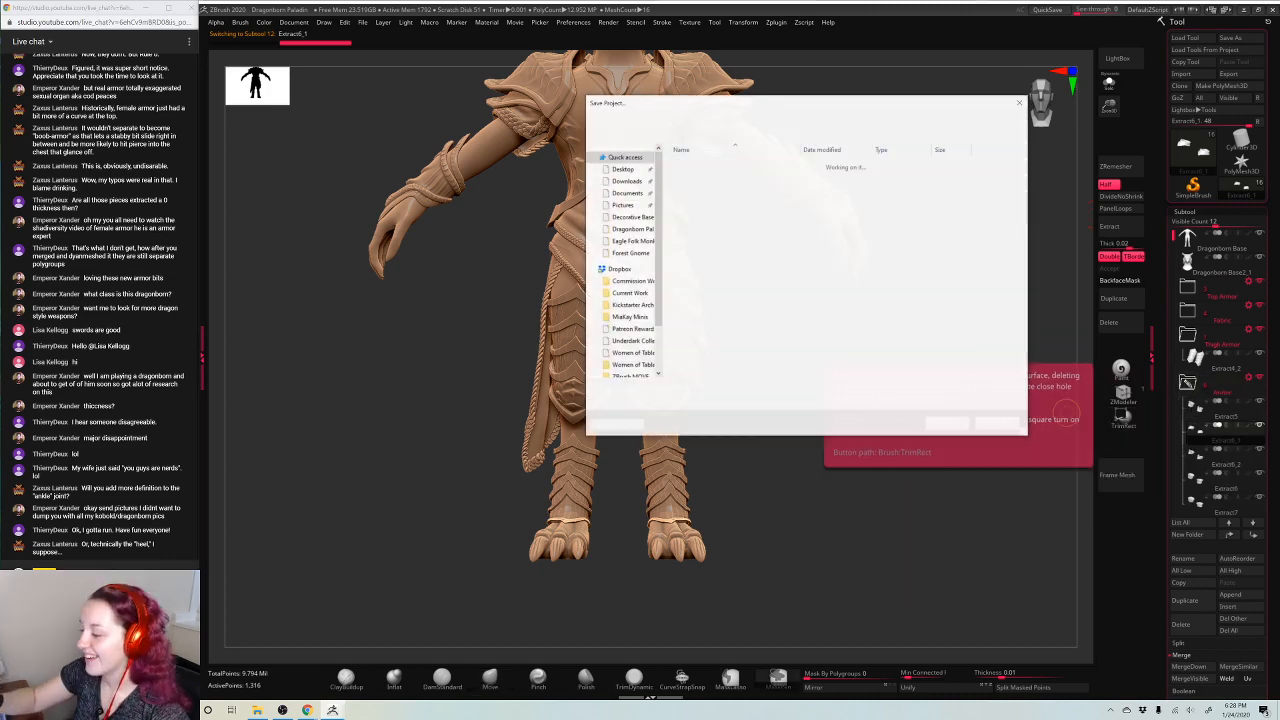
click(948, 424)
click(673, 361)
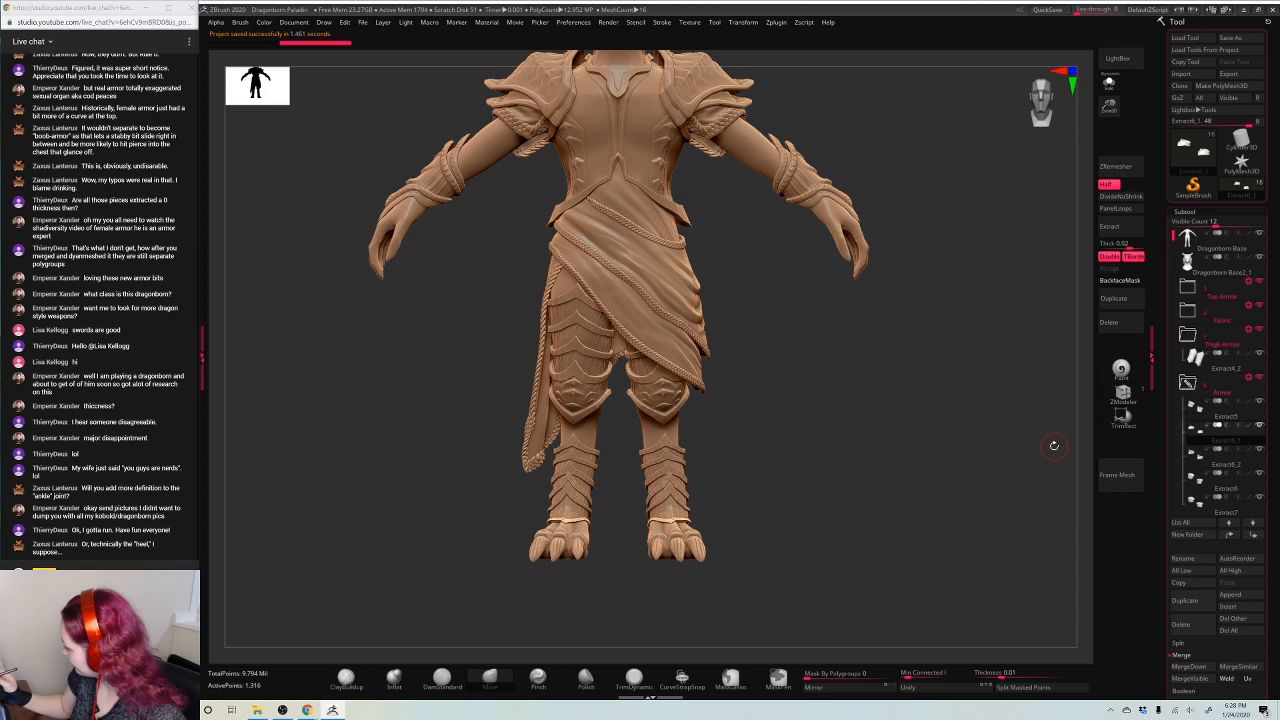
Select the topmost shin plate and merge the plates below it down into a single subtool, skipping further undo warnings
click(1215, 416)
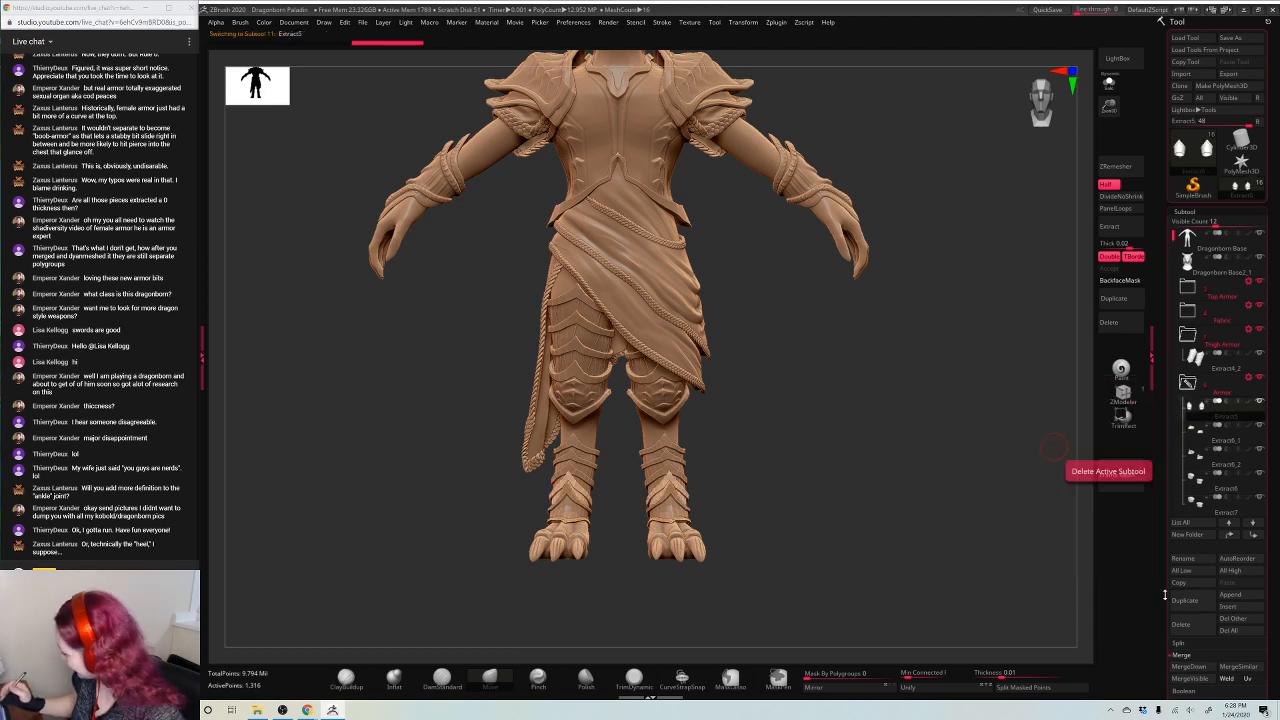
click(1190, 666)
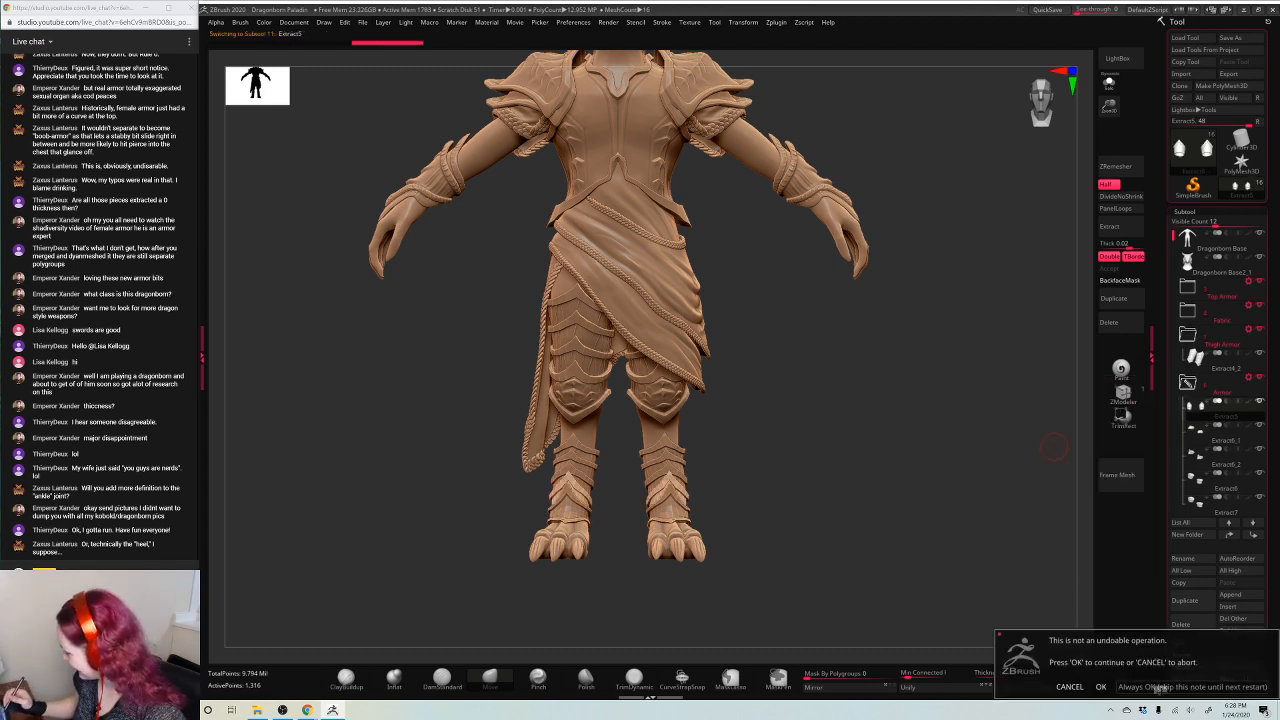
click(1158, 688)
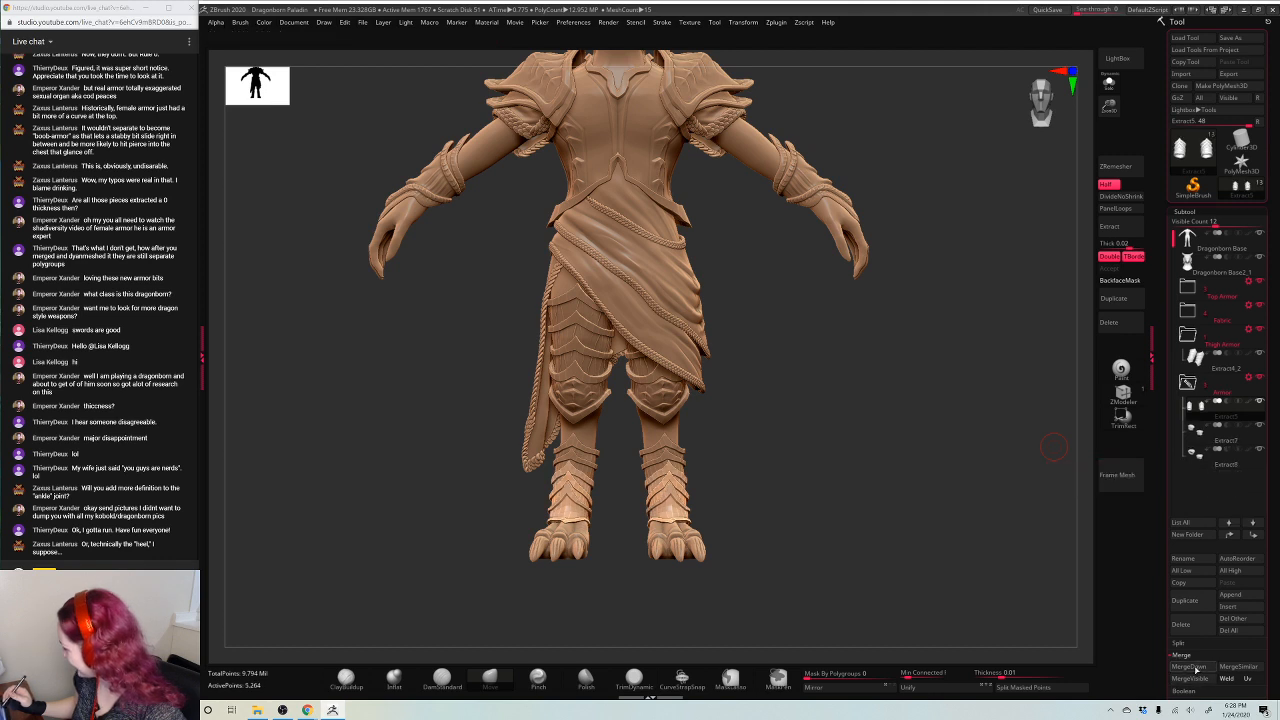
click(1192, 667)
click(1190, 668)
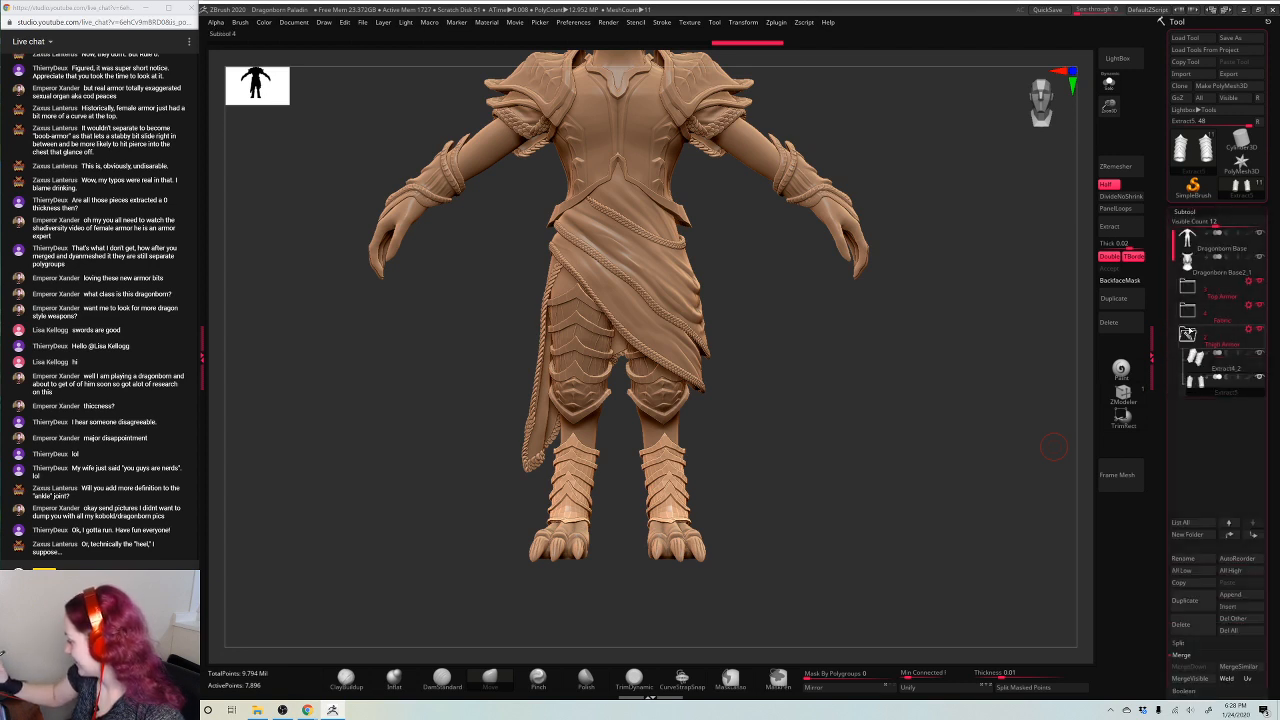
Rename the folder holding the thigh and shin armor to Leg Armor
click(1187, 330)
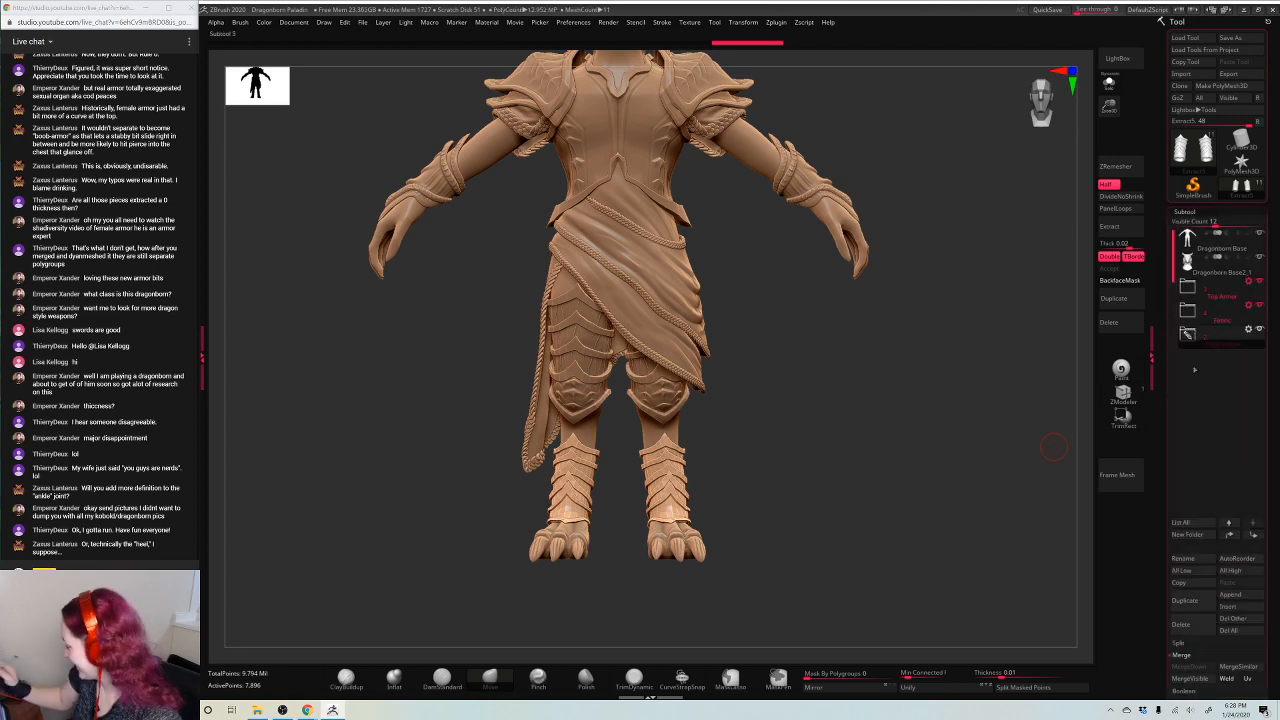
click(1188, 340)
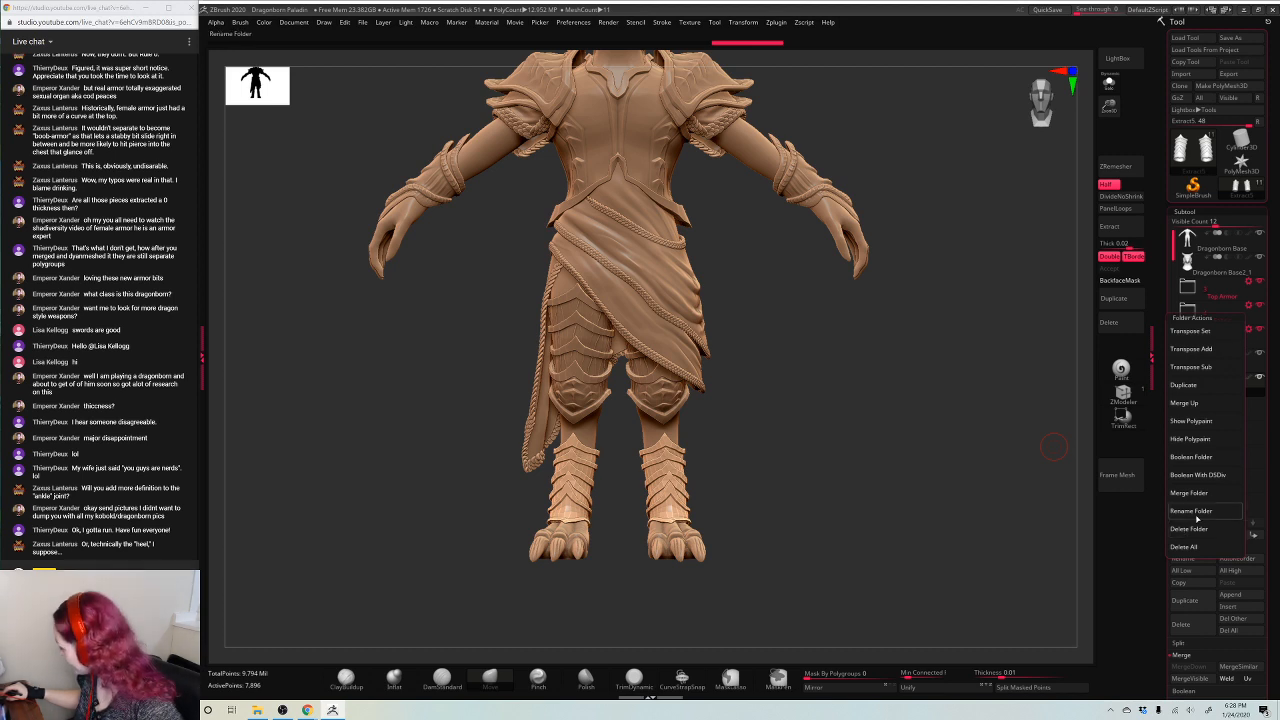
click(1191, 511)
text(Leg Ar)
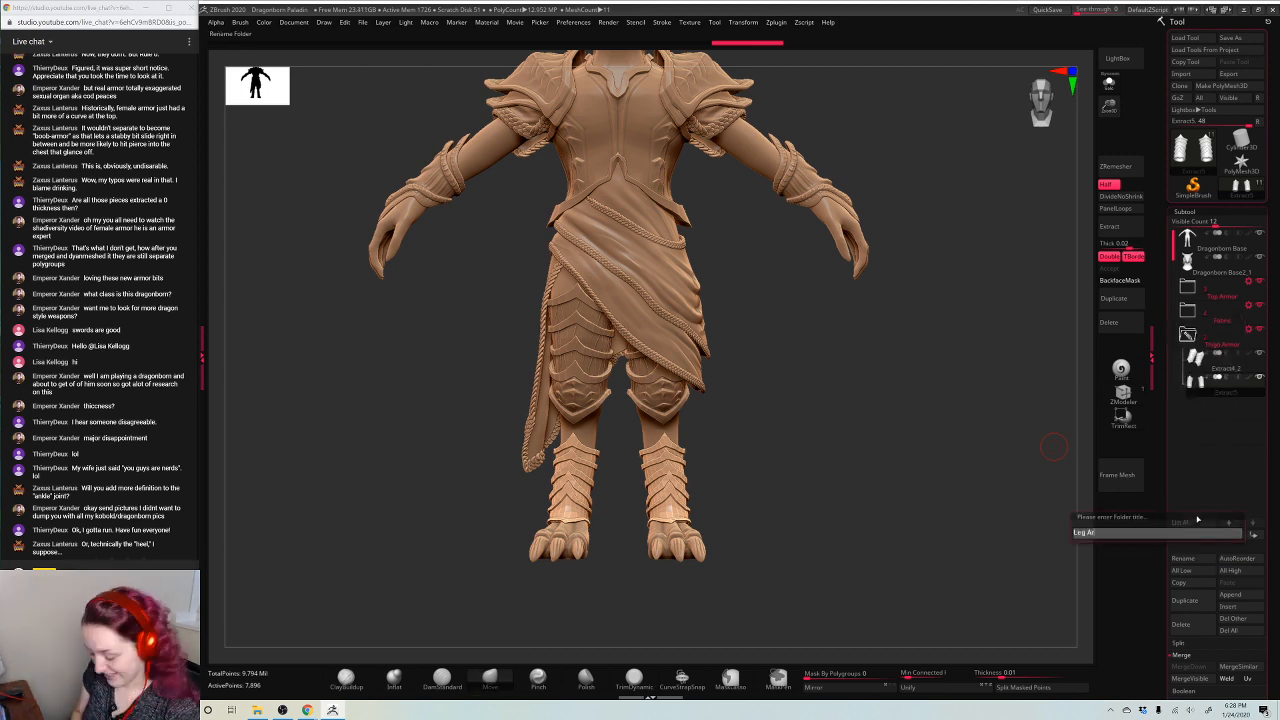
text(mor)
key(Return)
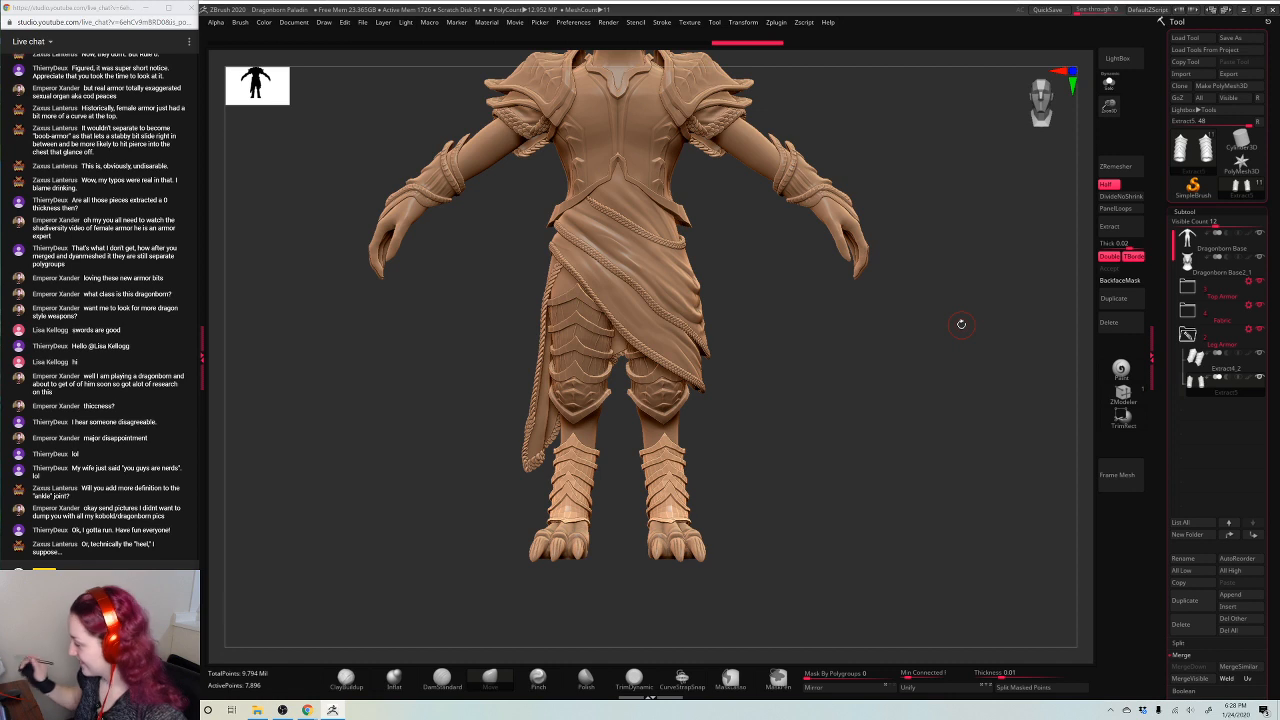
DynaMesh the merged shin armor at a resolution of 2496 with Polish enabled
click(1185, 212)
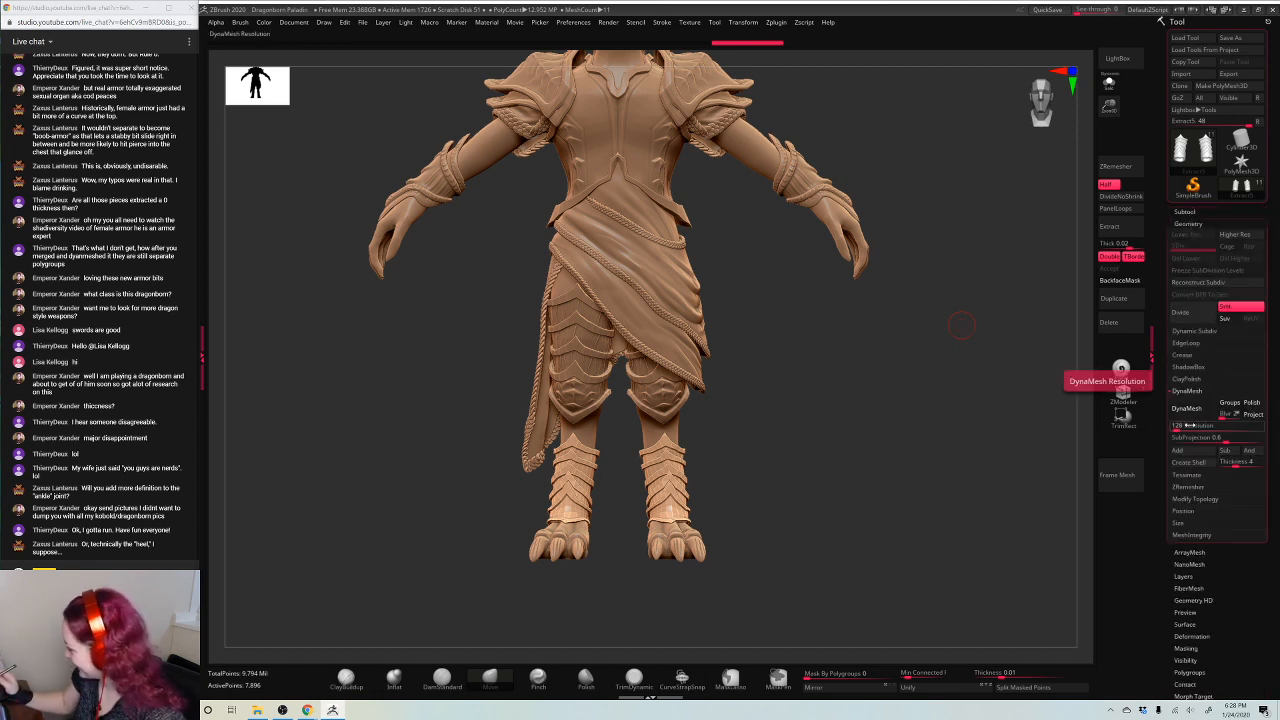
click(1253, 402)
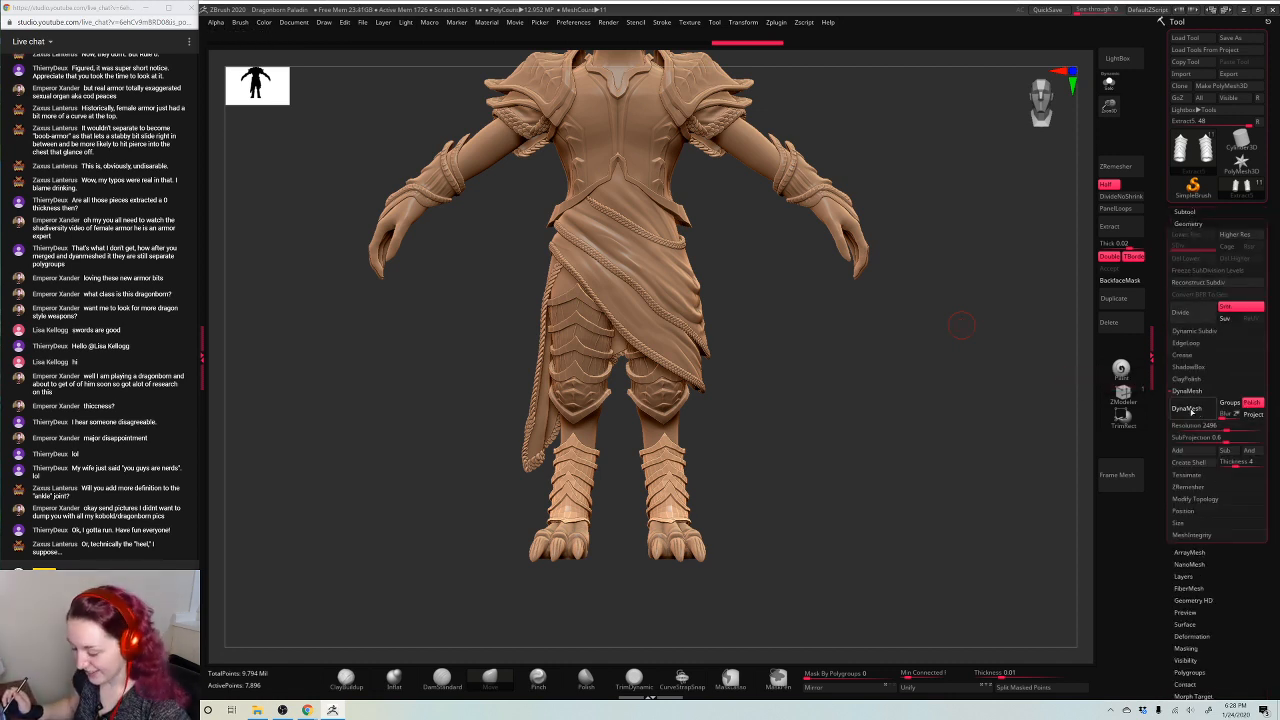
click(1187, 409)
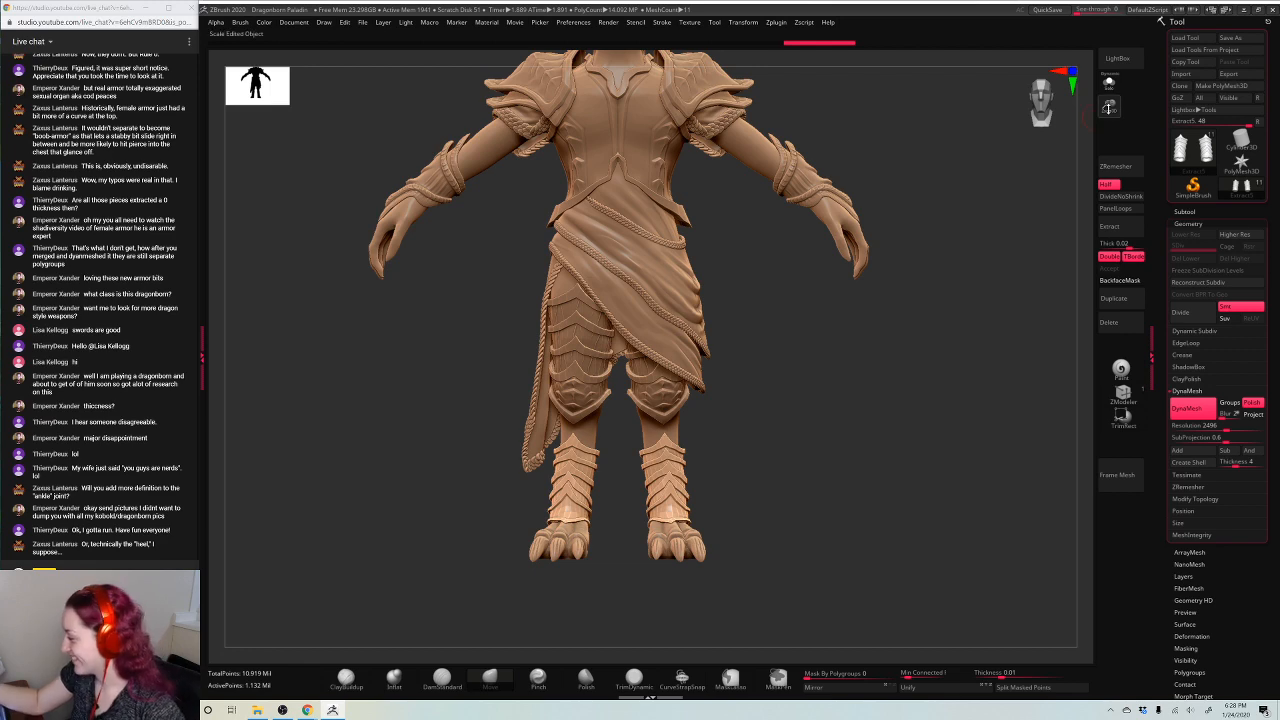
Inspect the DynaMeshed shin armor alone and on the figure, and smooth the faceted plate surfaces on the shins
drag(1109, 108, 1109, 144)
alt+drag(808, 350, 801, 311)
drag(1110, 107, 1110, 142)
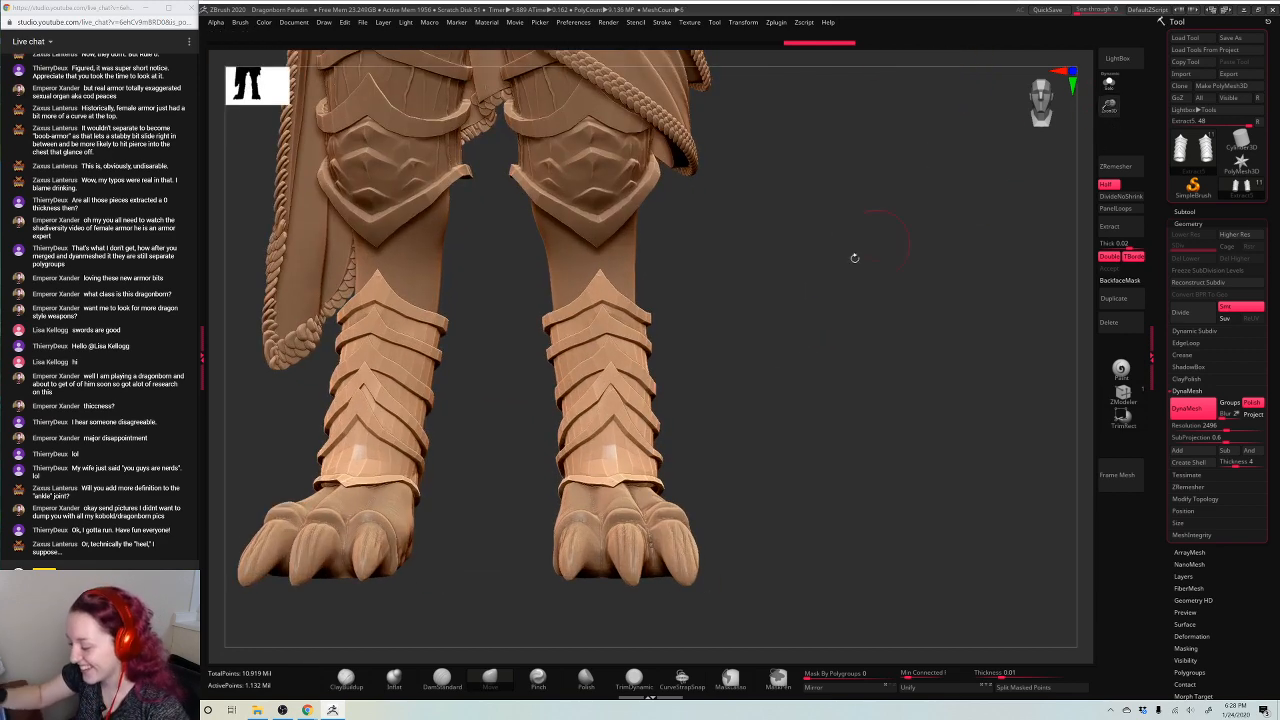
key(space)
drag(745, 300, 630, 455)
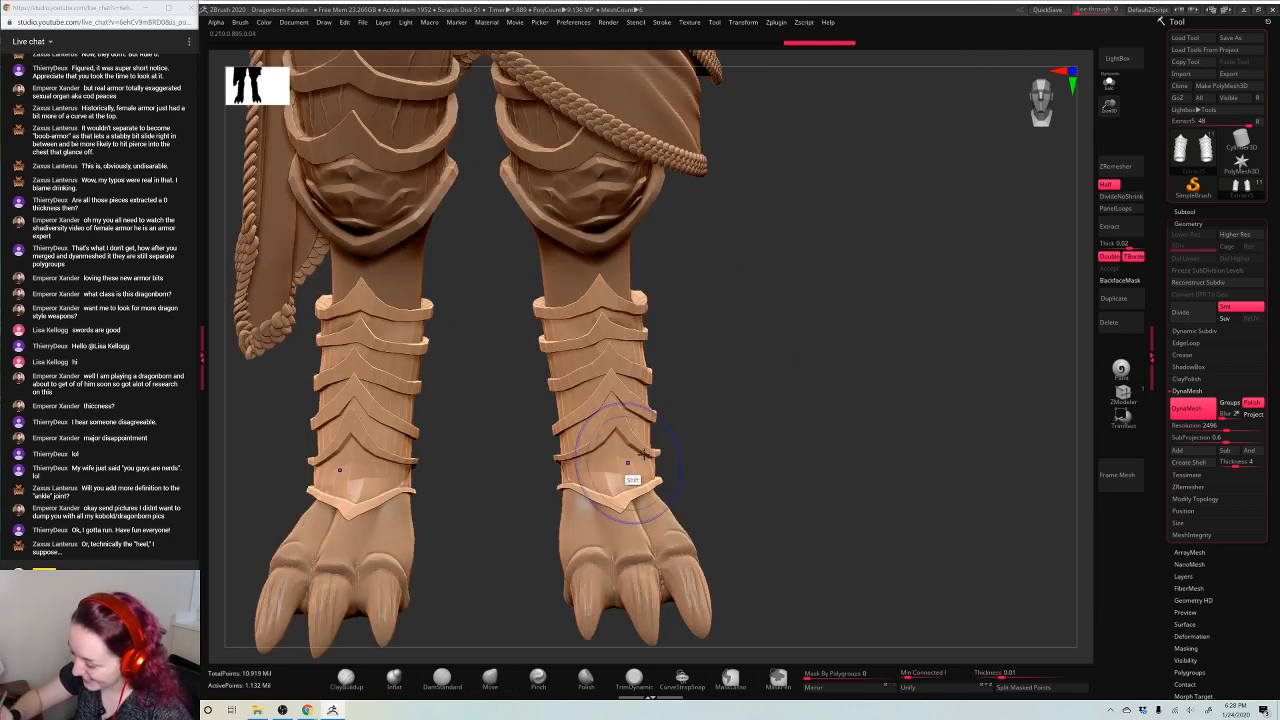
click(1108, 83)
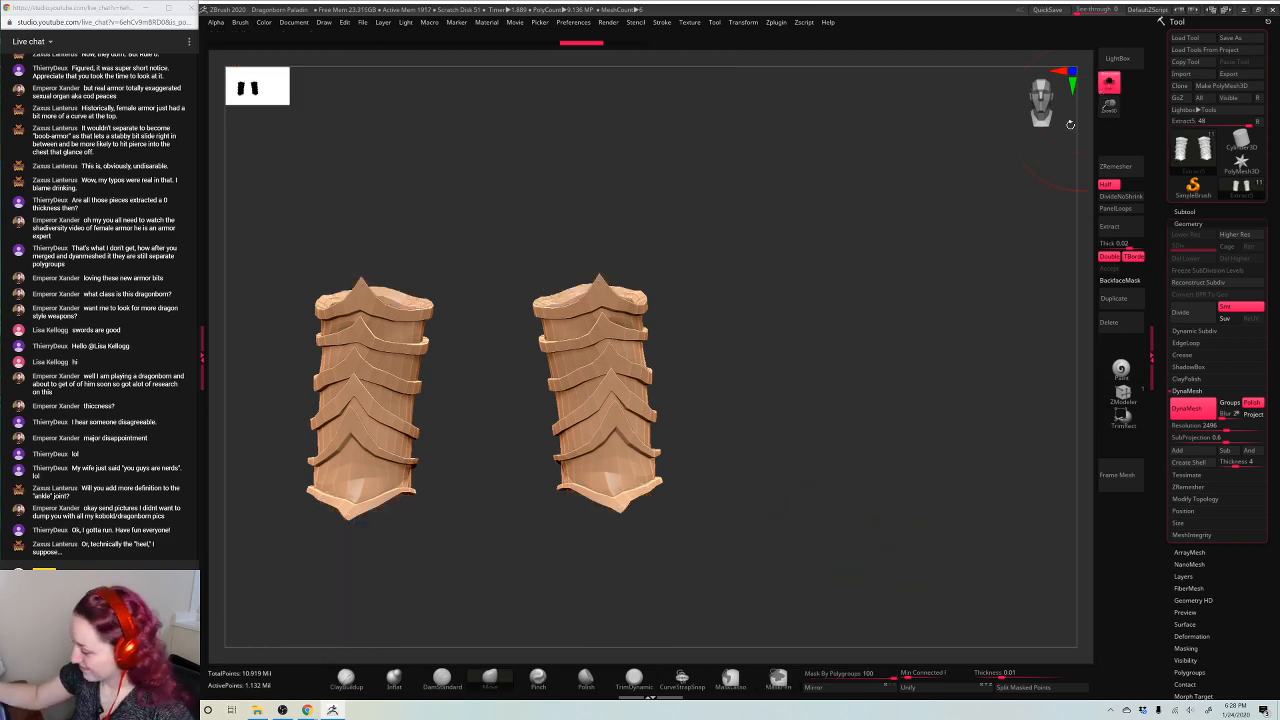
drag(912, 273, 943, 304)
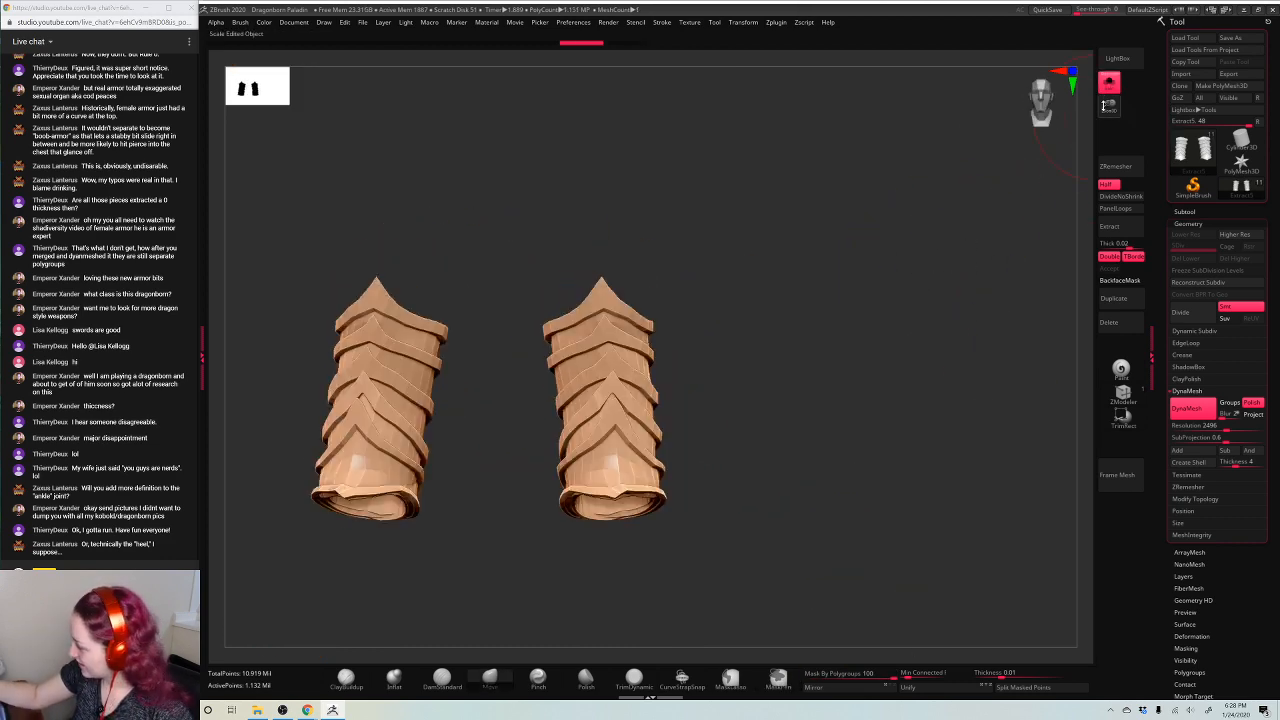
click(1109, 84)
drag(791, 362, 832, 396)
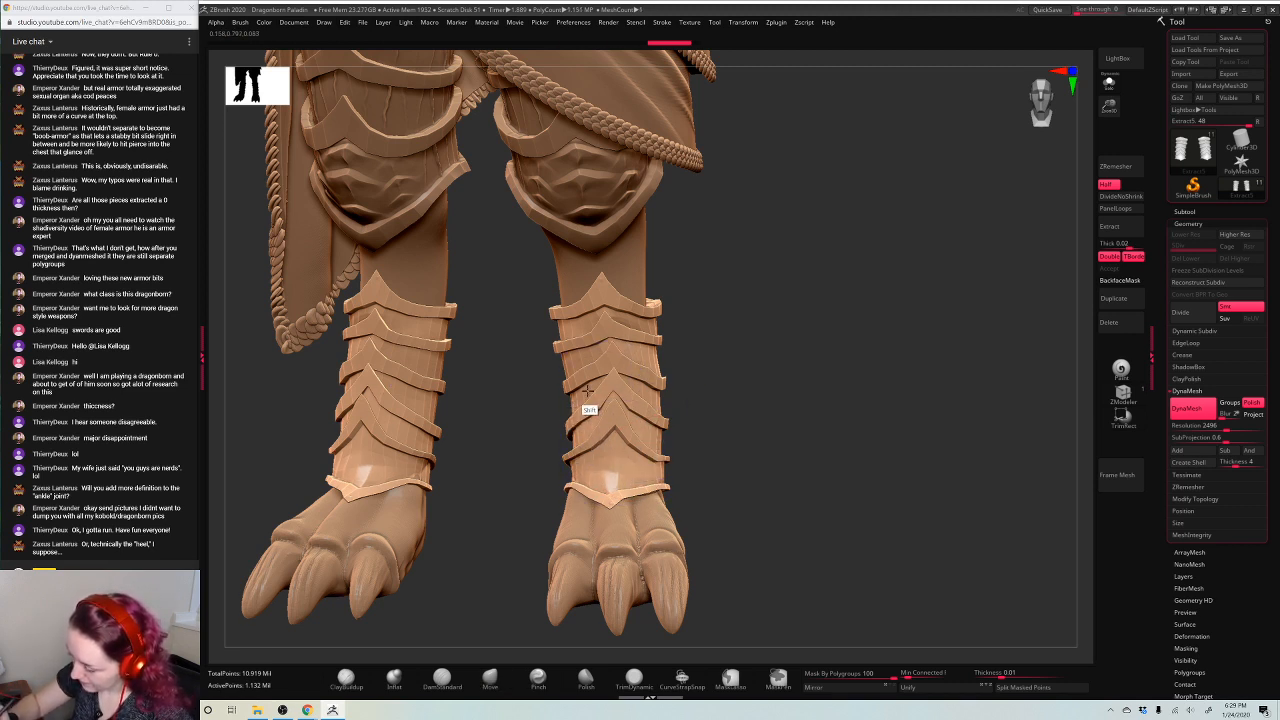
mouse_move(588, 391)
shift+mouse_down()
mouse_move(571, 404)
mouse_move(570, 367)
mouse_move(639, 355)
mouse_move(626, 347)
shift+mouse_up()
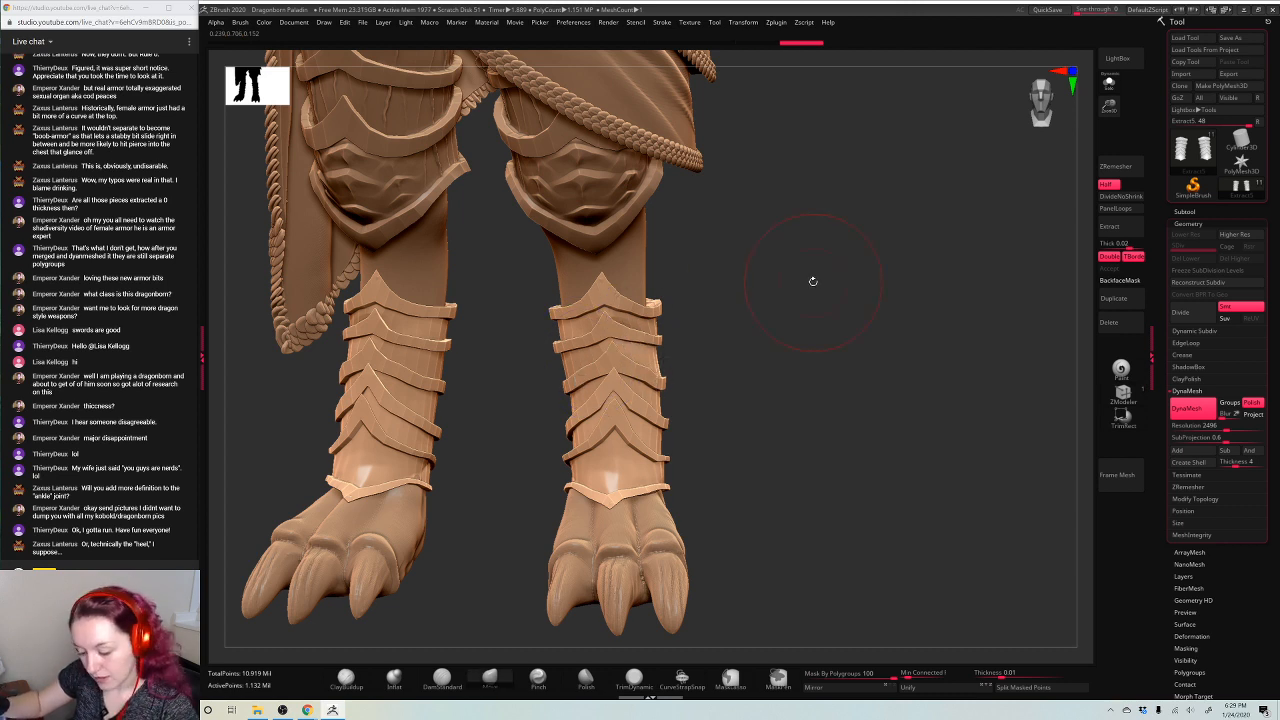
Set the DamStandard brush to a DragRect stroke with a wood-grain alpha and enable BackfaceMask
drag(811, 280, 711, 334)
key(space)
click(773, 301)
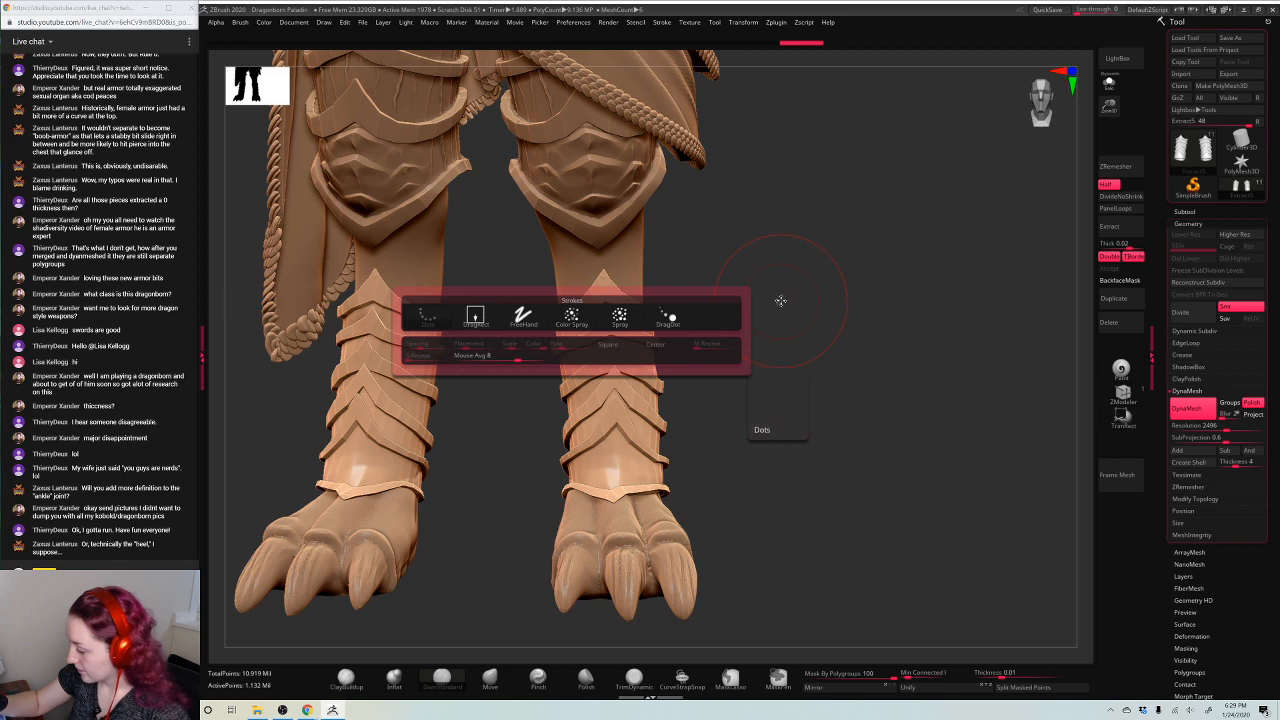
click(521, 317)
key(space)
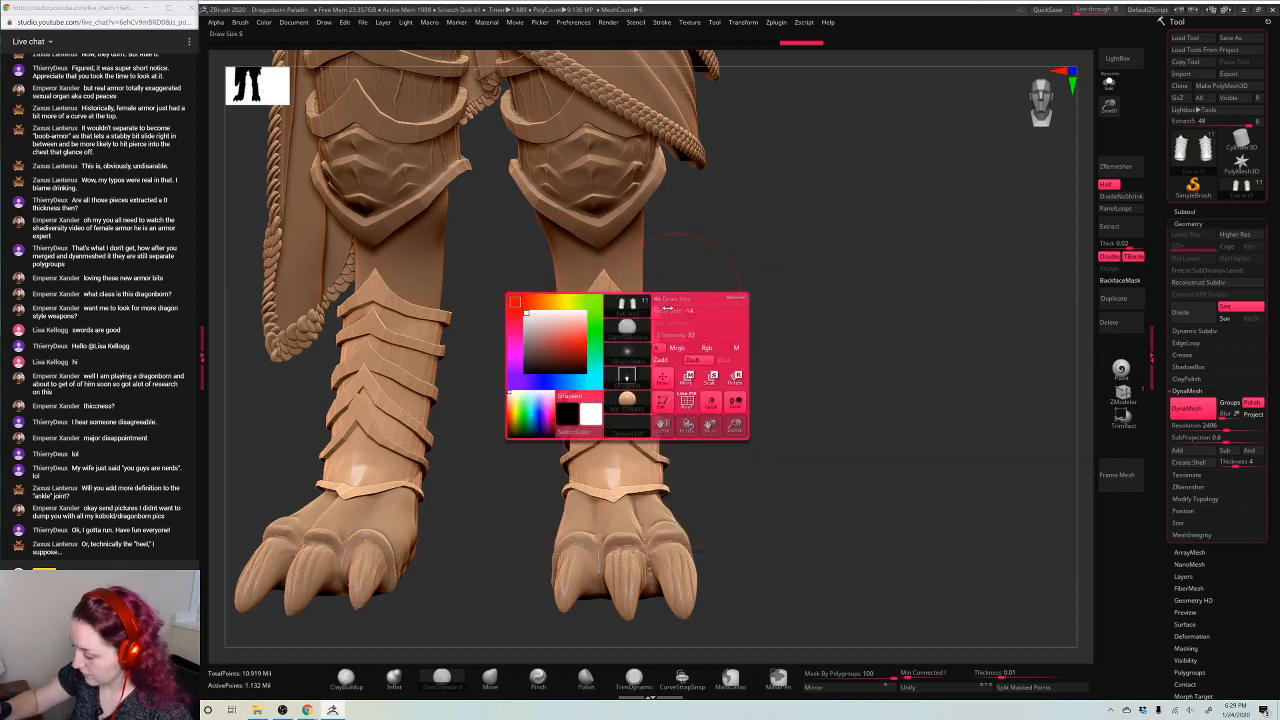
click(628, 353)
click(730, 496)
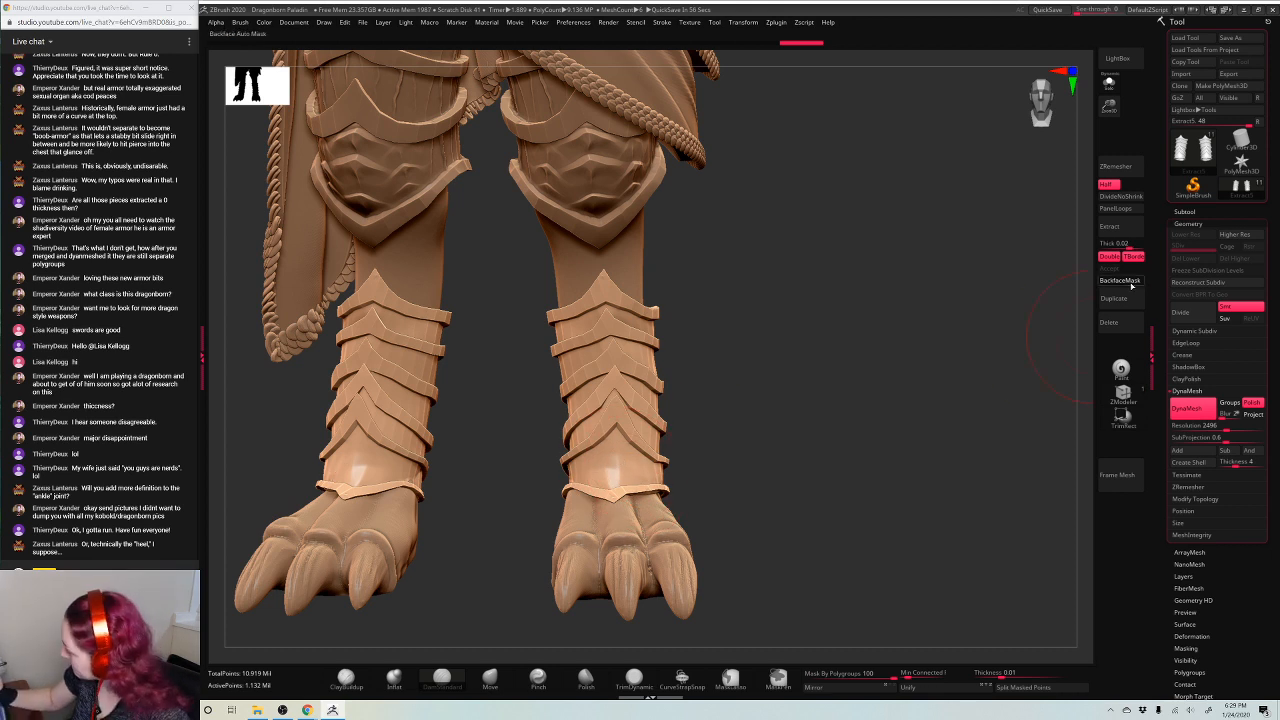
click(1132, 286)
Try stamping the grain alpha onto the front of the ankle plate, and undo the stamps
drag(620, 474, 643, 579)
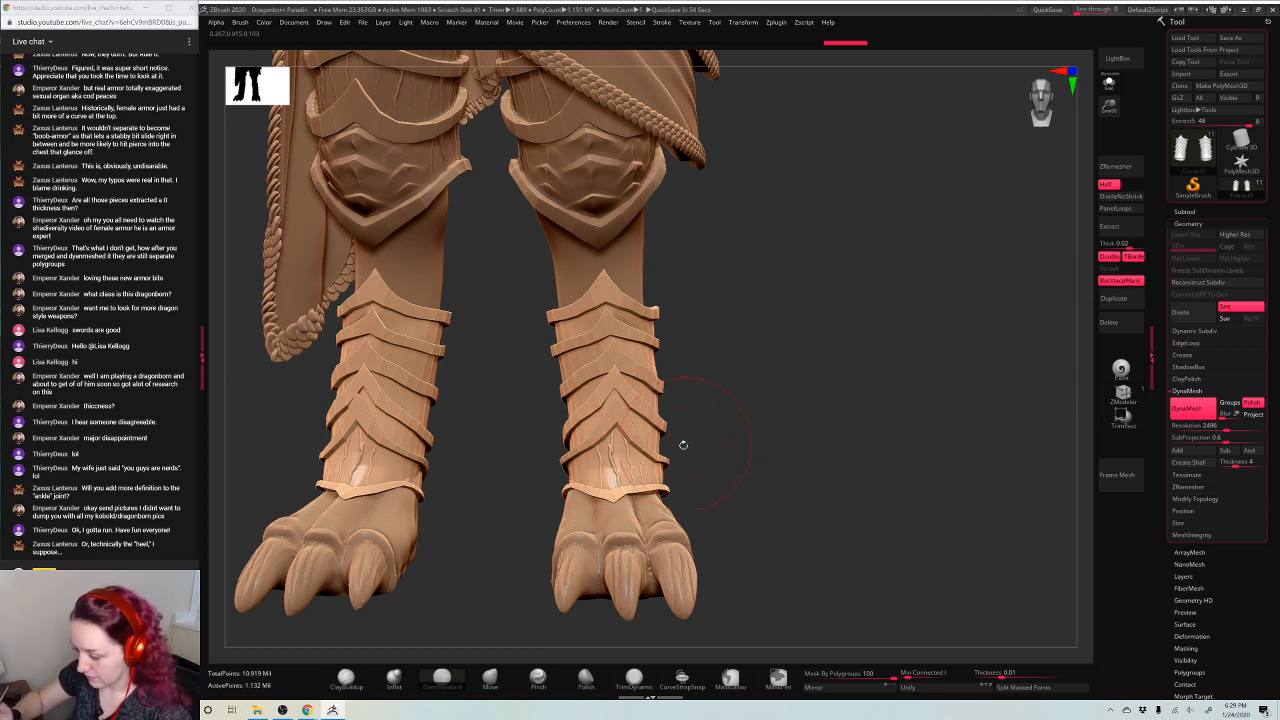
drag(612, 444, 619, 488)
mouse_move(722, 394)
mouse_down()
mouse_move(660, 402)
mouse_move(659, 545)
mouse_up()
key(ctrl+z)
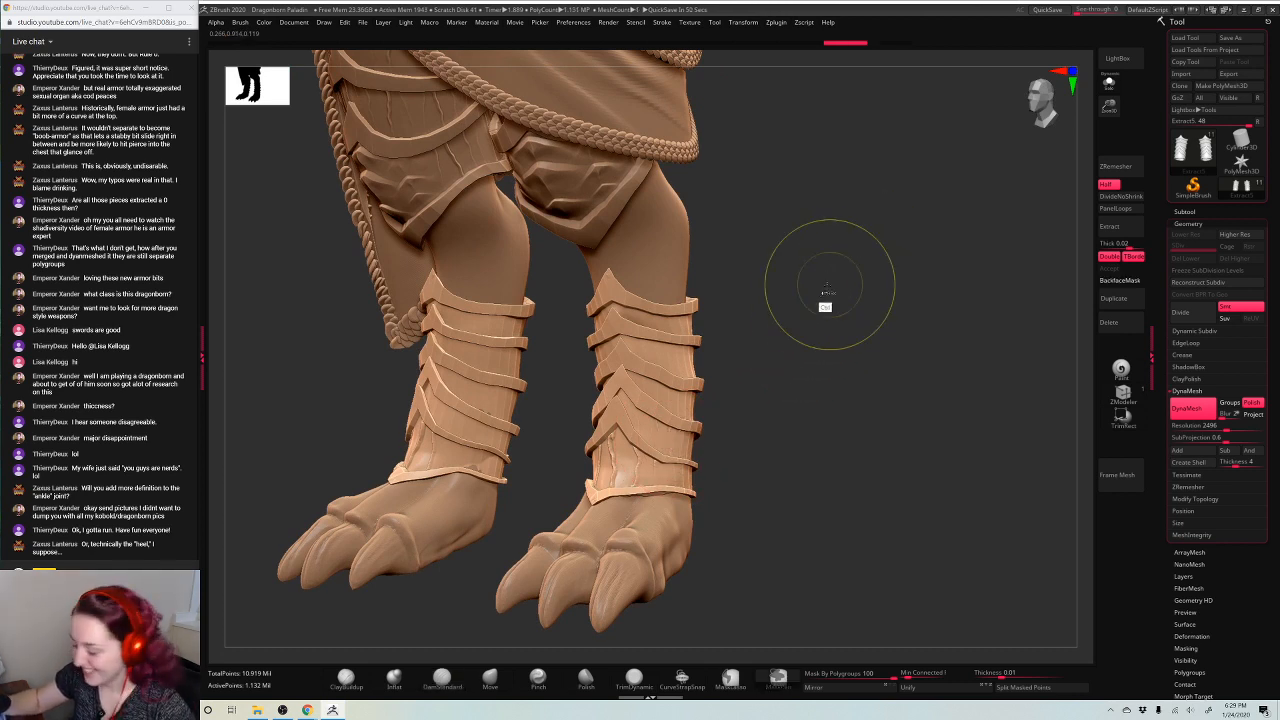
Set the brush's Z Intensity to 22 and stamp the grain texture across the front and sides of the ankle plate
key(space)
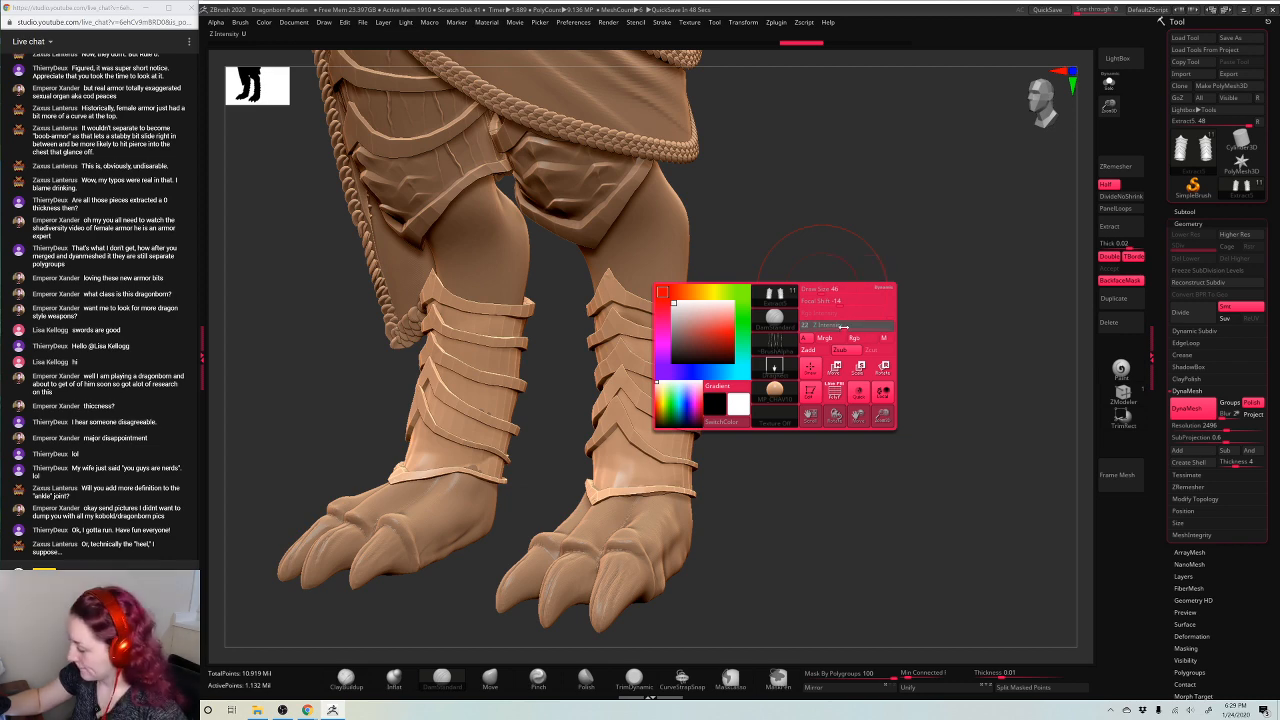
alt+drag(614, 458, 600, 550)
drag(820, 323, 915, 325)
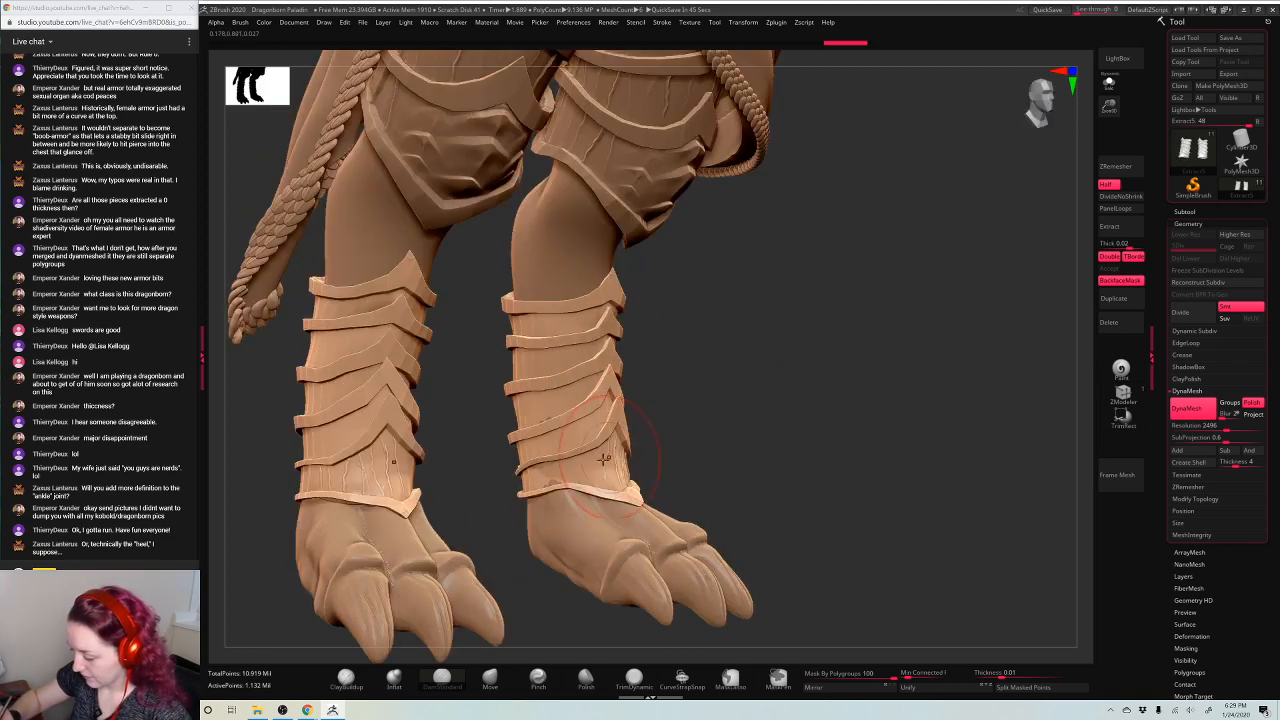
alt+drag(604, 455, 592, 510)
alt+drag(557, 468, 562, 520)
drag(794, 320, 700, 328)
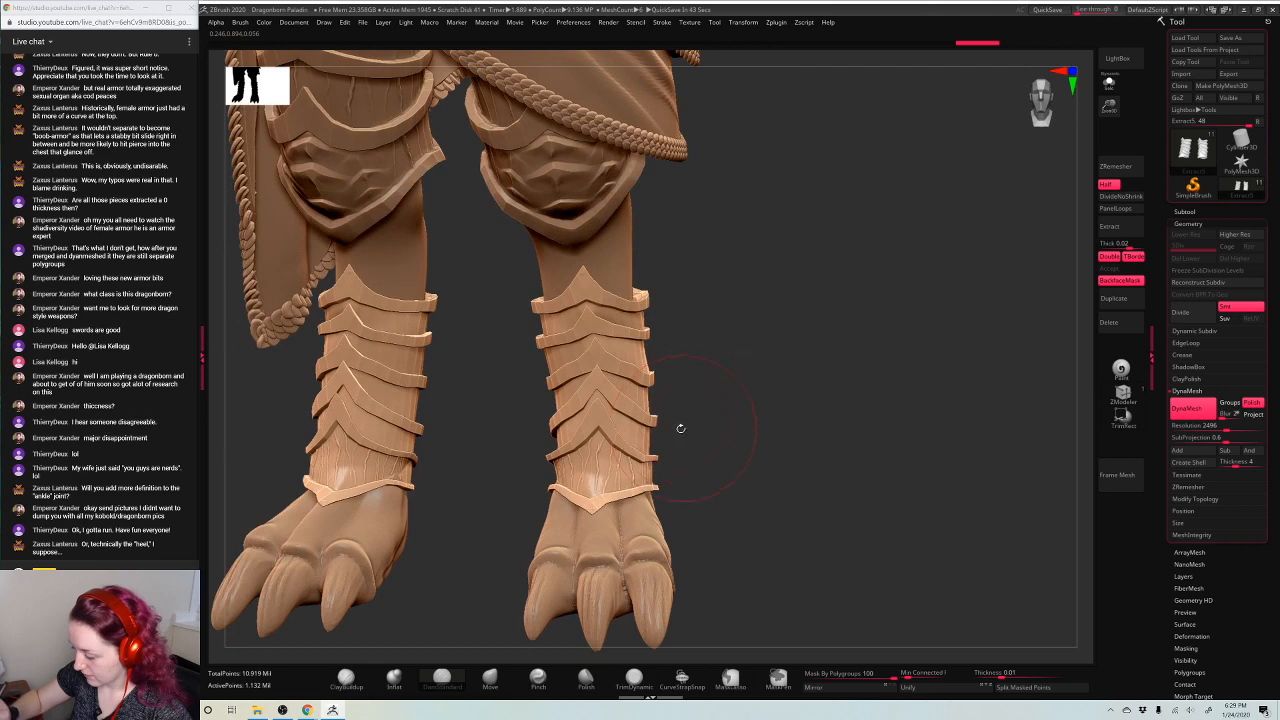
drag(677, 418, 572, 424)
alt+drag(621, 497, 592, 482)
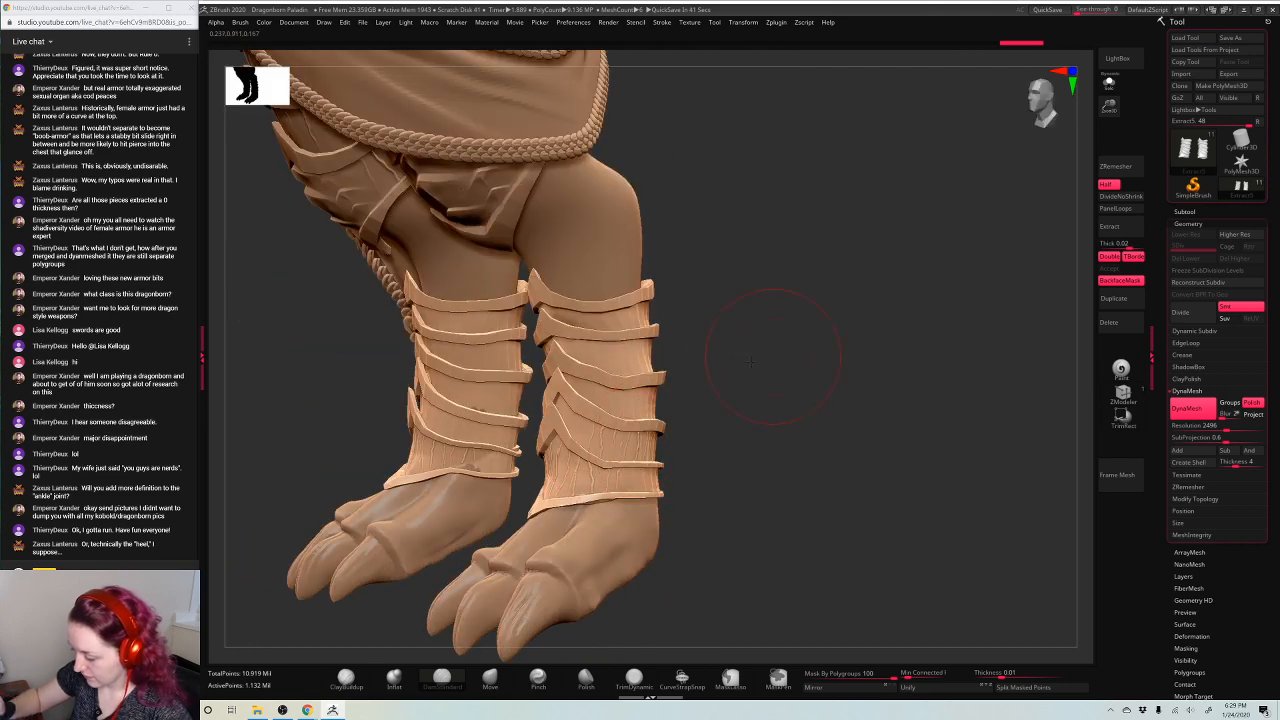
Stamp grain texture onto the lower and middle shin plates along their front and sides
drag(719, 391, 640, 394)
alt+drag(638, 462, 645, 520)
drag(805, 357, 890, 358)
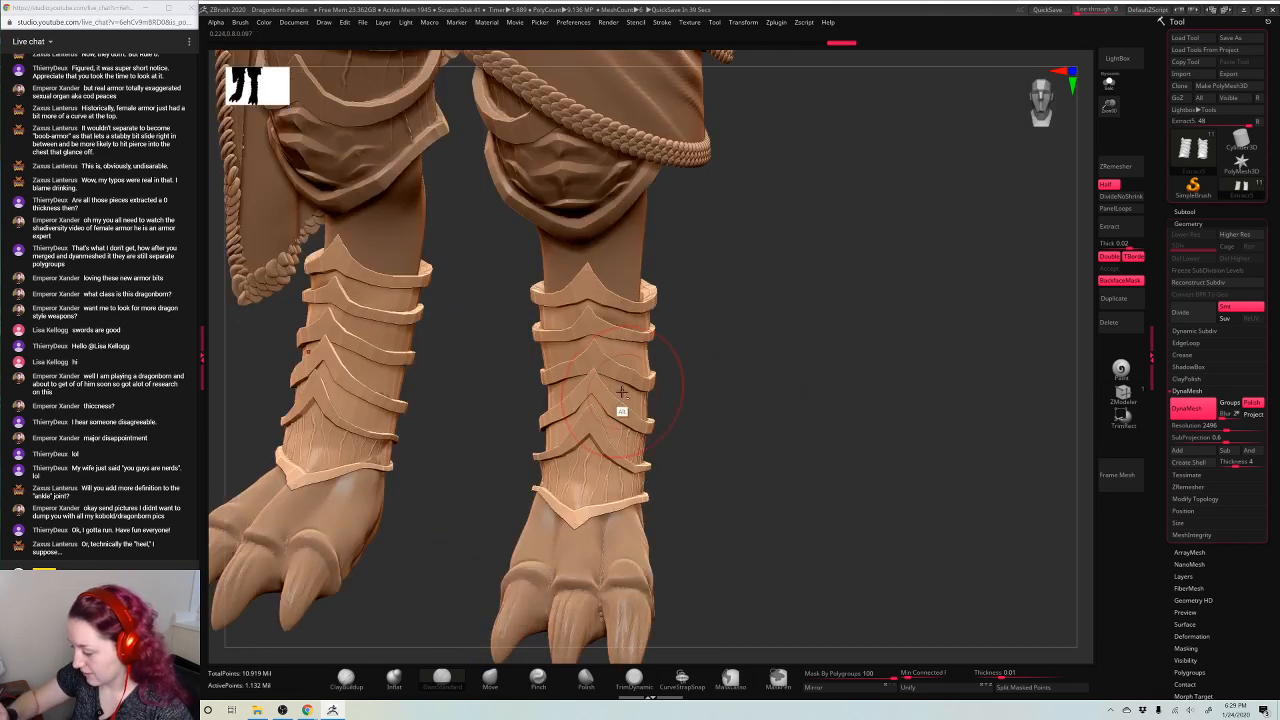
alt+drag(623, 402, 605, 514)
drag(762, 352, 840, 354)
drag(591, 442, 591, 520)
drag(559, 427, 561, 527)
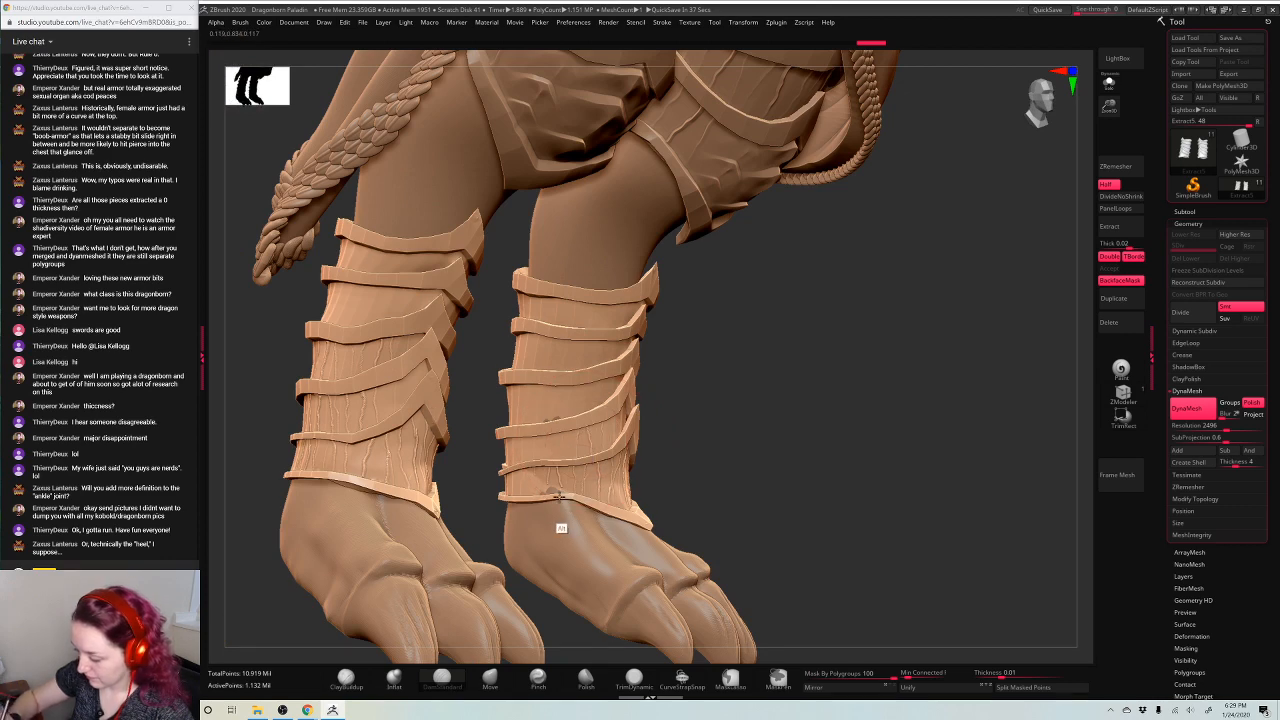
shift+drag(602, 360, 585, 372)
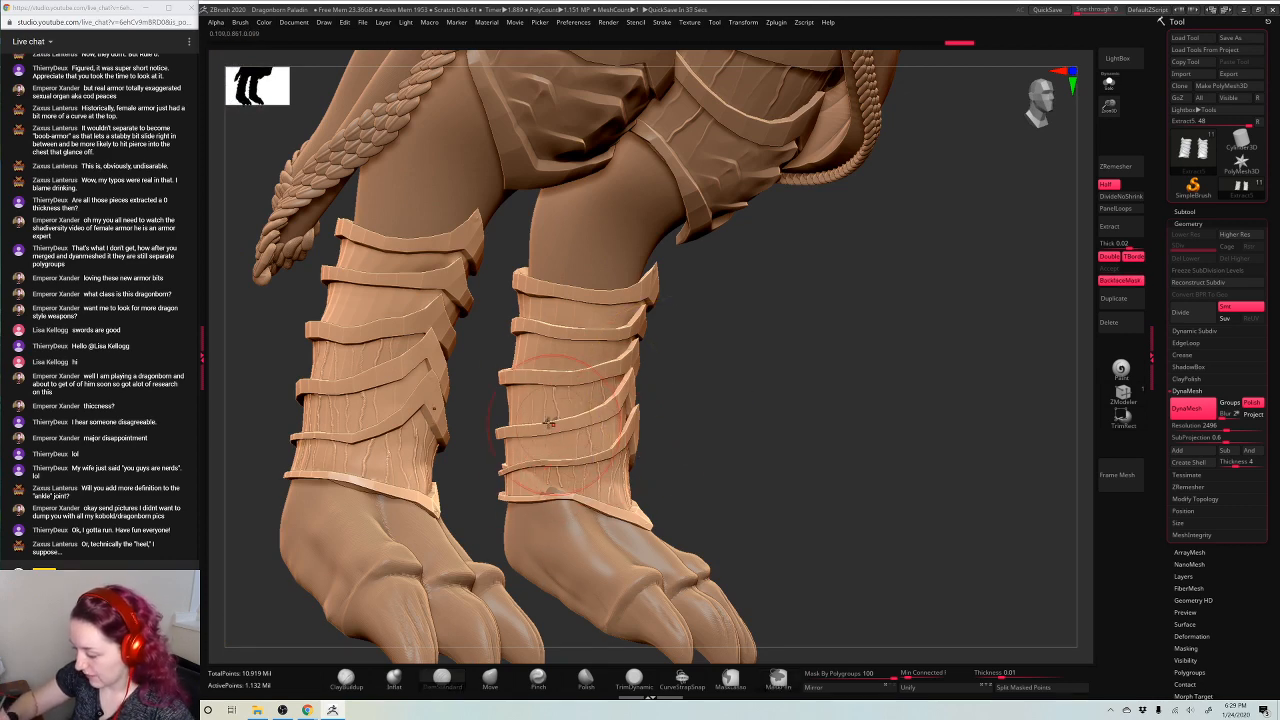
drag(551, 421, 556, 440)
Stamp grain texture onto the back of the shin armor, working up from the ankle bands to the middle plates
drag(745, 357, 918, 362)
alt+drag(488, 405, 487, 508)
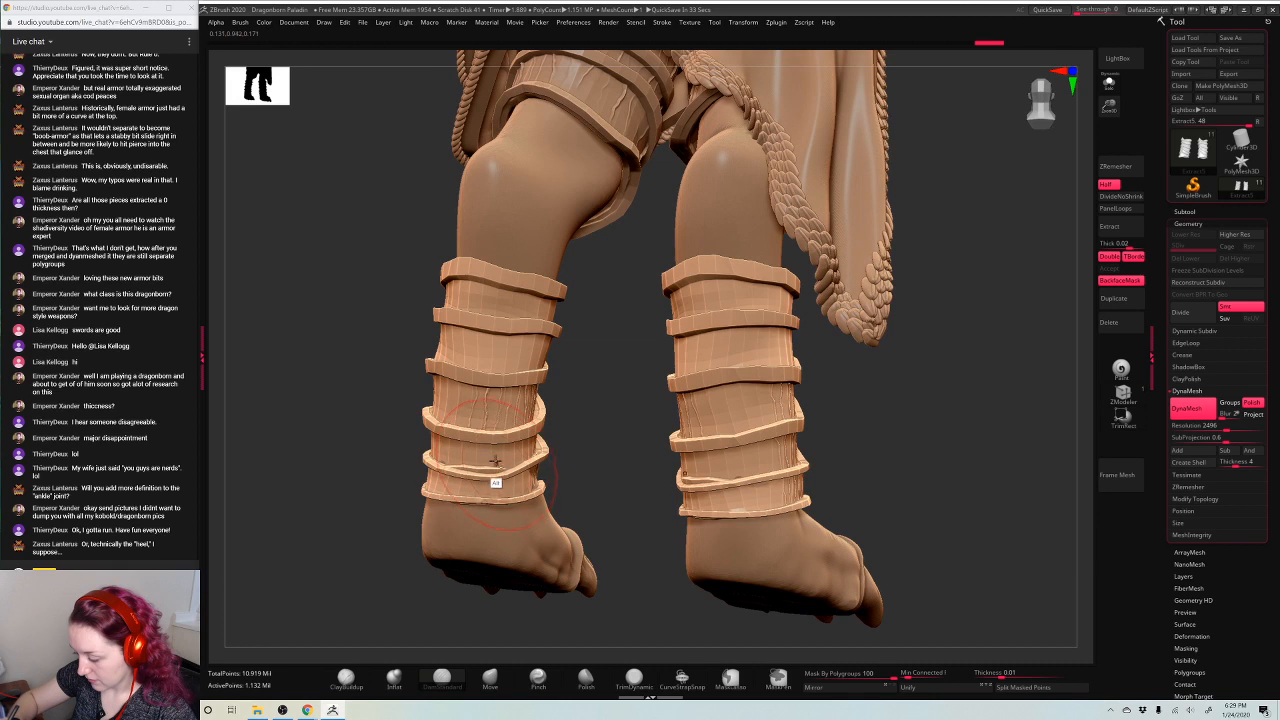
alt+drag(496, 464, 483, 508)
alt+drag(746, 440, 743, 525)
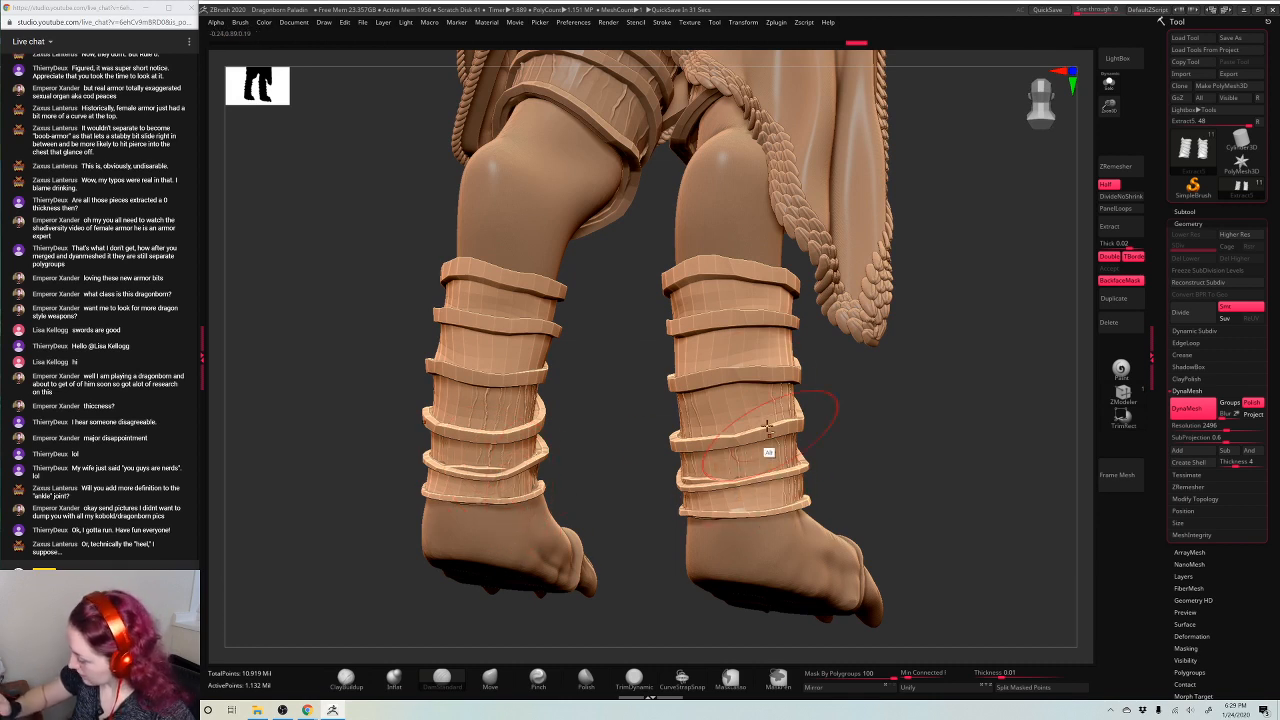
alt+drag(755, 408, 757, 466)
alt+drag(718, 346, 723, 392)
alt+drag(759, 350, 768, 405)
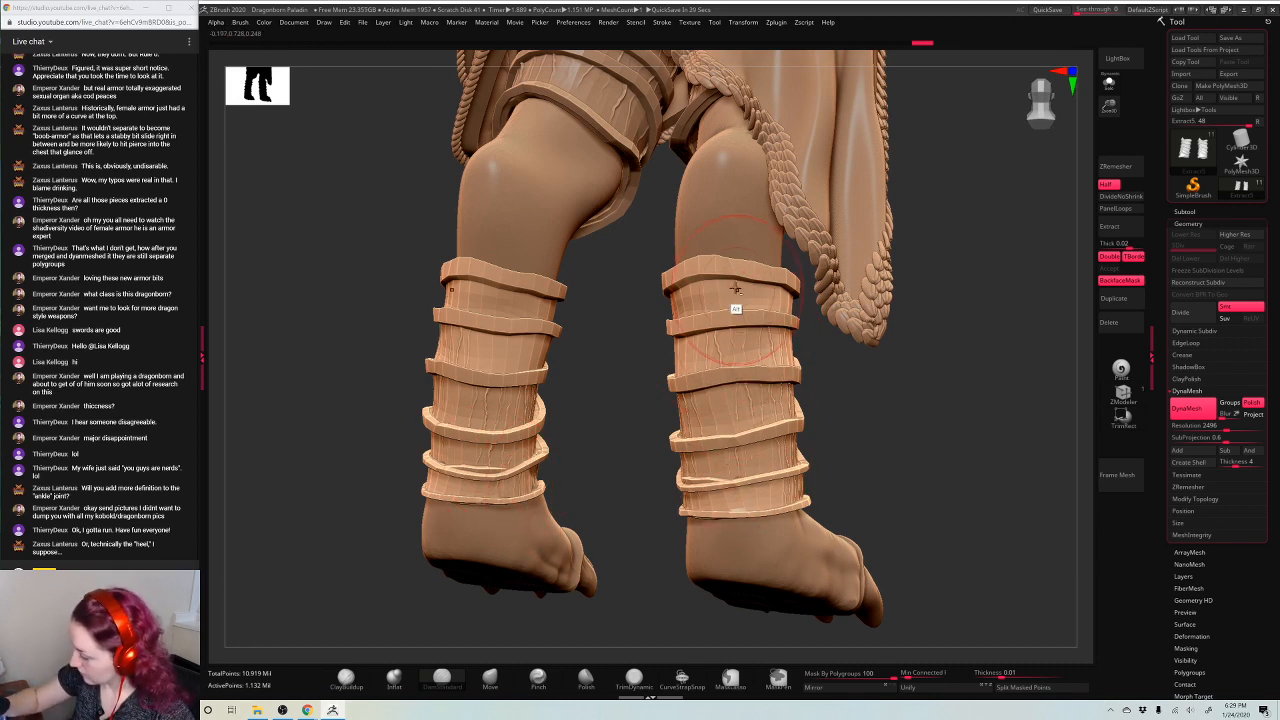
Stamp grain texture onto the upper plates at the back of the shins
alt+drag(737, 325, 697, 370)
drag(811, 381, 898, 378)
alt+drag(688, 336, 685, 375)
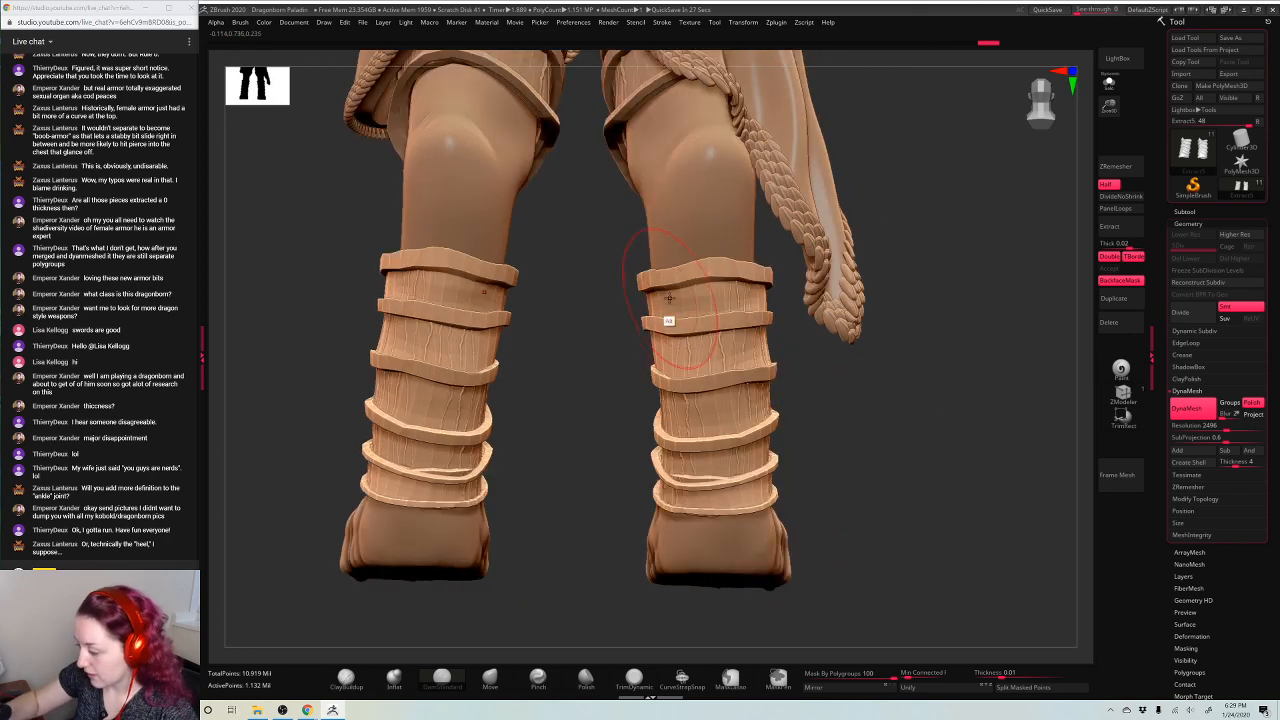
alt+drag(432, 323, 428, 362)
Inspect the grain-textured shin armor from the side and front, isolated and together with the full figure
mouse_move(602, 458)
mouse_down()
mouse_move(617, 454)
mouse_move(357, 294)
mouse_up()
mouse_move(676, 287)
mouse_down()
mouse_move(831, 331)
mouse_move(794, 383)
mouse_move(985, 342)
mouse_up()
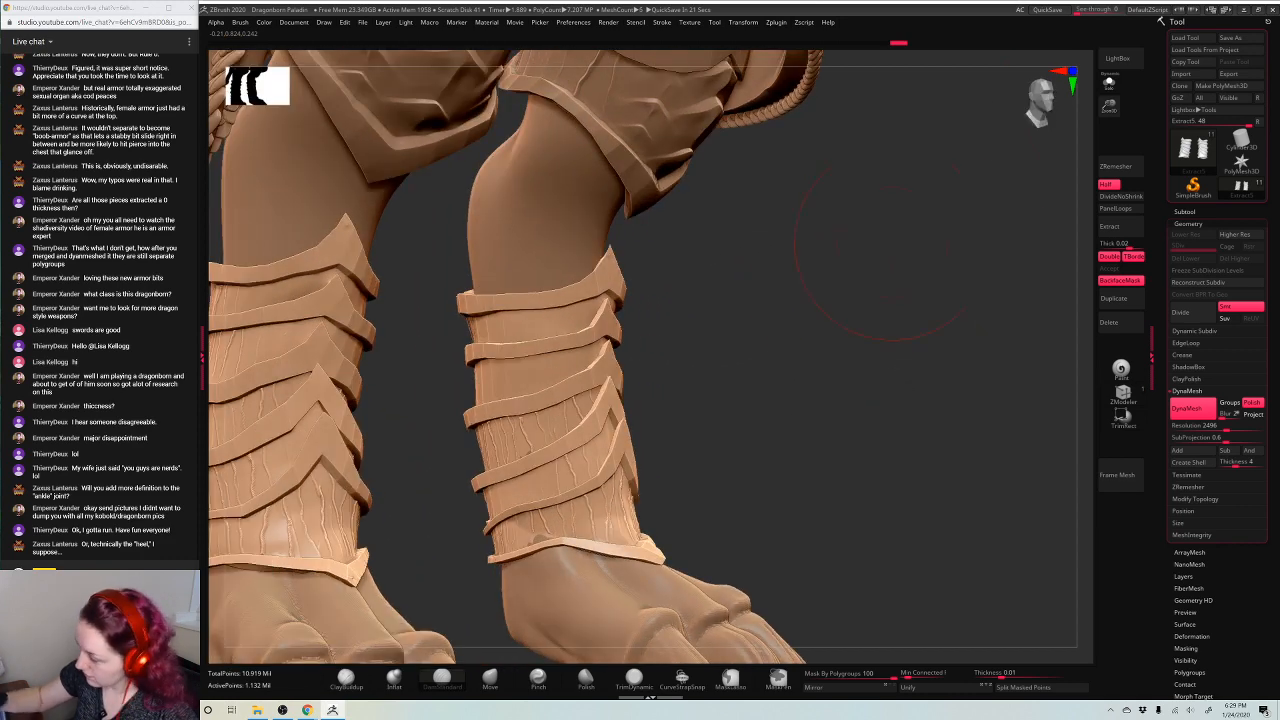
click(1109, 85)
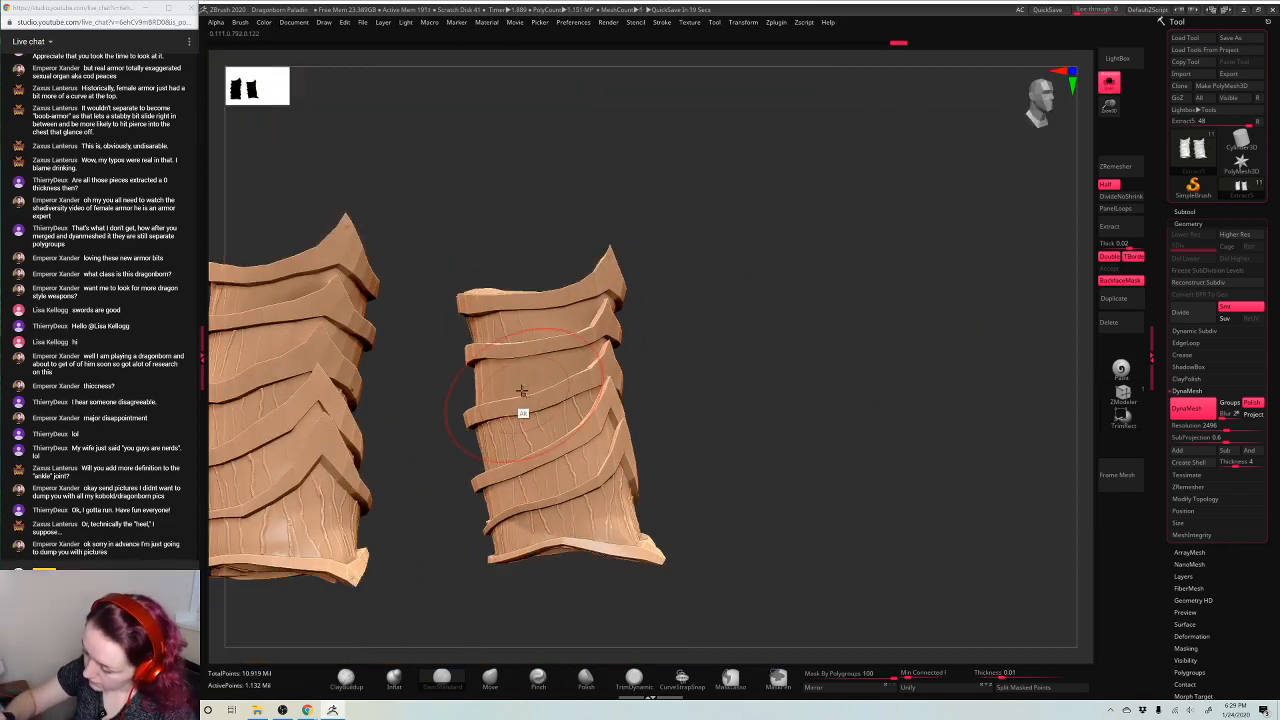
drag(729, 285, 625, 345)
drag(978, 254, 886, 303)
alt+drag(822, 366, 989, 271)
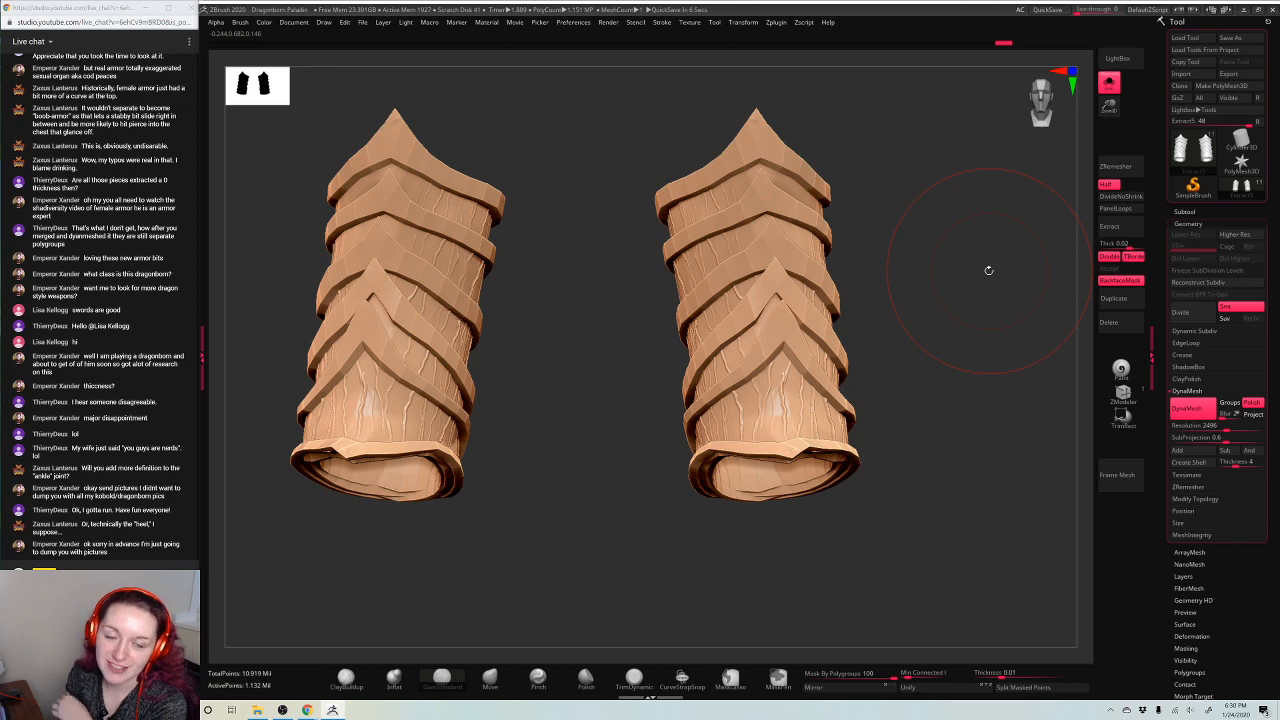
ctrl+shift+click(948, 174)
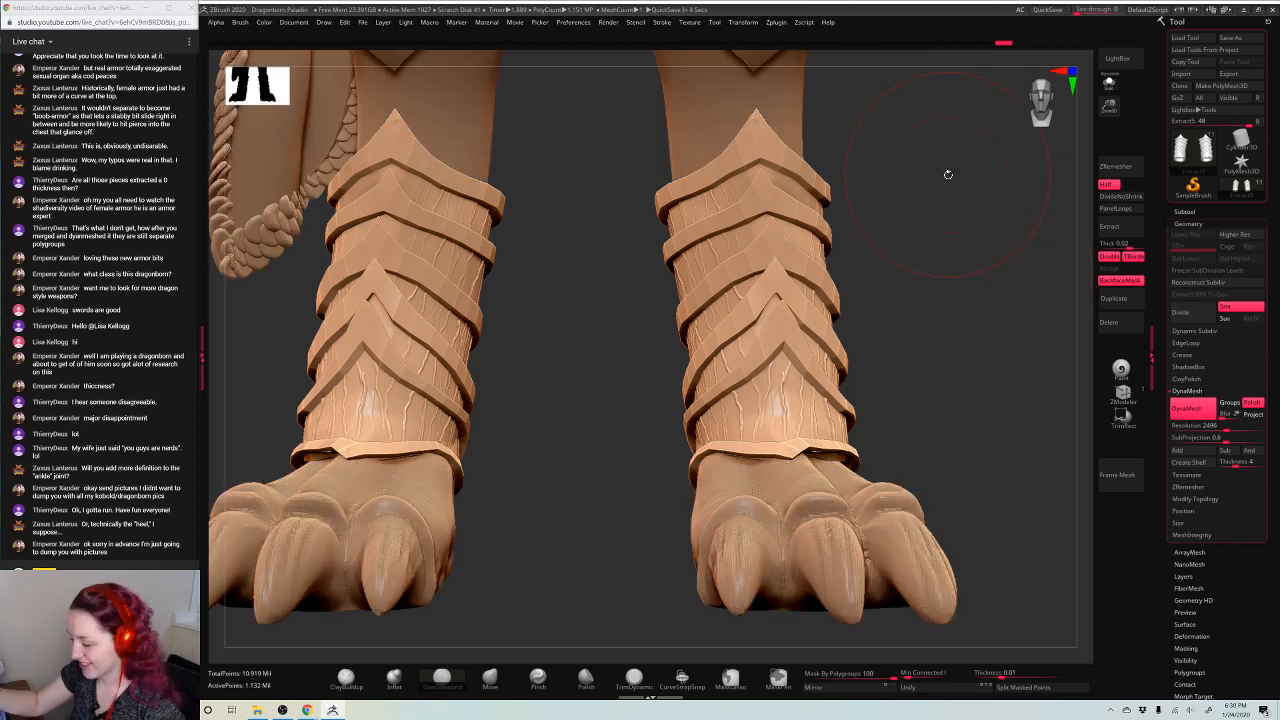
key(f)
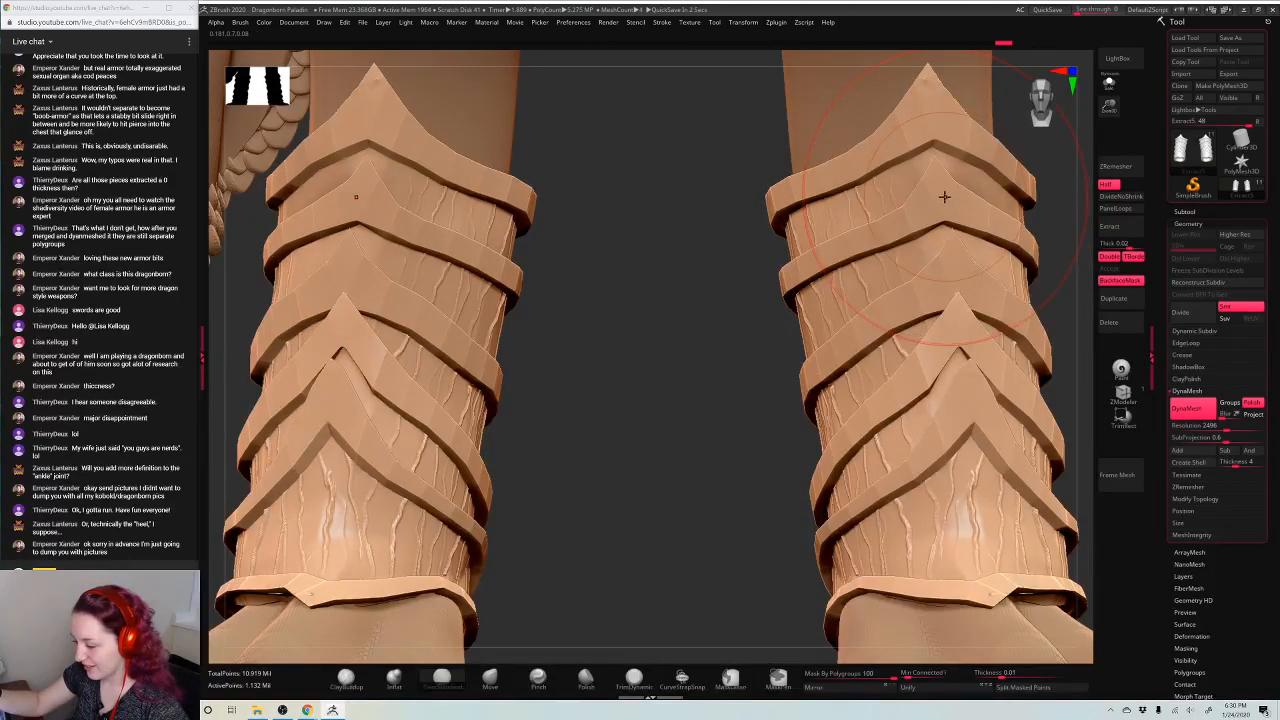
key(f)
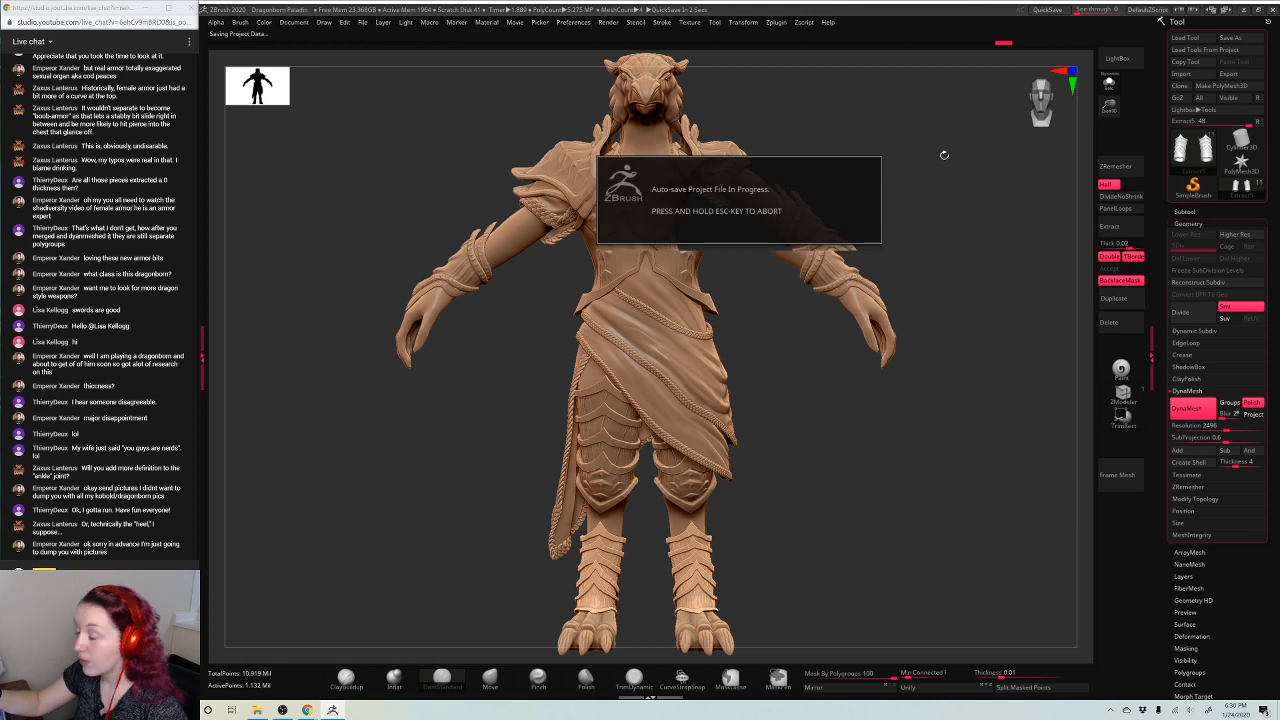
drag(944, 155, 947, 225)
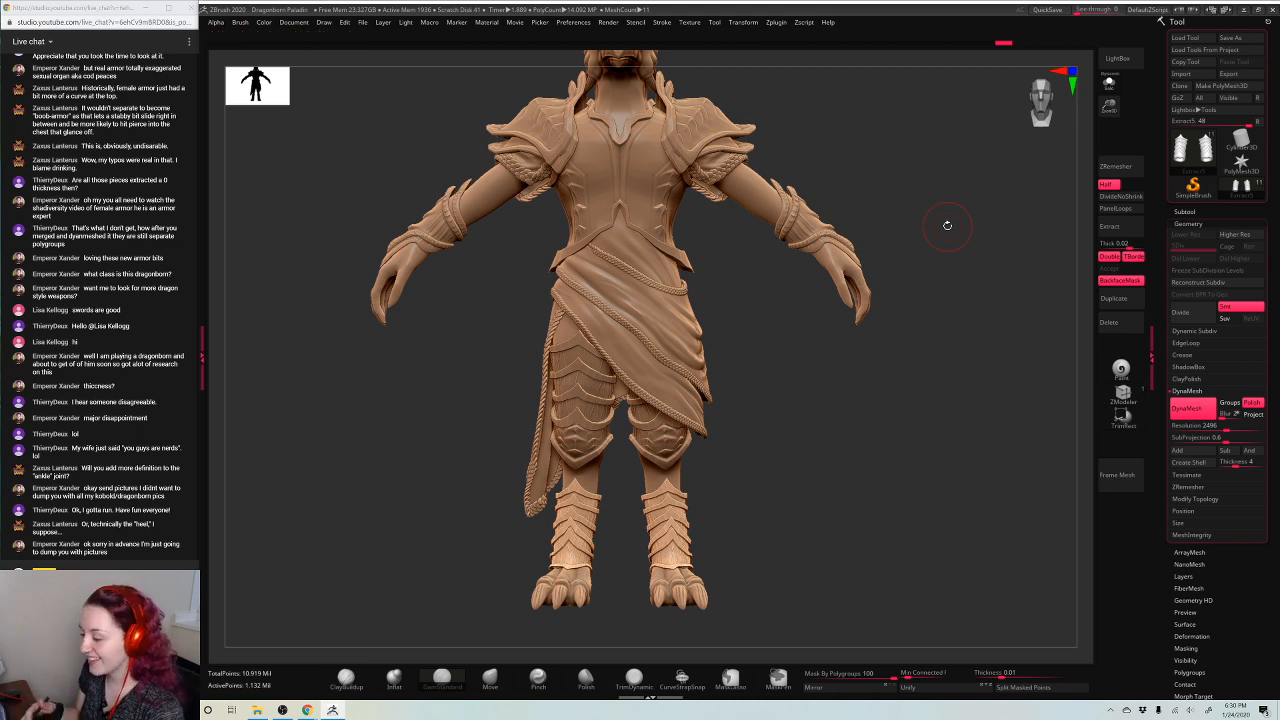
key(shift)
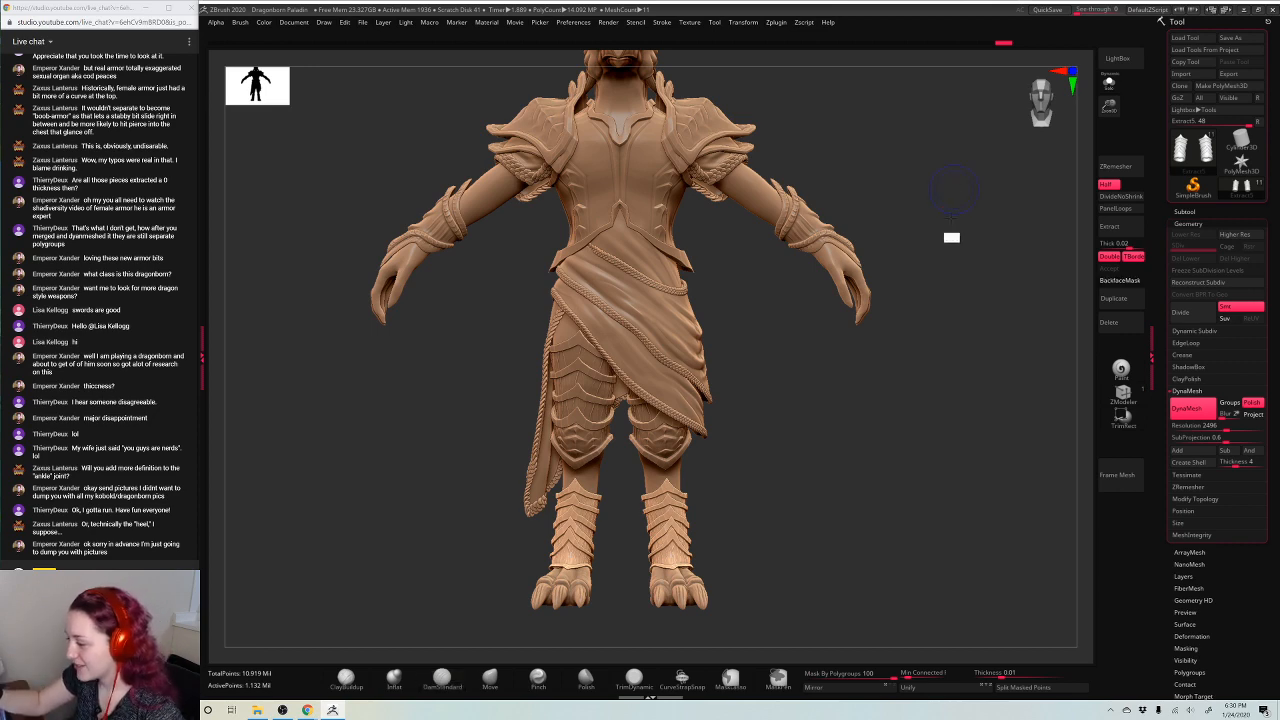
alt+drag(952, 222, 947, 202)
alt+drag(878, 262, 886, 306)
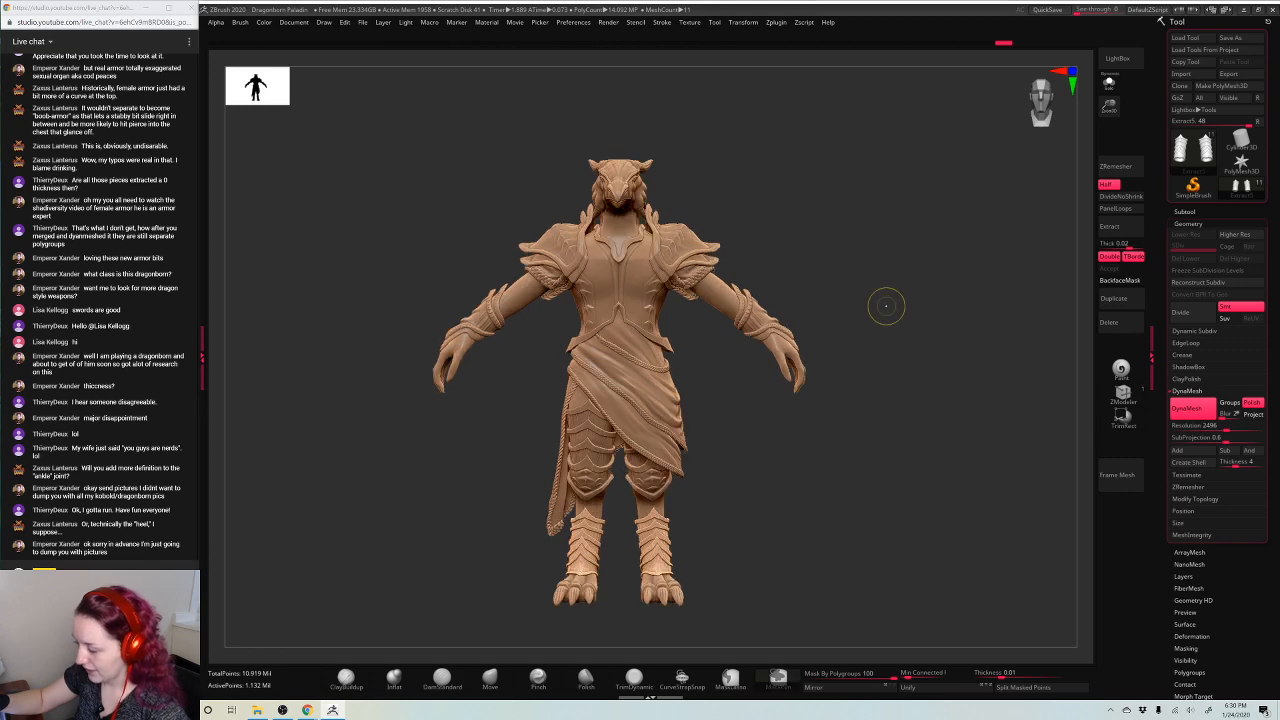
Save the project over the existing file
key(ctrl+s)
key(Return)
key(y)
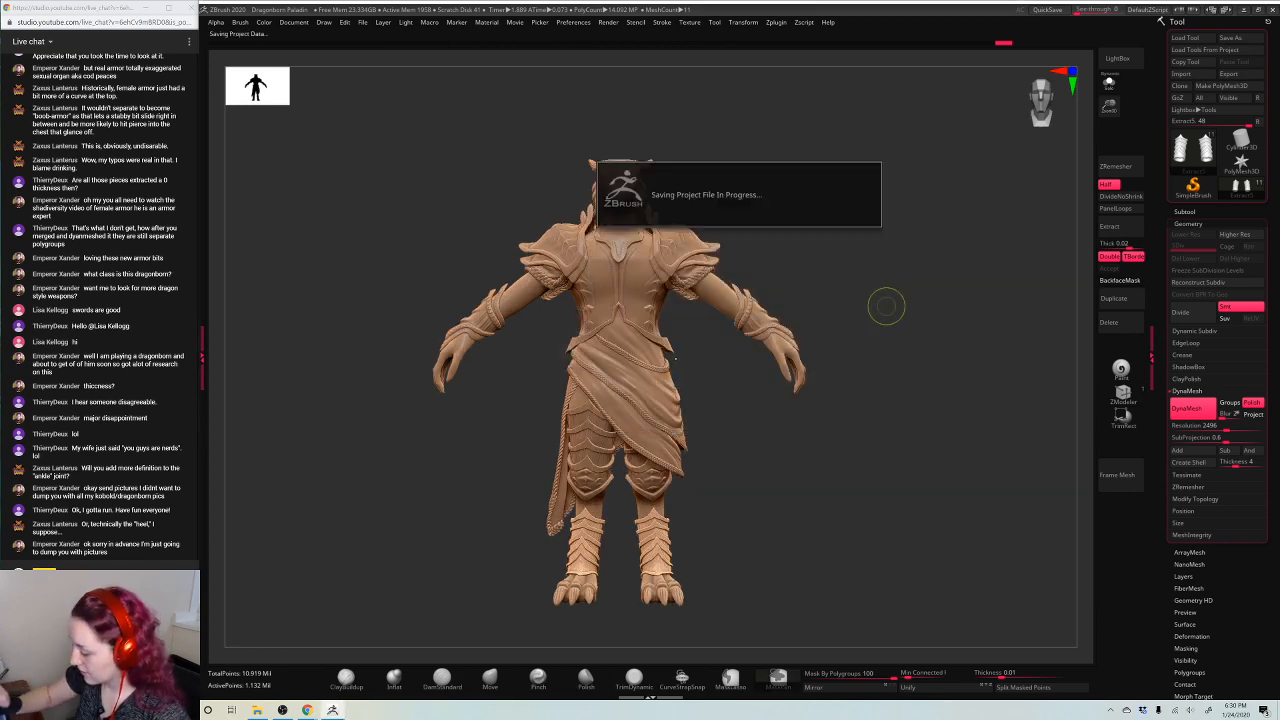
Expand the Fabric folder in the subtool list and hide the Leg Armor folder, keeping the Fabric pieces shown
click(1185, 213)
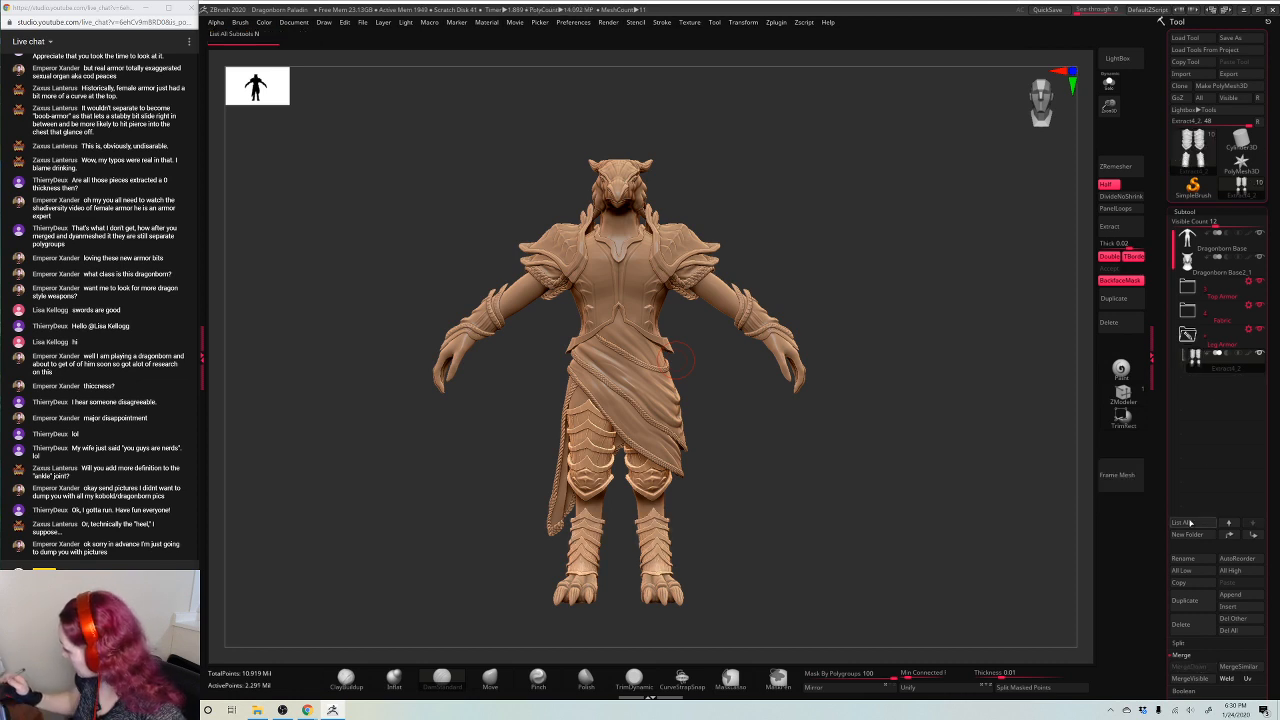
click(1187, 310)
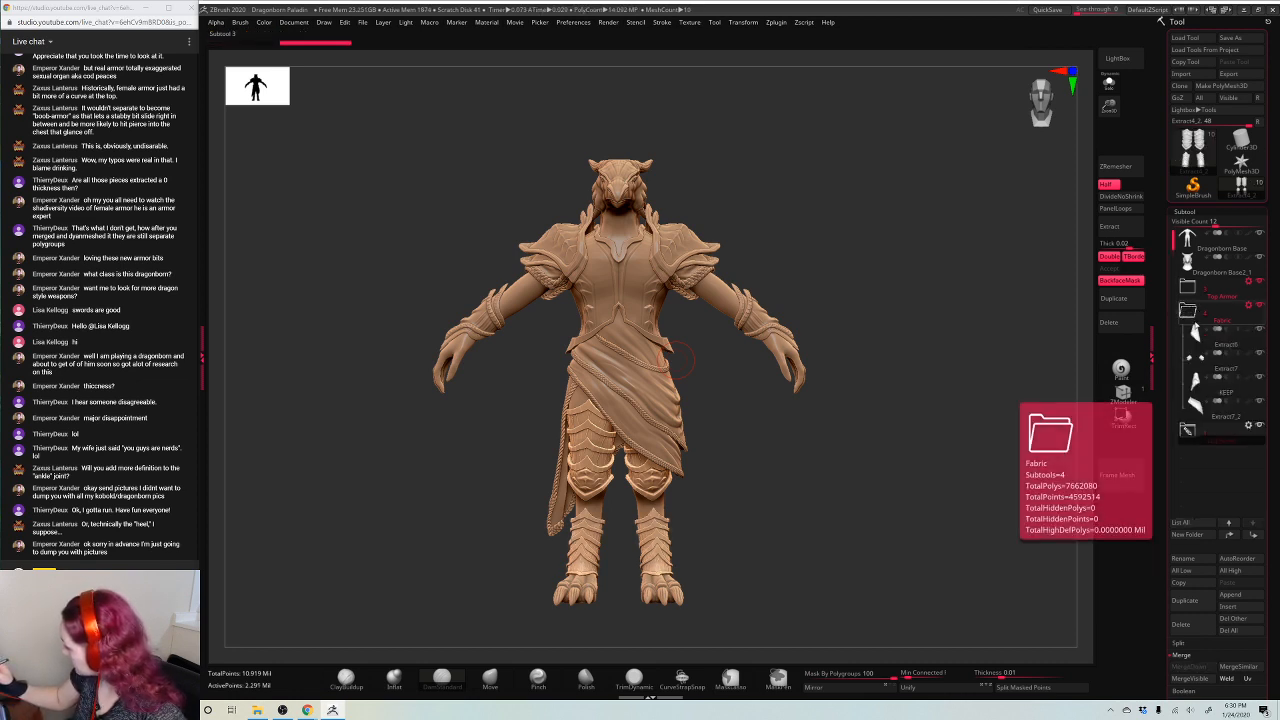
click(1197, 370)
click(1188, 287)
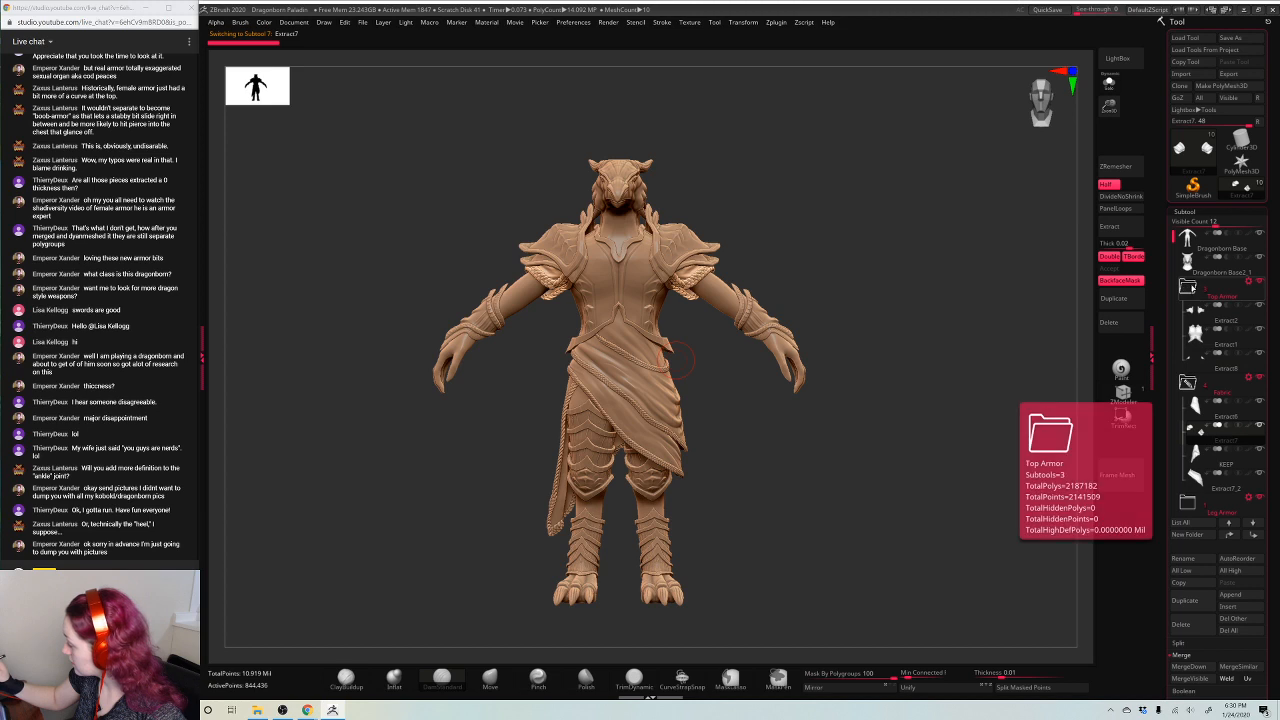
click(1188, 287)
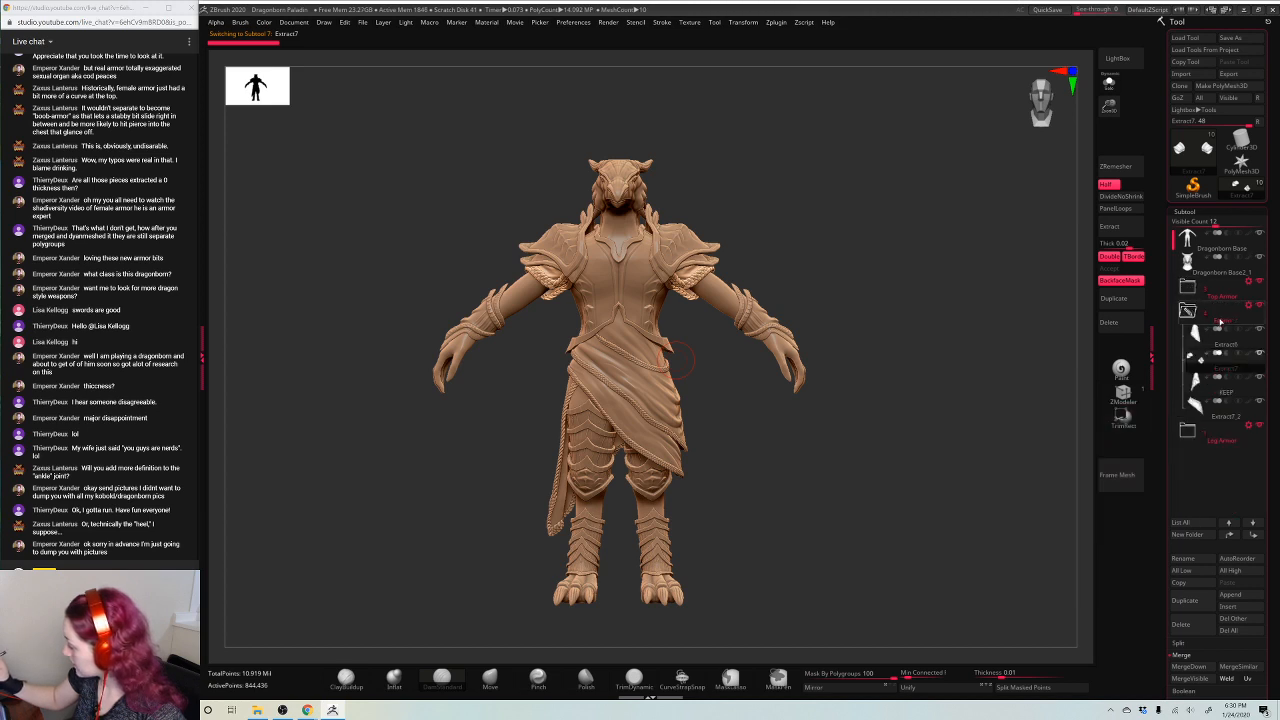
click(1259, 425)
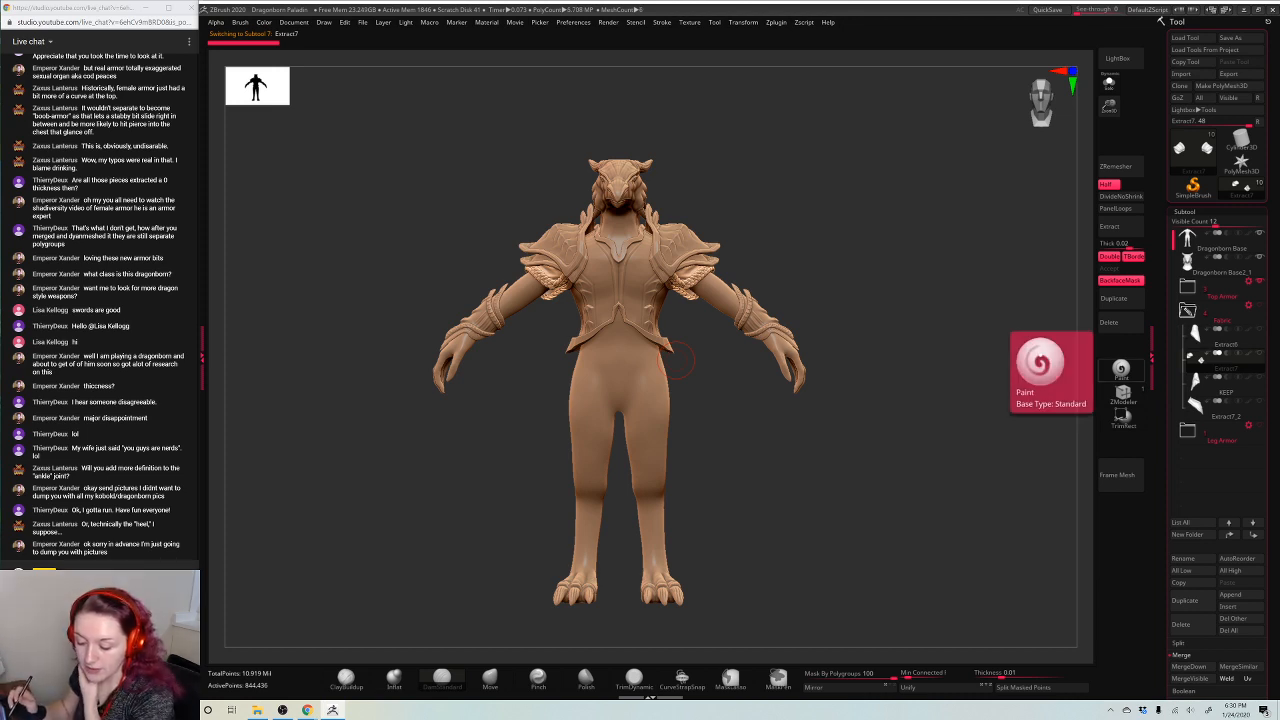
click(1259, 307)
click(1208, 246)
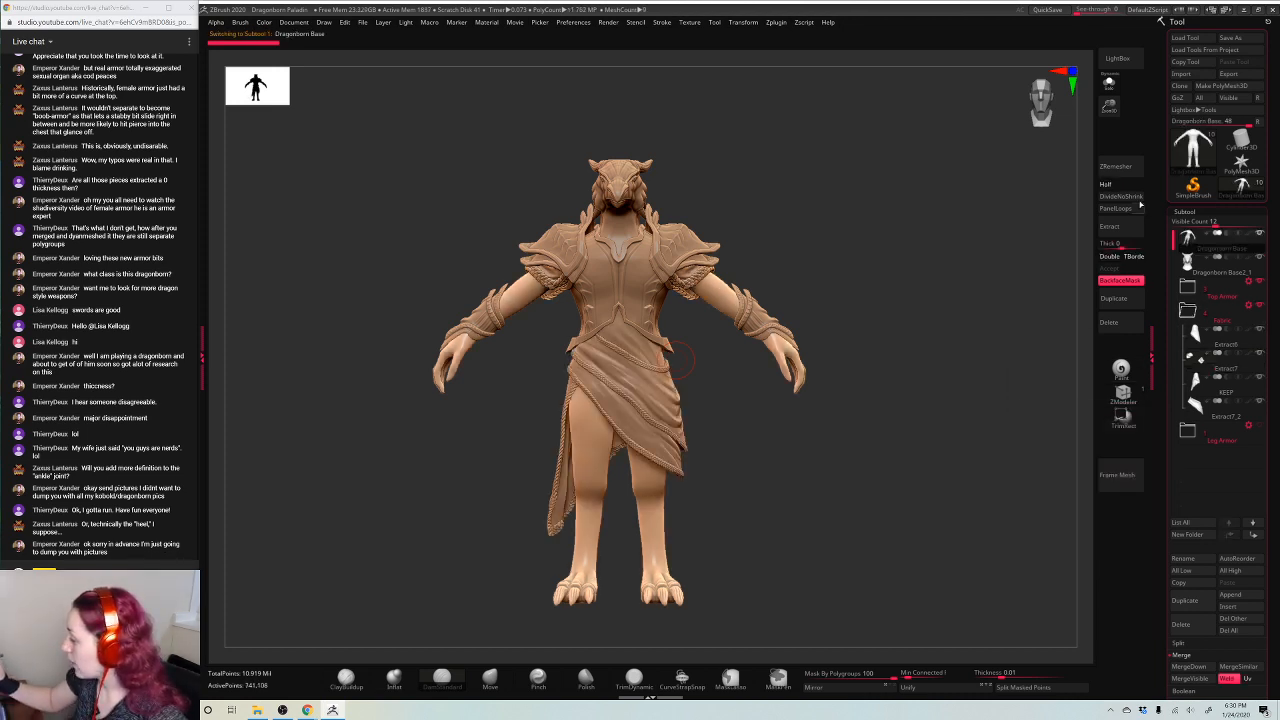
click(1110, 85)
click(1110, 85)
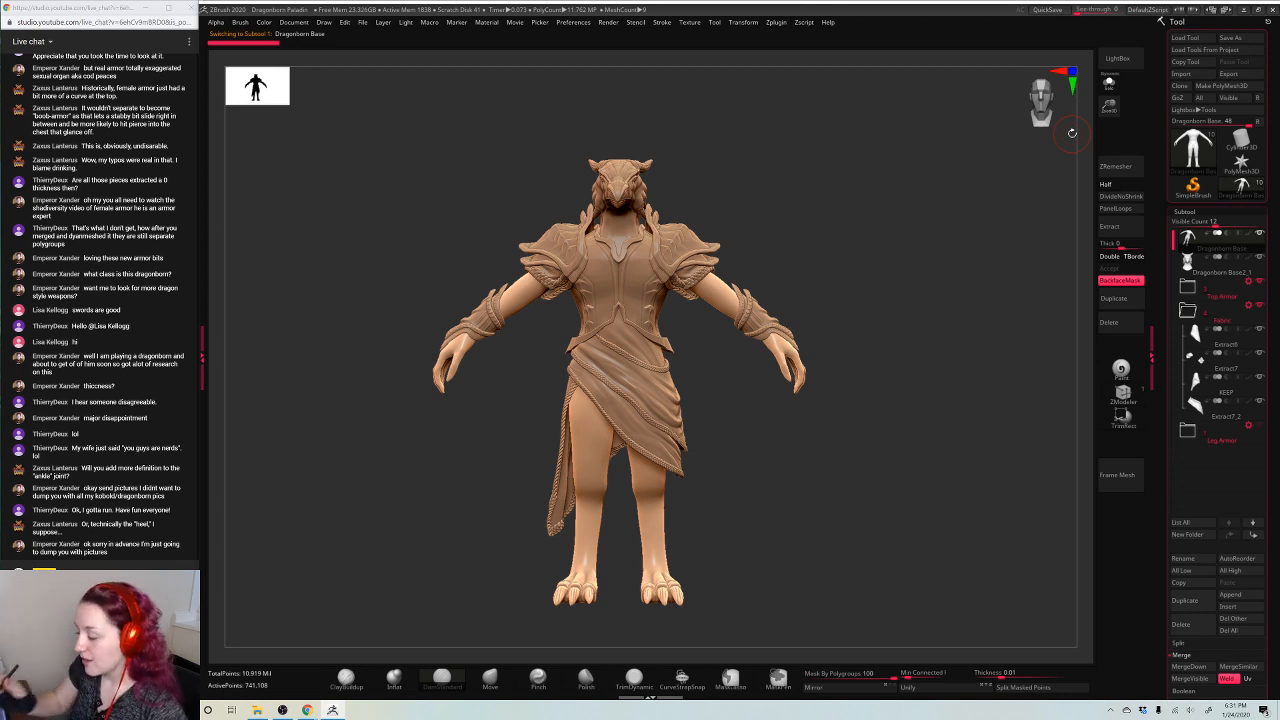
alt+click(648, 312)
drag(903, 189, 905, 217)
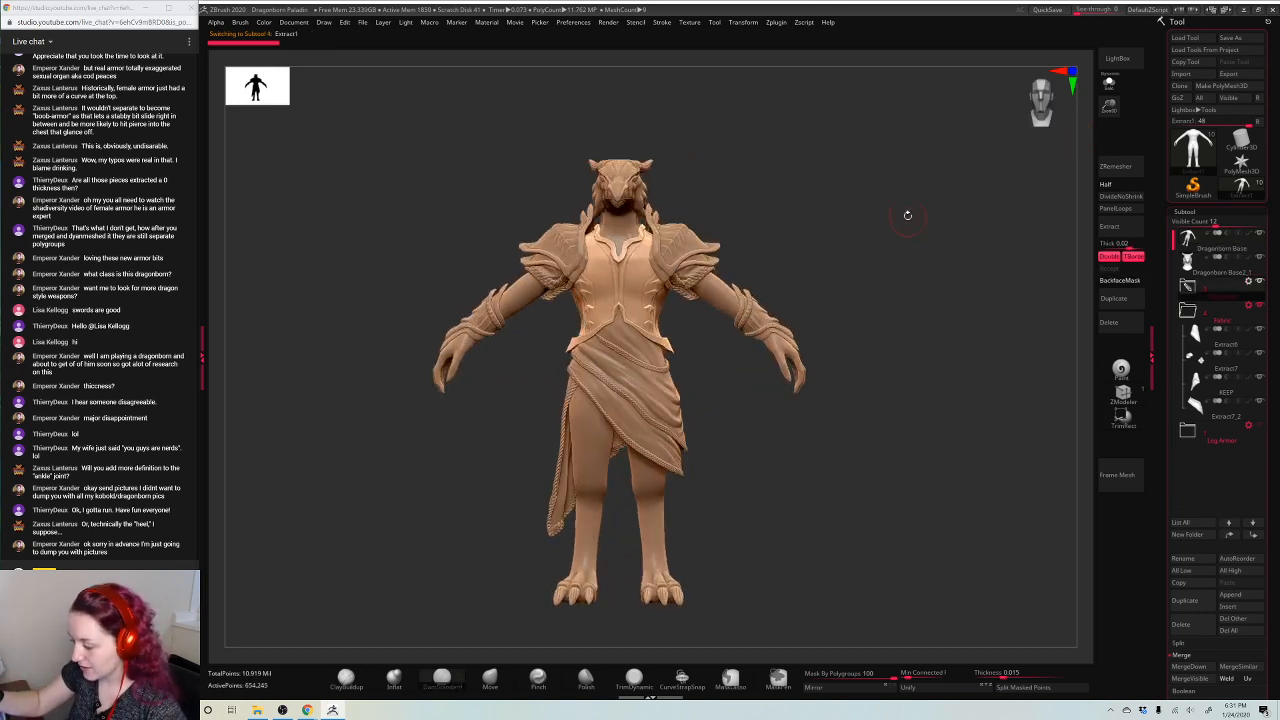
key(q)
key(w)
drag(664, 383, 664, 388)
key(q)
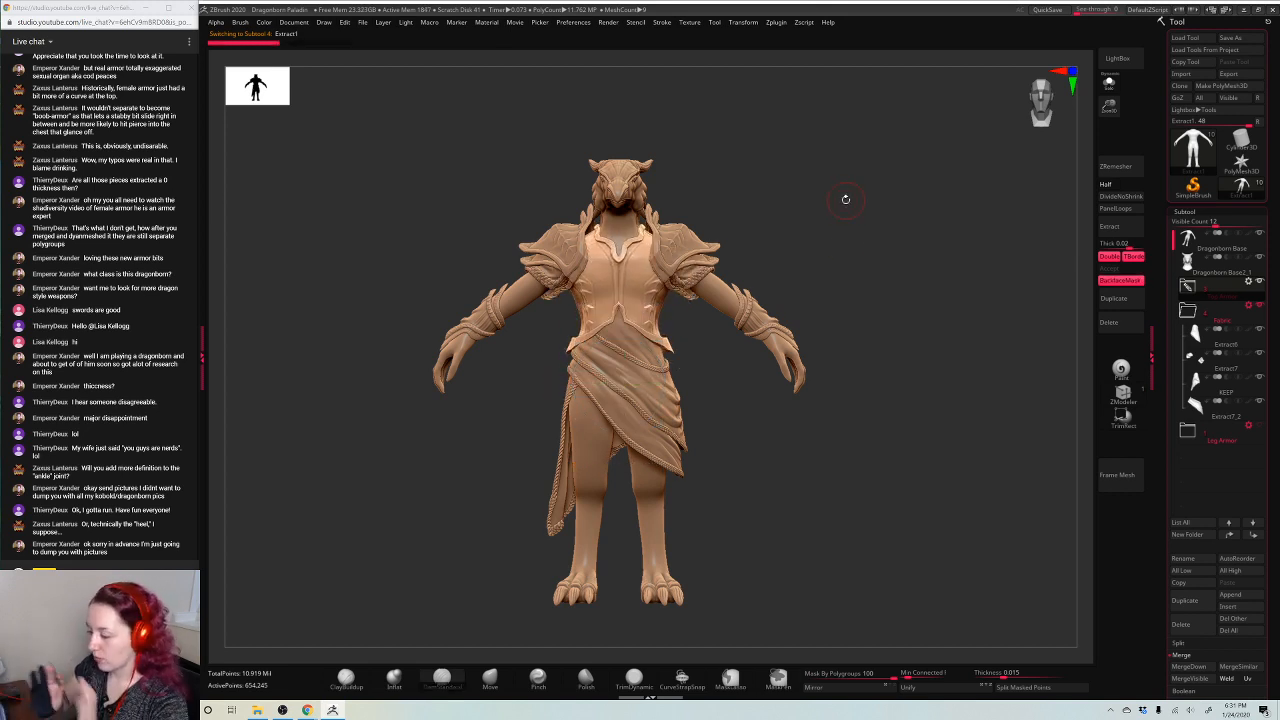
alt+right_drag(845, 201, 843, 217)
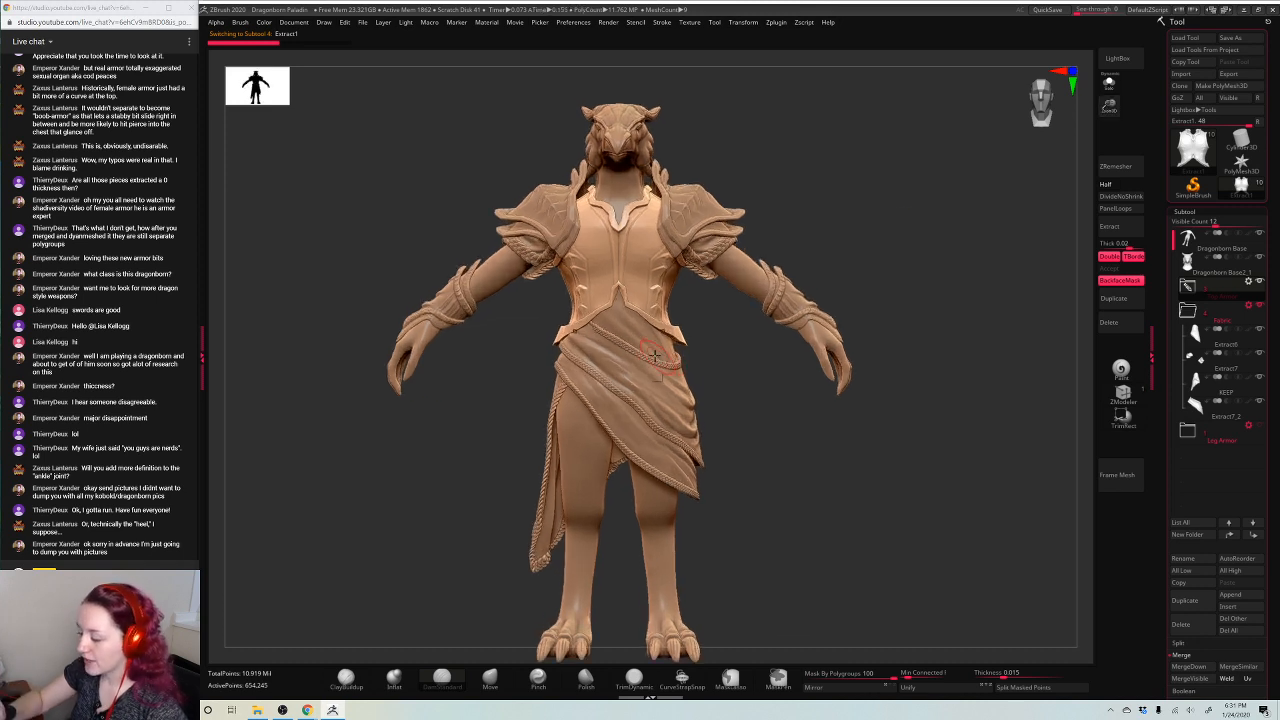
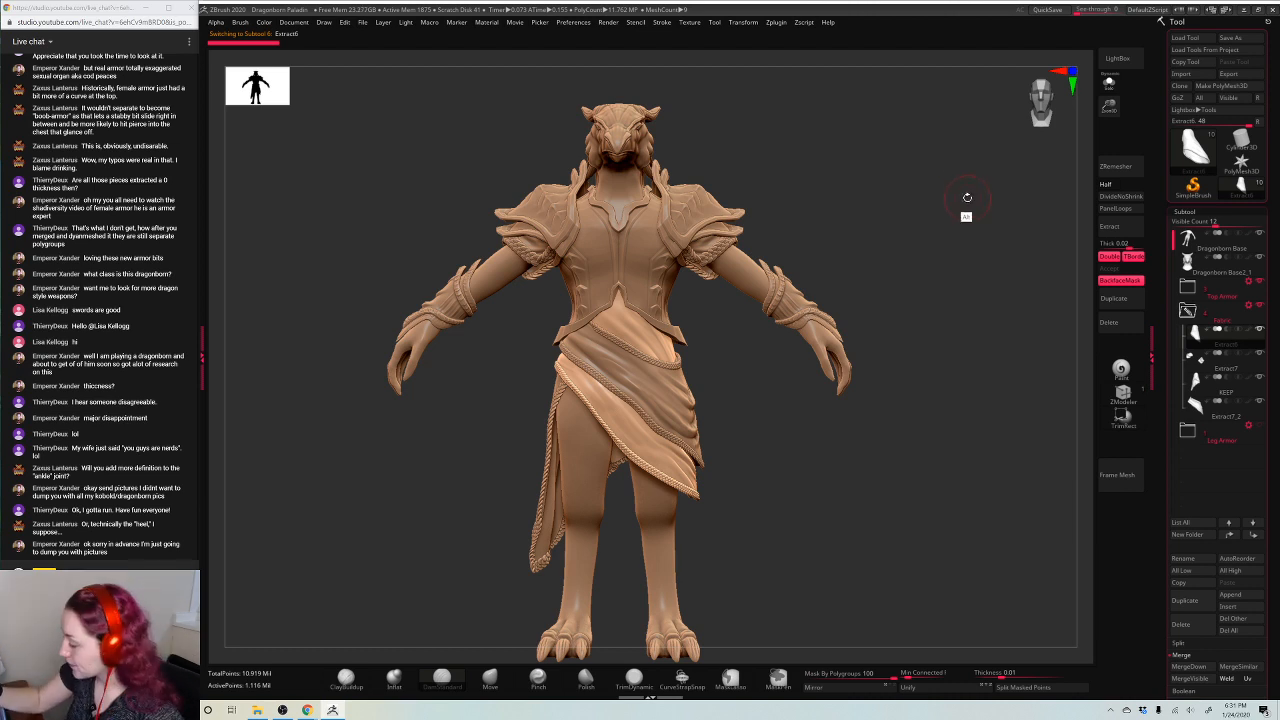
Turn on the polyframe display and assign the skirt's middle draped layer, Extract7_2, to a single polygroup
right_drag(967, 197, 841, 371)
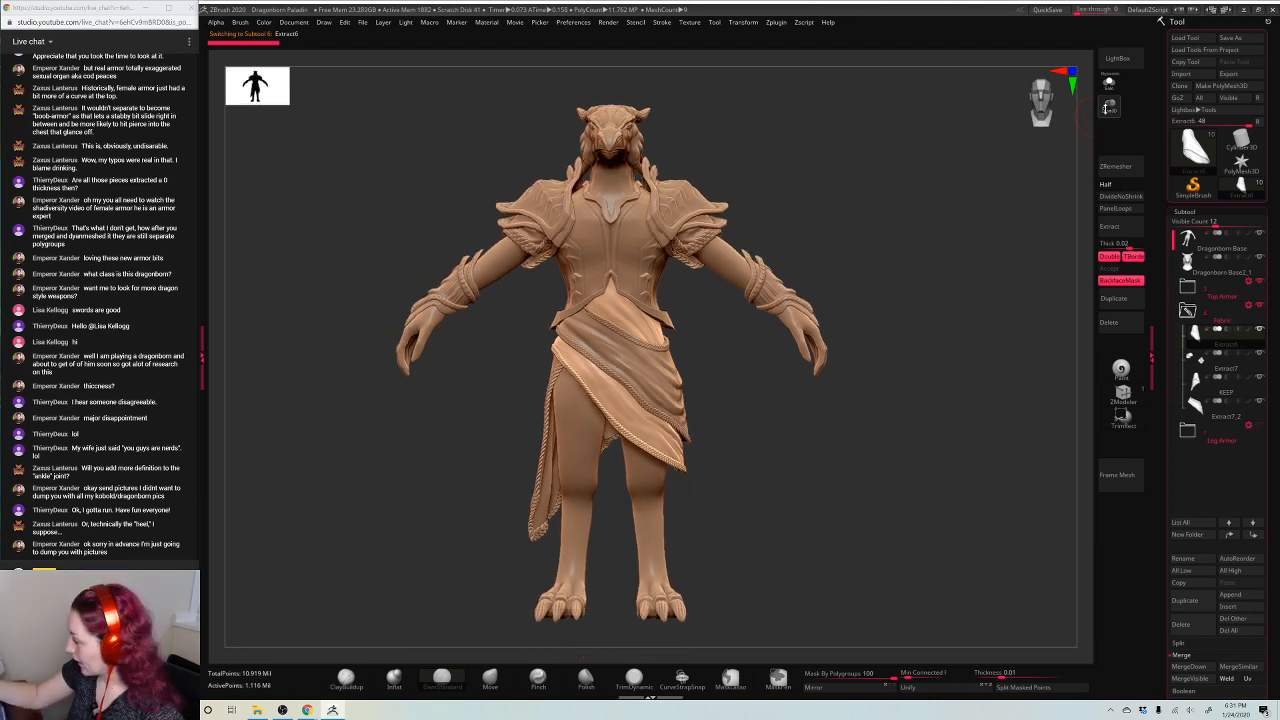
drag(1105, 108, 1040, 199)
key(shift+f)
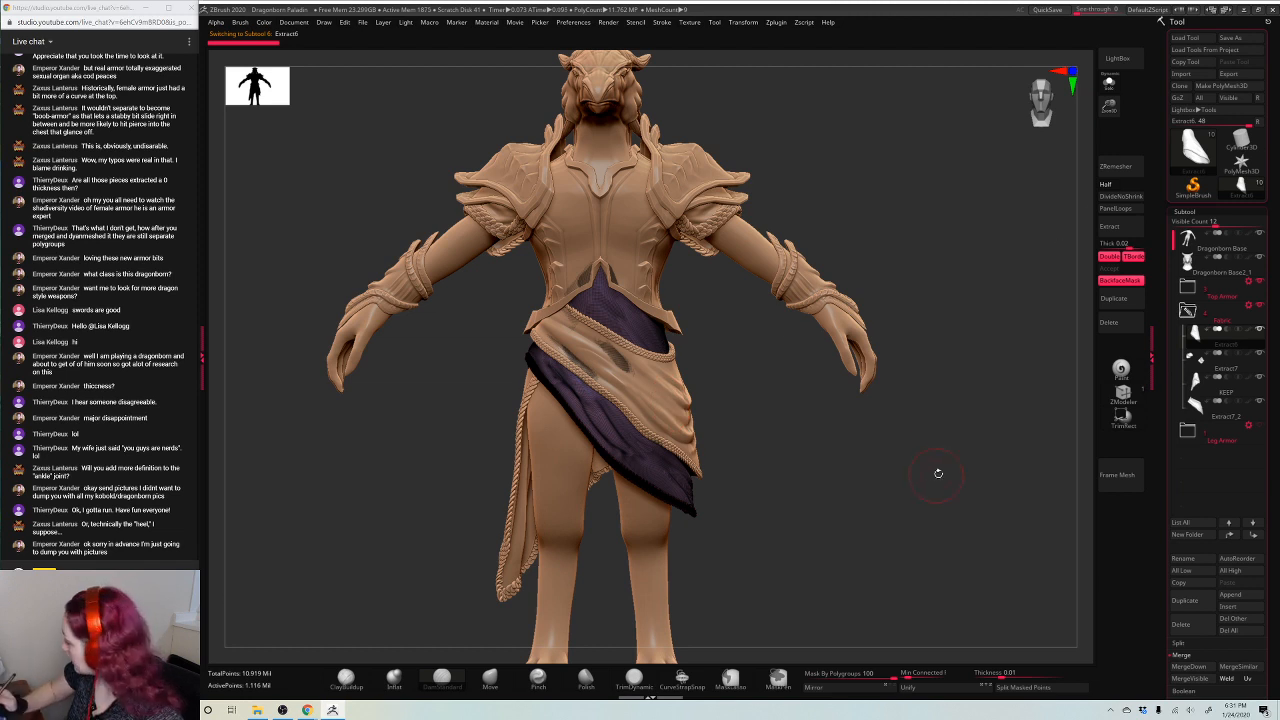
alt+click(668, 408)
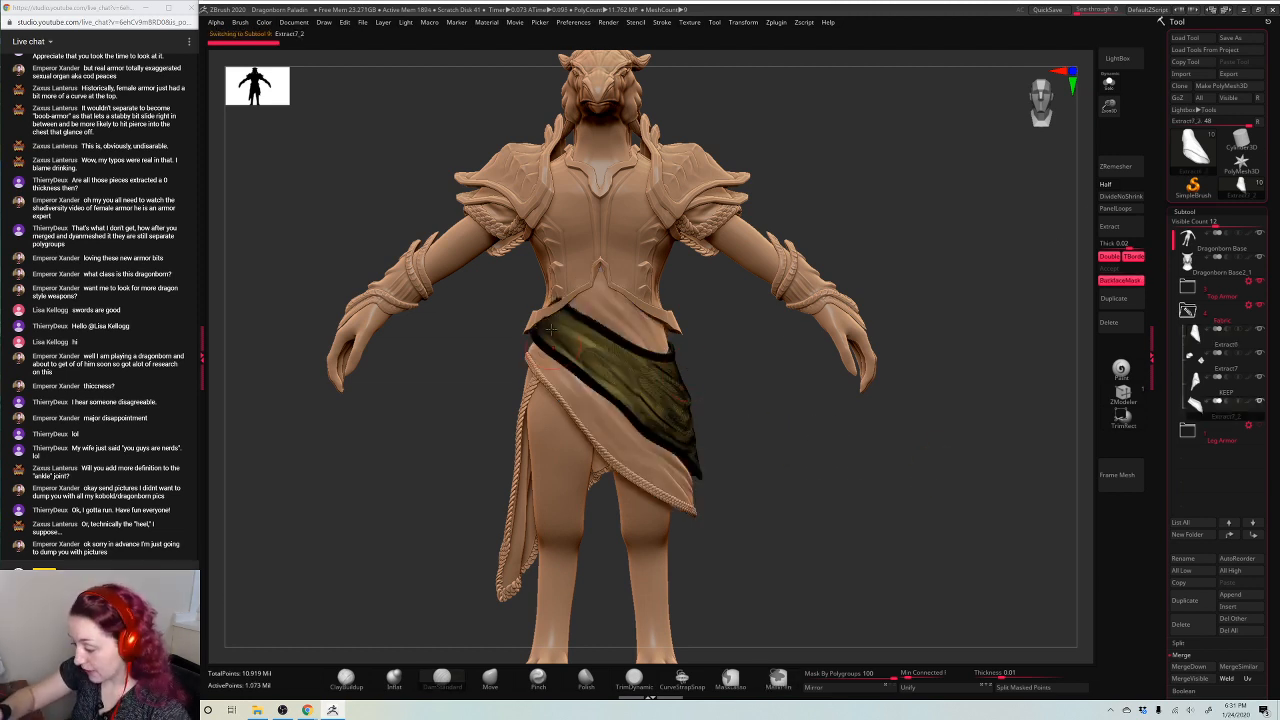
key(ctrl+w)
Select the hanging back cloth, KEEP, and assign it a new polygroup of its own
alt+click(507, 539)
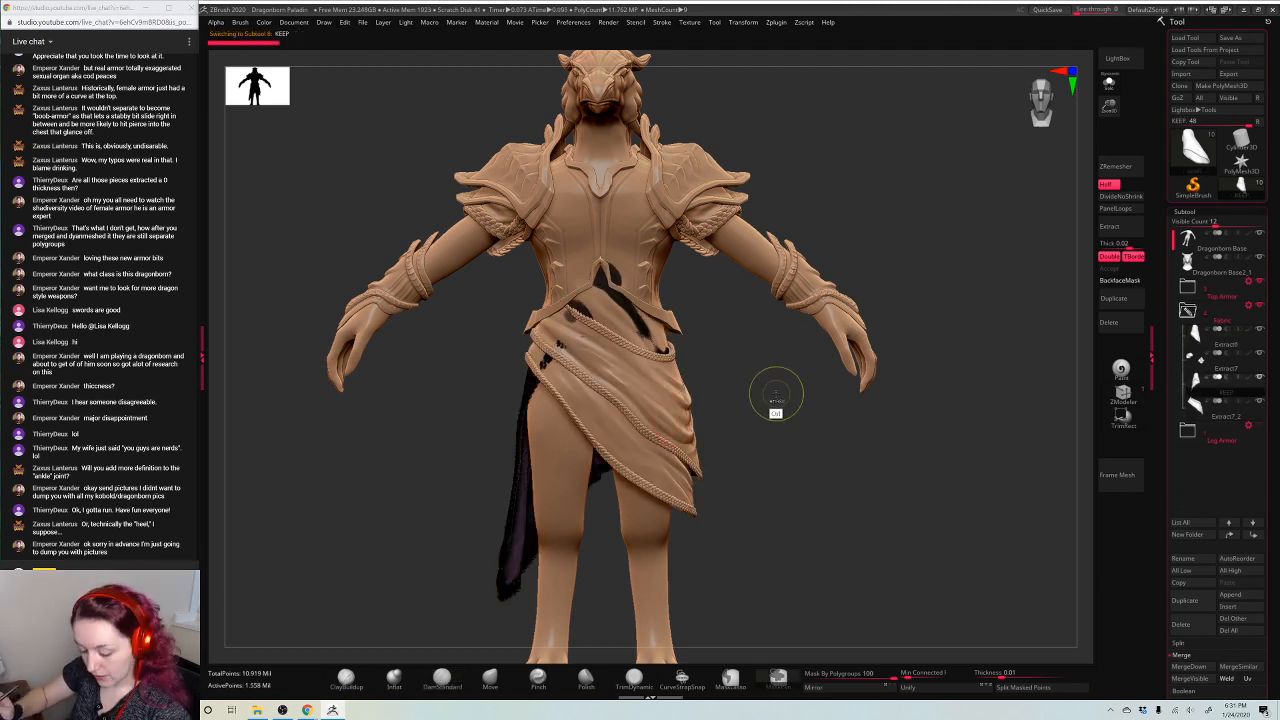
key(3)
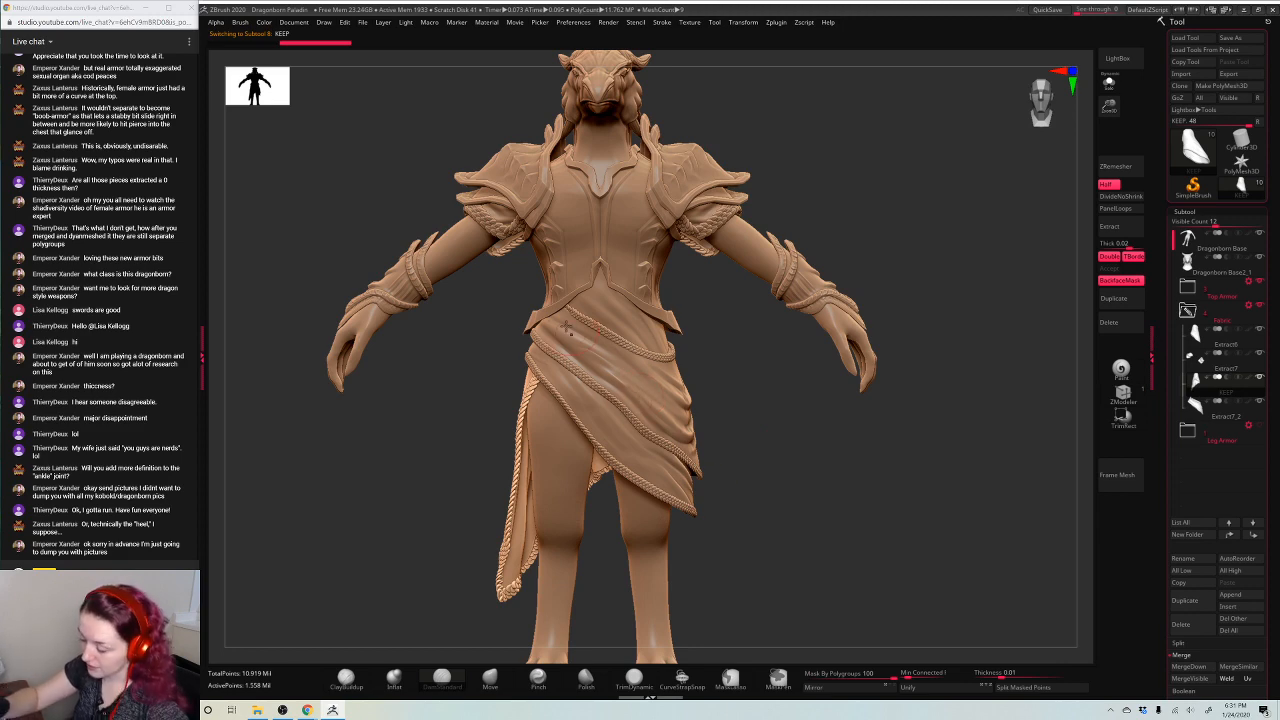
drag(762, 384, 796, 416)
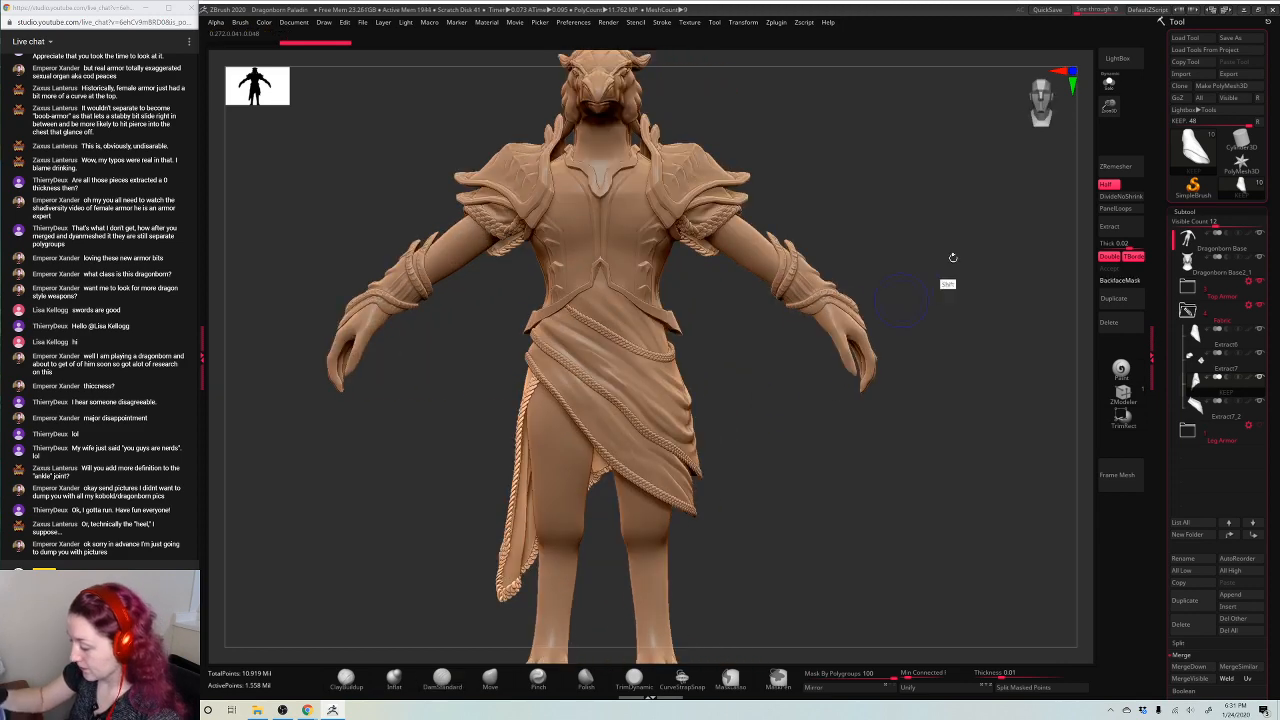
ctrl+click(951, 257)
alt+drag(760, 265, 572, 377)
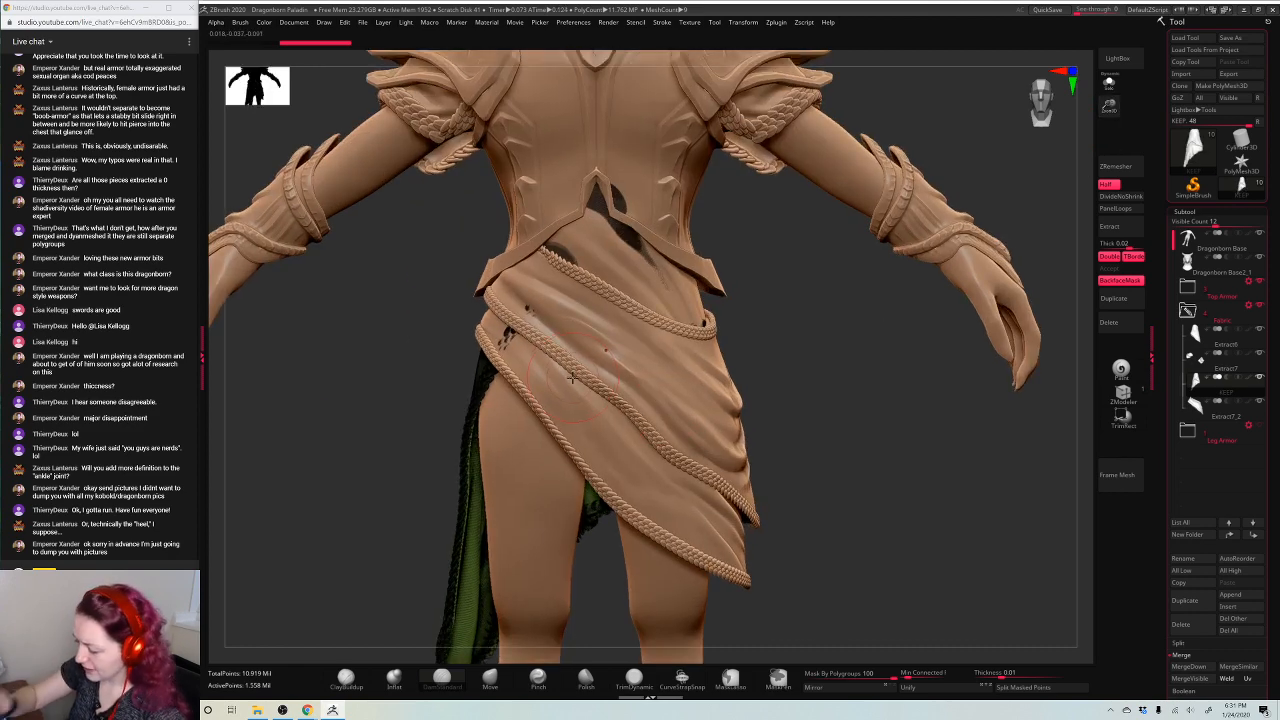
drag(878, 330, 631, 443)
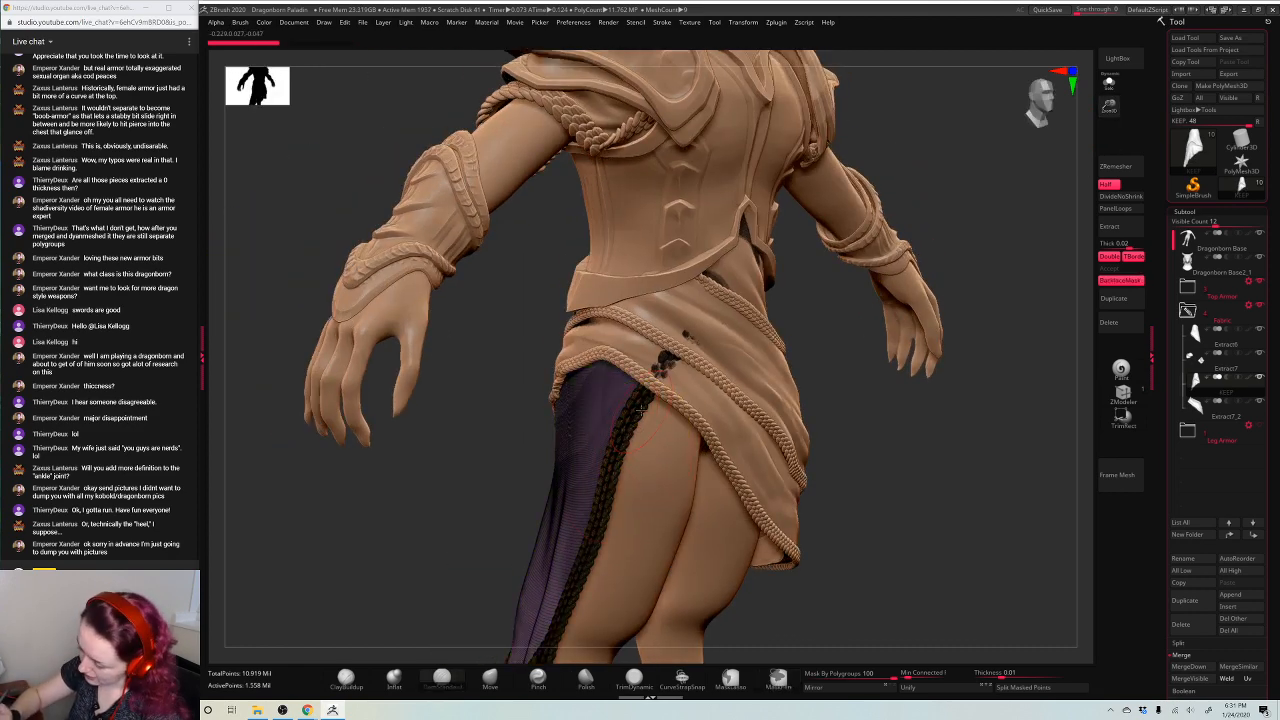
ctrl+drag(764, 424, 784, 436)
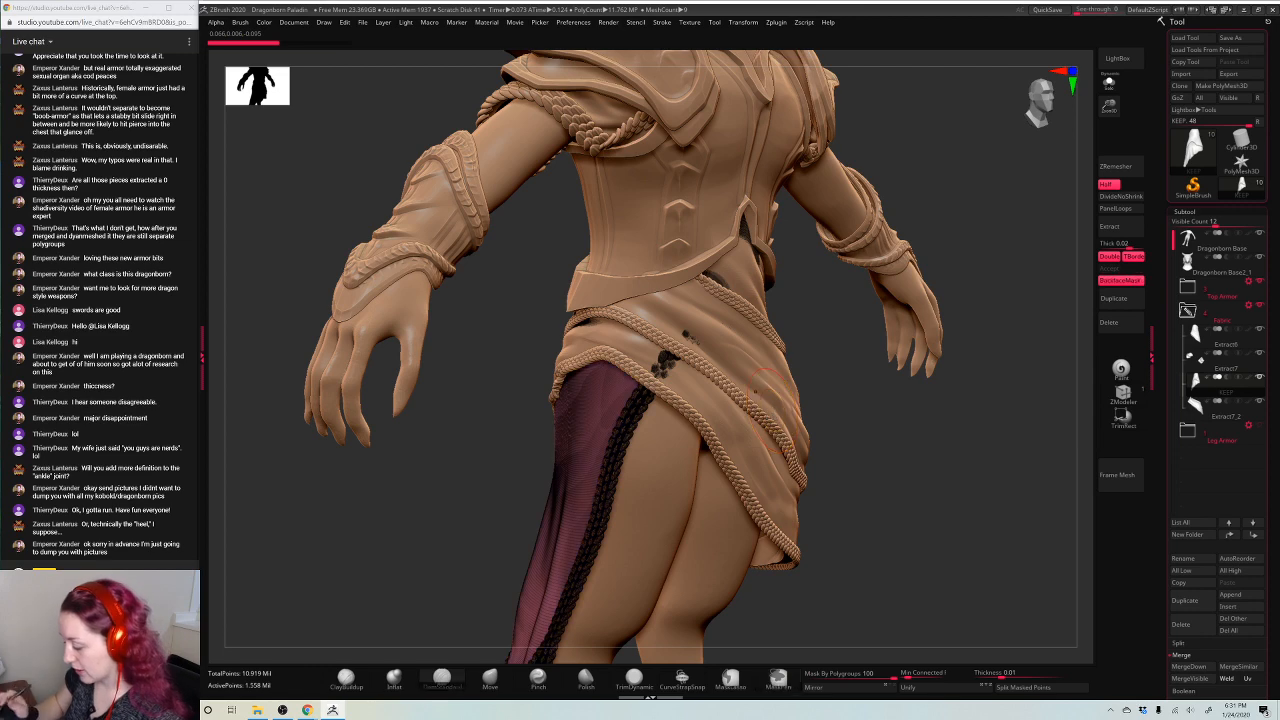
shift+drag(938, 468, 860, 468)
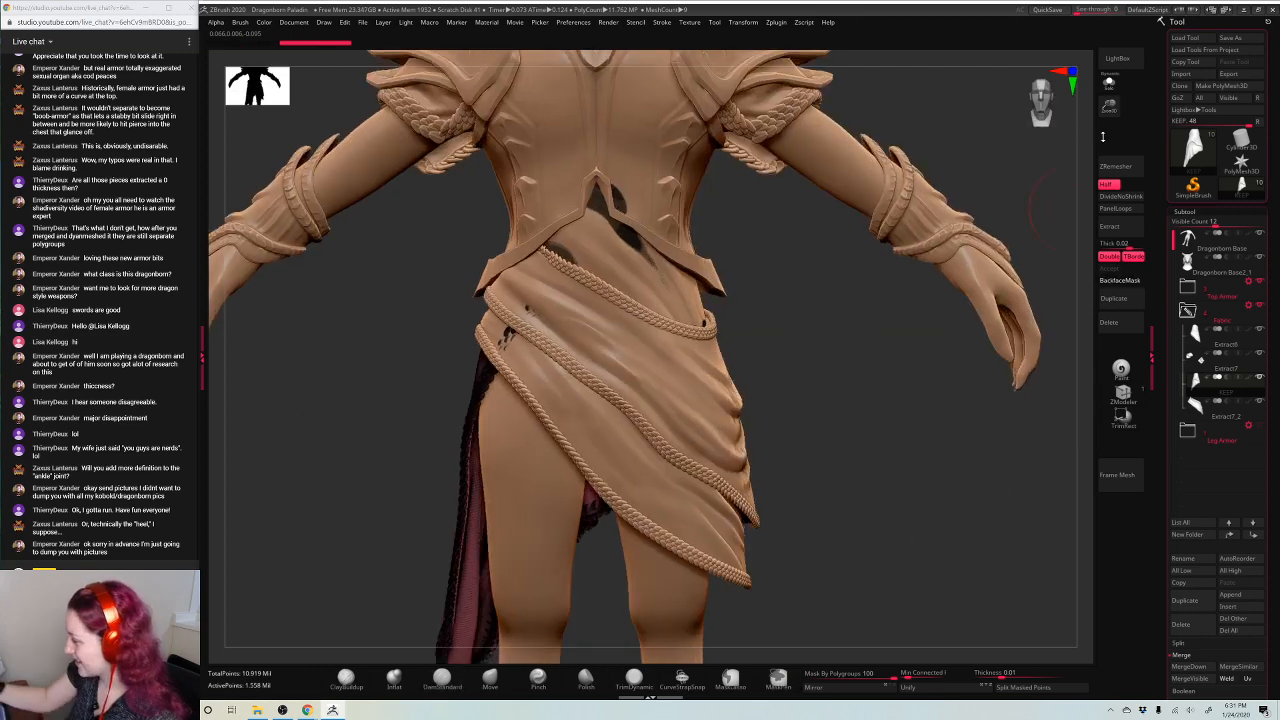
alt+drag(886, 545, 840, 445)
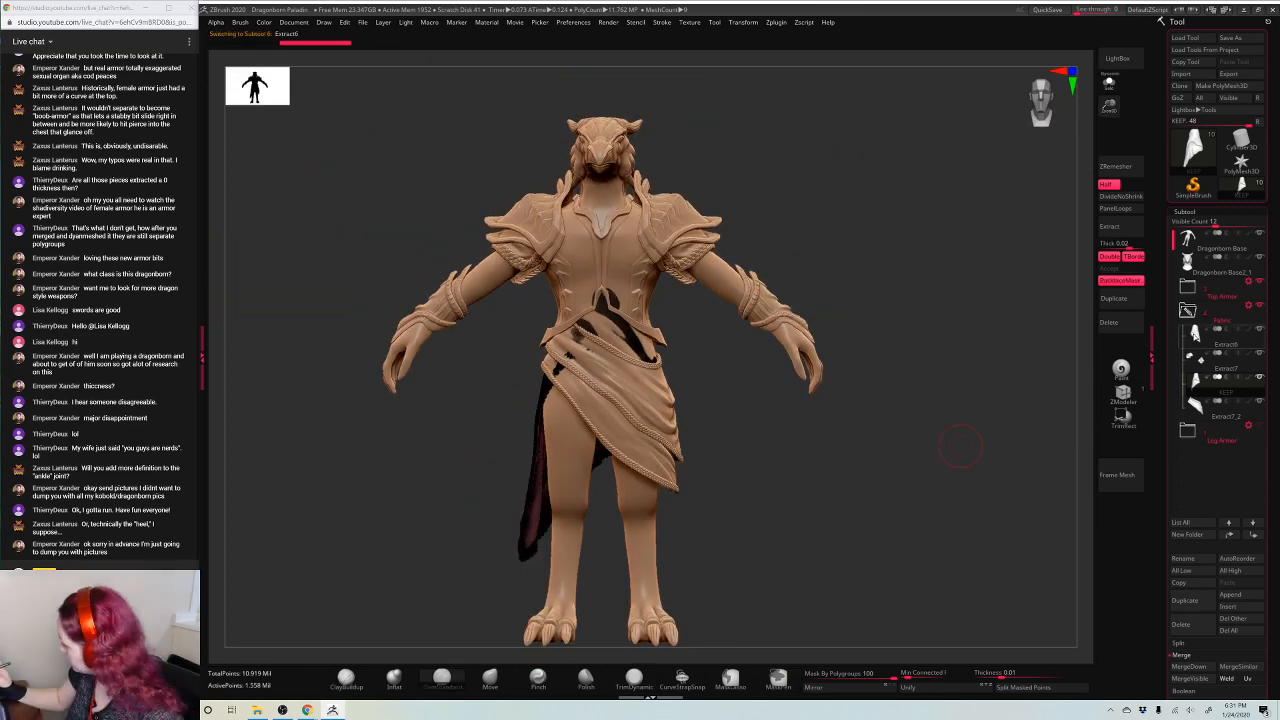
Reorder Extract6 within the Fabric folder and merge the skirt's draped layers and hanging cloth into one subtool
click(1212, 338)
click(1252, 535)
click(1189, 666)
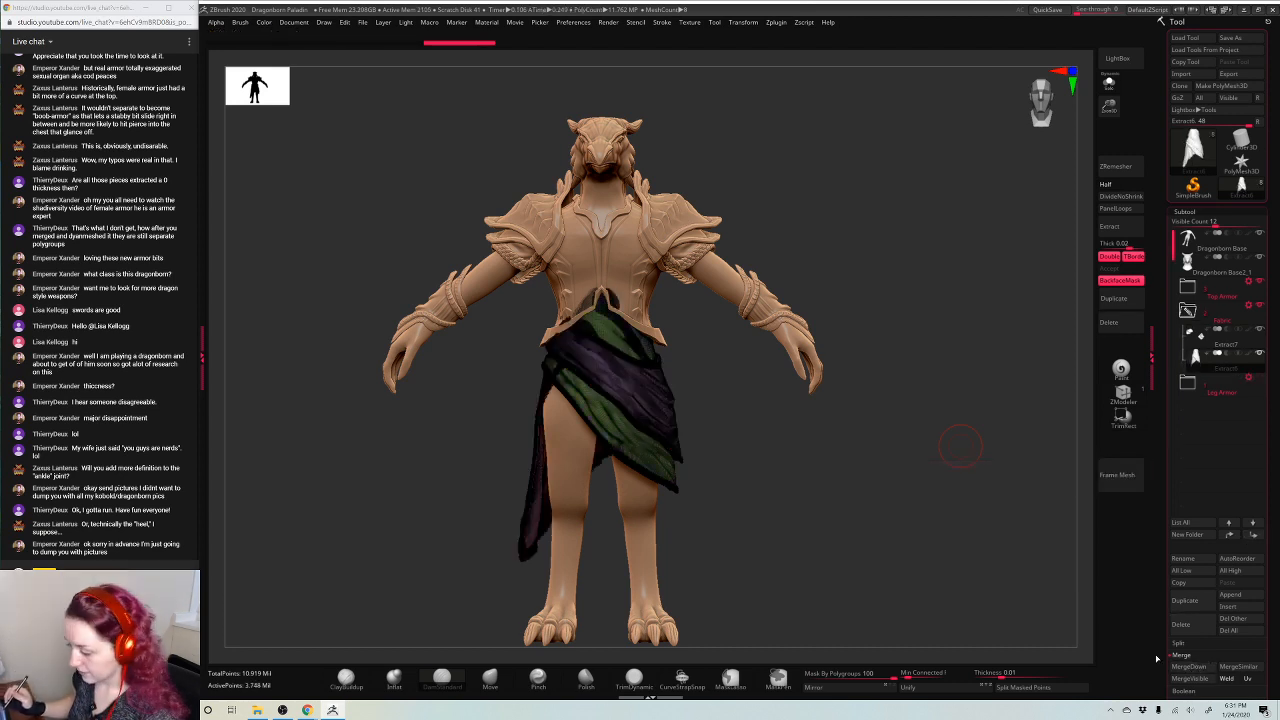
mouse_move(825, 467)
mouse_down()
mouse_move(885, 478)
mouse_move(841, 469)
mouse_up()
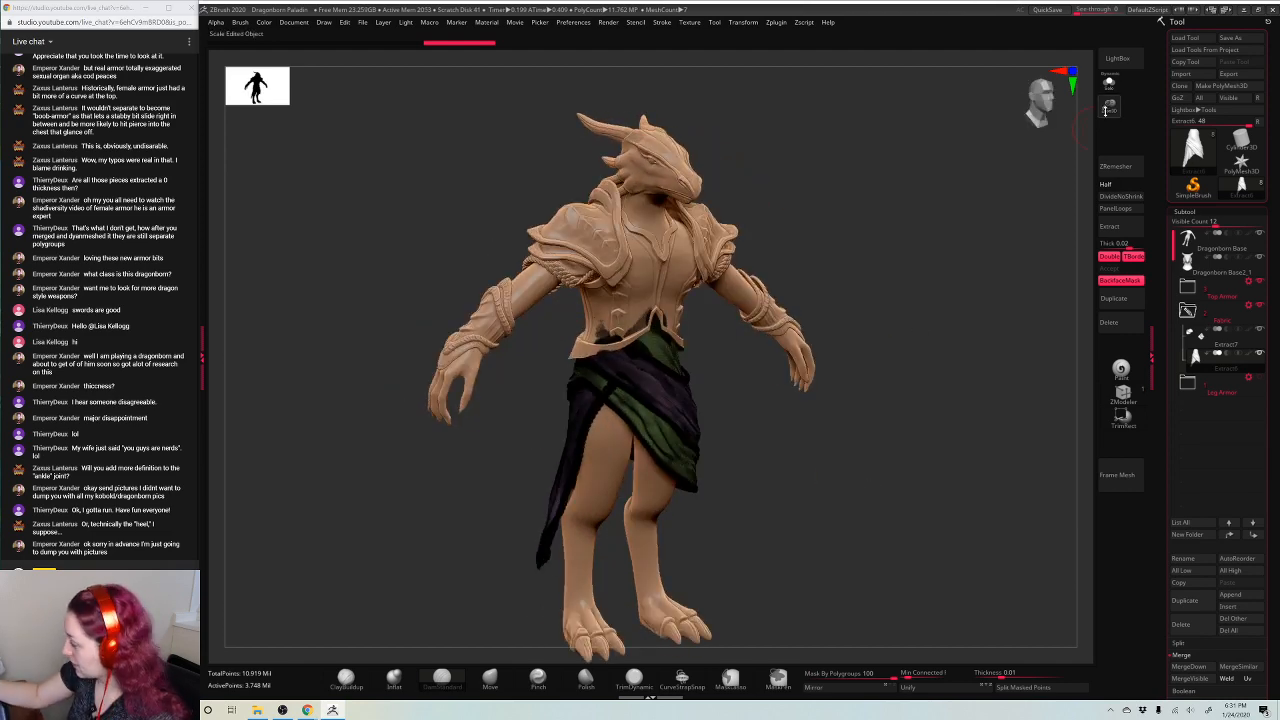
drag(1109, 106, 1109, 181)
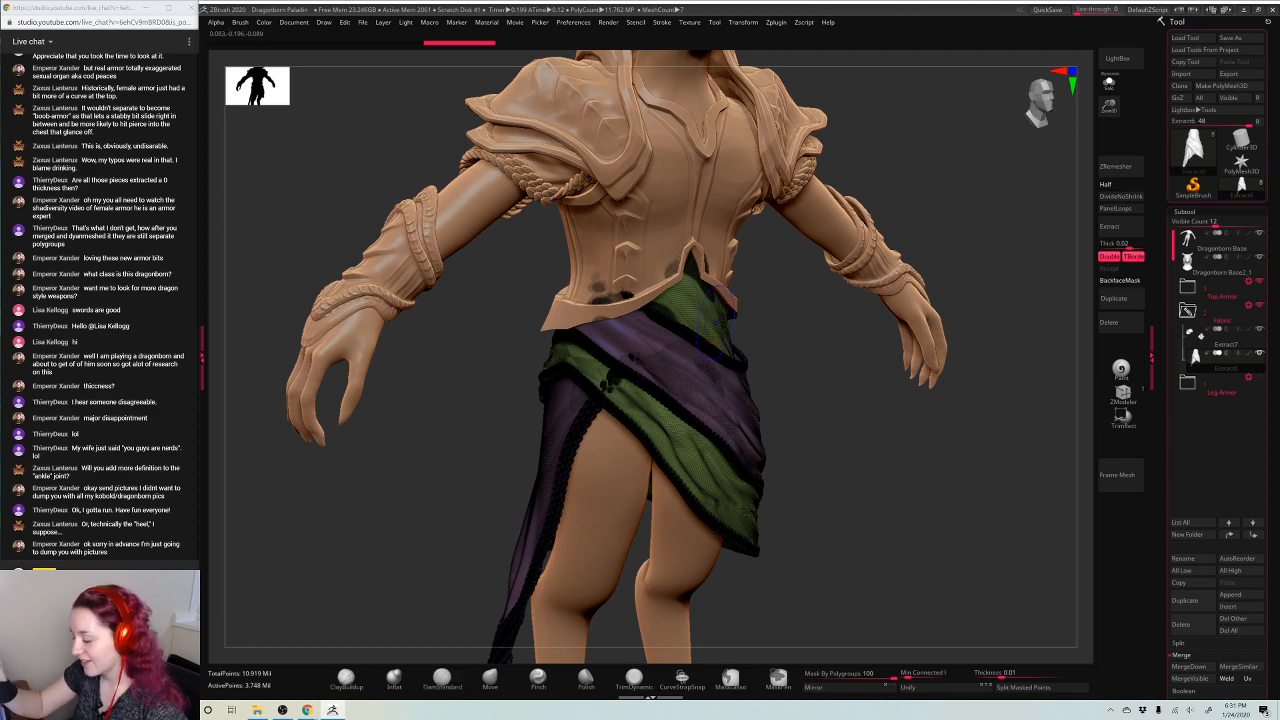
Turn off the polyframe display and make the Extract7 pieces in the Fabric folder the active subtool
key(shift+f)
drag(923, 481, 927, 513)
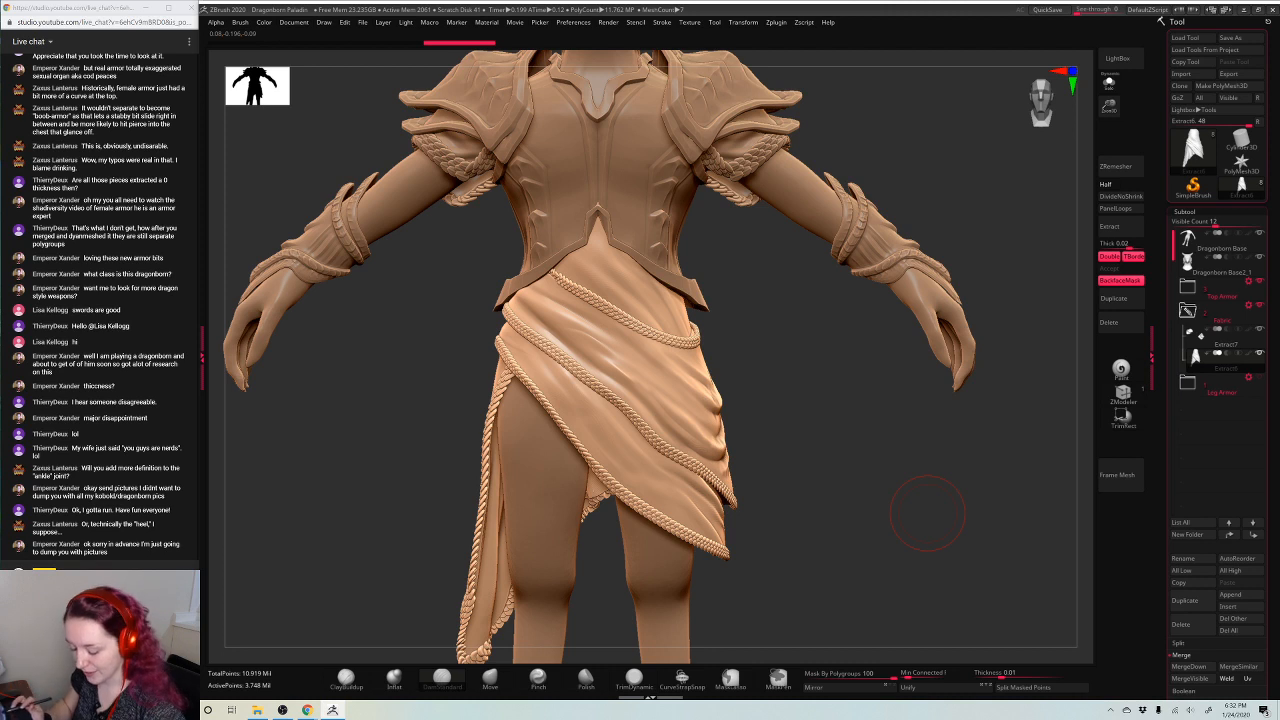
drag(1108, 104, 1040, 128)
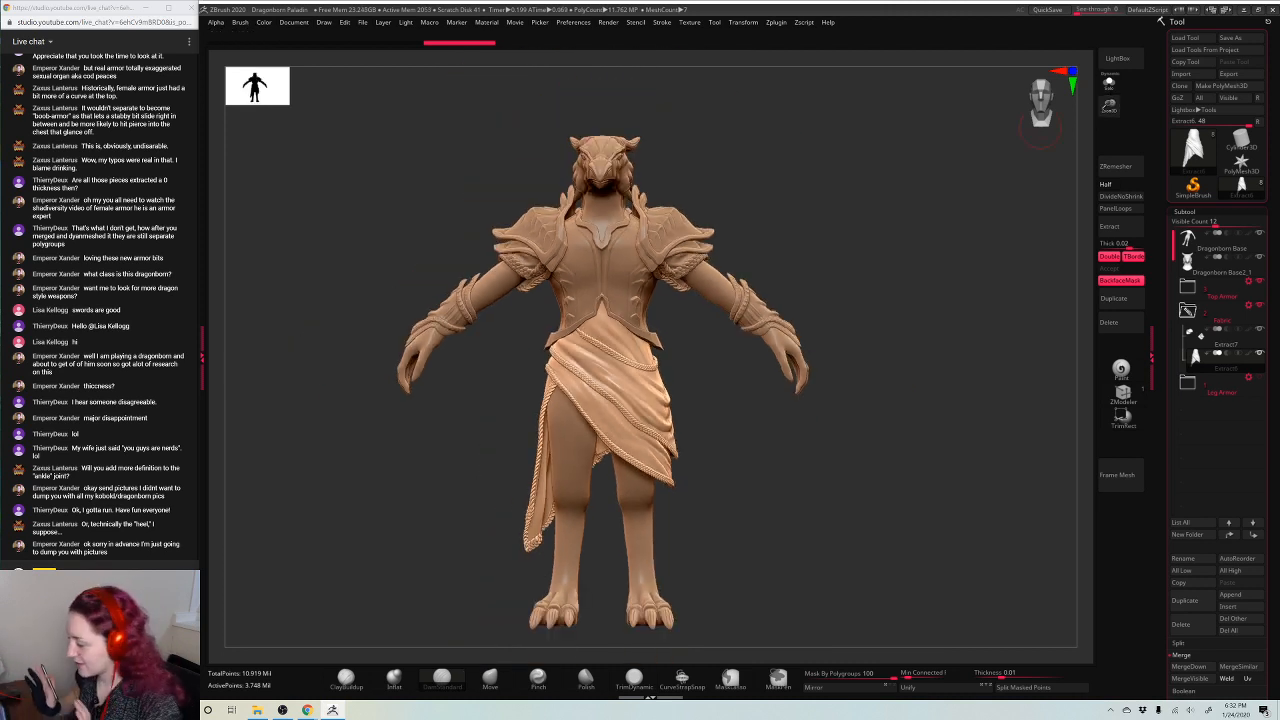
click(1195, 342)
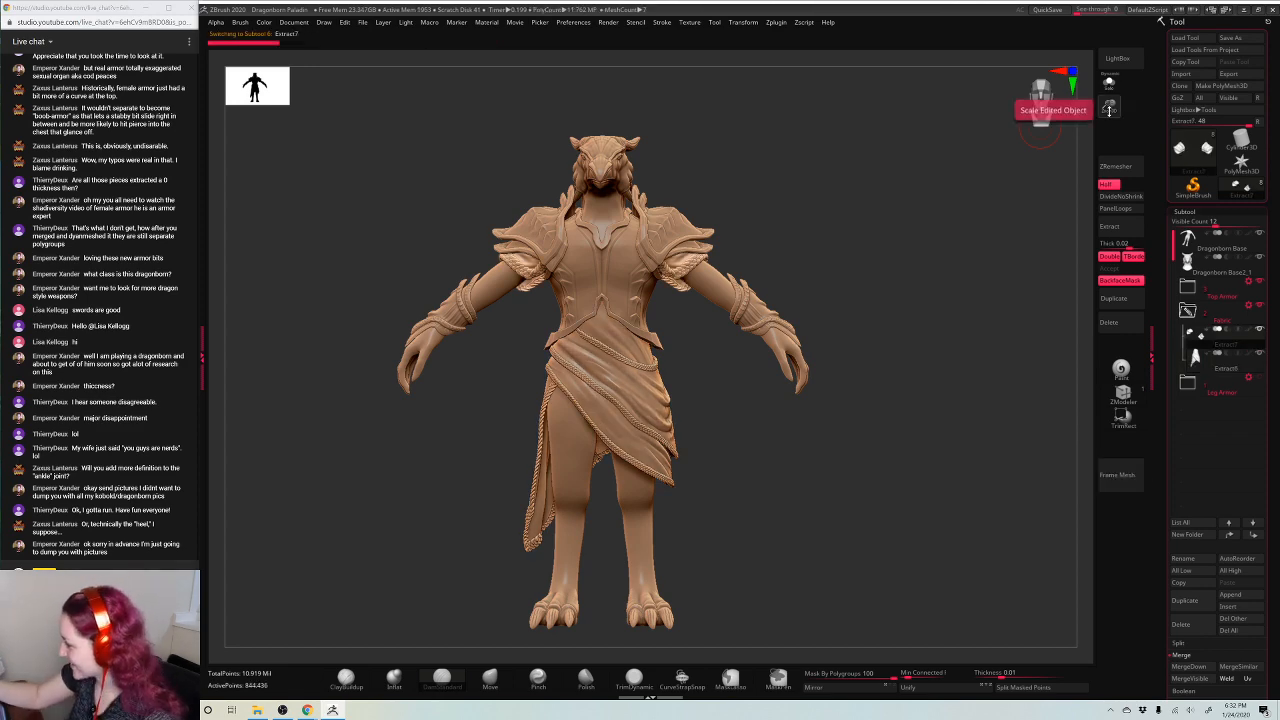
Assign the shoulder armor, Extract2, to a single polygroup and merge it down with the forearm bracers in the Top Armor folder
drag(1109, 108, 1125, 135)
alt+click(720, 173)
alt+drag(938, 154, 897, 309)
drag(1083, 112, 750, 274)
alt+click(670, 360)
alt+click(733, 282)
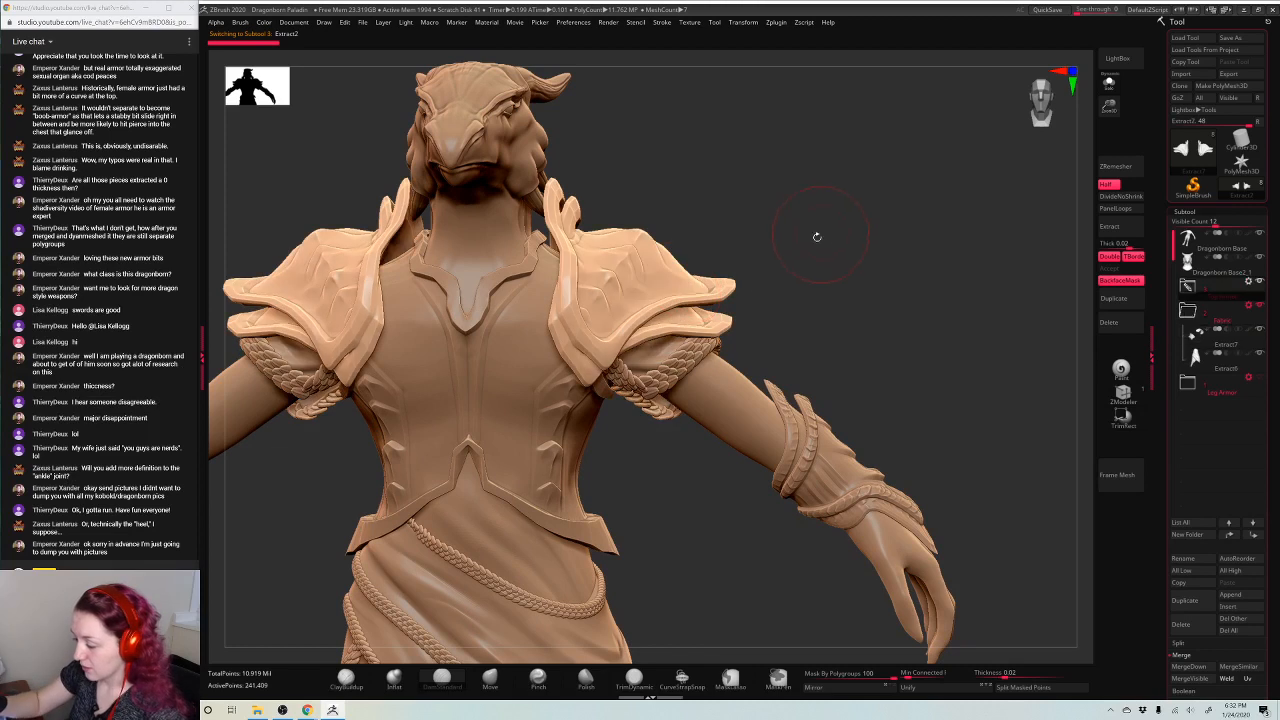
key(shift+f)
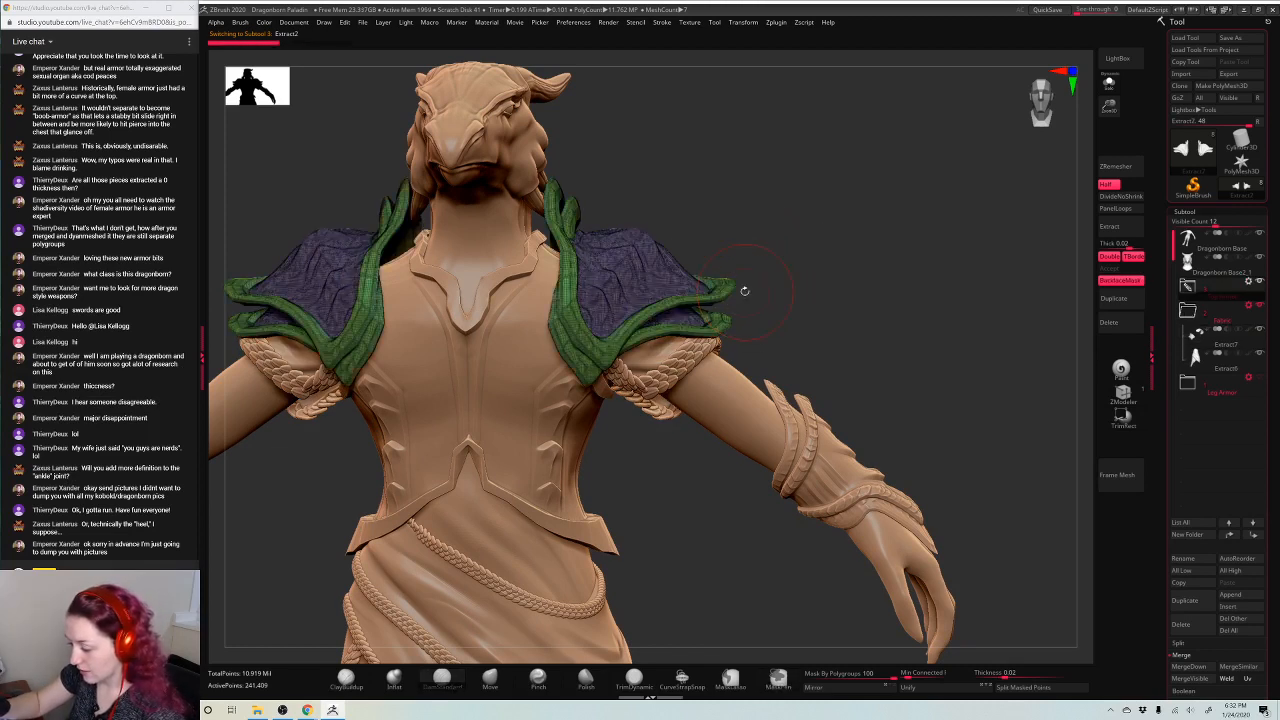
key(ctrl+w)
alt+click(683, 350)
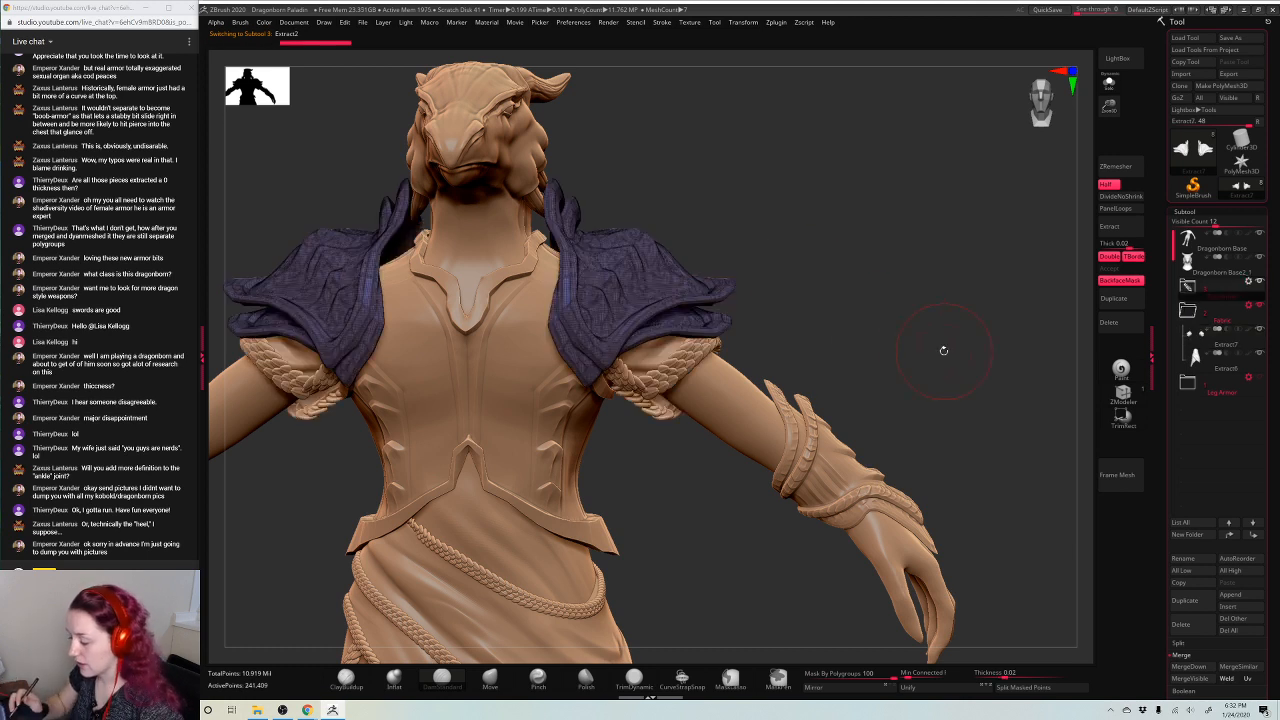
key(shift+f)
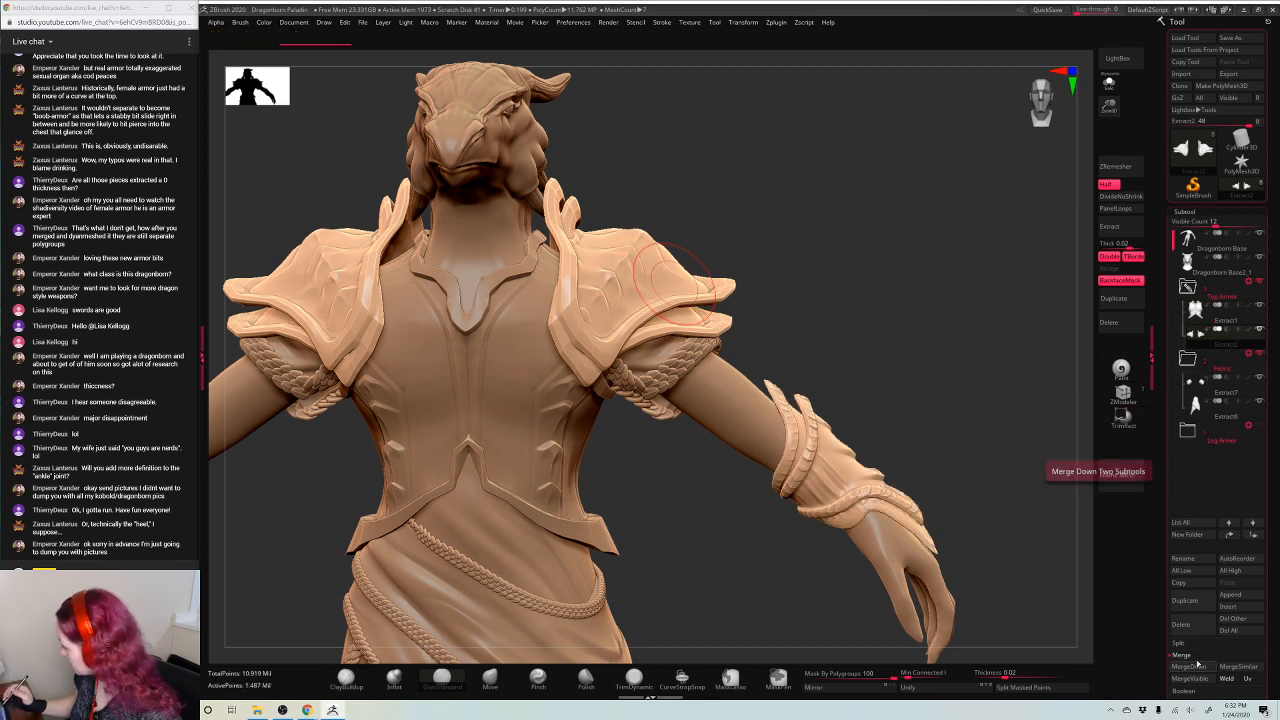
Check the chest plate, Extract1, in Solo mode with its polygroups shown, and assign it to a single polygroup
alt+click(673, 283)
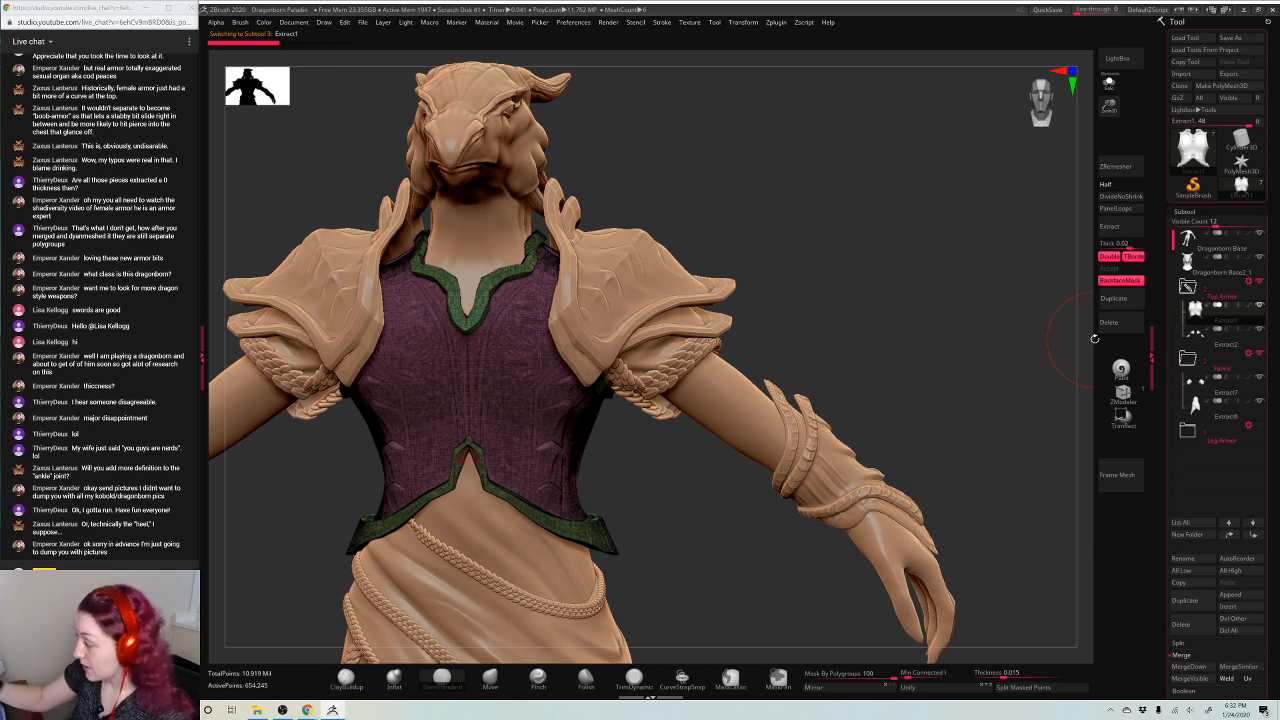
alt+drag(1094, 338, 671, 353)
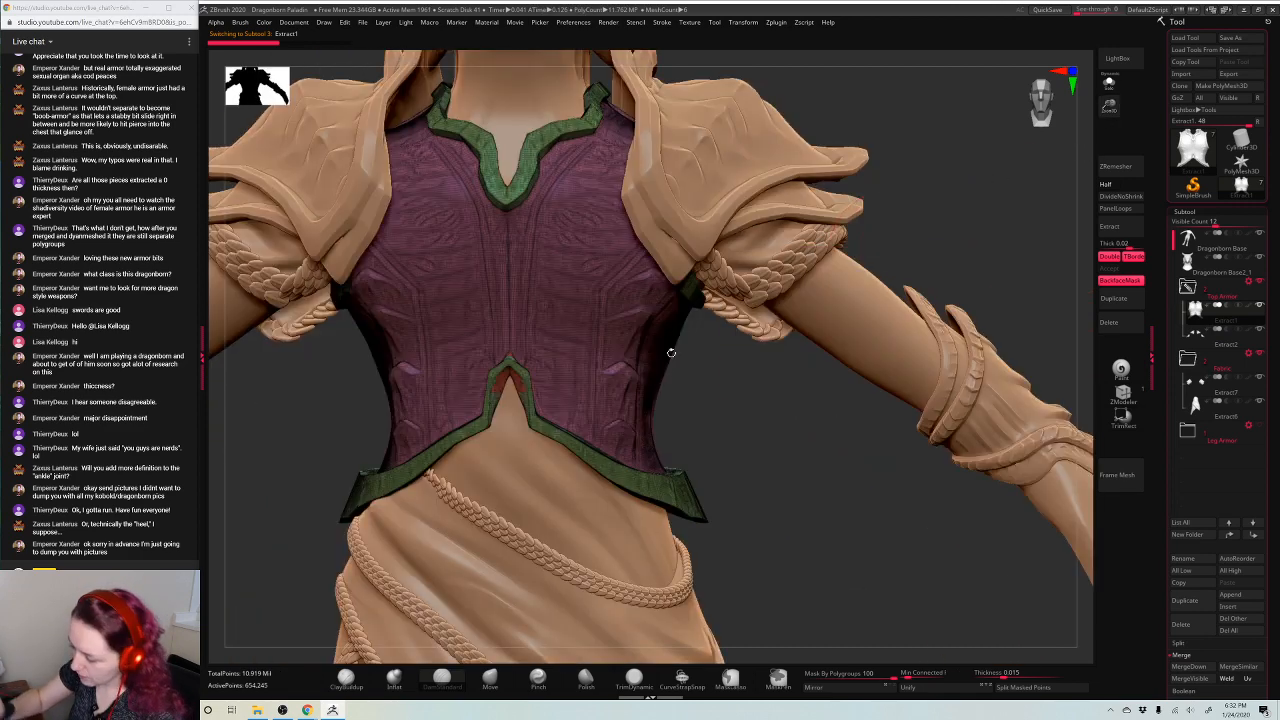
click(1110, 84)
drag(872, 252, 762, 302)
drag(590, 214, 786, 380)
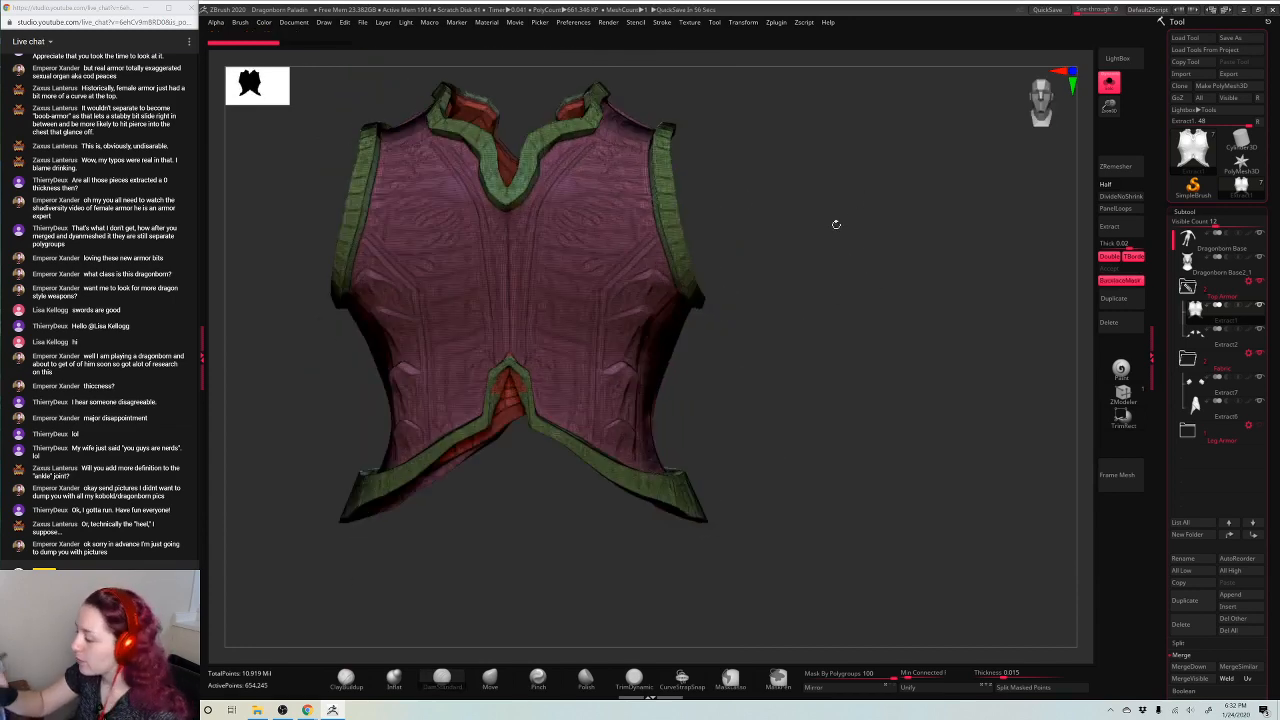
key(shift+f)
click(1109, 84)
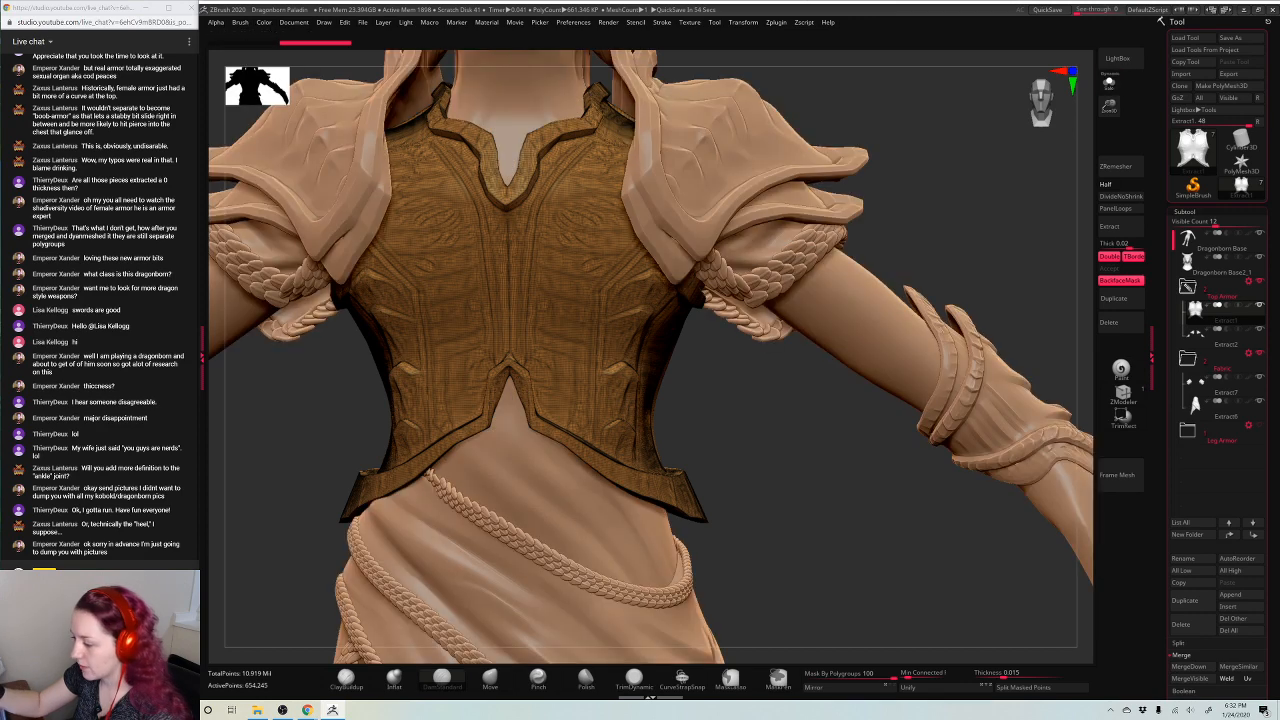
key(f)
ctrl+drag(951, 183, 983, 173)
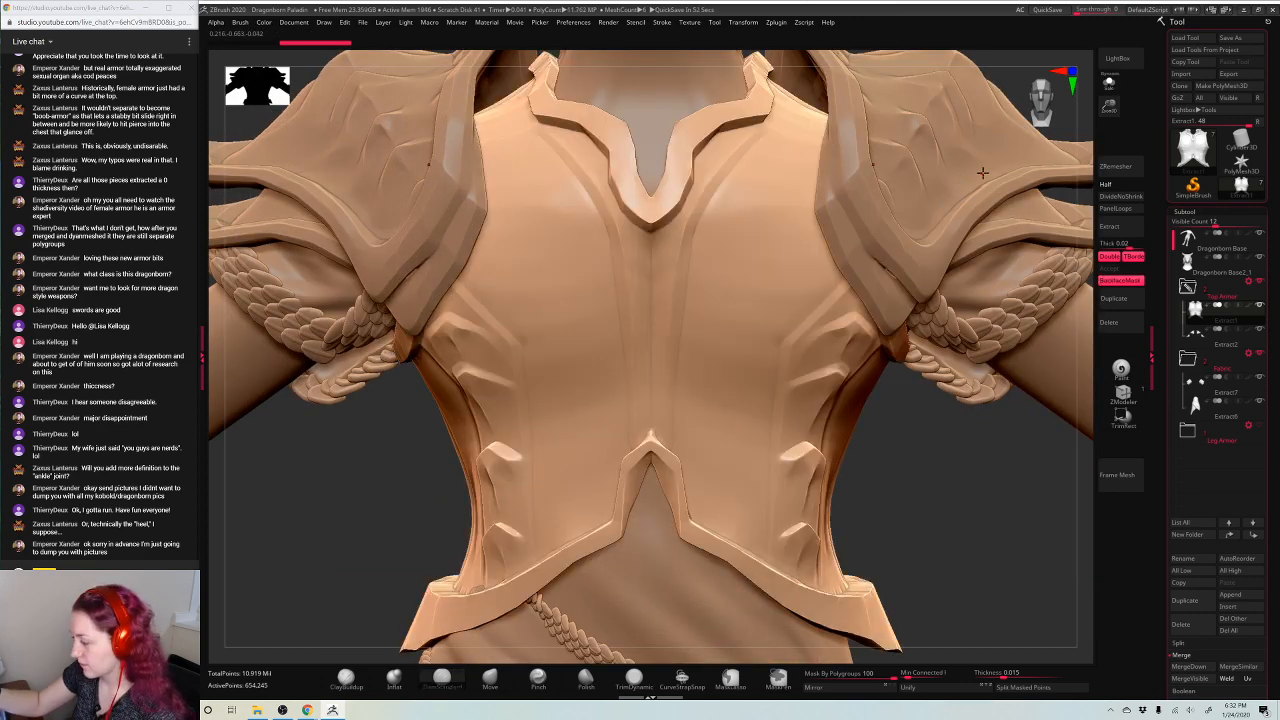
key(f)
alt+drag(868, 259, 864, 306)
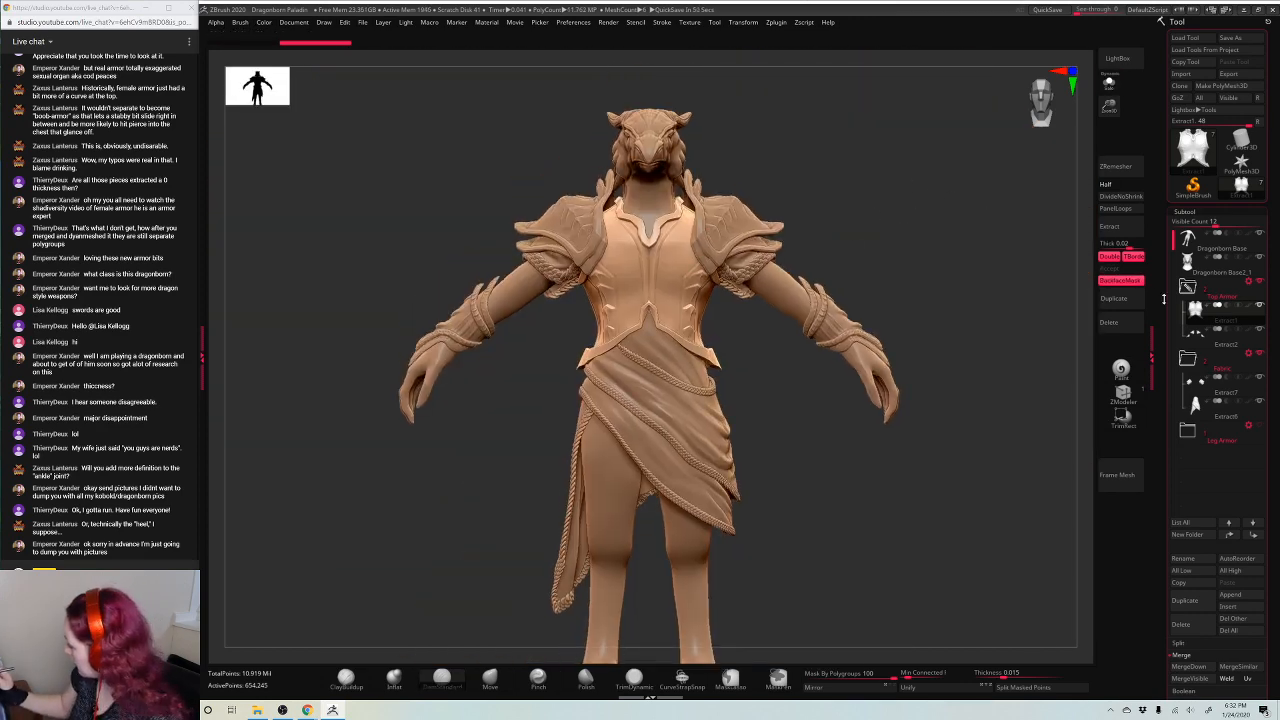
Show the Leg Armor folder again and select the leg armor subtool, Extract4_2, in side view
click(1260, 426)
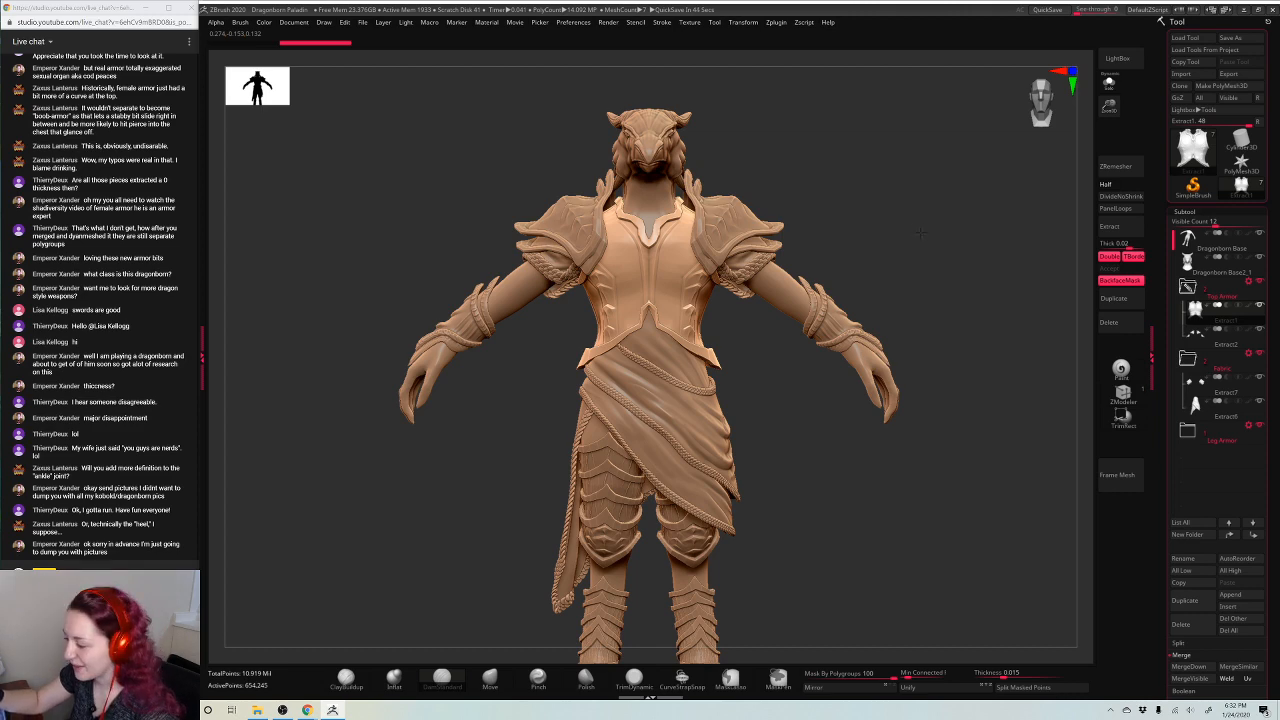
mouse_move(918, 232)
mouse_down()
mouse_move(893, 240)
mouse_move(954, 222)
mouse_move(943, 297)
mouse_move(970, 126)
mouse_up()
alt+click(739, 520)
drag(888, 394, 794, 304)
alt+drag(880, 240, 889, 298)
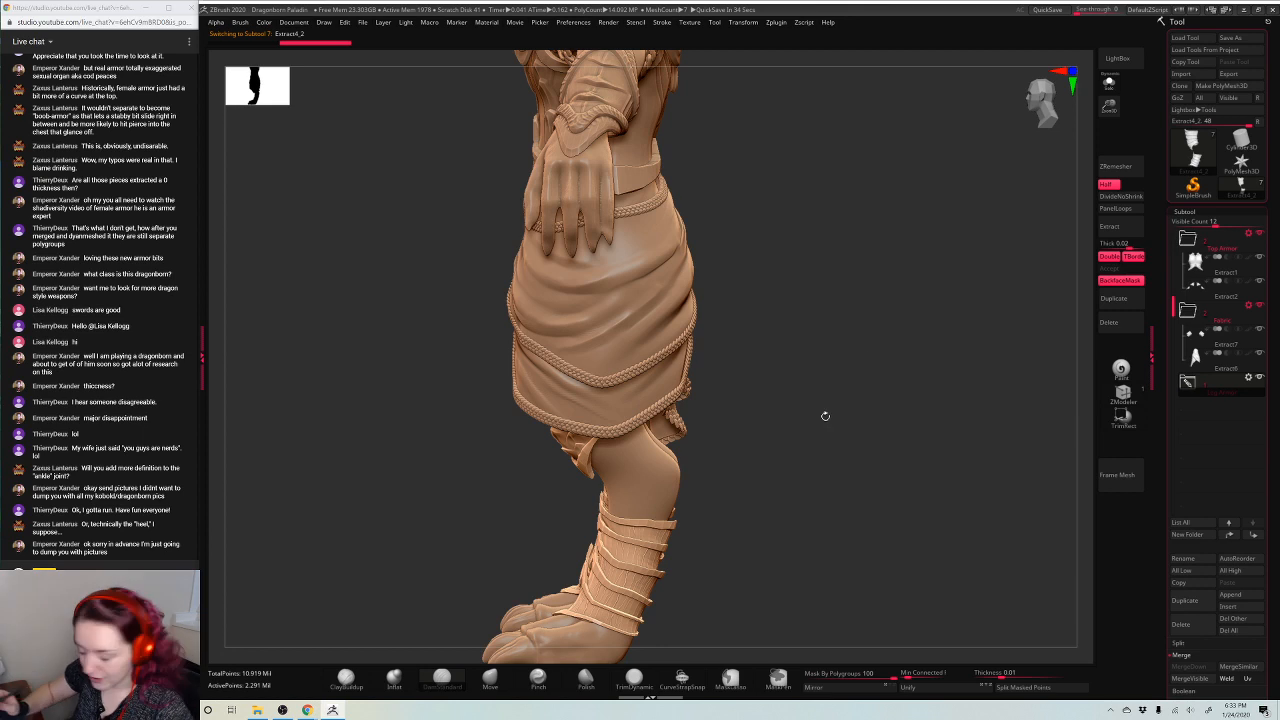
Mask the leg armor so that only the shin guards stay editable
click(739, 680)
click(708, 688)
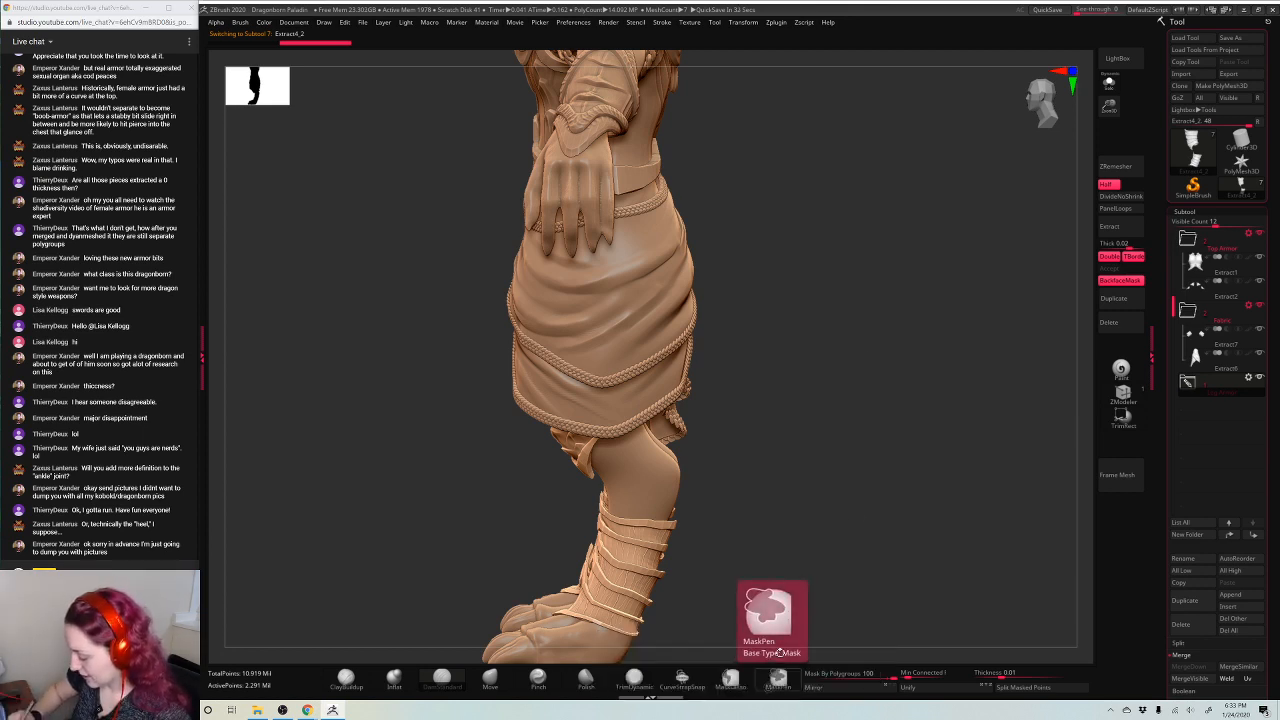
alt+drag(859, 354, 850, 249)
mouse_move(522, 633)
ctrl+mouse_down()
mouse_move(497, 453)
mouse_move(597, 375)
mouse_move(798, 552)
ctrl+mouse_up()
ctrl+click(808, 335)
Center the transform gizmo on the shin guard and shift and tilt it slightly upward along the lower leg
key(w)
alt+click(630, 447)
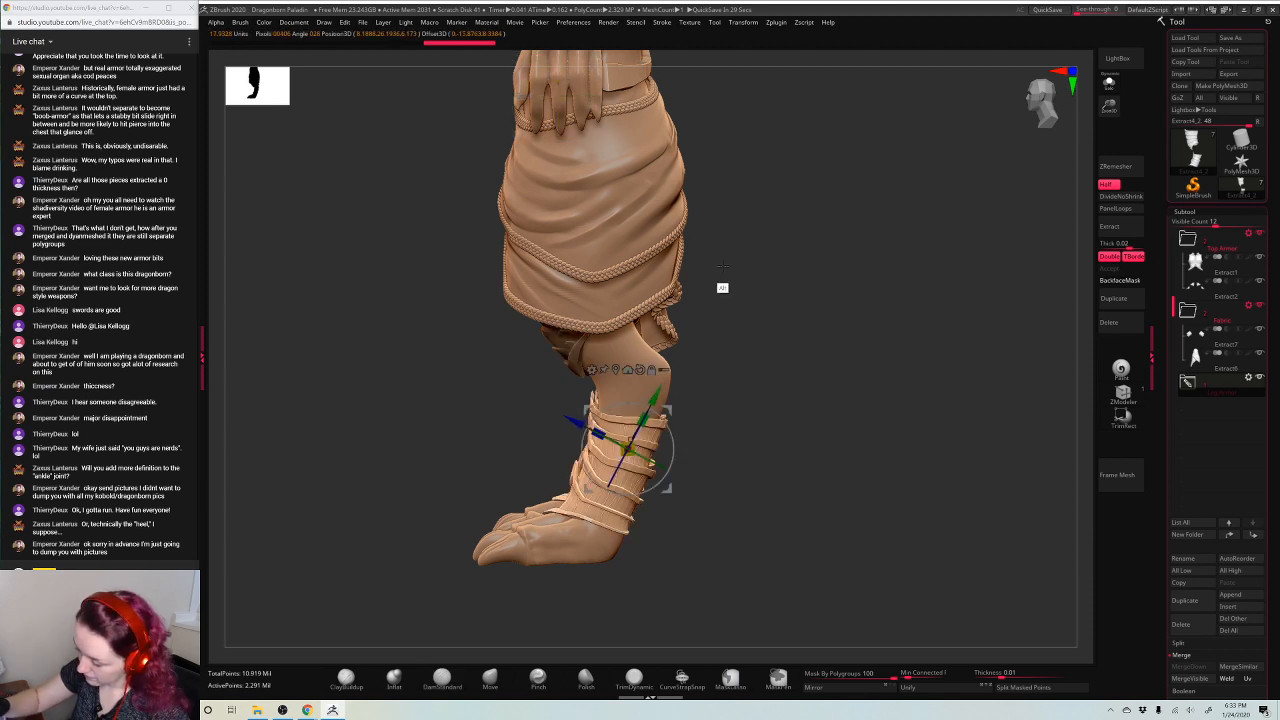
drag(645, 395, 649, 384)
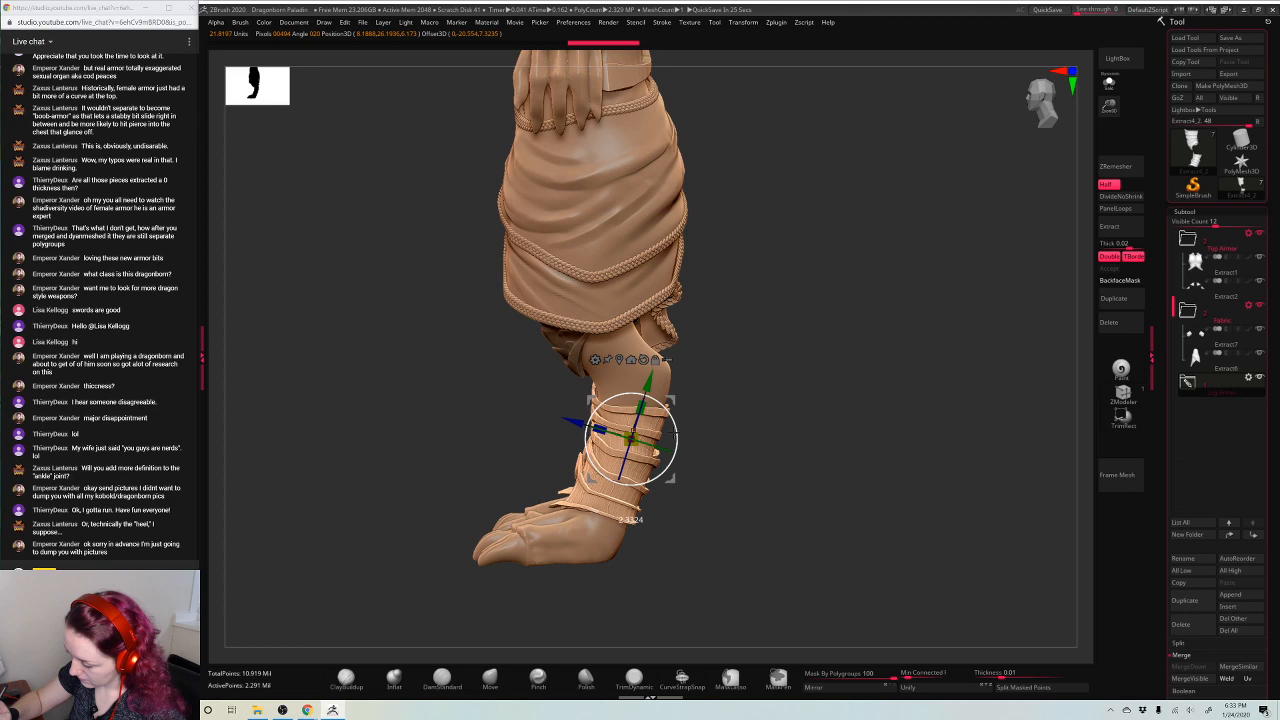
key(q)
mouse_move(811, 314)
mouse_down()
mouse_move(872, 334)
mouse_move(822, 354)
mouse_up()
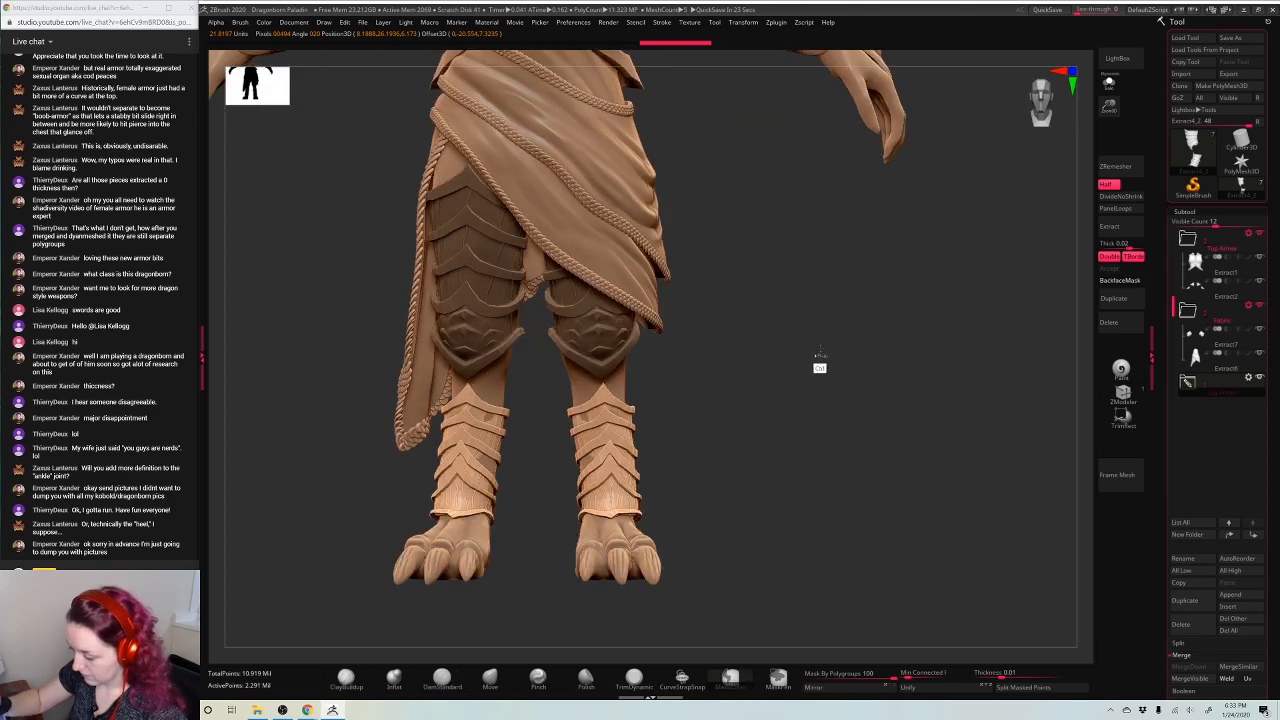
Recenter the gizmo on the shin guard in front view and adjust the guards' height and width slightly
key(w)
alt+drag(671, 410, 629, 523)
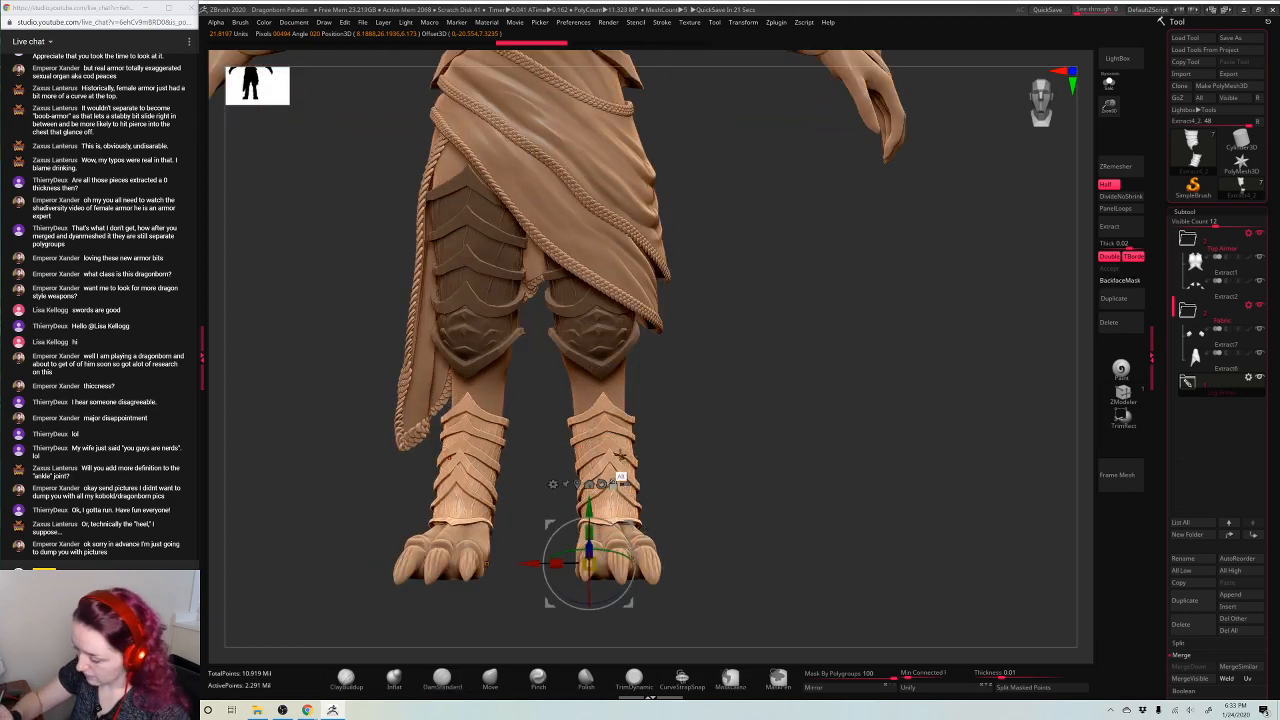
alt+drag(611, 443, 620, 684)
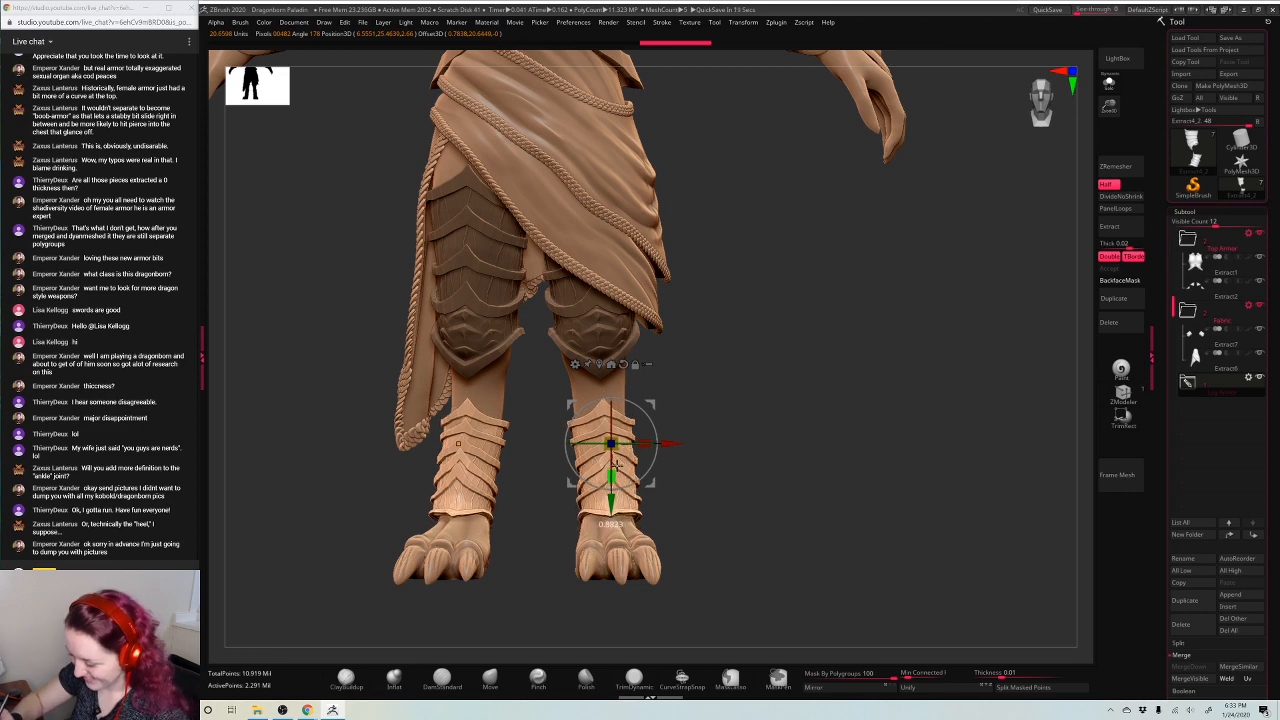
drag(786, 360, 806, 377)
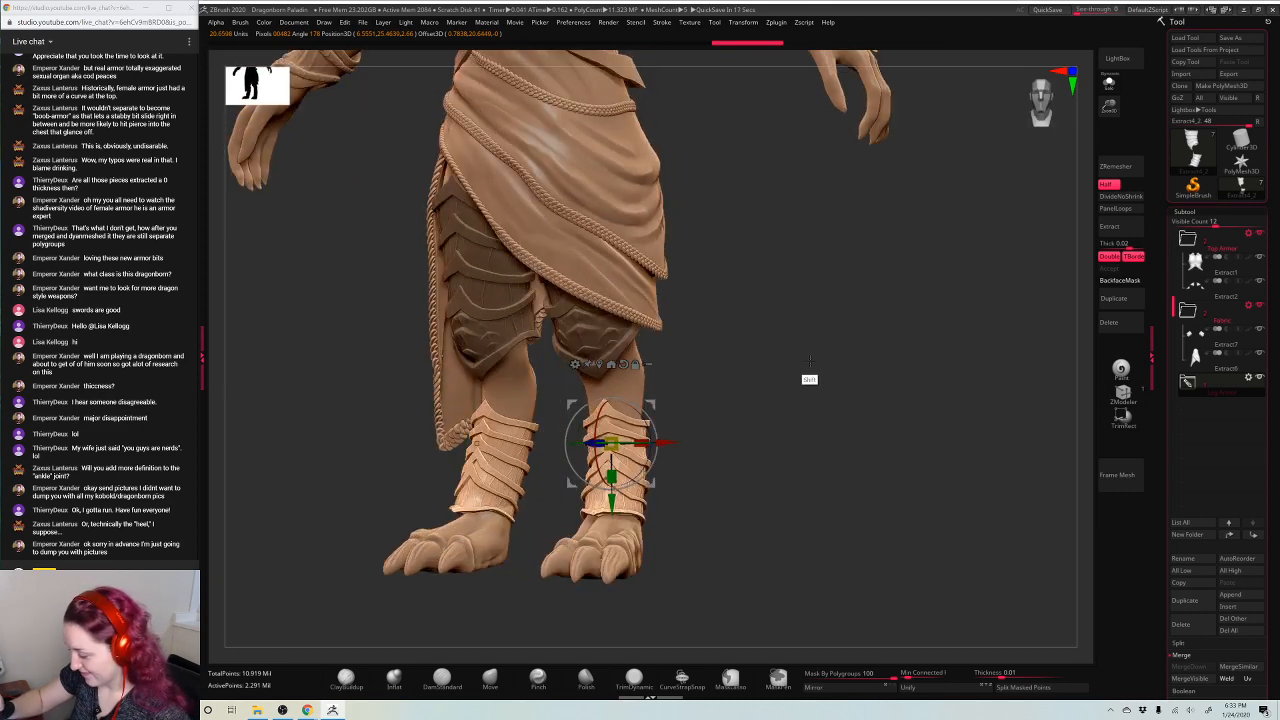
drag(645, 443, 675, 443)
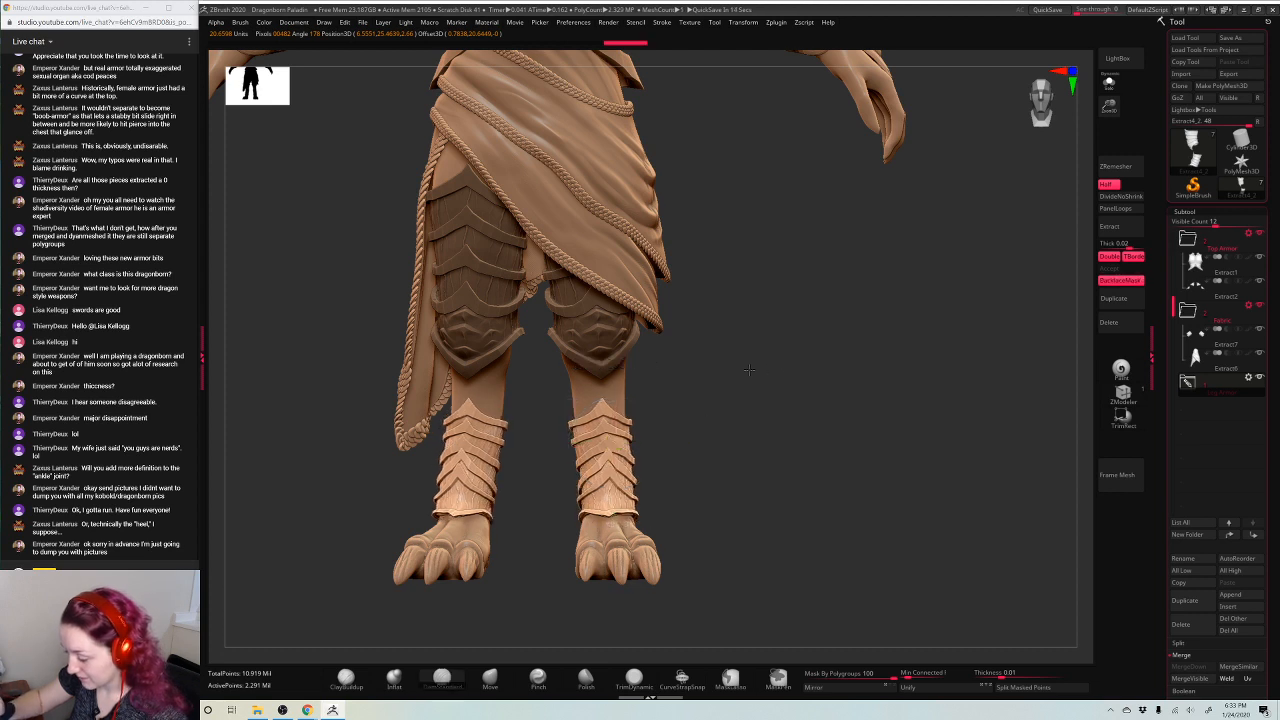
Rotate and slightly enlarge the shin guards in side view to follow the lower leg, realigning the gizmo to them
drag(752, 370, 768, 406)
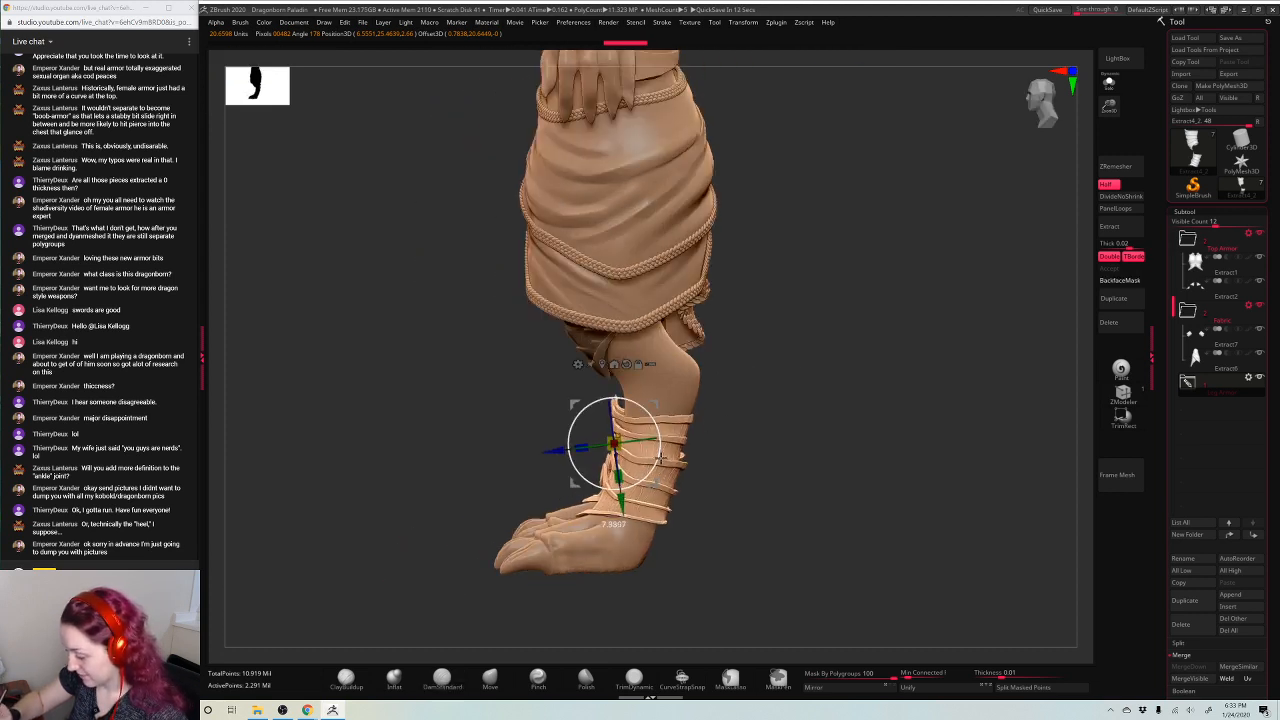
drag(660, 458, 661, 454)
drag(661, 397, 658, 397)
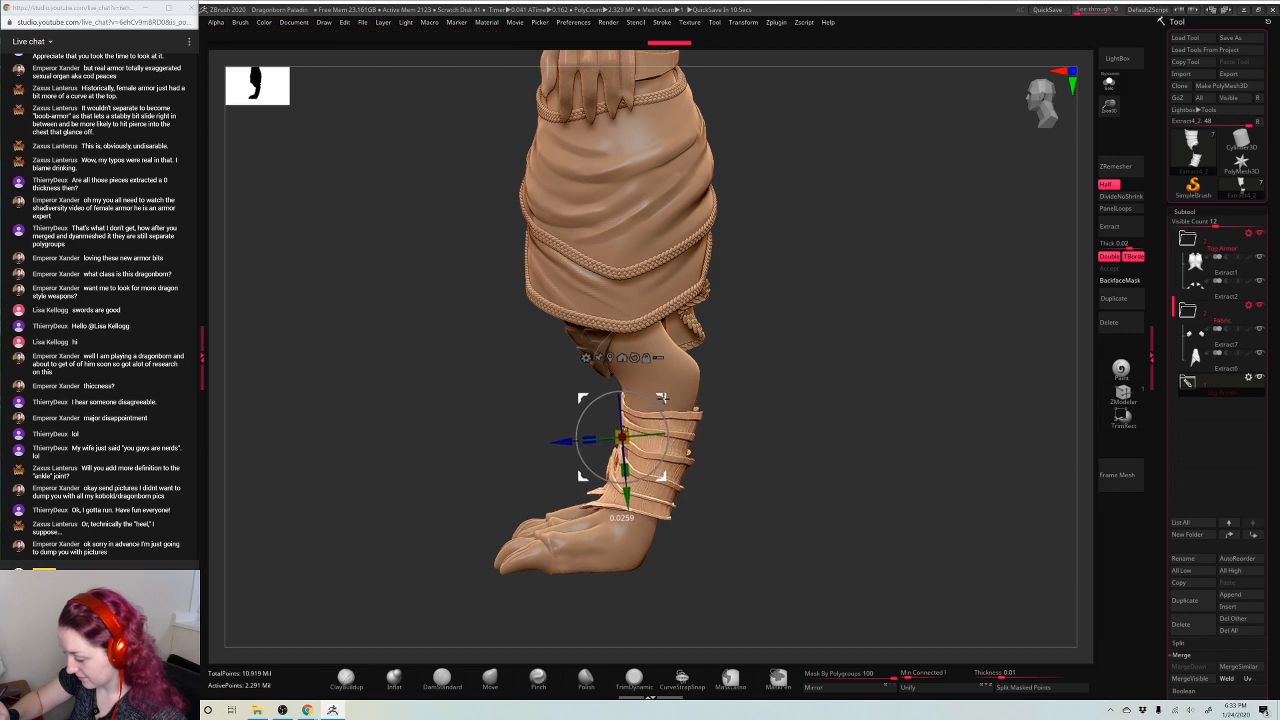
key(q)
key(w)
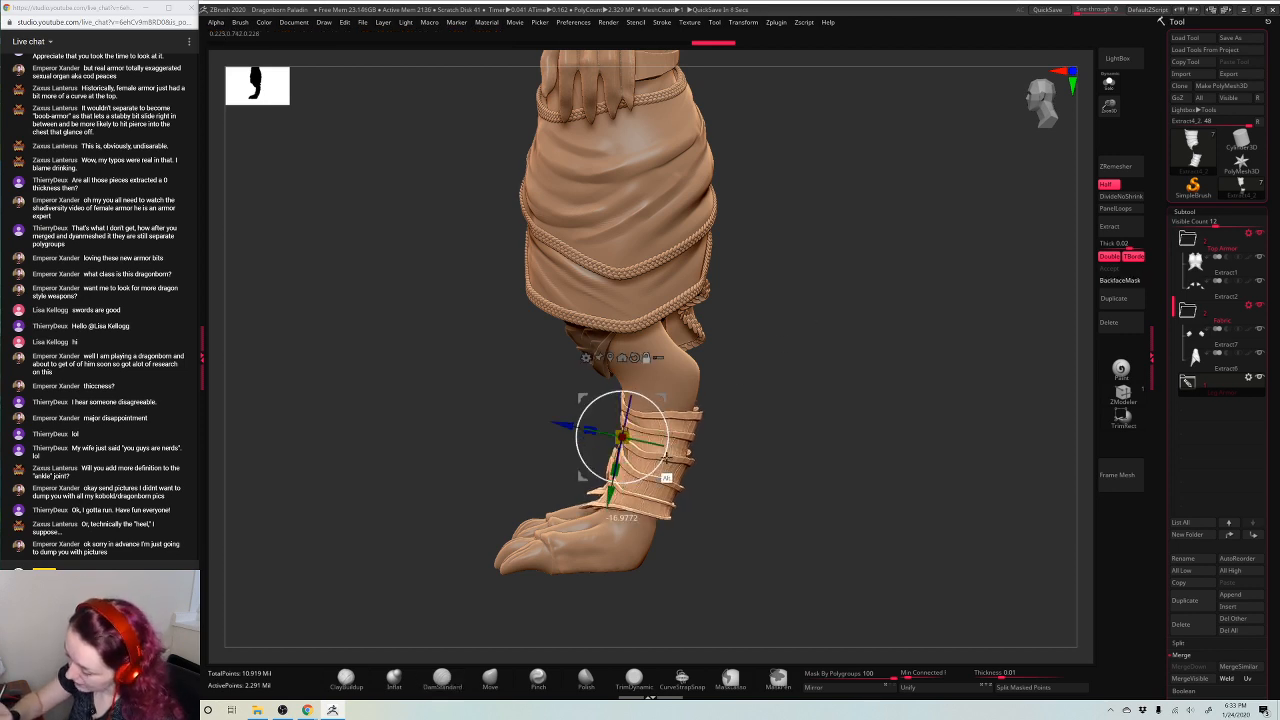
alt+drag(663, 398, 689, 414)
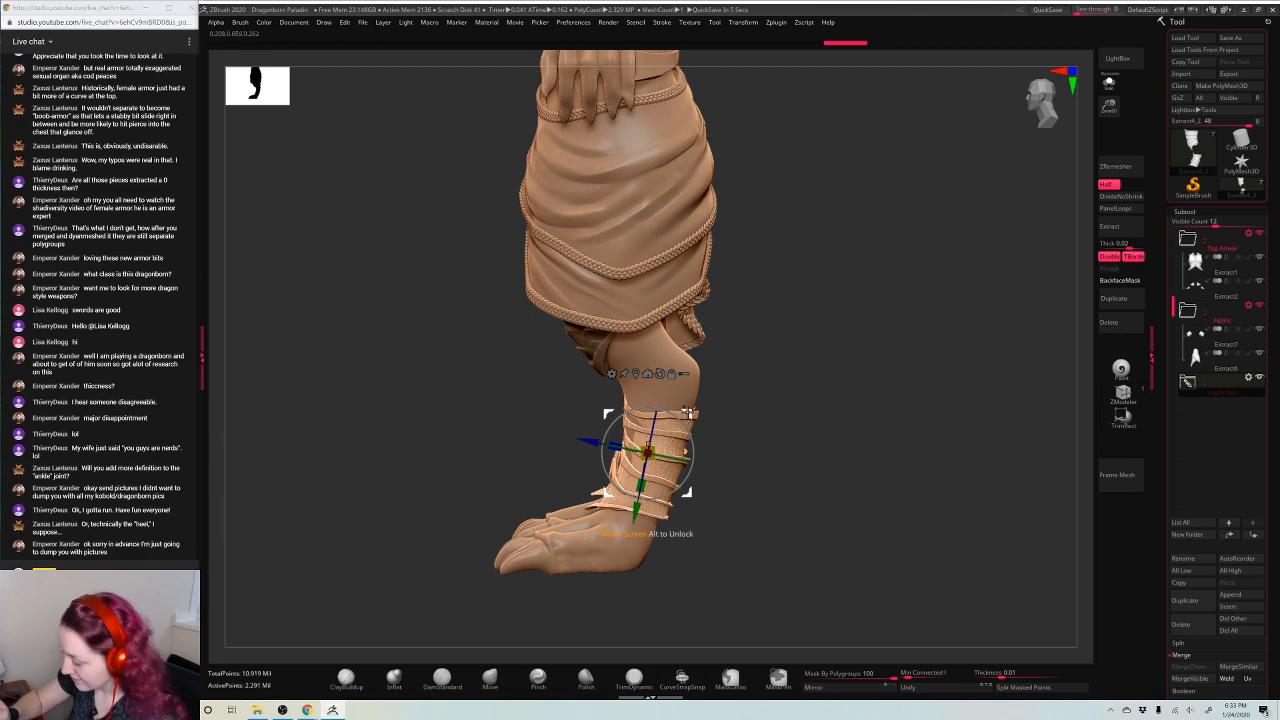
key(q)
Reshape the shin guards around the ankles with a large Move brush, working from the front
drag(858, 318, 811, 314)
key(s)
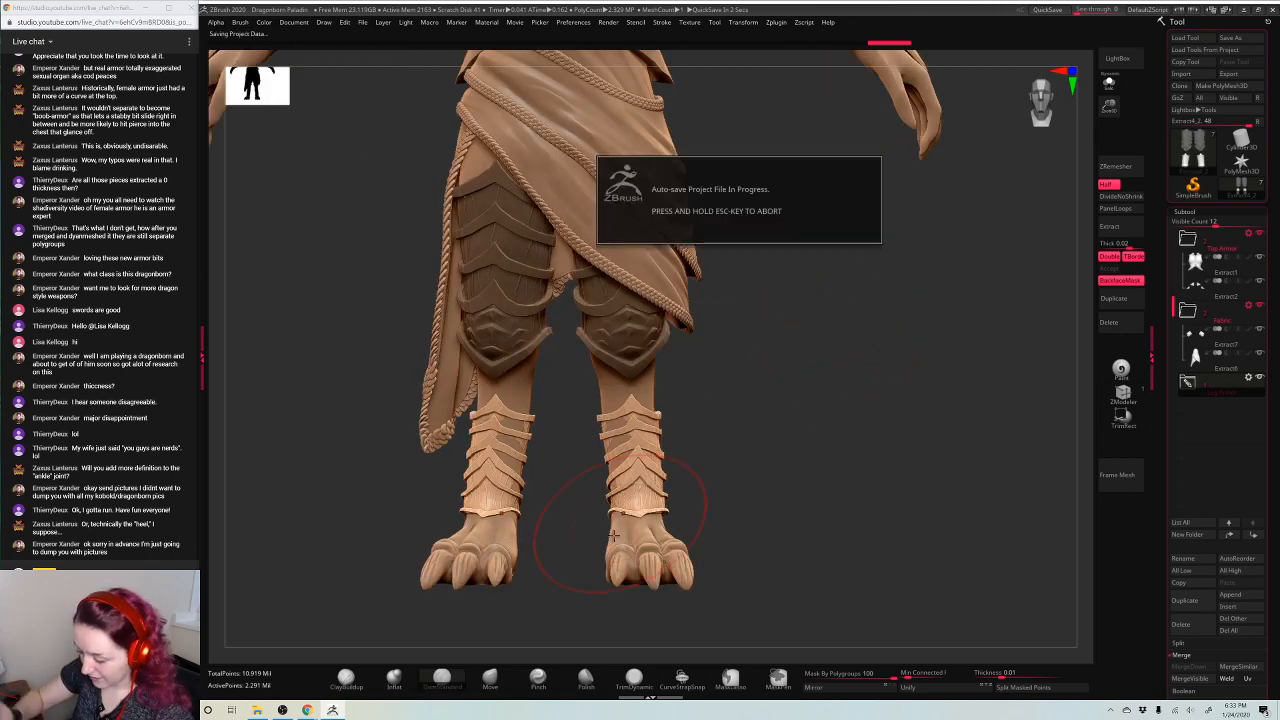
mouse_move(783, 331)
mouse_down()
mouse_move(809, 332)
mouse_move(714, 480)
mouse_up()
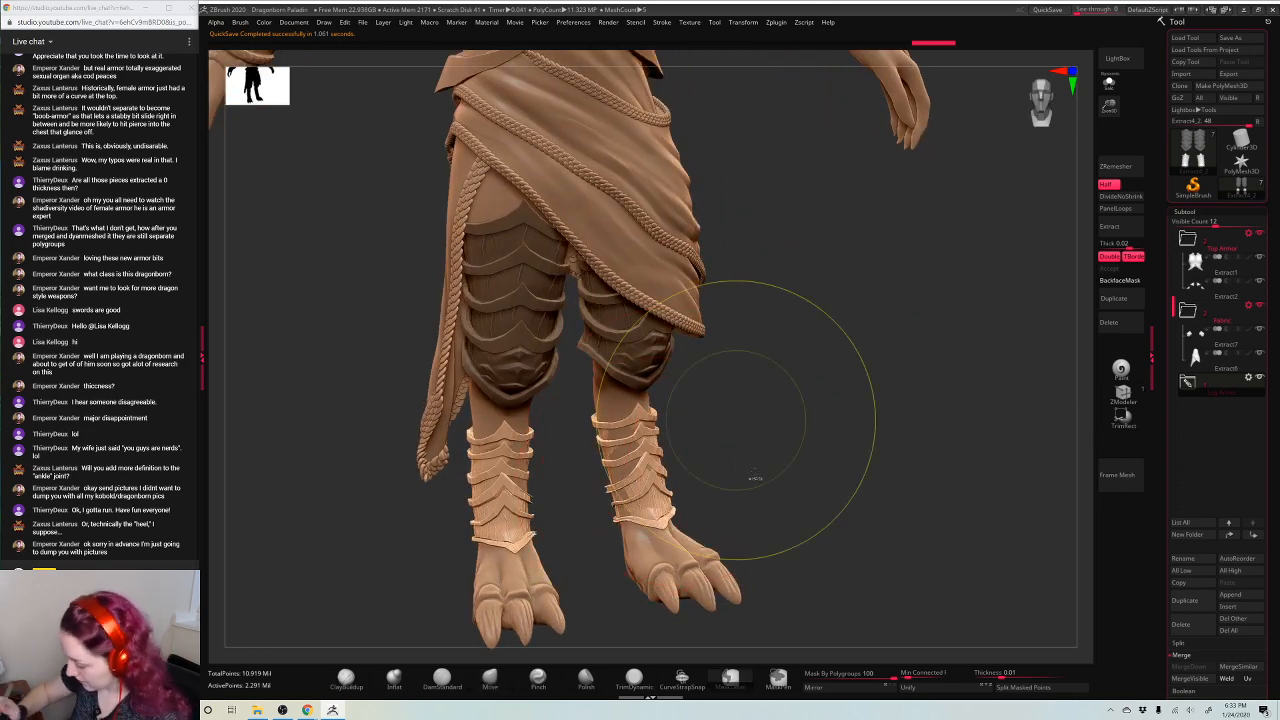
drag(766, 406, 655, 476)
drag(768, 430, 722, 444)
drag(635, 504, 628, 494)
drag(722, 444, 795, 412)
drag(608, 496, 614, 494)
drag(751, 403, 655, 470)
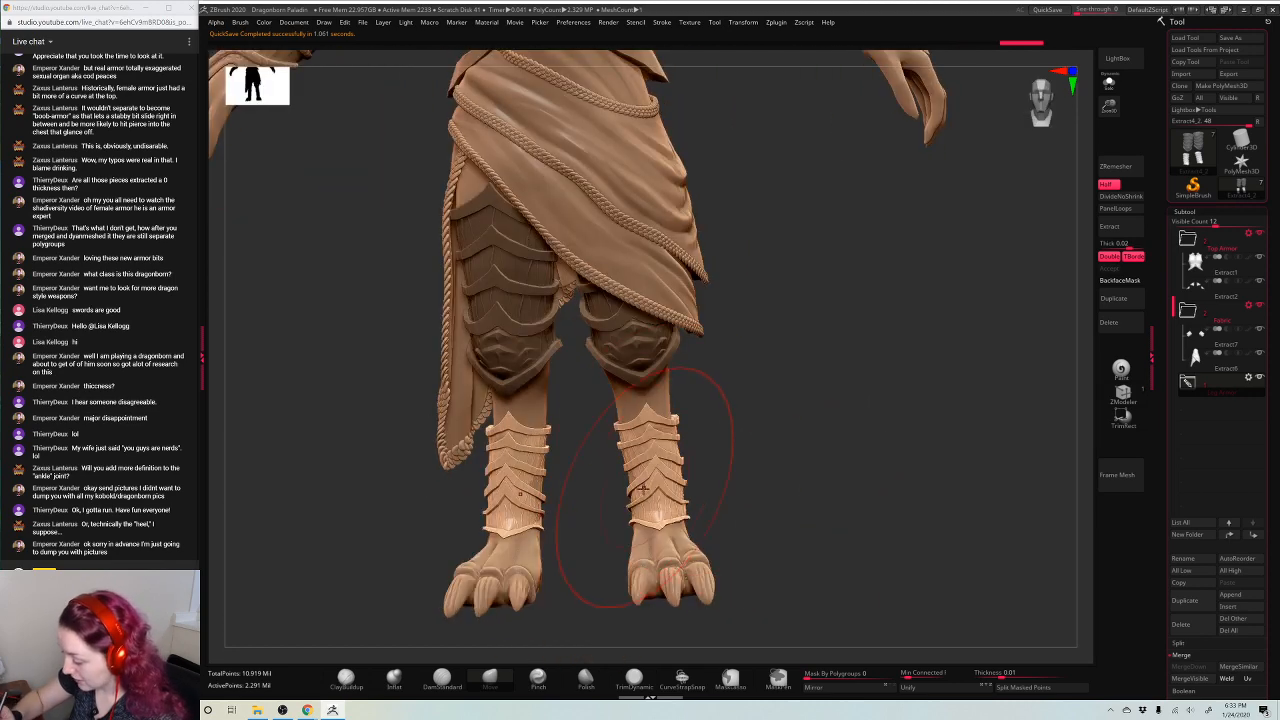
Use the Move brush from the side to fit the shin guards' lower rim around the heel and the front of the ankle
drag(806, 374, 814, 358)
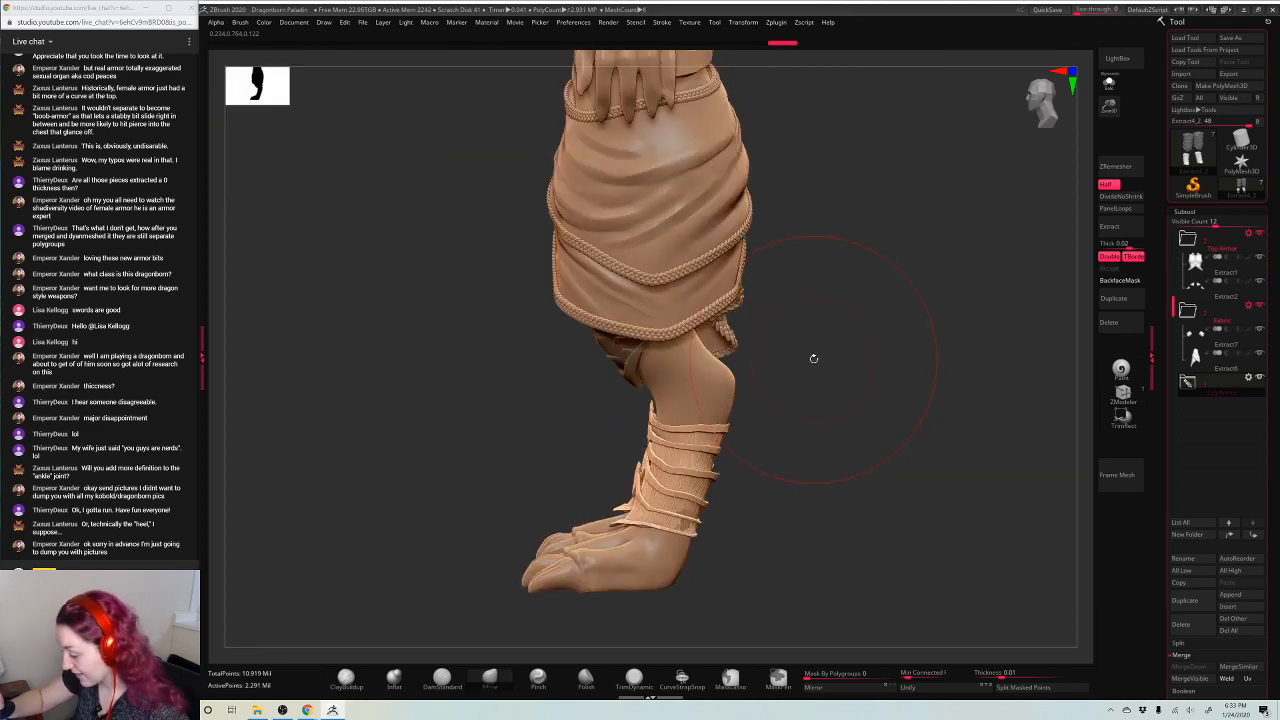
drag(690, 531, 686, 533)
mouse_move(911, 340)
alt+mouse_down()
mouse_move(890, 250)
mouse_move(943, 214)
alt+mouse_up()
key(space)
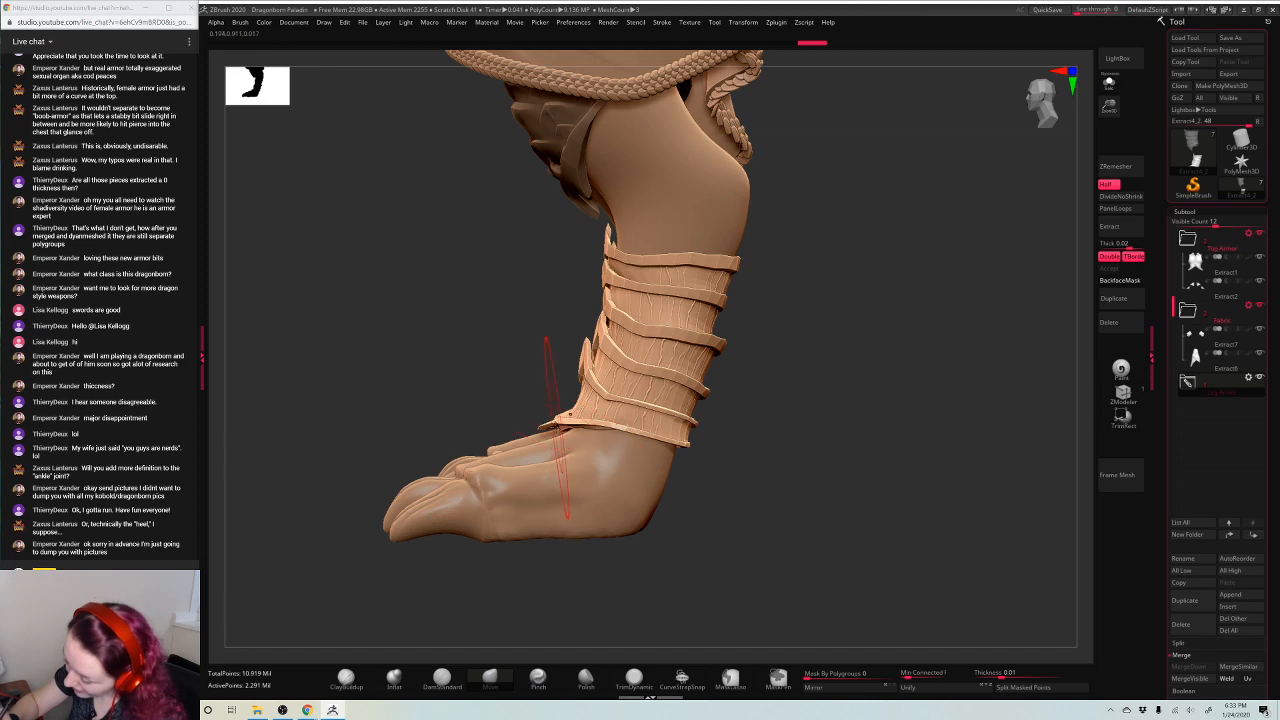
drag(556, 438, 569, 444)
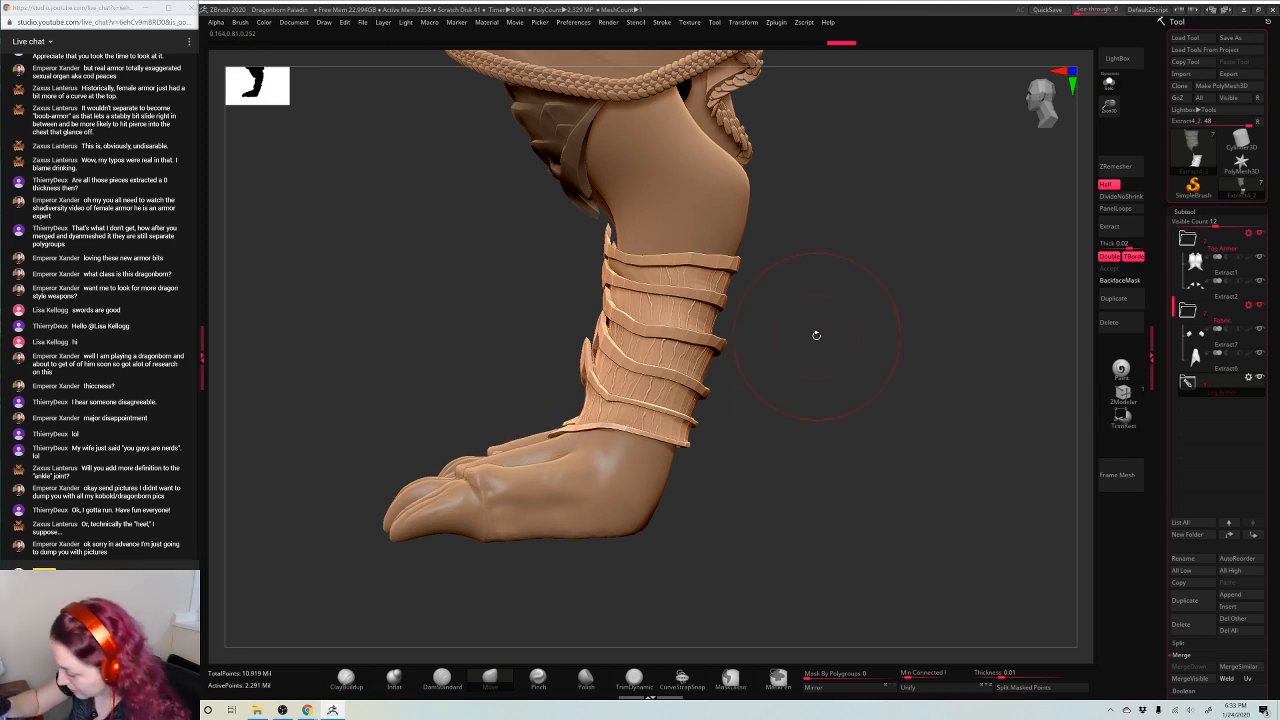
Refine the shin guards' bottom edge over the tops of the feet with the Move brush, working from low, oblique and front angles
drag(814, 334, 805, 255)
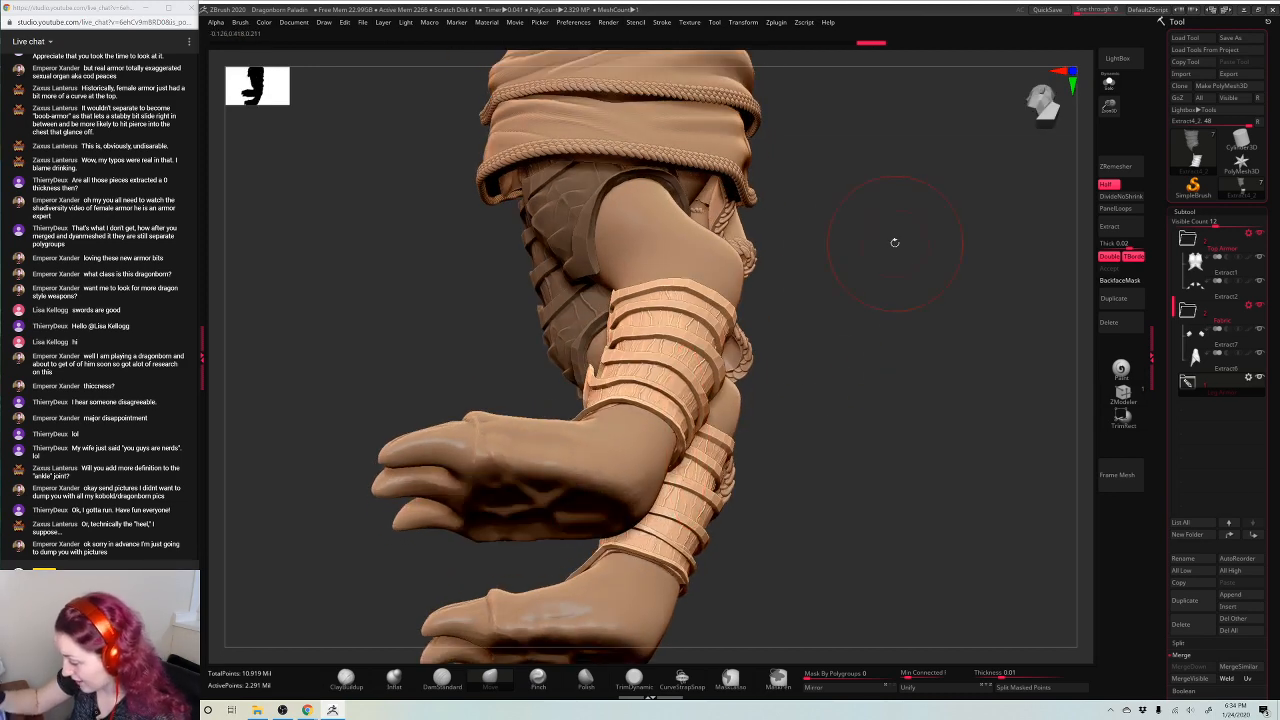
drag(894, 243, 845, 330)
right_click(840, 335)
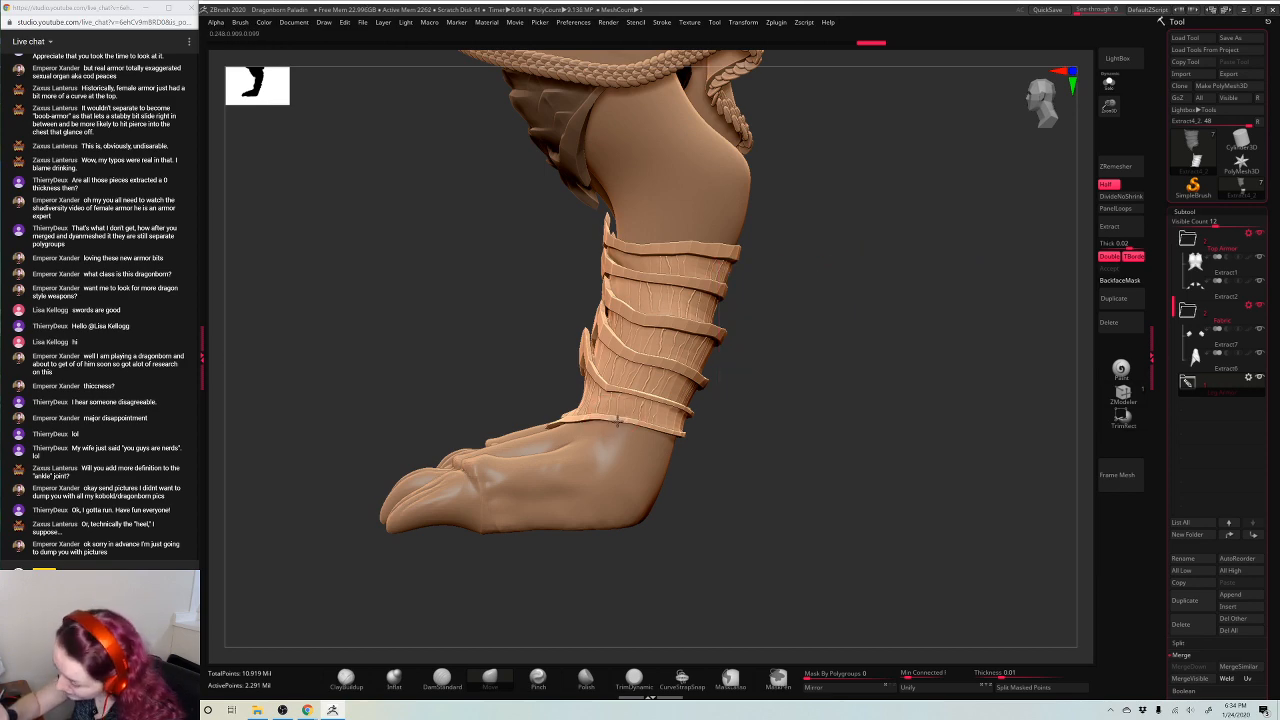
drag(833, 280, 752, 301)
right_click(750, 290)
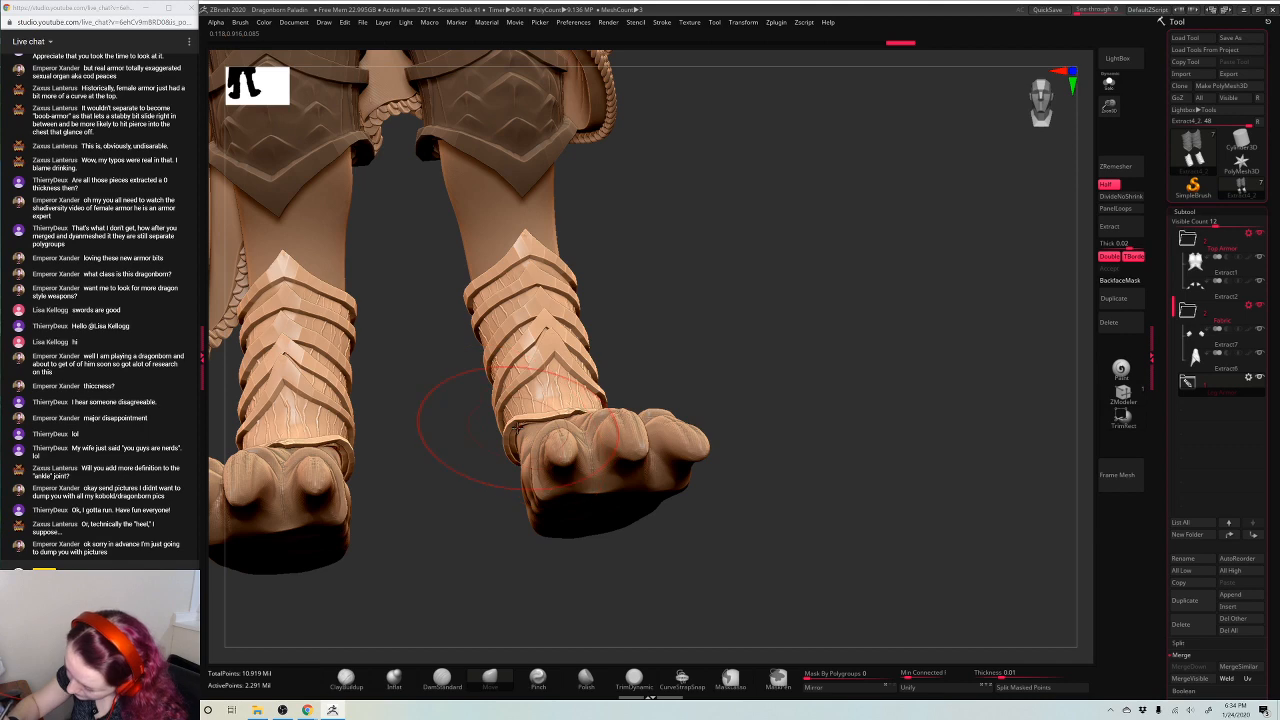
mouse_move(528, 432)
right_down()
mouse_move(643, 374)
mouse_move(575, 412)
right_up()
right_click(636, 377)
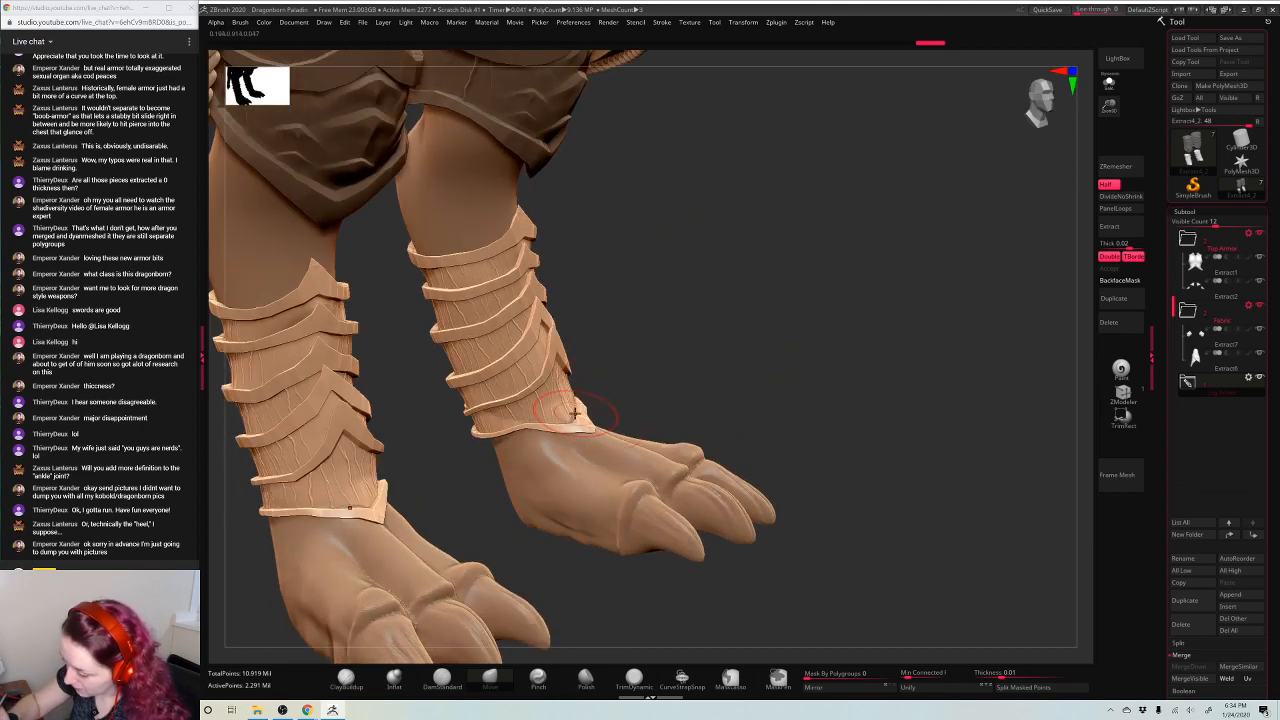
right_drag(700, 313, 614, 413)
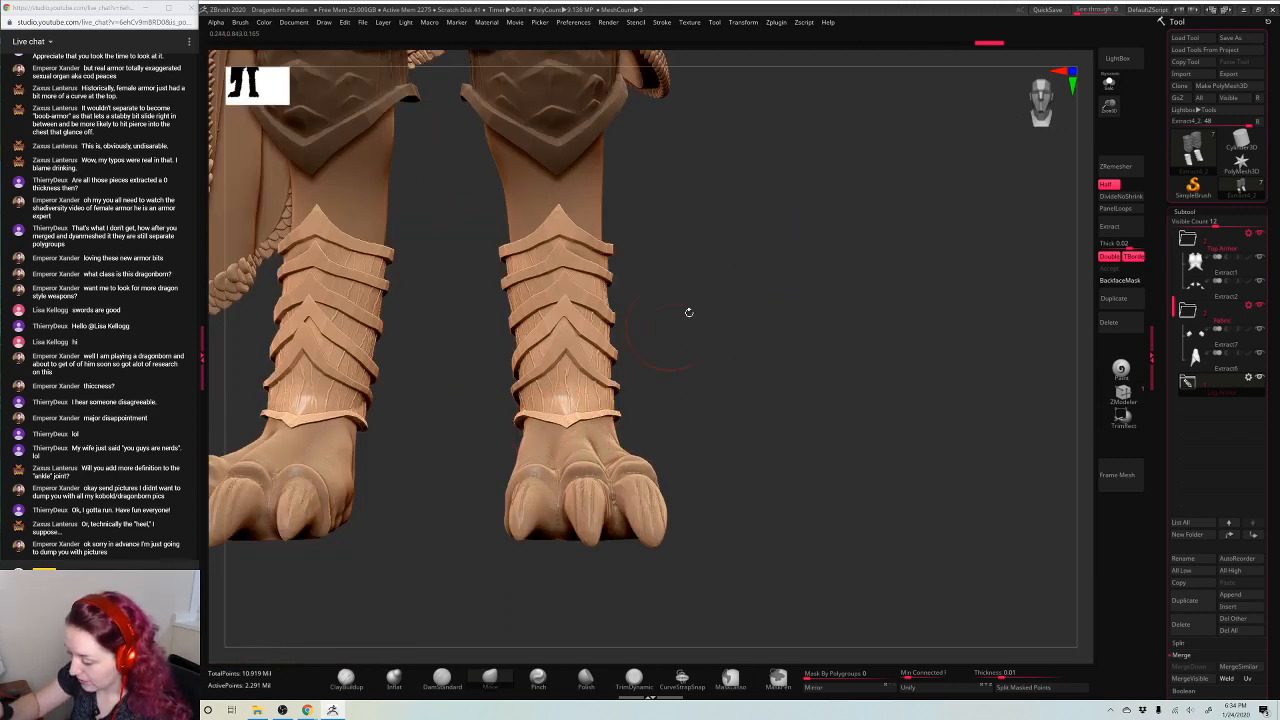
right_drag(689, 313, 595, 410)
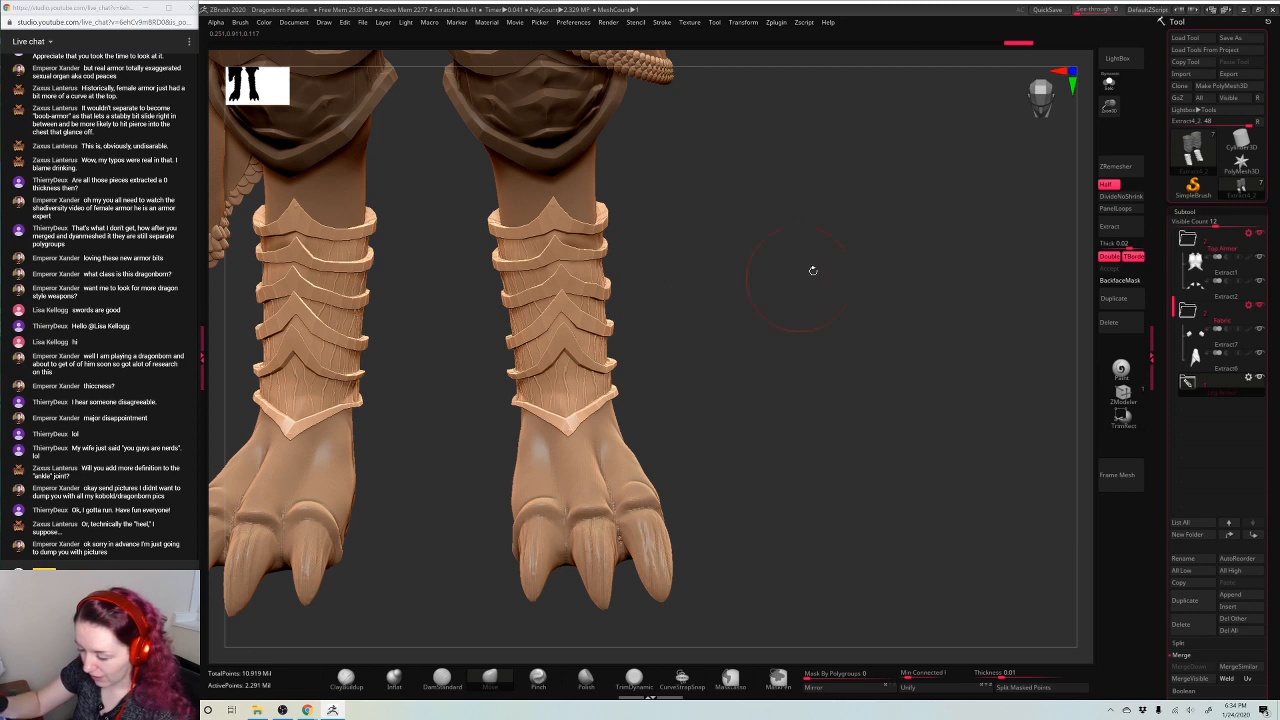
right_drag(811, 271, 734, 351)
Try a Move stroke with a smaller brush on the shin guard's central plate and undo it
key(space)
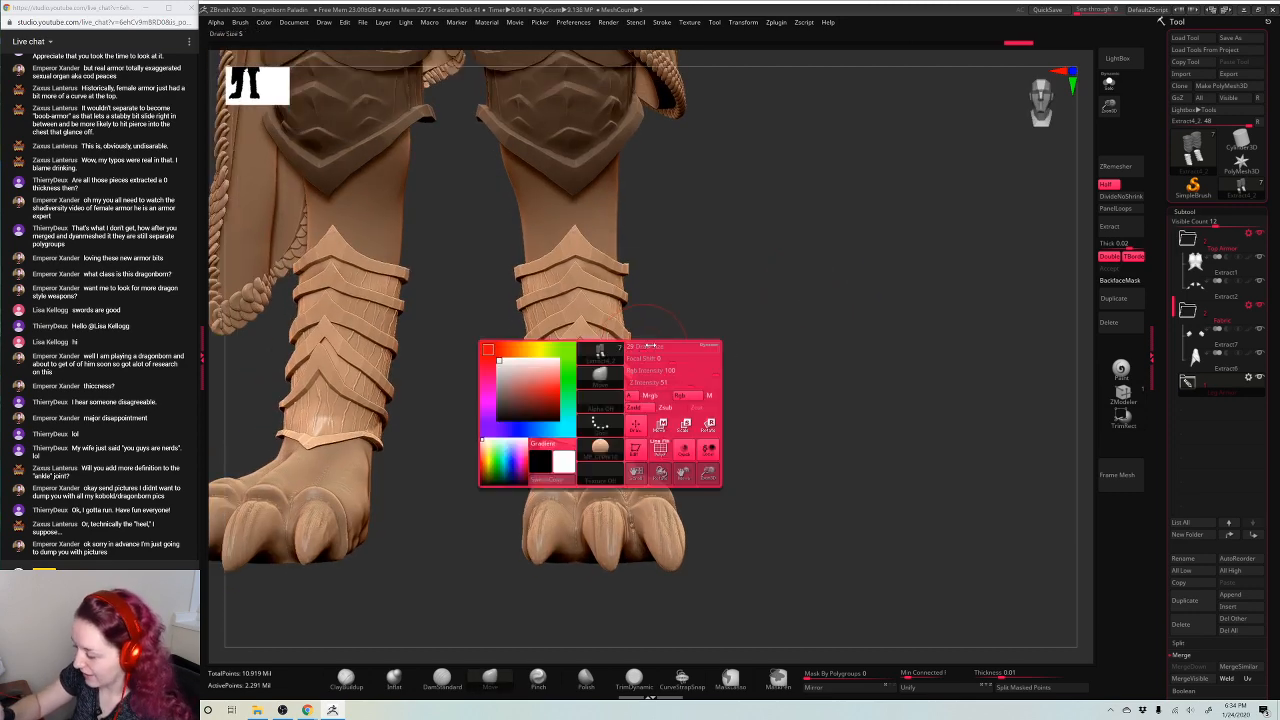
mouse_move(576, 370)
mouse_down()
mouse_move(580, 380)
mouse_move(575, 368)
mouse_up()
key(space)
key(ctrl+z)
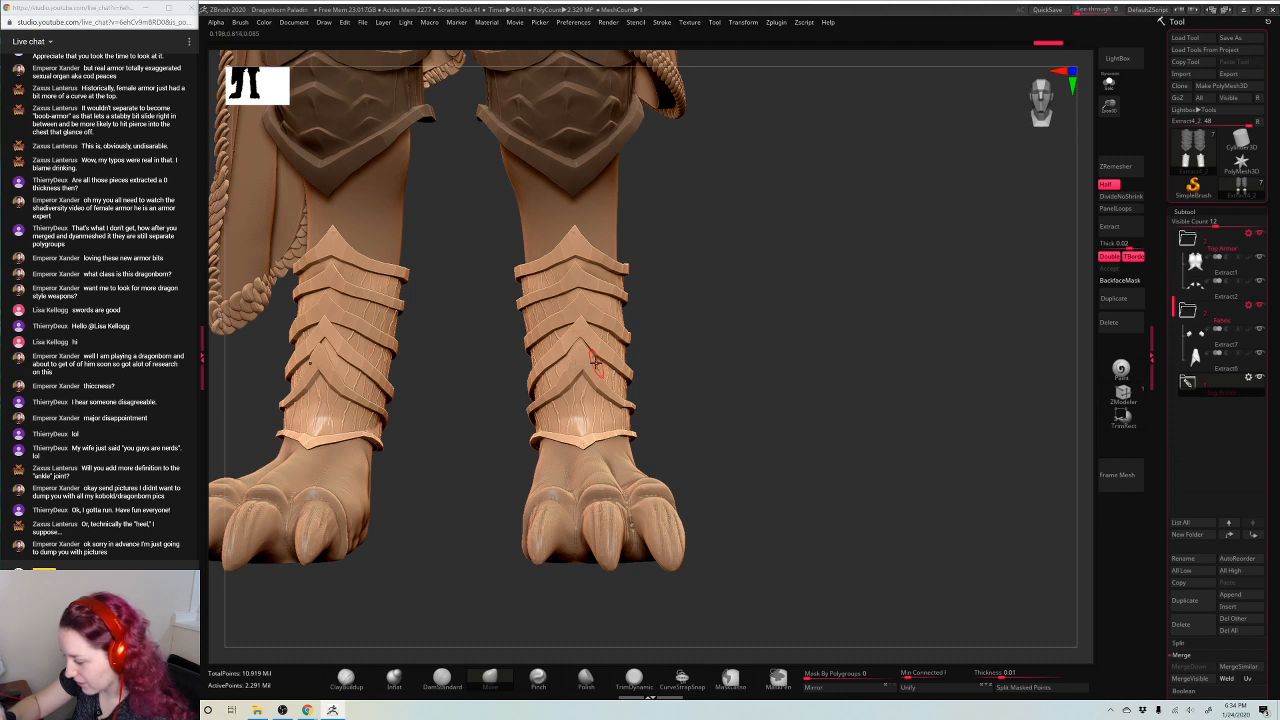
key(ctrl+z)
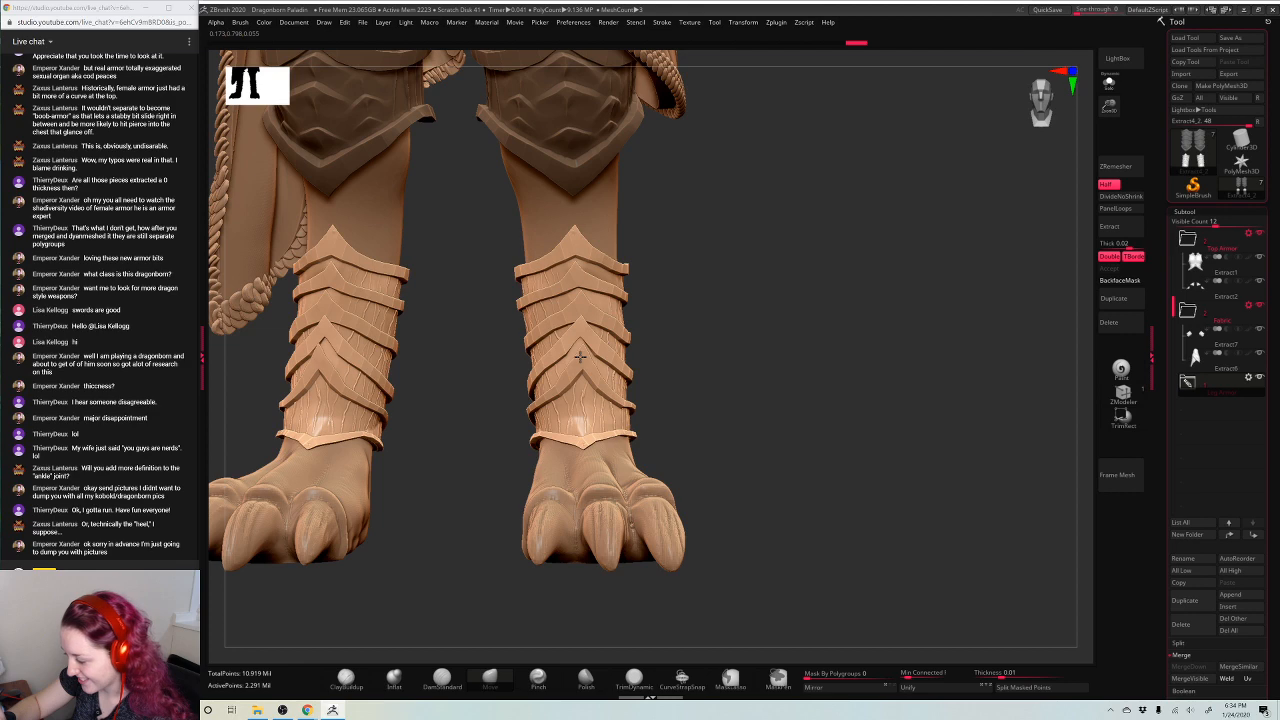
Isolate the leg armor to inspect the shin guards' overlapping plates from the side, and restore the other subtools' visibility
drag(870, 283, 676, 277)
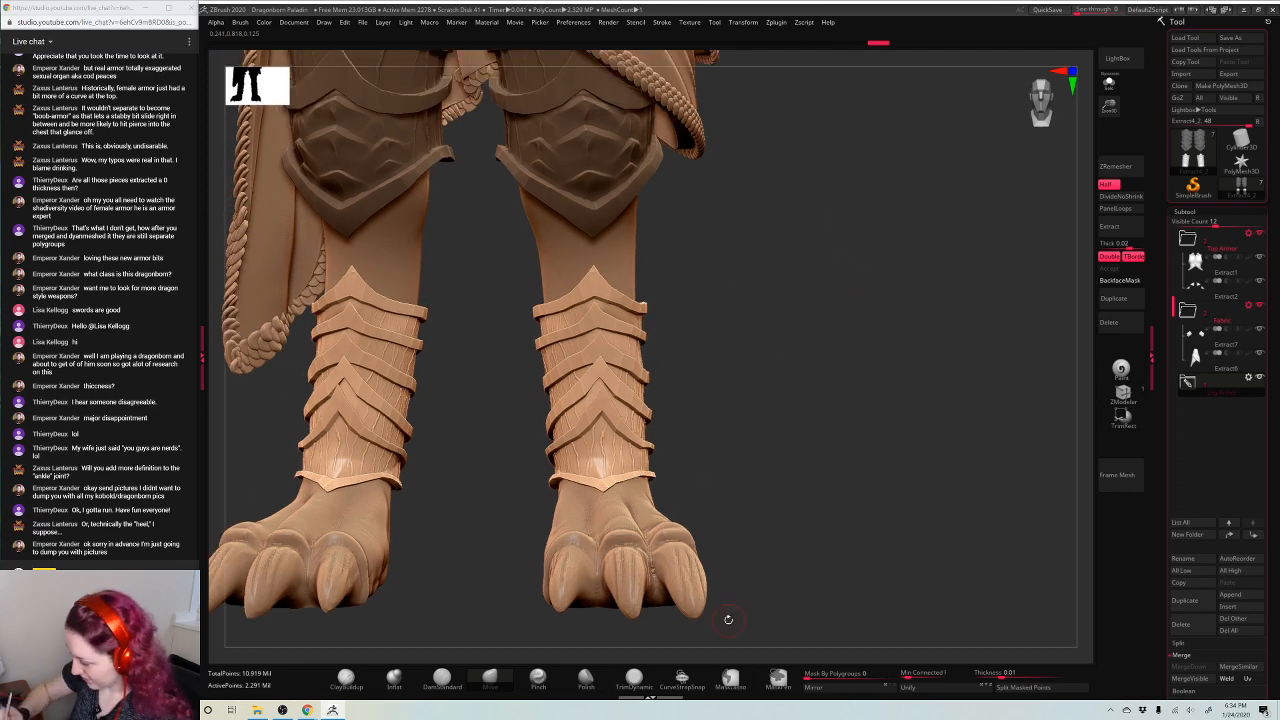
click(1109, 86)
drag(965, 135, 850, 236)
drag(609, 389, 601, 377)
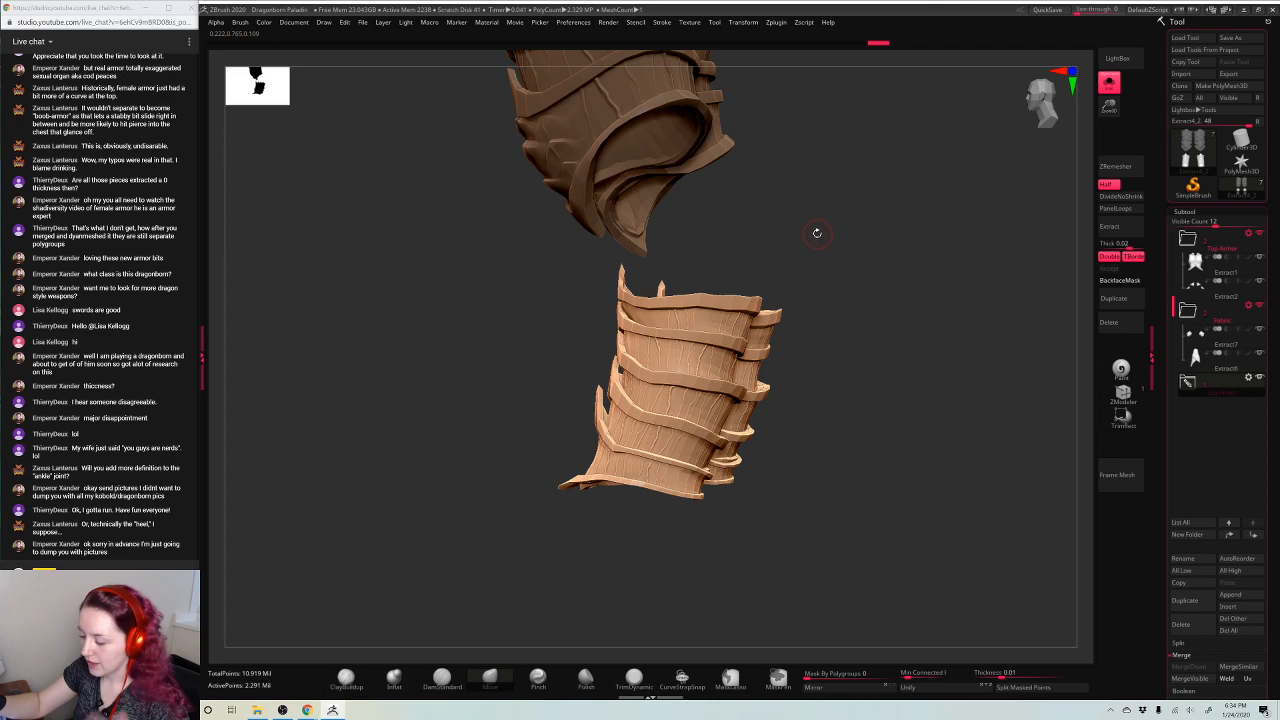
click(1108, 84)
Inflate parts of the shin guards with the Inflat brush and Mask By Polygroups at 100, and clear the mask on the leg armor
drag(941, 202, 618, 397)
right_click(892, 208)
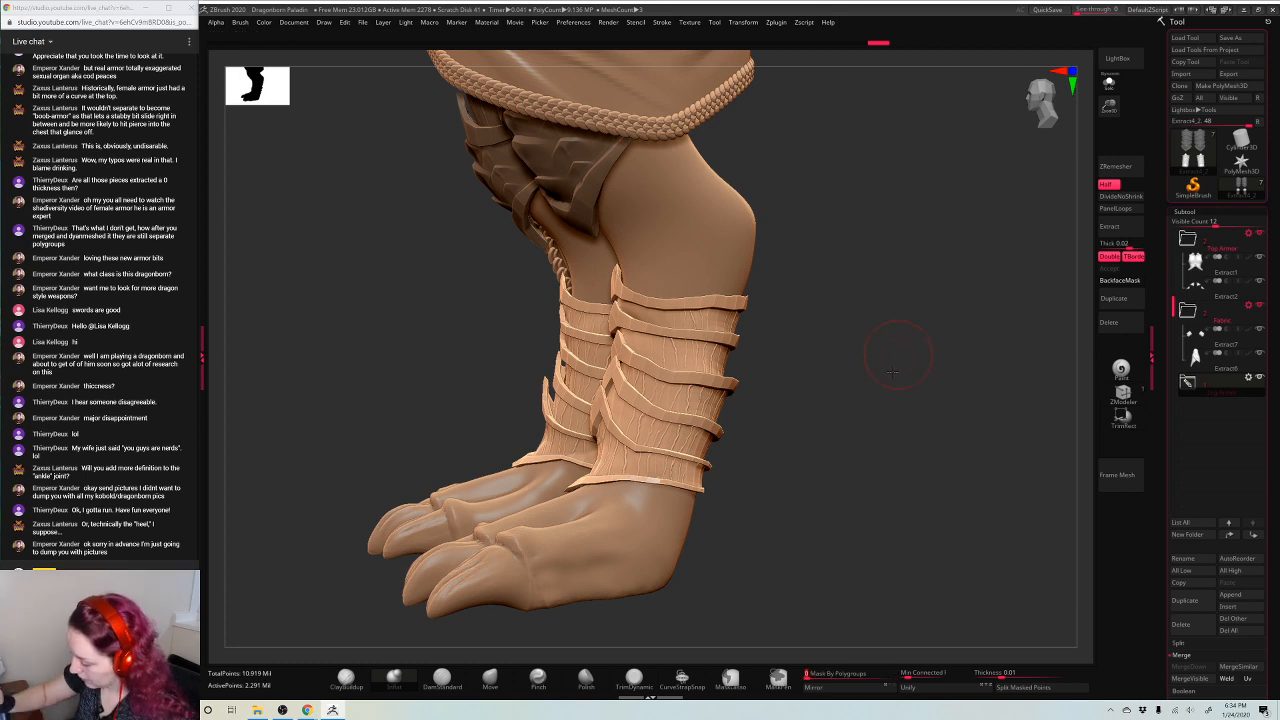
drag(892, 372, 878, 600)
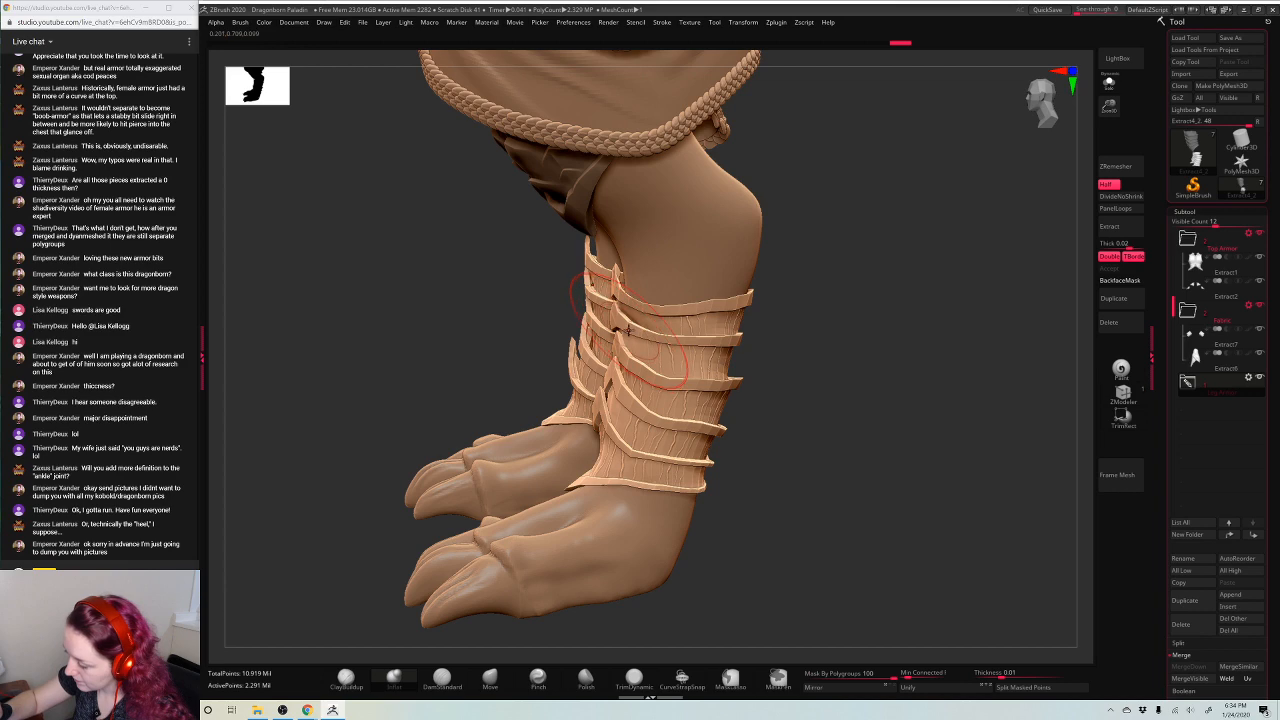
drag(841, 267, 770, 318)
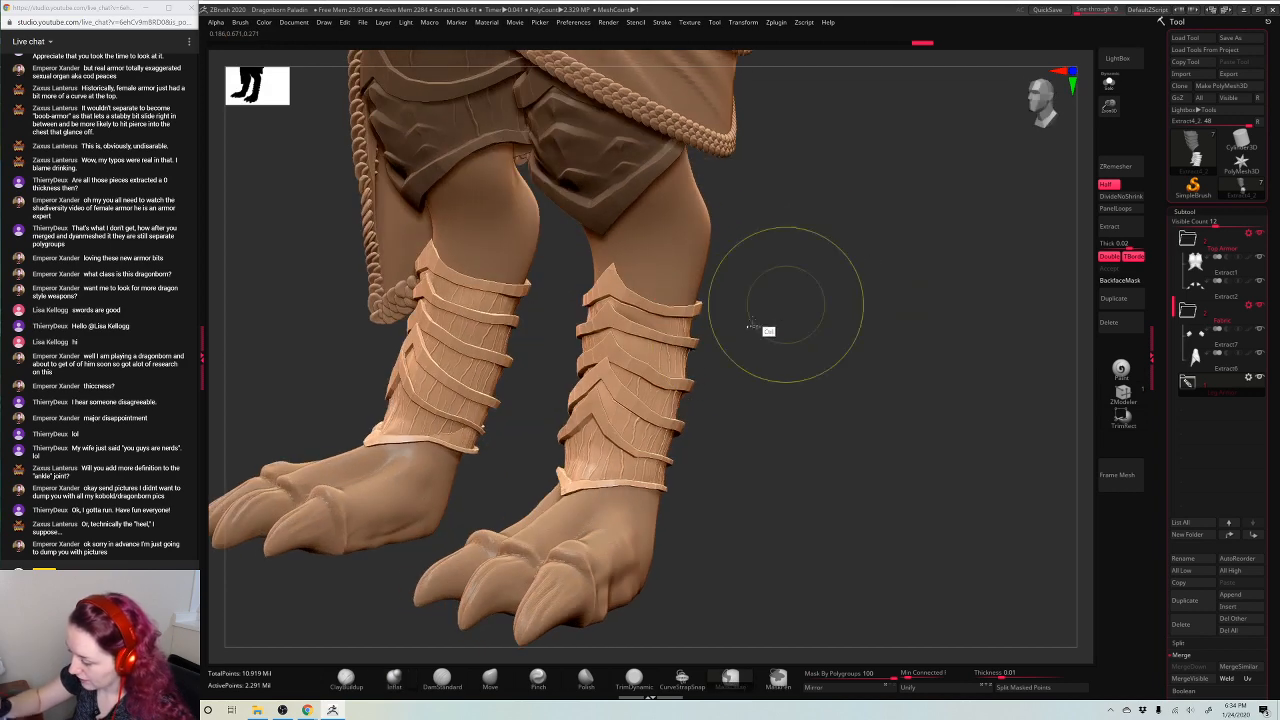
drag(682, 368, 728, 360)
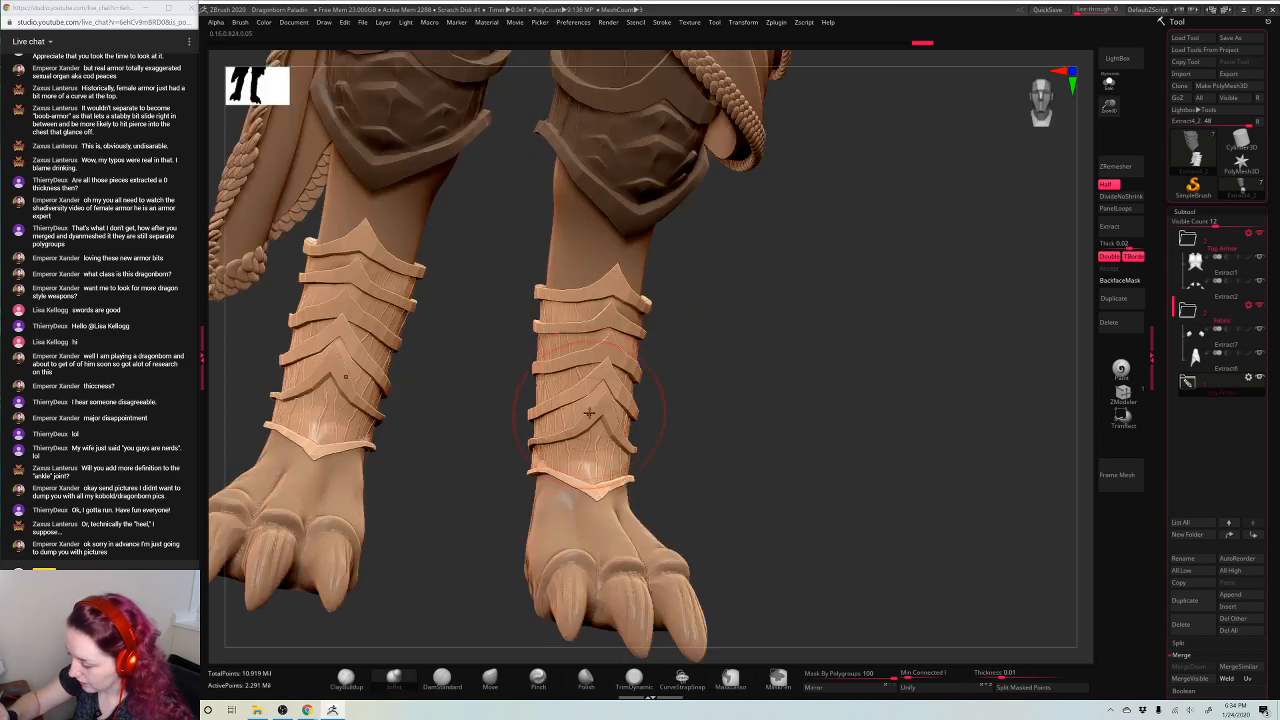
ctrl+drag(823, 290, 853, 341)
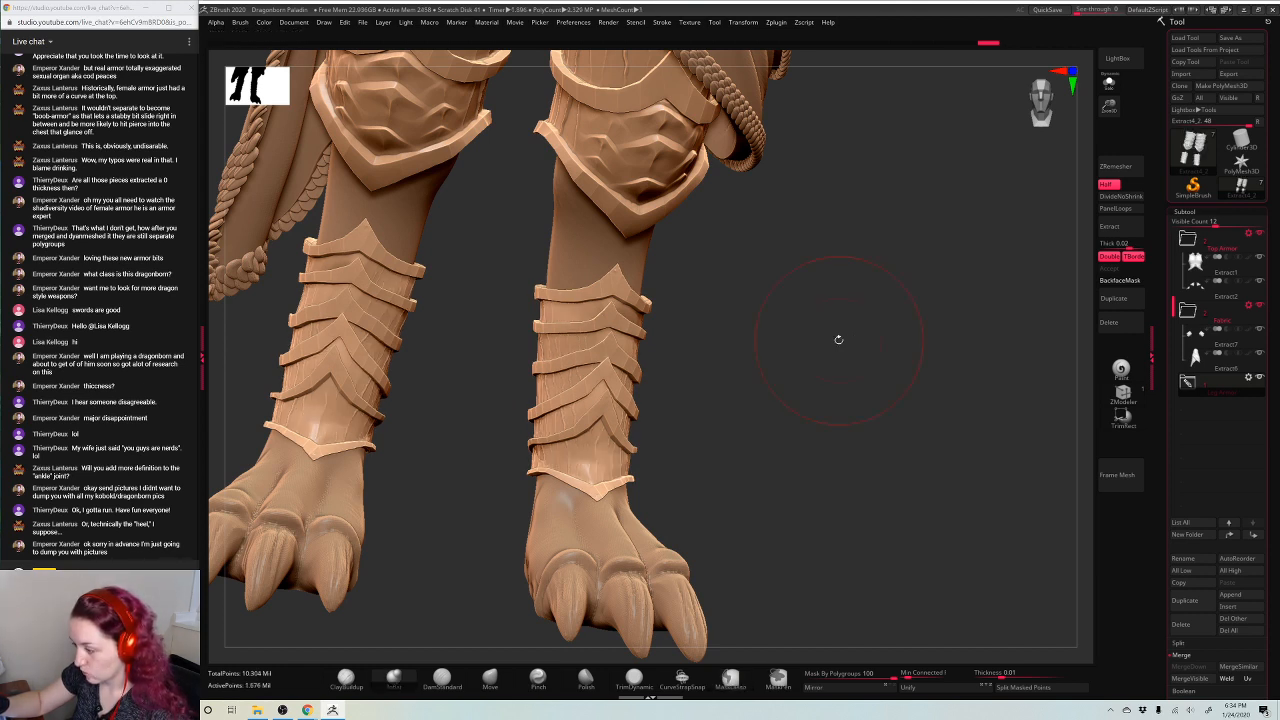
Move the Extract7 subtool from the Fabric folder into Top Armor above Extract2 and merge it down
shift+drag(838, 340, 973, 376)
key(f)
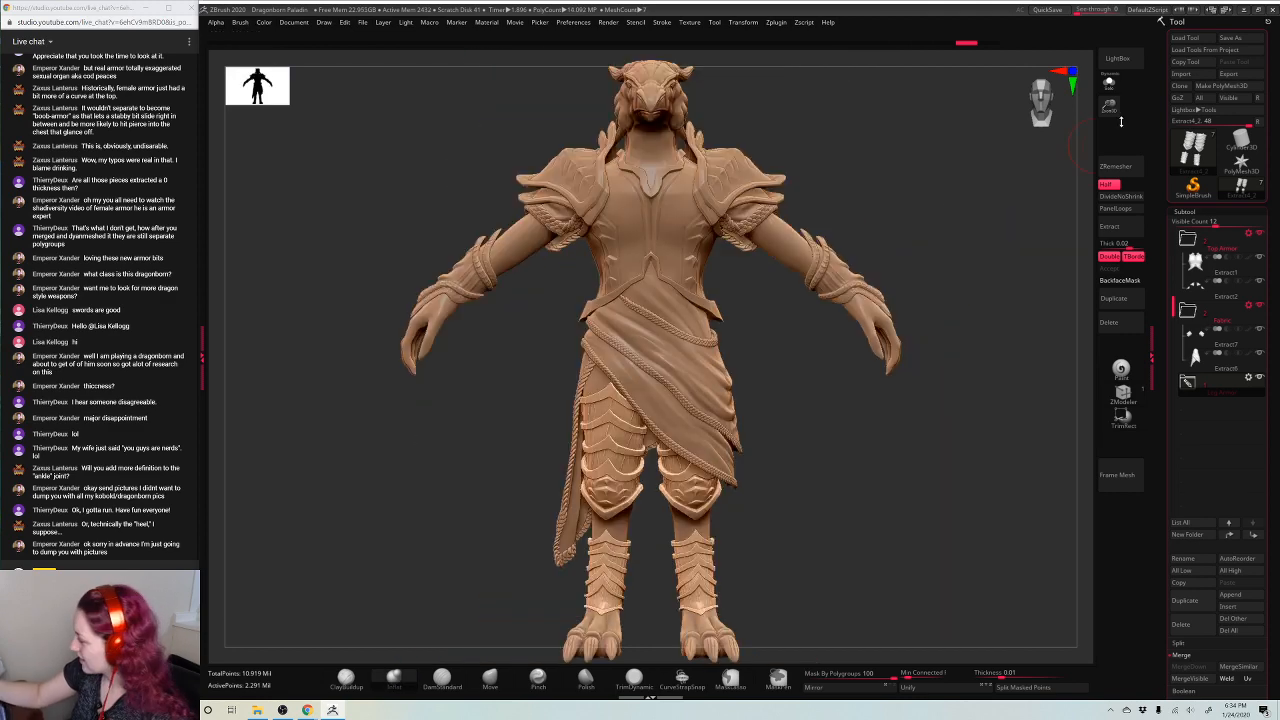
drag(1110, 106, 1085, 62)
alt+drag(863, 238, 829, 206)
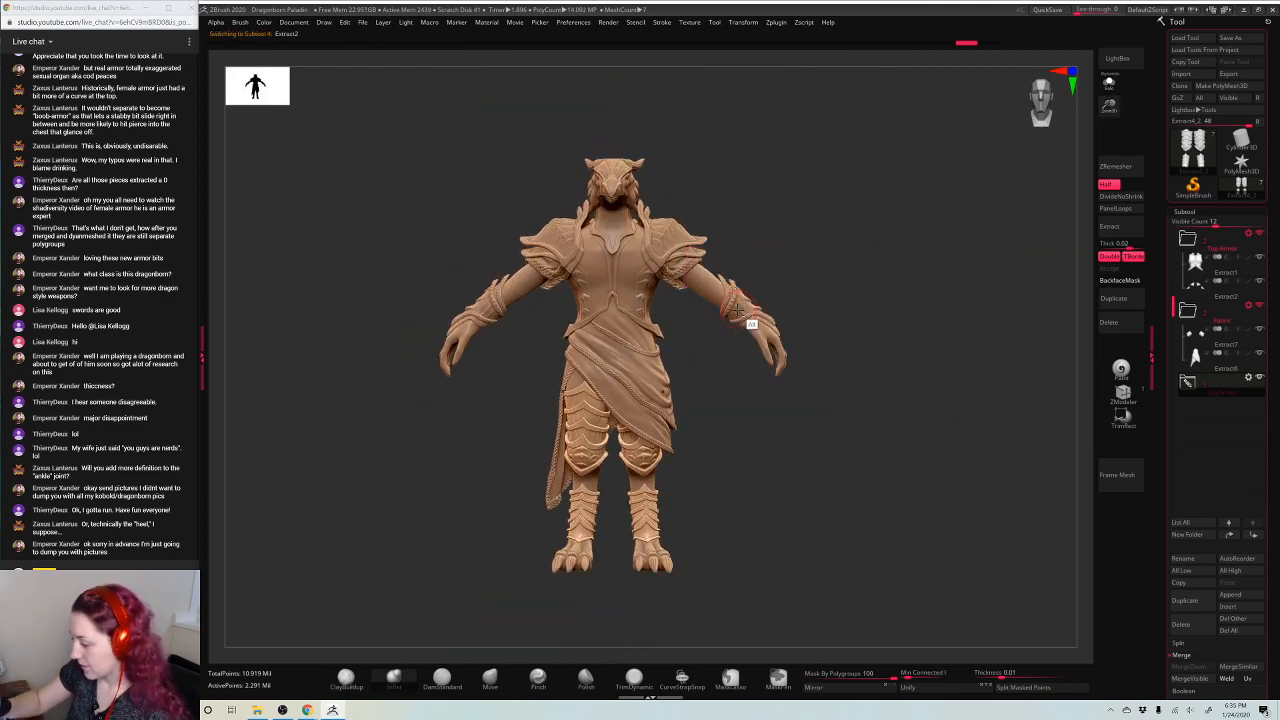
alt+click(742, 312)
mouse_move(842, 256)
ctrl+mouse_down()
mouse_move(732, 341)
mouse_move(722, 415)
mouse_move(775, 405)
mouse_move(758, 264)
mouse_move(832, 462)
ctrl+mouse_up()
click(1032, 688)
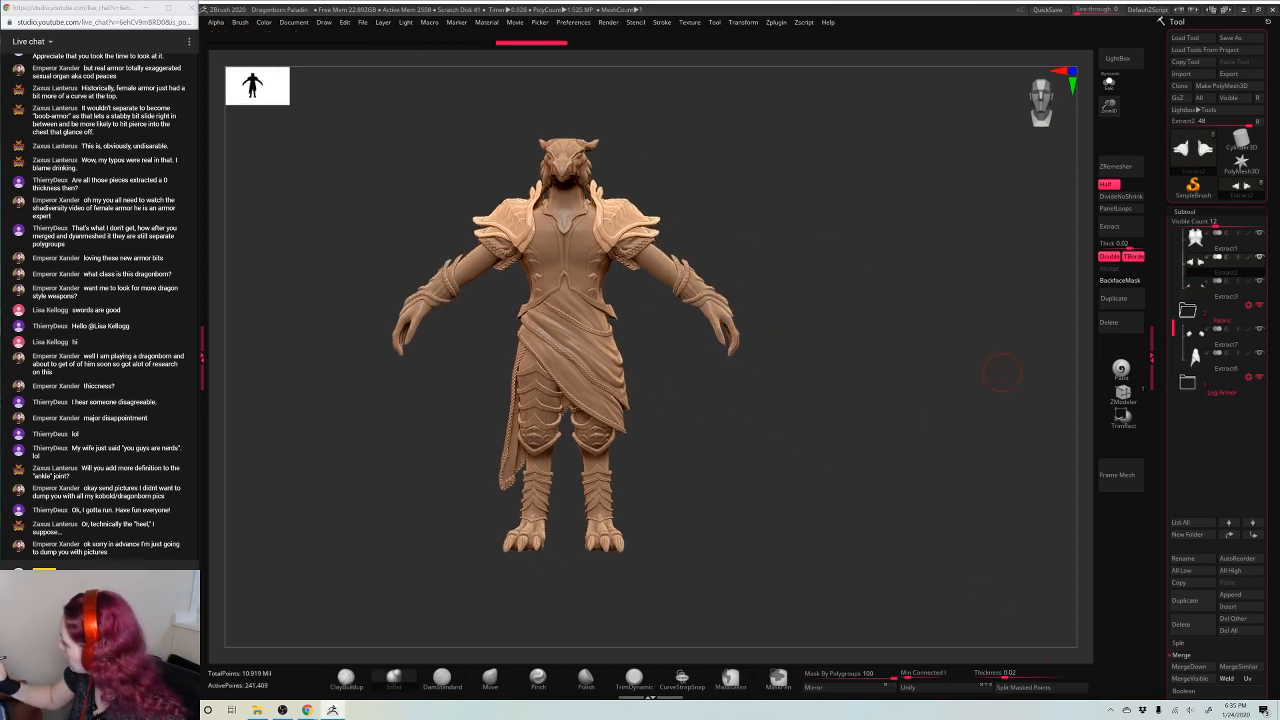
drag(1197, 338, 1196, 264)
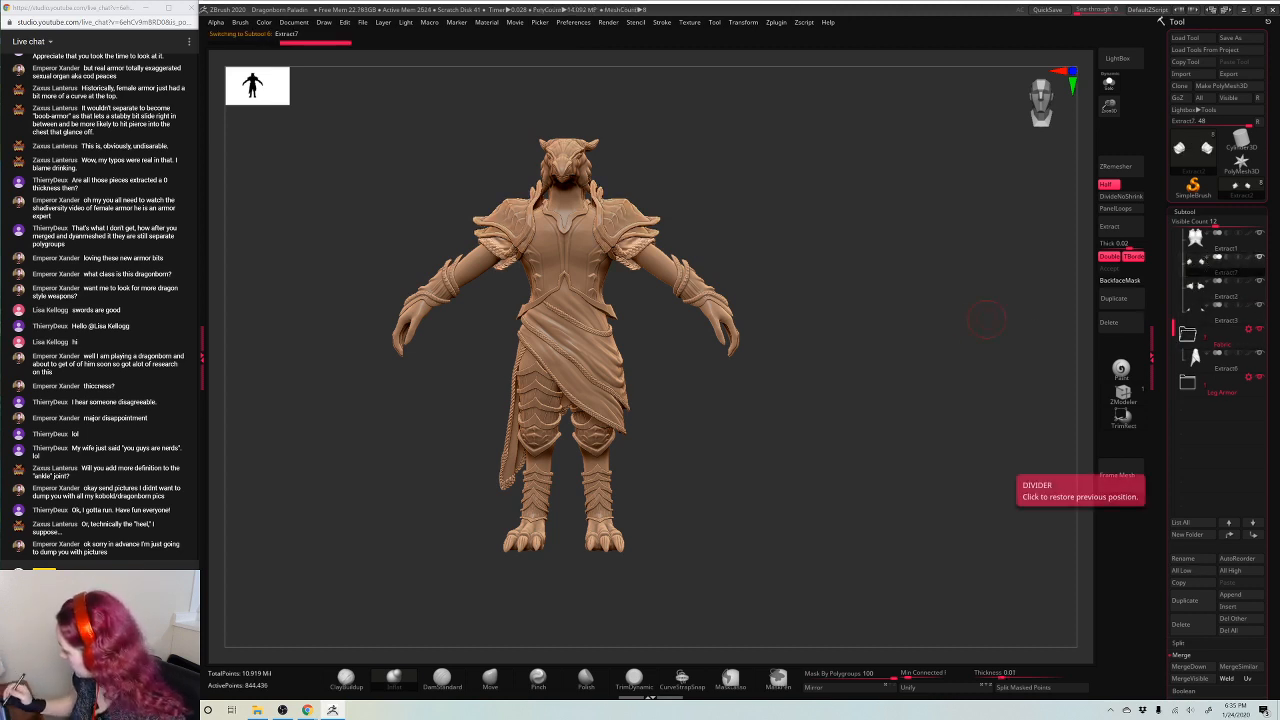
click(1189, 666)
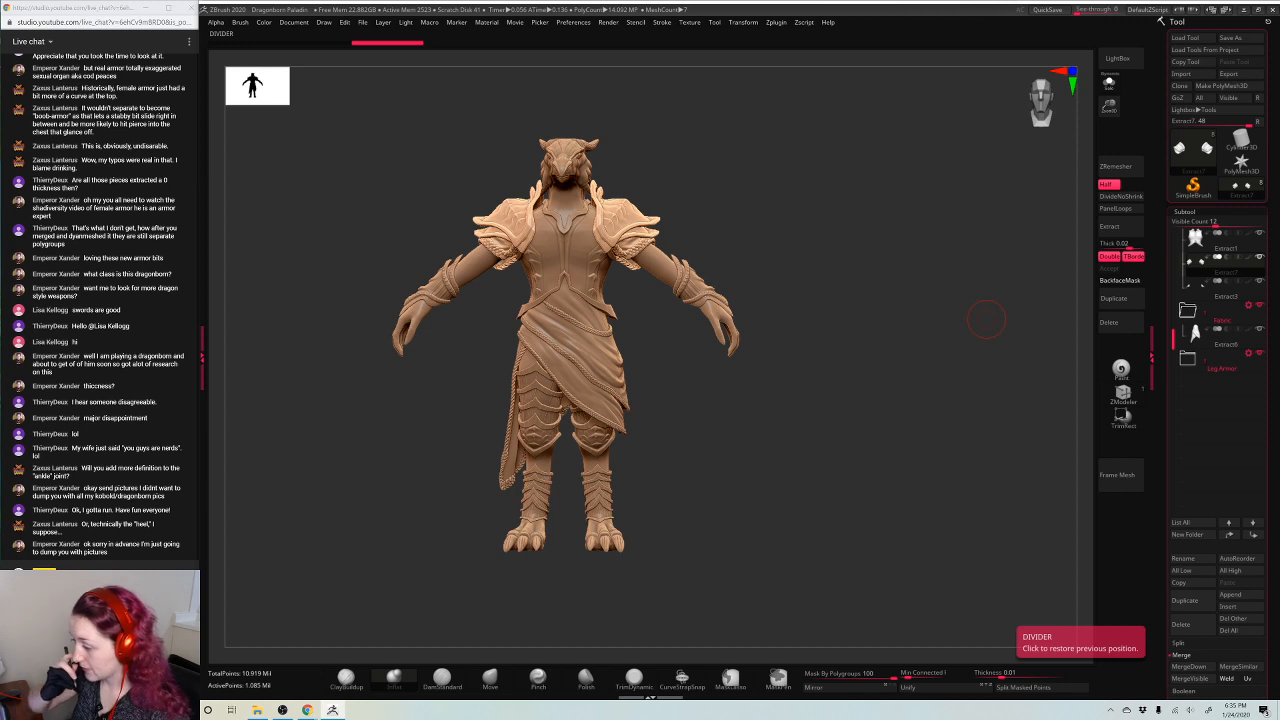
Make the dragonborn body the active subtool and save the project over the existing Dragonborn Paladin file
alt+click(570, 198)
drag(916, 206, 884, 226)
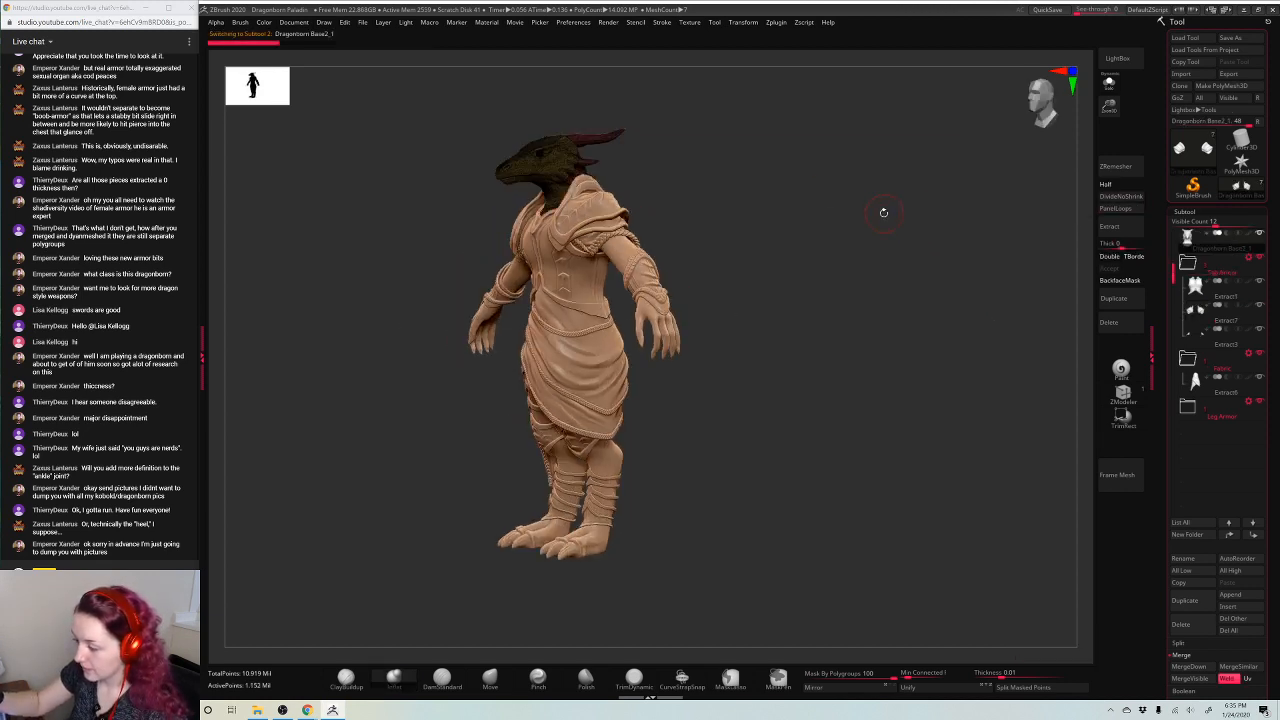
drag(1108, 108, 1106, 126)
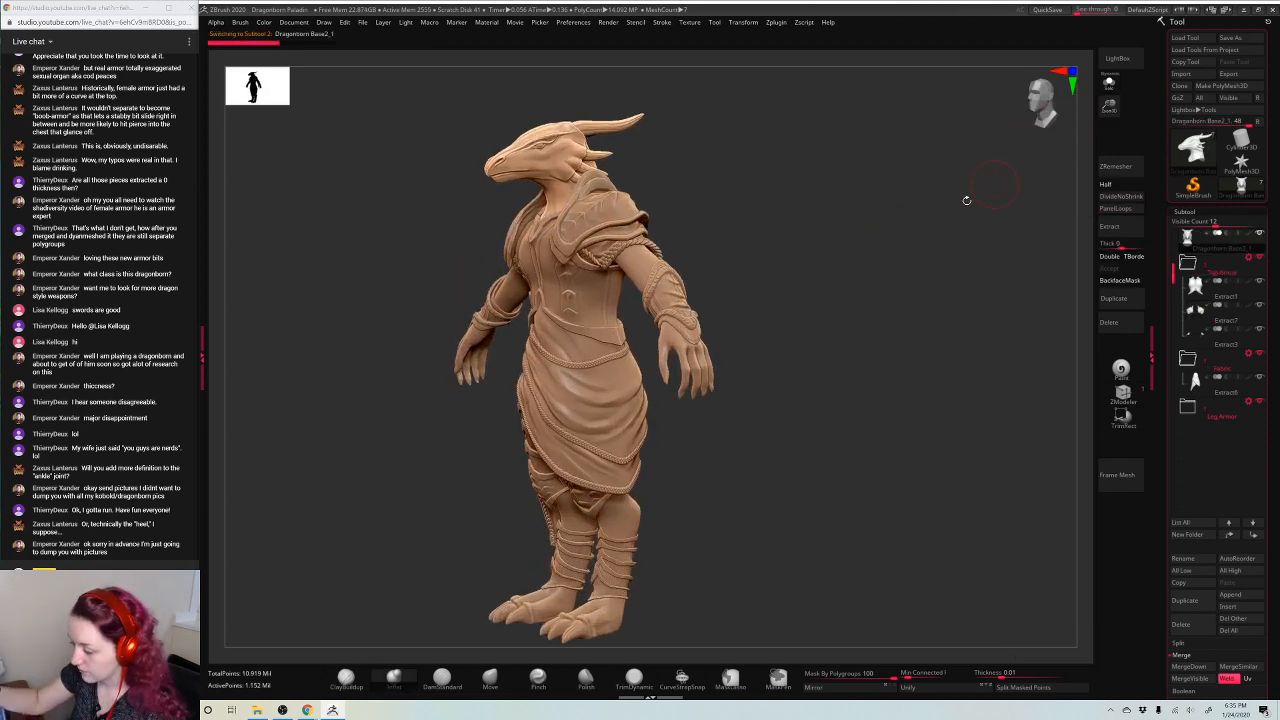
mouse_move(922, 238)
mouse_down()
mouse_move(914, 271)
mouse_move(905, 252)
mouse_up()
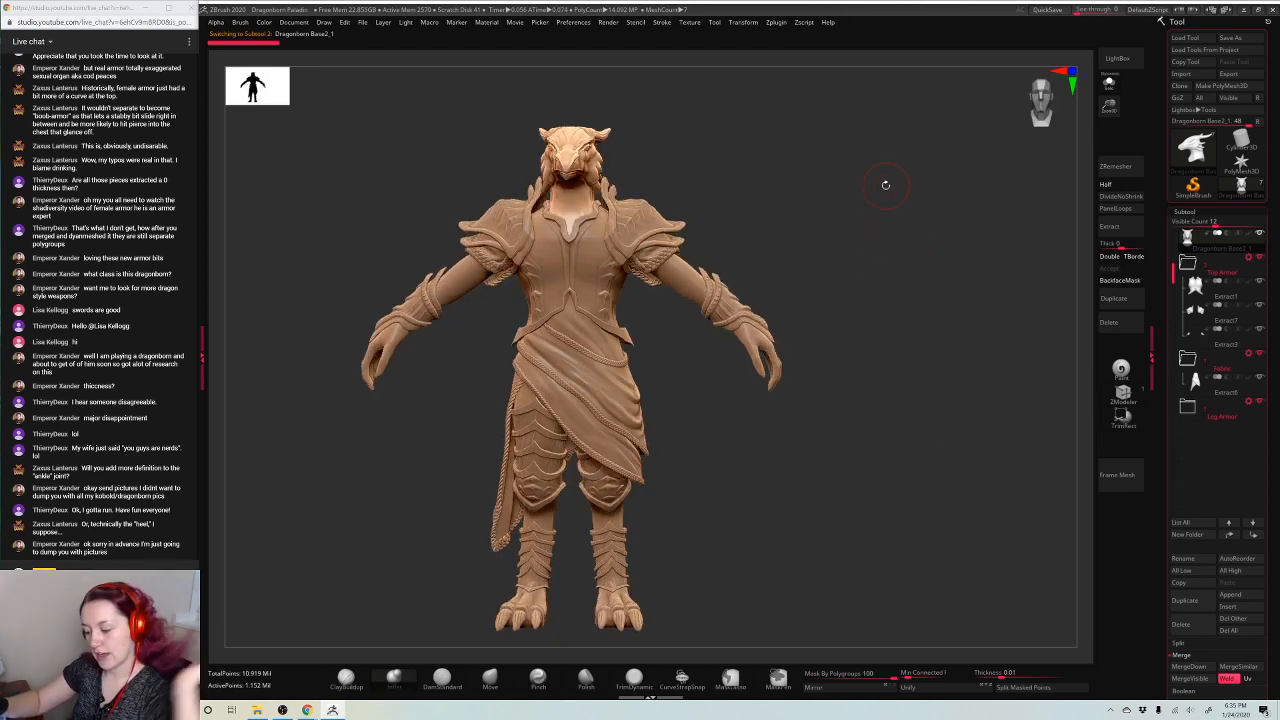
drag(837, 262, 797, 347)
key(ctrl+s)
key(Return)
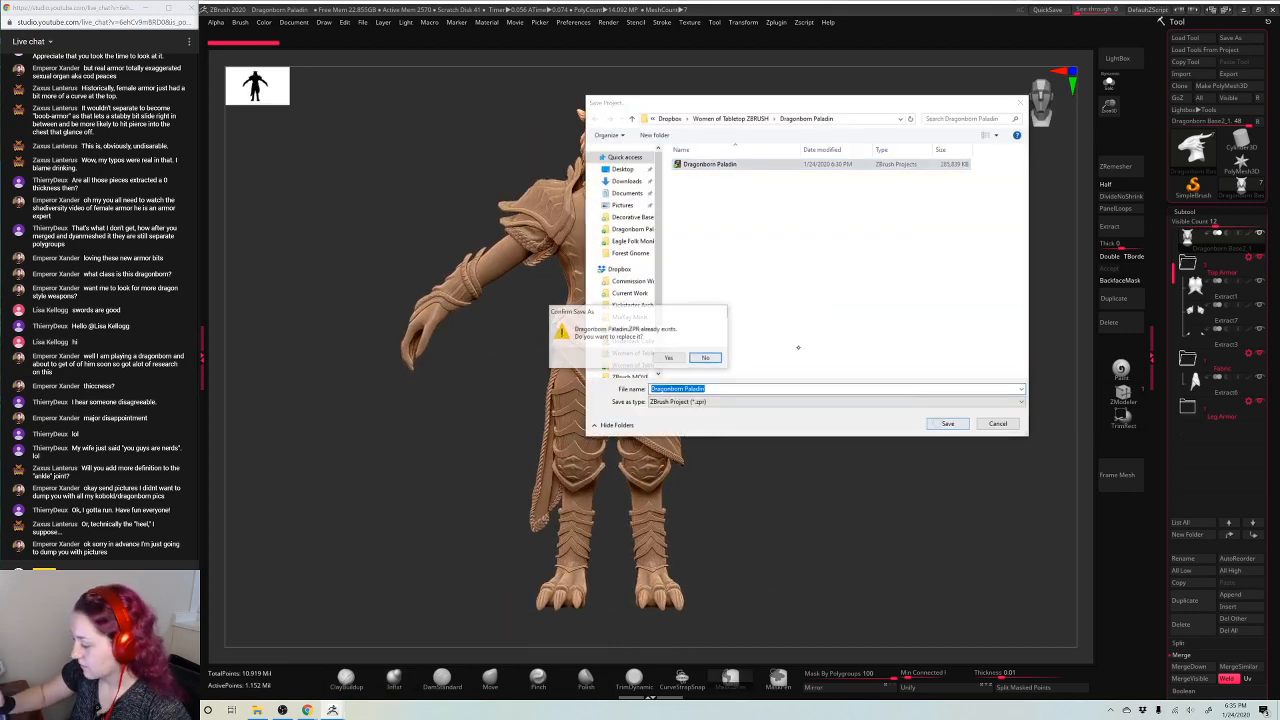
key(y)
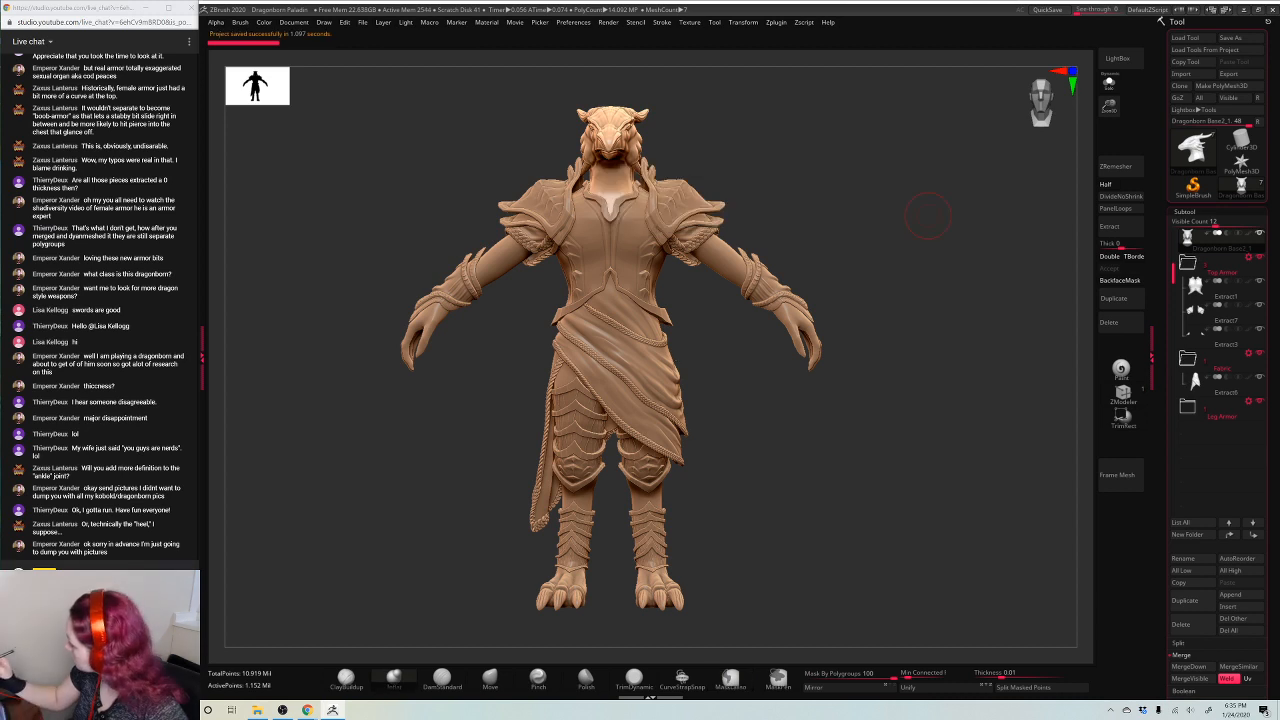
Check the contents of the Top Armor and Leg Armor folders and leave all three subtool folders collapsed, including Fabric
click(1187, 264)
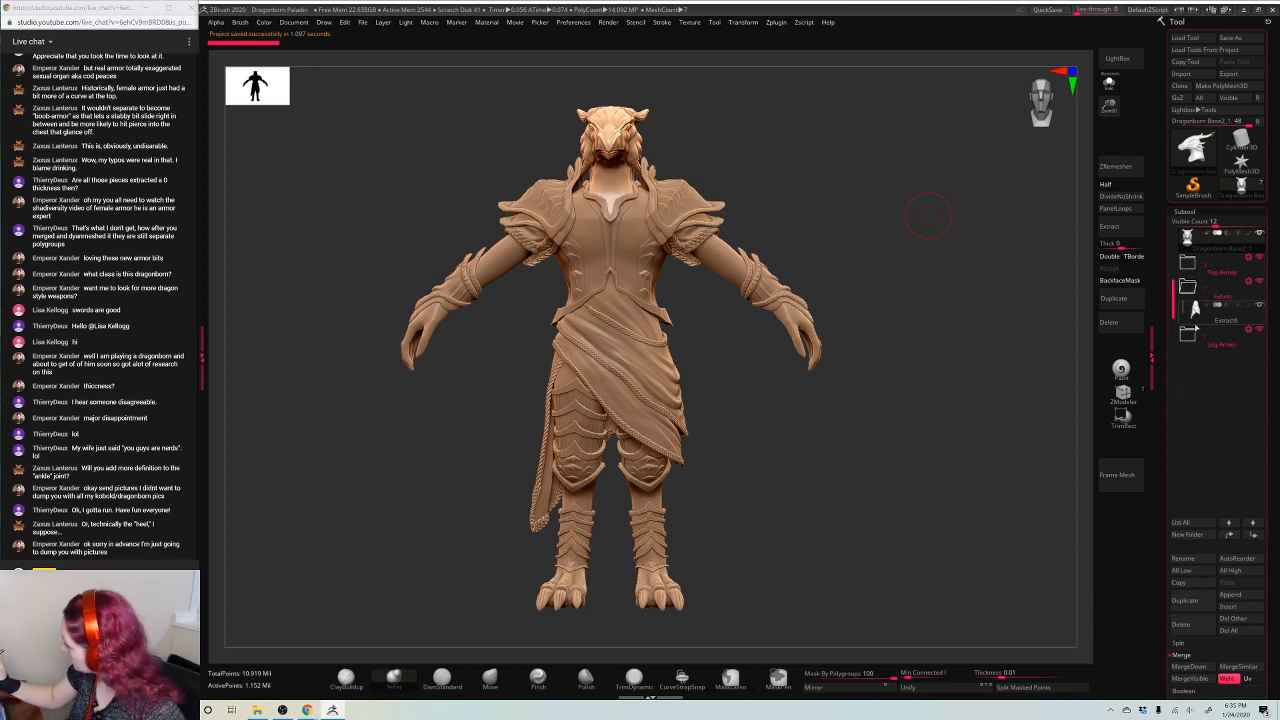
click(1187, 288)
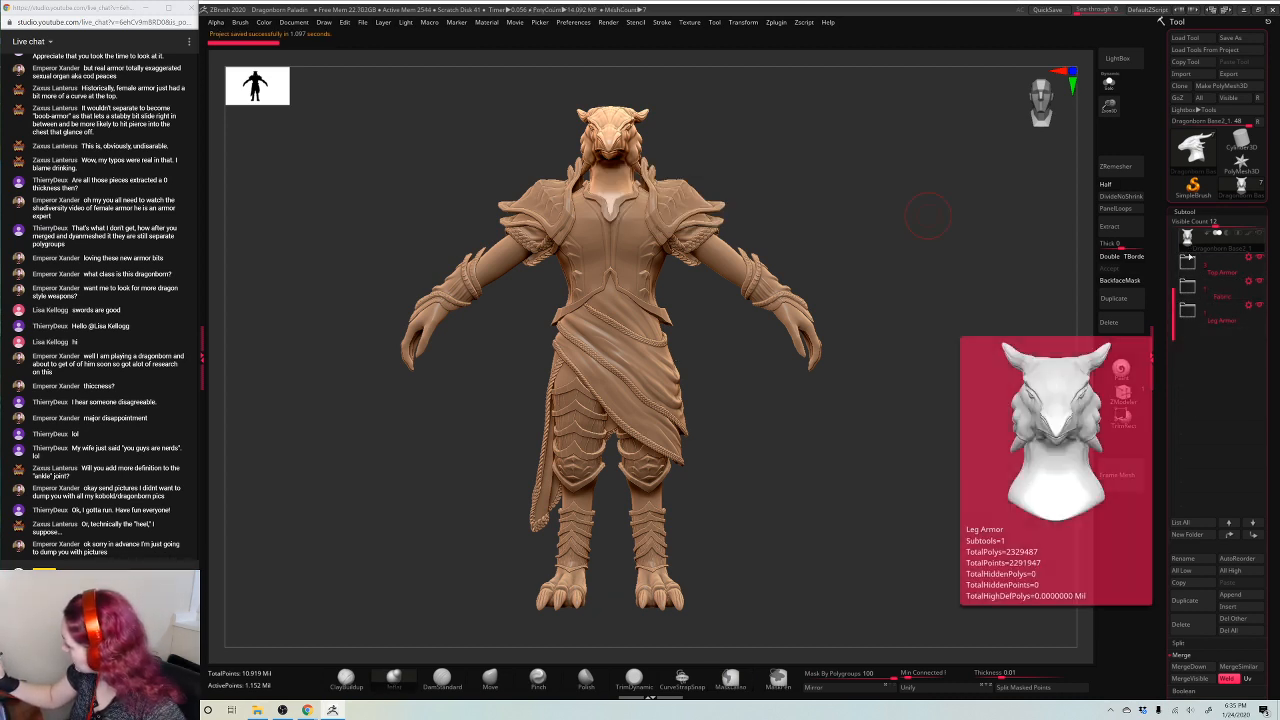
click(1187, 264)
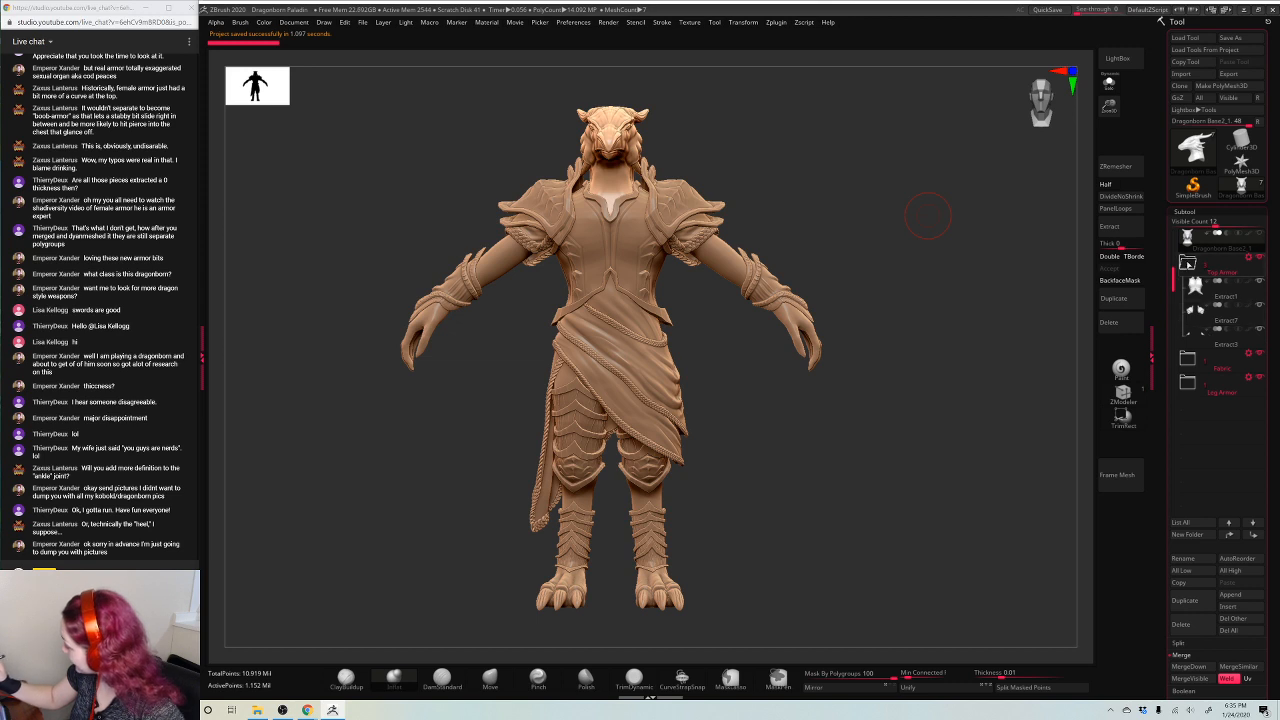
click(1187, 264)
click(1190, 312)
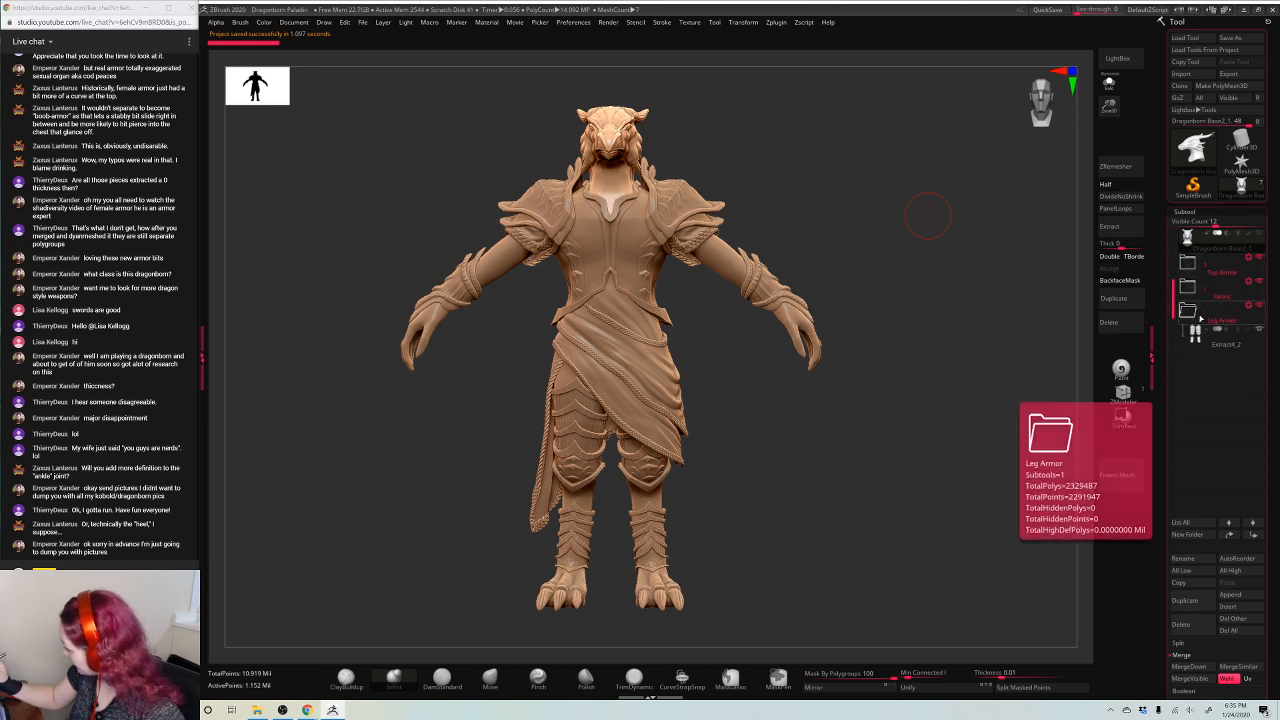
click(1199, 315)
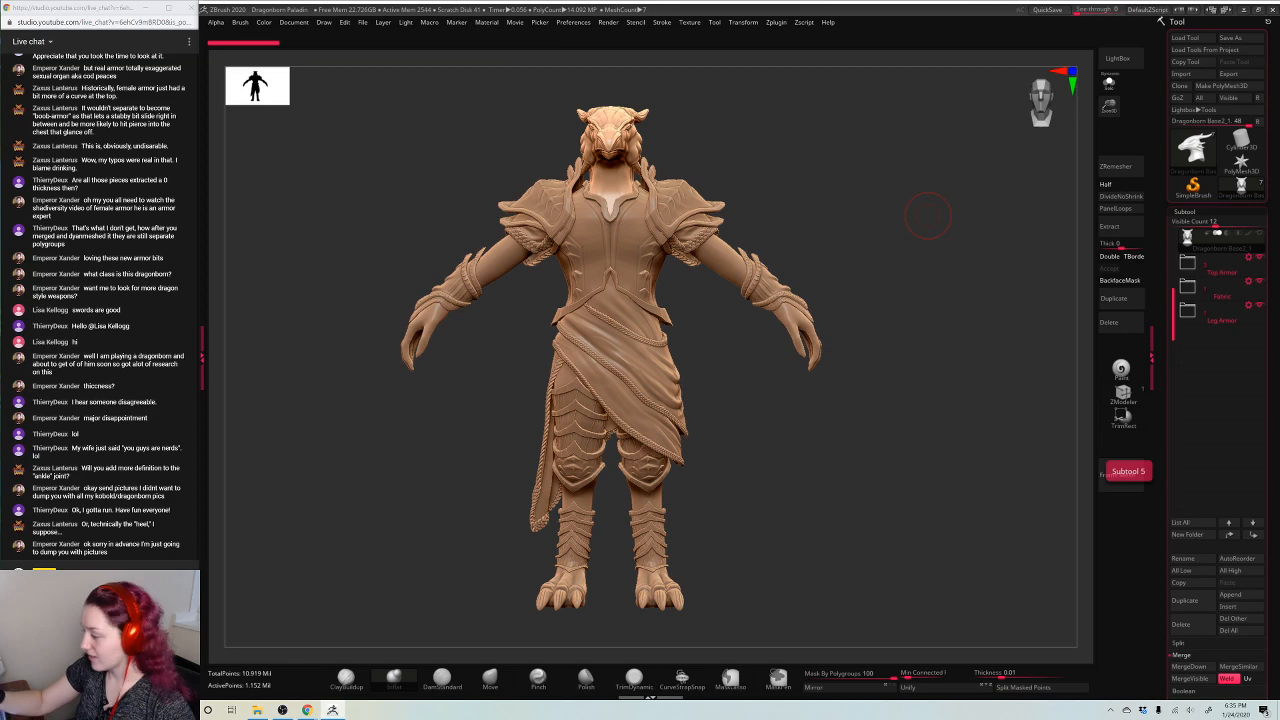
drag(966, 527, 820, 486)
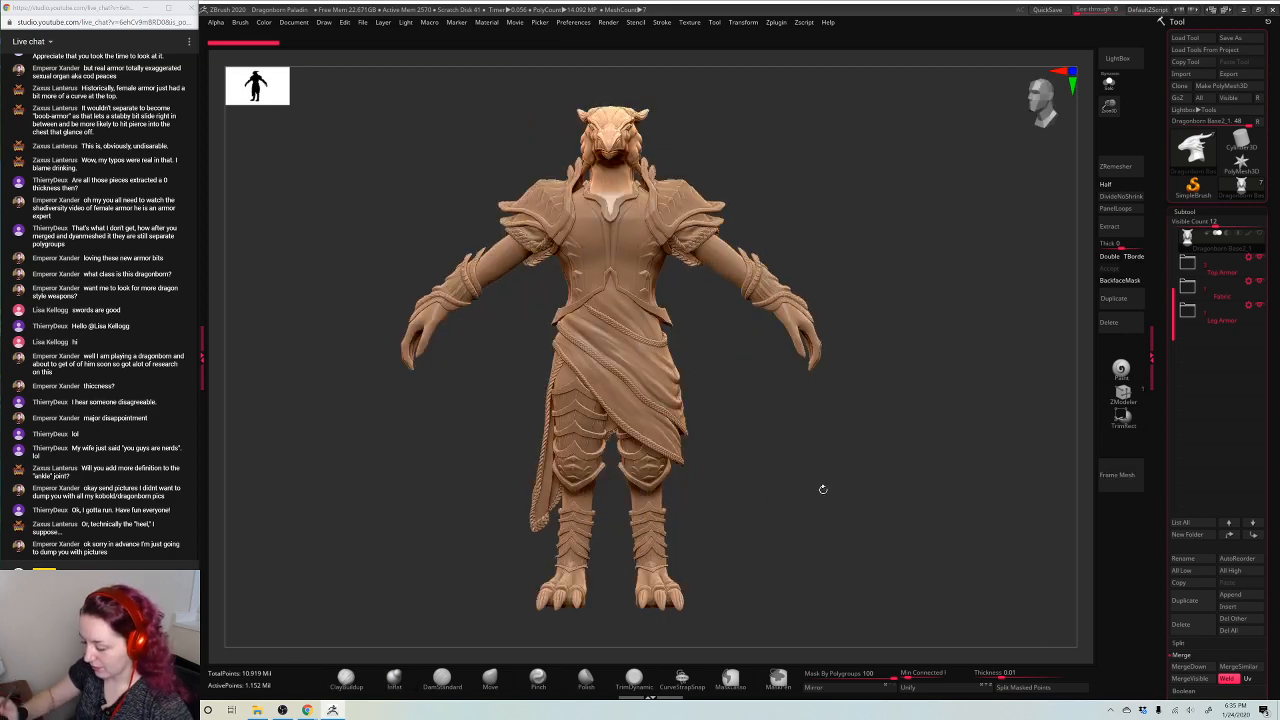
Isolate the Dragonborn Base body subtool, remesh it with DynaMesh at resolution 616, and turn Solo mode off
alt+click(660, 499)
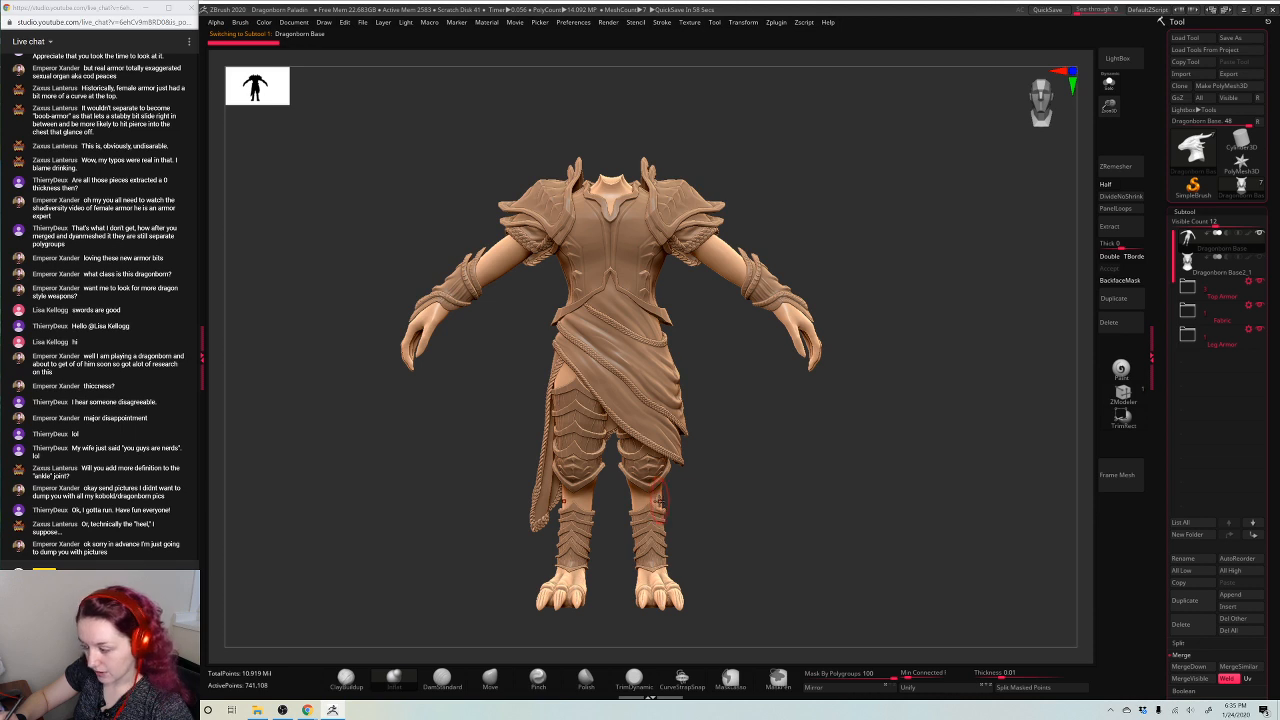
click(1108, 84)
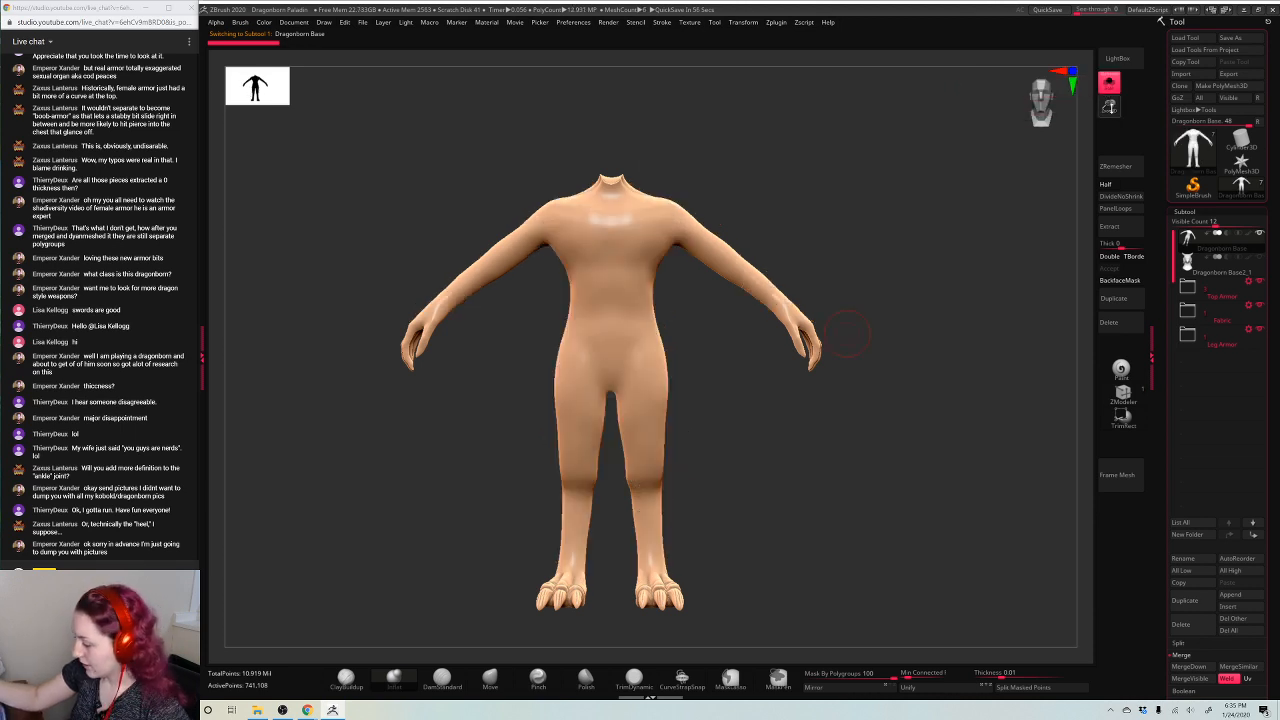
drag(900, 320, 967, 239)
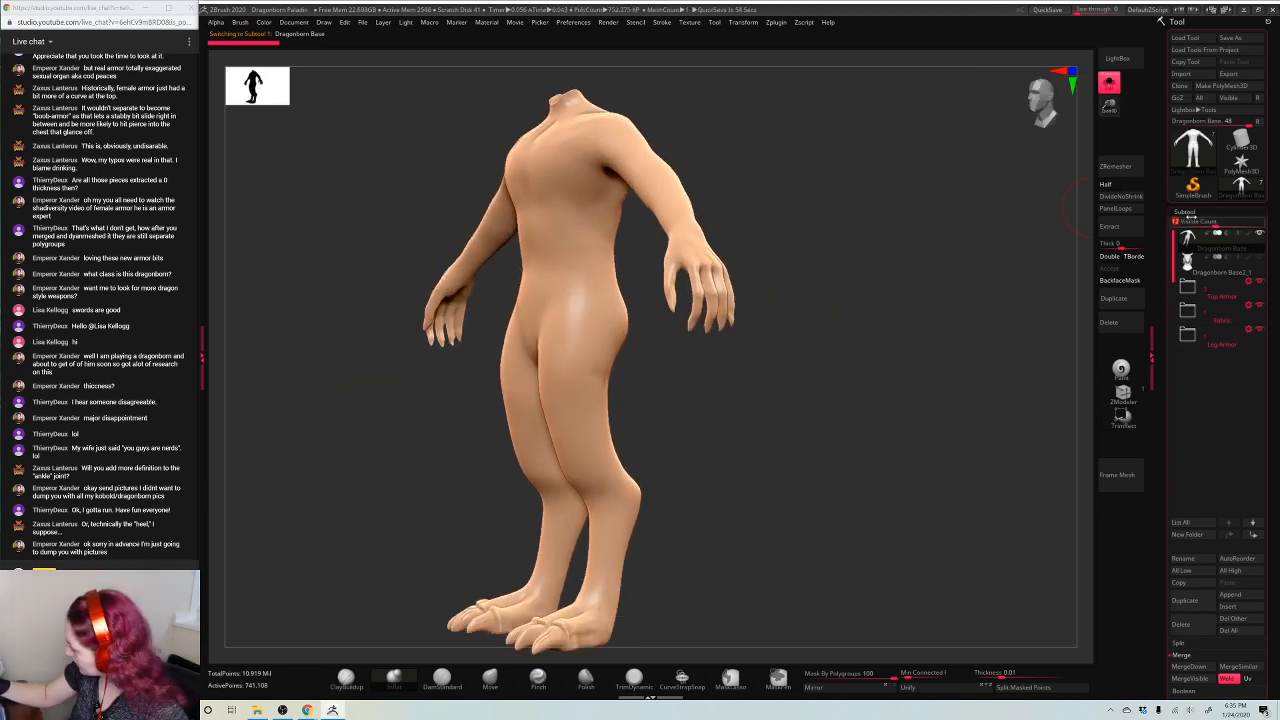
click(1188, 223)
drag(1215, 425, 1180, 425)
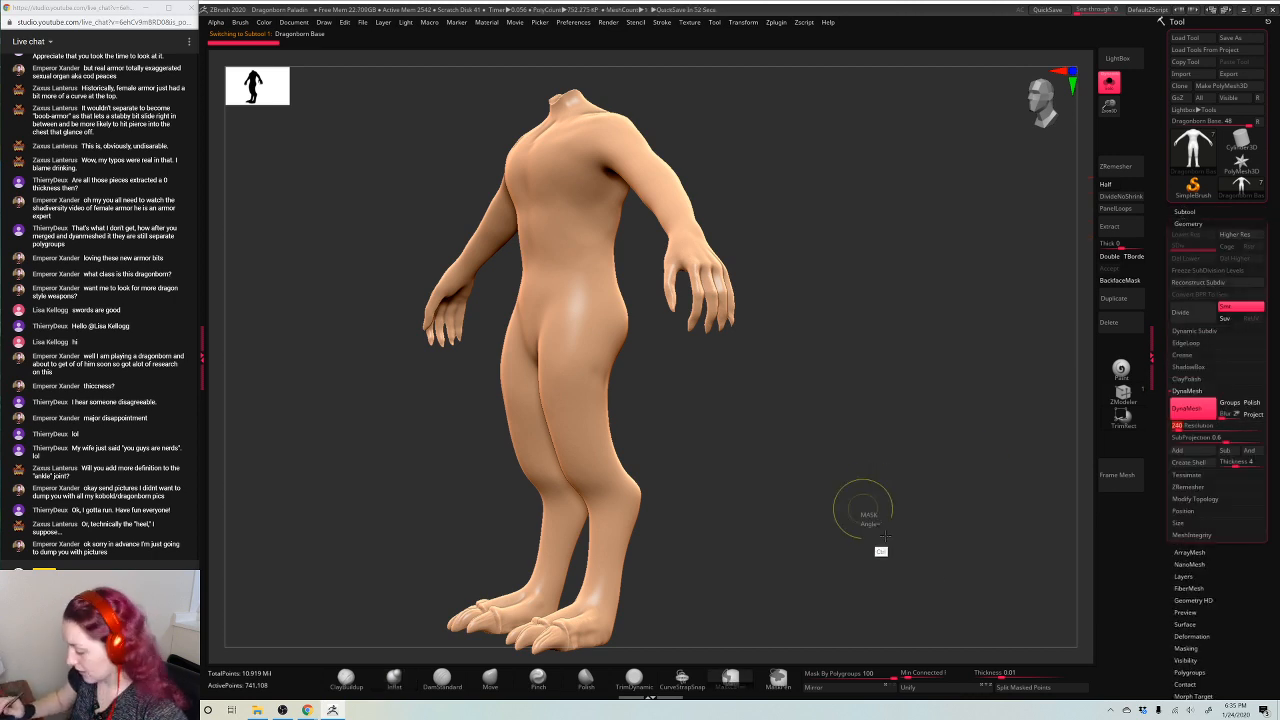
ctrl+drag(863, 506, 949, 589)
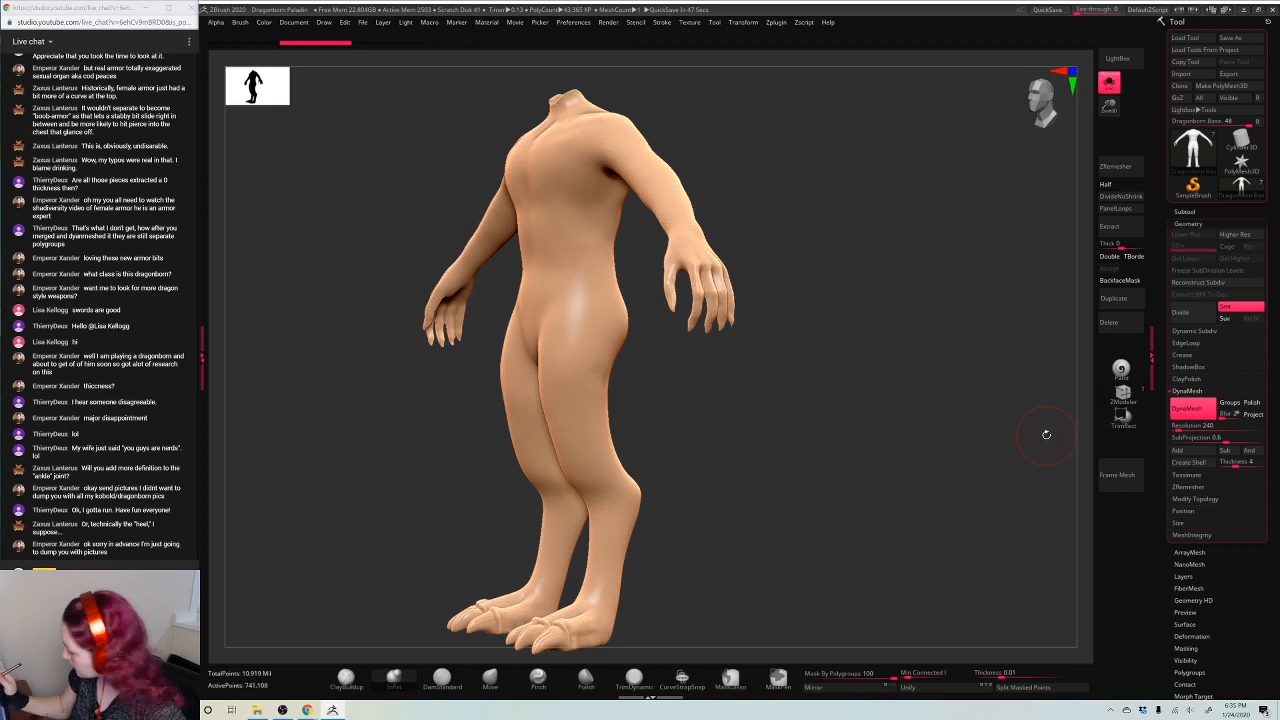
key(ctrl+z)
ctrl+drag(857, 516, 952, 431)
click(1109, 84)
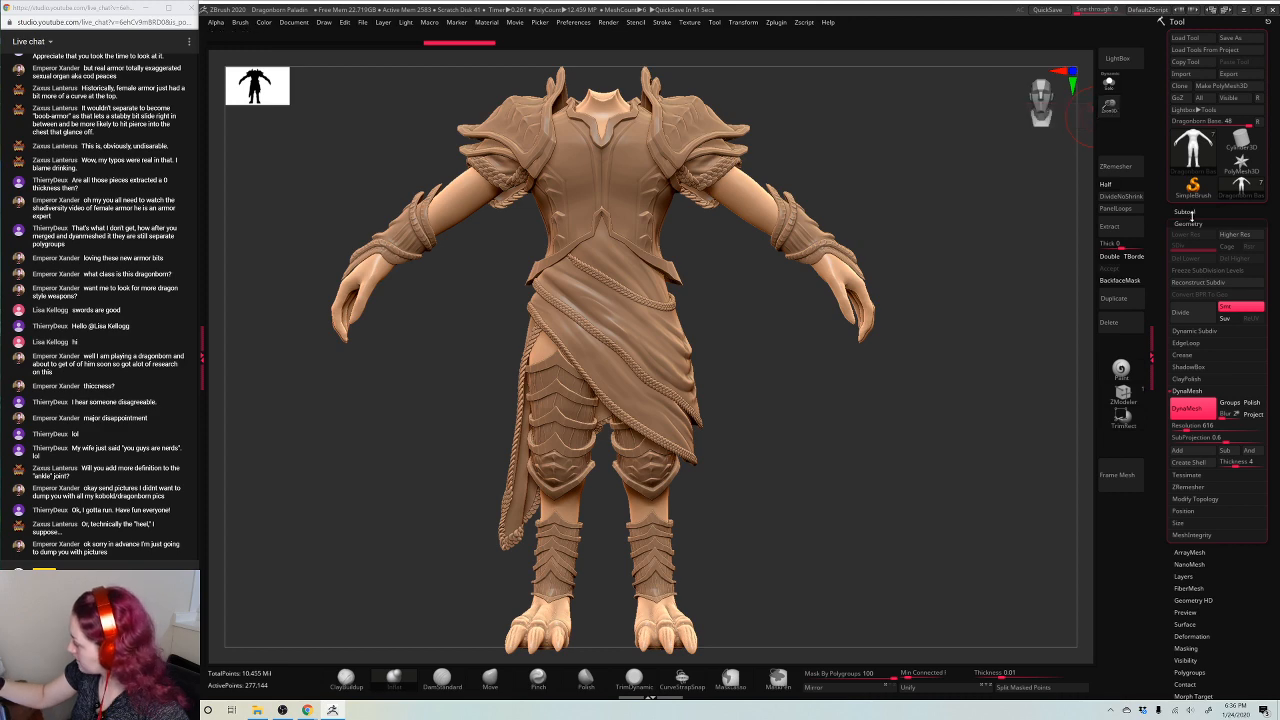
Make the Dragonborn Base2_1 head subtool visible again and set it as the active subtool
click(1190, 212)
click(1260, 257)
drag(1072, 248, 1006, 177)
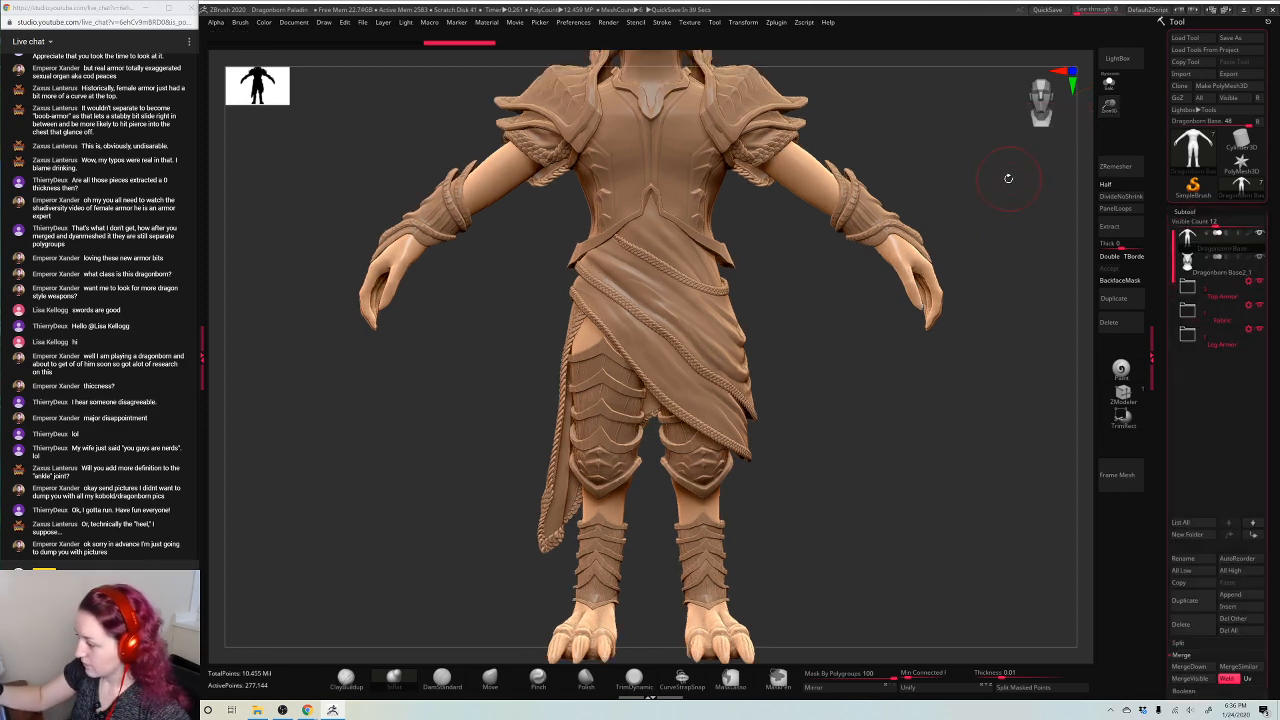
drag(980, 229, 915, 345)
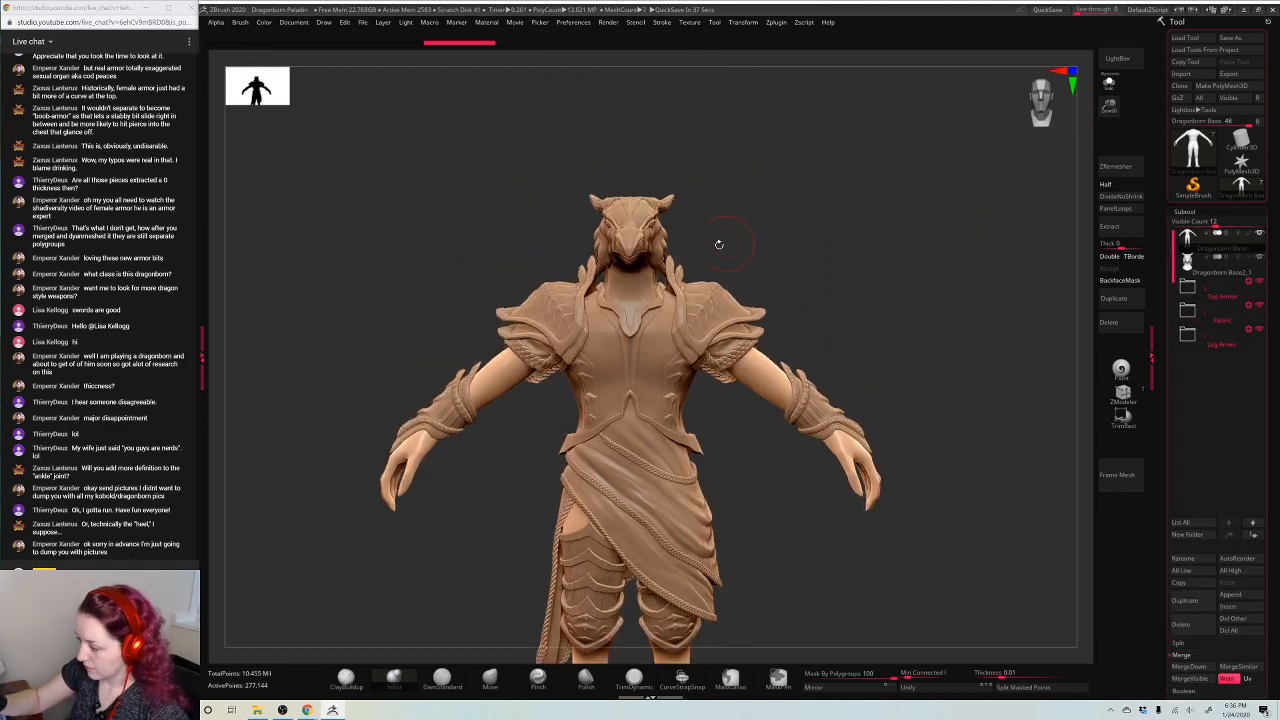
alt+click(632, 252)
Sculpt an elongated diamond-shaped ridge outline on the forehead between the horns using DamStandard with BackfaceMask enabled
drag(990, 153, 925, 235)
drag(1110, 103, 1040, 300)
alt+drag(865, 135, 860, 315)
key(space)
drag(876, 256, 690, 334)
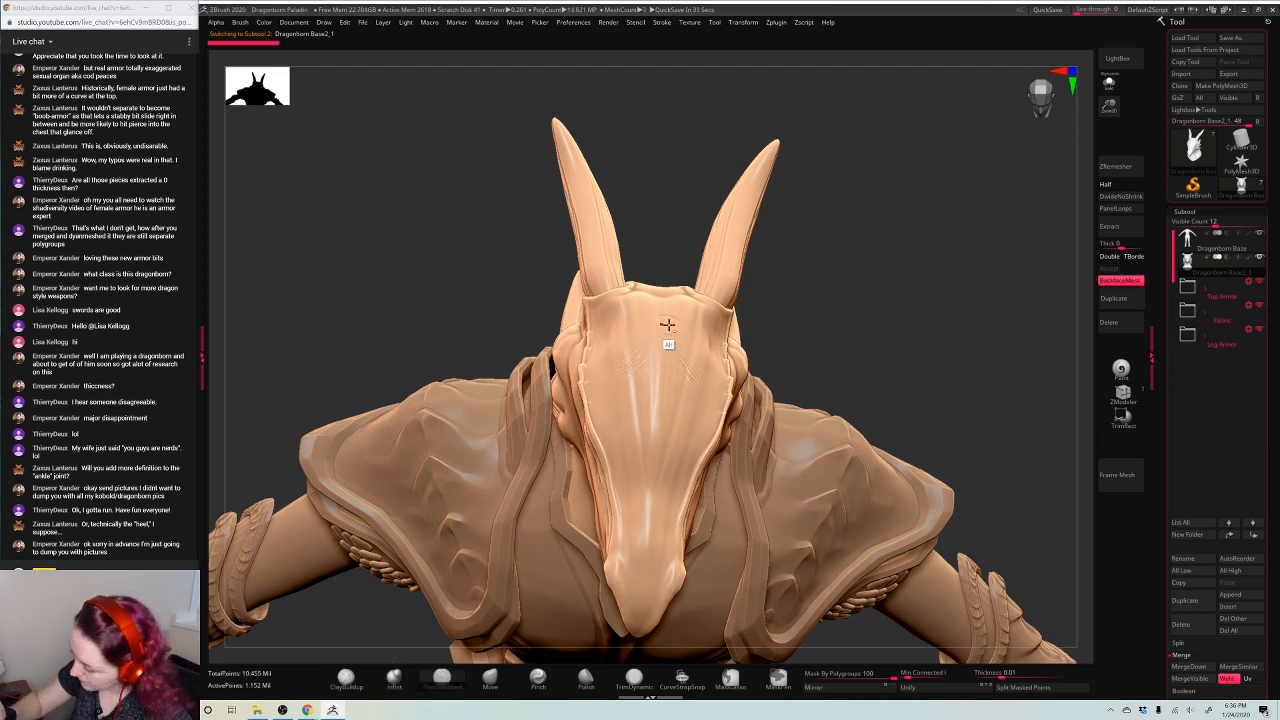
key(space)
click(657, 395)
click(670, 406)
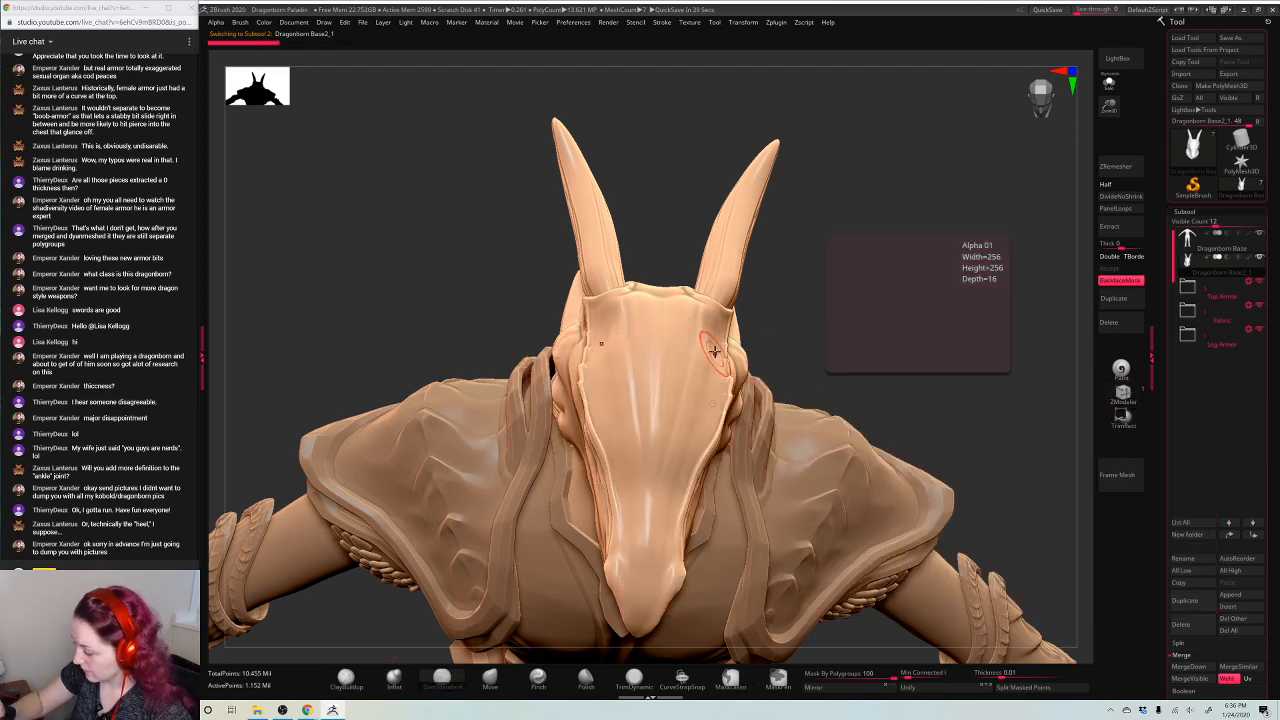
key(space)
click(678, 429)
click(683, 443)
key(space)
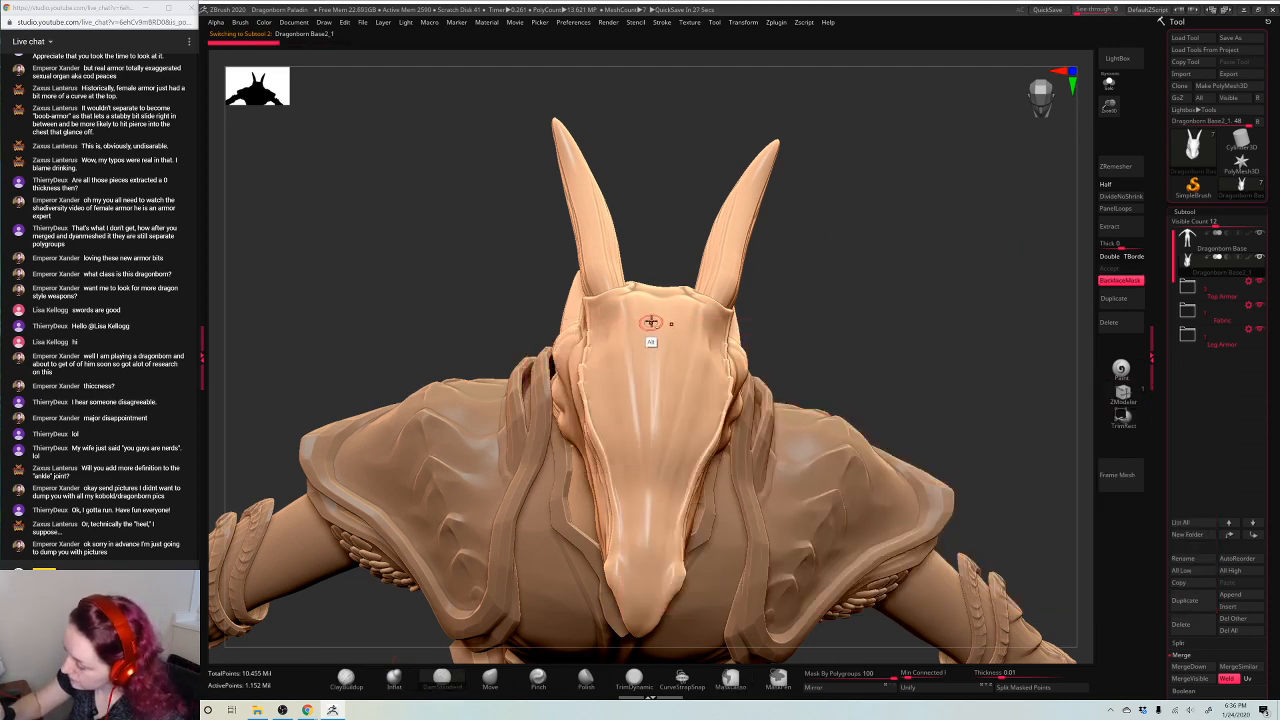
drag(652, 320, 622, 360)
key(ctrl+z)
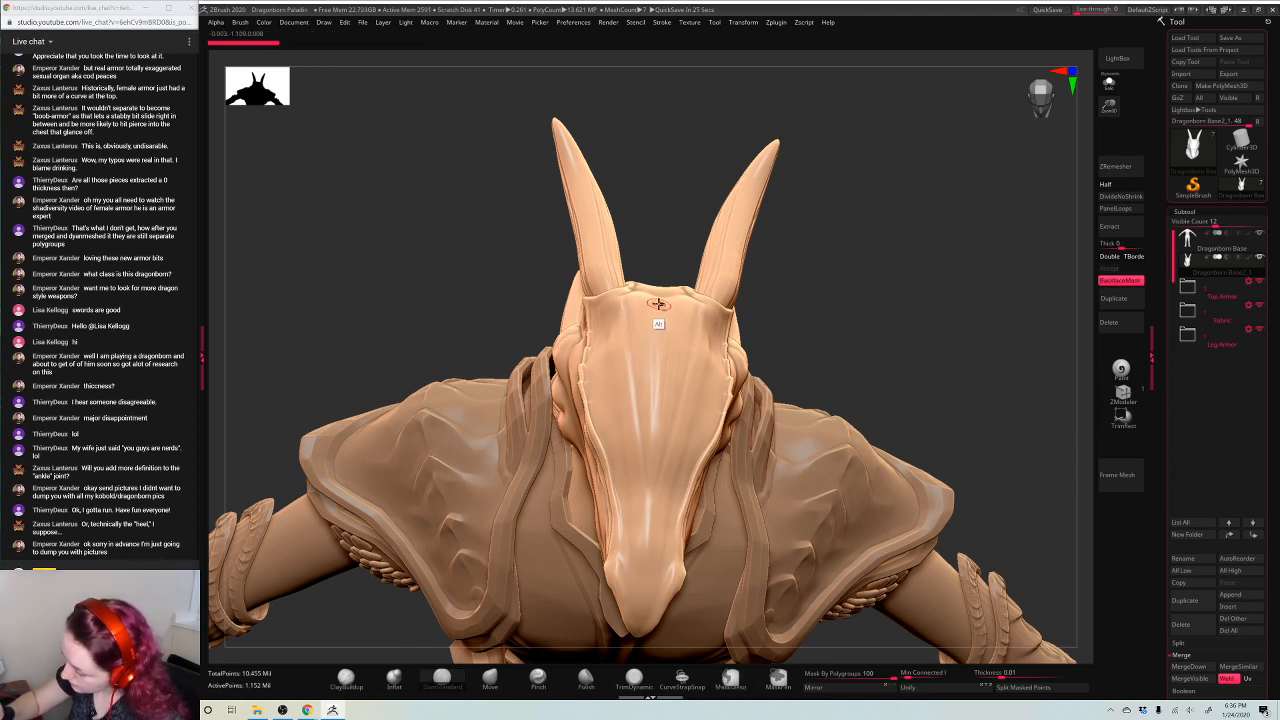
mouse_move(658, 303)
mouse_down()
mouse_move(644, 361)
mouse_move(654, 470)
mouse_up()
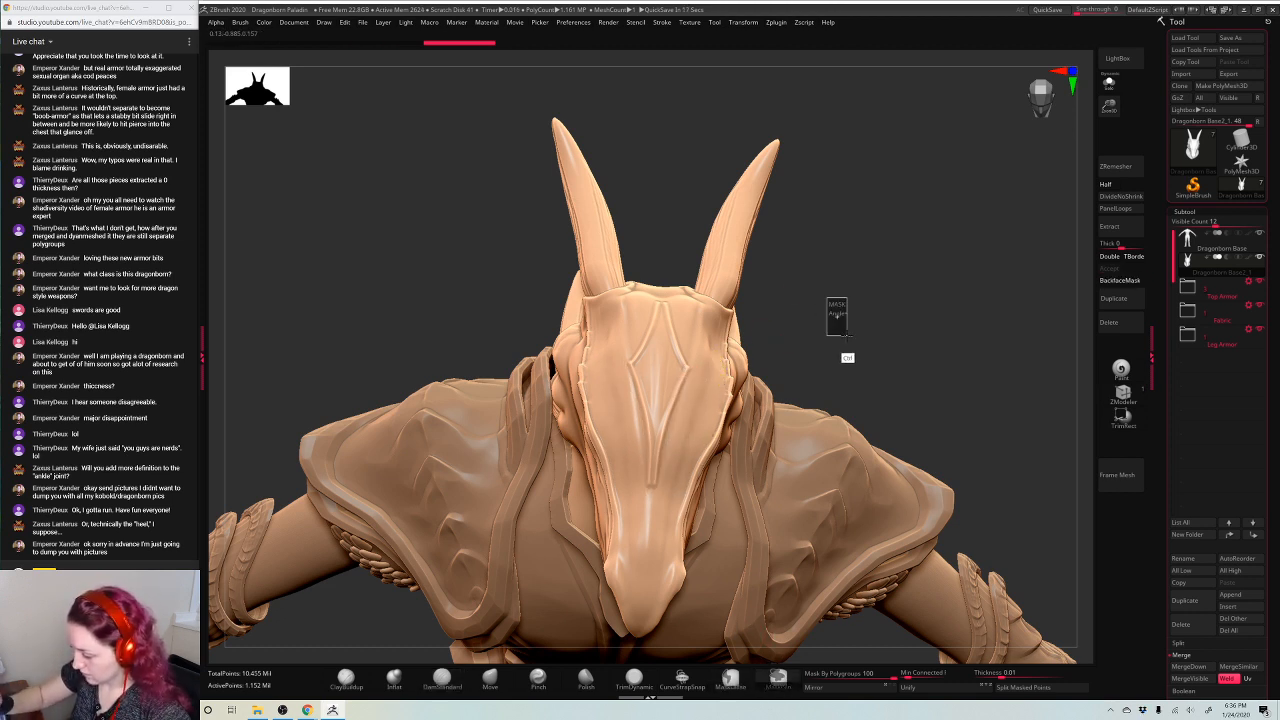
Refine the lower edges of the forehead diamond with DamStandard and sharpen its outline with the Pinch brush
key(space)
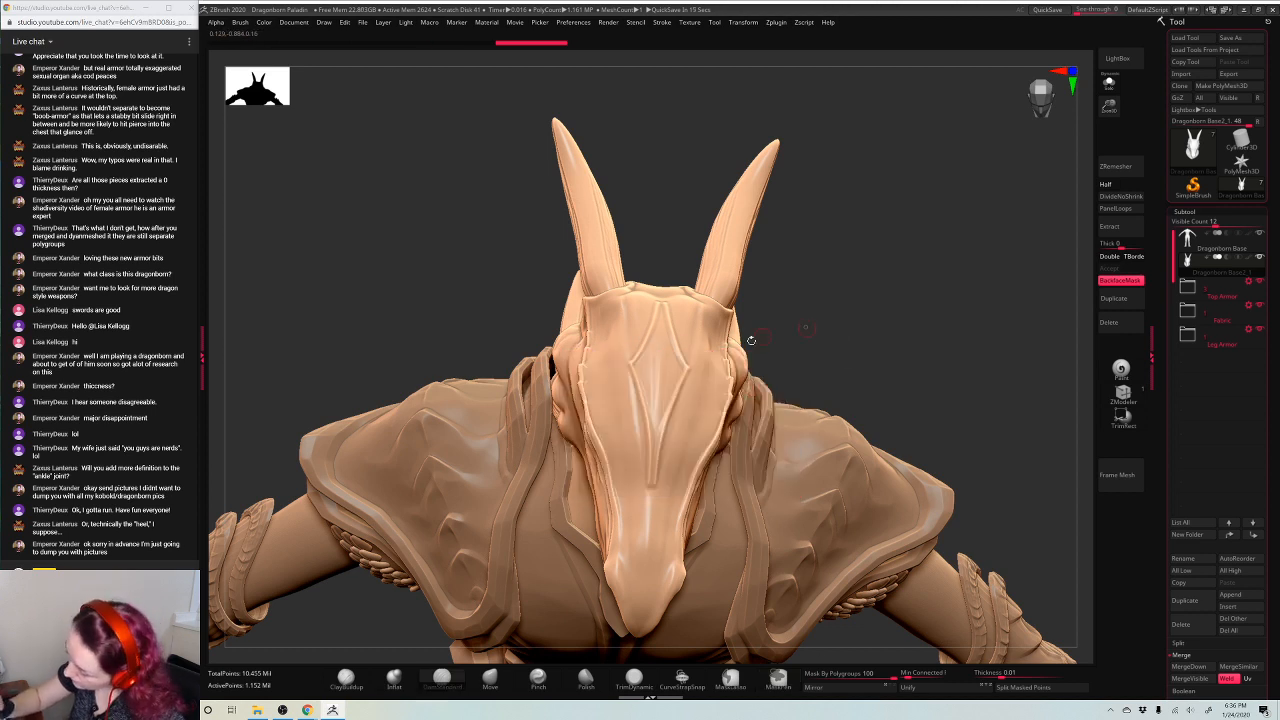
drag(692, 373, 668, 446)
drag(648, 524, 650, 530)
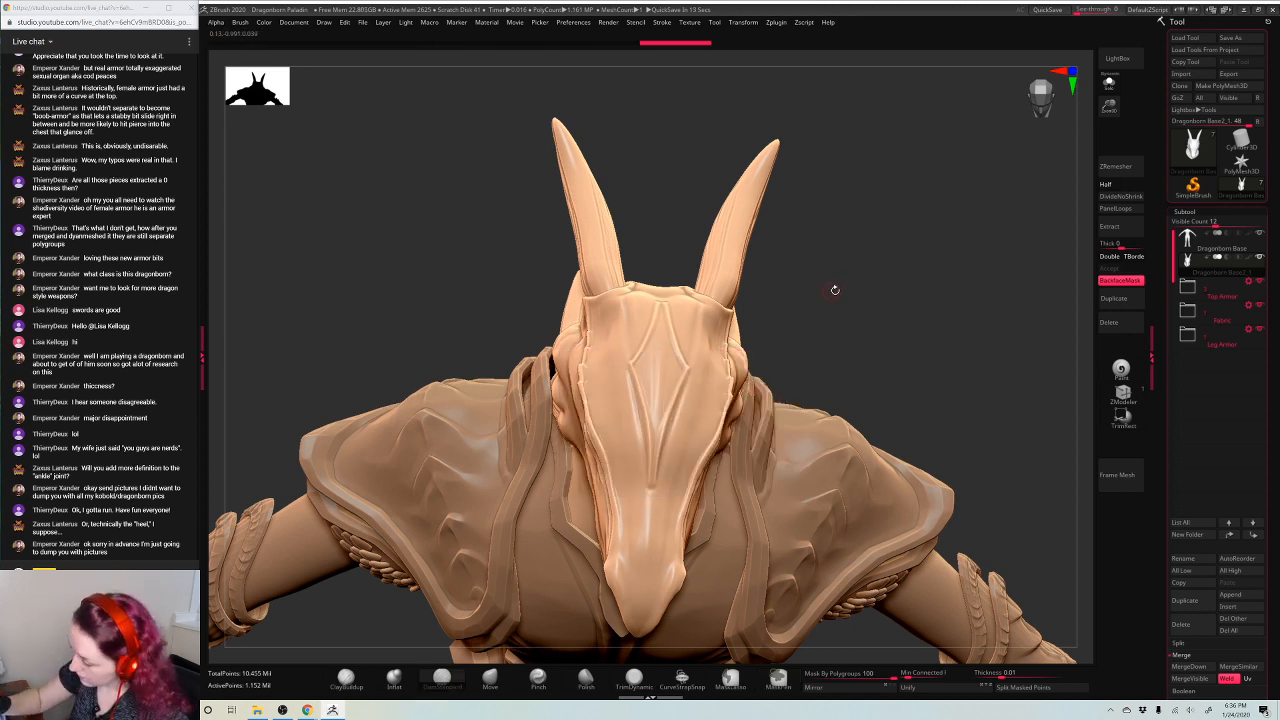
click(538, 677)
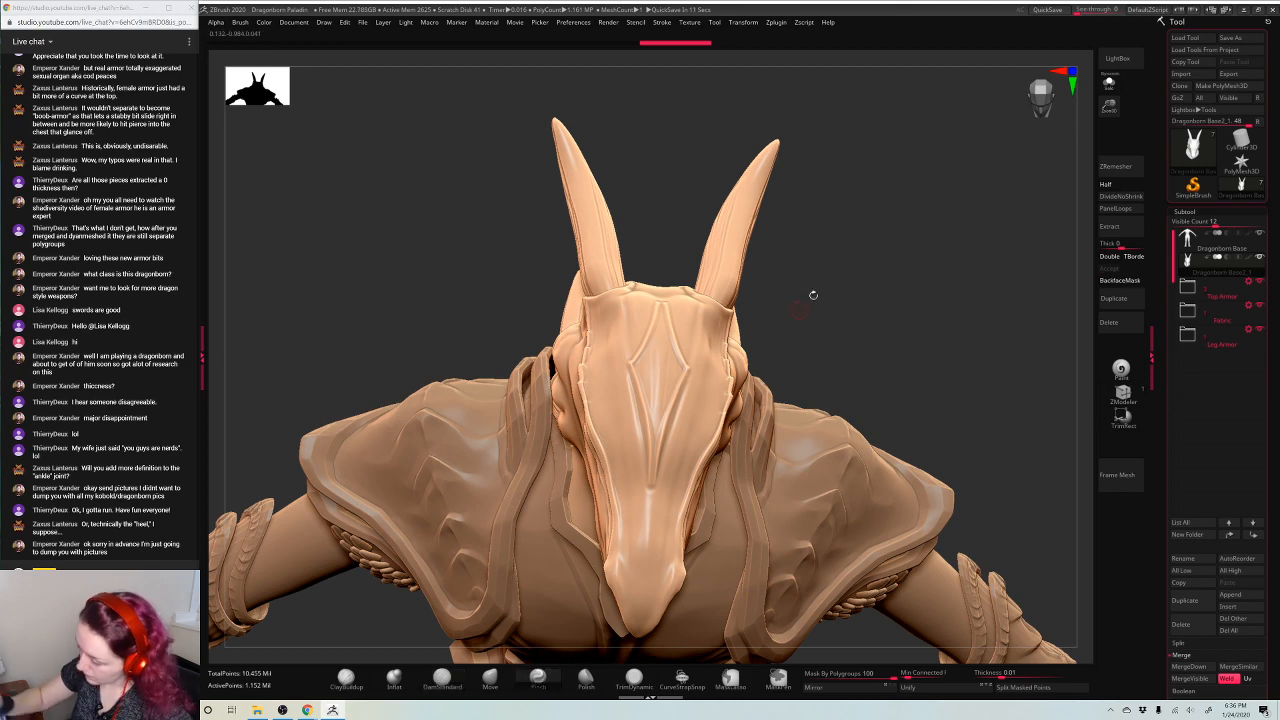
key(space)
drag(654, 457, 644, 533)
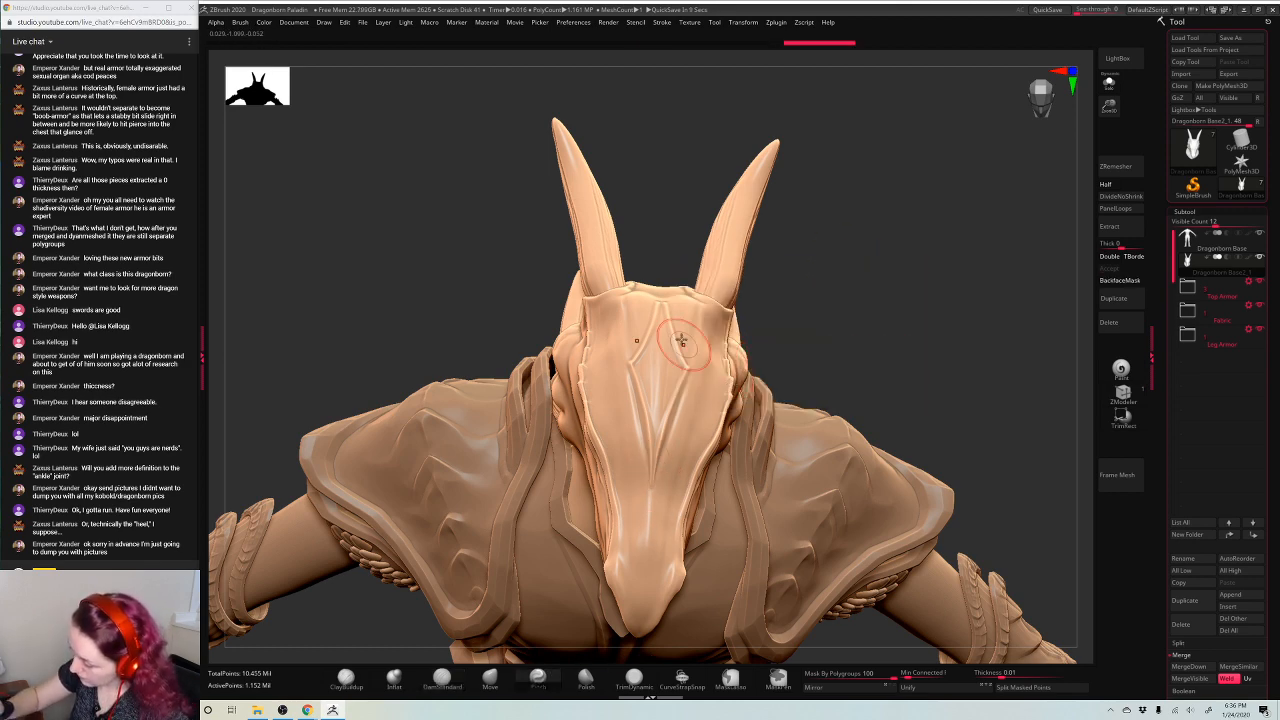
mouse_move(683, 343)
mouse_down()
mouse_move(666, 316)
mouse_move(662, 330)
mouse_up()
mouse_move(865, 215)
mouse_down()
mouse_move(855, 247)
mouse_move(730, 300)
mouse_move(680, 309)
mouse_move(666, 289)
mouse_up()
Paint a mask over the whole interior of the forehead diamond
key(space)
mouse_move(937, 197)
mouse_down()
mouse_move(928, 152)
mouse_move(921, 210)
mouse_up()
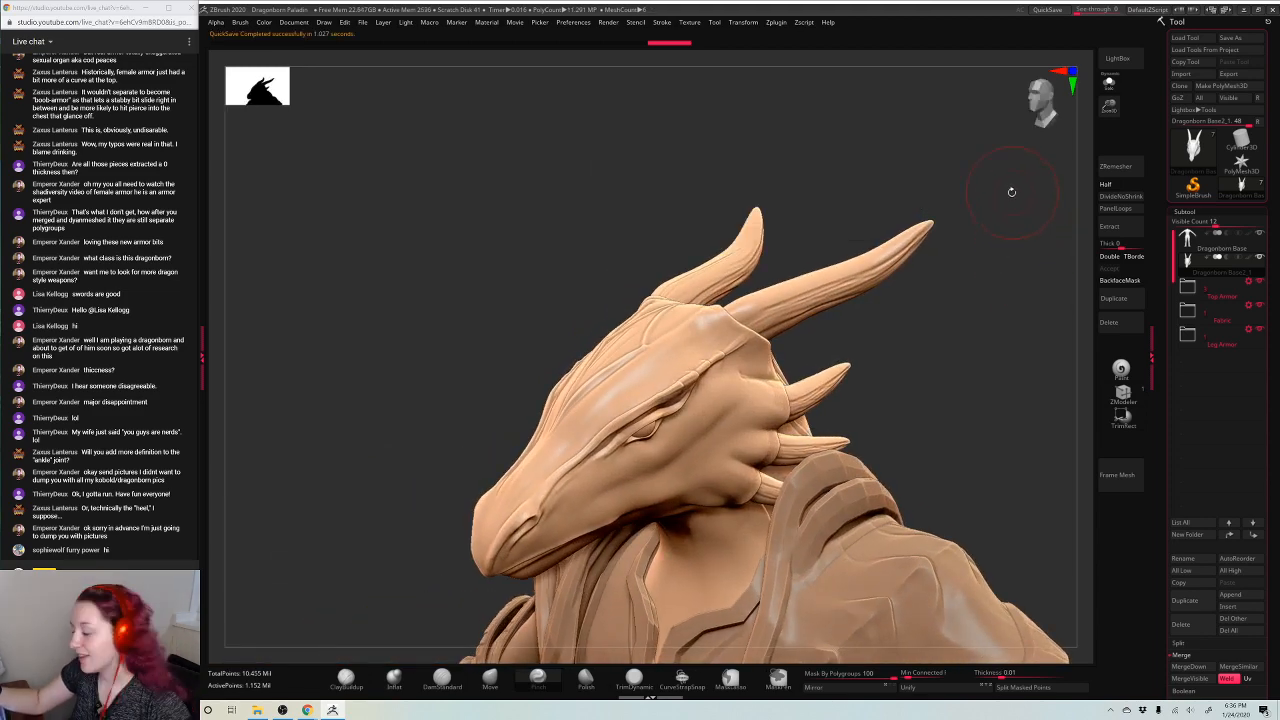
mouse_move(1023, 210)
mouse_down()
mouse_move(917, 220)
mouse_move(919, 238)
mouse_move(637, 335)
mouse_move(622, 362)
mouse_up()
key(space)
key(space)
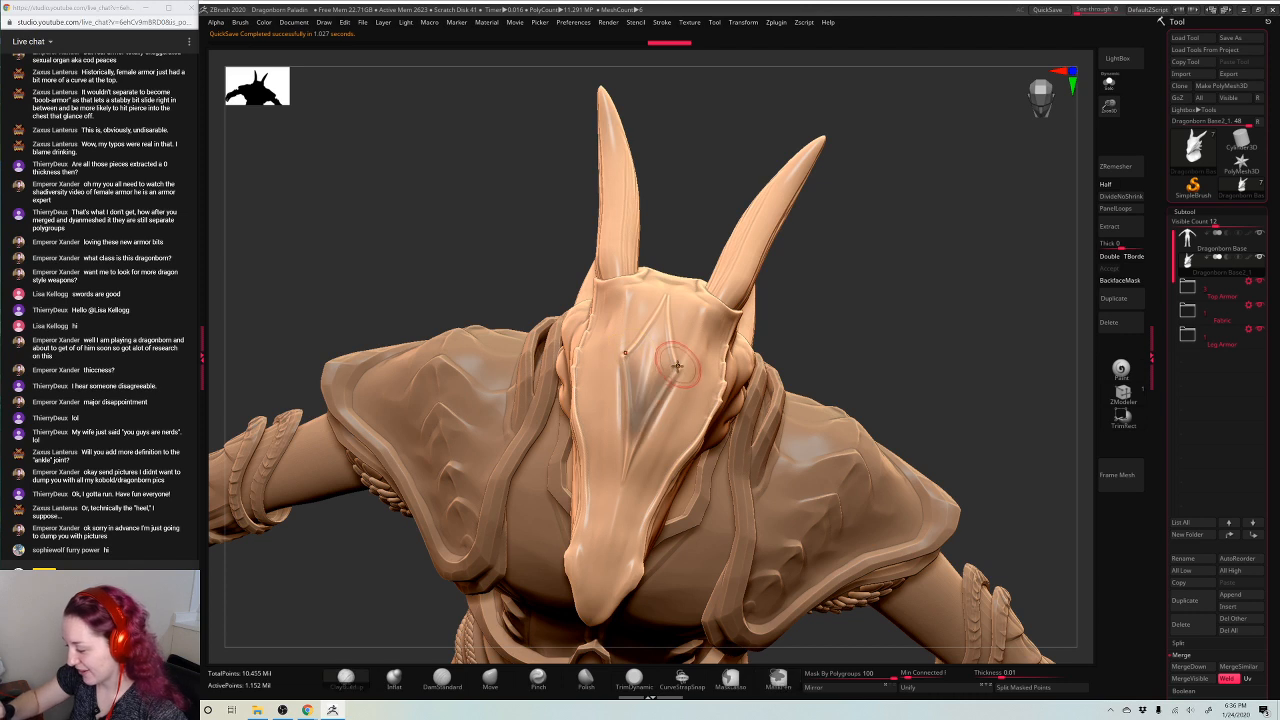
key(space)
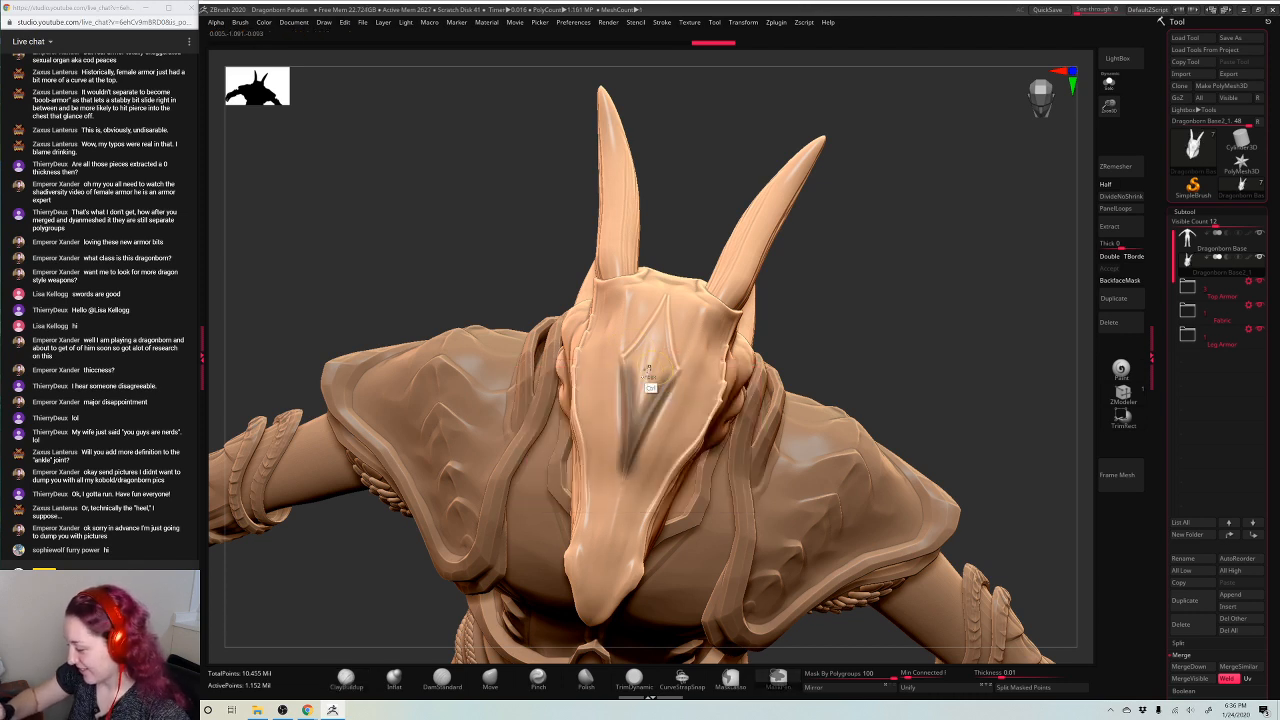
mouse_move(648, 372)
ctrl+mouse_down()
mouse_move(630, 360)
mouse_move(682, 310)
mouse_move(690, 350)
mouse_move(652, 355)
ctrl+mouse_up()
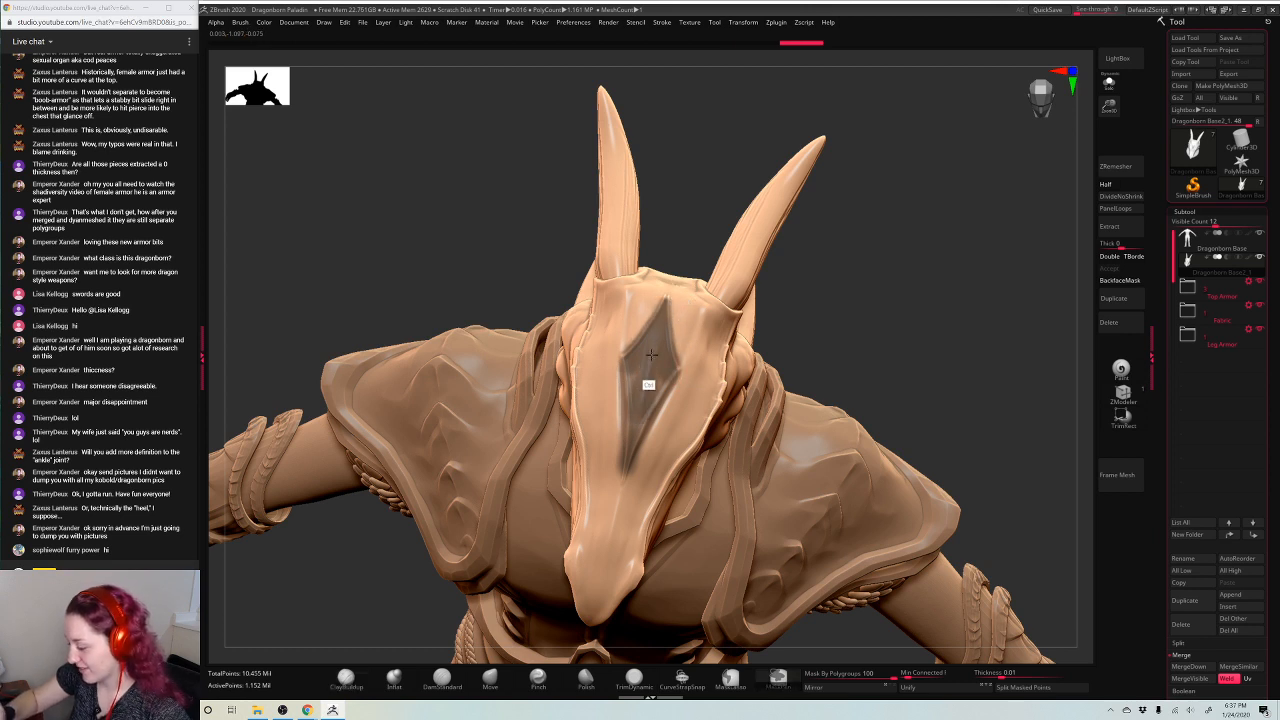
mouse_move(638, 408)
ctrl+mouse_down()
mouse_move(629, 354)
mouse_move(629, 458)
ctrl+mouse_up()
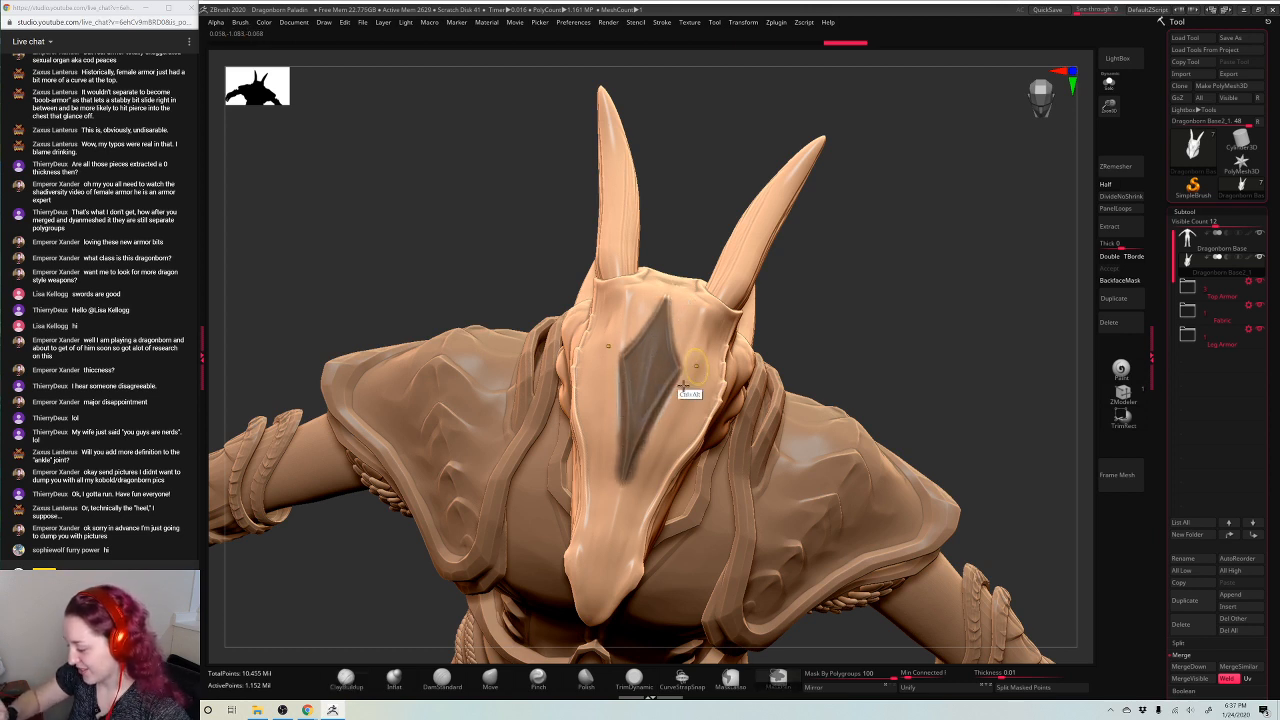
Erase the mask overspill along the diamond's lower edges and fill the remaining gaps inside it
ctrl+alt+drag(689, 375, 611, 503)
key(ctrl+z)
ctrl+alt+drag(683, 384, 616, 495)
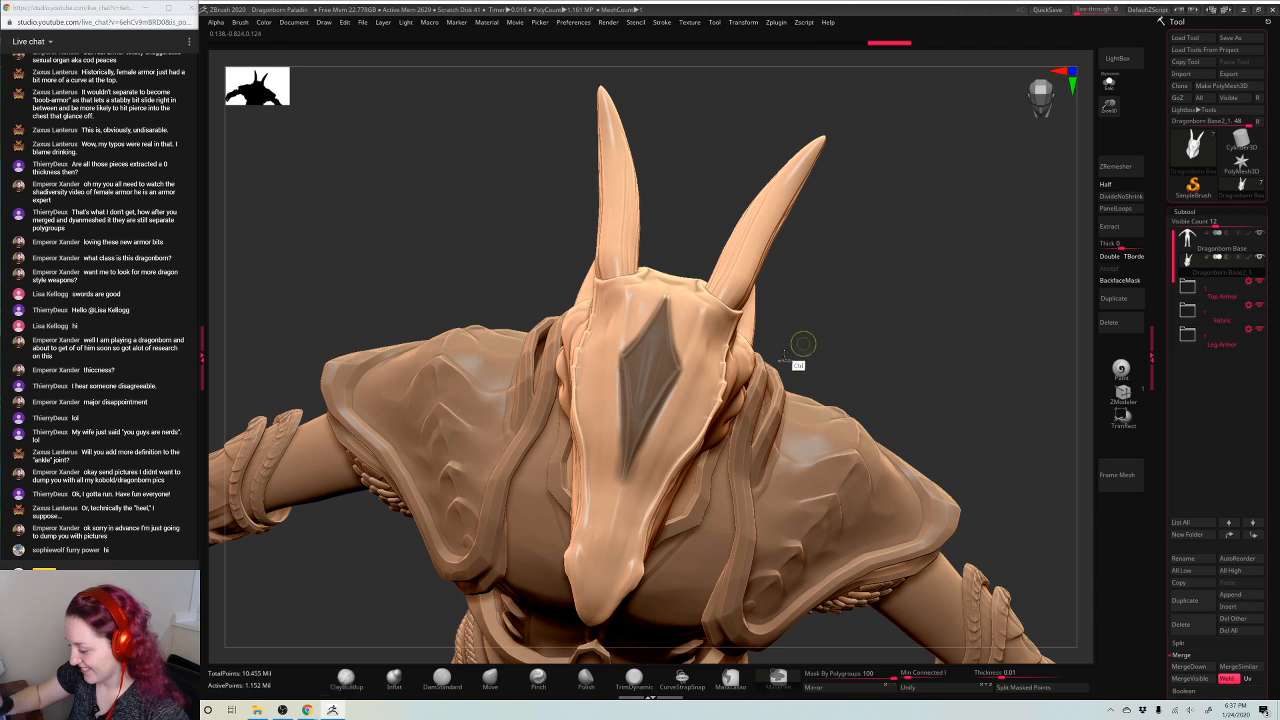
key(ctrl+z)
ctrl+alt+drag(692, 382, 614, 516)
ctrl+drag(649, 382, 653, 400)
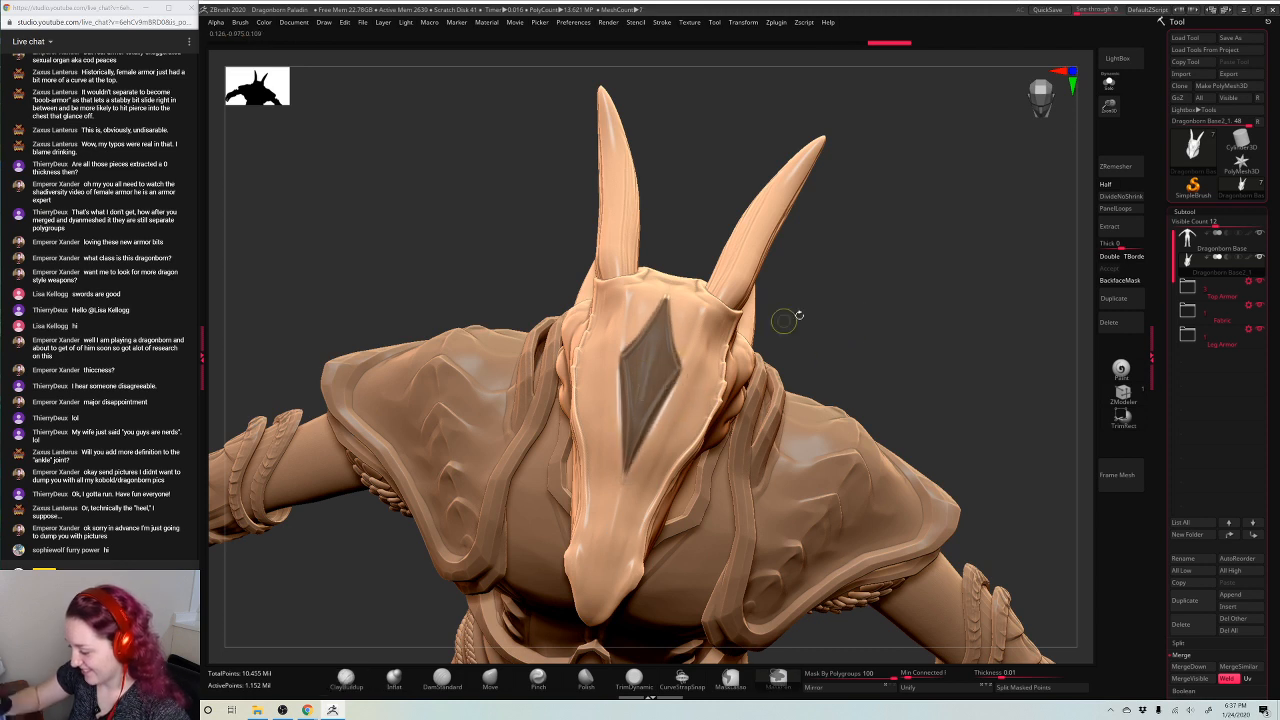
Invert the mask and cover the exposed diamond interior with ClayBuildup strokes
ctrl+click(874, 300)
drag(648, 347, 646, 332)
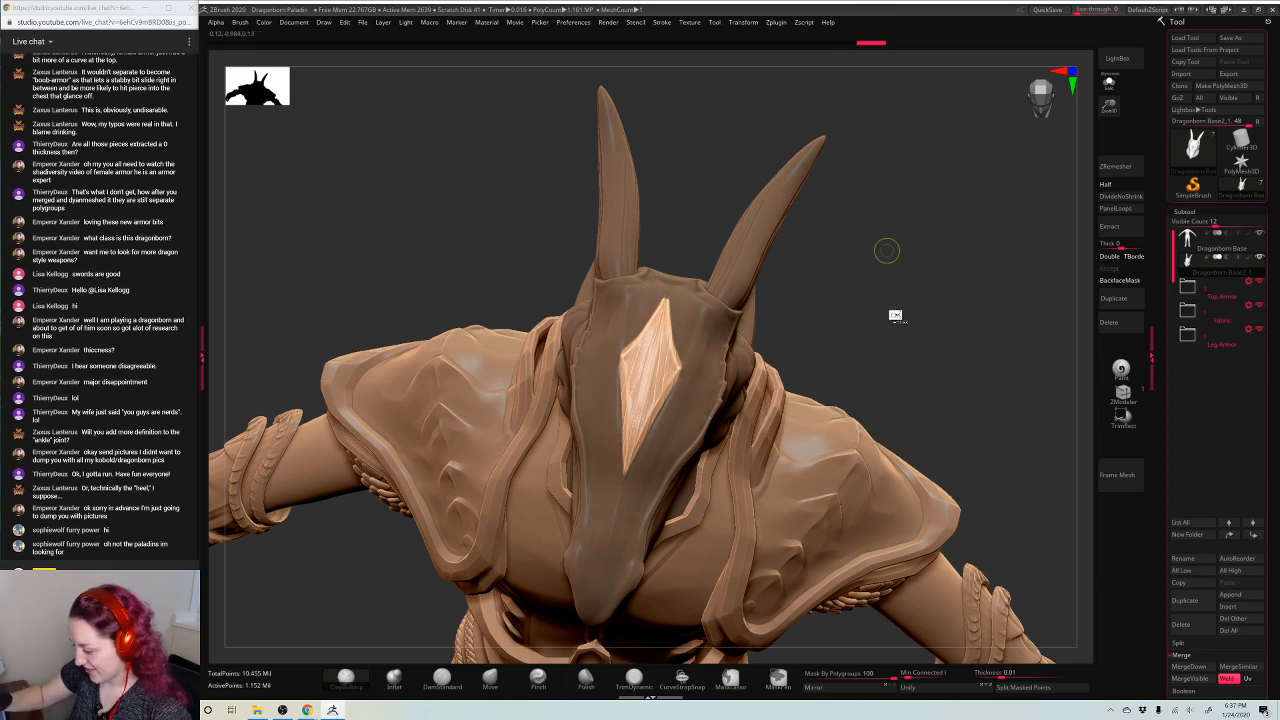
drag(883, 345, 966, 366)
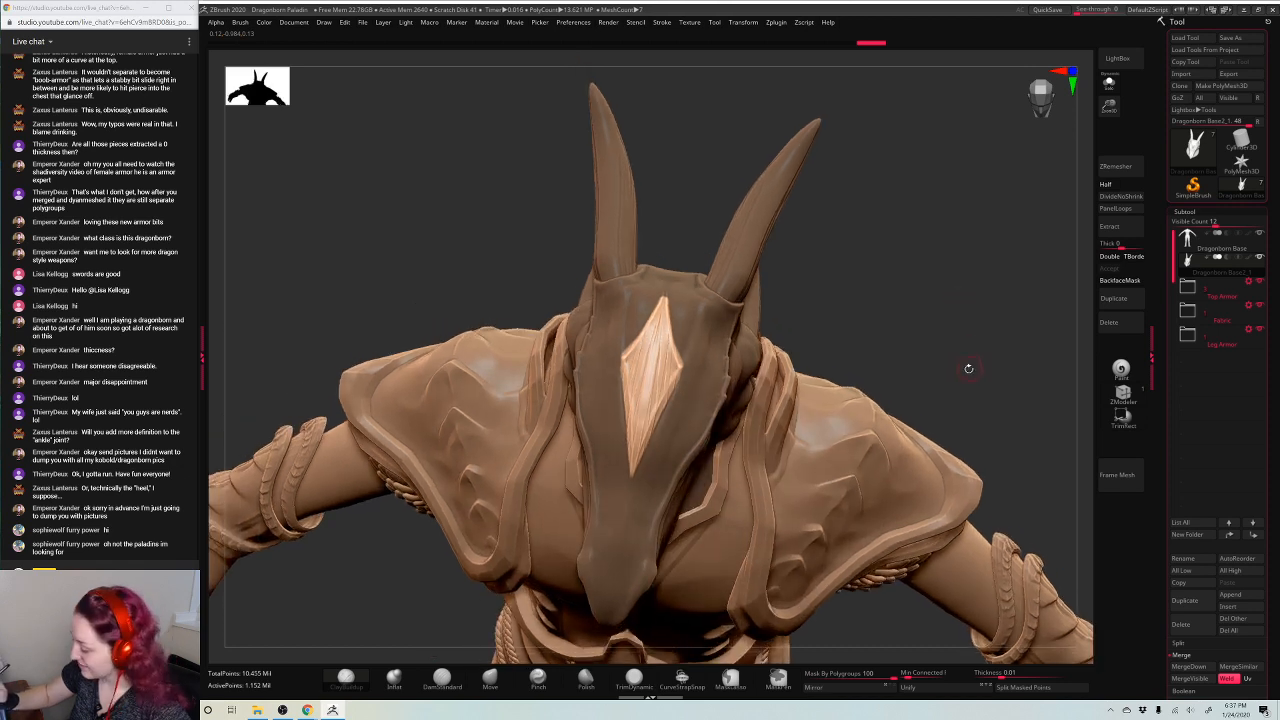
Smooth the unmasked forehead diamond with ClayPolish and clear the mask from the head
click(1184, 211)
click(1188, 223)
click(1188, 379)
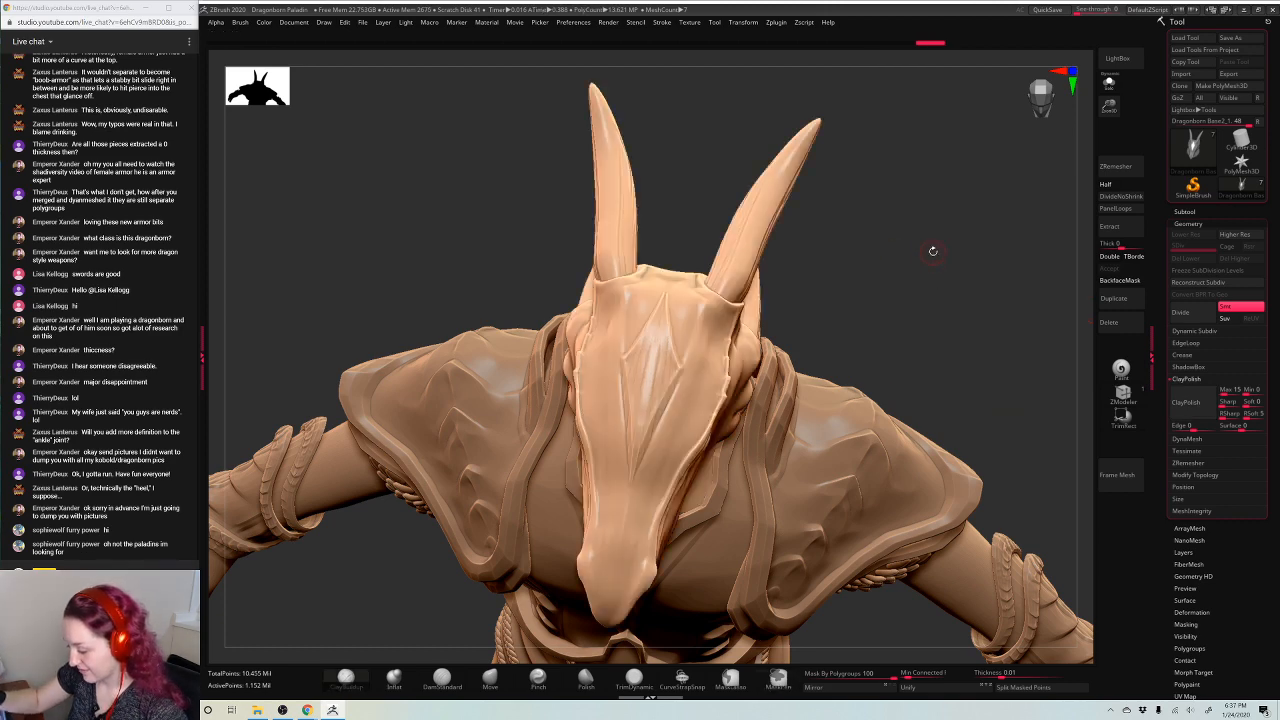
Sharpen the forehead diamond's edges and the ridge lines running down the snout with the Pinch brush
mouse_move(932, 250)
mouse_down()
mouse_move(938, 197)
mouse_move(971, 209)
mouse_move(932, 207)
mouse_move(954, 209)
mouse_move(626, 402)
mouse_move(632, 612)
mouse_up()
click(538, 678)
key(space)
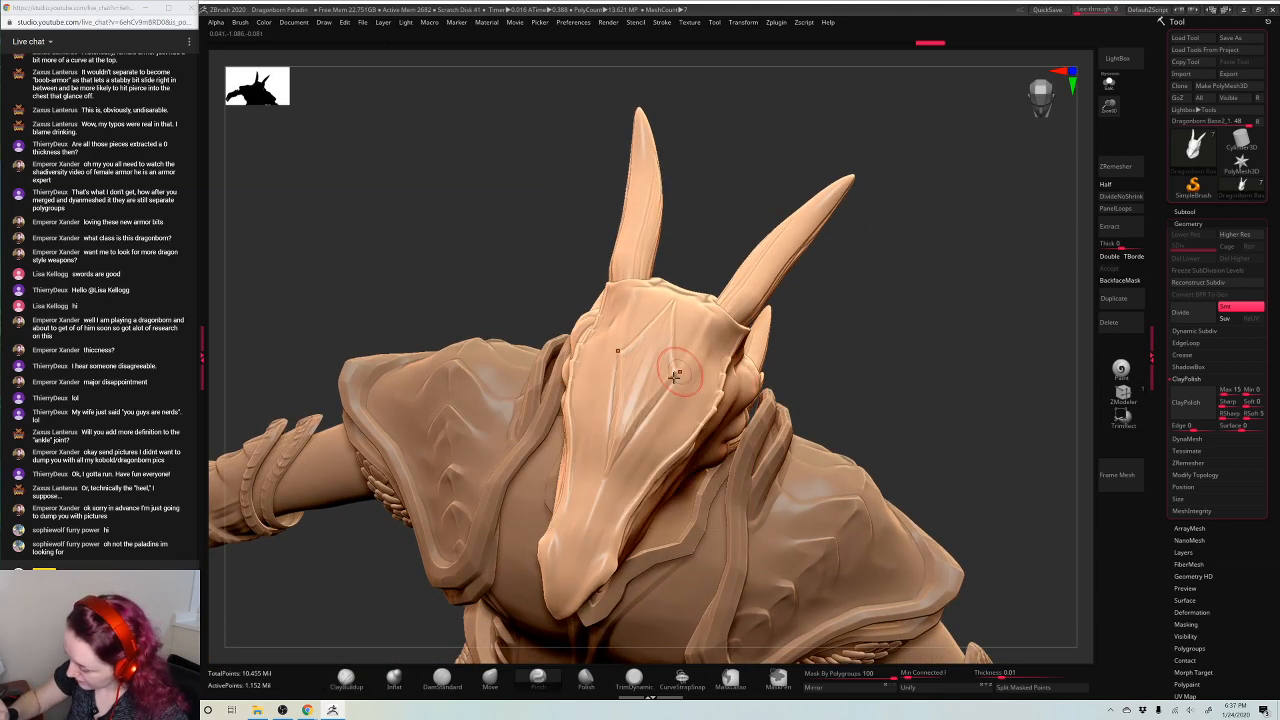
drag(673, 364, 681, 374)
drag(600, 438, 608, 482)
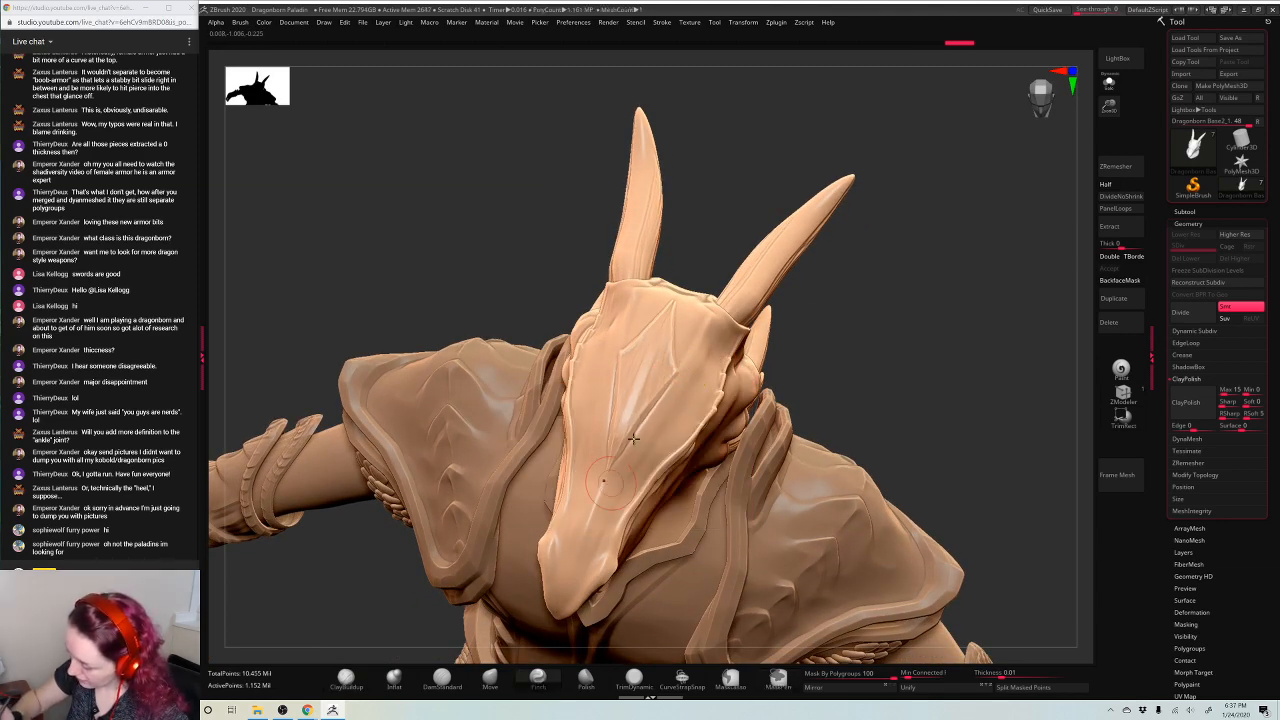
mouse_move(680, 380)
mouse_down()
mouse_move(681, 368)
mouse_move(617, 473)
mouse_up()
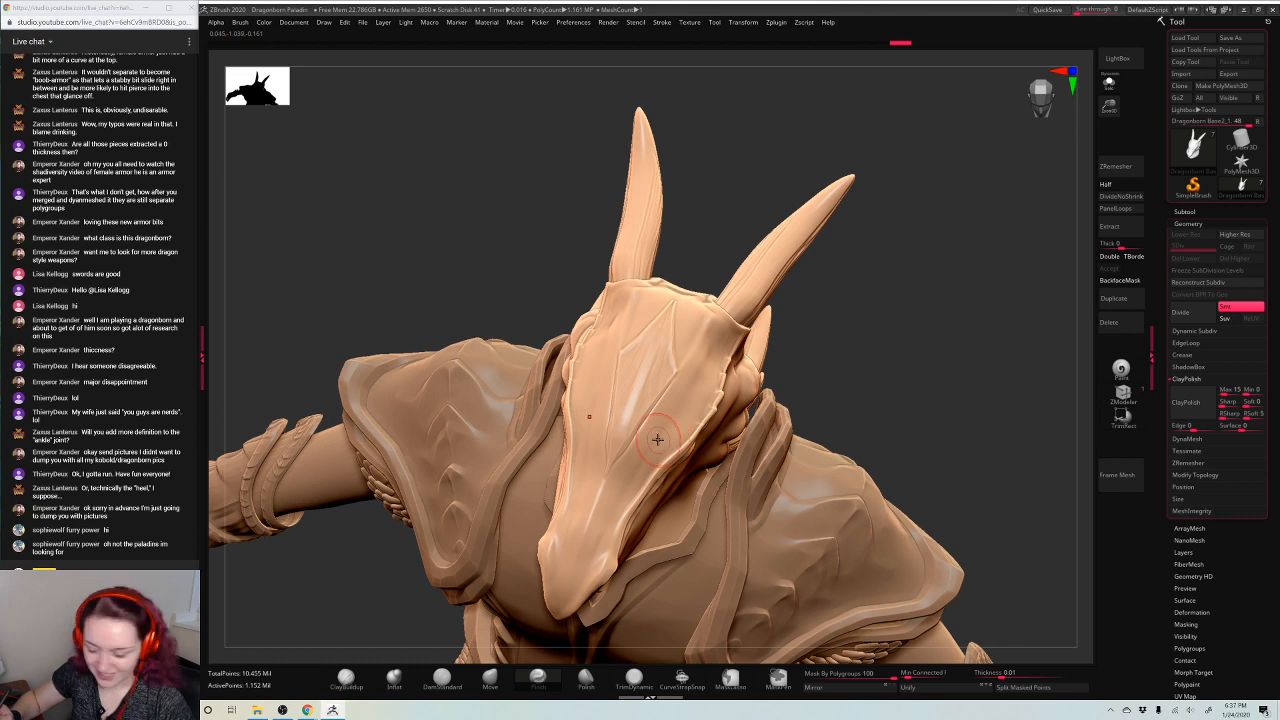
drag(655, 414, 604, 492)
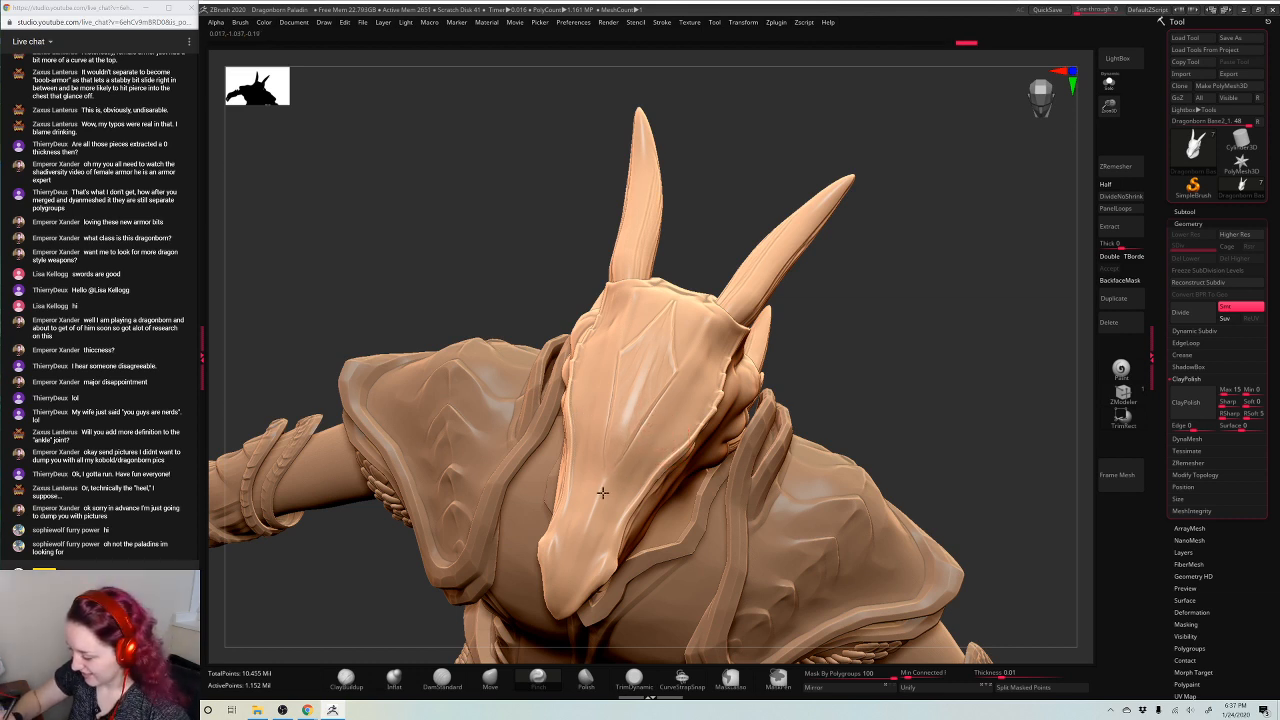
Sharpen the crease lines along the top of the dragonborn's forehead and skull with the Pinch brush
drag(632, 442, 604, 492)
drag(677, 368, 605, 492)
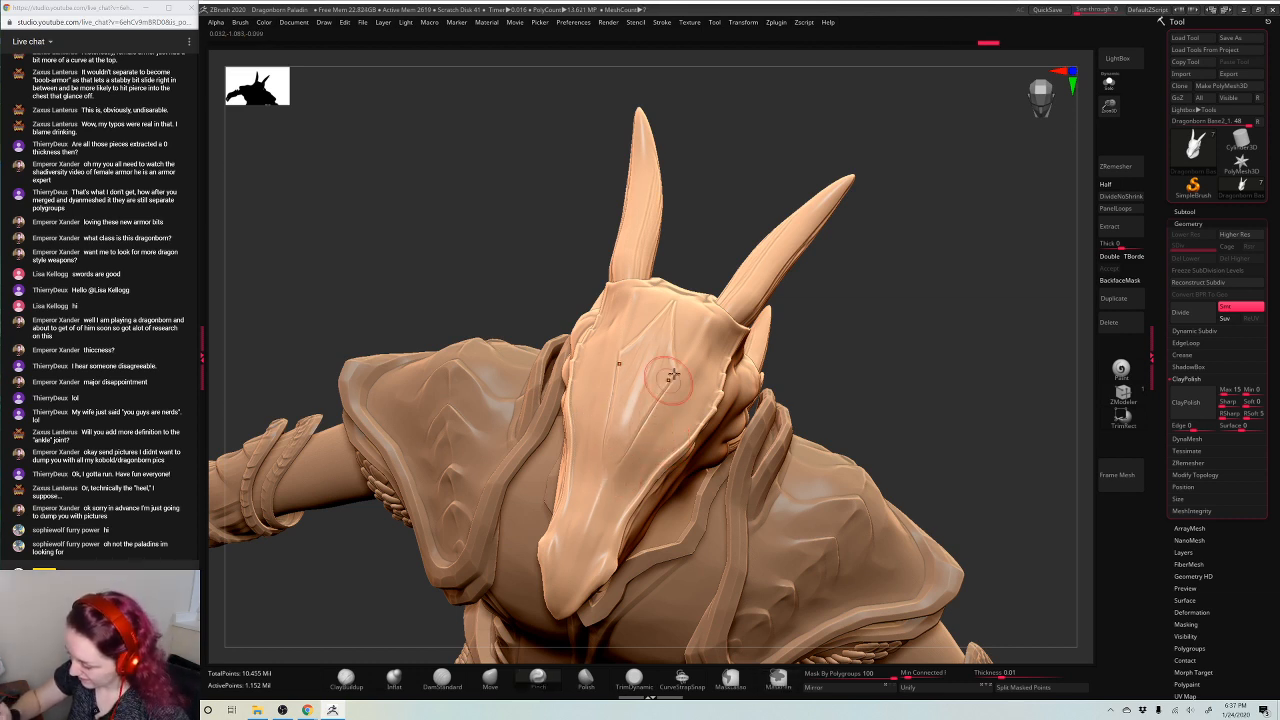
mouse_move(912, 319)
mouse_down()
mouse_move(971, 323)
mouse_move(954, 331)
mouse_move(971, 343)
mouse_move(961, 328)
mouse_move(956, 354)
mouse_up()
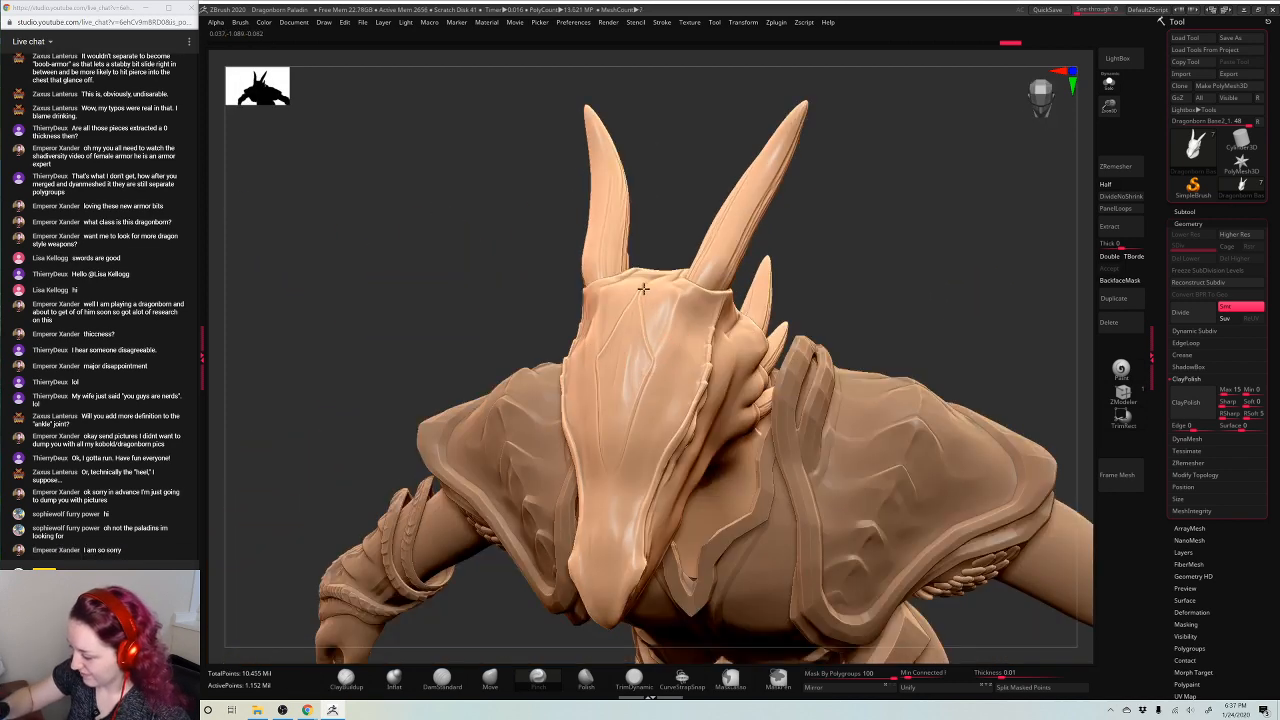
mouse_move(919, 241)
mouse_down()
mouse_move(645, 318)
mouse_move(640, 300)
mouse_move(656, 363)
mouse_move(626, 280)
mouse_move(654, 371)
mouse_move(639, 299)
mouse_up()
mouse_move(920, 274)
mouse_down()
mouse_move(929, 251)
mouse_move(960, 257)
mouse_move(850, 264)
mouse_up()
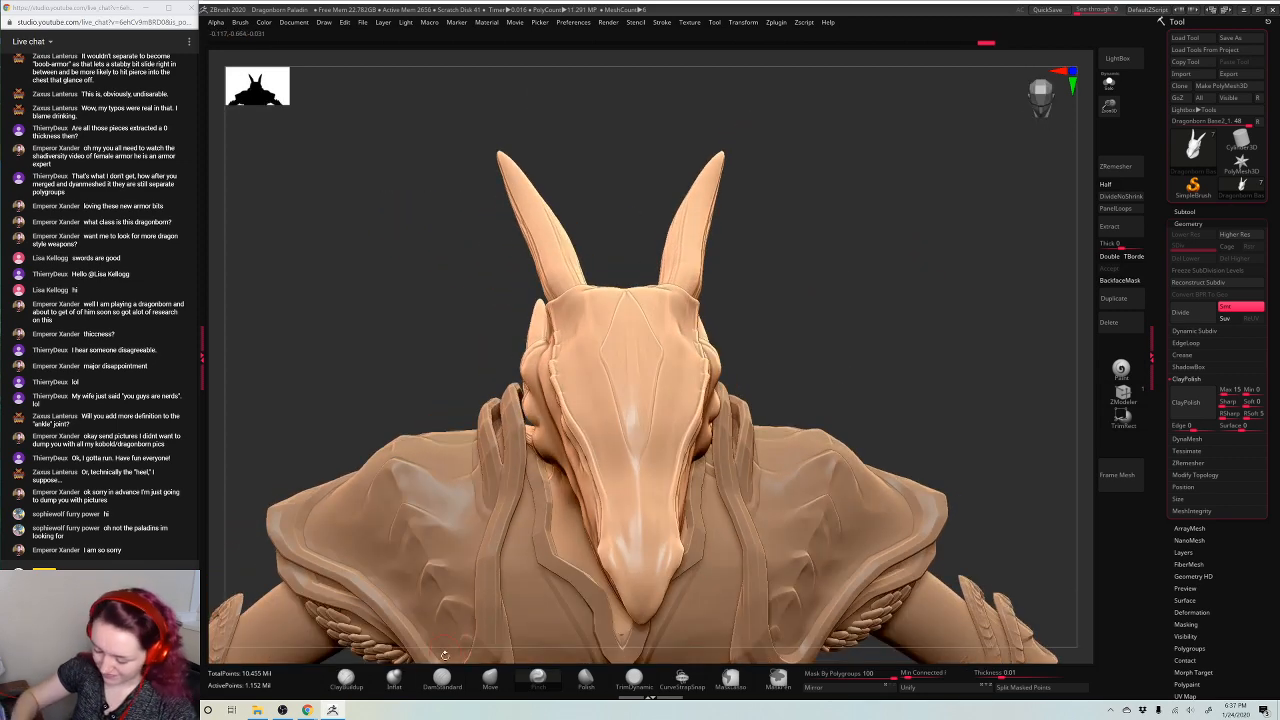
Carve the crease lines at the upper centre of the dragon's forehead deeper with the DamStandard brush
key(space)
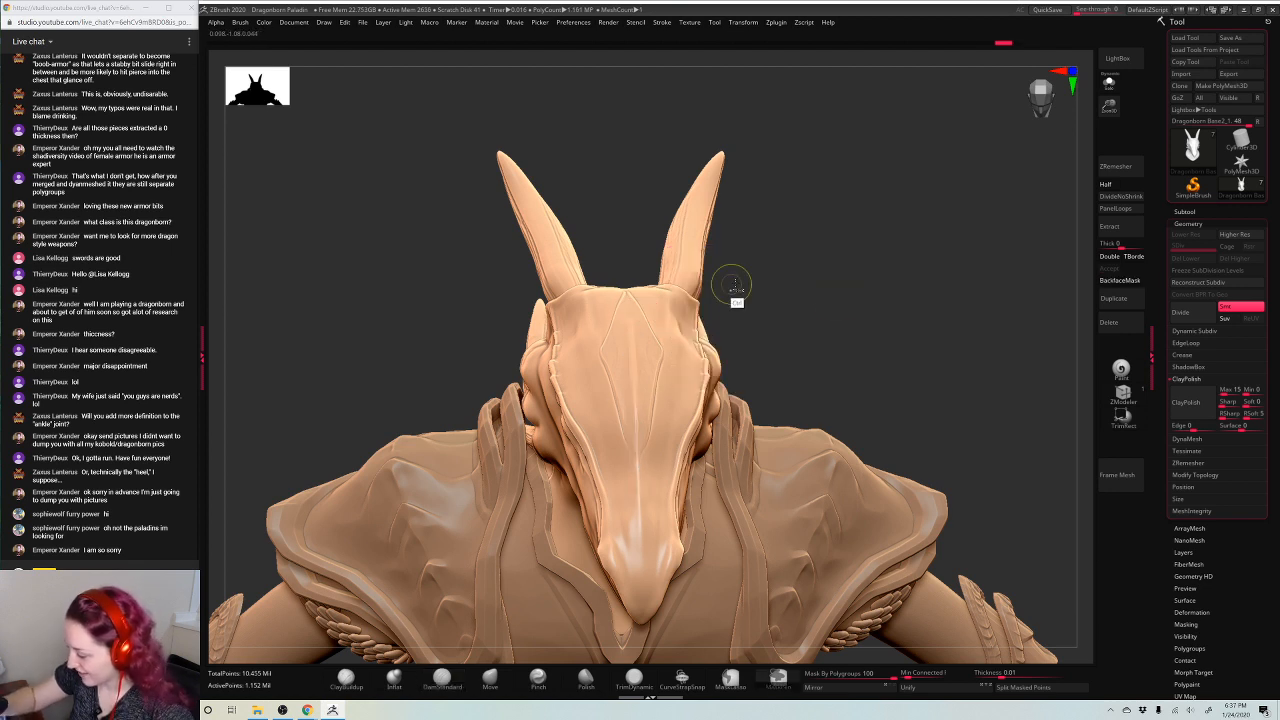
key(space)
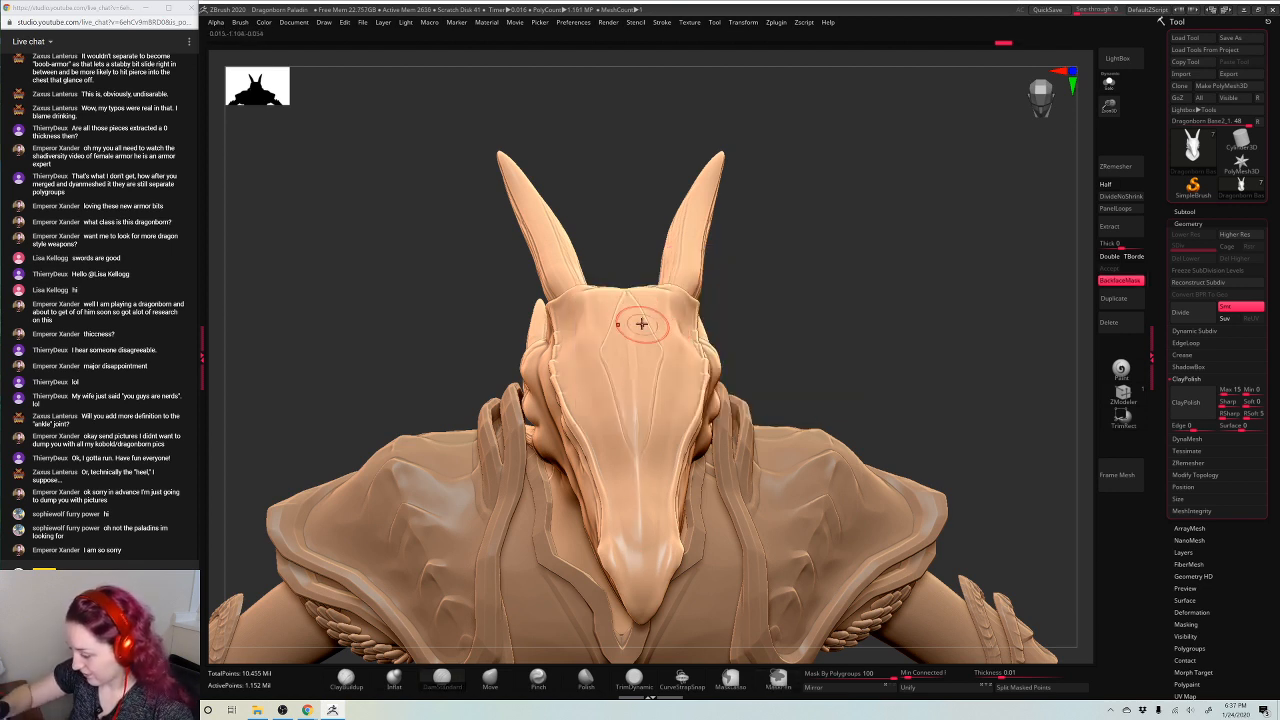
drag(906, 280, 640, 316)
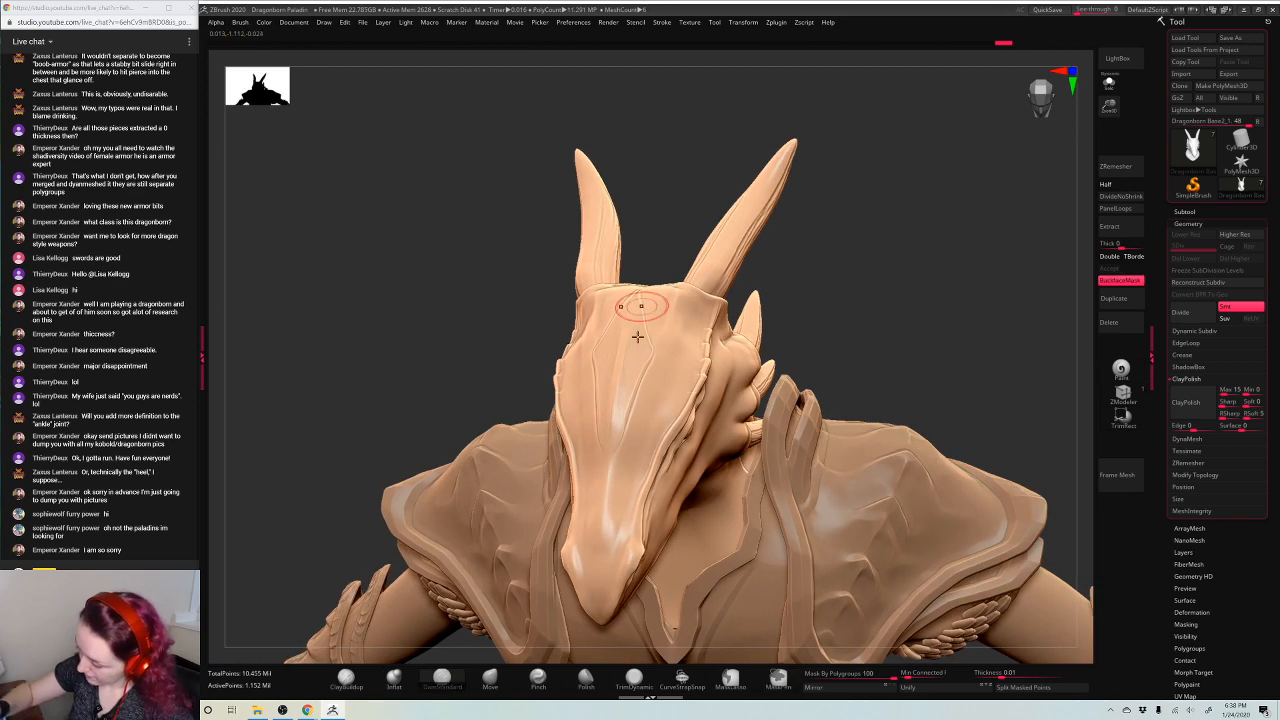
drag(985, 297, 988, 272)
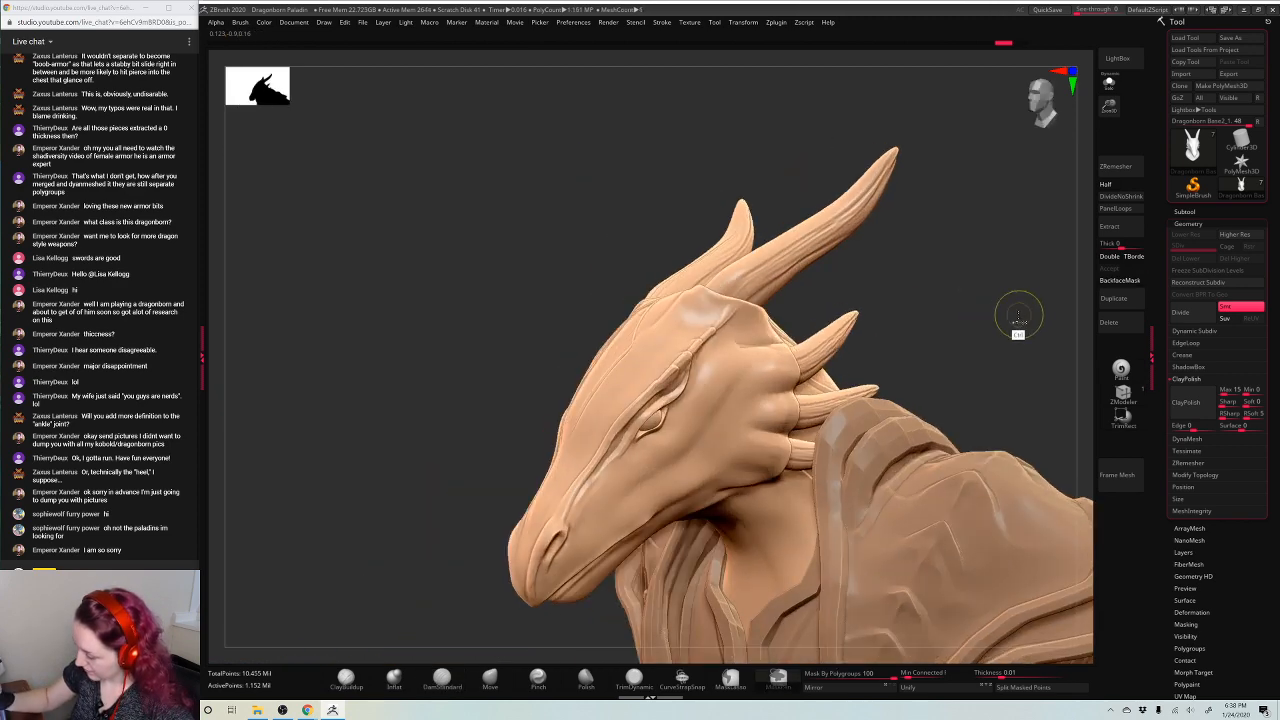
mouse_move(1006, 320)
mouse_down()
mouse_move(914, 320)
mouse_move(958, 265)
mouse_move(951, 282)
mouse_up()
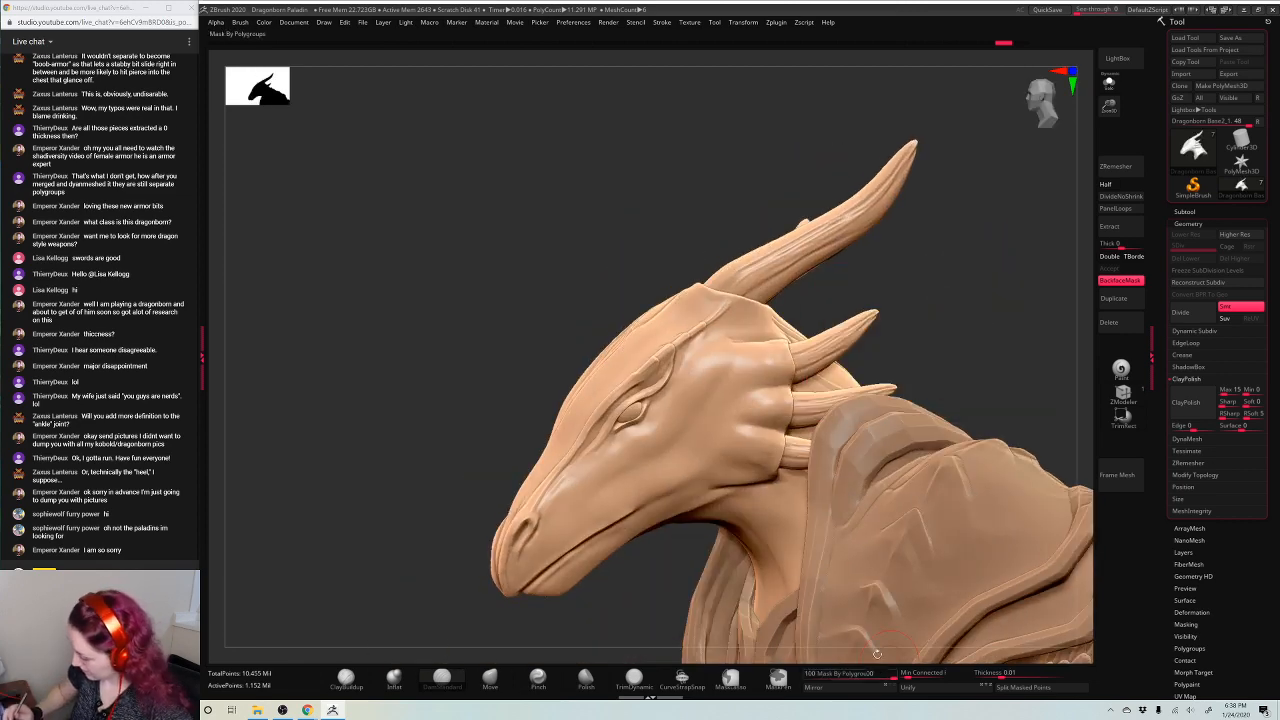
Mask the eyes and split them off the head, and do the same for the horns, using Split Masked Points
mouse_move(642, 416)
ctrl+mouse_down()
mouse_move(653, 404)
mouse_move(643, 420)
ctrl+mouse_up()
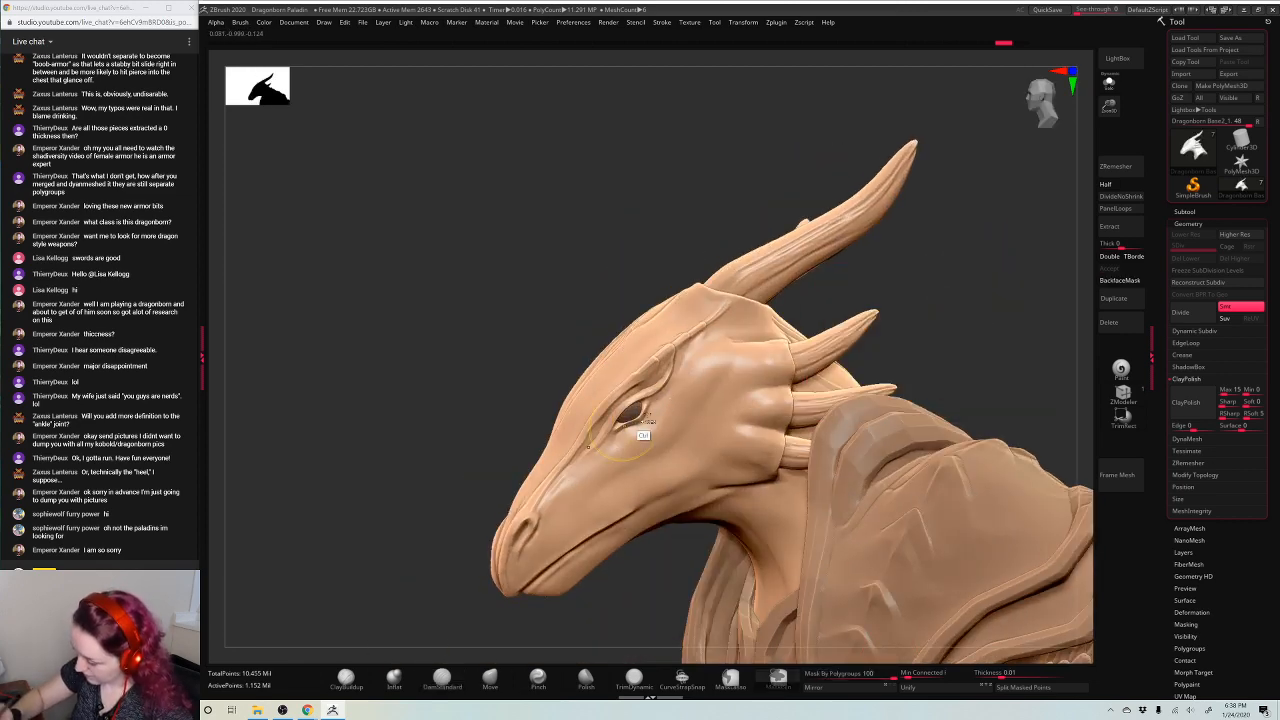
click(1028, 688)
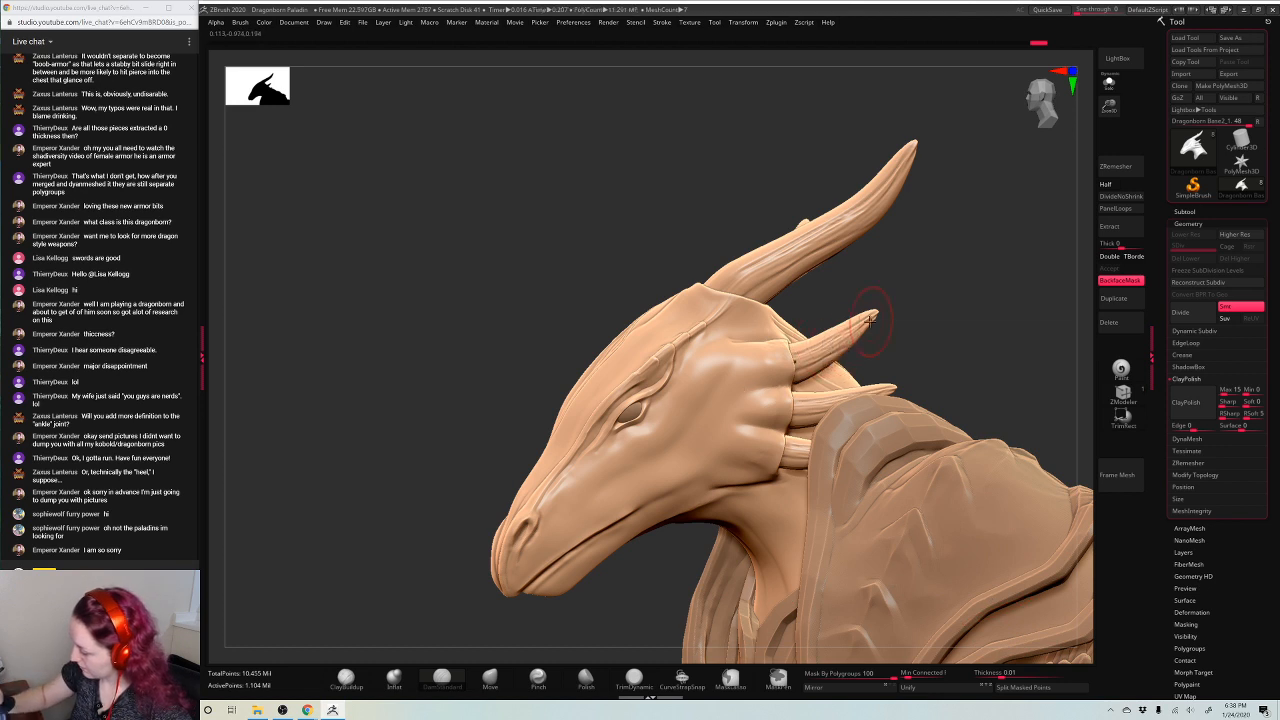
mouse_move(840, 228)
ctrl+mouse_down()
mouse_move(741, 270)
mouse_move(853, 173)
mouse_move(872, 407)
mouse_move(802, 518)
ctrl+mouse_up()
click(1120, 280)
click(1028, 688)
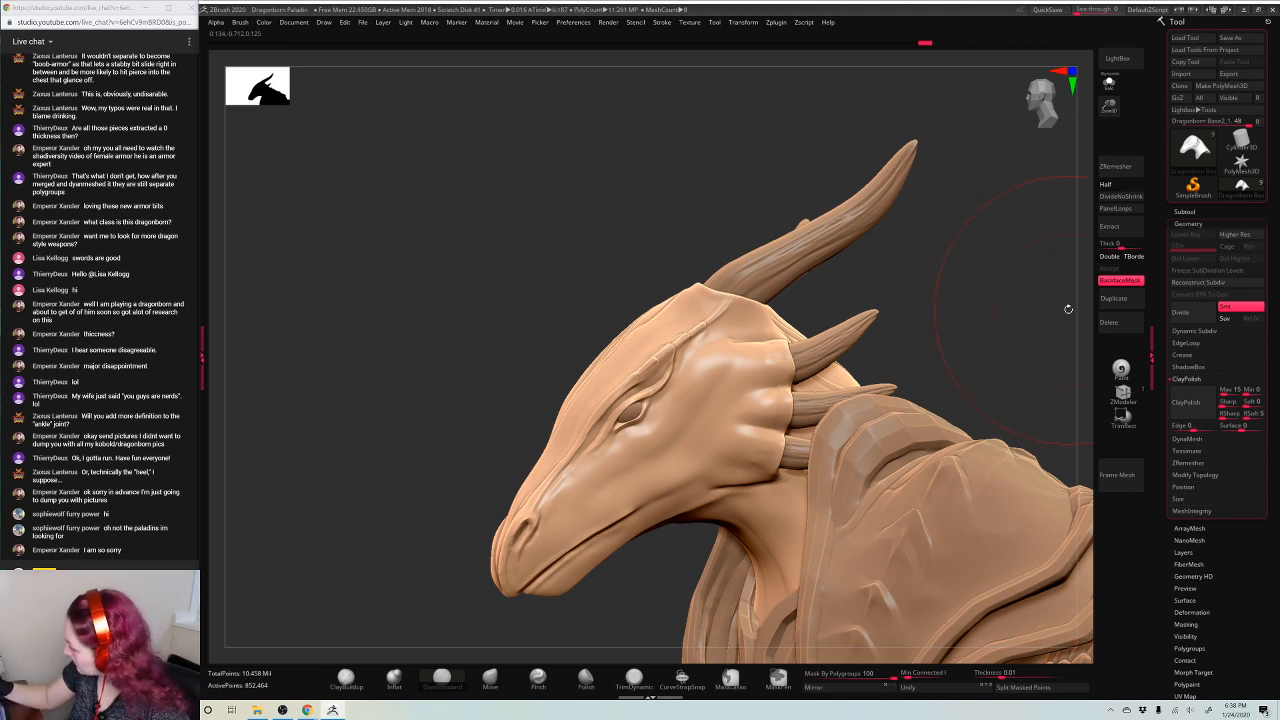
Try remeshing the head with DynaMesh at resolution 2592 with Polish enabled, and undo the remesh
click(1190, 225)
click(1194, 223)
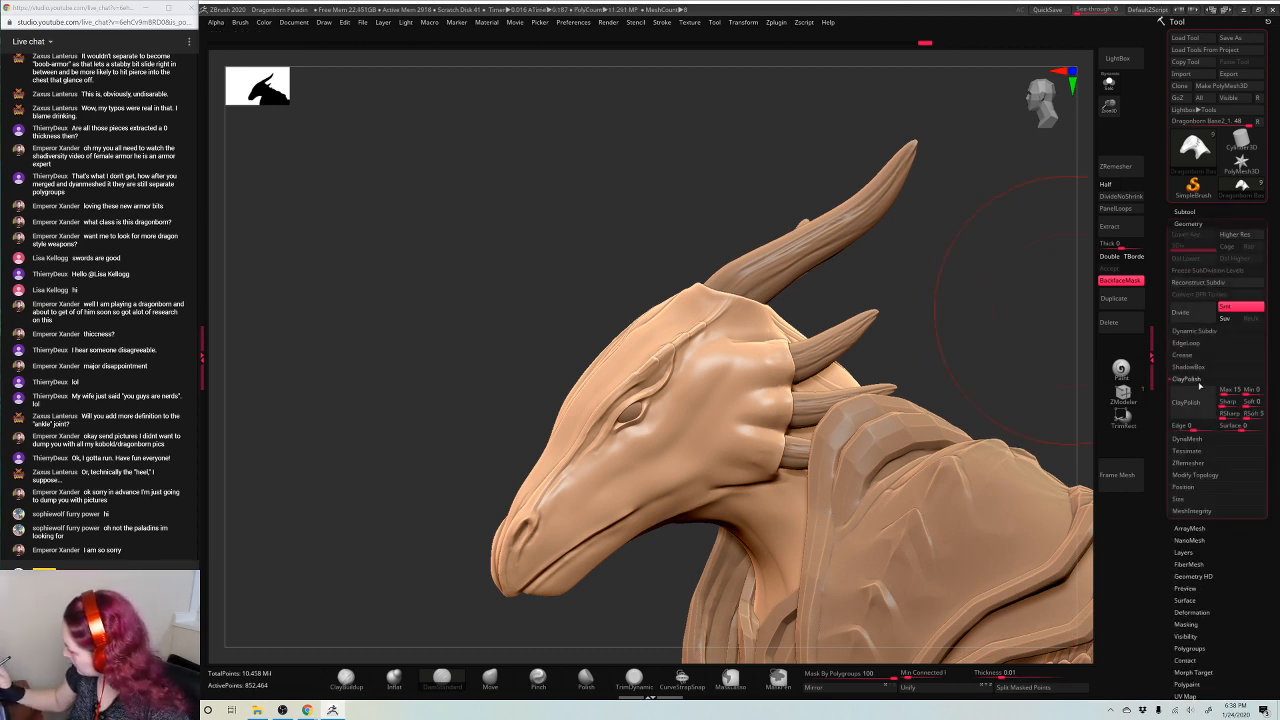
key(f)
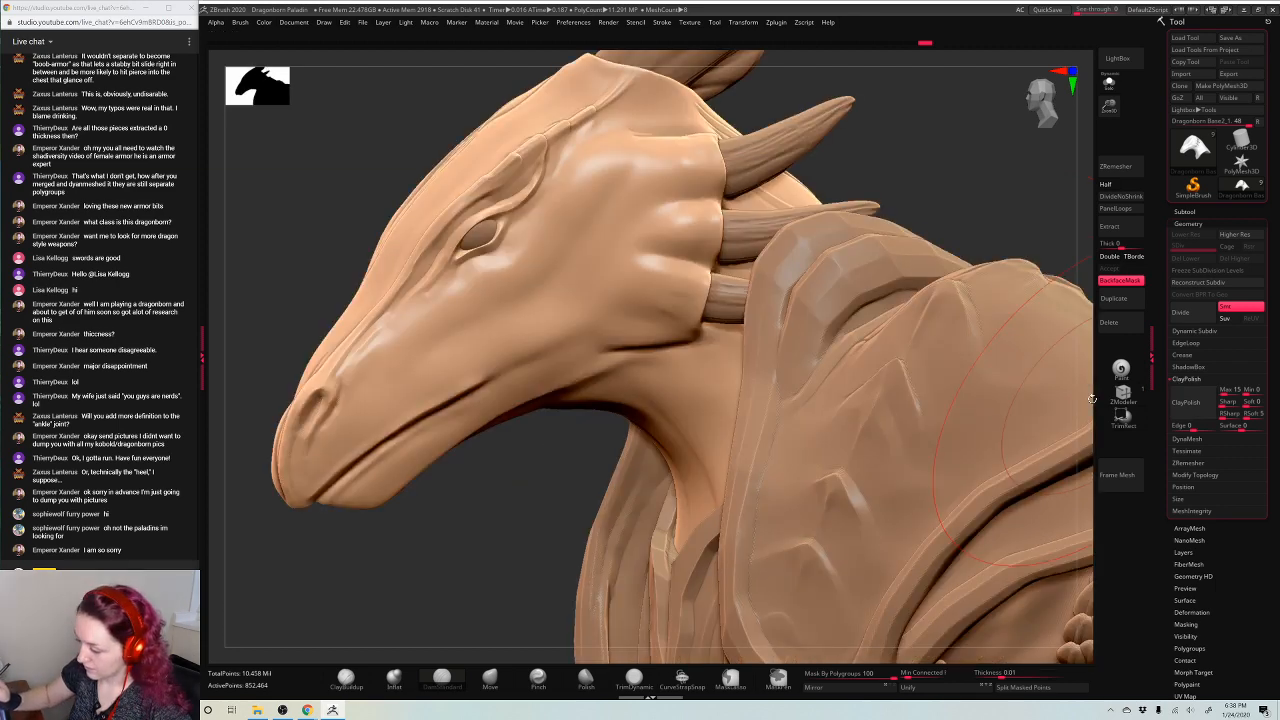
key(f)
shift+drag(955, 435, 1063, 531)
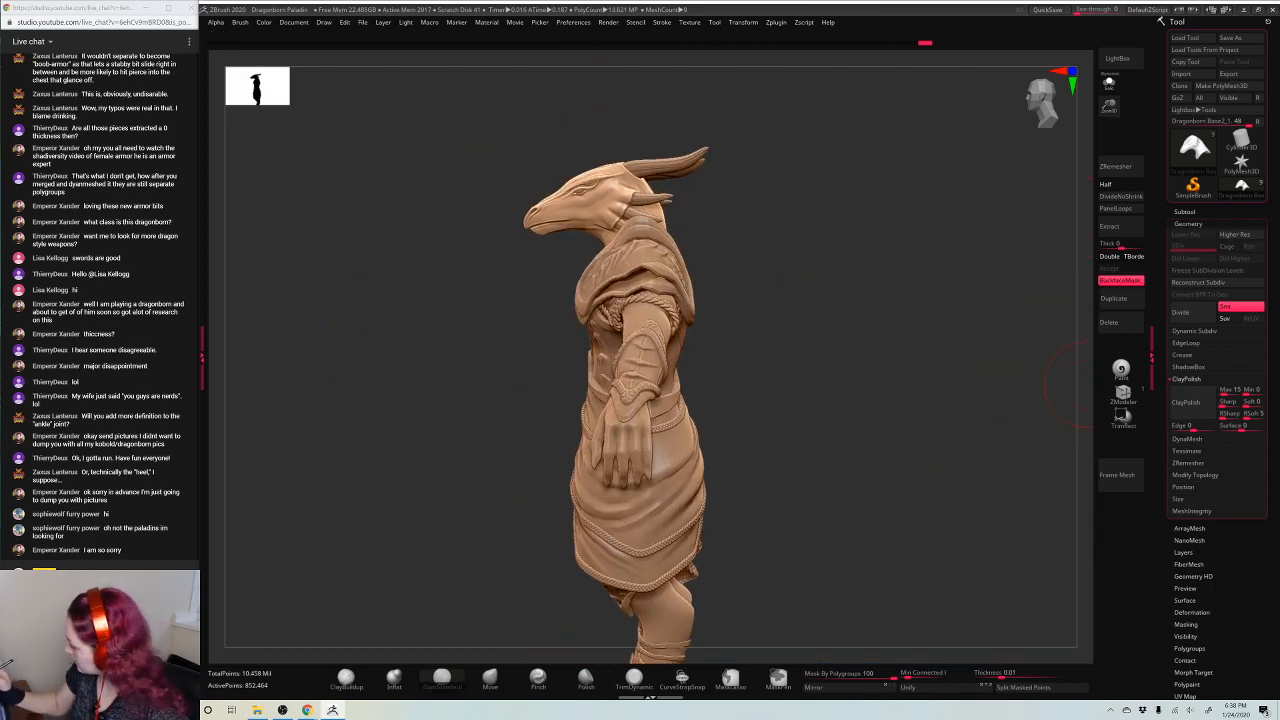
click(1187, 378)
click(1188, 390)
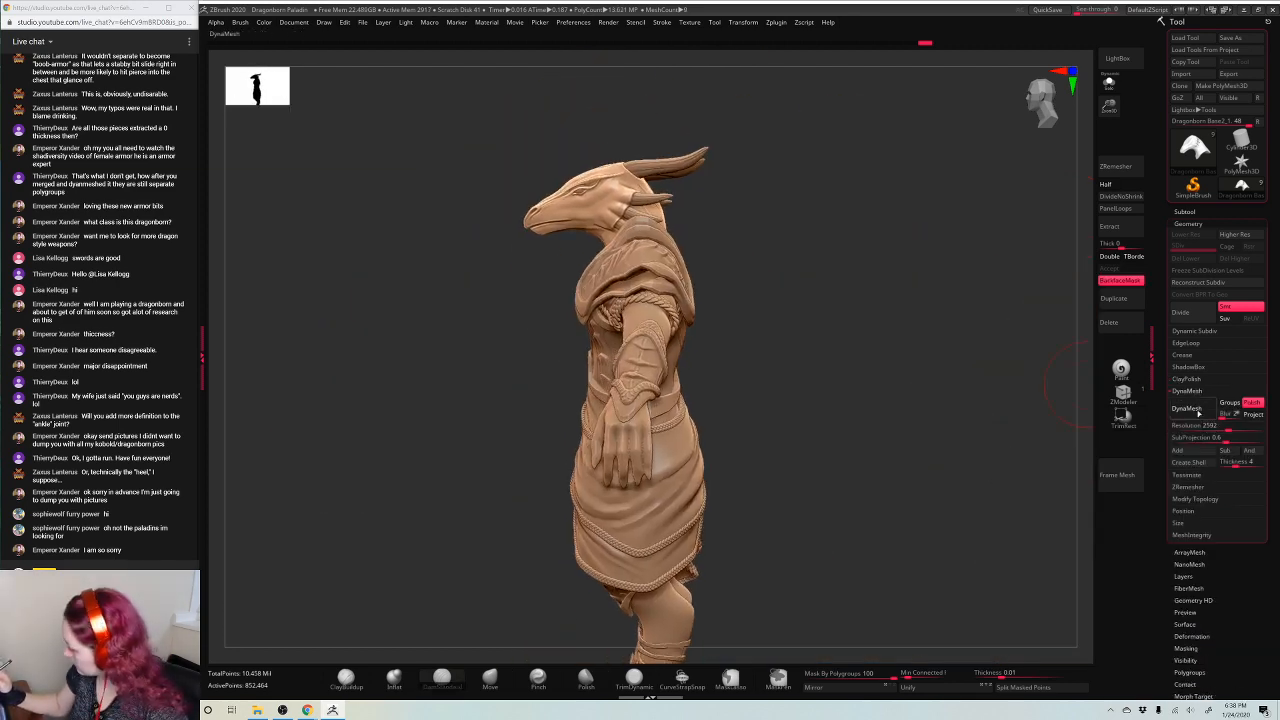
click(1199, 412)
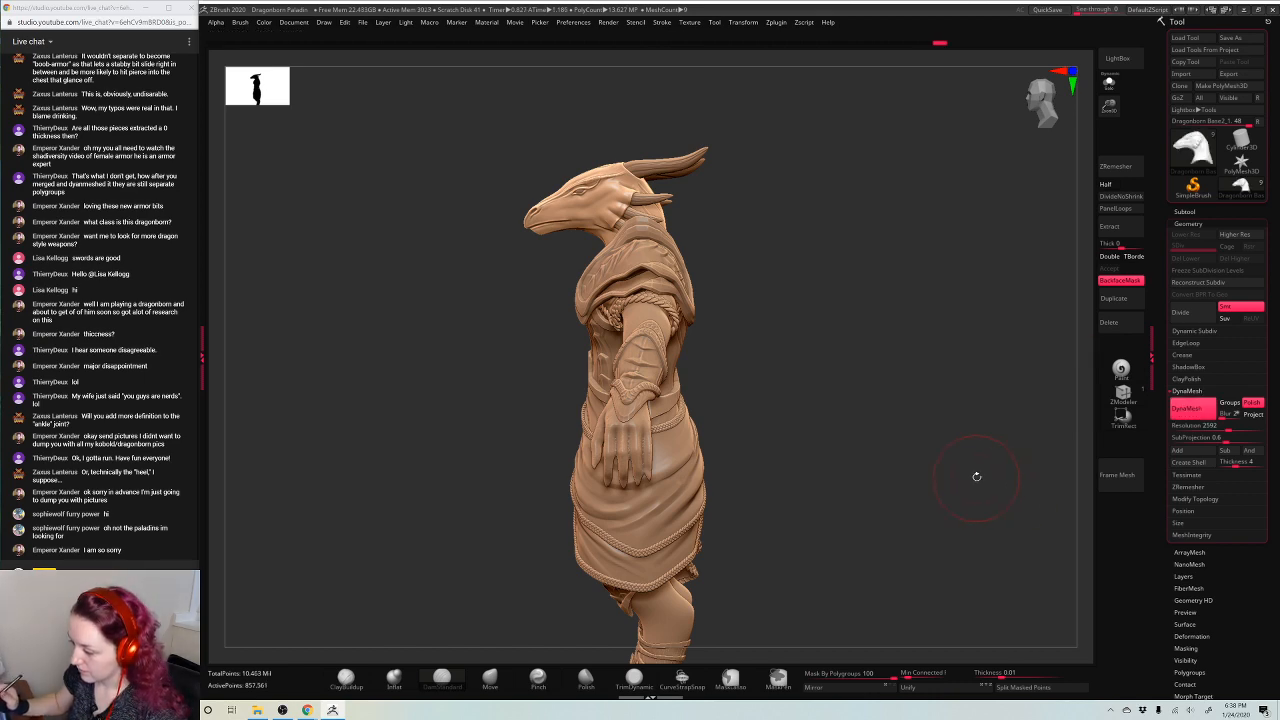
mouse_move(977, 477)
alt+mouse_down()
mouse_move(980, 347)
mouse_move(984, 390)
alt+mouse_up()
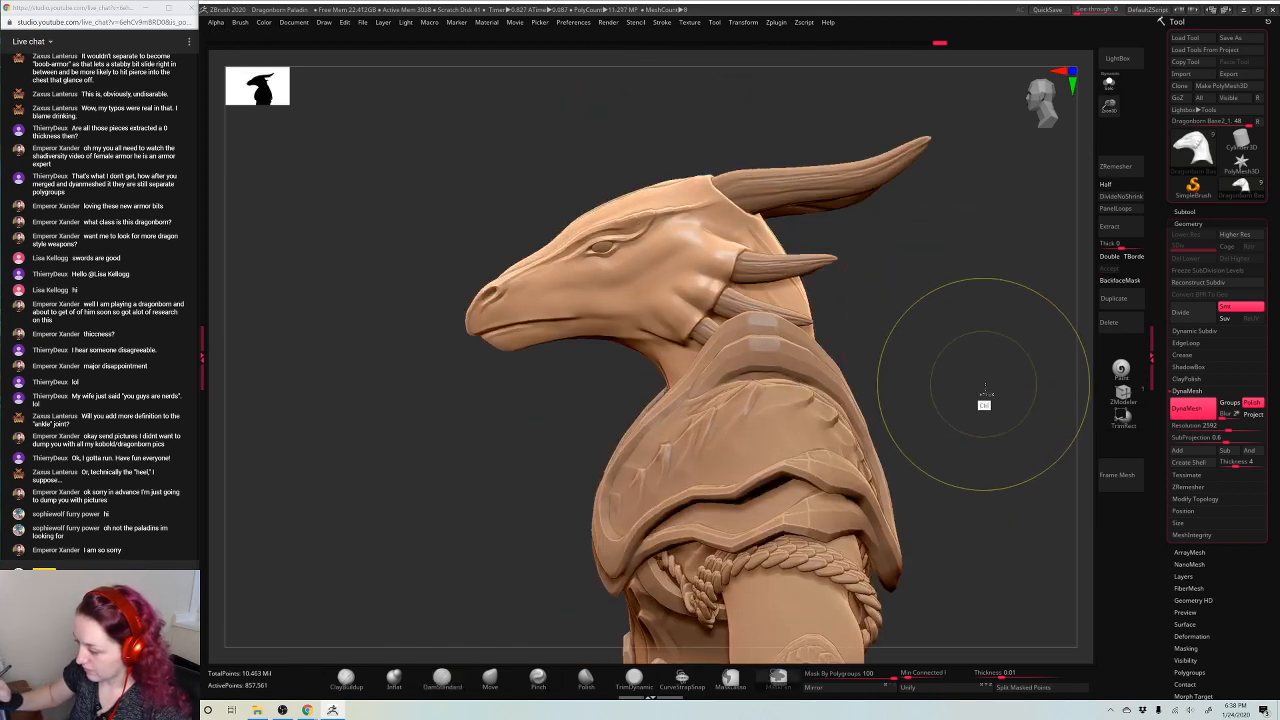
key(ctrl+z)
Turn off DynaMesh's Polish option and remesh the head at resolution 2592
click(1254, 404)
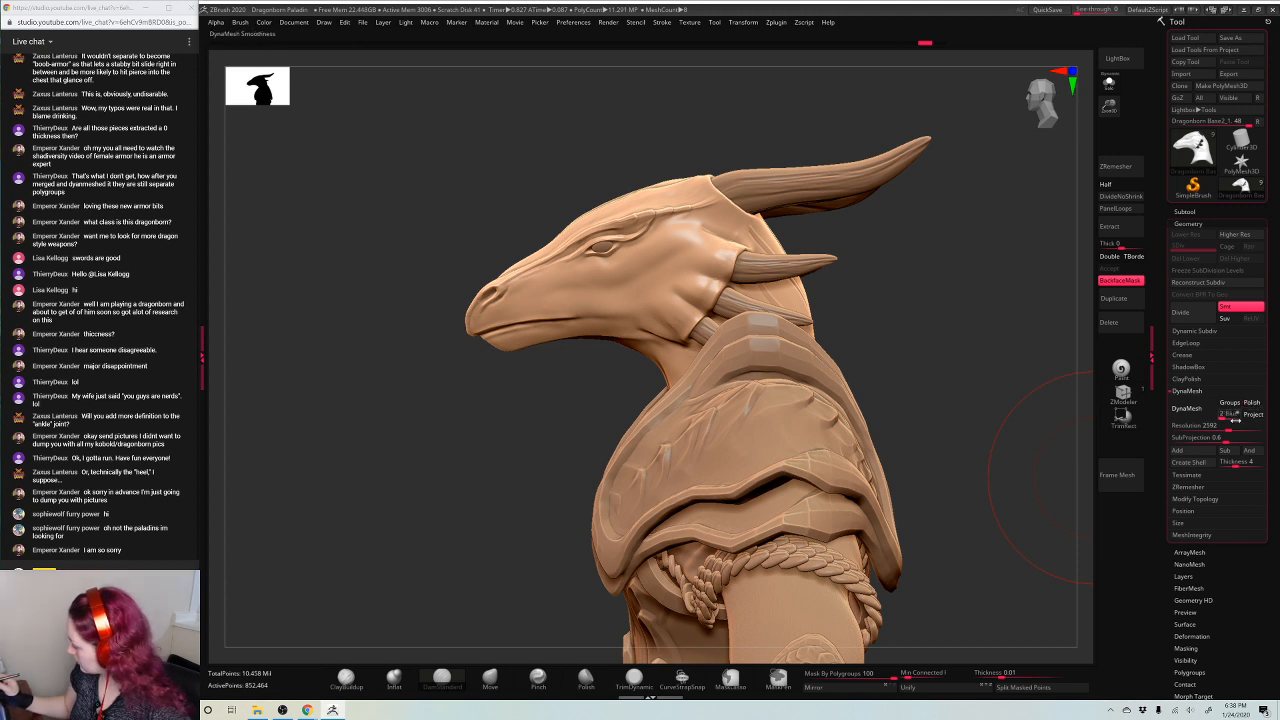
click(1188, 408)
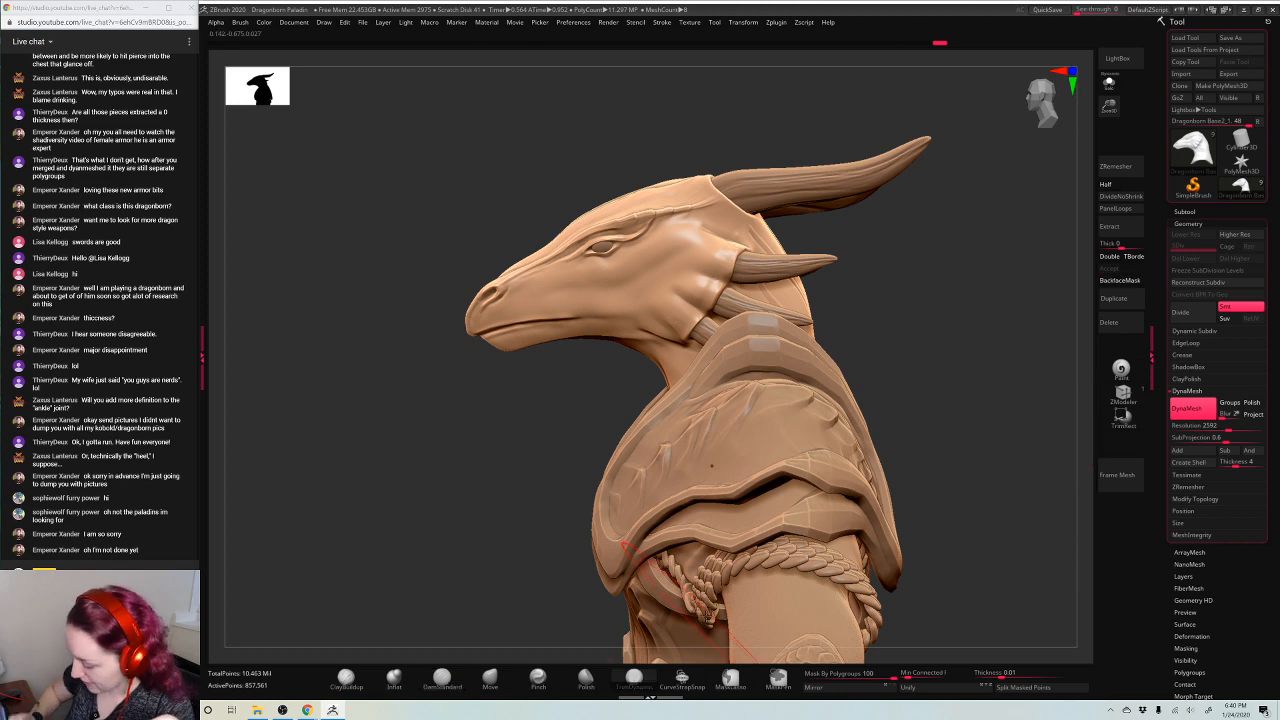
Reduce the TrimDynamic brush's draw size and flatten the surface of the ridge above the dragon's eye
drag(1109, 106, 1111, 138)
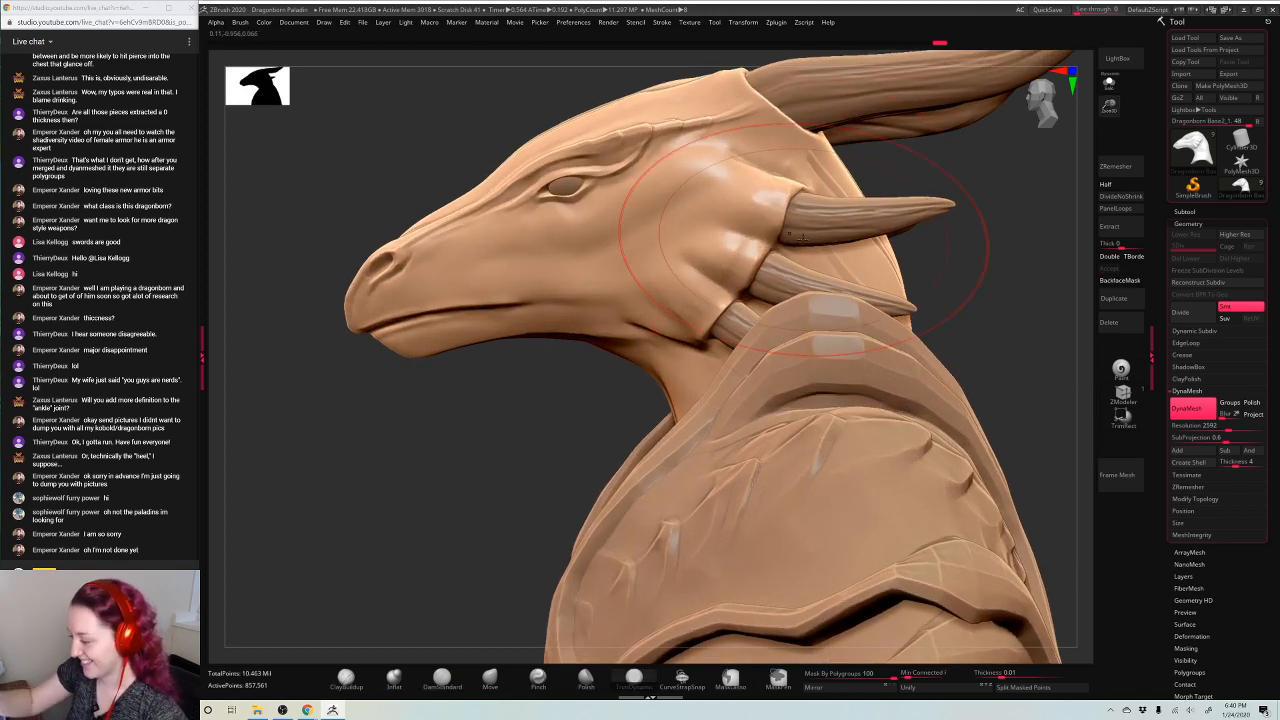
mouse_move(661, 252)
alt+right_down()
mouse_move(709, 322)
mouse_move(794, 385)
alt+right_up()
key(space)
drag(810, 219, 780, 221)
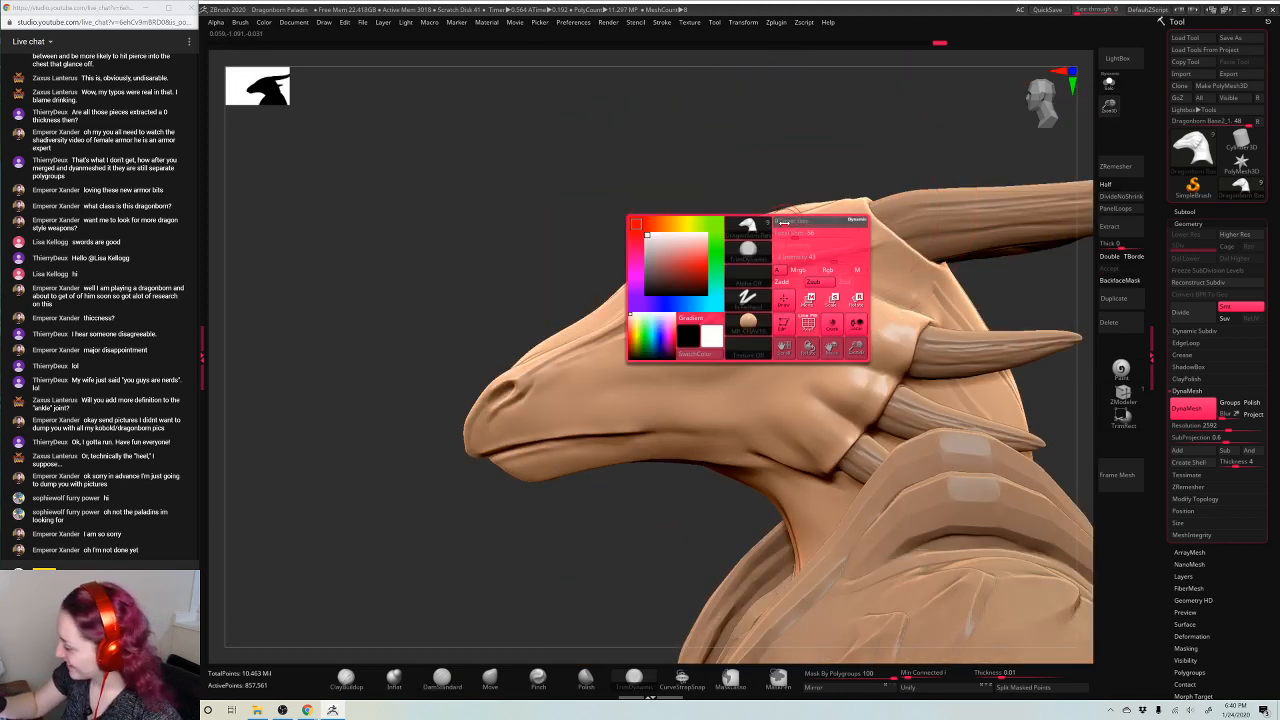
right_drag(596, 512, 660, 300)
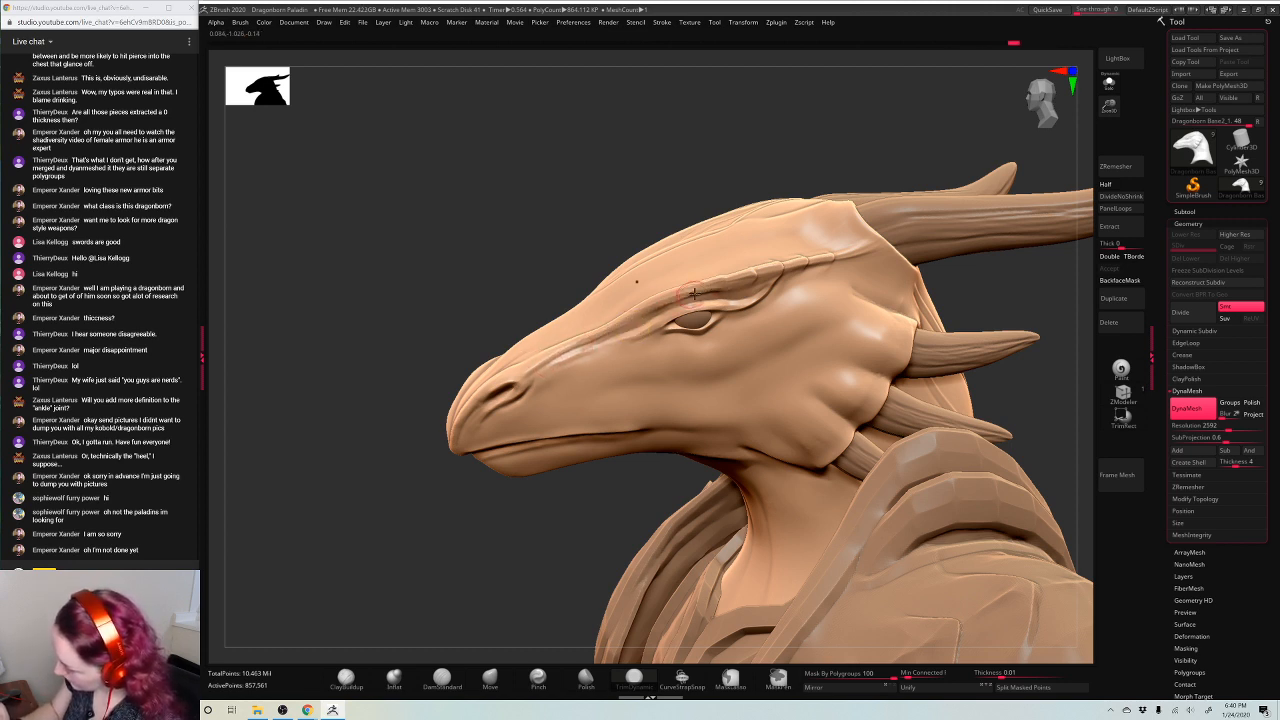
drag(622, 538, 780, 300)
Mask the ridge running from the nostril over the eye and invert the mask to leave only the ridge editable
mouse_move(814, 260)
ctrl+mouse_down()
mouse_move(703, 286)
mouse_move(622, 327)
ctrl+mouse_up()
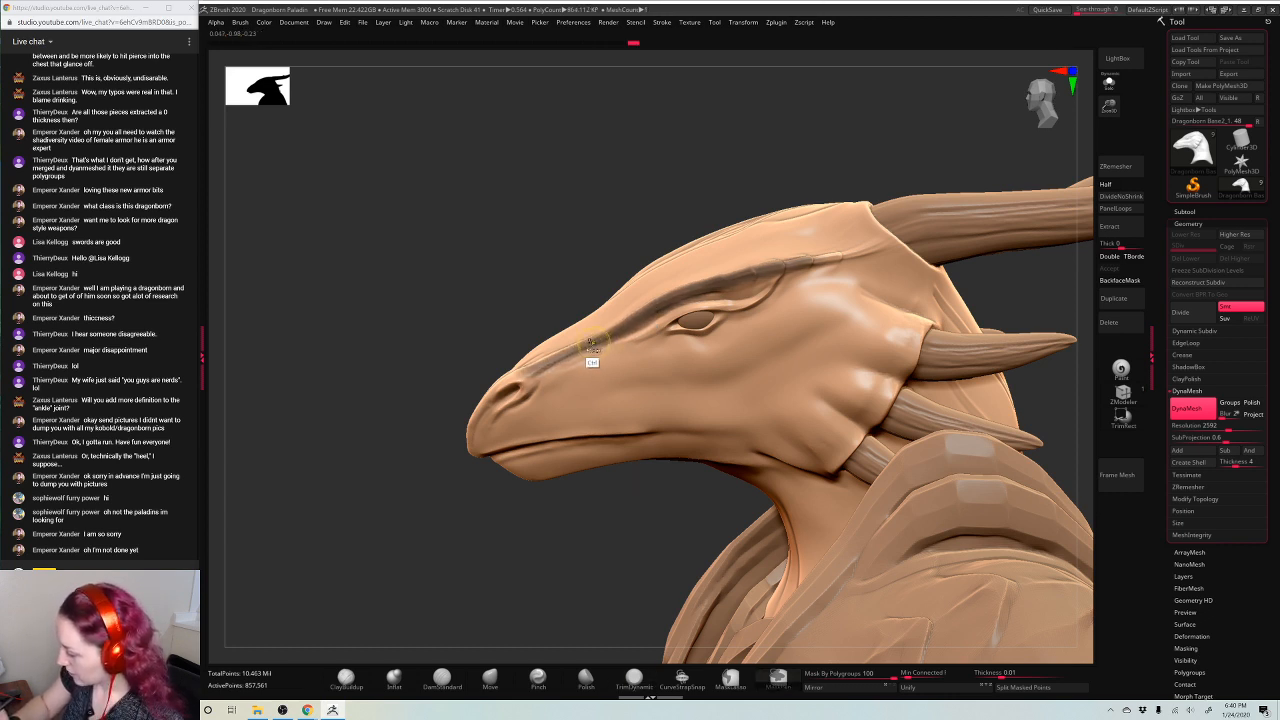
mouse_move(812, 262)
mouse_down()
mouse_move(725, 298)
mouse_move(700, 289)
mouse_up()
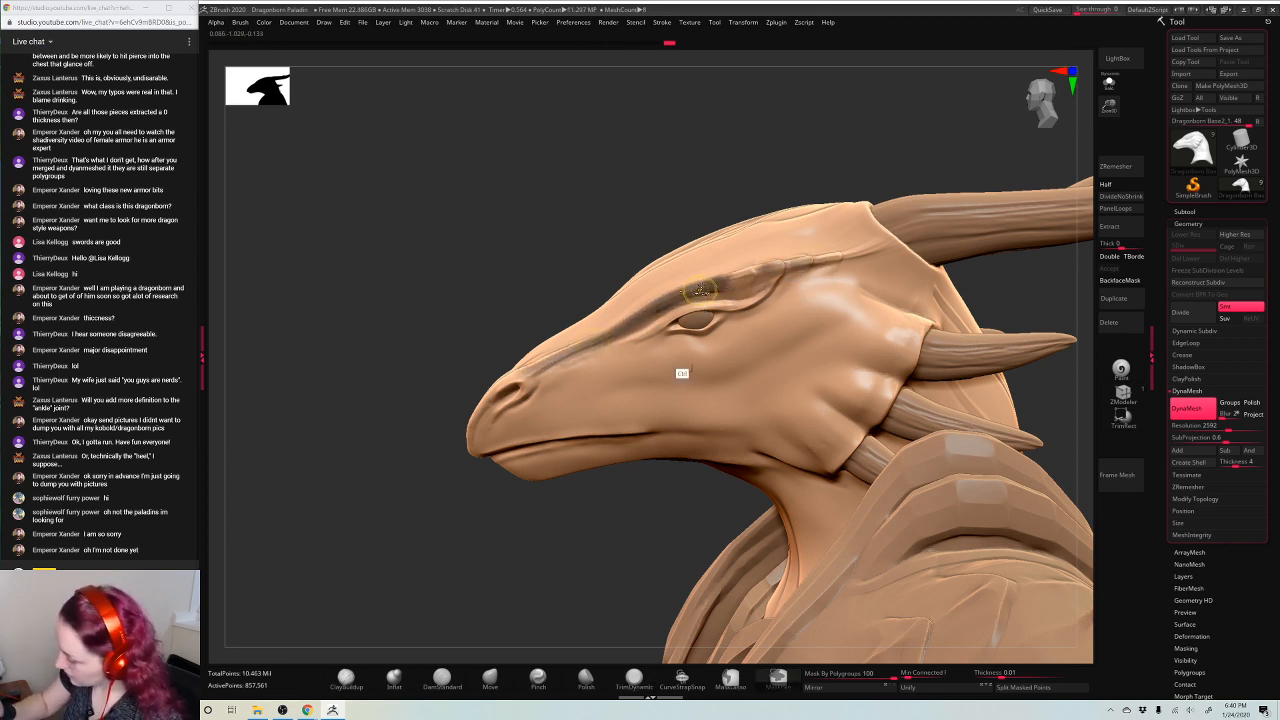
ctrl+click(514, 623)
Switch to the DamStandard brush and choose an alpha for it from the alpha library
click(444, 680)
key(space)
click(687, 357)
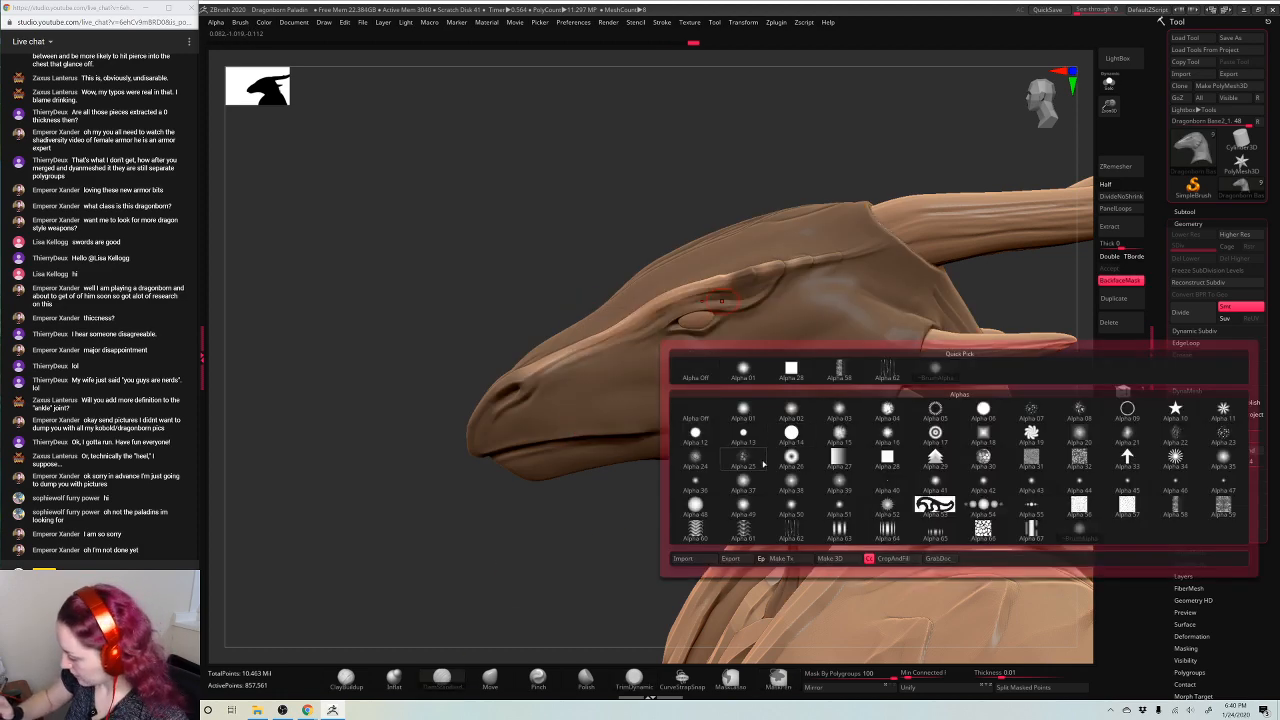
click(743, 457)
key(space)
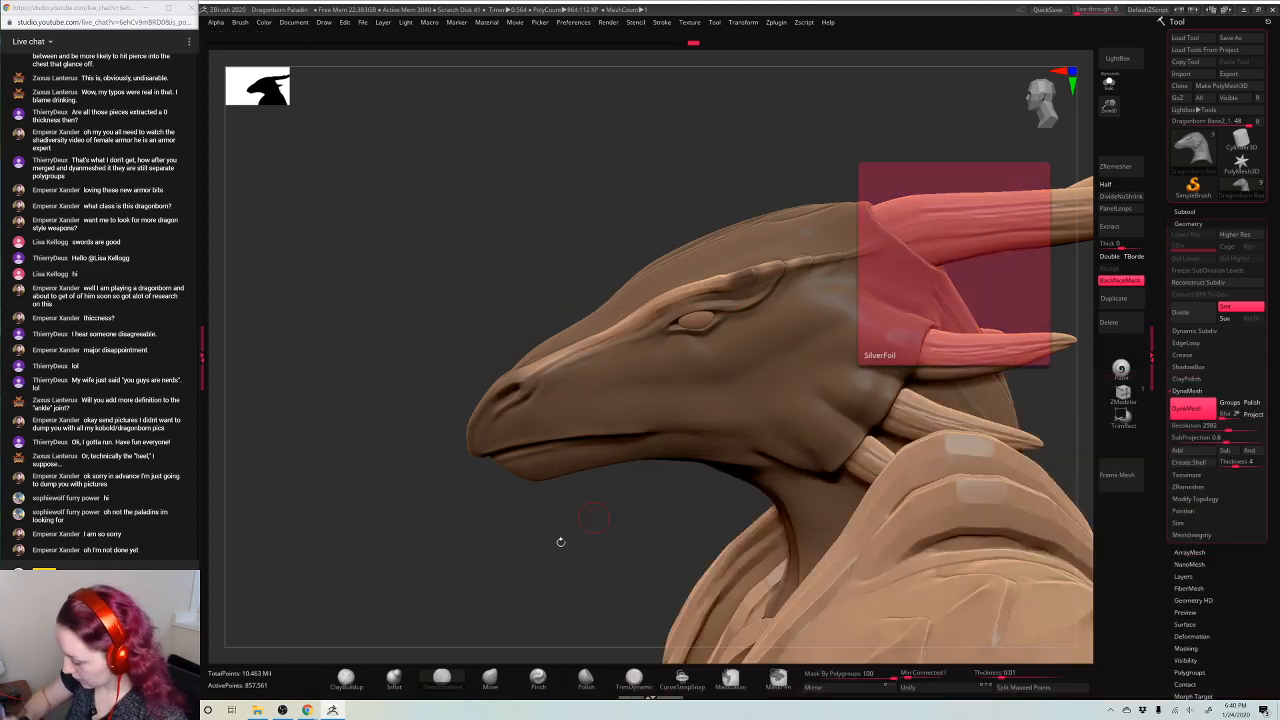
key(space)
click(711, 417)
click(769, 437)
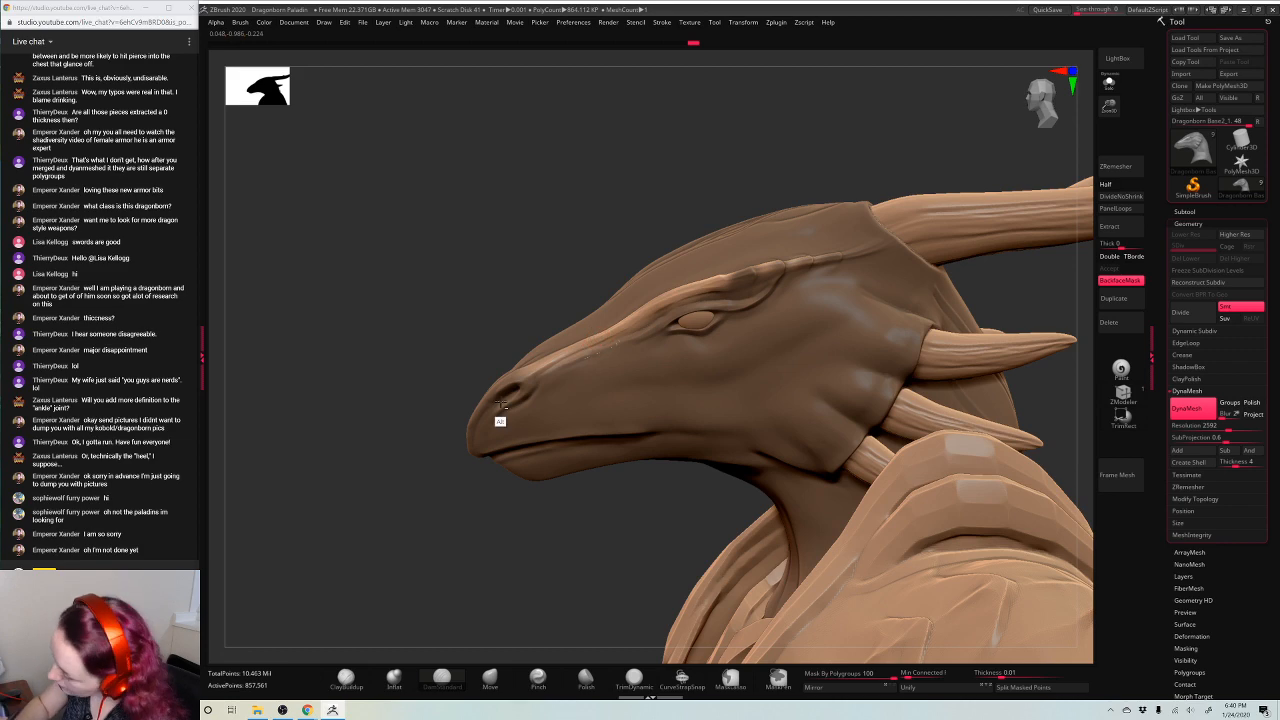
Erase the mask further along the ridge from behind the nostril to above the eye
drag(588, 545, 681, 297)
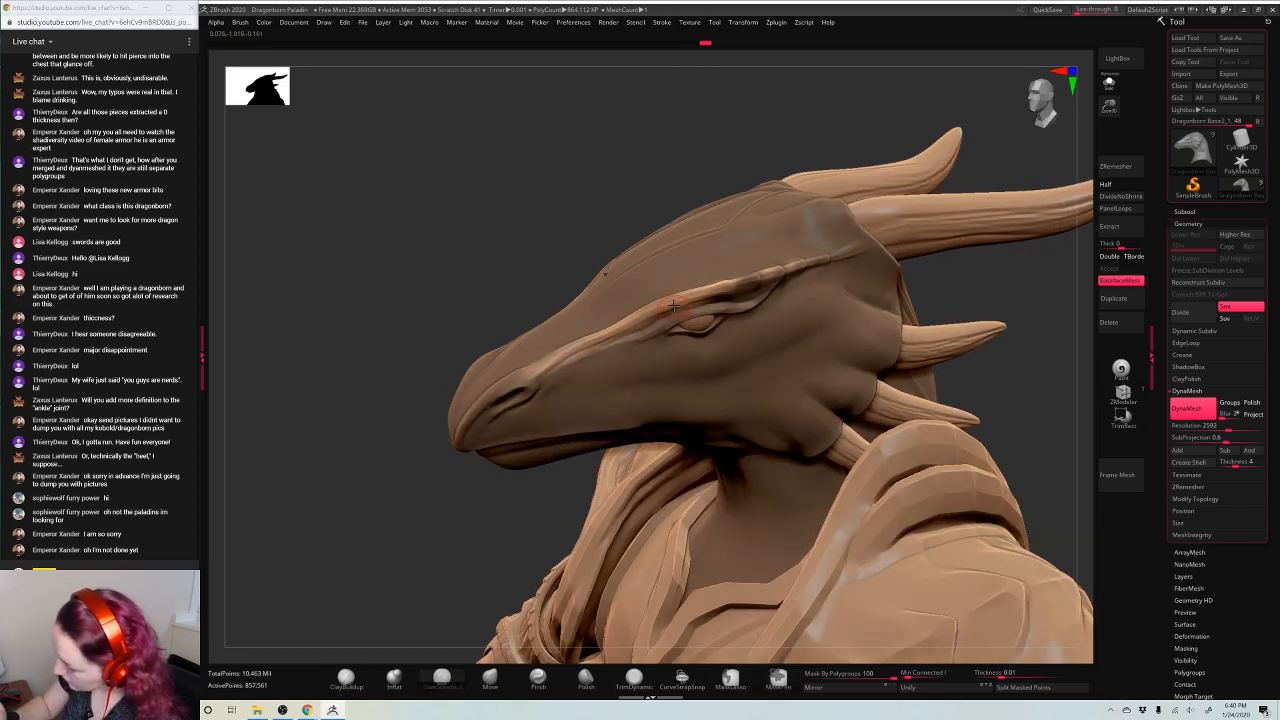
key(space)
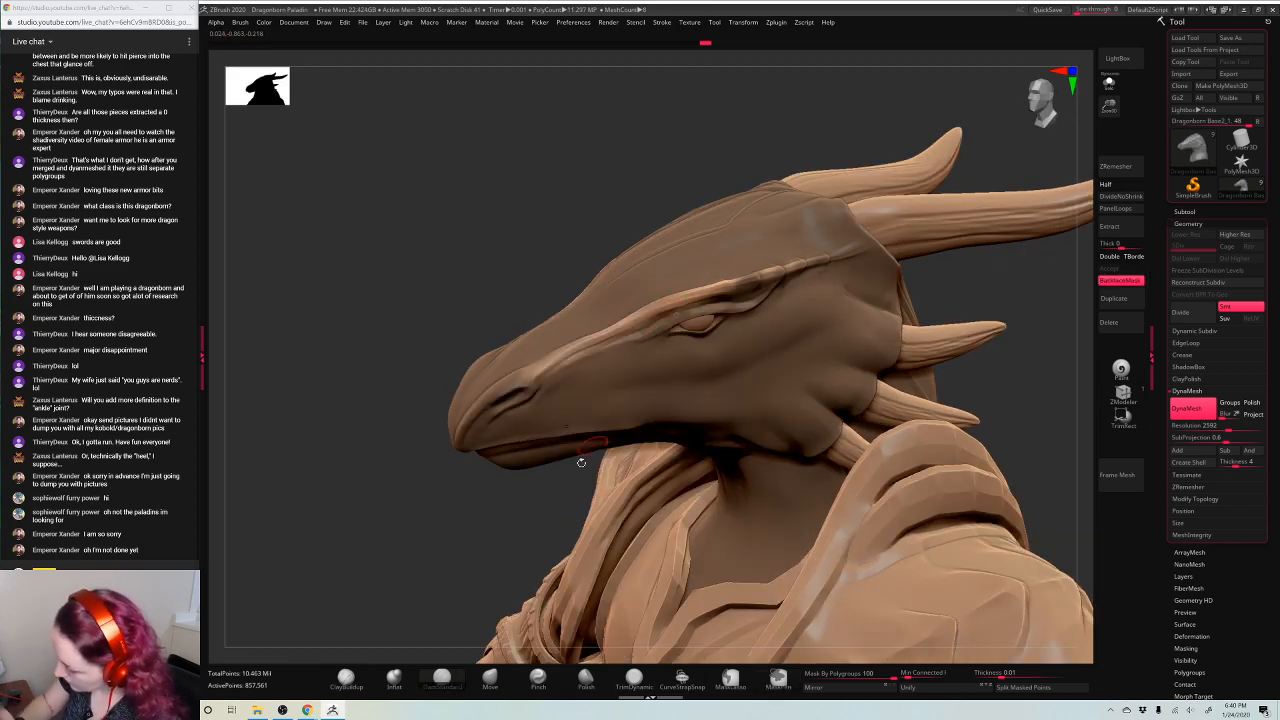
drag(582, 458, 563, 370)
drag(560, 424, 523, 306)
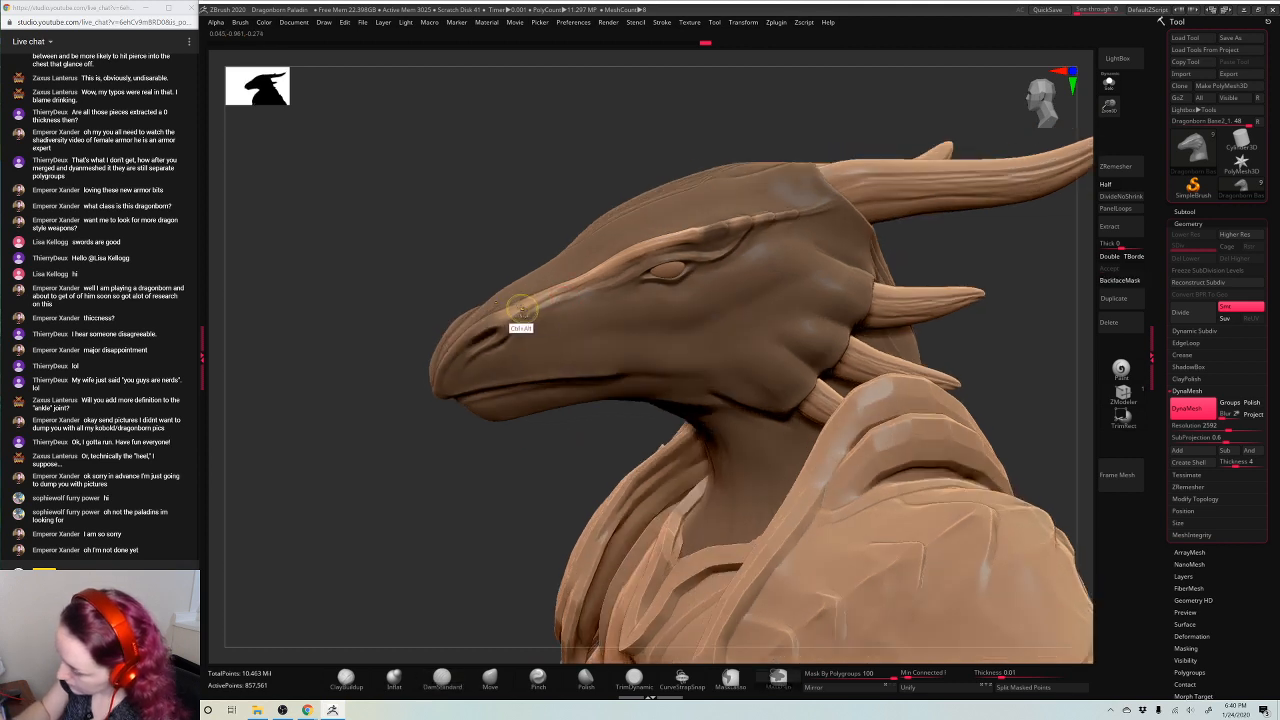
ctrl+alt+drag(624, 252, 703, 234)
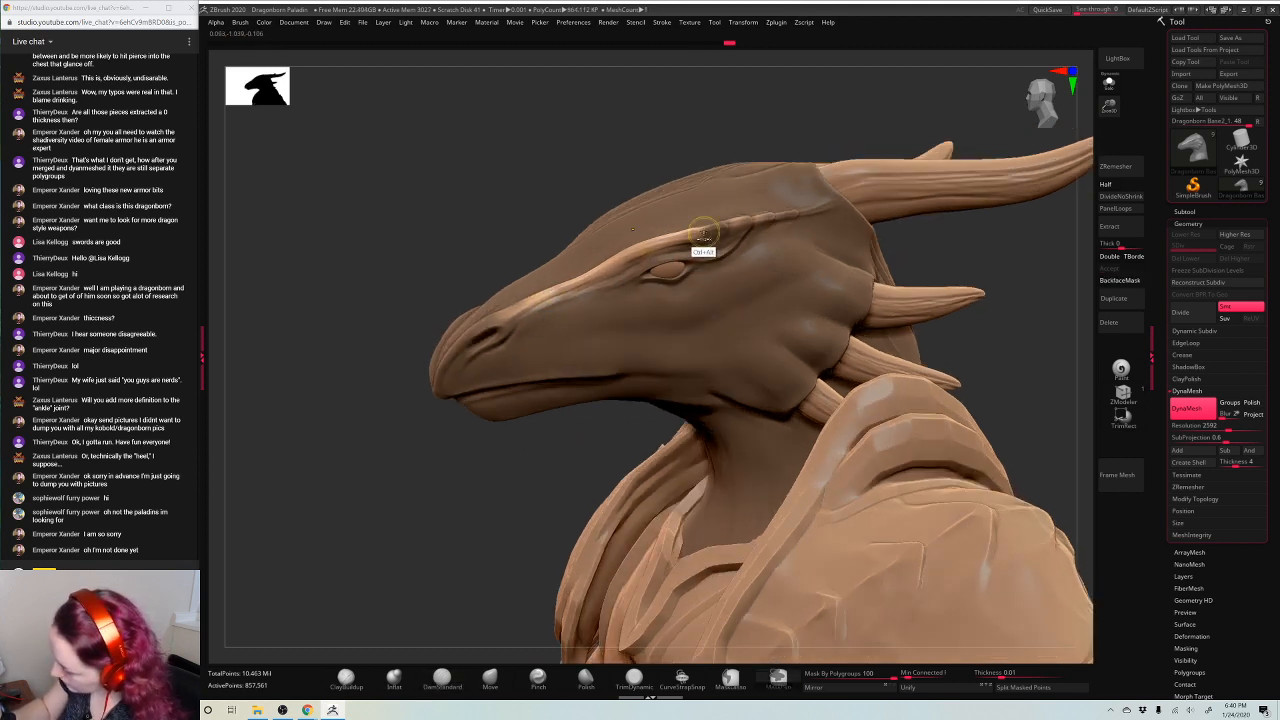
Carve scale grooves along the unmasked brow ridge with the DamStandard brush, undoing one stroke, and clear the mask
key(space)
key(ctrl+z)
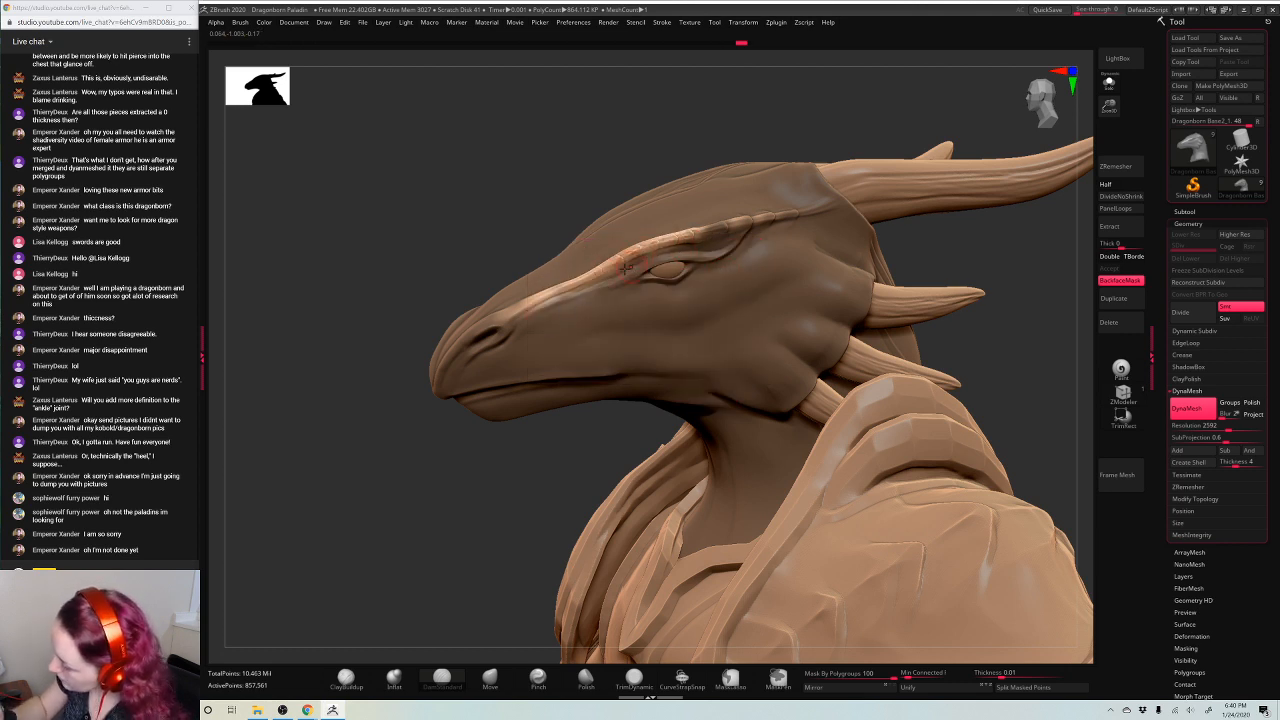
key(space)
key(space)
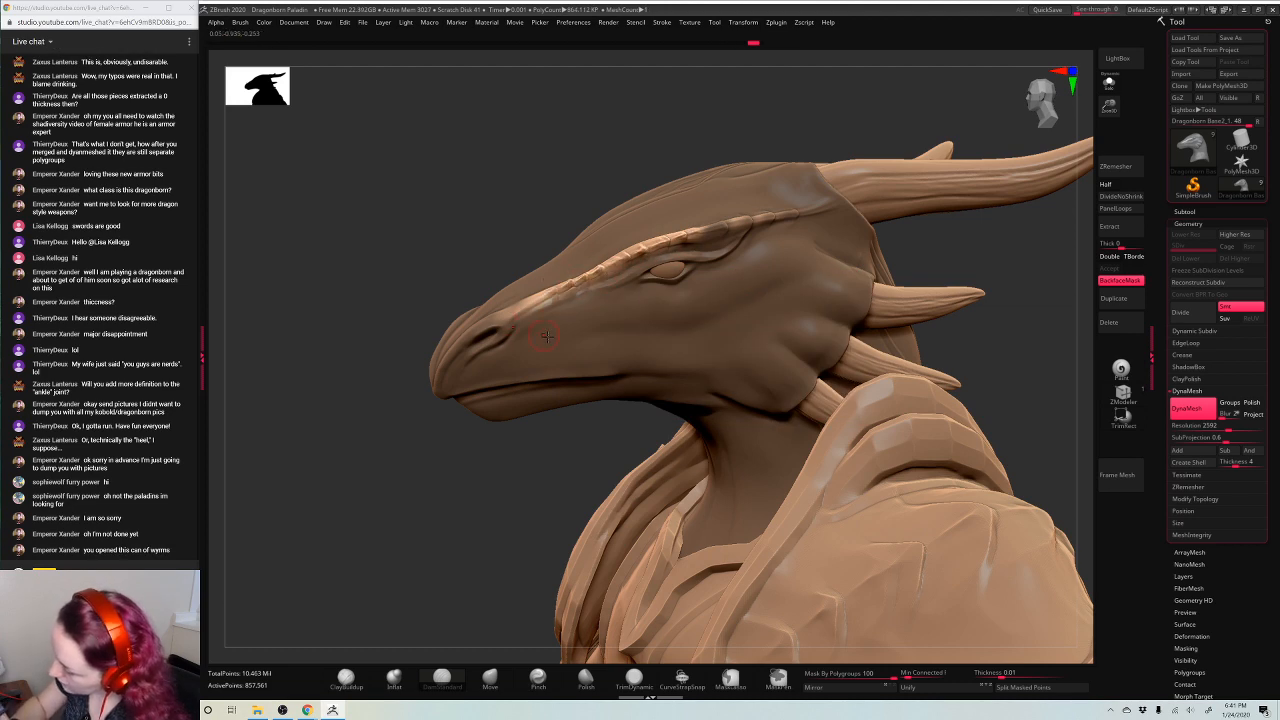
mouse_move(587, 447)
mouse_down()
mouse_move(730, 440)
mouse_move(586, 440)
mouse_up()
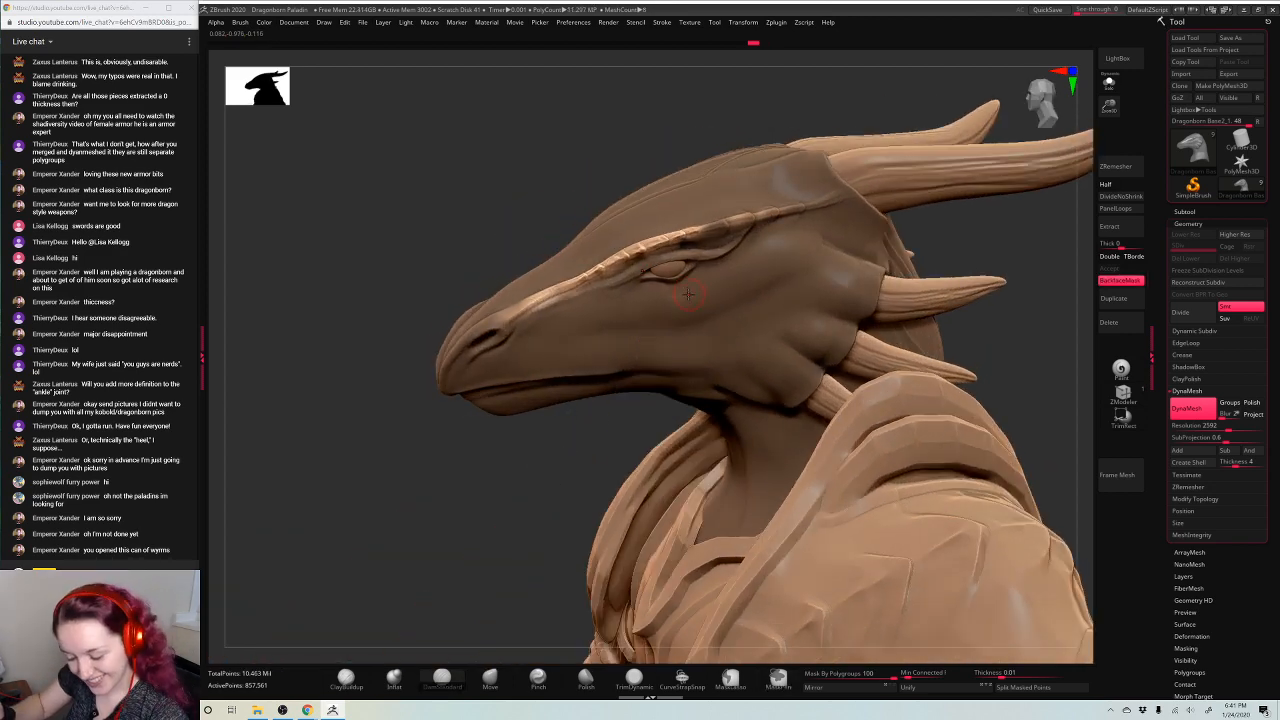
key(space)
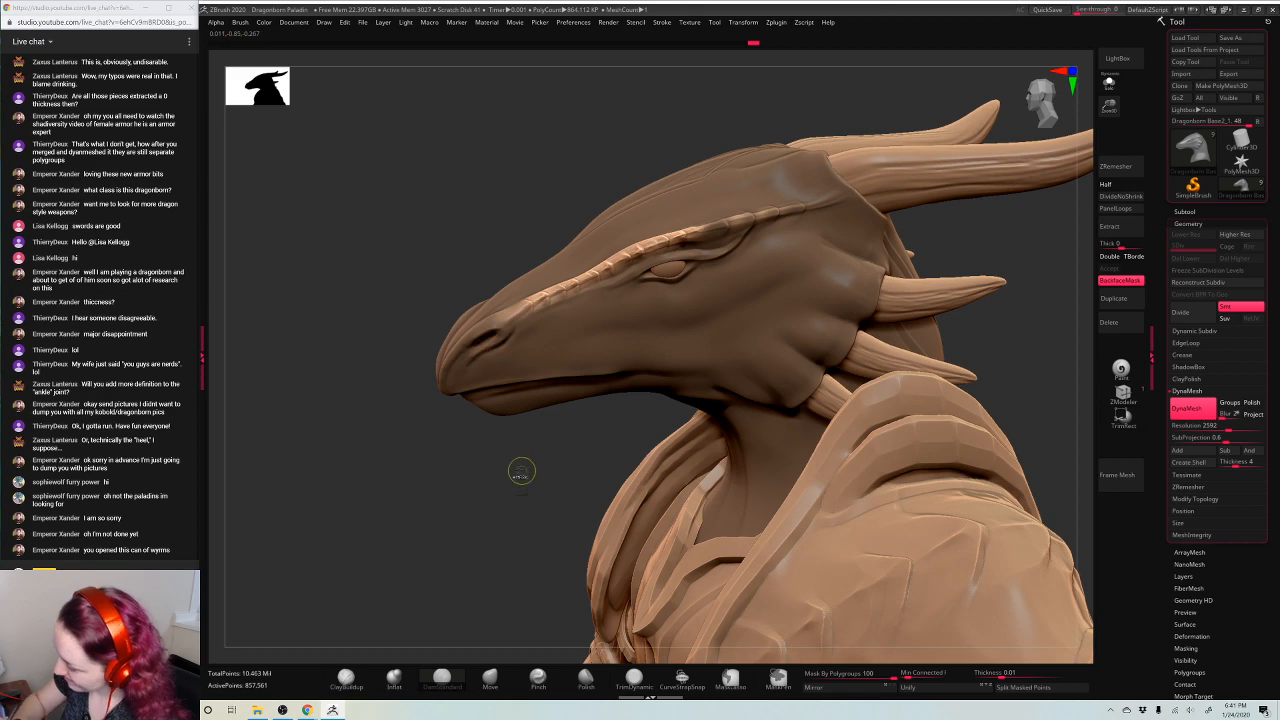
mouse_move(521, 471)
ctrl+mouse_down()
mouse_move(560, 511)
mouse_move(549, 471)
mouse_move(568, 498)
ctrl+mouse_up()
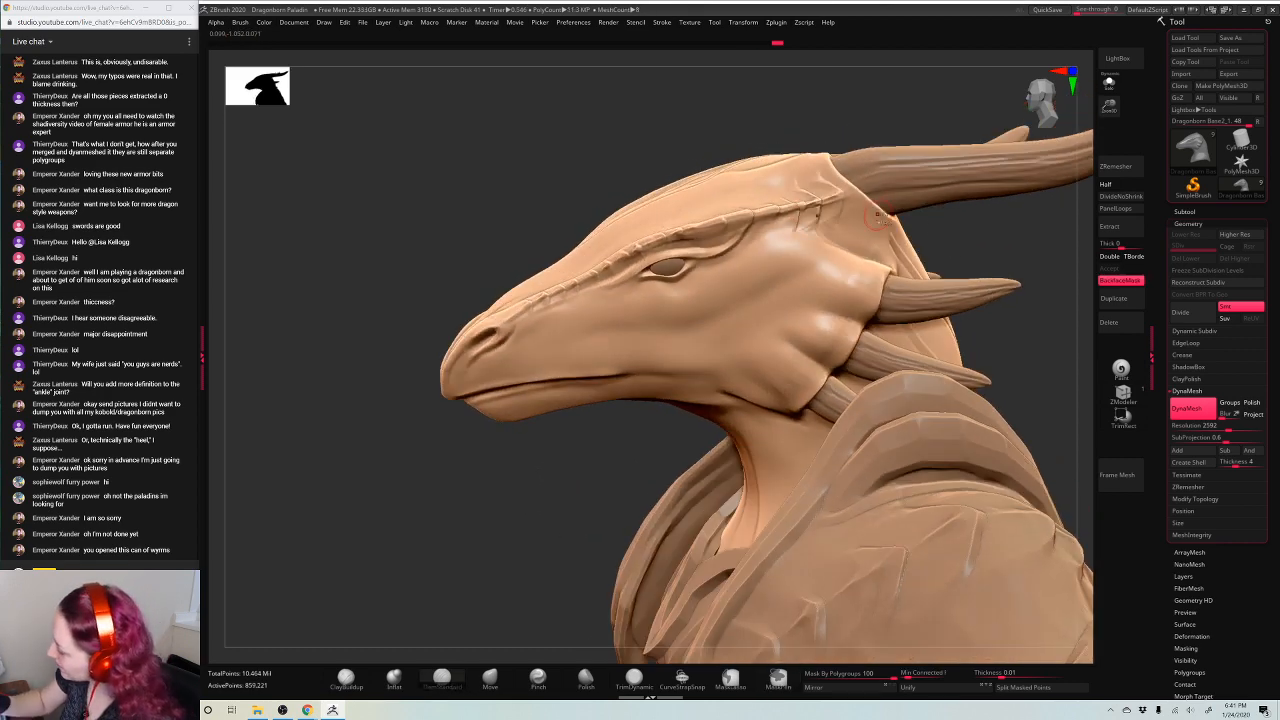
Carve creases into the crown around the bases of the large horns with the DamStandard brush
drag(940, 250, 666, 300)
drag(910, 320, 714, 329)
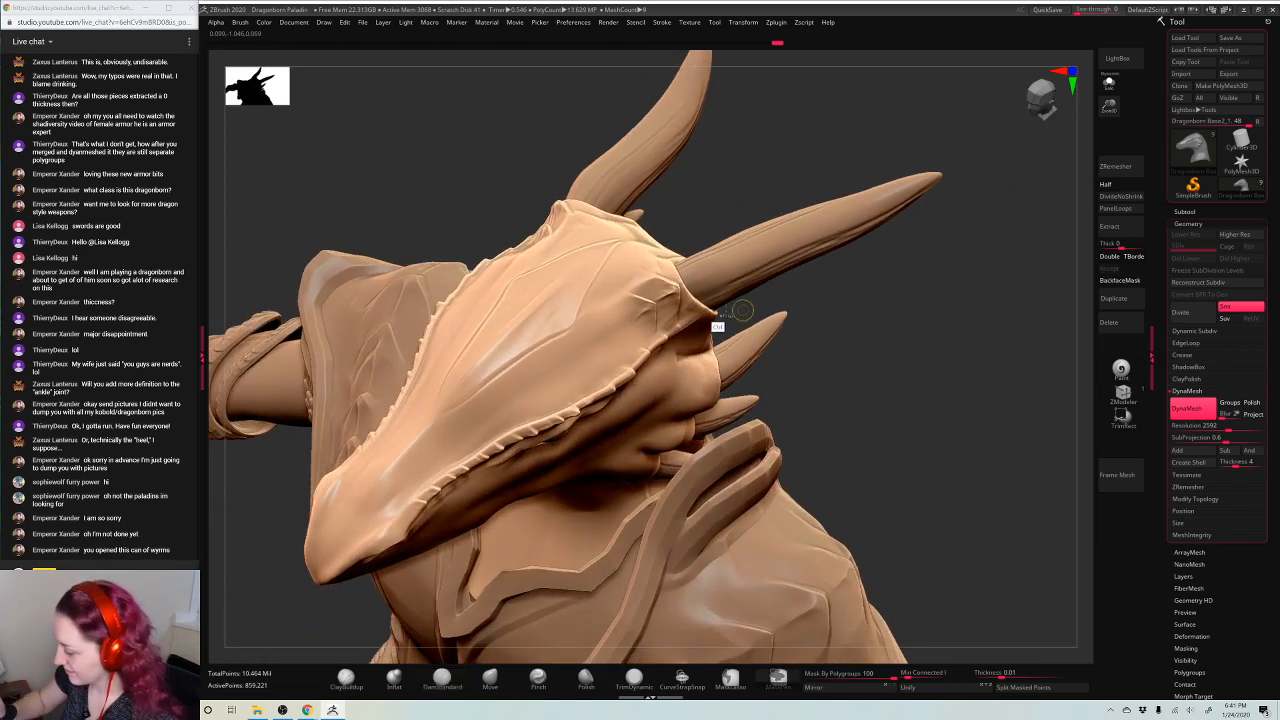
drag(920, 303, 645, 350)
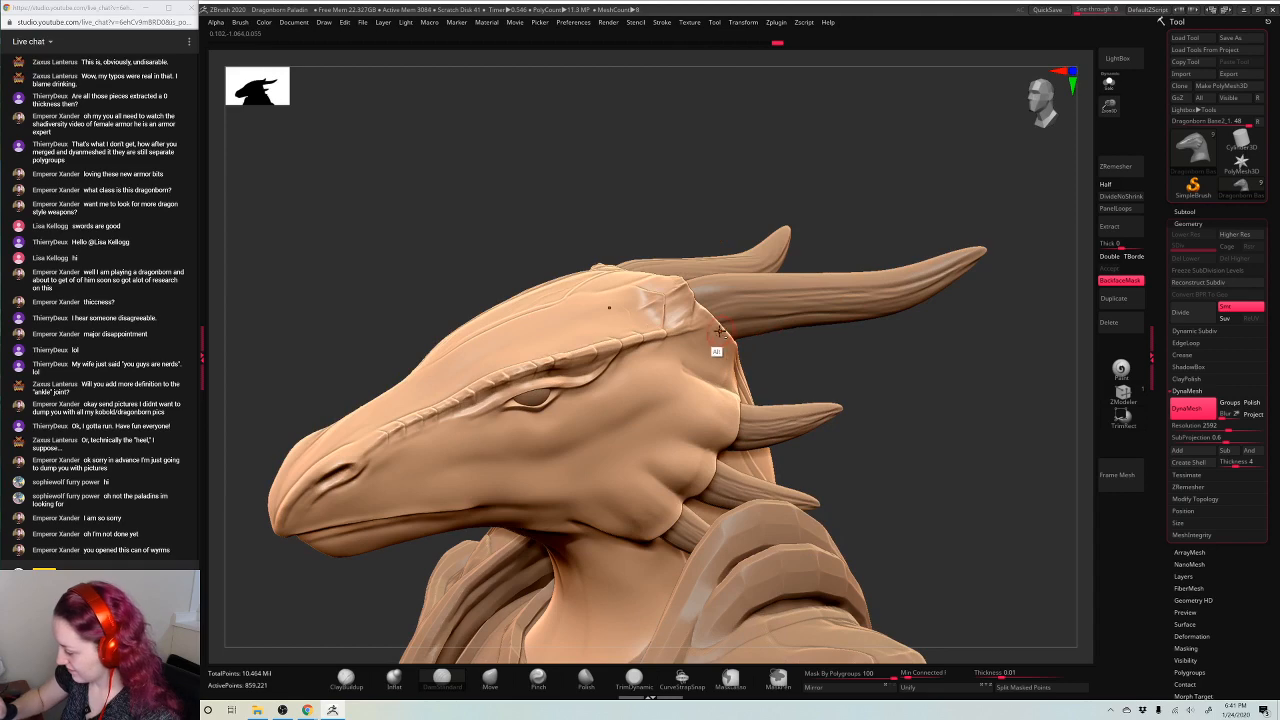
drag(914, 357, 945, 343)
drag(1067, 347, 905, 300)
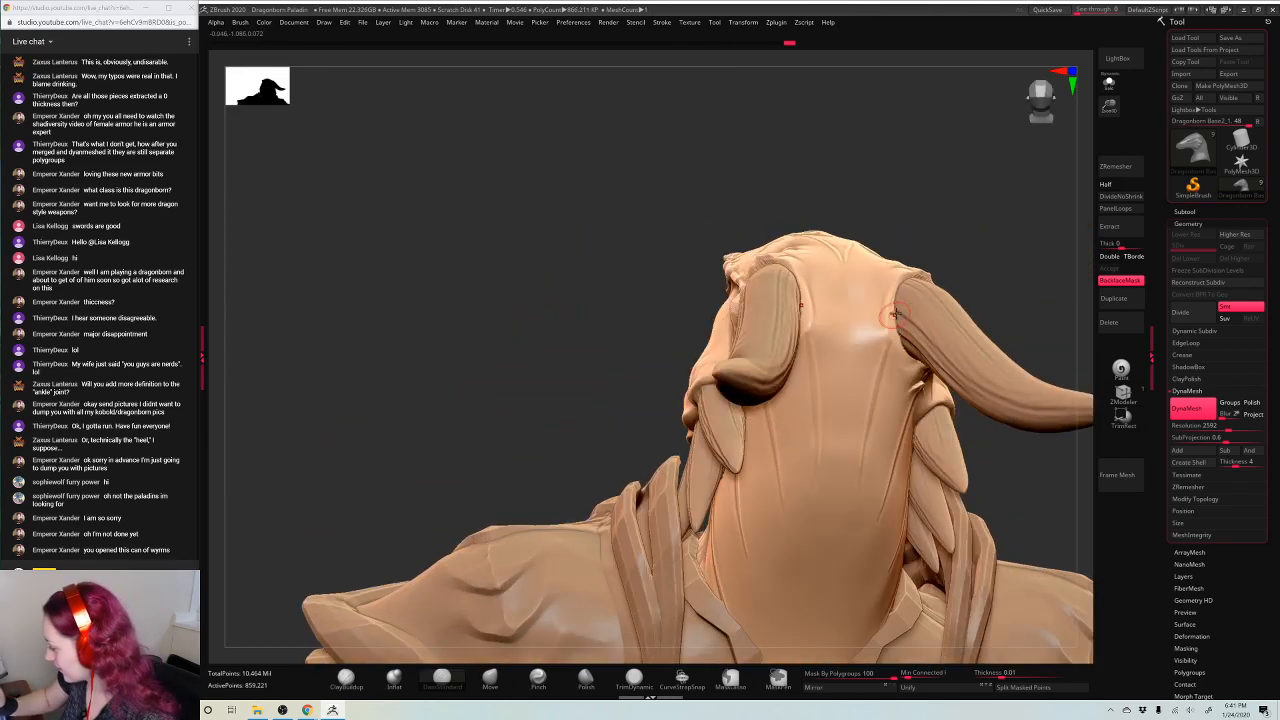
drag(960, 240, 880, 200)
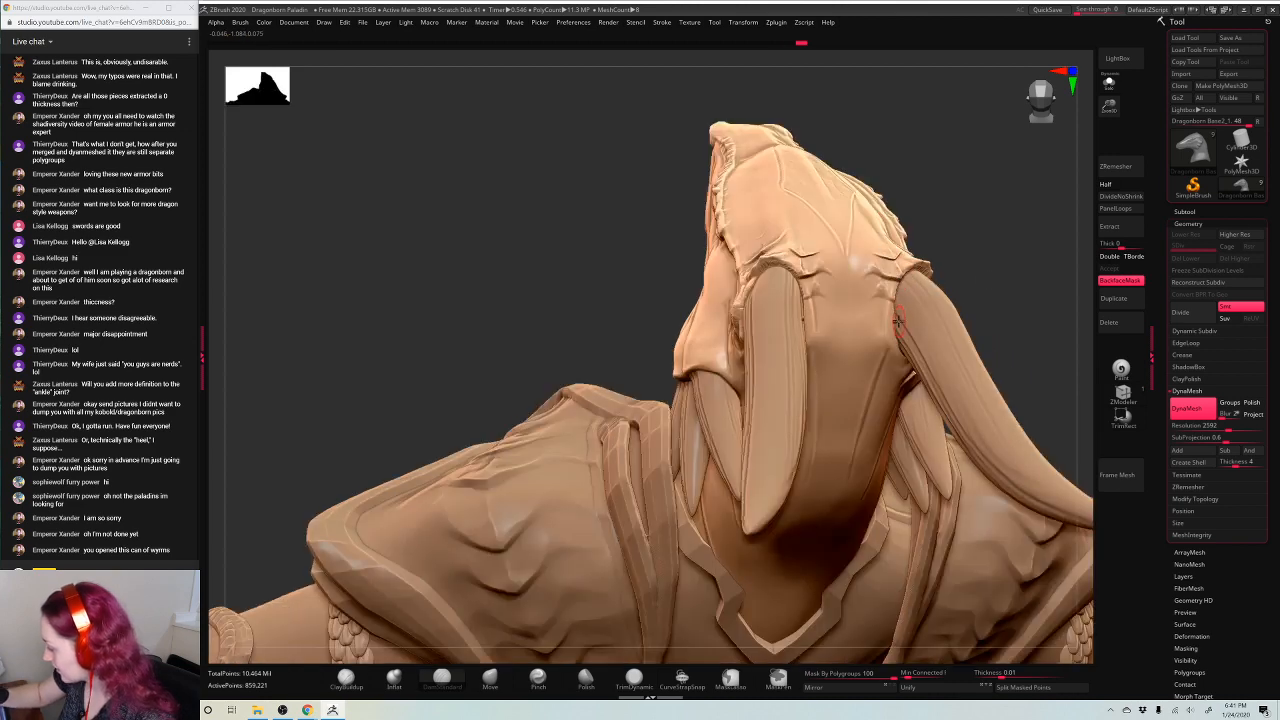
drag(971, 237, 988, 314)
Change the DamStandard brush's alpha from the alpha library and continue the creases behind the horn bases
key(space)
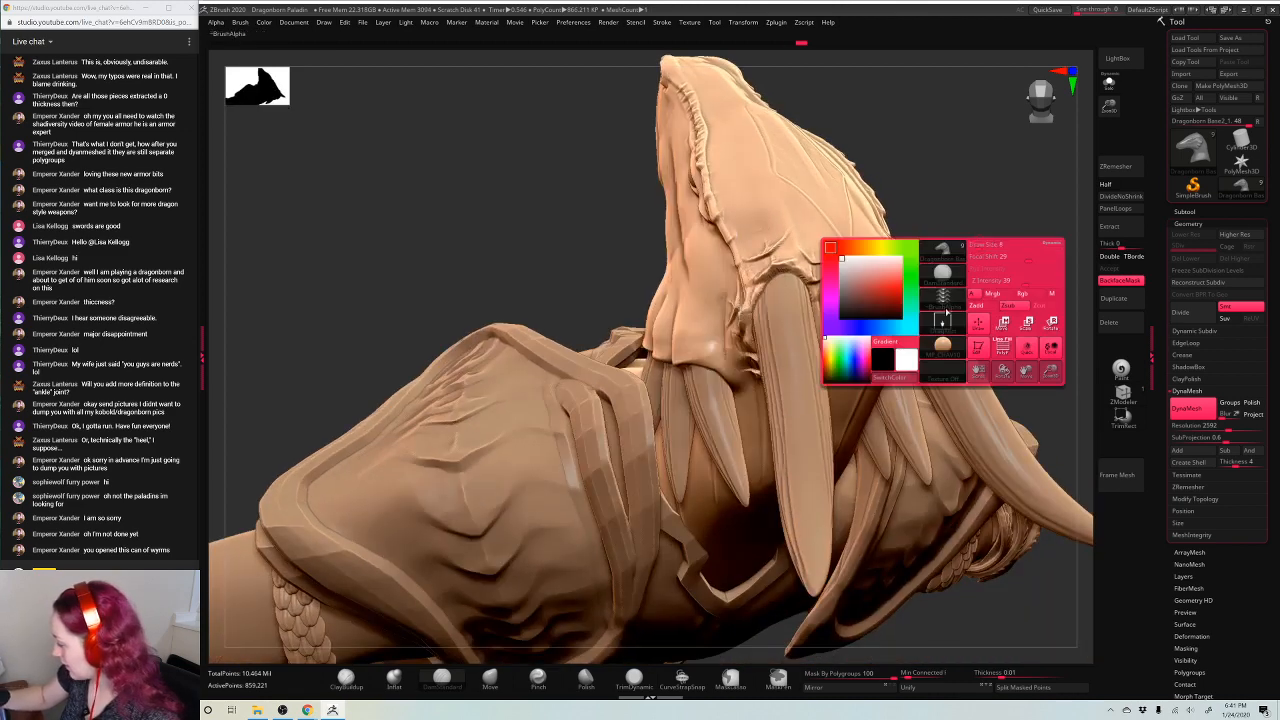
click(945, 313)
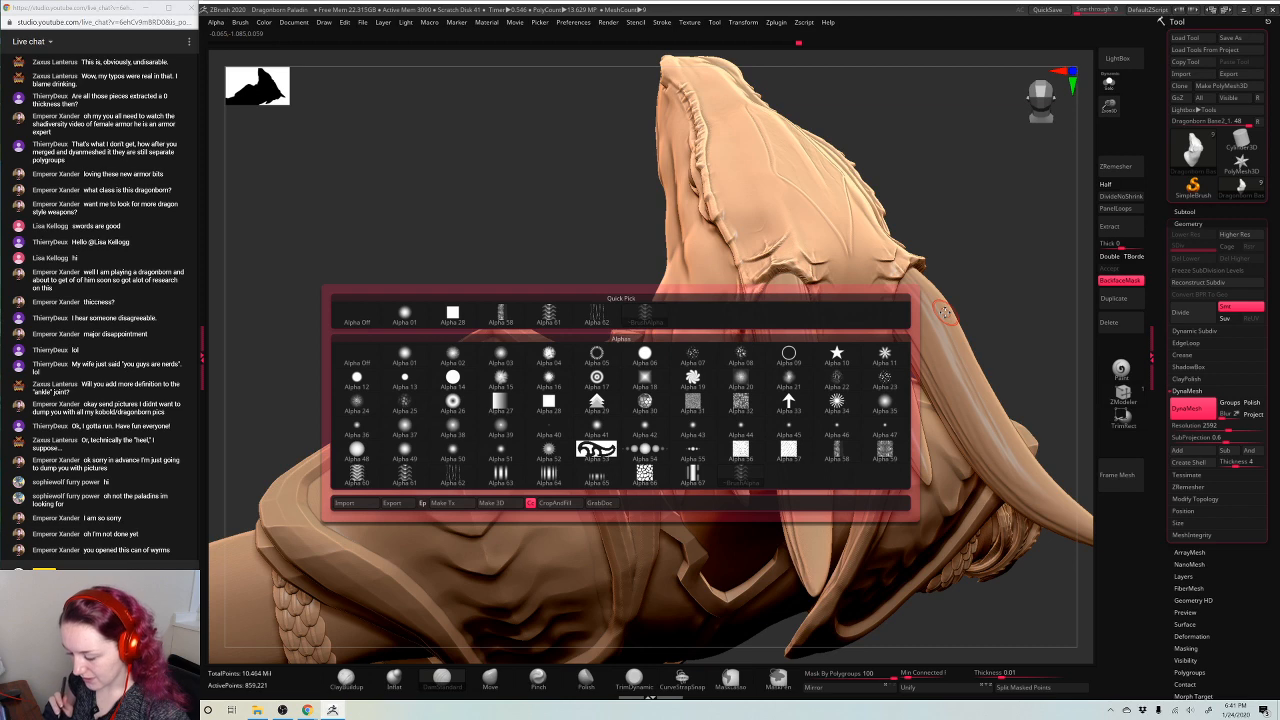
mouse_move(976, 238)
mouse_down()
mouse_move(989, 225)
mouse_move(1021, 253)
mouse_move(880, 370)
mouse_up()
key(b)
key(Escape)
drag(1007, 223, 1000, 450)
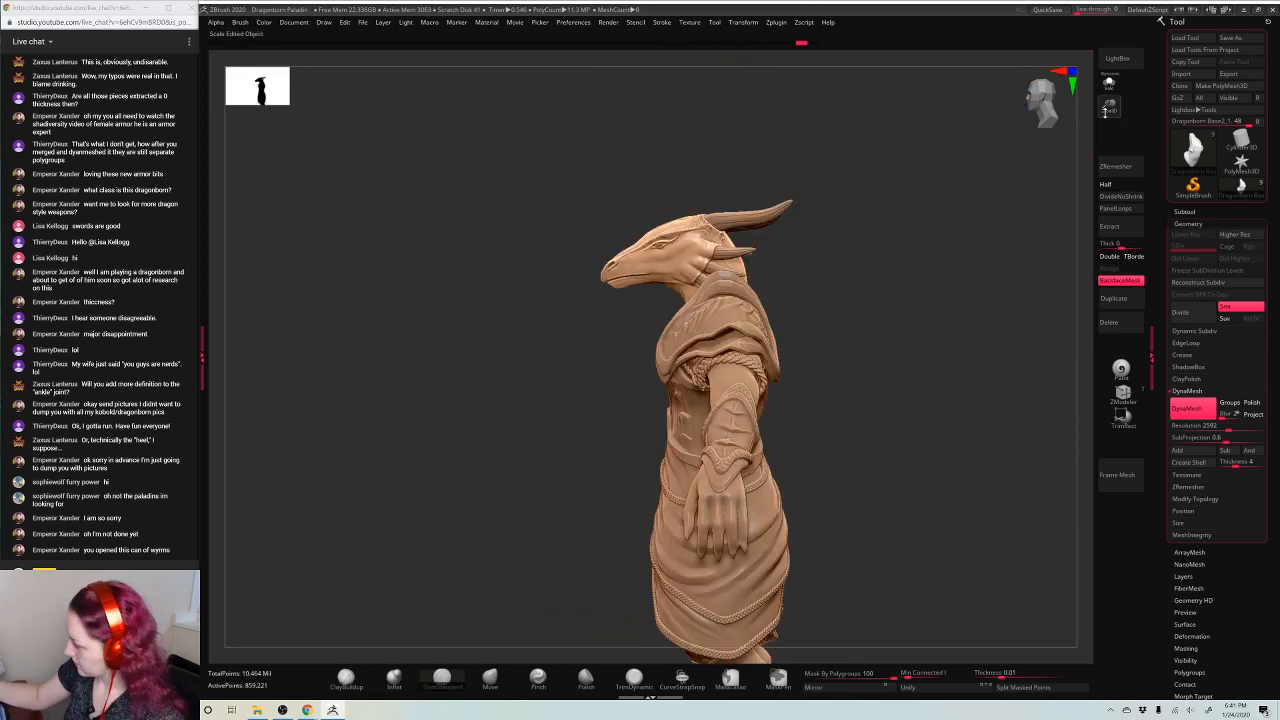
Mask the brow ridge from behind the nostril to the horn base and invert the mask to leave only the ridge editable
drag(1110, 108, 1114, 180)
alt+drag(1005, 238, 1042, 390)
drag(1115, 112, 1112, 158)
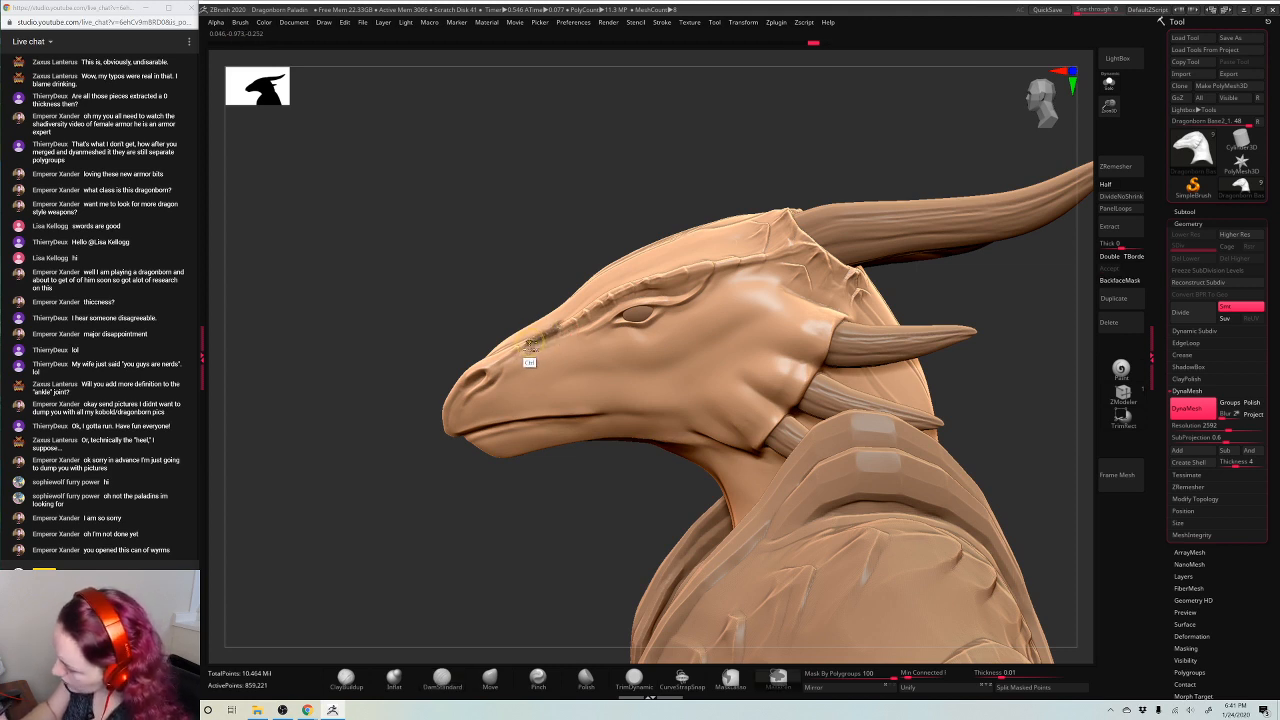
ctrl+drag(531, 345, 606, 302)
ctrl+drag(501, 505, 558, 547)
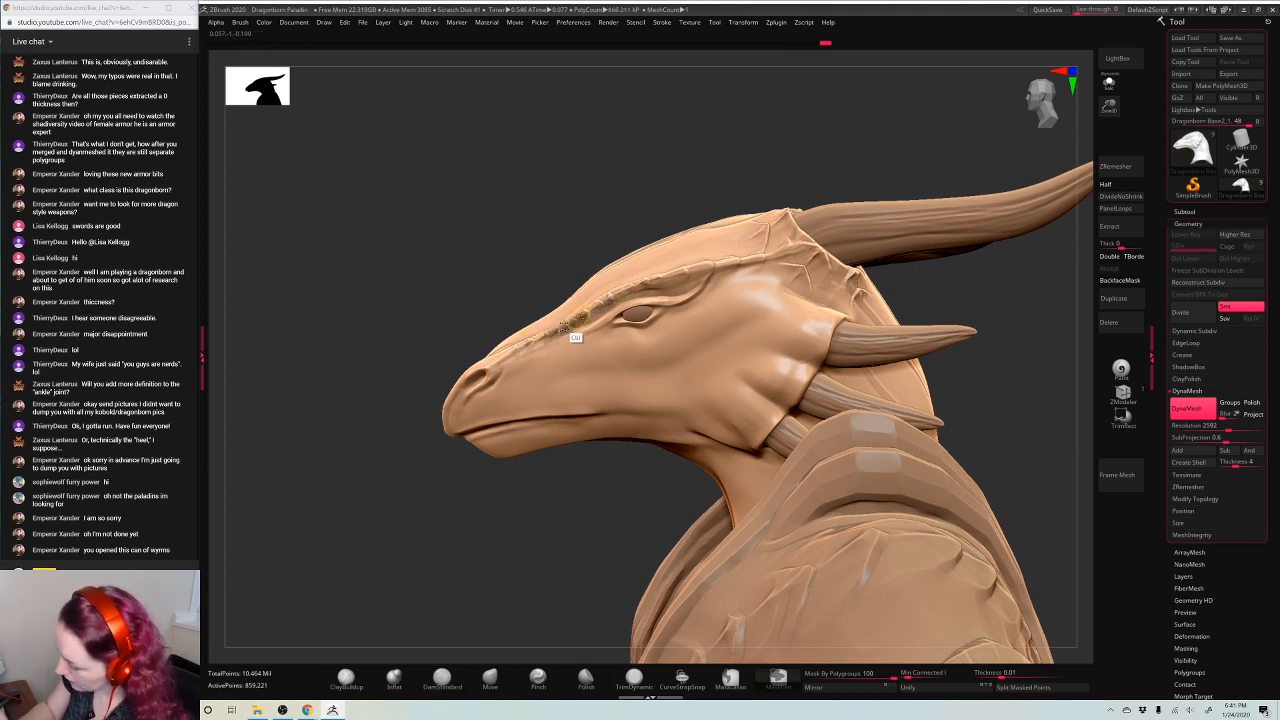
mouse_move(576, 337)
ctrl+mouse_down()
mouse_move(543, 352)
mouse_move(767, 258)
ctrl+mouse_up()
ctrl+drag(676, 282, 616, 302)
ctrl+click(957, 262)
Soften the carved scales on the unmasked ridge with the TrimDynamic brush and smoothing
key(space)
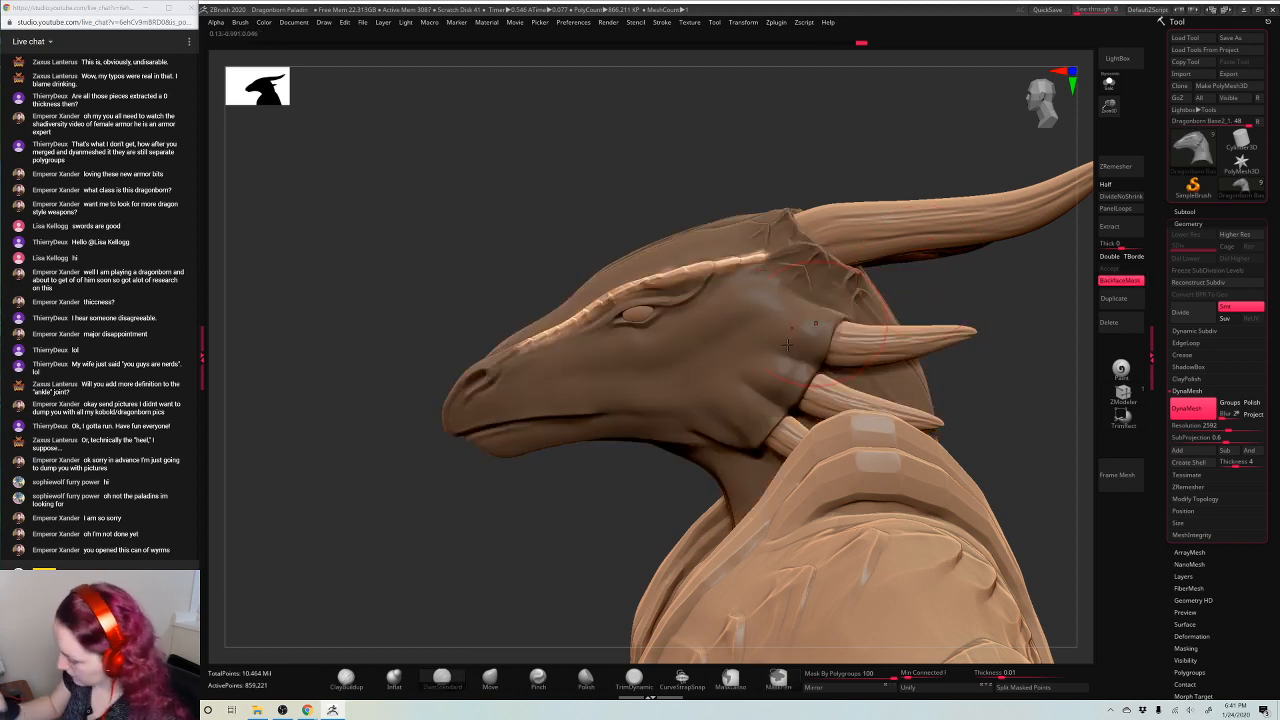
click(634, 678)
key(space)
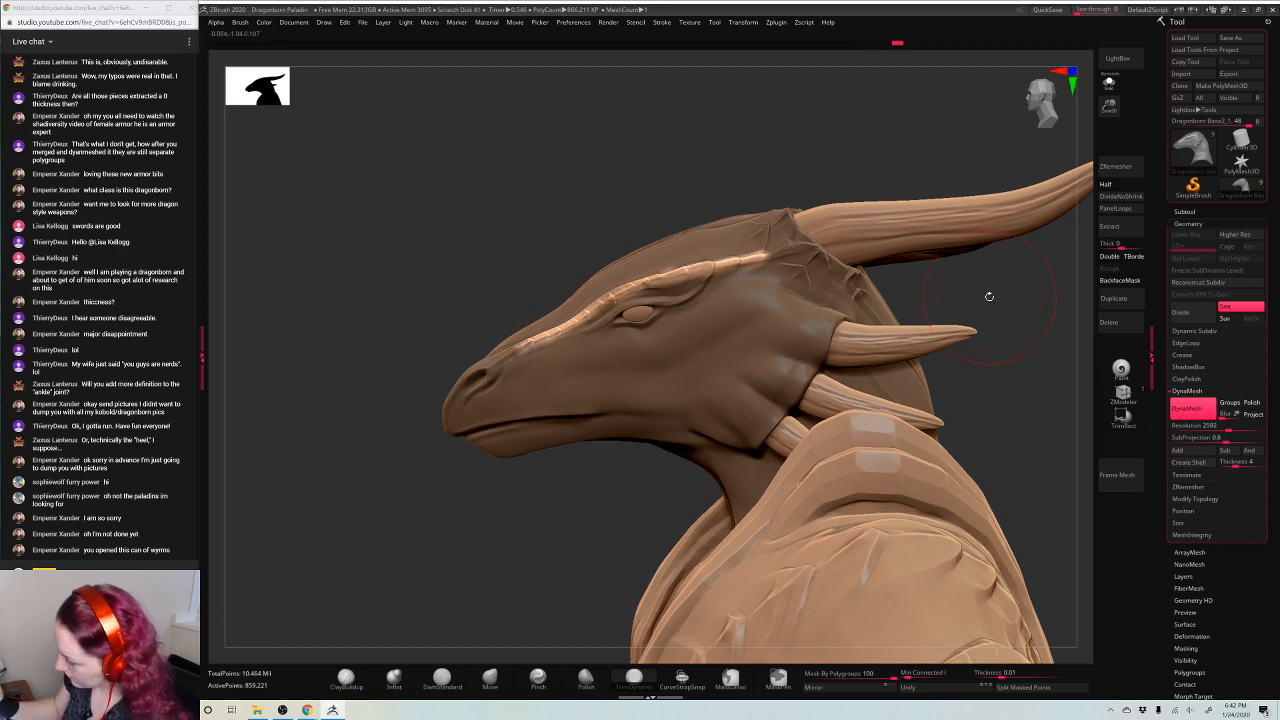
drag(989, 296, 986, 350)
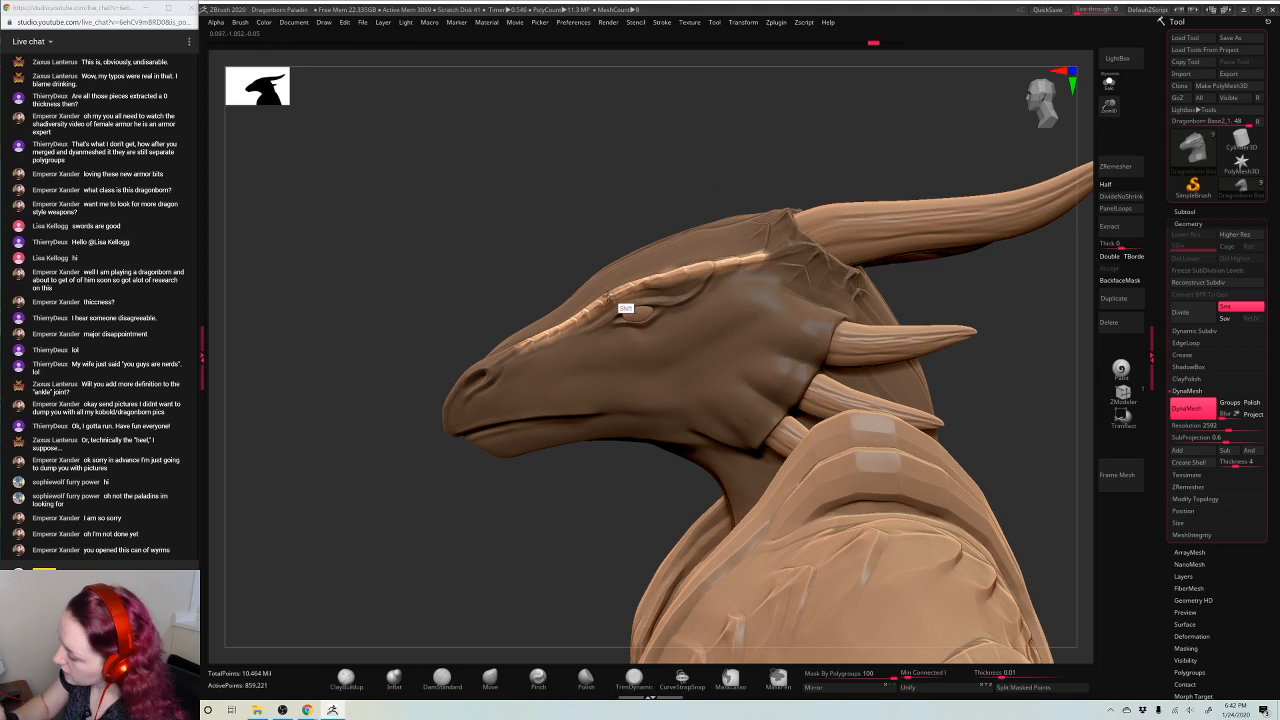
Build up the ridge above the eye with inverted DamStandard strokes at draw size 37, adjusting the brush intensity
click(442, 677)
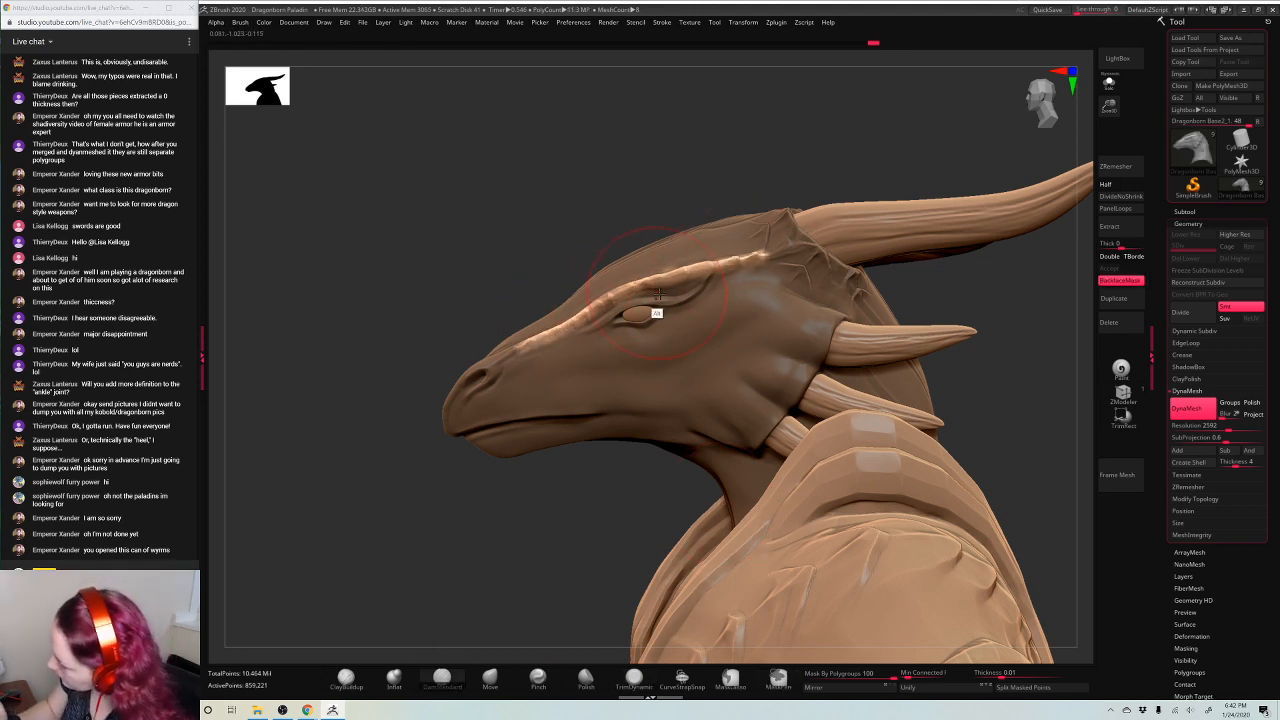
key(space)
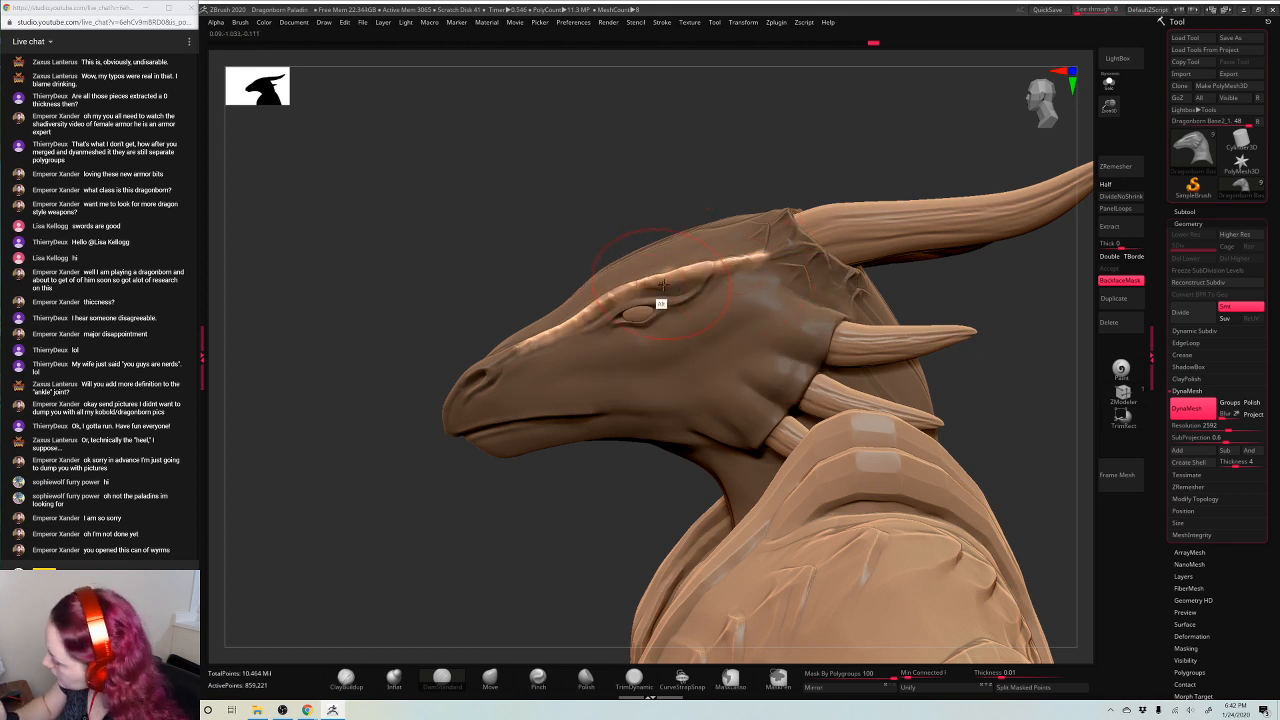
key(alt)
key(space)
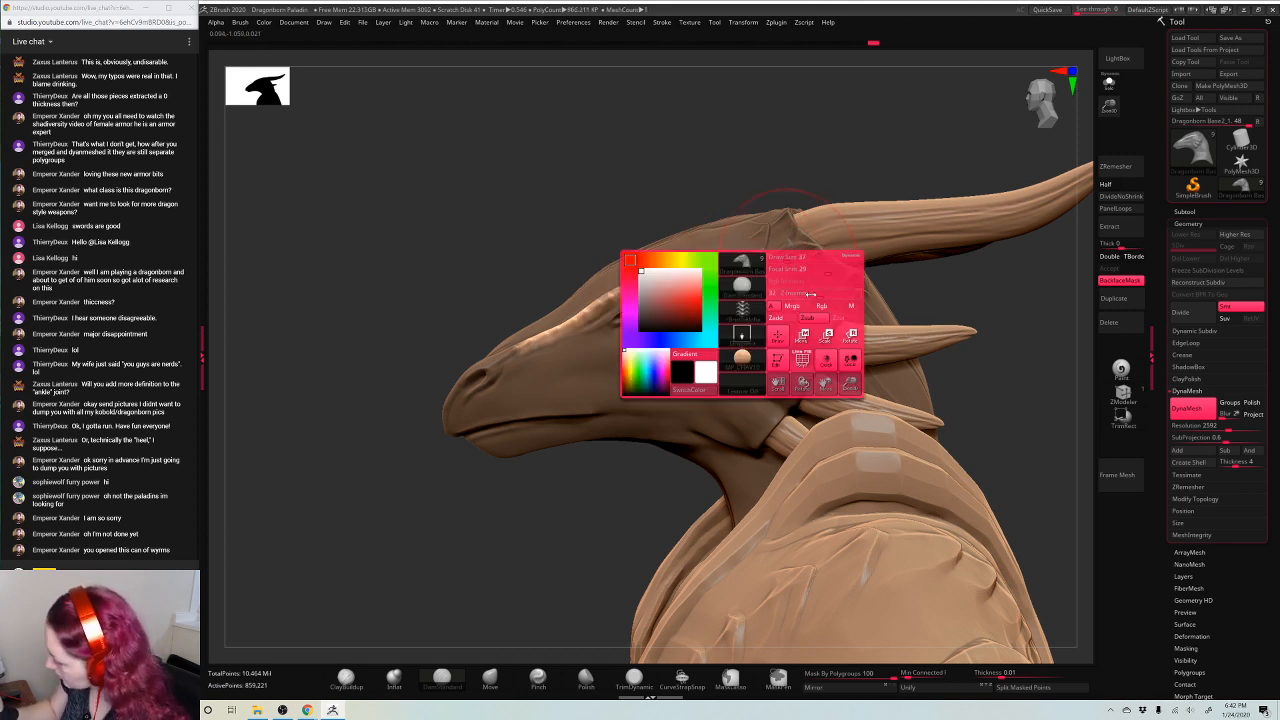
key(alt)
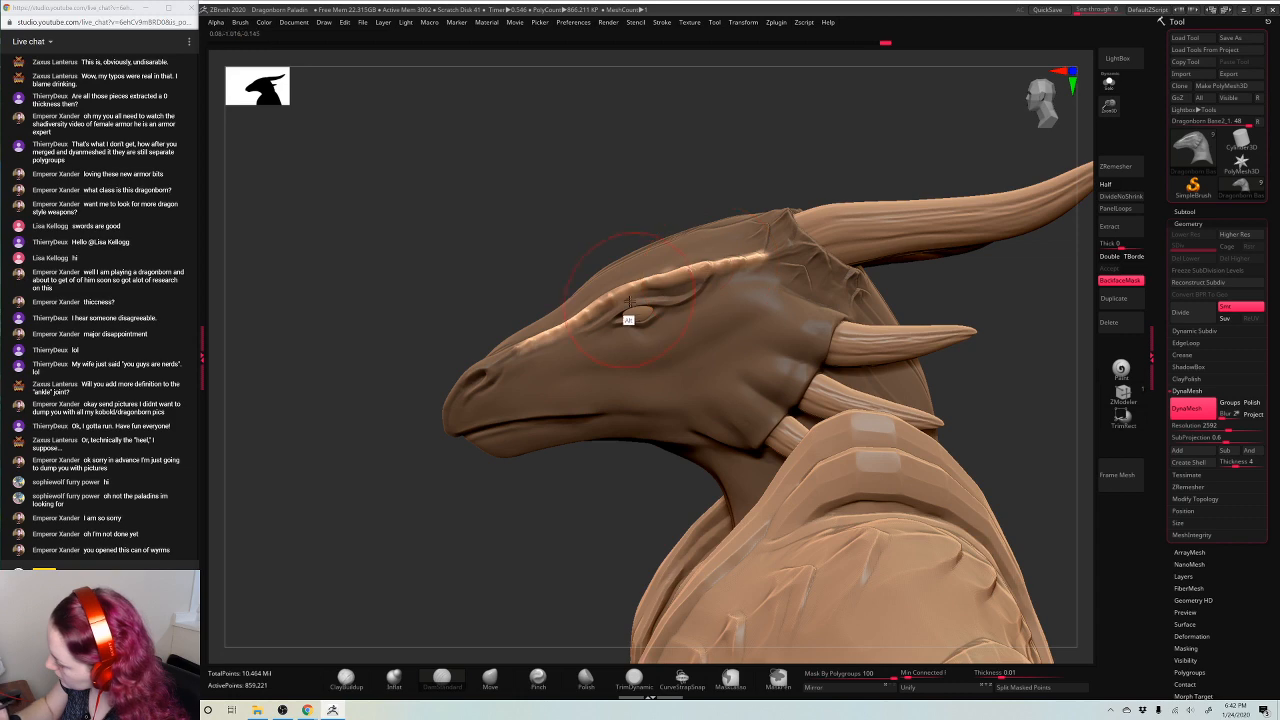
Sculpt a row of raised scales along the ridge from behind the nostril to the horn base and clear the mask
drag(990, 263, 830, 270)
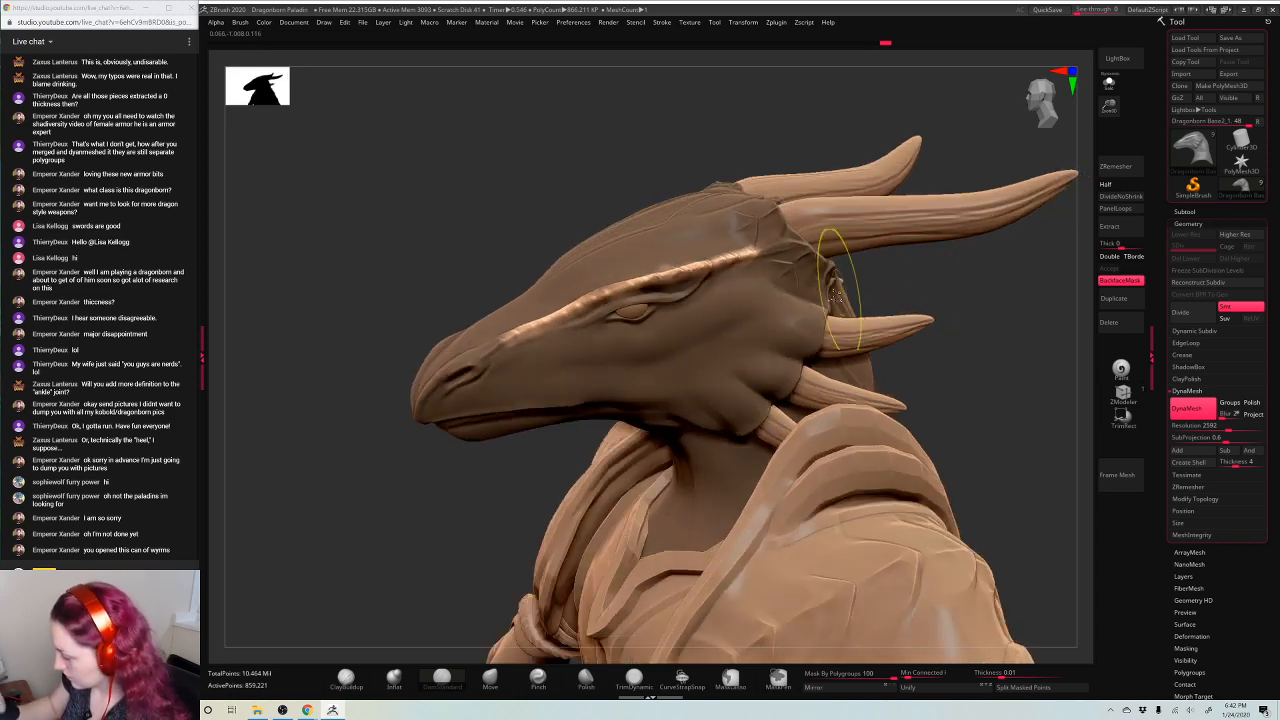
key(space)
key(alt)
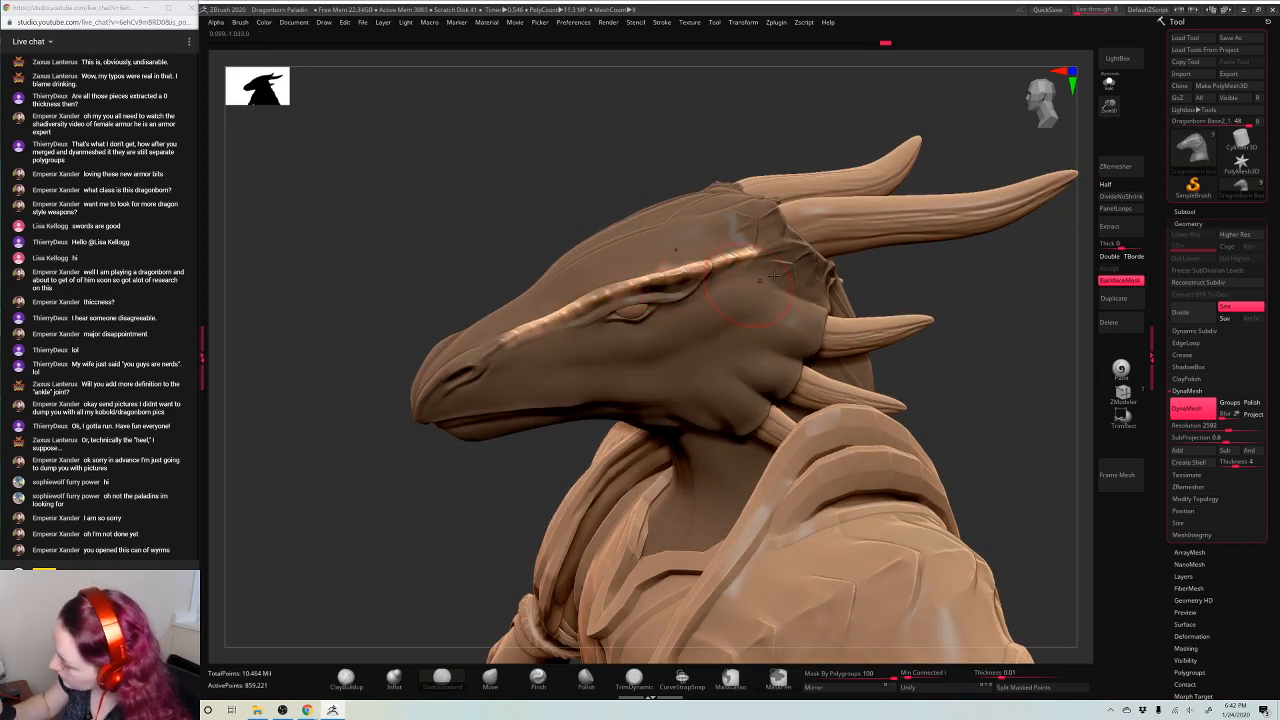
drag(962, 262, 850, 266)
key(alt)
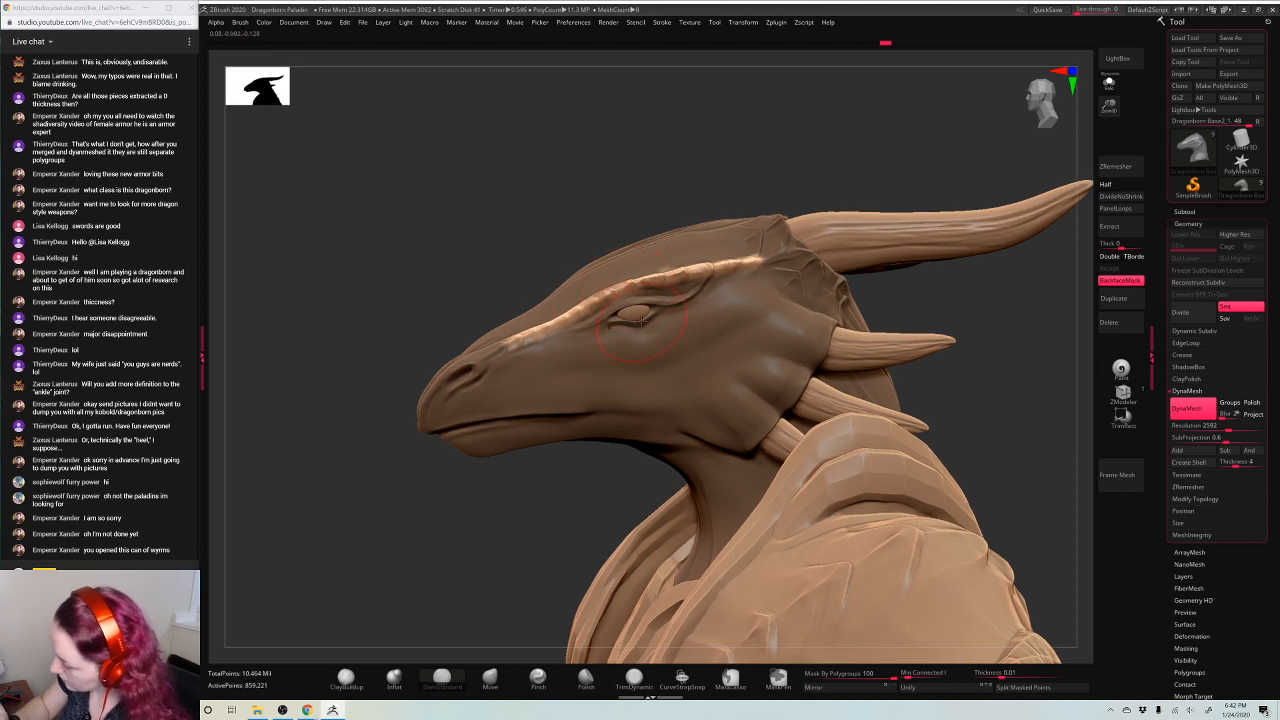
key(alt)
alt+click(539, 332)
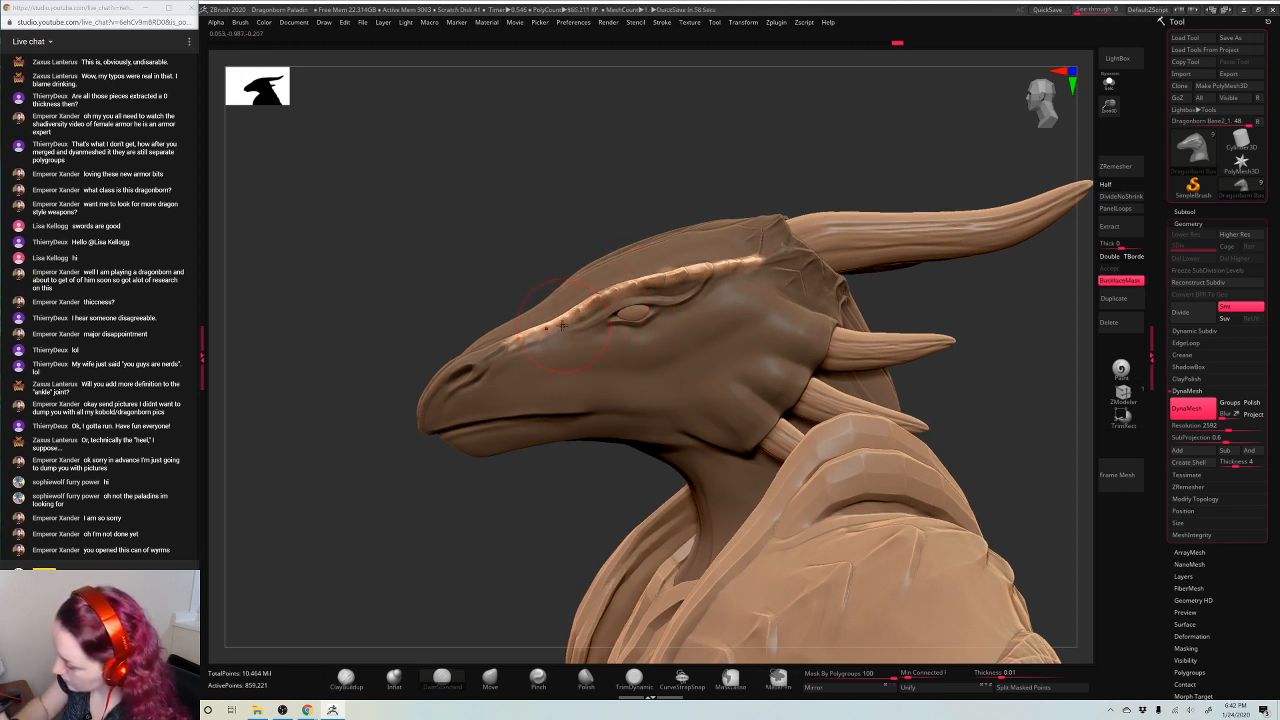
mouse_move(552, 473)
mouse_down()
mouse_move(710, 287)
mouse_move(660, 285)
mouse_up()
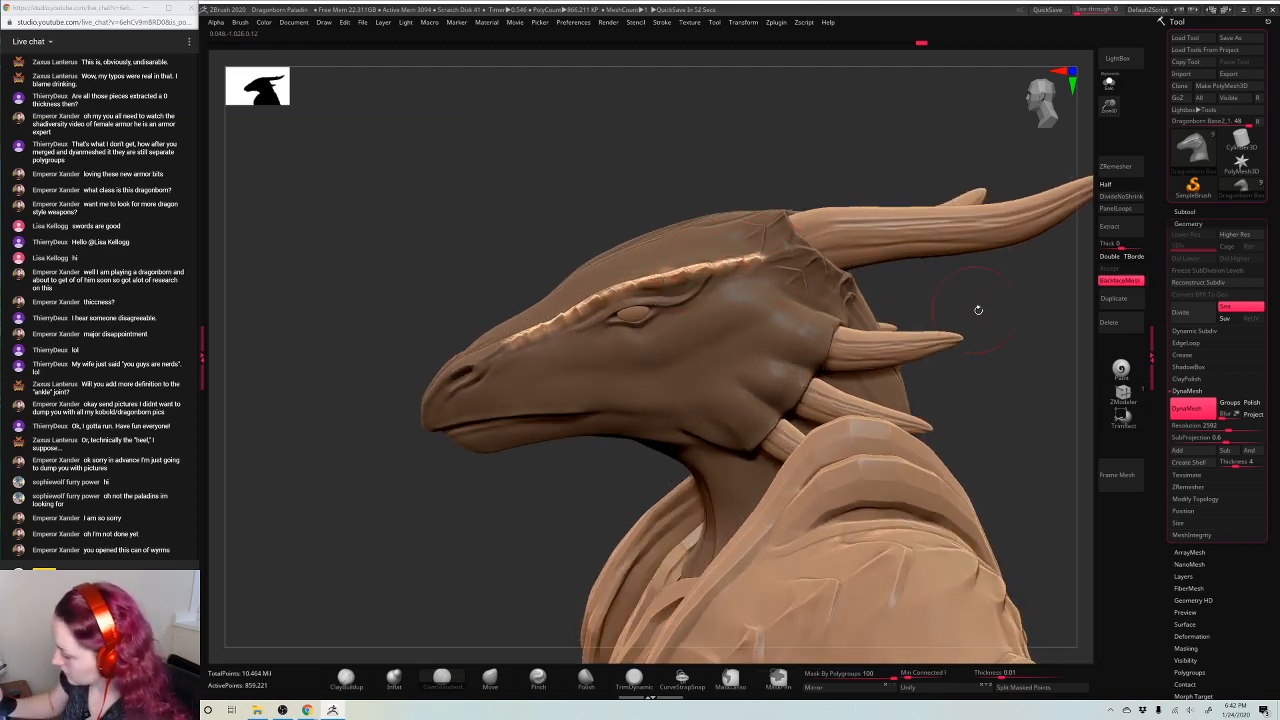
mouse_move(978, 310)
mouse_down()
mouse_move(1029, 349)
mouse_move(824, 354)
mouse_up()
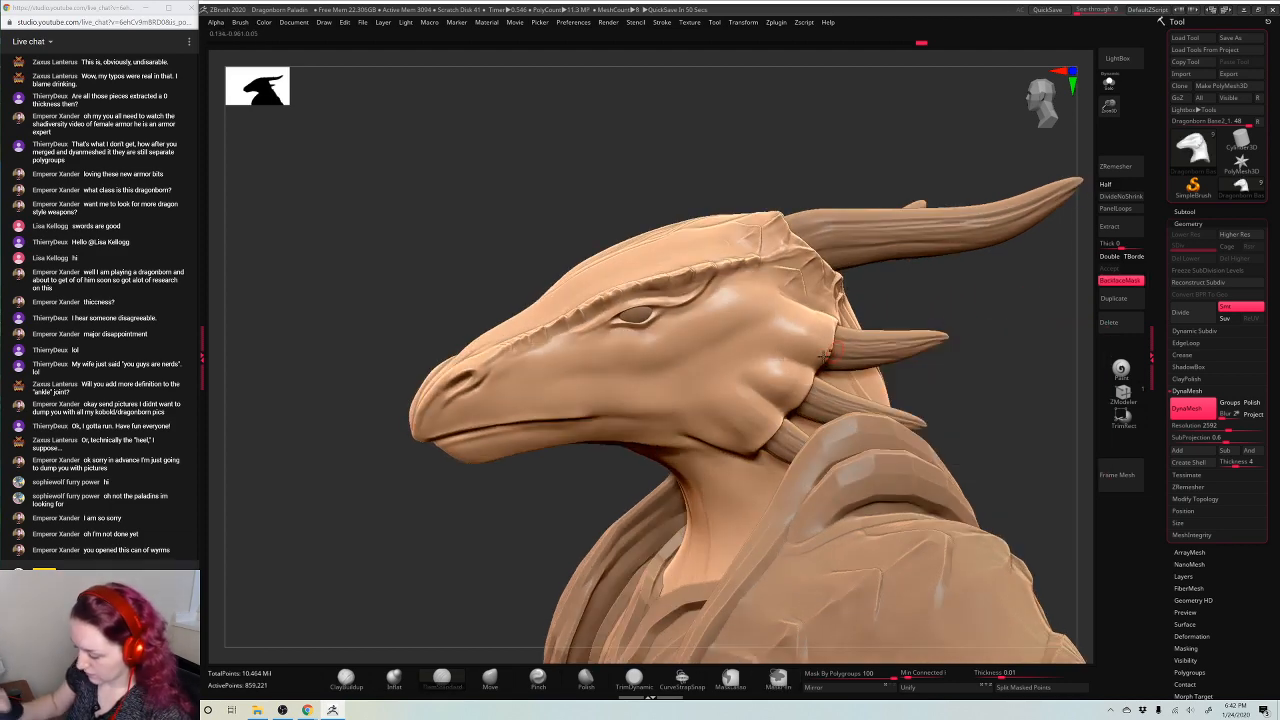
Change the DamStandard brush's alpha and stroke type and sharpen the edge of the scaled ridge from nostril to brow
key(space)
click(587, 426)
click(643, 444)
key(space)
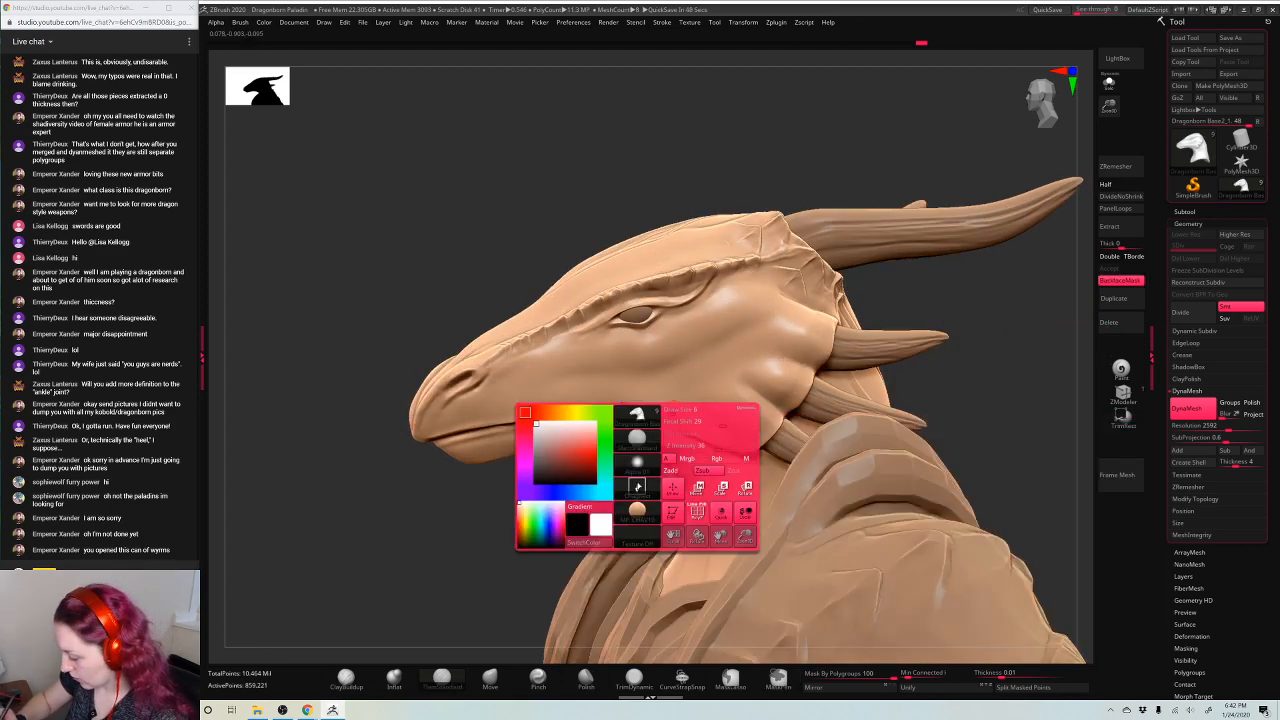
click(637, 487)
click(646, 494)
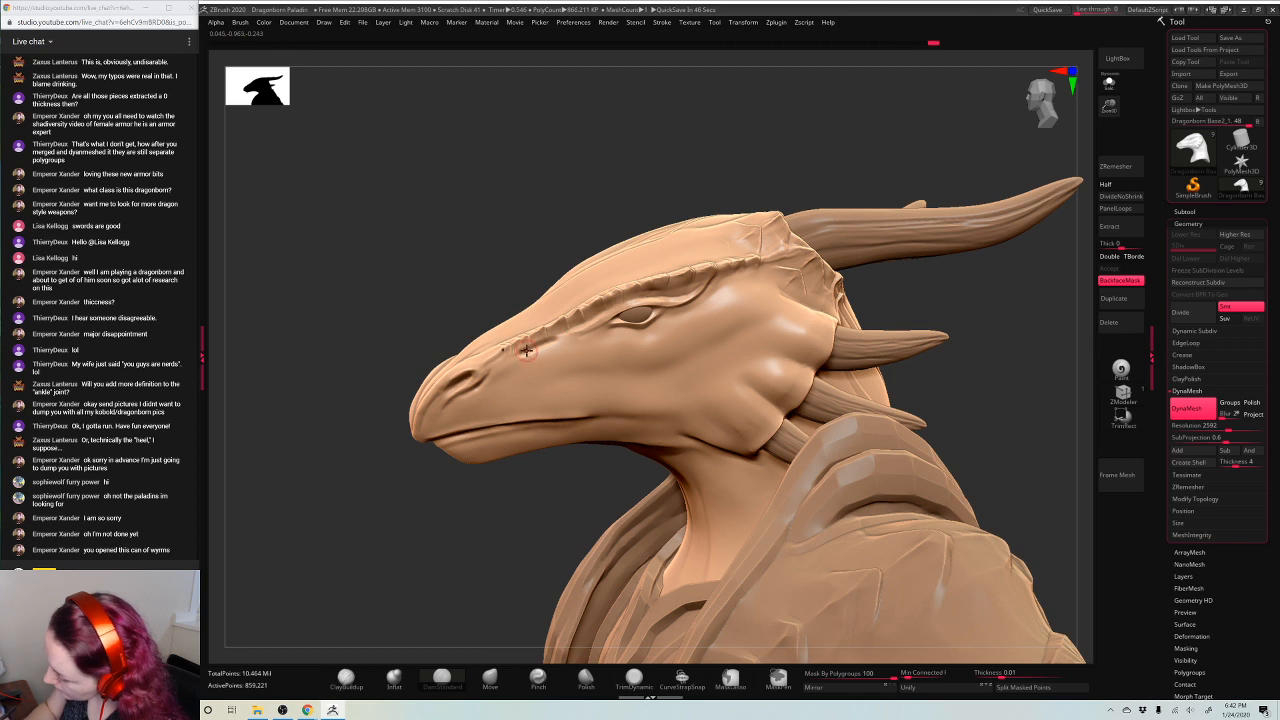
key(space)
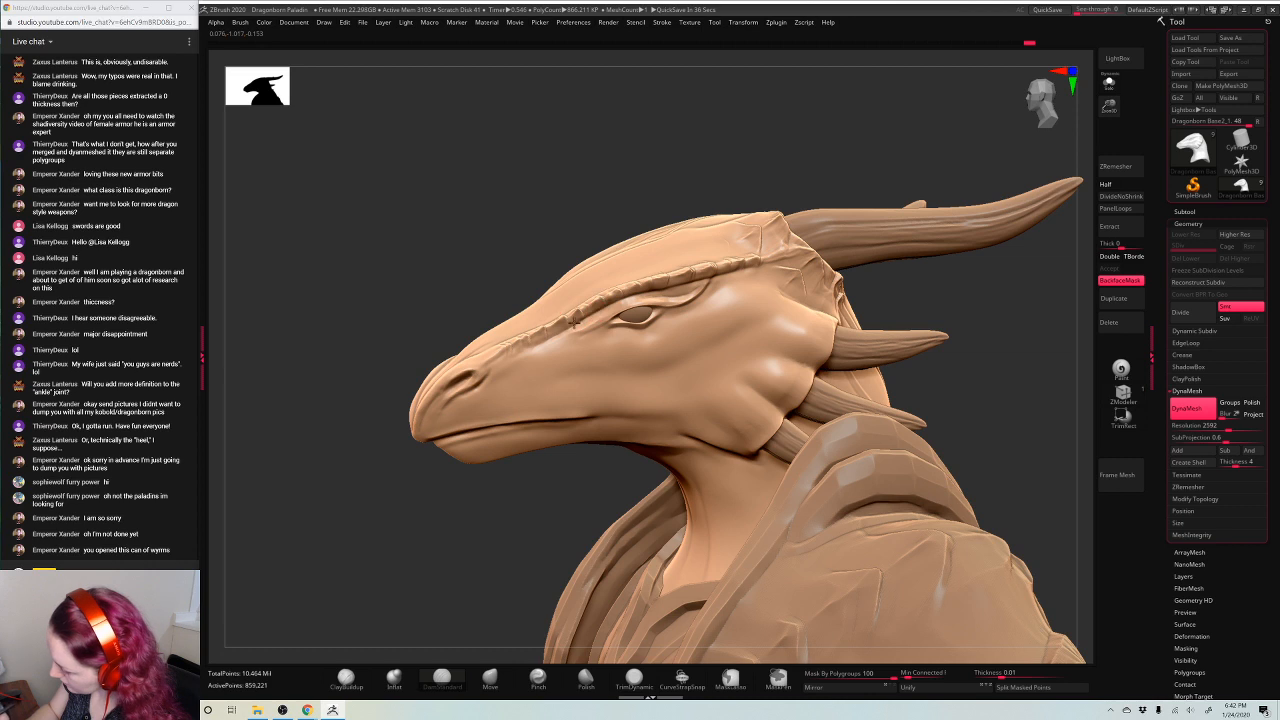
shift+right_drag(980, 286, 974, 299)
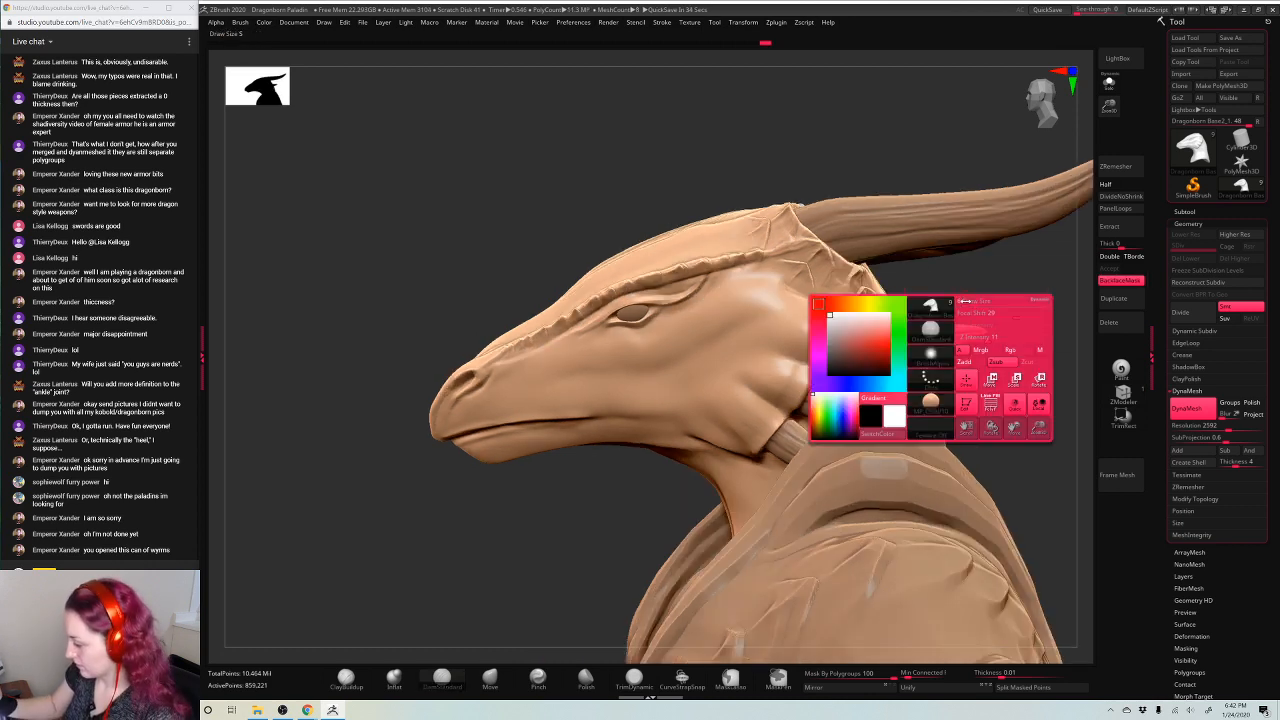
Set up the ClayBuildup brush with the scale-patterned Alpha 61 and the DragRect stroke
click(490, 678)
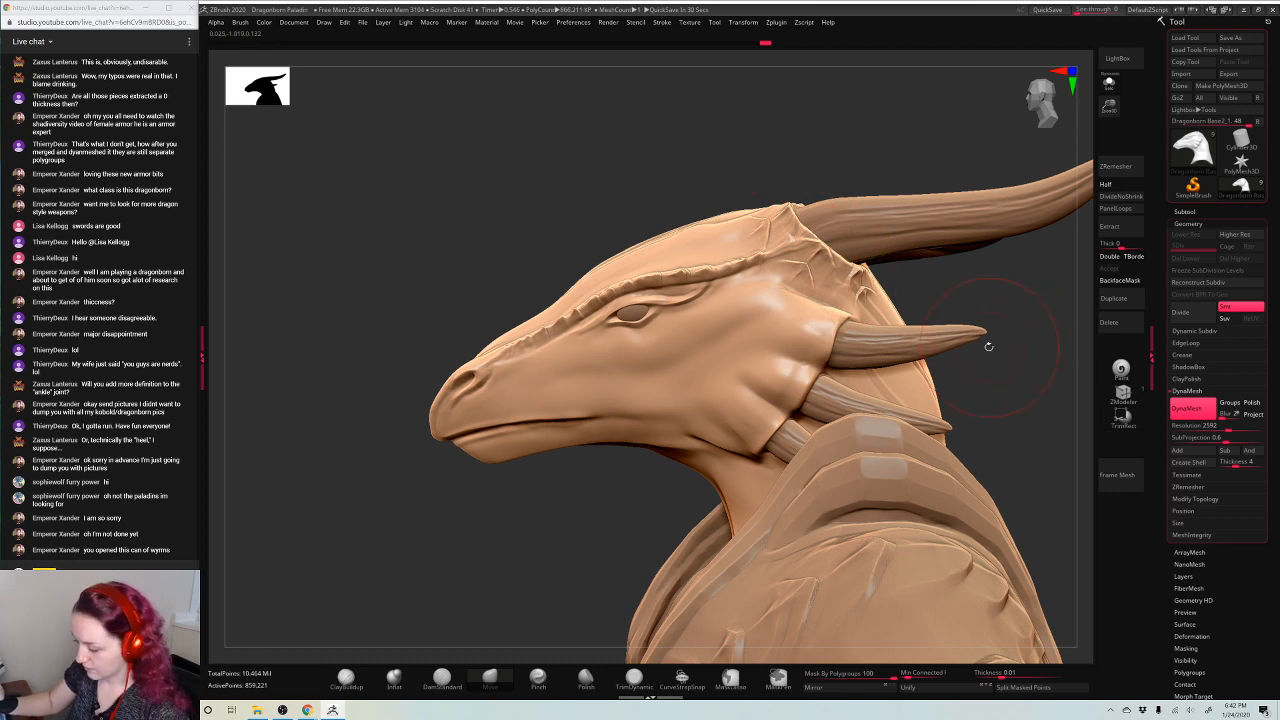
alt+drag(981, 346, 929, 329)
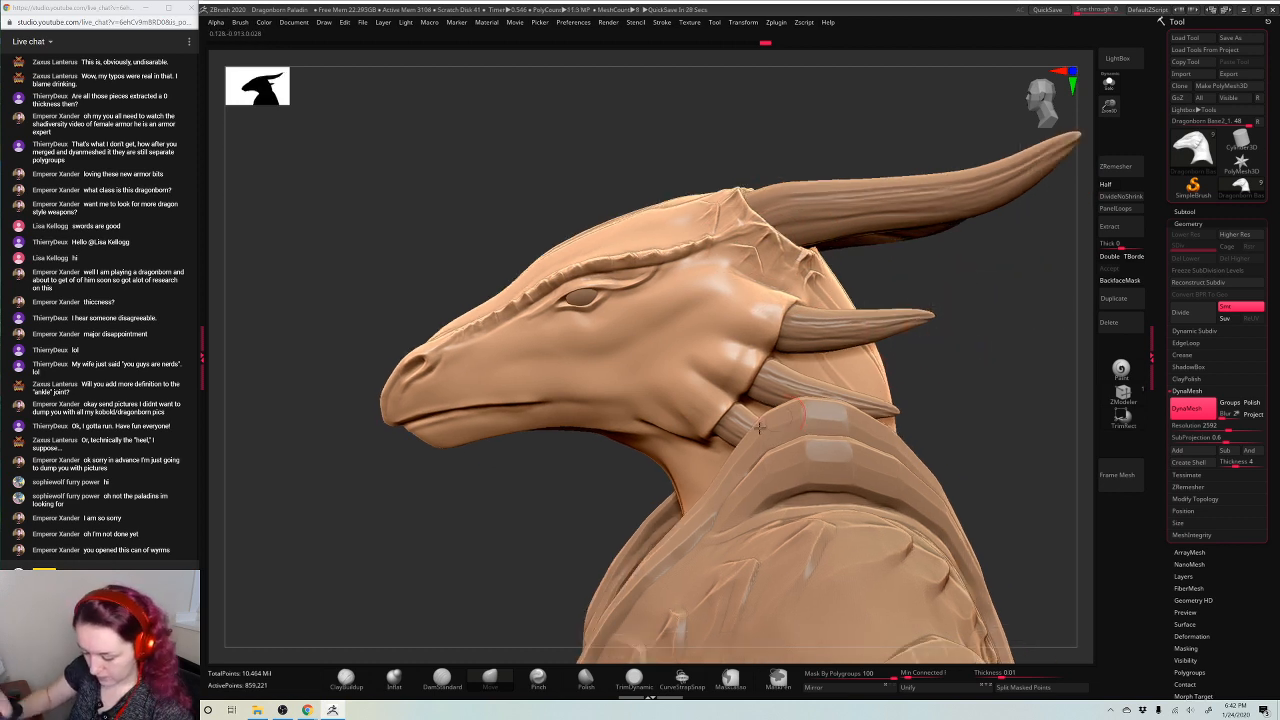
key(space)
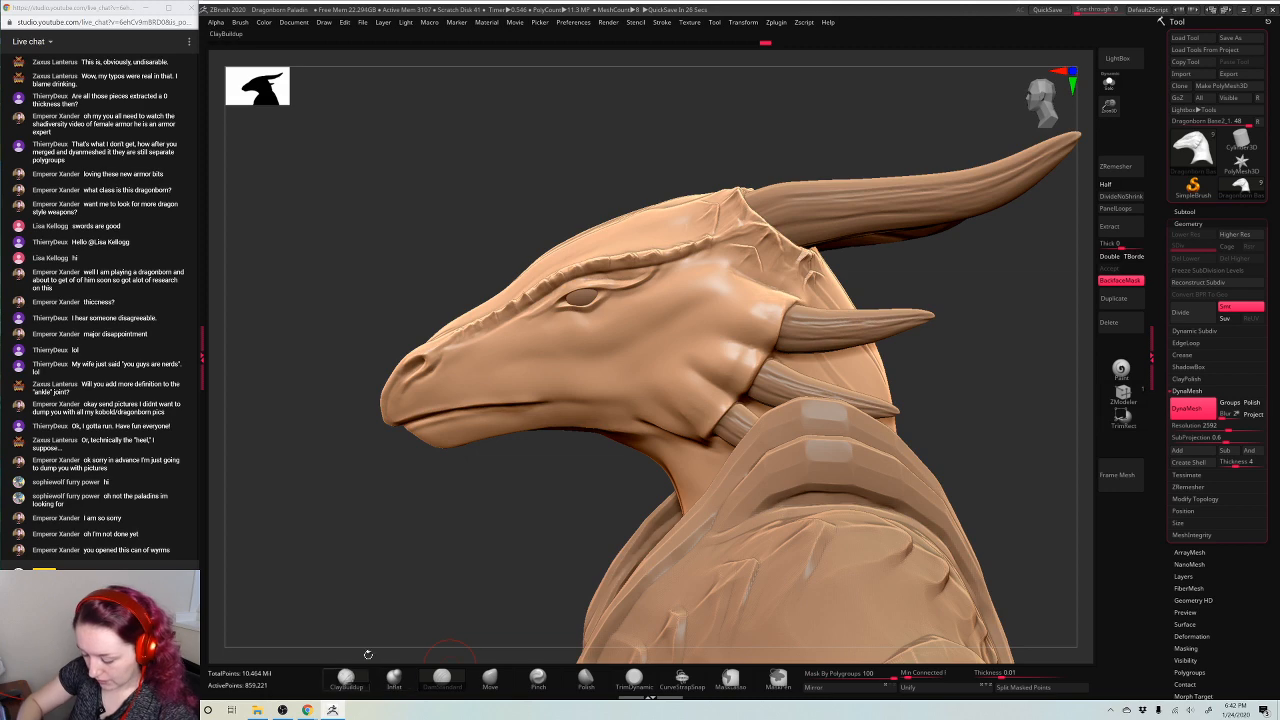
key(space)
click(691, 330)
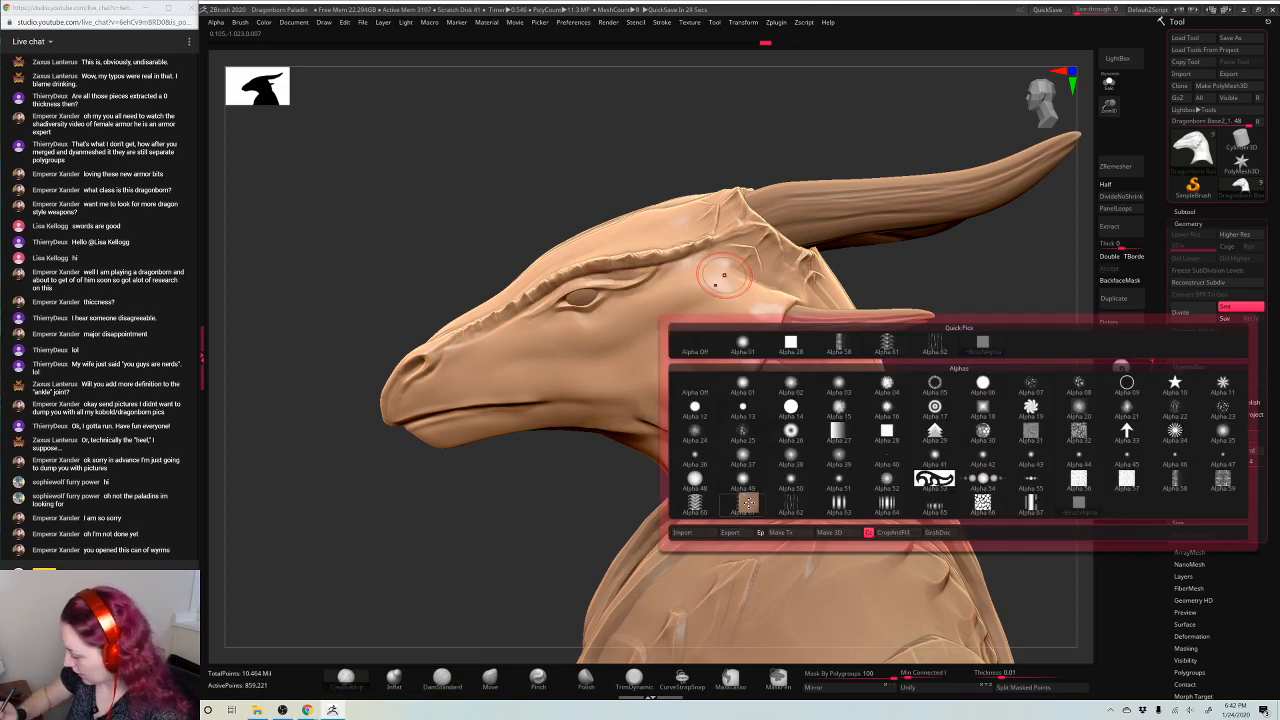
click(748, 502)
key(space)
click(739, 514)
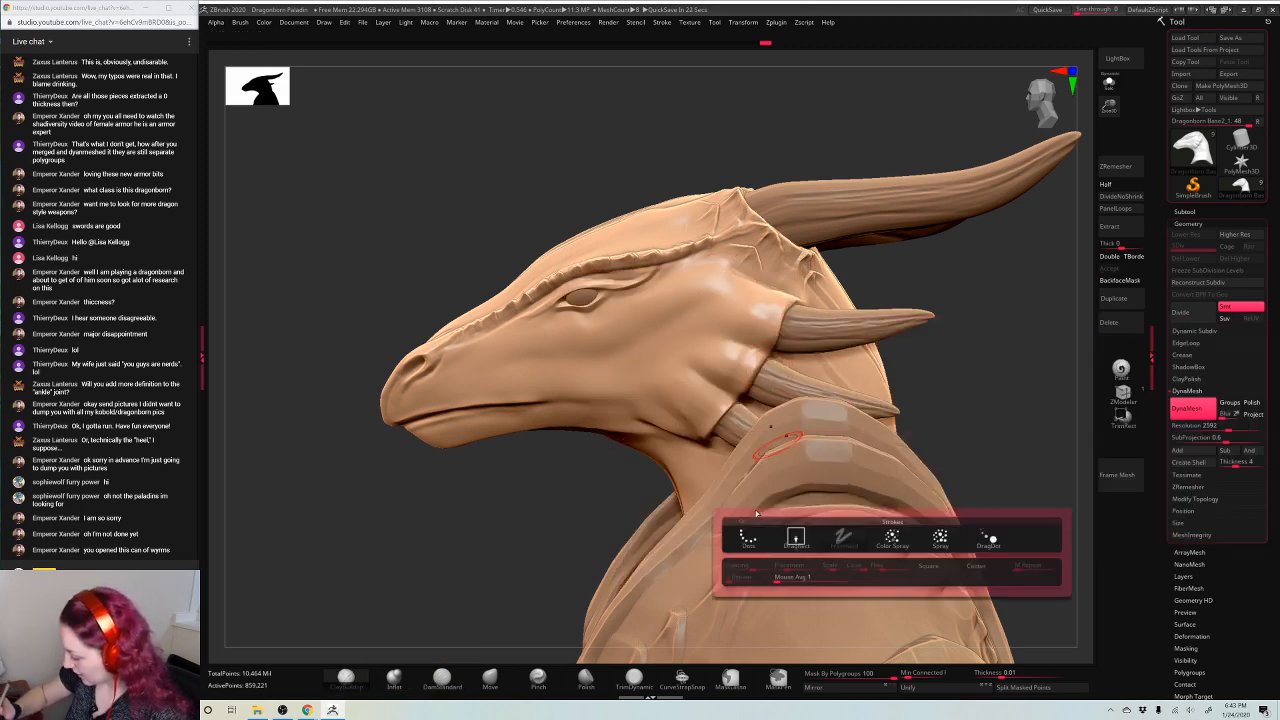
click(843, 536)
key(space)
click(764, 575)
click(811, 583)
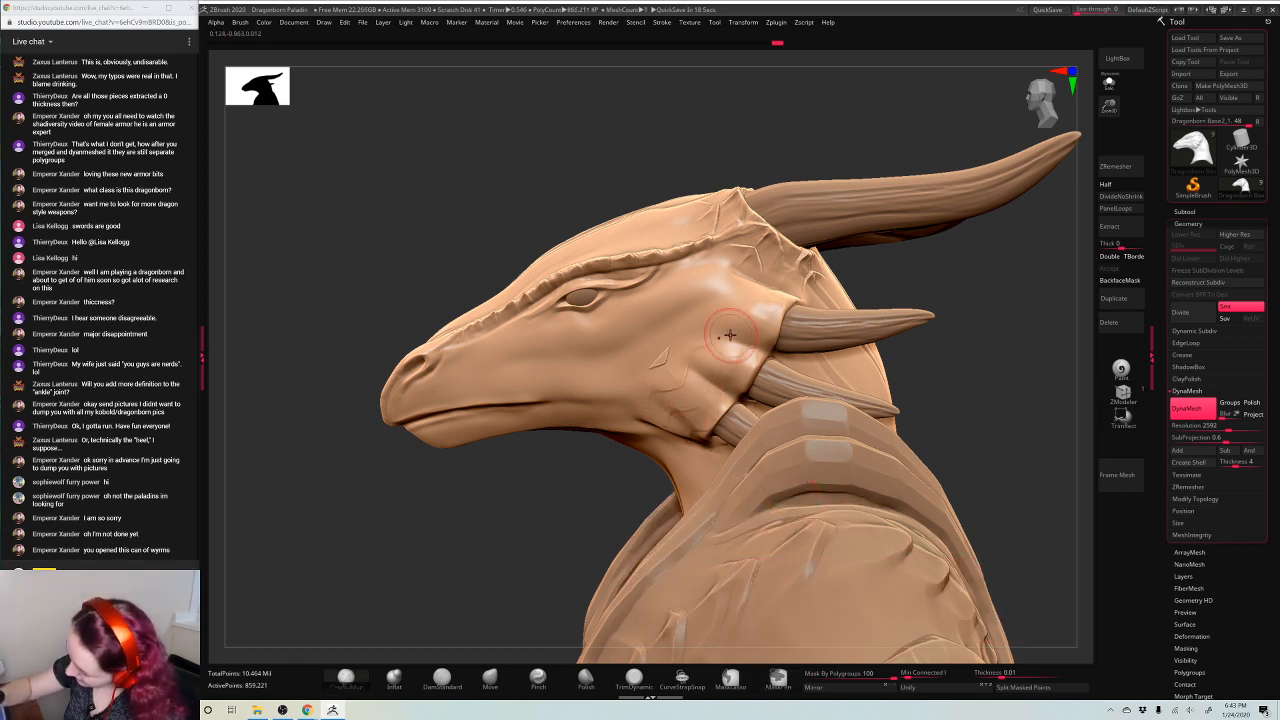
Stamp overlapping scales across the cheek and jaw, from behind the eye down to the jaw corner
key(space)
drag(755, 348, 768, 350)
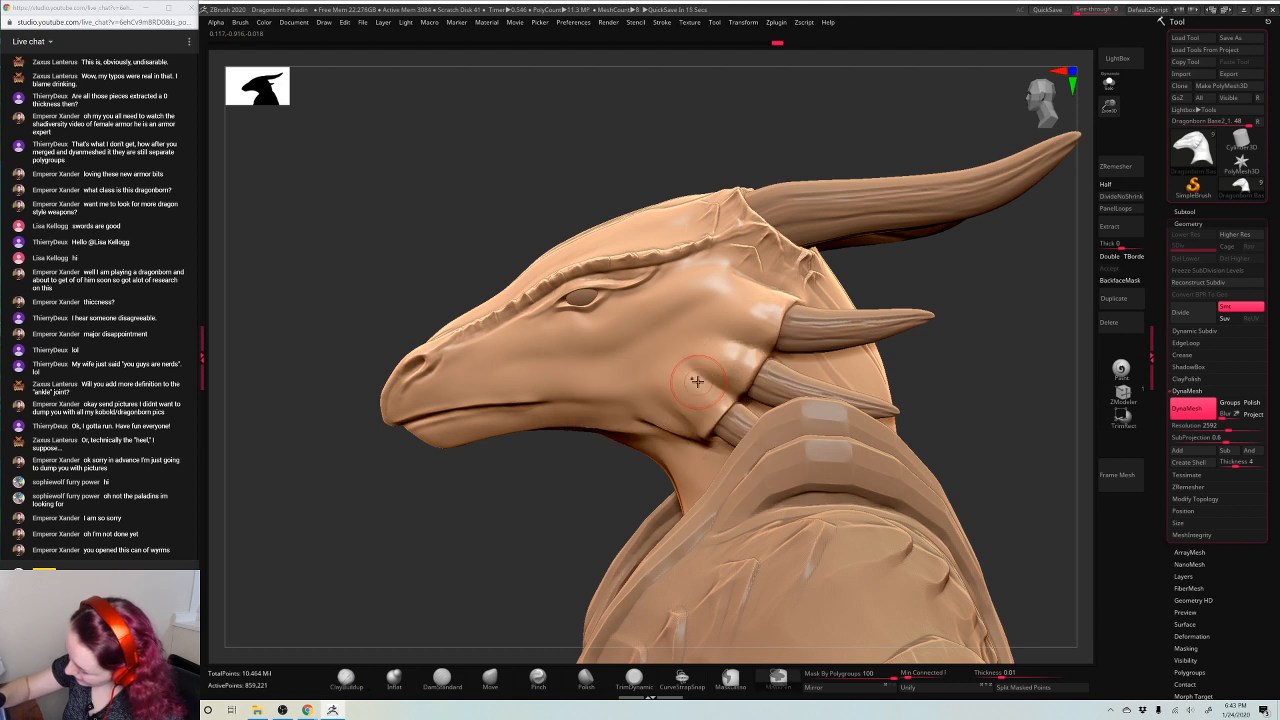
key(space)
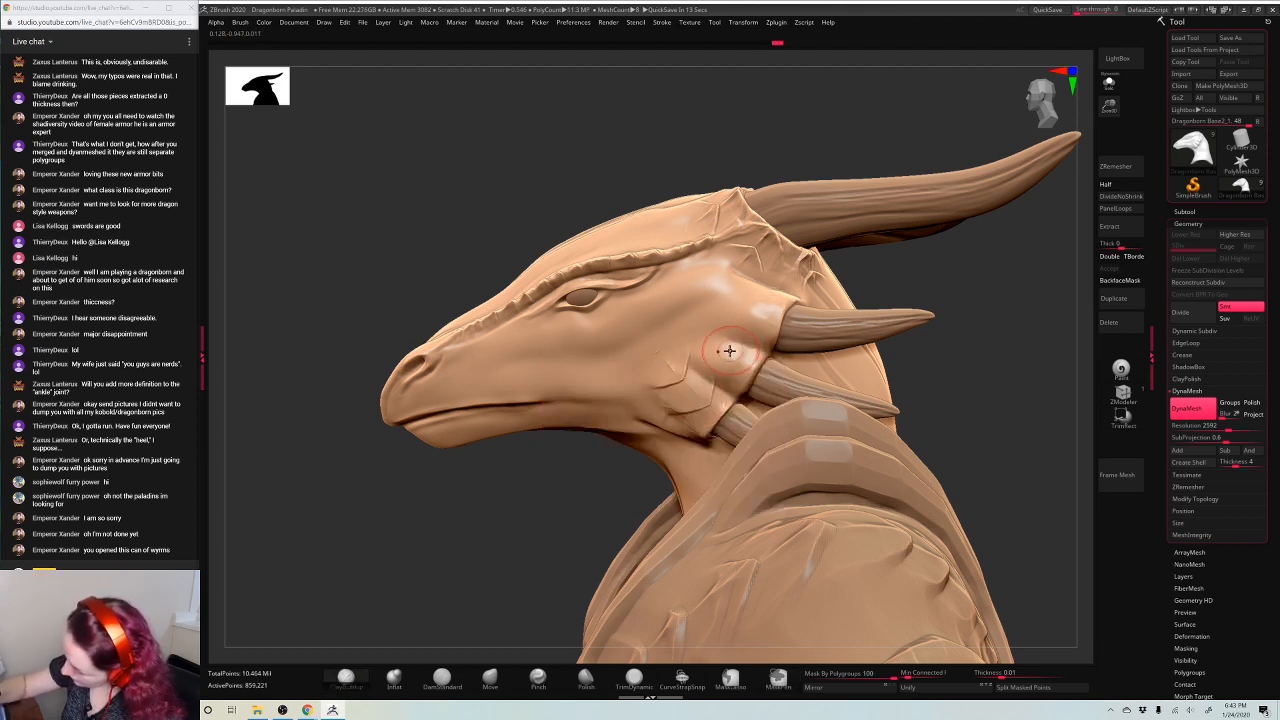
key(space)
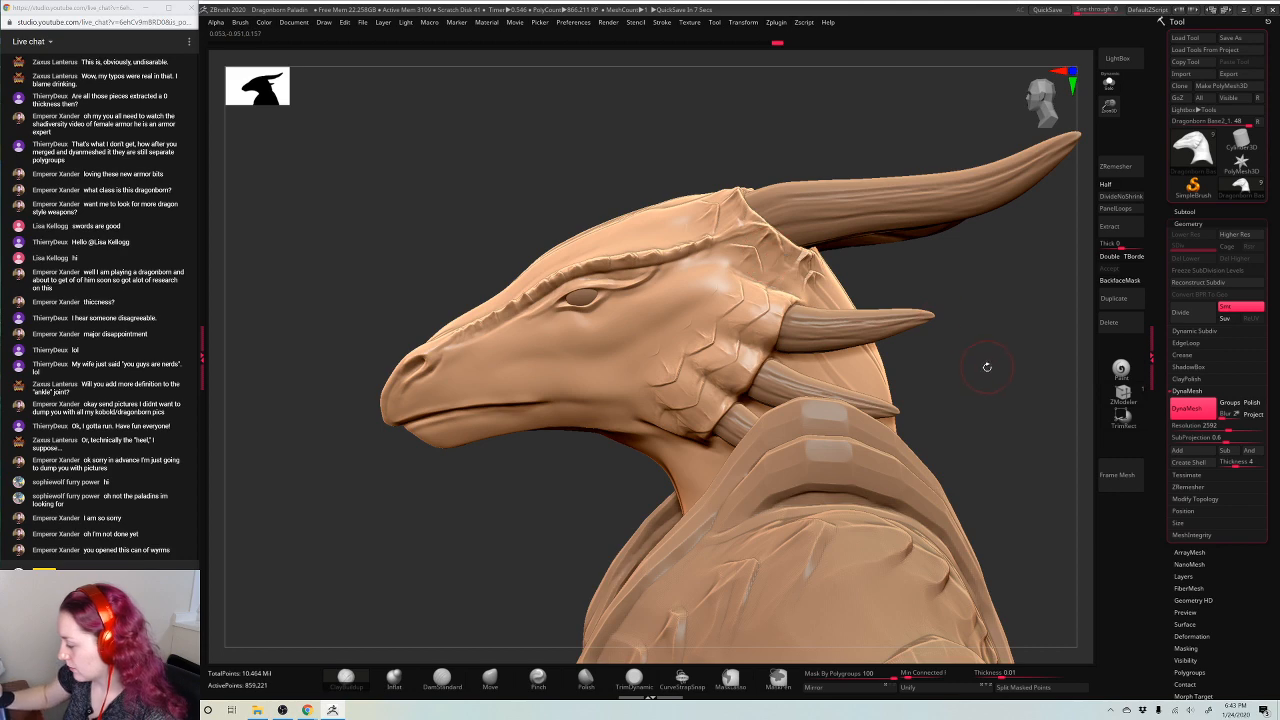
Mask the head around a central forehead strip, stamp a column of chevron scales down it and clear the mask
drag(986, 366, 915, 215)
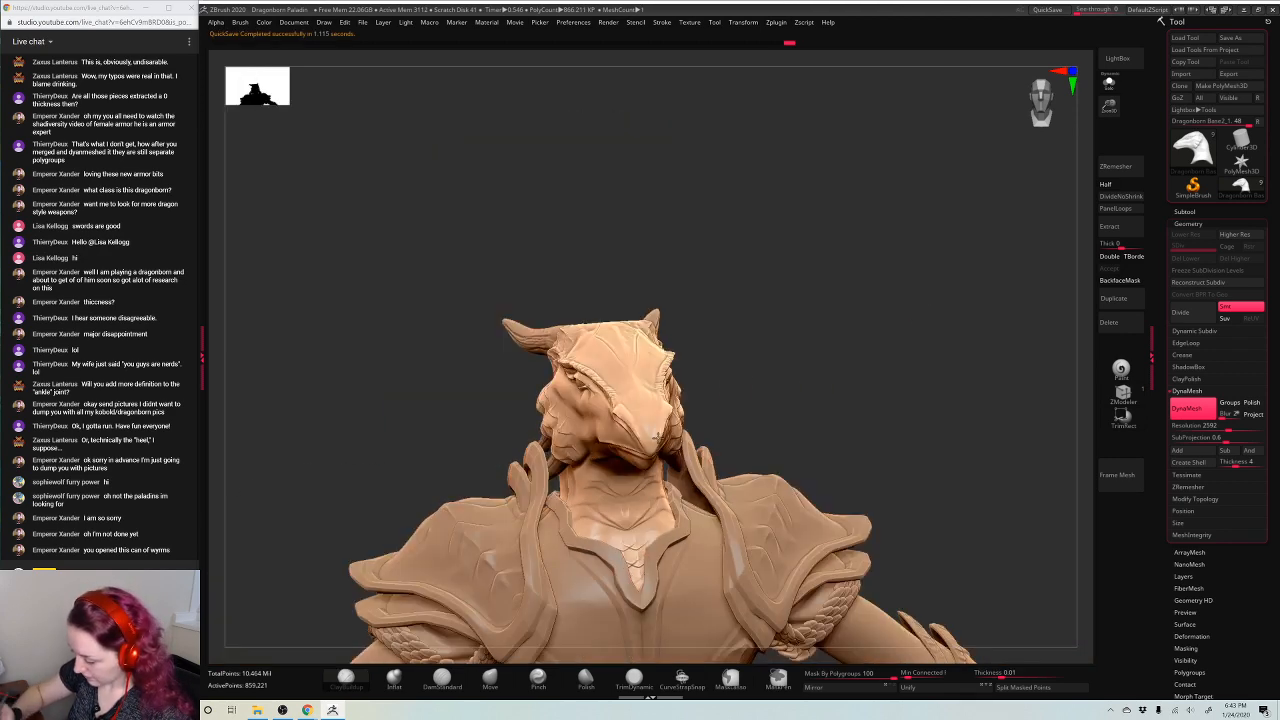
drag(657, 436, 634, 417)
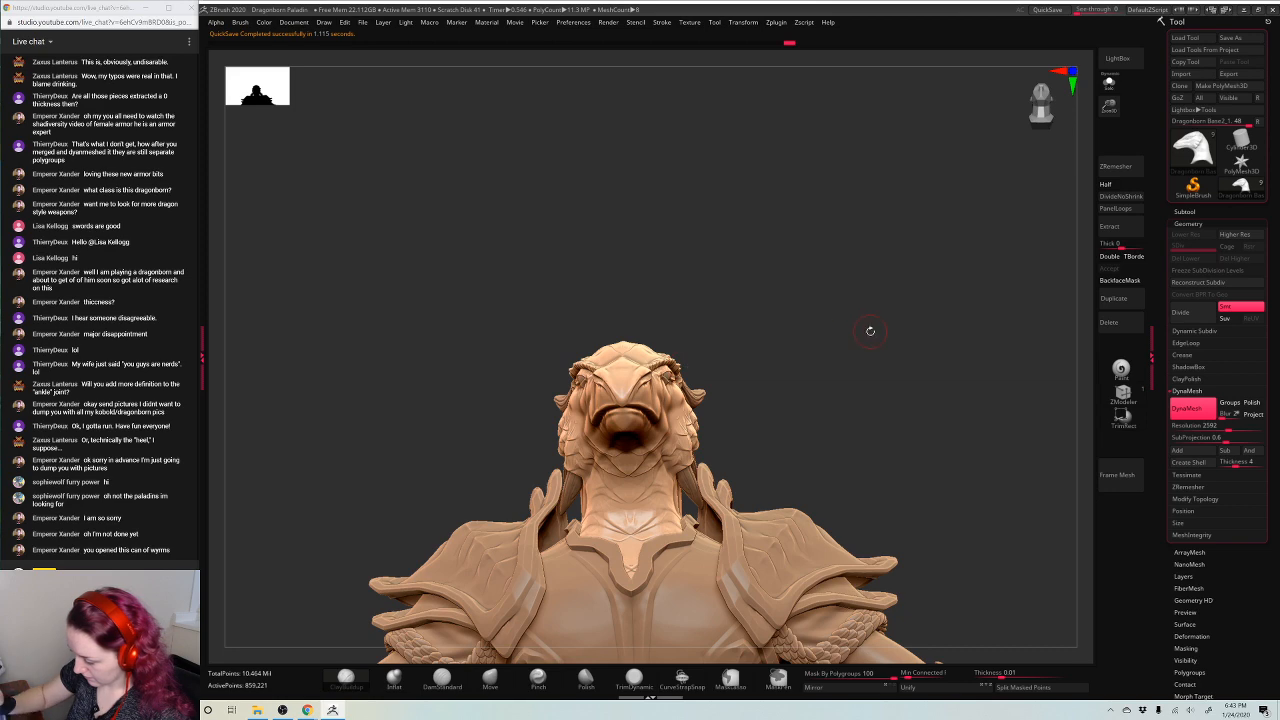
key(space)
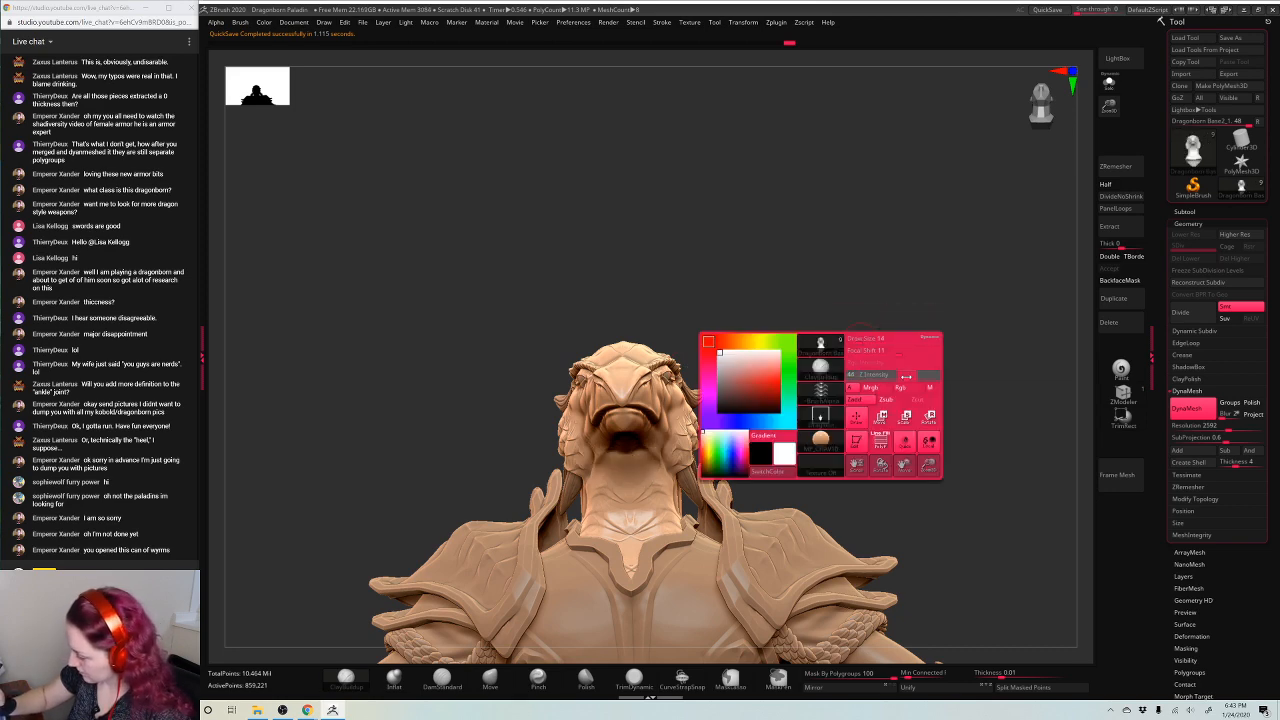
drag(845, 321, 905, 300)
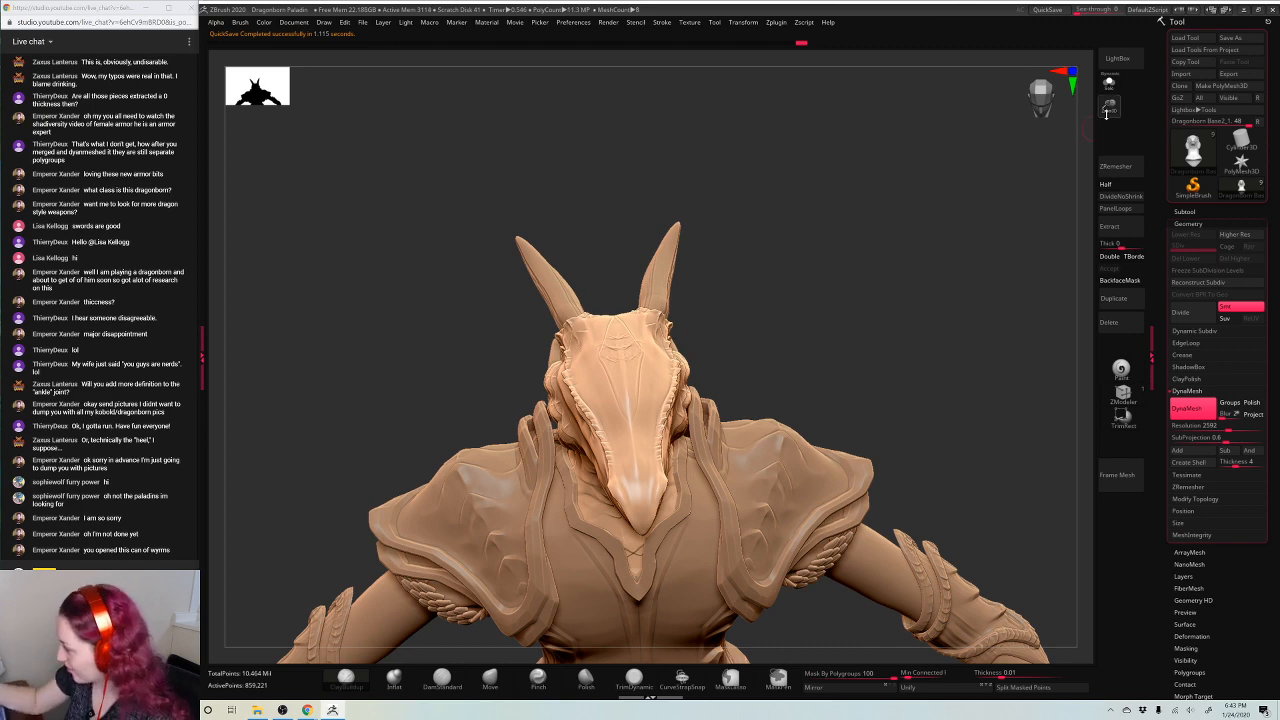
drag(1088, 128, 758, 302)
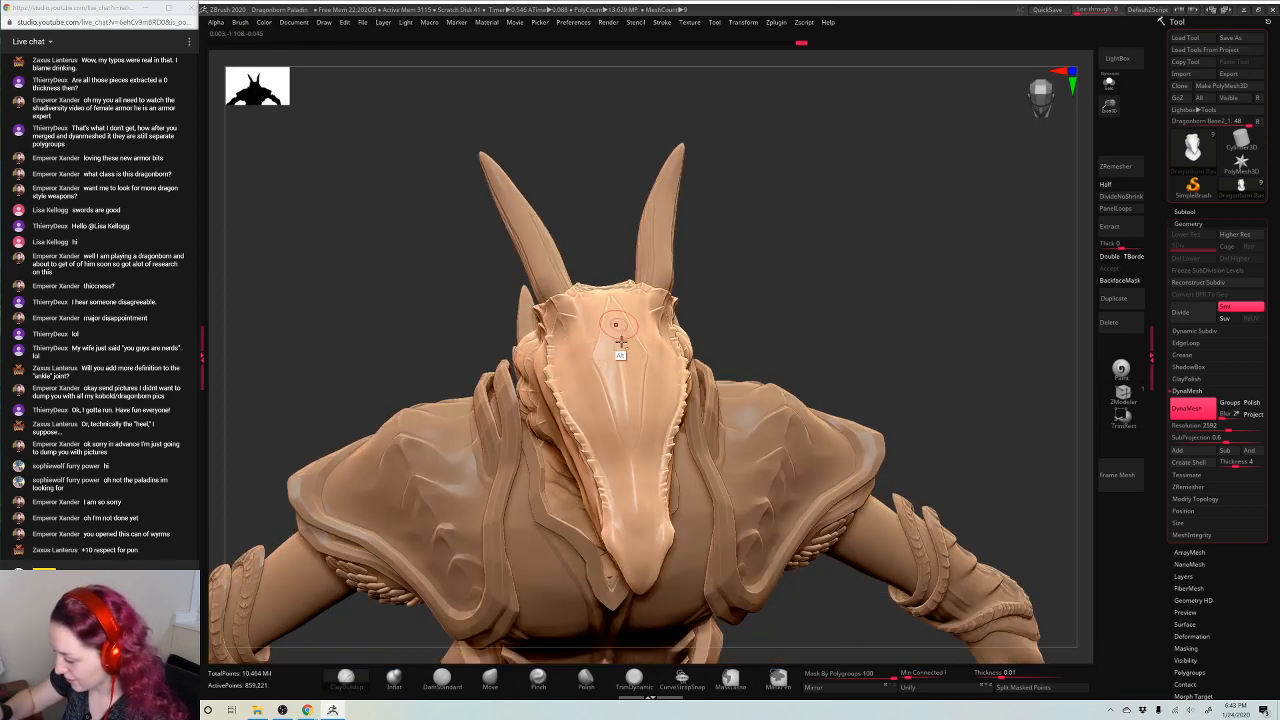
key(space)
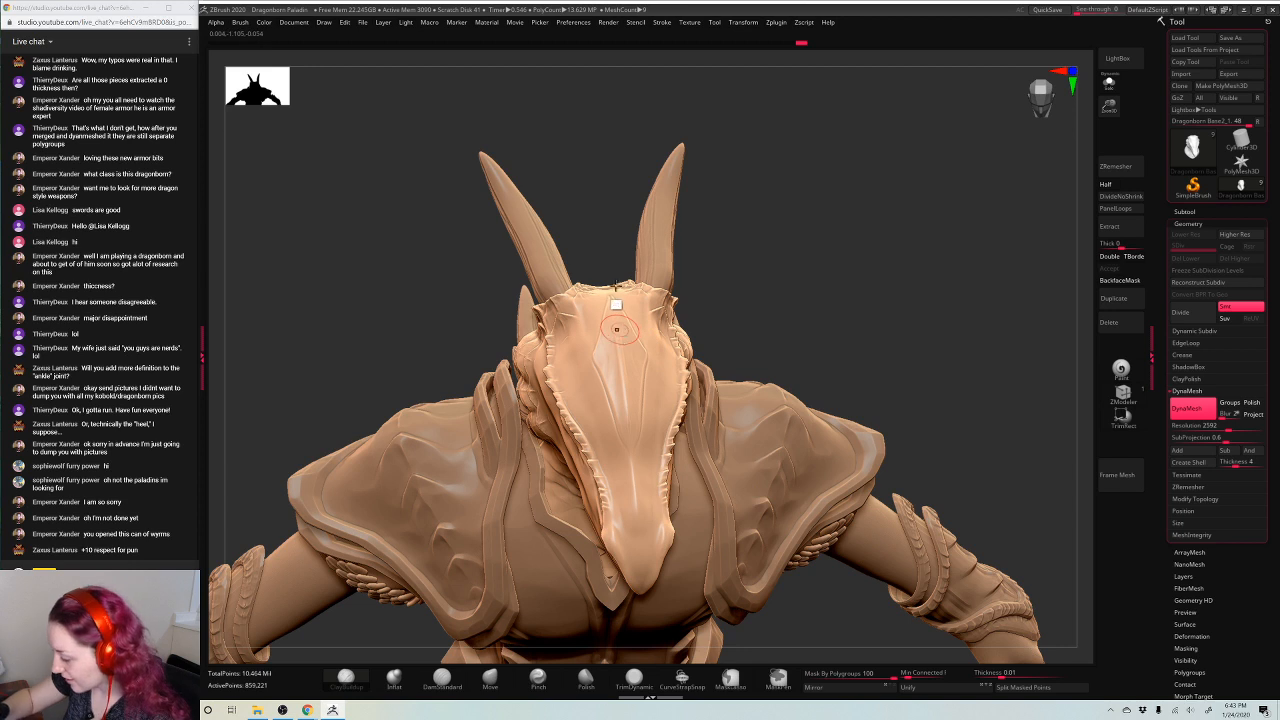
drag(814, 248, 808, 285)
mouse_move(617, 331)
mouse_down()
mouse_move(615, 304)
mouse_move(611, 385)
mouse_move(623, 349)
mouse_move(627, 405)
mouse_move(650, 328)
mouse_up()
key(ctrl+z)
key(ctrl+z)
ctrl+click(750, 302)
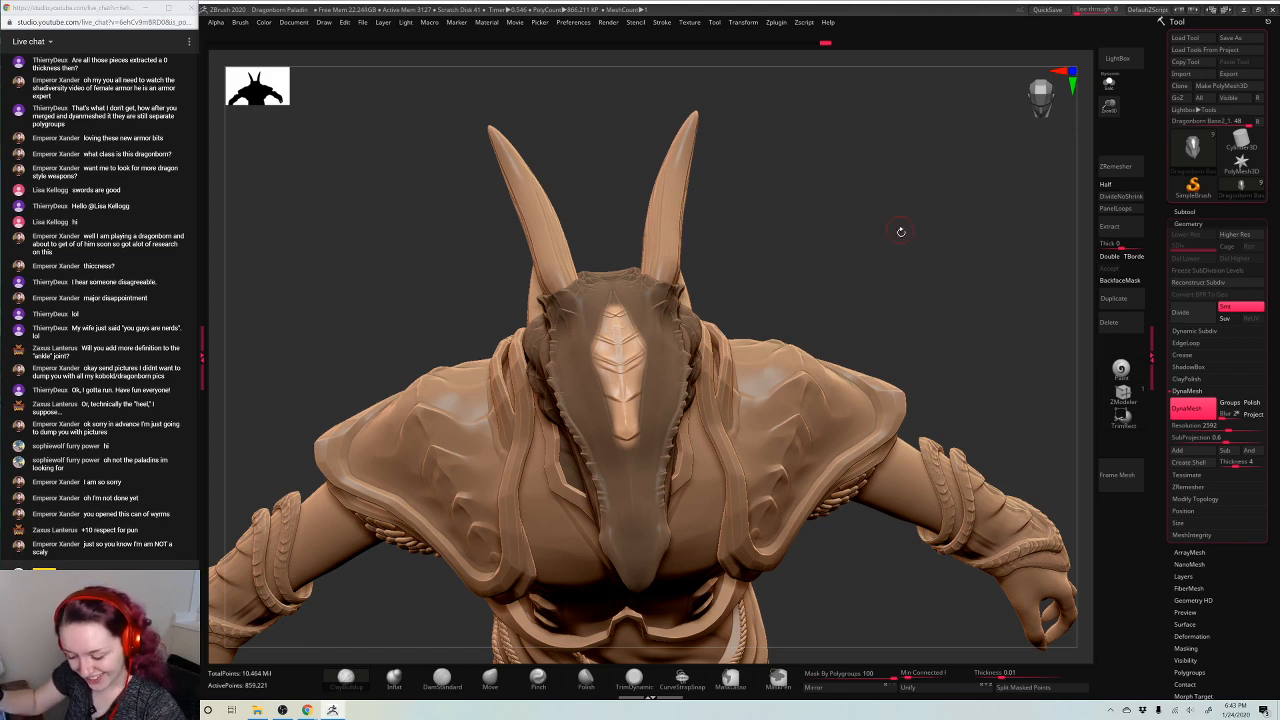
drag(908, 240, 789, 289)
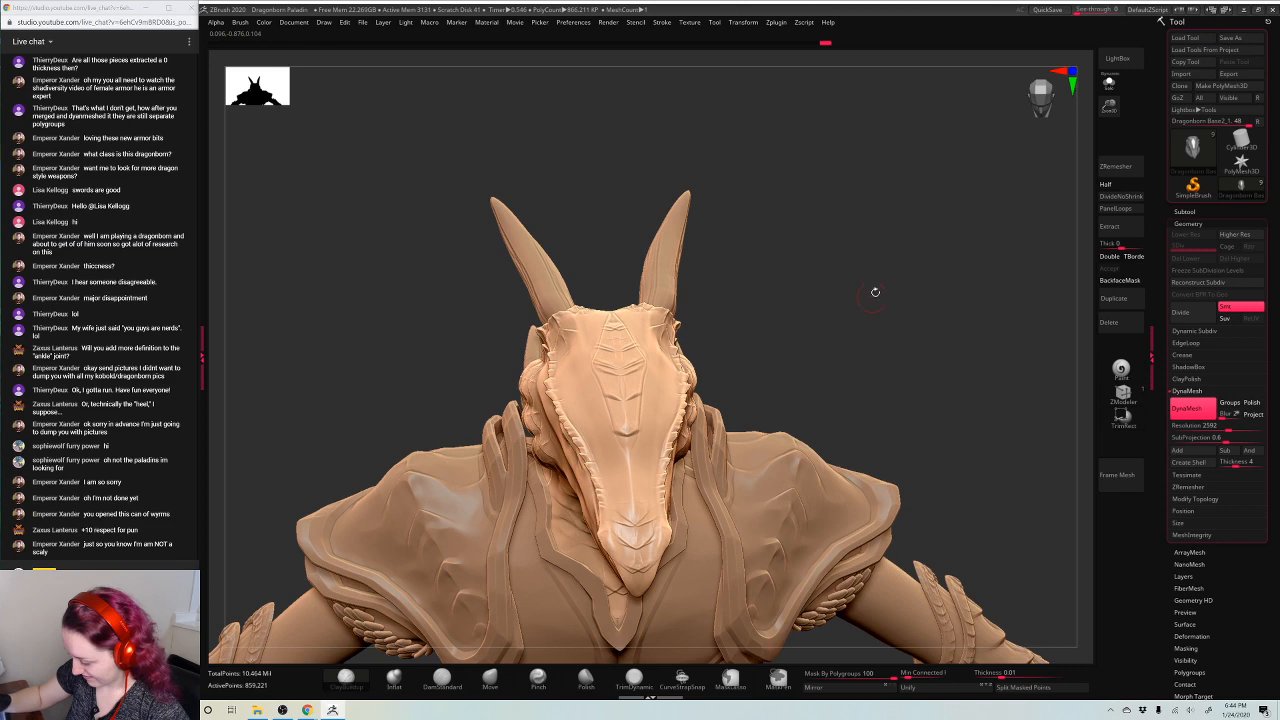
Try stamping scales on the tip of the snout
key(space)
drag(924, 311, 922, 297)
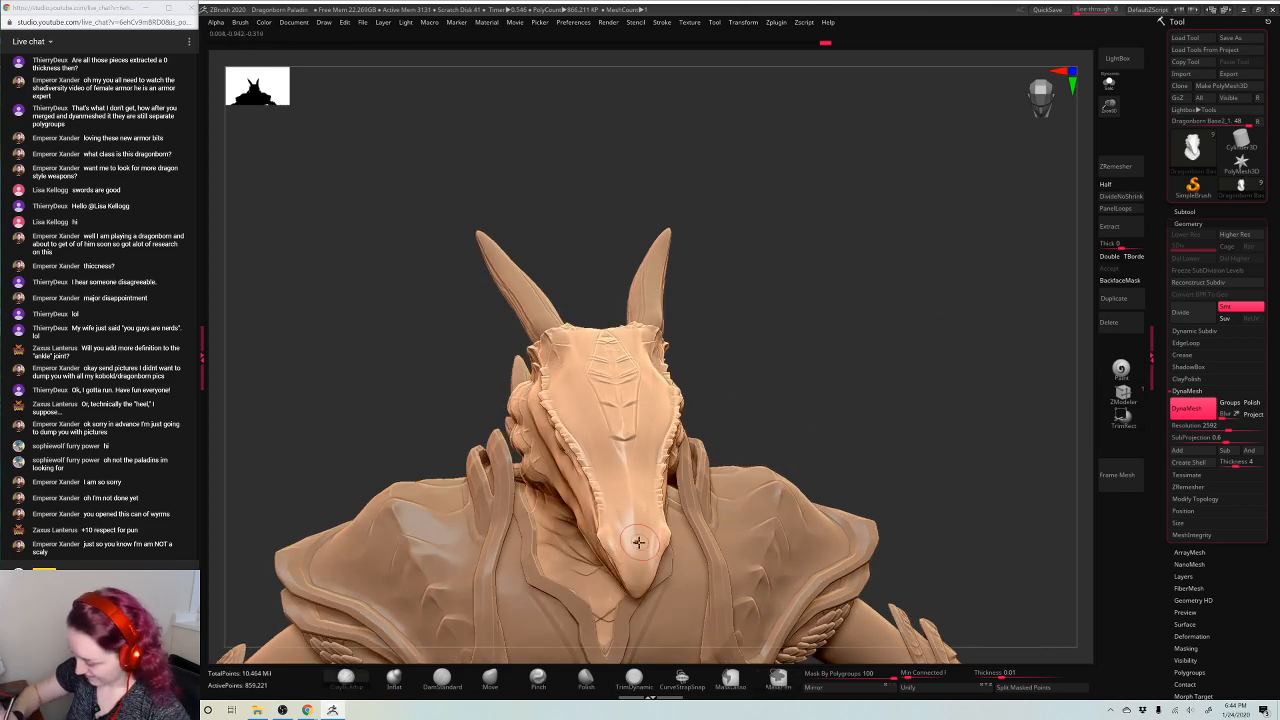
drag(637, 537, 637, 560)
drag(903, 311, 883, 374)
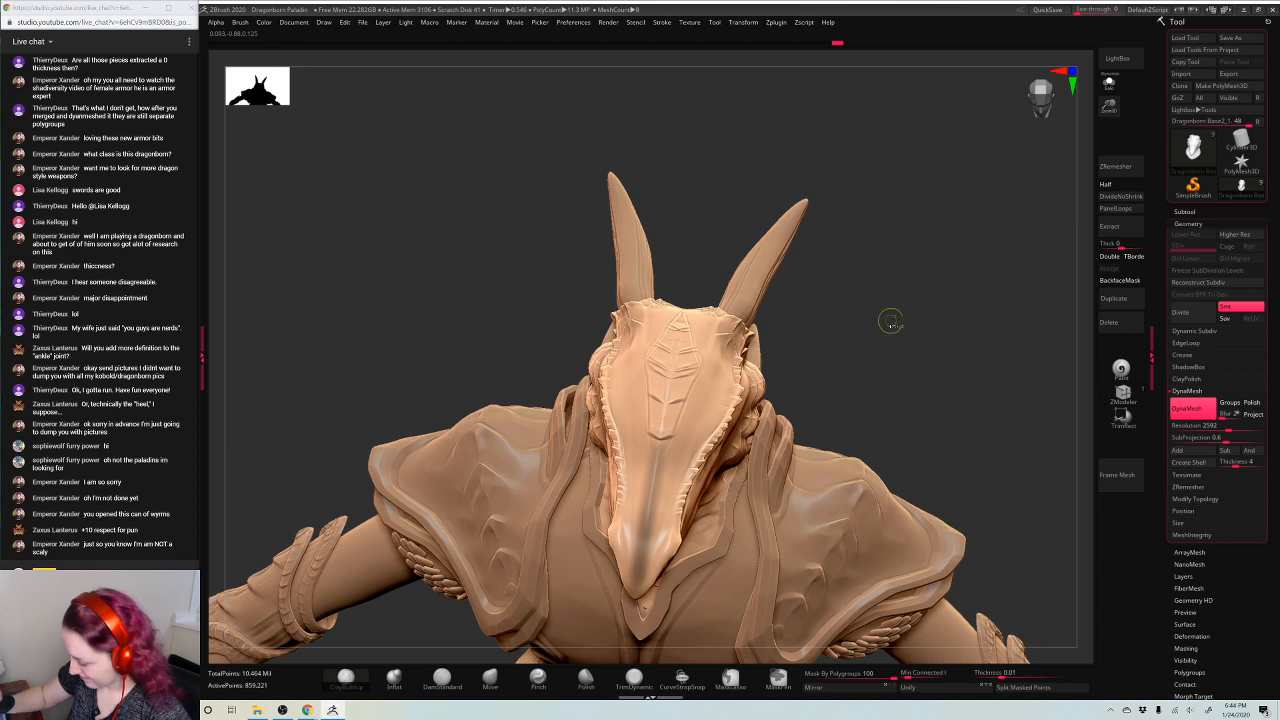
Mask the head around the bridge of the snout, stamp small scales along the bridge and clear the mask
ctrl+click(655, 473)
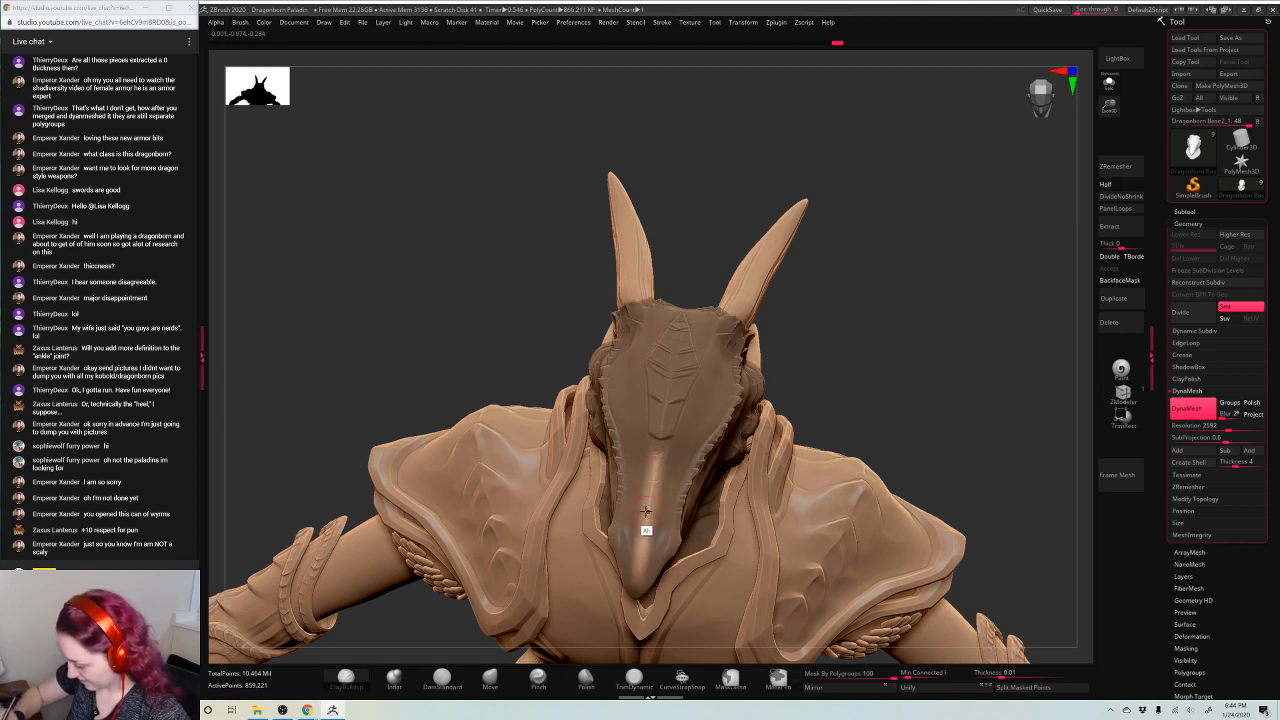
drag(930, 361, 814, 428)
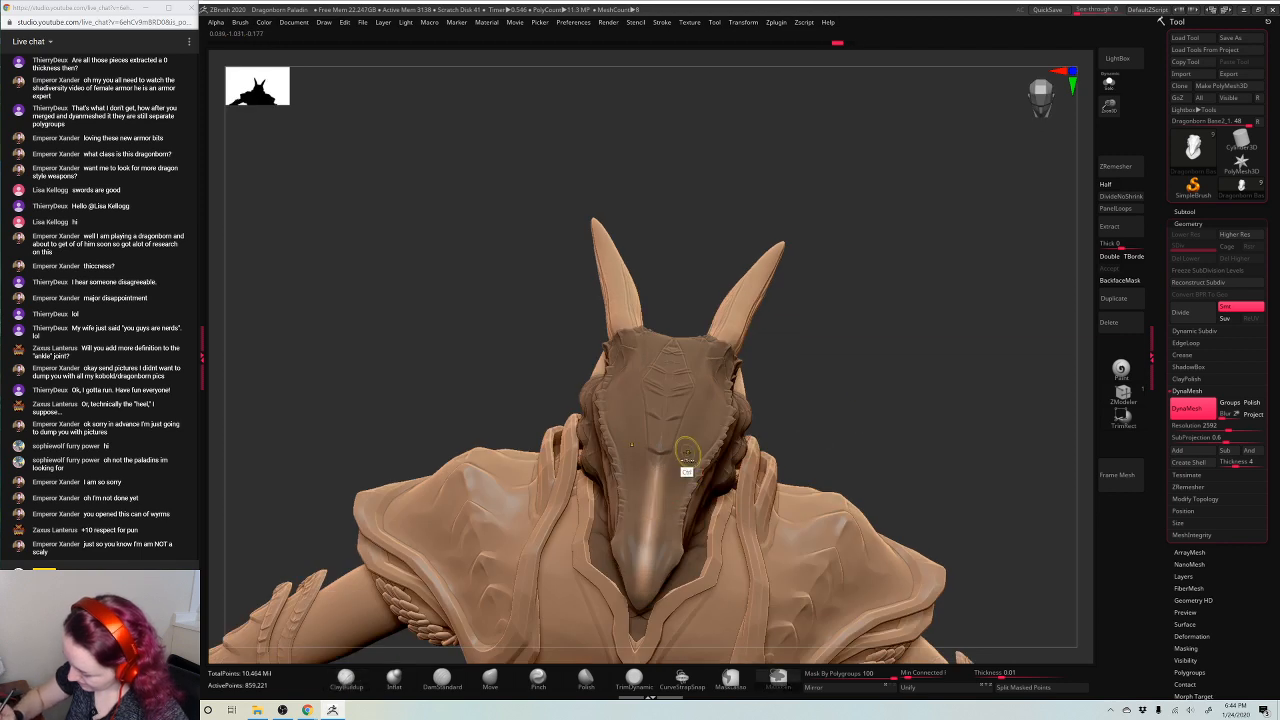
right_click(621, 536)
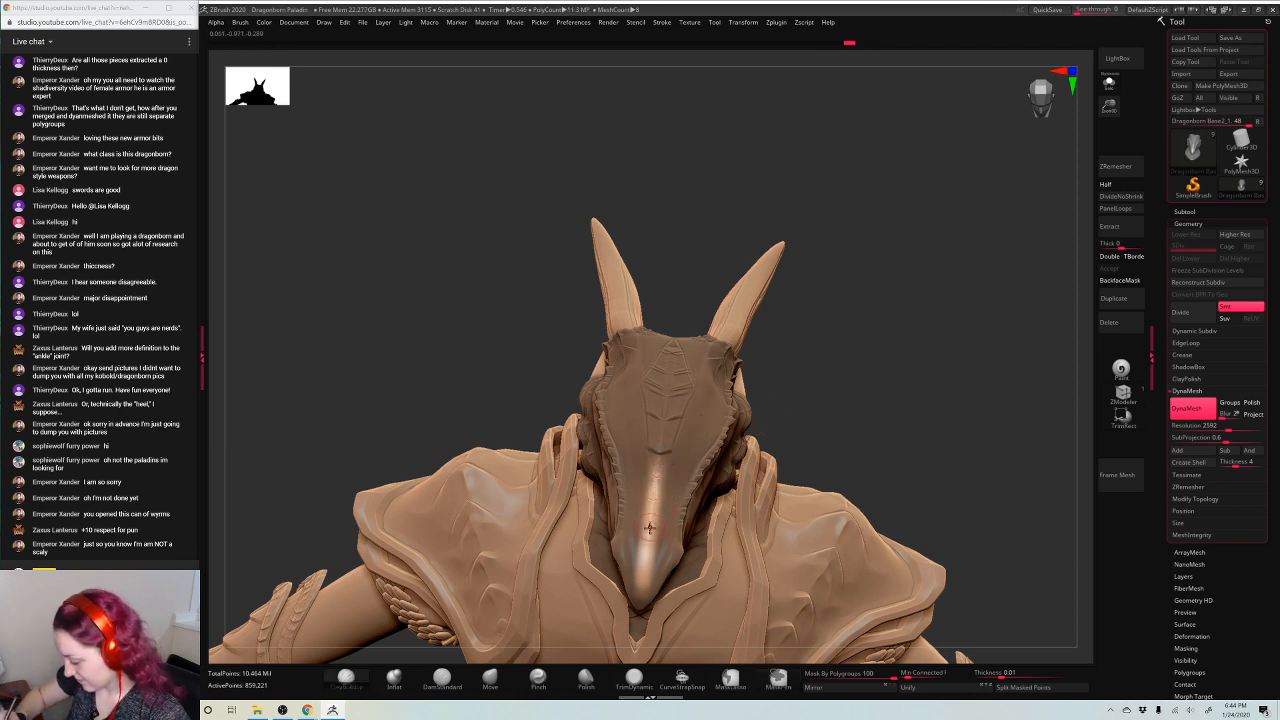
mouse_move(923, 387)
mouse_down()
mouse_move(800, 430)
mouse_move(652, 548)
mouse_up()
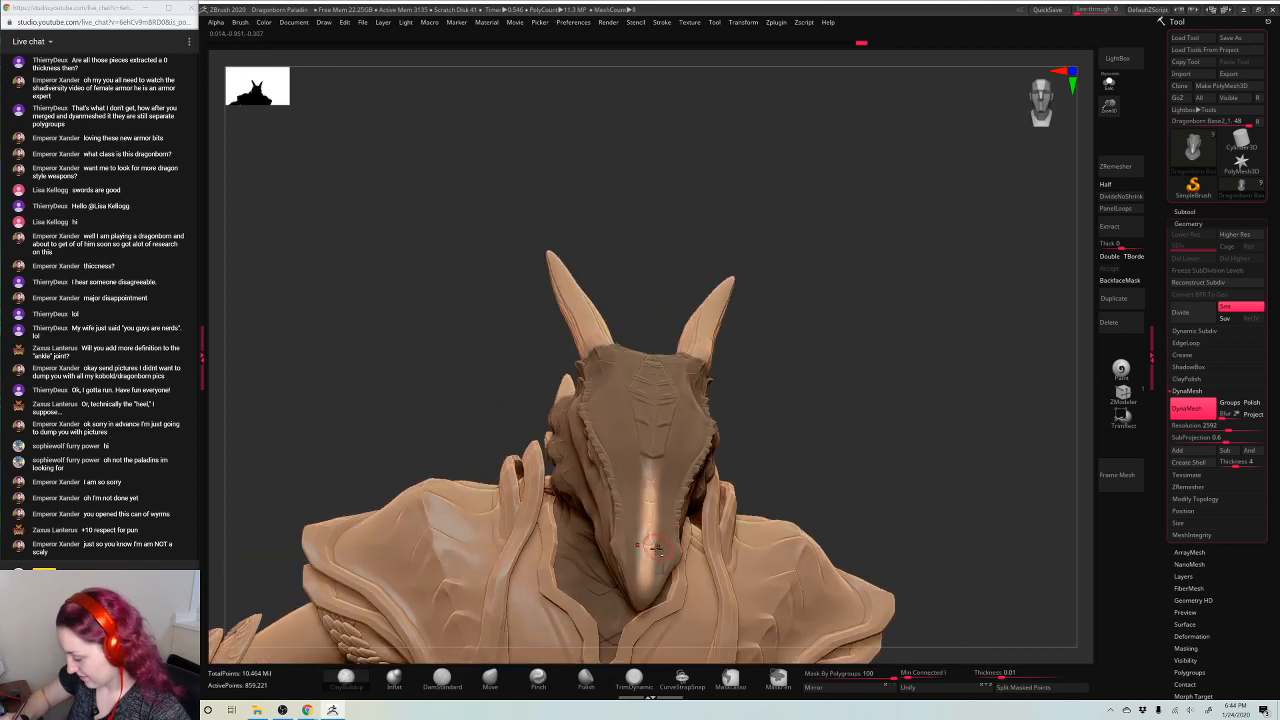
drag(950, 370, 833, 401)
key(ctrl+shift+a)
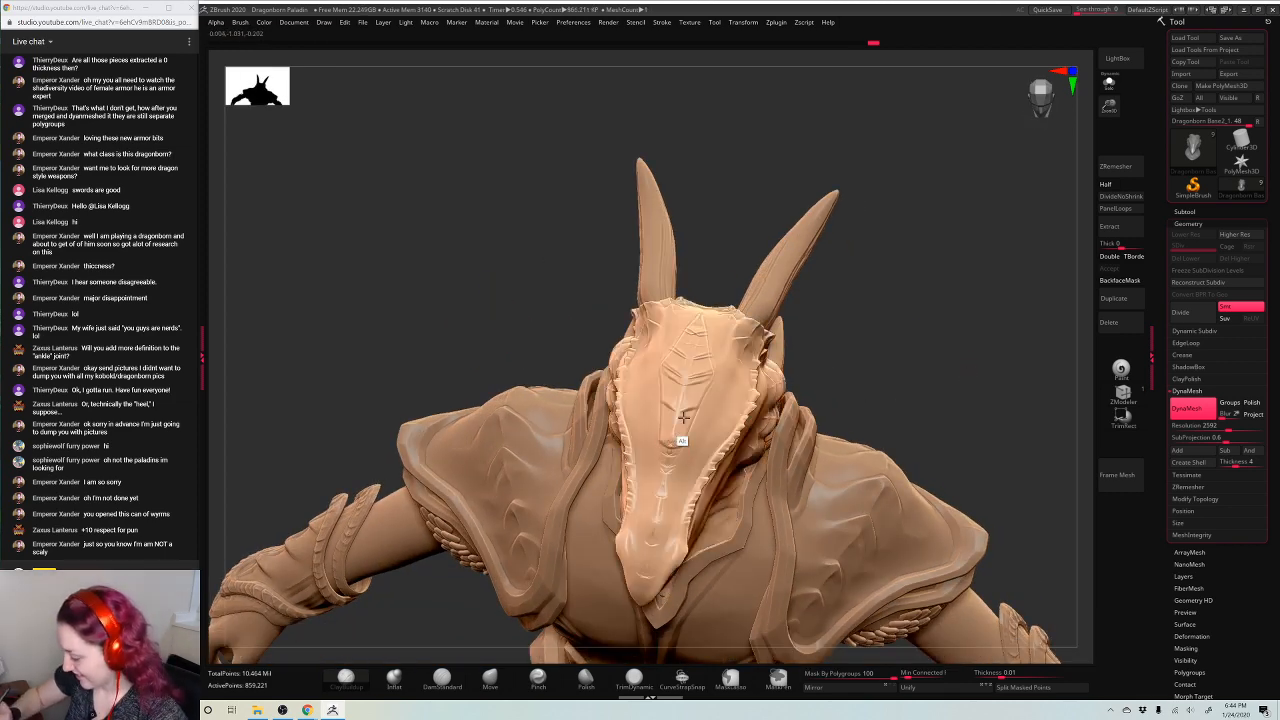
Tighten the edges of the stamped forehead scales using the Pinch brush with an enlarged draw size
key(space)
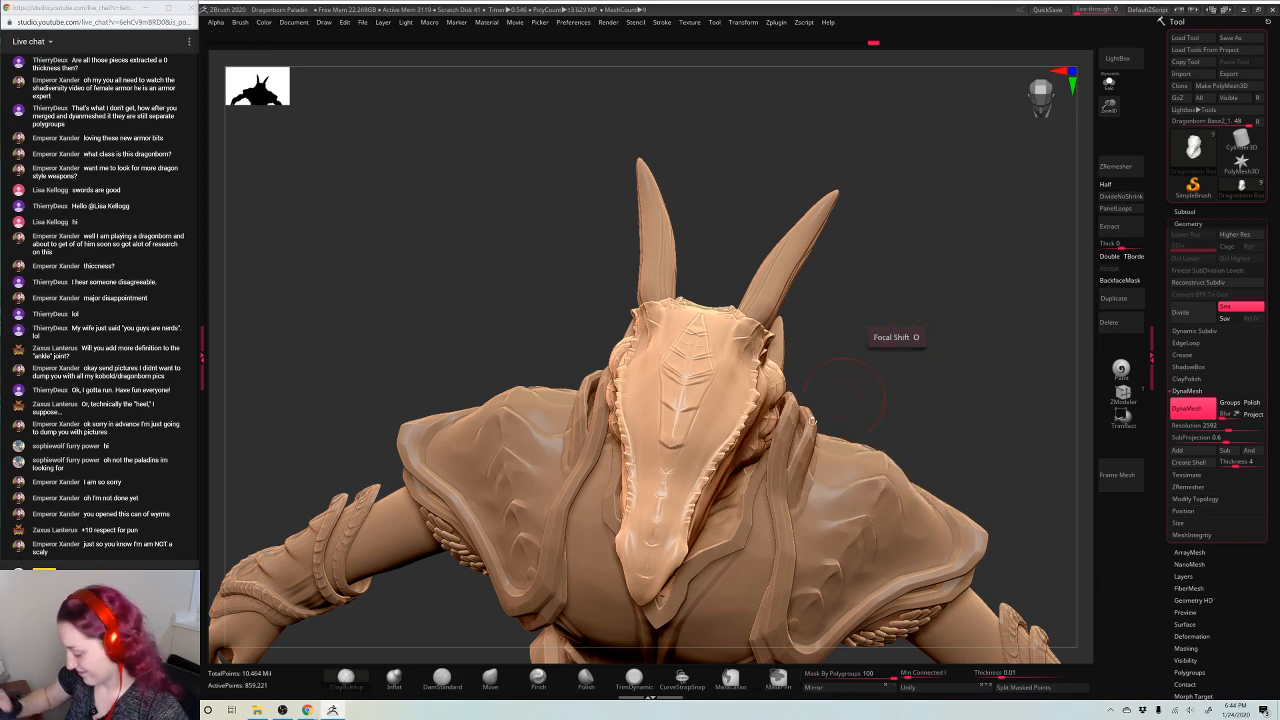
click(540, 677)
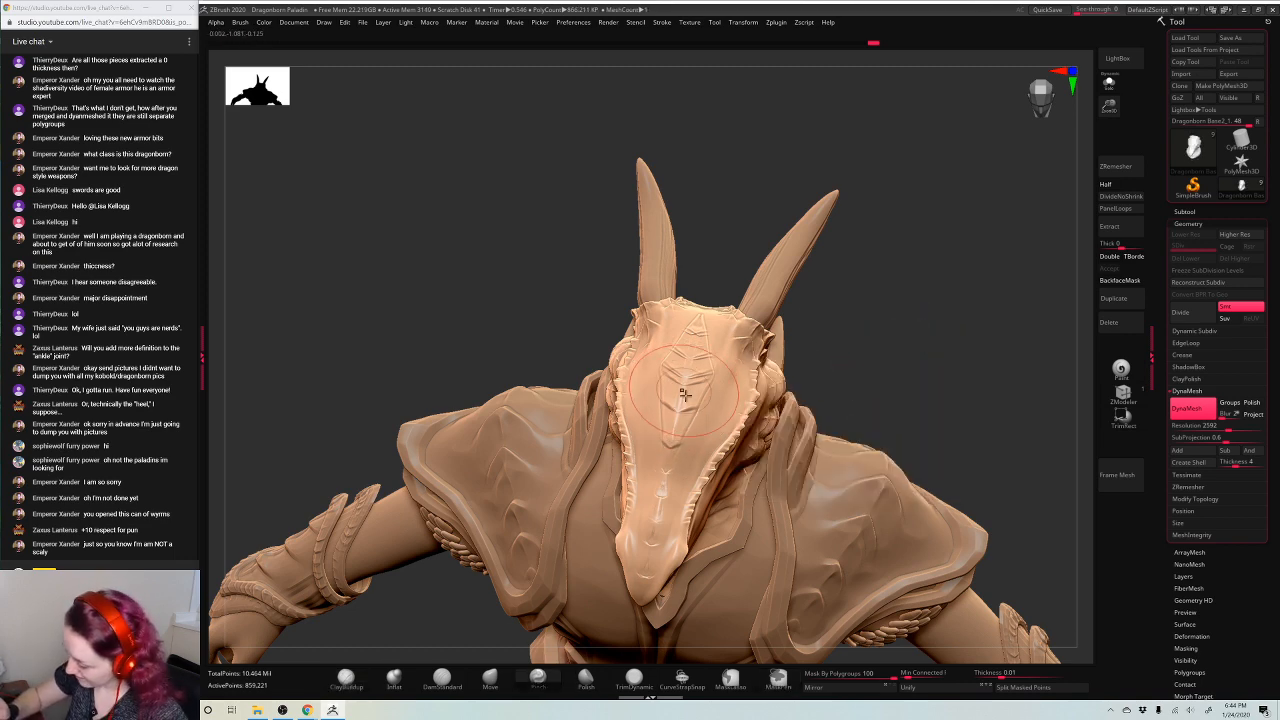
mouse_move(933, 334)
mouse_down()
mouse_move(930, 312)
mouse_move(928, 331)
mouse_up()
key(space)
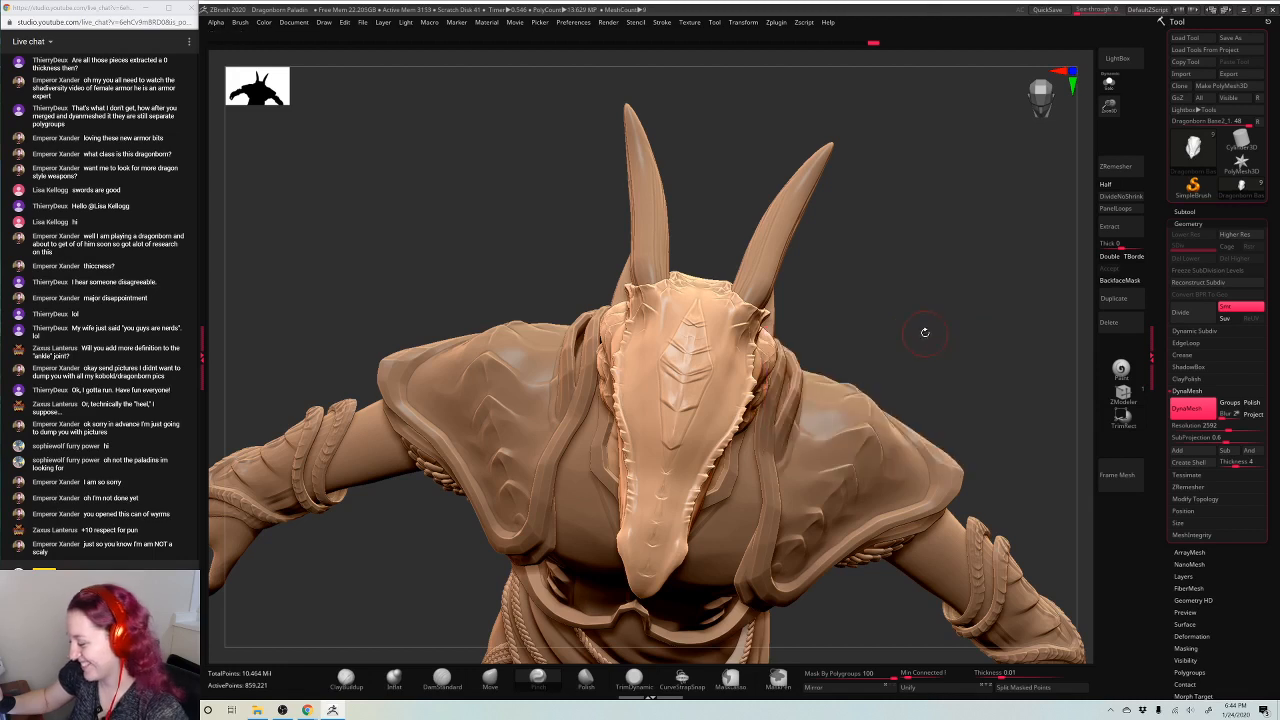
key(space)
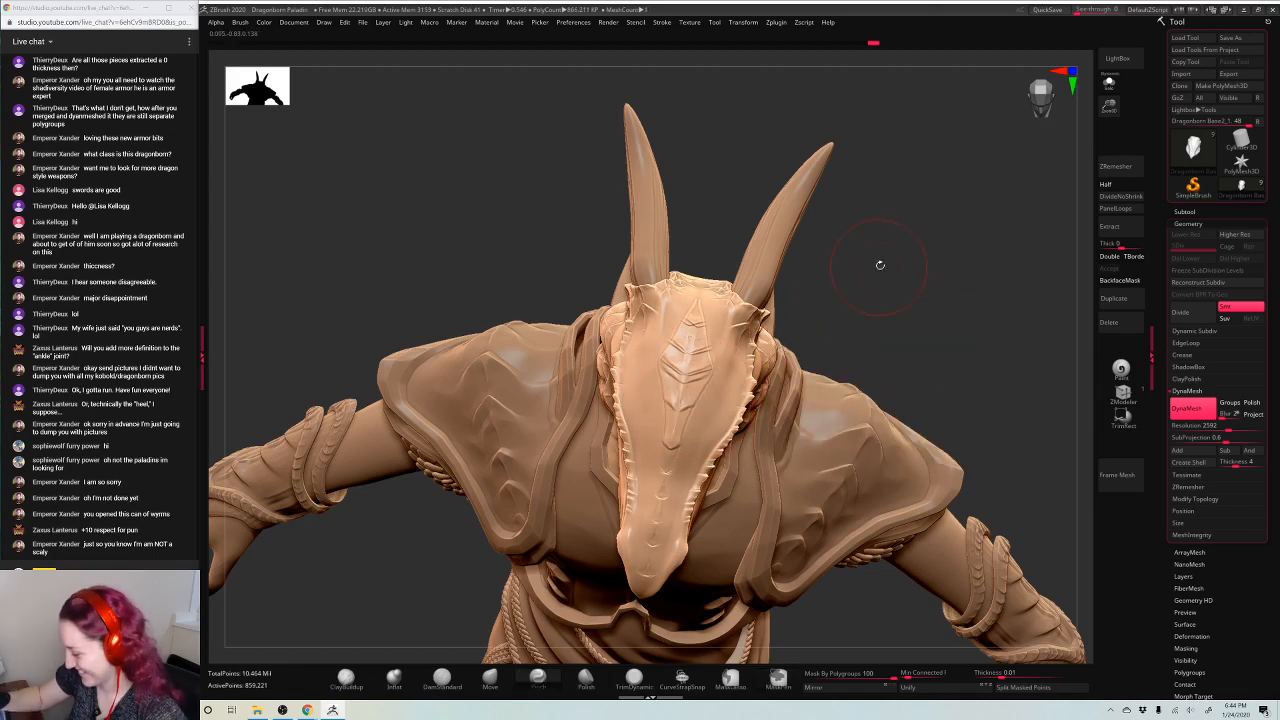
key(space)
key(ctrl+z)
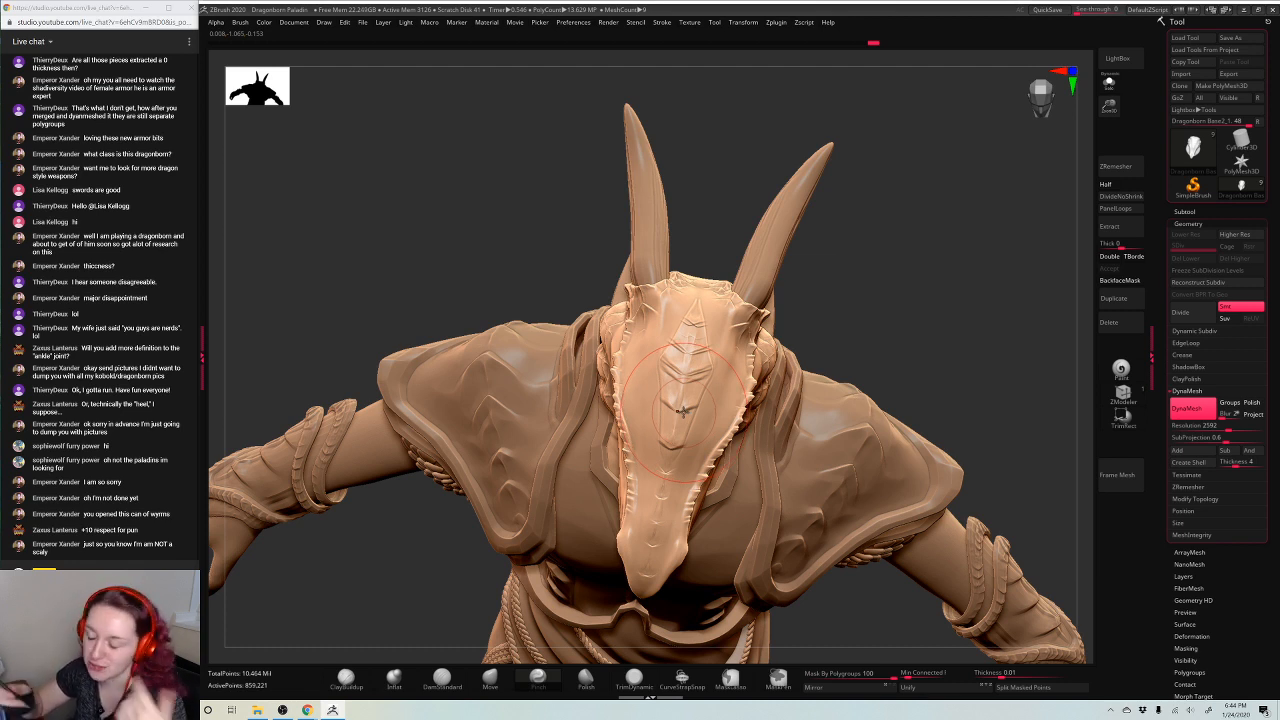
key(space)
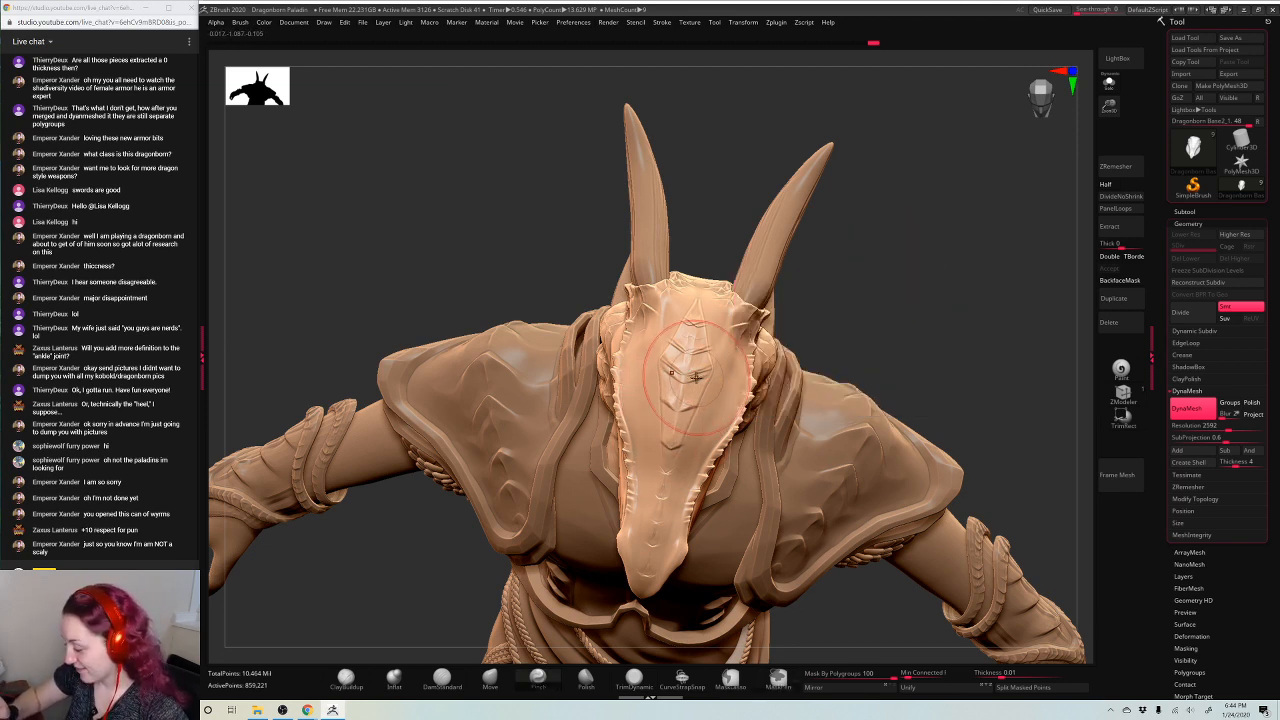
drag(908, 259, 896, 312)
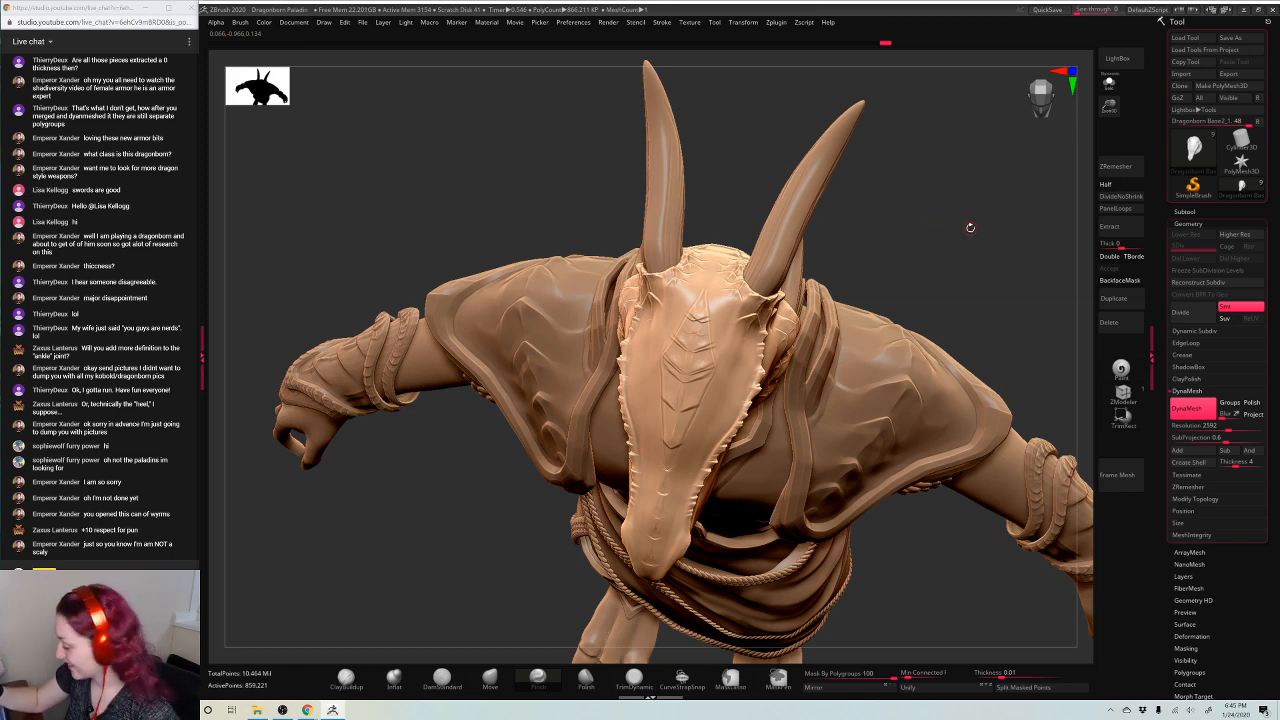
Try raising a ridge beneath the eye using the DamStandard brush with an adjusted draw size
drag(970, 228, 976, 186)
click(458, 677)
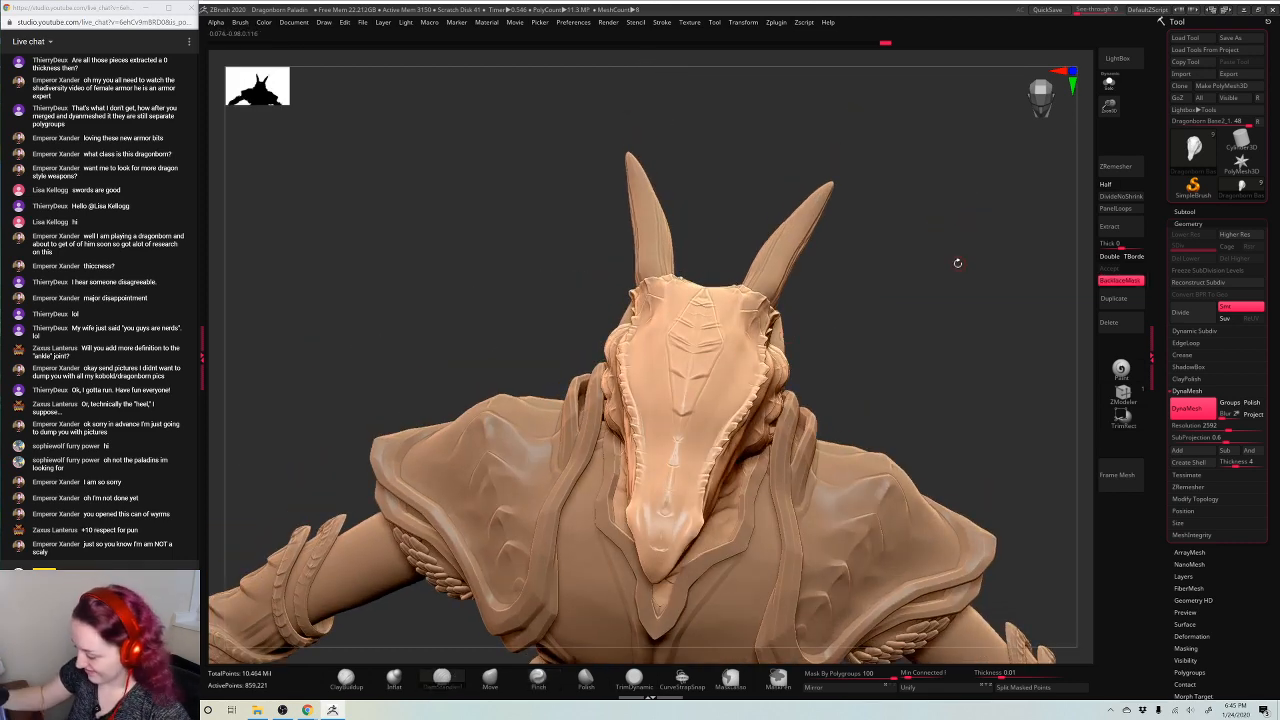
drag(958, 262, 964, 200)
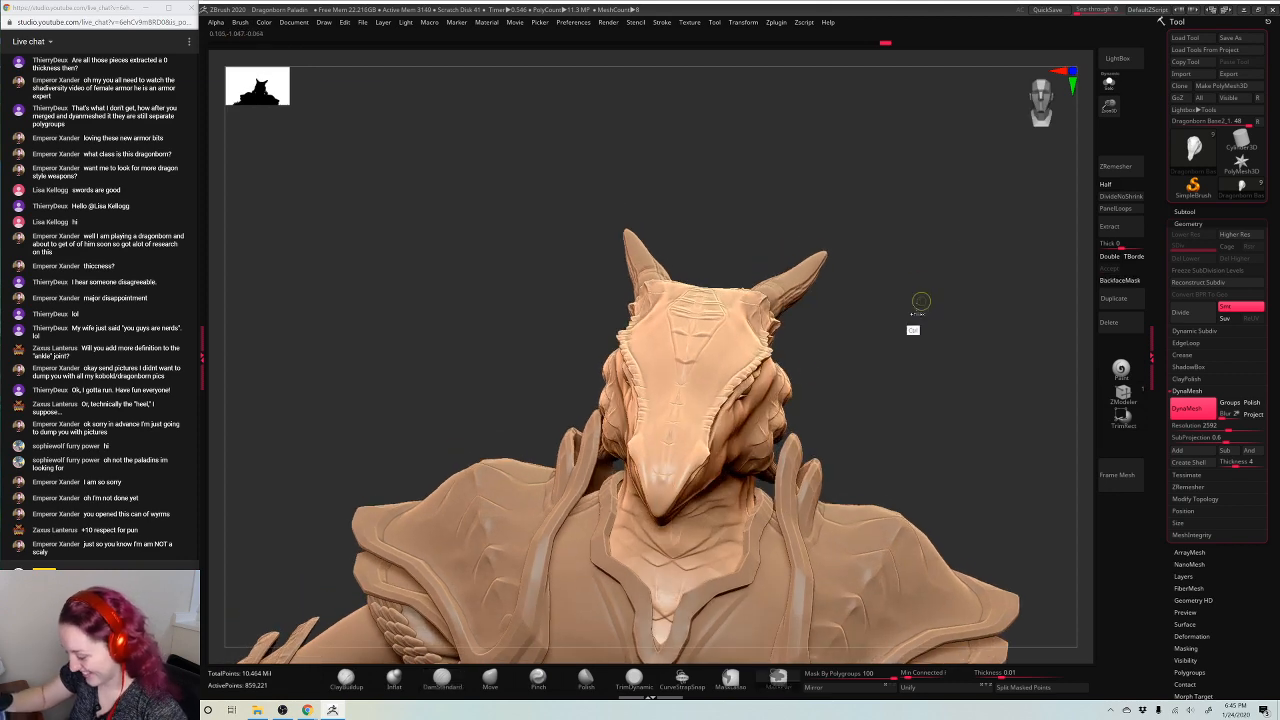
mouse_move(931, 286)
mouse_down()
mouse_move(960, 289)
mouse_move(950, 326)
mouse_move(880, 300)
mouse_up()
alt+drag(516, 549, 362, 502)
key(space)
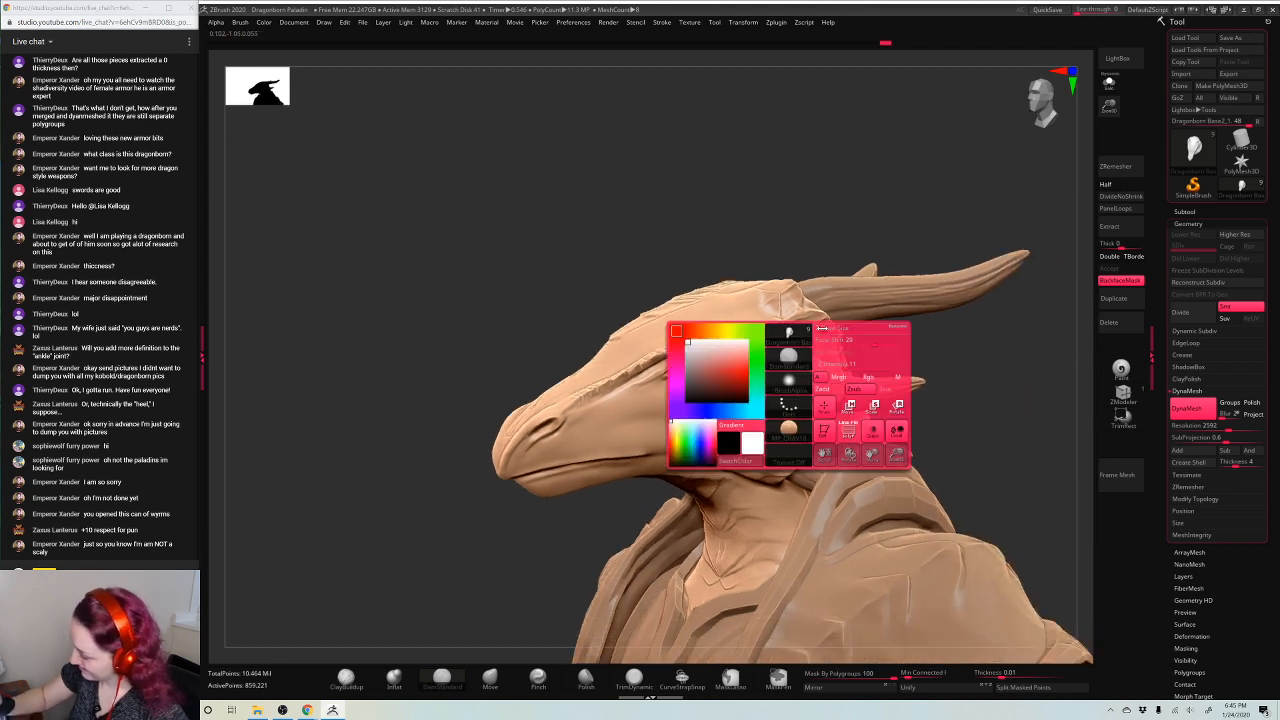
key(space)
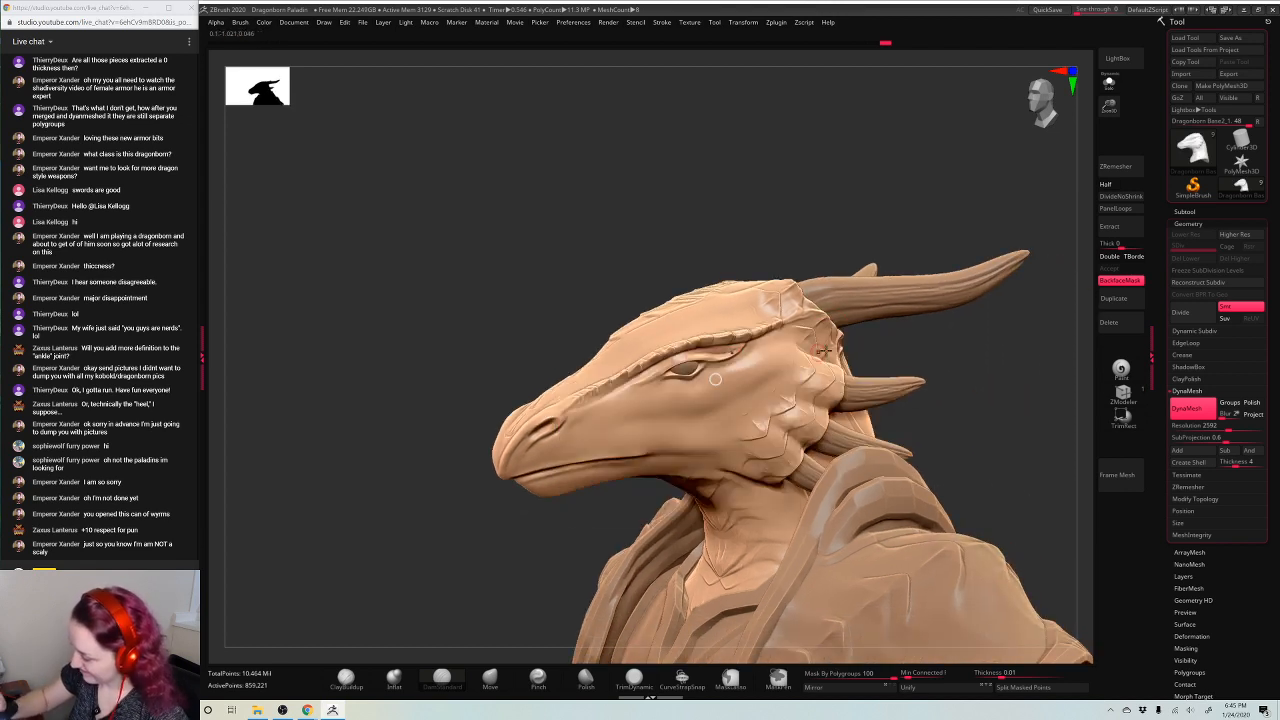
drag(940, 325, 900, 328)
alt+drag(664, 395, 748, 378)
key(ctrl+z)
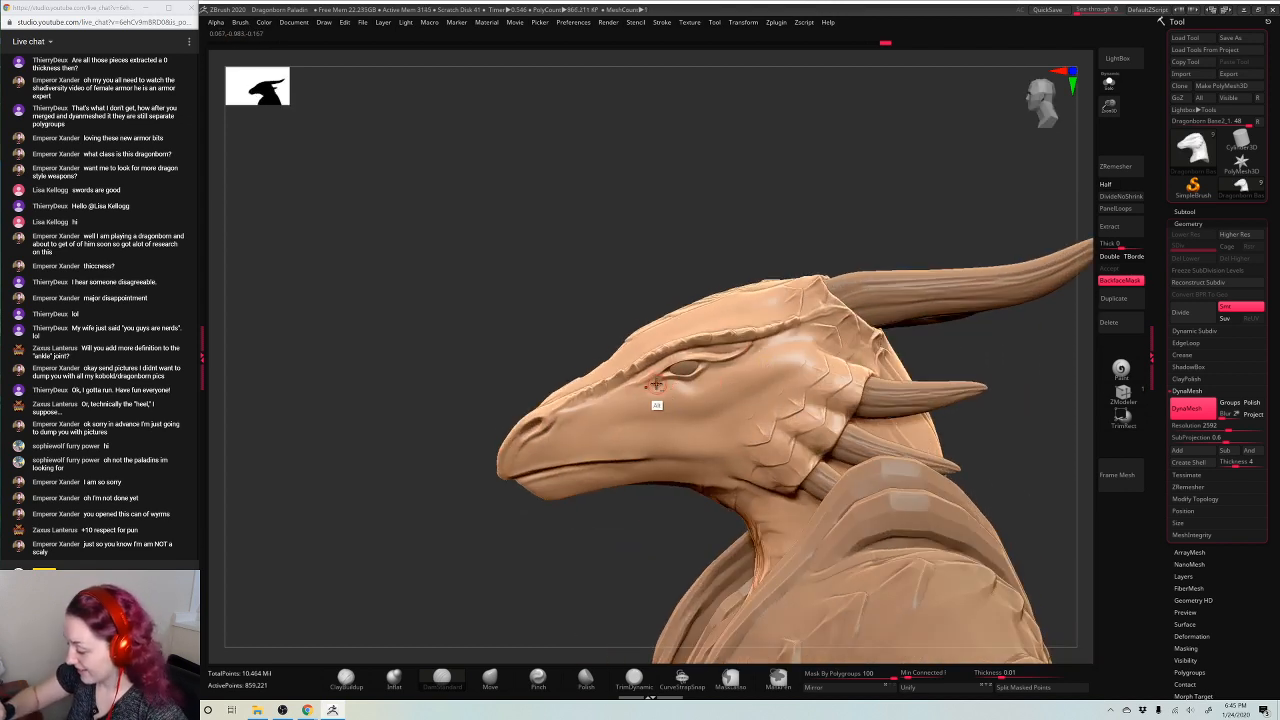
Shape the cheekbone with DamStandard strokes running from below the eye back toward the cheek scales
drag(792, 182, 763, 203)
key(space)
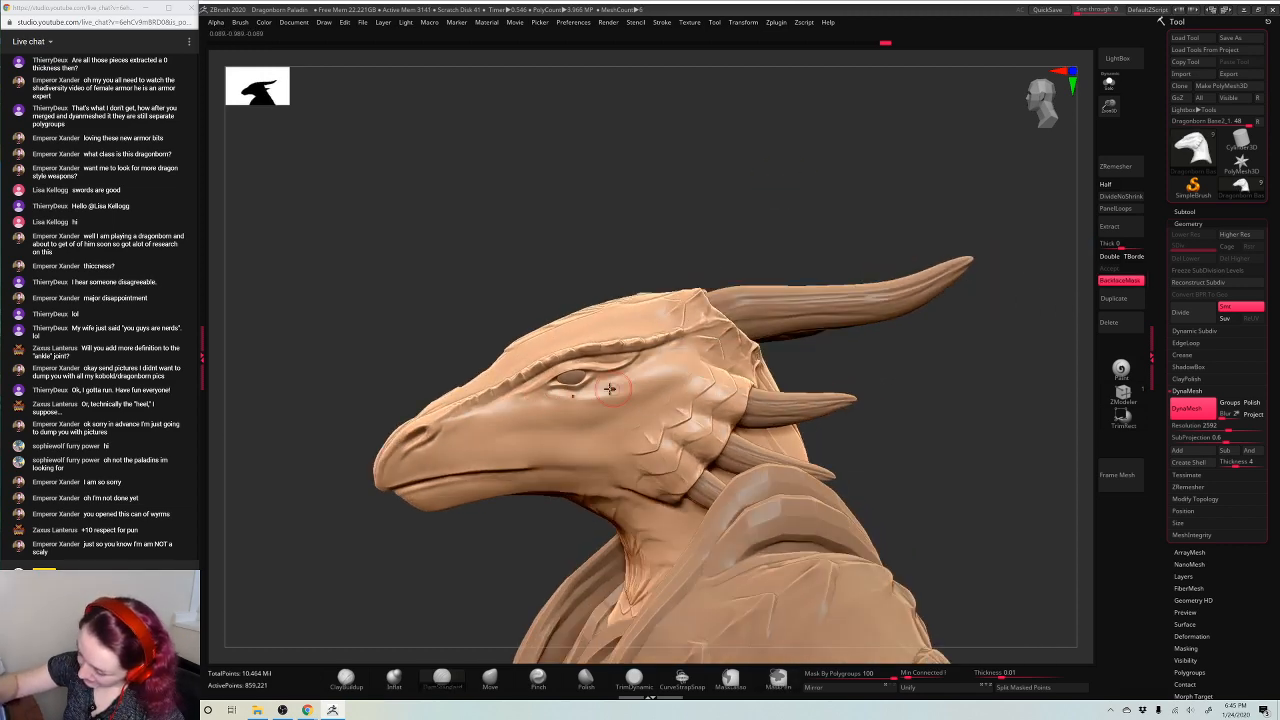
mouse_move(545, 402)
mouse_down()
mouse_move(677, 378)
mouse_move(673, 367)
mouse_up()
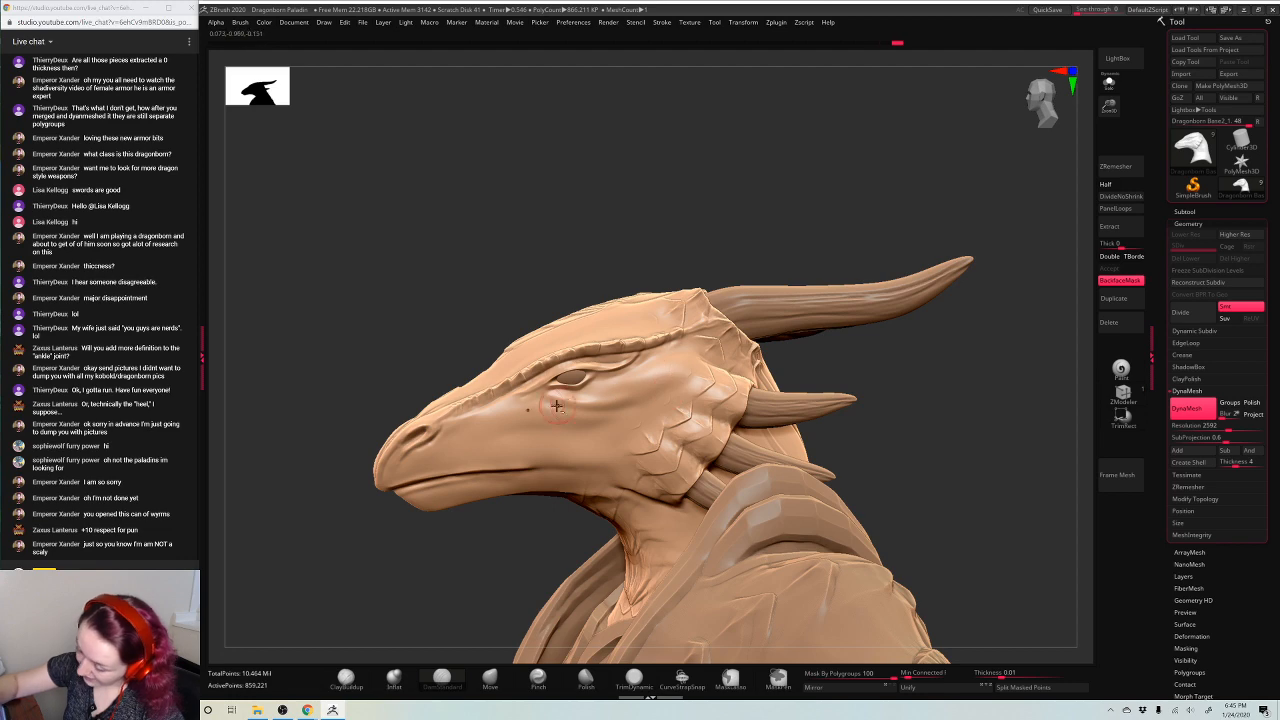
drag(783, 184, 594, 337)
key(ctrl+z)
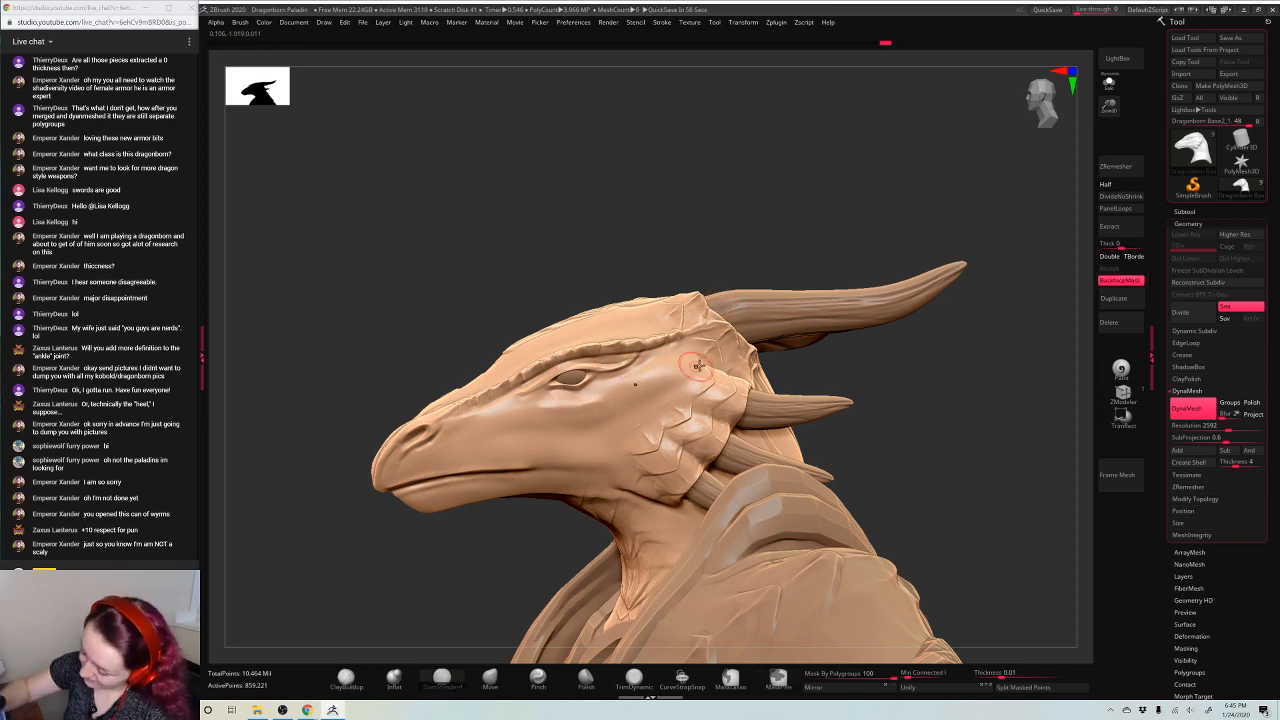
drag(686, 365, 642, 385)
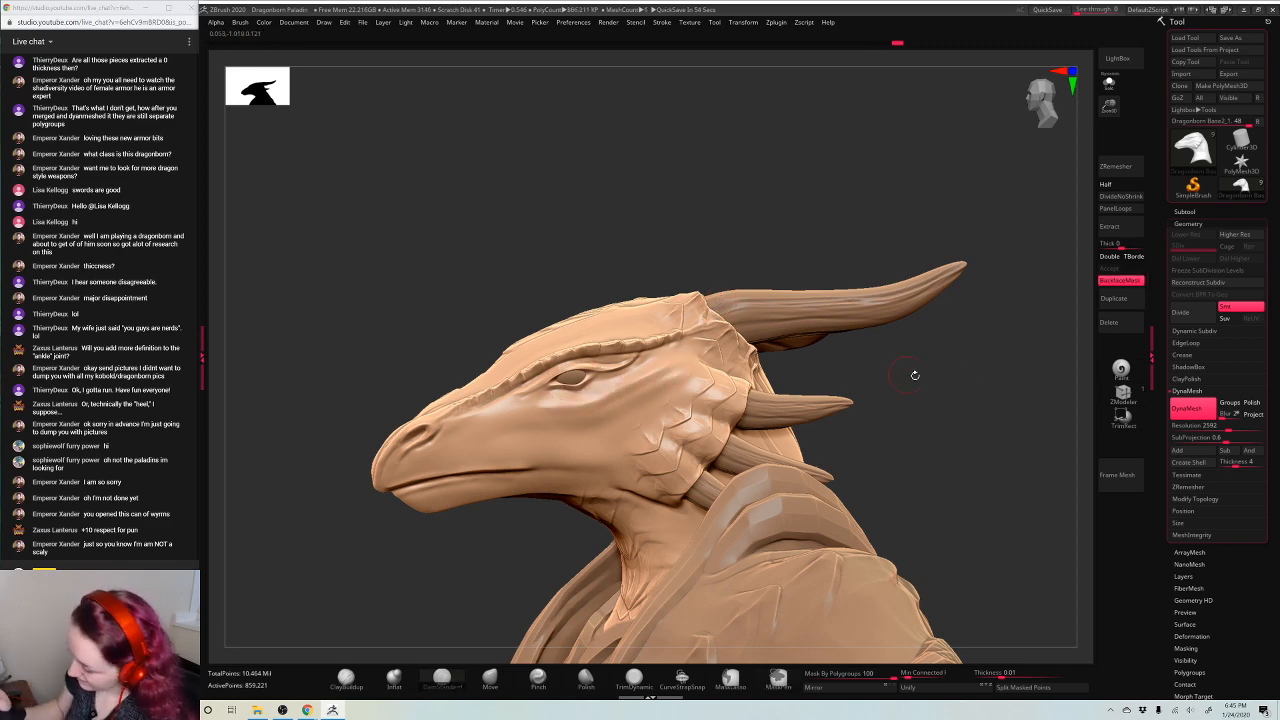
drag(914, 374, 668, 404)
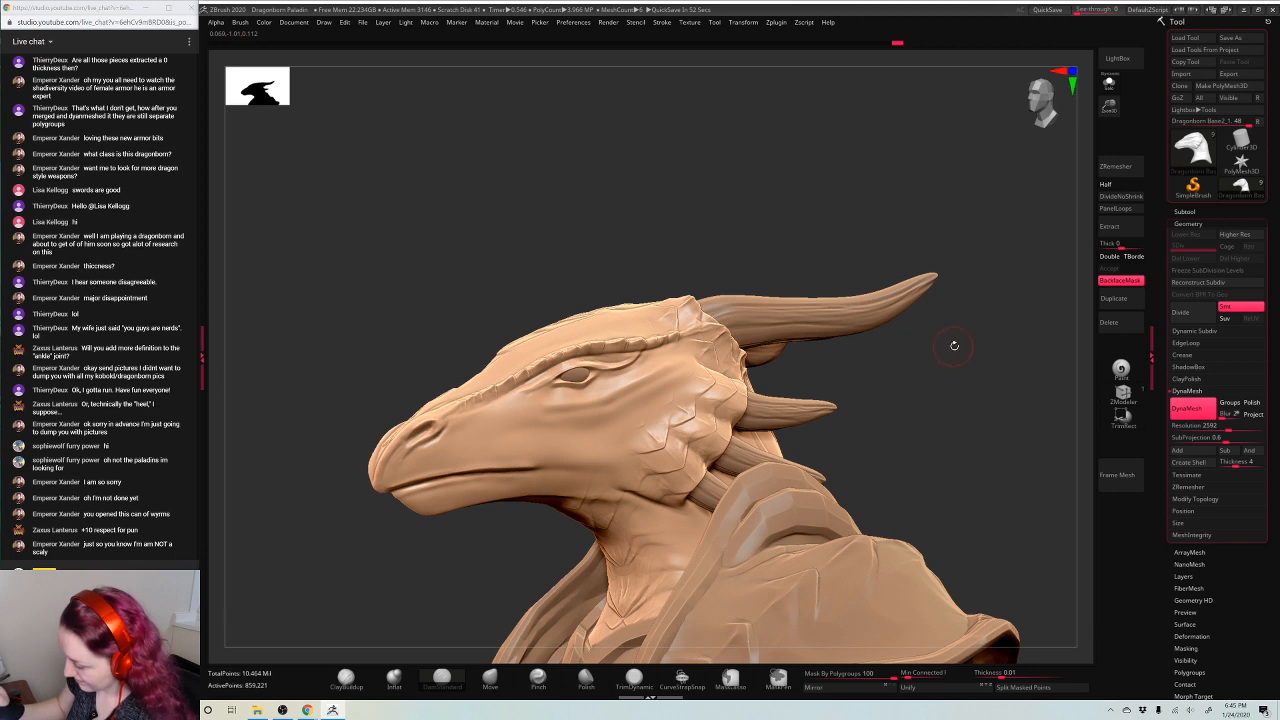
drag(954, 345, 677, 366)
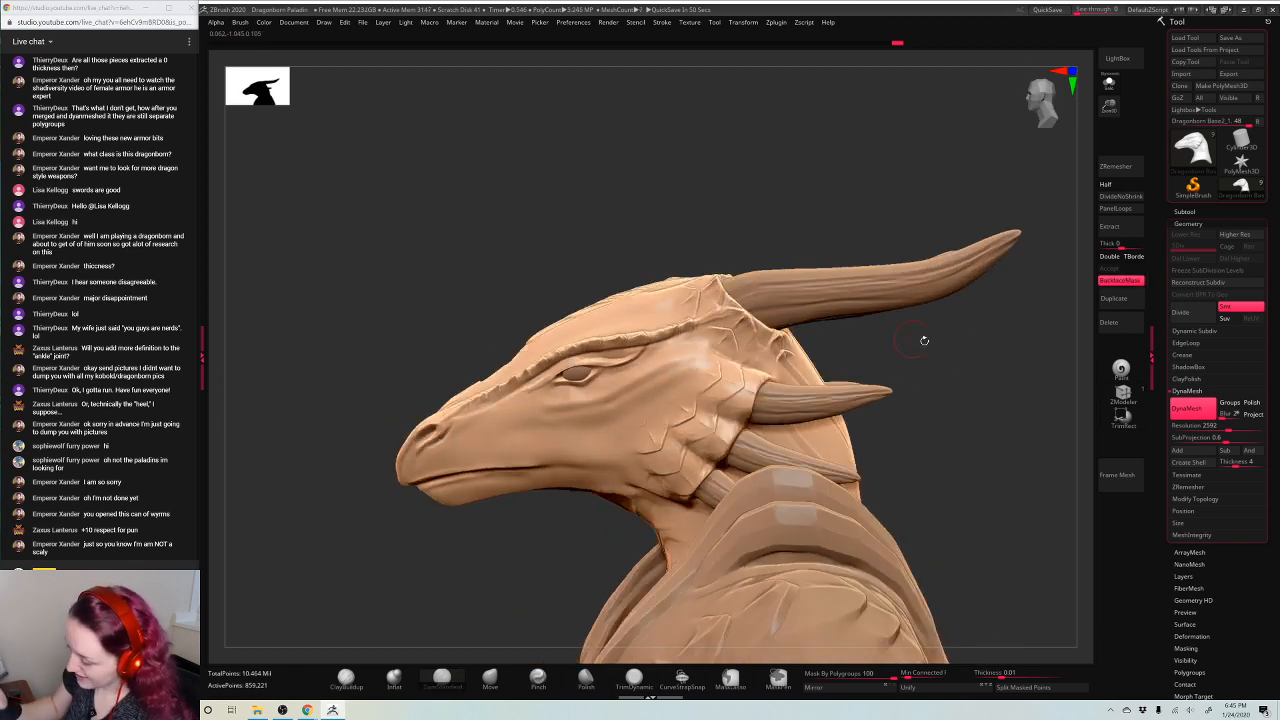
Tighten the cheekbone forms with the Pinch brush and flatten the cheek below the eye with TrimDynamic
click(537, 677)
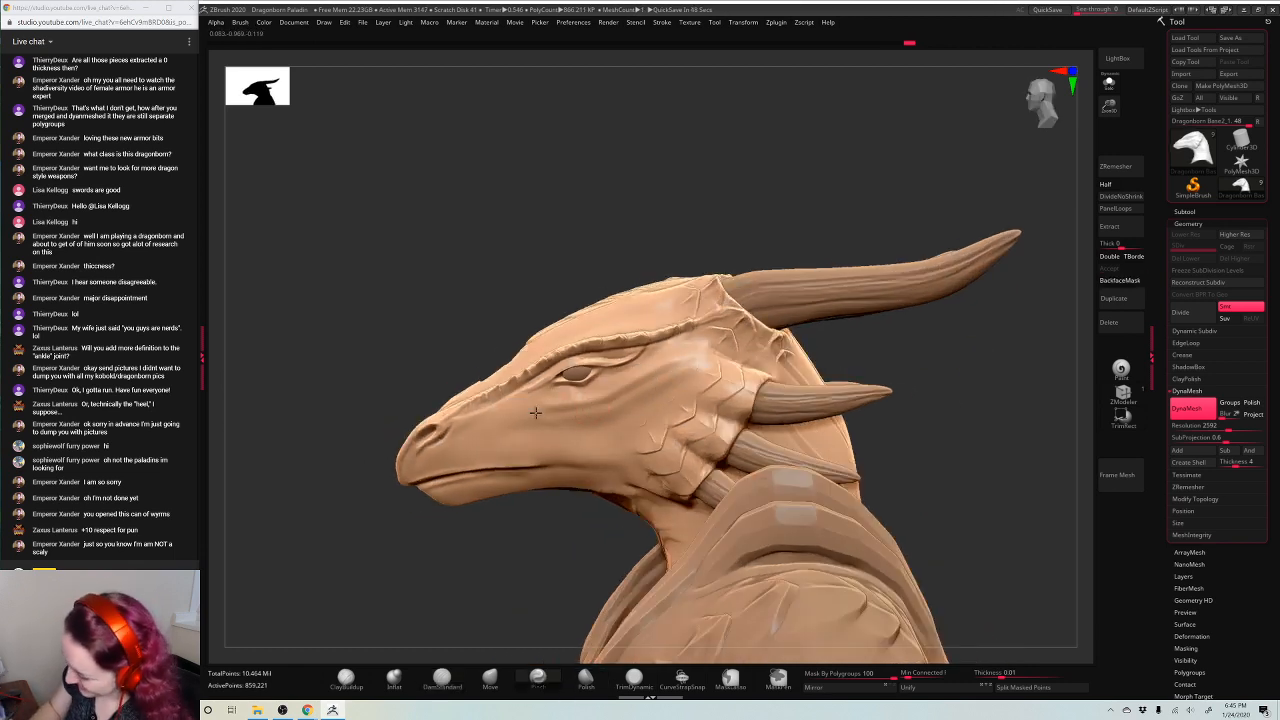
key(space)
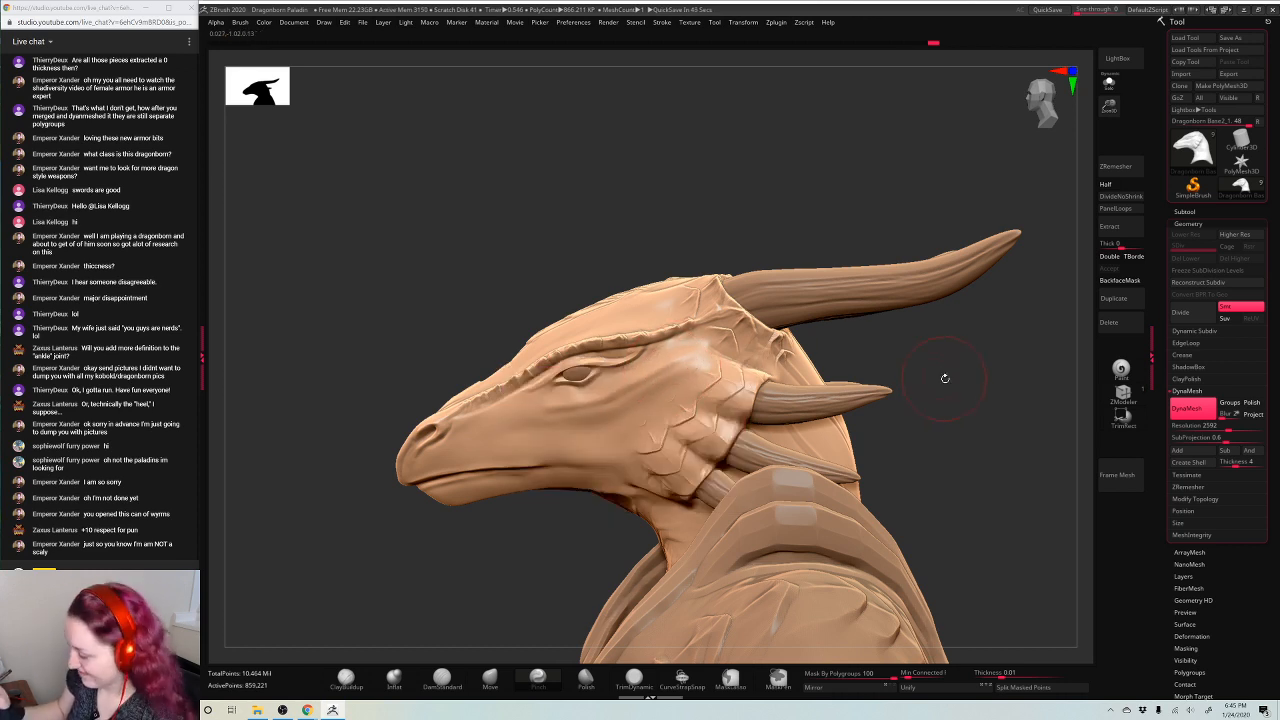
key(space)
click(634, 677)
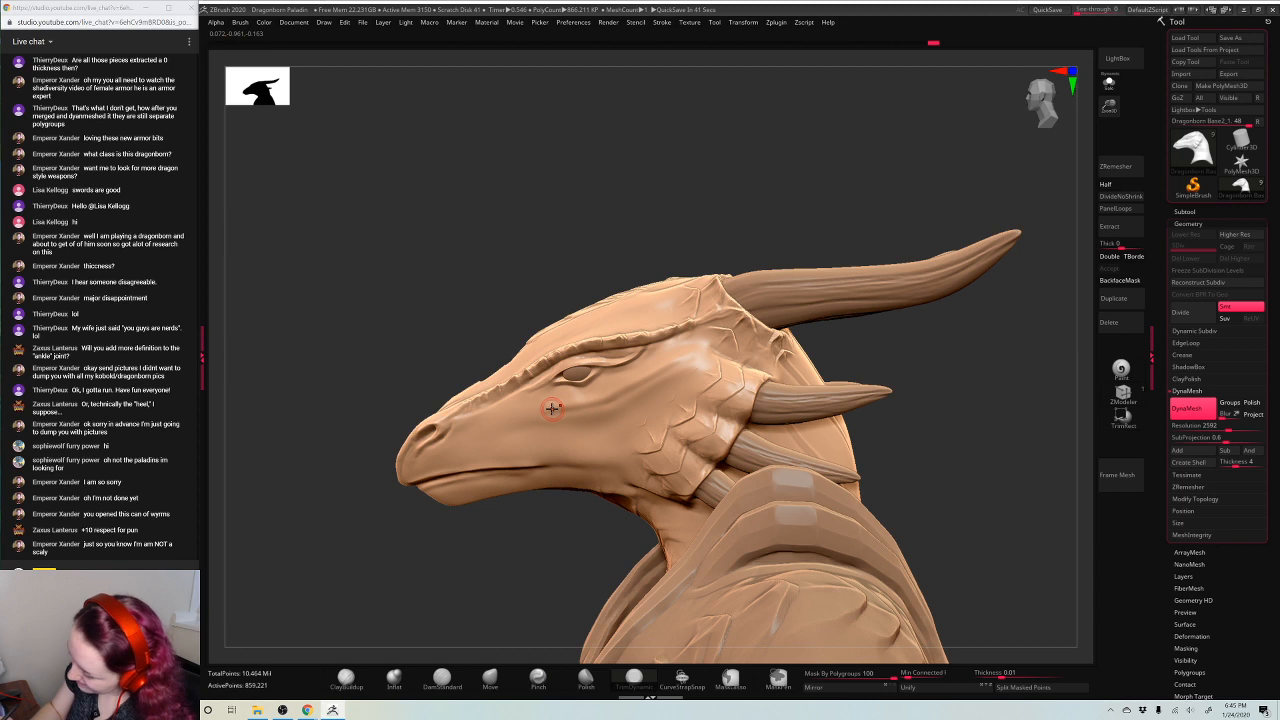
key(space)
key(space)
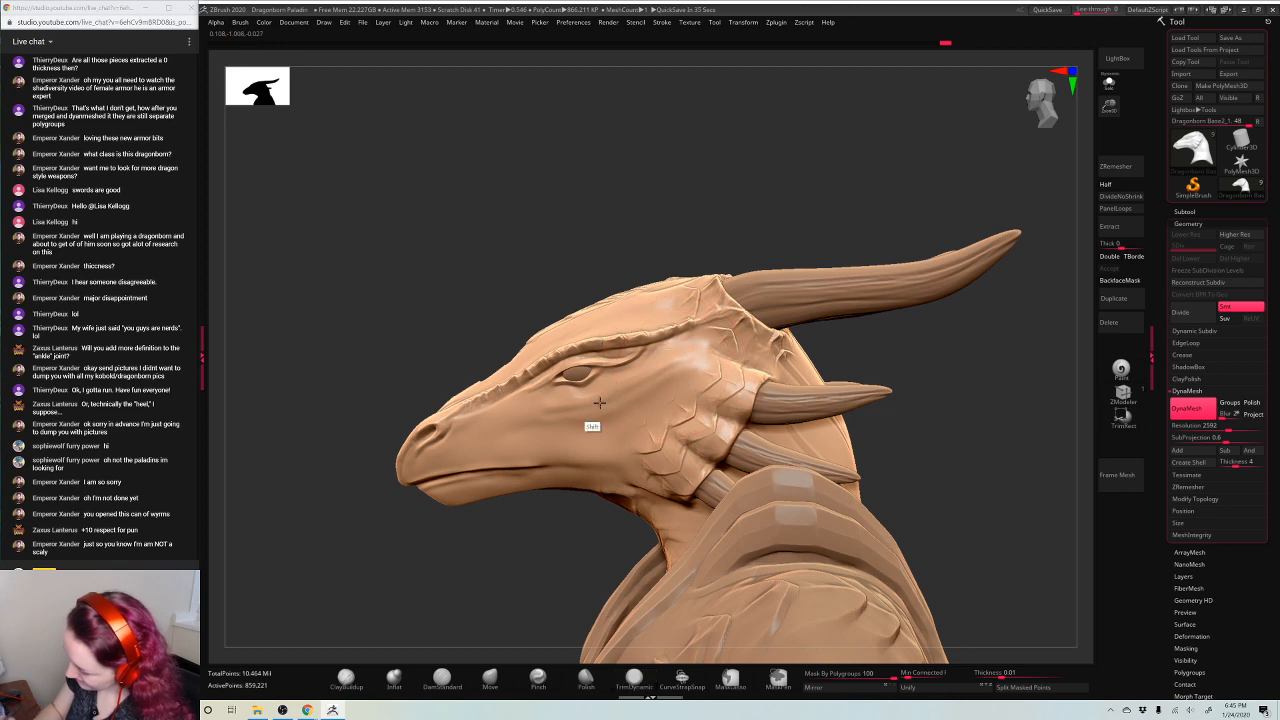
Check the head against the full figure and rework the cheek surface between the mouth and jaw scales with an enlarged brush
key(f)
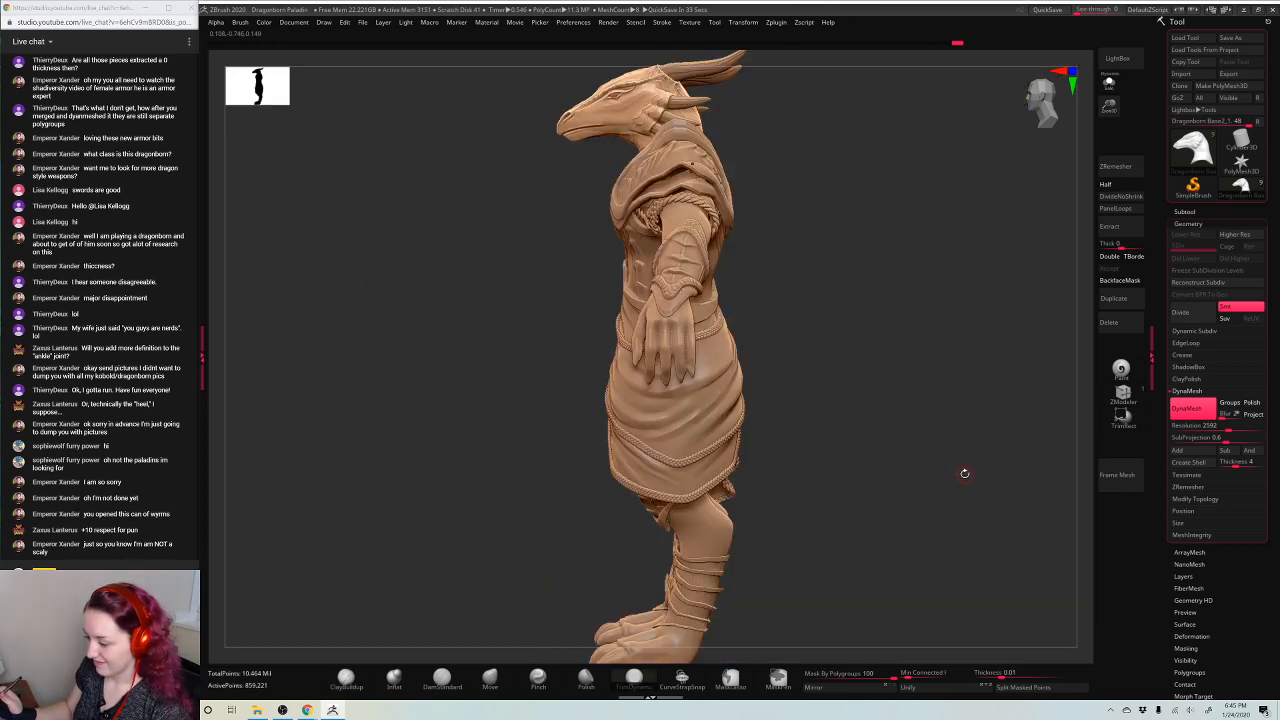
drag(920, 523, 997, 189)
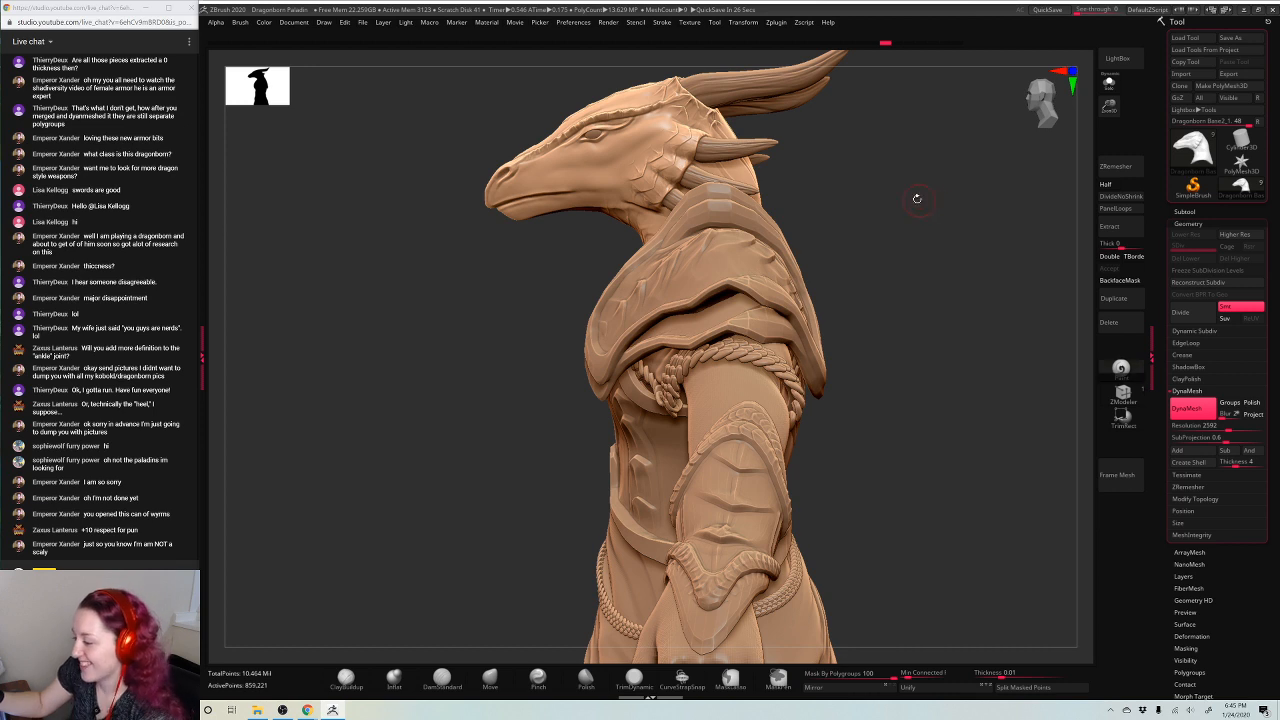
drag(917, 198, 889, 189)
key(space)
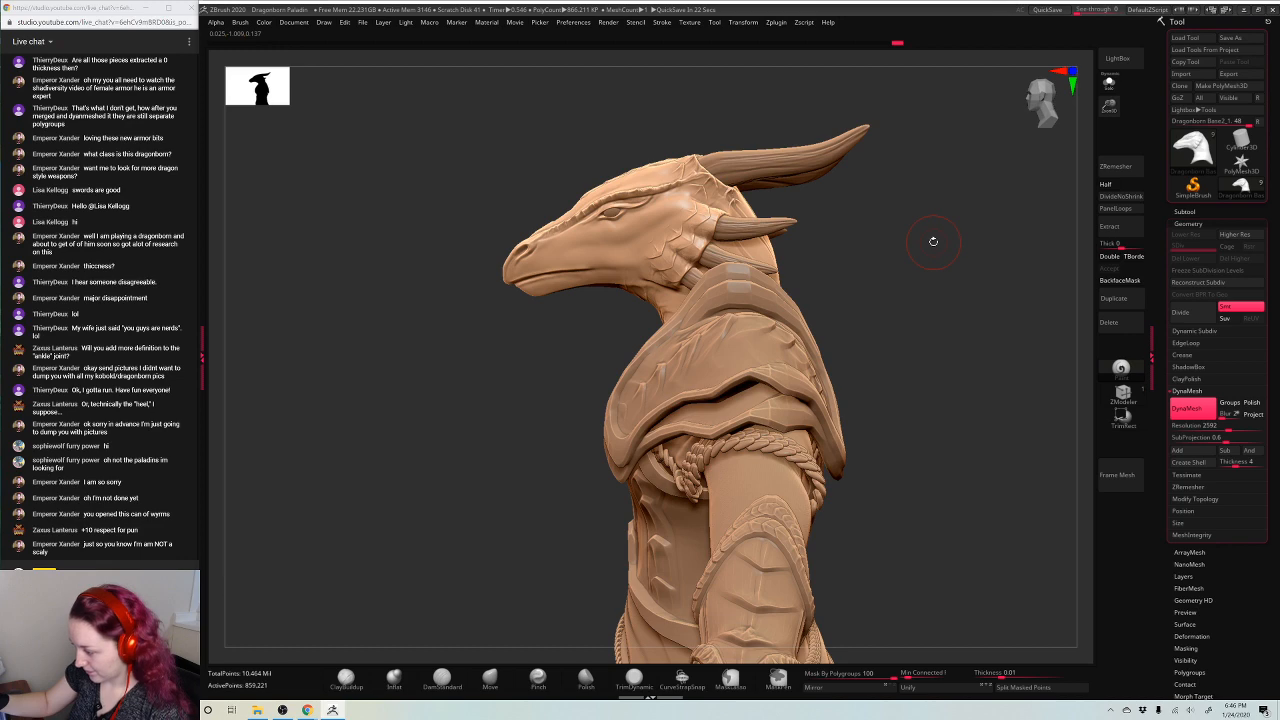
drag(933, 241, 971, 246)
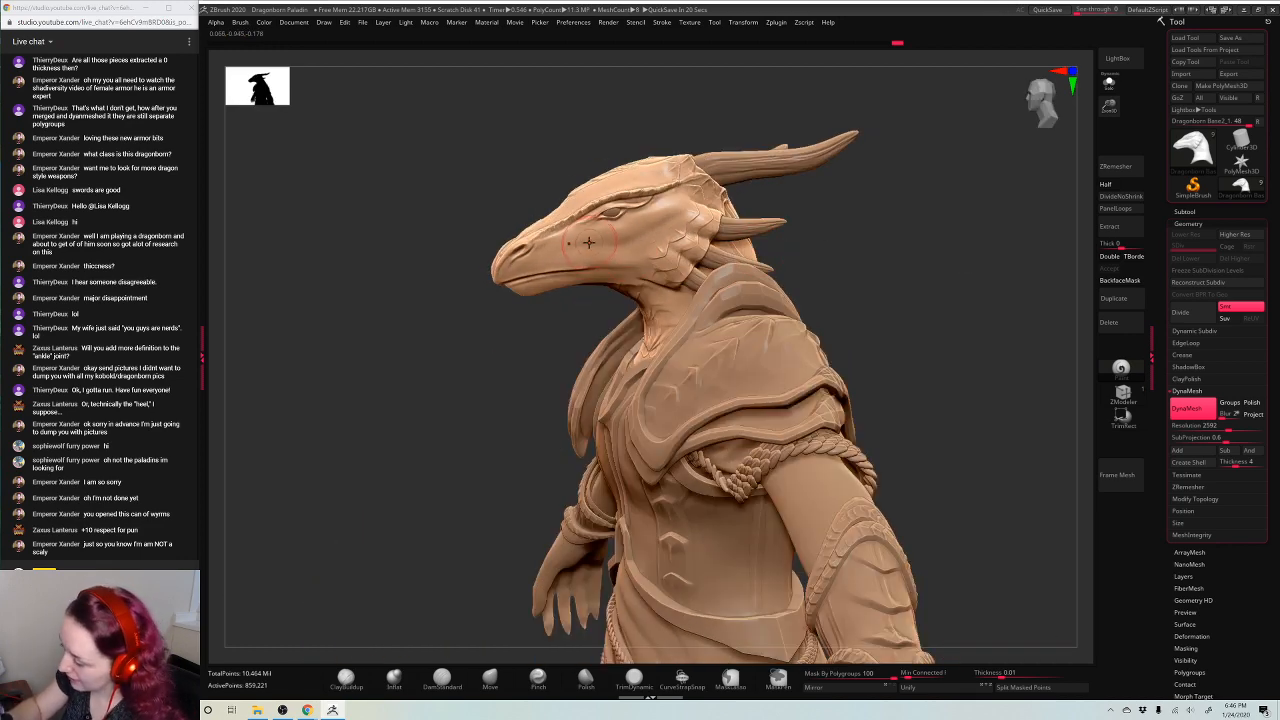
key(space)
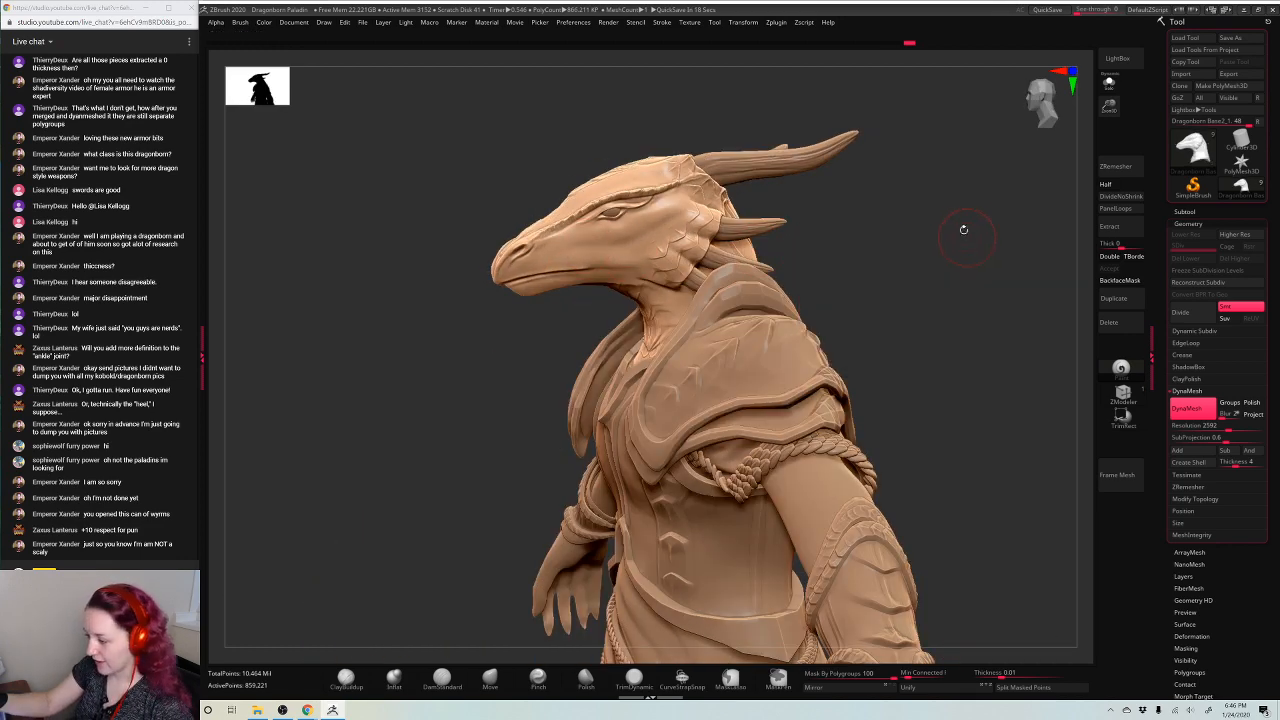
drag(963, 234, 963, 231)
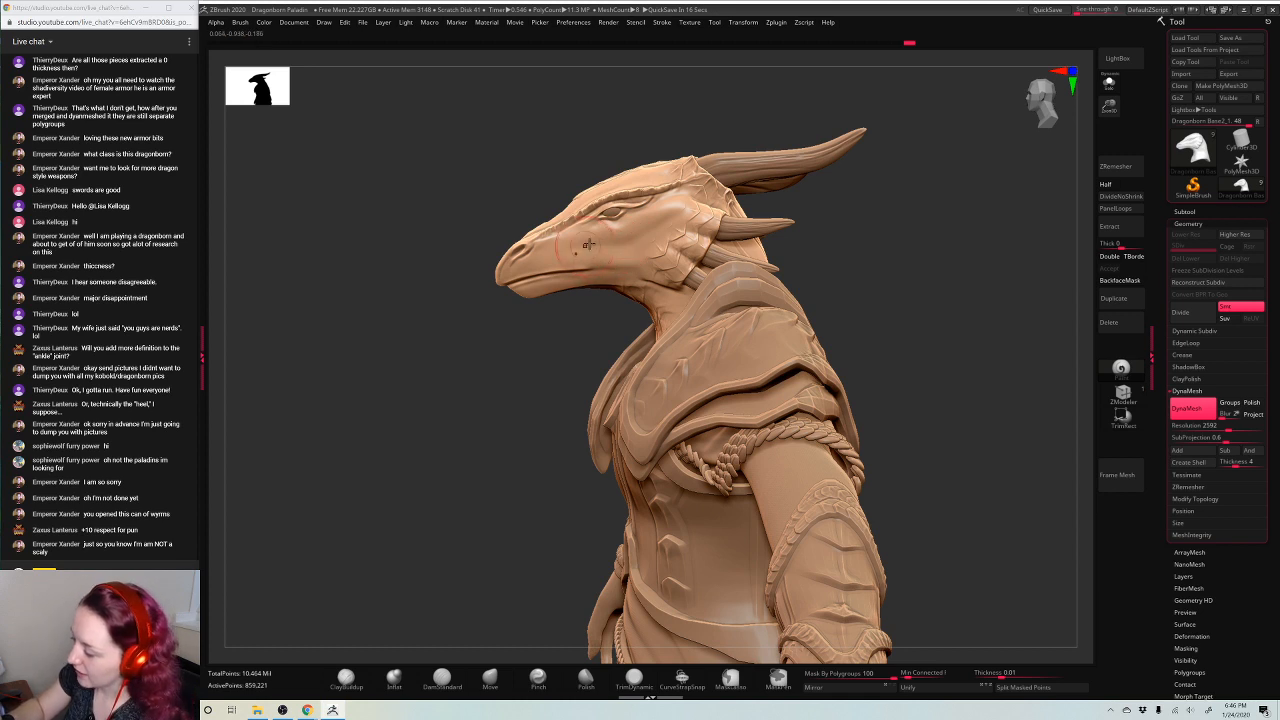
drag(582, 240, 552, 262)
key(space)
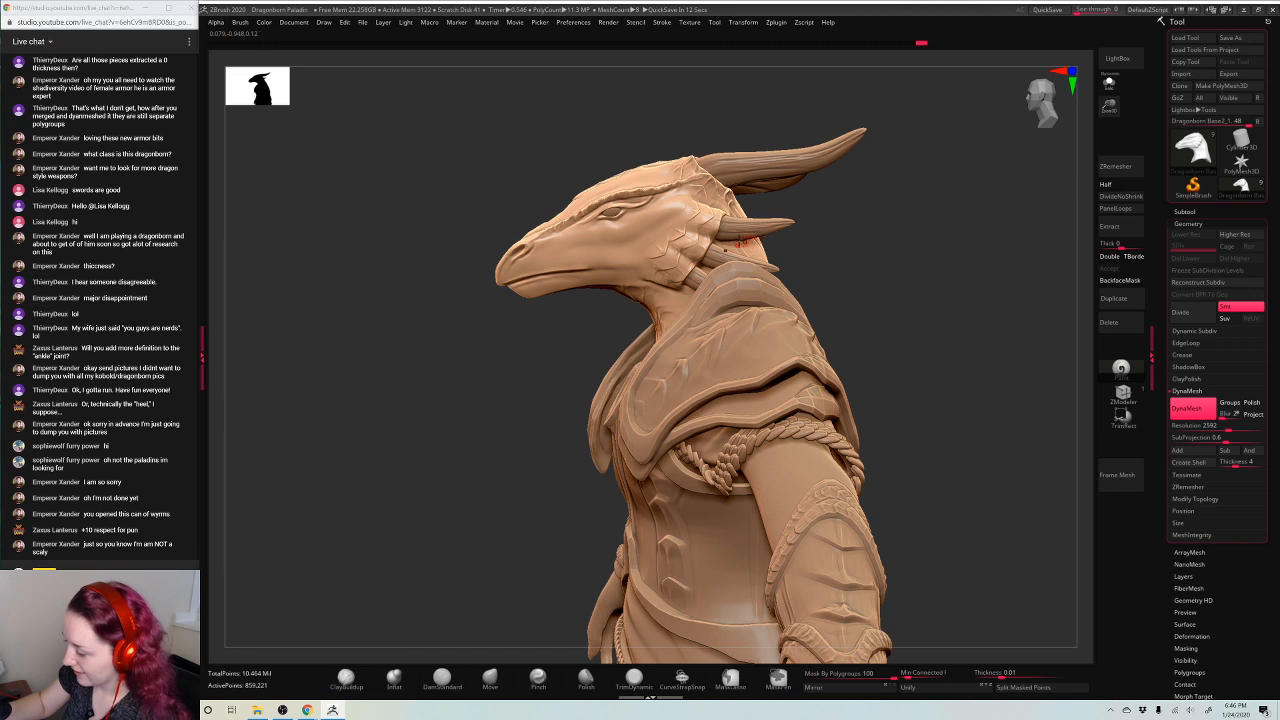
Paint a mask across the back of the jaw and upper neck, update the head's DynaMesh and clear the mask
ctrl+drag(645, 230, 690, 315)
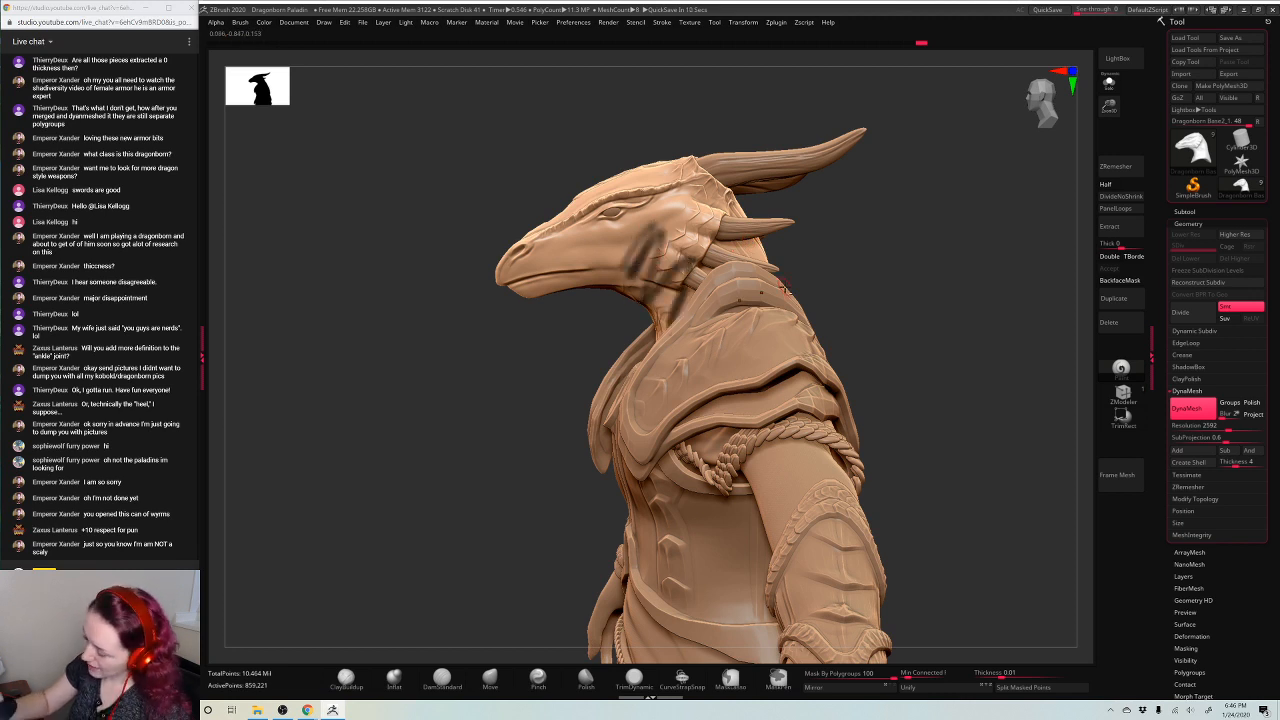
ctrl+drag(898, 302, 898, 303)
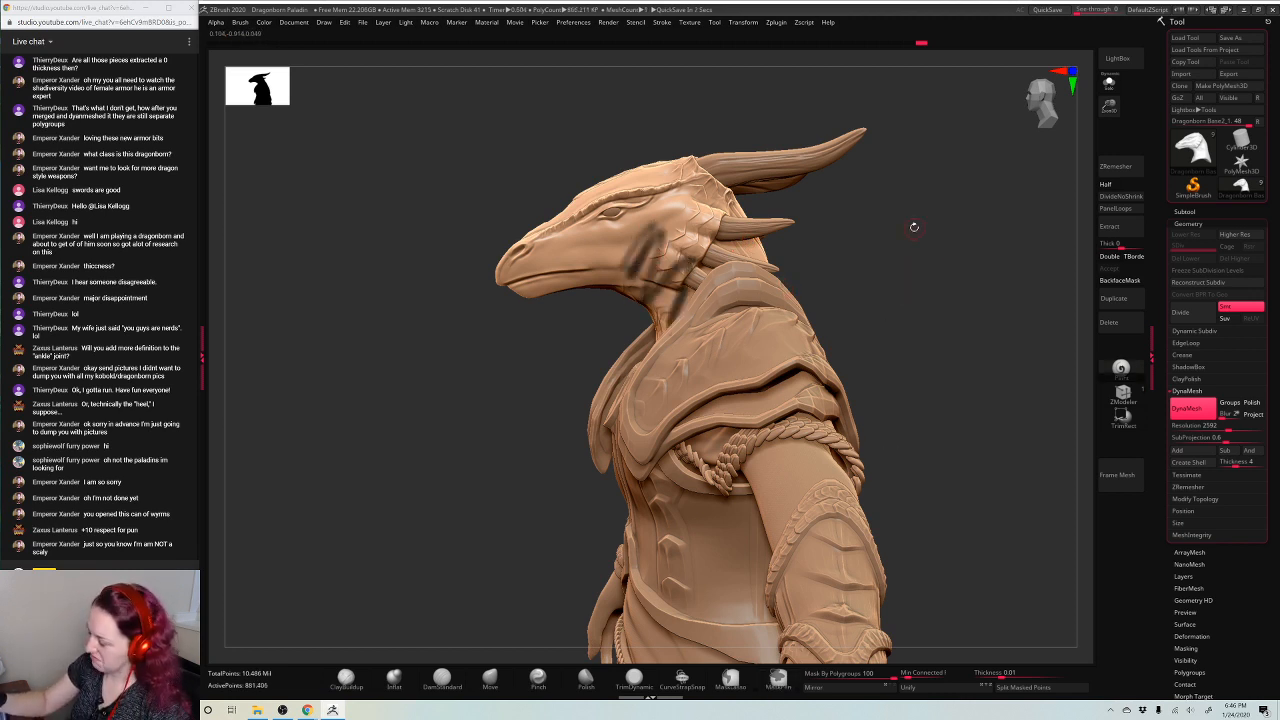
ctrl+drag(903, 215, 861, 245)
key(space)
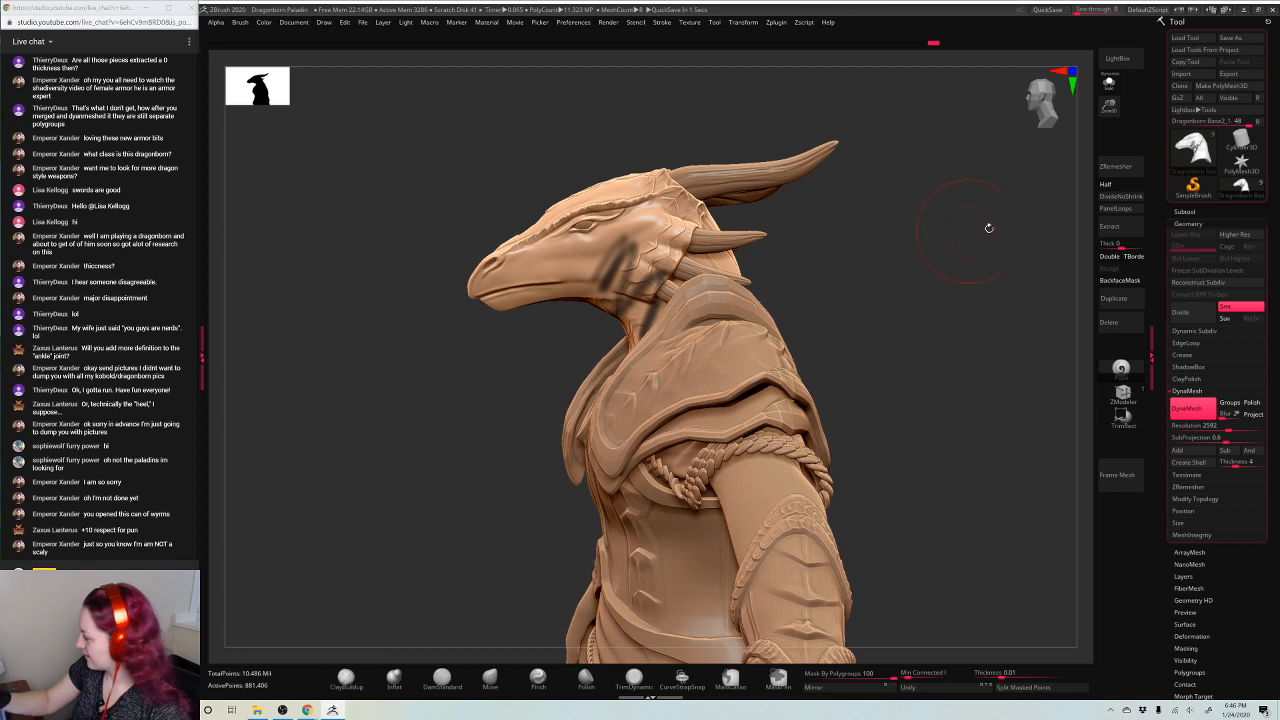
click(1184, 212)
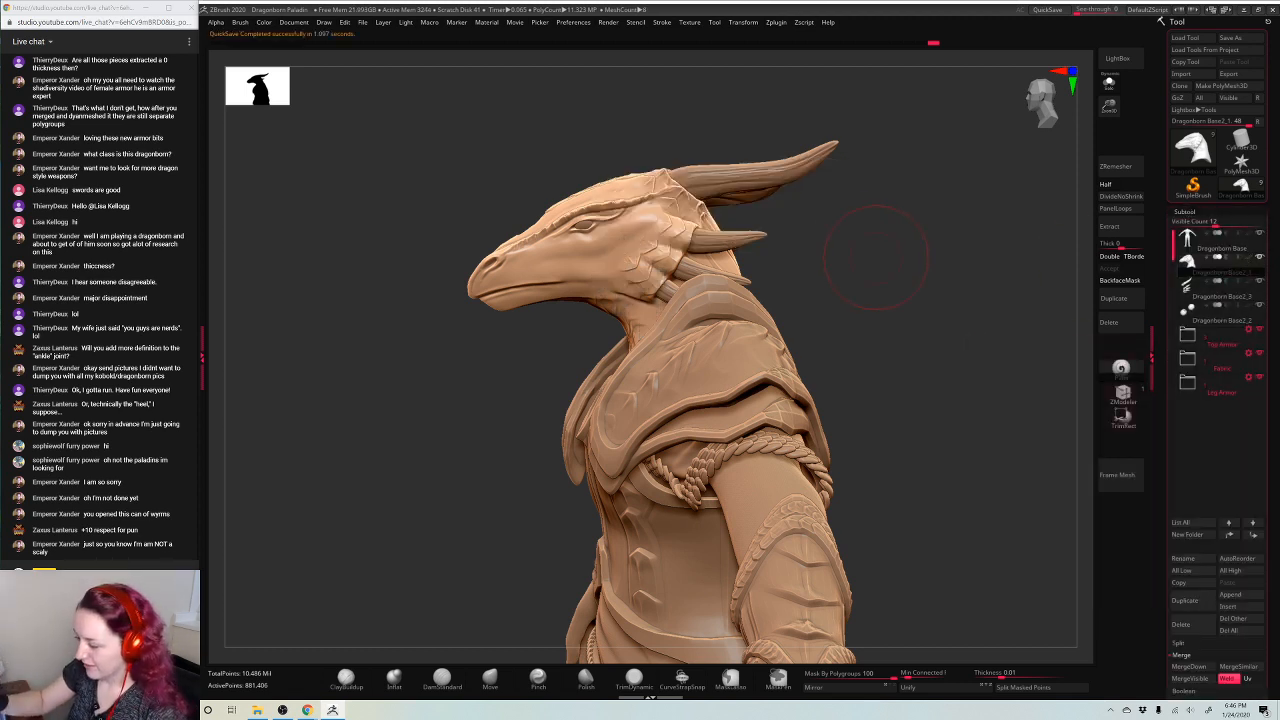
Define the neck creases and the underside of the jaw using the DamStandard brush with backface masking
key(space)
key(space)
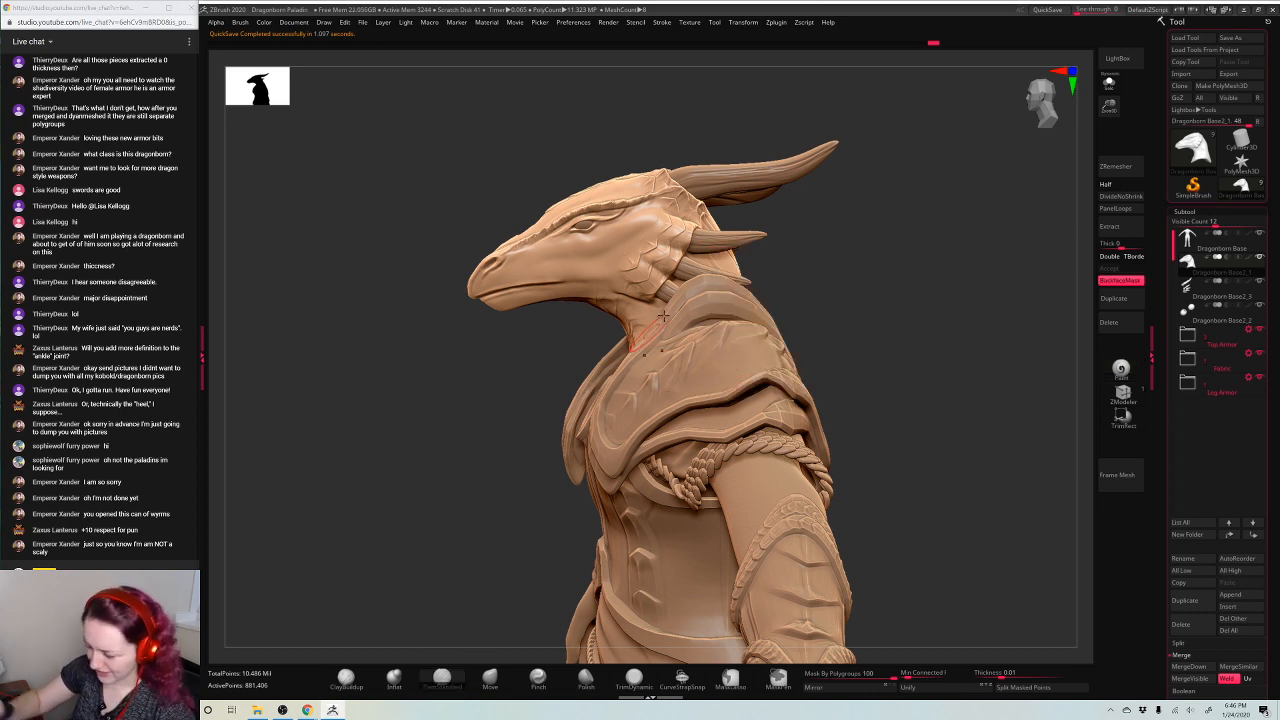
key(space)
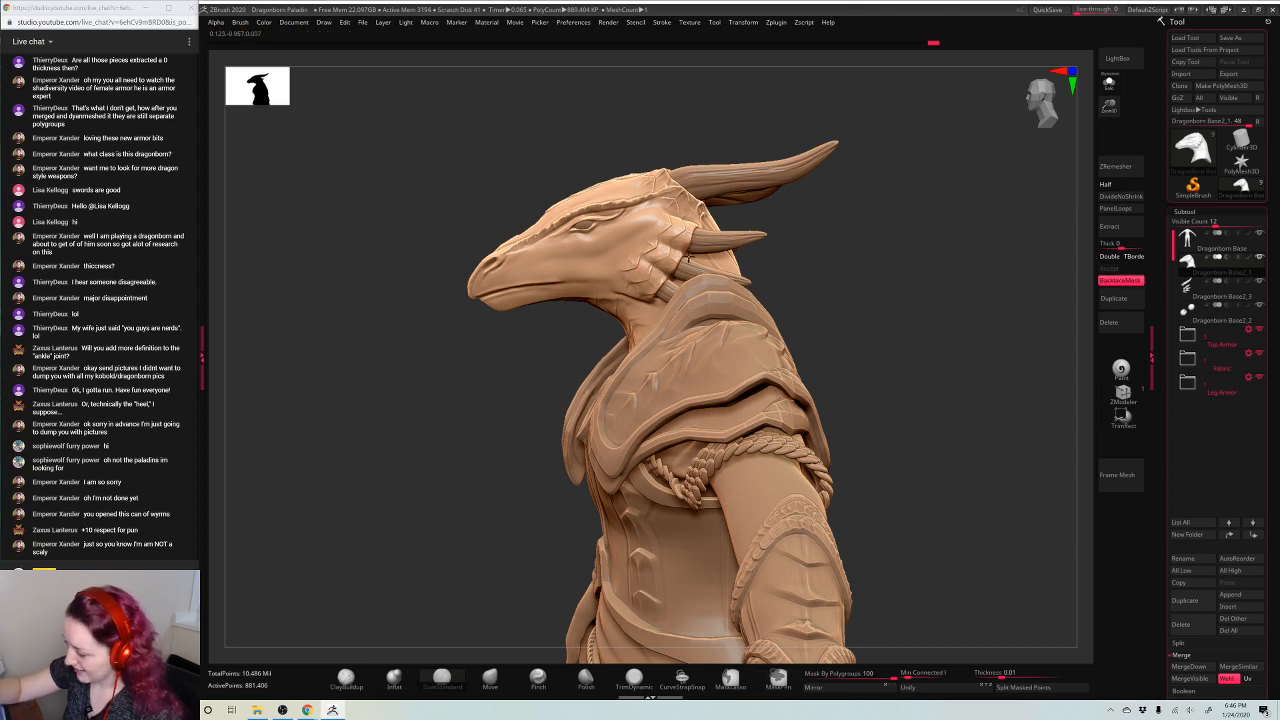
drag(868, 209, 613, 293)
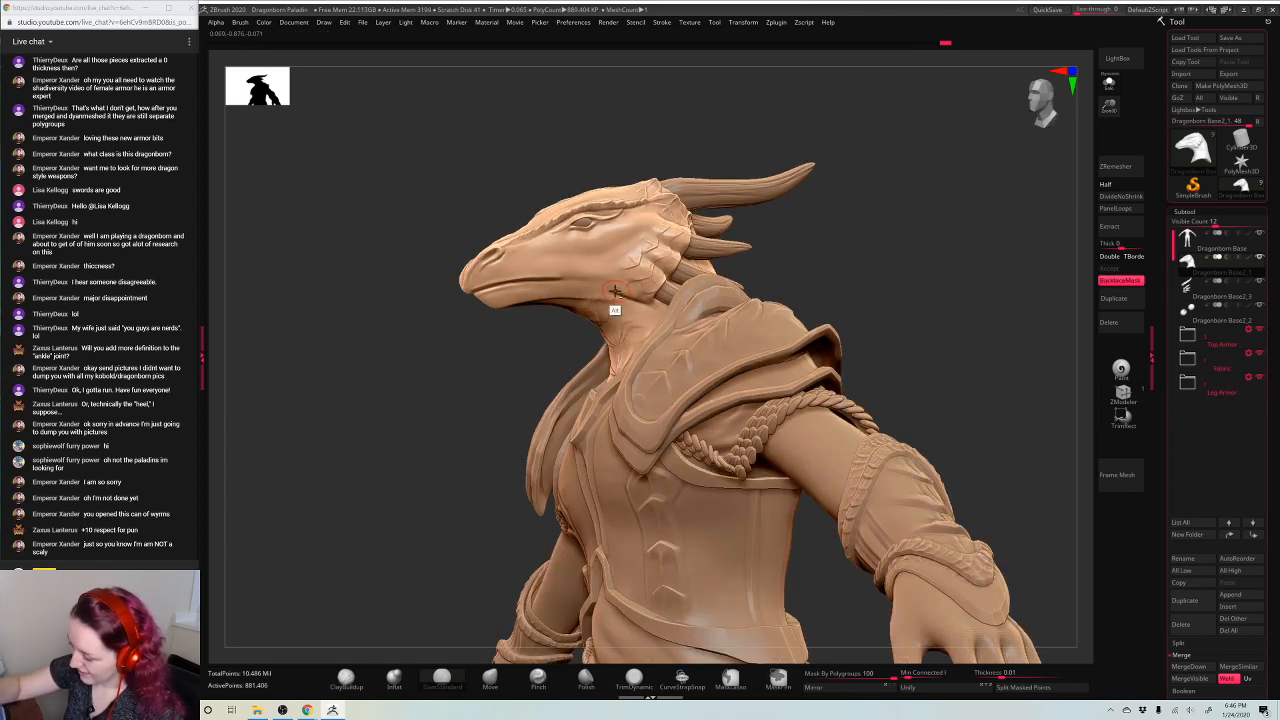
drag(890, 247, 666, 260)
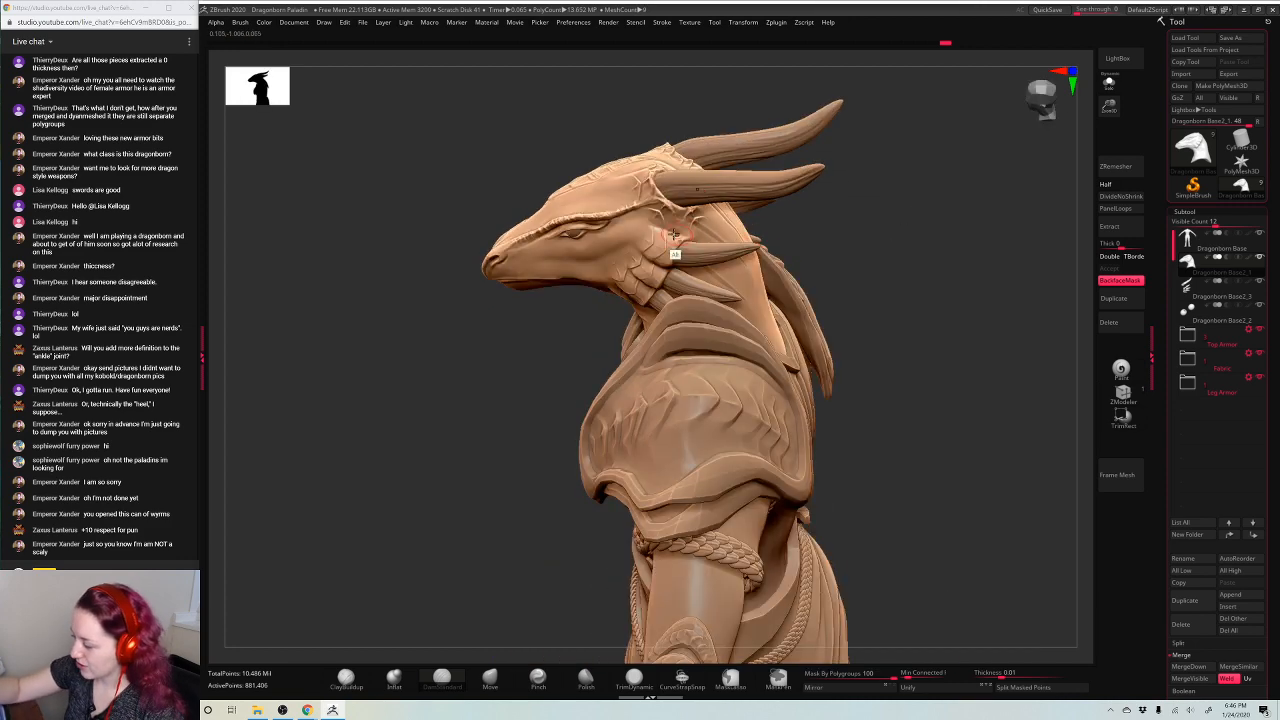
Touch up the snout from the front and smooth the base of the neck inside the collar
drag(923, 254, 632, 316)
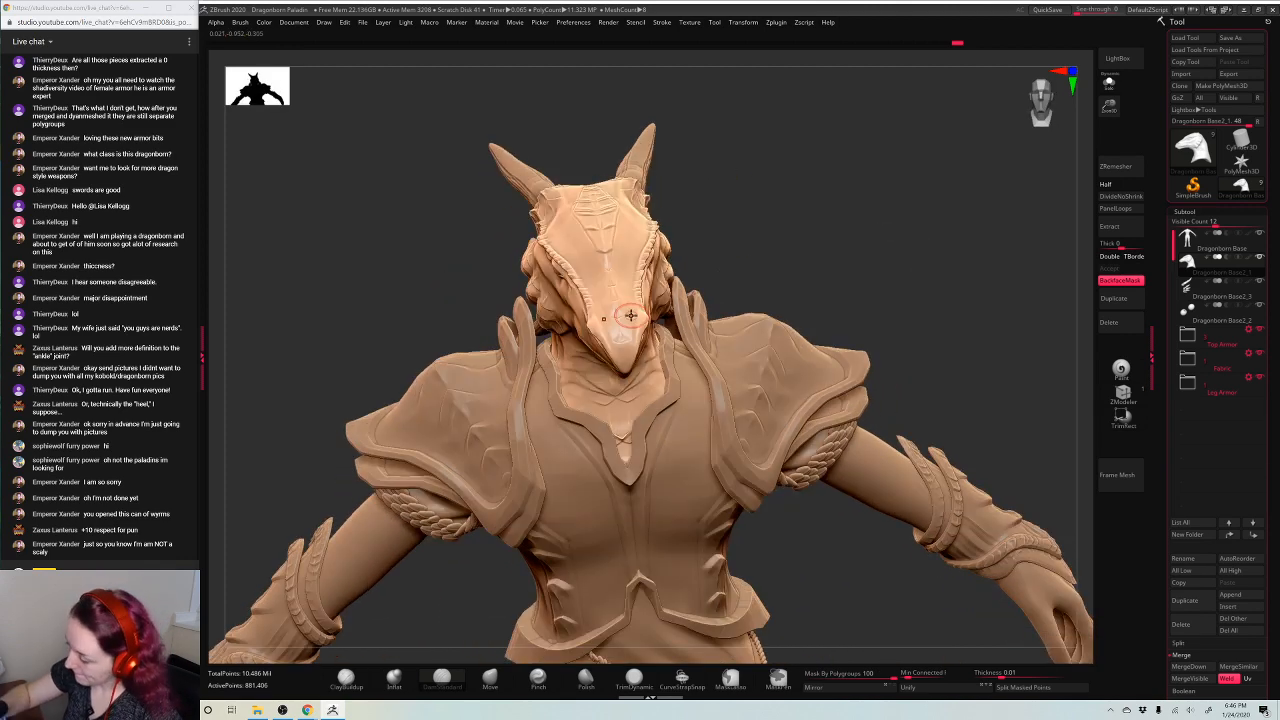
drag(918, 250, 924, 239)
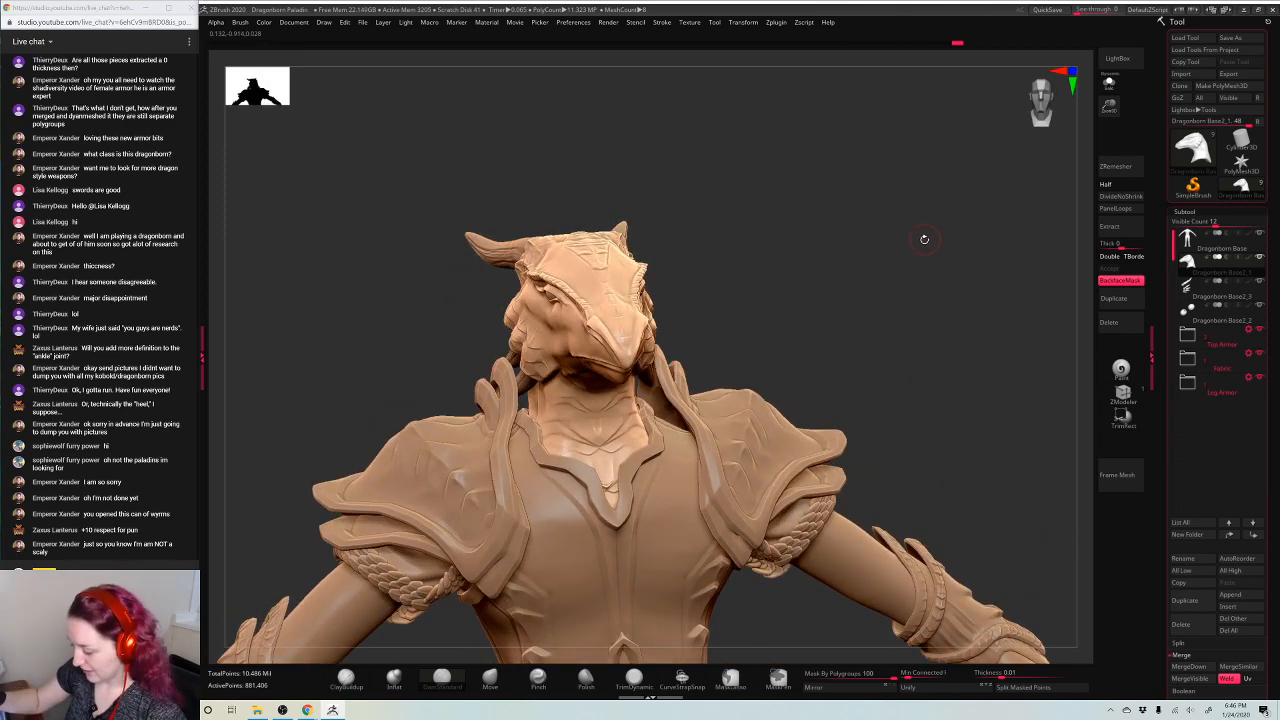
mouse_move(612, 487)
shift+mouse_down()
mouse_move(609, 506)
mouse_move(610, 486)
shift+mouse_up()
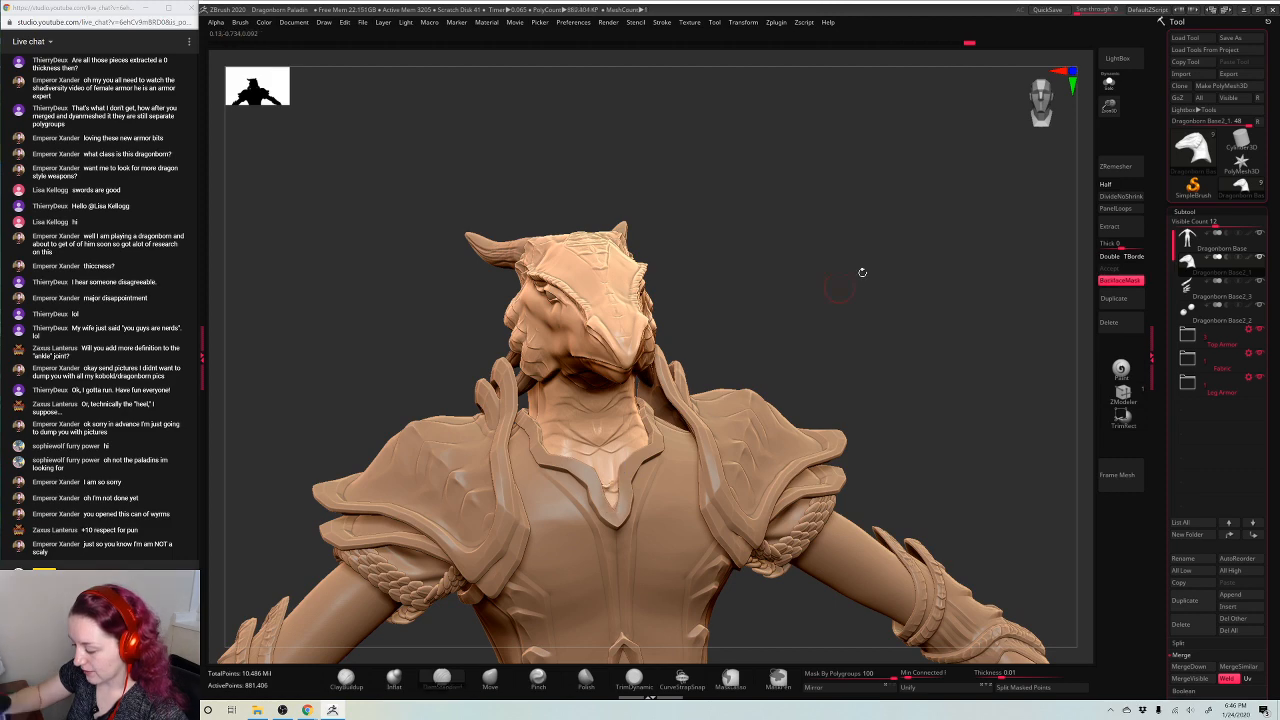
Adjust the neck's shape inside the collar from front and back using the Move brush with backface masking turned off
mouse_move(913, 255)
mouse_down()
mouse_move(840, 262)
mouse_move(784, 383)
mouse_up()
key(space)
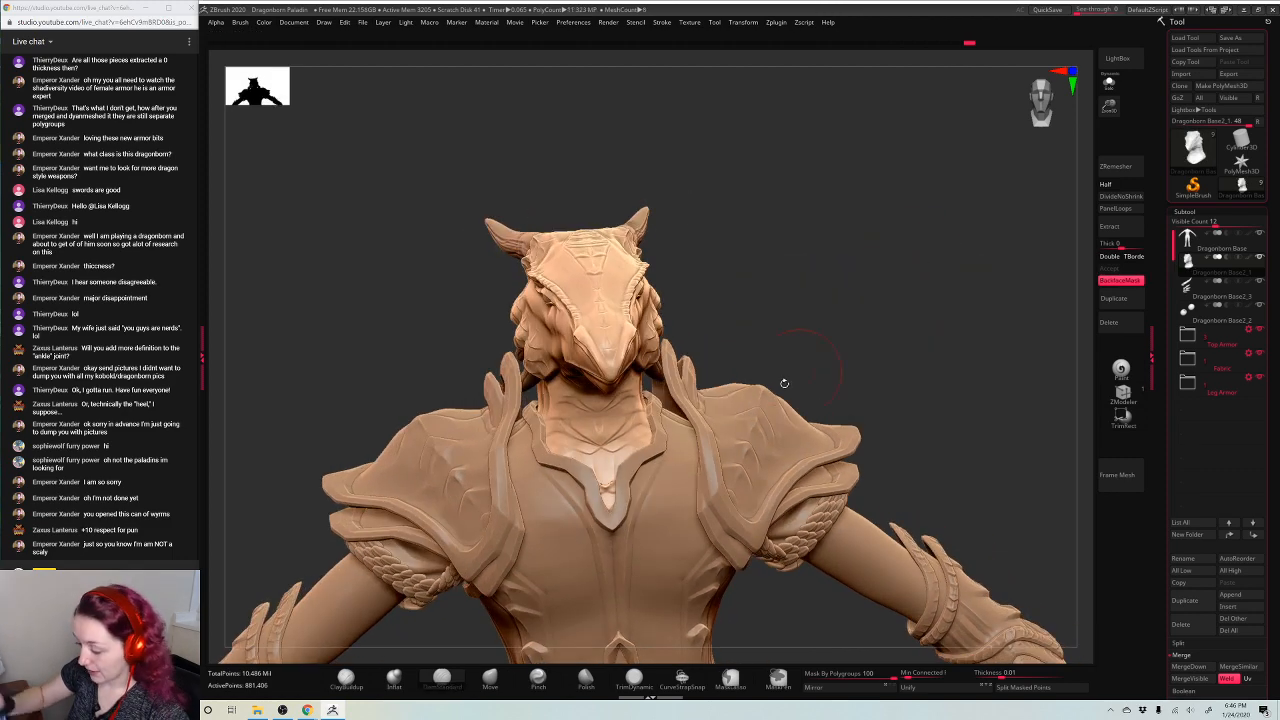
click(491, 678)
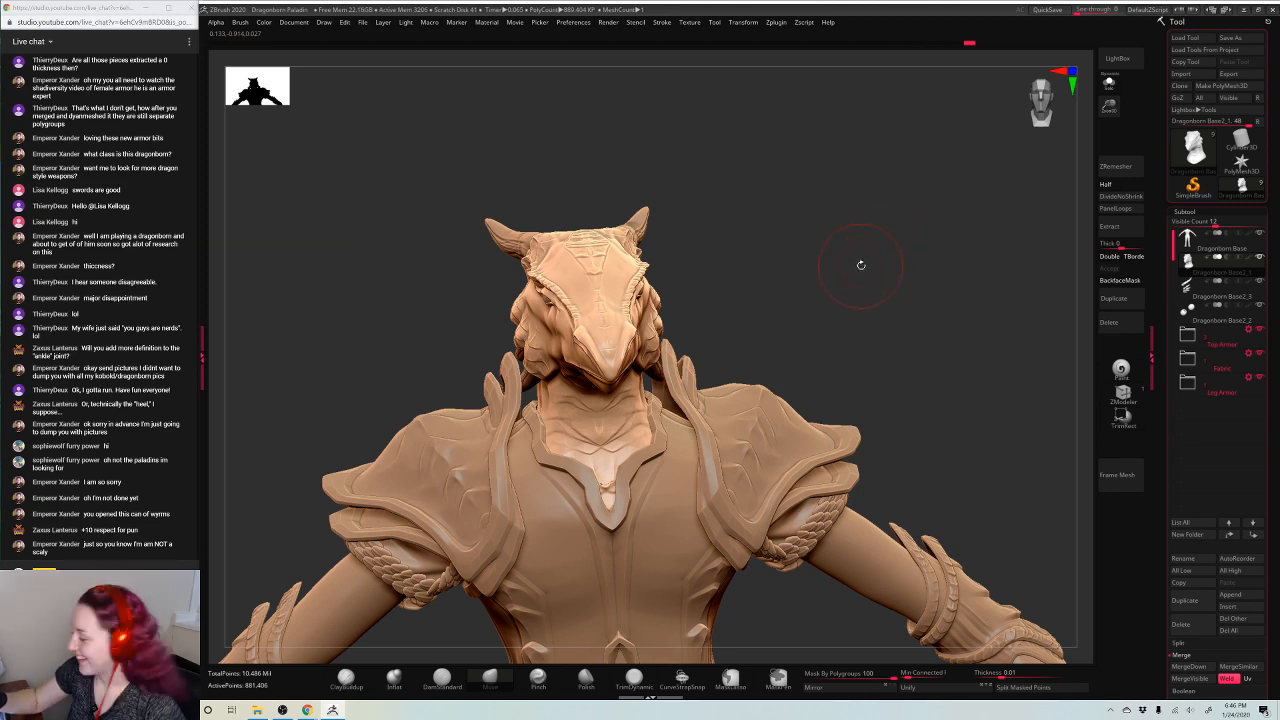
right_click(863, 265)
drag(873, 262, 770, 308)
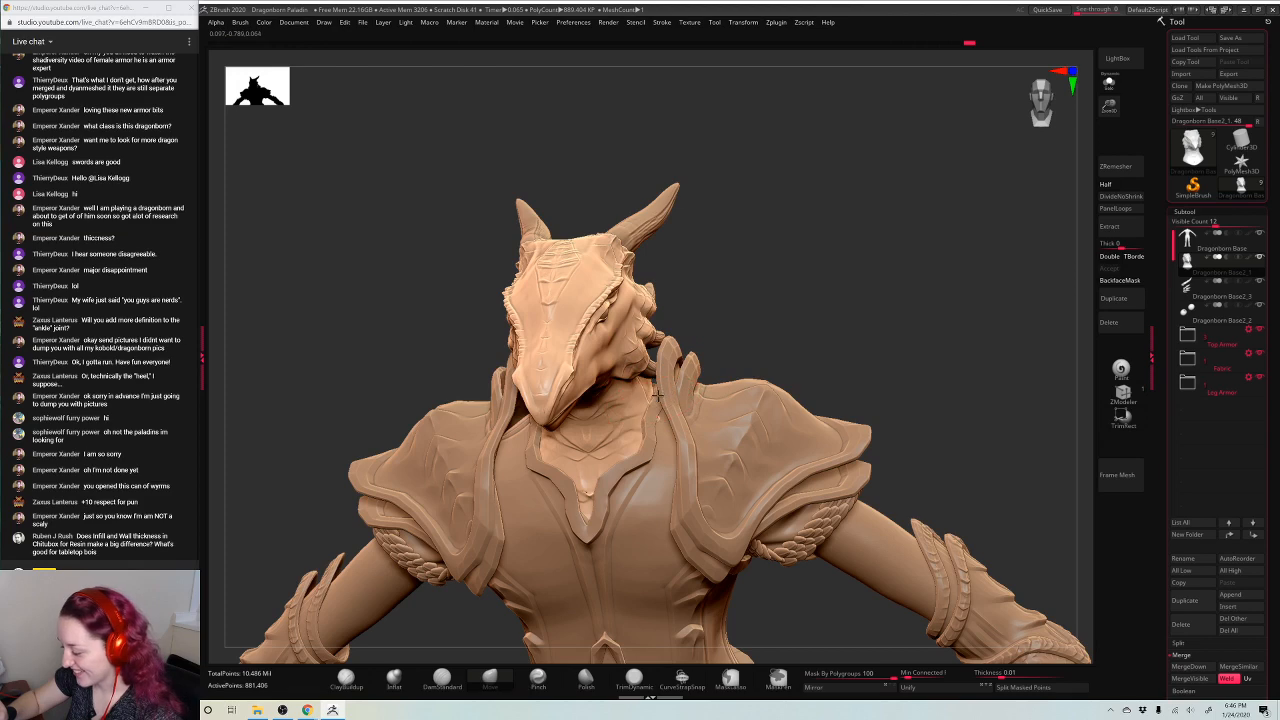
drag(894, 223, 757, 361)
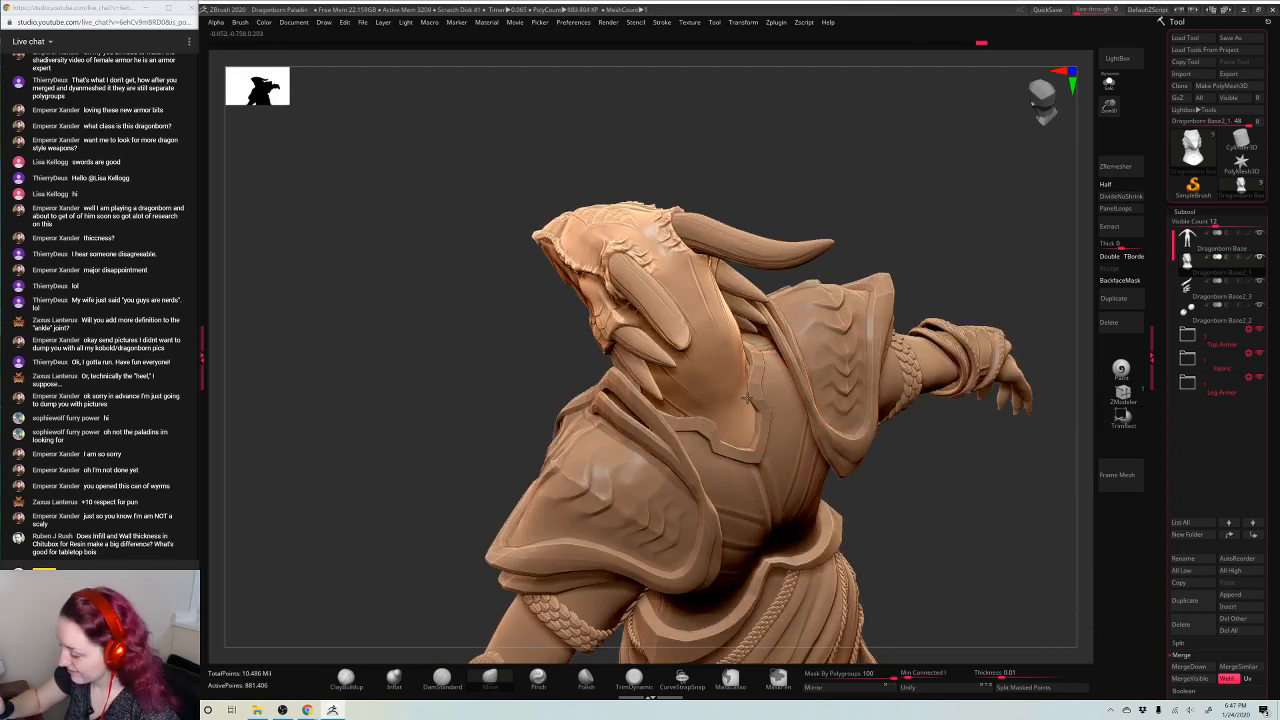
drag(973, 183, 980, 208)
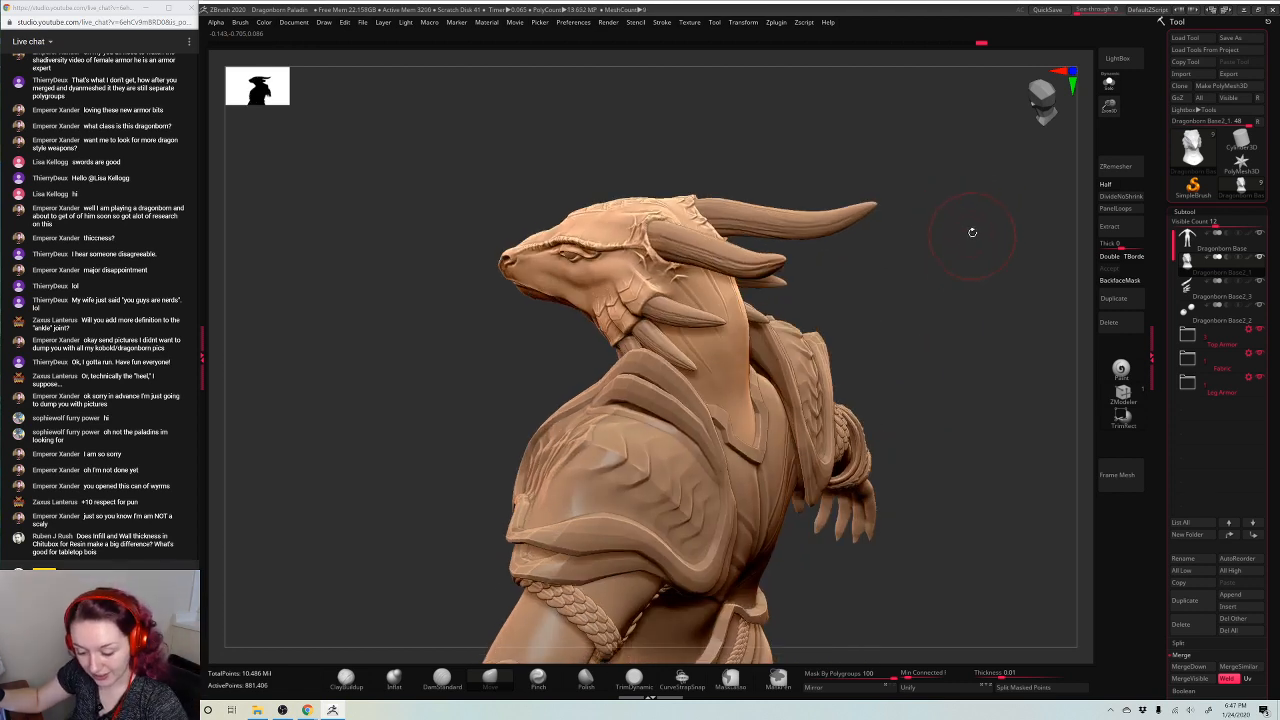
Examine the head and neck proportions against the full figure from the side and the front
mouse_move(983, 240)
mouse_down()
mouse_move(998, 258)
mouse_move(994, 291)
mouse_move(979, 258)
mouse_up()
key(f)
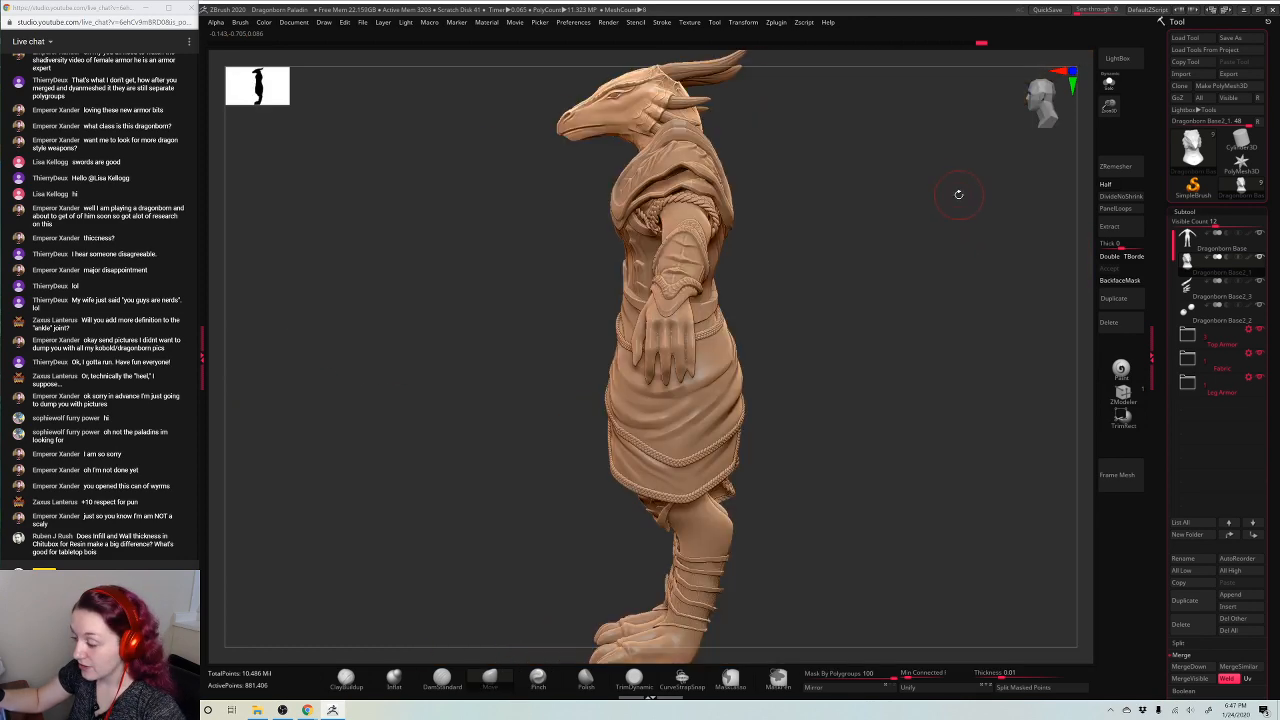
drag(929, 322, 928, 298)
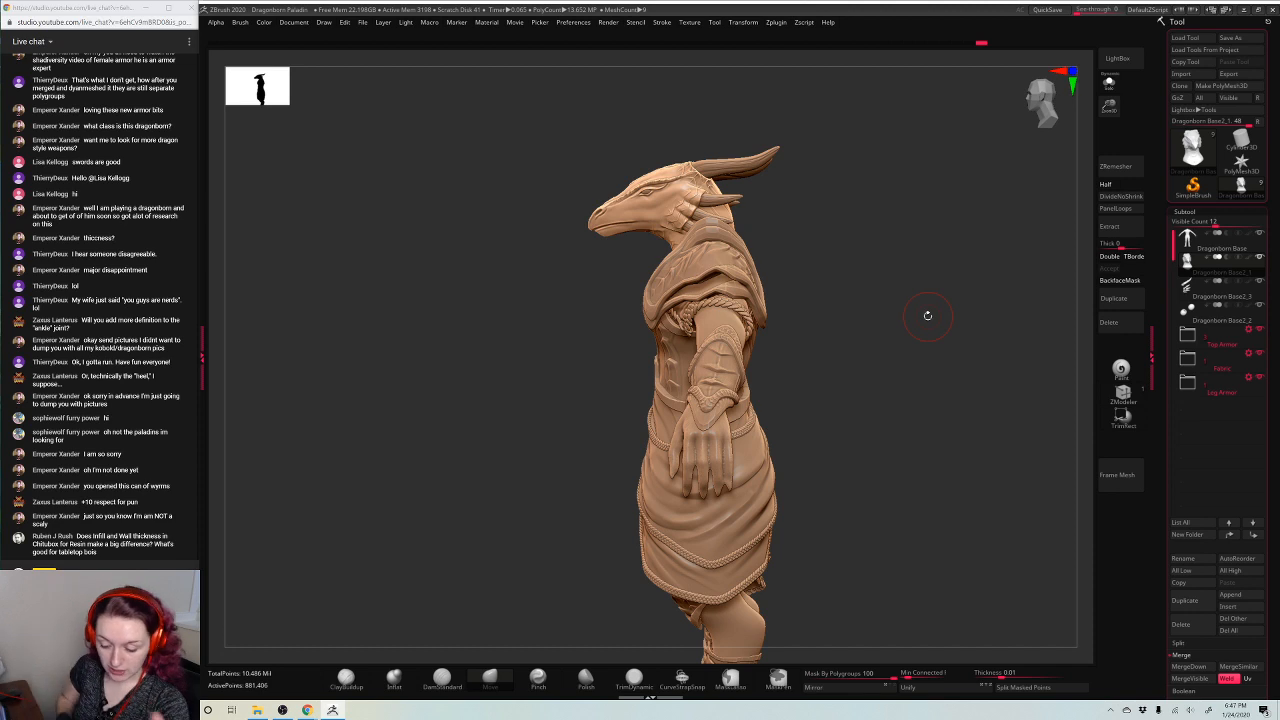
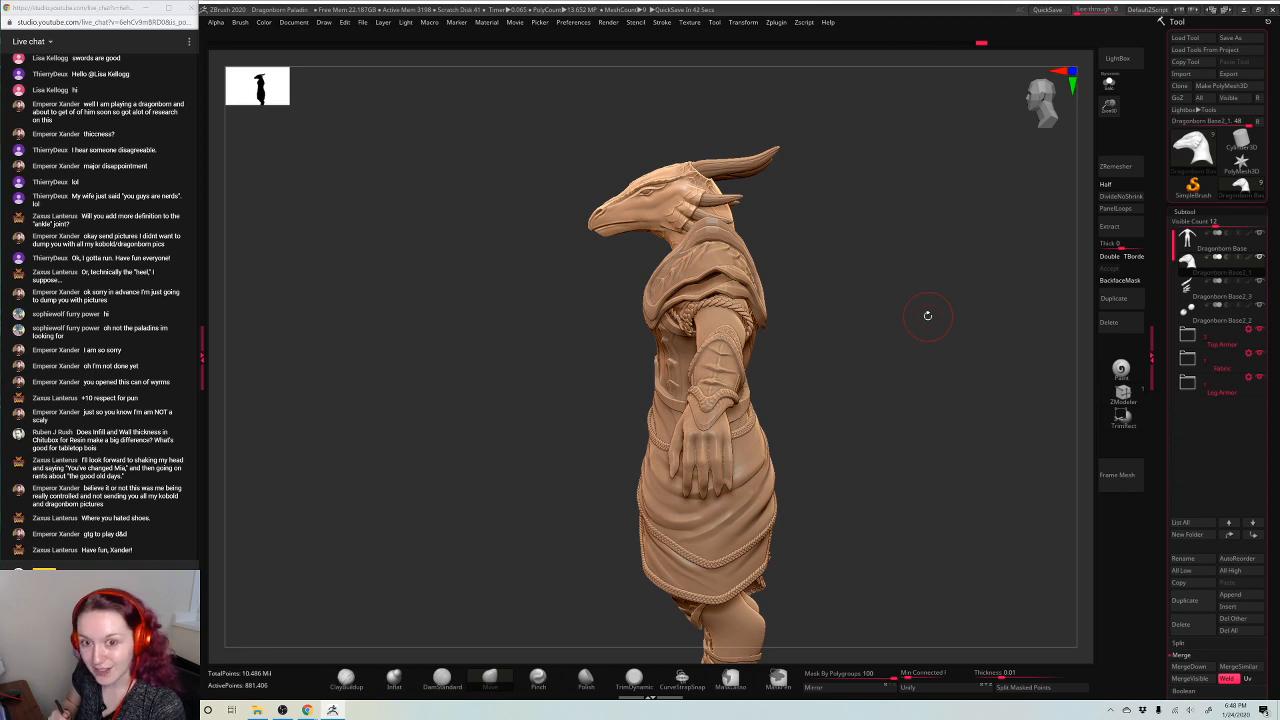
drag(928, 315, 895, 363)
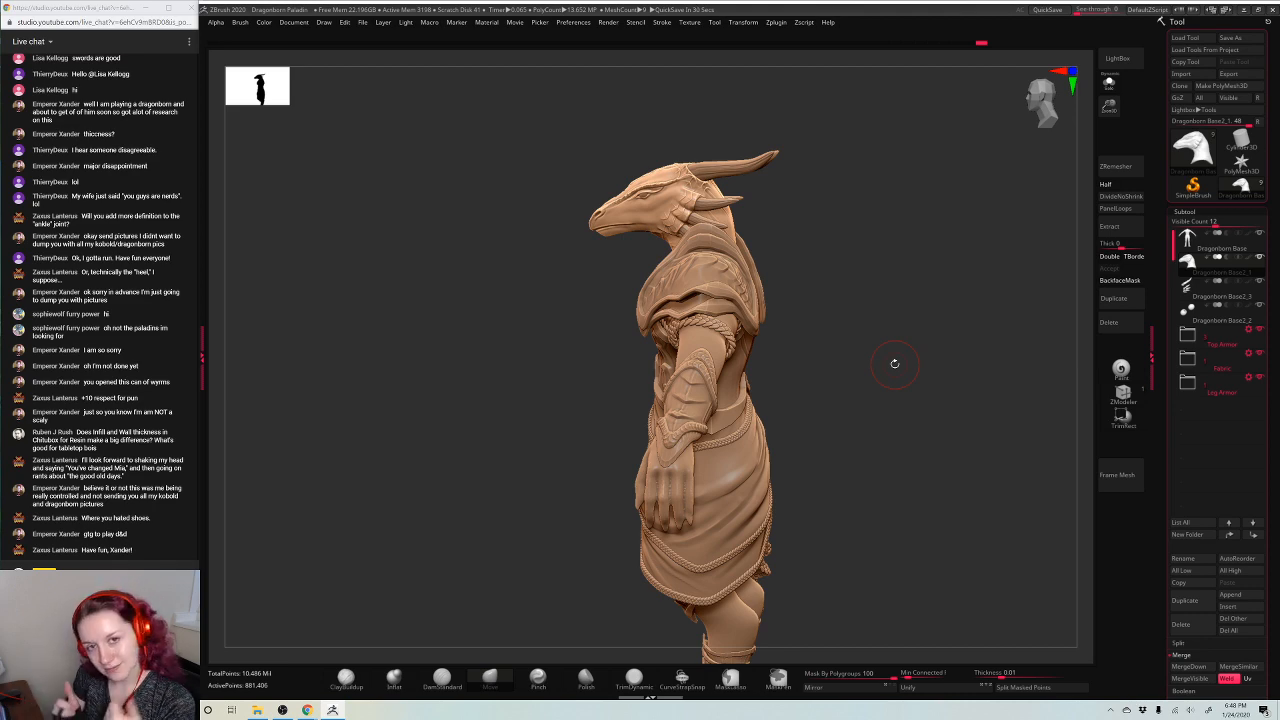
drag(1109, 106, 880, 312)
key(f)
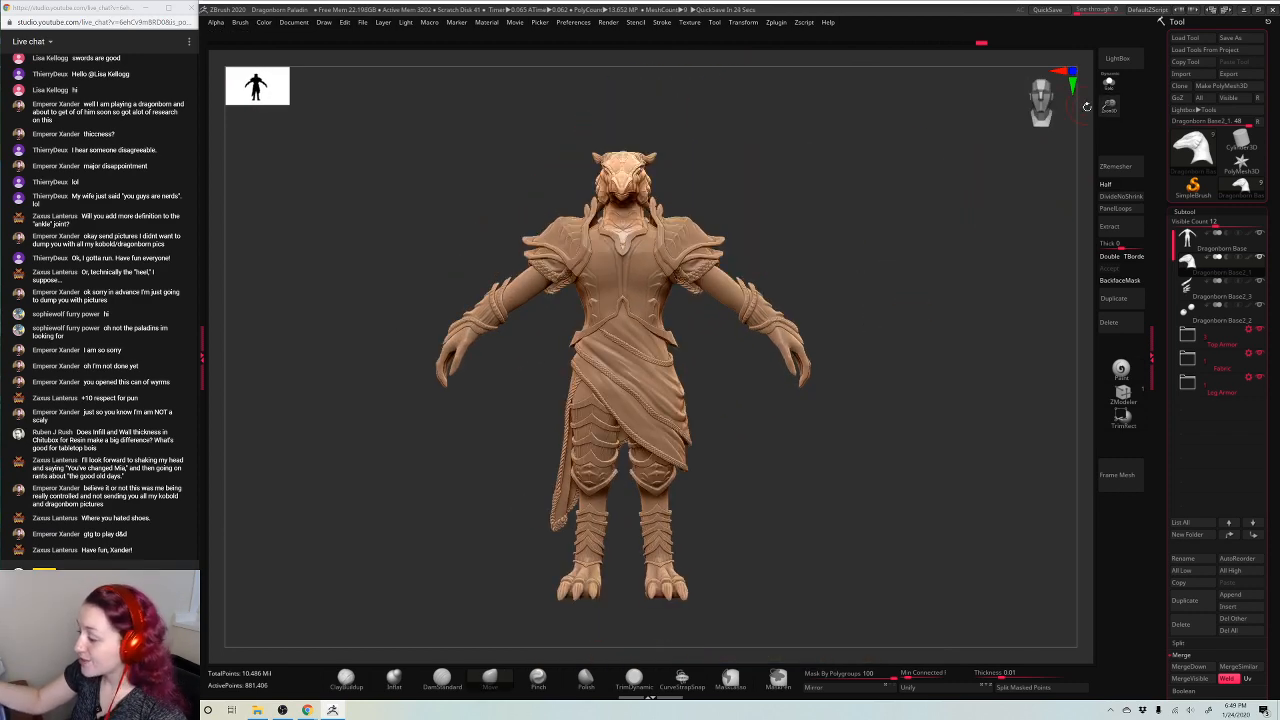
Isolate the head and tighten the creases on the front of the neck with the Pinch brush
click(1109, 82)
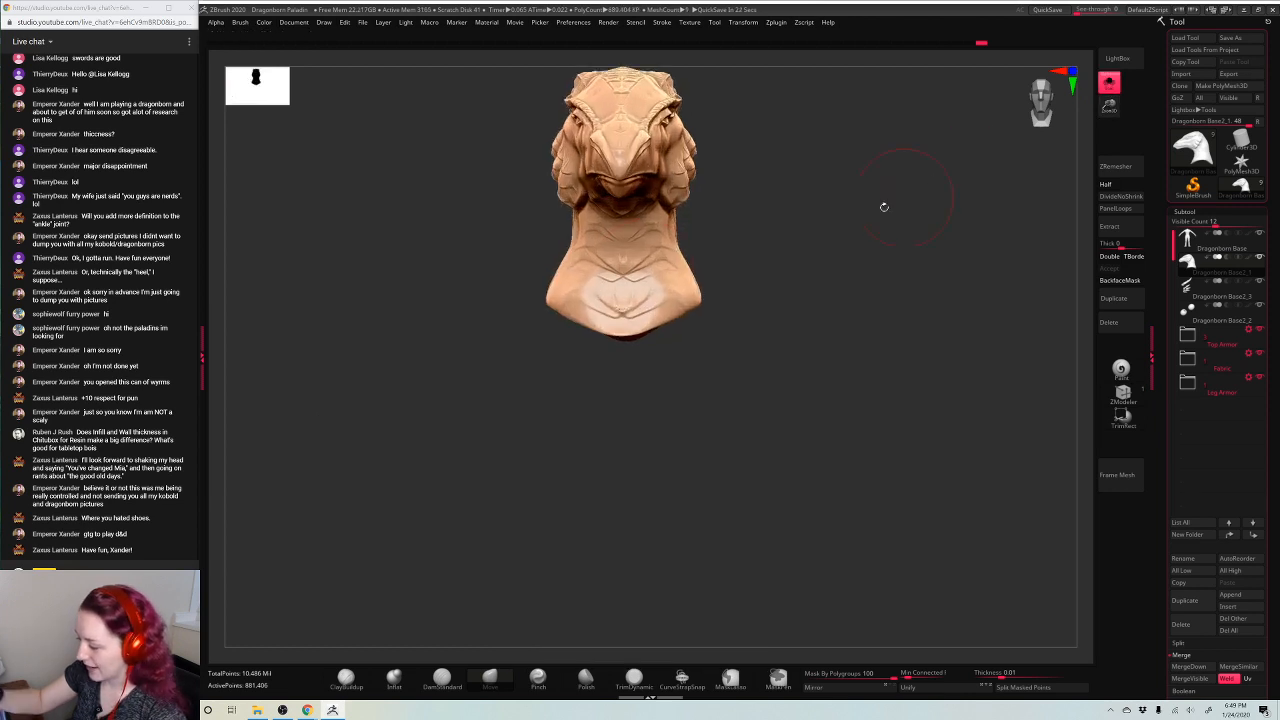
click(538, 680)
key(space)
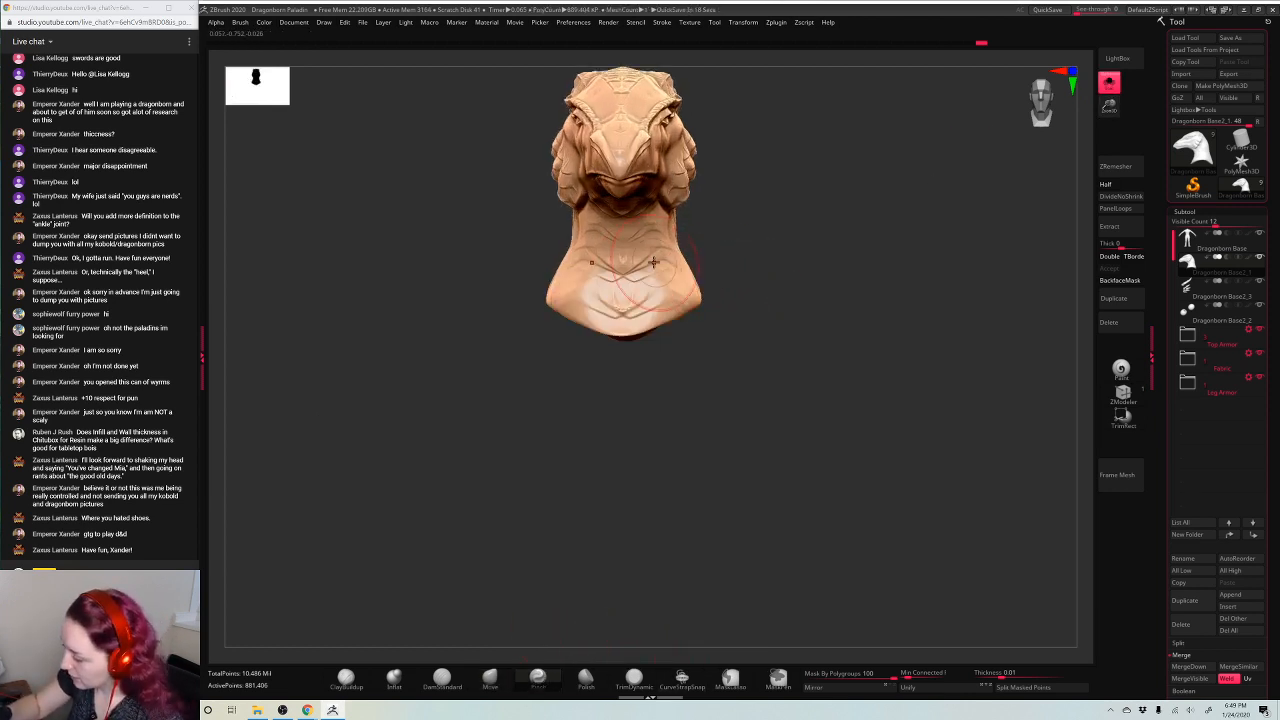
mouse_move(638, 272)
mouse_down()
mouse_move(606, 290)
mouse_move(650, 300)
mouse_move(620, 325)
mouse_move(648, 231)
mouse_up()
key(space)
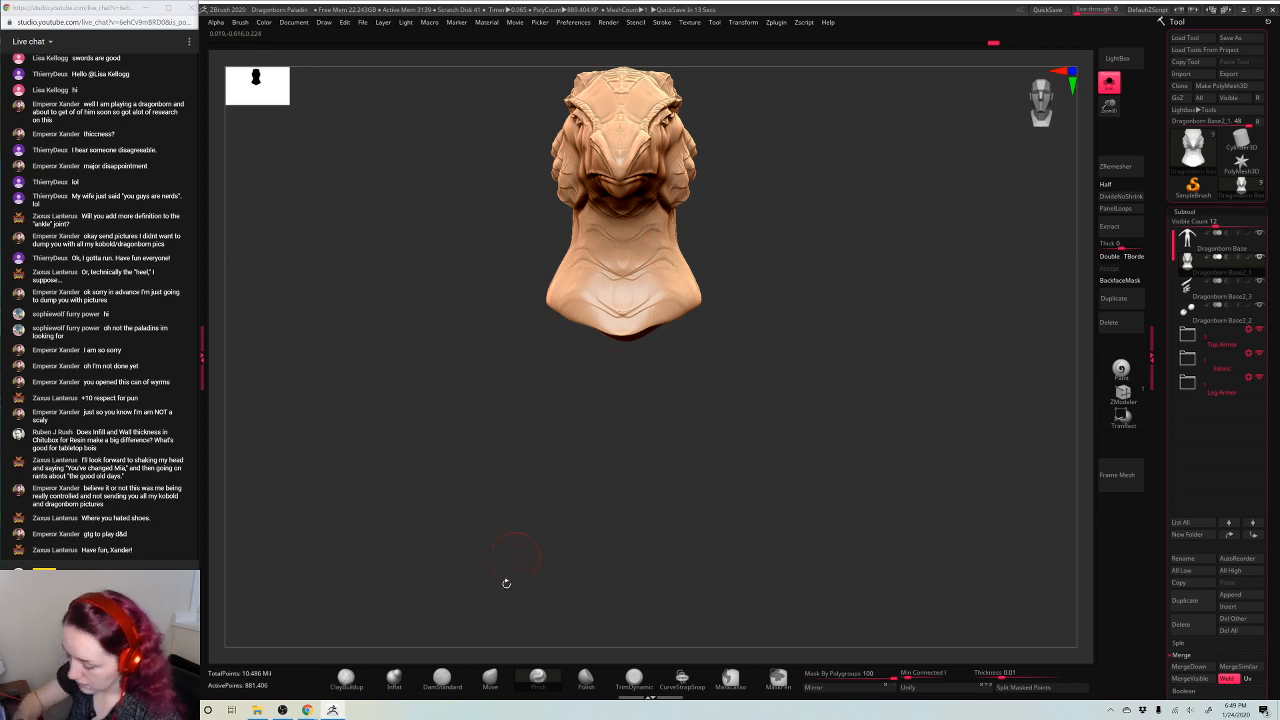
Reposition the V-shaped creases on the front of the neck with the Move brush
click(490, 680)
drag(714, 333, 623, 286)
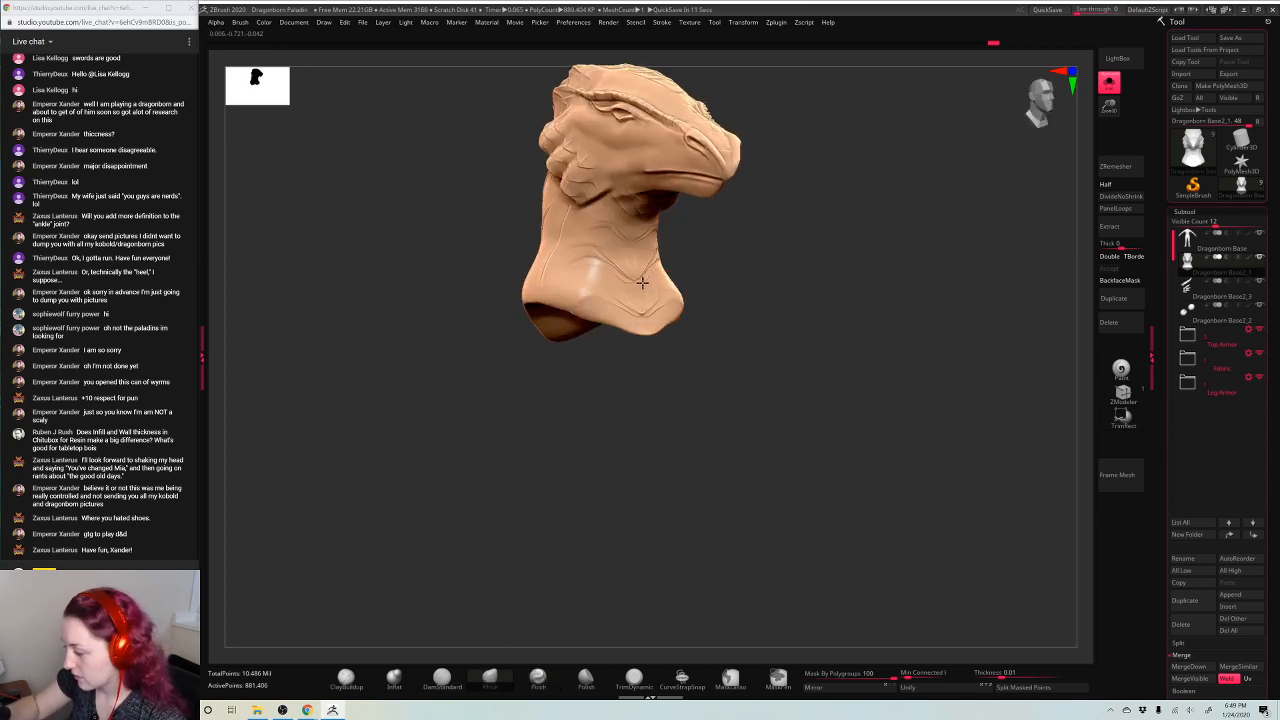
shift+drag(788, 264, 766, 266)
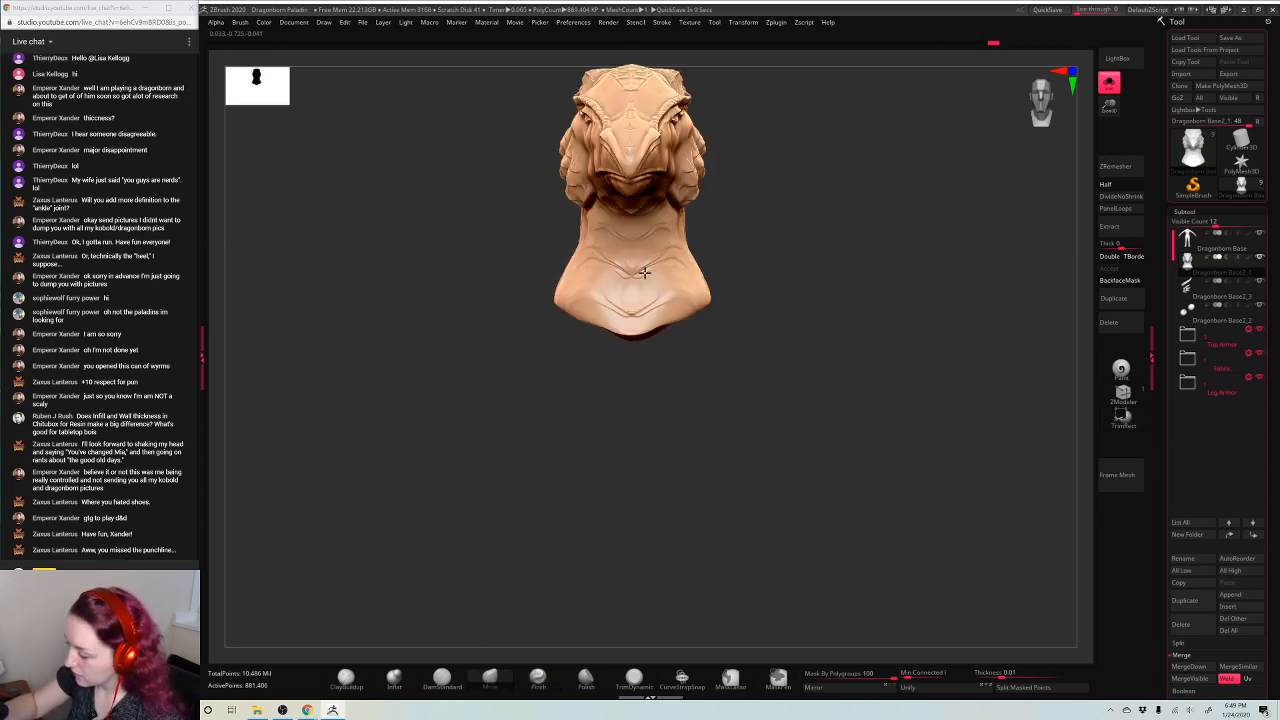
drag(653, 247, 647, 235)
key(space)
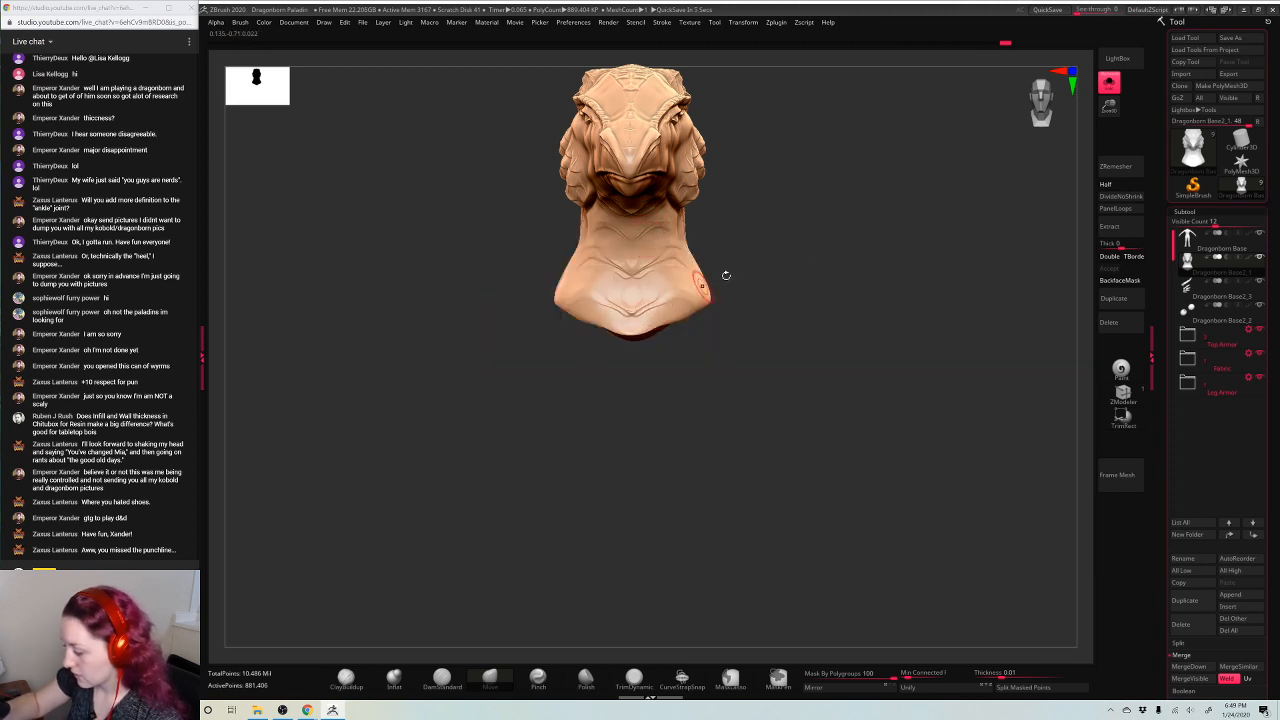
drag(726, 275, 873, 298)
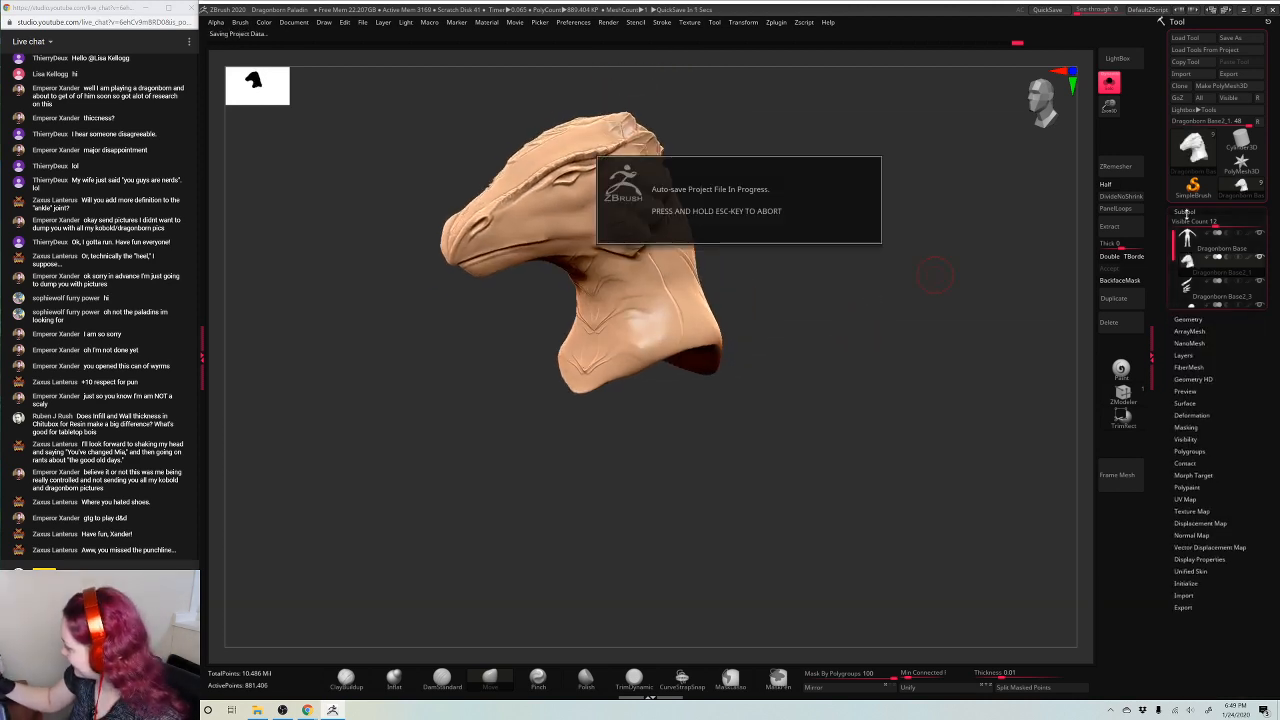
Update the head's DynaMesh to even out the reshaped neck geometry
click(1185, 213)
click(1187, 224)
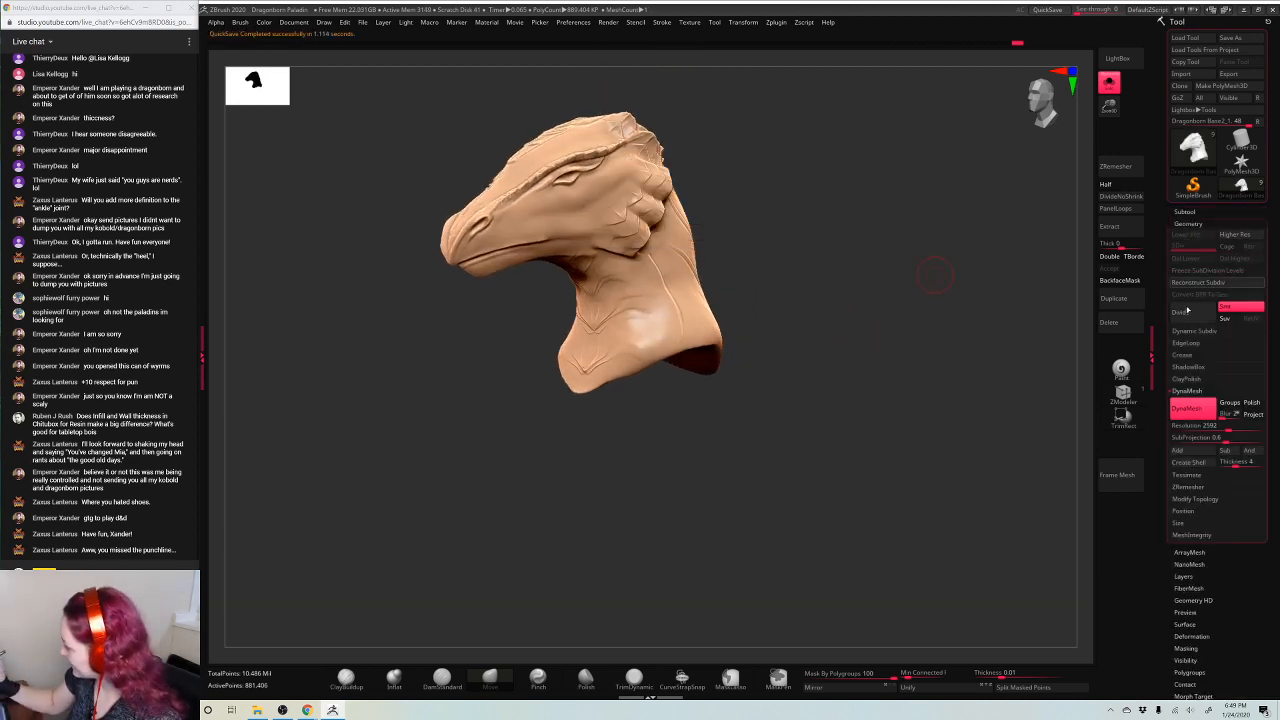
ctrl+drag(855, 380, 936, 476)
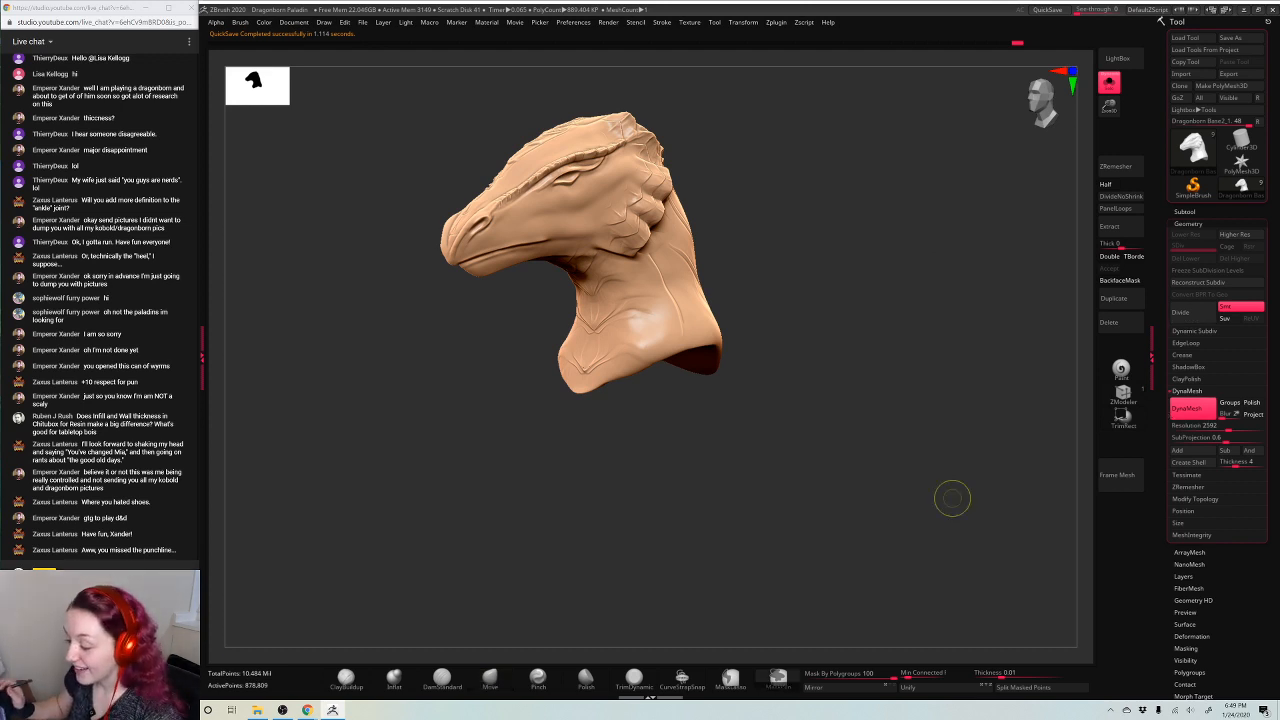
Thicken the inner surface of the hollow neck using the Inflate brush with backface masking on, and update the DynaMesh
drag(1109, 107, 1109, 148)
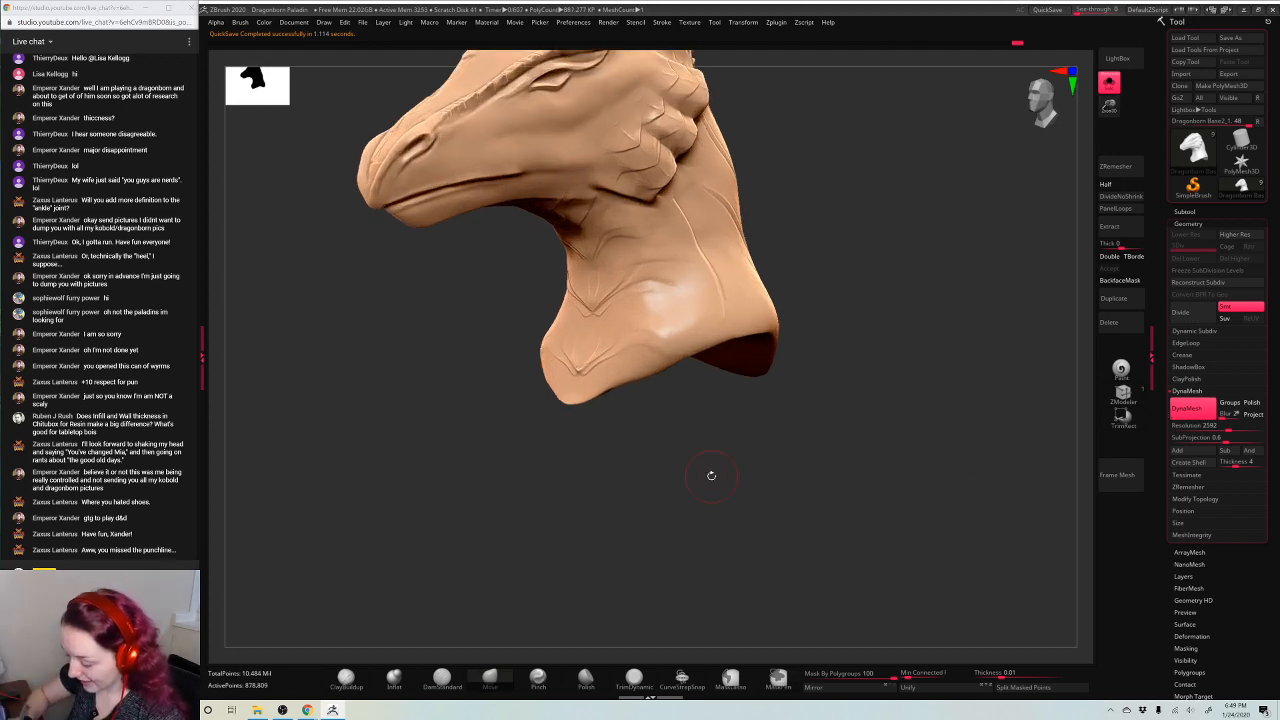
click(586, 679)
click(634, 679)
drag(663, 572, 585, 370)
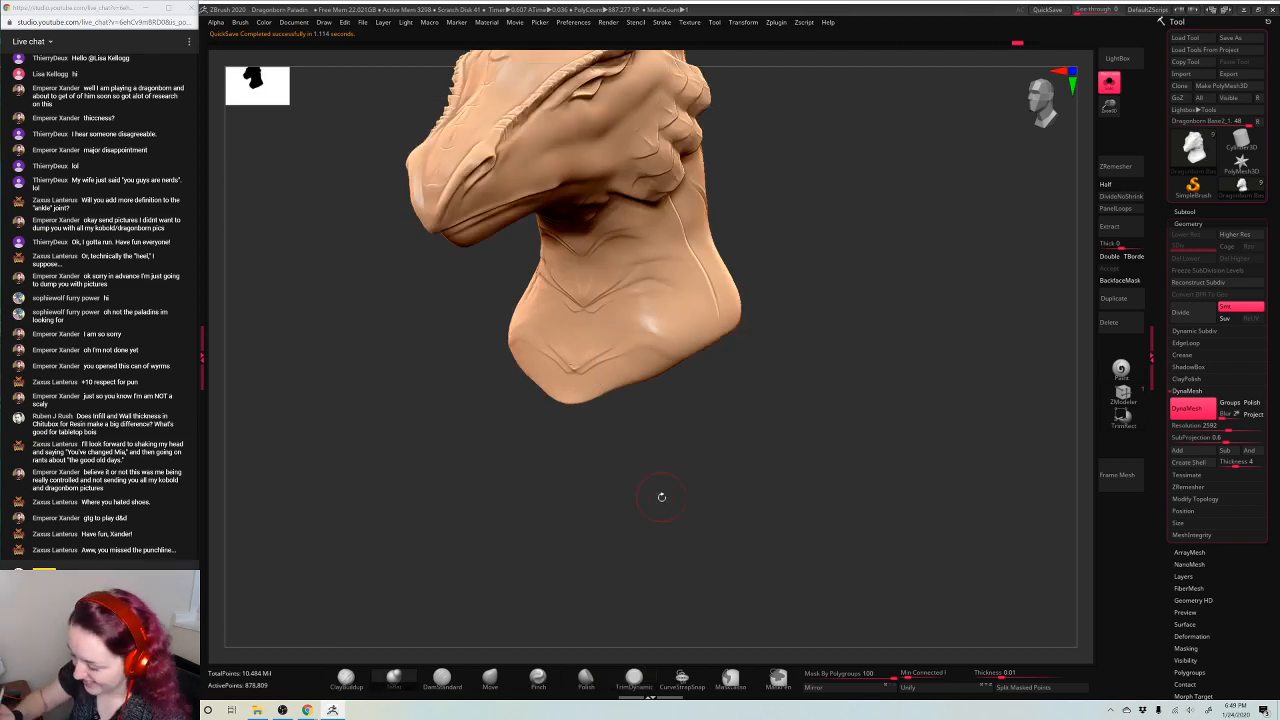
mouse_move(660, 494)
mouse_down()
mouse_move(622, 328)
mouse_move(610, 382)
mouse_move(592, 381)
mouse_up()
key(space)
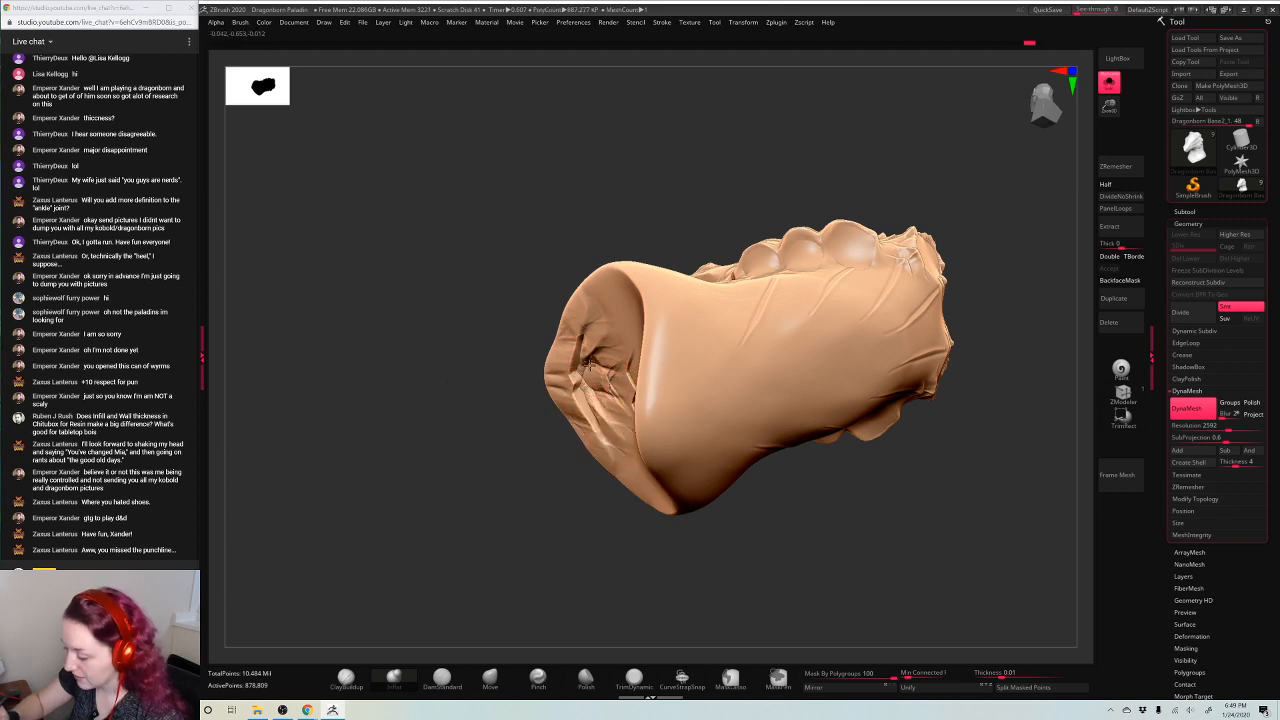
click(1127, 283)
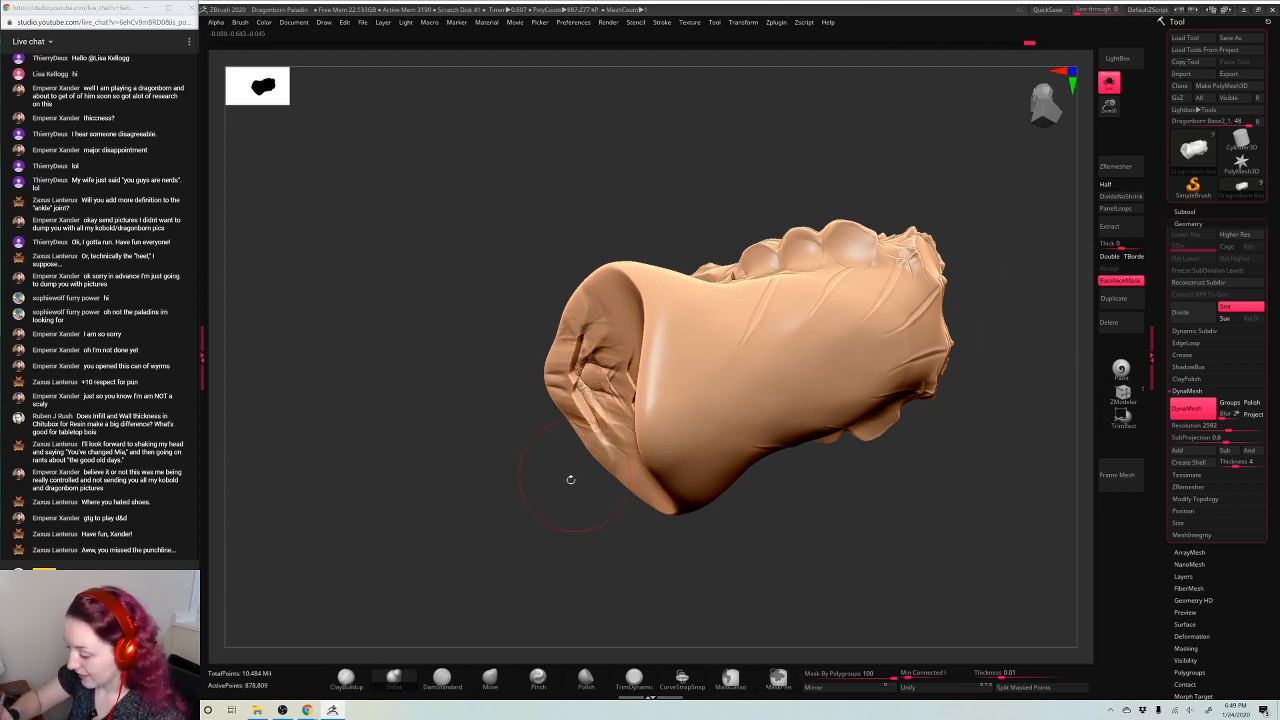
drag(569, 477, 843, 434)
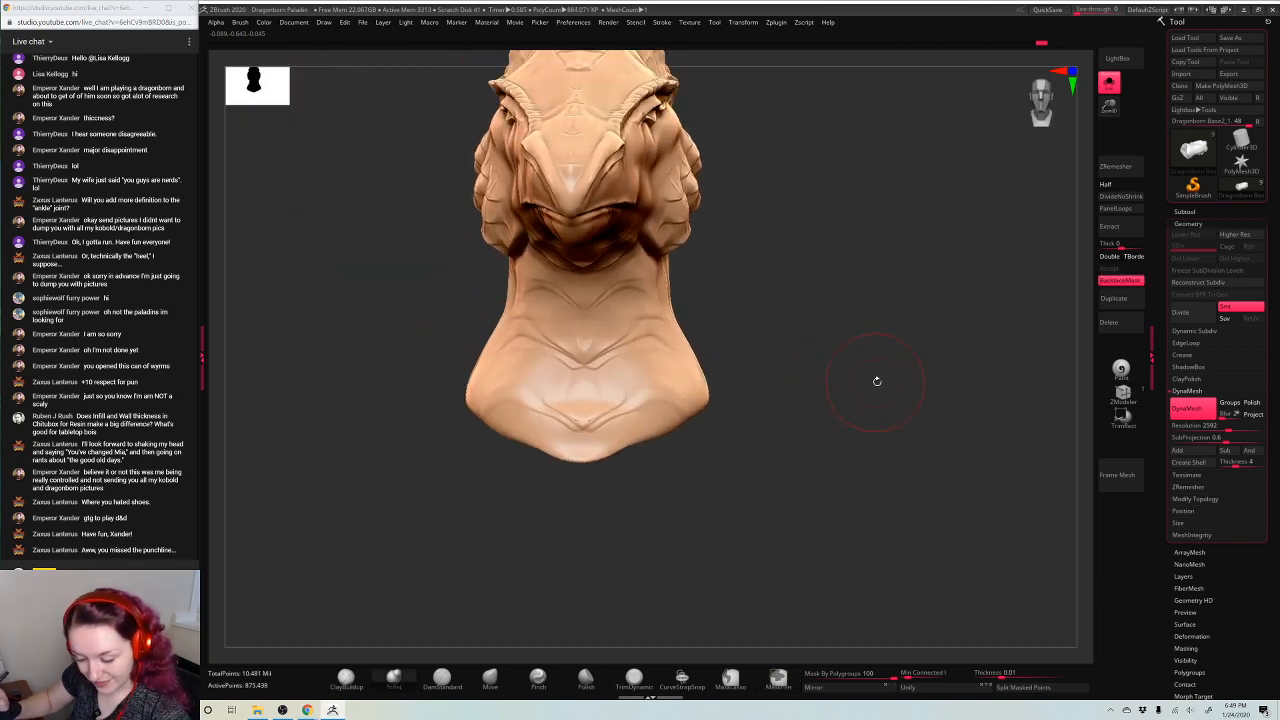
Deepen the lowest V-shaped crease at the base of the neck with the DamStandard brush
drag(880, 374, 846, 369)
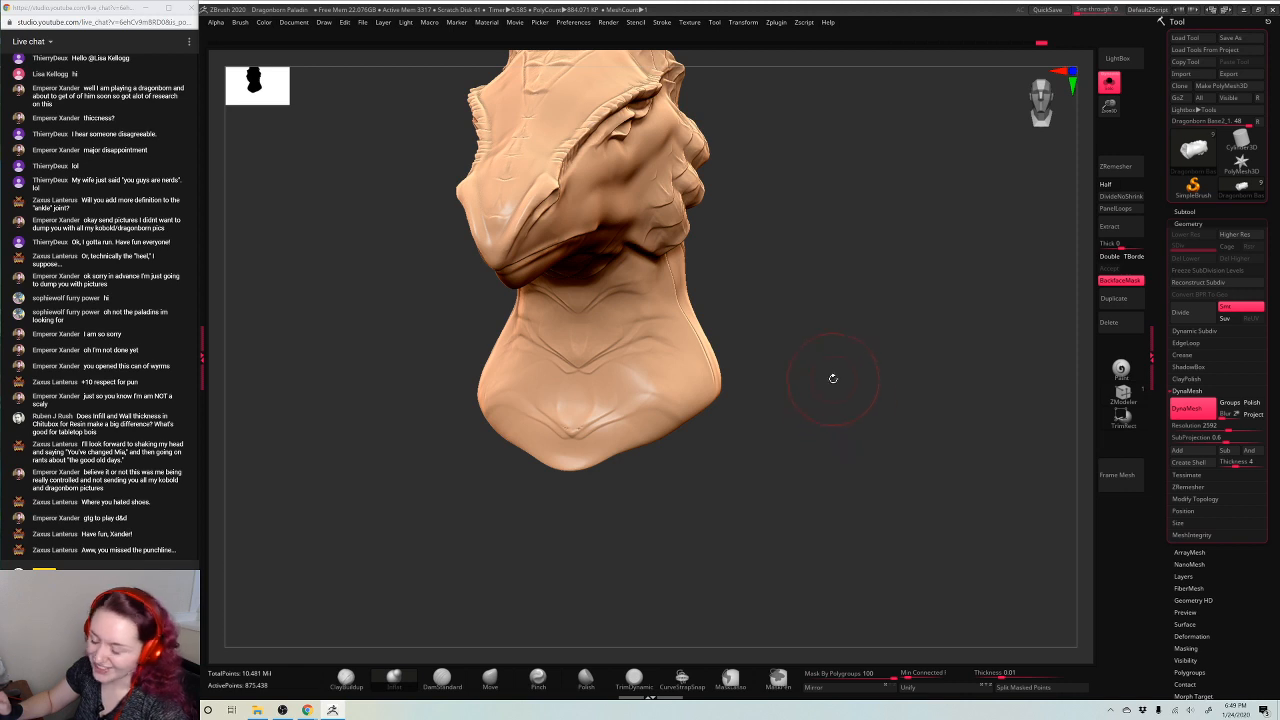
right_click(832, 378)
click(443, 678)
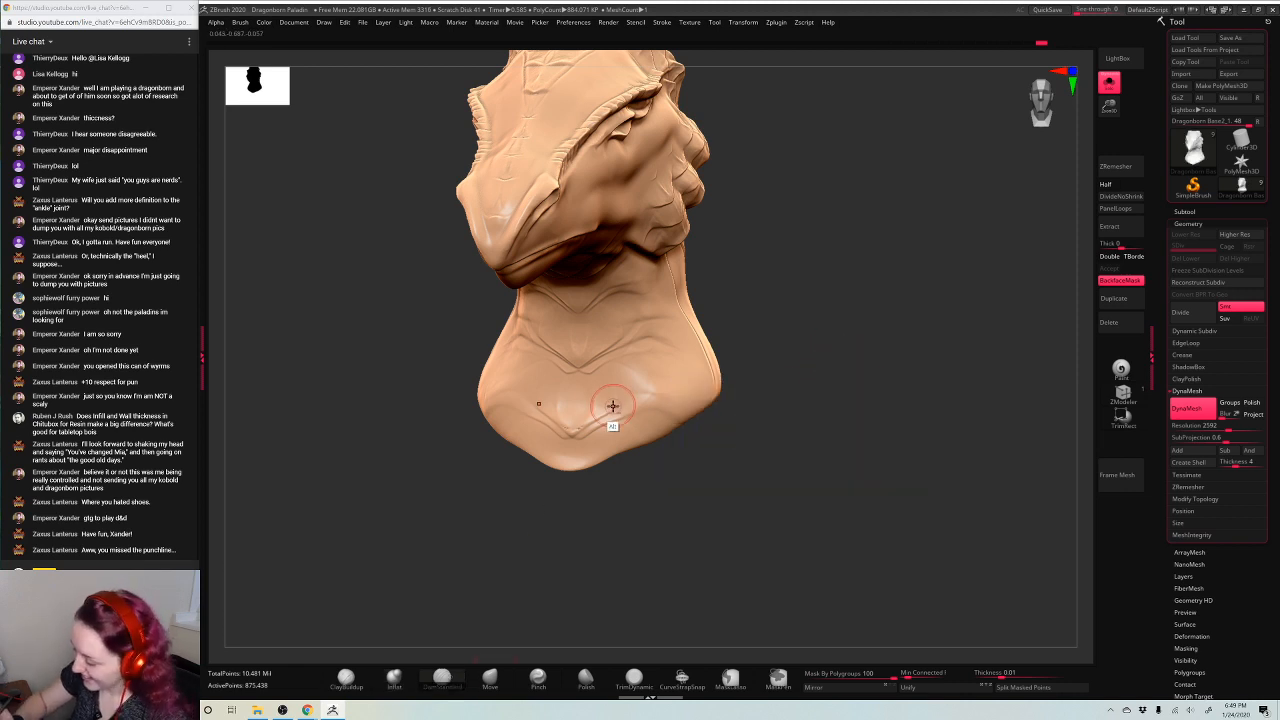
right_click(603, 411)
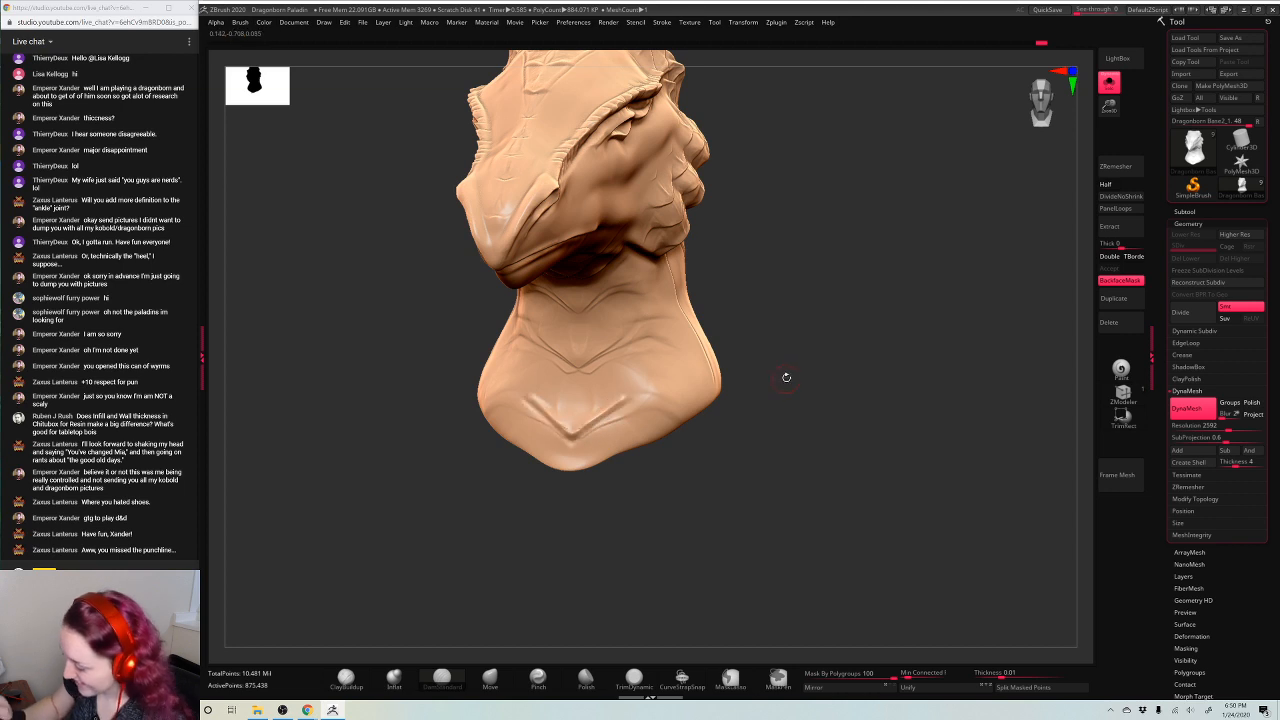
Sharpen the lowest neck crease using the Pinch brush with backface masking off, and update the DynaMesh
click(538, 678)
right_click(631, 397)
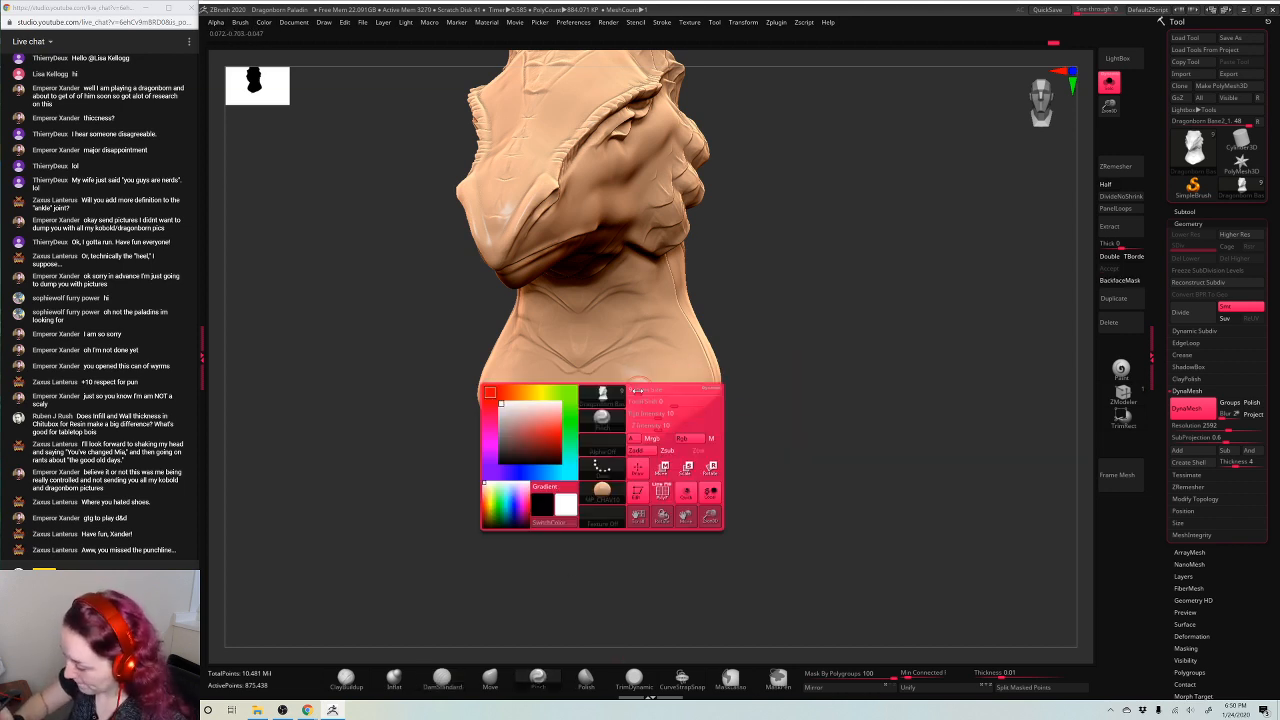
right_click(633, 395)
mouse_move(650, 389)
mouse_down()
mouse_move(608, 412)
mouse_move(632, 400)
mouse_up()
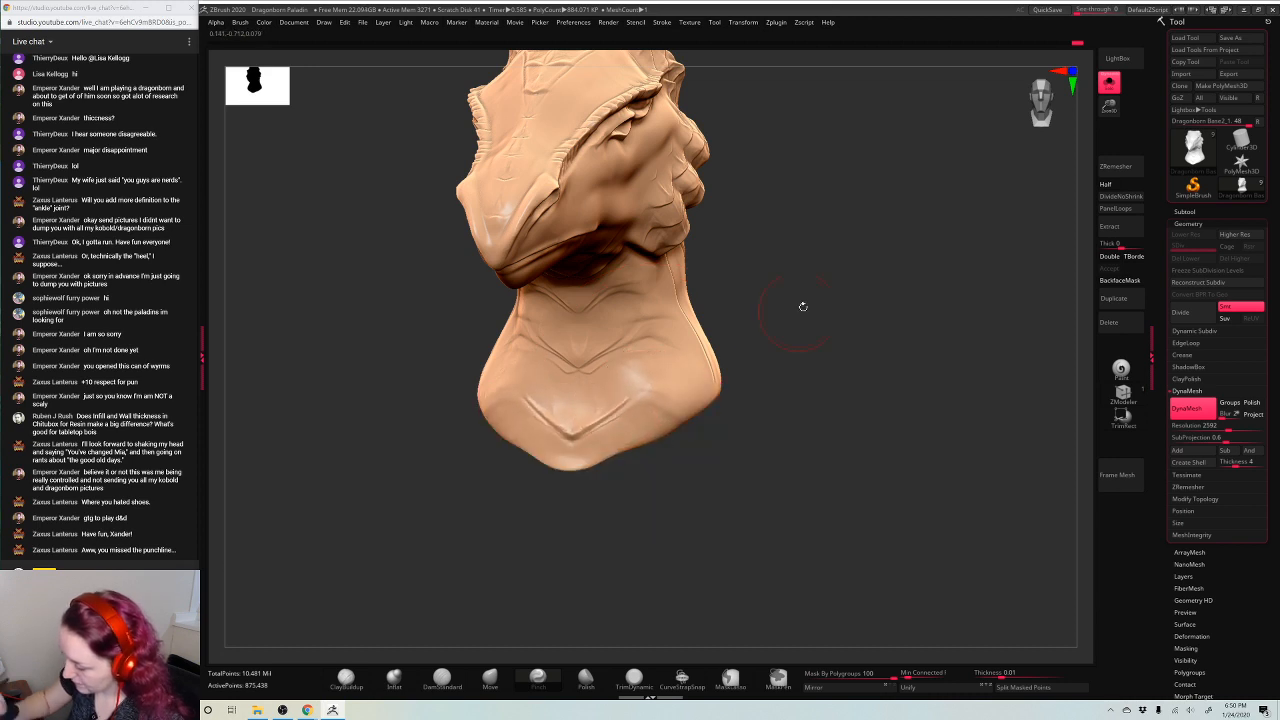
drag(857, 420, 880, 437)
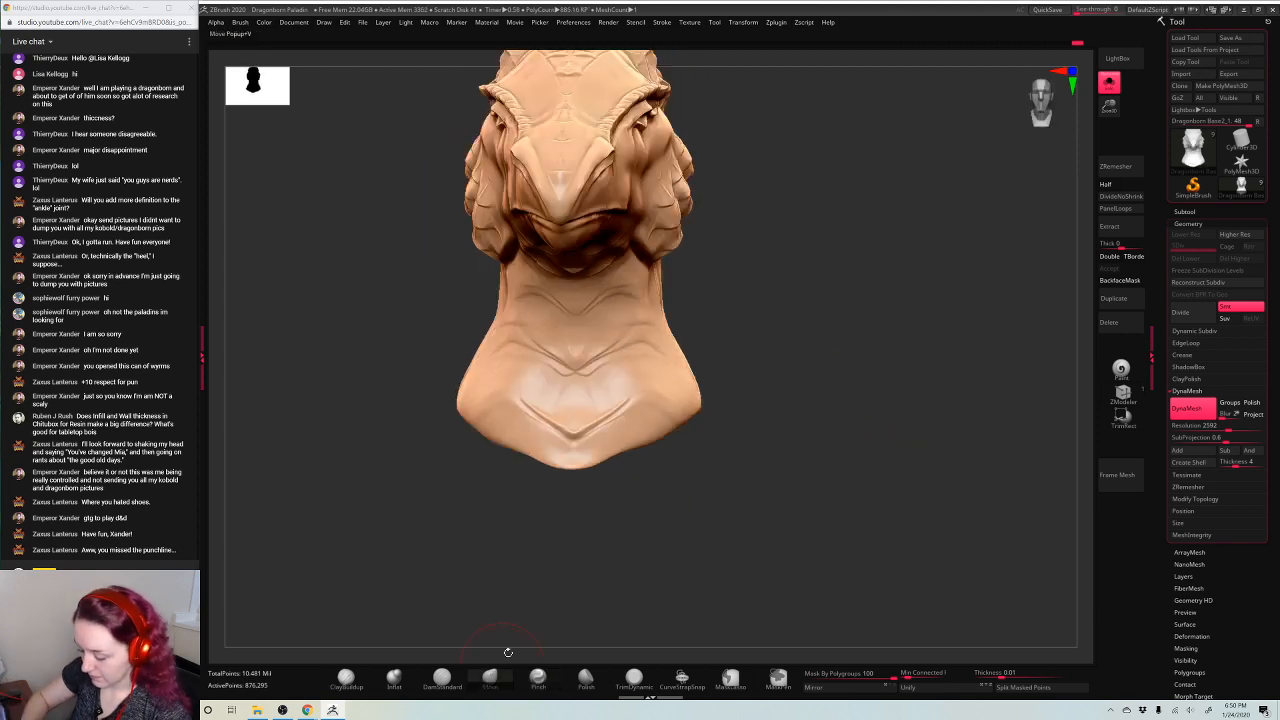
Reshape the middle V-shaped folds on the front of the neck with the Move brush, checking them from several angles
drag(761, 419, 743, 409)
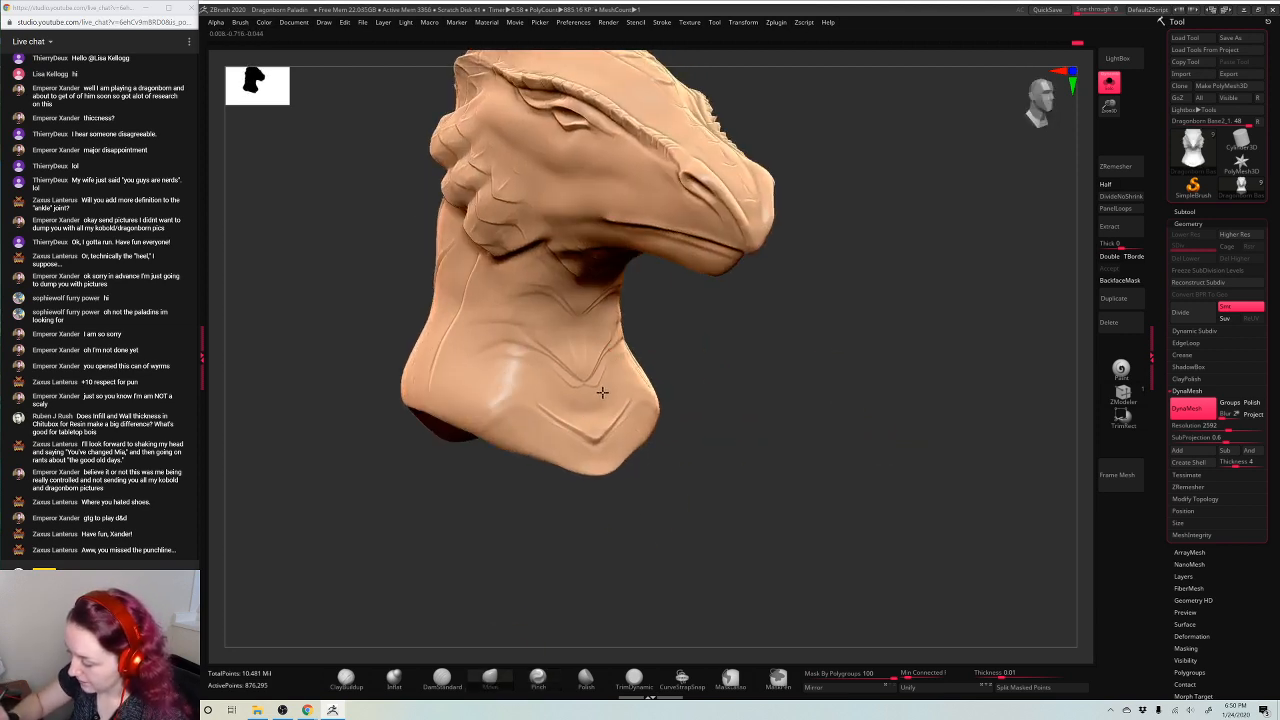
drag(797, 334, 711, 346)
drag(628, 364, 593, 331)
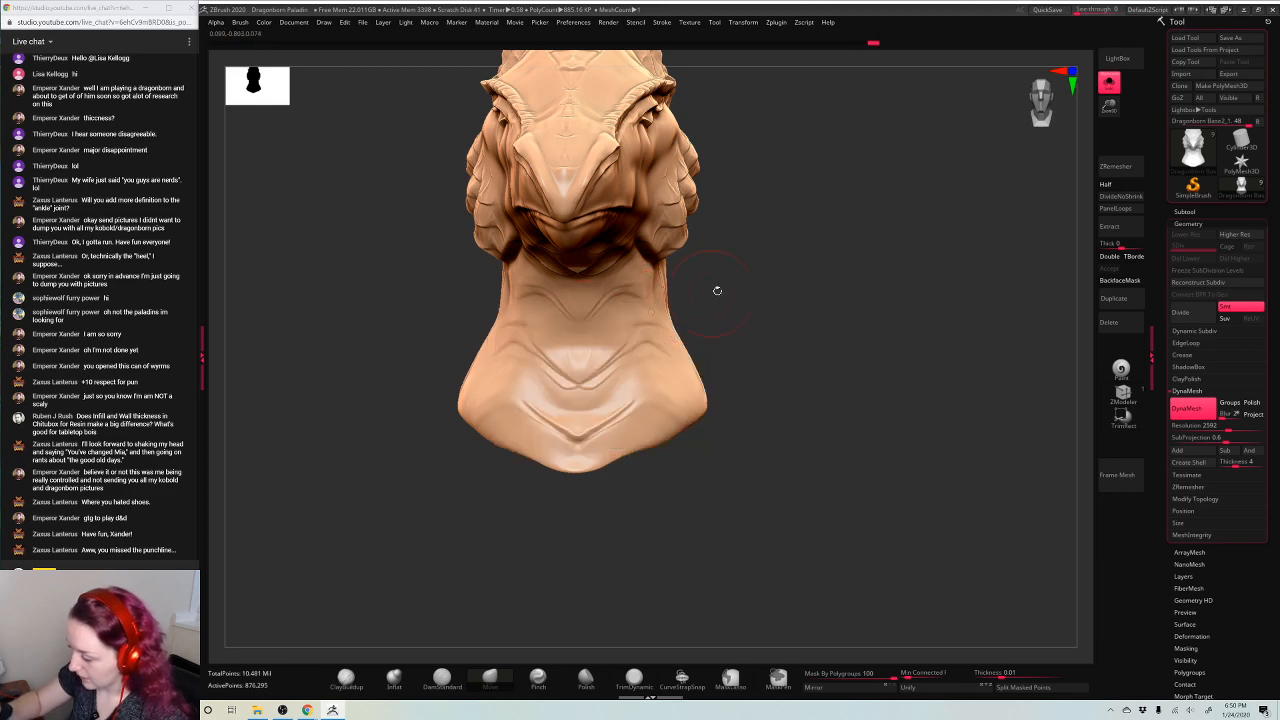
mouse_move(717, 289)
mouse_down()
mouse_move(629, 337)
mouse_move(587, 334)
mouse_up()
drag(775, 328, 616, 301)
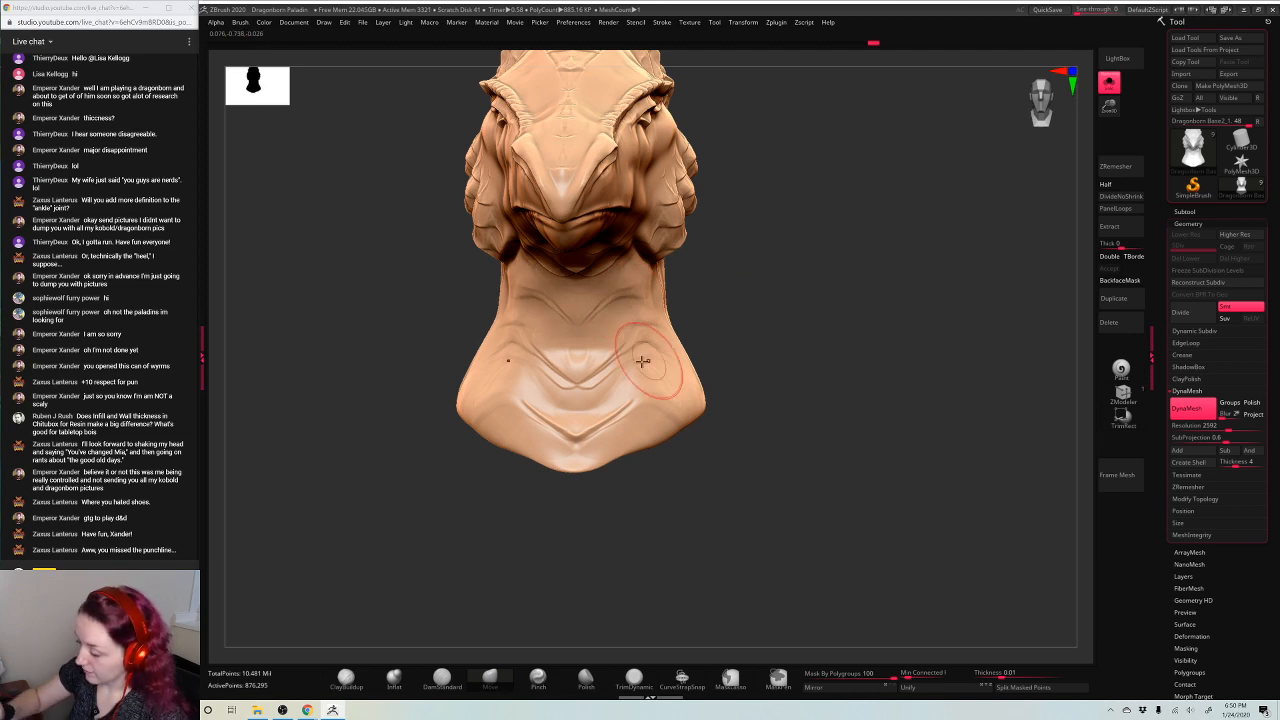
drag(608, 363, 603, 359)
Show the other subtools again and examine the head and neck together with the armor from the side
key(f)
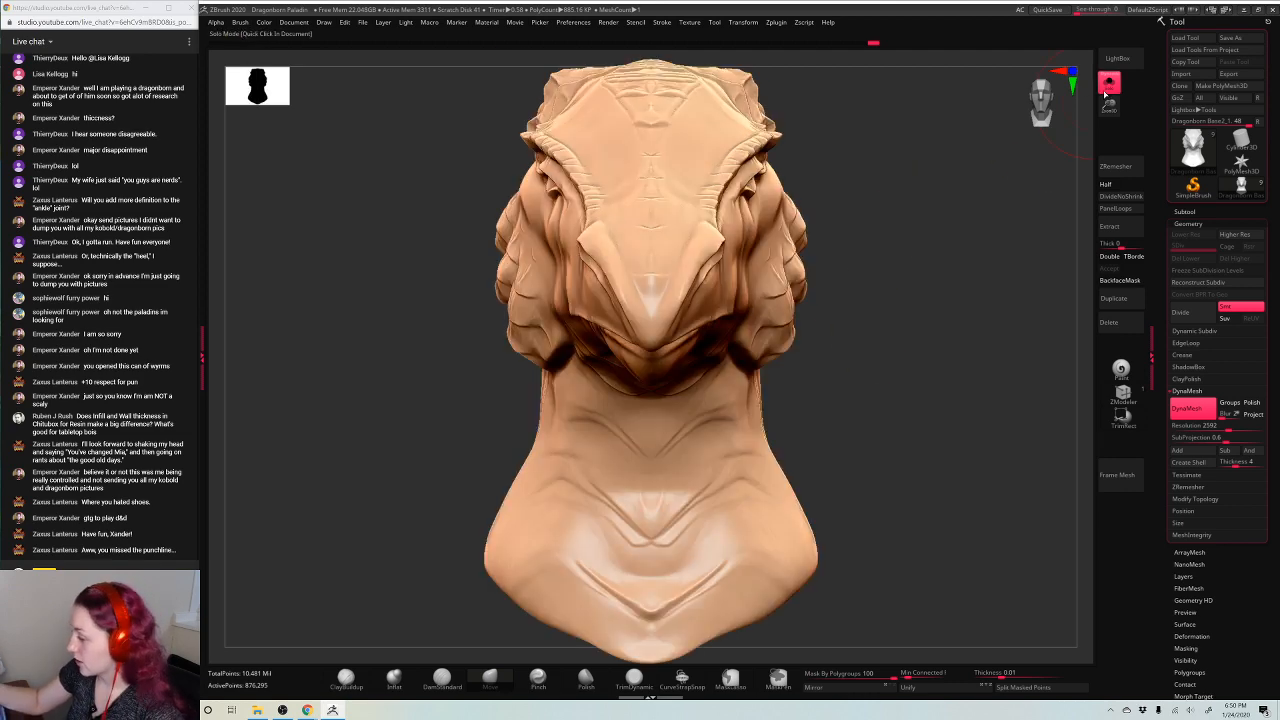
click(1109, 84)
drag(996, 198, 895, 318)
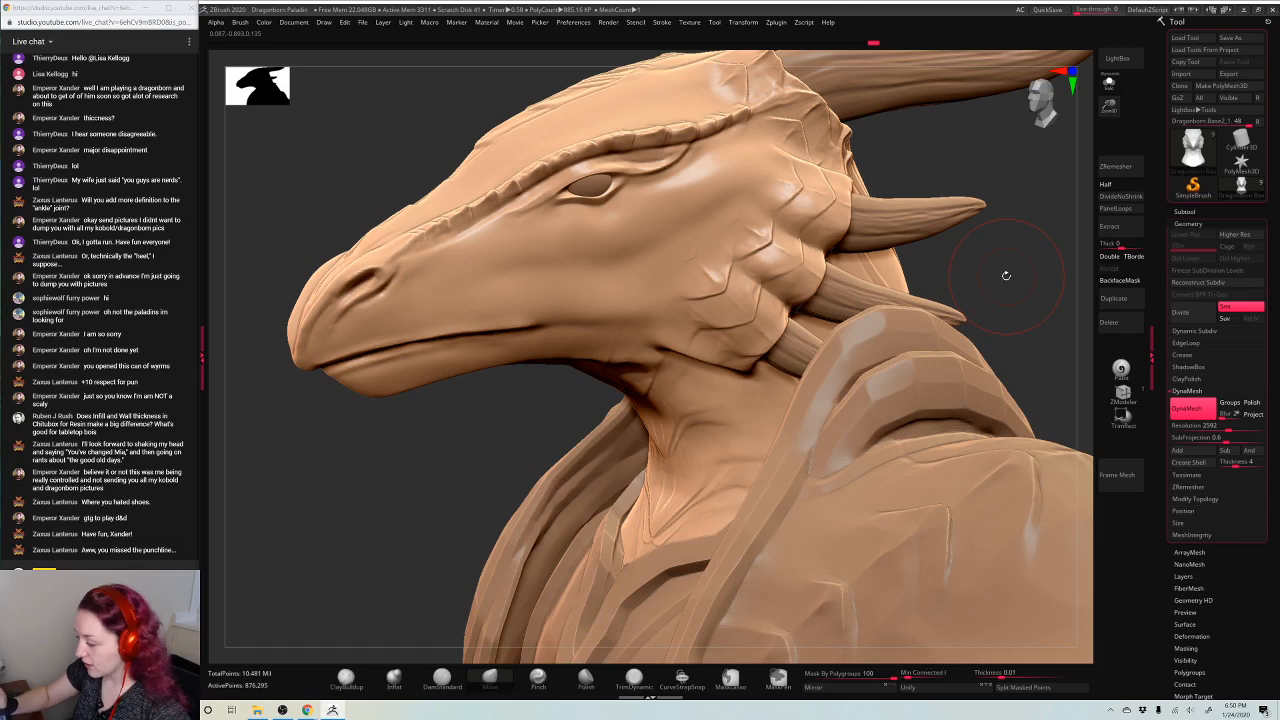
Switch to the Dragonborn Base body subtool, isolate it from the armor, and pick the ClayBuildup brush
key(f)
alt+click(718, 503)
drag(927, 281, 981, 210)
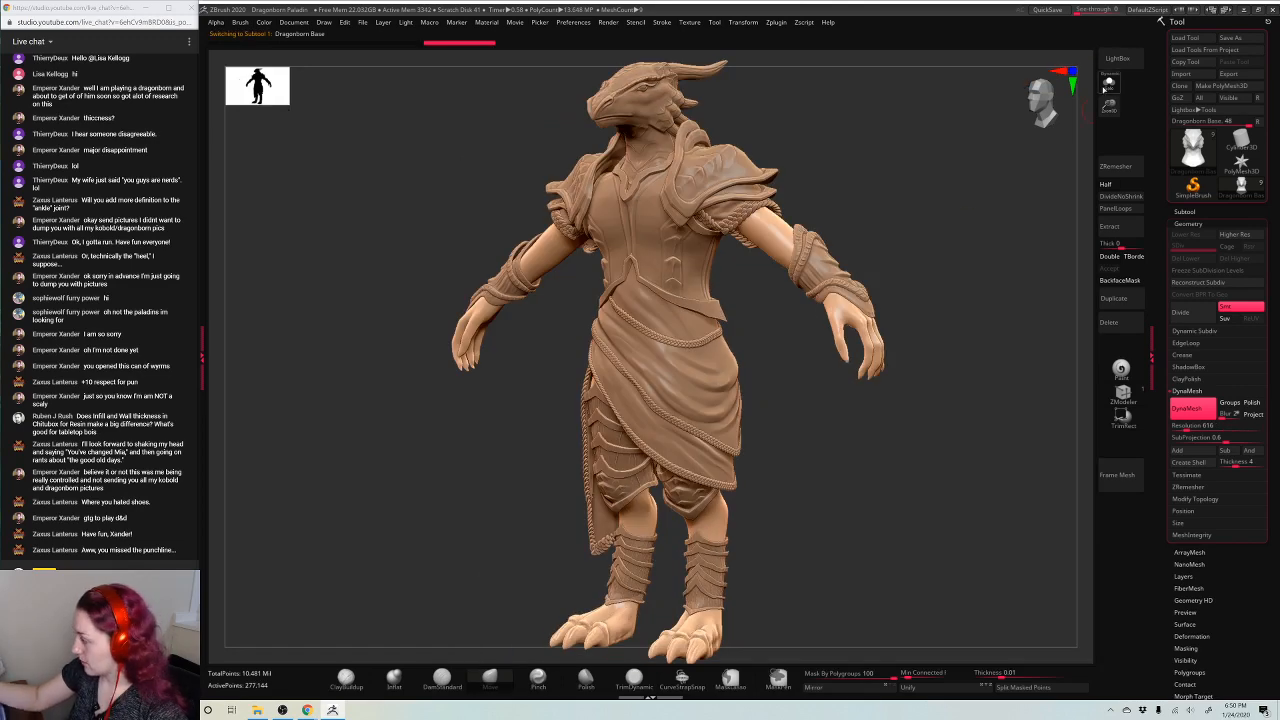
click(1104, 90)
mouse_move(1105, 106)
mouse_down()
mouse_move(1075, 152)
mouse_move(880, 223)
mouse_move(1112, 128)
mouse_move(1113, 166)
mouse_up()
key(space)
click(346, 679)
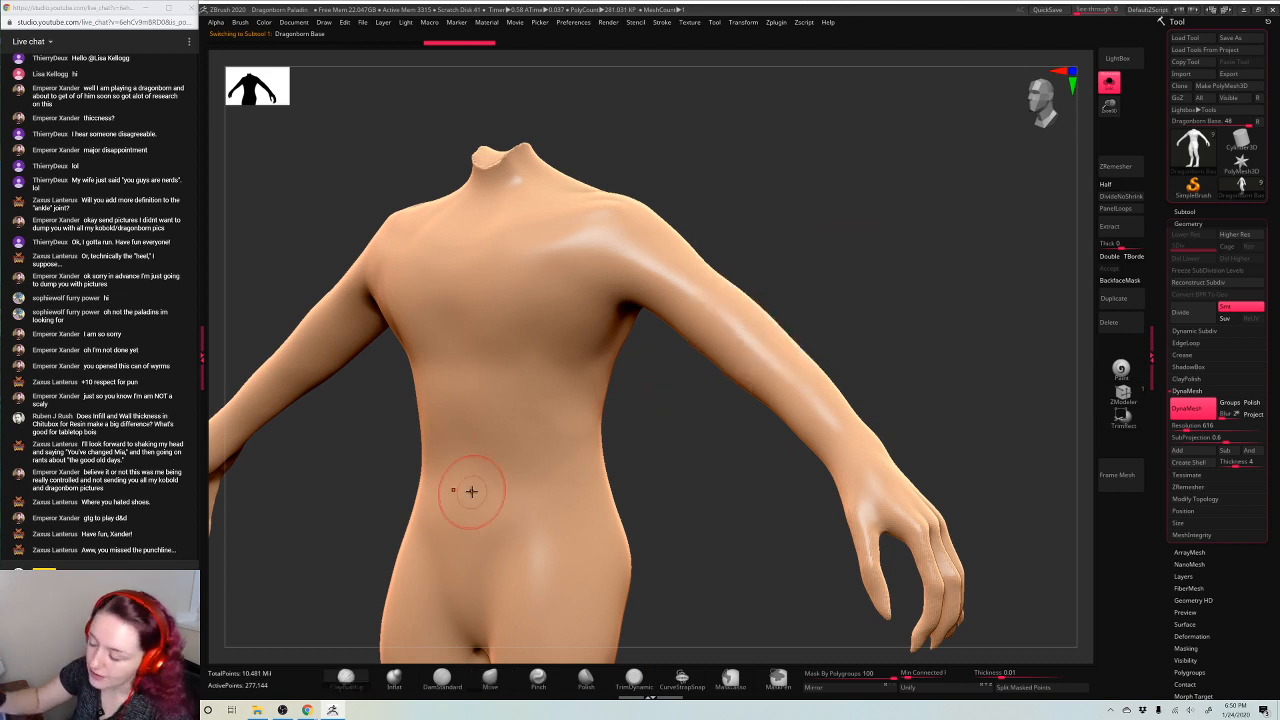
Replace the scale-pattern alpha on the ClayBuildup brush with a plain square alpha
drag(672, 430, 724, 436)
key(space)
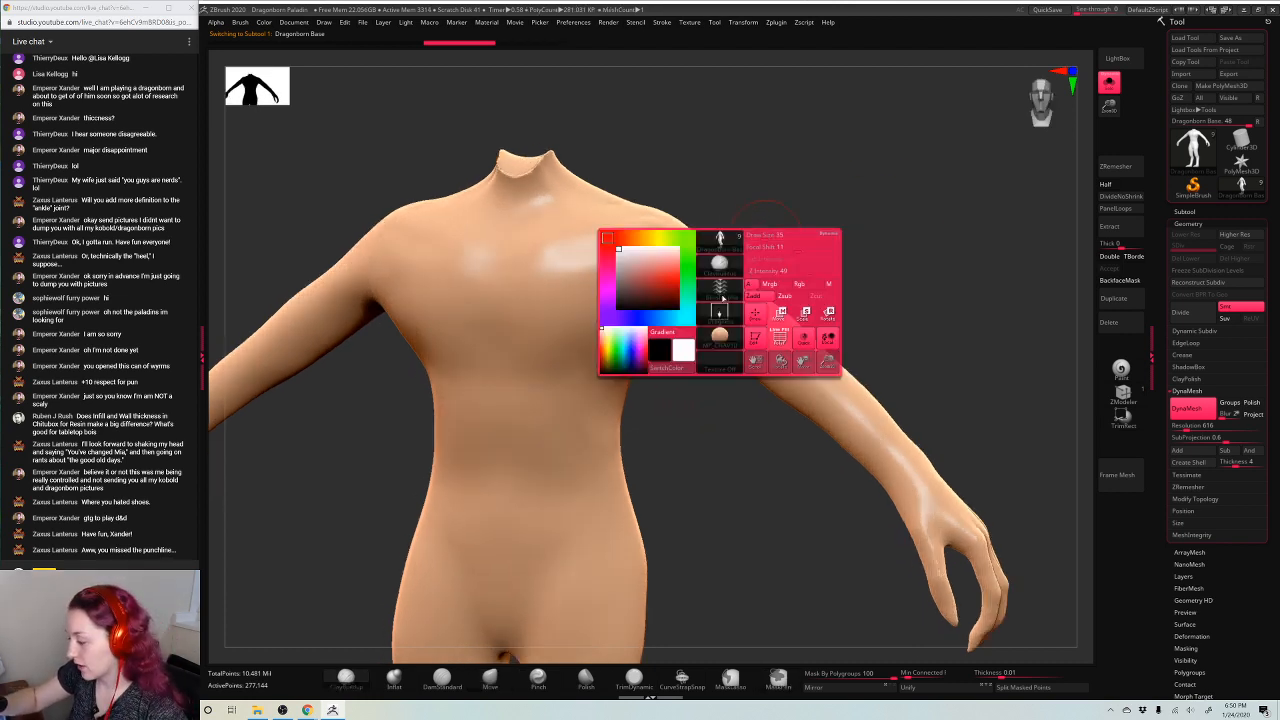
click(722, 298)
click(719, 312)
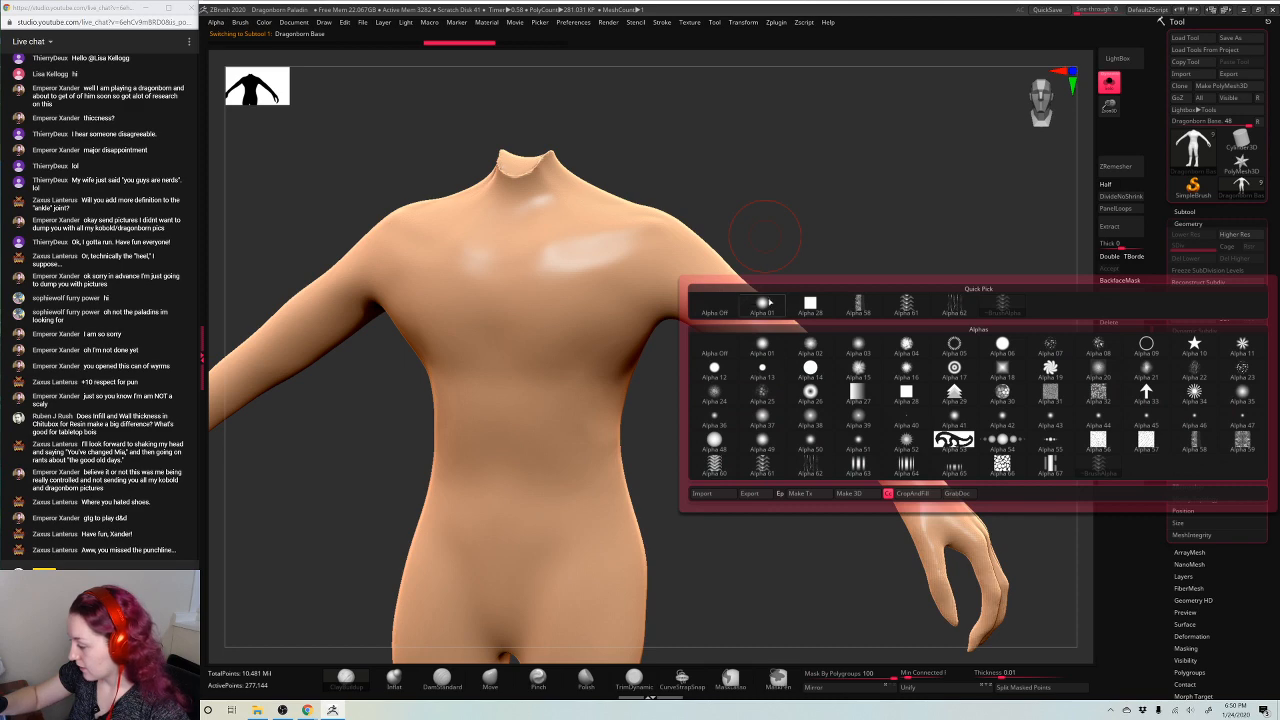
click(768, 302)
key(space)
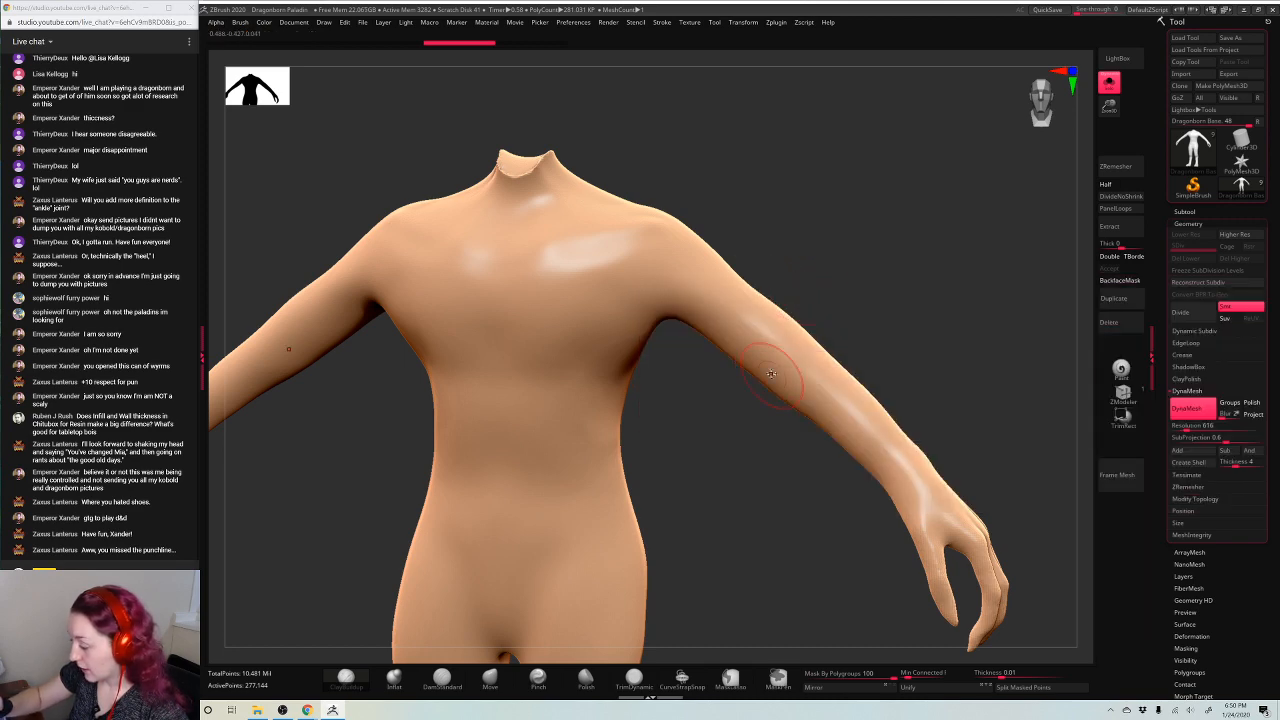
Build up the deltoid over the front and outer side of the shoulder with ClayBuildup strokes
right_drag(771, 373, 714, 286)
right_click(689, 312)
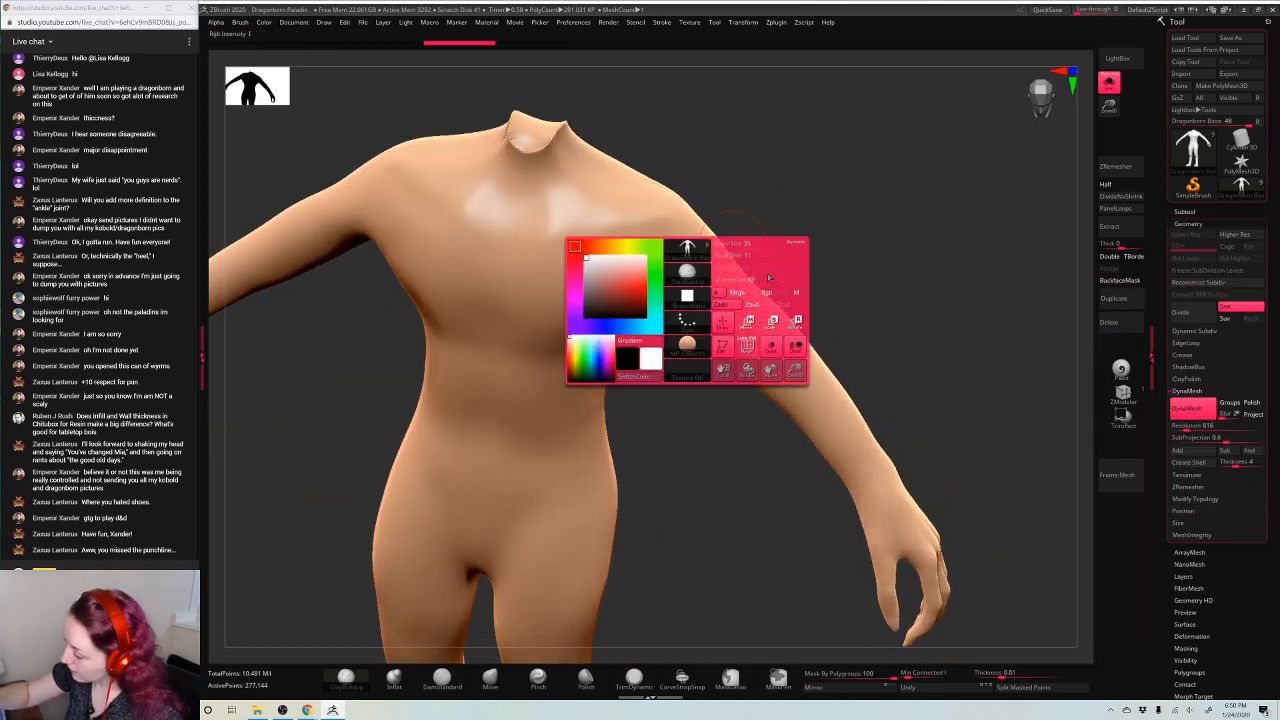
right_drag(757, 243, 778, 262)
mouse_move(650, 230)
mouse_down()
mouse_move(719, 296)
mouse_move(708, 290)
mouse_up()
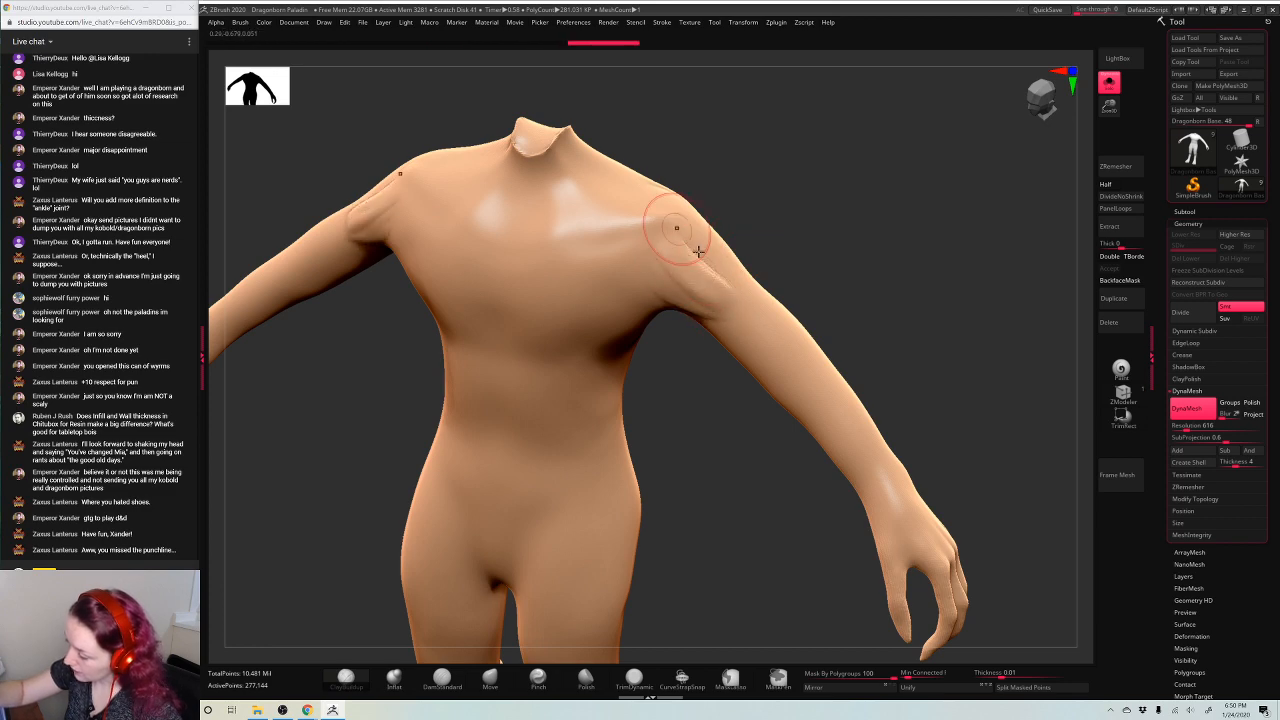
drag(680, 229, 706, 284)
right_drag(706, 284, 708, 231)
drag(708, 231, 734, 279)
right_drag(734, 279, 751, 216)
drag(751, 216, 740, 237)
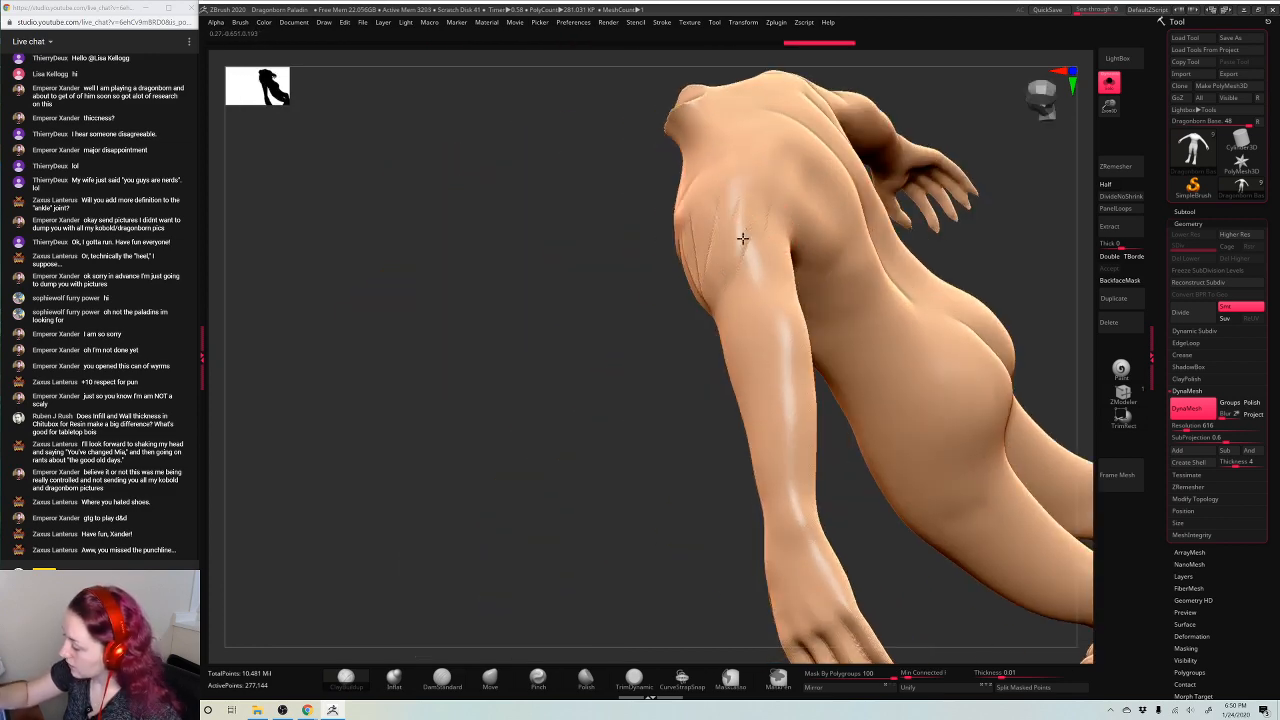
Extend the deltoid around the back of the shoulder and smooth its strokes into the upper arm
mouse_move(740, 237)
right_down()
mouse_move(989, 189)
mouse_move(833, 204)
right_up()
mouse_move(700, 245)
shift+mouse_down()
mouse_move(680, 272)
mouse_move(664, 260)
shift+mouse_up()
right_drag(684, 267, 763, 243)
drag(763, 243, 771, 243)
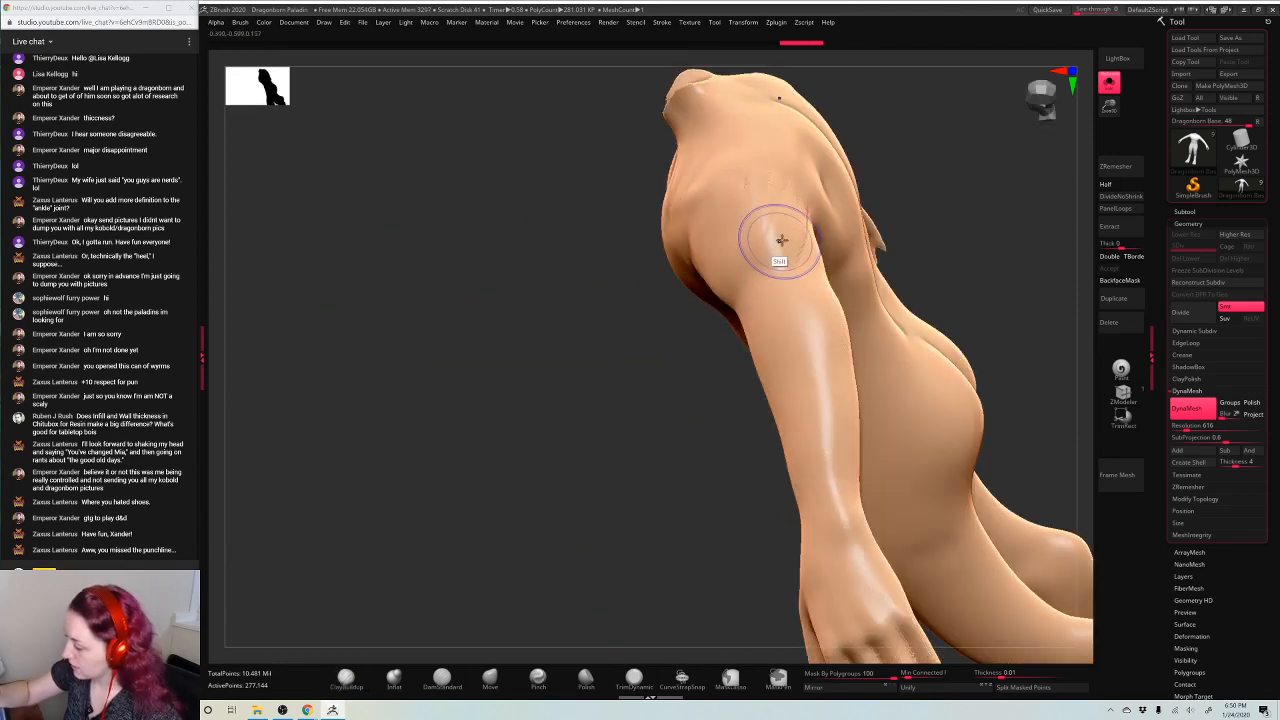
right_drag(771, 243, 786, 234)
mouse_move(786, 234)
mouse_down()
mouse_move(751, 260)
mouse_move(850, 165)
mouse_move(761, 243)
mouse_move(802, 218)
mouse_up()
shift+drag(821, 148, 761, 236)
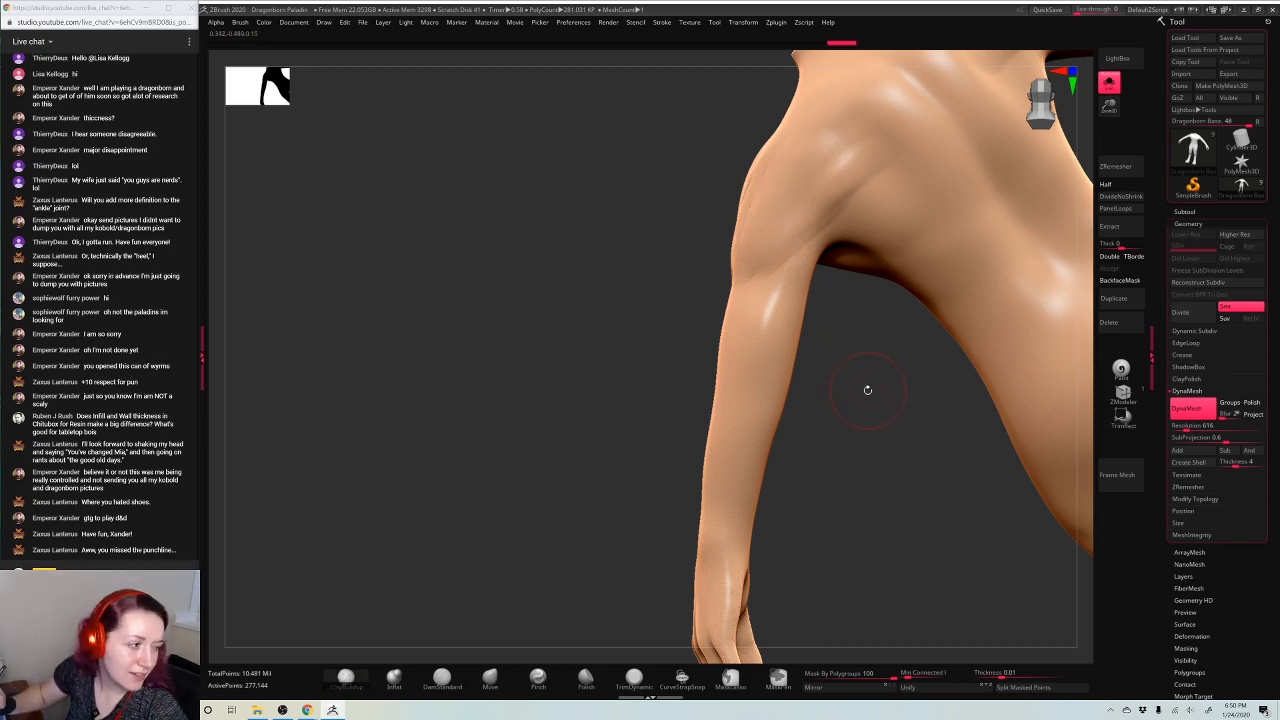
Refine the front of the deltoid where it meets the chest, undoing one stroke and smoothing toward the armpit
mouse_move(838, 477)
mouse_down()
mouse_move(969, 354)
mouse_move(737, 415)
mouse_move(826, 249)
mouse_up()
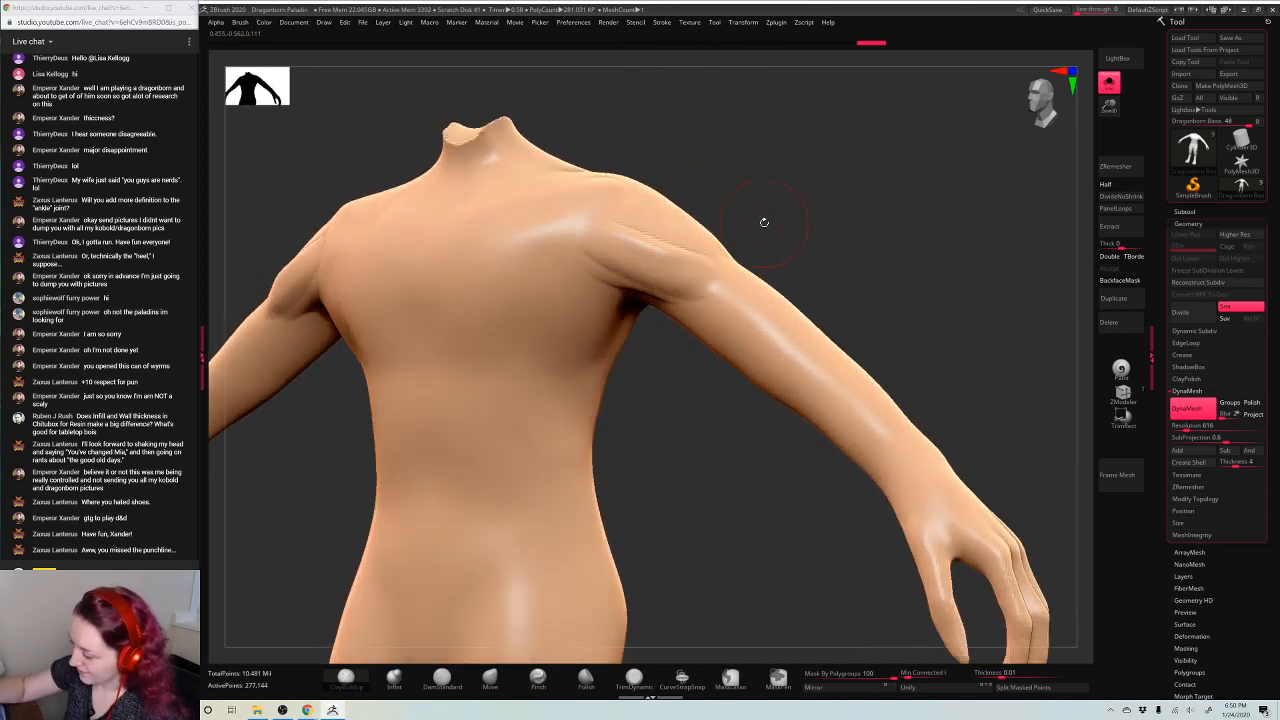
drag(763, 220, 646, 269)
mouse_move(771, 223)
mouse_down()
mouse_move(773, 245)
mouse_move(715, 258)
mouse_up()
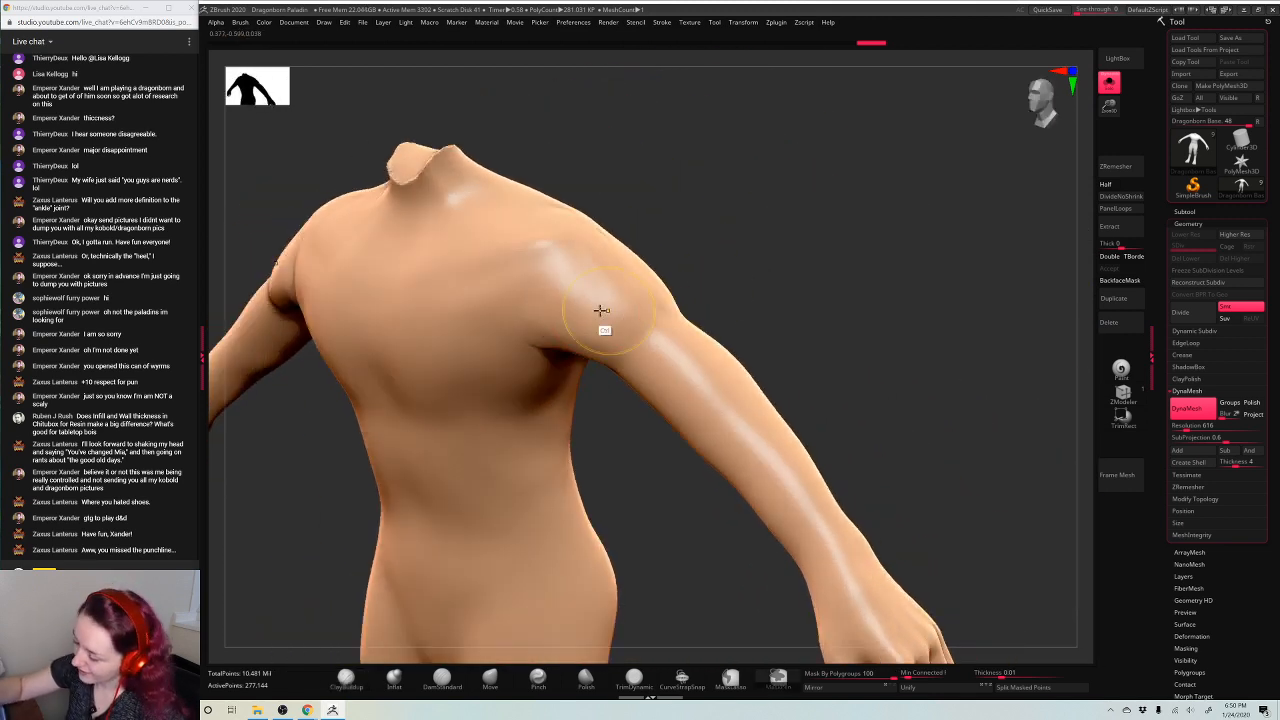
key(ctrl+z)
mouse_move(543, 269)
mouse_down()
mouse_move(643, 283)
mouse_move(569, 263)
mouse_up()
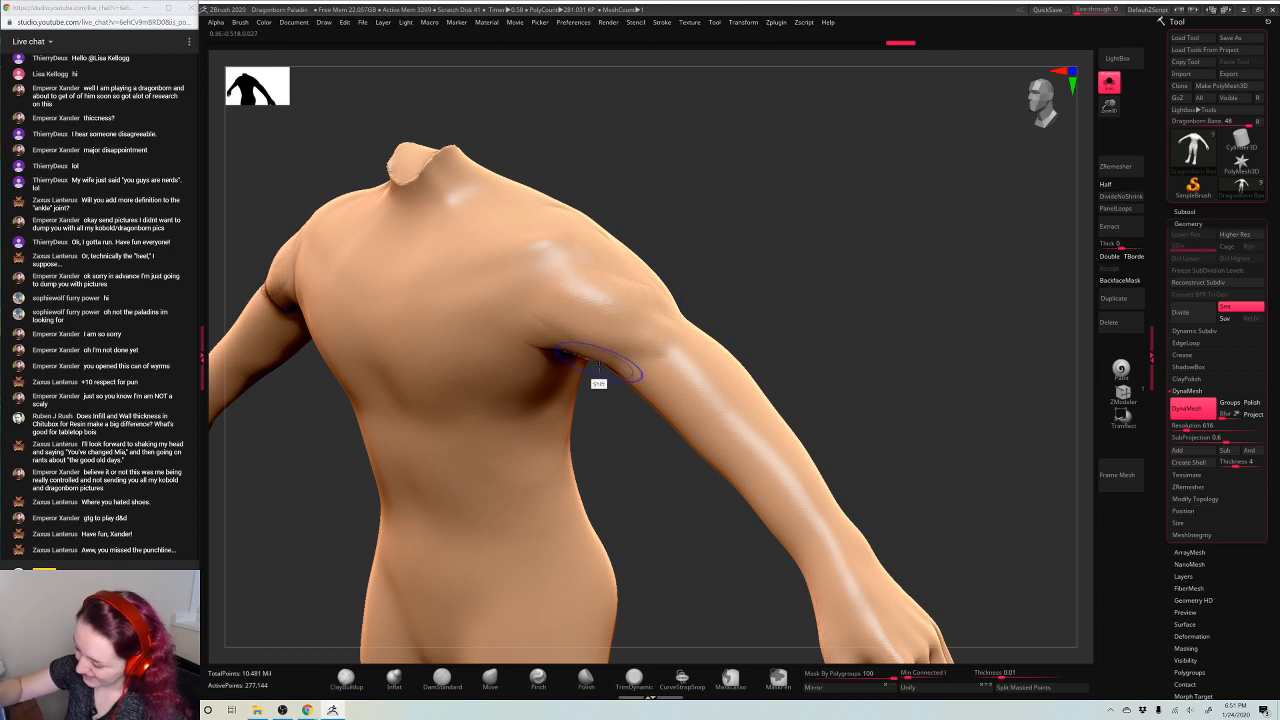
Define the crease between the chest and upper arm at the armpit using DamStandard with backface masking on
click(1120, 280)
mouse_move(780, 243)
mouse_down()
mouse_move(537, 306)
mouse_move(542, 342)
mouse_move(648, 348)
mouse_up()
drag(771, 279, 586, 400)
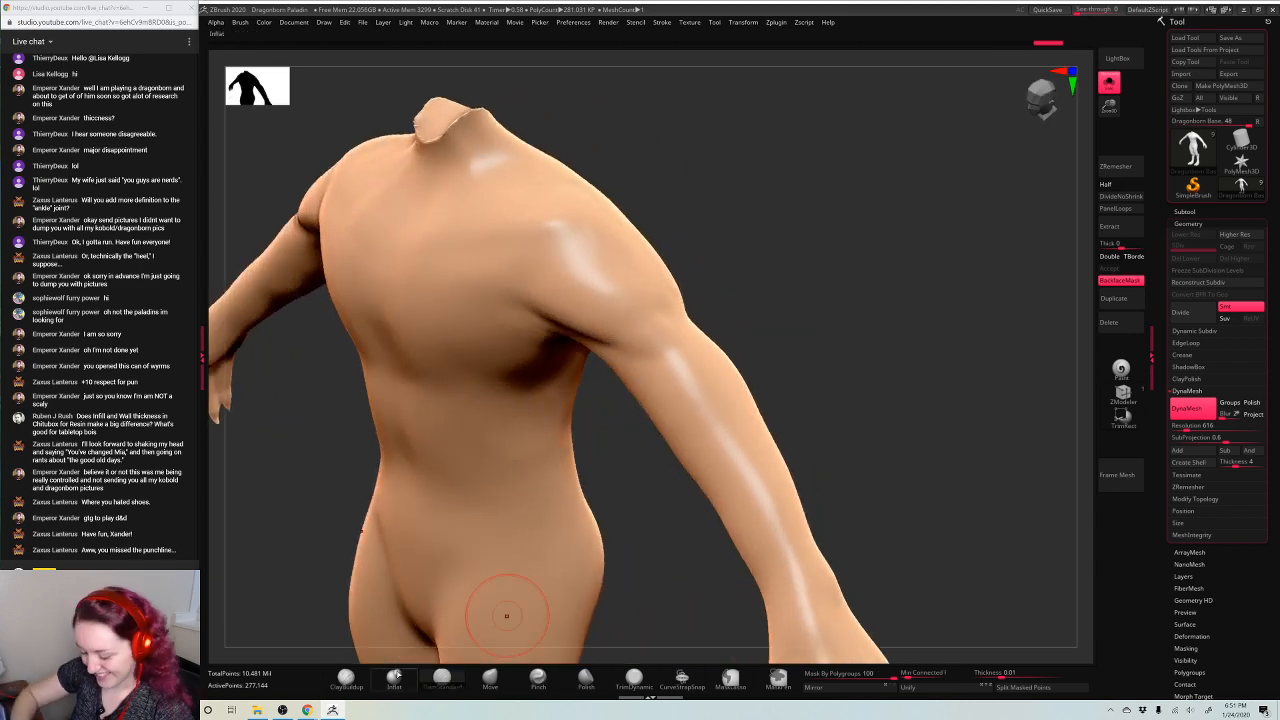
Build up the biceps and outer upper-arm muscles below the deltoid with the ClayBuildup brush
drag(880, 271, 757, 317)
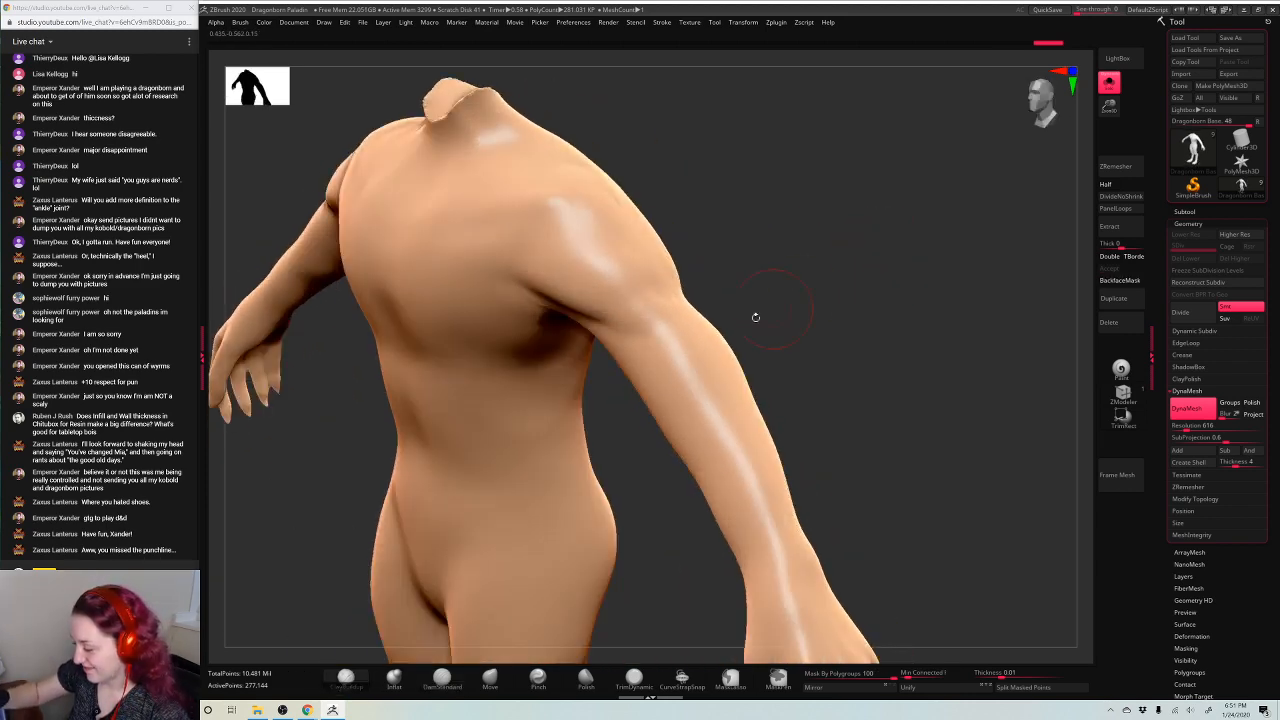
mouse_move(651, 315)
mouse_down()
mouse_move(694, 371)
mouse_move(657, 312)
mouse_up()
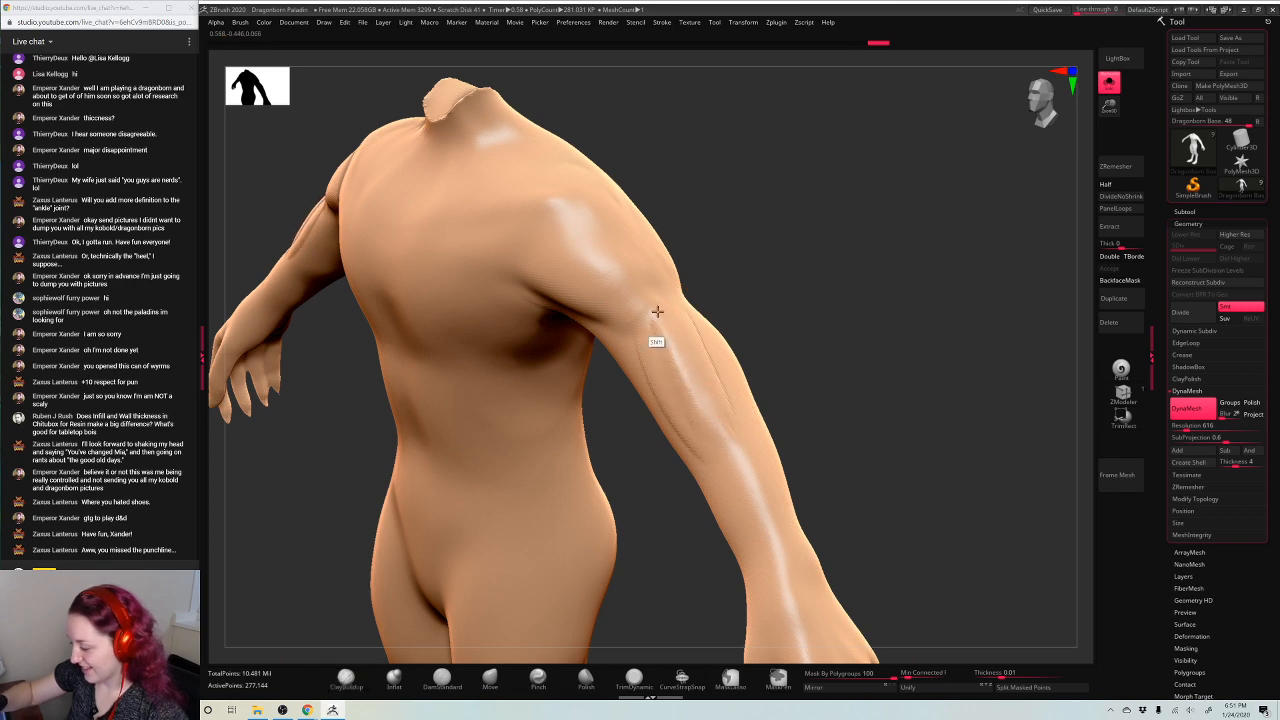
drag(884, 256, 740, 300)
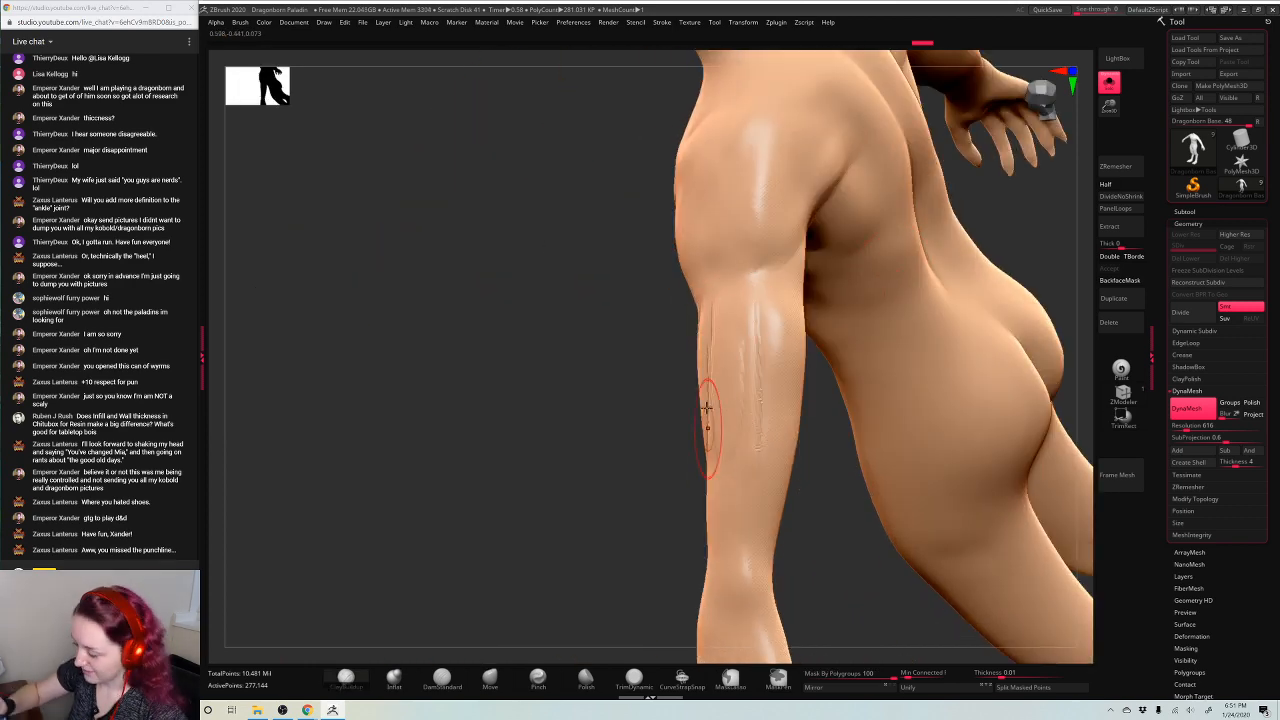
drag(812, 500, 705, 377)
mouse_move(744, 437)
mouse_down()
mouse_move(886, 422)
mouse_move(720, 288)
mouse_move(702, 440)
mouse_up()
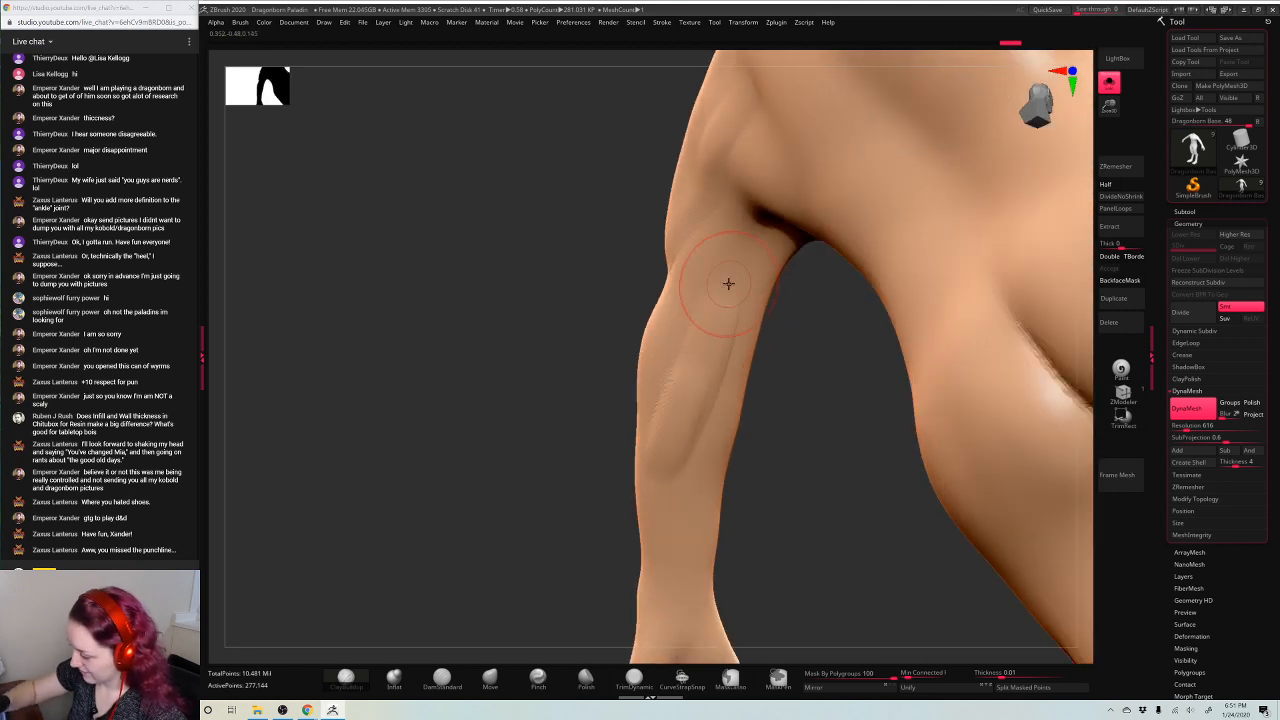
Add the triceps volume along the back of the upper arm with long ClayBuildup strokes
drag(729, 284, 720, 428)
drag(726, 325, 709, 490)
mouse_move(850, 470)
mouse_down()
mouse_move(780, 401)
mouse_move(795, 372)
mouse_move(799, 442)
mouse_move(745, 473)
mouse_up()
drag(938, 484, 758, 434)
right_click(758, 434)
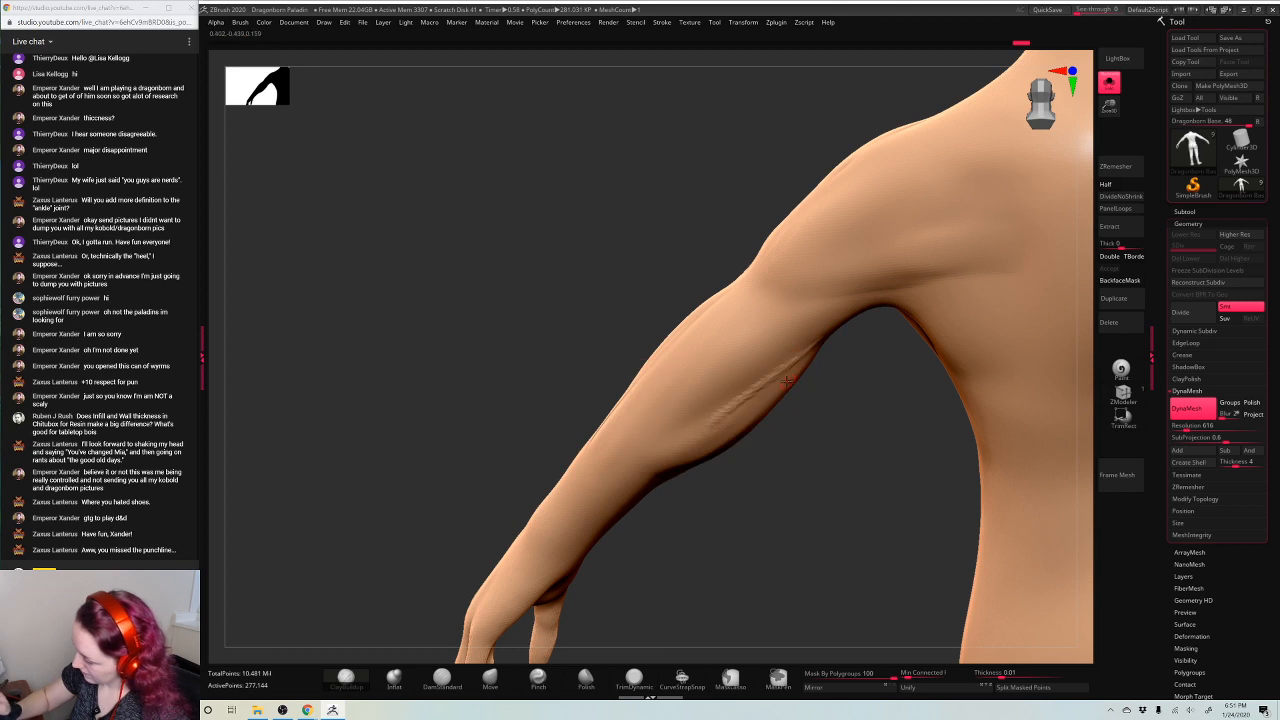
Rework the inner edge of the triceps with fresh ClayBuildup strokes after undoing one, and smooth it toward the elbow
right_click(752, 444)
drag(826, 375, 798, 436)
right_click(798, 438)
key(ctrl+z)
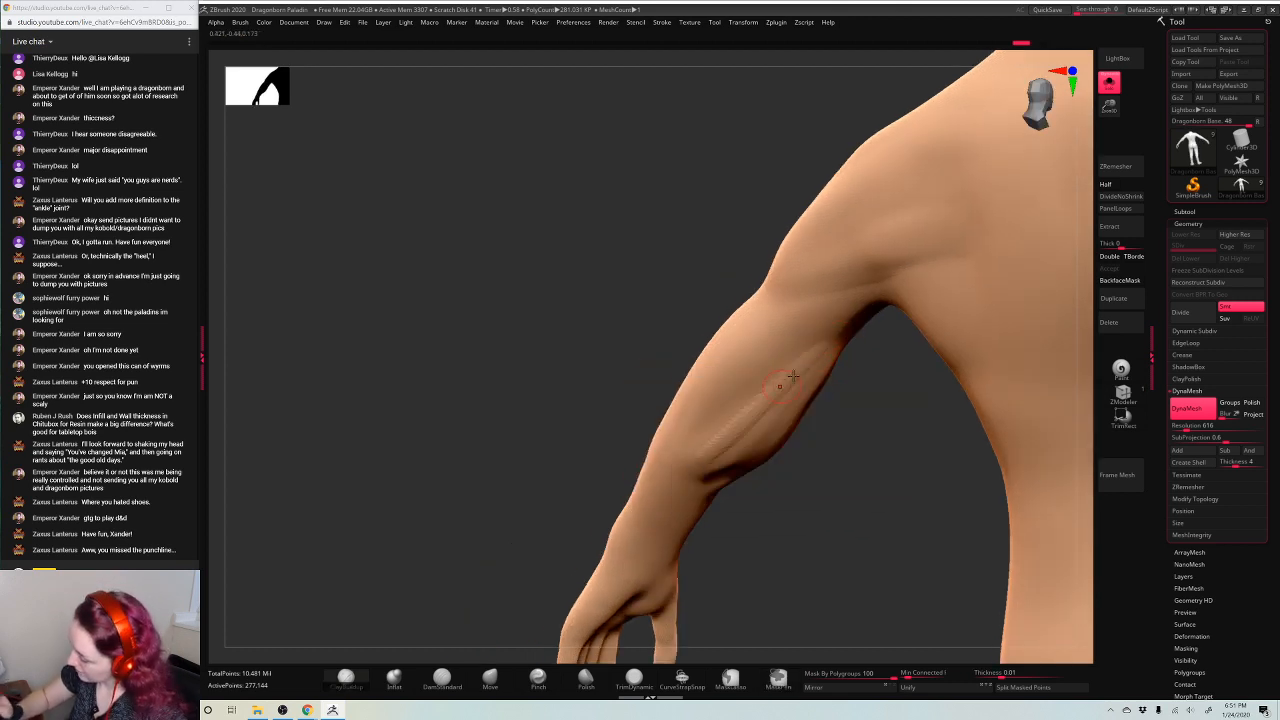
drag(793, 376, 722, 452)
right_click(737, 479)
right_click(782, 435)
shift+drag(836, 347, 706, 459)
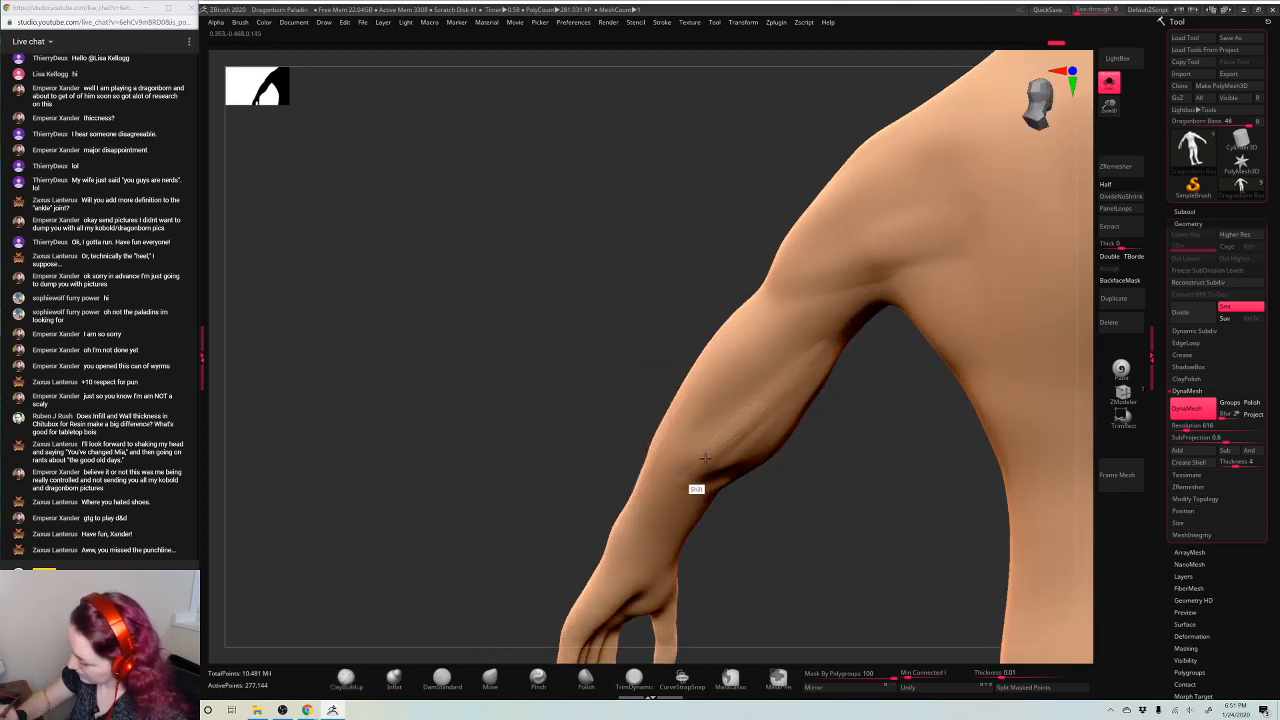
shift+drag(778, 414, 737, 465)
Refine the lower end of the triceps near the elbow and soften its underside
right_click(737, 480)
right_drag(752, 478, 749, 393)
right_click(725, 490)
right_drag(737, 486, 746, 423)
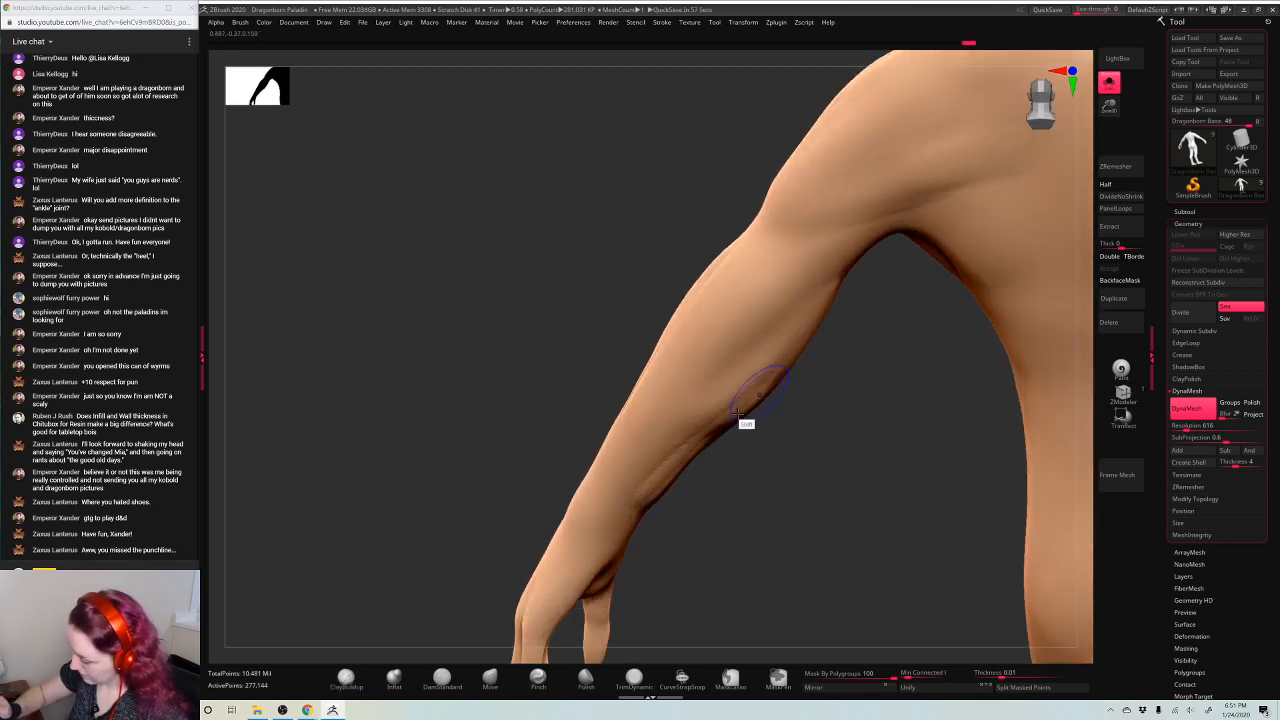
Shape the upper back around the spine and shoulder blades with ClayBuildup and smooth the strokes
right_drag(854, 430, 826, 426)
drag(1121, 114, 1118, 72)
right_drag(783, 426, 789, 363)
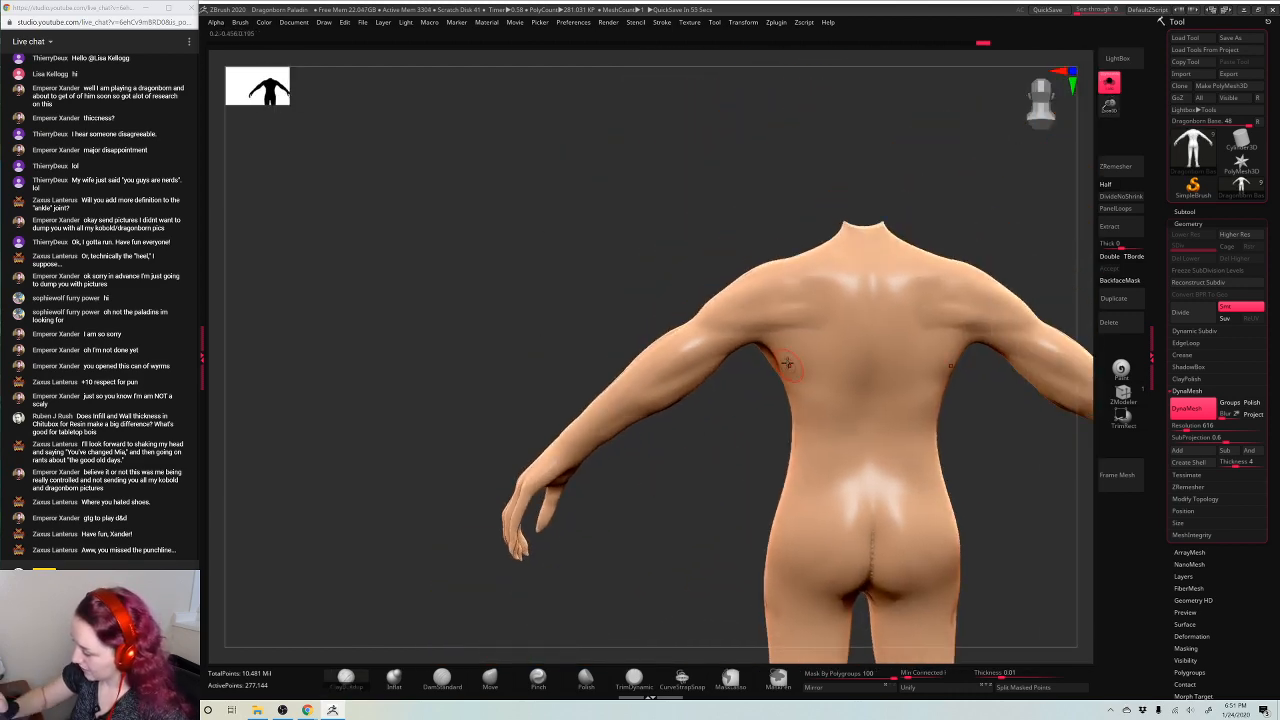
right_click(733, 434)
shift+right_drag(963, 410, 686, 297)
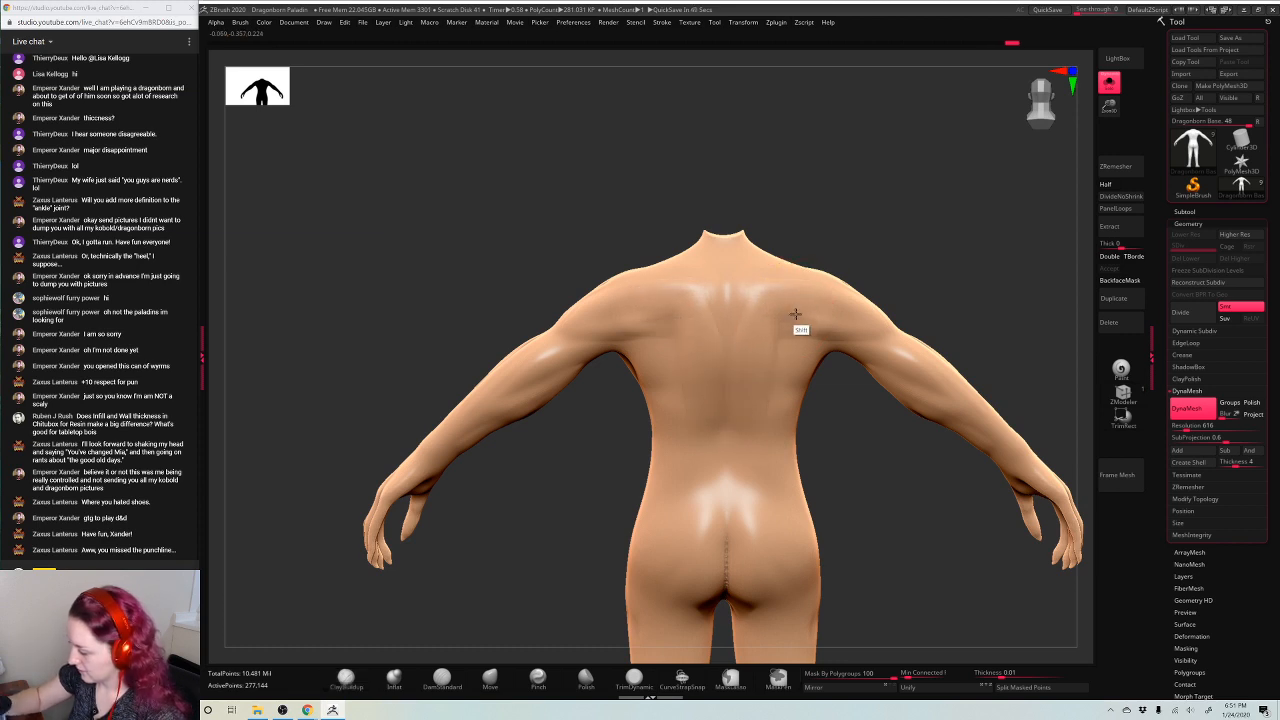
alt+right_drag(586, 411, 650, 387)
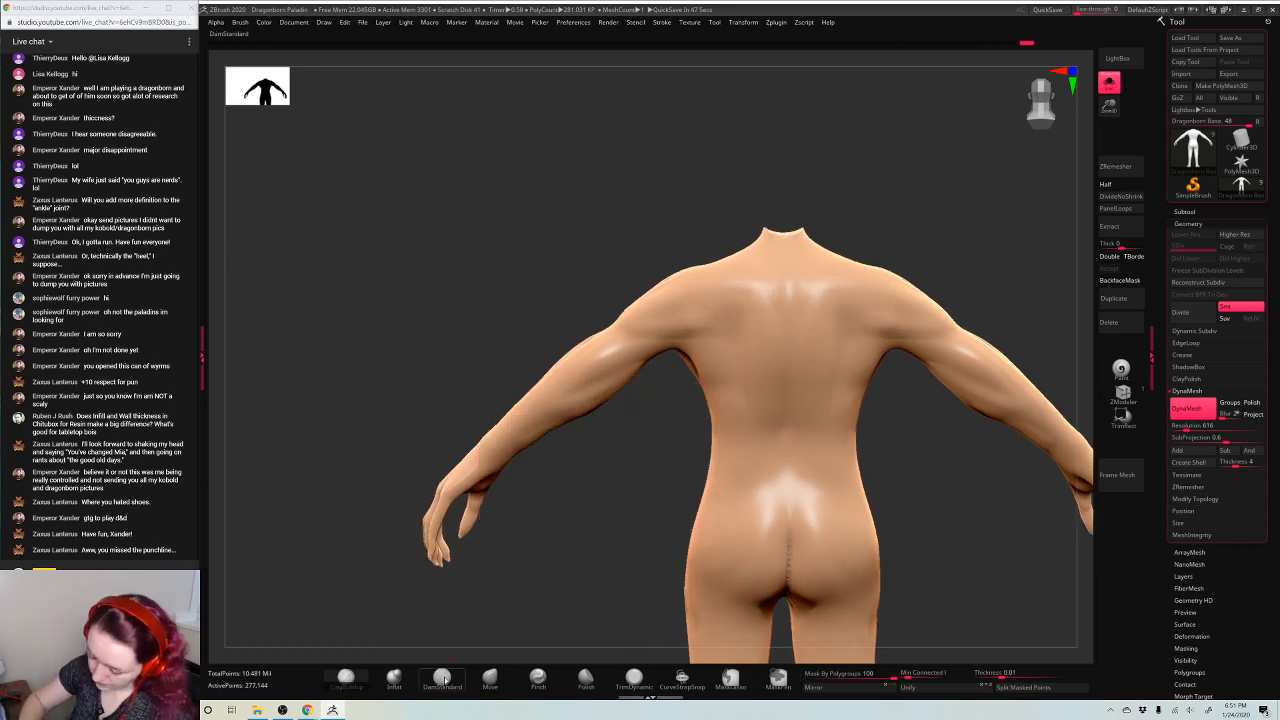
Sharpen the separations between the shoulder and arm muscles with DamStandard, front and back, softening them where needed
key(space)
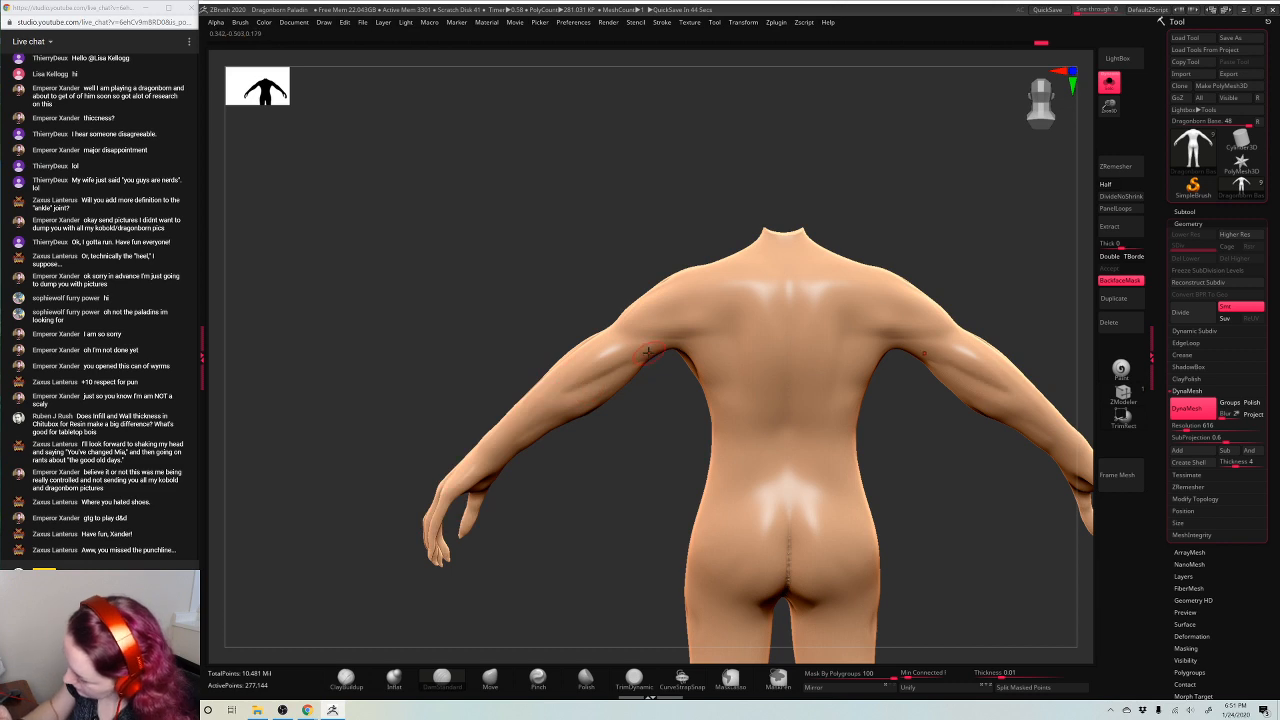
key(shift)
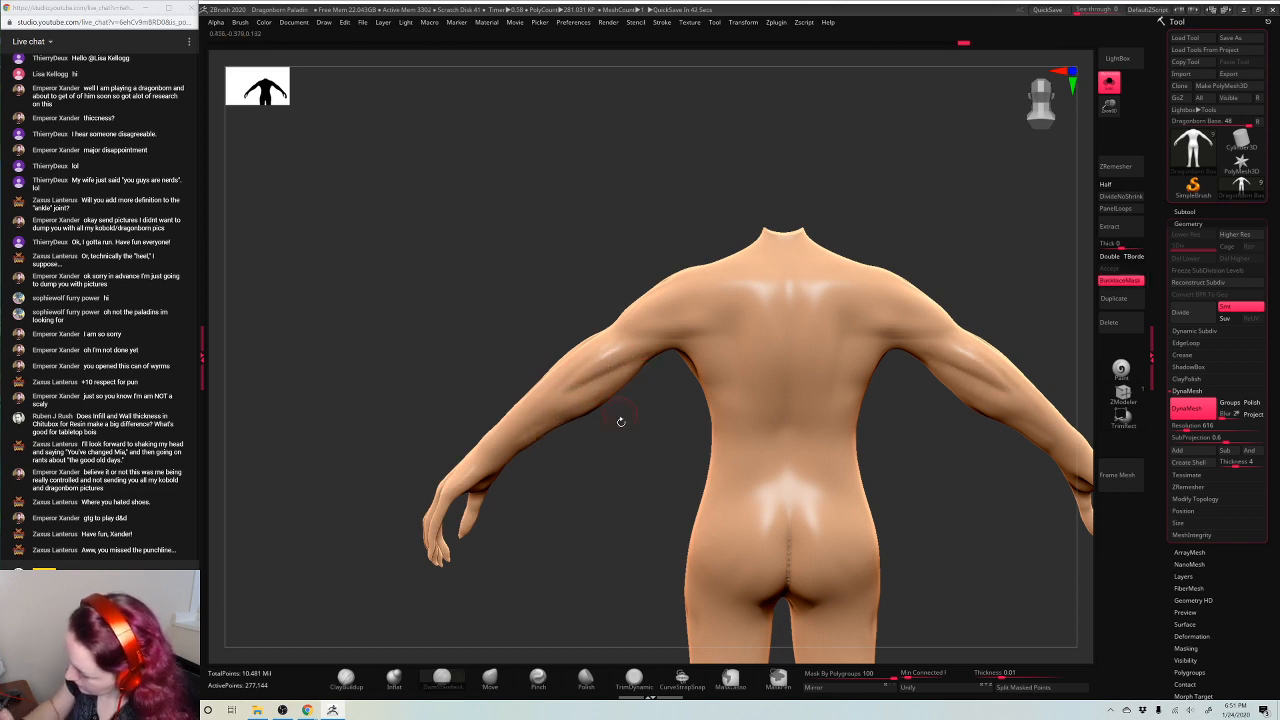
right_drag(620, 423, 736, 285)
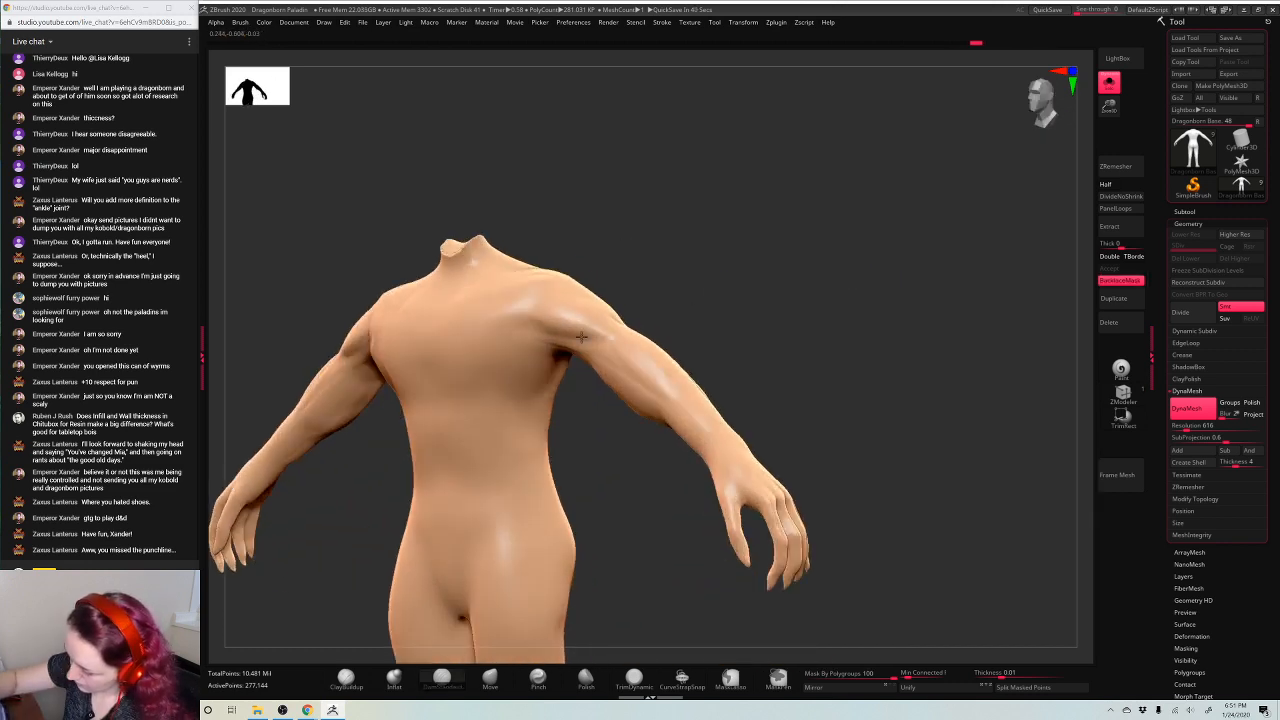
right_drag(591, 363, 651, 414)
key(space)
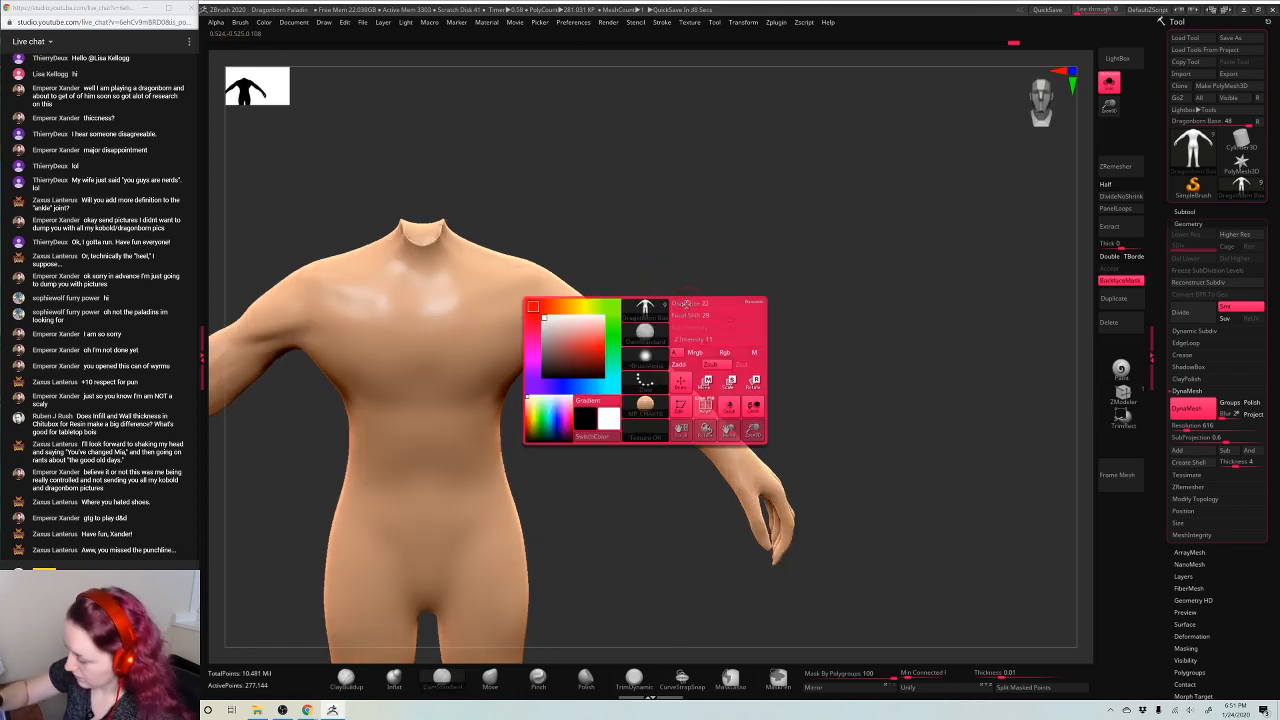
key(shift)
right_drag(815, 325, 784, 358)
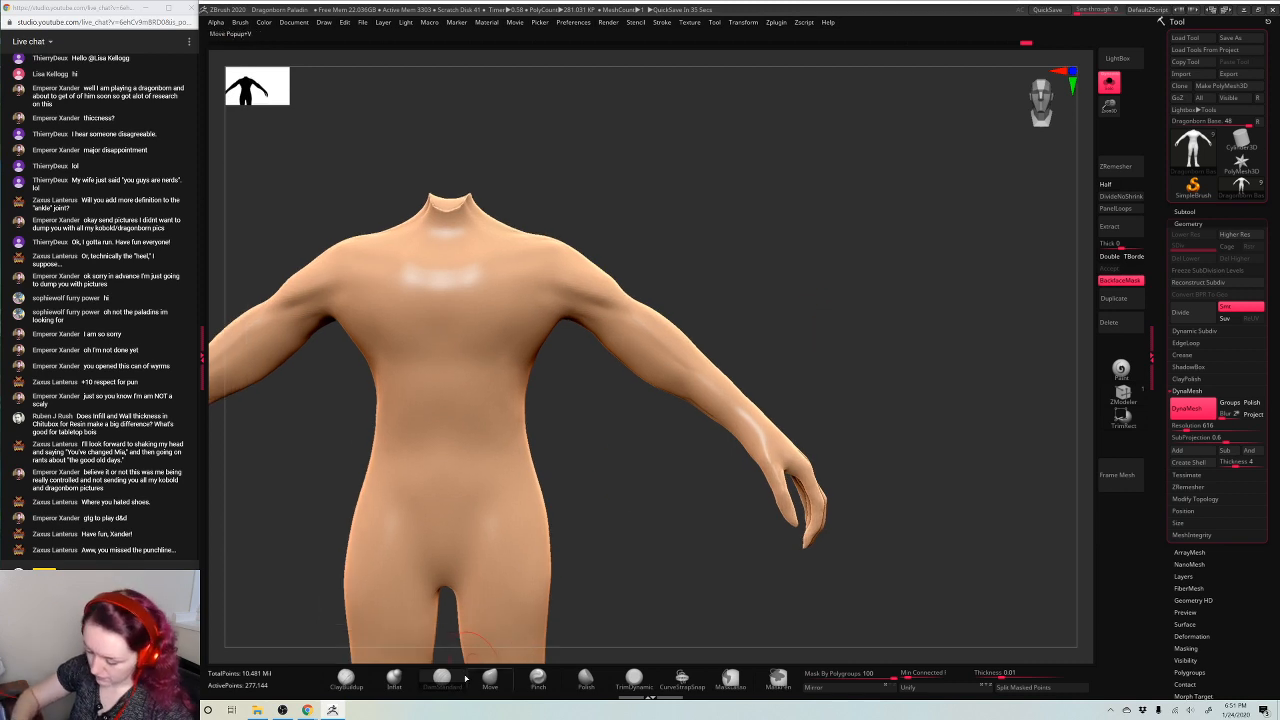
Fill out the forearm below the elbow with the Inflat brush and smooth the result
click(394, 678)
key(space)
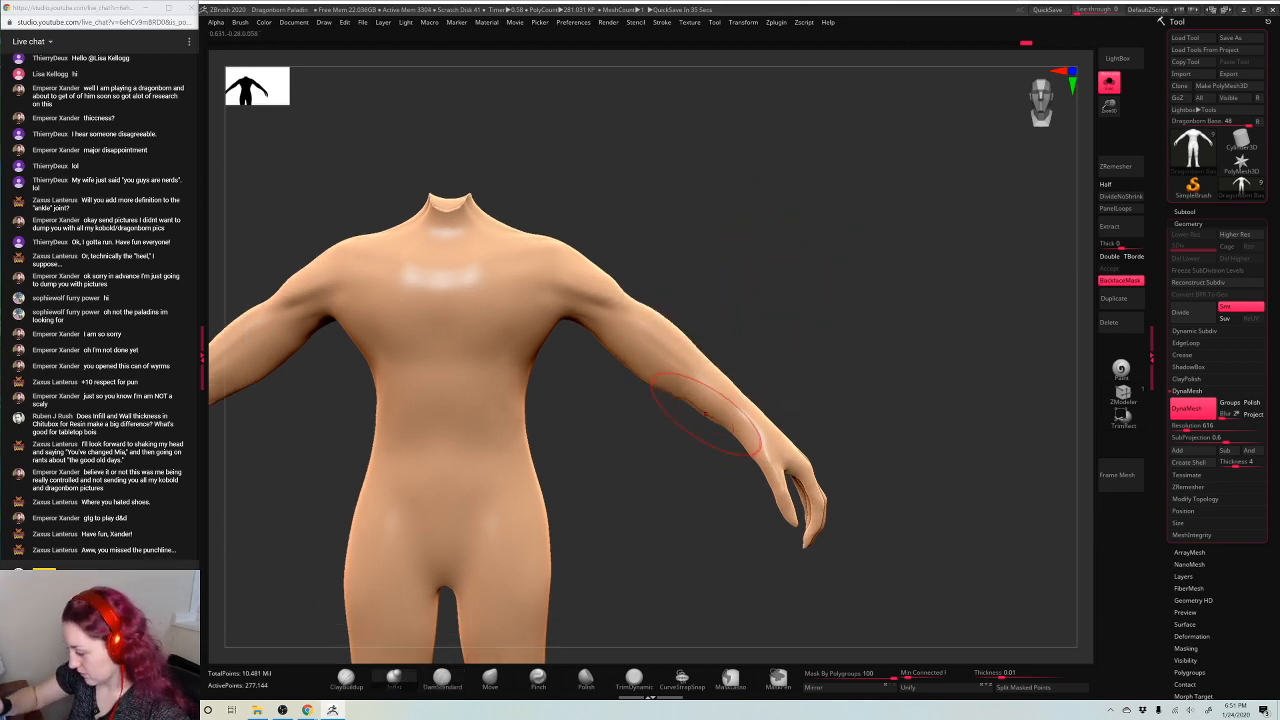
key(space)
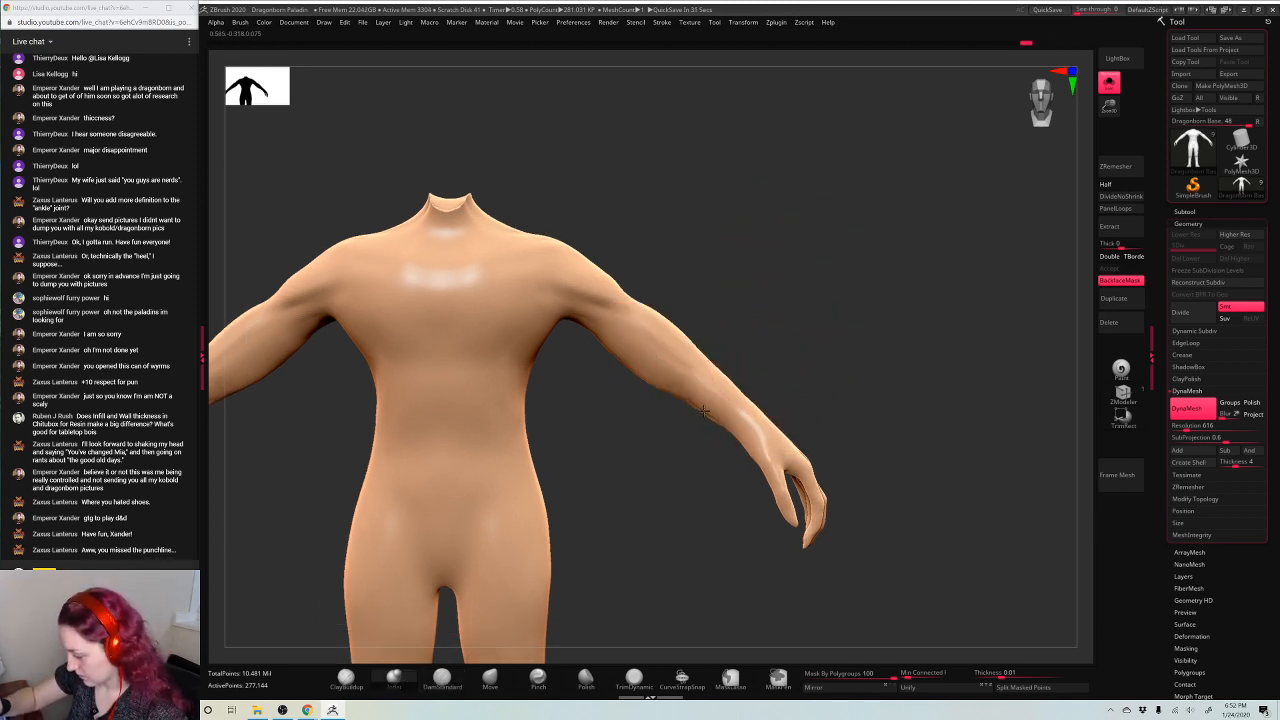
key(shift)
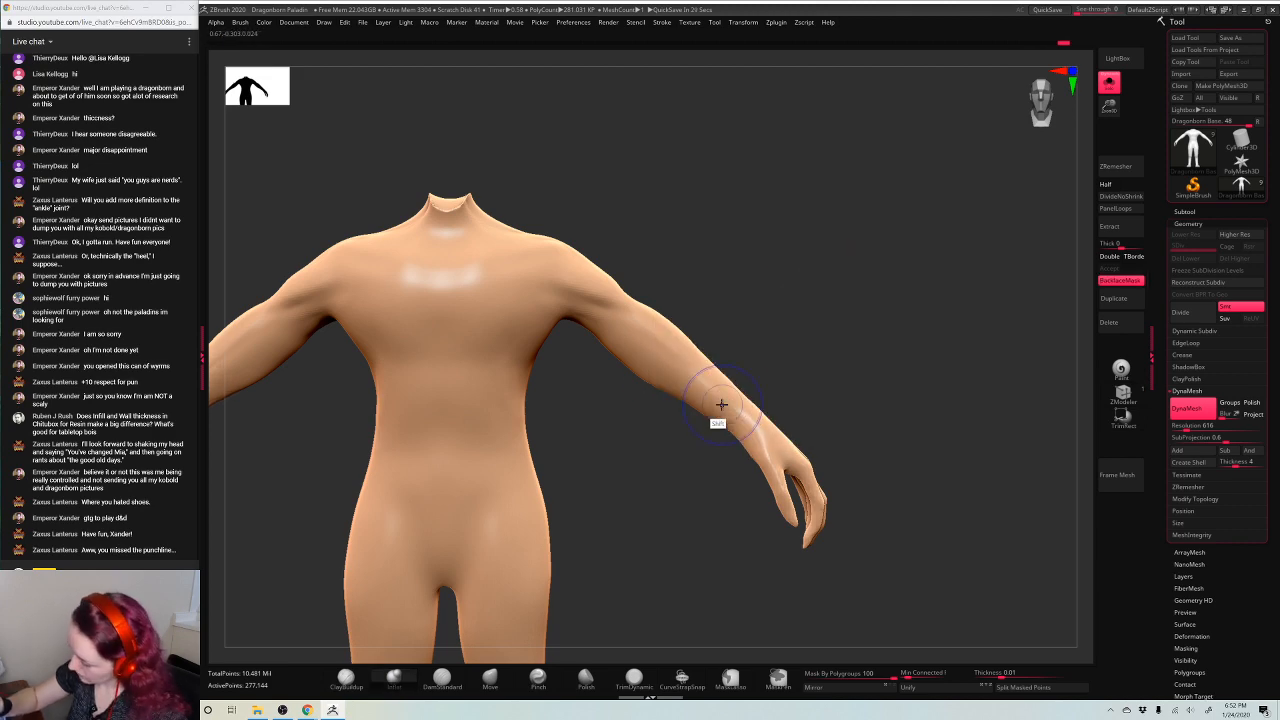
key(shift)
mouse_move(926, 266)
mouse_down()
mouse_move(857, 282)
mouse_move(728, 405)
mouse_up()
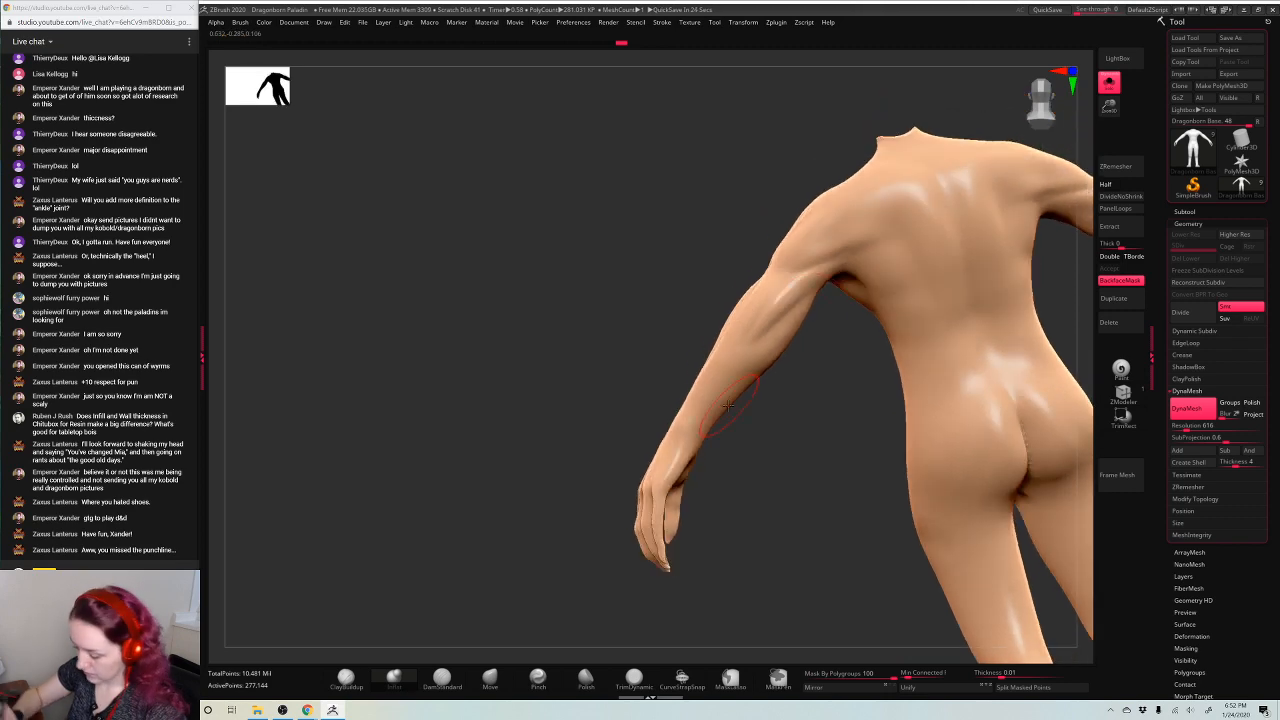
Shape the forearm muscles between the elbow and the wrist with ClayBuildup and smooth them from several sides
key(space)
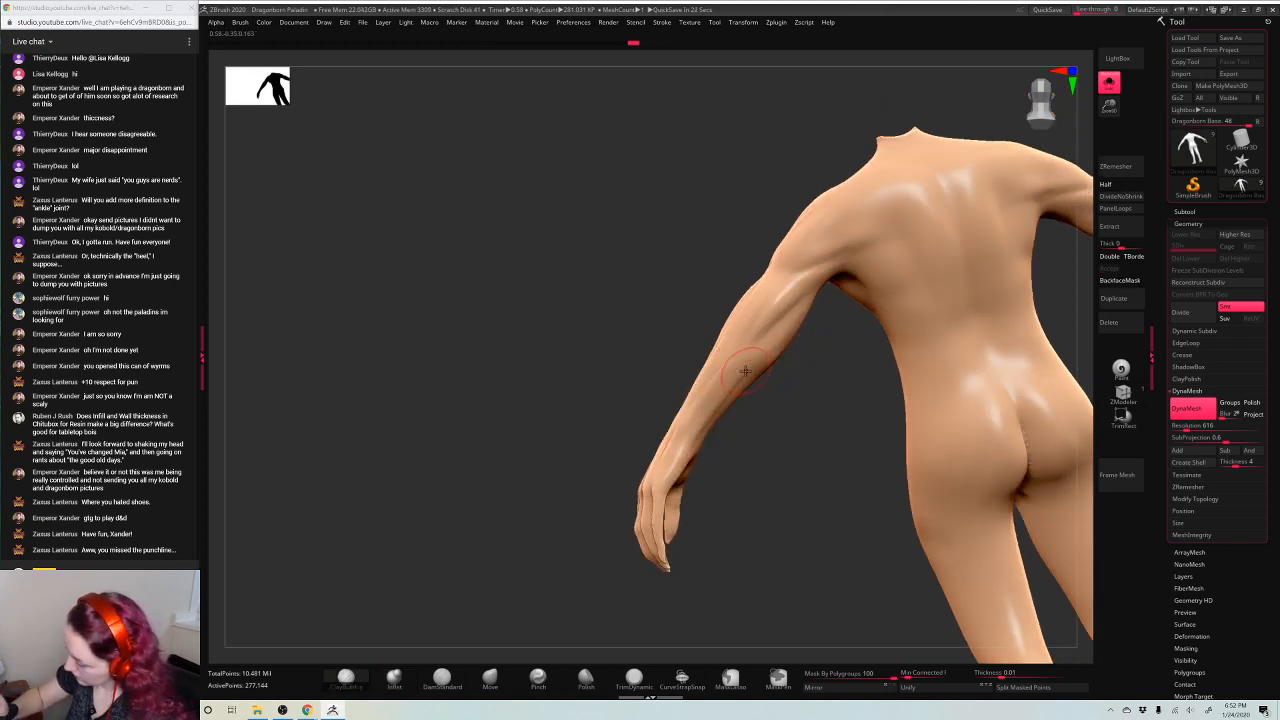
mouse_move(699, 425)
mouse_down()
mouse_move(726, 381)
mouse_move(704, 357)
mouse_move(690, 366)
mouse_move(653, 351)
mouse_up()
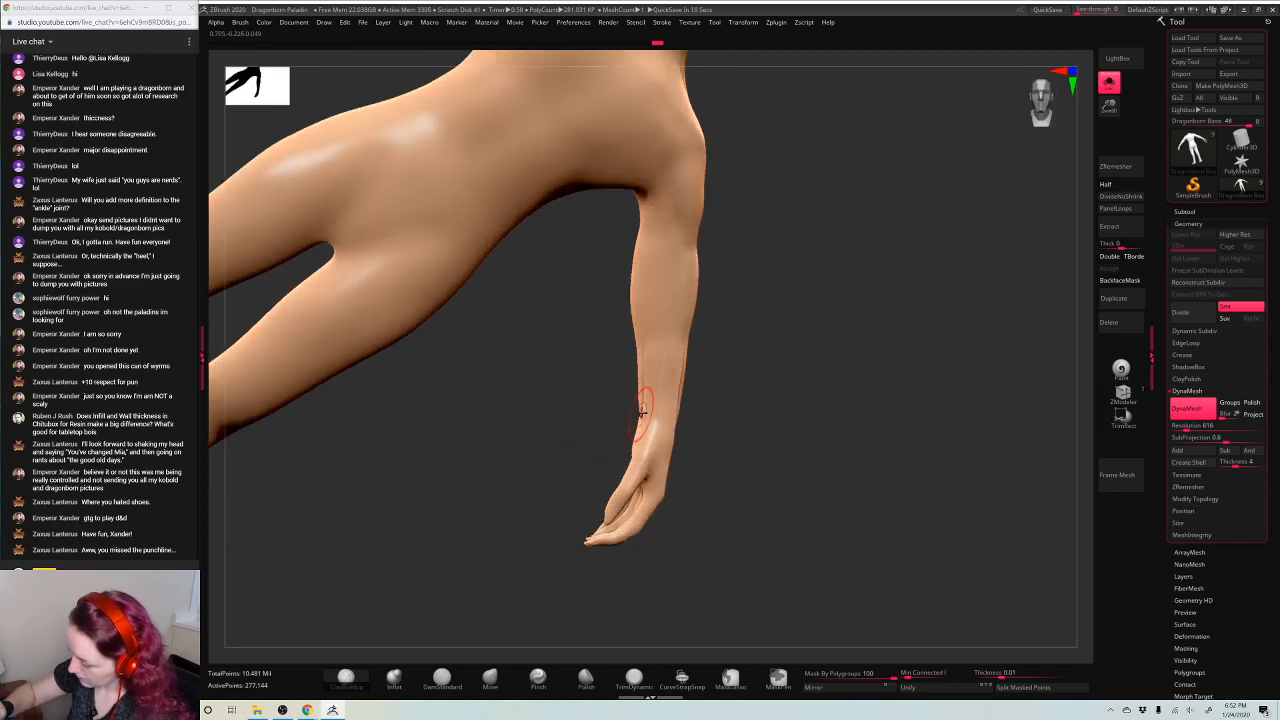
mouse_move(807, 338)
mouse_down()
mouse_move(686, 409)
mouse_move(770, 434)
mouse_move(711, 430)
mouse_move(712, 456)
mouse_up()
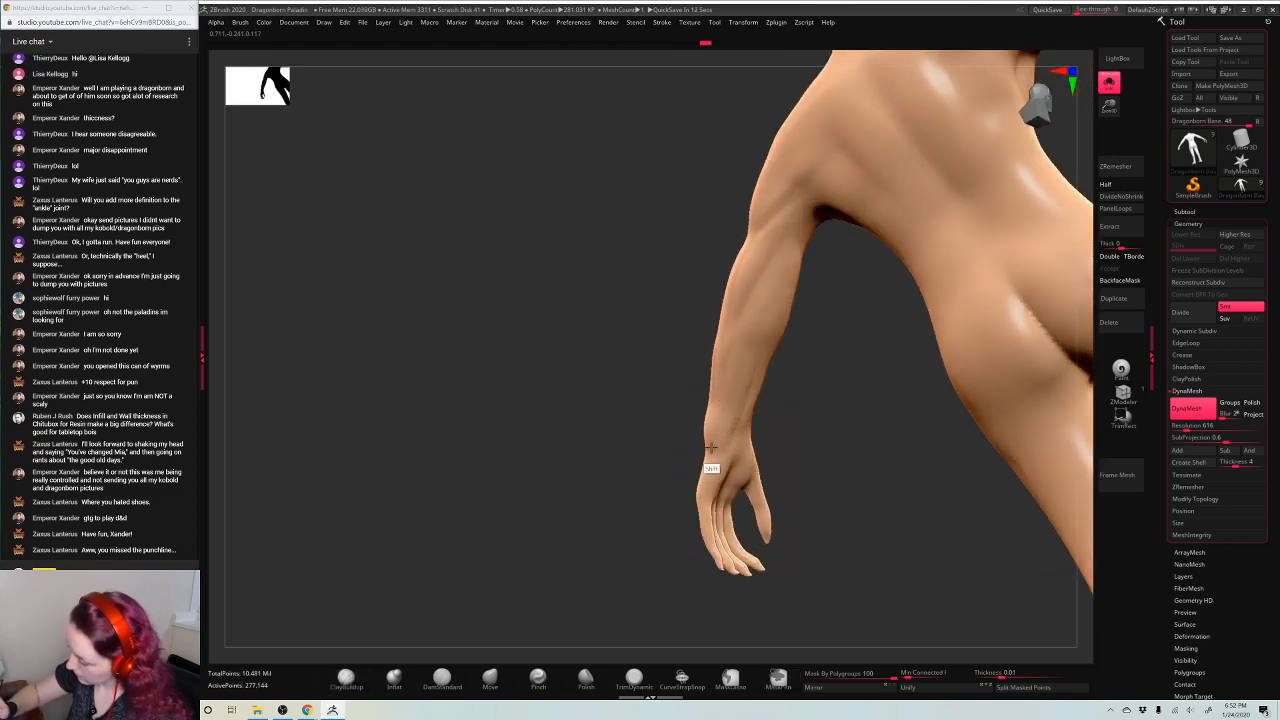
drag(745, 415, 749, 363)
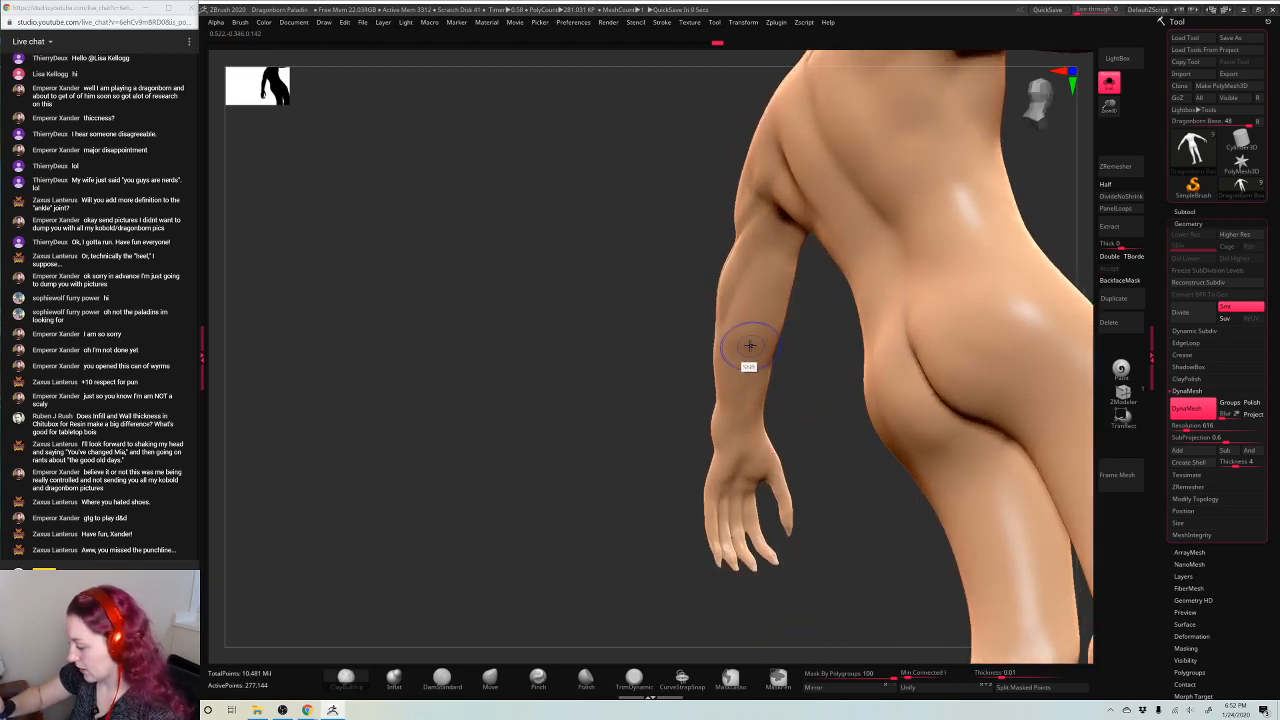
drag(797, 398, 784, 366)
drag(727, 305, 837, 361)
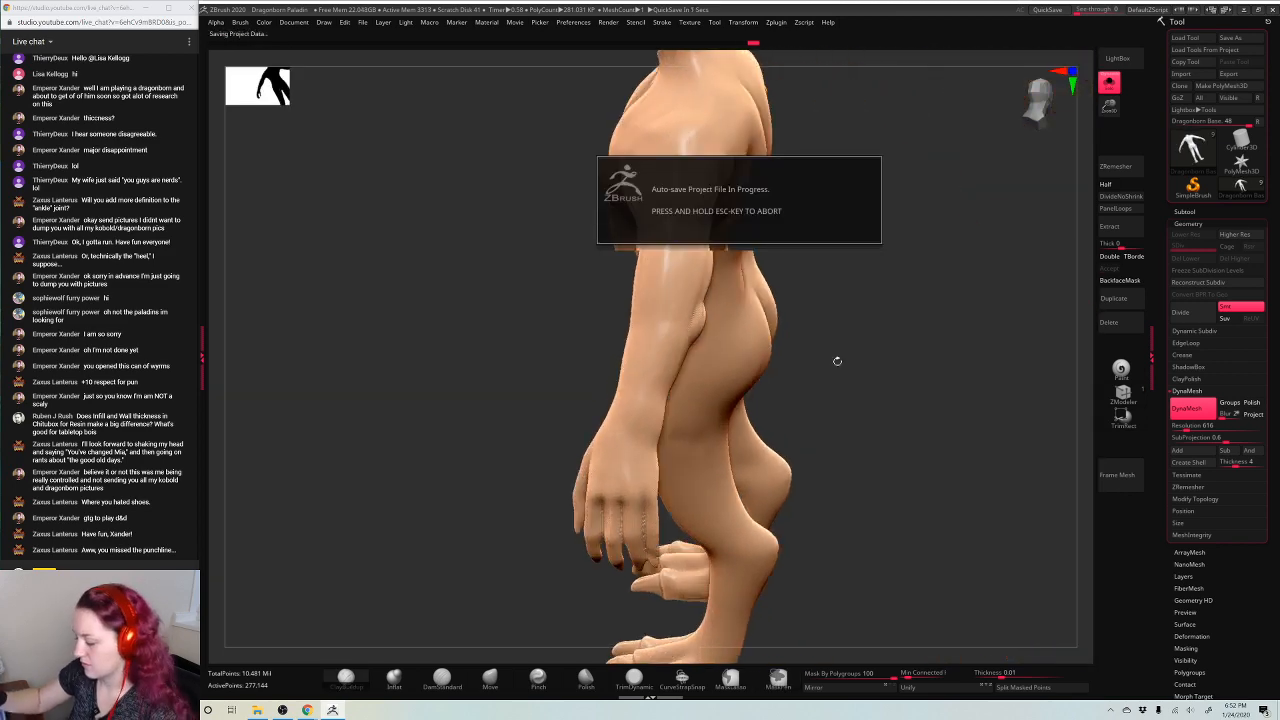
drag(923, 300, 851, 354)
drag(746, 409, 712, 380)
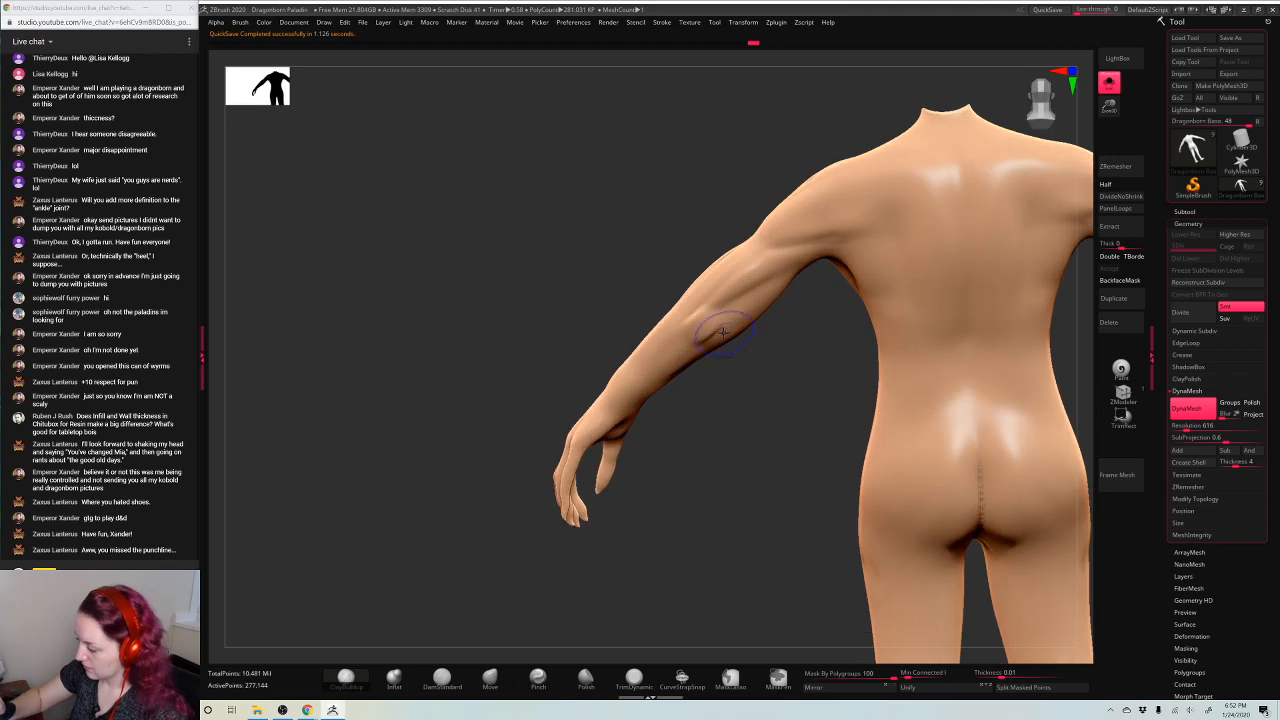
Define the separations of the triceps and elbow on the back of the arm with DamStandard and soften them
drag(646, 477, 766, 258)
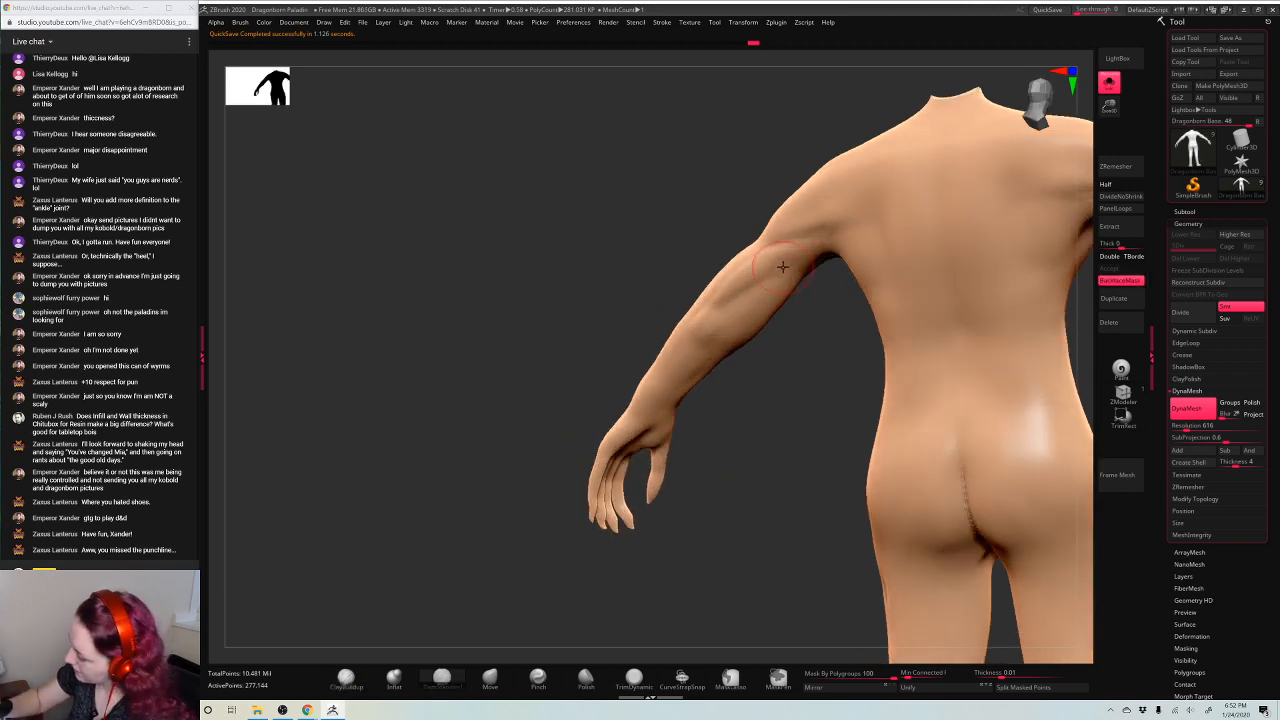
key(space)
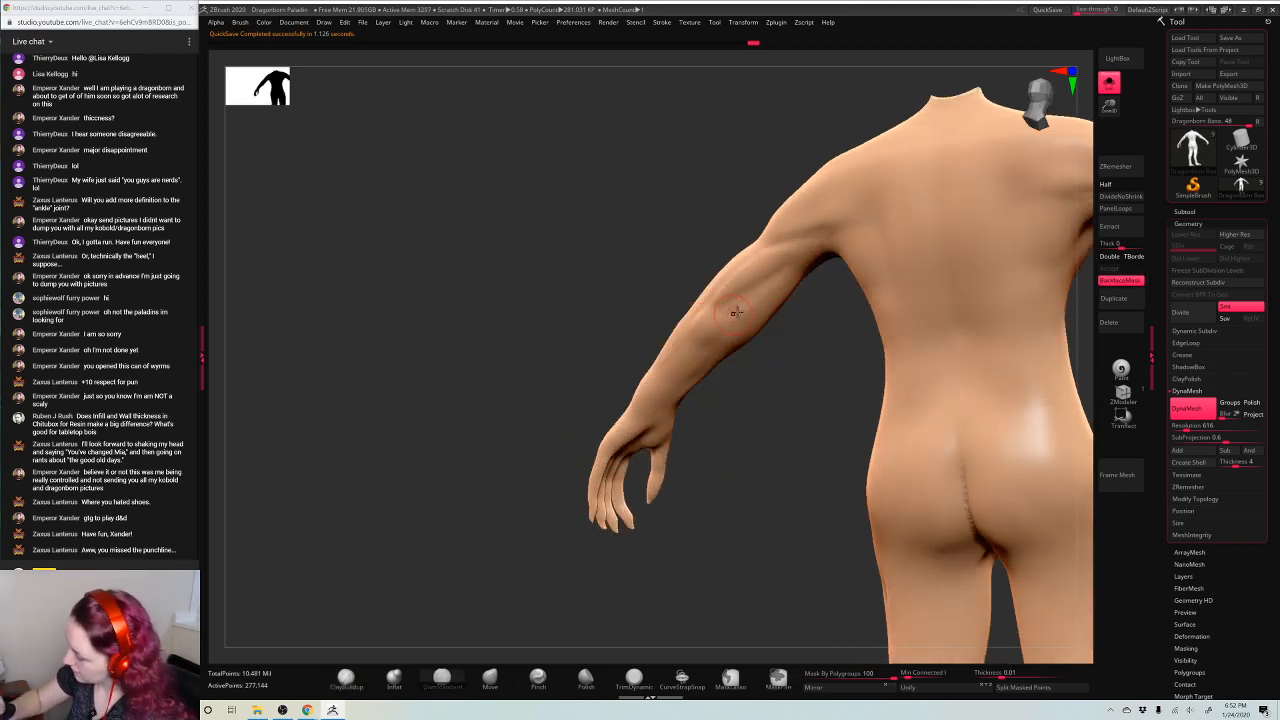
shift+drag(731, 308, 766, 302)
mouse_move(838, 362)
mouse_down()
mouse_move(783, 318)
mouse_move(772, 376)
mouse_up()
key(space)
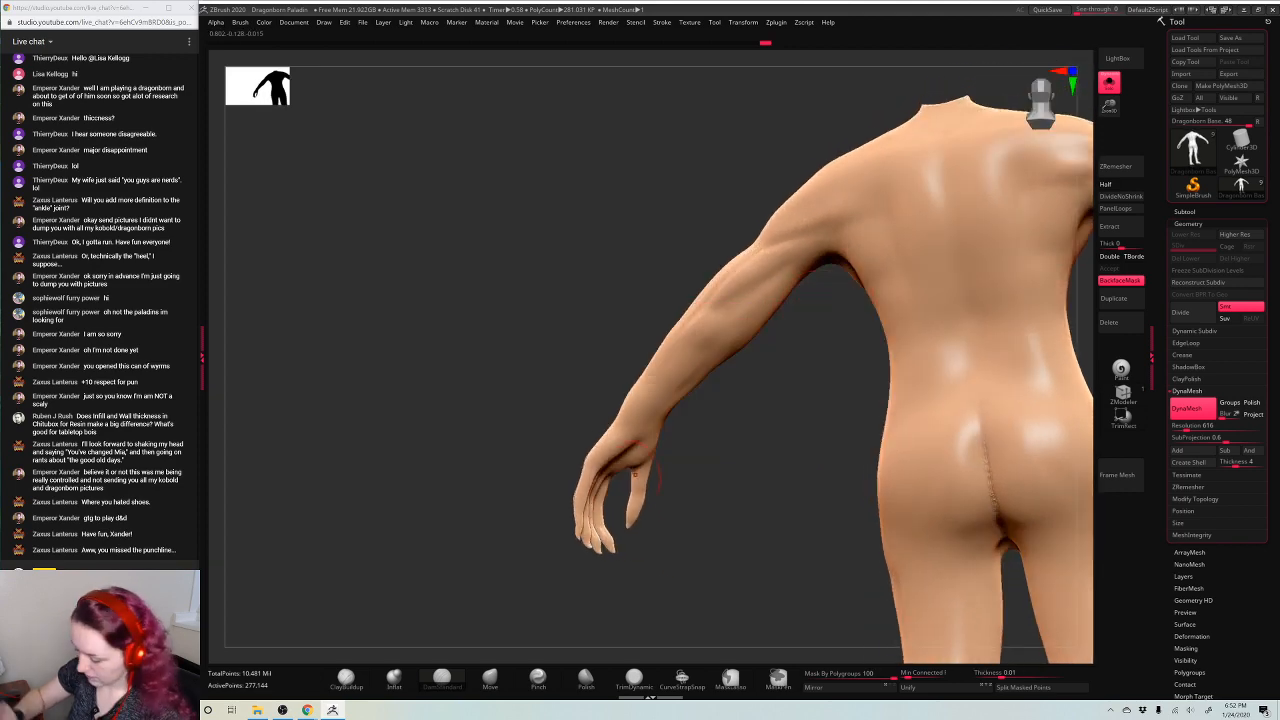
Build up the inner upper arm between the armpit and the elbow with ClayBuildup and smooth the strokes
click(348, 680)
drag(743, 432, 775, 330)
drag(800, 266, 830, 279)
drag(630, 398, 952, 326)
drag(1006, 229, 886, 243)
drag(696, 313, 763, 346)
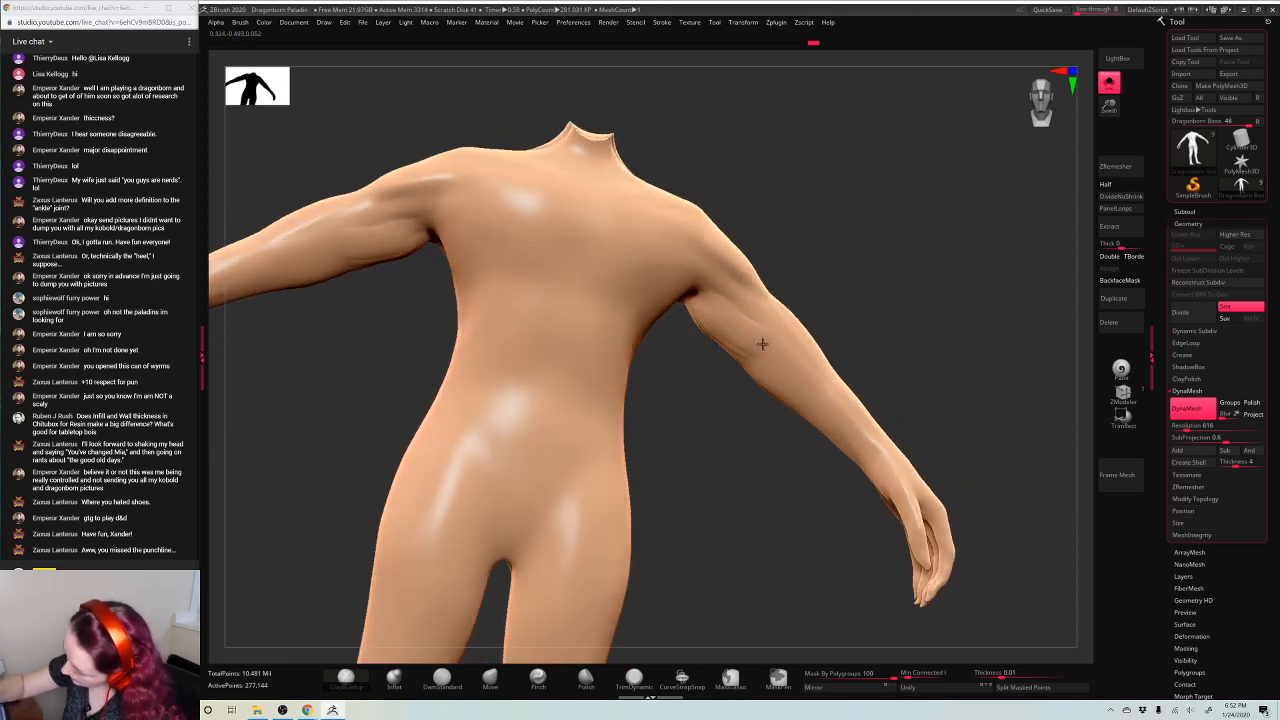
mouse_move(743, 299)
mouse_down()
mouse_move(750, 312)
mouse_move(725, 332)
mouse_move(863, 266)
mouse_move(880, 297)
mouse_move(773, 369)
mouse_move(829, 271)
mouse_up()
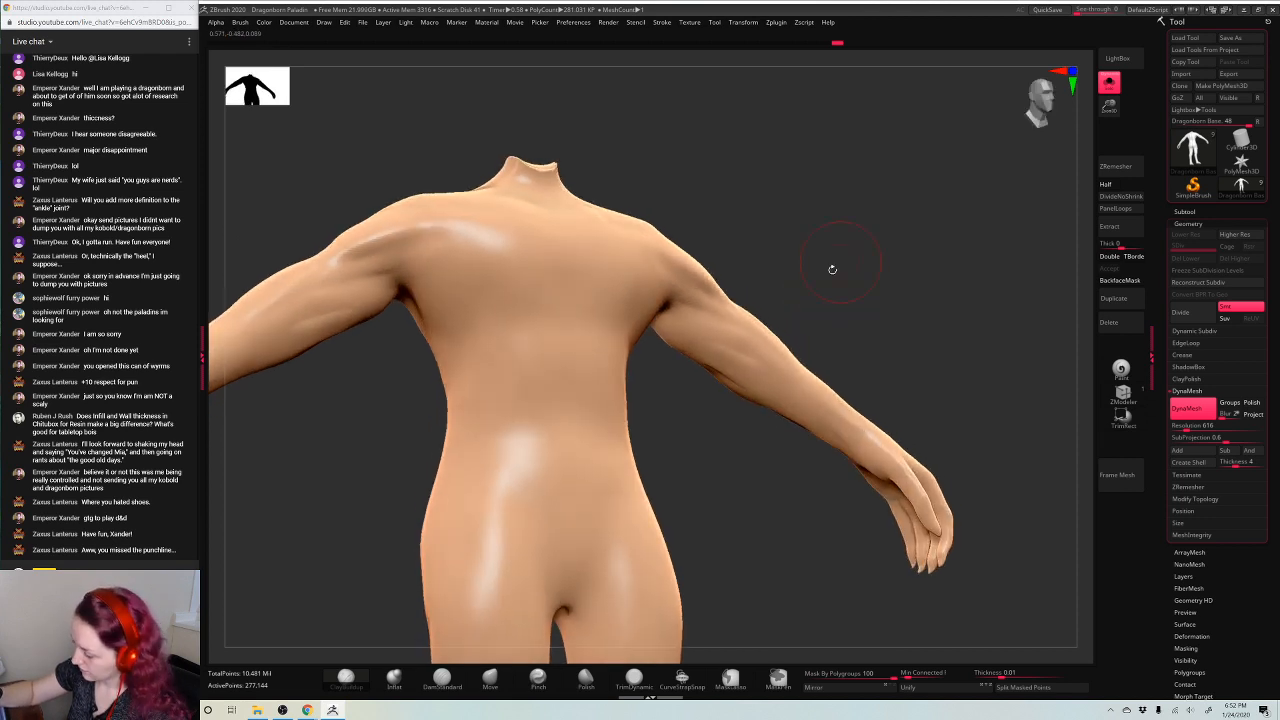
shift+drag(745, 393, 893, 279)
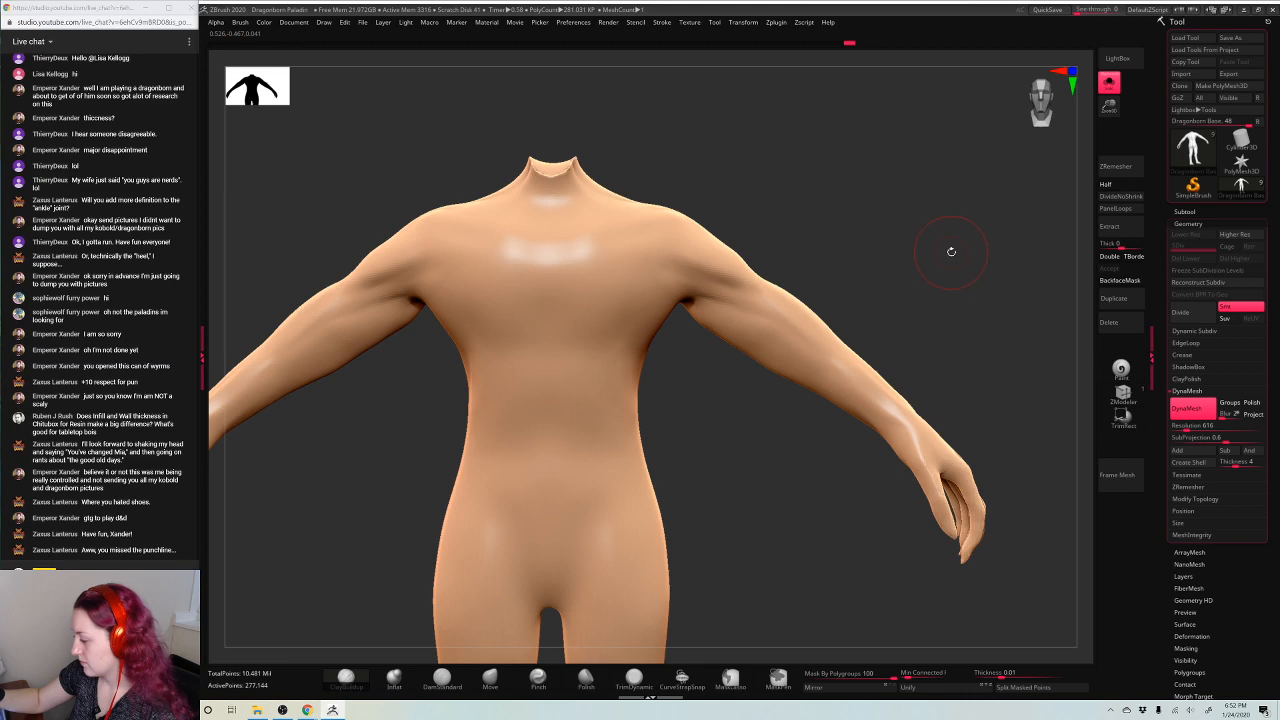
Turn off solo mode to show the armor around the body and view the arms within it
key(f)
click(1109, 84)
alt+drag(947, 211, 866, 318)
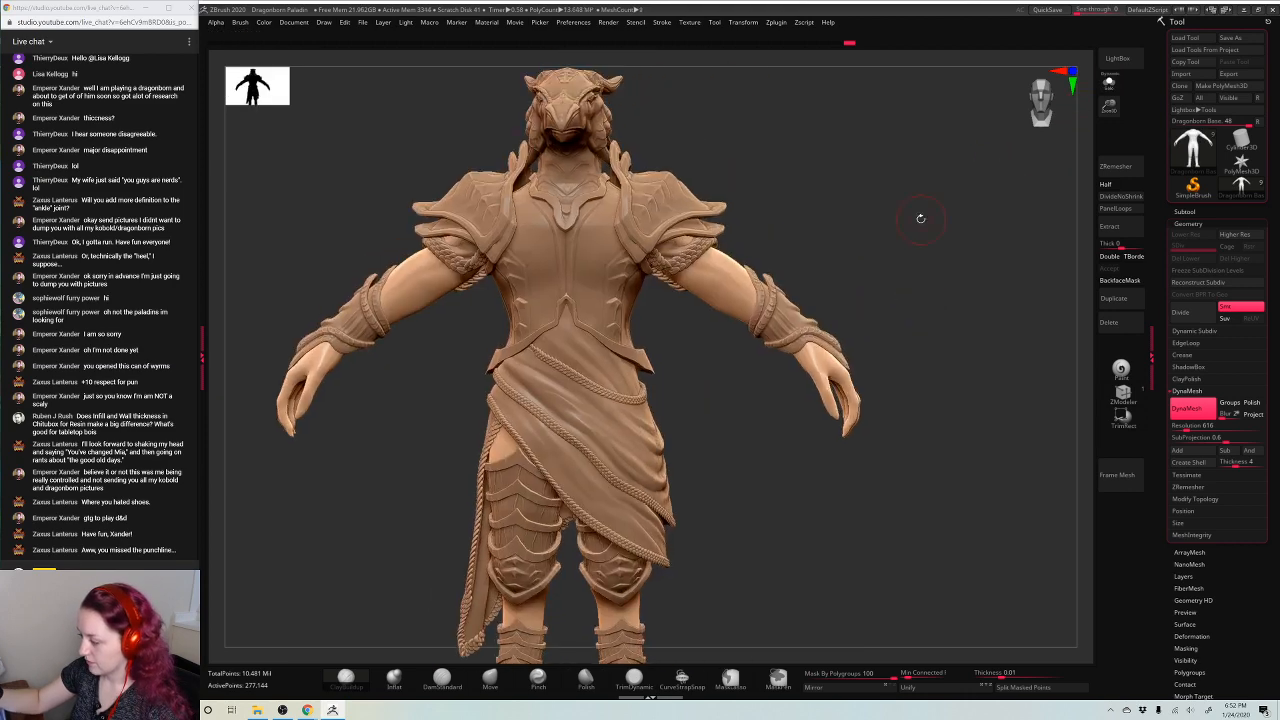
right_click(920, 217)
drag(1102, 124, 881, 254)
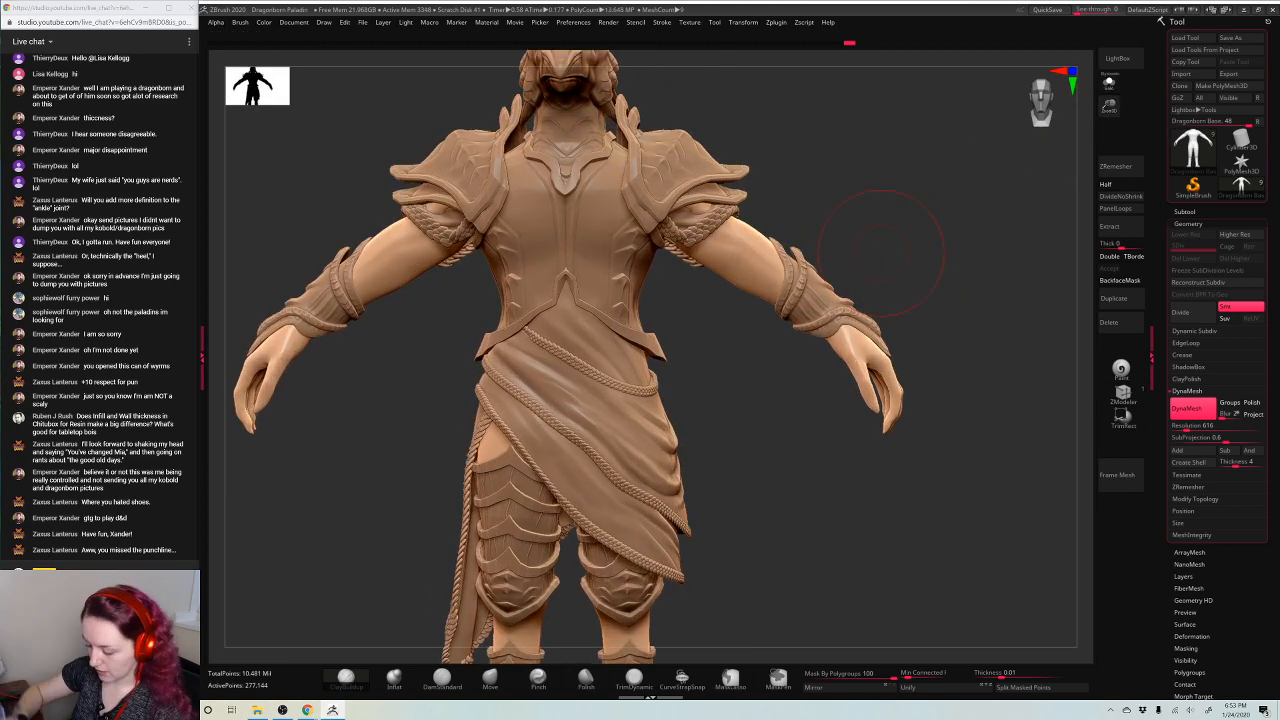
Select the shoulder armor and adjust its fit around the upper arm with the Move brush
alt+click(712, 218)
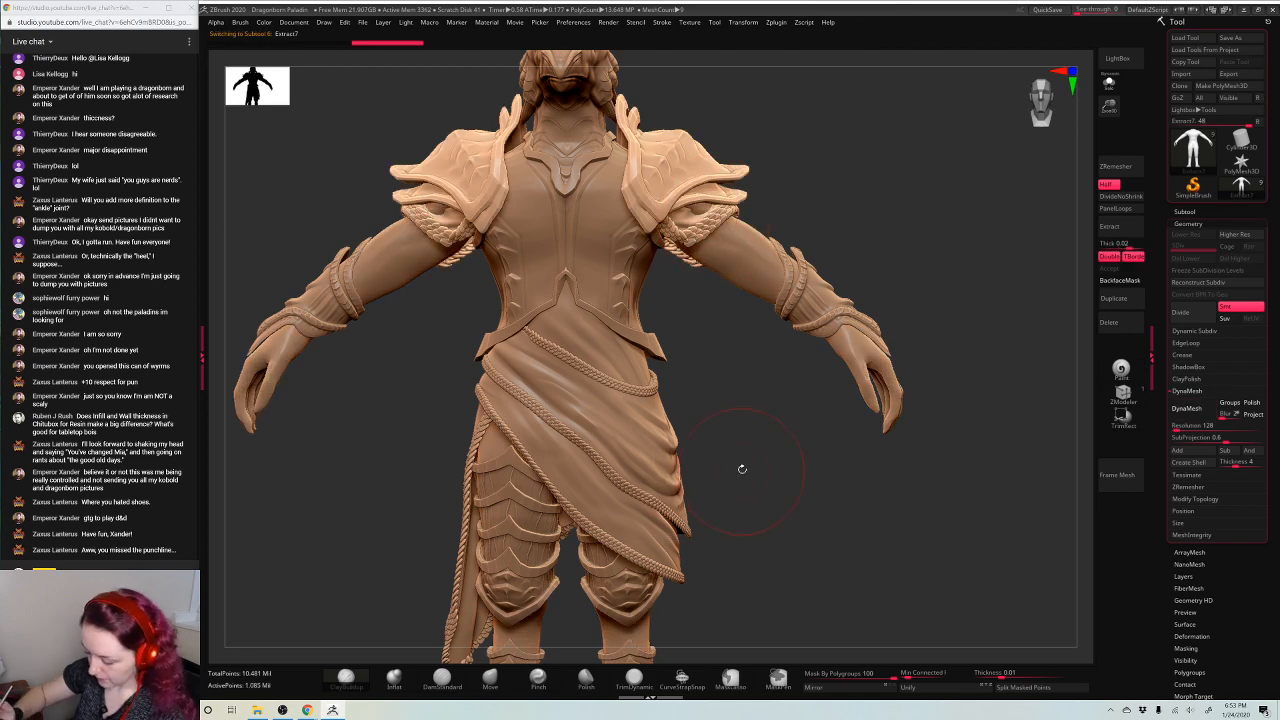
drag(742, 469, 820, 560)
right_click(884, 241)
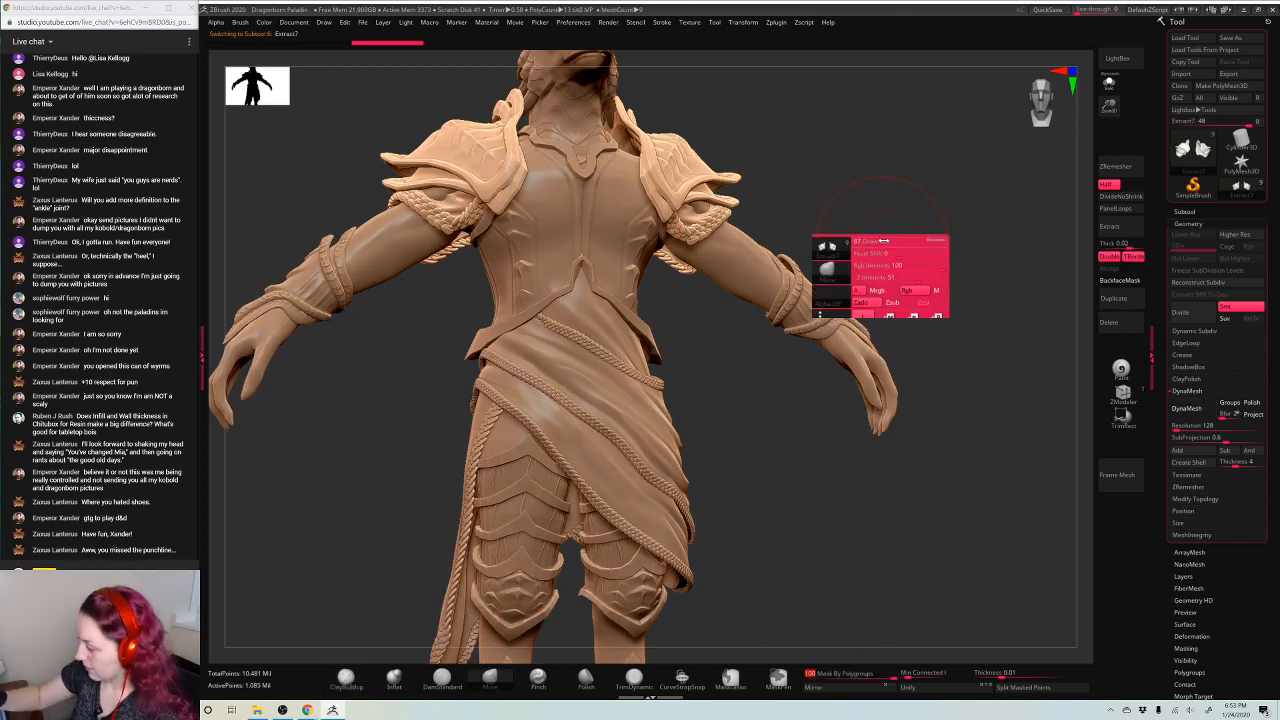
drag(894, 220, 695, 183)
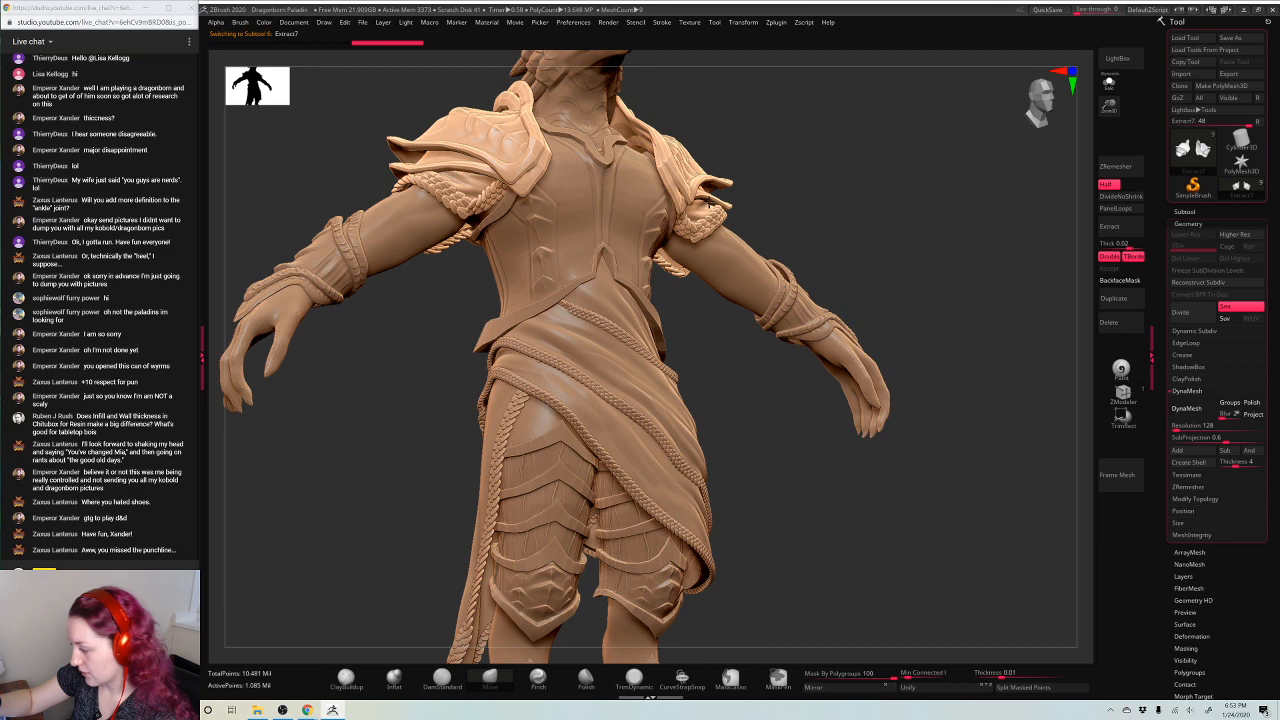
shift+drag(928, 191, 963, 231)
Reselect the body mesh and save the project over the existing Dragonborn Paladin file
alt+click(767, 268)
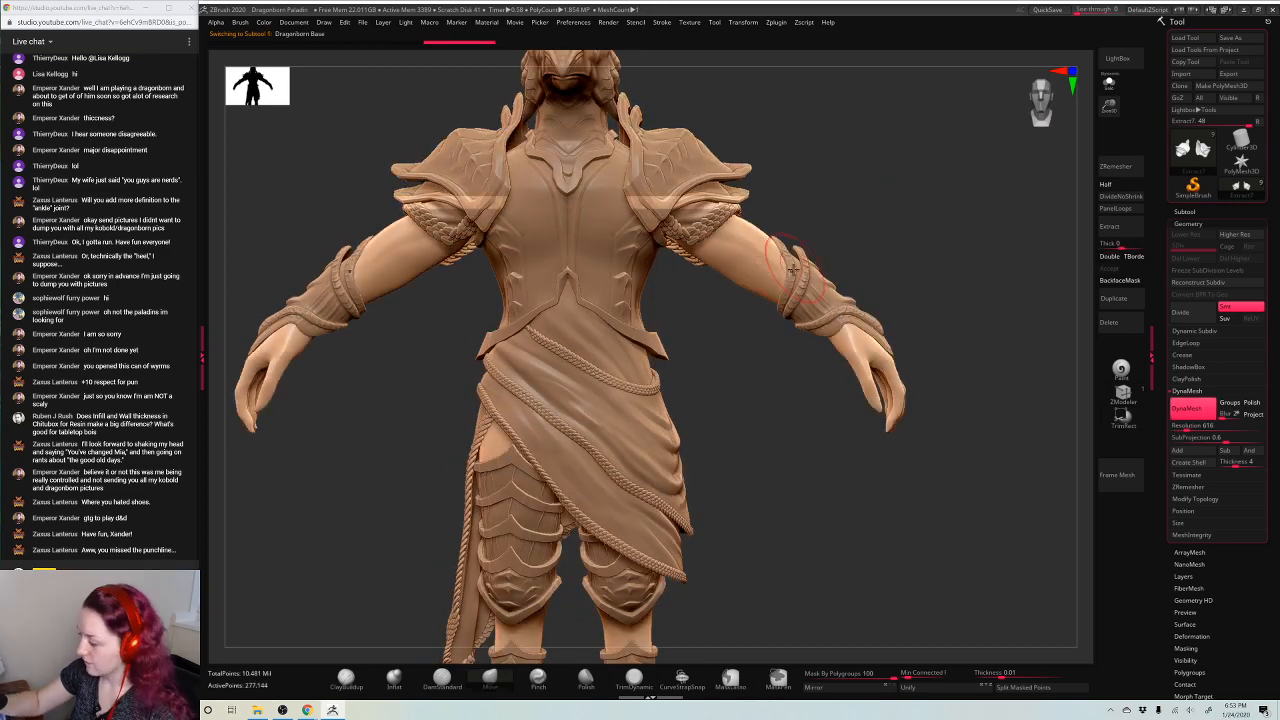
right_click(762, 284)
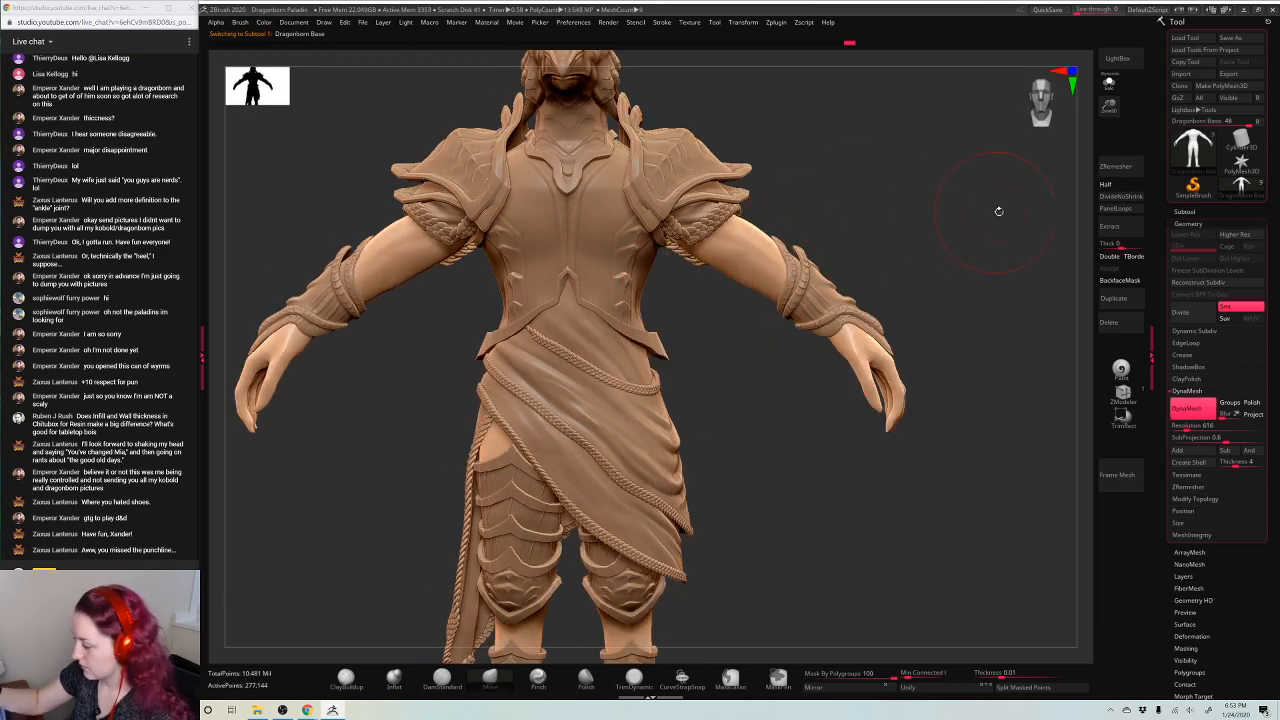
drag(1106, 104, 1096, 84)
alt+drag(943, 218, 922, 232)
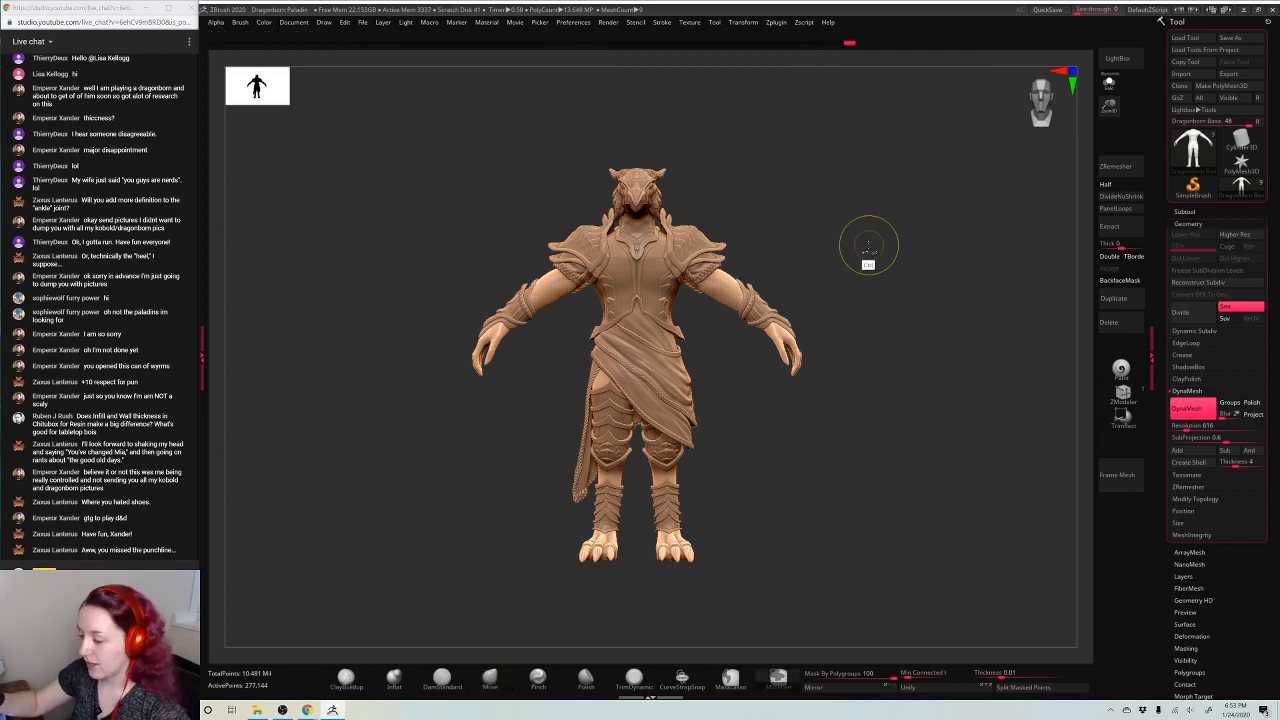
key(ctrl+s)
key(Return)
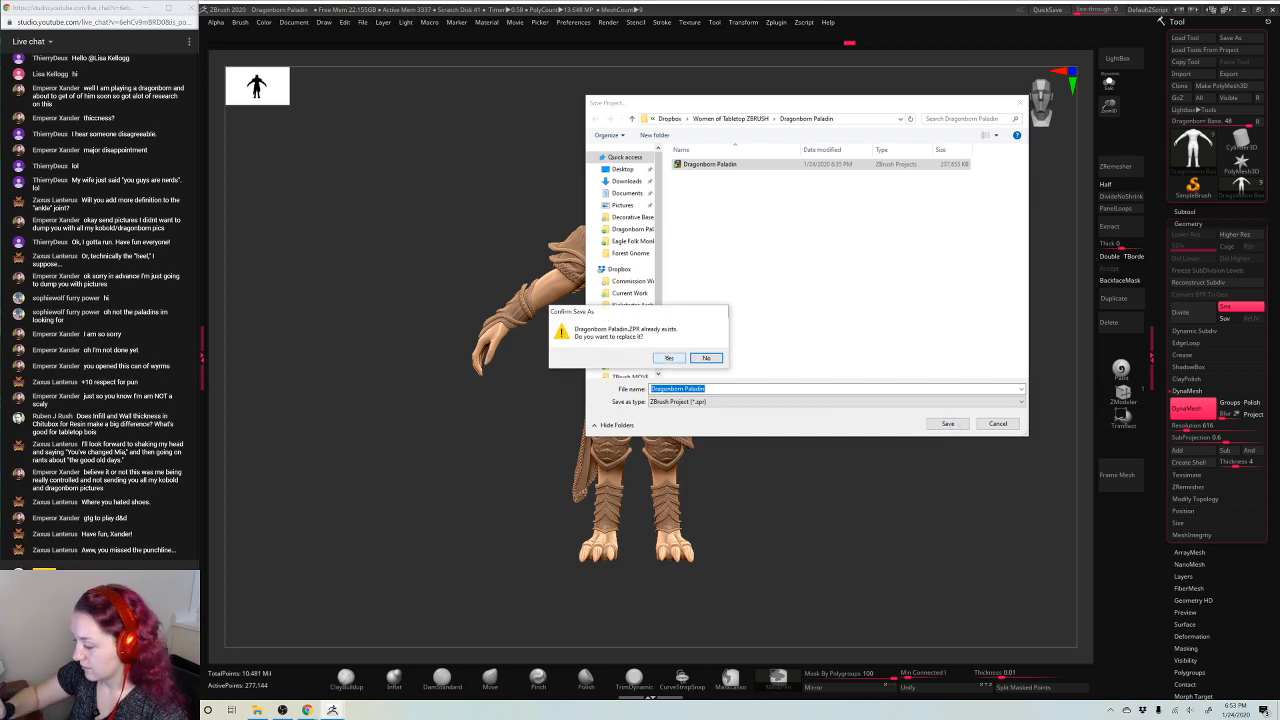
key(y)
right_click(828, 295)
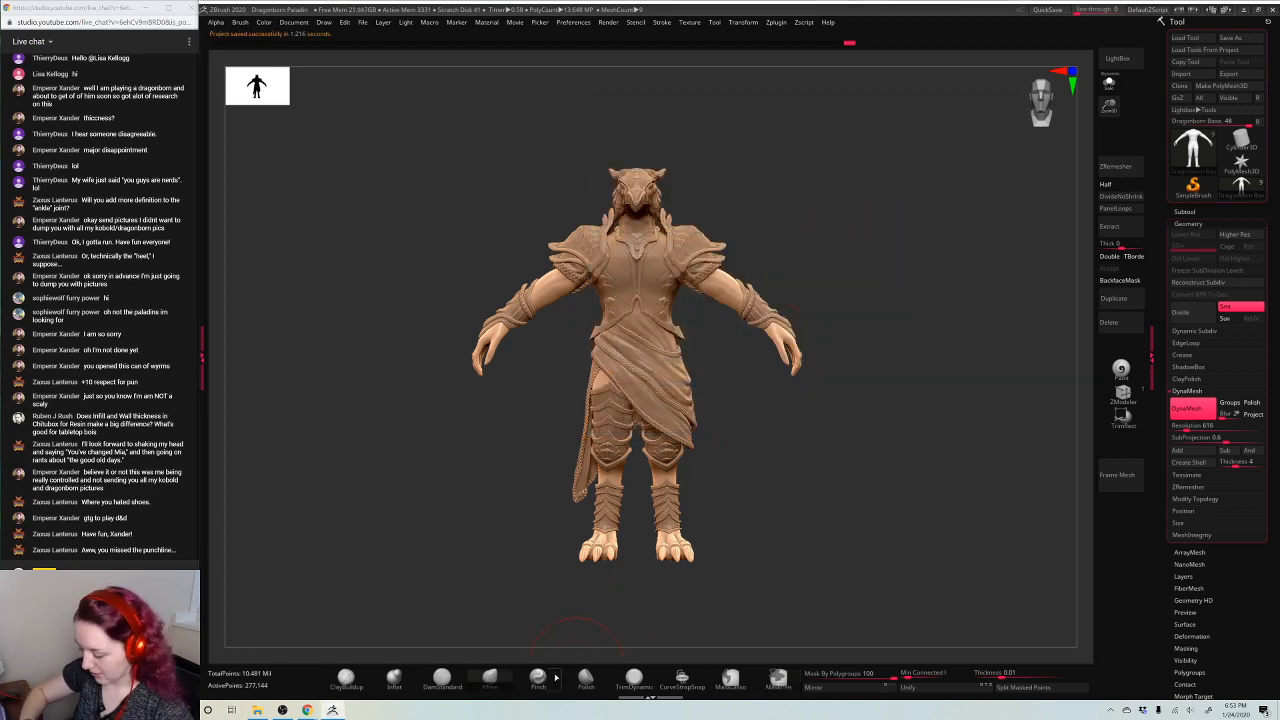
right_click(732, 317)
key(ctrl+z)
click(490, 679)
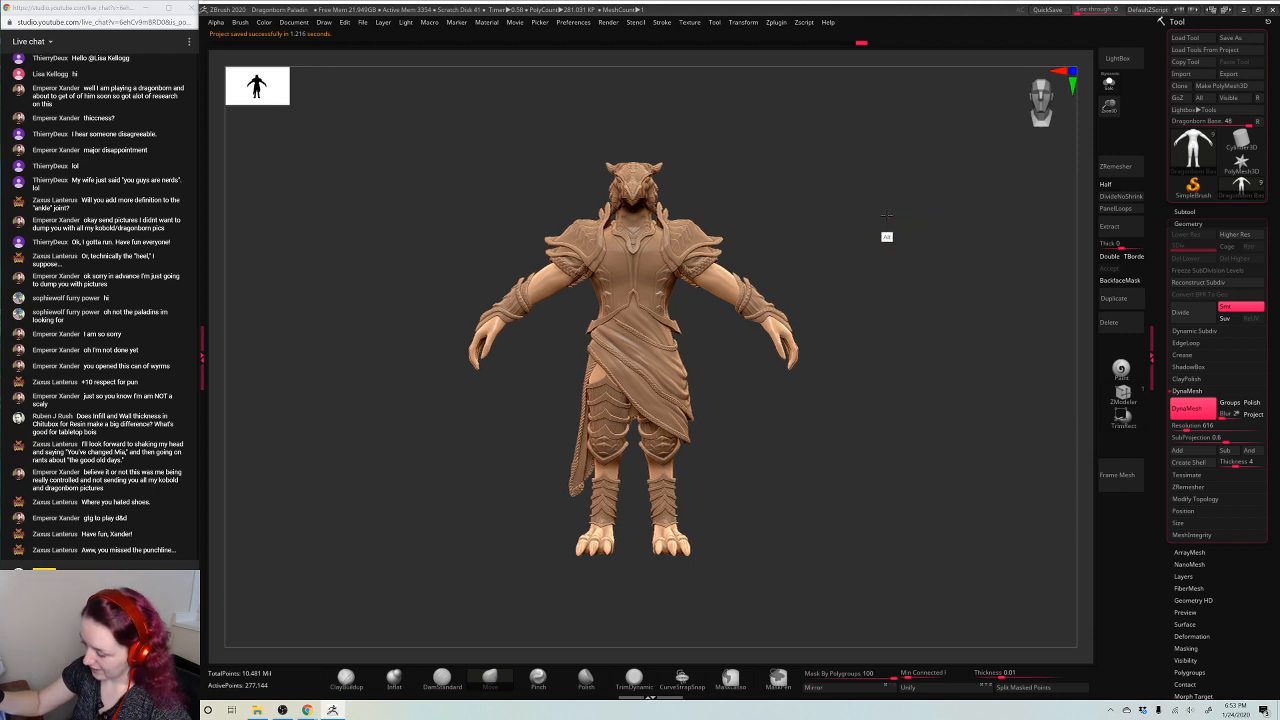
Isolate the body mesh in solo mode and bring the torso and legs into close view
click(1109, 83)
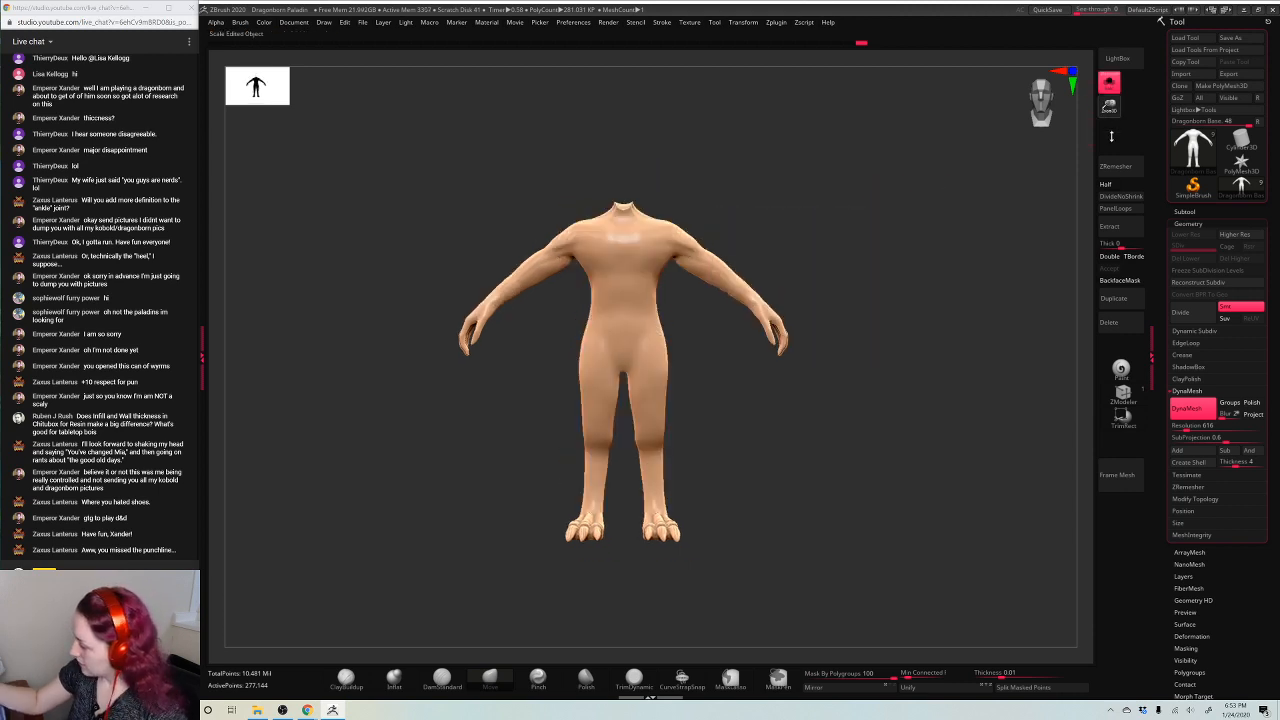
drag(1111, 136, 1110, 205)
right_click(937, 245)
alt+drag(849, 224, 923, 160)
right_click(706, 390)
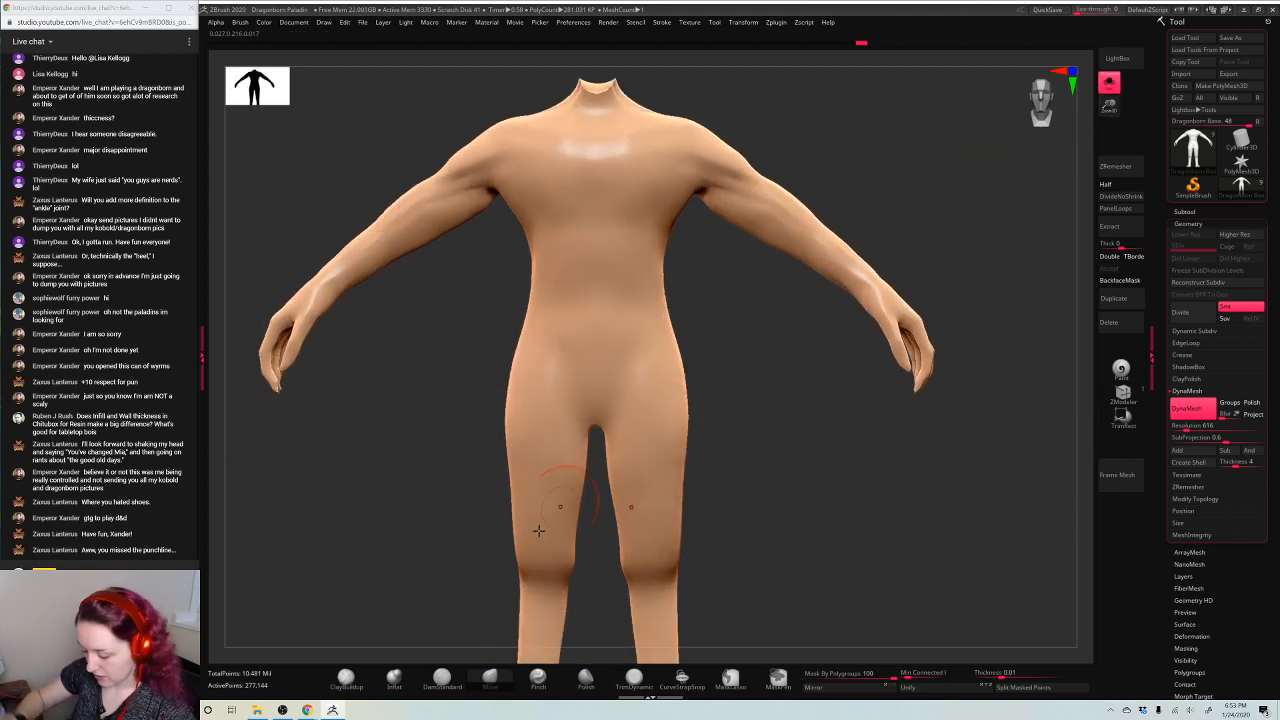
Build up the glutes with ClayBuildup strokes running from the tailbone outward toward the hips
click(348, 679)
alt+drag(763, 405, 803, 301)
right_click(805, 287)
right_click(732, 307)
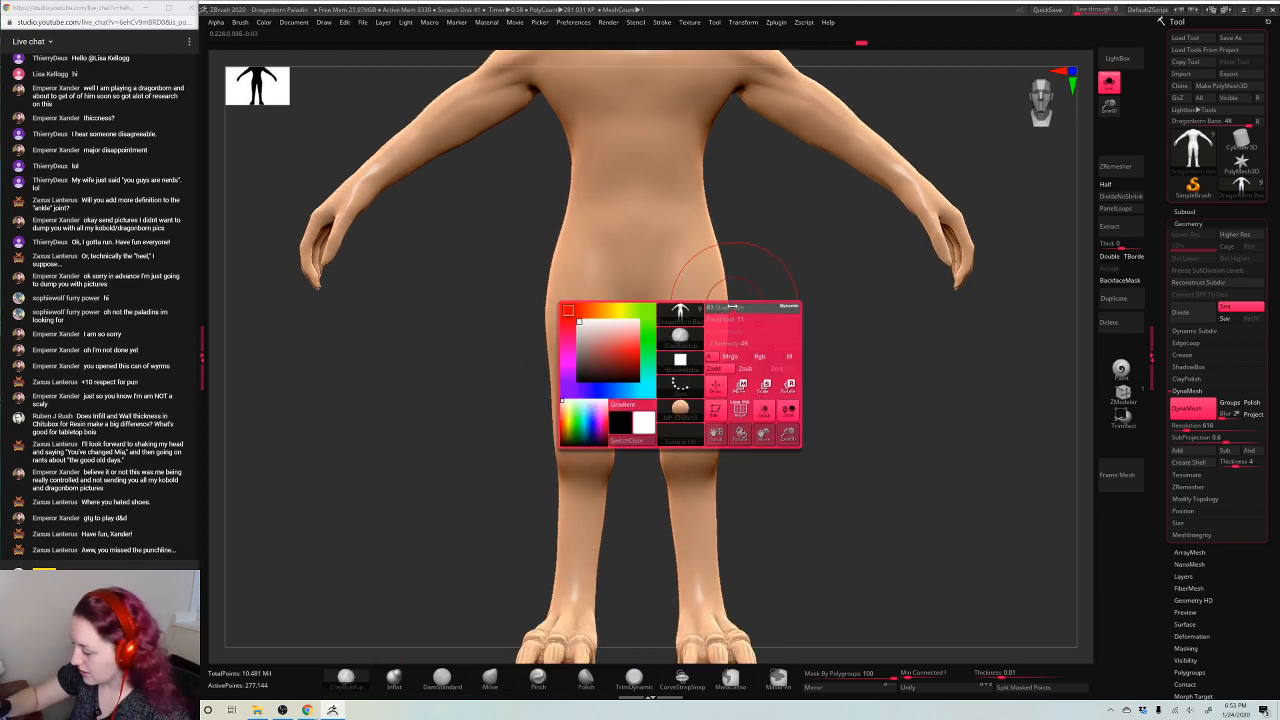
right_drag(732, 307, 822, 311)
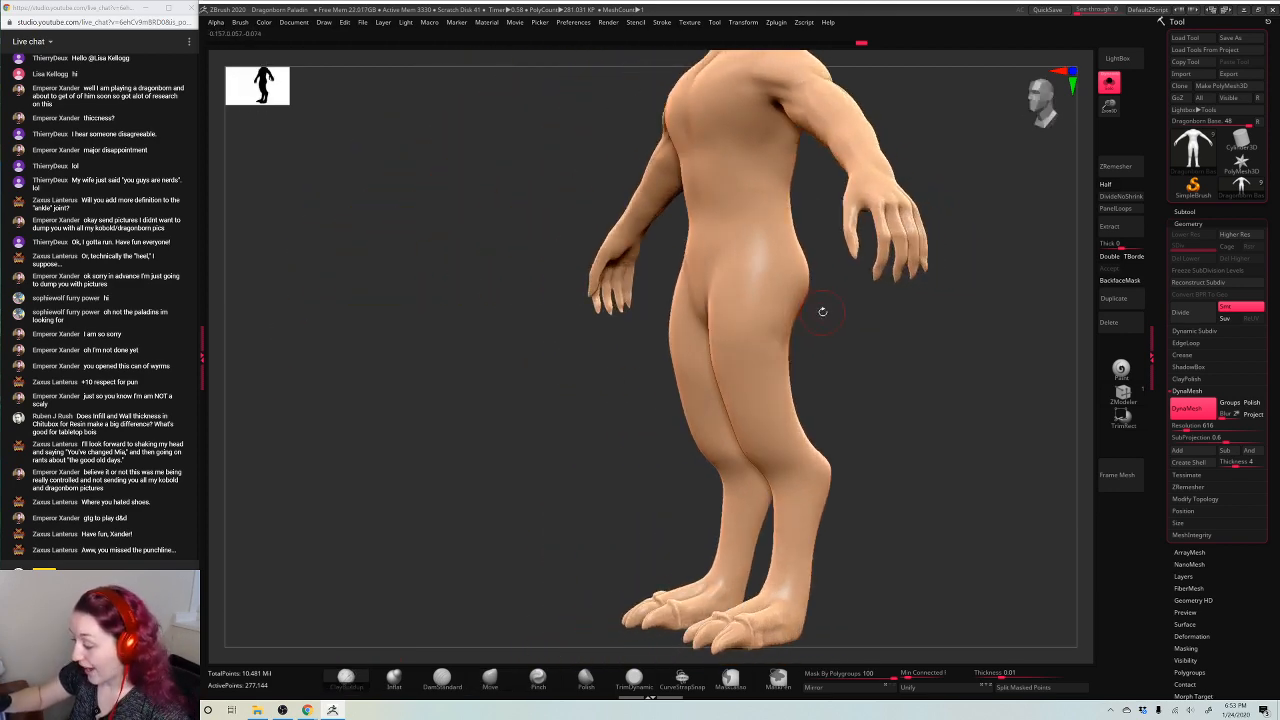
alt+drag(873, 360, 769, 400)
mouse_move(797, 365)
right_down()
mouse_move(725, 405)
mouse_move(748, 430)
mouse_move(815, 357)
mouse_move(1006, 383)
mouse_move(809, 261)
mouse_move(848, 309)
mouse_move(878, 311)
right_up()
right_click(750, 433)
drag(733, 334, 810, 357)
drag(742, 316, 808, 338)
drag(756, 299, 788, 310)
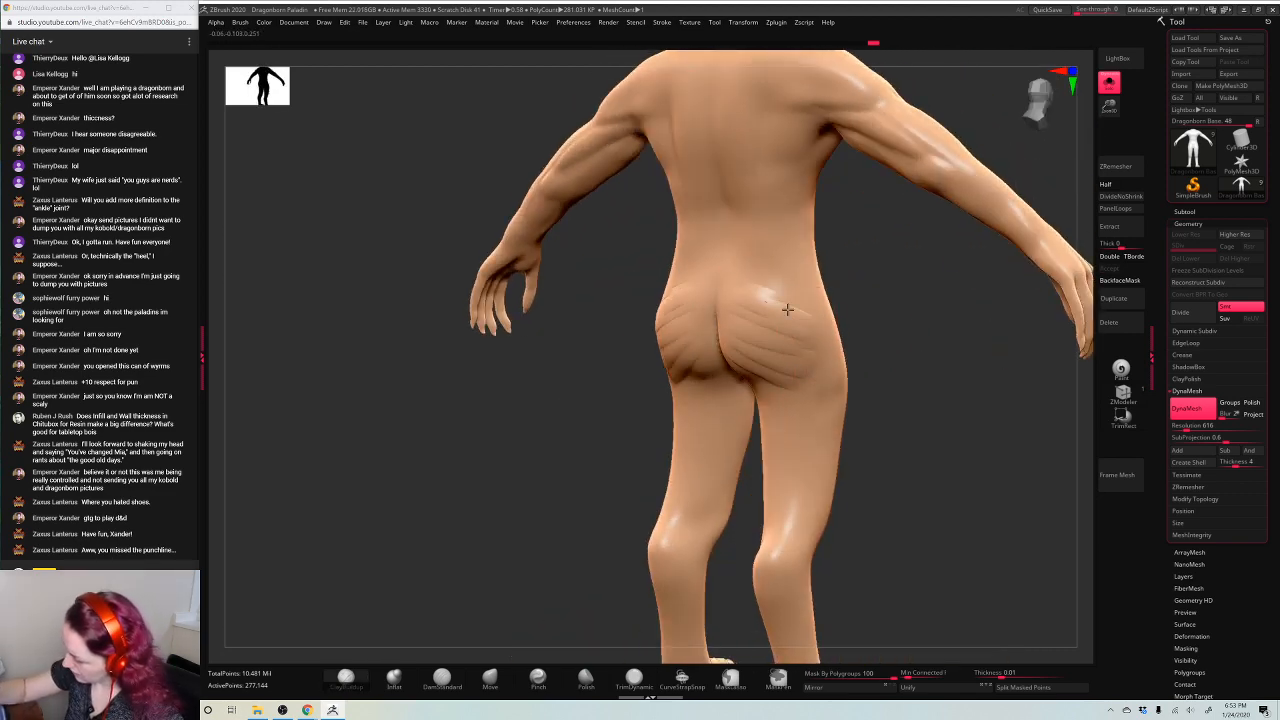
Build up the outer thigh and quadriceps with ClayBuildup strokes from hip to knee, smoothing the strokes into the leg
mouse_move(787, 310)
right_down()
mouse_move(894, 371)
mouse_move(801, 347)
right_up()
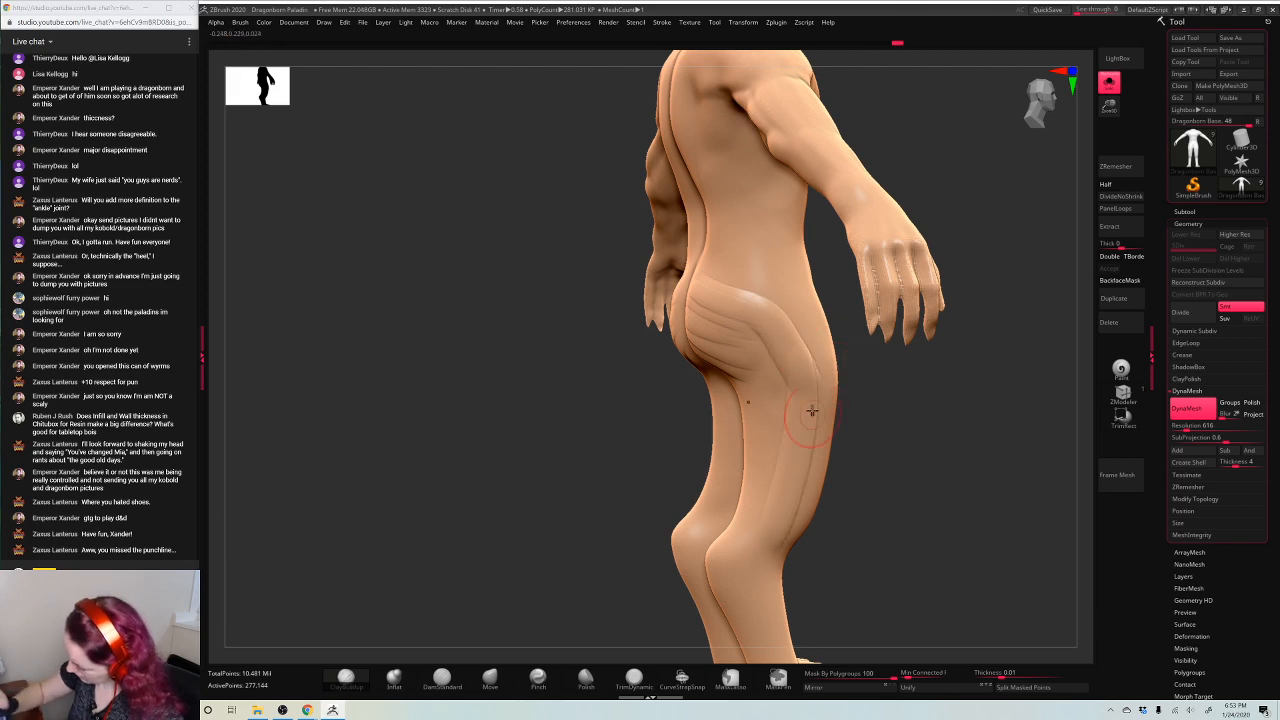
mouse_move(826, 397)
shift+right_down()
mouse_move(762, 366)
mouse_move(837, 449)
mouse_move(814, 451)
mouse_move(896, 423)
shift+right_up()
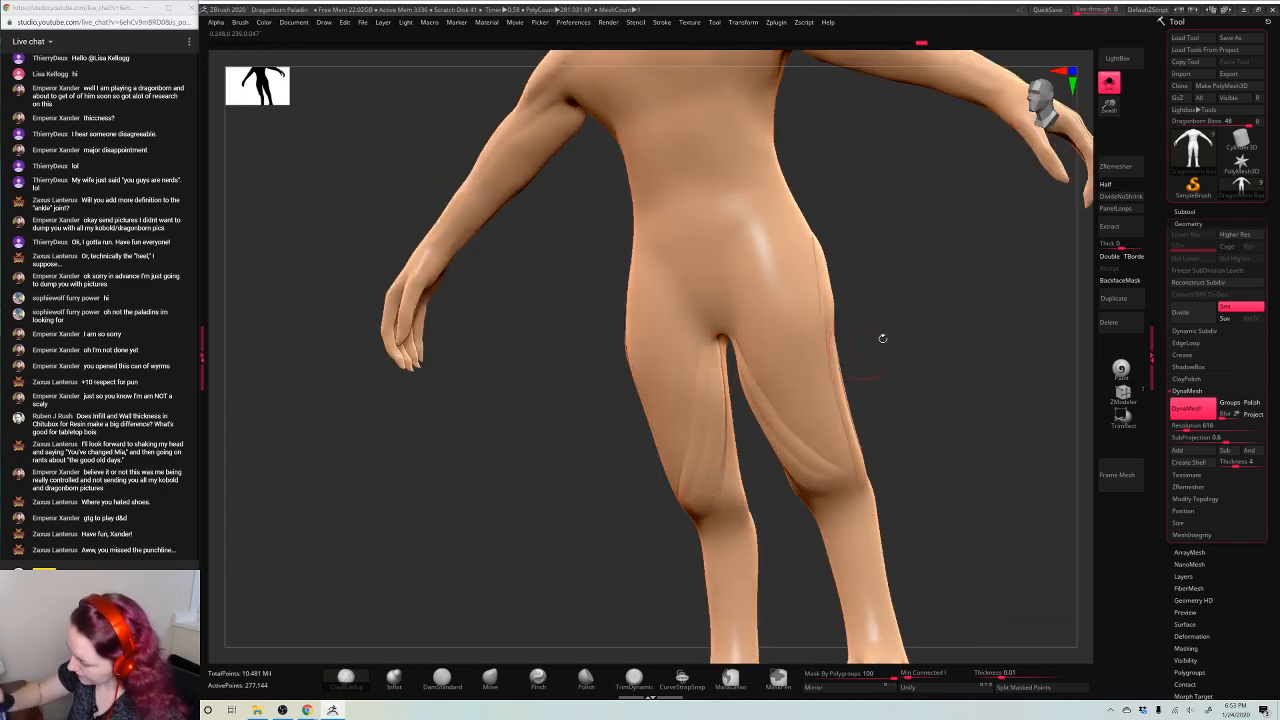
right_drag(882, 338, 737, 409)
shift+drag(704, 486, 710, 510)
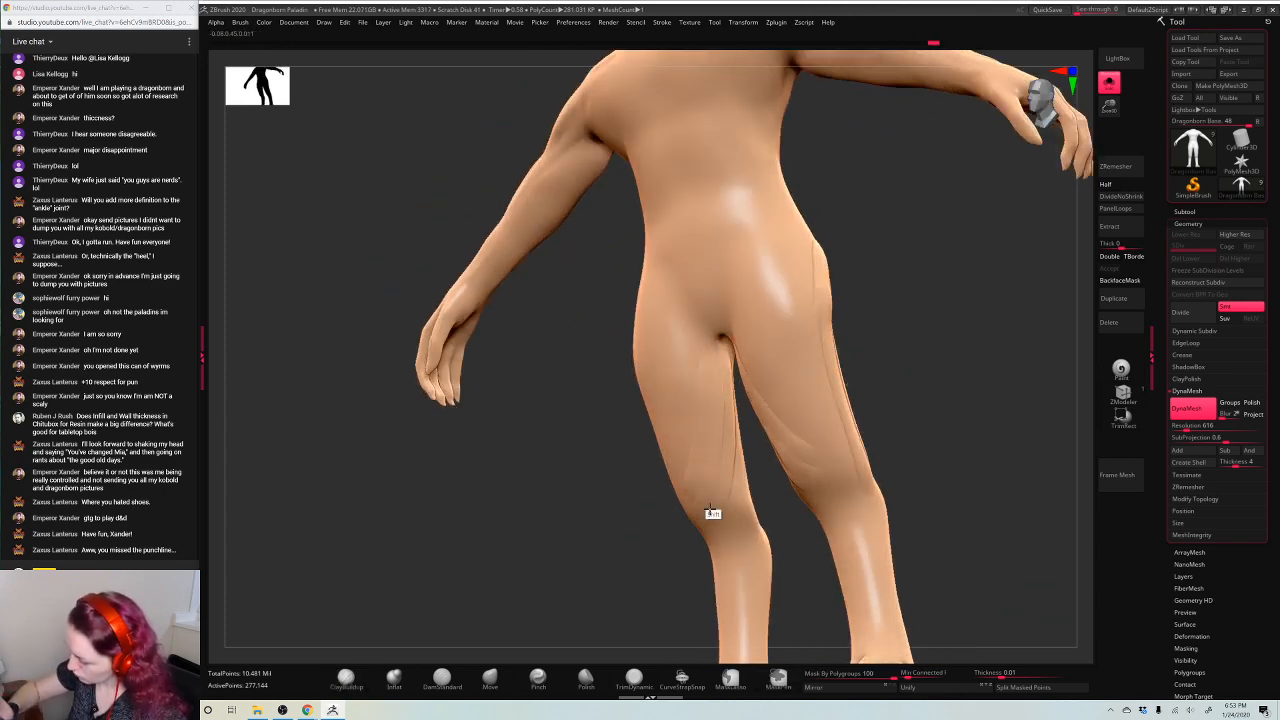
shift+right_drag(774, 418, 930, 362)
drag(952, 369, 671, 466)
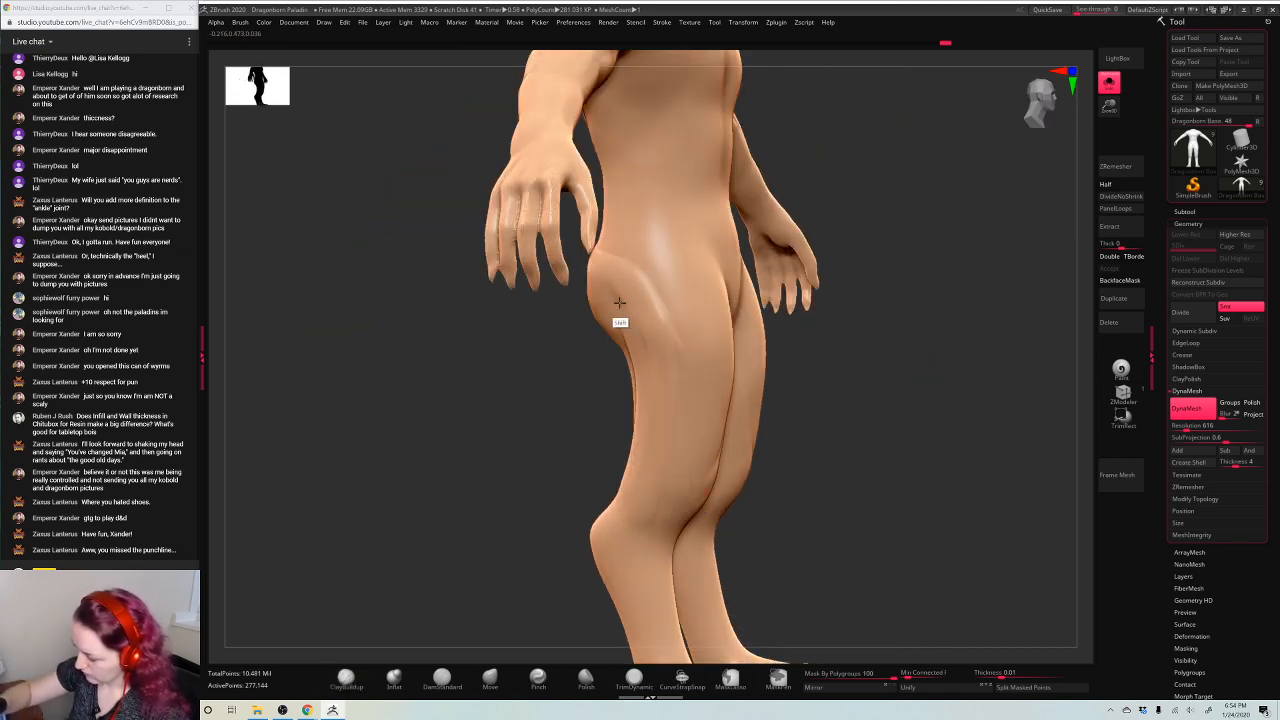
Smooth the glute strokes into the hips and blend the muscle forms down the side of the thighs
shift+drag(654, 420, 716, 481)
drag(813, 445, 680, 440)
drag(785, 430, 940, 412)
shift+drag(654, 389, 653, 515)
drag(750, 475, 865, 440)
shift+drag(666, 385, 679, 401)
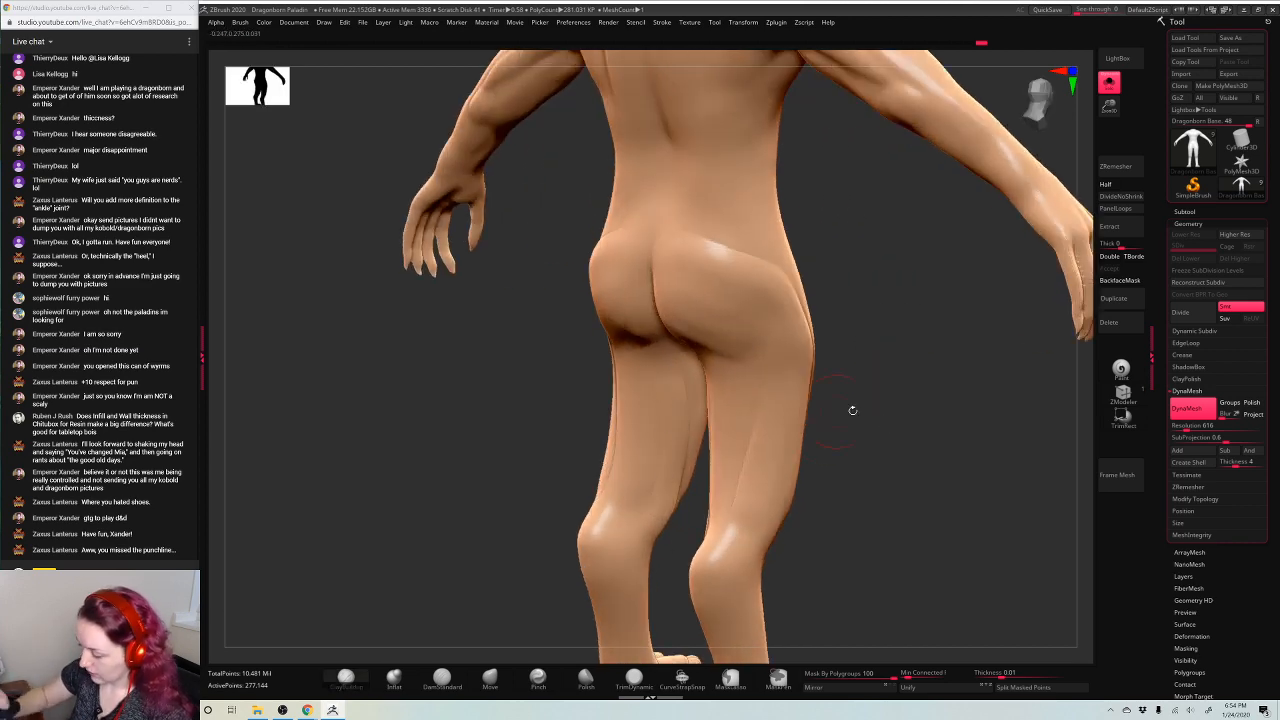
Define the hamstrings down the back of the thighs with ClayBuildup and smooth them toward the knee joint
drag(852, 410, 634, 420)
drag(817, 451, 762, 445)
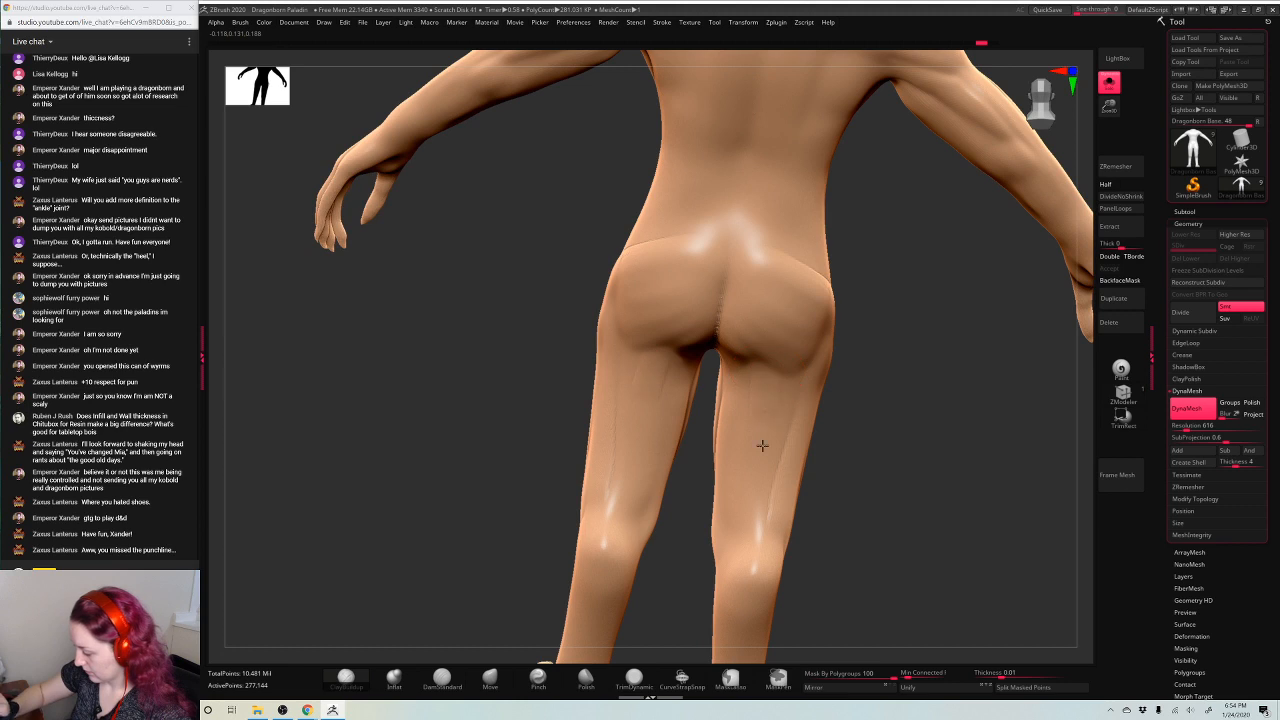
drag(856, 439, 819, 440)
mouse_move(730, 579)
shift+mouse_down()
mouse_move(749, 371)
mouse_move(738, 480)
shift+mouse_up()
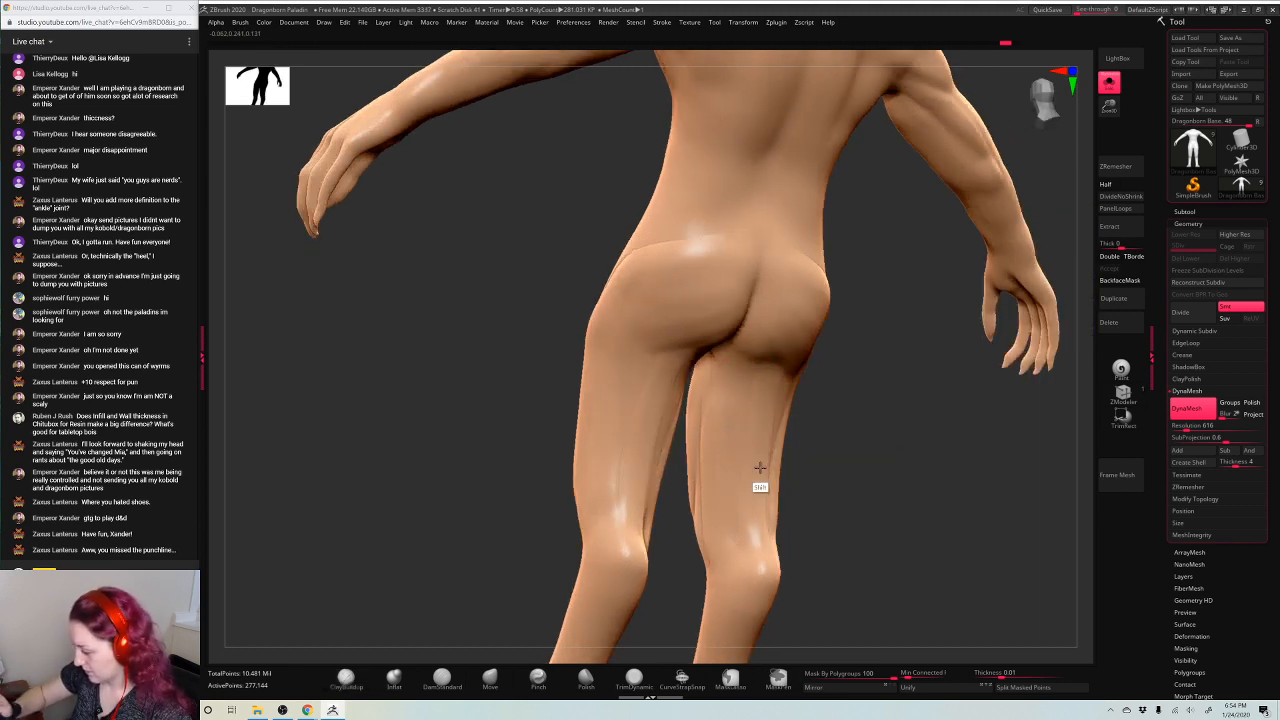
drag(856, 450, 892, 440)
mouse_move(730, 340)
mouse_down()
mouse_move(804, 362)
mouse_move(840, 325)
mouse_move(812, 306)
mouse_move(949, 391)
mouse_move(643, 432)
mouse_move(612, 484)
mouse_up()
alt+drag(664, 436, 659, 474)
alt+drag(795, 428, 807, 373)
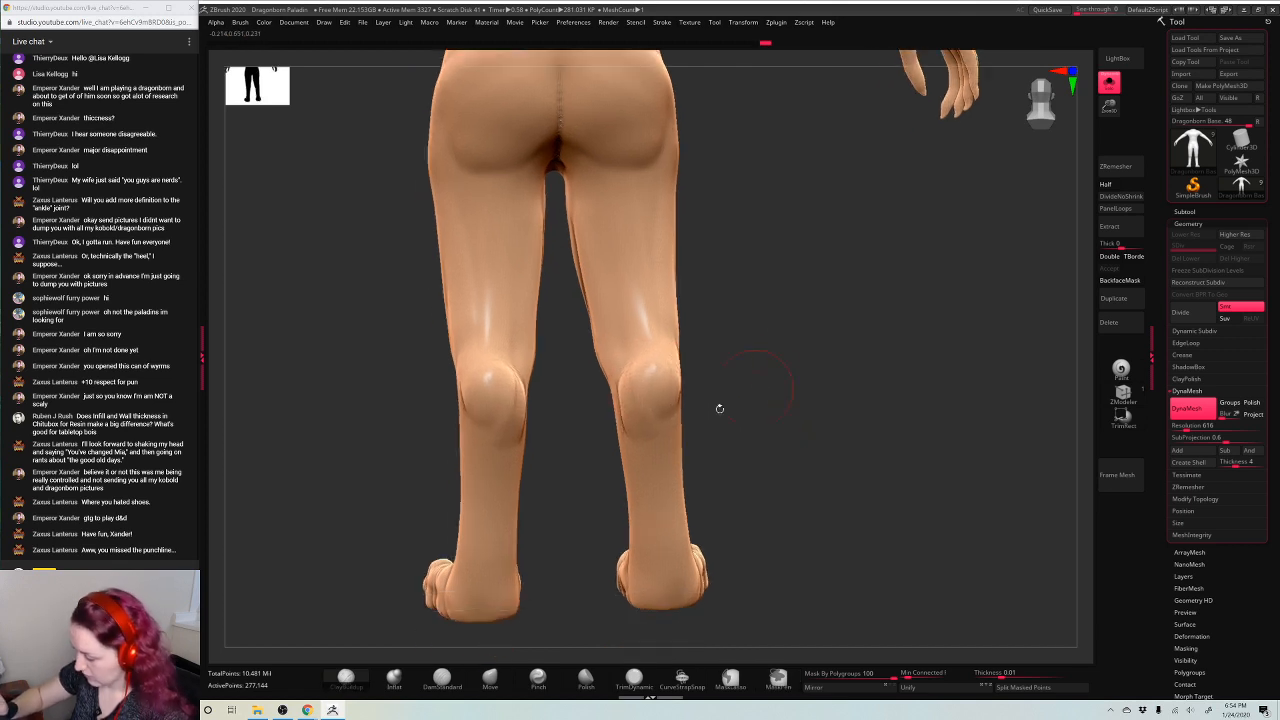
Sculpt the tendons and muscle forms around the backward-pointing joint and lower leg, and smooth them toward the heel
mouse_move(757, 414)
mouse_down()
mouse_move(700, 443)
mouse_move(712, 508)
mouse_up()
drag(689, 425, 770, 552)
drag(985, 390, 910, 452)
mouse_move(965, 331)
mouse_down()
mouse_move(886, 329)
mouse_move(748, 543)
mouse_move(804, 360)
mouse_move(854, 331)
mouse_move(779, 467)
mouse_up()
drag(808, 406, 820, 306)
mouse_move(689, 314)
mouse_down()
mouse_move(701, 298)
mouse_move(717, 307)
mouse_move(945, 277)
mouse_move(804, 309)
mouse_up()
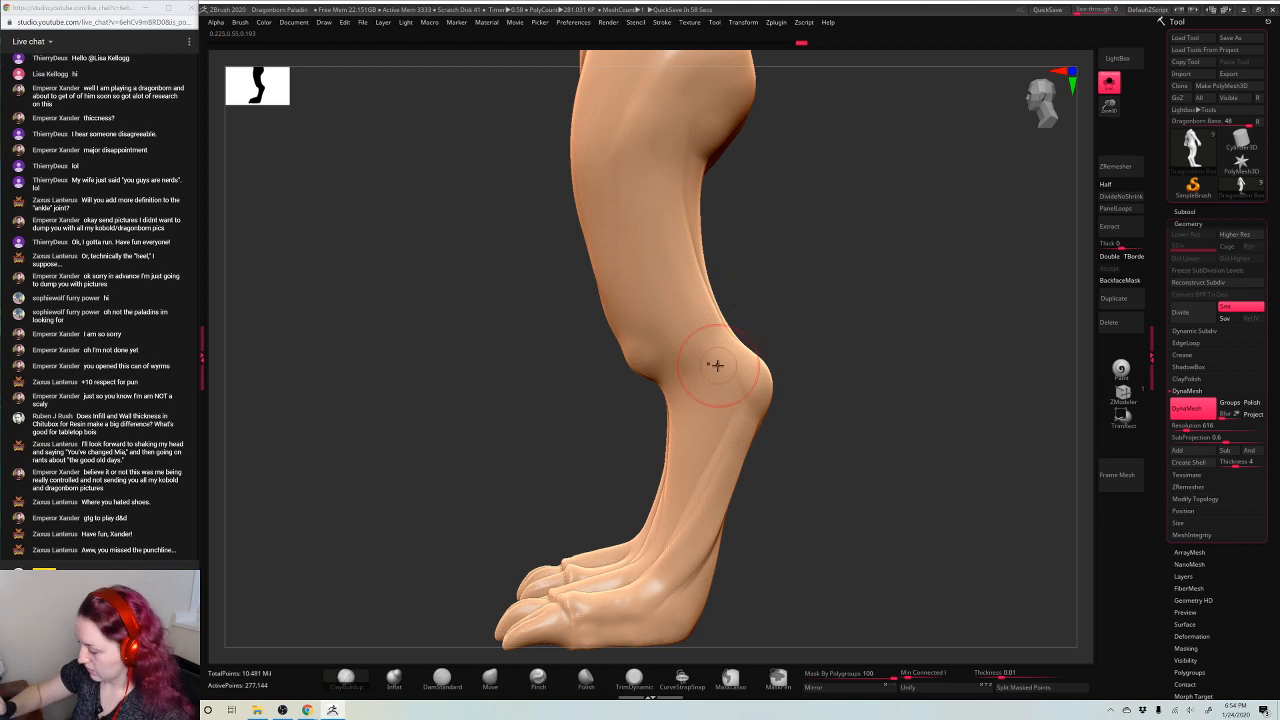
shift+drag(663, 556, 720, 423)
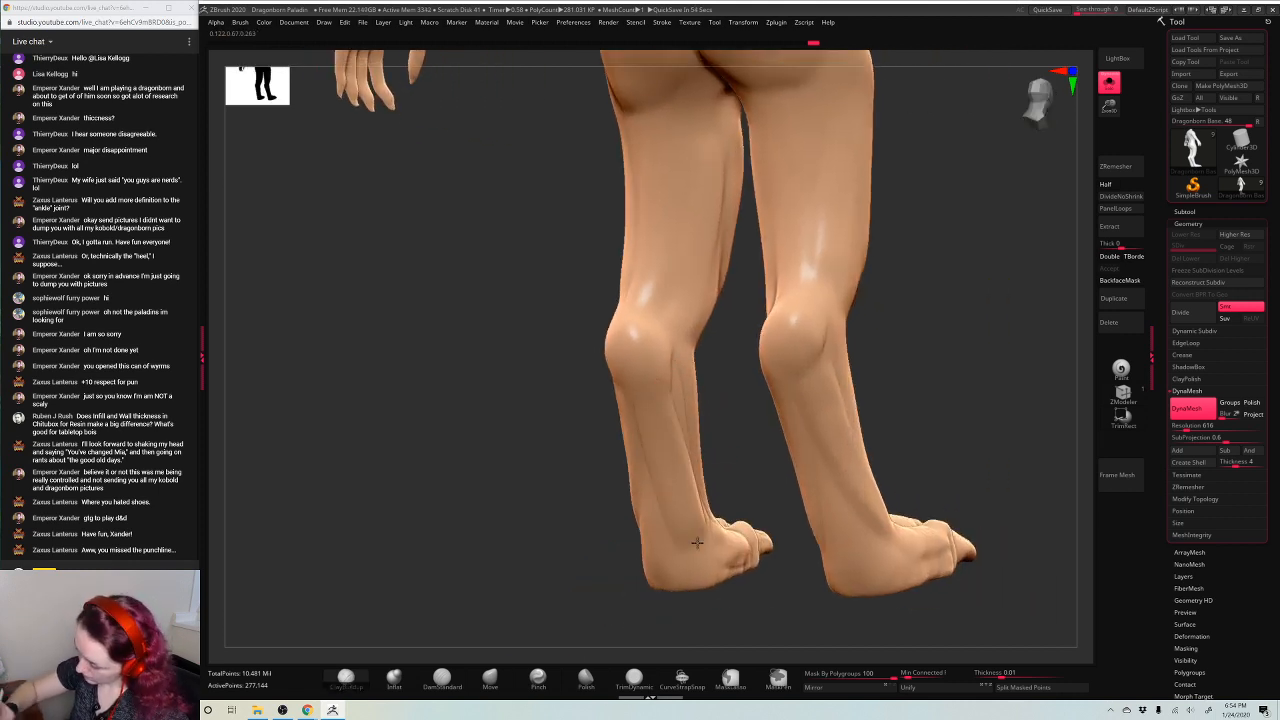
Refine the back, inner and front thigh muscles with ClayBuildup and smooth the transitions between them
shift+drag(800, 410, 712, 263)
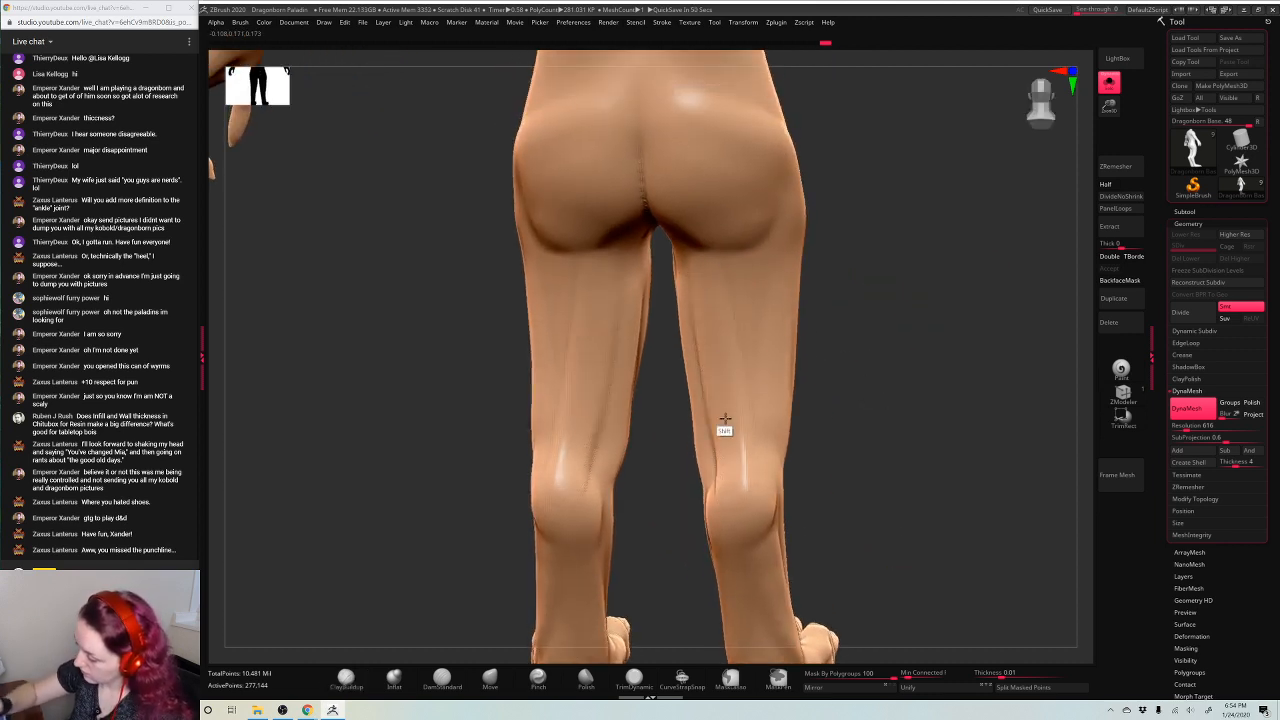
drag(874, 306, 746, 266)
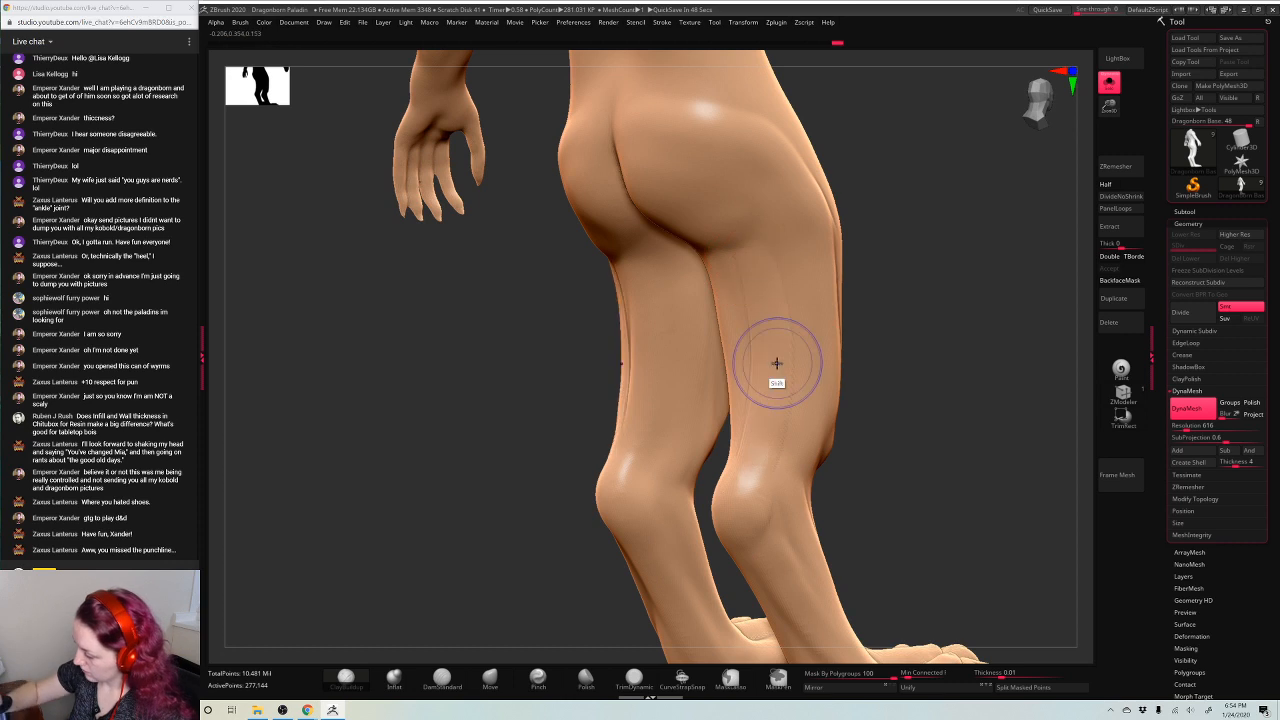
mouse_move(960, 309)
mouse_down()
mouse_move(917, 371)
mouse_move(802, 370)
mouse_move(755, 338)
mouse_up()
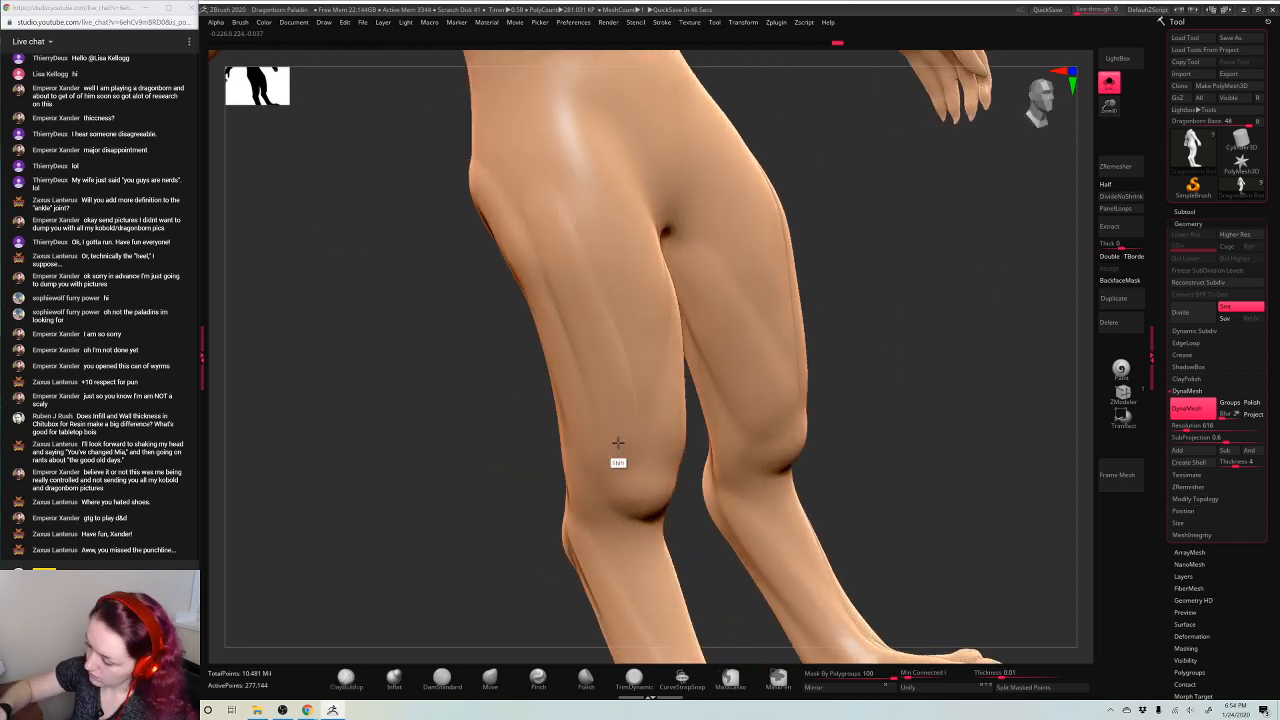
shift+drag(857, 251, 883, 280)
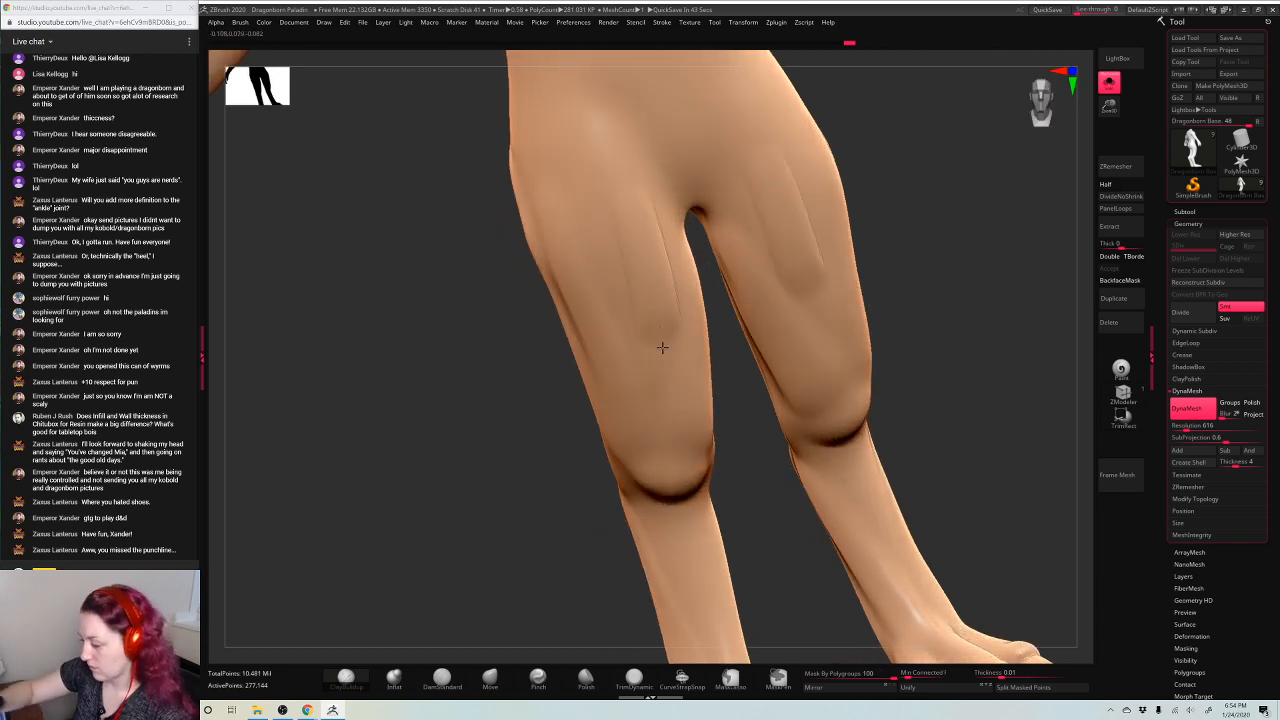
drag(971, 260, 706, 257)
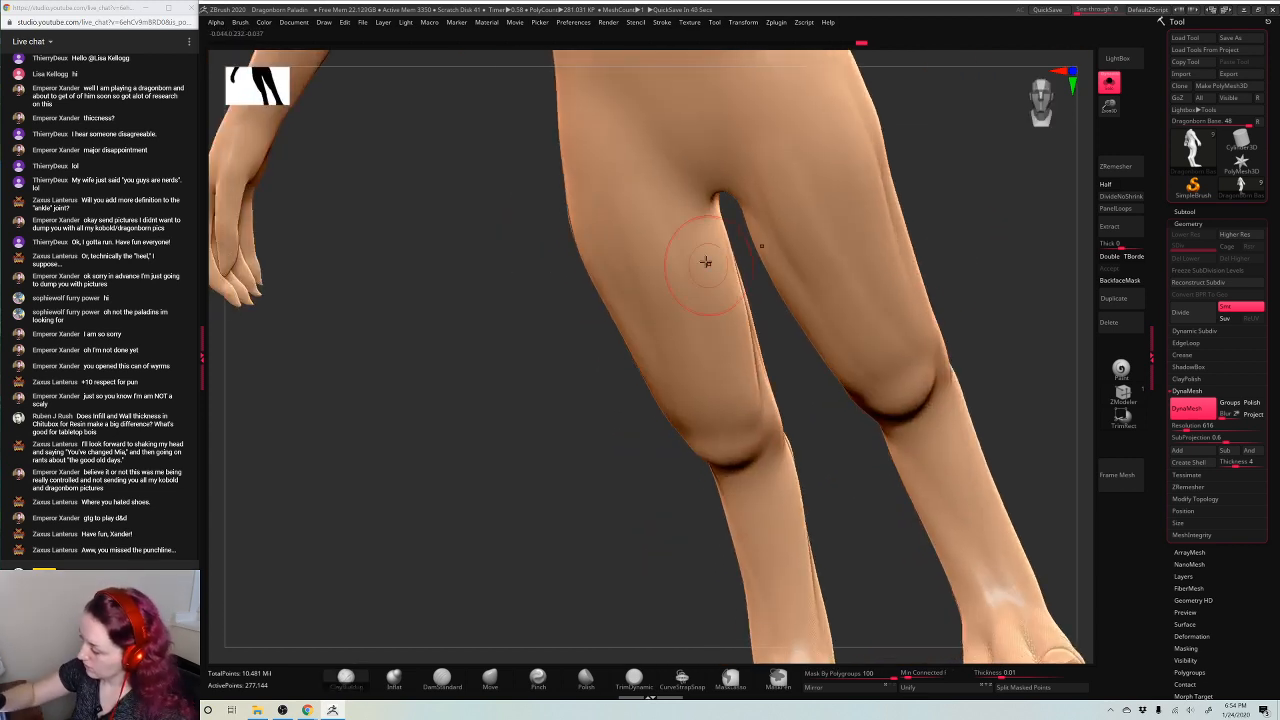
shift+drag(995, 237, 995, 232)
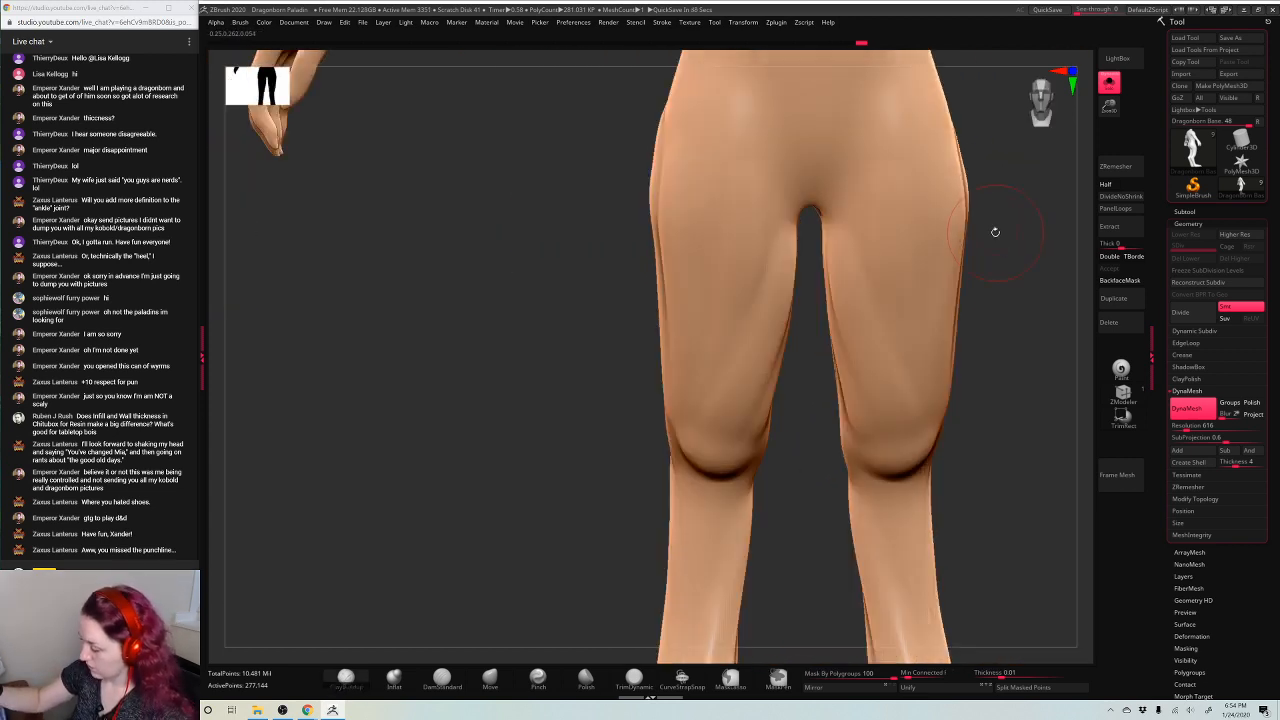
Adjust the front contour of the knees with the Move brush, undoing the unwanted pulls
key(f)
right_click(775, 416)
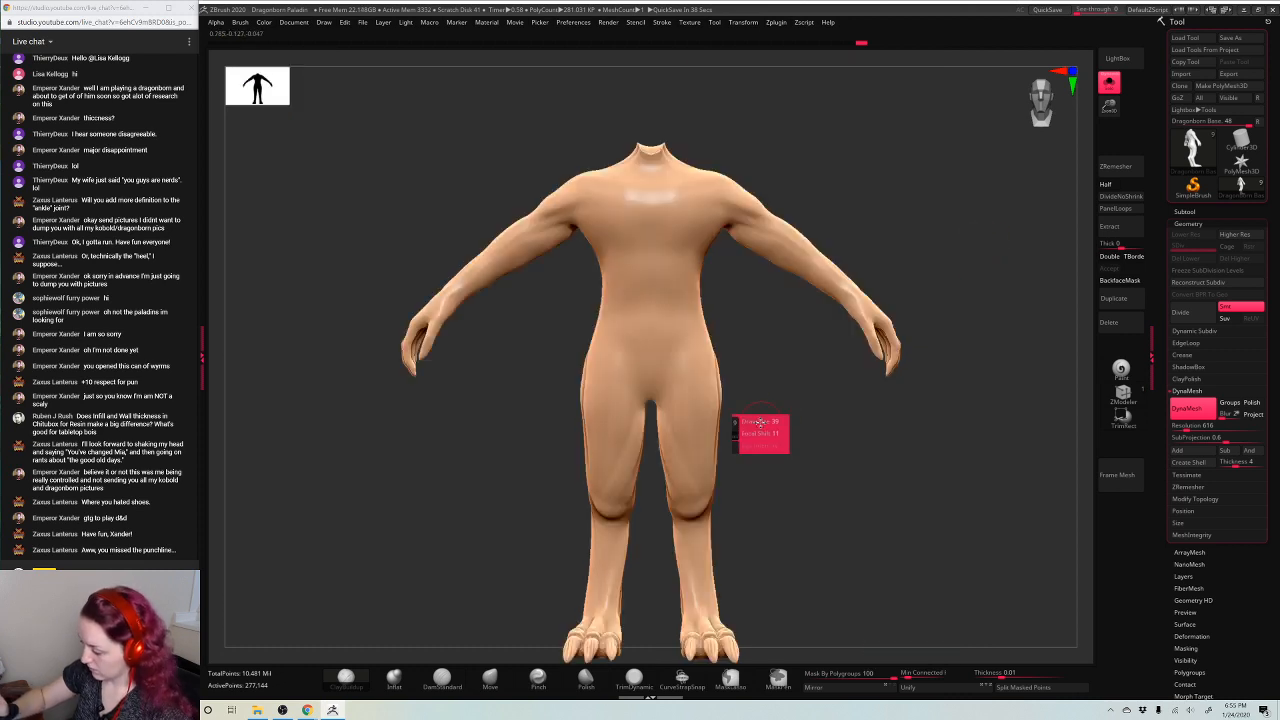
click(490, 680)
drag(700, 504, 697, 508)
right_click(696, 518)
key(ctrl+z)
right_click(697, 510)
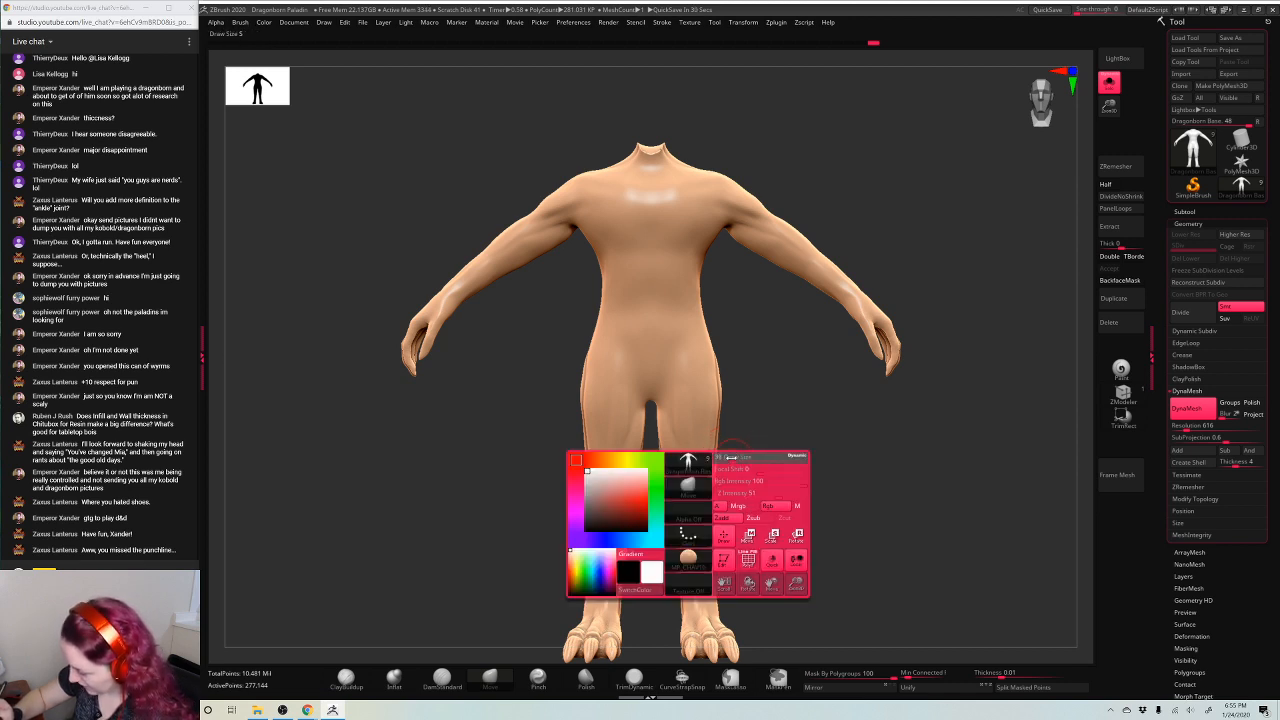
key(ctrl+z)
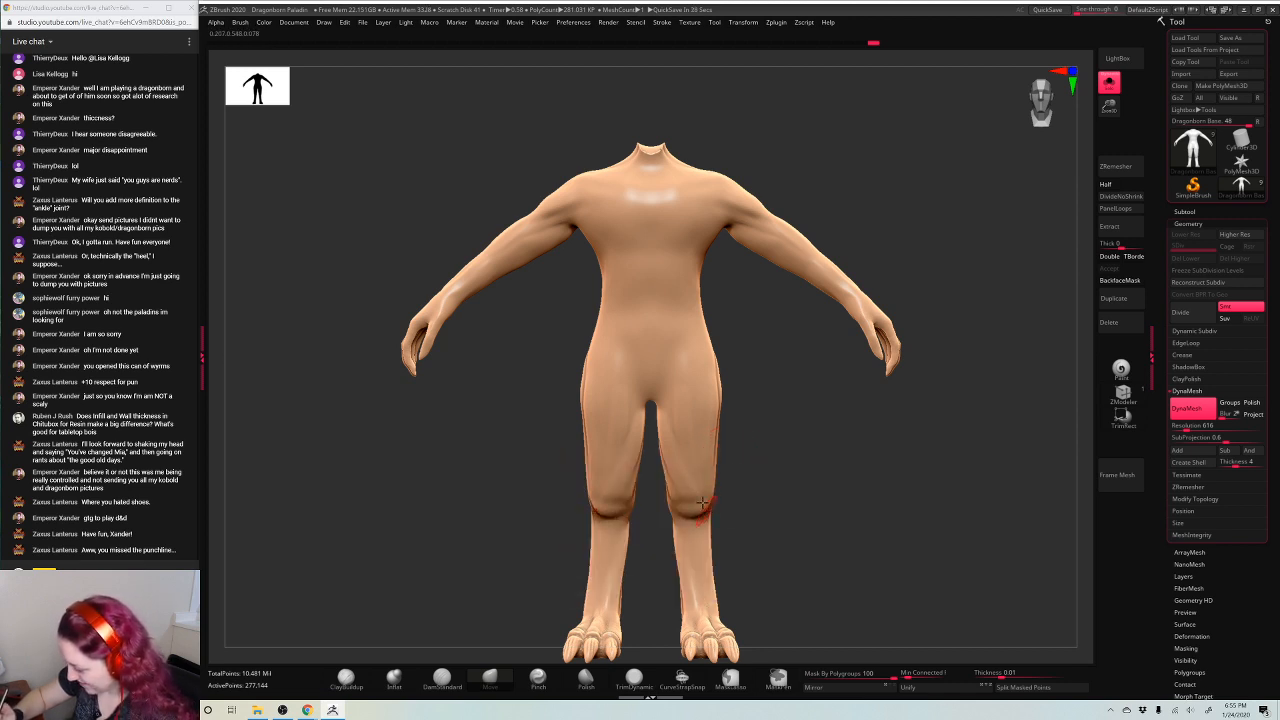
mouse_move(861, 427)
mouse_down()
mouse_move(837, 437)
mouse_move(817, 354)
mouse_up()
key(space)
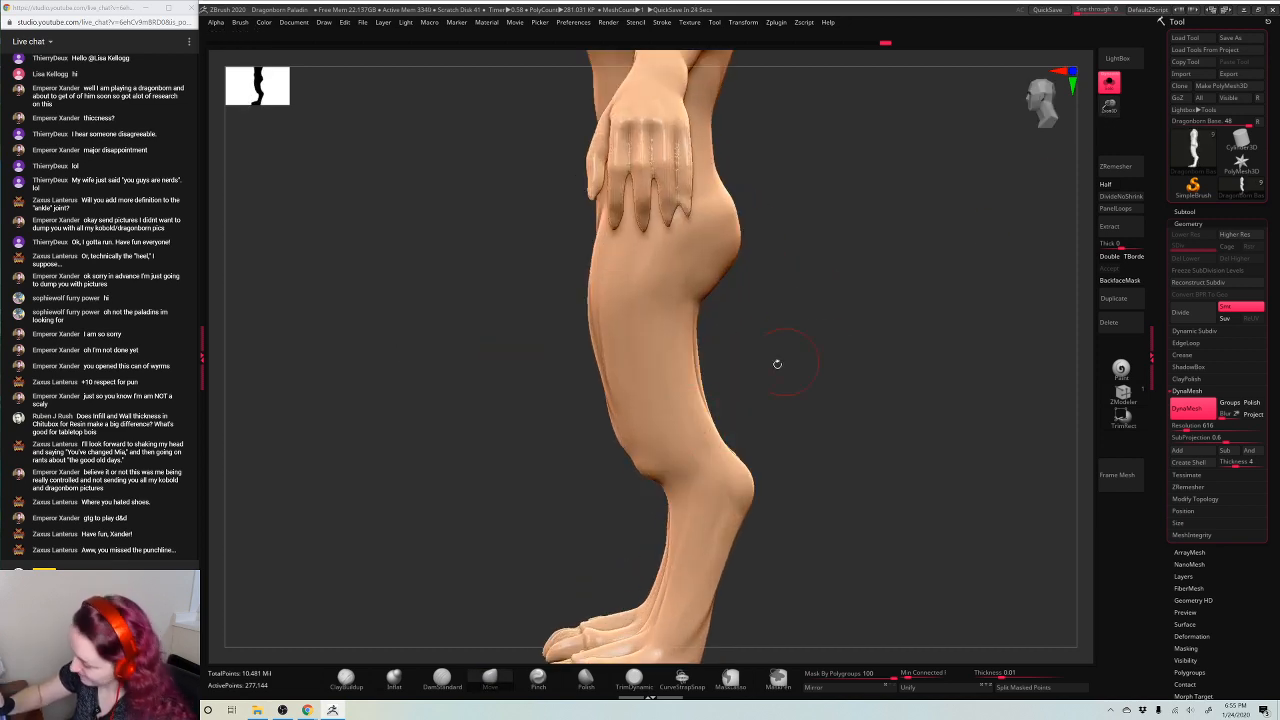
drag(626, 453, 621, 455)
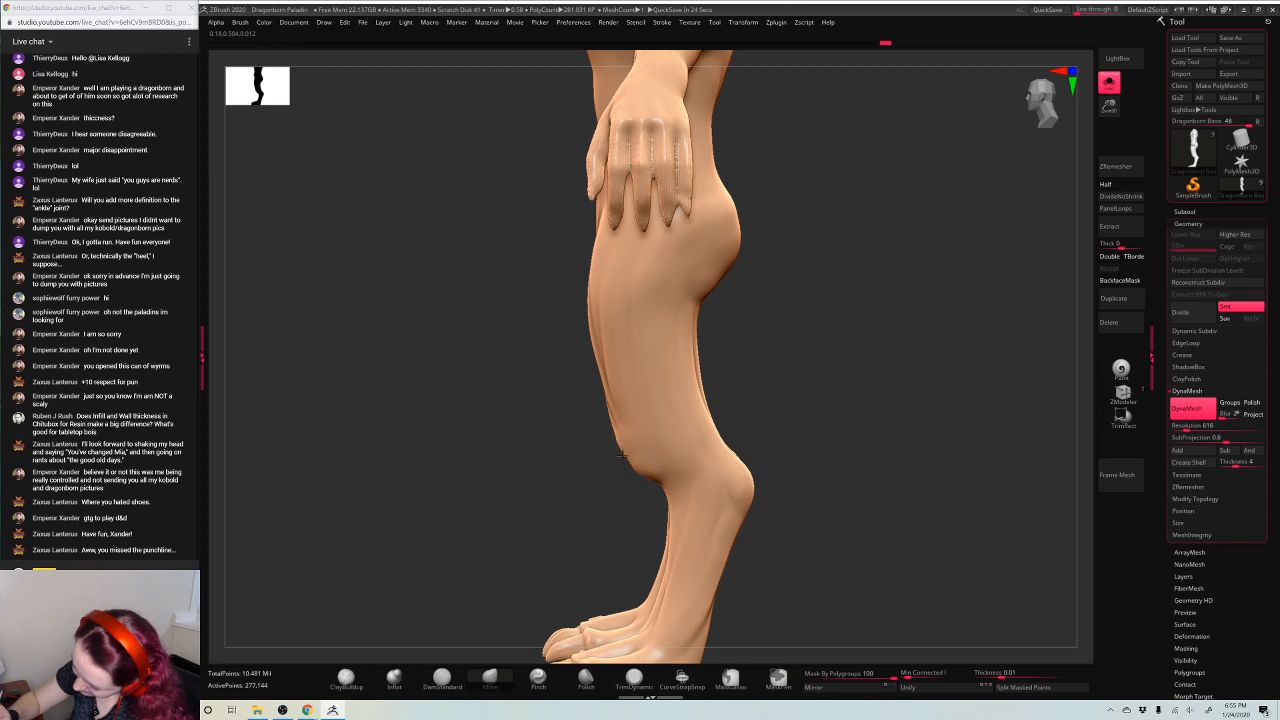
drag(786, 338, 846, 342)
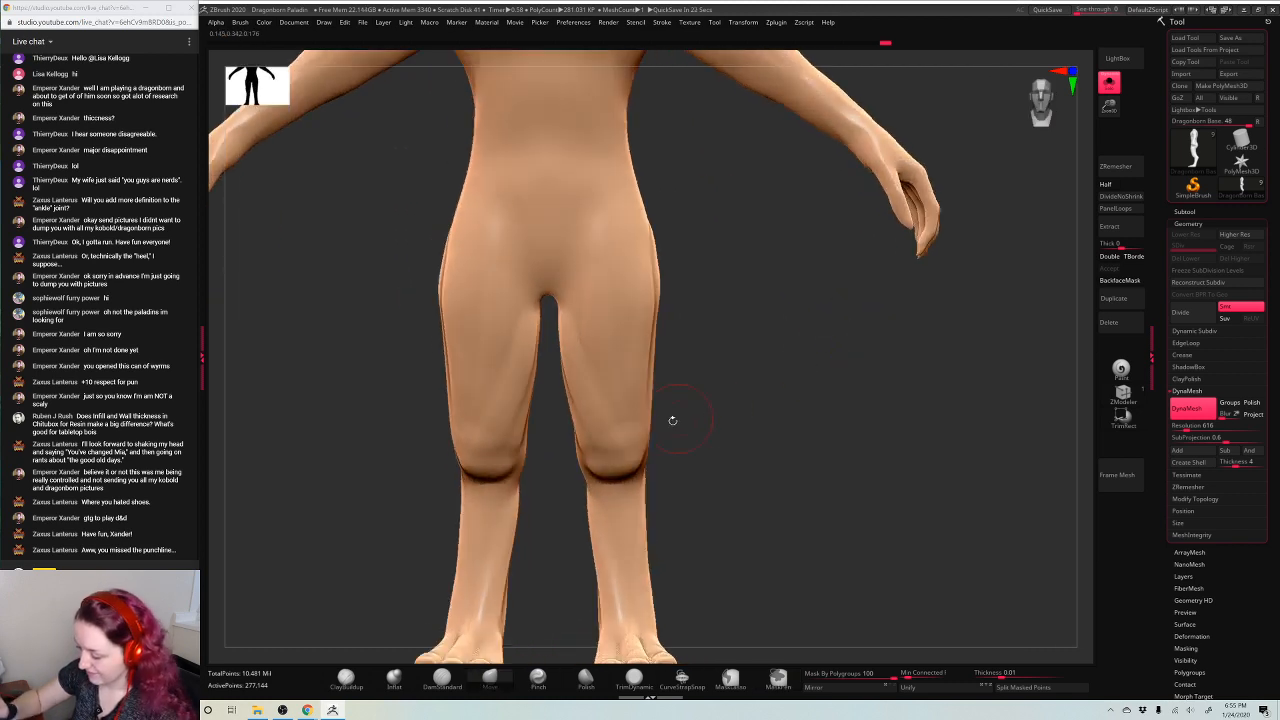
Refine the area beneath the knees with ClayBuildup and smooth the lower front of the thighs
key(1)
drag(614, 481, 600, 482)
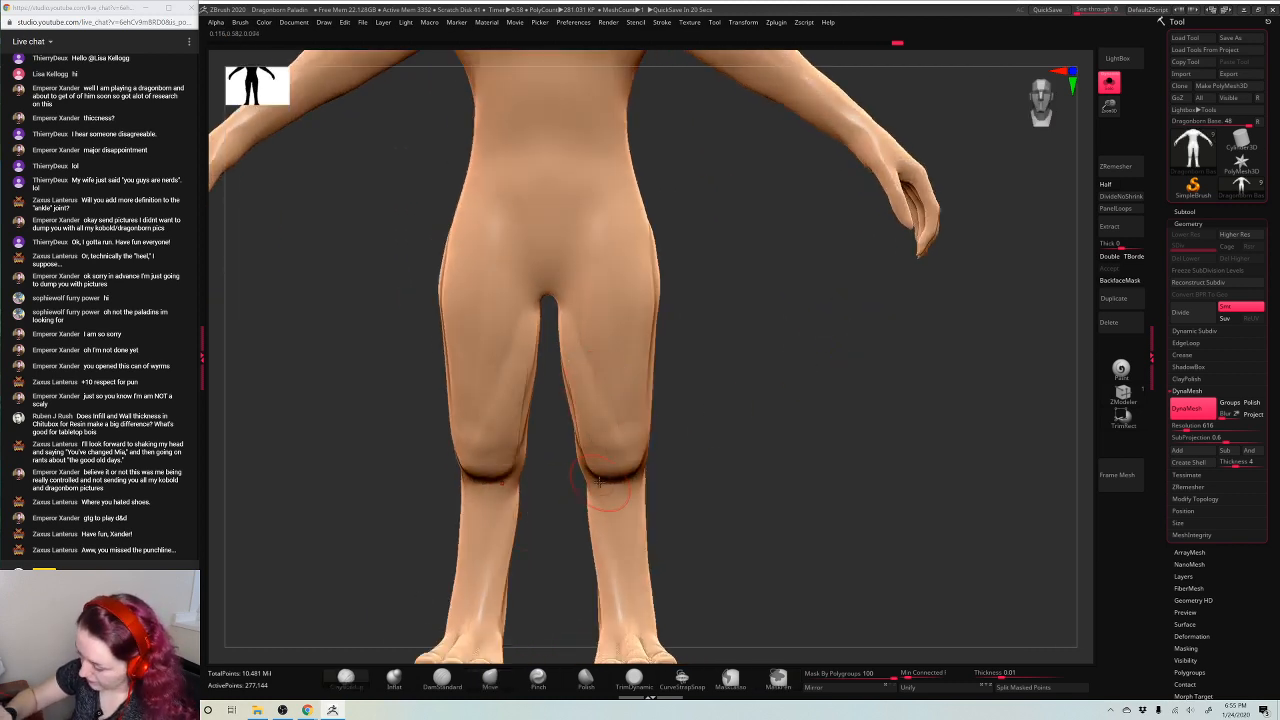
shift+drag(617, 435, 597, 445)
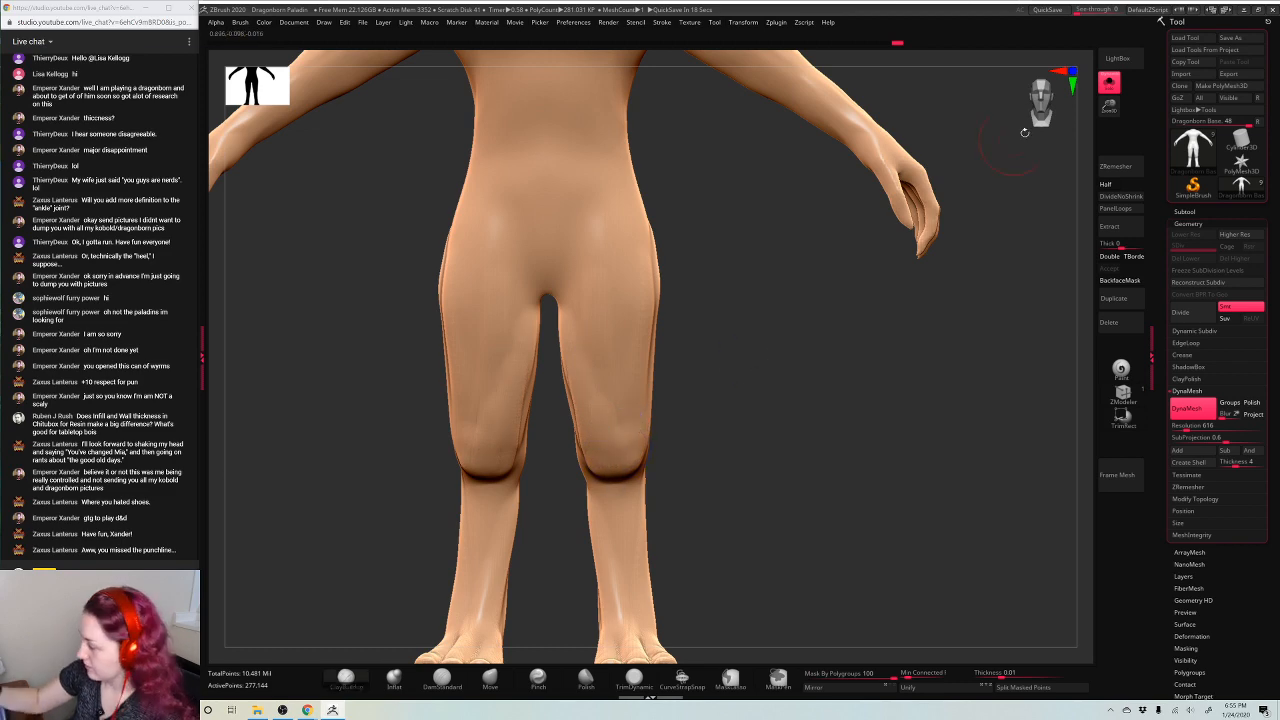
Turn off solo mode, select the leg armor and try adjusting its thigh plates with the Move brush, undoing the last pull
click(1109, 83)
key(space)
key(space)
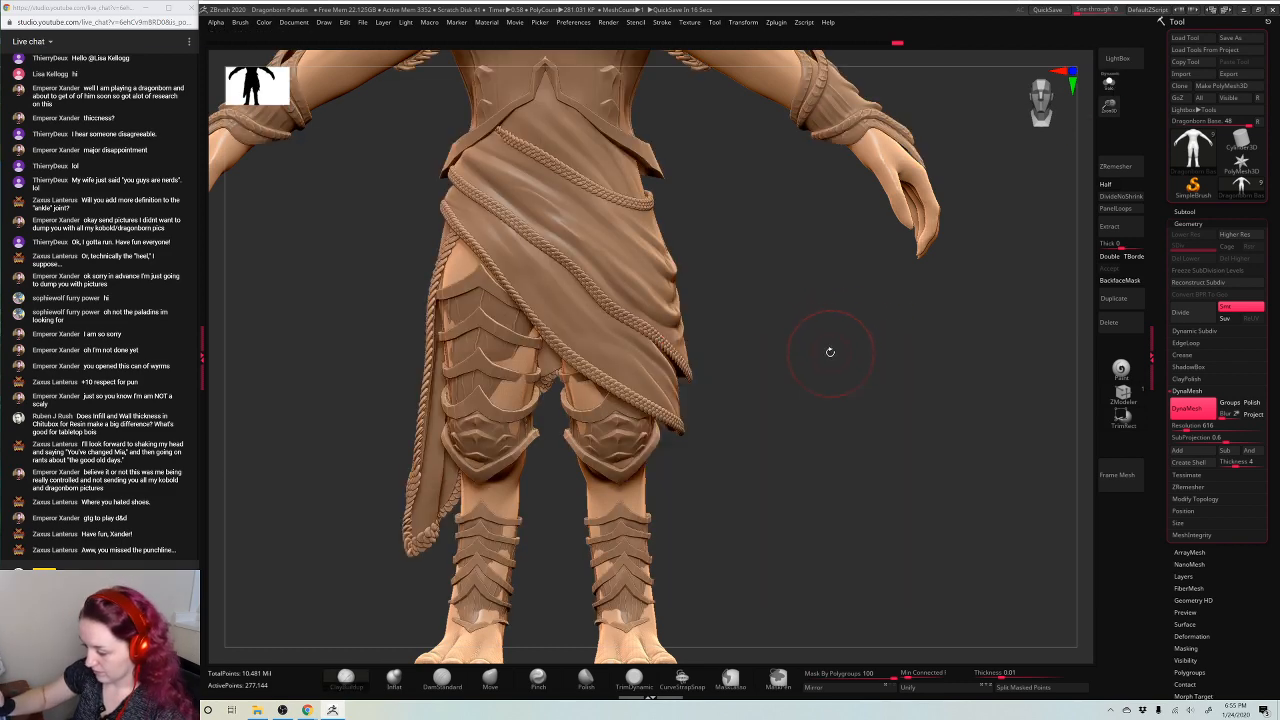
mouse_move(837, 355)
mouse_down()
mouse_move(849, 362)
mouse_move(798, 398)
mouse_move(810, 356)
mouse_up()
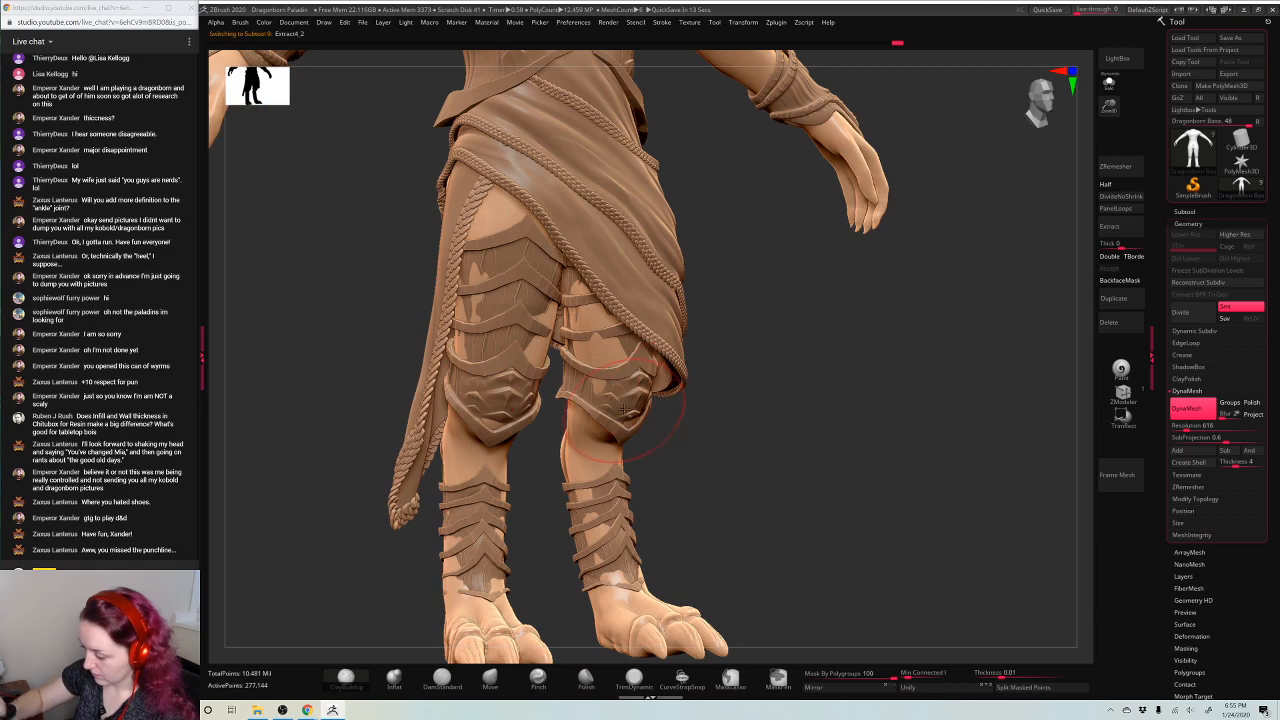
alt+click(624, 432)
key(space)
drag(798, 310, 805, 504)
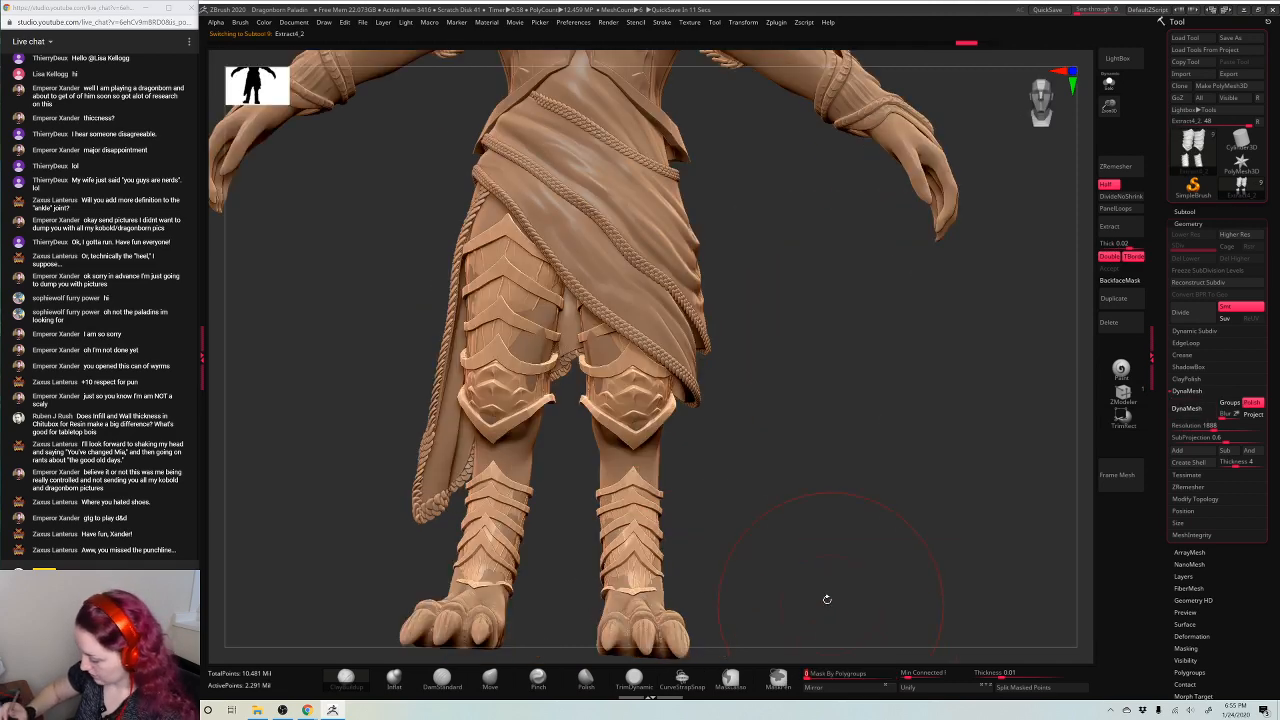
drag(805, 395, 615, 362)
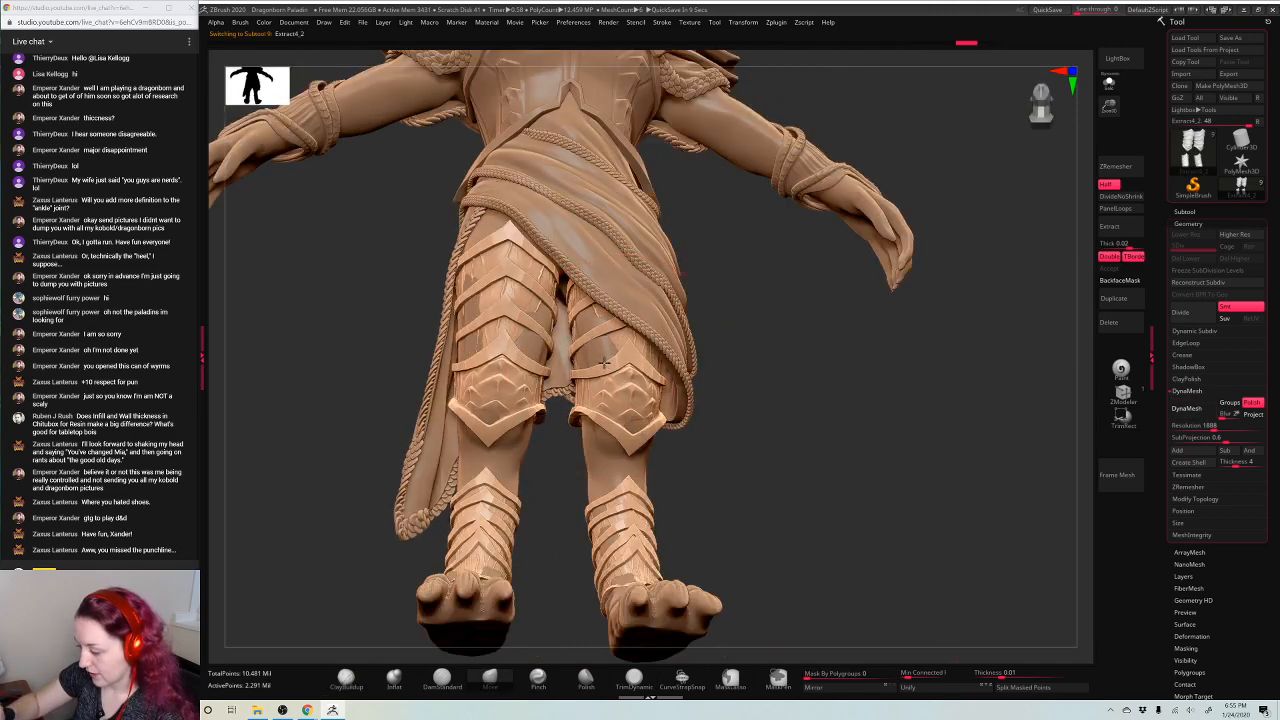
drag(766, 291, 680, 300)
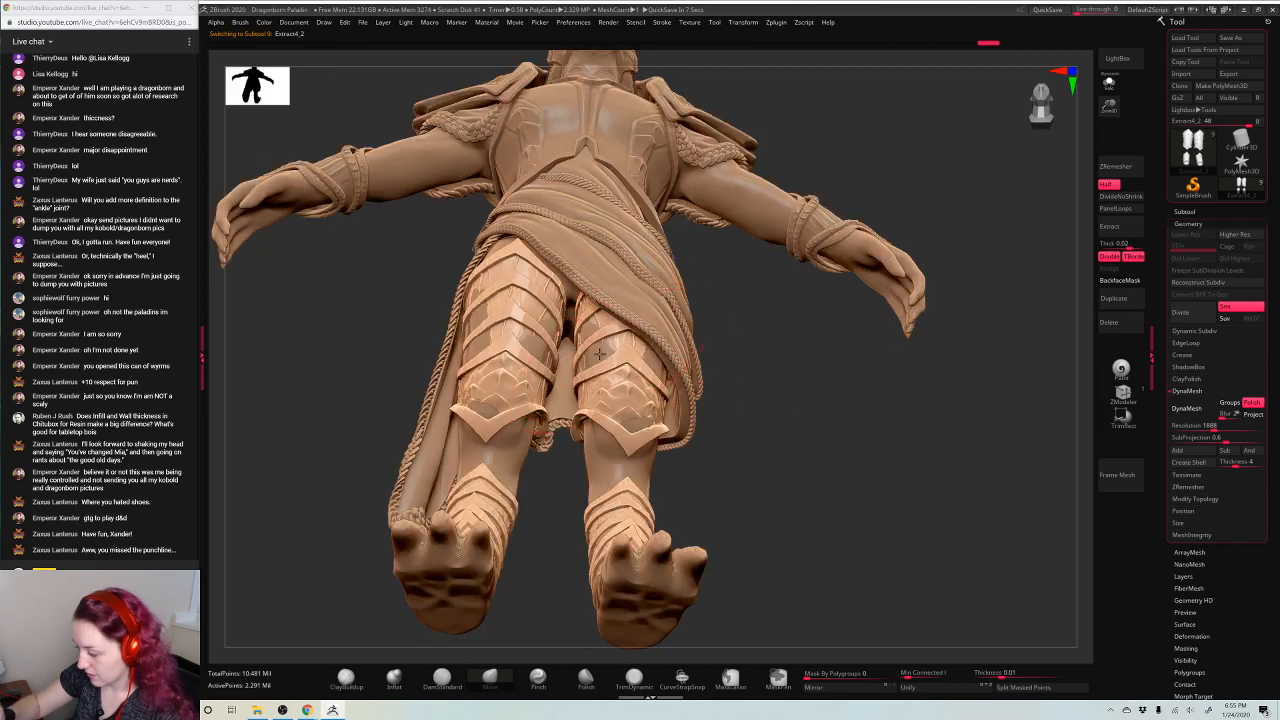
key(ctrl+z)
Isolate the leg armor to examine its inner side, and show the full model again
drag(780, 385, 895, 430)
key(space)
drag(797, 358, 785, 358)
click(1109, 82)
drag(849, 273, 823, 323)
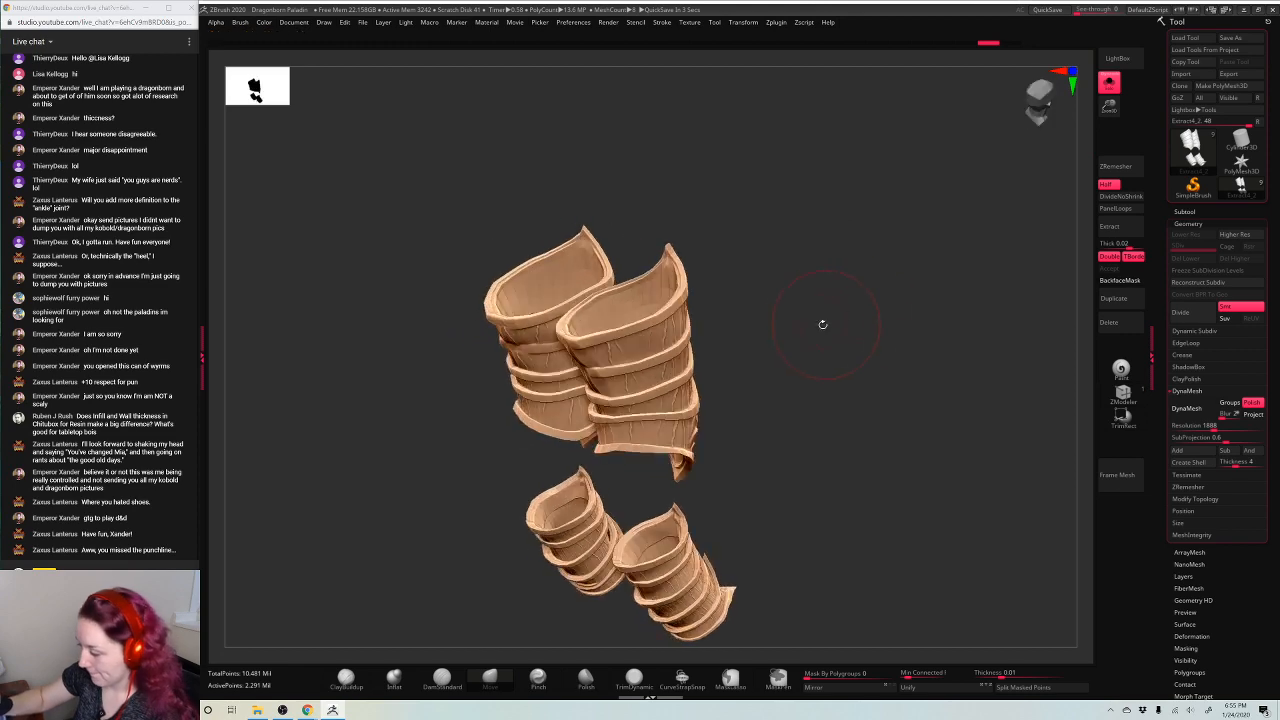
key(space)
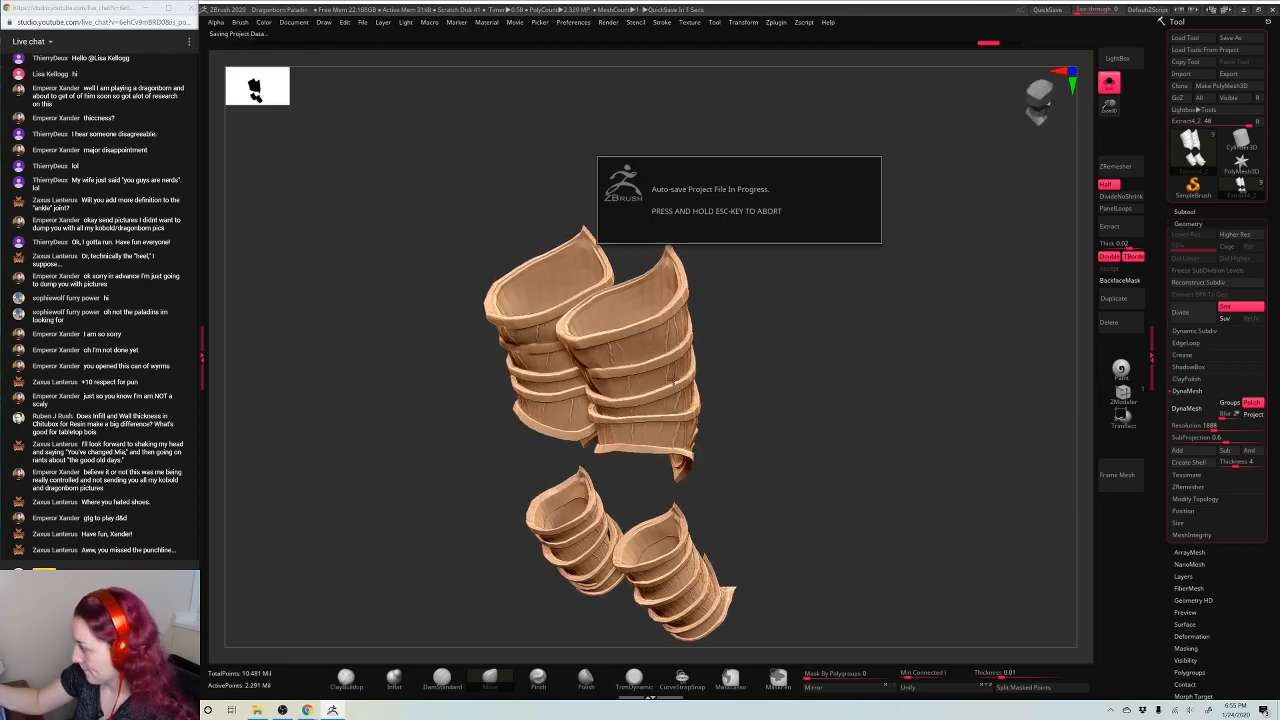
click(1109, 82)
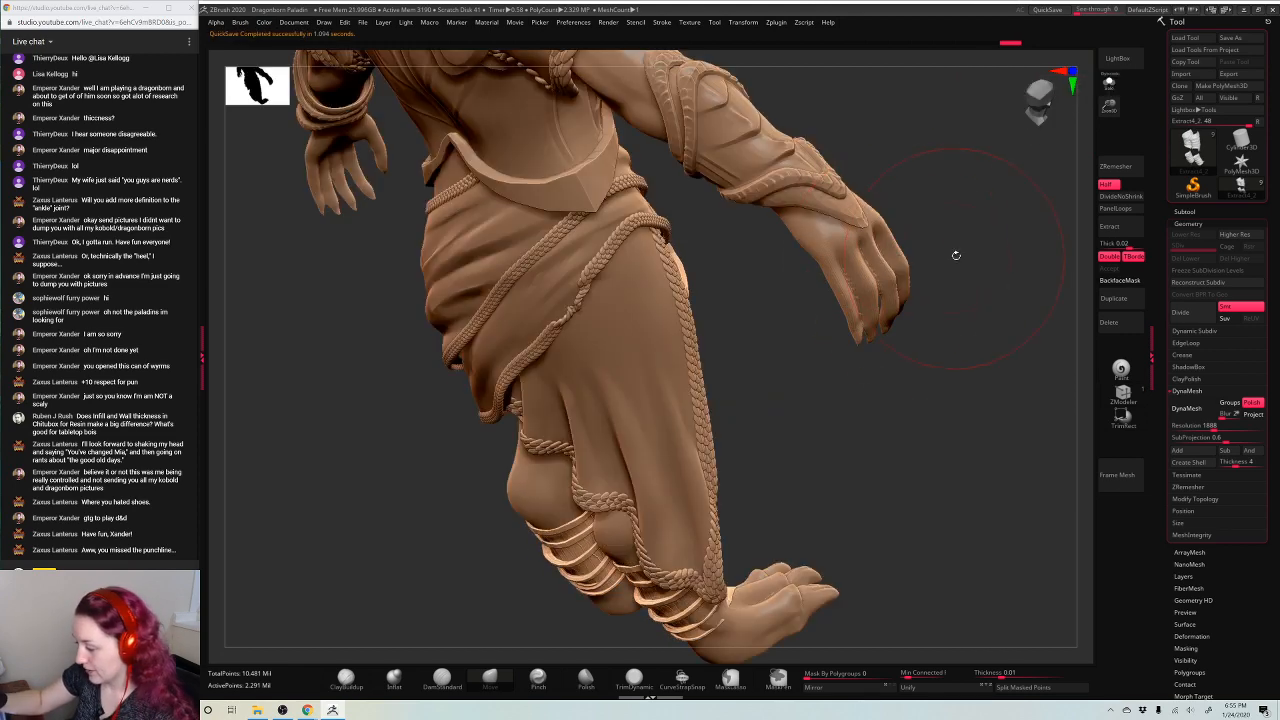
Pull the leg armor's thigh plates and knee guards over the reshaped thighs and knees with the Move brush
mouse_move(956, 255)
mouse_down()
mouse_move(1015, 250)
mouse_move(875, 245)
mouse_move(948, 259)
mouse_move(852, 208)
mouse_up()
drag(690, 344, 680, 334)
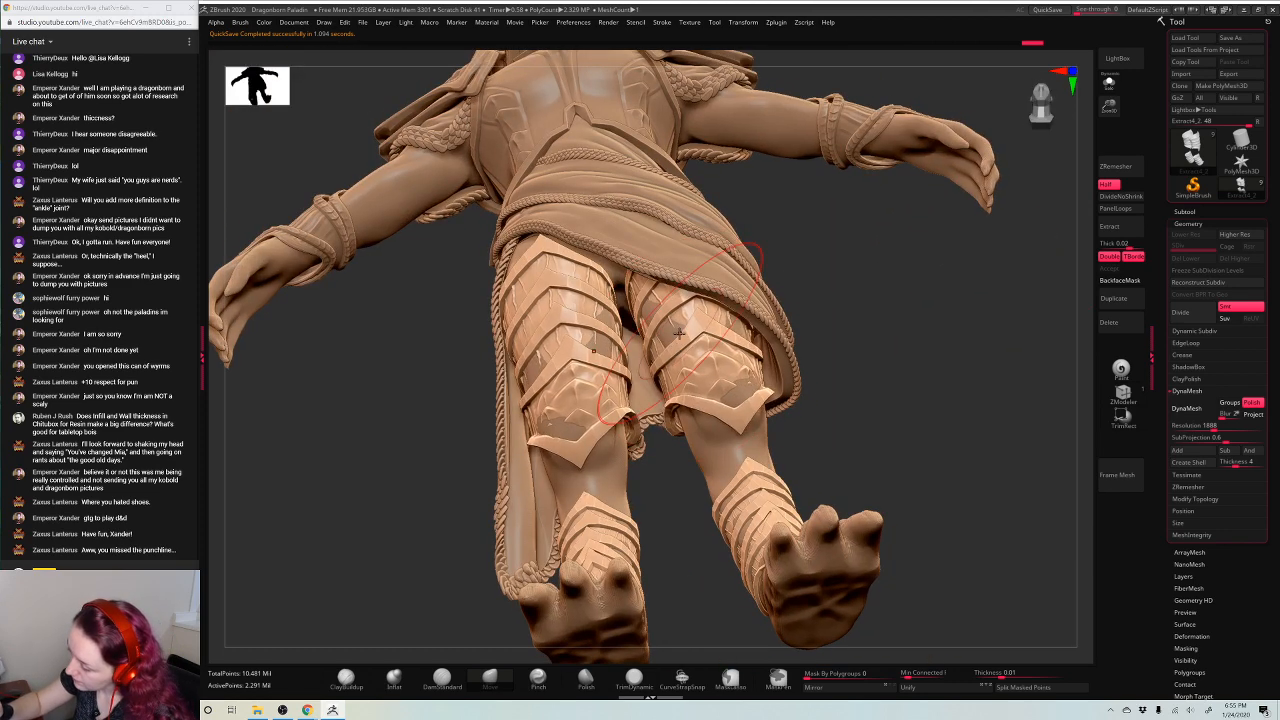
drag(863, 271, 740, 330)
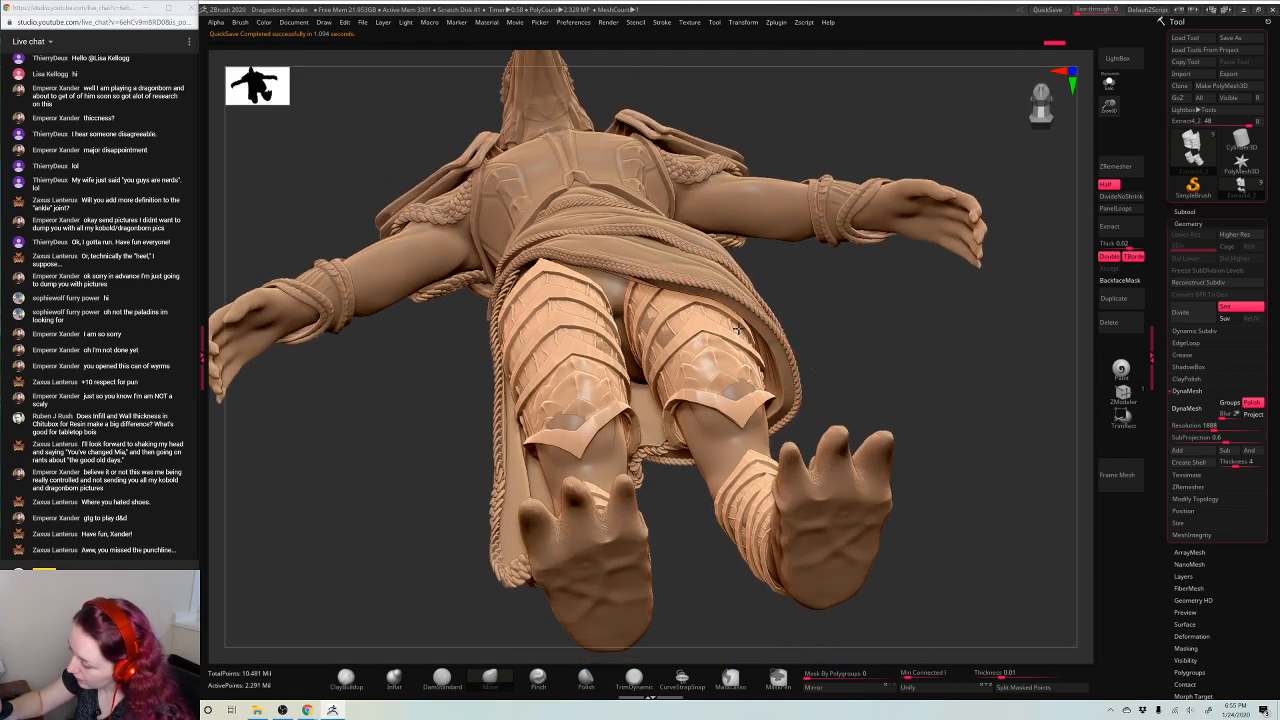
drag(875, 290, 745, 385)
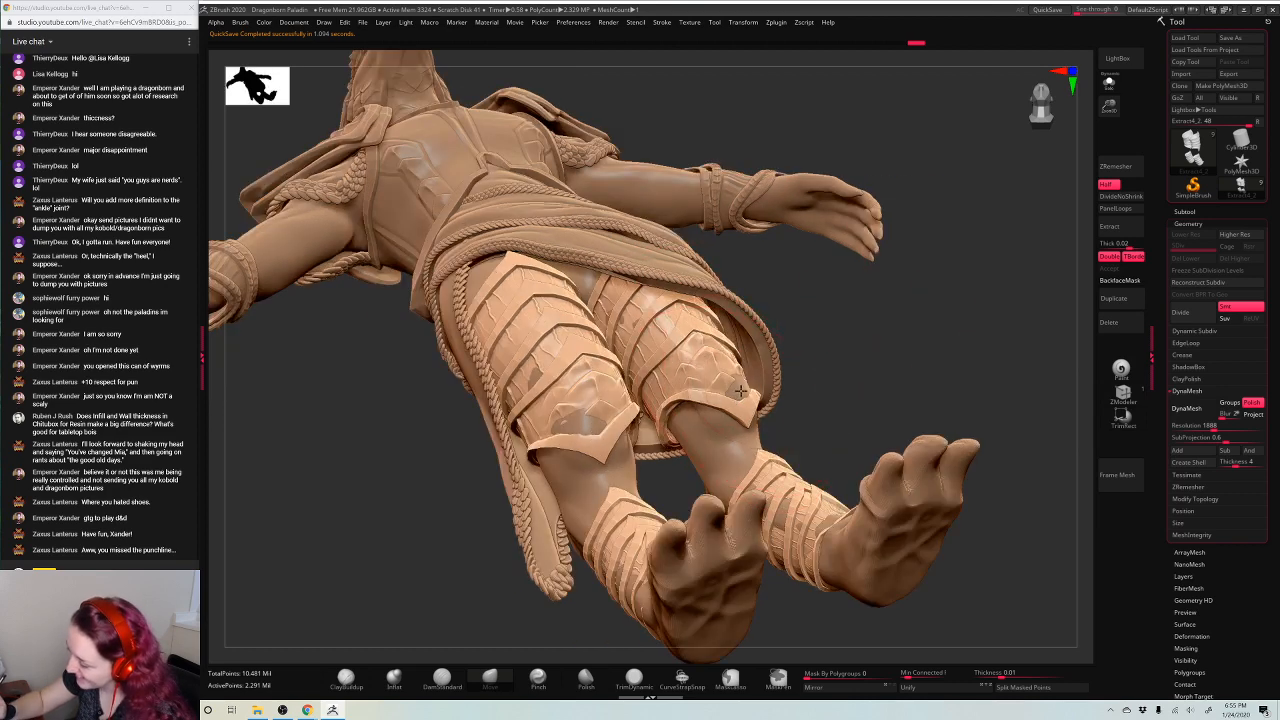
key(space)
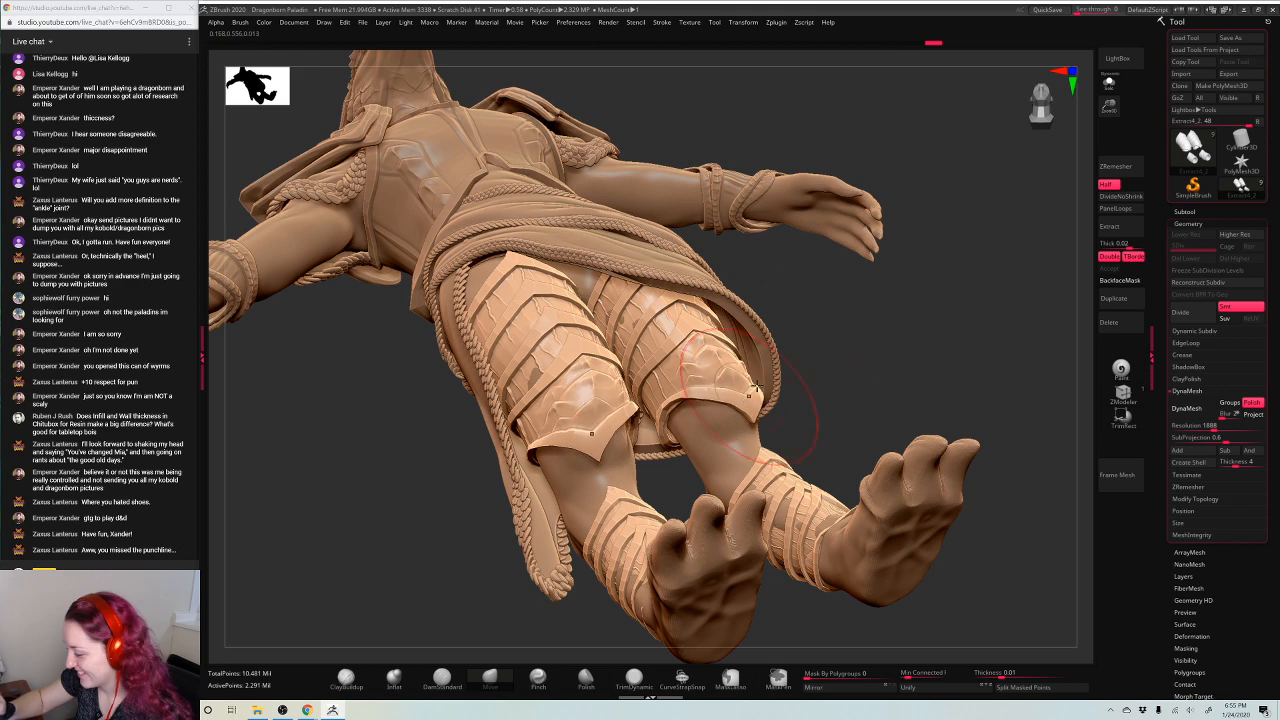
drag(857, 332, 641, 313)
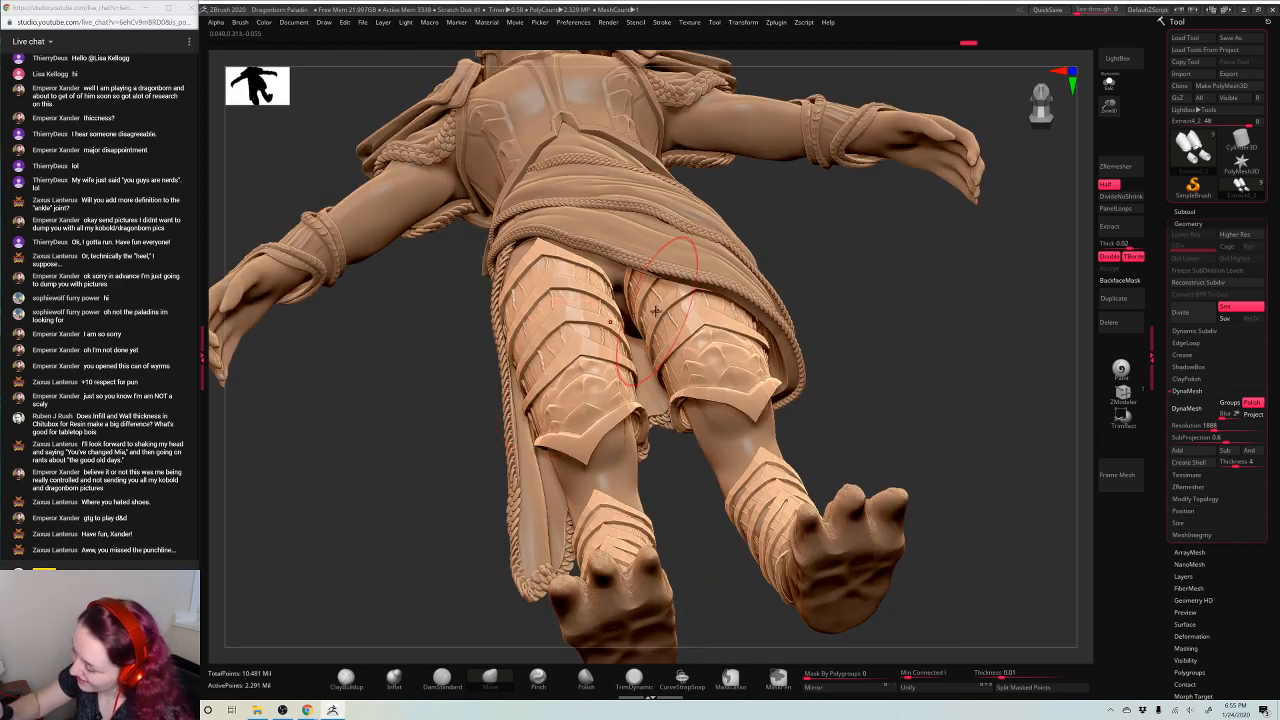
drag(880, 293, 830, 335)
Reselect the leg armor and fit the front of the shin guards over the shins and ankles with the Move brush
alt+click(692, 410)
drag(1109, 107, 1101, 168)
alt+click(694, 460)
key(space)
drag(789, 367, 758, 403)
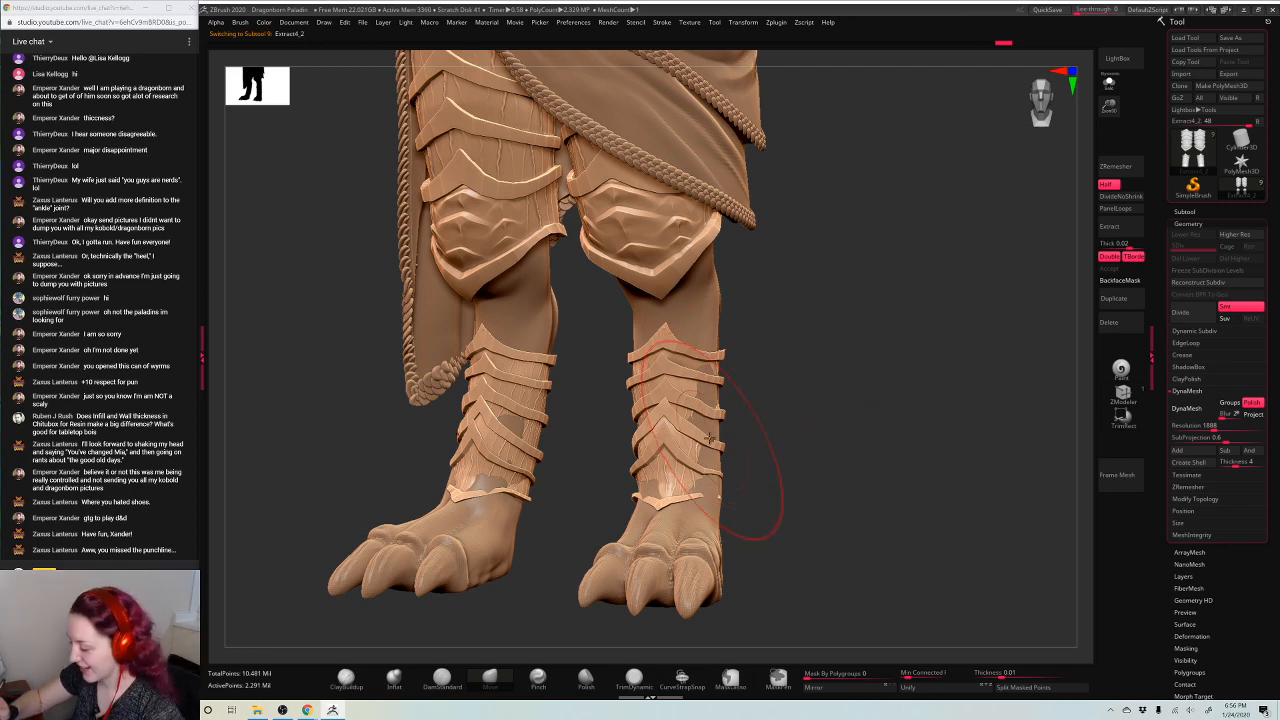
mouse_move(838, 350)
mouse_down()
mouse_move(820, 394)
mouse_move(678, 461)
mouse_up()
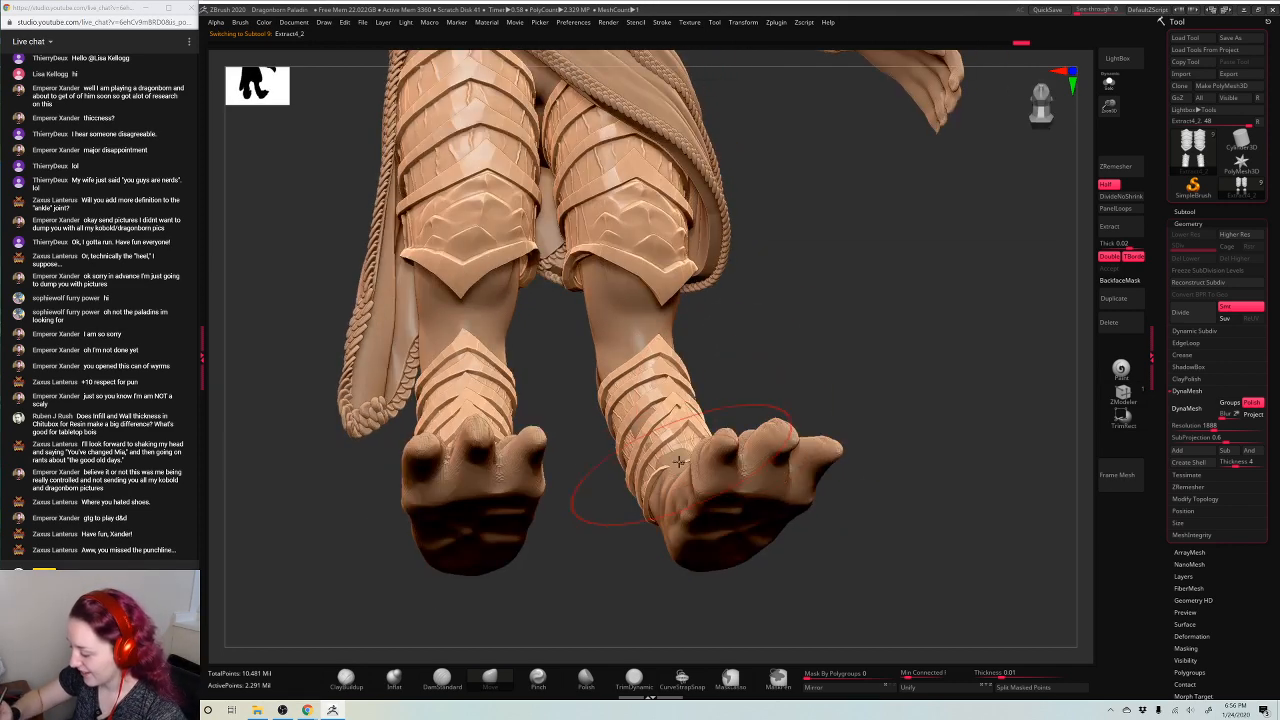
drag(791, 340, 614, 471)
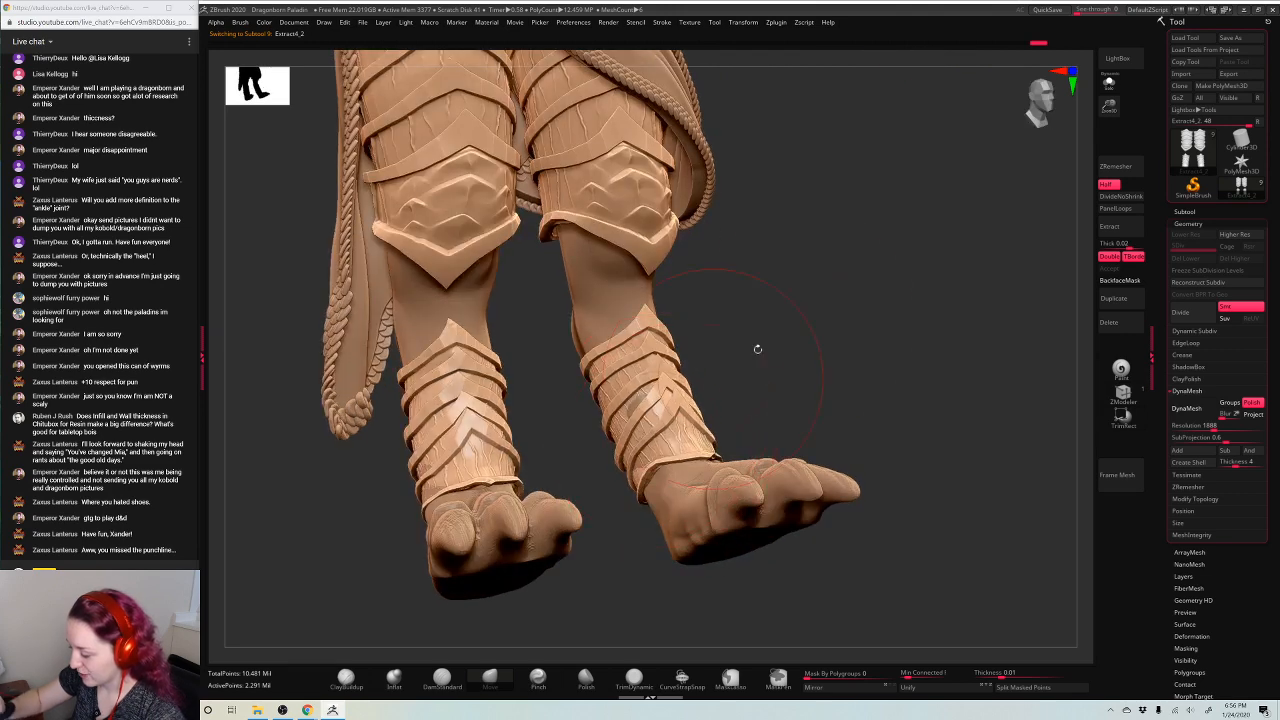
Fit the sides and back of the shin guards around the lower legs with the Move brush
drag(757, 349, 737, 455)
right_click(750, 352)
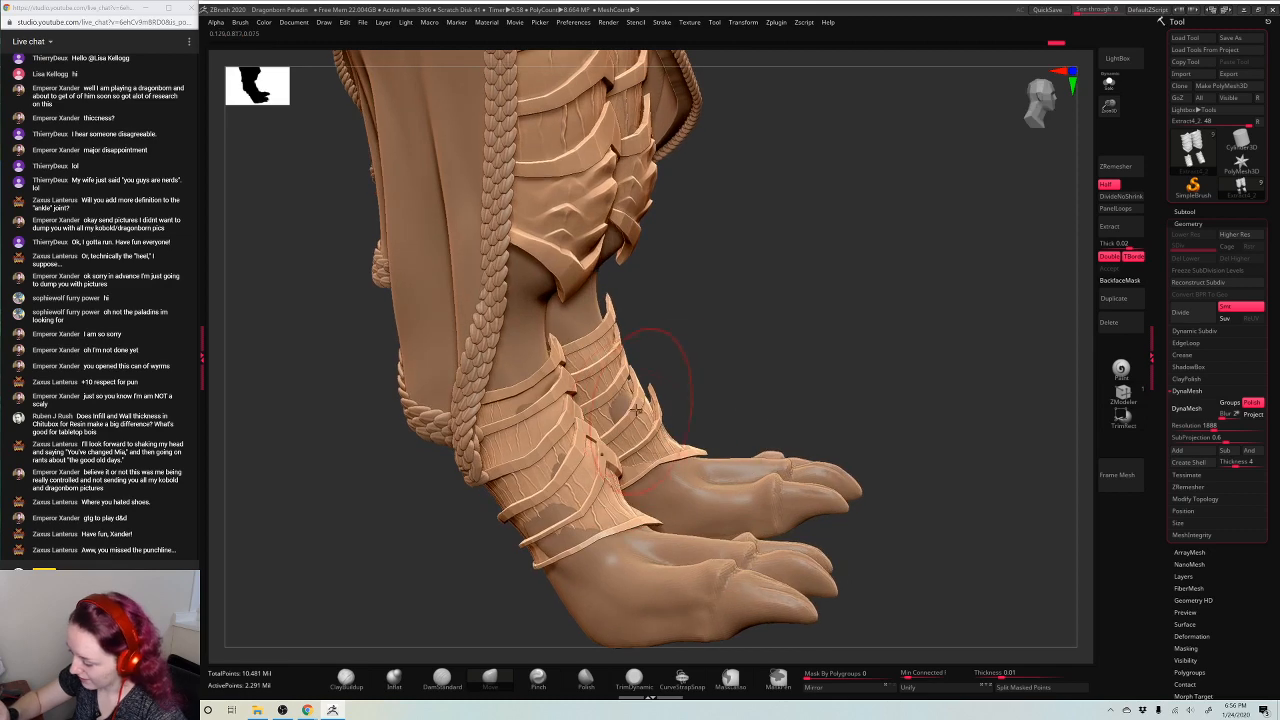
drag(788, 320, 722, 430)
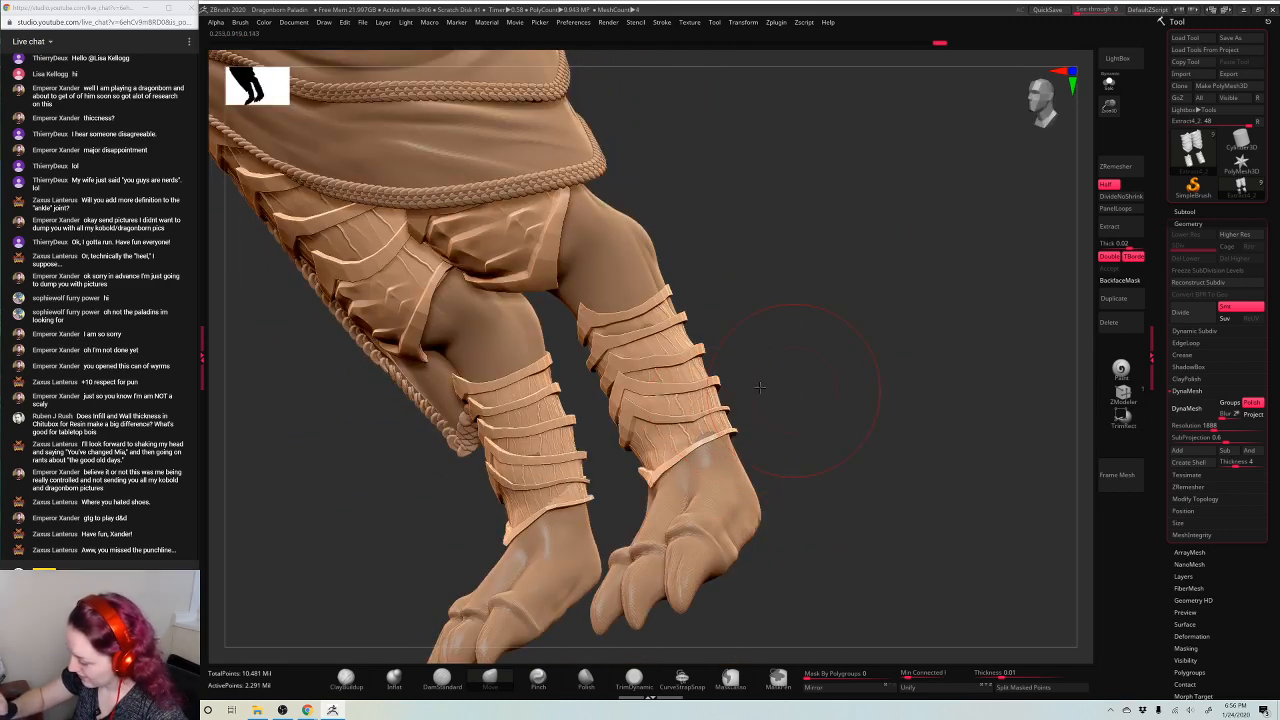
drag(760, 386, 740, 300)
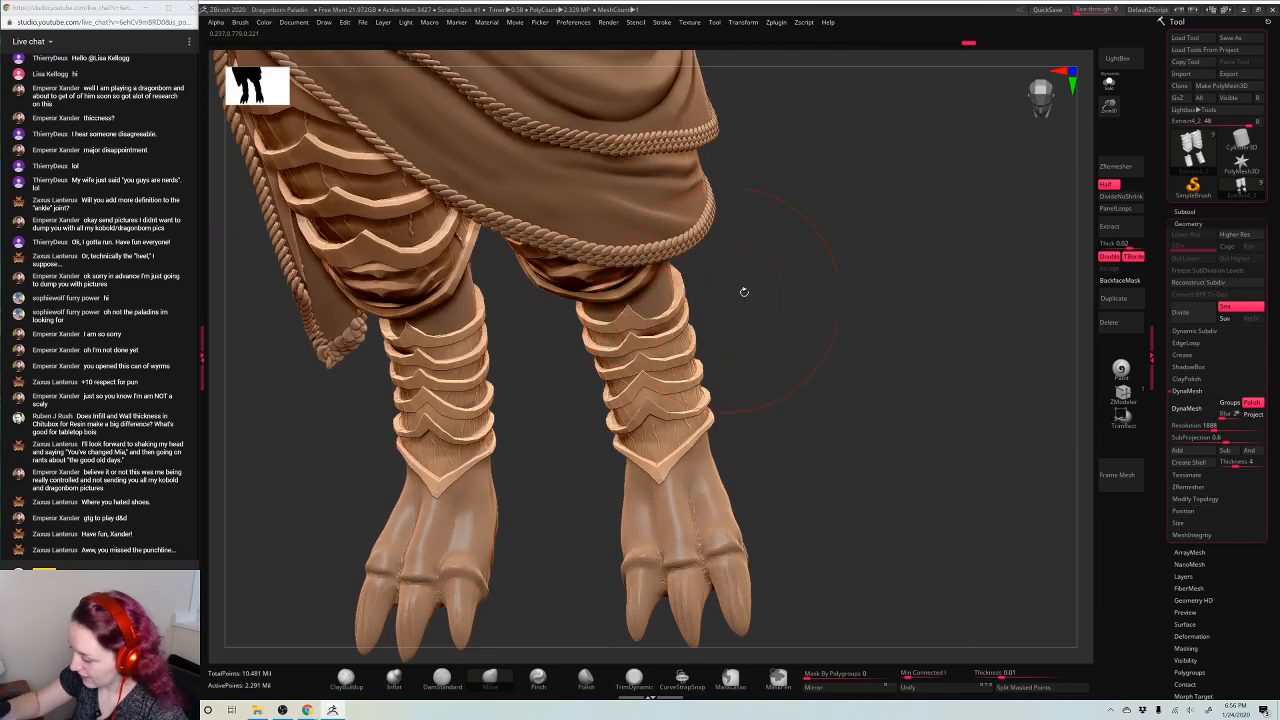
mouse_move(944, 239)
mouse_down()
mouse_move(957, 214)
mouse_move(914, 257)
mouse_move(837, 419)
mouse_move(775, 356)
mouse_move(812, 338)
mouse_up()
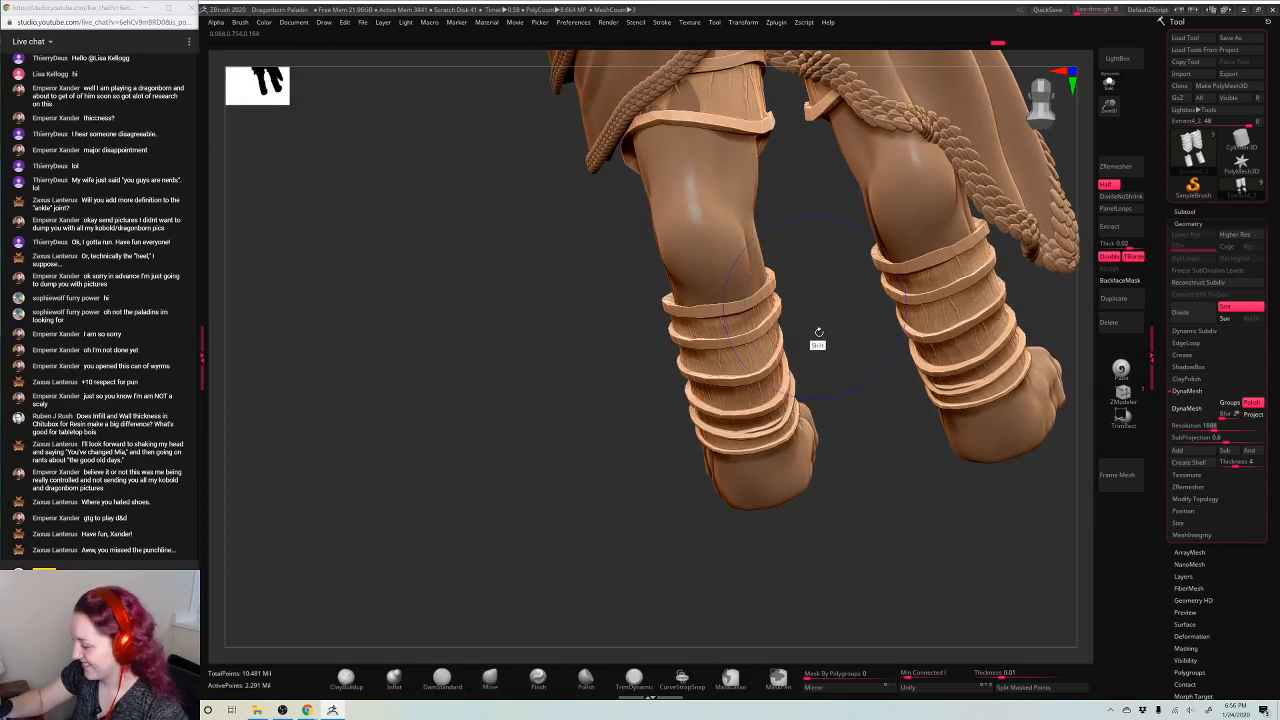
key(space)
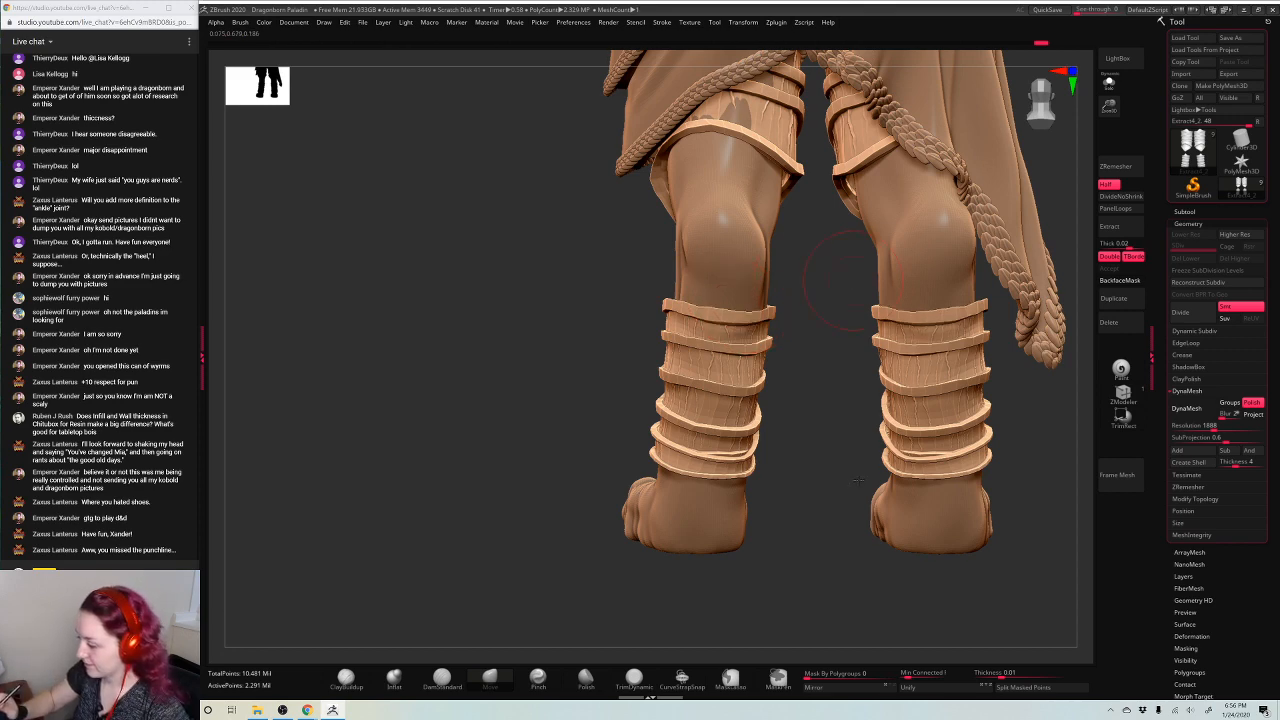
Mask the shin guards on both legs from the front view
drag(857, 481, 916, 261)
key(f)
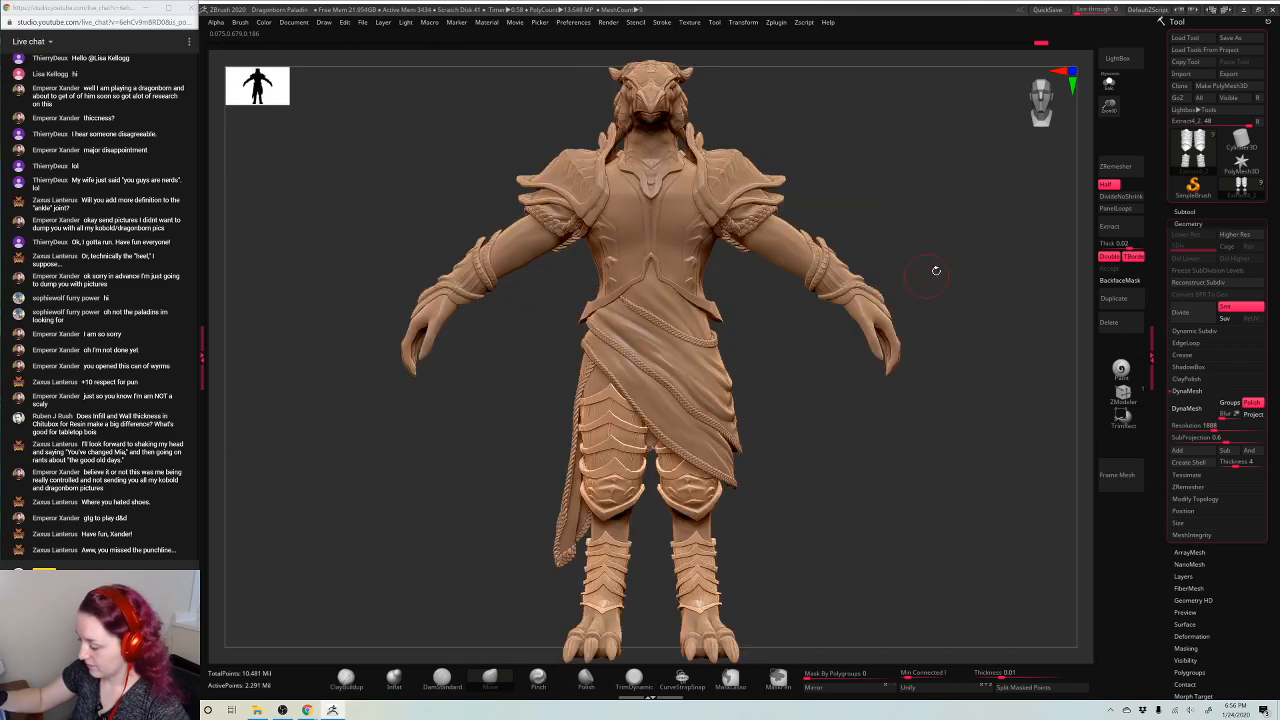
drag(1108, 107, 1108, 110)
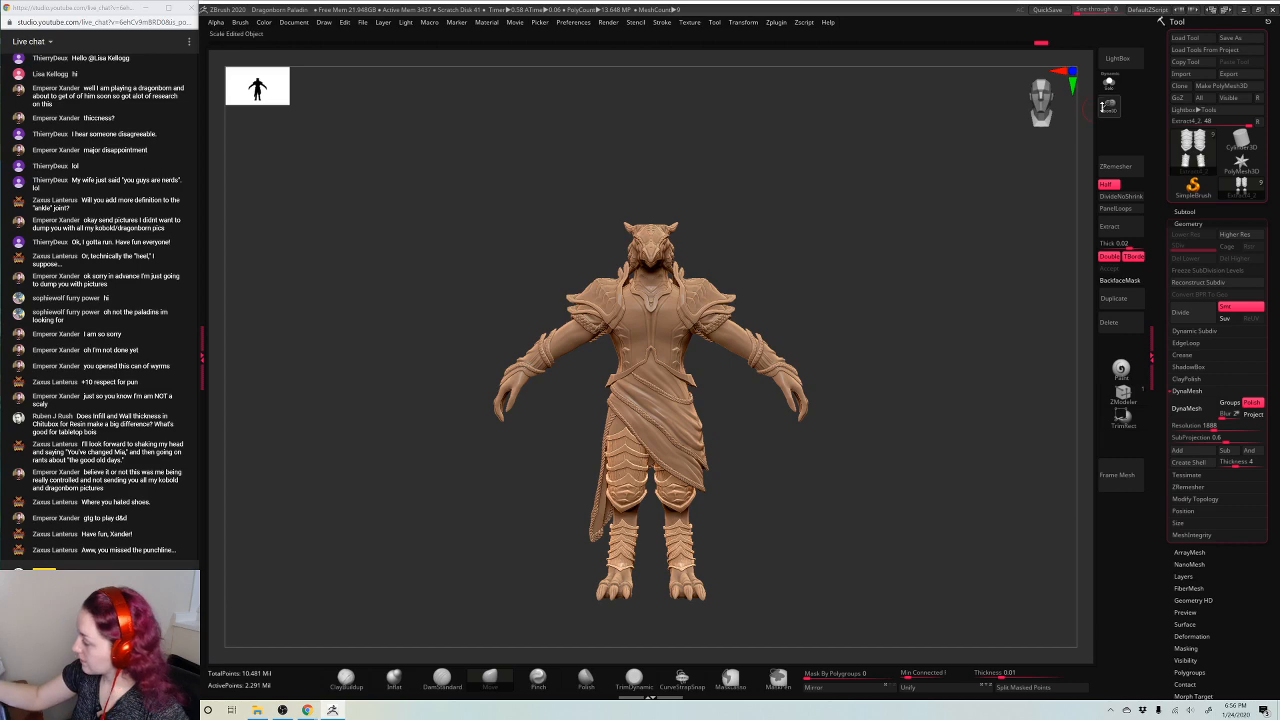
drag(1102, 107, 1036, 187)
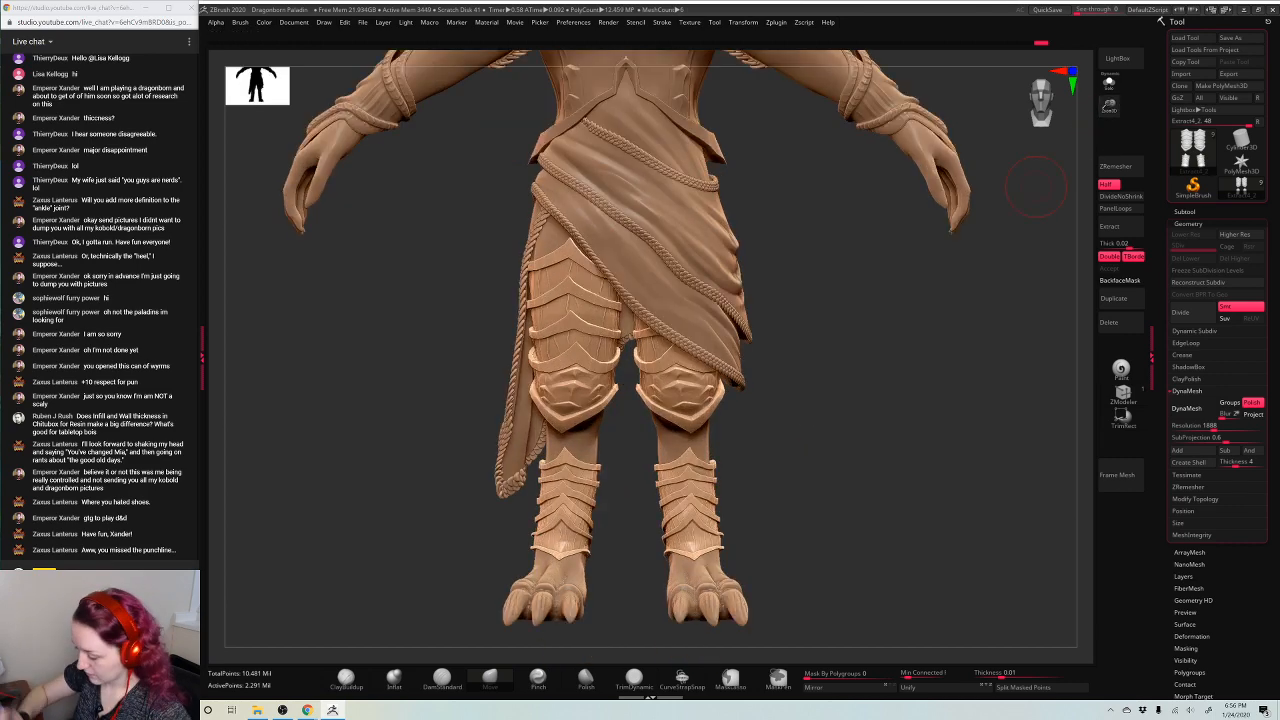
ctrl+drag(448, 644, 874, 436)
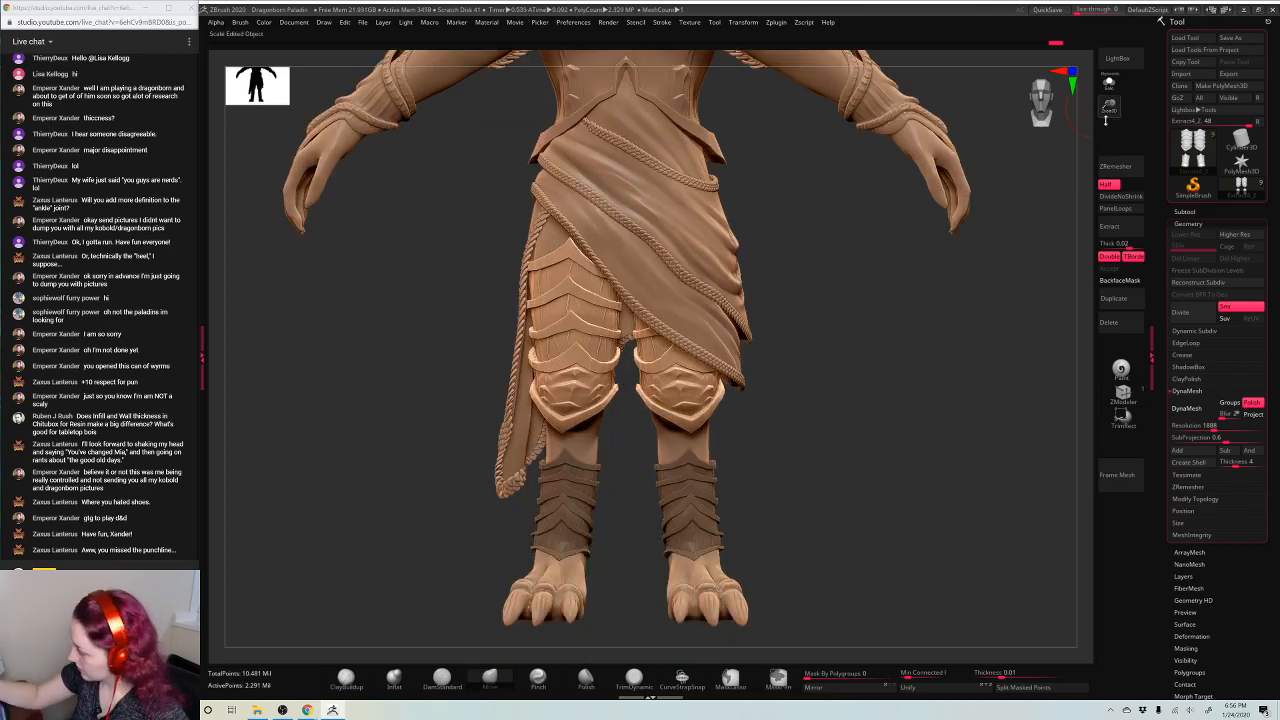
Adjust the unmasked knee guards and lower thigh plates around the knees with the Move brush
drag(1105, 118, 1078, 156)
right_click(817, 349)
drag(822, 346, 699, 449)
drag(839, 360, 708, 422)
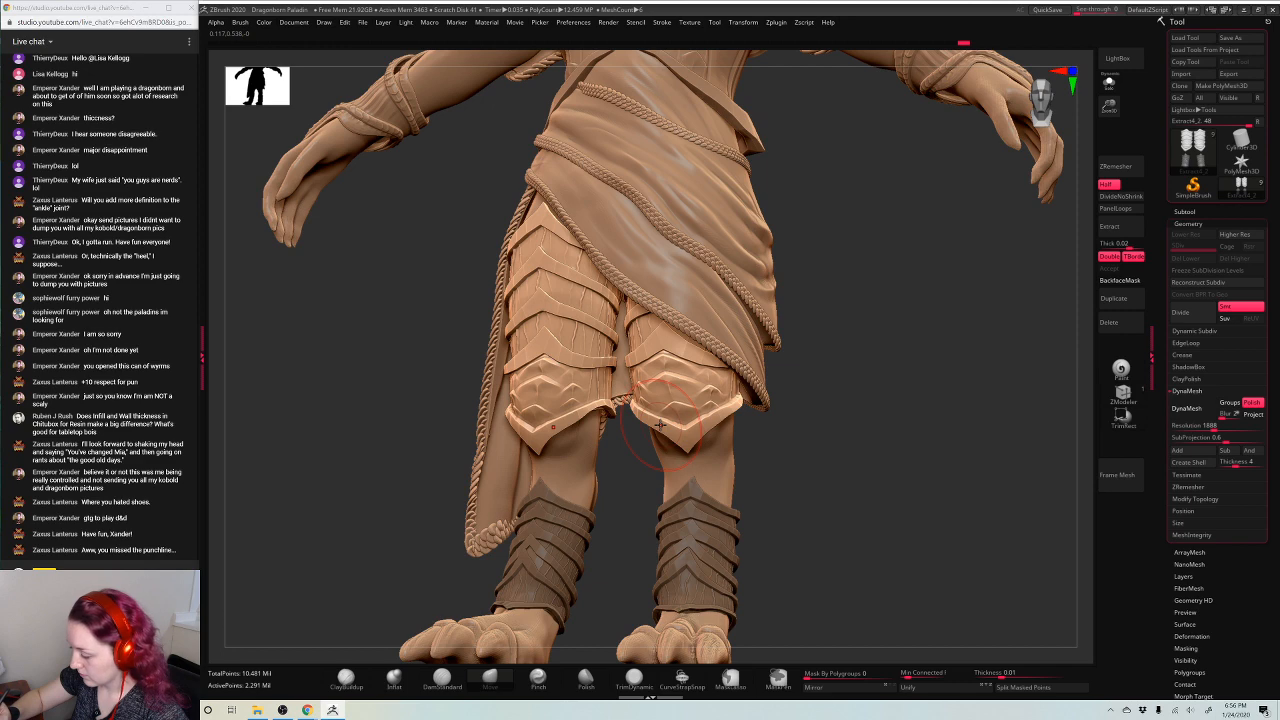
mouse_move(843, 354)
mouse_down()
mouse_move(843, 380)
mouse_move(718, 392)
mouse_up()
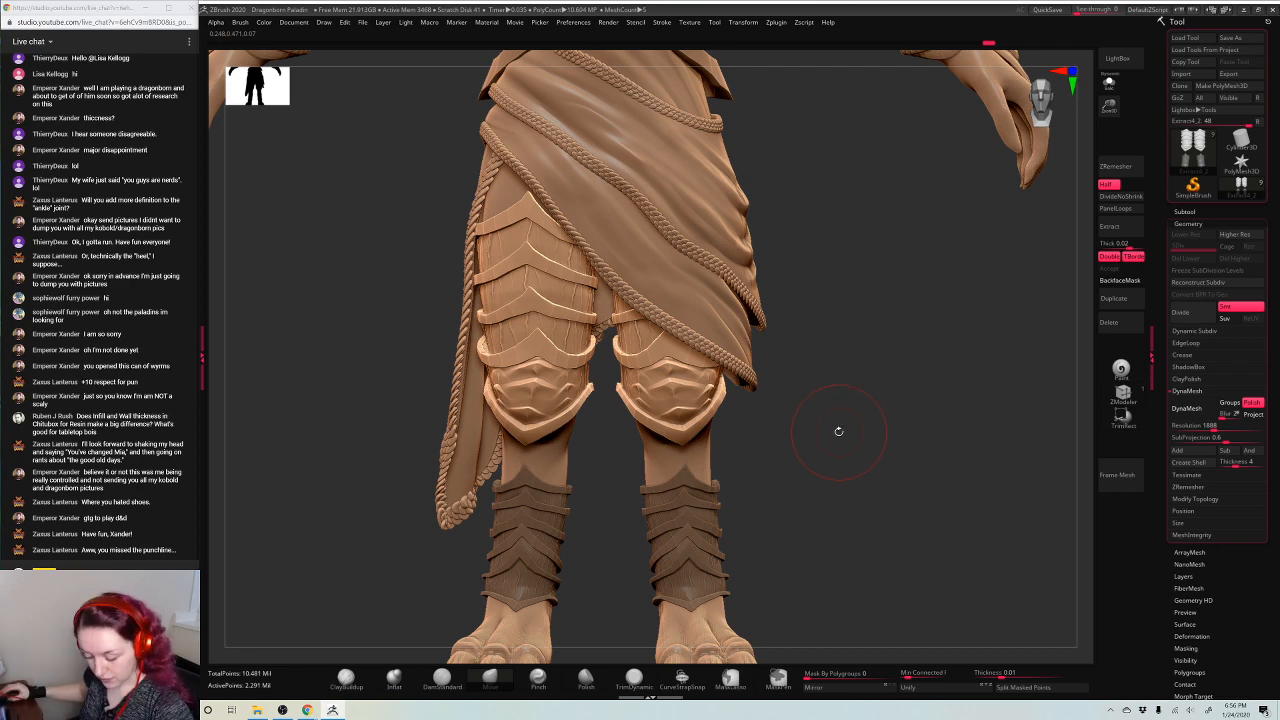
Switch to Chrome, bookmark the open Coffee House Music video on the bookmarks bar, and return to ZBrush
click(306, 678)
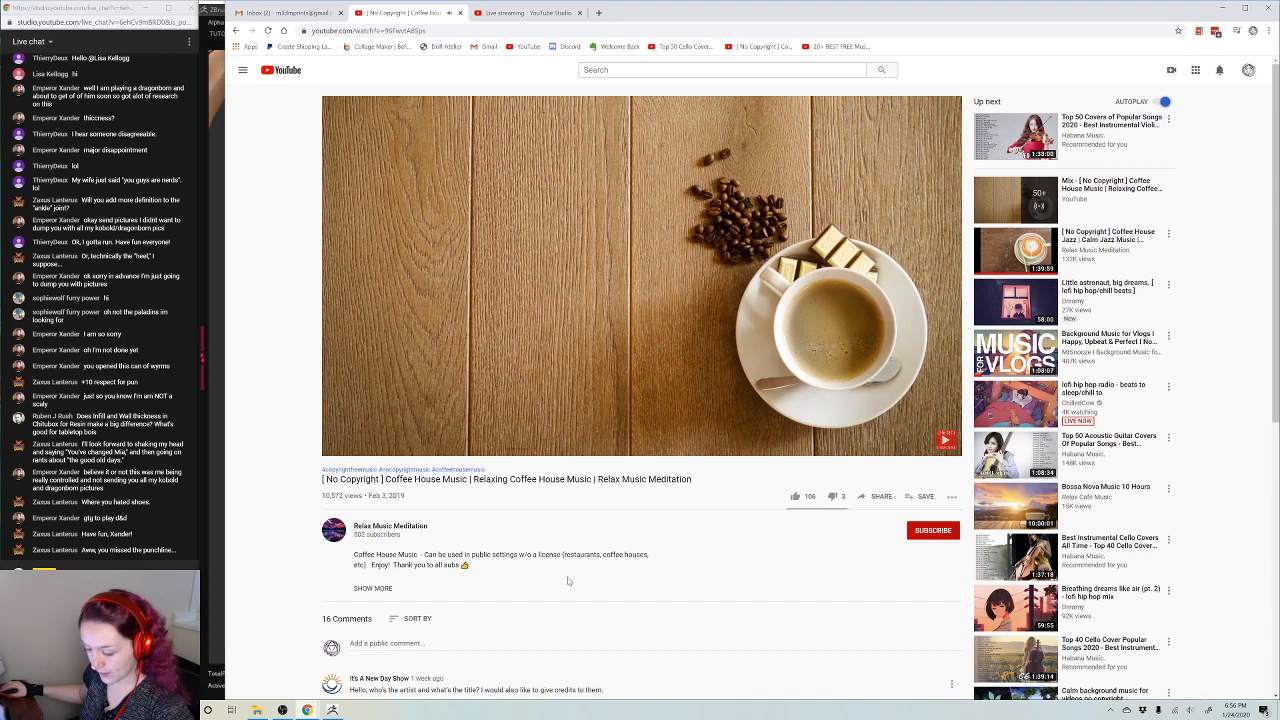
scroll(567, 577, down, 3)
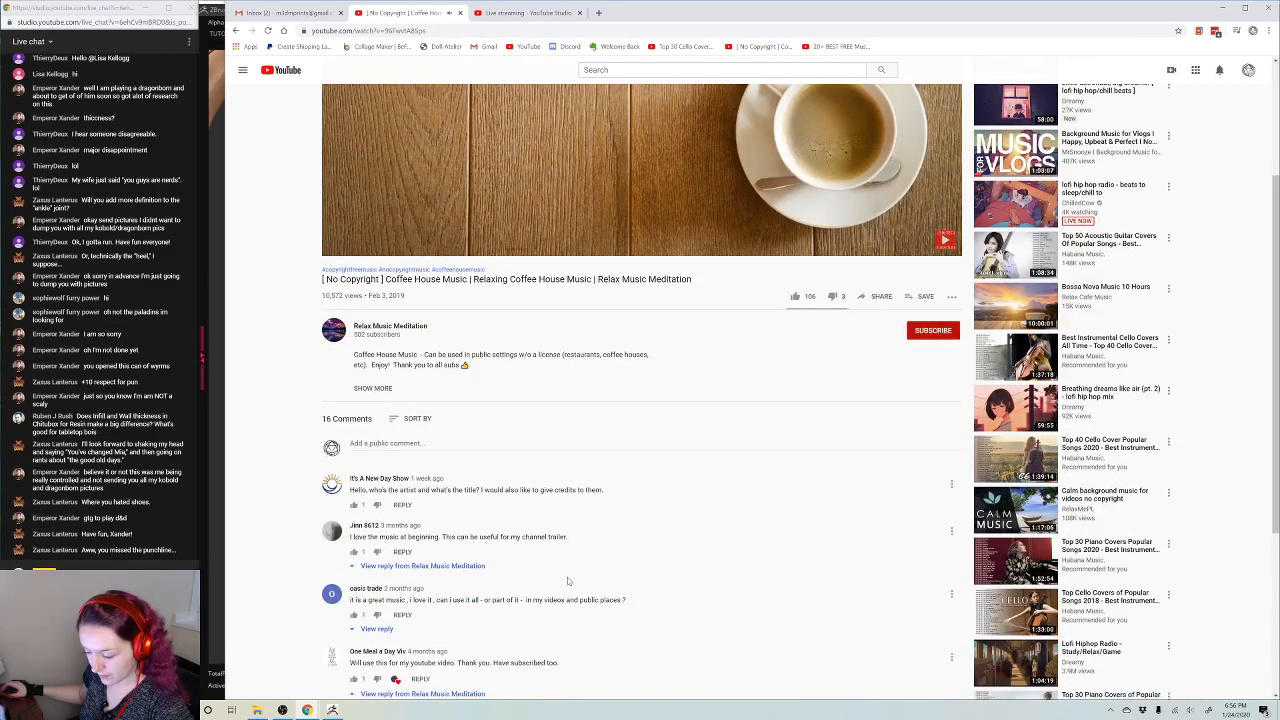
scroll(567, 580, down, 3)
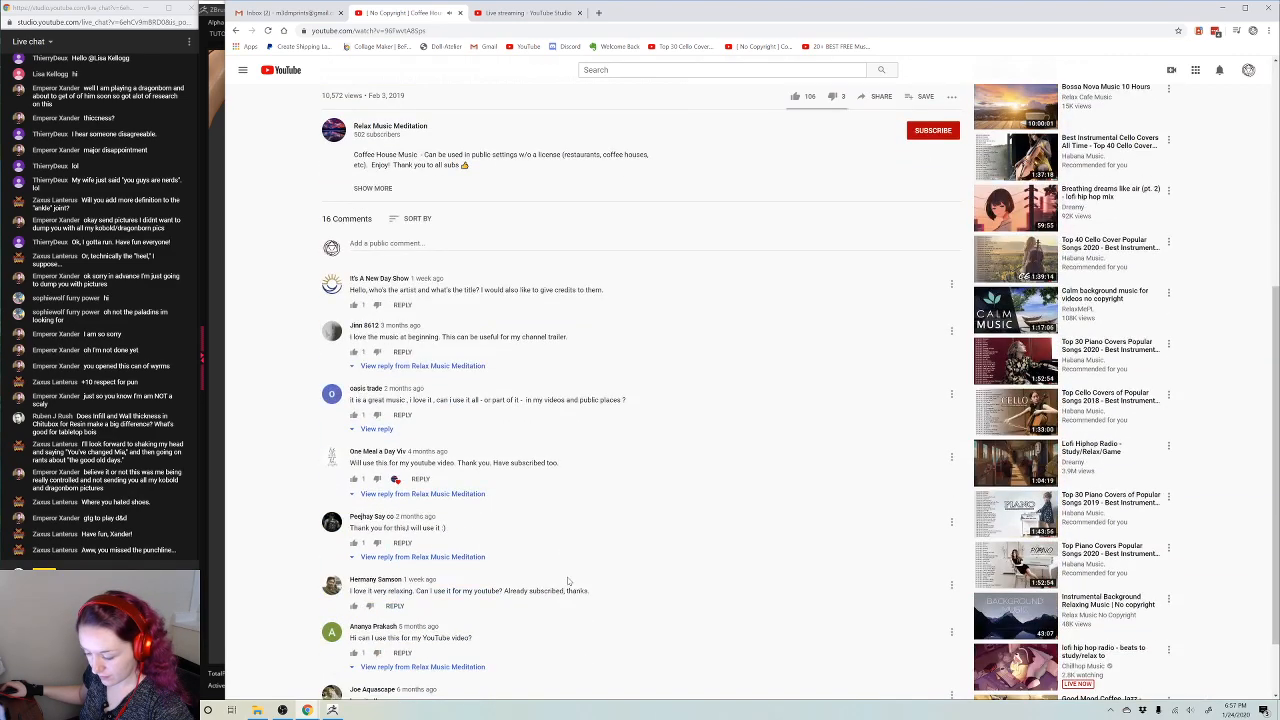
scroll(567, 577, up, 5)
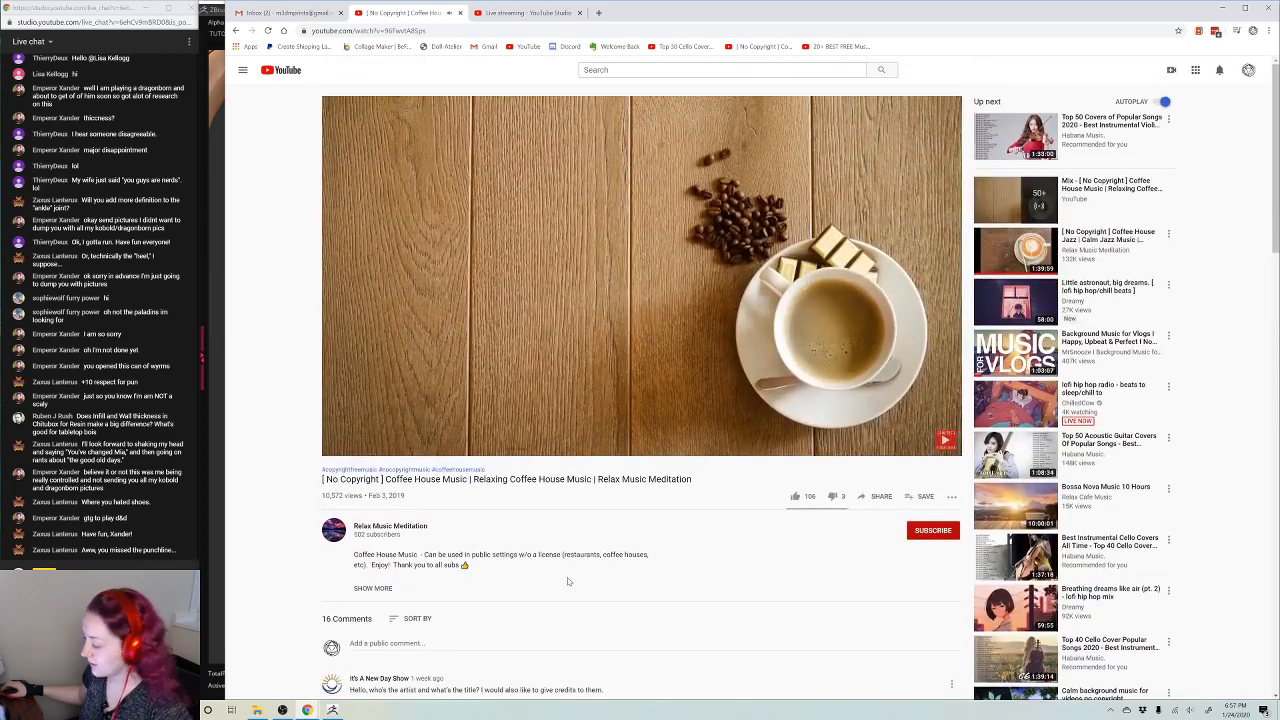
mouse_move(526, 297)
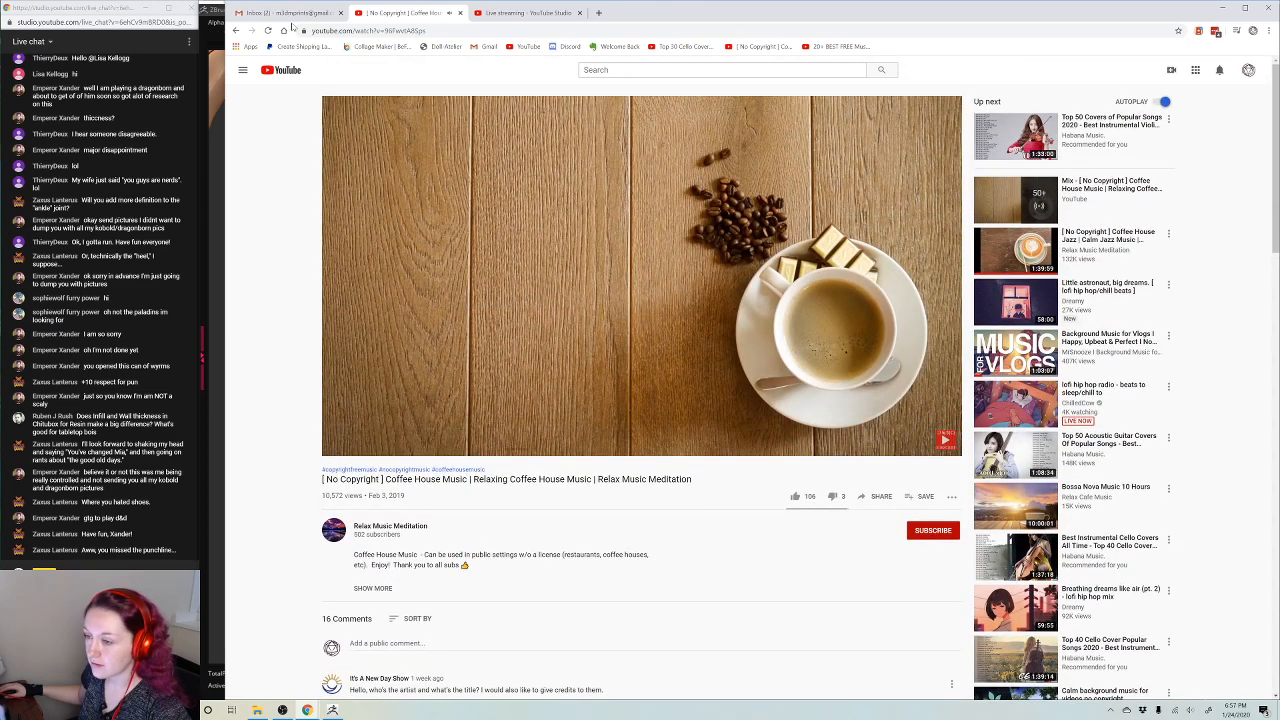
click(1179, 31)
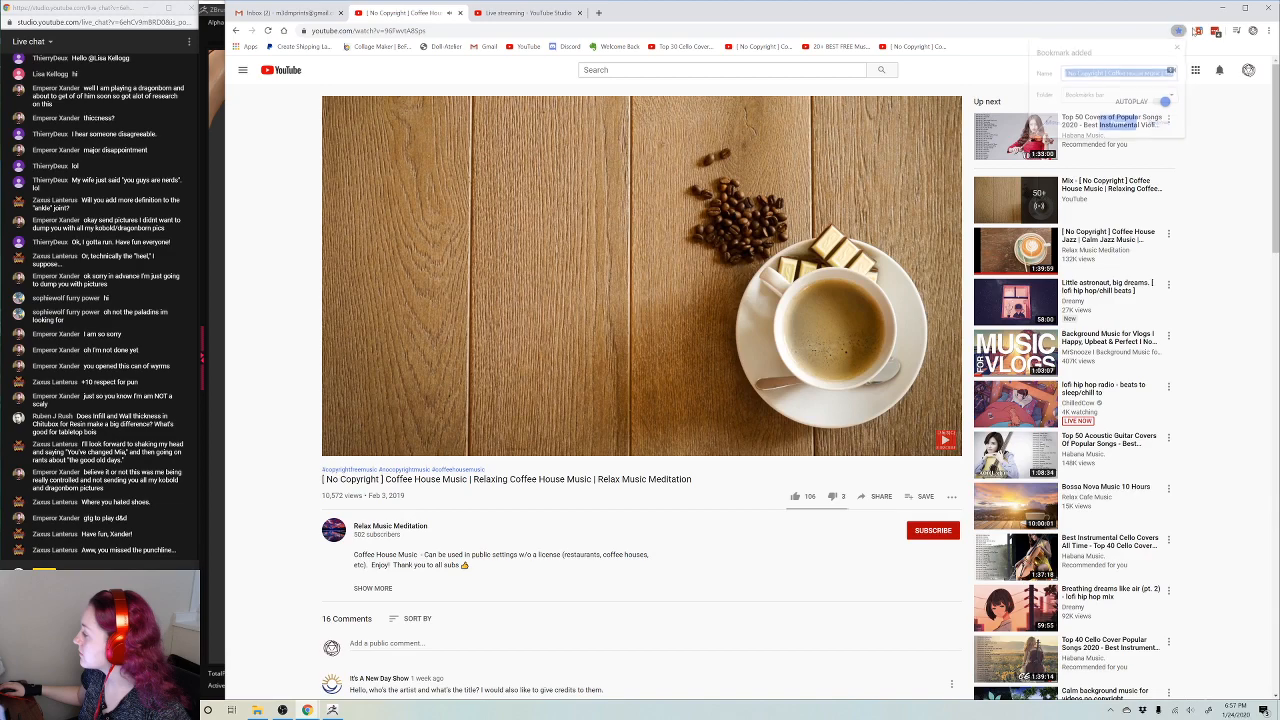
click(1118, 123)
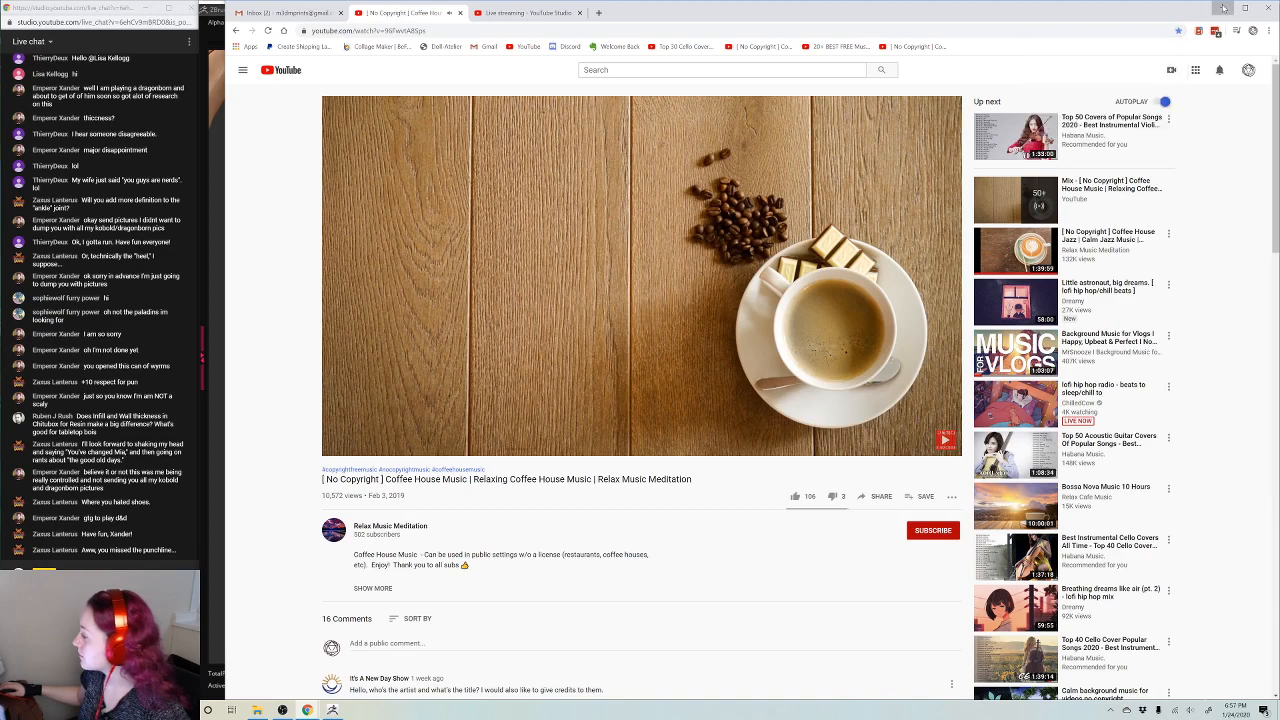
click(1224, 8)
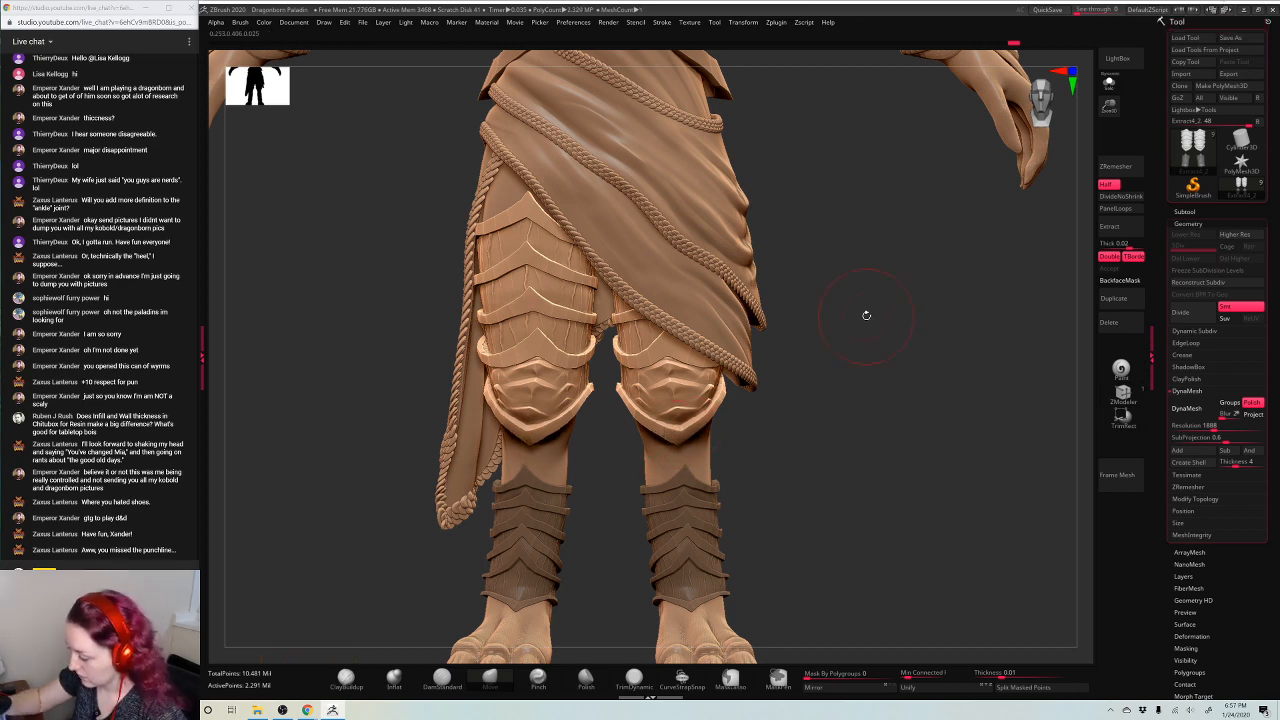
Clear the mask on the shin guards and refine their front profile in side view with the Move brush
drag(866, 315, 938, 285)
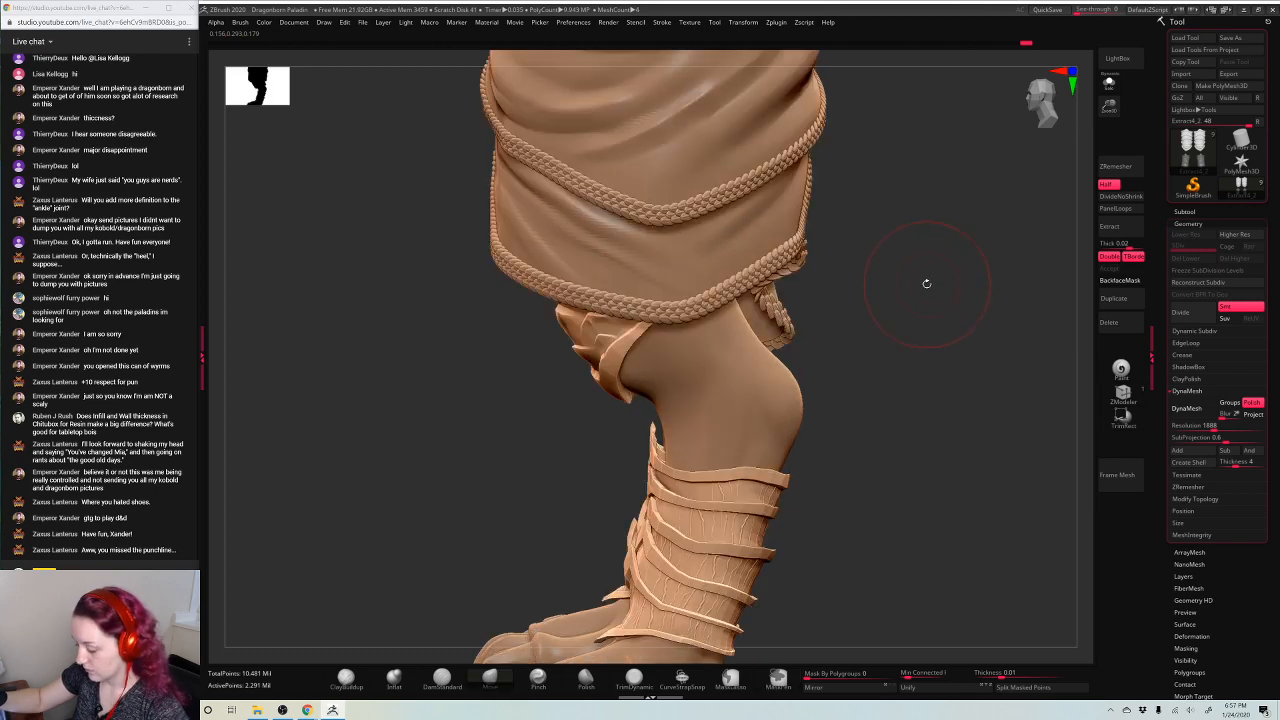
key(f)
alt+drag(745, 463, 932, 135)
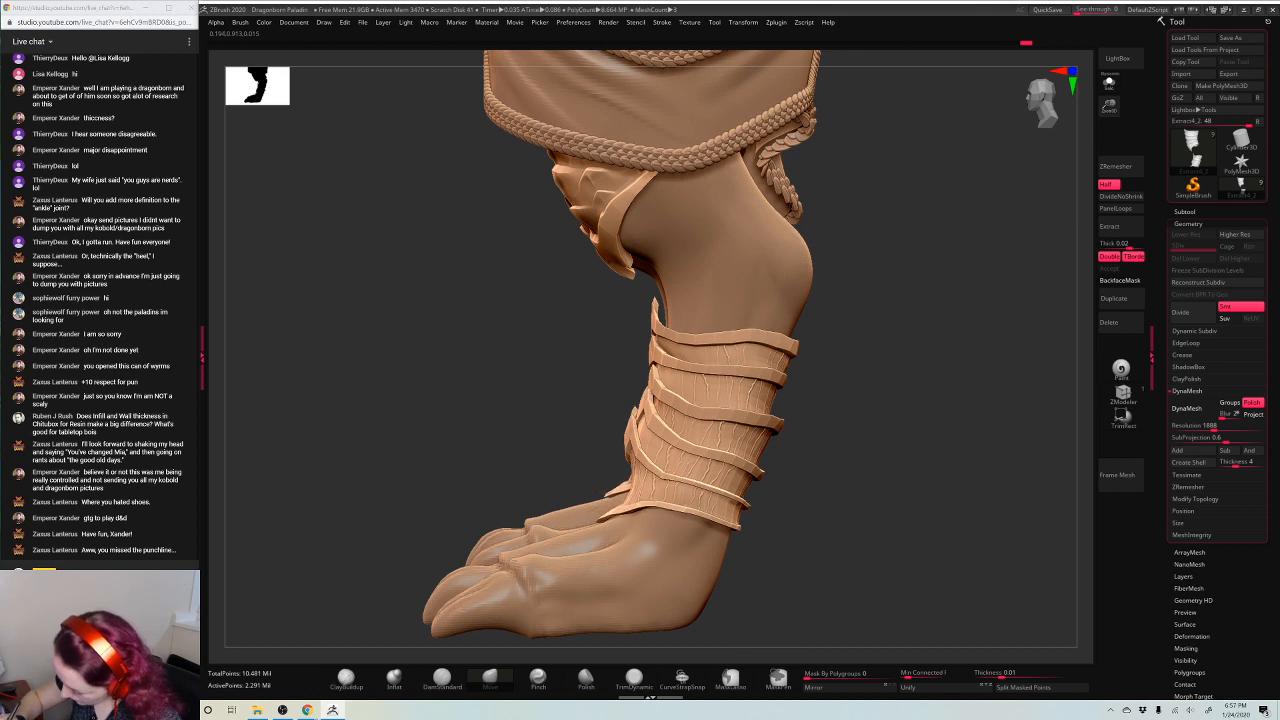
key(space)
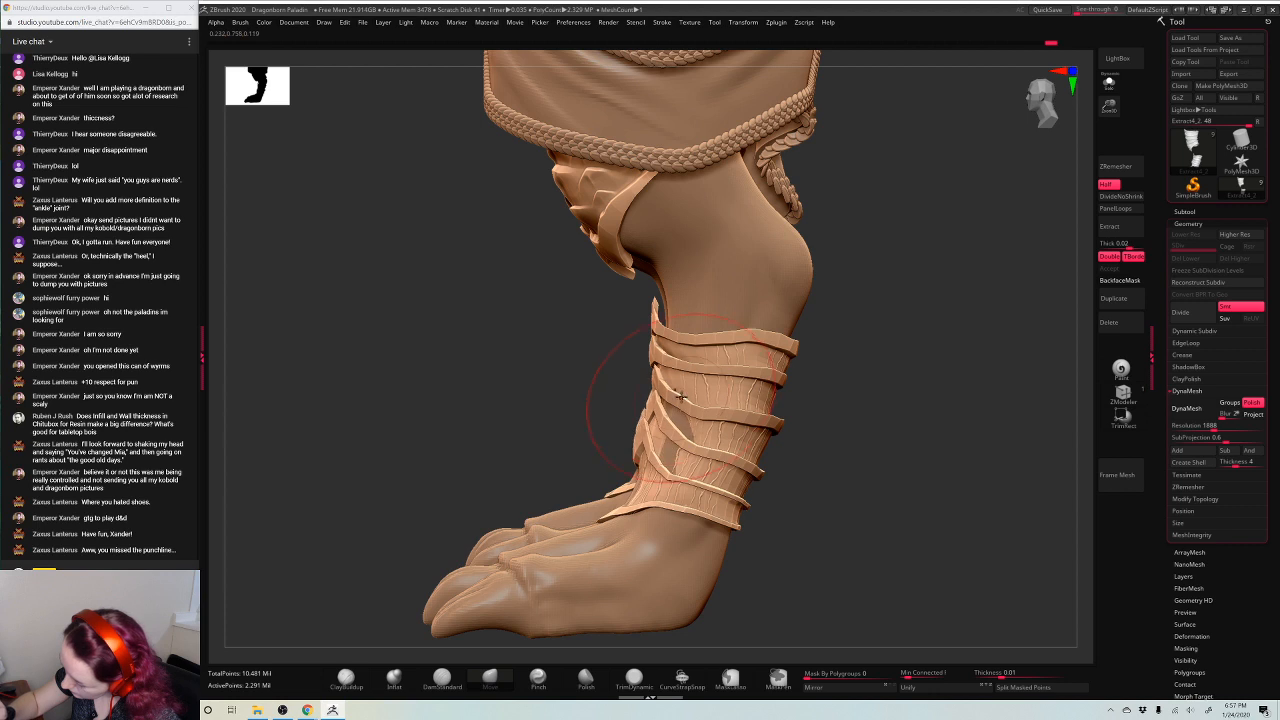
key(space)
drag(684, 397, 673, 397)
mouse_move(656, 439)
mouse_down()
mouse_move(645, 442)
mouse_move(654, 413)
mouse_up()
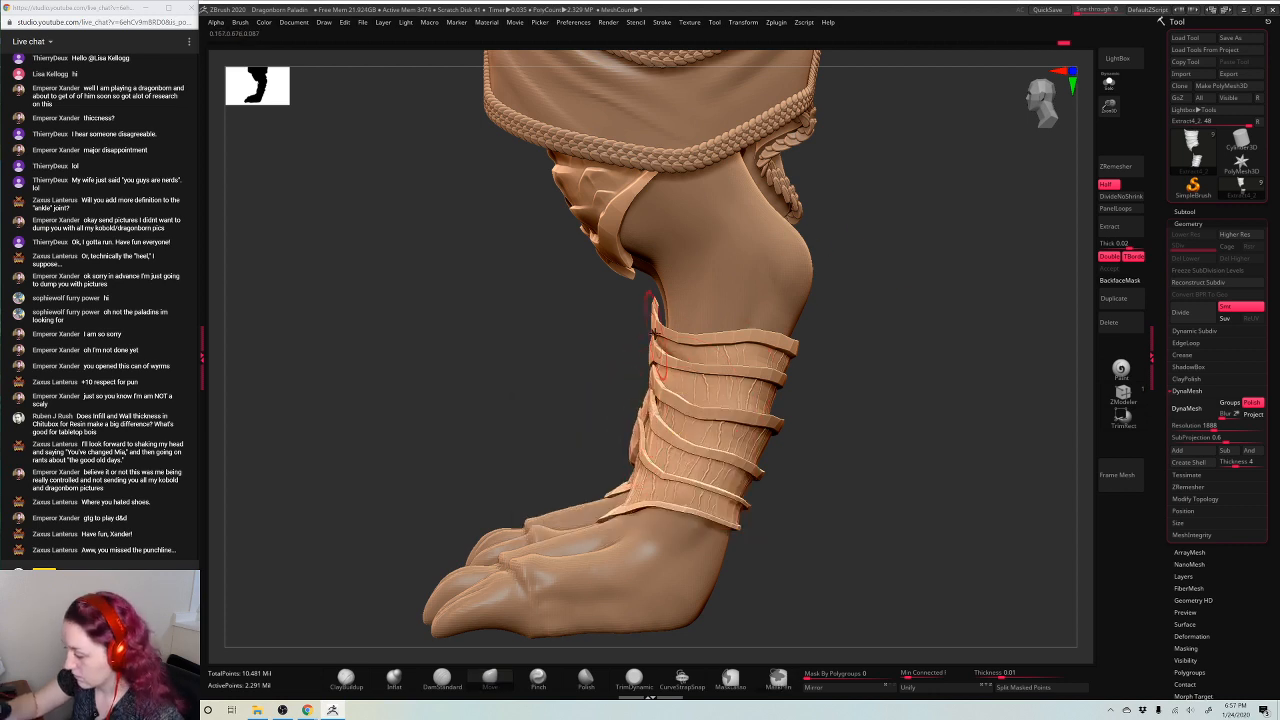
drag(654, 328, 657, 332)
Reshape the pointed lower plates of the shin guards around the ankles with the Move brush
drag(891, 243, 642, 368)
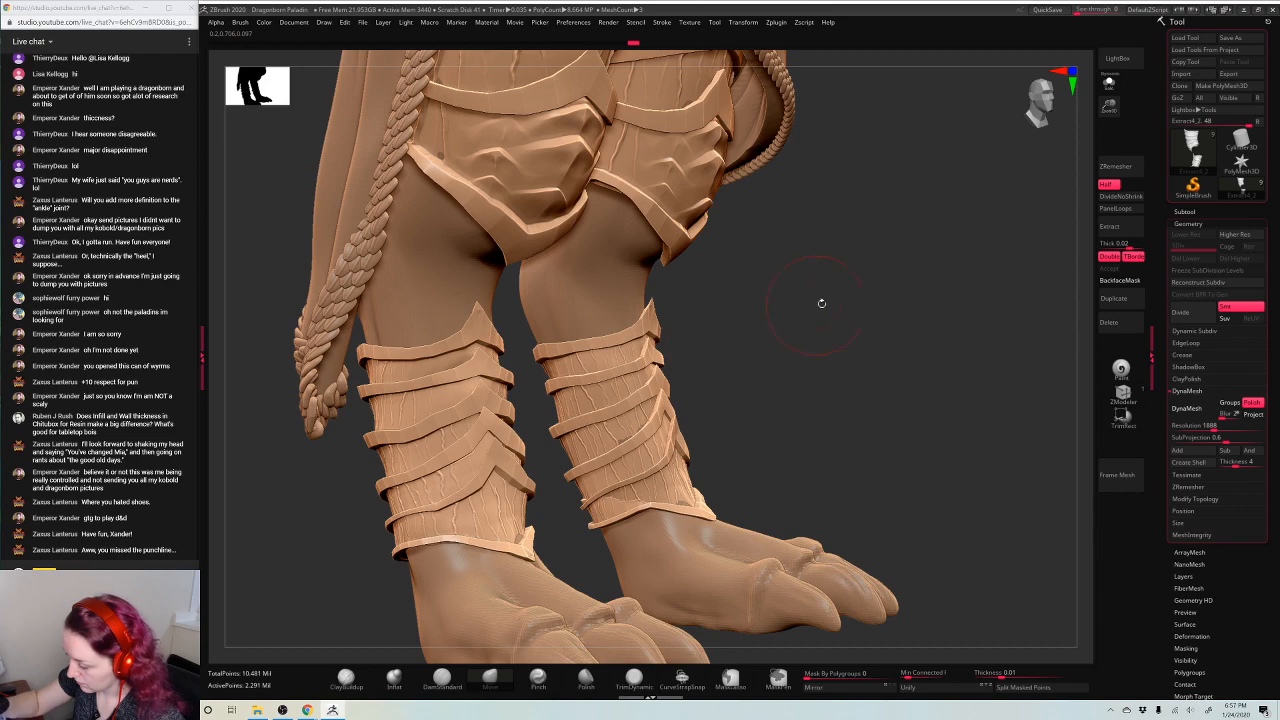
drag(822, 303, 842, 330)
right_click(773, 371)
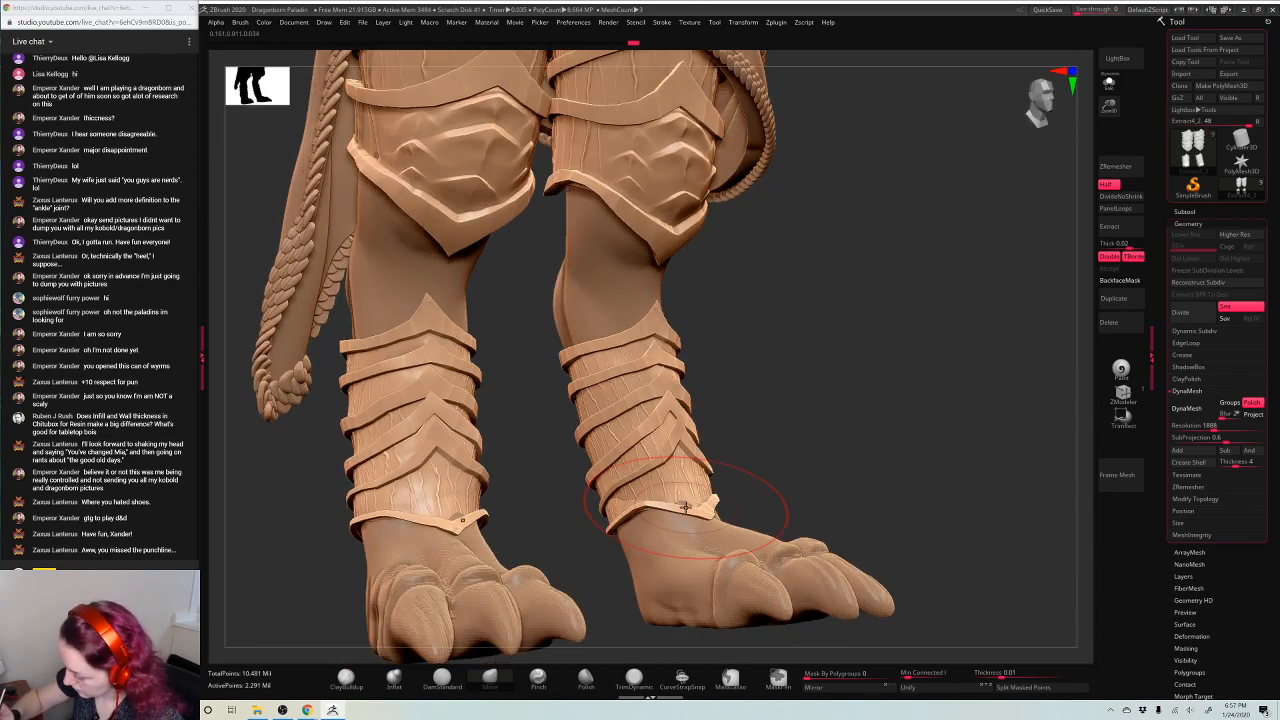
drag(740, 380, 682, 499)
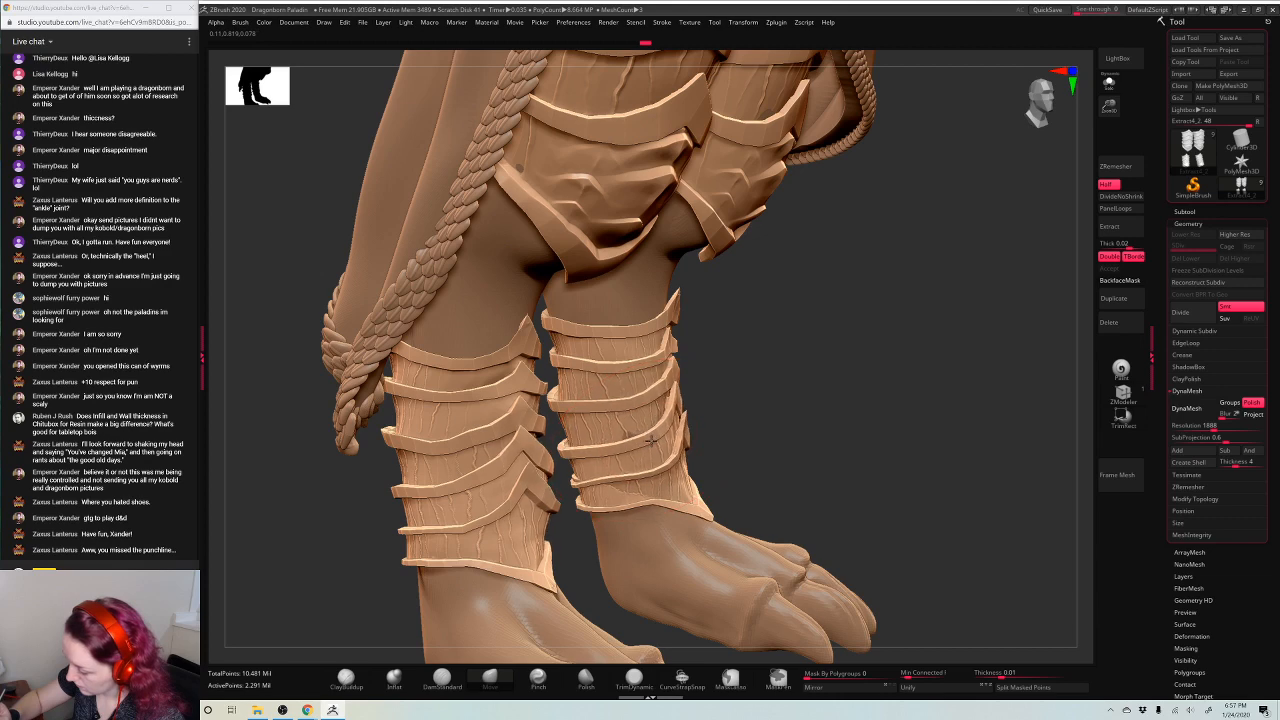
drag(773, 377, 650, 443)
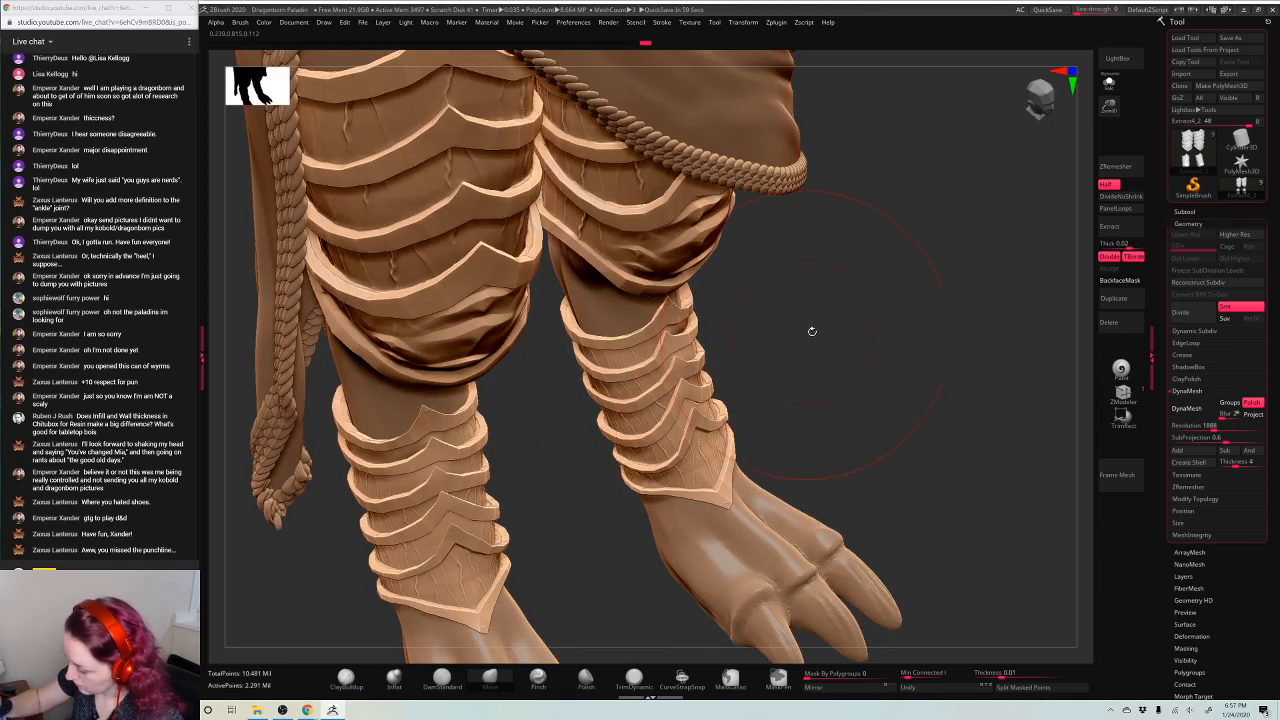
Examine the refitted leg armor and the whole figure from the front, side and back, with the draped skirt cloth selected
mouse_move(813, 332)
mouse_down()
mouse_move(832, 297)
mouse_move(831, 314)
mouse_up()
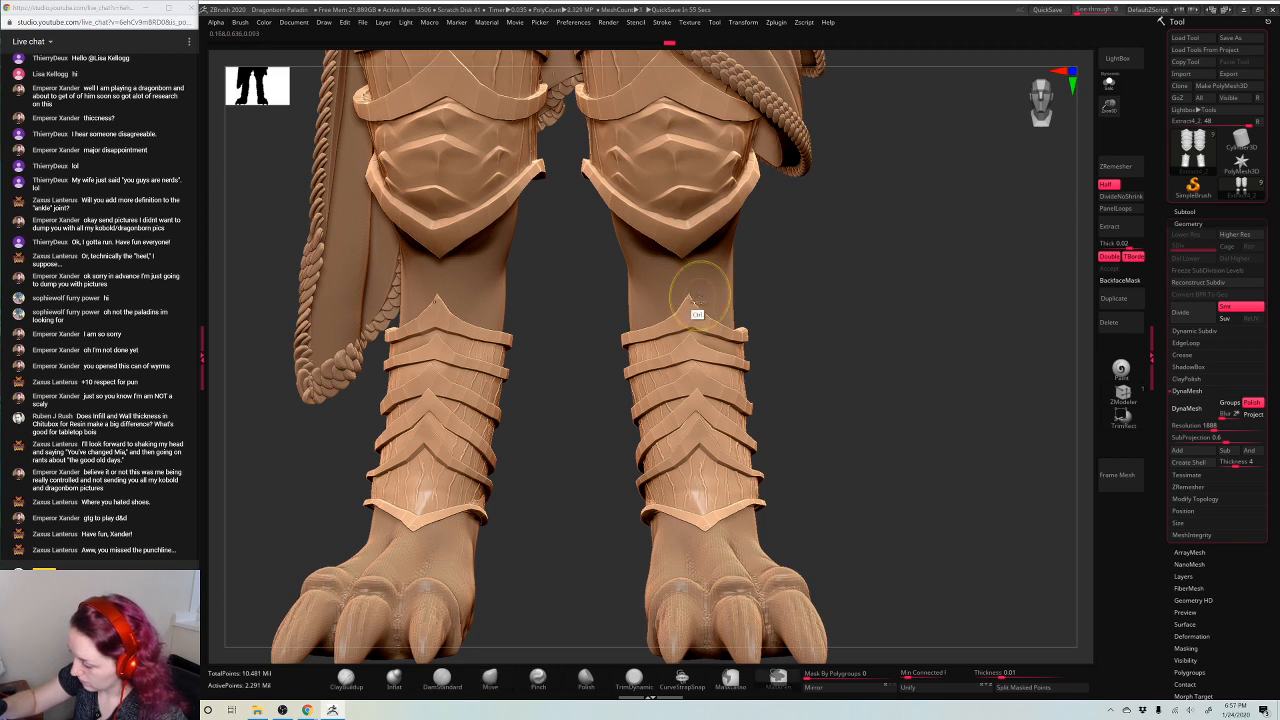
key(space)
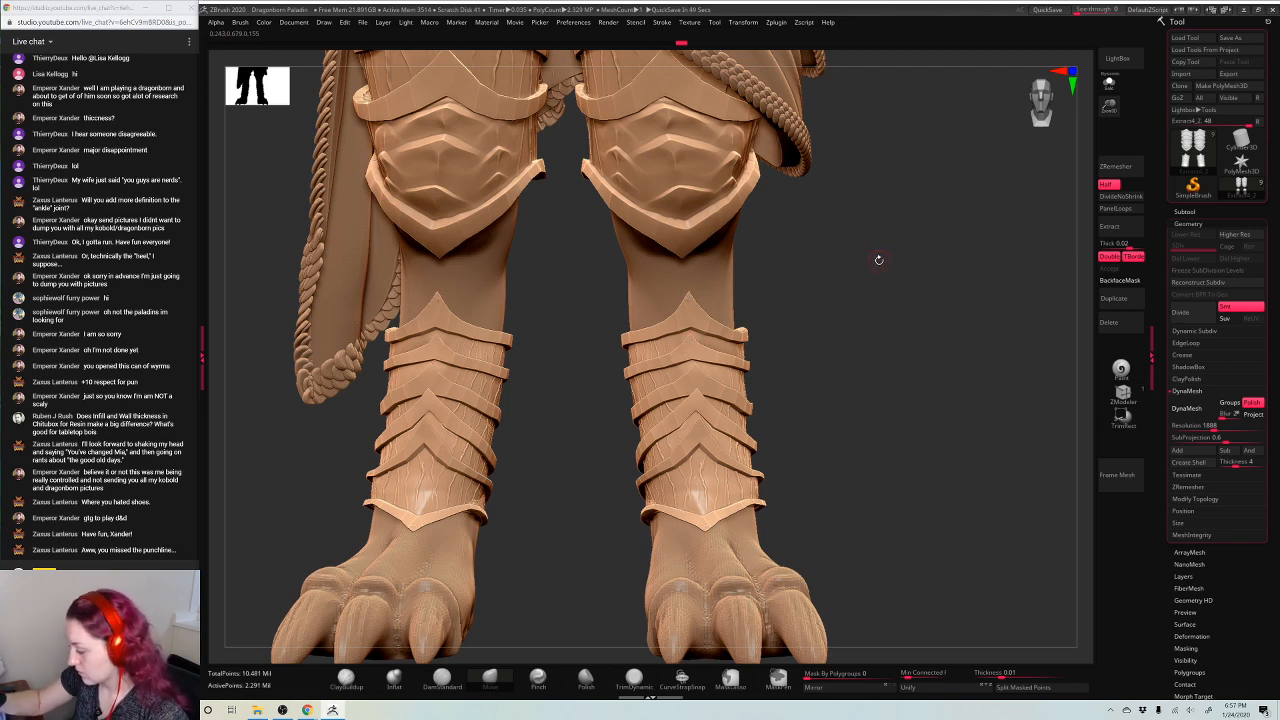
key(f)
key(f)
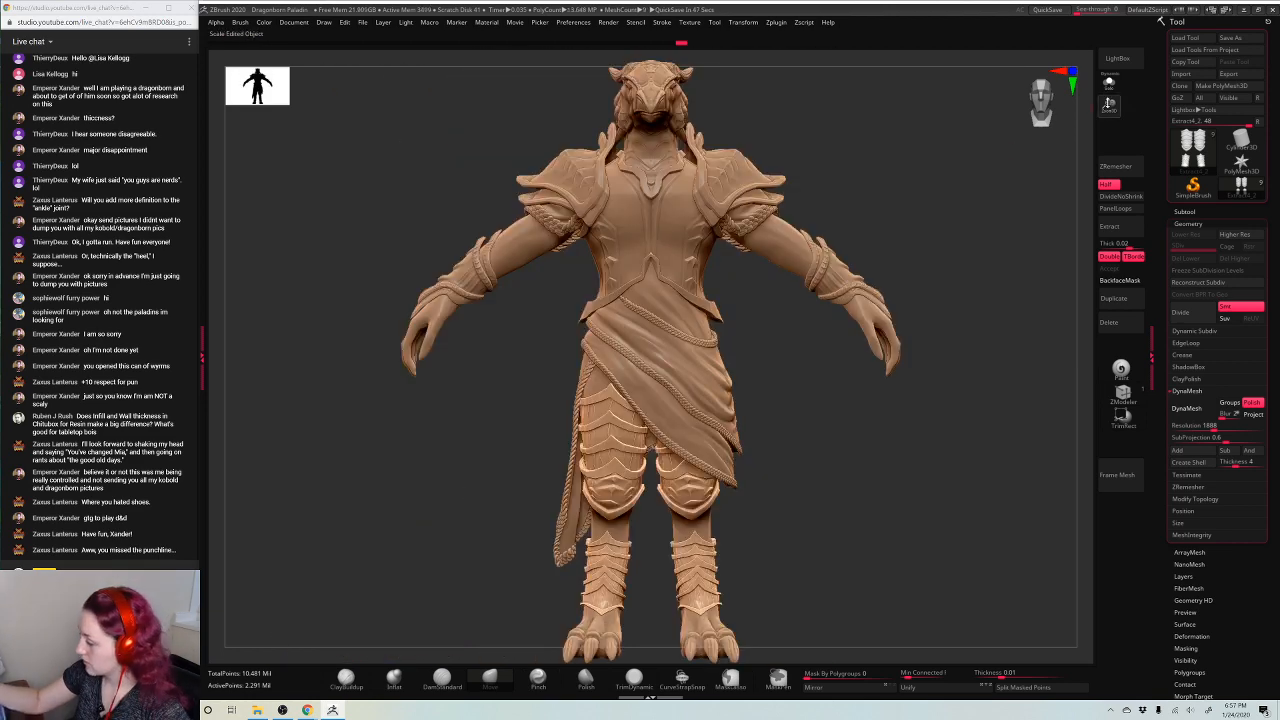
drag(1109, 106, 1092, 86)
alt+drag(909, 255, 983, 242)
alt+click(654, 386)
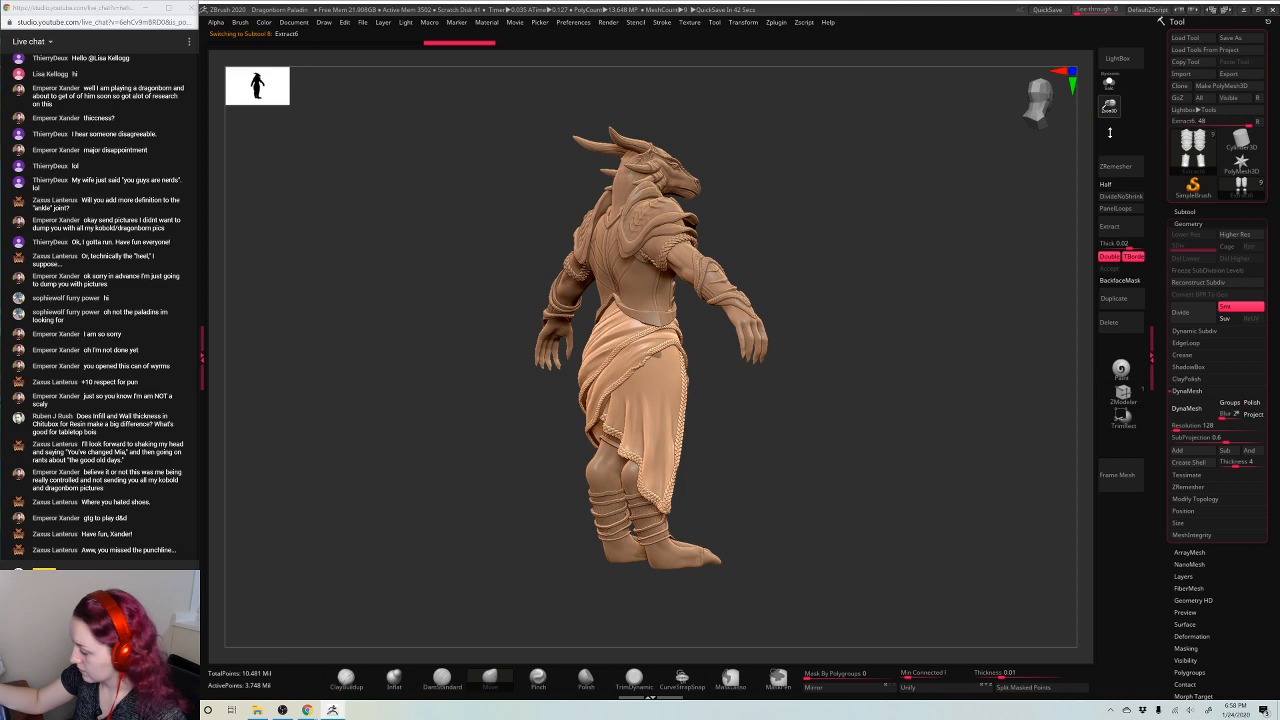
drag(1110, 133, 1109, 162)
key(space)
key(space)
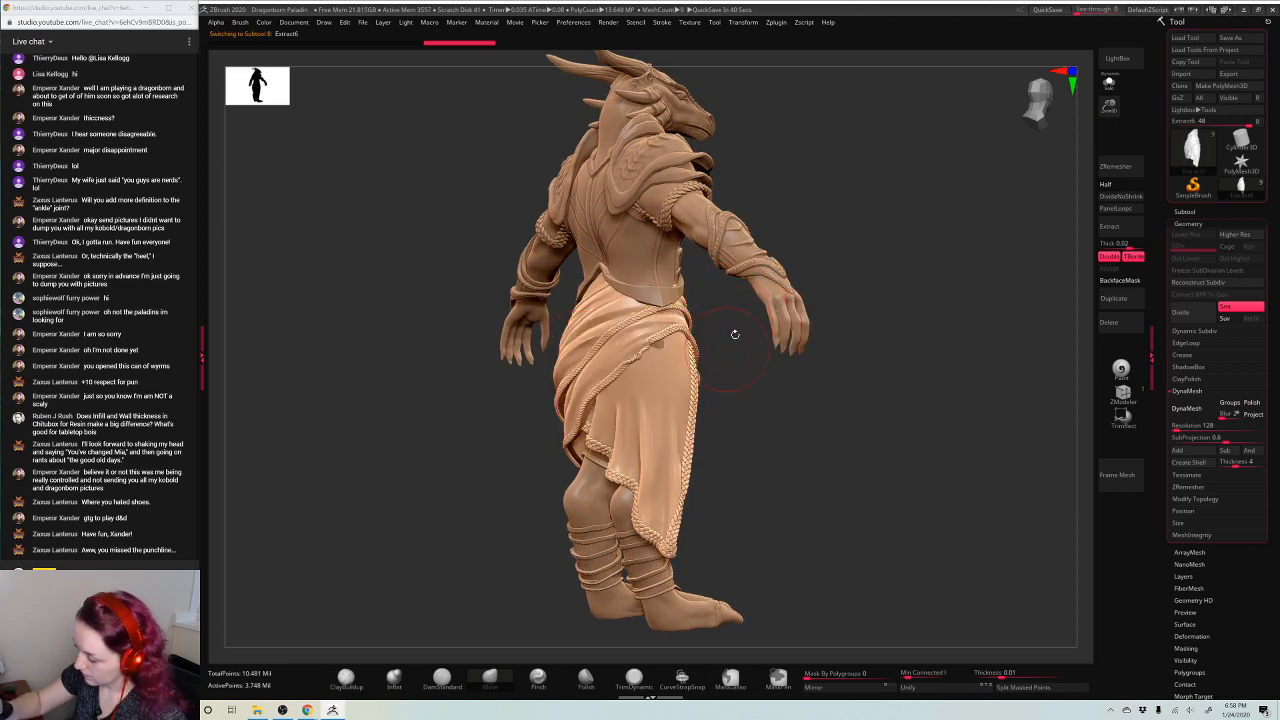
drag(735, 334, 720, 391)
key(space)
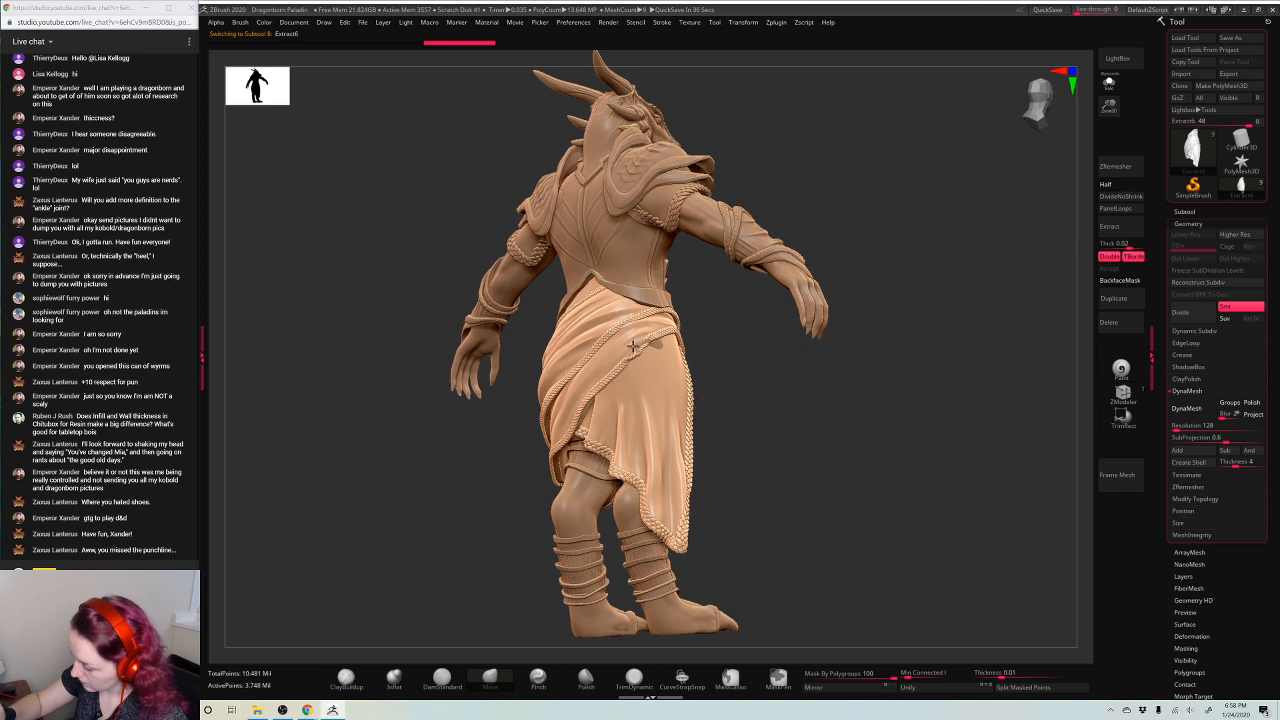
drag(664, 348, 990, 250)
drag(1108, 106, 877, 203)
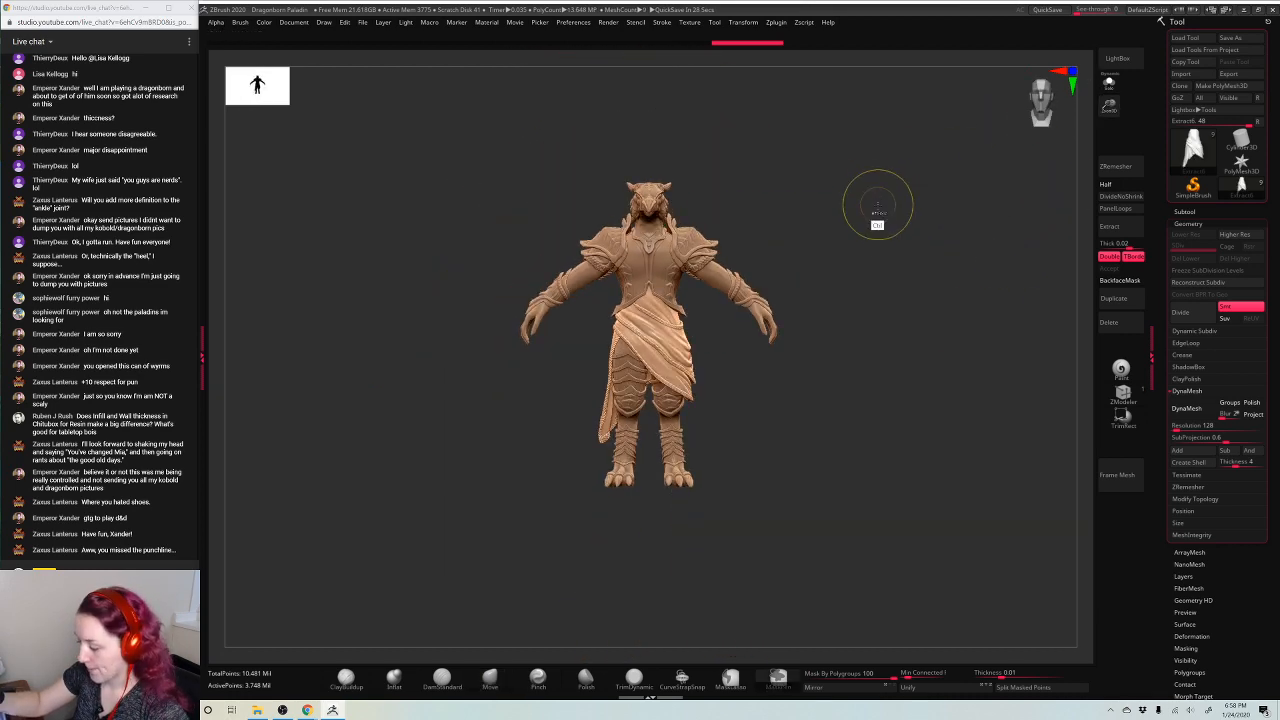
Save the project as Dragonborn Paladin, replacing the existing ZBrush project file
key(ctrl+s)
key(Return)
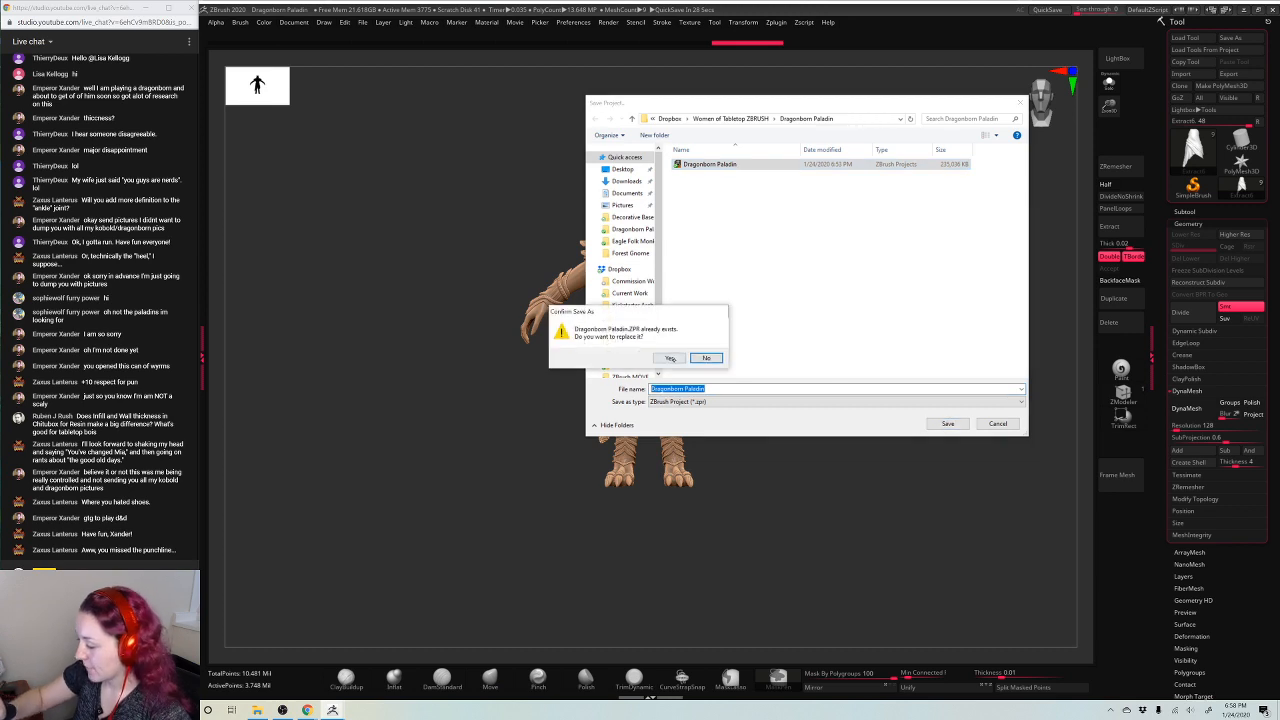
key(y)
Bring the full figure into side view, check the BPR shadow settings, and render it with BPR
drag(1108, 106, 1110, 172)
mouse_move(981, 185)
alt+mouse_down()
mouse_move(931, 220)
mouse_move(894, 222)
mouse_move(885, 245)
mouse_move(900, 258)
mouse_move(940, 237)
mouse_move(931, 251)
mouse_move(920, 234)
alt+mouse_up()
click(574, 23)
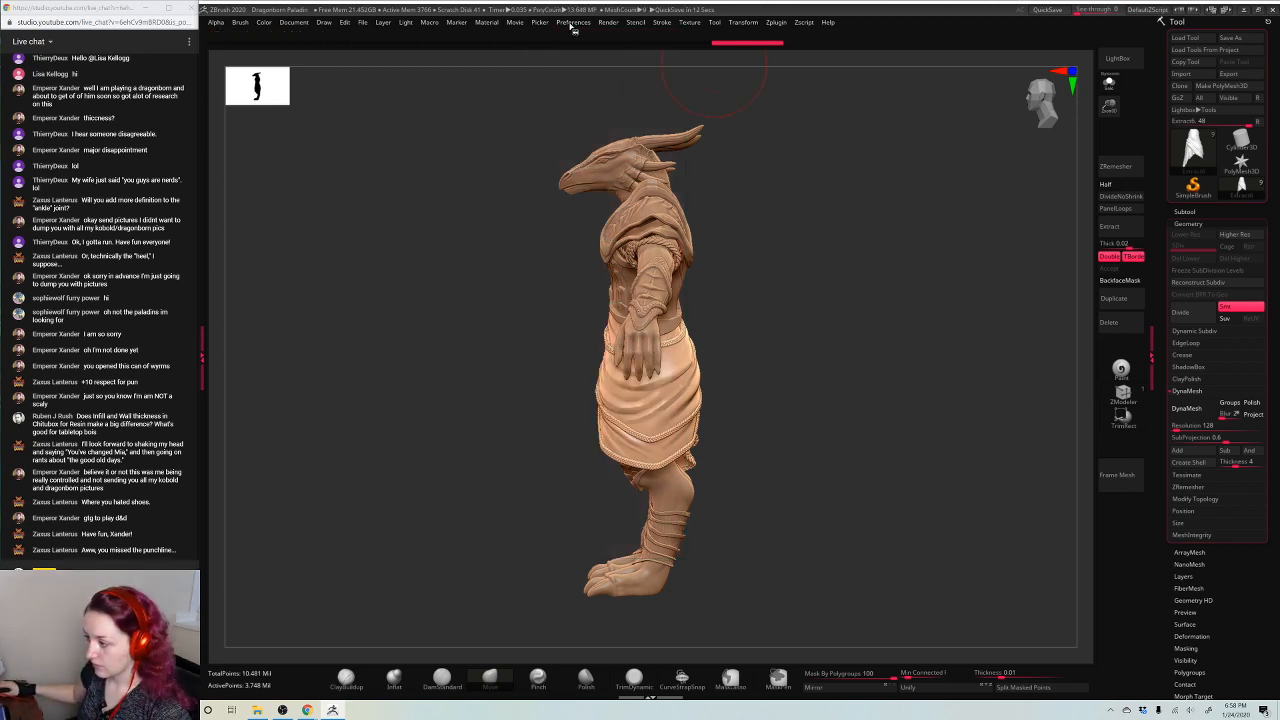
click(614, 25)
click(639, 213)
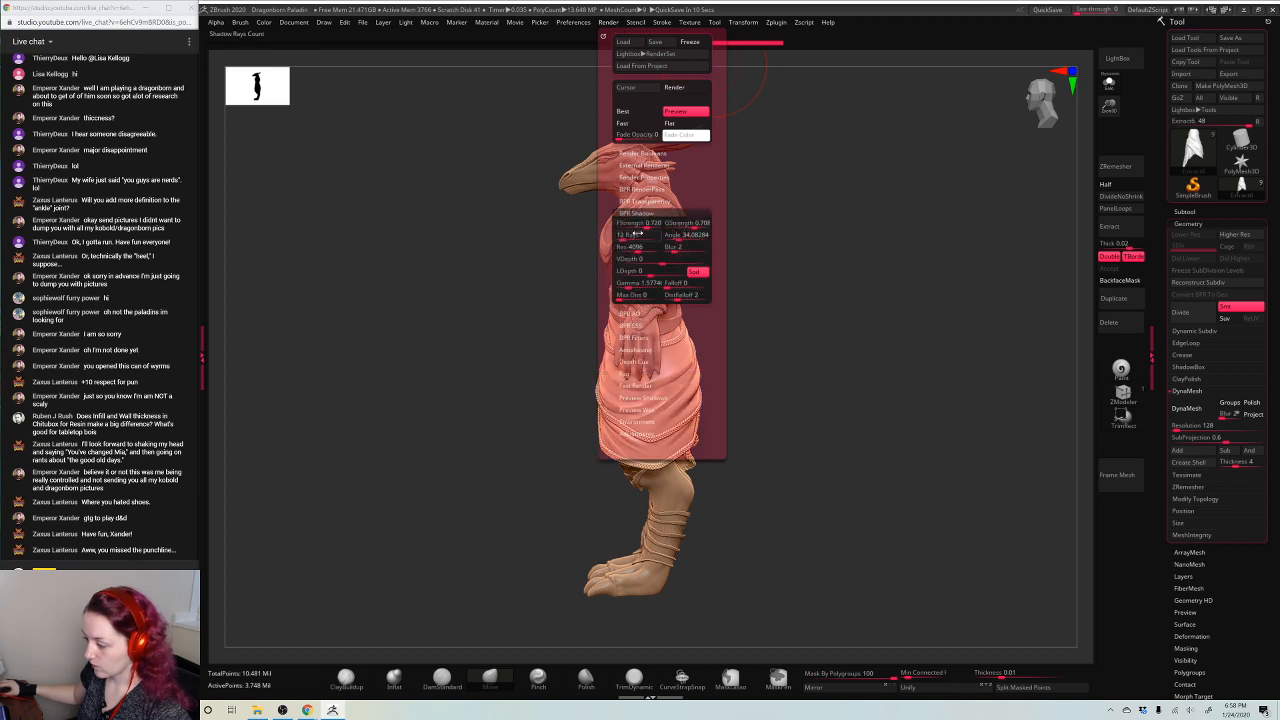
key(shift+r)
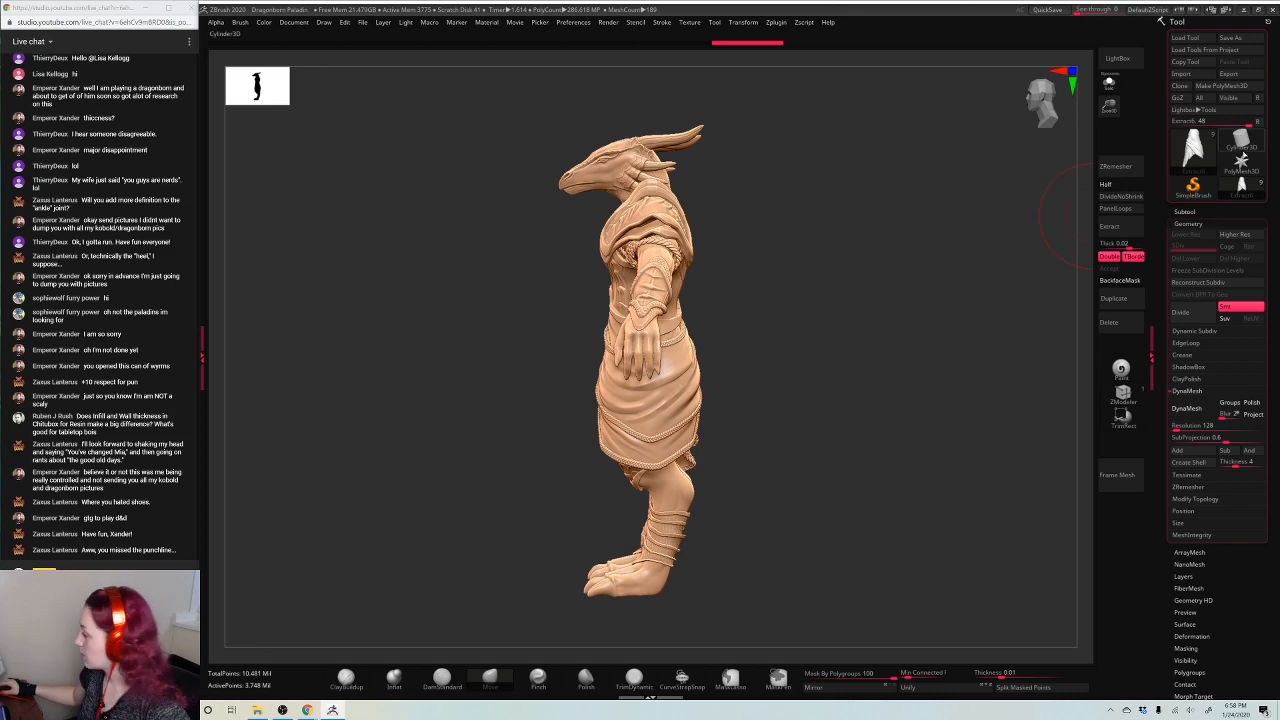
Save the Dragonborn Paladin project once more over its existing file
key(ctrl+s)
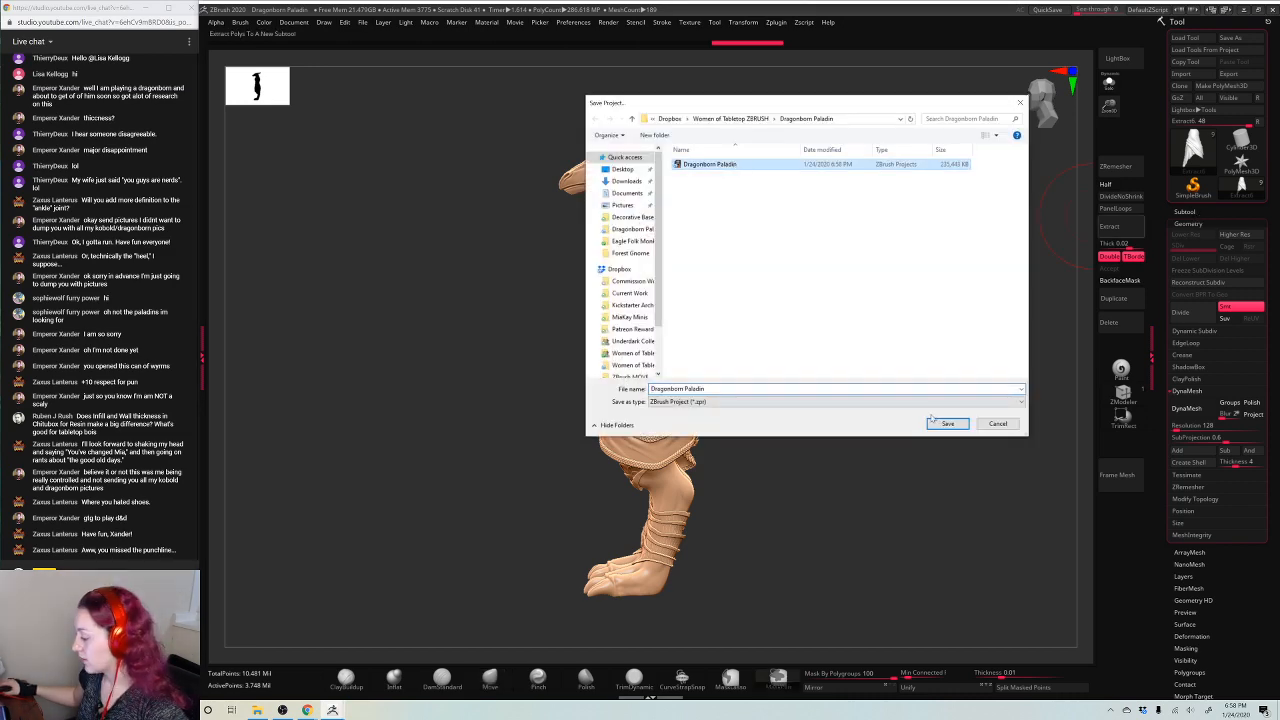
click(936, 423)
click(704, 358)
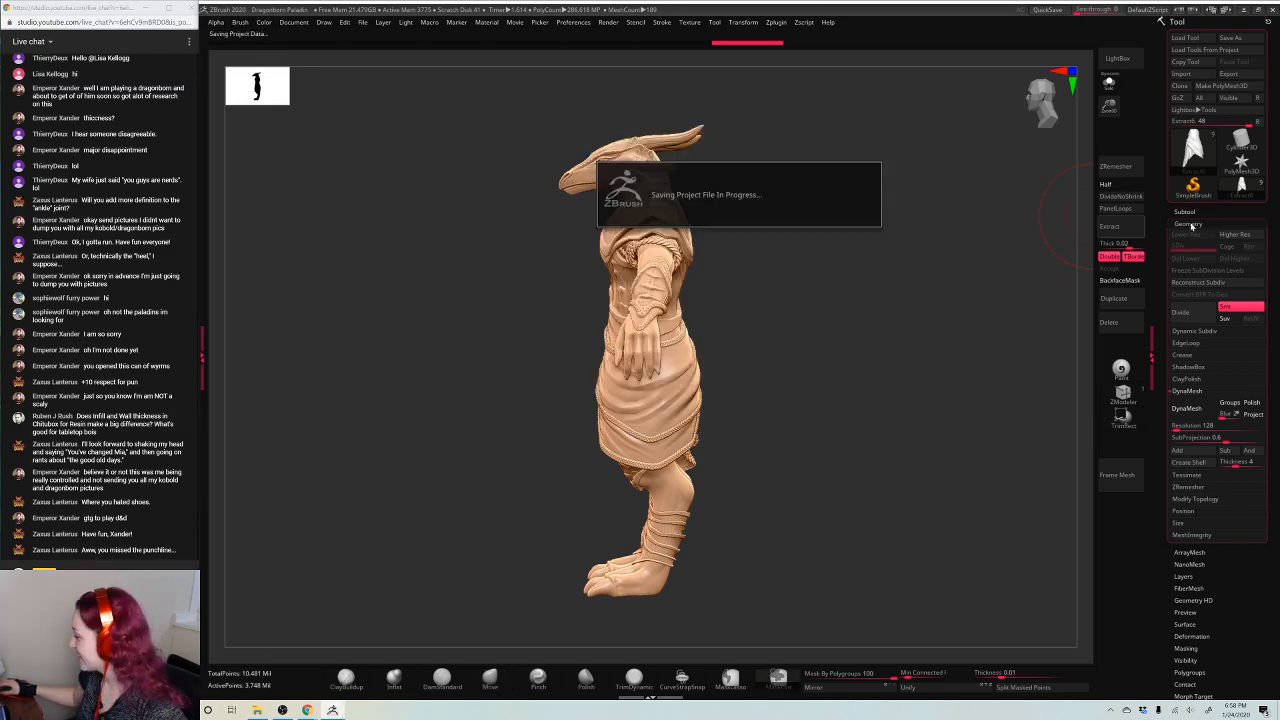
Merge all visible subtools into one mesh with MergeVisible and switch to the merged tool
click(1186, 213)
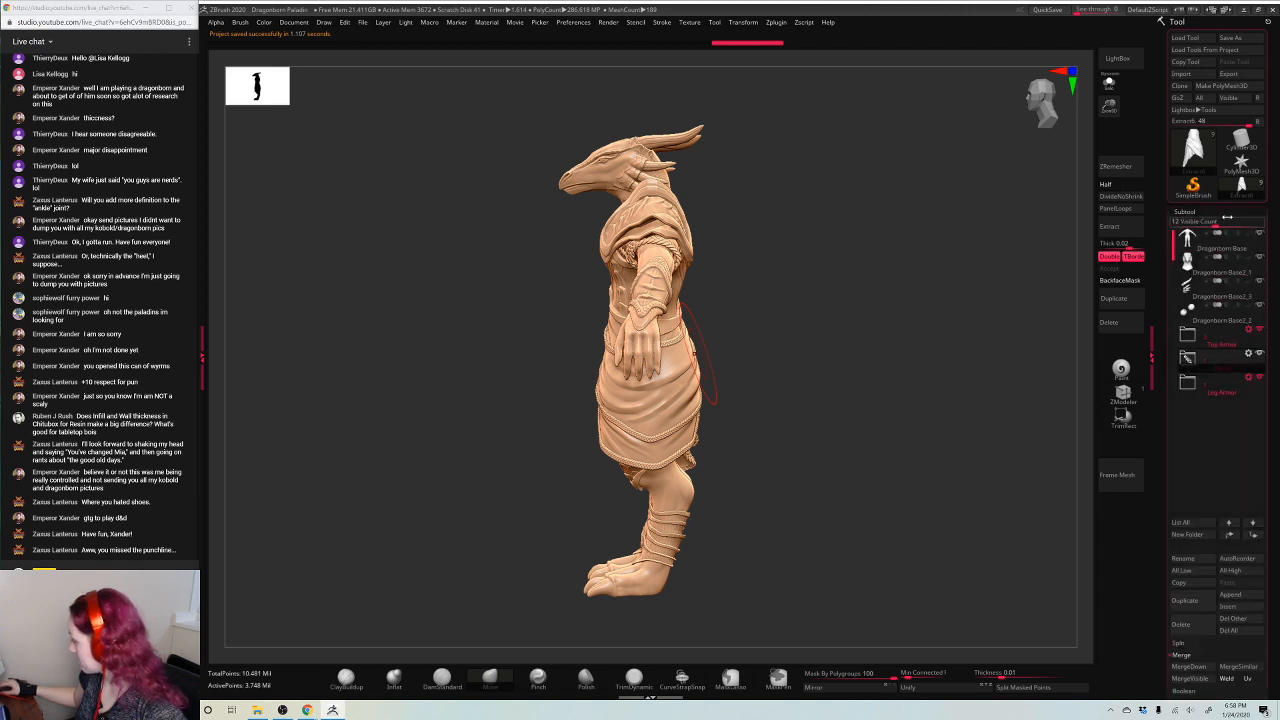
drag(1227, 217, 1200, 218)
click(1192, 535)
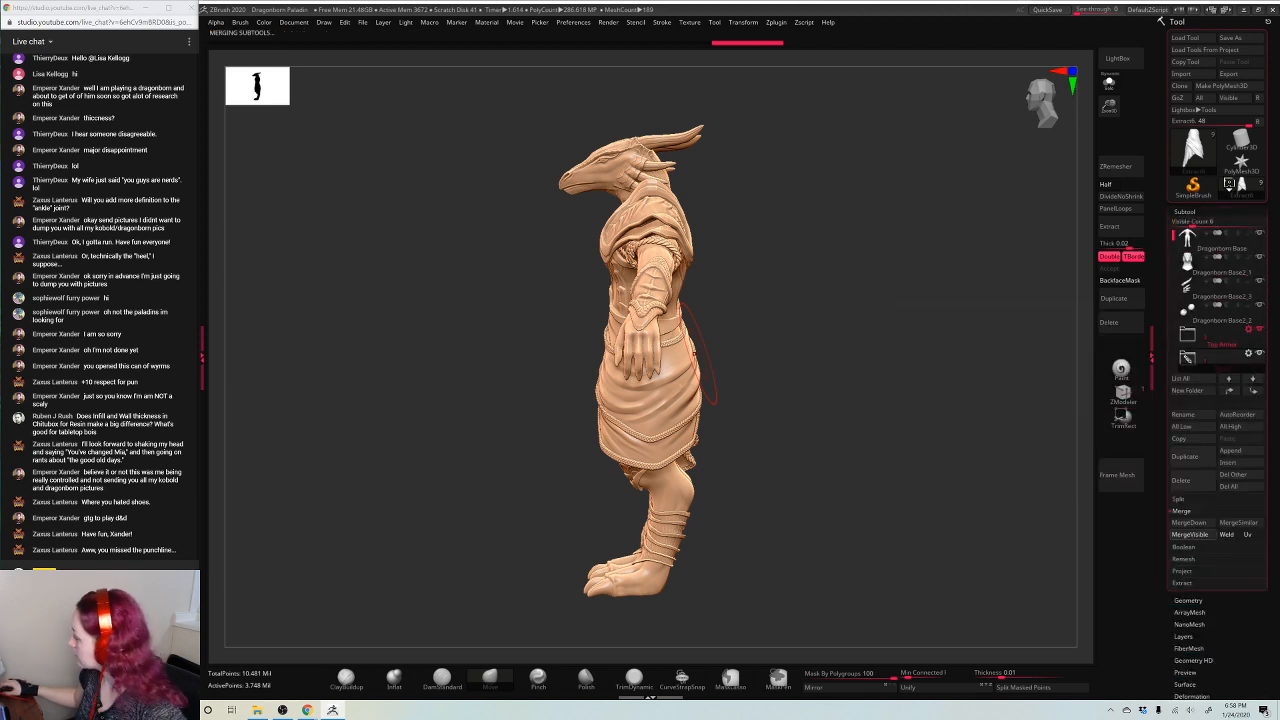
mouse_move(1235, 184)
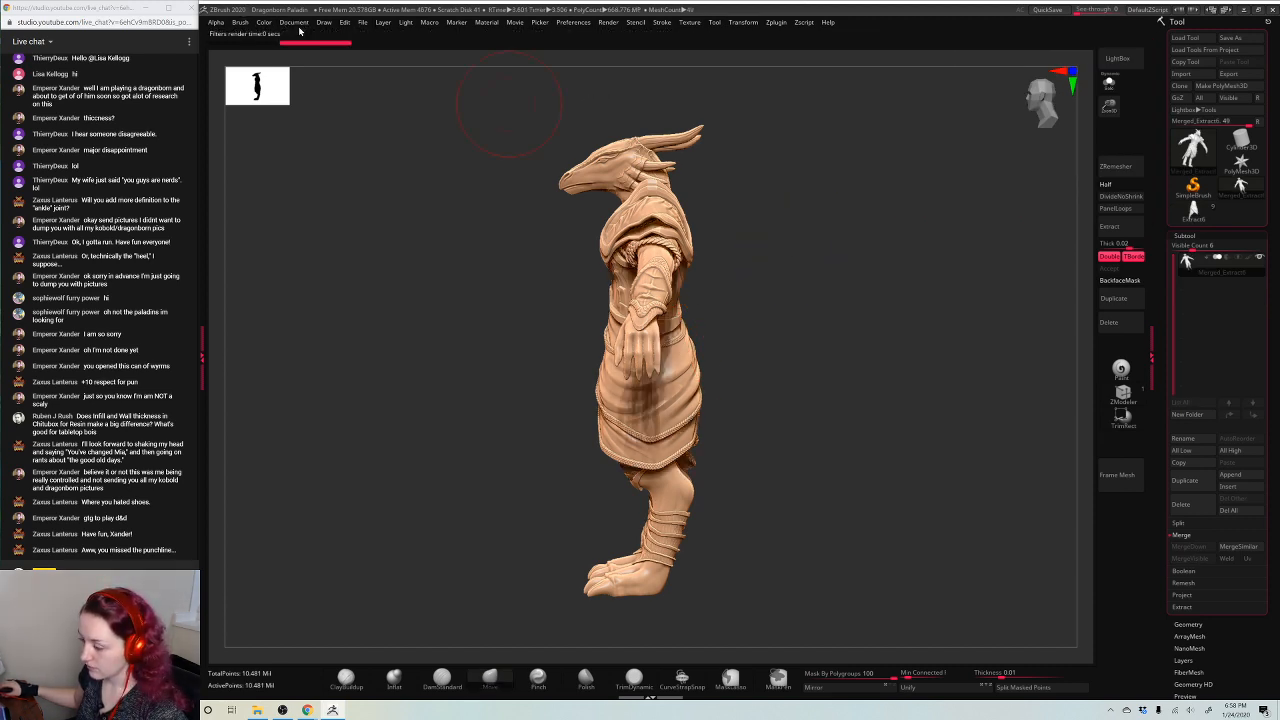
Export the side-view render as a JPEG named 1 in the Downloads folder
click(296, 22)
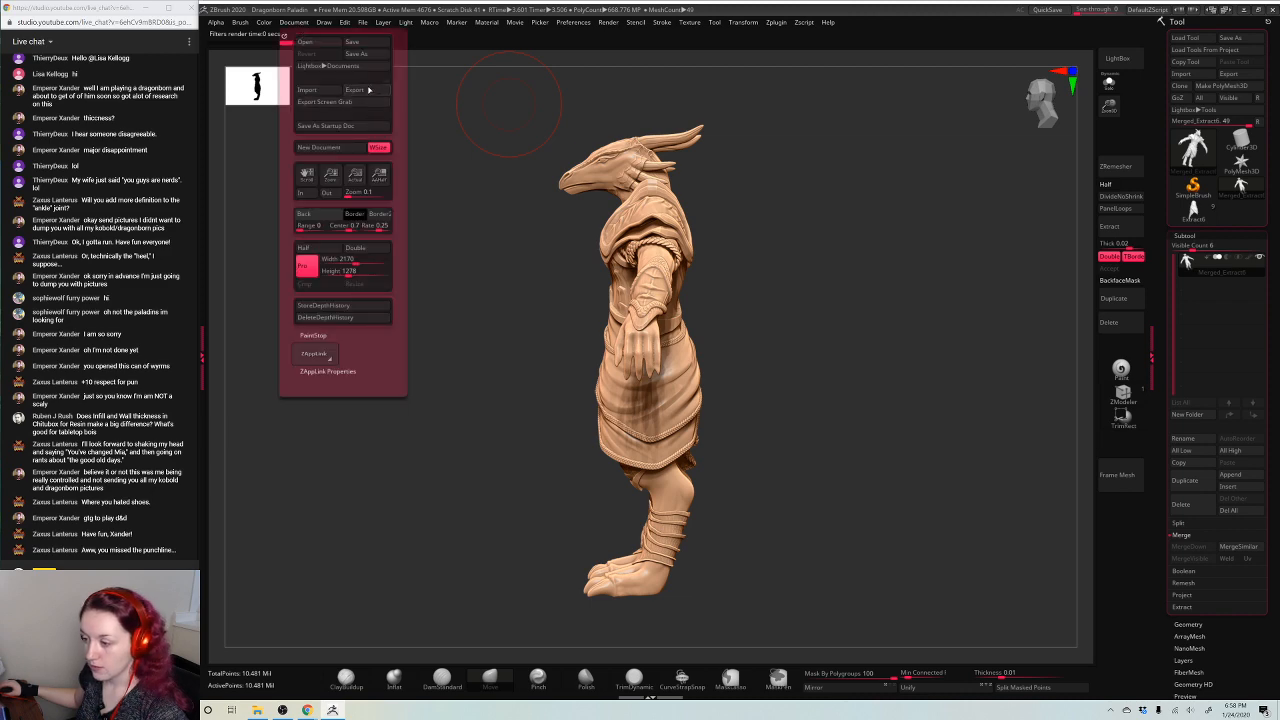
click(366, 90)
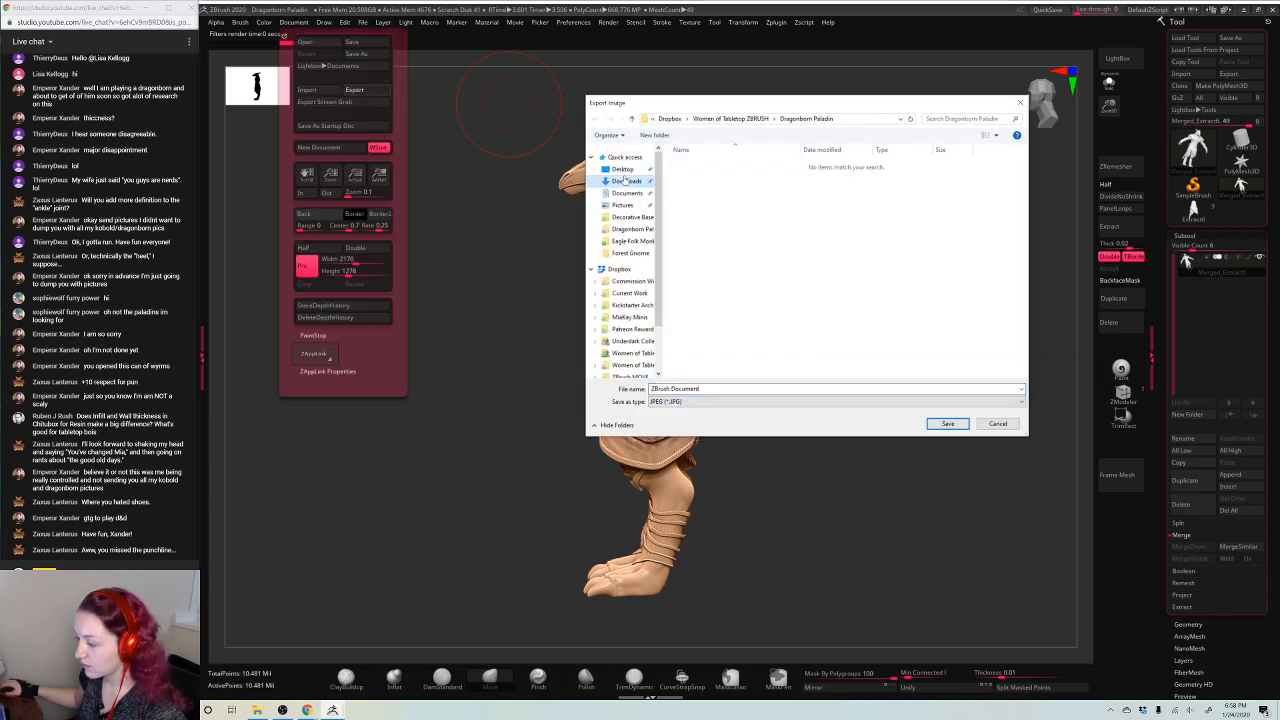
click(626, 181)
click(686, 388)
text(1)
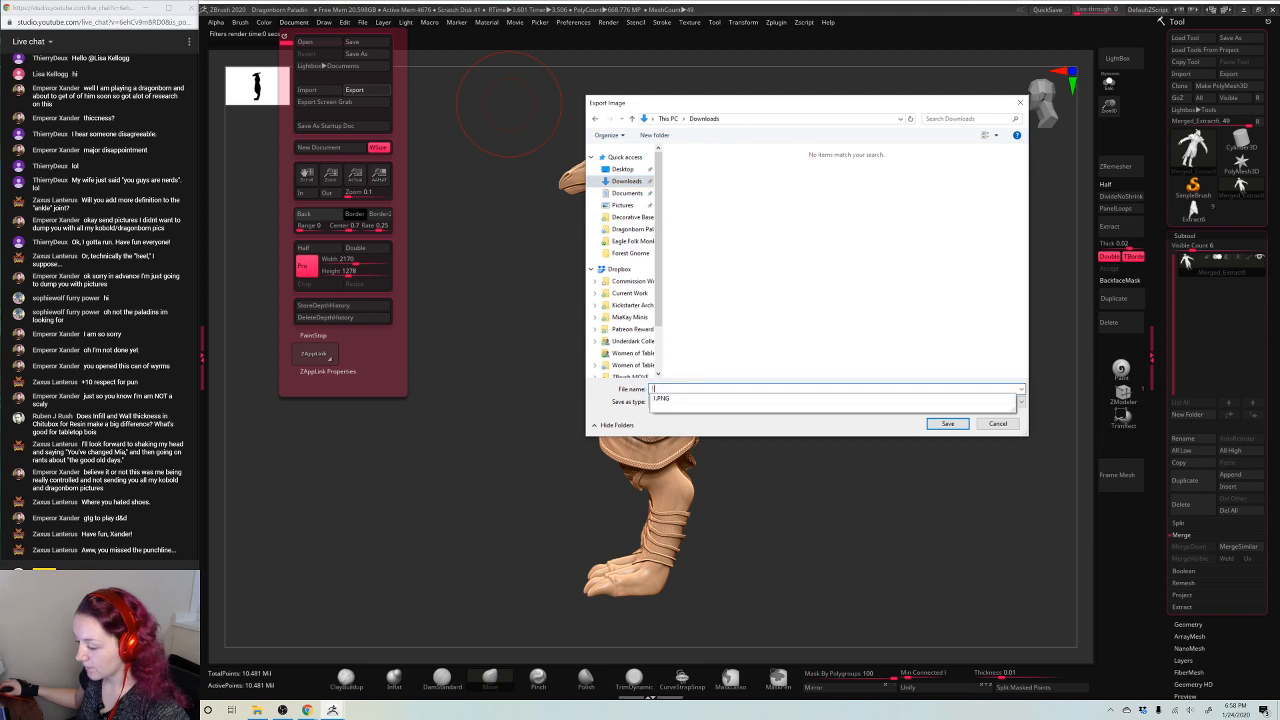
key(Return)
Crop the side-view image closely around the figure, about 608 by 1030 pixels, and finish the export
drag(1155, 542, 1000, 476)
drag(1083, 572, 724, 526)
drag(249, 95, 637, 163)
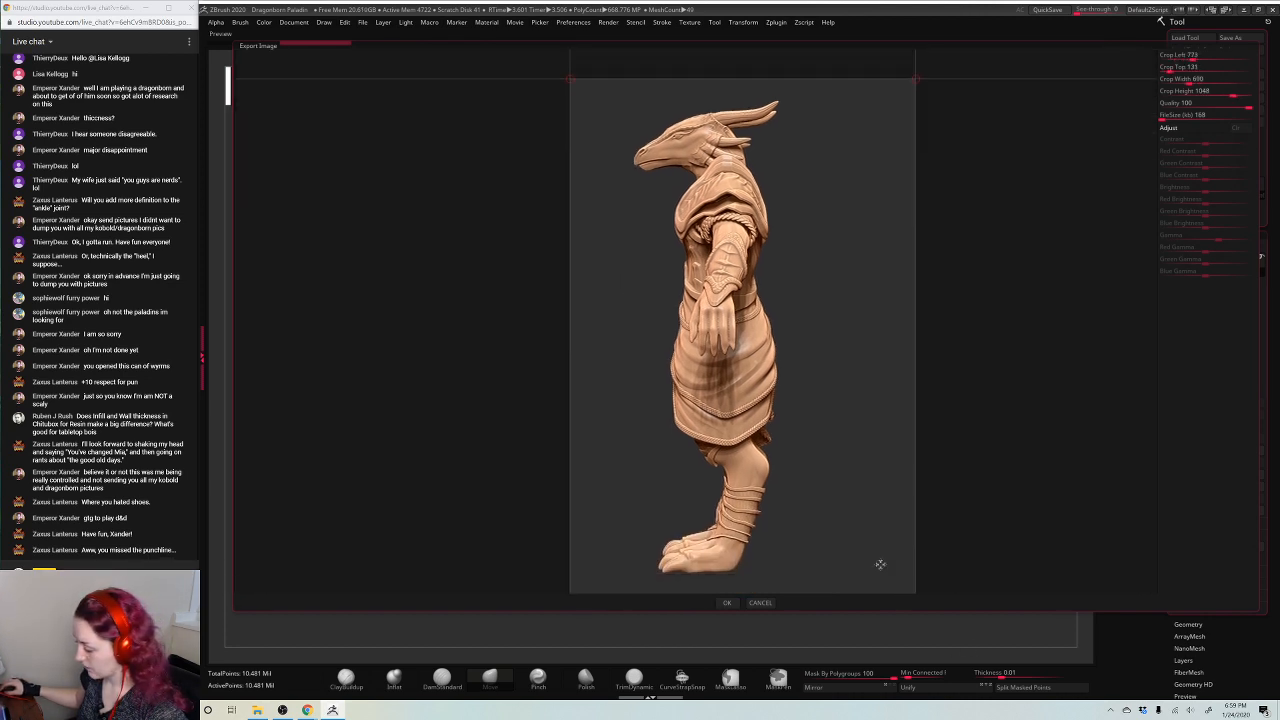
drag(880, 563, 857, 543)
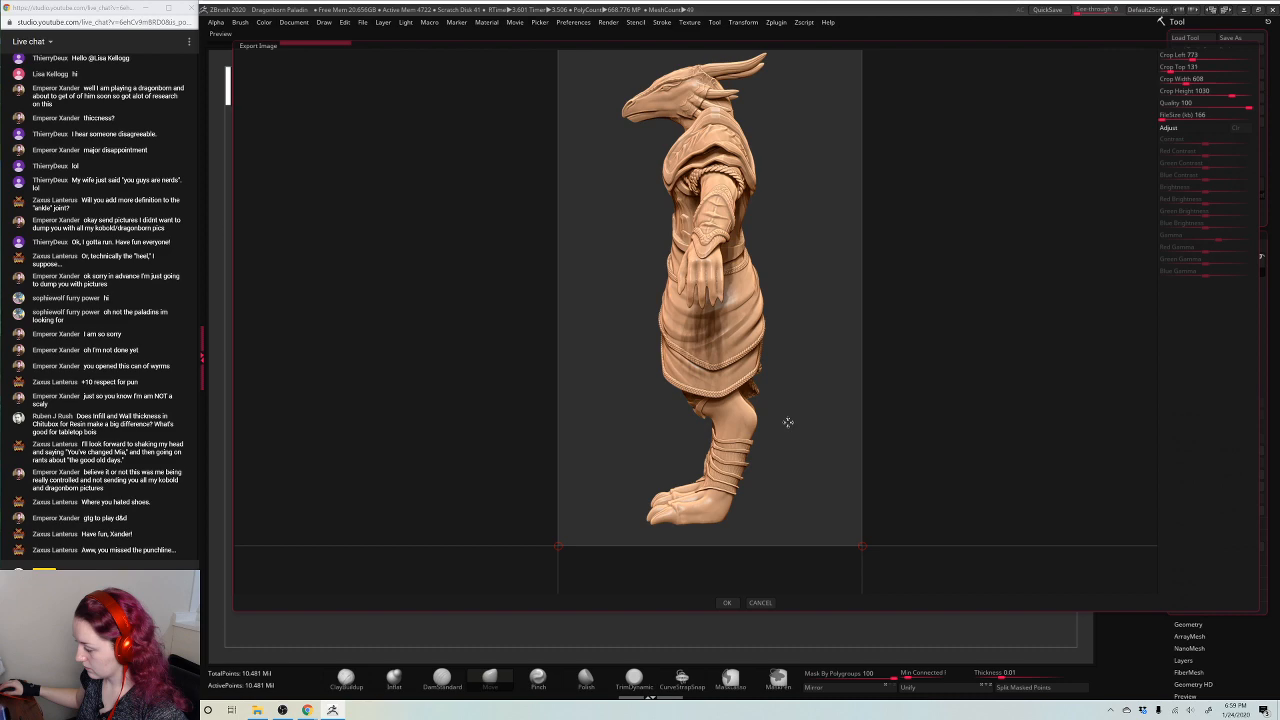
click(727, 603)
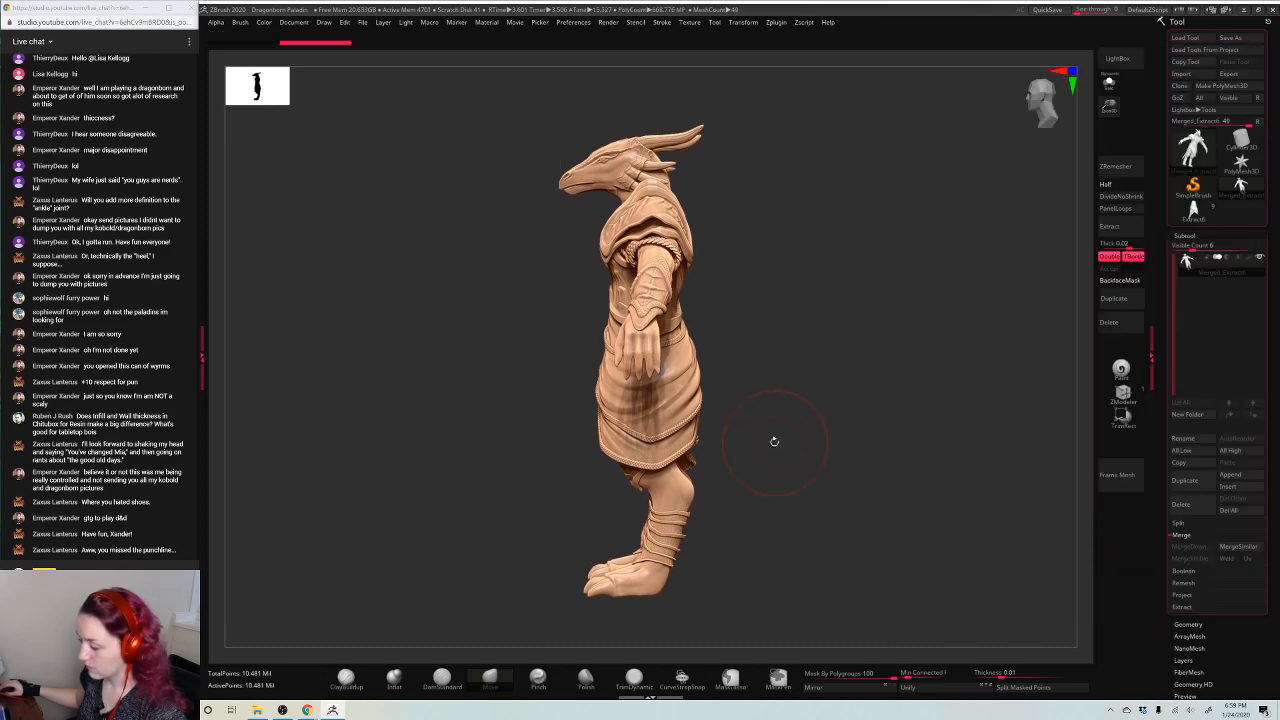
Turn the merged figure to face the front, center it in the canvas, and render it with BPR
key(w)
drag(659, 369, 753, 373)
key(q)
key(shift+r)
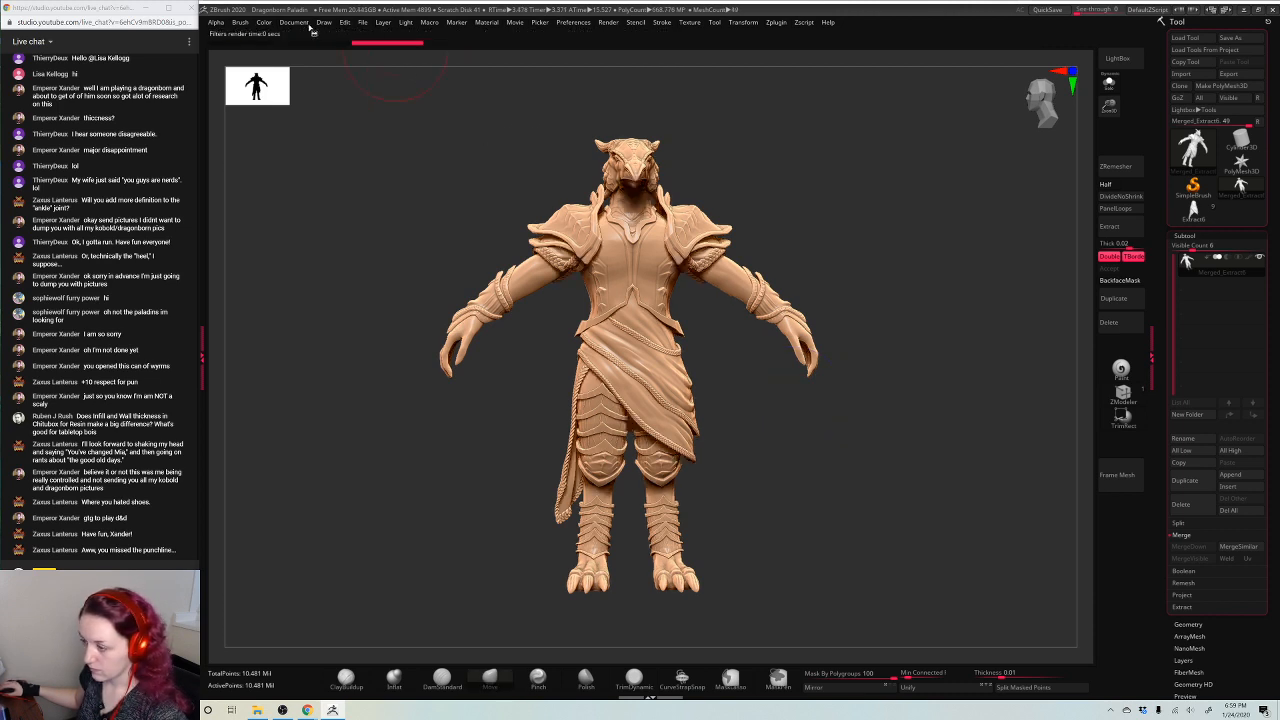
Export the front-view render to Downloads as a JPEG named 2, widening the crop to include both hands
click(296, 22)
click(354, 89)
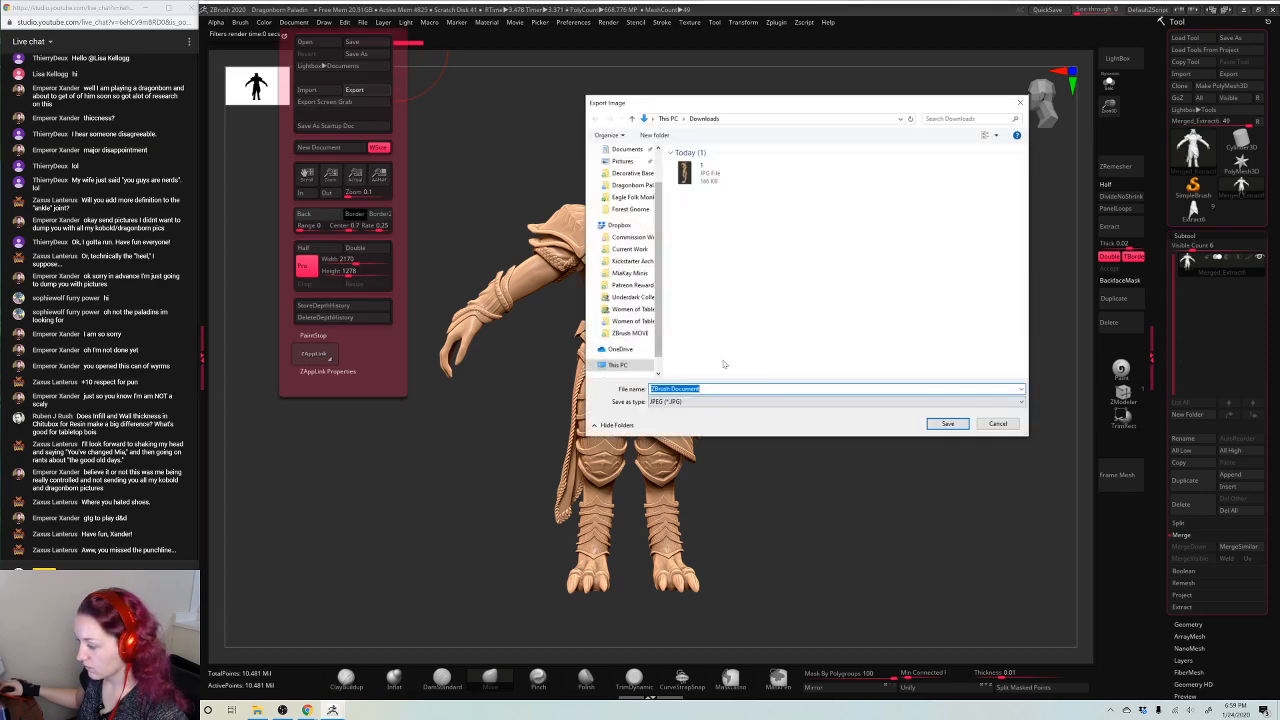
text(2)
click(946, 426)
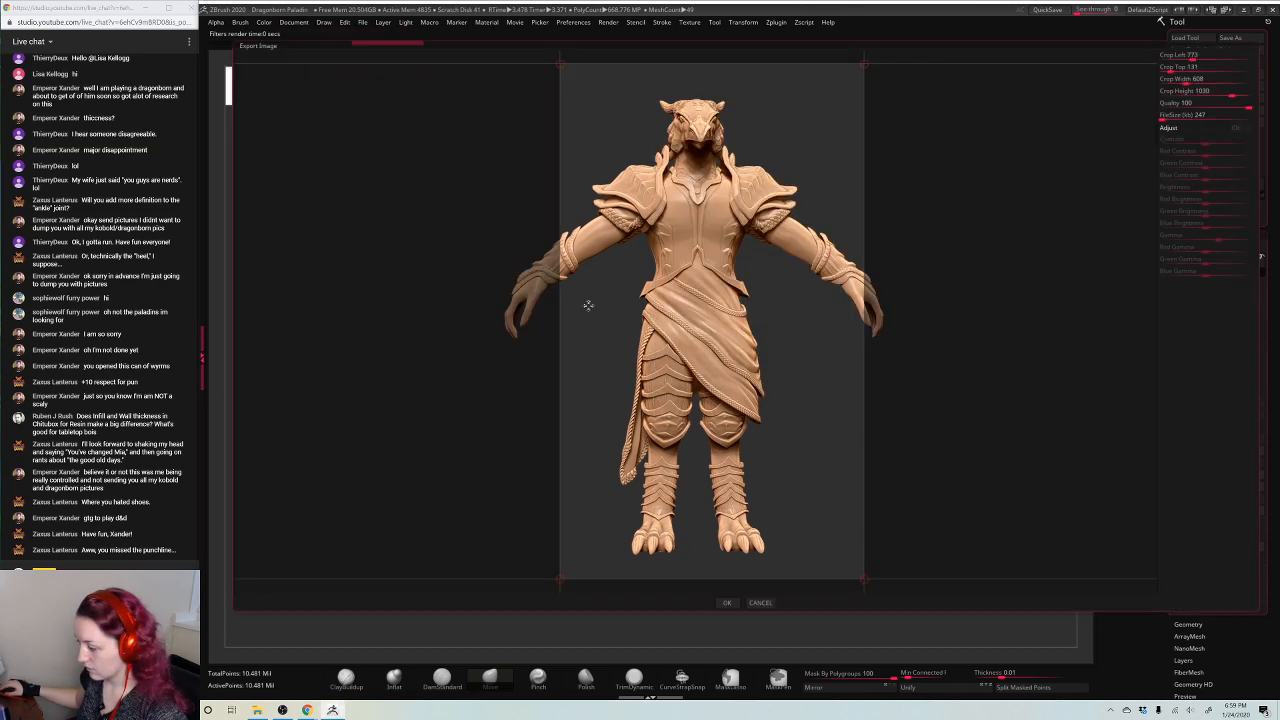
drag(562, 578, 488, 578)
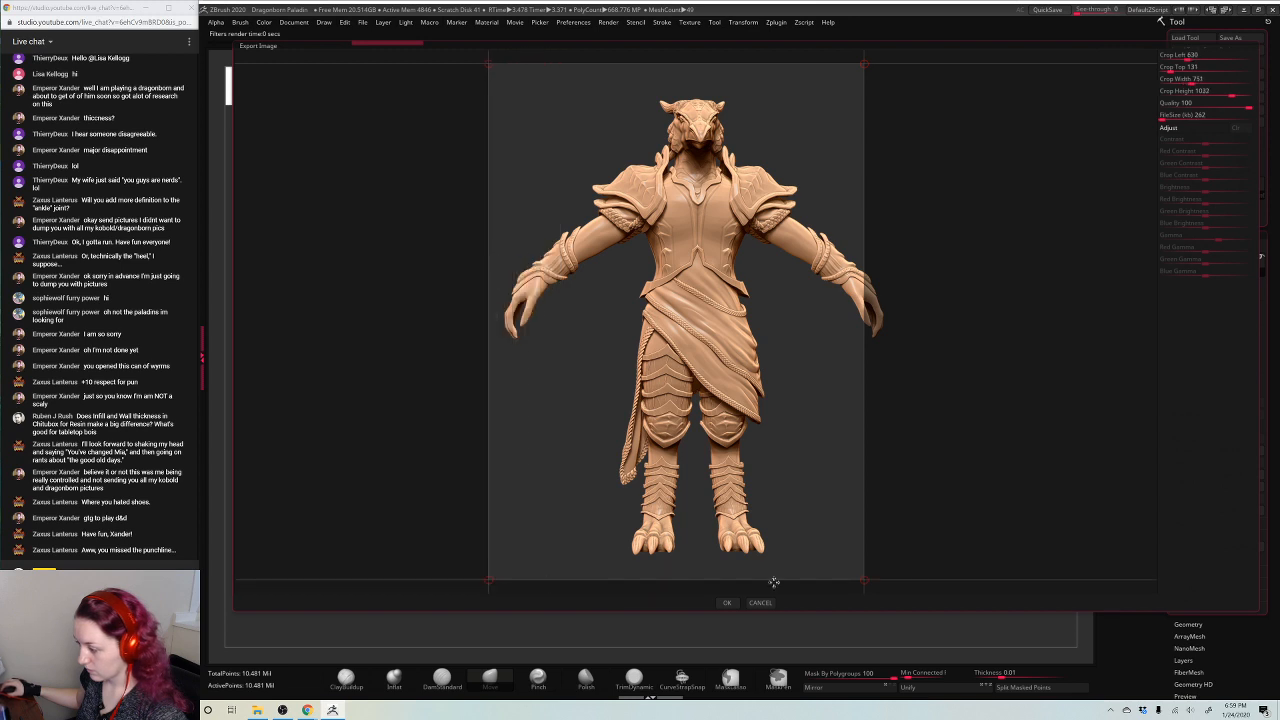
drag(873, 574, 919, 573)
click(725, 603)
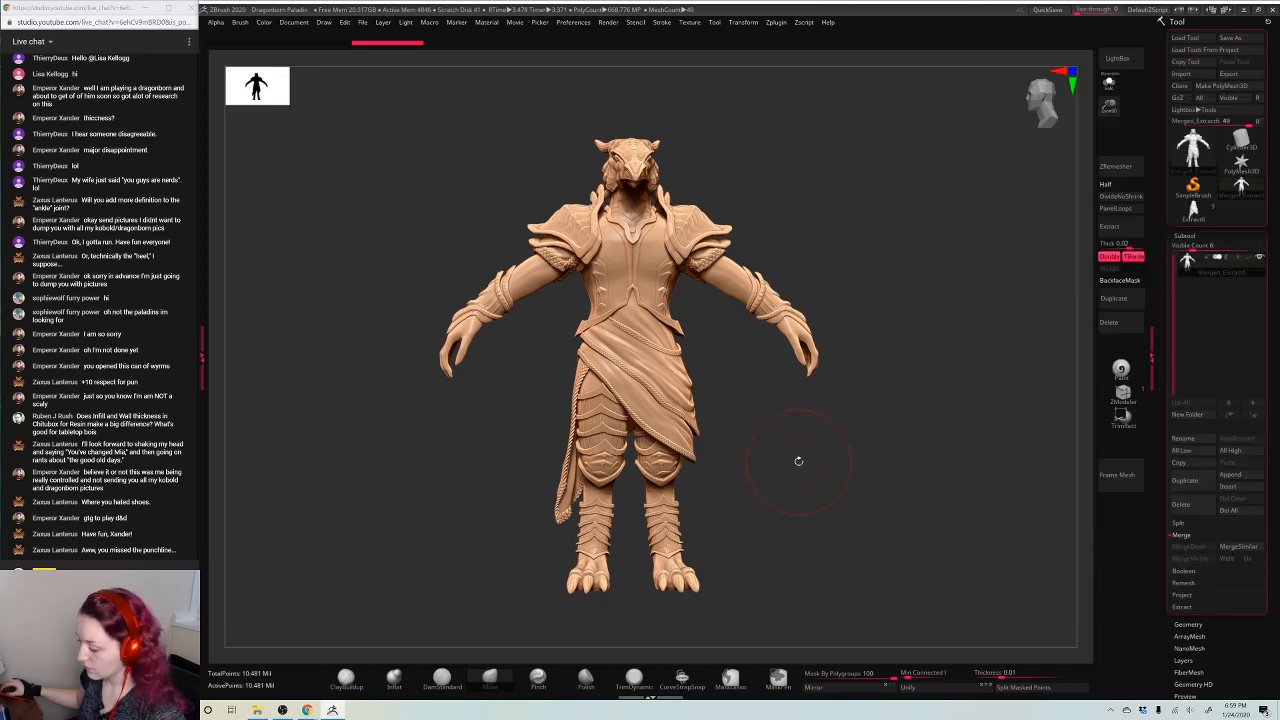
Render the figure in three-quarter view with BPR and export it as a JPEG to Downloads with the same crop
drag(797, 460, 820, 465)
key(shift+r)
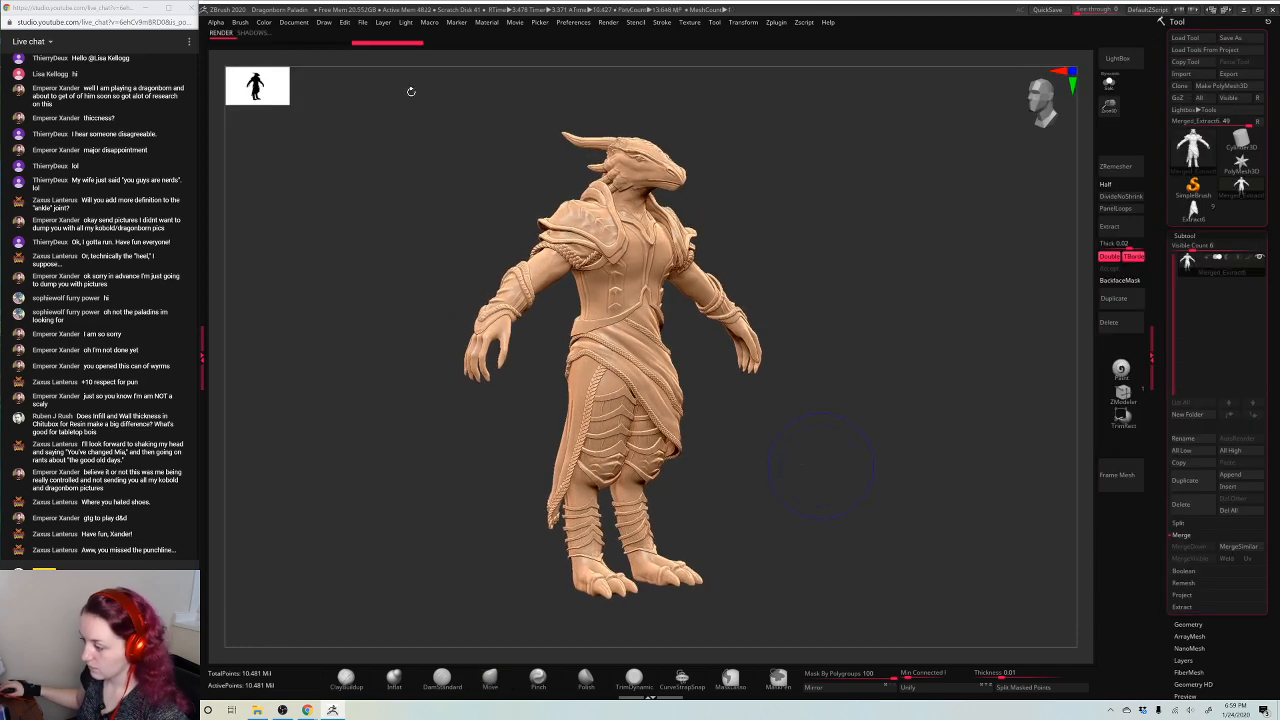
click(293, 23)
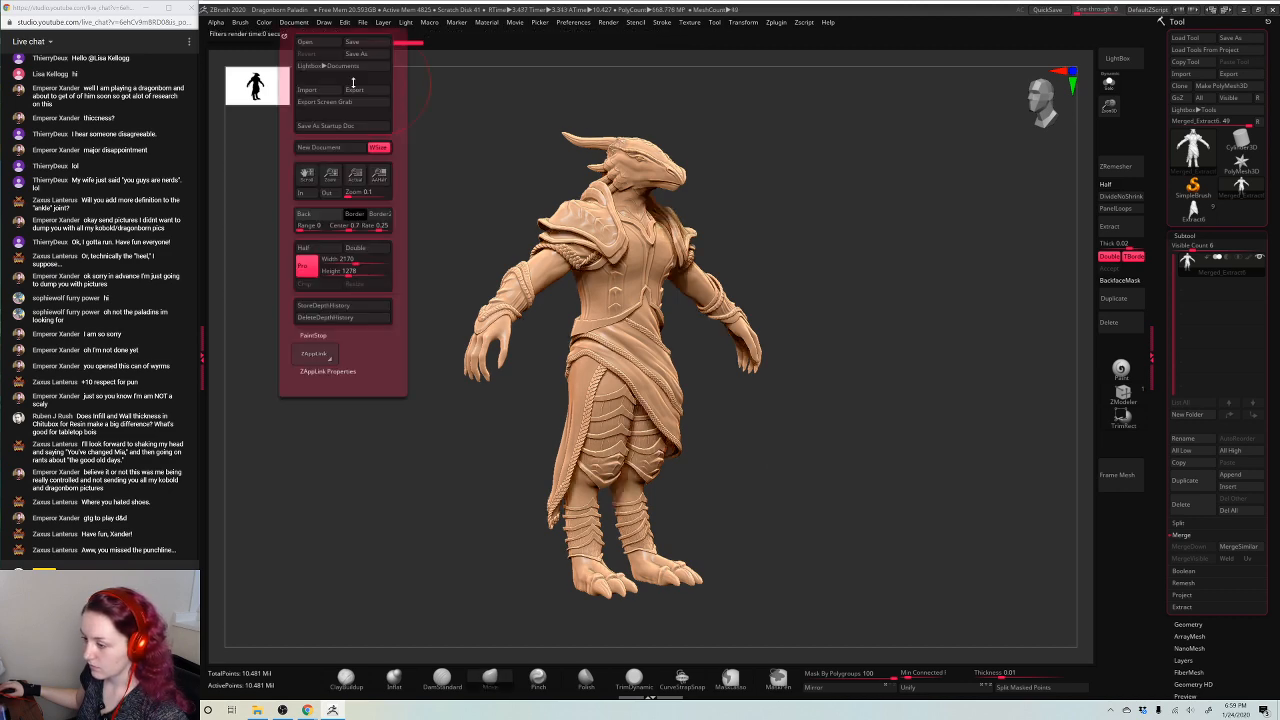
click(354, 89)
click(930, 422)
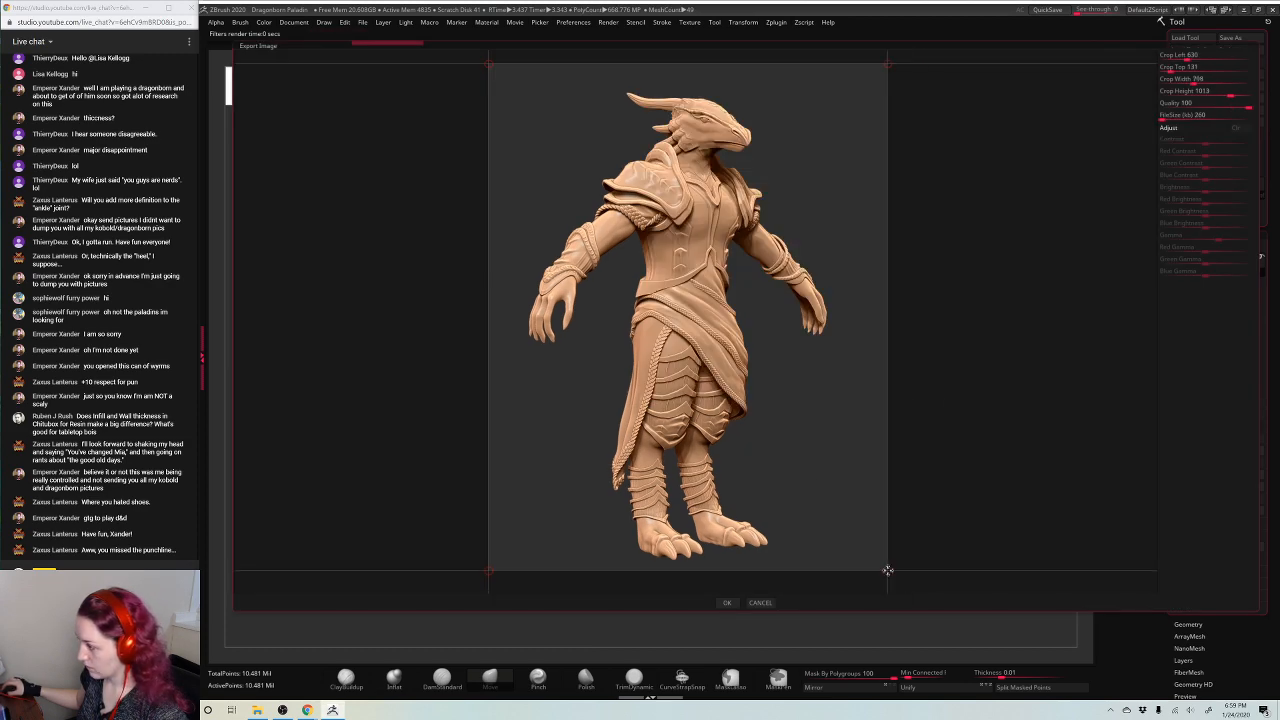
click(728, 603)
shift+drag(953, 385, 943, 391)
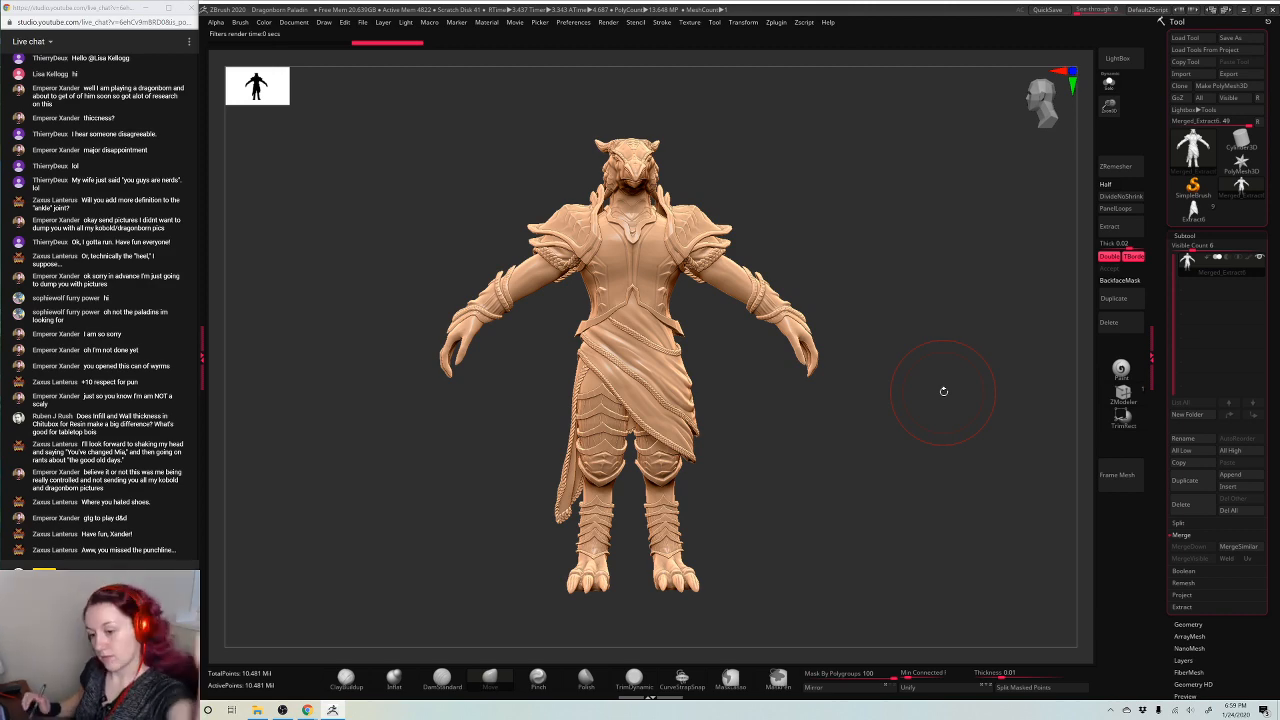
key(ctrl+s)
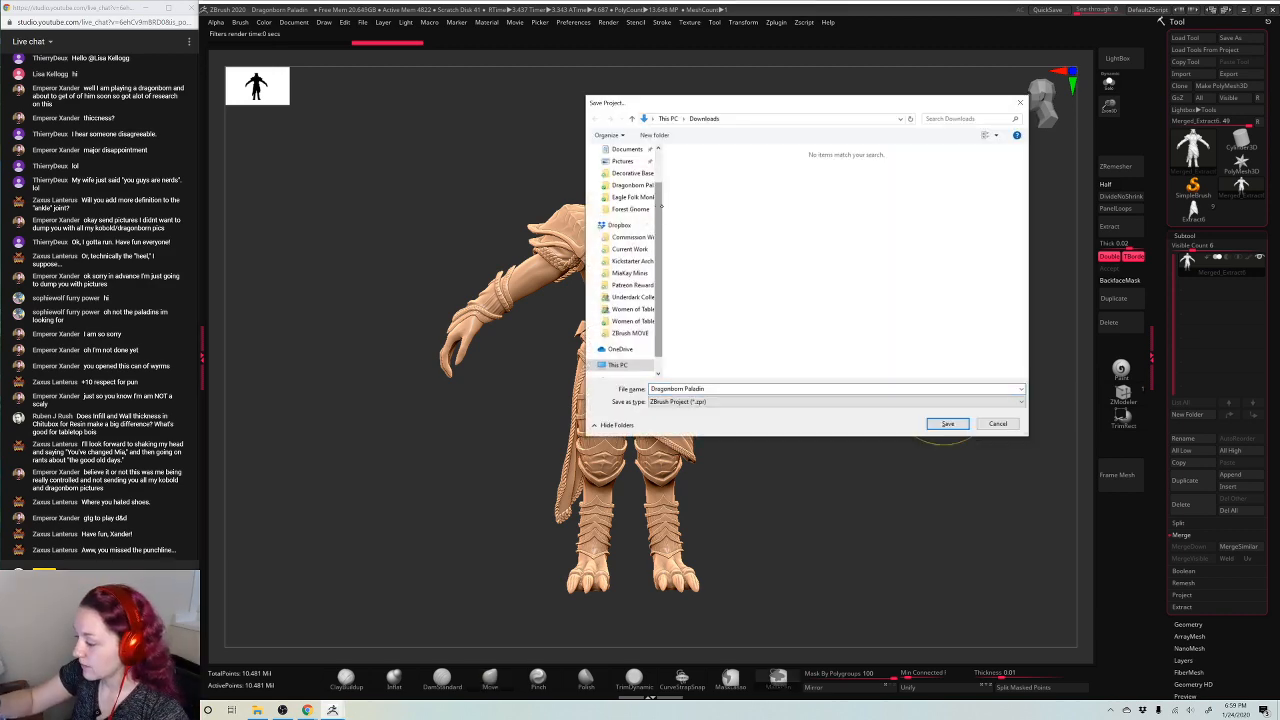
click(1021, 102)
Open the recent DynaMesh_Sphere_32 project from LightBox, discarding the unsaved changes to the current project
key(comma)
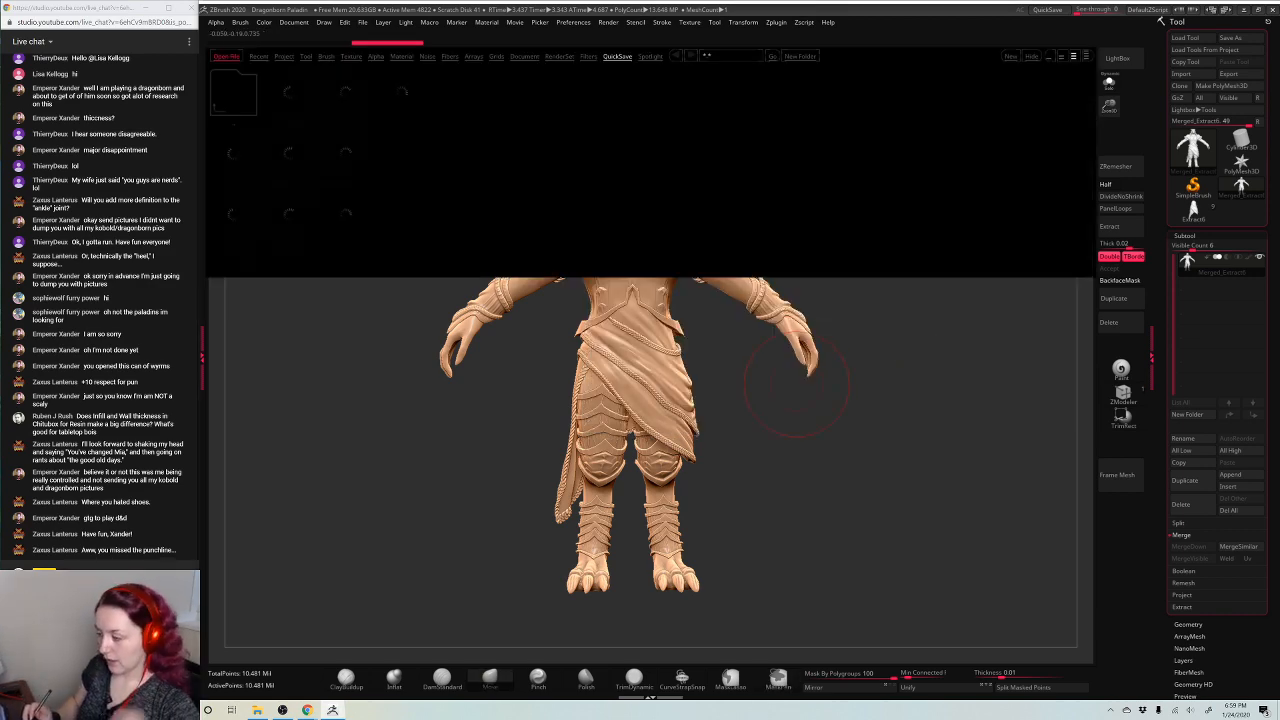
click(258, 56)
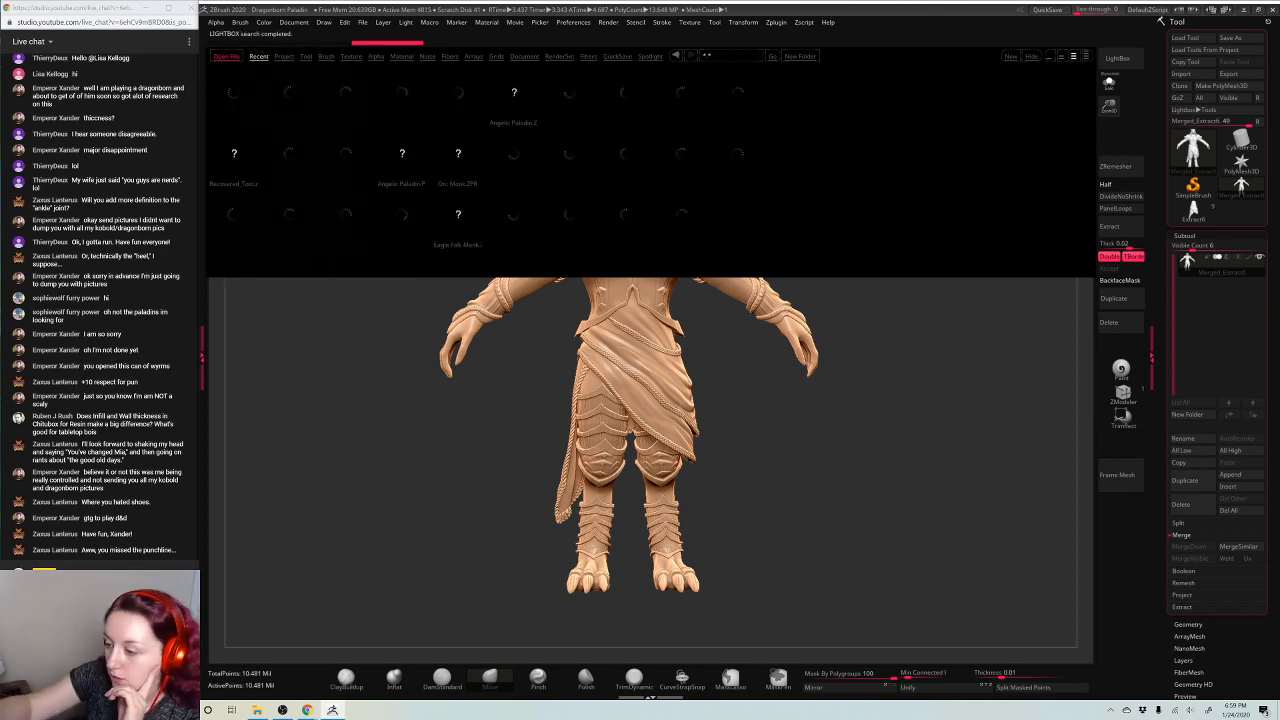
double_click(345, 94)
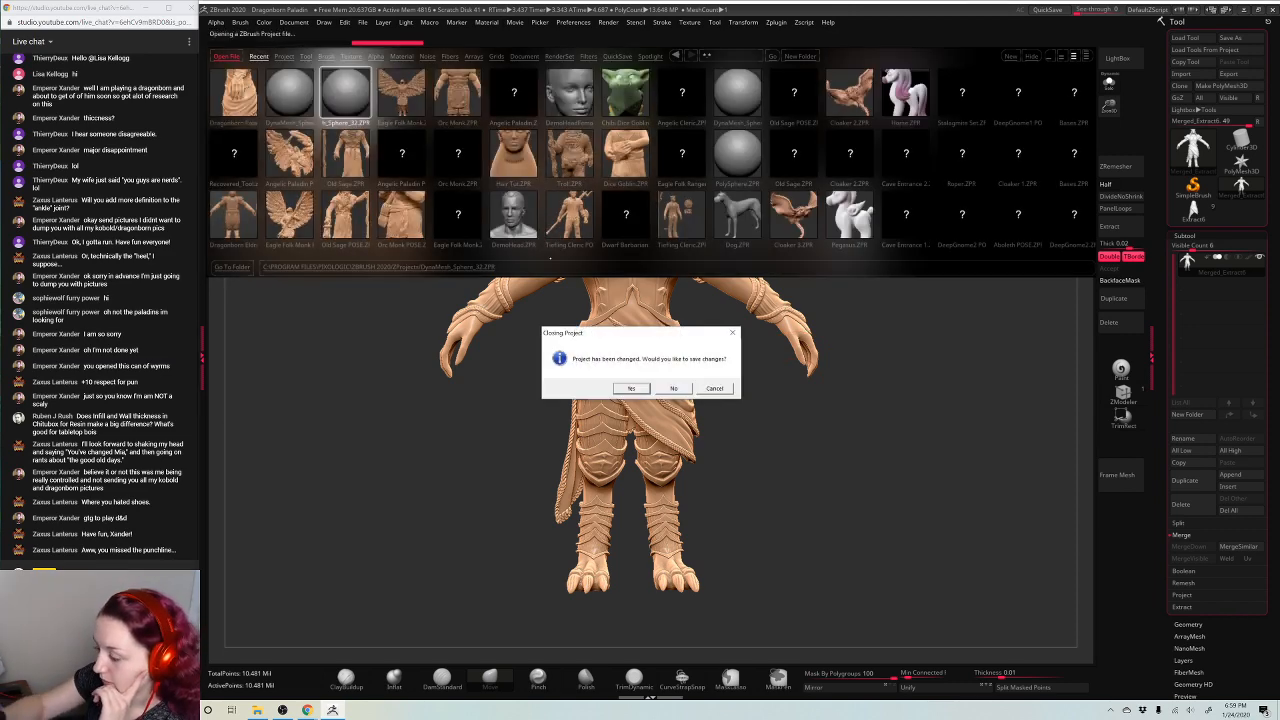
click(674, 388)
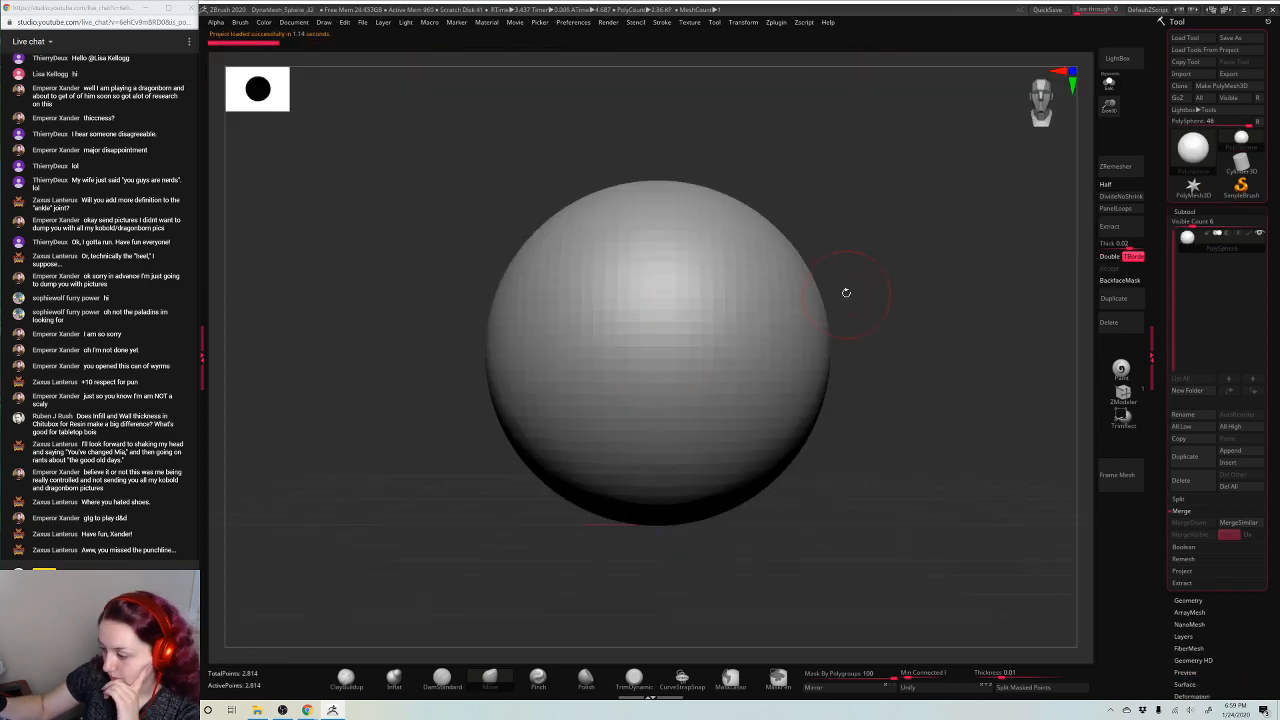
Apply the orange-tan MP_CHAR10 MatCap material to the sphere
key(space)
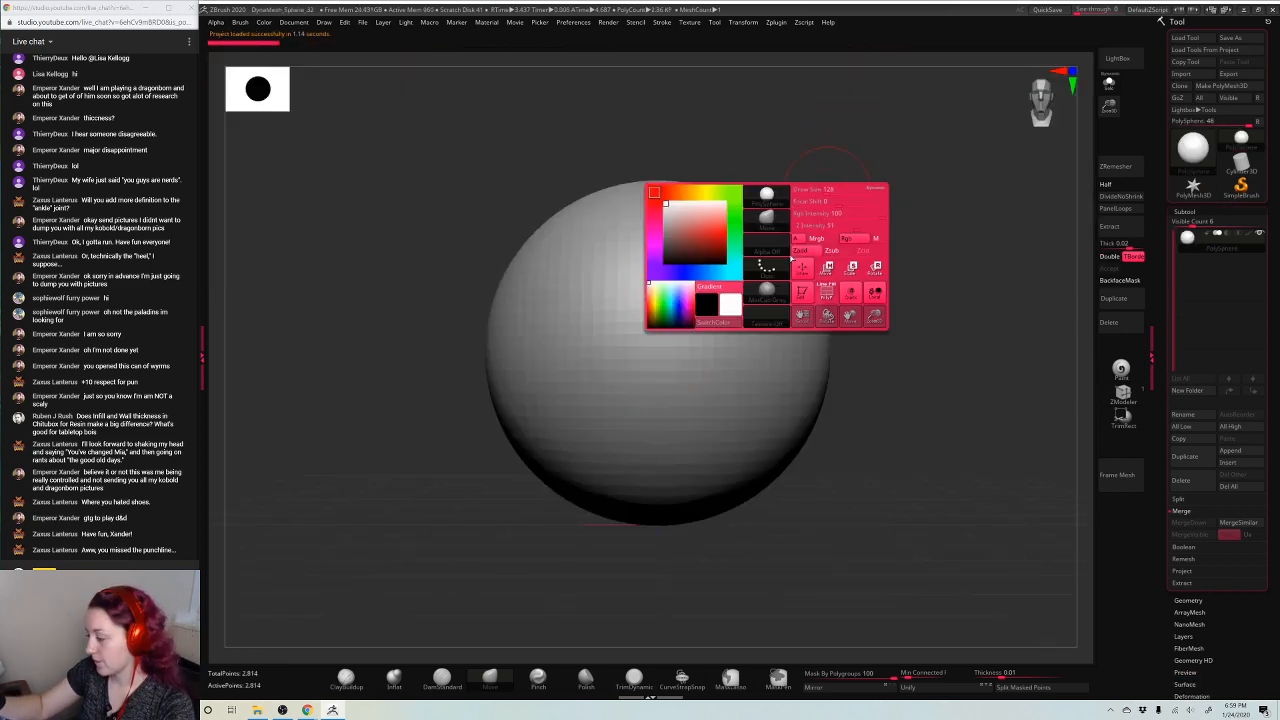
click(767, 291)
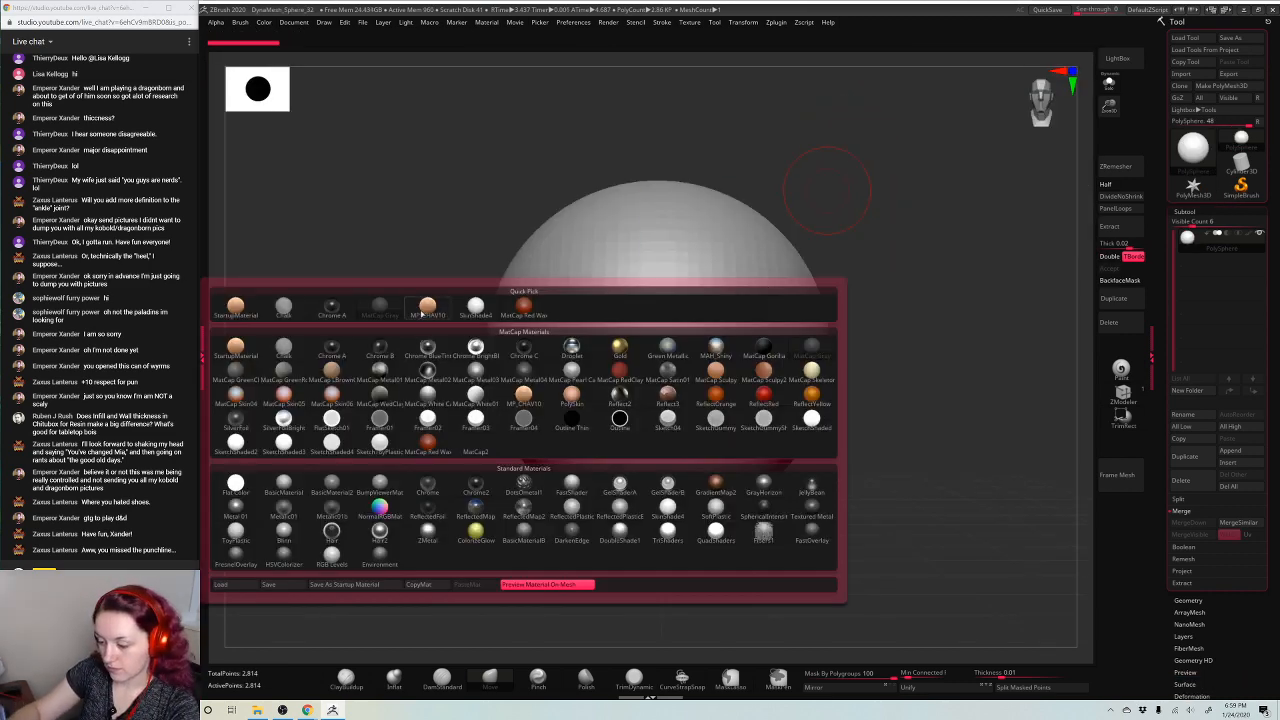
click(424, 312)
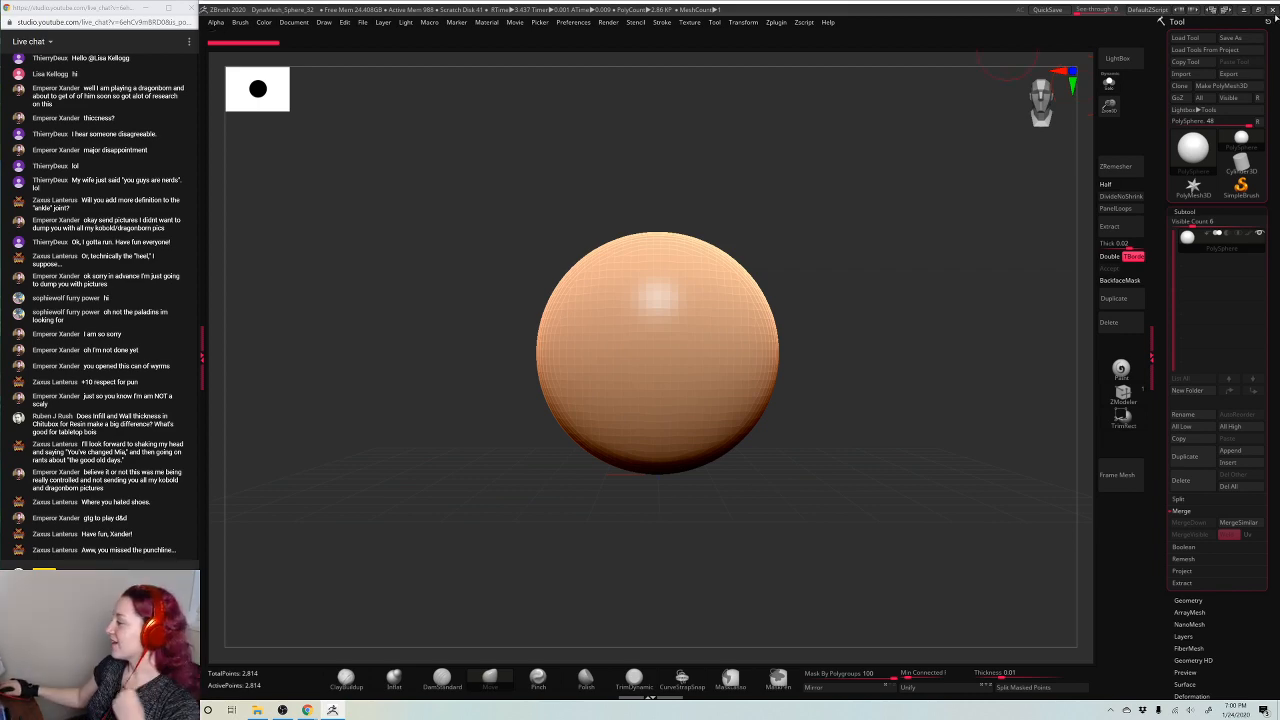
Close ZBrush and the File Explorer window and switch to OBS
click(1267, 21)
click(658, 388)
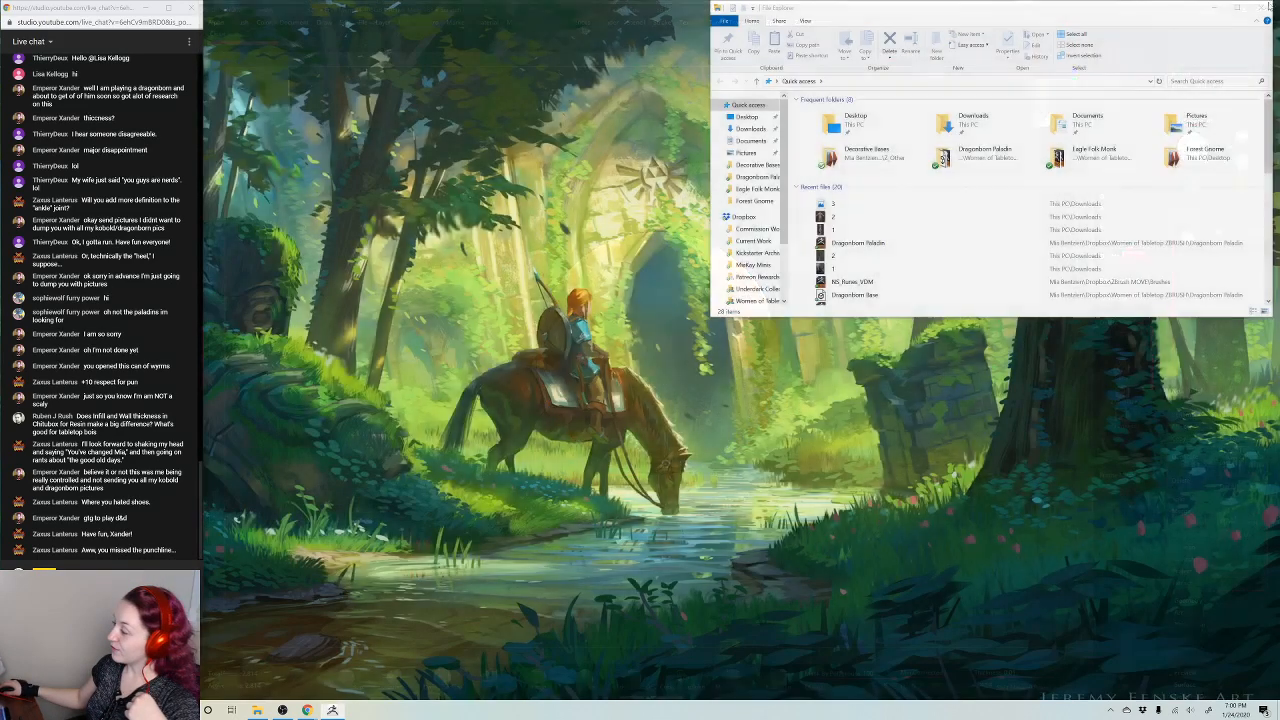
click(1268, 6)
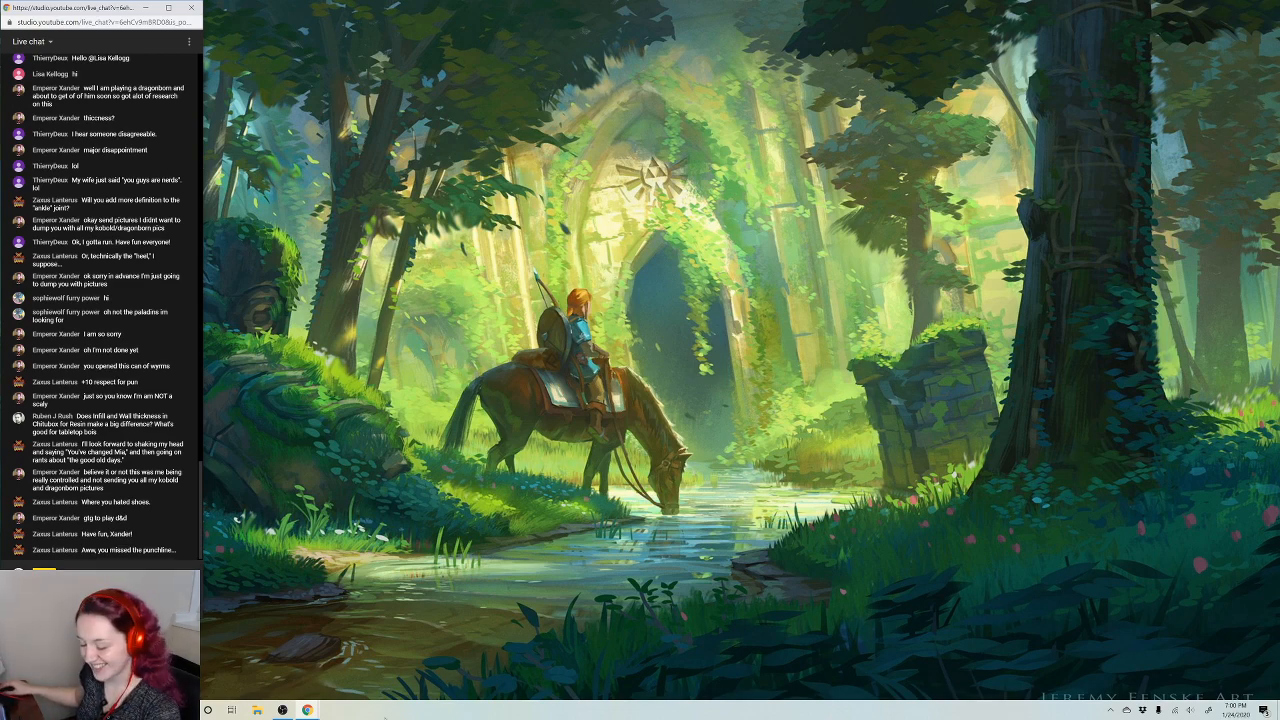
click(282, 710)
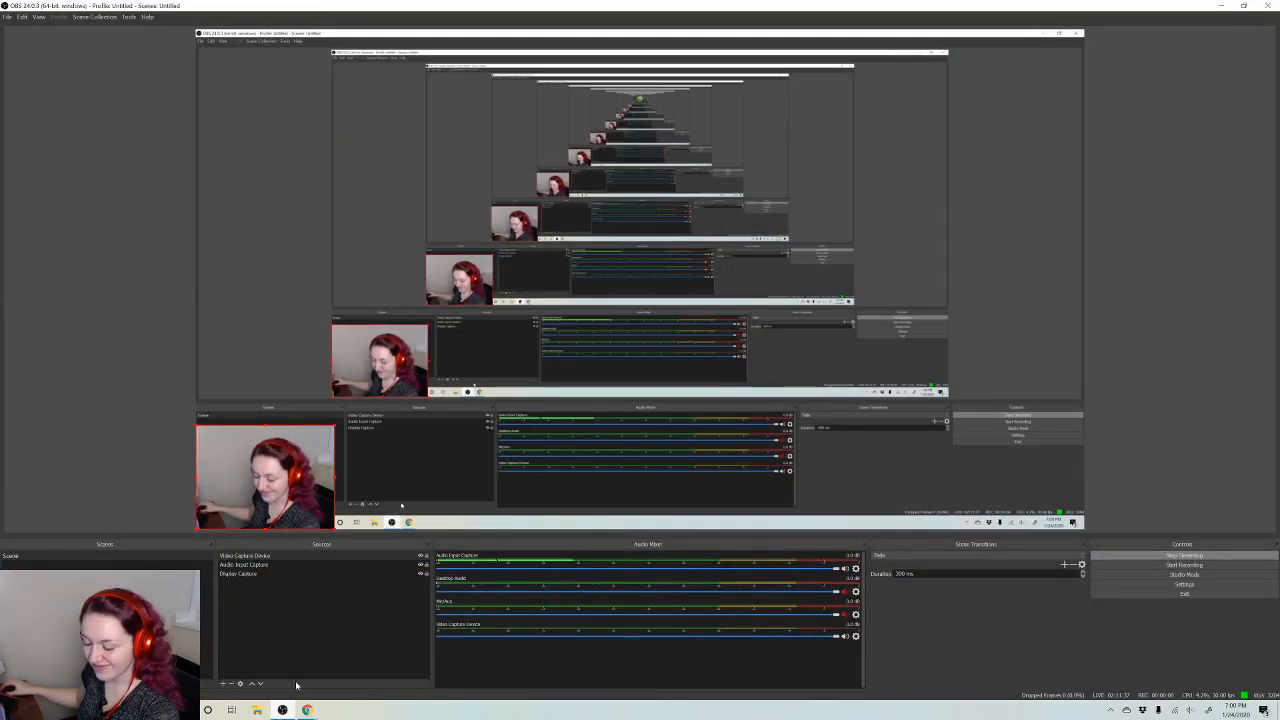